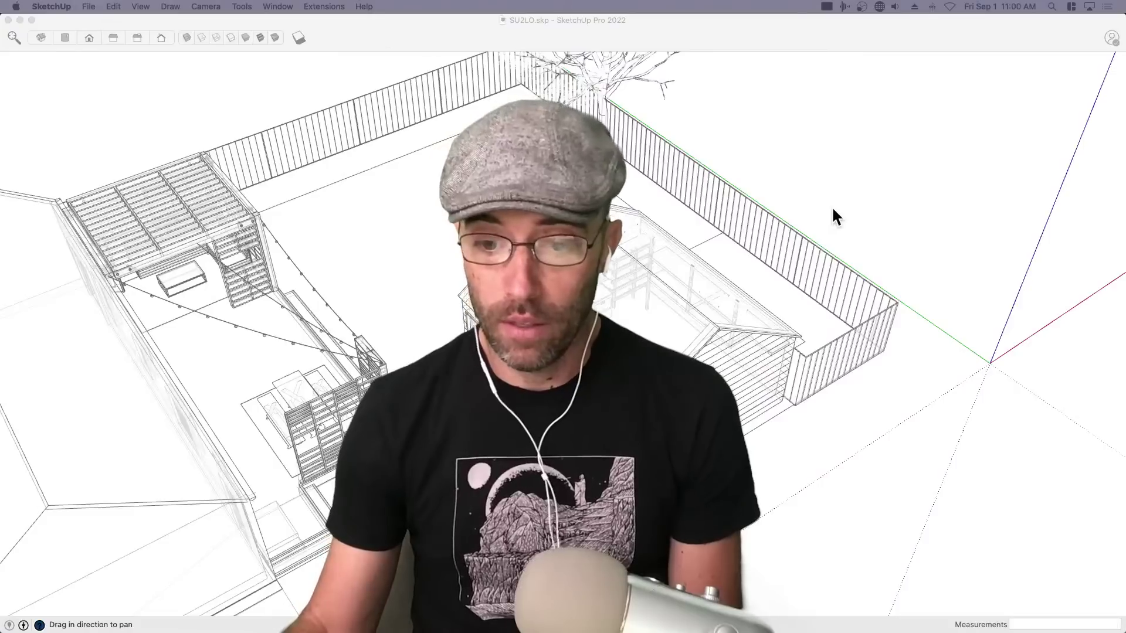
pyautogui.click(833, 208)
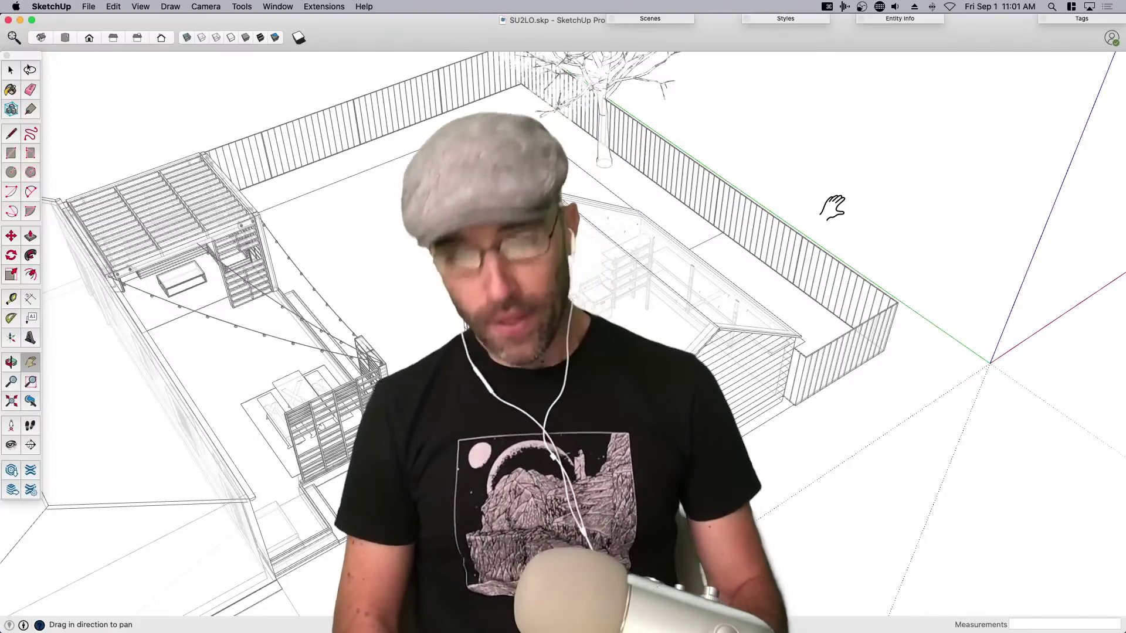
pyautogui.press('XF86MonBrightnessUp')
pyautogui.press('XF86MonBrightnessUp')
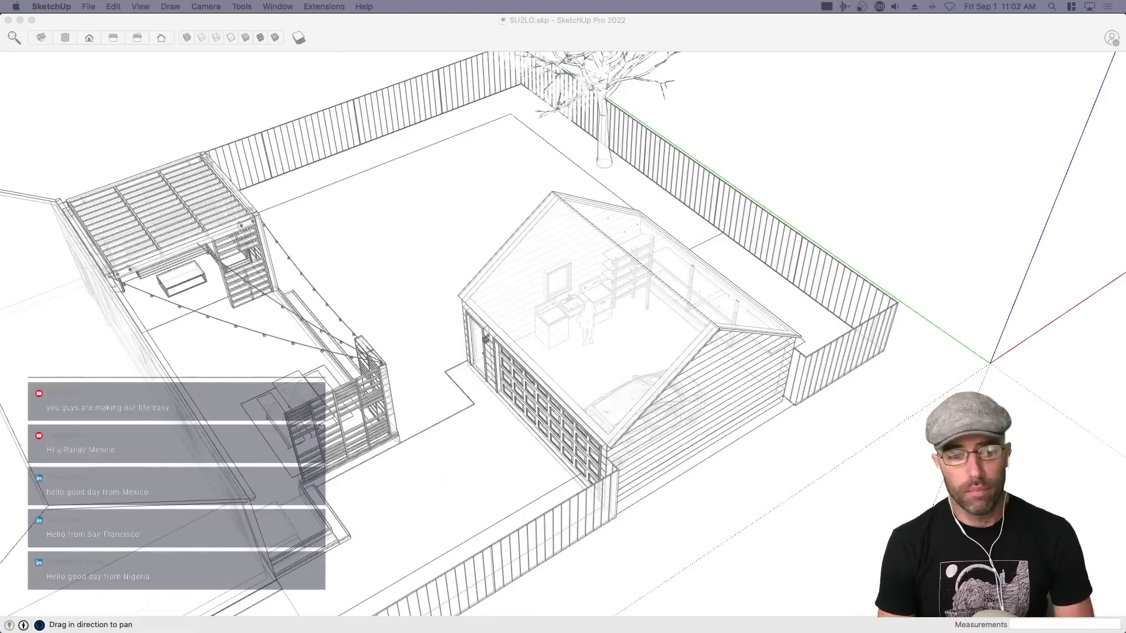
# Turn off X-ray display so the garage, house and fences show with opaque faces.
pyautogui.click(450, 464)
pyautogui.moveTo(764, 509); pyautogui.dragTo(902, 448, button='middle')
pyautogui.moveTo(530, 477); pyautogui.dragTo(425, 372)
pyautogui.moveTo(425, 372); pyautogui.dragTo(360, 390, button='middle')
pyautogui.scroll(3, 578, 299)
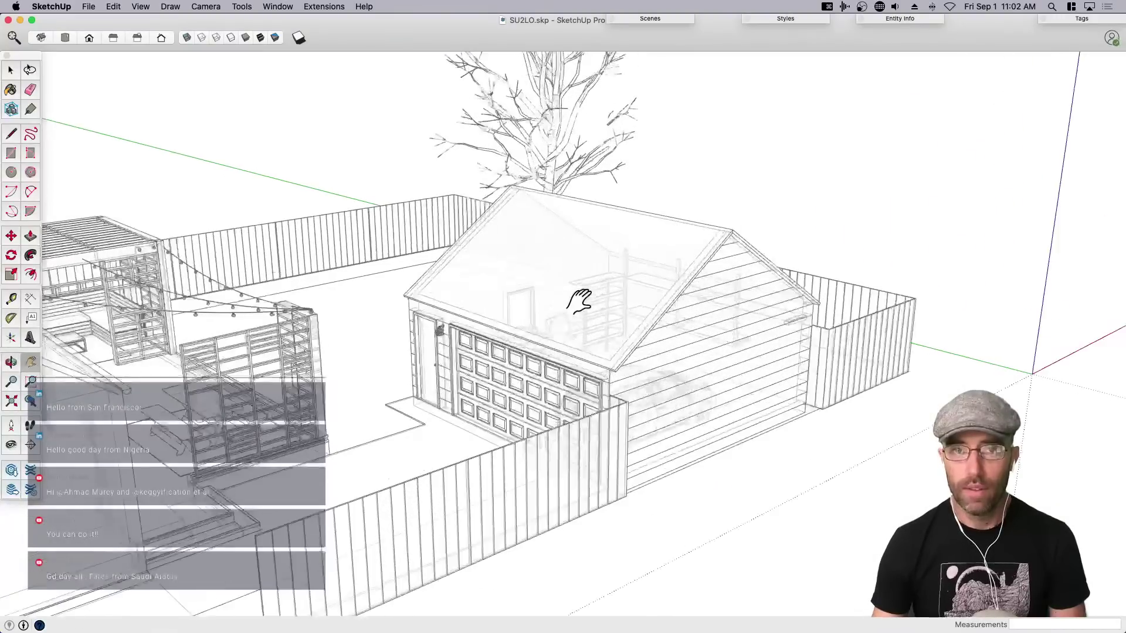
pyautogui.keyDown('shift'); pyautogui.moveTo(578, 299); pyautogui.dragTo(629, 333, button='middle'); pyautogui.keyUp('shift')
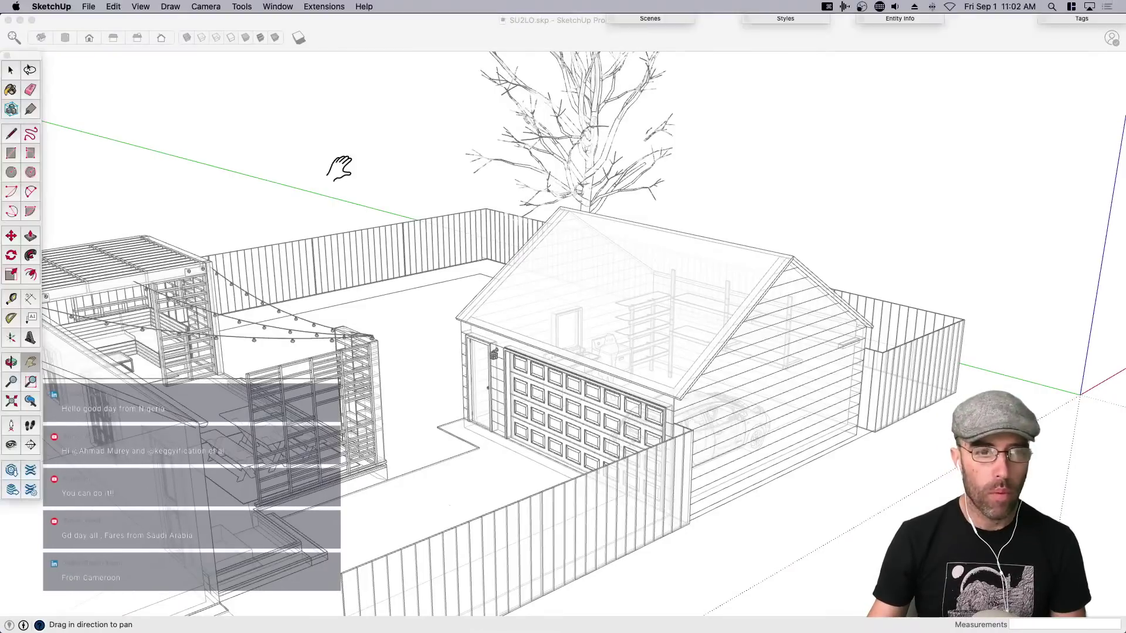
pyautogui.moveTo(863, 424); pyautogui.dragTo(622, 473, button='middle')
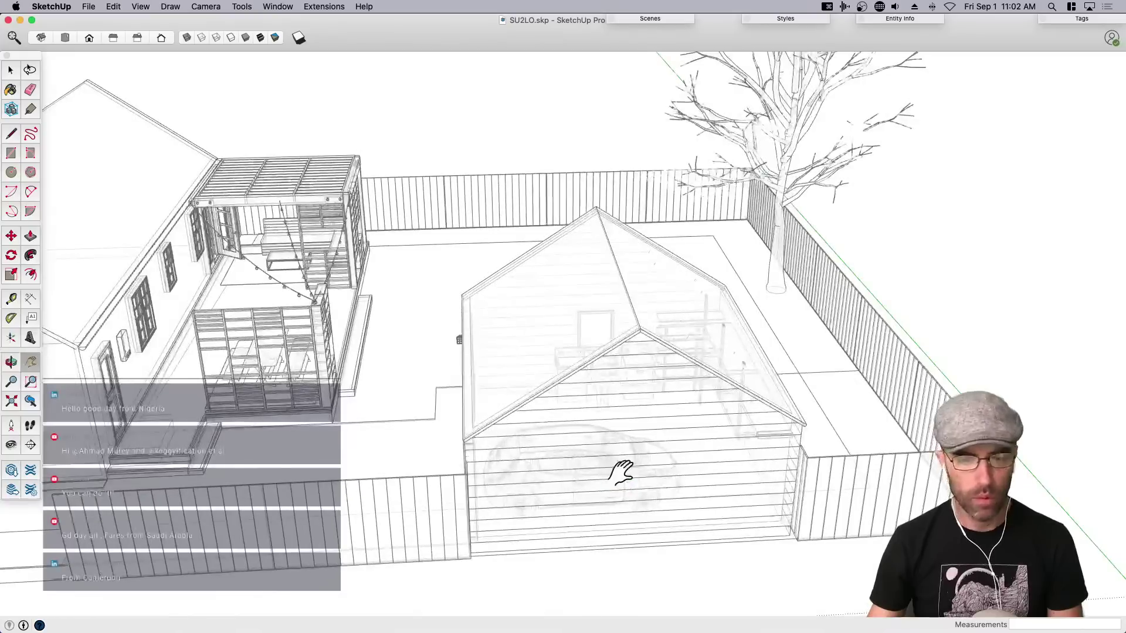
pyautogui.click(185, 39)
# Examine the opaque garage, neighbouring house and fenced yard from several sides.
pyautogui.moveTo(616, 352); pyautogui.dragTo(532, 398, button='middle')
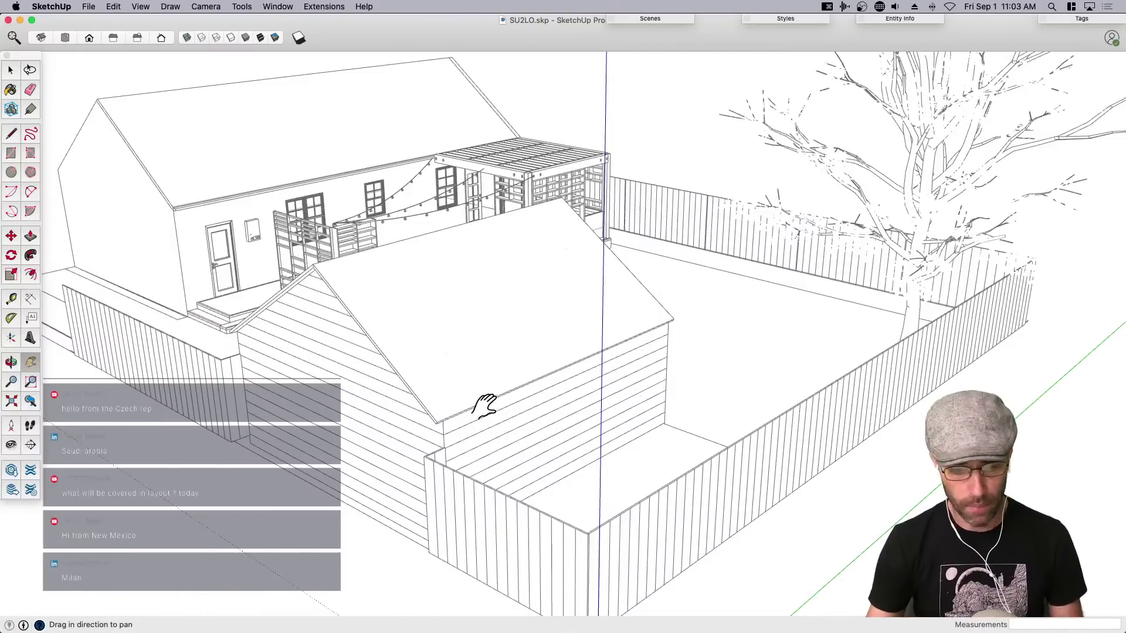
pyautogui.moveTo(473, 397); pyautogui.dragTo(493, 443, button='middle')
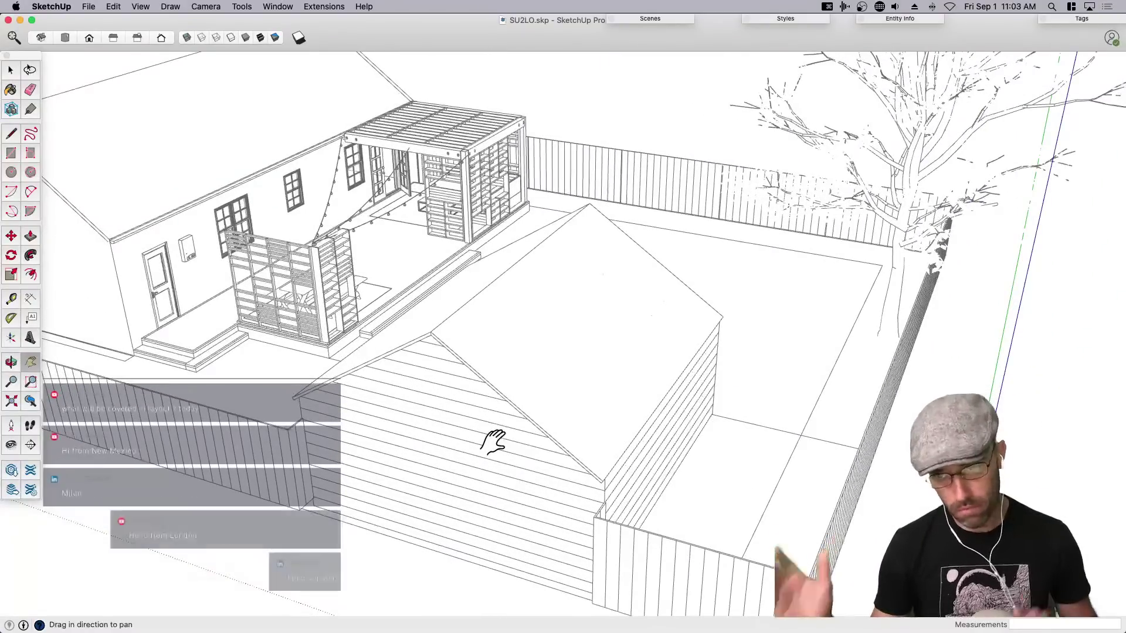
pyautogui.moveTo(492, 443); pyautogui.dragTo(609, 371, button='middle')
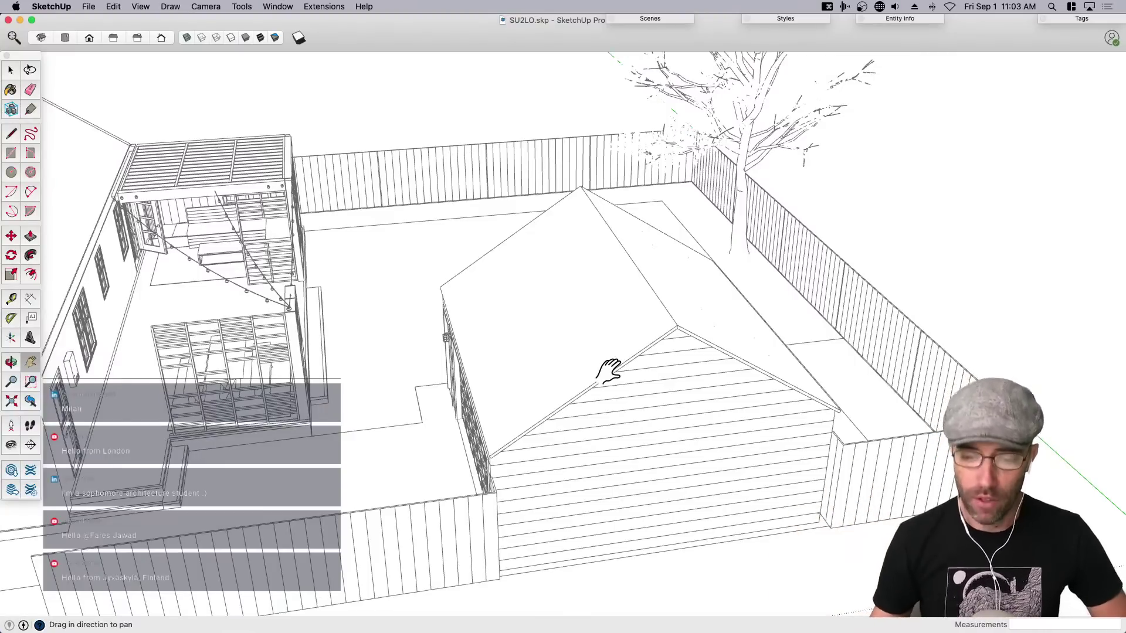
pyautogui.press('space')
pyautogui.moveTo(621, 397); pyautogui.dragTo(675, 380, button='middle')
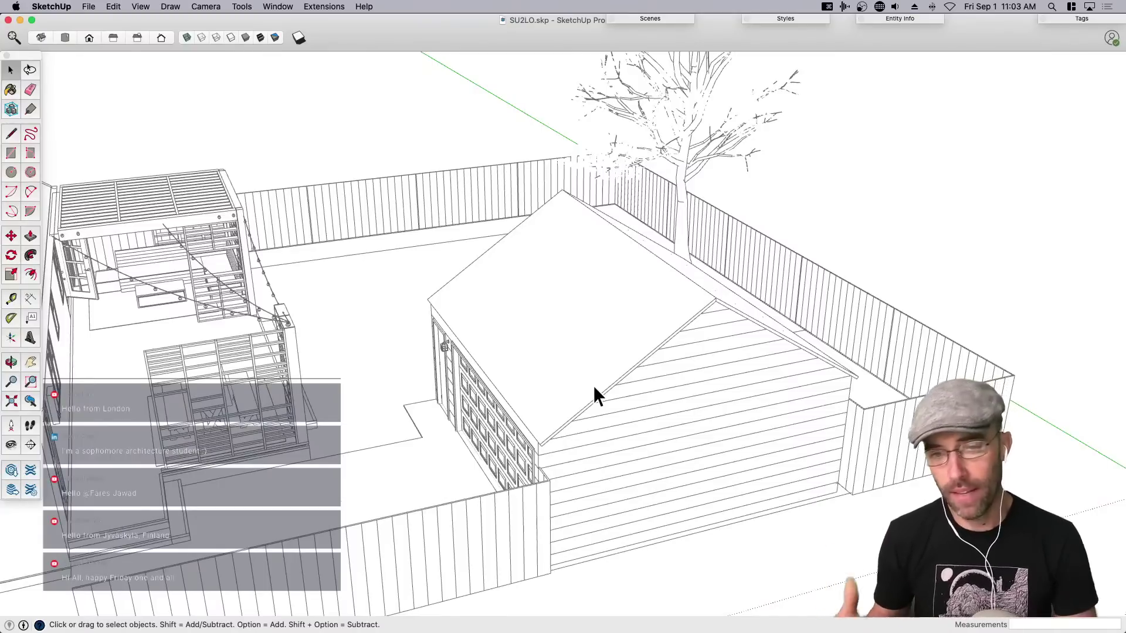
pyautogui.moveTo(514, 375); pyautogui.dragTo(673, 363, button='middle')
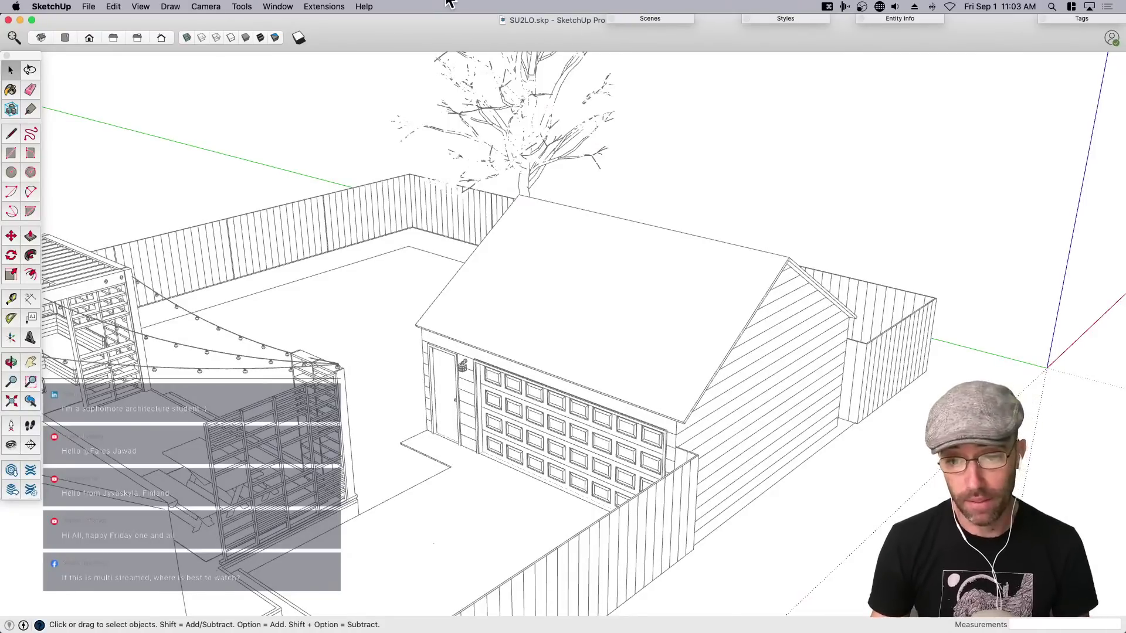
# Switch to Chrome and look over the Design Package in LayOut course page and its chapter list.
pyautogui.press('super+Tab')
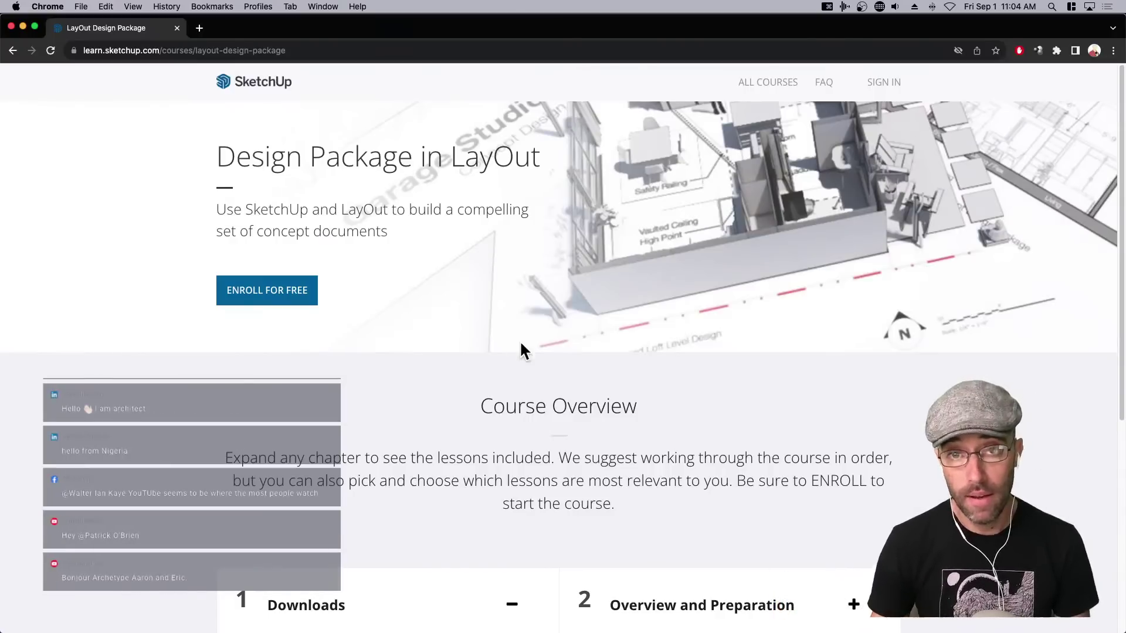
pyautogui.scroll(-1, 527, 358)
pyautogui.scroll(-5, 532, 368)
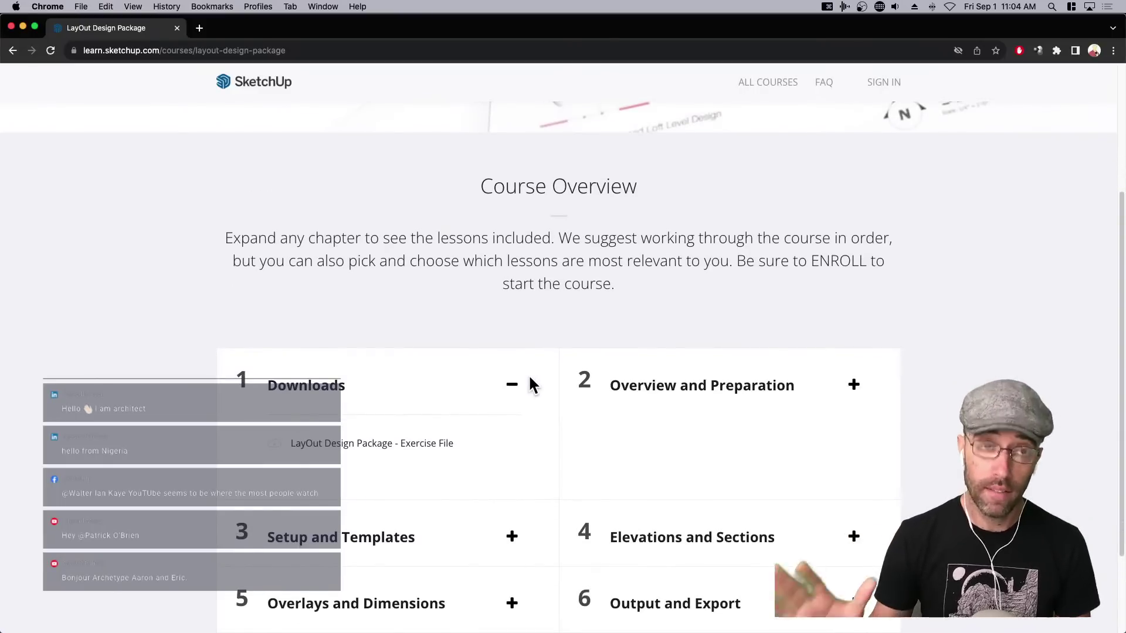
pyautogui.scroll(6, 529, 375)
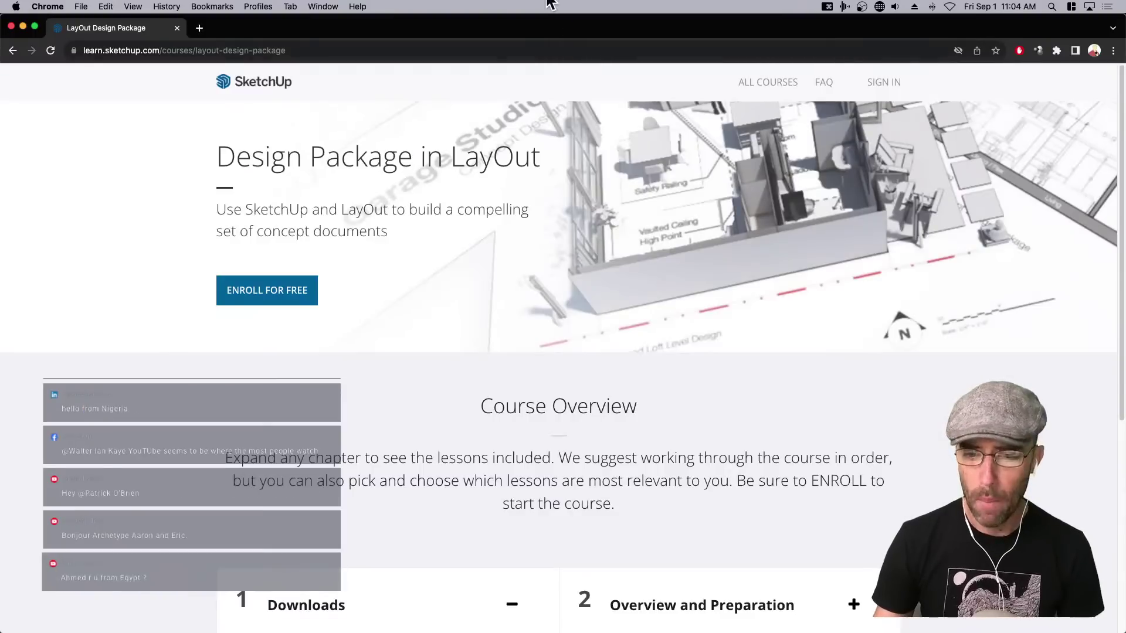
# Switch back to SketchUp, highlight the garage group to inspect its front and window side, and clear the selection.
pyautogui.press('super+Tab')
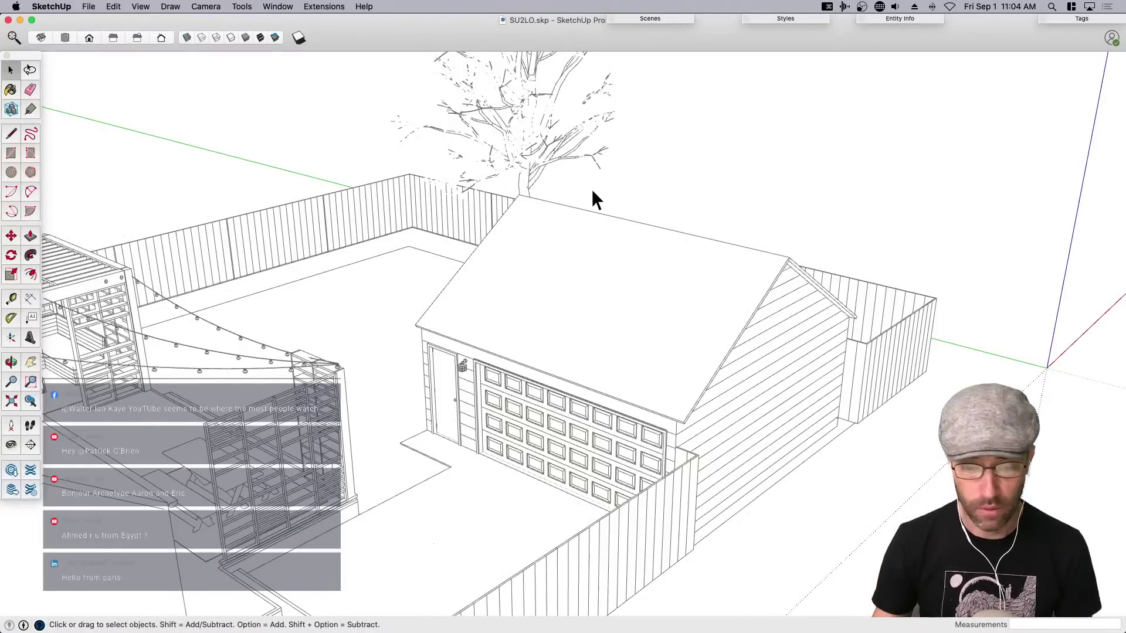
pyautogui.click(564, 254)
pyautogui.press('h')
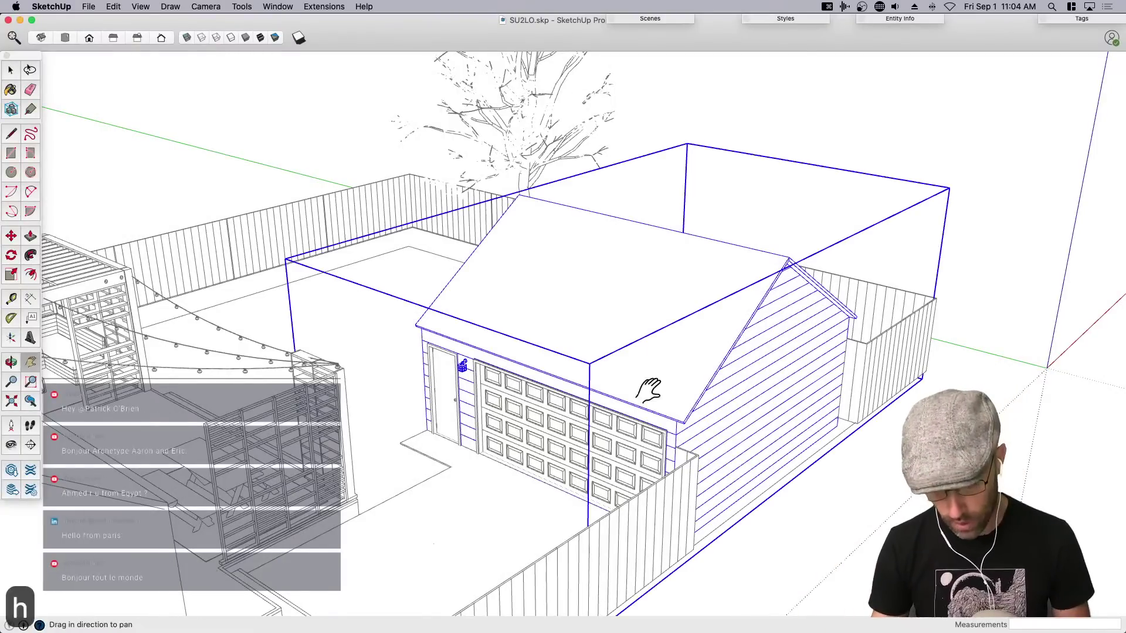
pyautogui.moveTo(649, 390); pyautogui.dragTo(742, 398)
pyautogui.press('space')
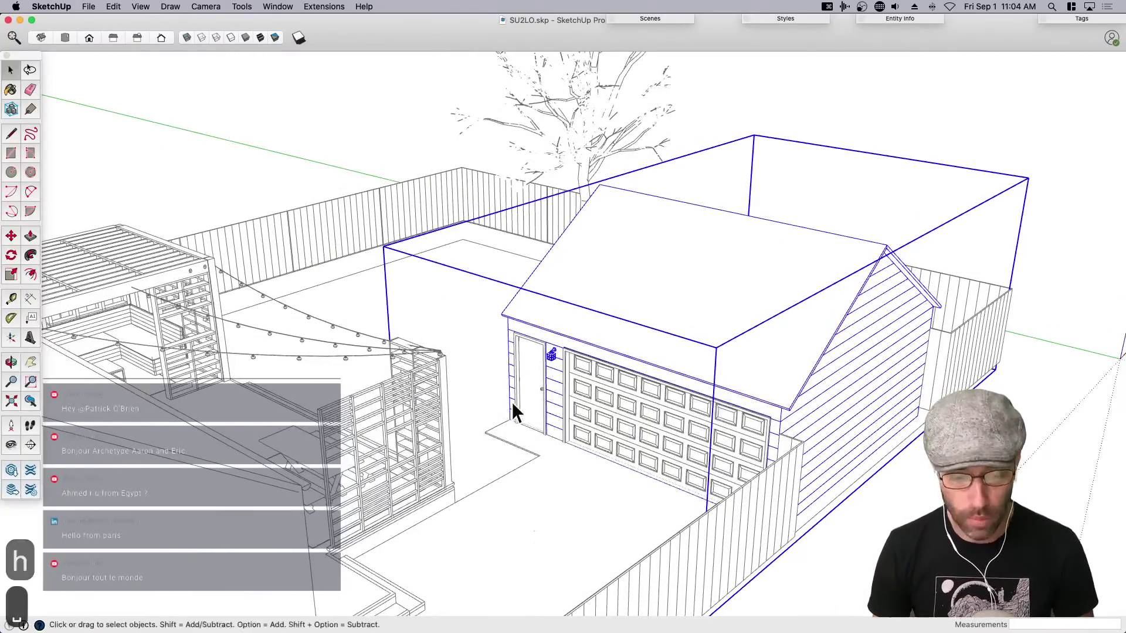
pyautogui.moveTo(514, 403); pyautogui.dragTo(521, 387, button='middle')
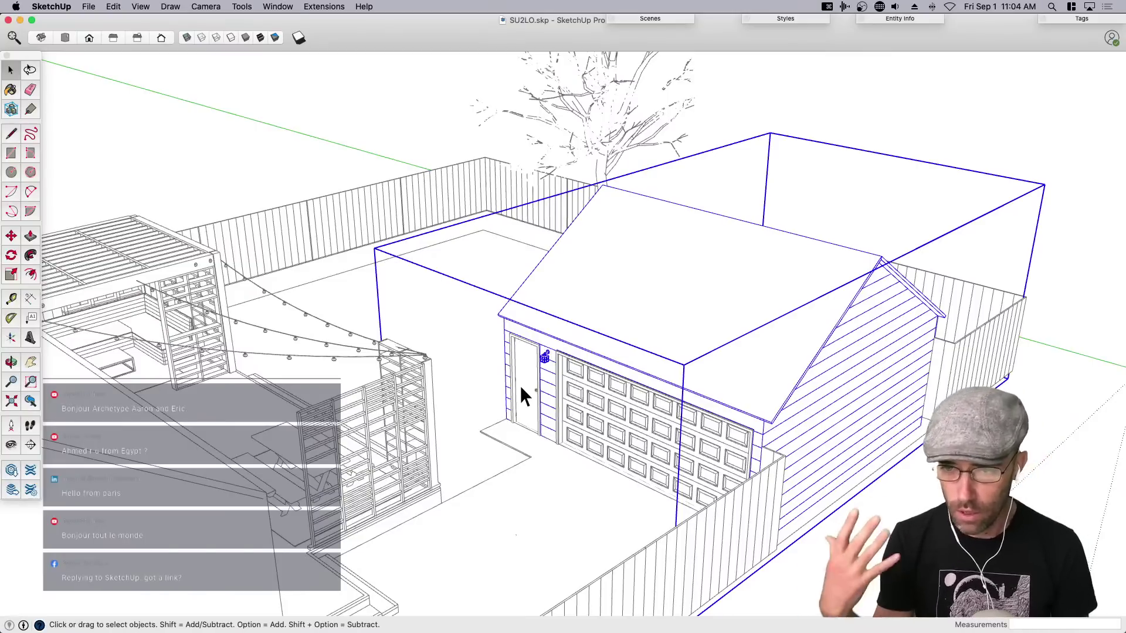
pyautogui.moveTo(474, 289); pyautogui.dragTo(684, 334, button='middle')
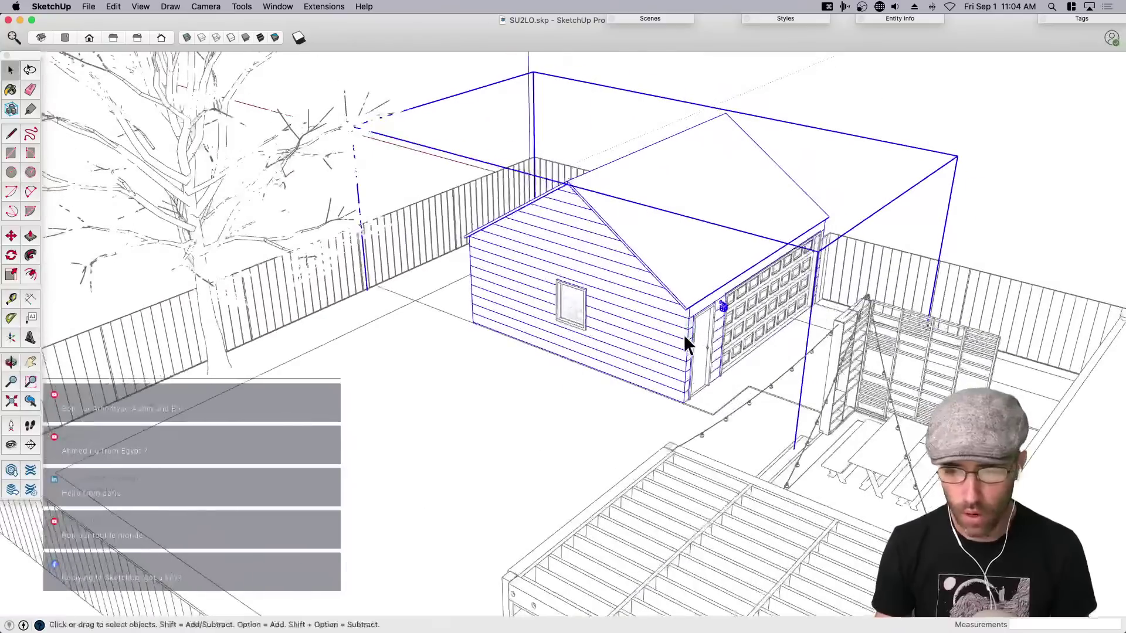
pyautogui.click(897, 151)
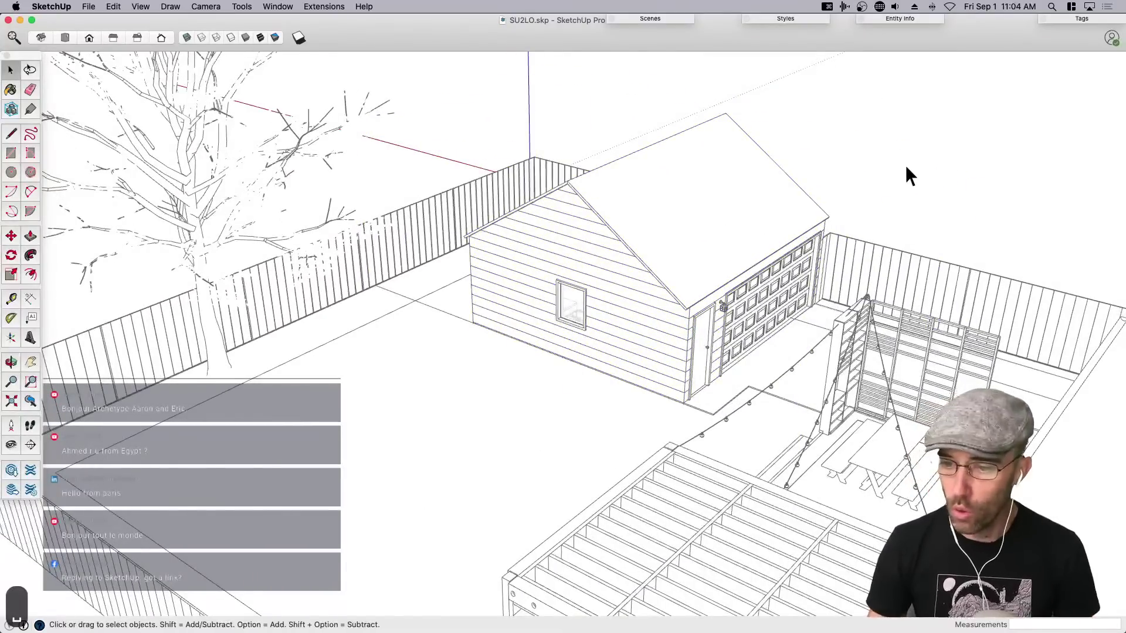
# Open the Tags list and shorten it slightly, keeping the garage in view beside it.
pyautogui.click(1081, 18)
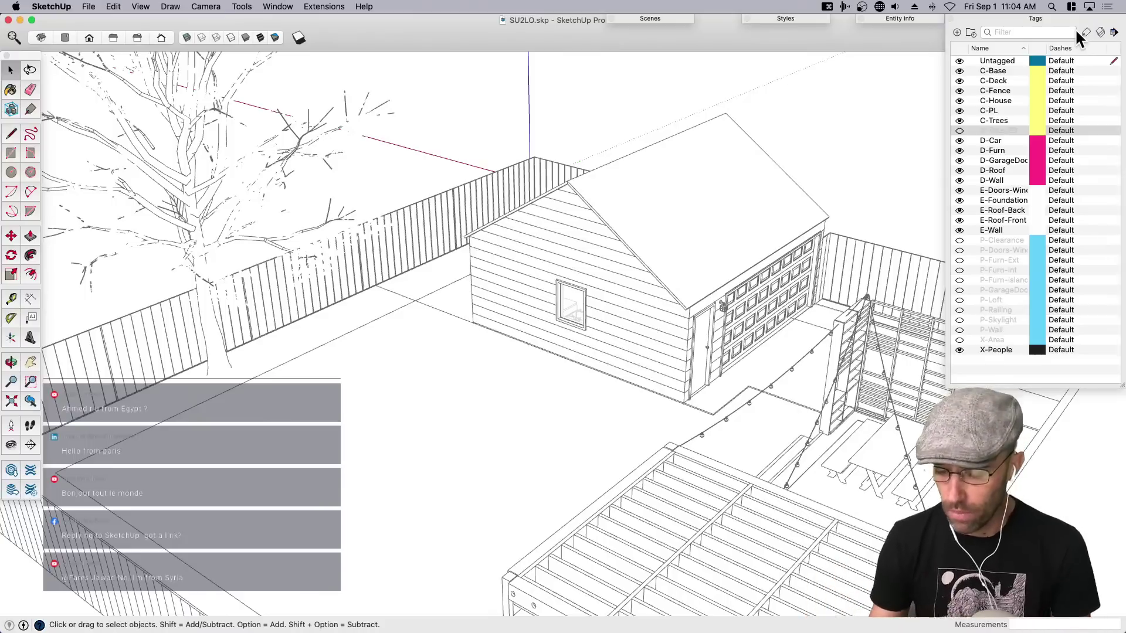
pyautogui.moveTo(1121, 389); pyautogui.dragTo(1120, 370)
pyautogui.press('h')
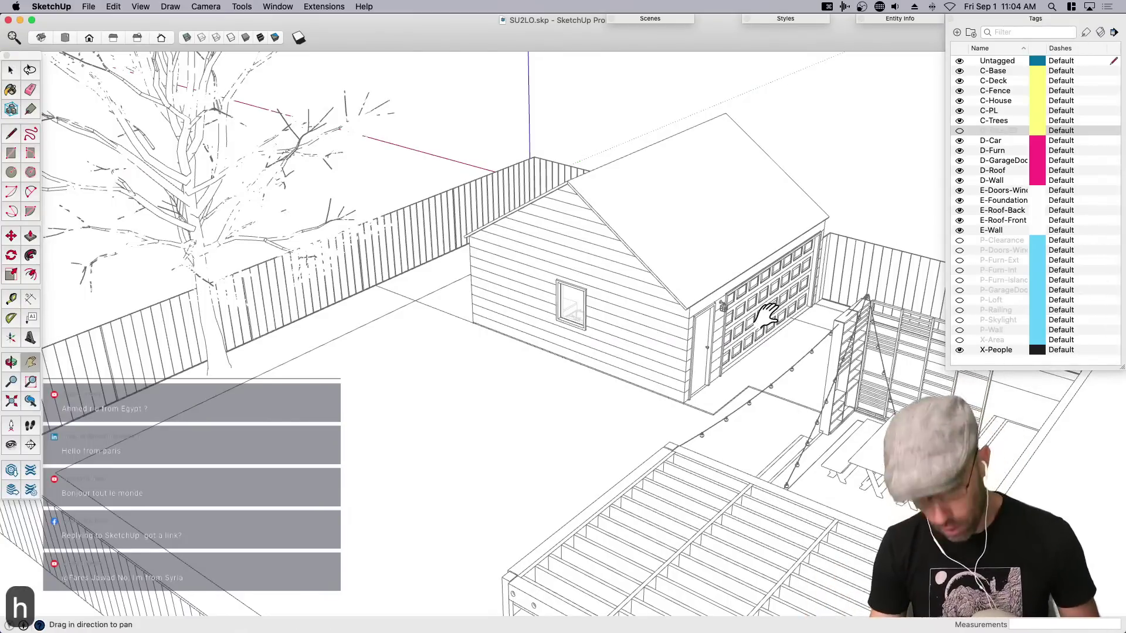
pyautogui.moveTo(765, 314); pyautogui.dragTo(673, 321)
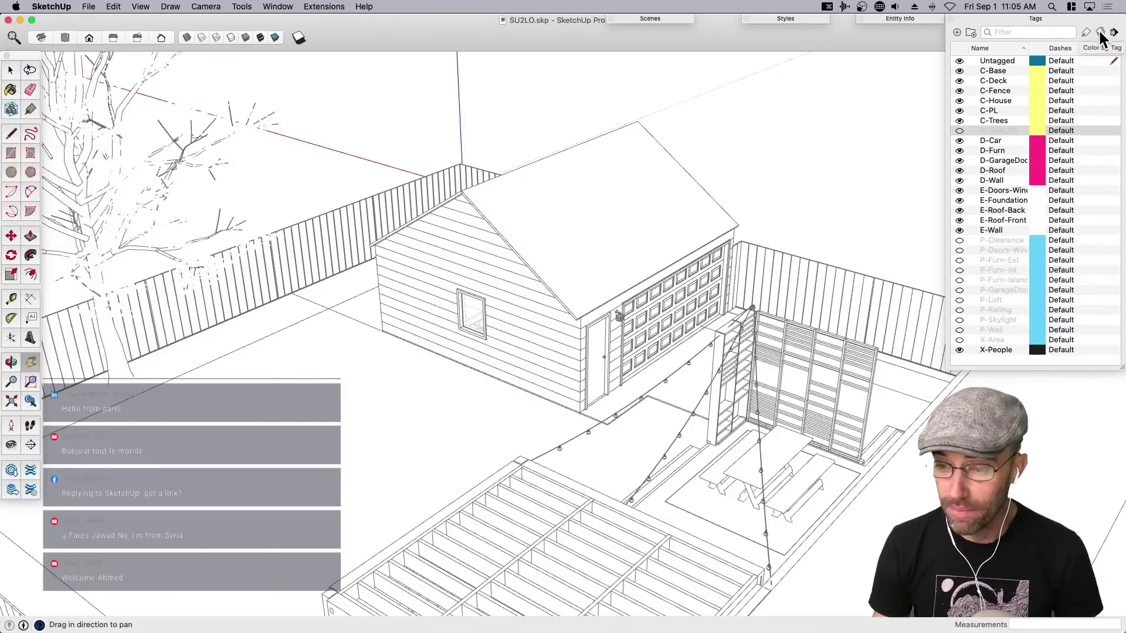
# Switch the model's face style to Shaded and display its geometry with Color by Tag.
pyautogui.click(246, 37)
pyautogui.press('space')
pyautogui.moveTo(437, 117); pyautogui.dragTo(638, 290, button='middle')
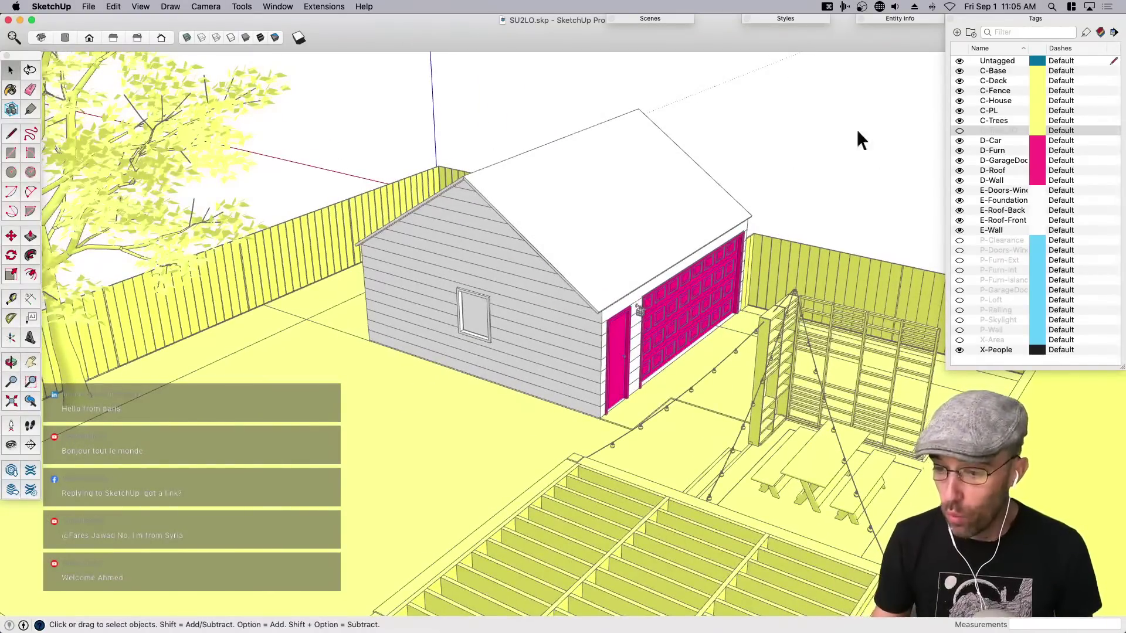
pyautogui.click(1100, 33)
pyautogui.click(1101, 33)
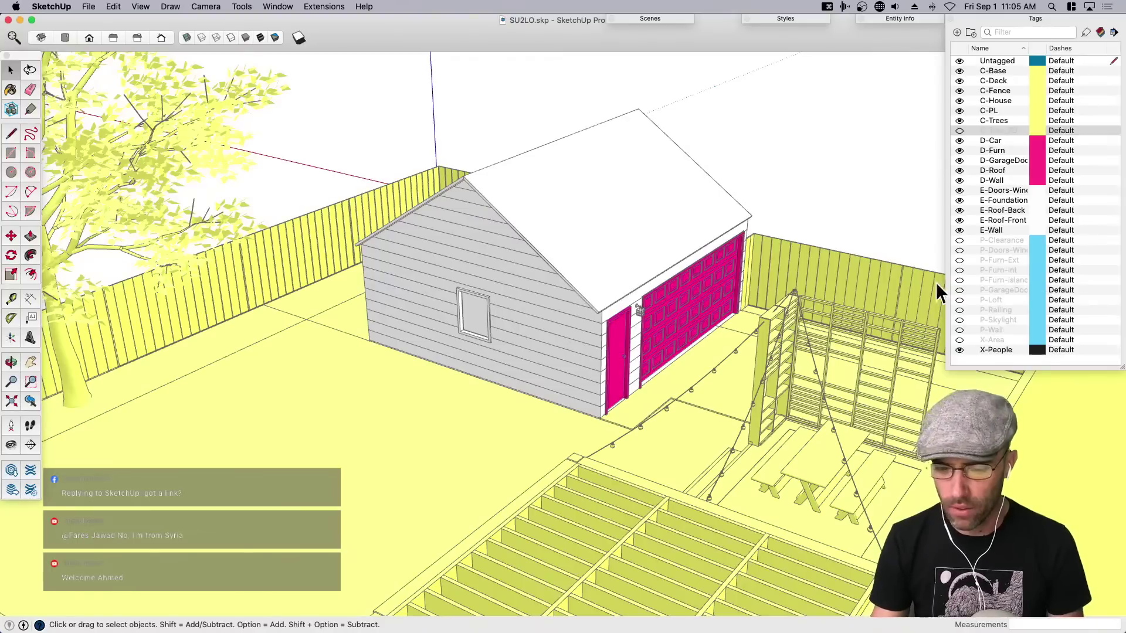
# Turn on X-ray display and hide the context tags from C-Base through C-Trees.
pyautogui.click(186, 37)
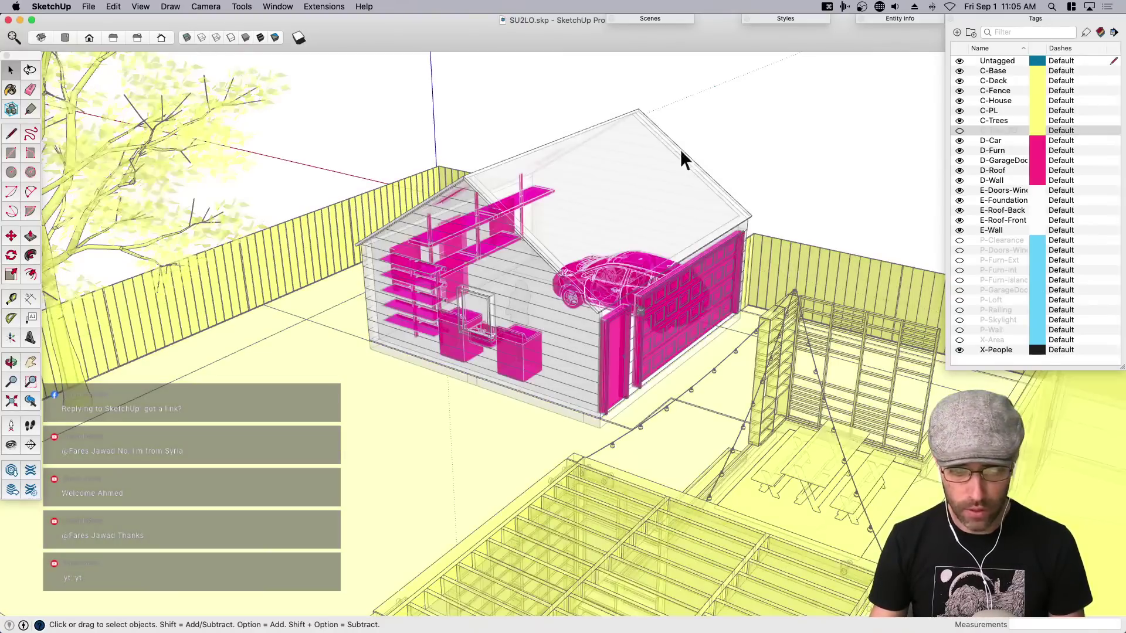
pyautogui.moveTo(610, 261); pyautogui.dragTo(686, 345, button='middle')
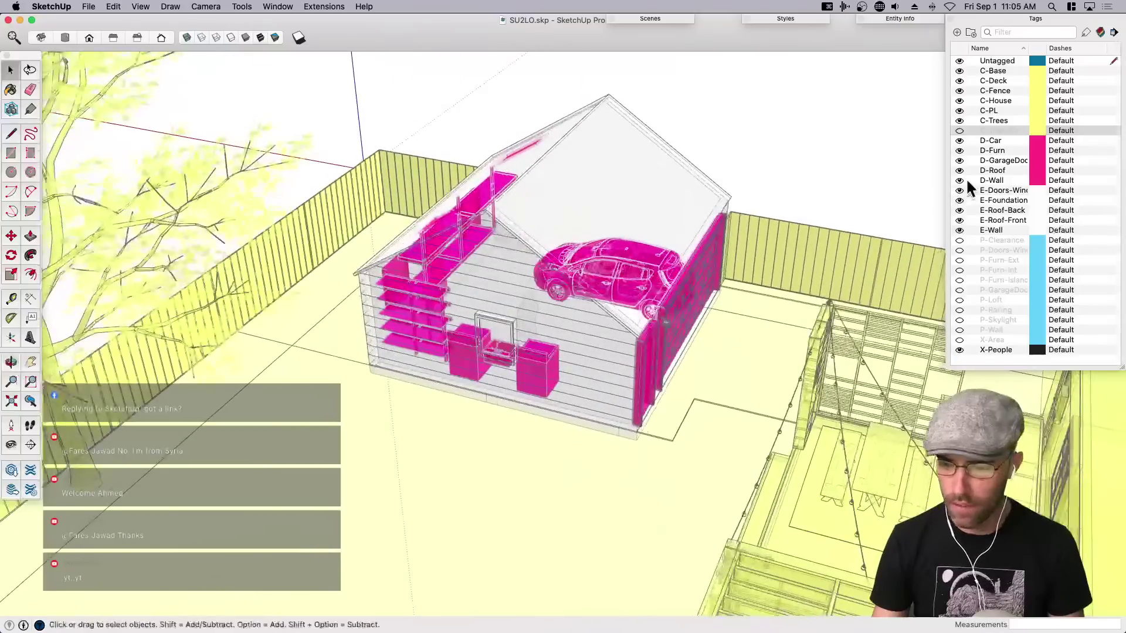
pyautogui.click(986, 69)
pyautogui.keyDown('shift'); pyautogui.click(991, 121); pyautogui.keyUp('shift')
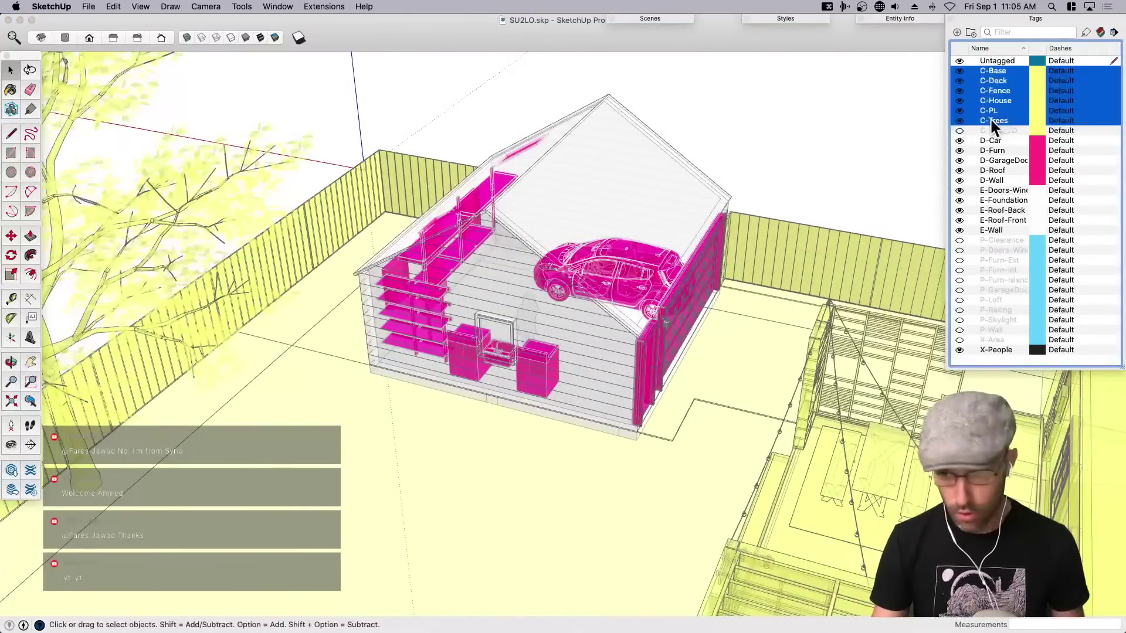
pyautogui.click(960, 121)
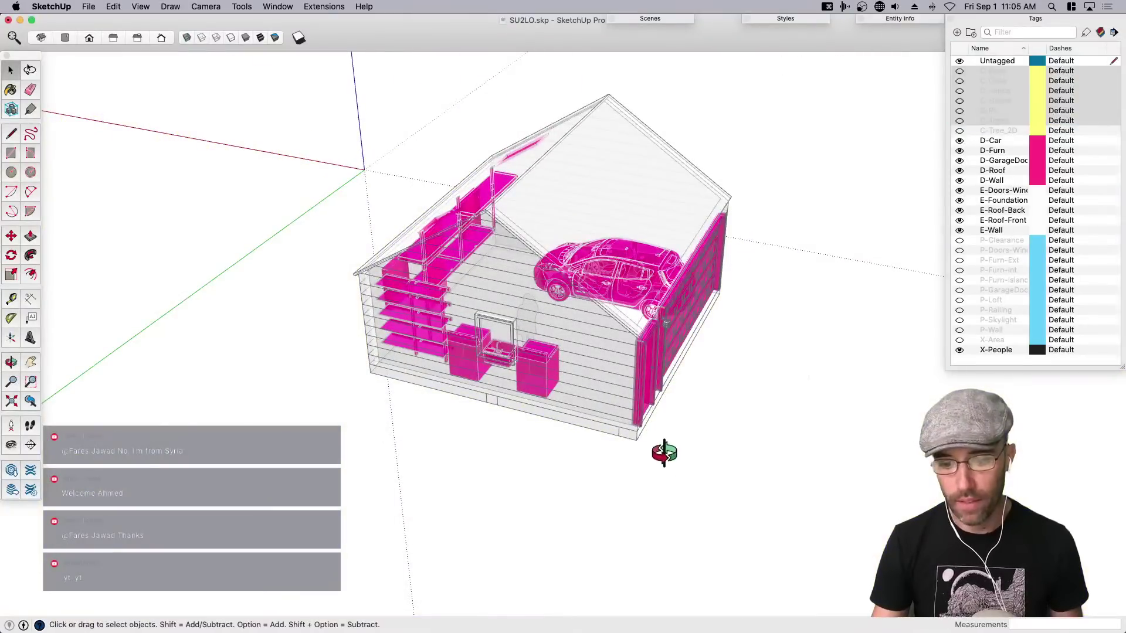
# Inspect the garage interior, select the garage group and turn off X-ray display.
pyautogui.moveTo(666, 452); pyautogui.dragTo(797, 308, button='middle')
pyautogui.scroll(-1, 745, 296)
pyautogui.scroll(5, 603, 294)
pyautogui.moveTo(491, 307); pyautogui.dragTo(600, 386, button='middle')
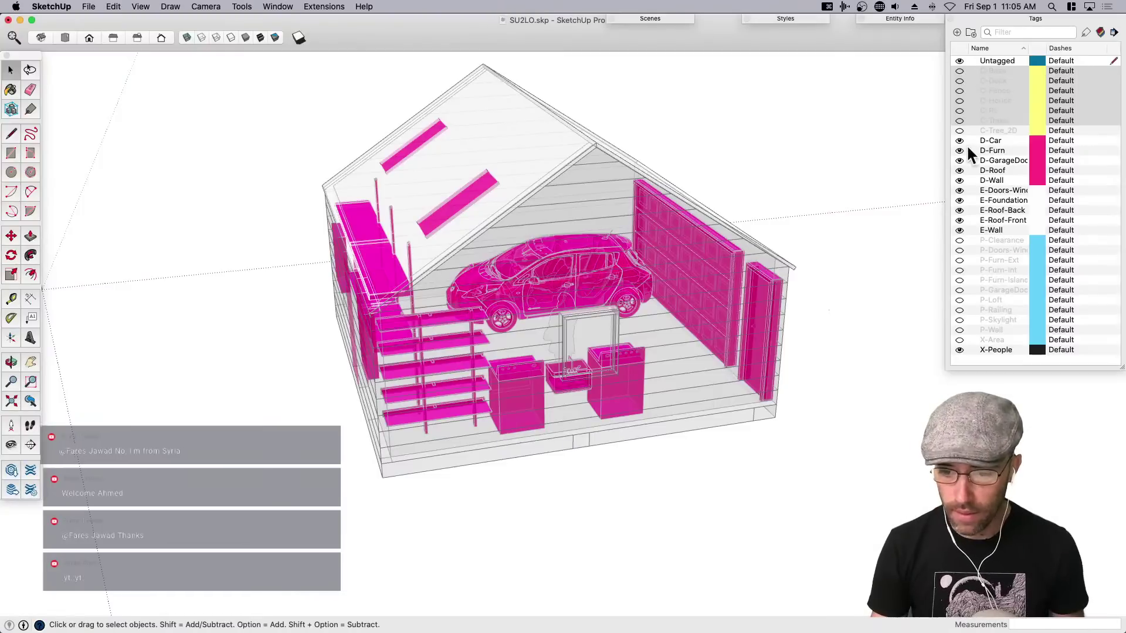
pyautogui.click(539, 466)
pyautogui.moveTo(540, 467); pyautogui.dragTo(495, 355, button='middle')
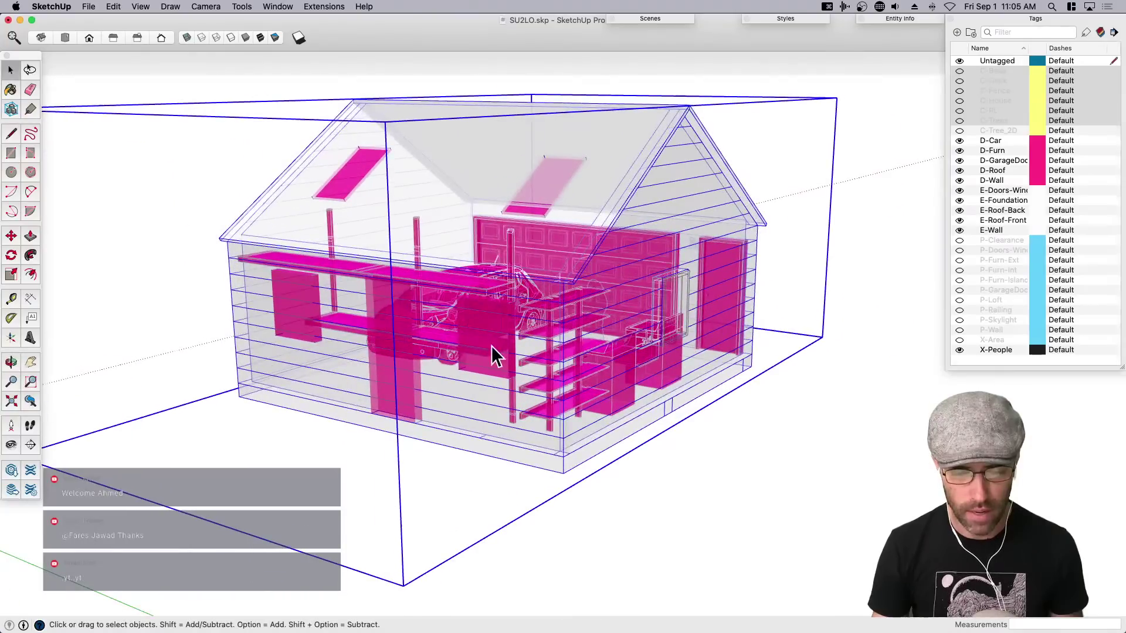
pyautogui.click(189, 38)
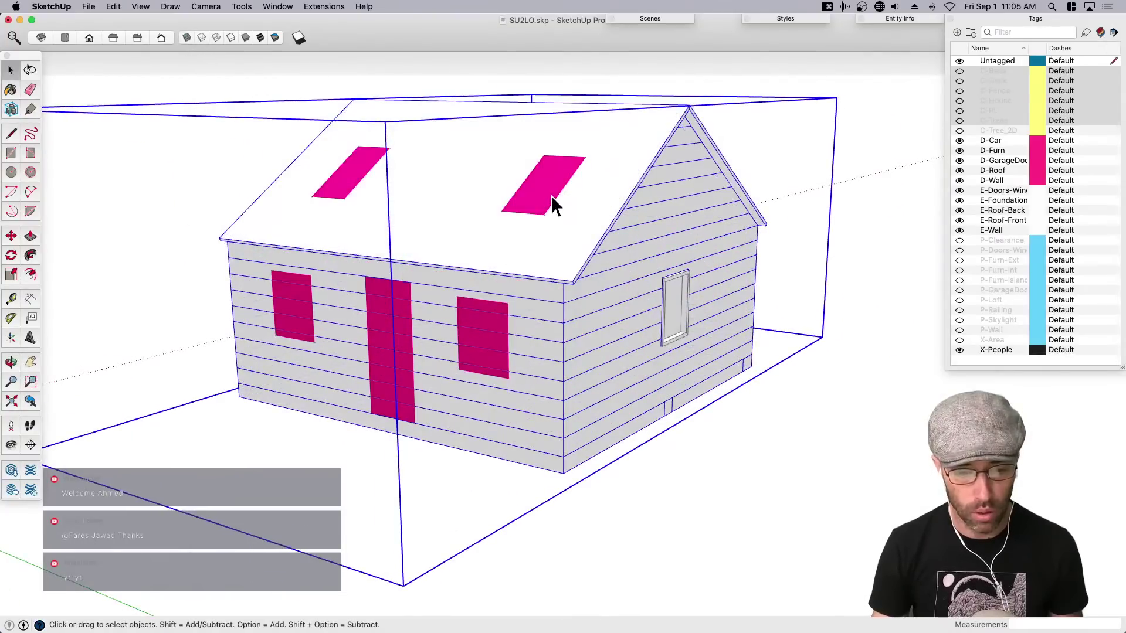
# Hide the garage door tag under the D- demolition tags to open up the garage front.
pyautogui.moveTo(438, 204); pyautogui.dragTo(676, 338, button='middle')
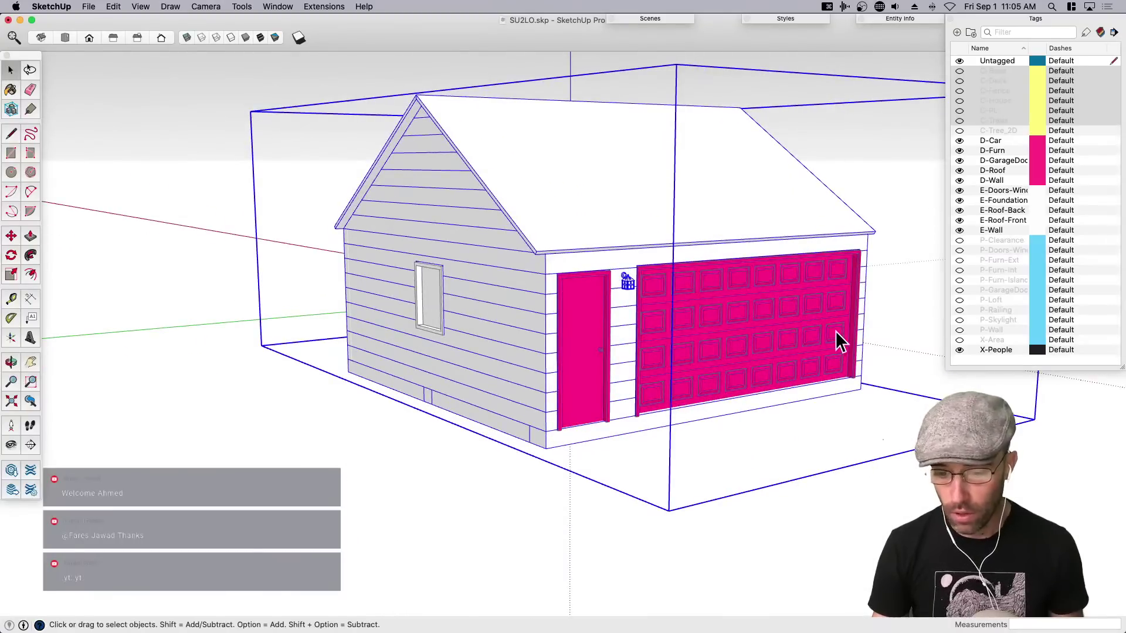
pyautogui.moveTo(838, 340); pyautogui.dragTo(737, 283, button='middle')
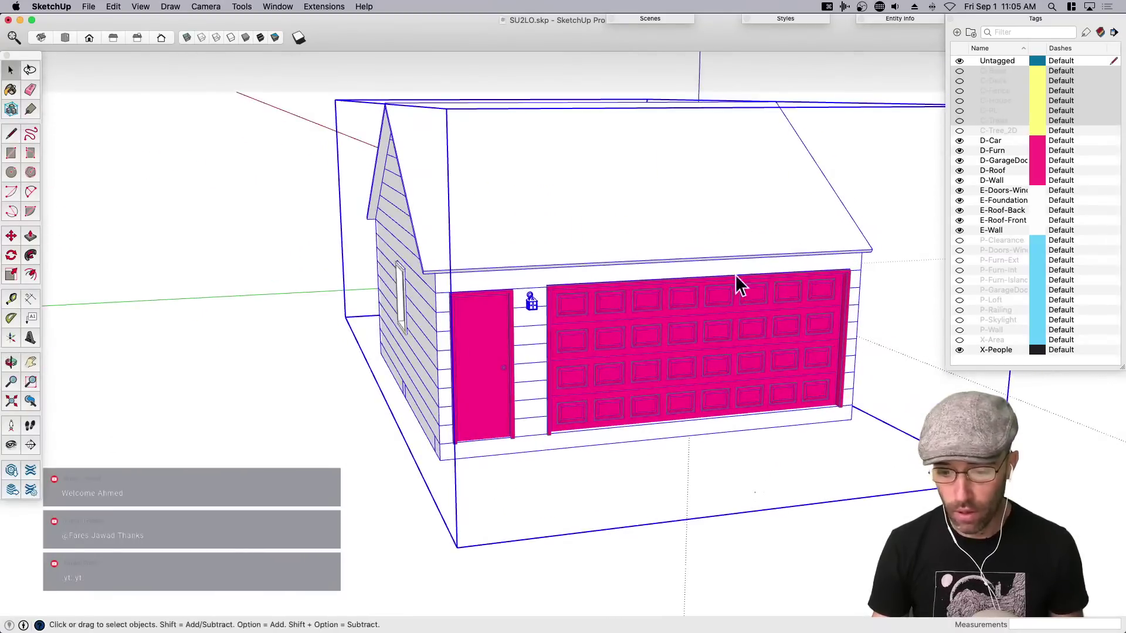
pyautogui.click(959, 160)
pyautogui.moveTo(754, 343); pyautogui.dragTo(674, 334, button='middle')
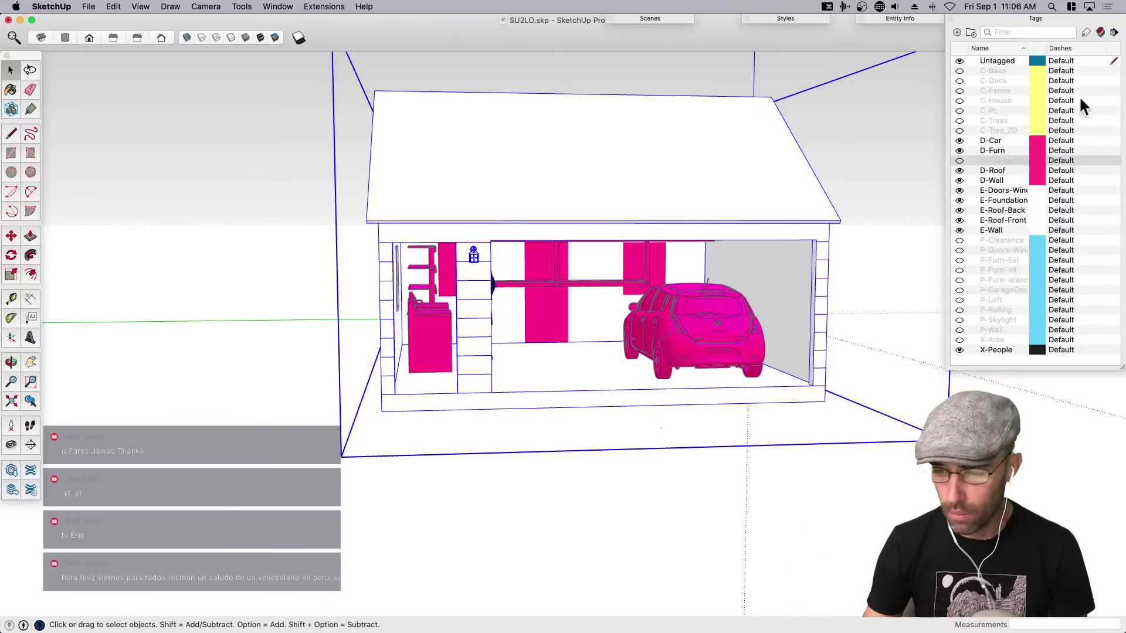
# Hide the demolition tags from D-Car through D-Wall, inspect the emptied garage interior and clear the garage selection.
pyautogui.click(1001, 141)
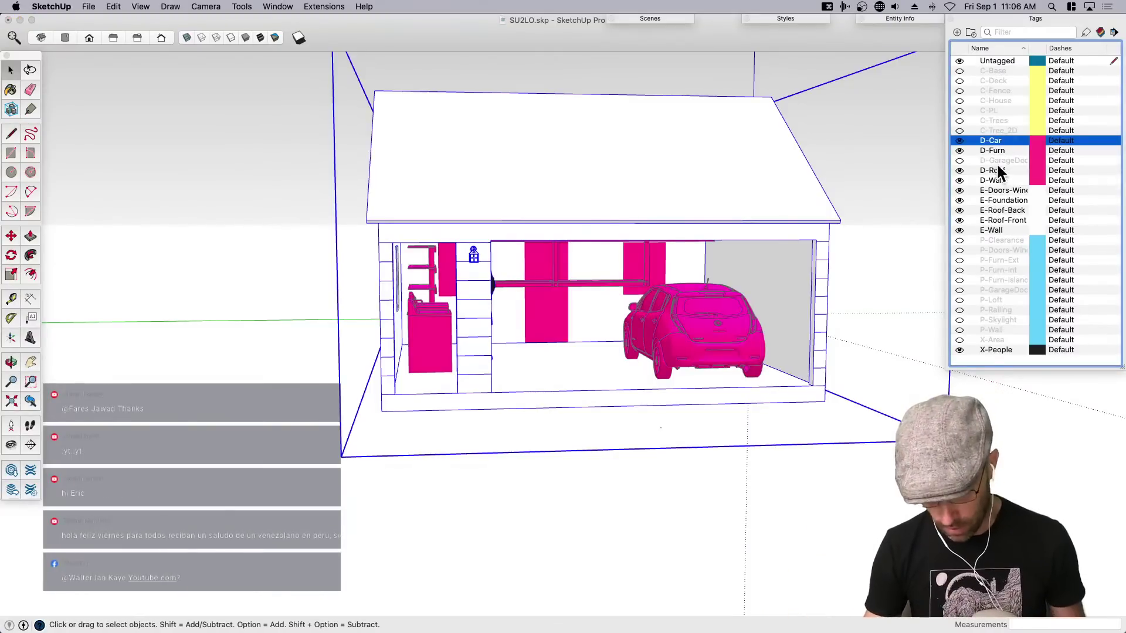
pyautogui.keyDown('shift'); pyautogui.click(991, 181); pyautogui.keyUp('shift')
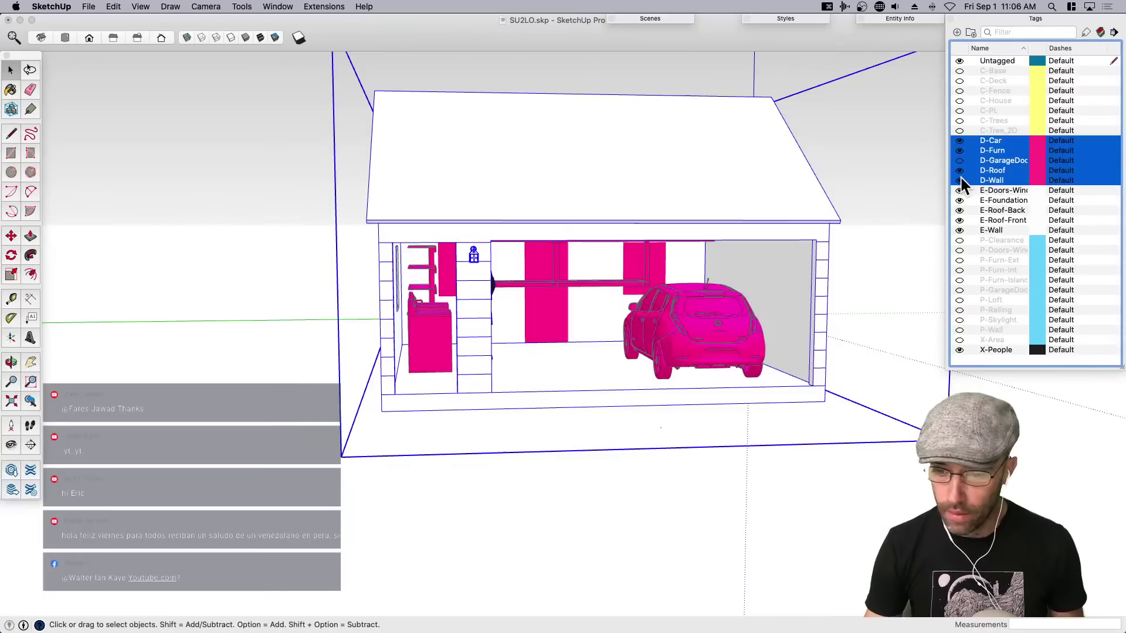
pyautogui.click(959, 180)
pyautogui.scroll(5, 657, 270)
pyautogui.scroll(-5, 656, 274)
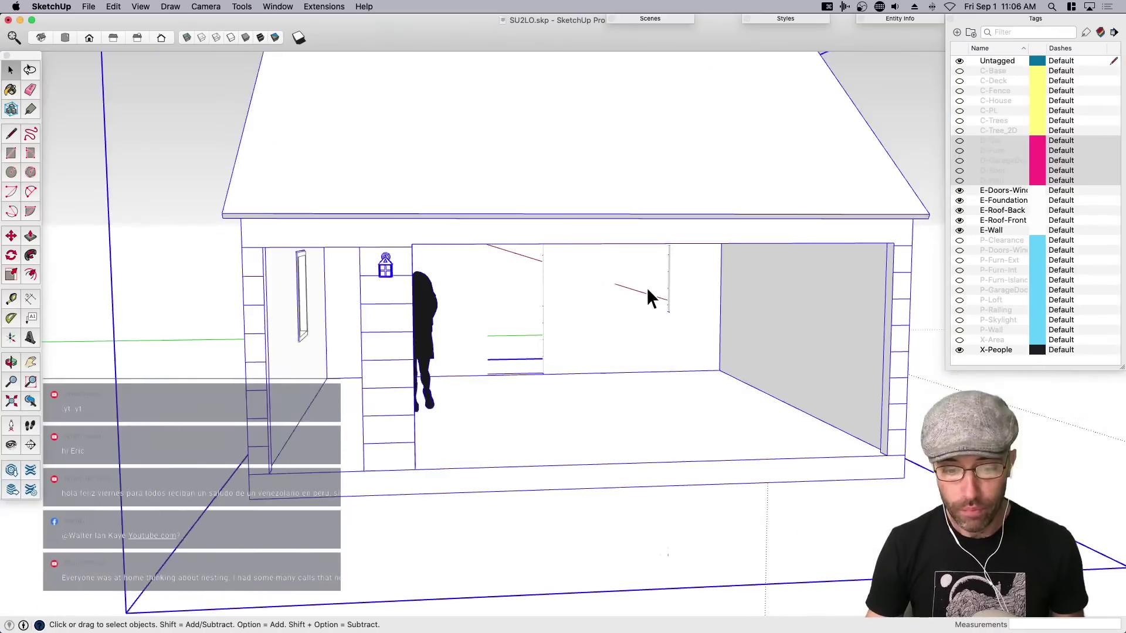
pyautogui.moveTo(648, 297); pyautogui.dragTo(610, 326, button='middle')
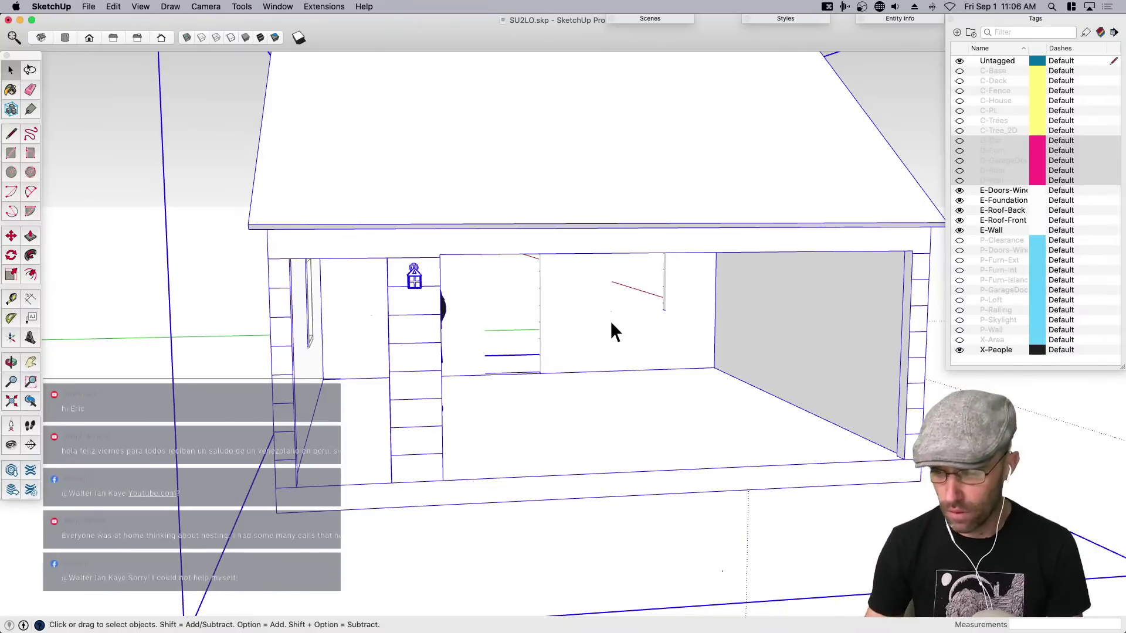
pyautogui.click(911, 139)
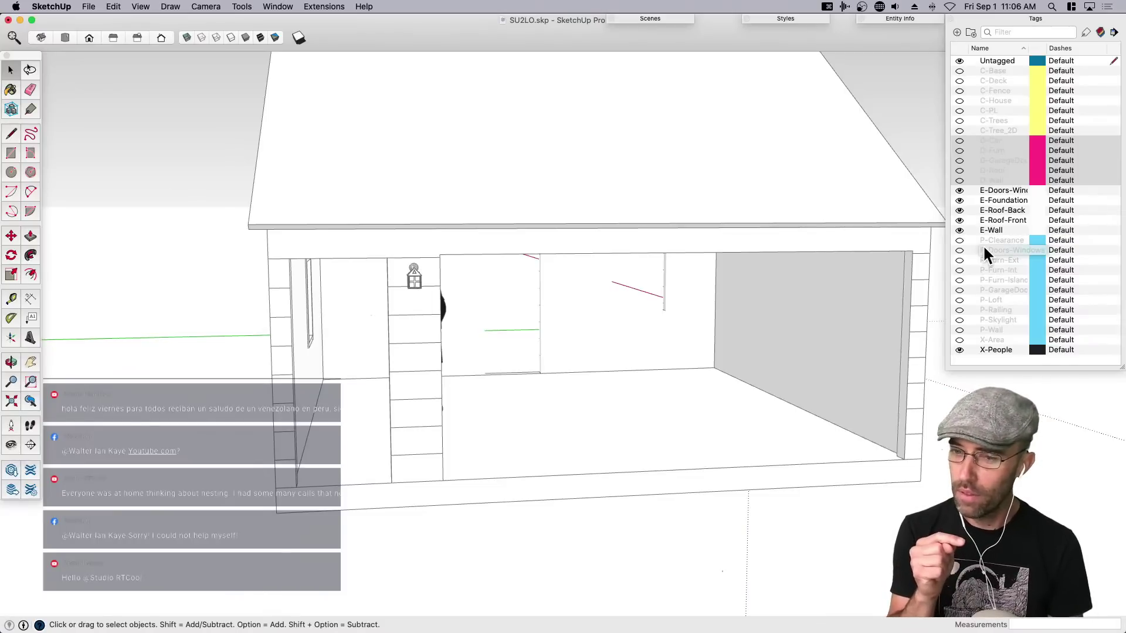
# Show the proposed design tags from P-Clearance through P-Wall together with the X-Area tag.
pyautogui.click(990, 192)
pyautogui.click(913, 163)
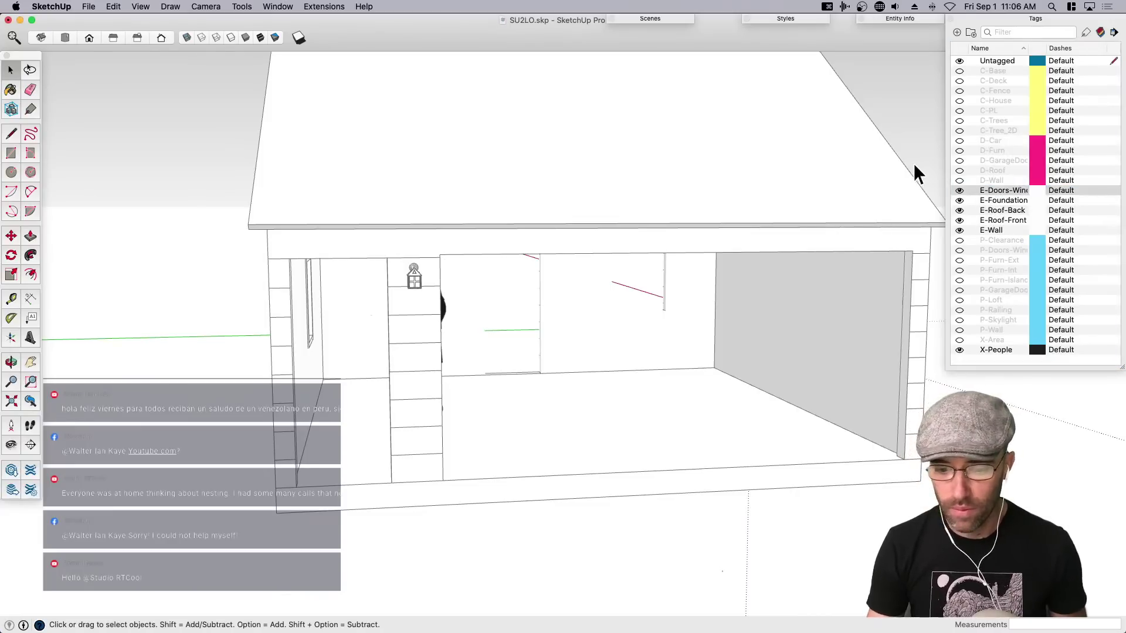
pyautogui.scroll(2, 865, 334)
pyautogui.scroll(-1, 868, 343)
pyautogui.click(997, 240)
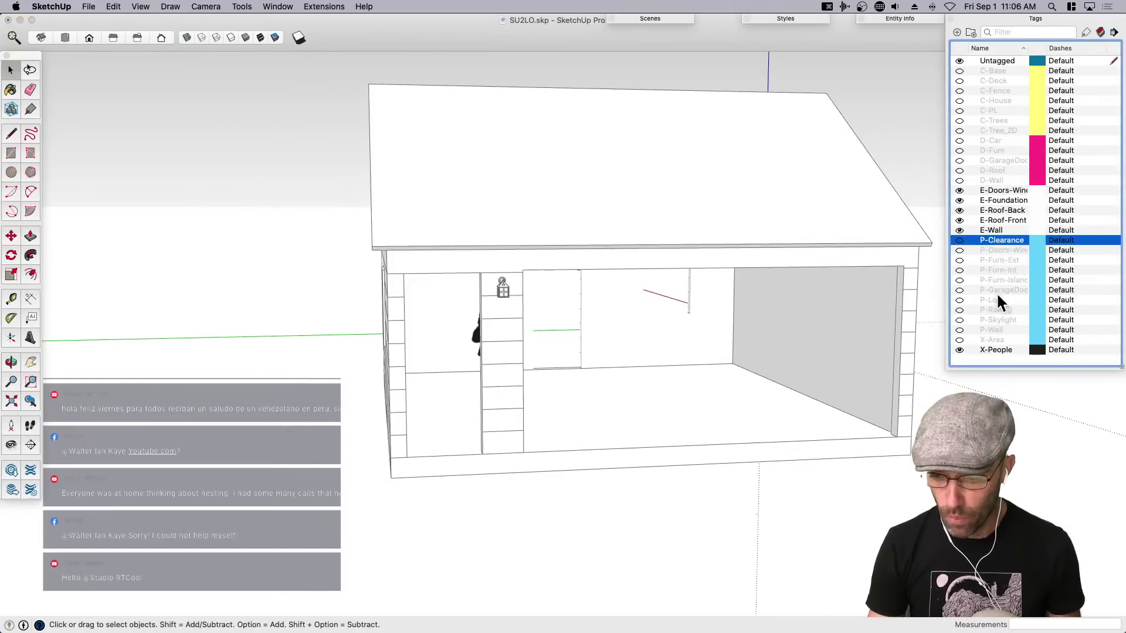
pyautogui.keyDown('shift'); pyautogui.click(988, 341); pyautogui.keyUp('shift')
pyautogui.click(959, 340)
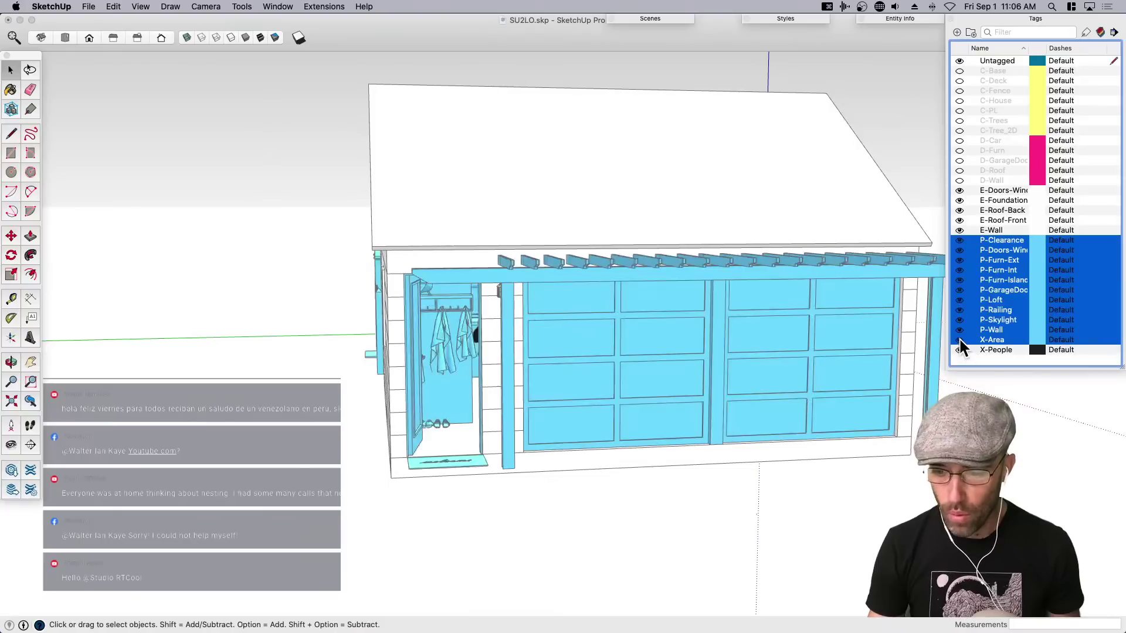
pyautogui.click(903, 170)
pyautogui.click(960, 290)
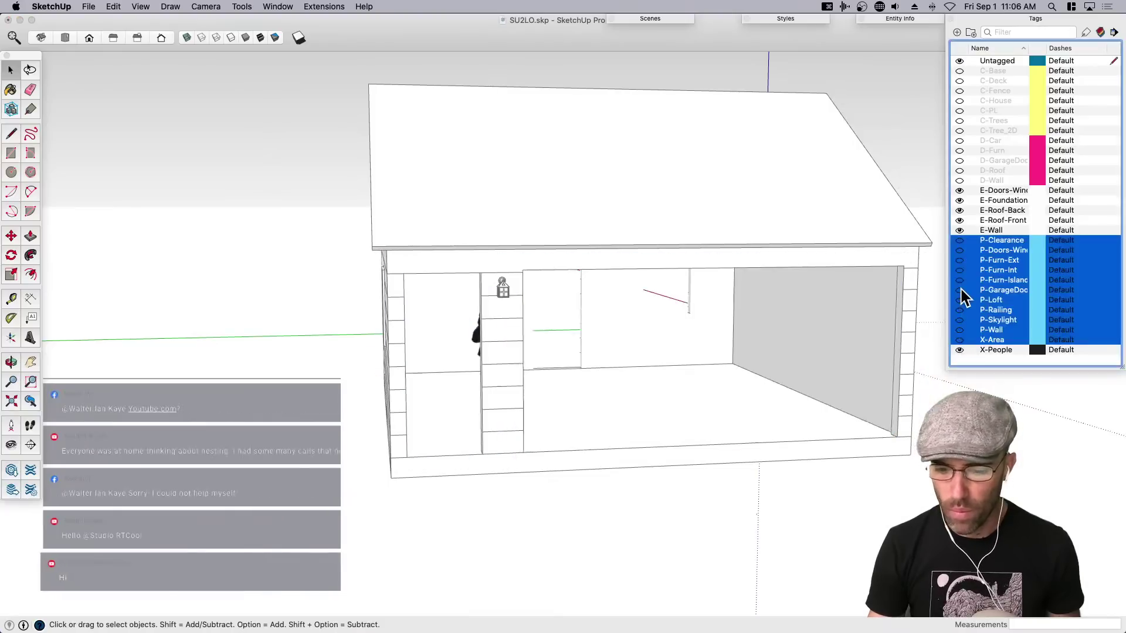
pyautogui.click(960, 294)
pyautogui.click(909, 168)
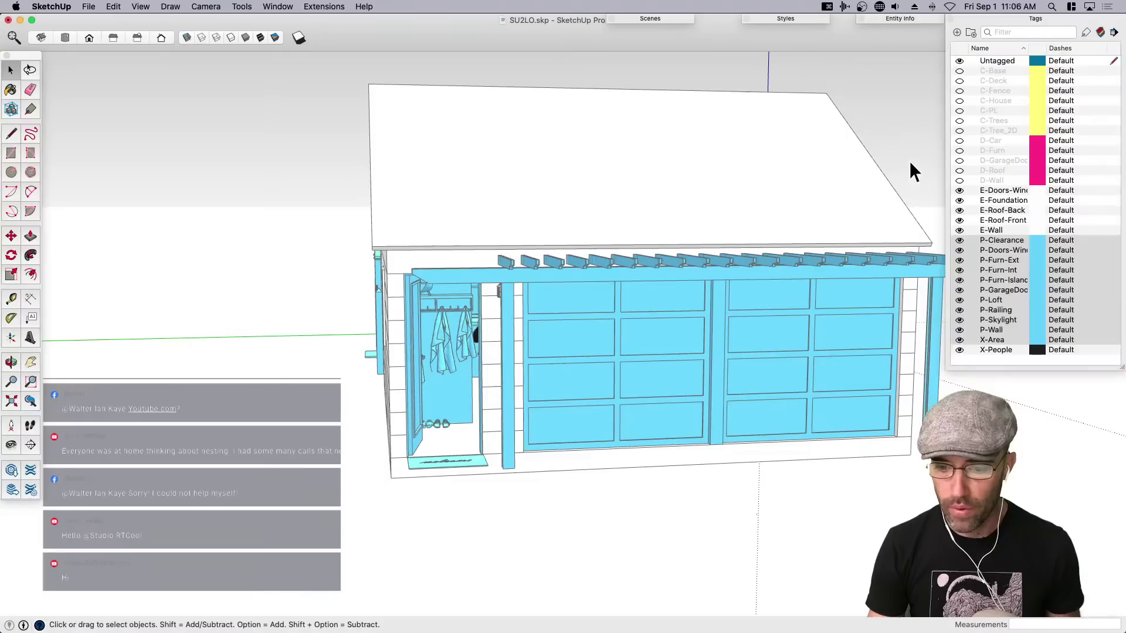
# Hide the proposed garage door tag under the P- tags and inspect the furnished interior through the open front.
pyautogui.click(989, 60)
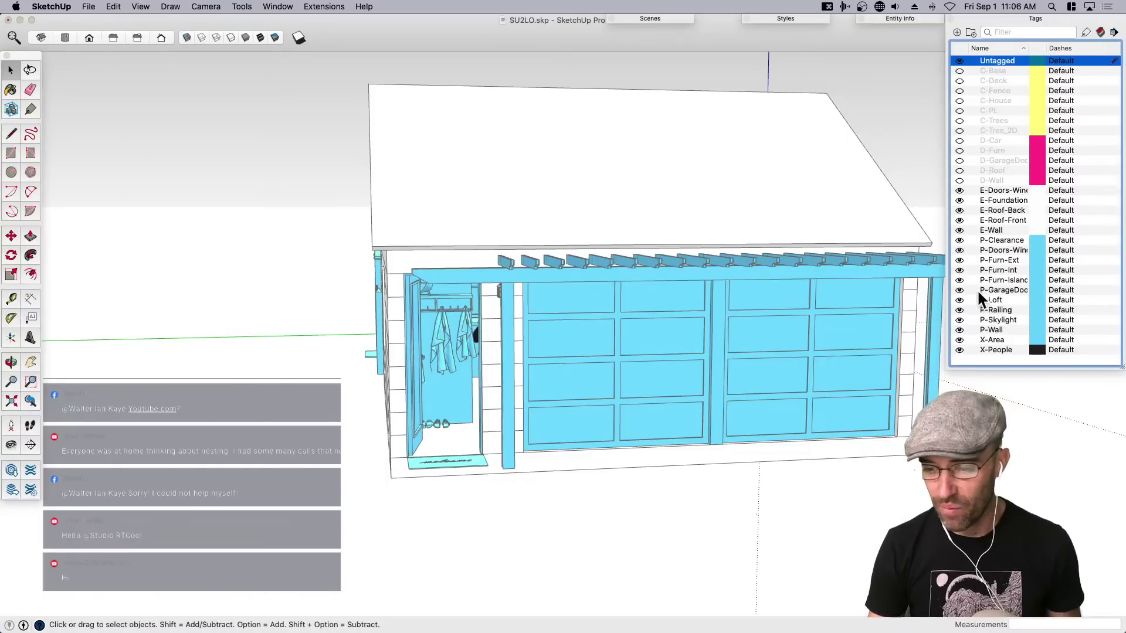
pyautogui.click(960, 290)
pyautogui.moveTo(731, 412); pyautogui.dragTo(628, 434, button='middle')
pyautogui.scroll(2, 757, 392)
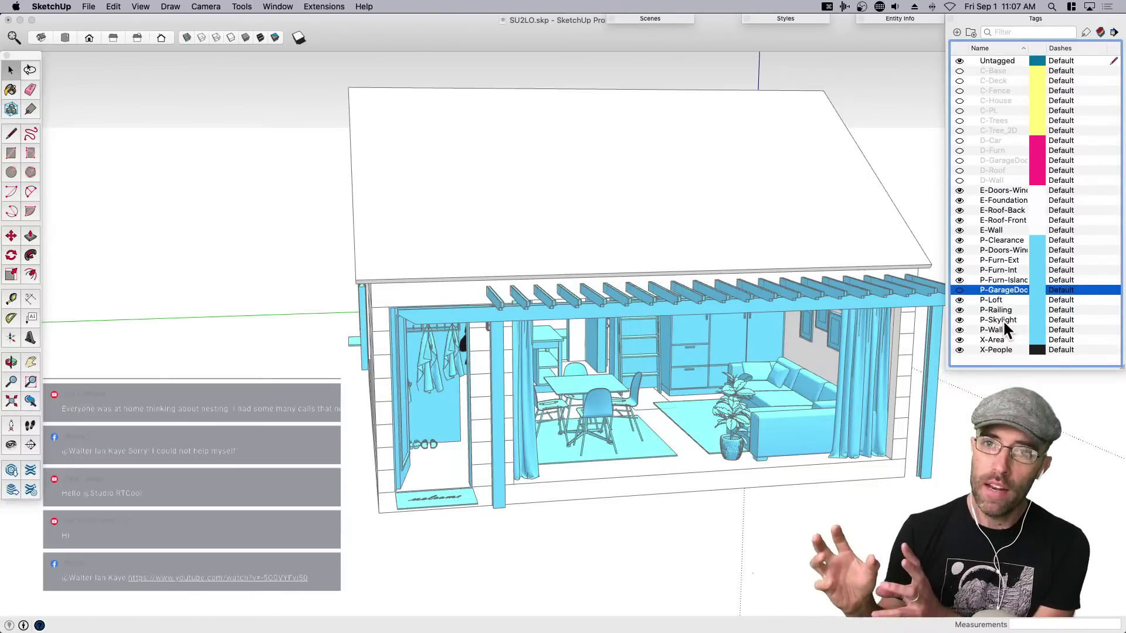
pyautogui.doubleClick(981, 288)
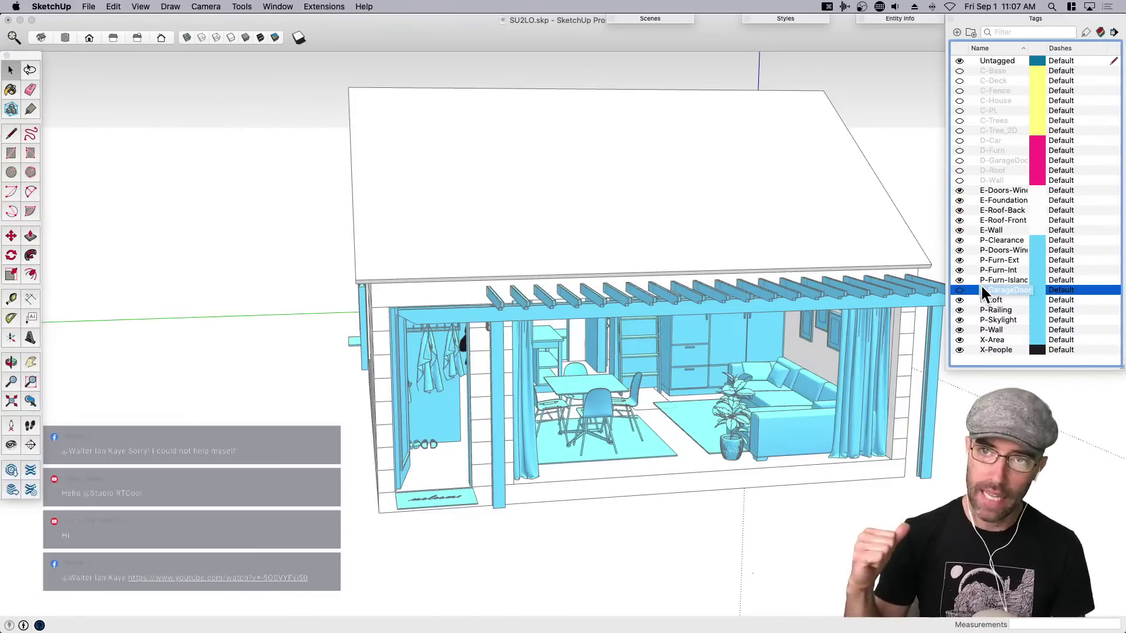
pyautogui.press('Return')
pyautogui.moveTo(764, 379); pyautogui.dragTo(615, 341, button='middle')
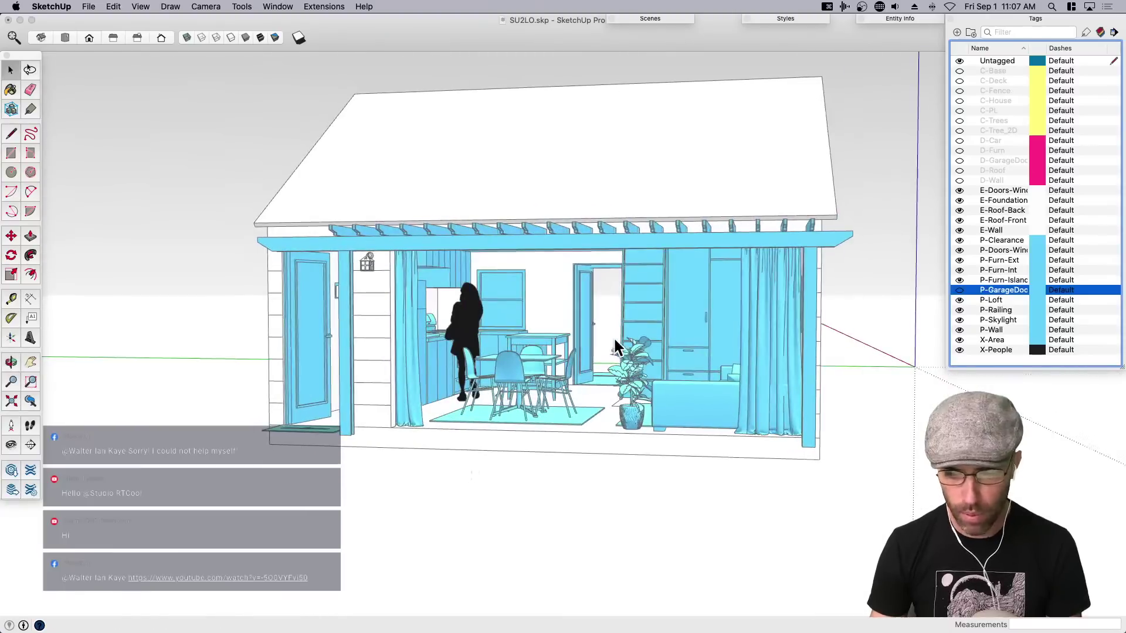
# Hide the existing E- tags for walls, front and back roof, foundation and doors and windows to isolate the proposed work.
pyautogui.click(979, 230)
pyautogui.click(960, 220)
pyautogui.click(959, 210)
pyautogui.click(959, 200)
pyautogui.click(960, 190)
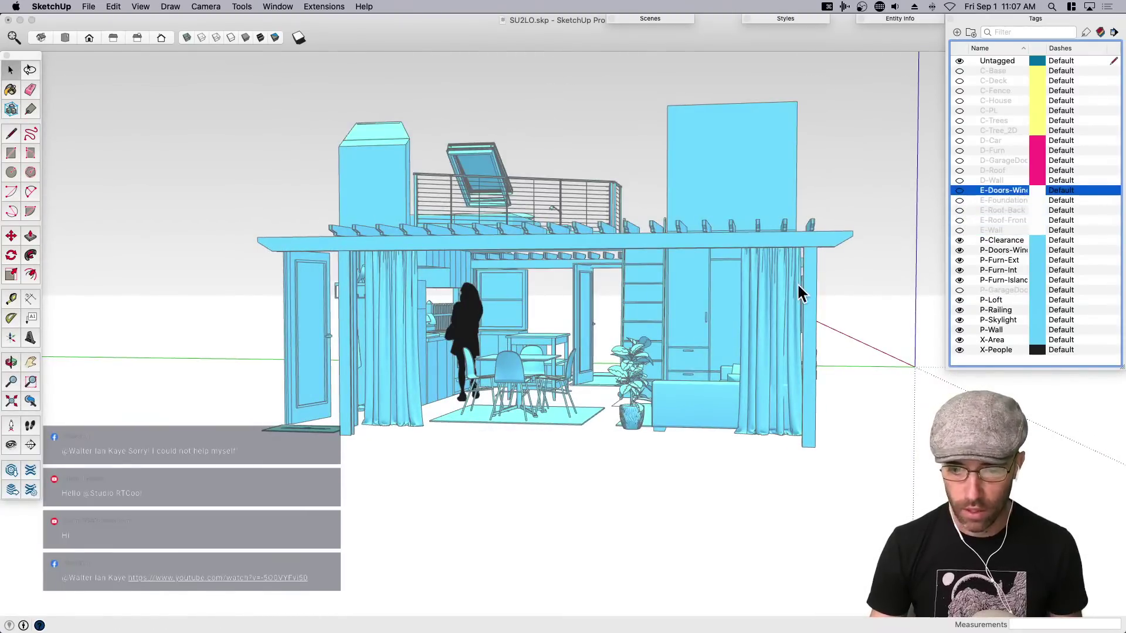
pyautogui.moveTo(800, 293); pyautogui.dragTo(674, 389, button='middle')
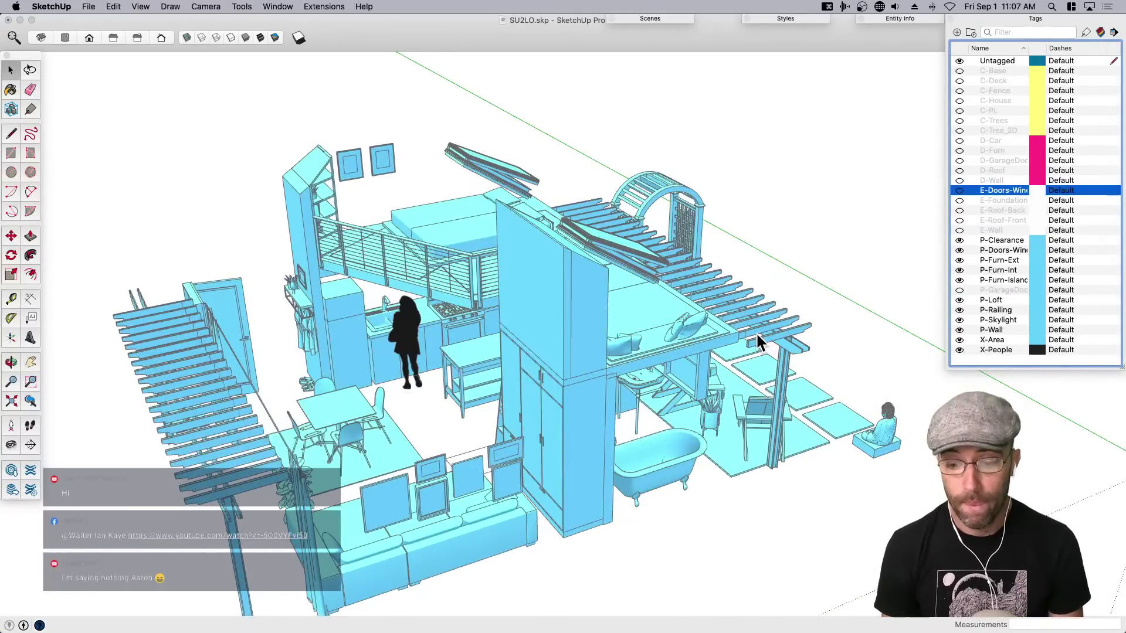
# Show the existing doors and windows, foundation and wall tags while leaving E-Roof-Front and E-Roof-Back hidden, and view the interior from above.
pyautogui.click(961, 199)
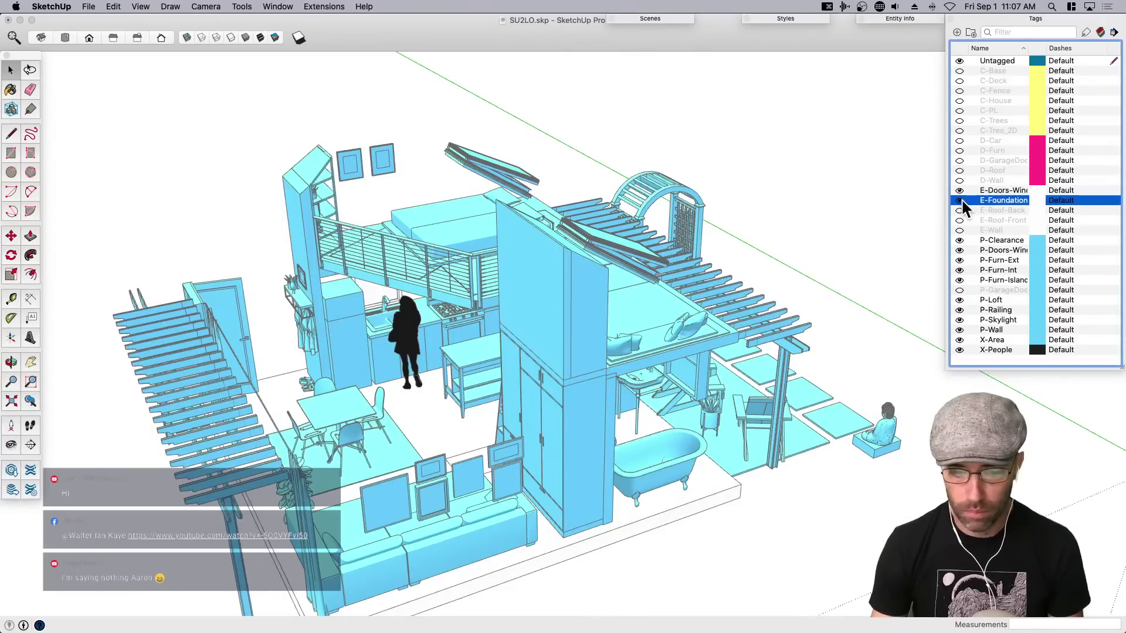
pyautogui.click(959, 209)
pyautogui.click(959, 221)
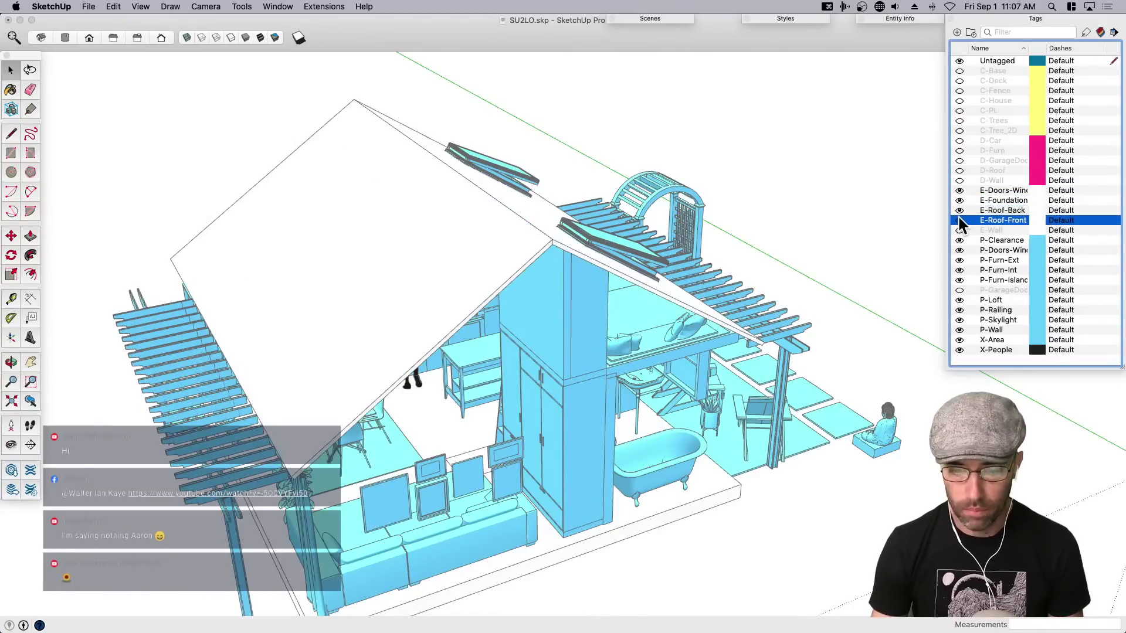
pyautogui.click(960, 230)
pyautogui.click(959, 220)
pyautogui.click(959, 210)
pyautogui.moveTo(410, 481); pyautogui.dragTo(462, 344, button='middle')
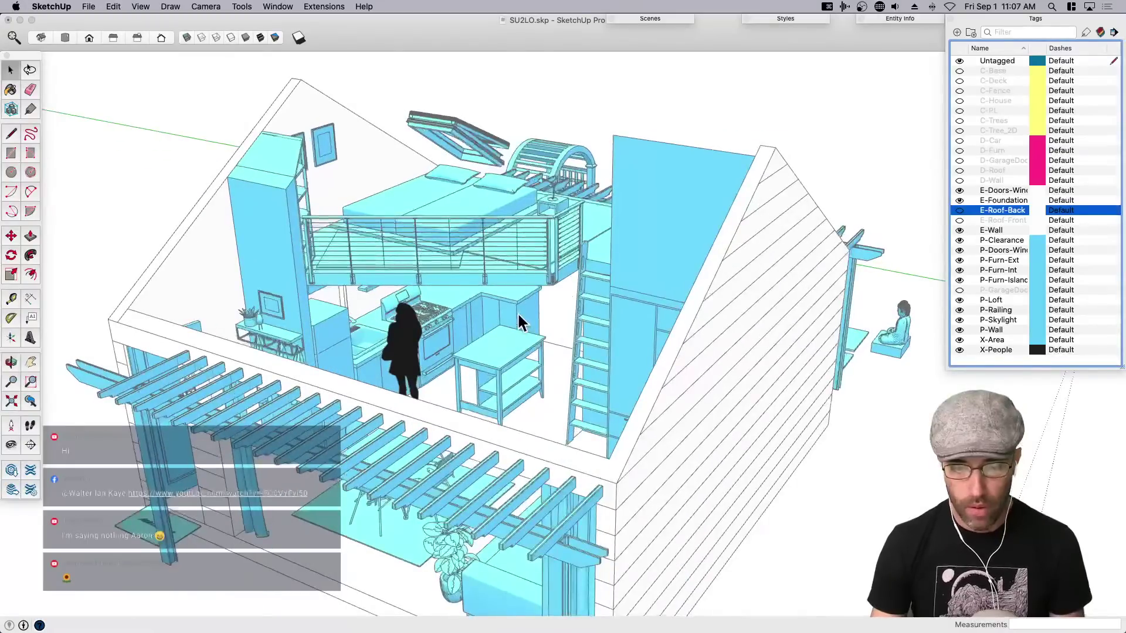
pyautogui.moveTo(521, 322); pyautogui.dragTo(666, 298, button='middle')
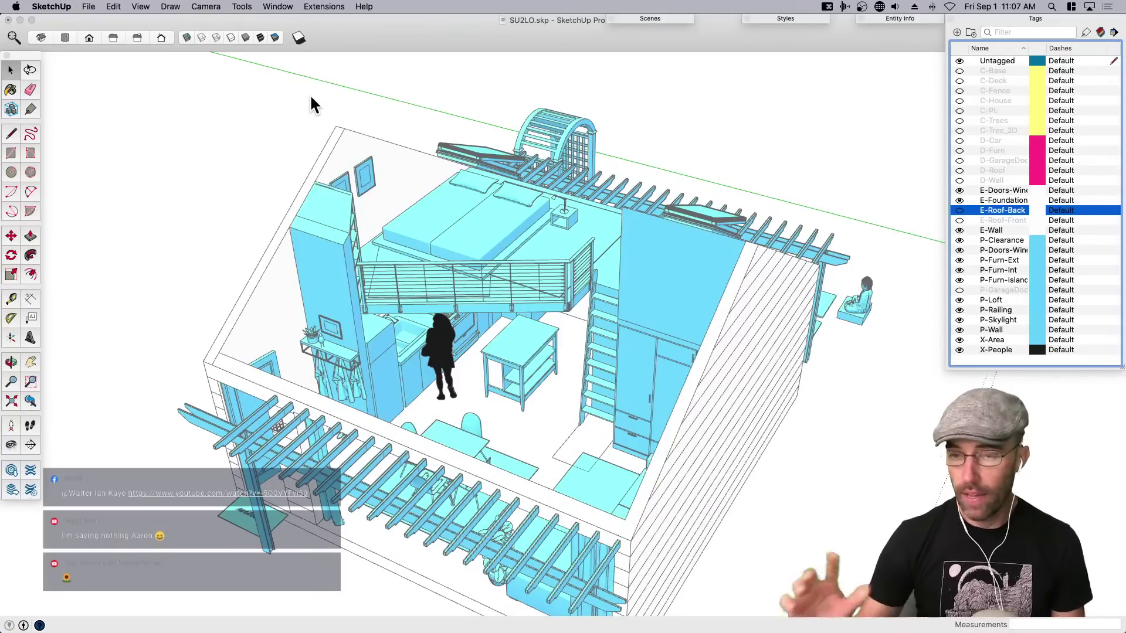
# Switch the model's face style to Hidden Line and look over the roofless building as a line drawing.
pyautogui.click(232, 38)
pyautogui.click(233, 38)
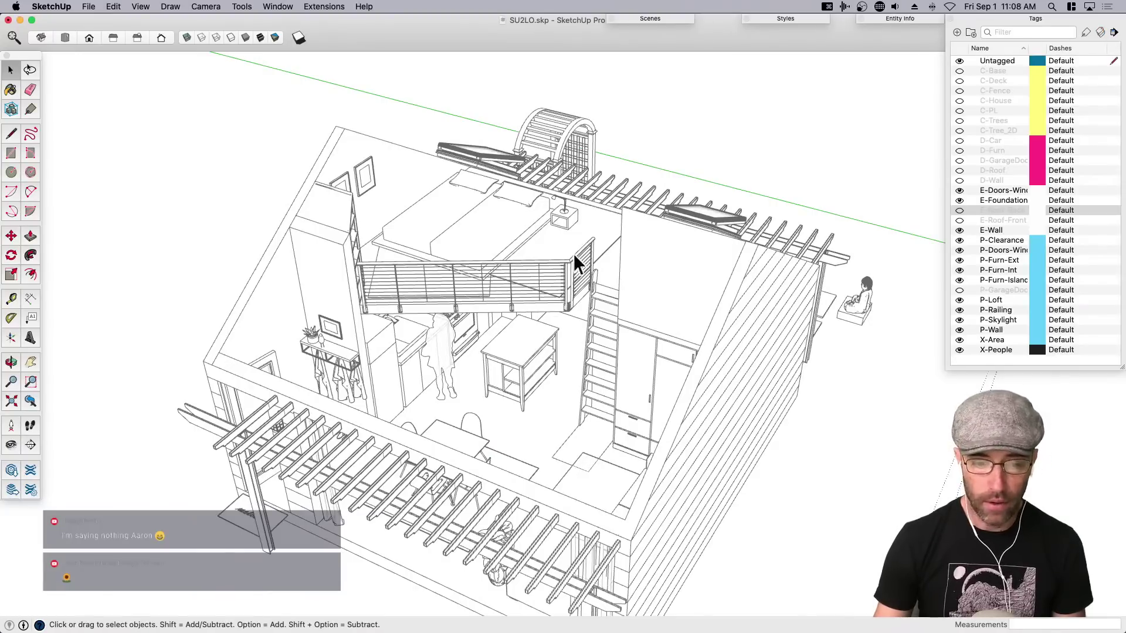
pyautogui.moveTo(575, 433); pyautogui.dragTo(585, 401, button='middle')
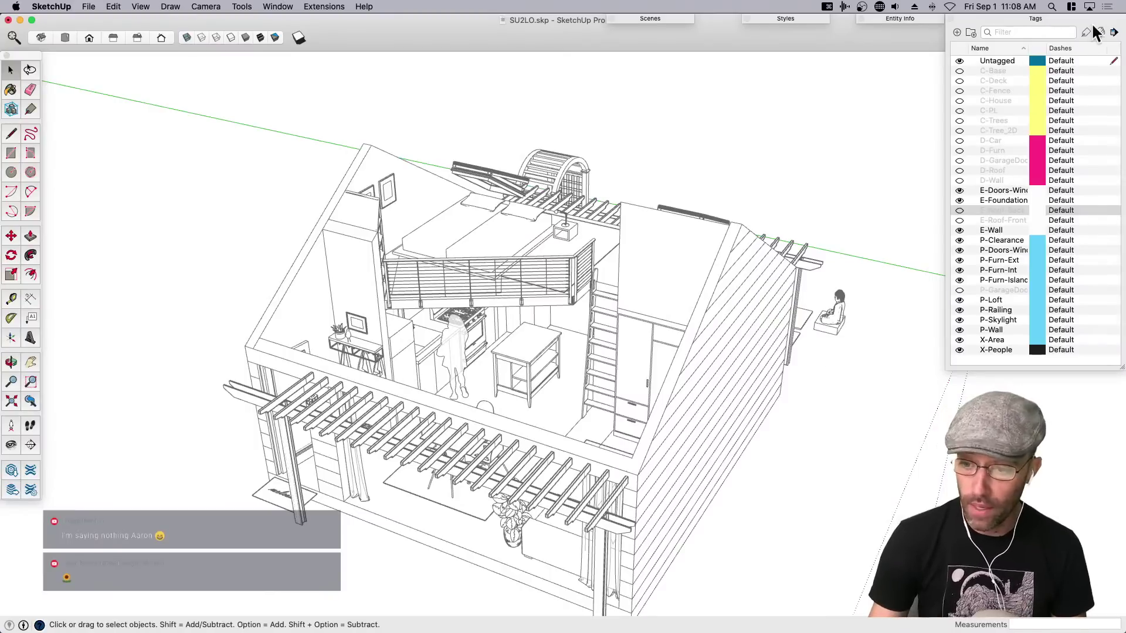
# Compare the Shaded style with its own materials and with Color by Tag, and return the model to Hidden Line.
pyautogui.click(246, 39)
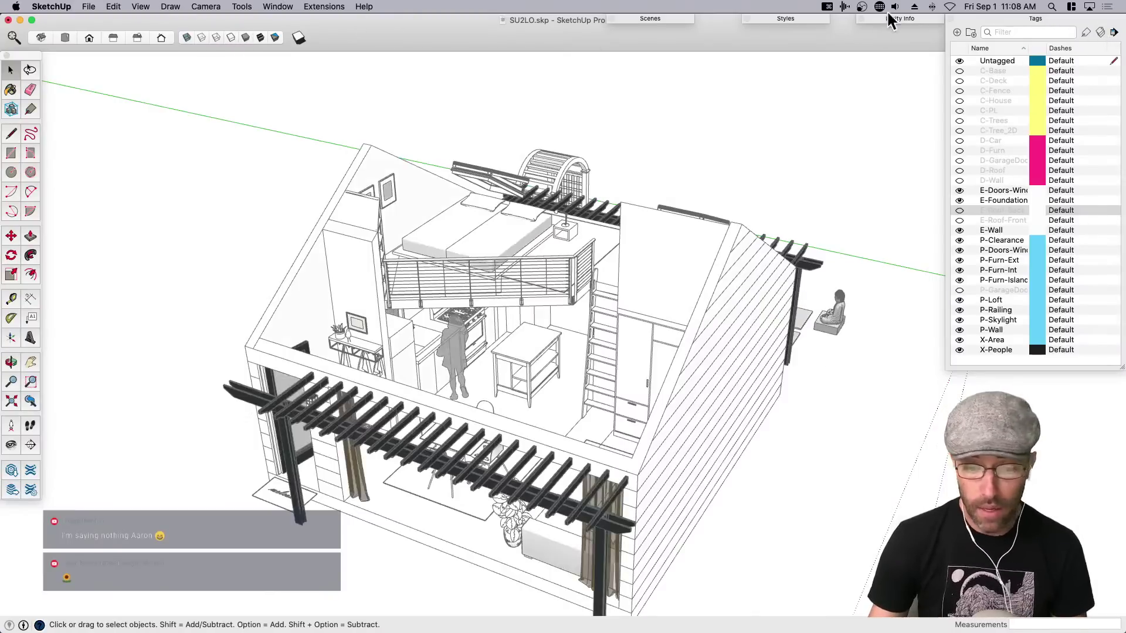
pyautogui.click(1101, 32)
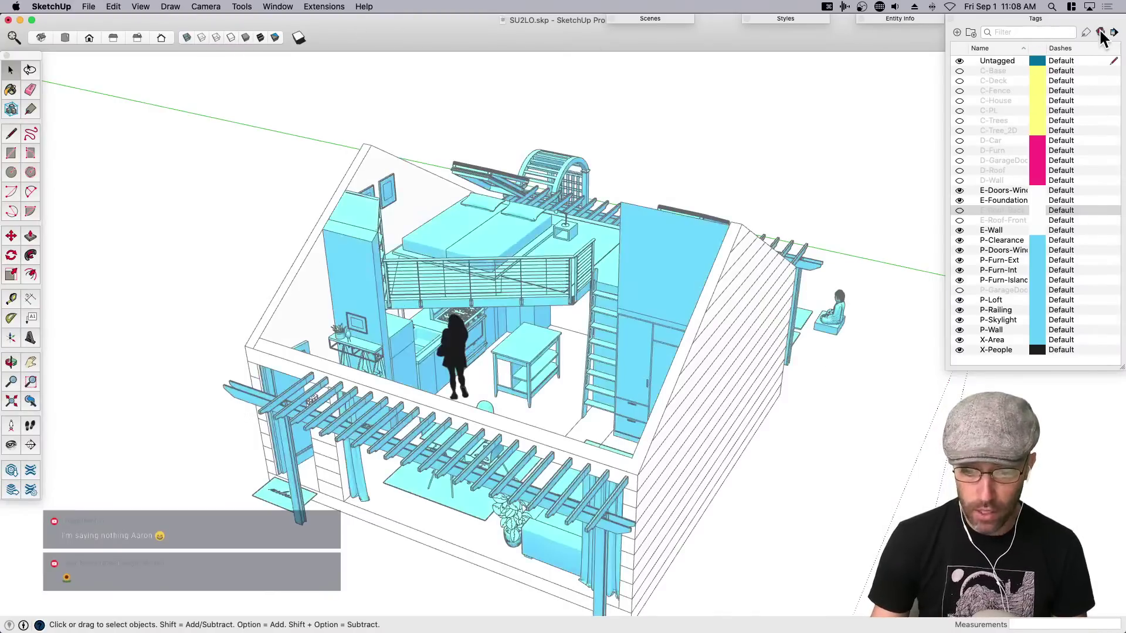
pyautogui.click(232, 40)
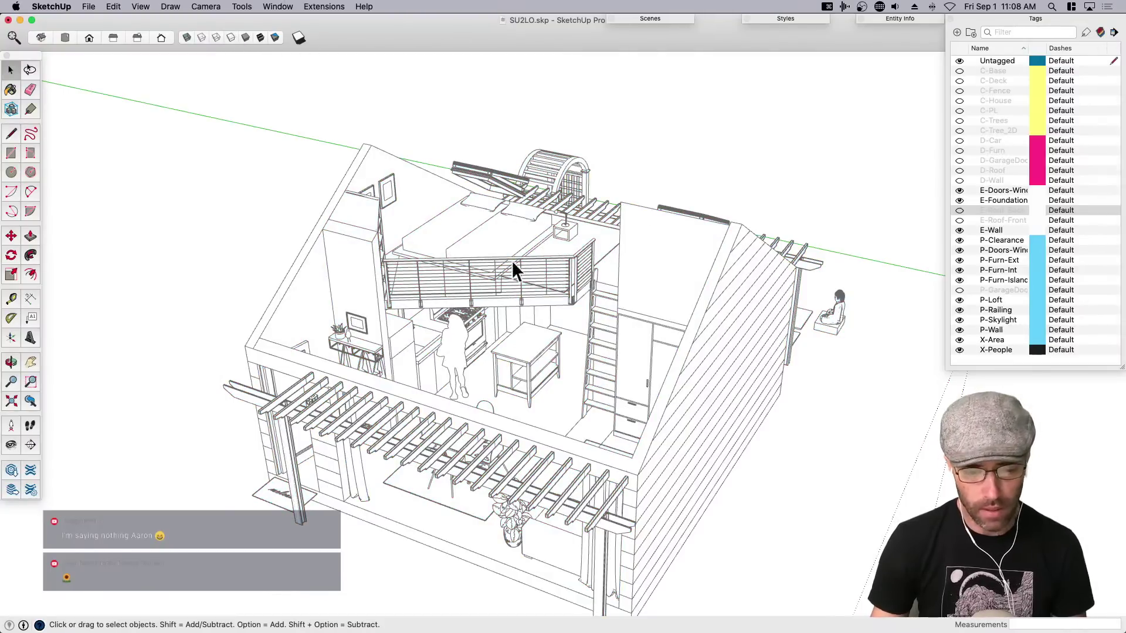
pyautogui.moveTo(437, 401); pyautogui.dragTo(536, 324, button='middle')
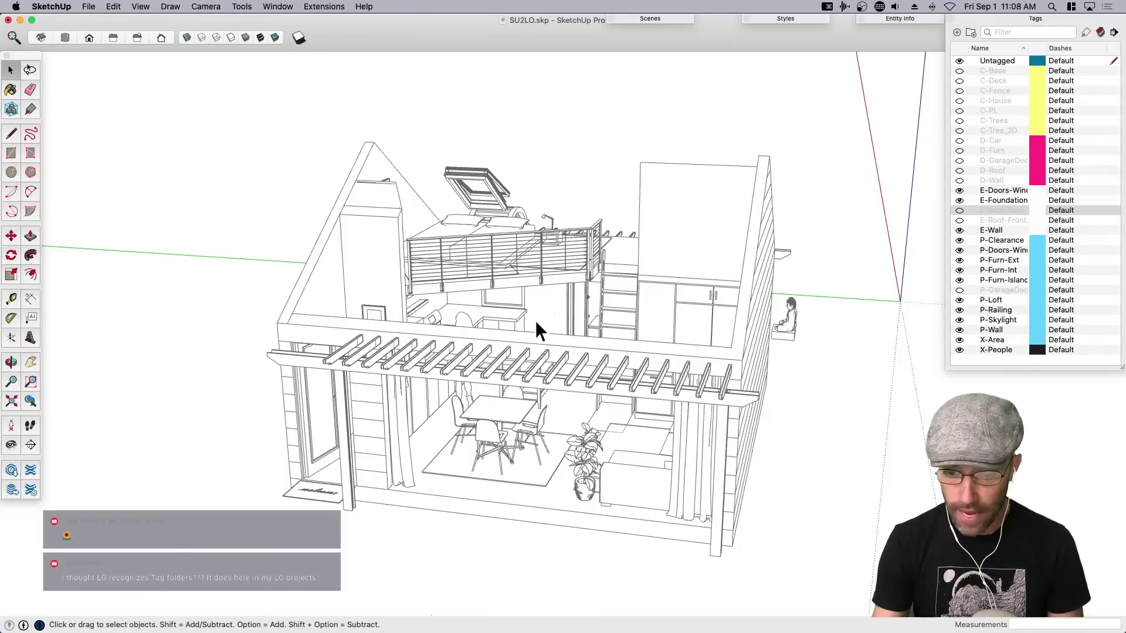
pyautogui.moveTo(788, 253); pyautogui.dragTo(835, 294, button='middle')
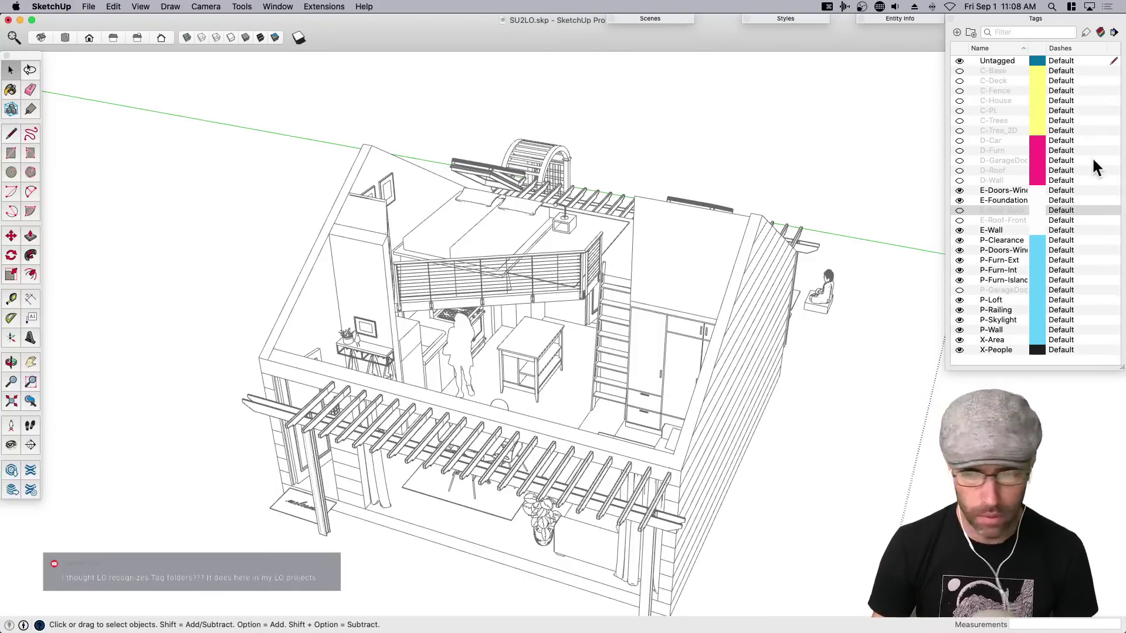
# Show the E-Roof-Front and E-Roof-Back tags and the context tags from C-Base through C-Tree_2D.
pyautogui.click(959, 220)
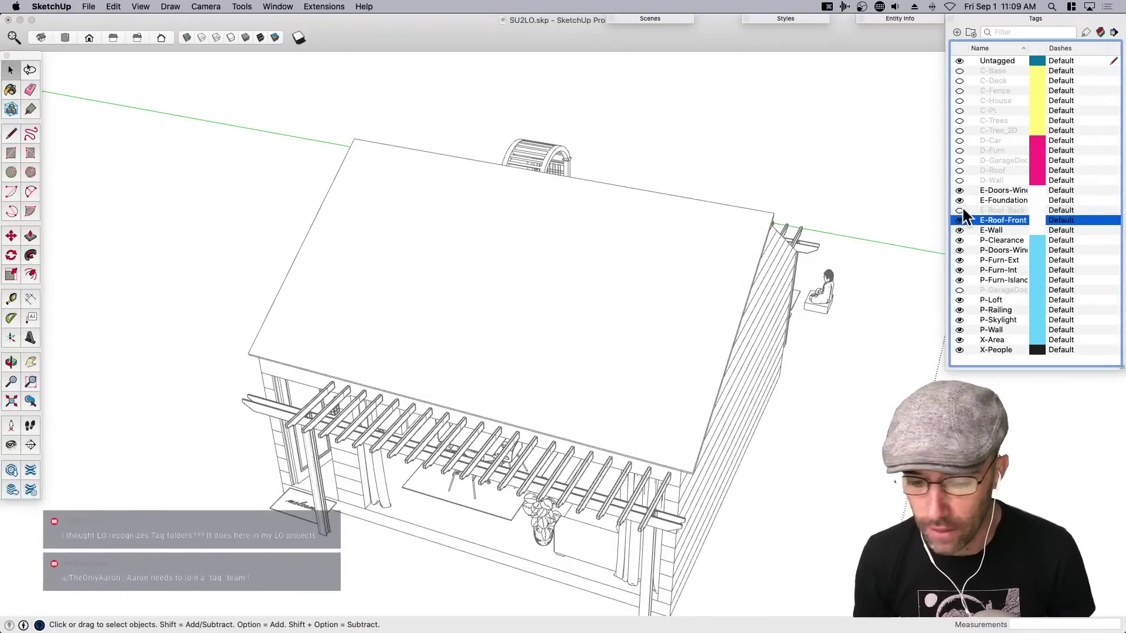
pyautogui.scroll(-3, 830, 237)
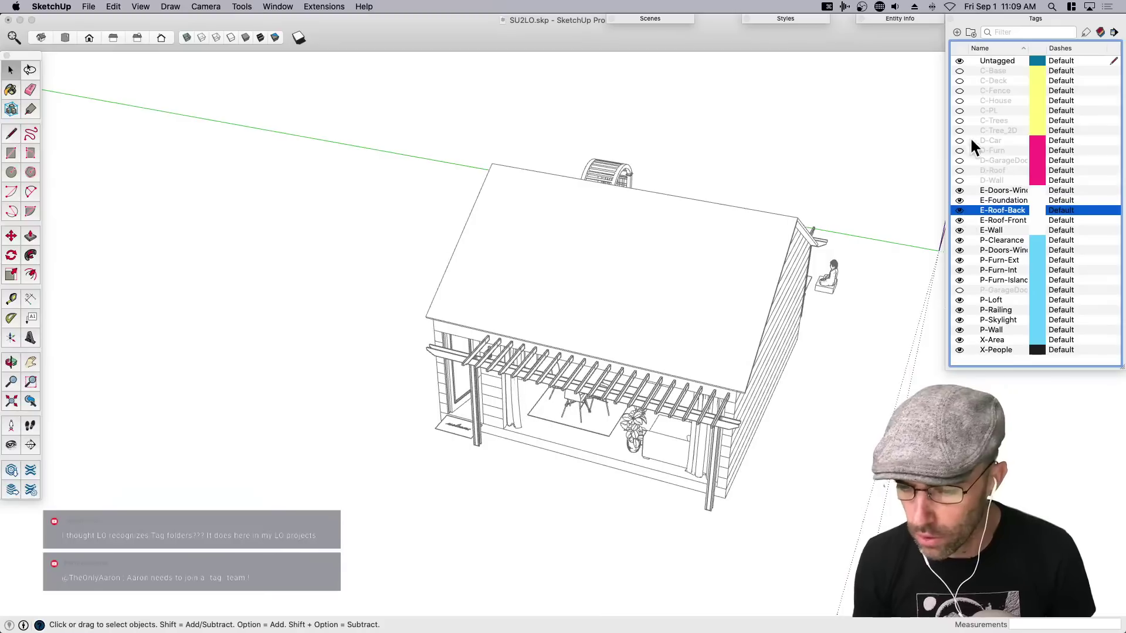
pyautogui.click(996, 129)
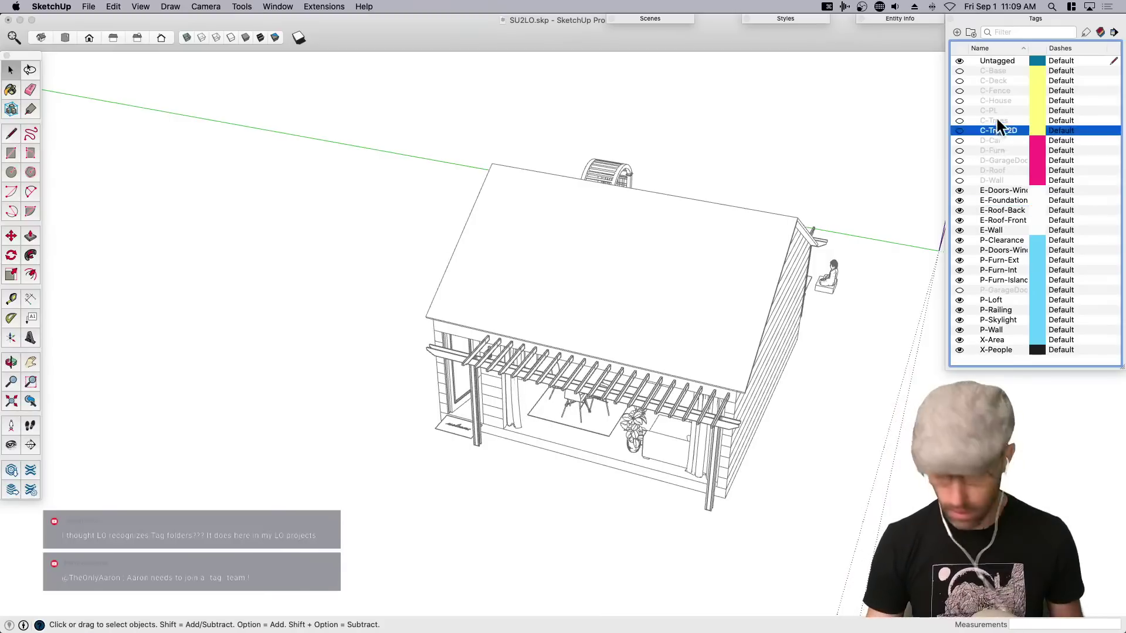
pyautogui.keyDown('shift'); pyautogui.click(986, 71); pyautogui.keyUp('shift')
pyautogui.click(959, 80)
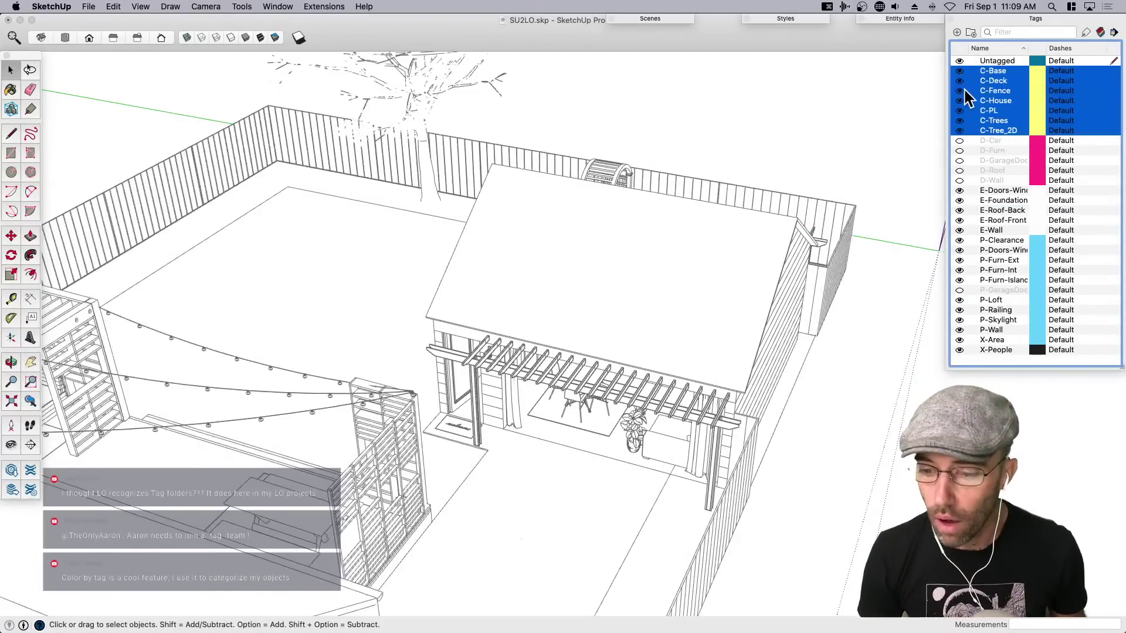
pyautogui.click(859, 125)
pyautogui.moveTo(543, 303); pyautogui.dragTo(838, 303, button='middle')
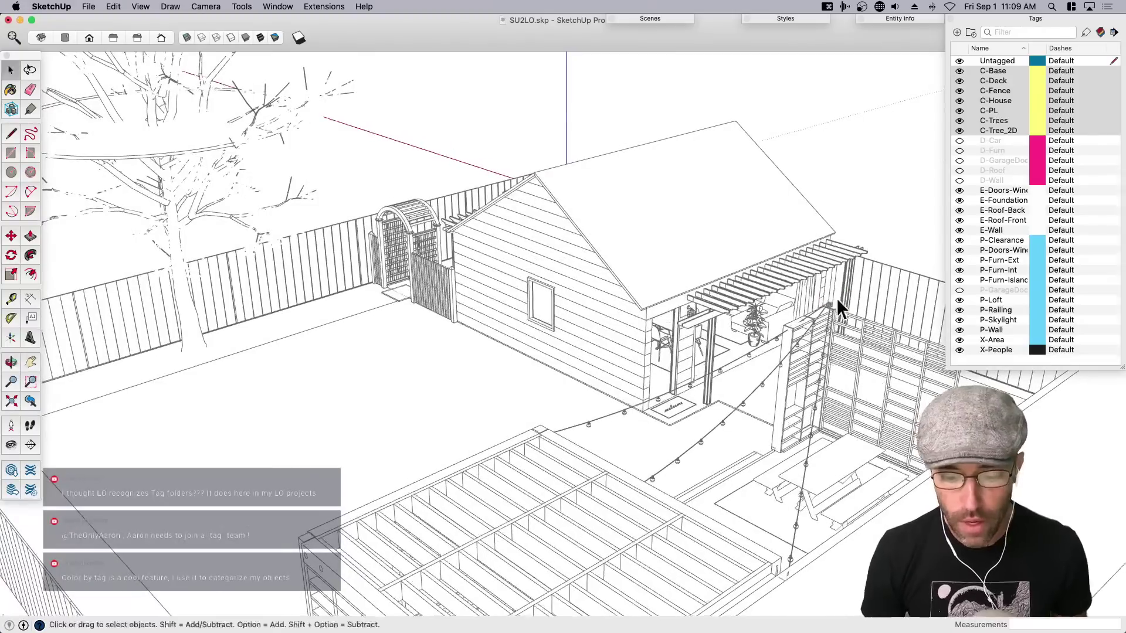
# Show the demolition tags from D-Car through D-Wall and the proposed garage door tag.
pyautogui.click(997, 144)
pyautogui.keyDown('shift'); pyautogui.click(993, 178); pyautogui.keyUp('shift')
pyautogui.click(960, 163)
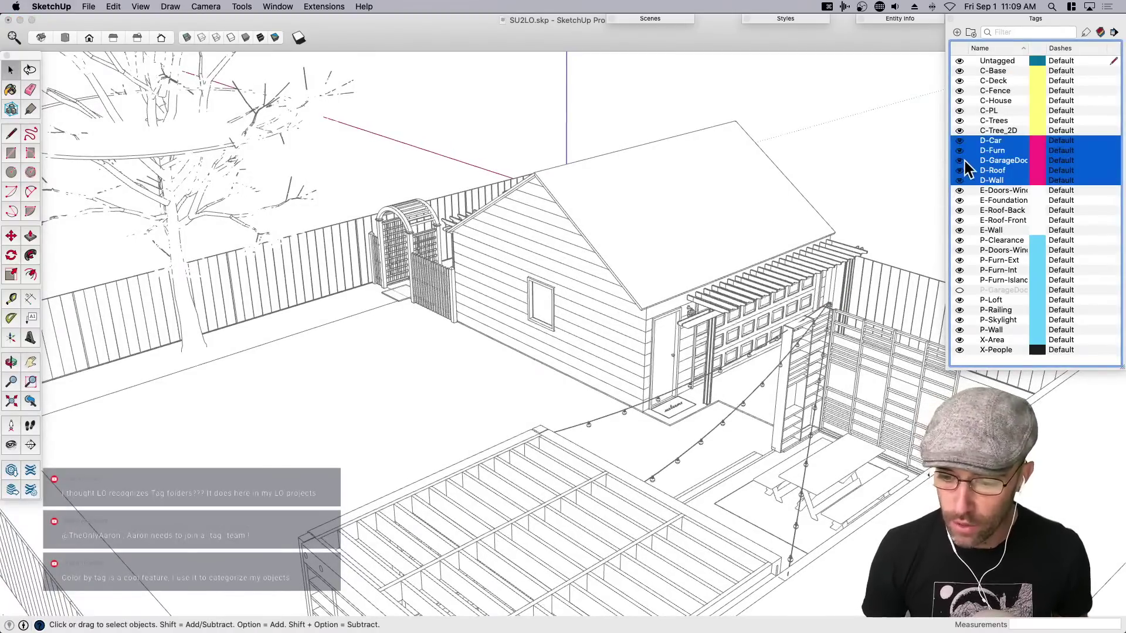
pyautogui.click(891, 152)
pyautogui.click(959, 290)
pyautogui.moveTo(754, 288); pyautogui.dragTo(602, 333, button='middle')
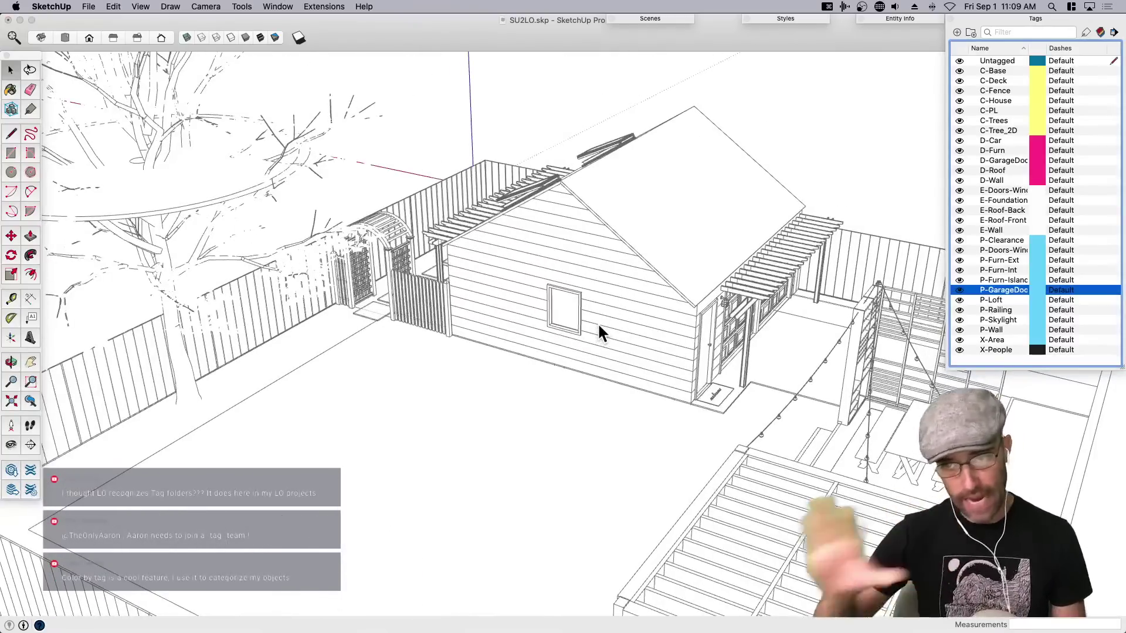
# Place a section plane on the garage's gable wall with the small window, cutting open the interior.
pyautogui.click(246, 7)
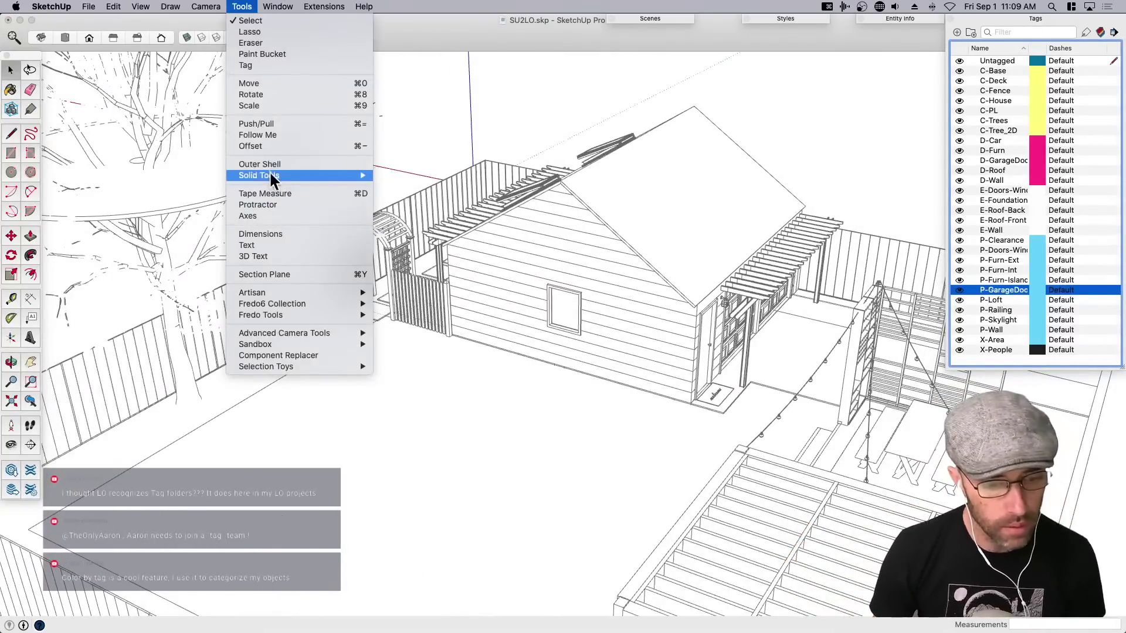
pyautogui.click(280, 273)
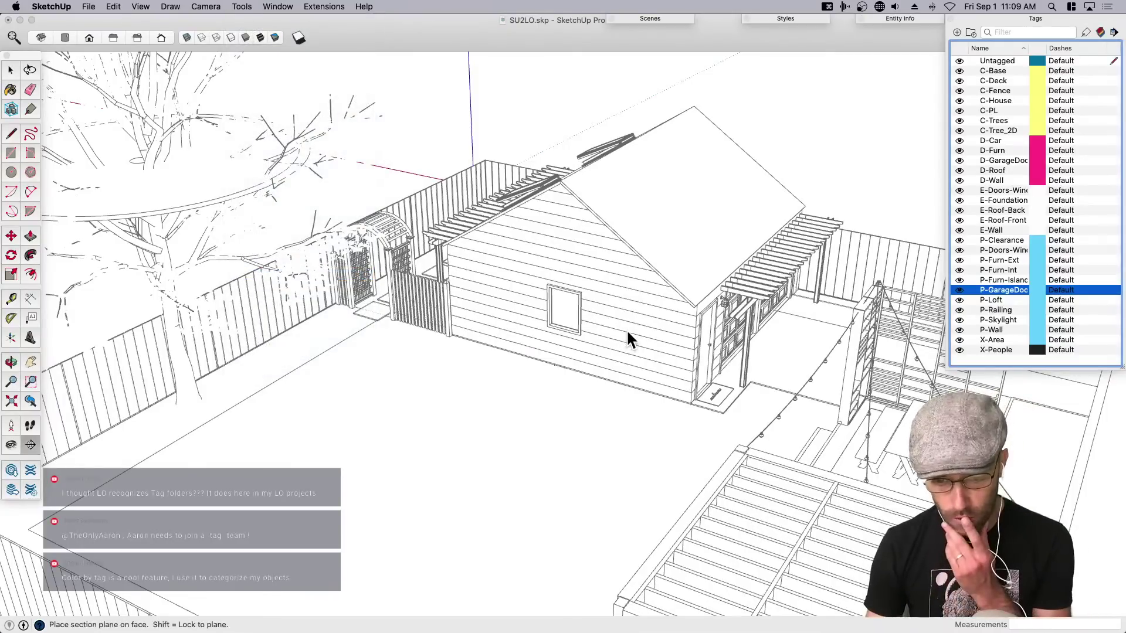
pyautogui.scroll(-4, 570, 365)
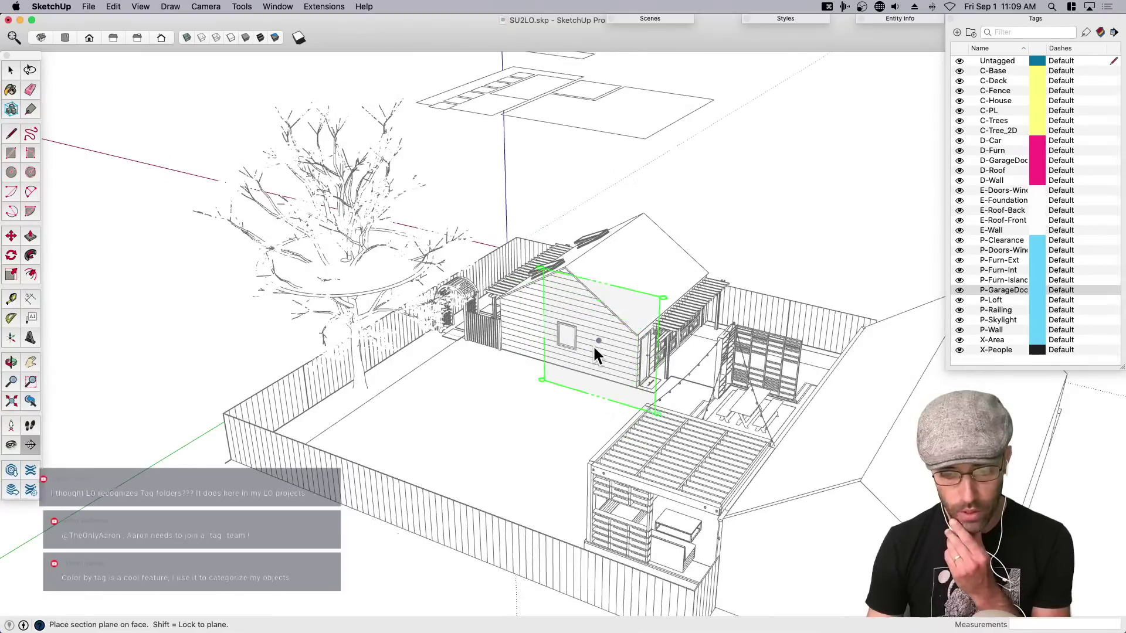
pyautogui.click(681, 356)
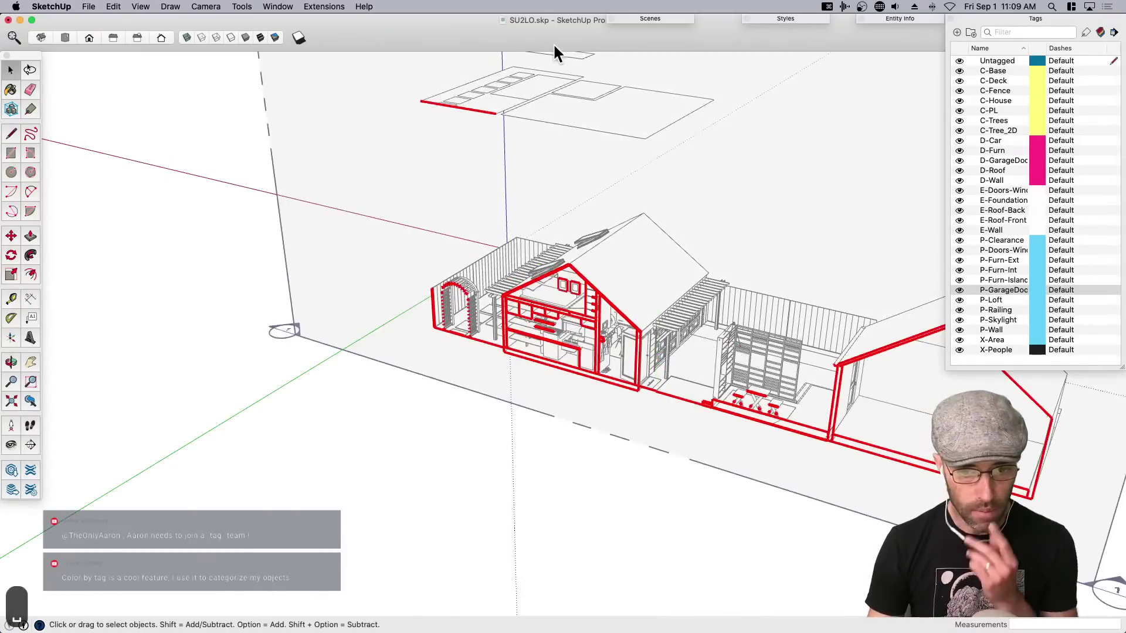
# Create a new style in the model and turn on Section Fill in its modeling settings.
pyautogui.click(772, 17)
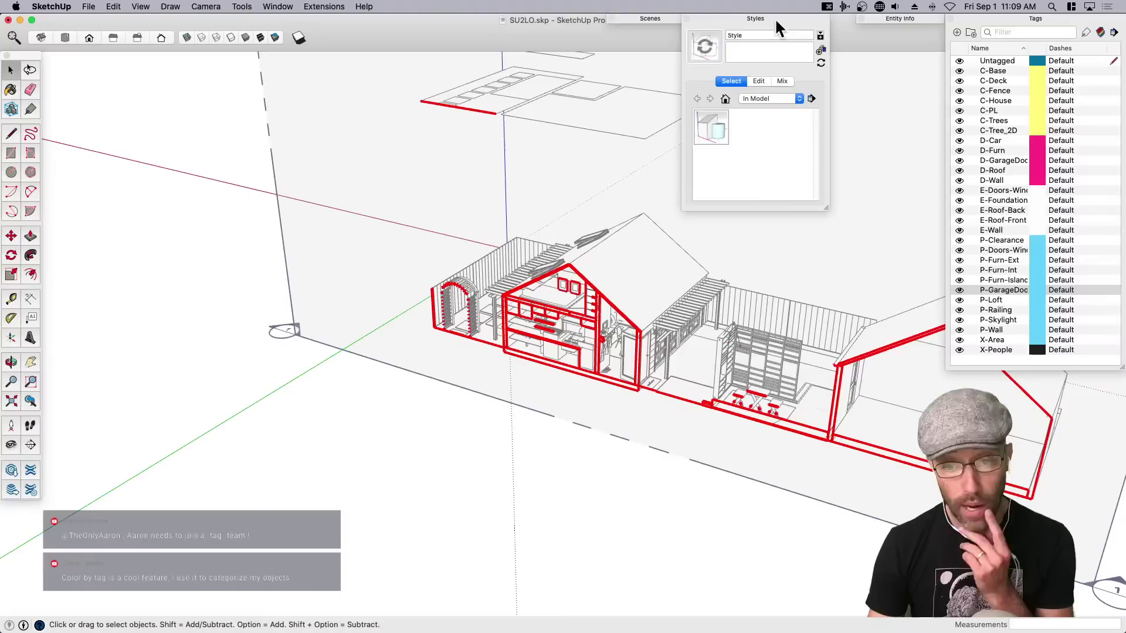
pyautogui.click(818, 49)
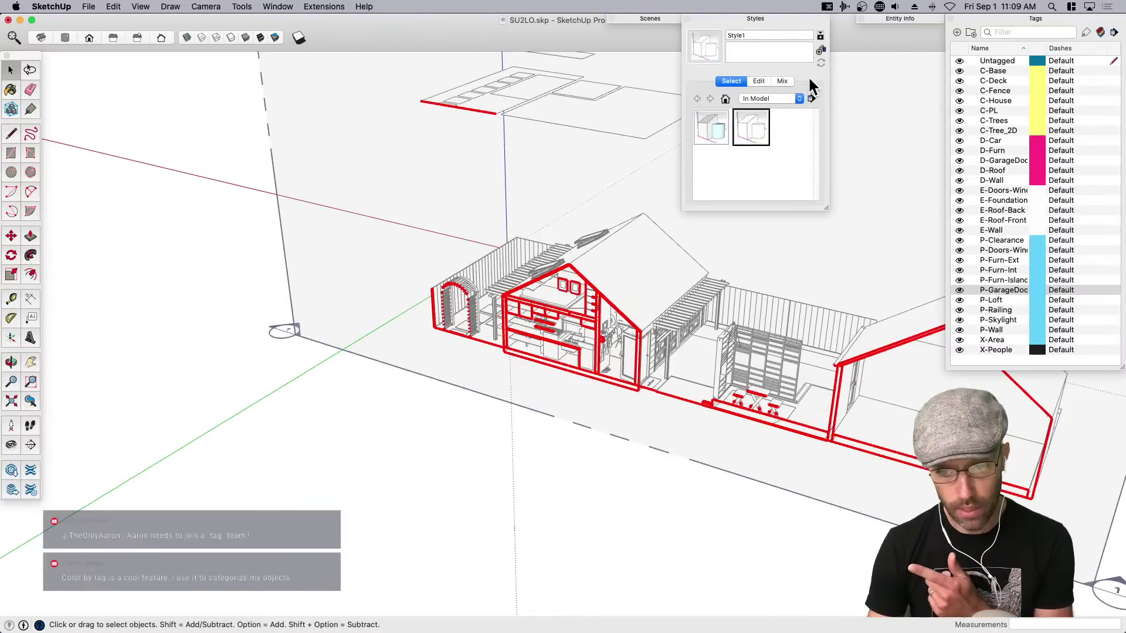
pyautogui.click(781, 80)
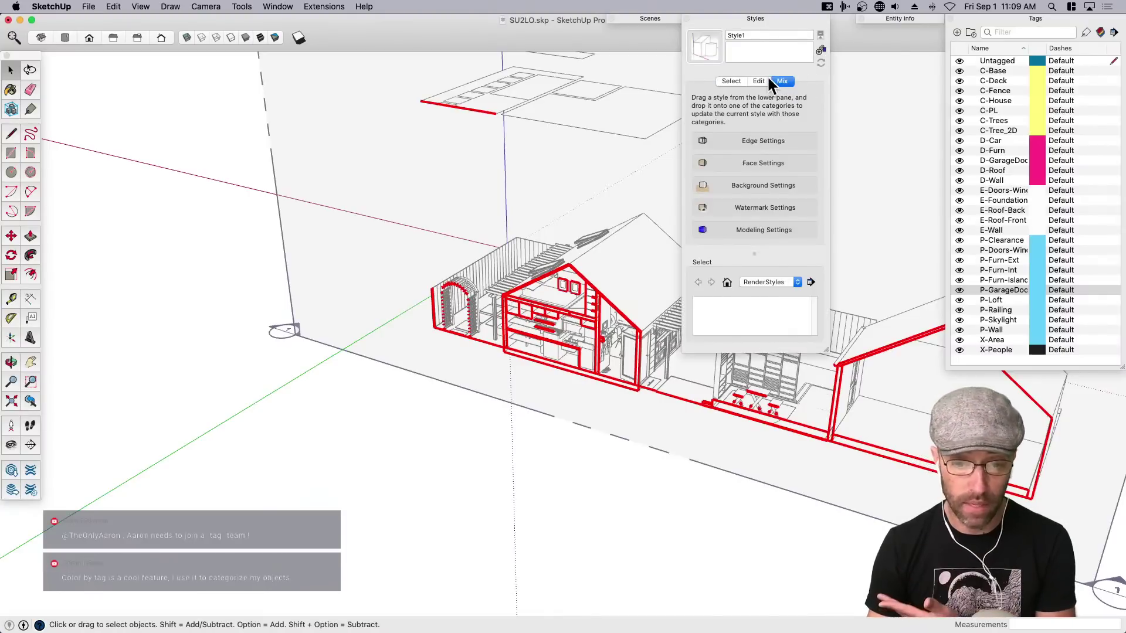
pyautogui.click(758, 81)
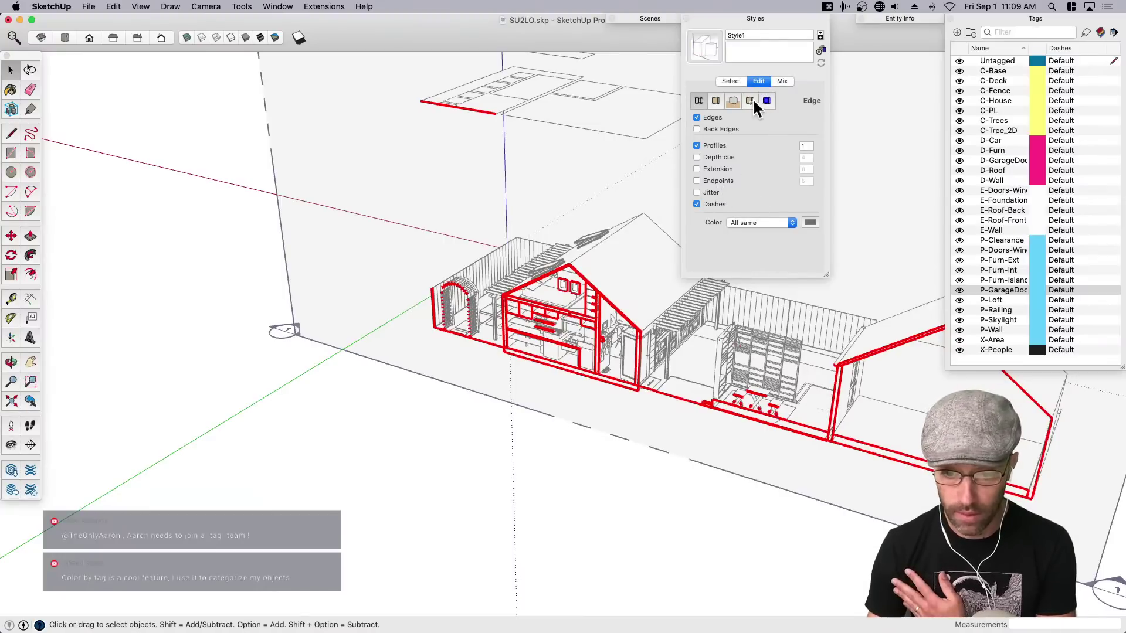
pyautogui.click(764, 101)
pyautogui.click(766, 101)
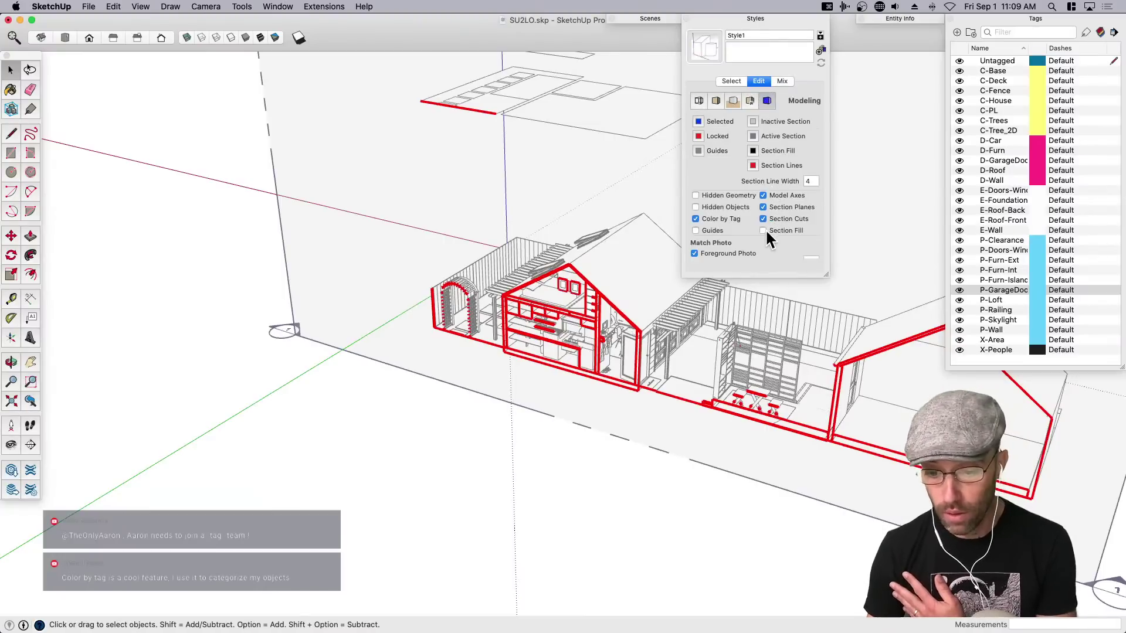
pyautogui.click(763, 230)
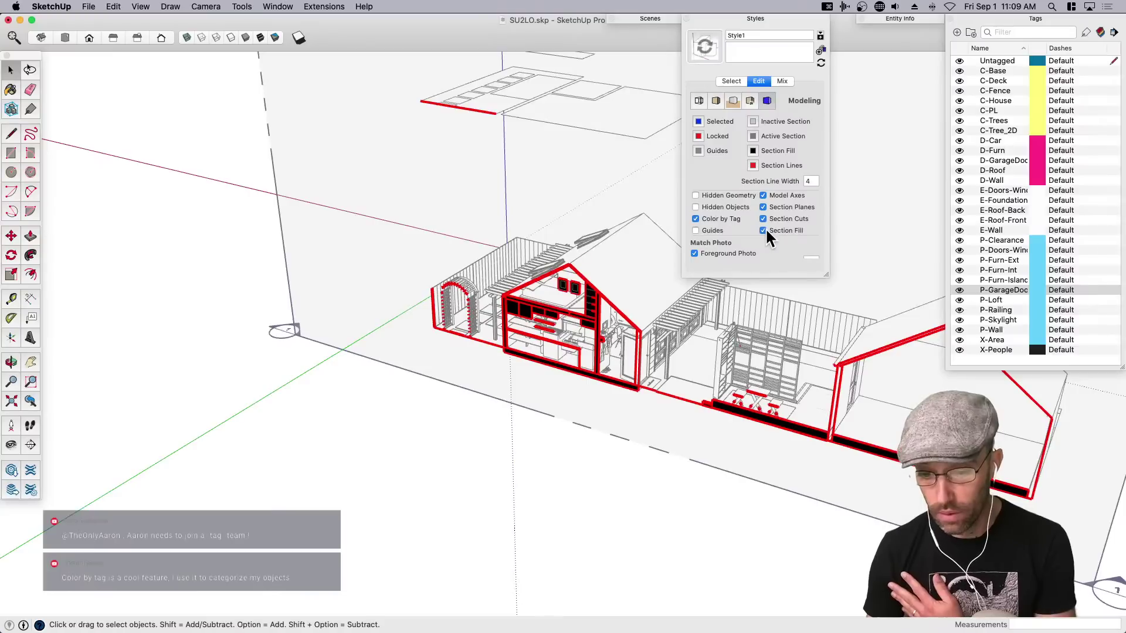
# Color the style's section lines Lead and its section fill Steel, and update the style with these changes.
pyautogui.click(753, 165)
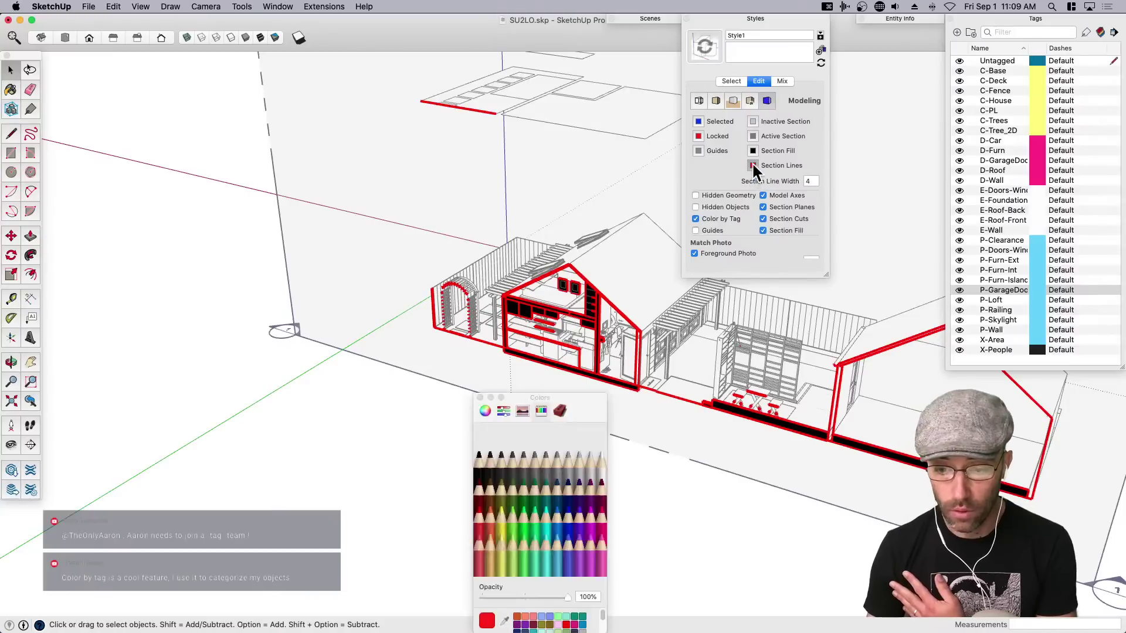
pyautogui.click(491, 463)
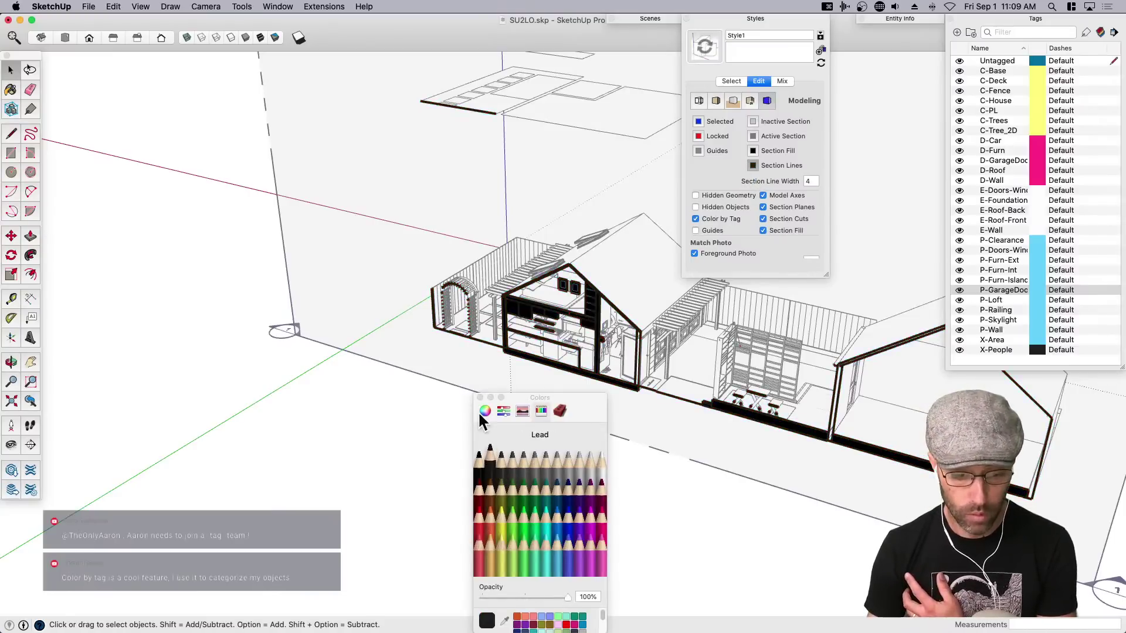
pyautogui.moveTo(568, 401); pyautogui.dragTo(1043, 378)
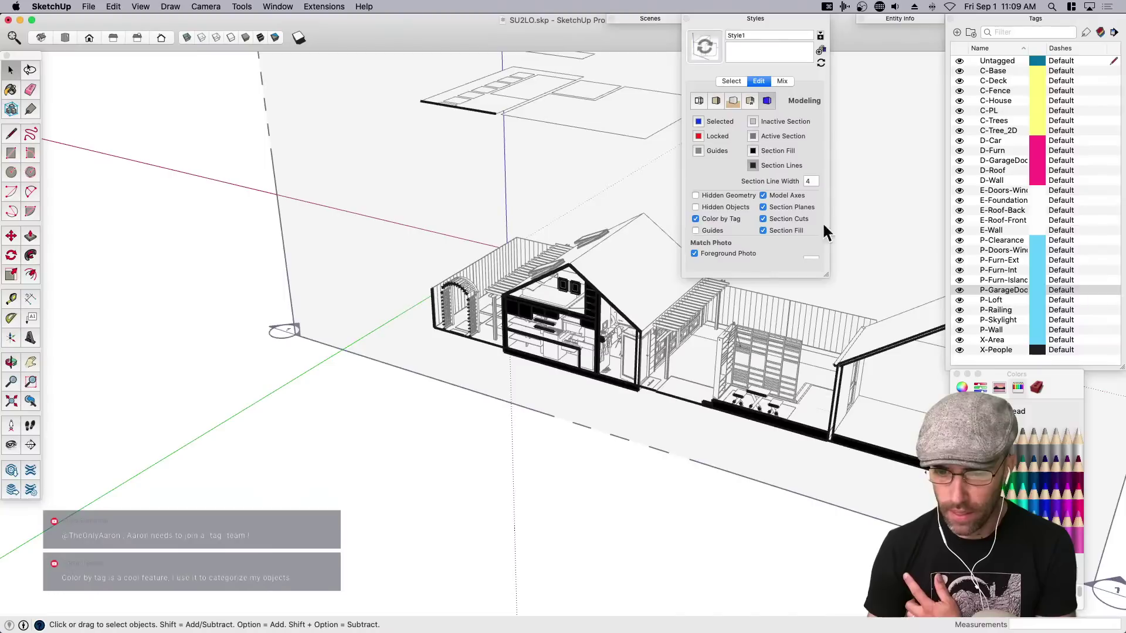
pyautogui.click(753, 151)
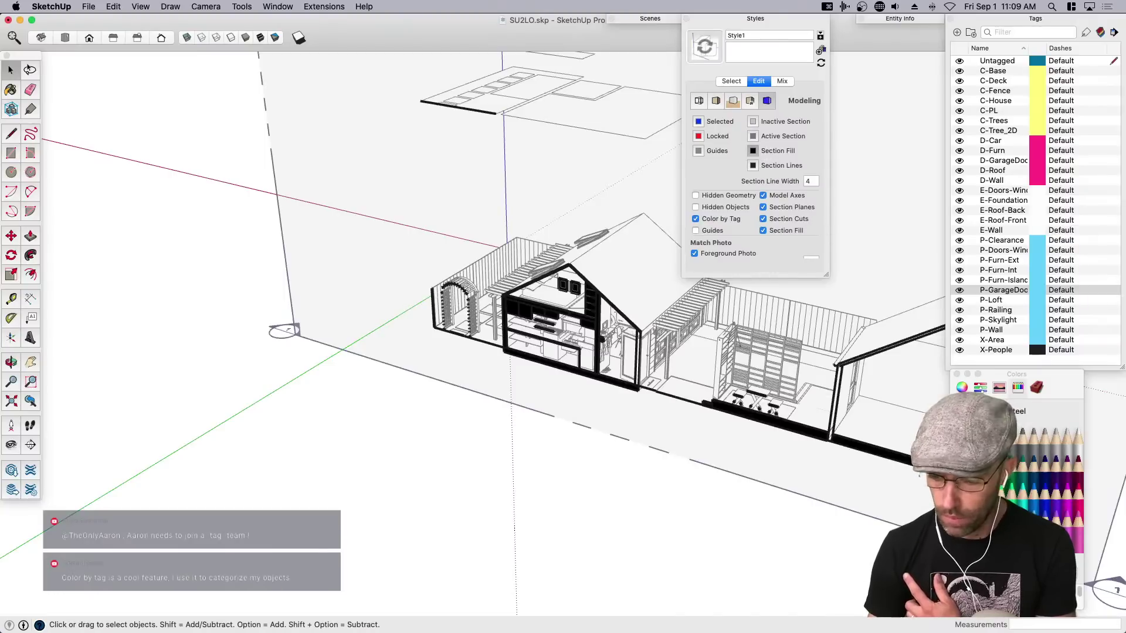
pyautogui.click(1001, 437)
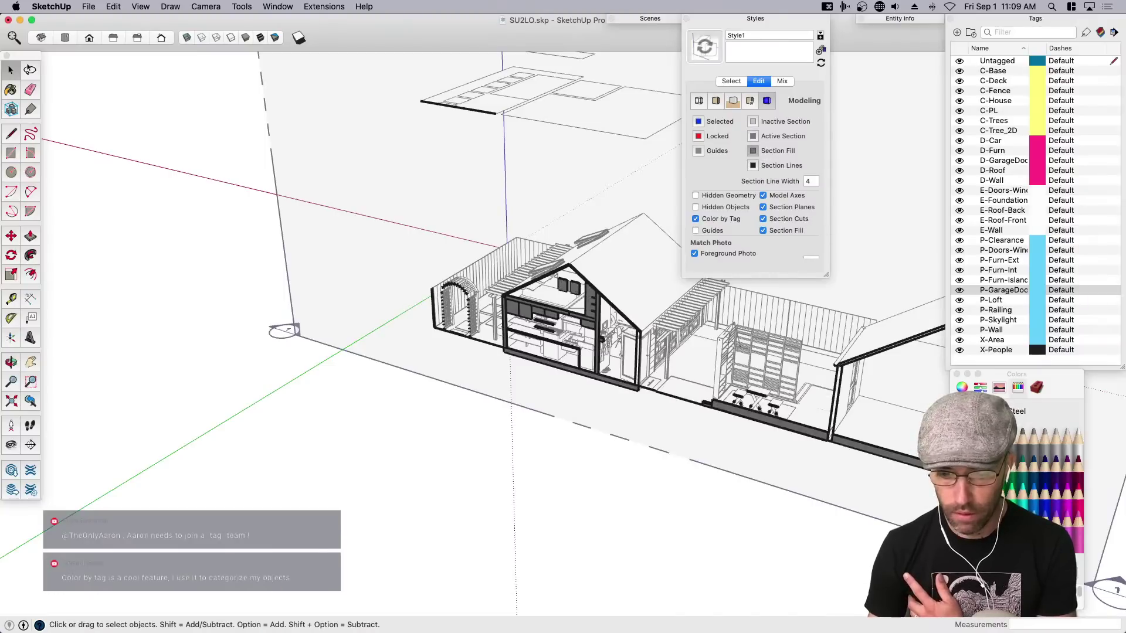
pyautogui.click(705, 46)
pyautogui.click(742, 19)
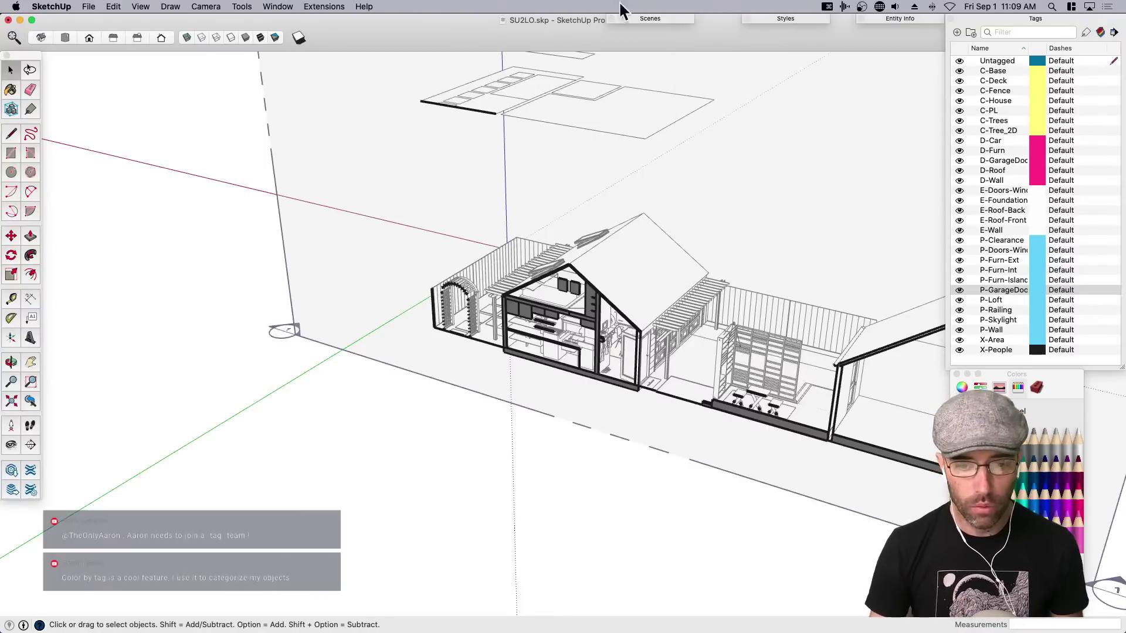
# Turn off the display of section planes in the modeling settings of Style1.
pyautogui.click(779, 19)
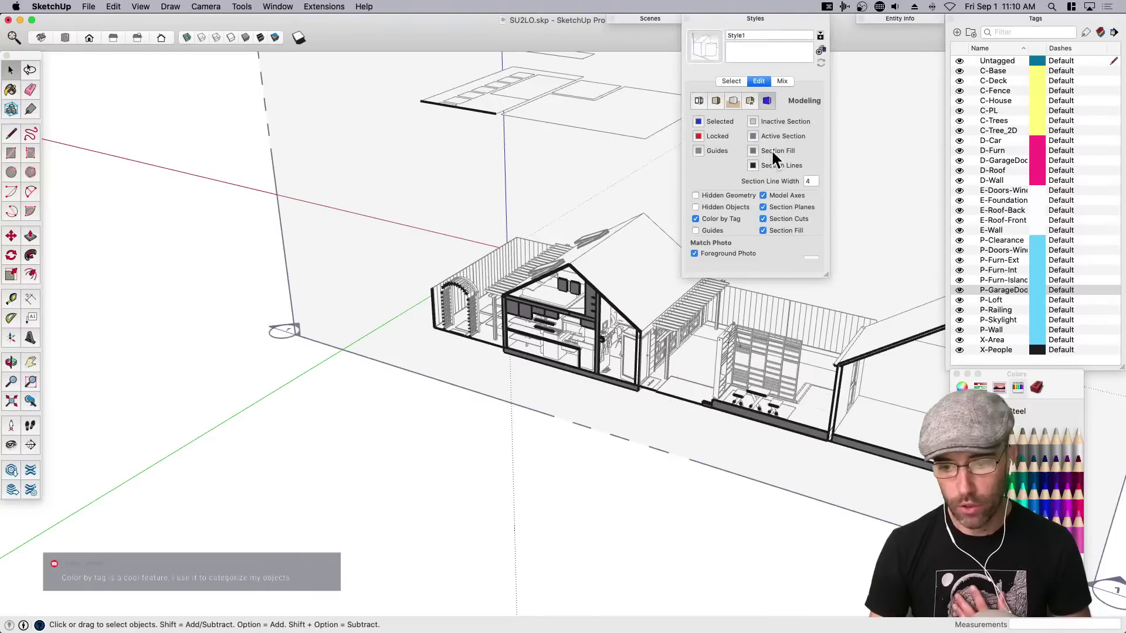
pyautogui.click(775, 206)
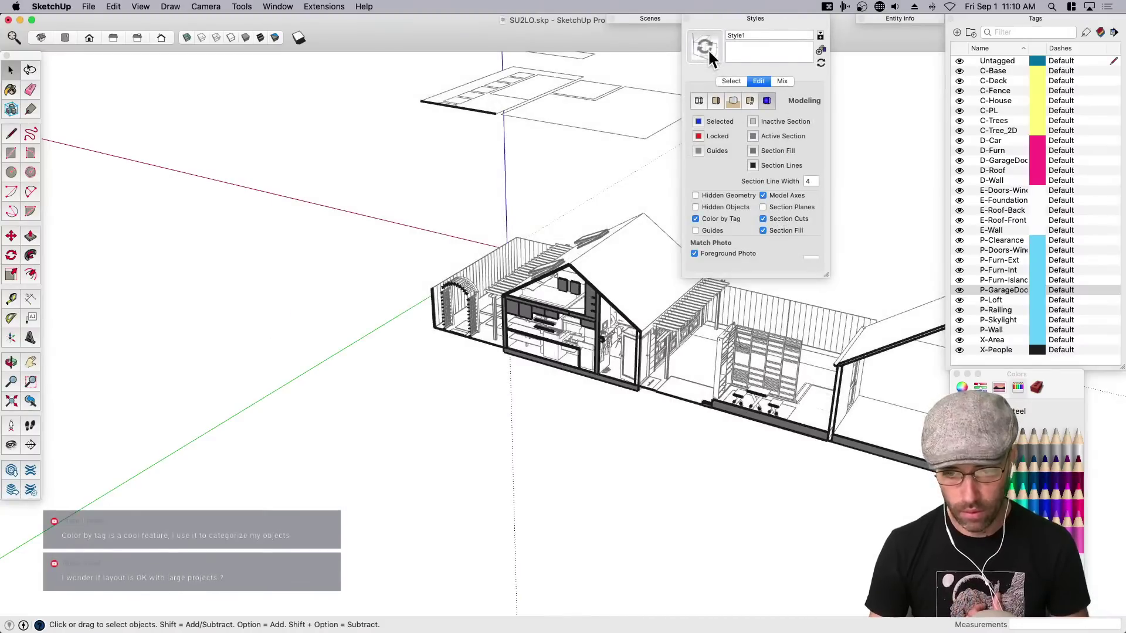
pyautogui.click(738, 21)
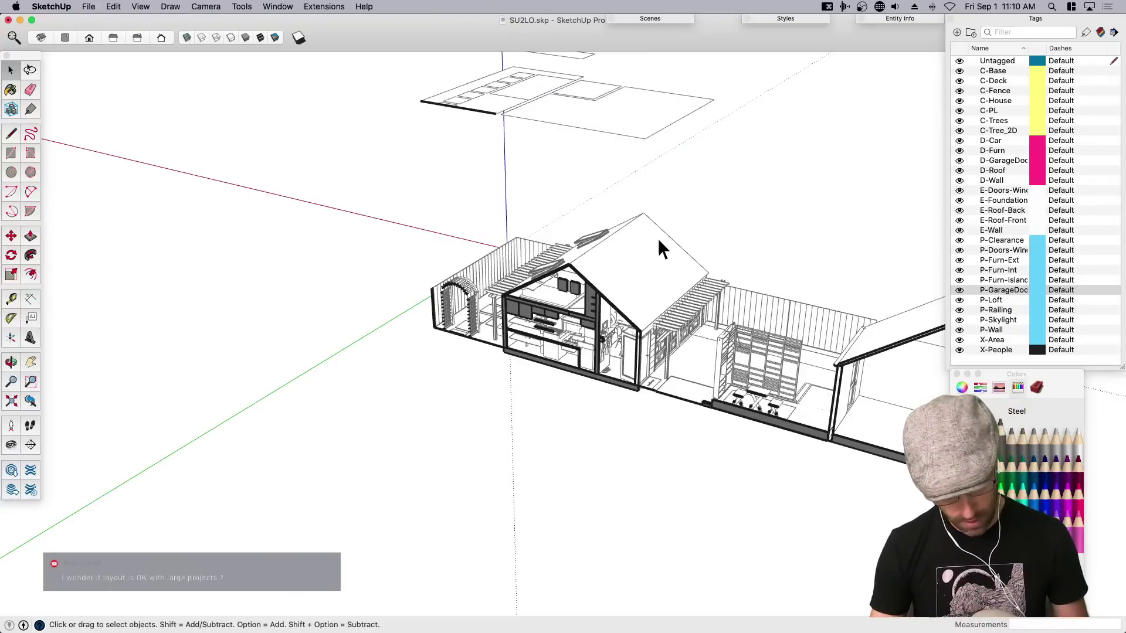
# Add a scene of the current section view and name it Sect.
pyautogui.hotkey('shift', 'a')
pyautogui.rightClick(560, 65)
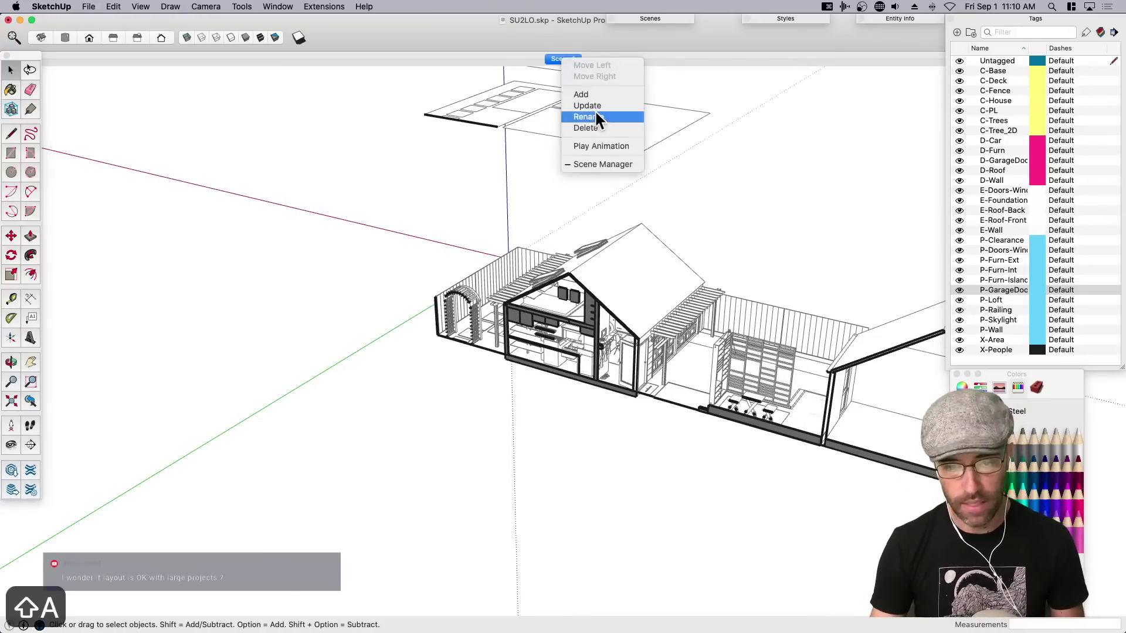
pyautogui.click(597, 115)
pyautogui.write('Sect 1')
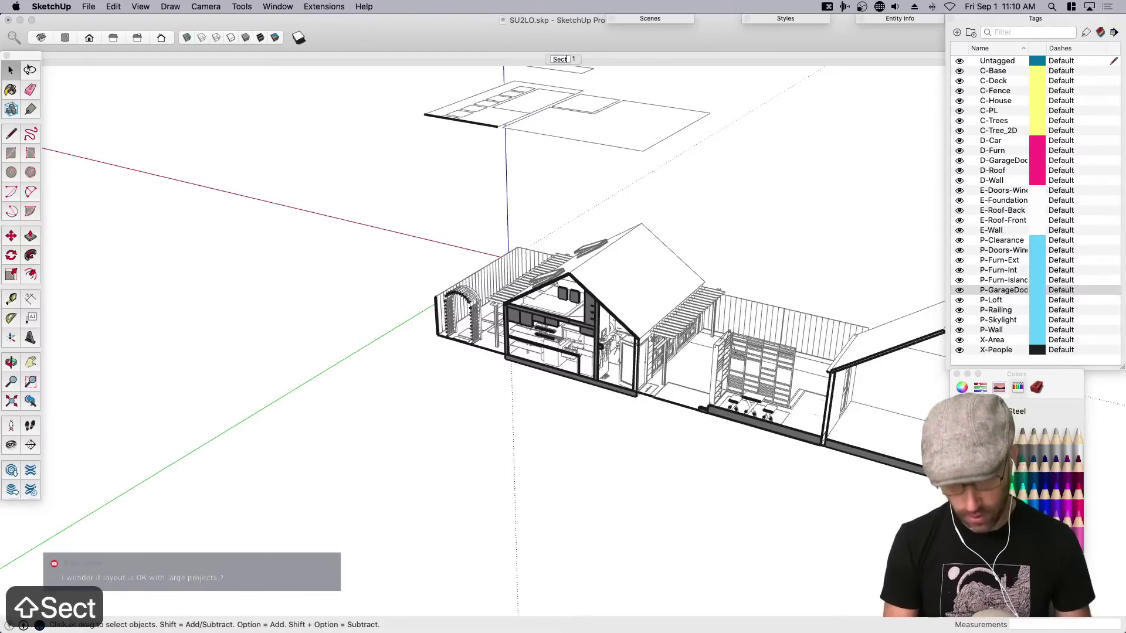
pyautogui.press('Return')
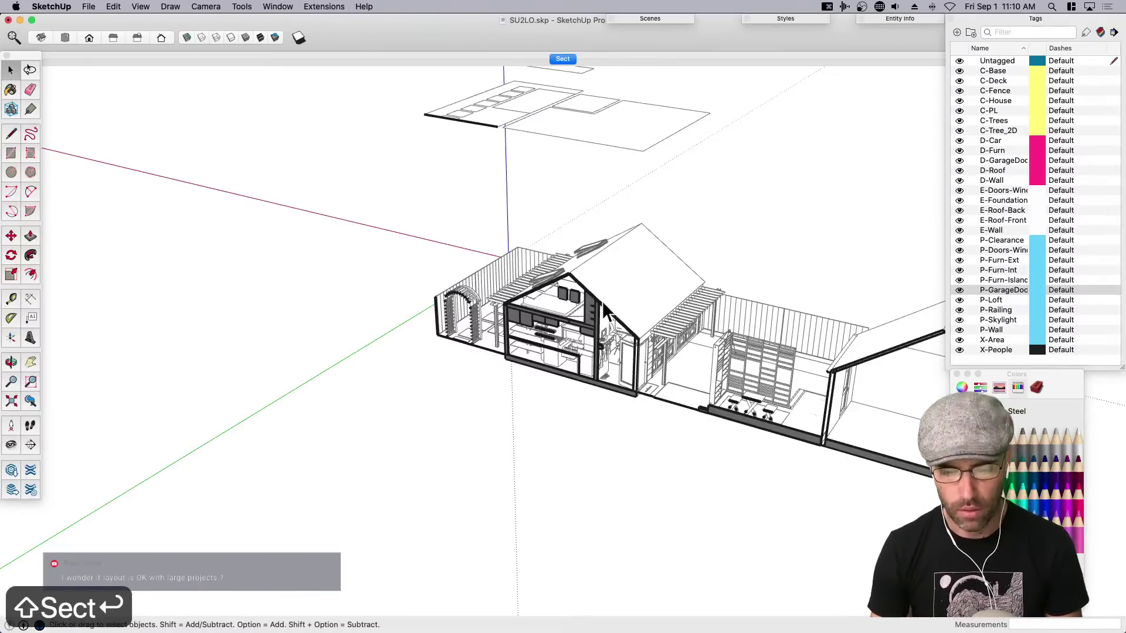
# Rename the Sect scene as South.
pyautogui.moveTo(603, 301); pyautogui.dragTo(487, 328, button='middle')
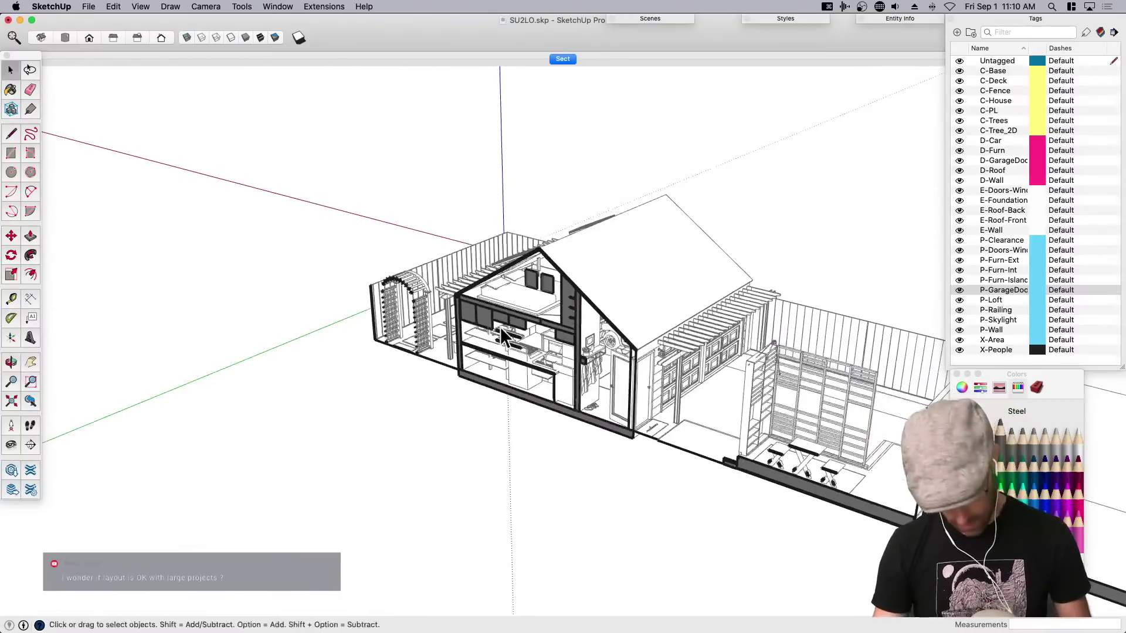
pyautogui.press('super+1')
pyautogui.scroll(-3, 751, 359)
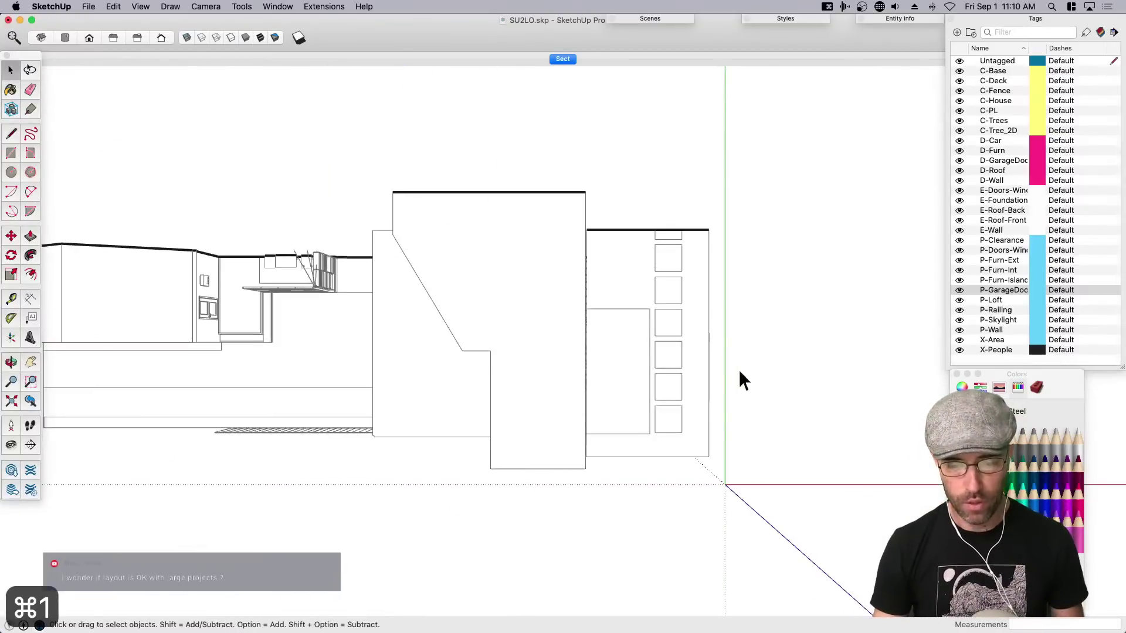
pyautogui.scroll(-2, 739, 375)
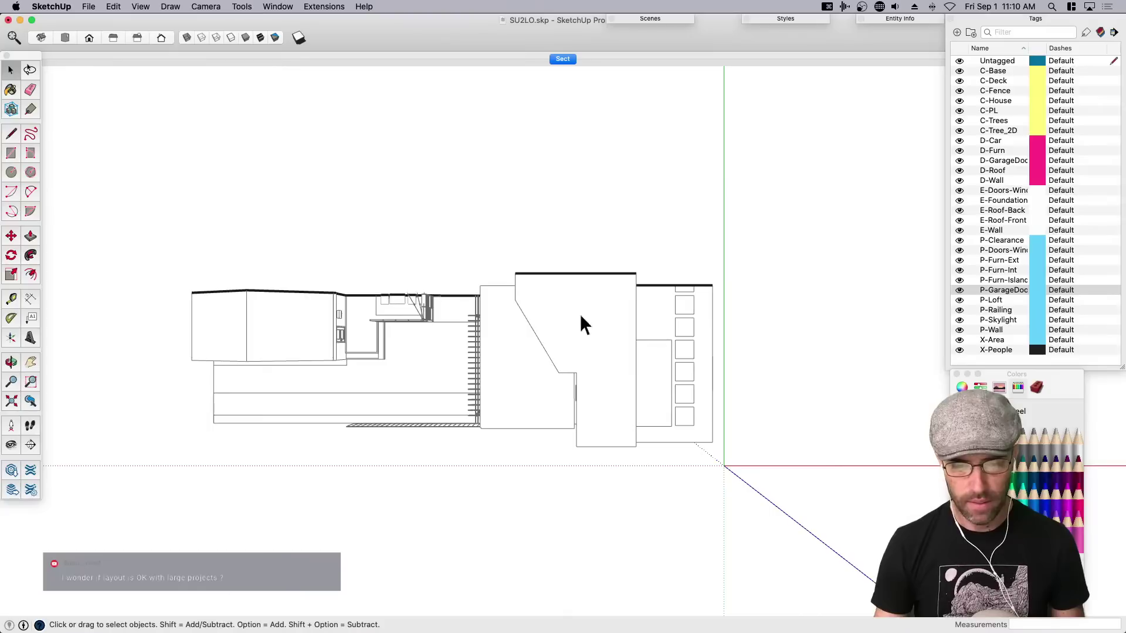
pyautogui.rightClick(561, 60)
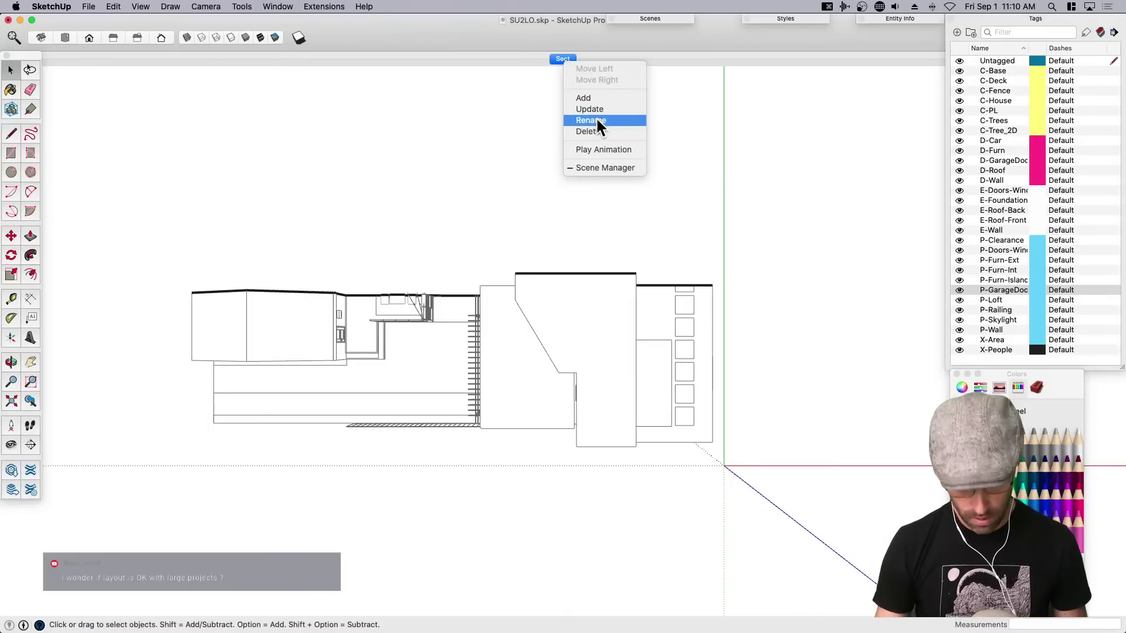
pyautogui.click(597, 122)
pyautogui.write('South')
pyautogui.press('Return')
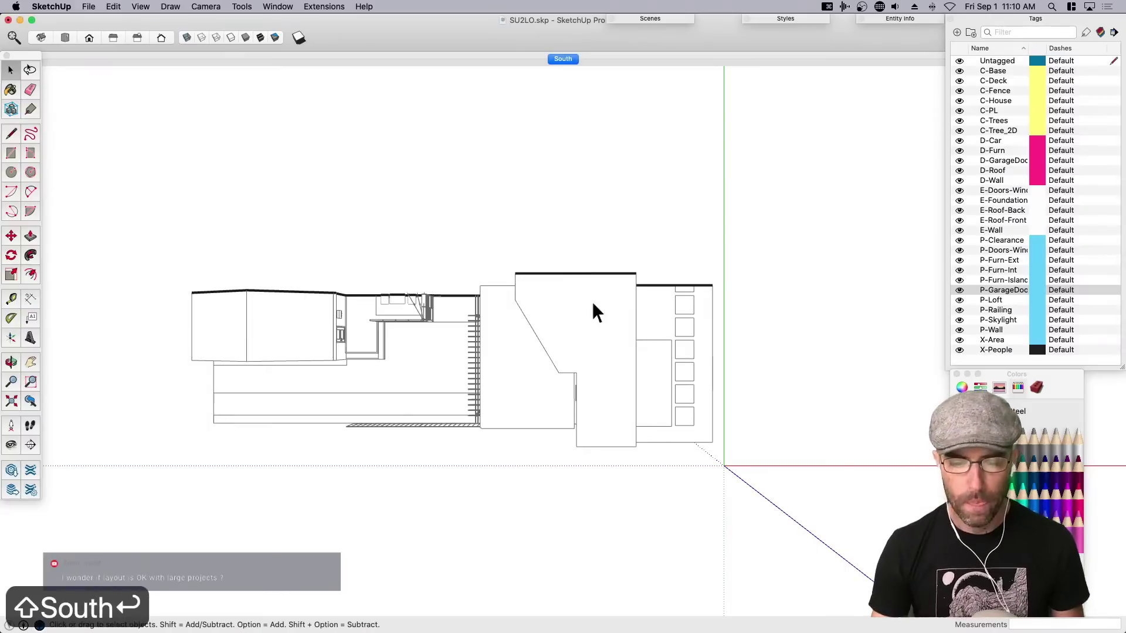
# Place a second section plane on the garage's opposite gable wall and select it.
pyautogui.moveTo(597, 314); pyautogui.dragTo(364, 164, button='middle')
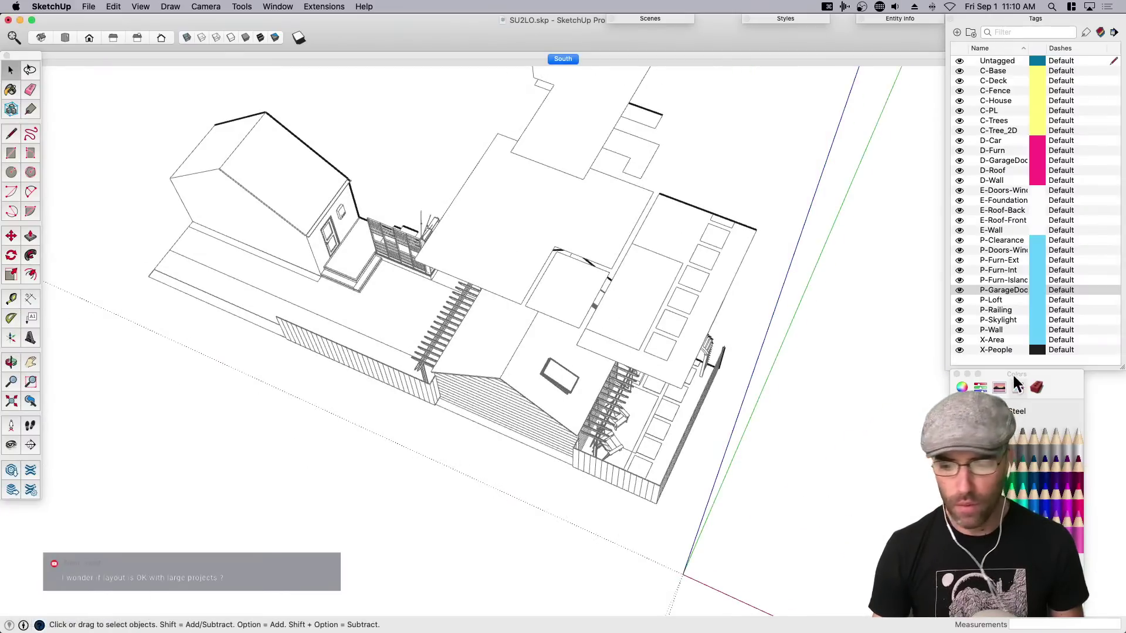
pyautogui.moveTo(616, 285); pyautogui.dragTo(594, 249, button='middle')
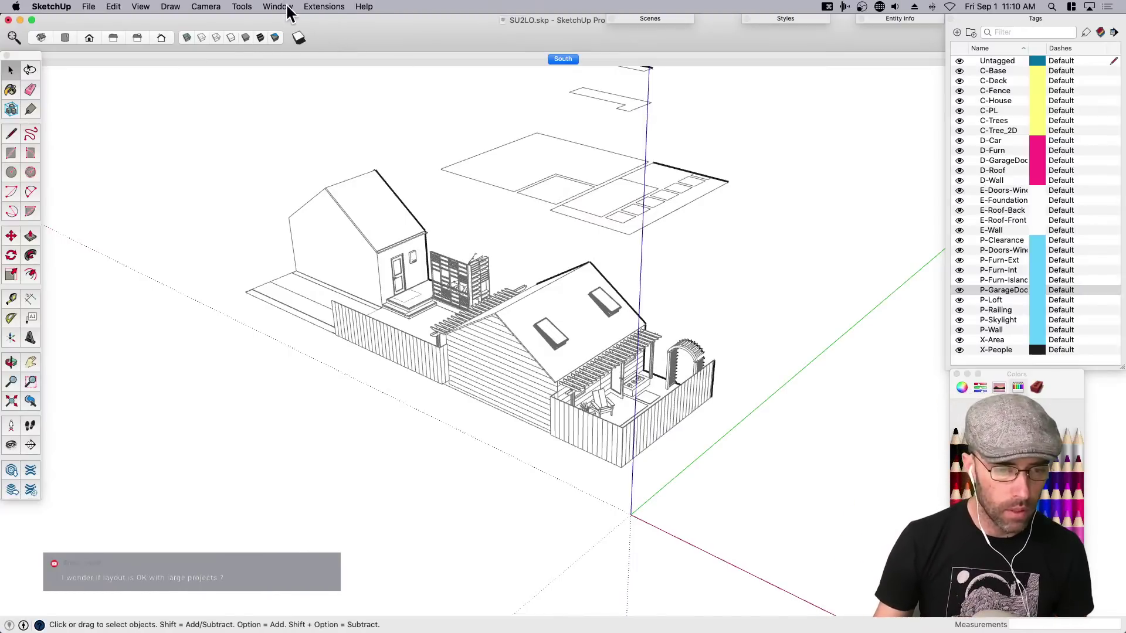
pyautogui.click(251, 11)
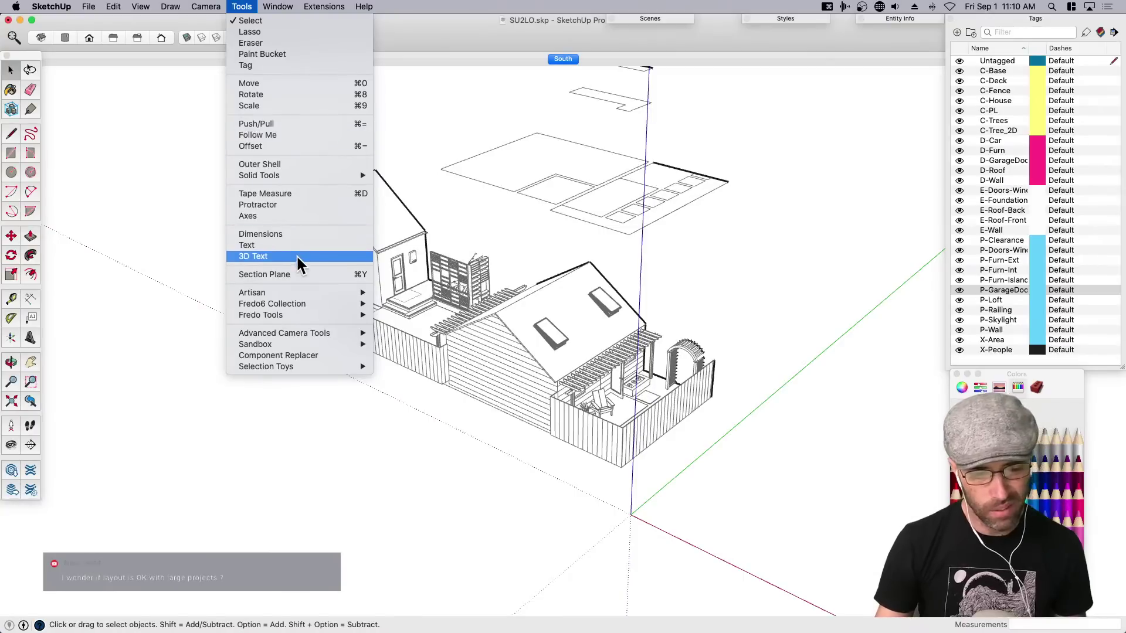
pyautogui.click(293, 276)
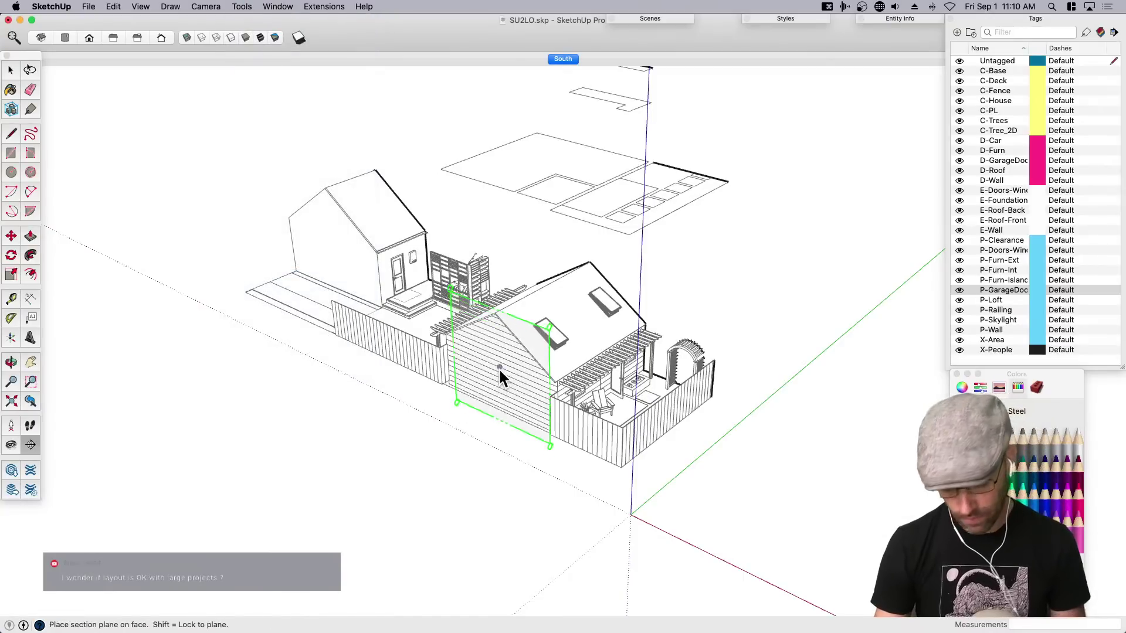
pyautogui.click(499, 368)
pyautogui.press('space')
pyautogui.click(540, 445)
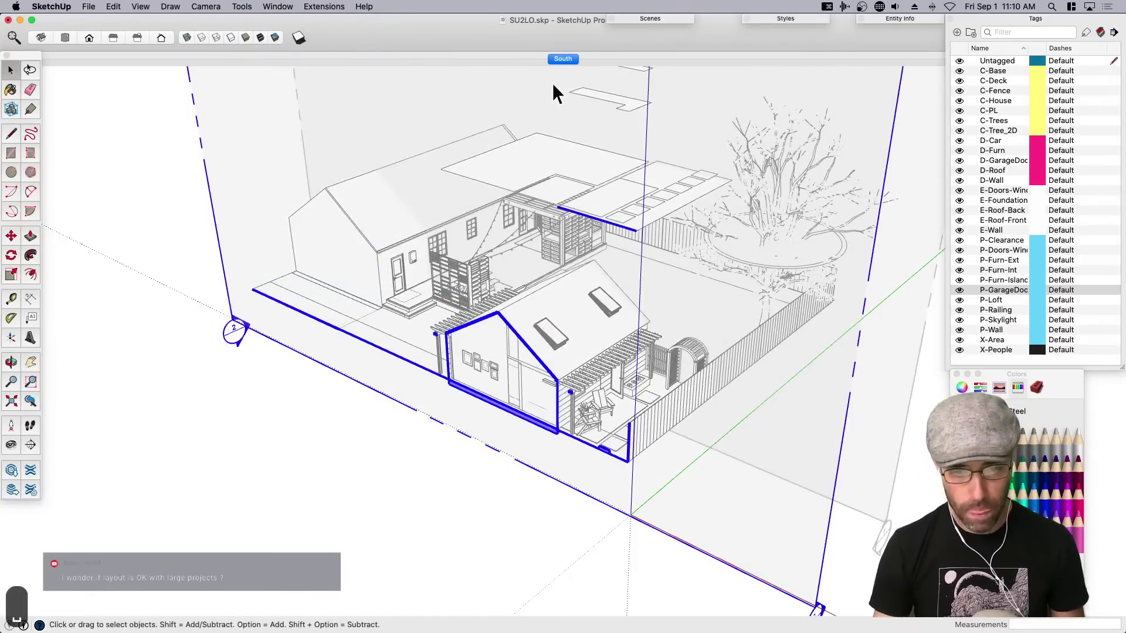
# Add a second scene for the new section cut and name it North.
pyautogui.rightClick(557, 59)
pyautogui.click(592, 93)
pyautogui.rightClick(576, 57)
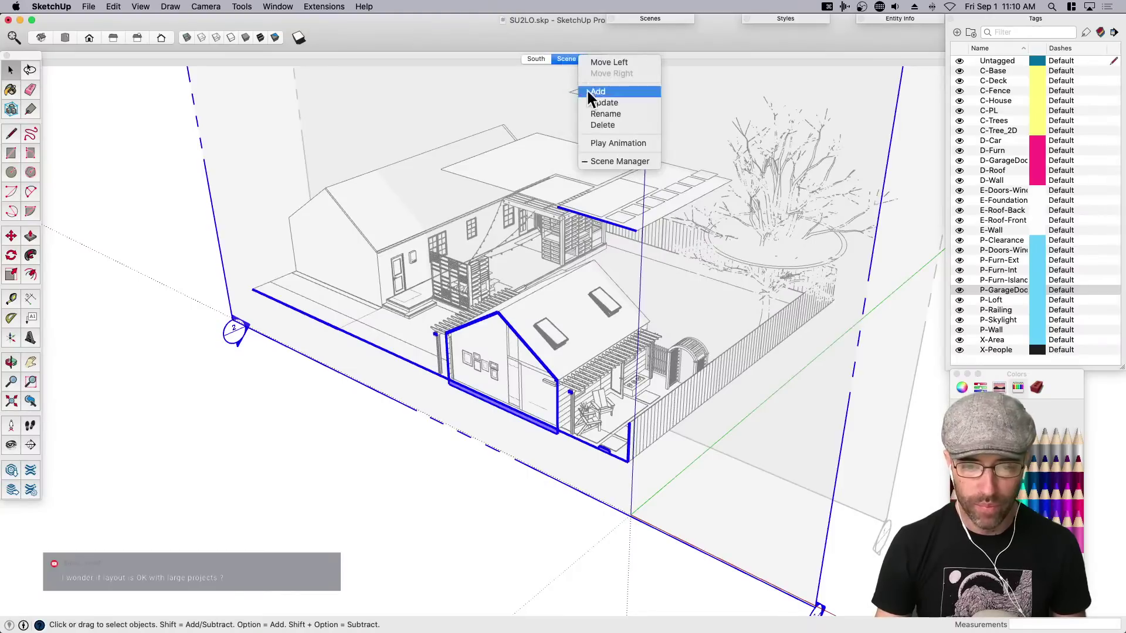
pyautogui.click(594, 114)
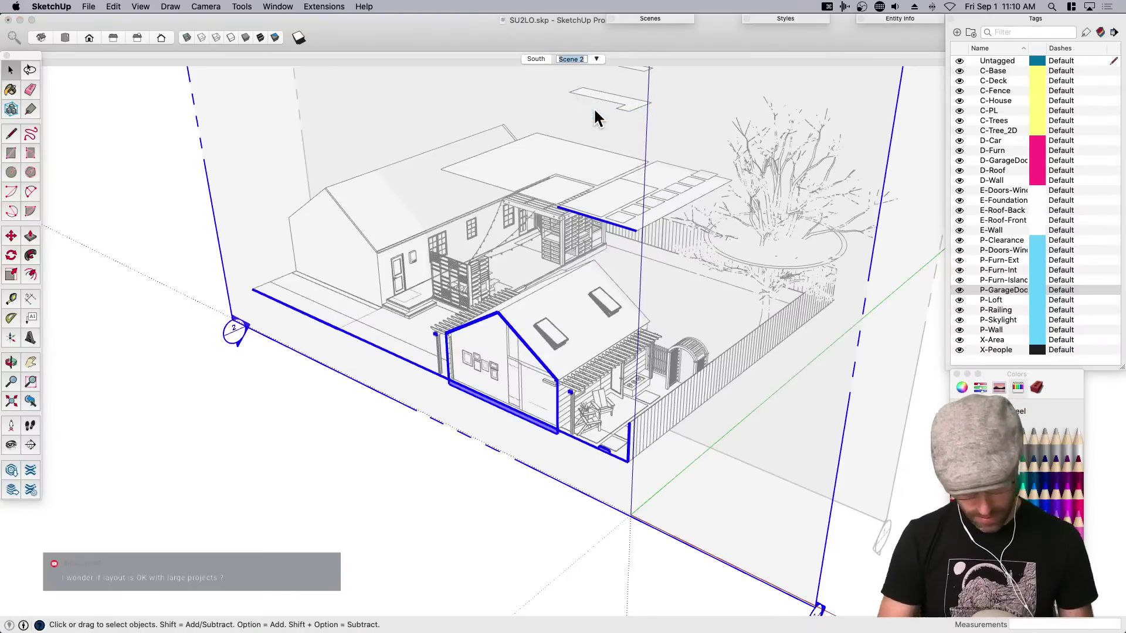
pyautogui.write('North')
pyautogui.press('Return')
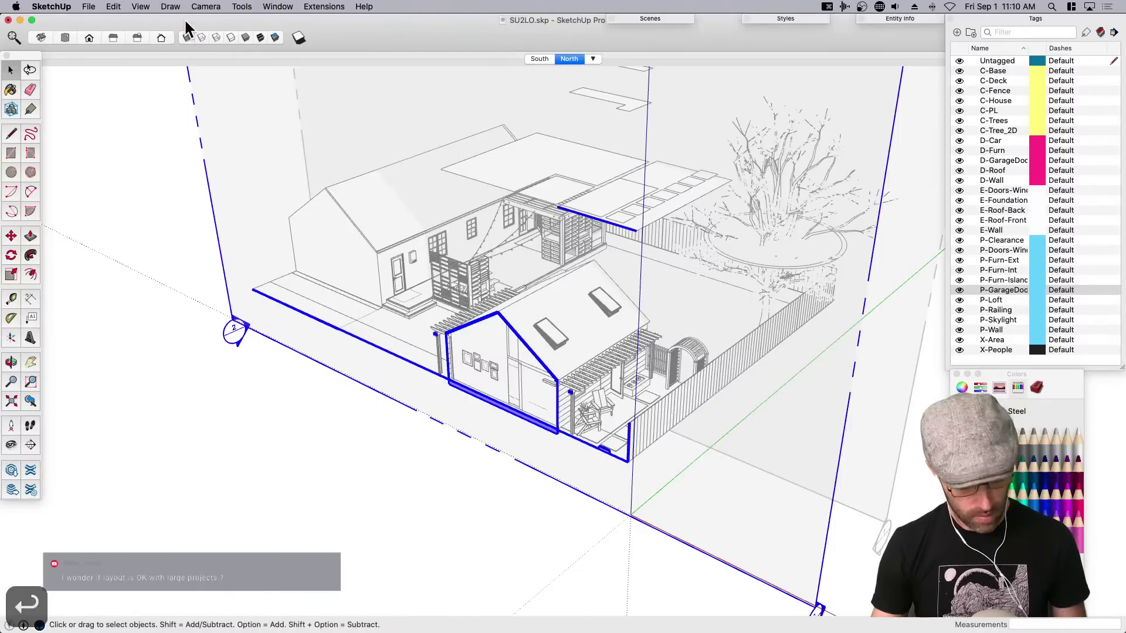
# Place a third vertical section plane on the patio side of the garage, parallel to its patio-facing wall.
pyautogui.click(245, 6)
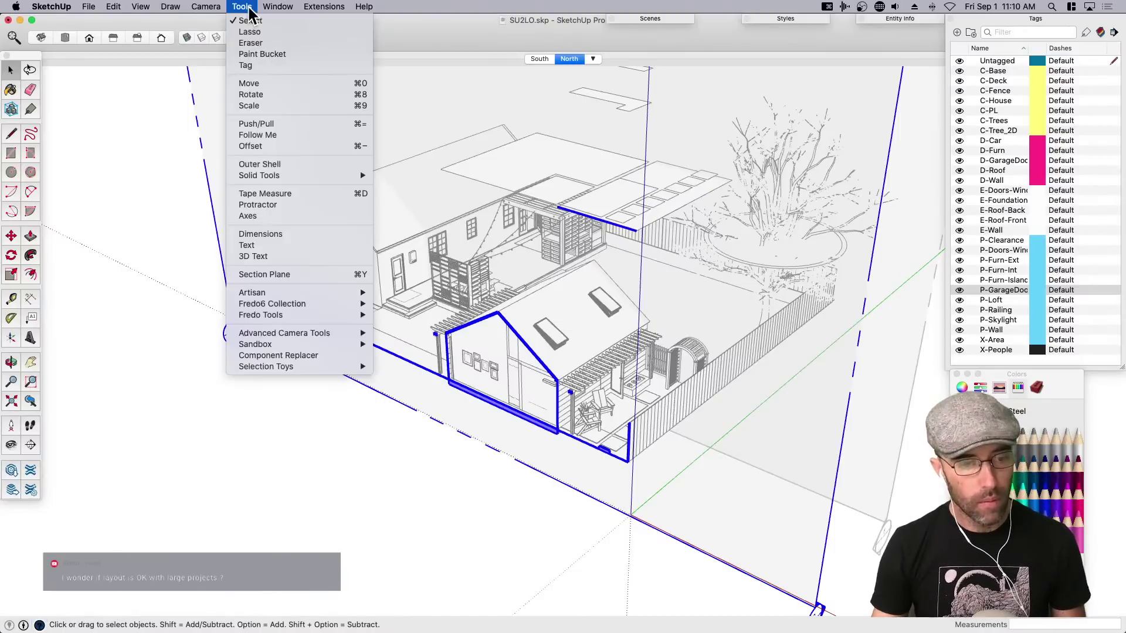
pyautogui.click(269, 273)
pyautogui.click(672, 410)
pyautogui.press('space')
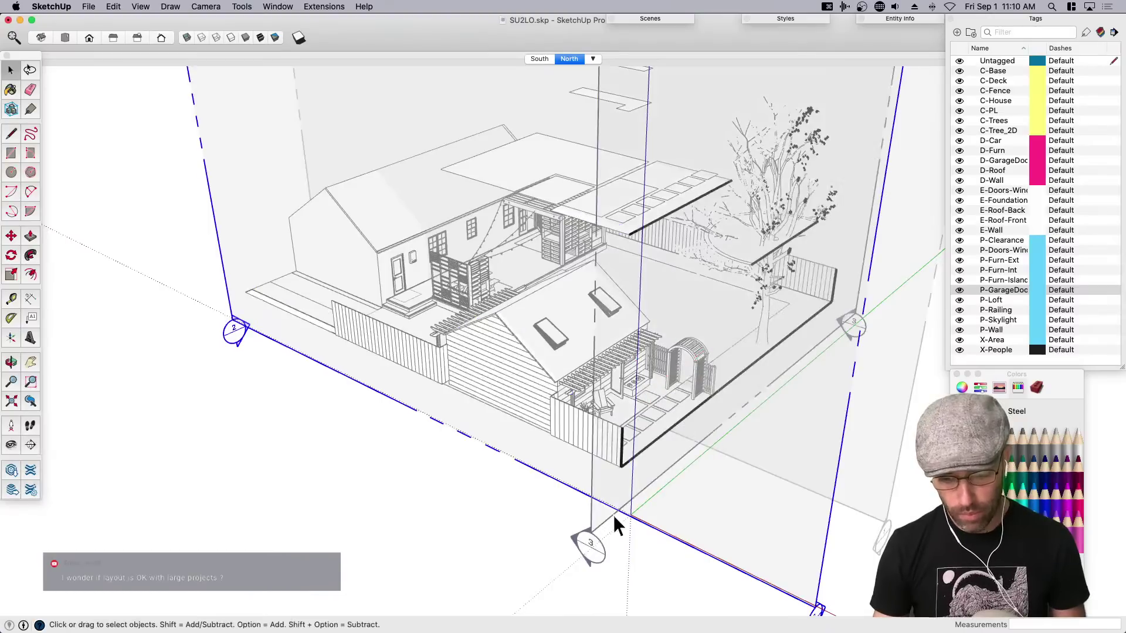
# Move the patio-side section plane inward until it cuts through the garage interior just behind the patio wall.
pyautogui.click(602, 521)
pyautogui.press('m')
pyautogui.click(598, 520)
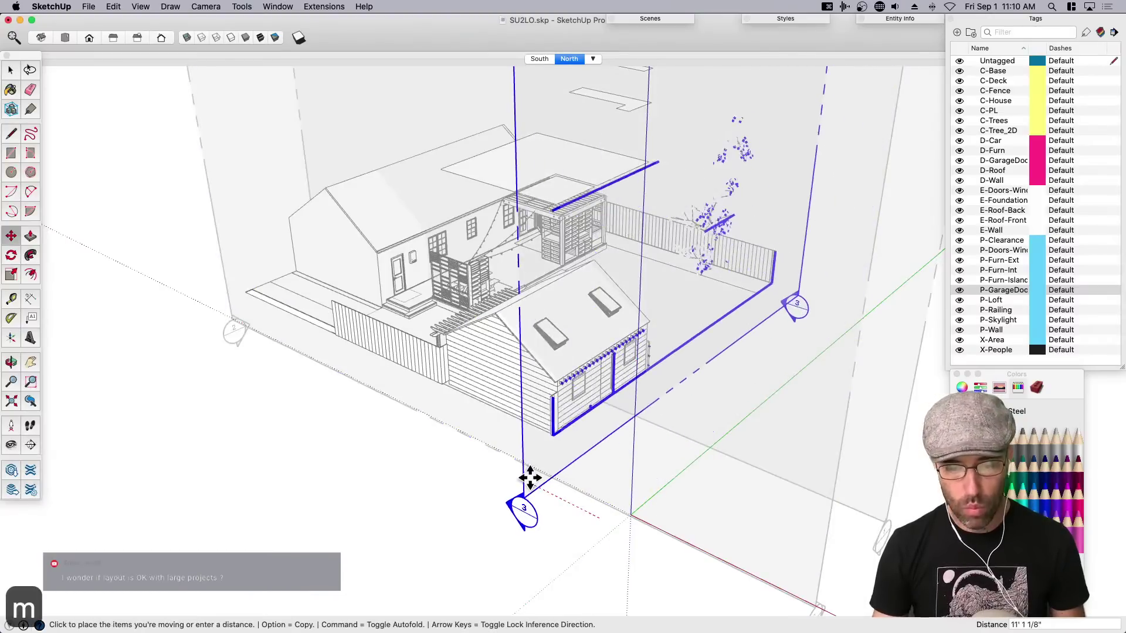
pyautogui.click(524, 474)
pyautogui.press('space')
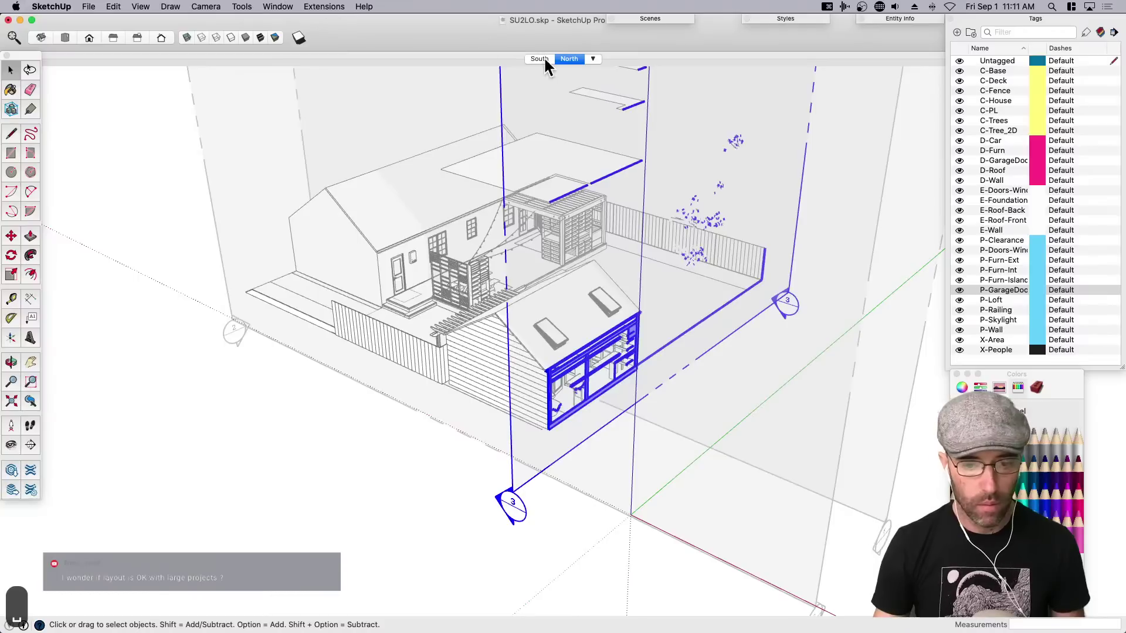
pyautogui.rightClick(565, 59)
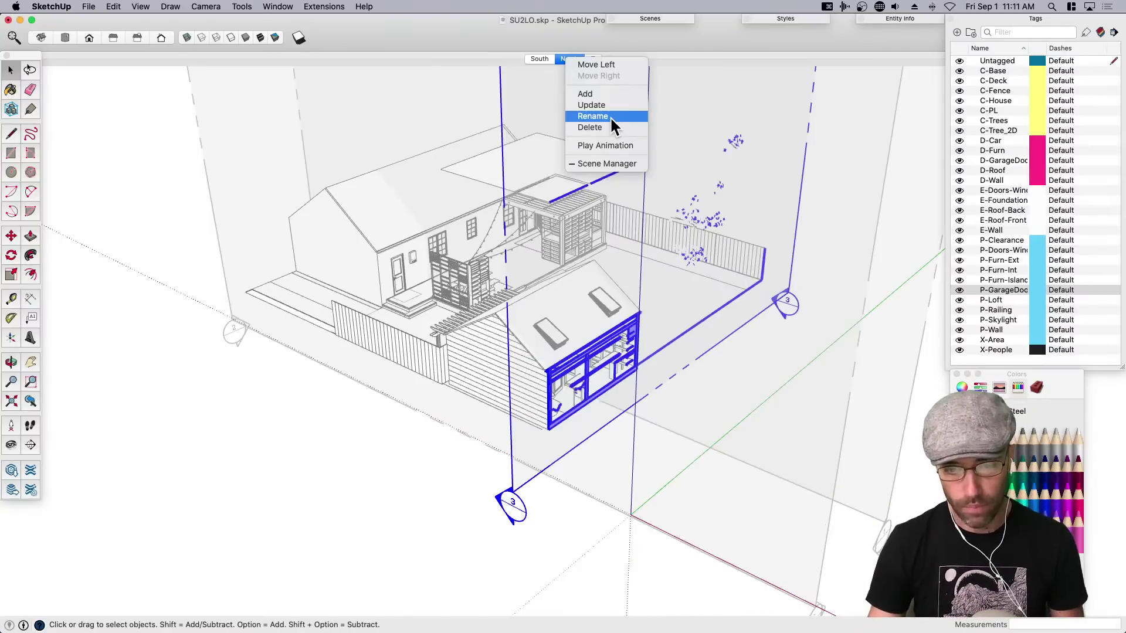
pyautogui.click(610, 116)
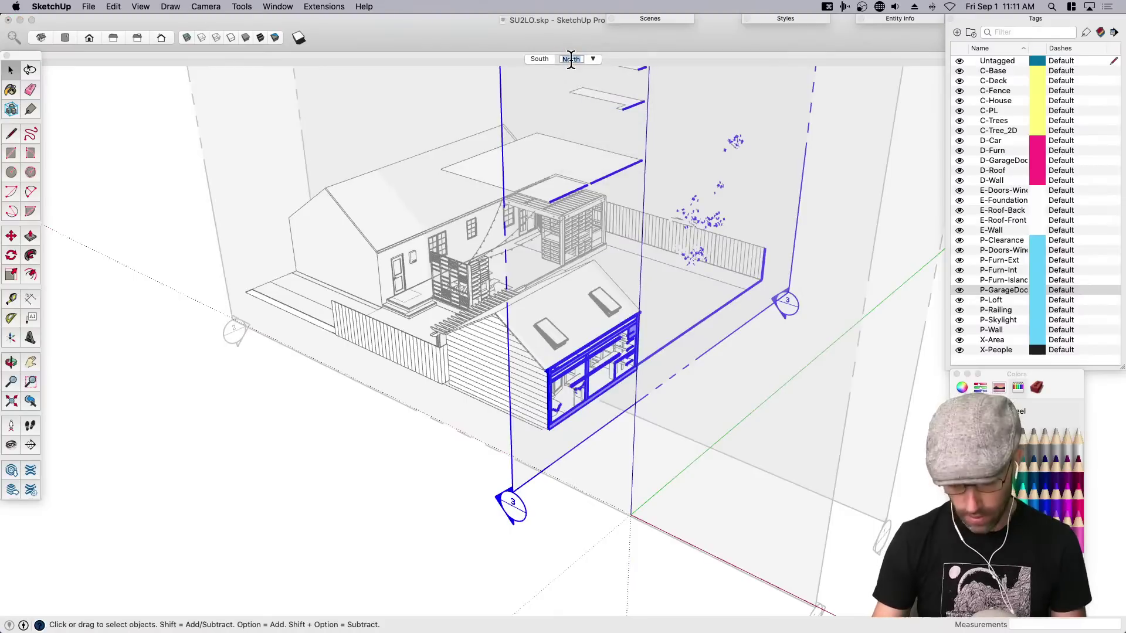
pyautogui.press('Return')
# Add a scene for the patio-side section cut and name it West.
pyautogui.rightClick(570, 58)
pyautogui.click(587, 92)
pyautogui.rightClick(581, 61)
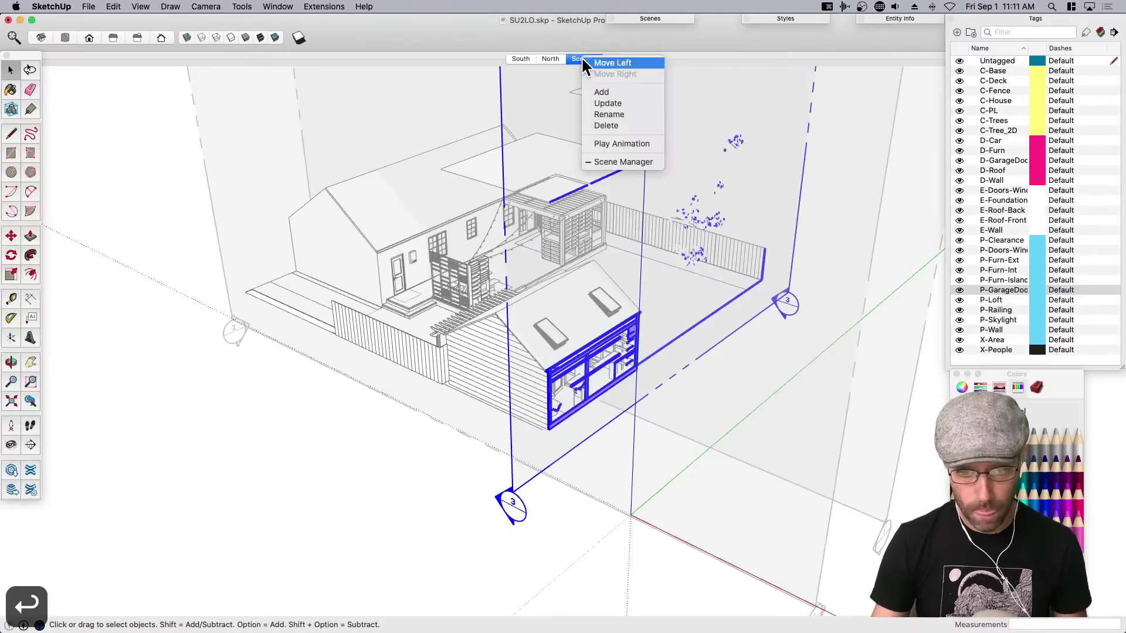
pyautogui.click(608, 115)
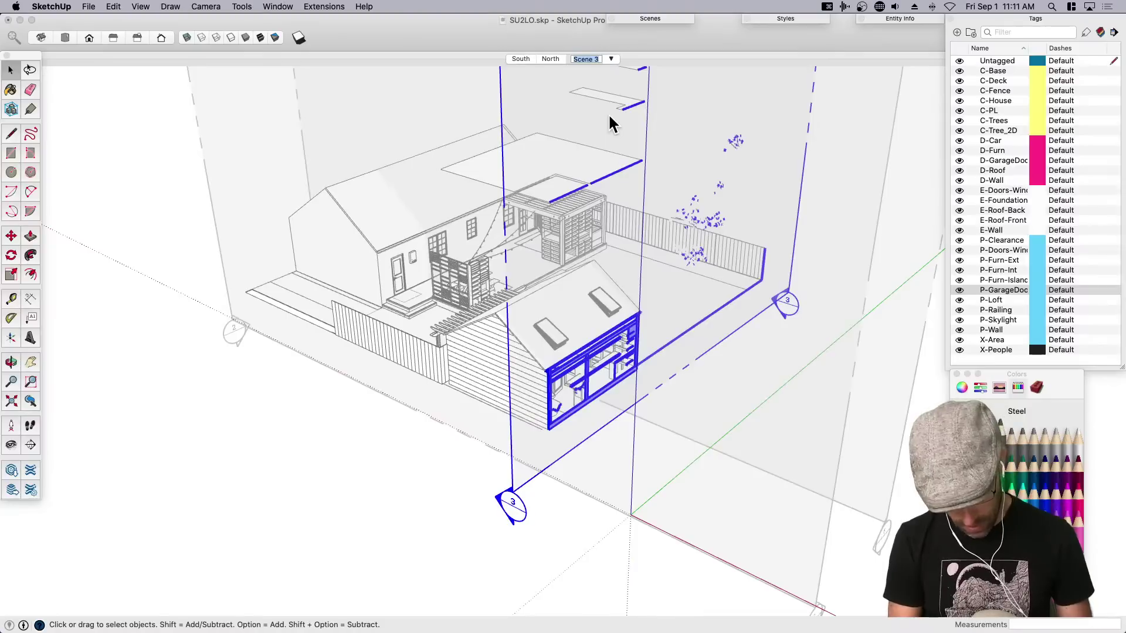
pyautogui.write('West')
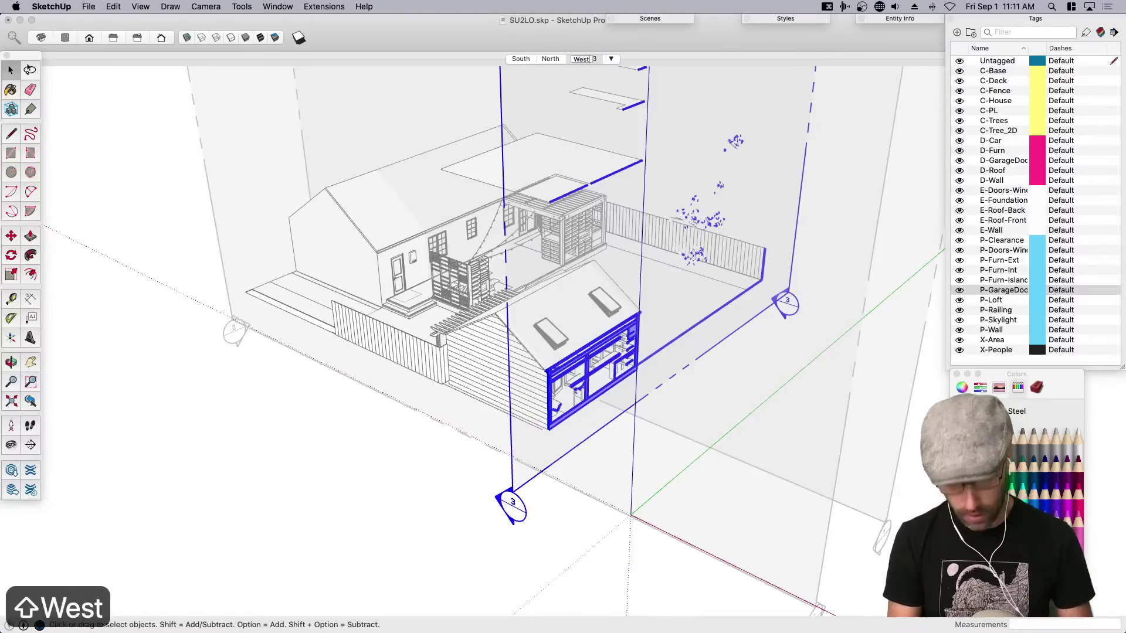
pyautogui.press('Return')
# Place a fourth section plane, perpendicular to the red axis, in front of the garage doors.
pyautogui.click(254, 9)
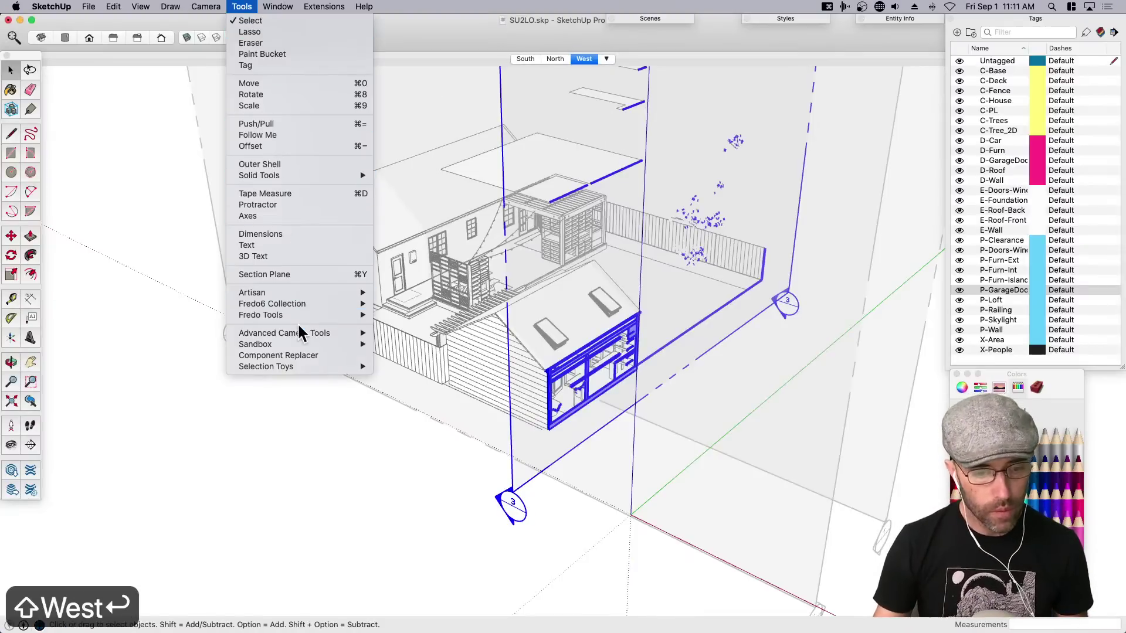
pyautogui.click(277, 274)
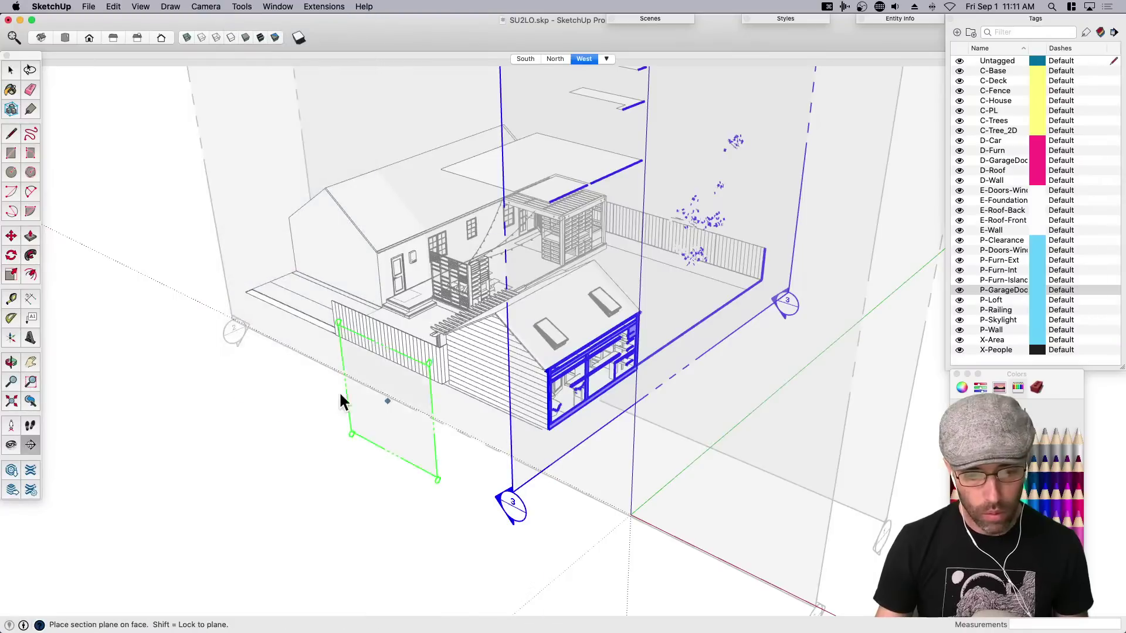
pyautogui.moveTo(341, 394); pyautogui.dragTo(563, 381, button='middle')
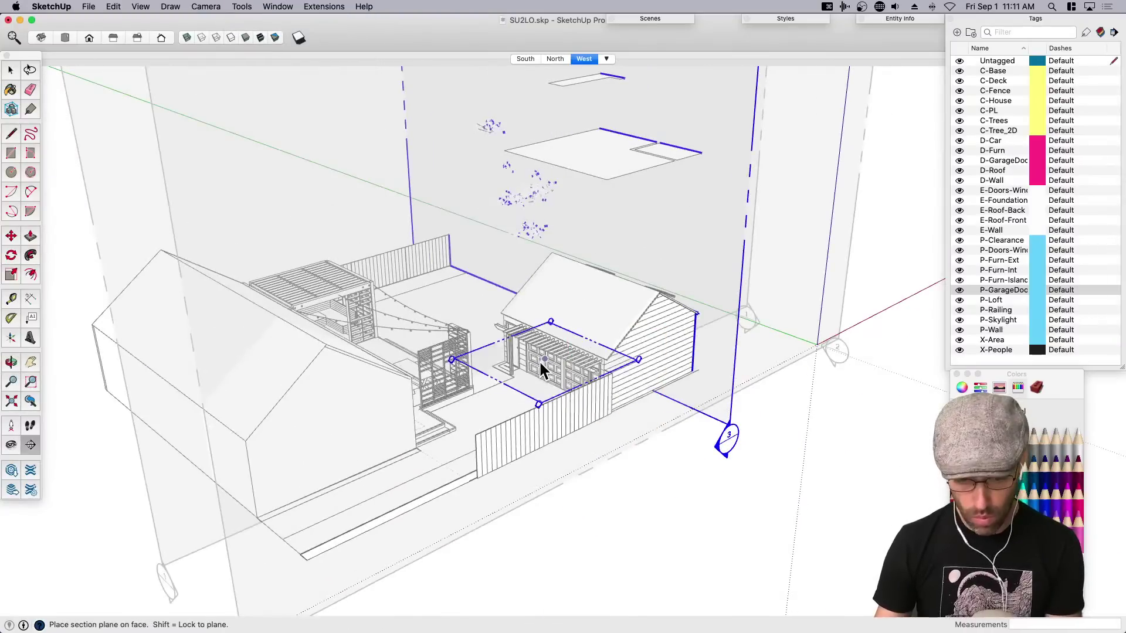
pyautogui.press('Left')
pyautogui.press('Right')
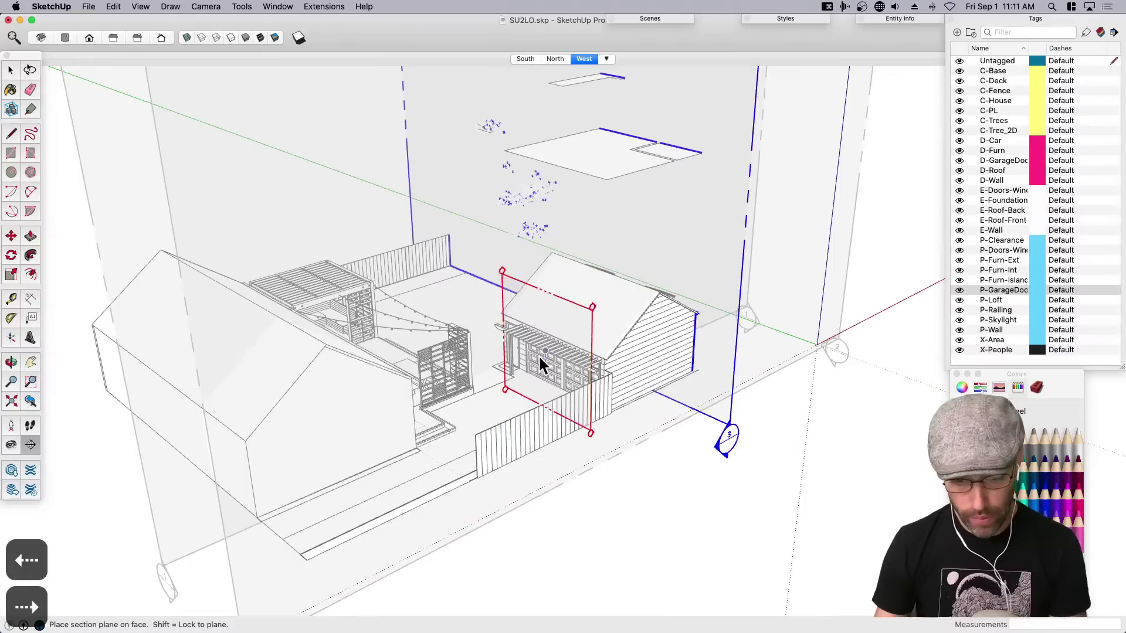
pyautogui.click(538, 354)
# Move the garage-door section plane inward until it cuts through the garage interior behind the doors.
pyautogui.click(614, 474)
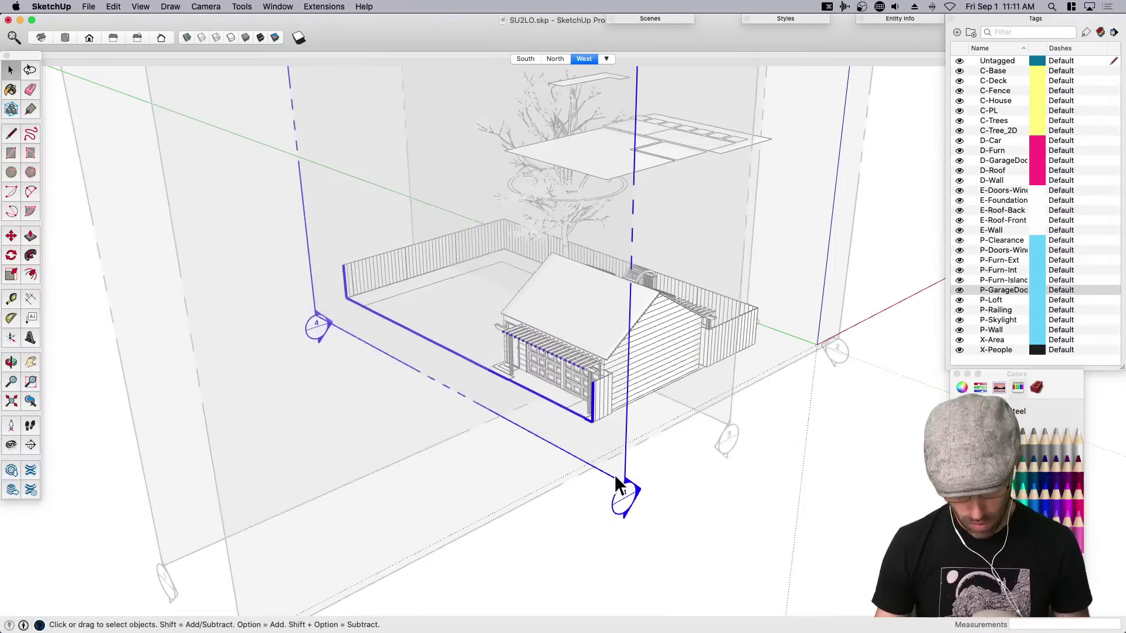
pyautogui.press('m')
pyautogui.click(615, 473)
pyautogui.click(649, 460)
pyautogui.press('space')
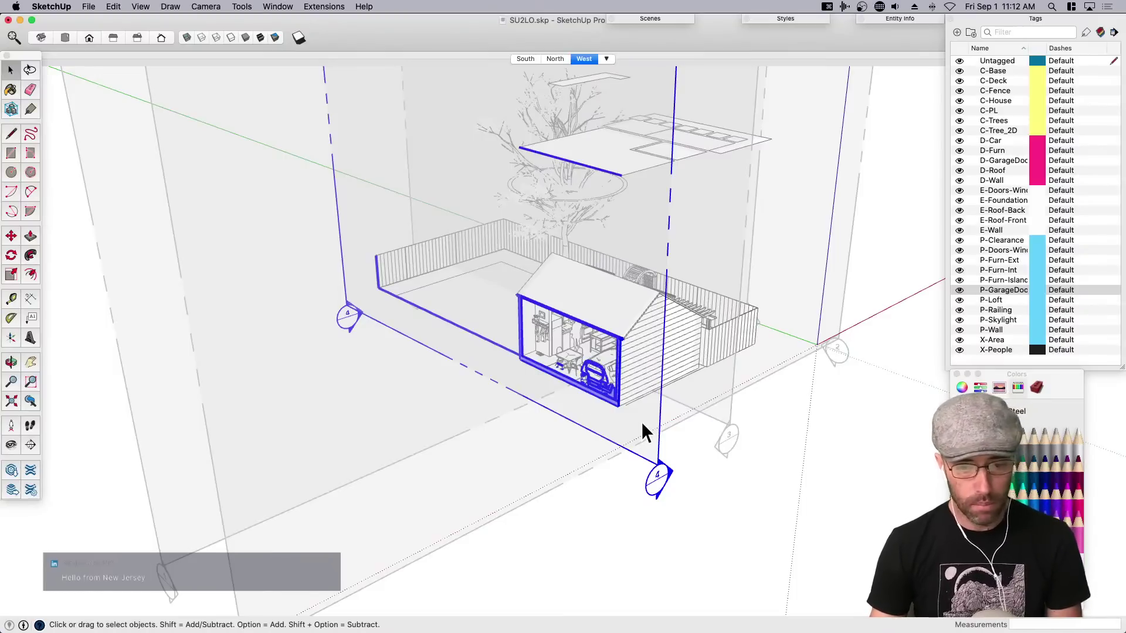
# Add a scene for the garage-door-side section cut and name it East.
pyautogui.rightClick(580, 58)
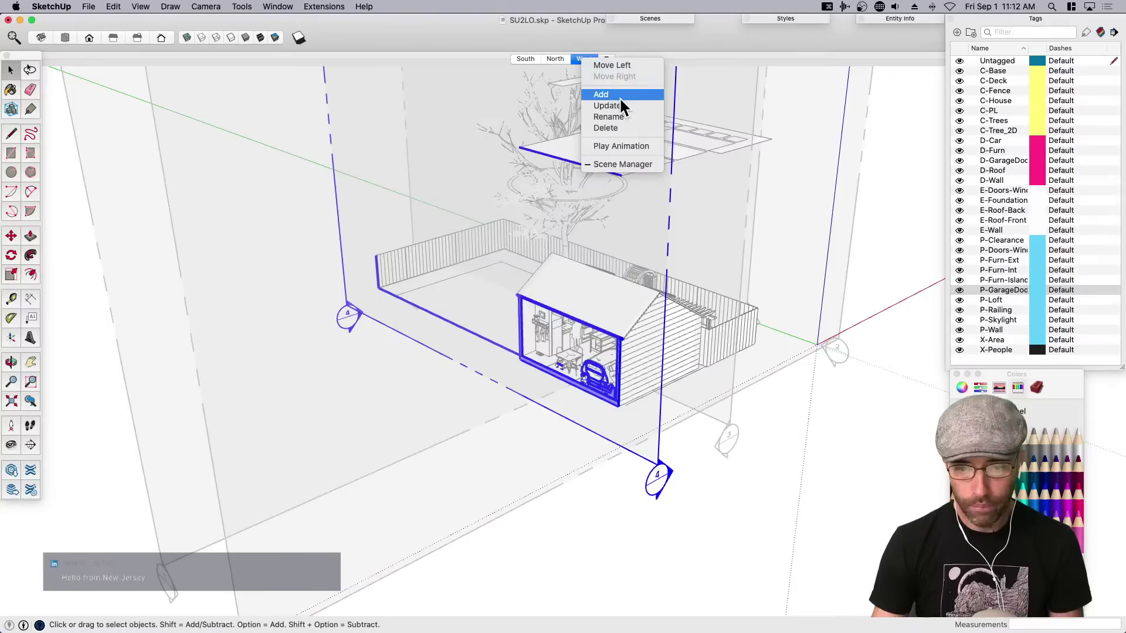
pyautogui.click(619, 97)
pyautogui.rightClick(594, 59)
pyautogui.click(621, 115)
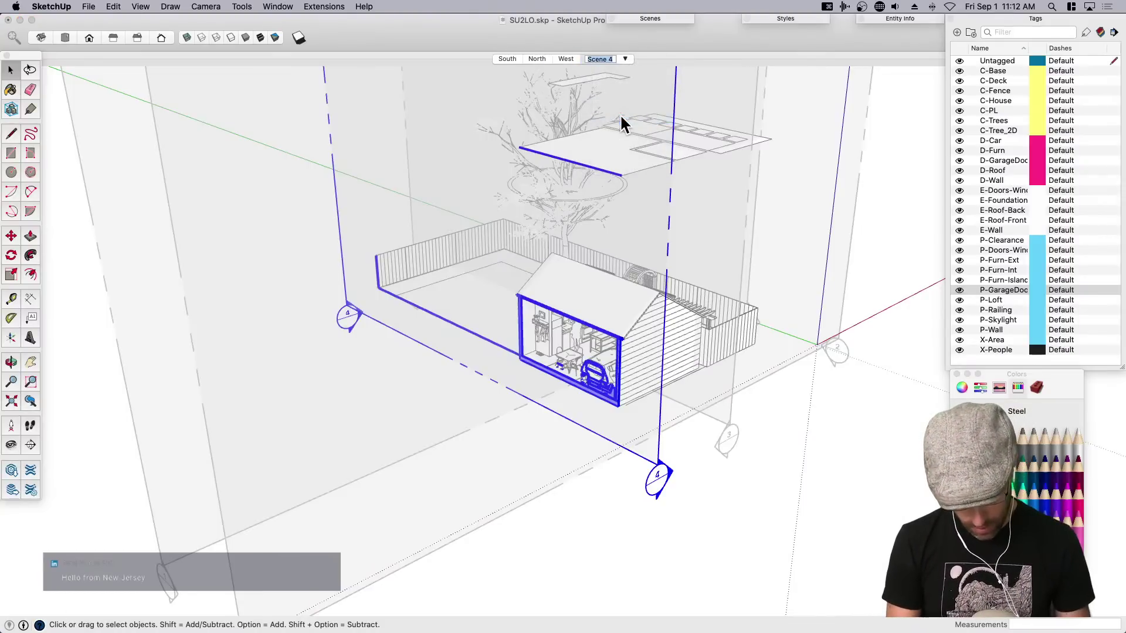
pyautogui.write('East')
pyautogui.press('Return')
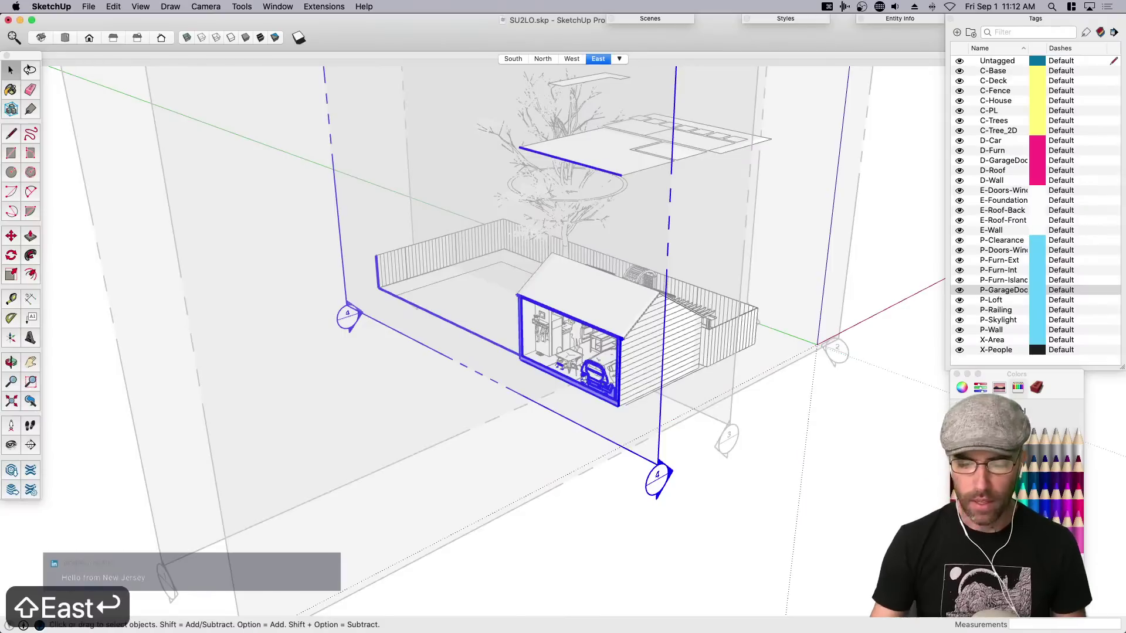
# Place a horizontal section plane through the upper part of the garage roof.
pyautogui.click(716, 470)
pyautogui.click(242, 7)
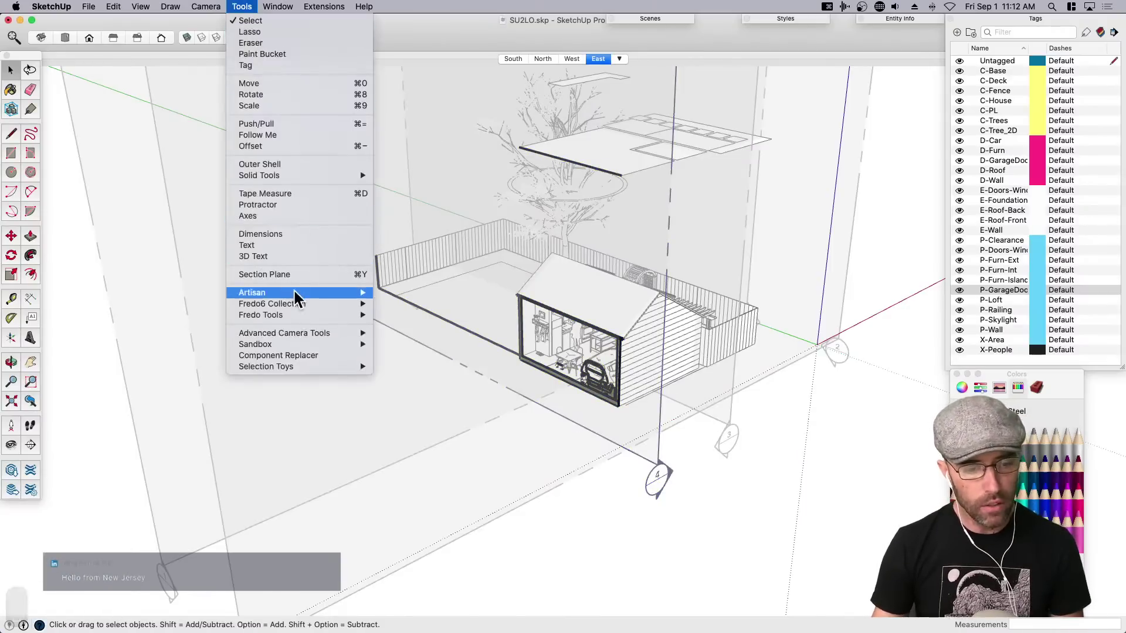
pyautogui.click(323, 274)
pyautogui.press('shift')
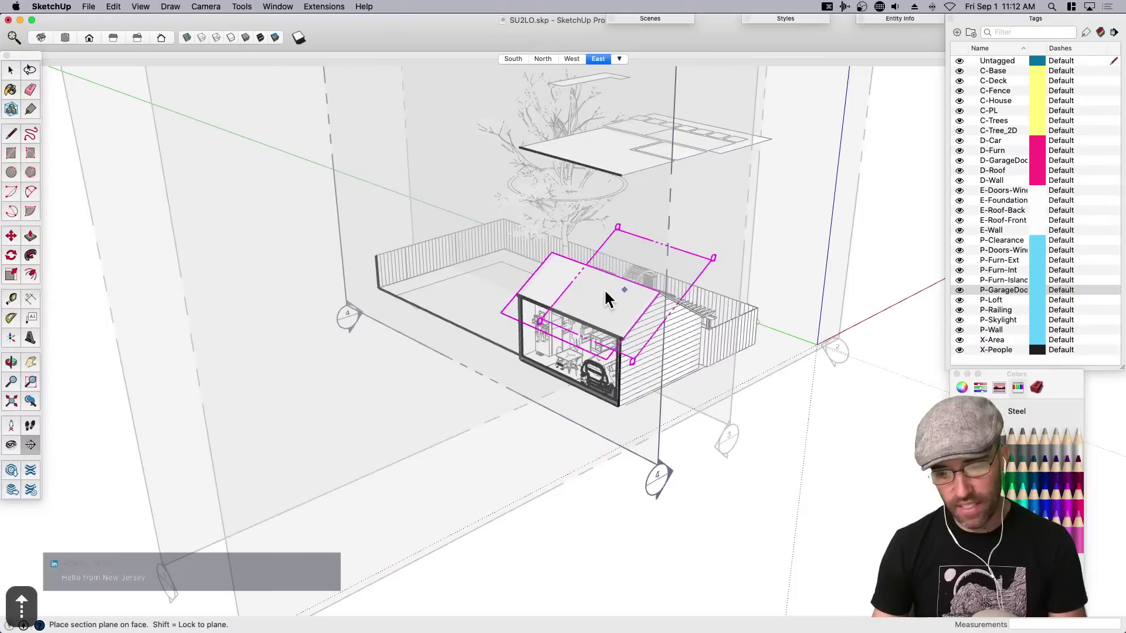
pyautogui.click(600, 290)
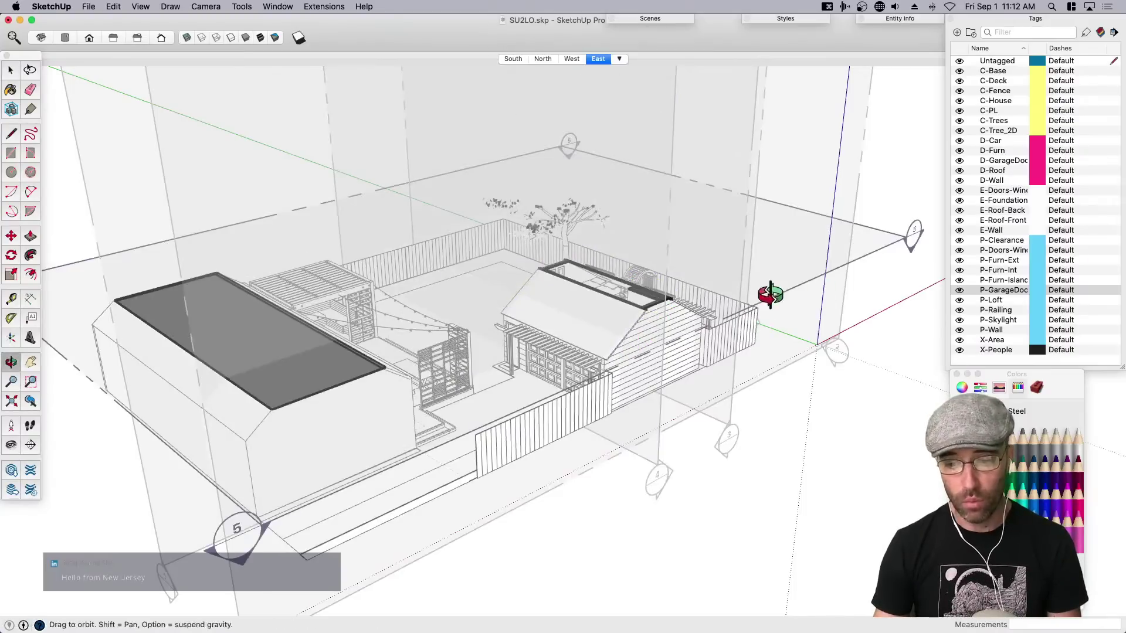
# Lower the horizontal section plane about 5' from the roof to just above the garage loft floor.
pyautogui.moveTo(769, 296); pyautogui.dragTo(677, 347, button='middle')
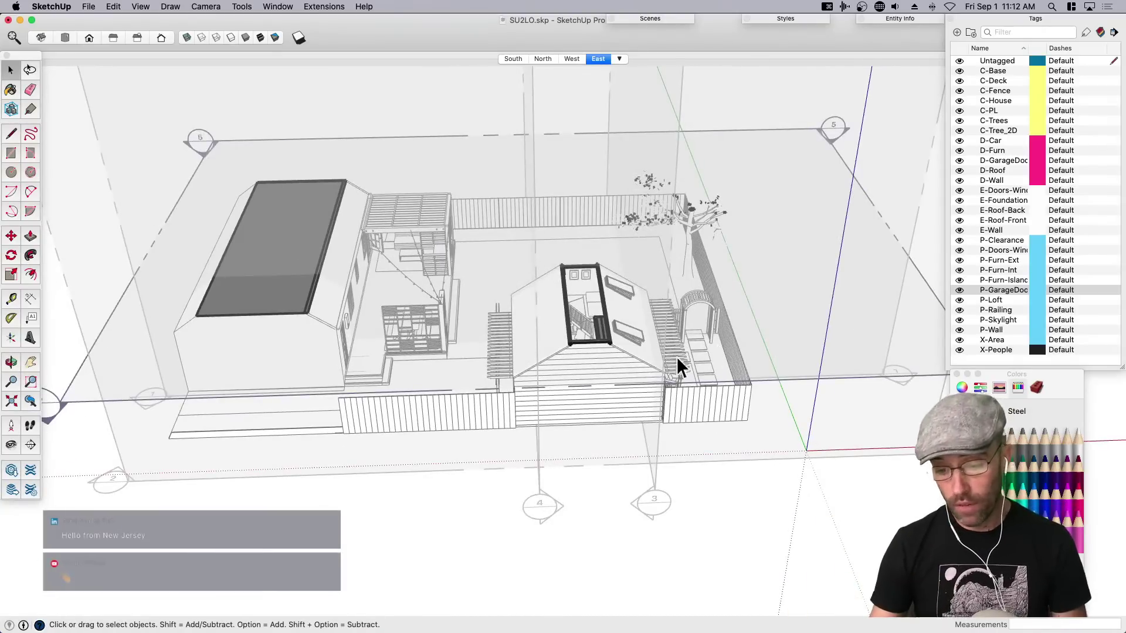
pyautogui.moveTo(677, 357); pyautogui.dragTo(837, 353, button='middle')
pyautogui.click(832, 352)
pyautogui.scroll(3, 836, 355)
pyautogui.press('m')
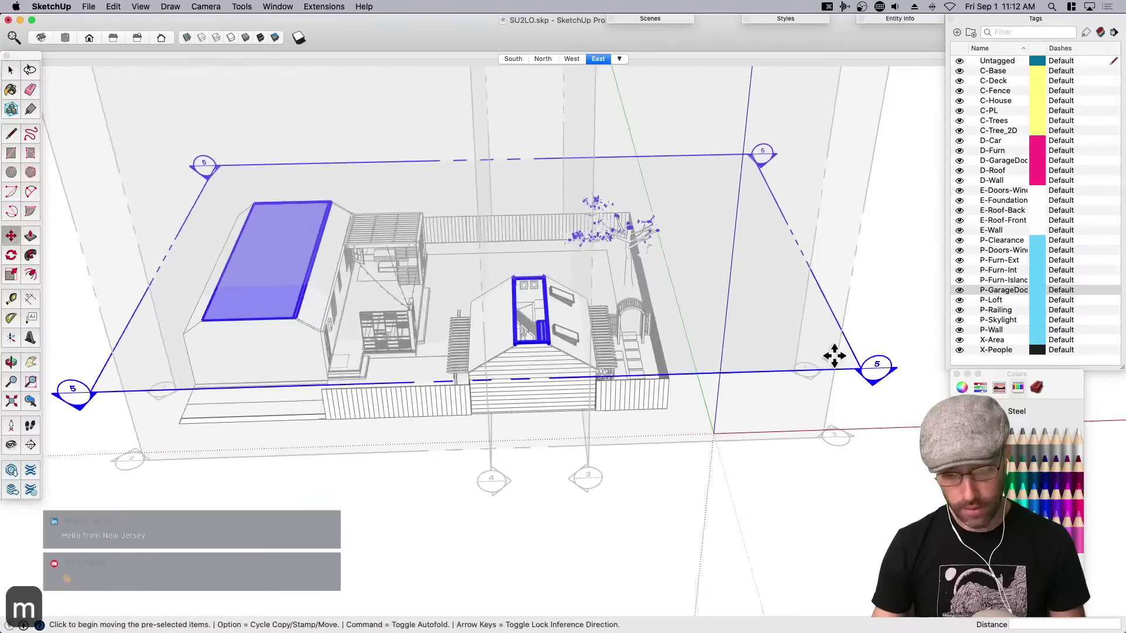
pyautogui.click(832, 359)
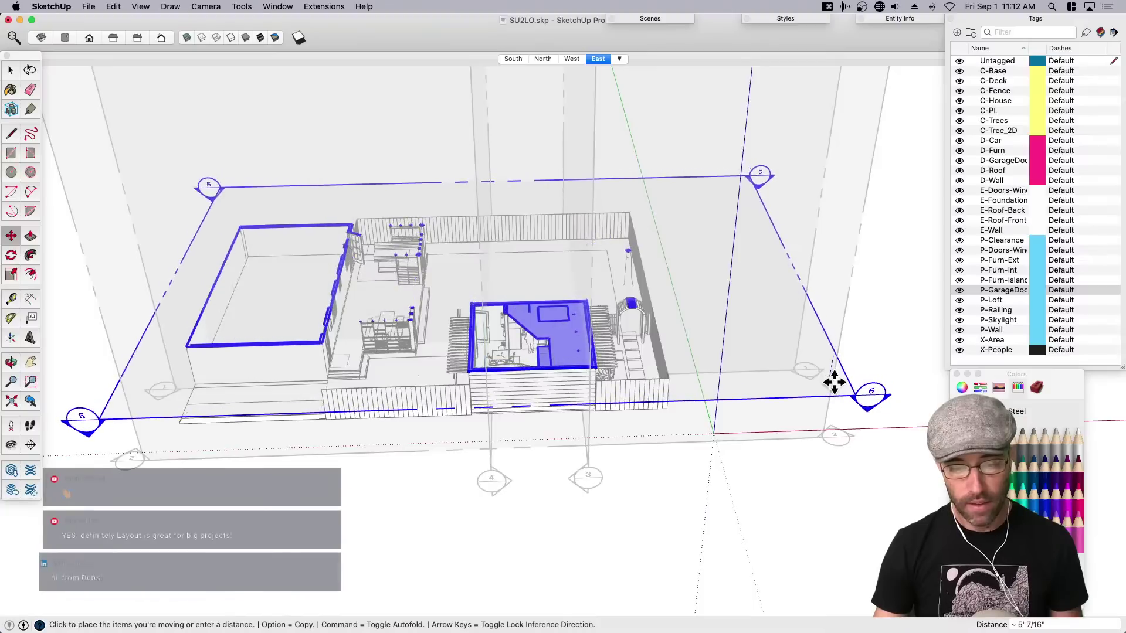
pyautogui.click(781, 379)
# Adjust the horizontal section plane's height until it cuts the garage's ground-floor walls below the loft, above counter height.
pyautogui.scroll(2, 585, 359)
pyautogui.scroll(2, 638, 351)
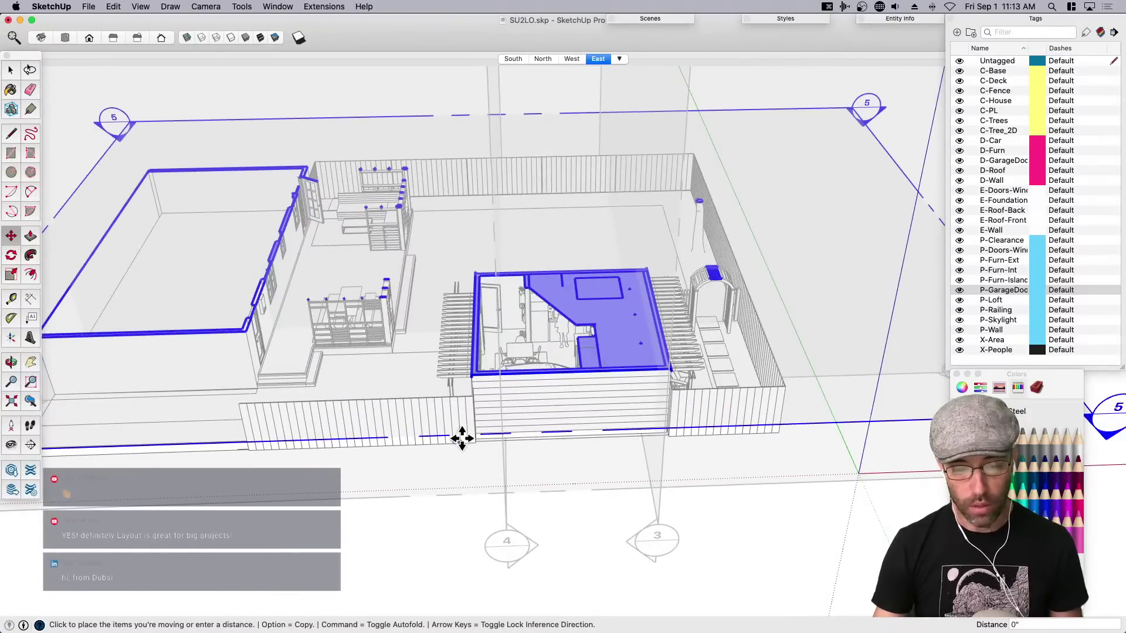
pyautogui.scroll(2, 562, 431)
pyautogui.click(562, 431)
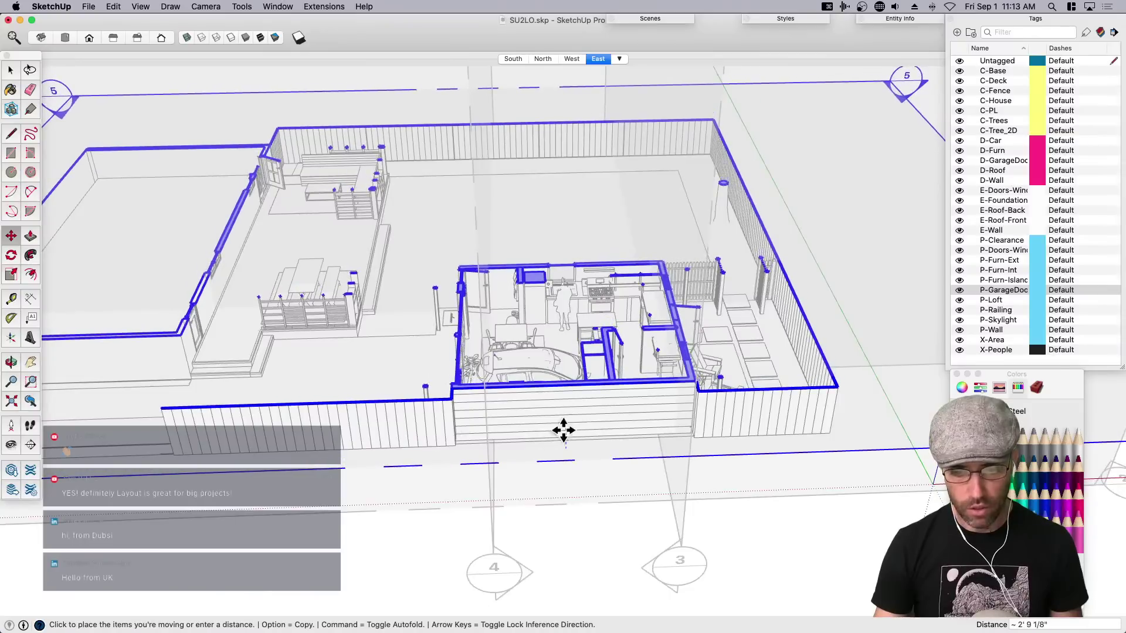
pyautogui.click(563, 427)
pyautogui.scroll(3, 545, 258)
pyautogui.click(621, 566)
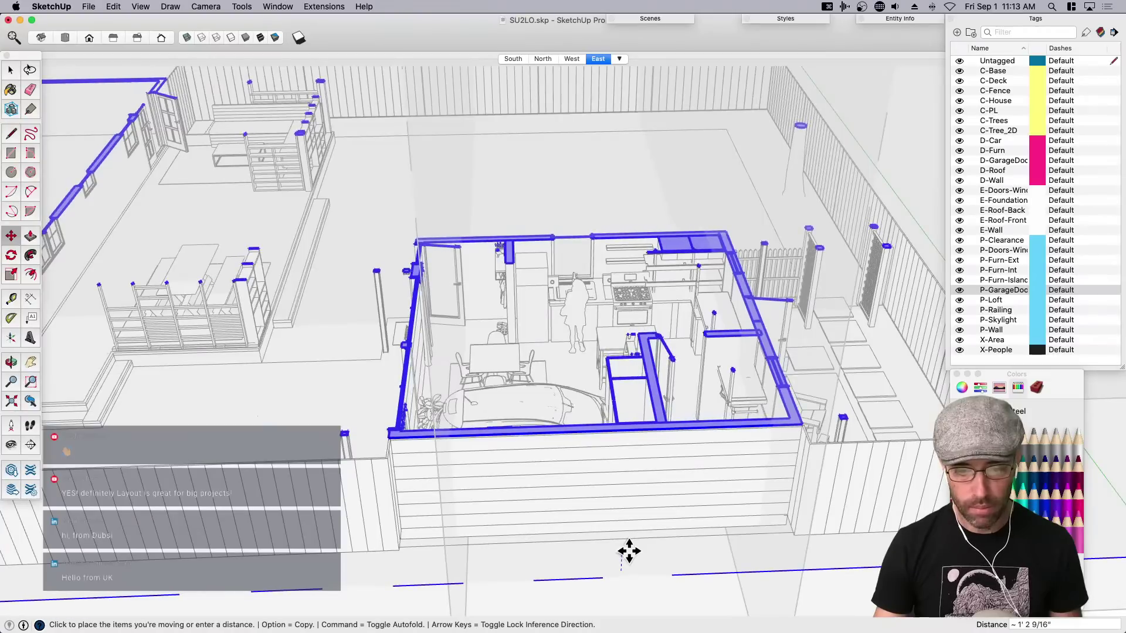
pyautogui.click(629, 550)
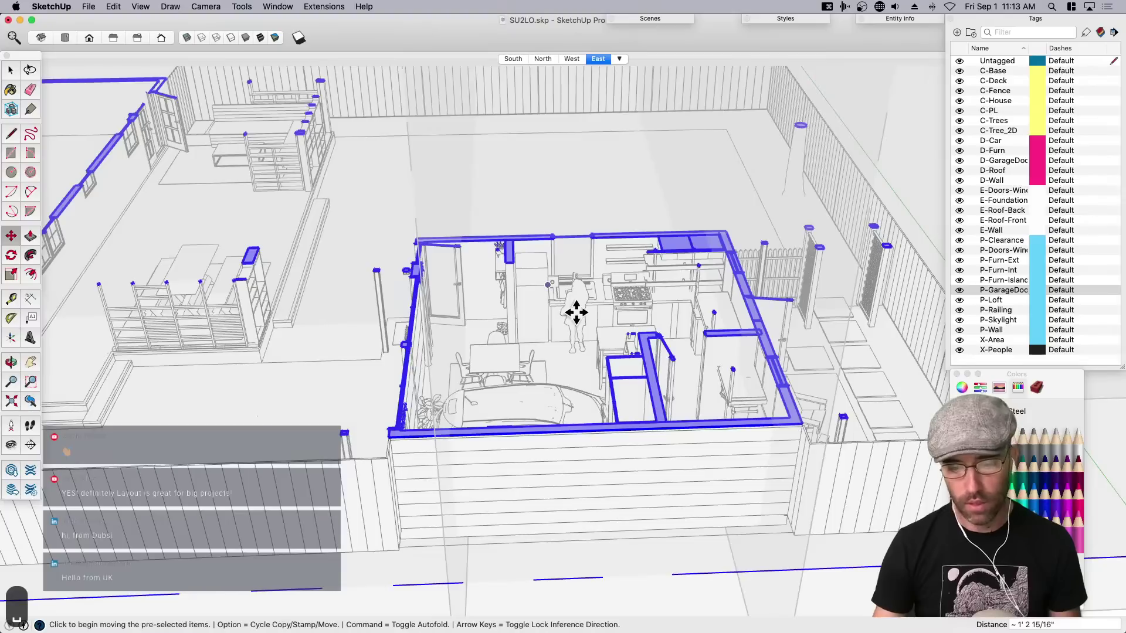
pyautogui.press('space')
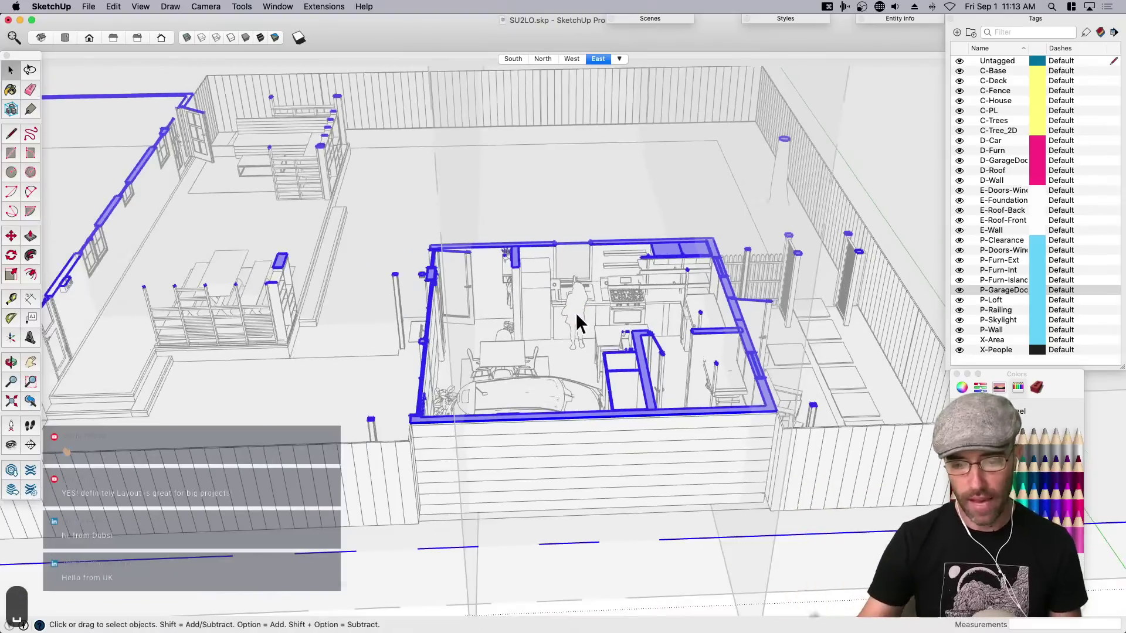
# Add a scene for the horizontal section cut and name it Plan.
pyautogui.rightClick(600, 59)
pyautogui.click(622, 91)
pyautogui.rightClick(612, 60)
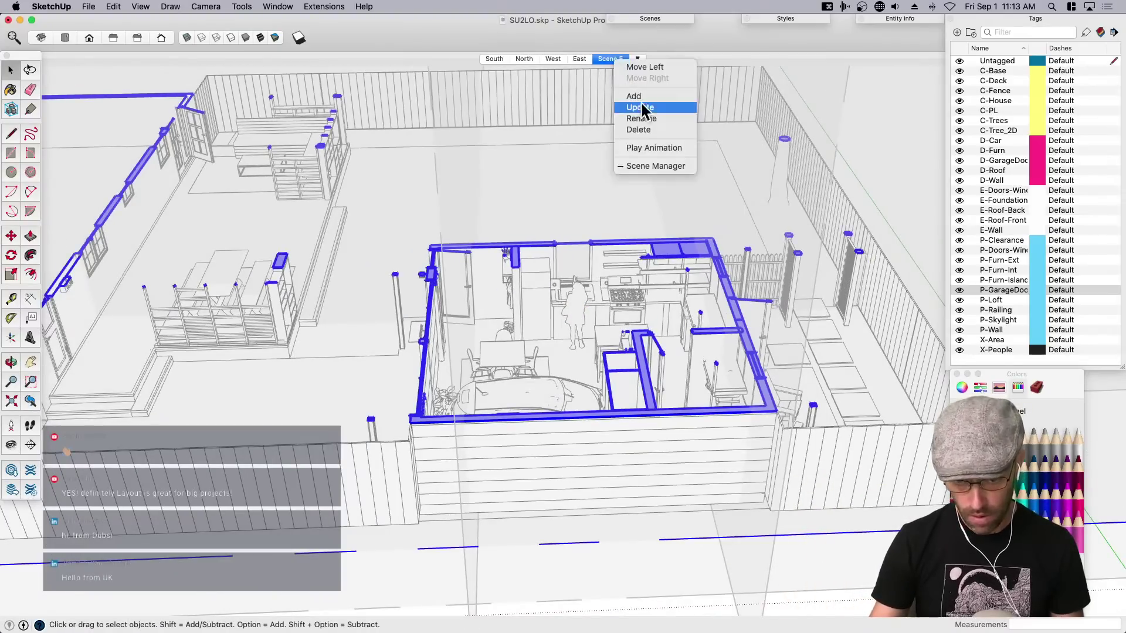
pyautogui.click(642, 118)
pyautogui.write('Plant')
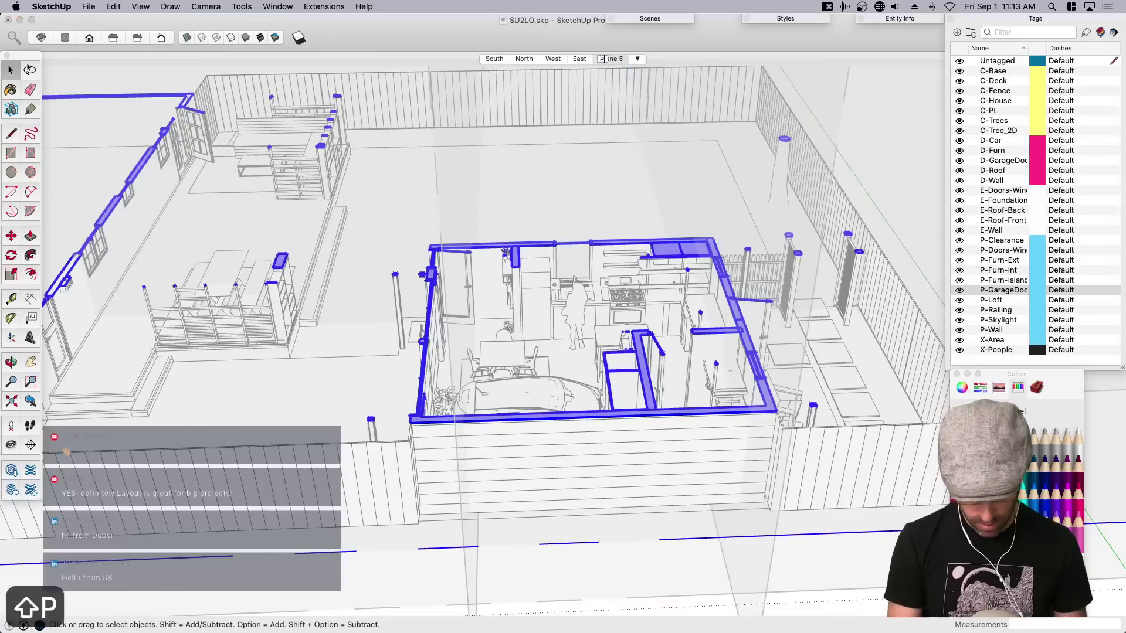
pyautogui.press('BackSpace')
pyautogui.press('Return')
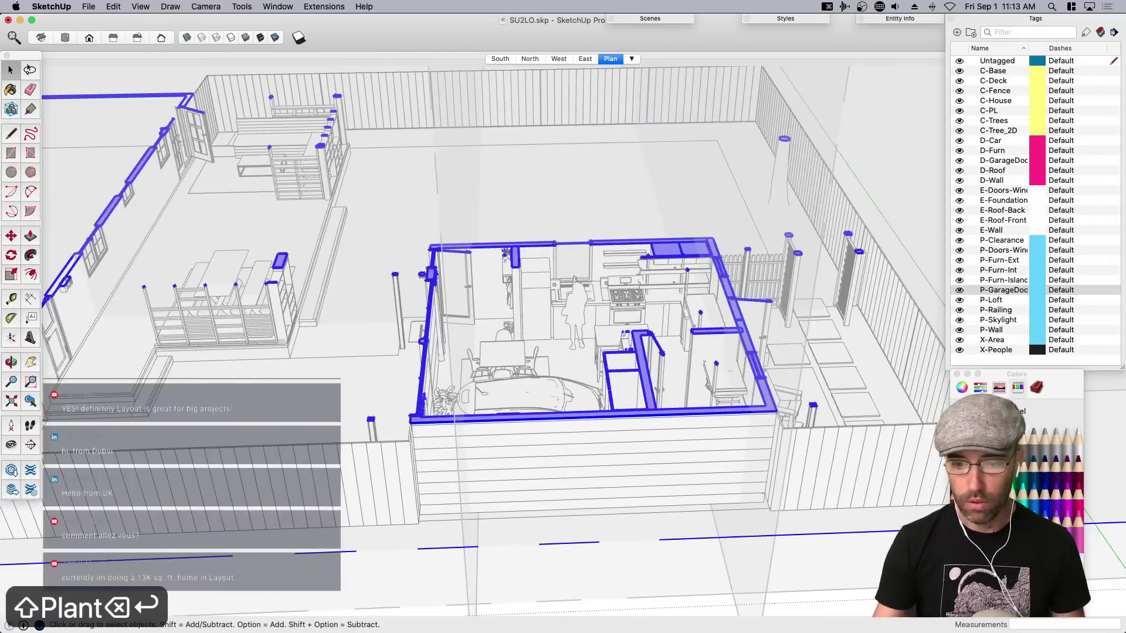
# Switch the camera to parallel projection and show the floor-plan cut in the standard top view.
pyautogui.click(694, 320)
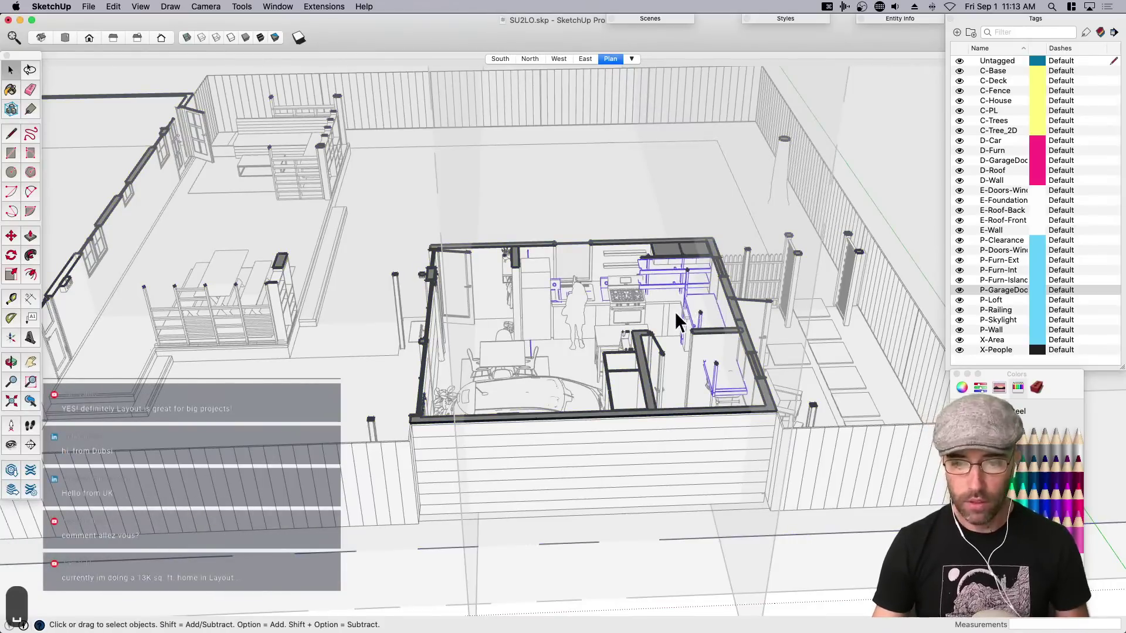
pyautogui.click(206, 7)
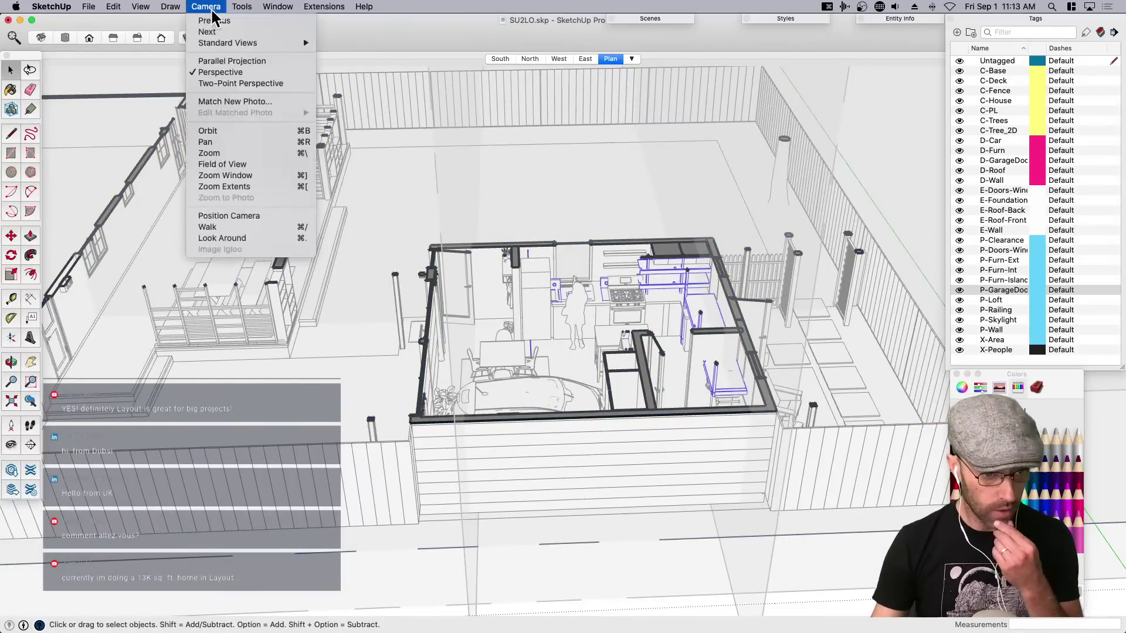
pyautogui.click(241, 66)
pyautogui.press('super+1')
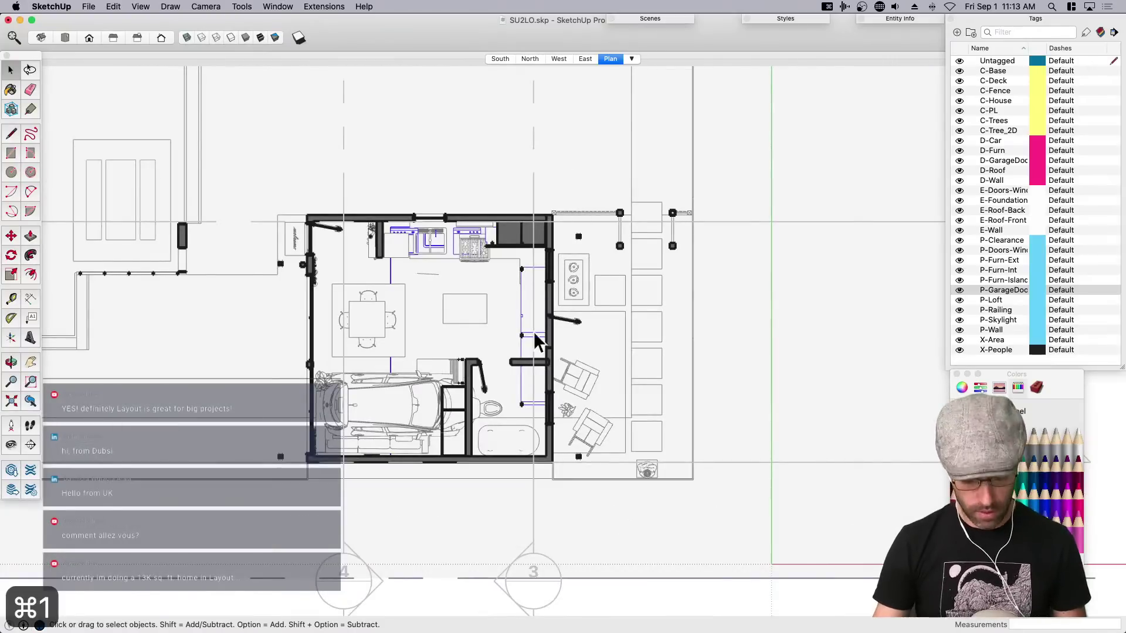
# Frame the garage floor plan larger and centred, and update the Plan scene with this view.
pyautogui.press('h')
pyautogui.moveTo(470, 371); pyautogui.dragTo(588, 375)
pyautogui.scroll(2, 588, 376)
pyautogui.moveTo(553, 343); pyautogui.dragTo(592, 354)
pyautogui.scroll(3, 599, 353)
pyautogui.scroll(-3, 599, 353)
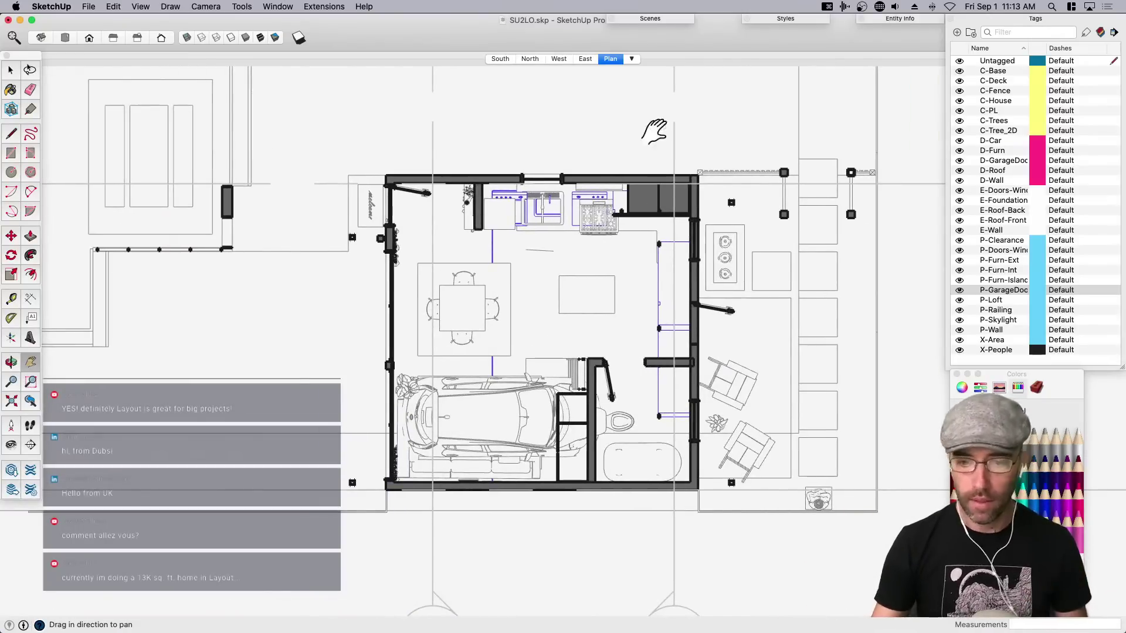
pyautogui.press('space')
pyautogui.rightClick(604, 59)
pyautogui.click(639, 104)
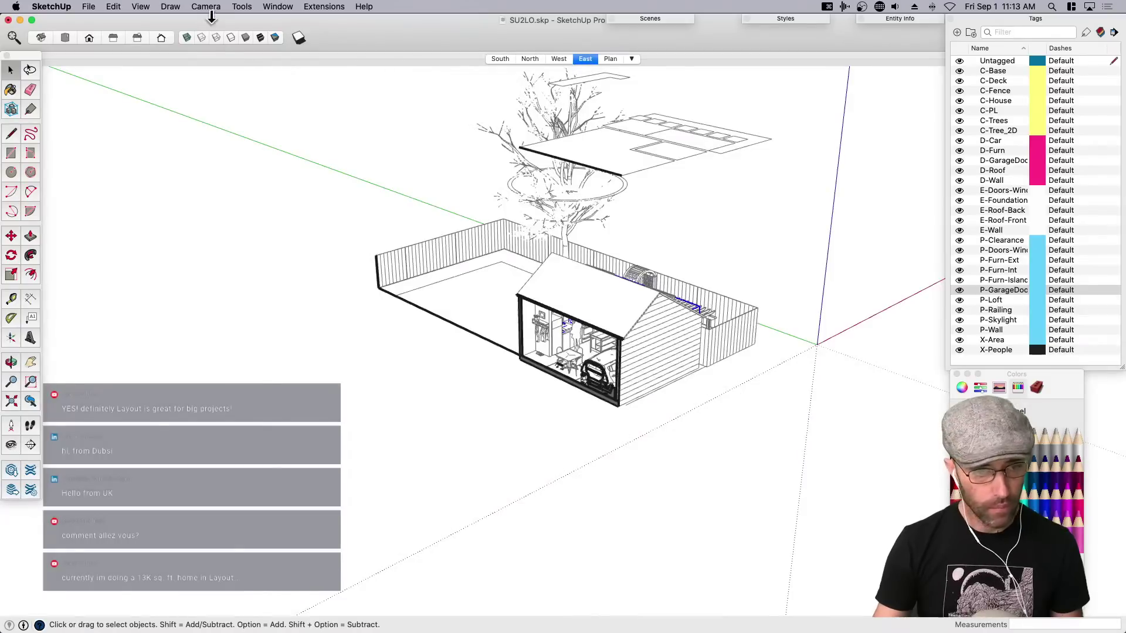
# Show the East section cut head-on in parallel projection, frame the garage, and update the East scene.
pyautogui.click(210, 8)
pyautogui.click(236, 62)
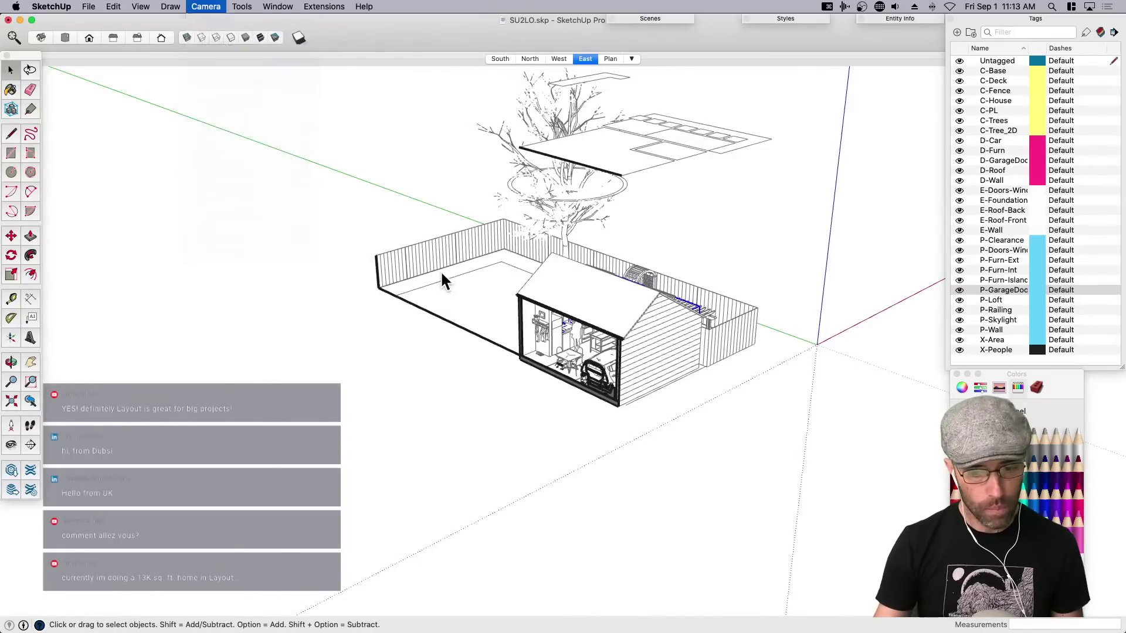
pyautogui.click(90, 38)
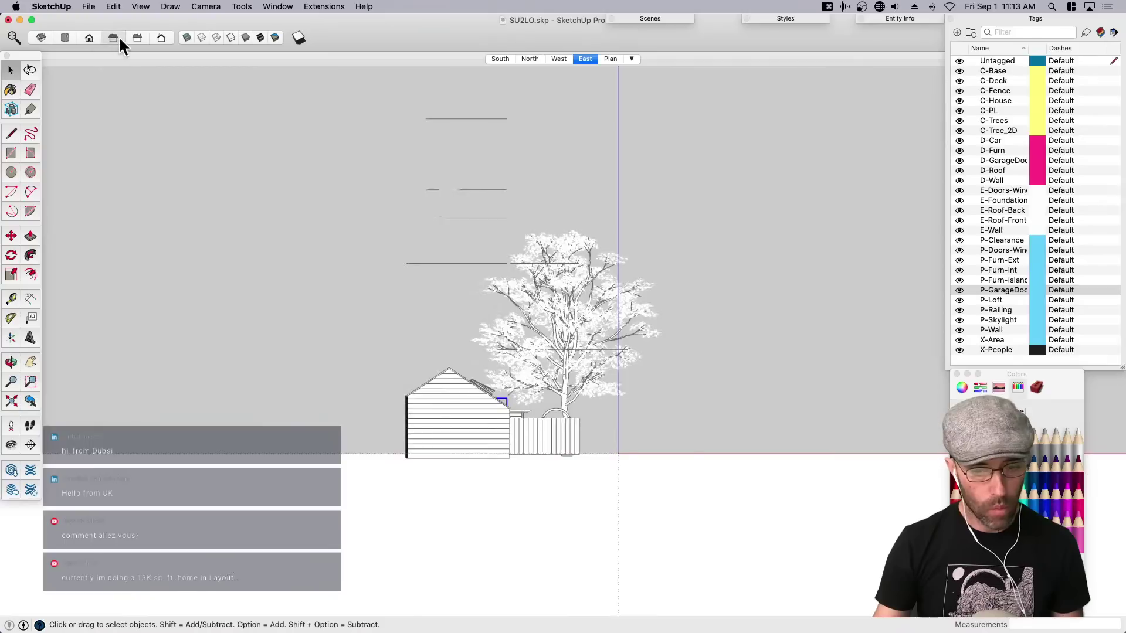
pyautogui.click(136, 34)
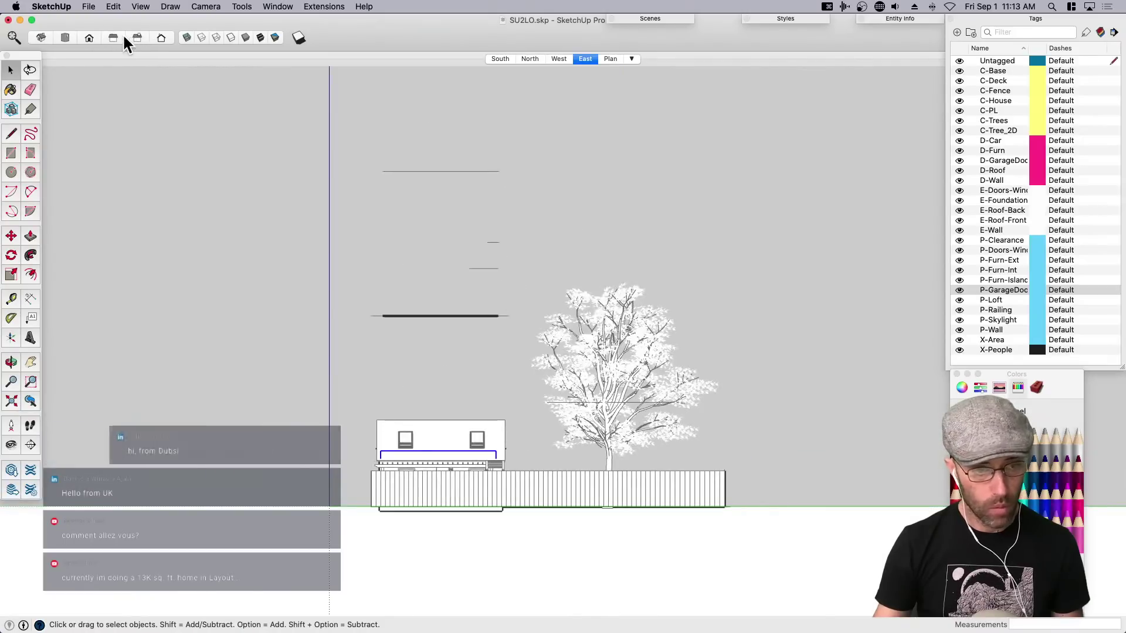
pyautogui.click(113, 33)
pyautogui.scroll(10, 724, 511)
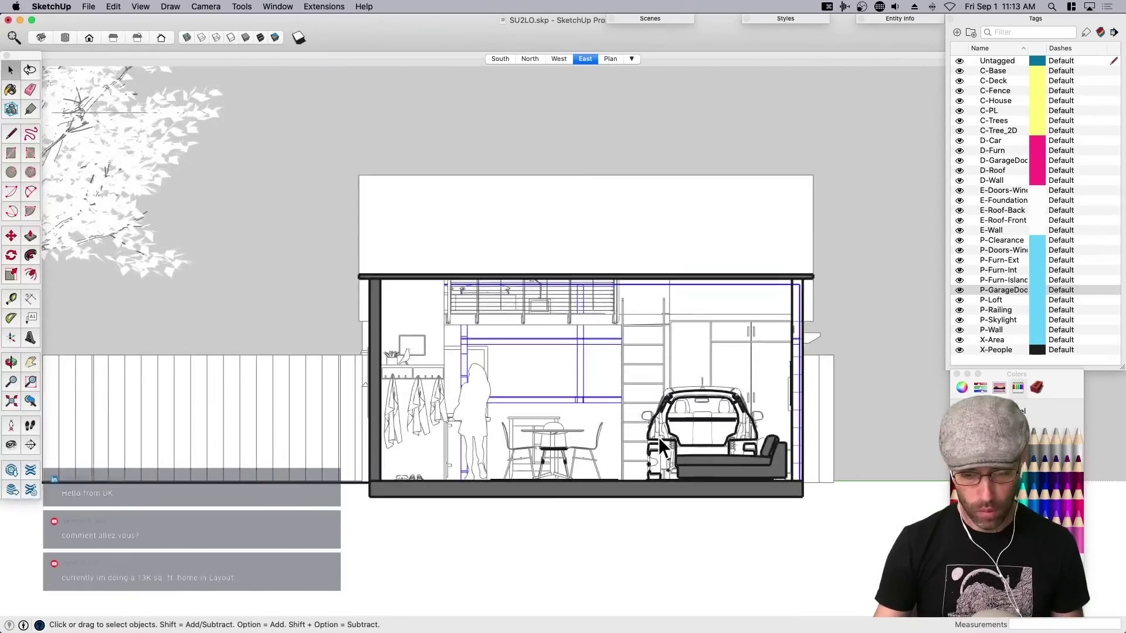
pyautogui.press('h')
pyautogui.moveTo(648, 289); pyautogui.dragTo(601, 291)
pyautogui.rightClick(581, 61)
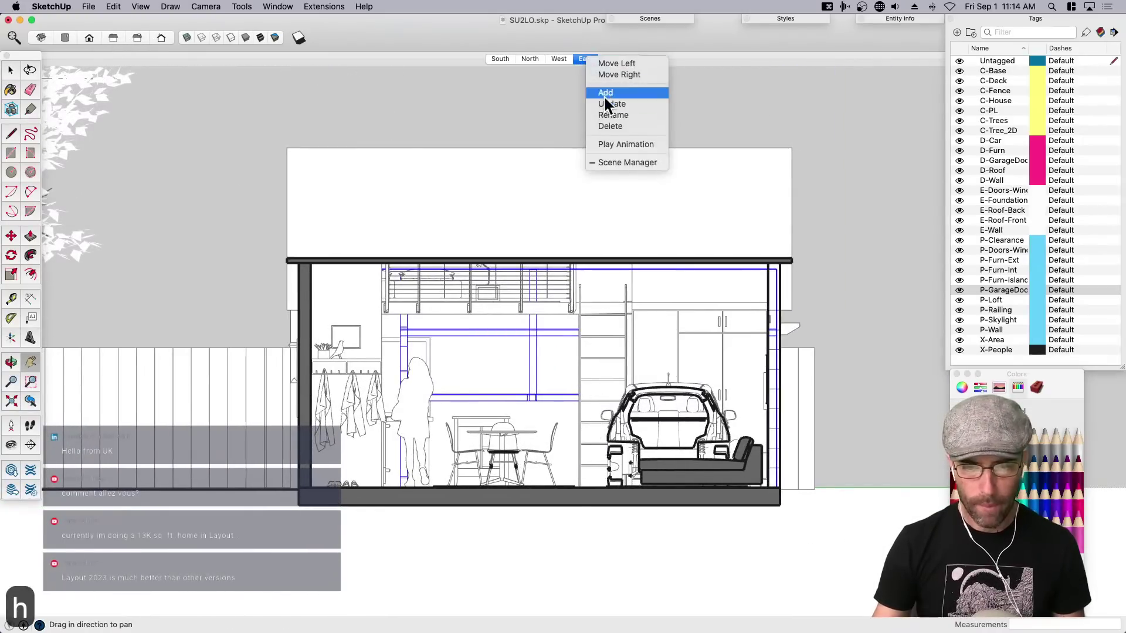
# Show the West section cut head-on in parallel projection, frame the garage, and update the West scene.
pyautogui.click(557, 64)
pyautogui.click(557, 60)
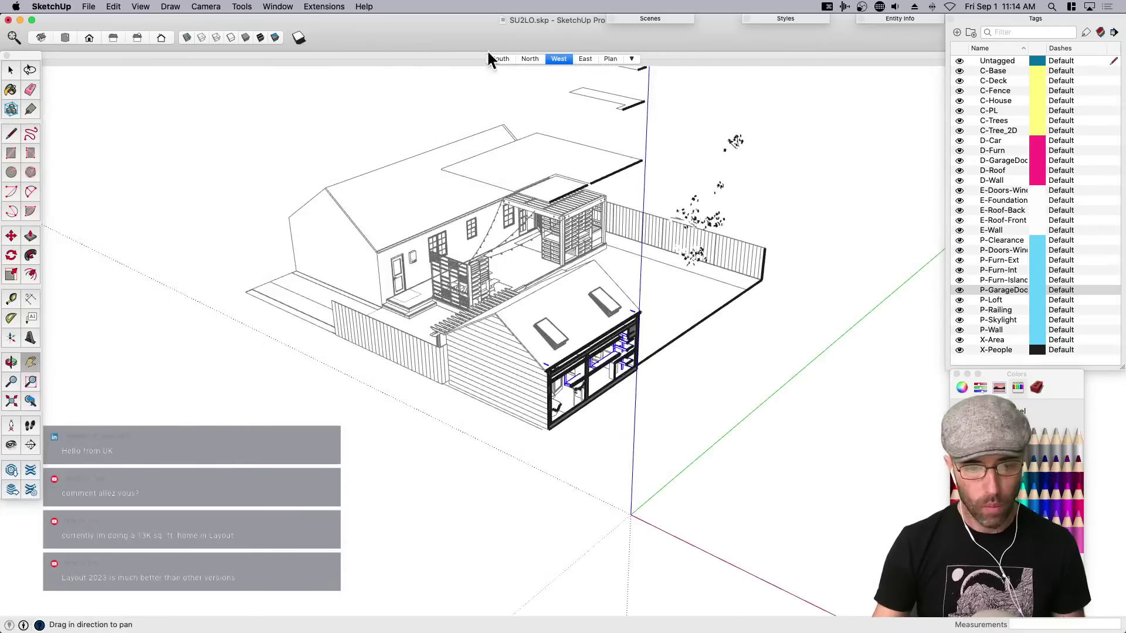
pyautogui.click(128, 36)
pyautogui.click(116, 37)
pyautogui.click(141, 39)
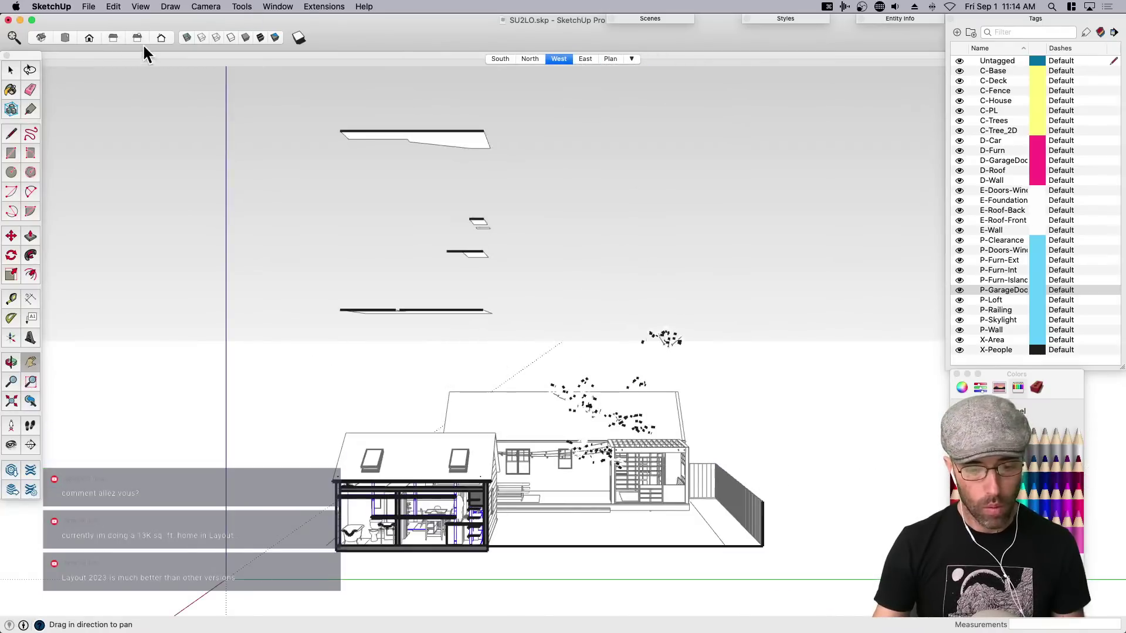
pyautogui.click(204, 6)
pyautogui.click(217, 62)
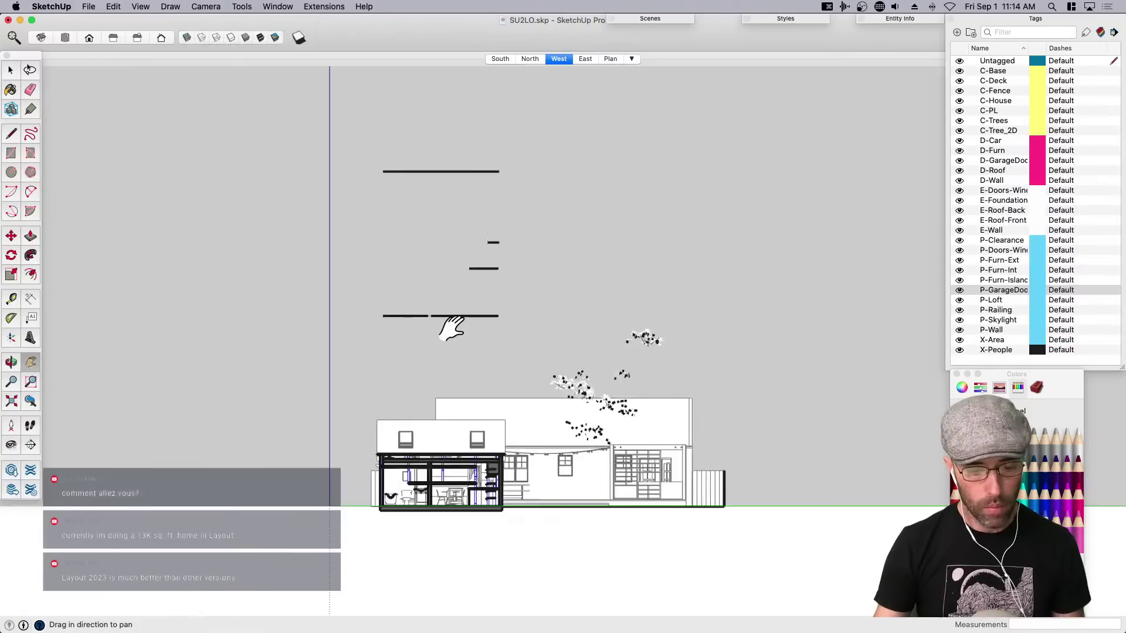
pyautogui.scroll(5, 458, 469)
pyautogui.moveTo(457, 470); pyautogui.dragTo(563, 428)
pyautogui.rightClick(554, 57)
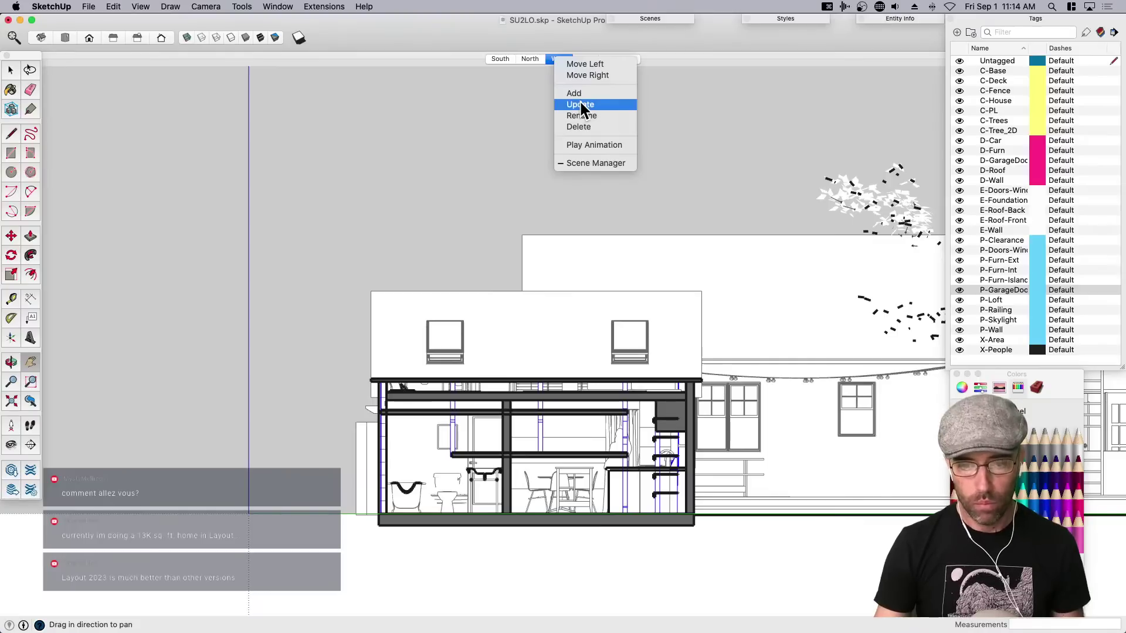
pyautogui.click(579, 104)
# Show the North section cut in the standard front view with parallel projection, frame the garage gable, and update the North scene.
pyautogui.click(528, 58)
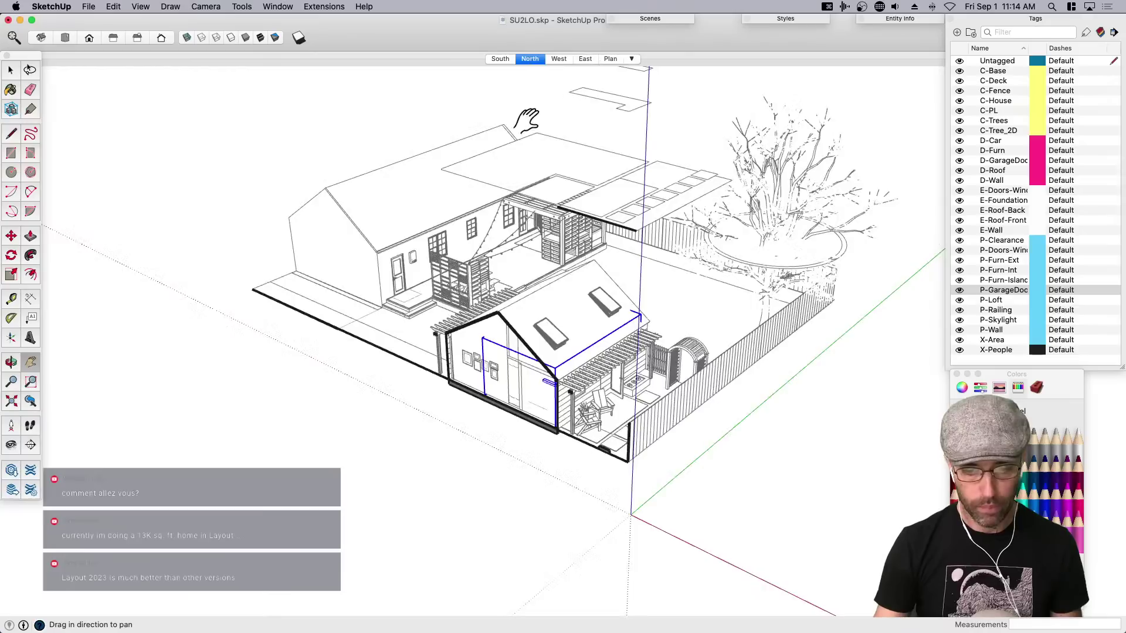
pyautogui.click(91, 38)
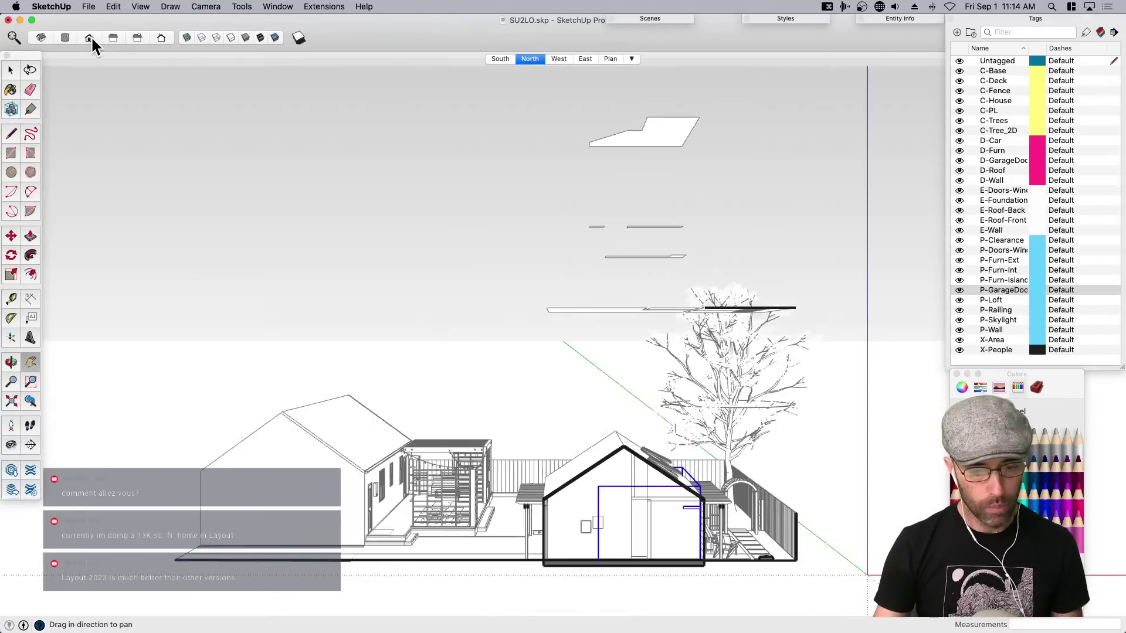
pyautogui.click(205, 7)
pyautogui.click(223, 59)
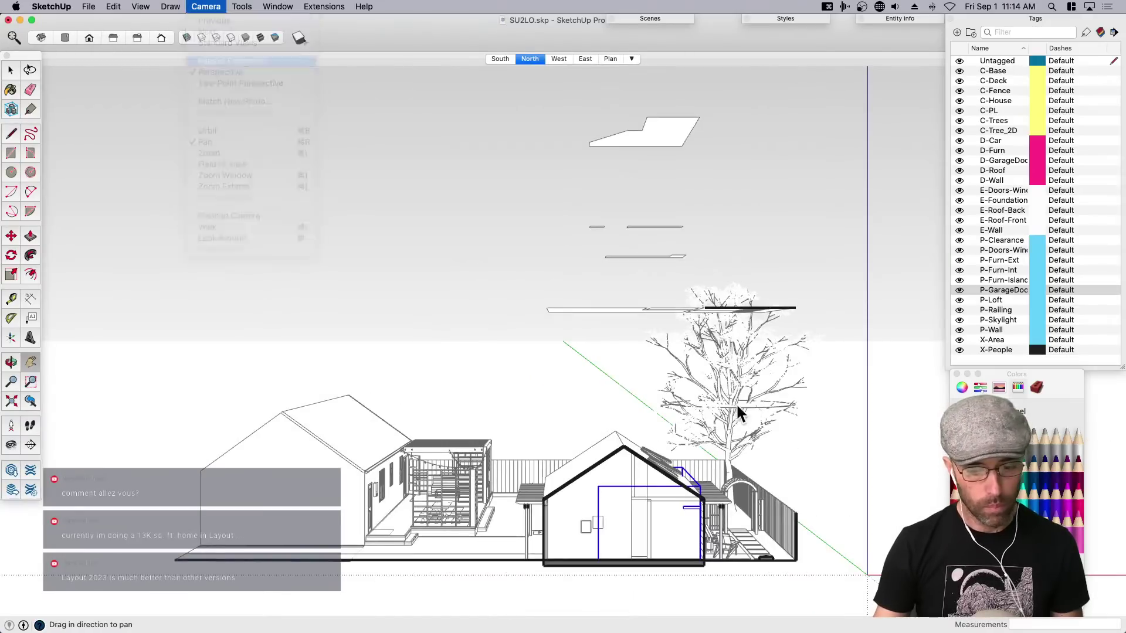
pyautogui.scroll(3, 648, 493)
pyautogui.scroll(2, 649, 492)
pyautogui.moveTo(648, 494); pyautogui.dragTo(603, 440)
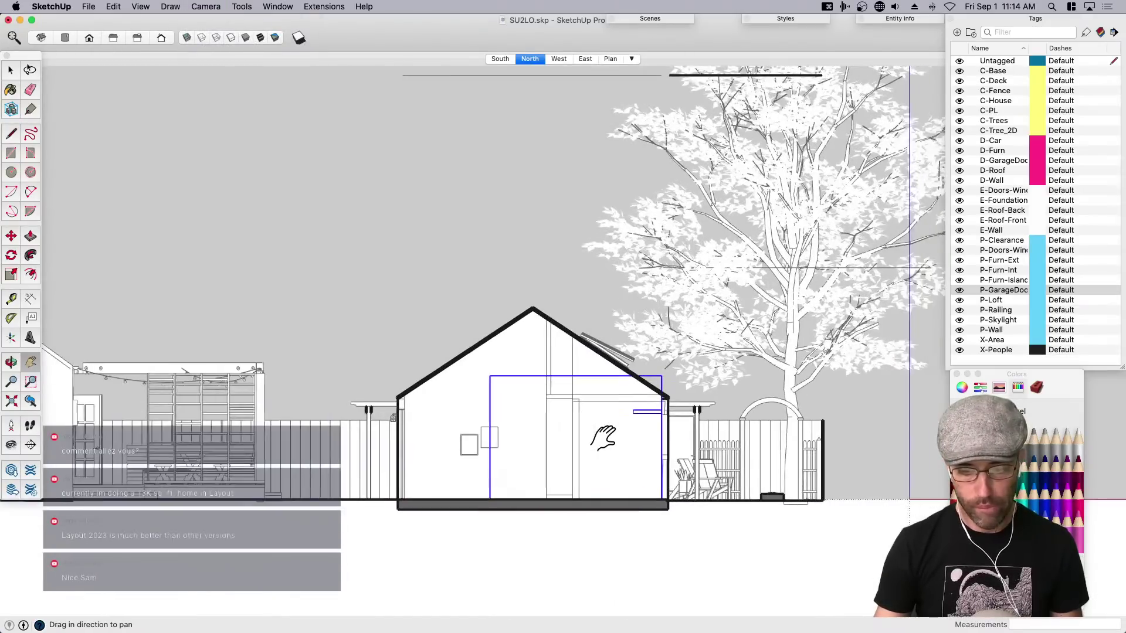
pyautogui.scroll(2, 603, 440)
pyautogui.rightClick(522, 58)
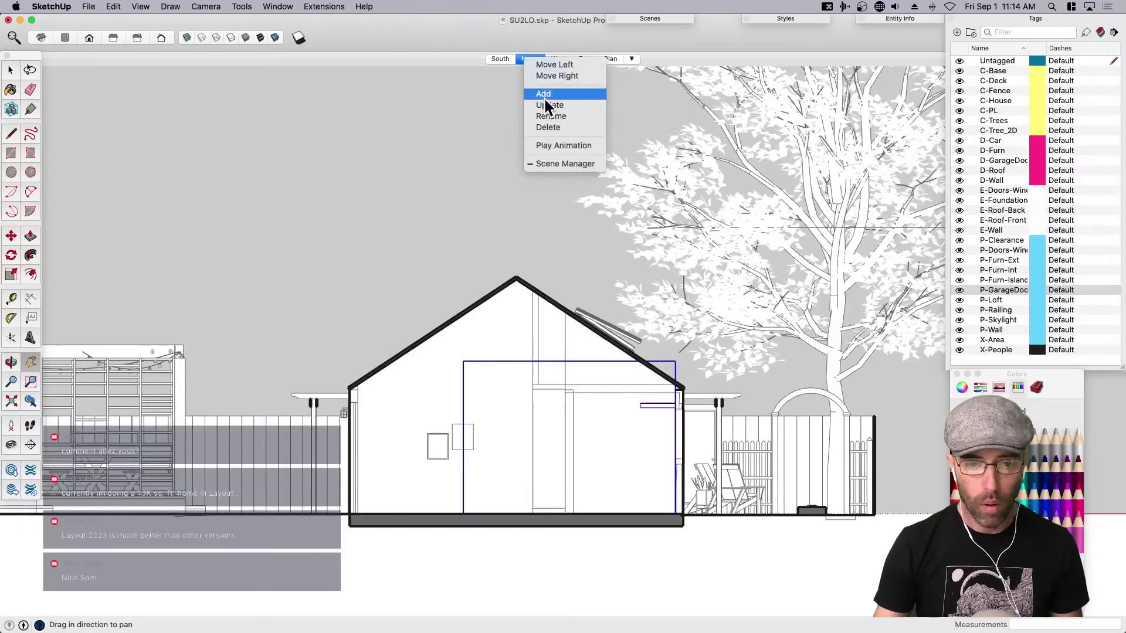
pyautogui.click(544, 101)
# Show the South section cut in the standard back view with parallel projection, frame the garage, and update the South scene.
pyautogui.click(499, 60)
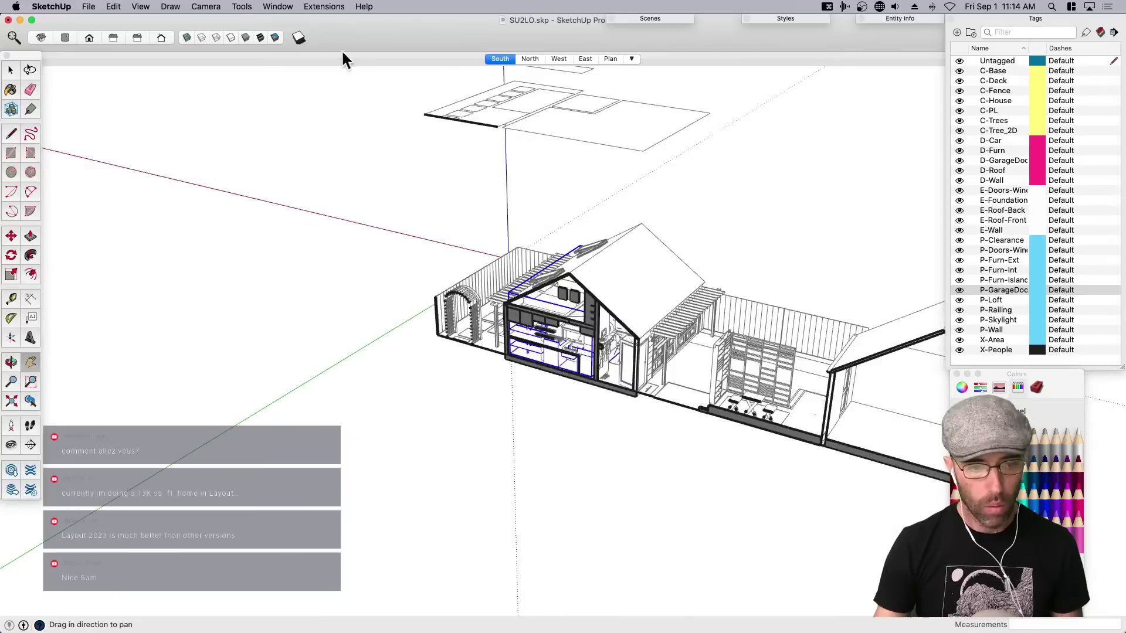
pyautogui.click(113, 38)
pyautogui.click(134, 39)
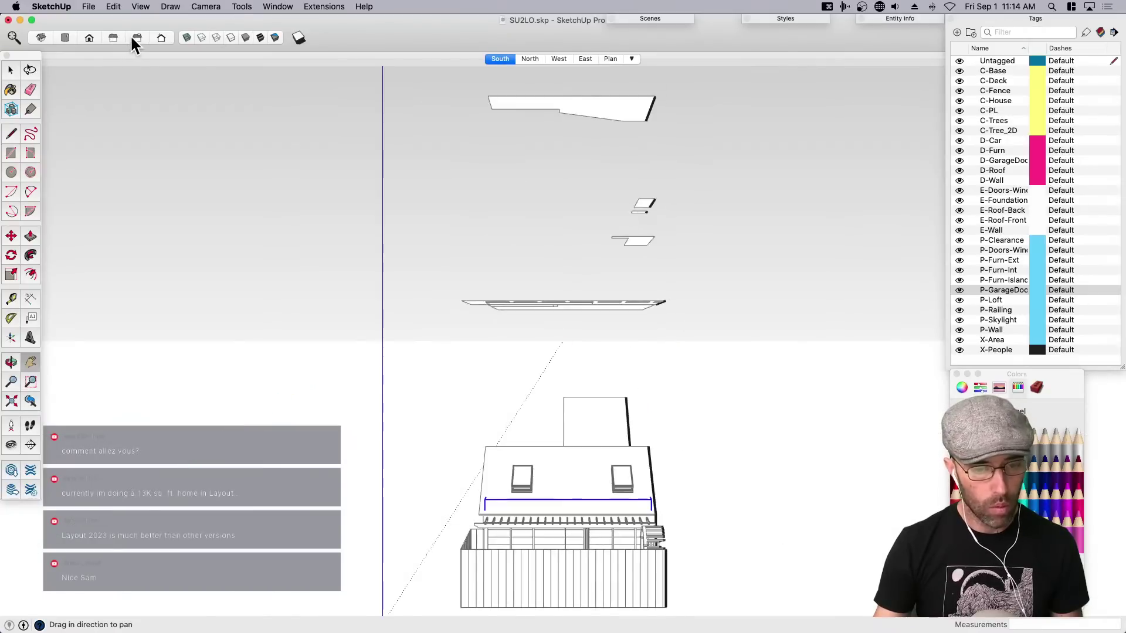
pyautogui.click(159, 39)
pyautogui.click(205, 6)
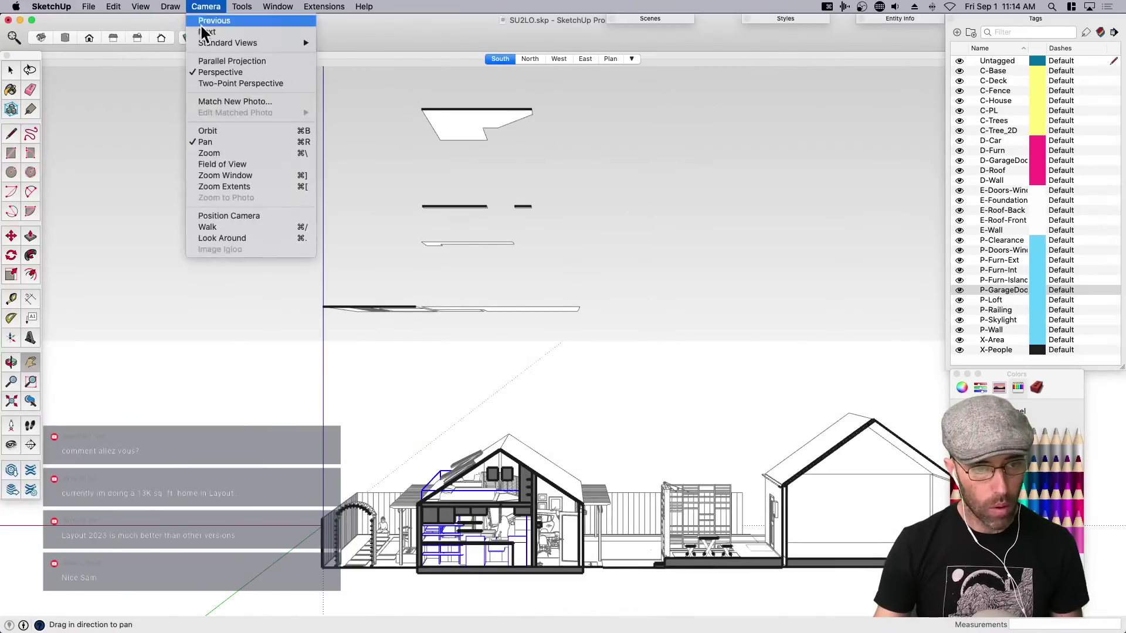
pyautogui.click(203, 60)
pyautogui.scroll(3, 491, 537)
pyautogui.scroll(5, 536, 440)
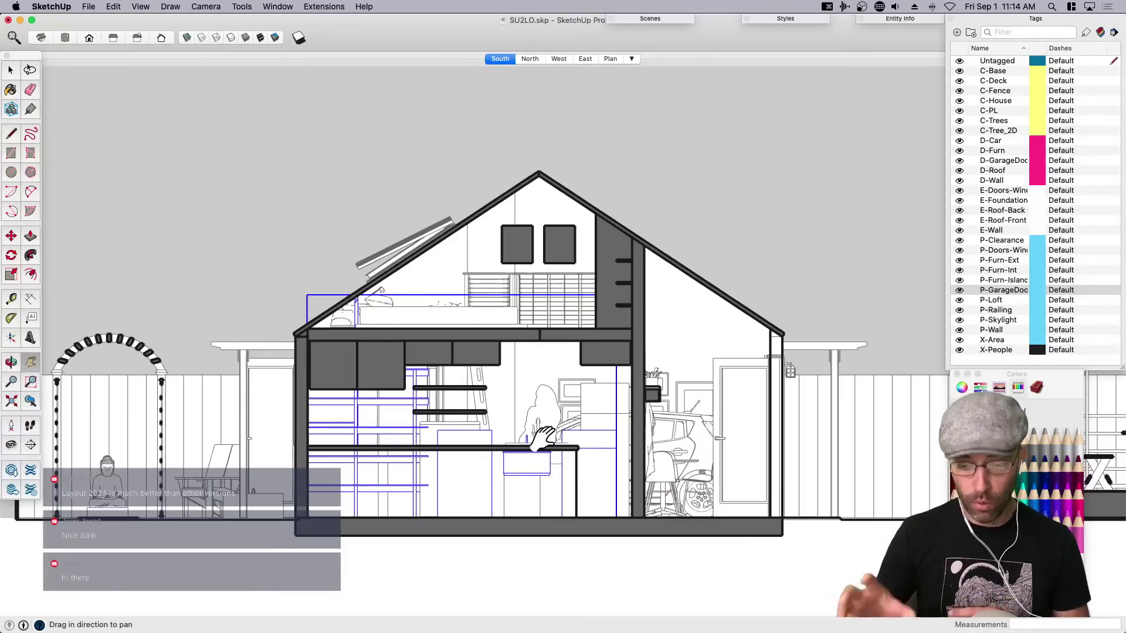
pyautogui.rightClick(493, 59)
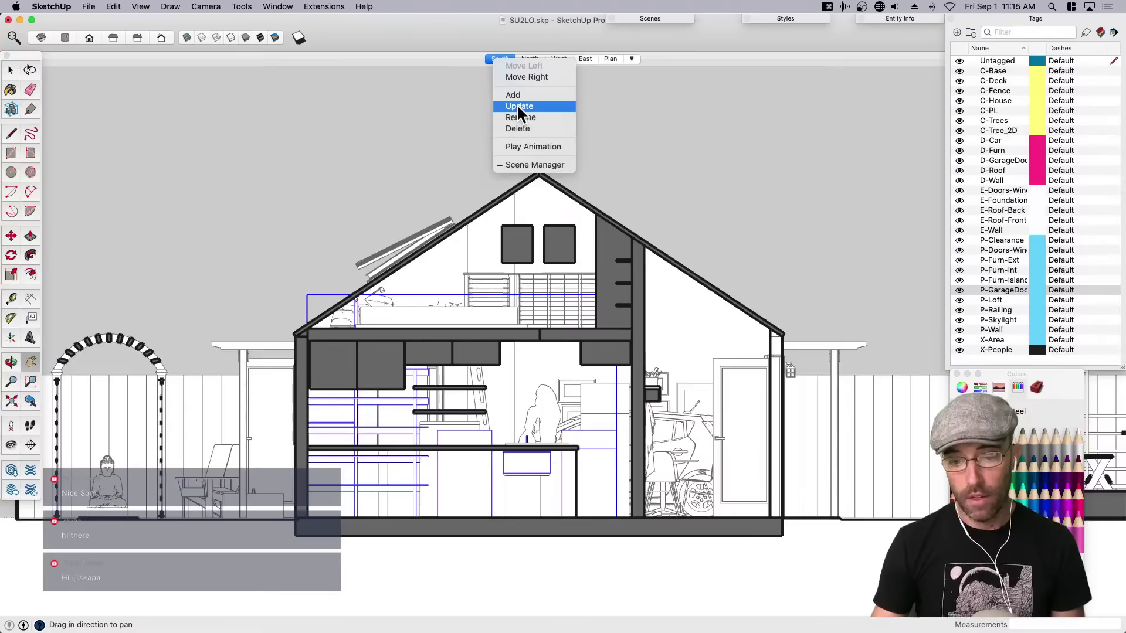
pyautogui.click(517, 106)
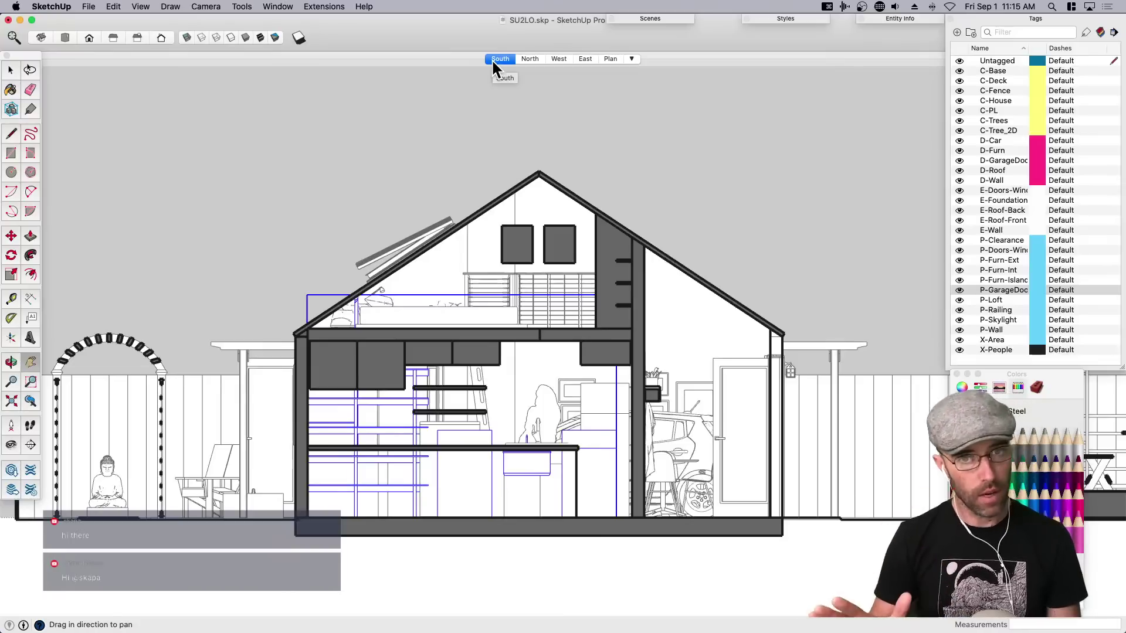
# Clear the selection, switch the camera back to perspective and turn off the section cut.
pyautogui.press('space')
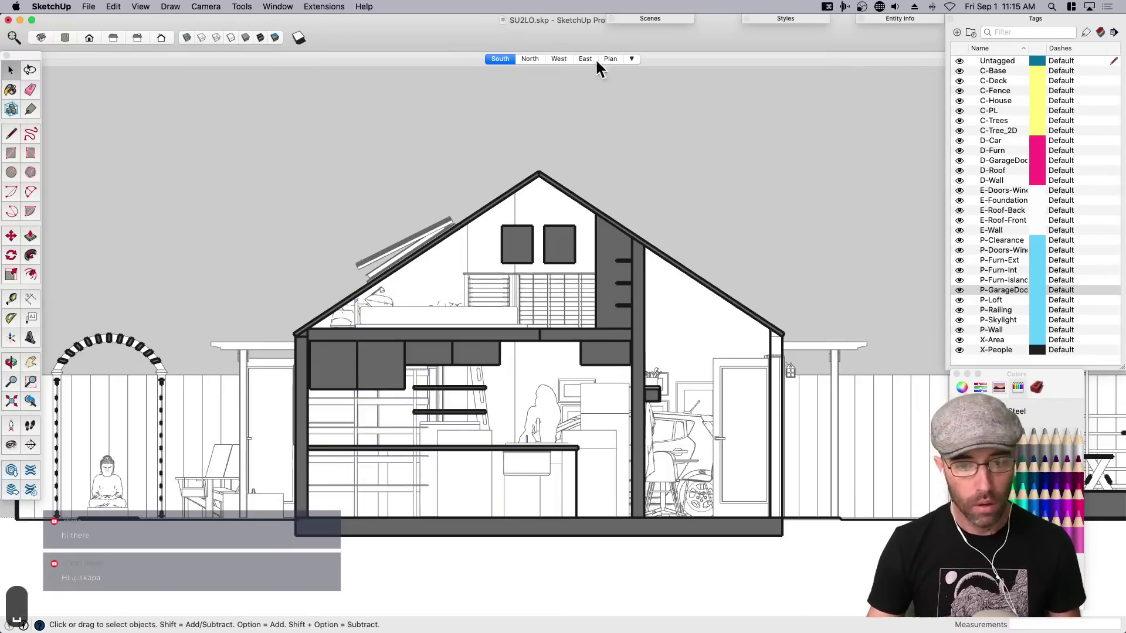
pyautogui.click(207, 8)
pyautogui.click(213, 61)
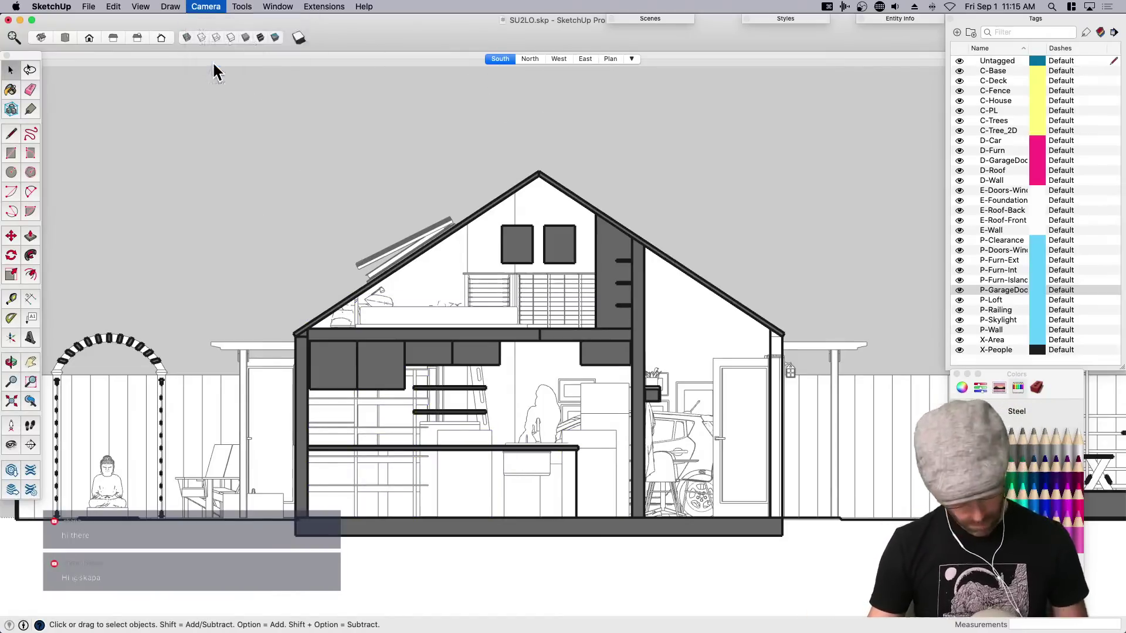
pyautogui.hotkey('shift', 's')
# Set the camera's field of view to 50 degrees.
pyautogui.click(206, 7)
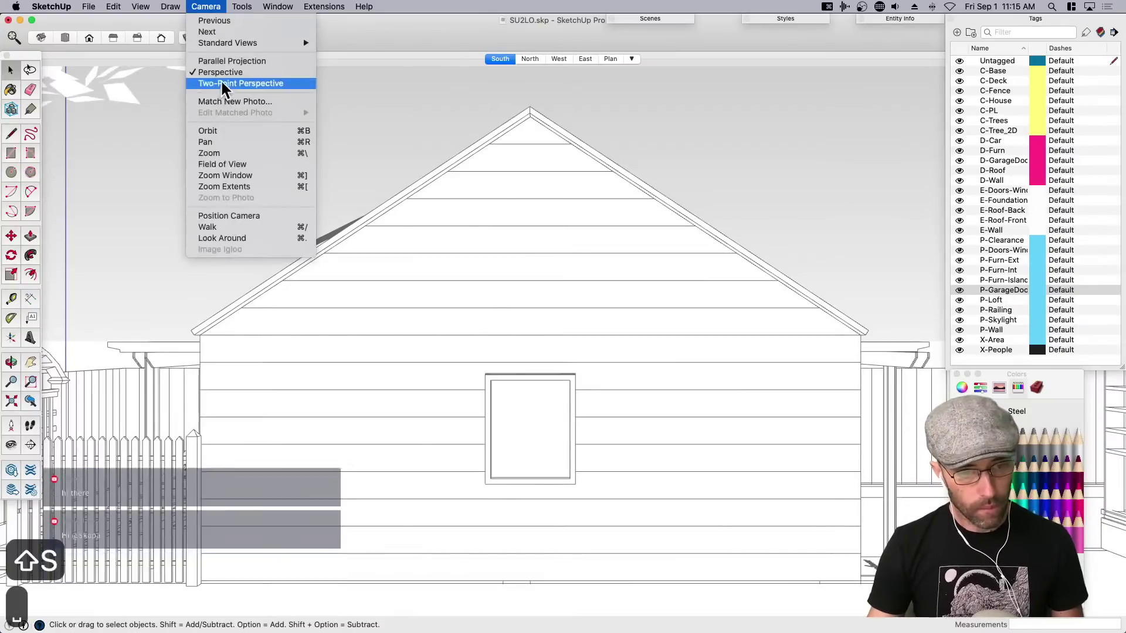
pyautogui.click(232, 164)
pyautogui.write('50')
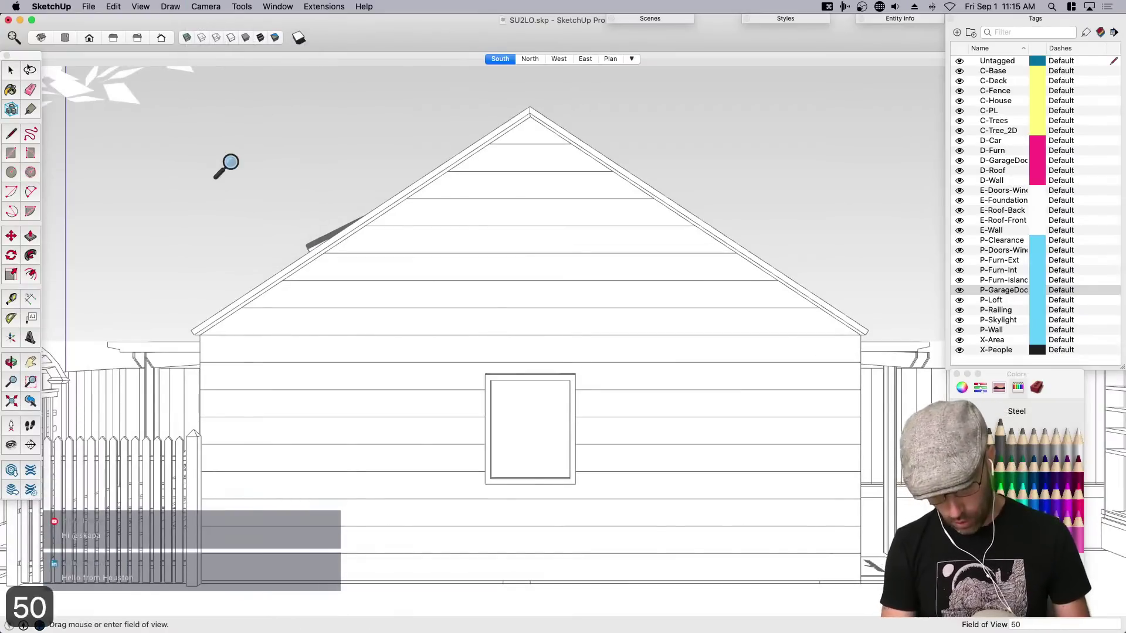
pyautogui.press('Return')
pyautogui.press('space')
# Close the Colors window and turn the model to face the garage-door side of the building.
pyautogui.moveTo(529, 377); pyautogui.dragTo(482, 414, button='middle')
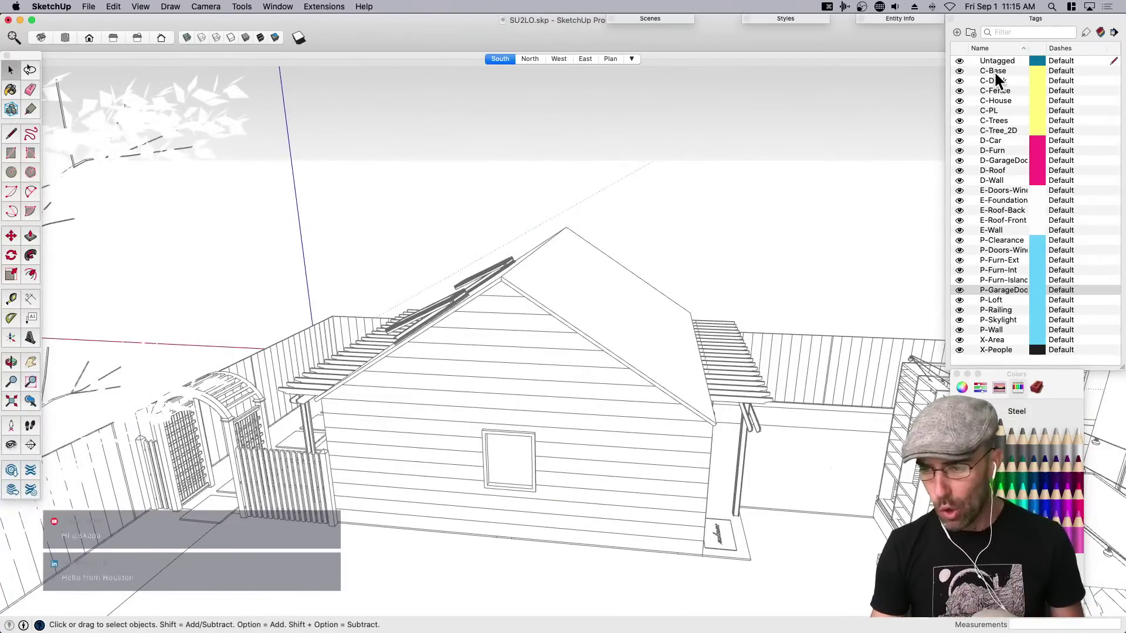
pyautogui.click(956, 374)
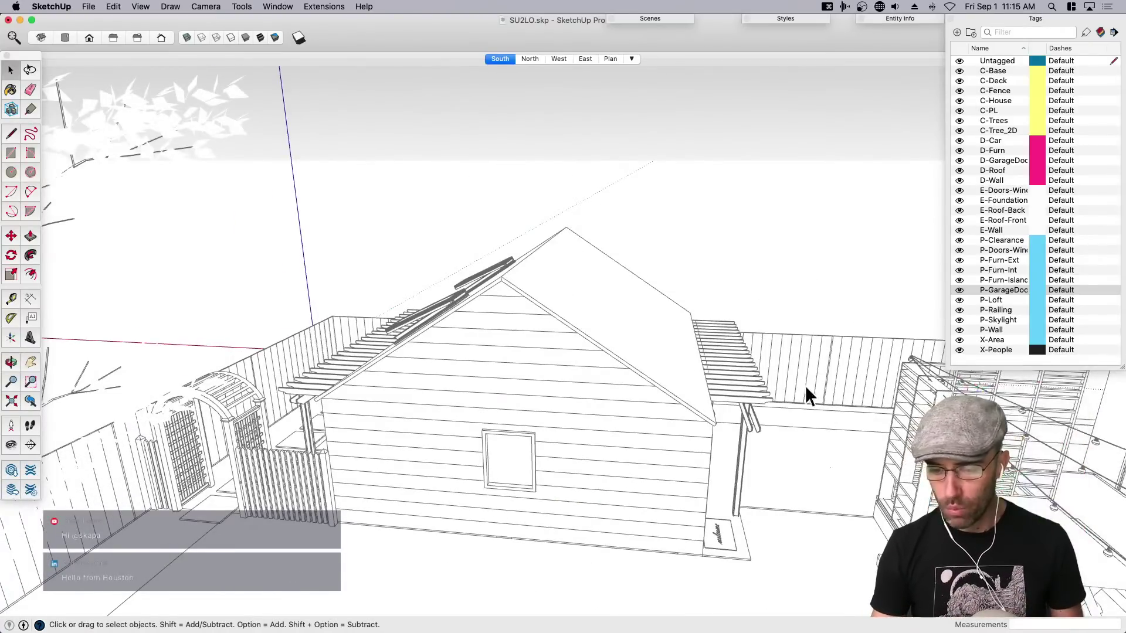
pyautogui.moveTo(805, 386); pyautogui.dragTo(314, 432, button='middle')
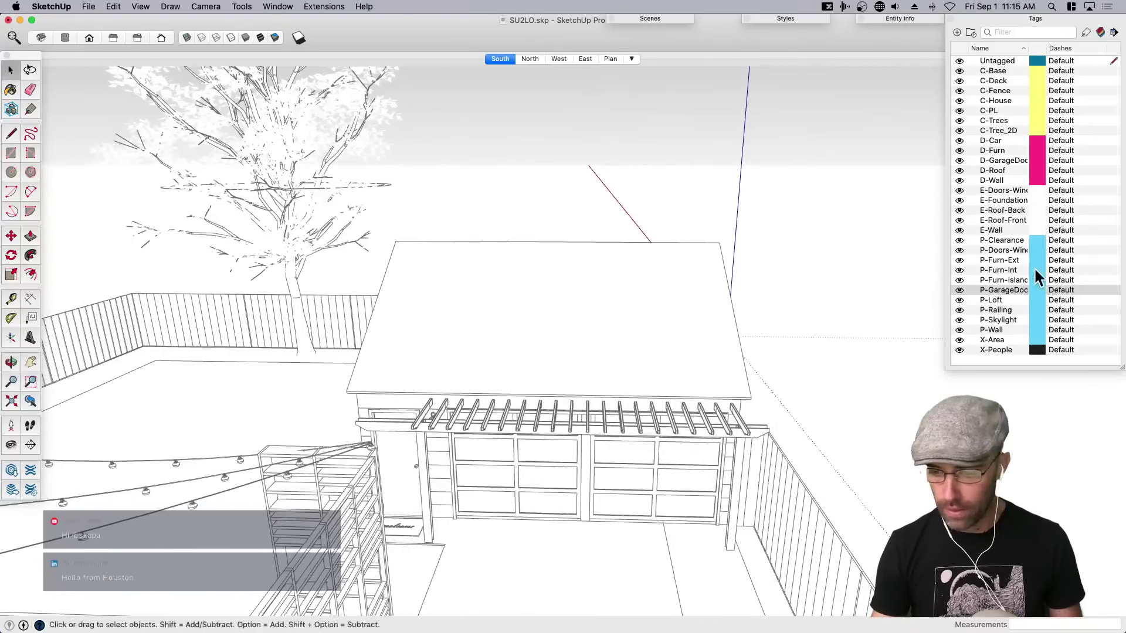
# Hide the P-GarageDoor, D-GarageDoor and D-Car tags to open up the garage interior.
pyautogui.click(962, 291)
pyautogui.click(959, 290)
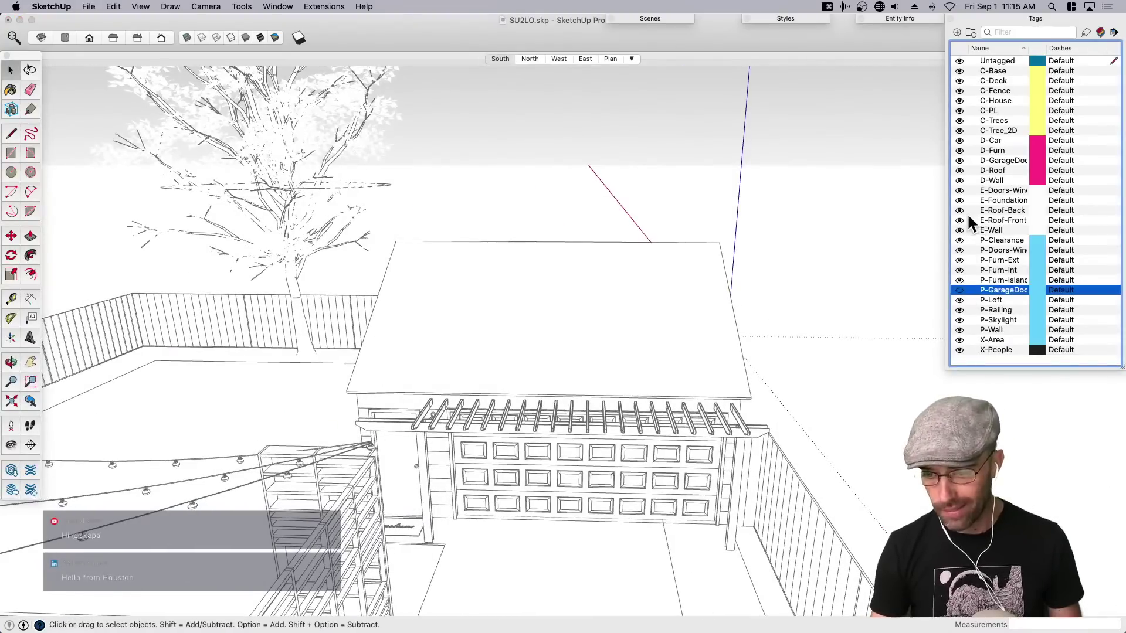
pyautogui.click(961, 190)
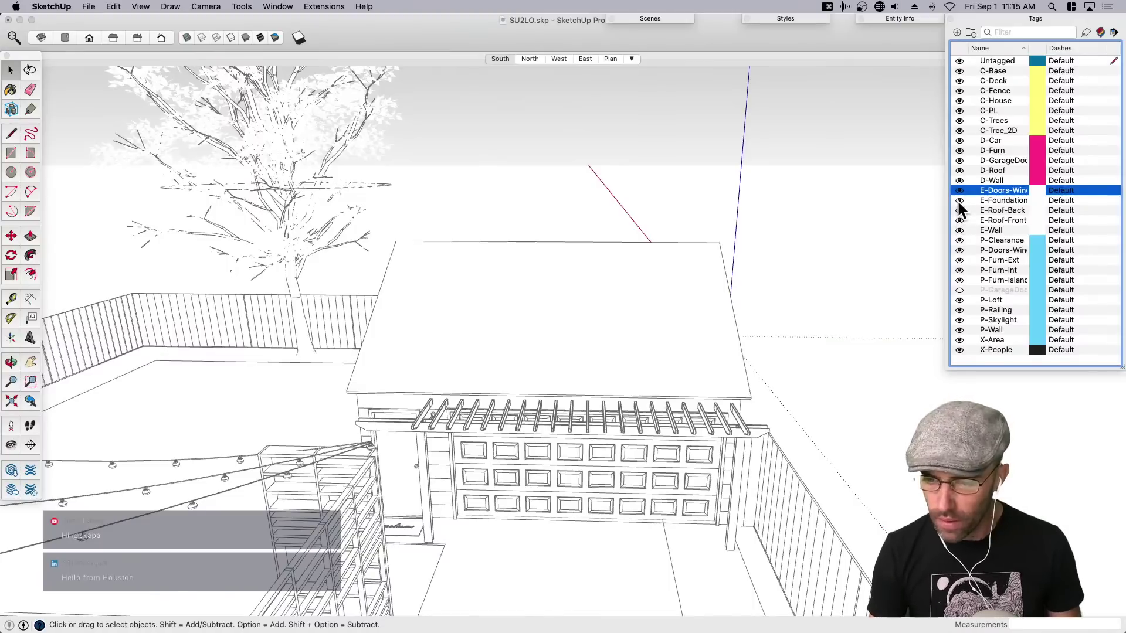
pyautogui.click(960, 160)
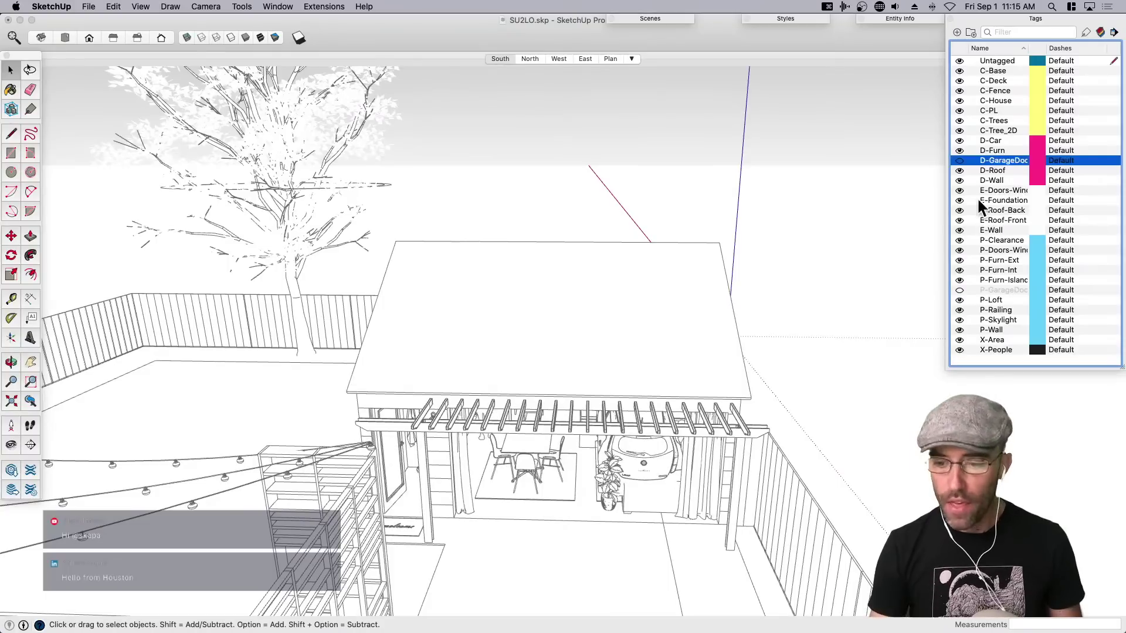
pyautogui.click(960, 140)
# Aim the camera from outside the open garage front into the interior, framing the dining table, plant and ladder.
pyautogui.scroll(10, 557, 473)
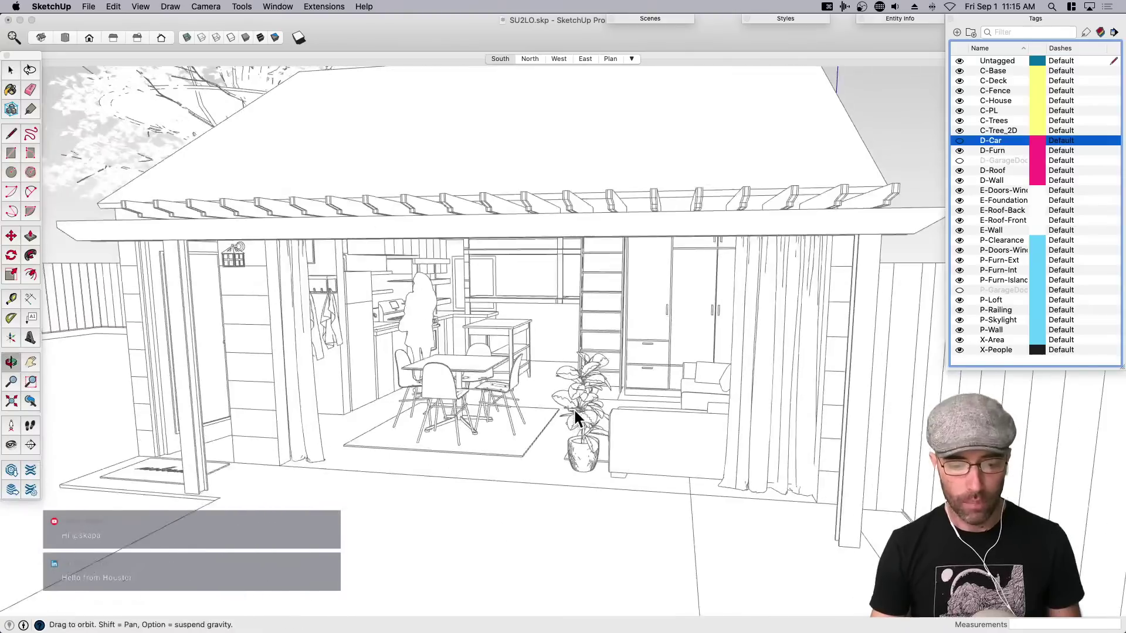
pyautogui.hotkey('shift', 'e')
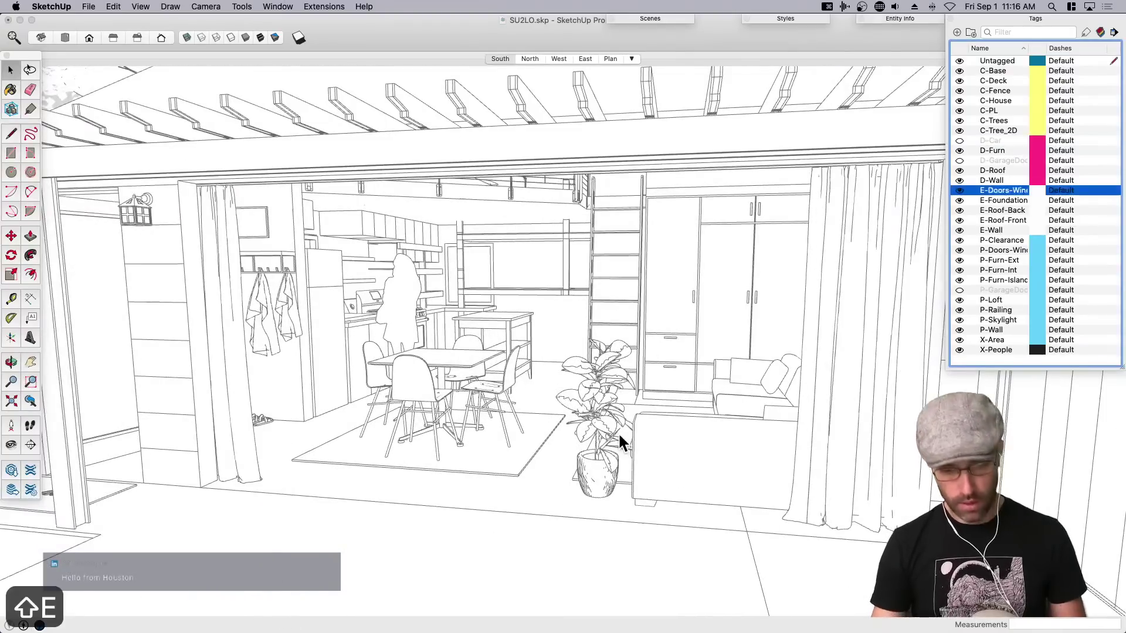
pyautogui.click(616, 439)
pyautogui.hotkey('shift', 'e')
pyautogui.moveTo(597, 480); pyautogui.dragTo(552, 431)
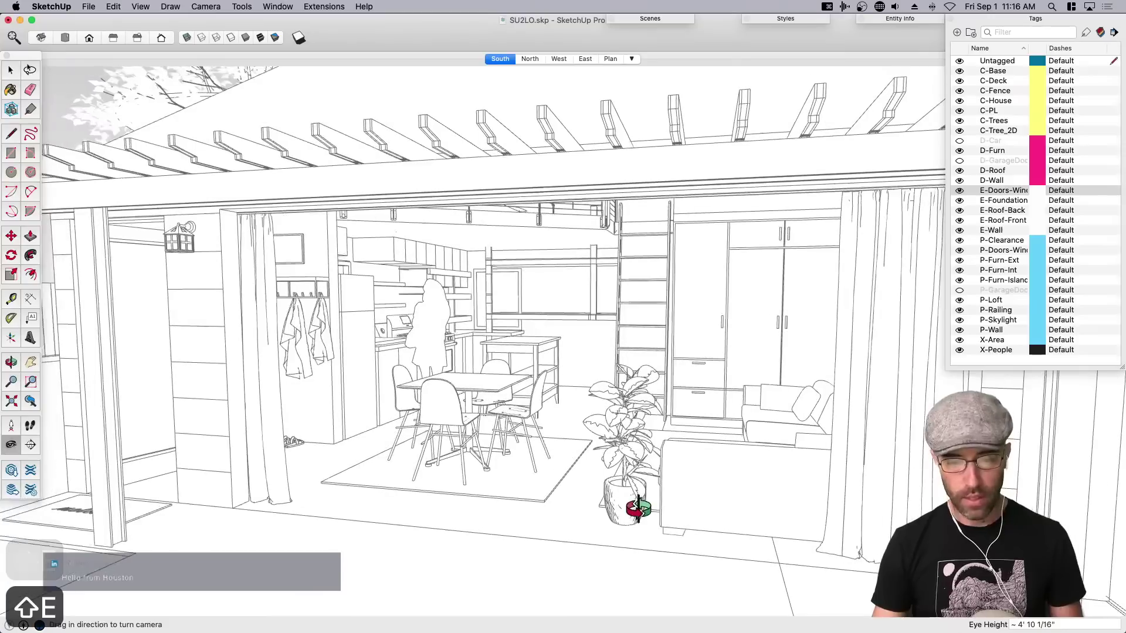
pyautogui.moveTo(637, 508); pyautogui.dragTo(653, 499, button='middle')
pyautogui.moveTo(710, 473); pyautogui.dragTo(690, 470, button='middle')
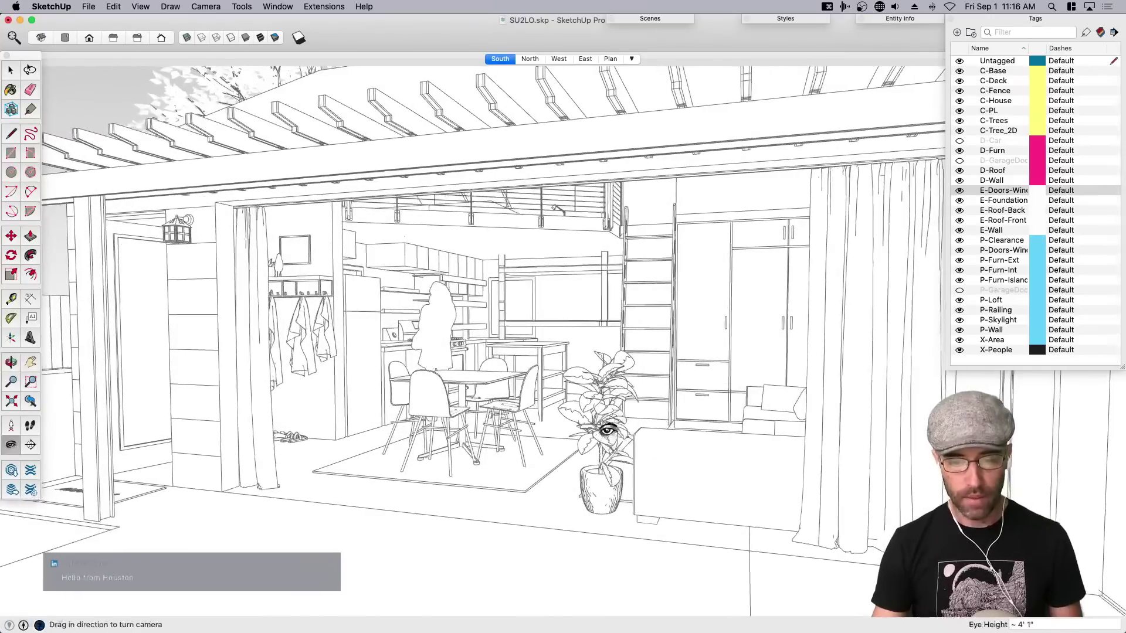
pyautogui.scroll(3, 608, 433)
pyautogui.scroll(3, 586, 406)
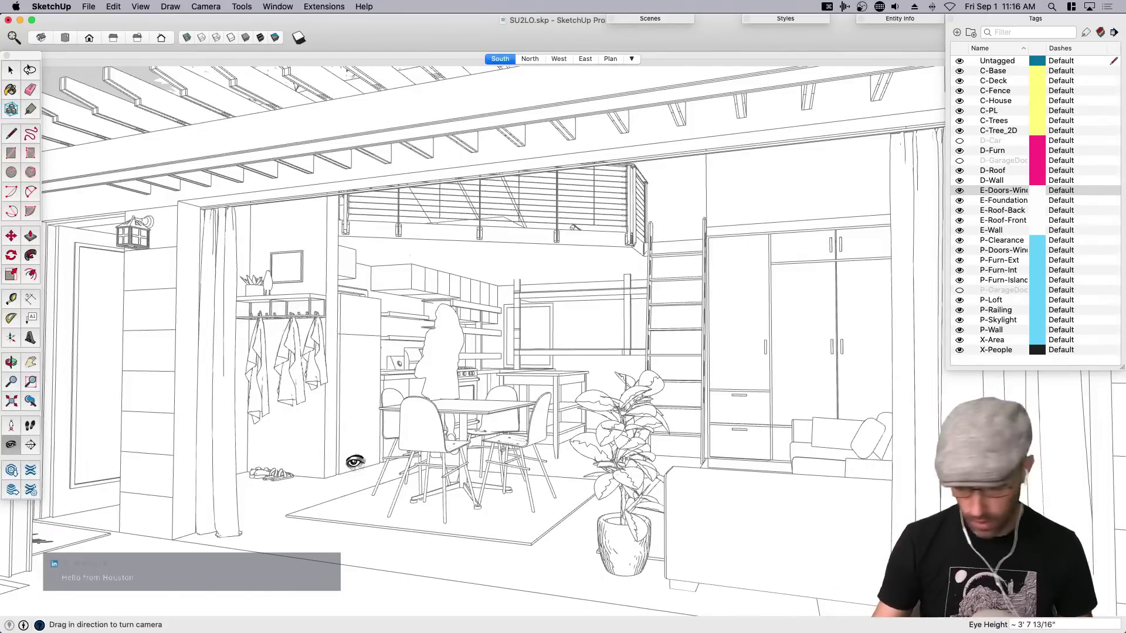
# Set the interior view's eye height to 5' and switch it to two-point perspective, reframing the opening.
pyautogui.write("5'")
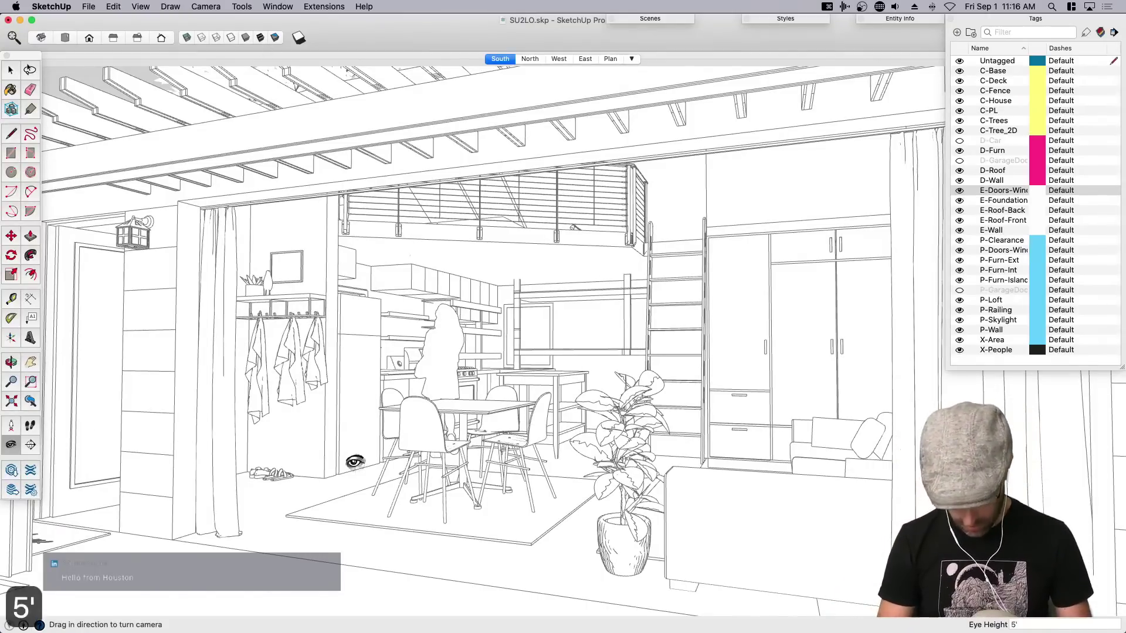
pyautogui.press('Return')
pyautogui.click(206, 6)
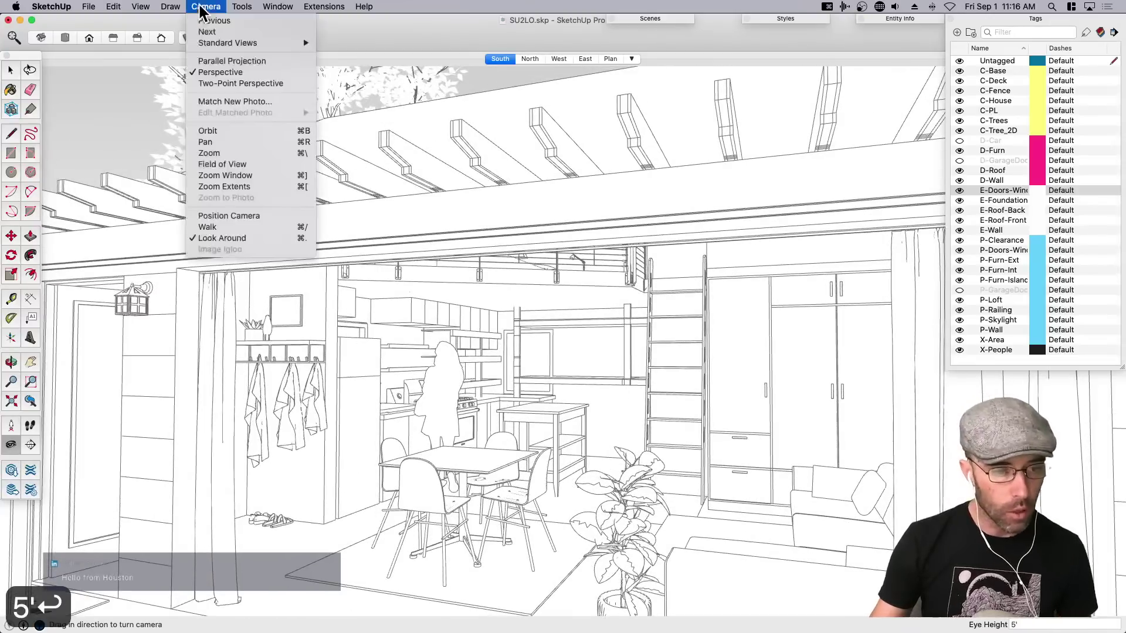
pyautogui.click(301, 139)
pyautogui.moveTo(567, 463); pyautogui.dragTo(563, 395)
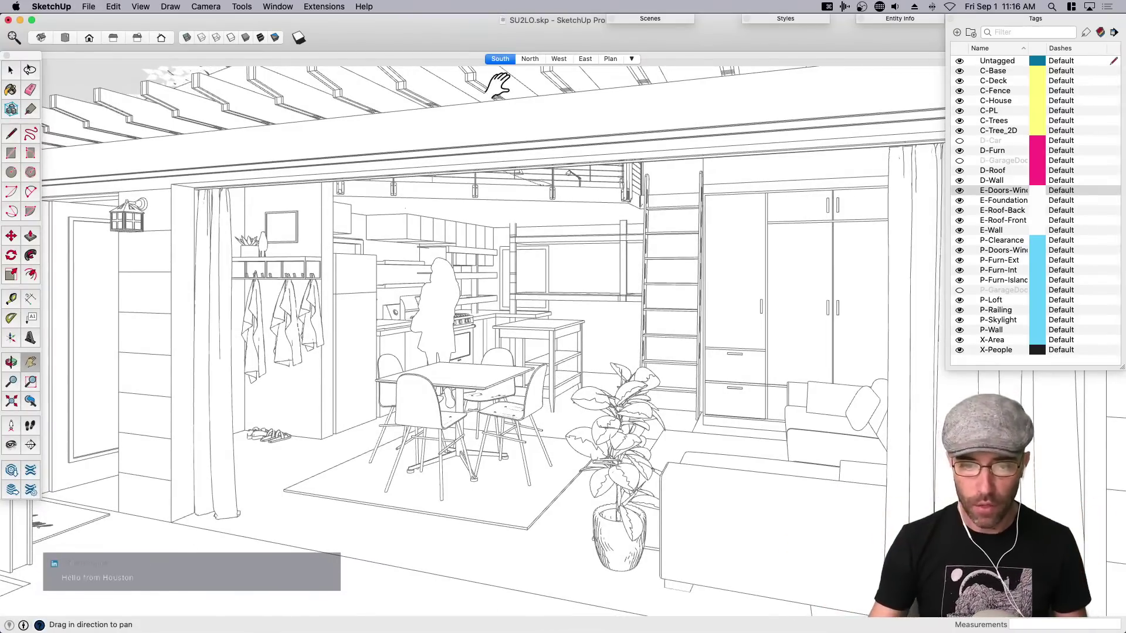
# Add a scene of the garage interior view and name it Persp_01.
pyautogui.press('space')
pyautogui.rightClick(499, 59)
pyautogui.click(521, 96)
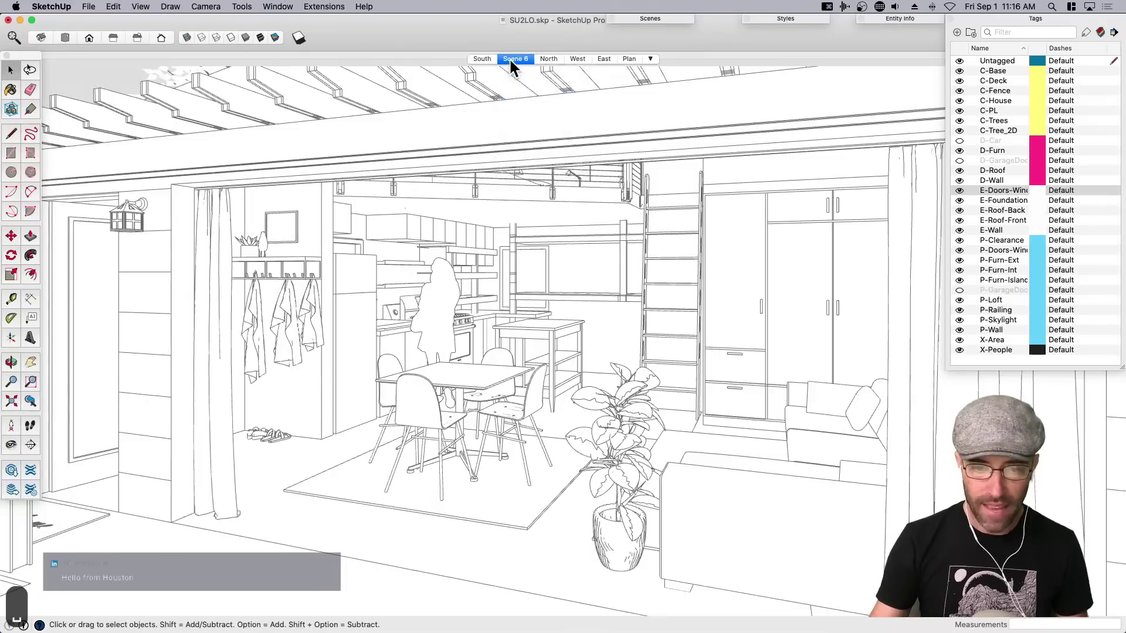
pyautogui.rightClick(509, 58)
pyautogui.click(544, 113)
pyautogui.write('Per')
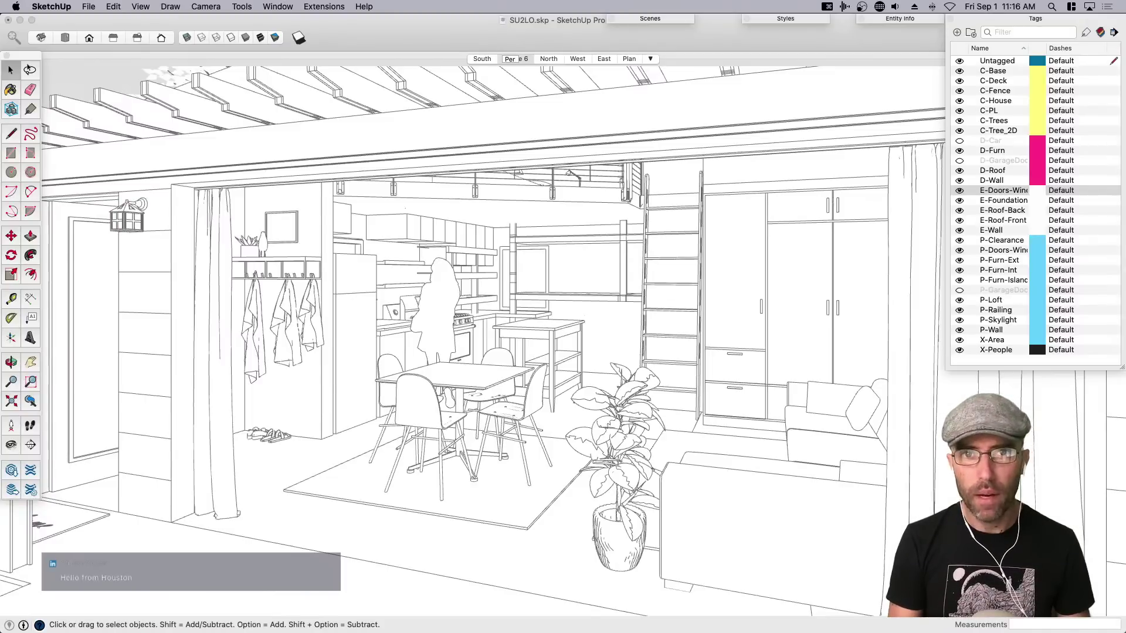
pyautogui.write('sp_01')
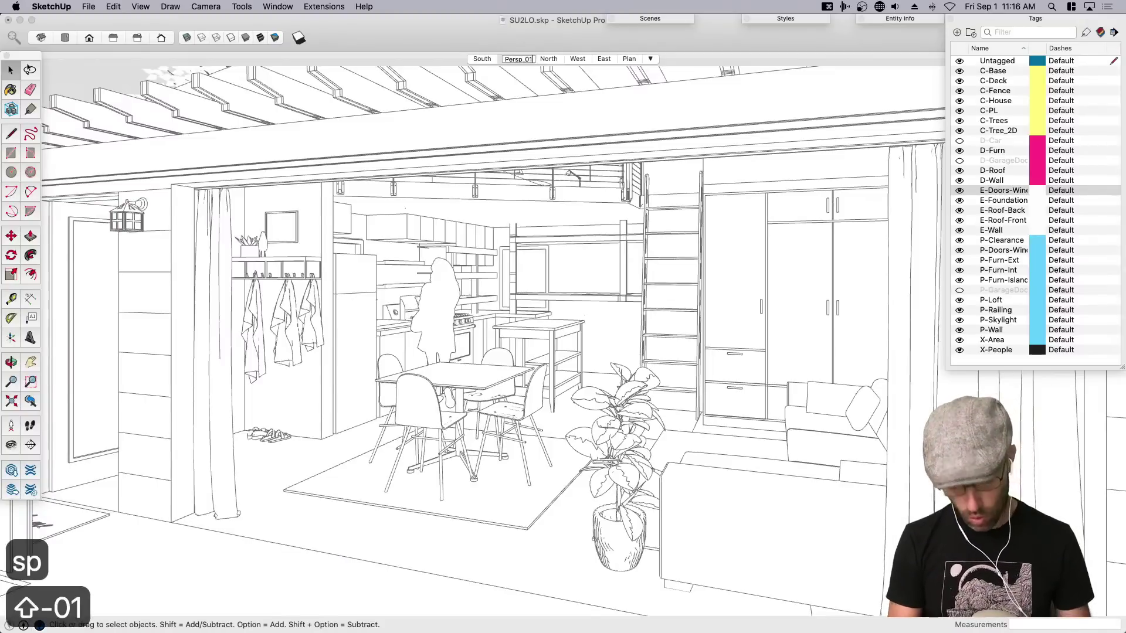
pyautogui.press('Return')
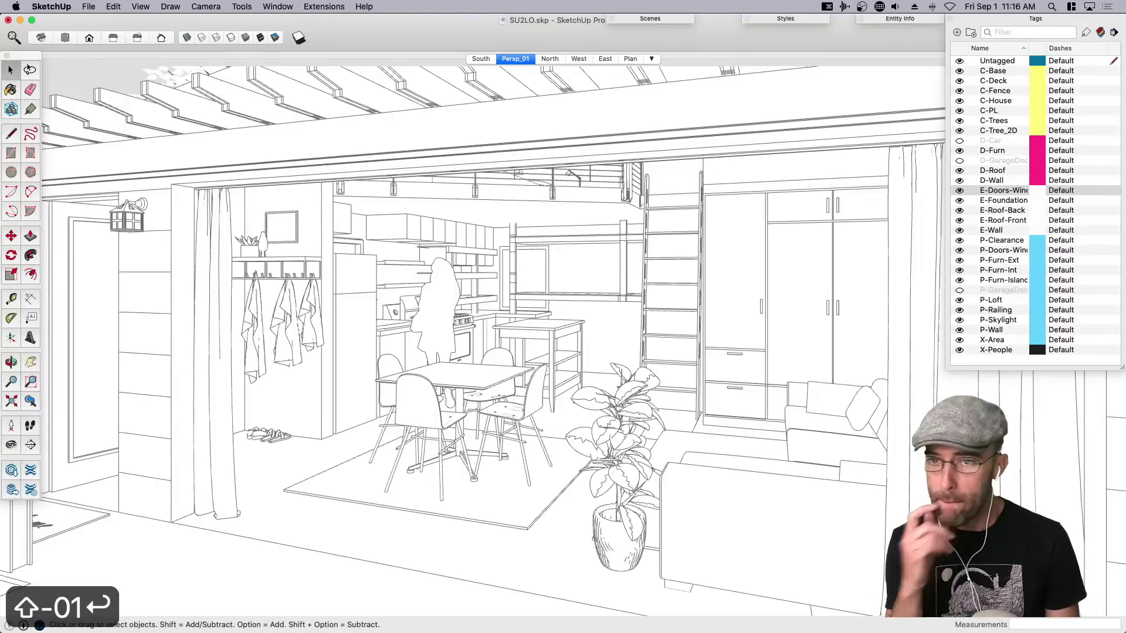
# Bring the camera around the building to ground level in the side yard, facing the Buddha statue and wooden chairs.
pyautogui.press('space')
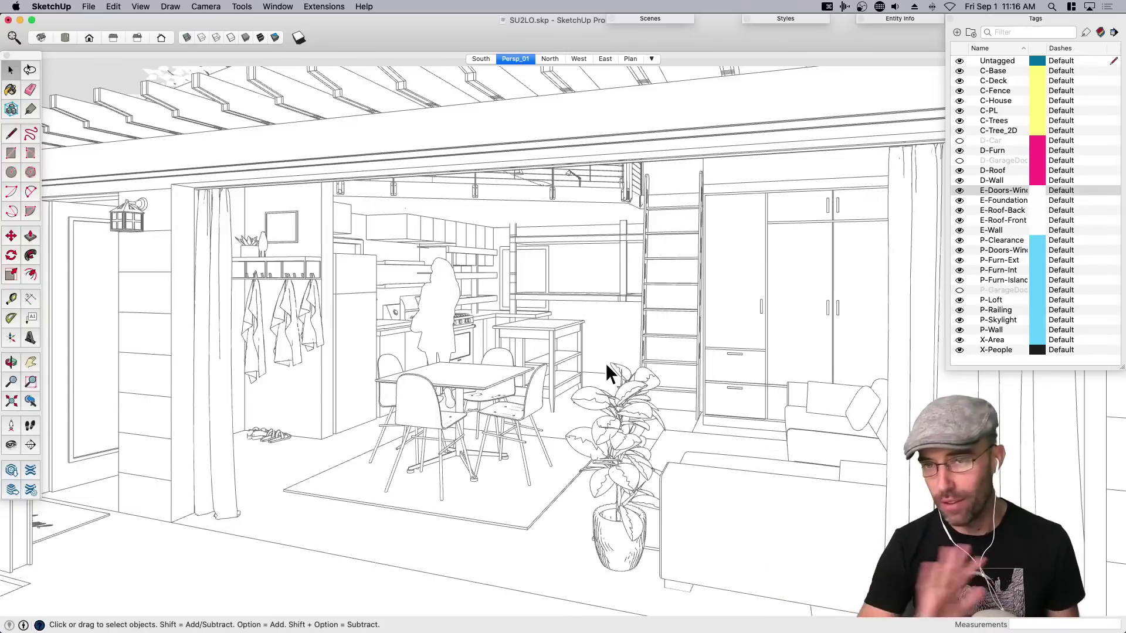
pyautogui.moveTo(470, 400); pyautogui.dragTo(508, 458, button='middle')
pyautogui.scroll(-10, 590, 318)
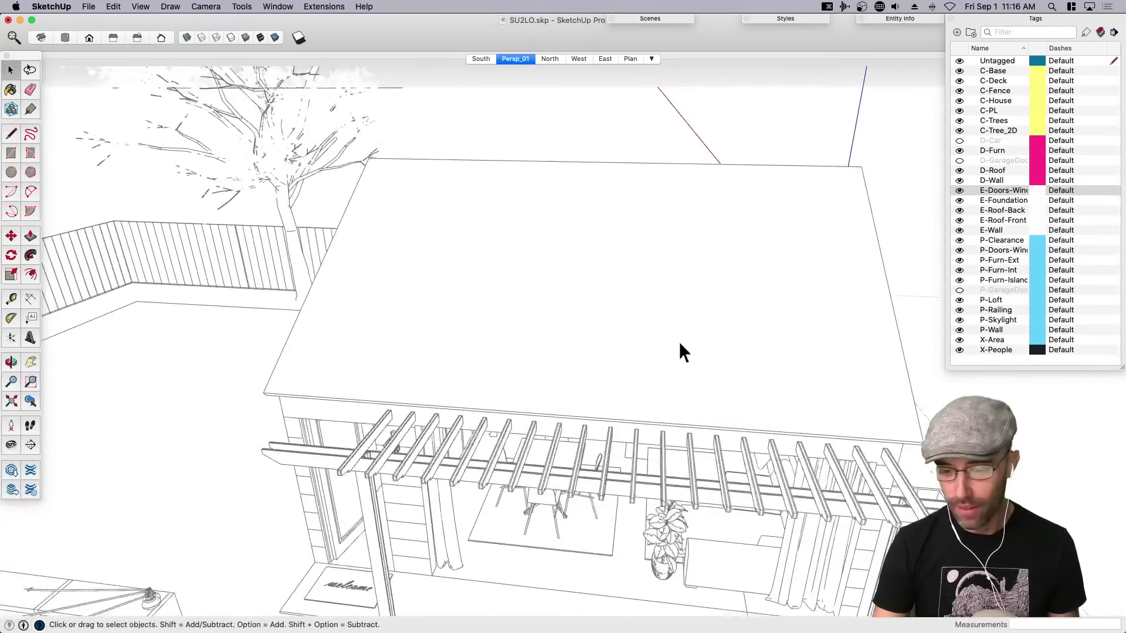
pyautogui.moveTo(672, 288); pyautogui.dragTo(821, 305, button='middle')
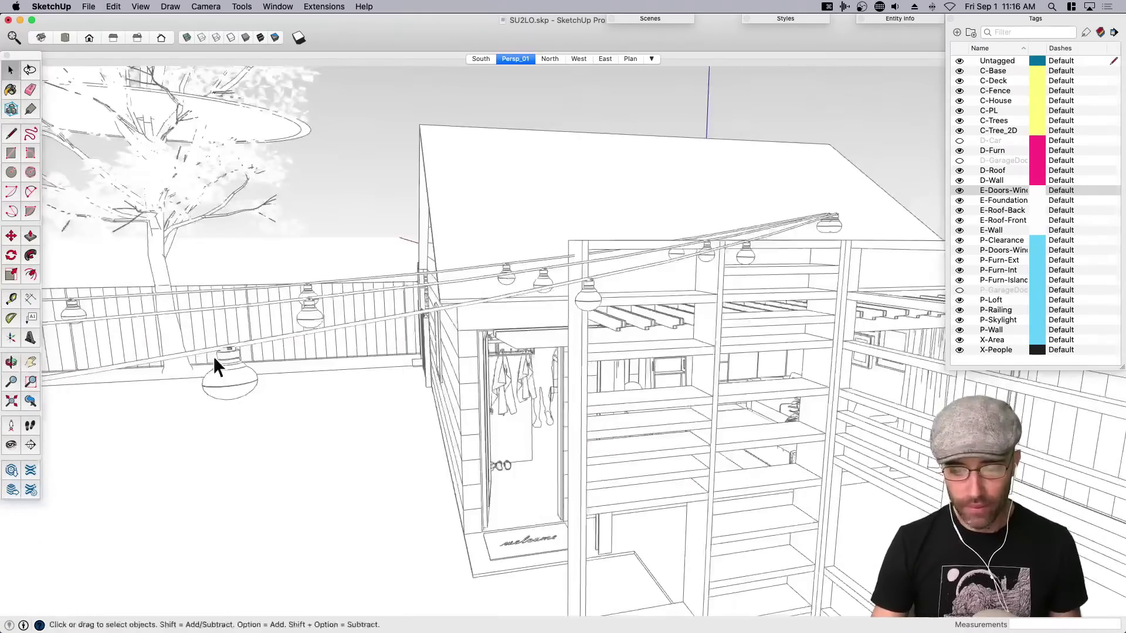
pyautogui.moveTo(216, 367); pyautogui.dragTo(681, 370, button='middle')
pyautogui.scroll(-10, 684, 371)
pyautogui.press('h')
pyautogui.moveTo(601, 447); pyautogui.dragTo(799, 458)
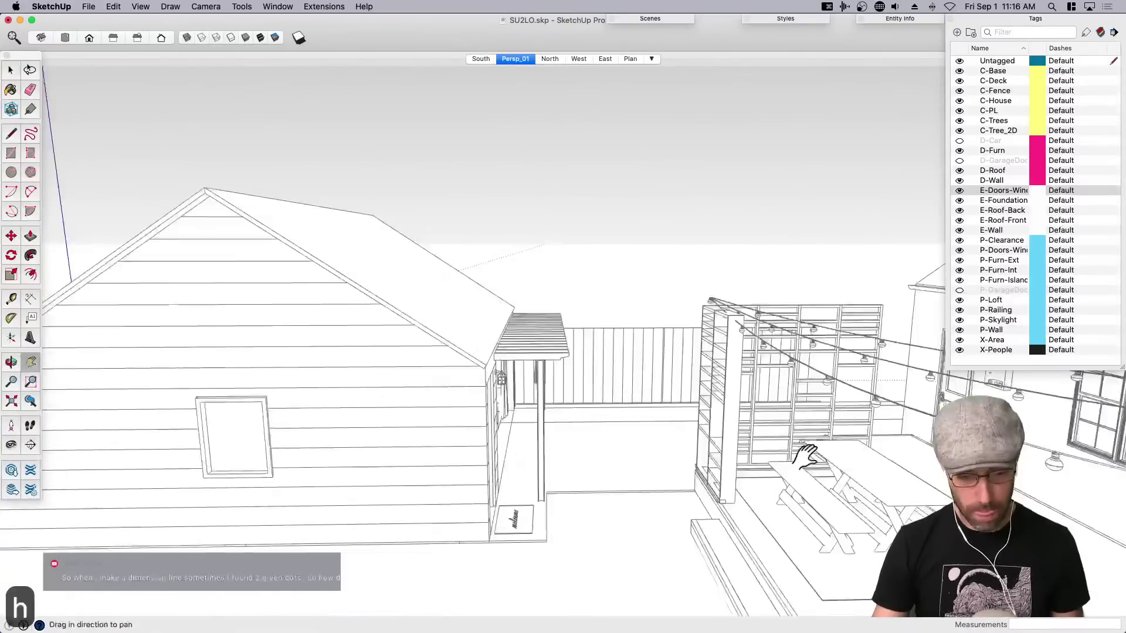
pyautogui.moveTo(270, 455); pyautogui.dragTo(803, 437)
pyautogui.scroll(10, 457, 427)
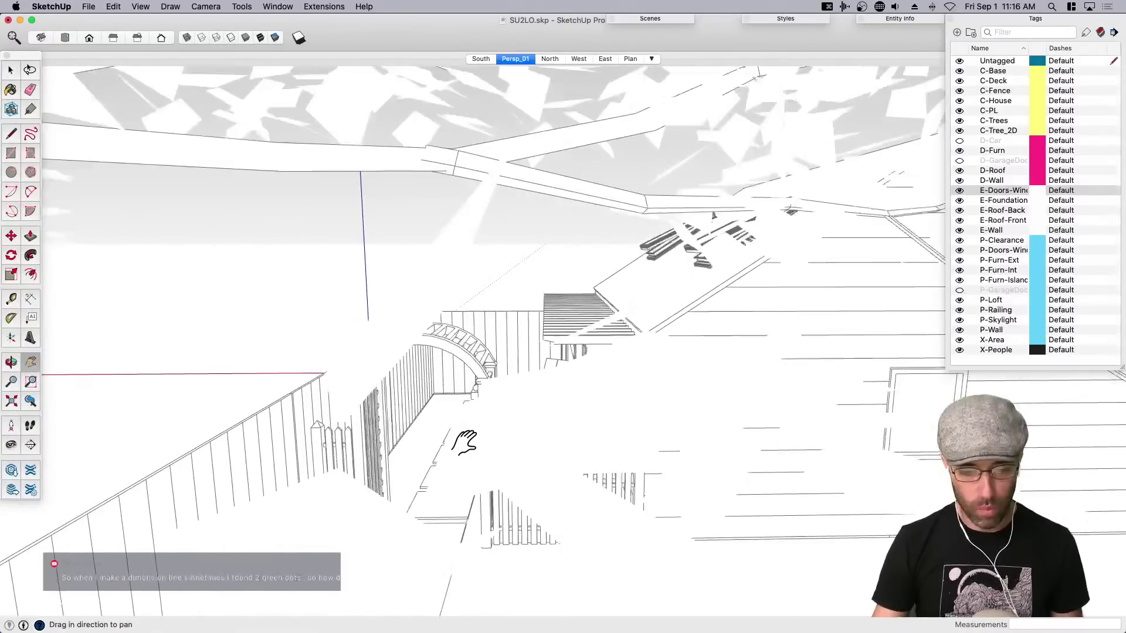
pyautogui.scroll(5, 413, 463)
pyautogui.moveTo(439, 469); pyautogui.dragTo(557, 437, button='middle')
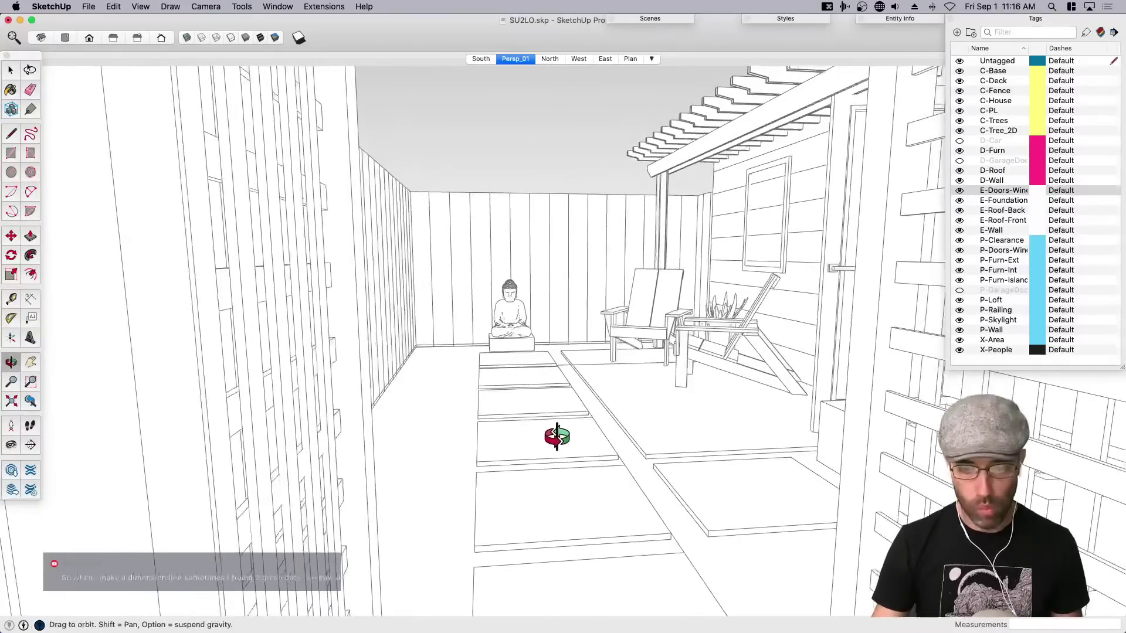
pyautogui.scroll(5, 650, 385)
# Turn the yard view toward the chairs and door, set the eye height to 5', and apply two-point perspective.
pyautogui.hotkey('shift', 'e')
pyautogui.moveTo(543, 355); pyautogui.dragTo(607, 361)
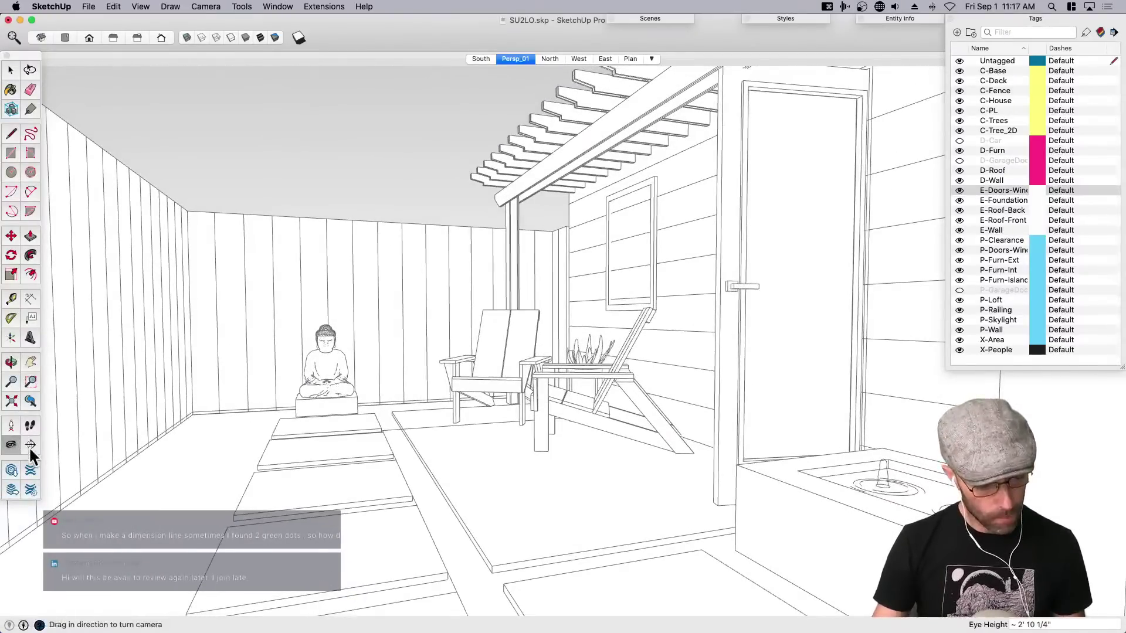
pyautogui.write("5'")
pyautogui.press('Return')
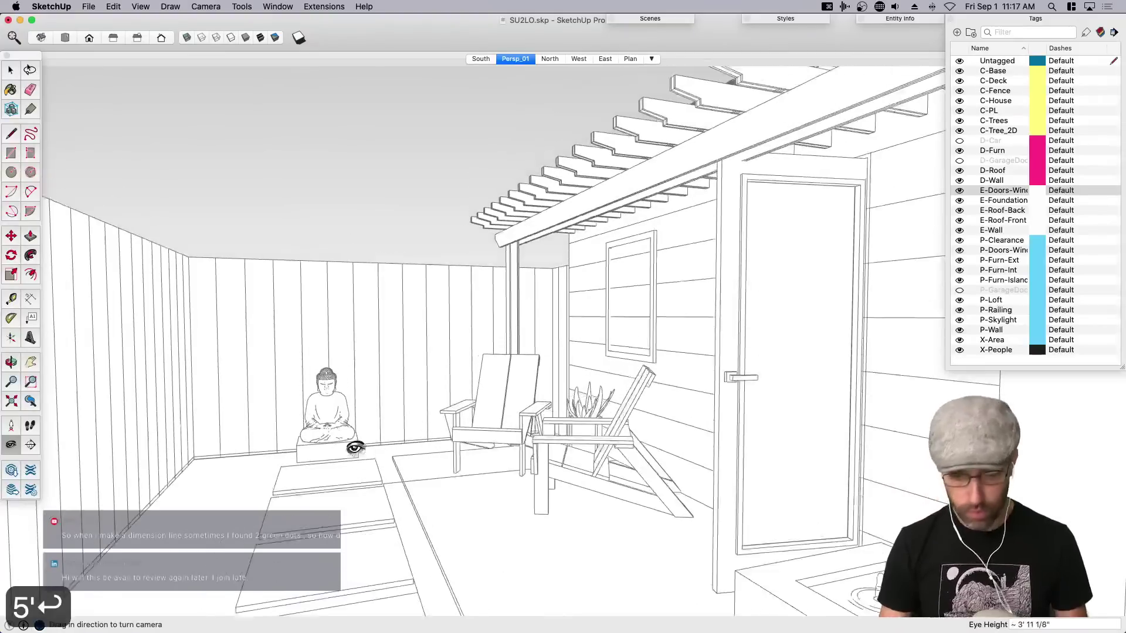
pyautogui.click(206, 6)
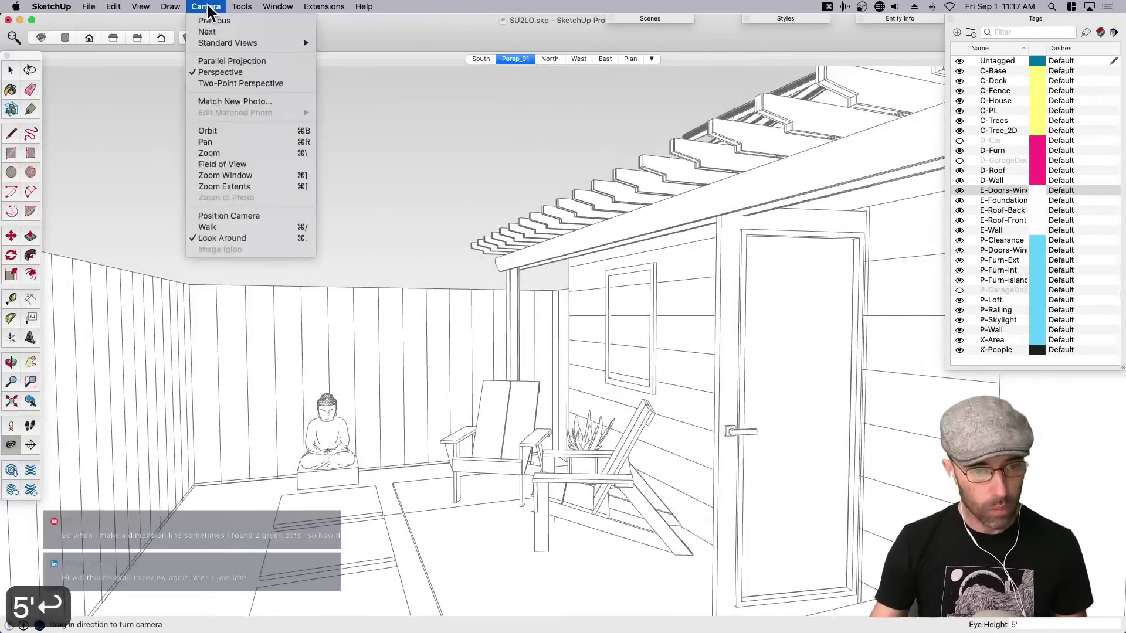
pyautogui.click(235, 84)
pyautogui.moveTo(556, 434); pyautogui.dragTo(482, 157)
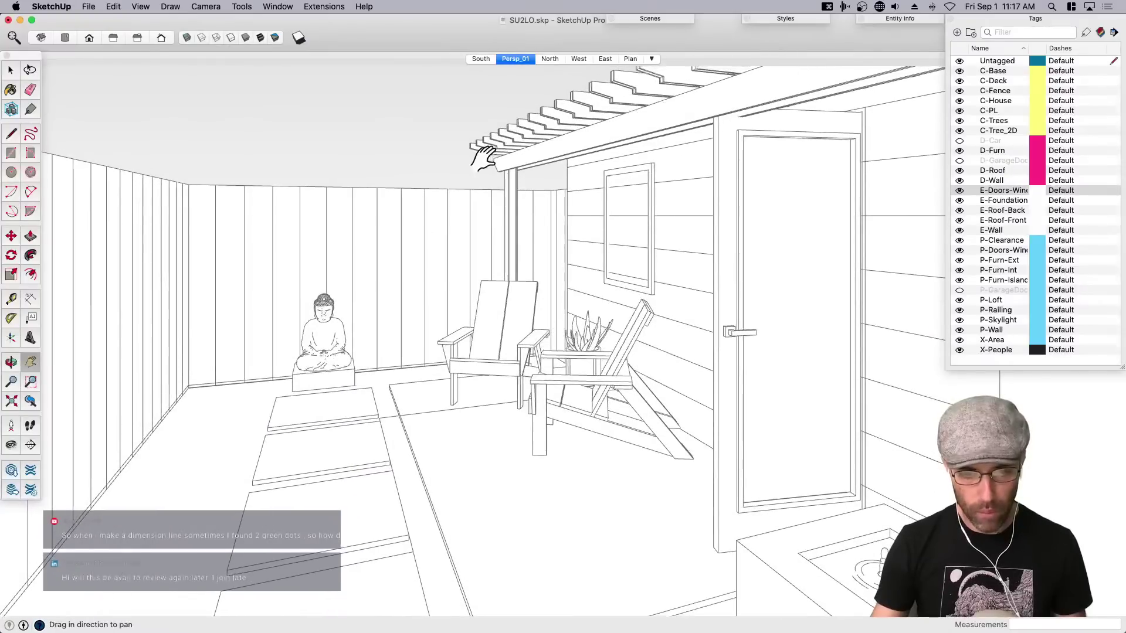
# Add a scene of the side-yard view and name it Persp_02.
pyautogui.rightClick(516, 59)
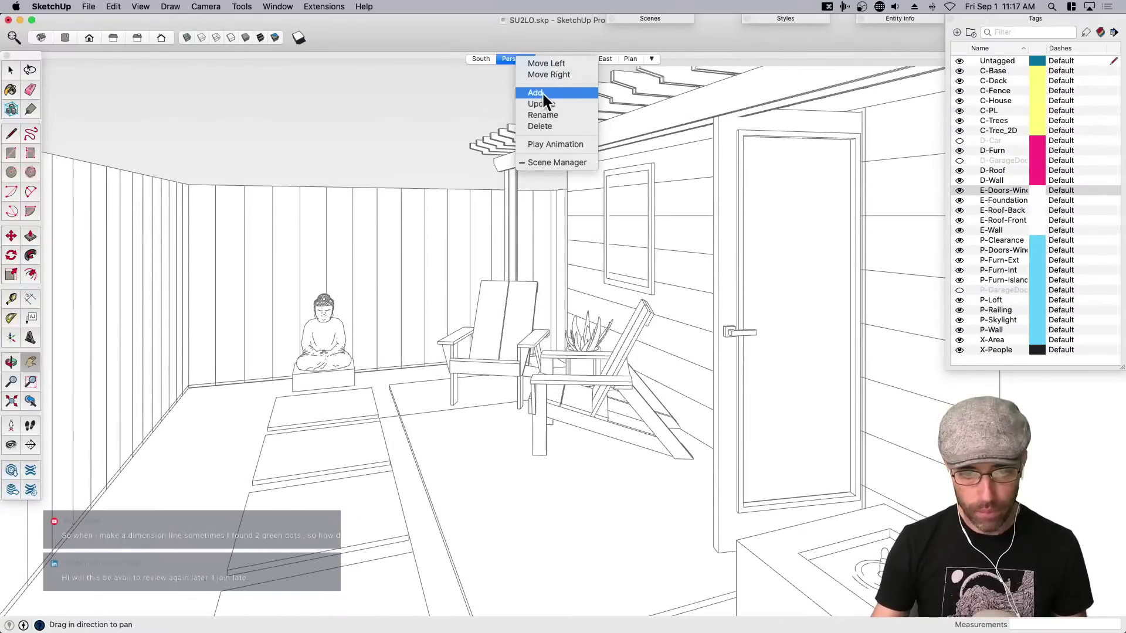
pyautogui.click(541, 93)
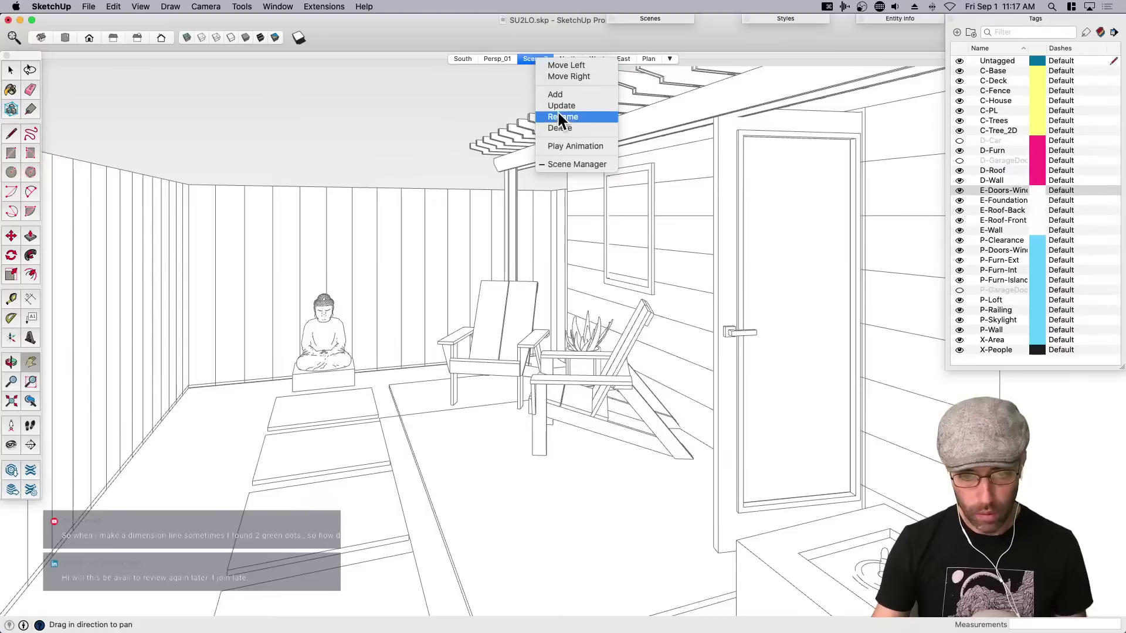
pyautogui.click(558, 115)
pyautogui.write('Persp')
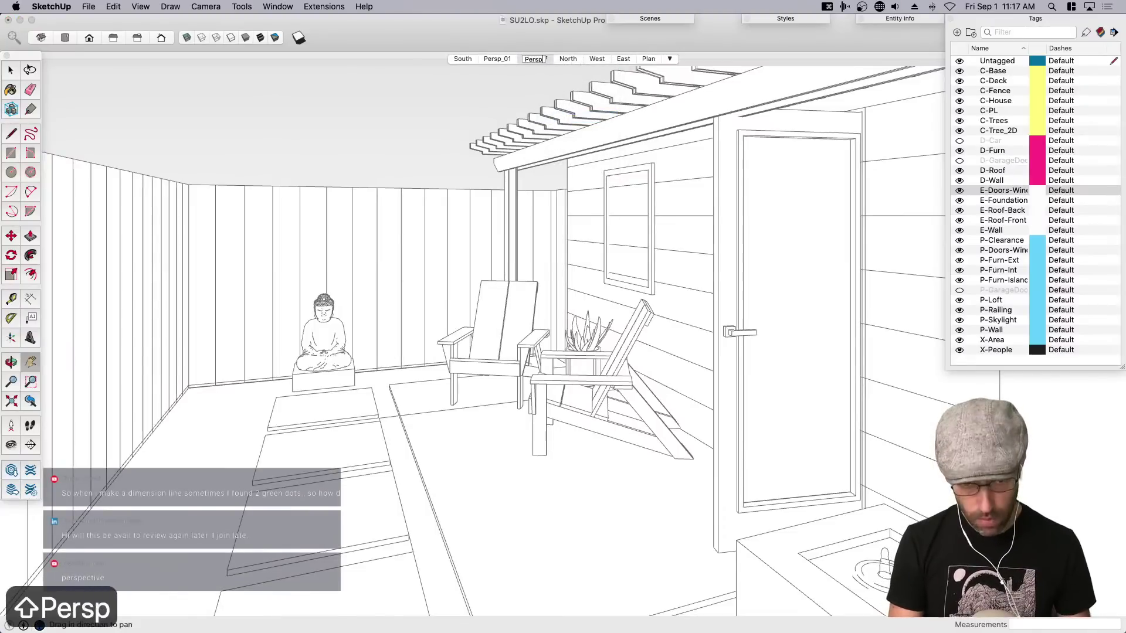
pyautogui.write('_02')
pyautogui.press('Return')
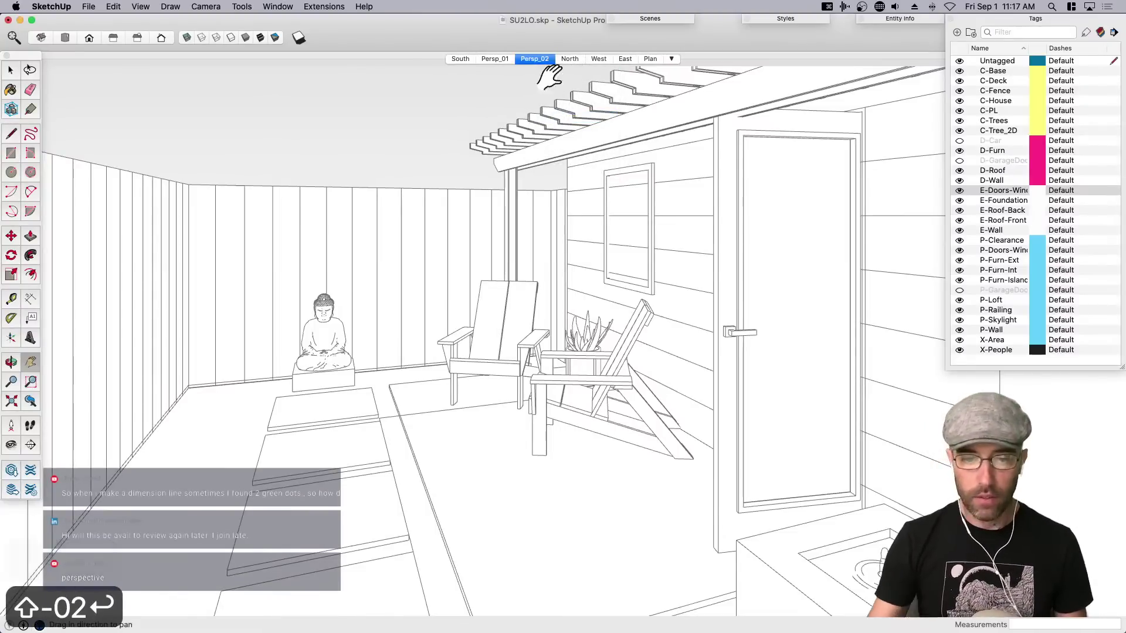
# Reorder the scenes so Persp_01 and Persp_02 come before South, and save the model.
pyautogui.rightClick(461, 57)
pyautogui.click(490, 73)
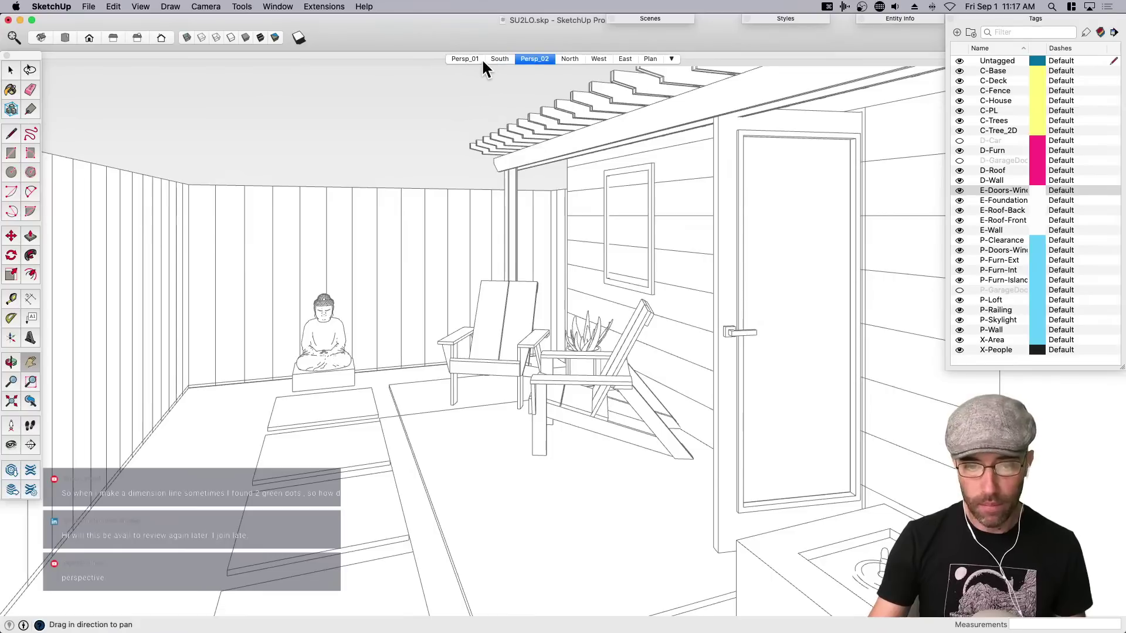
pyautogui.rightClick(497, 59)
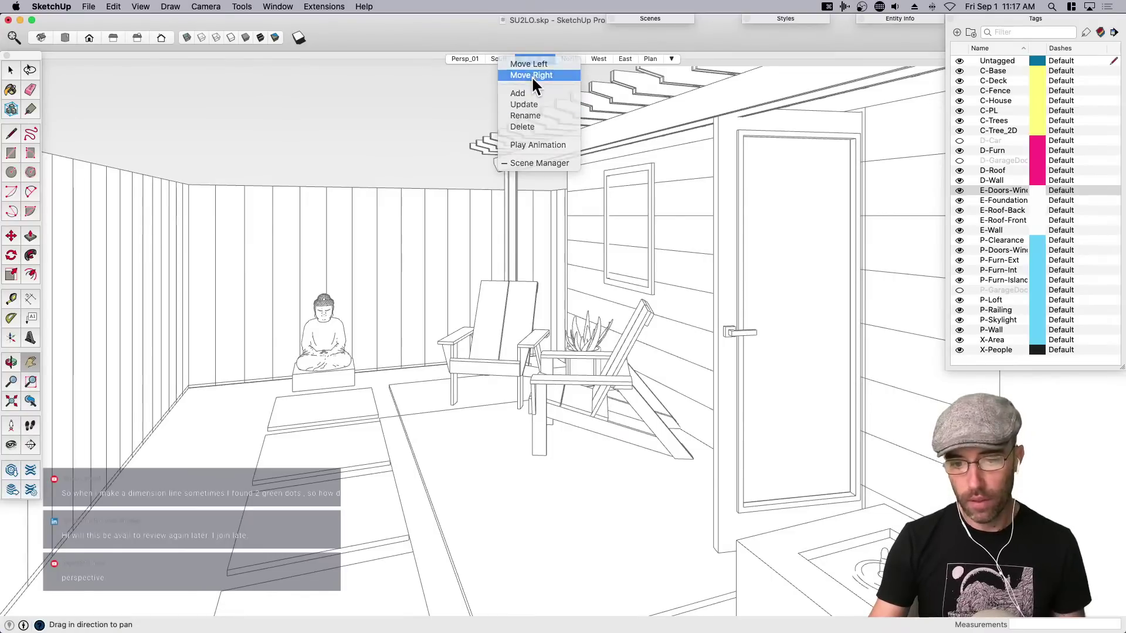
pyautogui.click(532, 75)
pyautogui.press('super+s')
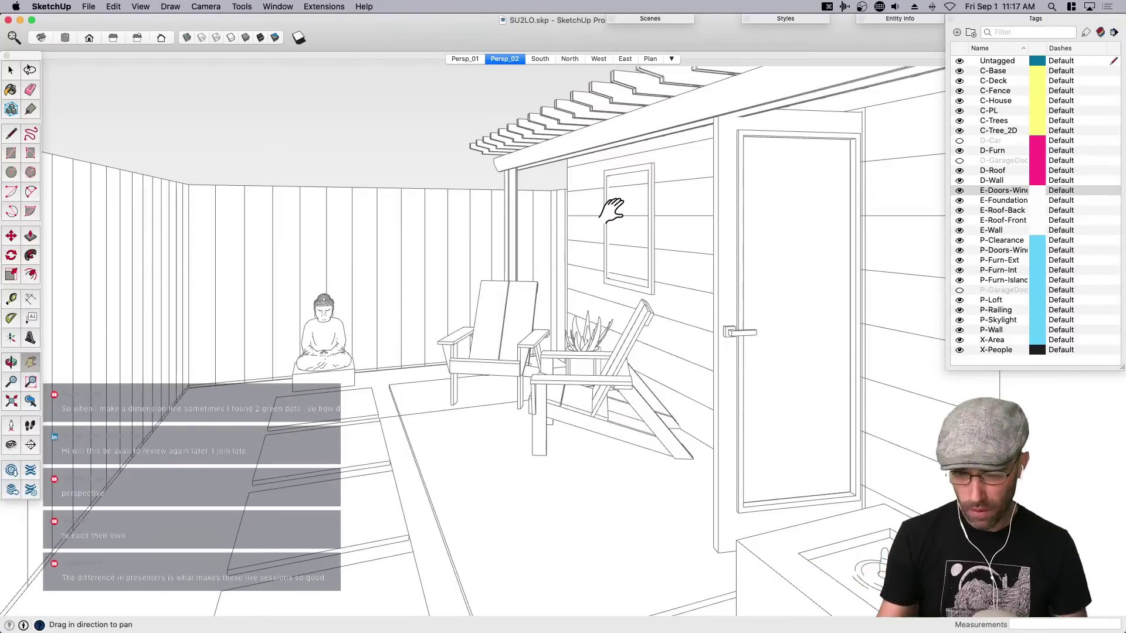
# Review the South and North section scenes.
pyautogui.press('space')
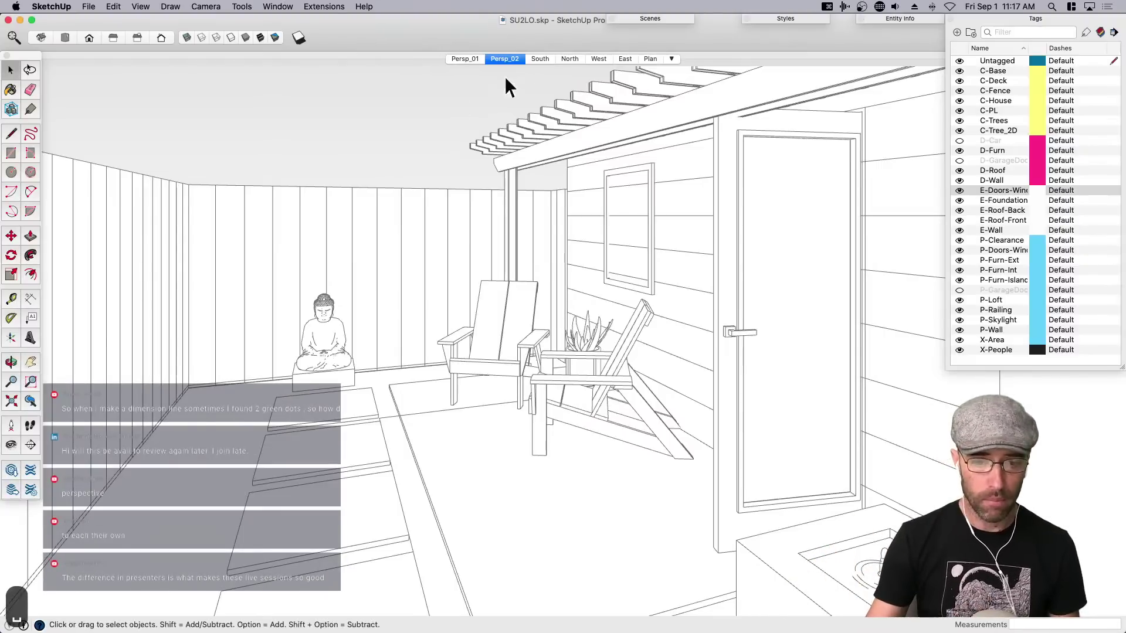
pyautogui.click(540, 57)
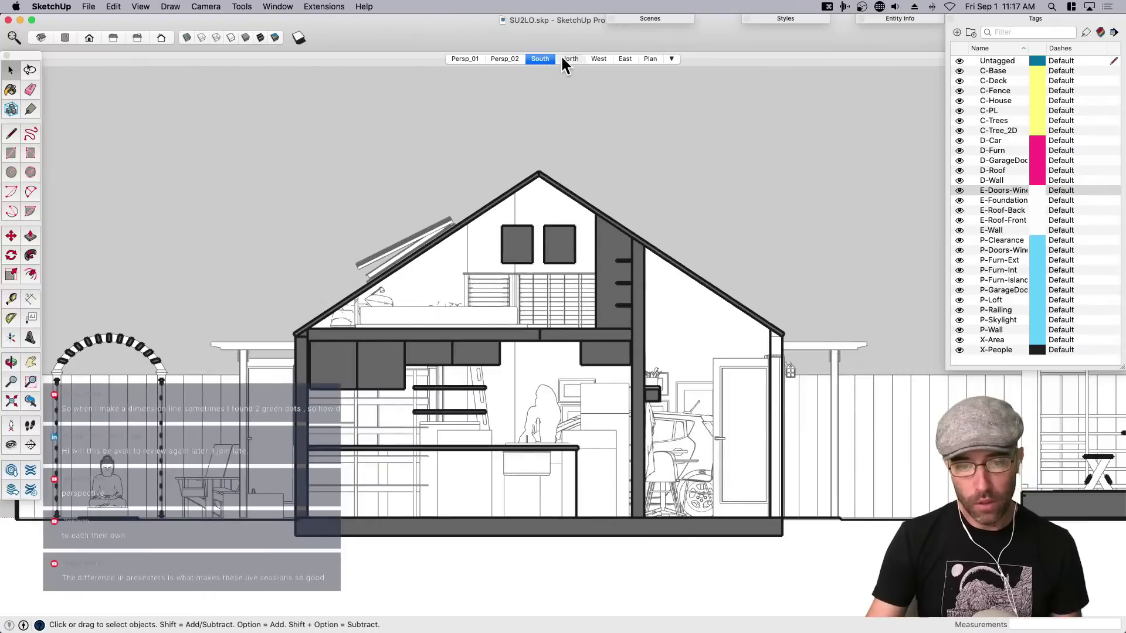
pyautogui.click(566, 59)
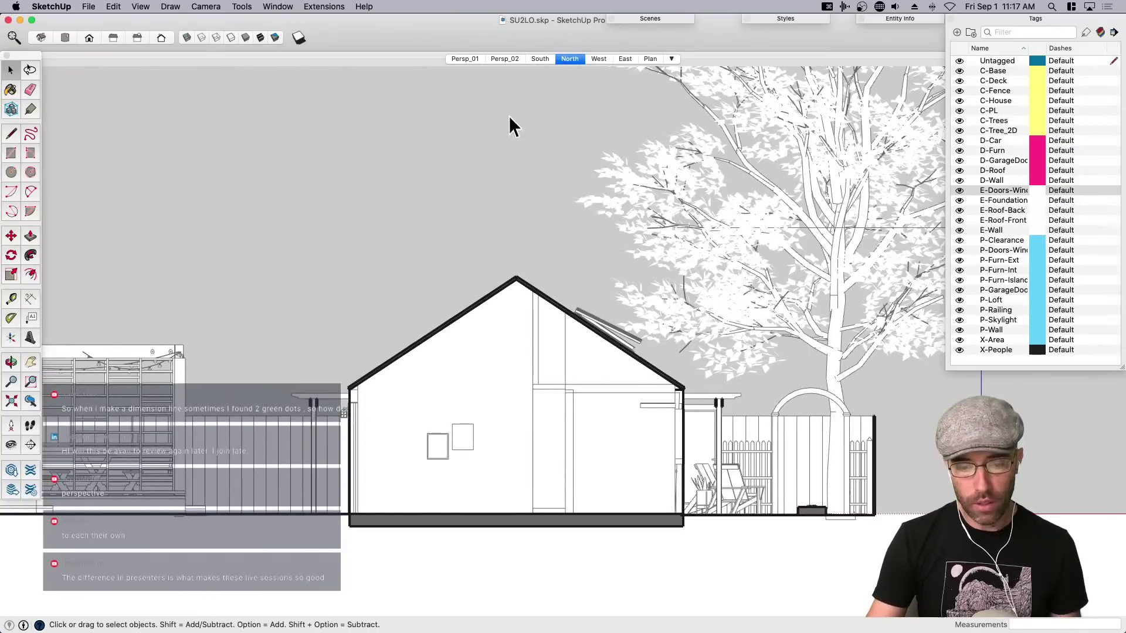
# Show the section planes in the North scene and move its cutting plane about 5' 4" so it cuts through the car.
pyautogui.moveTo(641, 465); pyautogui.dragTo(579, 452, button='middle')
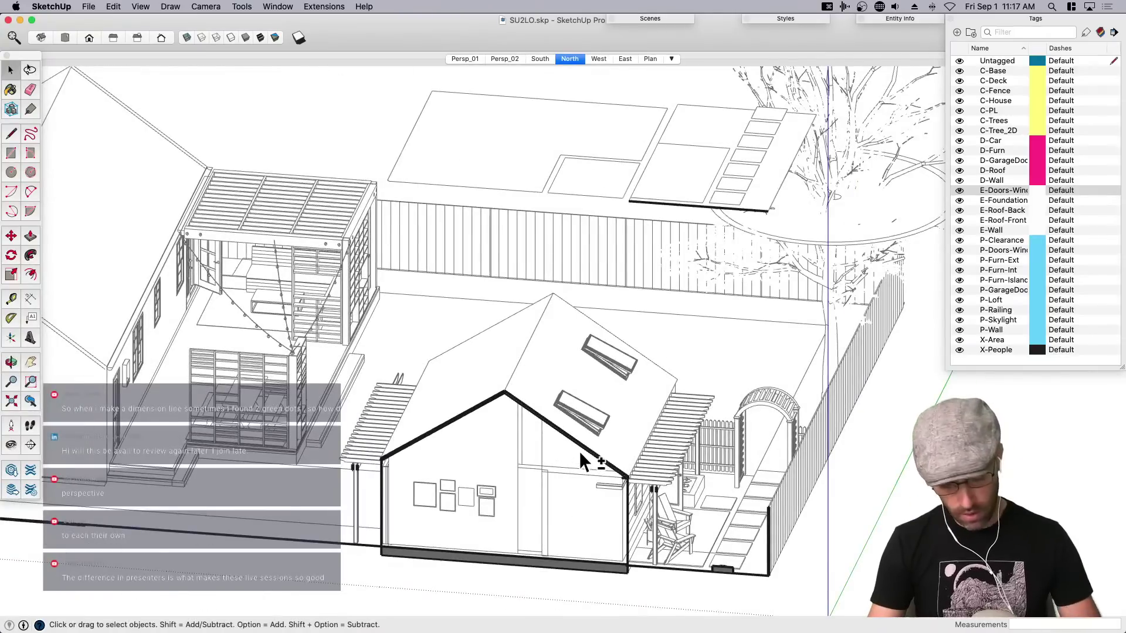
pyautogui.hotkey('shift', 't')
pyautogui.scroll(-2, 553, 427)
pyautogui.press('space')
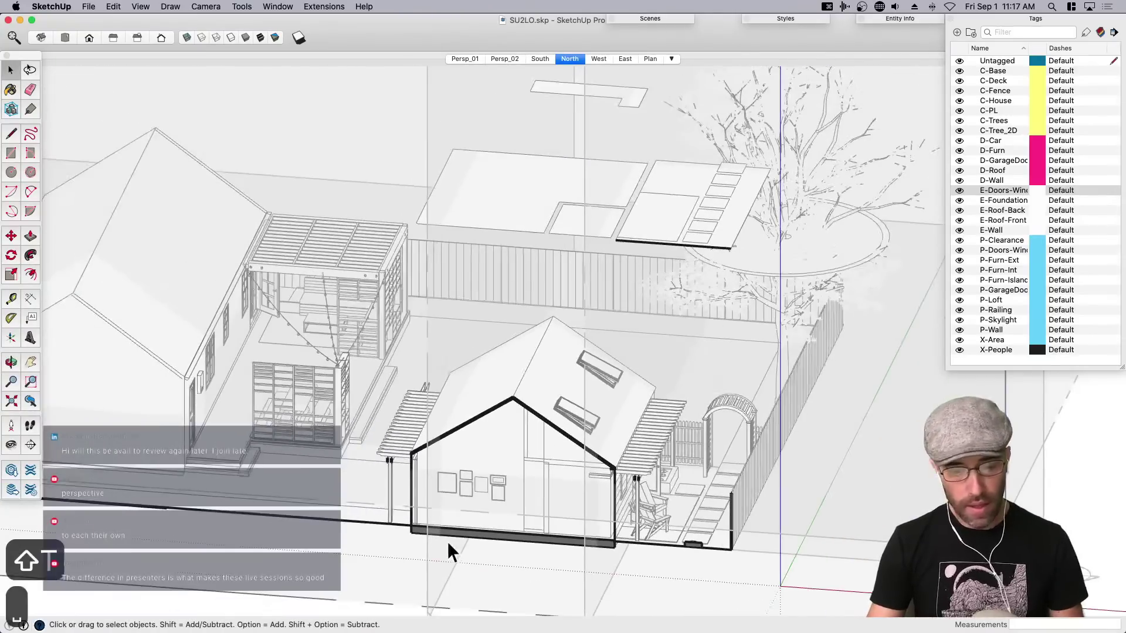
pyautogui.click(448, 541)
pyautogui.scroll(-3, 589, 399)
pyautogui.press('m')
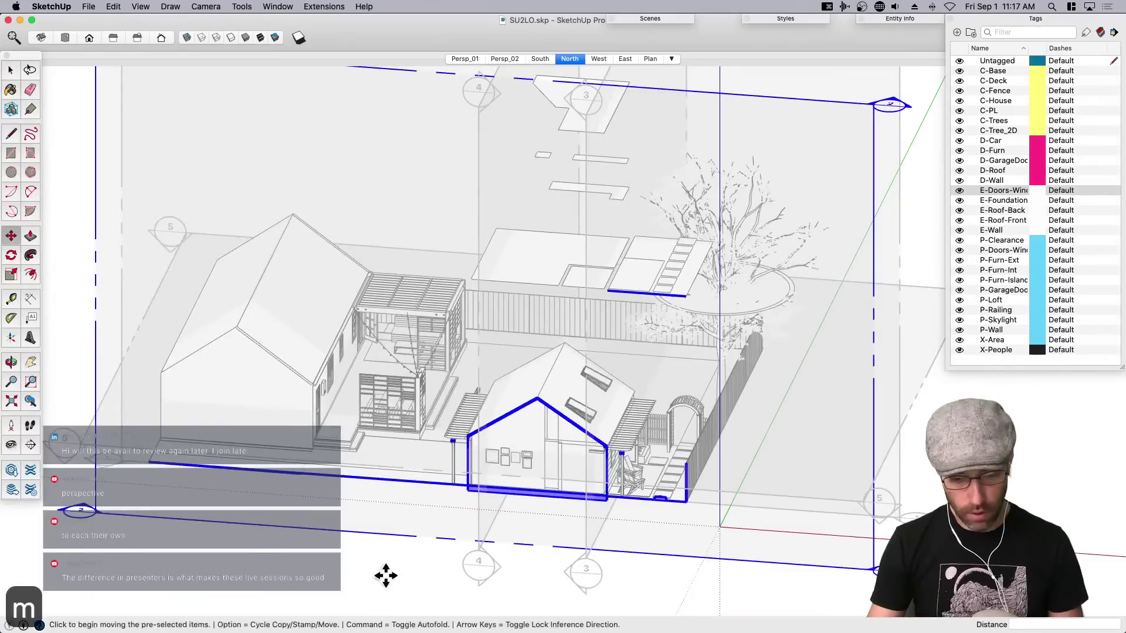
pyautogui.click(386, 575)
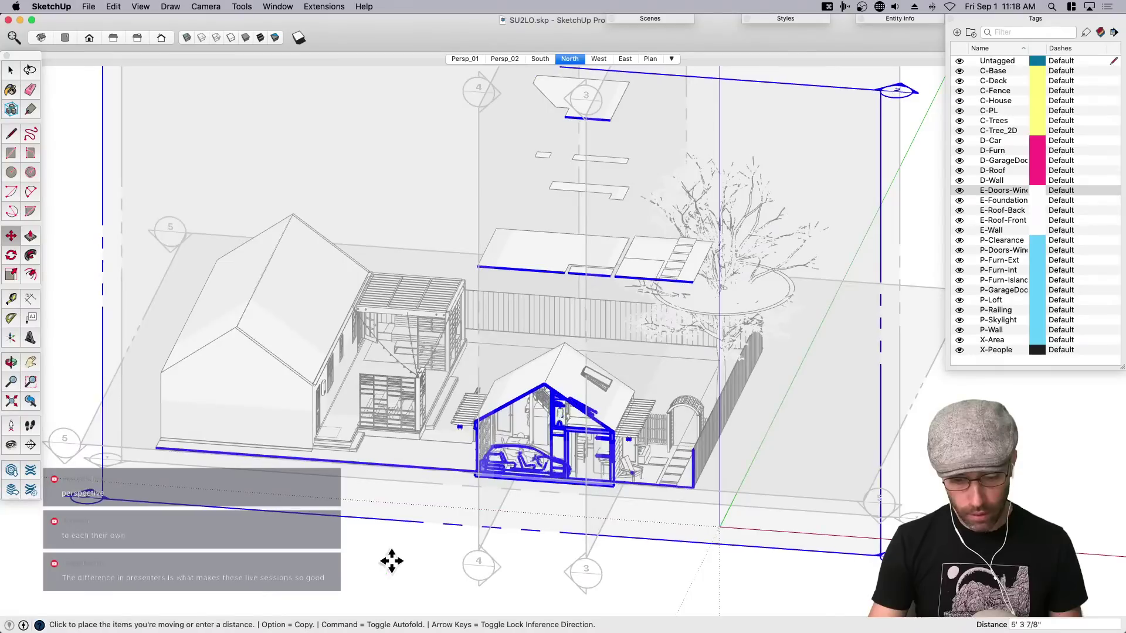
pyautogui.click(392, 561)
pyautogui.press('space')
# Hide the D-Car tag and try shifting the North section plane about 8" further.
pyautogui.click(959, 140)
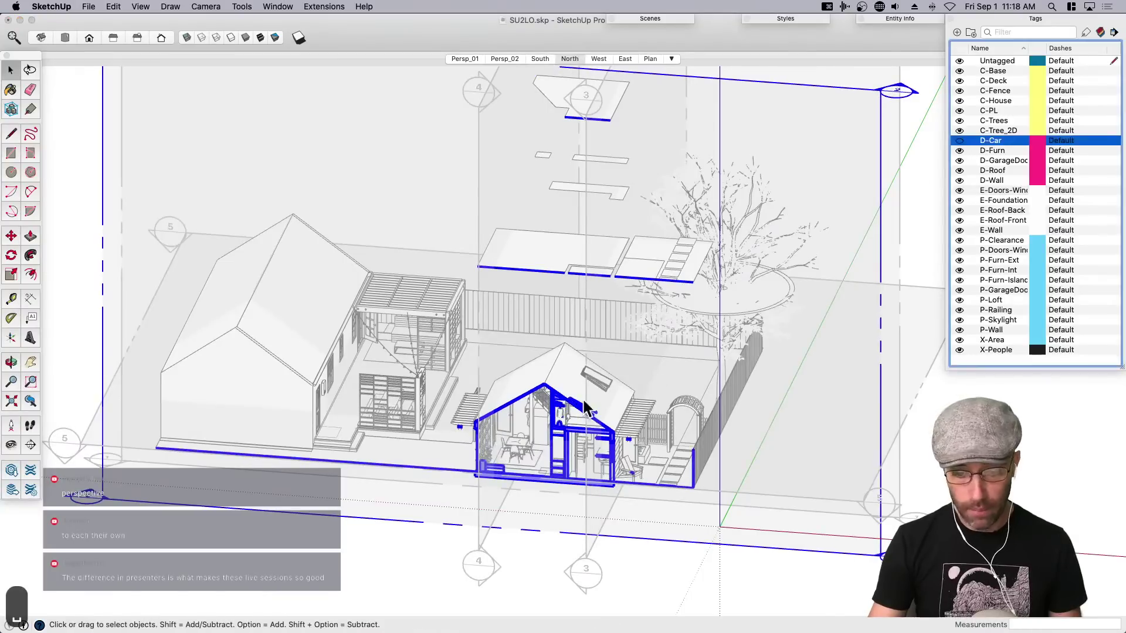
pyautogui.scroll(5, 511, 455)
pyautogui.press('m')
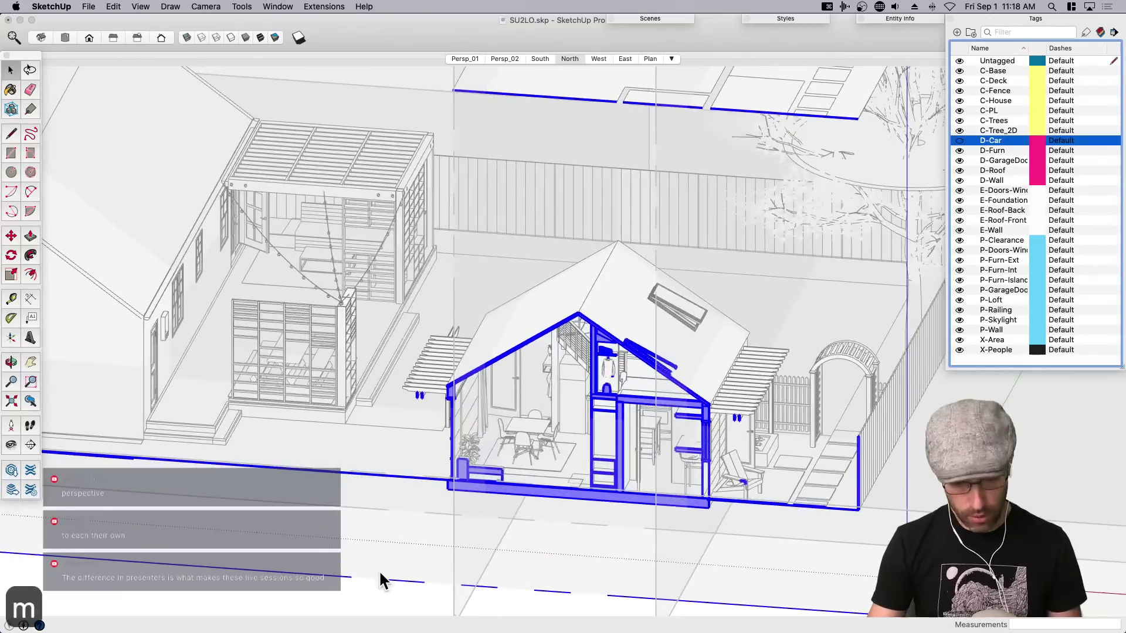
pyautogui.click(379, 571)
pyautogui.press('m')
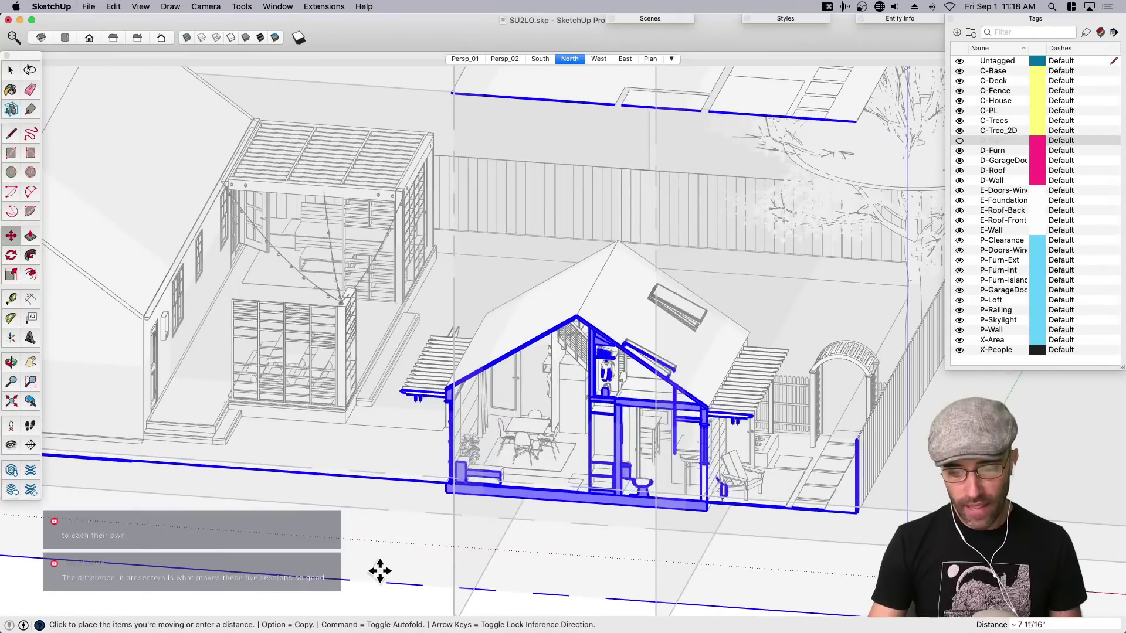
pyautogui.press('space')
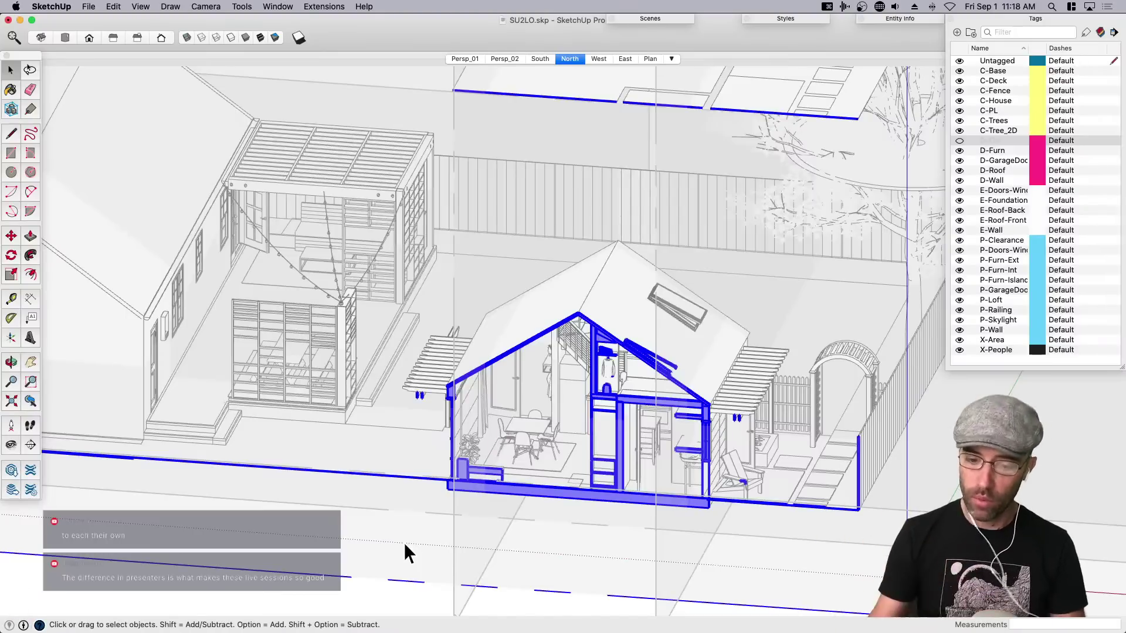
# Open the West scene and select section plane 3.
pyautogui.click(600, 59)
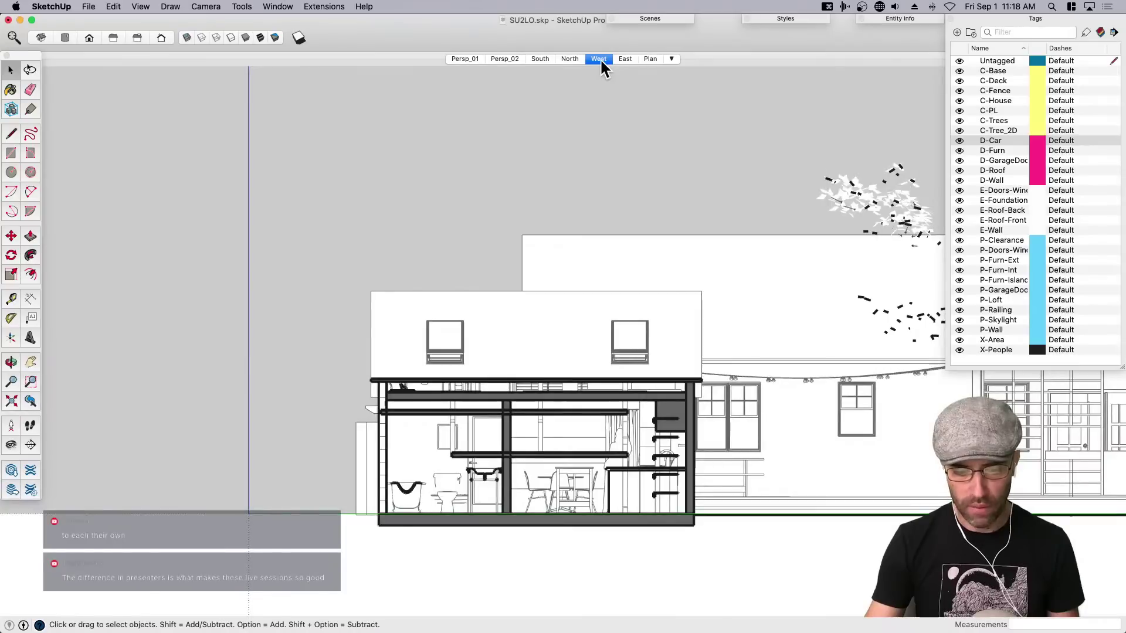
pyautogui.scroll(-3, 657, 262)
pyautogui.scroll(-2, 686, 369)
pyautogui.moveTo(690, 410); pyautogui.dragTo(555, 567, button='middle')
pyautogui.click(456, 560)
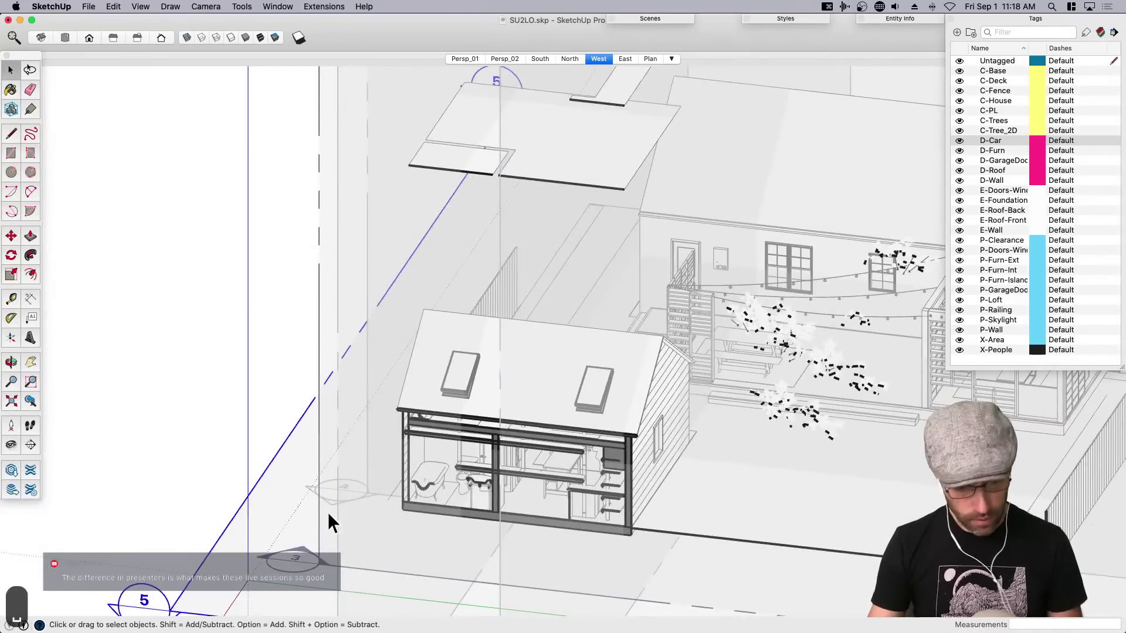
pyautogui.press('m')
pyautogui.press('space')
pyautogui.click(321, 542)
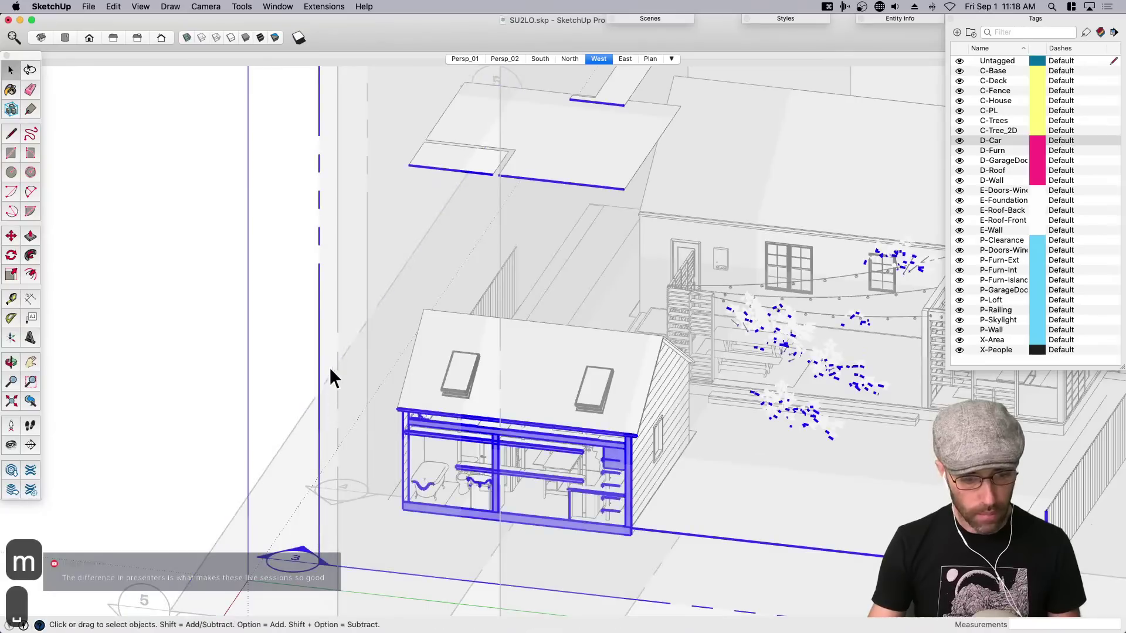
# Move section plane 3 about 2' along the red axis so the West section cuts through the loft bed.
pyautogui.press('m')
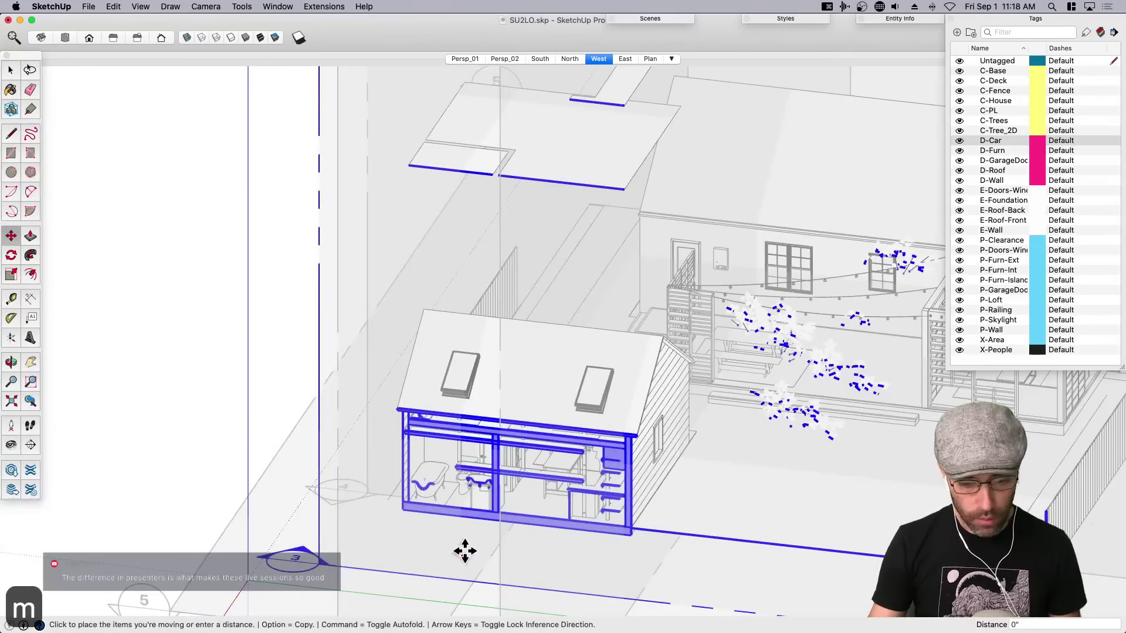
pyautogui.press('Escape')
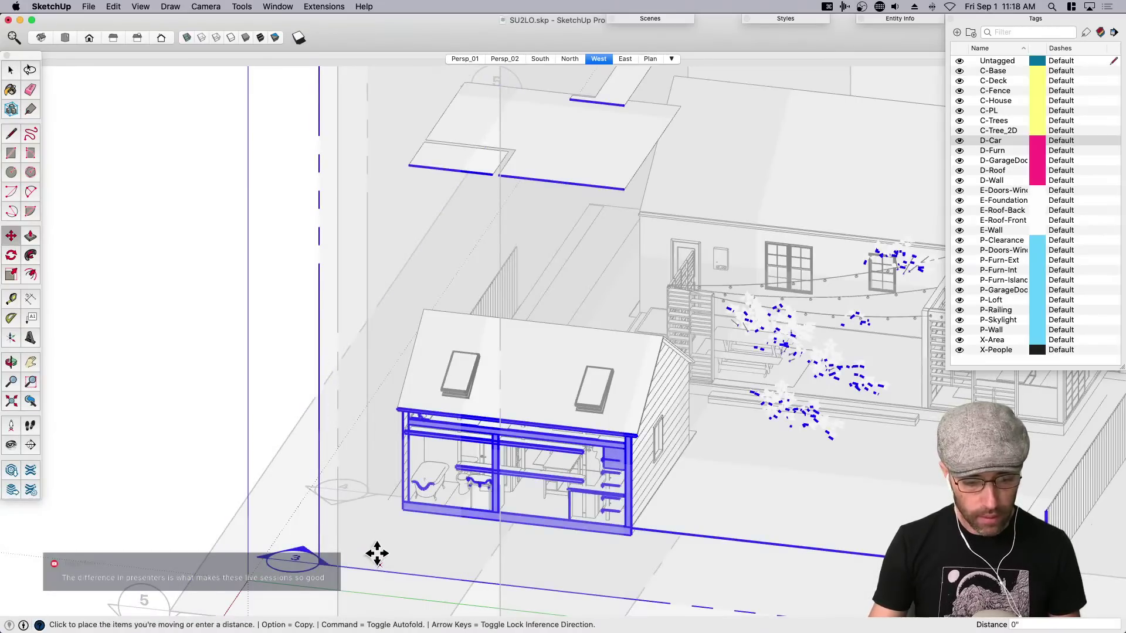
pyautogui.press('space')
pyautogui.scroll(3, 324, 551)
pyautogui.press('m')
pyautogui.click(322, 548)
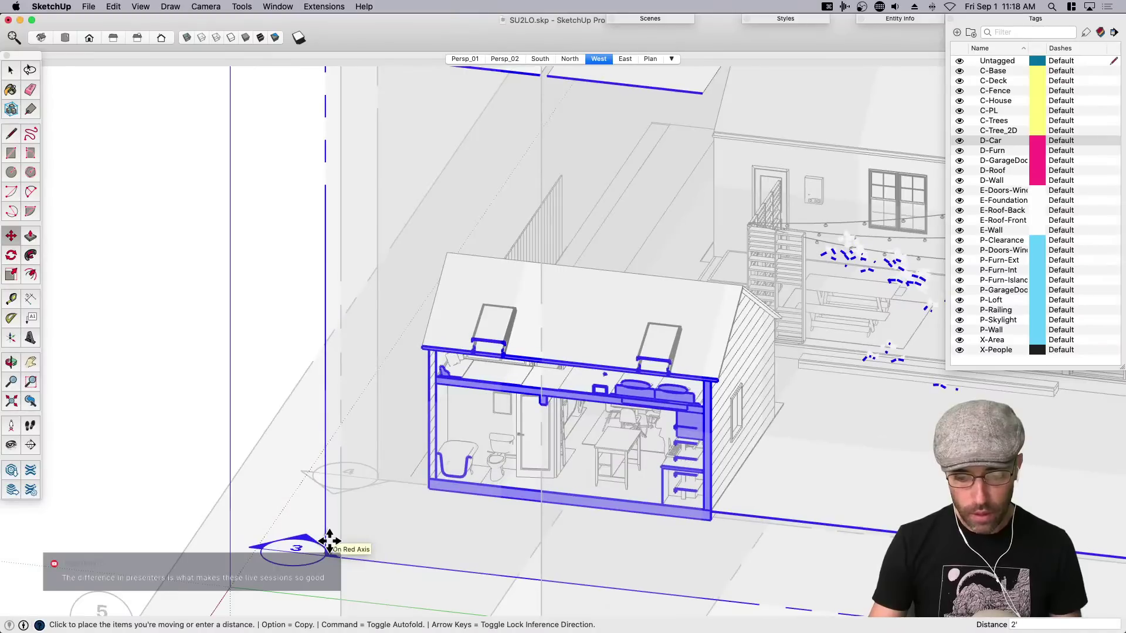
pyautogui.click(329, 540)
pyautogui.press('space')
pyautogui.scroll(3, 448, 448)
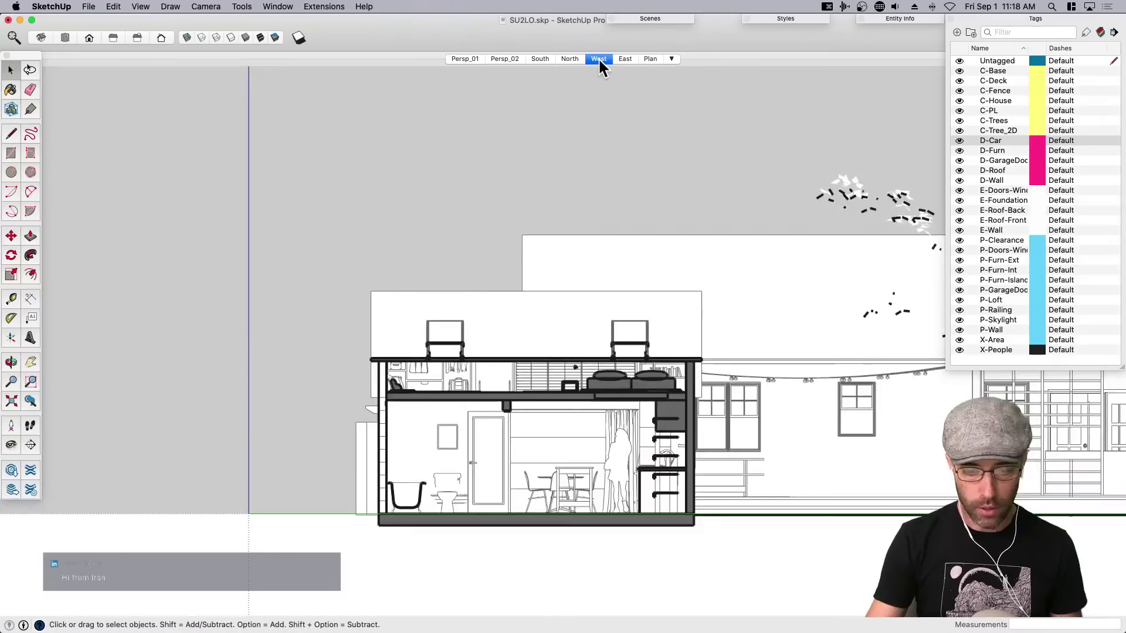
# Review the East, Plan and South section scenes.
pyautogui.click(624, 60)
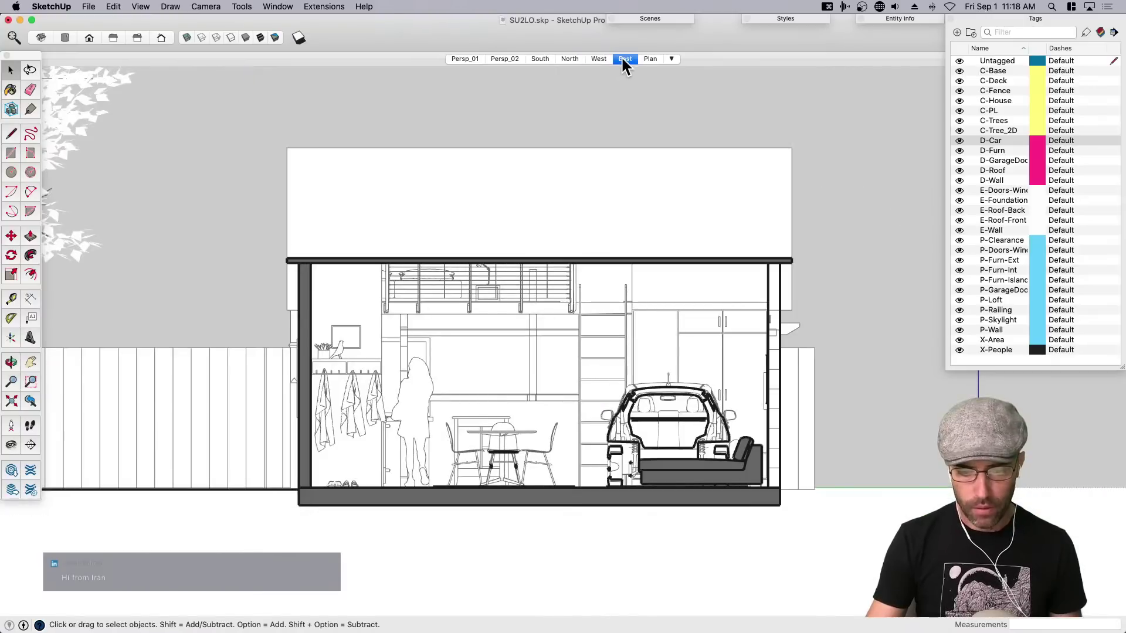
pyautogui.click(645, 57)
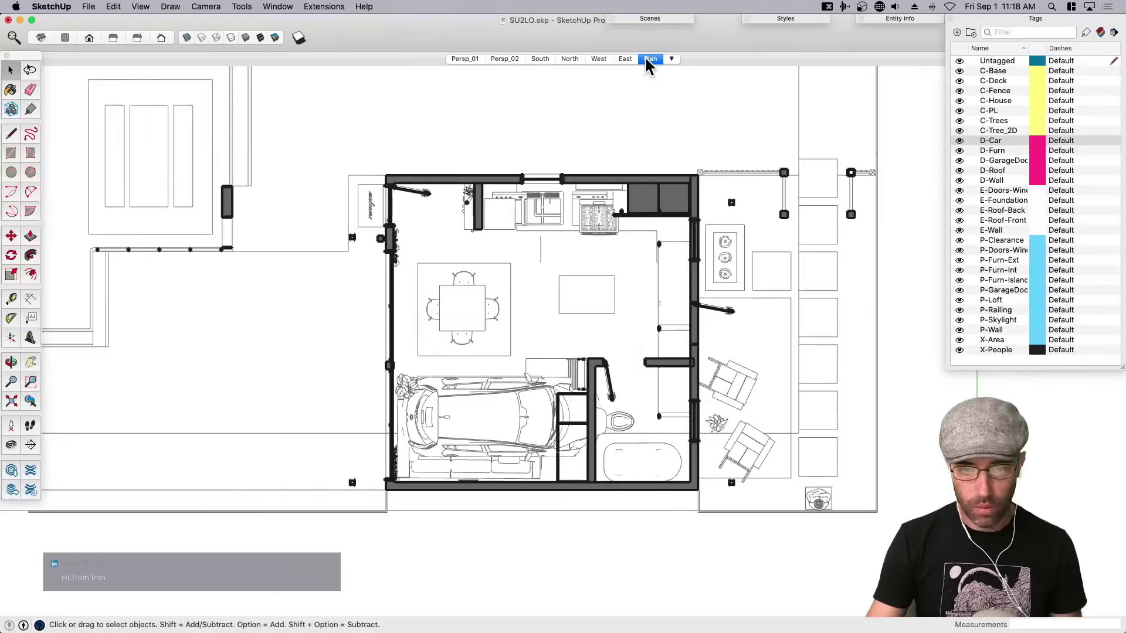
pyautogui.click(531, 59)
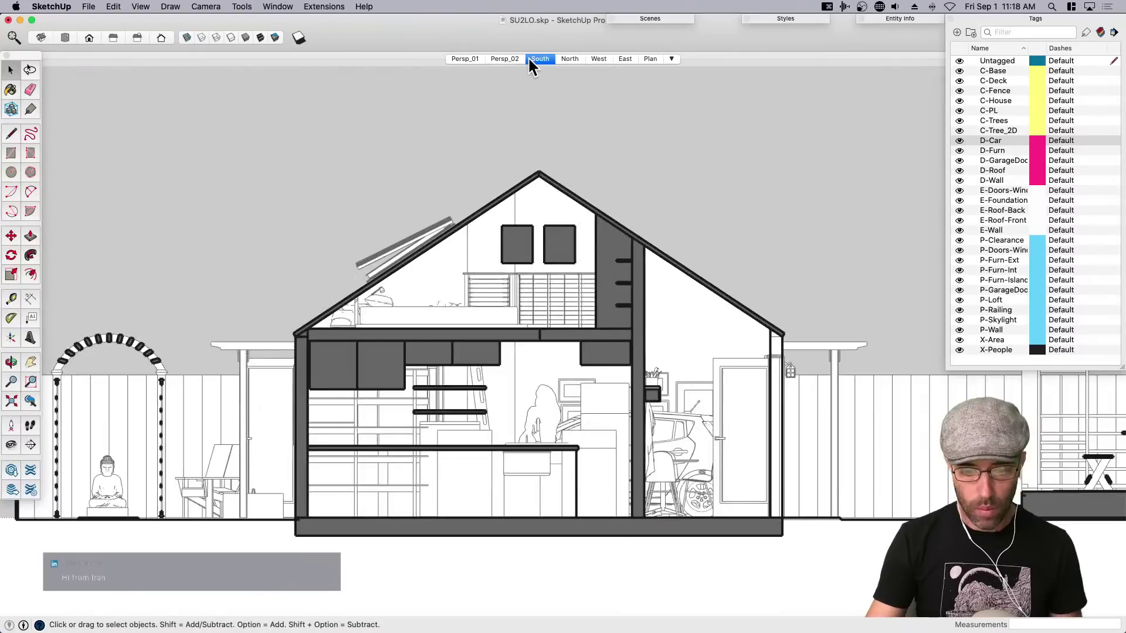
# Show the section planes in the South scene and select section plane 1 for moving.
pyautogui.scroll(-3, 708, 473)
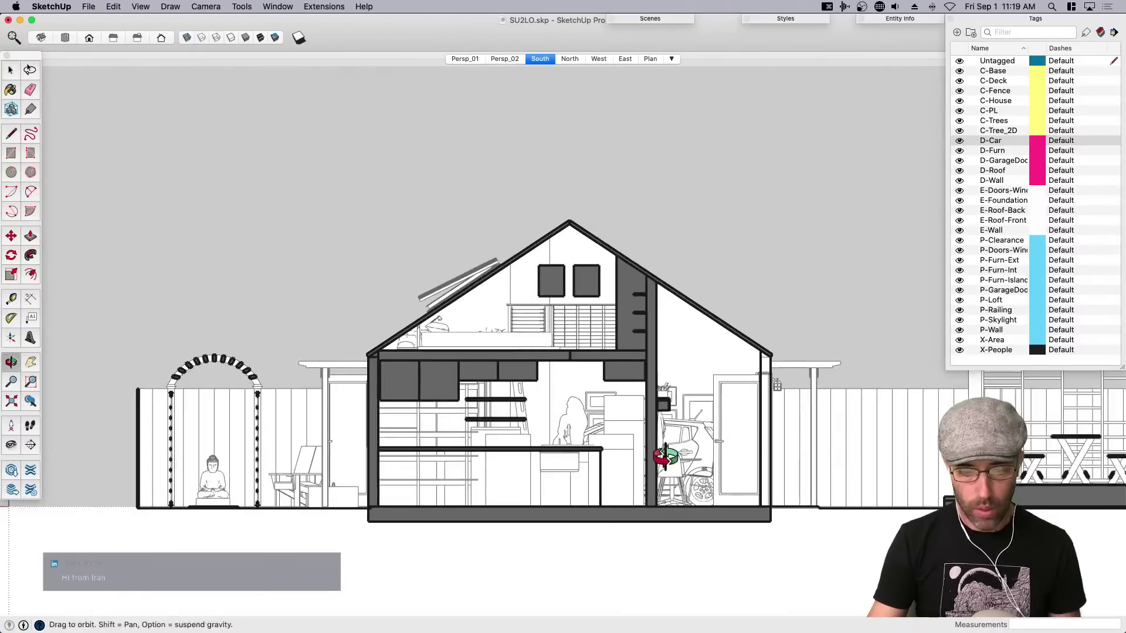
pyautogui.moveTo(666, 459); pyautogui.dragTo(593, 460, button='middle')
pyautogui.scroll(-2, 596, 448)
pyautogui.hotkey('shift', 't')
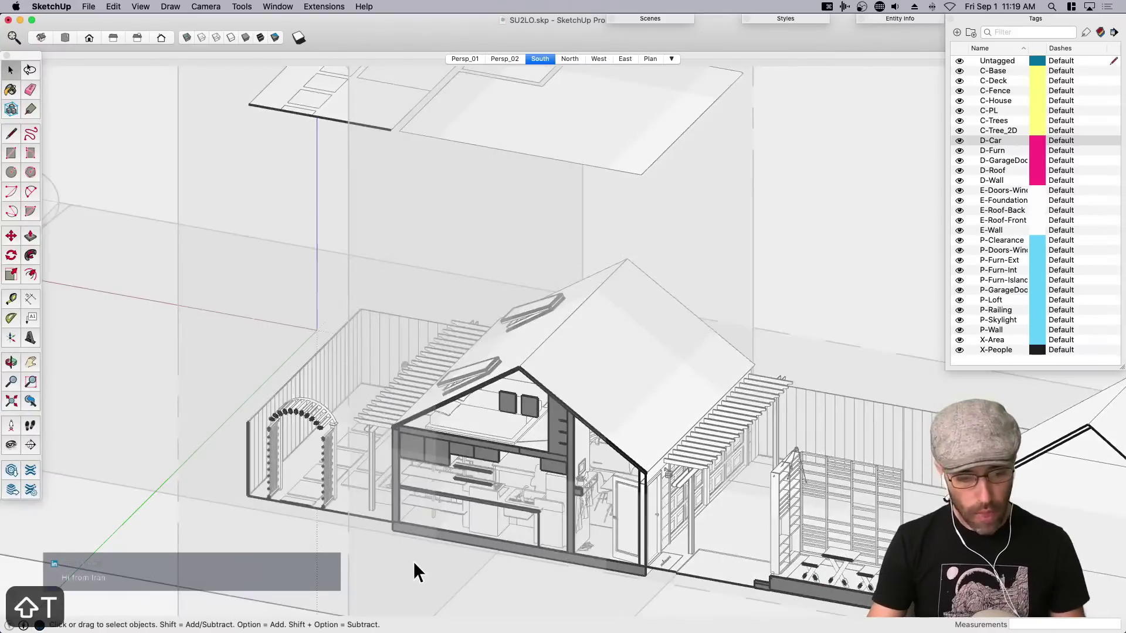
pyautogui.scroll(-3, 290, 425)
pyautogui.click(263, 486)
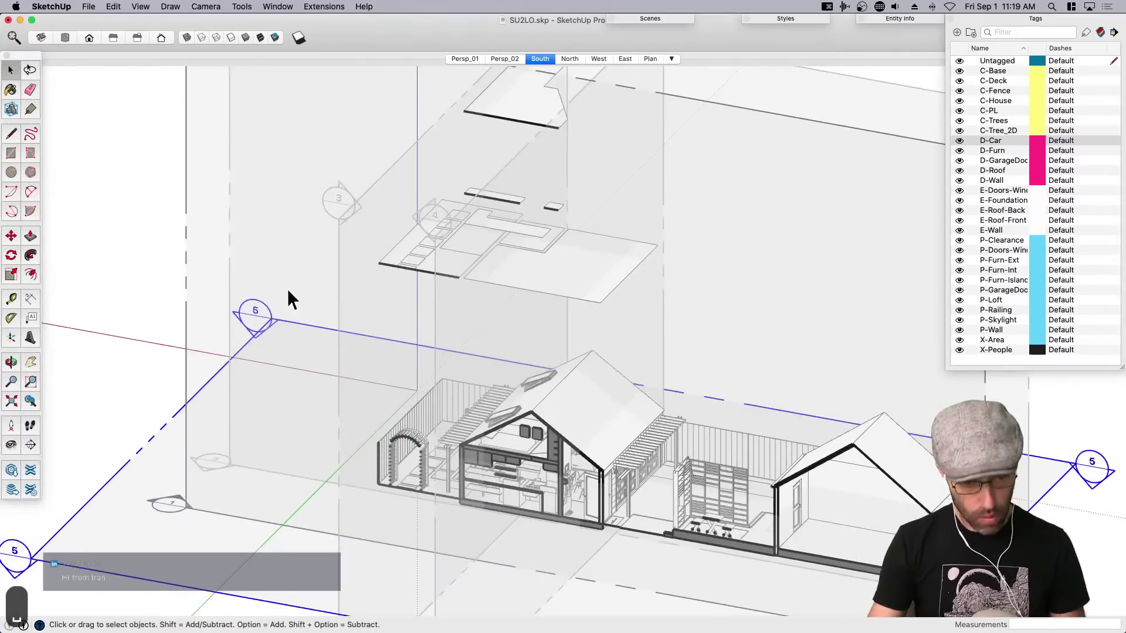
pyautogui.press('m')
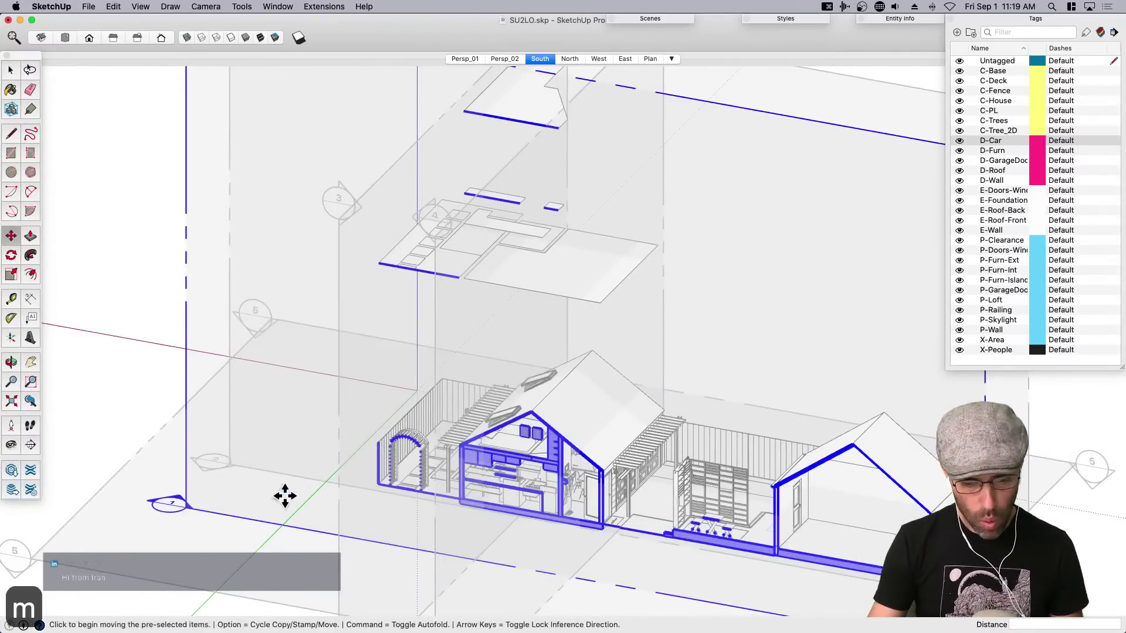
pyautogui.click(285, 496)
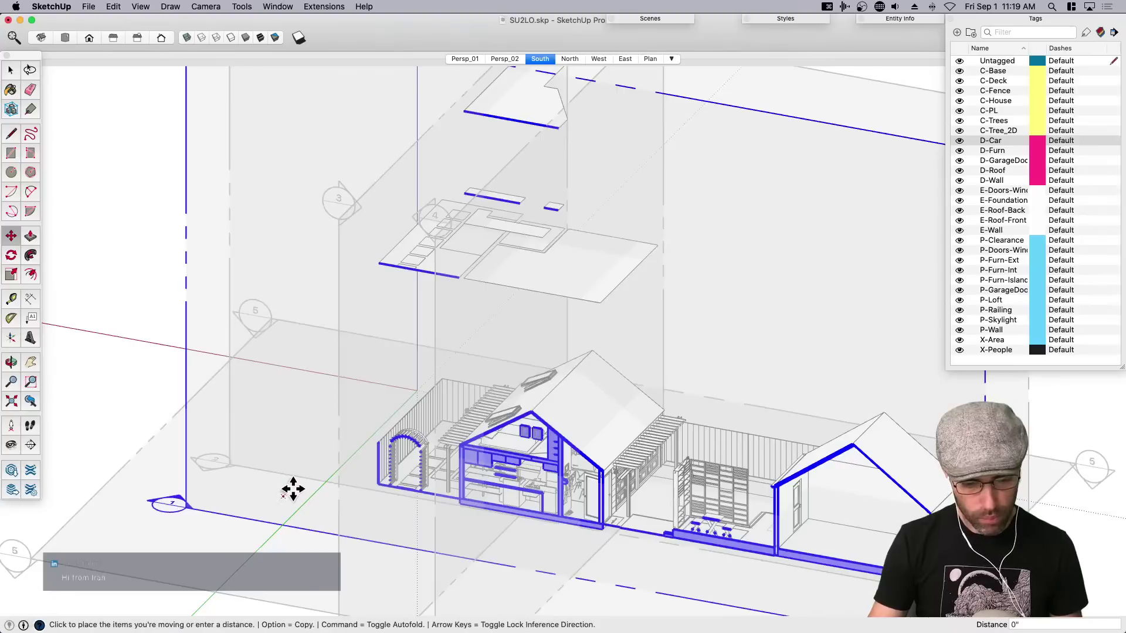
pyautogui.press('Escape')
pyautogui.click(286, 497)
pyautogui.press('Escape')
pyautogui.scroll(4, 285, 499)
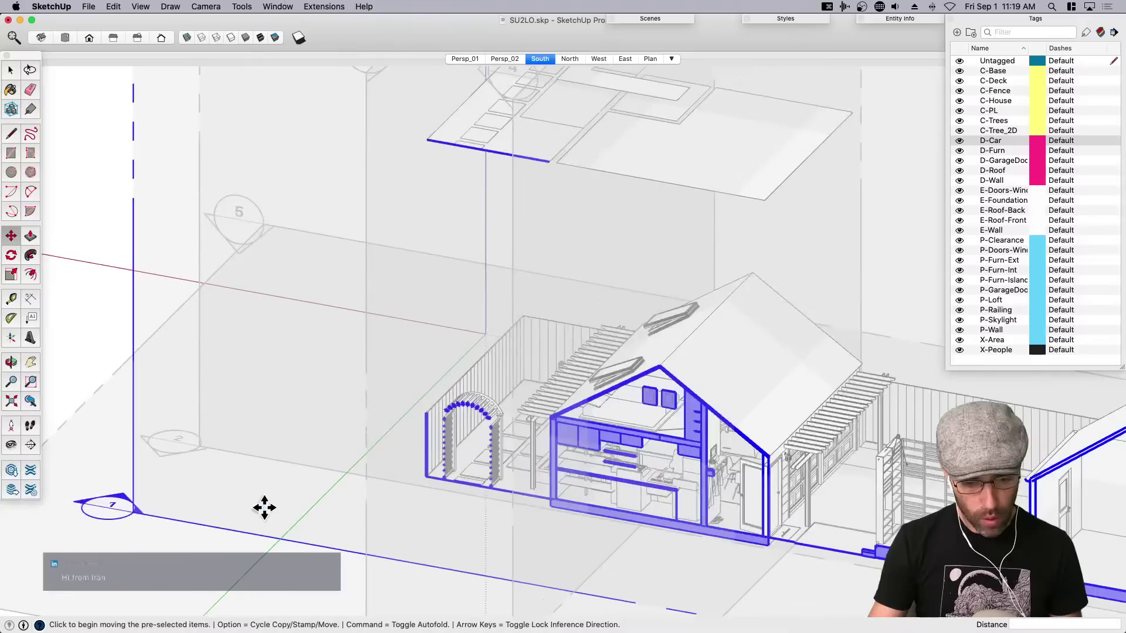
pyautogui.click(265, 504)
pyautogui.press('Escape')
# Move section plane 1 about 4' 9" along the green axis through the loft and kitchen, deselect it and save the model.
pyautogui.click(141, 317)
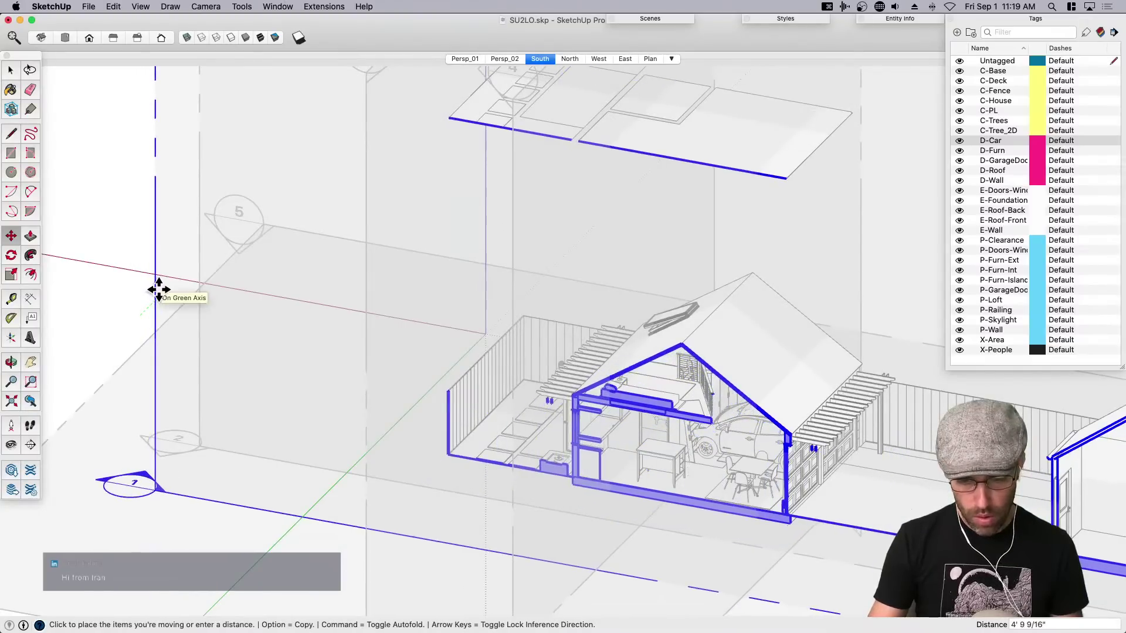
pyautogui.press('space')
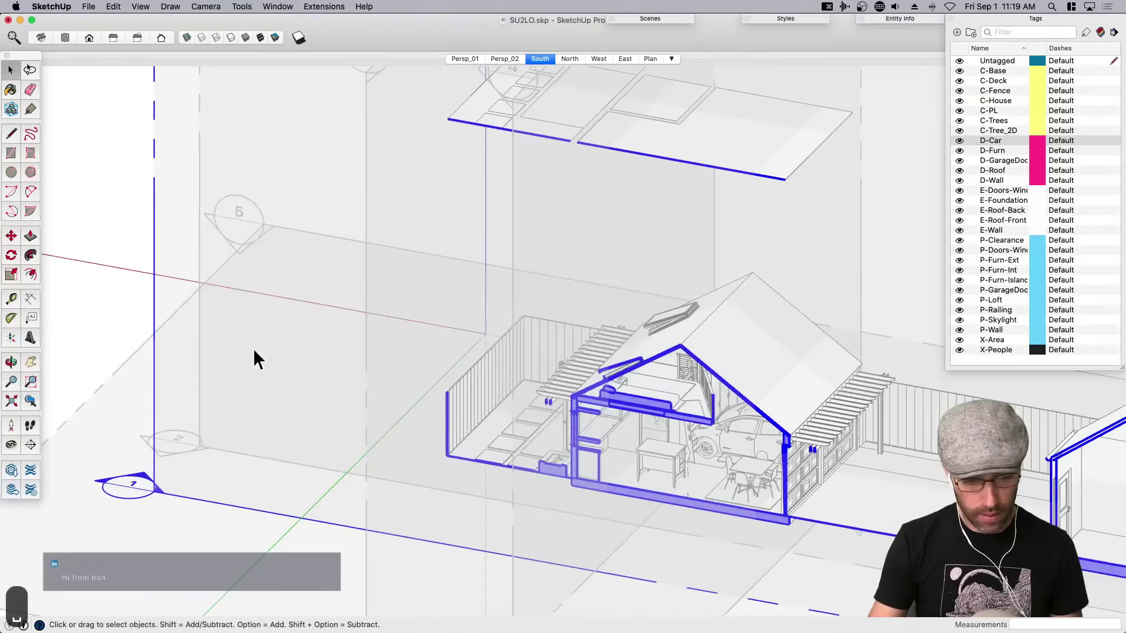
pyautogui.click(129, 198)
pyautogui.press('super+s')
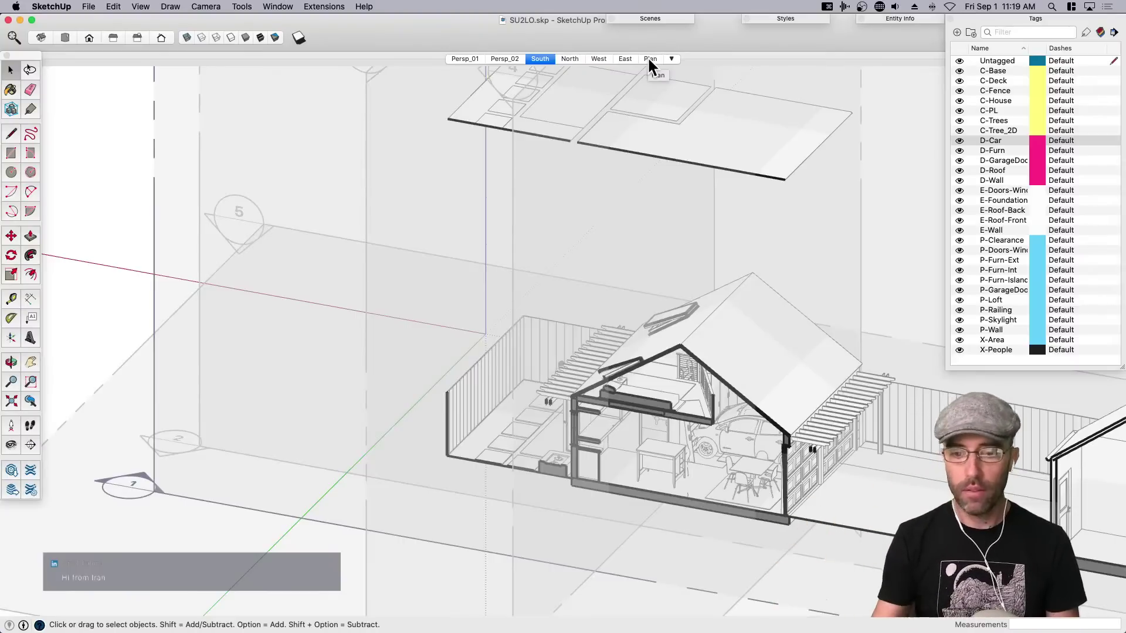
# Inspect the shifted South section in 3D and check the Plan scene.
pyautogui.moveTo(656, 231); pyautogui.dragTo(677, 289, button='middle')
pyautogui.scroll(5, 679, 289)
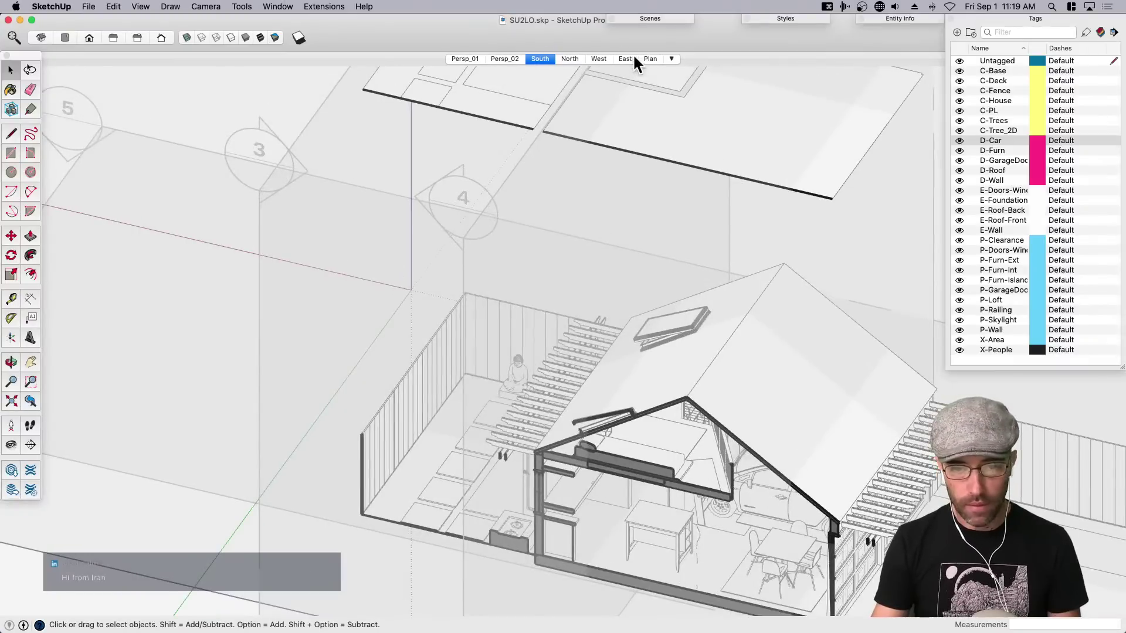
pyautogui.click(651, 59)
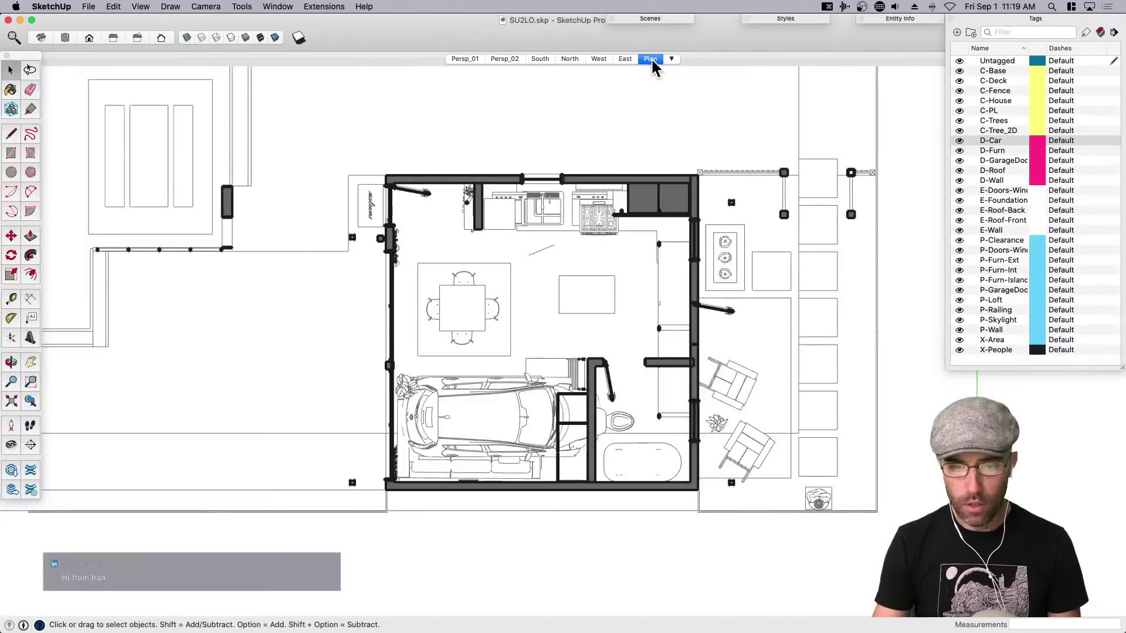
# Starting from the Persp_02 scene, bring the whole model into view and hide the X-Area and X-People tags.
pyautogui.click(504, 59)
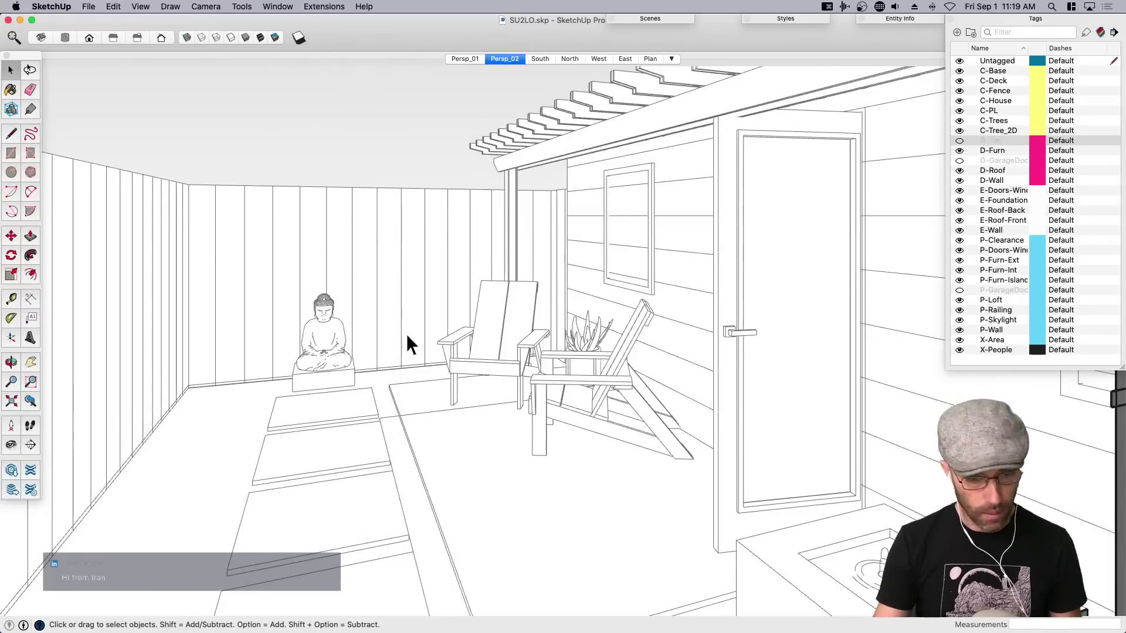
pyautogui.moveTo(405, 335); pyautogui.dragTo(472, 428, button='middle')
pyautogui.press('super+[')
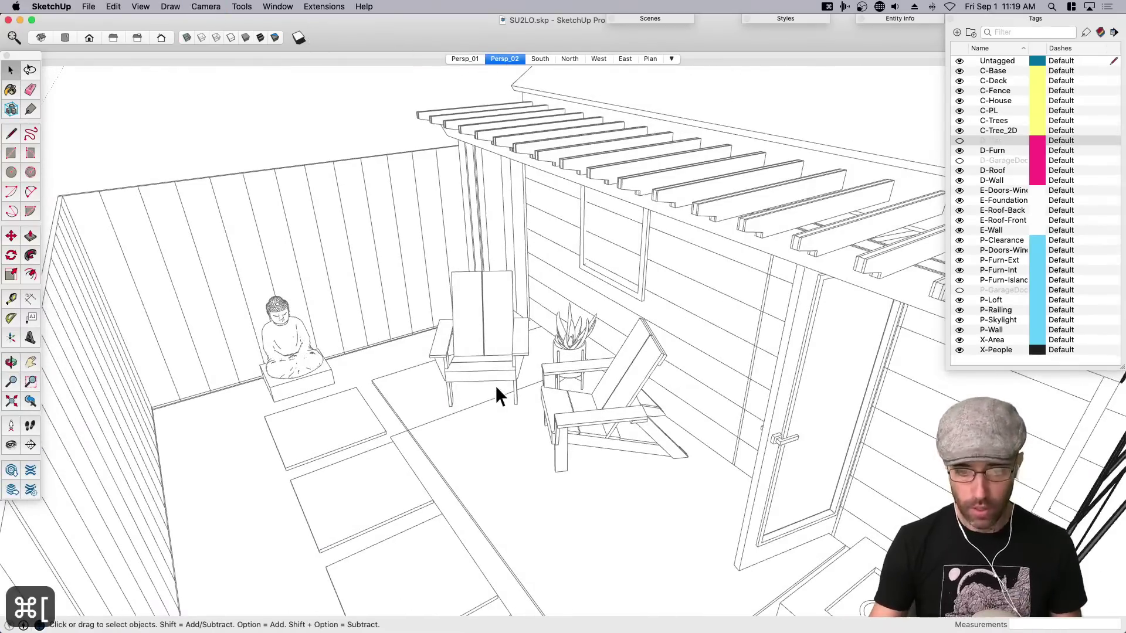
pyautogui.hotkey('shift', 's')
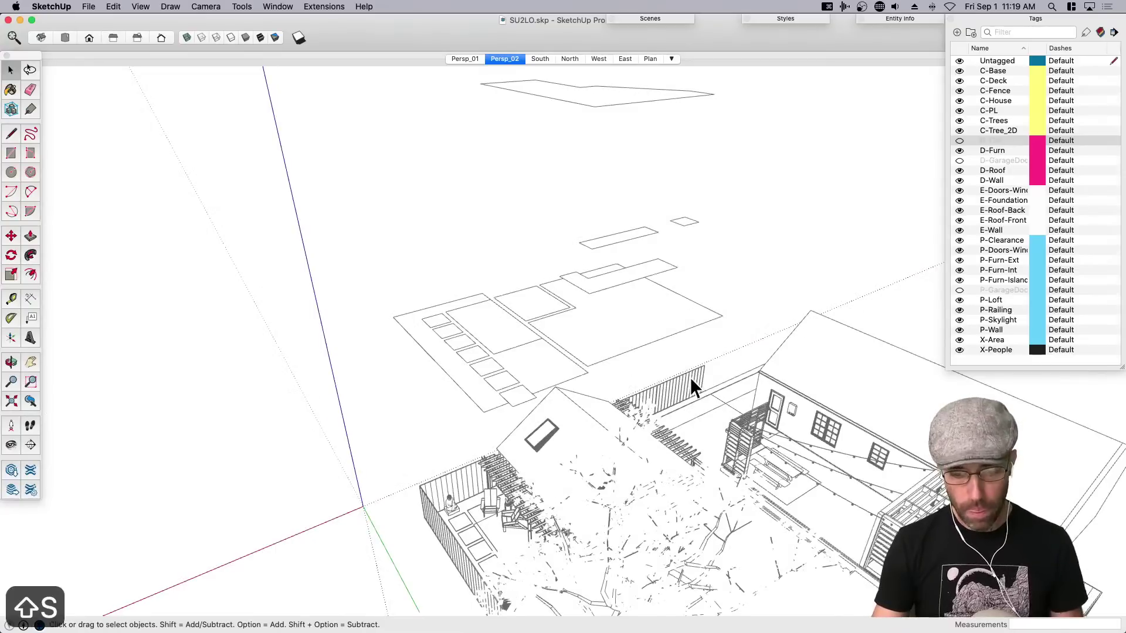
pyautogui.moveTo(613, 449); pyautogui.dragTo(850, 410, button='middle')
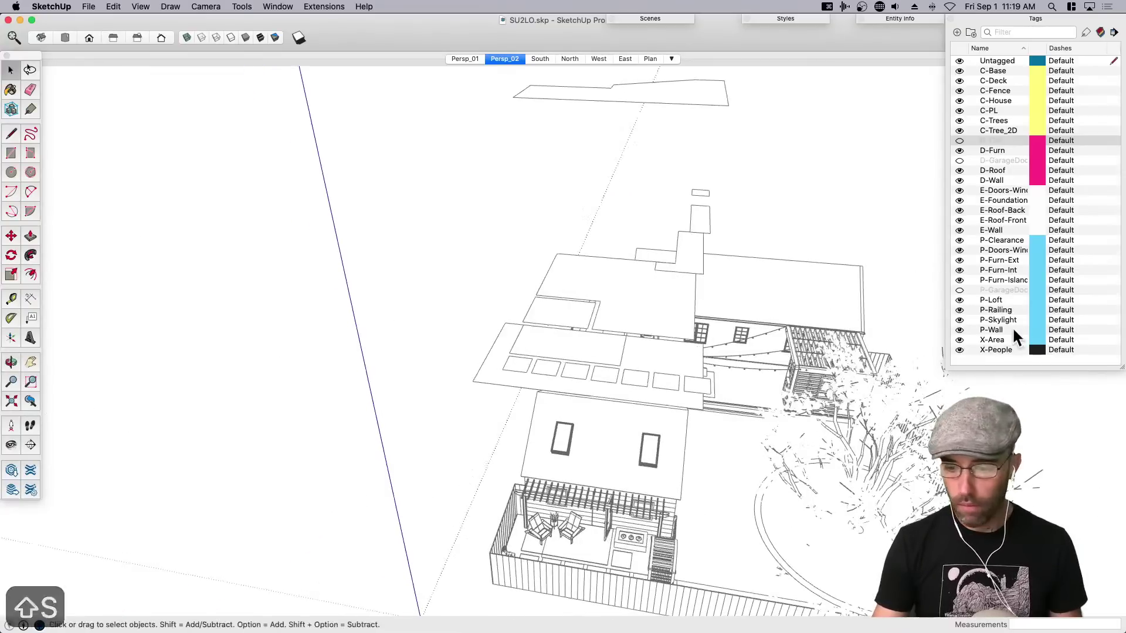
pyautogui.click(960, 340)
pyautogui.click(959, 350)
# Frame the garage, house and fenced yard from a high angle and add this view as a new scene after Persp_02.
pyautogui.moveTo(624, 396); pyautogui.dragTo(607, 348, button='middle')
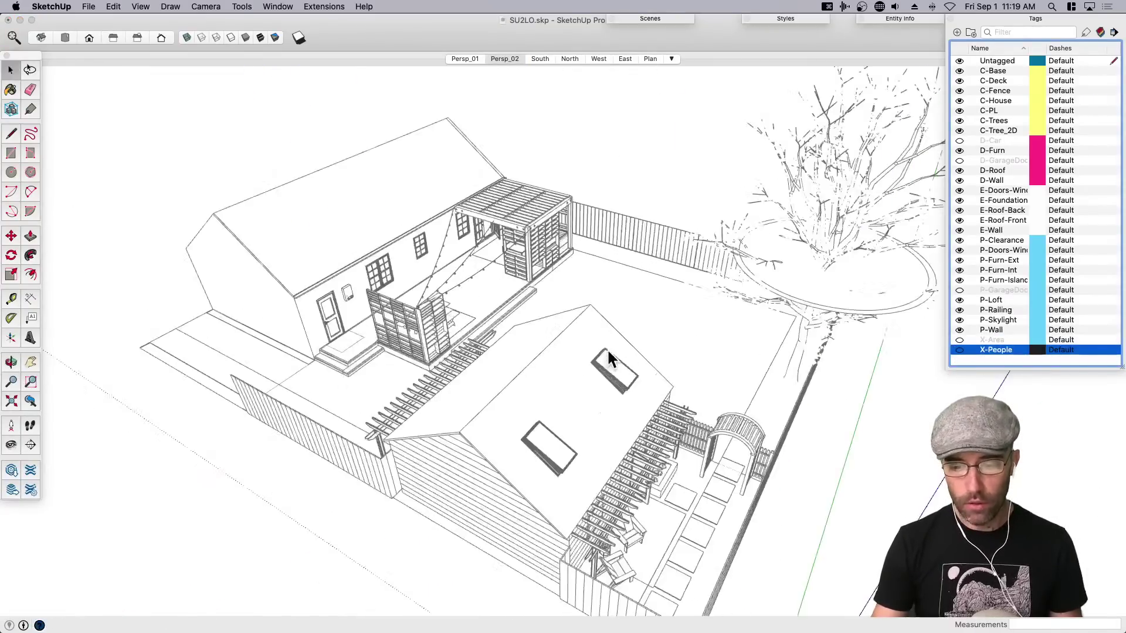
pyautogui.scroll(3, 473, 404)
pyautogui.moveTo(472, 405); pyautogui.dragTo(636, 430, button='middle')
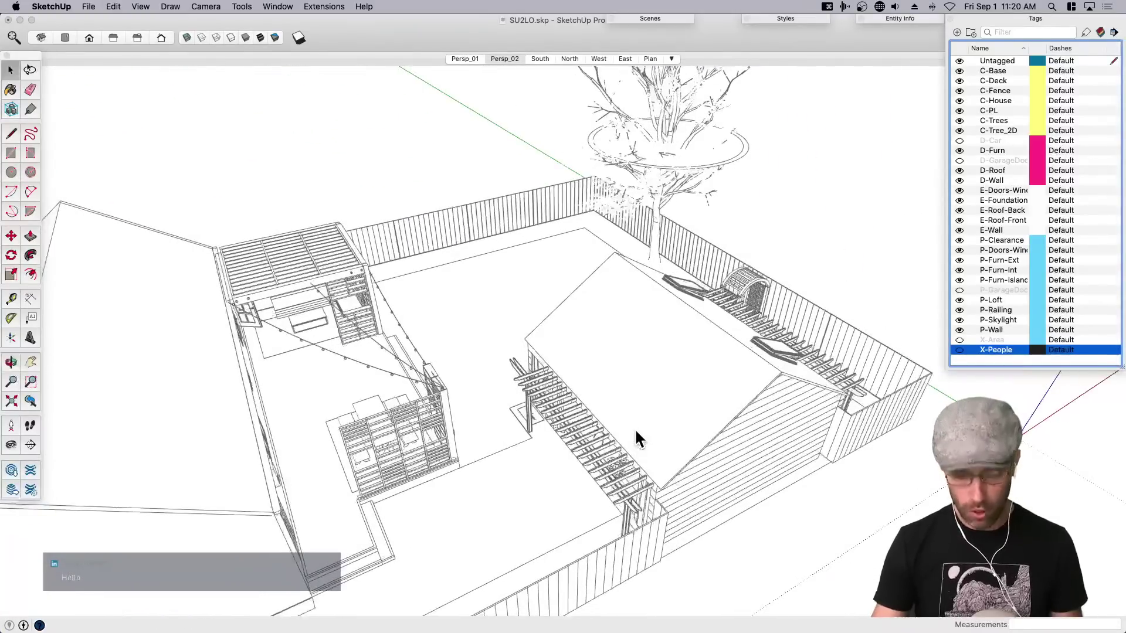
pyautogui.press('h')
pyautogui.click(618, 415)
pyautogui.press('h')
pyautogui.moveTo(626, 460); pyautogui.dragTo(648, 392)
pyautogui.scroll(-1, 533, 419)
pyautogui.moveTo(574, 409); pyautogui.dragTo(589, 413, button='middle')
pyautogui.rightClick(507, 58)
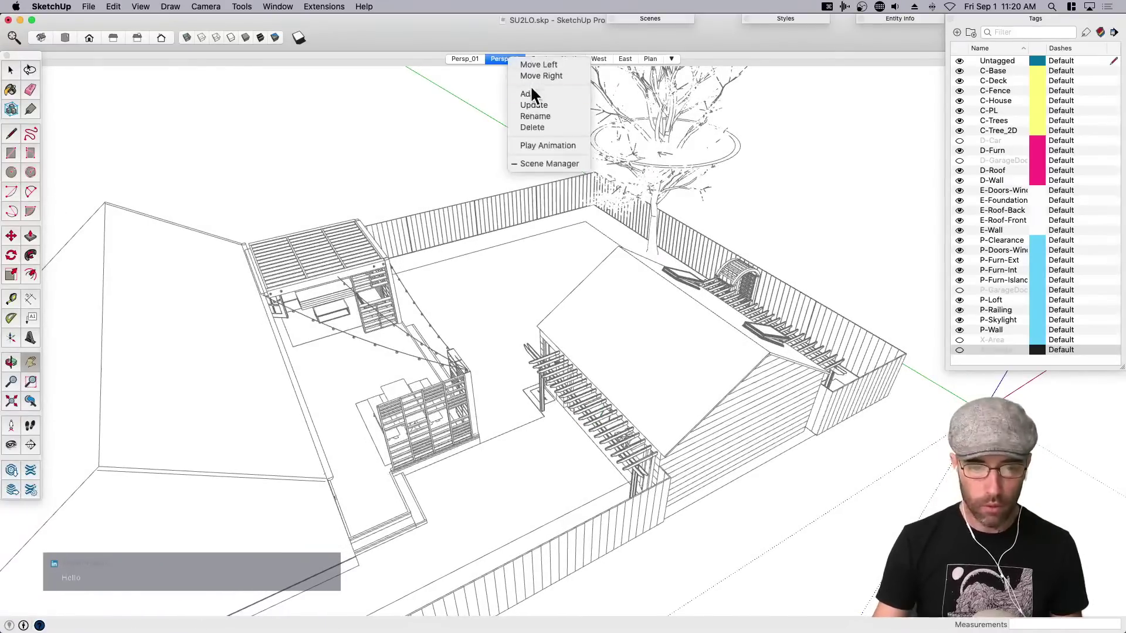
pyautogui.click(528, 93)
# Rename the new scene as Aerial.
pyautogui.rightClick(527, 58)
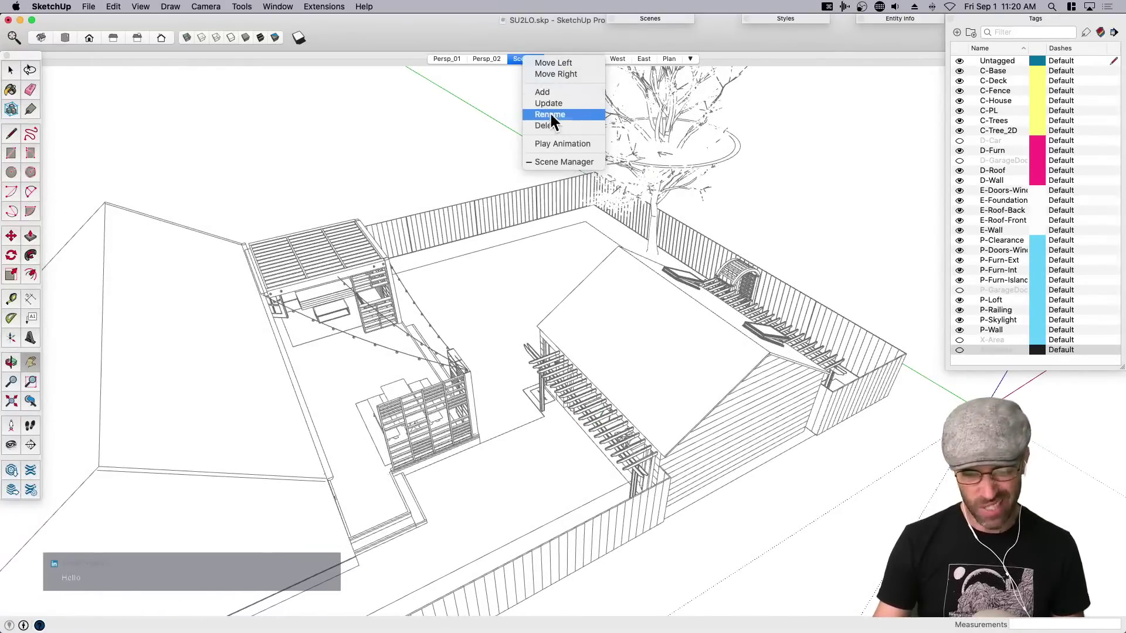
pyautogui.click(550, 116)
pyautogui.write('Aerier')
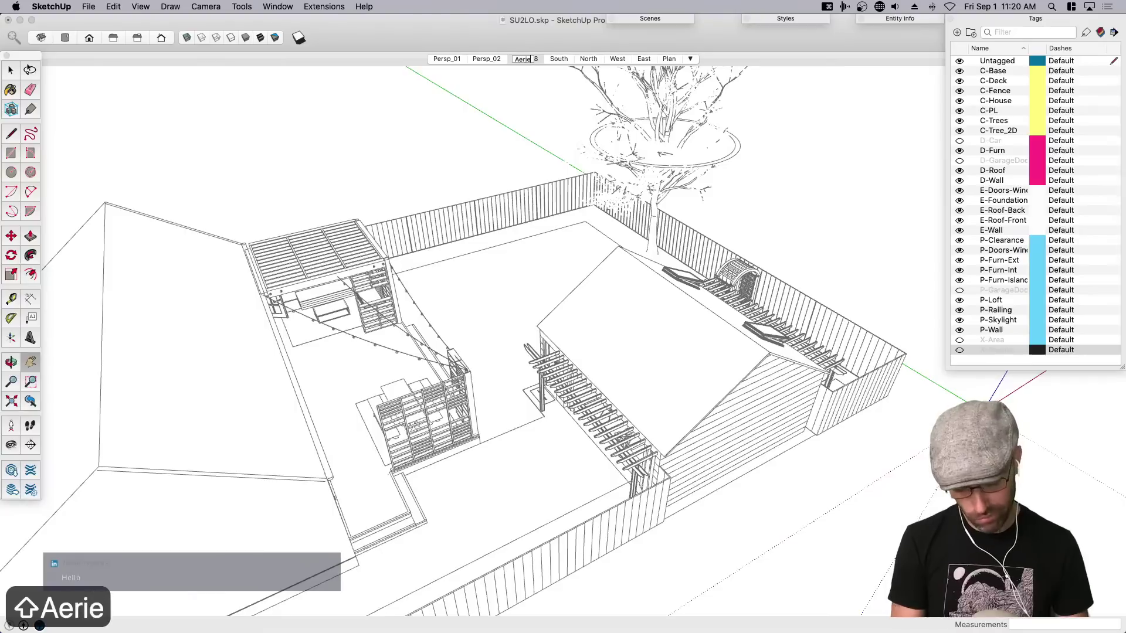
pyautogui.press('BackSpace')
pyautogui.press('BackSpace')
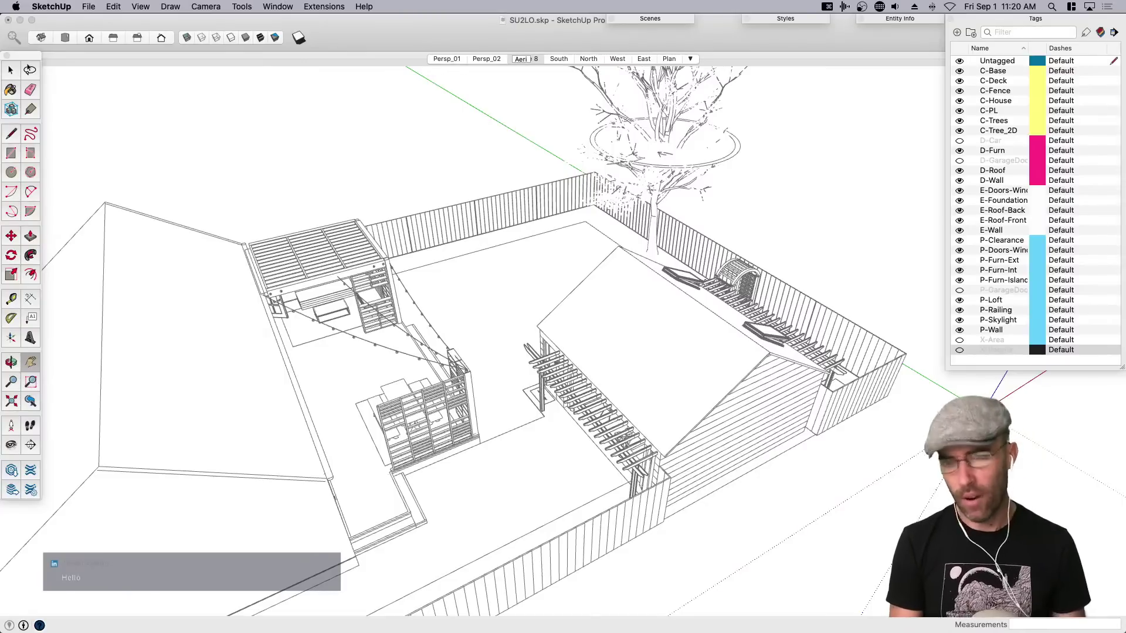
pyautogui.write('al')
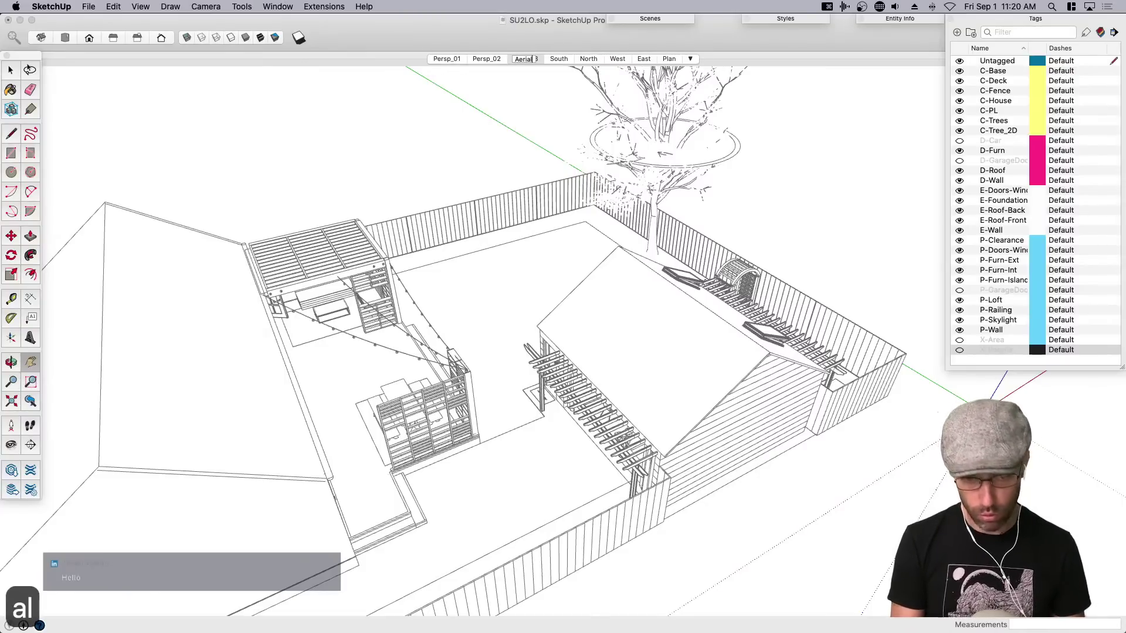
pyautogui.press('Return')
pyautogui.press('space')
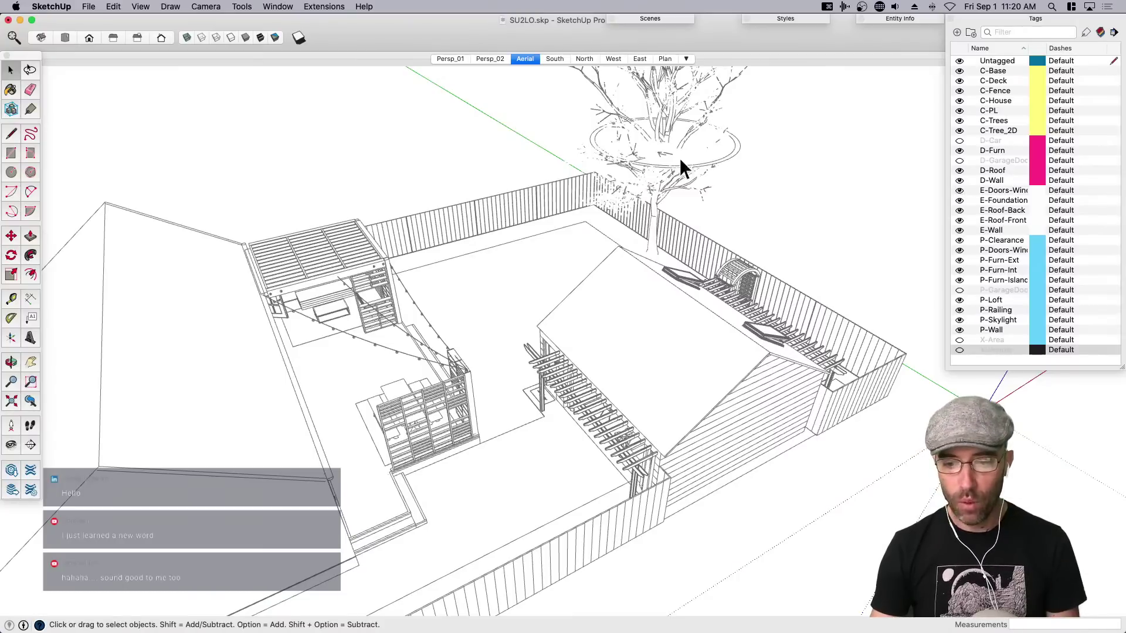
# Examine the yard tree and its 2D canopy circle from above, in the Plan scene and in 3D without the section cut.
pyautogui.scroll(4, 726, 144)
pyautogui.click(726, 146)
pyautogui.moveTo(782, 160); pyautogui.dragTo(730, 199, button='middle')
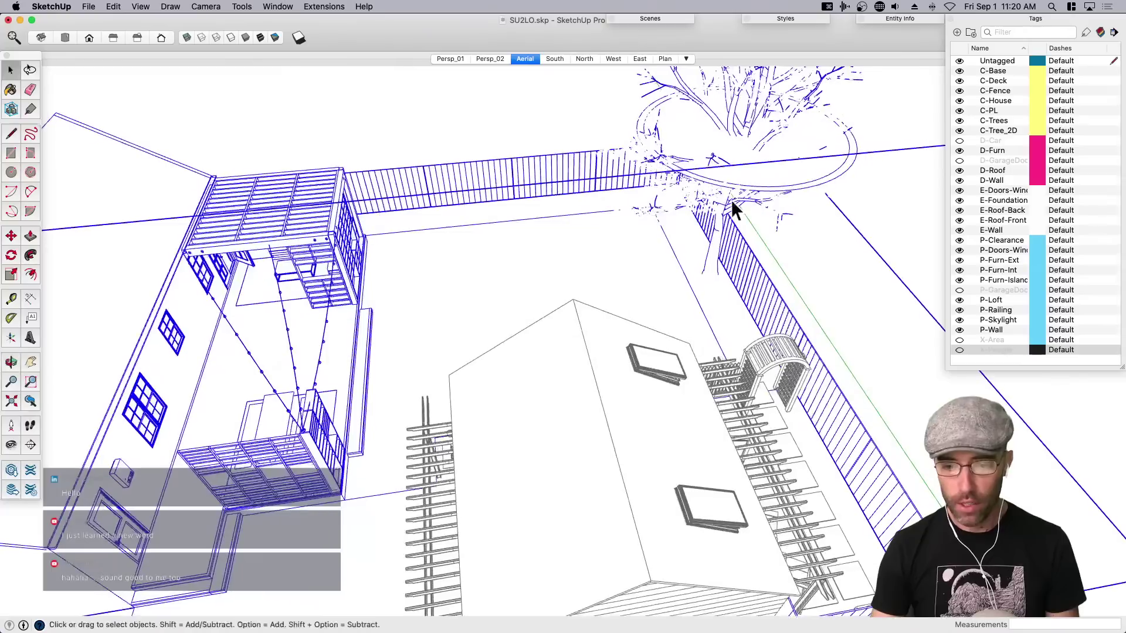
pyautogui.scroll(4, 772, 199)
pyautogui.moveTo(675, 252); pyautogui.dragTo(582, 304, button='middle')
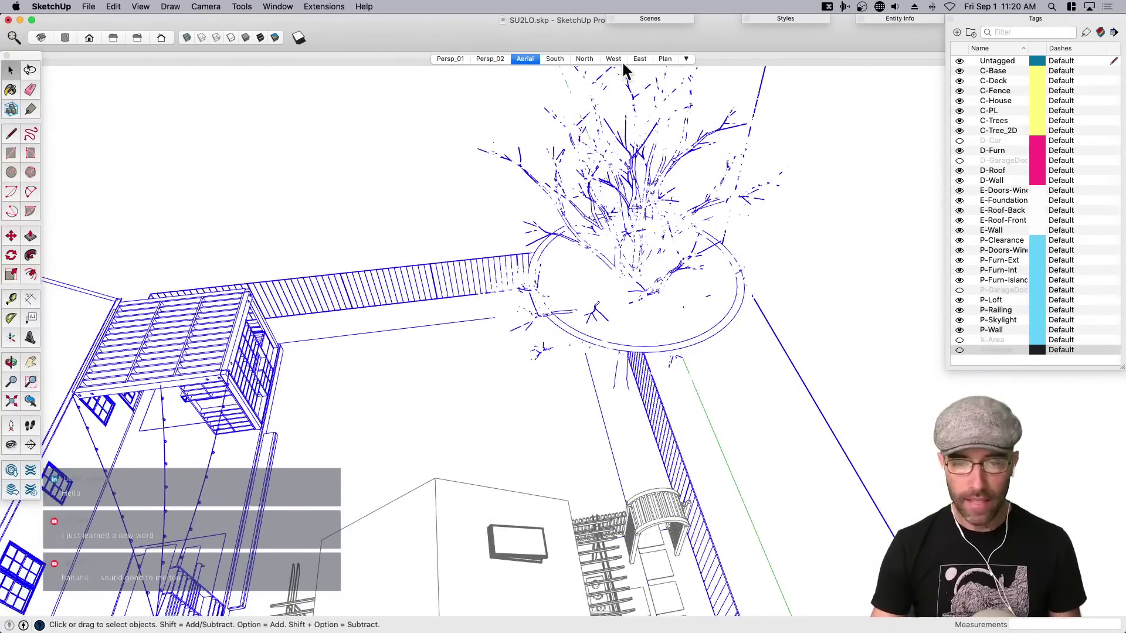
pyautogui.click(665, 58)
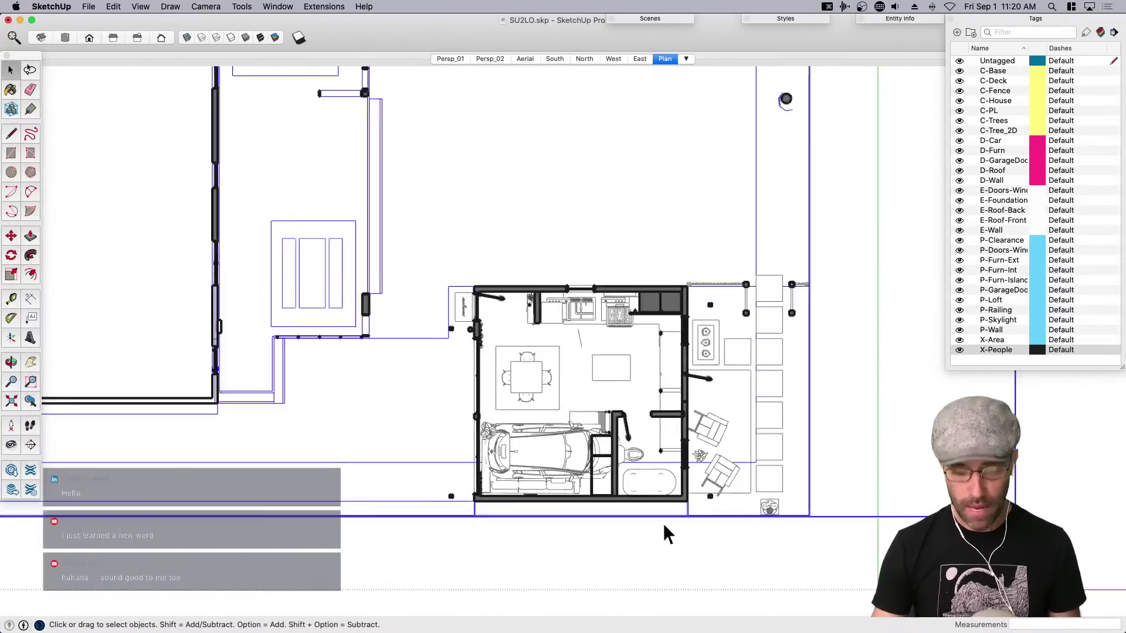
pyautogui.press('h')
pyautogui.moveTo(757, 211); pyautogui.dragTo(733, 332)
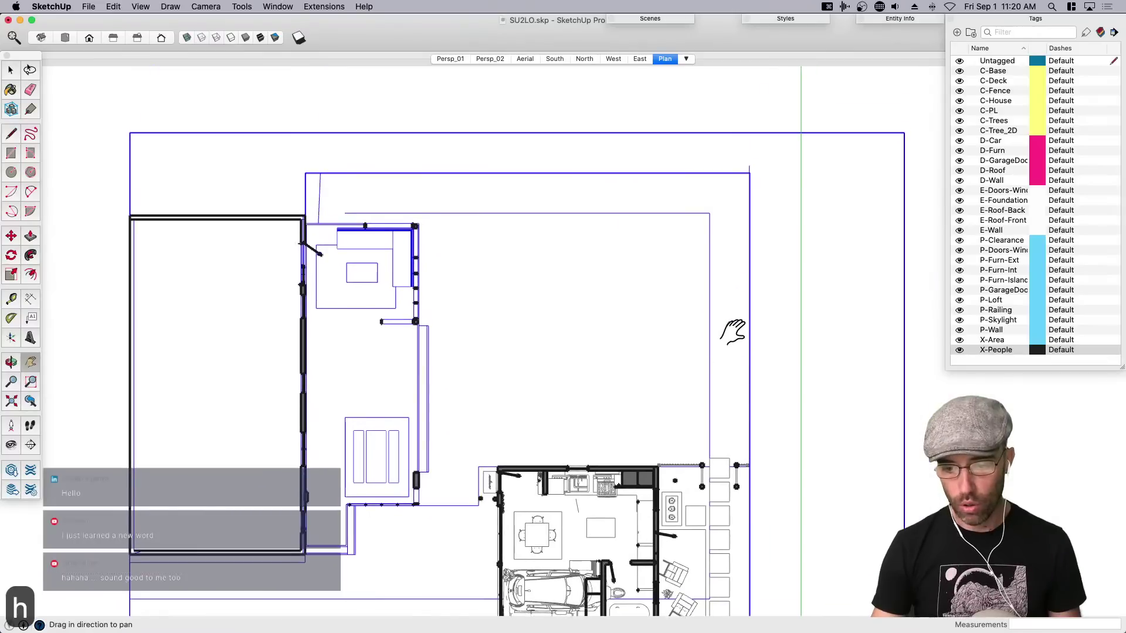
pyautogui.press('space')
pyautogui.scroll(-2, 729, 336)
pyautogui.moveTo(727, 335); pyautogui.dragTo(753, 298, button='middle')
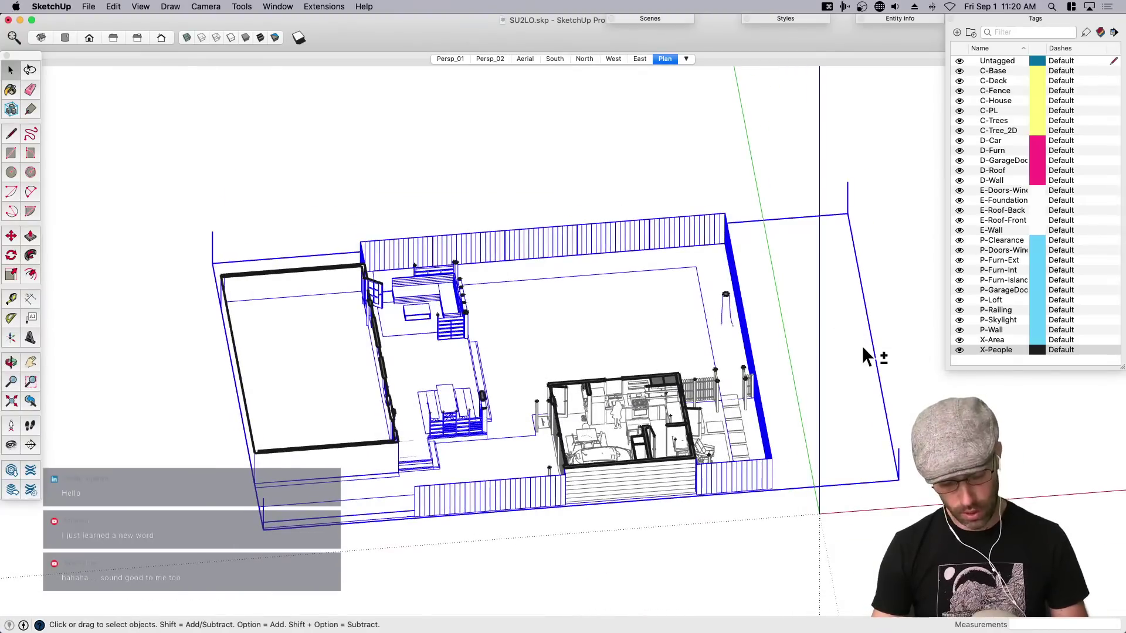
pyautogui.moveTo(862, 347); pyautogui.dragTo(809, 354, button='middle')
pyautogui.scroll(3, 743, 346)
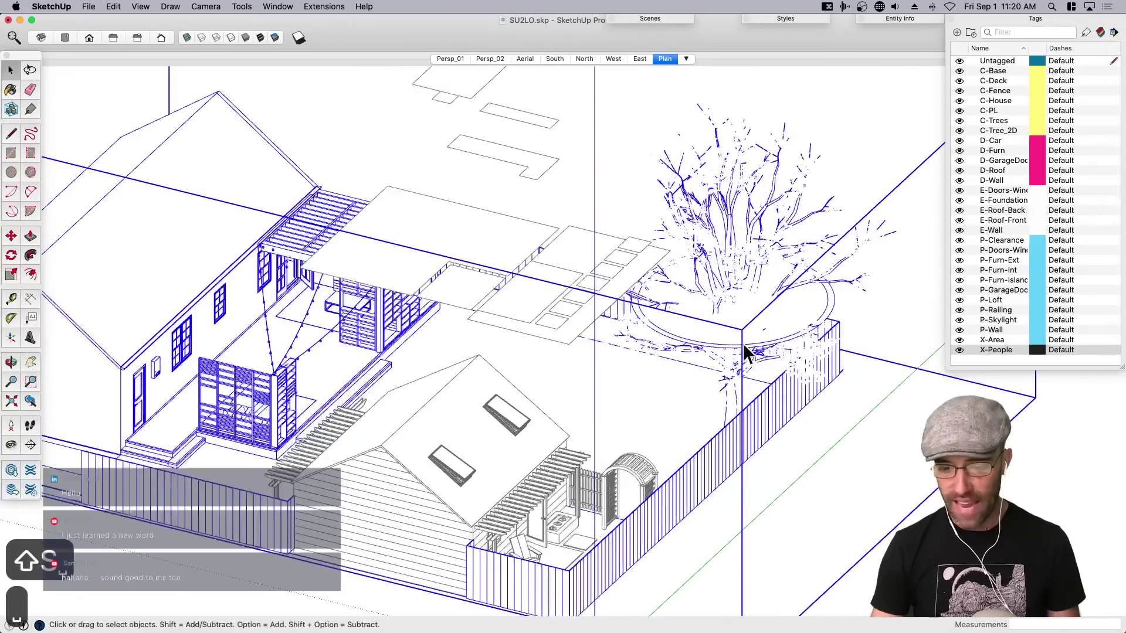
# Lower the 2D tree circle about 11' 11" toward the trunk base, lower it slightly further along the blue axis and deselect it.
pyautogui.click(701, 338)
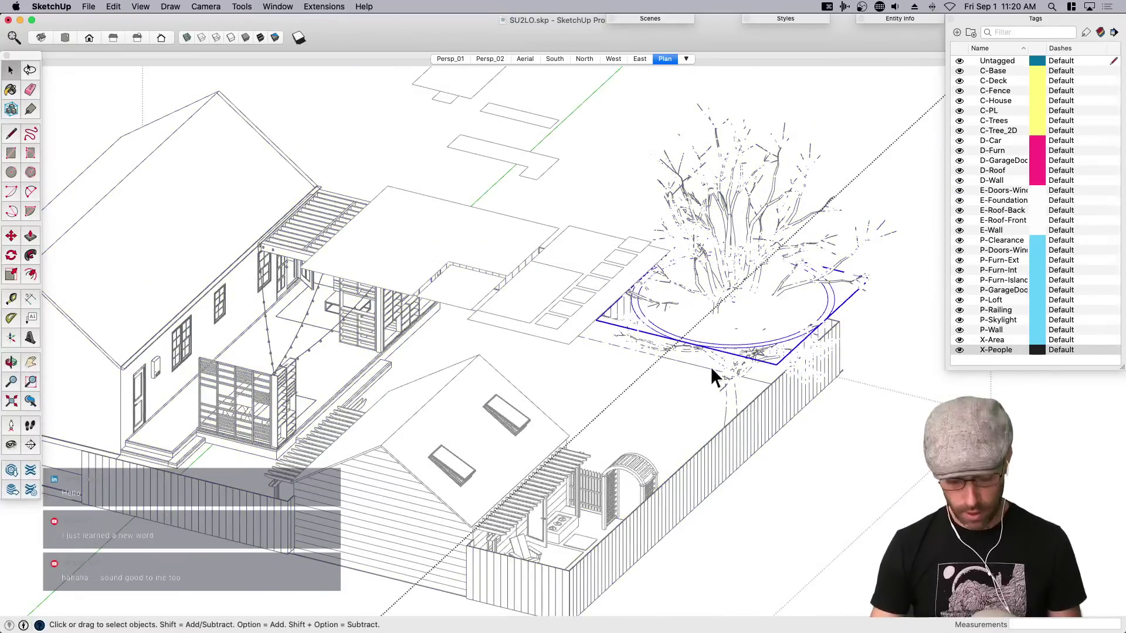
pyautogui.moveTo(711, 367); pyautogui.dragTo(762, 312, button='middle')
pyautogui.press('m')
pyautogui.click(762, 355)
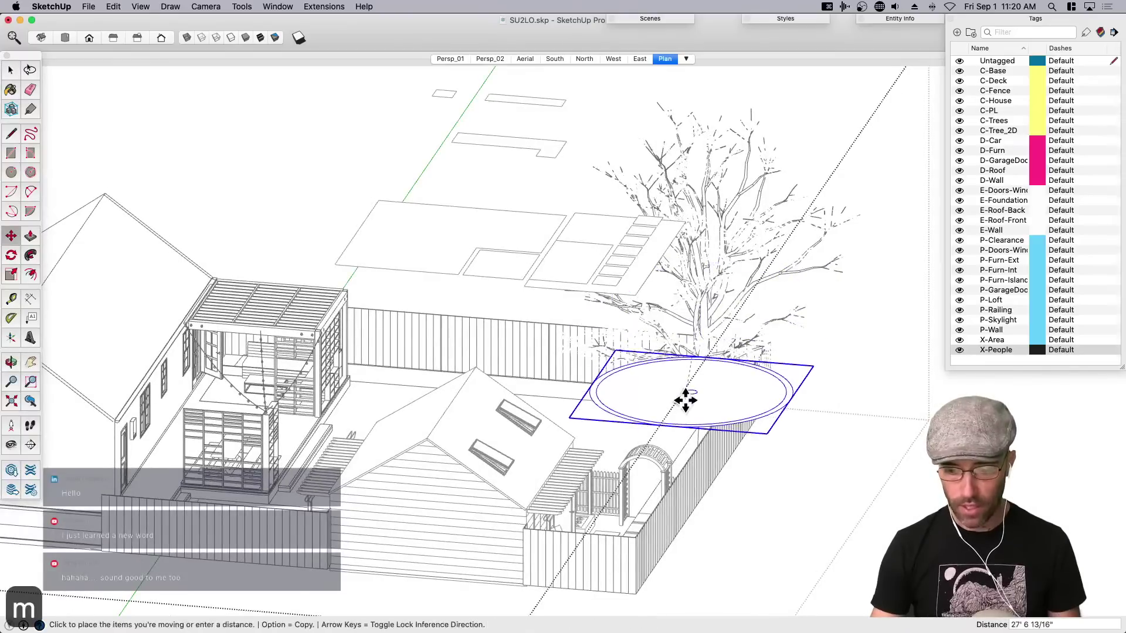
pyautogui.click(691, 418)
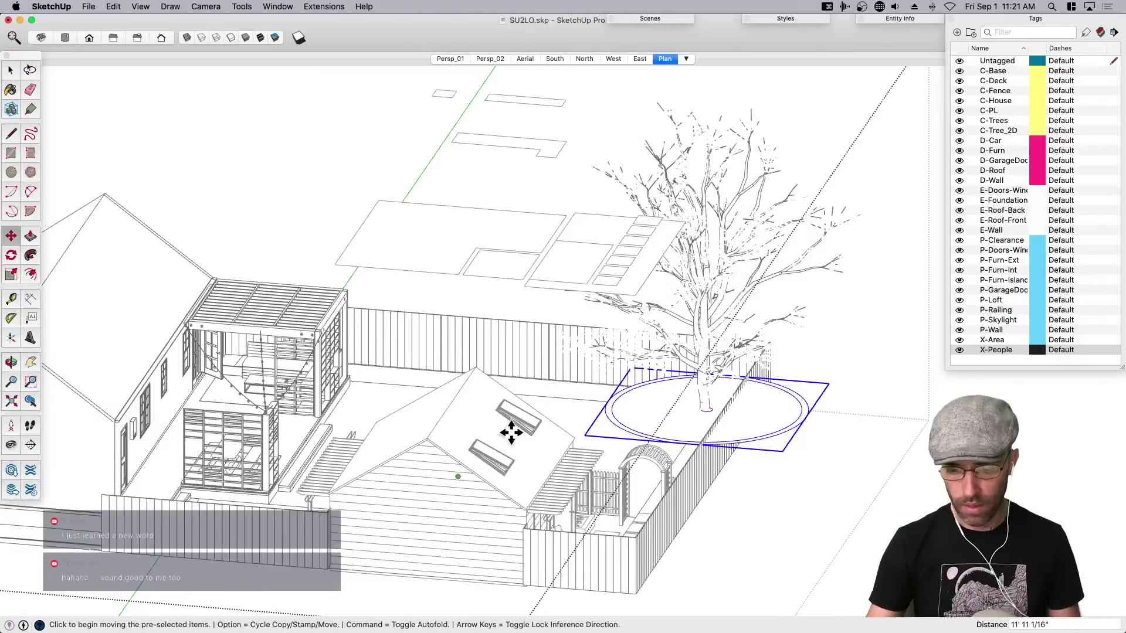
pyautogui.moveTo(703, 430); pyautogui.dragTo(773, 421, button='middle')
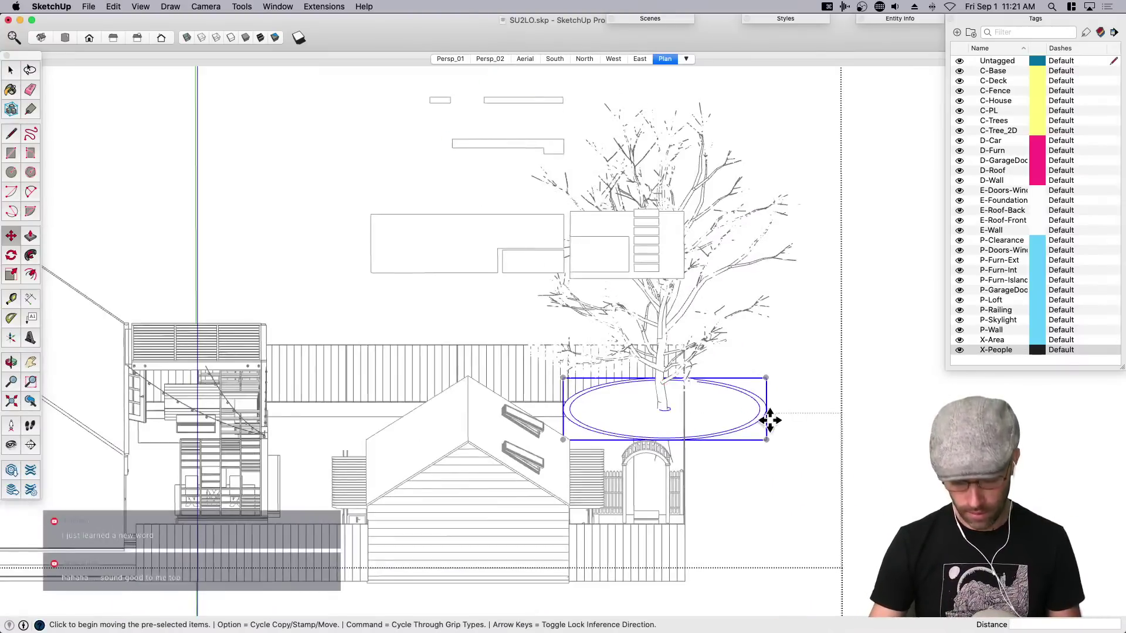
pyautogui.click(737, 423)
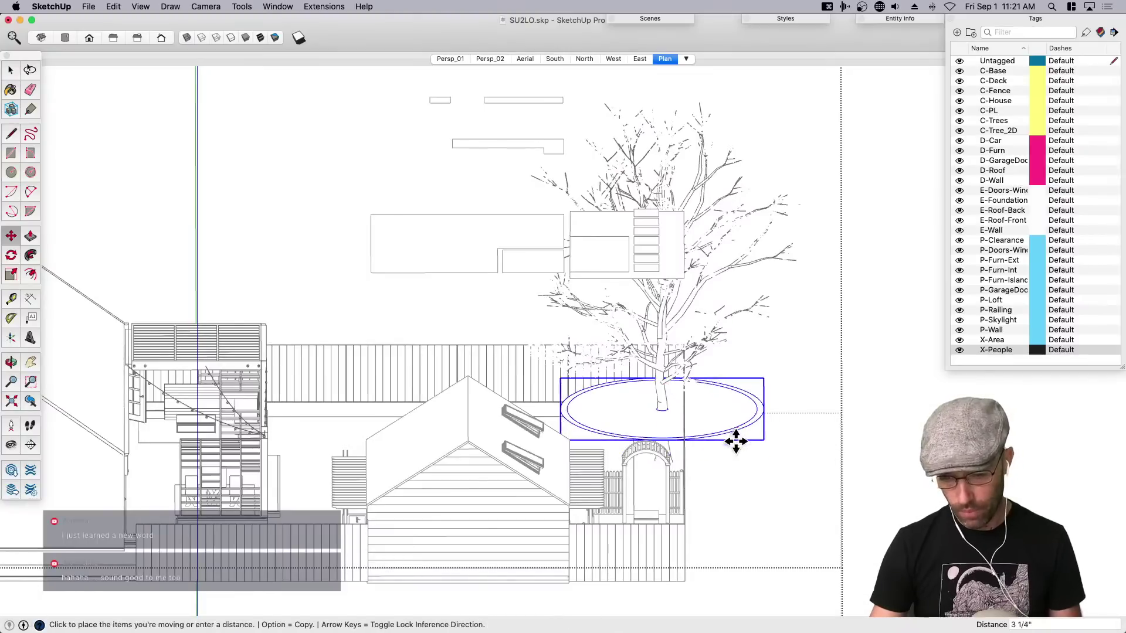
pyautogui.press('Up')
pyautogui.click(736, 443)
pyautogui.press('space')
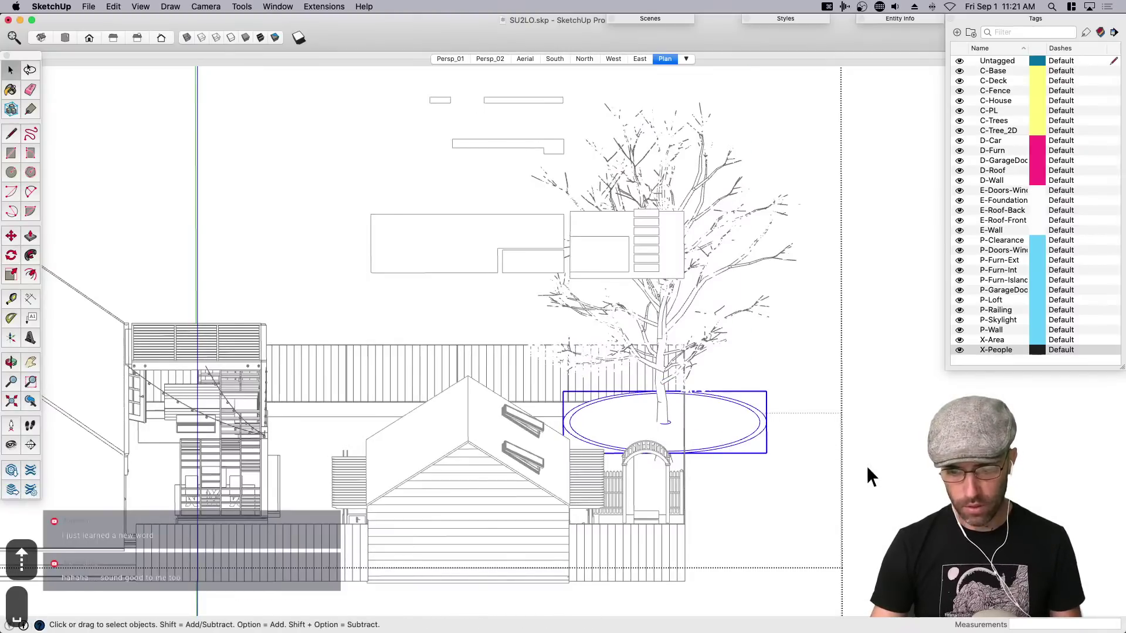
pyautogui.click(867, 465)
# Check how the lowered 2D tree circle sits in the Plan scene relative to the fence and garage.
pyautogui.click(664, 59)
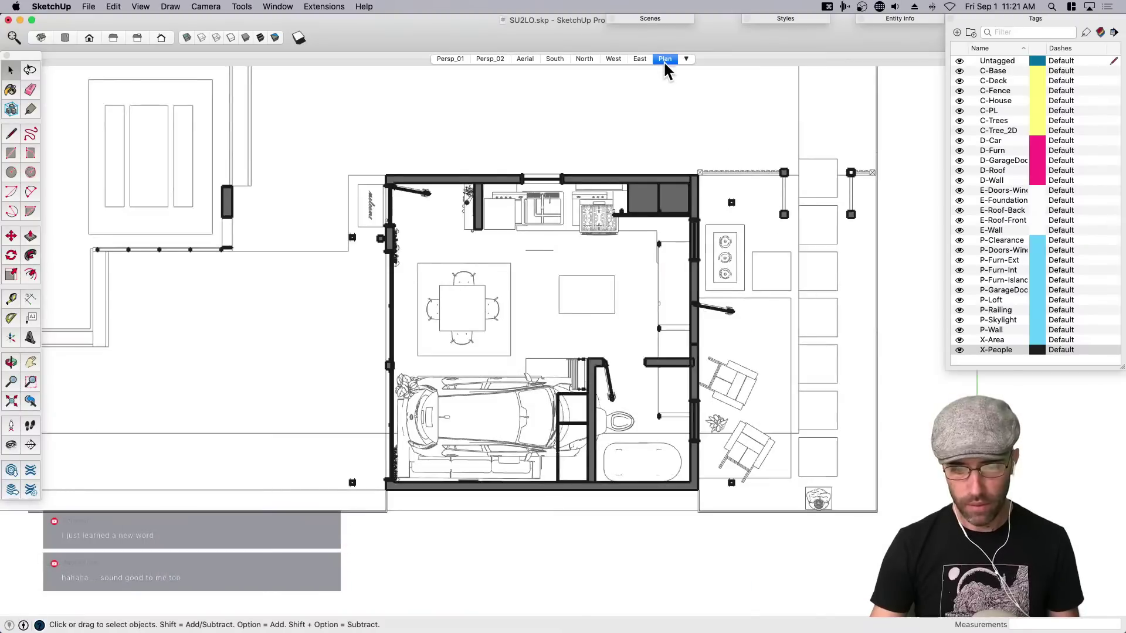
pyautogui.scroll(-3, 671, 431)
pyautogui.press('h')
pyautogui.moveTo(772, 154); pyautogui.dragTo(731, 287)
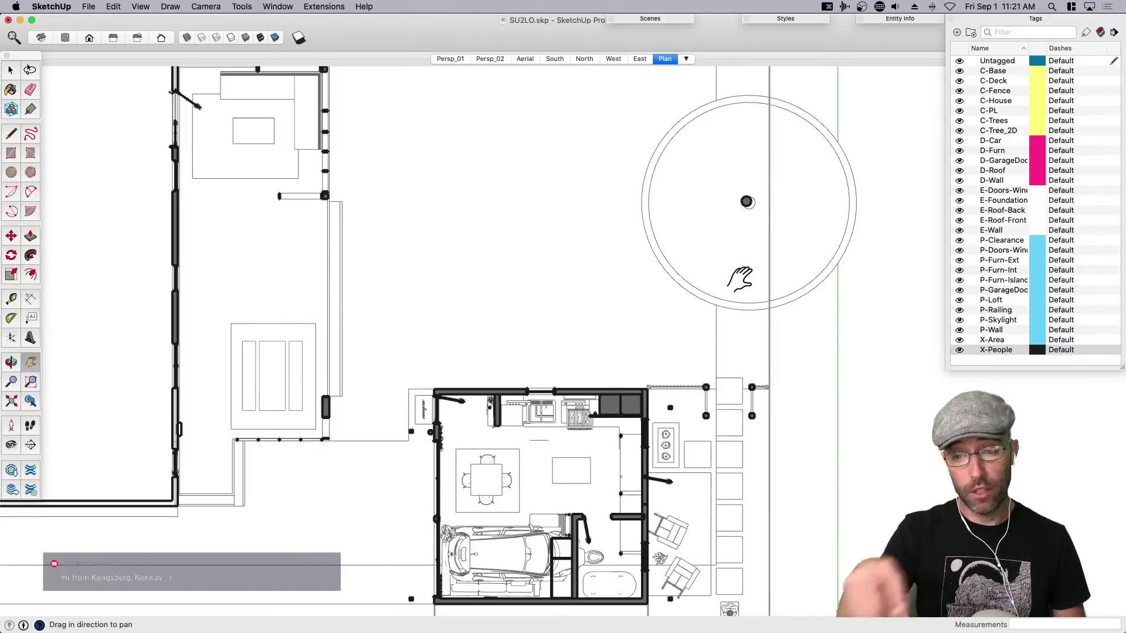
pyautogui.scroll(-3, 659, 349)
# Move the 2D tree circle and the 3D tree together 1' along the red axis toward the house, and deselect them.
pyautogui.moveTo(648, 347); pyautogui.dragTo(781, 158, button='middle')
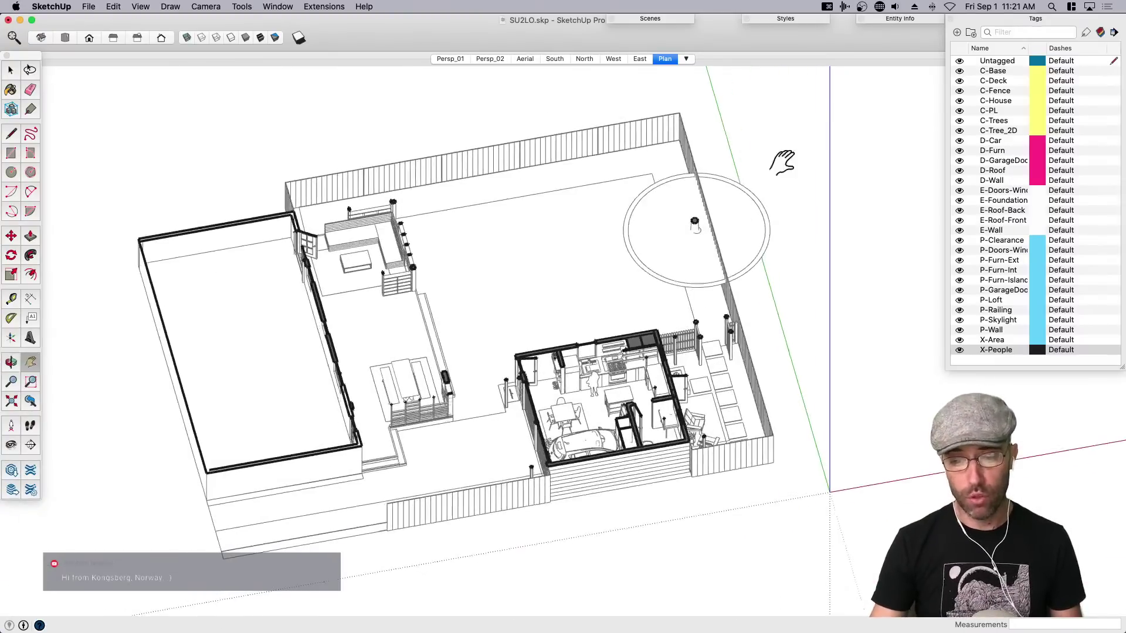
pyautogui.scroll(3, 757, 173)
pyautogui.press('space')
pyautogui.click(628, 263)
pyautogui.moveTo(628, 263); pyautogui.dragTo(798, 227, button='middle')
pyautogui.click(554, 304)
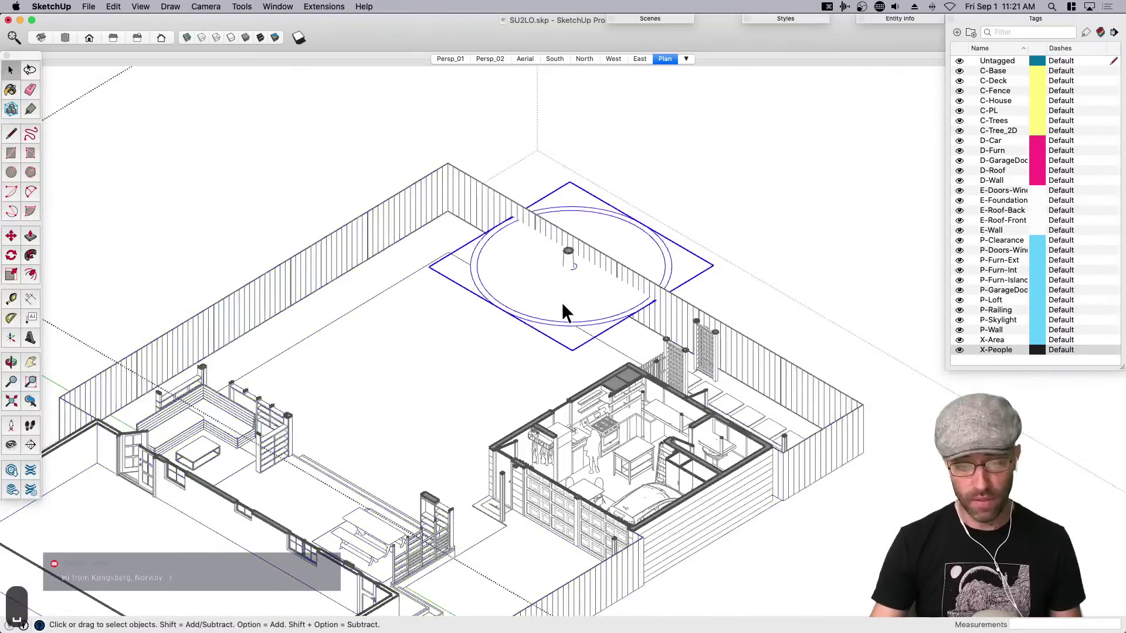
pyautogui.press('m')
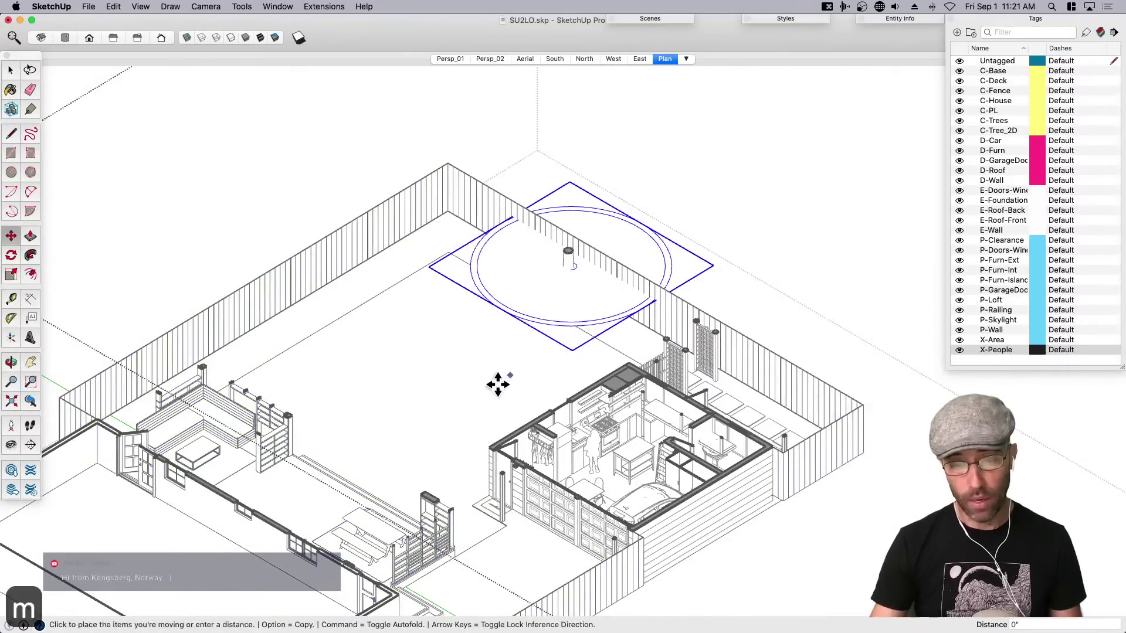
pyautogui.press('space')
pyautogui.click(570, 260)
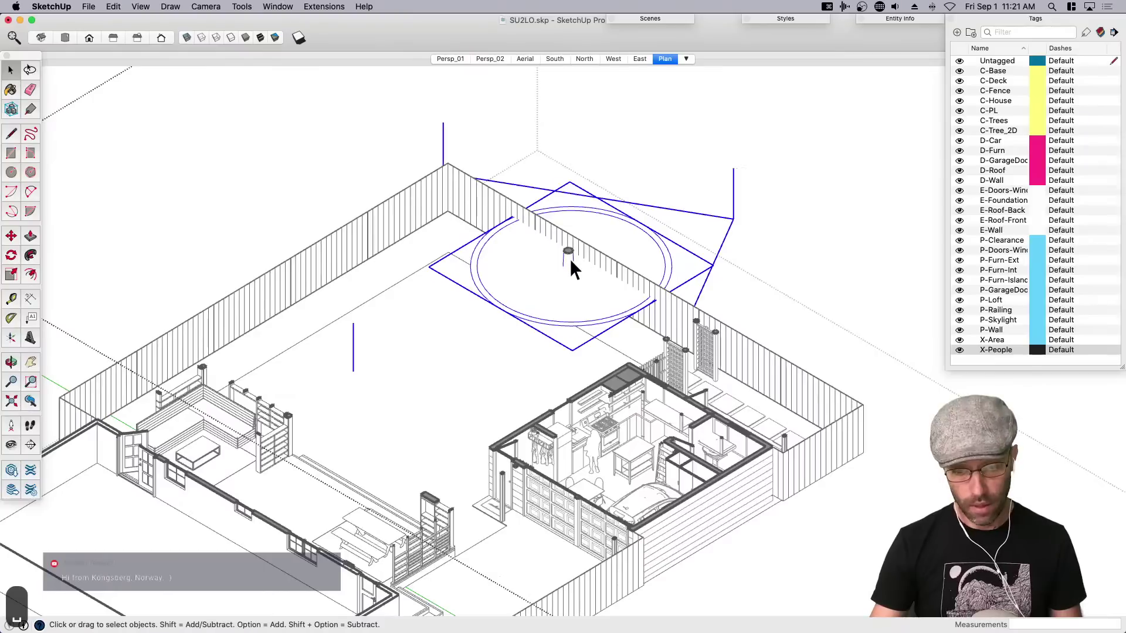
pyautogui.press('m')
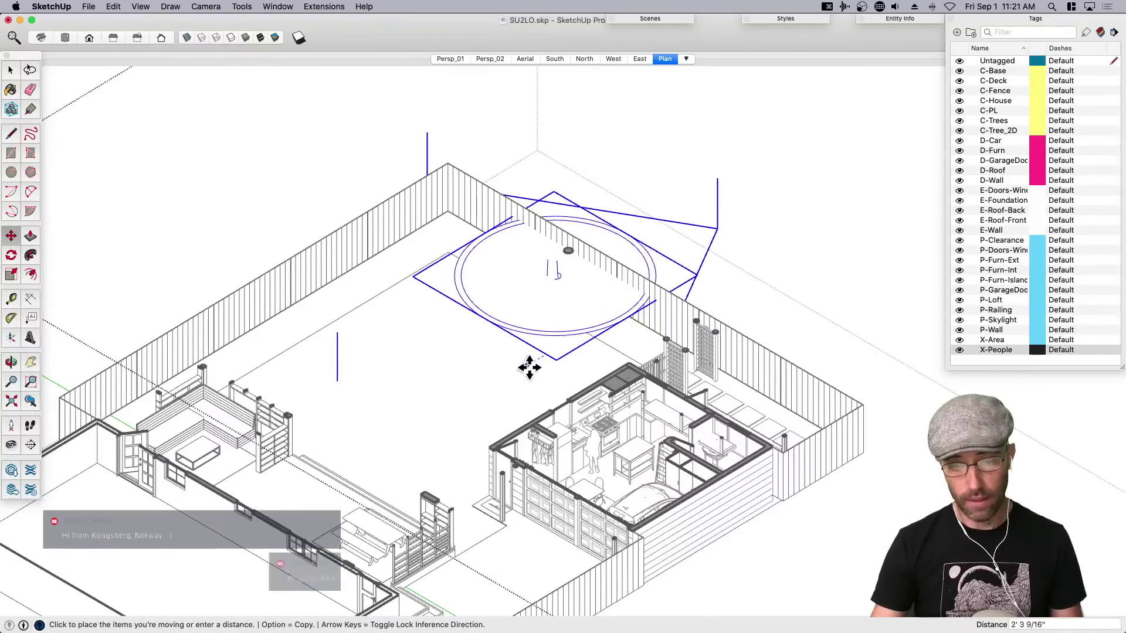
pyautogui.write("1'")
pyautogui.press('Return')
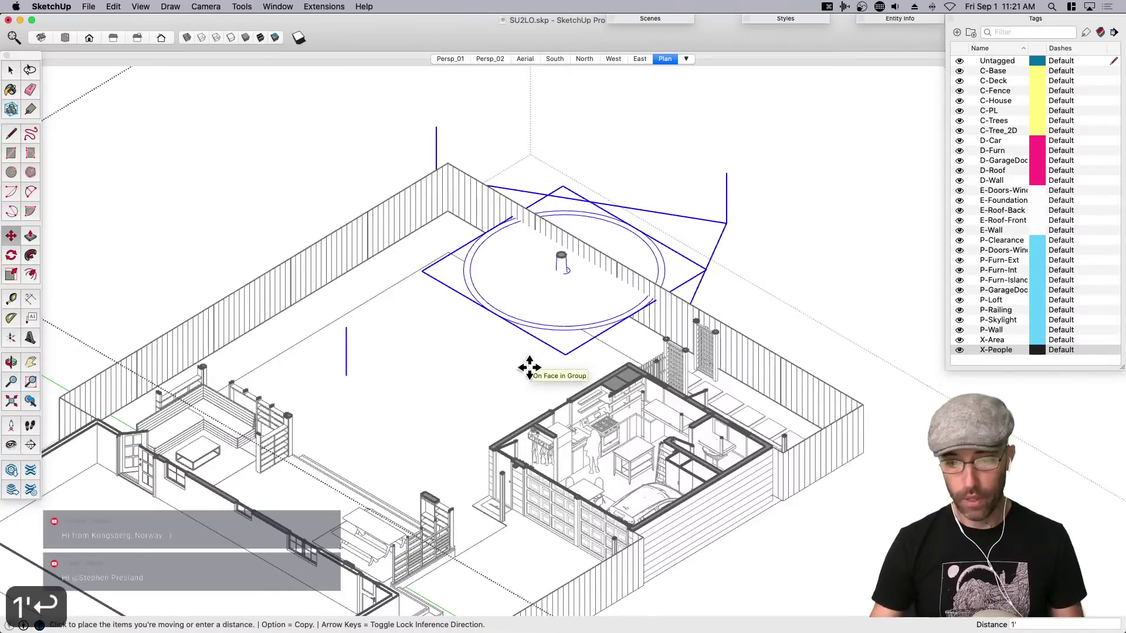
pyautogui.press('space')
pyautogui.click(854, 214)
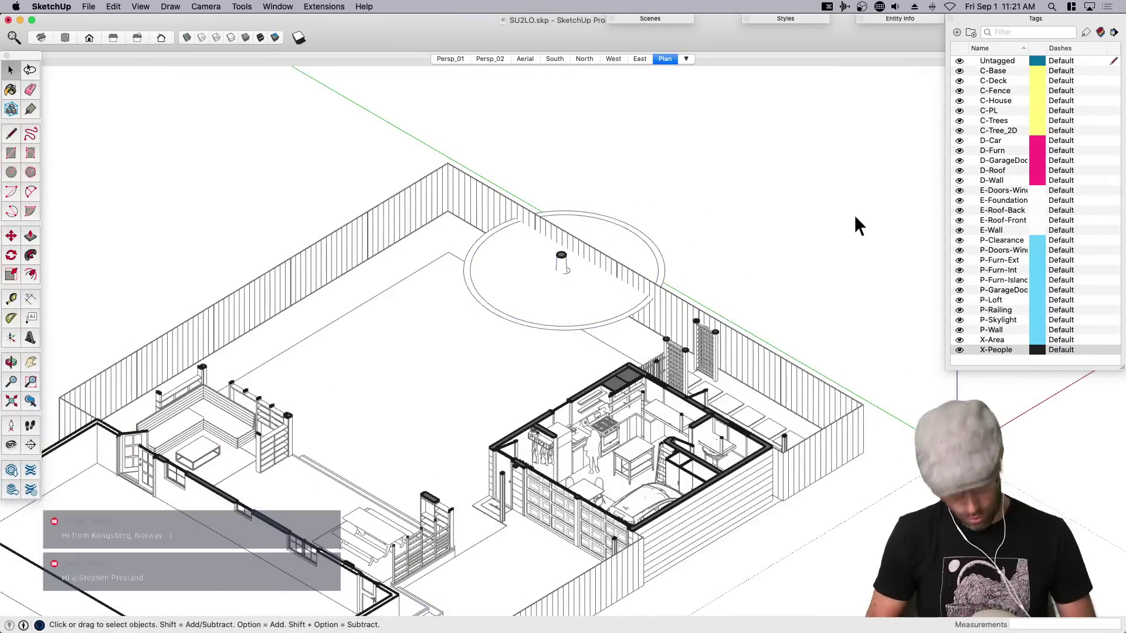
# Compare the 2D and 3D trees from the top by switching the C-Tree_2D and C-Trees tags off and on, and review them in 3D.
pyautogui.press('super+1')
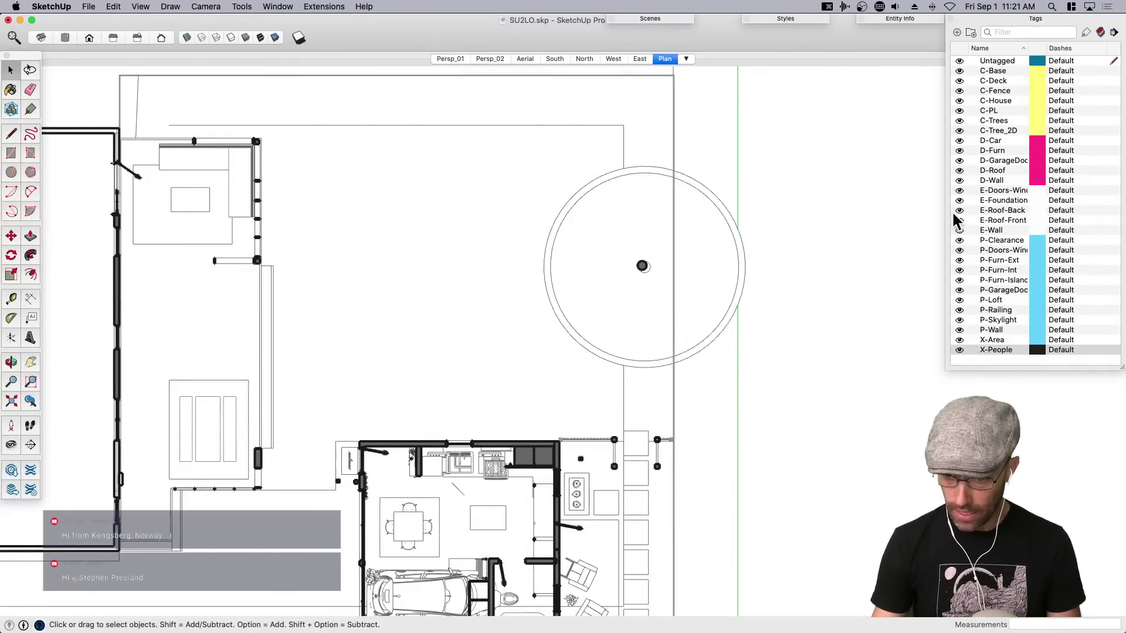
pyautogui.click(959, 130)
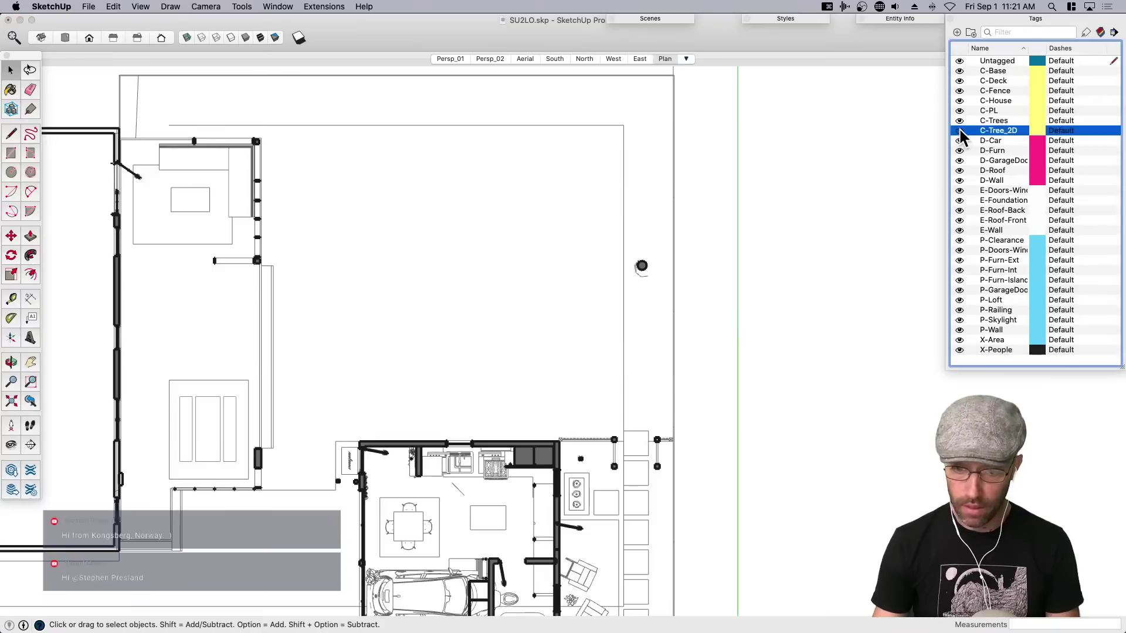
pyautogui.click(959, 130)
pyautogui.click(959, 120)
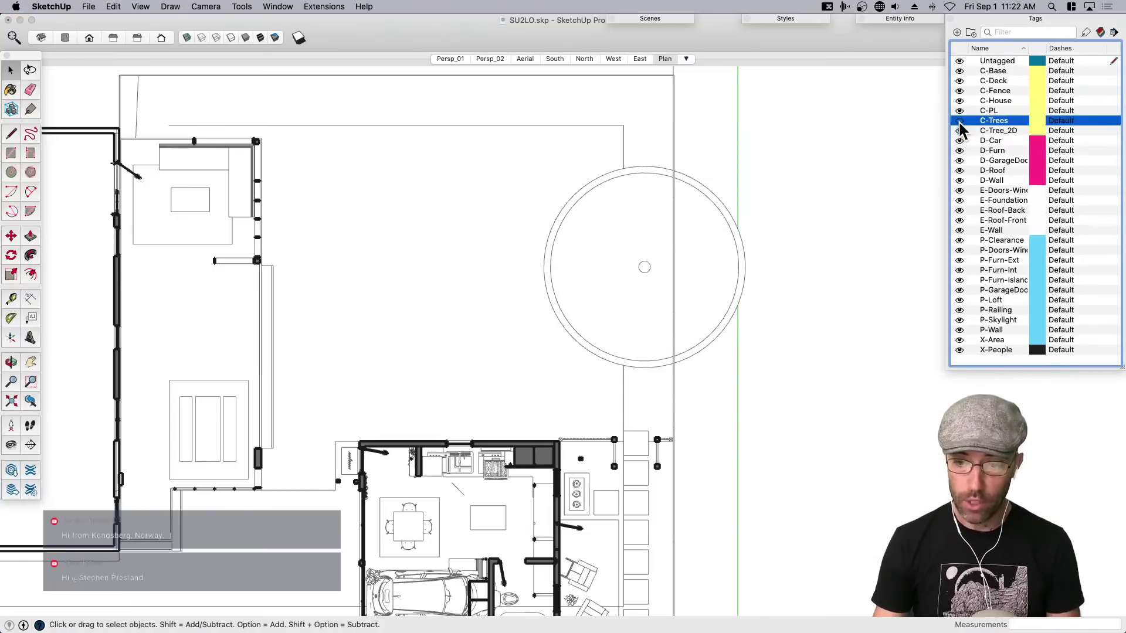
pyautogui.moveTo(897, 208); pyautogui.dragTo(755, 270, button='middle')
pyautogui.hotkey('shift', 's')
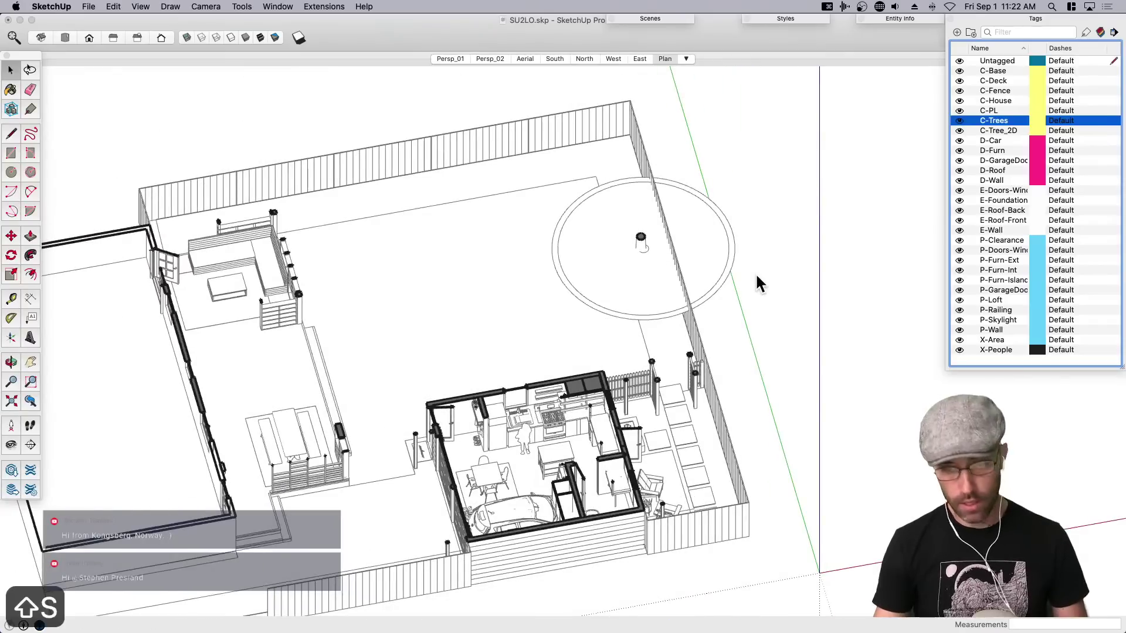
pyautogui.moveTo(808, 227); pyautogui.dragTo(672, 320, button='middle')
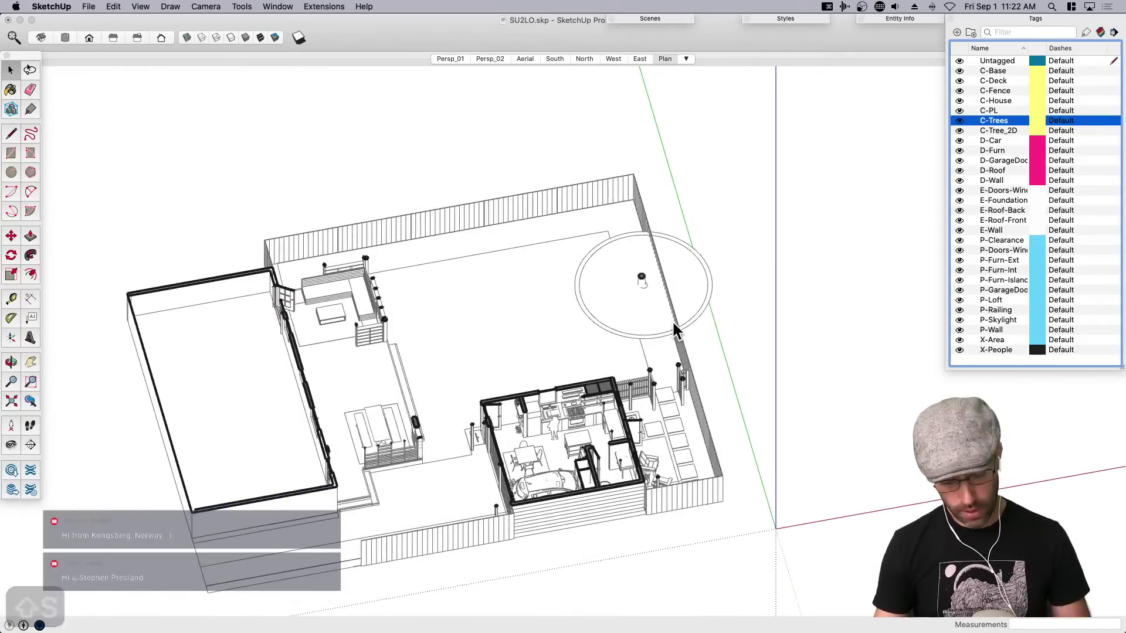
pyautogui.hotkey('shift', 's')
pyautogui.click(794, 326)
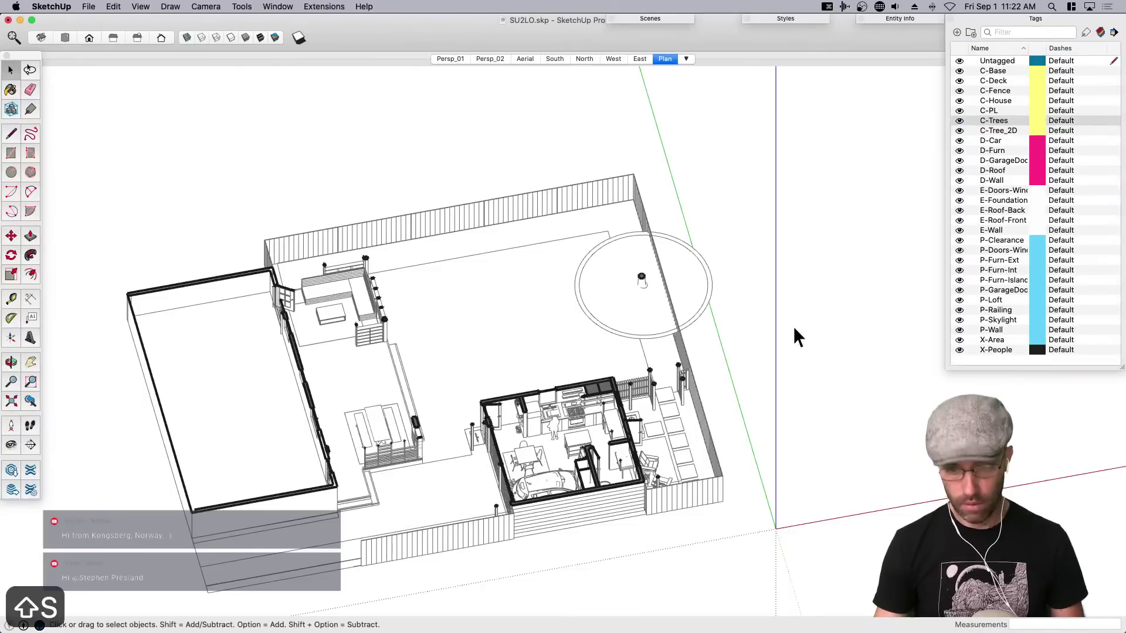
# Turn off the section cut and compare the 2D and 3D trees from an oblique view by toggling the C-Tree_2D and C-Trees tags.
pyautogui.hotkey('shift', 's')
pyautogui.moveTo(793, 326); pyautogui.dragTo(880, 407, button='middle')
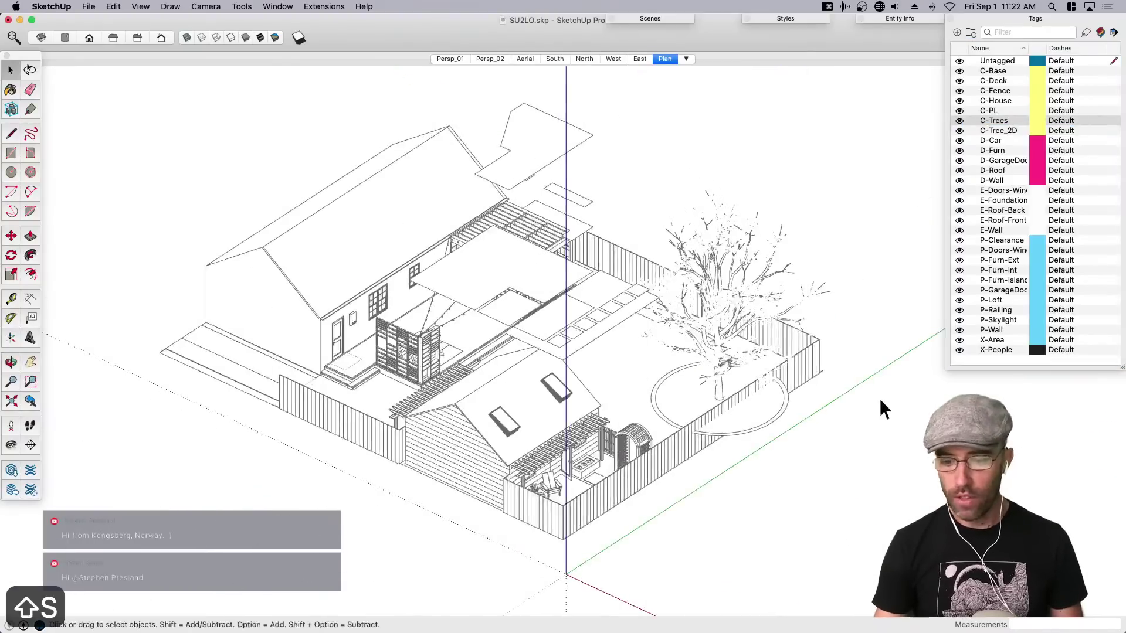
pyautogui.scroll(5, 879, 407)
pyautogui.click(960, 130)
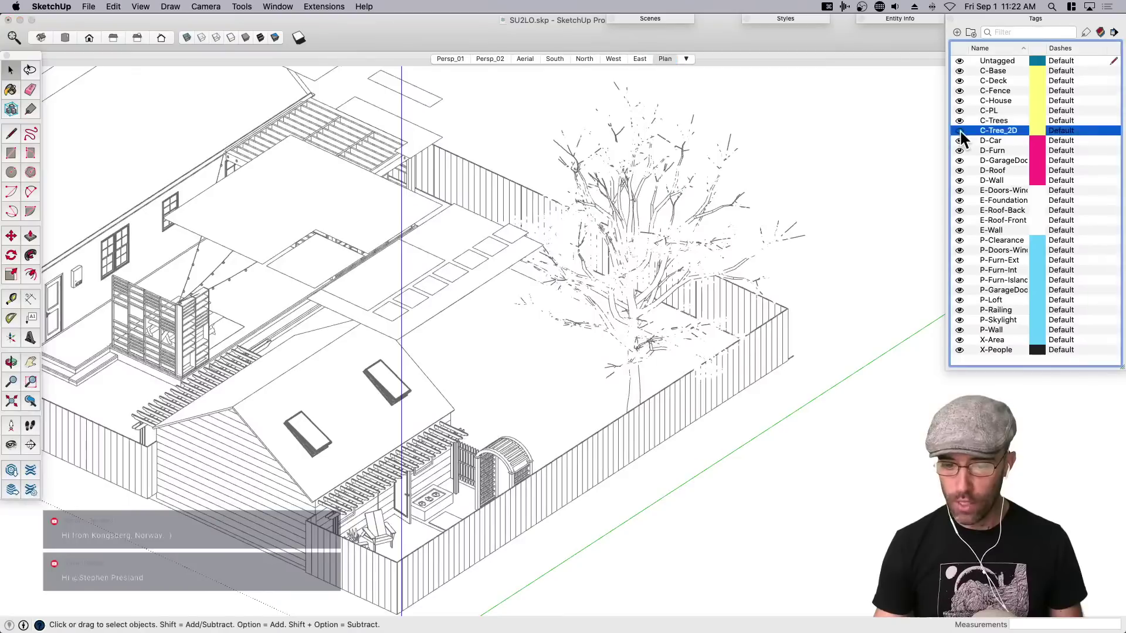
pyautogui.click(960, 130)
pyautogui.click(959, 130)
pyautogui.click(959, 120)
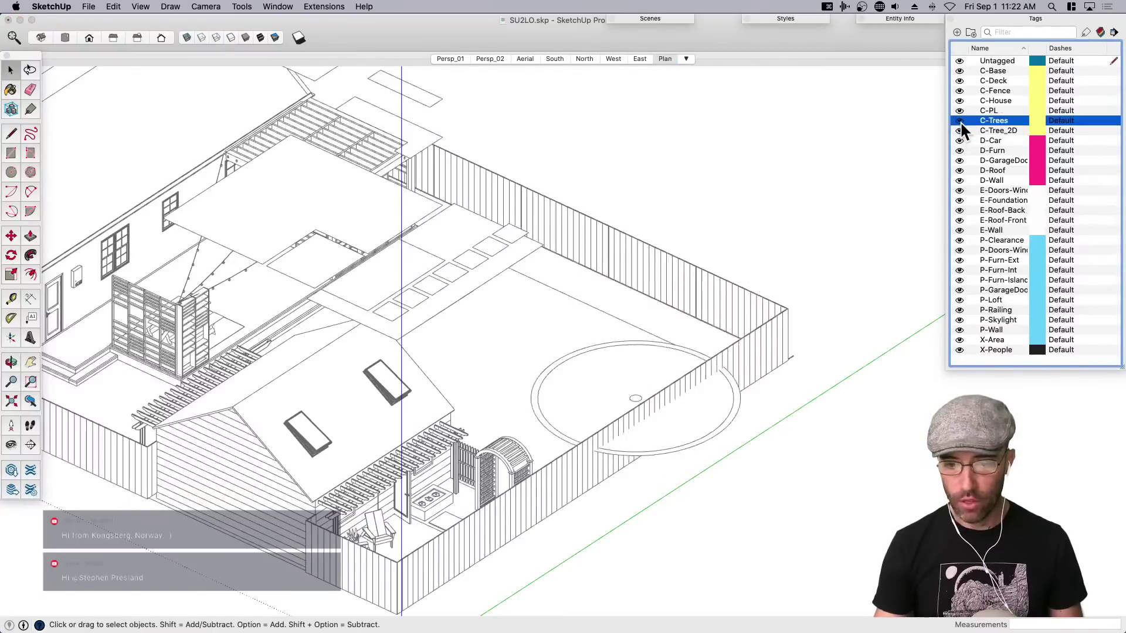
pyautogui.click(959, 120)
pyautogui.click(959, 121)
pyautogui.click(959, 120)
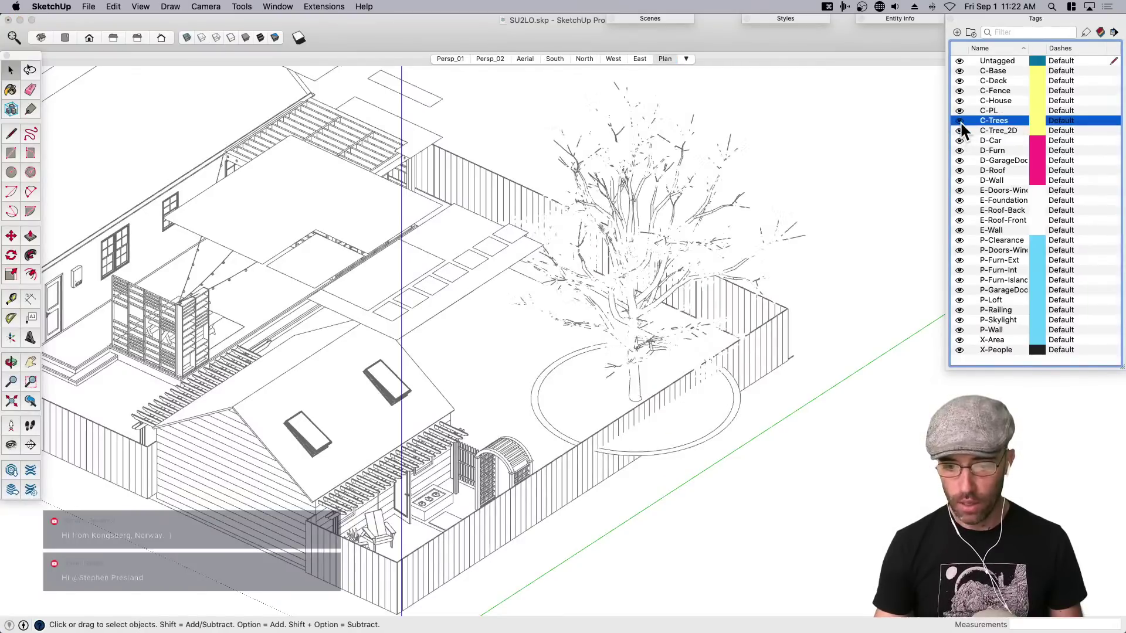
# Display the model shaded with textures, turn off Color by Tag and view the tree from the top.
pyautogui.click(245, 37)
pyautogui.click(1100, 32)
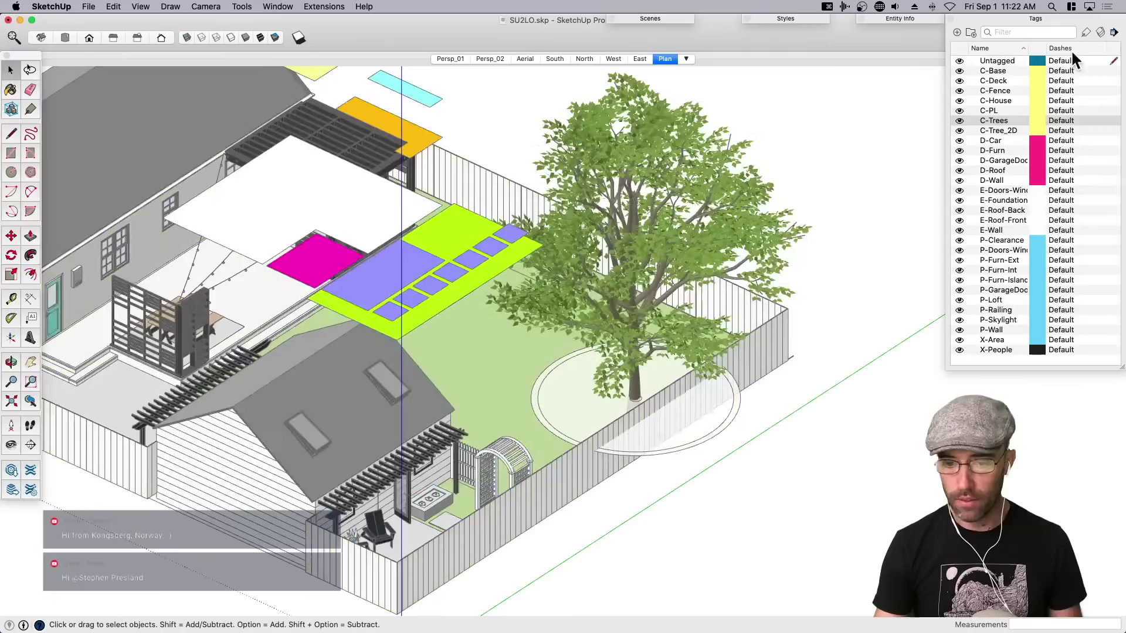
pyautogui.scroll(5, 704, 317)
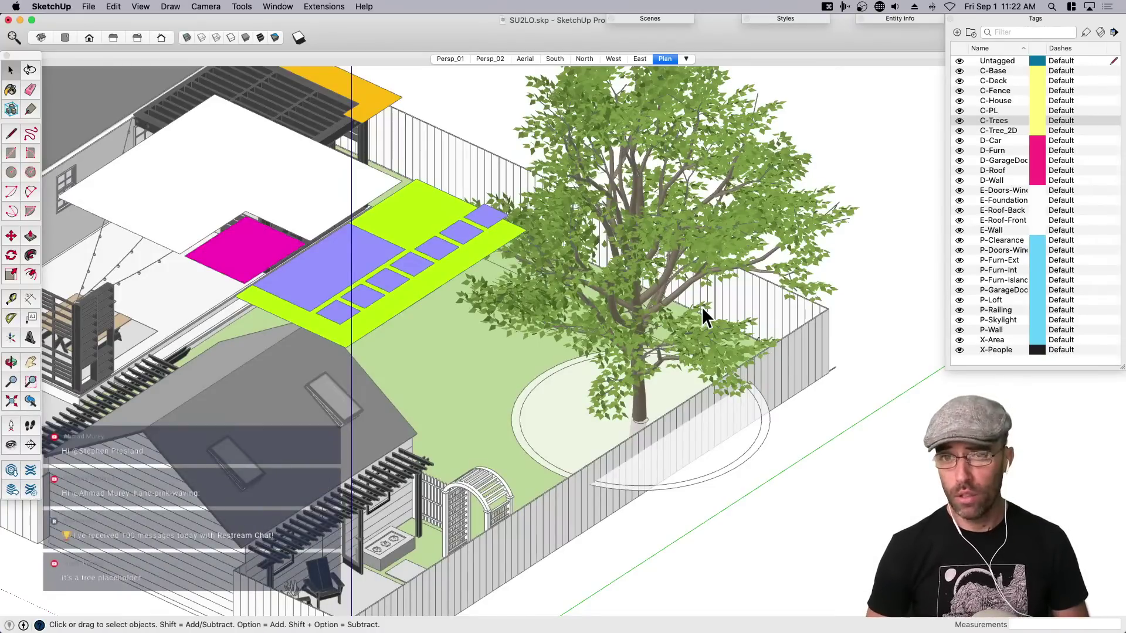
pyautogui.press('super+1')
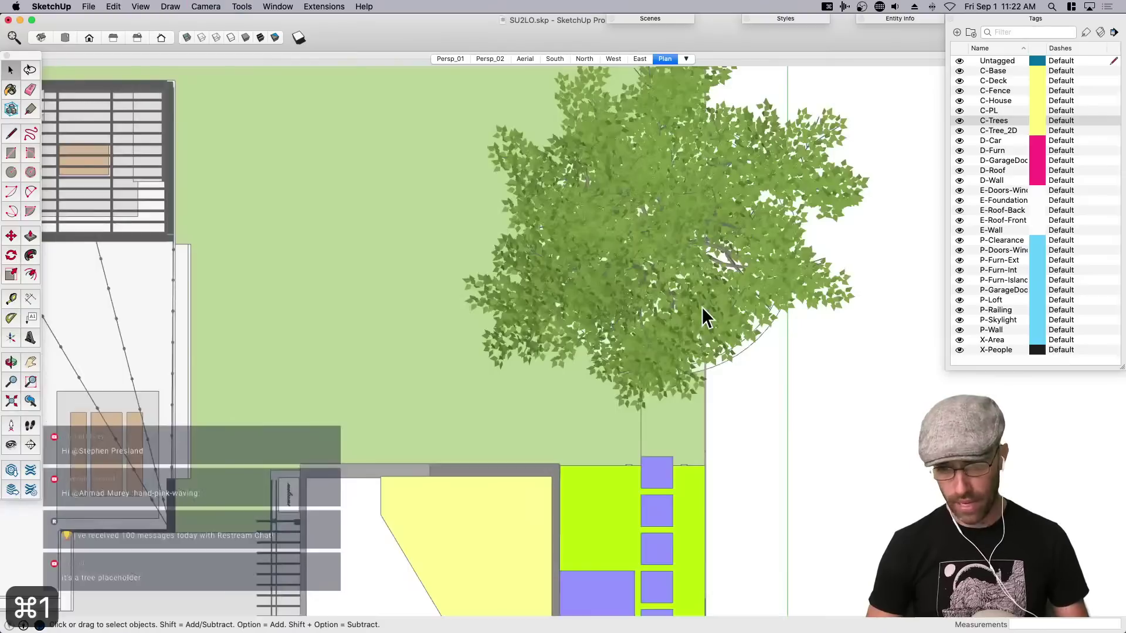
pyautogui.press('h')
pyautogui.moveTo(702, 299); pyautogui.dragTo(711, 397)
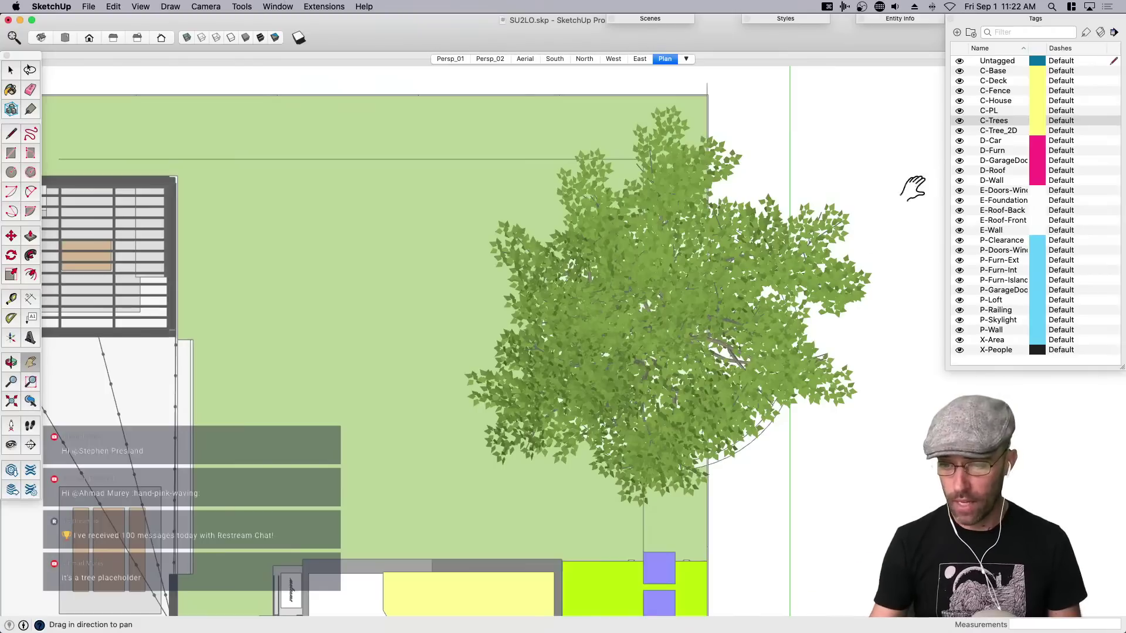
# Hide the C-Trees tag and keep the C-Tree_2D tag visible in the top view.
pyautogui.click(960, 129)
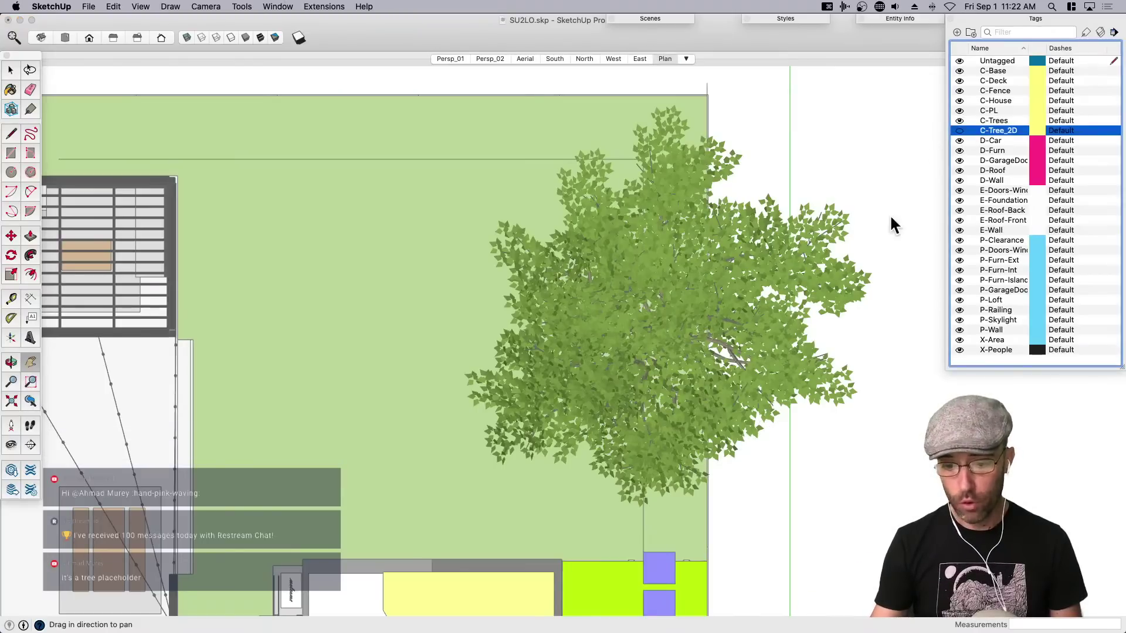
pyautogui.click(959, 121)
pyautogui.click(960, 121)
pyautogui.click(959, 130)
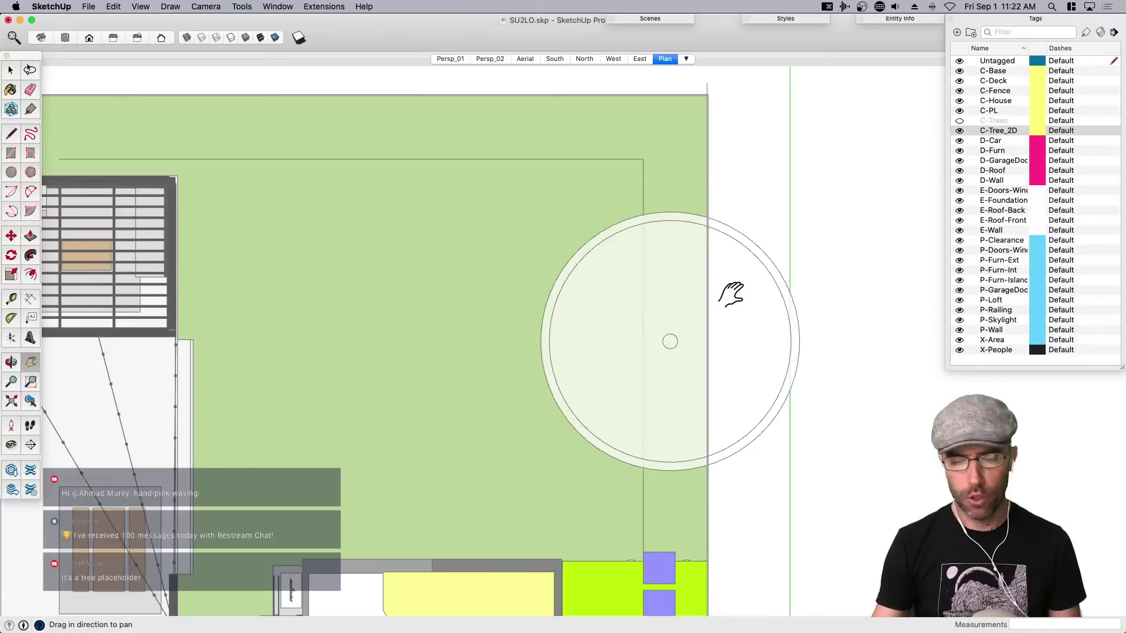
# Hide the X-Area tag and view the garage and yard in 3D without the area planes.
pyautogui.scroll(-5, 732, 296)
pyautogui.moveTo(635, 376); pyautogui.dragTo(640, 268)
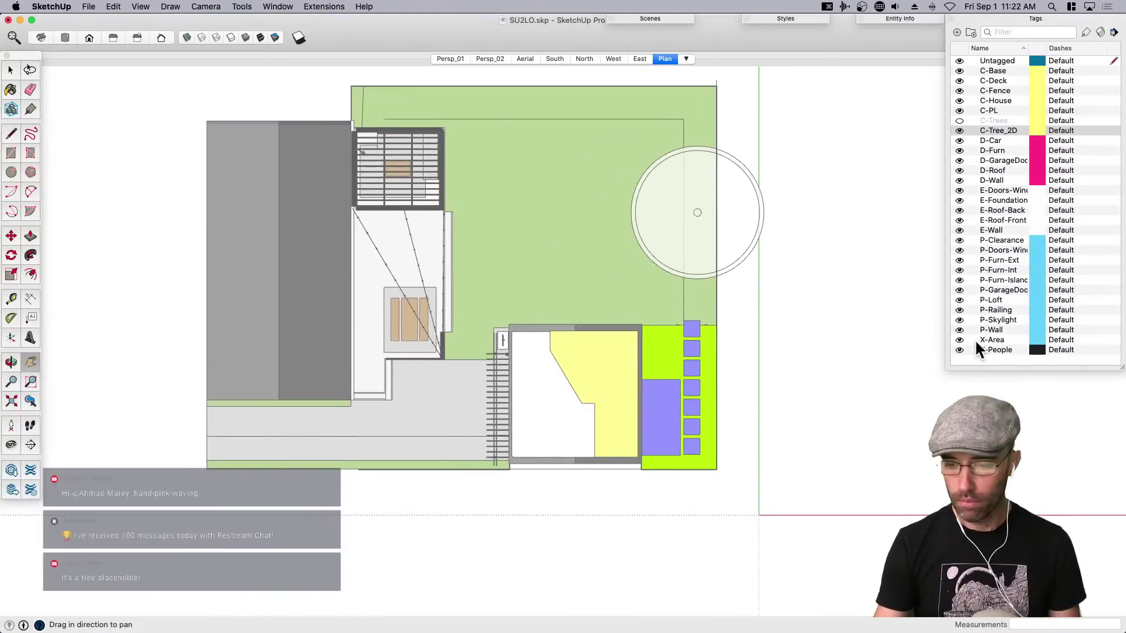
pyautogui.click(959, 339)
pyautogui.moveTo(585, 448); pyautogui.dragTo(673, 373, button='middle')
pyautogui.scroll(5, 594, 356)
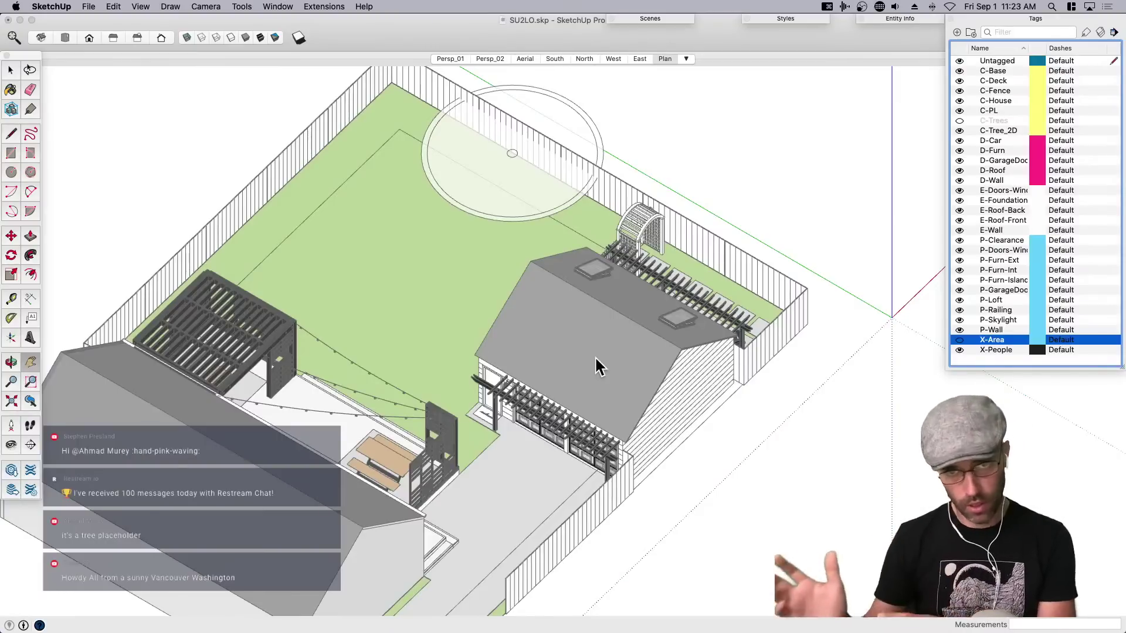
# Save the model, return to the Select tool and collapse the Tags panel.
pyautogui.click(759, 209)
pyautogui.press('super+s')
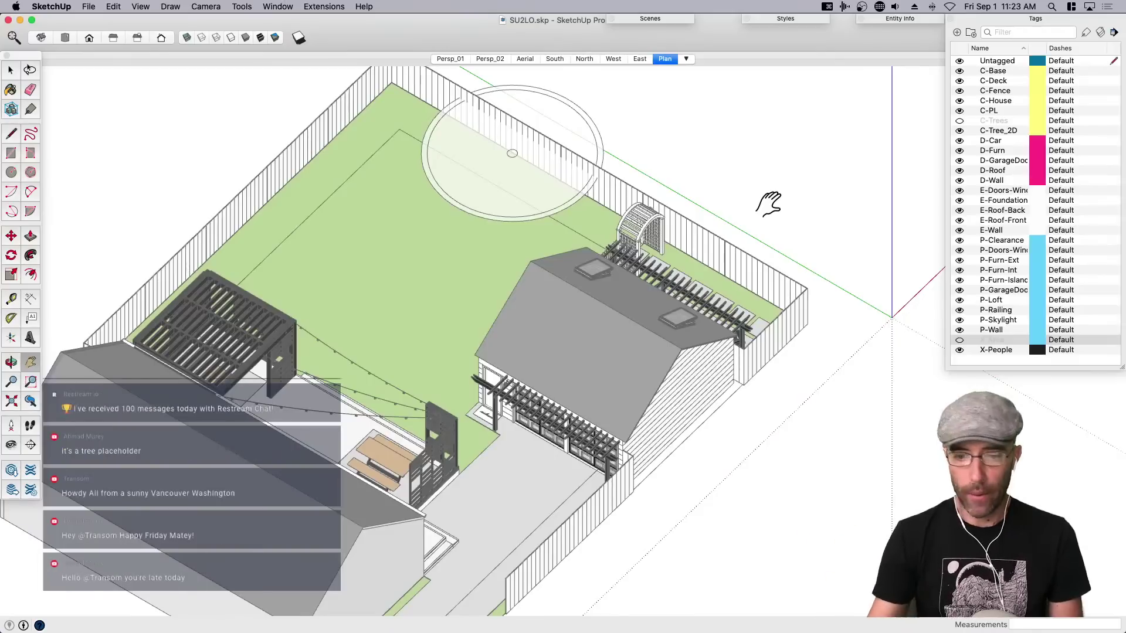
pyautogui.press('space')
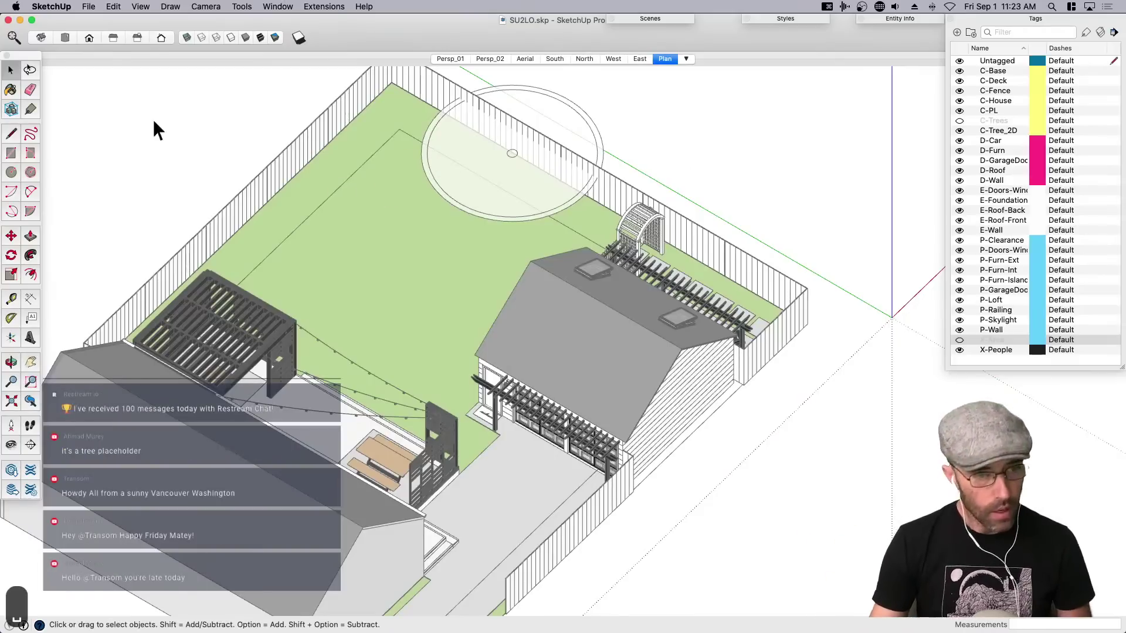
pyautogui.click(89, 8)
pyautogui.click(89, 8)
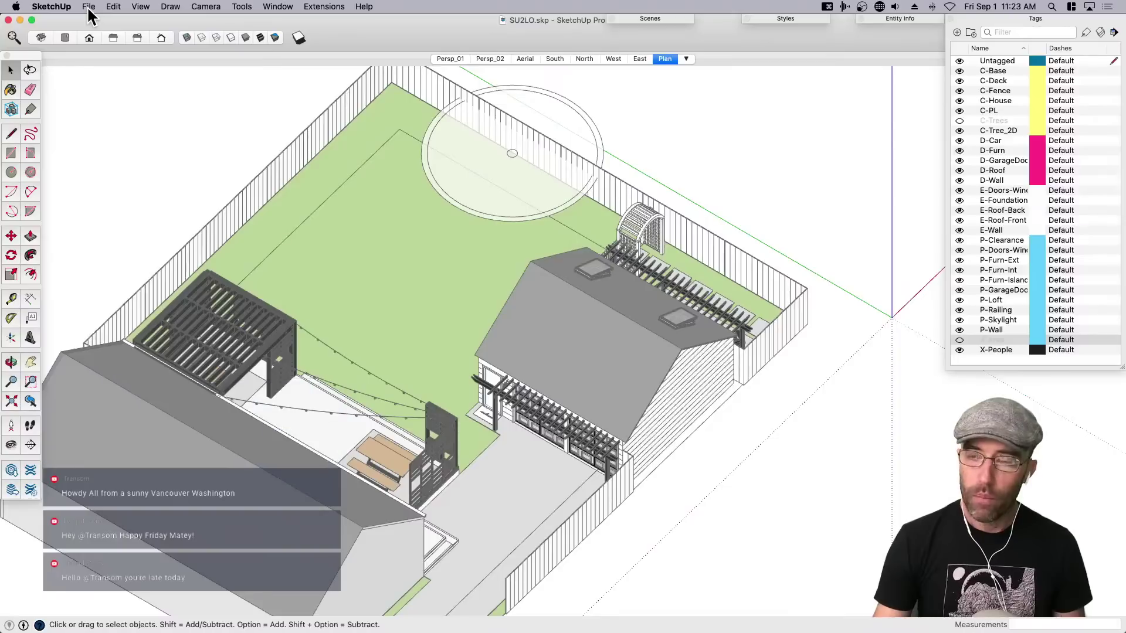
pyautogui.click(1046, 21)
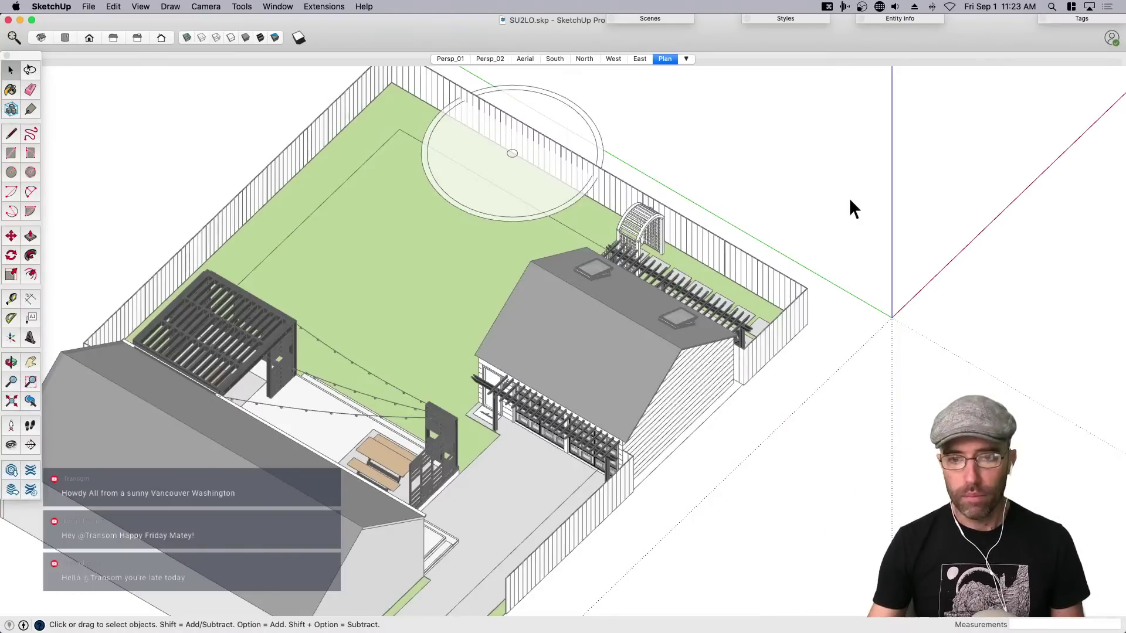
pyautogui.moveTo(866, 366)
pyautogui.mouseDown(button='middle')
pyautogui.moveTo(559, 359)
pyautogui.moveTo(872, 346)
pyautogui.mouseUp(button='middle')
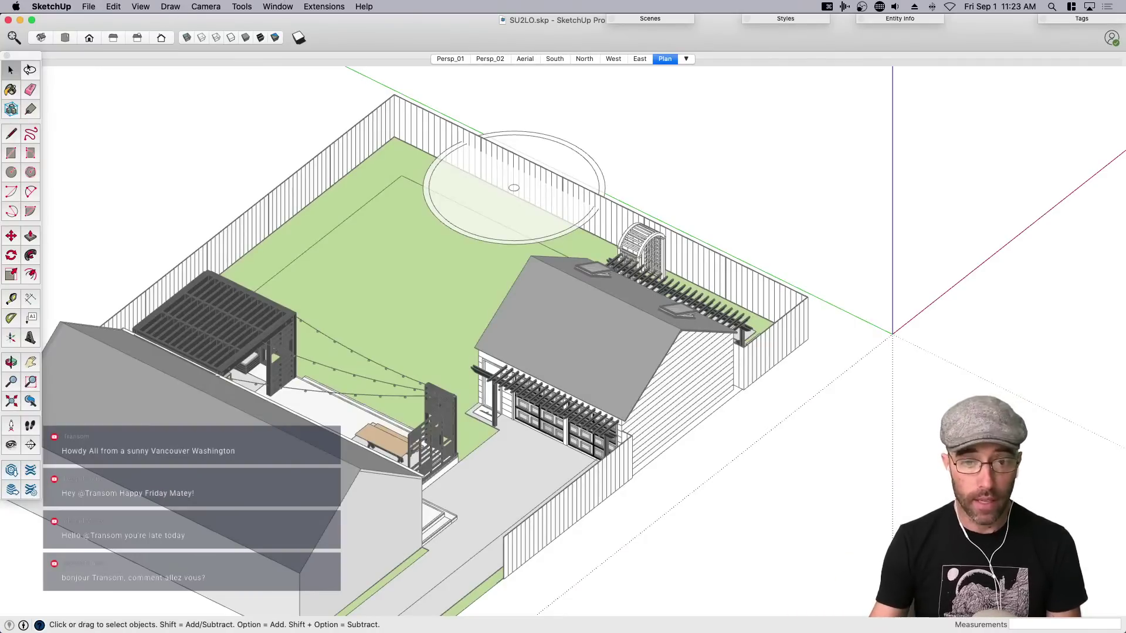
# Switch to Chrome and look through the first page of SketchUp Campus courses, including LayOut Design Package.
pyautogui.press('super+Tab')
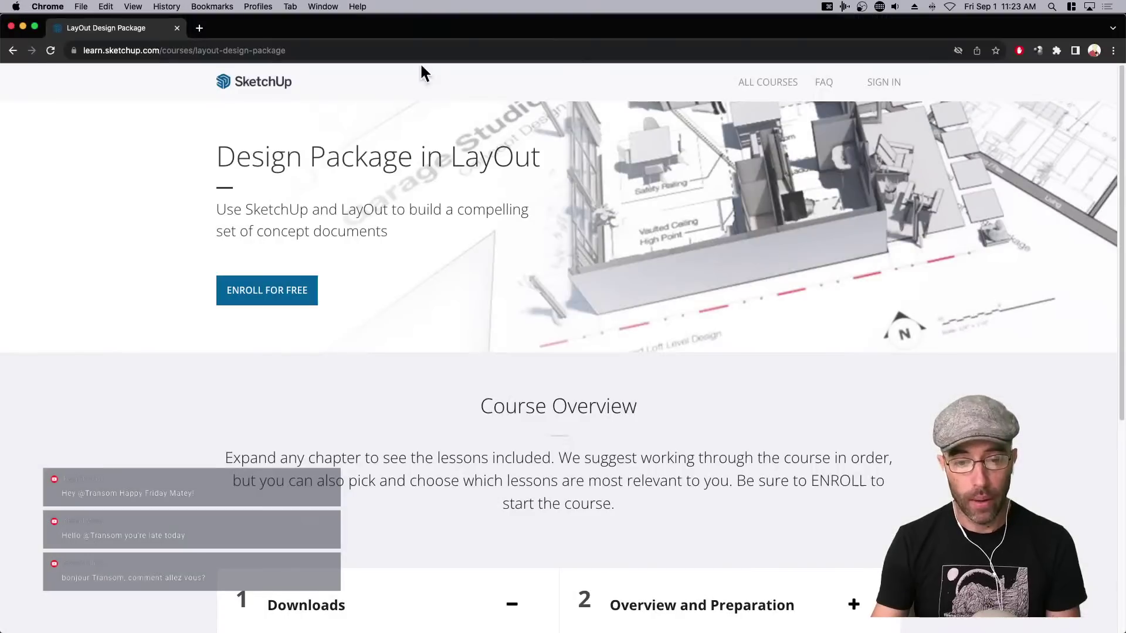
pyautogui.click(257, 86)
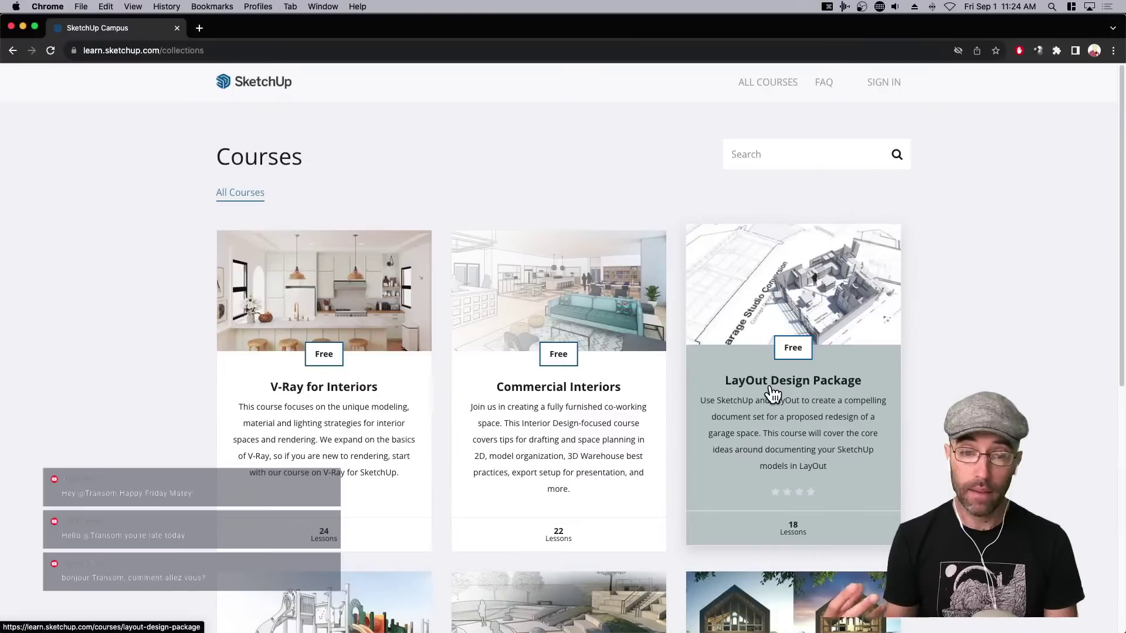
pyautogui.scroll(-5, 773, 394)
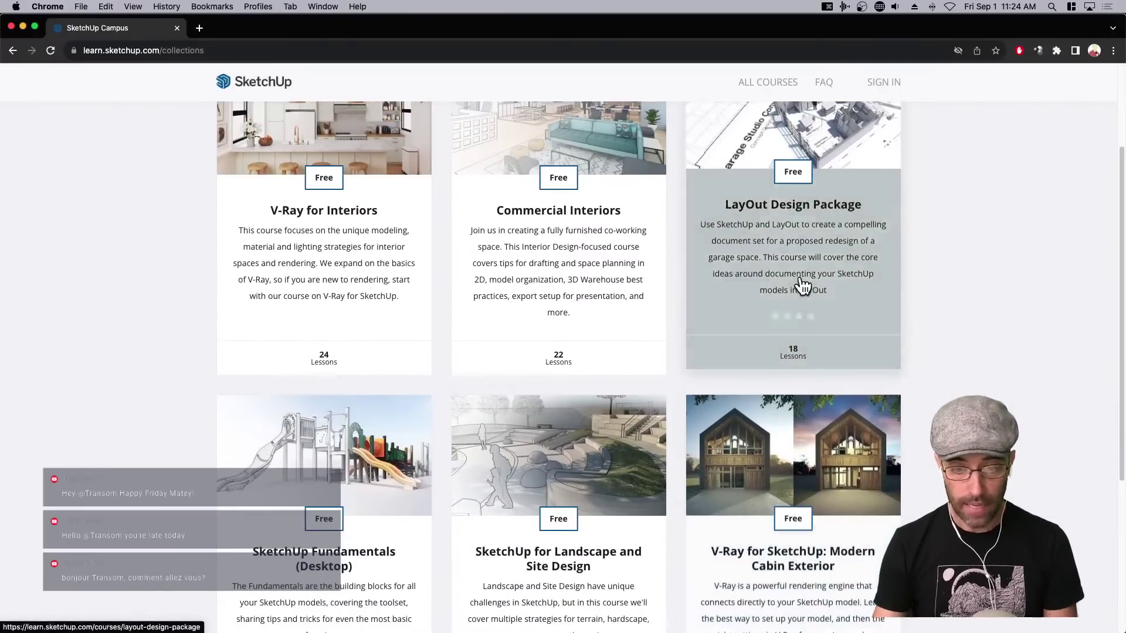
pyautogui.scroll(-2, 812, 289)
pyautogui.scroll(-5, 812, 289)
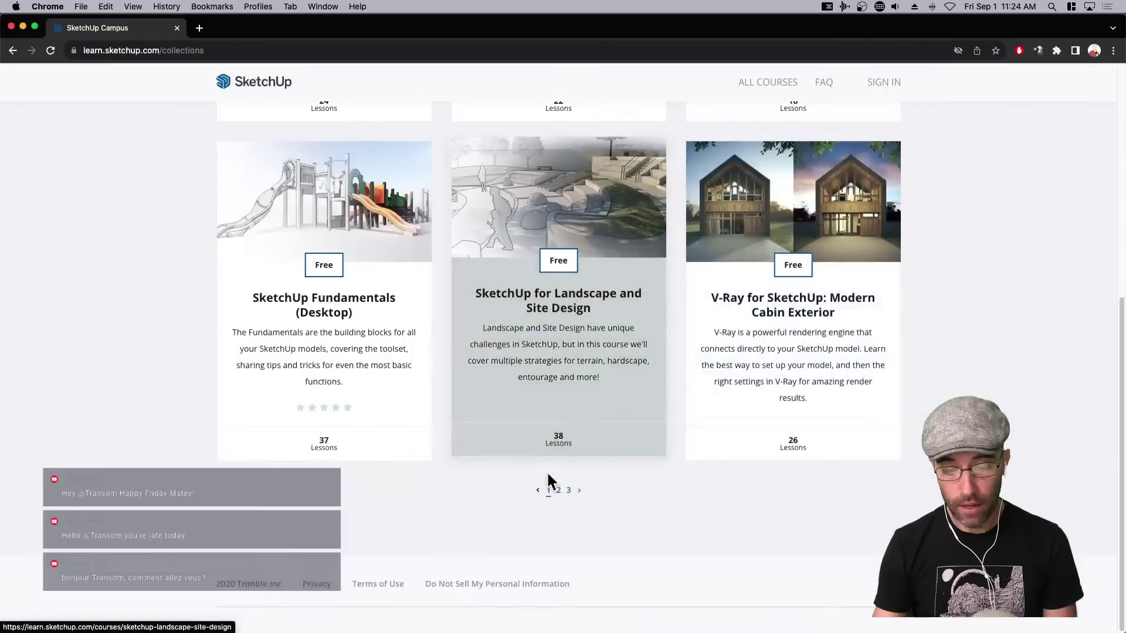
# Browse page 2 of the course list for LayOut Essentials, return to page 1 and switch back to SketchUp.
pyautogui.click(558, 491)
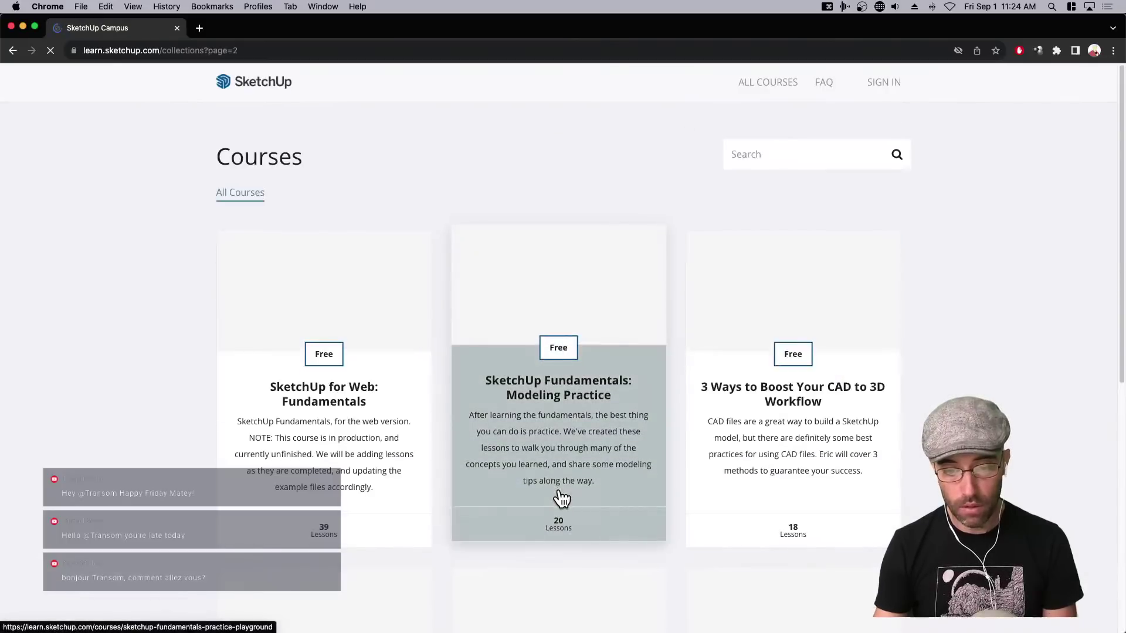
pyautogui.scroll(-2, 854, 466)
pyautogui.scroll(-5, 854, 466)
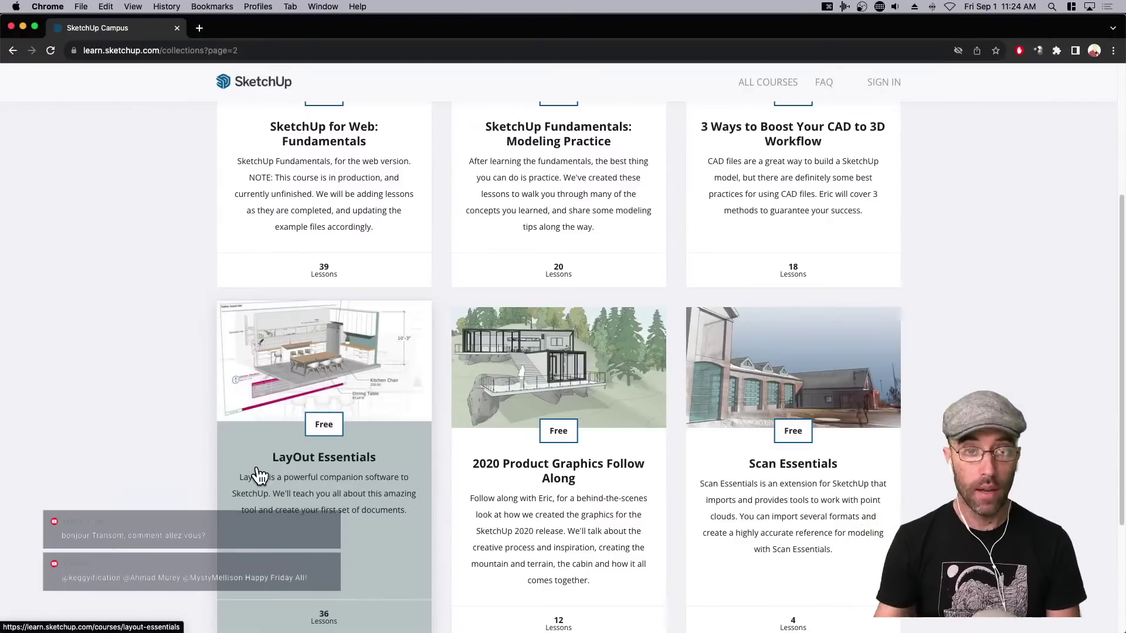
pyautogui.scroll(-2, 358, 437)
pyautogui.scroll(5, 410, 433)
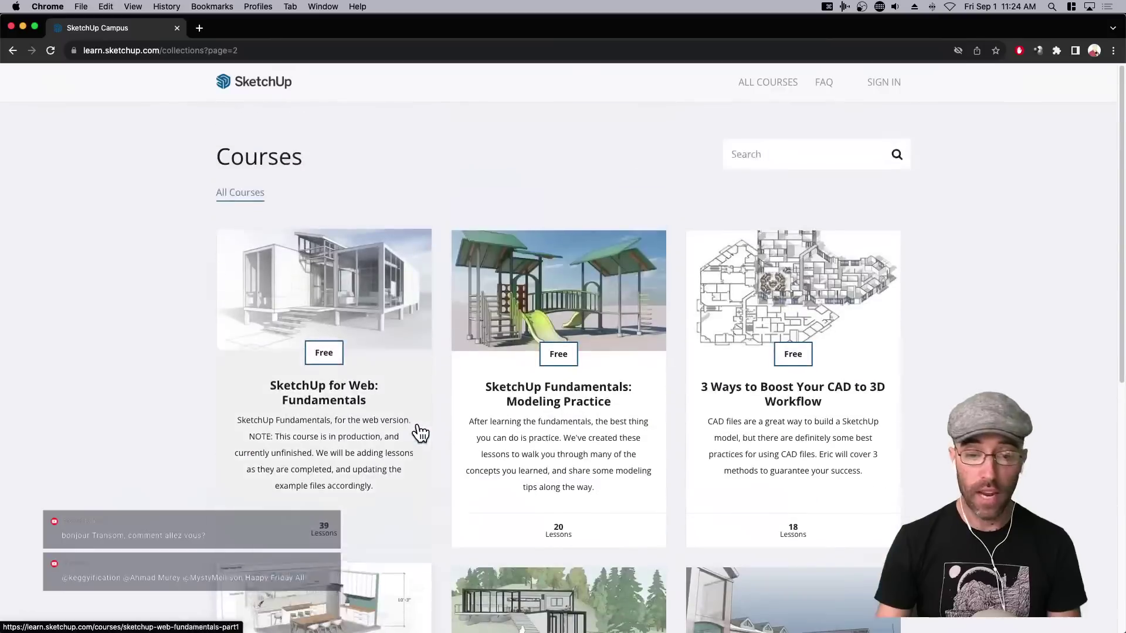
pyautogui.scroll(-7, 754, 457)
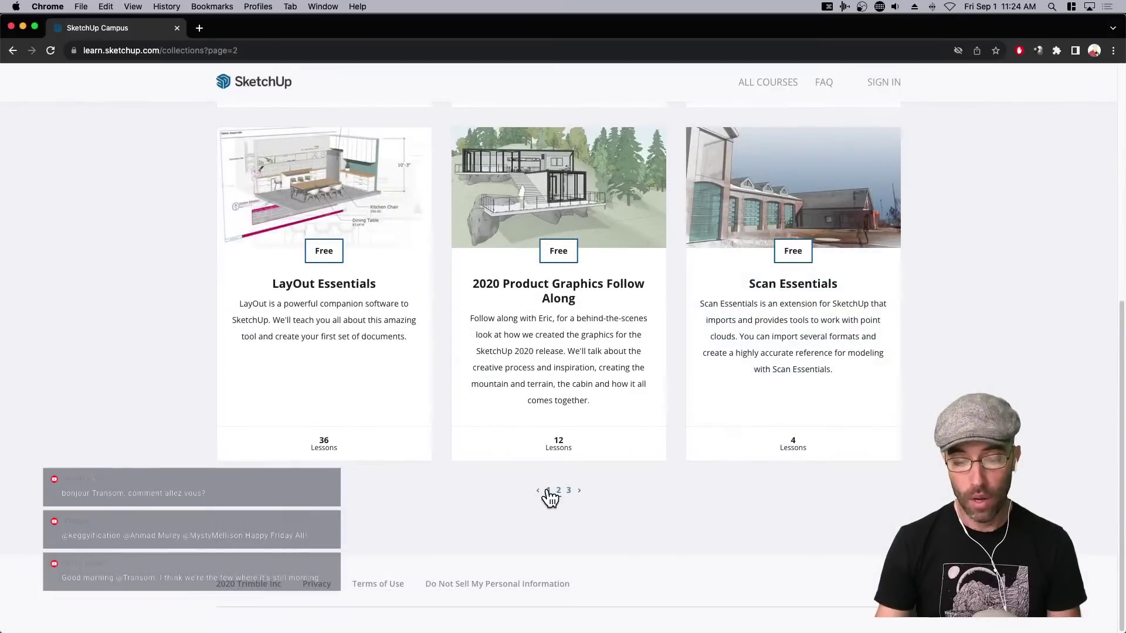
pyautogui.click(548, 491)
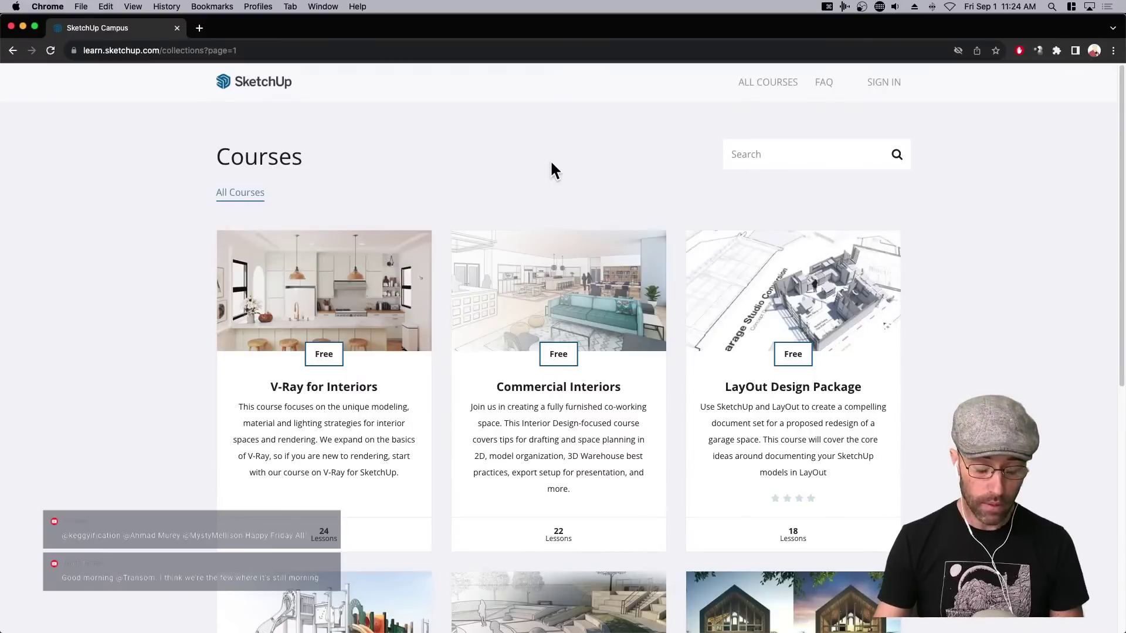
pyautogui.press('super+h')
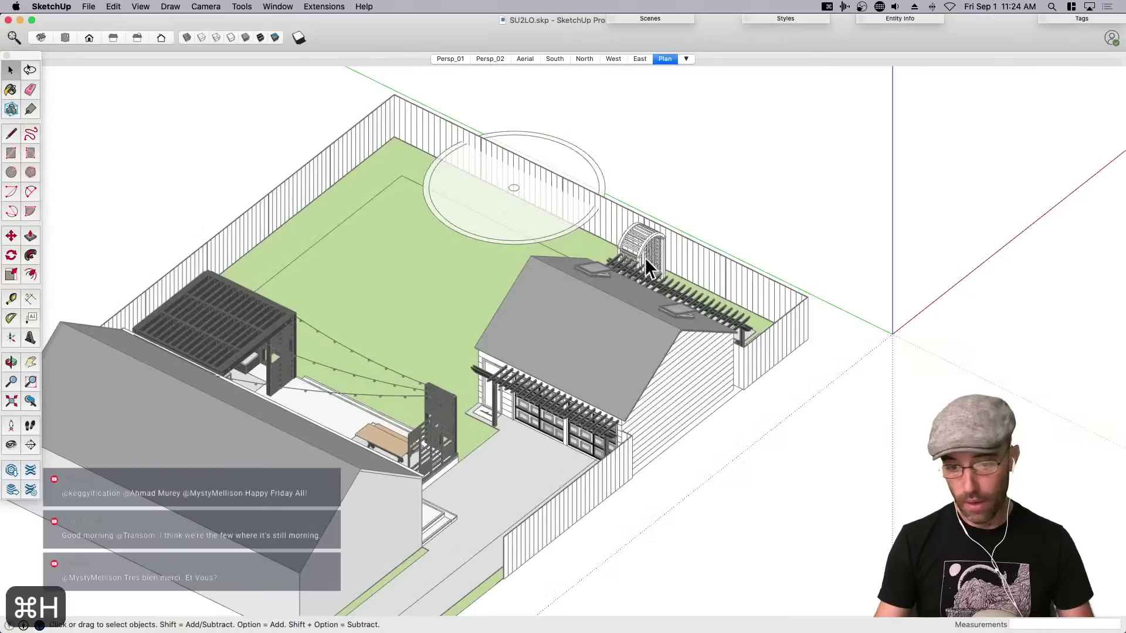
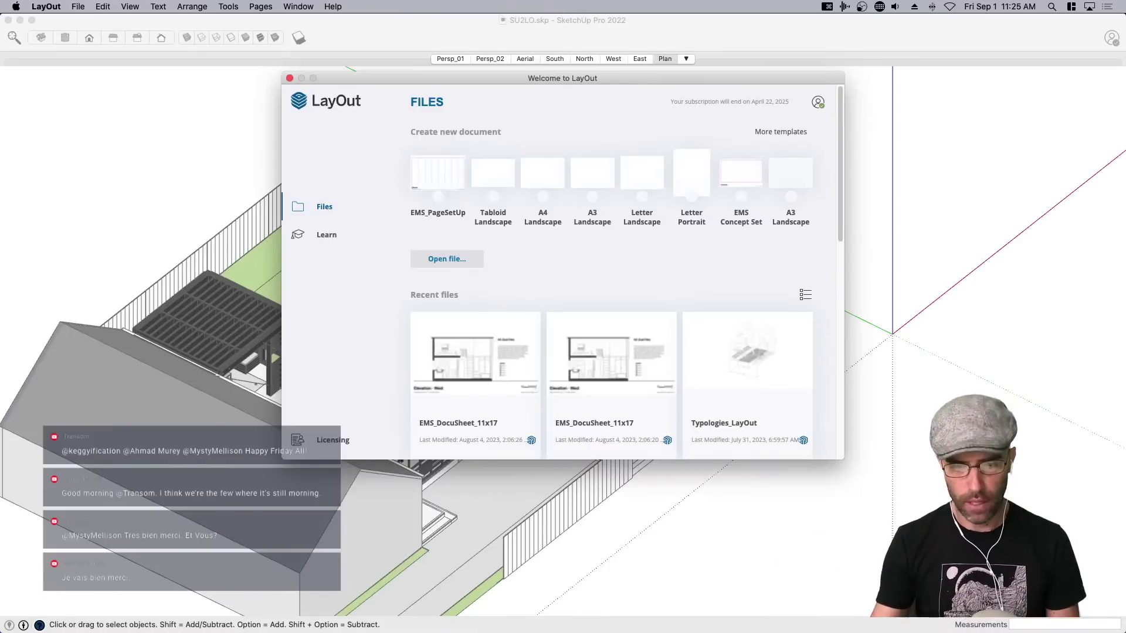
# In LayOut, create a new document from the EMS_PageSetUp template and bring the blank page and its side graphics into view.
pyautogui.moveTo(518, 81); pyautogui.dragTo(543, 130)
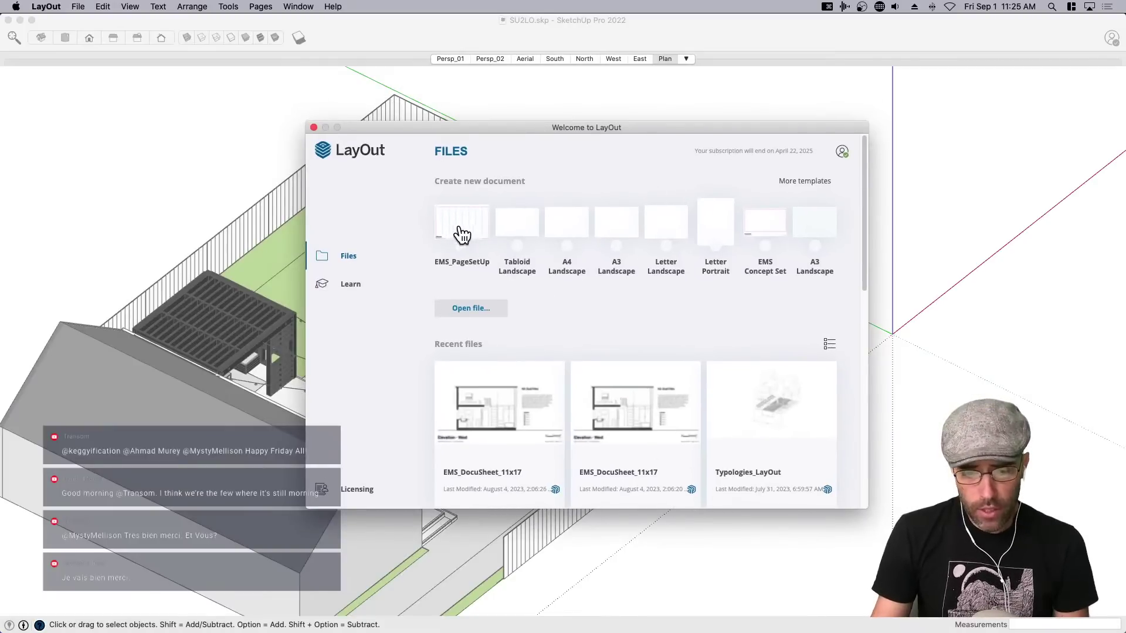
pyautogui.click(666, 222)
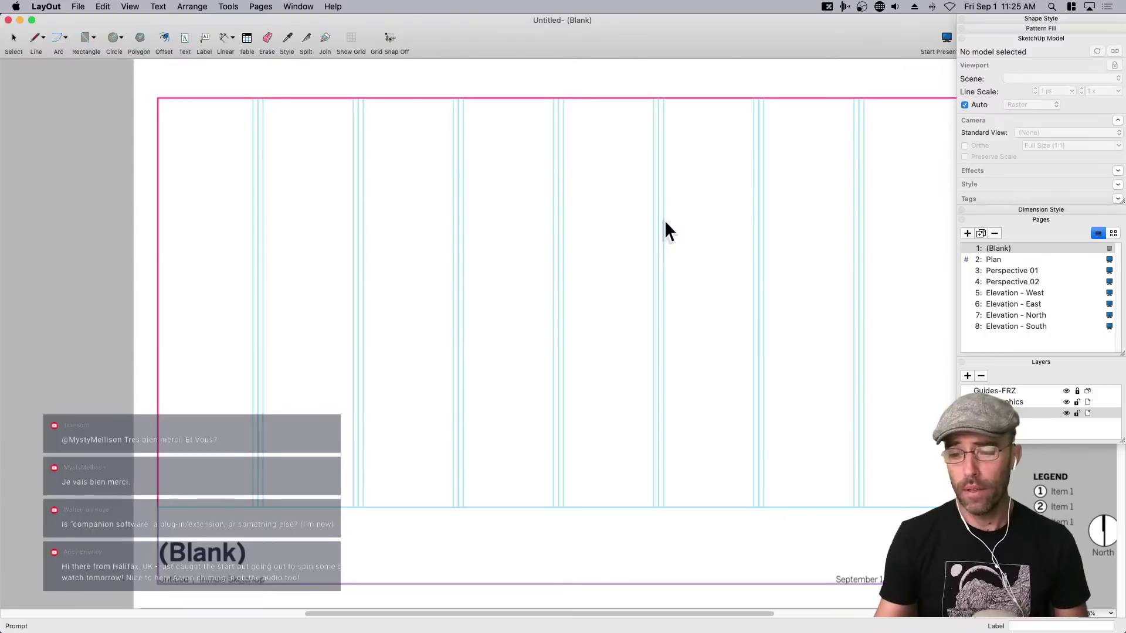
pyautogui.scroll(-1, 645, 384)
pyautogui.moveTo(684, 389); pyautogui.dragTo(535, 375, button='middle')
pyautogui.scroll(-4, 535, 375)
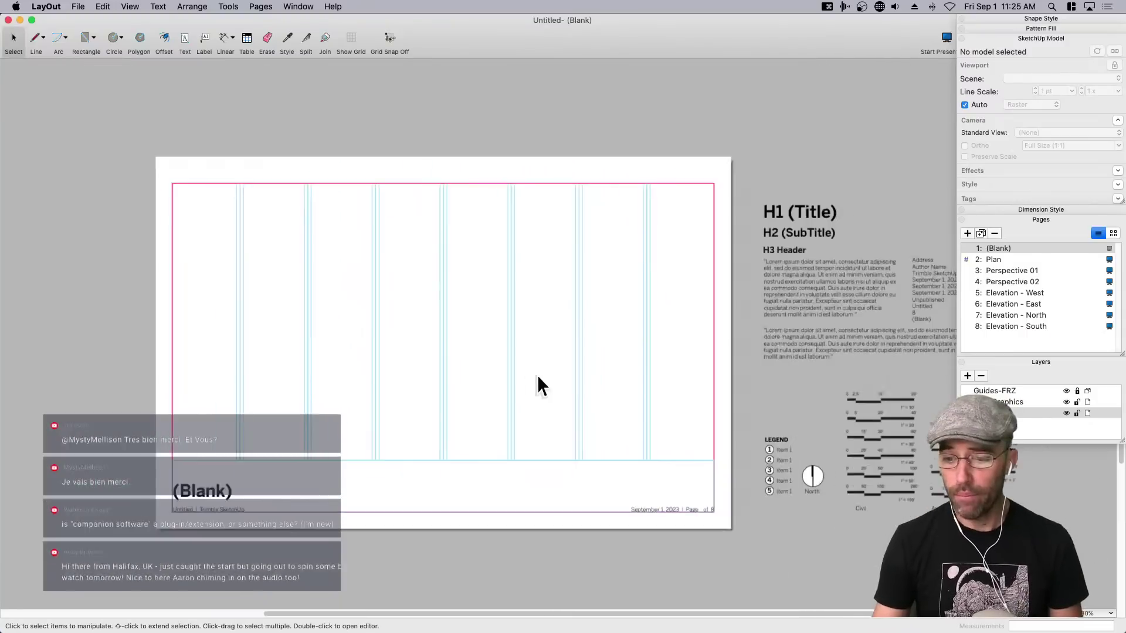
pyautogui.moveTo(787, 338); pyautogui.dragTo(720, 334, button='middle')
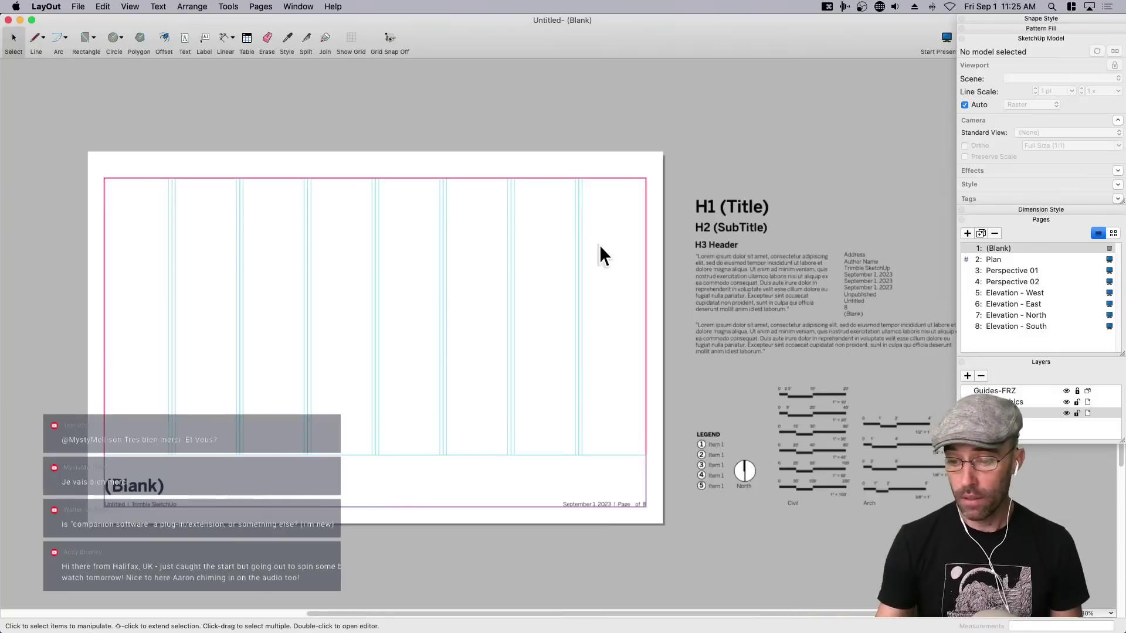
# Review the template's perspective and elevation pages to see how each one is laid out.
pyautogui.click(1008, 324)
pyautogui.click(1007, 304)
pyautogui.click(1007, 292)
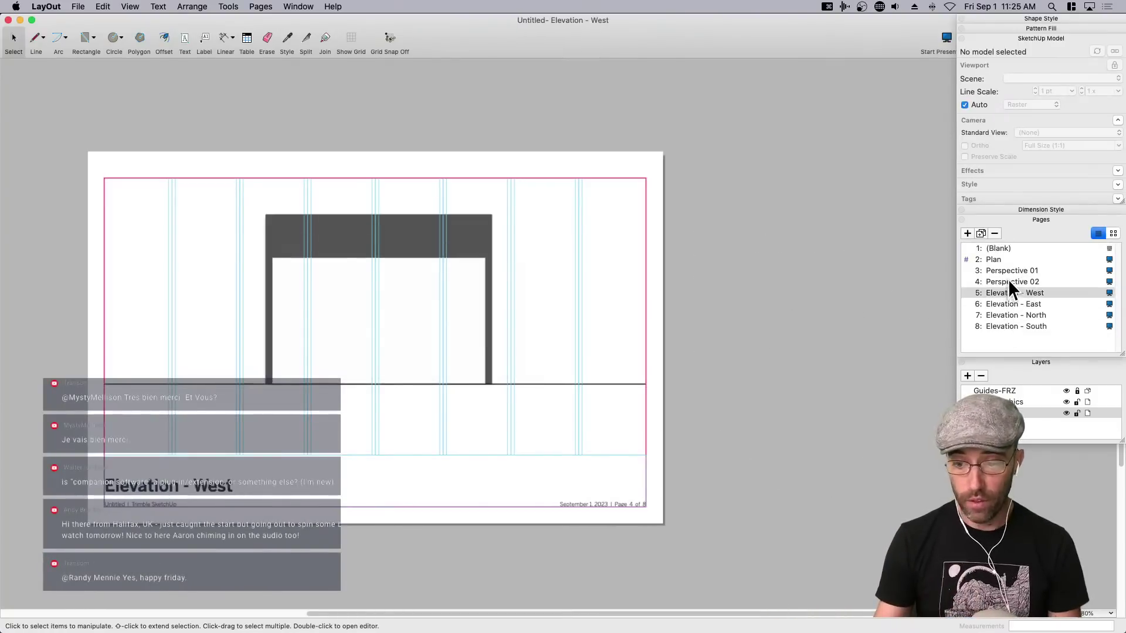
pyautogui.click(1009, 282)
pyautogui.click(1009, 270)
pyautogui.click(1008, 281)
pyautogui.click(1007, 303)
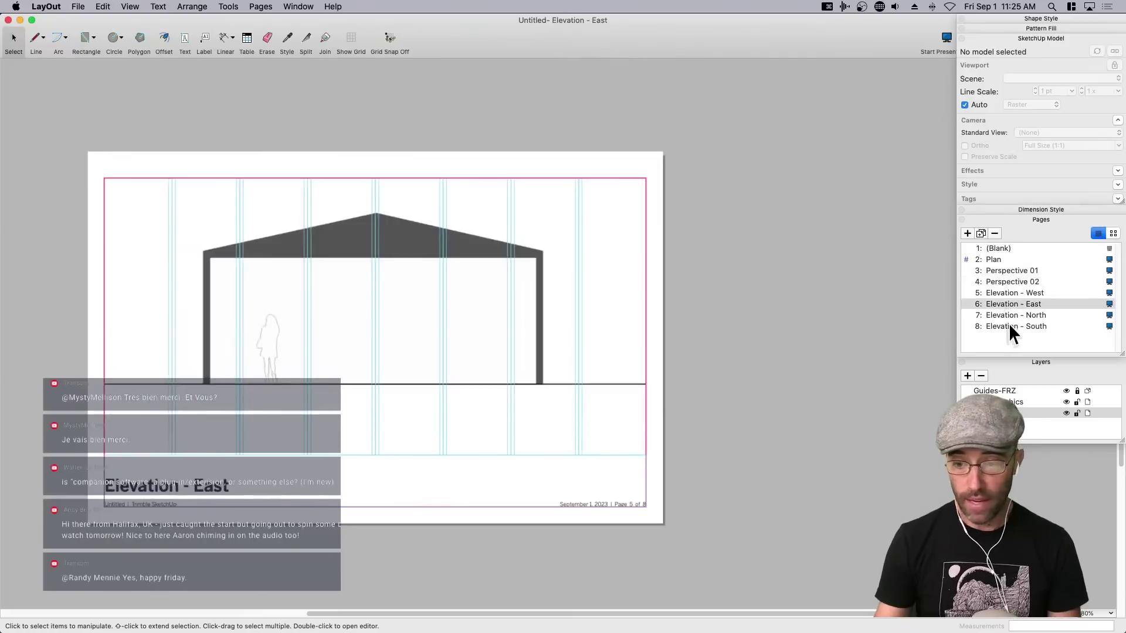
pyautogui.click(1009, 325)
pyautogui.click(1008, 315)
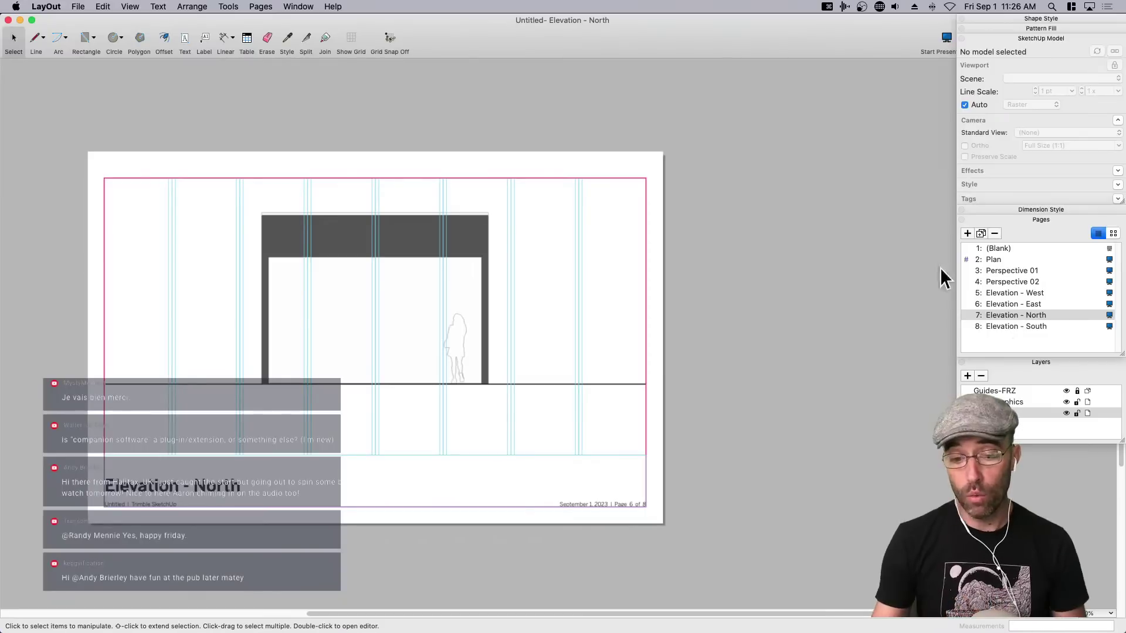
# Examine the Elevation - North page up close, then return to the (Blank) page and look it over.
pyautogui.scroll(2, 527, 322)
pyautogui.moveTo(505, 336); pyautogui.dragTo(649, 329, button='middle')
pyautogui.scroll(1, 648, 330)
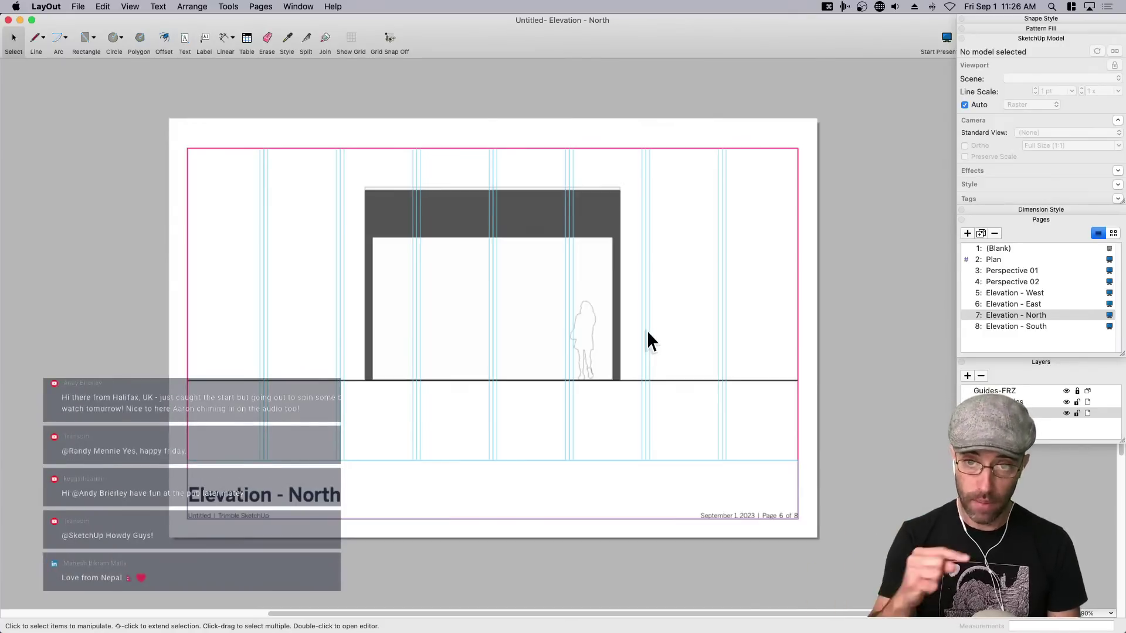
pyautogui.scroll(1, 628, 313)
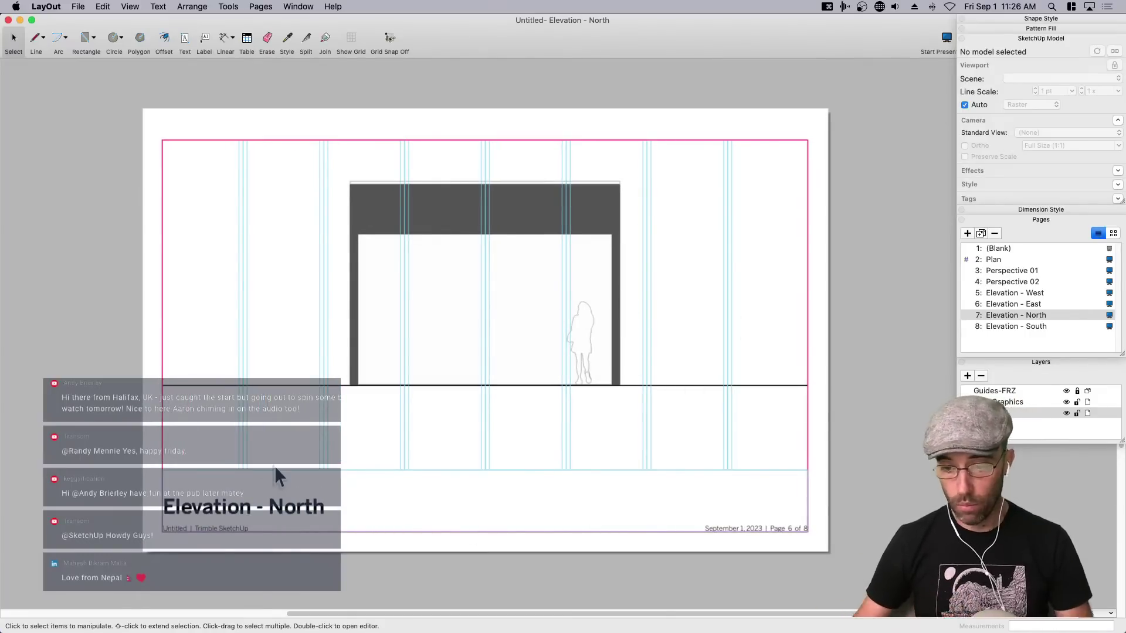
pyautogui.click(1001, 247)
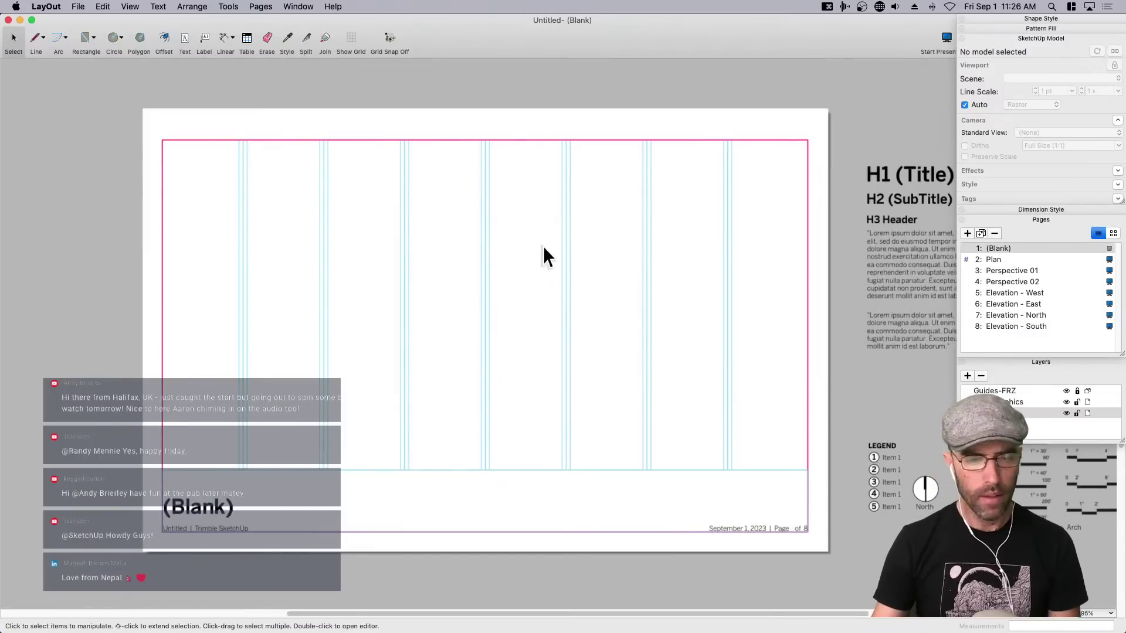
pyautogui.scroll(1, 367, 181)
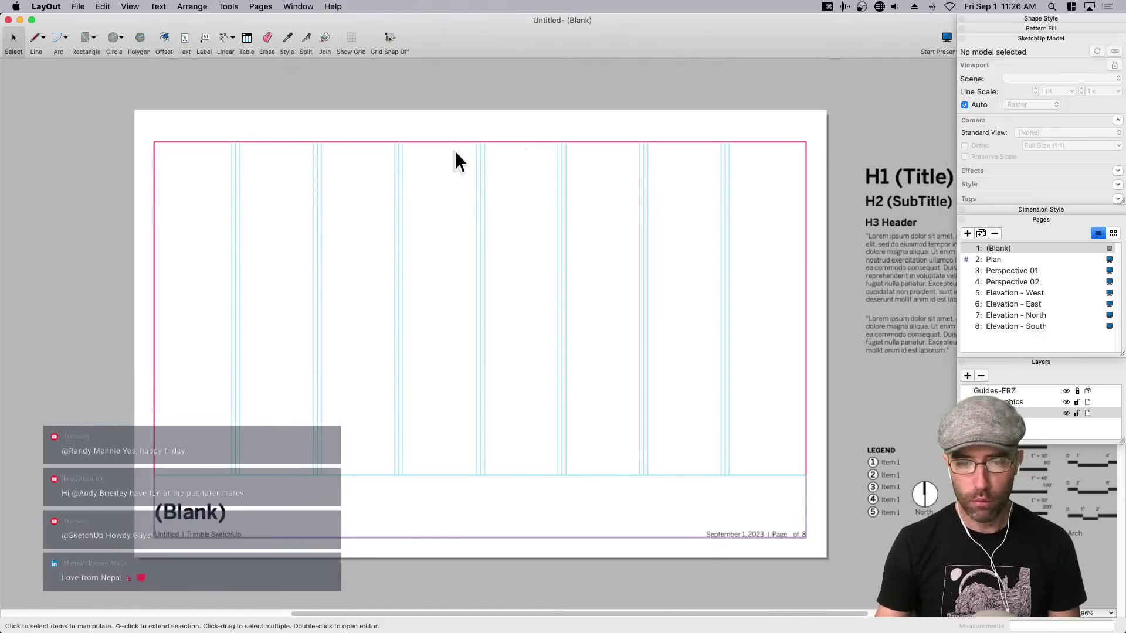
# Switch to SketchUp and save the garage model to the Desktop as SU2LO.skp.
pyautogui.click(41, 2)
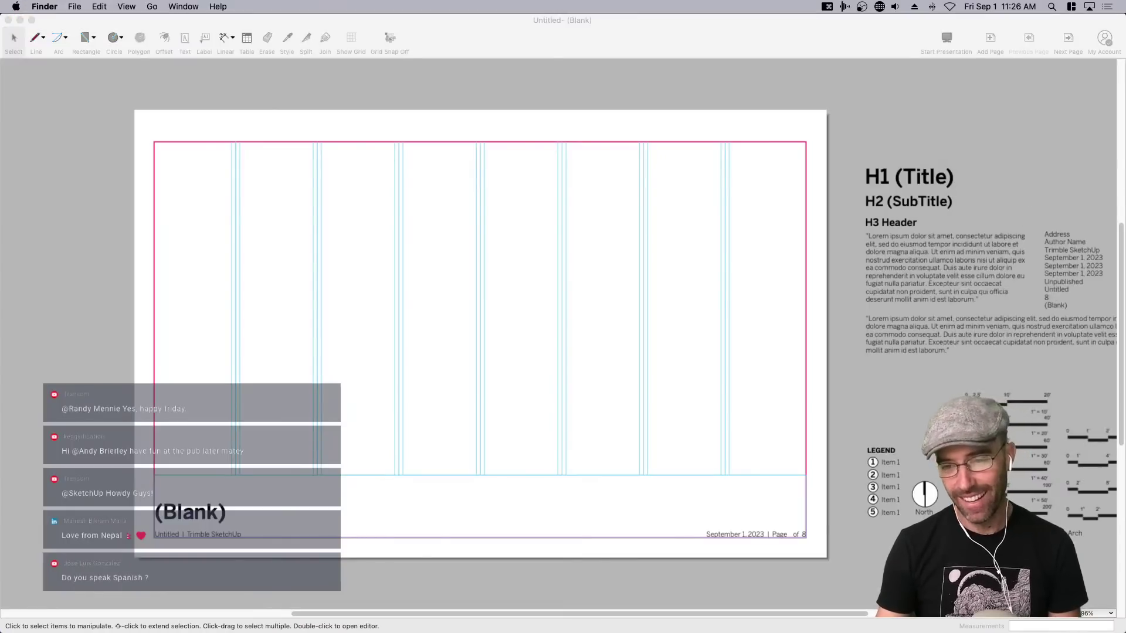
pyautogui.moveTo(587, 2); pyautogui.dragTo(845, 1)
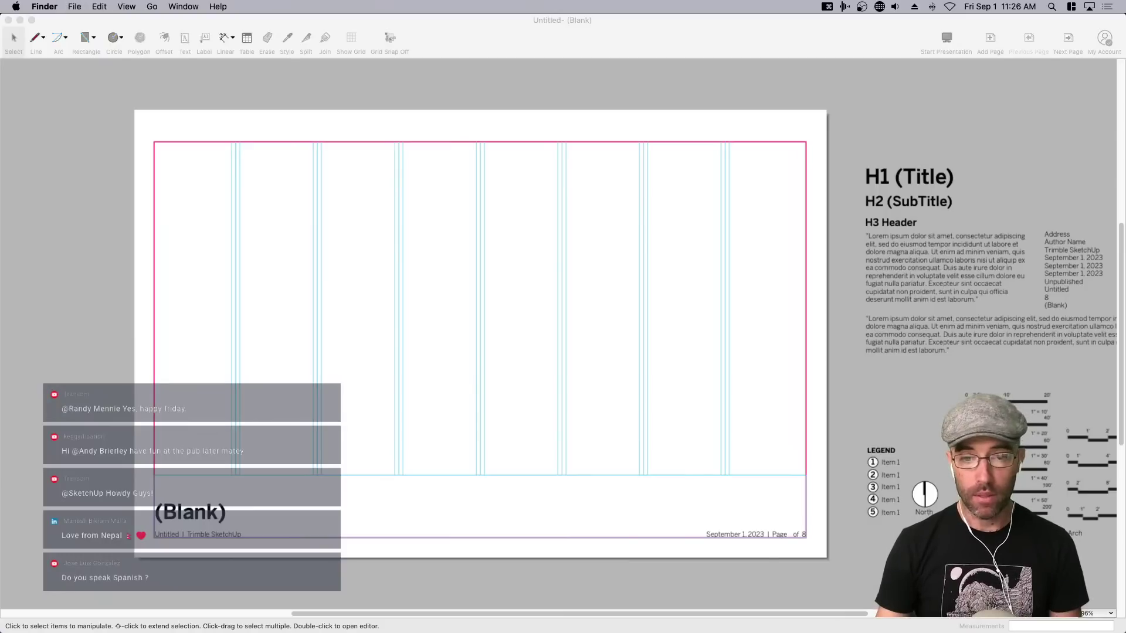
pyautogui.press('super+Tab')
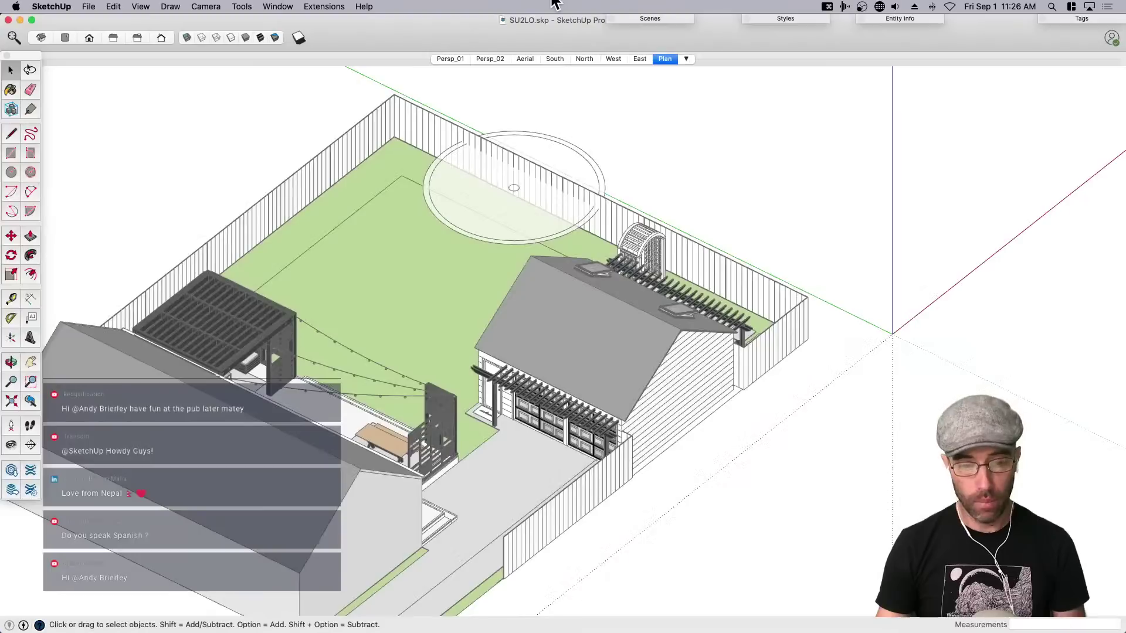
pyautogui.press('shift+super+s')
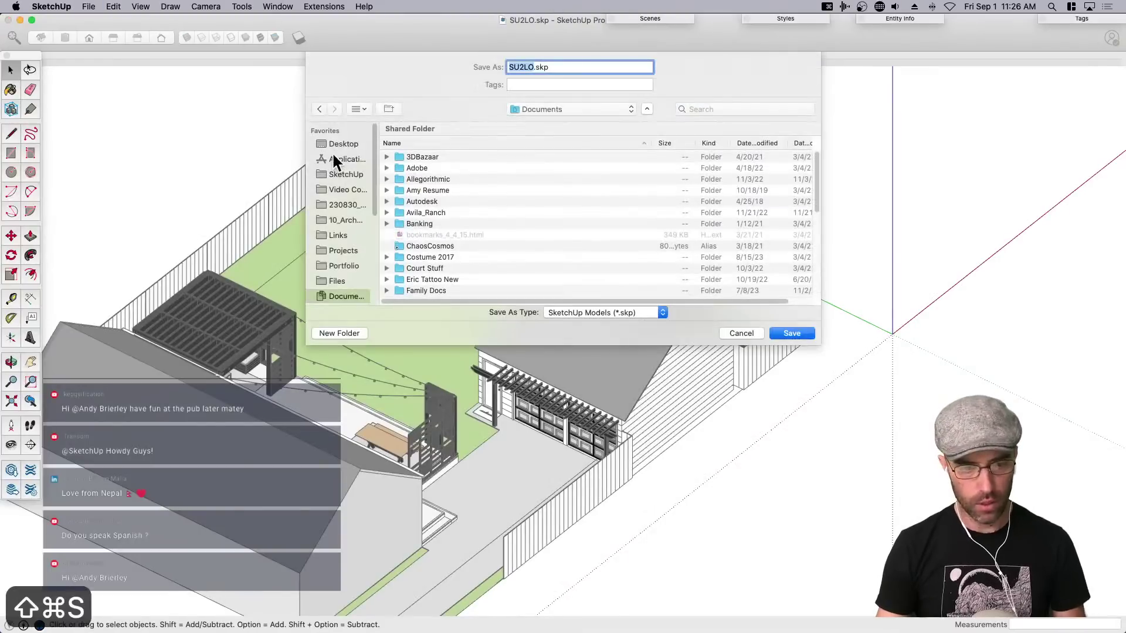
pyautogui.click(337, 146)
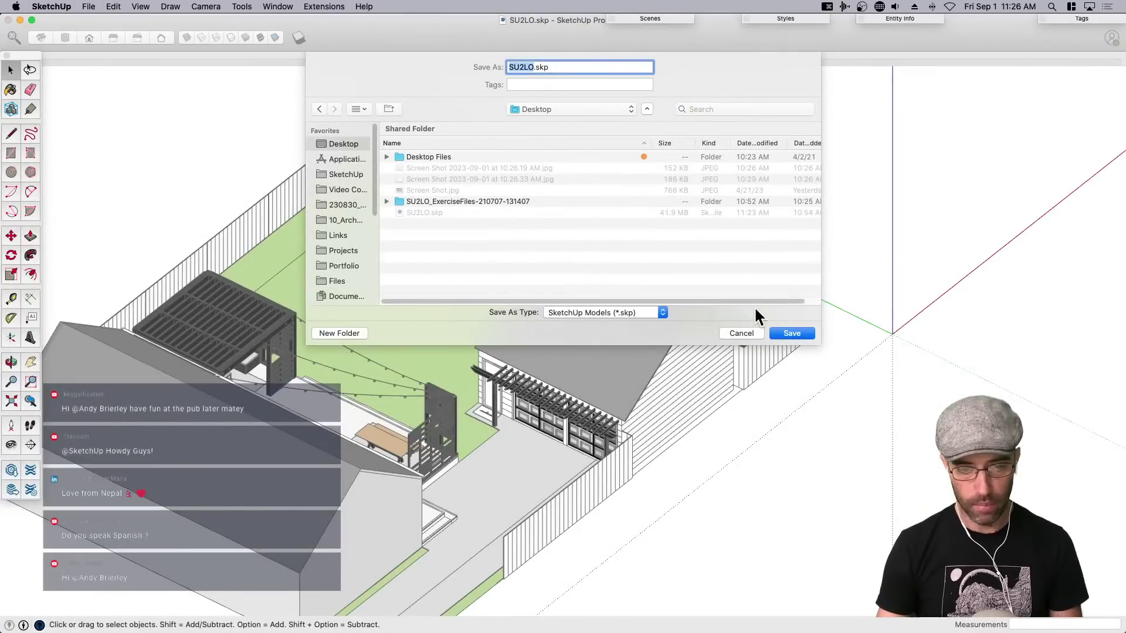
pyautogui.click(409, 213)
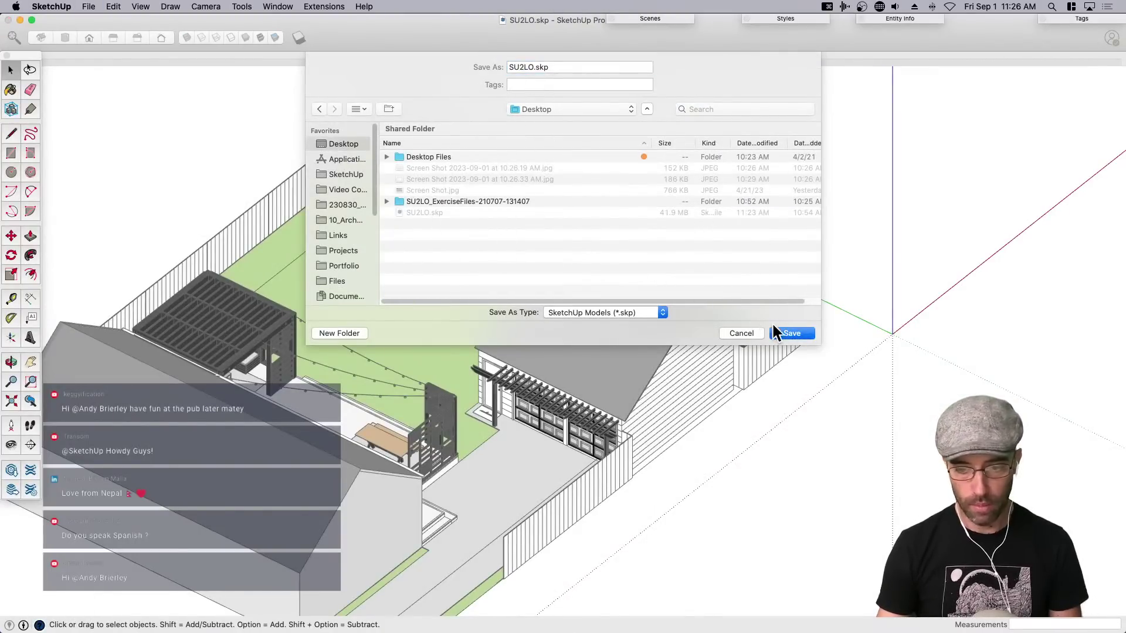
pyautogui.click(790, 334)
pyautogui.click(648, 121)
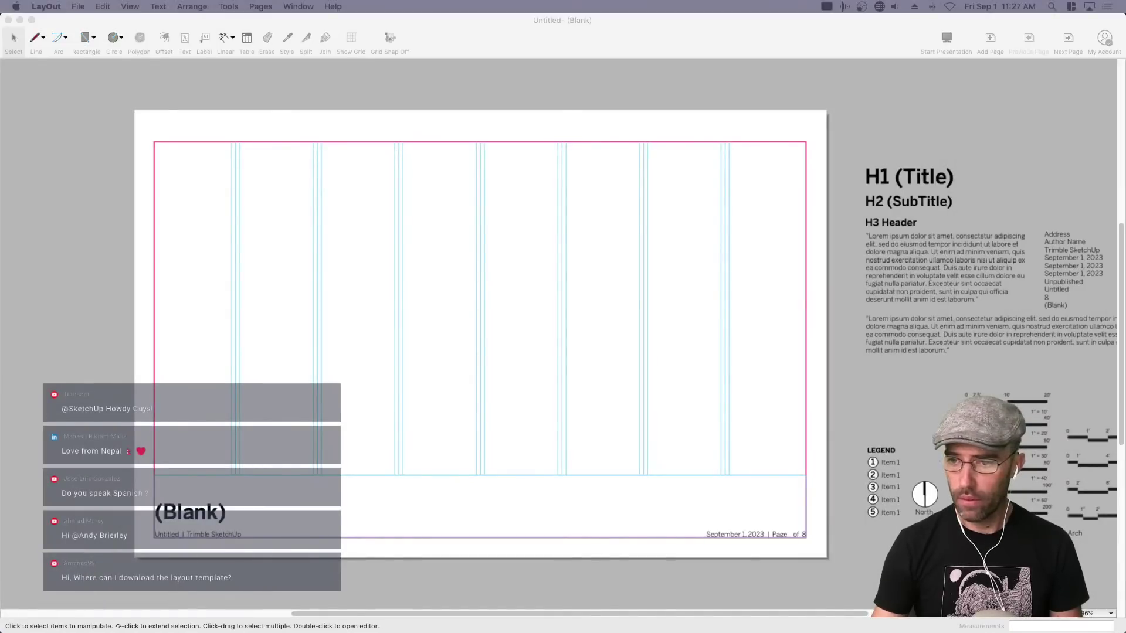
# Switch to SketchUp, look at its file commands including Send to LayOut, and switch back to the LayOut document.
pyautogui.moveTo(753, 2); pyautogui.dragTo(484, 299)
pyautogui.moveTo(484, 322); pyautogui.dragTo(745, 95)
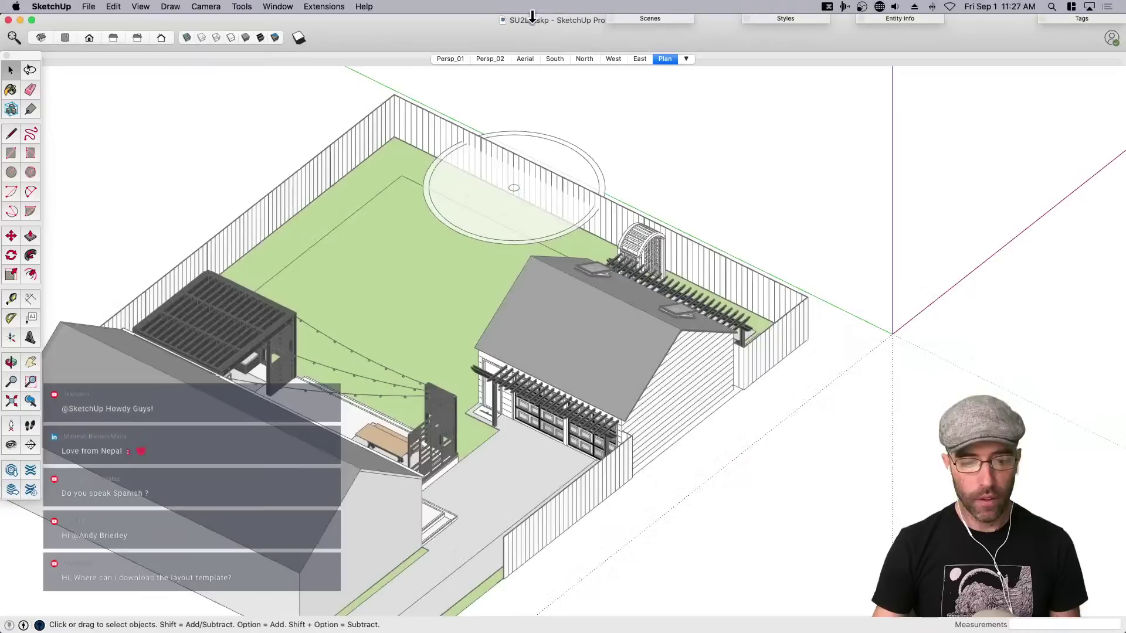
pyautogui.press('super+Tab')
pyautogui.click(88, 7)
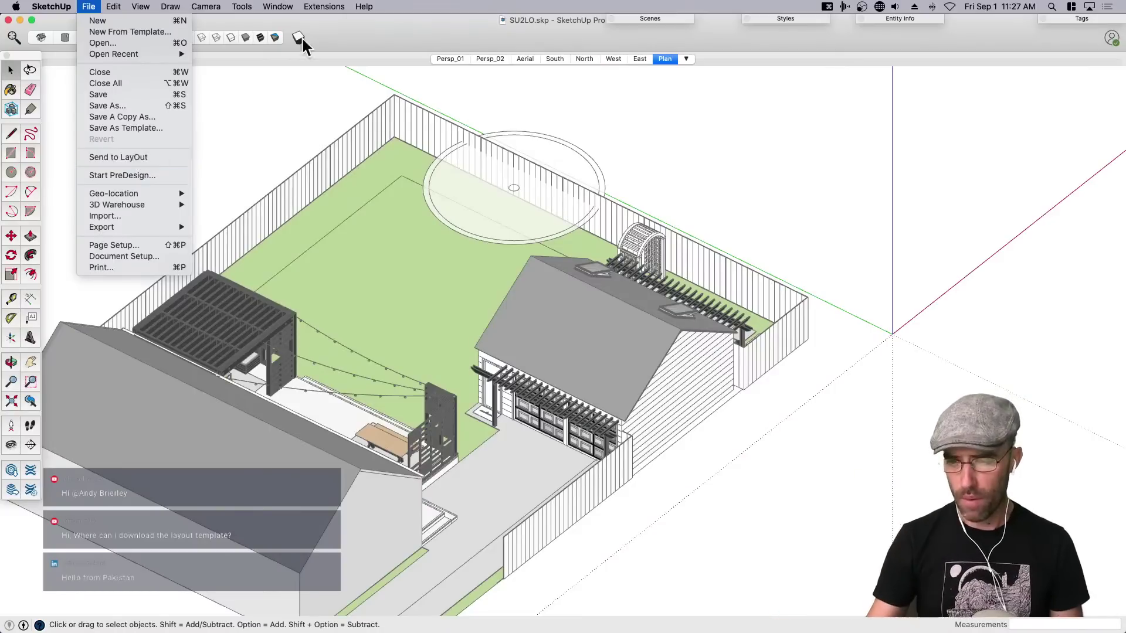
pyautogui.moveTo(363, 7)
pyautogui.click(574, 150)
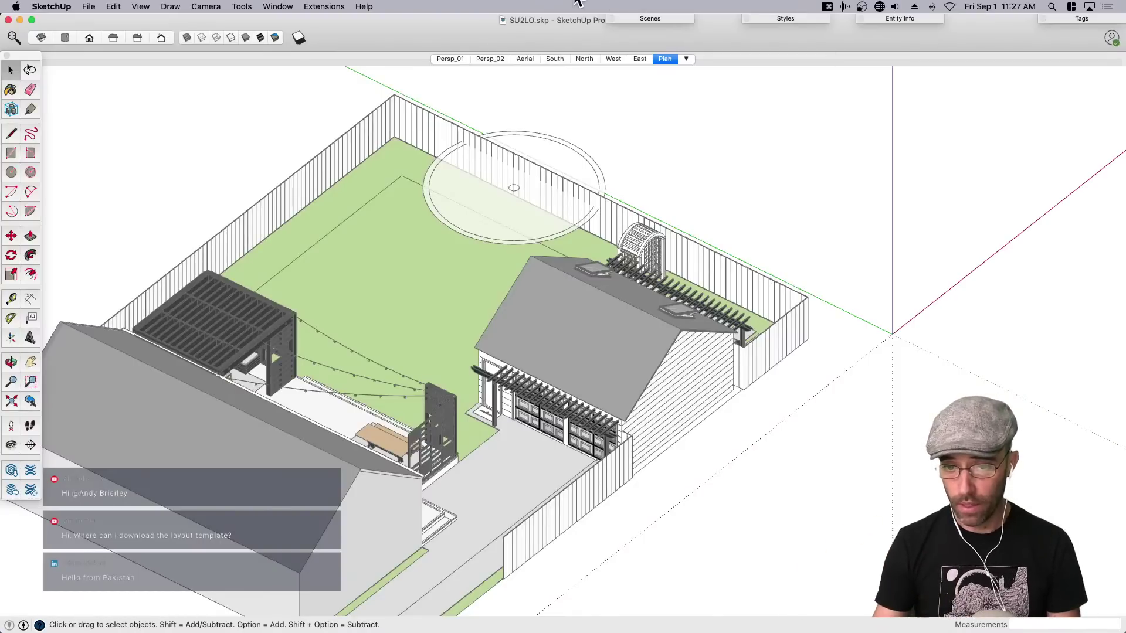
pyautogui.press('super+Tab')
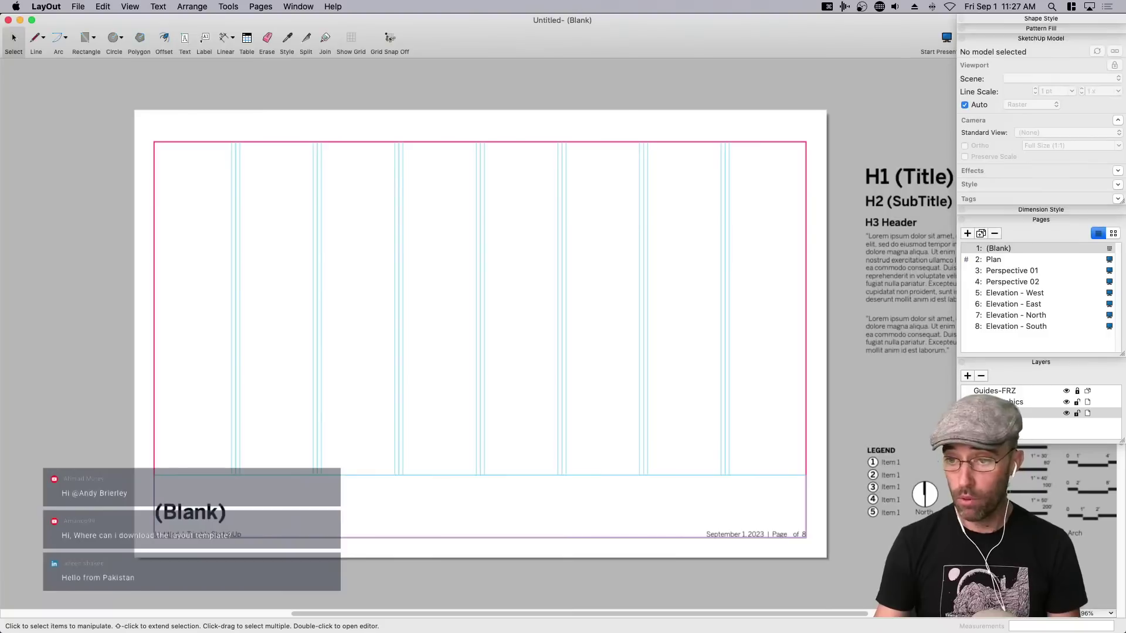
pyautogui.moveTo(912, 0); pyautogui.dragTo(417, 312)
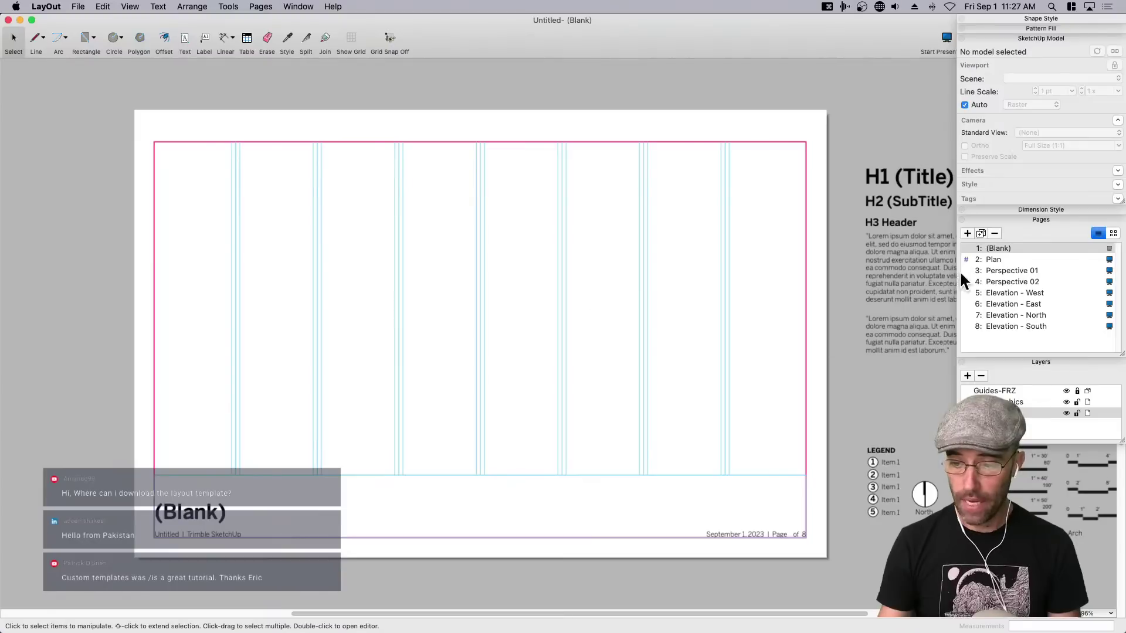
# Delete the Model_Template.skp placeholder viewport from the Plan page.
pyautogui.click(991, 260)
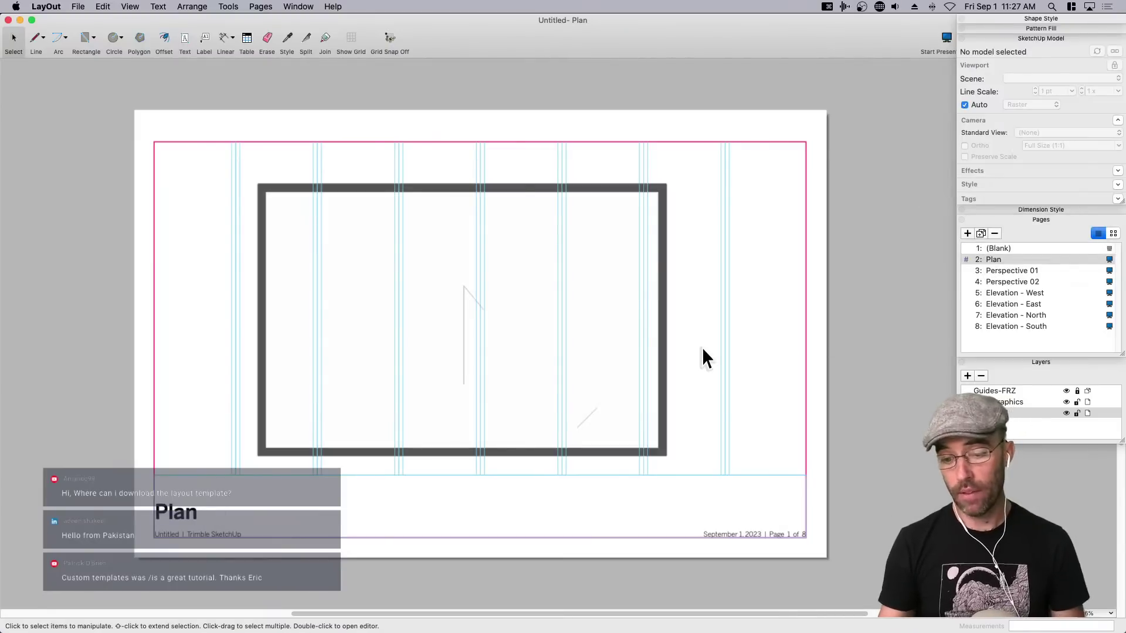
pyautogui.click(664, 381)
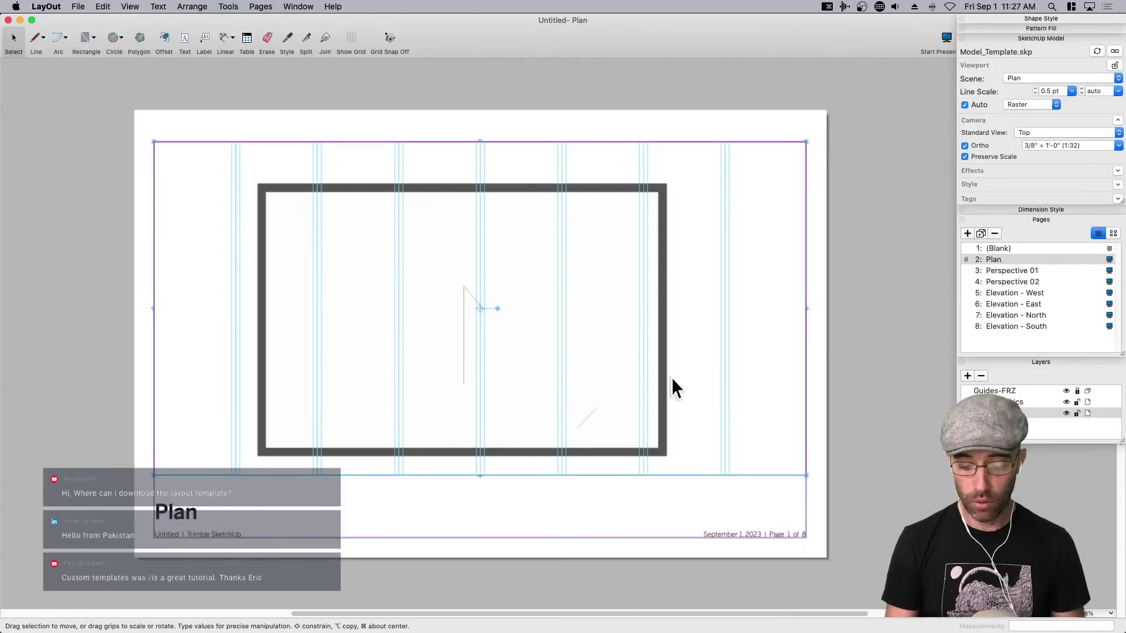
pyautogui.press('BackSpace')
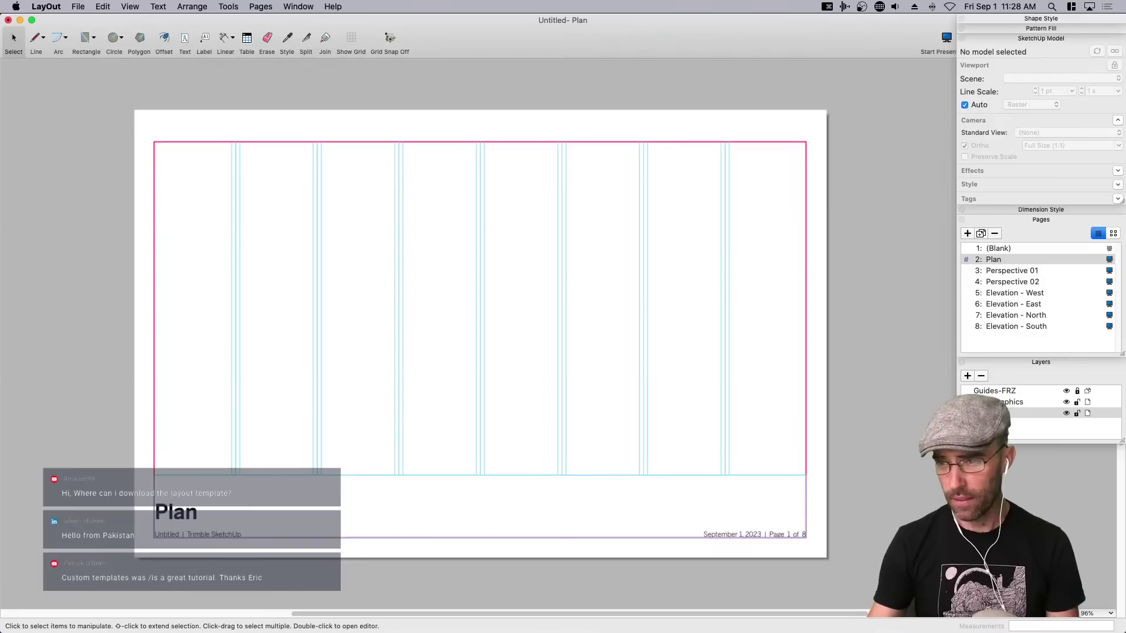
# Insert SU2LO.skp from Finder as a viewport on the Plan page and move it near the page's centre.
pyautogui.moveTo(833, 15); pyautogui.dragTo(451, 311)
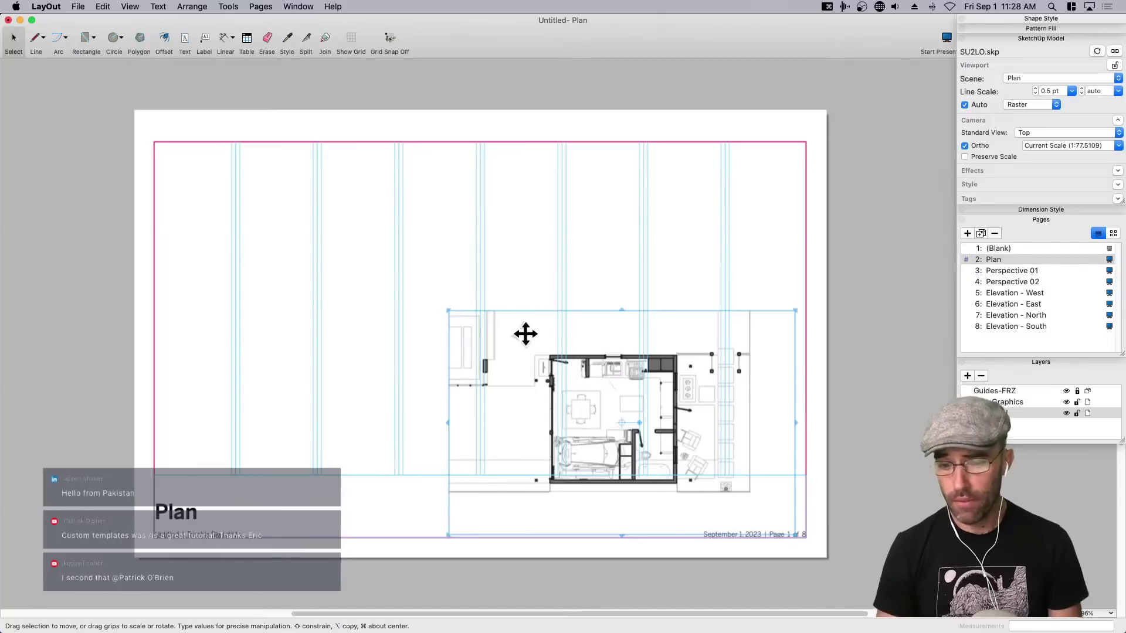
pyautogui.moveTo(593, 368); pyautogui.dragTo(459, 273)
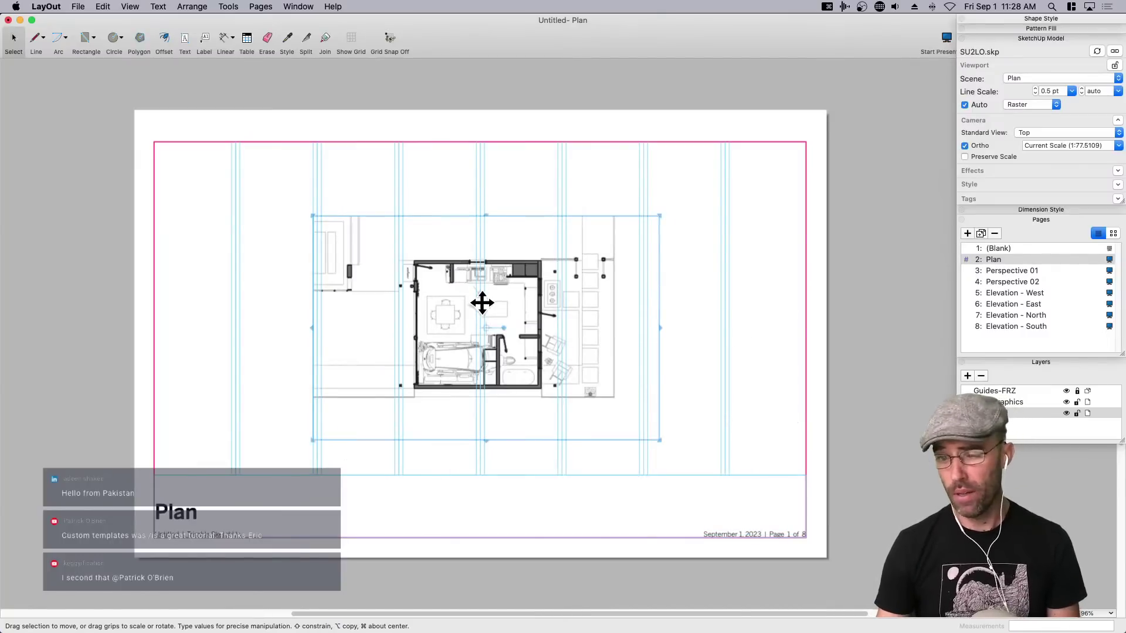
pyautogui.scroll(3, 486, 305)
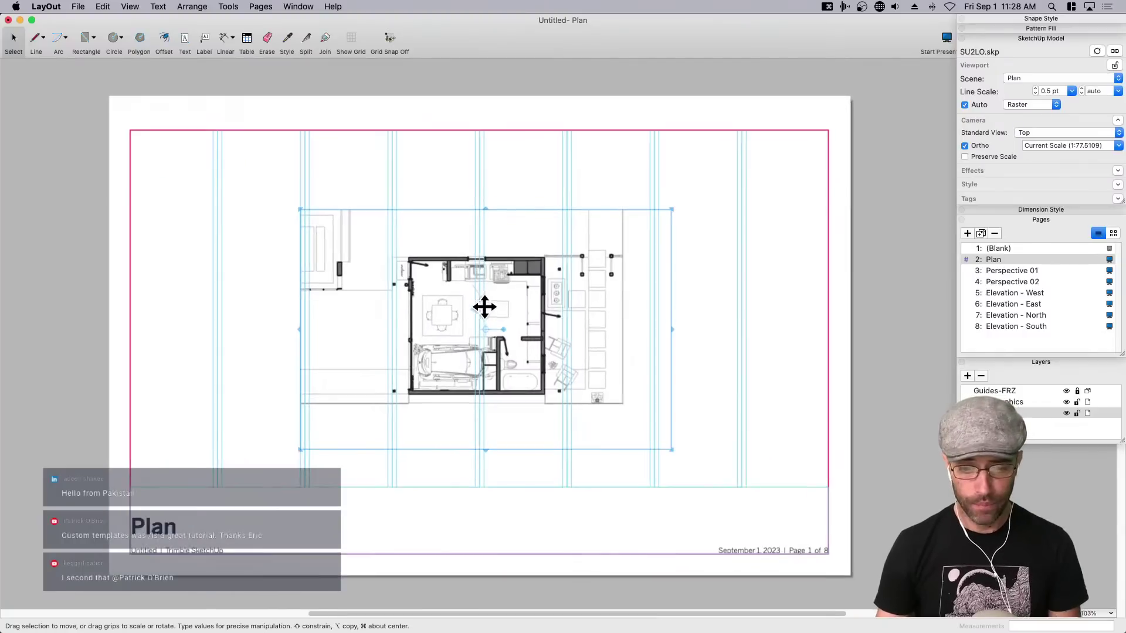
pyautogui.scroll(-2, 503, 302)
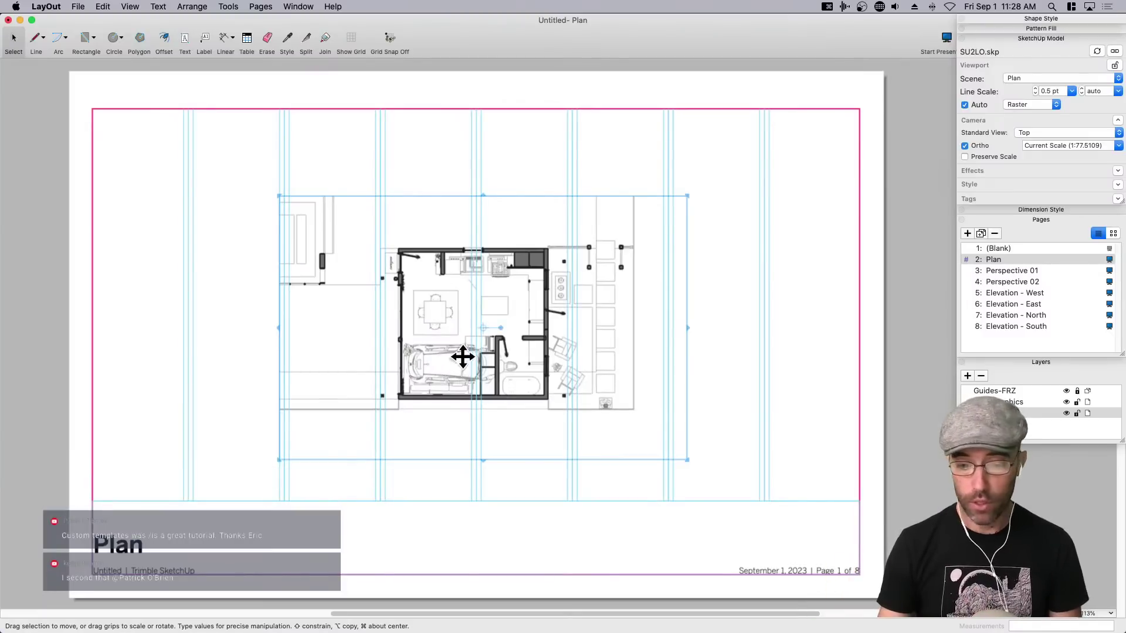
pyautogui.moveTo(463, 357); pyautogui.dragTo(491, 364)
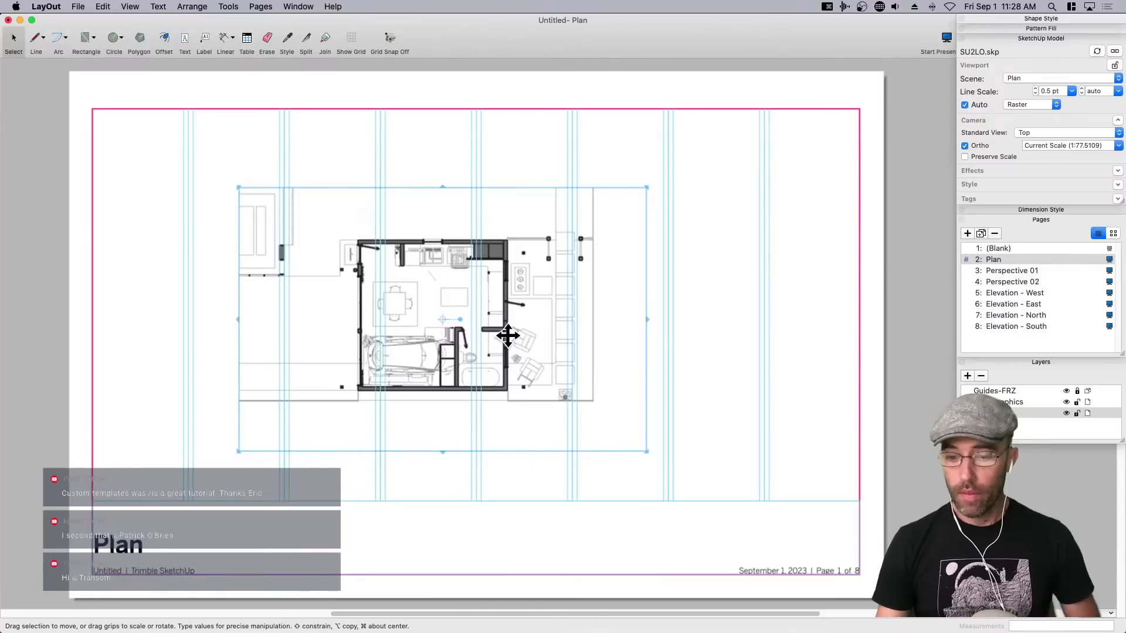
# Hide the Guides-FRZ layer and show it again, then reposition the plan viewport near the middle of the page.
pyautogui.click(1066, 391)
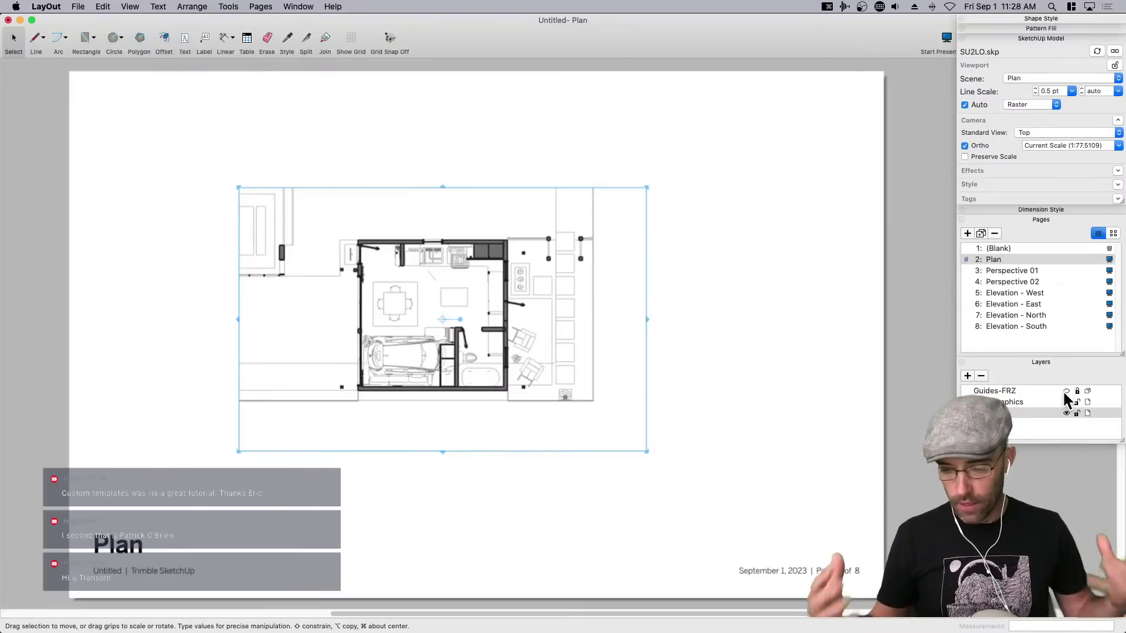
pyautogui.click(1066, 391)
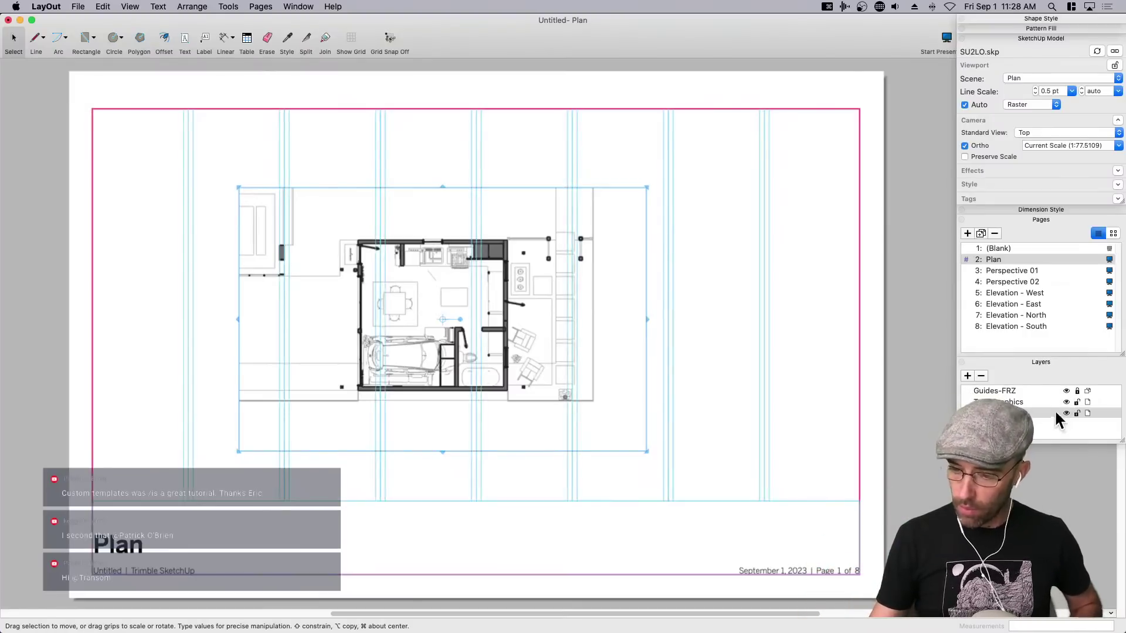
pyautogui.moveTo(533, 362); pyautogui.dragTo(428, 311)
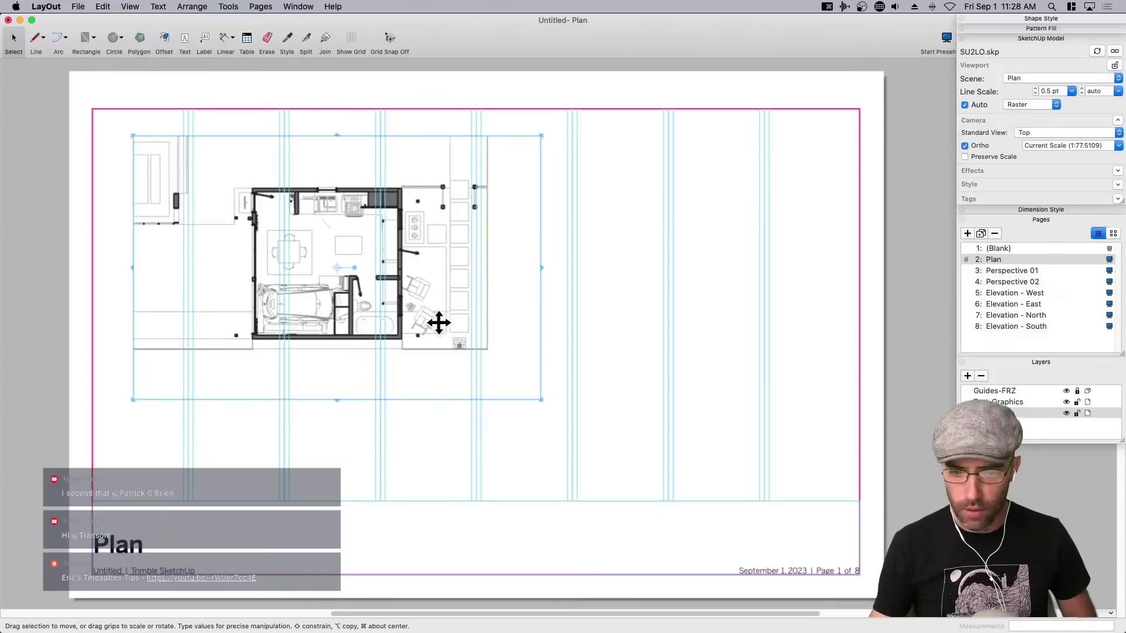
pyautogui.moveTo(437, 322)
pyautogui.mouseDown()
pyautogui.moveTo(470, 367)
pyautogui.moveTo(554, 372)
pyautogui.mouseUp()
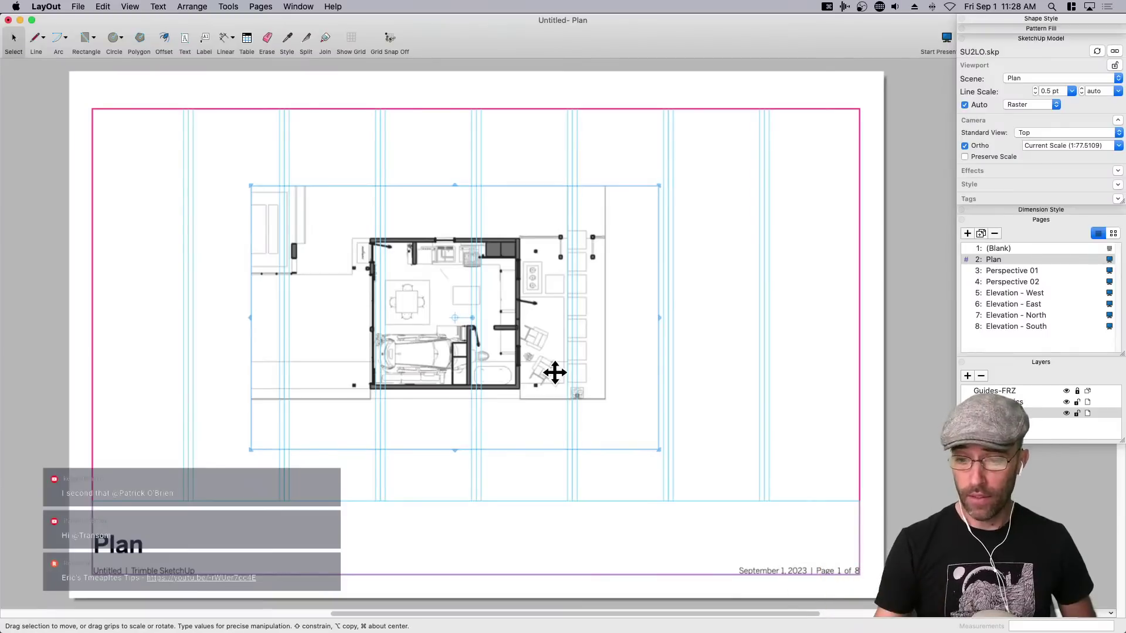
# Keep the viewport on the Plan scene, set its scale to 1/2" = 1'-0" (1:24), and shift it slightly up the page.
pyautogui.click(1018, 78)
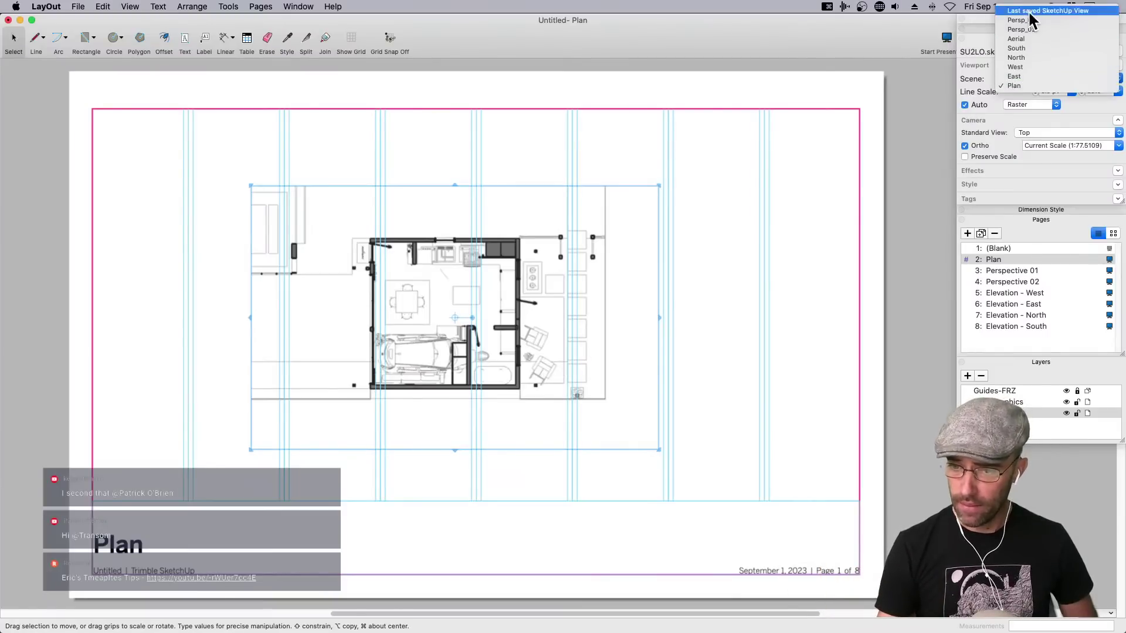
pyautogui.click(1036, 84)
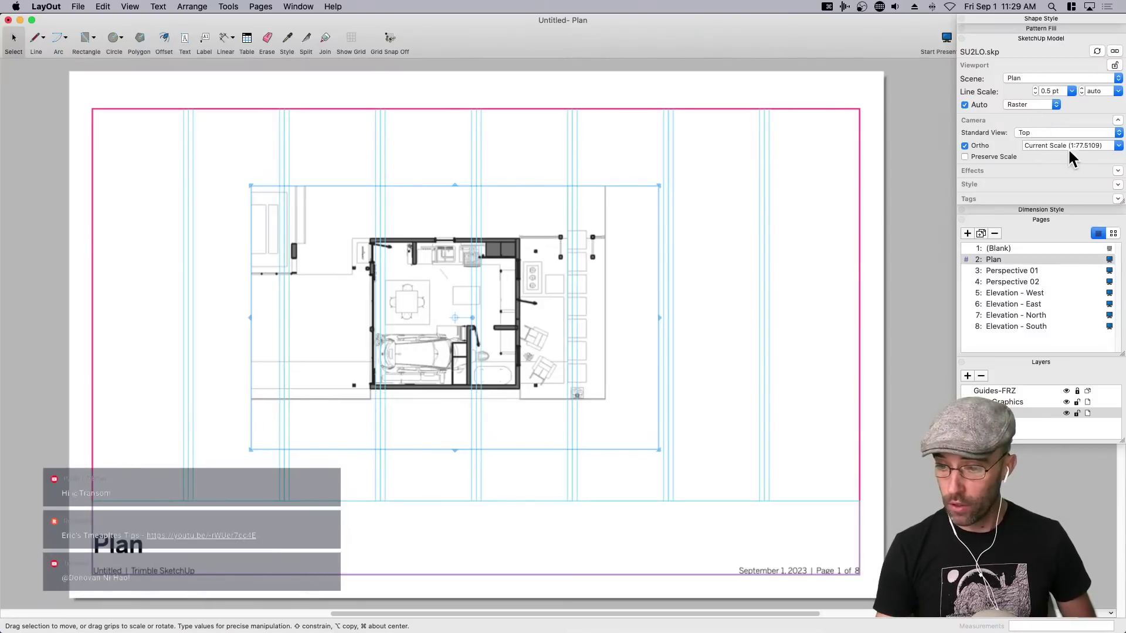
pyautogui.click(1118, 146)
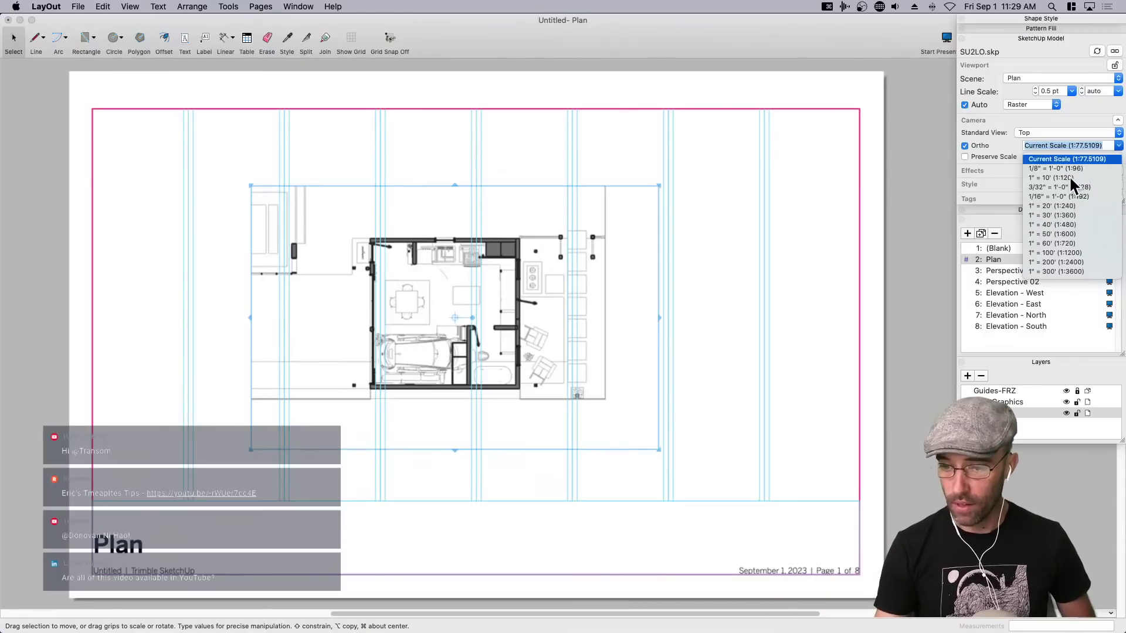
pyautogui.scroll(3, 1052, 181)
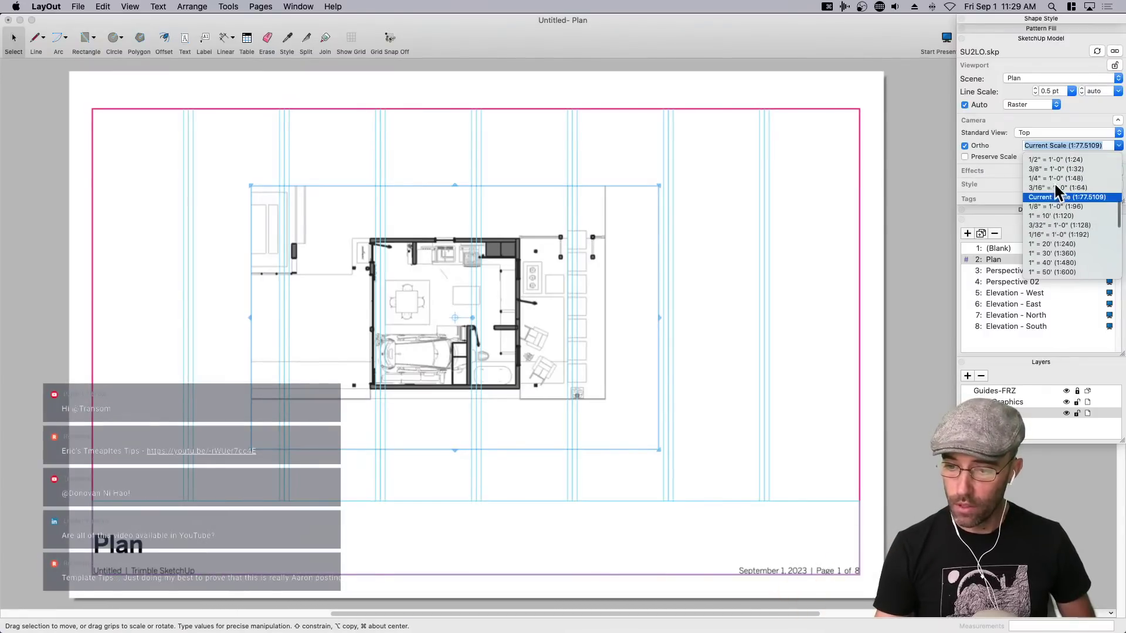
pyautogui.scroll(3, 1055, 181)
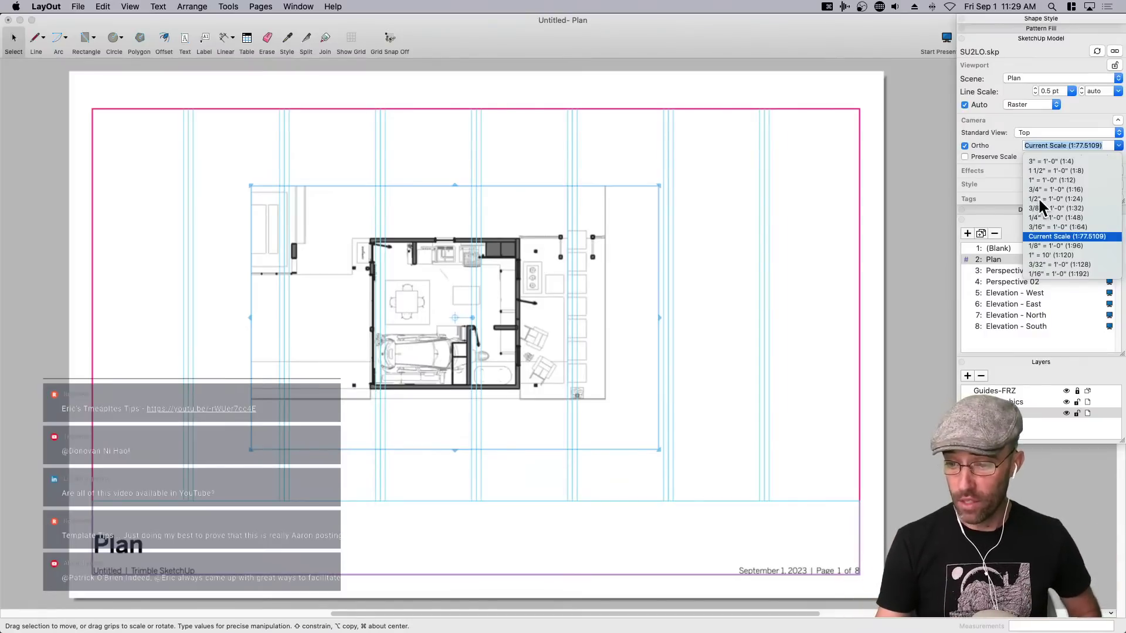
pyautogui.click(1038, 199)
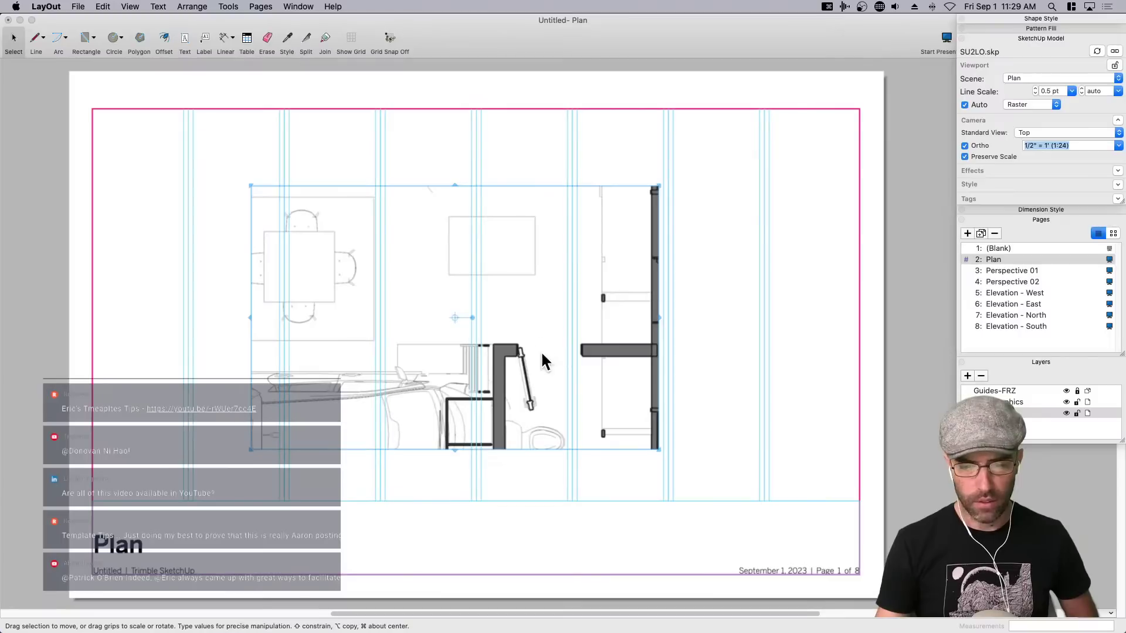
pyautogui.moveTo(505, 367)
pyautogui.mouseDown()
pyautogui.moveTo(498, 314)
pyautogui.moveTo(506, 348)
pyautogui.mouseUp()
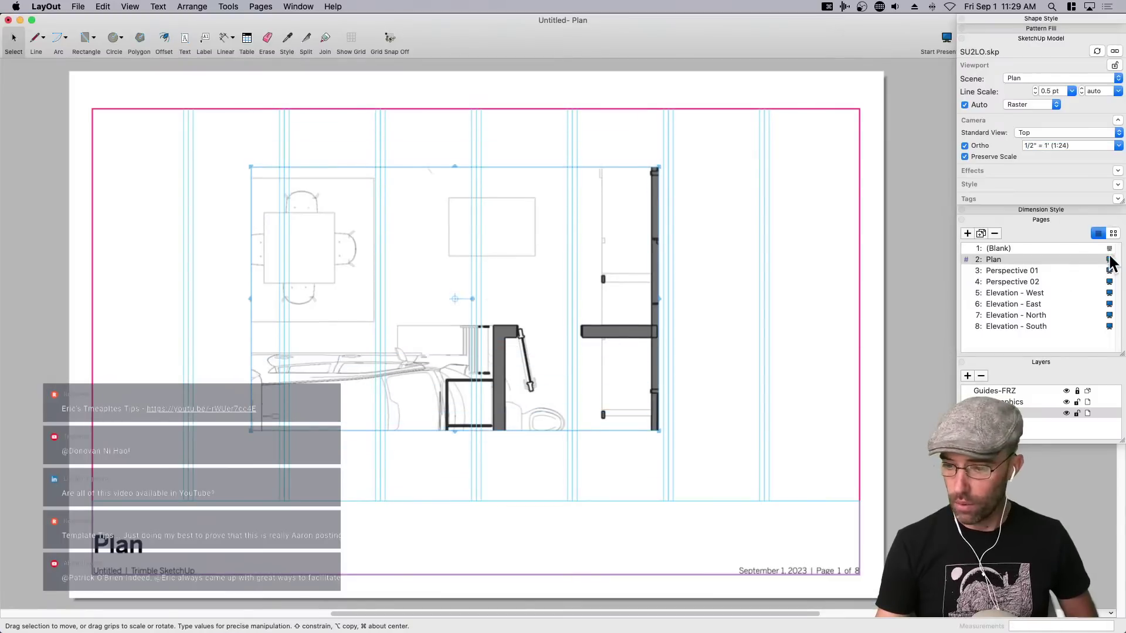
# Open the choice of drawing scales for the plan viewport.
pyautogui.click(1118, 146)
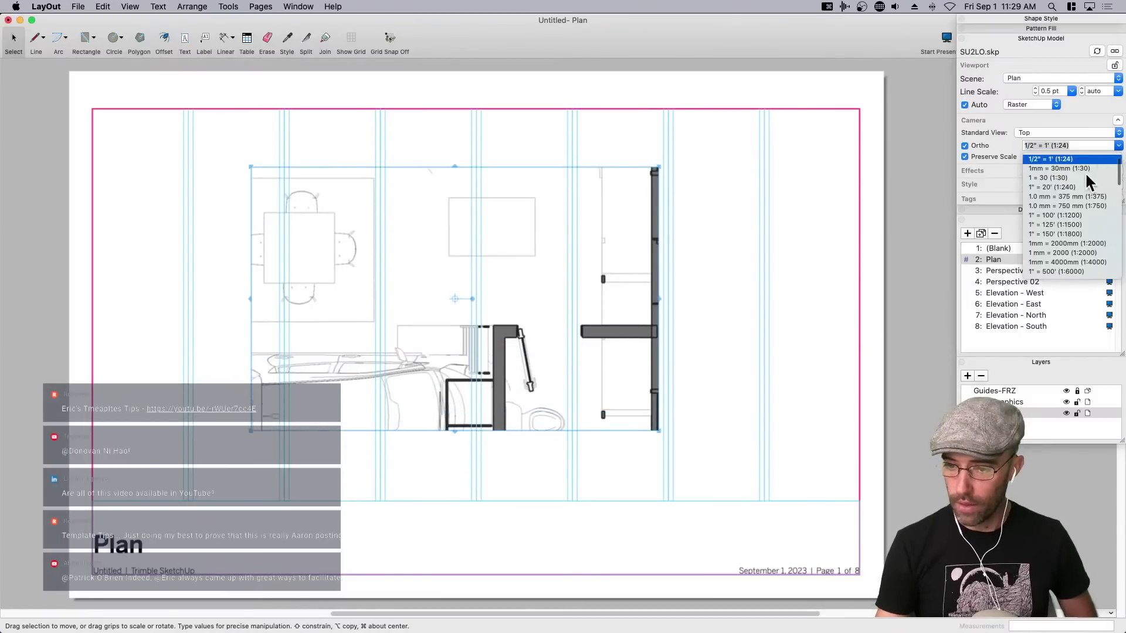
# Set the plan viewport's orthographic scale to 3/4" = 1'-0" (1:16).
pyautogui.scroll(-3, 1078, 231)
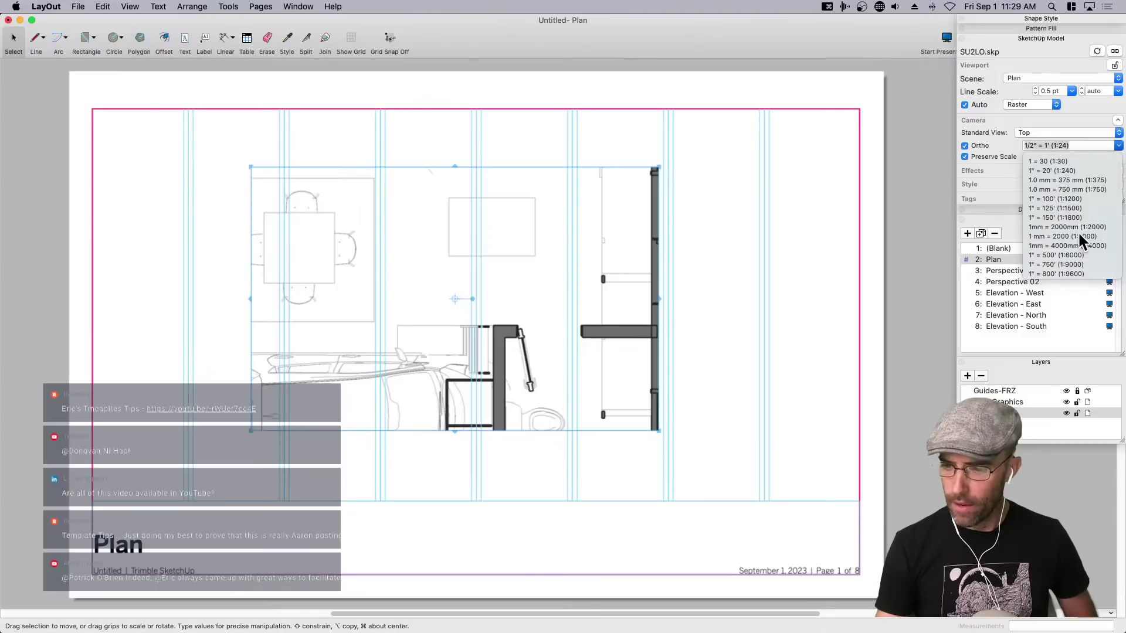
pyautogui.scroll(-1, 1078, 231)
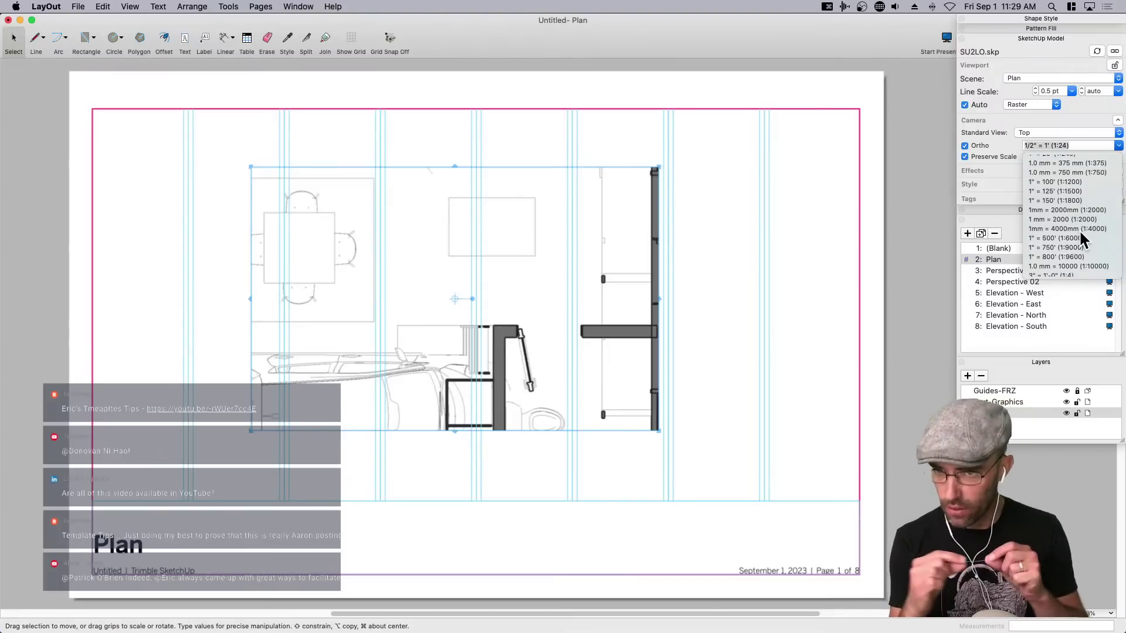
pyautogui.scroll(-4, 1079, 230)
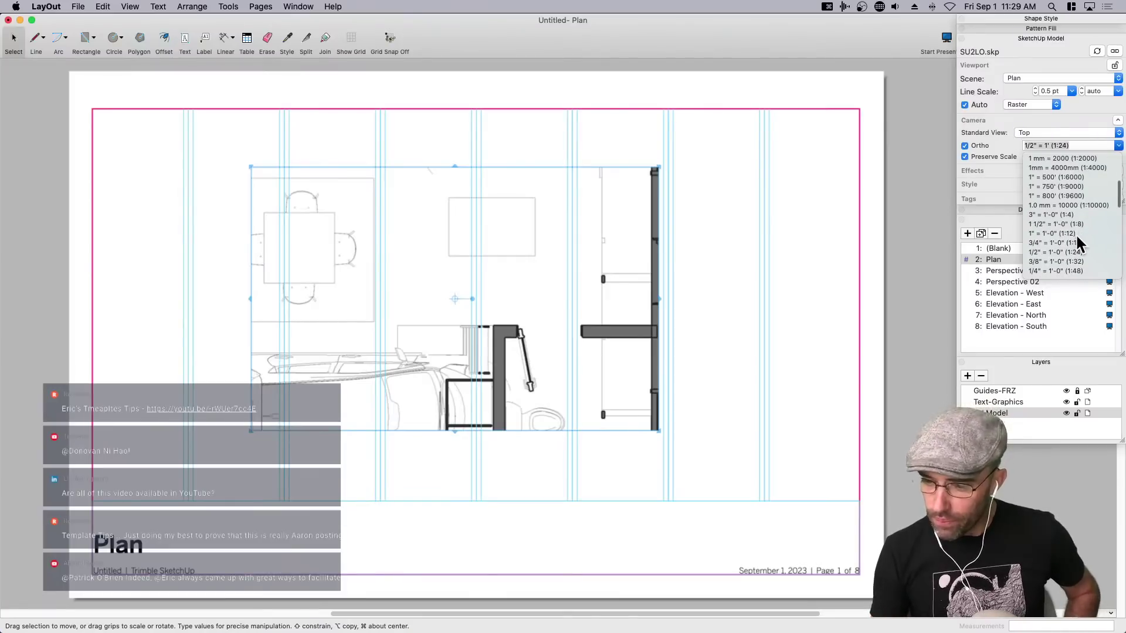
pyautogui.click(1055, 242)
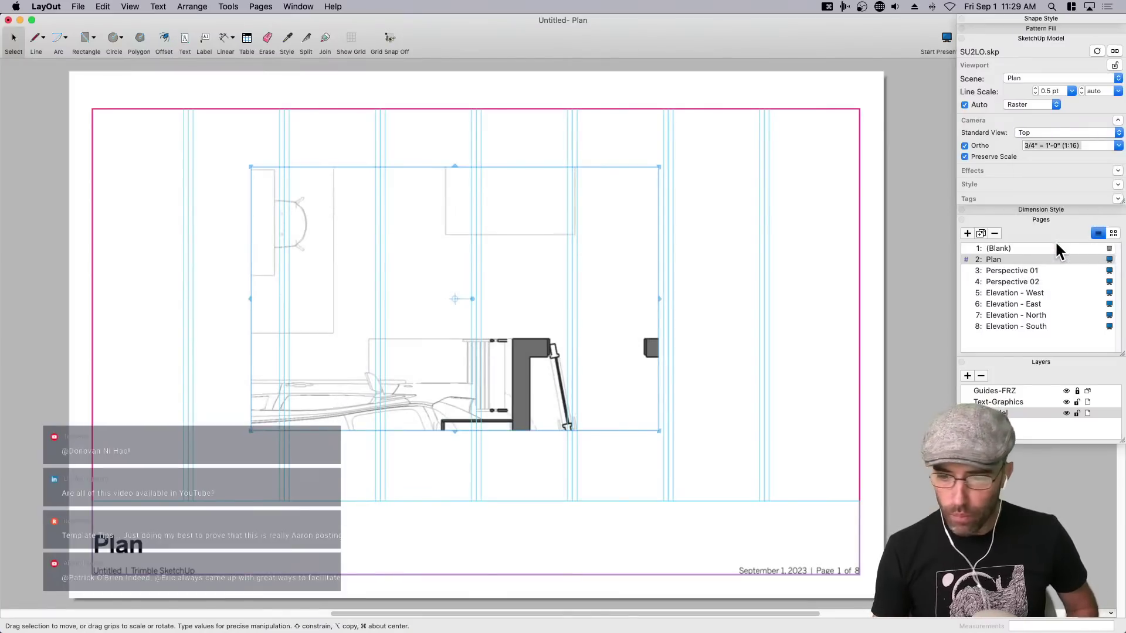
# Set the plan viewport's scale to 3/16" = 1'-0" (1:64).
pyautogui.click(1118, 145)
pyautogui.scroll(-5, 1070, 213)
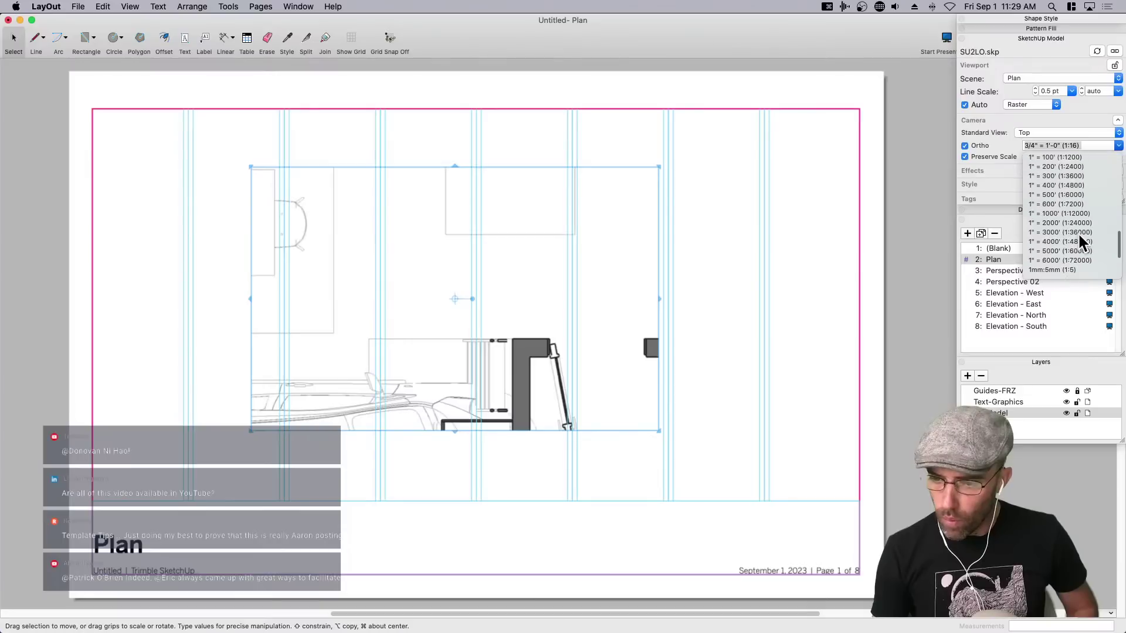
pyautogui.scroll(6, 1078, 232)
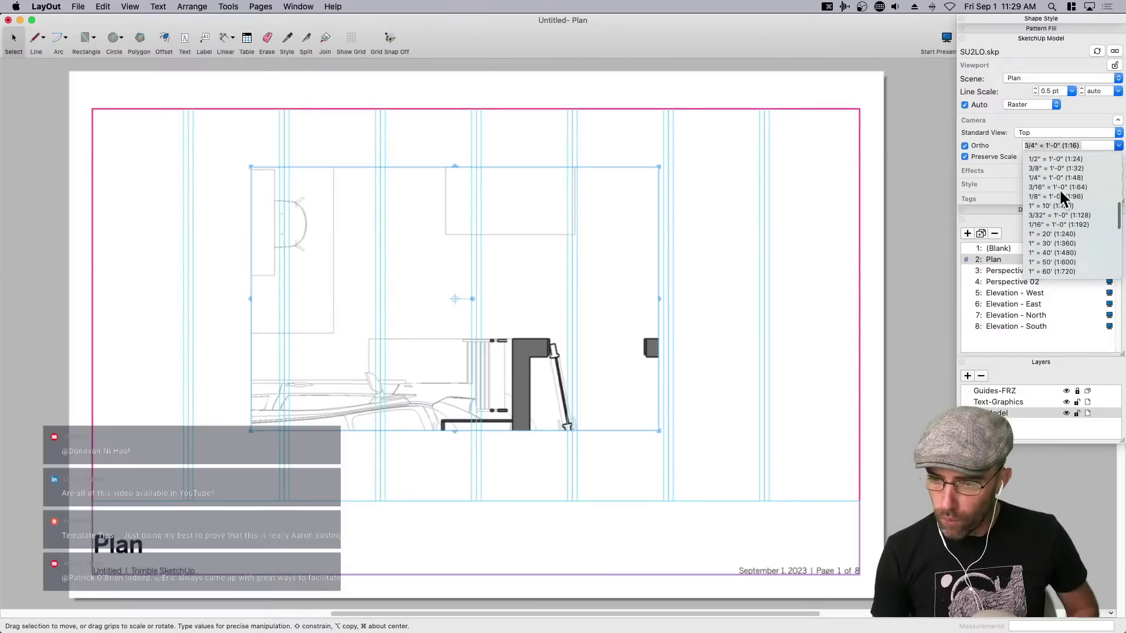
pyautogui.click(1058, 187)
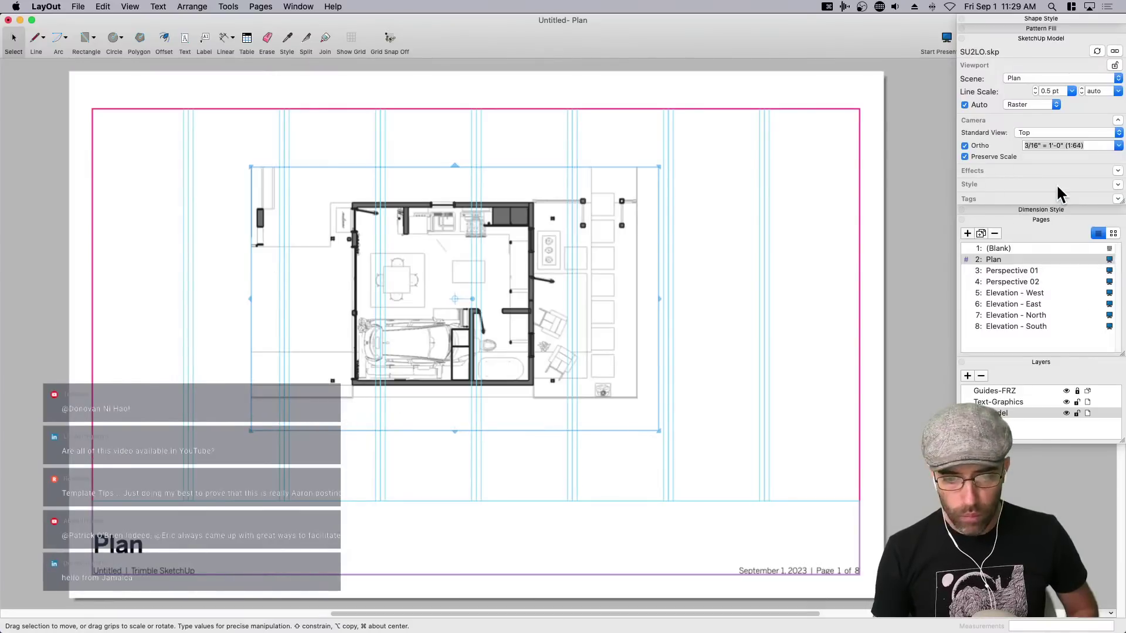
# Try the plan viewport at 1/4" = 1'-0" (1:48), then set its scale to 3/8" = 1'-0" (1:32).
pyautogui.click(1118, 146)
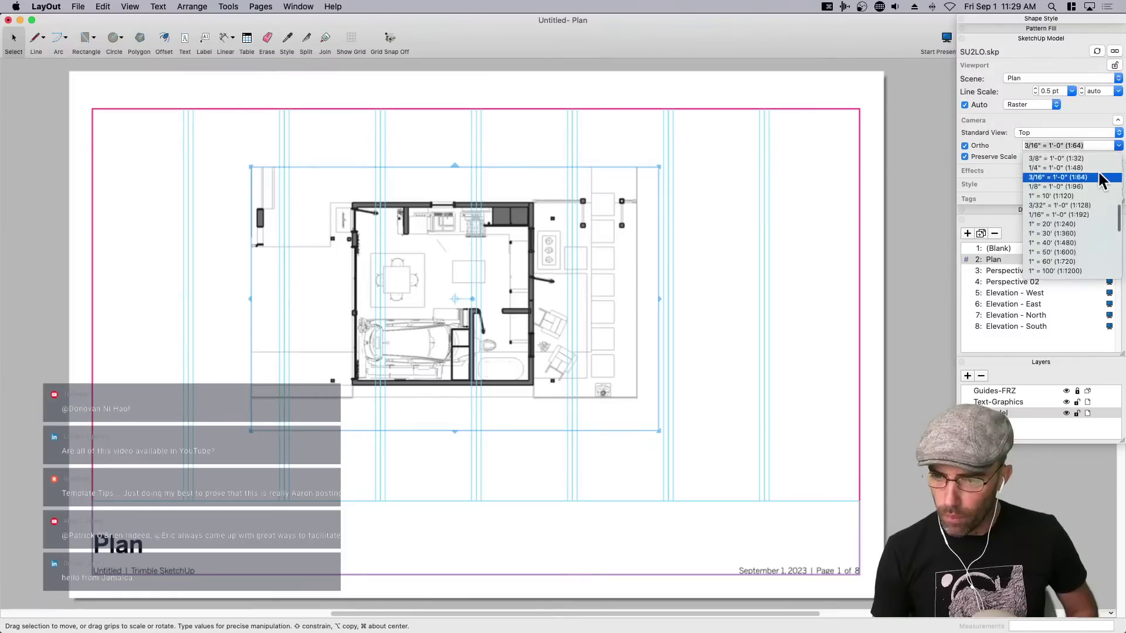
pyautogui.click(1055, 169)
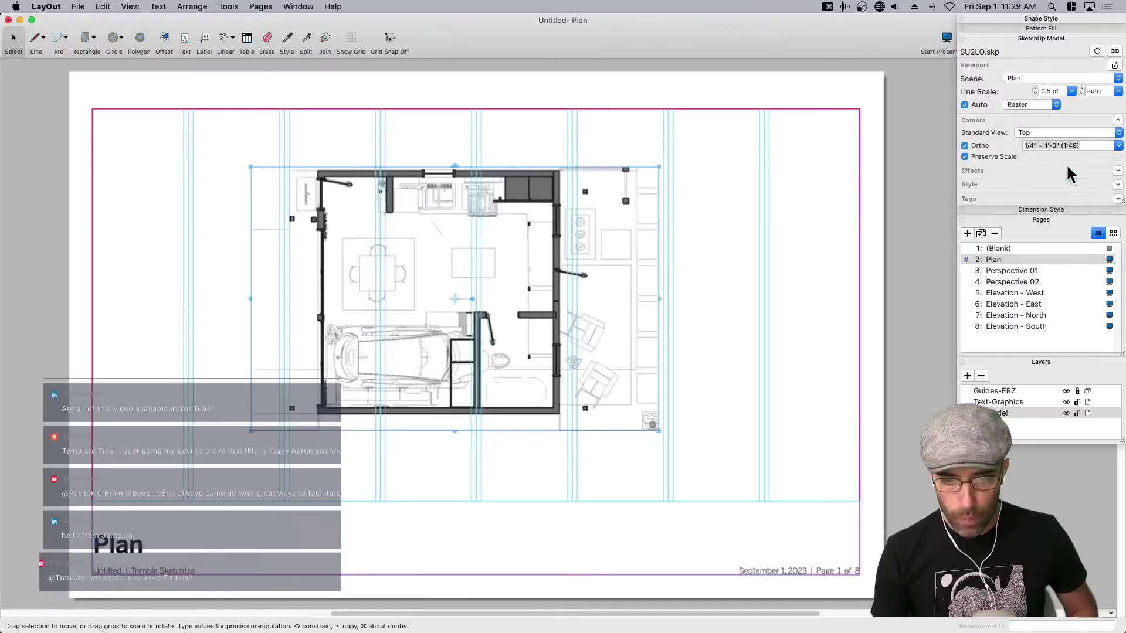
pyautogui.click(1118, 145)
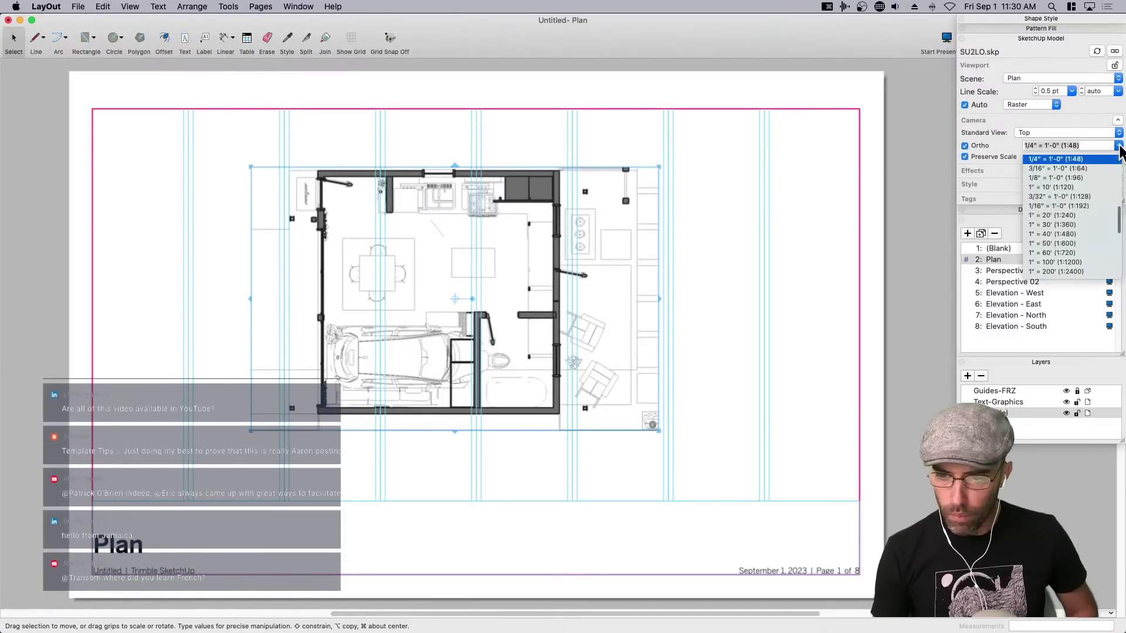
pyautogui.click(1052, 157)
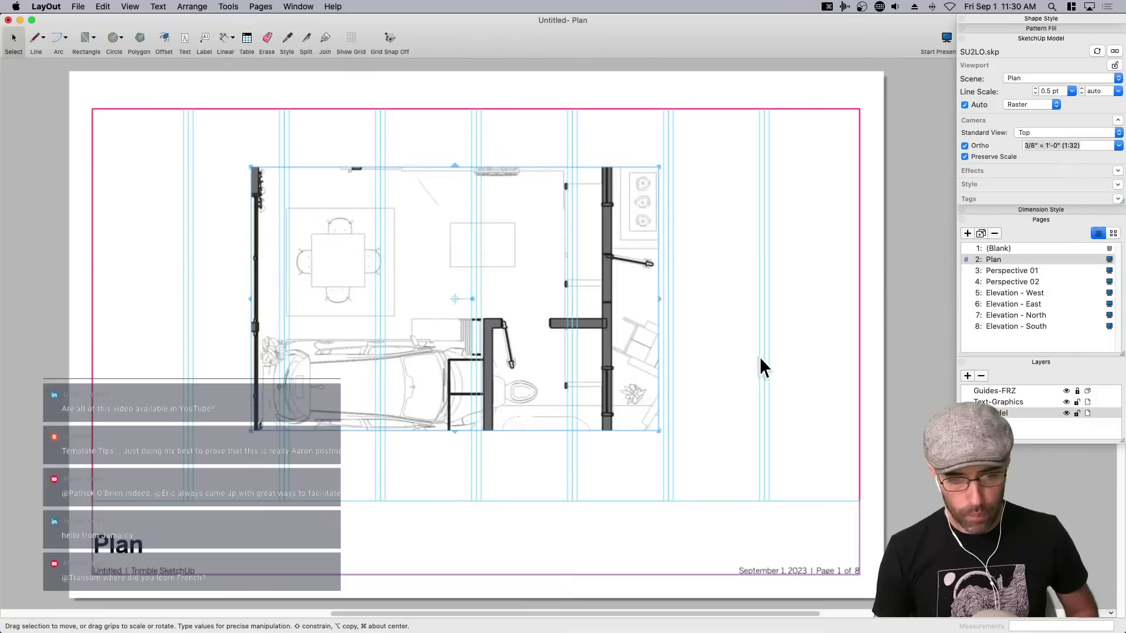
# Enlarge the plan viewport from two opposite corners and shift it down slightly so it frames the whole house.
pyautogui.moveTo(659, 431); pyautogui.dragTo(751, 514)
pyautogui.moveTo(251, 167); pyautogui.dragTo(169, 97)
pyautogui.moveTo(338, 296); pyautogui.dragTo(337, 323)
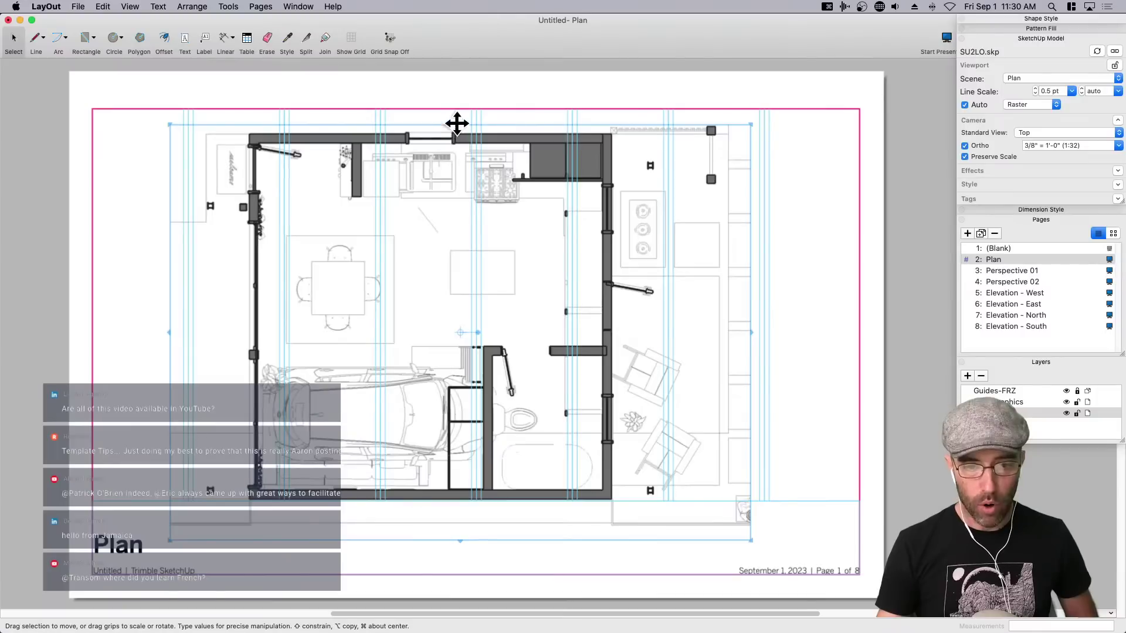
# Extend the viewport's top and left edges to the page margin and its right edge beyond the stepping stones.
pyautogui.moveTo(461, 124); pyautogui.dragTo(460, 106)
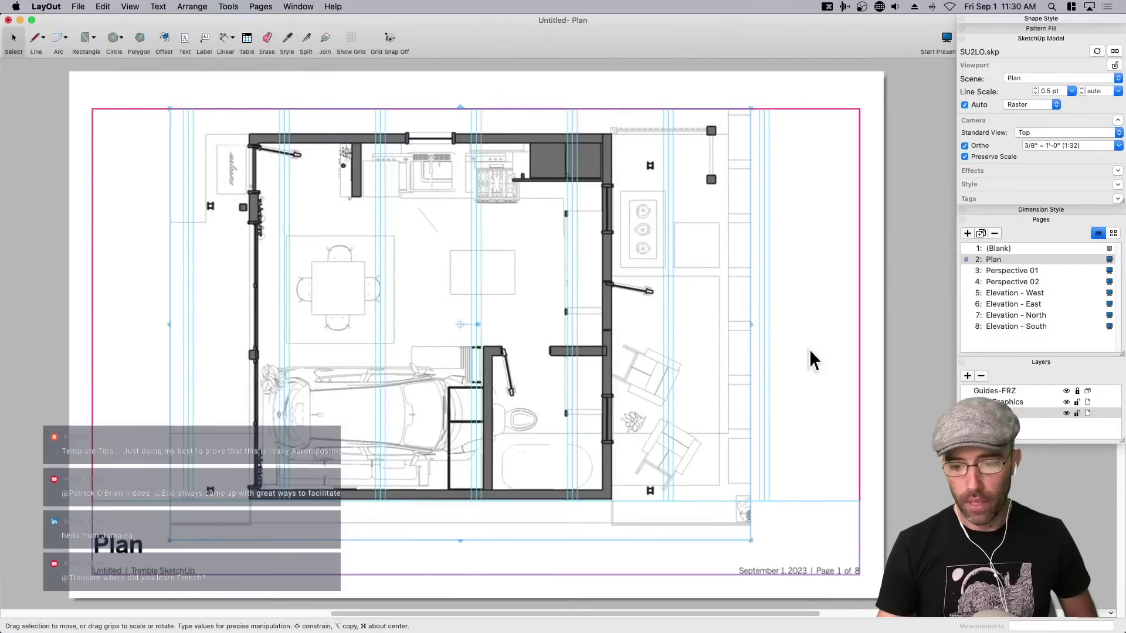
pyautogui.moveTo(751, 327); pyautogui.dragTo(828, 327)
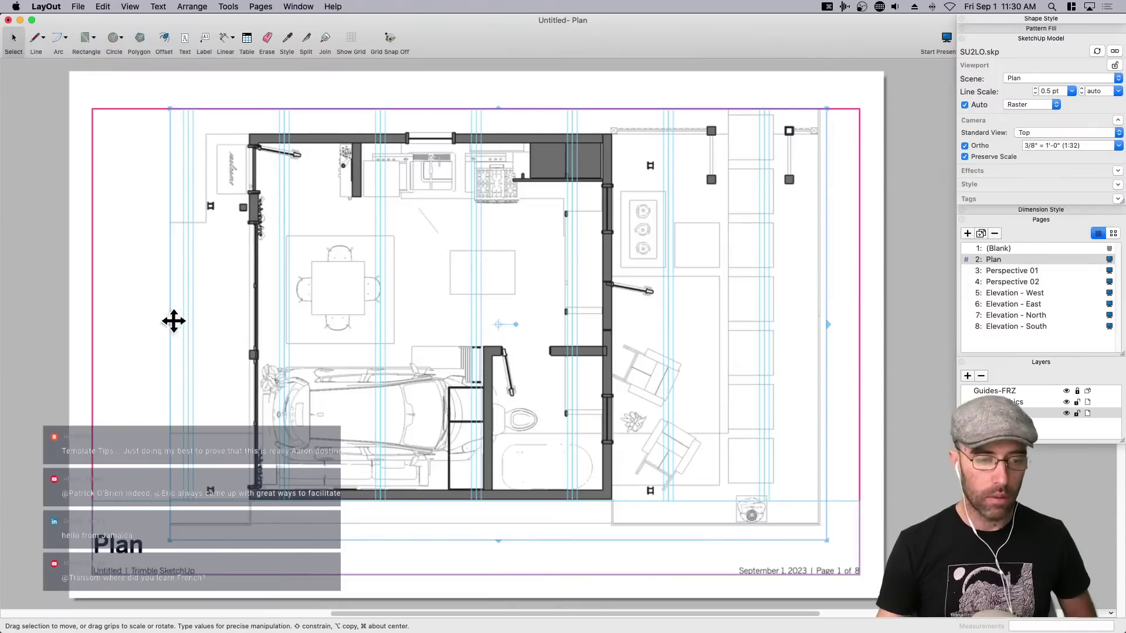
pyautogui.moveTo(169, 324); pyautogui.dragTo(81, 326)
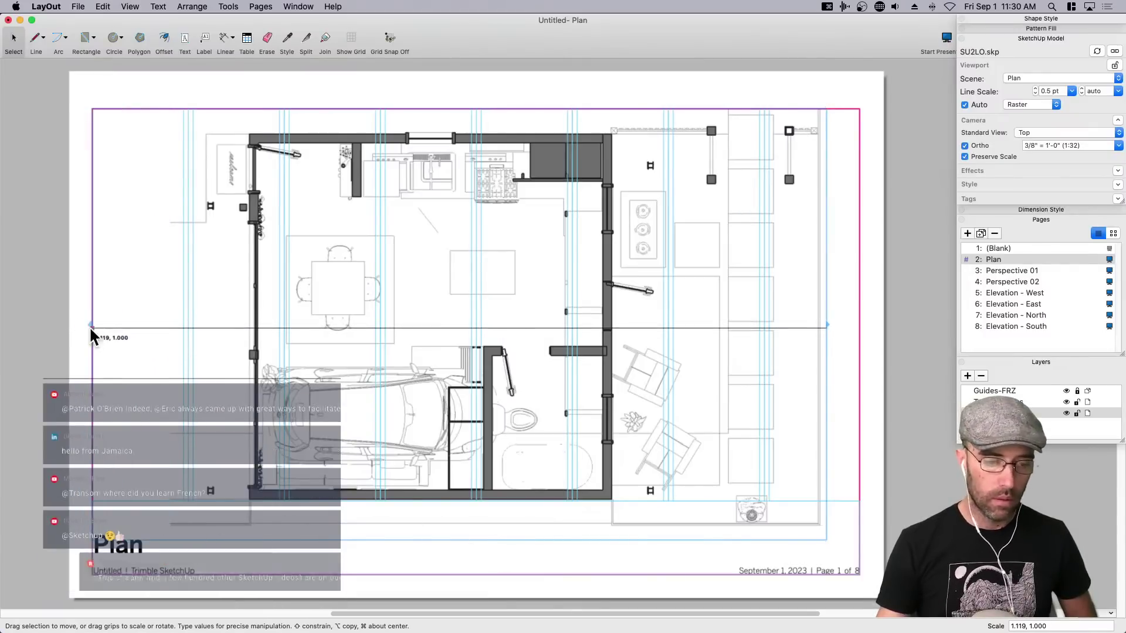
pyautogui.click(58, 374)
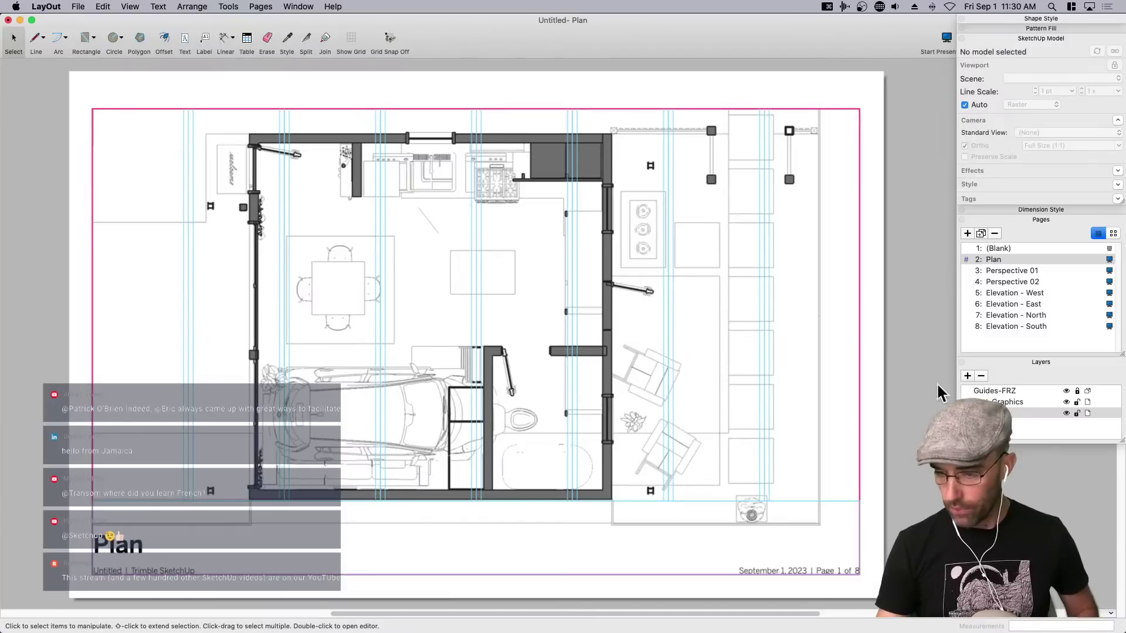
# Hide the Guides-FRZ layer, then pull the viewport's left edge inward and raise the viewport toward the page top.
pyautogui.click(1067, 392)
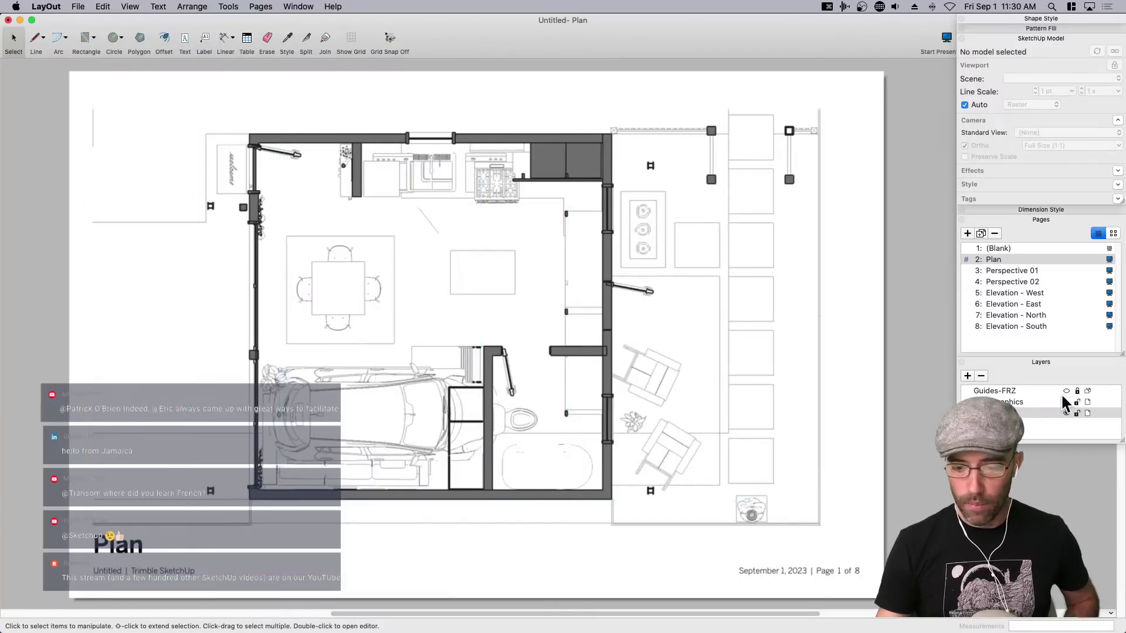
pyautogui.click(749, 490)
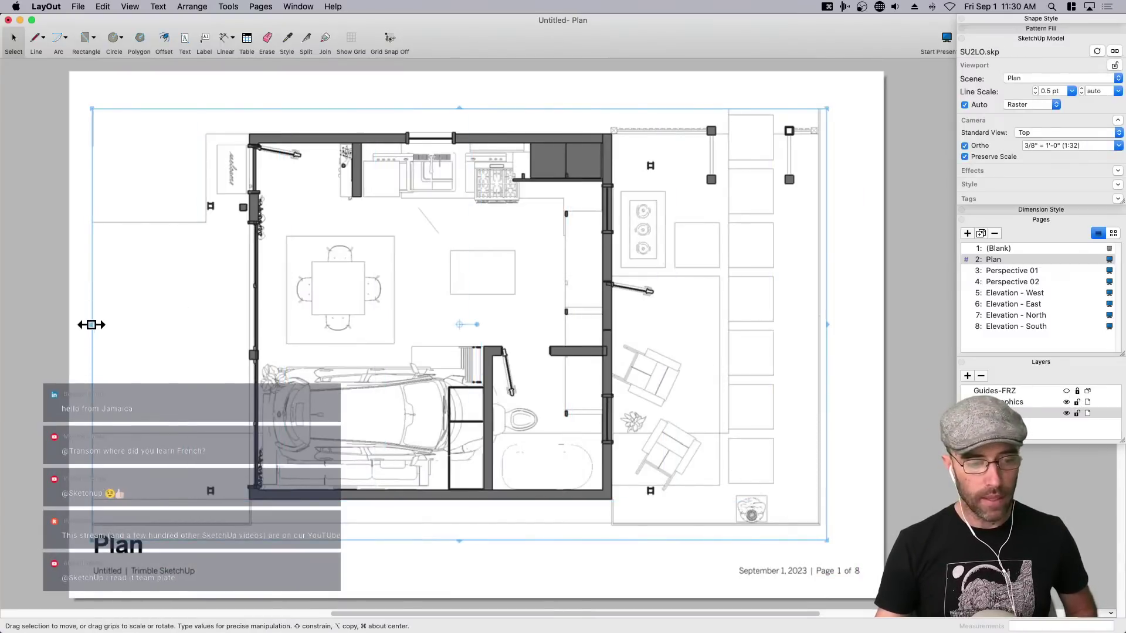
pyautogui.moveTo(91, 323); pyautogui.dragTo(113, 324)
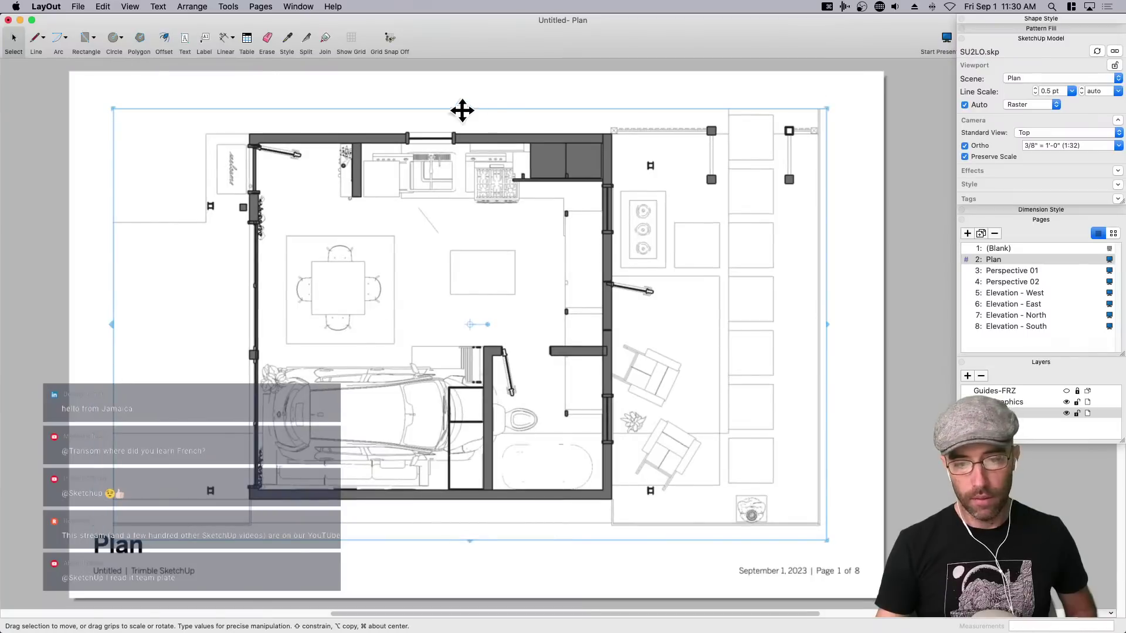
pyautogui.moveTo(471, 109); pyautogui.dragTo(471, 86)
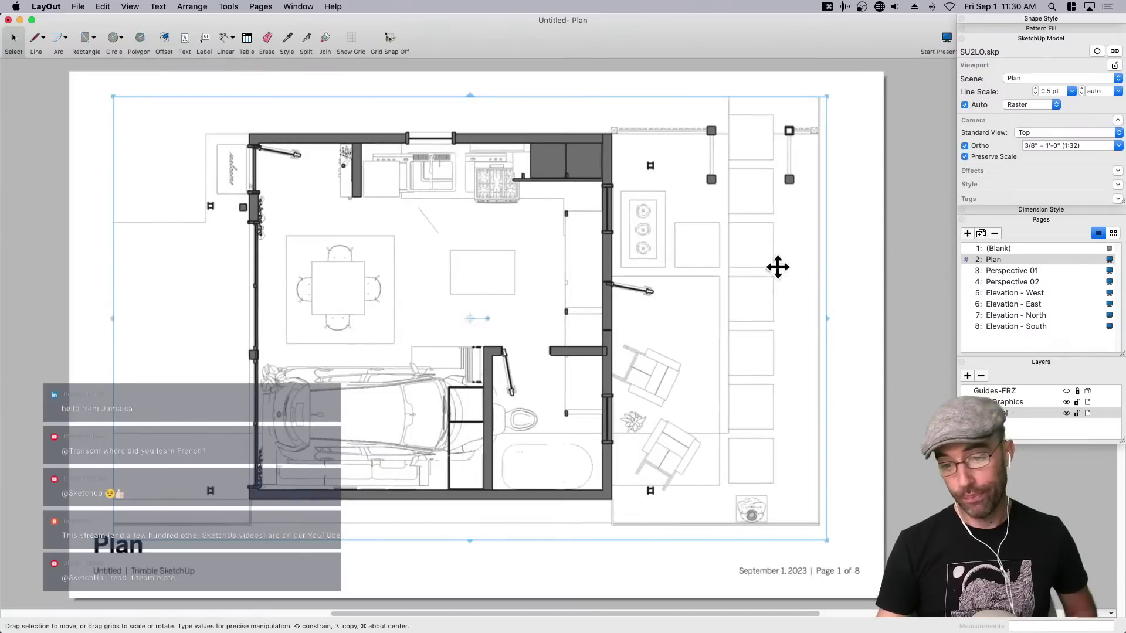
pyautogui.click(899, 359)
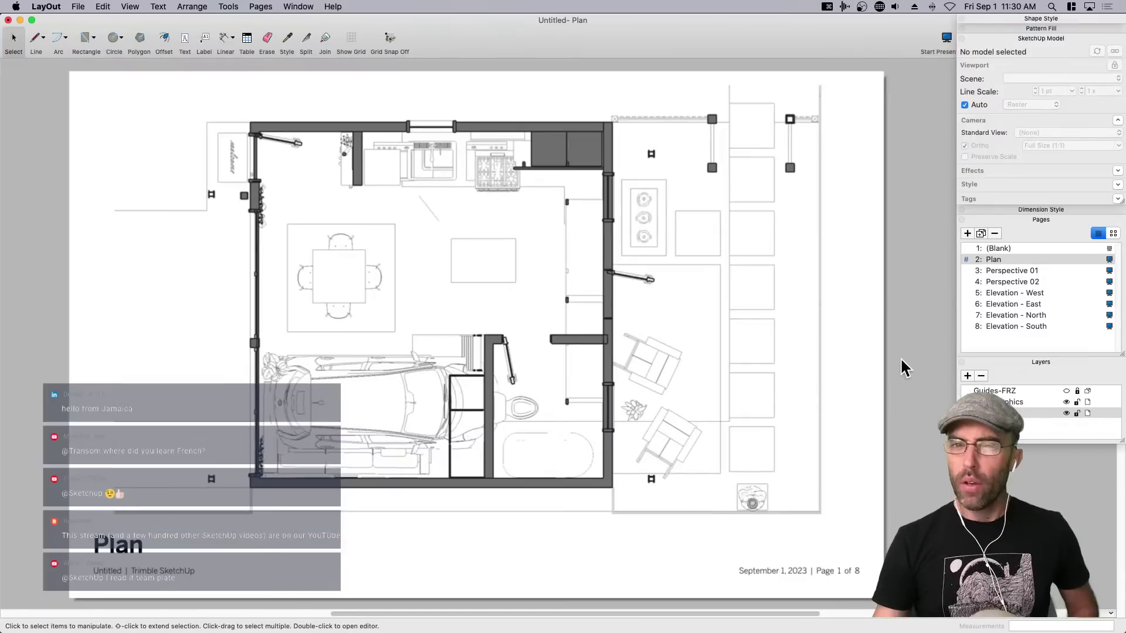
# Set the plan viewport's scale to 1/4" = 1'-0" (1:48).
pyautogui.scroll(-1, 877, 365)
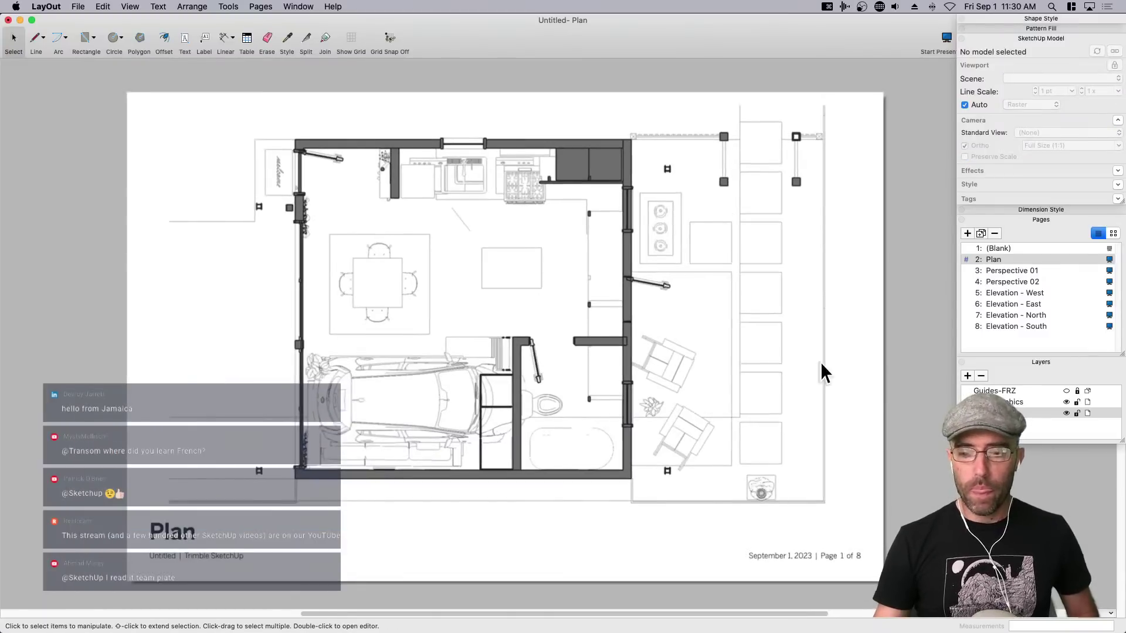
pyautogui.scroll(-2, 821, 361)
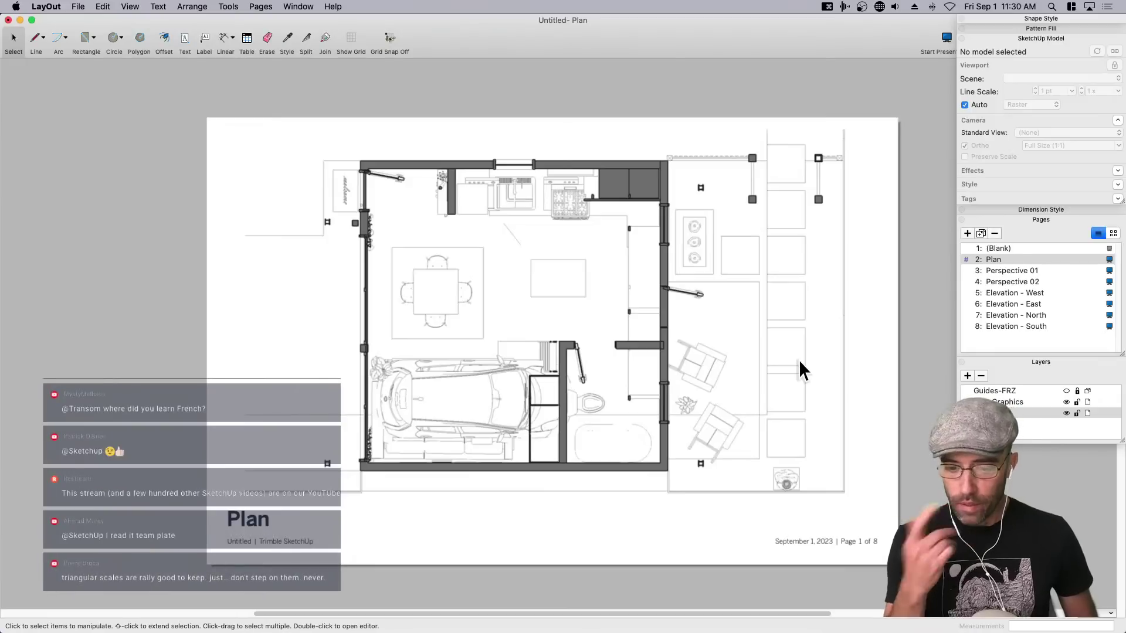
pyautogui.click(637, 366)
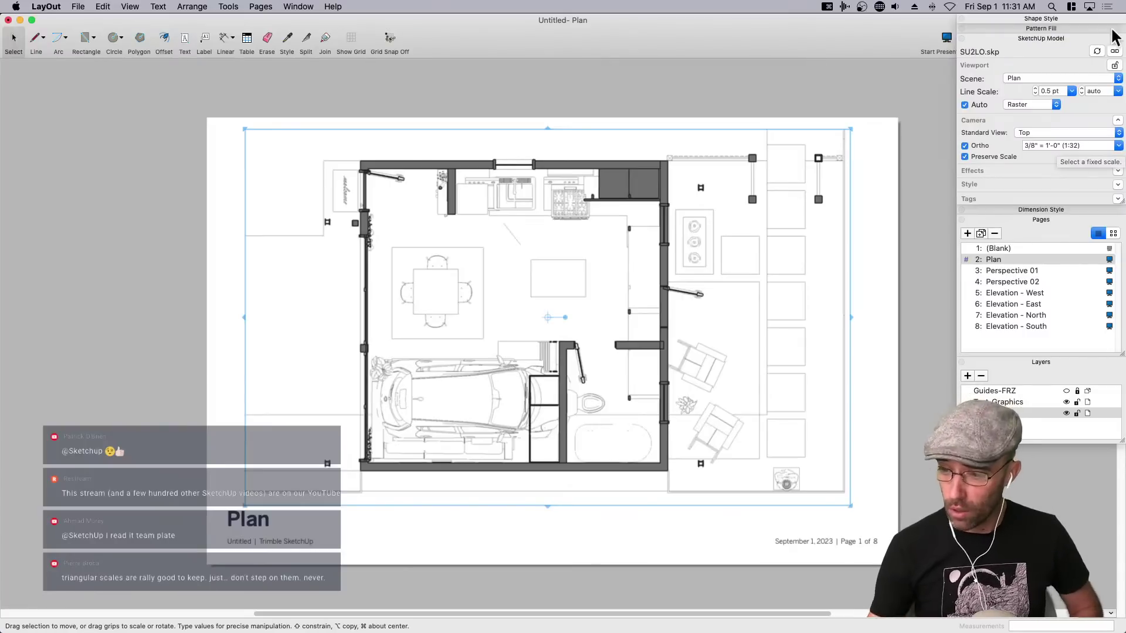
pyautogui.click(1119, 147)
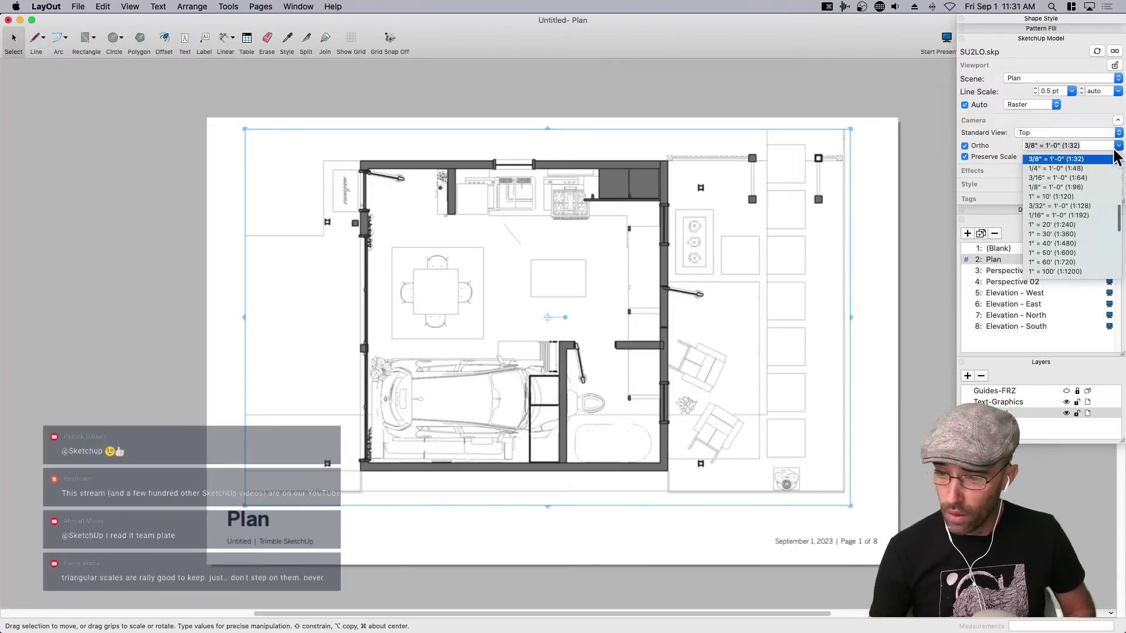
pyautogui.click(1048, 168)
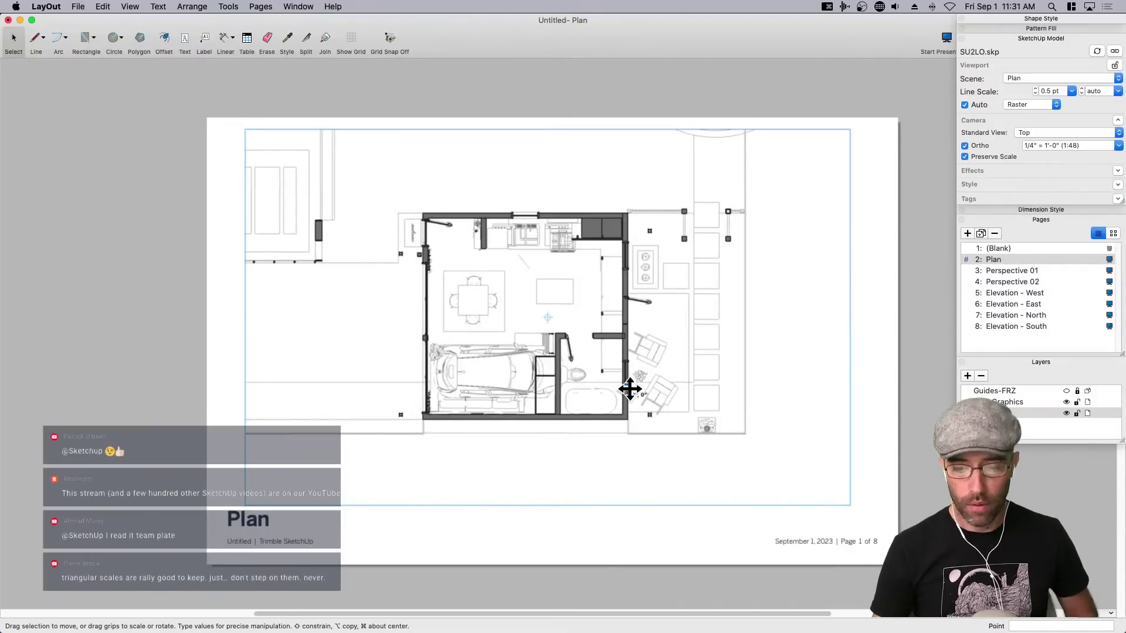
# Crop the viewport's bottom edge, move the plan down just above the title, and extend its upper-left corner outward.
pyautogui.moveTo(548, 505); pyautogui.dragTo(548, 449)
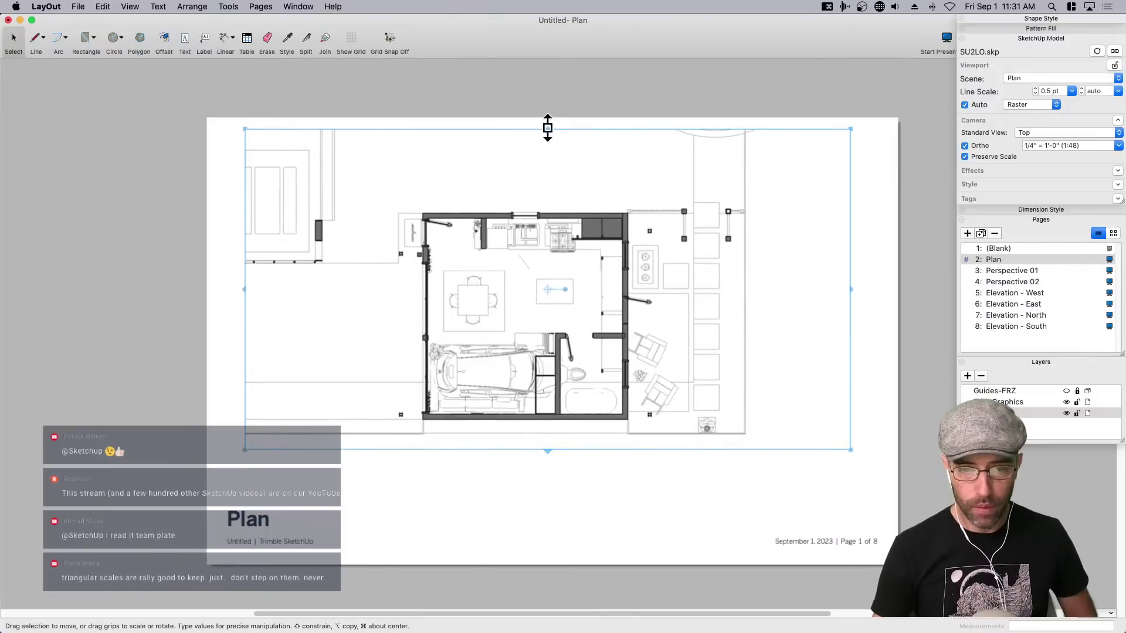
pyautogui.moveTo(601, 334)
pyautogui.mouseDown()
pyautogui.moveTo(651, 375)
pyautogui.moveTo(638, 390)
pyautogui.mouseUp()
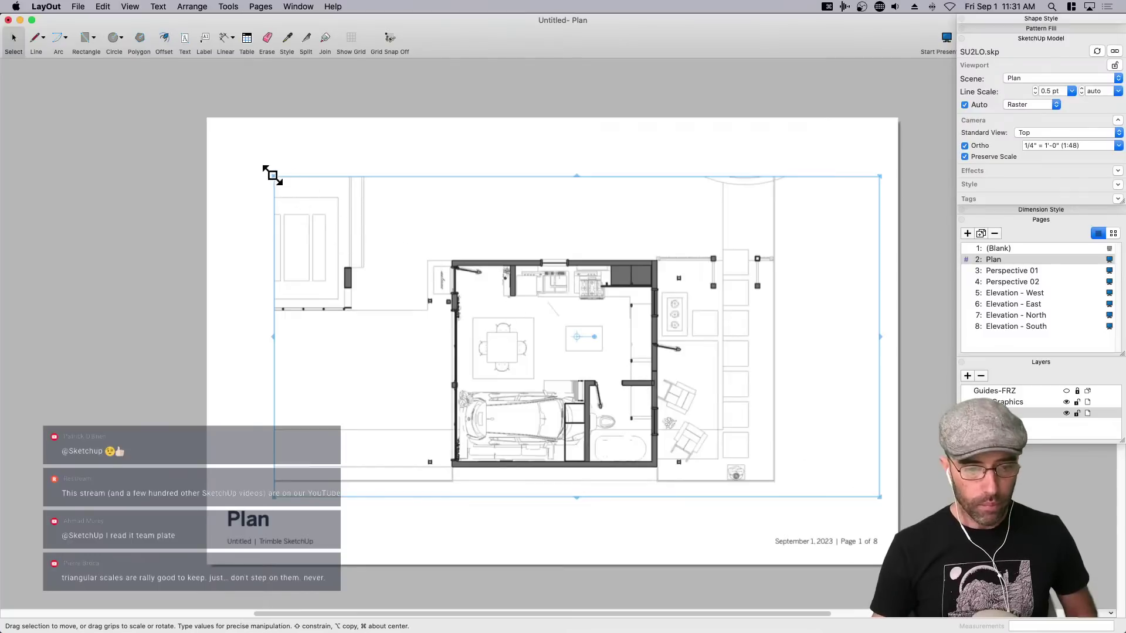
pyautogui.moveTo(272, 175); pyautogui.dragTo(231, 136)
# Set the plan viewport's scale to 1/8" = 1'-0" (1:96).
pyautogui.click(1117, 133)
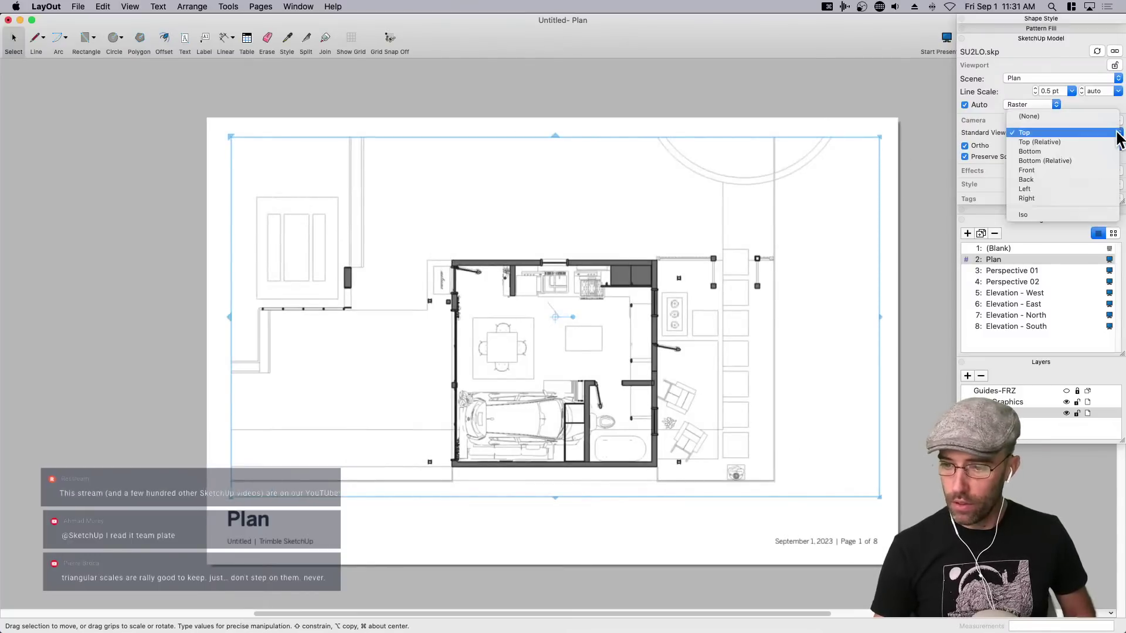
pyautogui.click(979, 221)
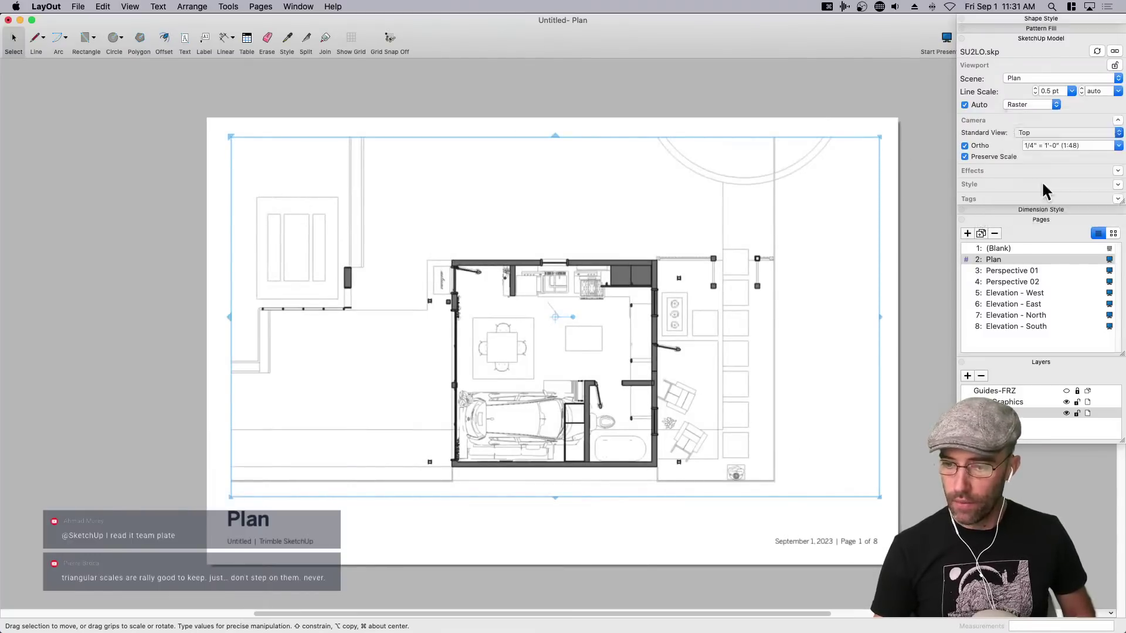
pyautogui.click(1116, 146)
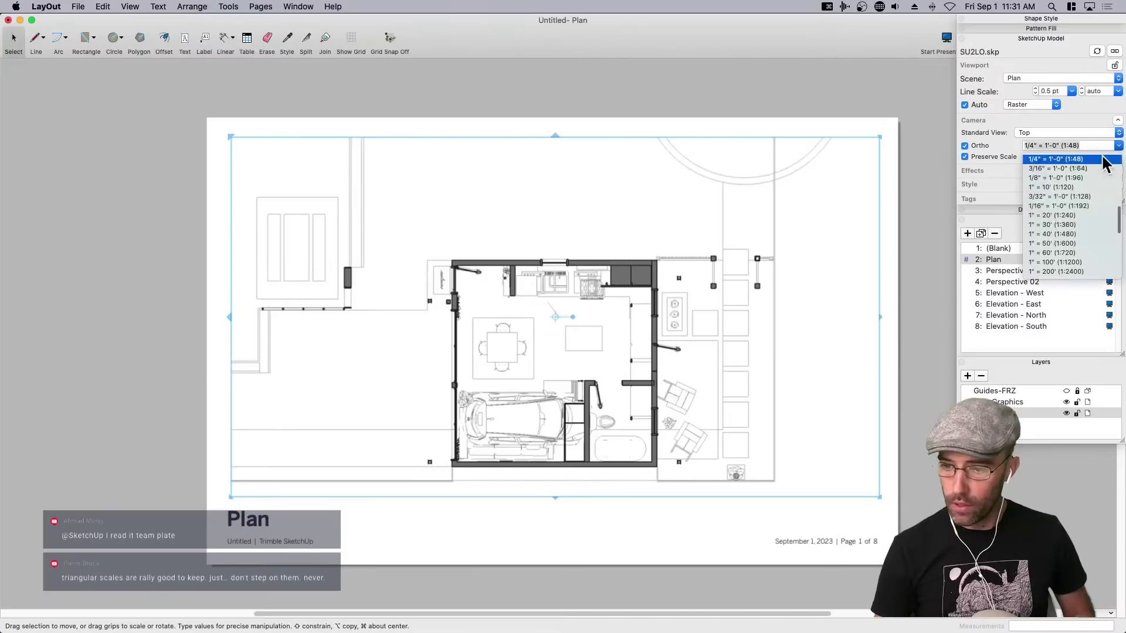
pyautogui.click(1050, 178)
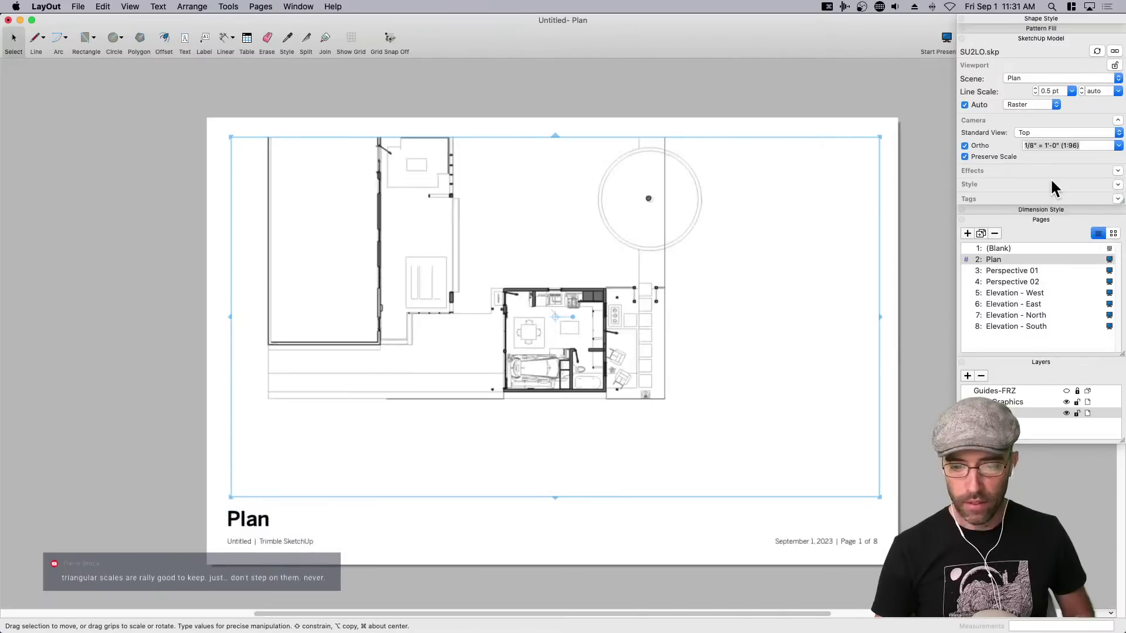
# Shift the viewport, crop its lower-right corner close to the site, and extend its top edge to include the whole main building.
pyautogui.moveTo(587, 366); pyautogui.dragTo(605, 382)
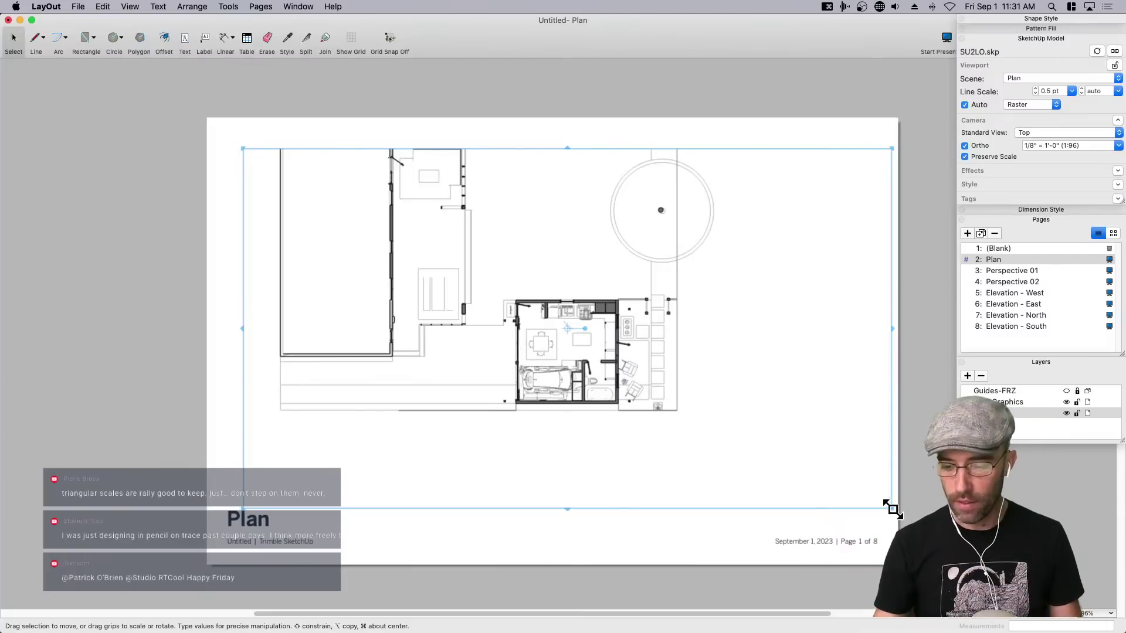
pyautogui.moveTo(891, 508); pyautogui.dragTo(719, 424)
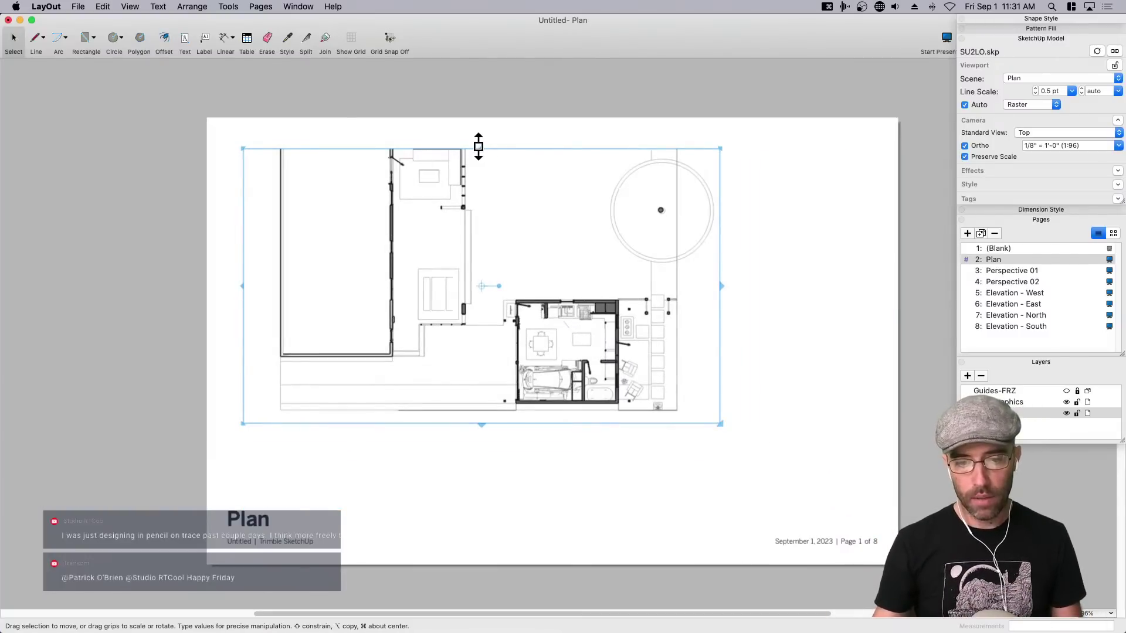
pyautogui.moveTo(479, 147); pyautogui.dragTo(481, 89)
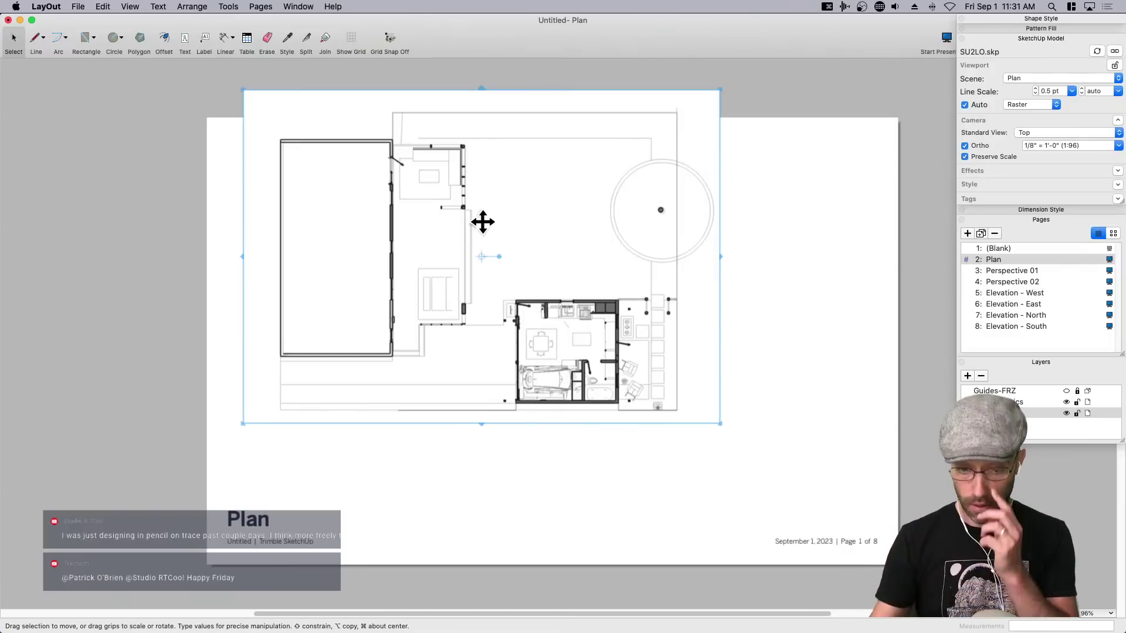
# Try orbiting the model inside the plan viewport to an angled 3D view, and undo the camera change.
pyautogui.press('space')
pyautogui.click(564, 335)
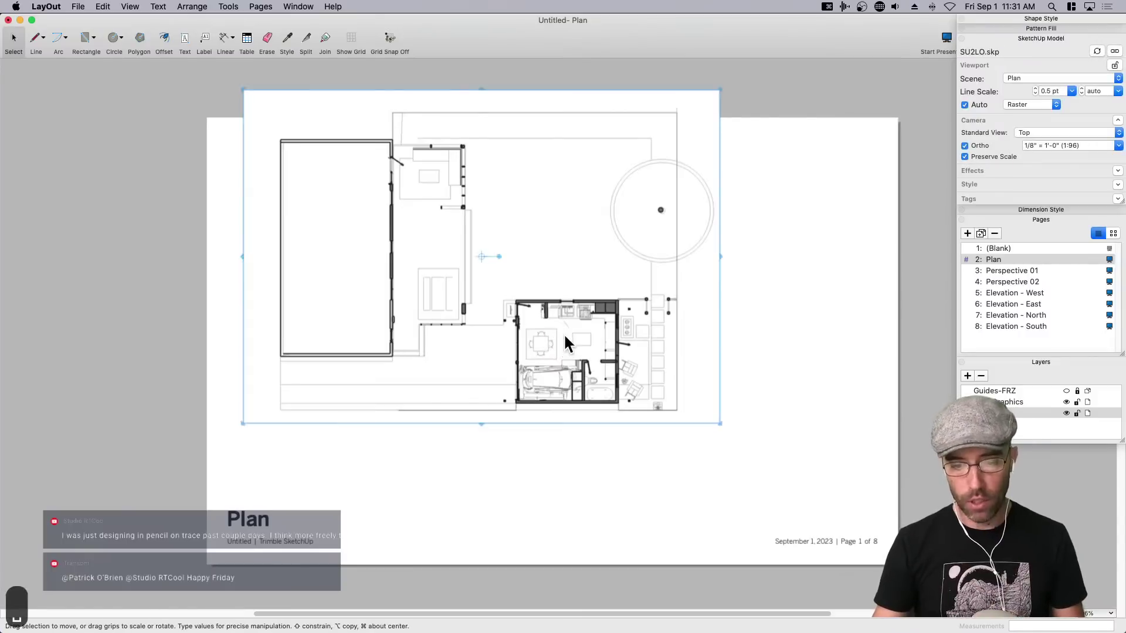
pyautogui.doubleClick(537, 300)
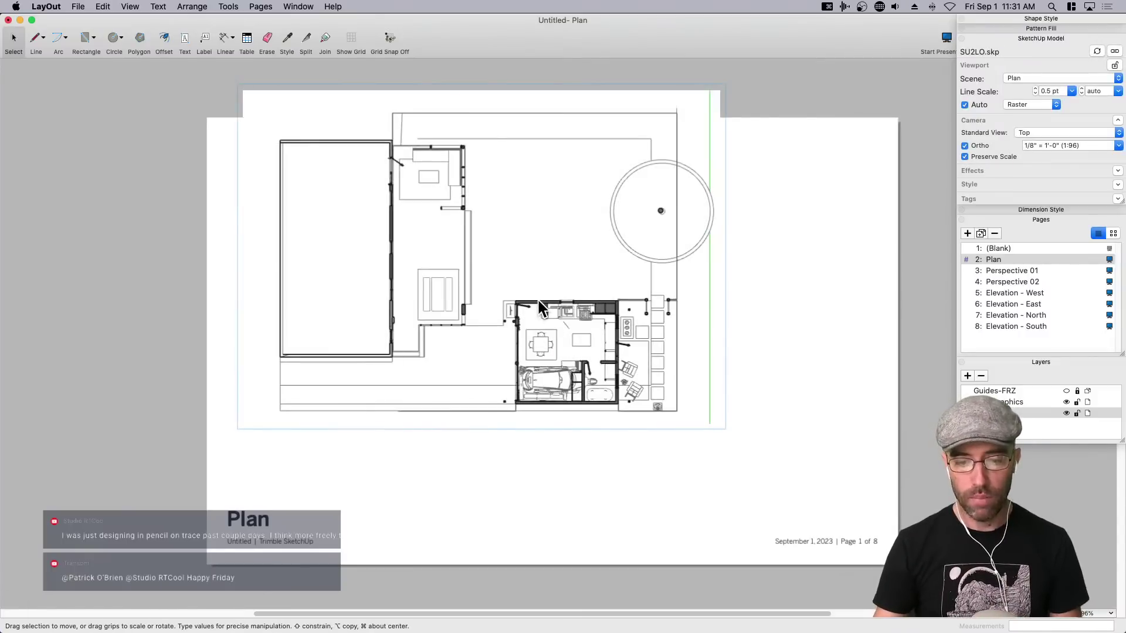
pyautogui.moveTo(535, 321)
pyautogui.mouseDown()
pyautogui.moveTo(528, 269)
pyautogui.moveTo(551, 171)
pyautogui.moveTo(663, 186)
pyautogui.moveTo(592, 222)
pyautogui.moveTo(674, 283)
pyautogui.moveTo(766, 222)
pyautogui.mouseUp()
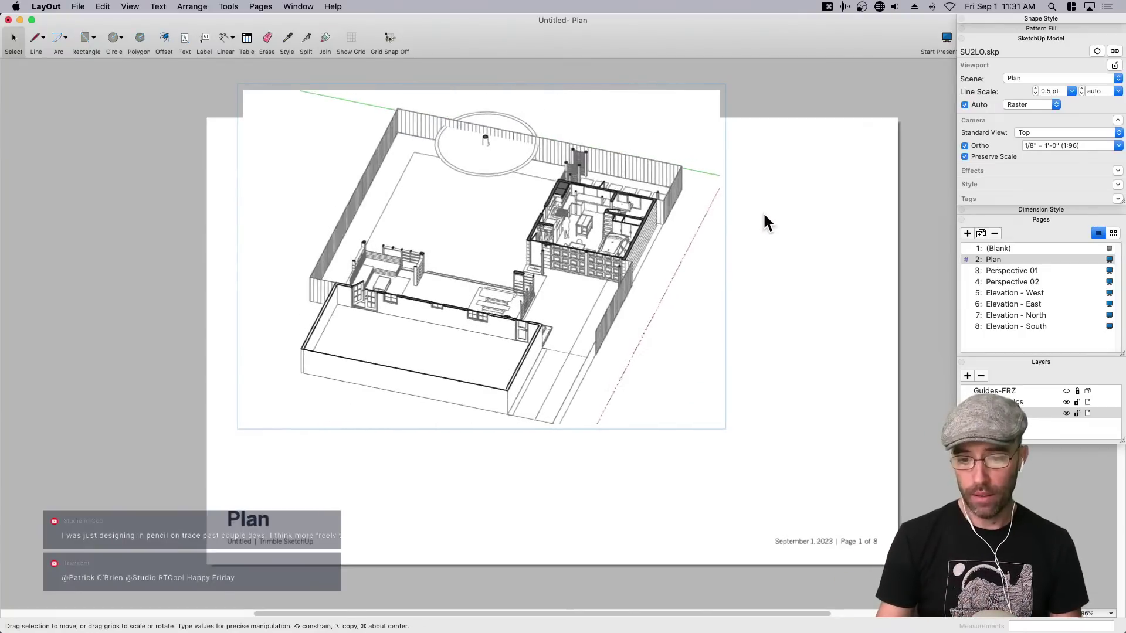
pyautogui.click(805, 337)
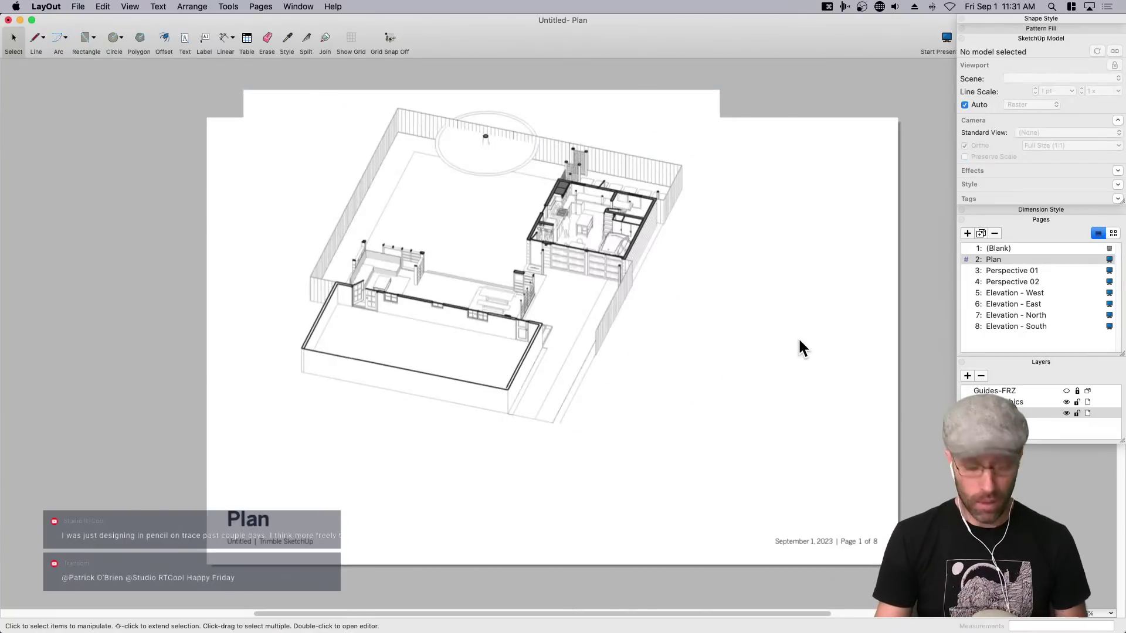
pyautogui.press('super+z')
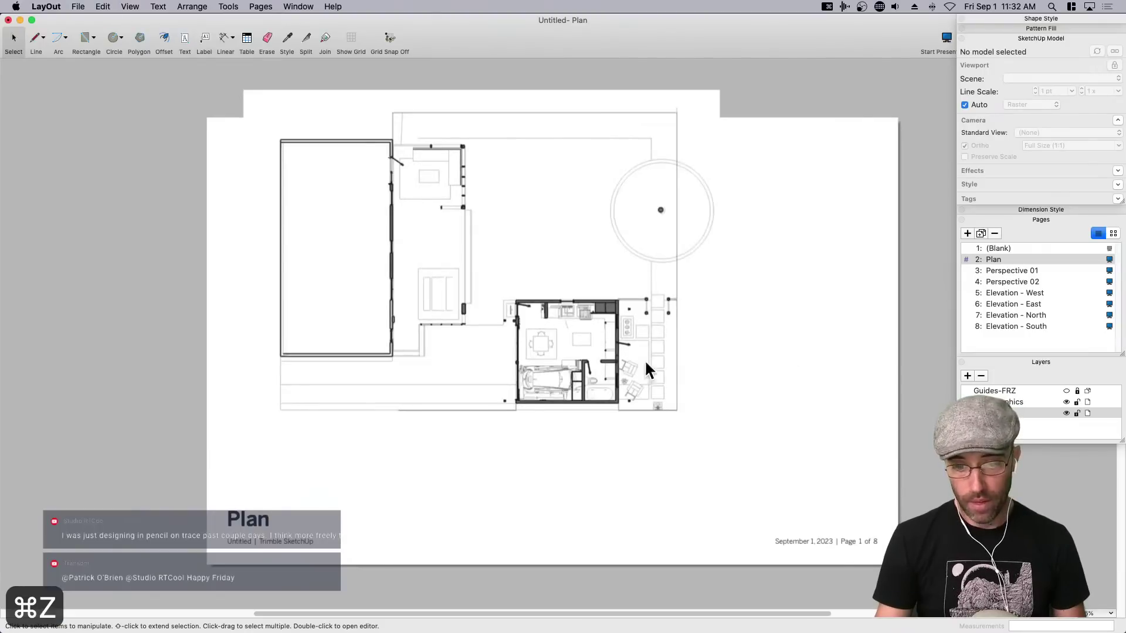
# Move the plan viewport down so it sits above the title within the sheet, and extend its top edge slightly.
pyautogui.click(573, 352)
pyautogui.moveTo(564, 346); pyautogui.dragTo(574, 404)
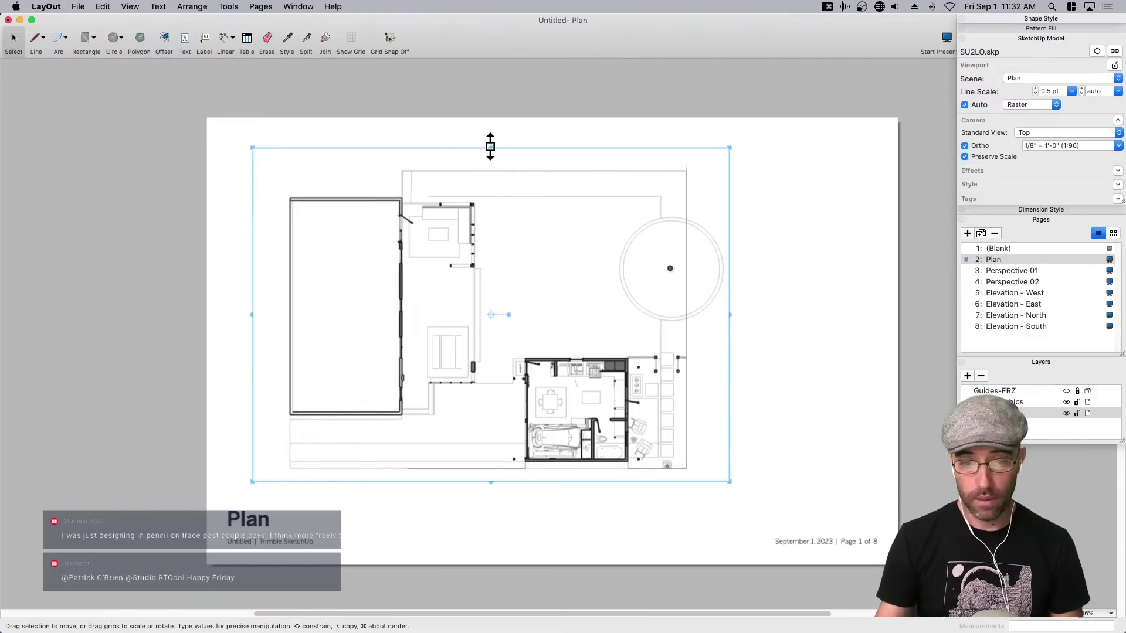
pyautogui.moveTo(491, 147)
pyautogui.mouseDown()
pyautogui.moveTo(490, 128)
pyautogui.moveTo(490, 139)
pyautogui.mouseUp()
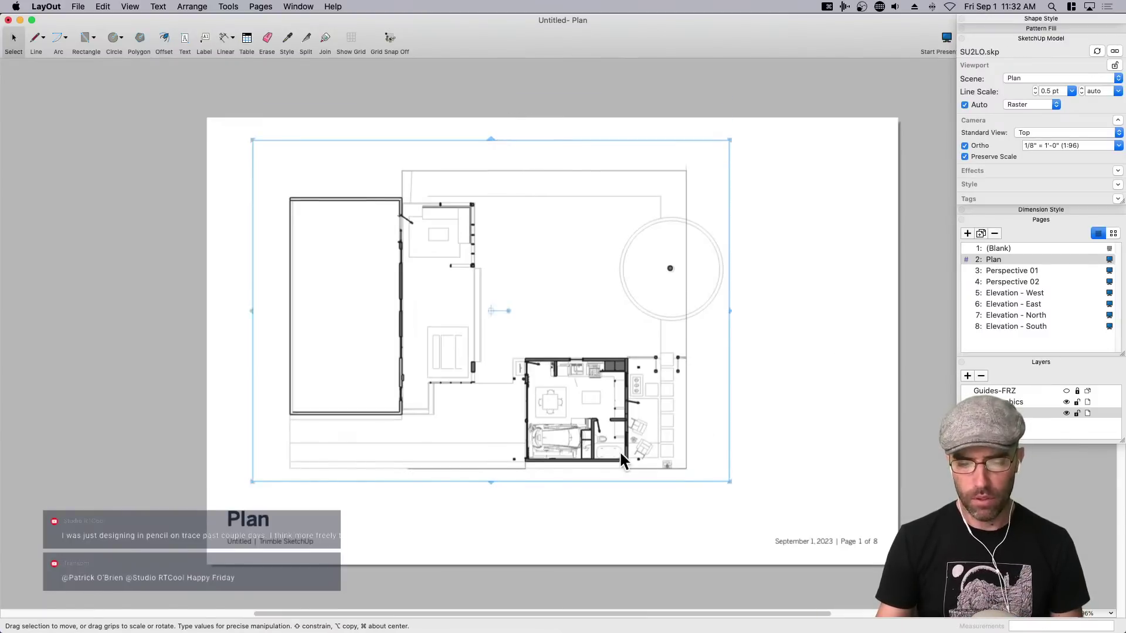
# Open the sheet's Plan title for editing to examine the auto-text tag behind it, and close it without changes.
pyautogui.click(330, 503)
pyautogui.click(254, 523)
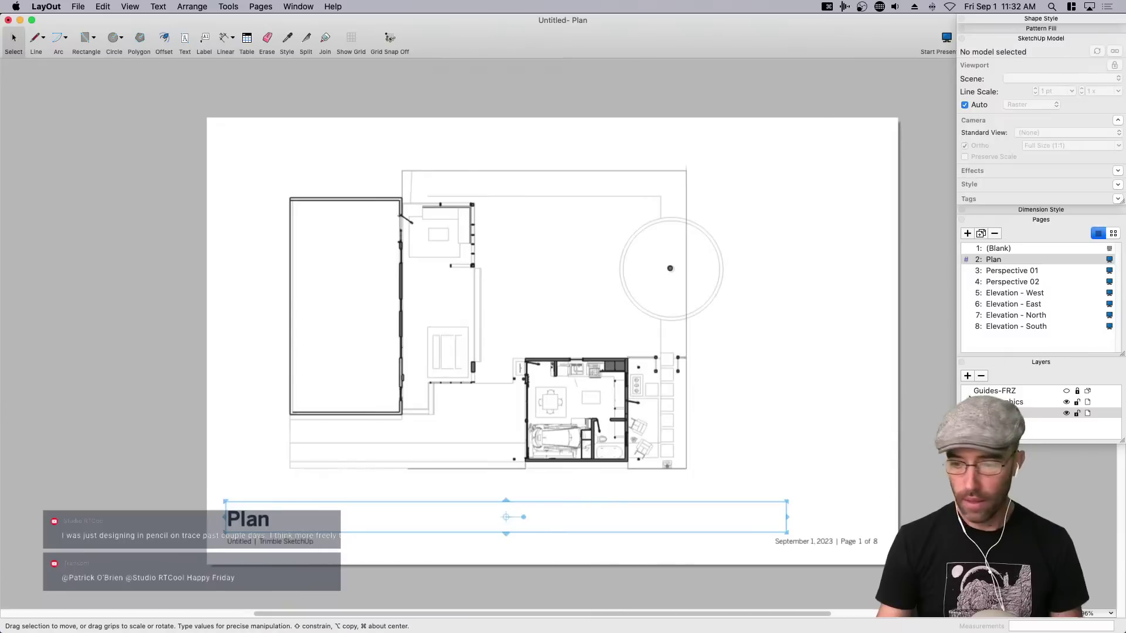
pyautogui.doubleClick(261, 520)
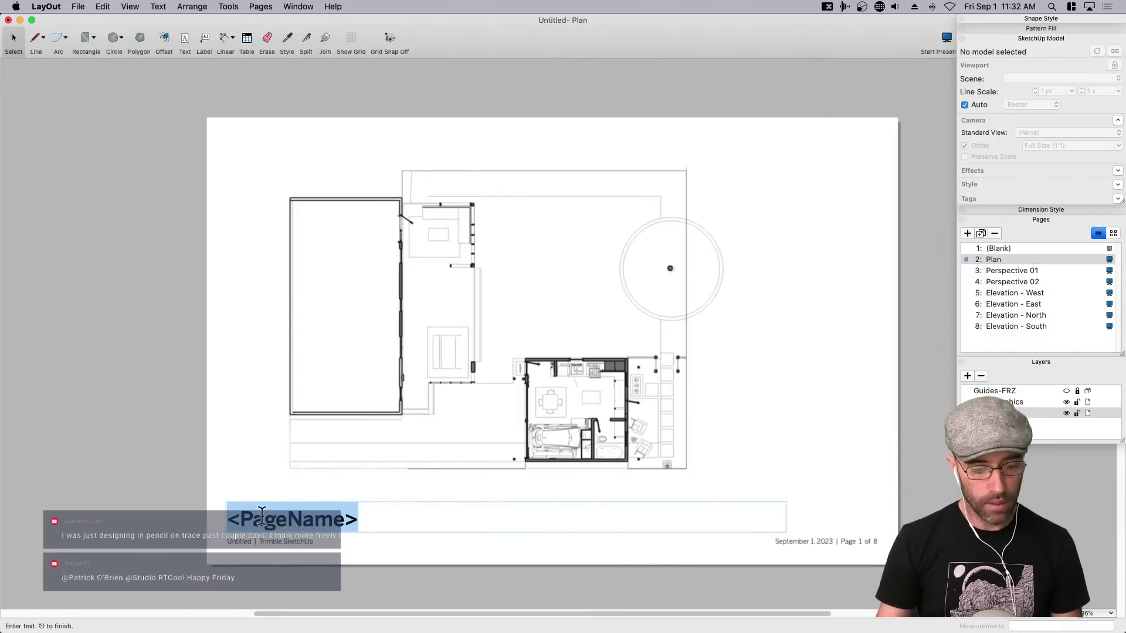
pyautogui.scroll(-3, 298, 541)
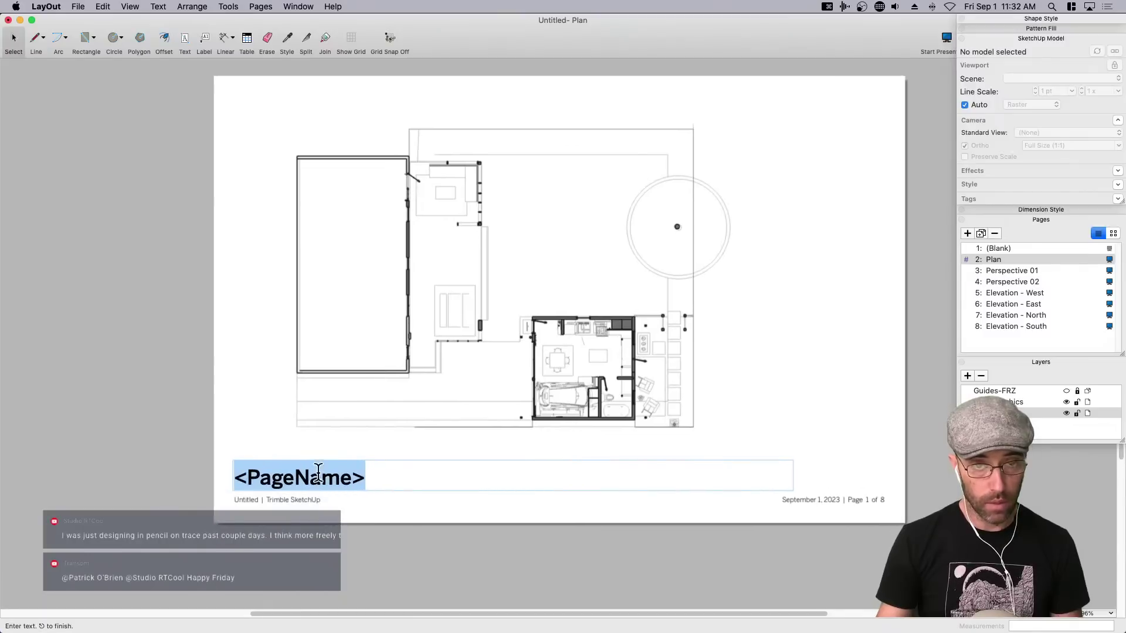
pyautogui.scroll(-3, 399, 501)
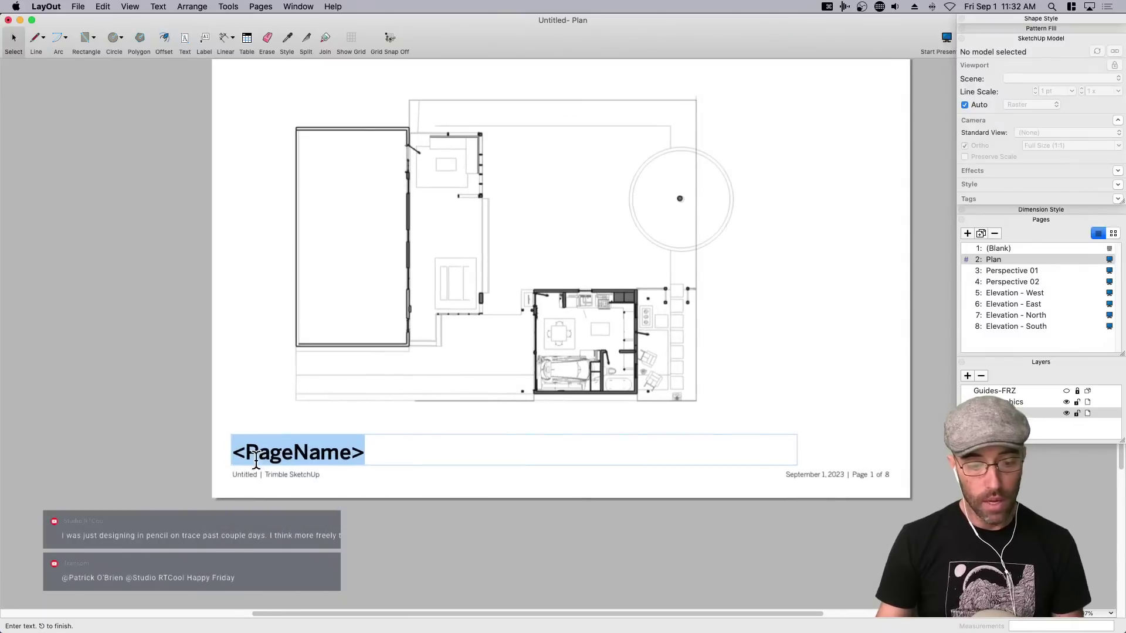
pyautogui.click(781, 553)
# Rename the Plan page as Context Plan.
pyautogui.doubleClick(996, 261)
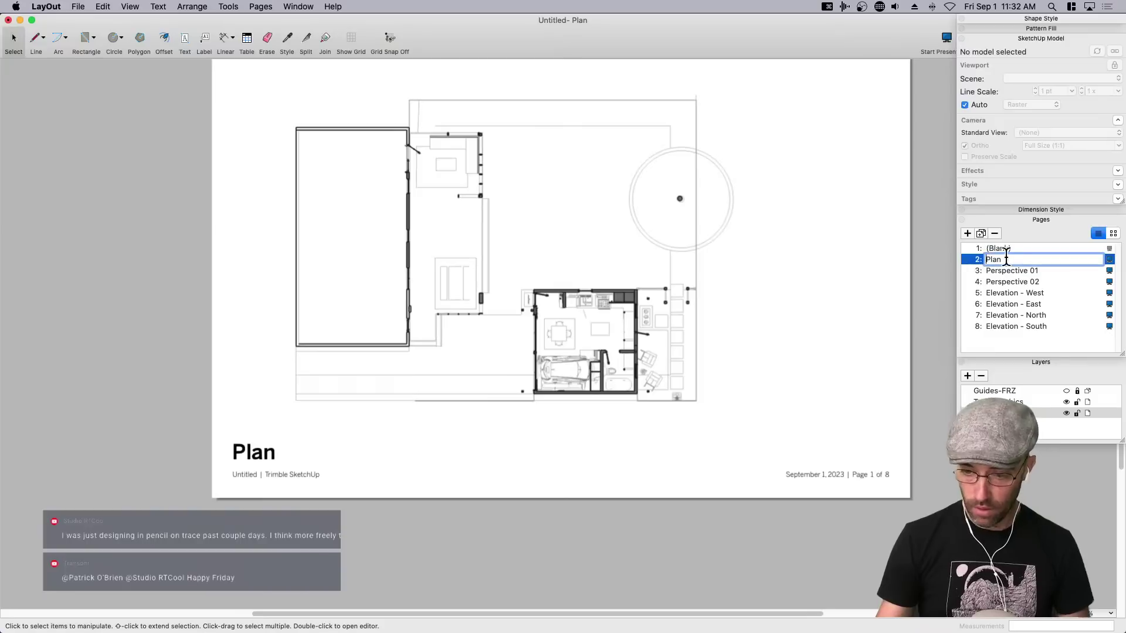
pyautogui.click(987, 259)
pyautogui.write('Context')
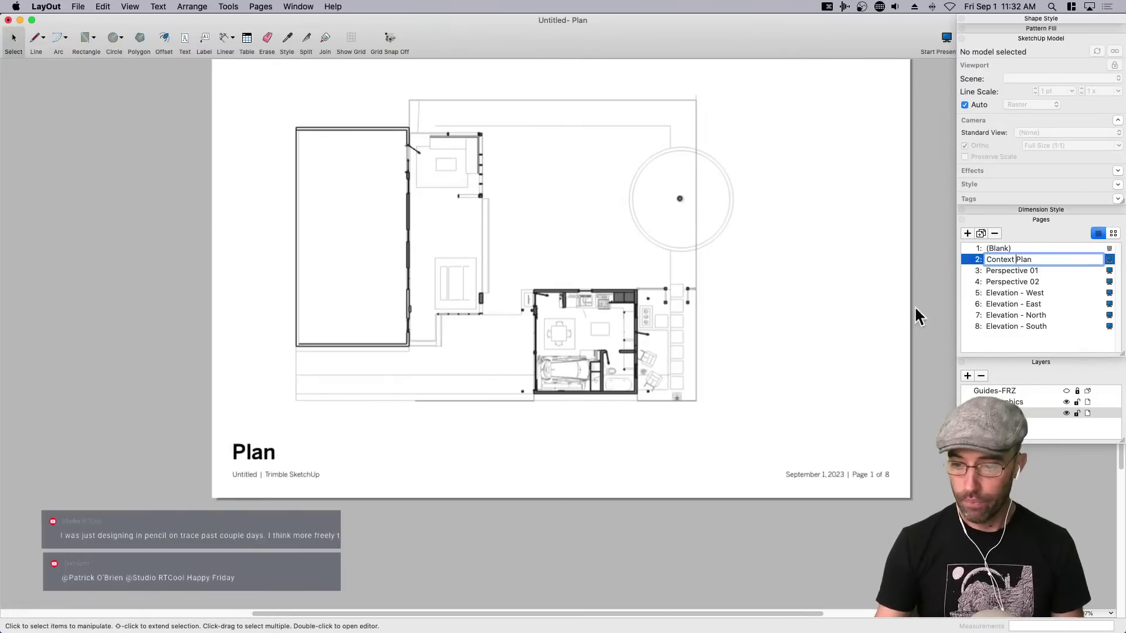
pyautogui.press('Return')
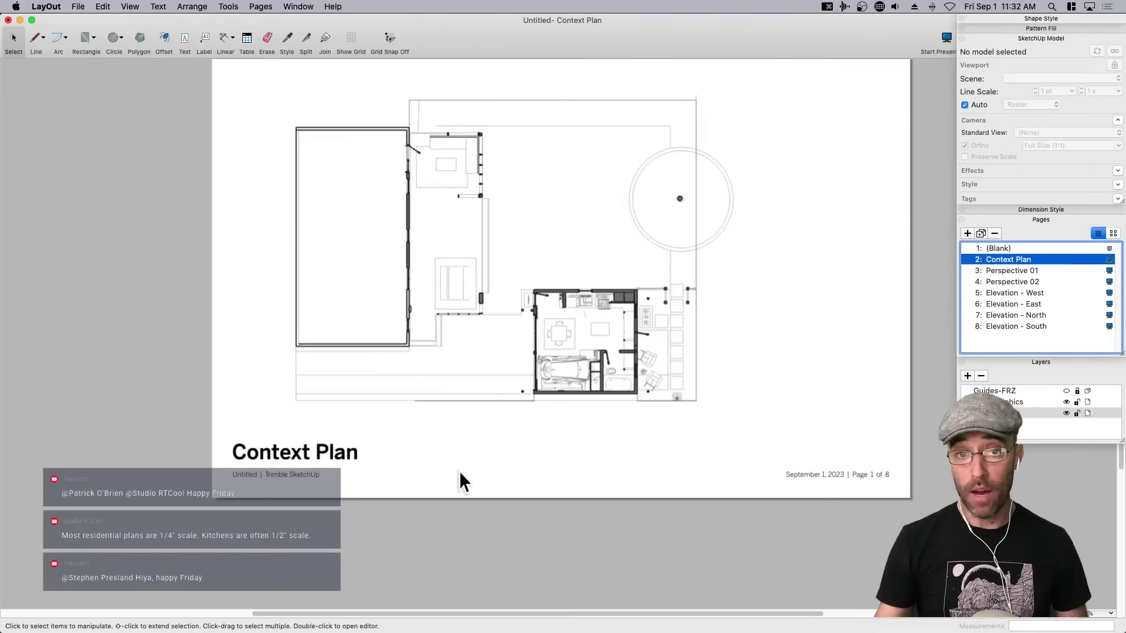
# Duplicate the Context Plan page and name the copy Garage Plan.
pyautogui.moveTo(459, 470); pyautogui.dragTo(499, 431, button='middle')
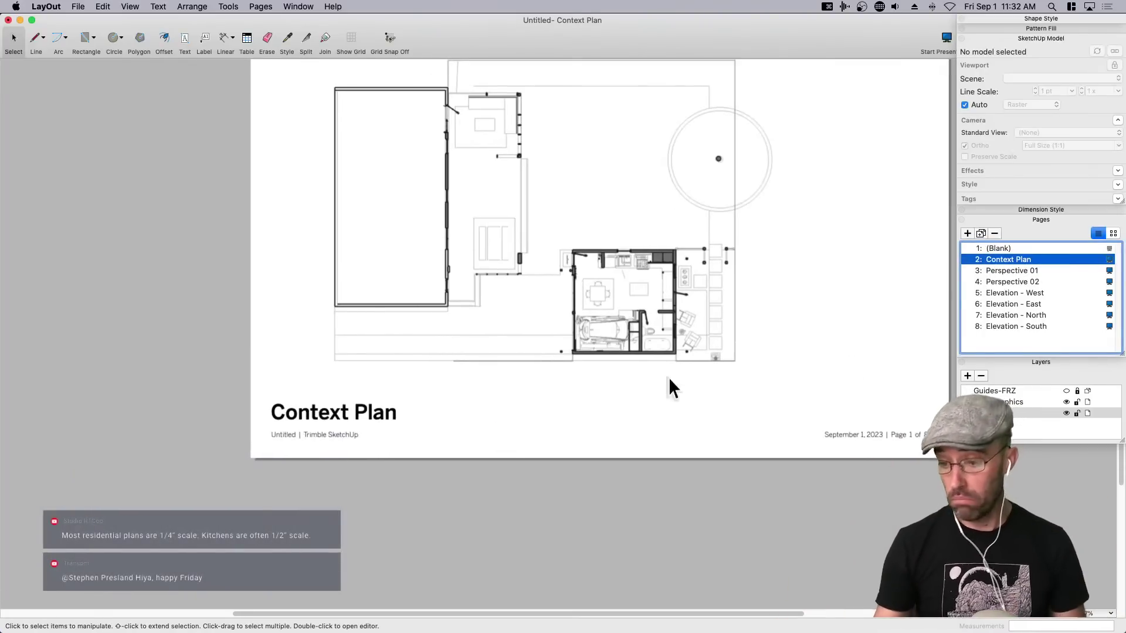
pyautogui.click(981, 232)
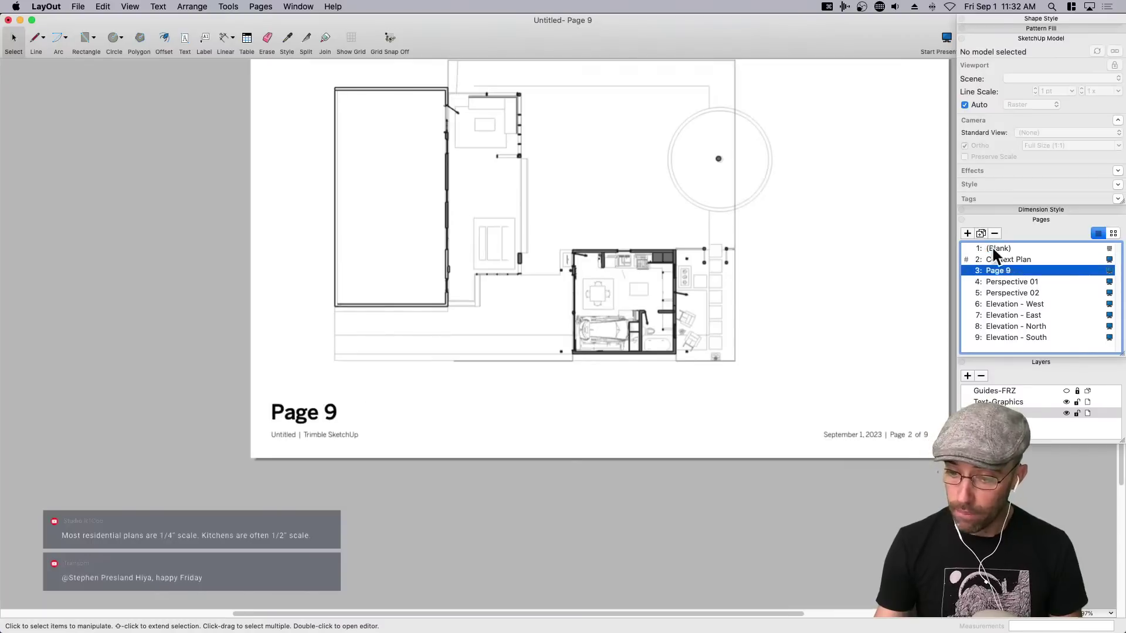
pyautogui.doubleClick(999, 270)
pyautogui.write('Site')
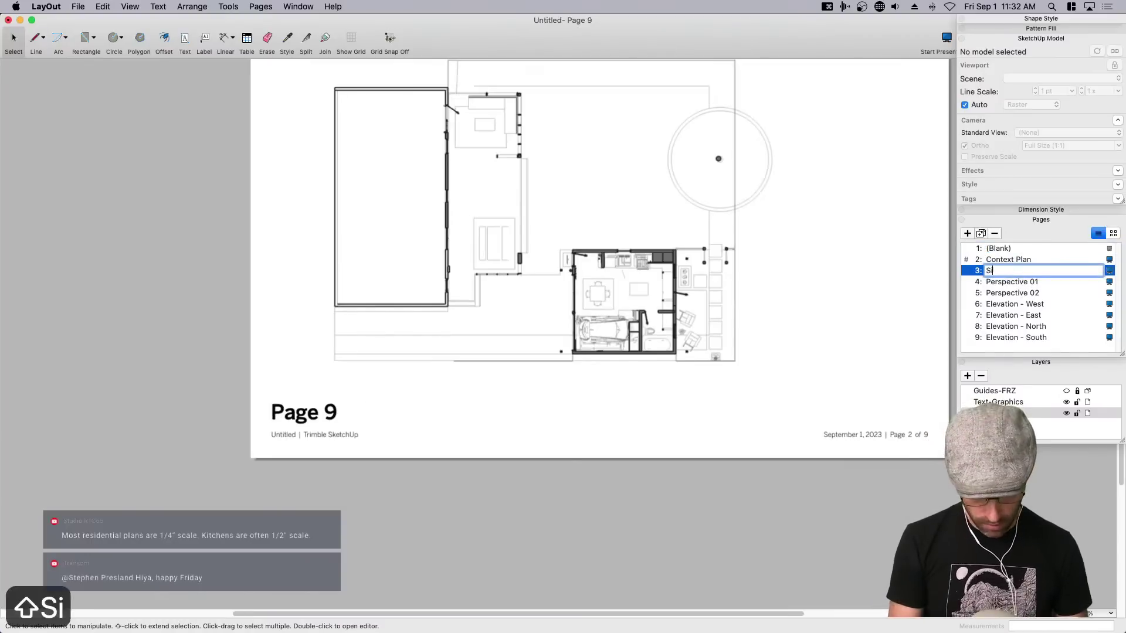
pyautogui.press('BackSpace')
pyautogui.press('BackSpace')
pyautogui.press('BackSpace')
pyautogui.press('BackSpace')
pyautogui.write('Gar')
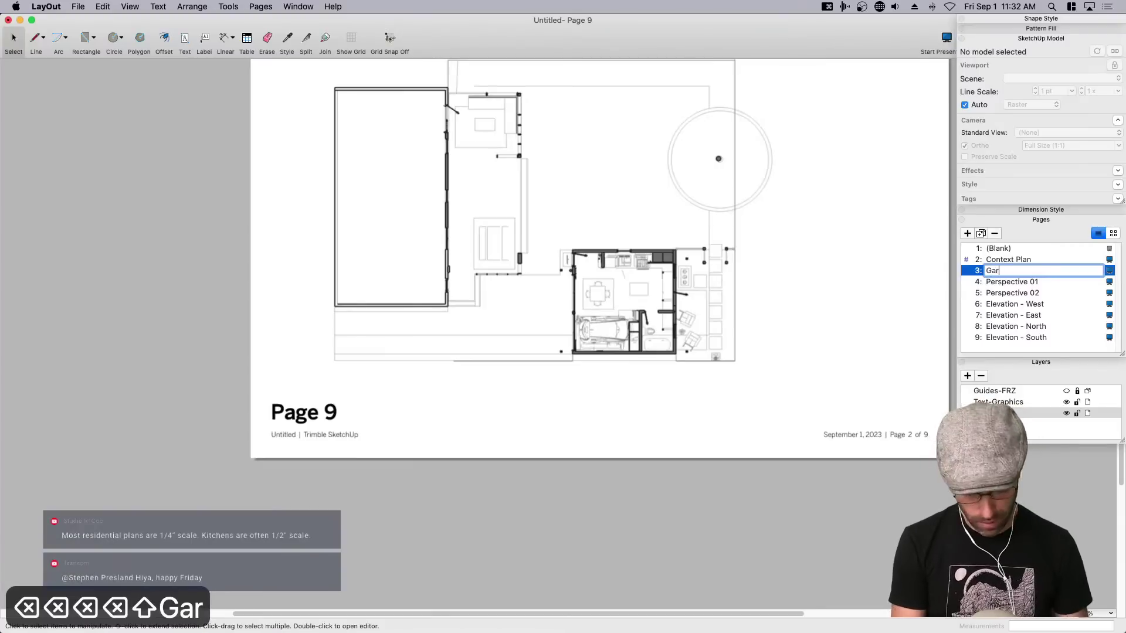
pyautogui.write('age Plan')
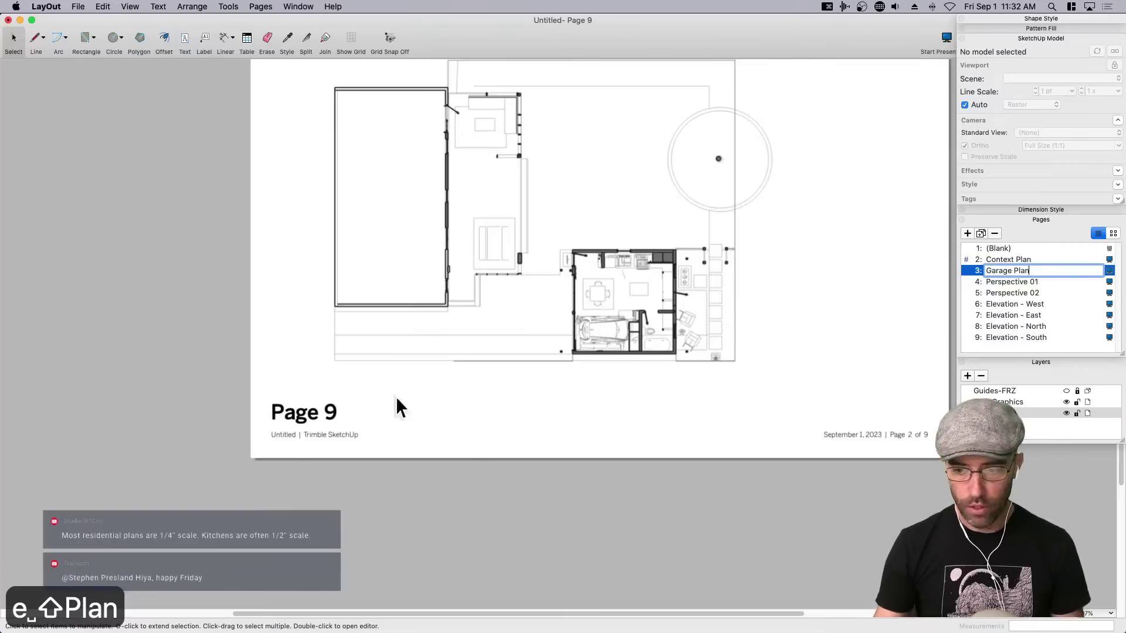
pyautogui.click(327, 409)
pyautogui.click(476, 474)
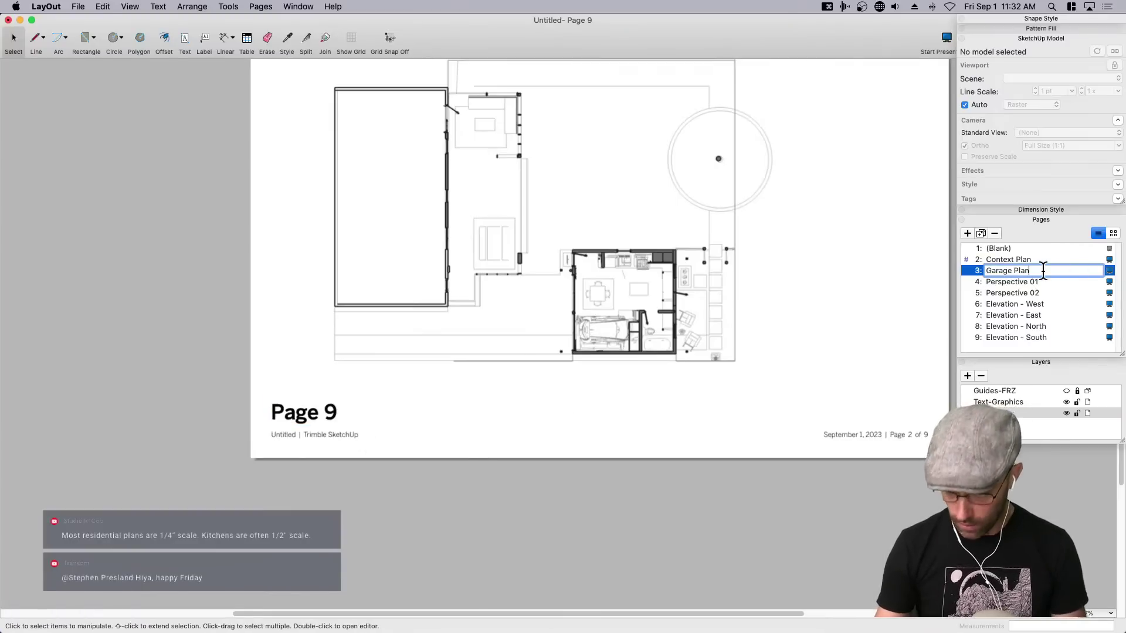
pyautogui.press('Return')
pyautogui.click(390, 419)
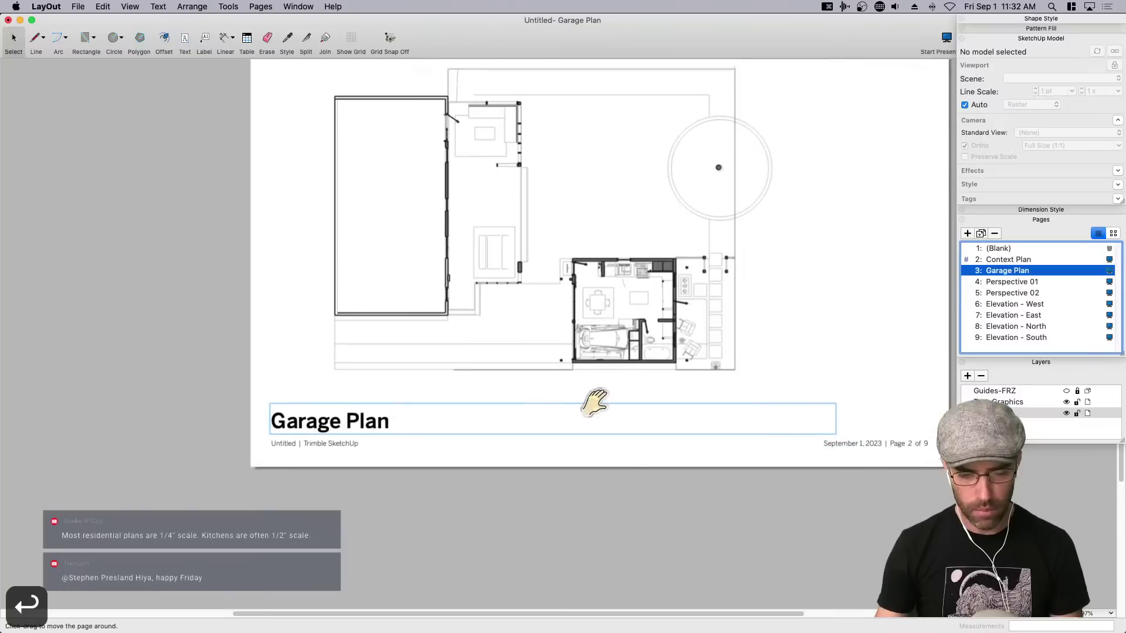
# Crop the Garage Plan viewport from its upper-left corner so it frames only the garage and its patio.
pyautogui.scroll(3, 589, 410)
pyautogui.click(651, 409)
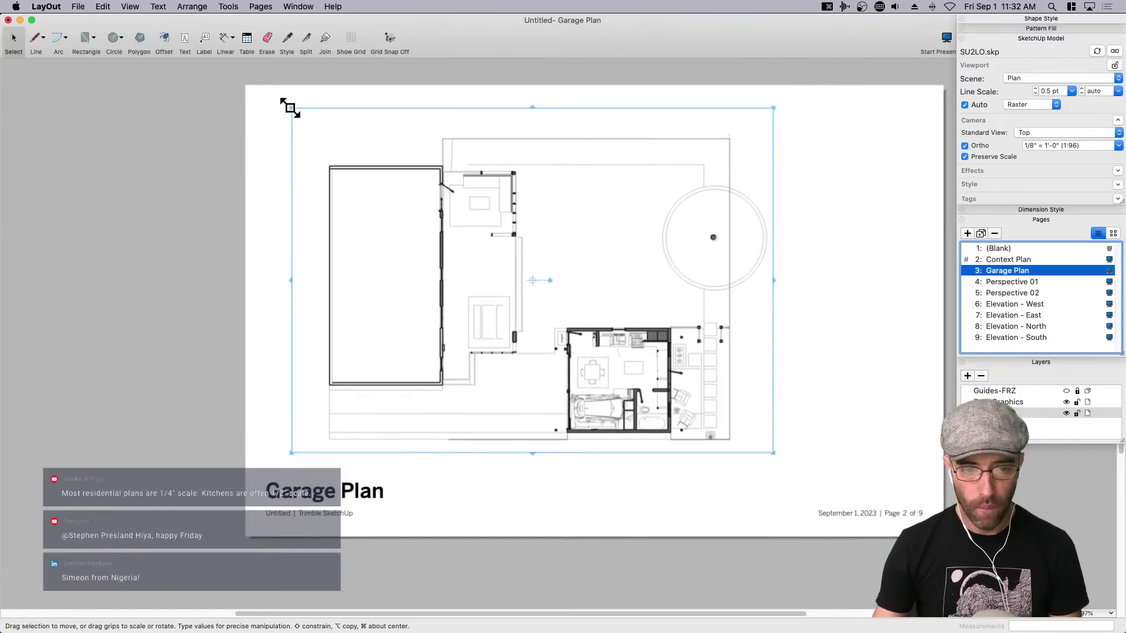
pyautogui.moveTo(292, 107)
pyautogui.mouseDown()
pyautogui.moveTo(457, 226)
pyautogui.moveTo(525, 305)
pyautogui.mouseUp()
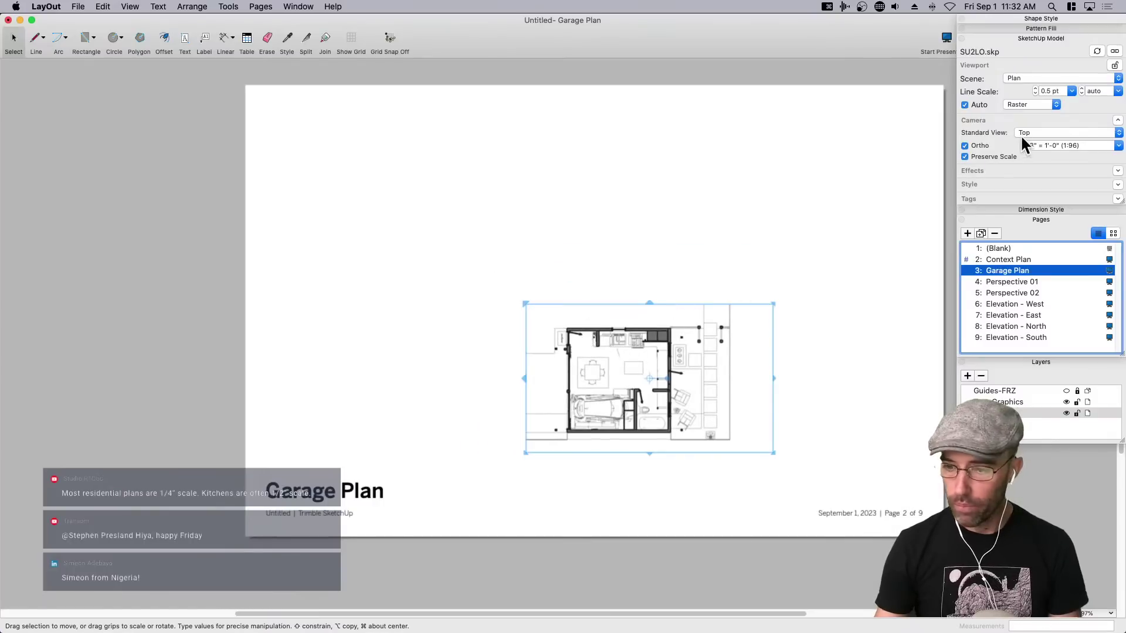
# Set the garage viewport's scale to 3/16" = 1'-0" (1:64) and extend its edges on all sides around the garage.
pyautogui.click(1119, 146)
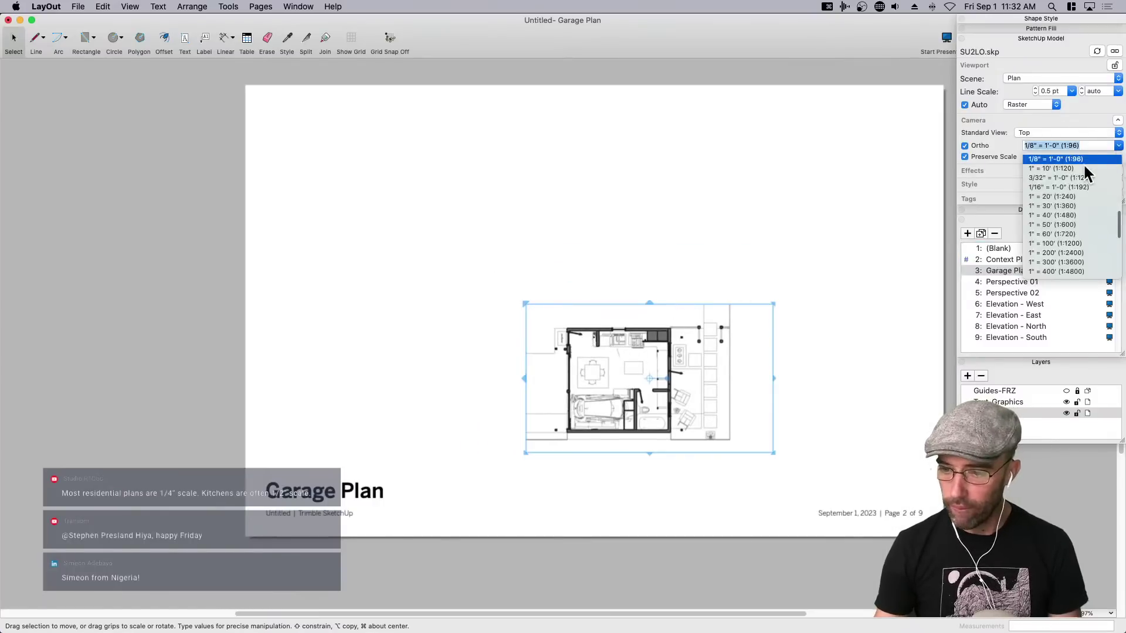
pyautogui.click(1044, 164)
pyautogui.moveTo(524, 304); pyautogui.dragTo(498, 285)
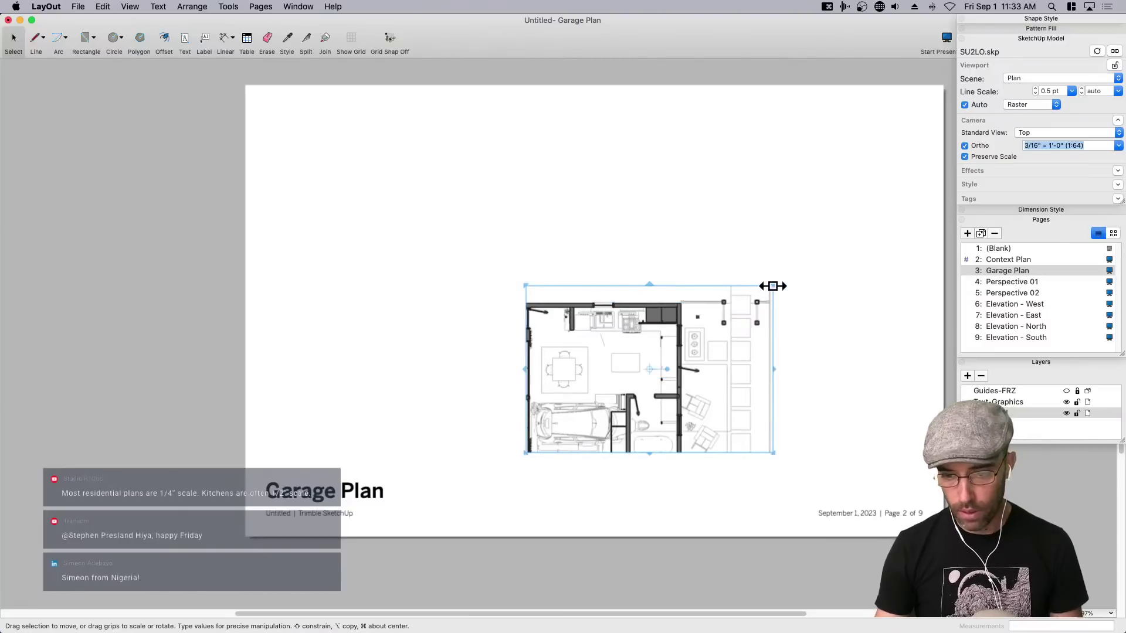
pyautogui.moveTo(774, 284); pyautogui.dragTo(823, 225)
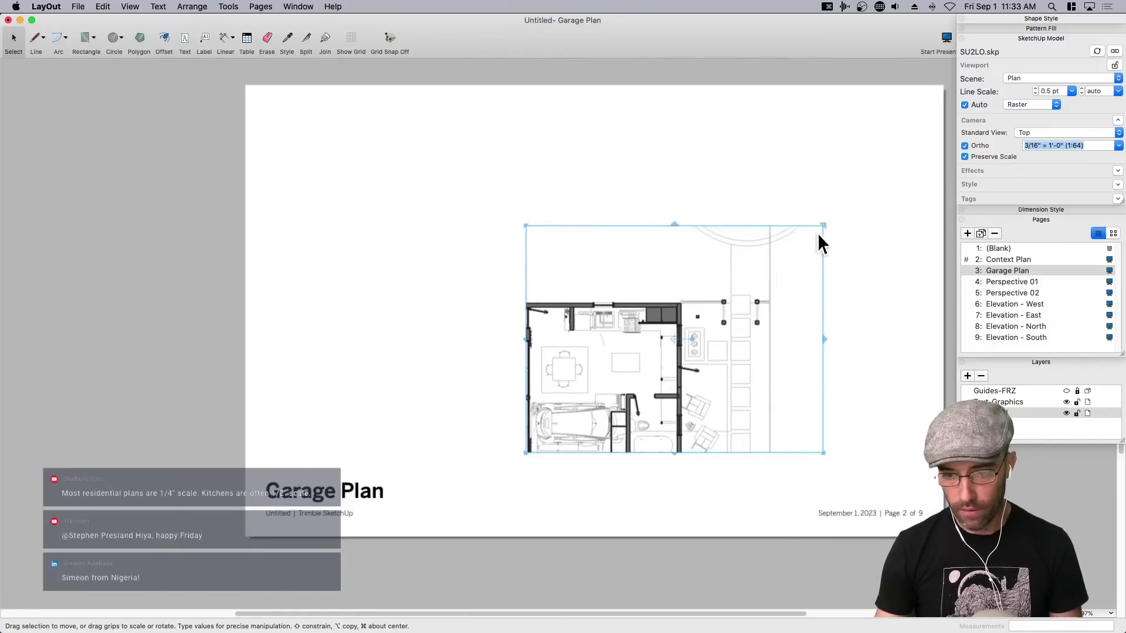
pyautogui.moveTo(526, 453); pyautogui.dragTo(468, 504)
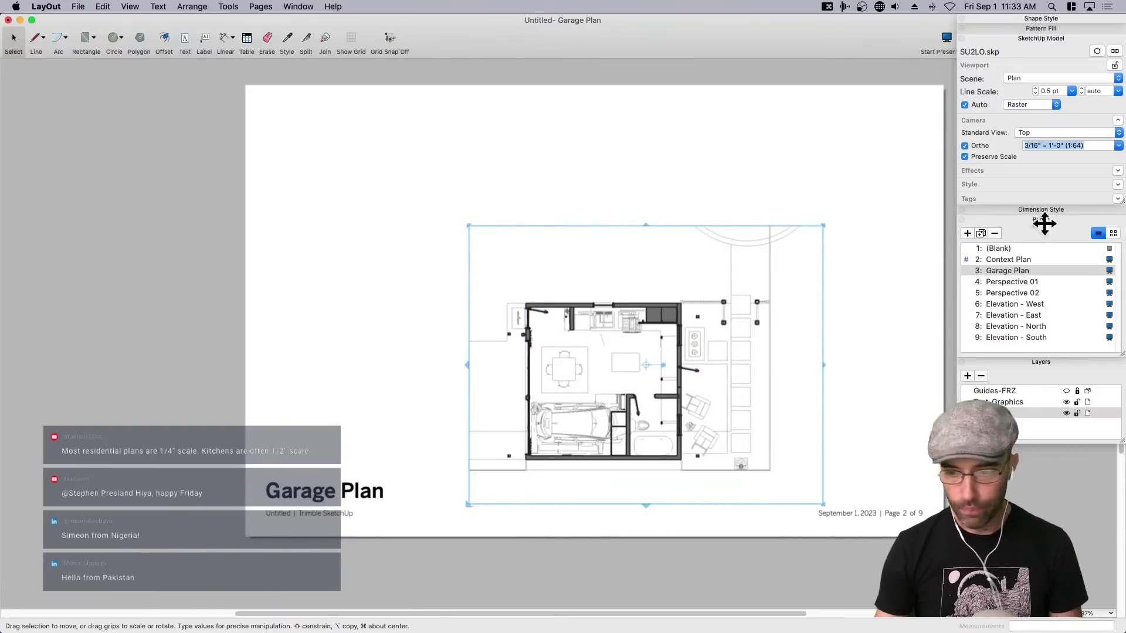
# Set the garage viewport's scale to 1/4" = 1'-0" (1:48) and move it up and left on the sheet.
pyautogui.click(1117, 145)
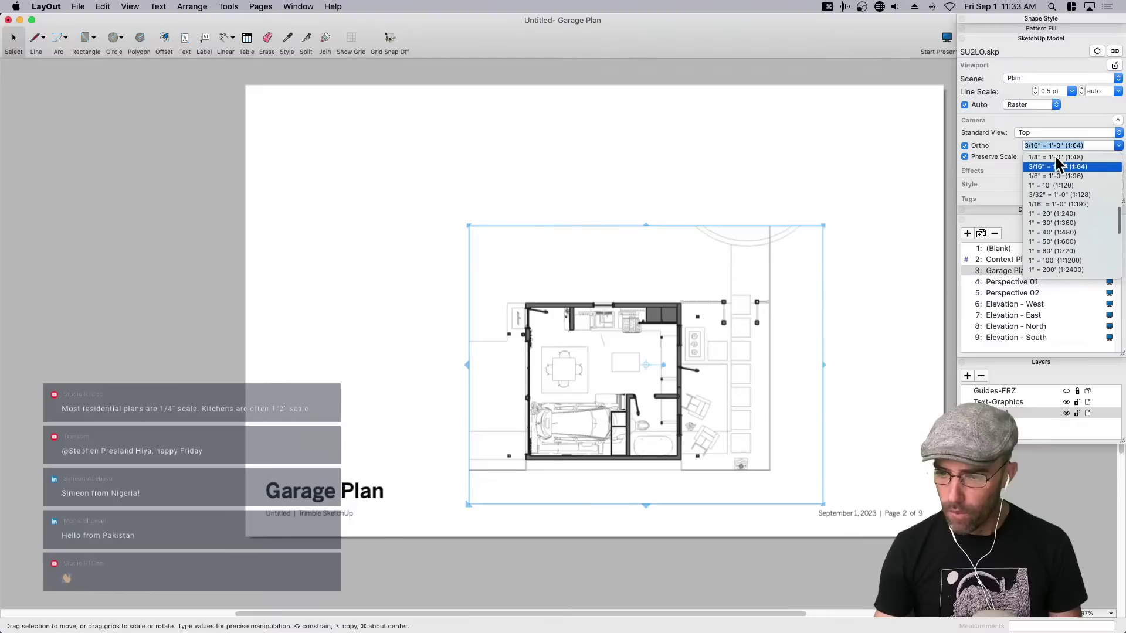
pyautogui.click(1055, 164)
pyautogui.moveTo(673, 426)
pyautogui.mouseDown()
pyautogui.moveTo(595, 360)
pyautogui.moveTo(517, 369)
pyautogui.mouseUp()
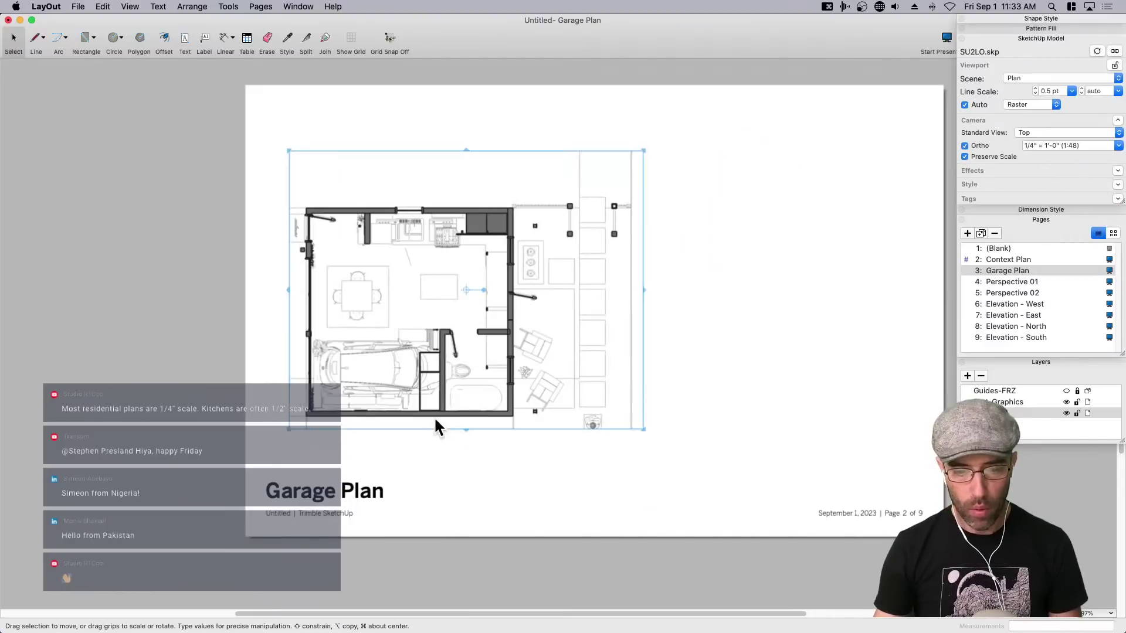
# Extend the garage viewport's bottom edge toward the title, shift the plan right, and extend its left edge to the title's left margin.
pyautogui.moveTo(465, 437); pyautogui.dragTo(463, 465)
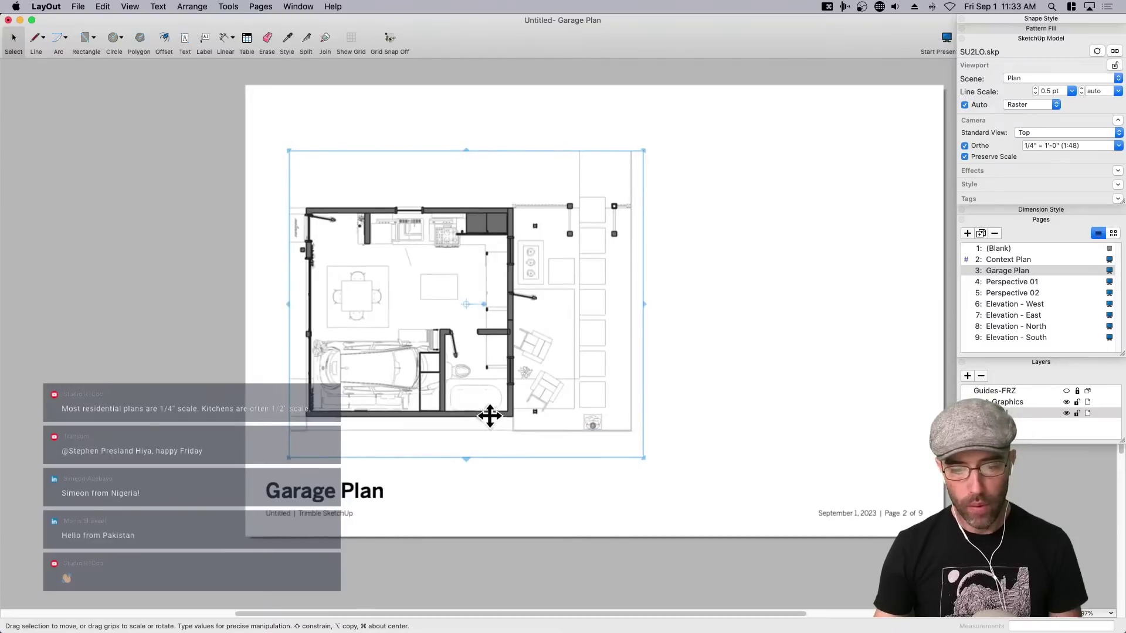
pyautogui.moveTo(491, 377); pyautogui.dragTo(453, 350)
pyautogui.moveTo(321, 309); pyautogui.dragTo(268, 318)
pyautogui.click(715, 322)
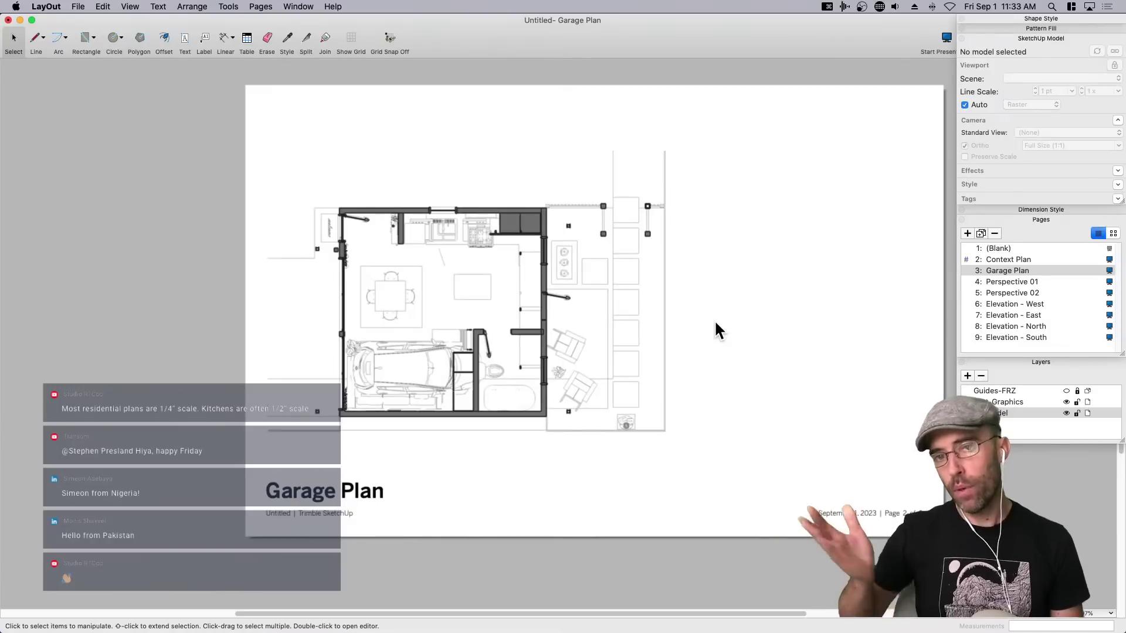
# Copy the H3 Header text block, the legend and the north symbol from the Blank page.
pyautogui.moveTo(697, 314); pyautogui.dragTo(668, 337, button='middle')
pyautogui.click(998, 248)
pyautogui.moveTo(852, 305); pyautogui.dragTo(738, 381, button='middle')
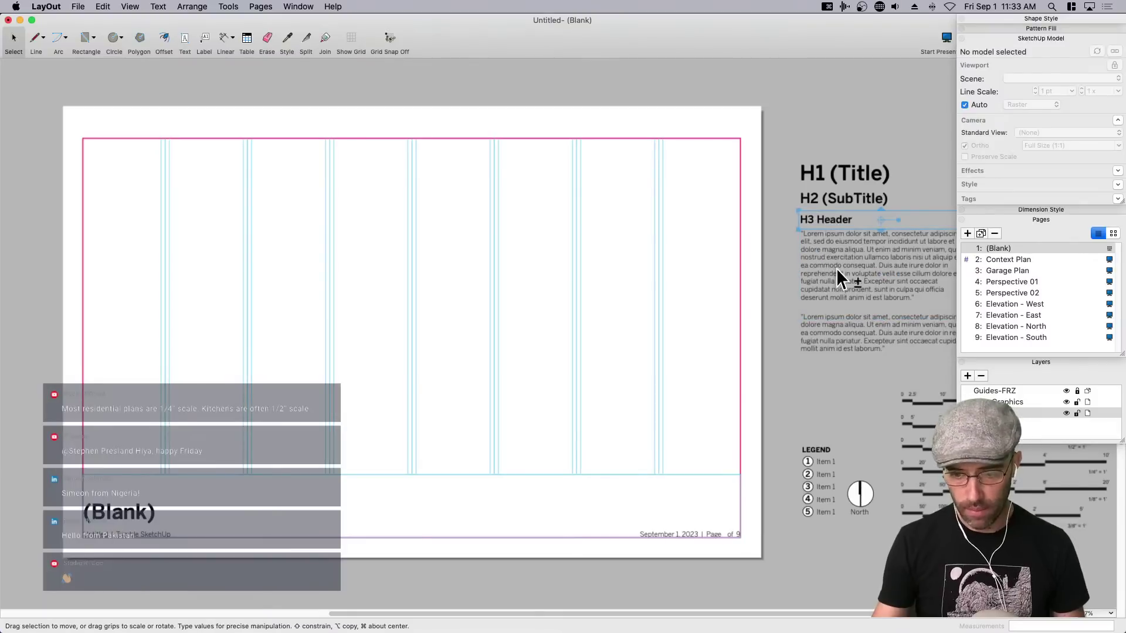
pyautogui.click(841, 282)
pyautogui.moveTo(851, 402); pyautogui.dragTo(794, 403, button='middle')
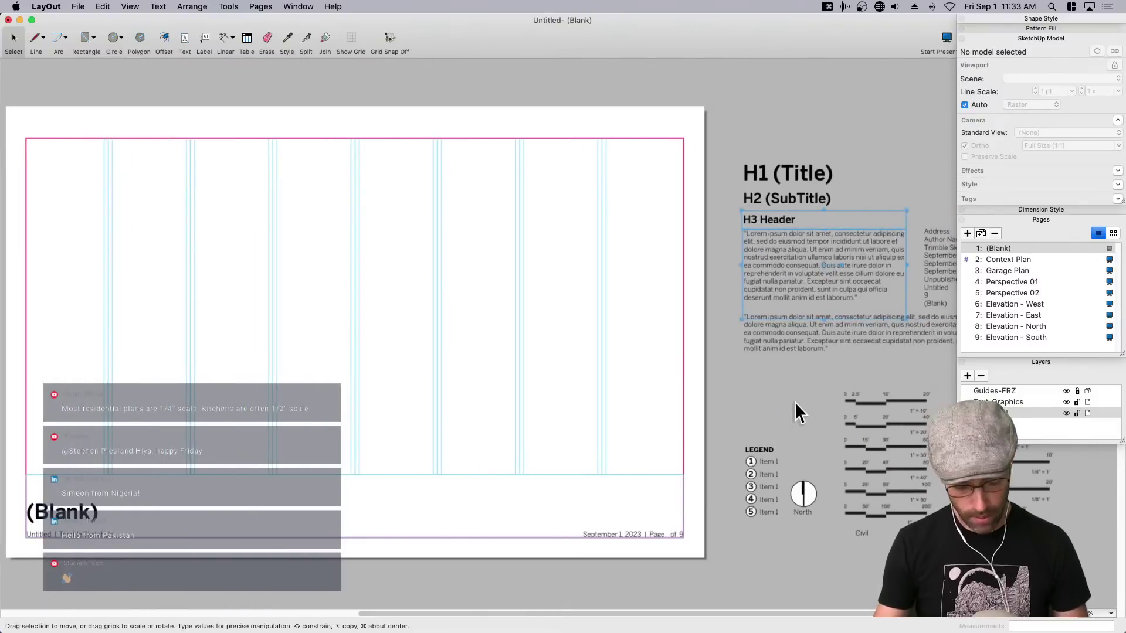
pyautogui.press('super+c')
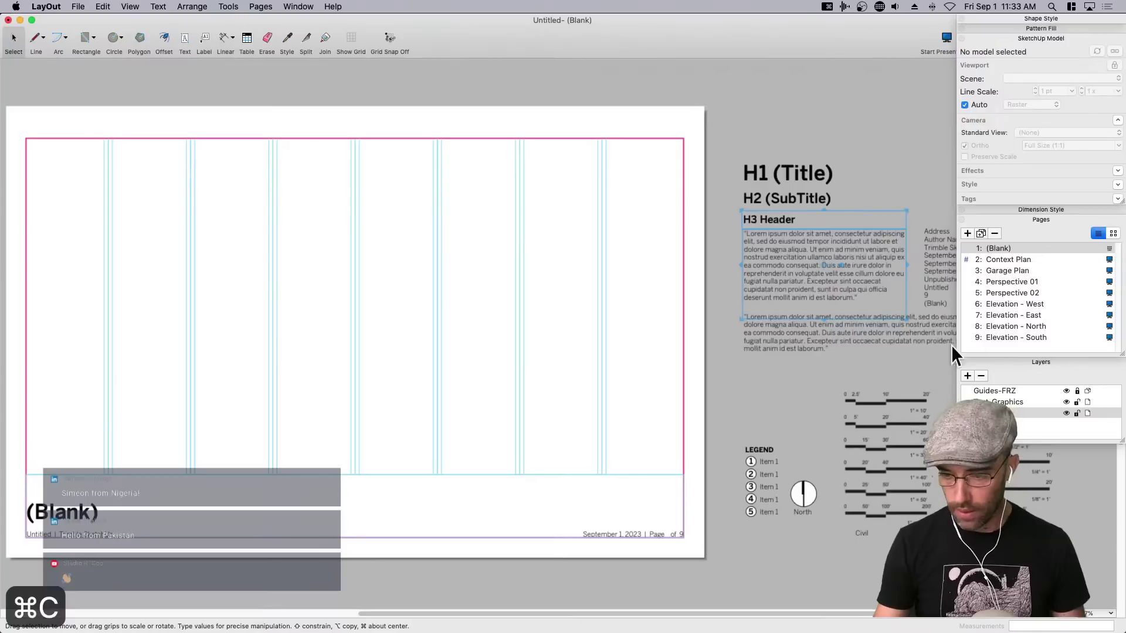
pyautogui.keyDown('shift'); pyautogui.click(814, 496); pyautogui.keyUp('shift')
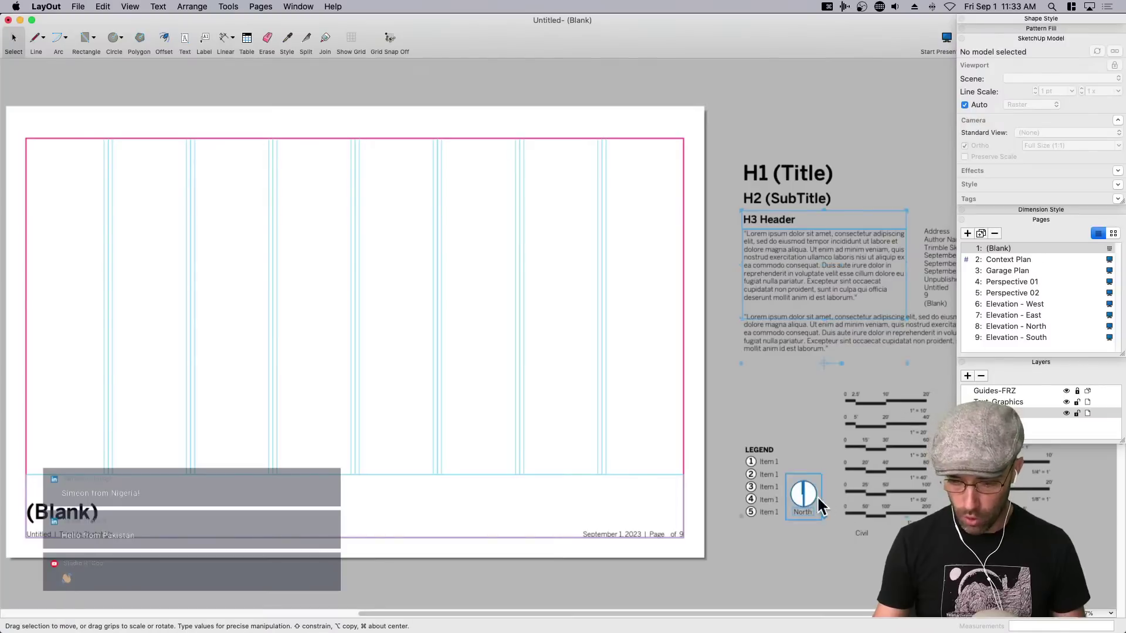
pyautogui.keyDown('shift'); pyautogui.click(765, 471); pyautogui.keyUp('shift')
pyautogui.press('super+c')
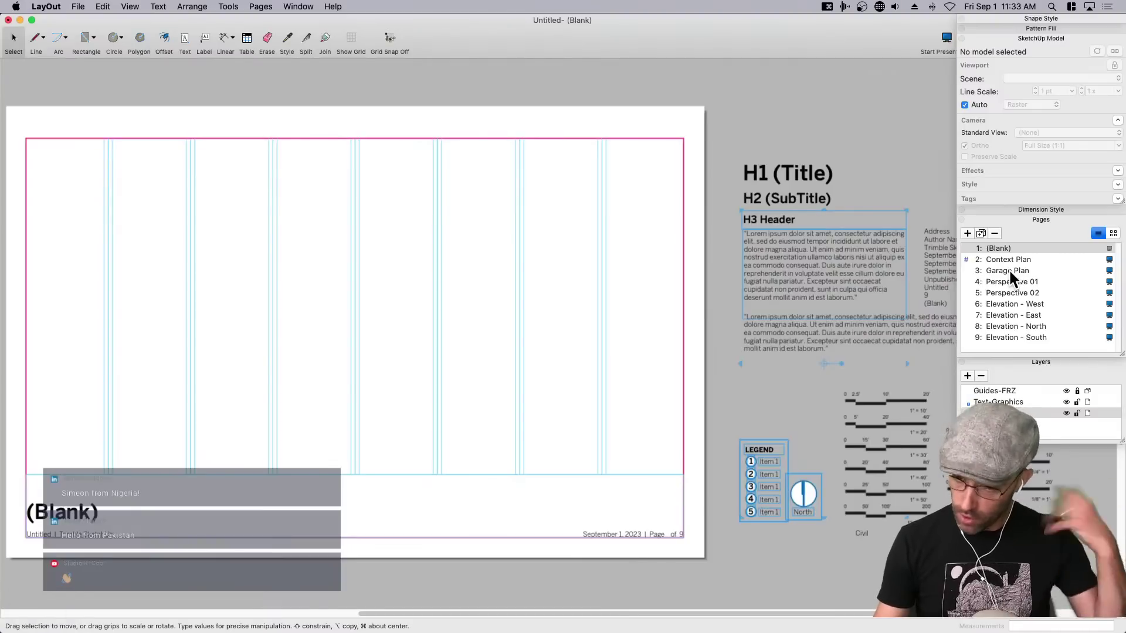
# Paste the copied items on the Context Plan page and position the H3 Header text block beside the garage.
pyautogui.click(1008, 259)
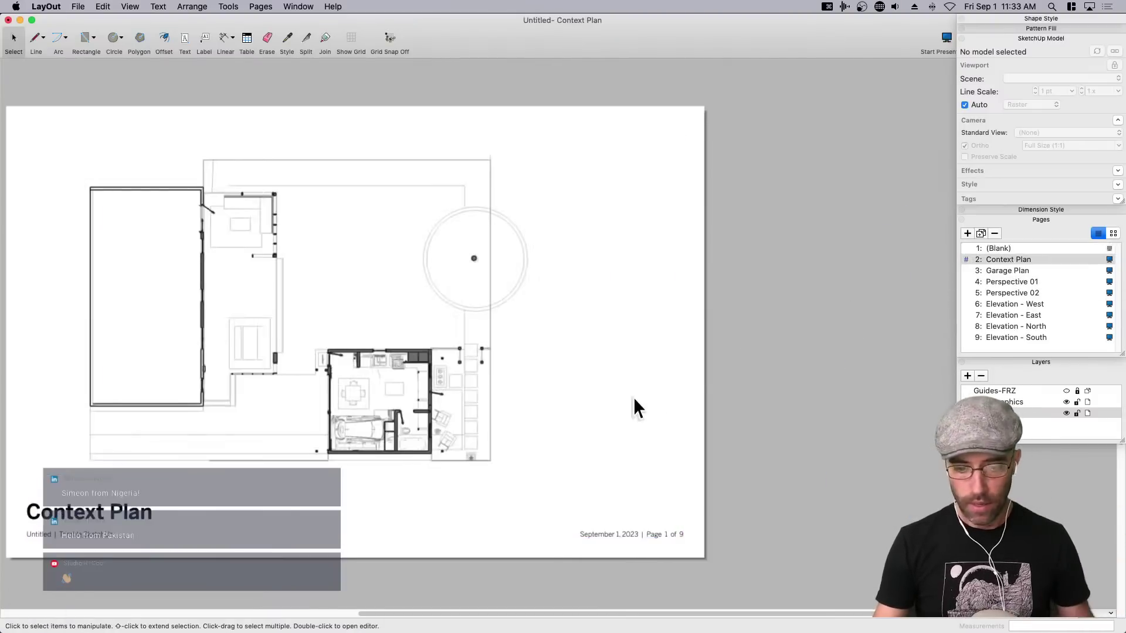
pyautogui.press('super+v')
pyautogui.moveTo(794, 266); pyautogui.dragTo(560, 404)
pyautogui.click(567, 489)
pyautogui.moveTo(567, 489); pyautogui.dragTo(668, 414, button='middle')
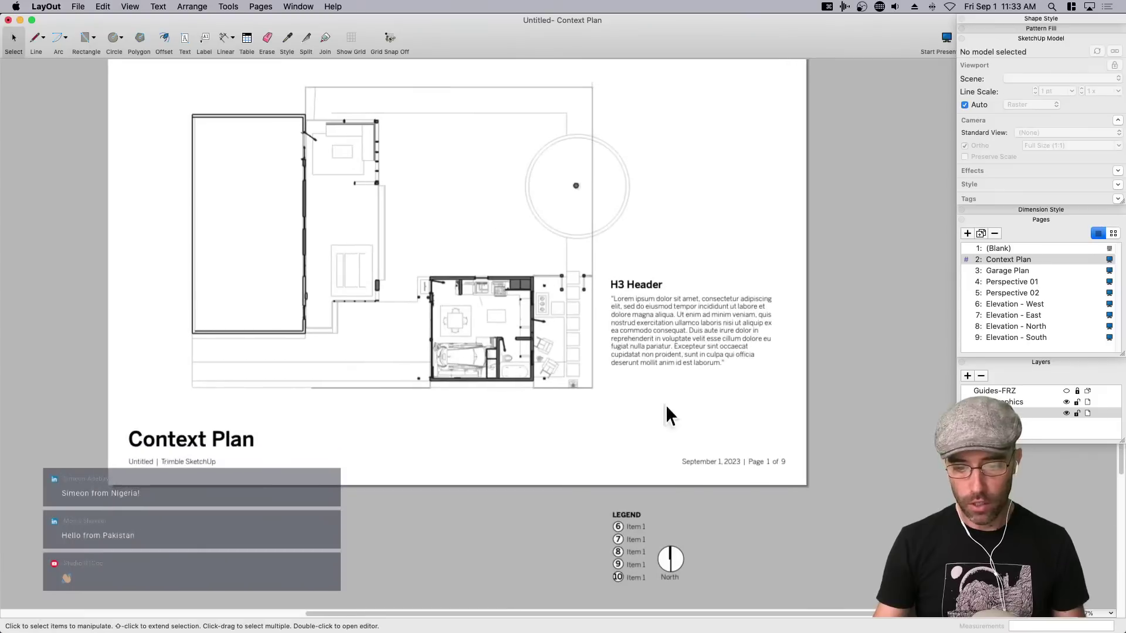
pyautogui.click(646, 296)
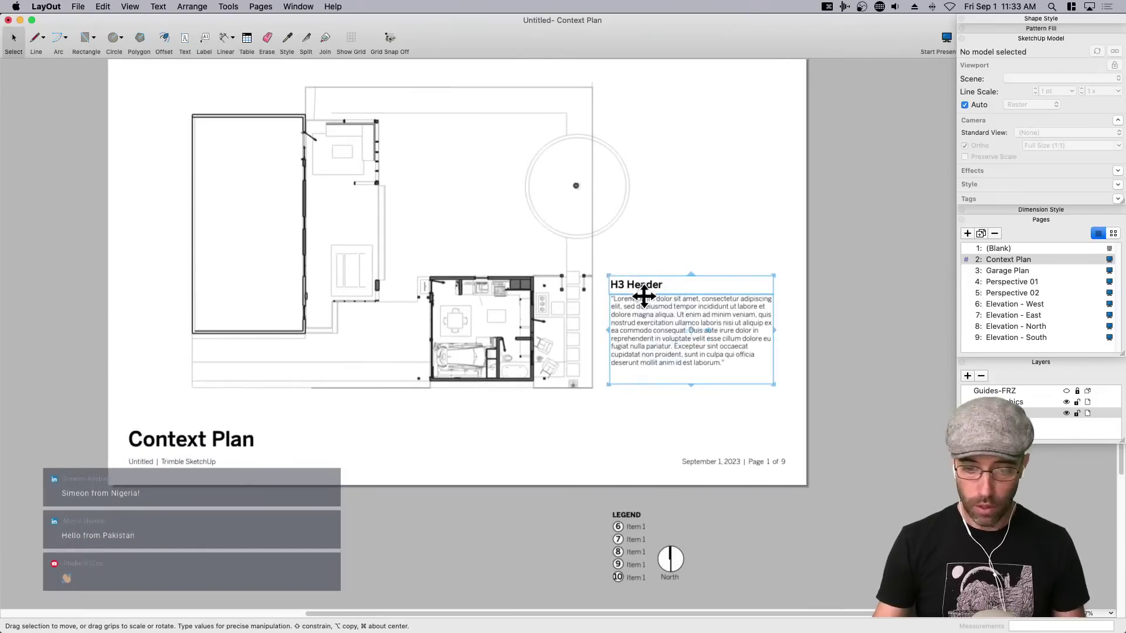
pyautogui.moveTo(667, 351); pyautogui.dragTo(671, 363)
pyautogui.click(789, 421)
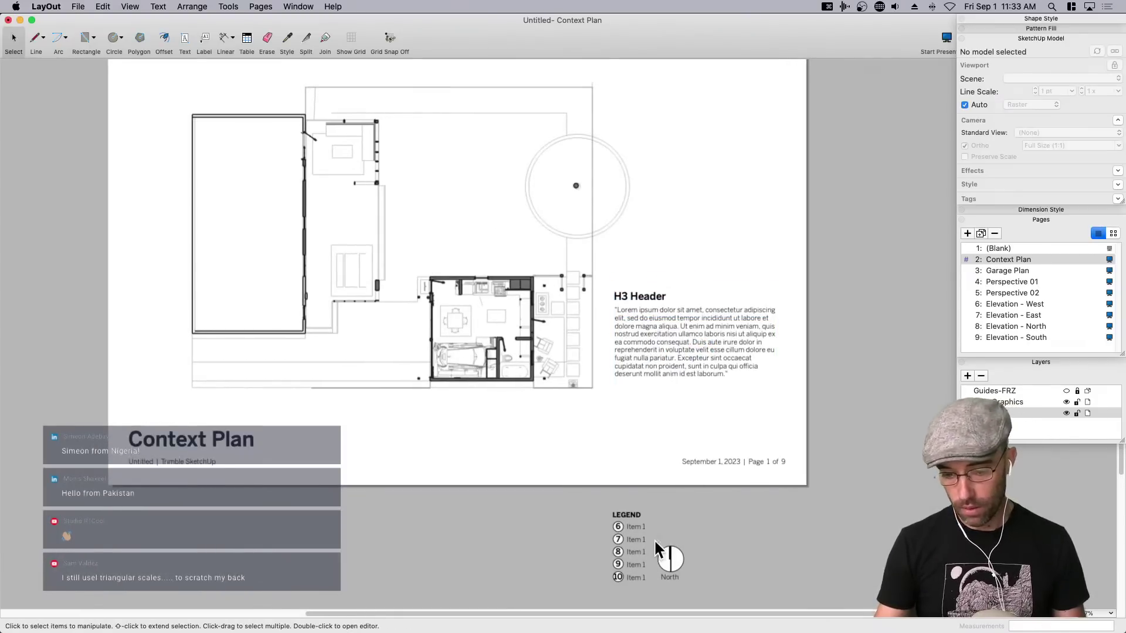
# Move the pasted legend onto the sheet directly above the H3 Header text block.
pyautogui.click(643, 524)
pyautogui.moveTo(641, 531); pyautogui.dragTo(641, 222)
pyautogui.moveTo(644, 222); pyautogui.dragTo(643, 222)
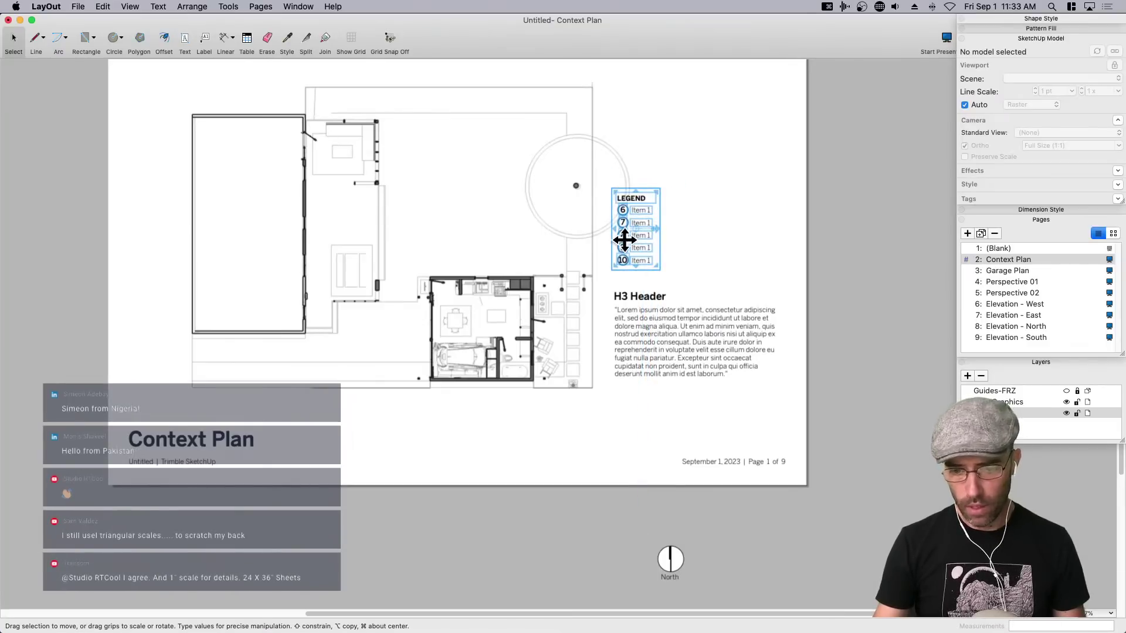
pyautogui.click(705, 244)
pyautogui.hscroll(3, 705, 244)
pyautogui.scroll(2, 704, 244)
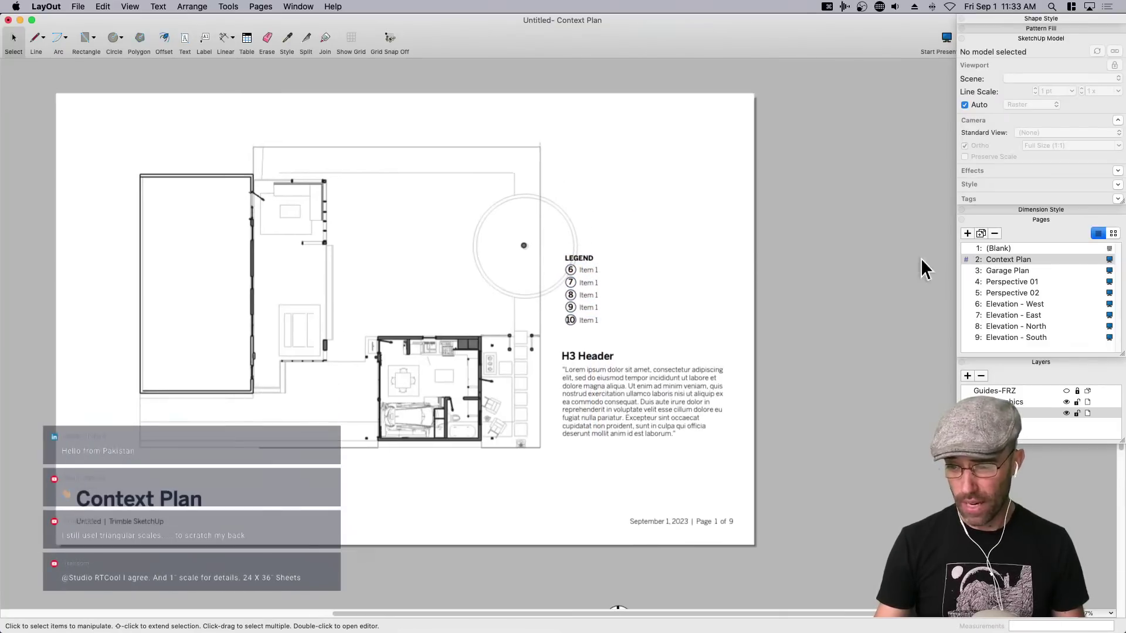
# Delete the original legend beside the sheet on the Blank page.
pyautogui.click(994, 249)
pyautogui.click(796, 465)
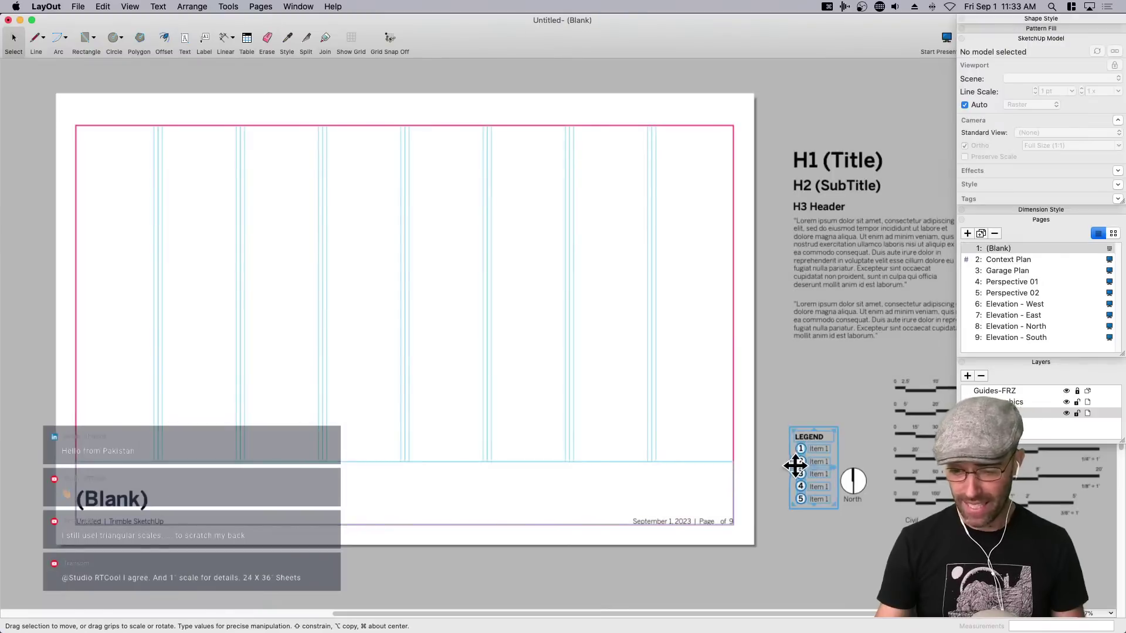
pyautogui.press('BackSpace')
# Take the legend off the Context Plan sheet and delete it.
pyautogui.click(996, 259)
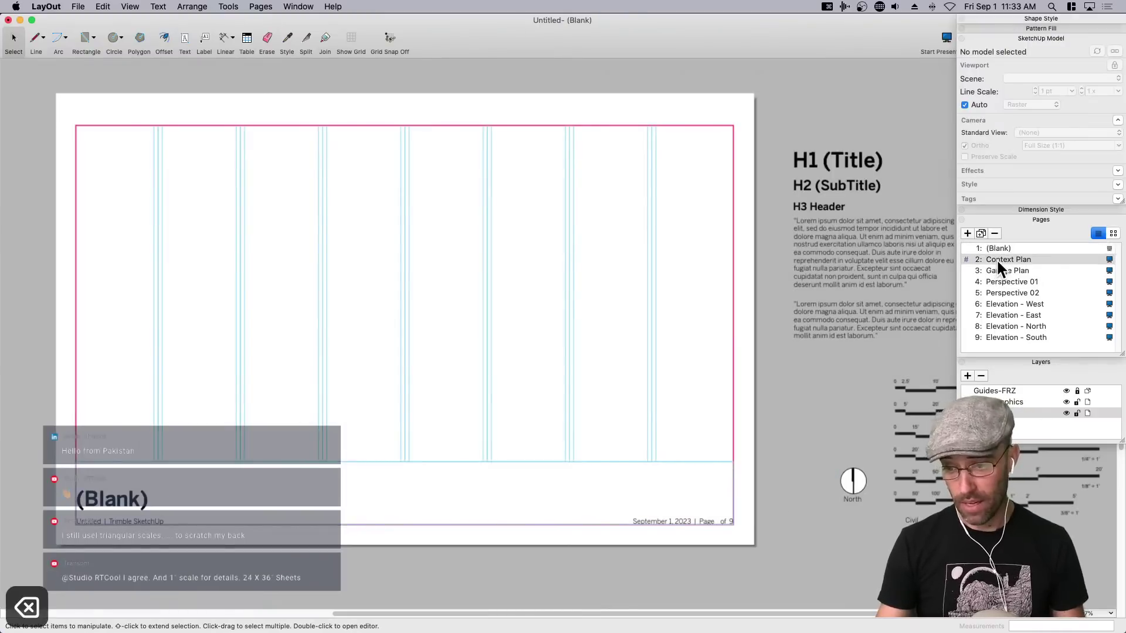
pyautogui.click(583, 273)
pyautogui.click(639, 309)
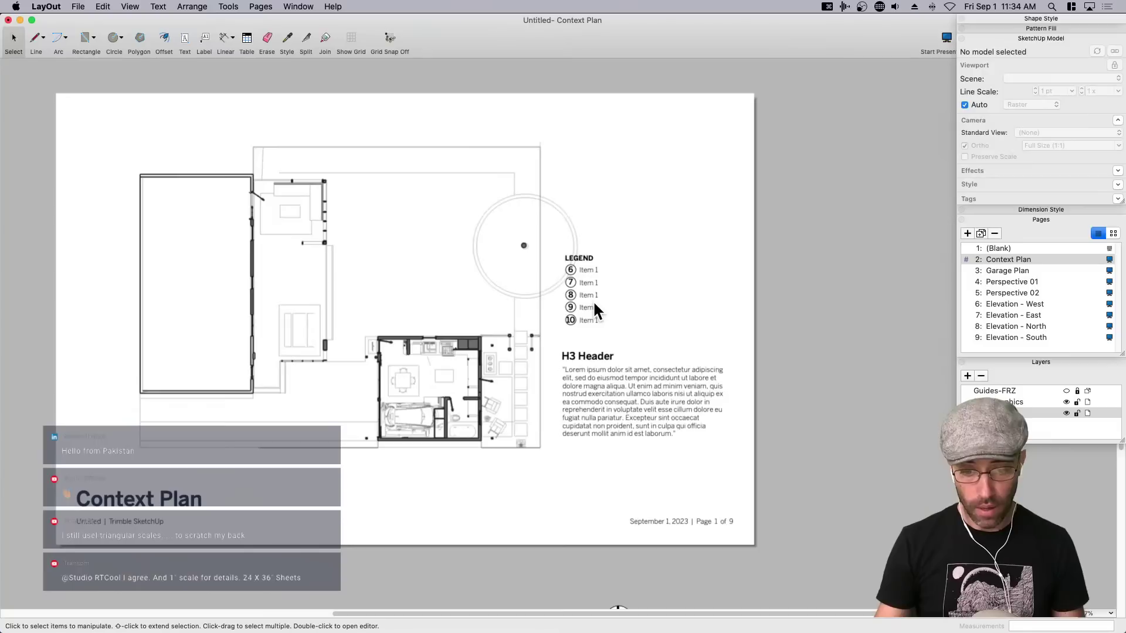
pyautogui.click(573, 267)
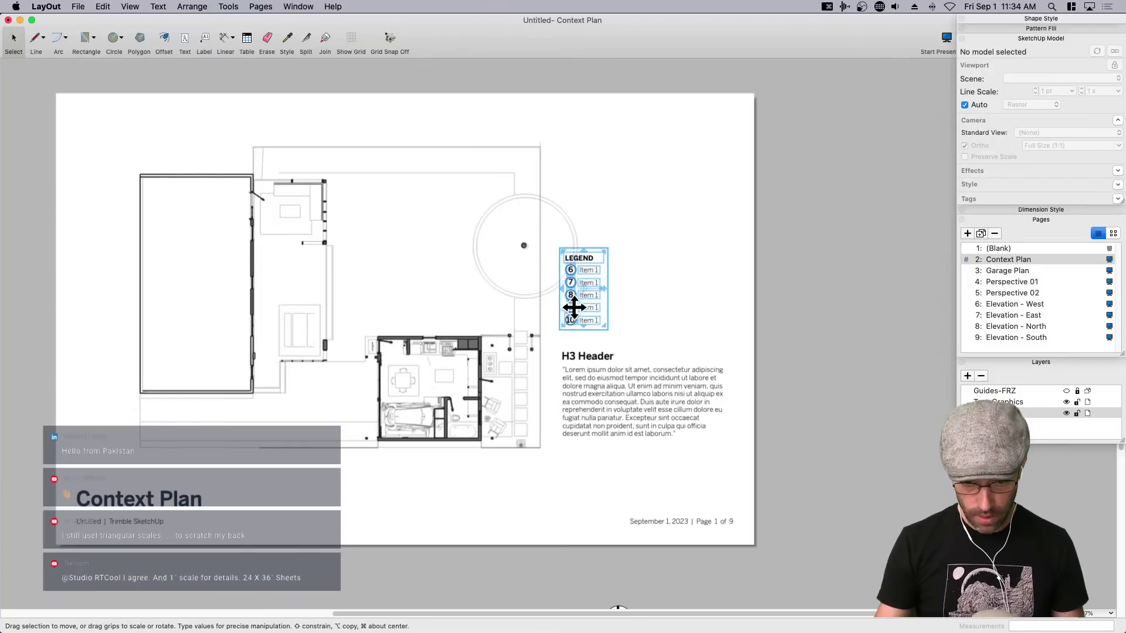
pyautogui.moveTo(594, 305); pyautogui.dragTo(792, 306)
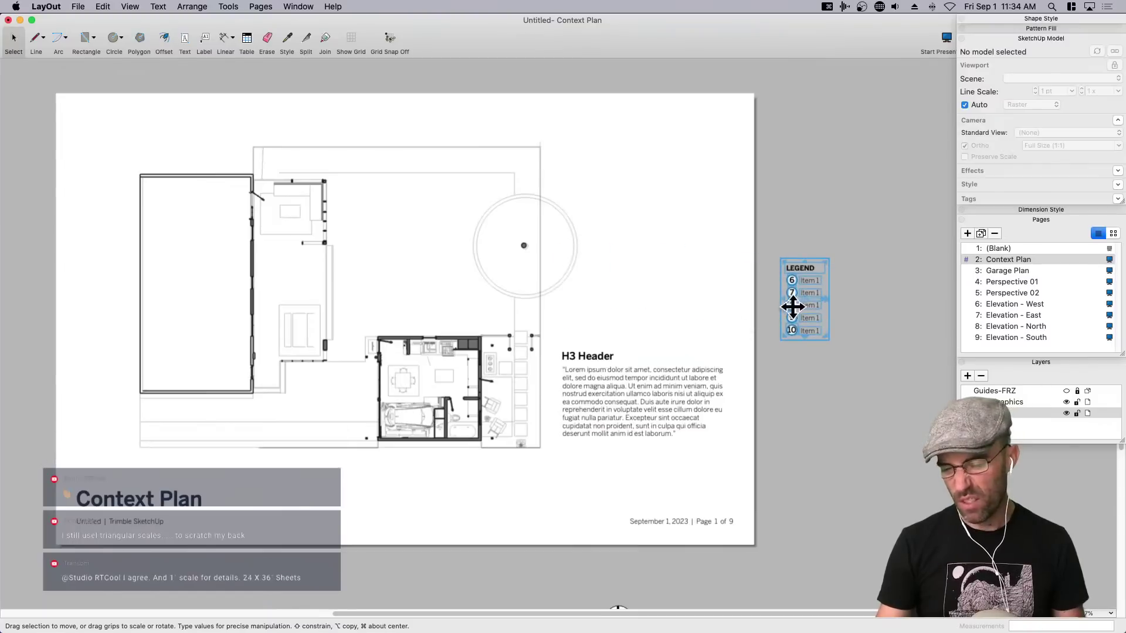
pyautogui.press('BackSpace')
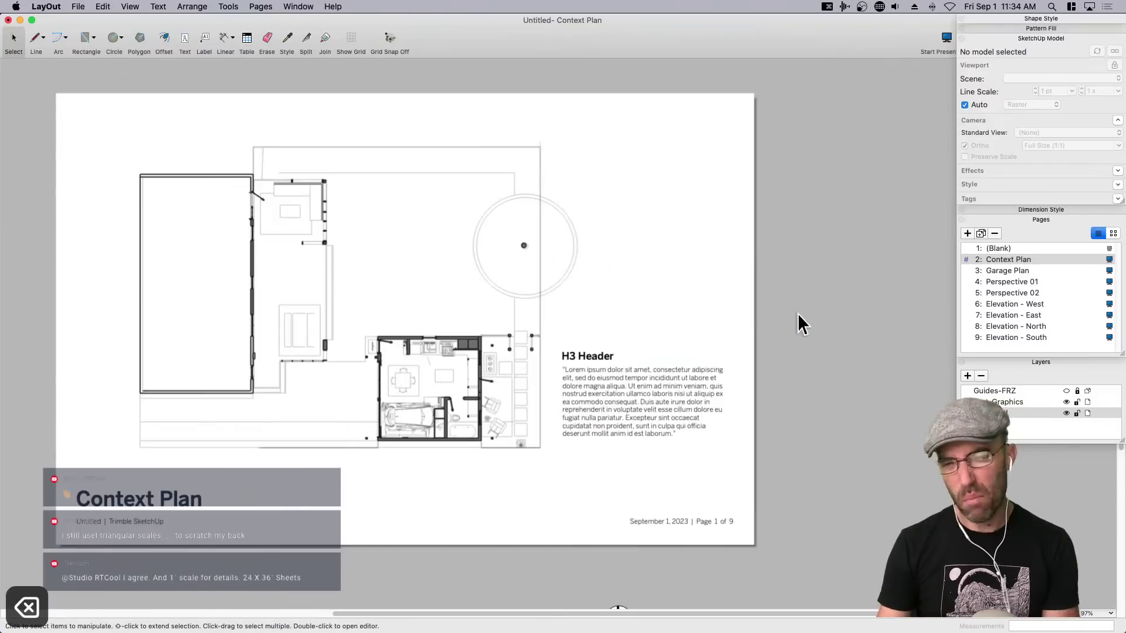
# Copy the north symbol from the Blank page and place it above the date line on the Context Plan.
pyautogui.click(994, 251)
pyautogui.click(853, 482)
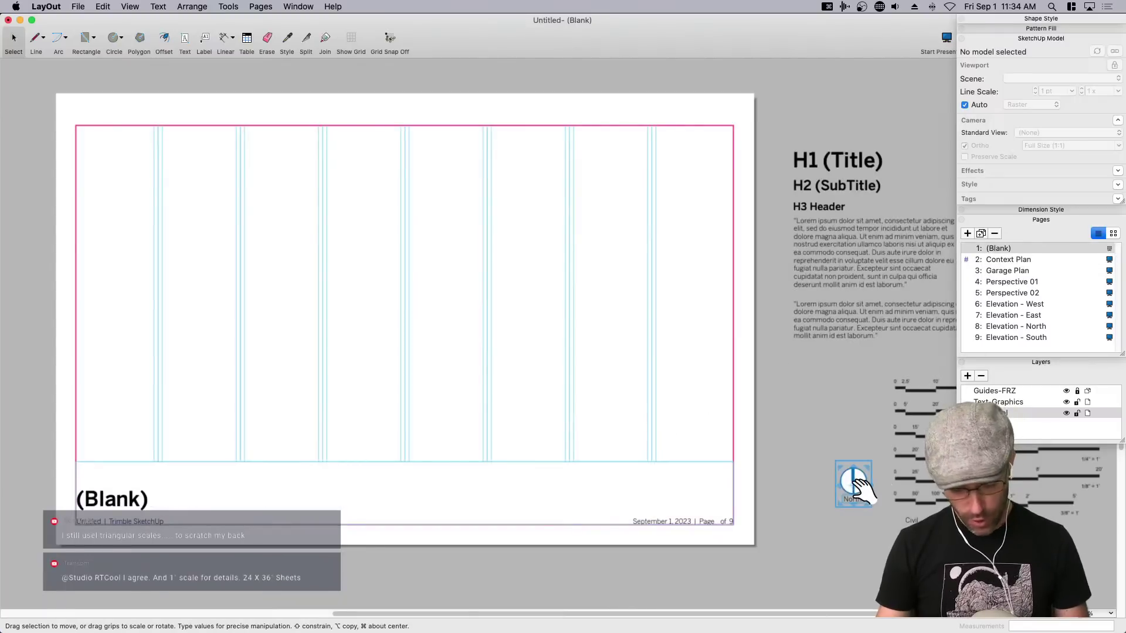
pyautogui.press('super+c')
pyautogui.click(1010, 259)
pyautogui.press('super+v')
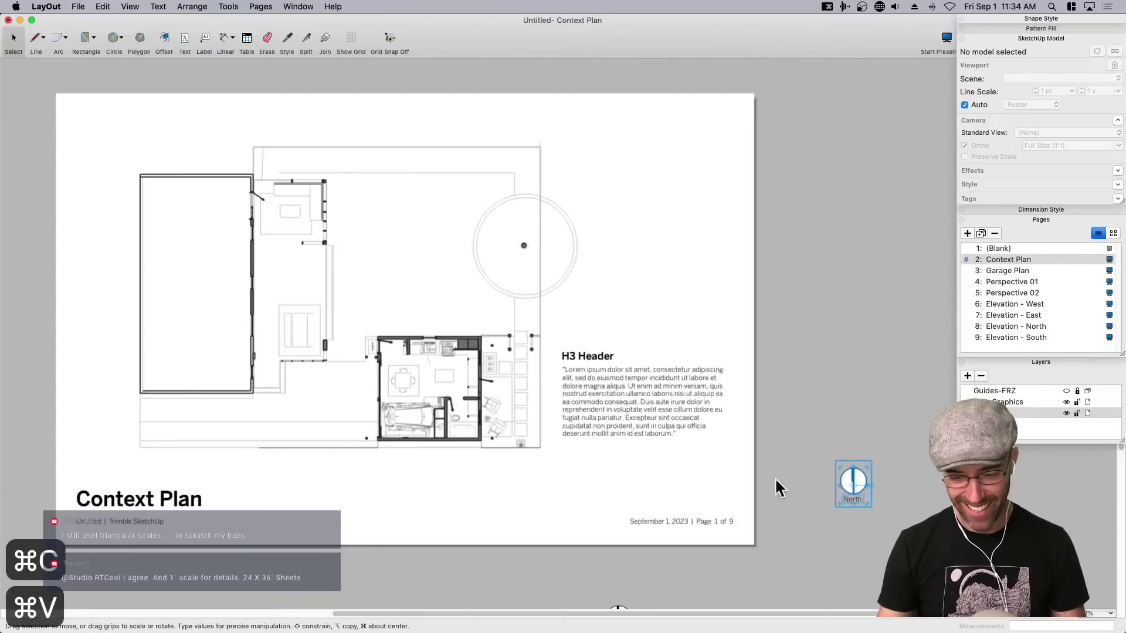
pyautogui.moveTo(839, 491); pyautogui.dragTo(689, 490)
pyautogui.click(756, 489)
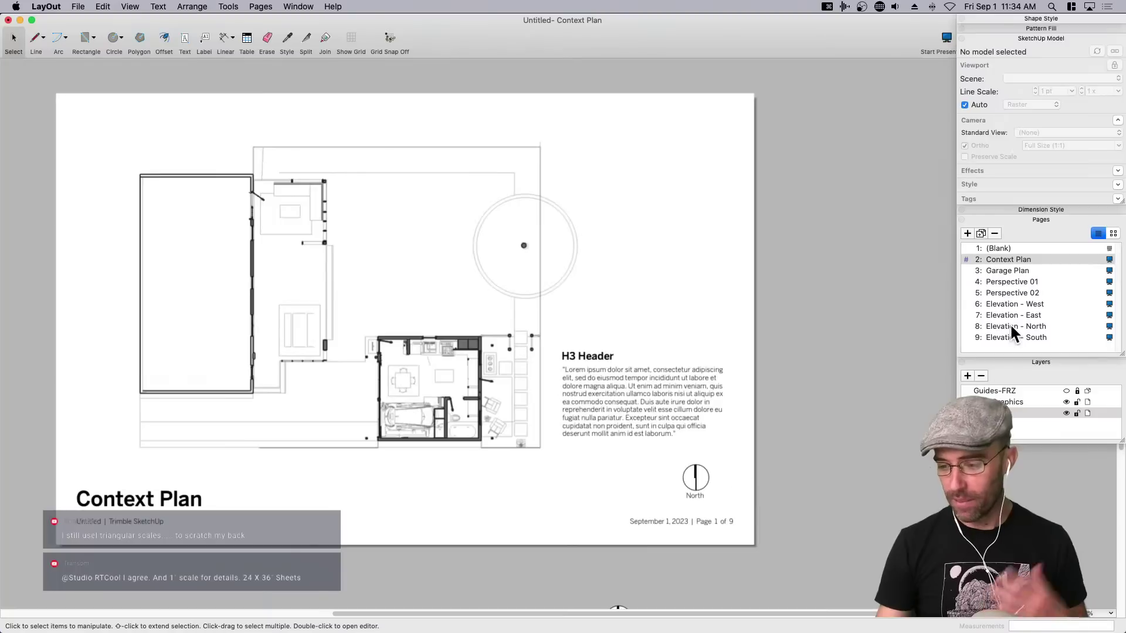
# Copy the 3/8" = 1' architectural scale bar from the Blank page and return to the Context Plan page.
pyautogui.click(1002, 248)
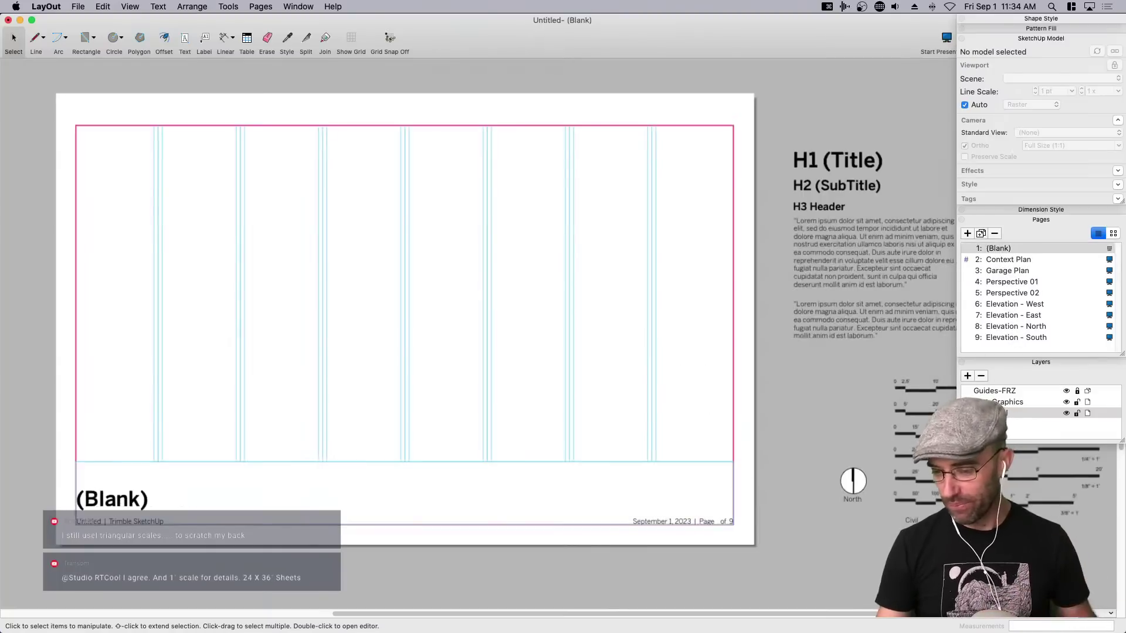
pyautogui.scroll(6, 859, 509)
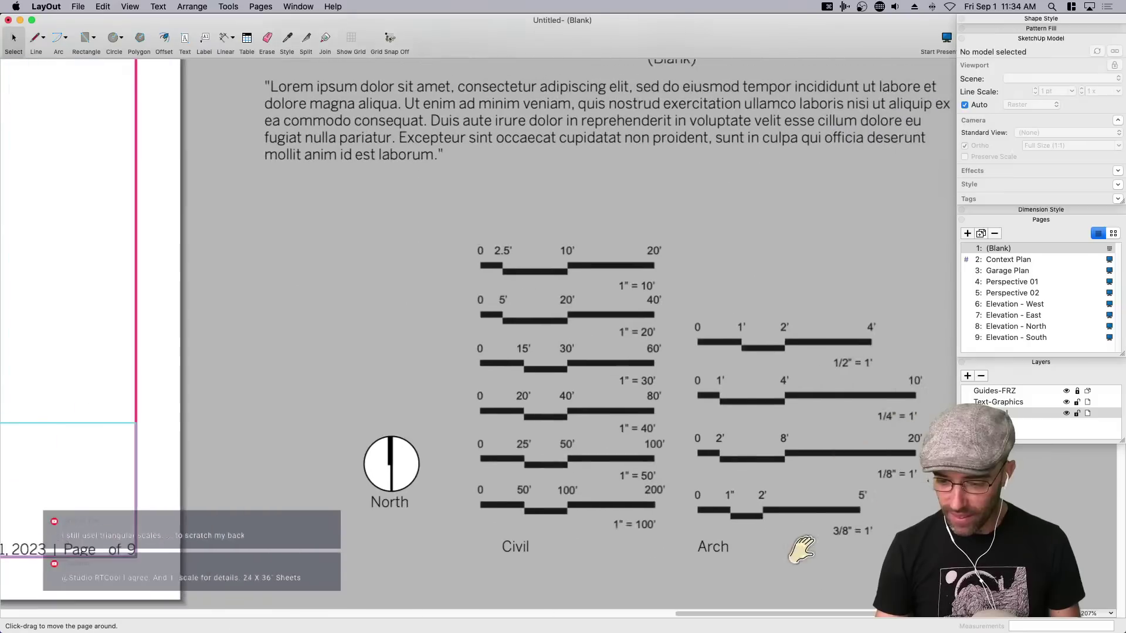
pyautogui.moveTo(801, 549); pyautogui.dragTo(799, 549, button='middle')
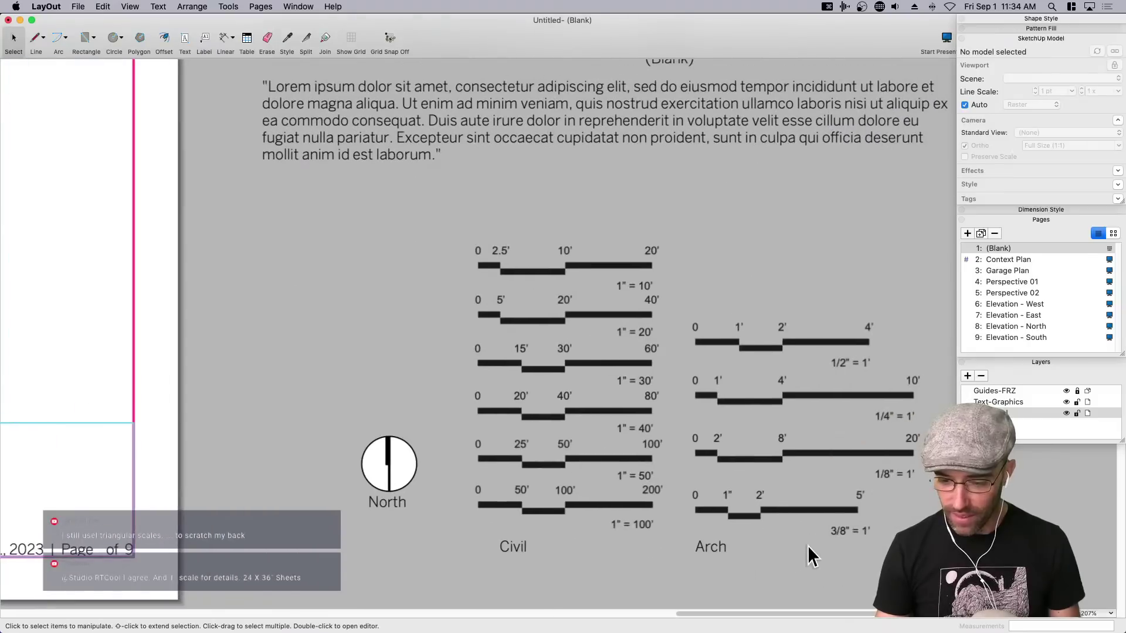
pyautogui.click(847, 509)
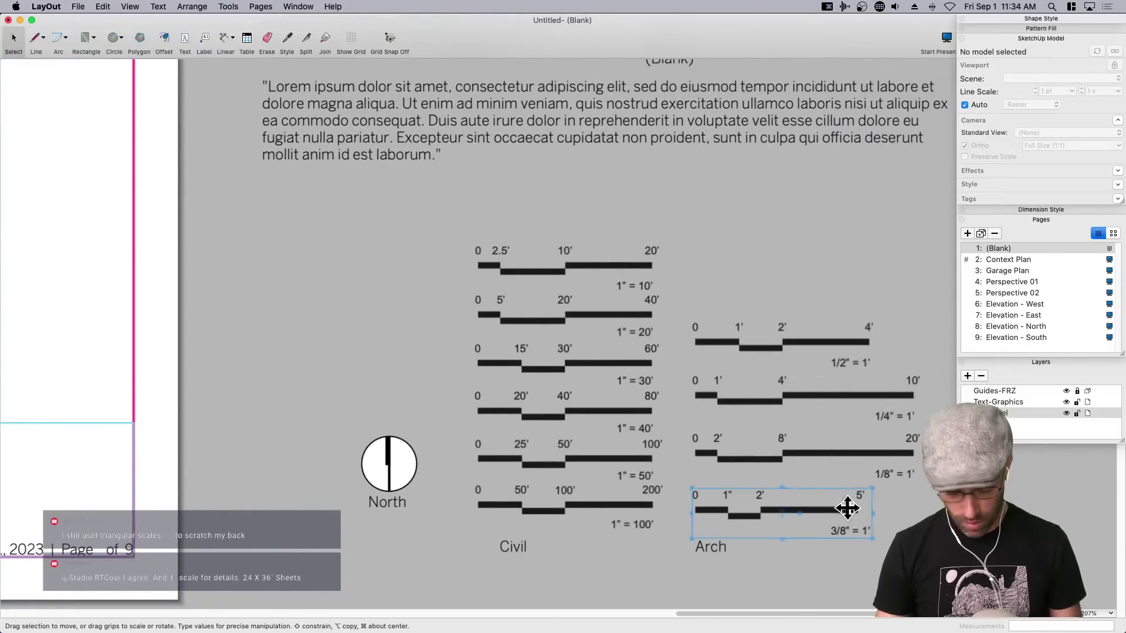
pyautogui.press('super+c')
pyautogui.click(1018, 260)
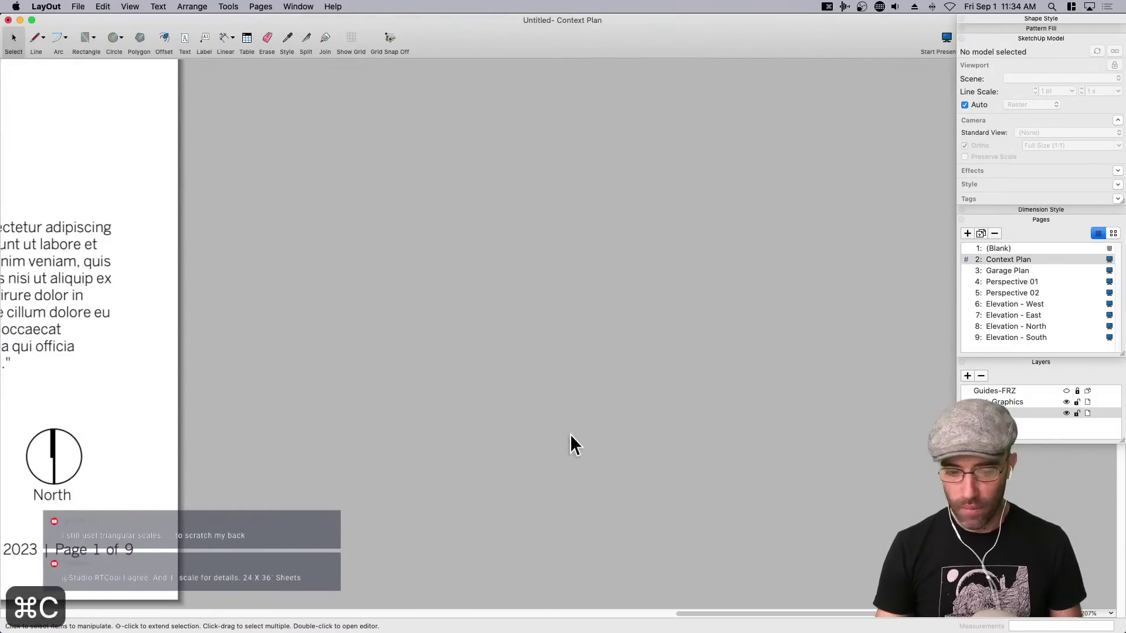
# Check which scale the Context Plan viewport uses.
pyautogui.scroll(-3, 572, 437)
pyautogui.moveTo(583, 451); pyautogui.dragTo(868, 507, button='middle')
pyautogui.click(369, 293)
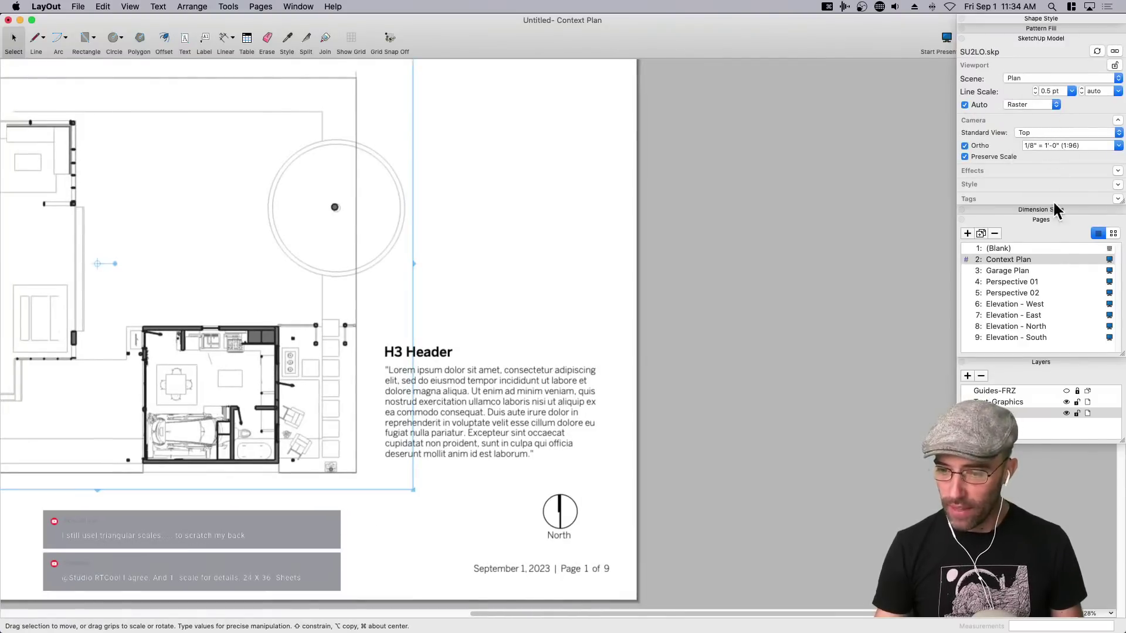
# Copy the 1/8" = 1' architectural scale bar from the Blank page and place it left of the Context Plan's north symbol.
pyautogui.click(999, 248)
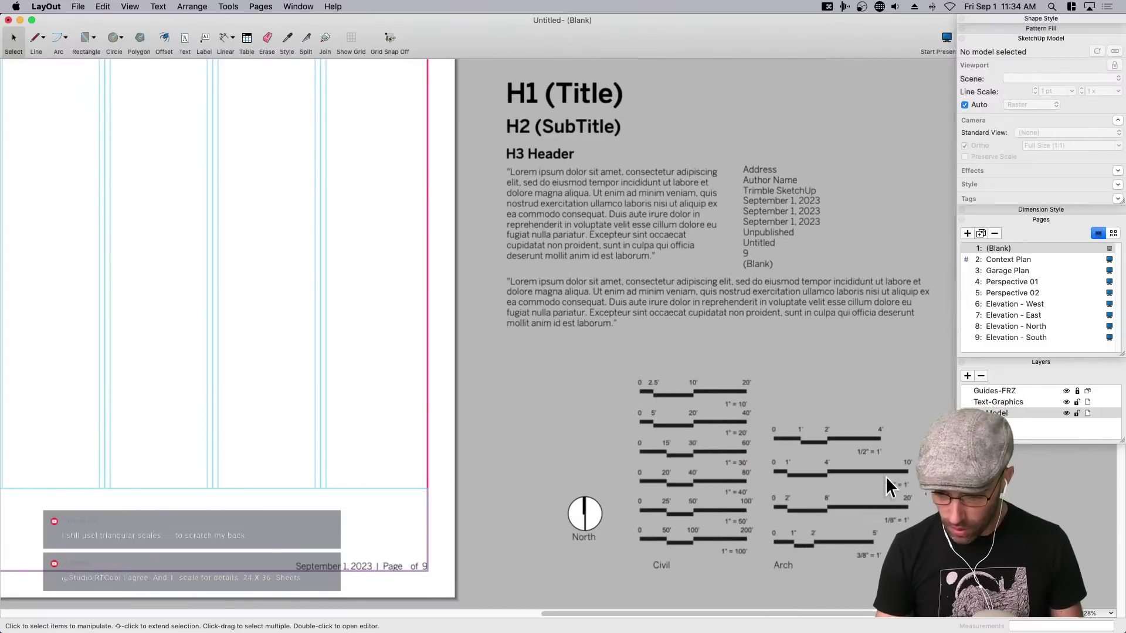
pyautogui.click(886, 477)
pyautogui.click(897, 508)
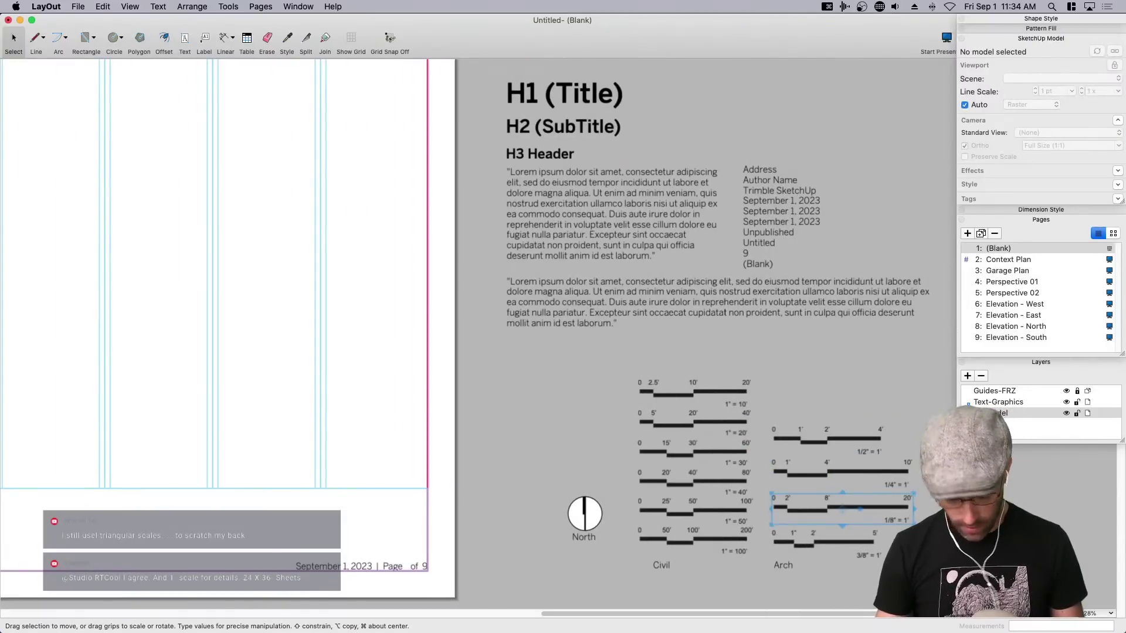
pyautogui.press('super+c')
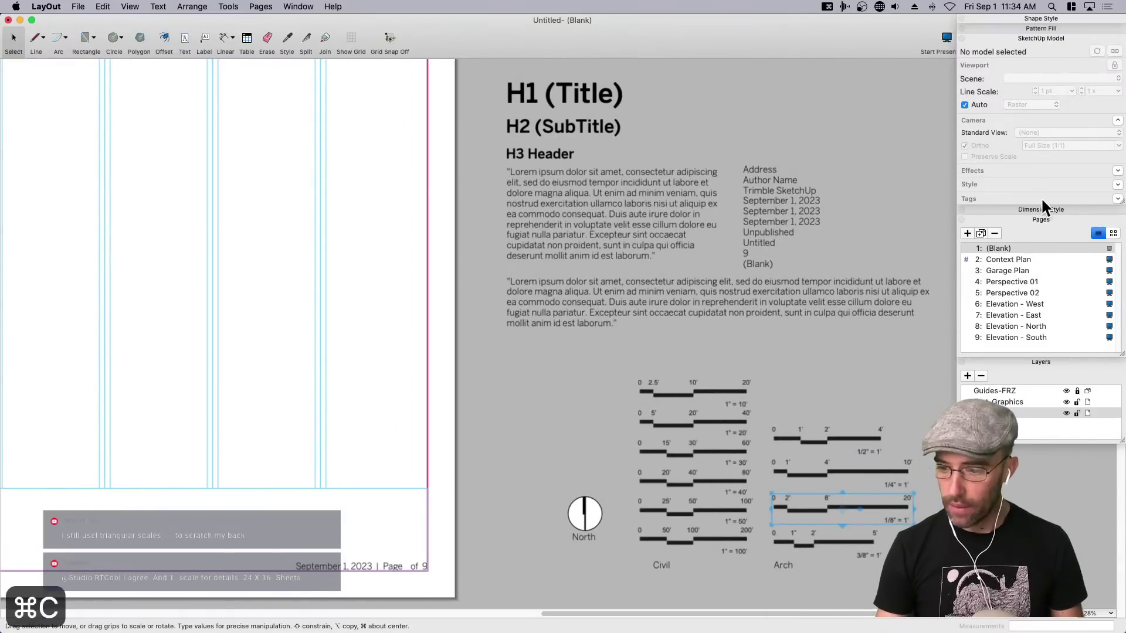
pyautogui.click(1004, 256)
pyautogui.moveTo(402, 428); pyautogui.dragTo(608, 422, button='middle')
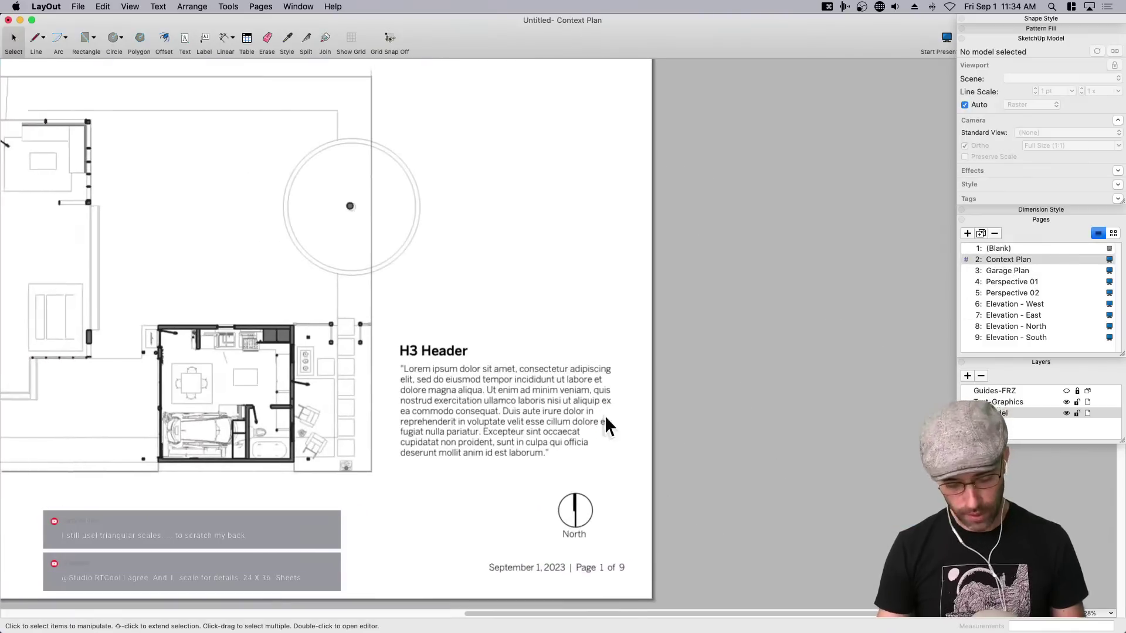
pyautogui.press('super+v')
pyautogui.moveTo(1044, 516); pyautogui.dragTo(444, 518)
pyautogui.moveTo(556, 431); pyautogui.dragTo(714, 428, button='middle')
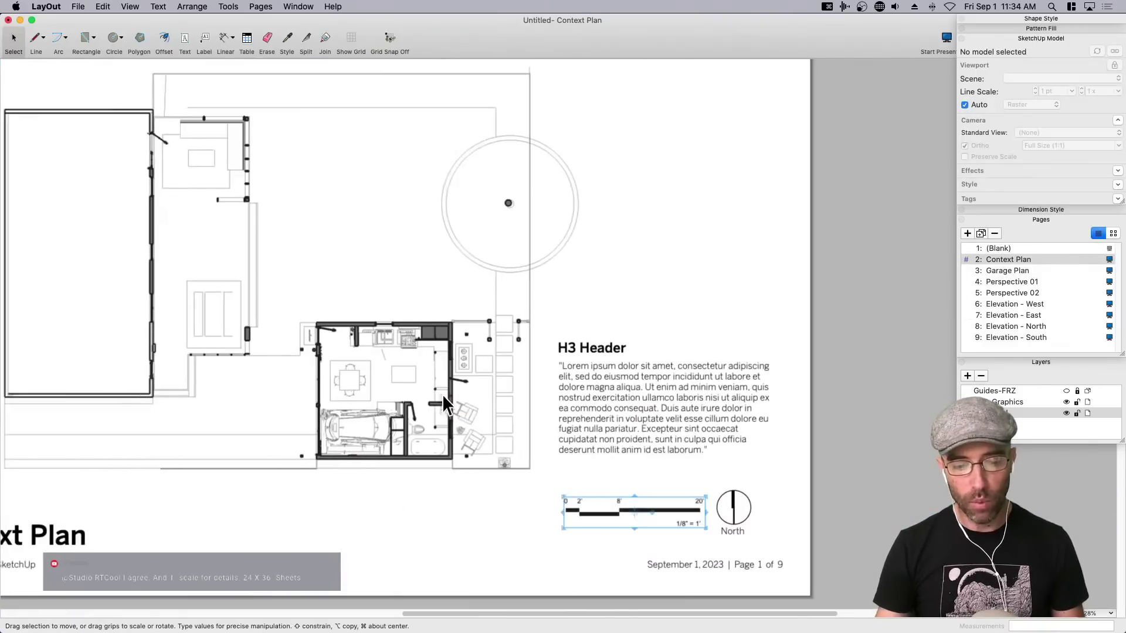
pyautogui.click(435, 390)
# Open the Scrapbooks and show the Drafting Symbols 1 page of the TB-Simple scrapbook.
pyautogui.click(739, 517)
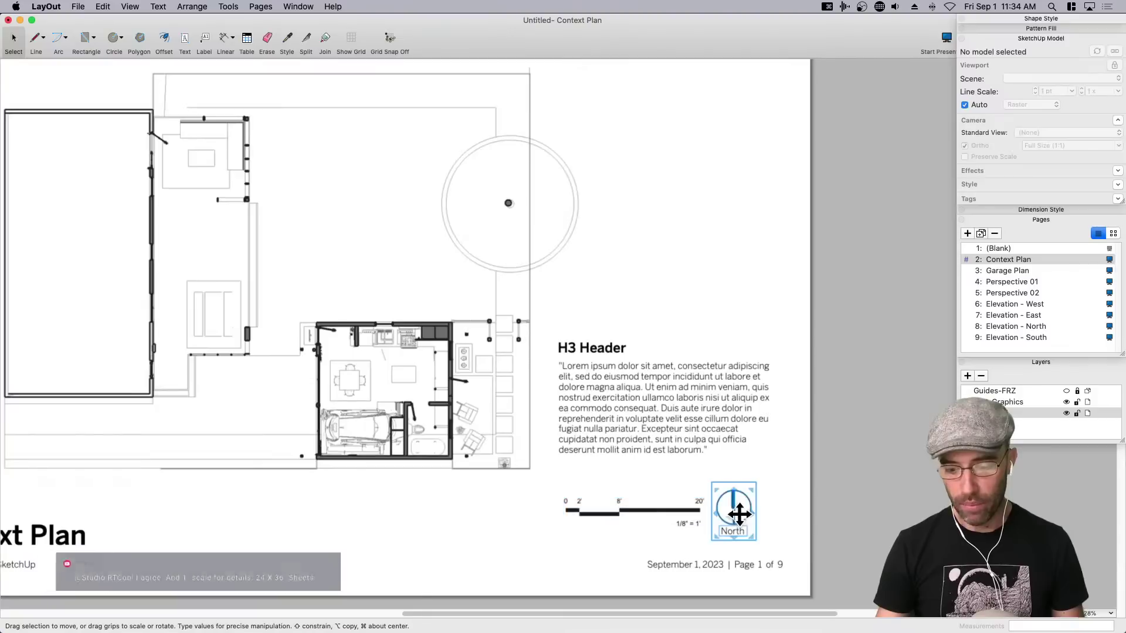
pyautogui.click(235, 7)
pyautogui.moveTo(299, 6)
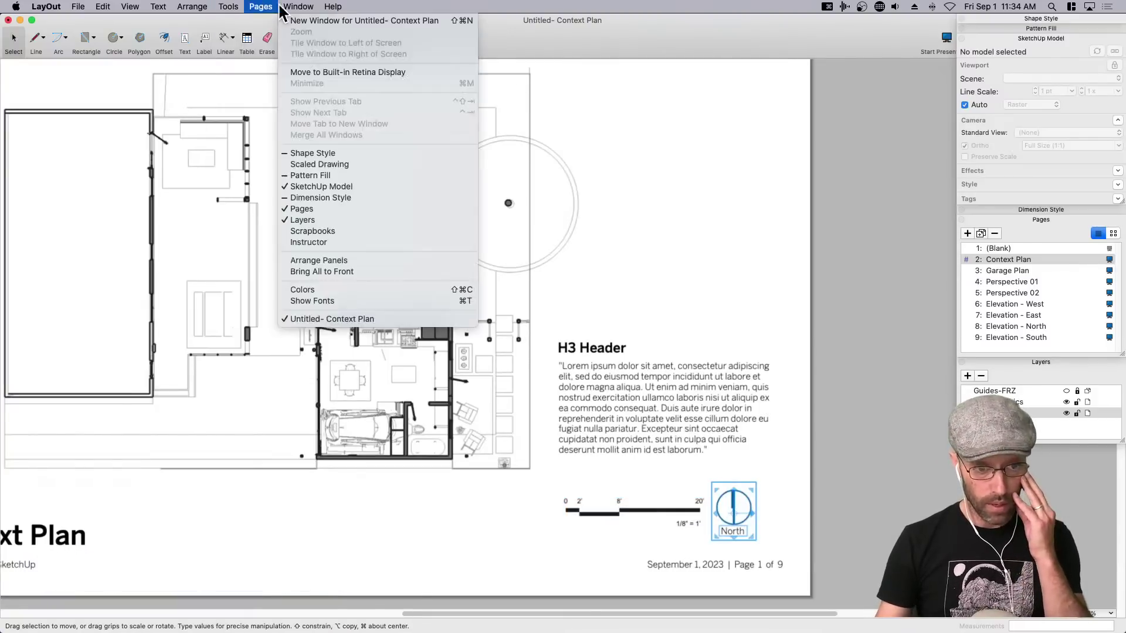
pyautogui.click(330, 231)
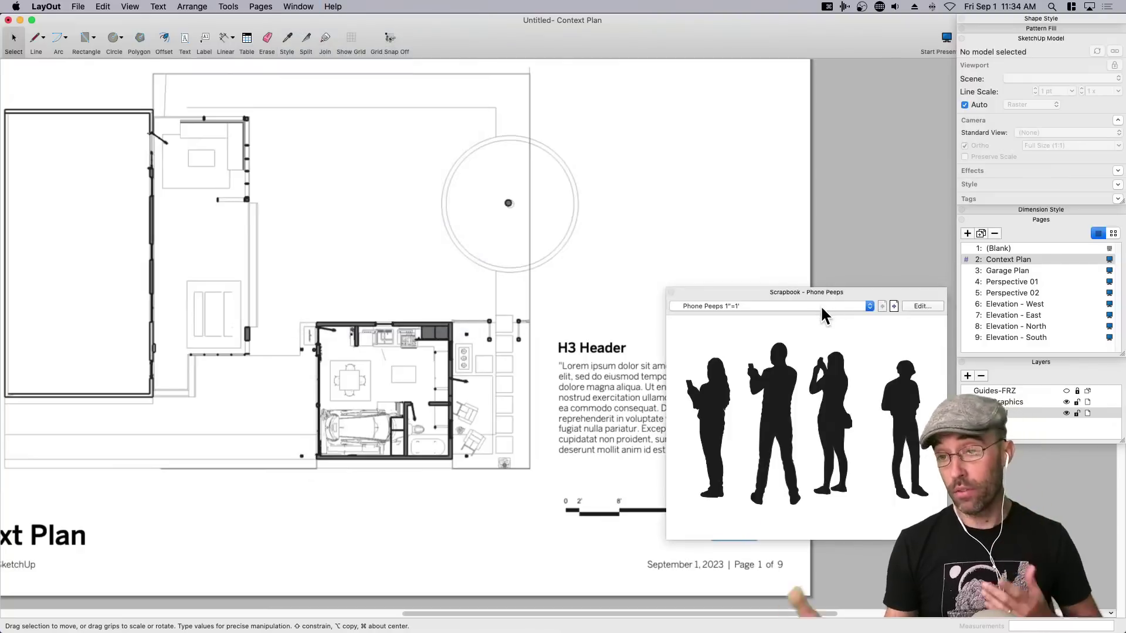
pyautogui.click(821, 306)
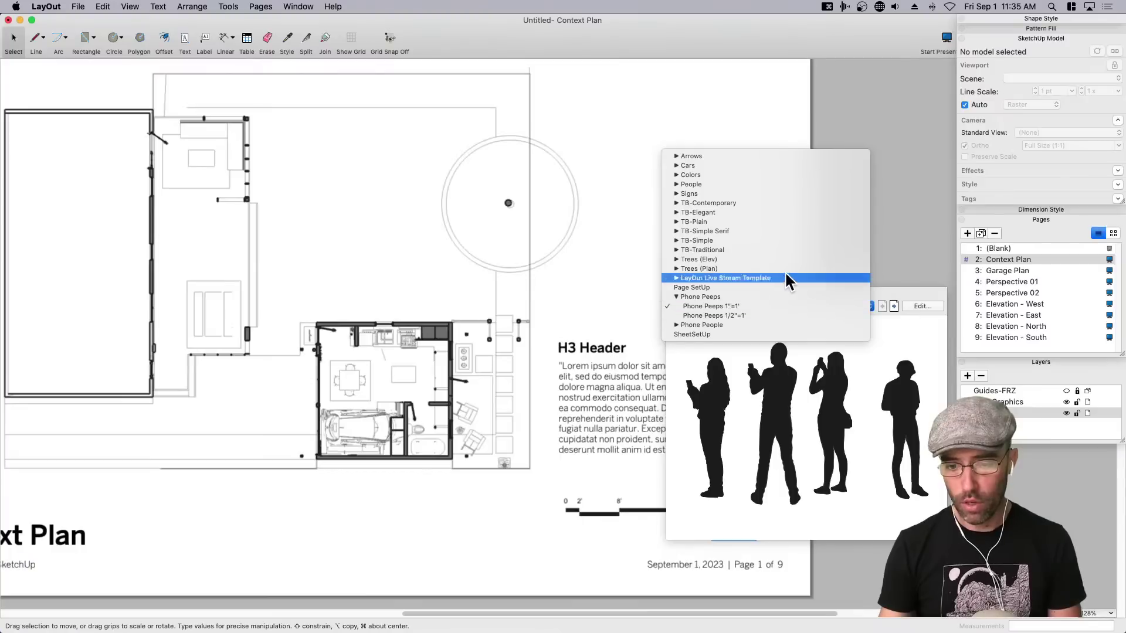
pyautogui.click(680, 240)
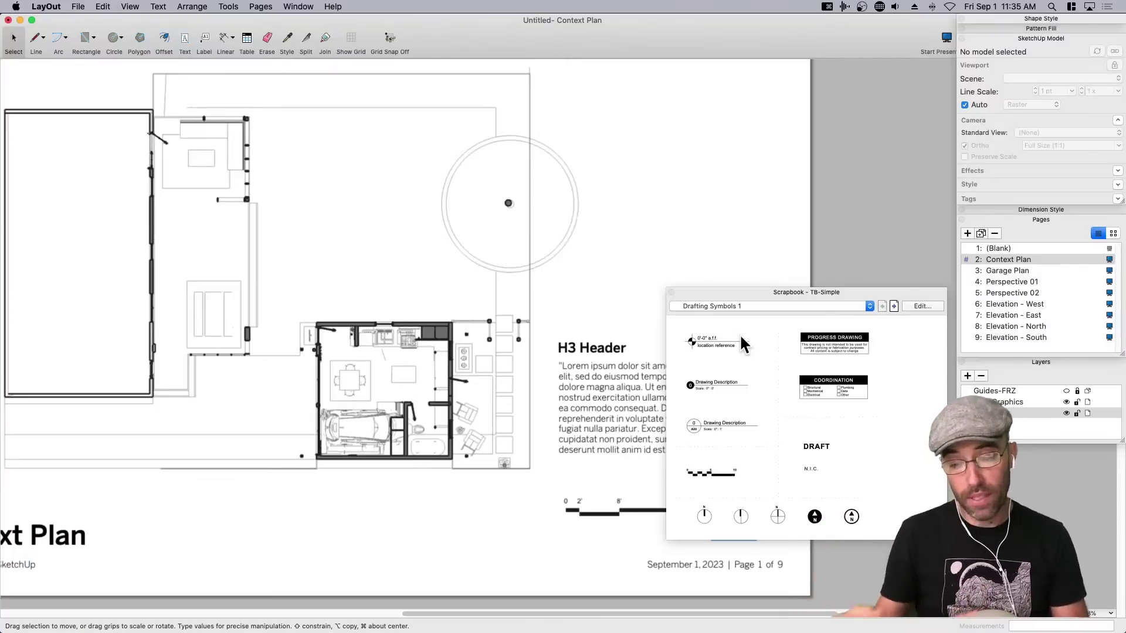
# Switch the scrapbook to the Sections & Elevations page of TB-Contemporary.
pyautogui.click(727, 303)
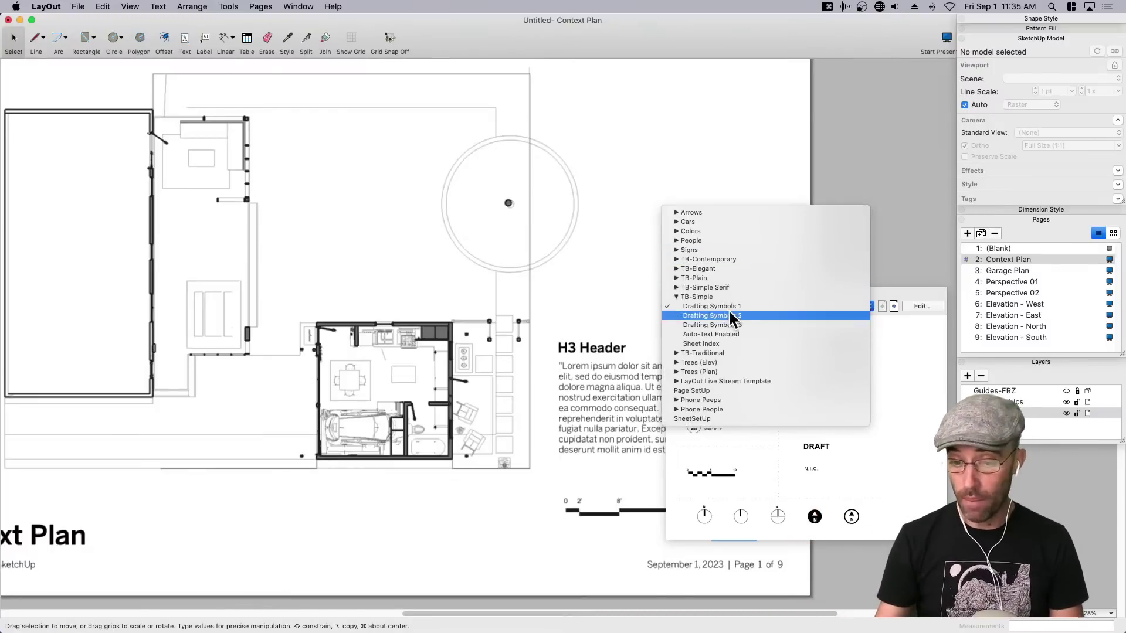
pyautogui.click(676, 263)
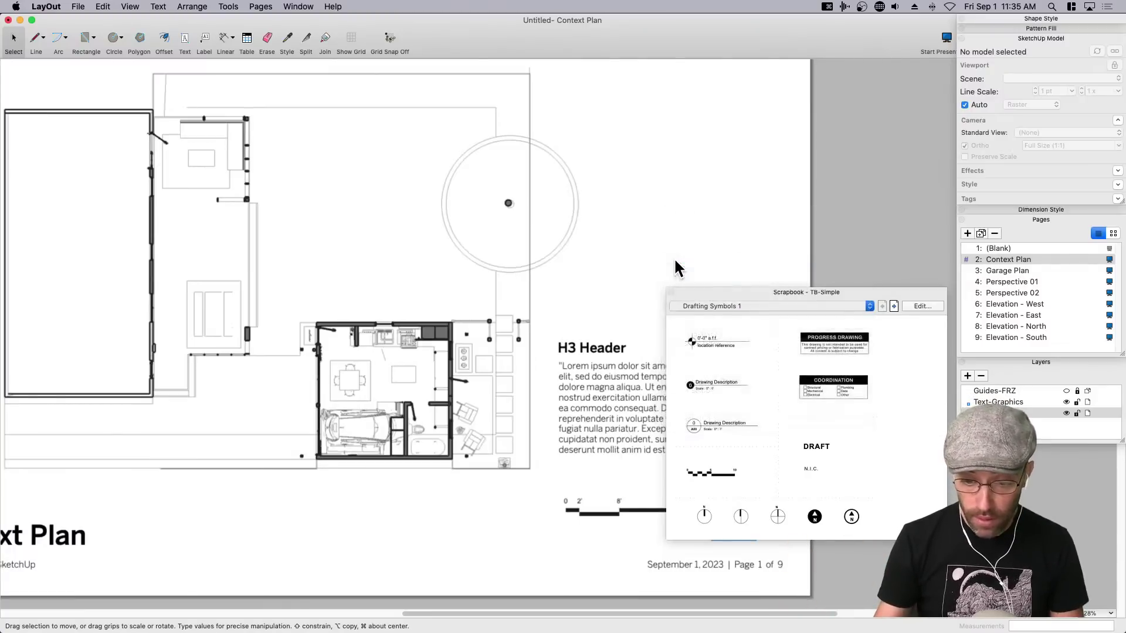
pyautogui.click(713, 307)
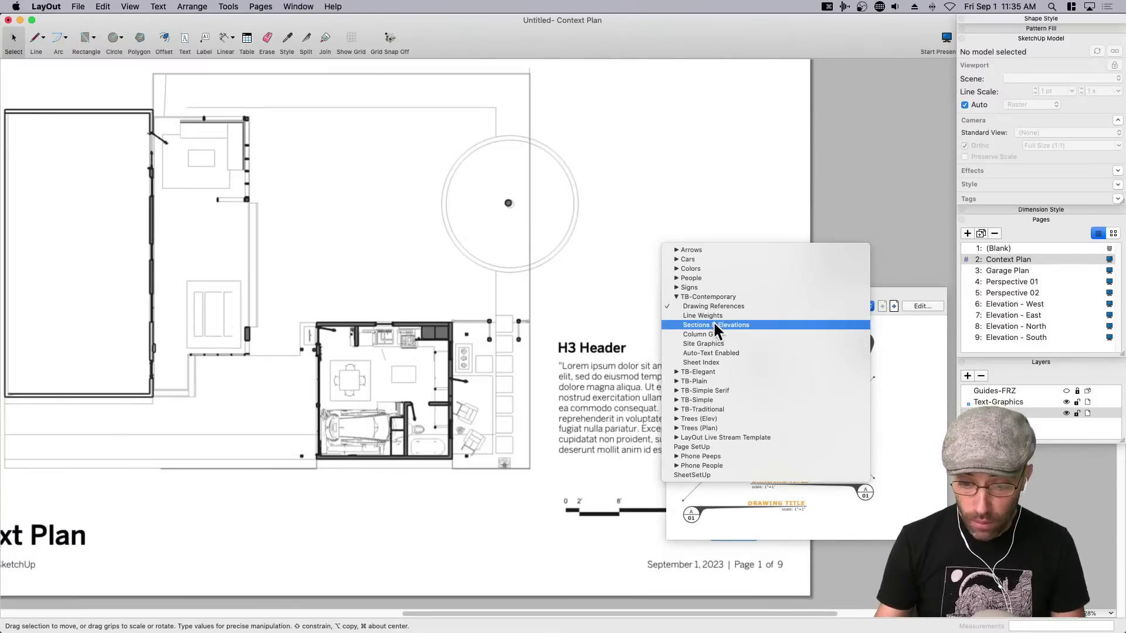
pyautogui.click(719, 325)
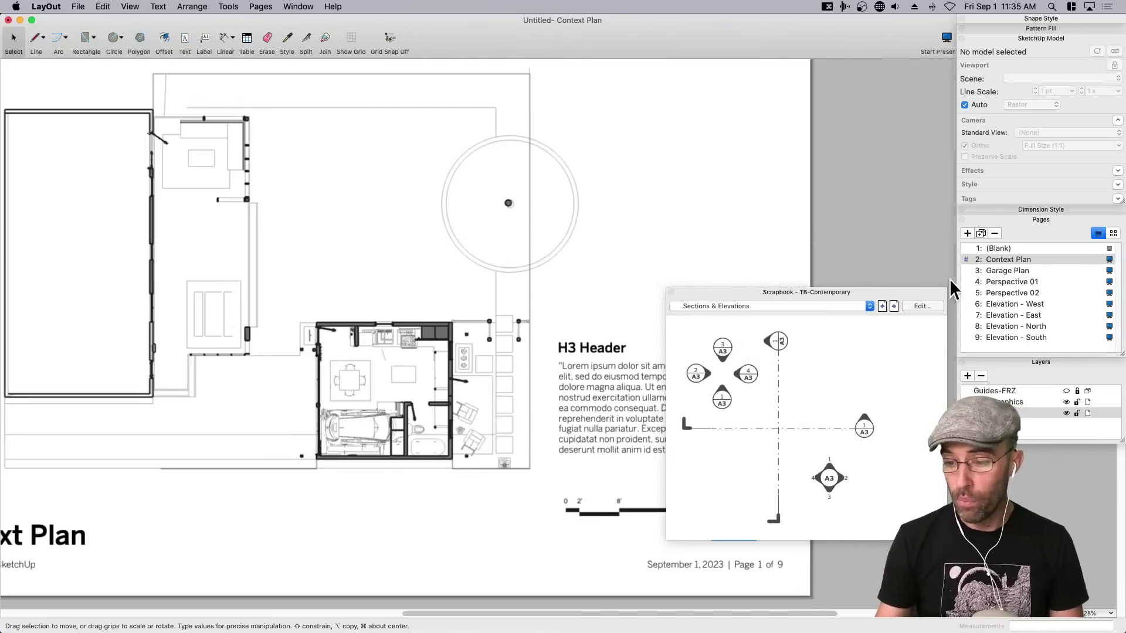
# Go to the Blank page and examine the template text and scale bars stored beside the sheet.
pyautogui.moveTo(930, 287); pyautogui.dragTo(910, 279)
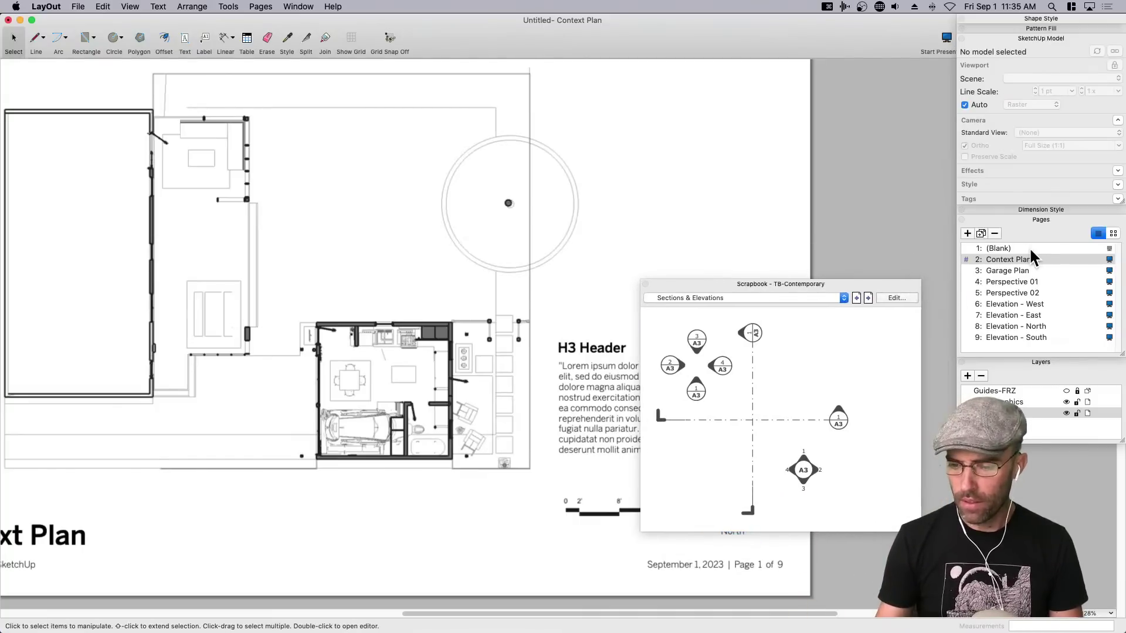
pyautogui.click(1013, 248)
pyautogui.hscroll(5, 821, 228)
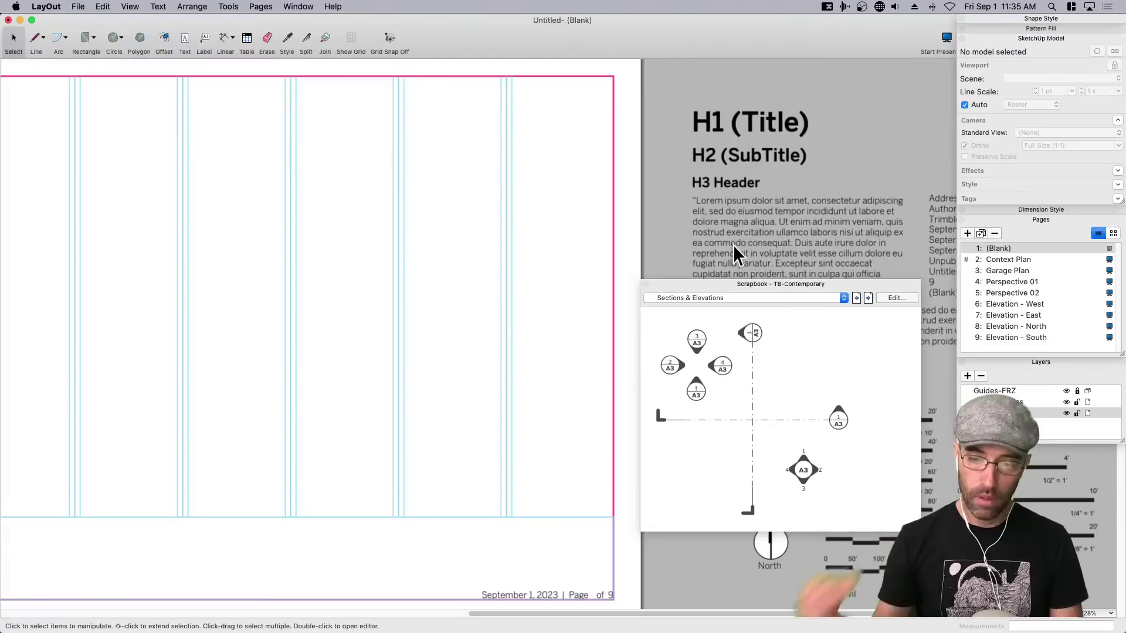
pyautogui.click(774, 224)
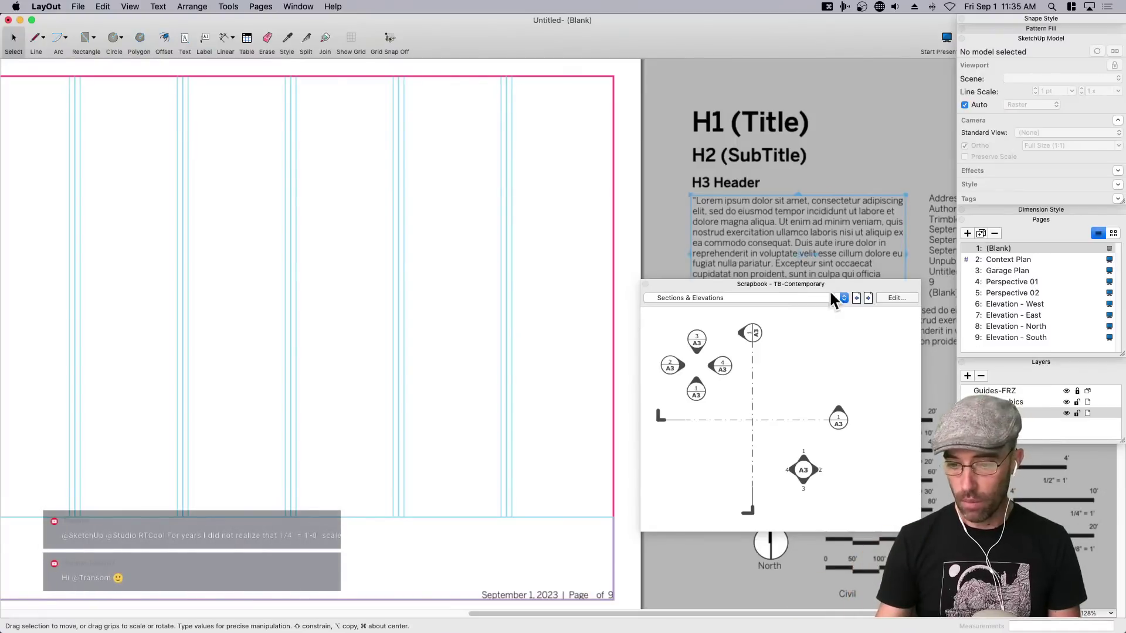
# Dock the Scrapbook panel beneath Layers, narrow the panel stack, and place the stack back against the screen edge.
pyautogui.moveTo(701, 285); pyautogui.dragTo(1023, 445)
pyautogui.click(1044, 444)
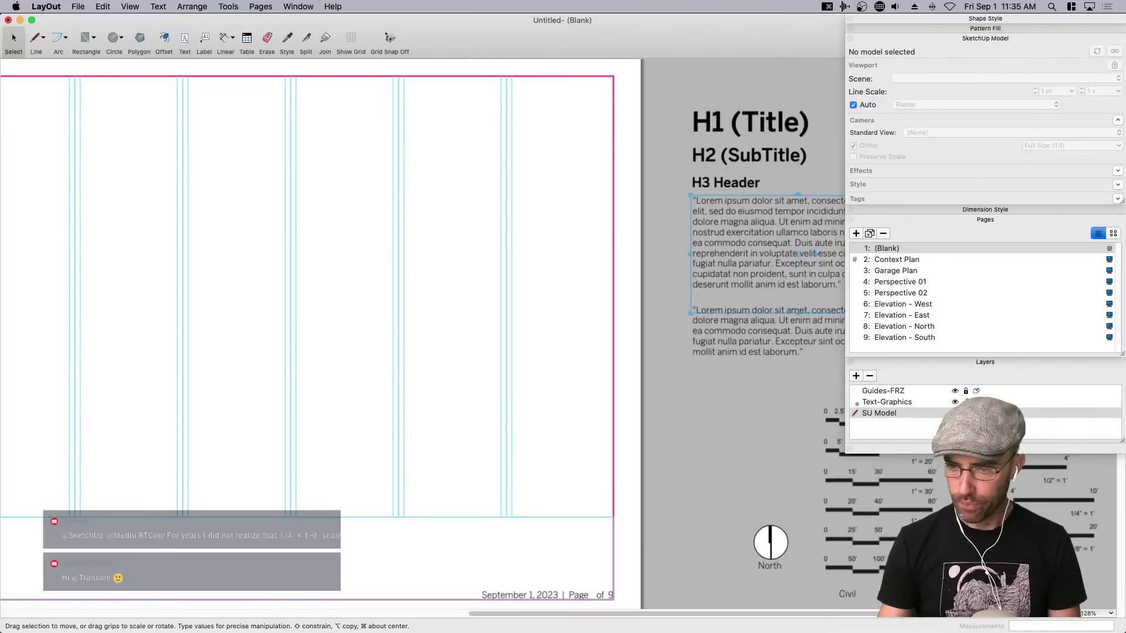
pyautogui.moveTo(1033, 24); pyautogui.dragTo(972, 27)
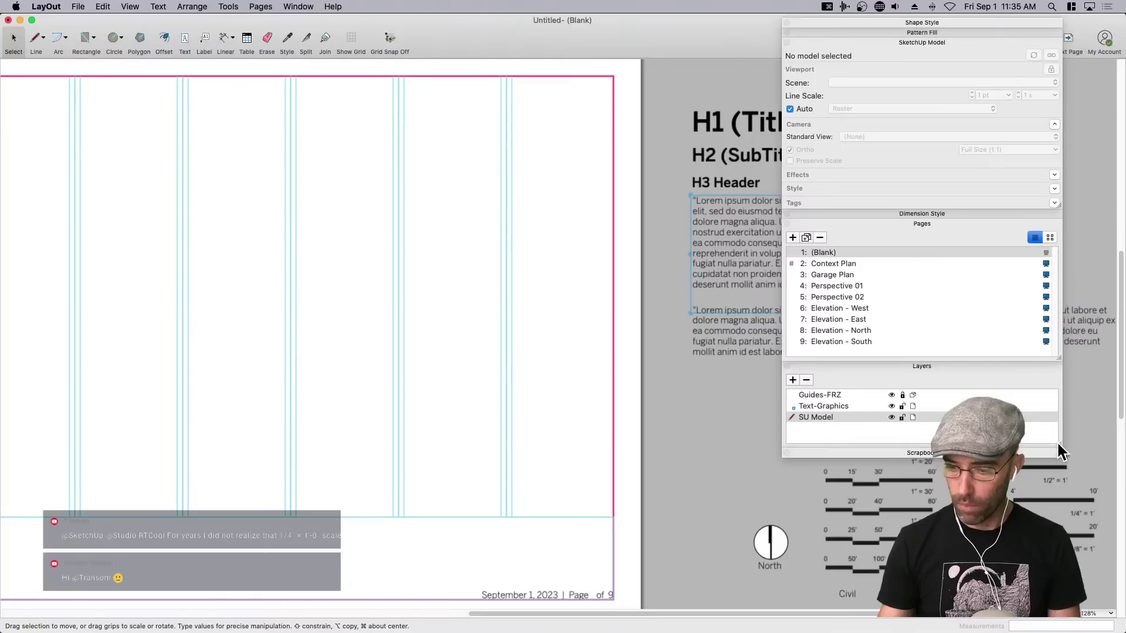
pyautogui.moveTo(948, 423); pyautogui.dragTo(917, 436)
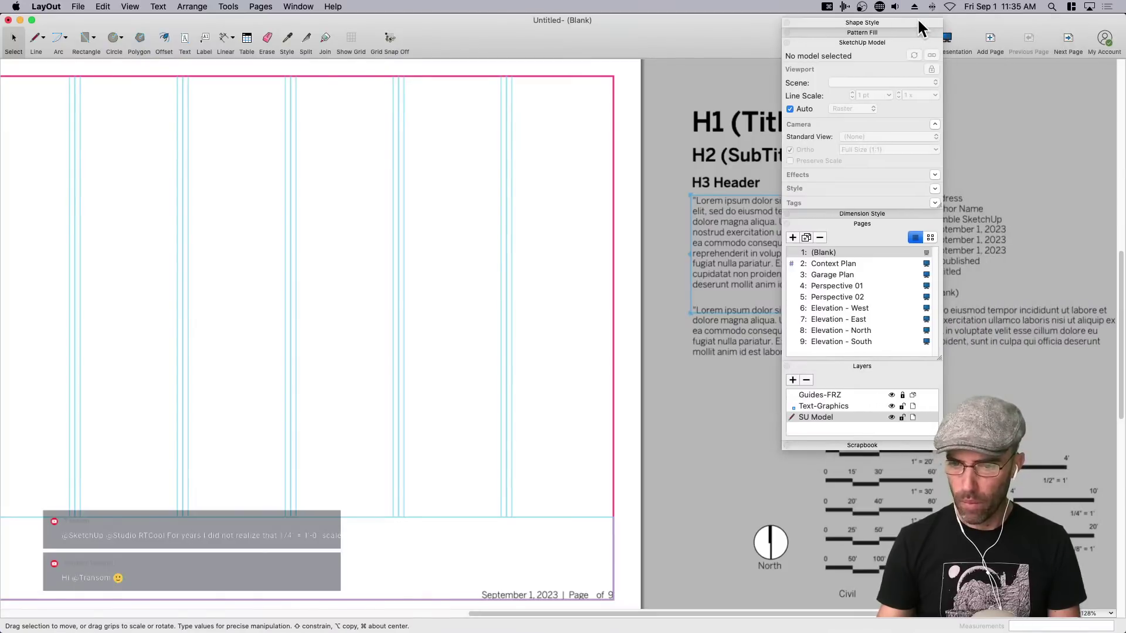
pyautogui.moveTo(917, 17)
pyautogui.mouseDown()
pyautogui.moveTo(943, 22)
pyautogui.moveTo(918, 21)
pyautogui.mouseUp()
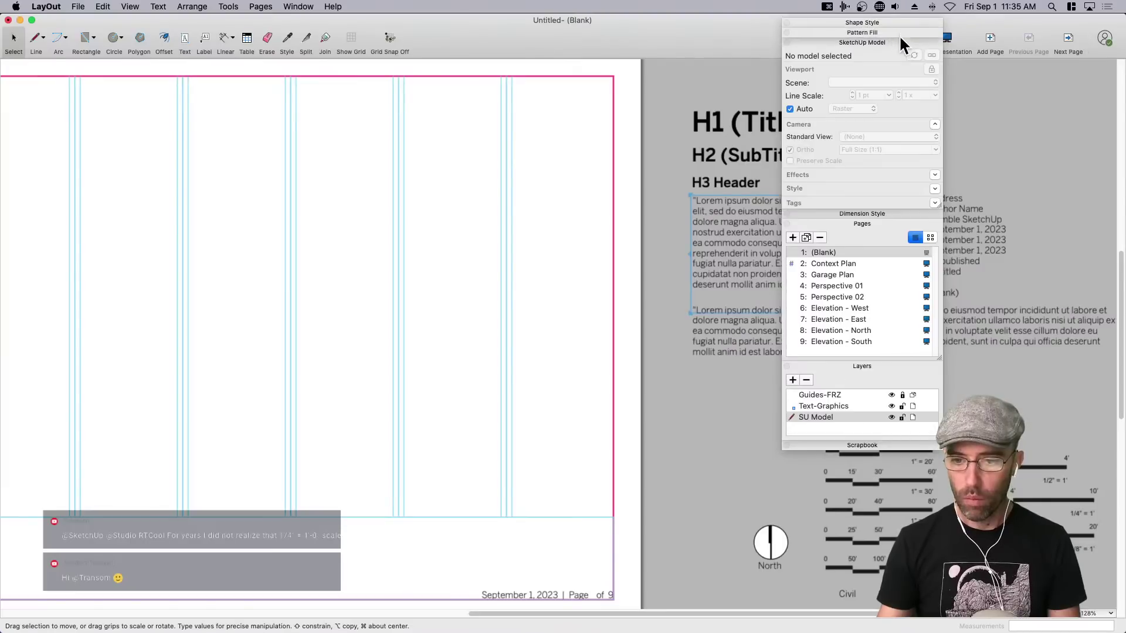
pyautogui.moveTo(880, 22); pyautogui.dragTo(1055, 15)
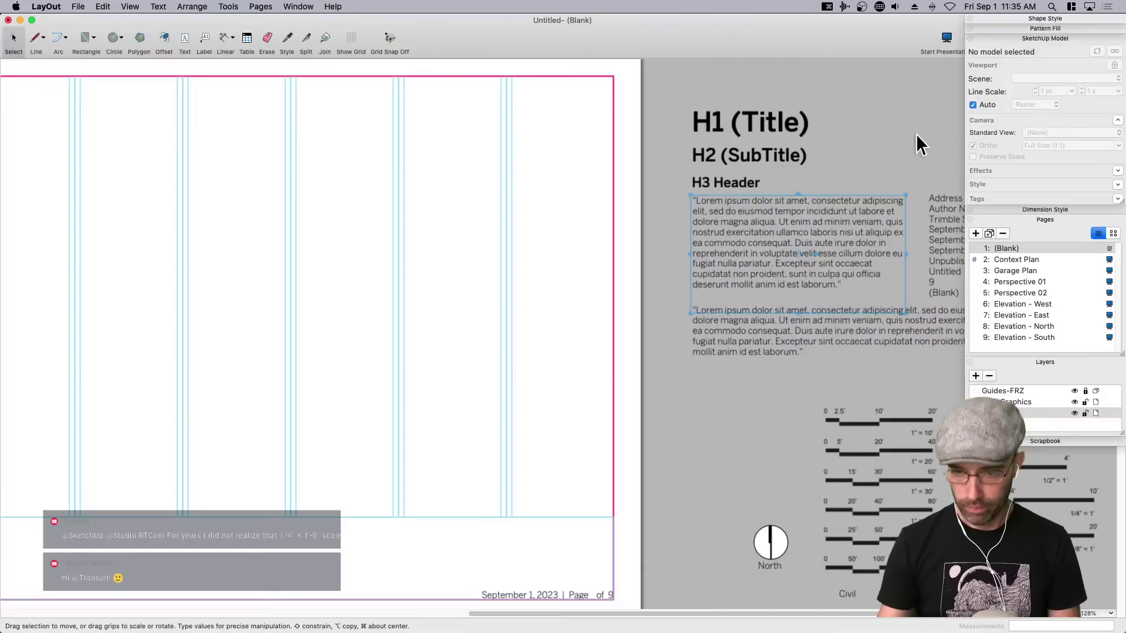
# Go to the Garage Plan page and move its plan viewport up 1/2".
pyautogui.scroll(-3, 726, 352)
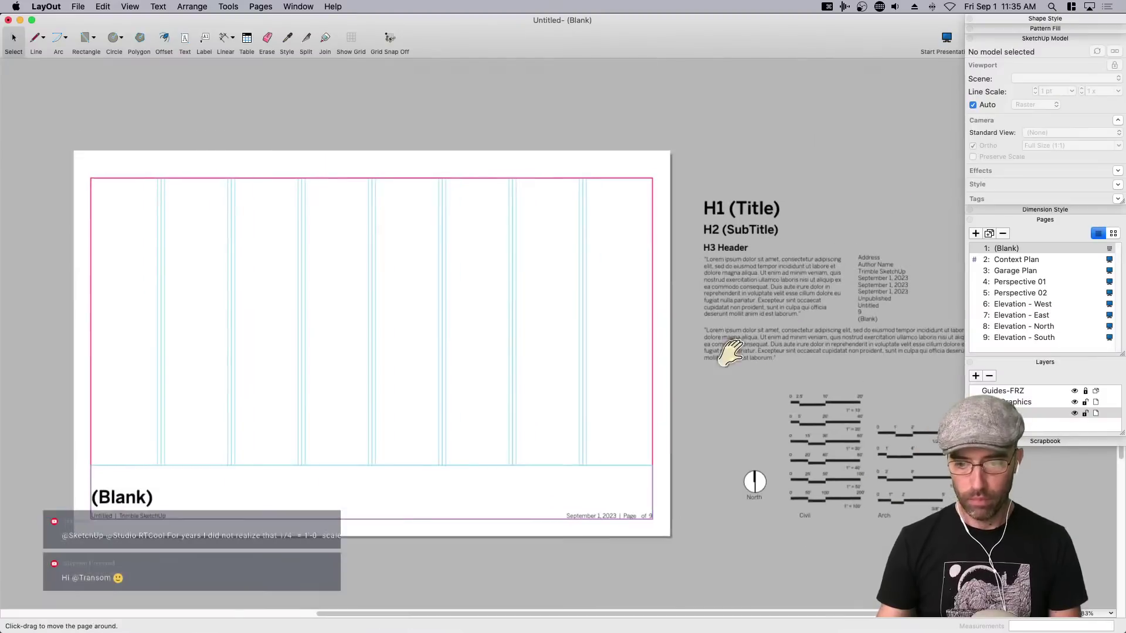
pyautogui.click(1019, 269)
pyautogui.click(1017, 259)
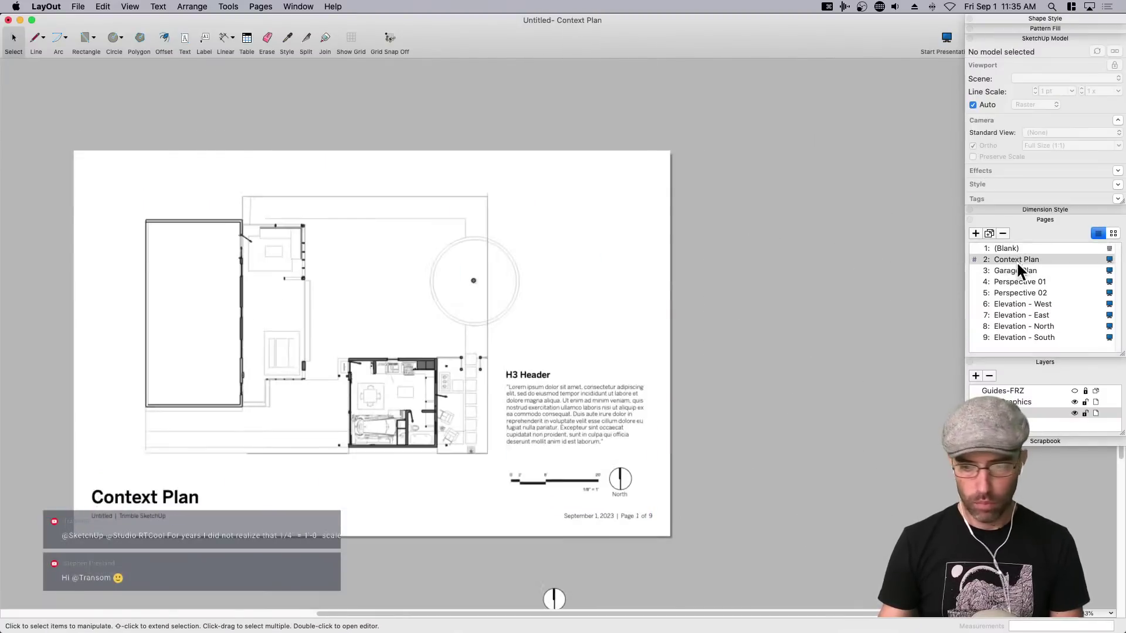
pyautogui.click(1017, 268)
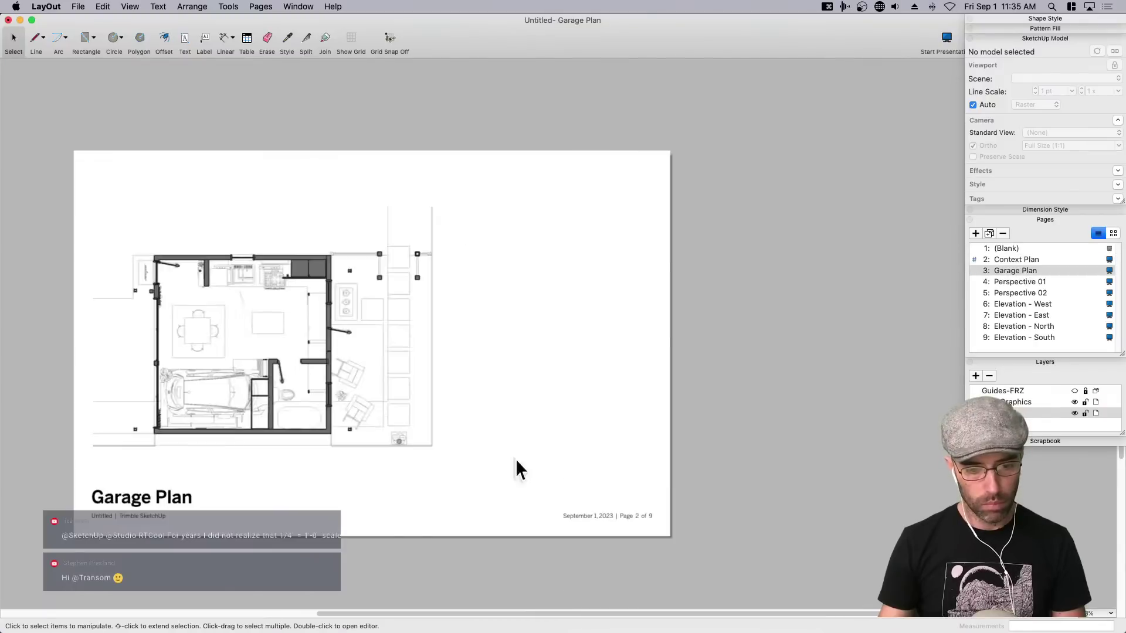
pyautogui.click(330, 407)
pyautogui.moveTo(307, 367); pyautogui.dragTo(308, 356)
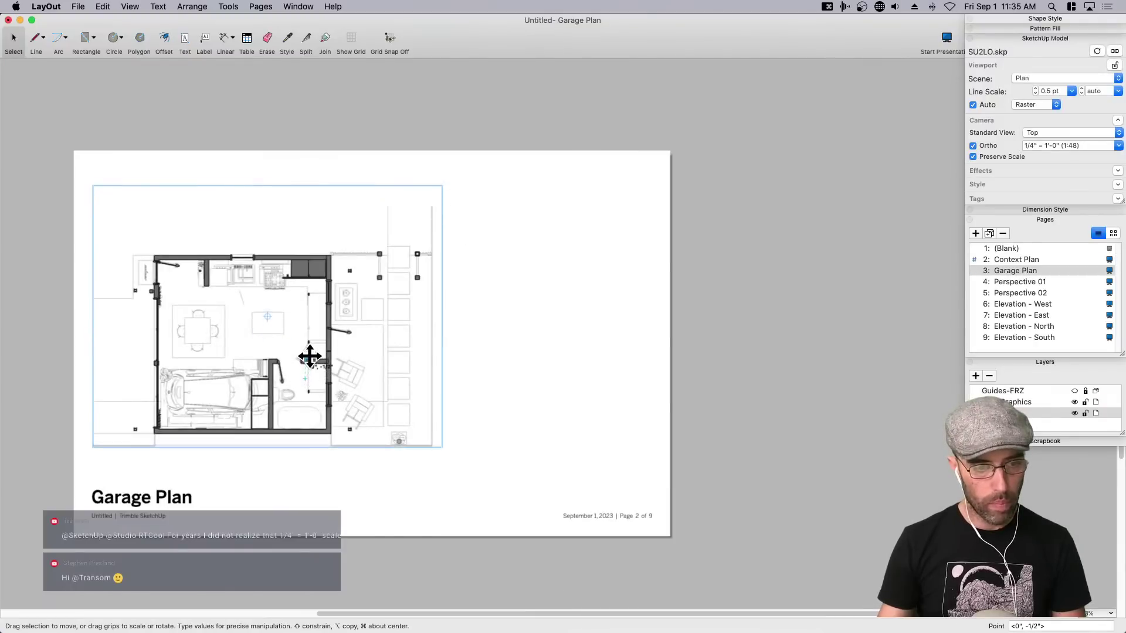
pyautogui.click(523, 376)
pyautogui.moveTo(505, 383); pyautogui.dragTo(618, 410, button='middle')
pyautogui.scroll(1, 618, 409)
pyautogui.scroll(2, 618, 410)
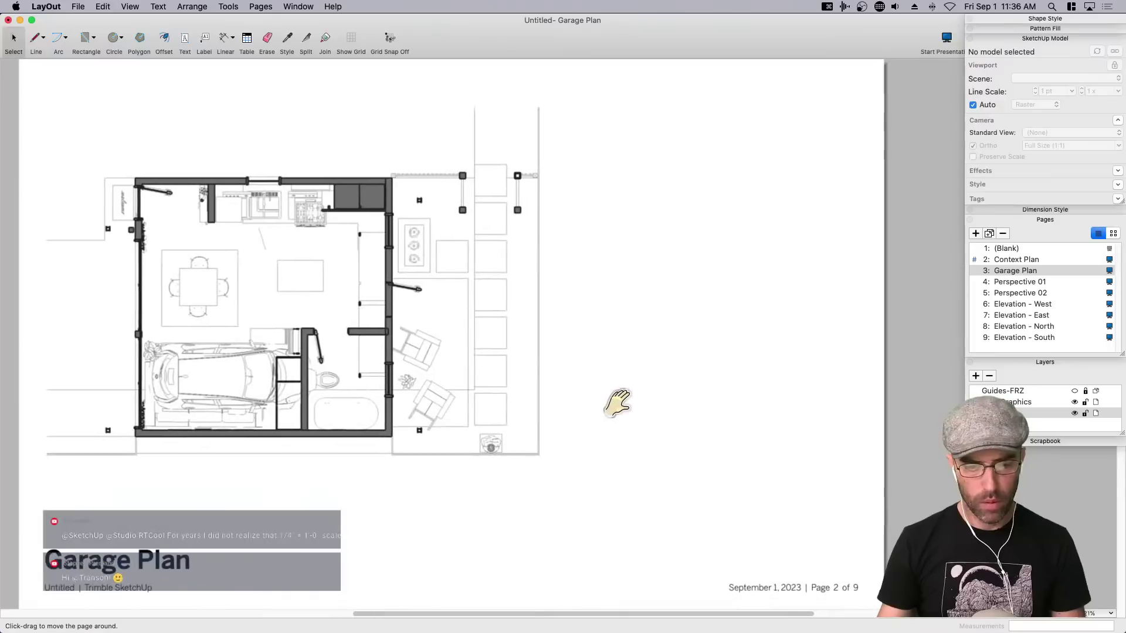
pyautogui.scroll(-1, 618, 405)
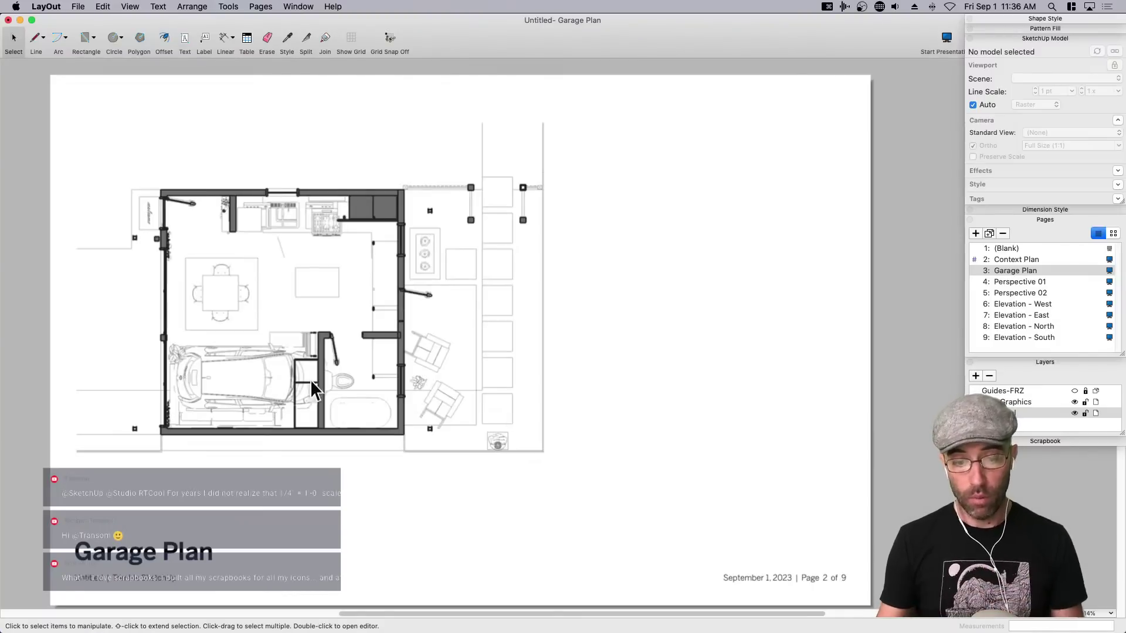
# Select the Garage Plan viewport, view the North section scene in SketchUp, and return to LayOut.
pyautogui.click(277, 362)
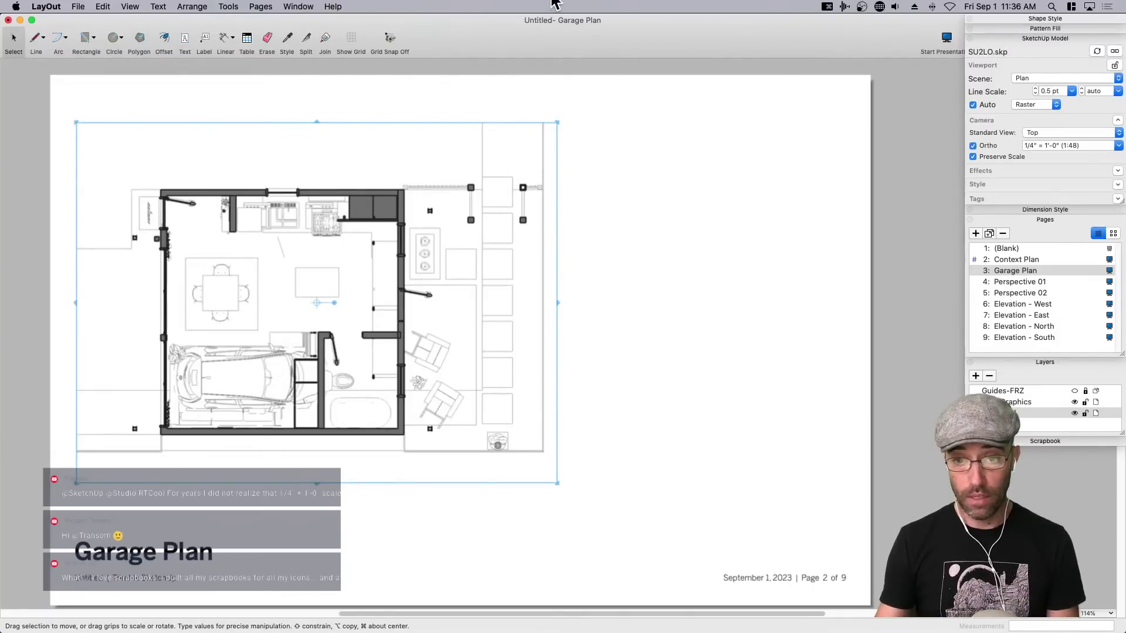
pyautogui.press('super+Tab')
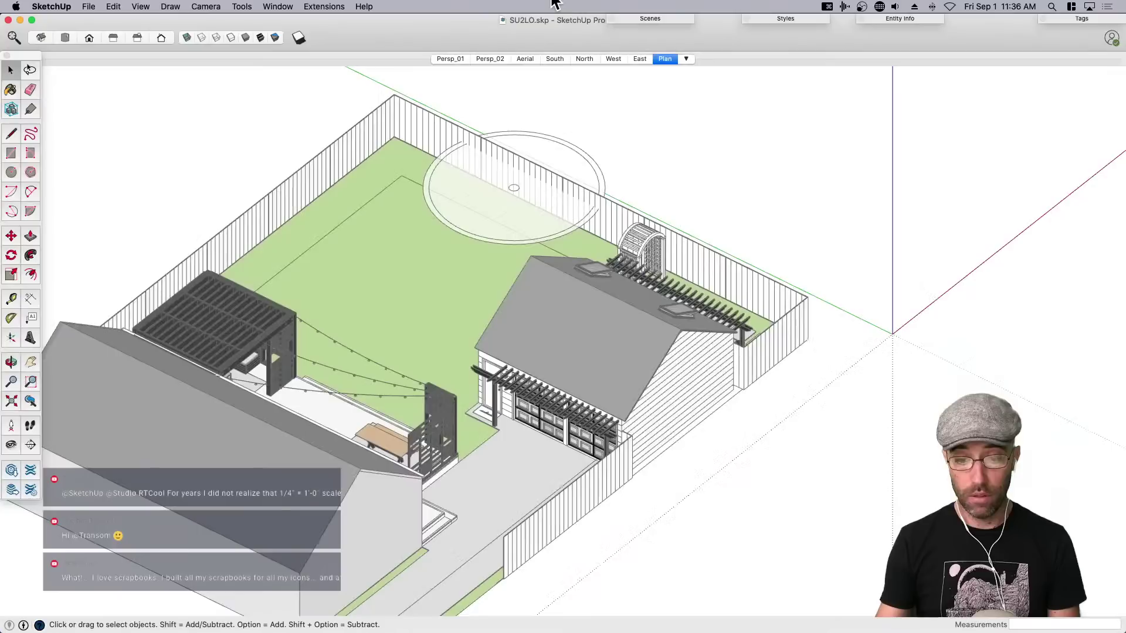
pyautogui.click(505, 58)
pyautogui.click(584, 59)
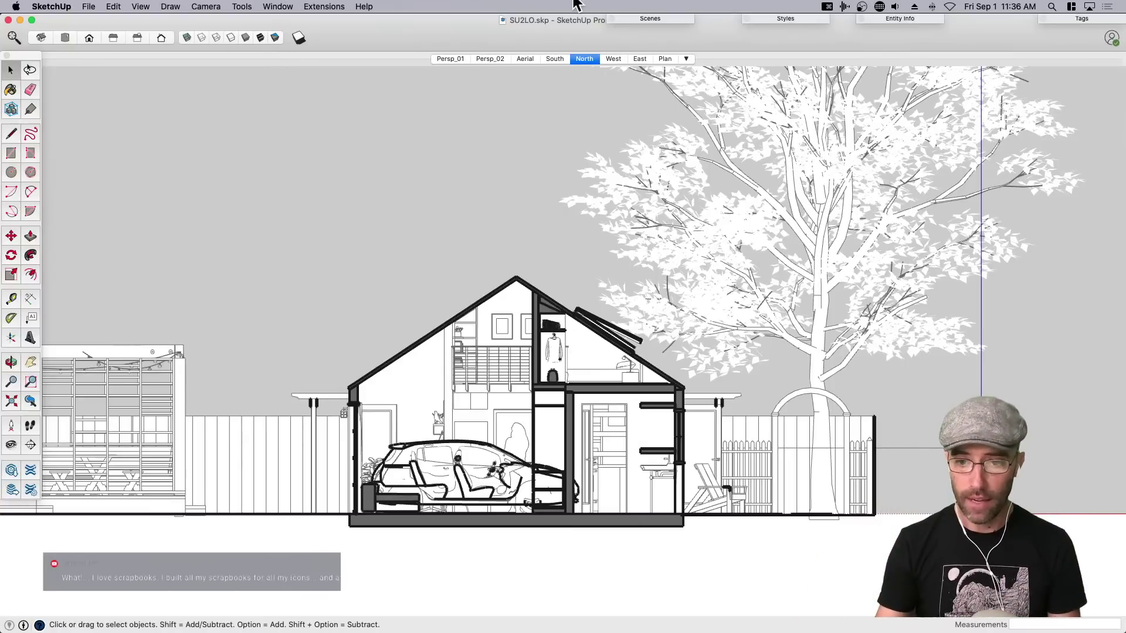
pyautogui.press('super+Tab')
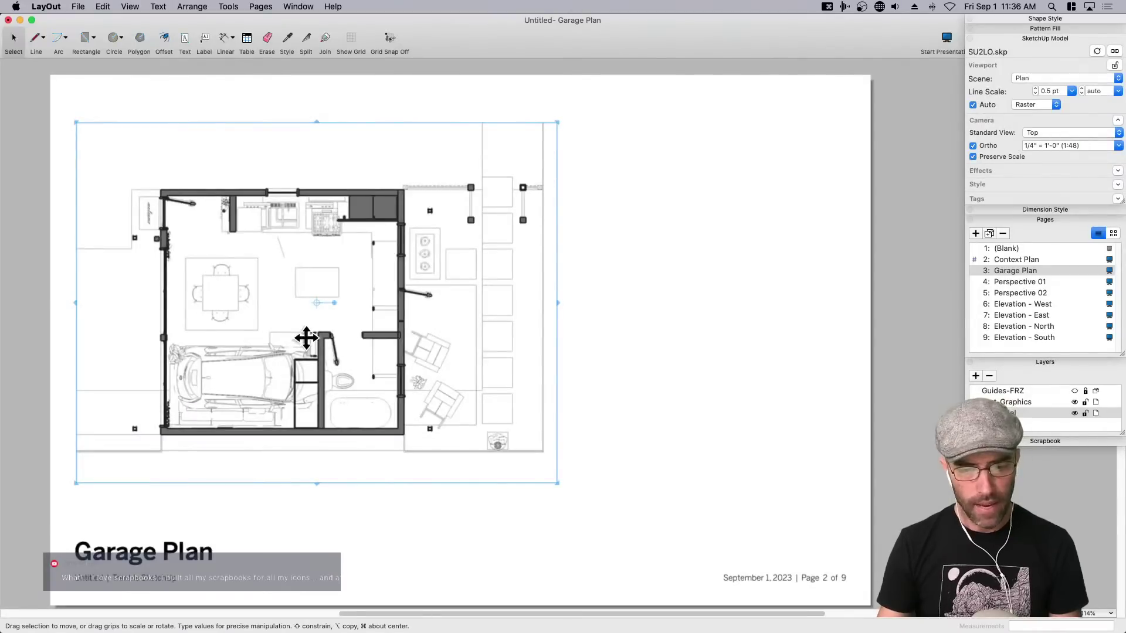
# Collapse the Pages panel, expand the viewport's Tags section, and enlarge it to show more tags.
pyautogui.click(1036, 220)
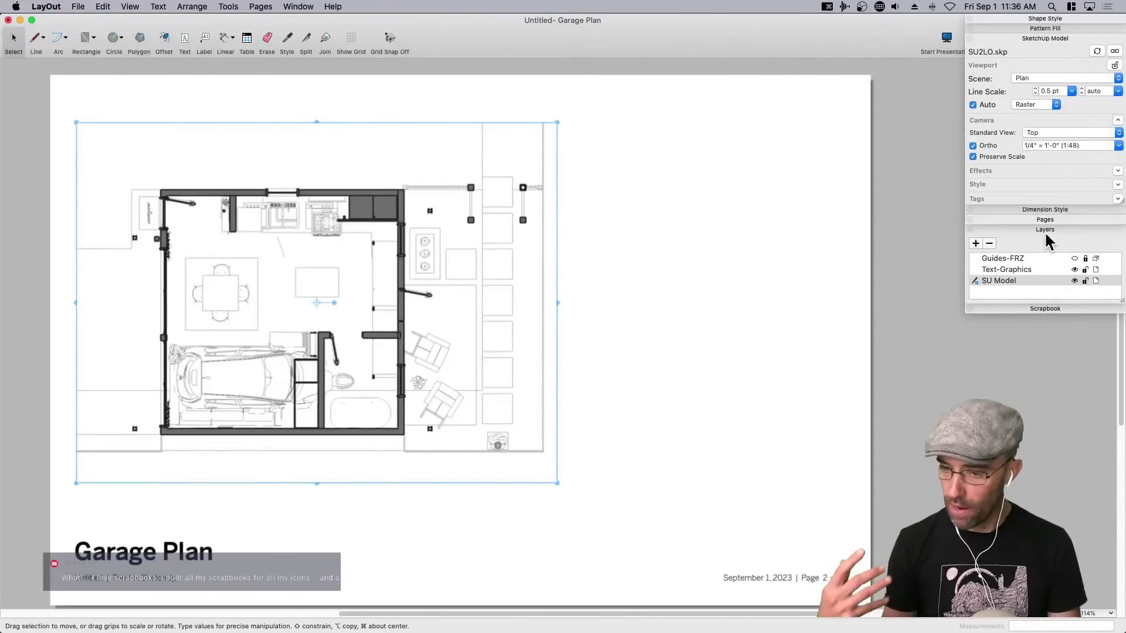
pyautogui.click(1033, 198)
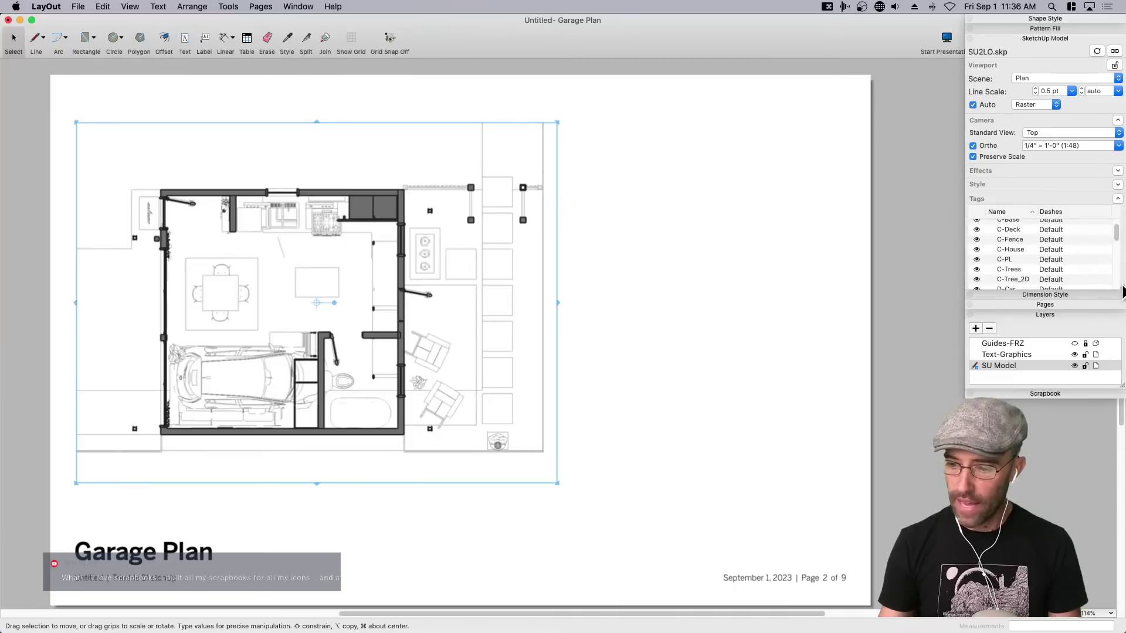
pyautogui.moveTo(1121, 287); pyautogui.dragTo(1113, 490)
pyautogui.scroll(2, 1022, 258)
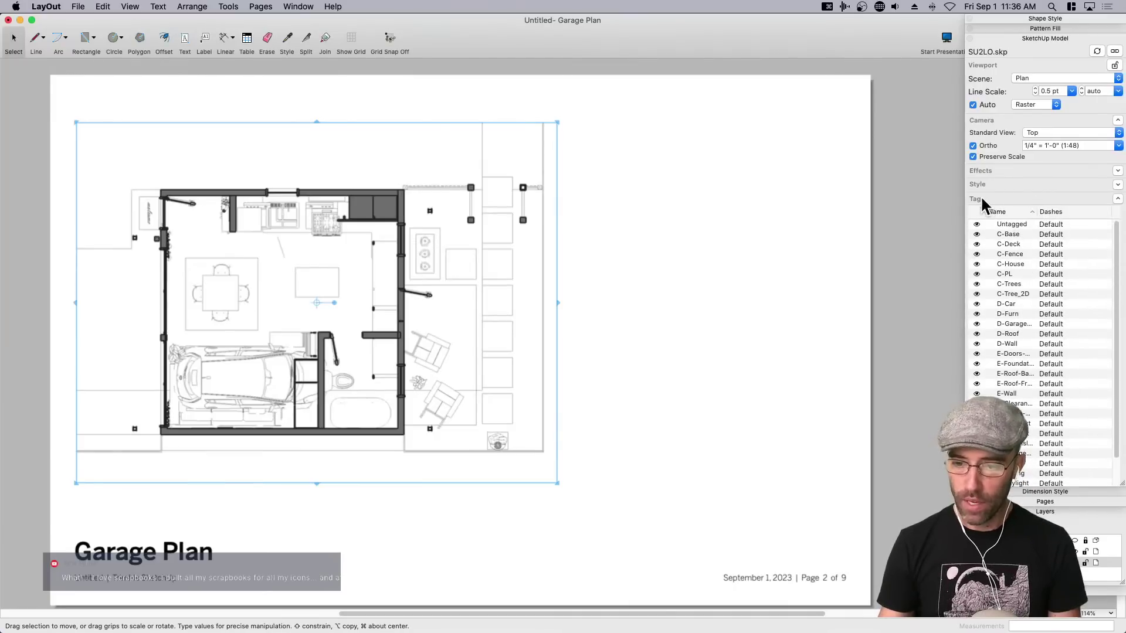
# Detach the SketchUp Model panel beside the page and put the remaining panels back against the screen edge.
pyautogui.click(1030, 34)
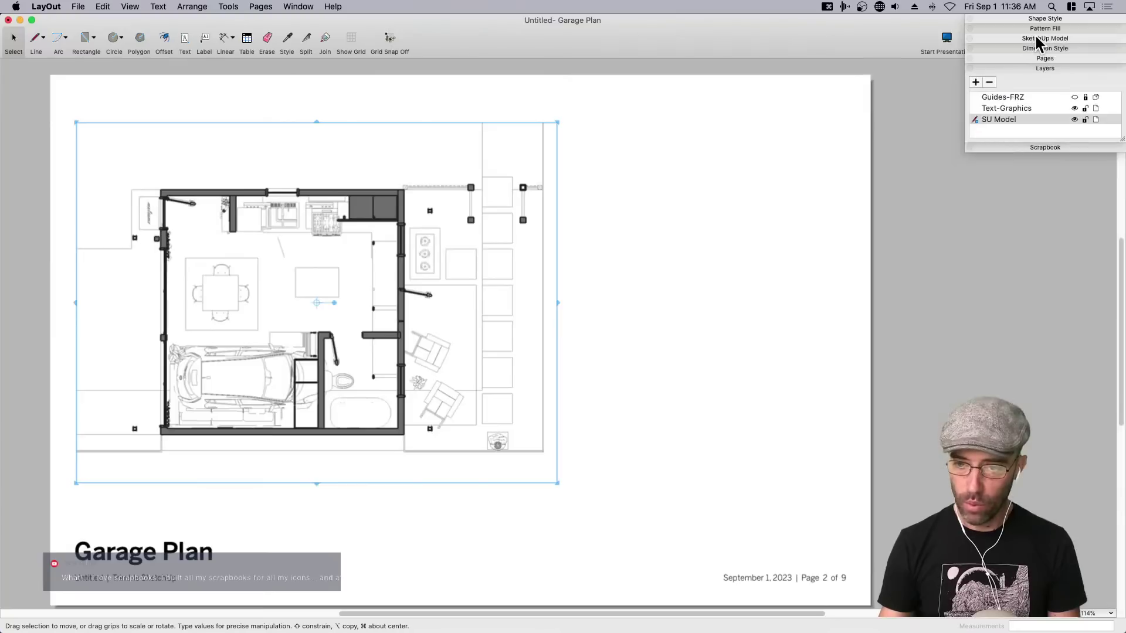
pyautogui.click(1035, 34)
pyautogui.moveTo(1036, 34)
pyautogui.mouseDown()
pyautogui.moveTo(927, 68)
pyautogui.moveTo(776, 23)
pyautogui.moveTo(789, 38)
pyautogui.moveTo(852, 43)
pyautogui.mouseUp()
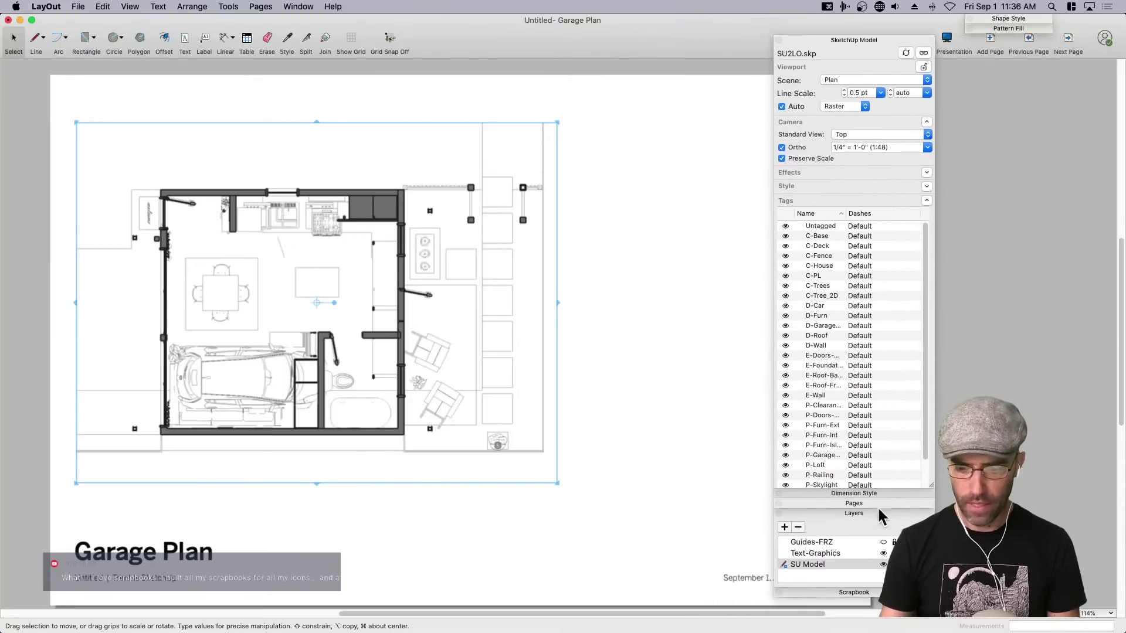
pyautogui.moveTo(850, 492); pyautogui.dragTo(1026, 42)
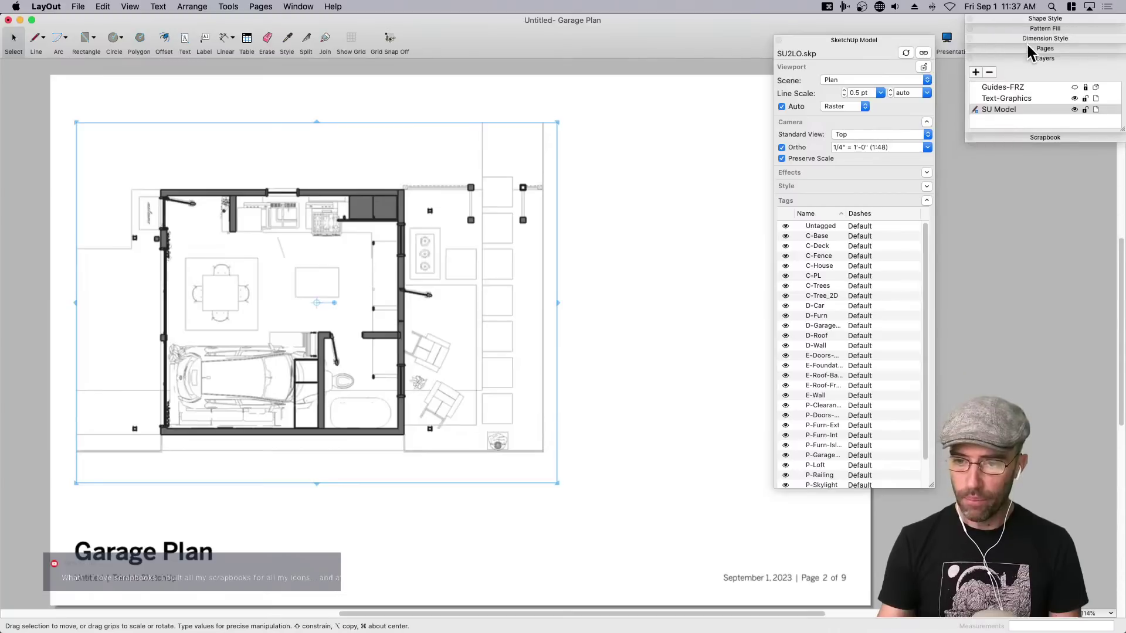
# Reopen the Tags section in the detached SketchUp Model panel and enlarge it to list every tag down to X-People.
pyautogui.click(814, 199)
pyautogui.click(817, 200)
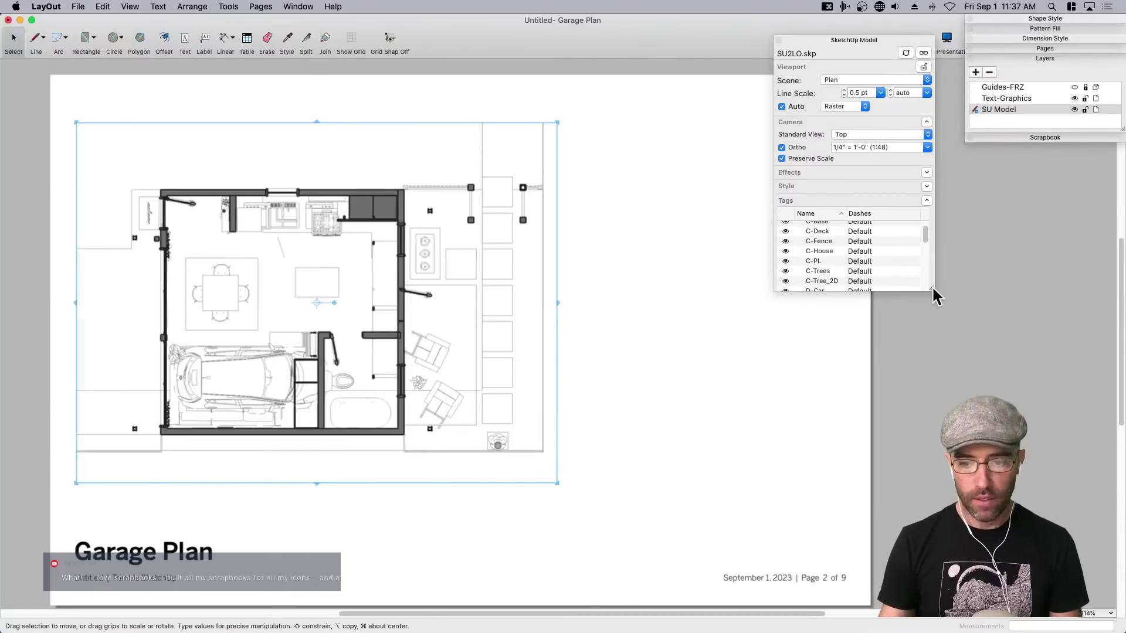
pyautogui.moveTo(931, 287); pyautogui.dragTo(932, 533)
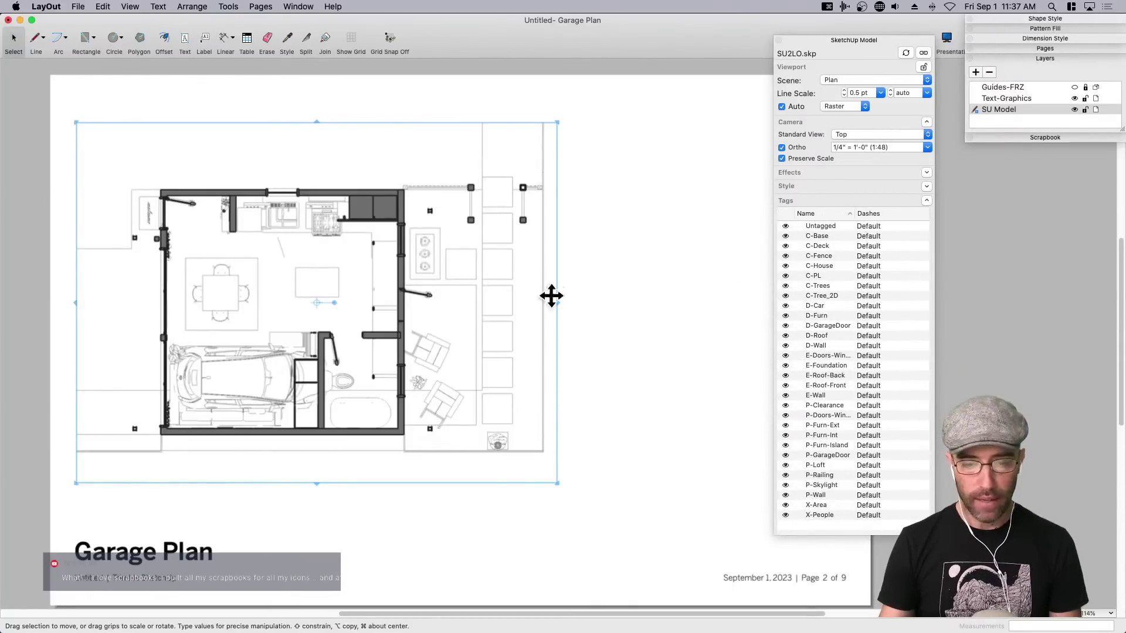
# Hide the tags D-Car through D-Wall in the Garage Plan viewport.
pyautogui.click(811, 346)
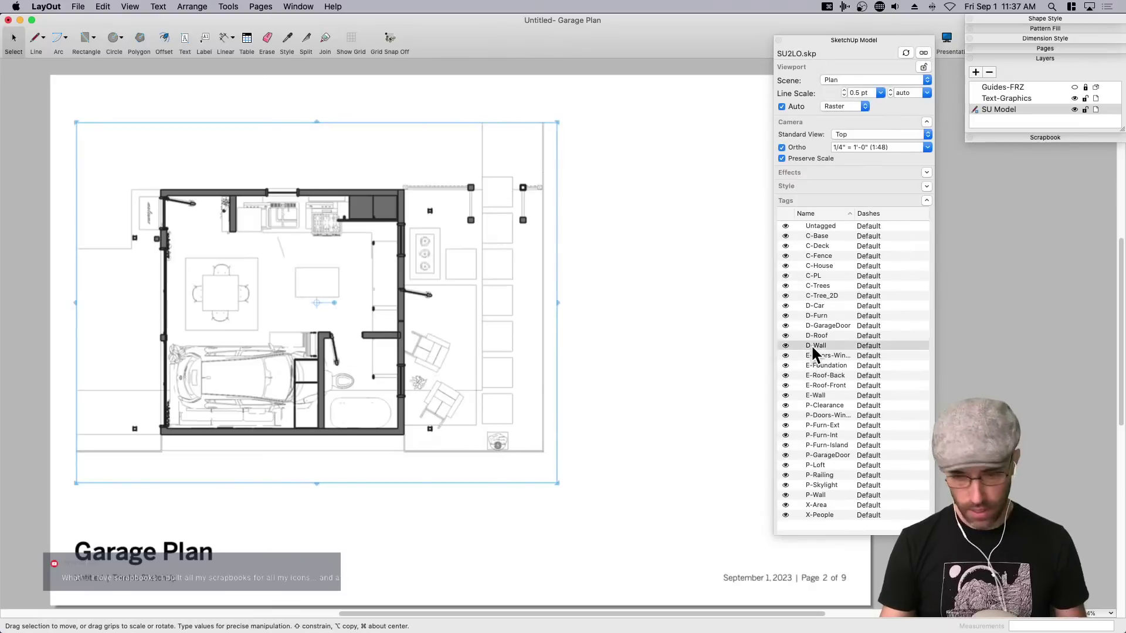
pyautogui.keyDown('shift'); pyautogui.click(812, 306); pyautogui.keyUp('shift')
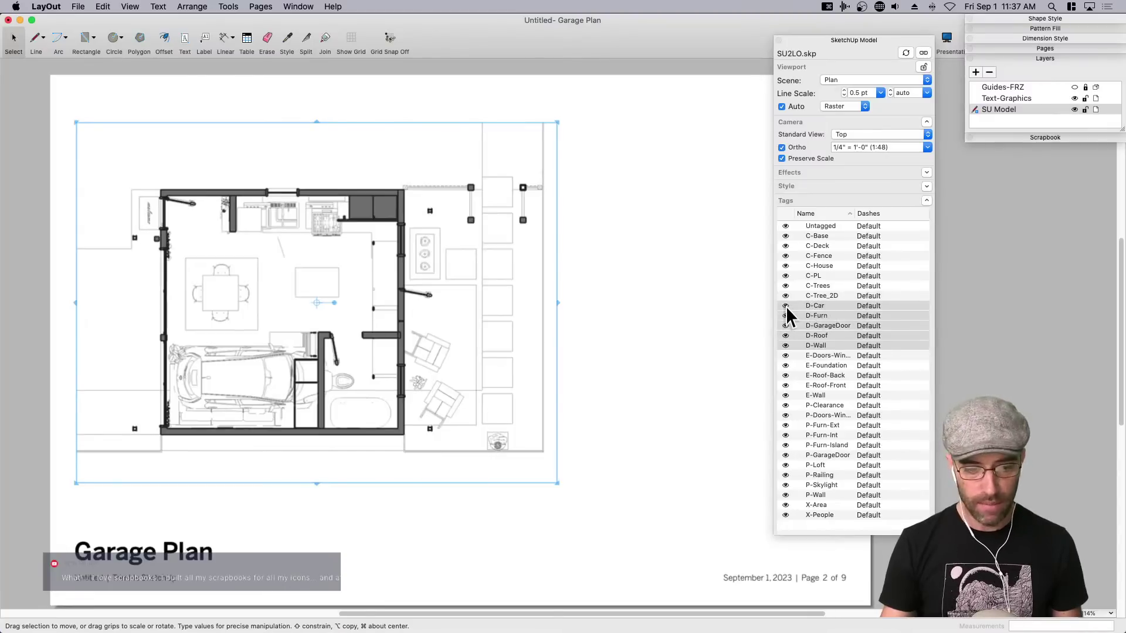
pyautogui.click(785, 306)
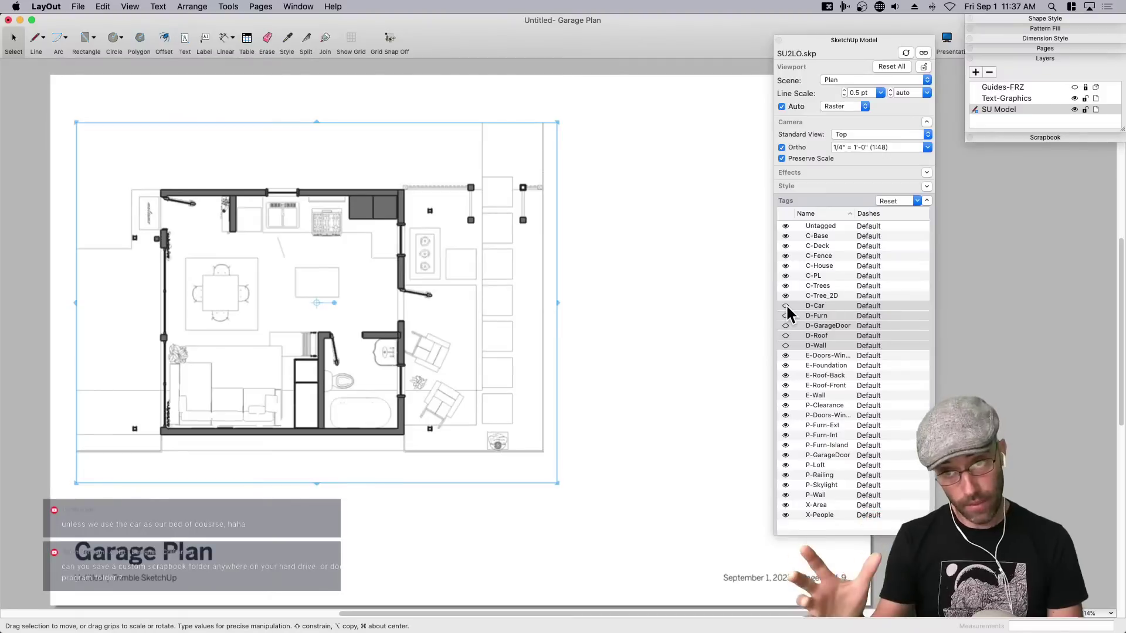
pyautogui.click(702, 336)
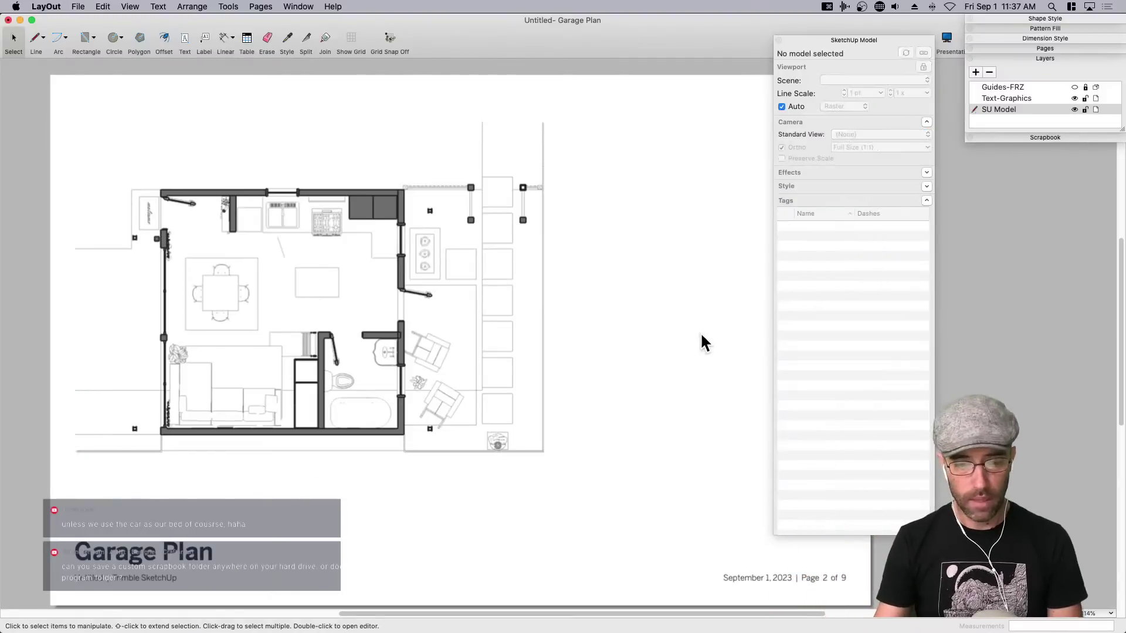
pyautogui.click(478, 371)
pyautogui.click(674, 392)
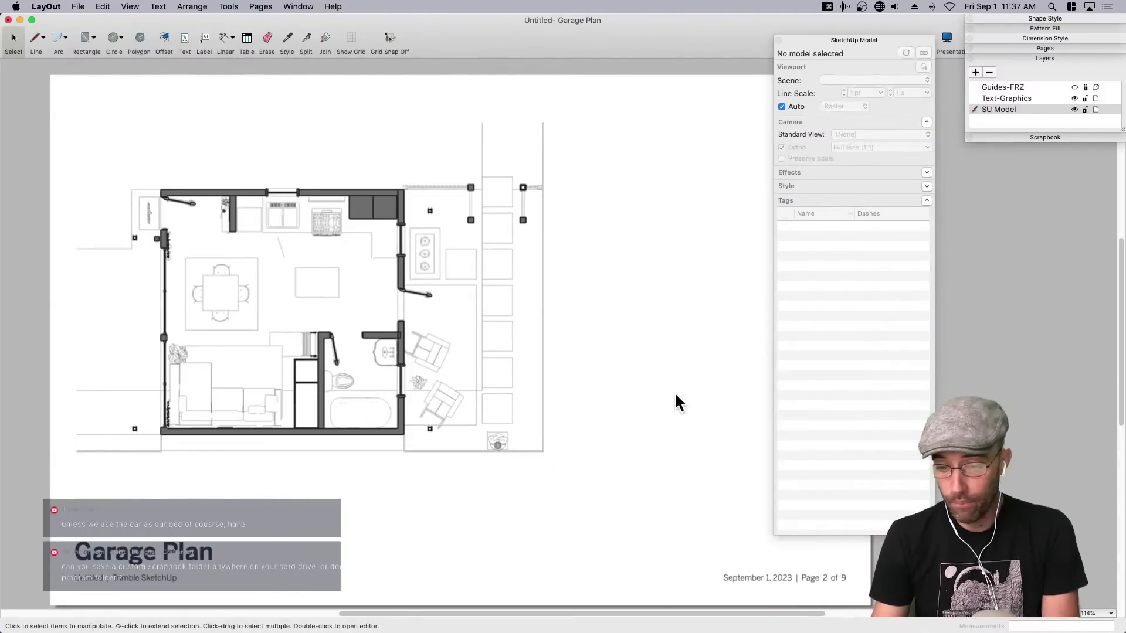
# Hide the tags C-Base through C-Tree_2D in the Garage Plan viewport.
pyautogui.click(432, 364)
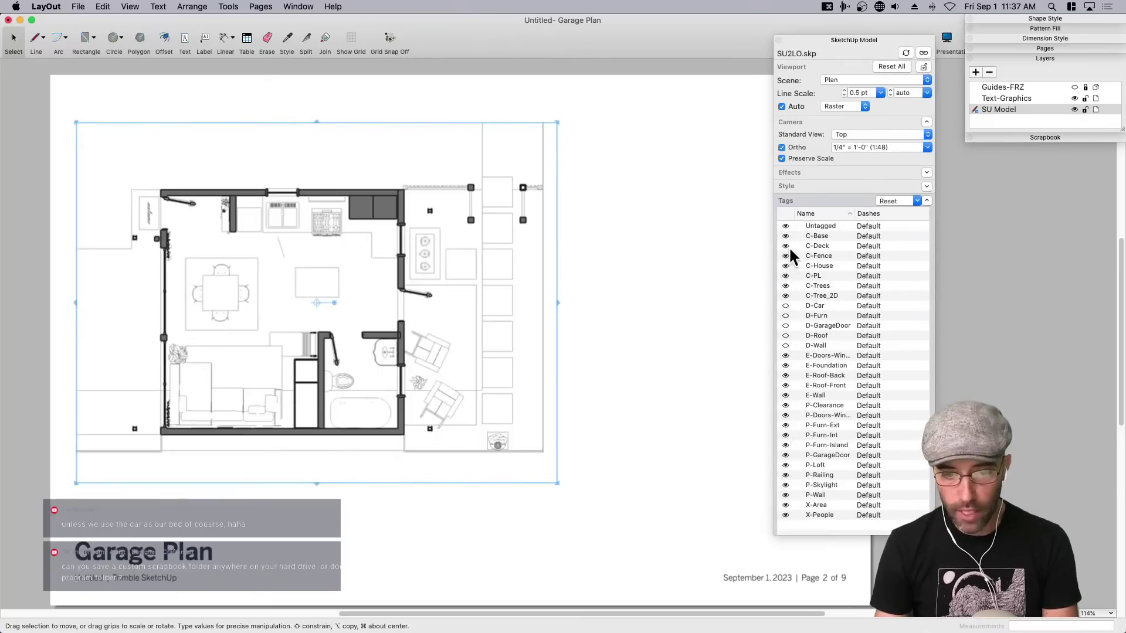
pyautogui.click(815, 294)
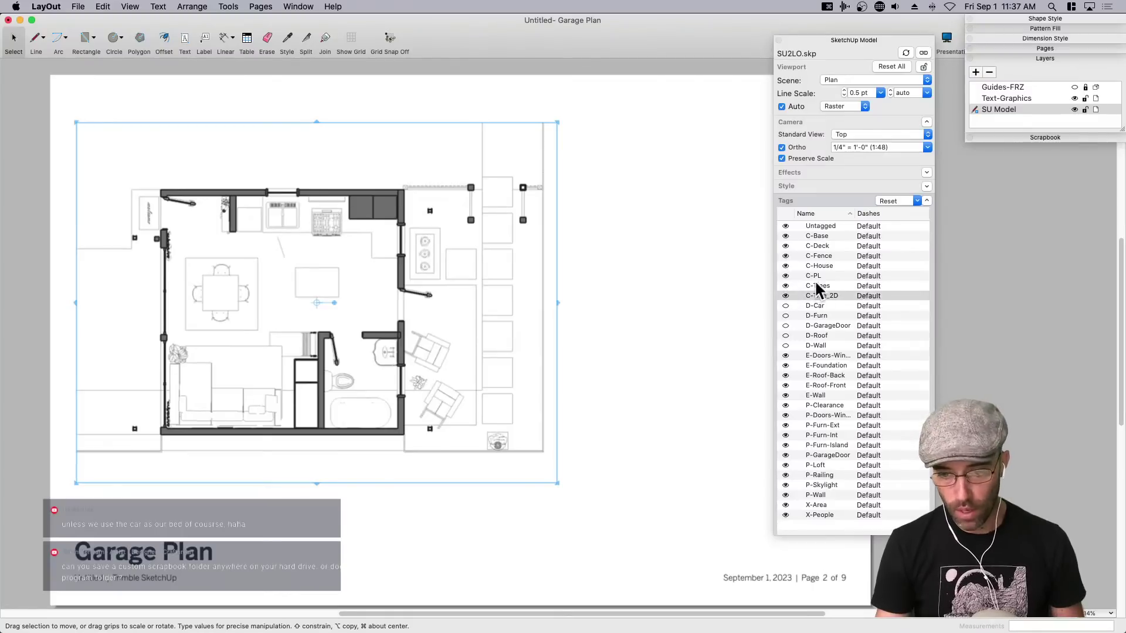
pyautogui.keyDown('shift'); pyautogui.click(816, 237); pyautogui.keyUp('shift')
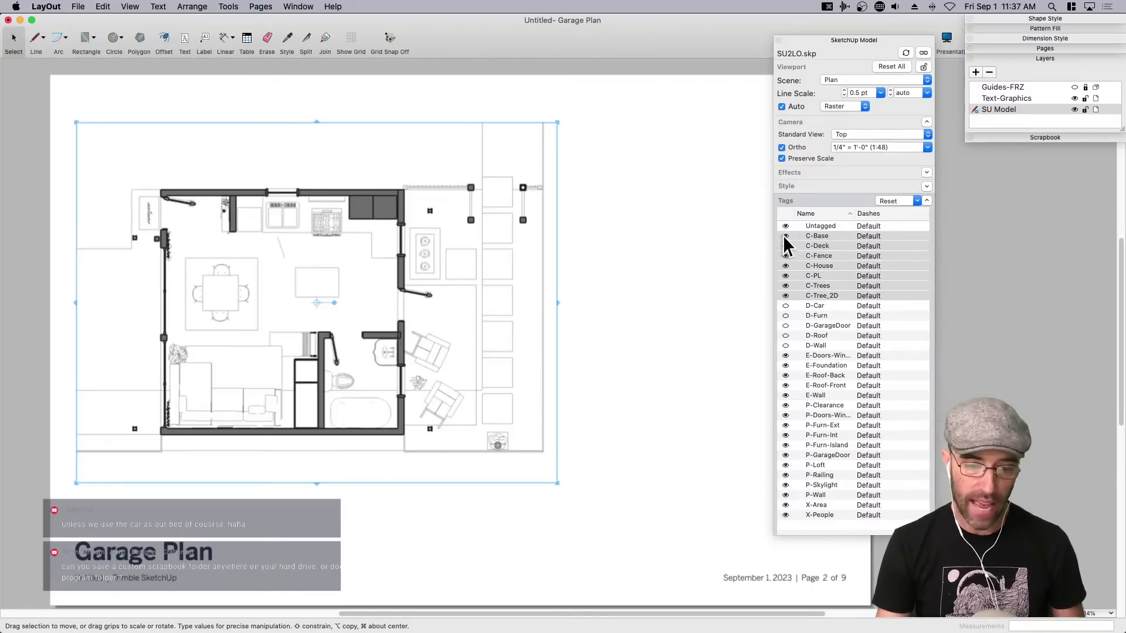
pyautogui.click(785, 236)
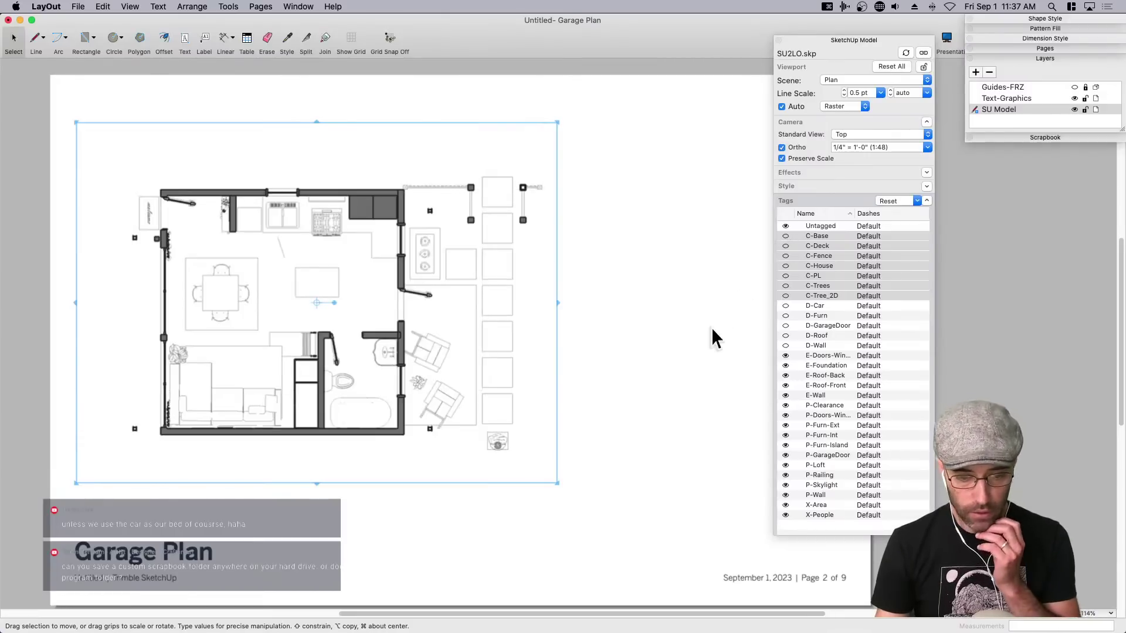
pyautogui.click(633, 397)
# Make the C-PL and C-Fence tags visible in the Garage Plan viewport.
pyautogui.click(506, 368)
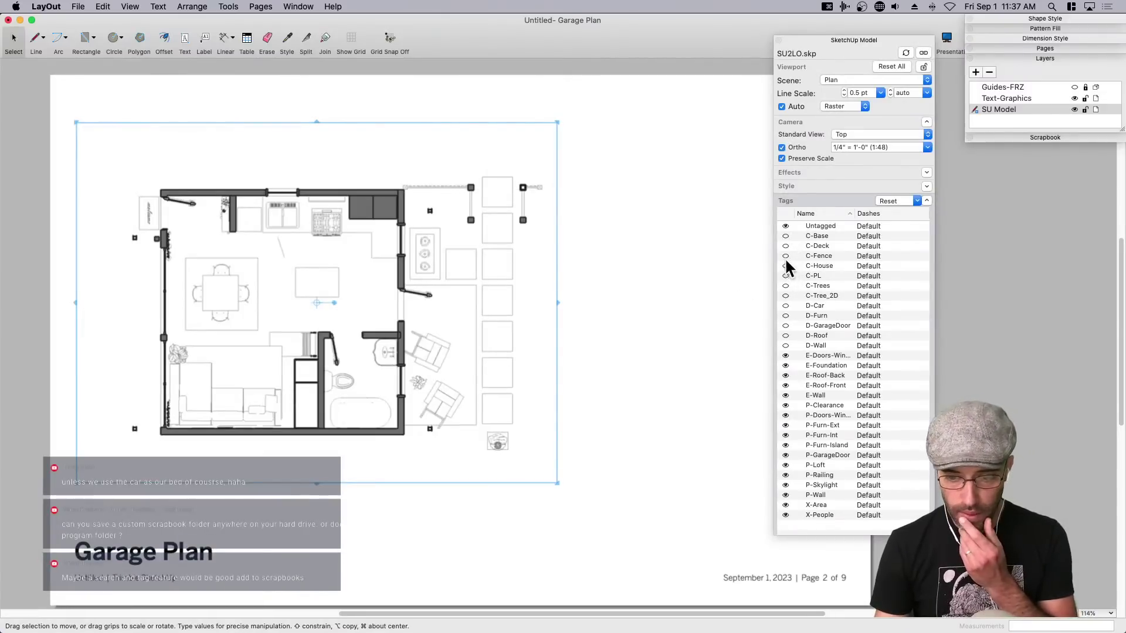
pyautogui.click(786, 275)
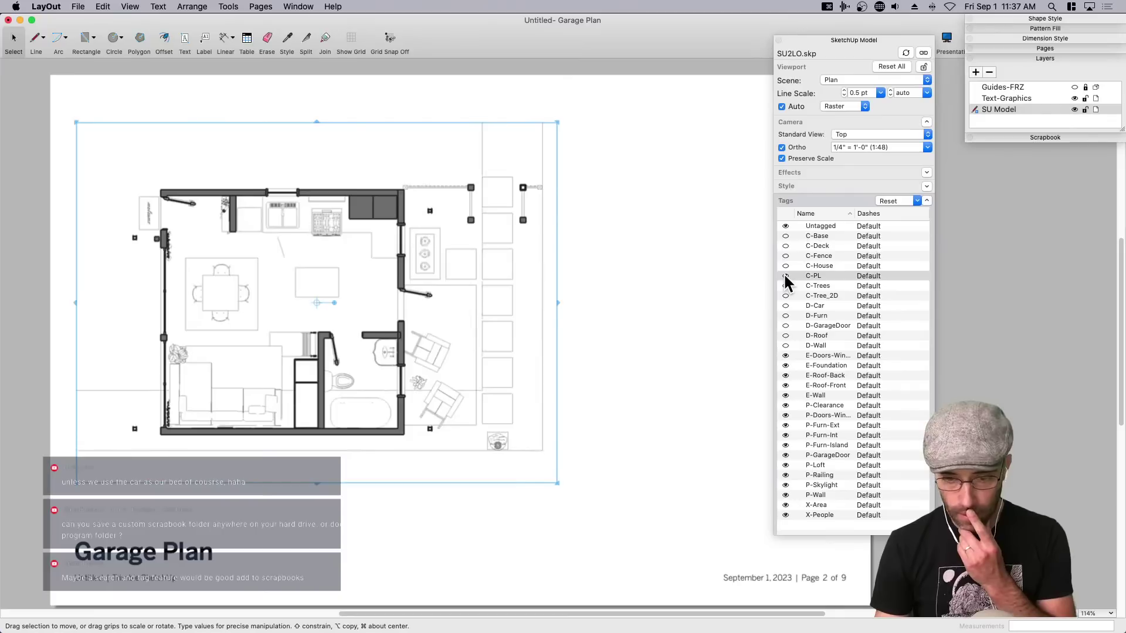
pyautogui.click(785, 255)
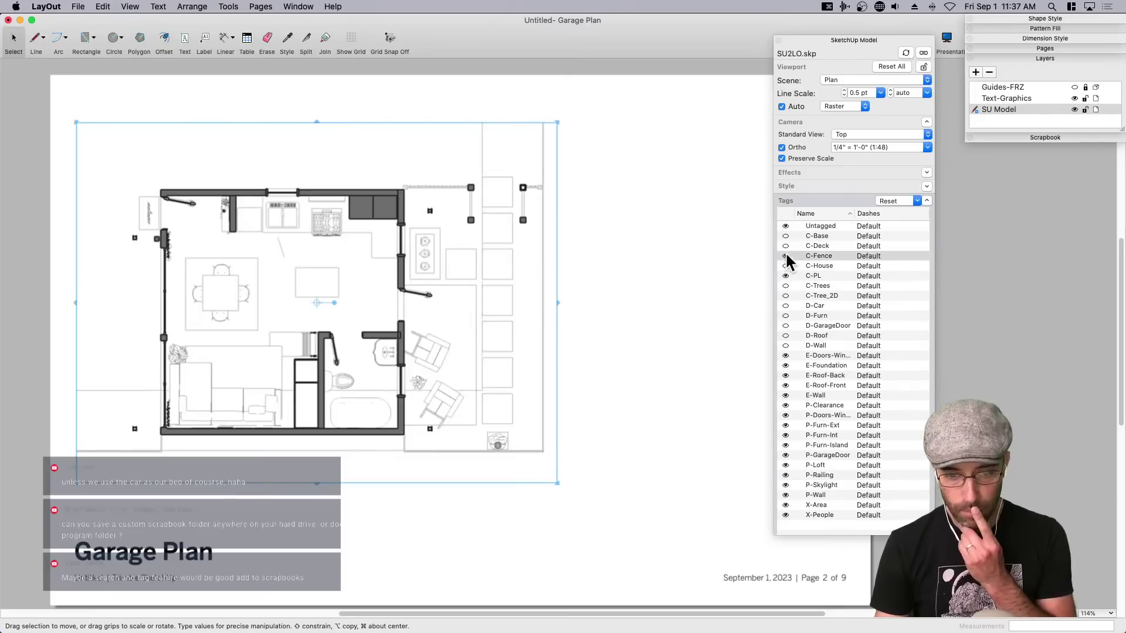
pyautogui.click(671, 380)
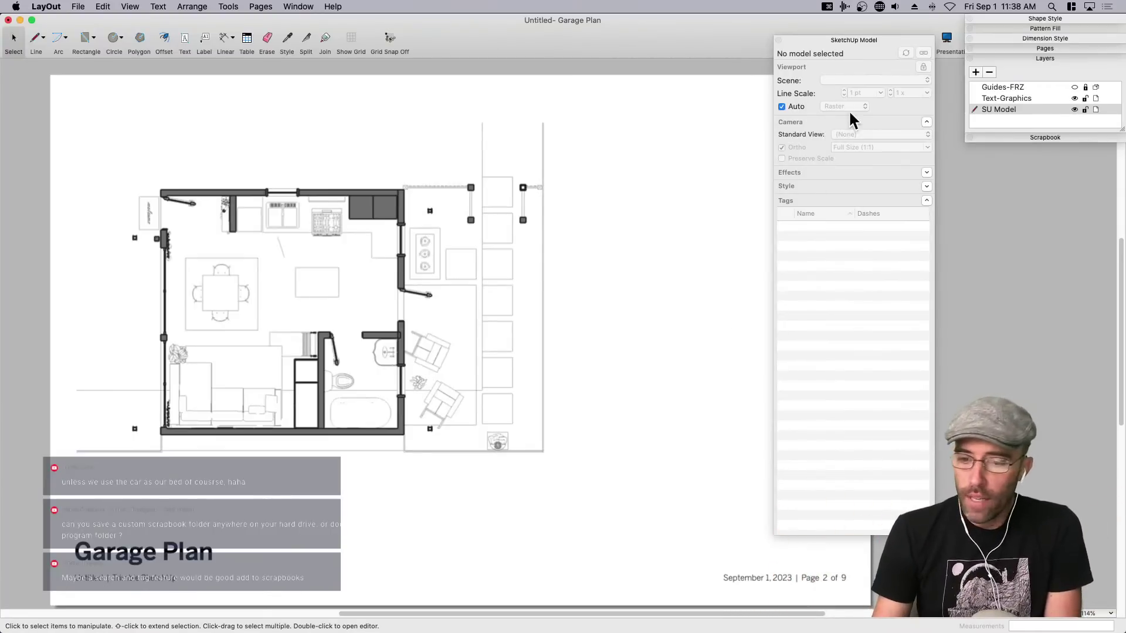
# Dock the SketchUp Model panel below Scrapbook, collapse its Tags section, and expand the Pages panel.
pyautogui.click(360, 326)
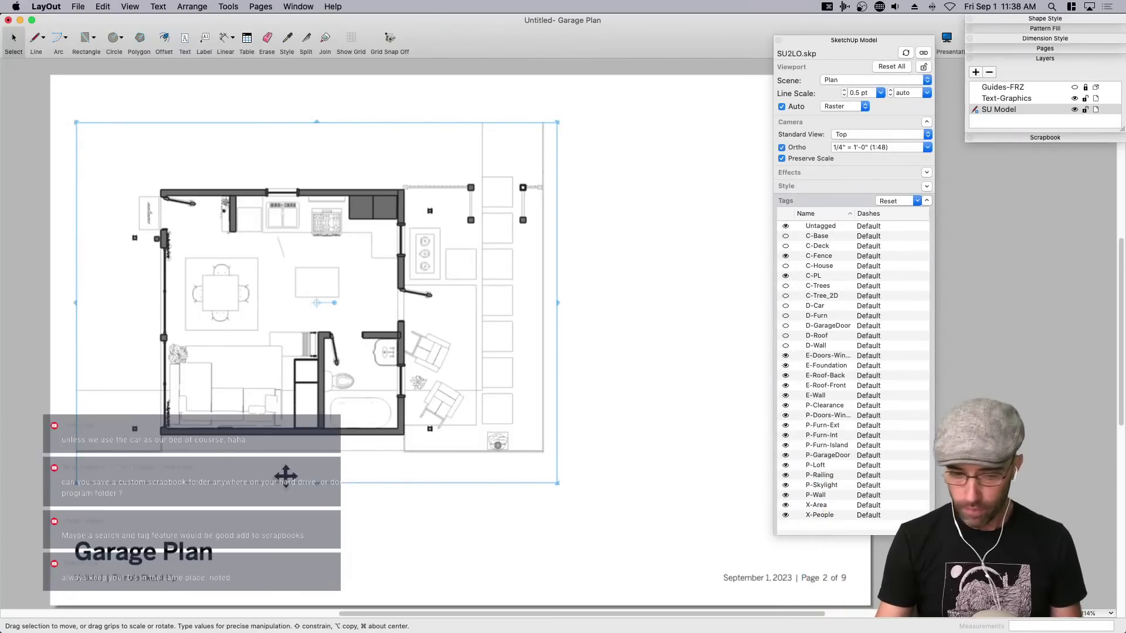
pyautogui.click(198, 564)
pyautogui.click(414, 337)
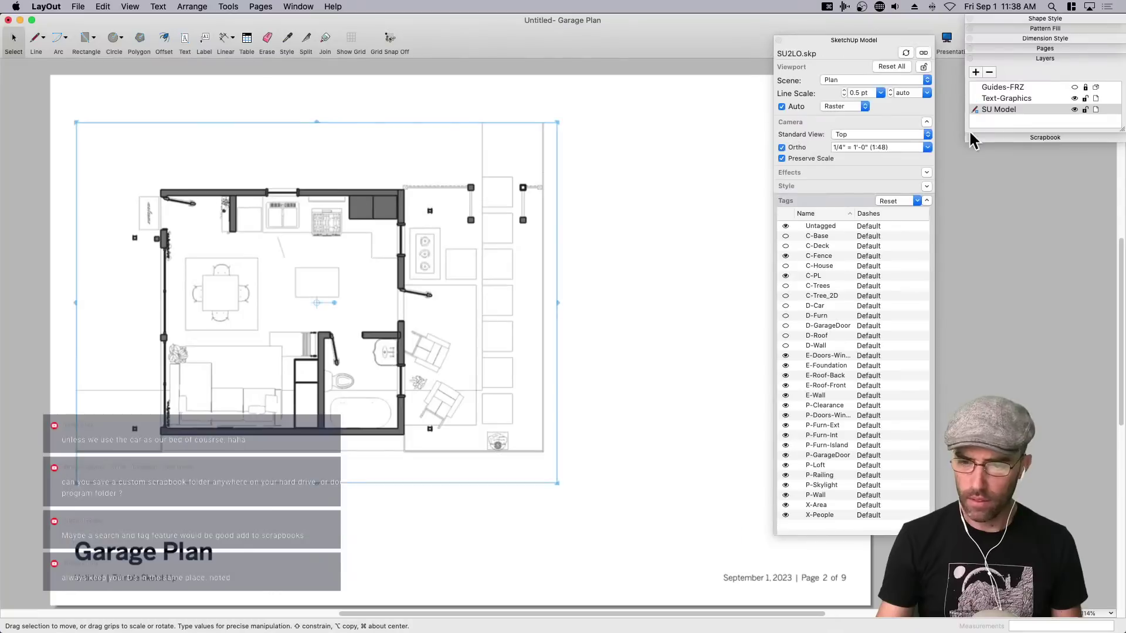
pyautogui.moveTo(853, 47)
pyautogui.mouseDown()
pyautogui.moveTo(1018, 142)
pyautogui.moveTo(1051, 147)
pyautogui.mouseUp()
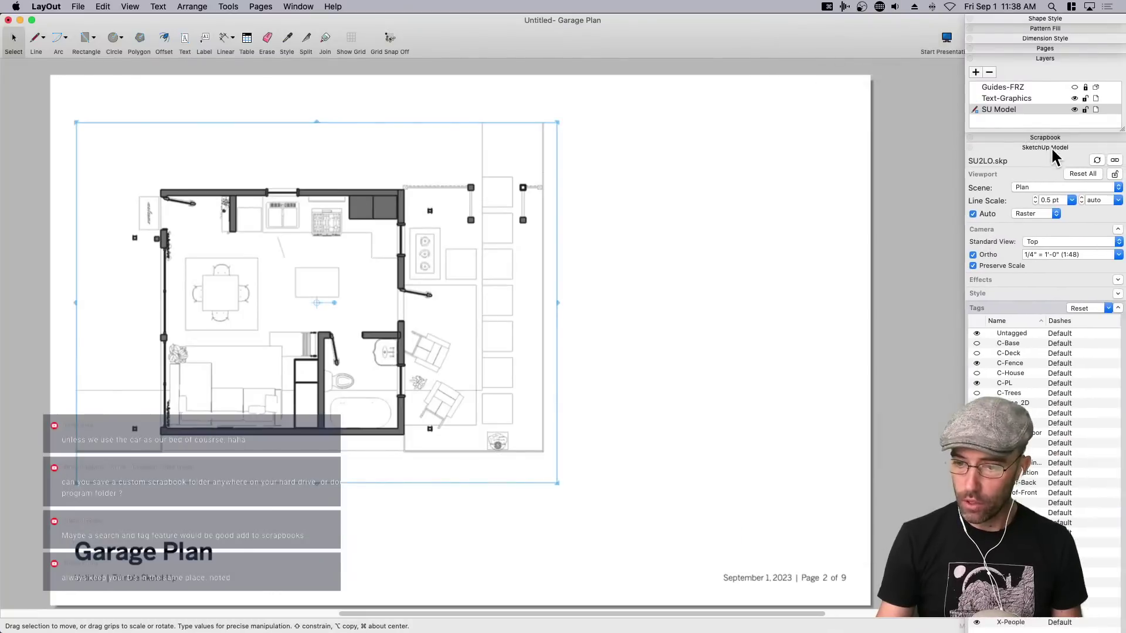
pyautogui.click(1006, 309)
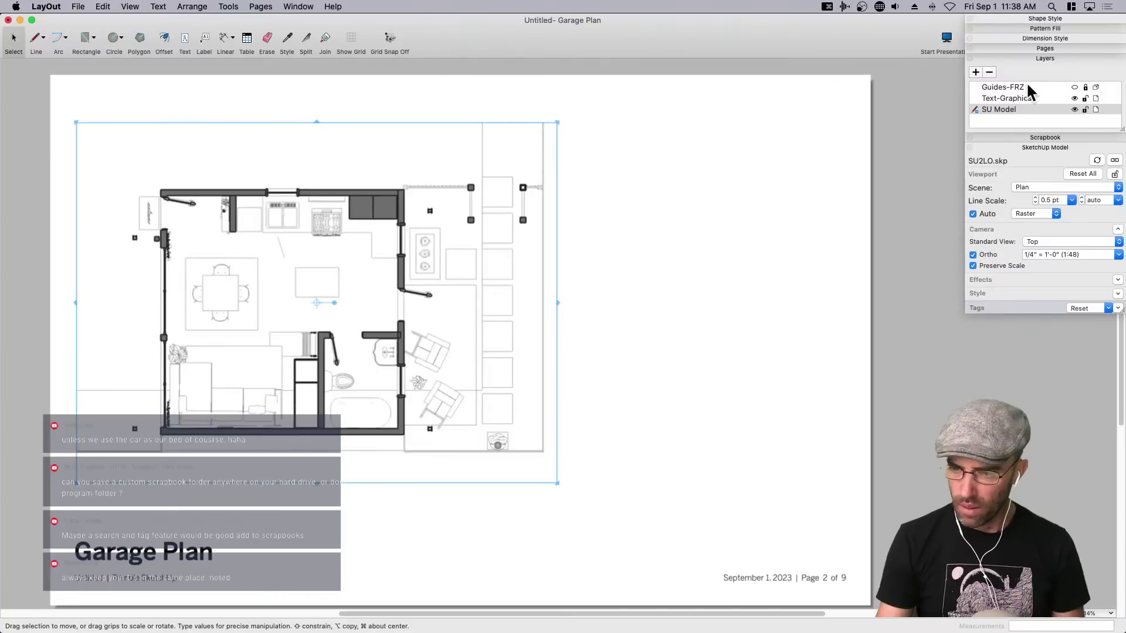
pyautogui.click(1029, 49)
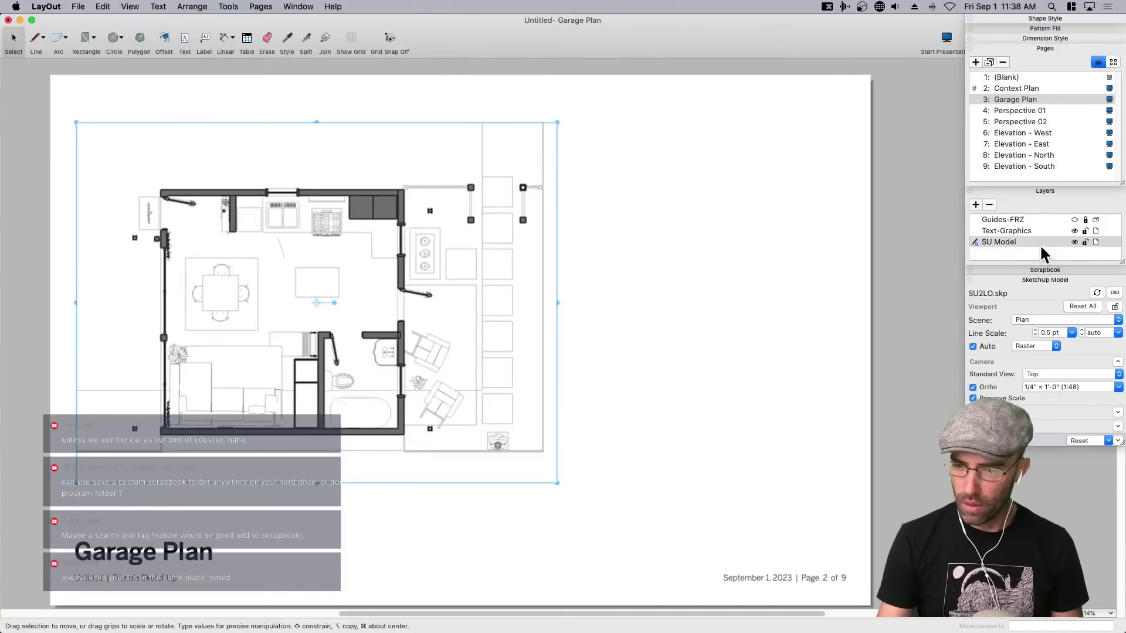
# Reorder the docked panels so SketchUp Model sits below Pattern Fill, with Dimension Style, Pages, Layers and Scrapbook beneath it.
pyautogui.moveTo(1044, 285); pyautogui.dragTo(804, 151)
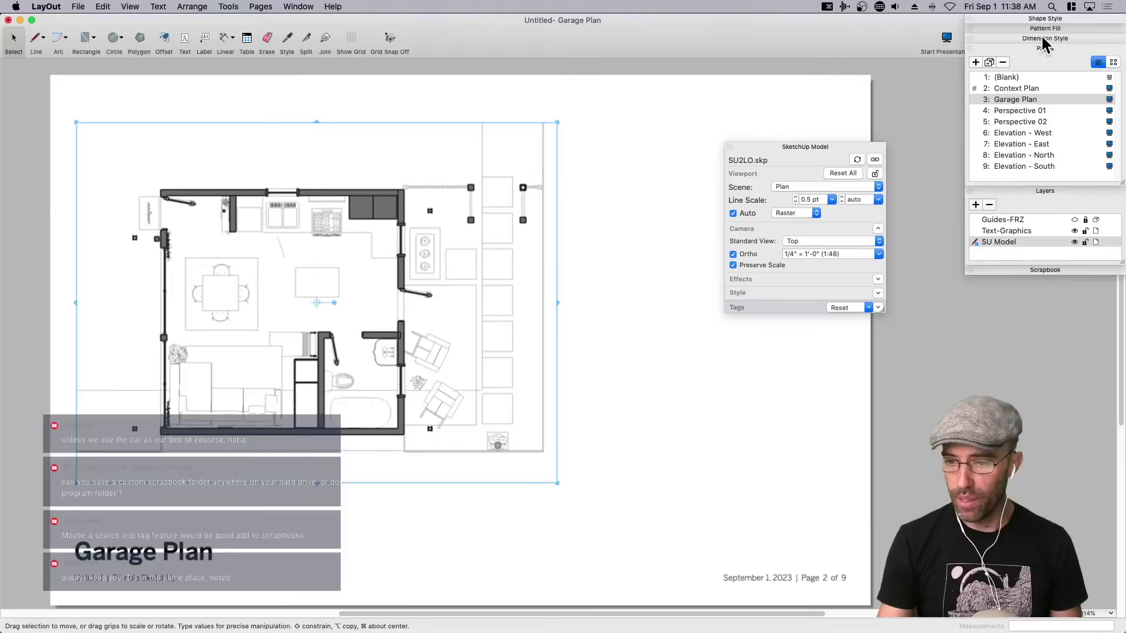
pyautogui.moveTo(1048, 51); pyautogui.dragTo(997, 214)
pyautogui.moveTo(827, 150)
pyautogui.mouseDown()
pyautogui.moveTo(1020, 52)
pyautogui.moveTo(1026, 34)
pyautogui.moveTo(1071, 31)
pyautogui.mouseUp()
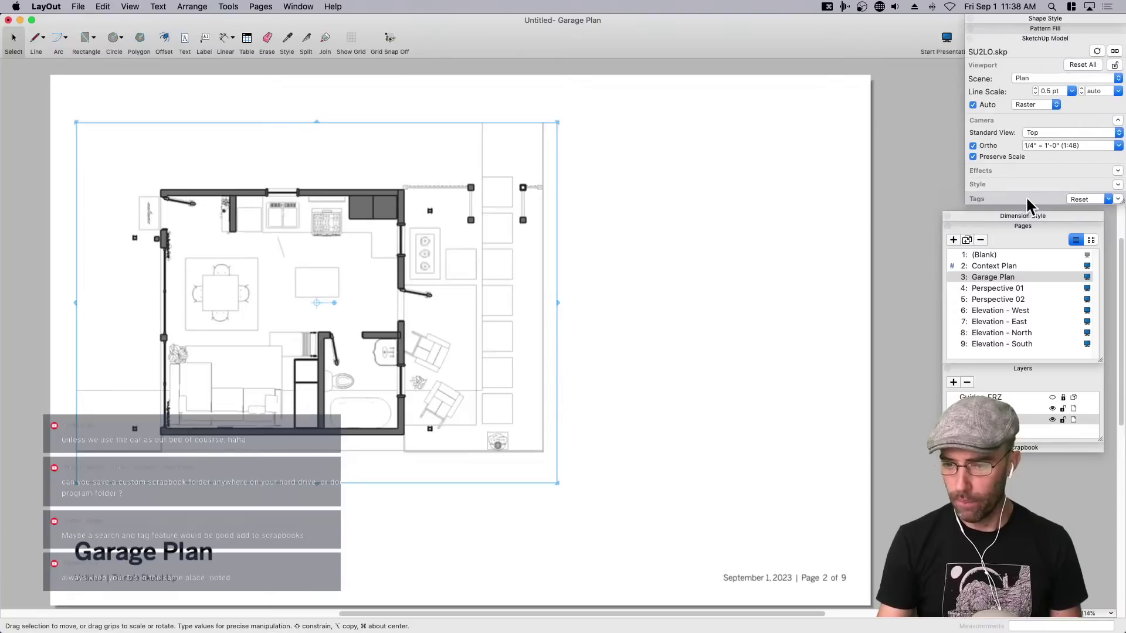
pyautogui.moveTo(1019, 210); pyautogui.dragTo(1043, 199)
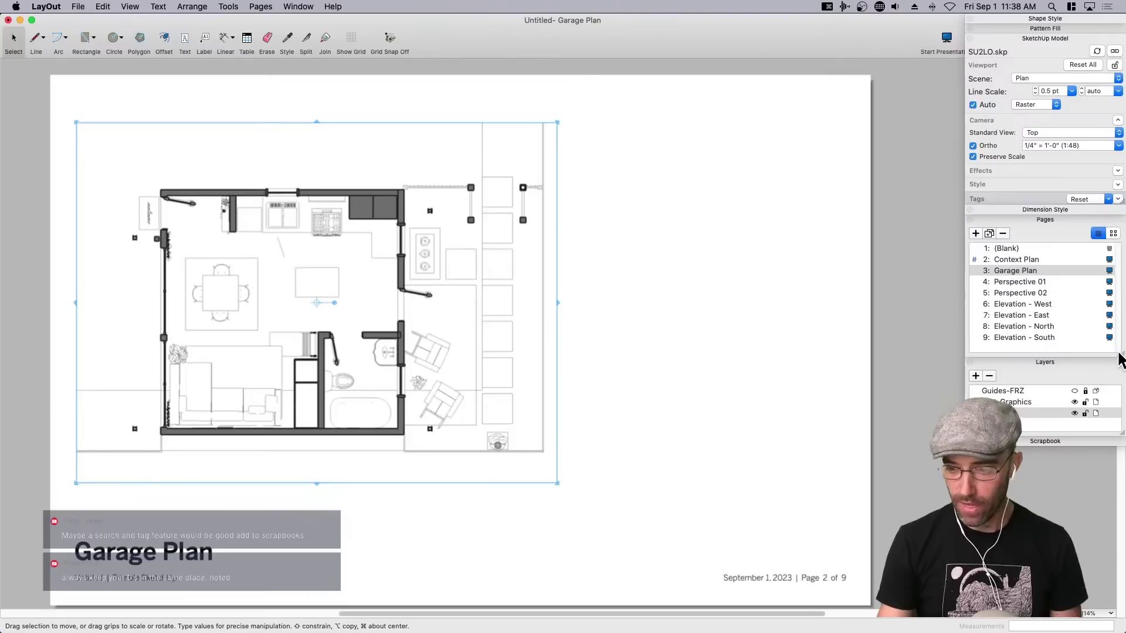
pyautogui.click(553, 459)
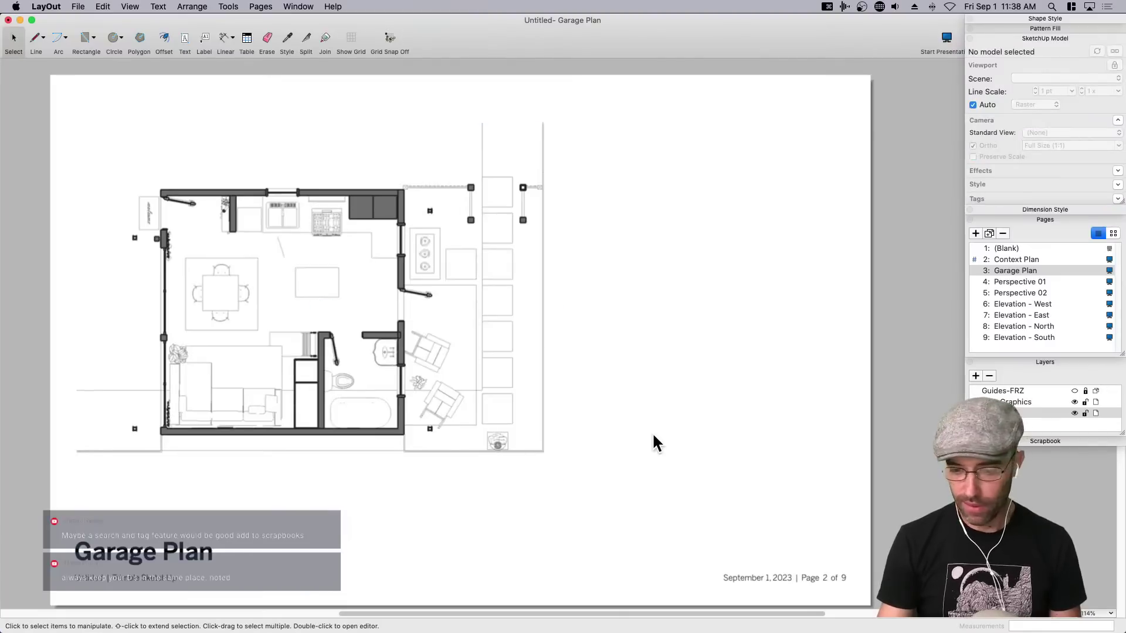
pyautogui.click(498, 380)
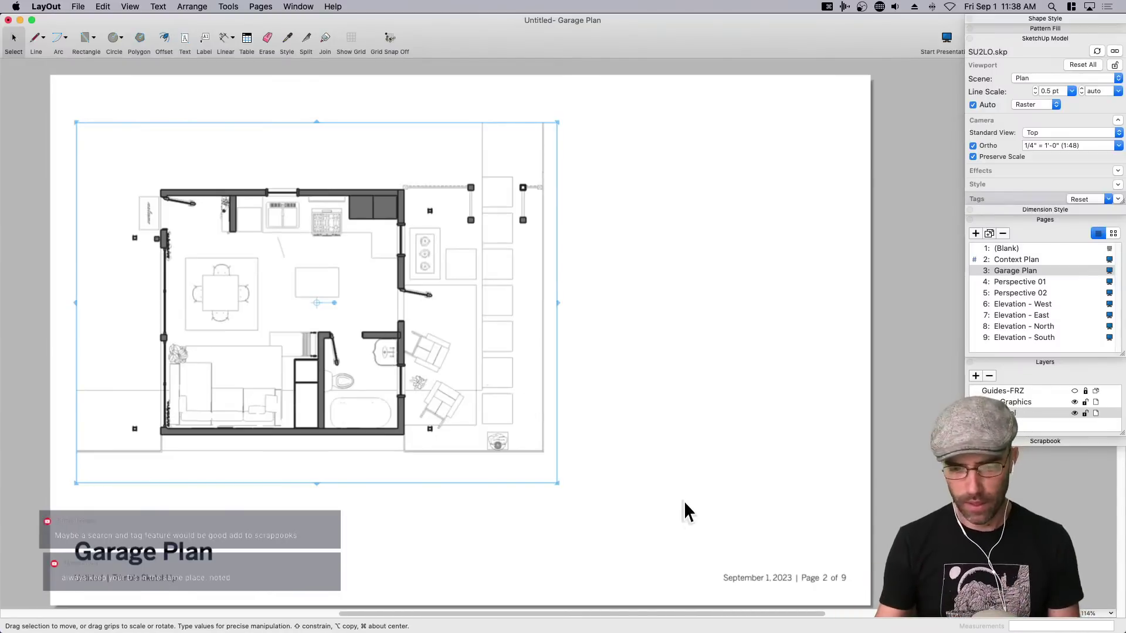
pyautogui.click(693, 486)
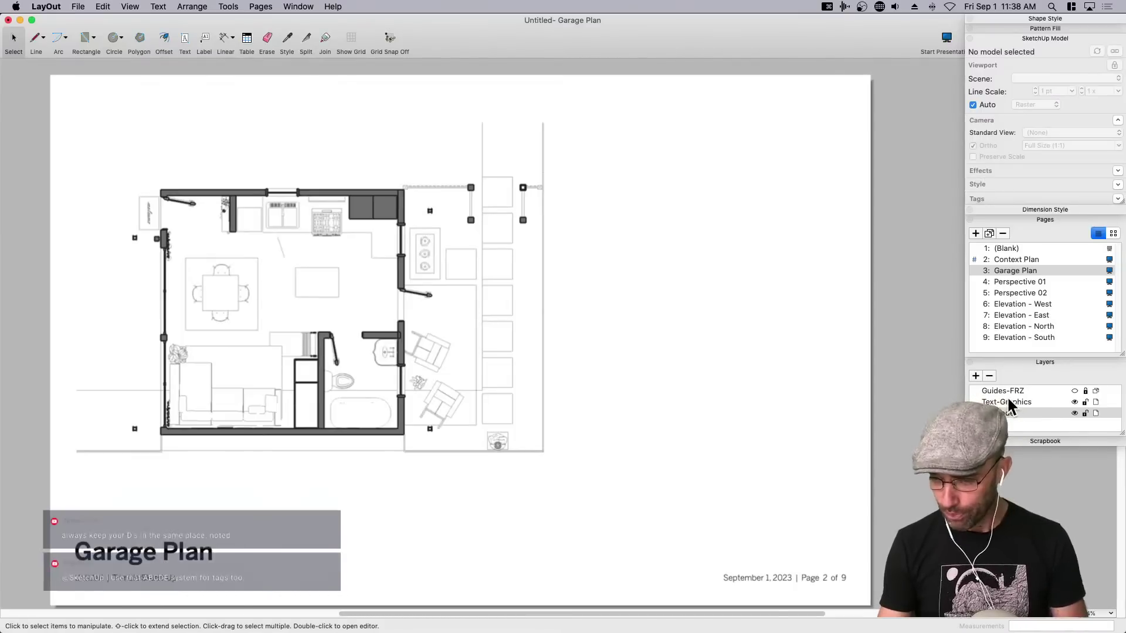
# Copy the Garage Plan viewport and open the Elevation - West page.
pyautogui.click(509, 397)
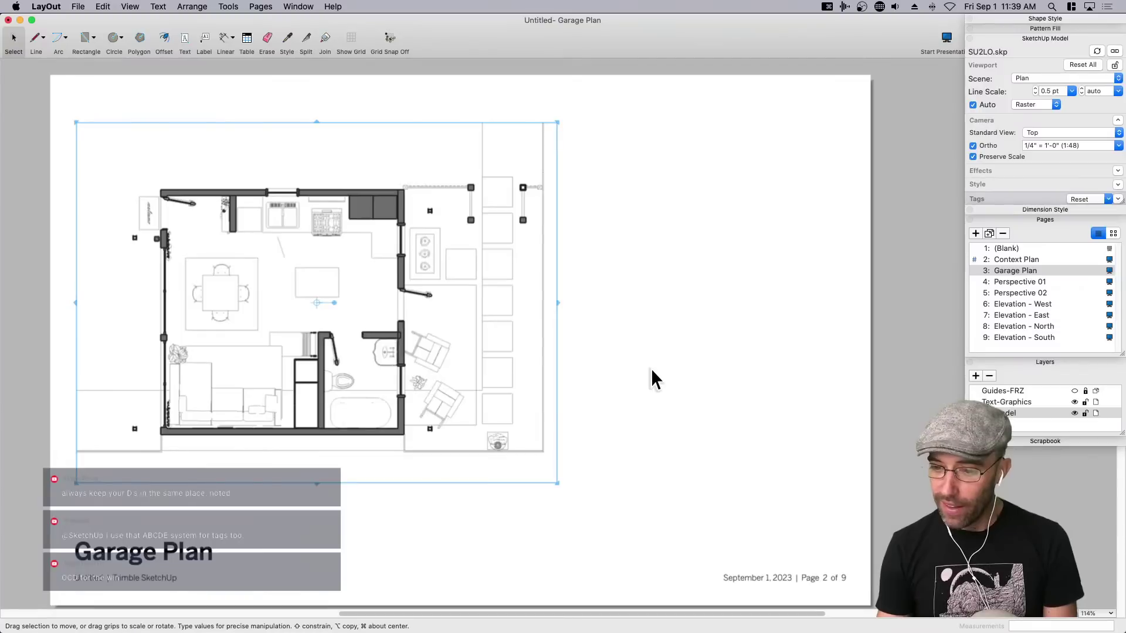
pyautogui.scroll(-2, 650, 368)
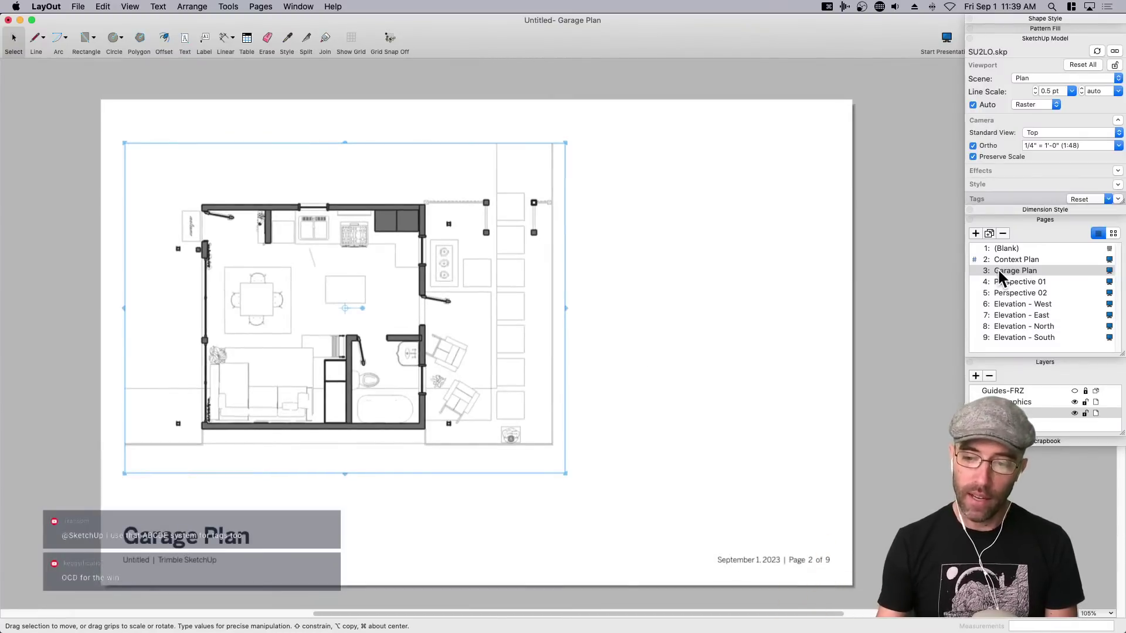
pyautogui.press('super+c')
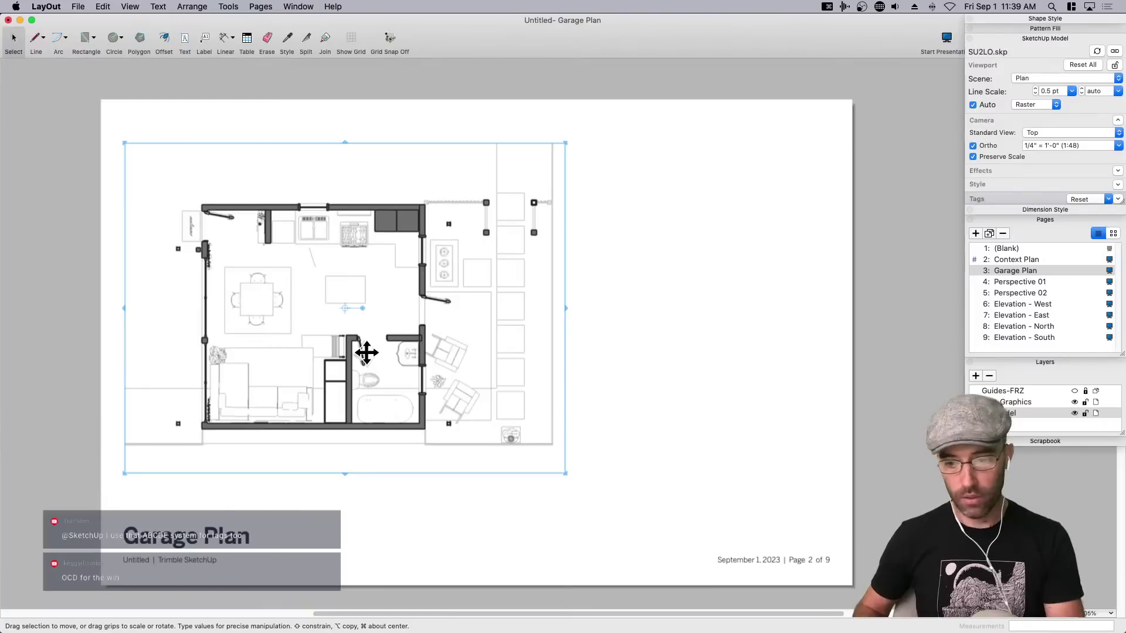
pyautogui.click(1011, 303)
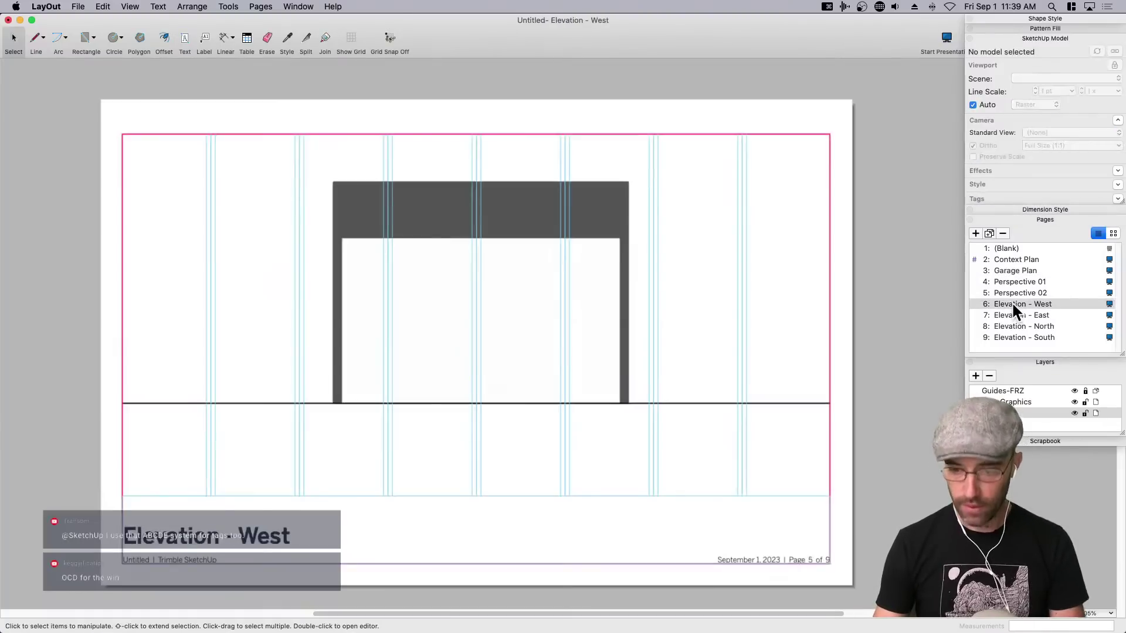
# Delete the placeholder elevation viewport and lower the horizontal ground line to the guide above the page title.
pyautogui.click(605, 282)
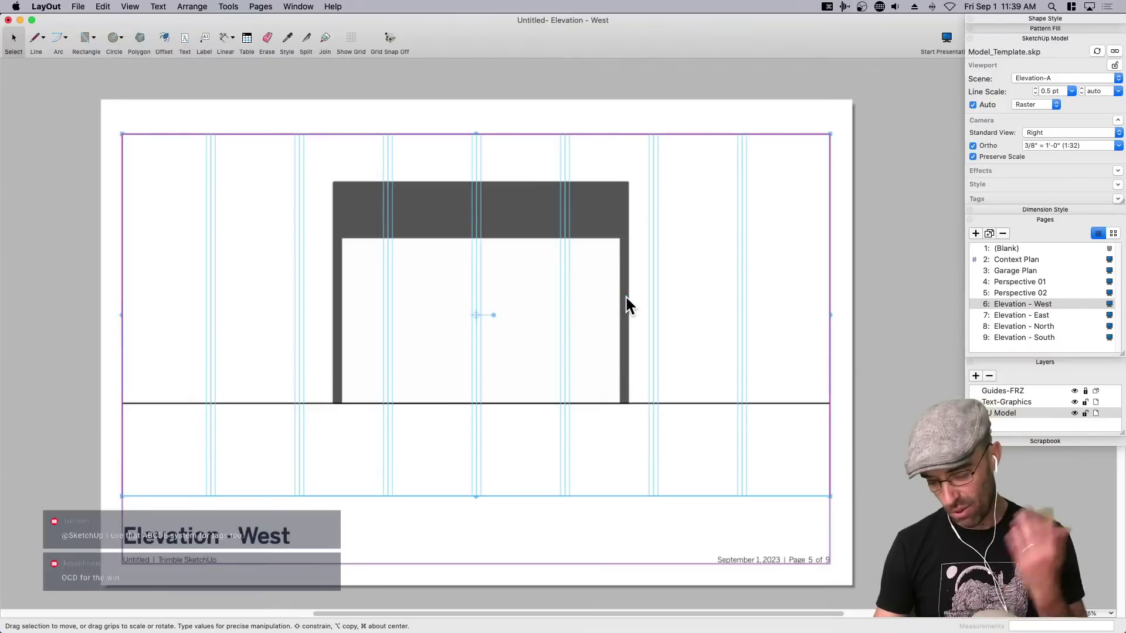
pyautogui.press('BackSpace')
pyautogui.click(553, 403)
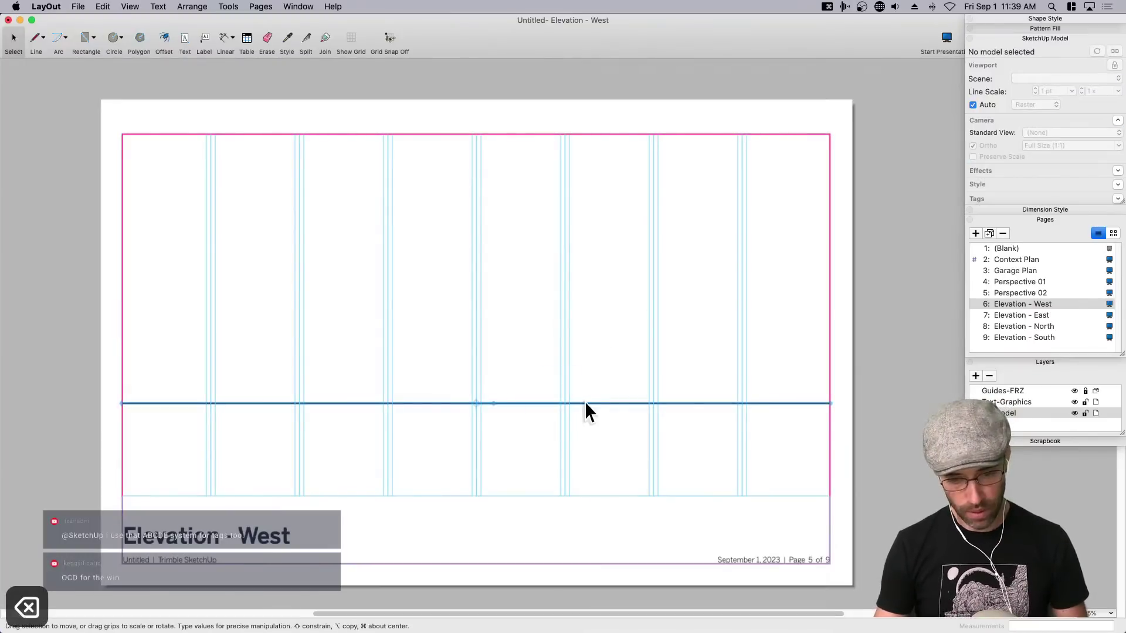
pyautogui.click(591, 415)
pyautogui.moveTo(591, 403); pyautogui.dragTo(582, 496)
# Paste the copied plan viewport onto the Elevation - West page and hide the Guides-FRZ layer.
pyautogui.press('super+v')
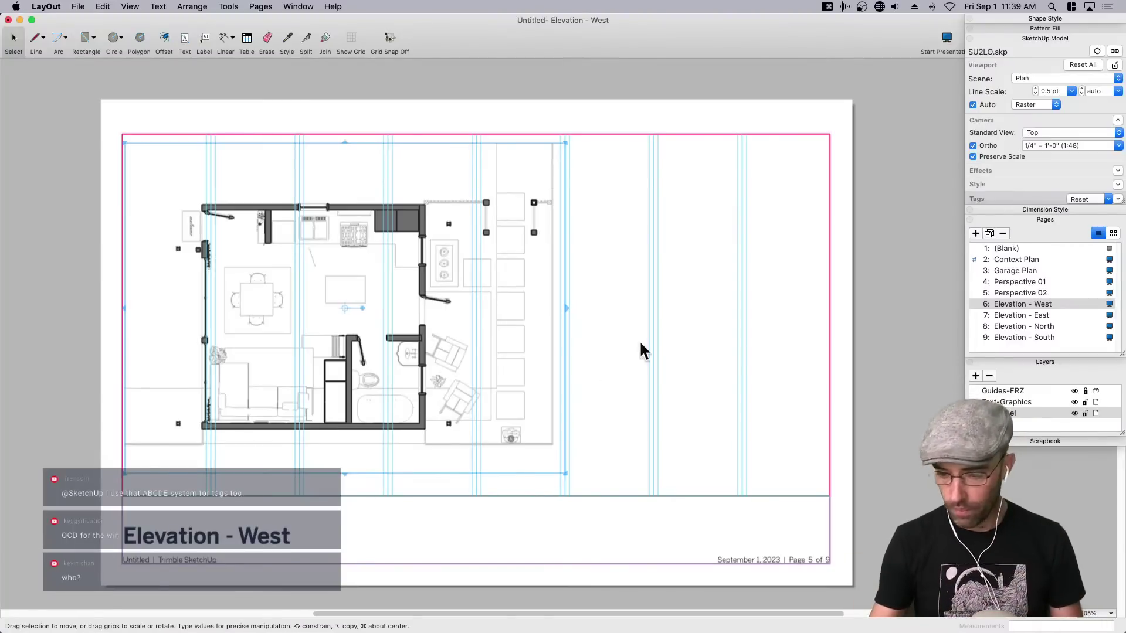
pyautogui.click(1002, 392)
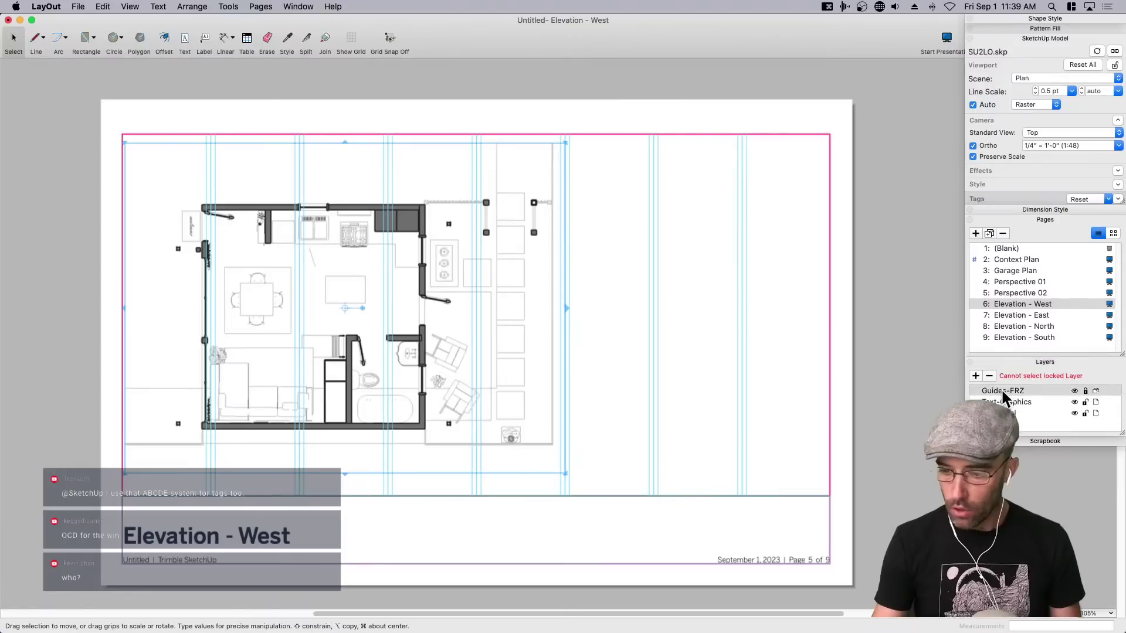
pyautogui.click(1075, 392)
pyautogui.click(1075, 392)
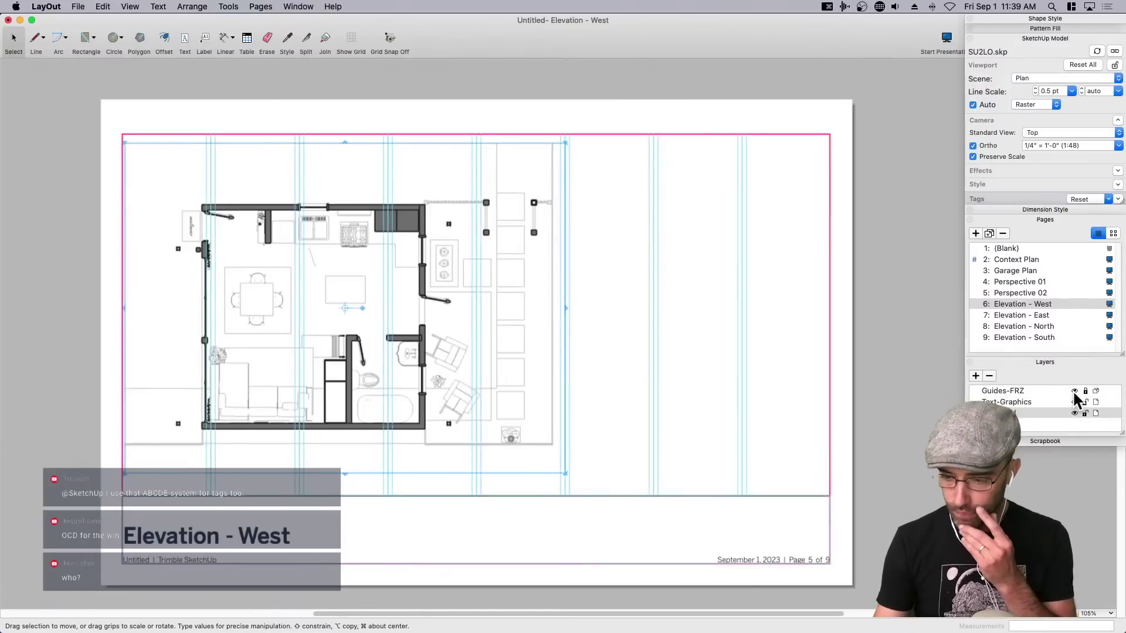
pyautogui.click(1075, 392)
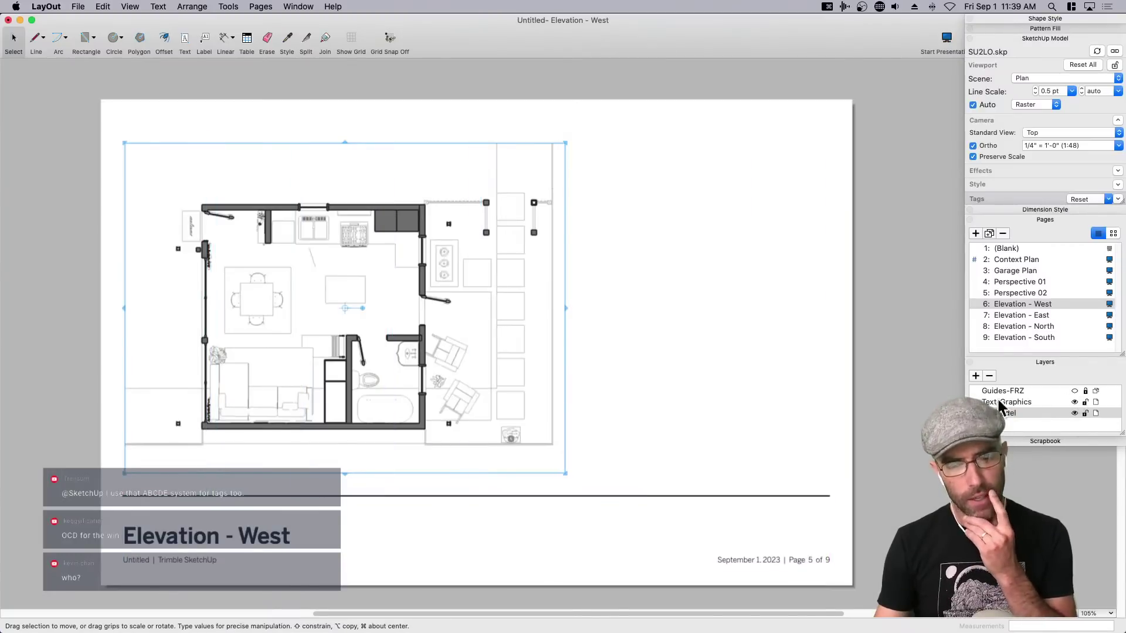
pyautogui.click(924, 398)
pyautogui.click(452, 320)
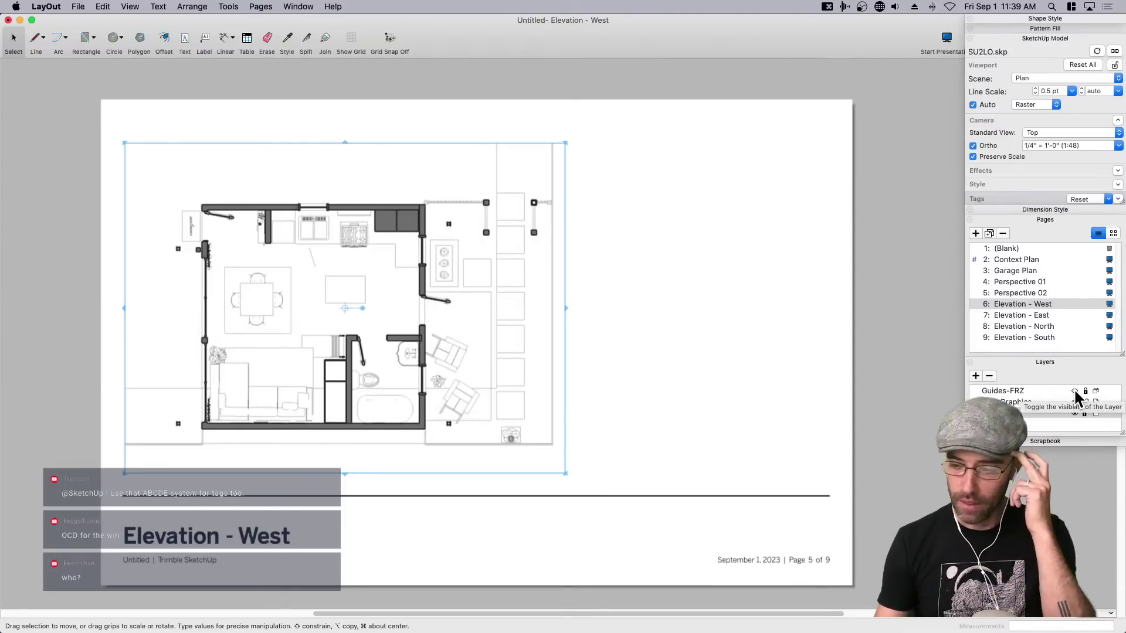
# Switch the pasted plan viewport on the Elevation - West page to the West scene.
pyautogui.click(1018, 316)
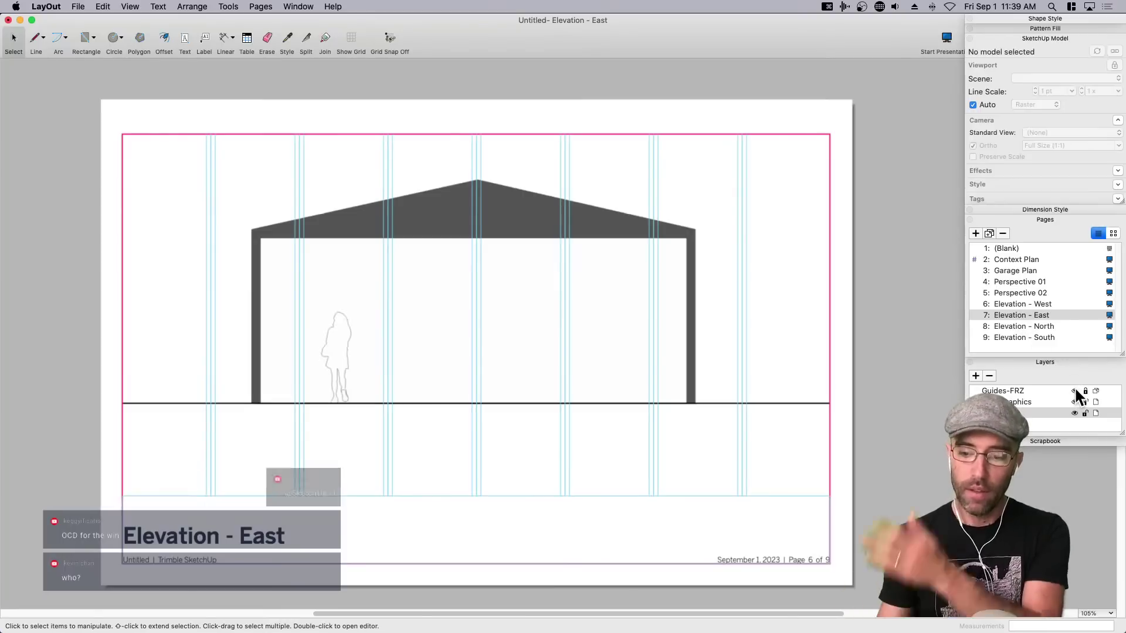
pyautogui.click(1040, 305)
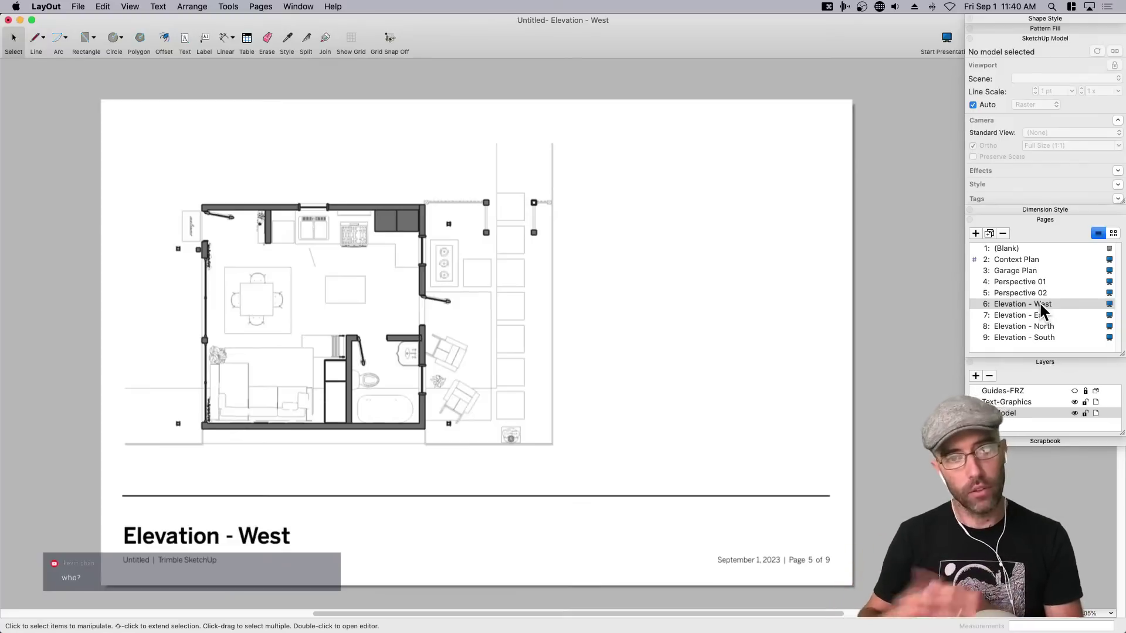
pyautogui.click(437, 329)
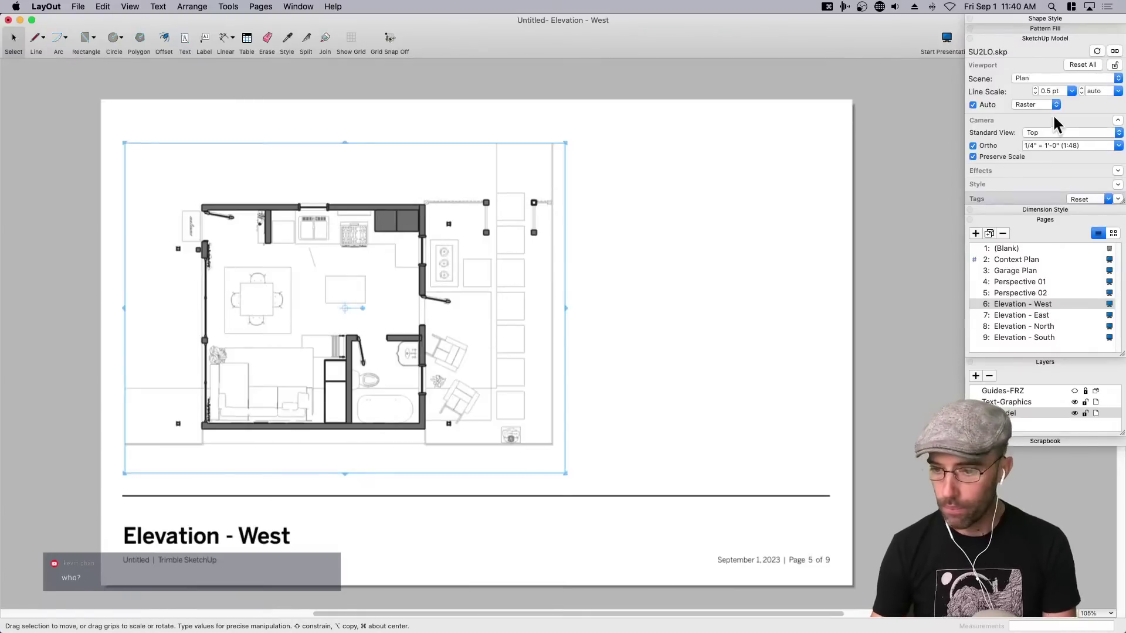
pyautogui.click(1042, 78)
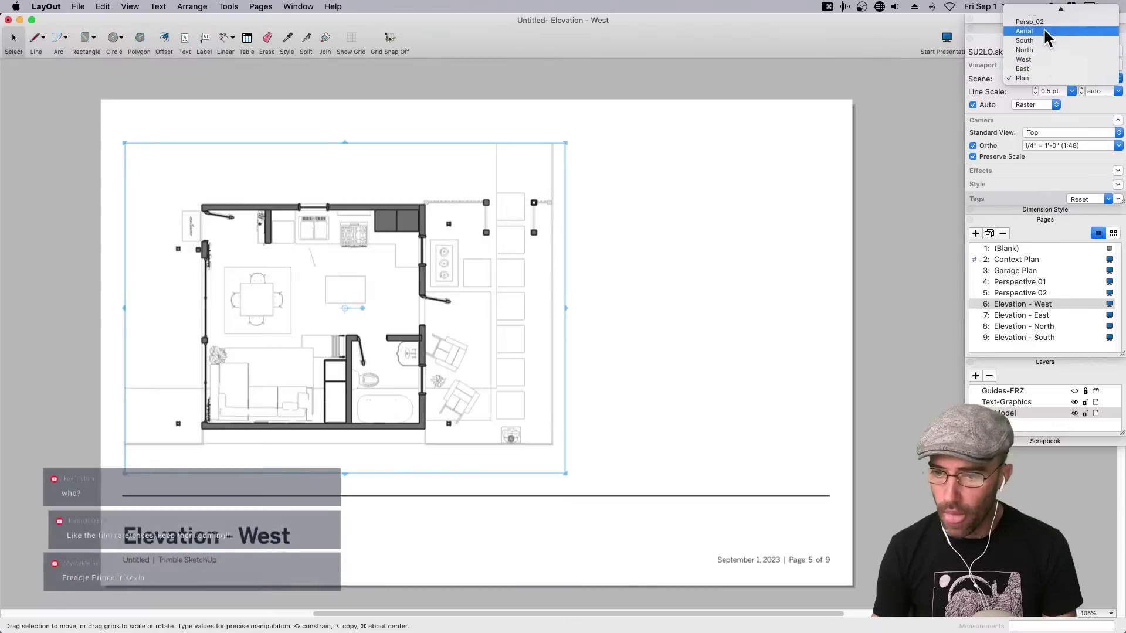
pyautogui.click(1032, 59)
# Rename the Elevation - West page as Section - West.
pyautogui.doubleClick(1023, 303)
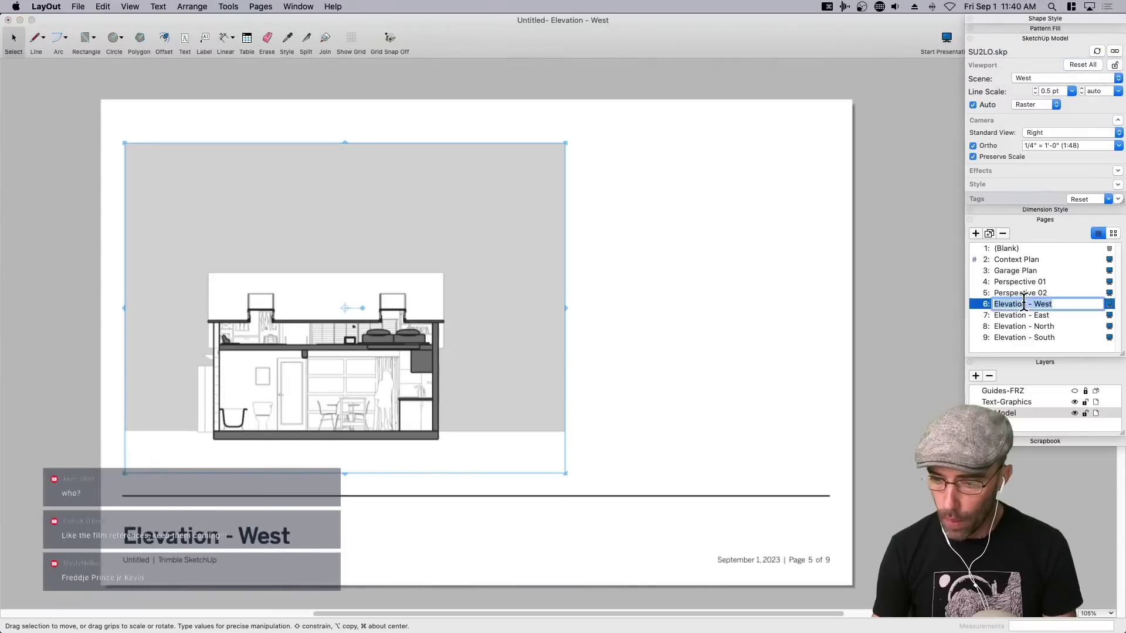
pyautogui.click(1027, 304)
pyautogui.write('Section')
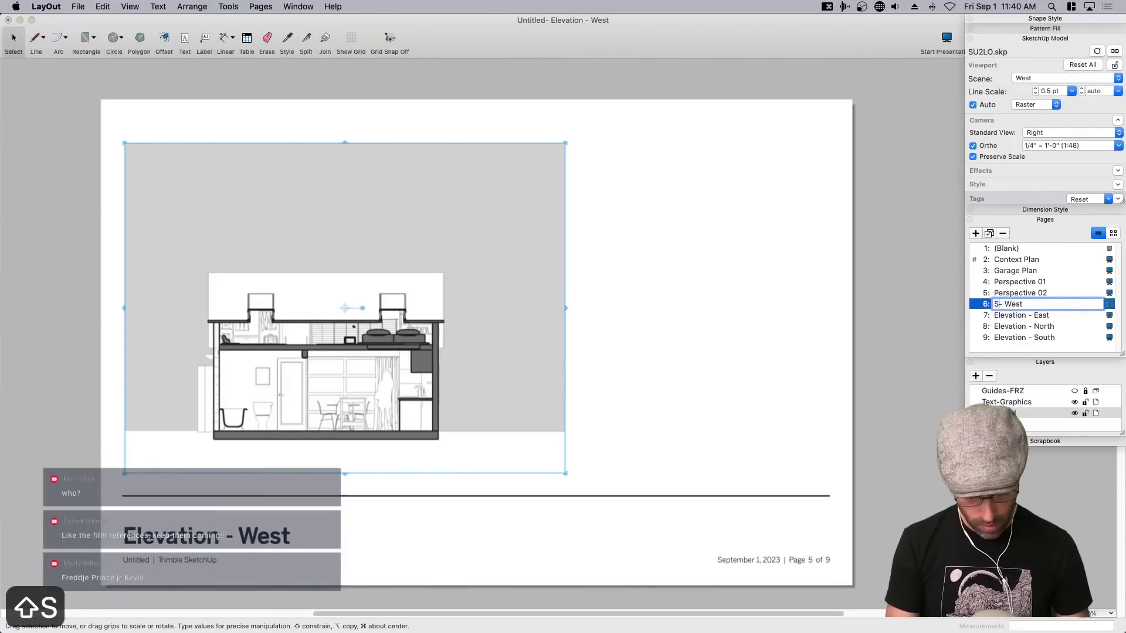
pyautogui.press('Return')
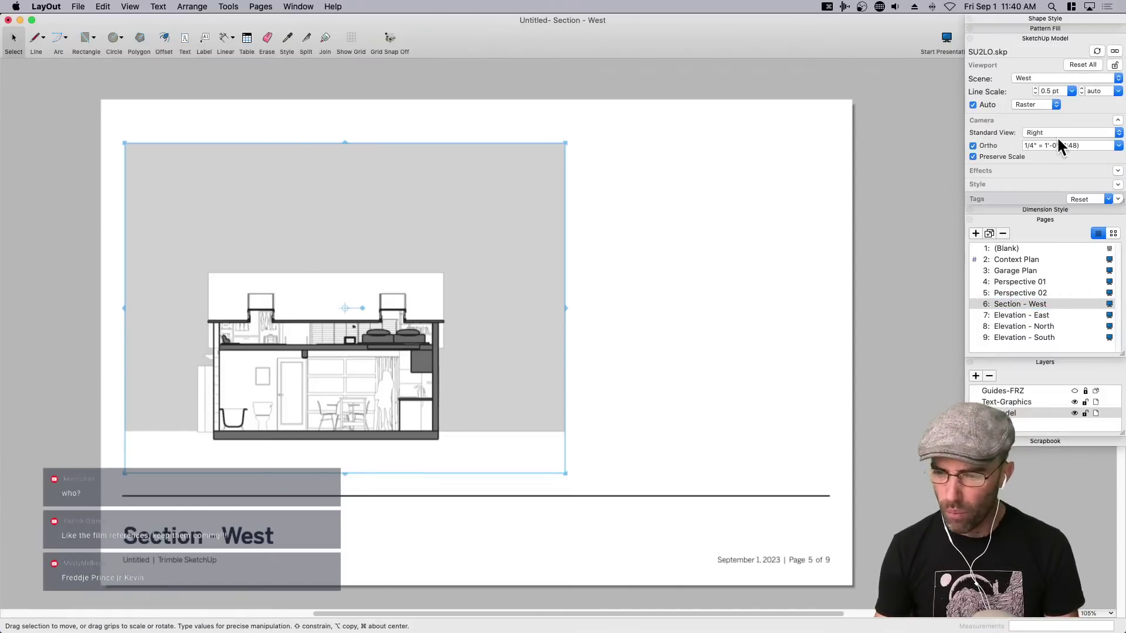
# Set the West section viewport's scale to 3/8" = 1'-0" (1:32).
pyautogui.click(1119, 145)
pyautogui.scroll(2, 1062, 172)
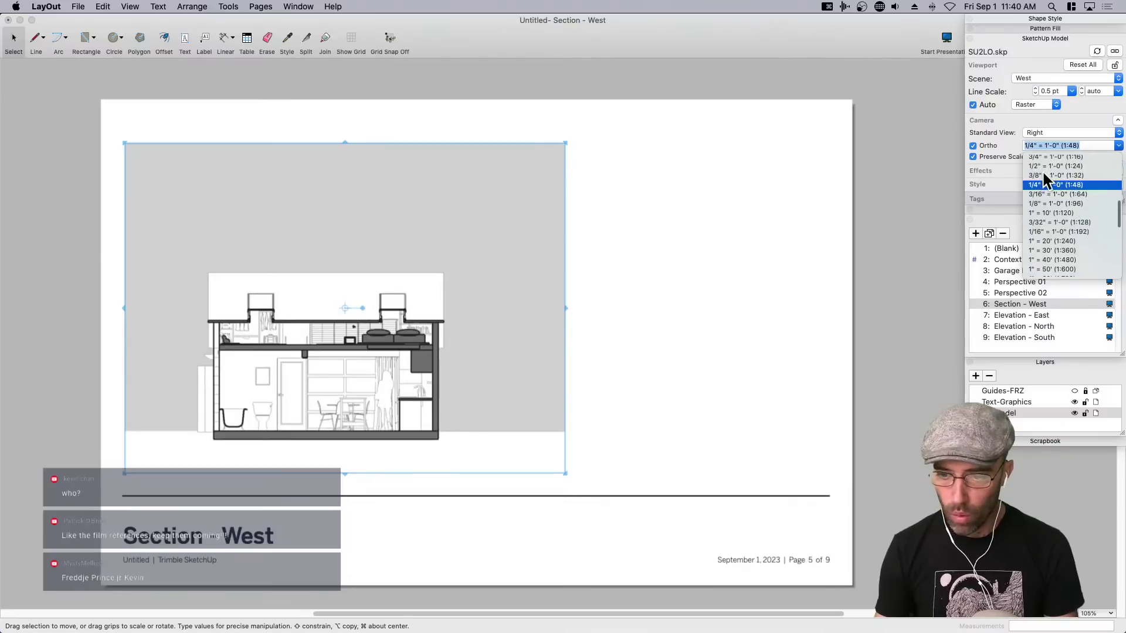
pyautogui.click(1043, 173)
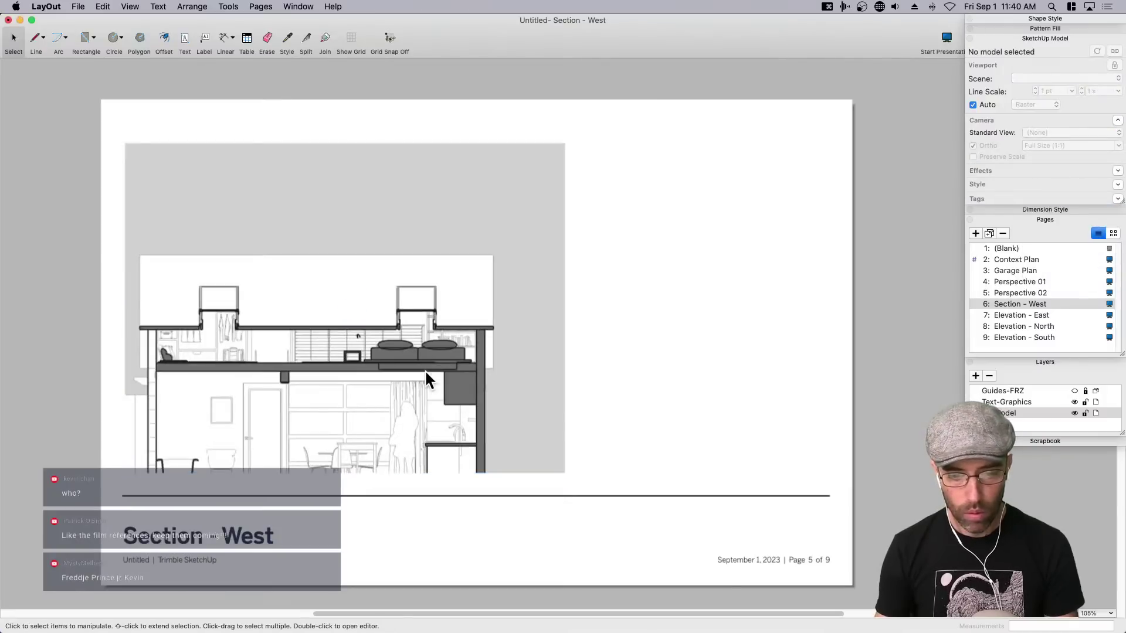
# Resize the section viewport's edges to show the whole building and place it against the page's left margin, above the title.
pyautogui.moveTo(373, 379); pyautogui.dragTo(472, 307)
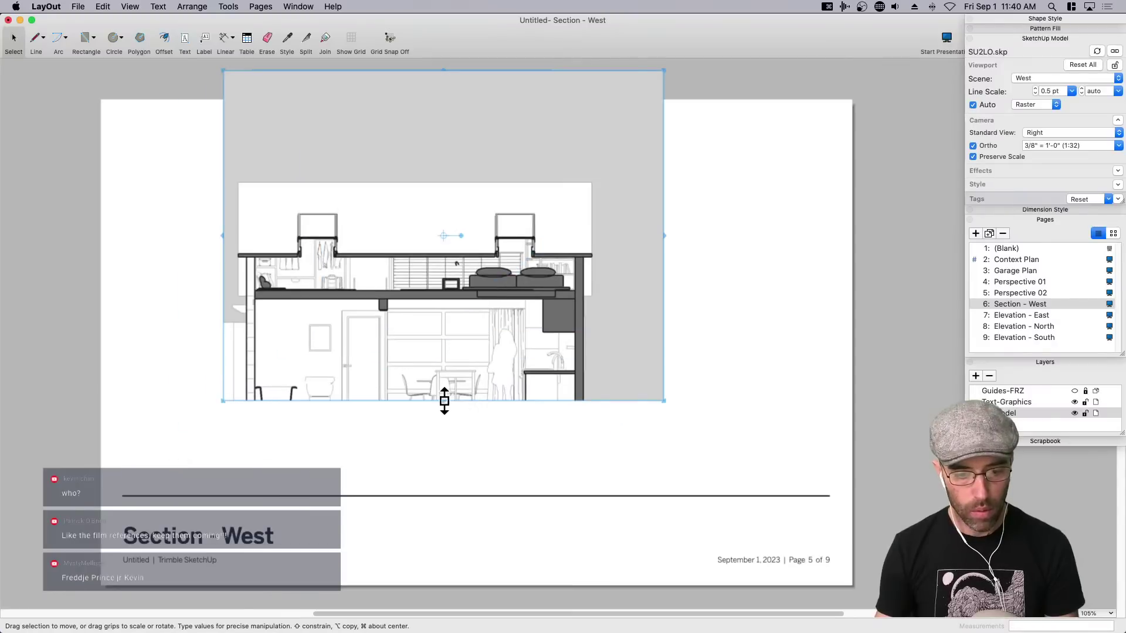
pyautogui.moveTo(445, 402); pyautogui.dragTo(437, 458)
pyautogui.moveTo(446, 356); pyautogui.dragTo(441, 390)
pyautogui.moveTo(438, 192); pyautogui.dragTo(437, 194)
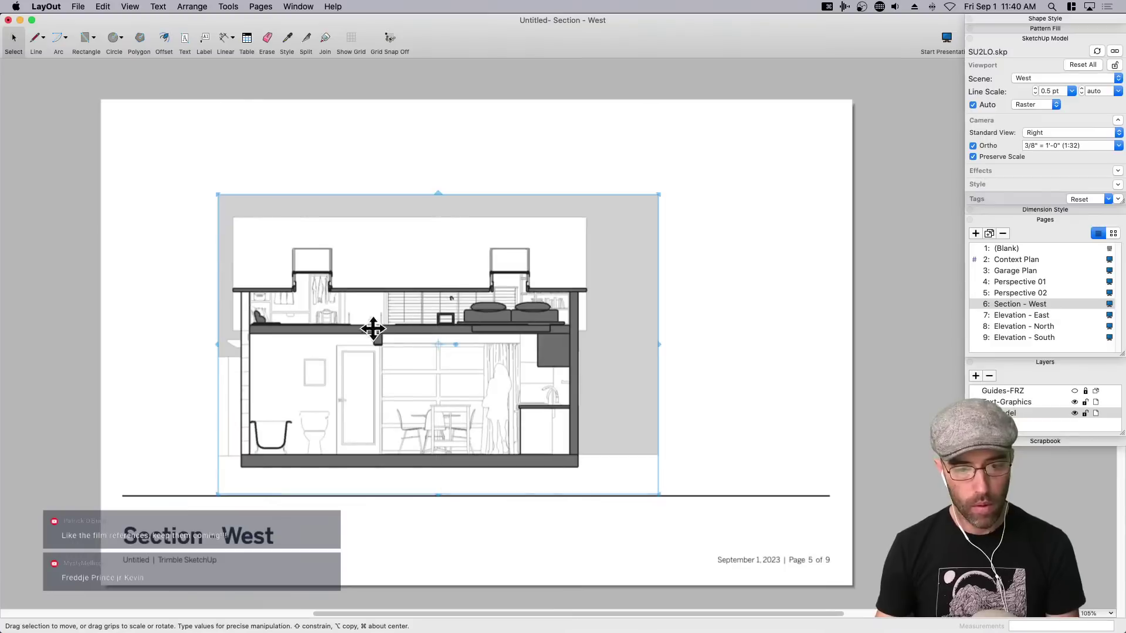
pyautogui.moveTo(218, 344); pyautogui.dragTo(171, 345)
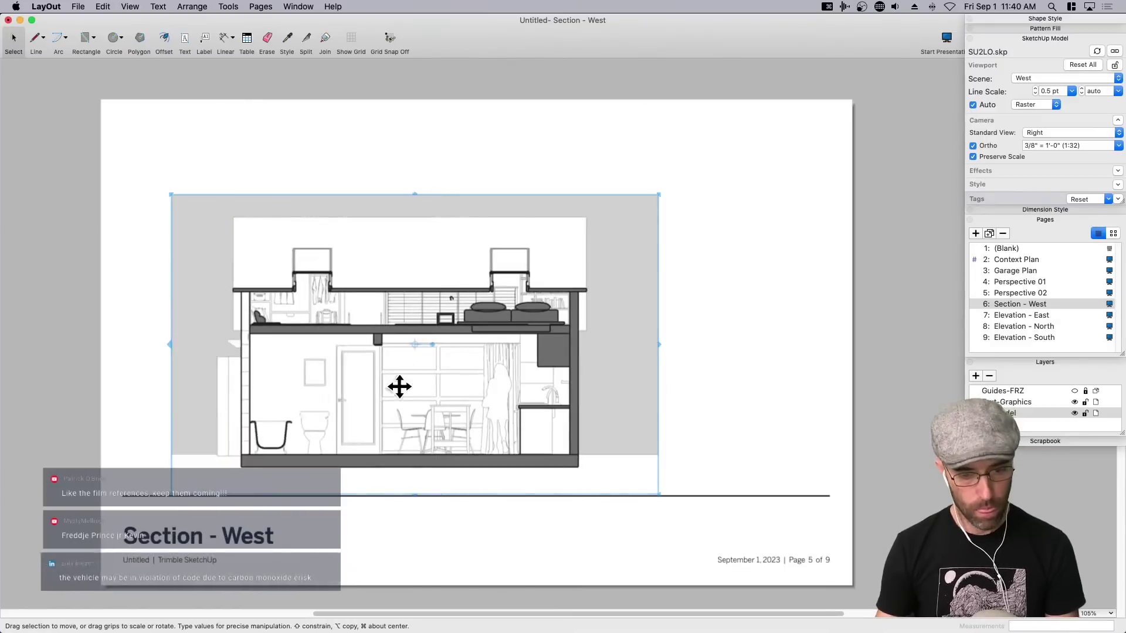
pyautogui.moveTo(397, 385); pyautogui.dragTo(352, 386)
# Raise the horizontal ground line to the underside of the section's floor slab.
pyautogui.click(674, 503)
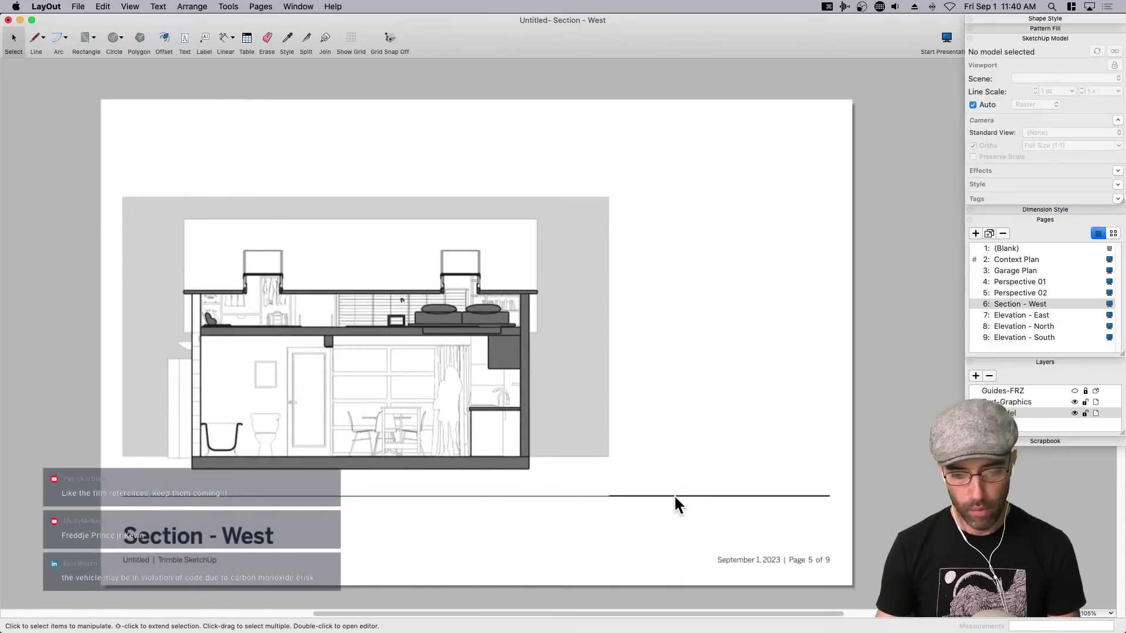
pyautogui.moveTo(674, 495); pyautogui.dragTo(679, 466)
pyautogui.click(765, 405)
# Expand the section viewport's style and effects settings and set its rendering mode to Hybrid.
pyautogui.click(574, 264)
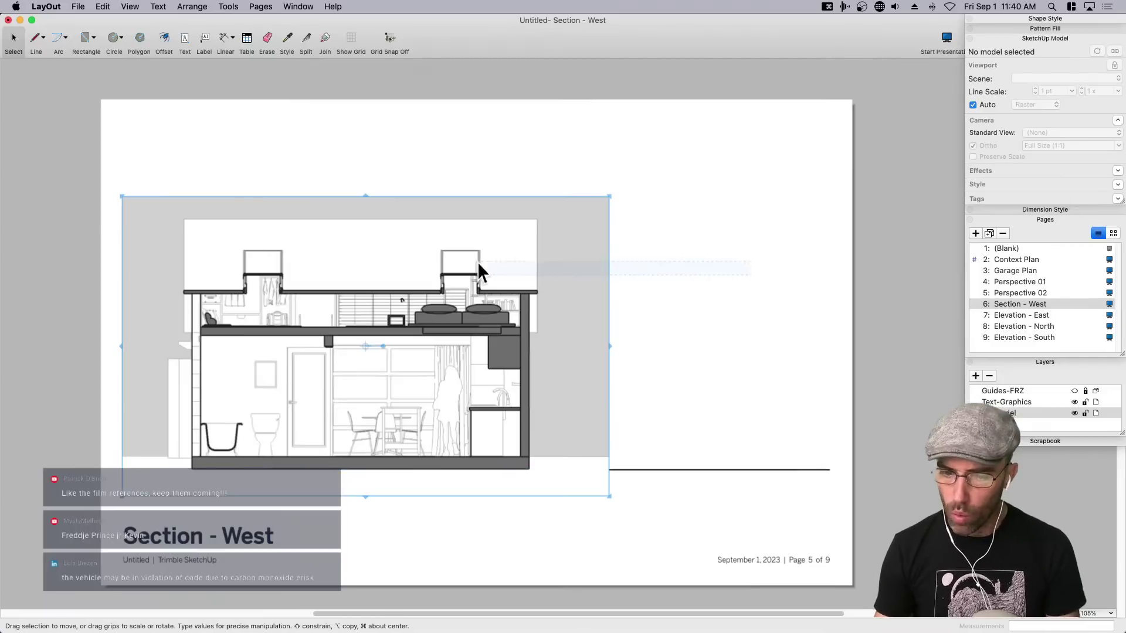
pyautogui.click(990, 186)
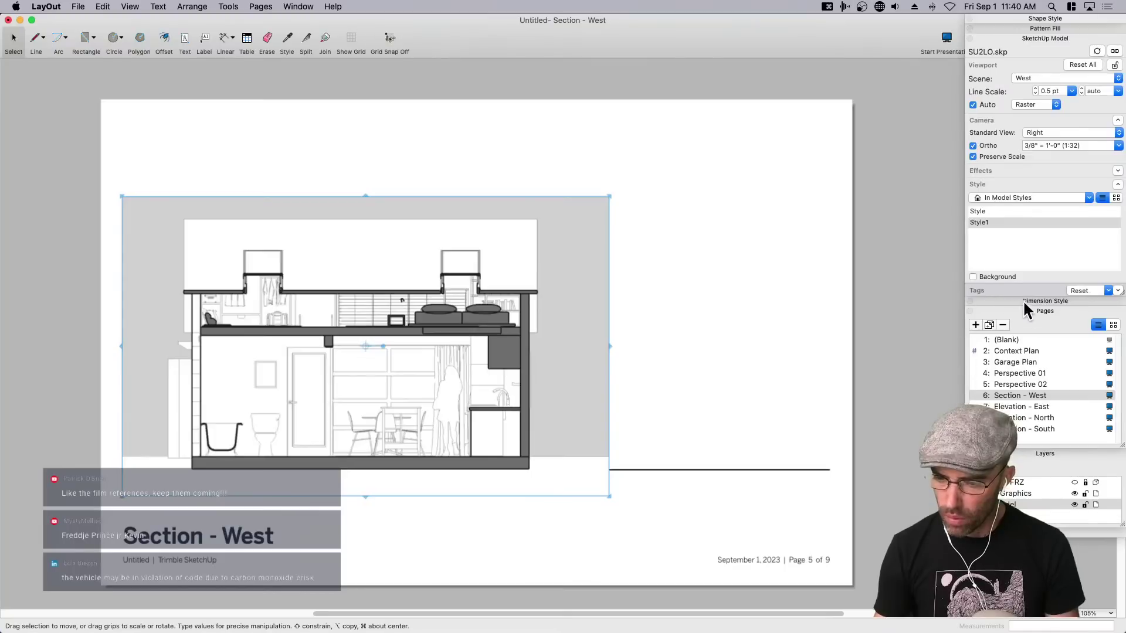
pyautogui.click(996, 170)
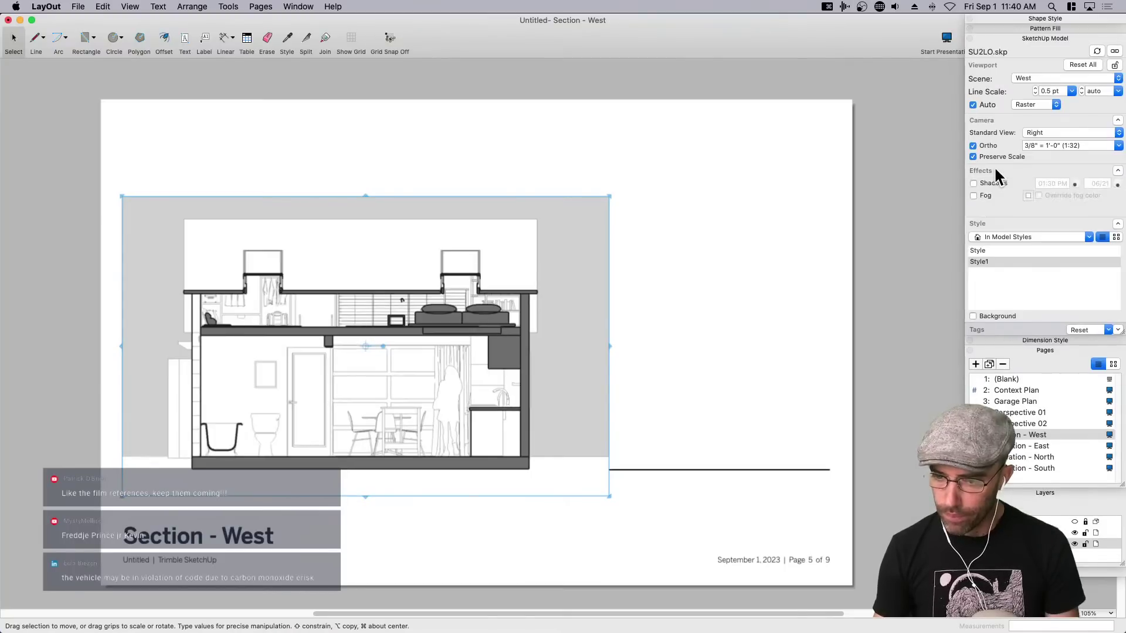
pyautogui.click(768, 315)
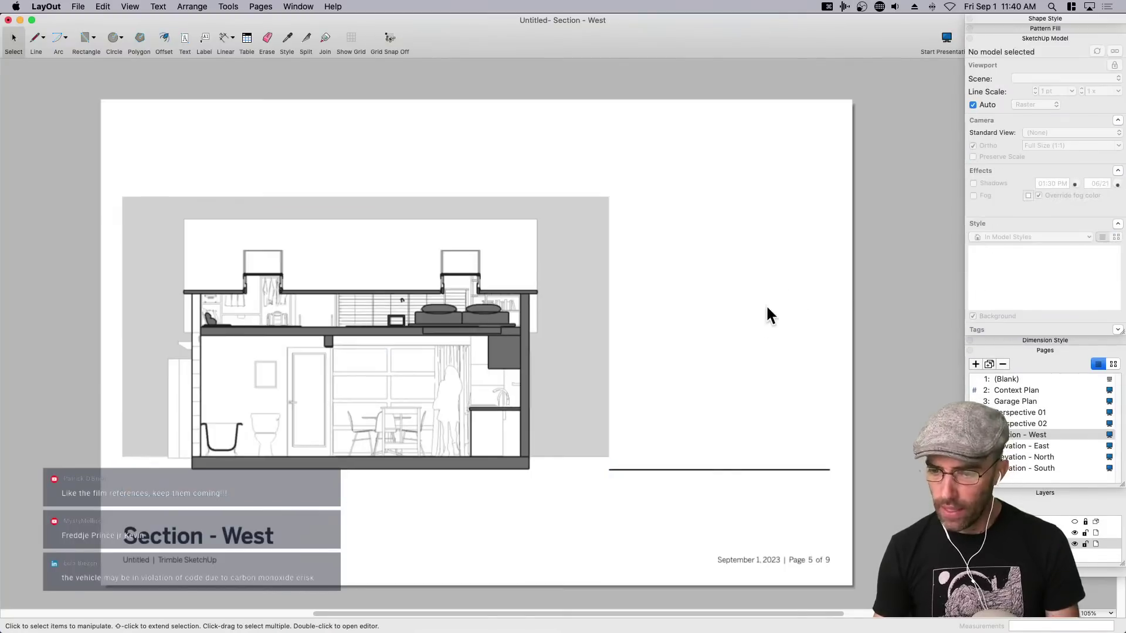
pyautogui.click(519, 335)
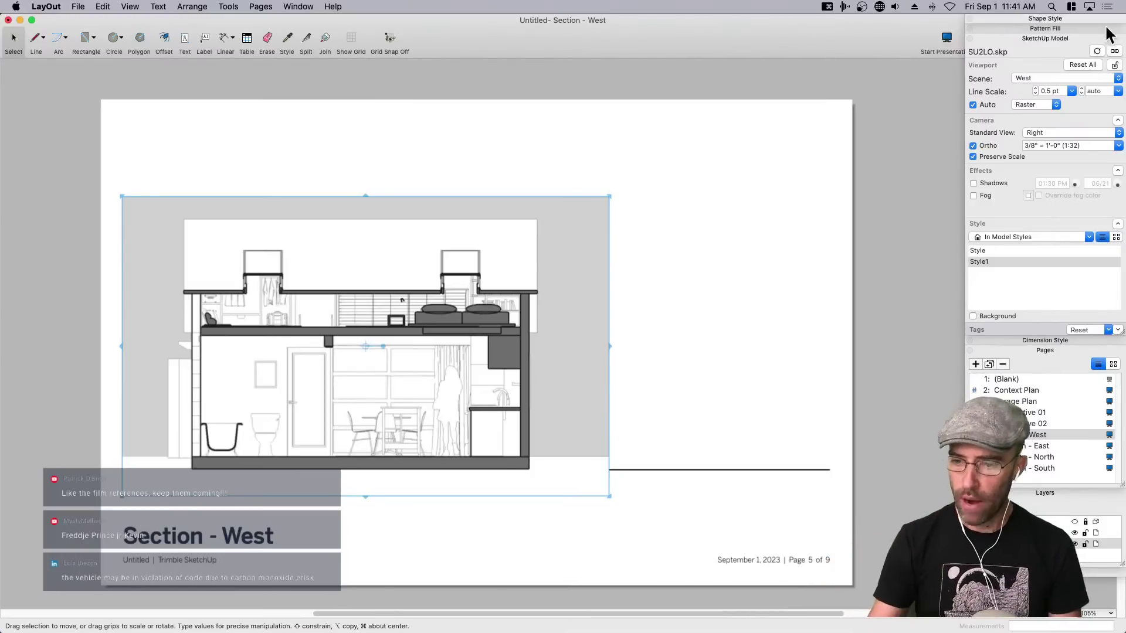
pyautogui.click(1022, 105)
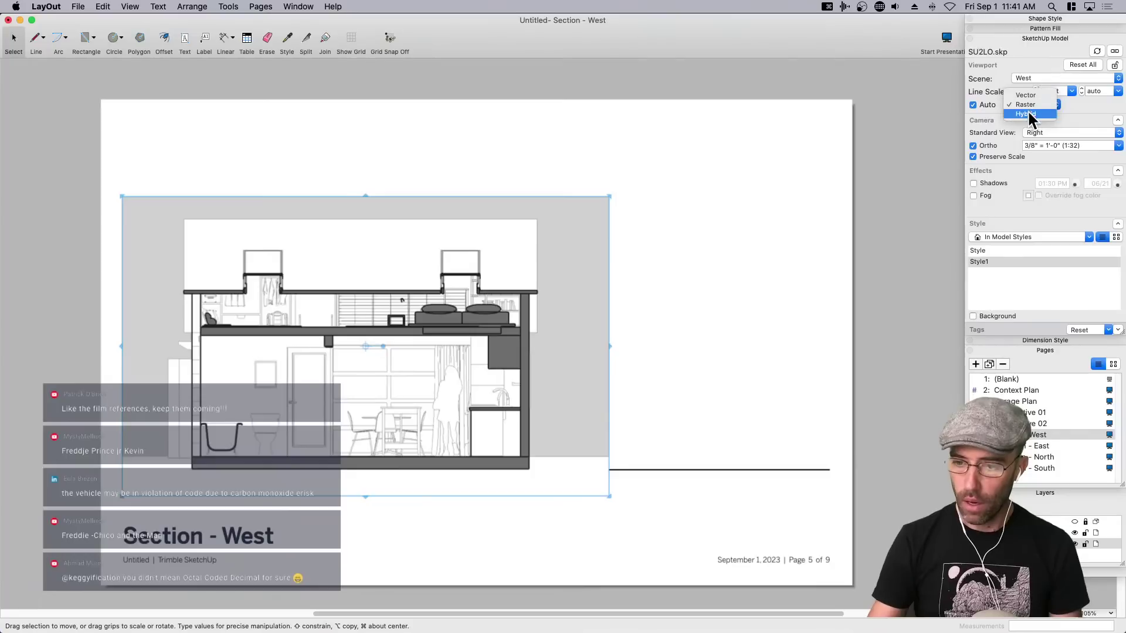
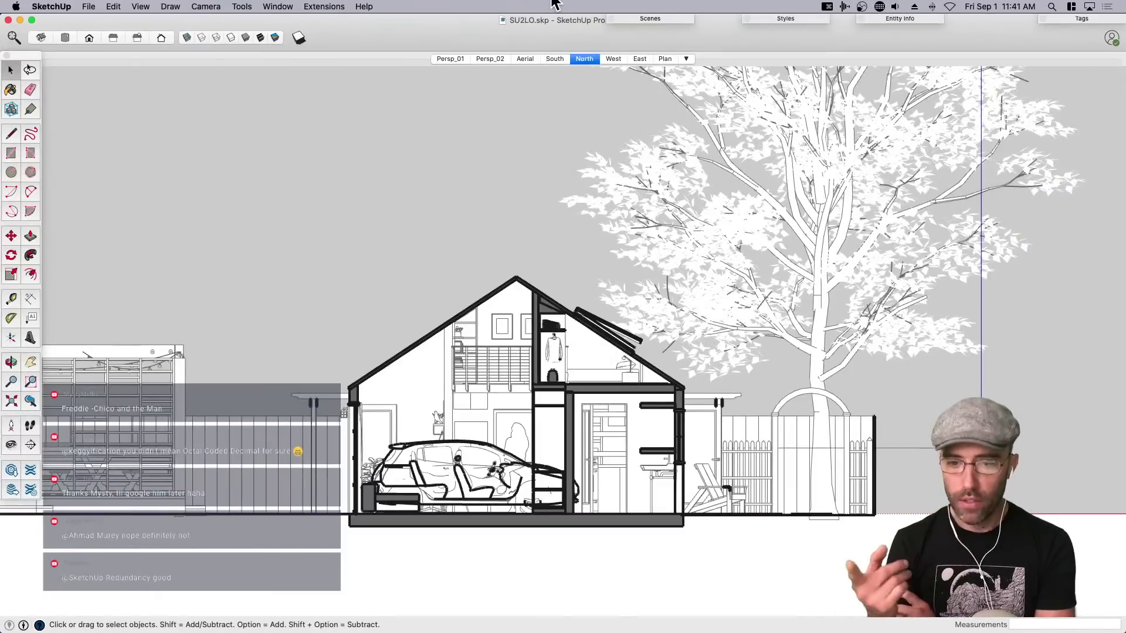
# In SketchUp, turn off the sky in Style1's background settings and update the style.
pyautogui.click(782, 17)
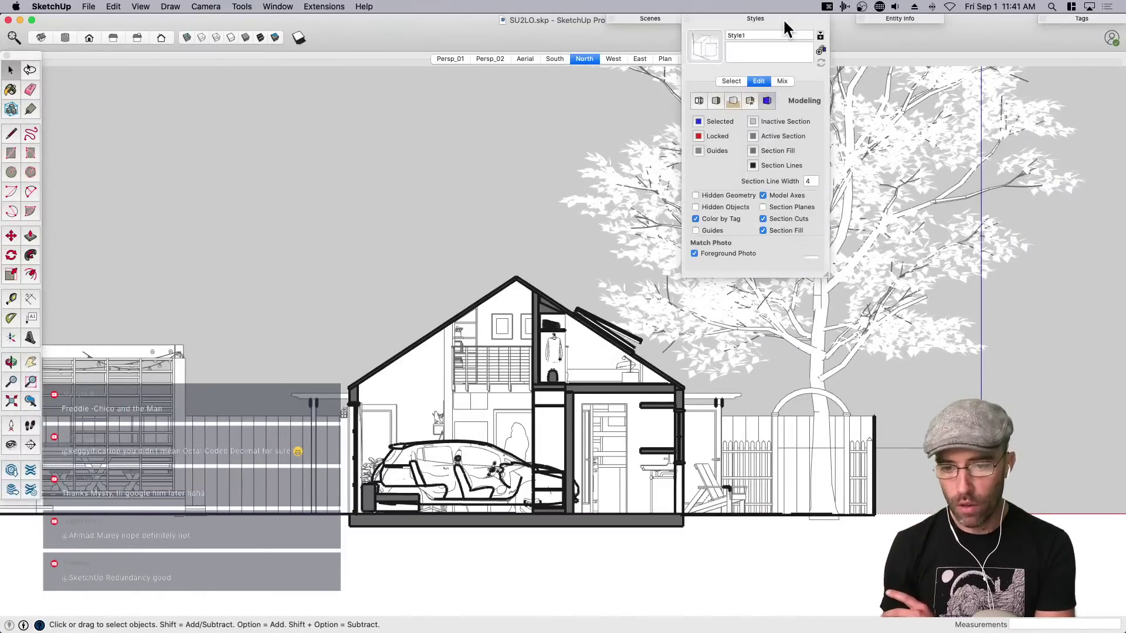
pyautogui.click(729, 81)
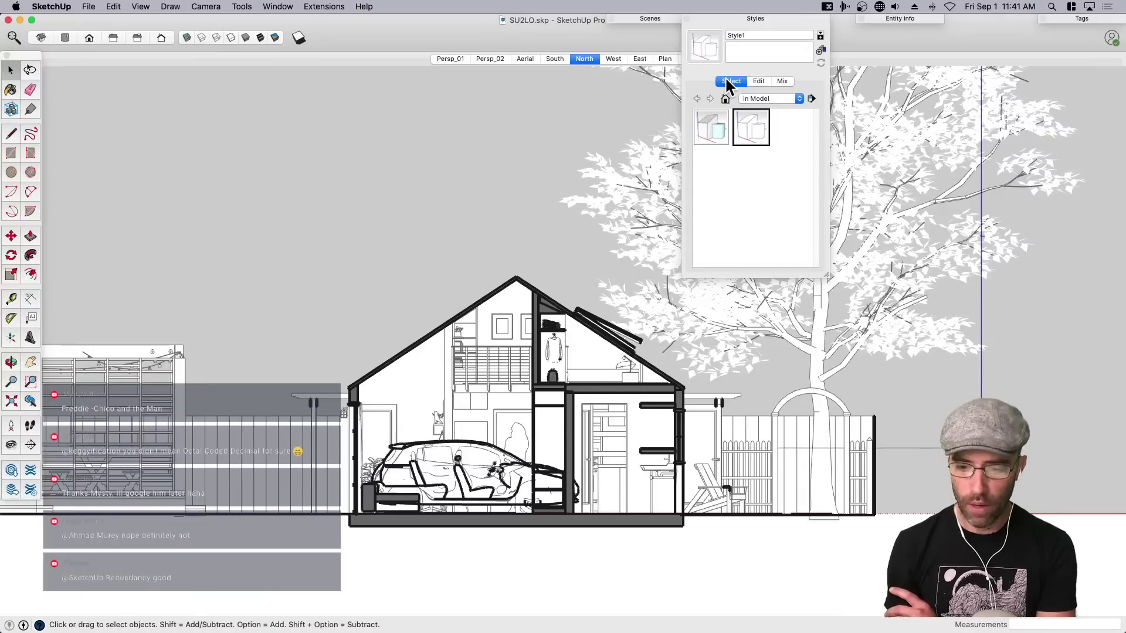
pyautogui.click(756, 82)
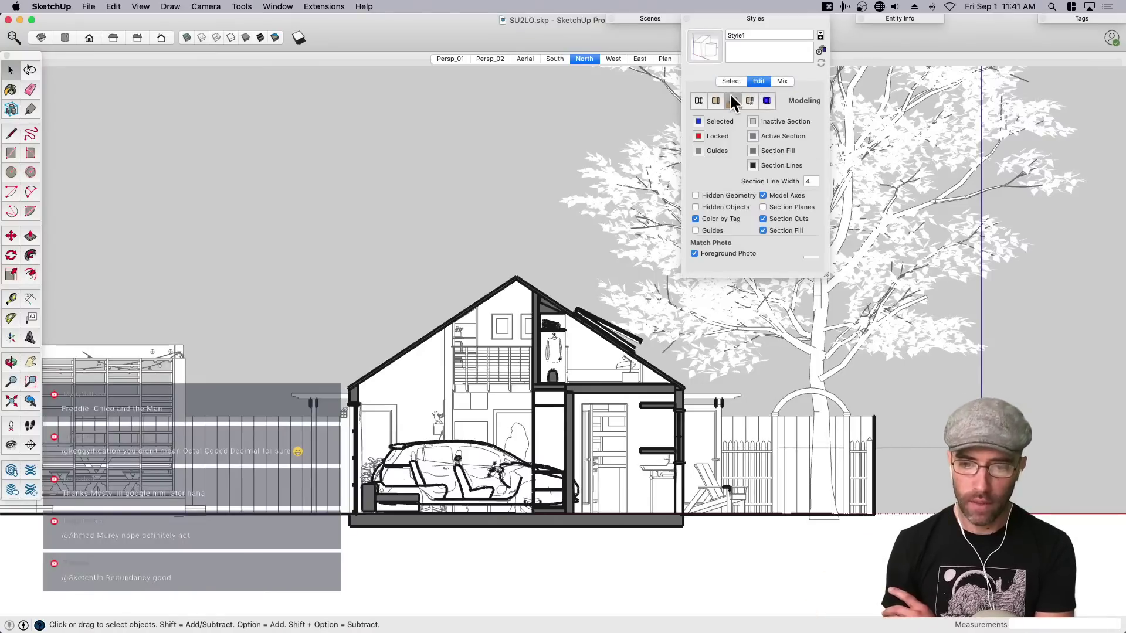
pyautogui.click(733, 101)
pyautogui.click(696, 140)
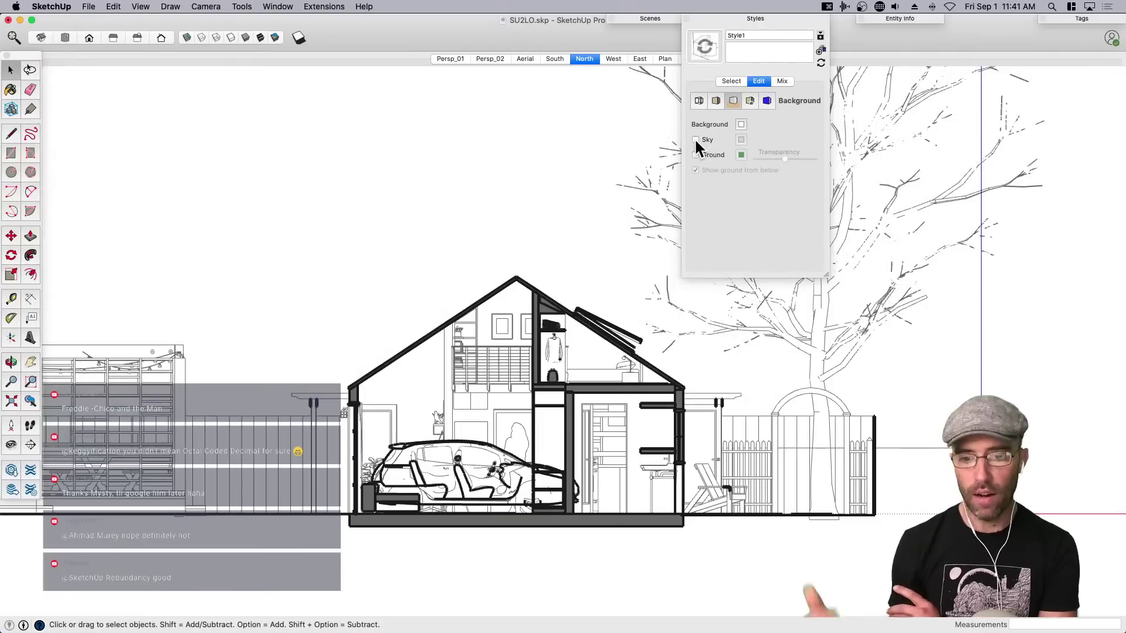
pyautogui.click(708, 53)
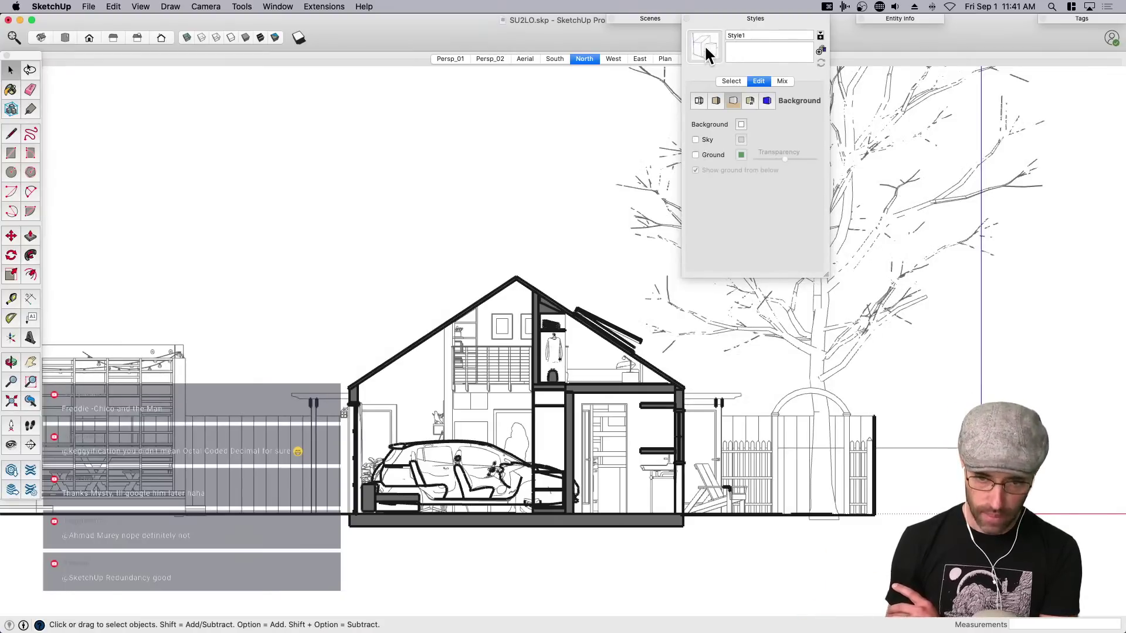
pyautogui.click(730, 18)
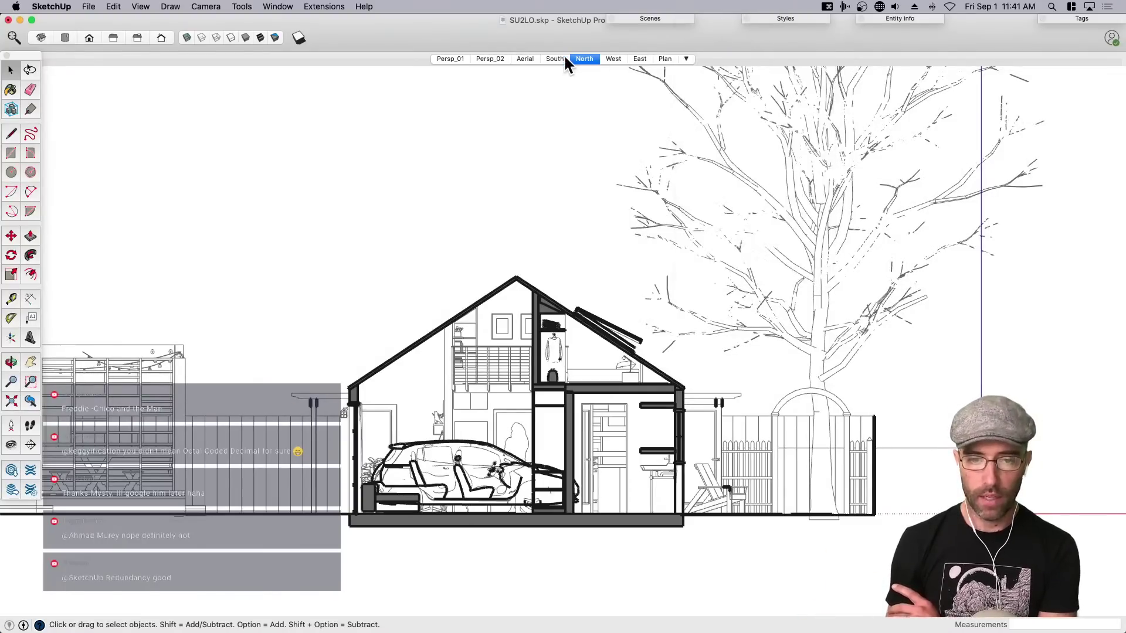
# Check the South, Aerial, North, West and East scenes with the updated style.
pyautogui.click(557, 59)
pyautogui.click(524, 59)
pyautogui.click(564, 58)
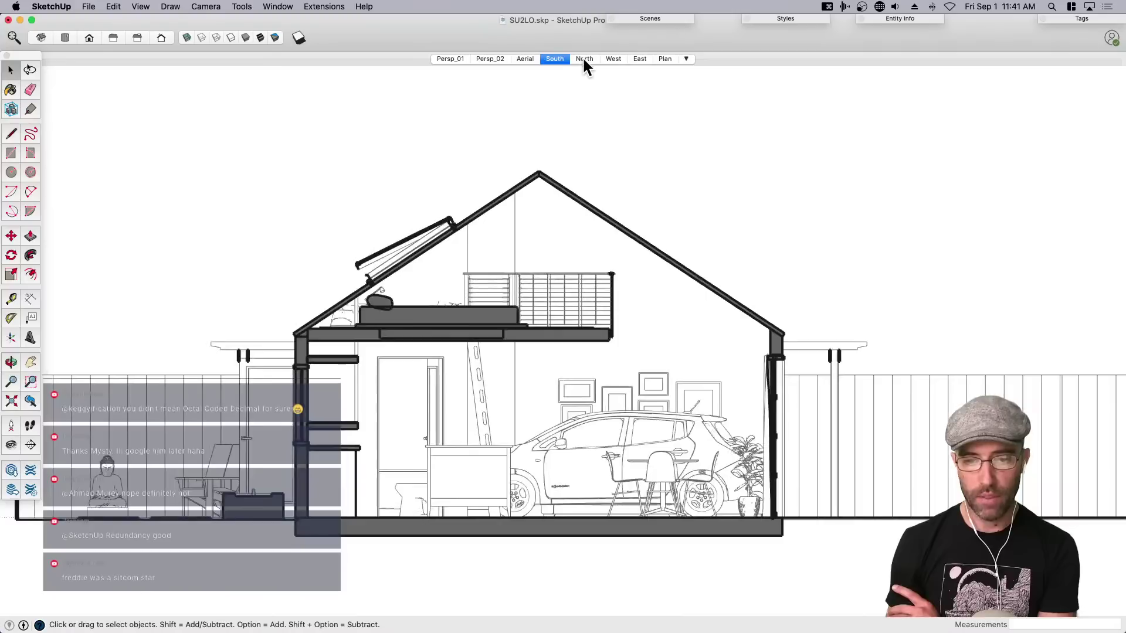
pyautogui.click(584, 59)
pyautogui.click(613, 59)
pyautogui.click(639, 59)
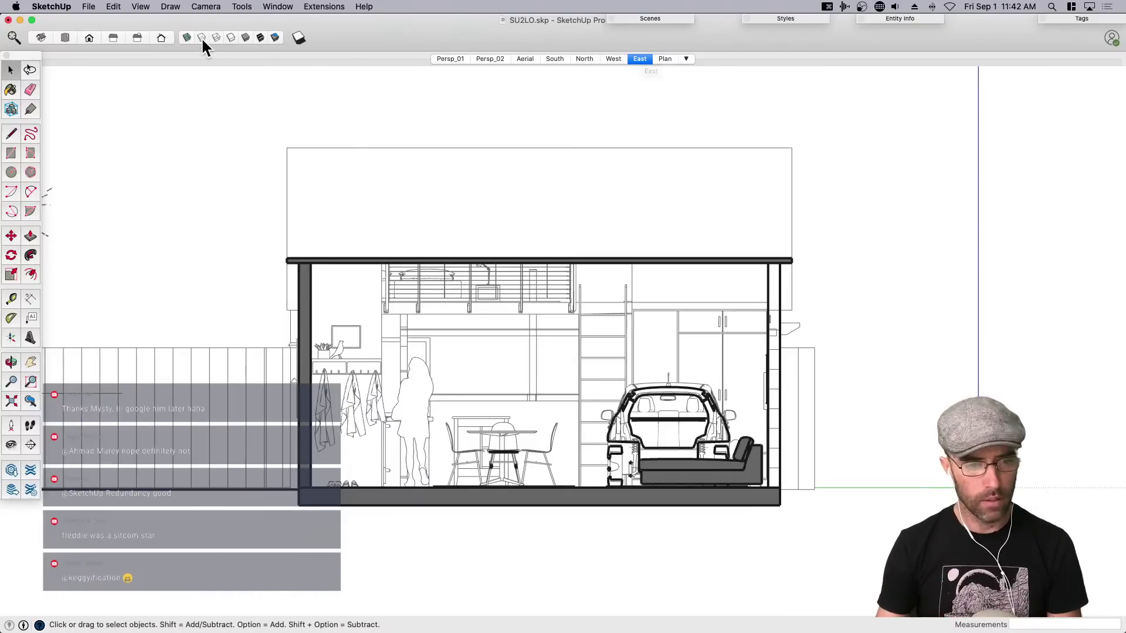
# Try shaded display in the East scene with Color by Tag turned off, and restore the scene's saved display.
pyautogui.click(254, 35)
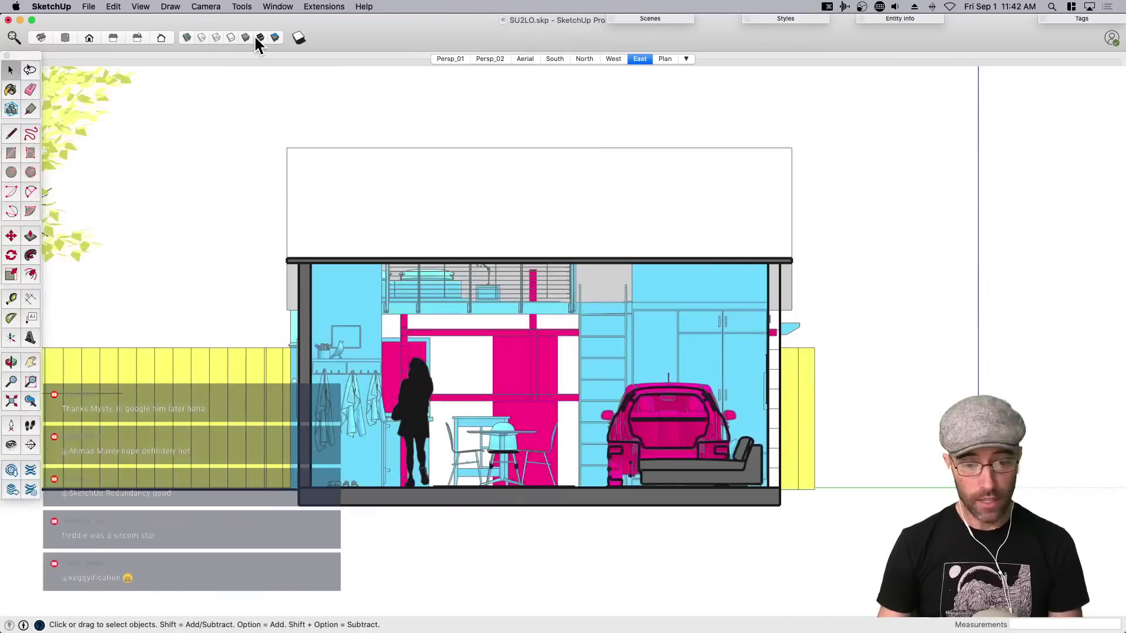
pyautogui.click(1081, 19)
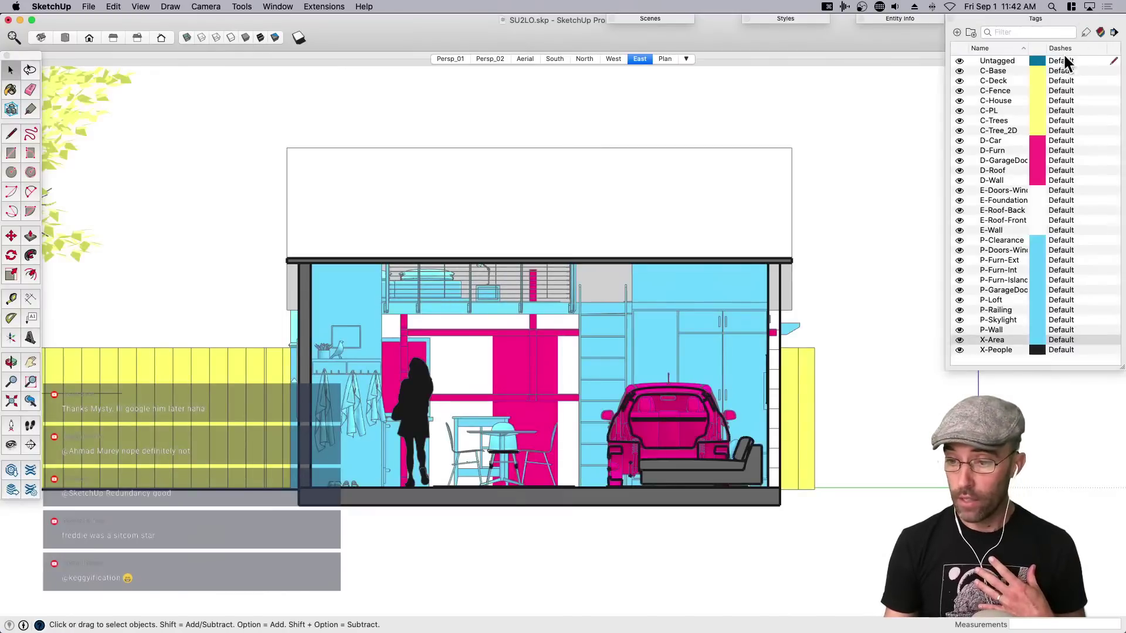
pyautogui.click(1102, 34)
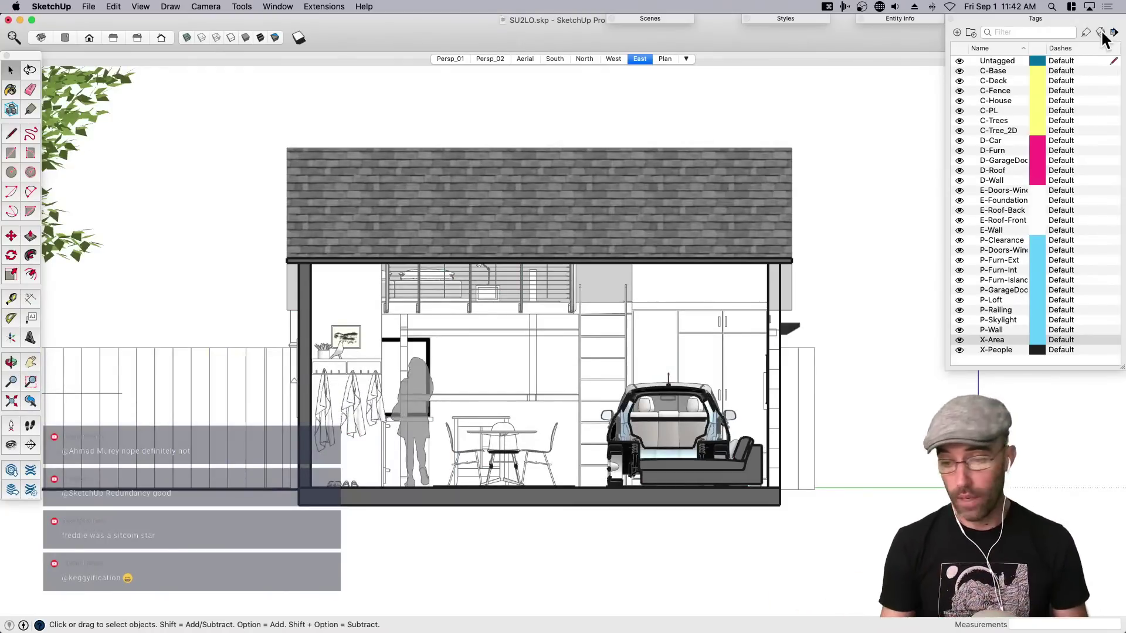
pyautogui.click(1079, 19)
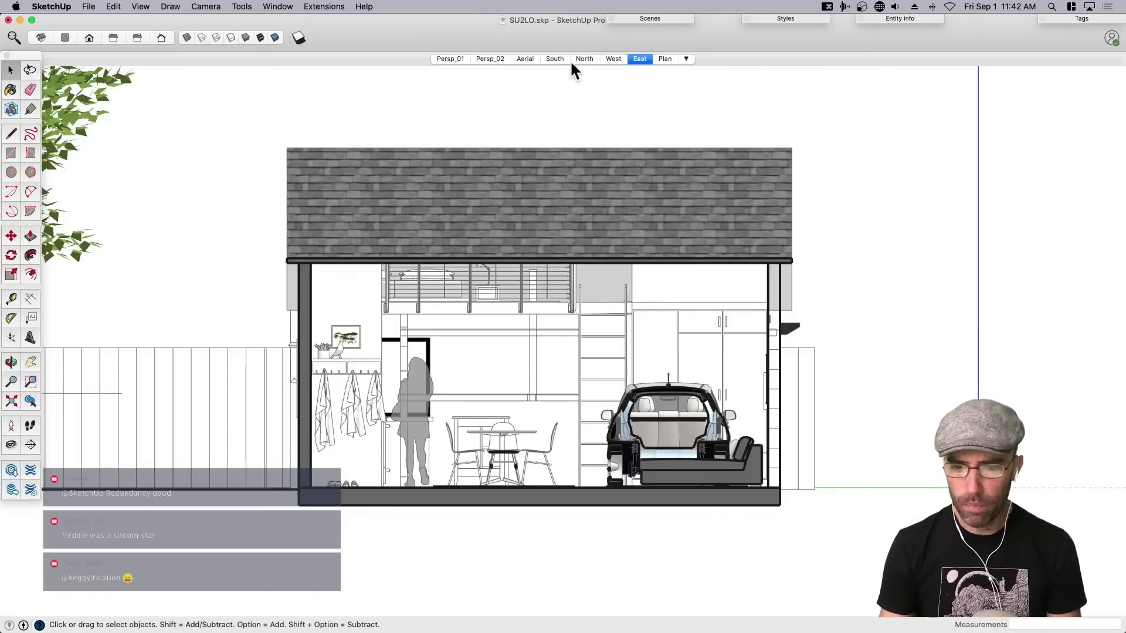
pyautogui.click(634, 57)
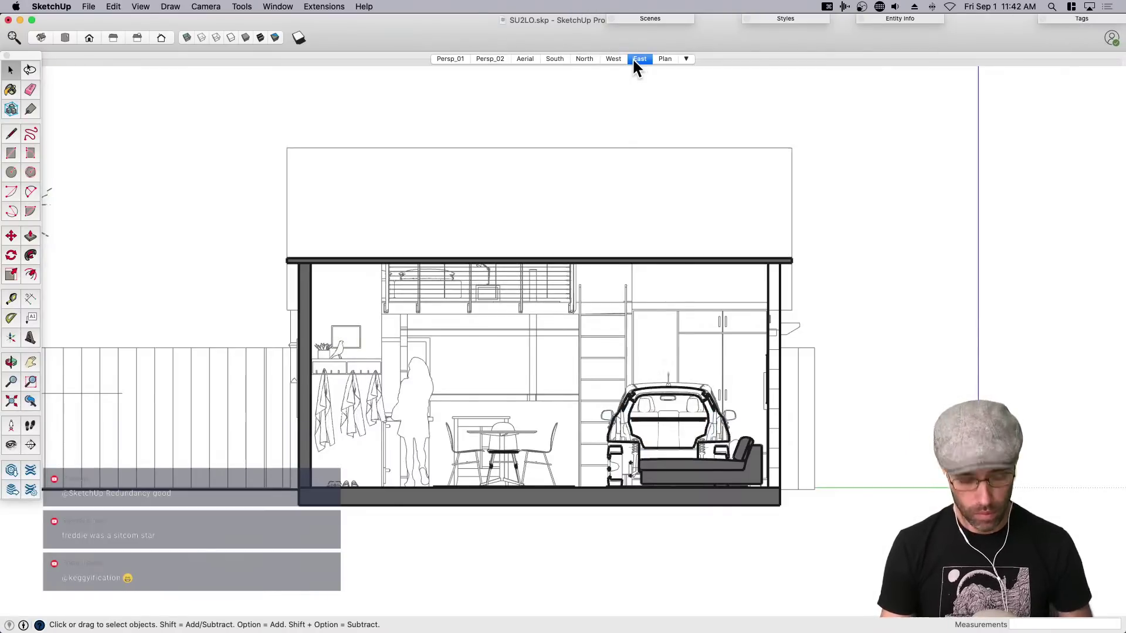
# Save the SketchUp model and switch back to LayOut.
pyautogui.press('super+s')
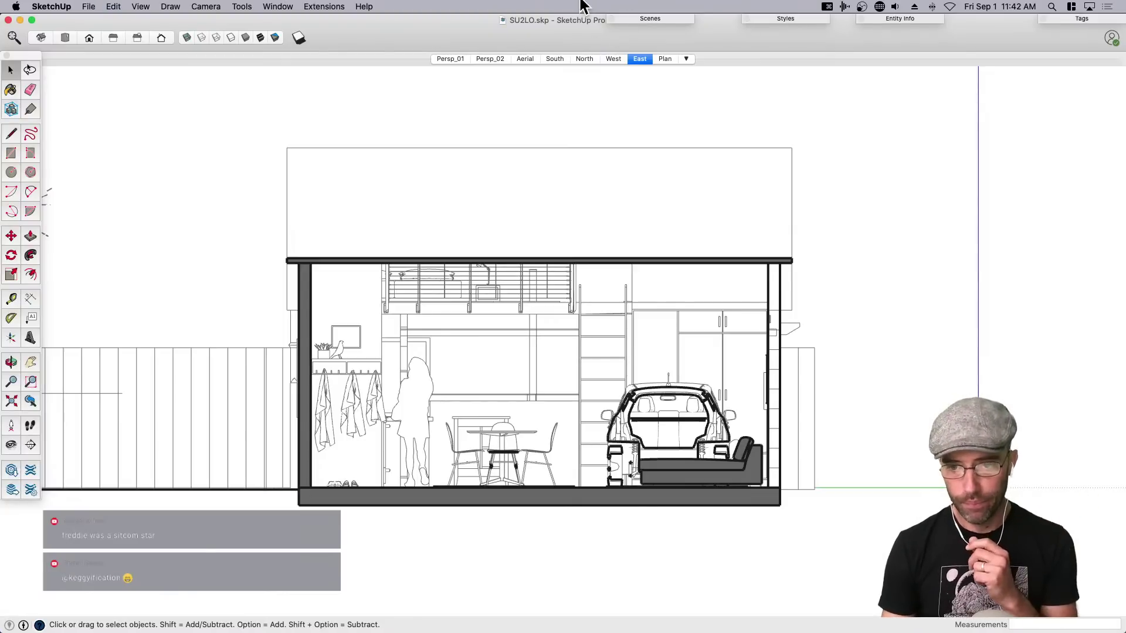
pyautogui.press('super+Tab')
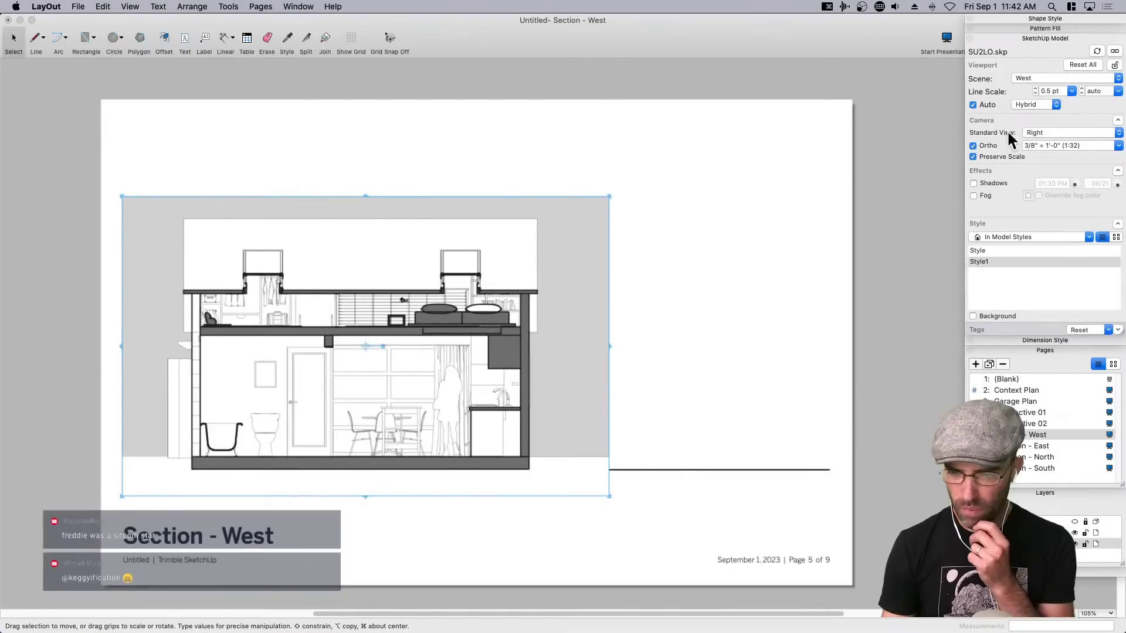
# Change the Section - West viewport's render mode from Hybrid to Raster.
pyautogui.click(1027, 104)
pyautogui.click(1026, 95)
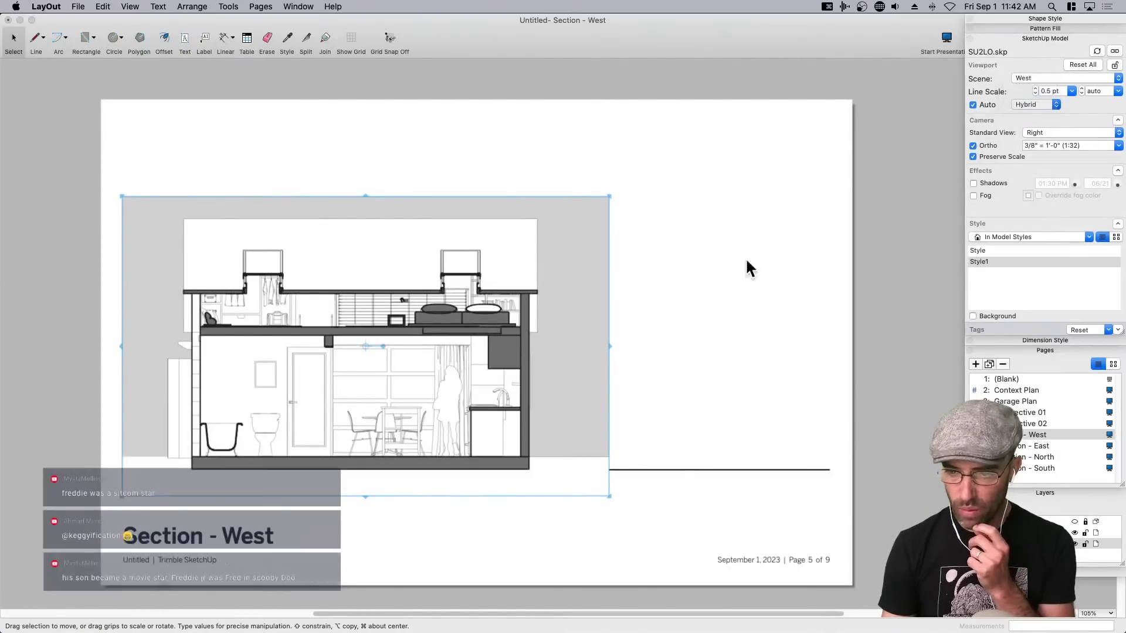
pyautogui.click(720, 306)
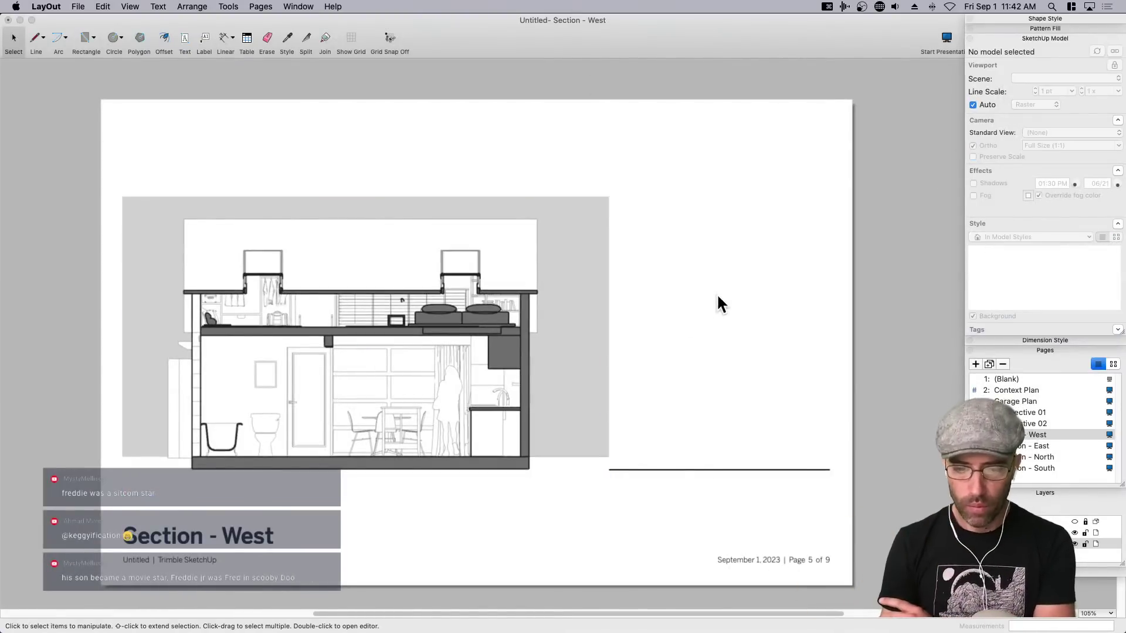
# Update the Section - West viewport's model reference from the saved SketchUp file.
pyautogui.click(606, 326)
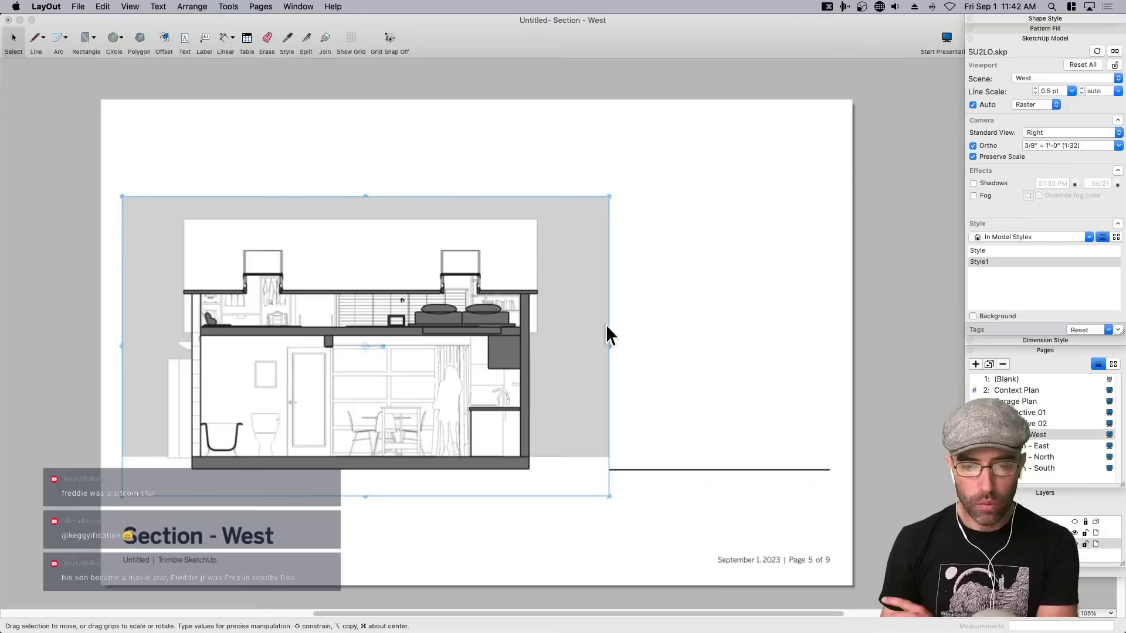
pyautogui.rightClick(513, 331)
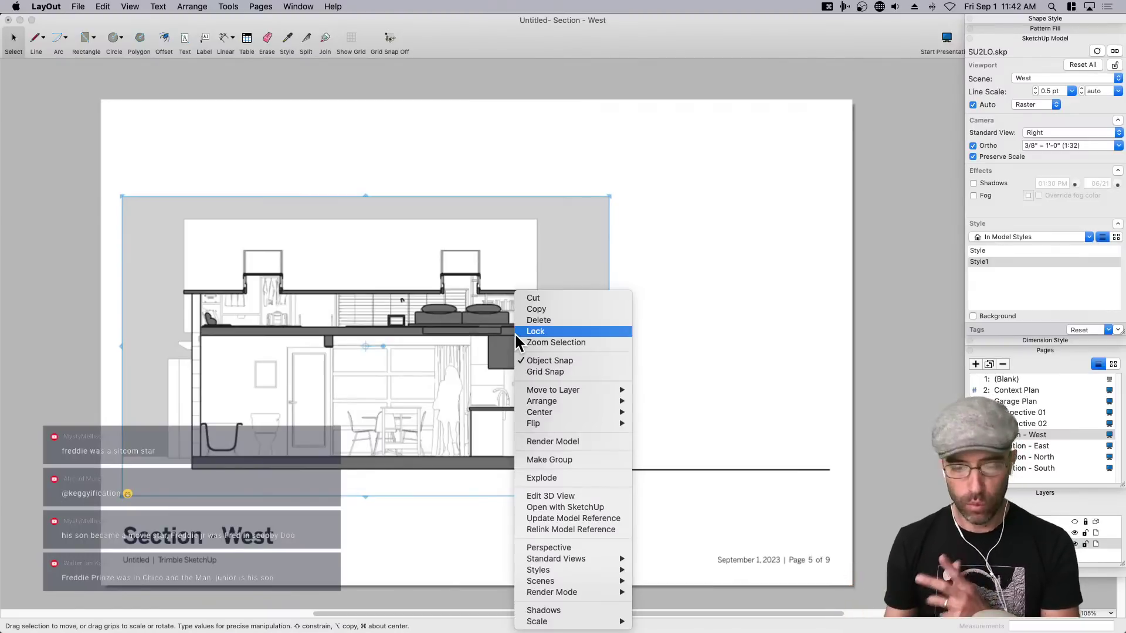
pyautogui.click(566, 519)
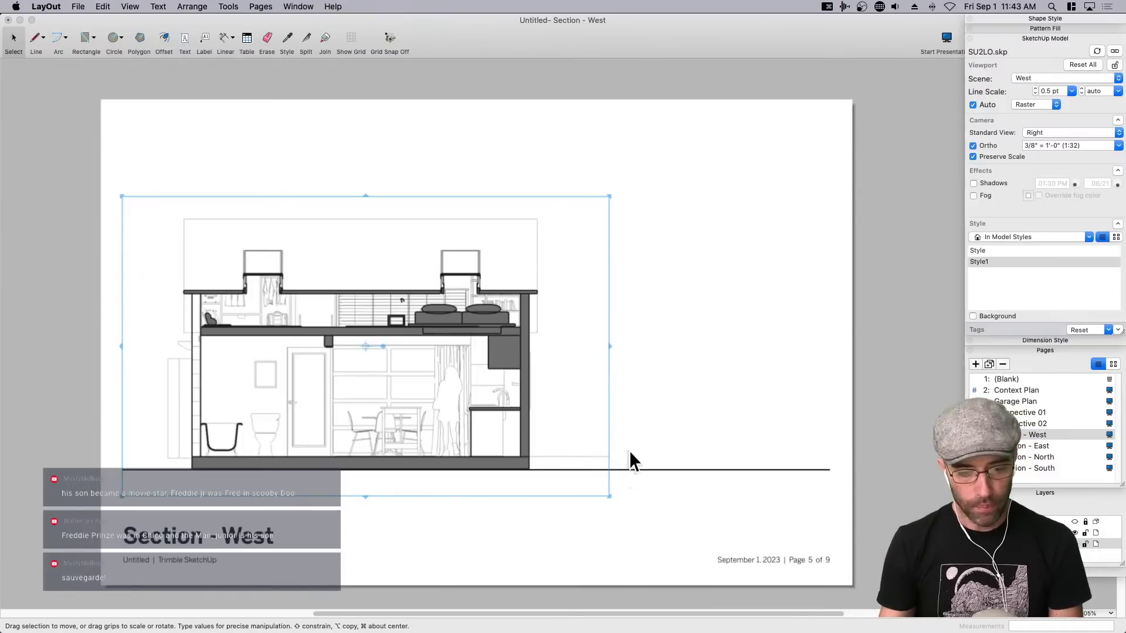
# Move the horizontal ground line up to the top edge of the section's foundation slab.
pyautogui.click(648, 468)
pyautogui.moveTo(648, 470); pyautogui.dragTo(648, 456)
pyautogui.click(649, 477)
pyautogui.click(587, 457)
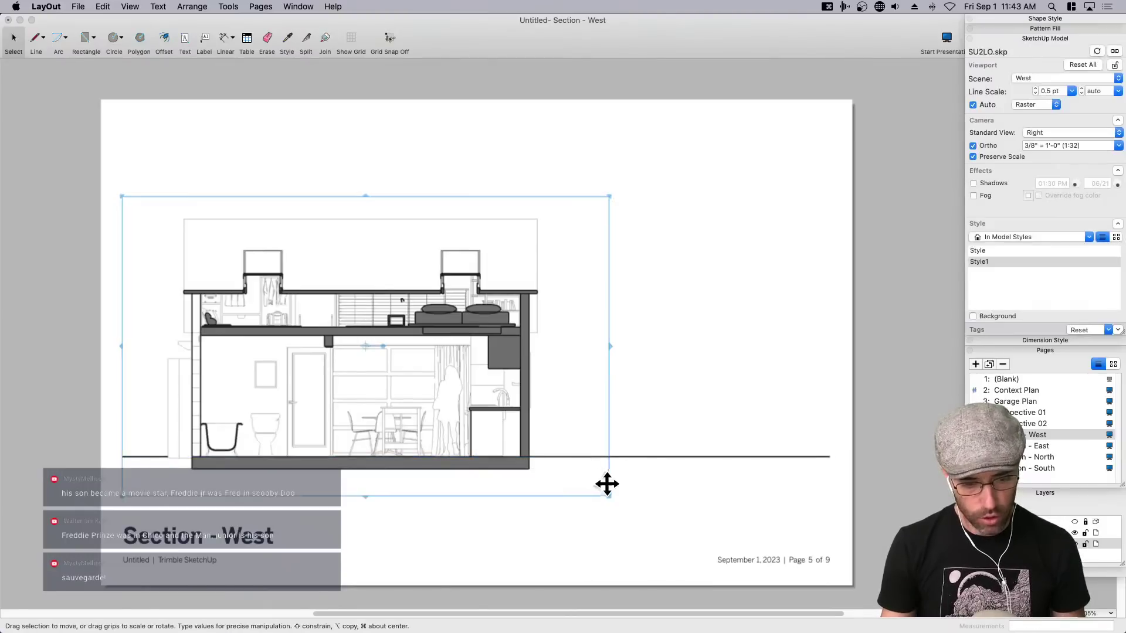
# Bring the ground line to the front, above the section viewport.
pyautogui.click(645, 487)
pyautogui.rightClick(649, 455)
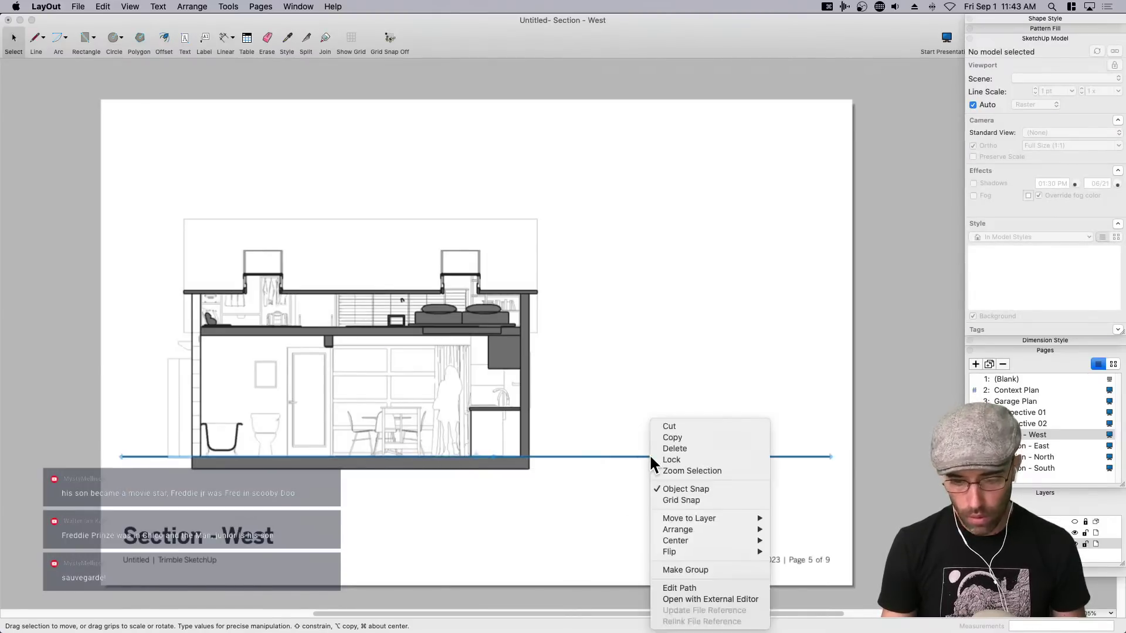
pyautogui.click(783, 530)
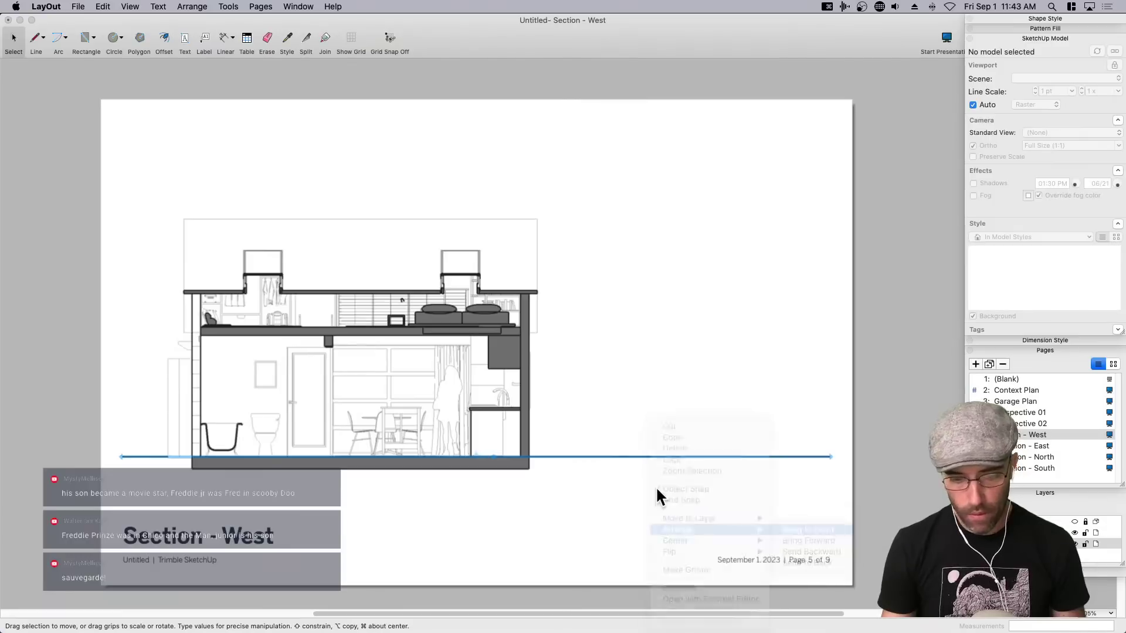
pyautogui.click(656, 487)
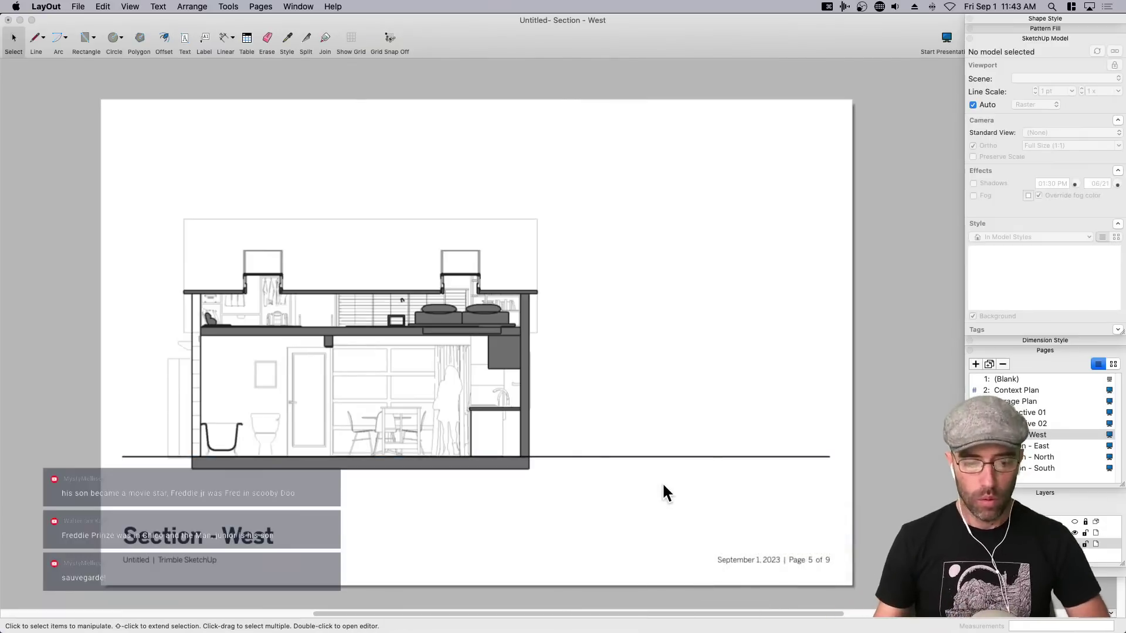
# Set the ground line's stroke weight to 4 pt.
pyautogui.click(701, 457)
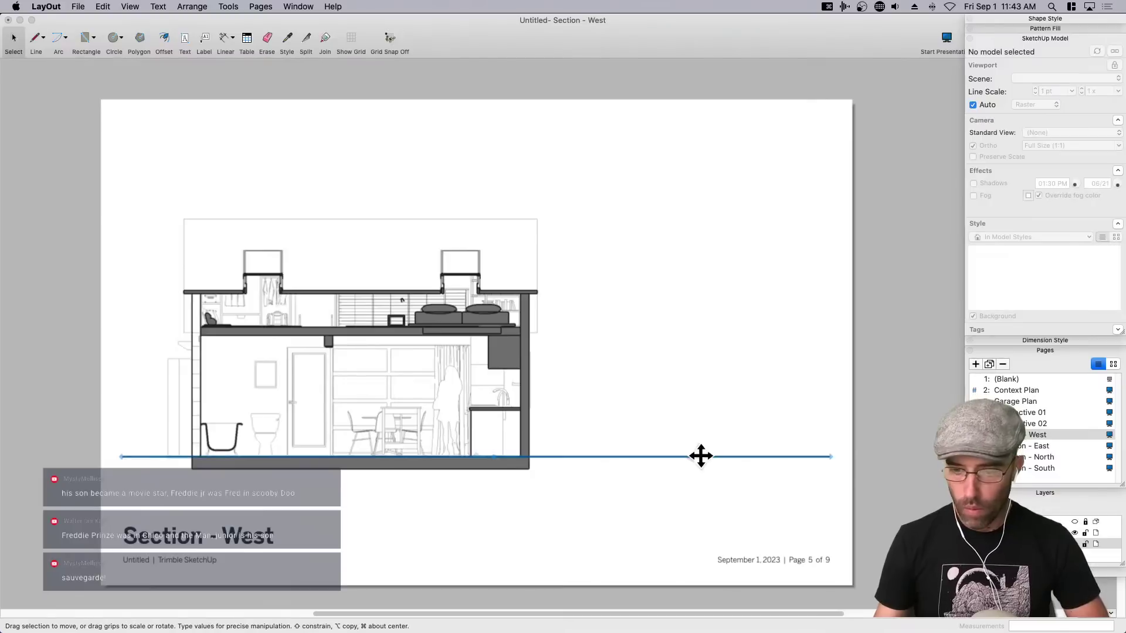
pyautogui.click(1046, 16)
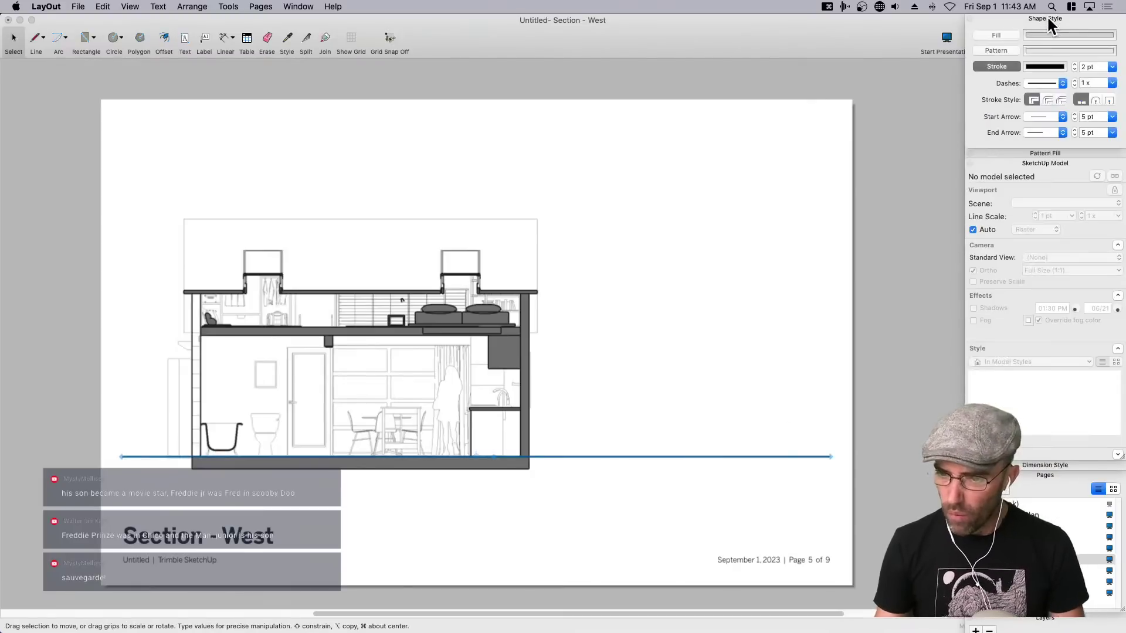
pyautogui.click(1096, 63)
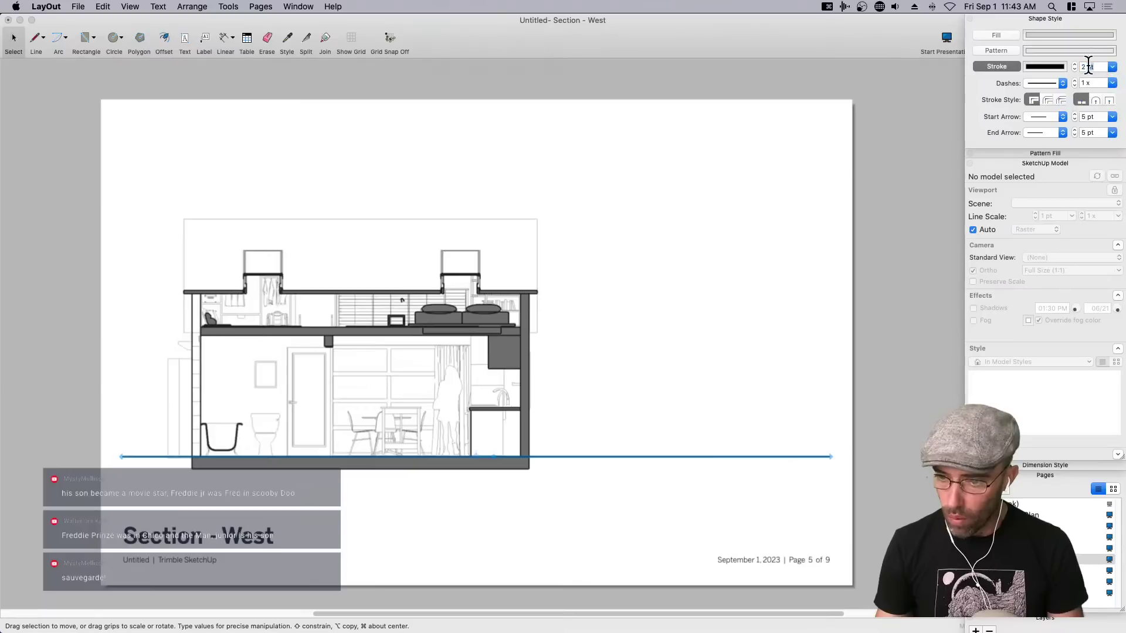
pyautogui.write('4')
pyautogui.press('Tab')
pyautogui.click(868, 345)
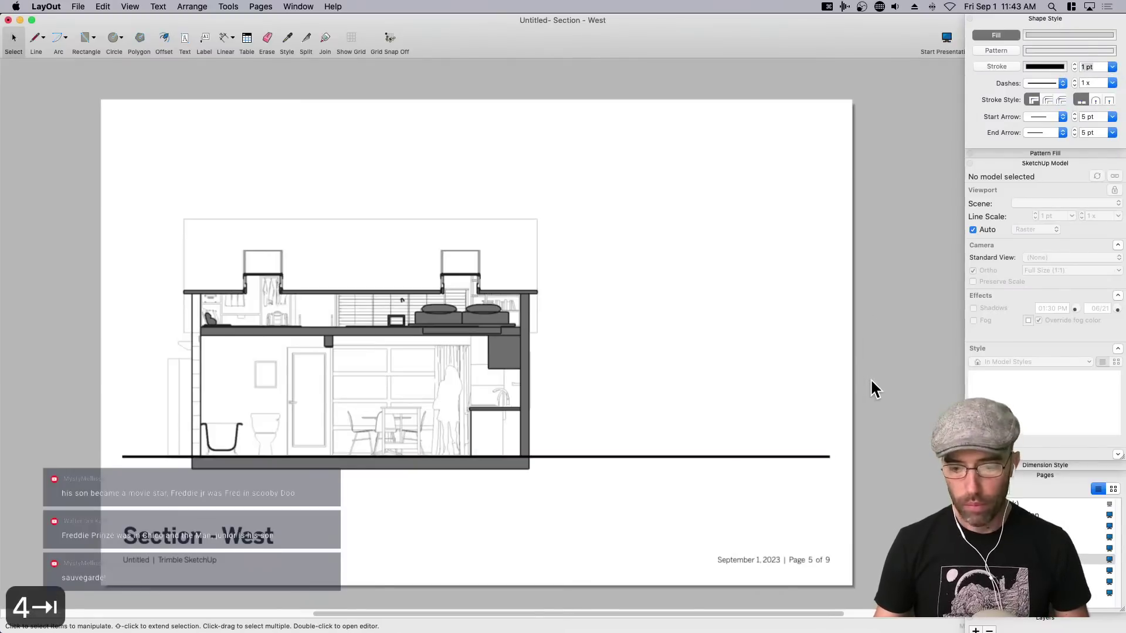
# Review the file references listed in the document setup.
pyautogui.click(103, 7)
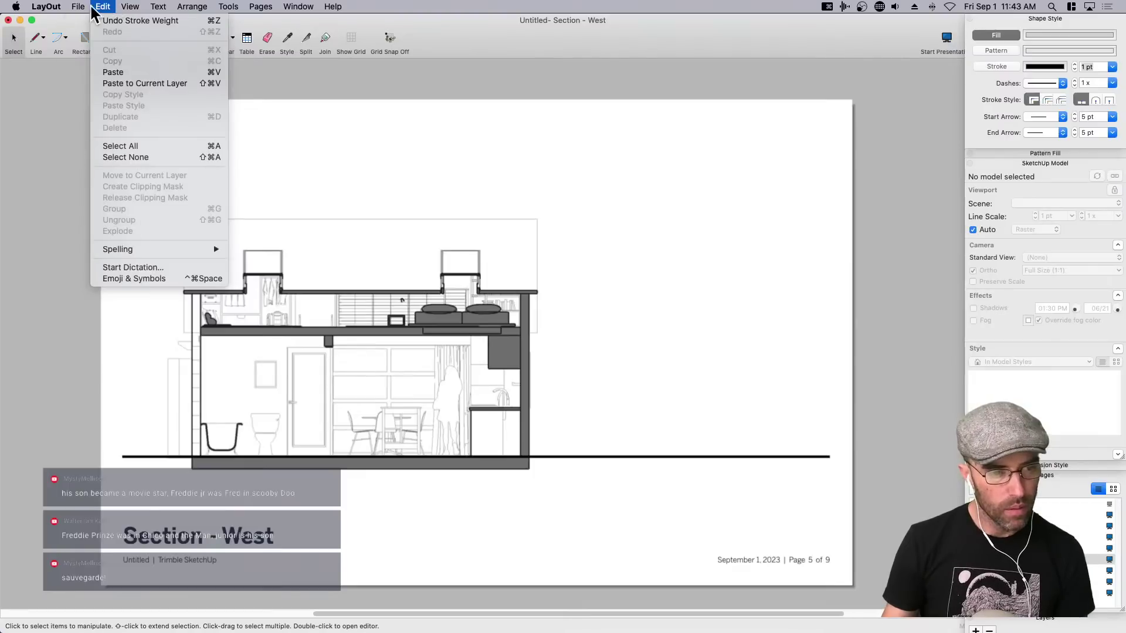
pyautogui.moveTo(78, 6)
pyautogui.click(121, 170)
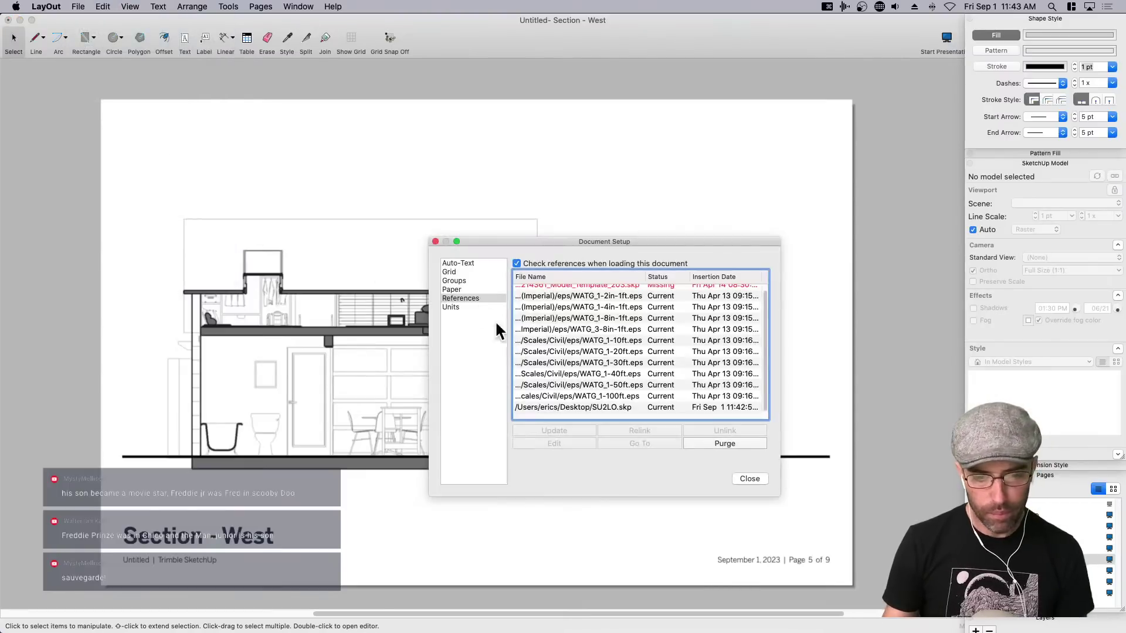
pyautogui.scroll(1, 593, 311)
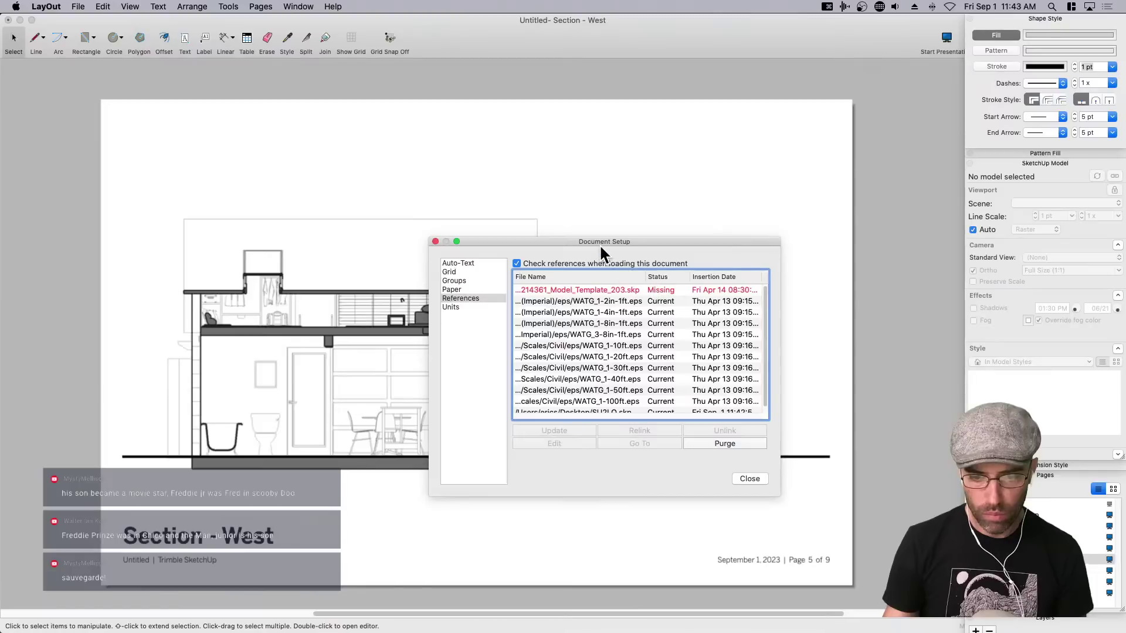
pyautogui.scroll(-1, 615, 307)
pyautogui.scroll(1, 703, 434)
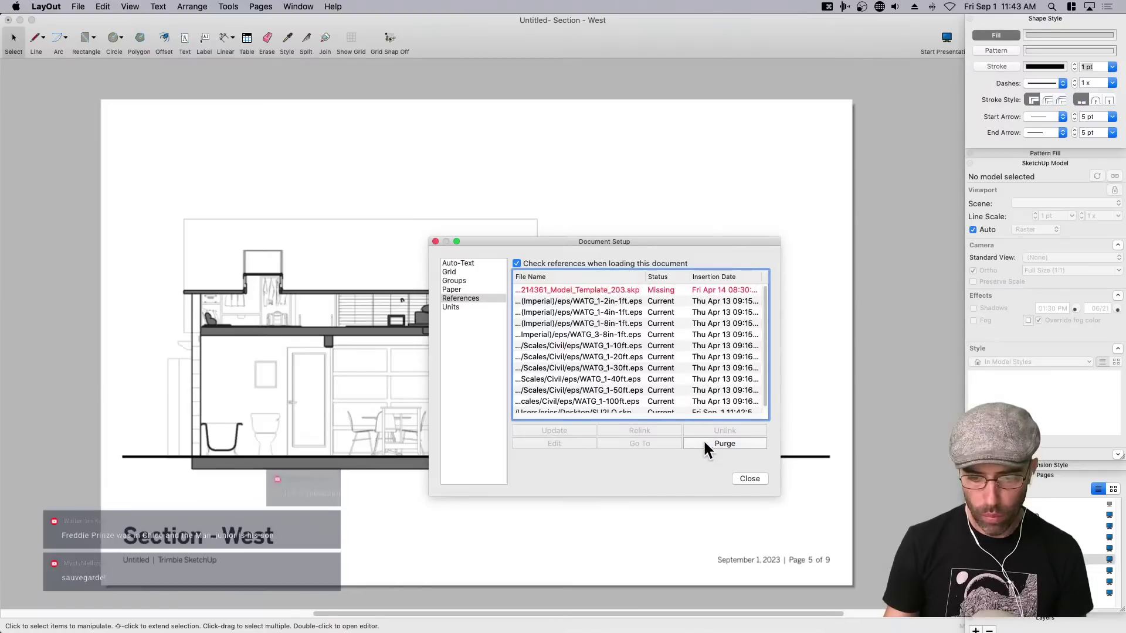
pyautogui.click(435, 242)
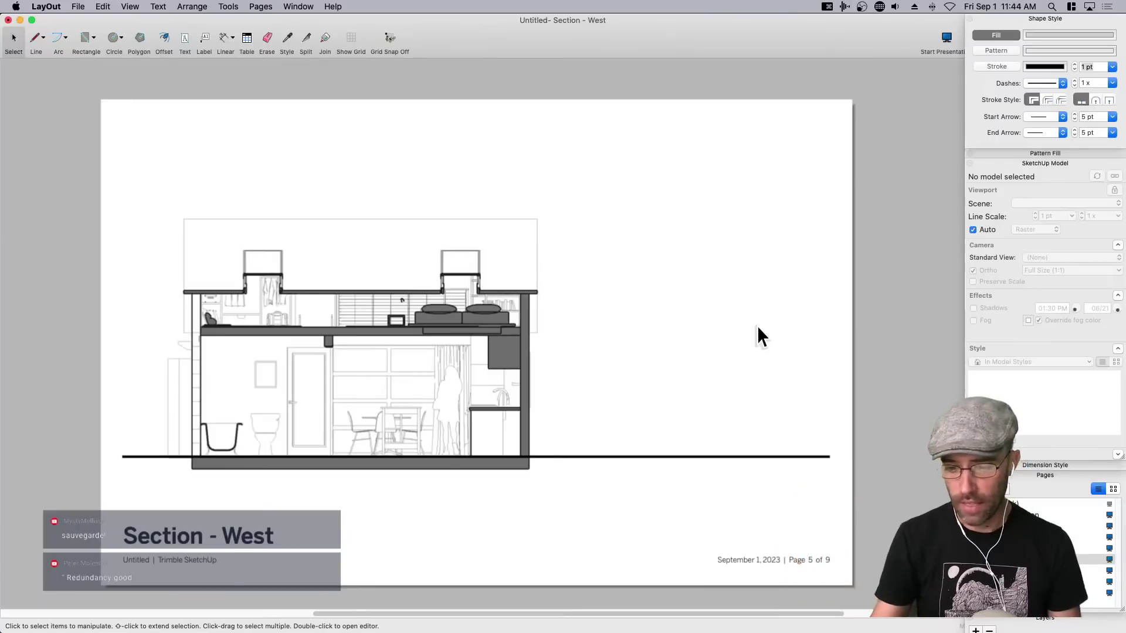
# Delete the Elevation - East, Elevation - North and Elevation - South pages and return to the Section - West page.
pyautogui.scroll(-2, 751, 333)
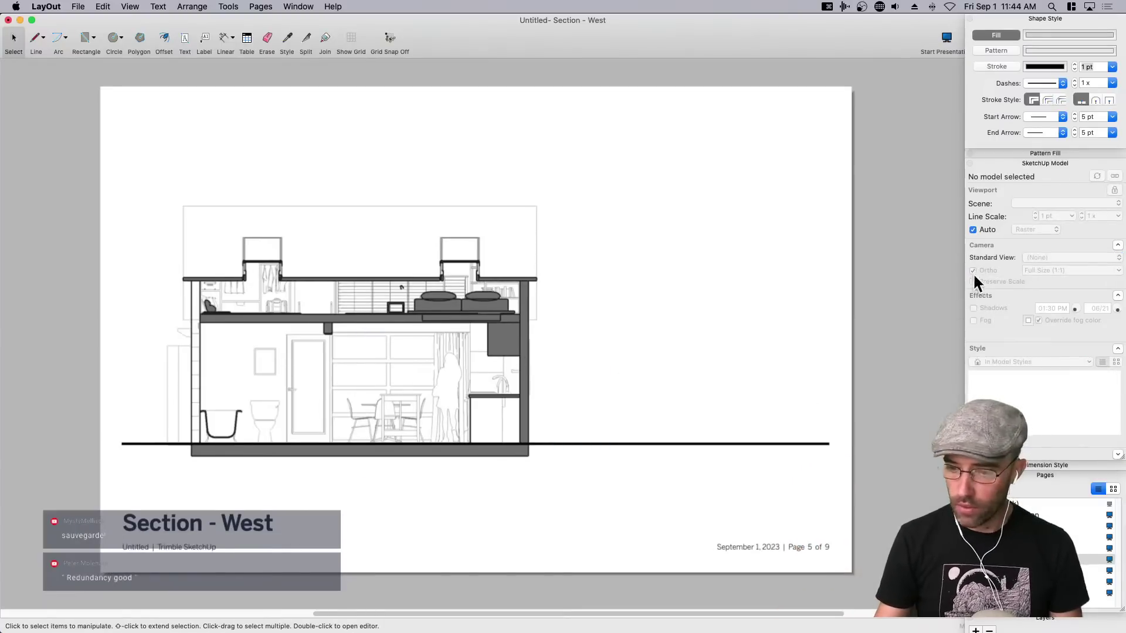
pyautogui.click(1047, 164)
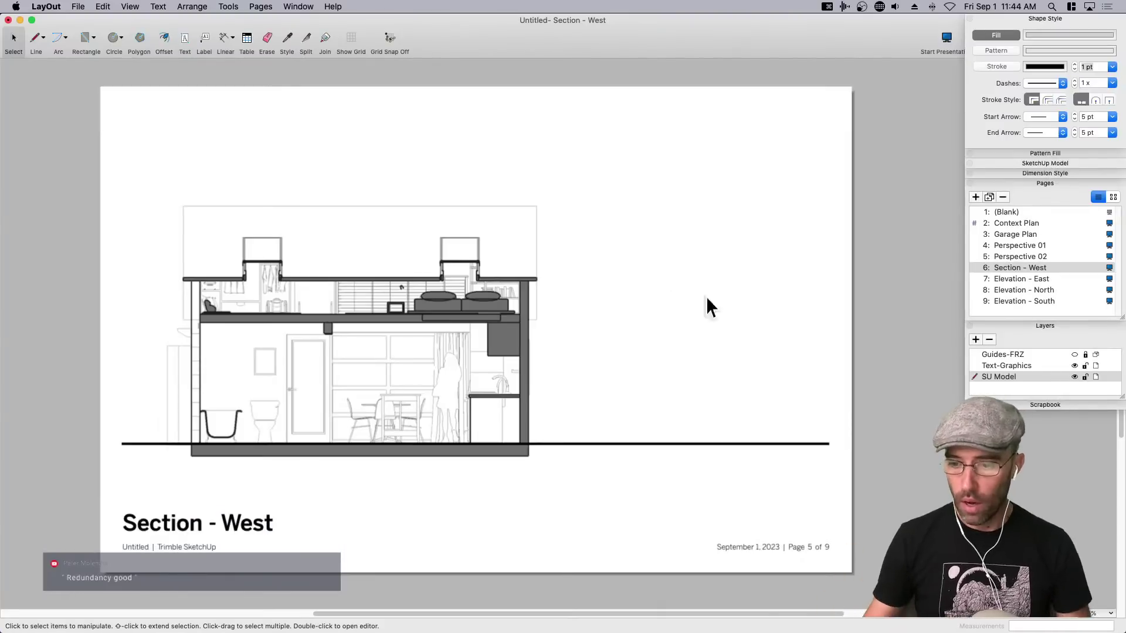
pyautogui.click(1025, 281)
pyautogui.keyDown('shift'); pyautogui.click(1025, 300); pyautogui.keyUp('shift')
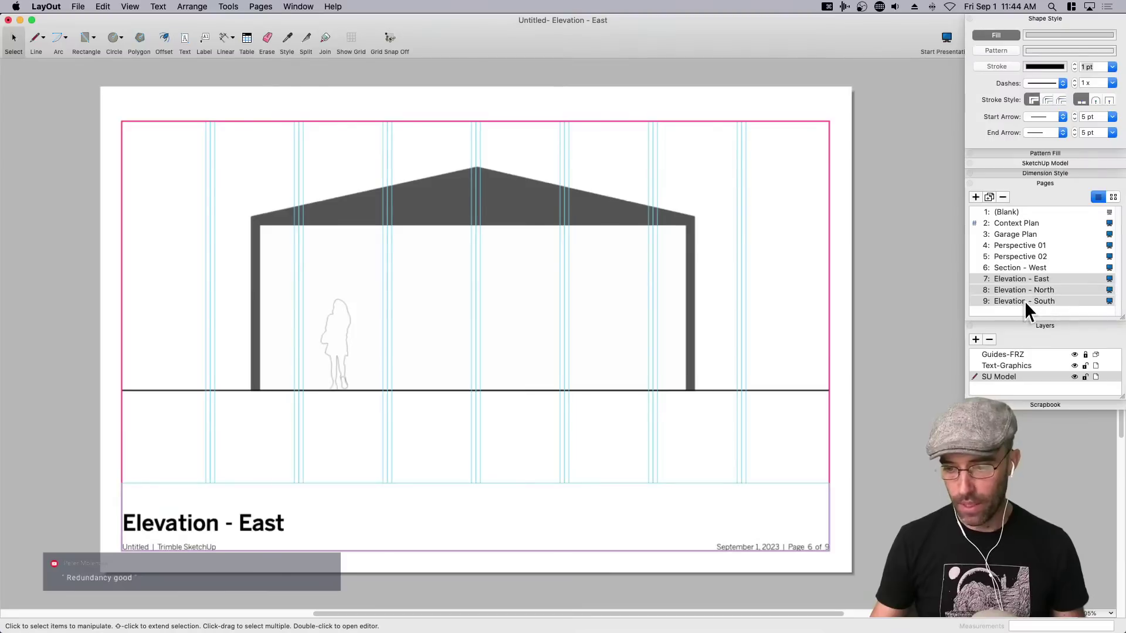
pyautogui.rightClick(1025, 301)
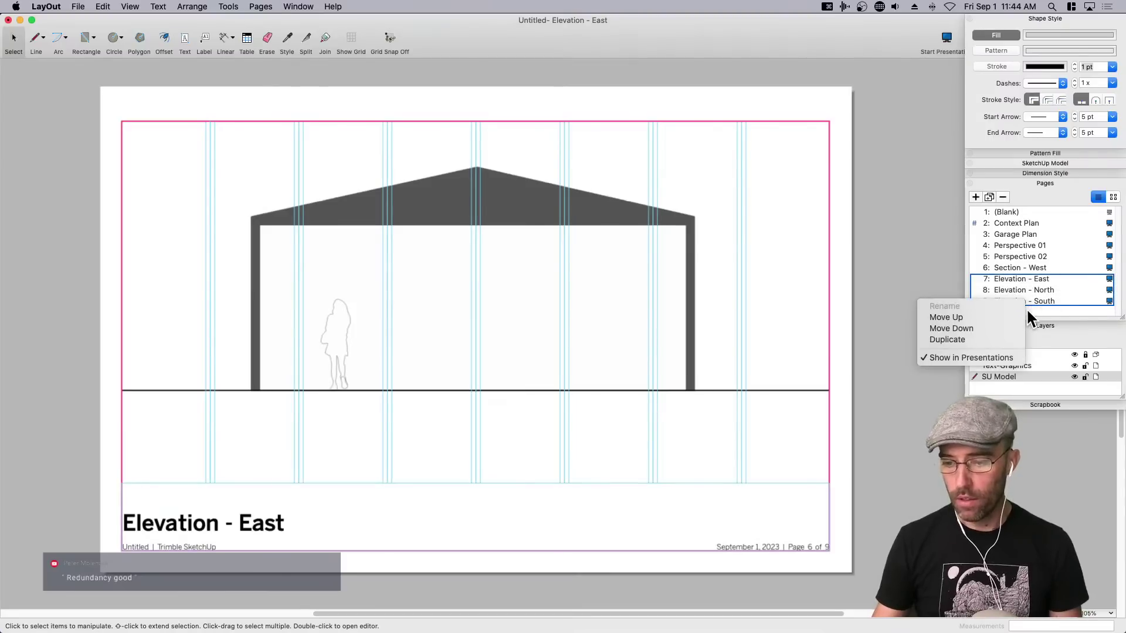
pyautogui.click(1027, 308)
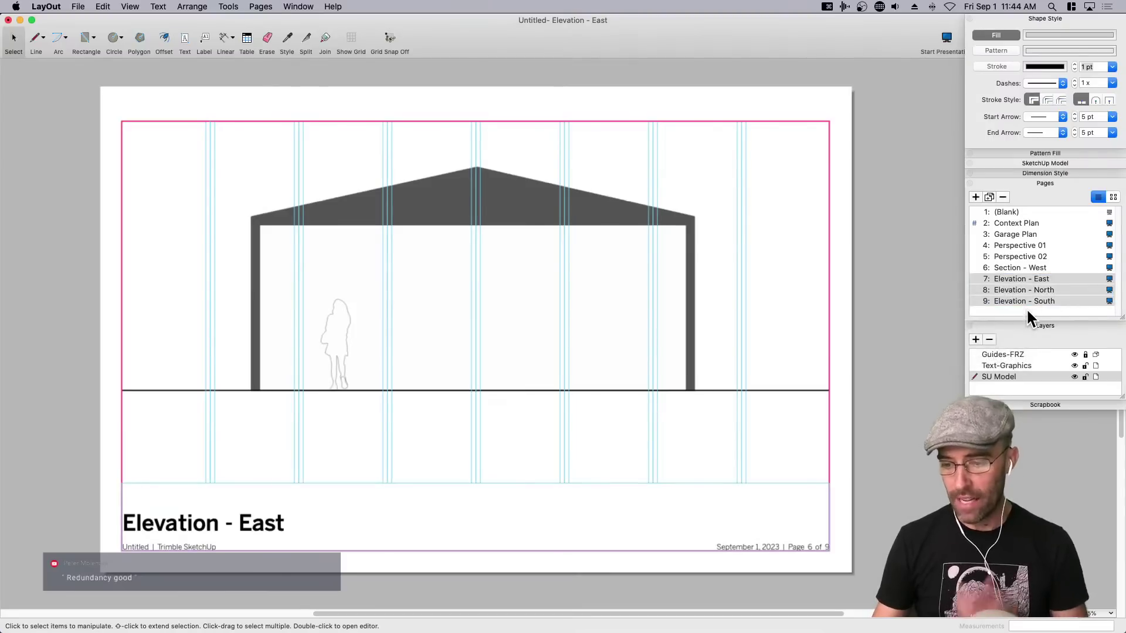
pyautogui.click(1002, 197)
pyautogui.click(1005, 267)
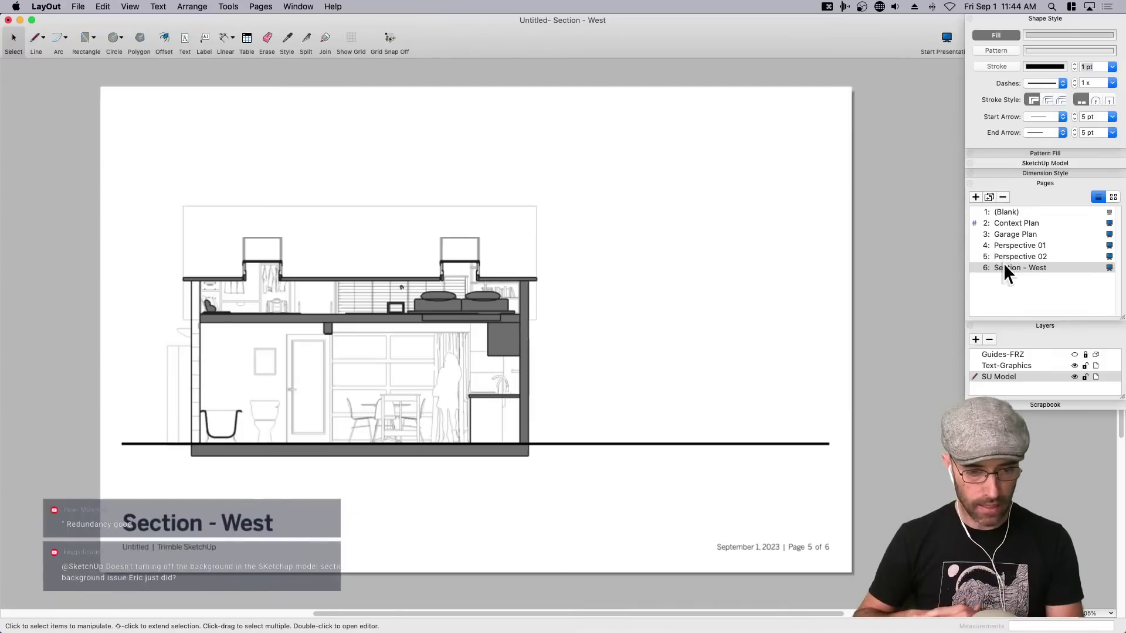
# Turn off the roof's tag in the Section - West viewport, toggling it to compare the section with and without the roof.
pyautogui.click(484, 277)
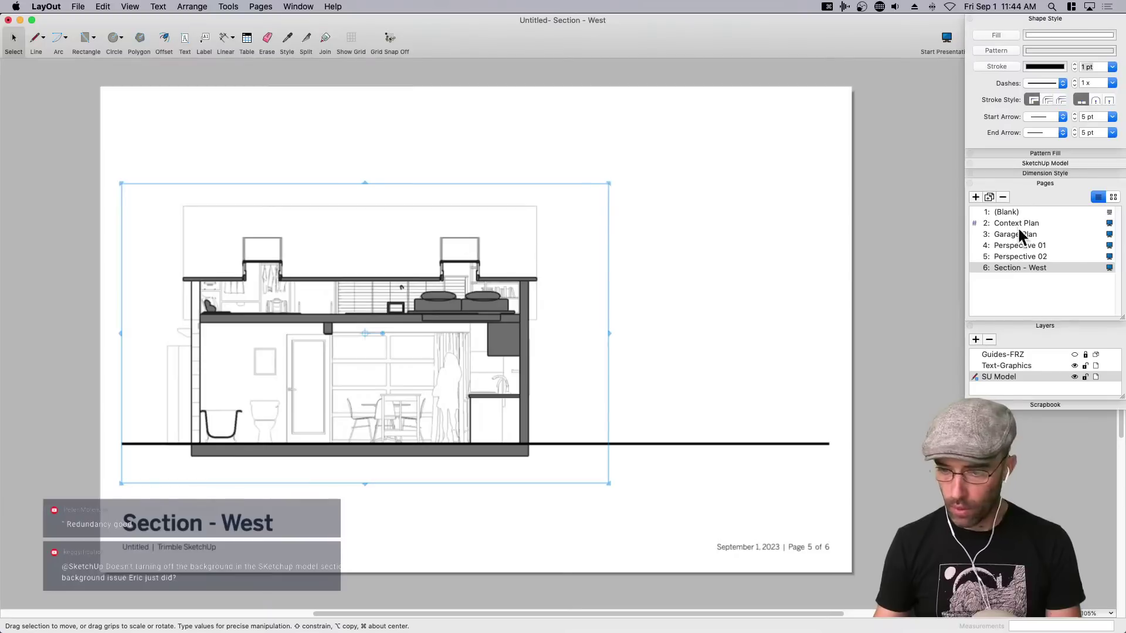
pyautogui.click(1040, 183)
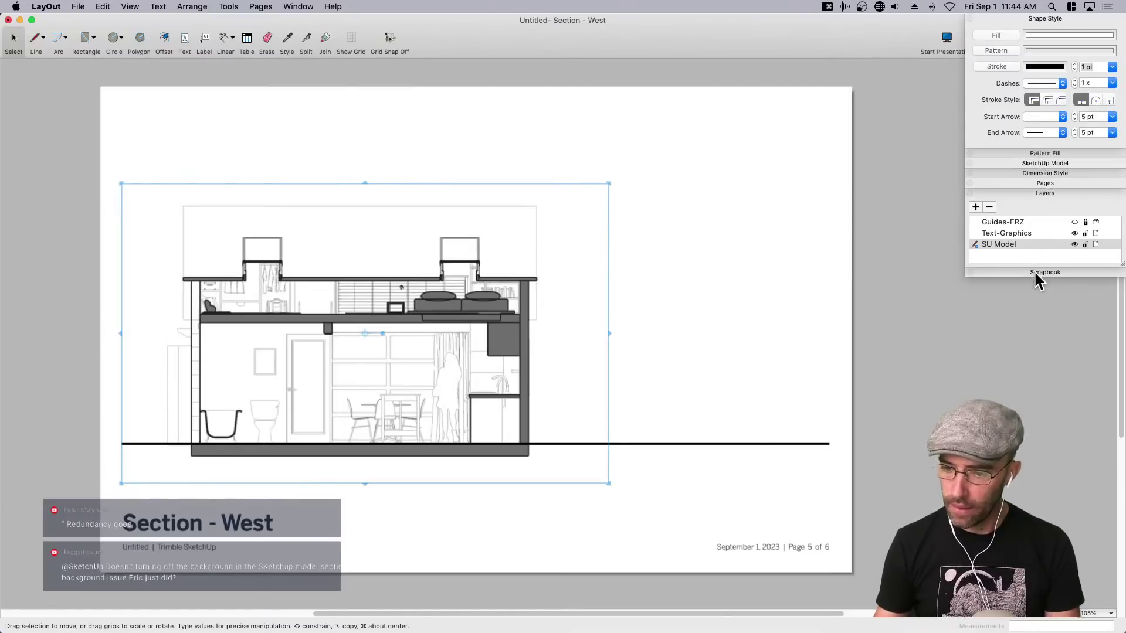
pyautogui.click(1056, 163)
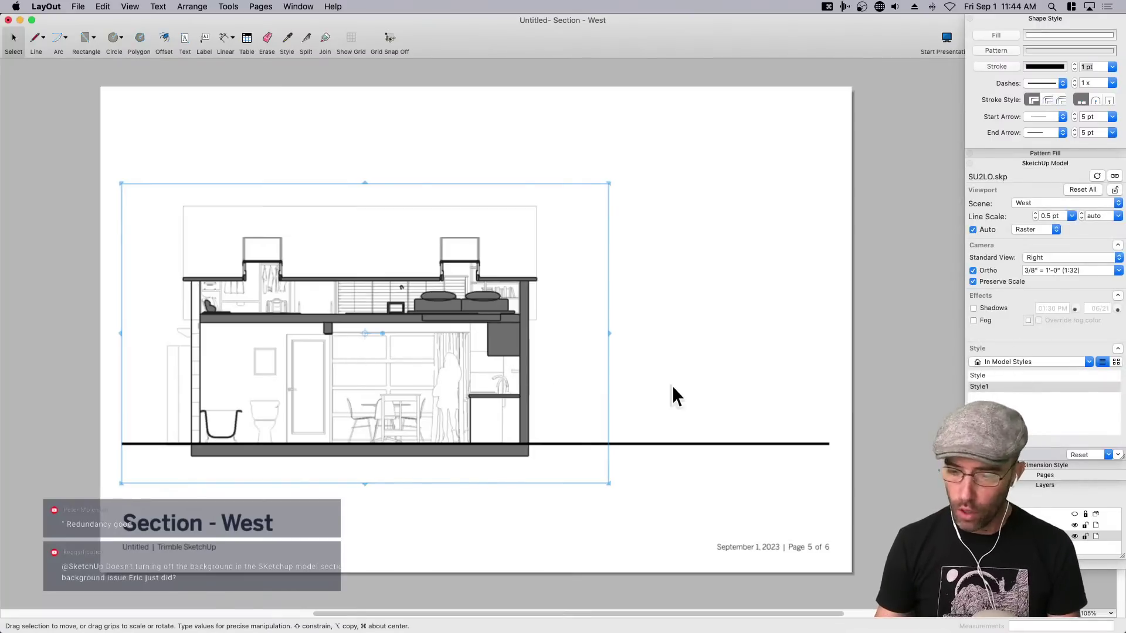
pyautogui.click(1118, 455)
pyautogui.scroll(-3, 1023, 504)
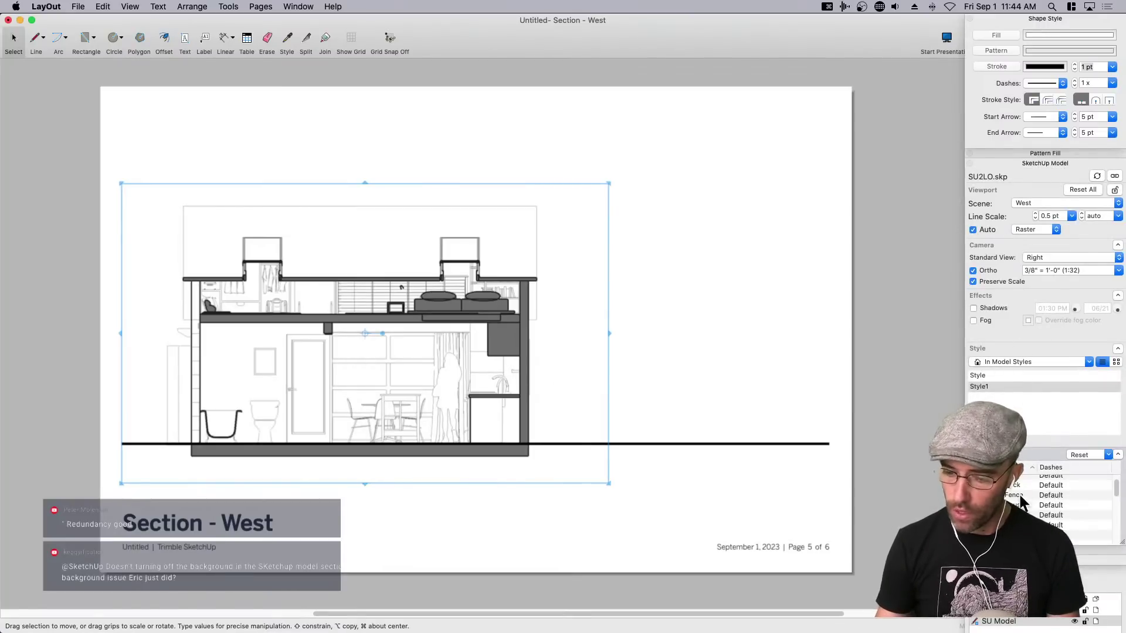
pyautogui.scroll(-1, 1021, 497)
pyautogui.scroll(-3, 1024, 503)
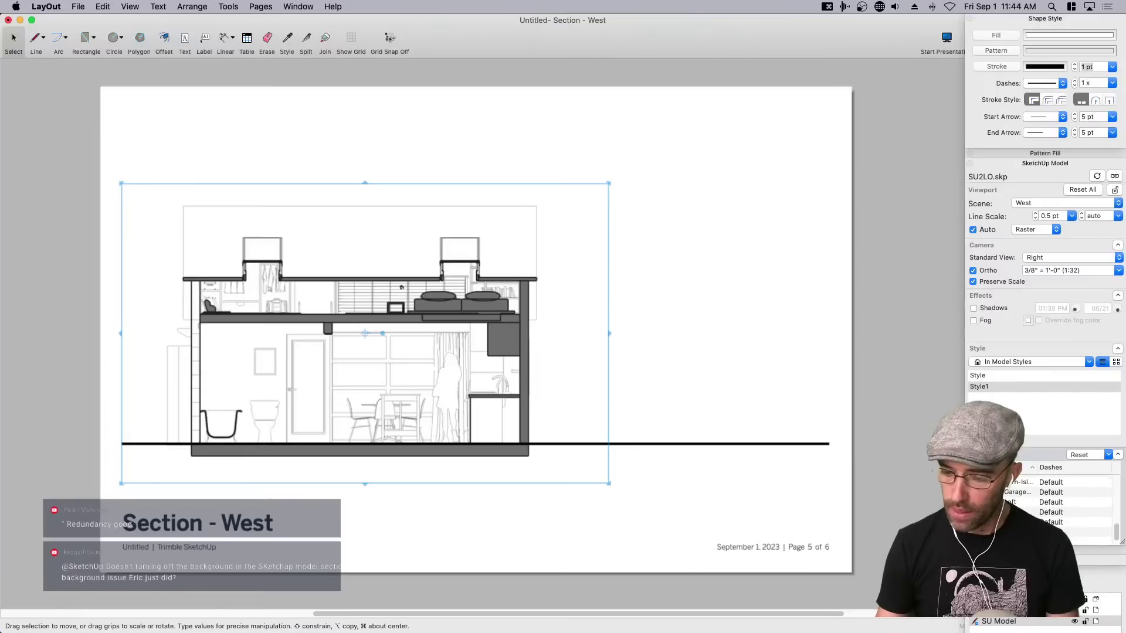
pyautogui.scroll(-2, 1023, 503)
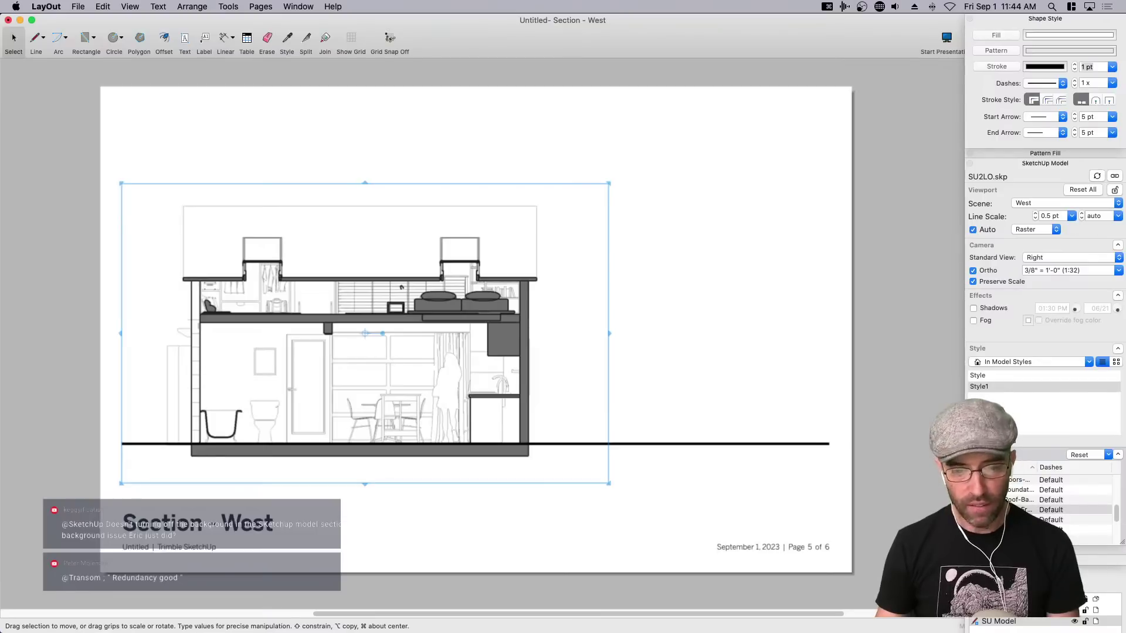
pyautogui.click(975, 501)
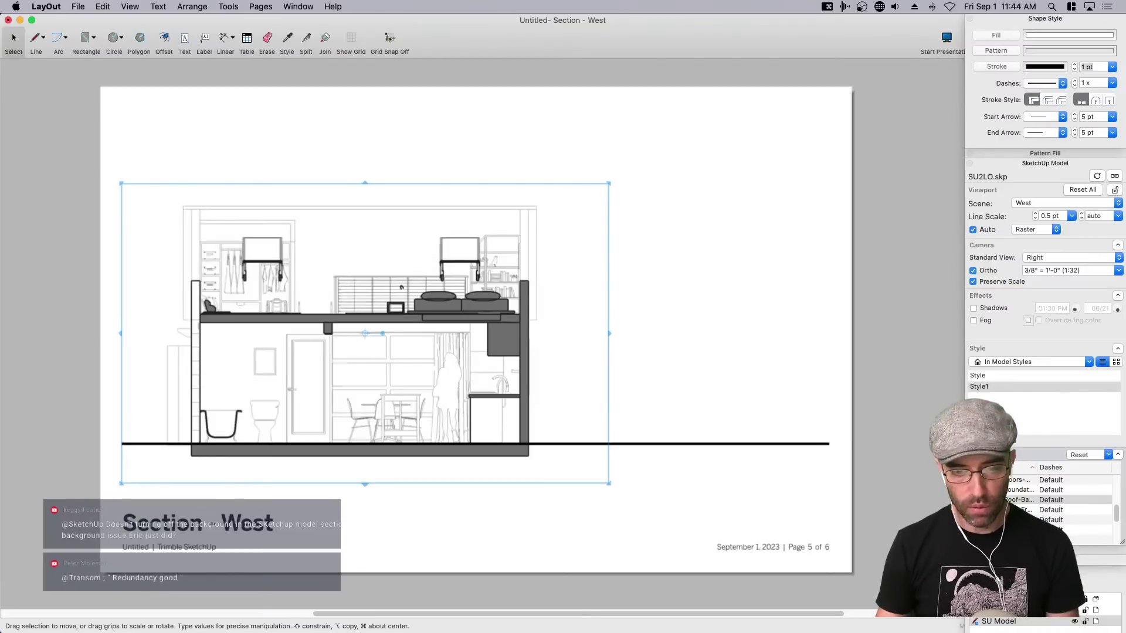
pyautogui.click(975, 500)
pyautogui.click(975, 500)
pyautogui.click(975, 500)
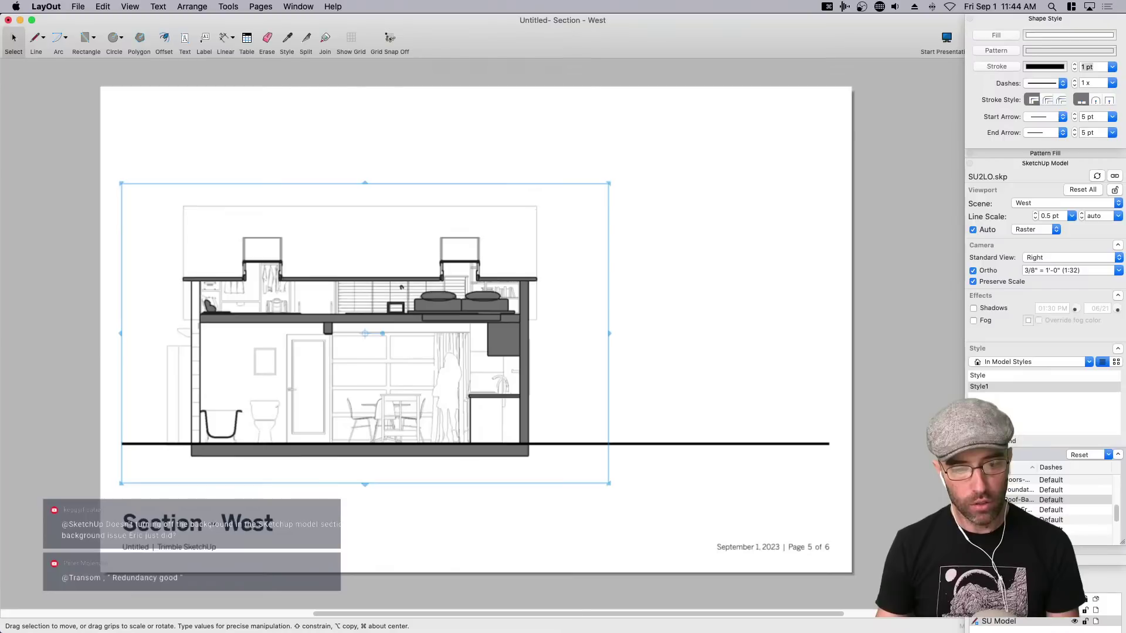
pyautogui.click(976, 501)
# Turn off the tag of the two skylights in the Section - West viewport and deselect the viewport.
pyautogui.scroll(-5, 975, 500)
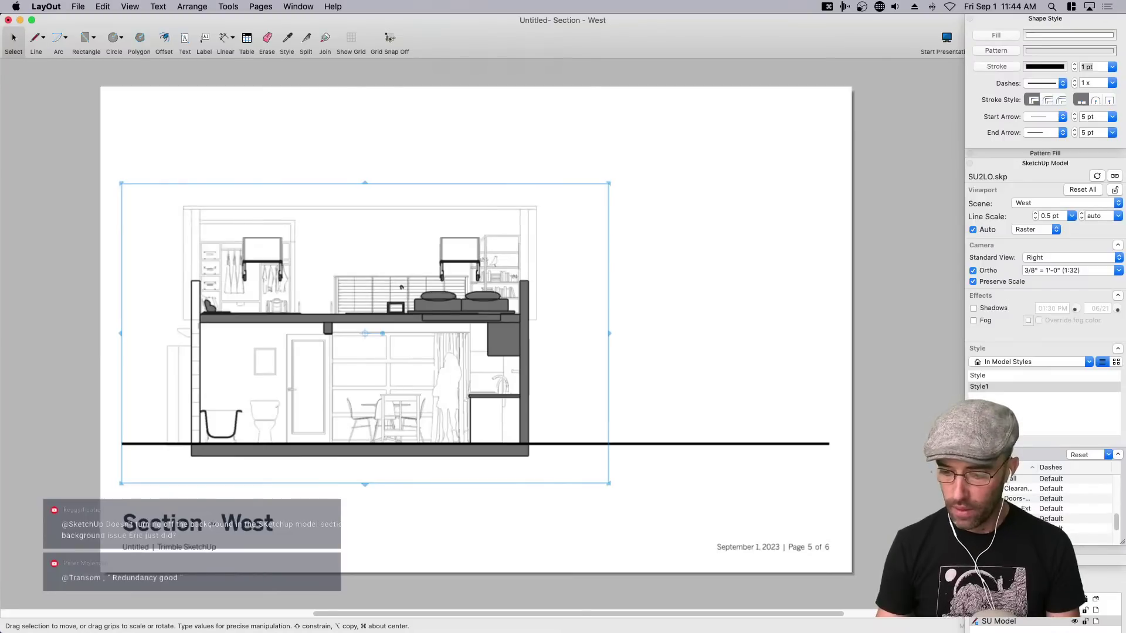
pyautogui.scroll(-3, 975, 501)
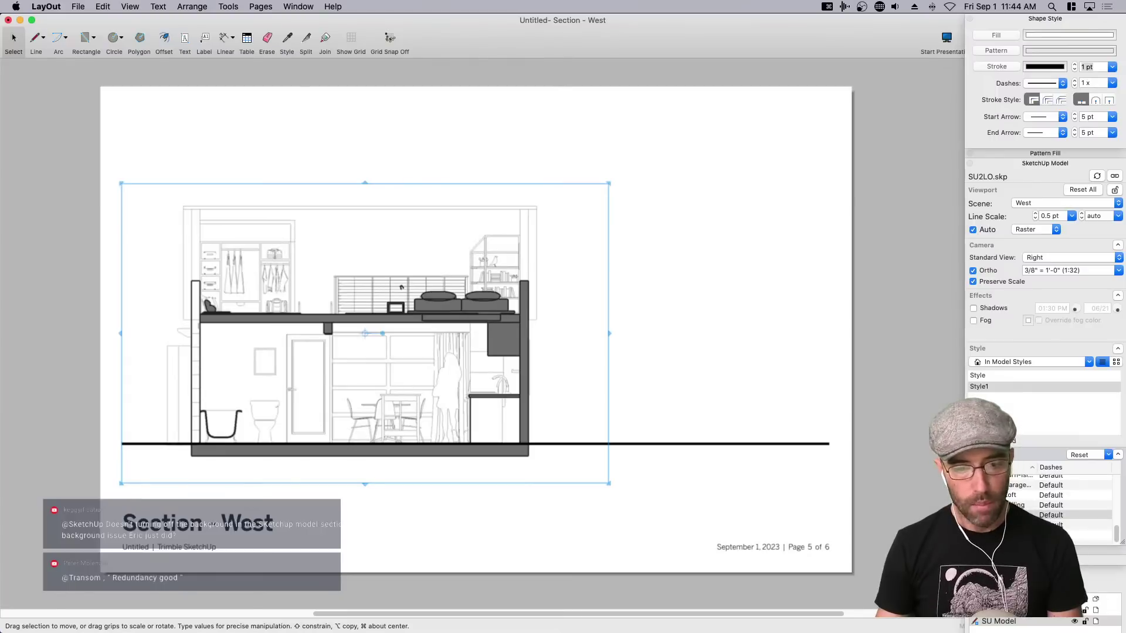
pyautogui.click(886, 495)
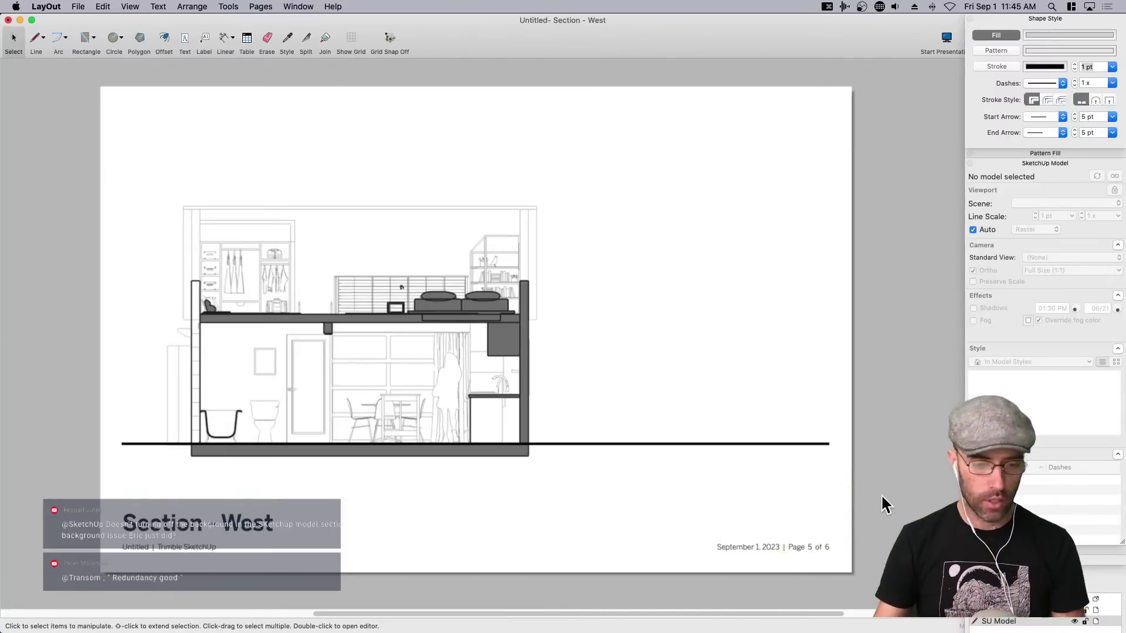
# Draw a rectangle over the unfilled left exterior wall of the section, from the wall's top down to the ground line.
pyautogui.scroll(3, 168, 352)
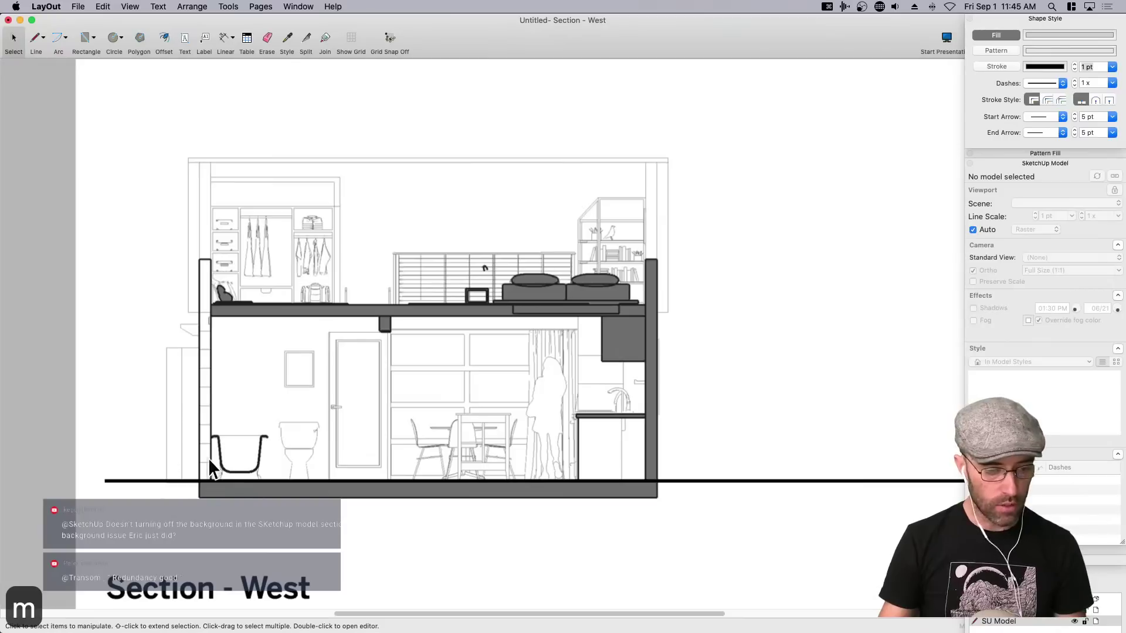
pyautogui.click(182, 481)
pyautogui.press('r')
pyautogui.scroll(5, 194, 287)
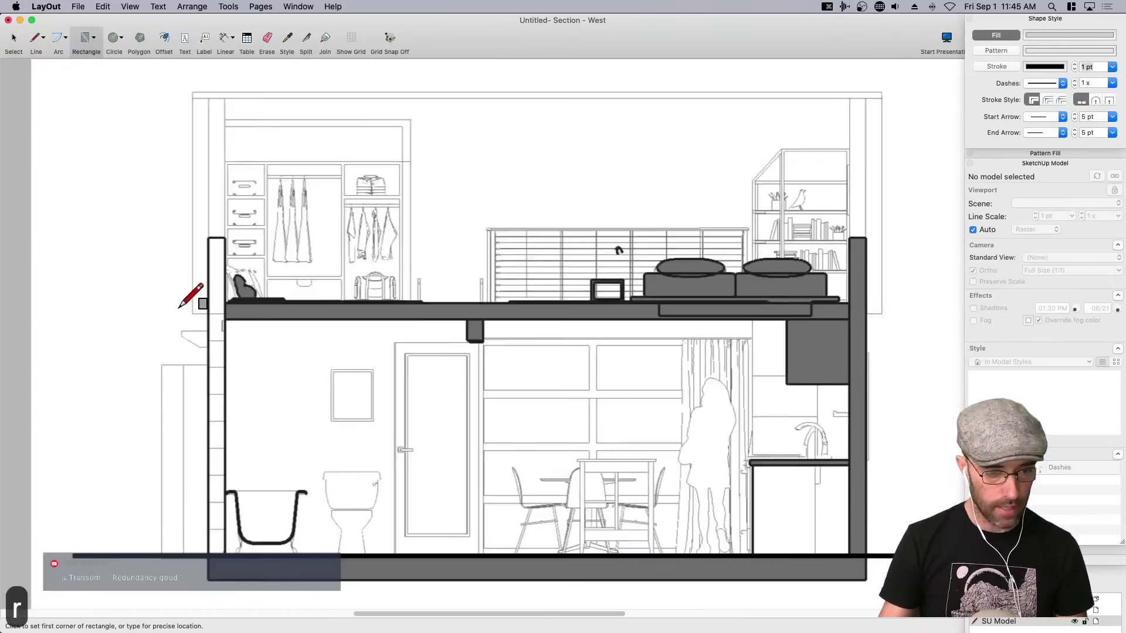
pyautogui.click(208, 237)
pyautogui.click(227, 554)
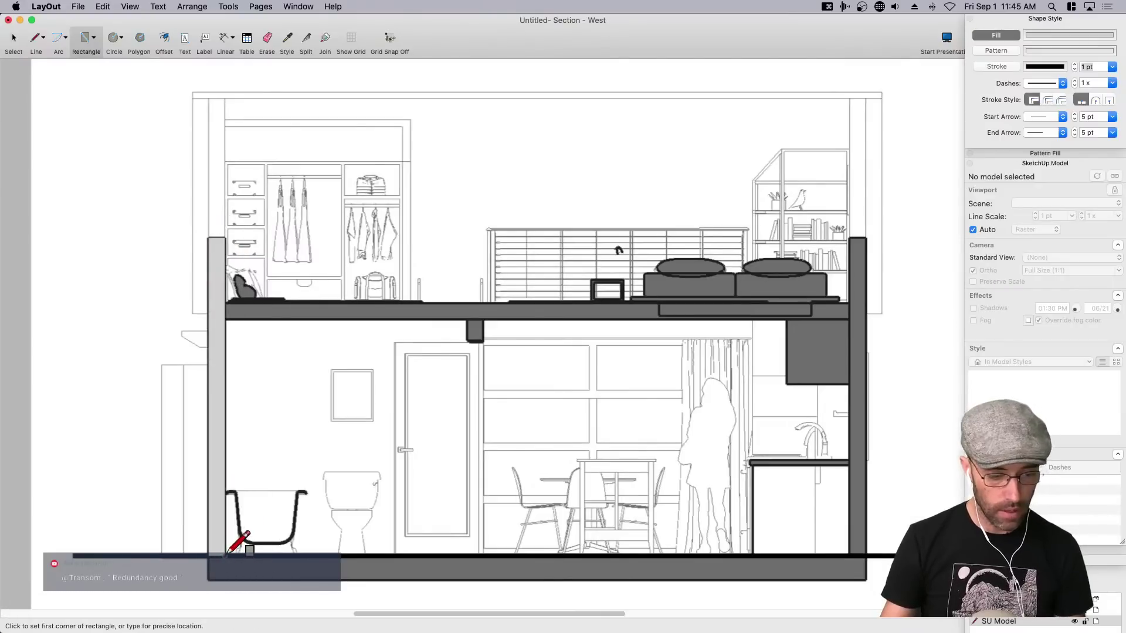
# Fill the new wall rectangle with the Steel grey pencil colour, deselect it and collapse the shape style settings.
pyautogui.press('space')
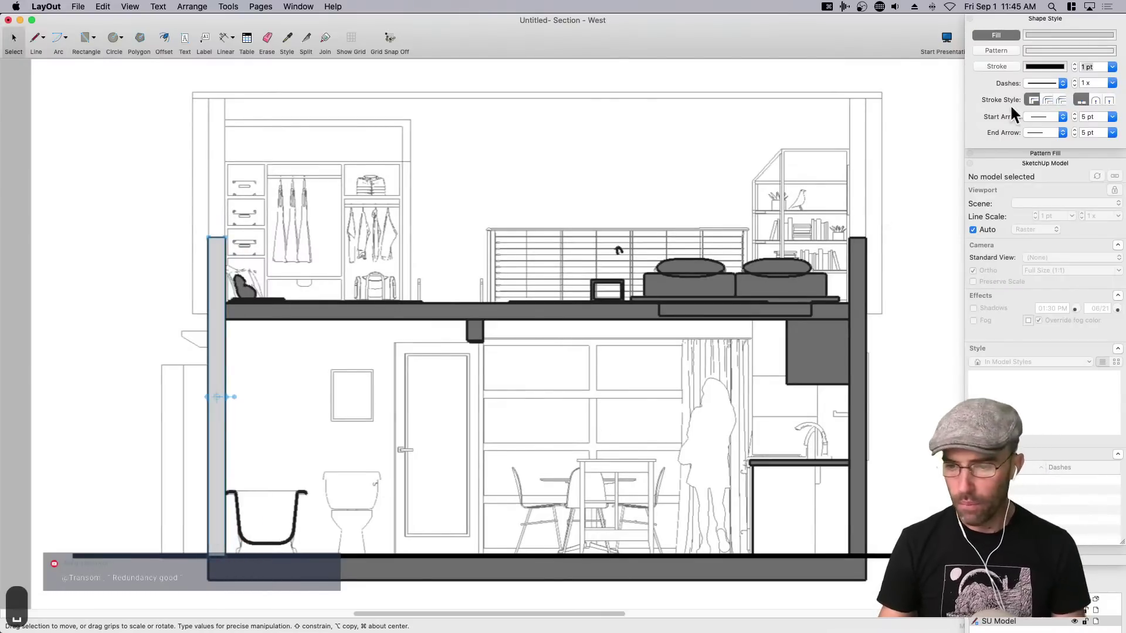
pyautogui.click(1054, 36)
pyautogui.click(899, 404)
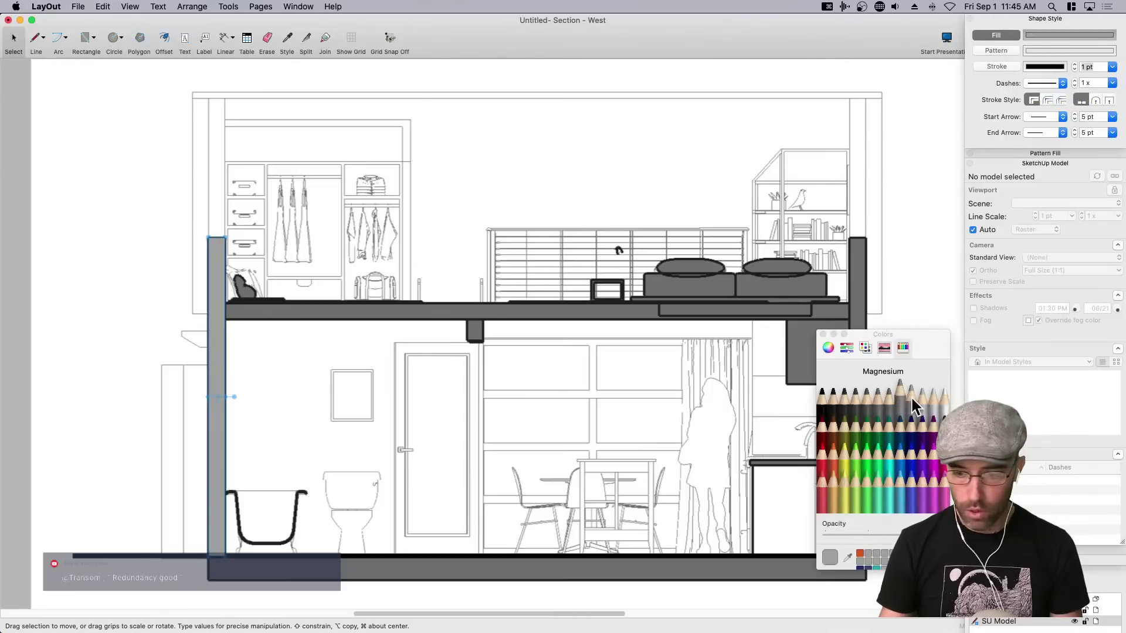
pyautogui.click(880, 404)
pyautogui.click(870, 405)
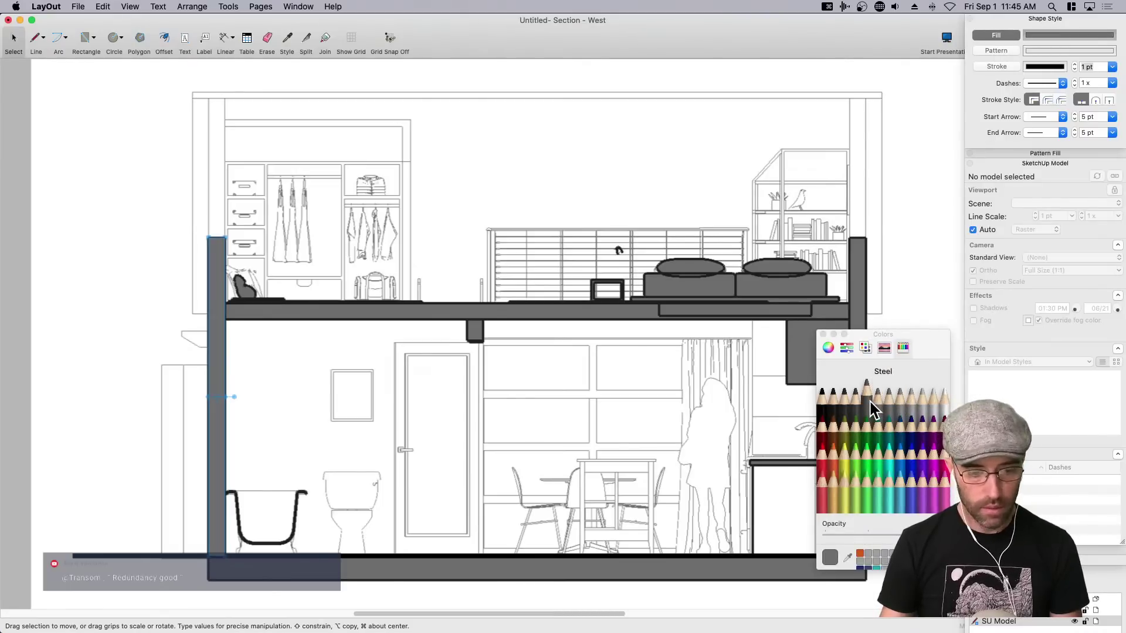
pyautogui.click(823, 335)
pyautogui.scroll(-5, 517, 387)
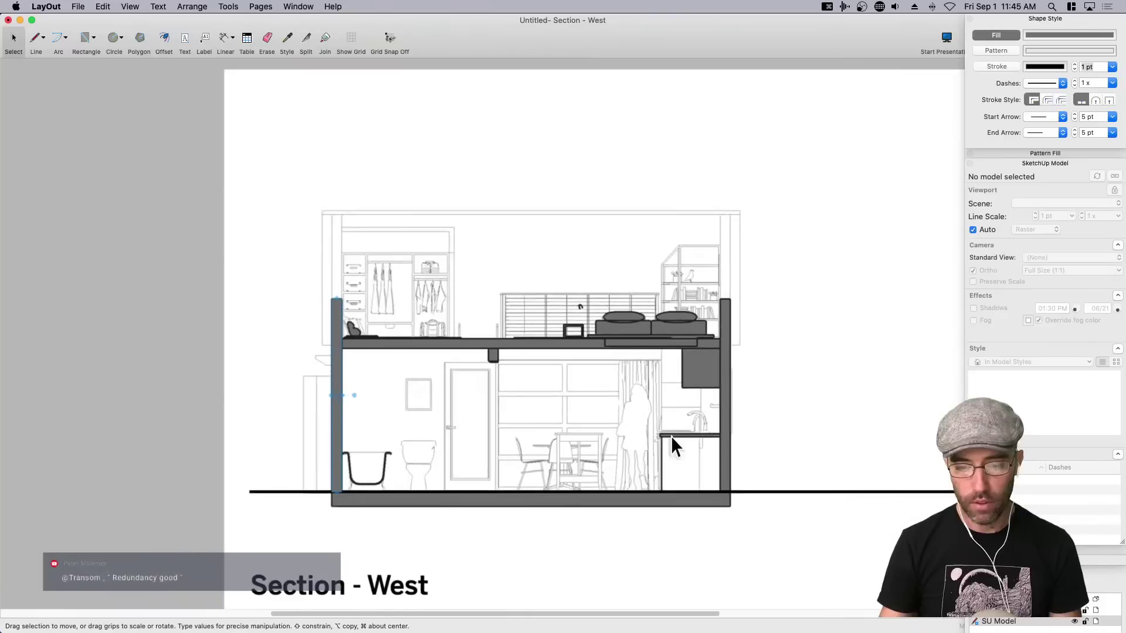
pyautogui.click(794, 514)
pyautogui.moveTo(793, 514); pyautogui.dragTo(684, 491, button='middle')
pyautogui.scroll(-1, 684, 491)
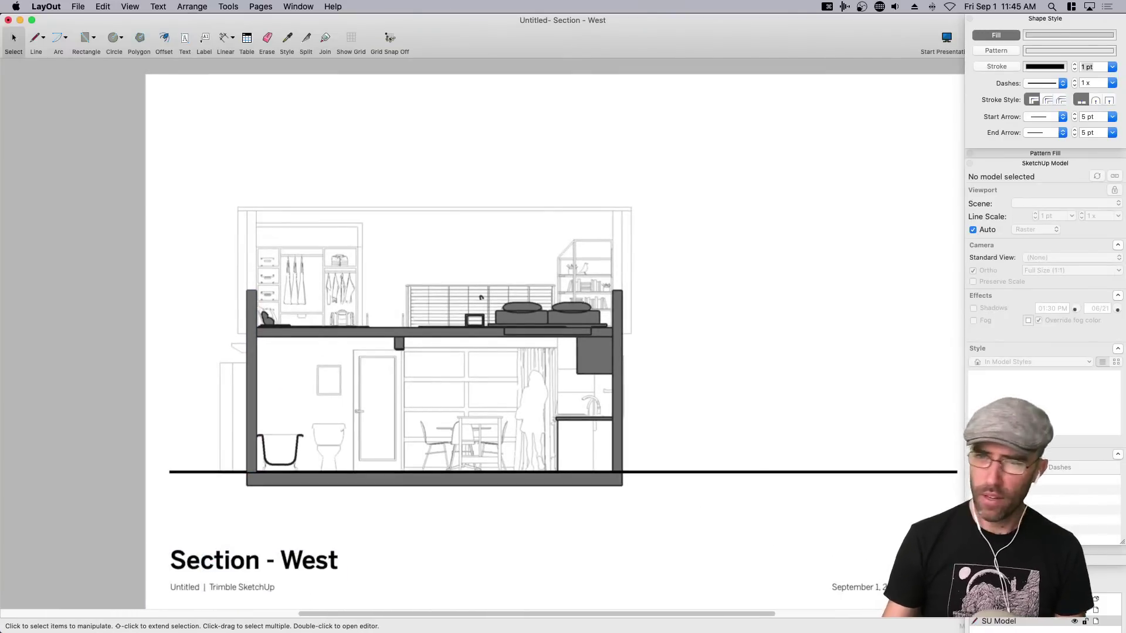
pyautogui.click(1049, 19)
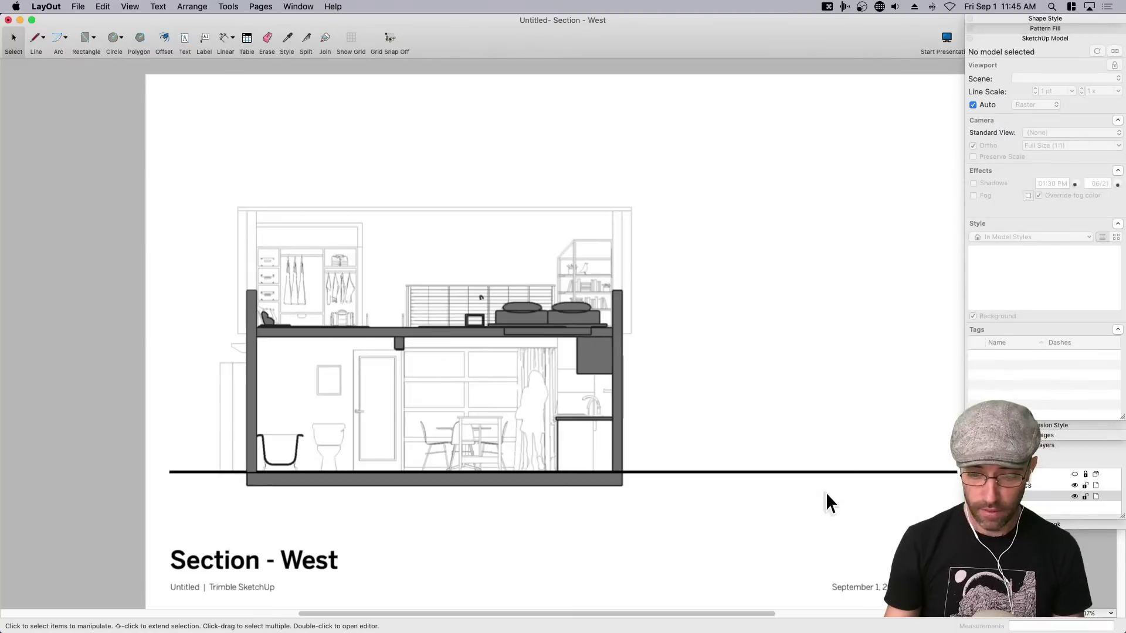
pyautogui.scroll(-5, 737, 452)
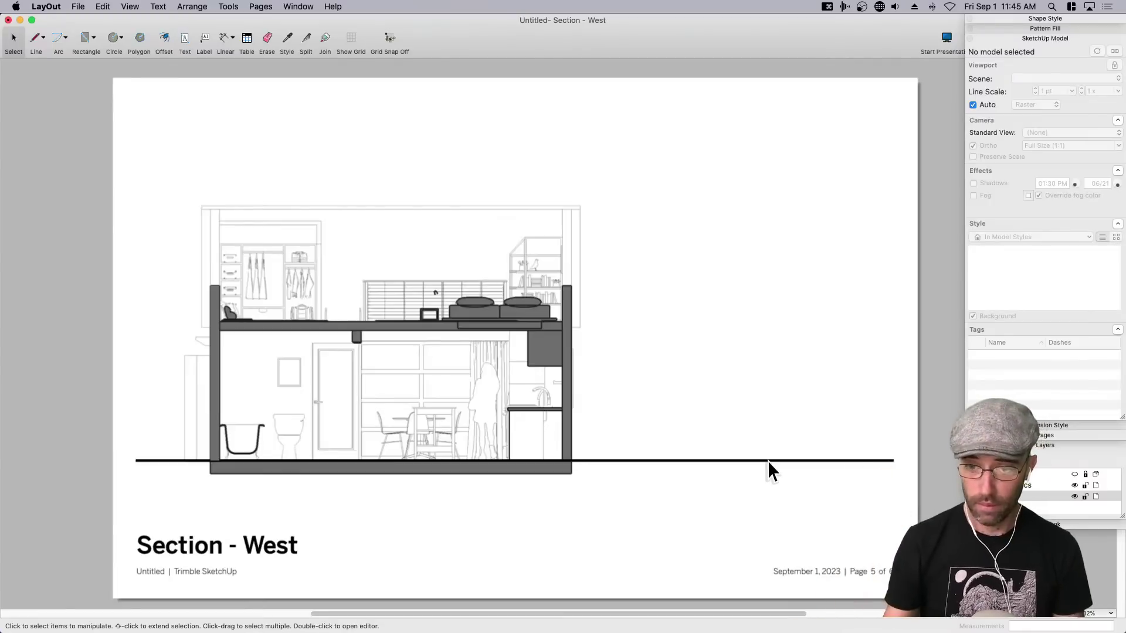
pyautogui.press('super+Tab')
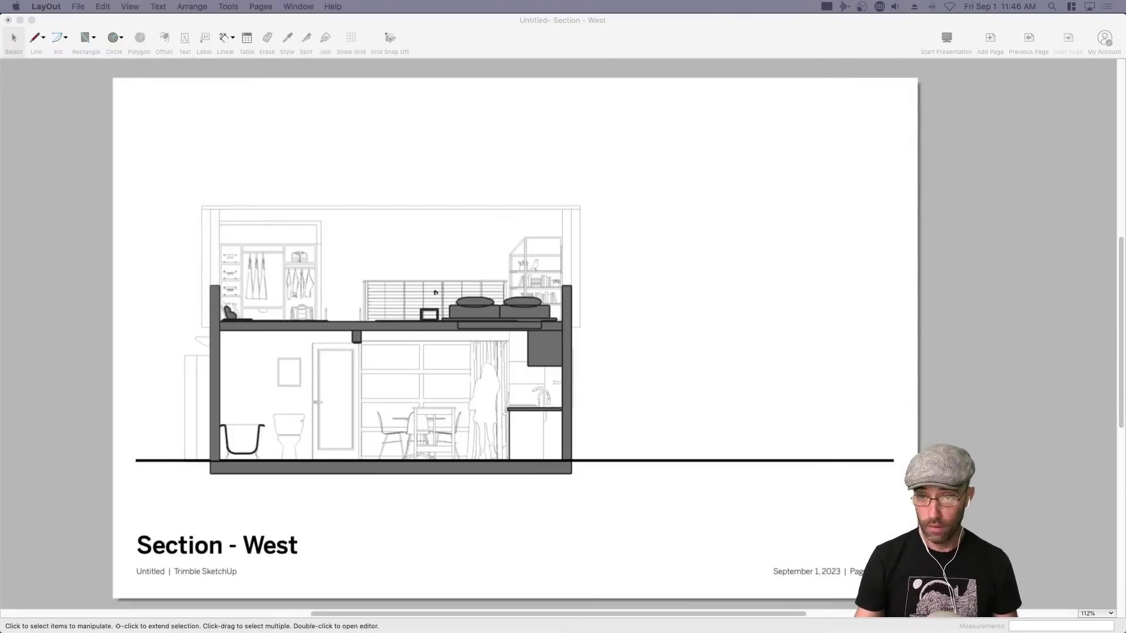
pyautogui.click(726, 248)
pyautogui.press('super+Tab')
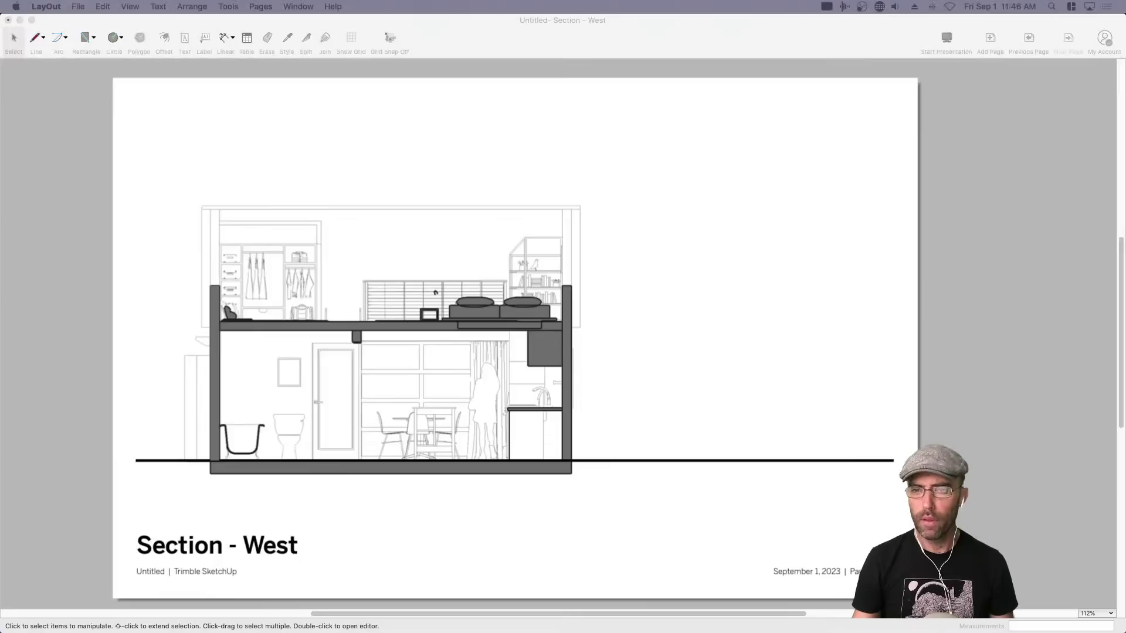
pyautogui.click(664, 251)
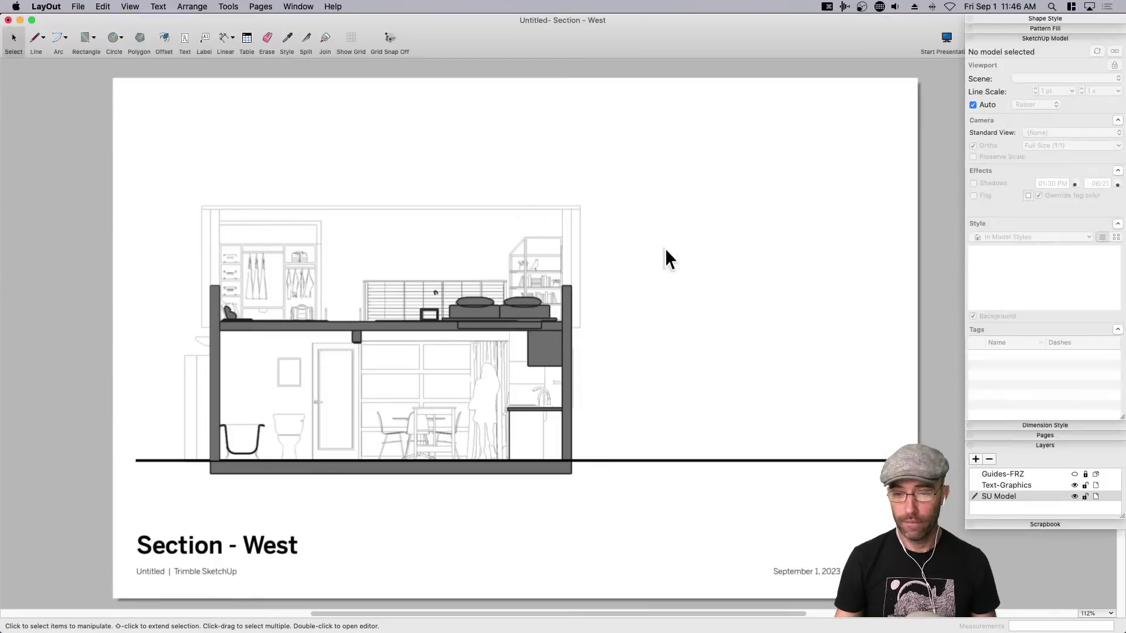
pyautogui.press('super+Tab')
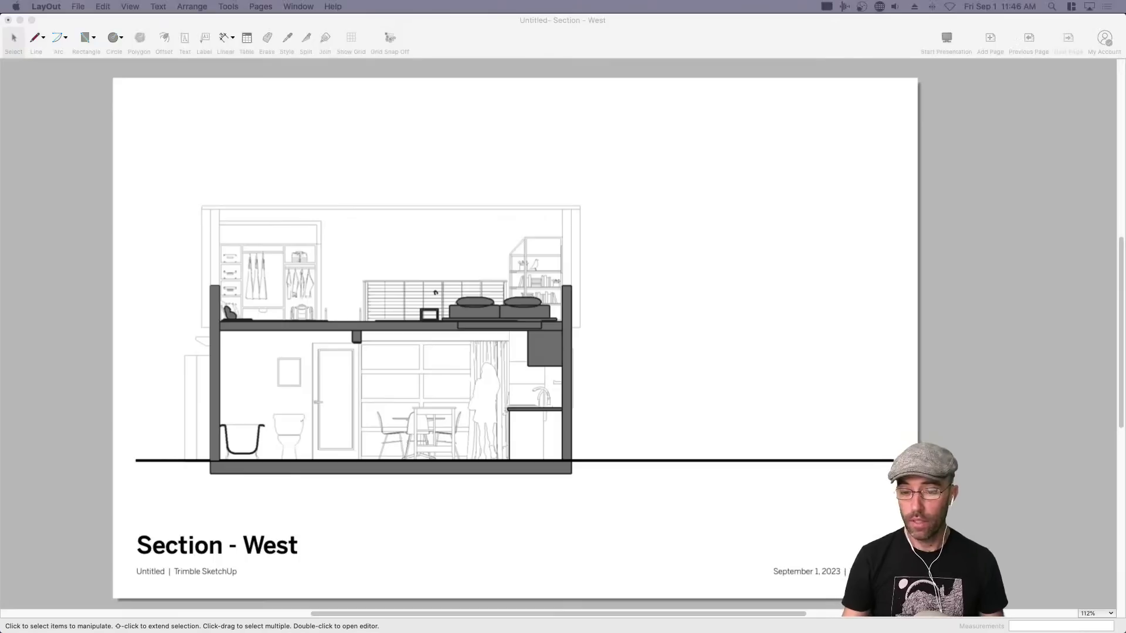
pyautogui.click(706, 255)
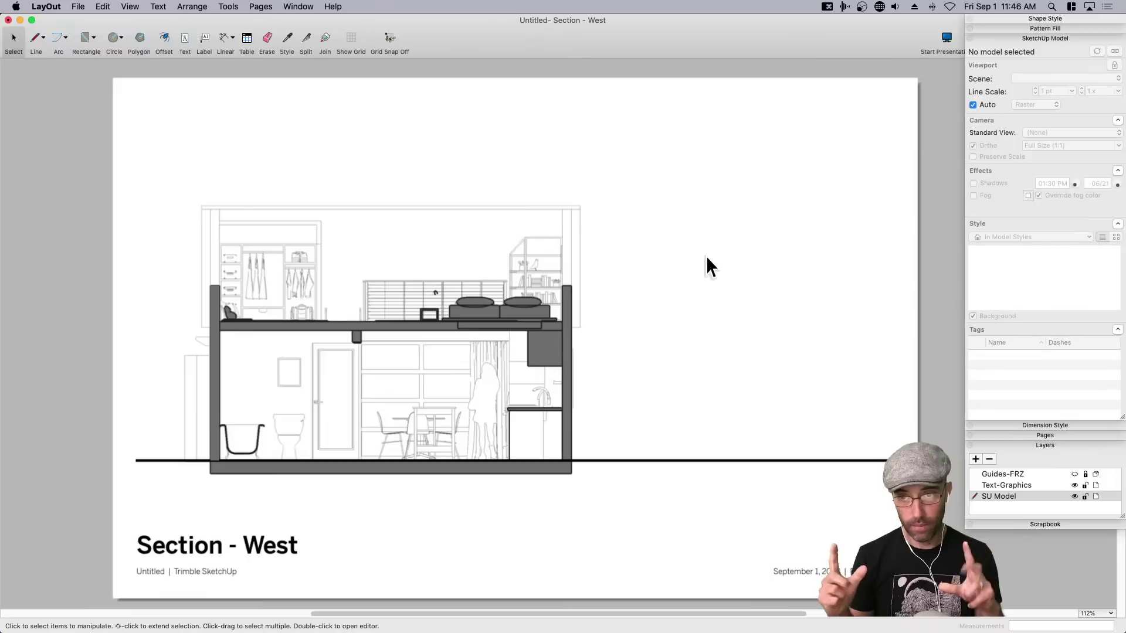
# Save the document to the Desktop as SU2LO.layout.
pyautogui.press('super+s')
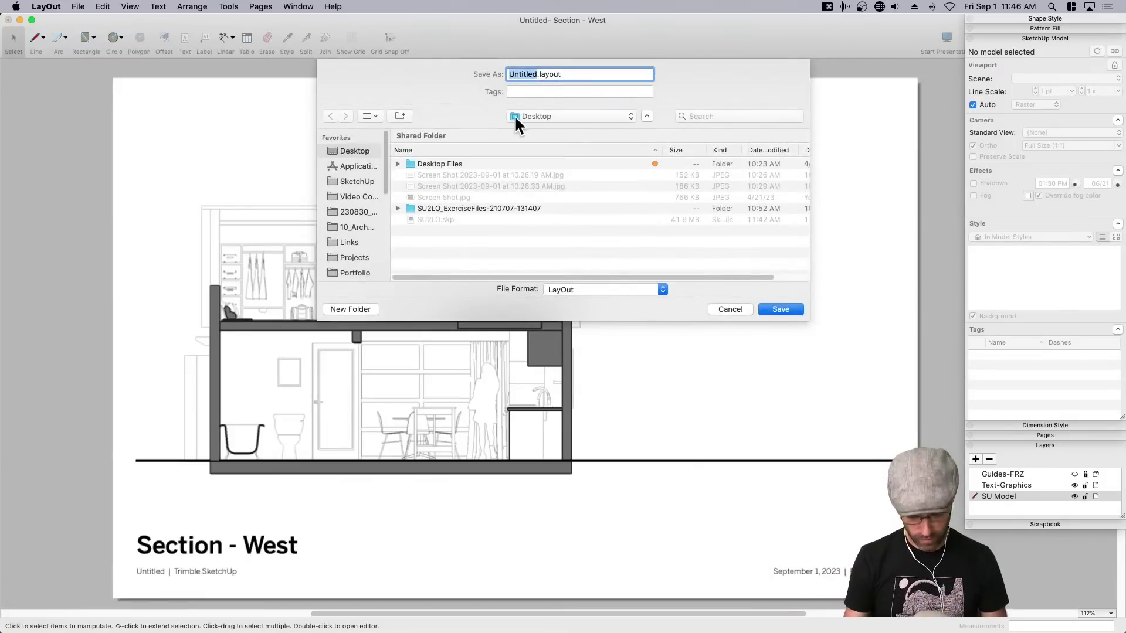
pyautogui.write('SU2LO_')
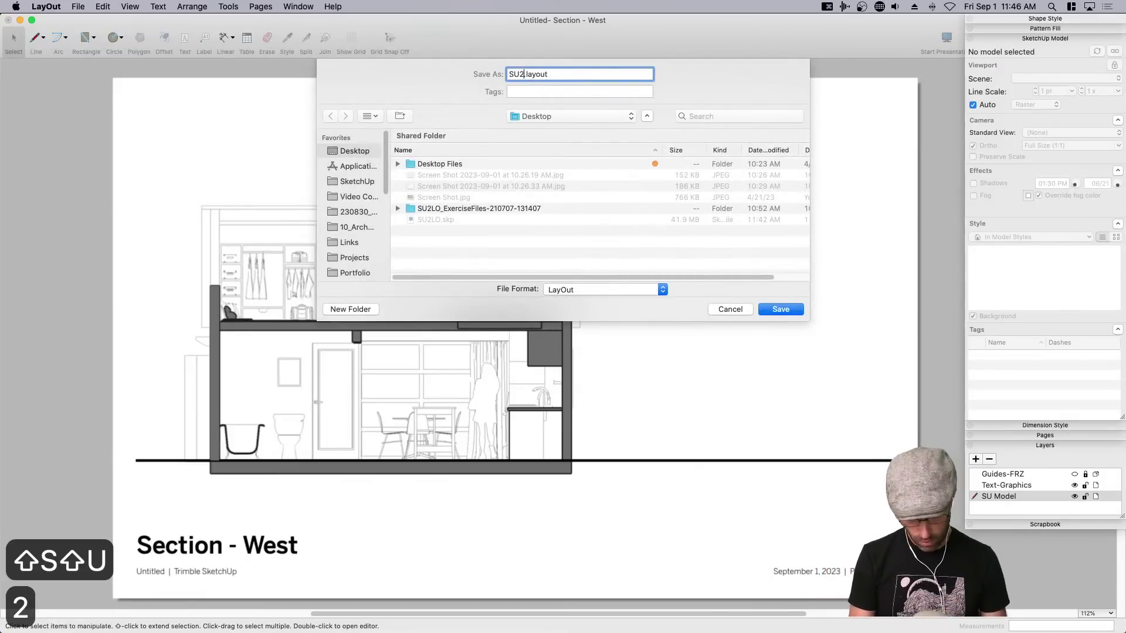
pyautogui.press('BackSpace')
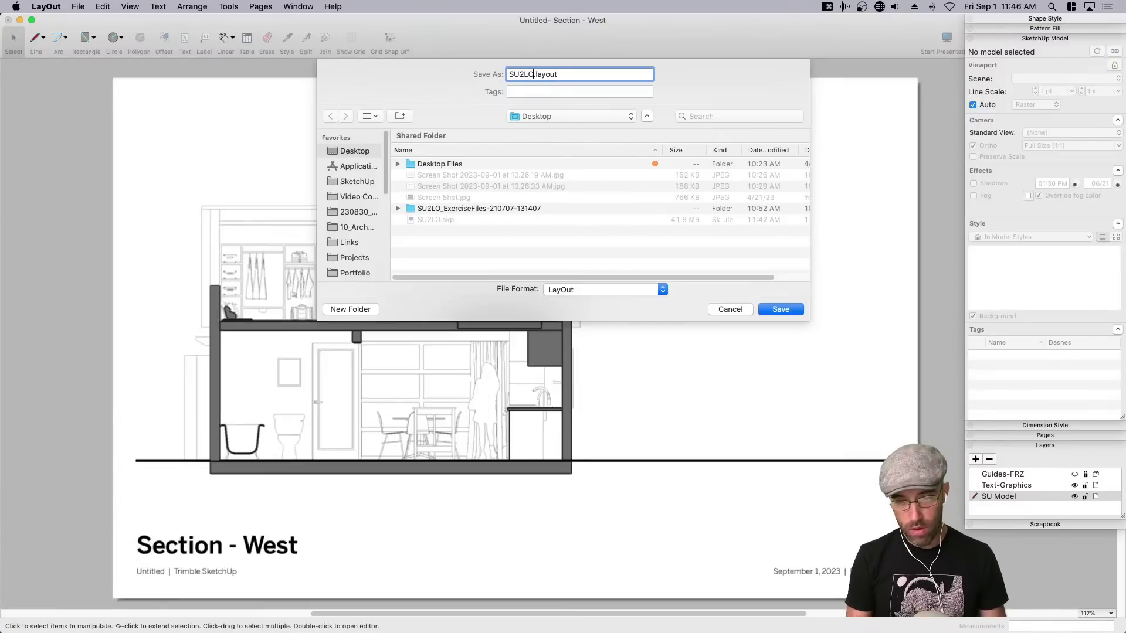
pyautogui.press('Return')
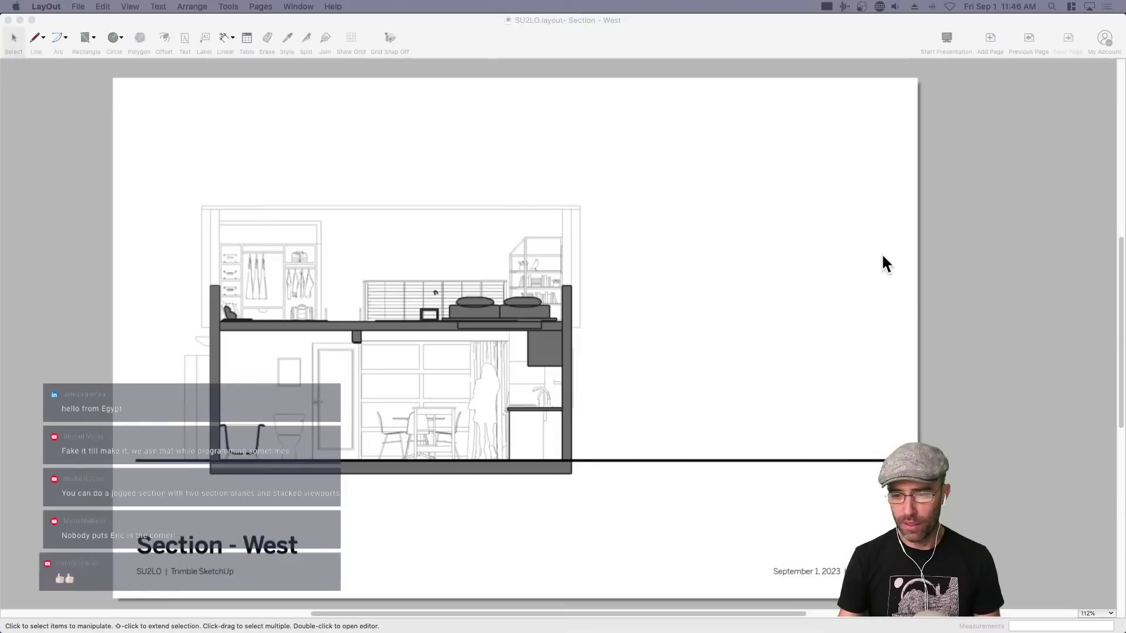
pyautogui.click(883, 259)
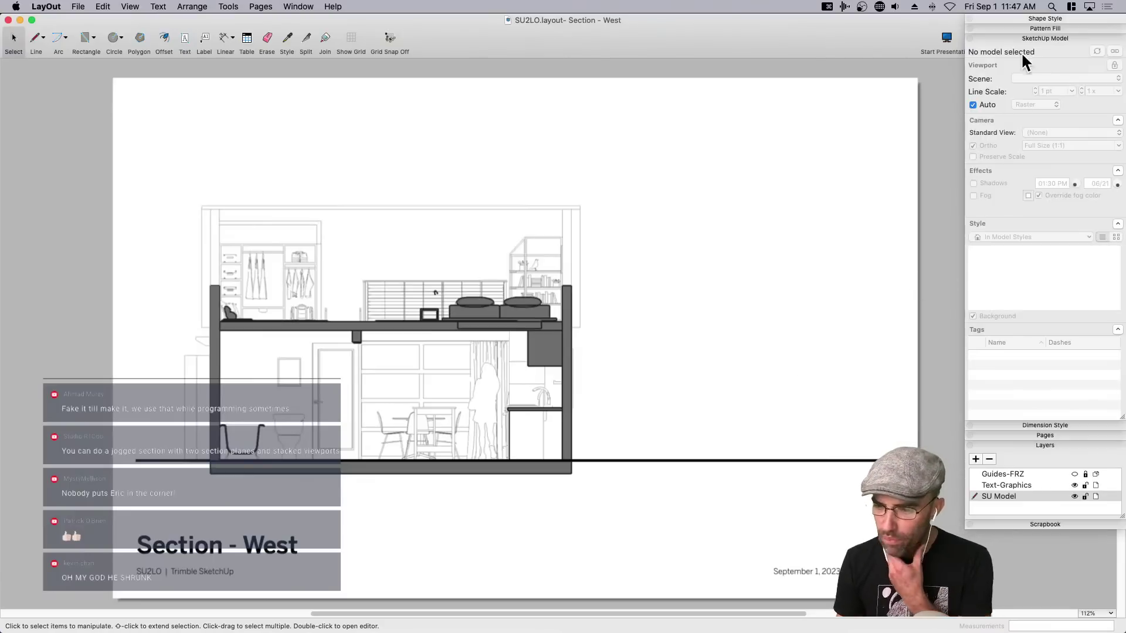
# Show the document's page list and check the Section - West viewport's model settings.
pyautogui.click(1045, 436)
pyautogui.click(1035, 578)
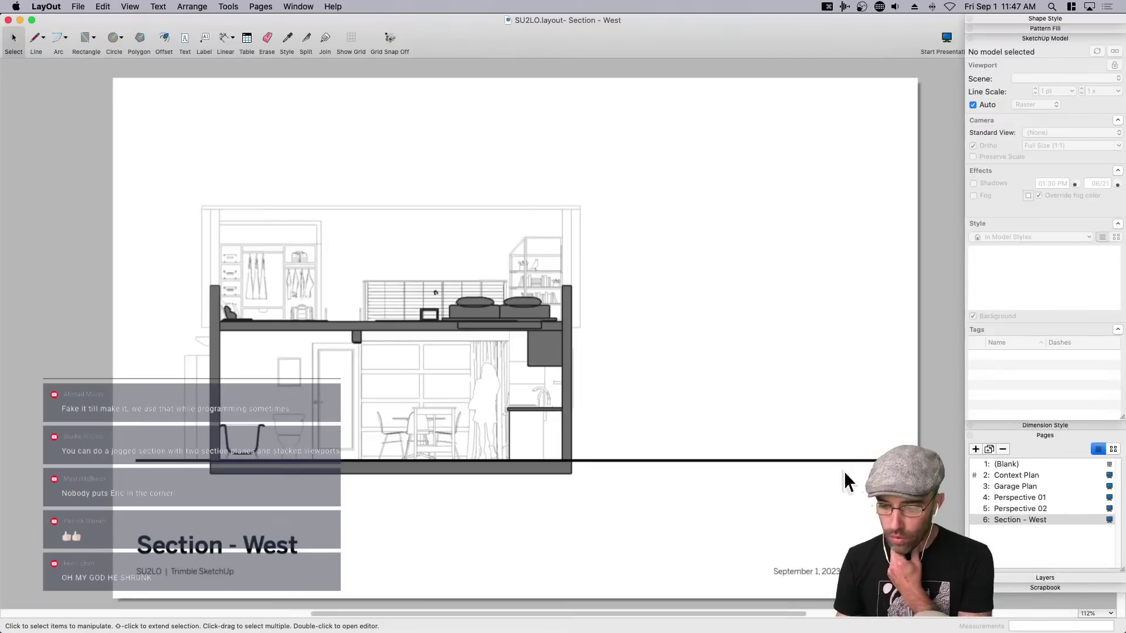
pyautogui.click(564, 406)
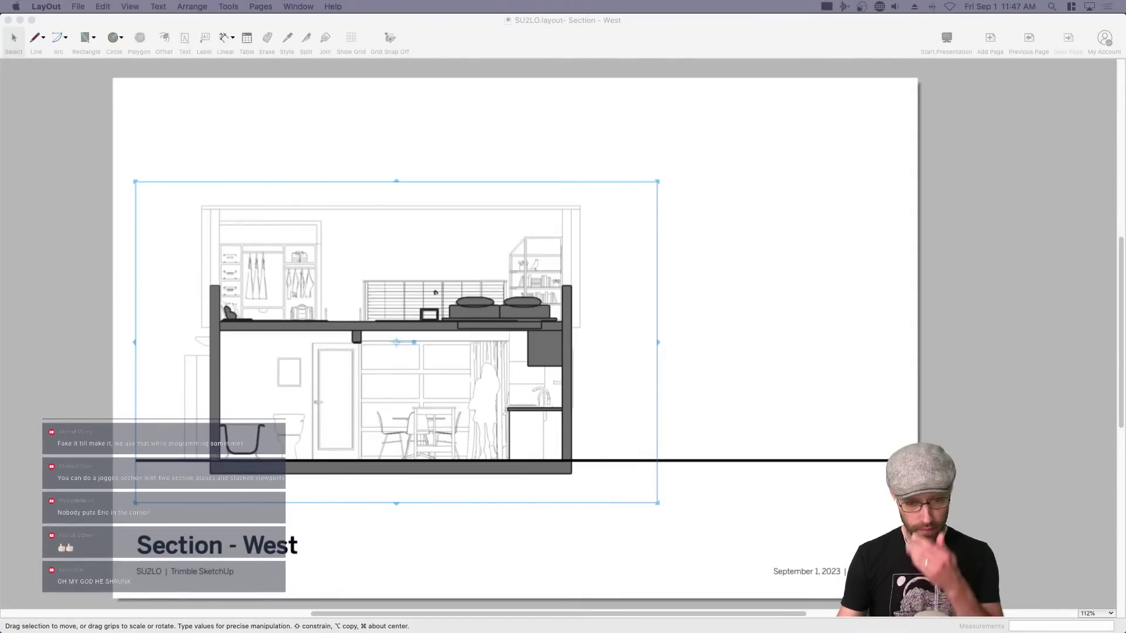
pyautogui.click(694, 276)
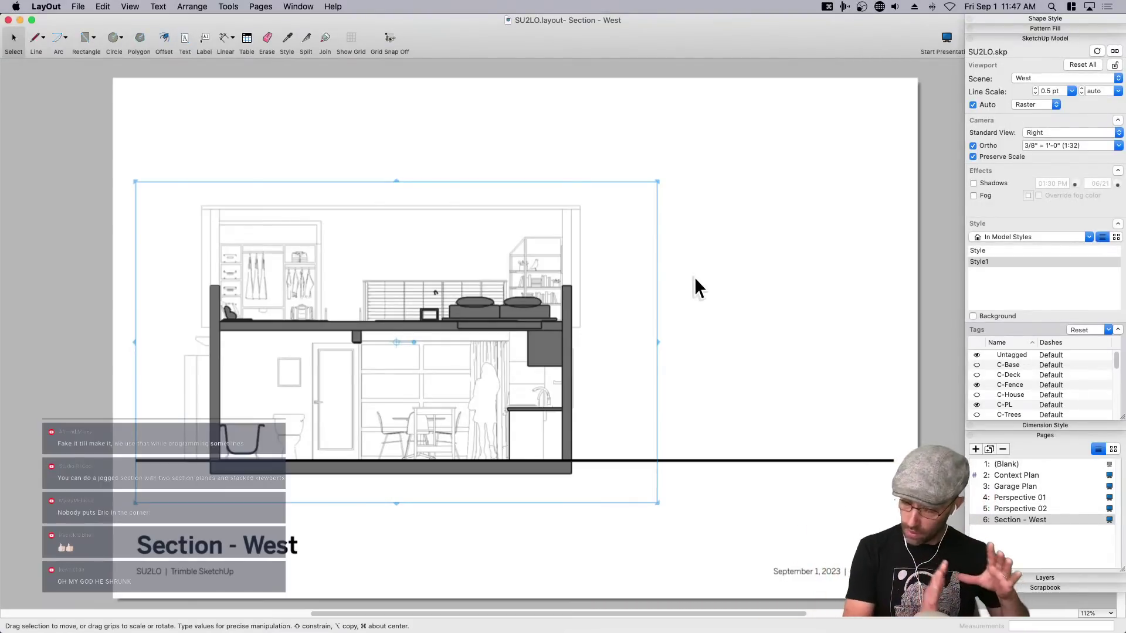
pyautogui.click(821, 370)
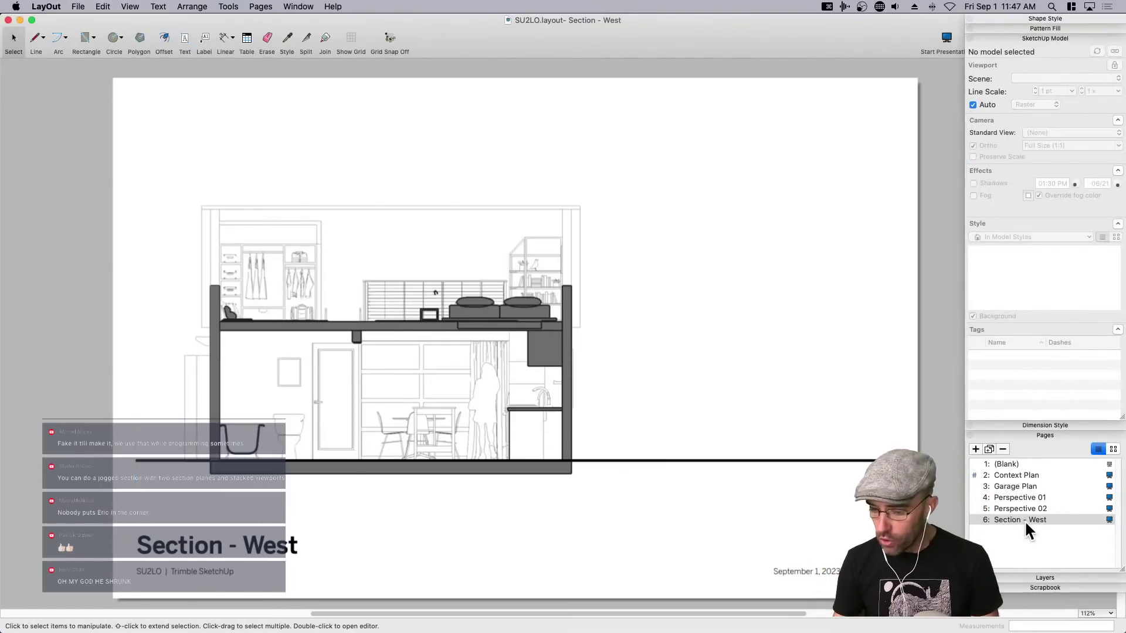
pyautogui.scroll(-1, 557, 370)
pyautogui.click(563, 382)
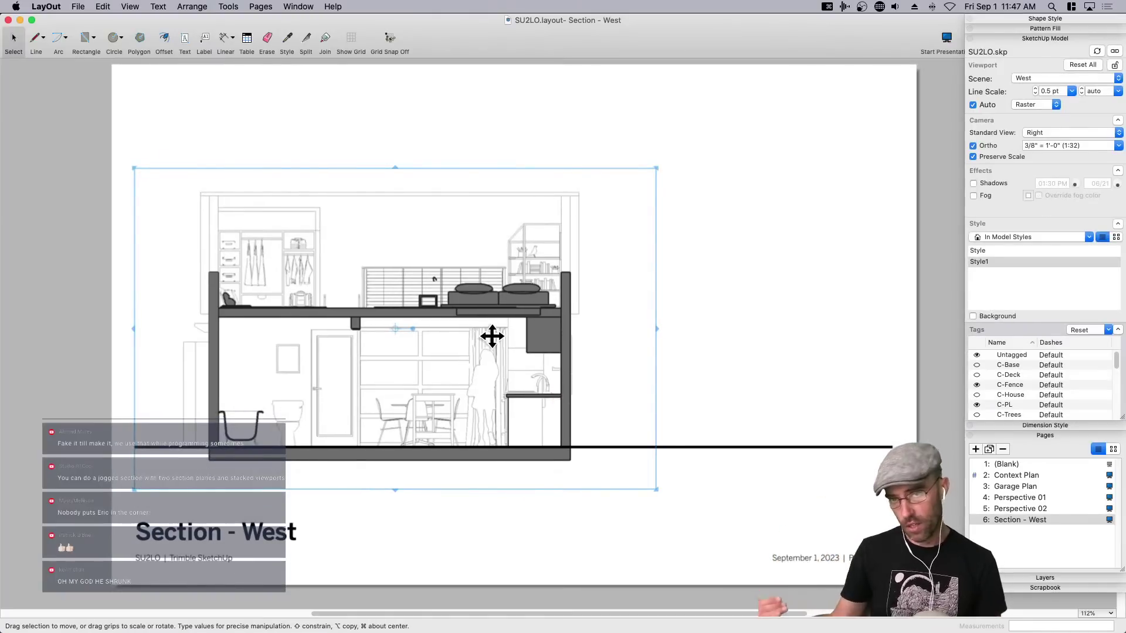
pyautogui.click(344, 505)
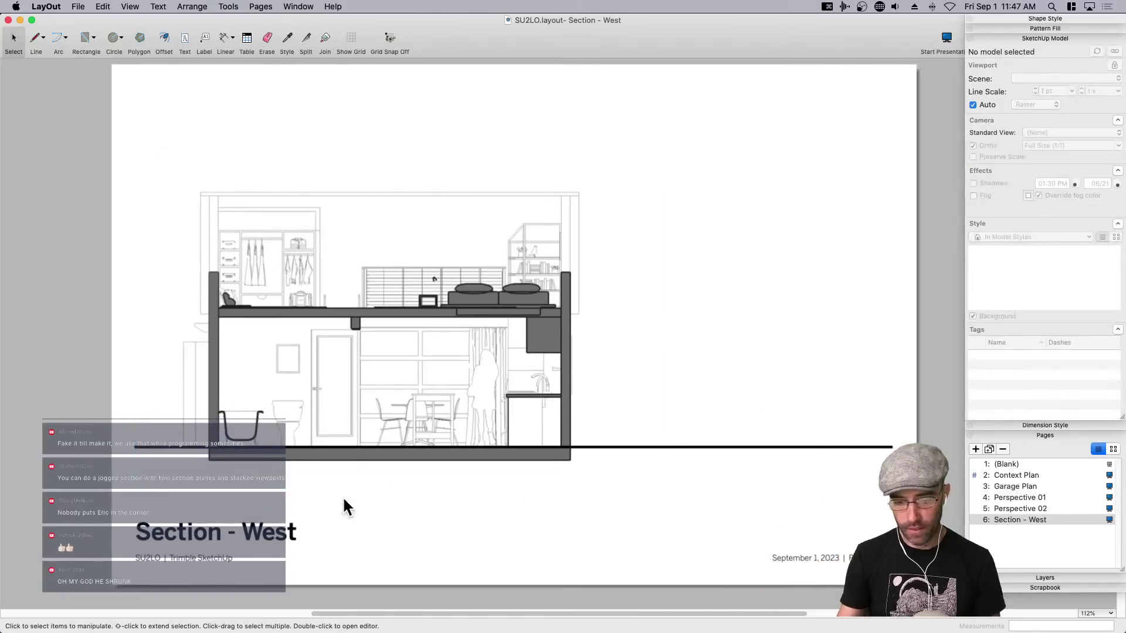
pyautogui.click(646, 444)
pyautogui.click(654, 120)
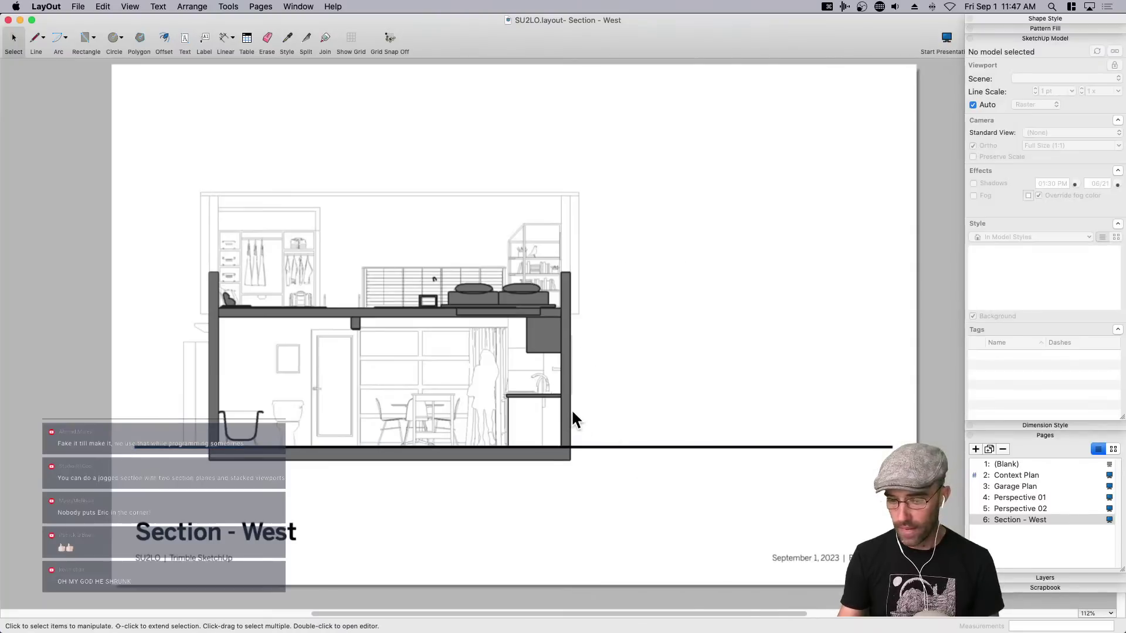
# Duplicate the Section - West page and rename the copy Section - East.
pyautogui.click(988, 448)
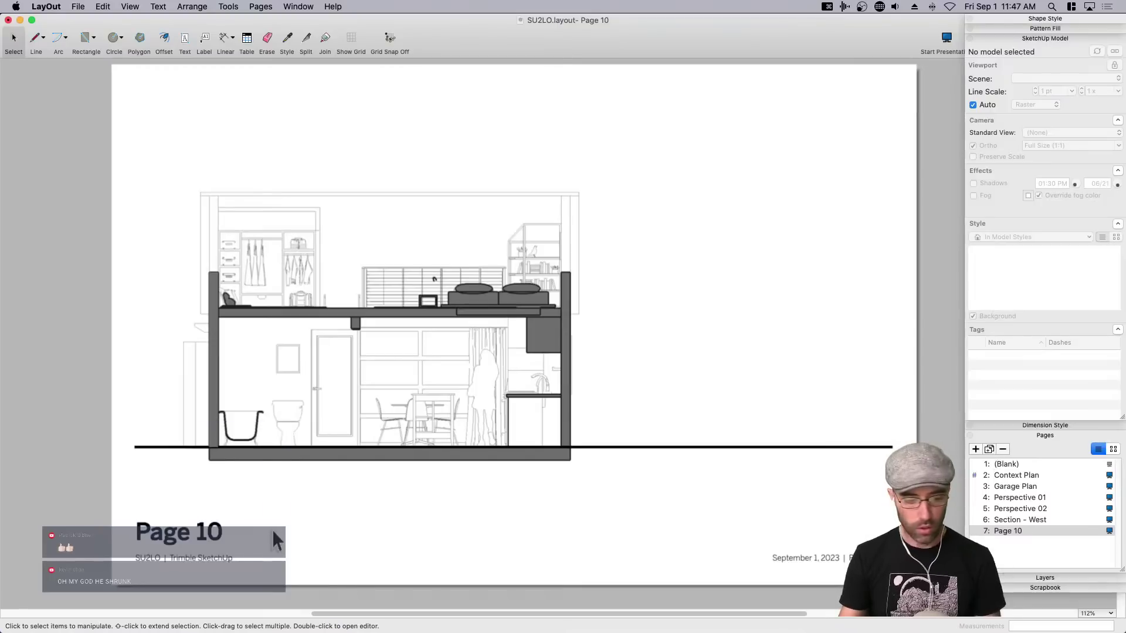
pyautogui.click(216, 532)
pyautogui.doubleClick(215, 532)
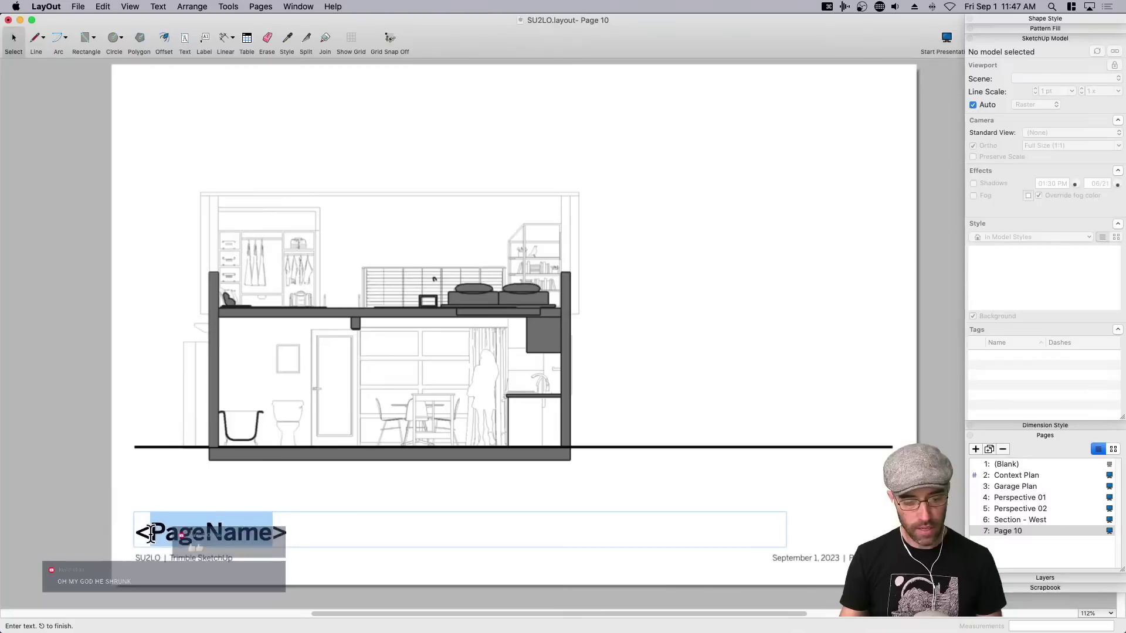
pyautogui.press('Escape')
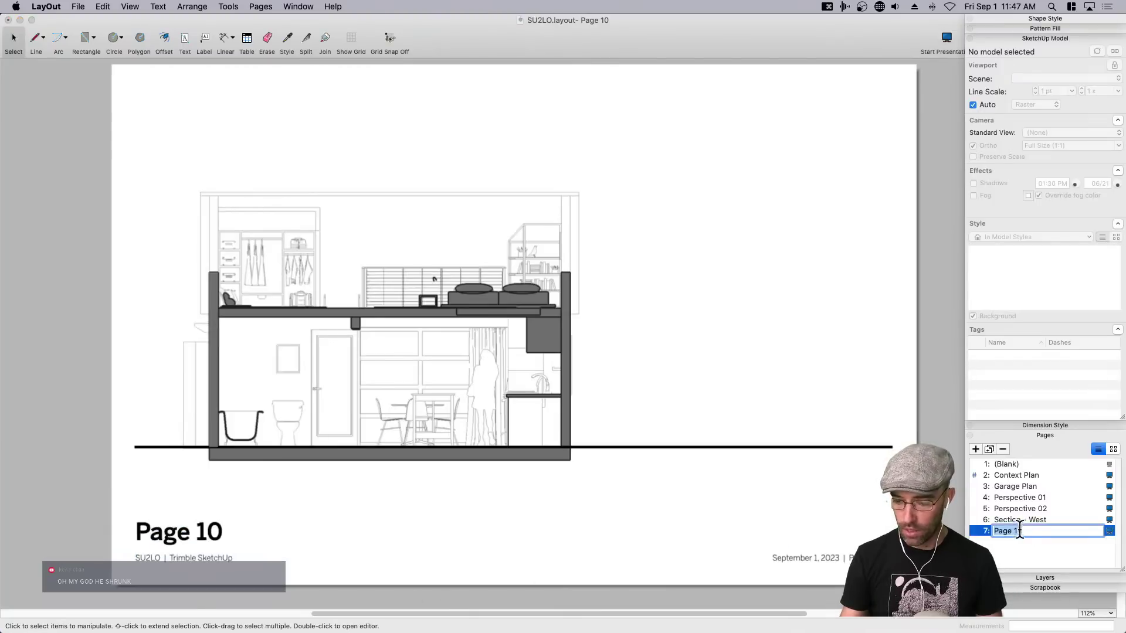
pyautogui.doubleClick(1023, 520)
pyautogui.press('super+c')
pyautogui.doubleClick(1013, 532)
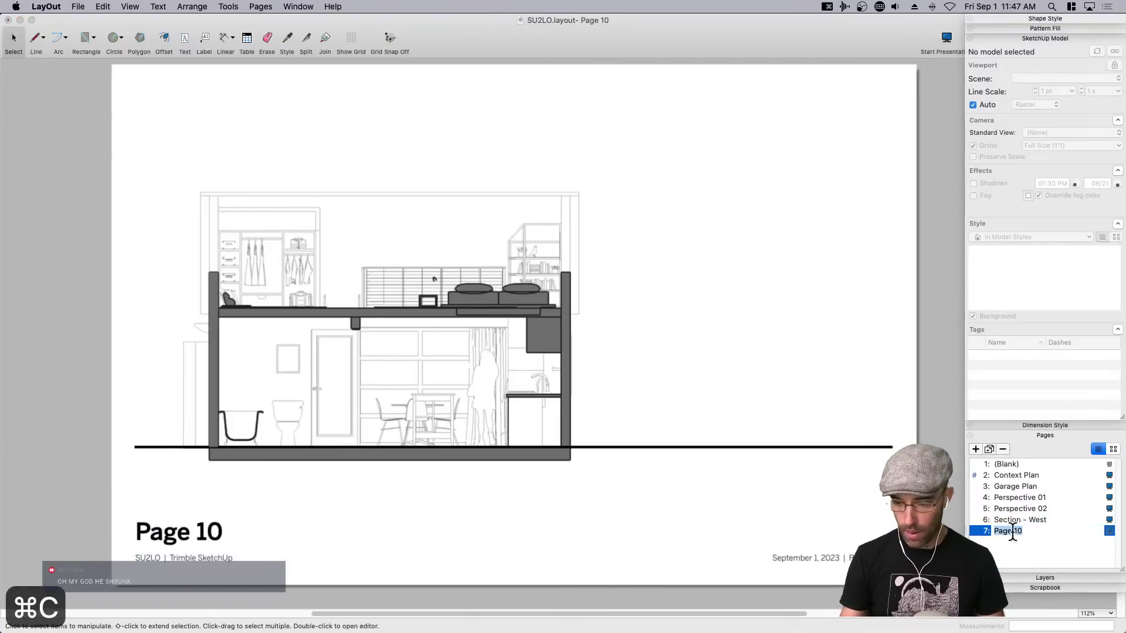
pyautogui.press('super+v')
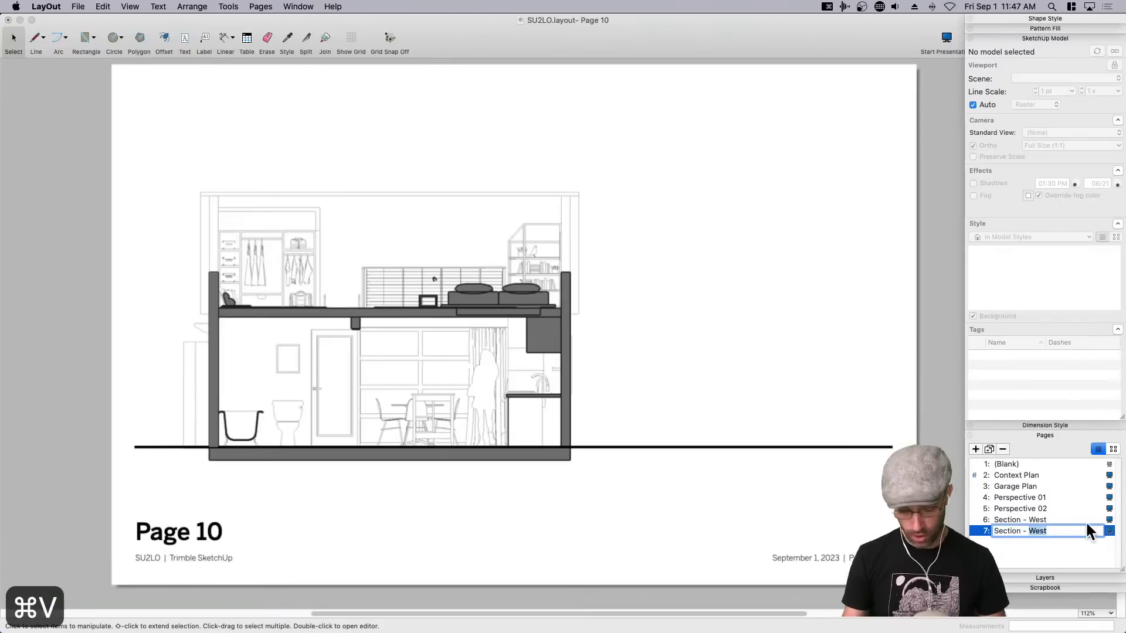
pyautogui.write('East')
pyautogui.press('Return')
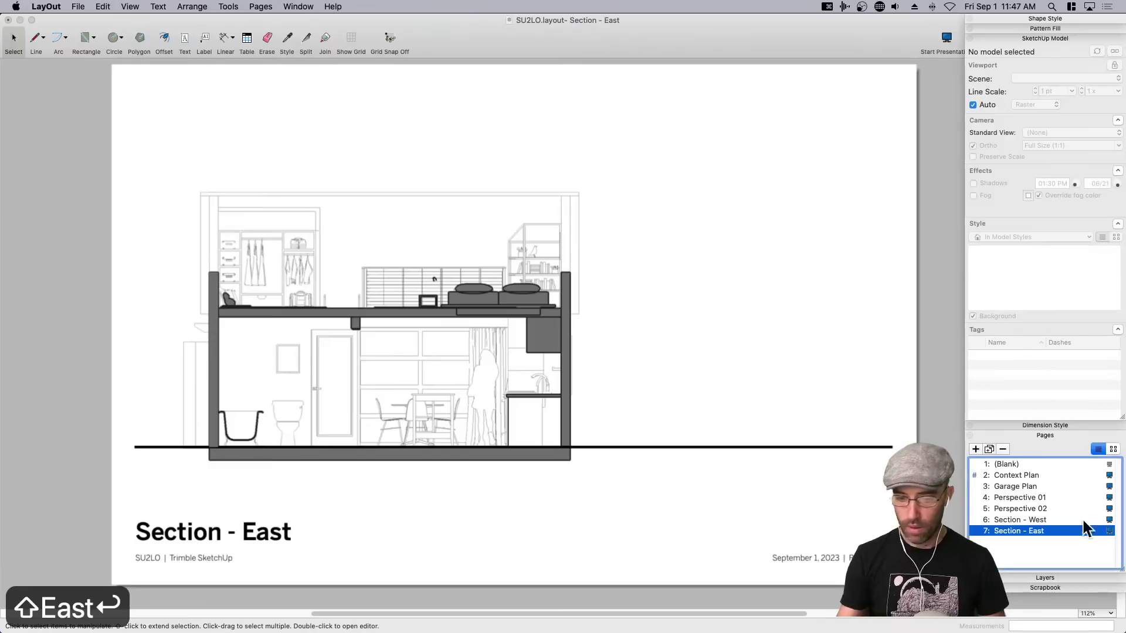
# Set the Section - East viewport's scene to East, and deselect the viewport.
pyautogui.click(538, 359)
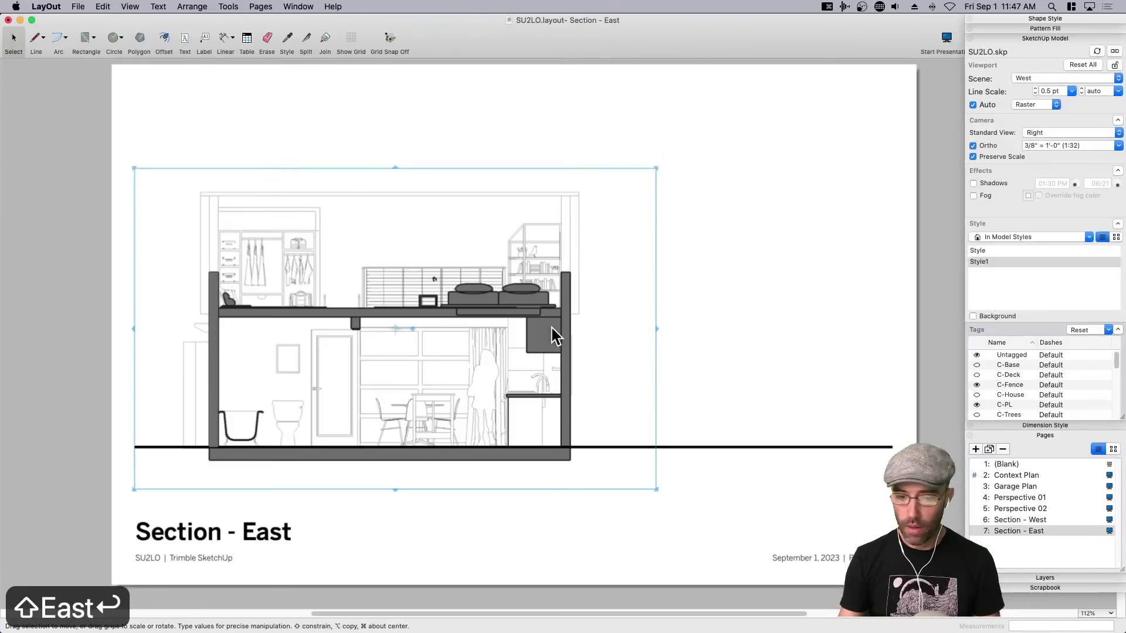
pyautogui.click(1039, 78)
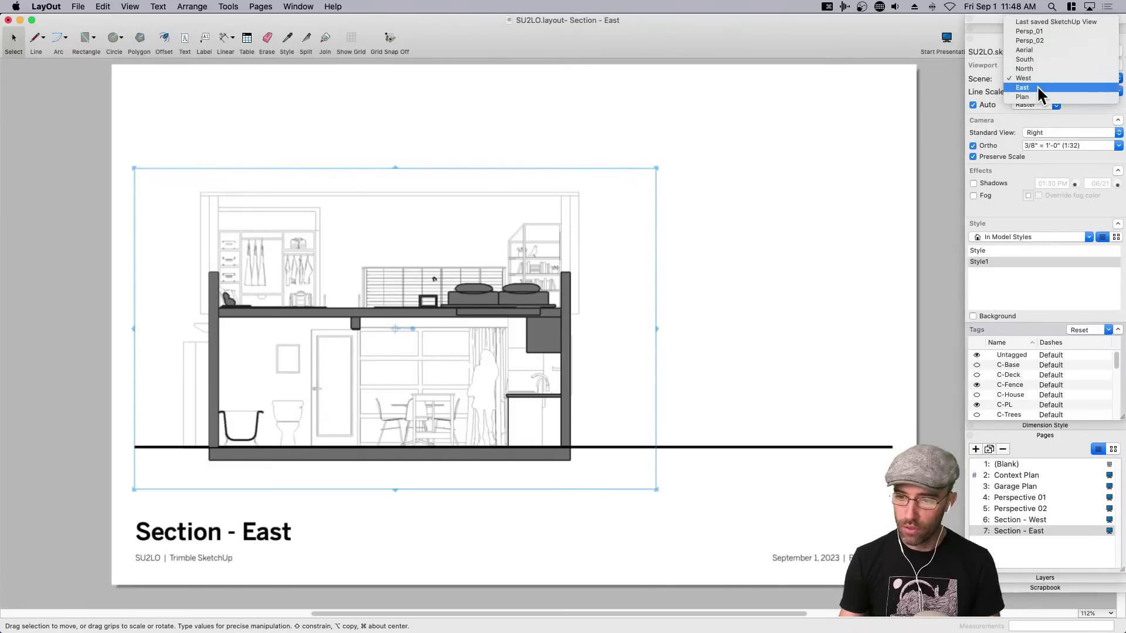
pyautogui.click(1037, 87)
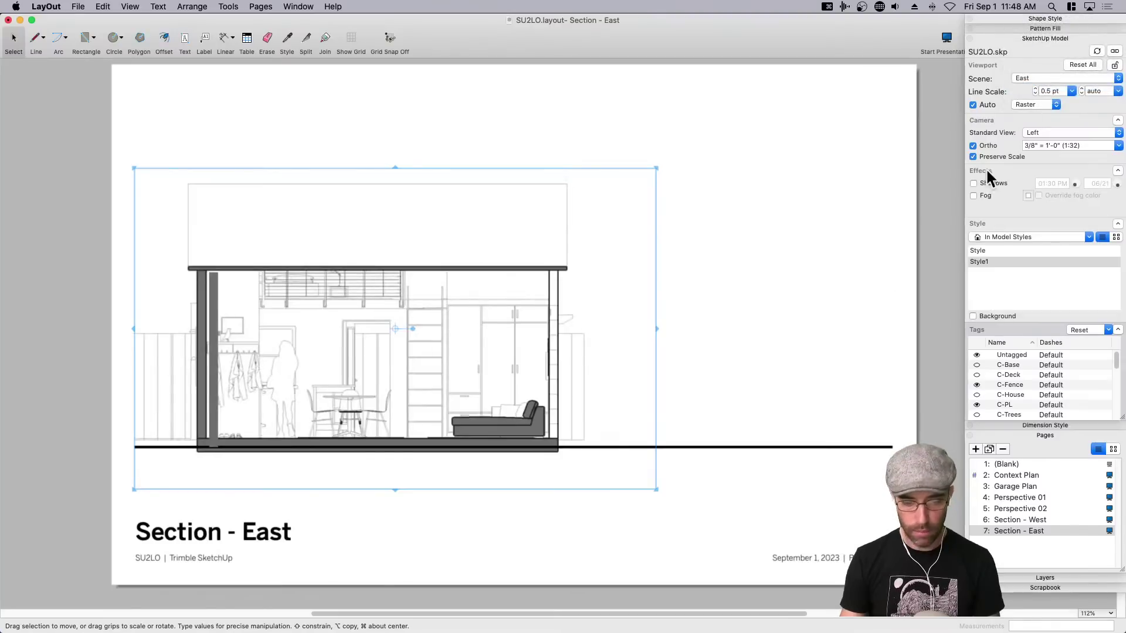
pyautogui.press('space')
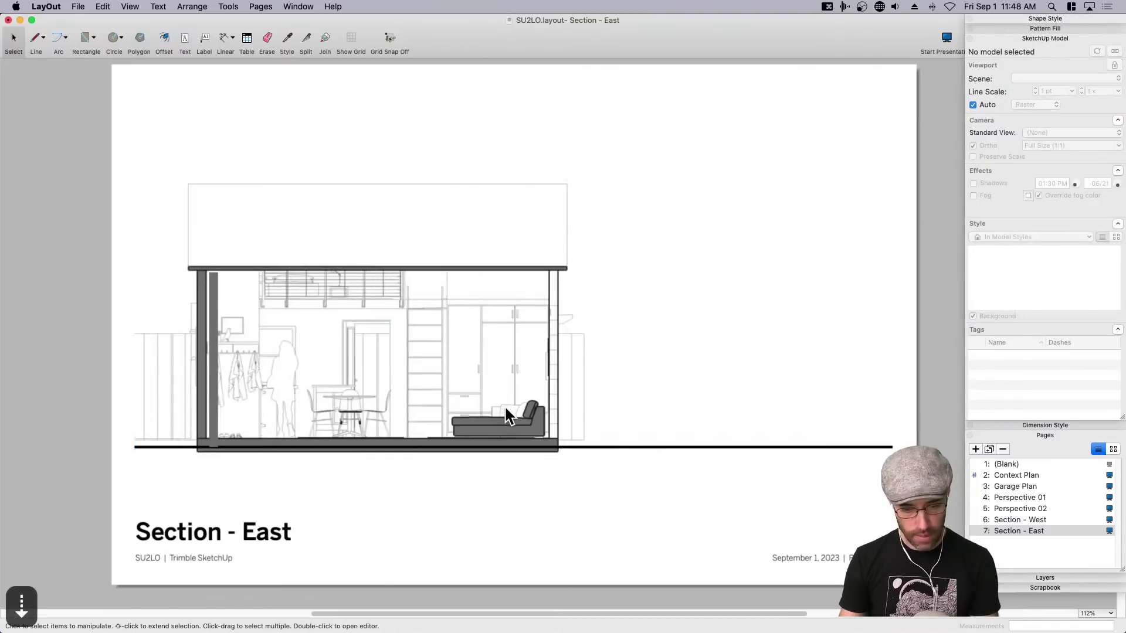
# Nudge the East viewport down and slightly right so the section's floor level aligns with the thick ground line.
pyautogui.click(505, 407)
pyautogui.press('Right')
pyautogui.press('Right')
pyautogui.press('Right')
pyautogui.press('Down')
pyautogui.press('Down')
pyautogui.press('Down')
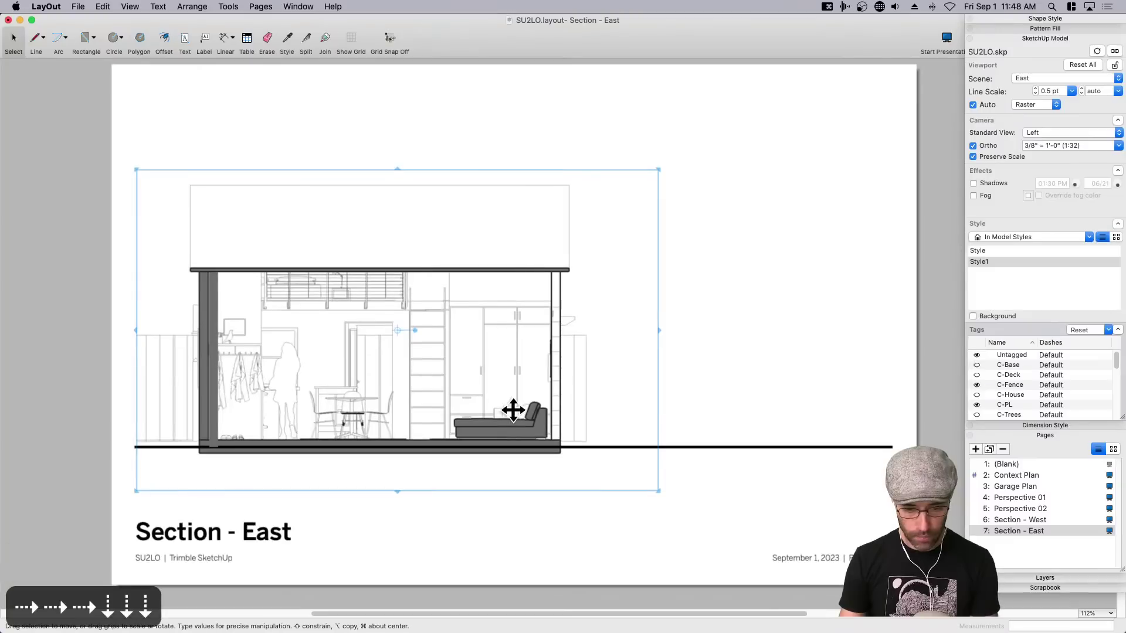
pyautogui.press('Down')
pyautogui.press('Down')
pyautogui.press('Down')
pyautogui.press('Down')
pyautogui.press('Right')
pyautogui.press('Down')
pyautogui.press('Down')
pyautogui.press('Down')
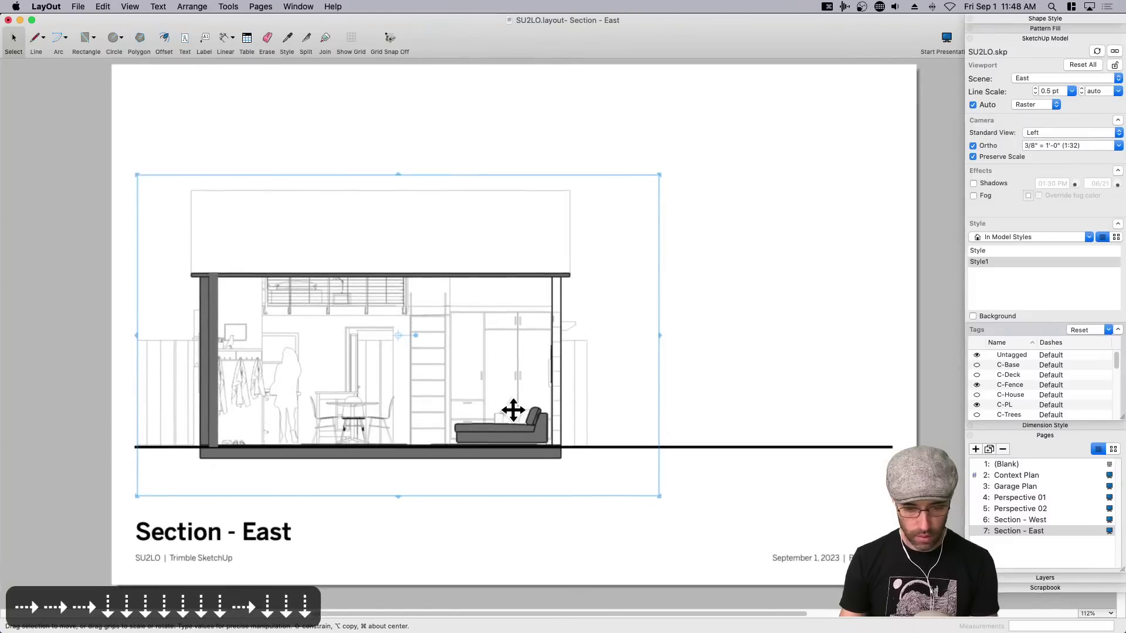
pyautogui.press('Down')
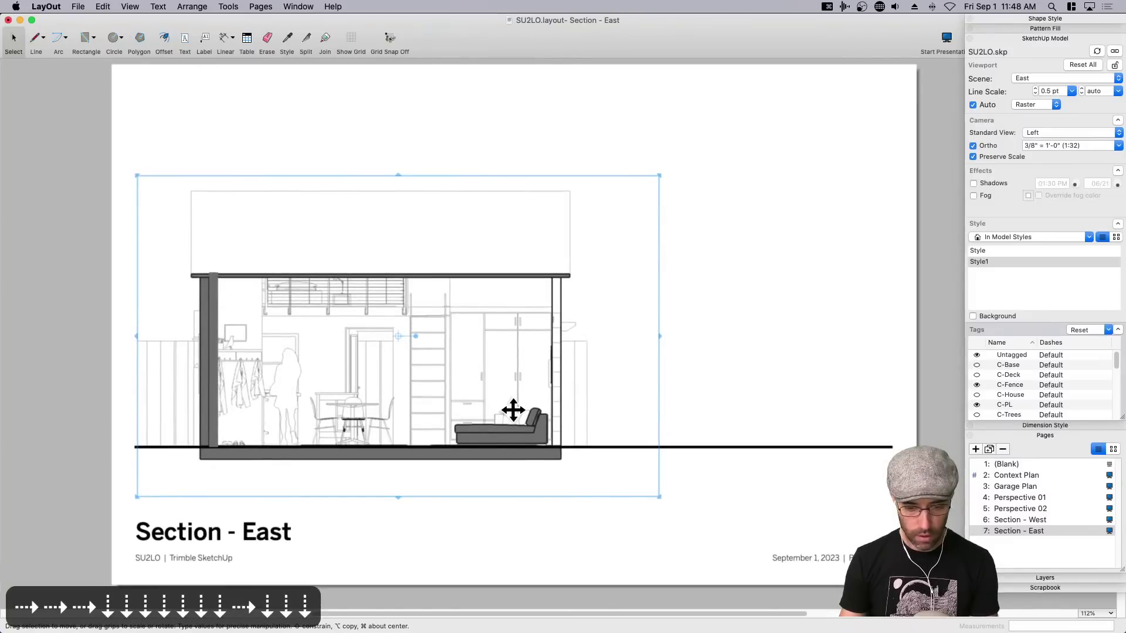
pyautogui.click(614, 544)
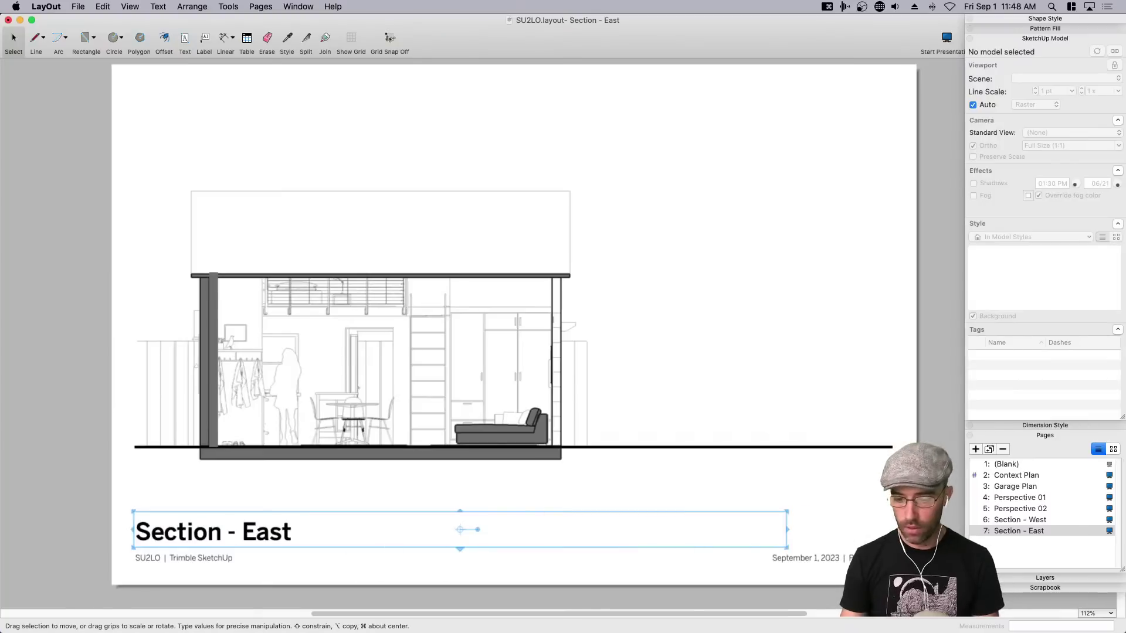
# Hide the E-Roof-Fr… tag and show the E-Roof-Ba… tag in the East viewport.
pyautogui.click(437, 340)
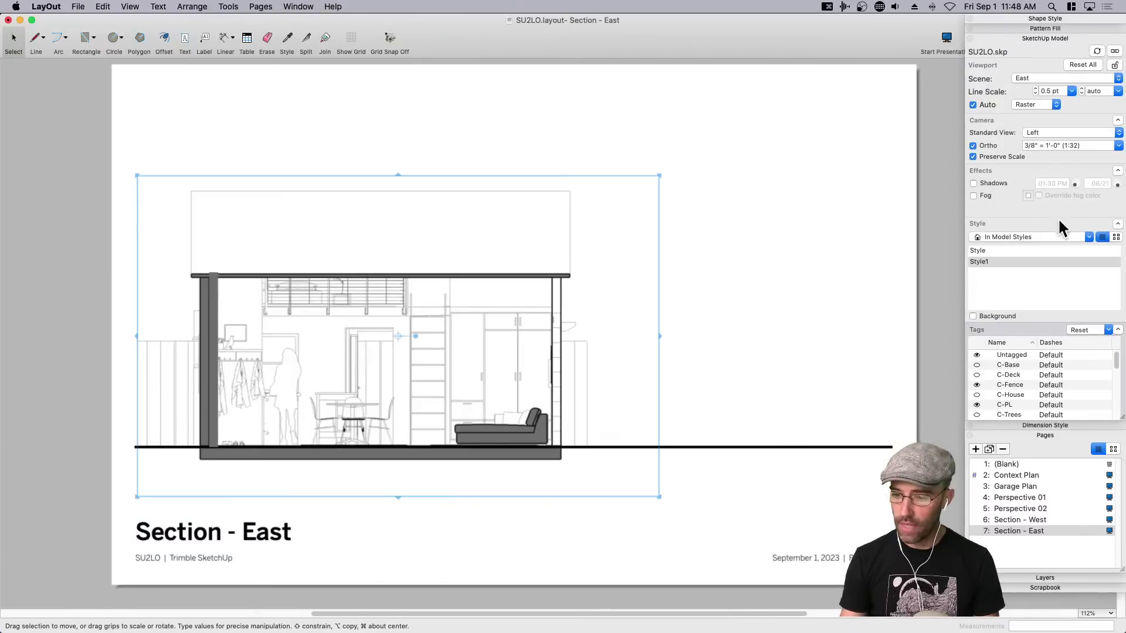
pyautogui.scroll(-5, 1022, 401)
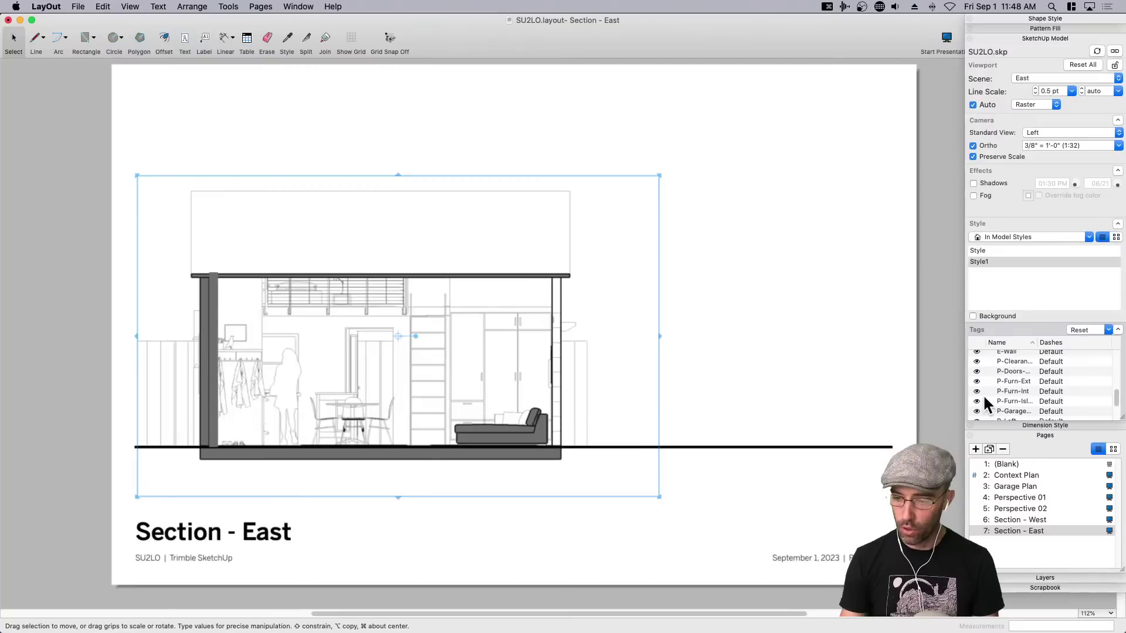
pyautogui.scroll(3, 983, 405)
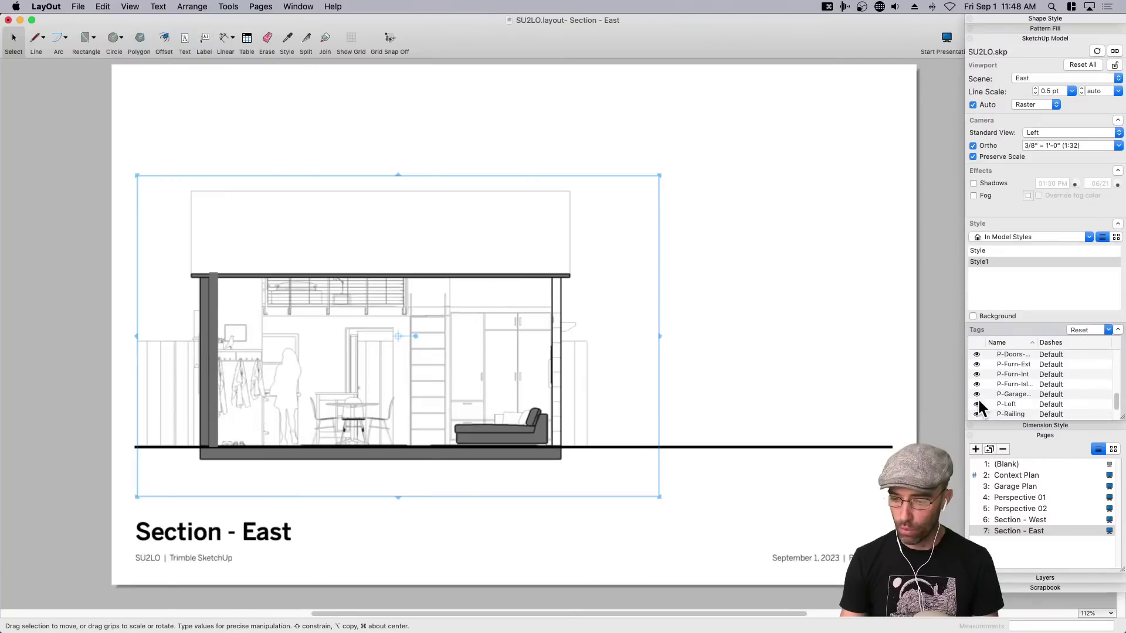
pyautogui.scroll(2, 980, 399)
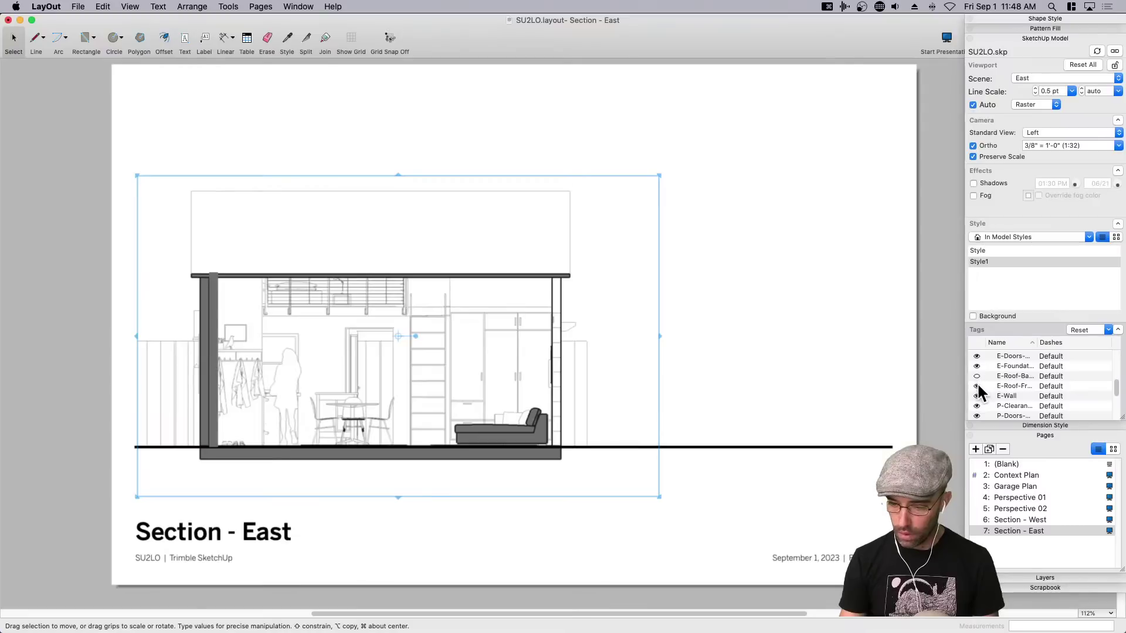
pyautogui.click(977, 385)
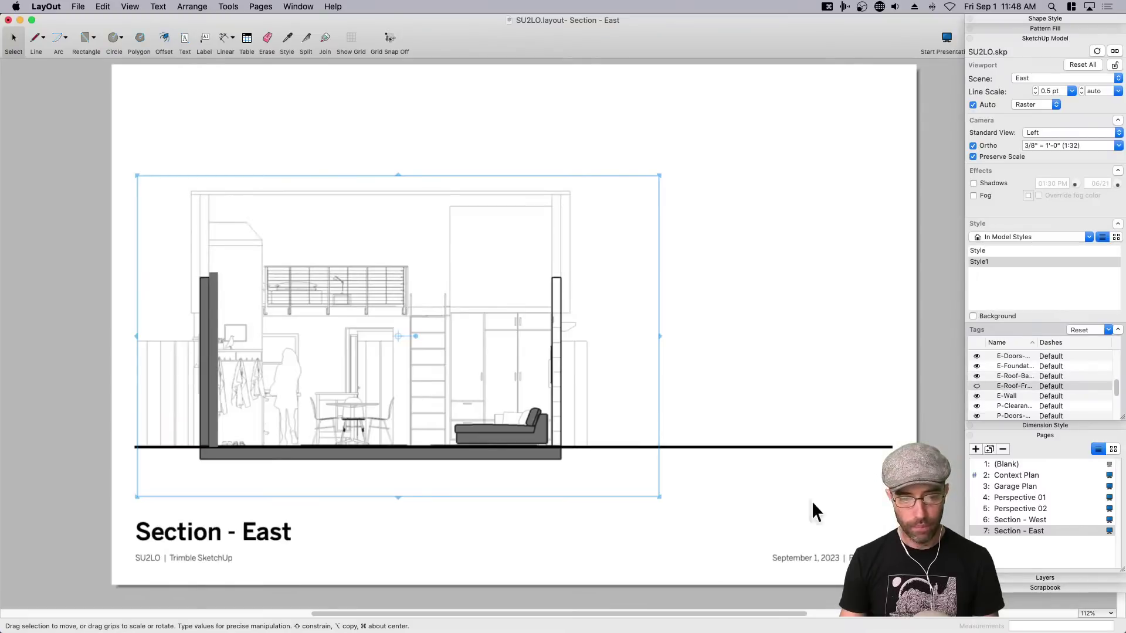
pyautogui.click(704, 521)
# Nudge the East viewport right until the section's left wall lines up with the filled wall rectangle.
pyautogui.click(211, 418)
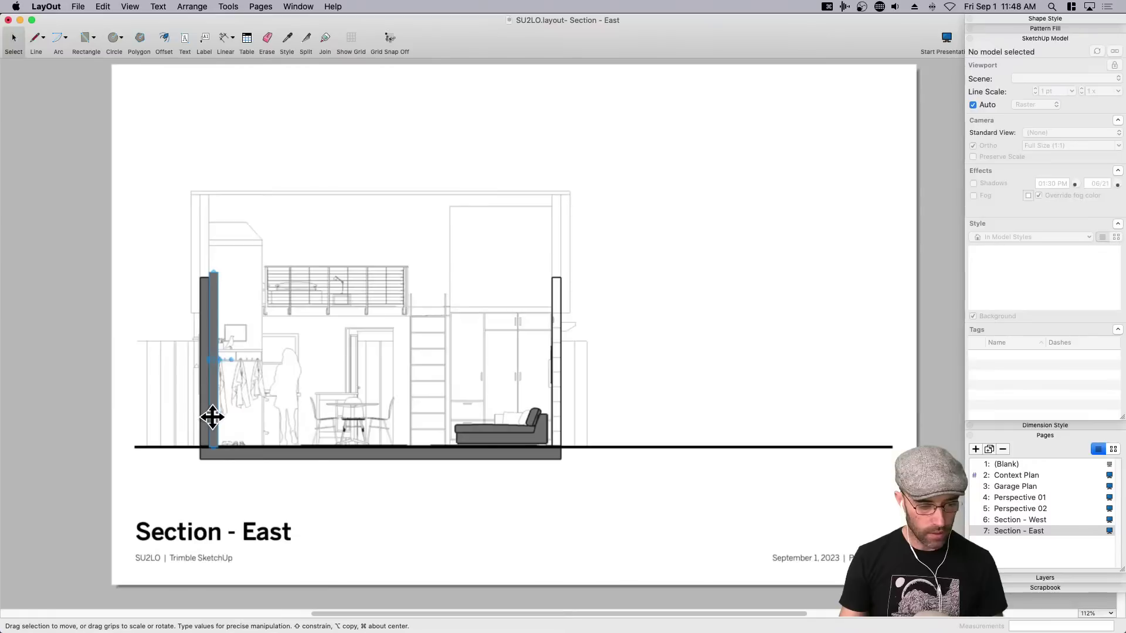
pyautogui.click(537, 336)
pyautogui.press('Right')
pyautogui.press('Right')
pyautogui.press('Right')
pyautogui.press('Right')
pyautogui.press('Right')
pyautogui.press('Right')
pyautogui.press('Right')
pyautogui.press('Right')
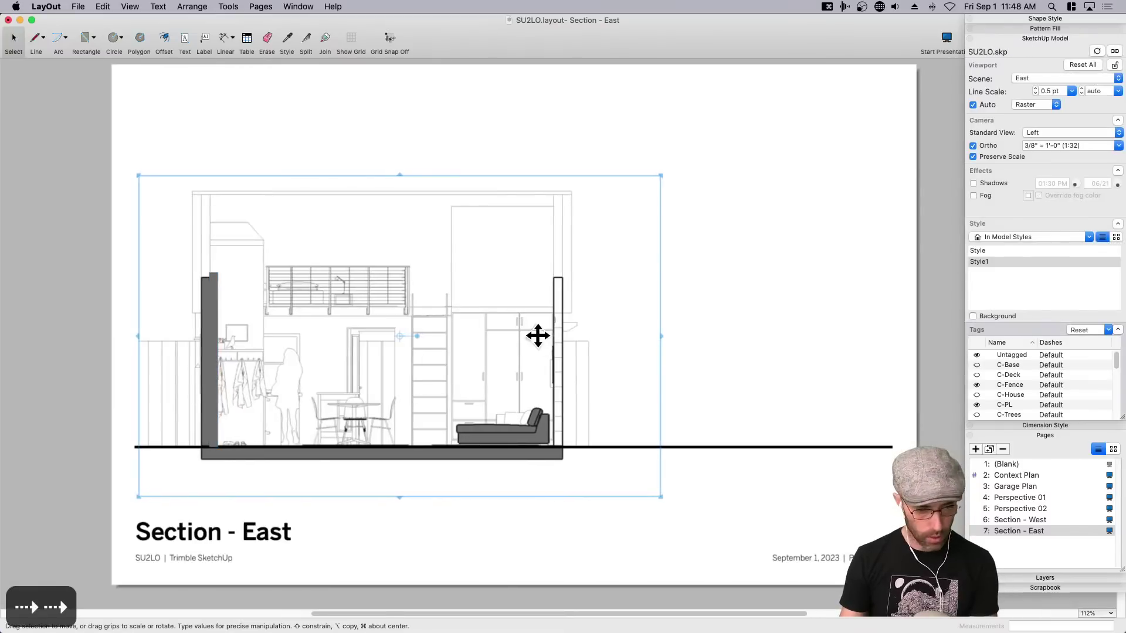
pyautogui.press('Right')
pyautogui.press('Right')
pyautogui.press('Right')
pyautogui.press('Right')
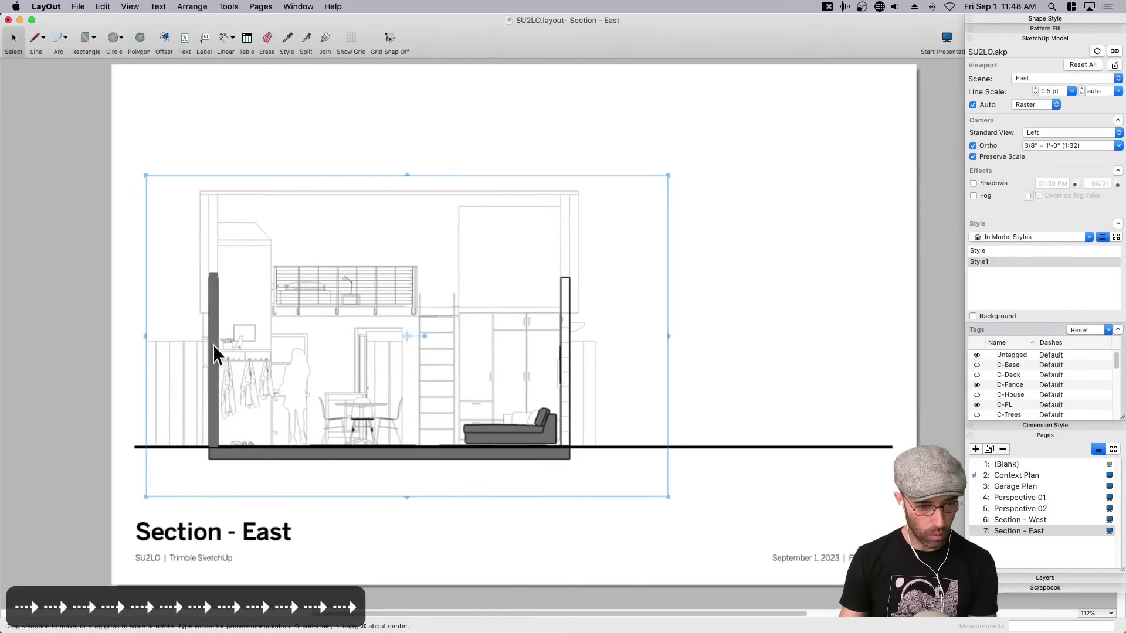
# Move the filled wall rectangle from the section's left wall onto its unfilled right wall, and deselect it.
pyautogui.click(212, 344)
pyautogui.moveTo(213, 340); pyautogui.dragTo(565, 345)
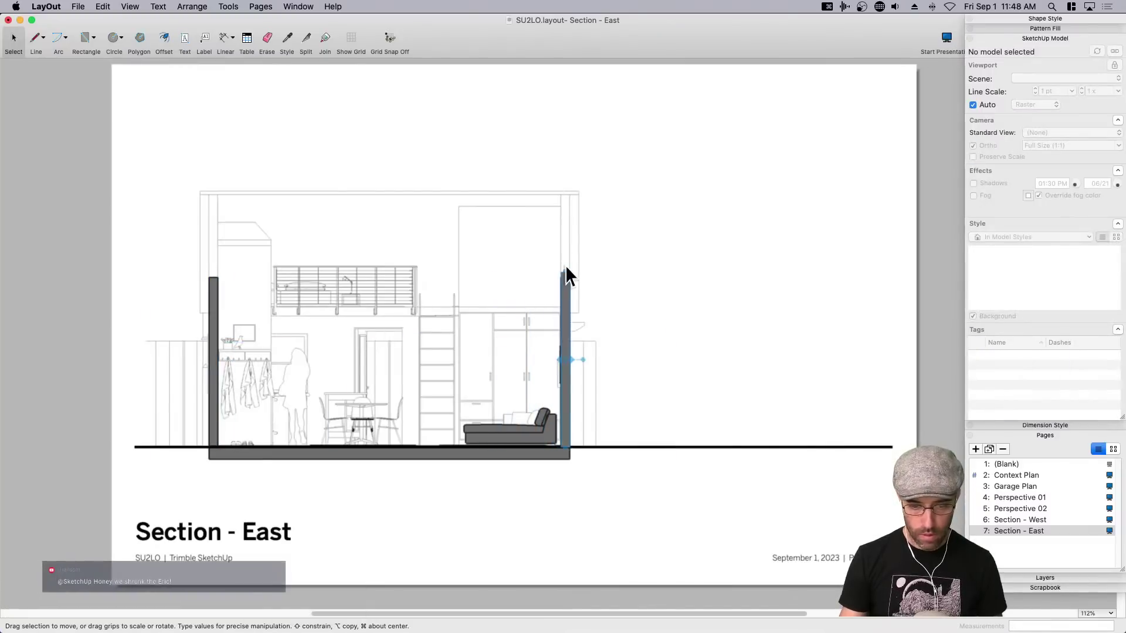
pyautogui.click(615, 492)
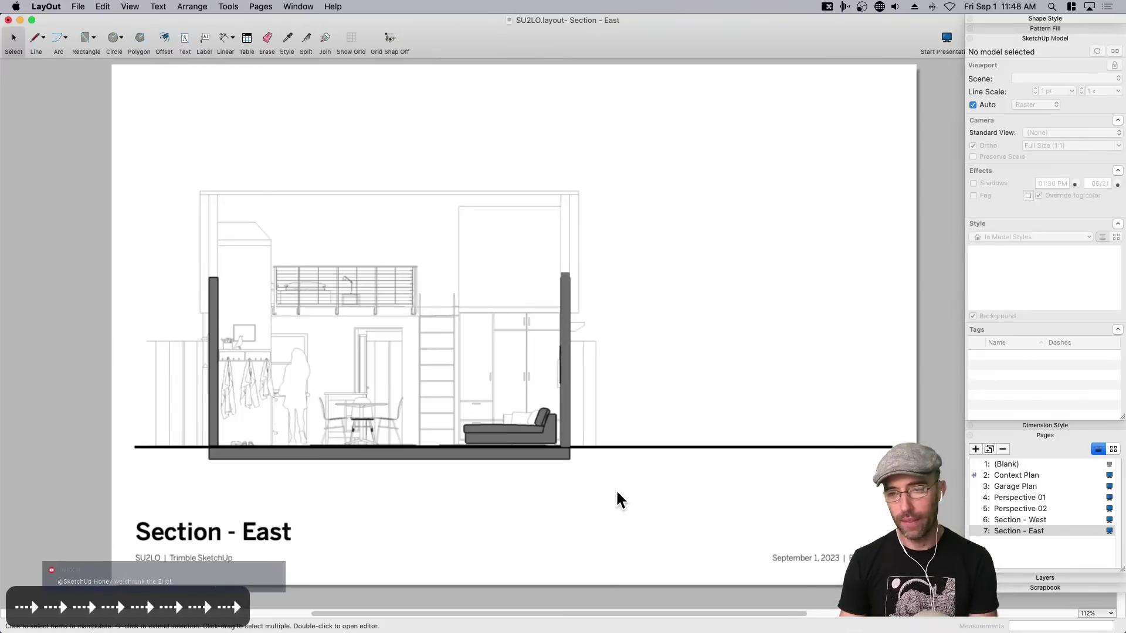
pyautogui.click(616, 491)
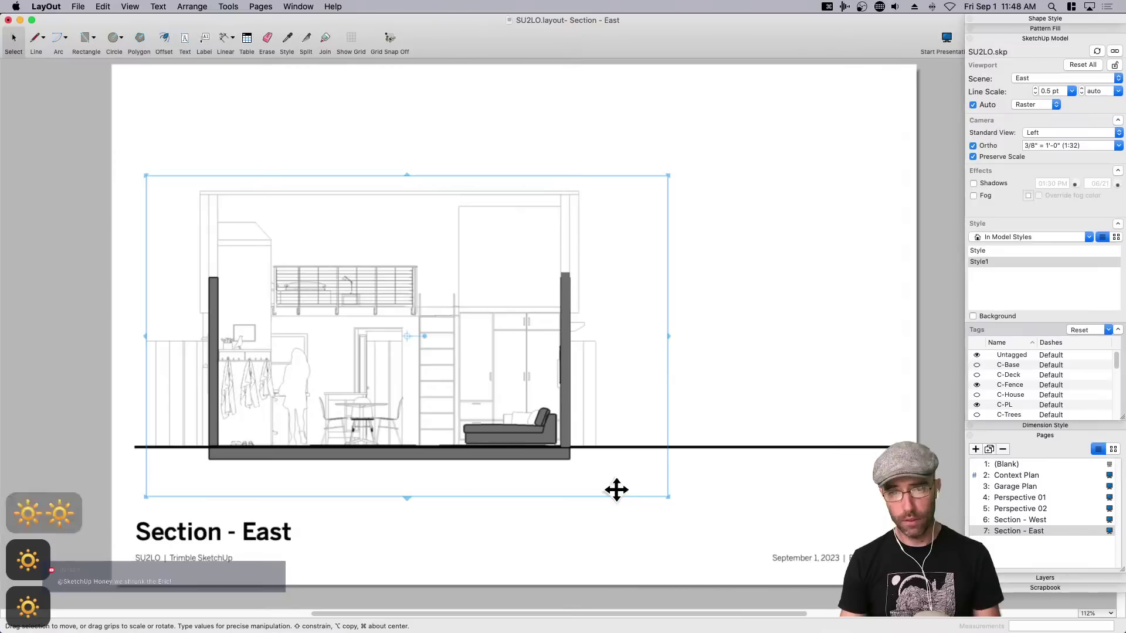
pyautogui.click(638, 520)
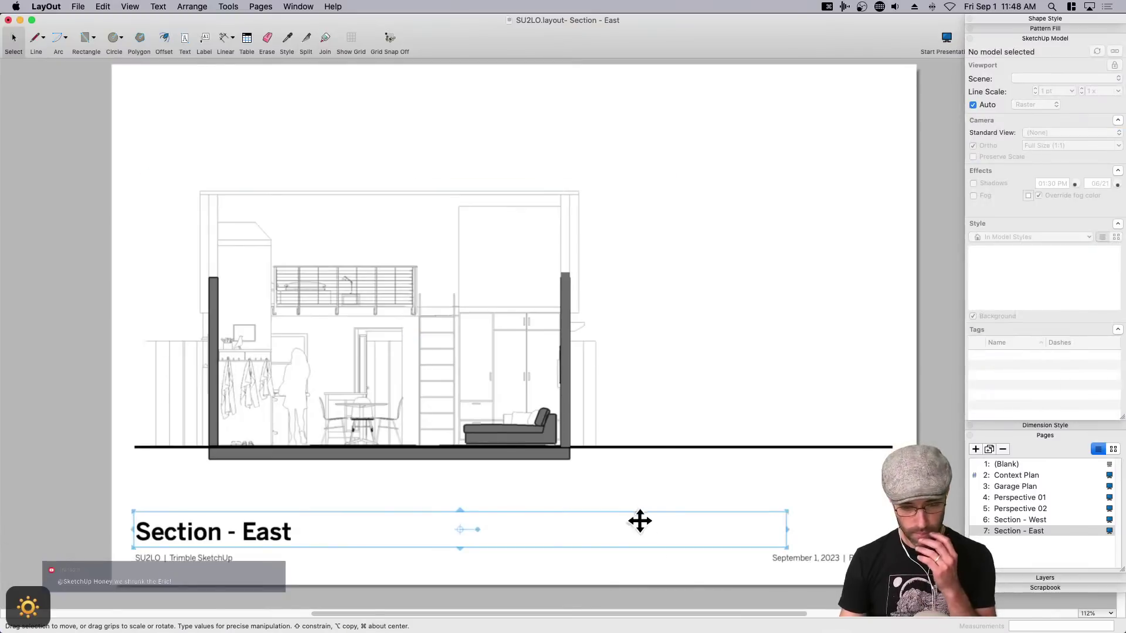
pyautogui.click(675, 591)
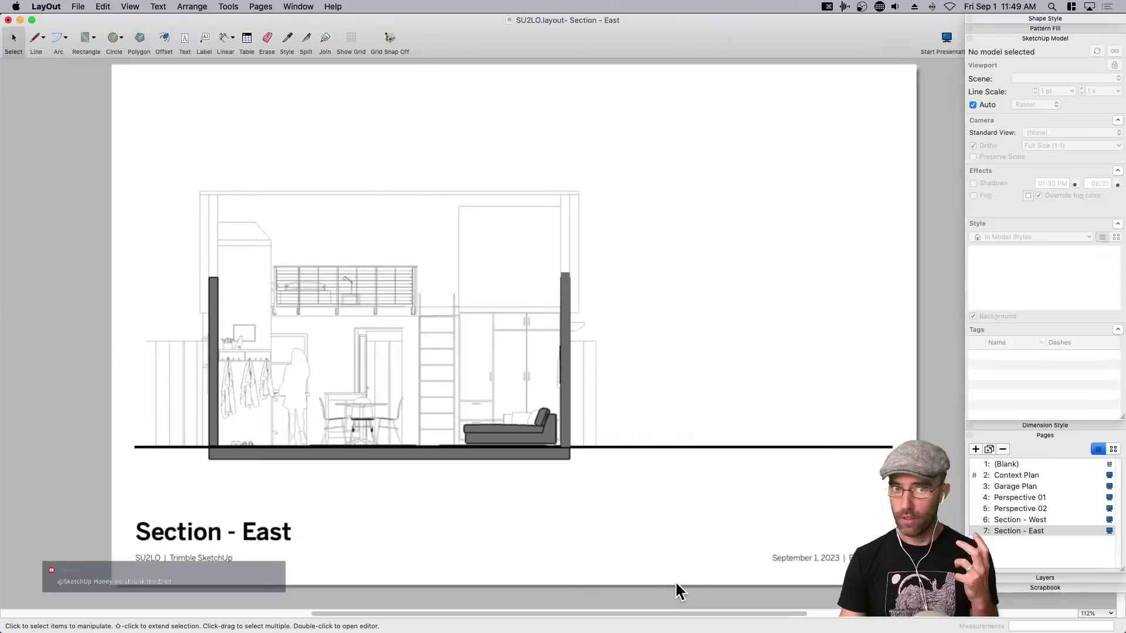
# Duplicate the Section - East page and rename the copy Section - North & South.
pyautogui.moveTo(654, 505); pyautogui.dragTo(653, 483, button='middle')
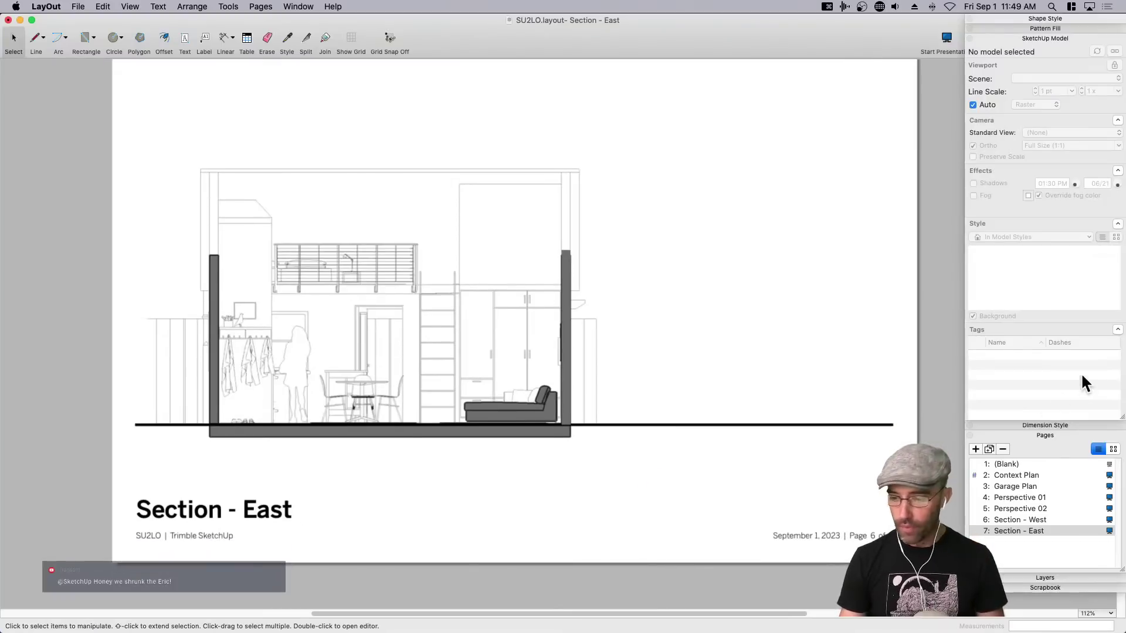
pyautogui.click(989, 448)
pyautogui.doubleClick(1013, 543)
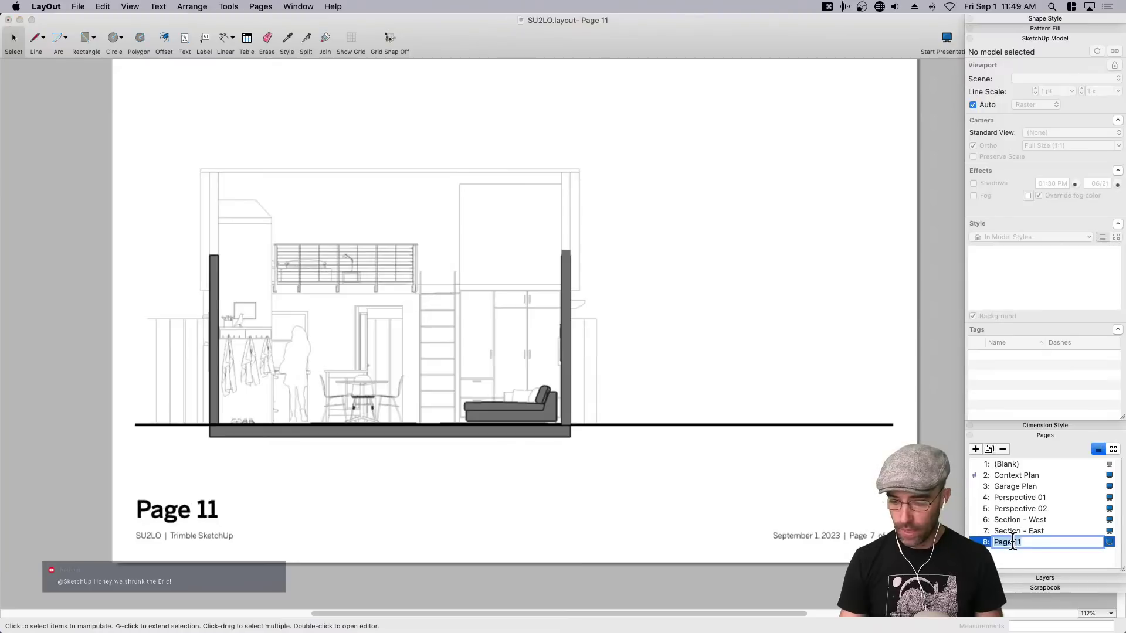
pyautogui.write('Sect')
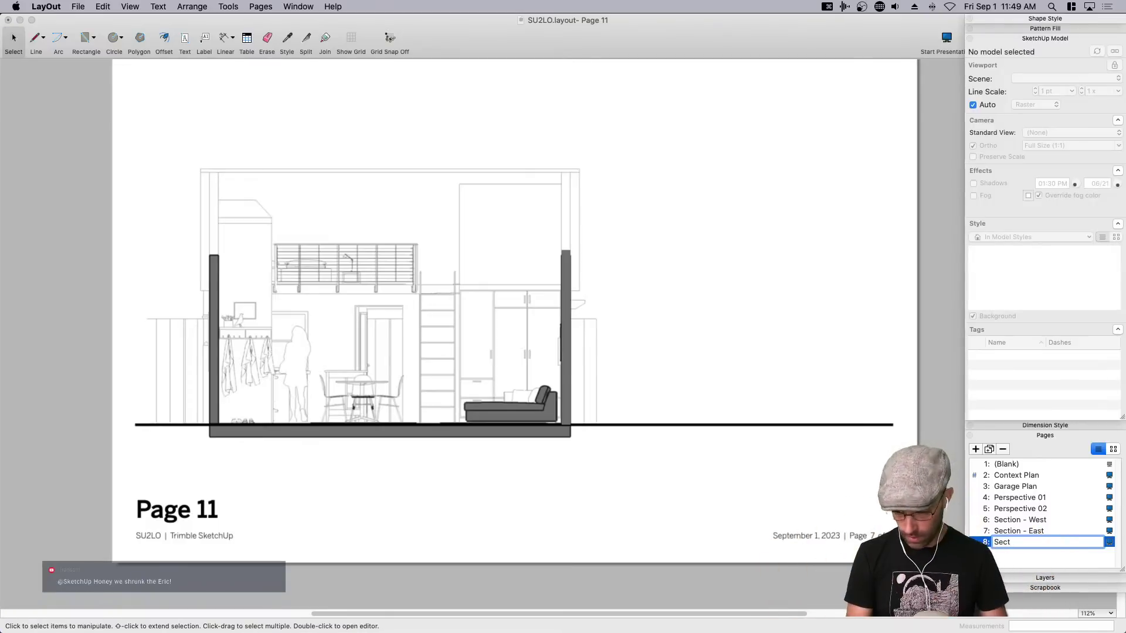
pyautogui.write('ion - ')
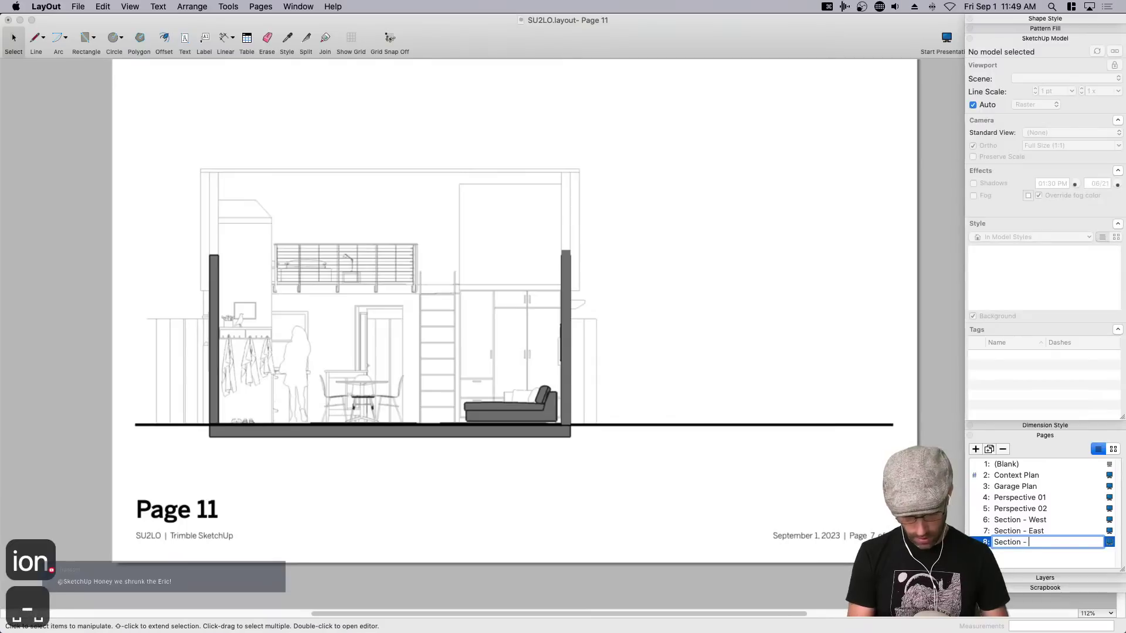
pyautogui.write('Nort')
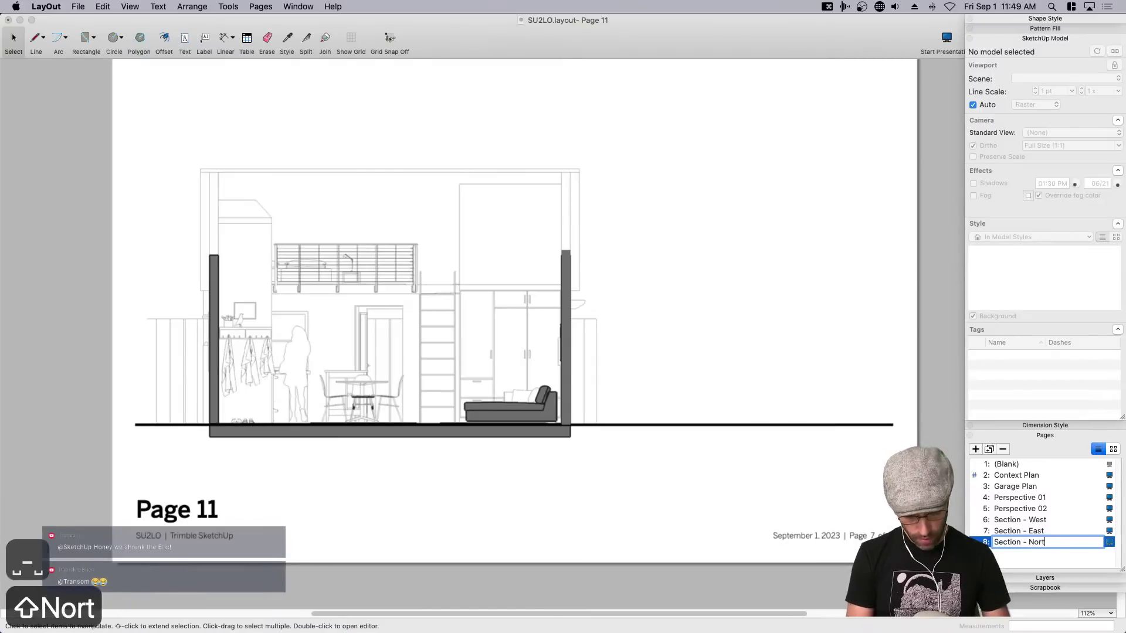
pyautogui.write('h & South')
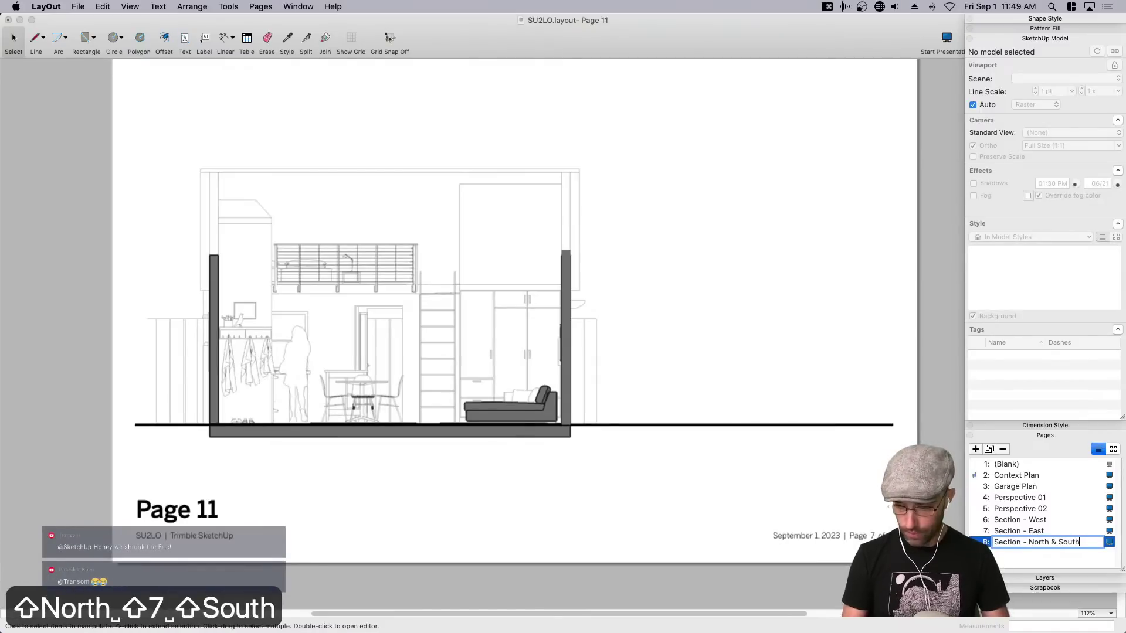
pyautogui.click(864, 499)
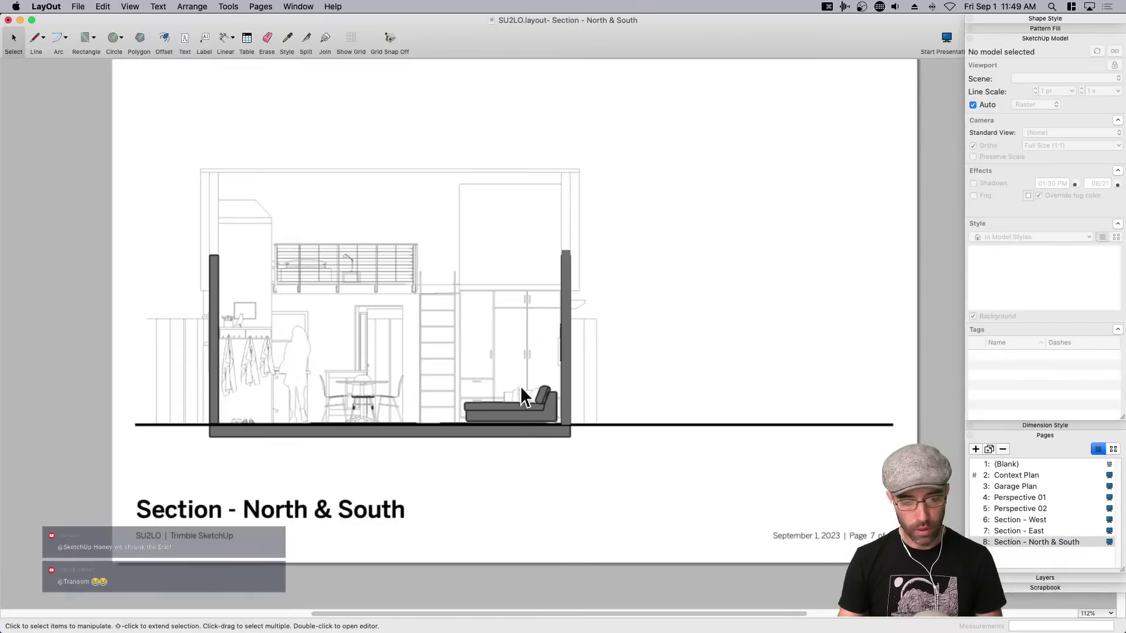
# Set the viewport's scene to North on the new page, and move the viewport up and slightly right.
pyautogui.click(508, 361)
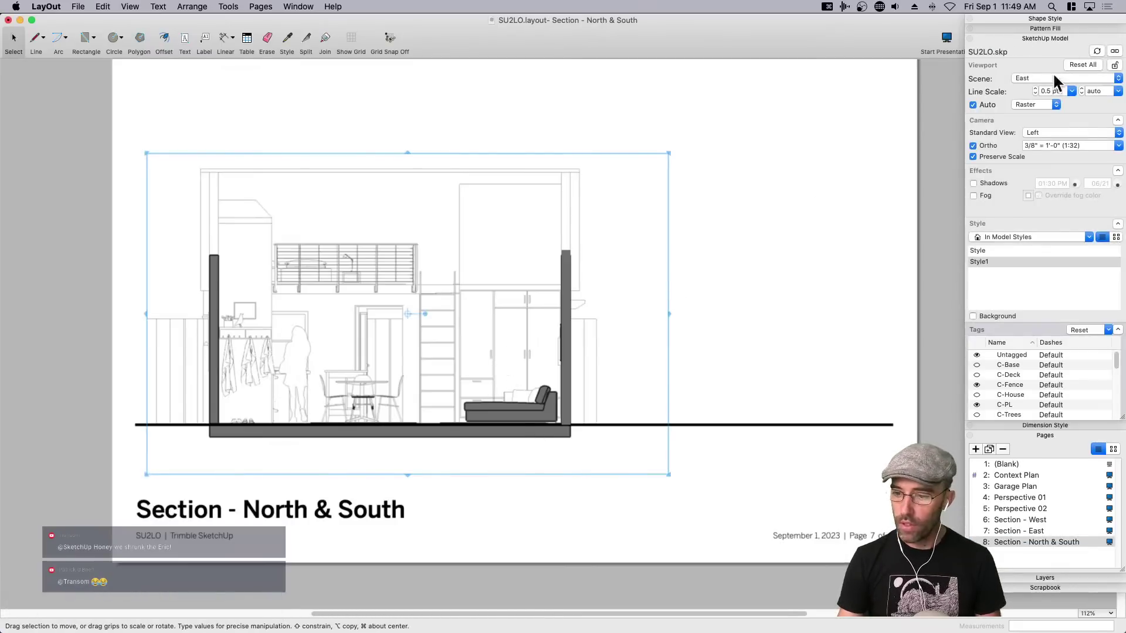
pyautogui.click(1036, 78)
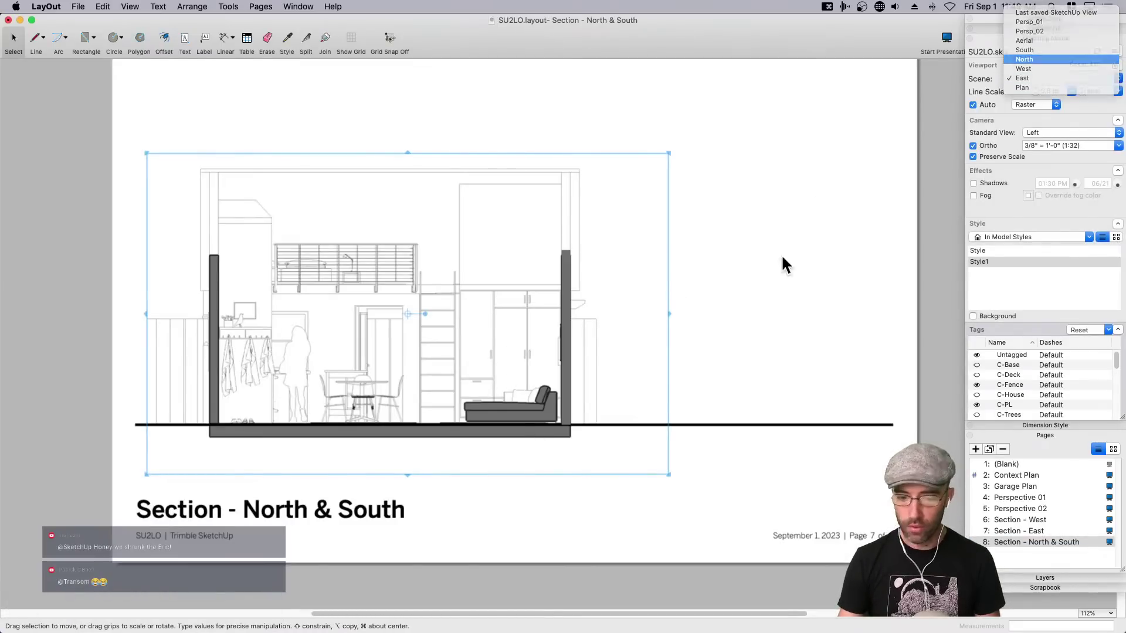
pyautogui.moveTo(460, 363); pyautogui.dragTo(486, 311)
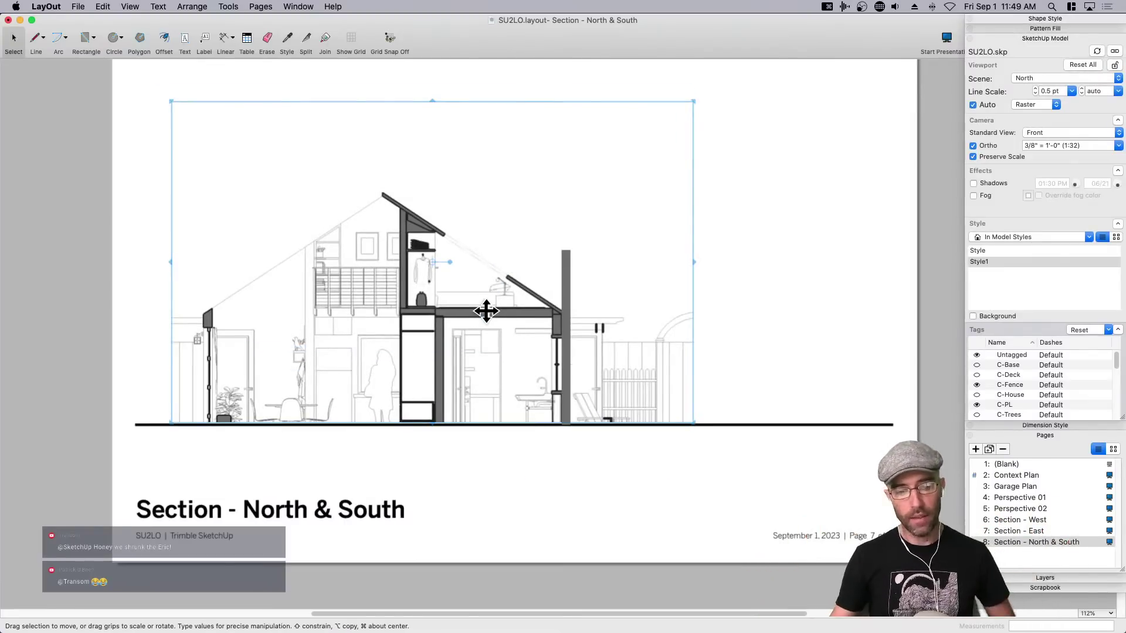
# Widen the North viewport on both sides to include the fences, shift it up and right, and extend its lower edge to include the foundation.
pyautogui.moveTo(694, 267); pyautogui.dragTo(790, 267)
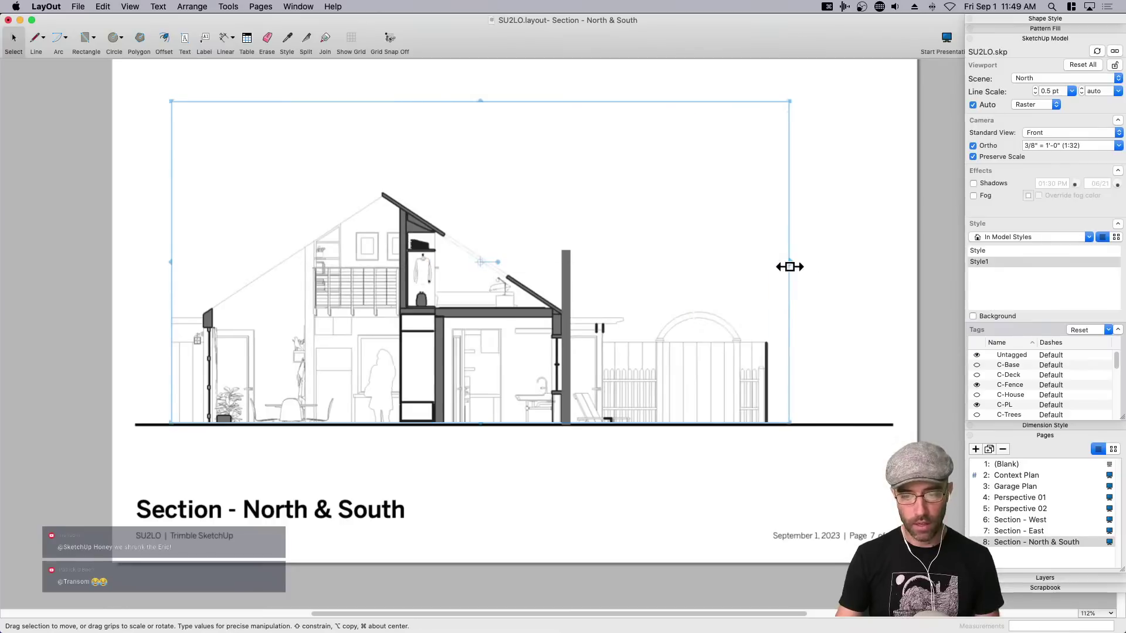
pyautogui.moveTo(168, 260); pyautogui.dragTo(106, 264)
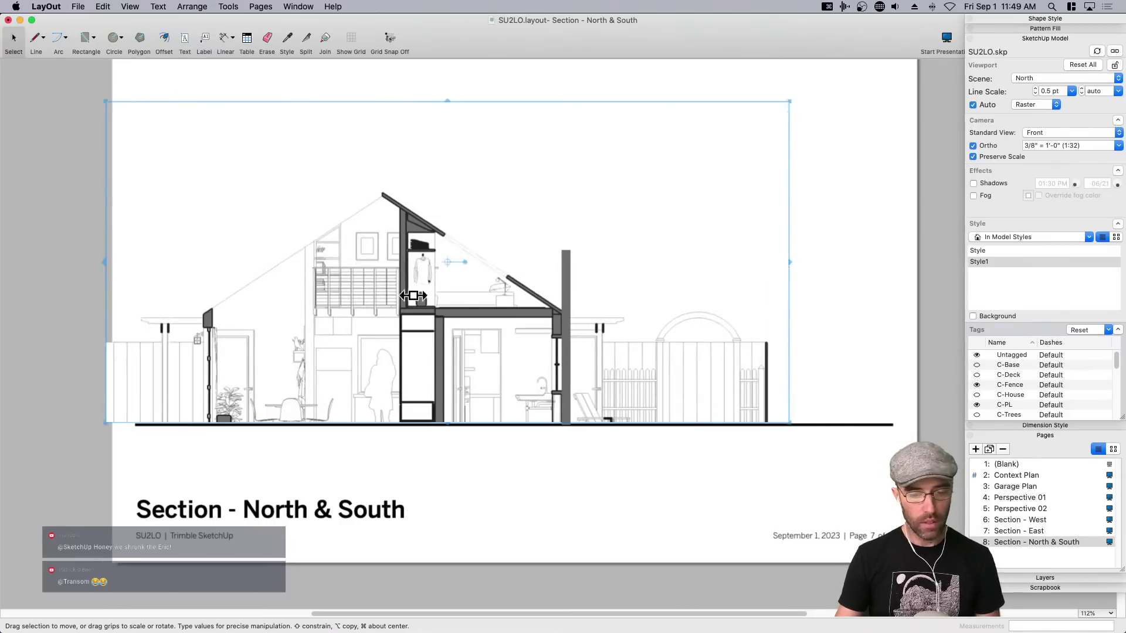
pyautogui.moveTo(442, 354)
pyautogui.mouseDown()
pyautogui.moveTo(458, 312)
pyautogui.moveTo(473, 327)
pyautogui.moveTo(475, 318)
pyautogui.mouseUp()
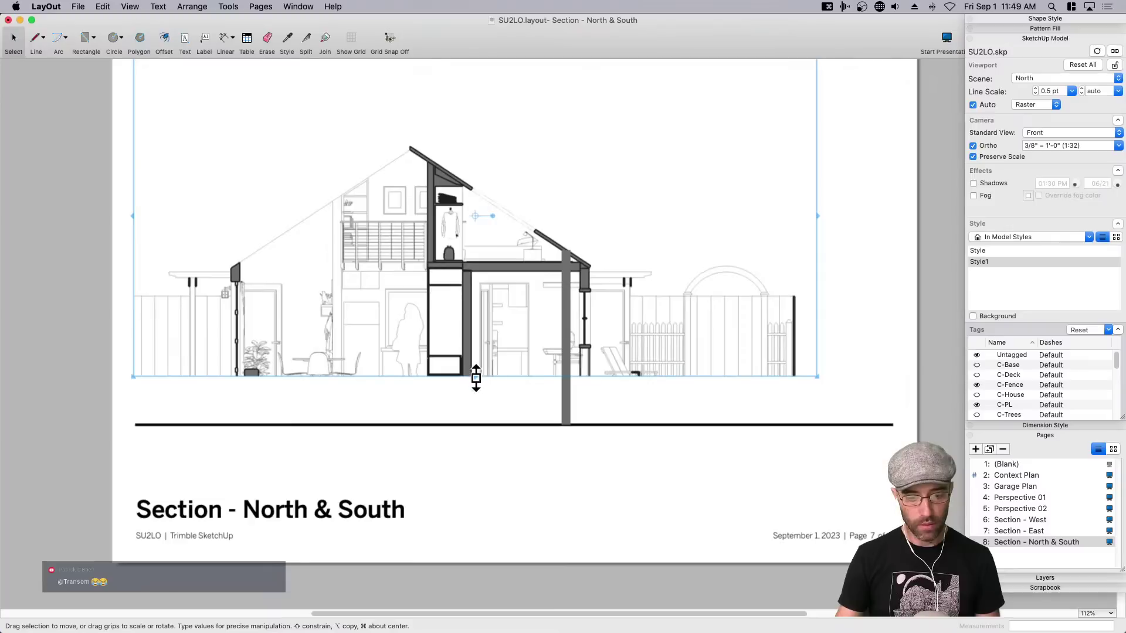
pyautogui.moveTo(476, 378); pyautogui.dragTo(475, 440)
# Delete the leftover filled wall rectangle, and move the North viewport down until the floor meets the ground line.
pyautogui.click(561, 402)
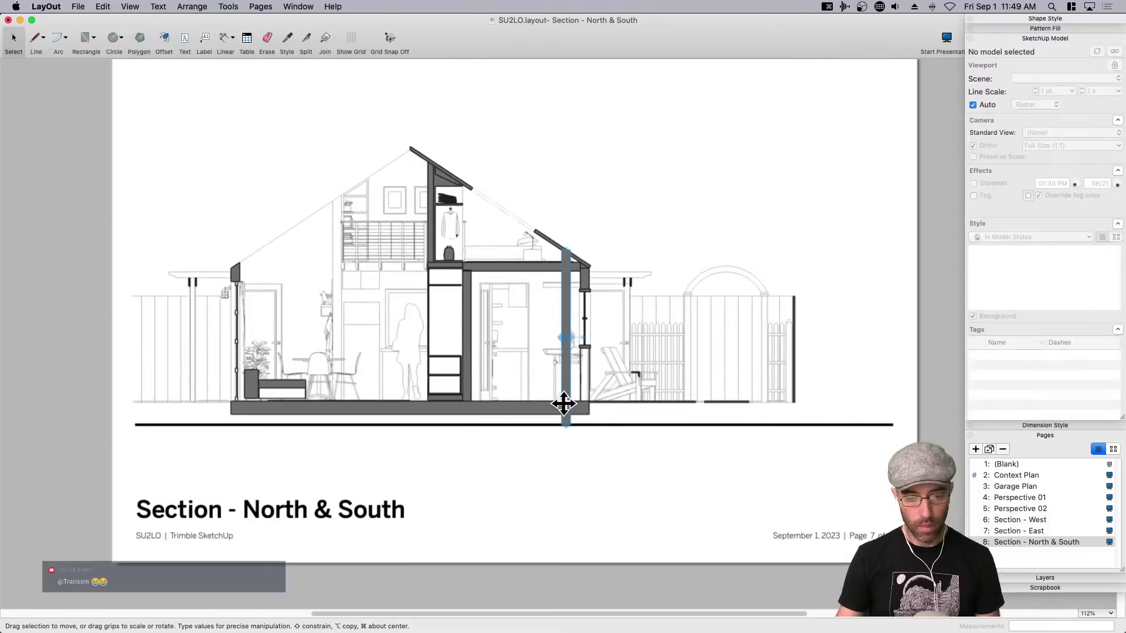
pyautogui.press('BackSpace')
pyautogui.moveTo(473, 390); pyautogui.dragTo(472, 409)
pyautogui.press('Down')
pyautogui.press('Down')
pyautogui.press('Down')
pyautogui.press('Down')
pyautogui.press('Down')
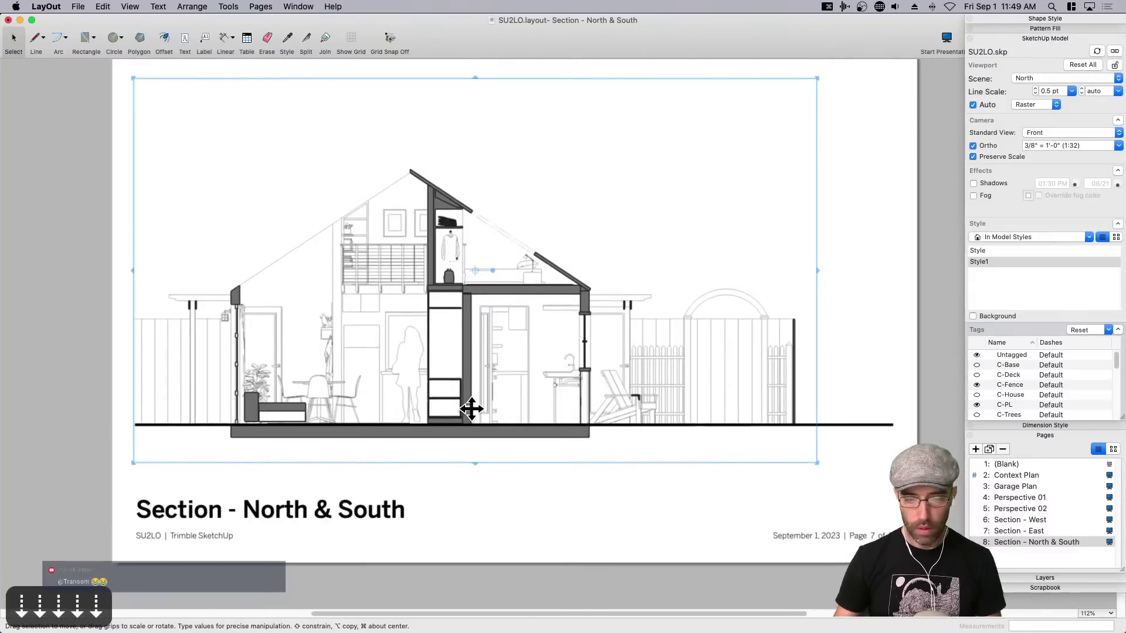
pyautogui.click(853, 448)
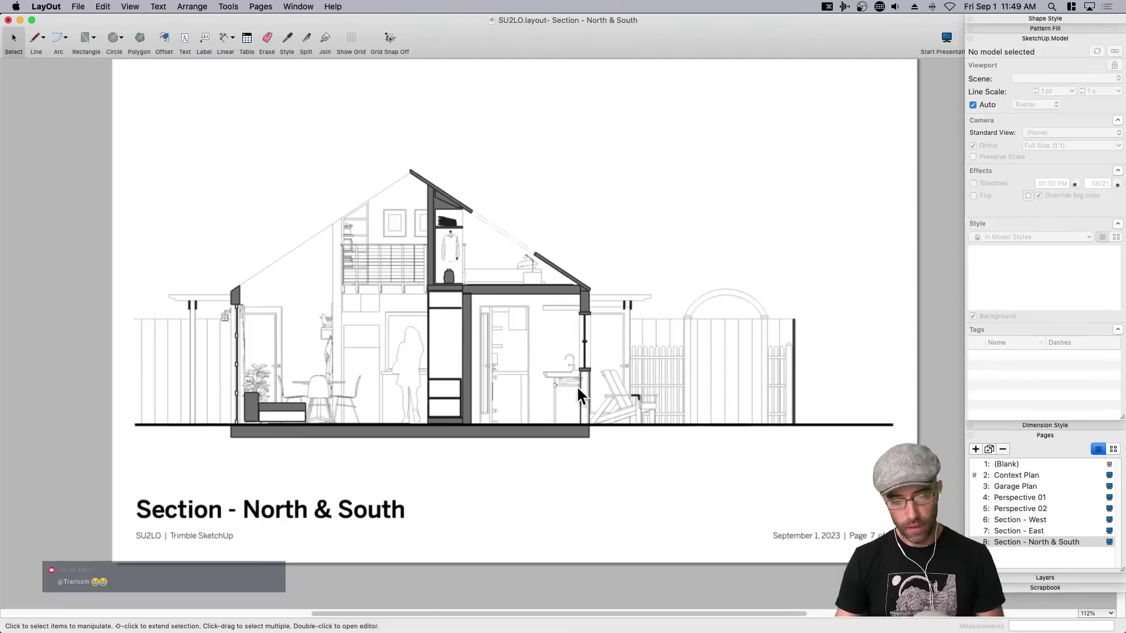
# Lock the ground line on the Section - North & South page.
pyautogui.press('space')
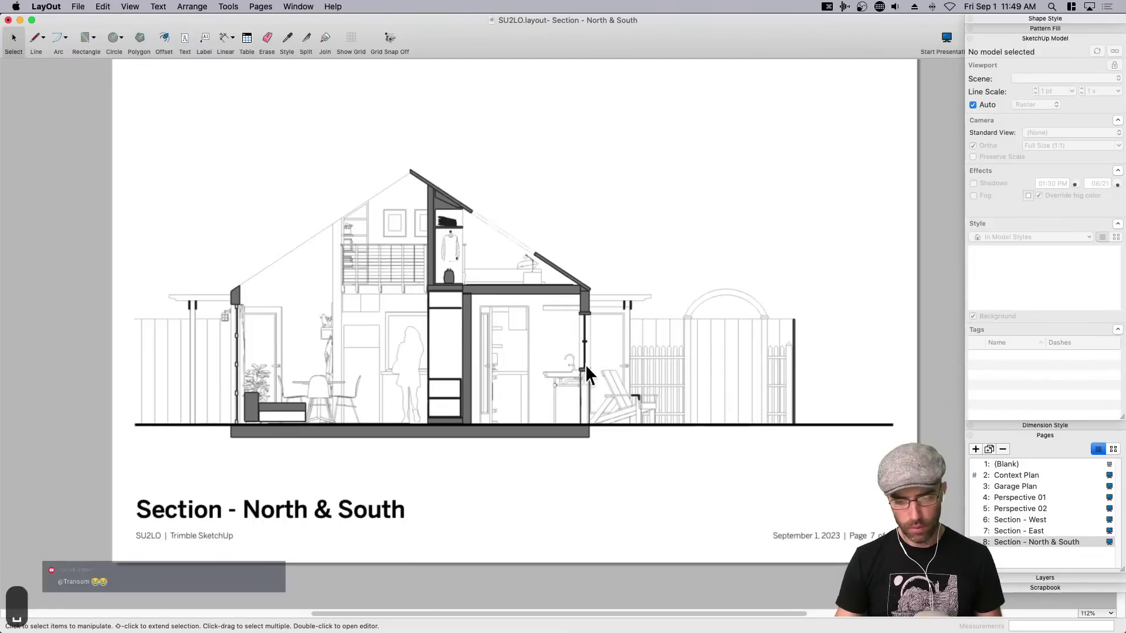
pyautogui.scroll(1, 583, 390)
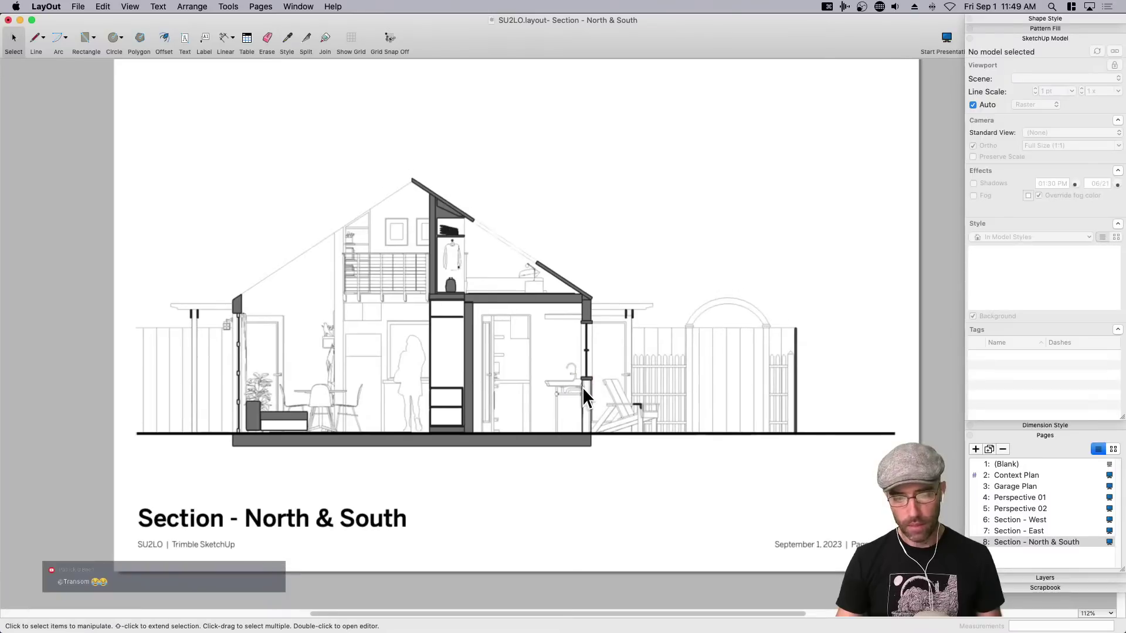
pyautogui.click(730, 433)
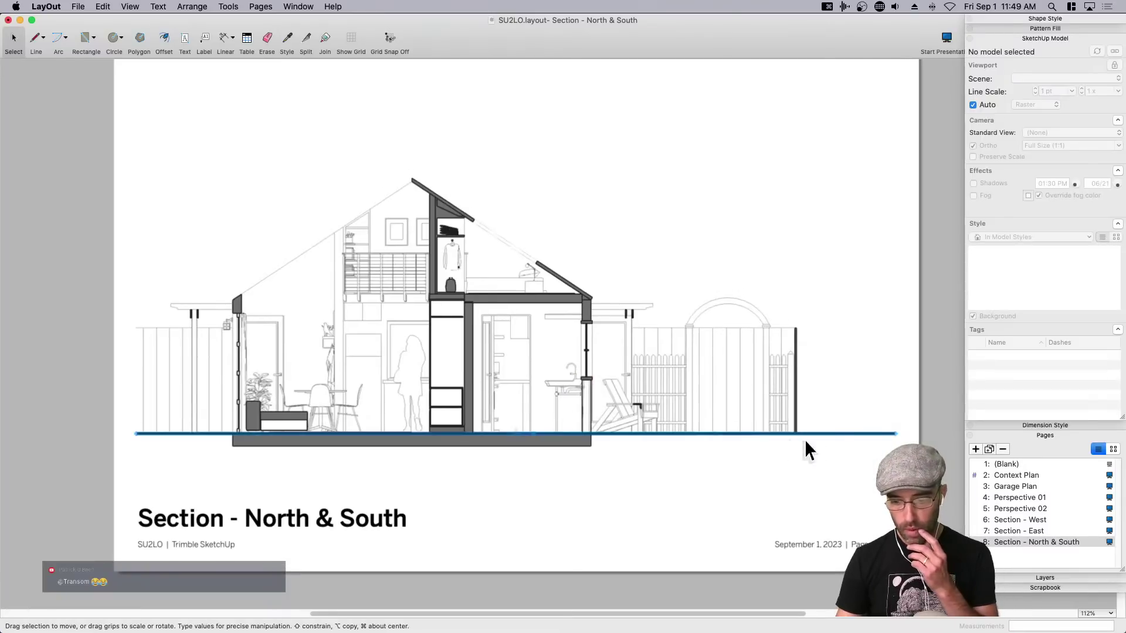
pyautogui.rightClick(839, 434)
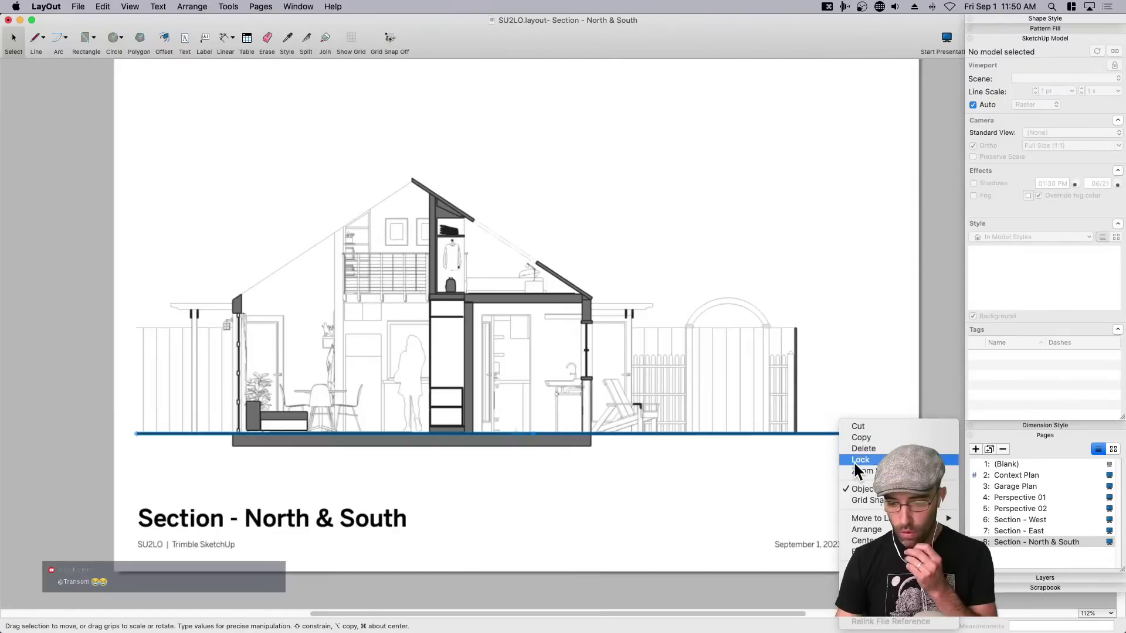
pyautogui.moveTo(868, 519)
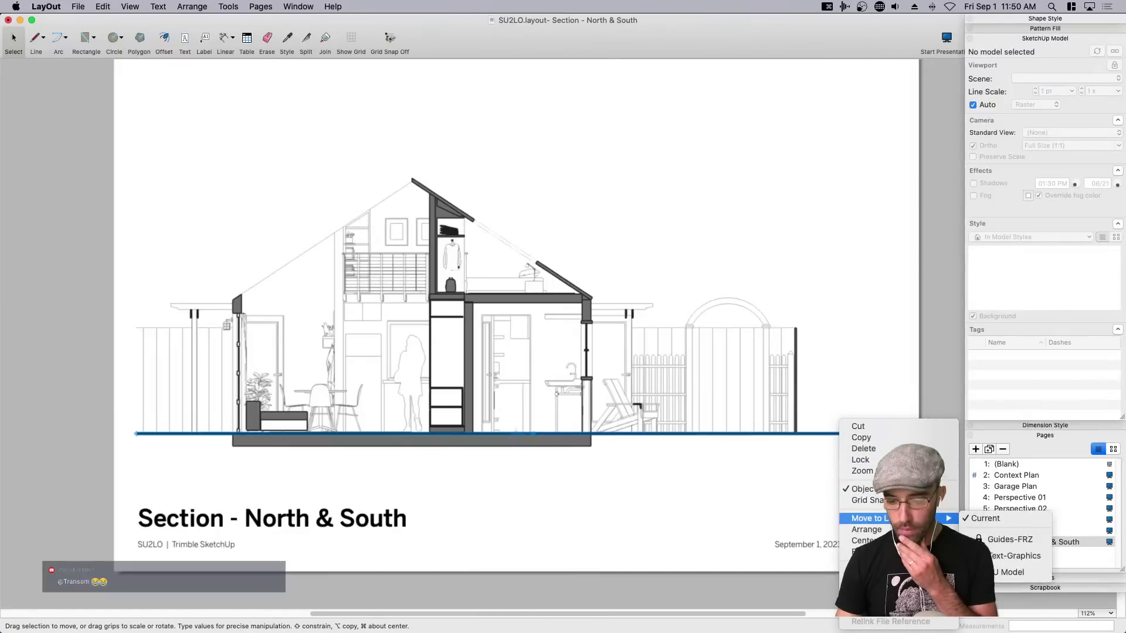
pyautogui.click(863, 458)
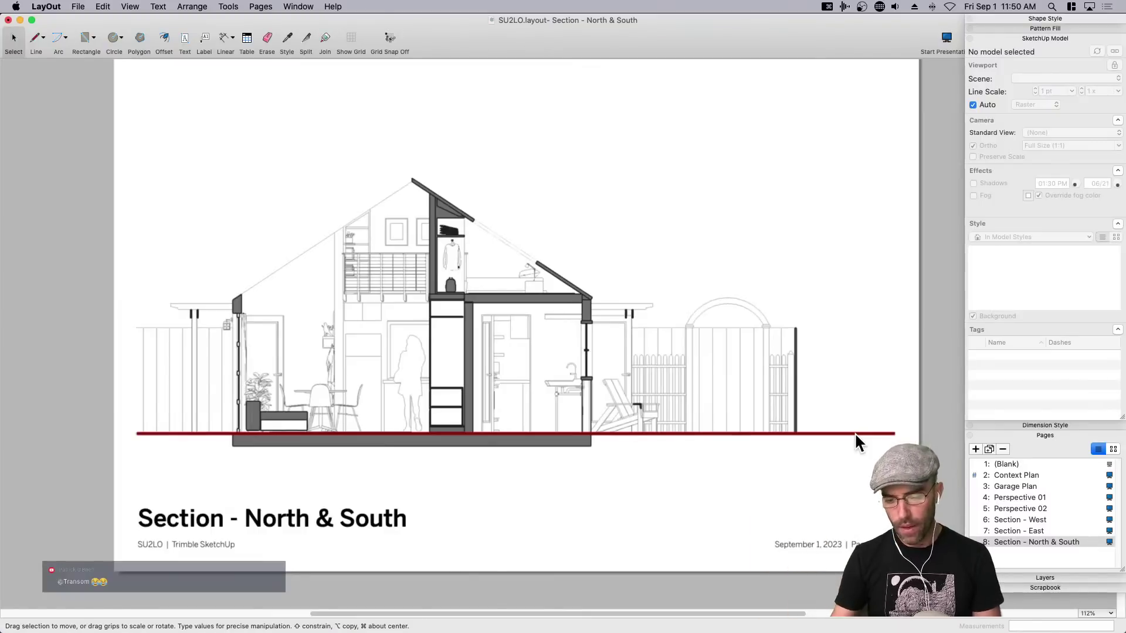
# Compare the drawing's vertical alignment across the Section - East, Section - West and Section - North & South pages.
pyautogui.click(744, 404)
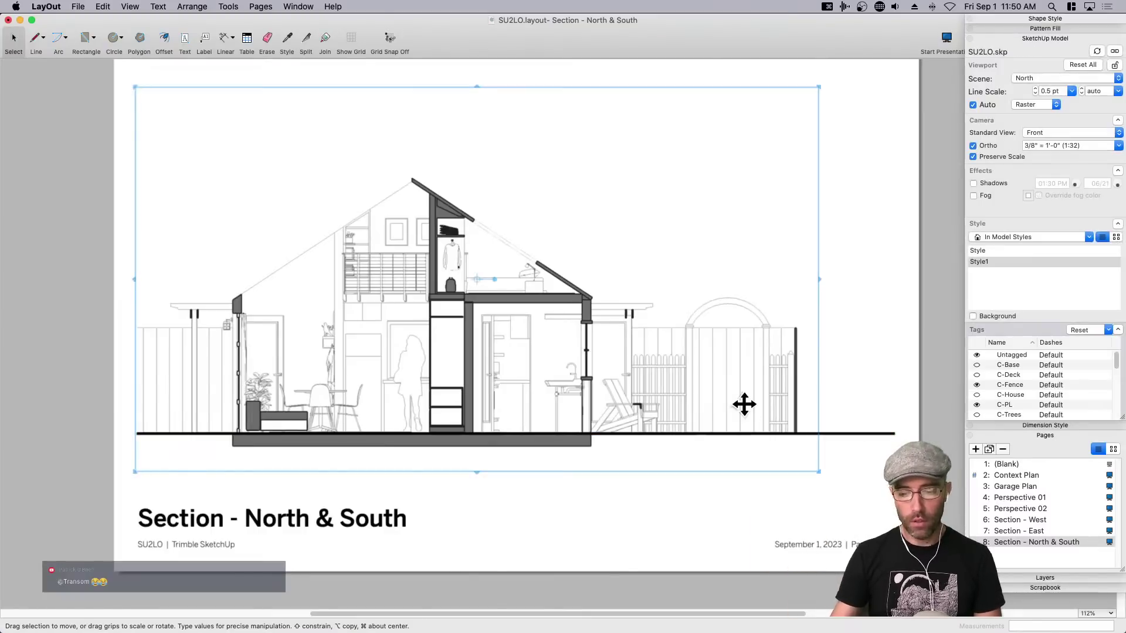
pyautogui.click(1002, 530)
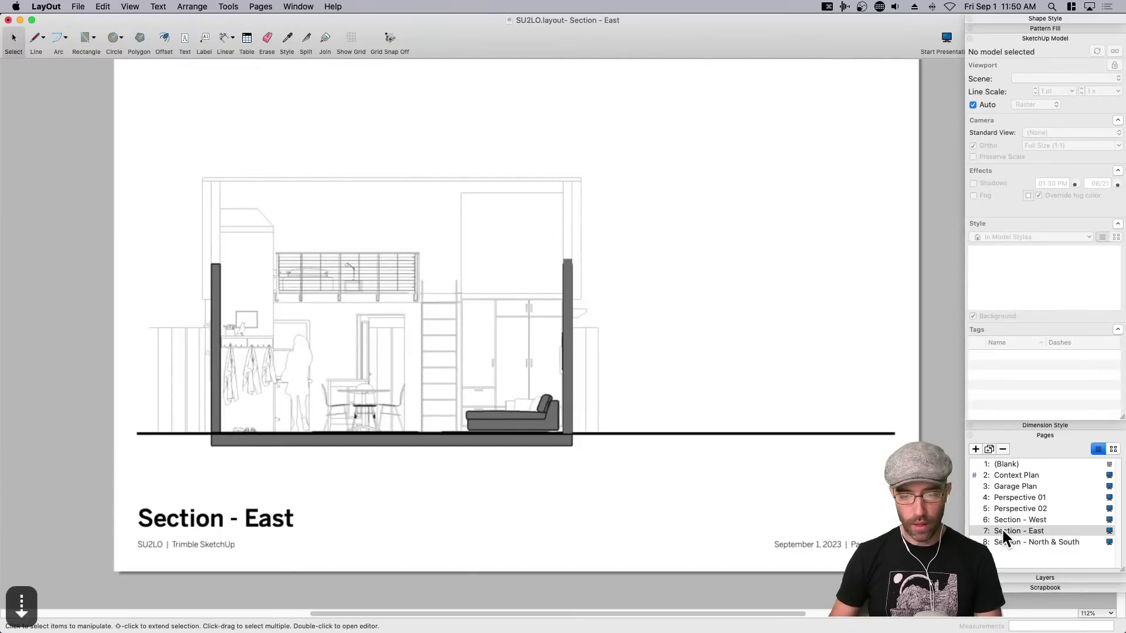
pyautogui.click(1013, 518)
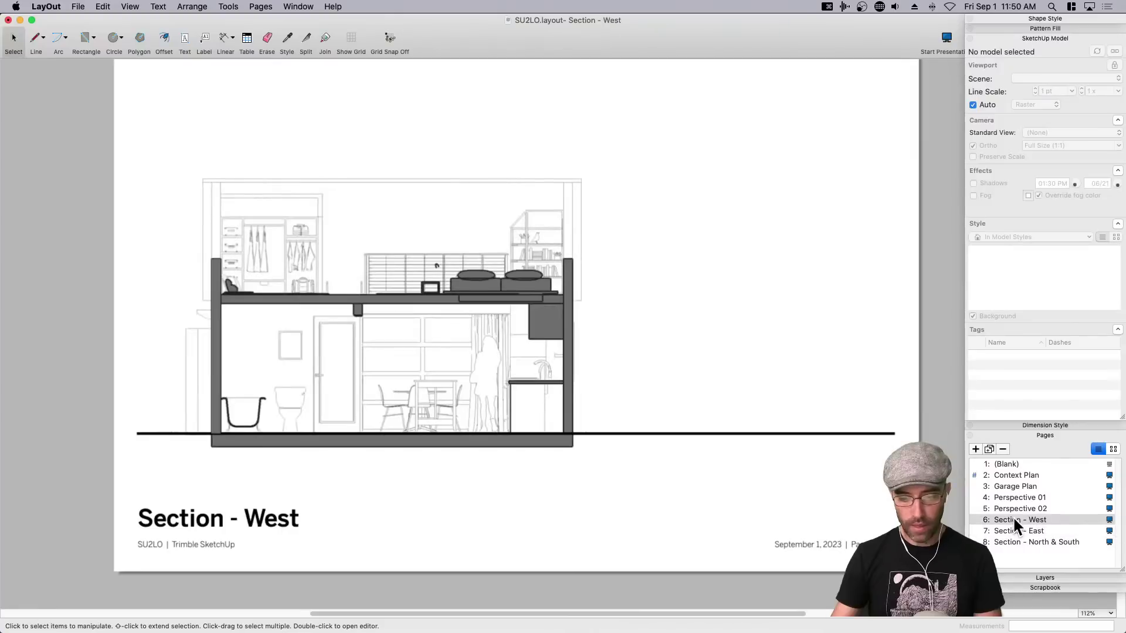
pyautogui.click(1012, 531)
pyautogui.click(1013, 541)
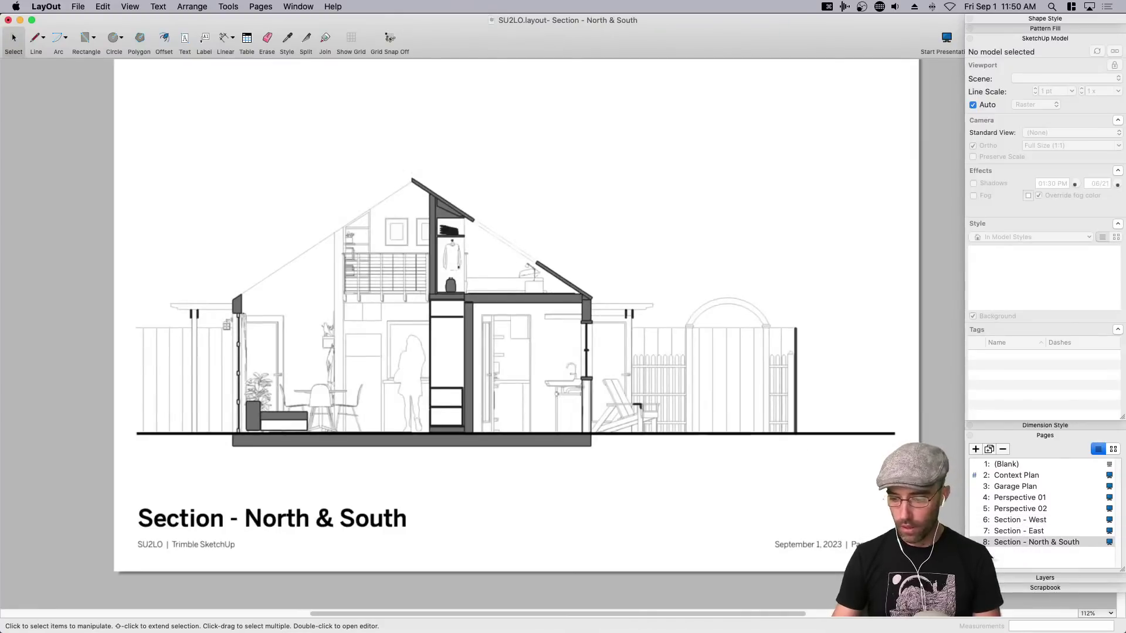
# Rename the Section - North & South page as Section - North.
pyautogui.doubleClick(1054, 541)
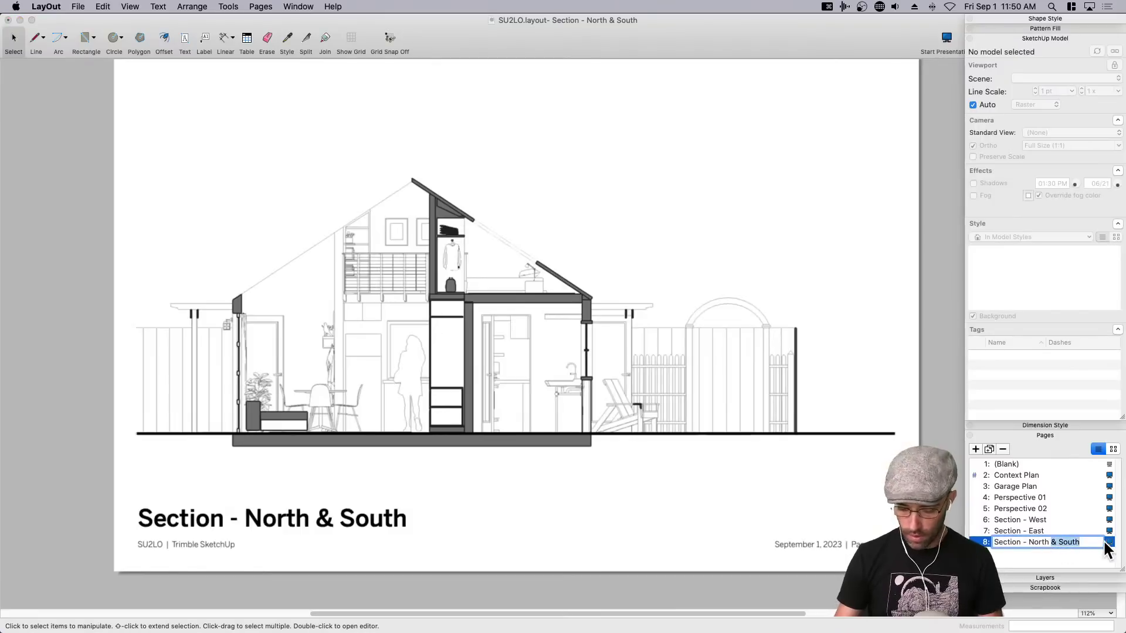
pyautogui.press('BackSpace')
pyautogui.press('BackSpace')
pyautogui.press('BackSpace')
pyautogui.press('BackSpace')
pyautogui.press('BackSpace')
pyautogui.press('BackSpace')
pyautogui.press('BackSpace')
pyautogui.press('BackSpace')
pyautogui.click(783, 481)
pyautogui.click(686, 357)
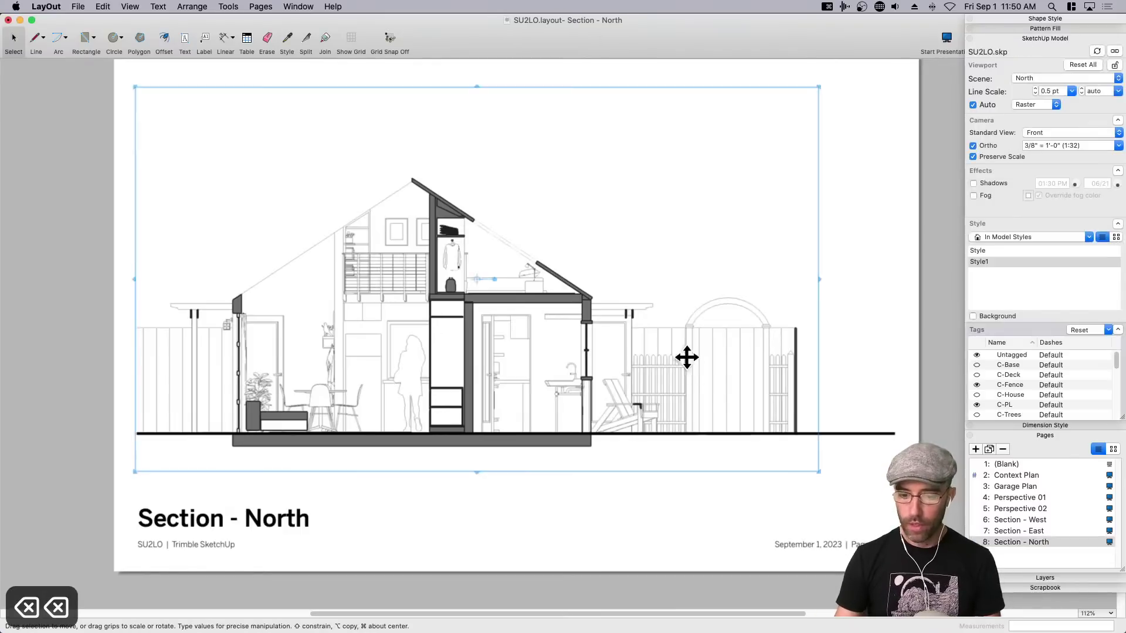
pyautogui.click(895, 353)
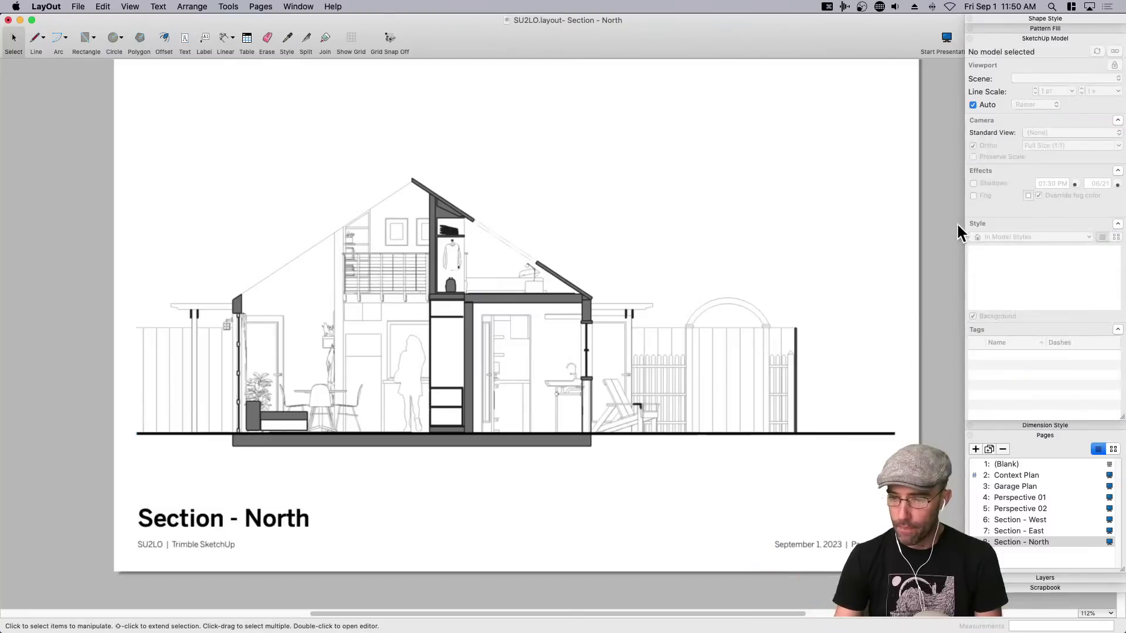
# Duplicate the Section - North page and rename the copy Section - South.
pyautogui.click(990, 449)
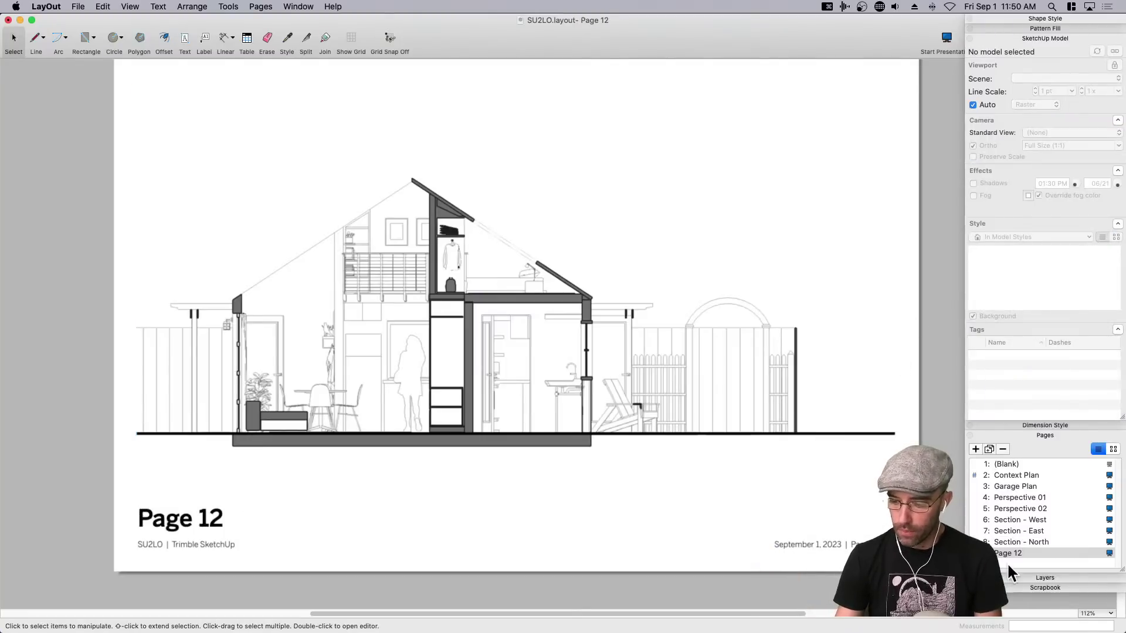
pyautogui.doubleClick(1005, 553)
pyautogui.write('Sec')
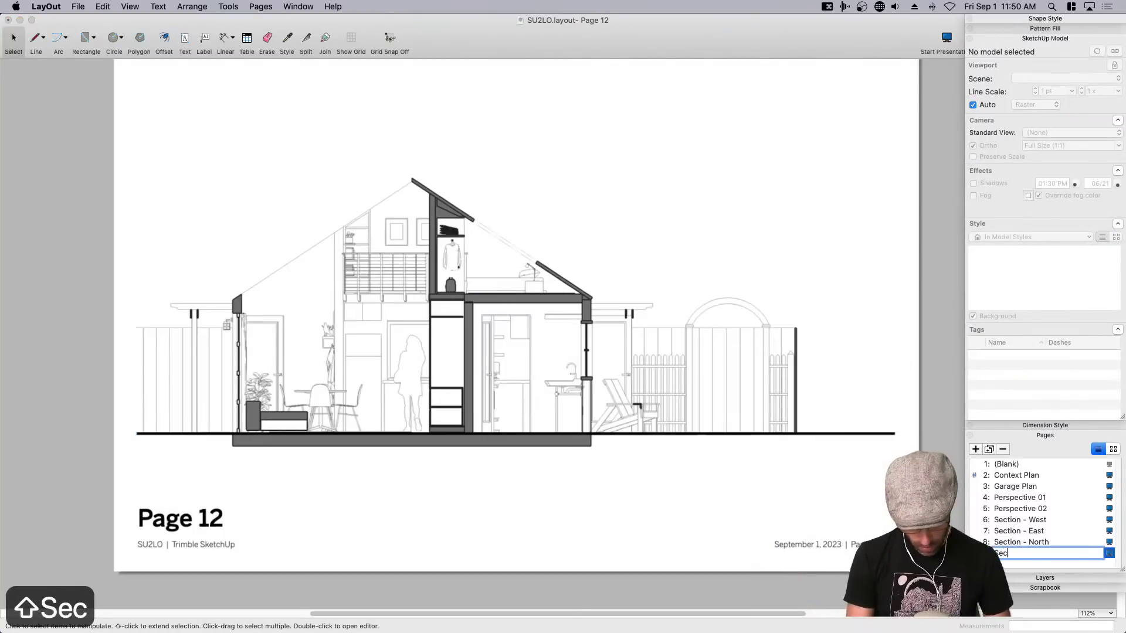
pyautogui.write('tion - South')
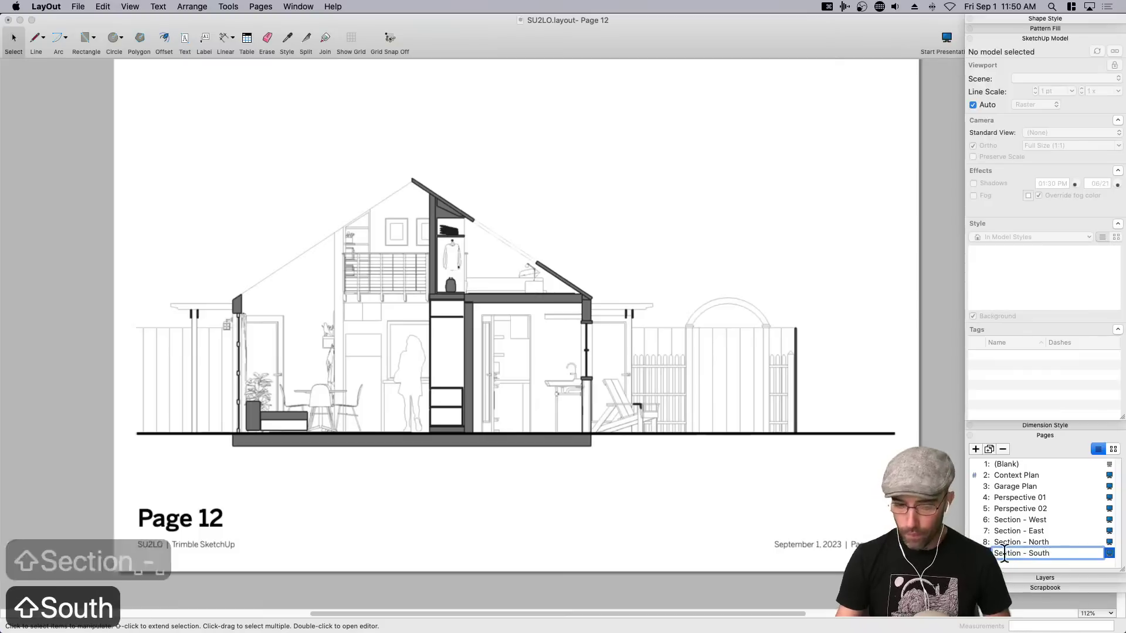
pyautogui.click(877, 535)
# Set the viewport's scene to South on the Section - South page.
pyautogui.click(716, 394)
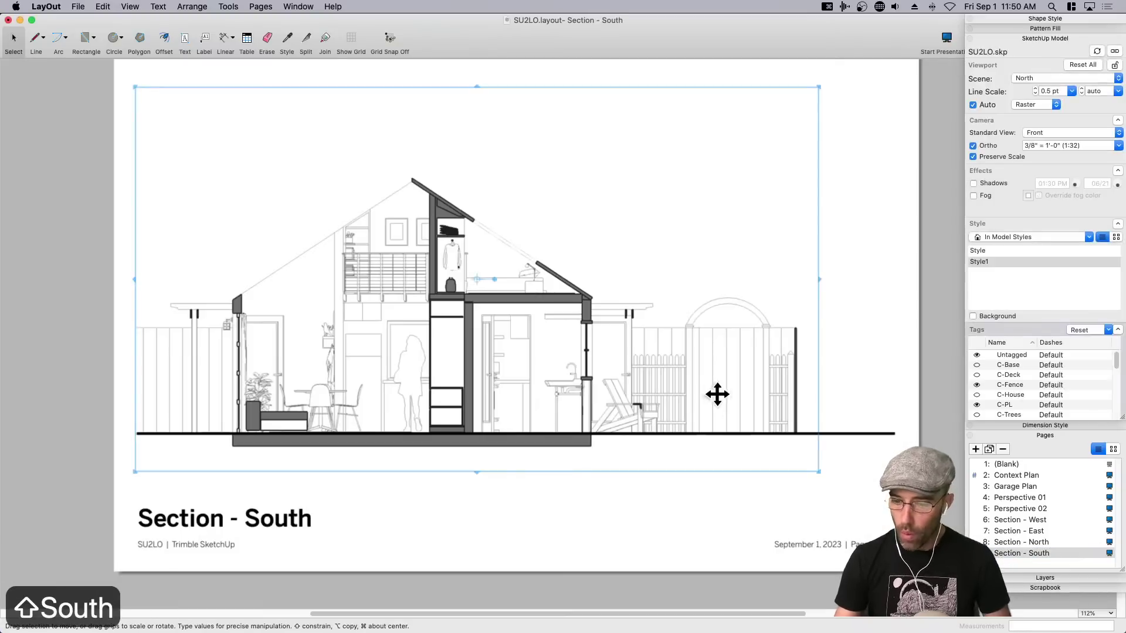
pyautogui.click(1029, 78)
pyautogui.click(1025, 69)
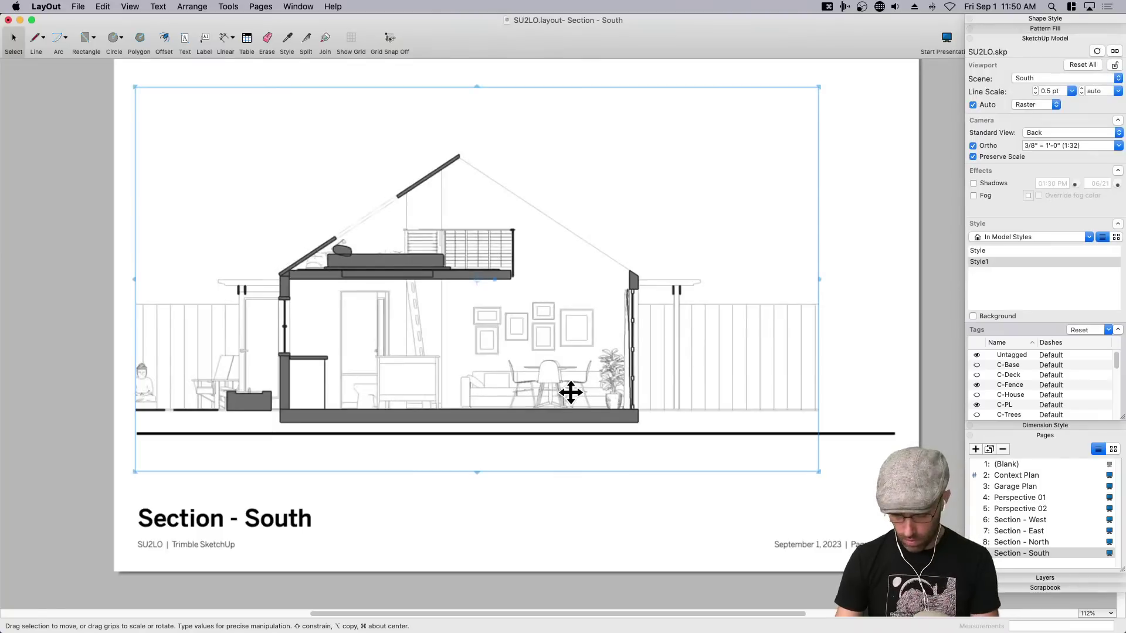
# Nudge the South viewport down until the section's floor aligns with the ground line, and deselect it.
pyautogui.press('Down')
pyautogui.press('Down')
pyautogui.press('Down')
pyautogui.press('Down')
pyautogui.press('Down')
pyautogui.press('Down')
pyautogui.press('Down')
pyautogui.press('Down')
pyautogui.press('Down')
pyautogui.press('Down')
pyautogui.press('Down')
pyautogui.press('Down')
pyautogui.press('Down')
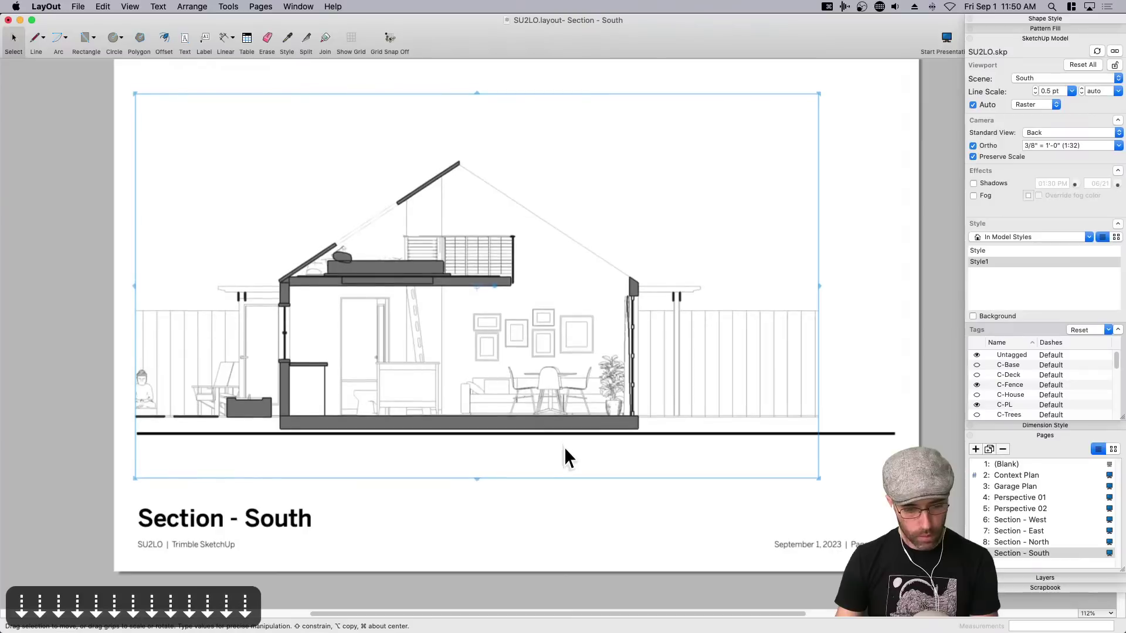
pyautogui.hotkey('shift', 'Down')
pyautogui.press('Down')
pyautogui.press('Down')
pyautogui.press('Down')
pyautogui.press('Down')
pyautogui.press('Down')
pyautogui.press('Down')
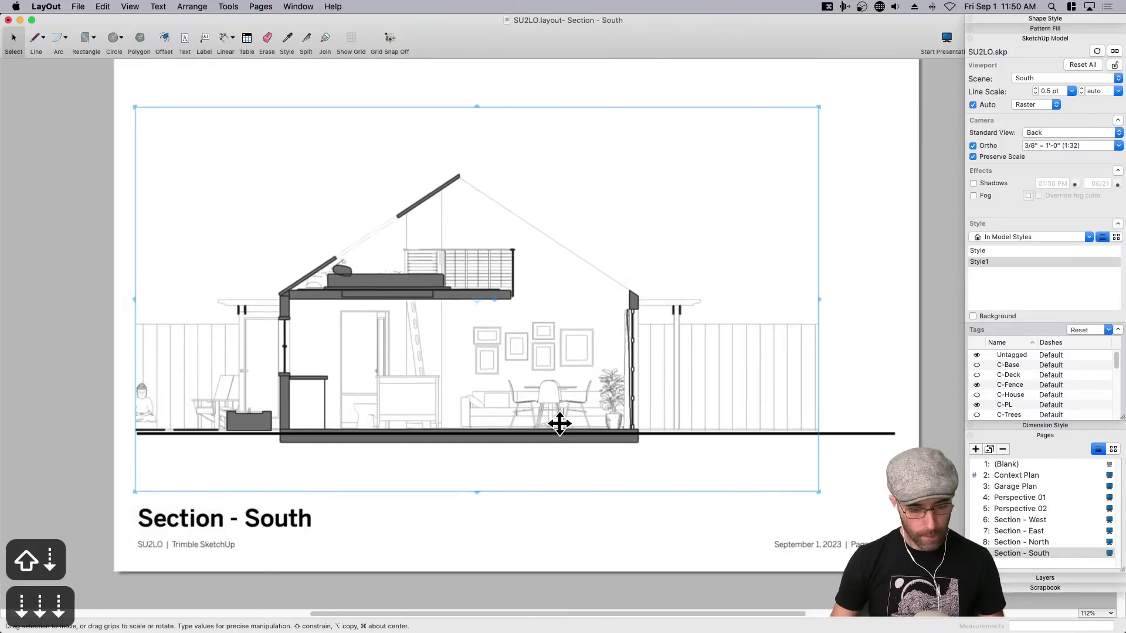
pyautogui.press('Down')
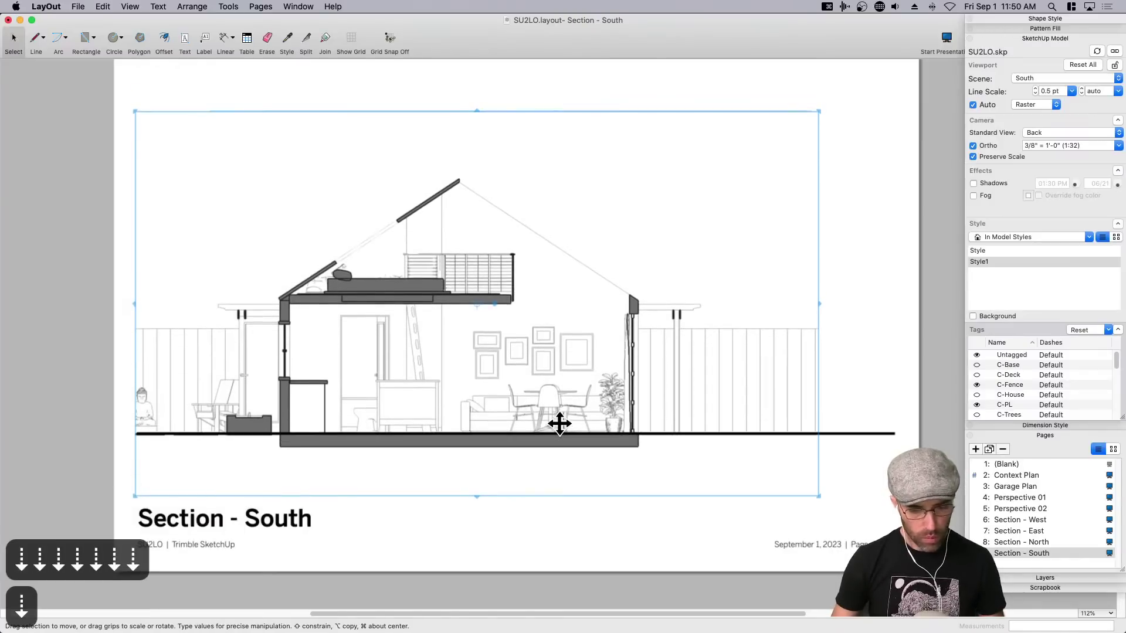
pyautogui.press('Up')
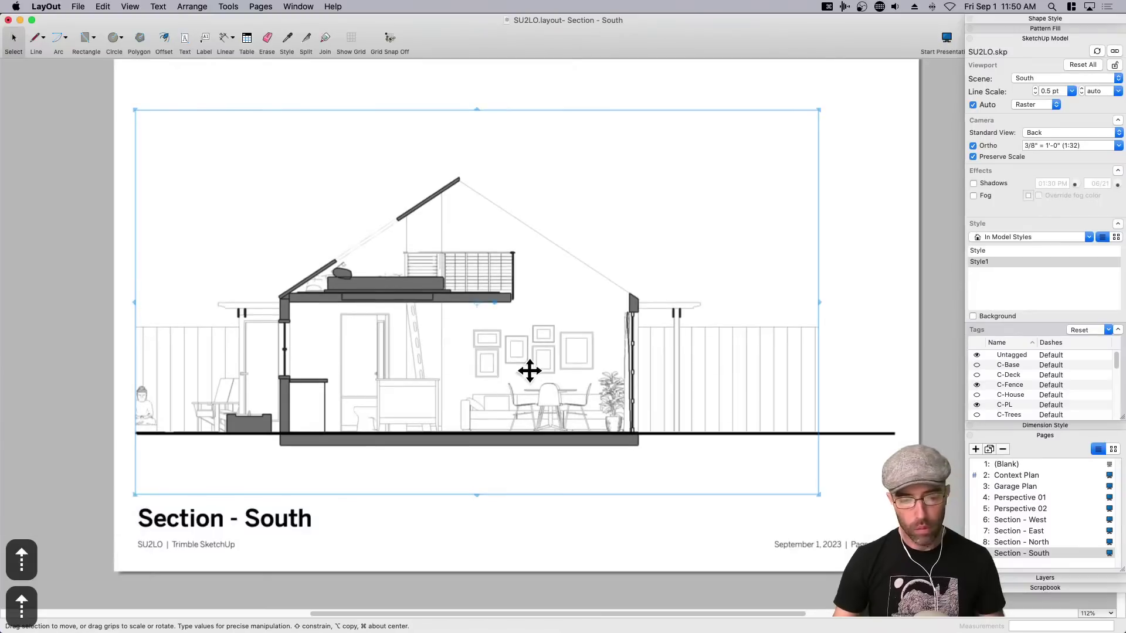
pyautogui.click(570, 515)
# Pull the South viewport's right edge slightly inward to crop the fence short of the ground line's end.
pyautogui.click(755, 385)
pyautogui.moveTo(819, 302); pyautogui.dragTo(779, 306)
pyautogui.click(890, 353)
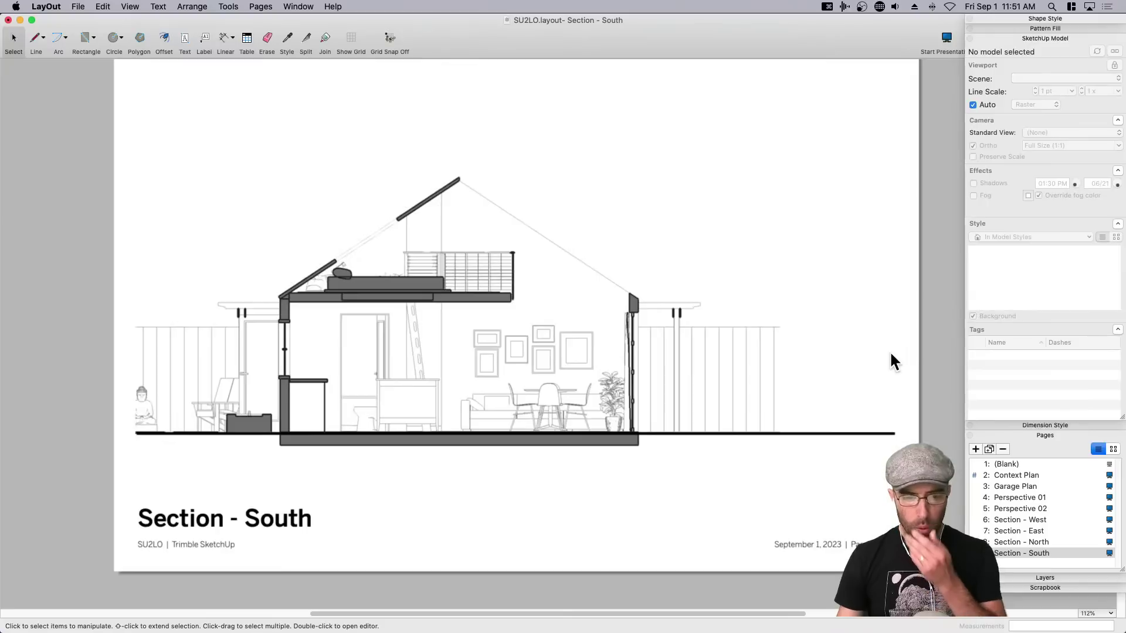
# Show the E-Roof-Fr… and P-Skylight tags in the South viewport.
pyautogui.click(464, 306)
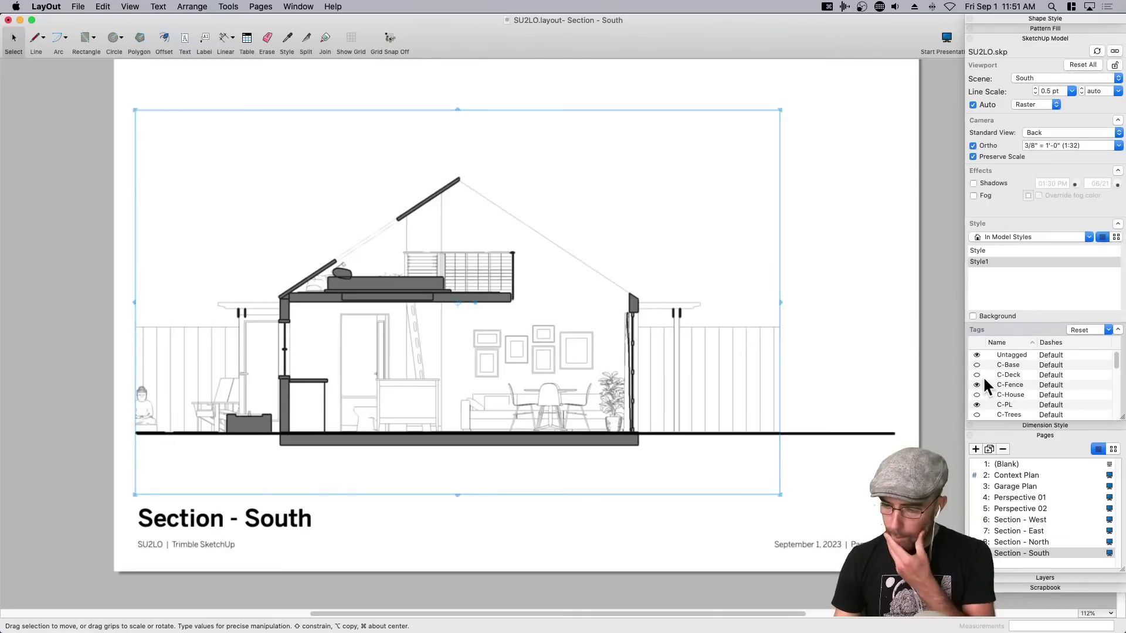
pyautogui.scroll(-2, 986, 395)
pyautogui.scroll(-2, 987, 398)
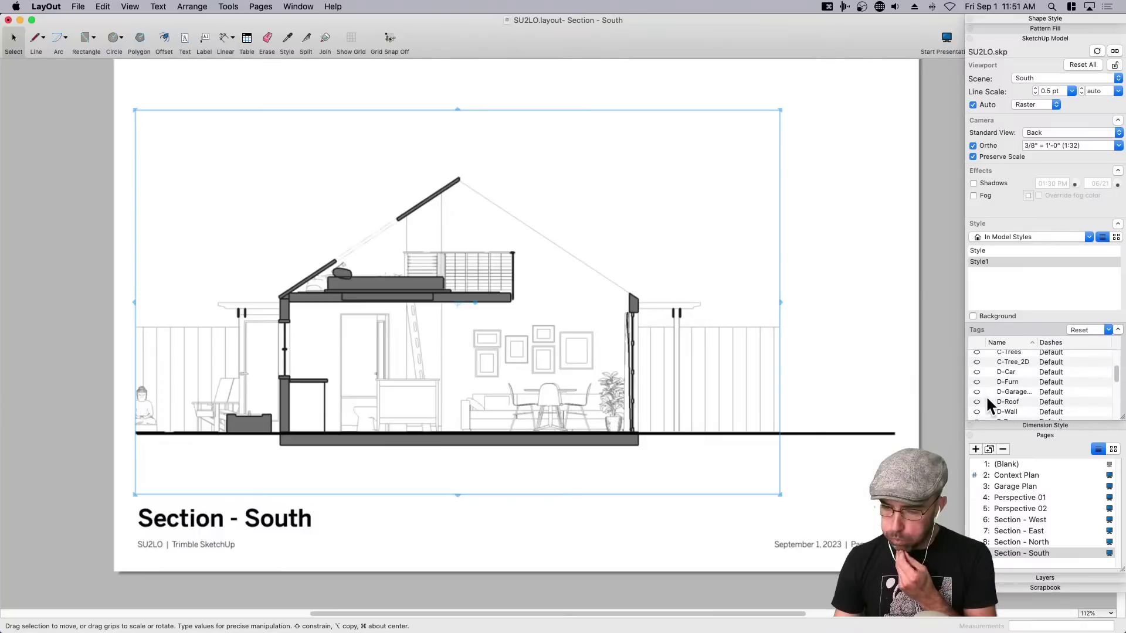
pyautogui.scroll(-3, 987, 395)
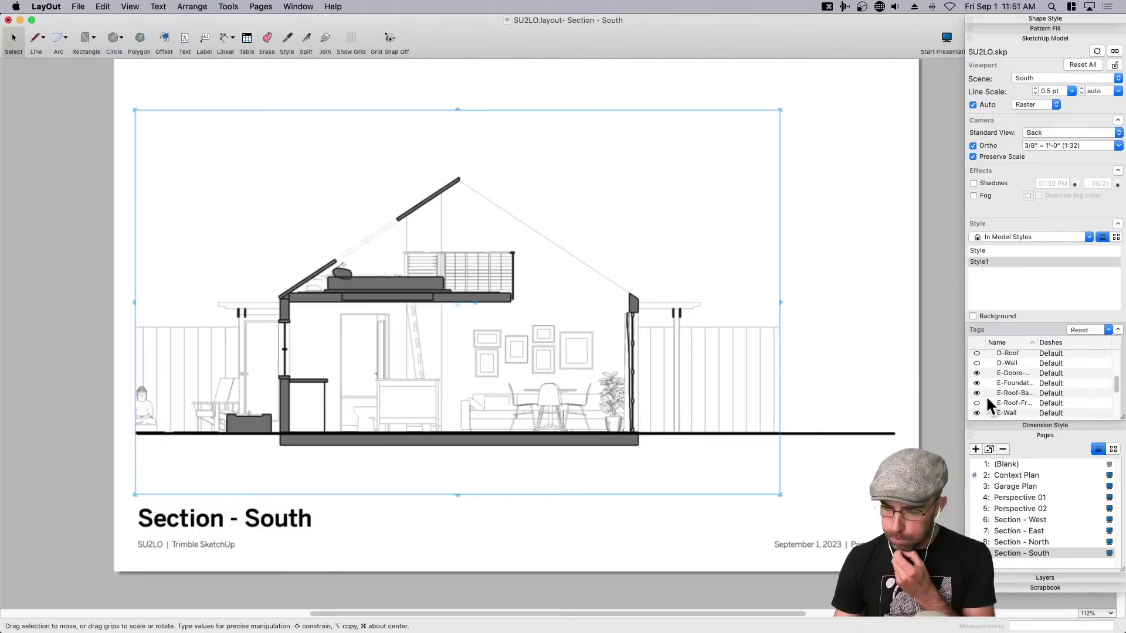
pyautogui.click(976, 403)
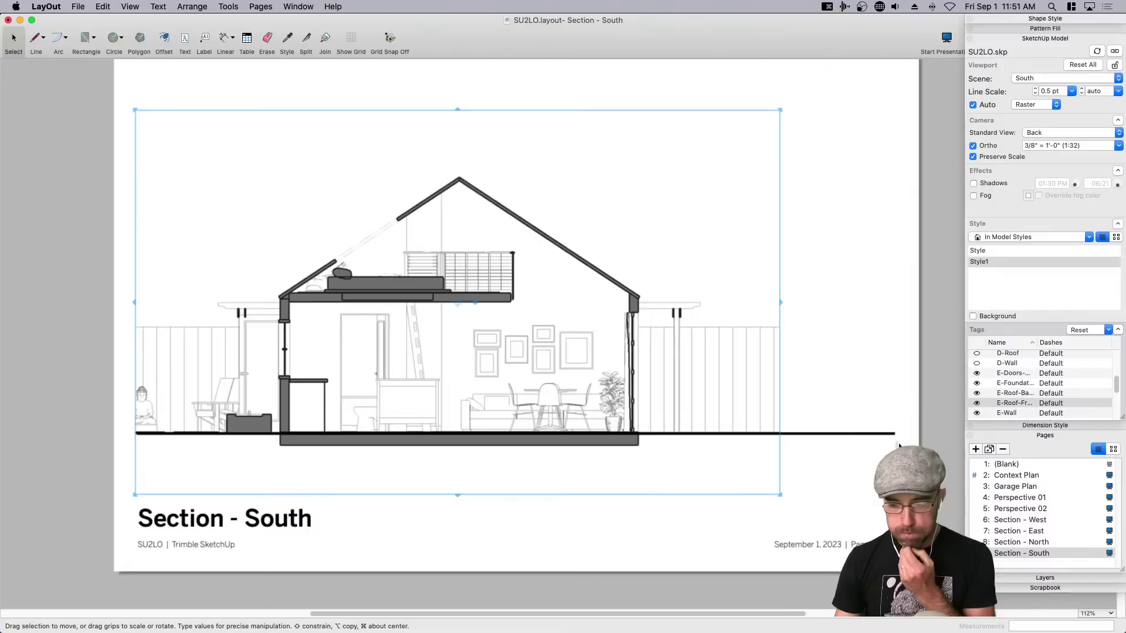
pyautogui.scroll(-5, 1022, 368)
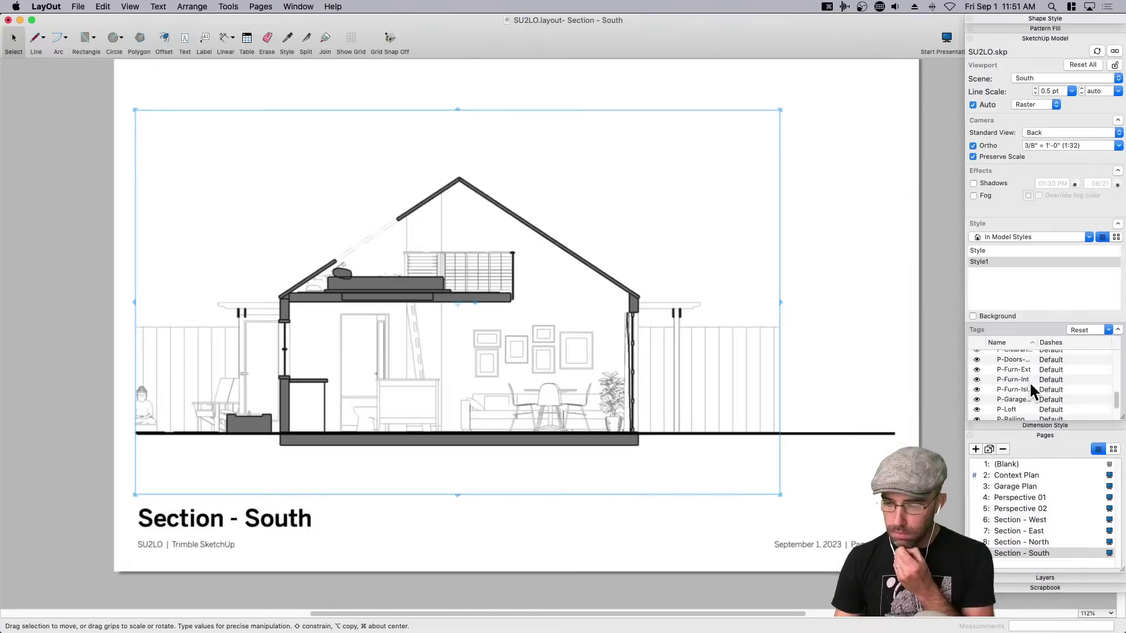
pyautogui.scroll(-2, 1014, 382)
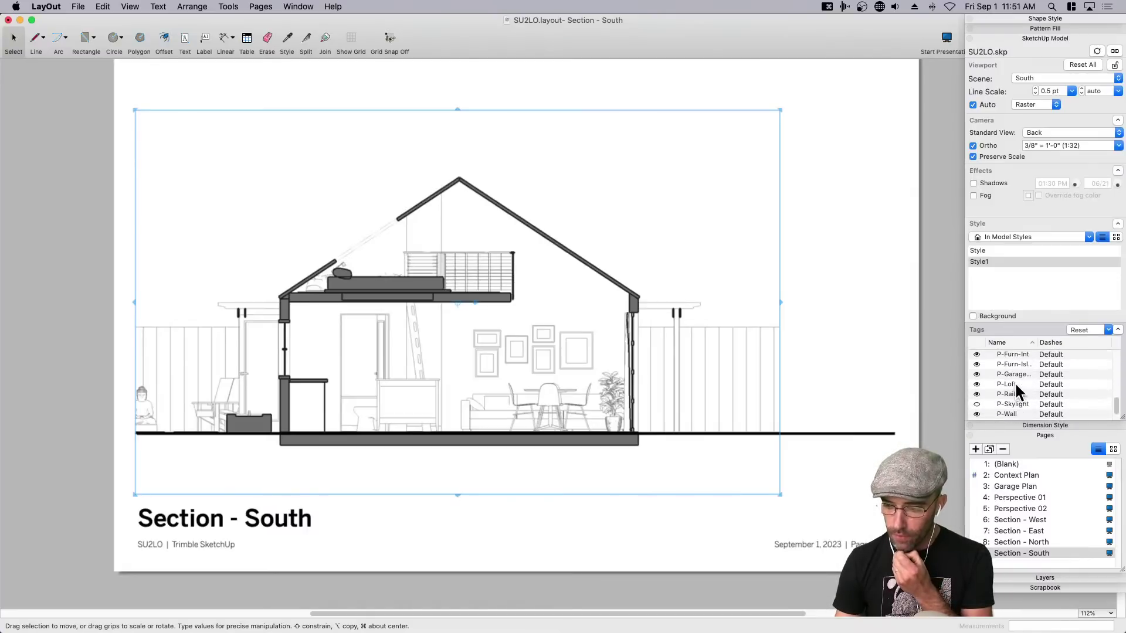
pyautogui.click(977, 404)
pyautogui.click(847, 474)
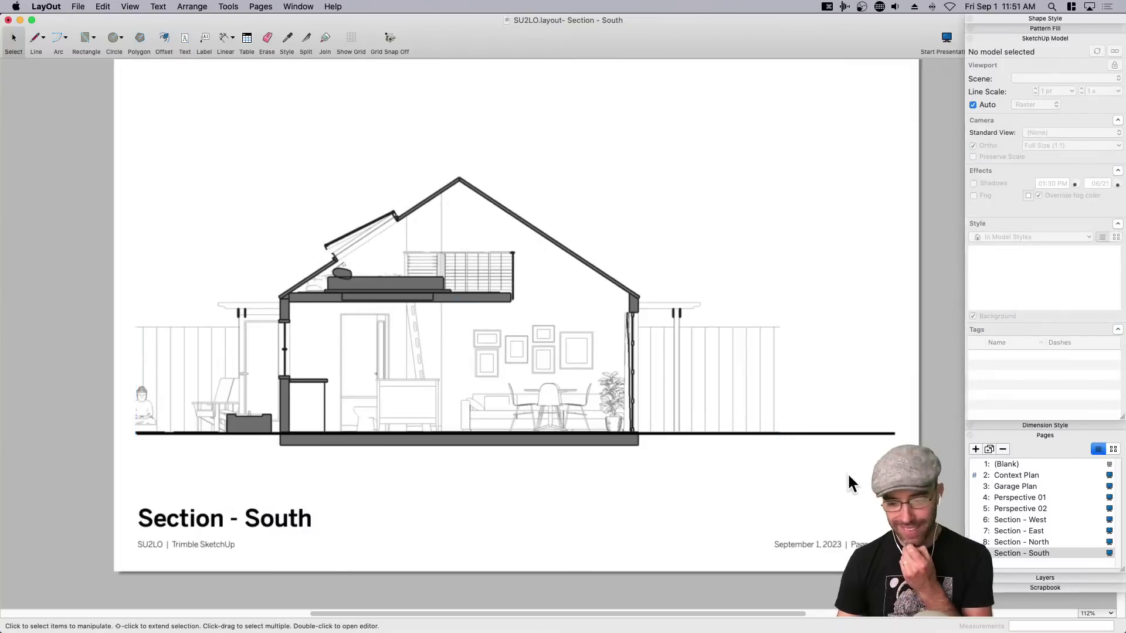
# Show the E-Roof-Fr… tag in the viewport on the Section - North page.
pyautogui.click(1017, 541)
pyautogui.click(573, 369)
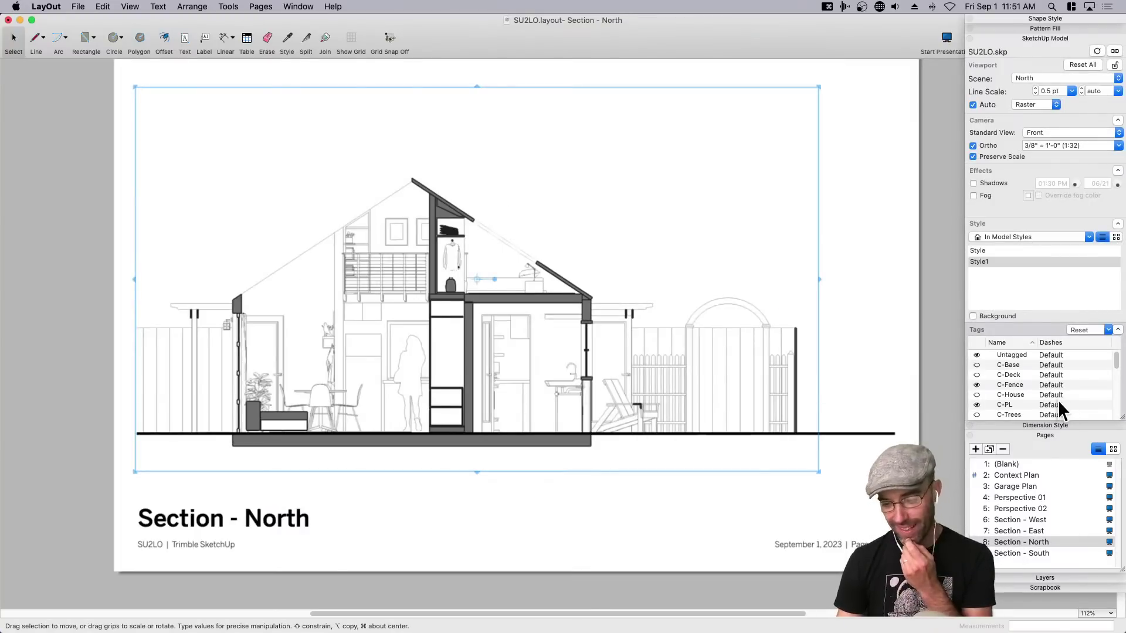
pyautogui.scroll(-3, 1014, 399)
pyautogui.scroll(-1, 1001, 400)
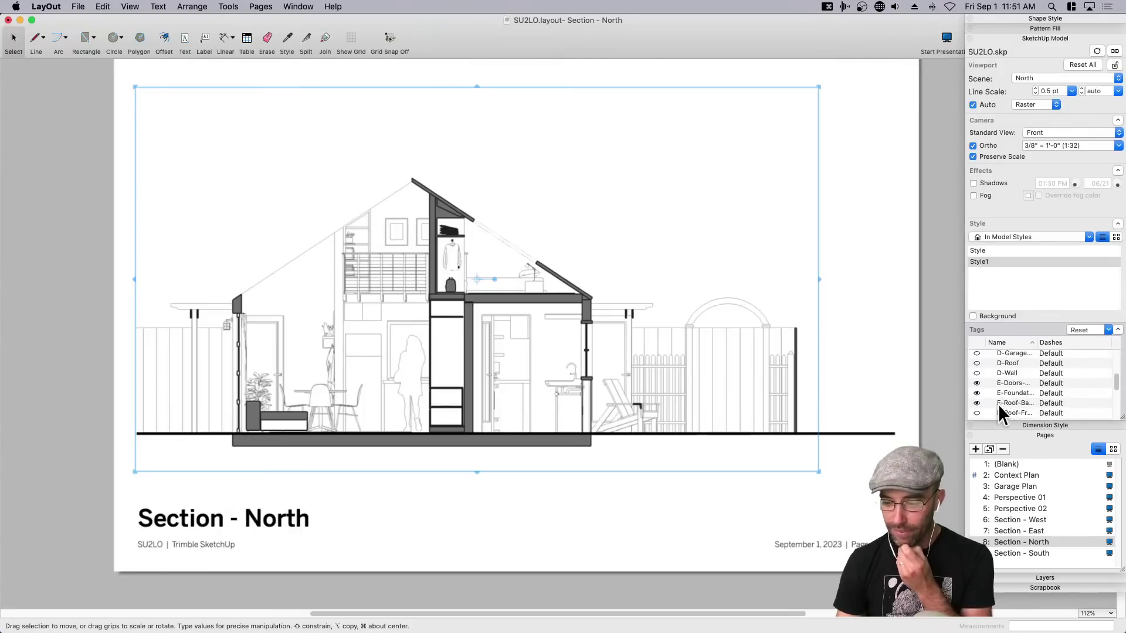
pyautogui.click(977, 413)
pyautogui.scroll(-5, 1005, 407)
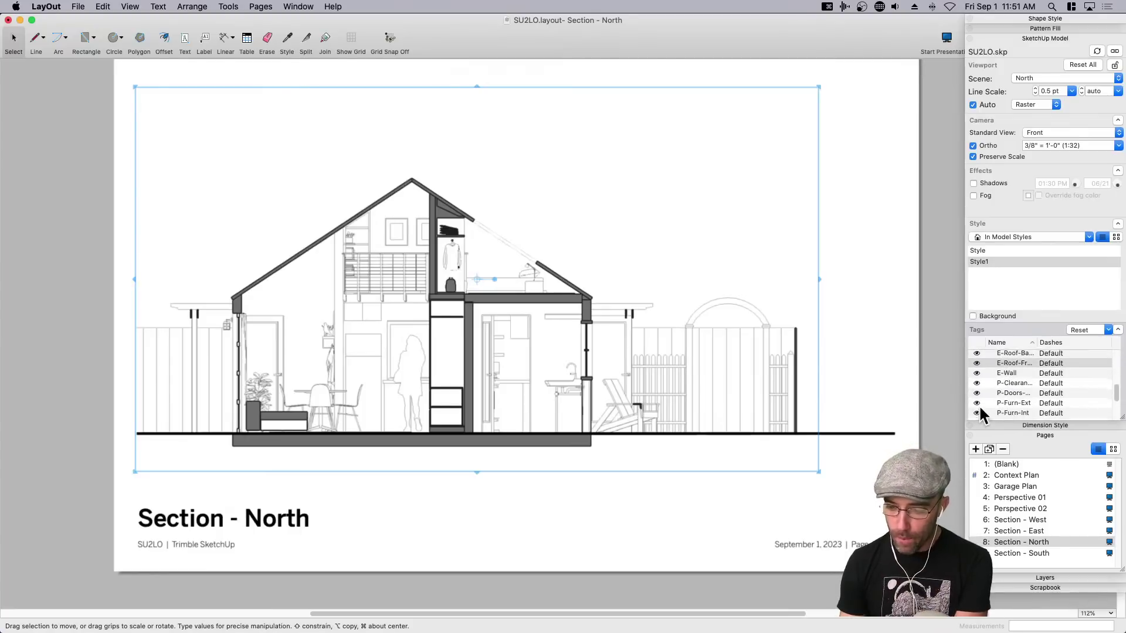
# Turn on the P-Skylight tag in the Section - North viewport and deselect the viewport.
pyautogui.scroll(-2, 987, 404)
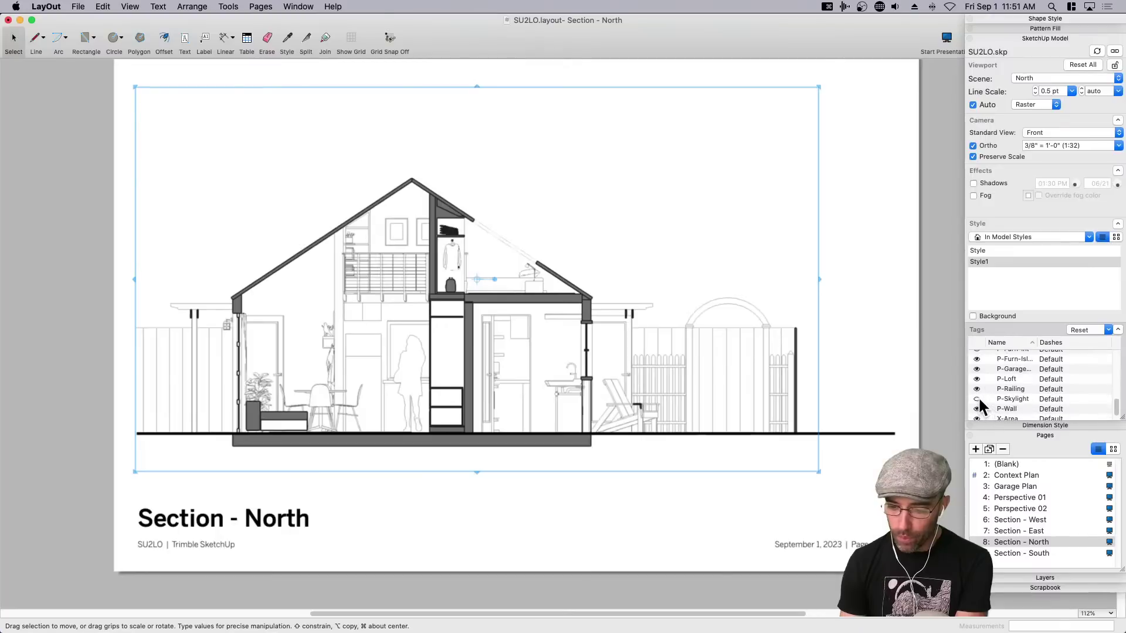
pyautogui.click(978, 398)
pyautogui.click(674, 523)
pyautogui.click(682, 579)
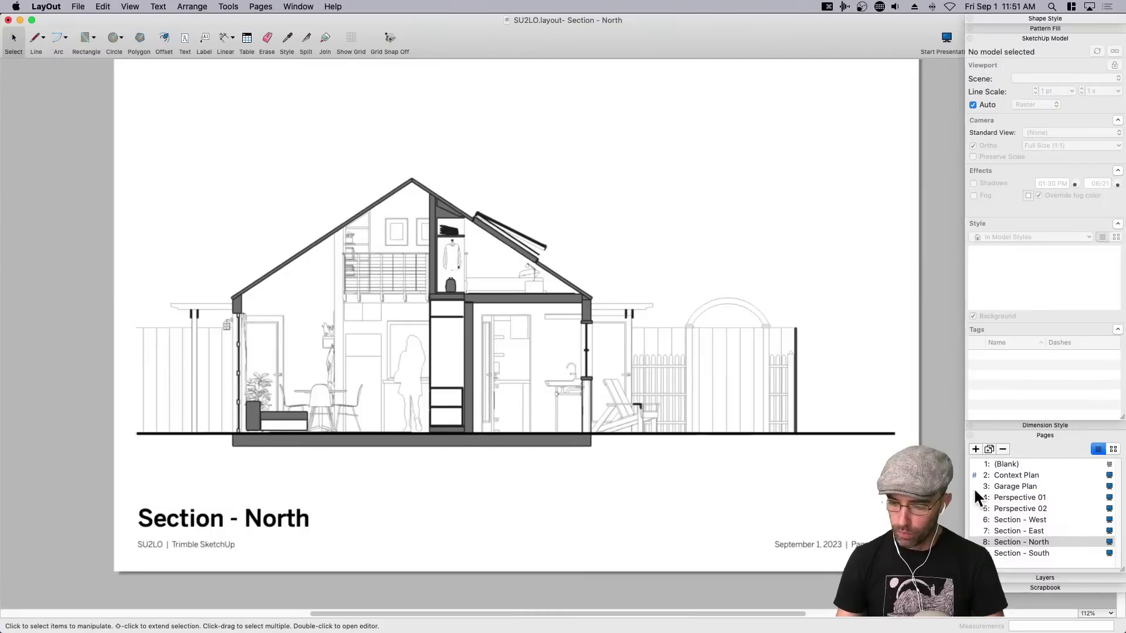
# Clear the viewport area of the Perspective 01 page and paste in a copy of the Garage Plan page's viewport.
pyautogui.click(1014, 497)
pyautogui.click(709, 381)
pyautogui.press('BackSpace')
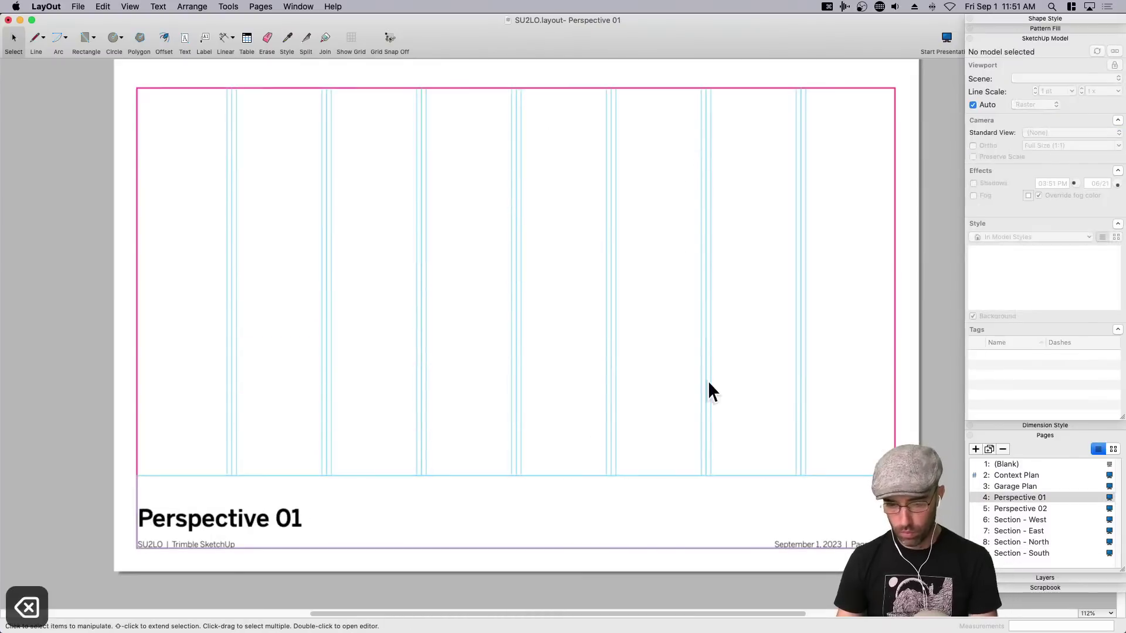
pyautogui.click(1004, 484)
pyautogui.click(484, 350)
pyautogui.press('super+c')
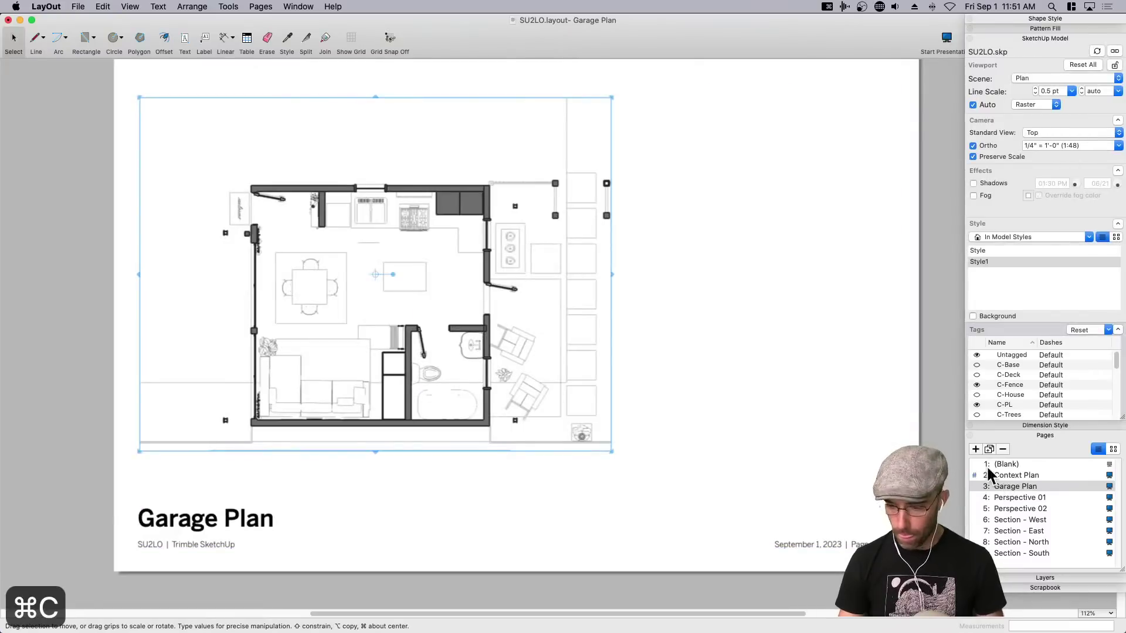
pyautogui.click(1018, 496)
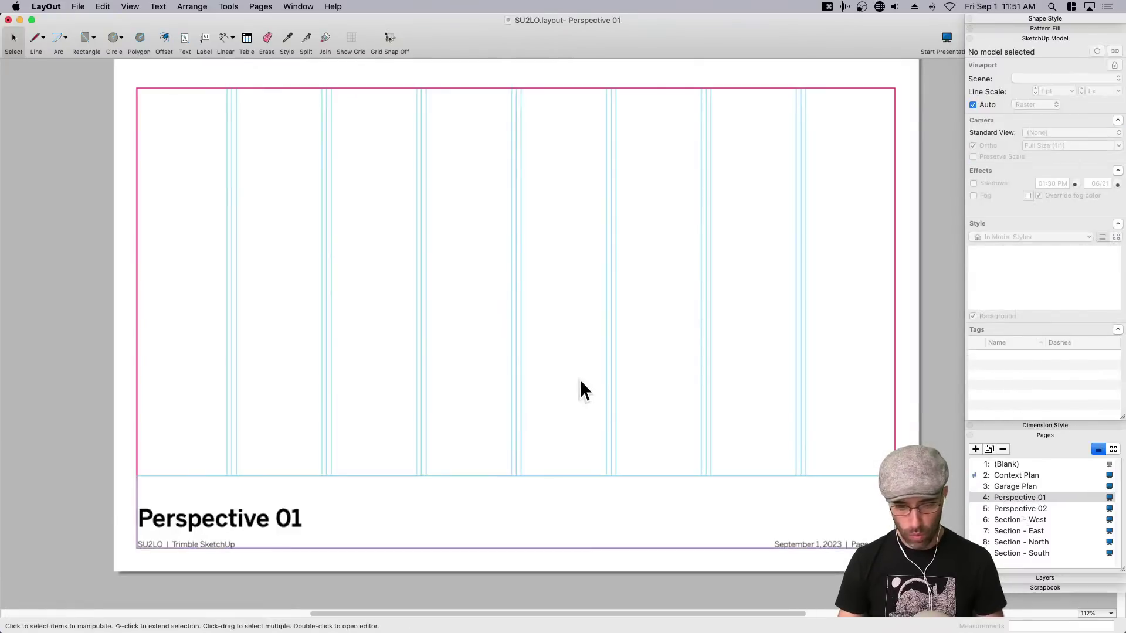
pyautogui.press('super+v')
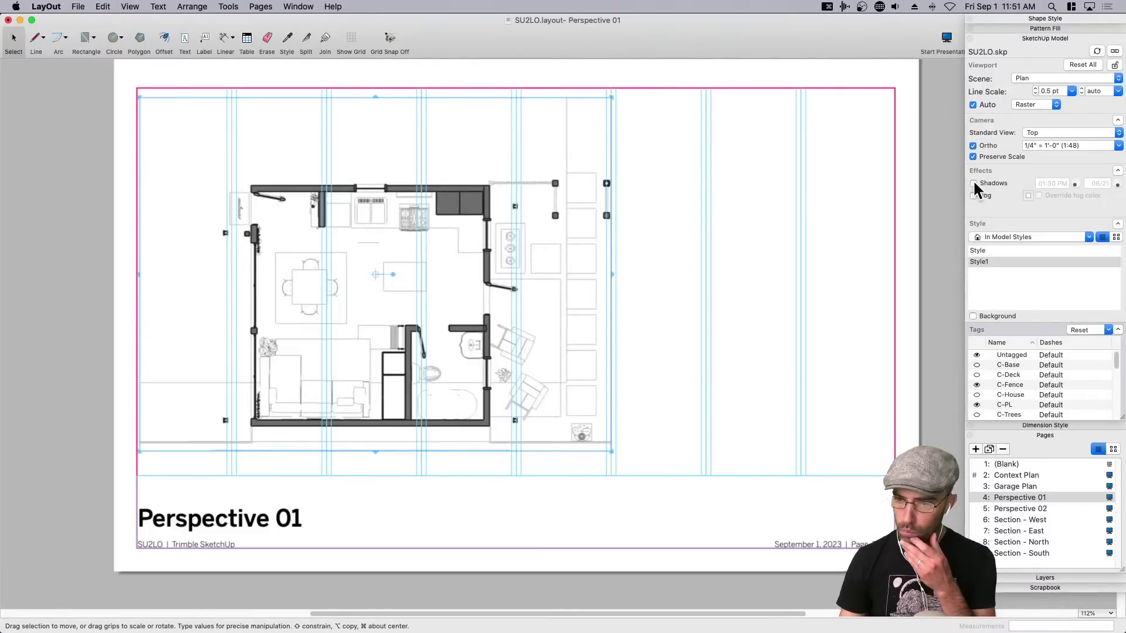
# Assign the Persp_01 scene to the pasted viewport, disable Preserve Scale and enlarge the viewport to fill the page's content frame.
pyautogui.click(1075, 79)
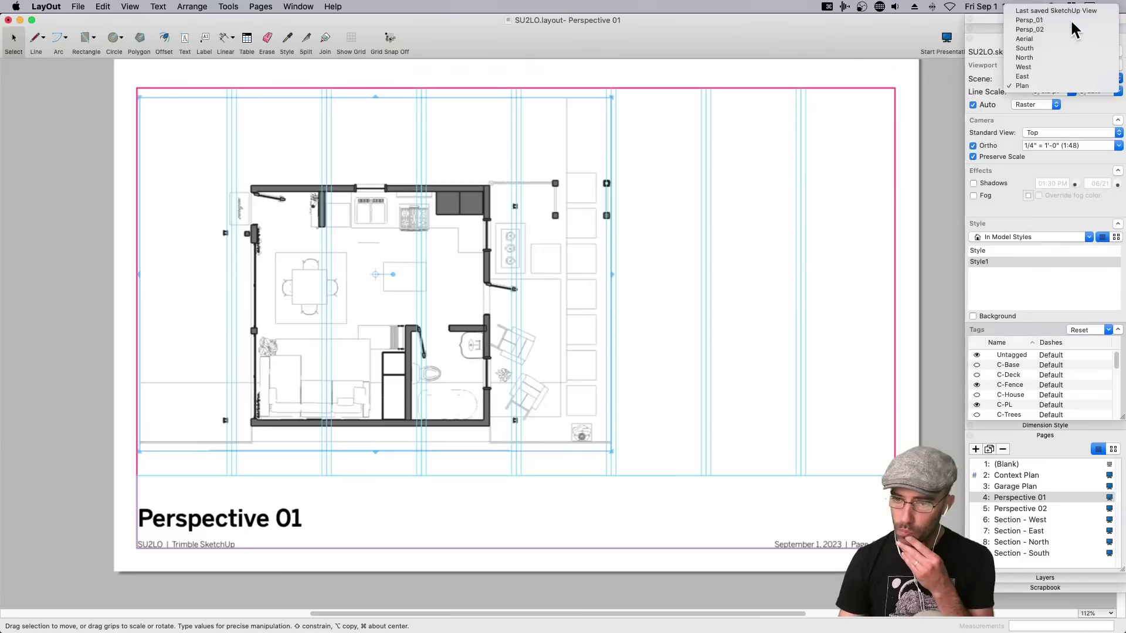
pyautogui.click(1071, 20)
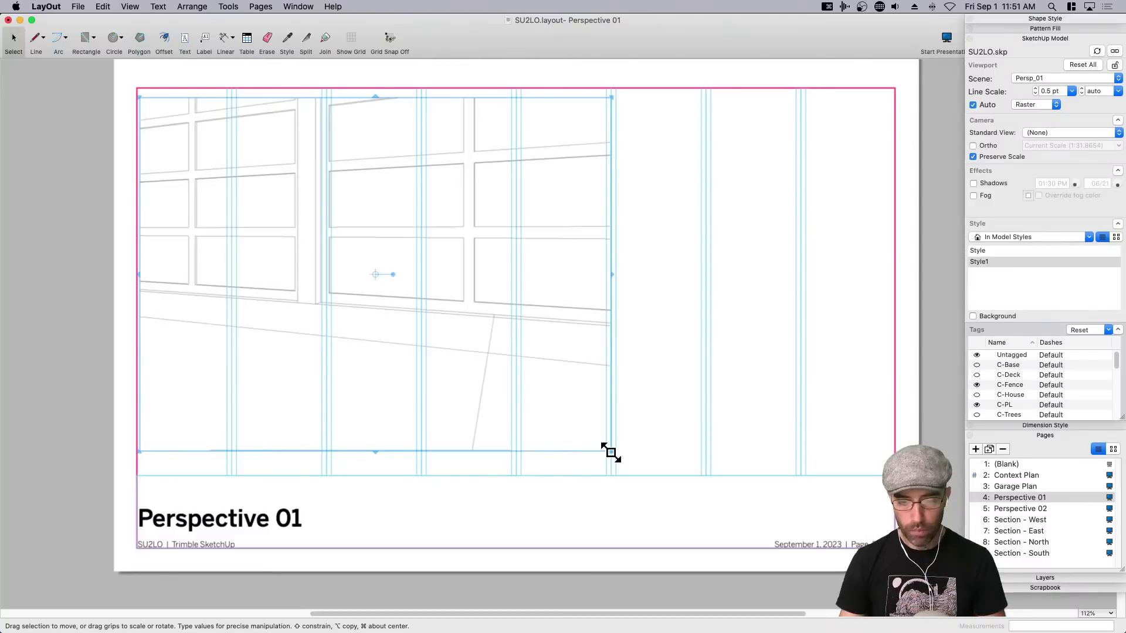
pyautogui.click(973, 157)
pyautogui.moveTo(613, 453); pyautogui.dragTo(851, 473)
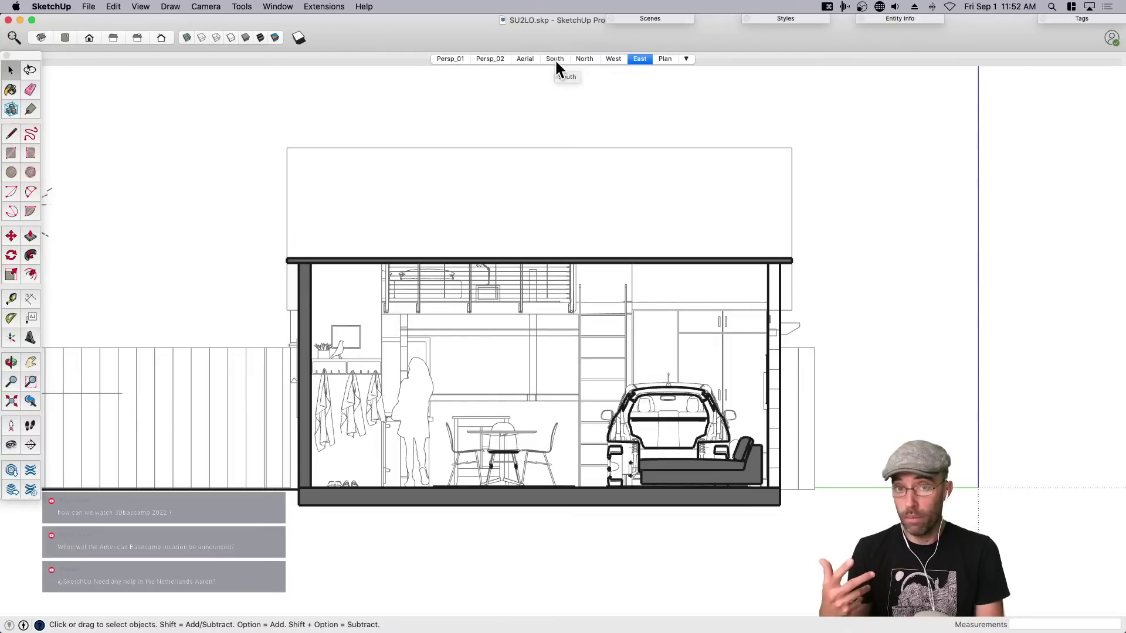
# Open the Persp_01 scene, turn off section cuts and show the style settings.
pyautogui.click(463, 59)
pyautogui.click(140, 7)
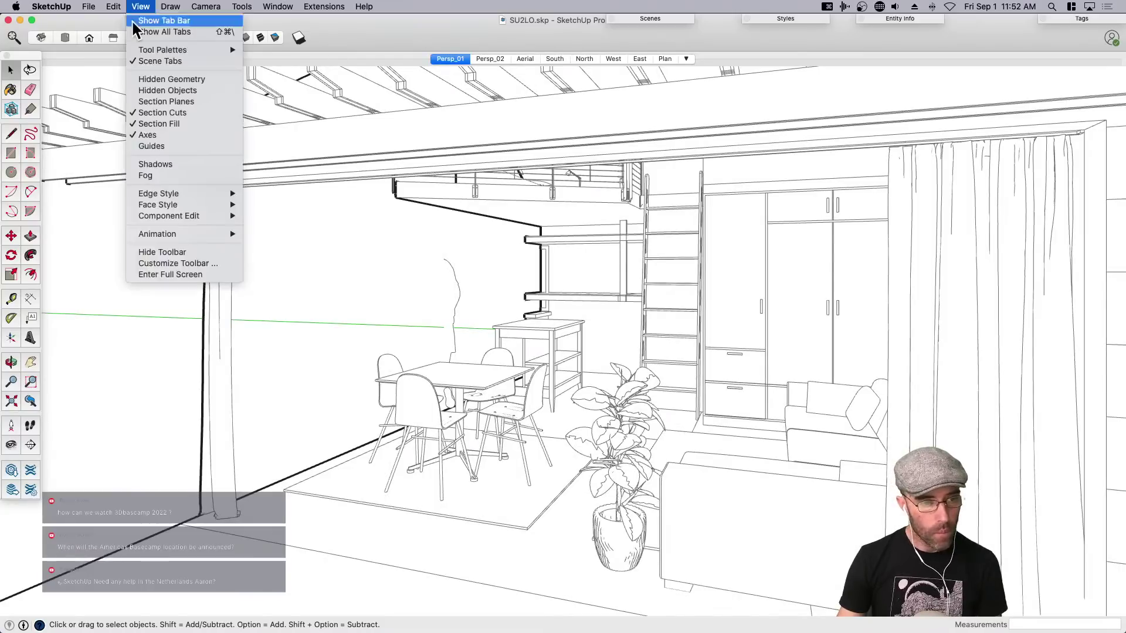
pyautogui.click(166, 111)
pyautogui.click(786, 19)
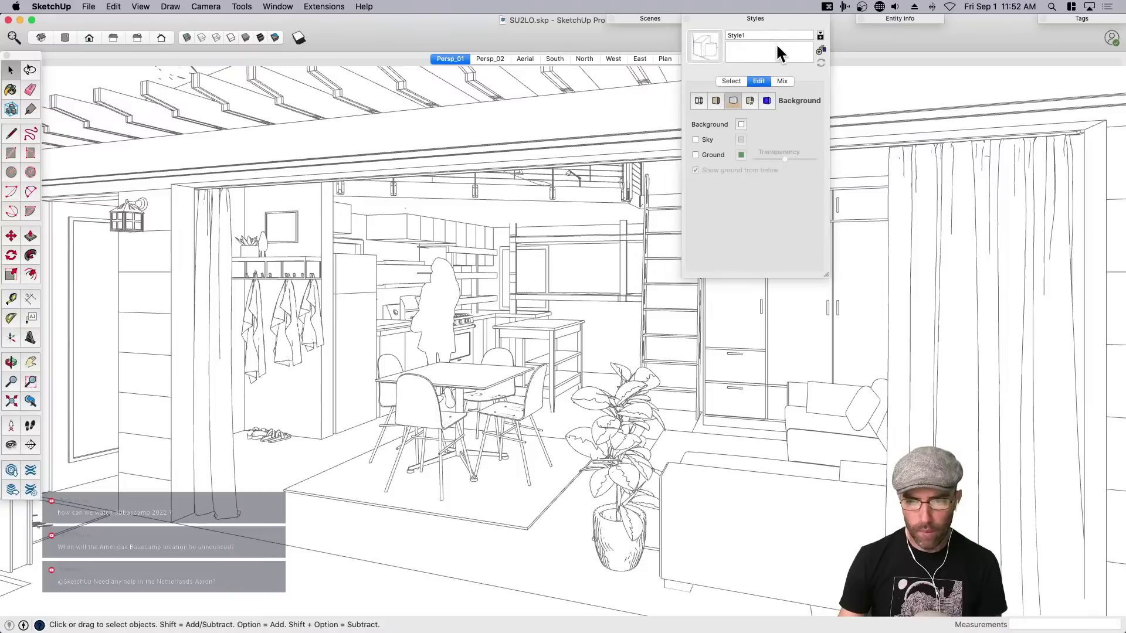
# Check the Persp_02, Aerial and South scenes, and turn section cuts back on for the shared style.
pyautogui.click(491, 59)
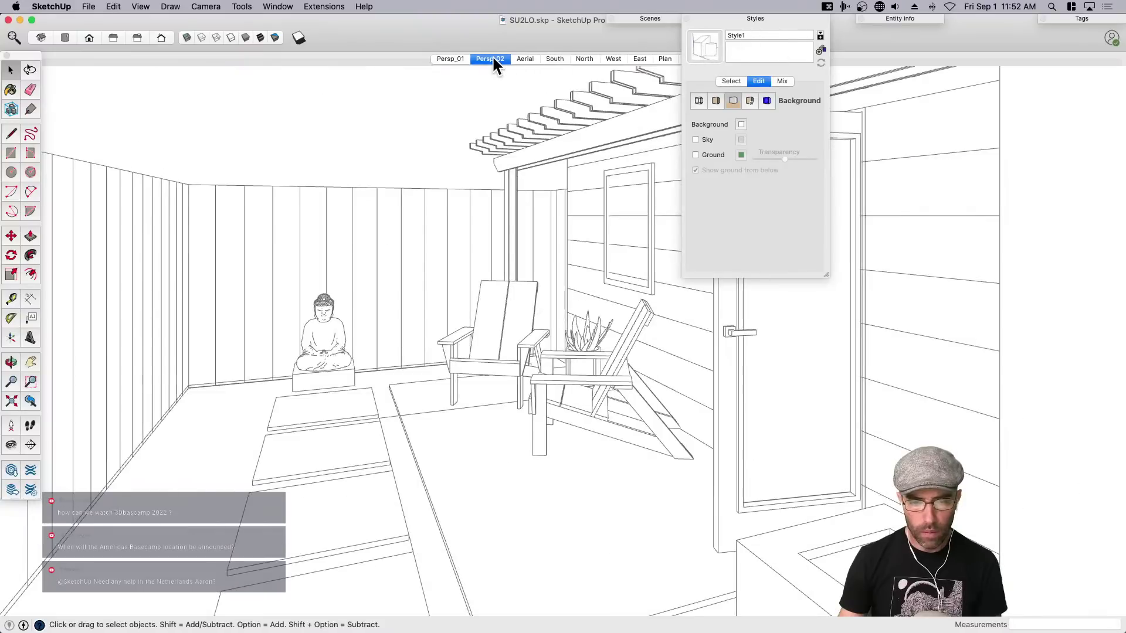
pyautogui.click(524, 60)
pyautogui.click(551, 58)
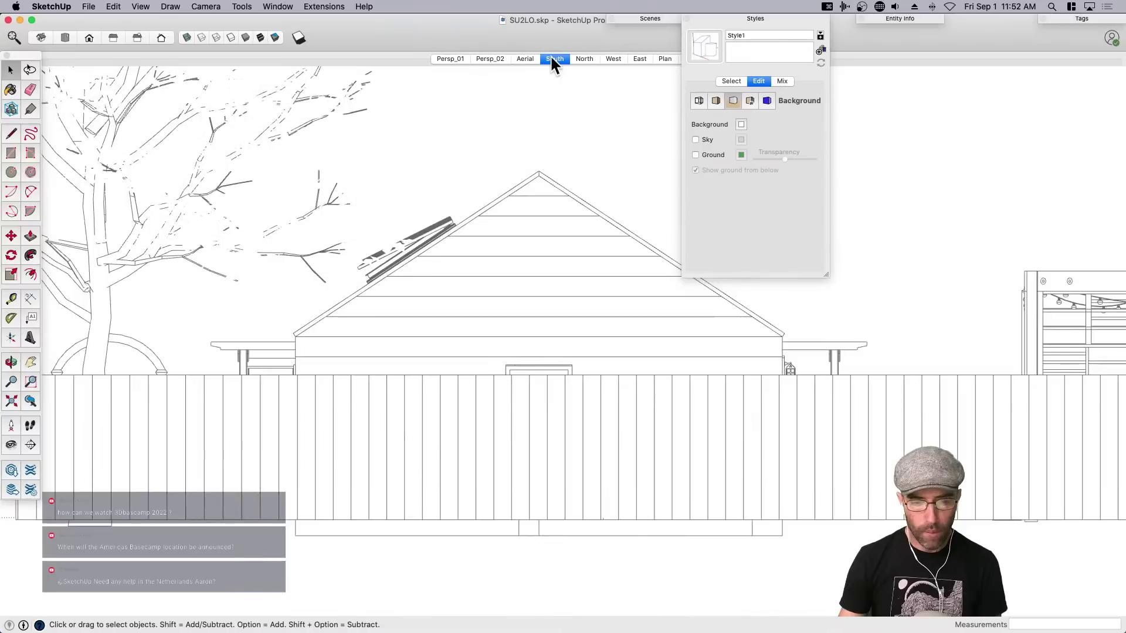
pyautogui.click(141, 6)
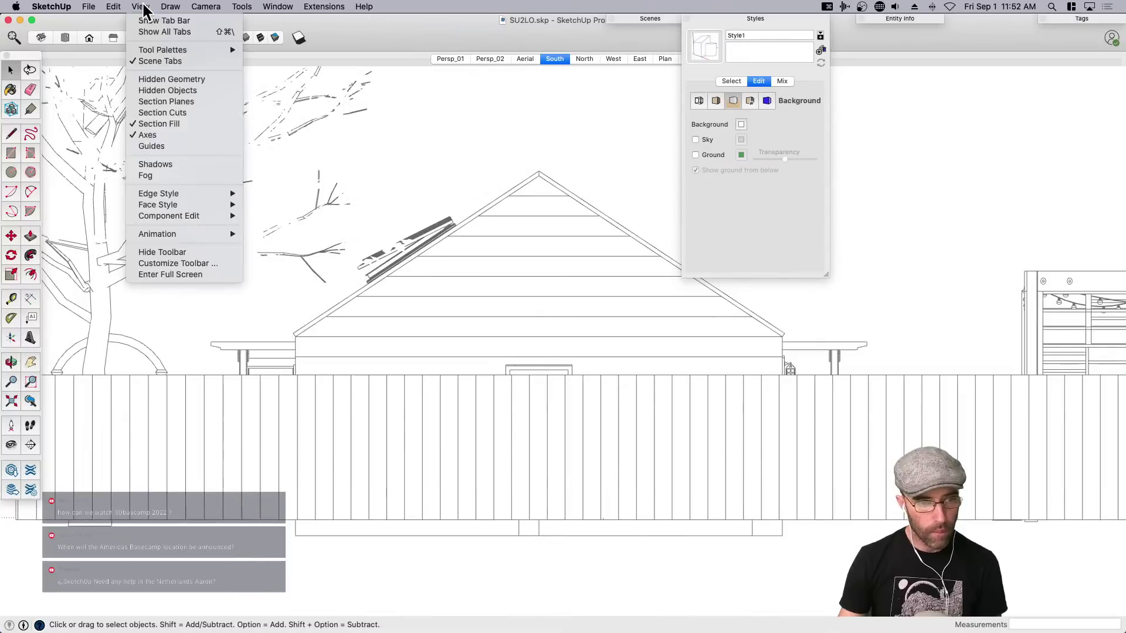
pyautogui.click(183, 112)
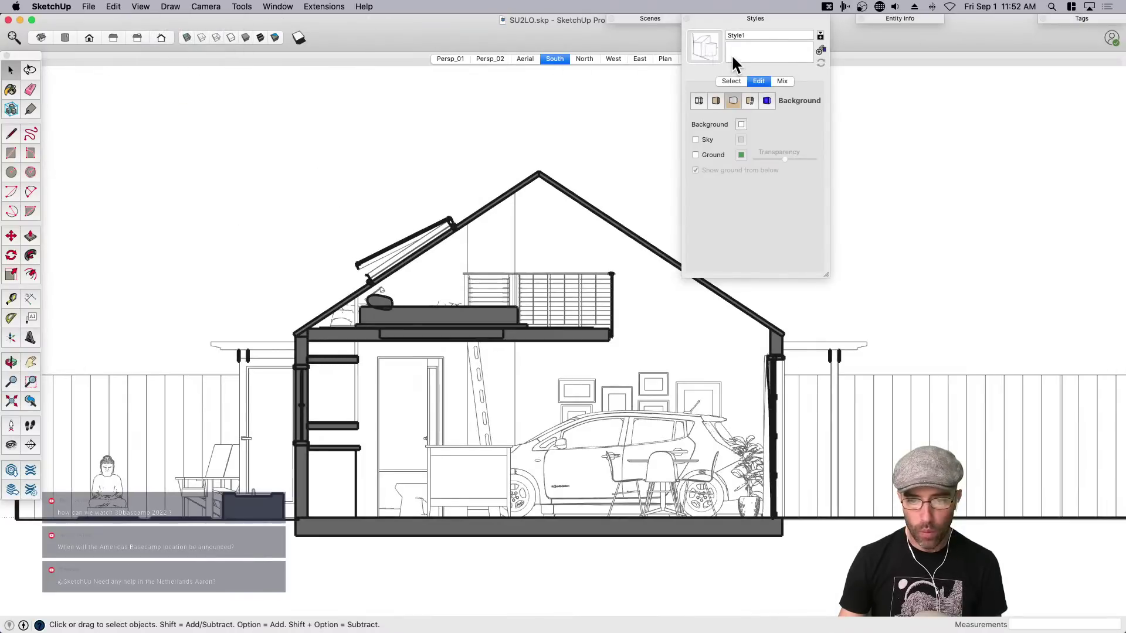
# Create a new style in the Persp_01 scene, turn off its section cuts and update the scene.
pyautogui.click(450, 58)
pyautogui.click(818, 50)
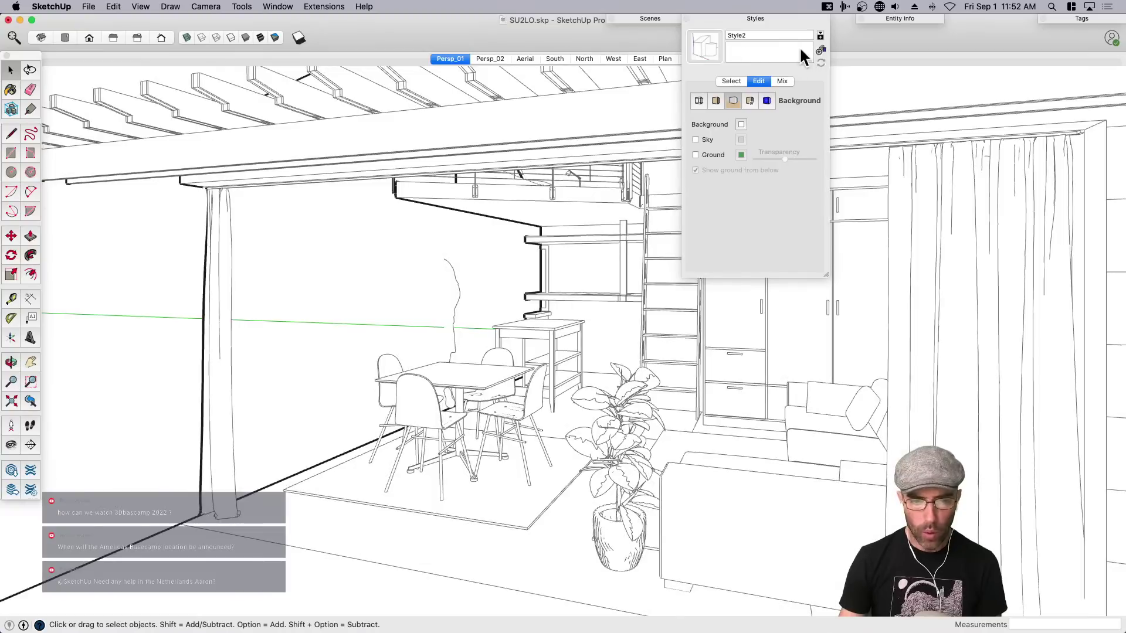
pyautogui.click(141, 6)
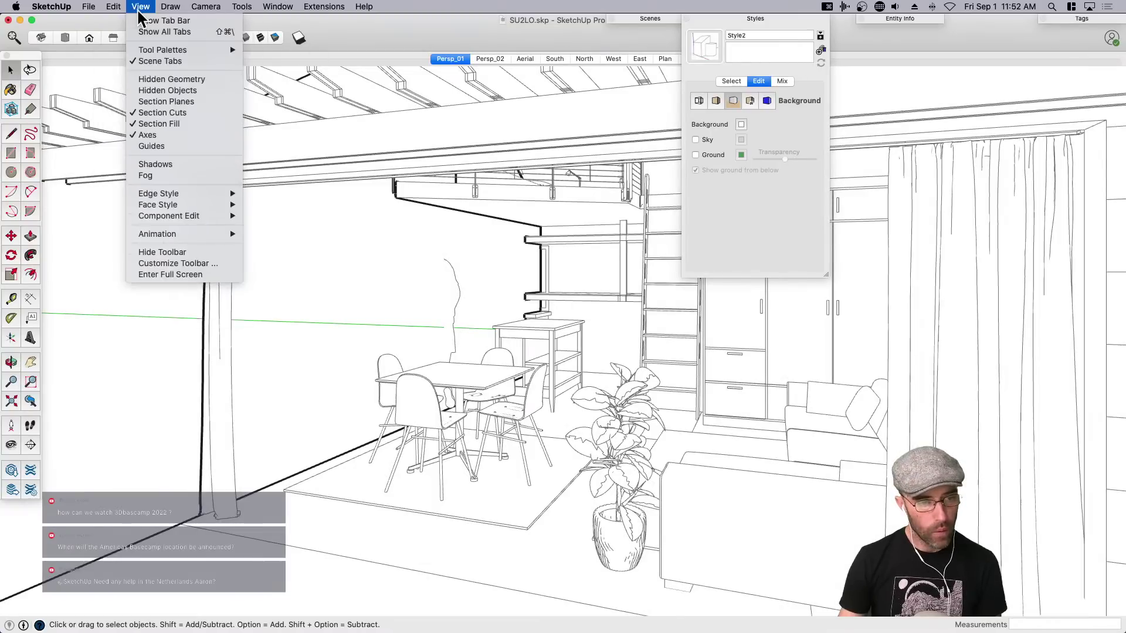
pyautogui.click(155, 112)
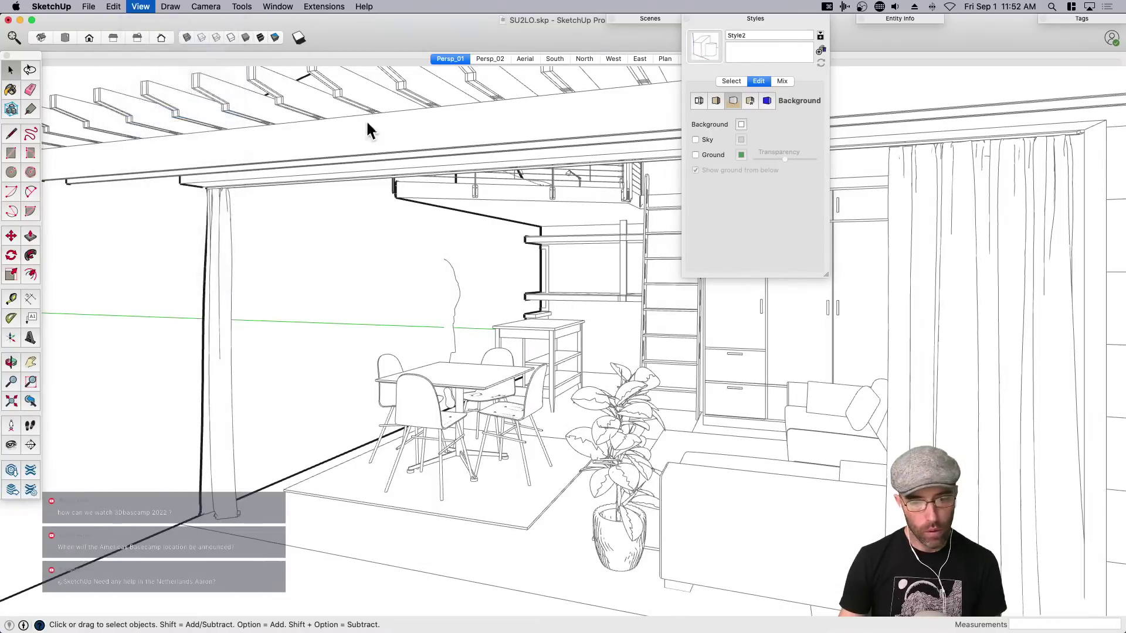
pyautogui.rightClick(446, 58)
pyautogui.click(471, 102)
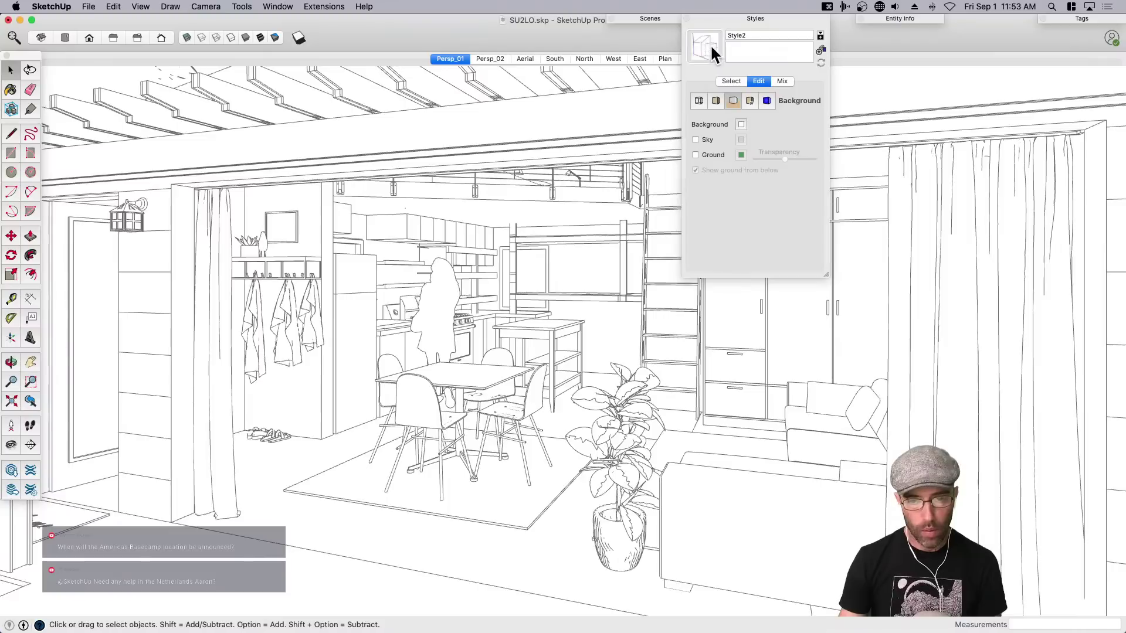
# Rename the new perspective style as "Style2 - Persp".
pyautogui.click(756, 35)
pyautogui.write('- P')
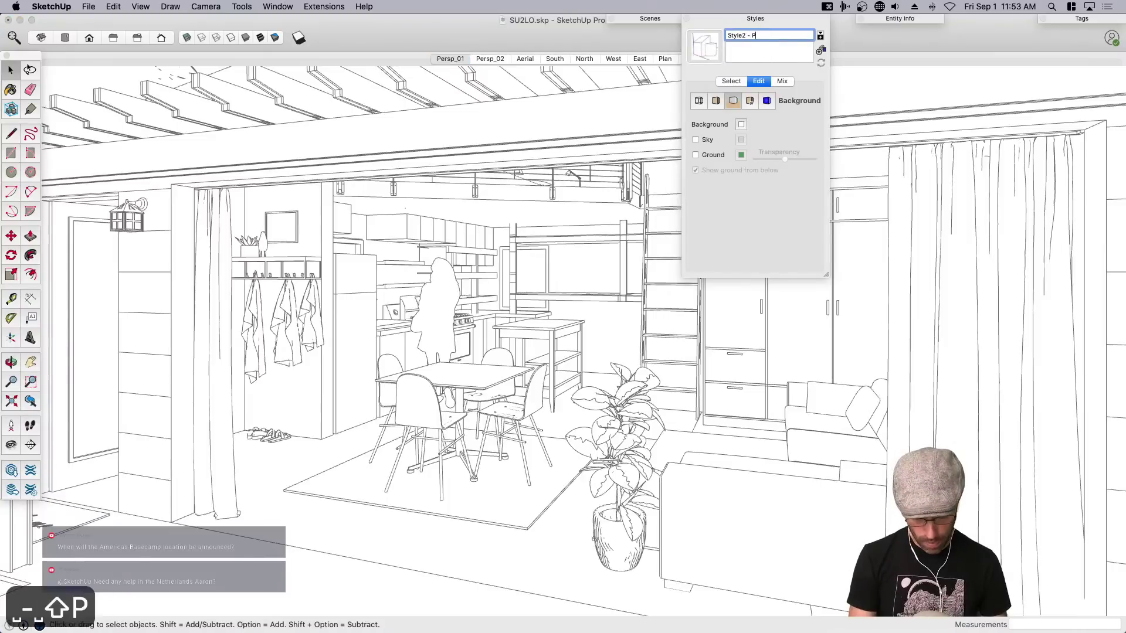
pyautogui.write('ersp')
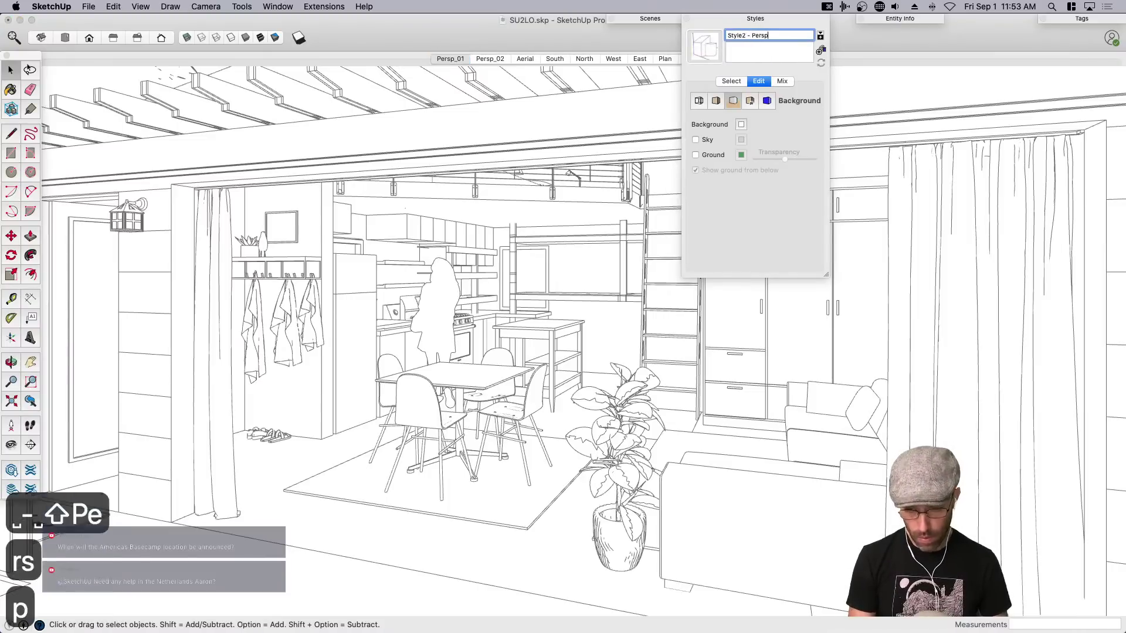
pyautogui.press('Return')
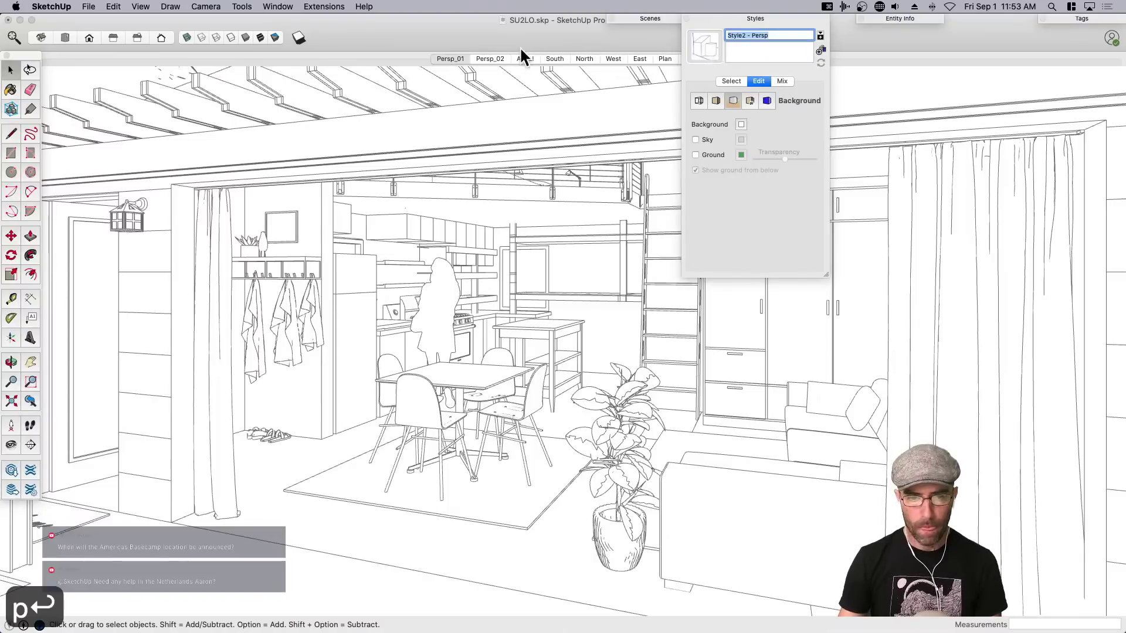
# Rename the original section-cut style as "Style1 - Sect" and reapply Style2 - Persp to the Persp_01 view.
pyautogui.click(731, 81)
pyautogui.click(757, 133)
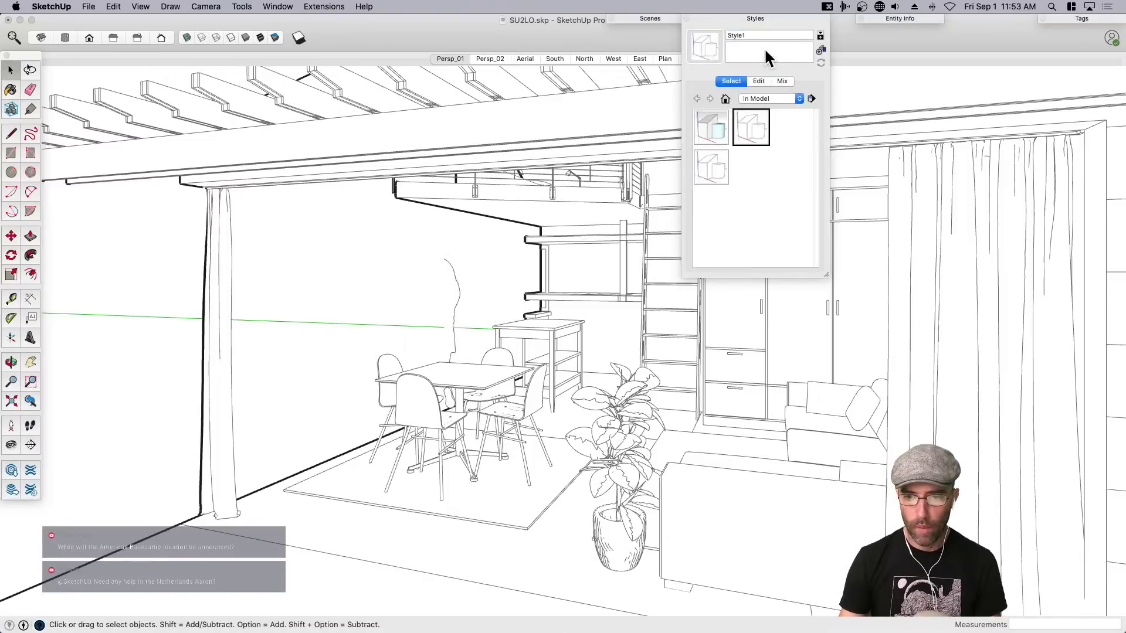
pyautogui.click(754, 35)
pyautogui.write('- Sect')
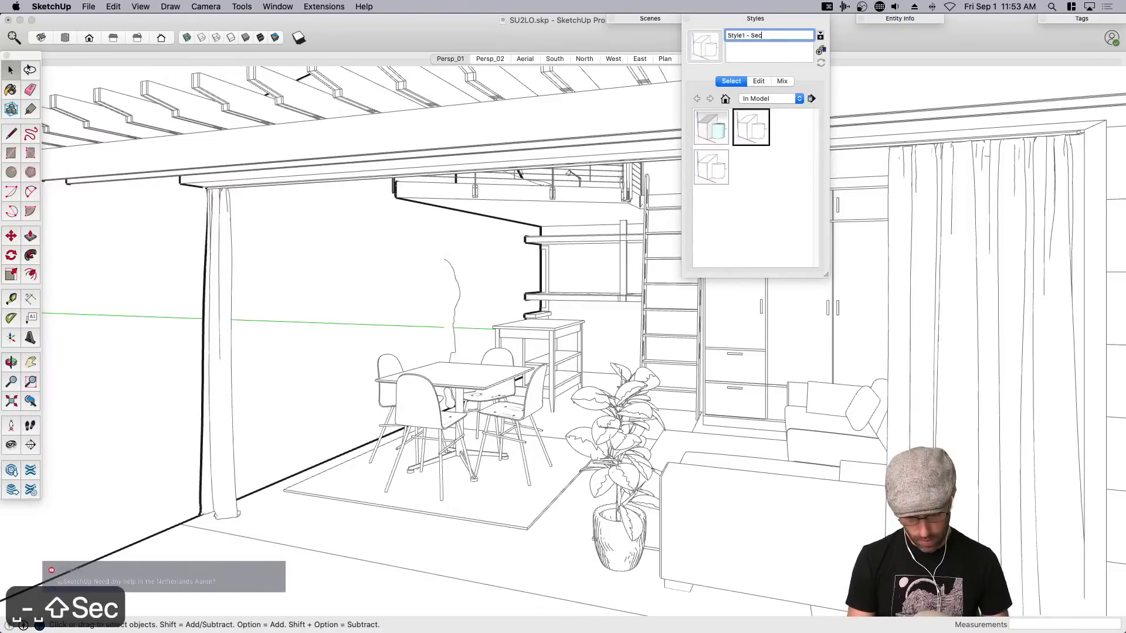
pyautogui.press('Return')
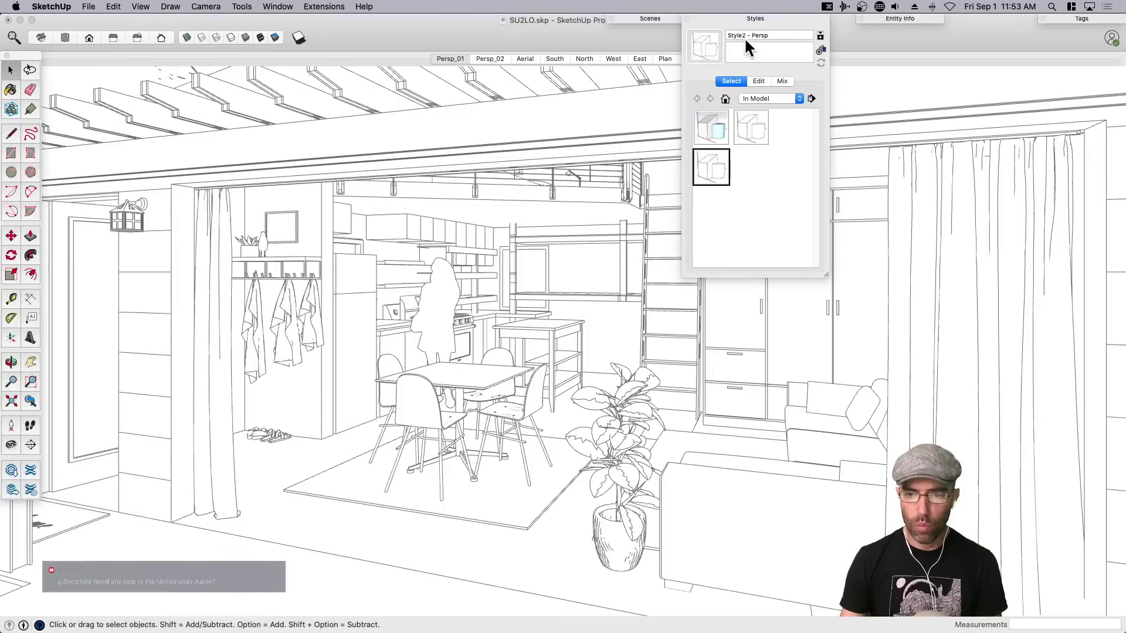
pyautogui.click(751, 16)
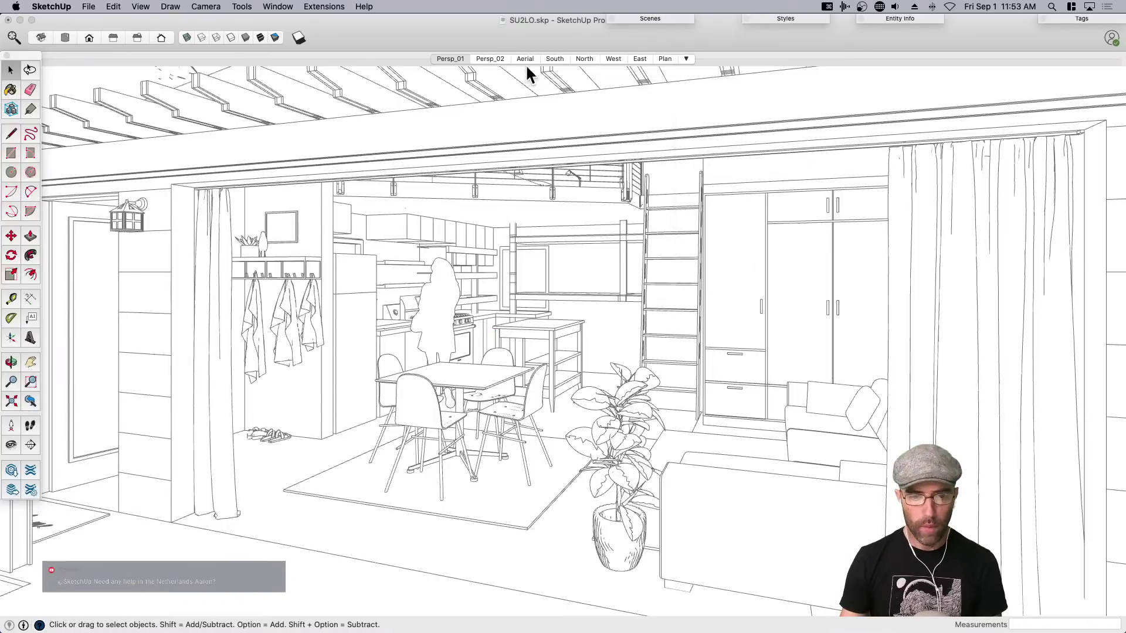
pyautogui.rightClick(445, 56)
pyautogui.click(491, 55)
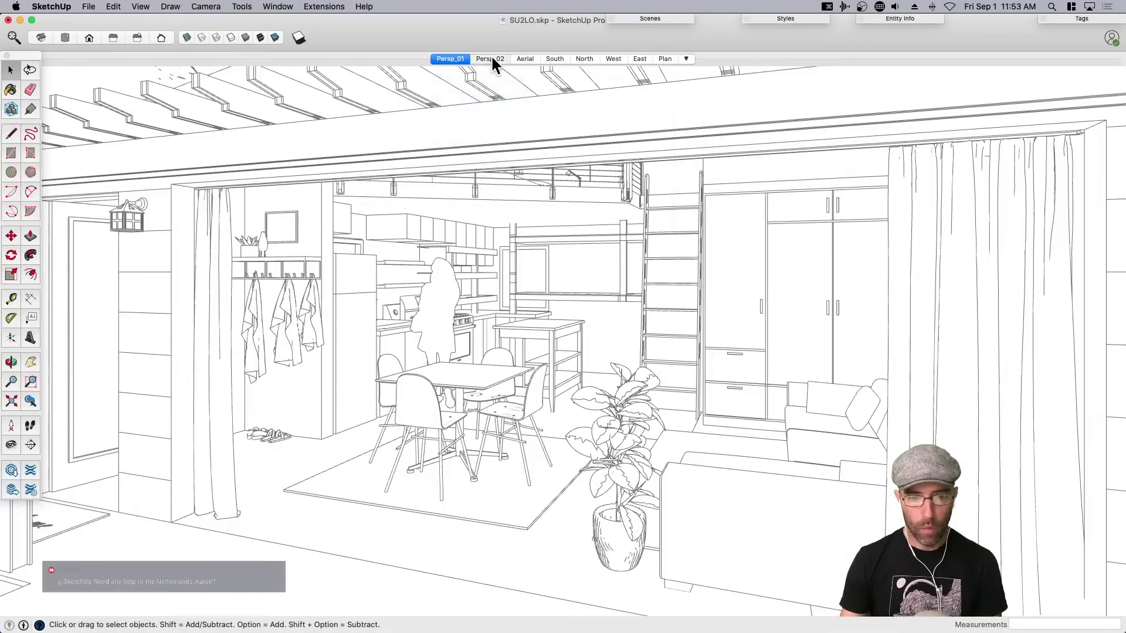
# Inspect where the section cuts the building in the Persp_02 scene from outside, and return to the saved view.
pyautogui.click(491, 59)
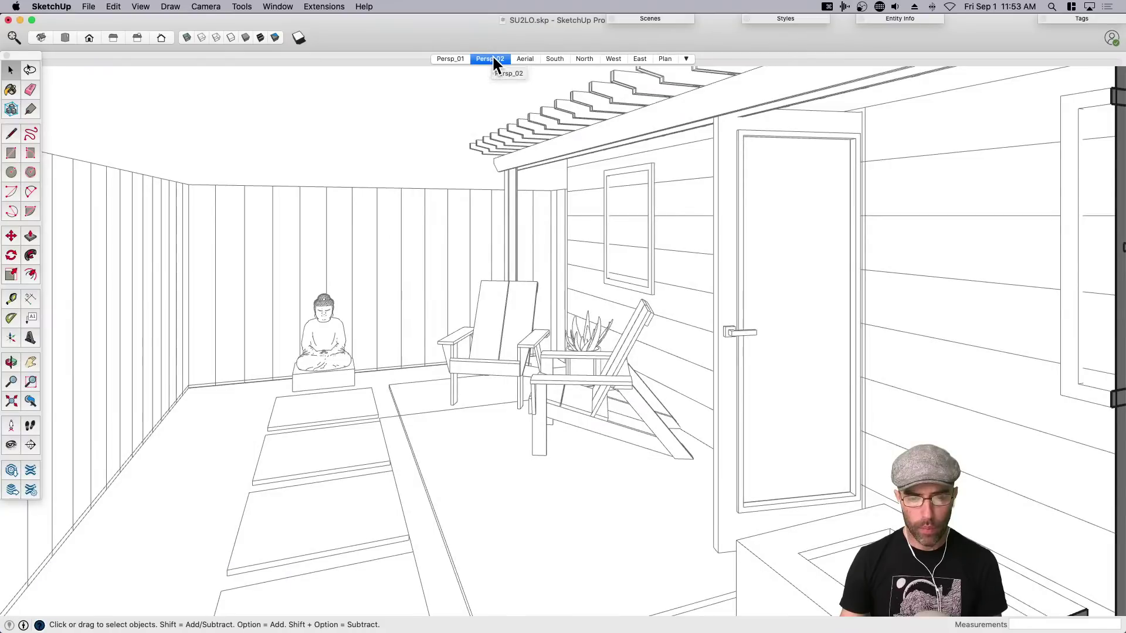
pyautogui.moveTo(500, 326); pyautogui.dragTo(902, 371, button='middle')
pyautogui.scroll(-3, 902, 371)
pyautogui.scroll(-5, 546, 337)
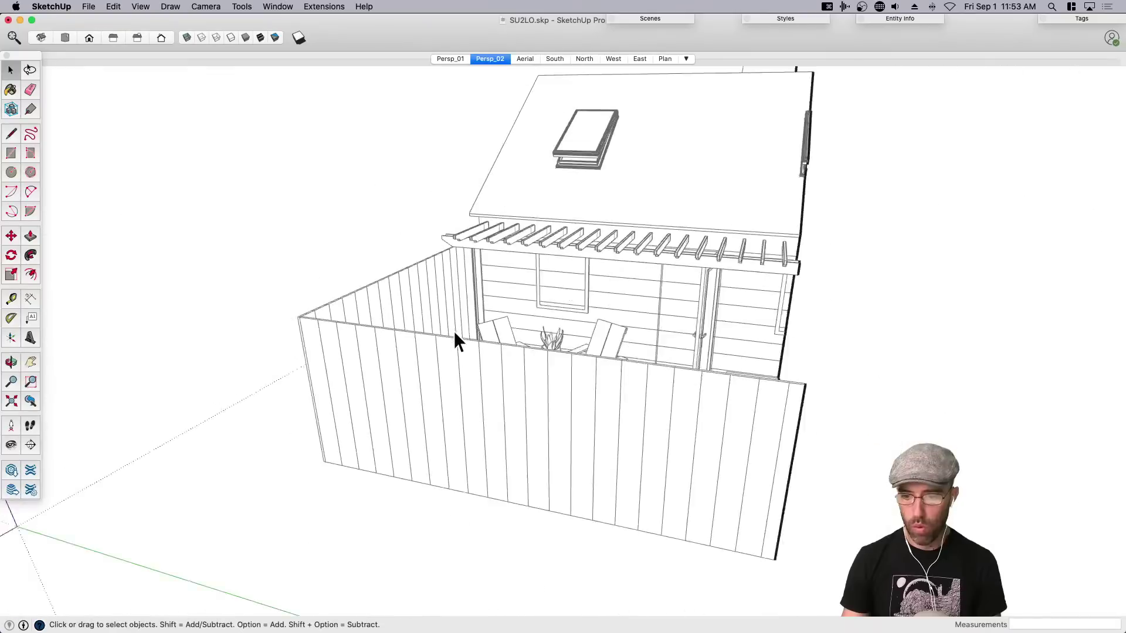
pyautogui.moveTo(454, 331); pyautogui.dragTo(739, 308, button='middle')
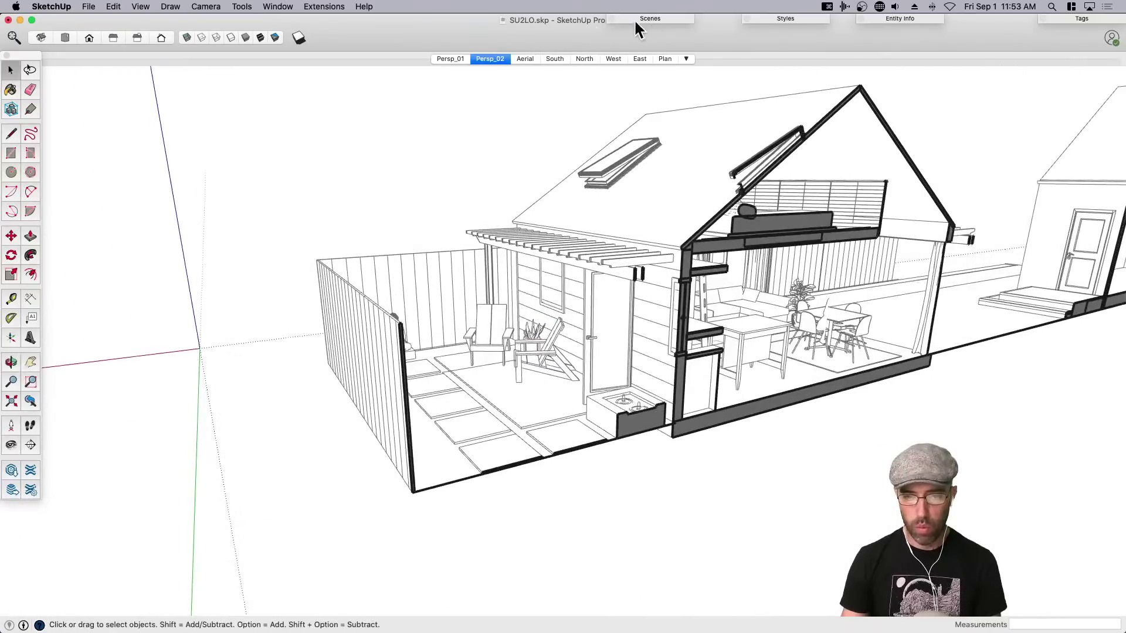
pyautogui.click(491, 59)
# Apply the Style2 - Persp style to the Persp_02 scene and update the scene.
pyautogui.click(806, 19)
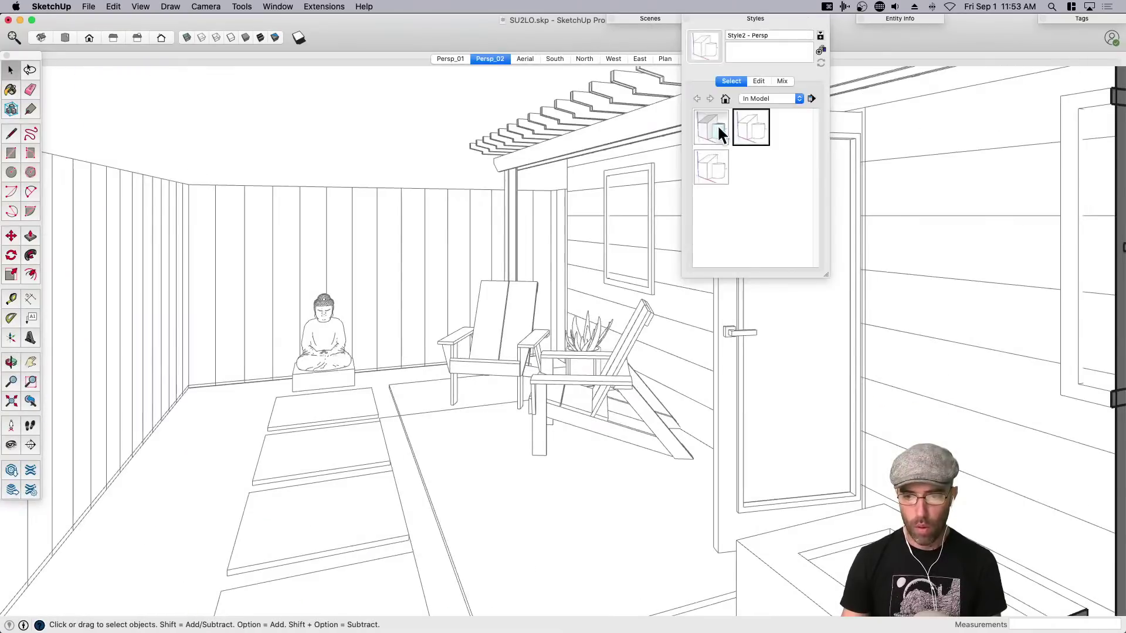
pyautogui.rightClick(485, 54)
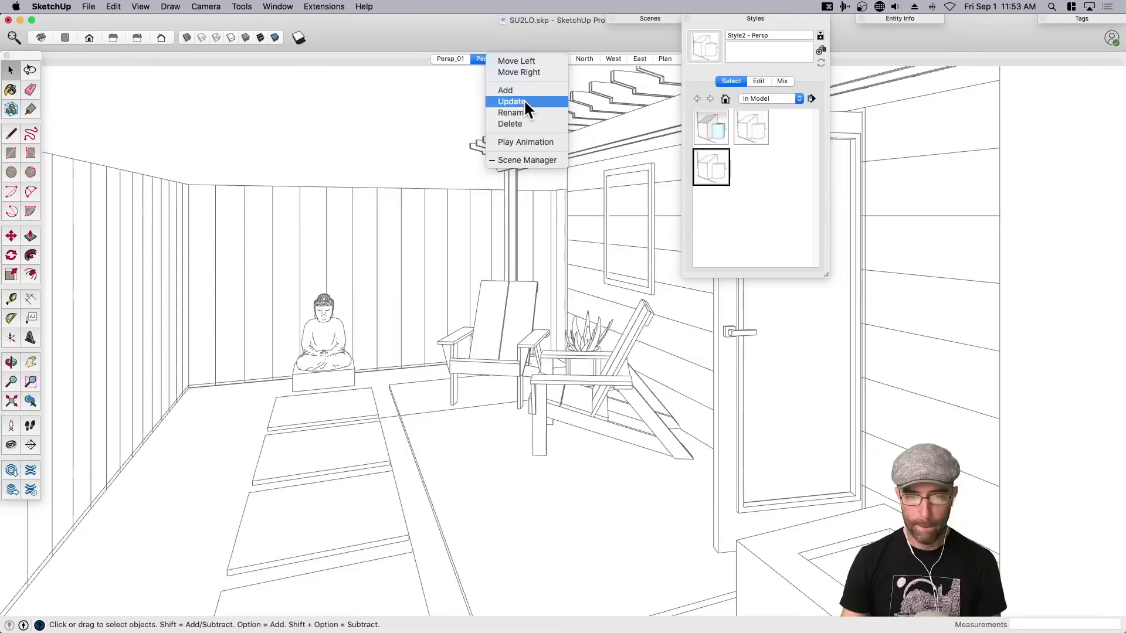
pyautogui.click(524, 104)
pyautogui.click(731, 18)
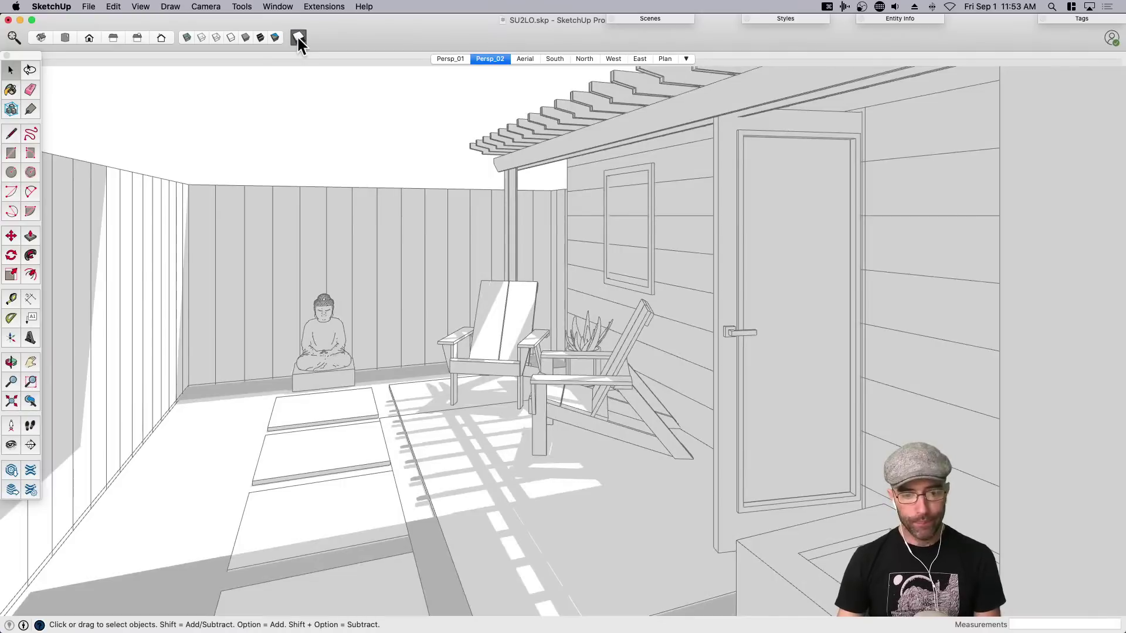
# Turn off the shadows in the Persp_02 view and switch back to LayOut.
pyautogui.click(298, 37)
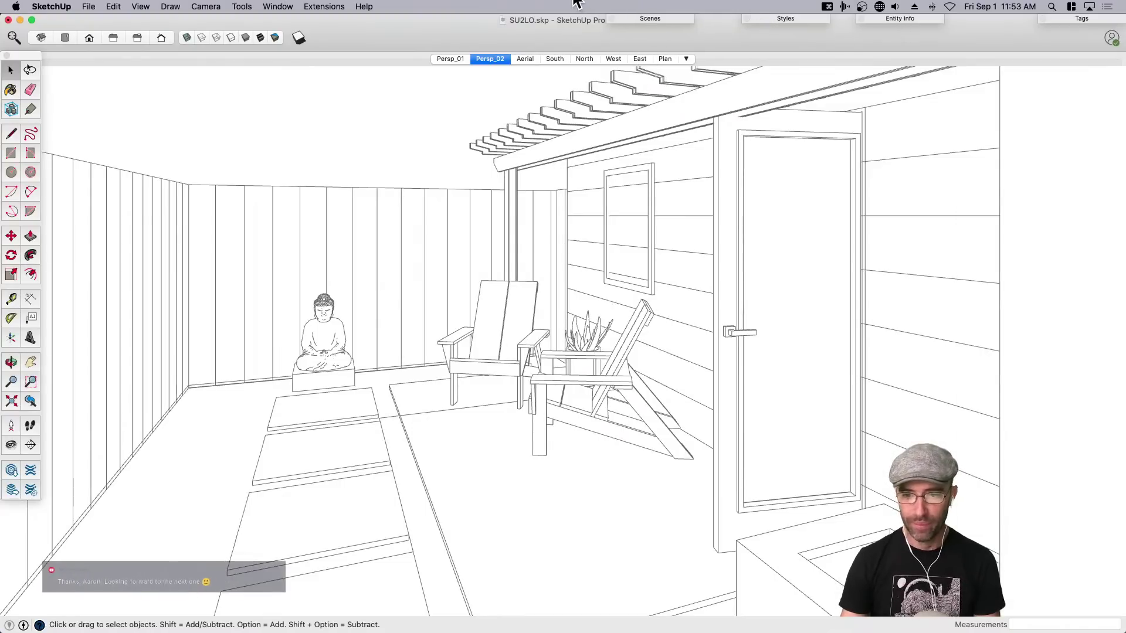
pyautogui.press('super+Tab')
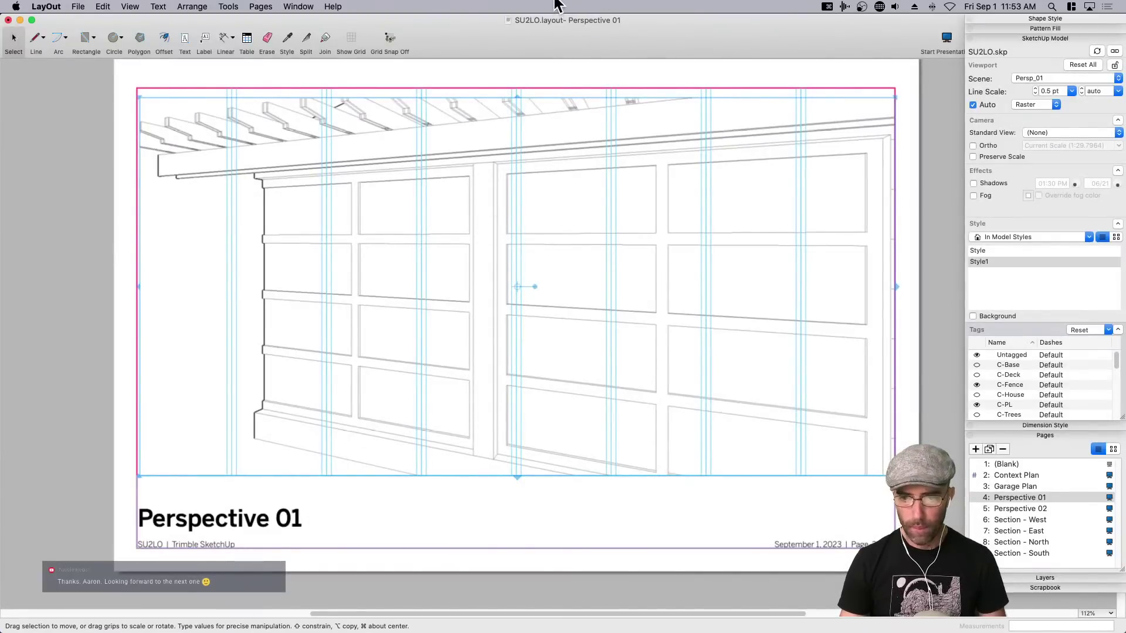
# Save the SketchUp model with the updated perspective scenes and return to LayOut.
pyautogui.press('super+Tab')
pyautogui.press('super+s')
pyautogui.press('super+Tab')
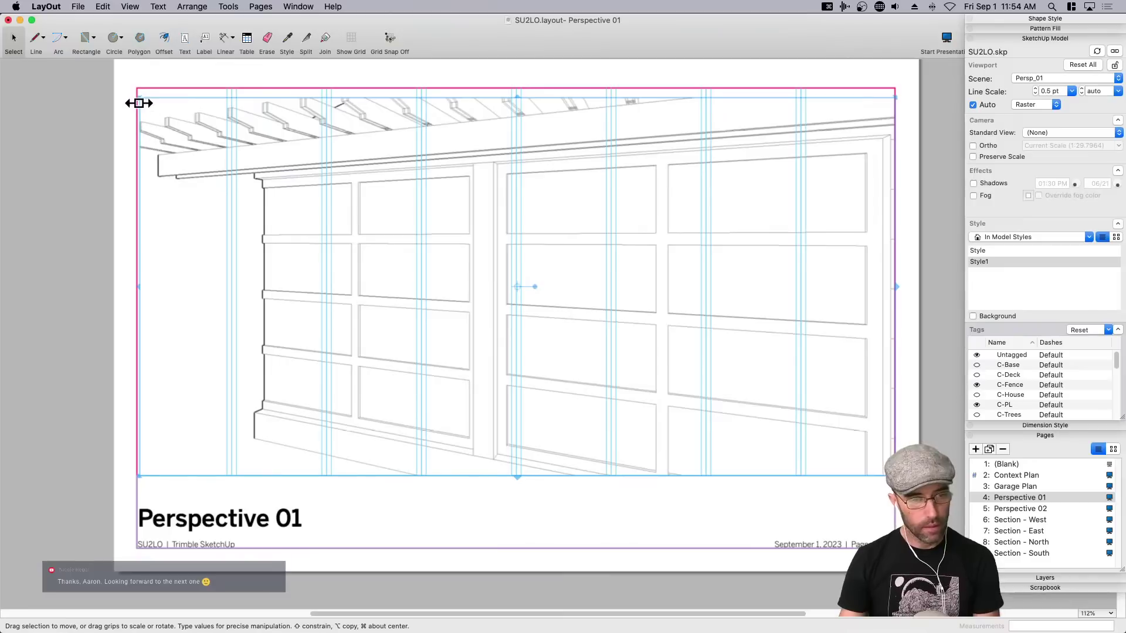
# Snap the upper-left corner of the Perspective 01 viewport to the page margin corner and update its SketchUp model reference.
pyautogui.moveTo(133, 96); pyautogui.dragTo(137, 87)
pyautogui.rightClick(573, 350)
pyautogui.moveTo(647, 423)
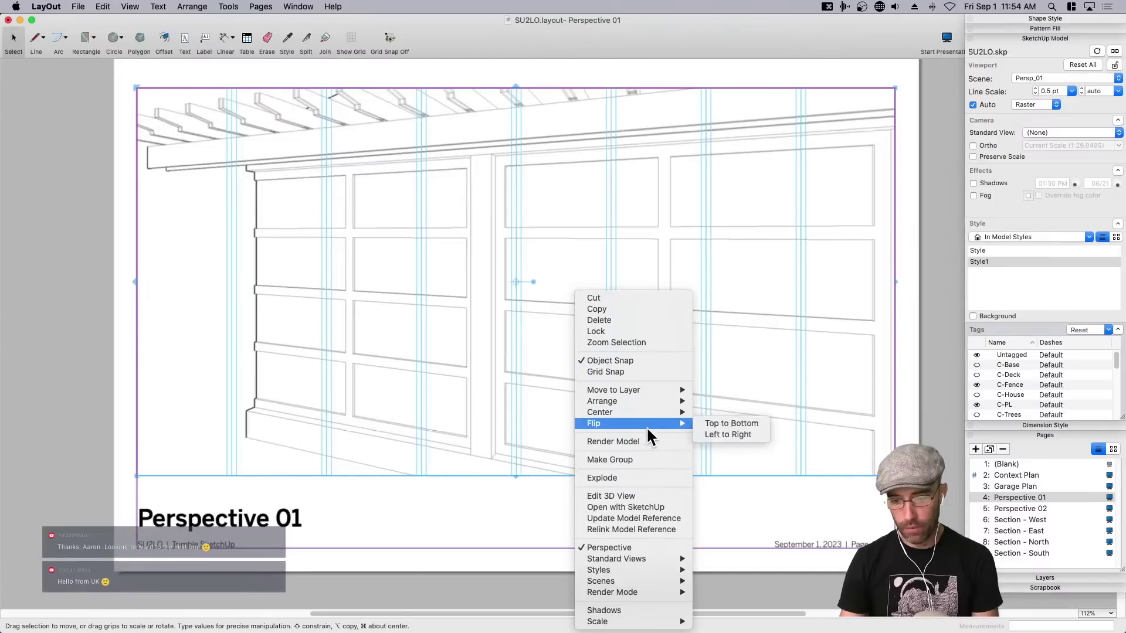
pyautogui.moveTo(648, 394)
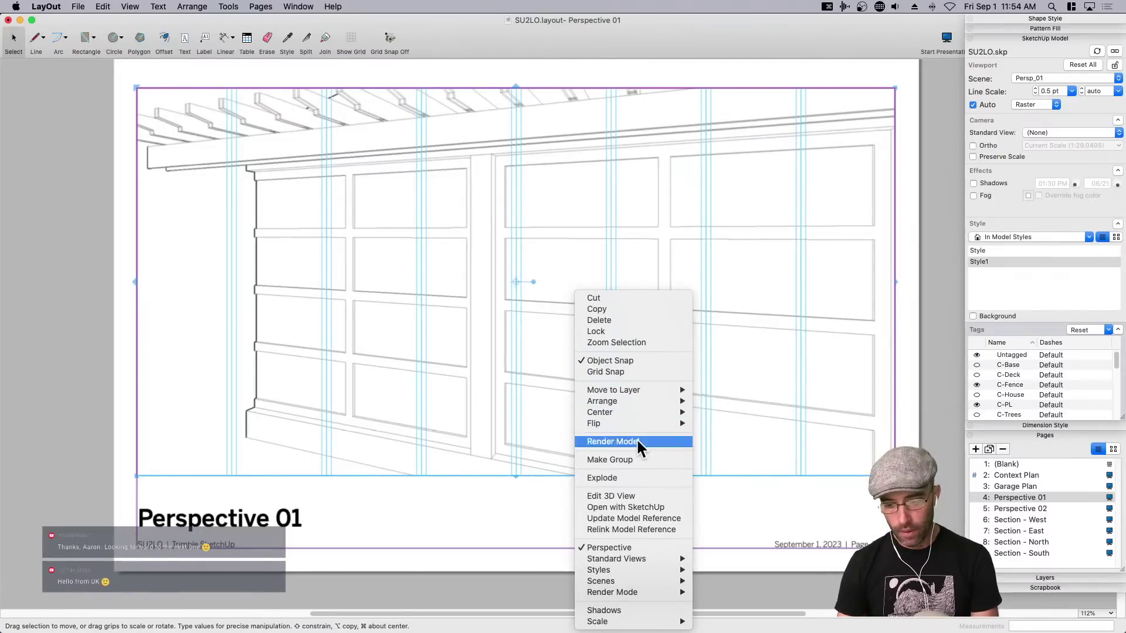
pyautogui.click(643, 518)
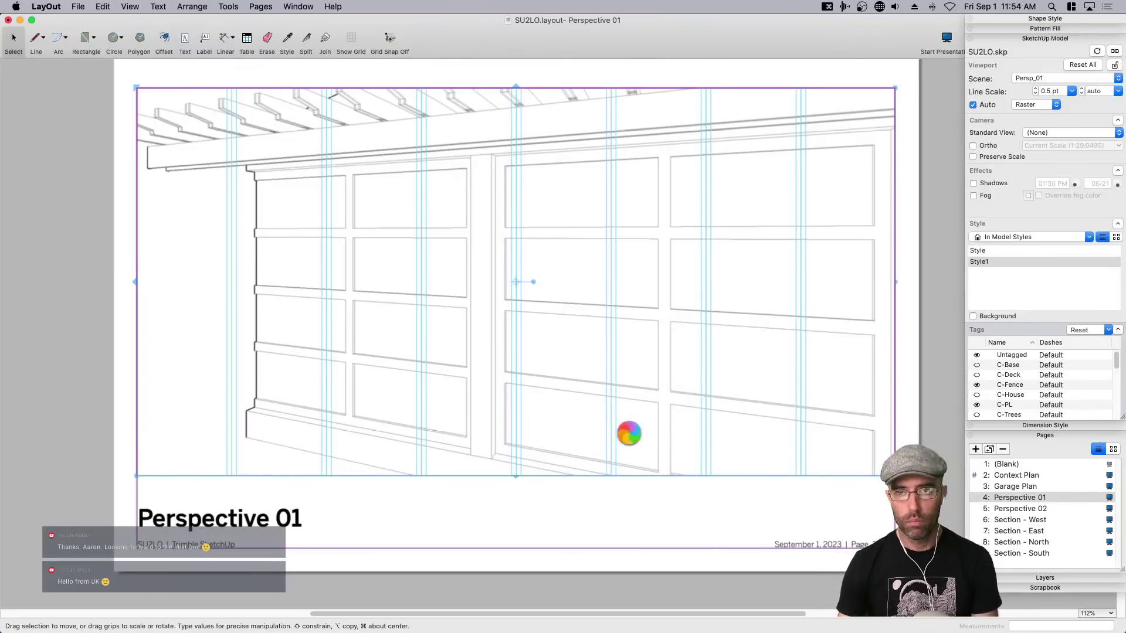
pyautogui.click(692, 500)
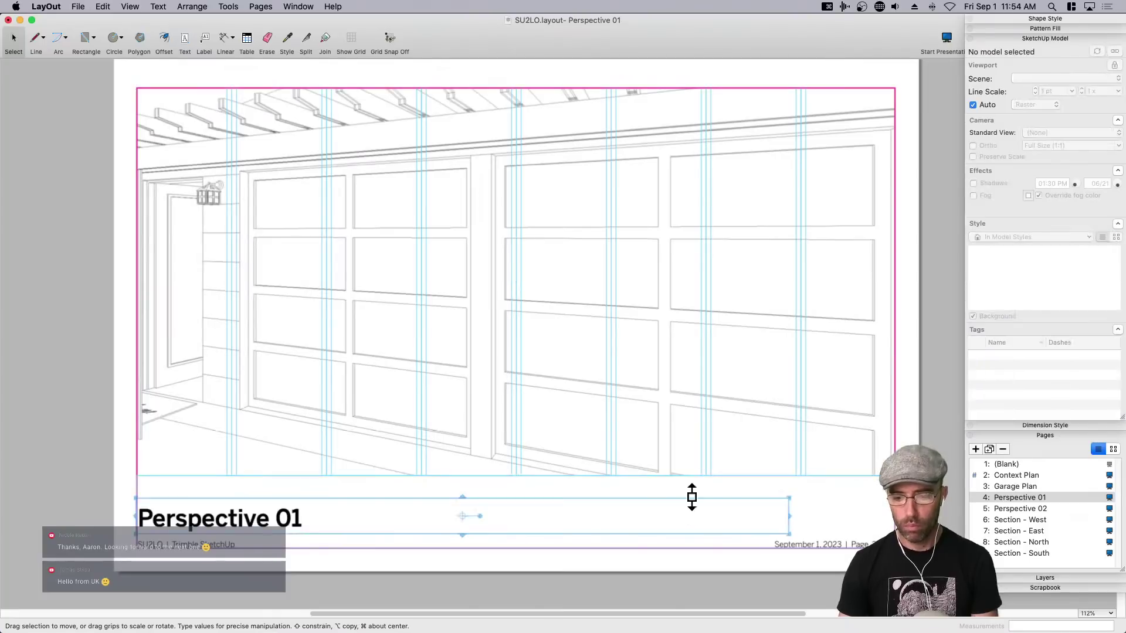
# Hide the X-Area tag and the "P-Garage…" tag in the Perspective 01 viewport.
pyautogui.click(706, 407)
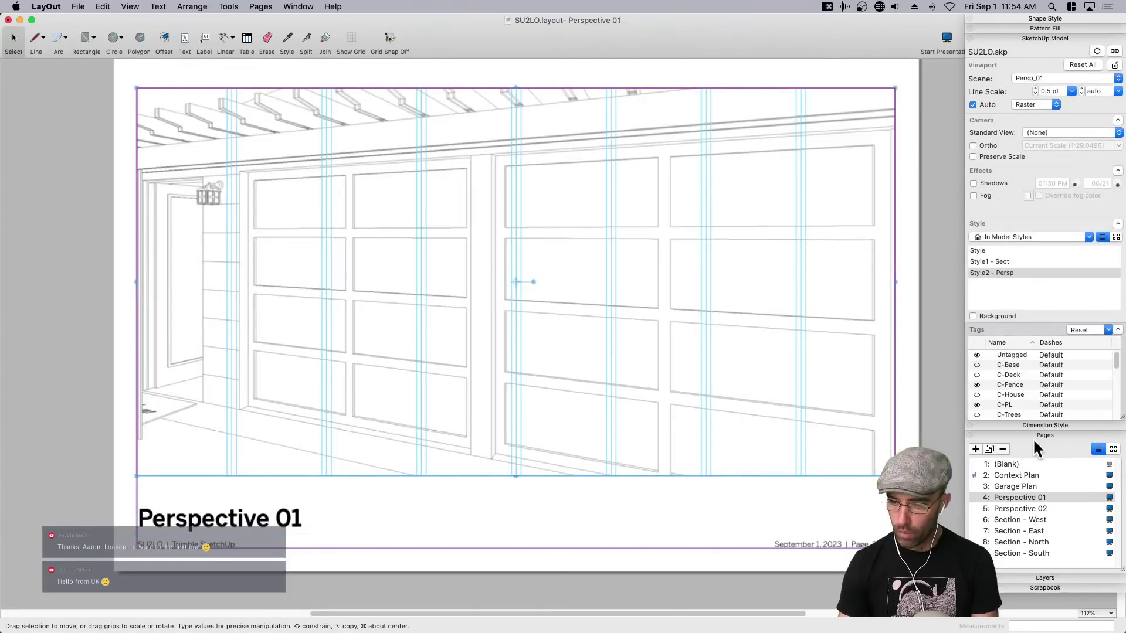
pyautogui.scroll(-5, 1026, 382)
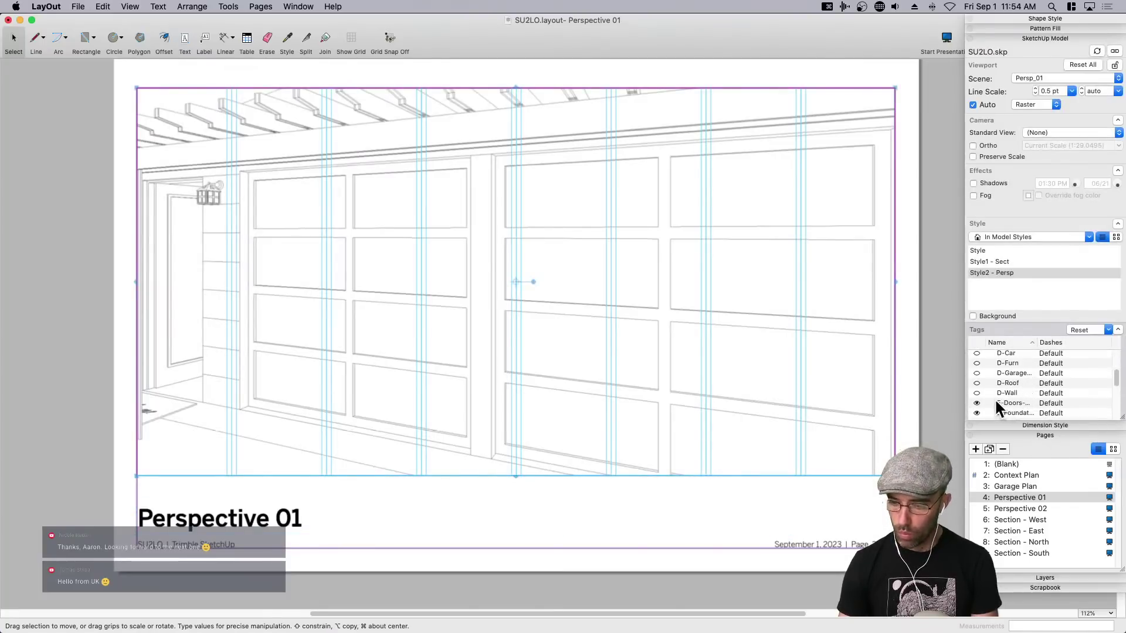
pyautogui.scroll(-3, 997, 404)
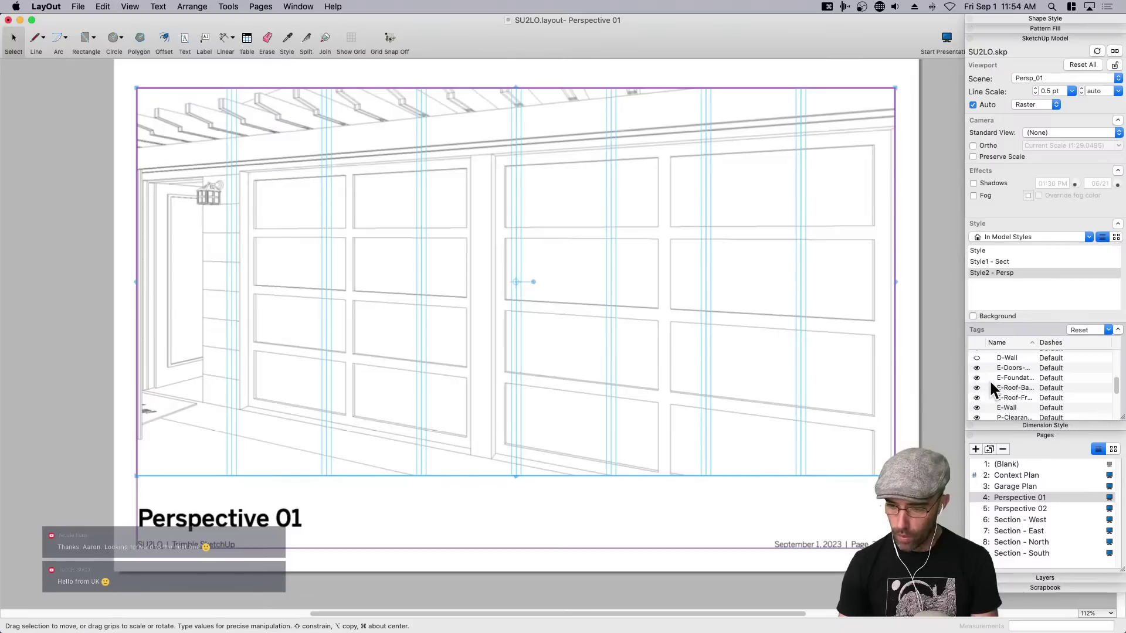
pyautogui.scroll(2, 990, 382)
pyautogui.scroll(-6, 990, 381)
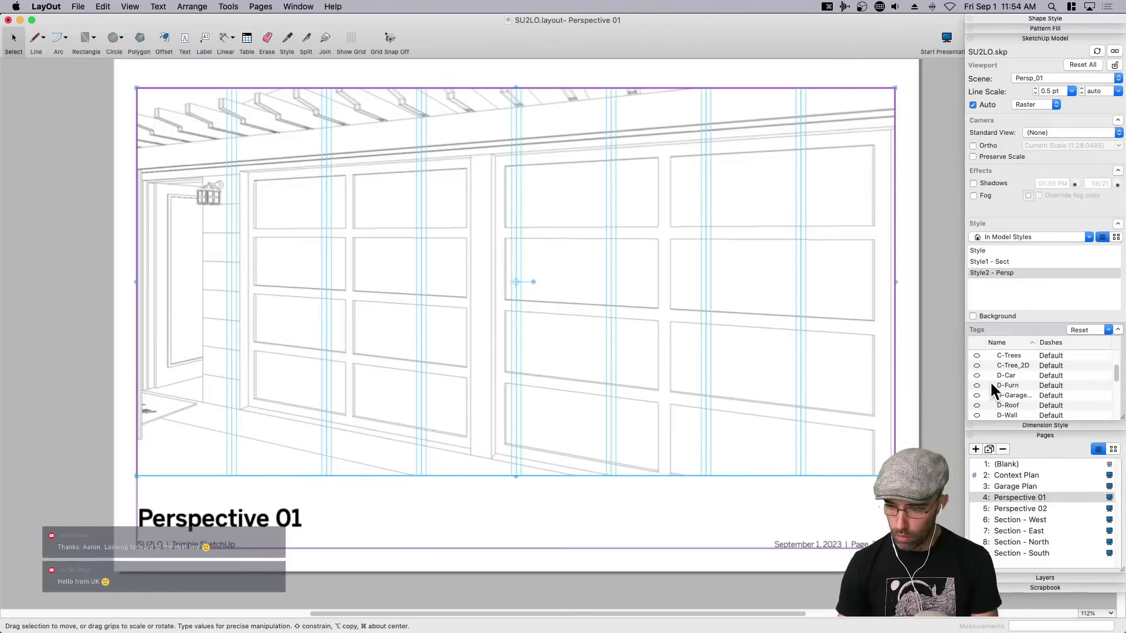
pyautogui.scroll(-1, 990, 382)
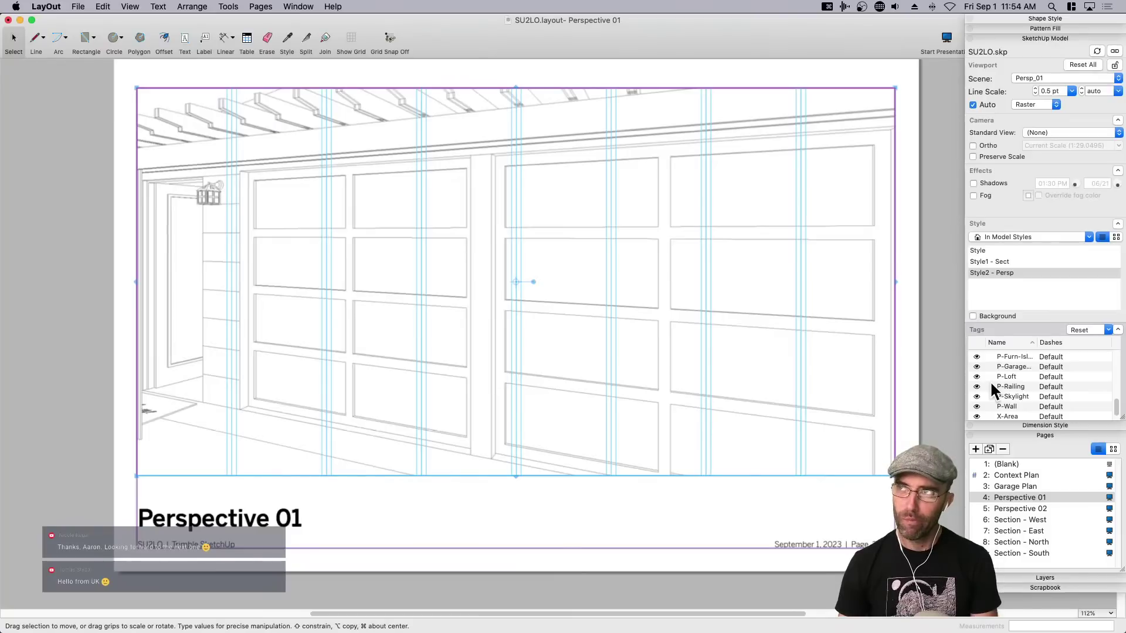
pyautogui.scroll(-1, 991, 410)
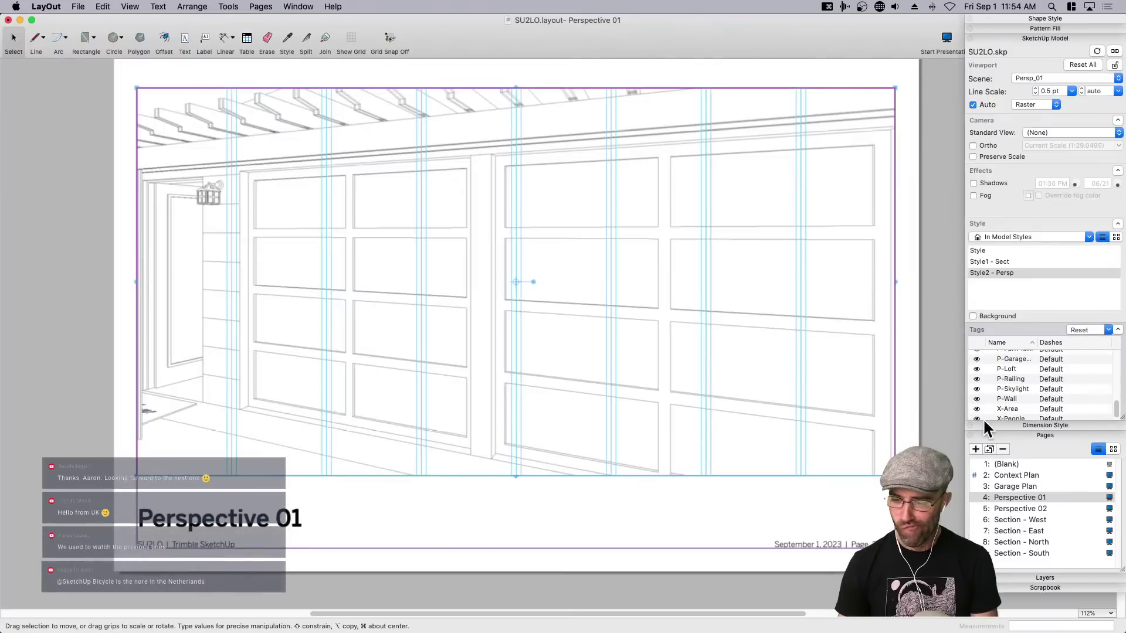
pyautogui.scroll(-1, 978, 413)
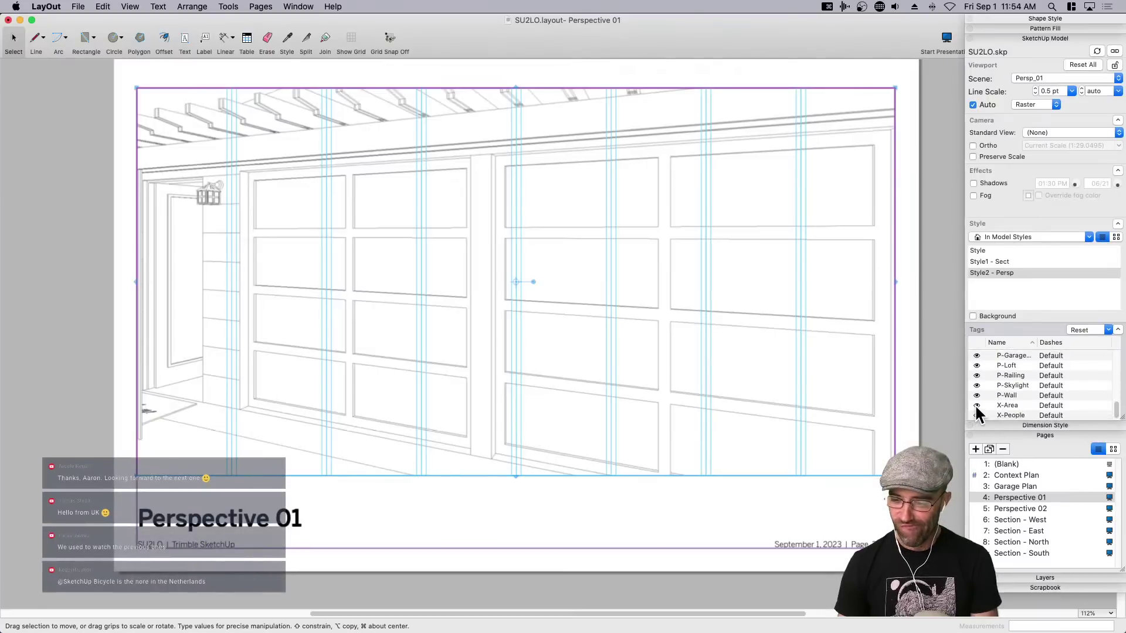
pyautogui.scroll(2, 976, 411)
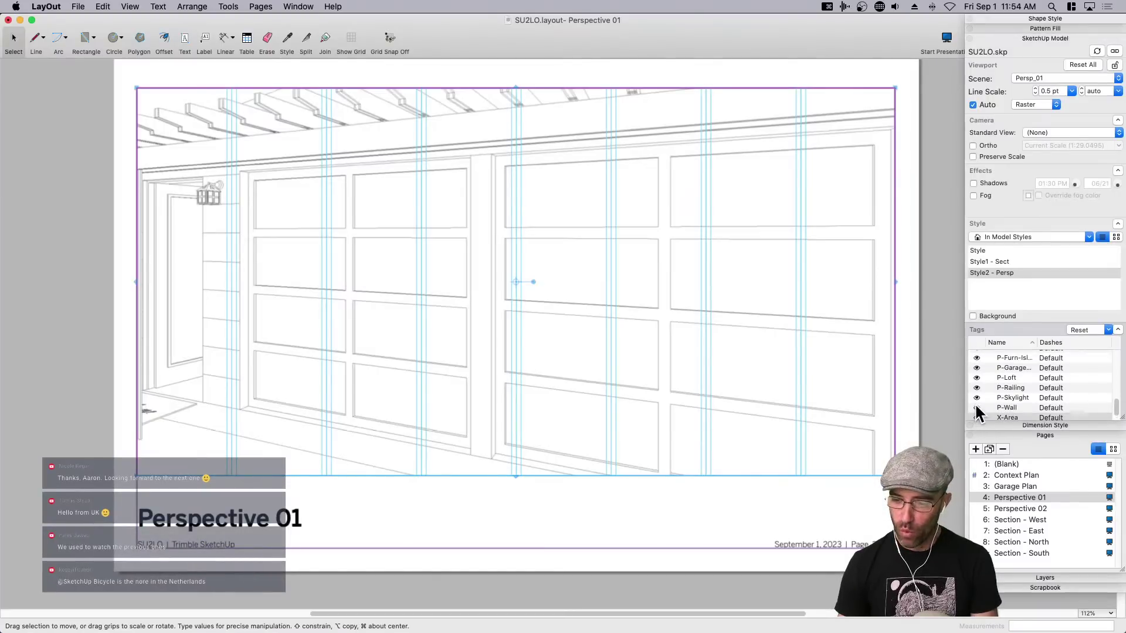
pyautogui.click(976, 369)
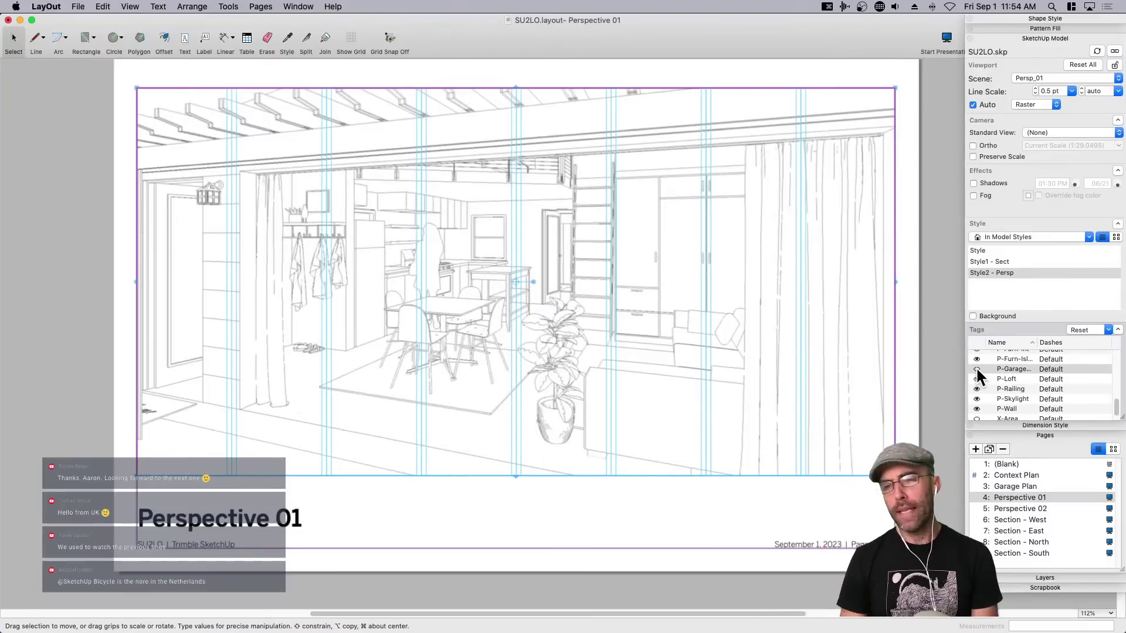
# Hide the layer holding the page guides and give the Perspective 01 viewport a 0.2 pt stroke.
pyautogui.click(1044, 577)
pyautogui.click(1075, 606)
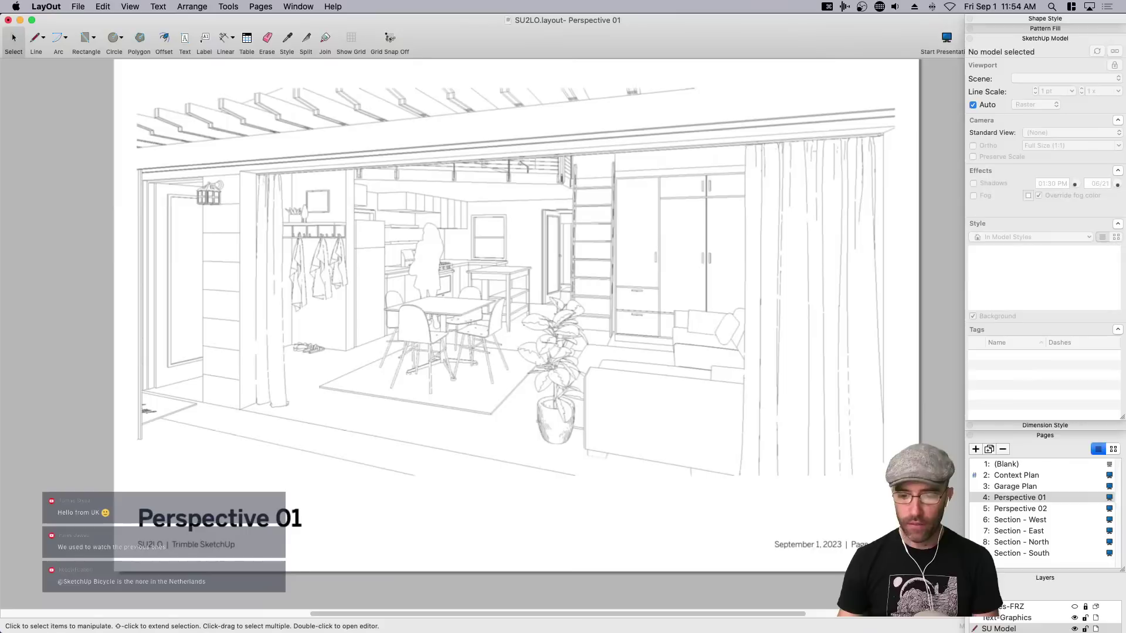
pyautogui.click(844, 422)
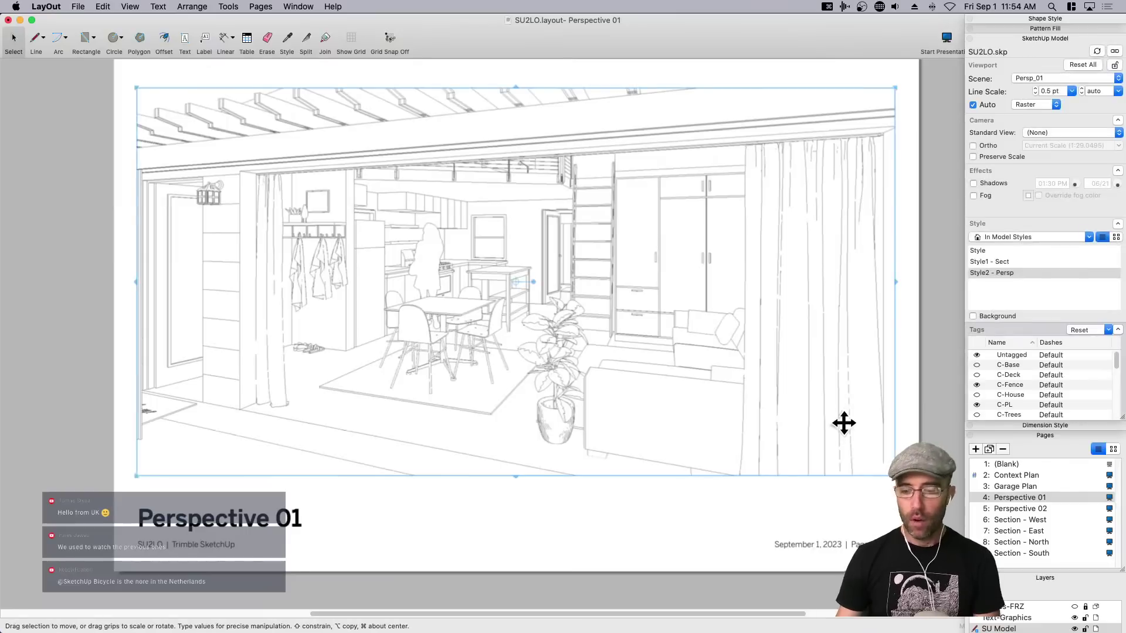
pyautogui.click(1029, 18)
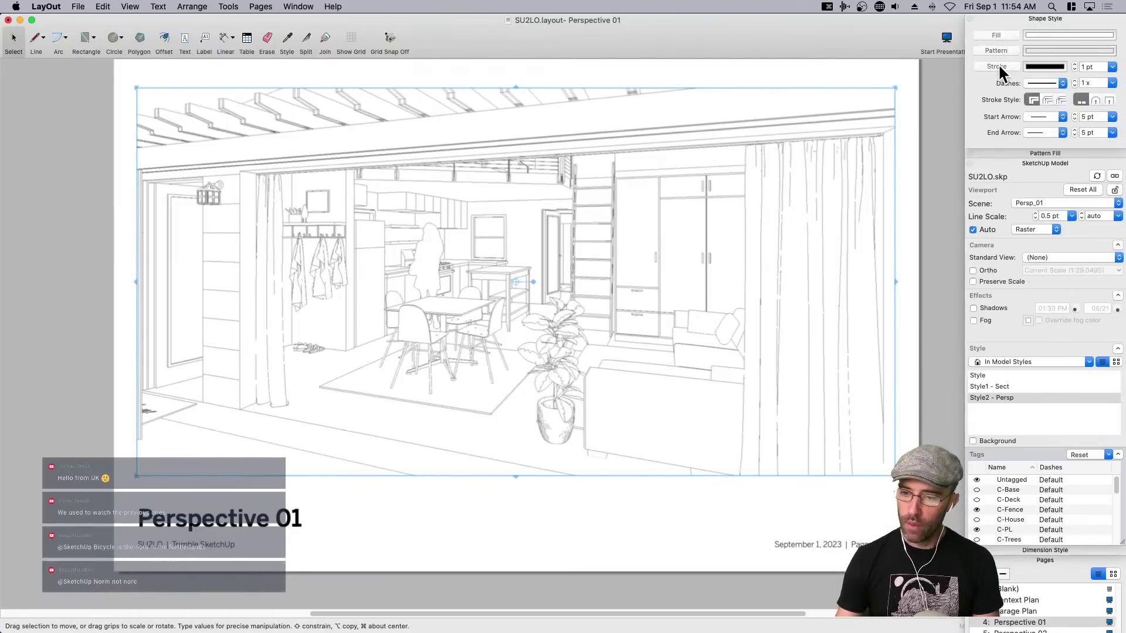
pyautogui.click(1112, 67)
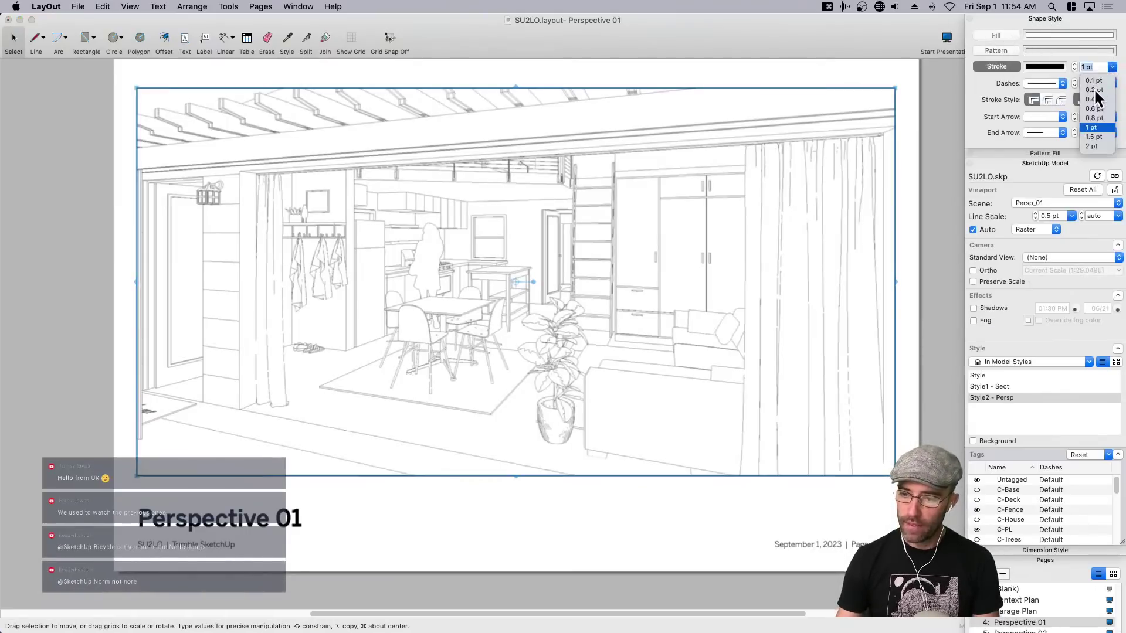
pyautogui.click(1091, 88)
pyautogui.click(774, 515)
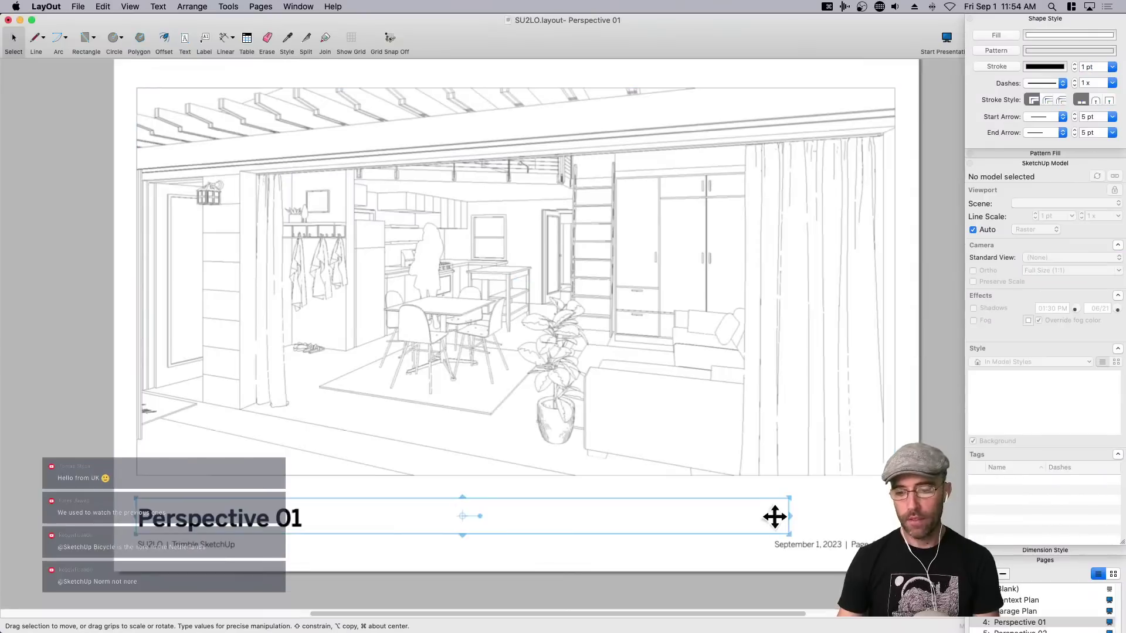
pyautogui.press('Escape')
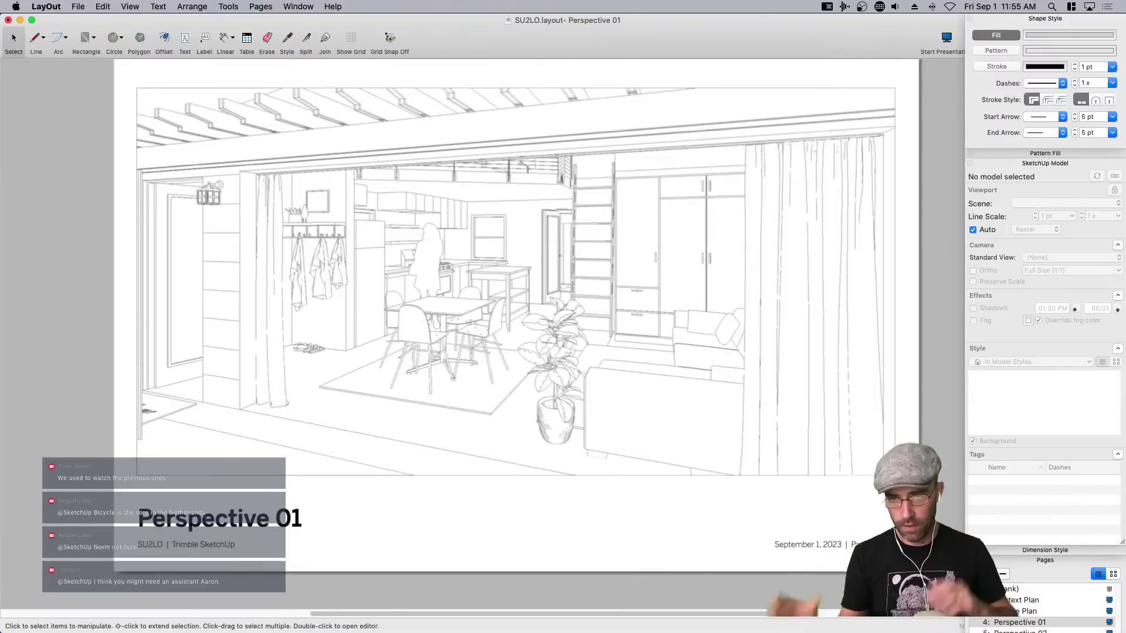
pyautogui.click(815, 397)
pyautogui.click(933, 376)
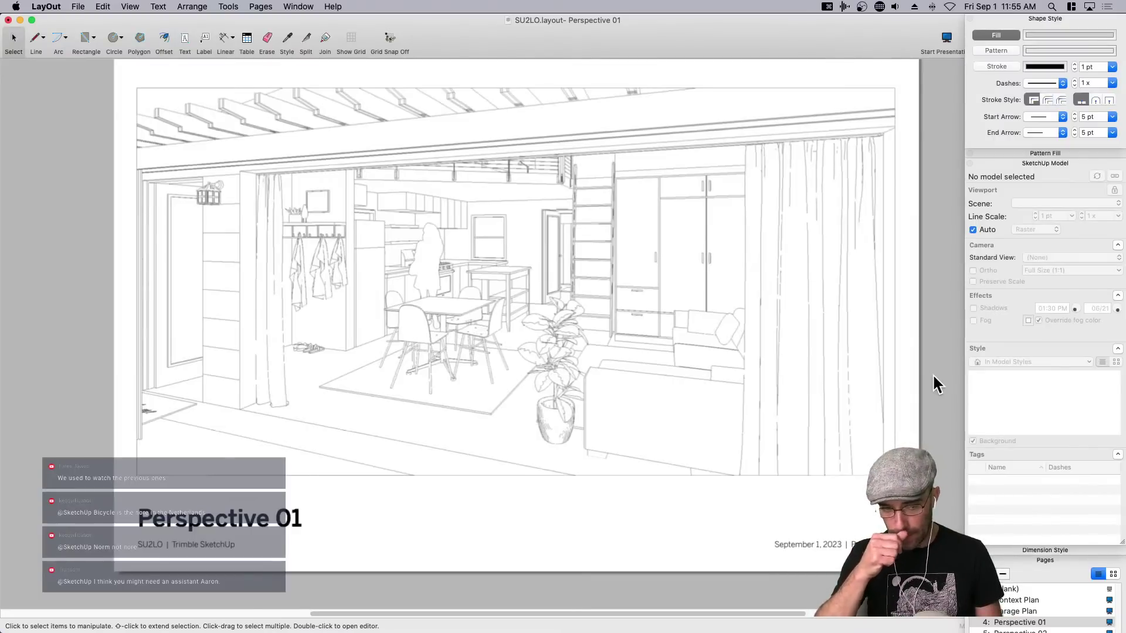
# Examine the rendered line quality around the hanging coats in the Perspective 01 viewport up close.
pyautogui.click(630, 313)
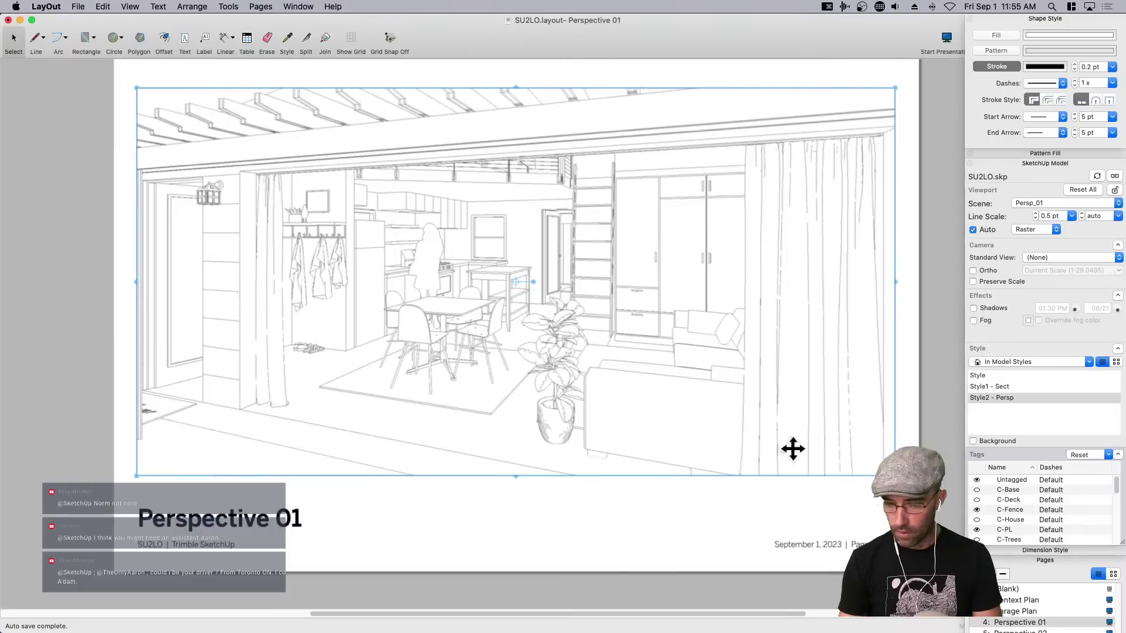
pyautogui.click(660, 517)
pyautogui.click(633, 406)
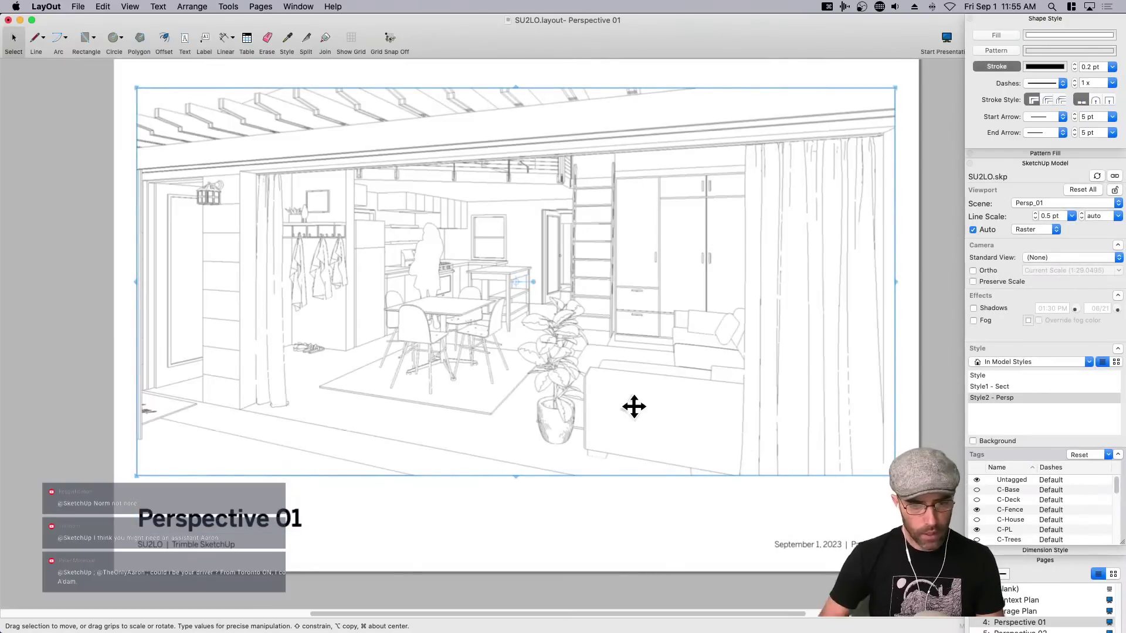
pyautogui.scroll(5, 289, 284)
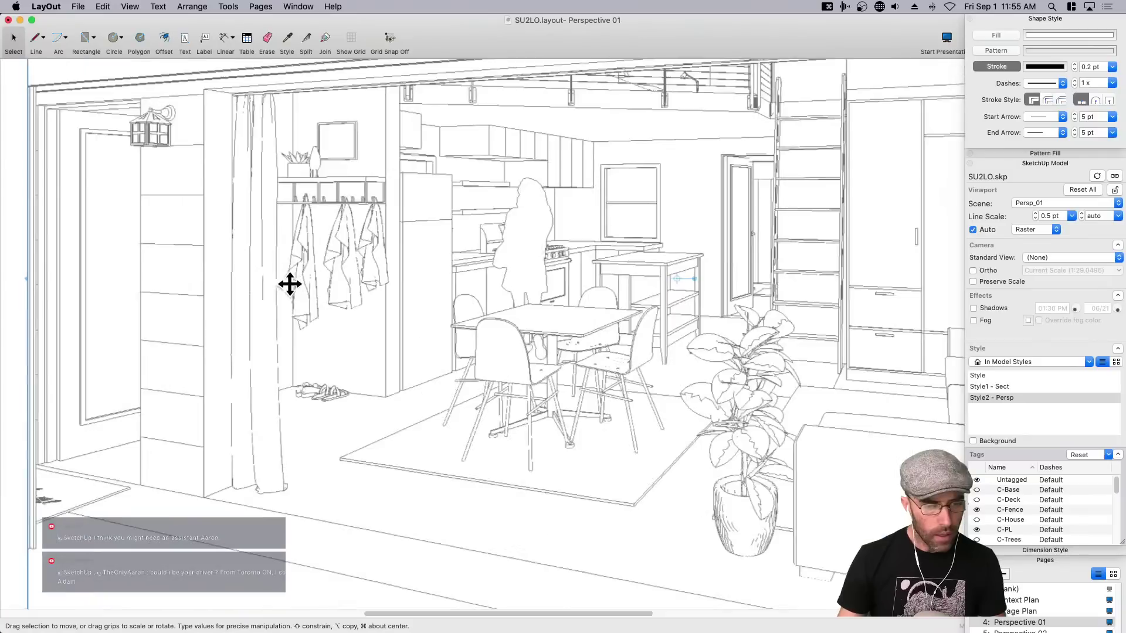
pyautogui.scroll(6, 323, 296)
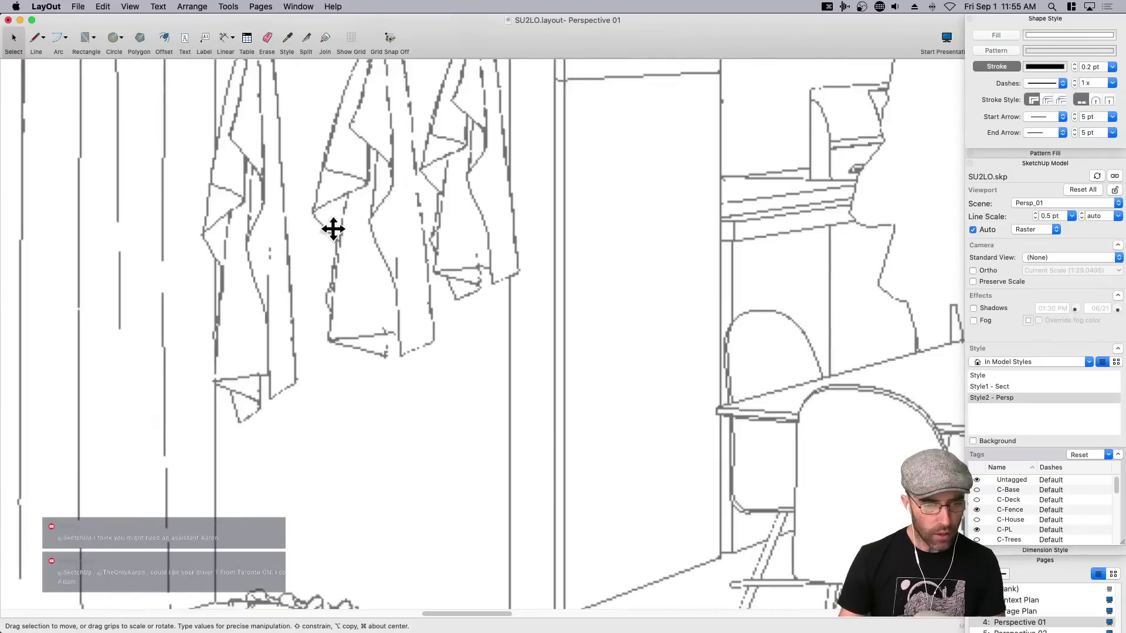
pyautogui.scroll(-1, 389, 294)
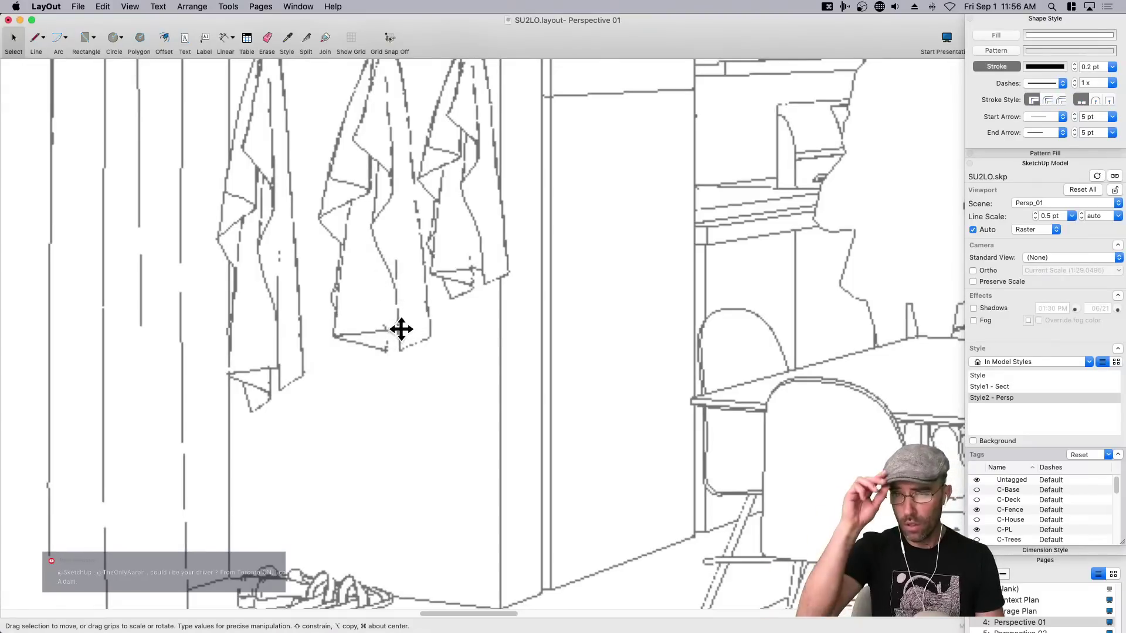
# Check the document's references setup and LayOut's General preferences for a rendering resolution setting.
pyautogui.click(78, 6)
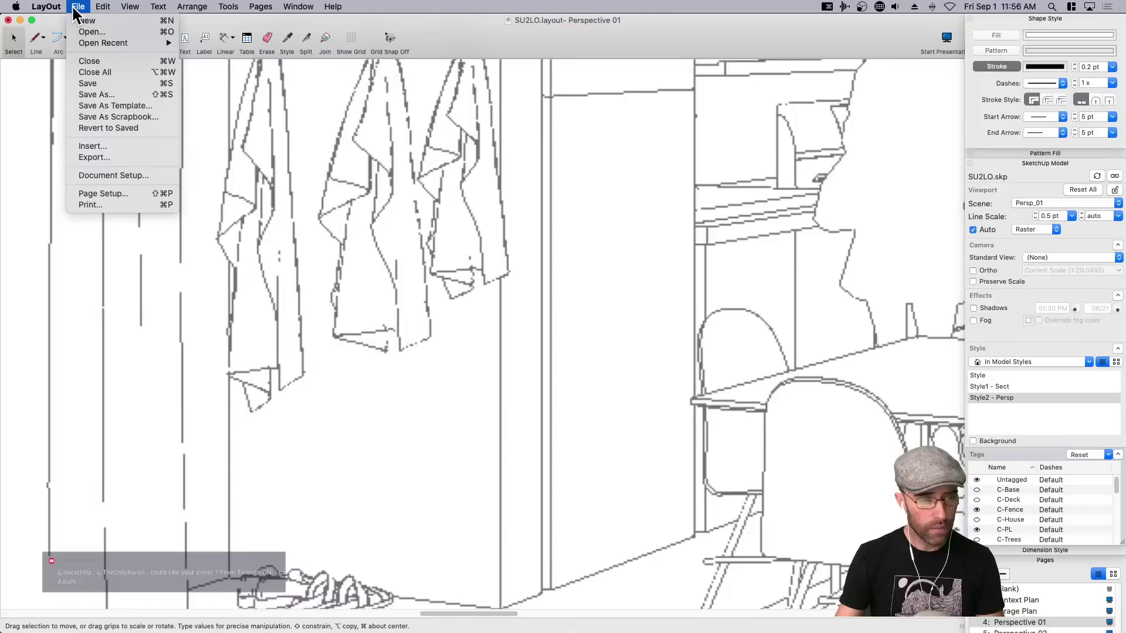
pyautogui.click(97, 175)
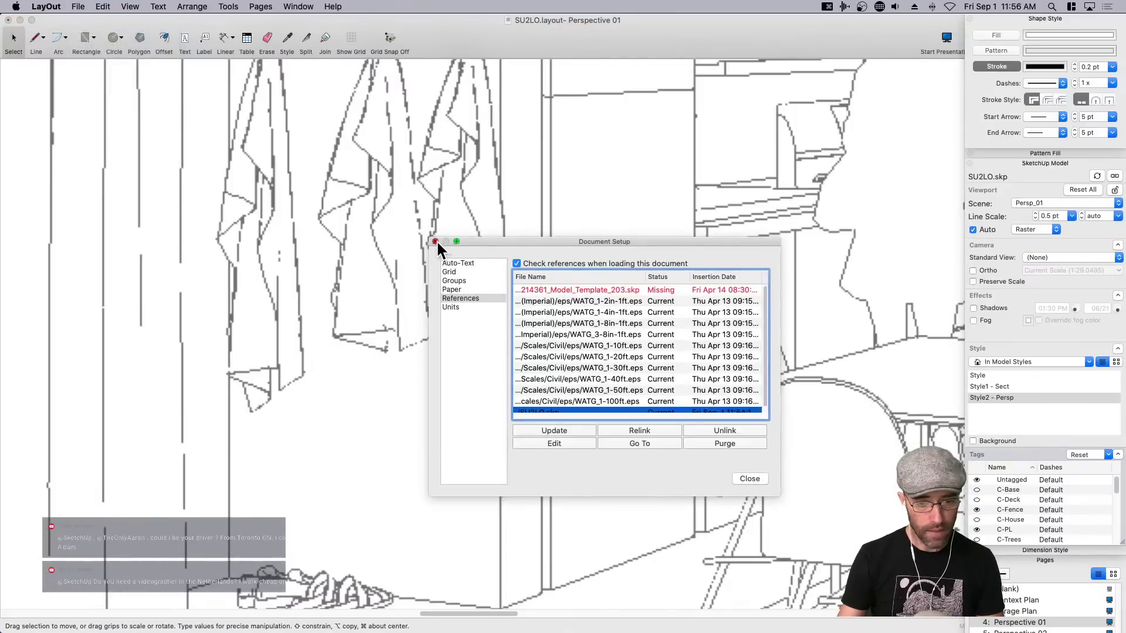
pyautogui.click(435, 242)
pyautogui.click(46, 6)
pyautogui.click(61, 38)
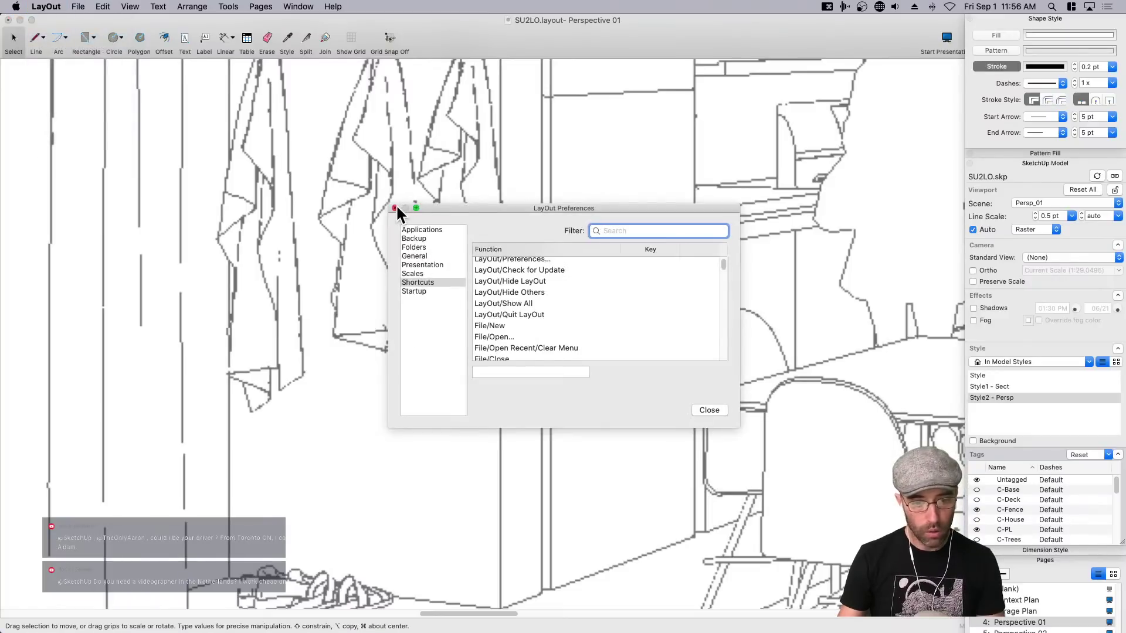
pyautogui.click(414, 257)
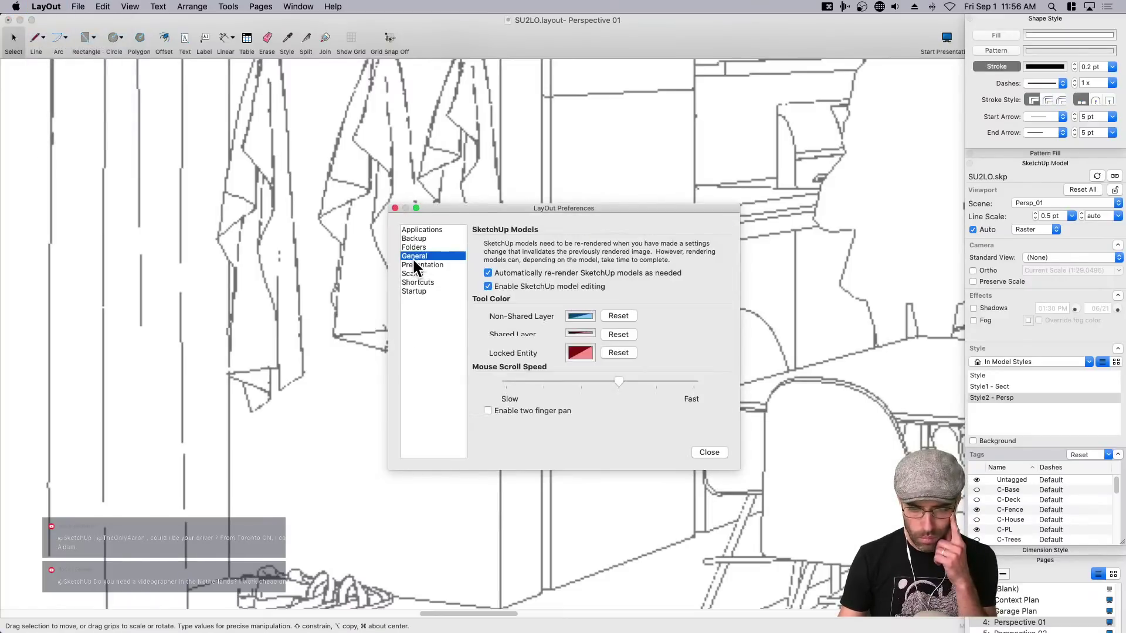
pyautogui.click(394, 209)
# Review the display and output resolution options in the document's paper setup, leaving the settings as they are.
pyautogui.click(78, 7)
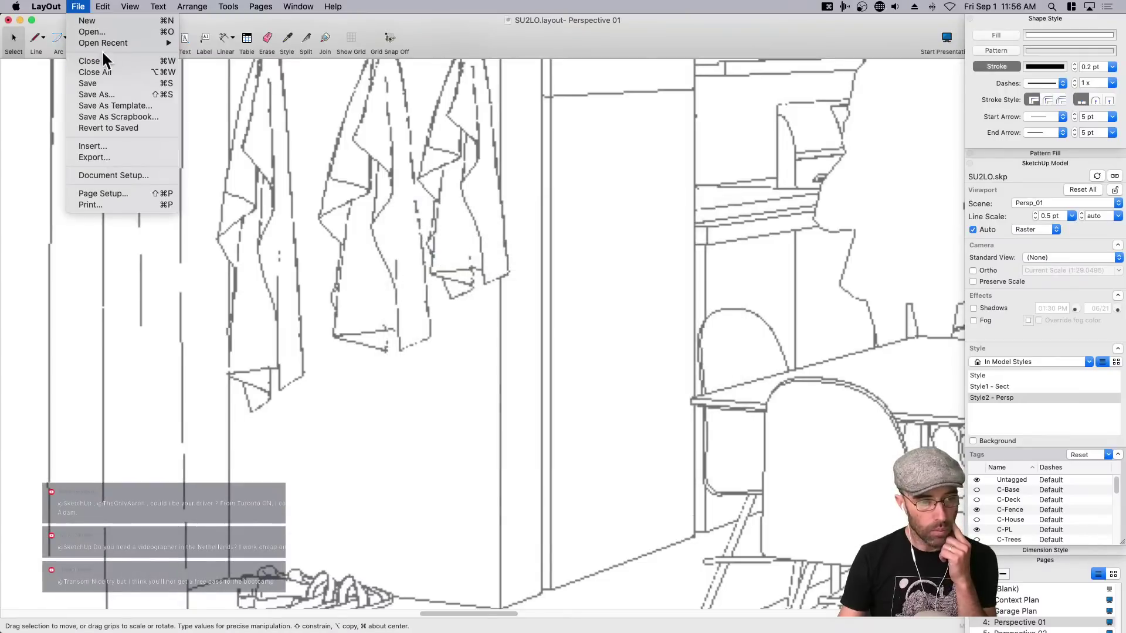
pyautogui.click(121, 175)
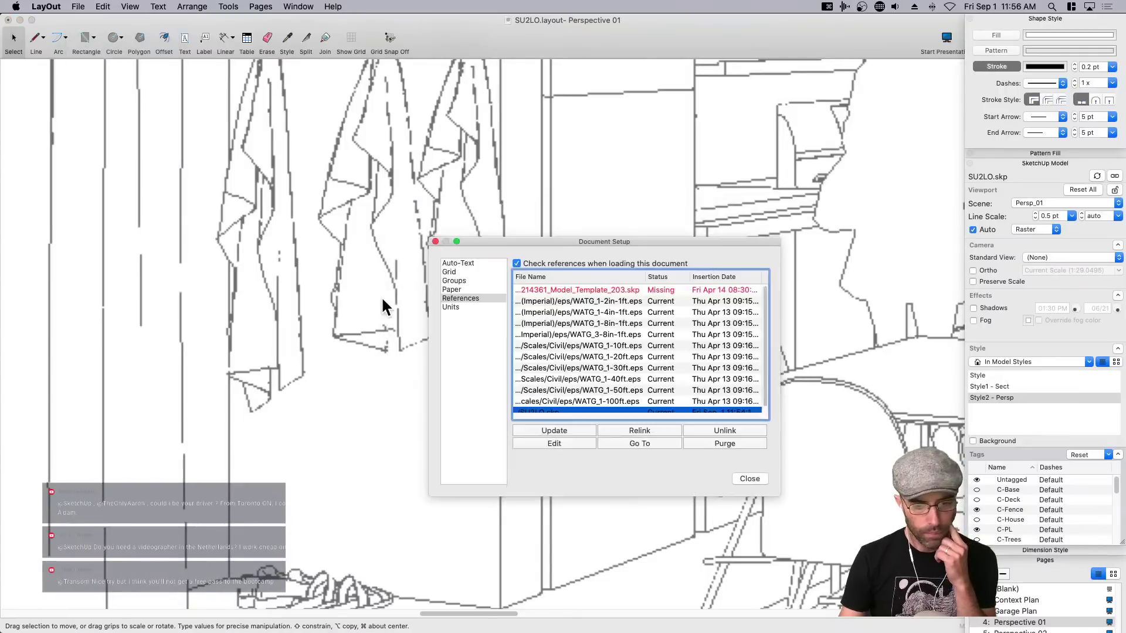
pyautogui.click(452, 289)
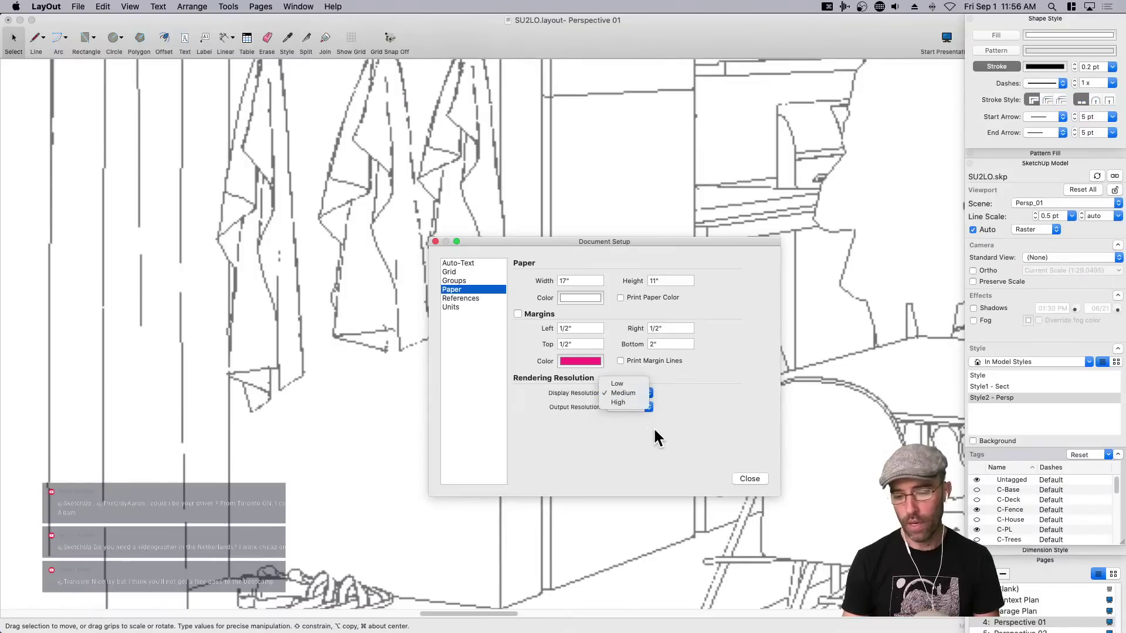
pyautogui.click(673, 416)
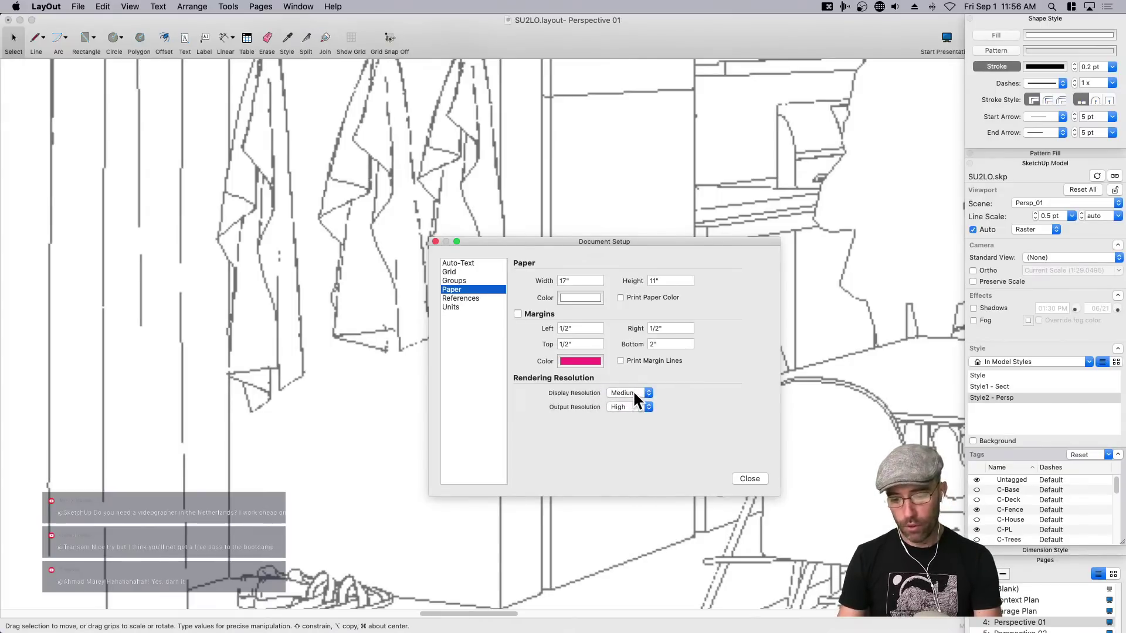
pyautogui.click(748, 479)
pyautogui.scroll(-5, 668, 370)
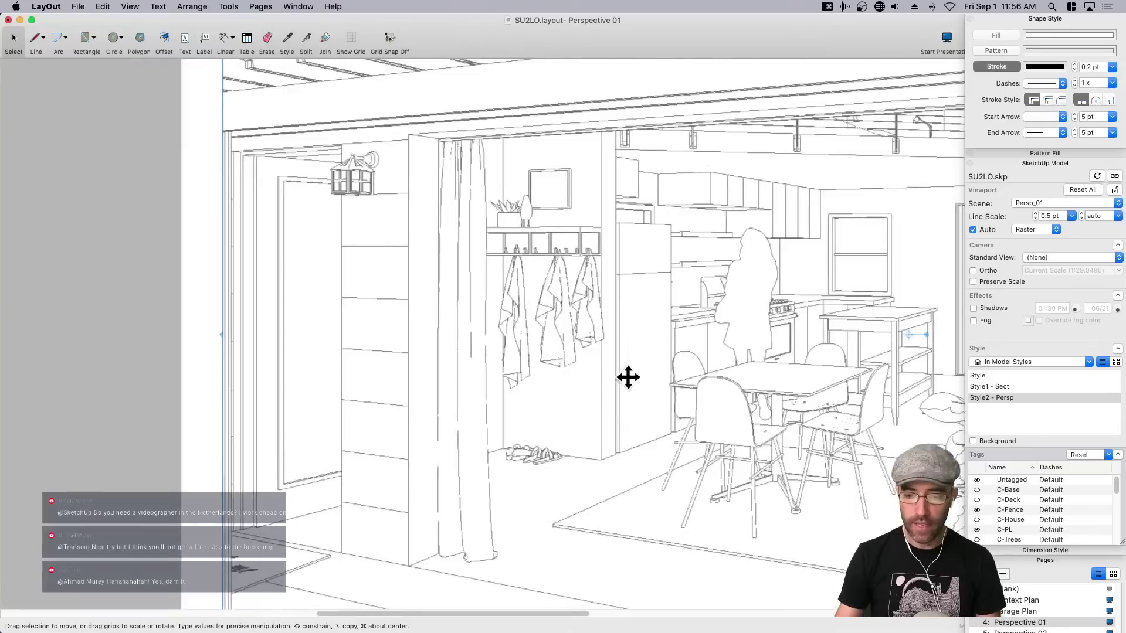
# Set up a PDF export of the document to the Desktop under the file name SU2LO_page4.
pyautogui.scroll(-5, 725, 406)
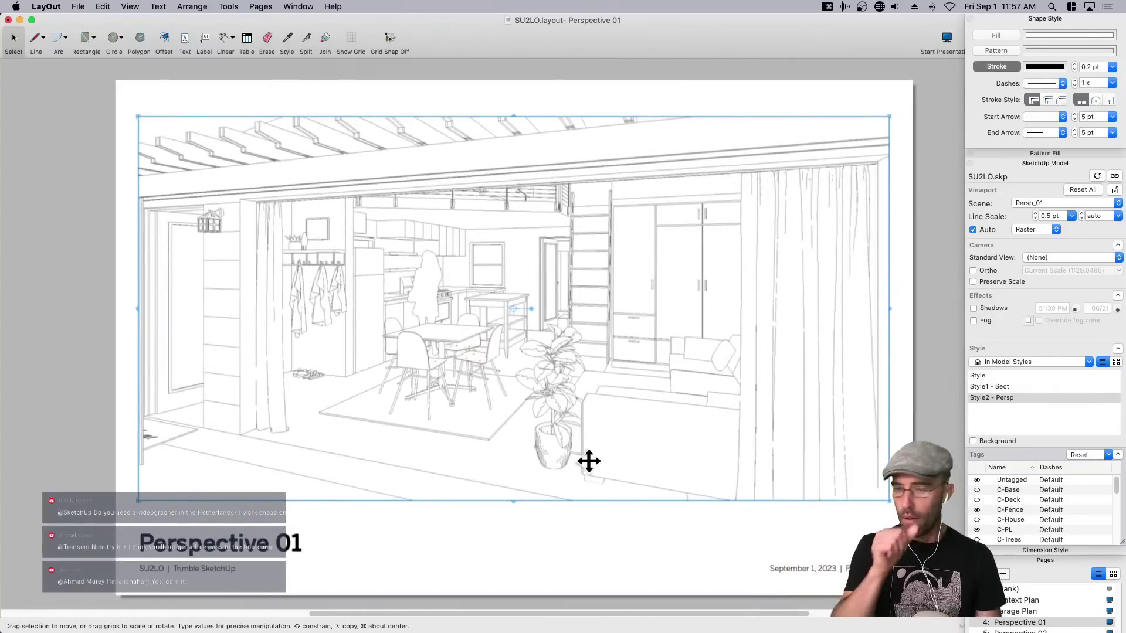
pyautogui.click(606, 519)
pyautogui.click(570, 431)
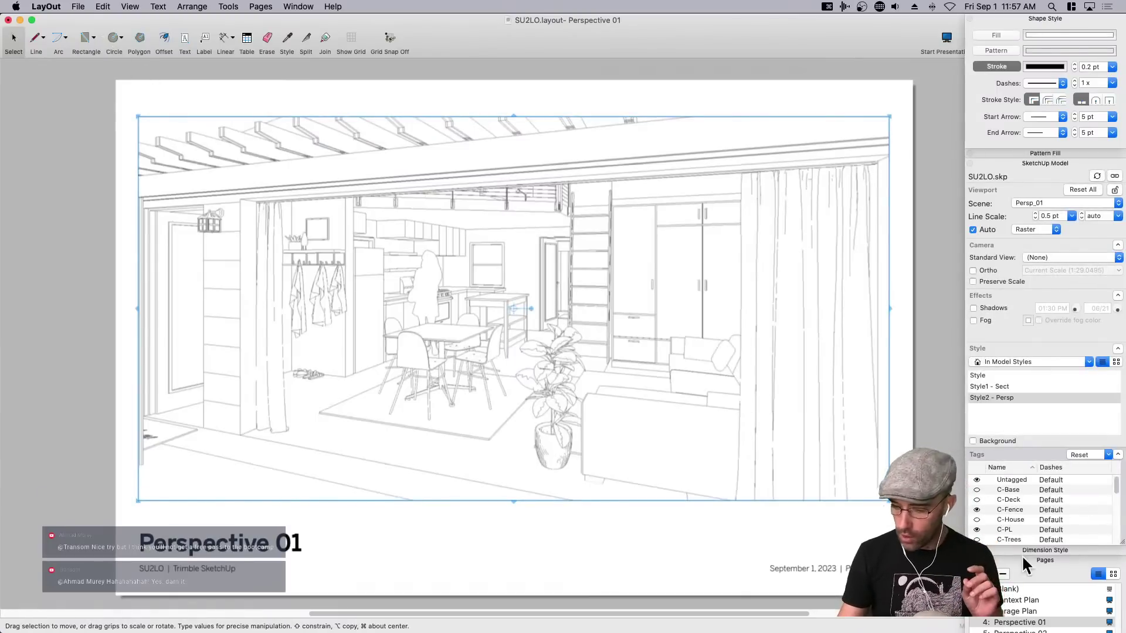
pyautogui.click(78, 7)
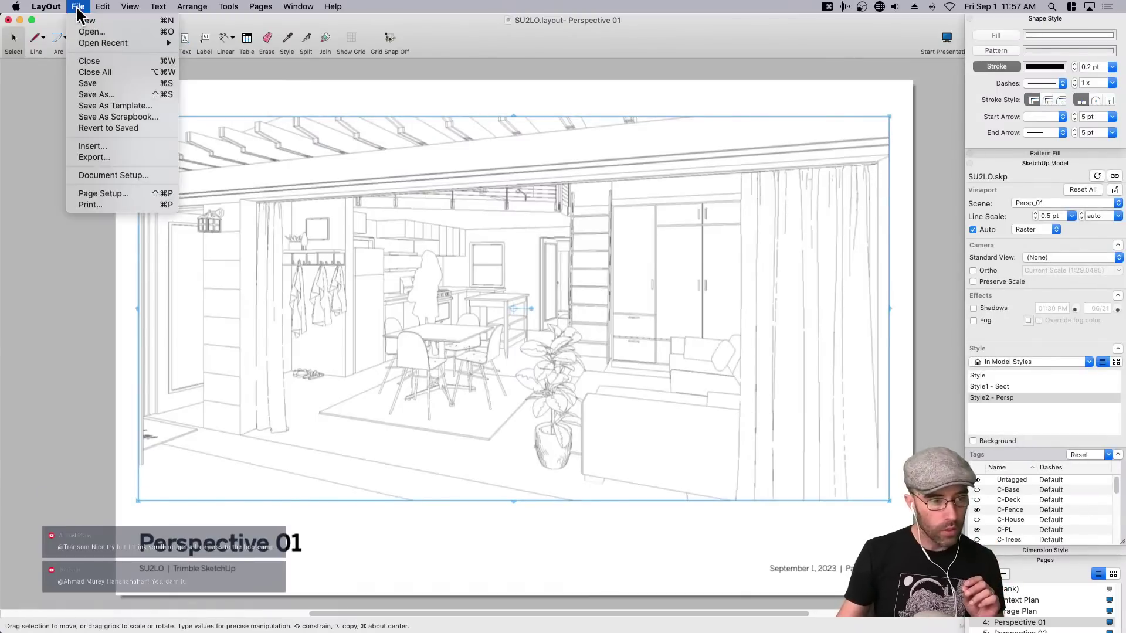
pyautogui.click(100, 156)
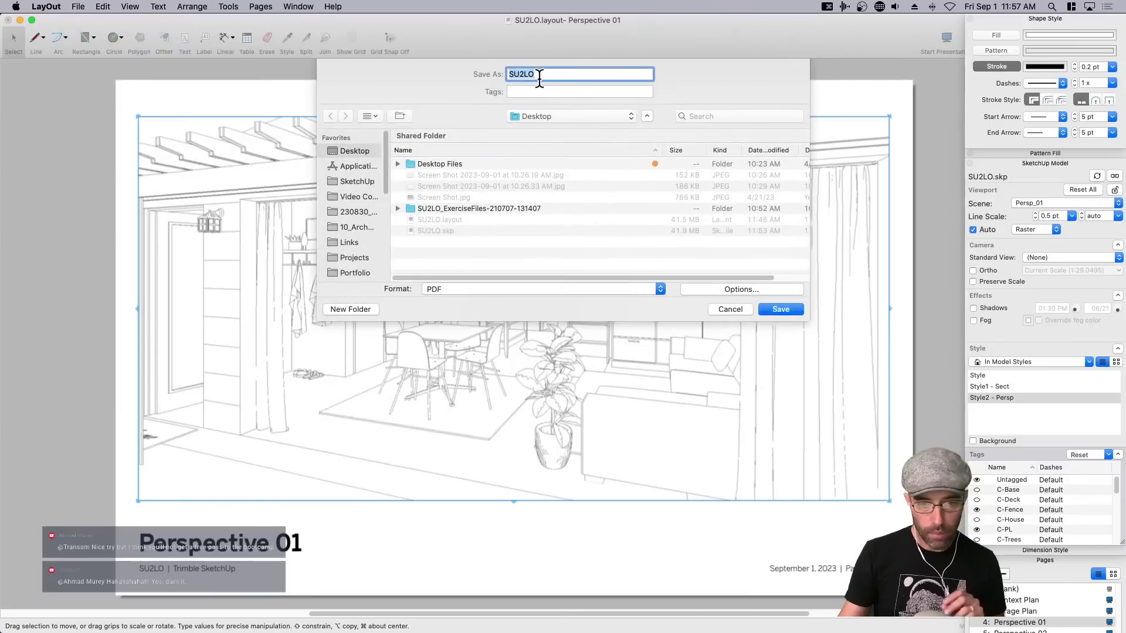
pyautogui.write('_page')
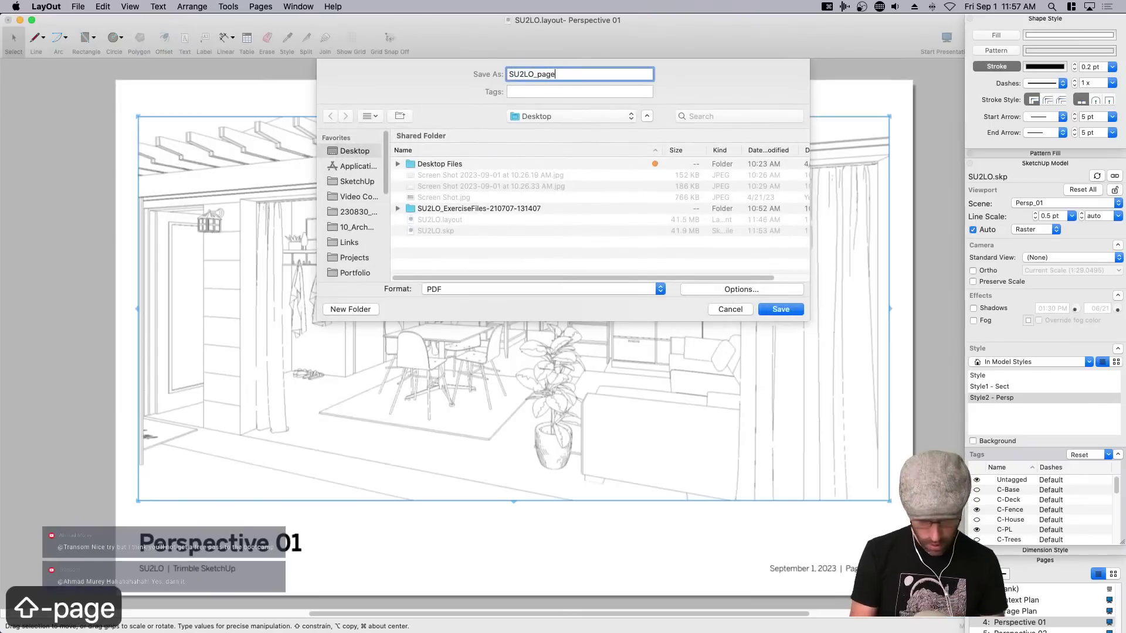
pyautogui.write('4')
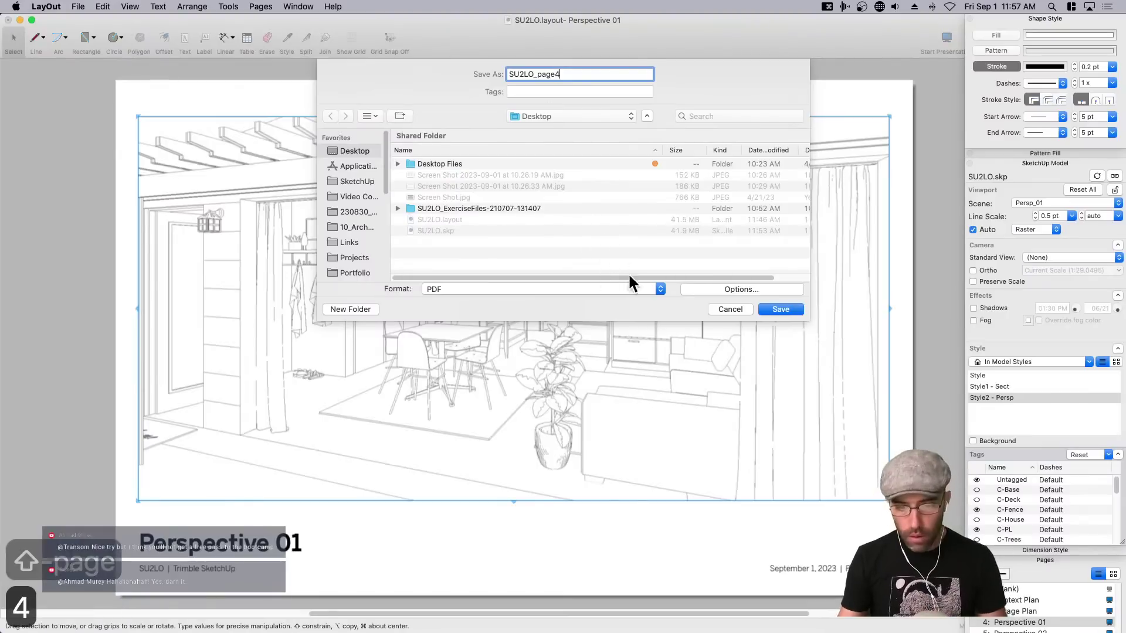
# Limit the PDF export range to page 4 only and save the file.
pyautogui.click(727, 290)
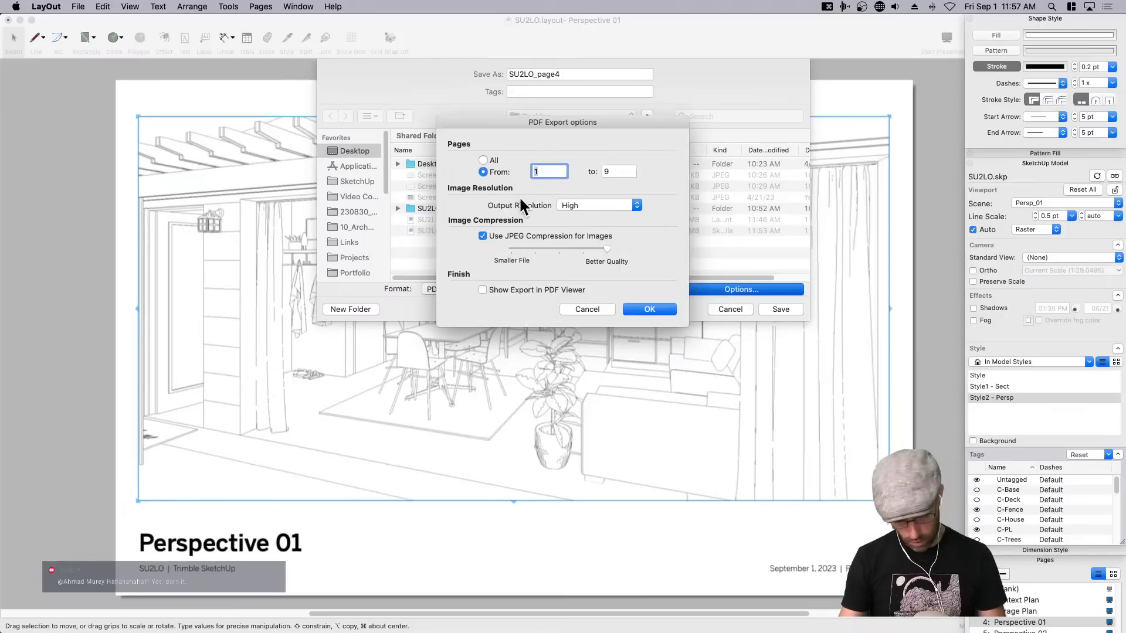
pyautogui.write('44')
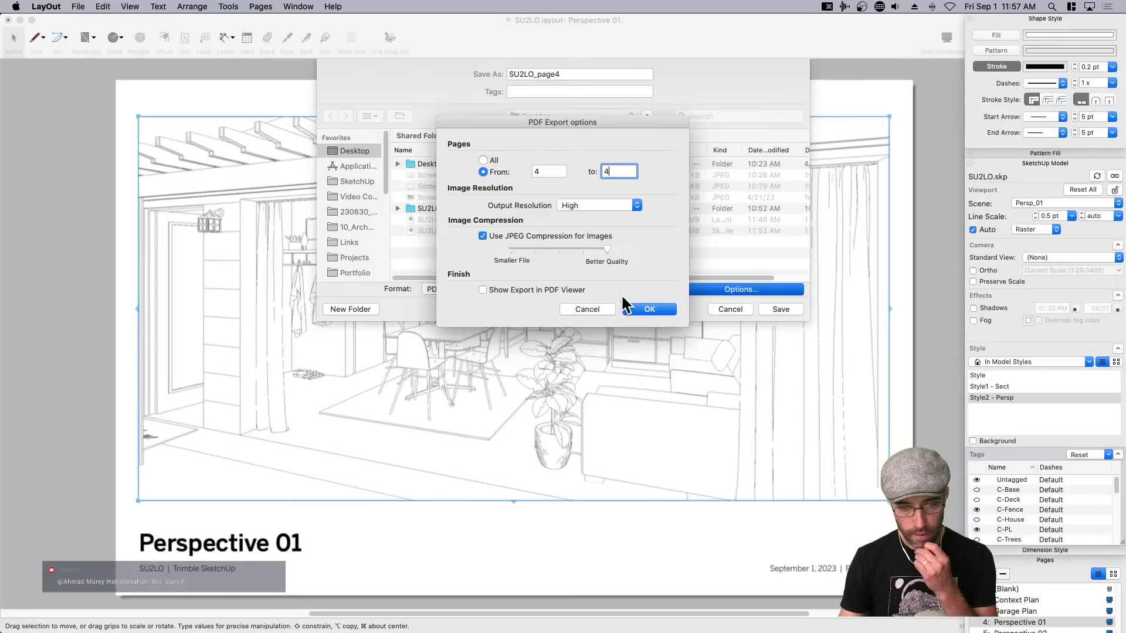
pyautogui.click(649, 311)
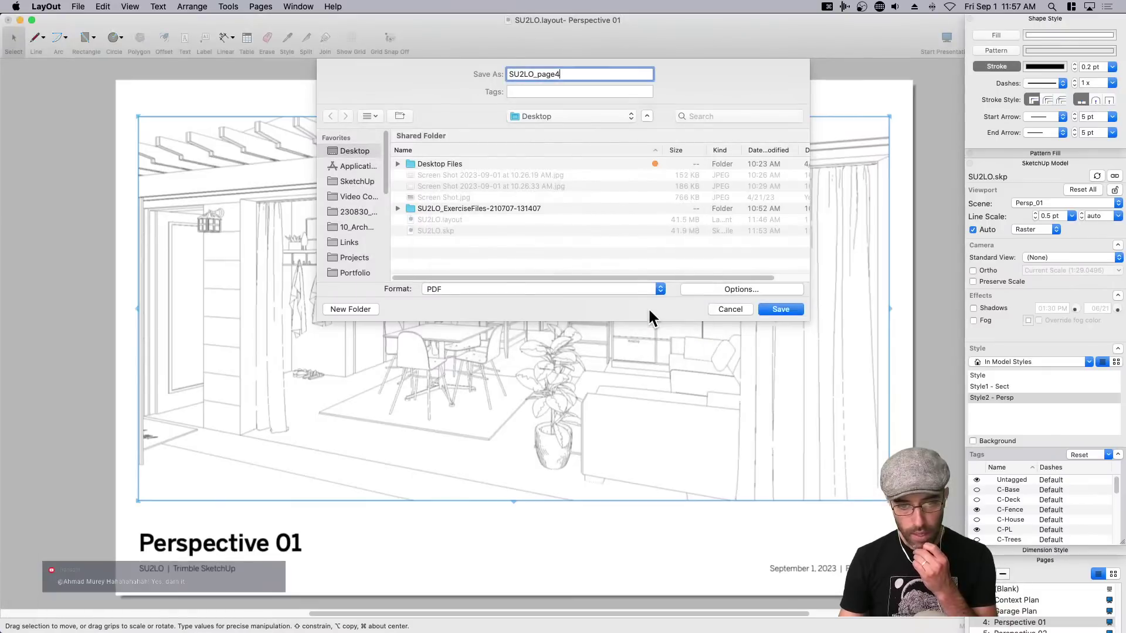
pyautogui.click(779, 309)
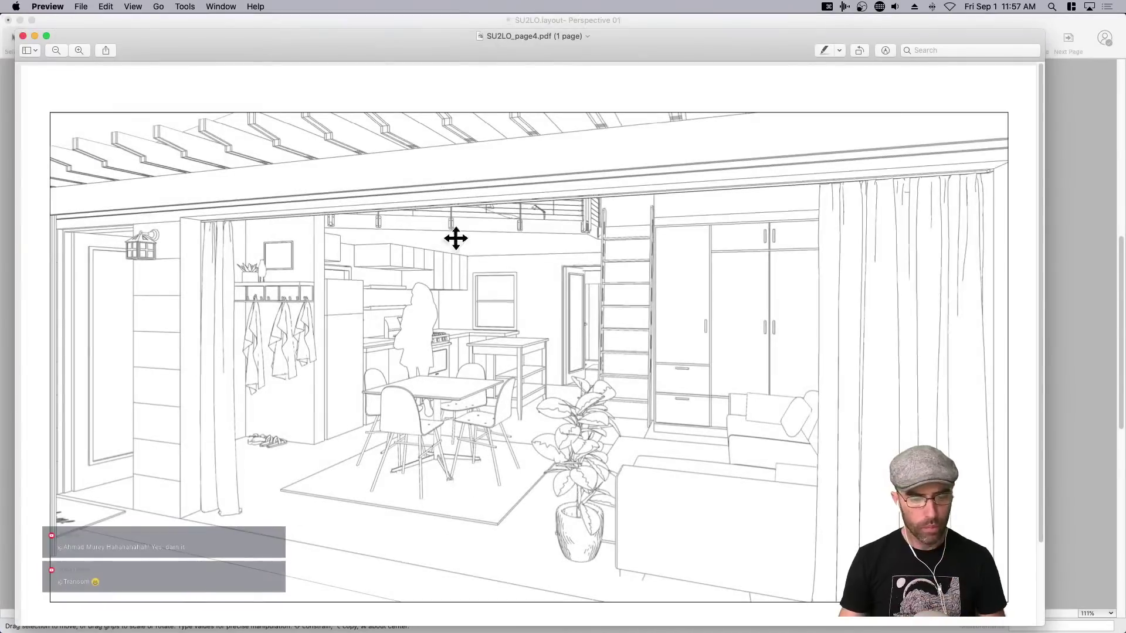
# Examine the line quality of the exported SU2LO_page4.pdf in Preview, with the PDF window enlarged.
pyautogui.scroll(-3, 481, 291)
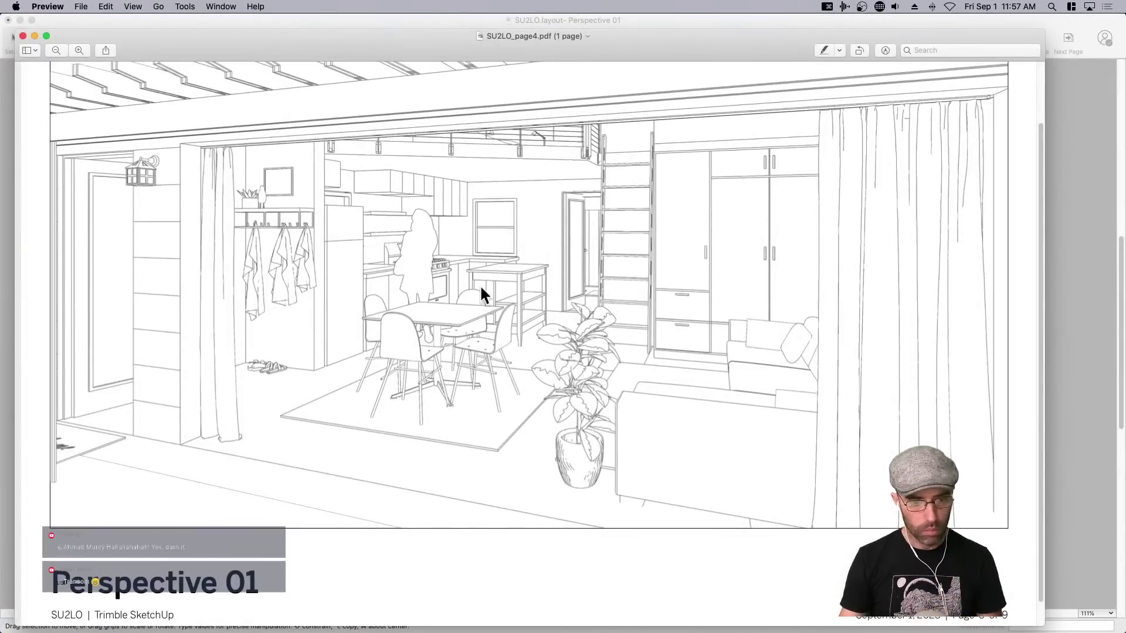
pyautogui.scroll(3, 498, 300)
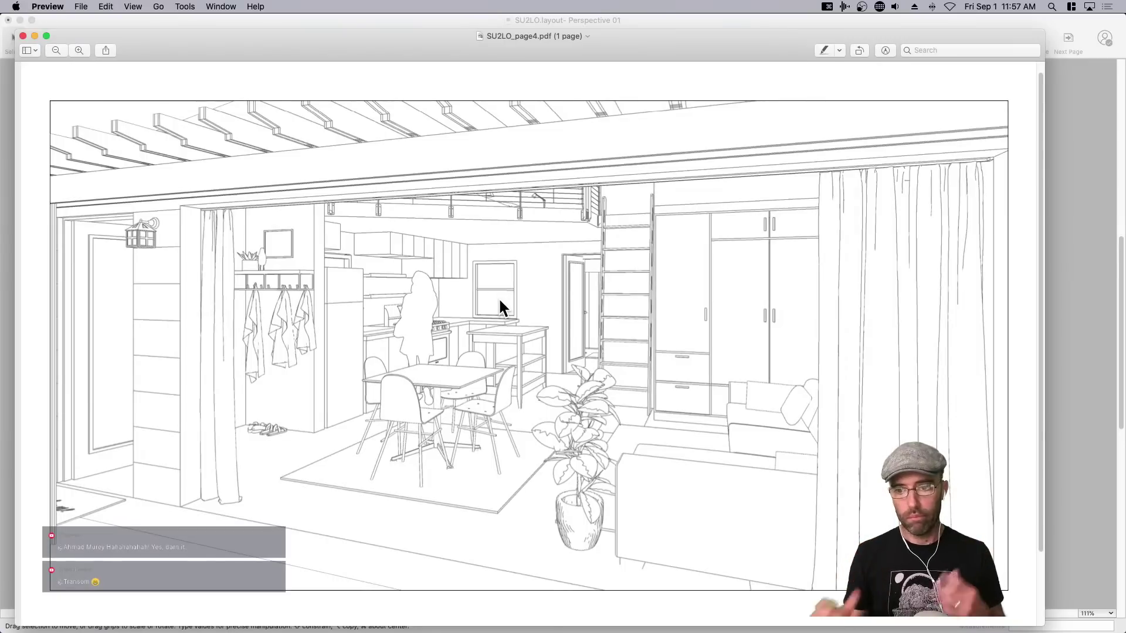
pyautogui.moveTo(1043, 34); pyautogui.dragTo(1124, 16)
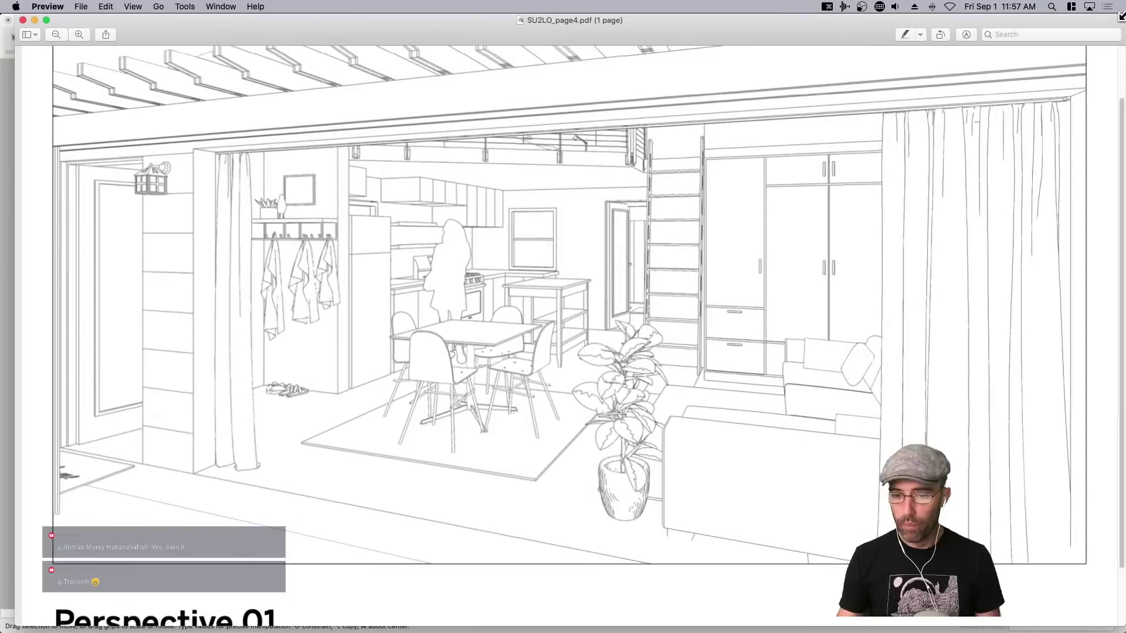
pyautogui.press('super+minus')
pyautogui.scroll(1, 863, 446)
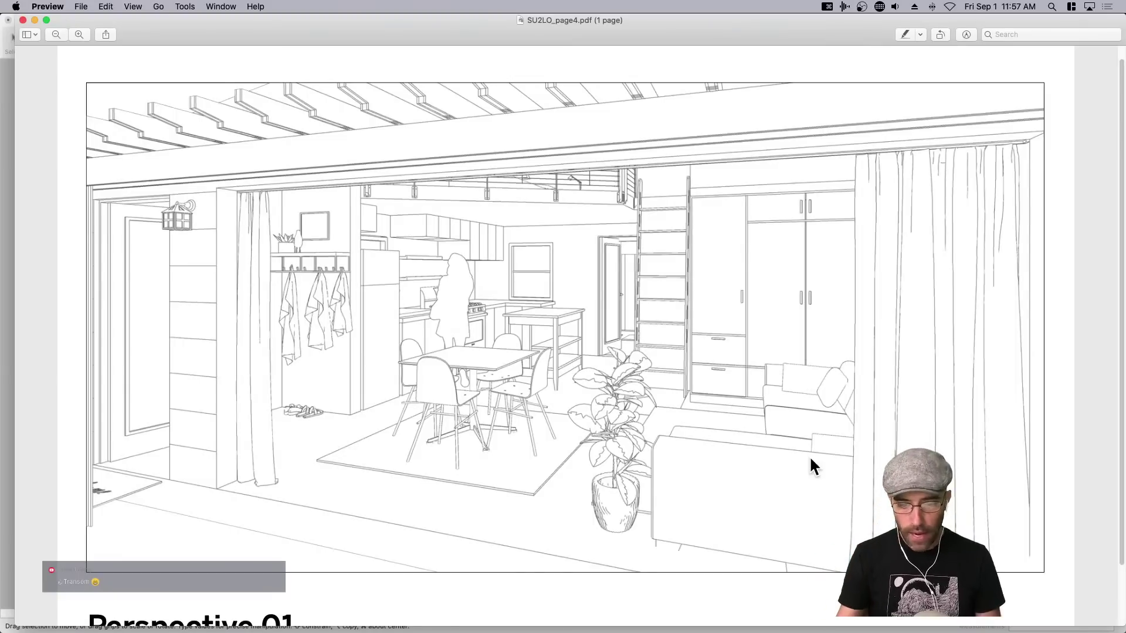
# Place the exported PDF beside the LayOut page, close the Garage Studio Conversion PDF, and compare the line rendering of both.
pyautogui.moveTo(826, 40); pyautogui.dragTo(1116, 75)
pyautogui.doubleClick(1116, 75)
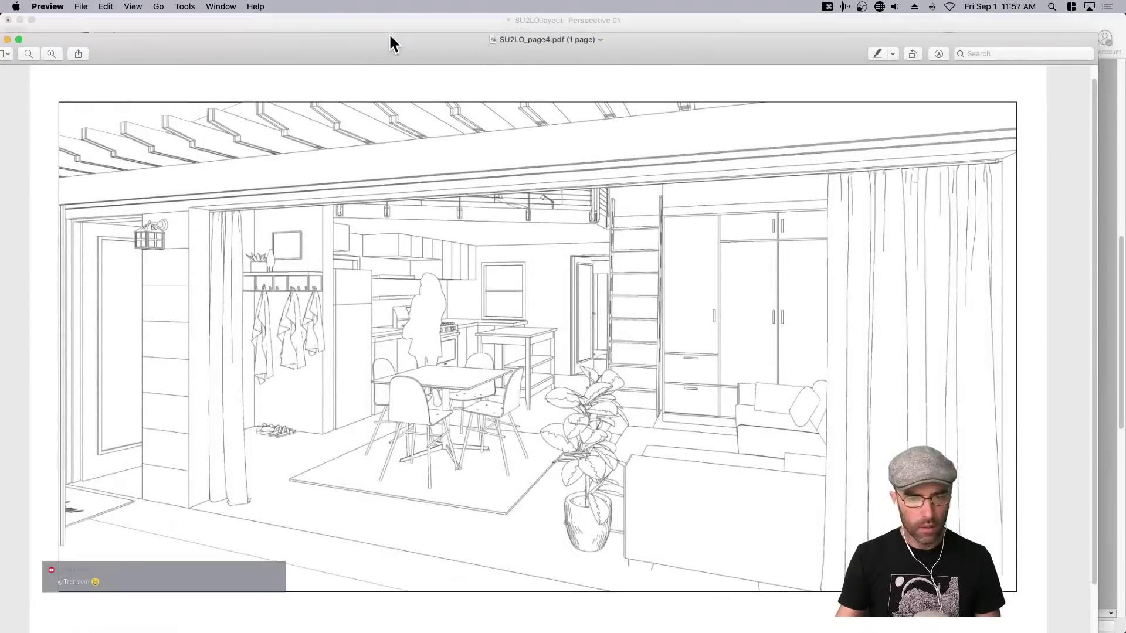
pyautogui.doubleClick(389, 32)
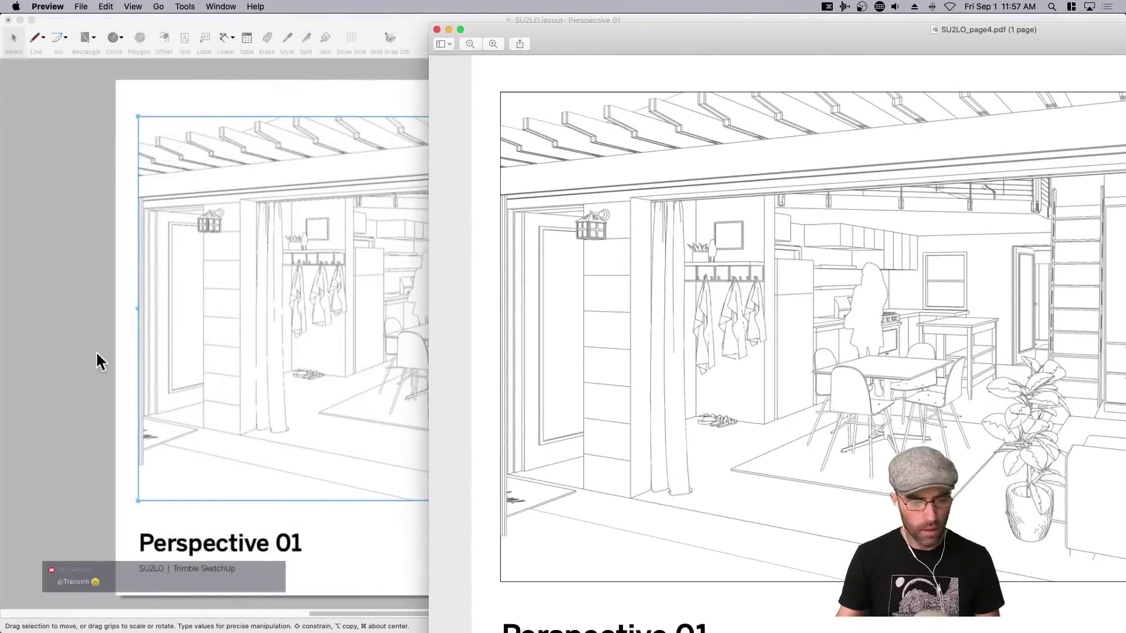
pyautogui.click(309, 311)
pyautogui.scroll(2, 376, 233)
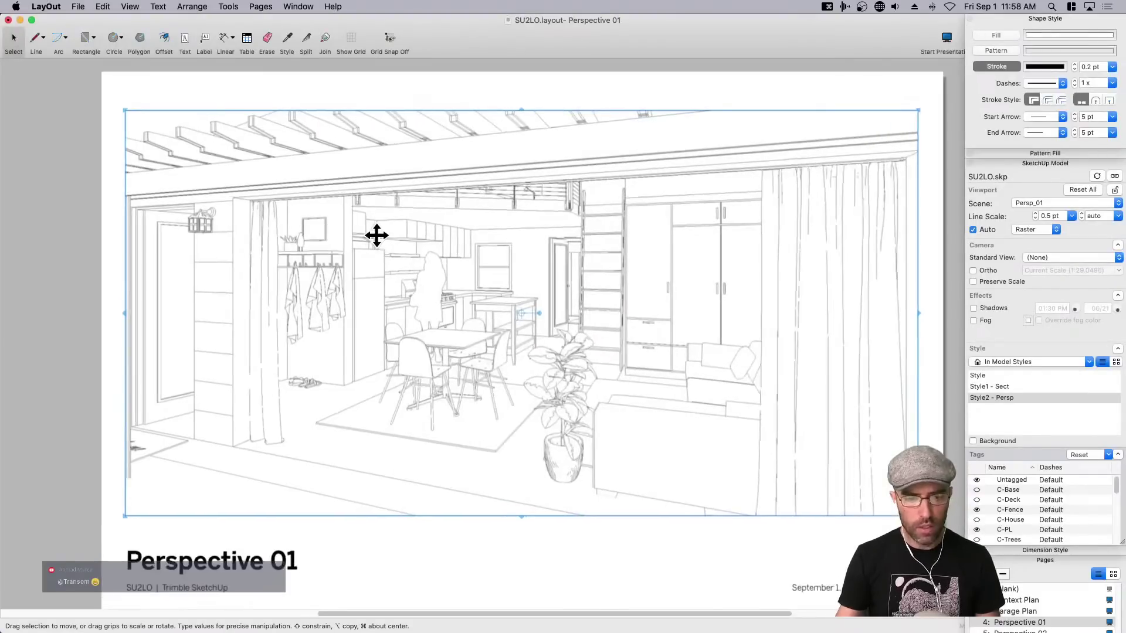
pyautogui.press('super+Tab')
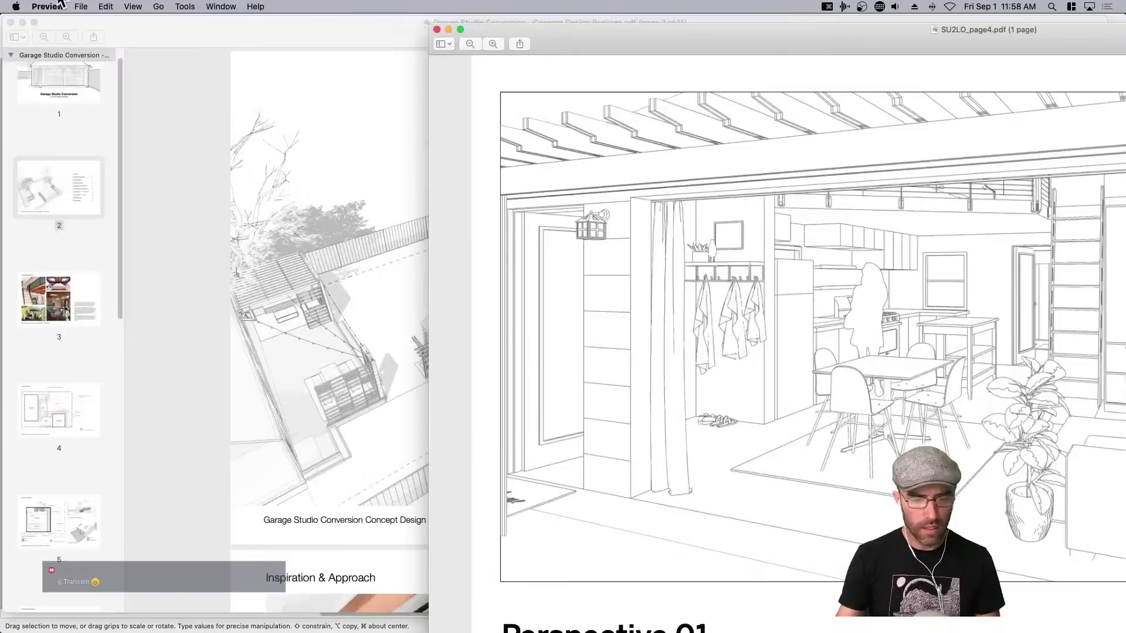
pyautogui.click(10, 23)
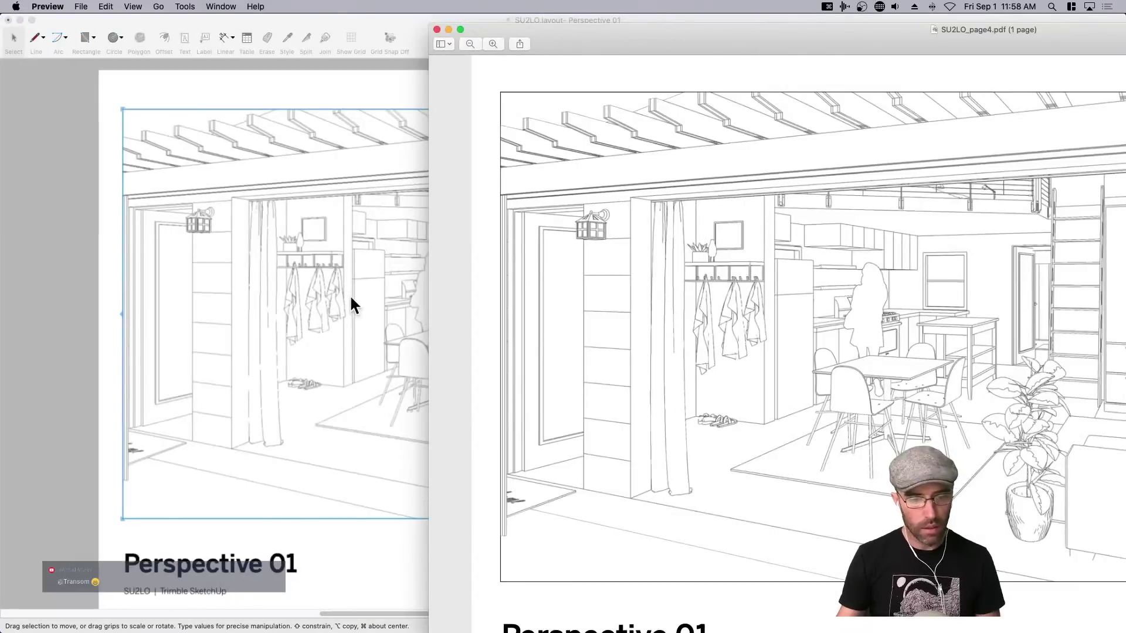
pyautogui.click(75, 395)
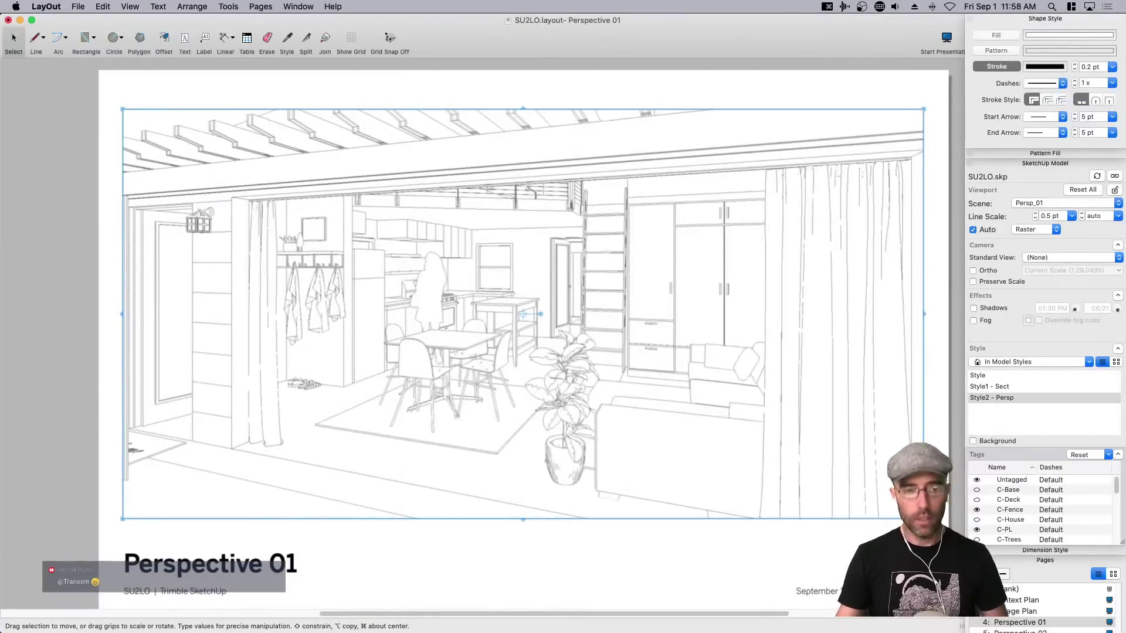
pyautogui.press('super+Tab')
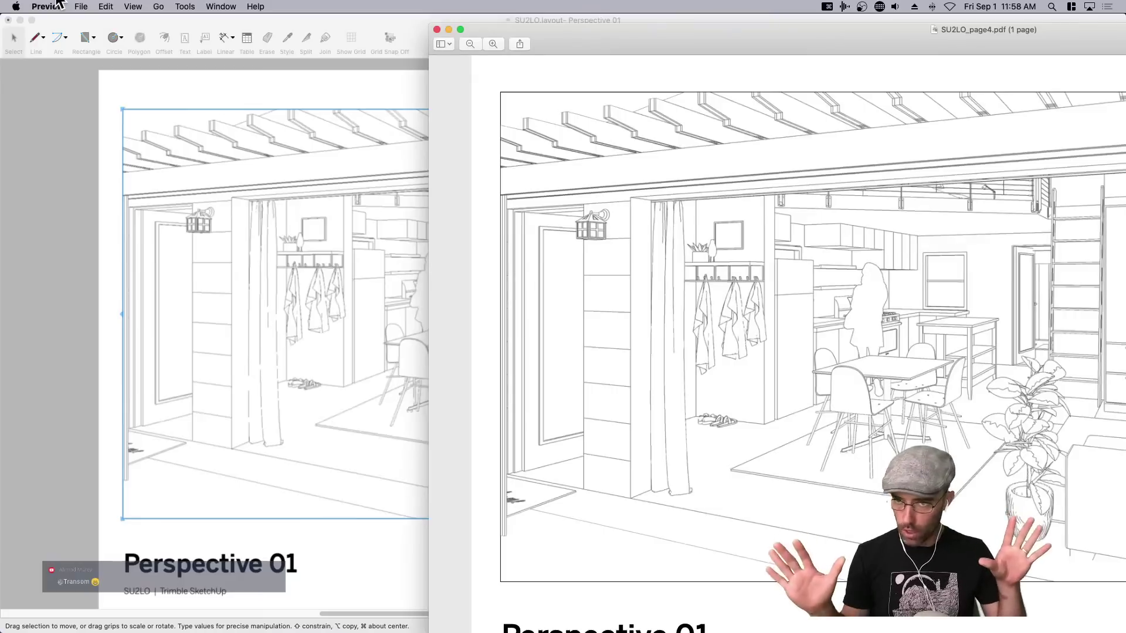
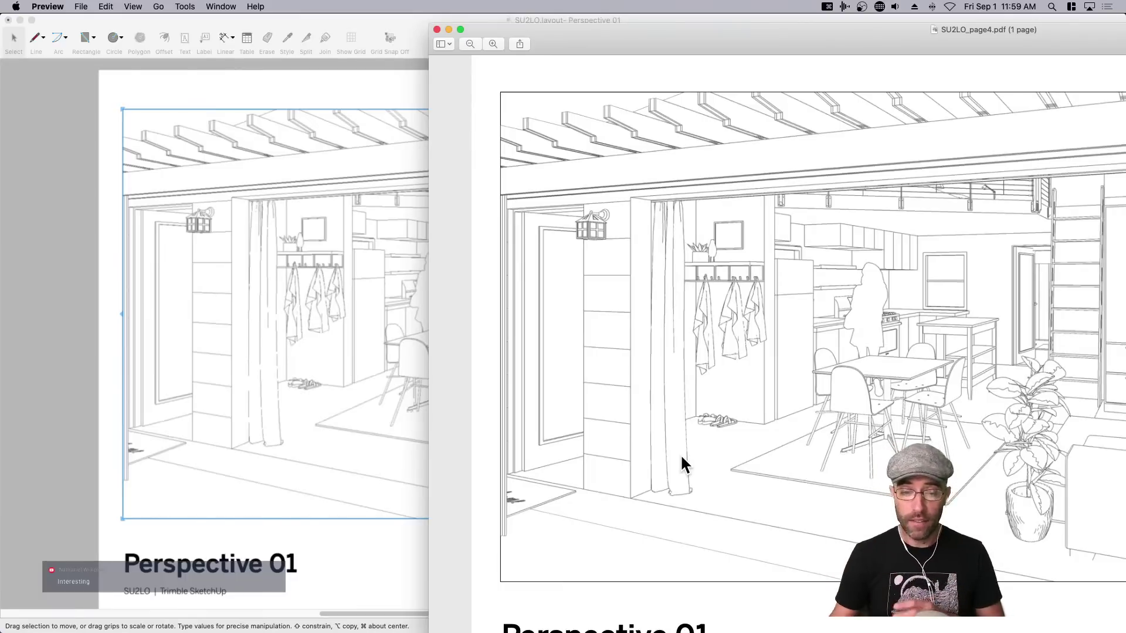
# Return to LayOut and rename the Perspective 01 page as Perspective - Studio Entry.
pyautogui.click(66, 386)
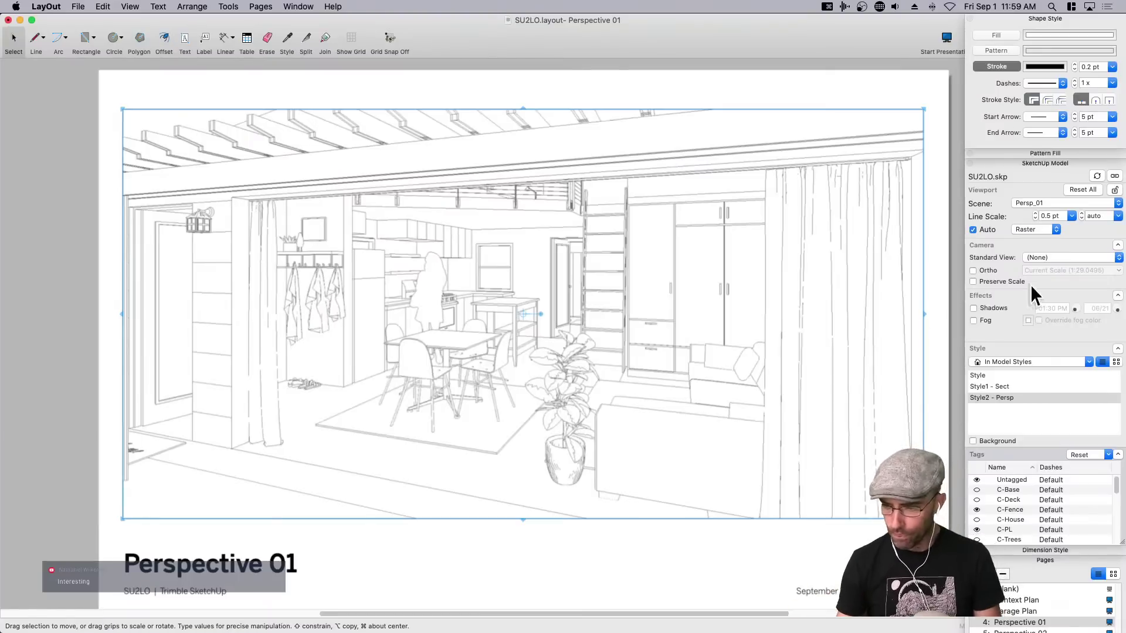
pyautogui.click(72, 467)
pyautogui.scroll(-3, 543, 429)
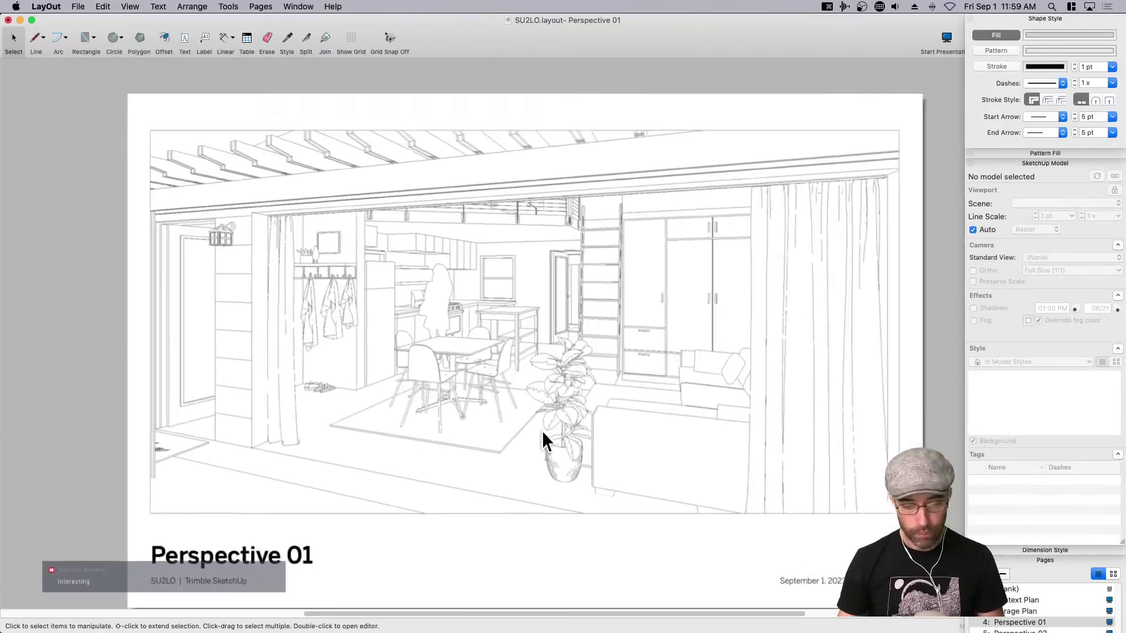
pyautogui.click(367, 494)
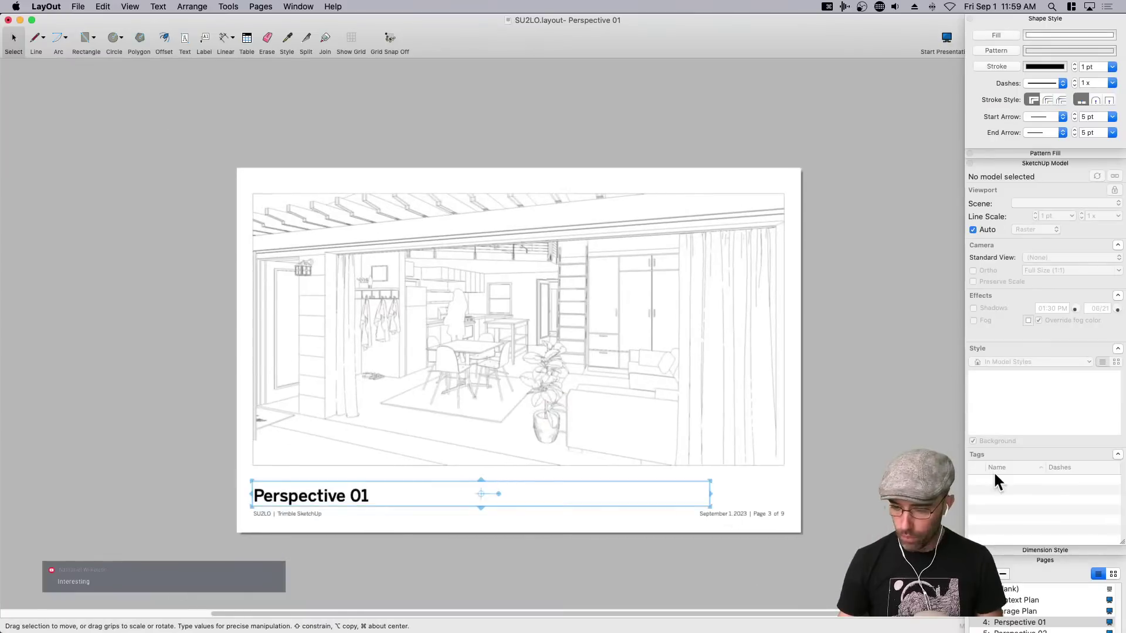
pyautogui.click(1011, 456)
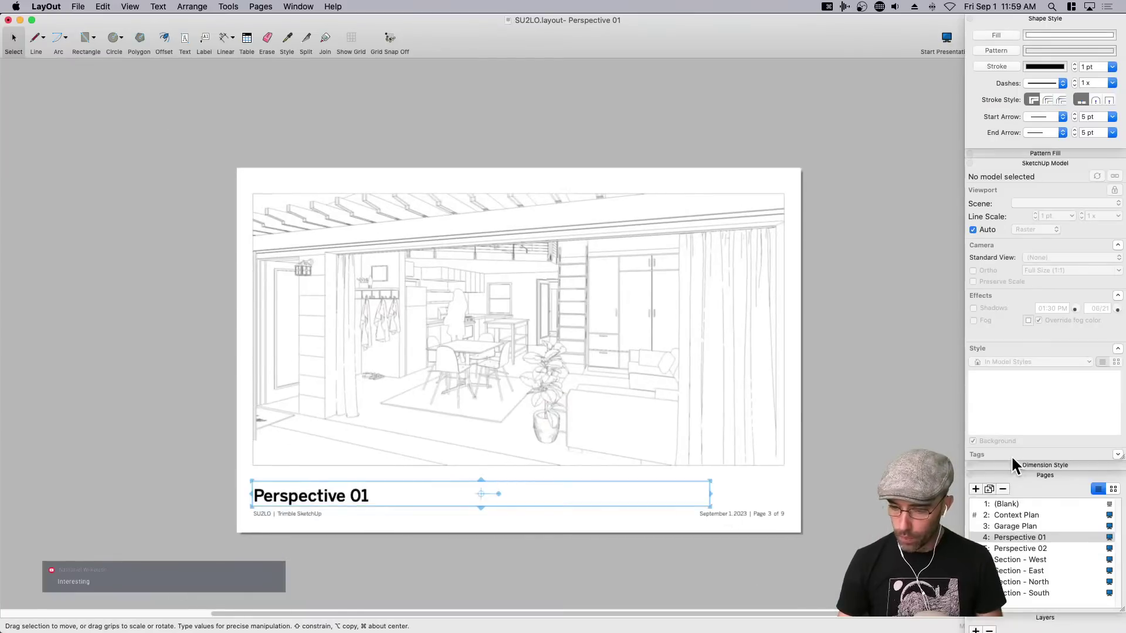
pyautogui.click(1023, 538)
pyautogui.click(1031, 537)
pyautogui.moveTo(1037, 538); pyautogui.dragTo(1076, 537)
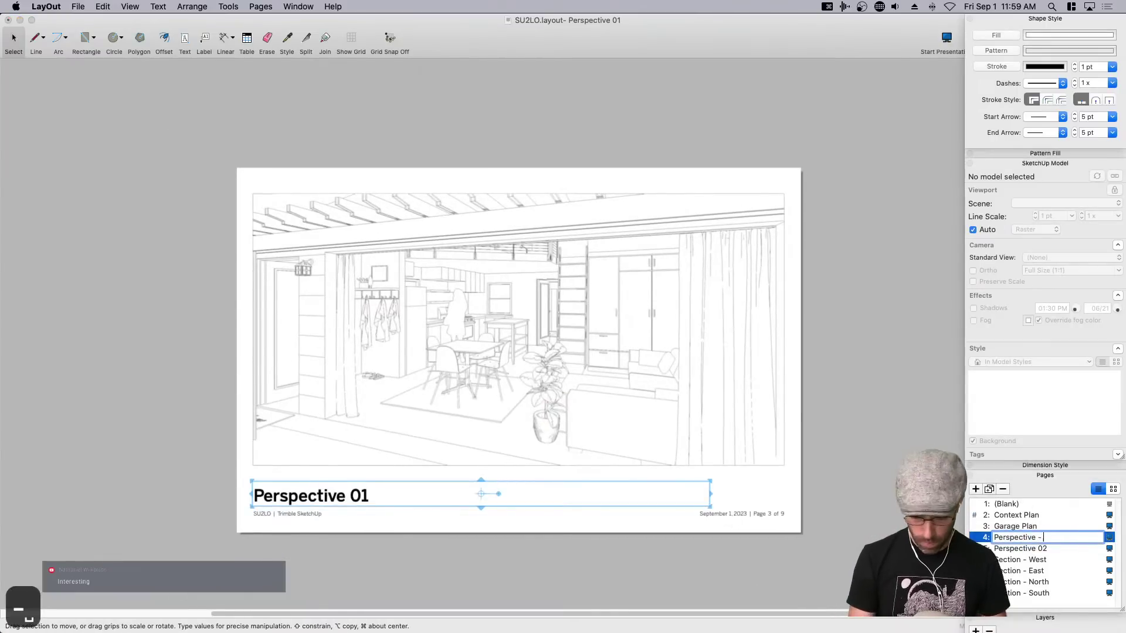
pyautogui.write('- St')
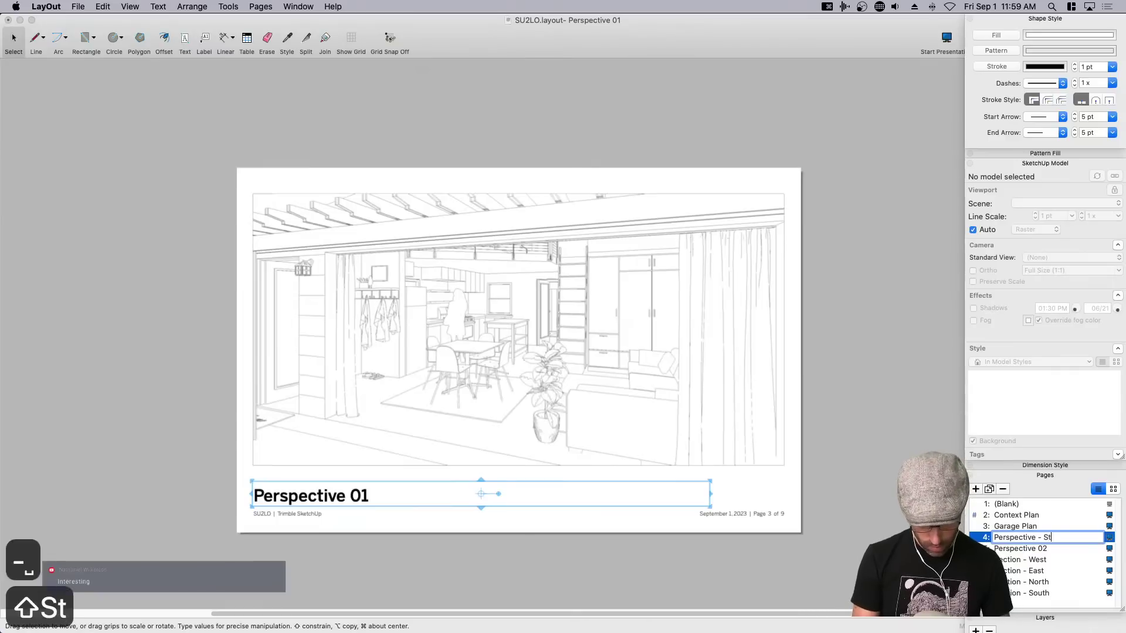
pyautogui.write('udio Entry')
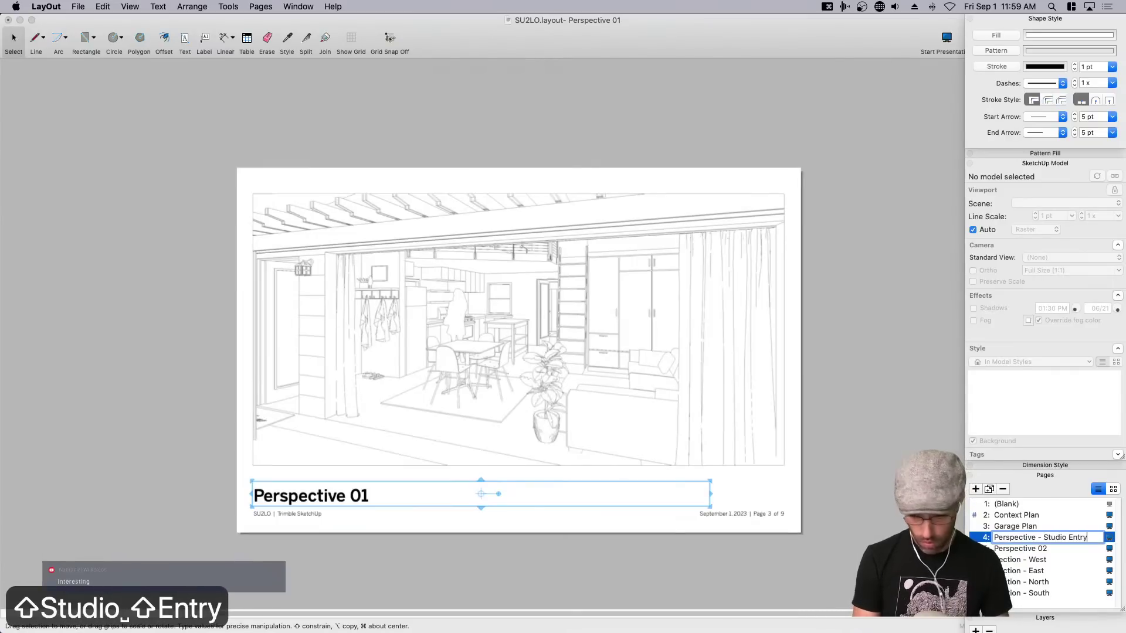
pyautogui.click(850, 387)
pyautogui.click(849, 388)
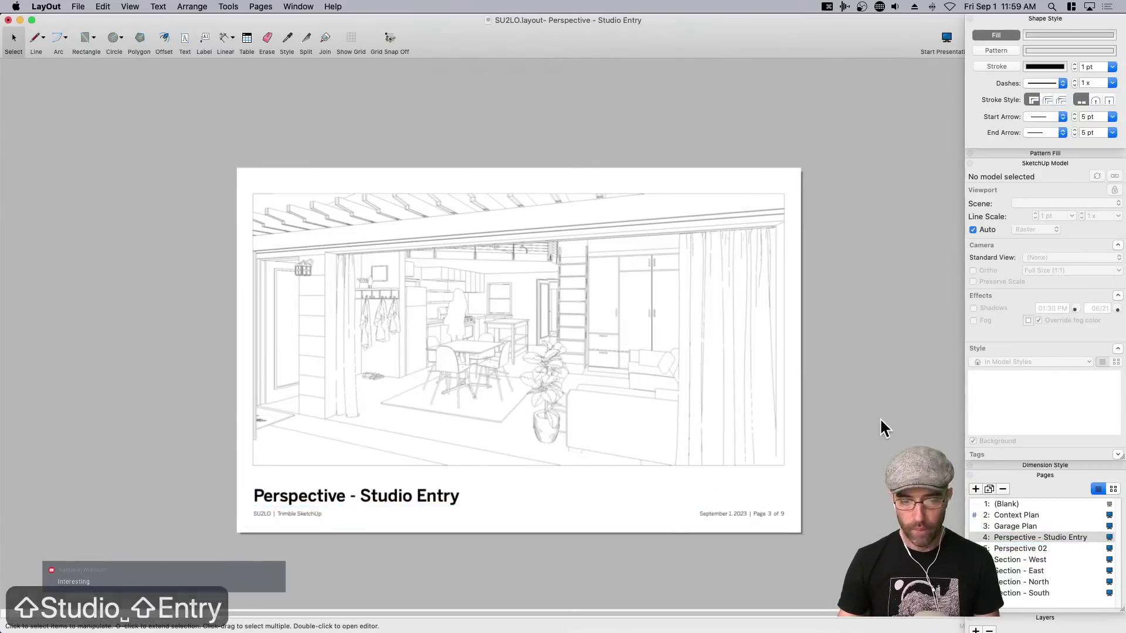
# Duplicate the Perspective - Studio Entry page.
pyautogui.click(728, 377)
pyautogui.scroll(3, 721, 409)
pyautogui.hscroll(-2, 720, 409)
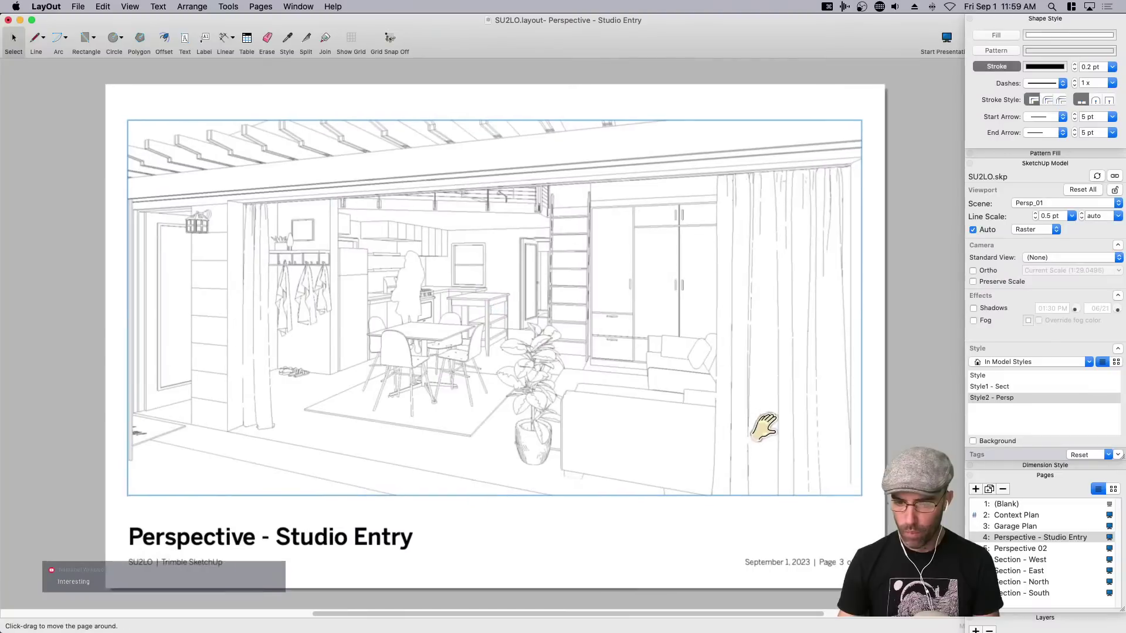
pyautogui.click(989, 489)
# Switch the viewport on the duplicated page to the Persp_02 scene.
pyautogui.click(827, 469)
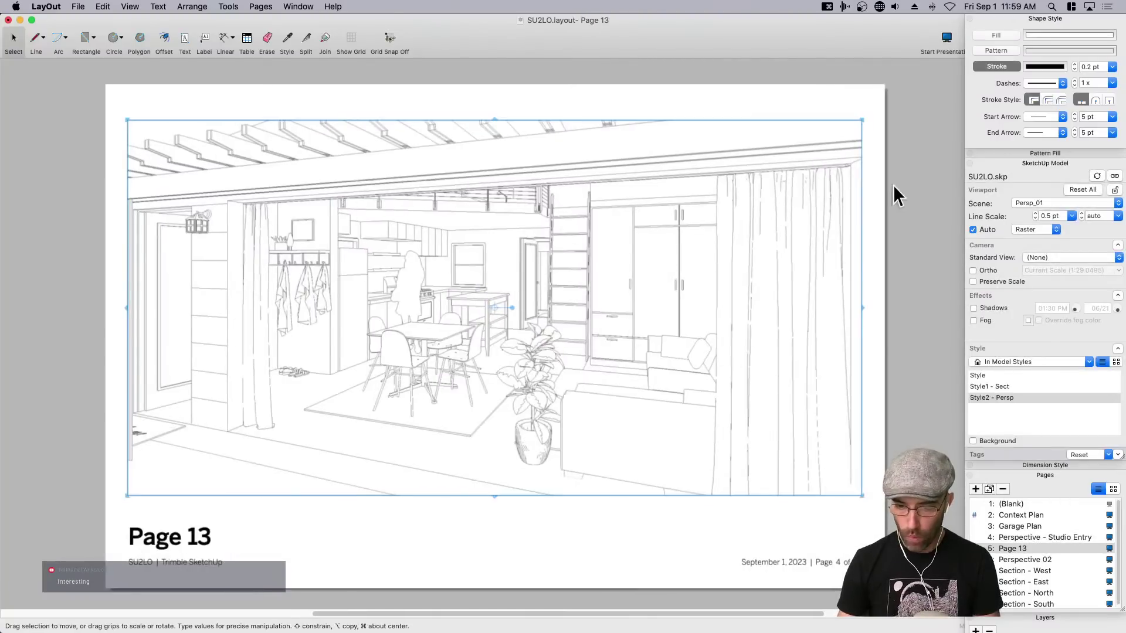
pyautogui.click(1035, 203)
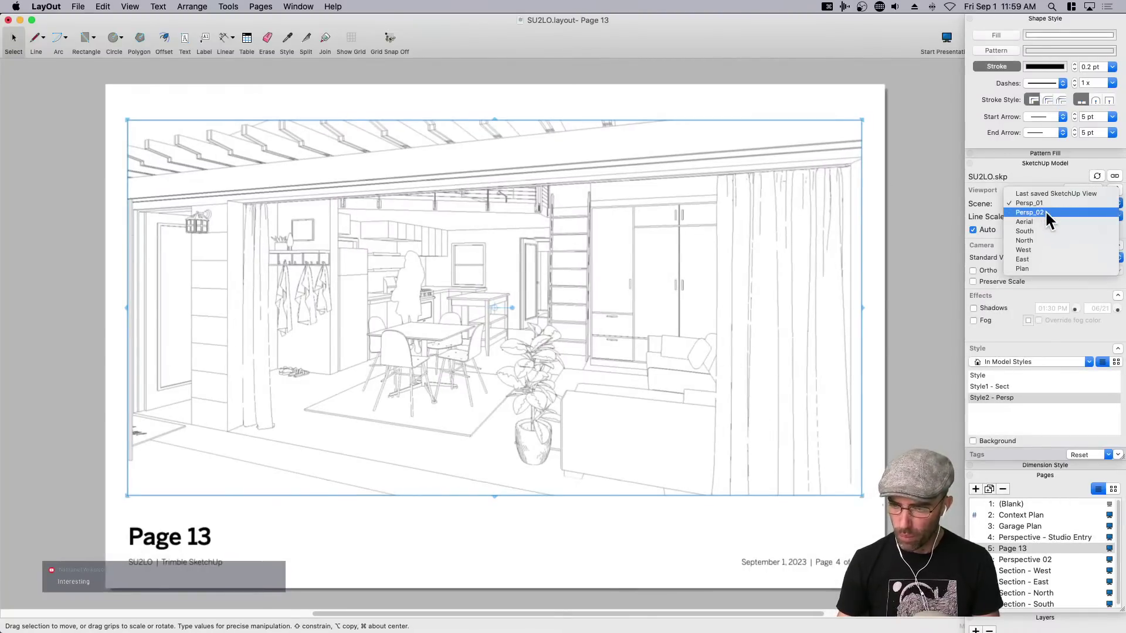
pyautogui.click(1045, 210)
pyautogui.click(663, 509)
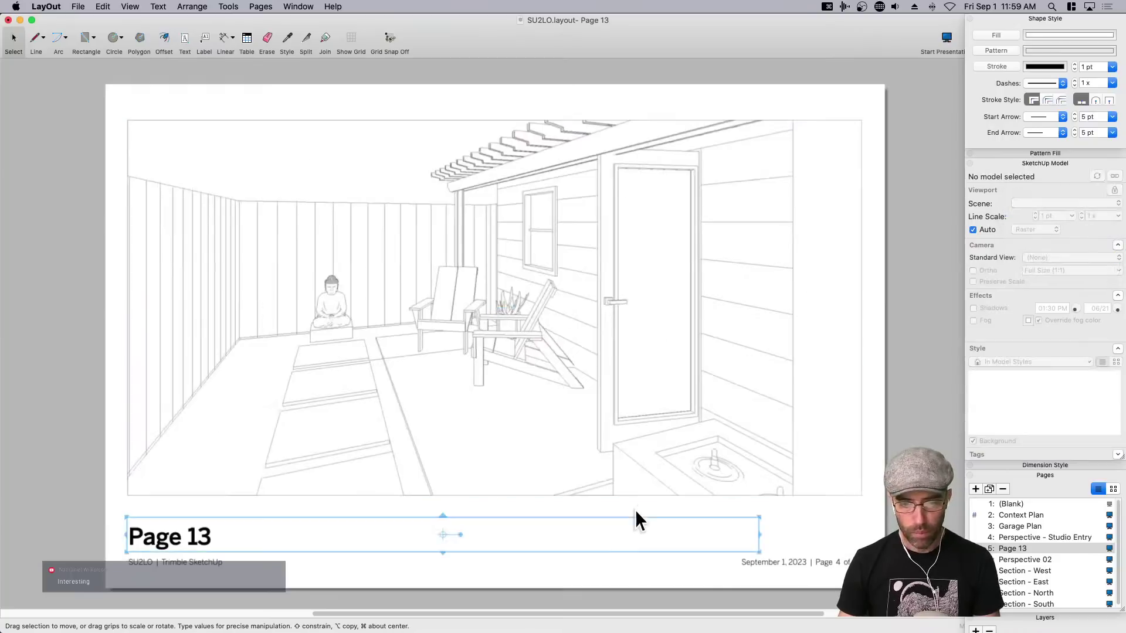
pyautogui.click(629, 461)
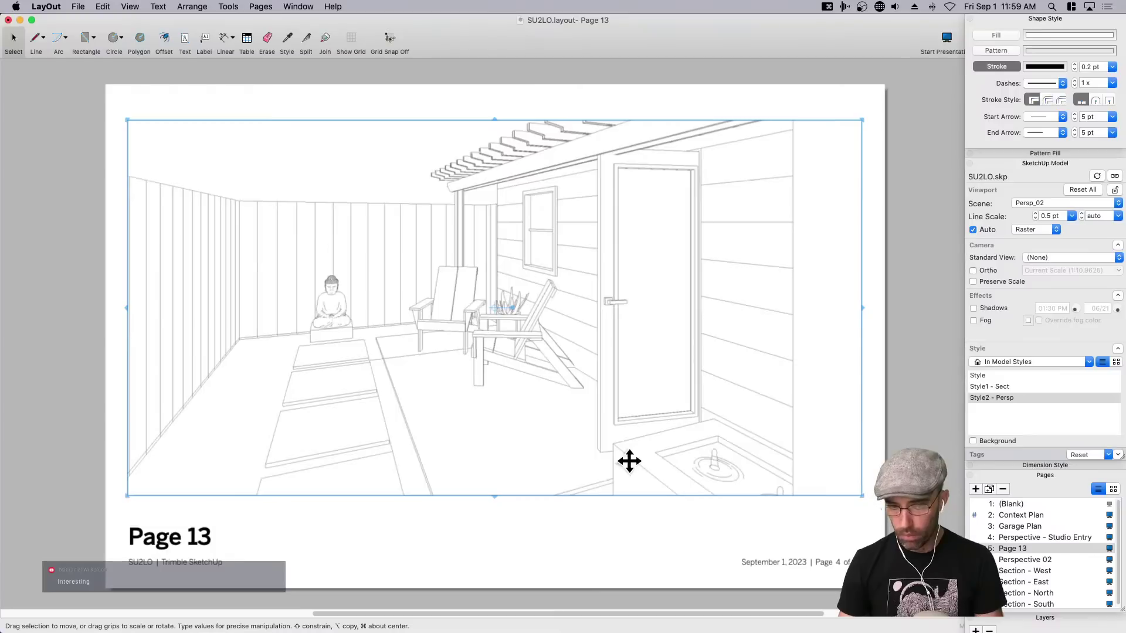
# Delete the old Perspective 02 page and display the Perspective - Studio Entry page.
pyautogui.click(1017, 559)
pyautogui.click(1002, 489)
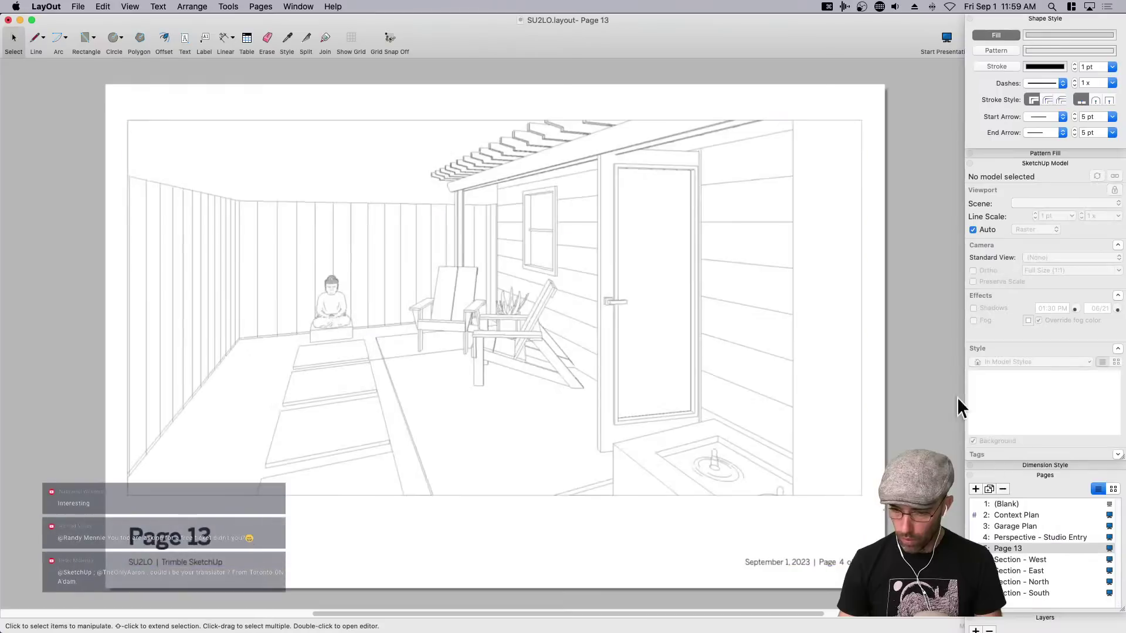
pyautogui.click(1014, 536)
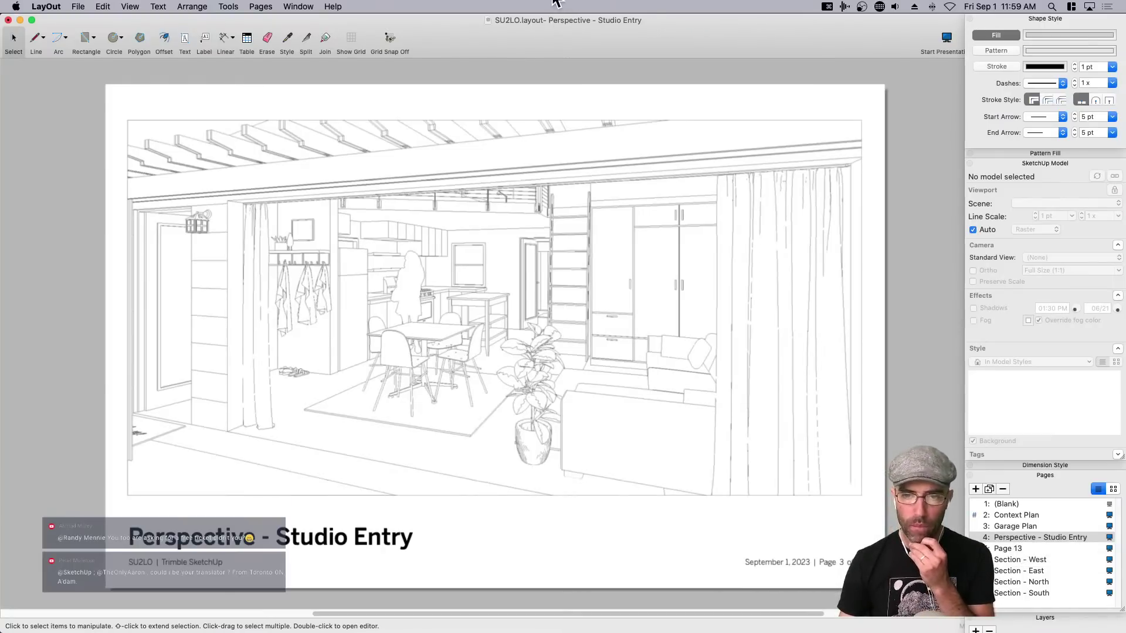
# Switch to SketchUp, apply the Style2 - Persp style to the Aerial scene, and update the scene.
pyautogui.press('super+Tab')
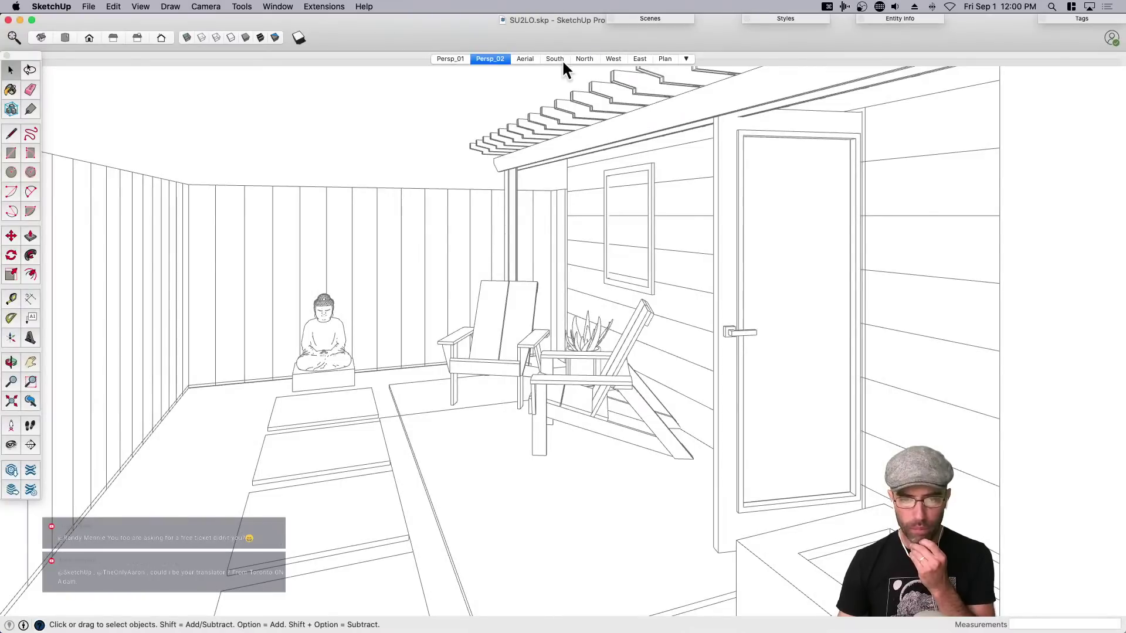
pyautogui.click(582, 56)
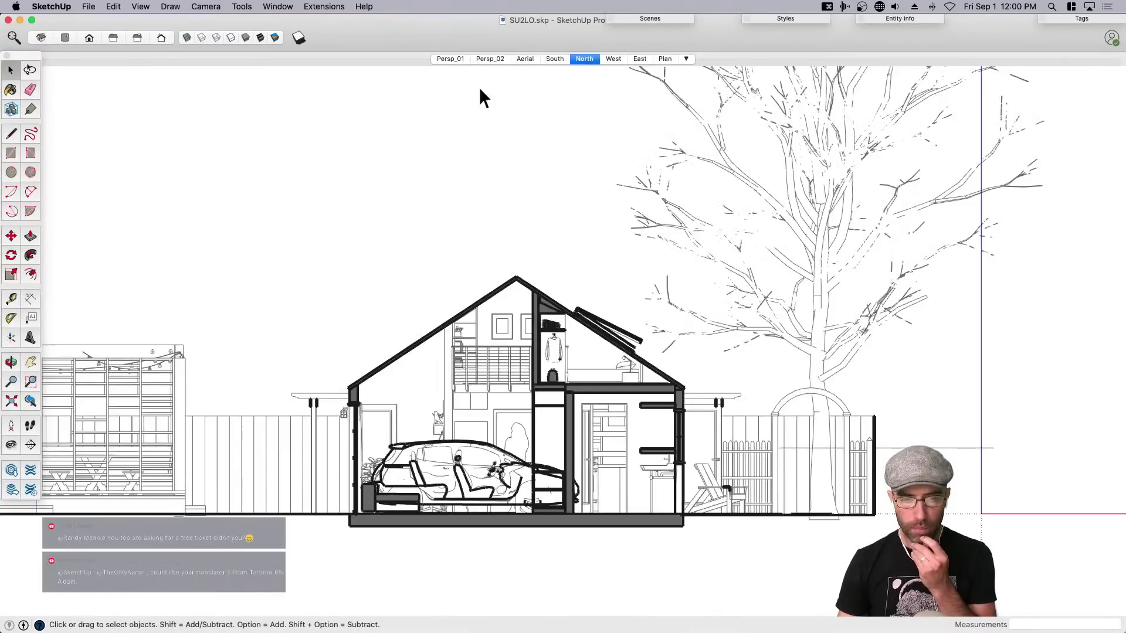
pyautogui.click(524, 58)
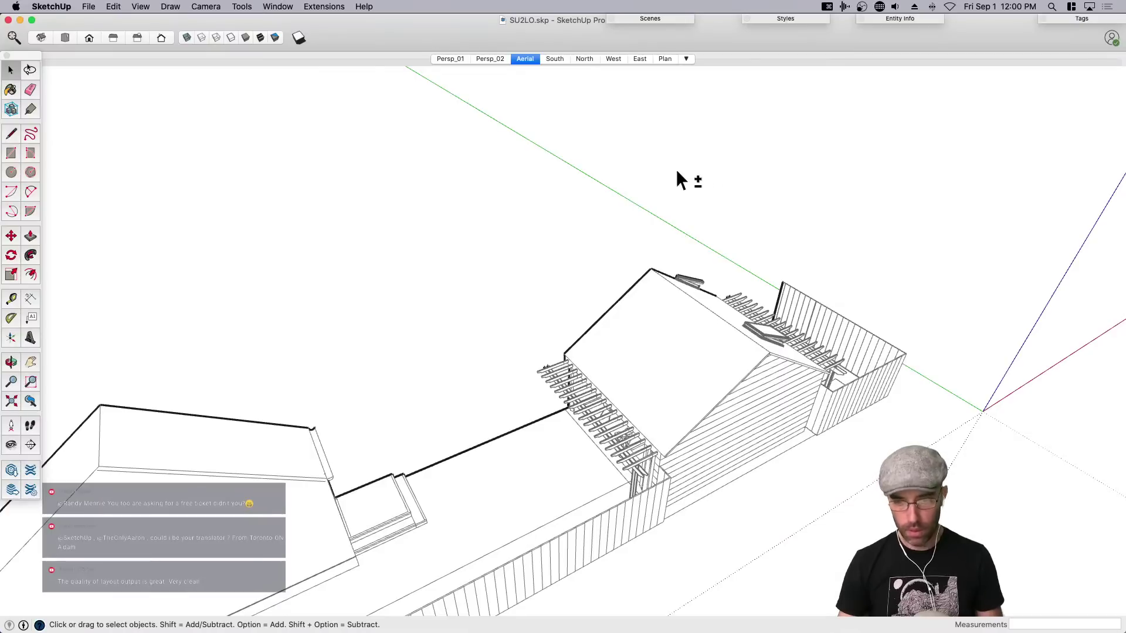
pyautogui.click(794, 19)
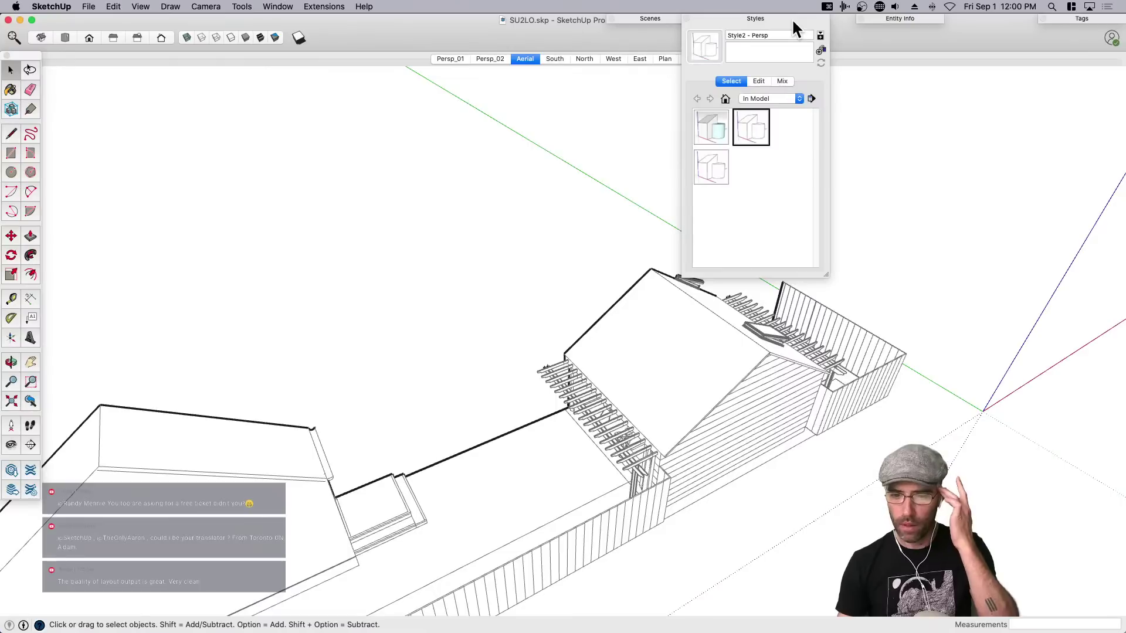
pyautogui.moveTo(635, 18); pyautogui.dragTo(631, 17)
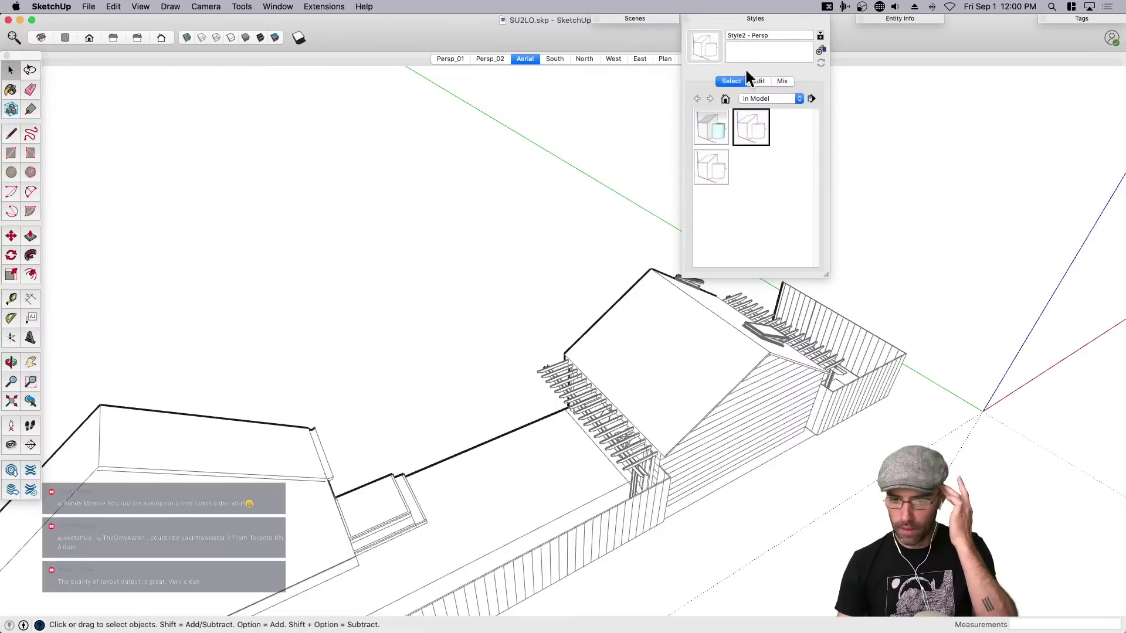
pyautogui.click(712, 172)
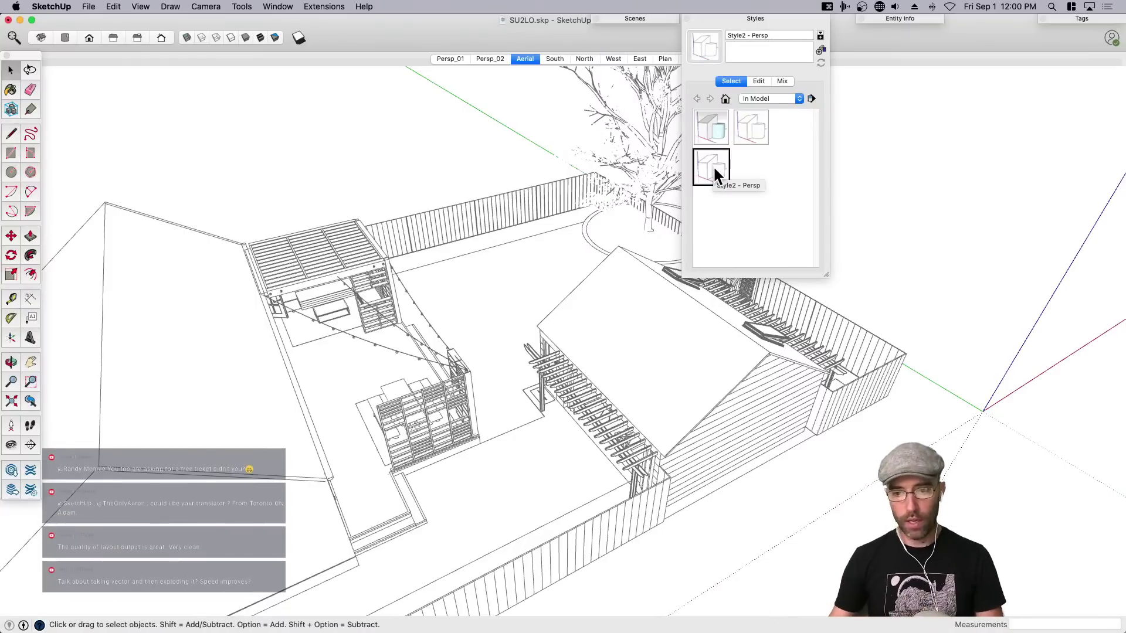
pyautogui.rightClick(524, 57)
pyautogui.click(561, 104)
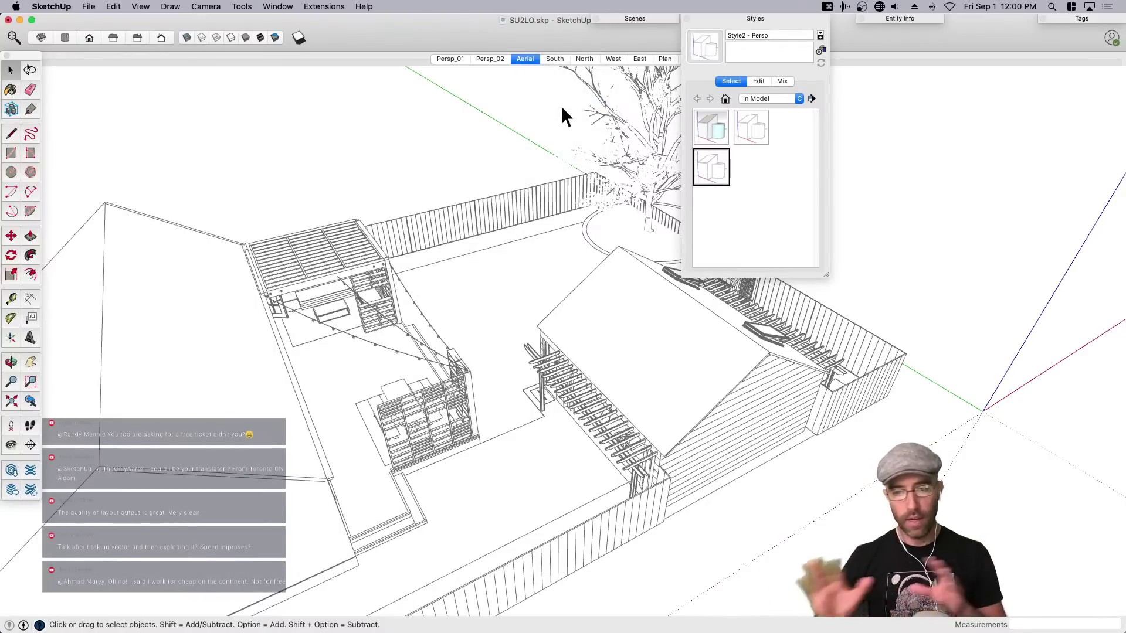
# Compare the Aerial view in Style1 - Sect against Style2 - Persp, ending on Style2 - Persp.
pyautogui.click(753, 120)
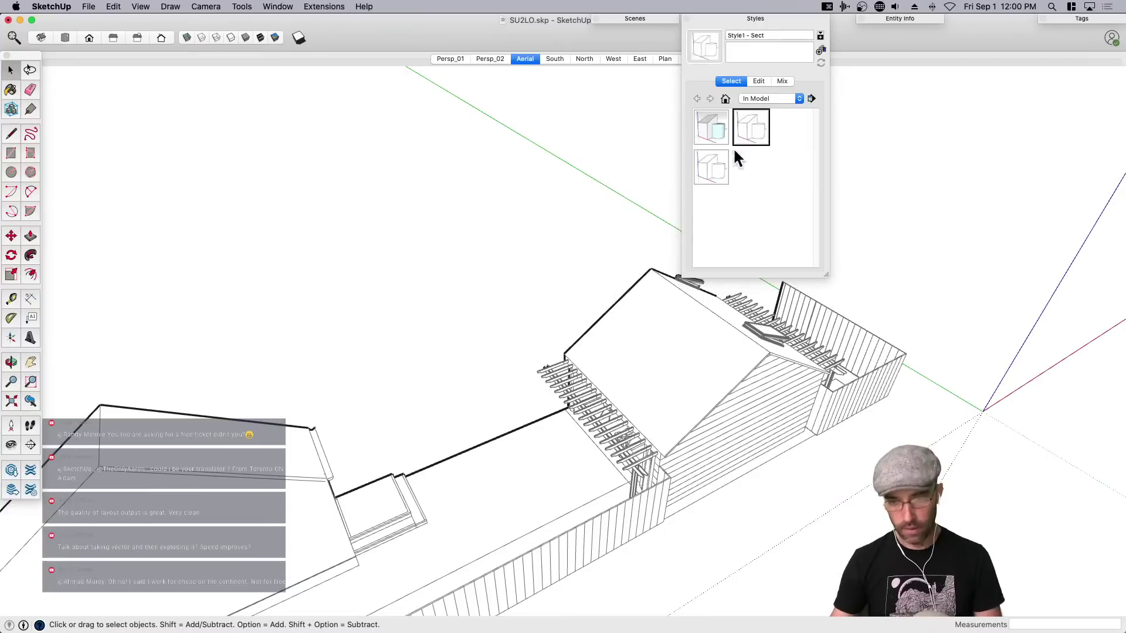
pyautogui.click(716, 164)
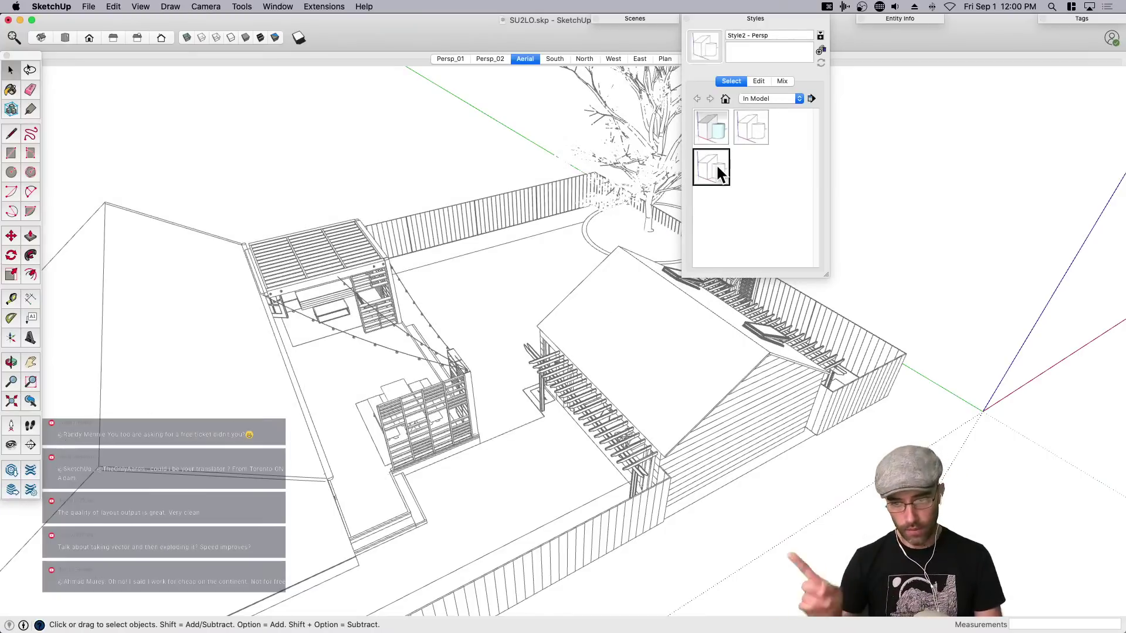
pyautogui.click(750, 18)
# Hide the E-Roof-Front and E-Roof-Back tags to expose the studio's interior.
pyautogui.click(1092, 20)
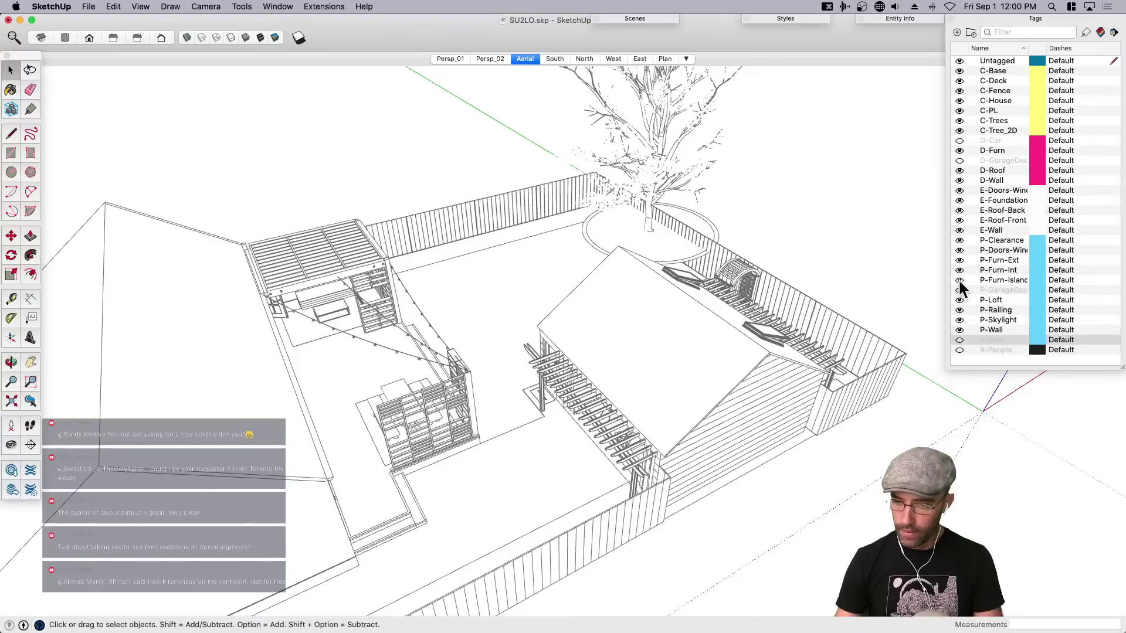
pyautogui.click(959, 220)
pyautogui.click(959, 210)
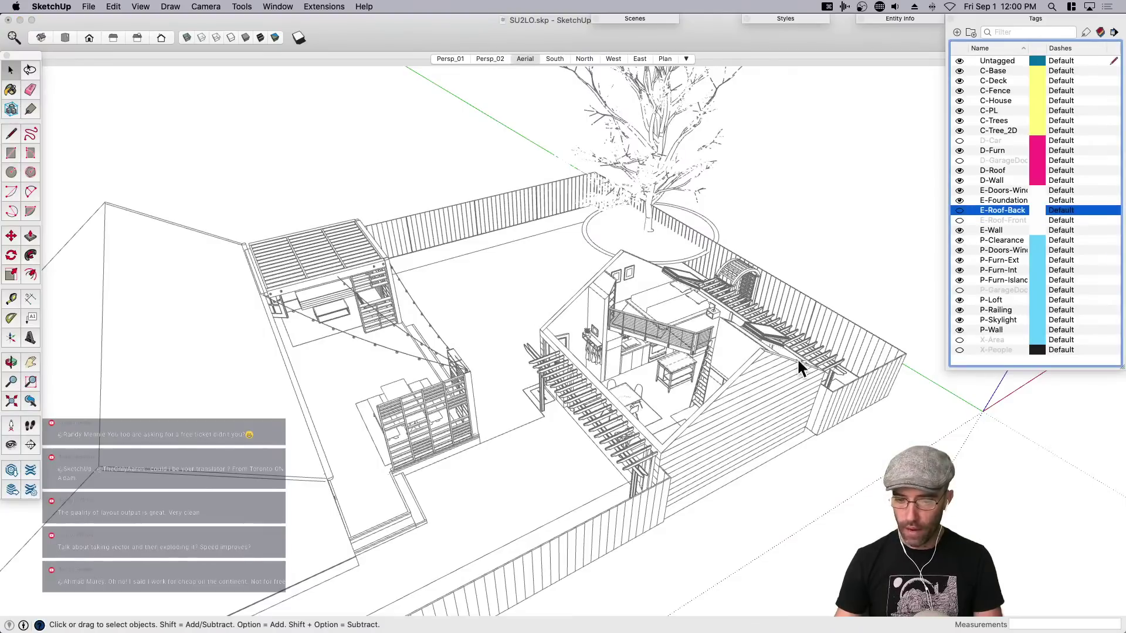
# Examine the loft bookshelf's contents and create a new tag named P-Entourage.
pyautogui.scroll(3, 742, 343)
pyautogui.scroll(5, 704, 352)
pyautogui.moveTo(787, 324); pyautogui.dragTo(543, 367, button='middle')
pyautogui.scroll(6, 515, 151)
pyautogui.moveTo(527, 163); pyautogui.dragTo(606, 292, button='middle')
pyautogui.click(584, 214)
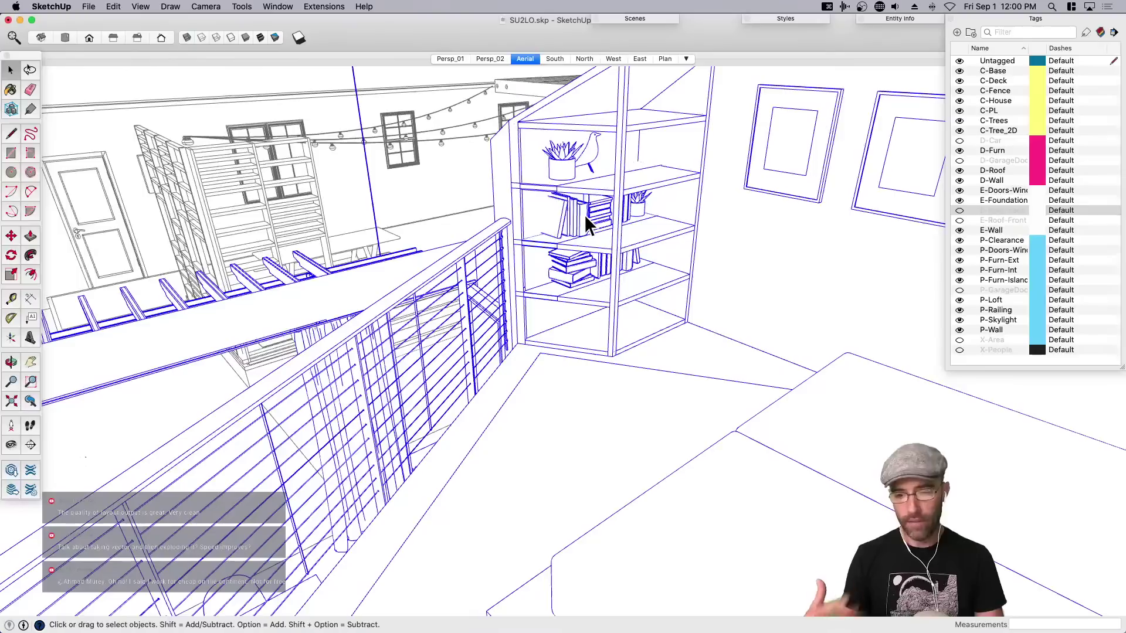
pyautogui.click(957, 32)
pyautogui.write('P-Entou')
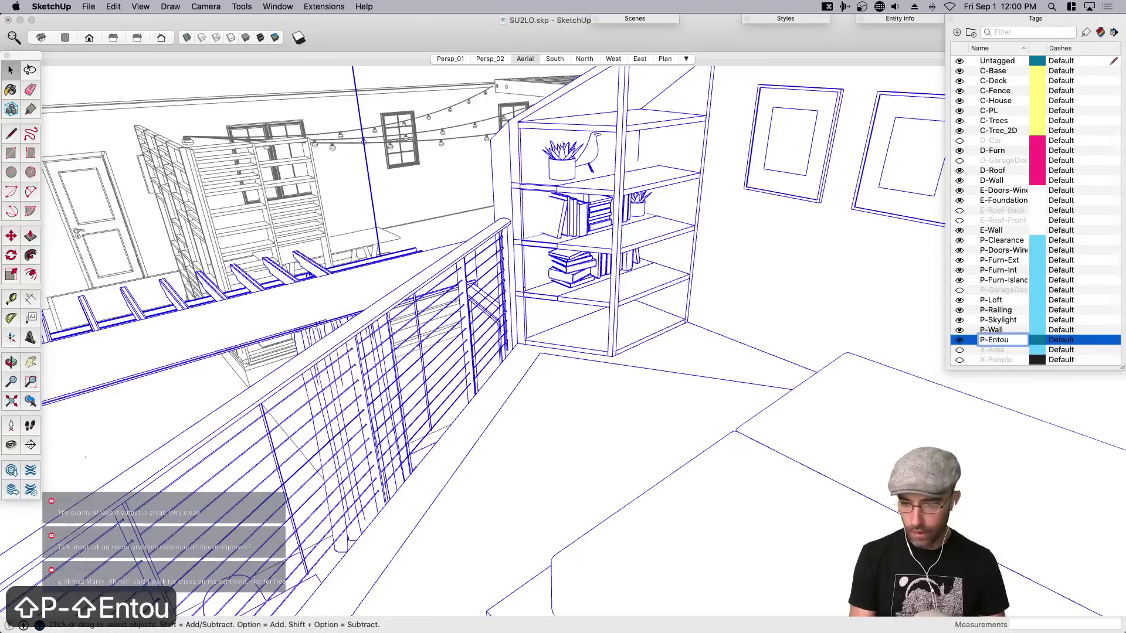
pyautogui.write('rage')
pyautogui.press('Return')
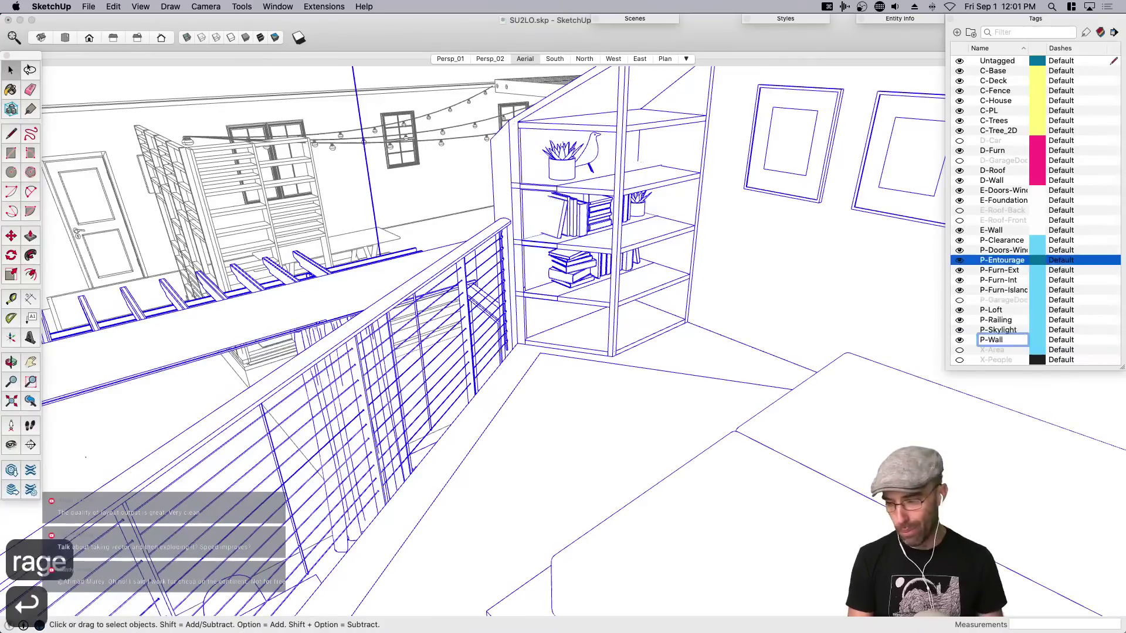
# Display the model shaded and assign the P-Entourage tag to the group of books and plants inside the loft bookshelf.
pyautogui.click(588, 220)
pyautogui.click(583, 213)
pyautogui.doubleClick(579, 207)
pyautogui.click(578, 205)
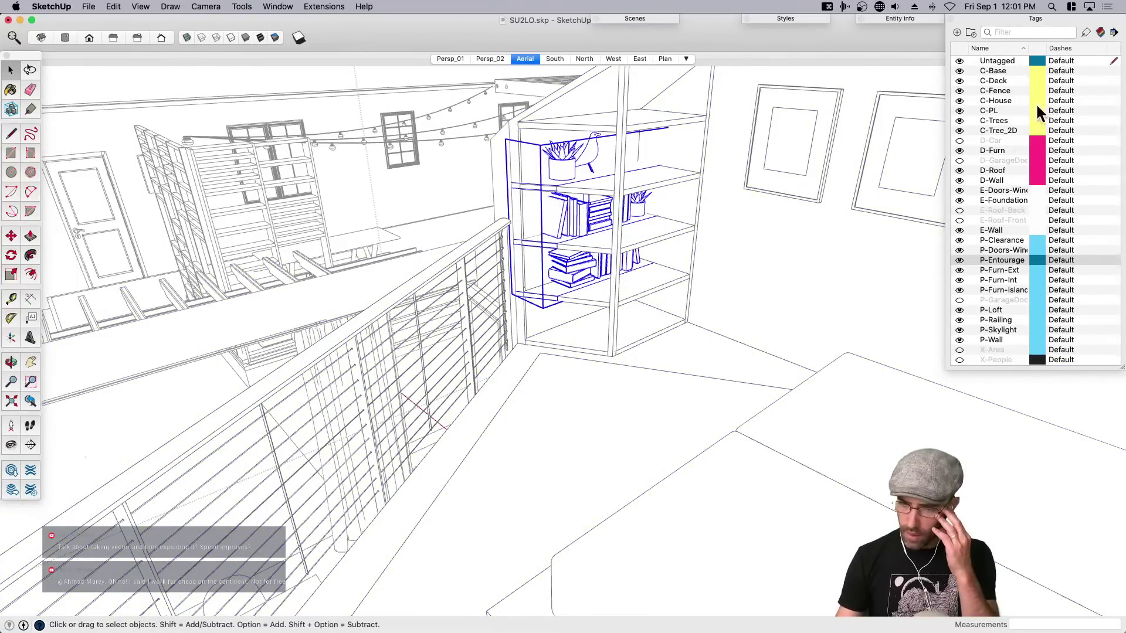
pyautogui.click(244, 37)
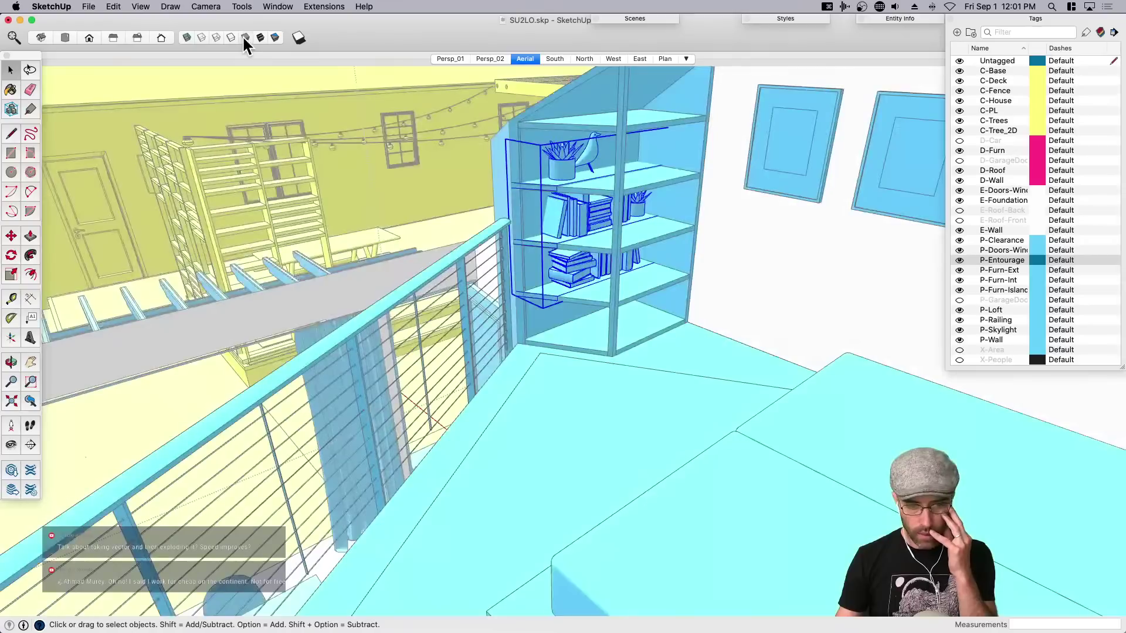
pyautogui.click(907, 18)
pyautogui.click(929, 58)
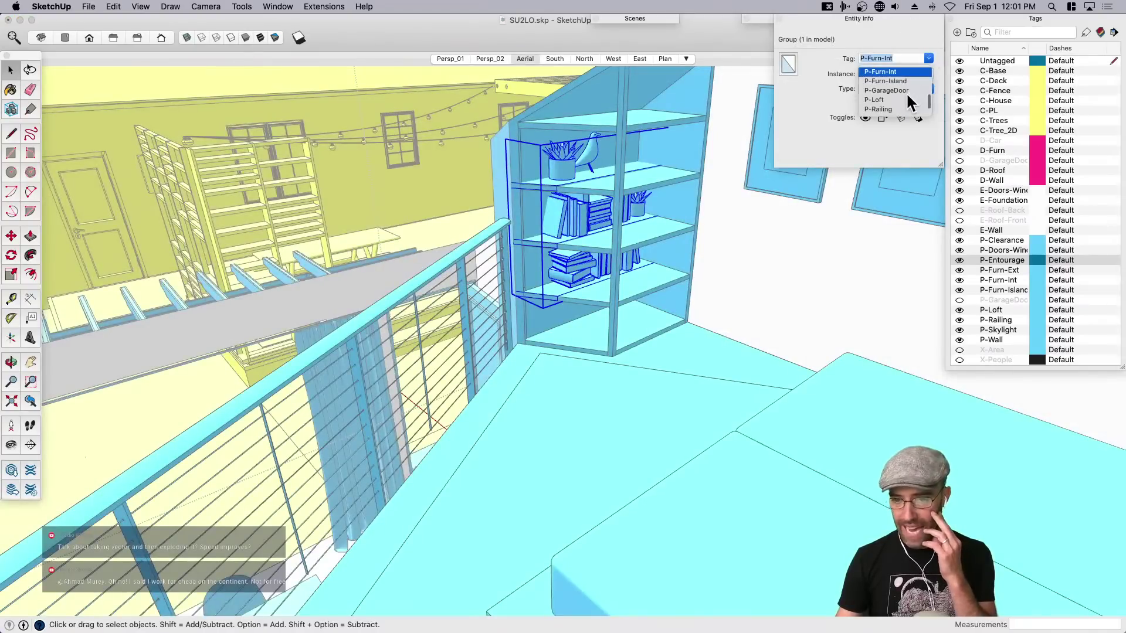
pyautogui.scroll(-3, 909, 105)
pyautogui.scroll(2, 888, 83)
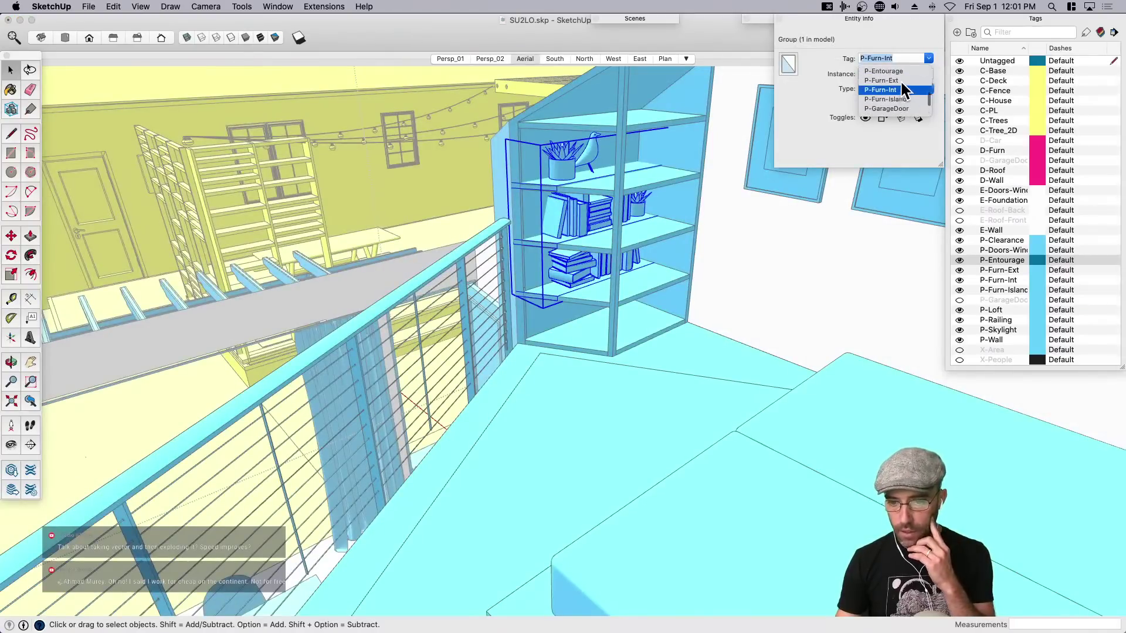
pyautogui.scroll(2, 897, 86)
pyautogui.click(895, 79)
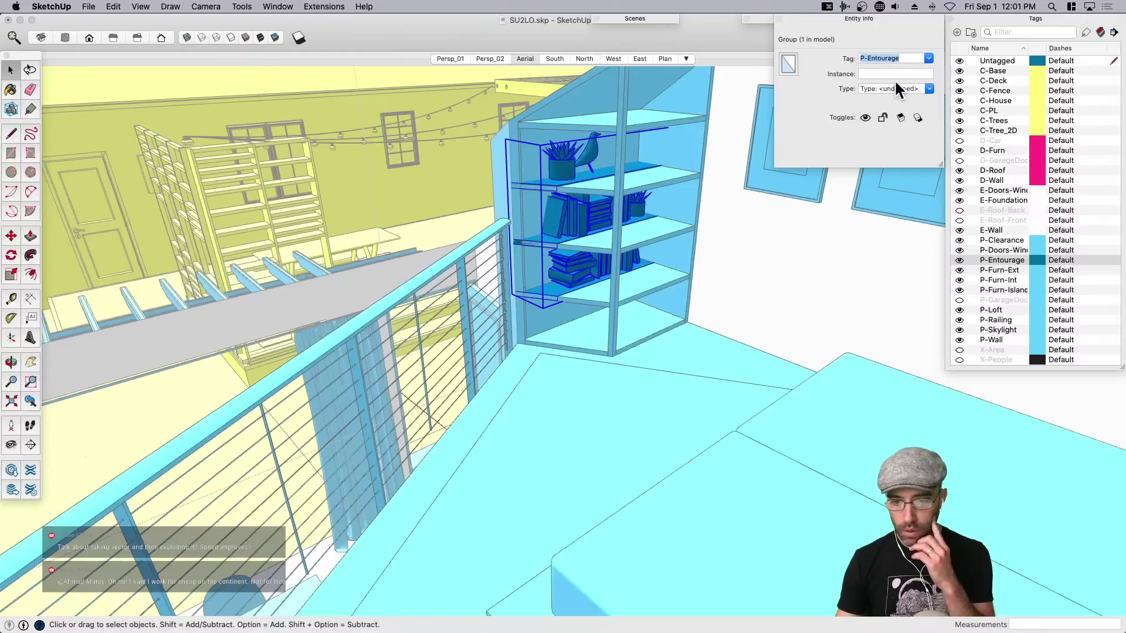
# Set the P-Entourage tag's colour to Tangerine.
pyautogui.click(1033, 258)
pyautogui.click(968, 495)
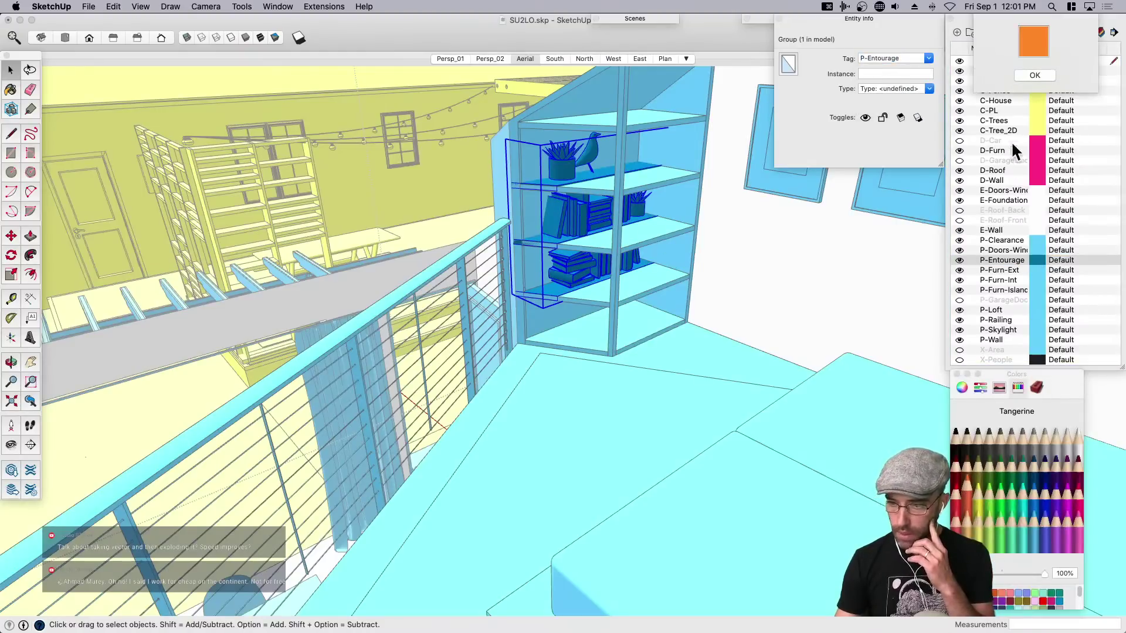
pyautogui.click(1032, 75)
# Assign the P-Entourage tag to the loft wardrobe's hanging clothes, storage boxes, bag and folded items.
pyautogui.scroll(-6, 528, 275)
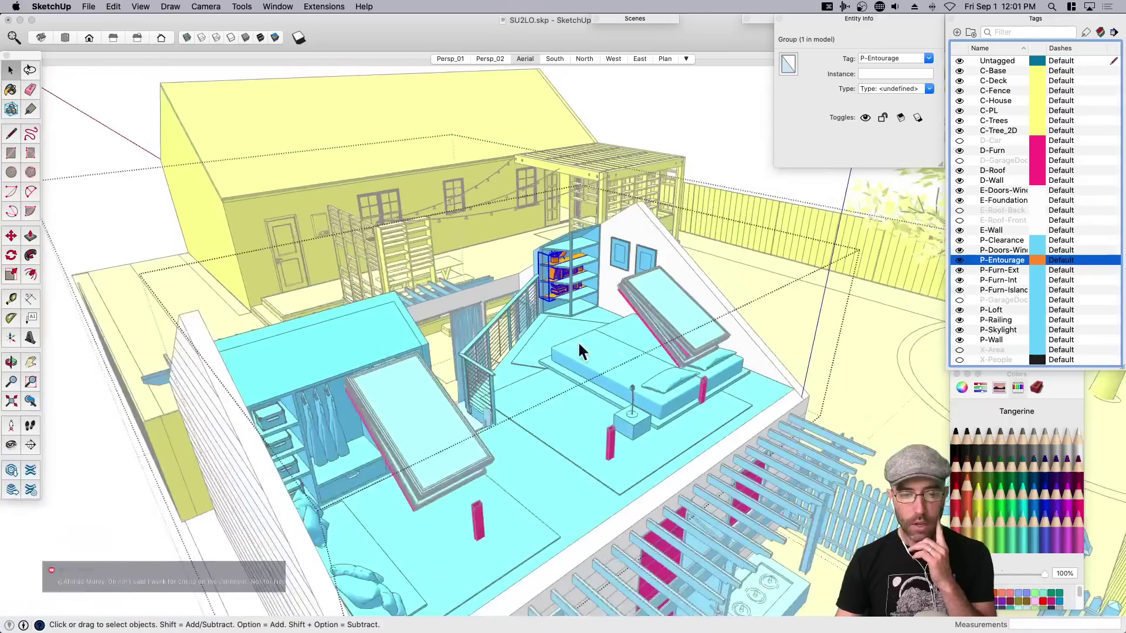
pyautogui.scroll(-3, 578, 341)
pyautogui.moveTo(578, 342); pyautogui.dragTo(311, 417, button='middle')
pyautogui.click(306, 379)
pyautogui.scroll(5, 308, 371)
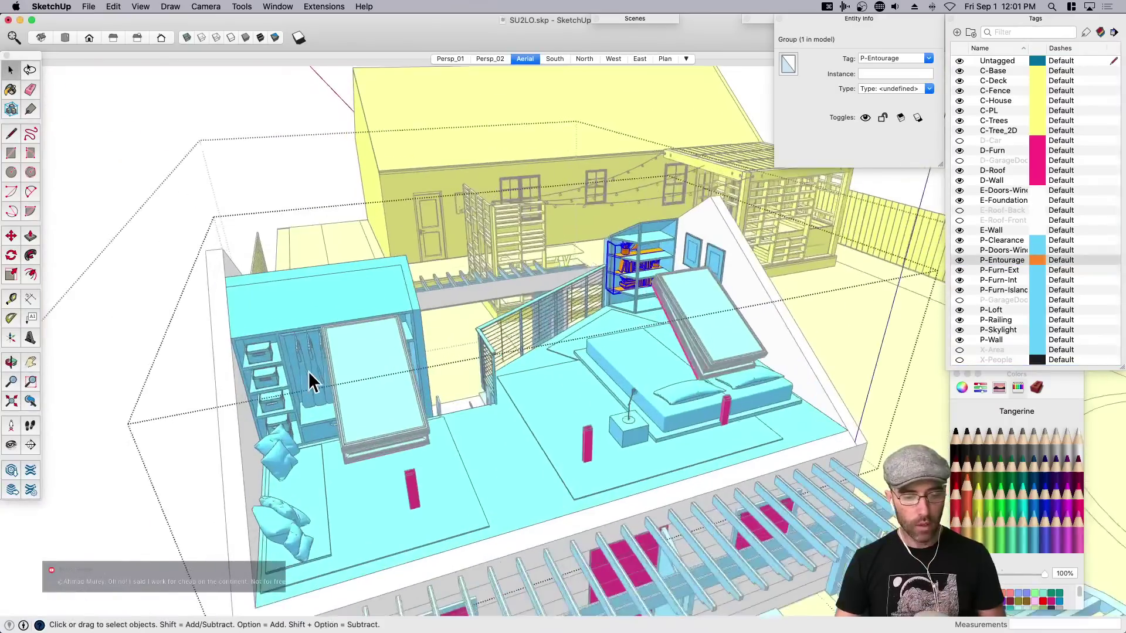
pyautogui.click(310, 373)
pyautogui.doubleClick(311, 378)
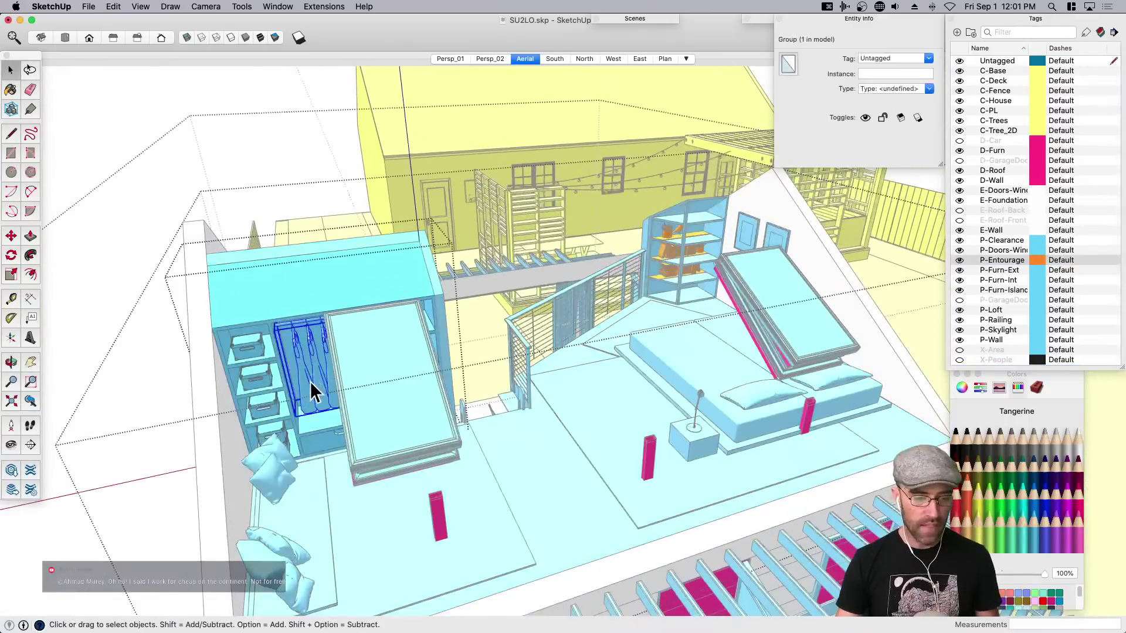
pyautogui.keyDown('shift'); pyautogui.click(255, 378); pyautogui.keyUp('shift')
pyautogui.keyDown('shift'); pyautogui.click(252, 350); pyautogui.keyUp('shift')
pyautogui.keyDown('shift'); pyautogui.click(262, 406); pyautogui.keyUp('shift')
pyautogui.keyDown('shift'); pyautogui.click(272, 431); pyautogui.keyUp('shift')
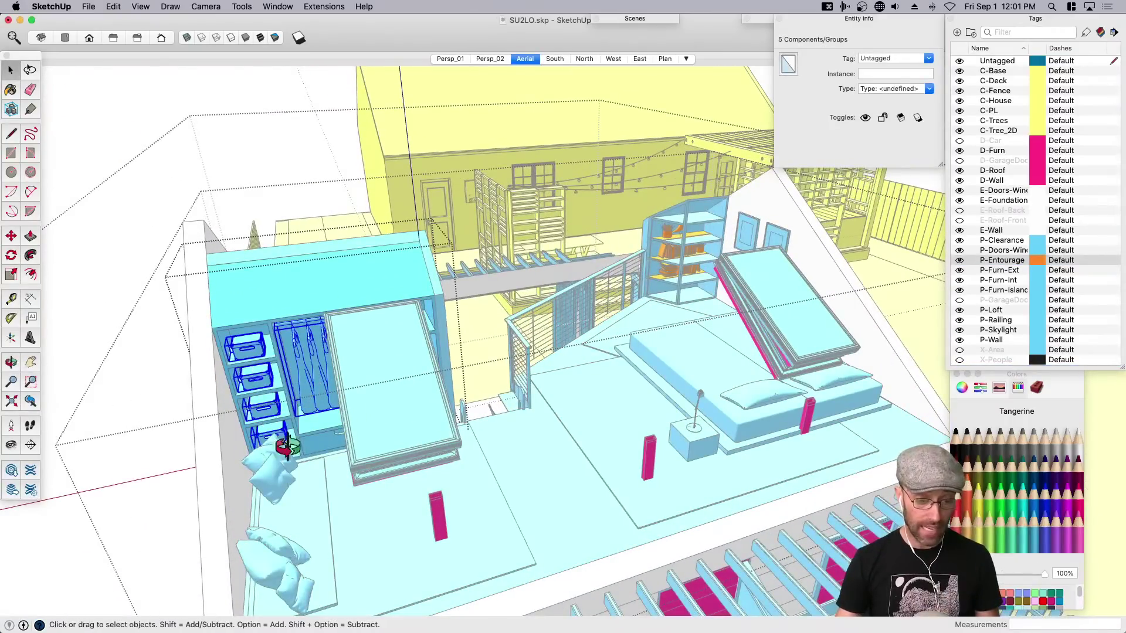
pyautogui.moveTo(285, 453); pyautogui.dragTo(93, 437, button='middle')
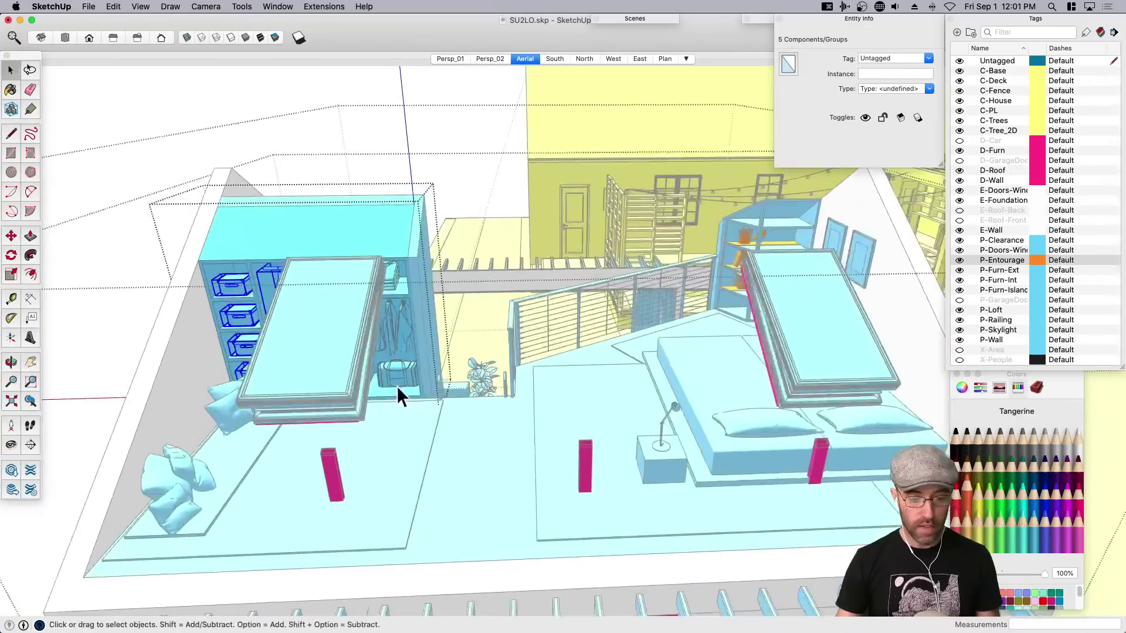
pyautogui.scroll(5, 396, 378)
pyautogui.keyDown('shift'); pyautogui.click(393, 368); pyautogui.keyUp('shift')
pyautogui.keyDown('shift'); pyautogui.click(395, 314); pyautogui.keyUp('shift')
pyautogui.keyDown('shift'); pyautogui.click(387, 212); pyautogui.keyUp('shift')
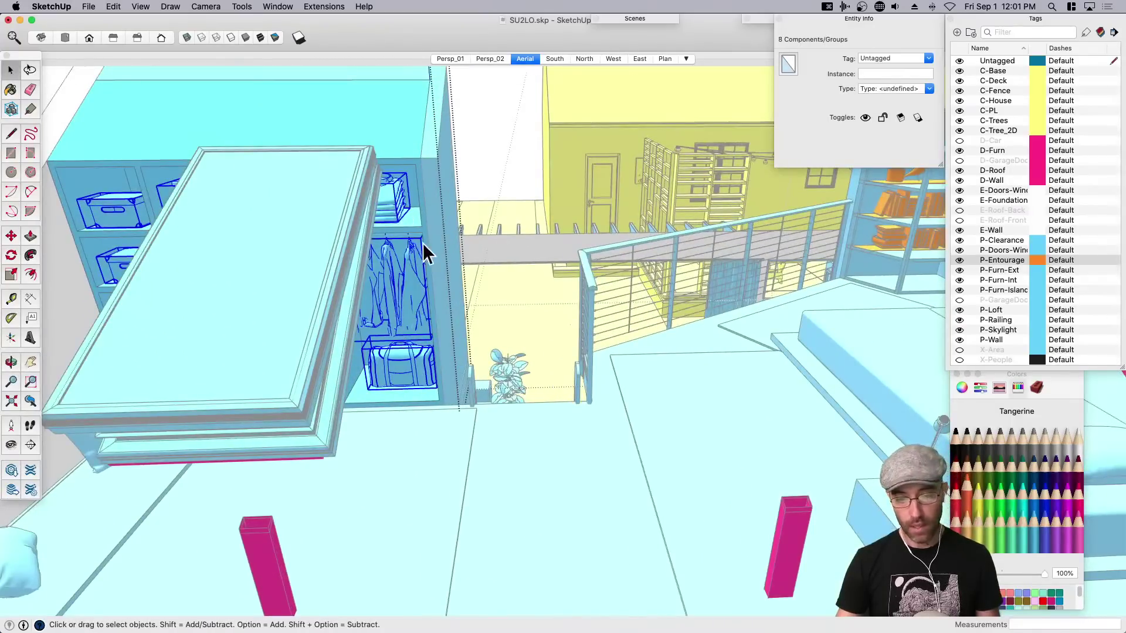
pyautogui.click(927, 58)
pyautogui.scroll(-5, 907, 103)
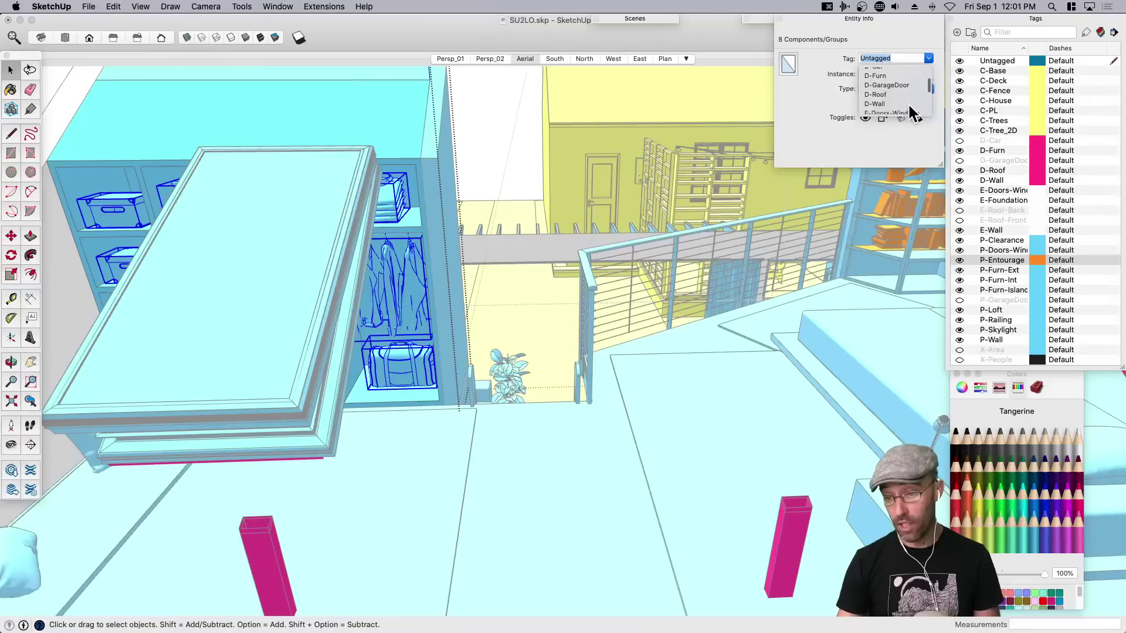
pyautogui.scroll(-3, 908, 103)
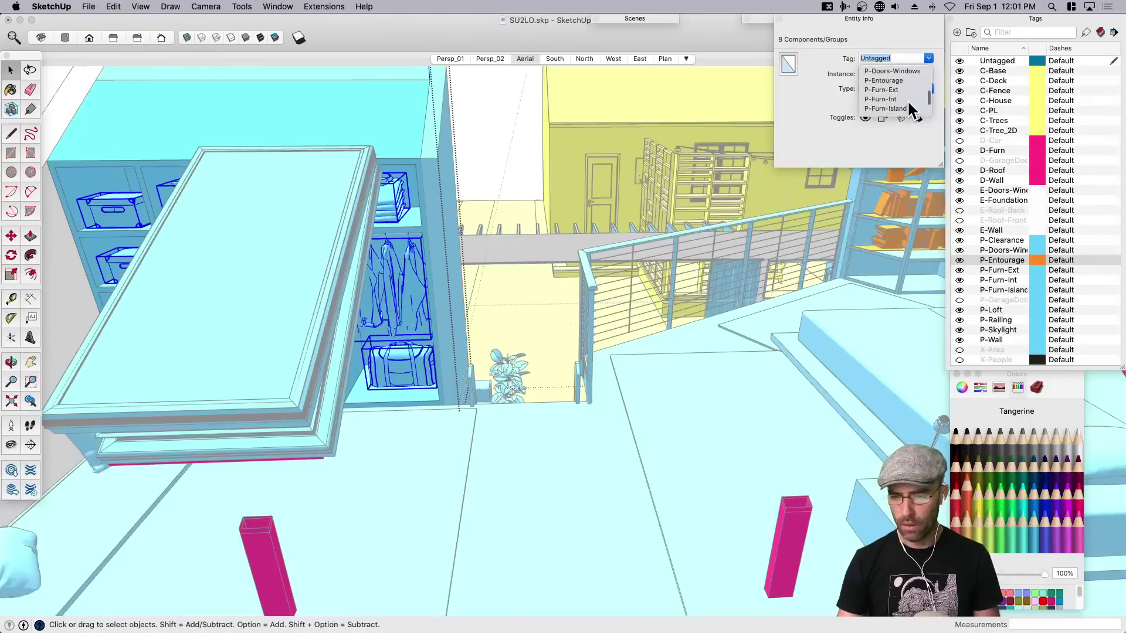
pyautogui.scroll(-3, 910, 110)
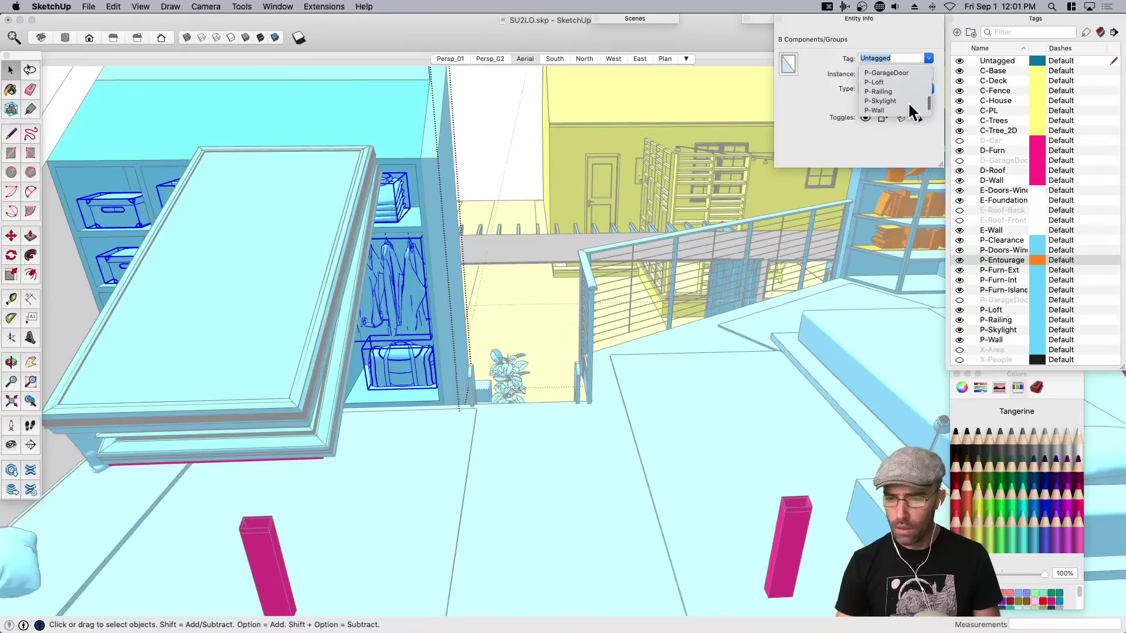
pyautogui.scroll(1, 908, 108)
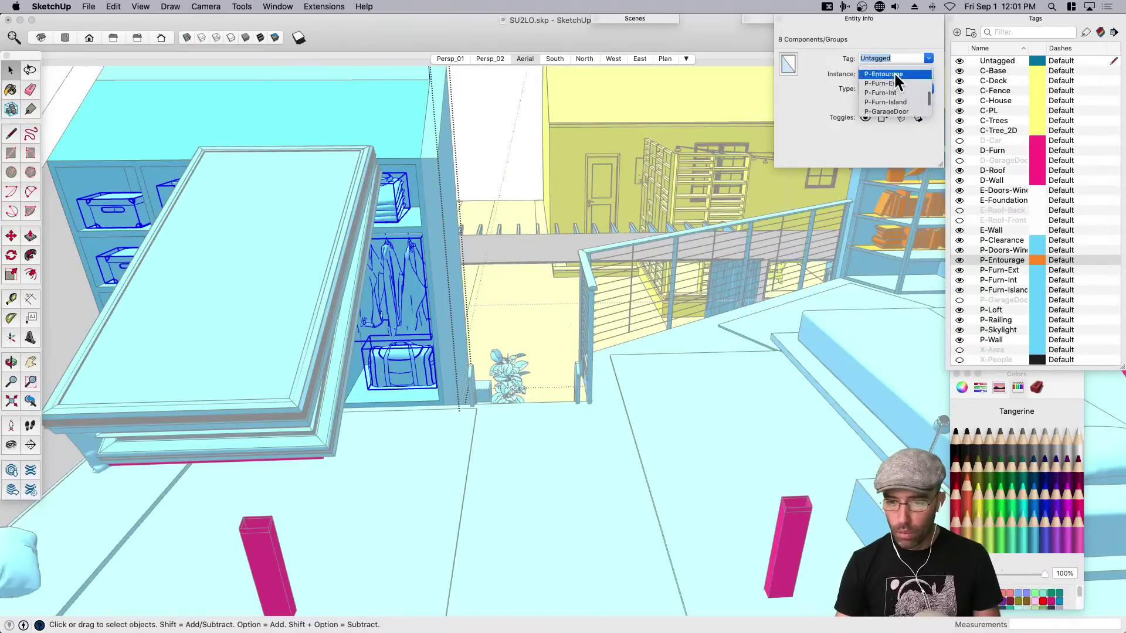
pyautogui.click(894, 73)
# Assign the P-Entourage tag to the group of floor cushions and mat in the loft with the Tag tool.
pyautogui.scroll(-5, 548, 400)
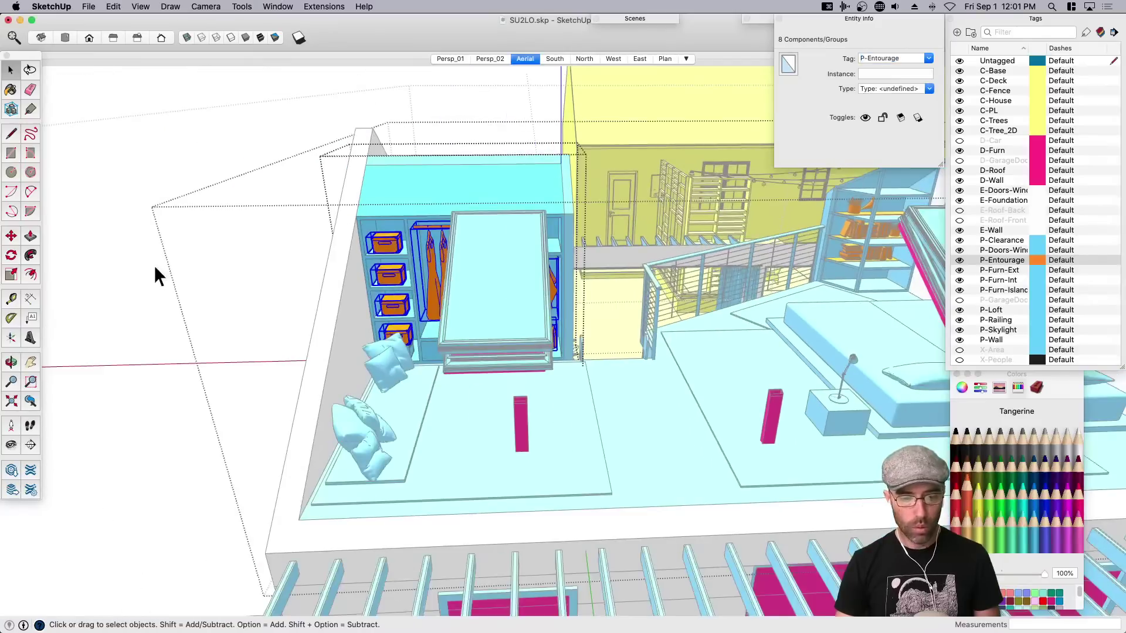
pyautogui.click(139, 396)
pyautogui.moveTo(499, 434); pyautogui.dragTo(317, 426, button='middle')
pyautogui.click(157, 434)
pyautogui.click(338, 414)
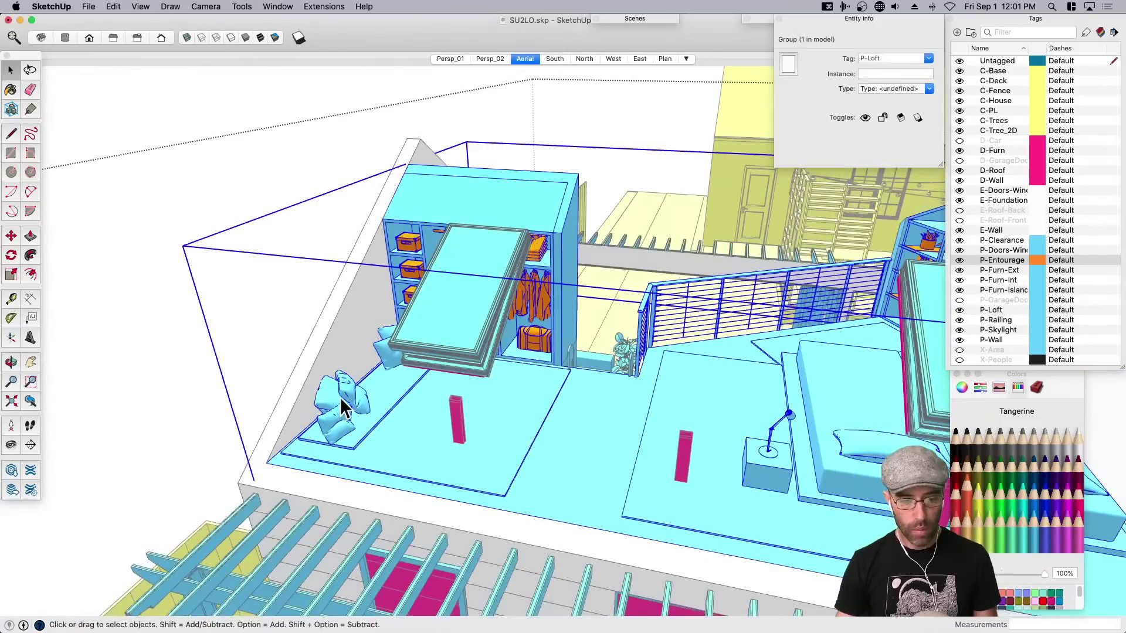
pyautogui.doubleClick(343, 392)
pyautogui.click(343, 391)
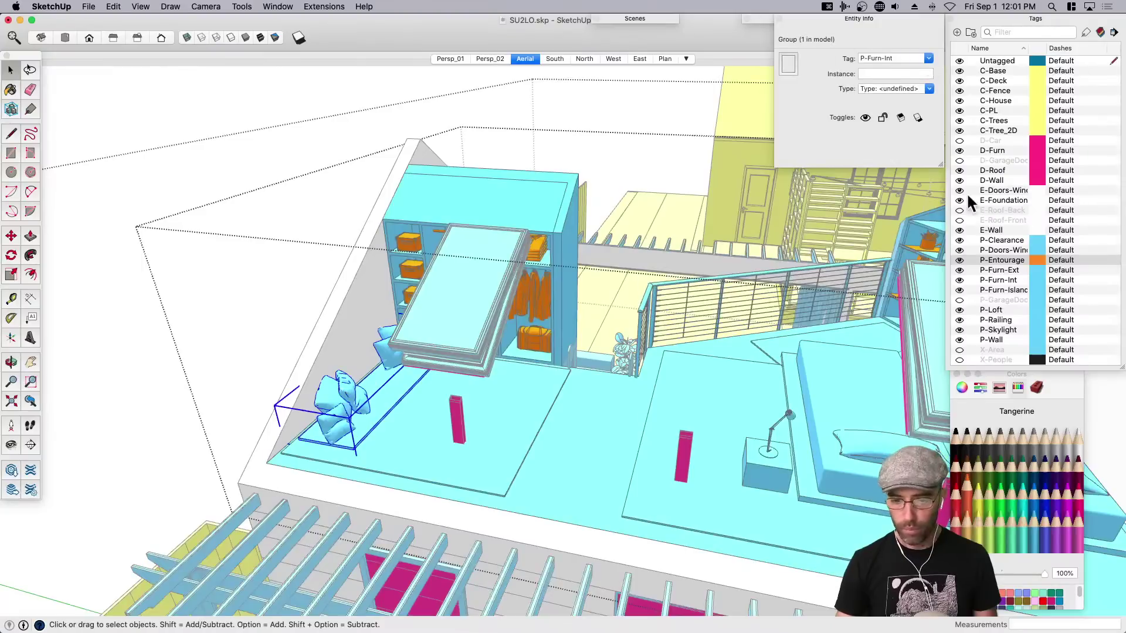
pyautogui.click(1085, 33)
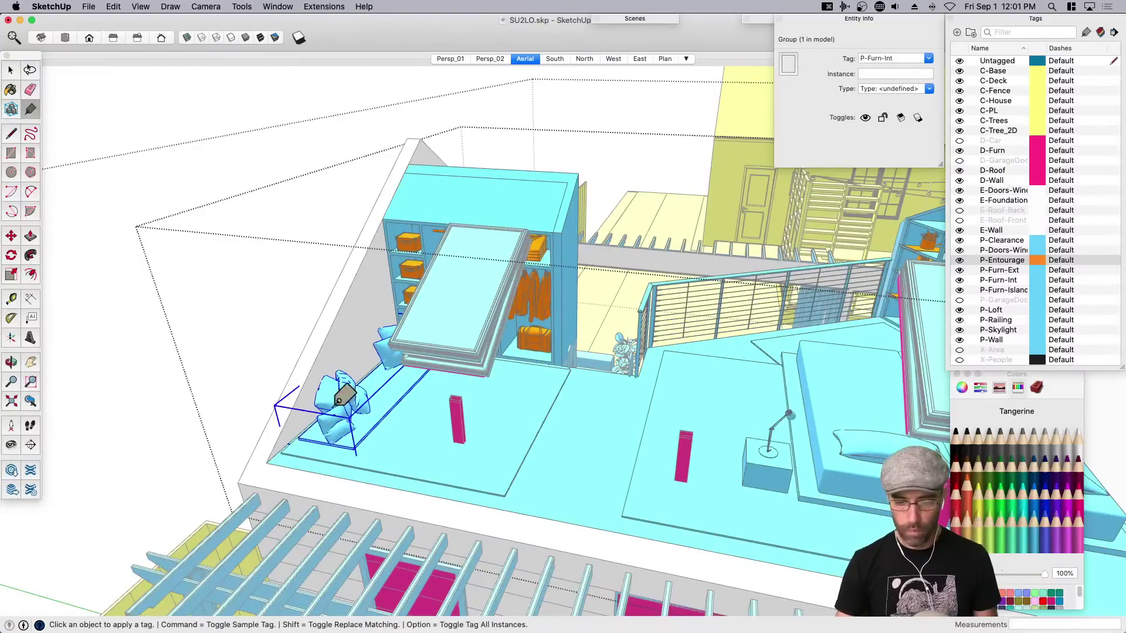
pyautogui.click(354, 405)
# Assign the P-Entourage tag to the loft's nightstand with lamp and to the bed.
pyautogui.moveTo(353, 405); pyautogui.dragTo(474, 464, button='middle')
pyautogui.scroll(-4, 493, 394)
pyautogui.moveTo(493, 394); pyautogui.dragTo(548, 380, button='middle')
pyautogui.press('space')
pyautogui.scroll(4, 496, 460)
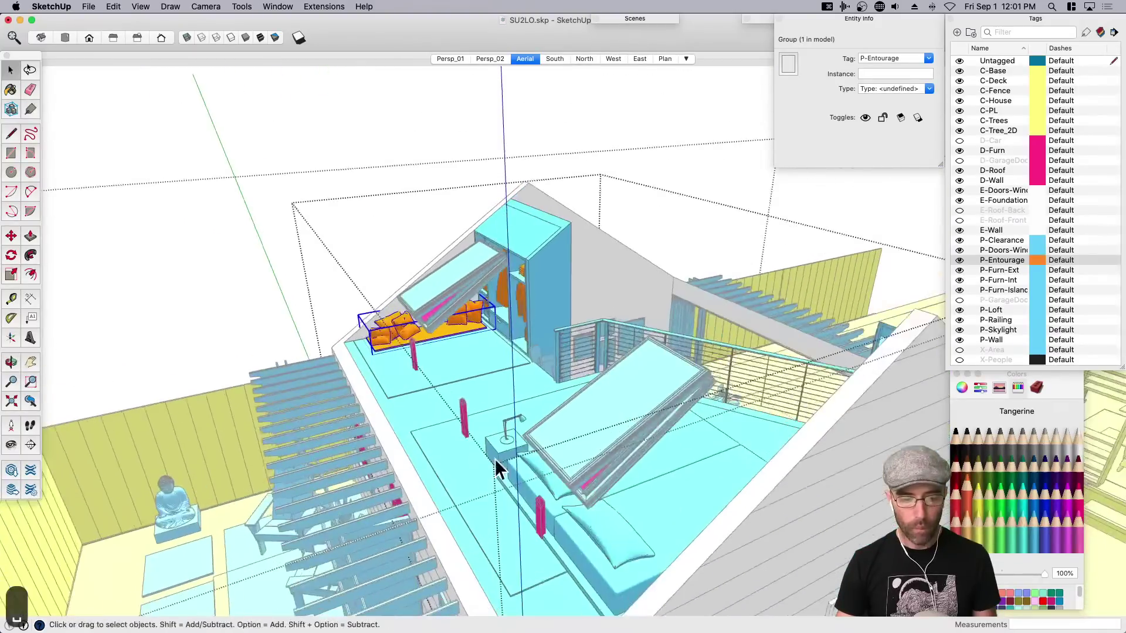
pyautogui.click(504, 439)
pyautogui.moveTo(504, 446); pyautogui.dragTo(675, 431, button='middle')
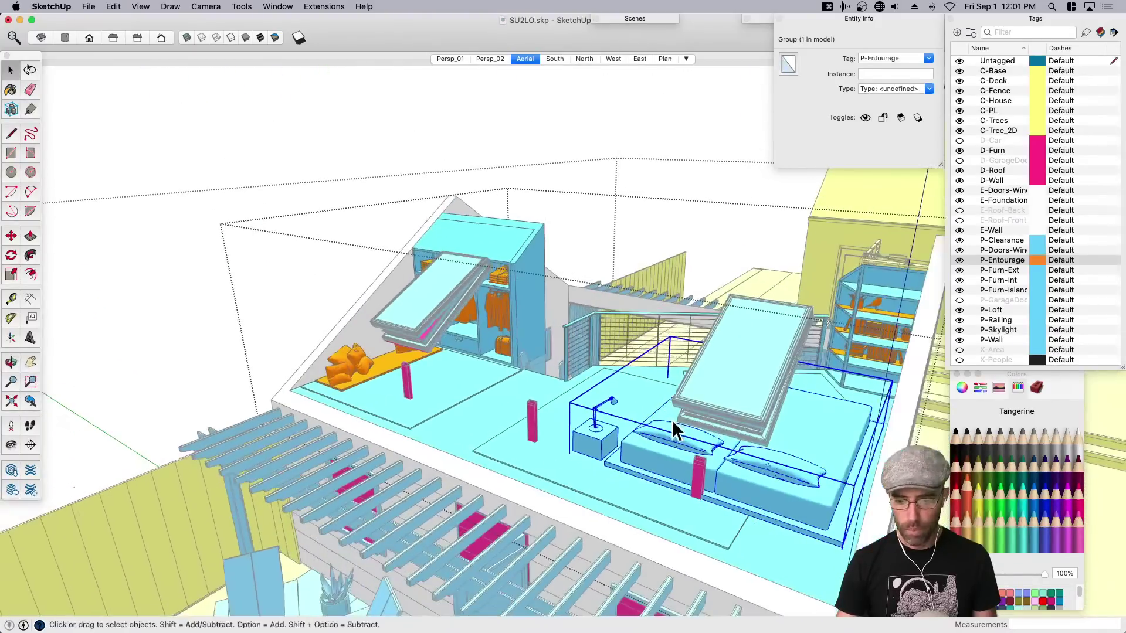
pyautogui.click(417, 165)
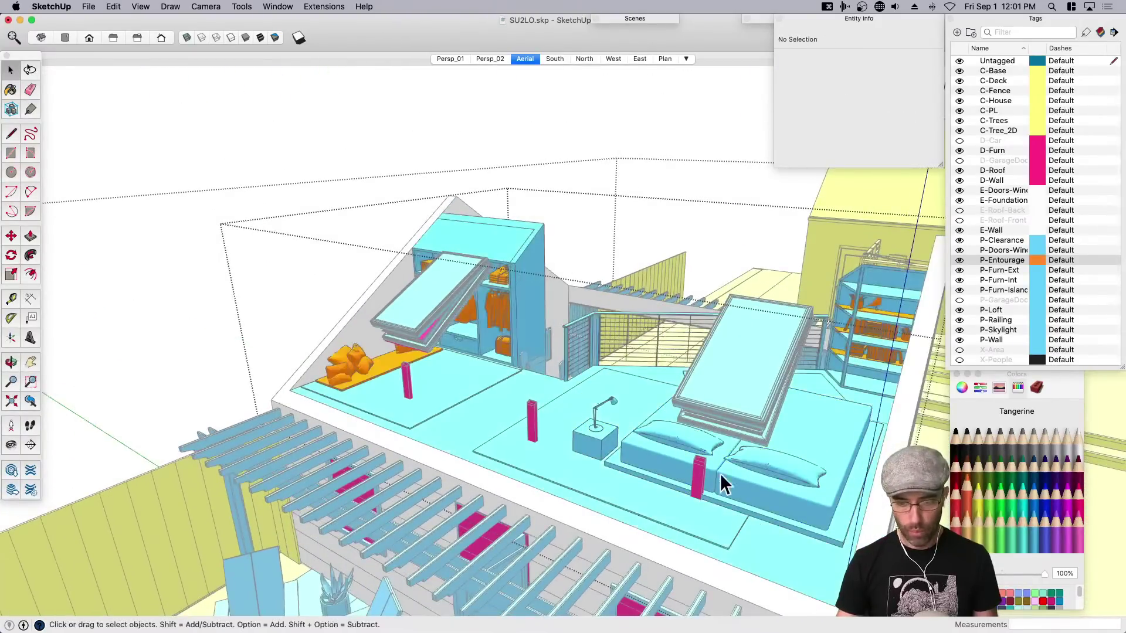
pyautogui.rightClick(658, 444)
pyautogui.click(684, 422)
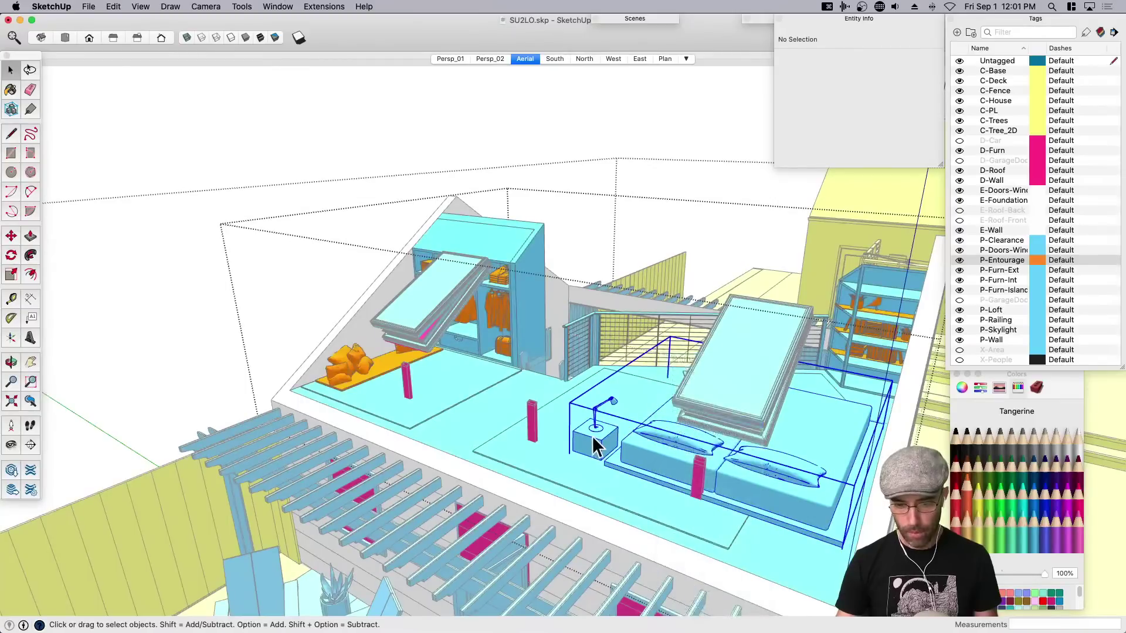
pyautogui.click(599, 445)
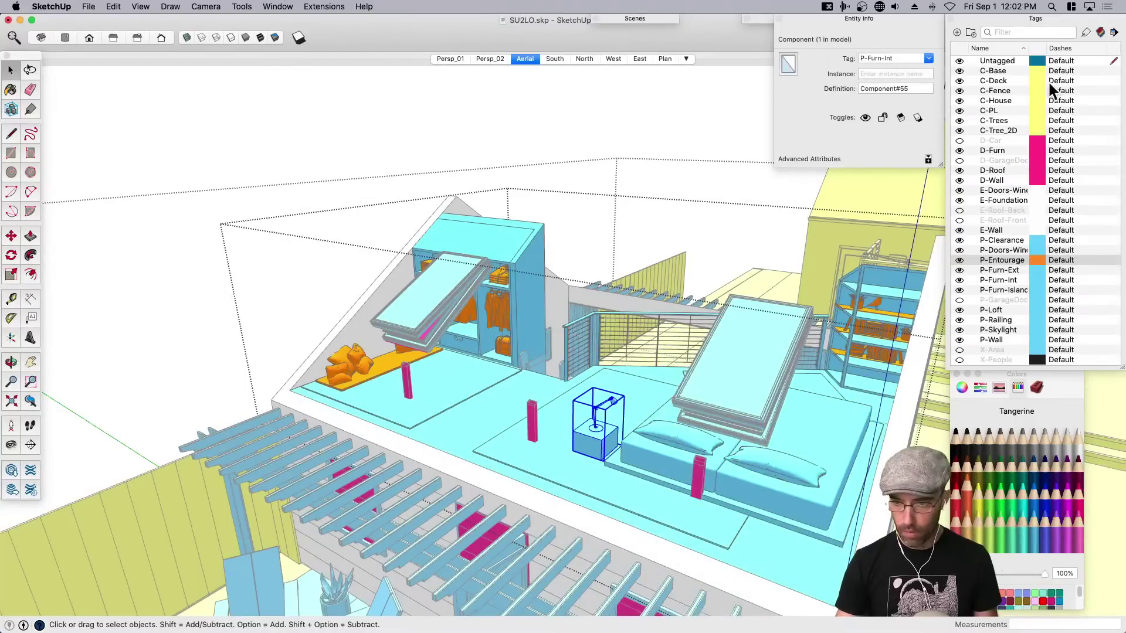
pyautogui.click(1086, 32)
pyautogui.click(596, 418)
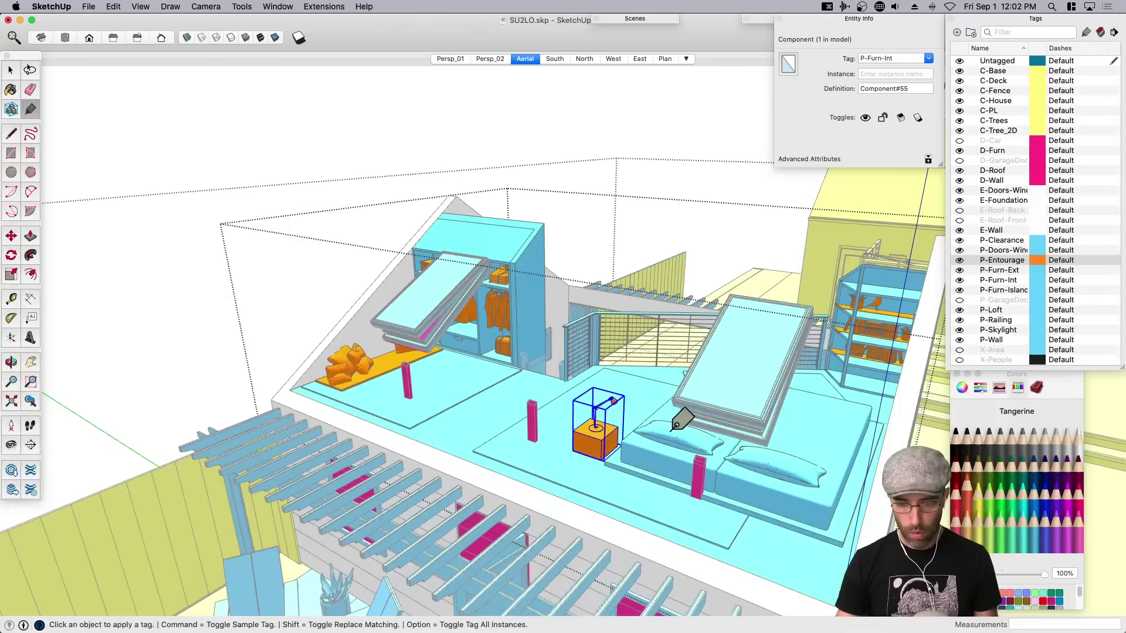
pyautogui.click(680, 421)
# Assign the P-Entourage tag to the living area's framed wall art, potted plant, sofa and rug.
pyautogui.moveTo(786, 349); pyautogui.dragTo(723, 533, button='middle')
pyautogui.scroll(10, 723, 534)
pyautogui.press('space')
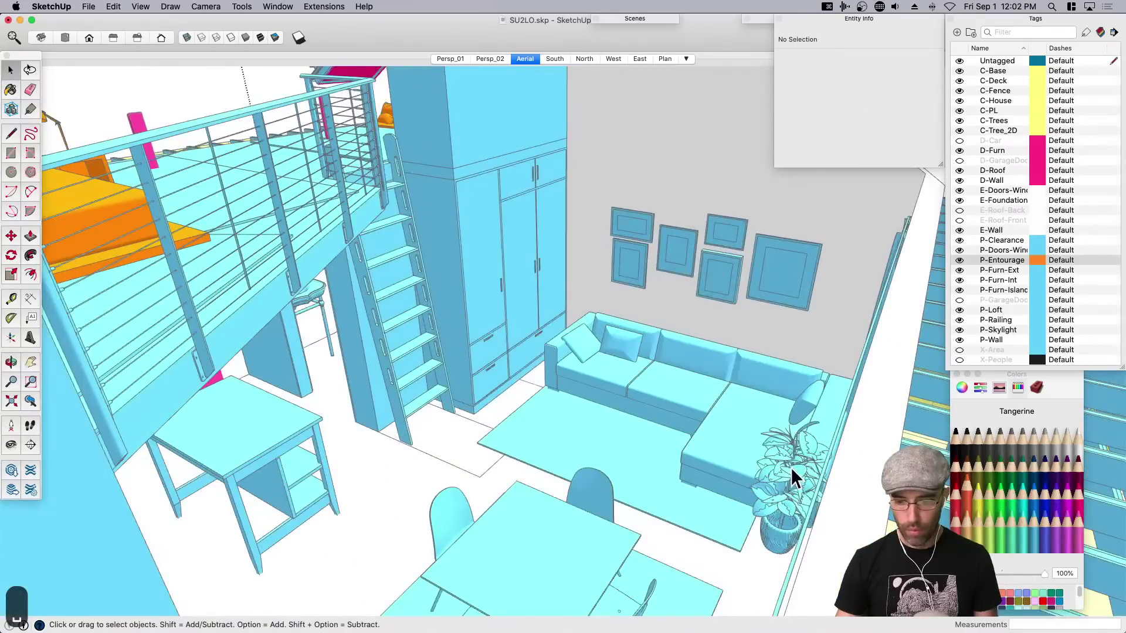
pyautogui.click(790, 464)
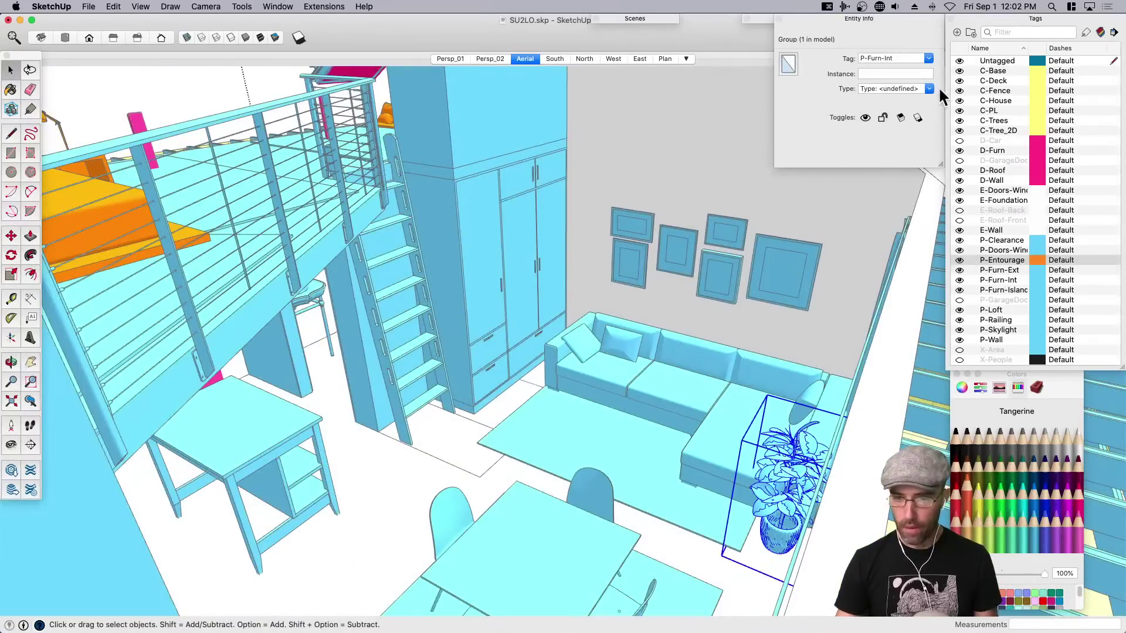
pyautogui.click(793, 252)
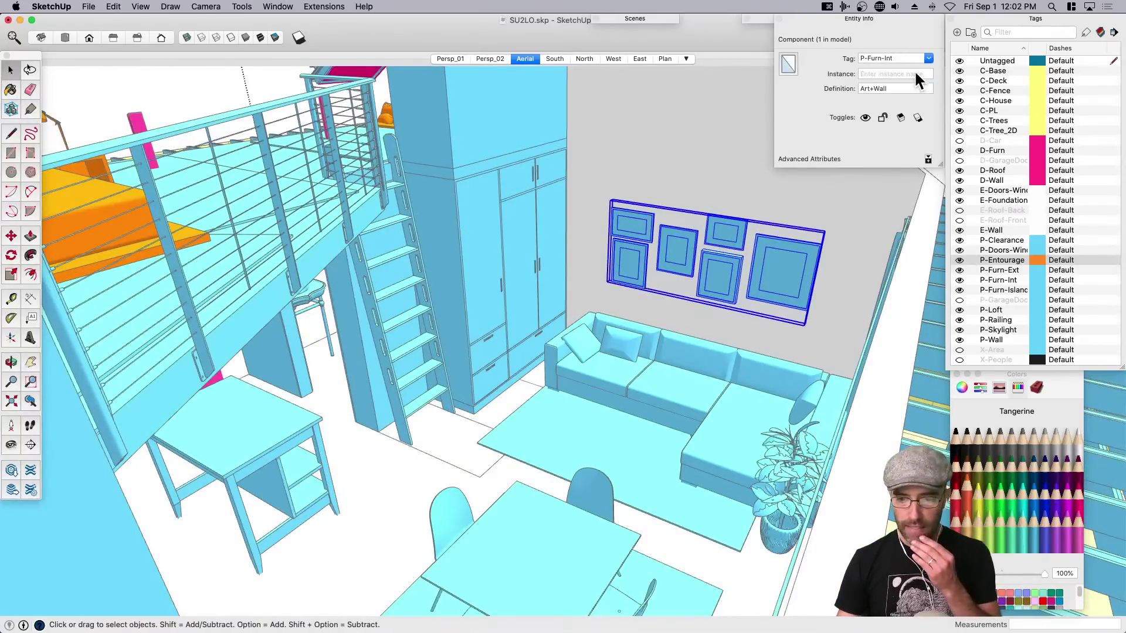
pyautogui.click(1006, 261)
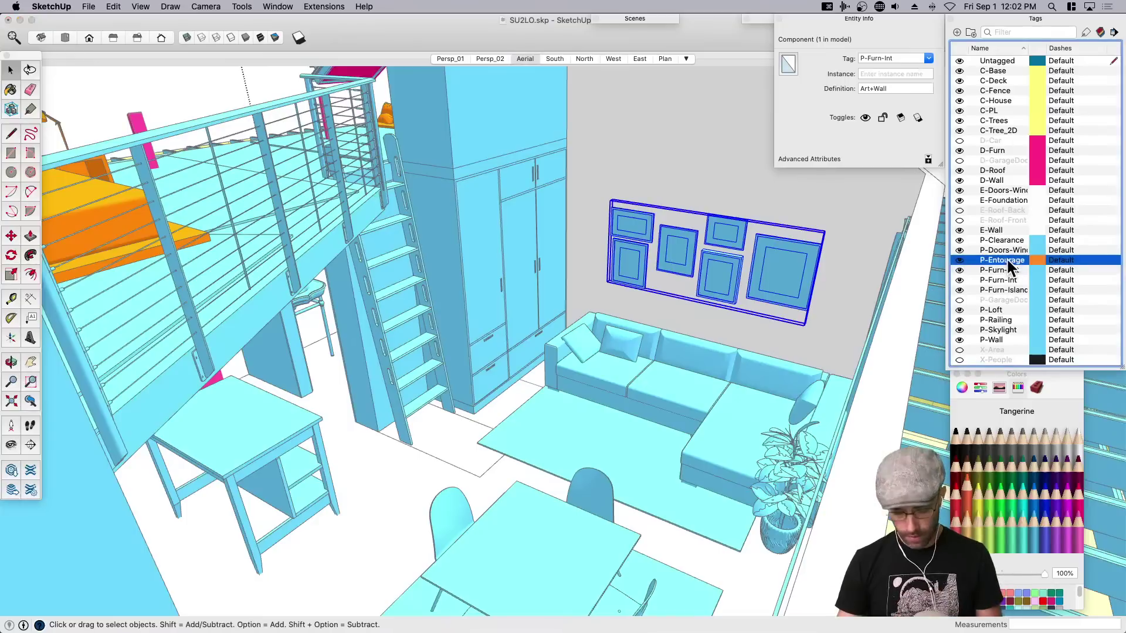
pyautogui.click(1004, 260)
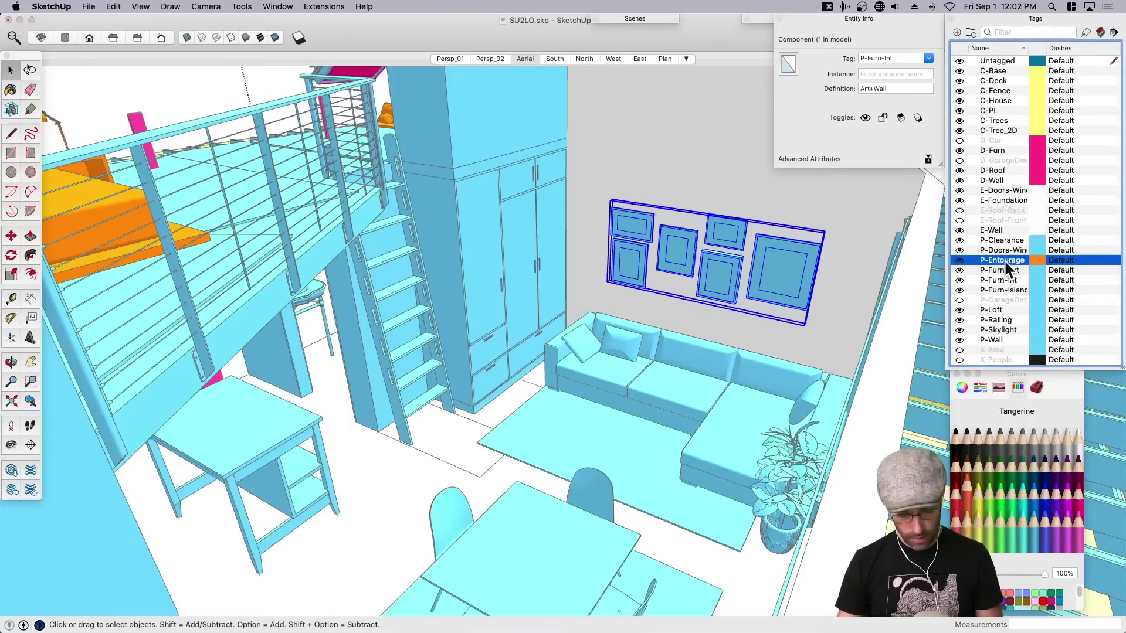
pyautogui.click(1086, 32)
pyautogui.click(797, 263)
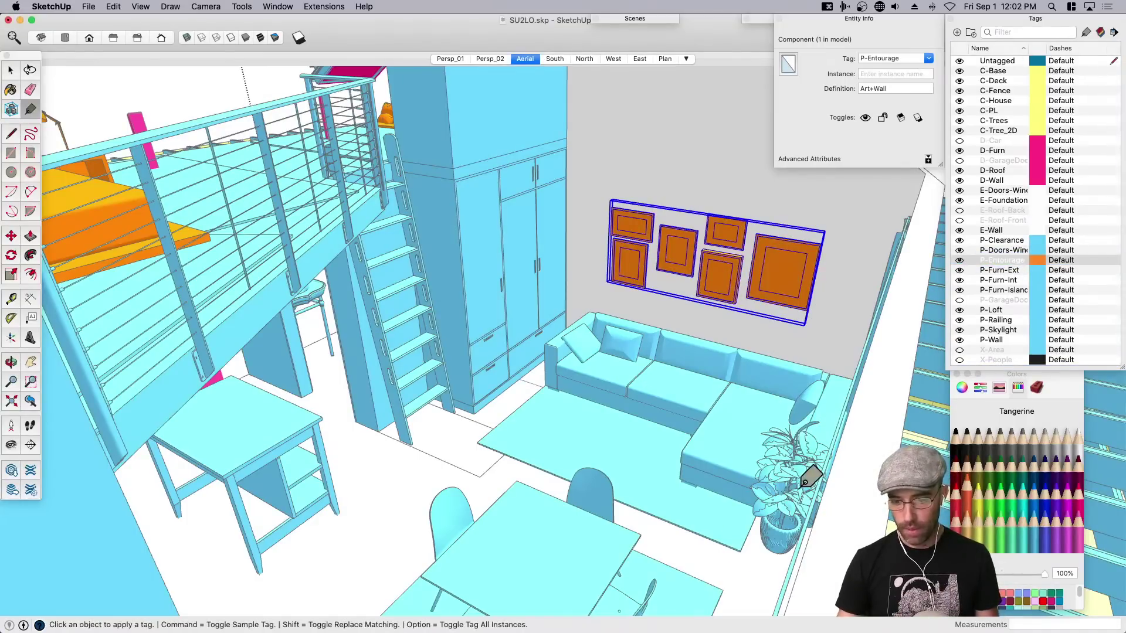
pyautogui.click(806, 479)
pyautogui.click(745, 417)
pyautogui.click(707, 495)
# Assign the P-Entourage tag to the dining table with chairs and the rug beneath it.
pyautogui.moveTo(791, 377); pyautogui.dragTo(413, 531, button='middle')
pyautogui.scroll(-2, 463, 474)
pyautogui.scroll(2, 407, 477)
pyautogui.click(387, 466)
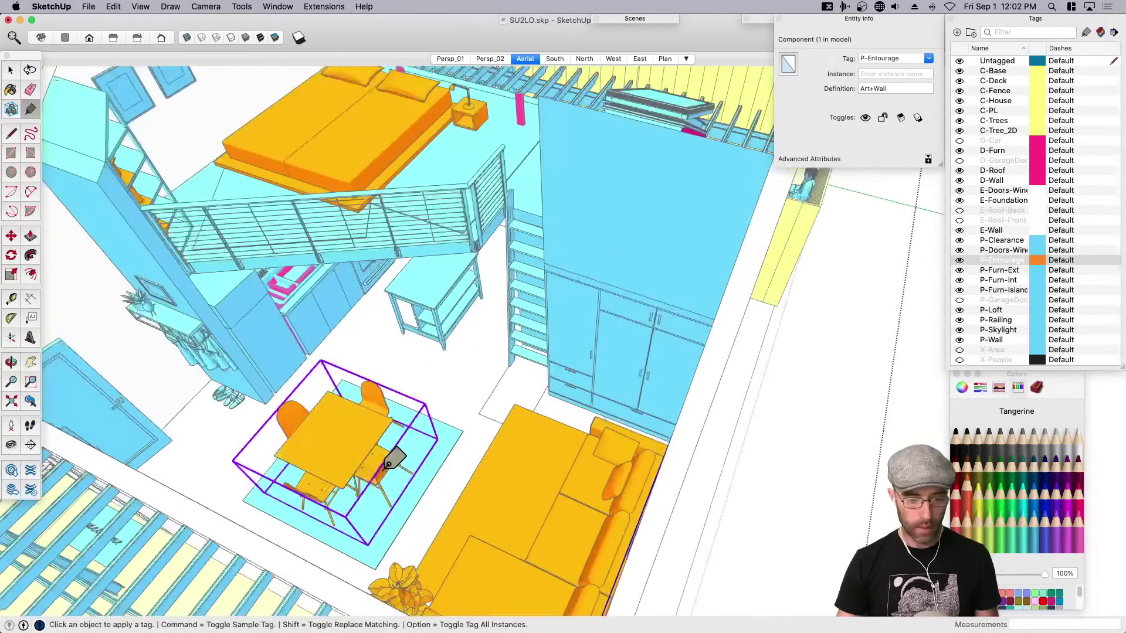
pyautogui.click(384, 522)
# Assign the P-Entourage tag to the entry shelf with its hanging coats and to the movable kitchen island.
pyautogui.scroll(2, 234, 393)
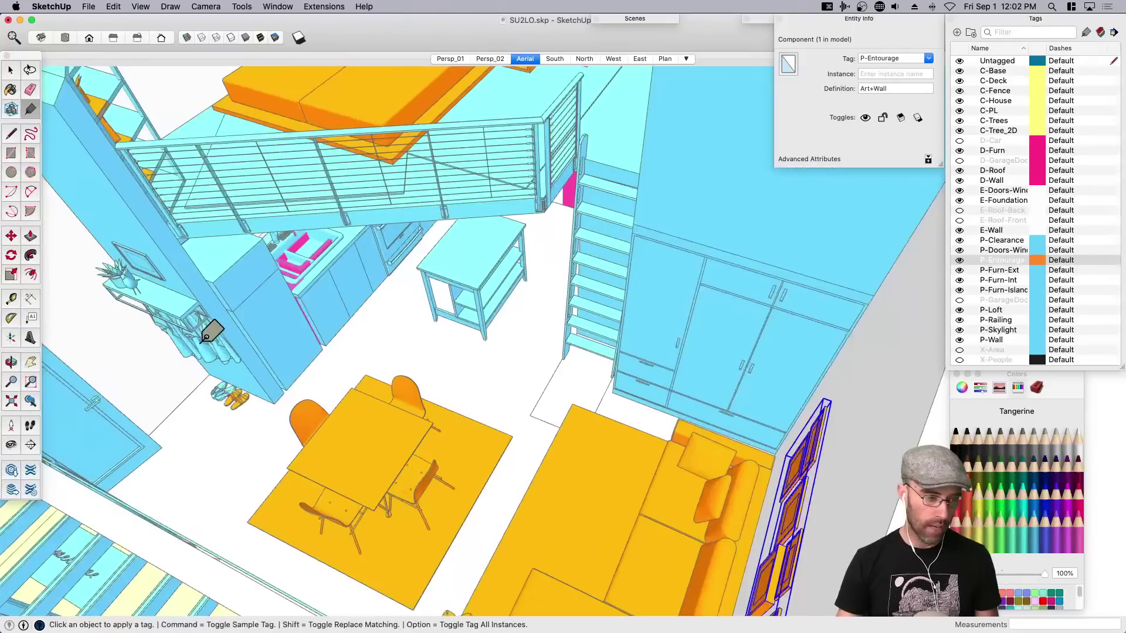
pyautogui.click(174, 344)
pyautogui.moveTo(193, 317); pyautogui.dragTo(206, 296, button='middle')
pyautogui.click(146, 328)
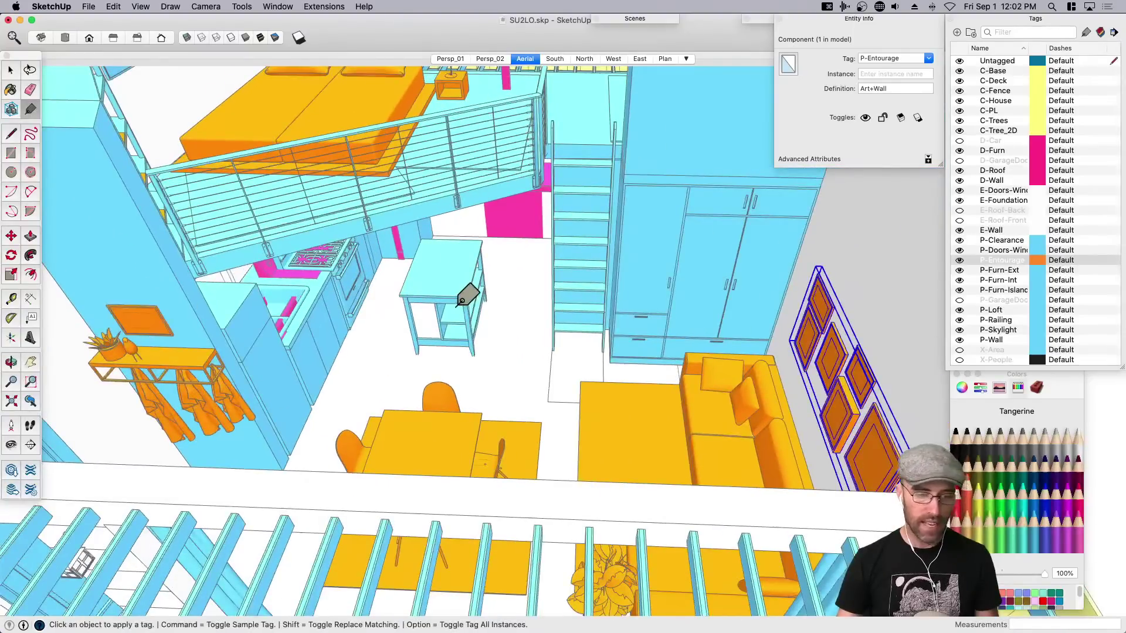
pyautogui.click(463, 300)
# Hide the D-Roof, D-Wall and D-Furn tags so the demolition geometry is out of the kitchen view.
pyautogui.moveTo(462, 300); pyautogui.dragTo(337, 197, button='middle')
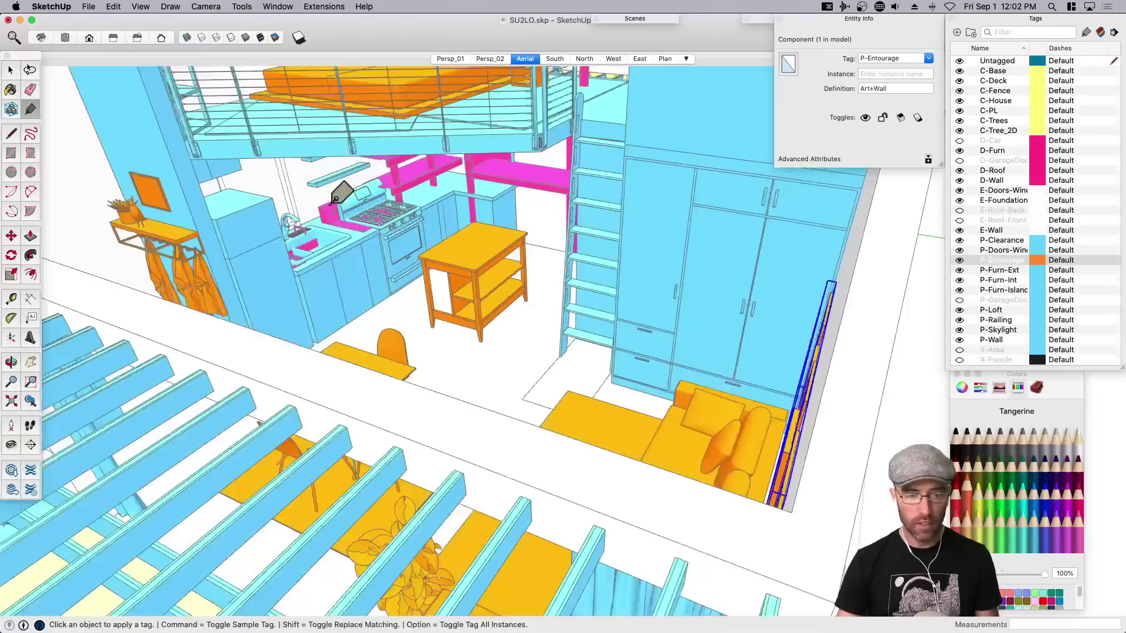
pyautogui.scroll(3, 331, 205)
pyautogui.moveTo(401, 310); pyautogui.dragTo(454, 295, button='middle')
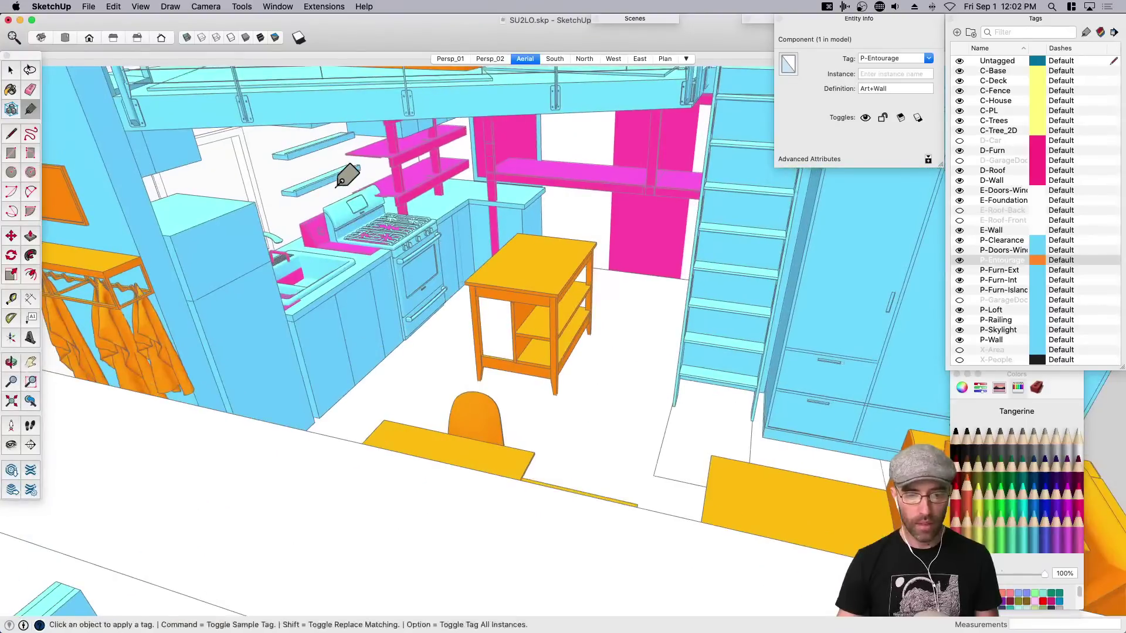
pyautogui.click(959, 171)
pyautogui.click(959, 180)
pyautogui.click(959, 150)
# Assign the P-Entourage tag to the curtains at the sofa end of the pergola opening and undo the last stray change.
pyautogui.scroll(-5, 586, 294)
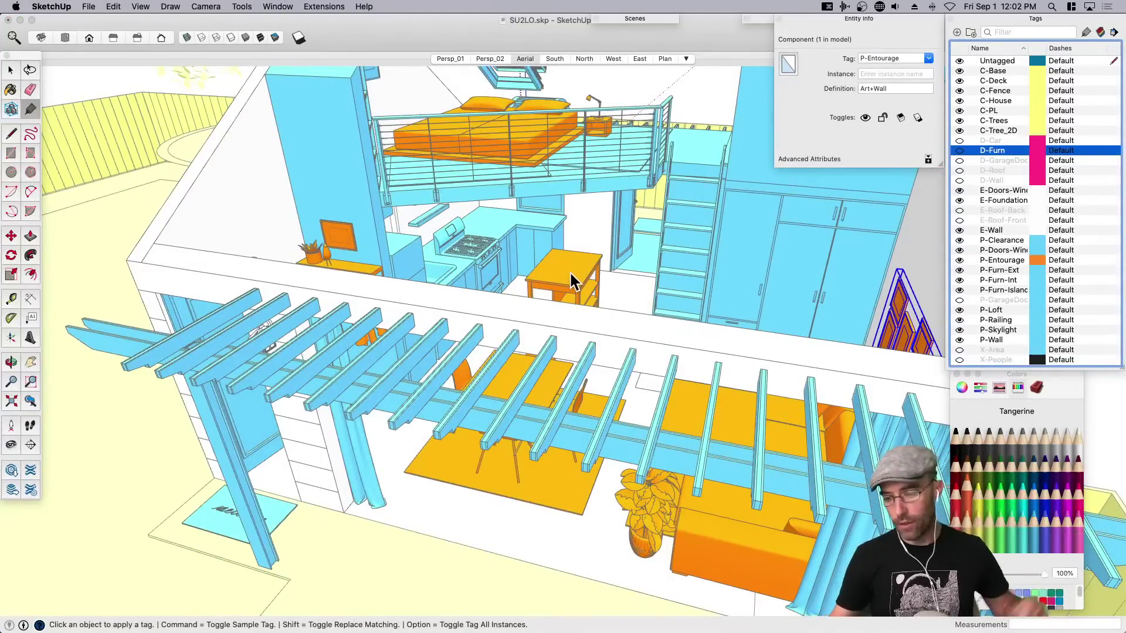
pyautogui.scroll(-3, 457, 297)
pyautogui.click(690, 460)
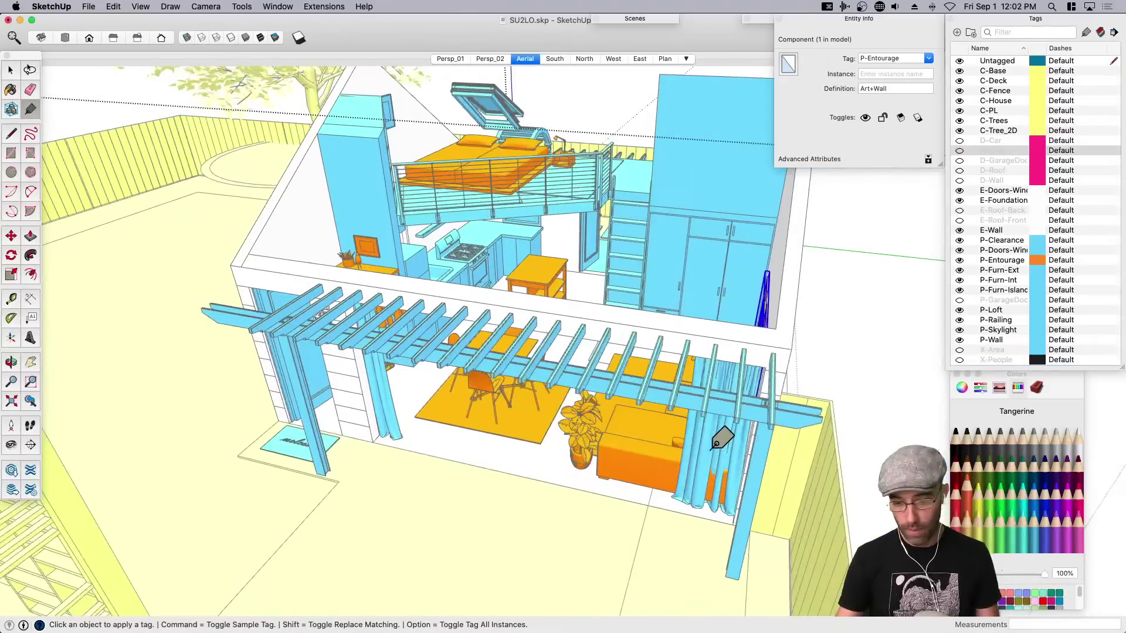
pyautogui.click(718, 444)
pyautogui.scroll(-2, 753, 425)
pyautogui.press('super+z')
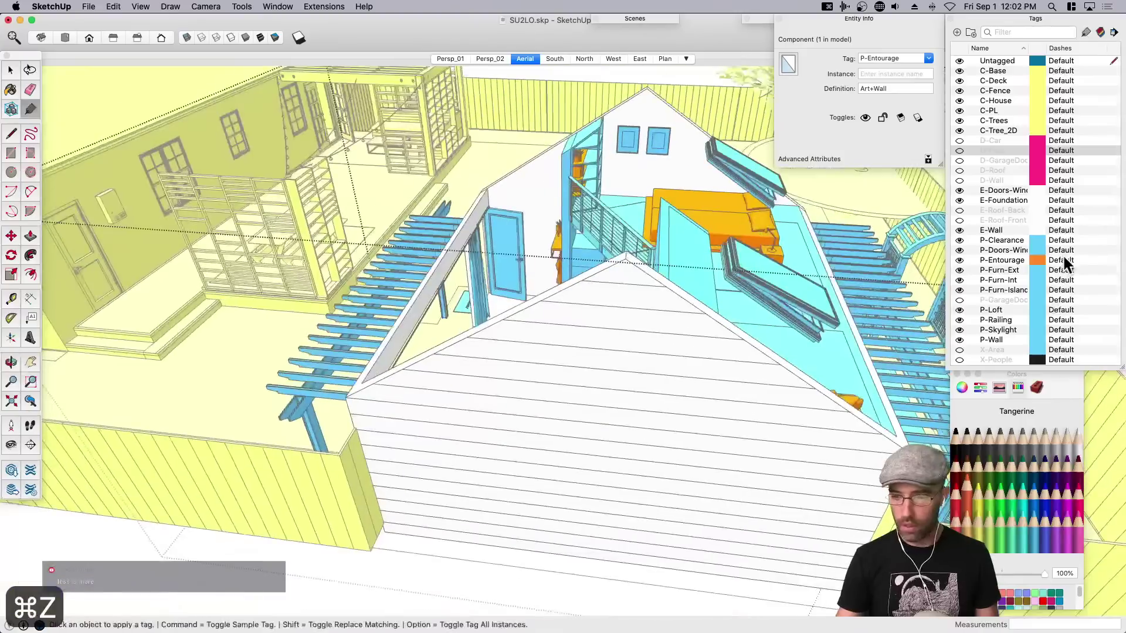
# Assign the P-Entourage tag to the curtains at the entry end of the pergola opening.
pyautogui.click(1064, 260)
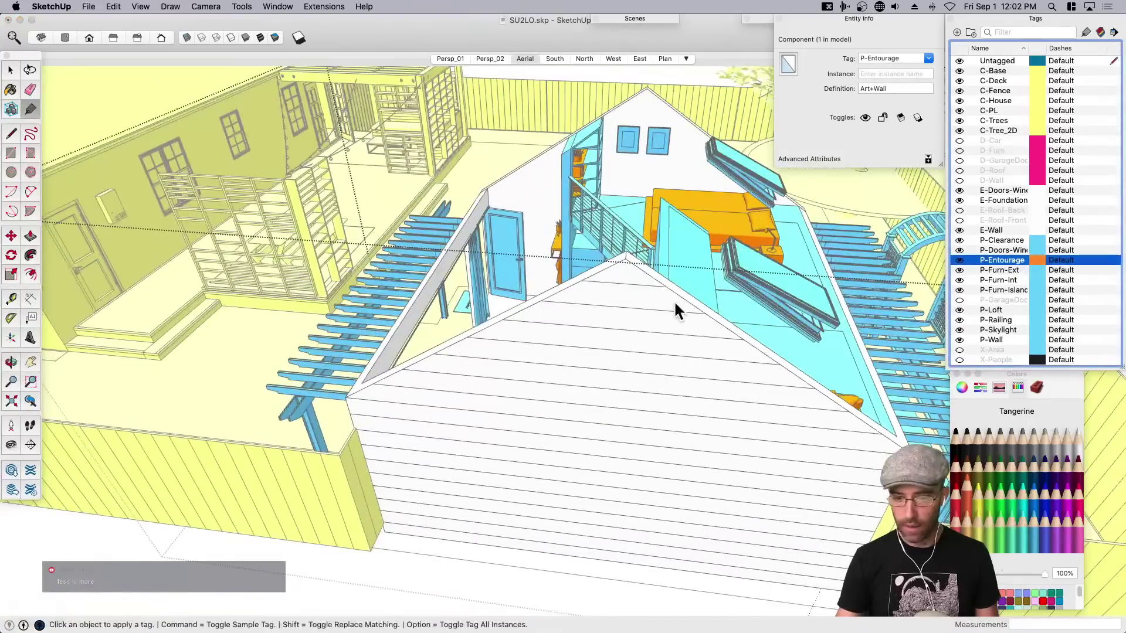
pyautogui.moveTo(691, 264); pyautogui.dragTo(458, 267, button='middle')
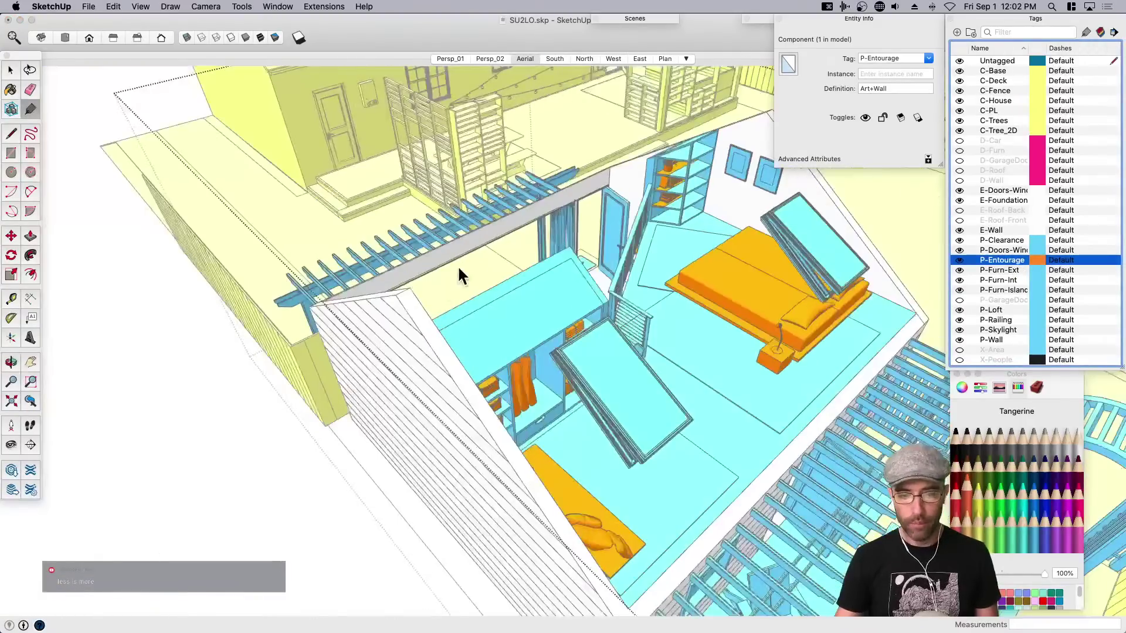
pyautogui.click(571, 233)
pyautogui.moveTo(680, 359); pyautogui.dragTo(466, 328, button='middle')
pyautogui.moveTo(799, 372); pyautogui.dragTo(558, 390, button='middle')
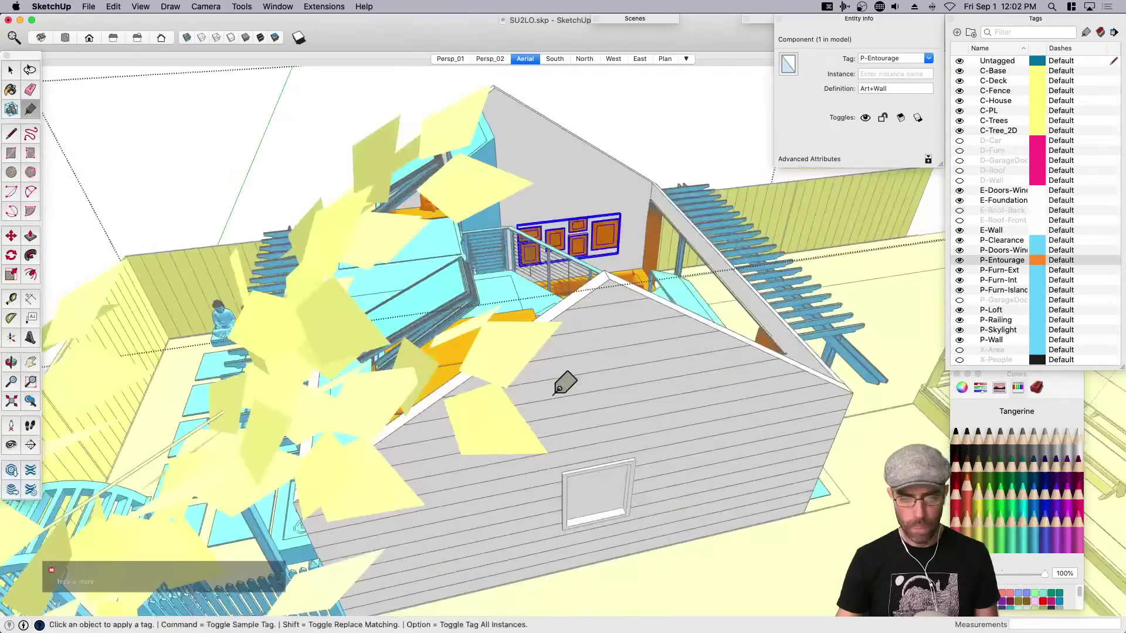
# Hide all the context tags from C-Base through C-Tree_2D to clear the trees and surroundings.
pyautogui.moveTo(372, 404); pyautogui.dragTo(510, 366, button='middle')
pyautogui.scroll(-5, 510, 366)
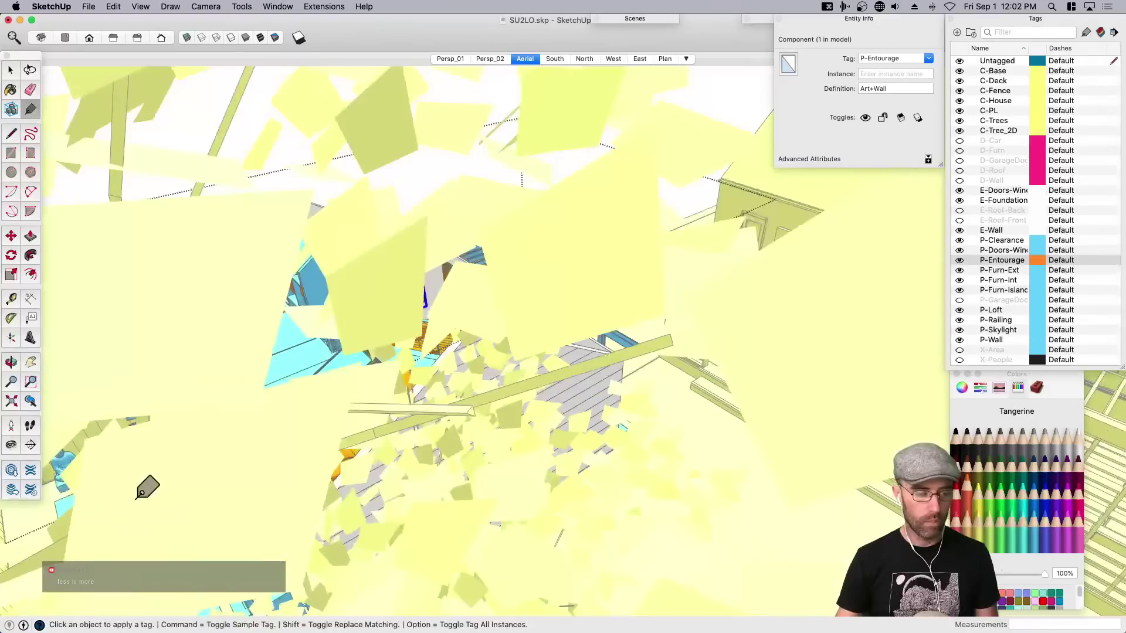
pyautogui.press('space')
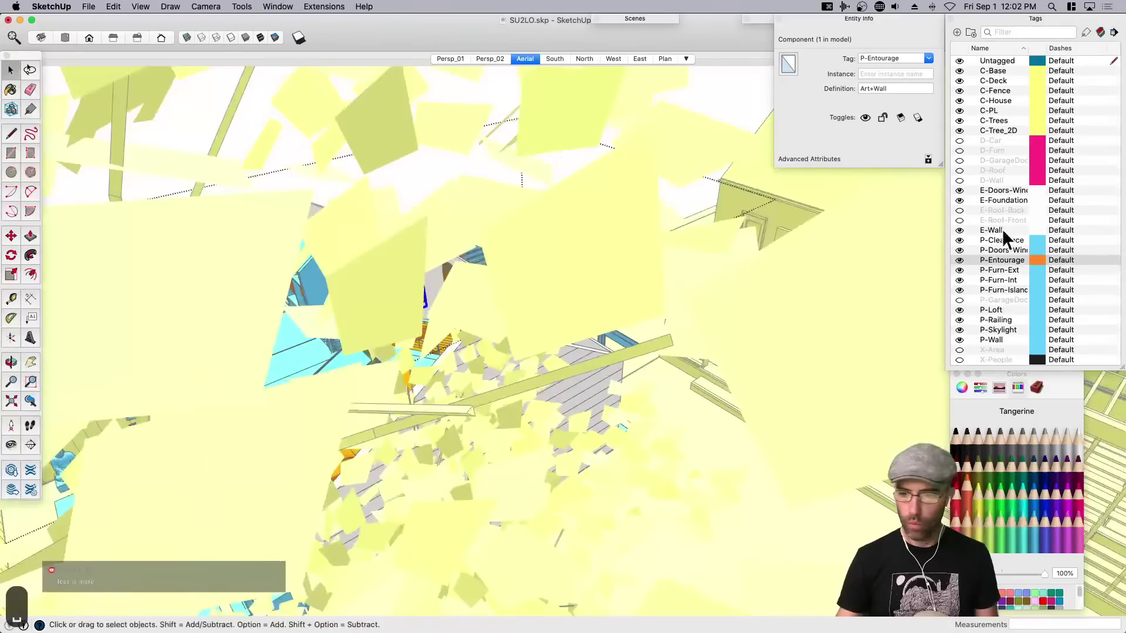
pyautogui.click(990, 130)
pyautogui.keyDown('shift'); pyautogui.click(983, 70); pyautogui.keyUp('shift')
pyautogui.click(959, 70)
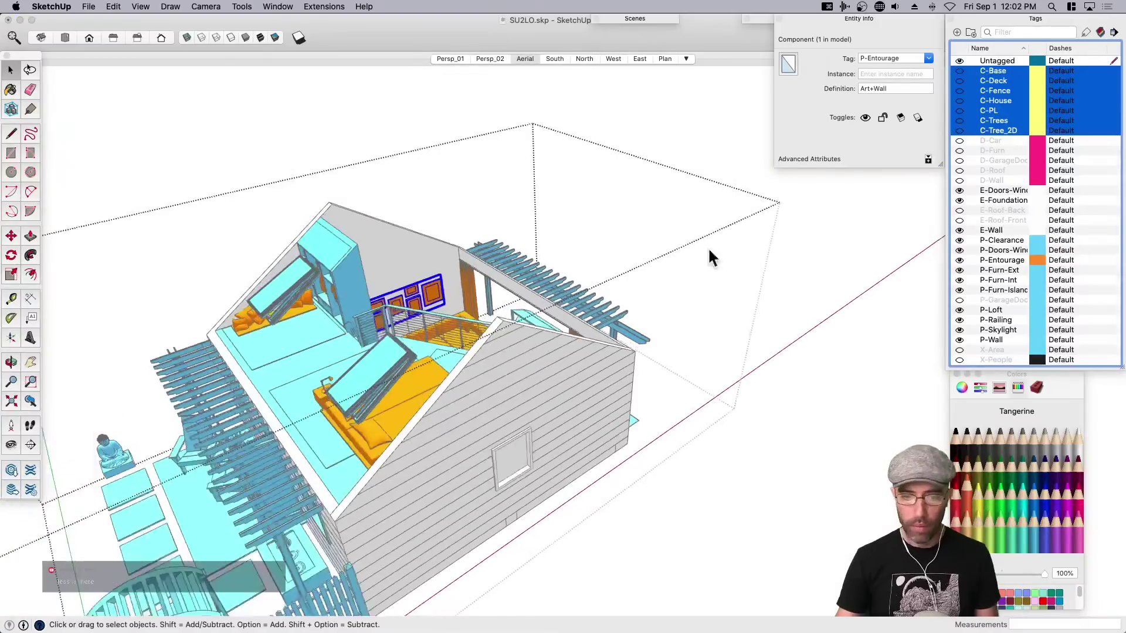
# Assign the P-Entourage tag to the exterior Buddha statue and the group of patio chairs with the potted plant.
pyautogui.scroll(-3, 708, 249)
pyautogui.click(279, 153)
pyautogui.press('h')
pyautogui.moveTo(438, 371); pyautogui.dragTo(729, 372)
pyautogui.press('o')
pyautogui.press('space')
pyautogui.click(495, 428)
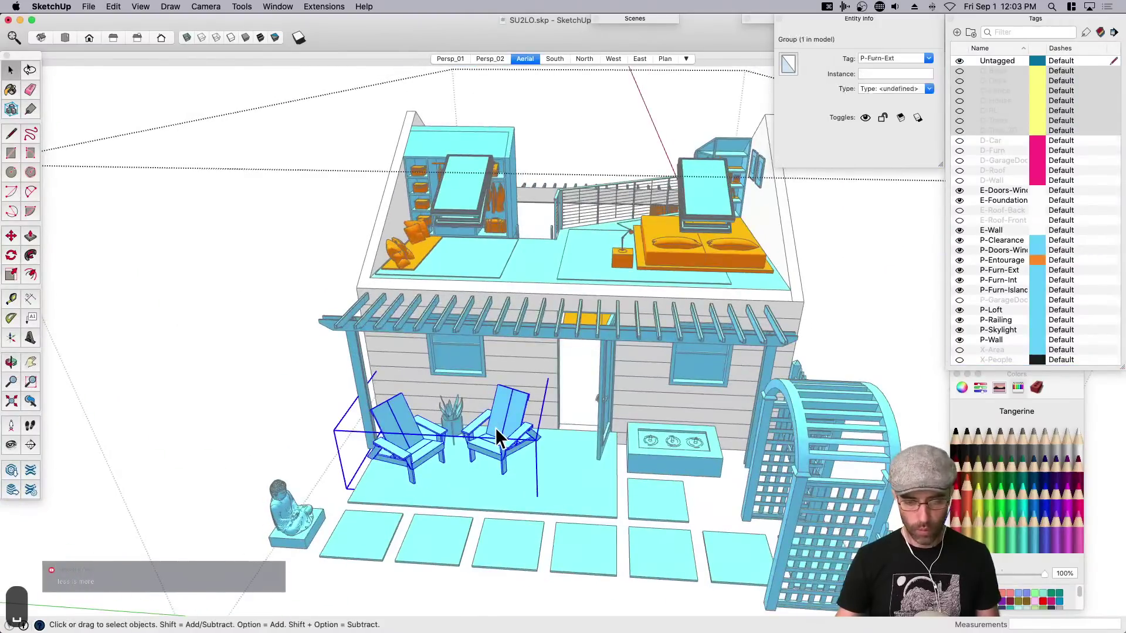
pyautogui.click(1001, 260)
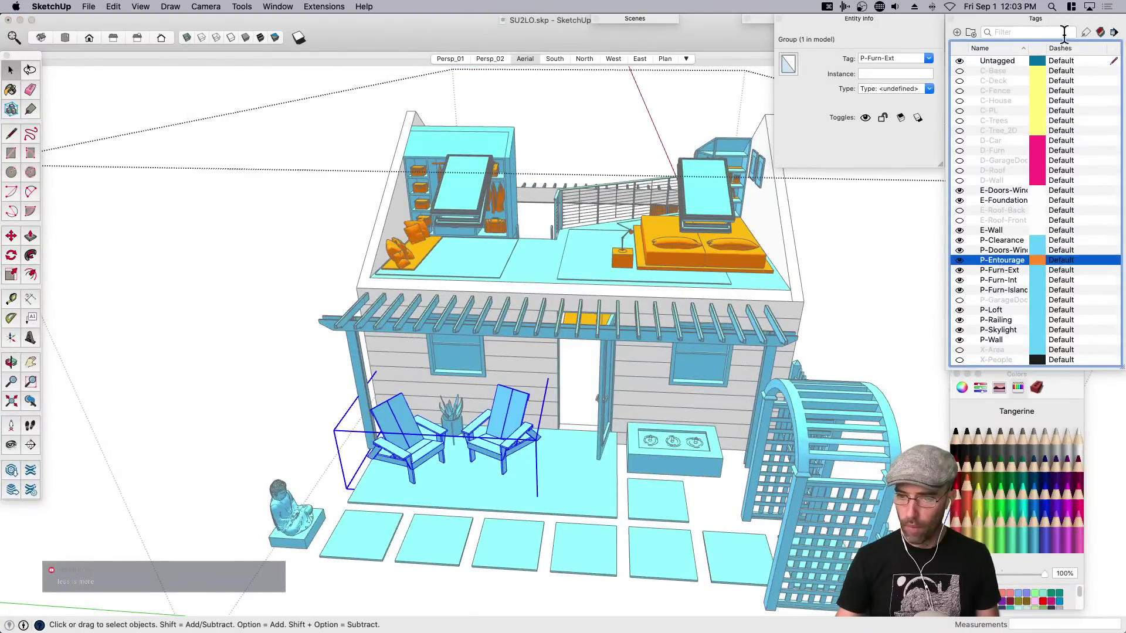
pyautogui.click(1086, 32)
pyautogui.click(290, 506)
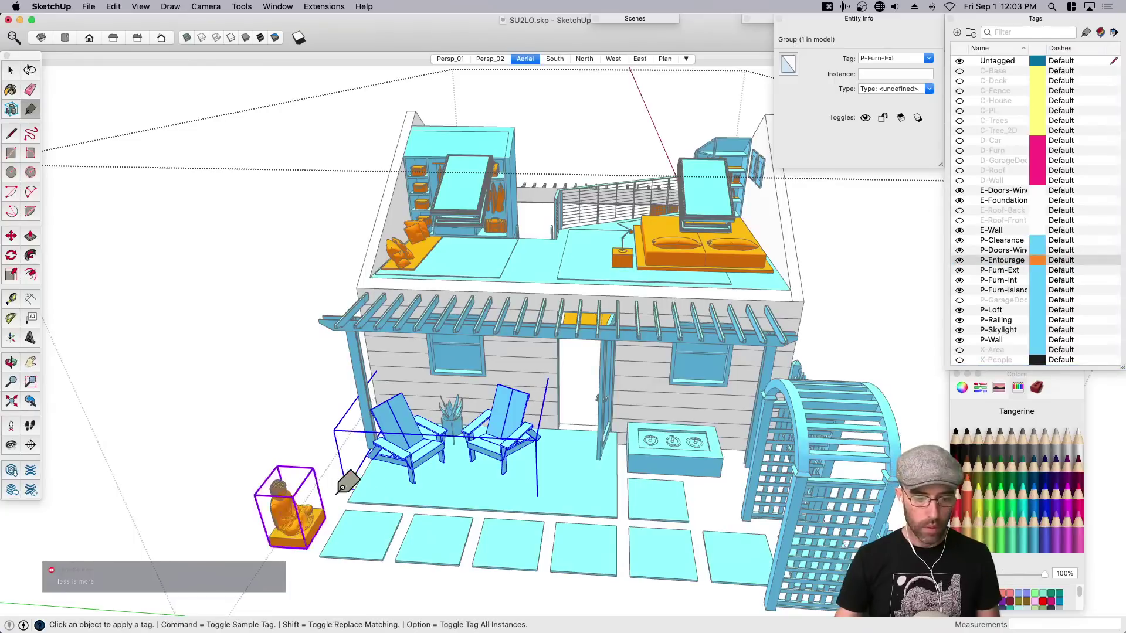
pyautogui.click(428, 437)
# Try the P-Entourage tag on the patio paving and the rectangular box unit beside the door, and undo both assignments.
pyautogui.click(665, 432)
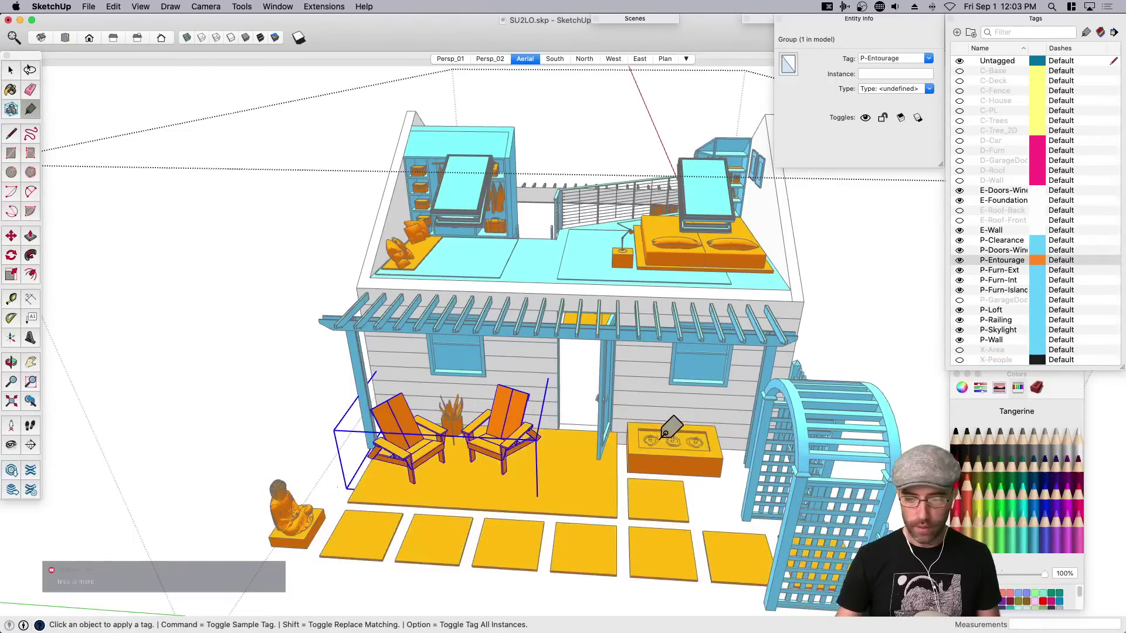
pyautogui.press('super+z')
pyautogui.press('super+z')
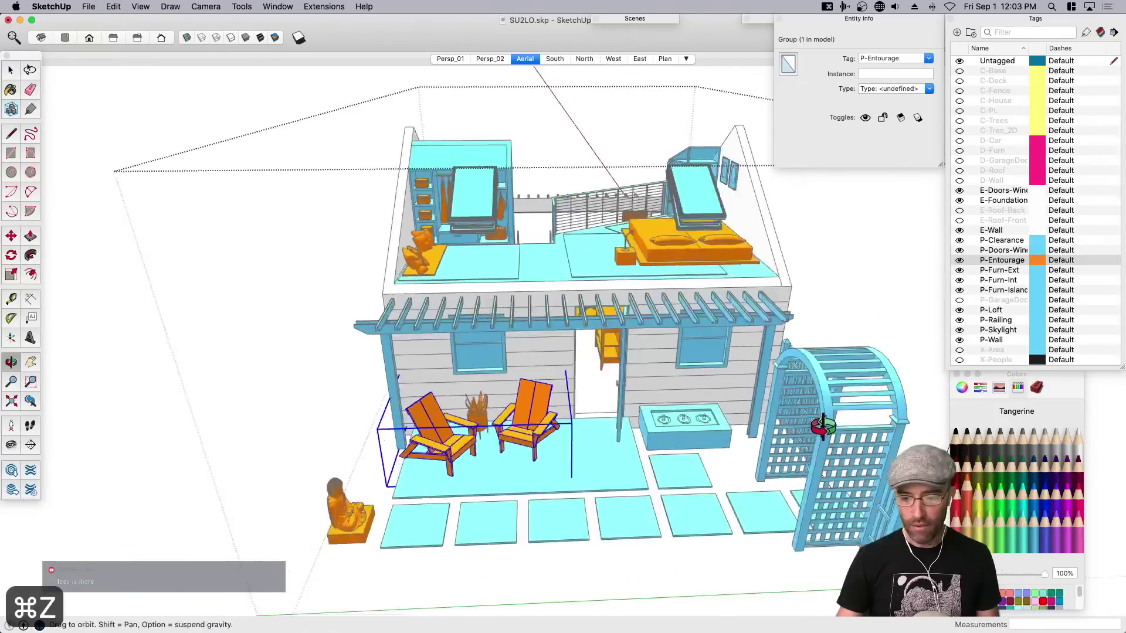
# Check the tags of the arbor and patio chairs, and hide the P-Entourage tag to look for items missing it.
pyautogui.press('space')
pyautogui.click(834, 358)
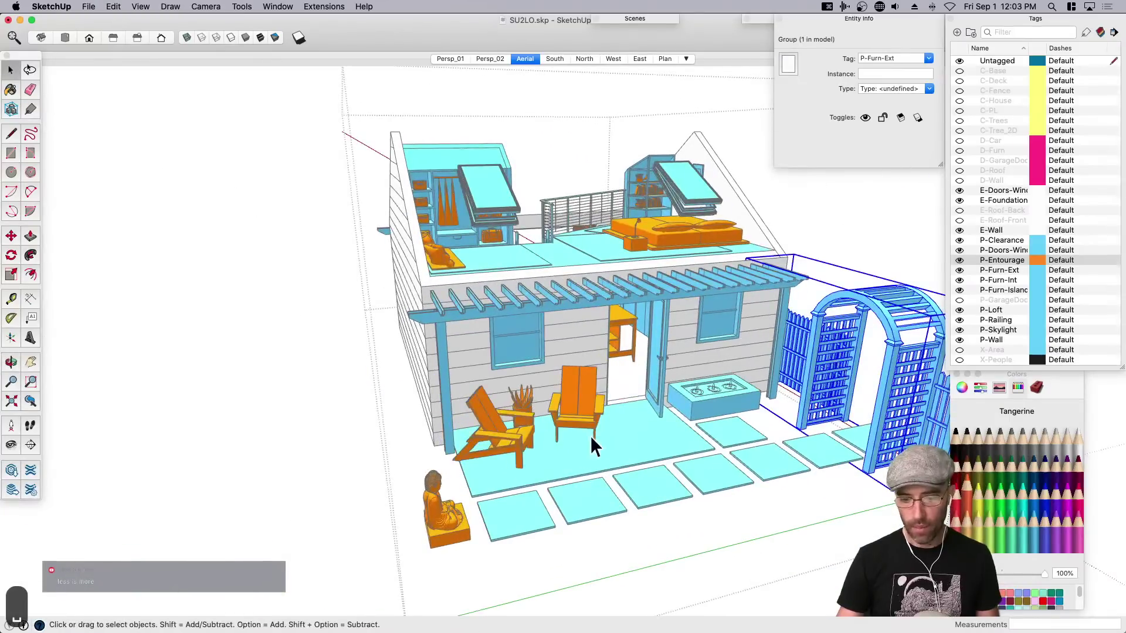
pyautogui.scroll(3, 590, 435)
pyautogui.click(566, 403)
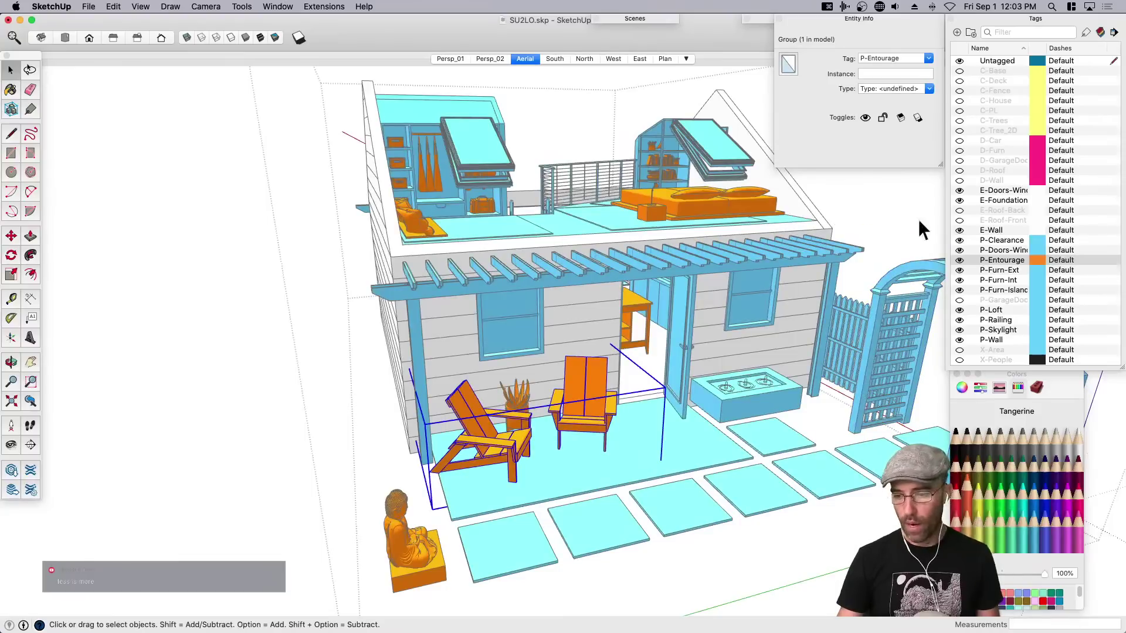
pyautogui.click(956, 260)
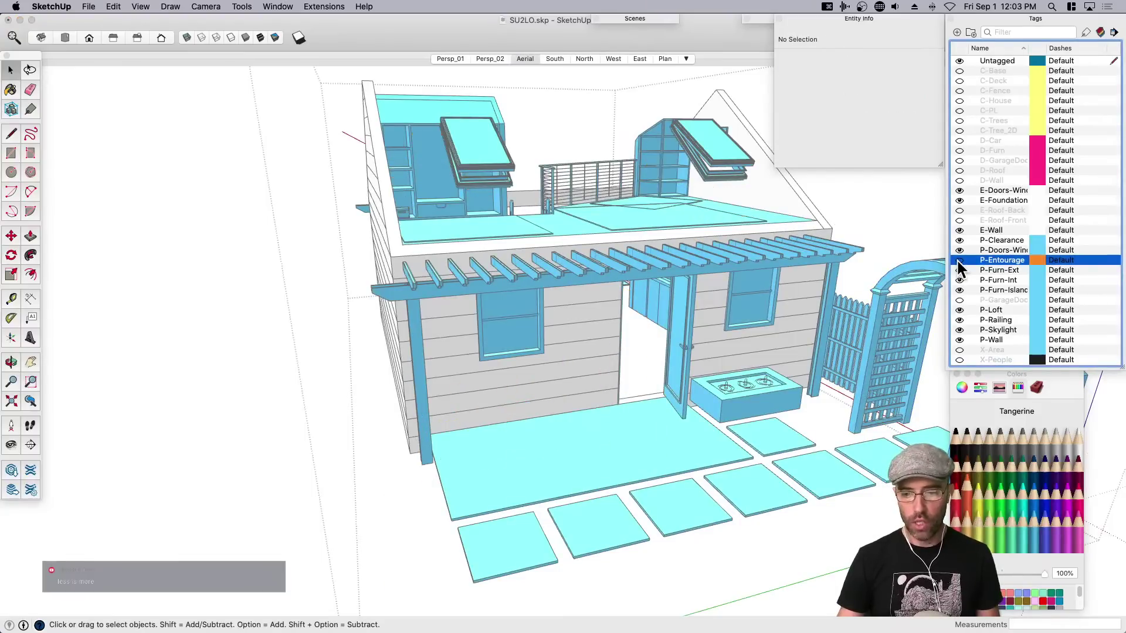
pyautogui.click(958, 260)
# Assign the P-Entourage tag to the three flat rug groups on the loft floor.
pyautogui.moveTo(706, 261); pyautogui.dragTo(655, 253, button='middle')
pyautogui.click(648, 238)
pyautogui.doubleClick(642, 203)
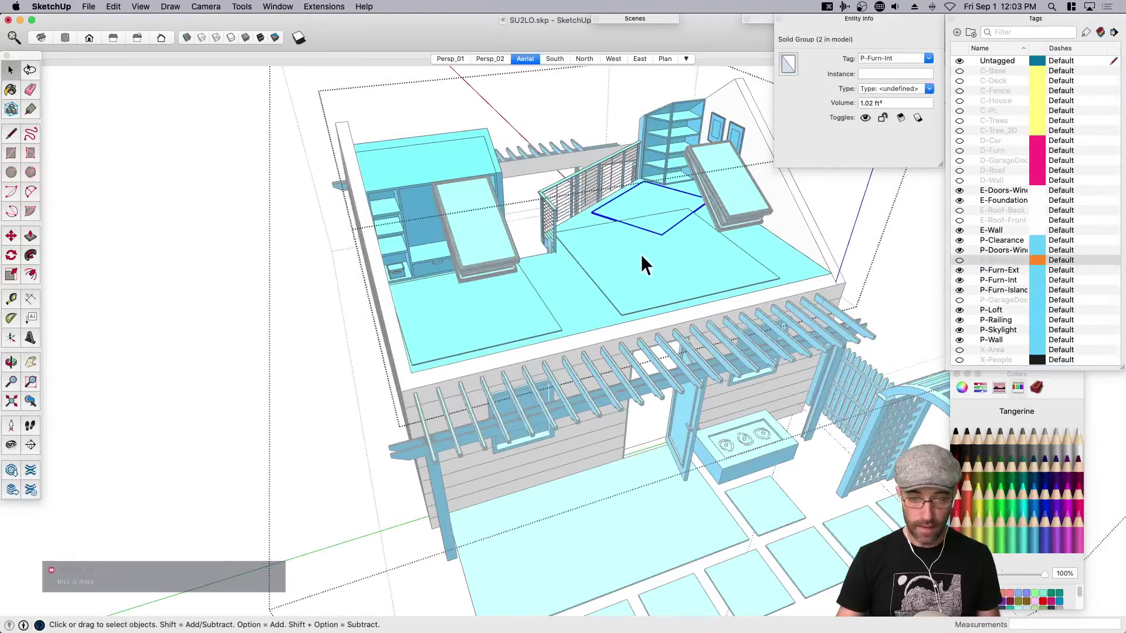
pyautogui.keyDown('shift'); pyautogui.click(641, 255); pyautogui.keyUp('shift')
pyautogui.keyDown('shift'); pyautogui.click(493, 317); pyautogui.keyUp('shift')
pyautogui.click(499, 323)
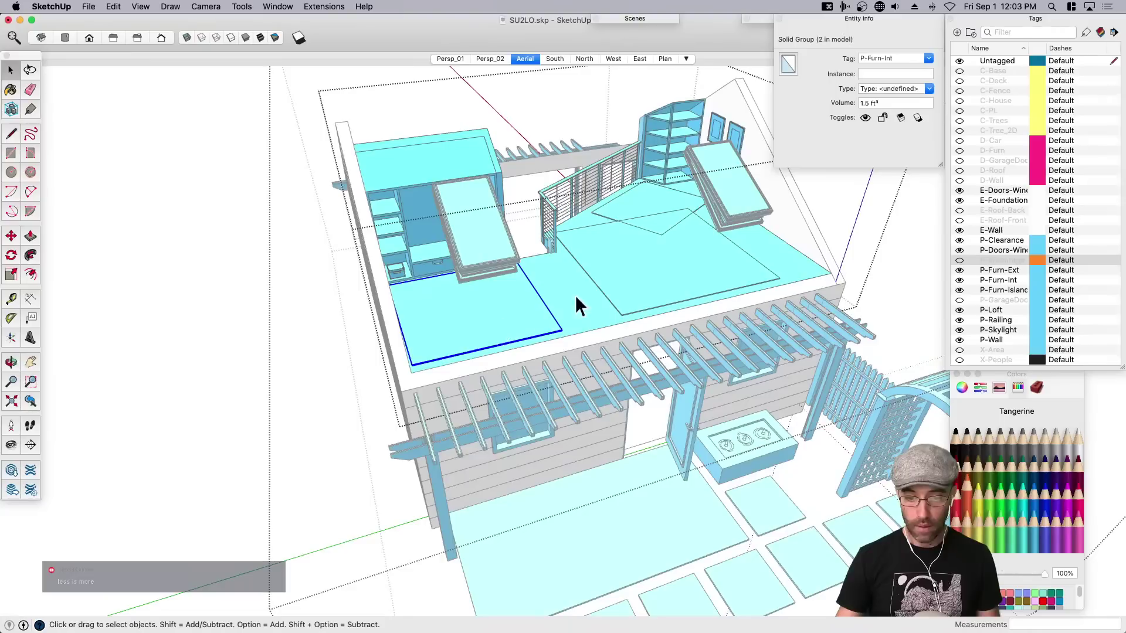
pyautogui.keyDown('shift'); pyautogui.click(636, 257); pyautogui.keyUp('shift')
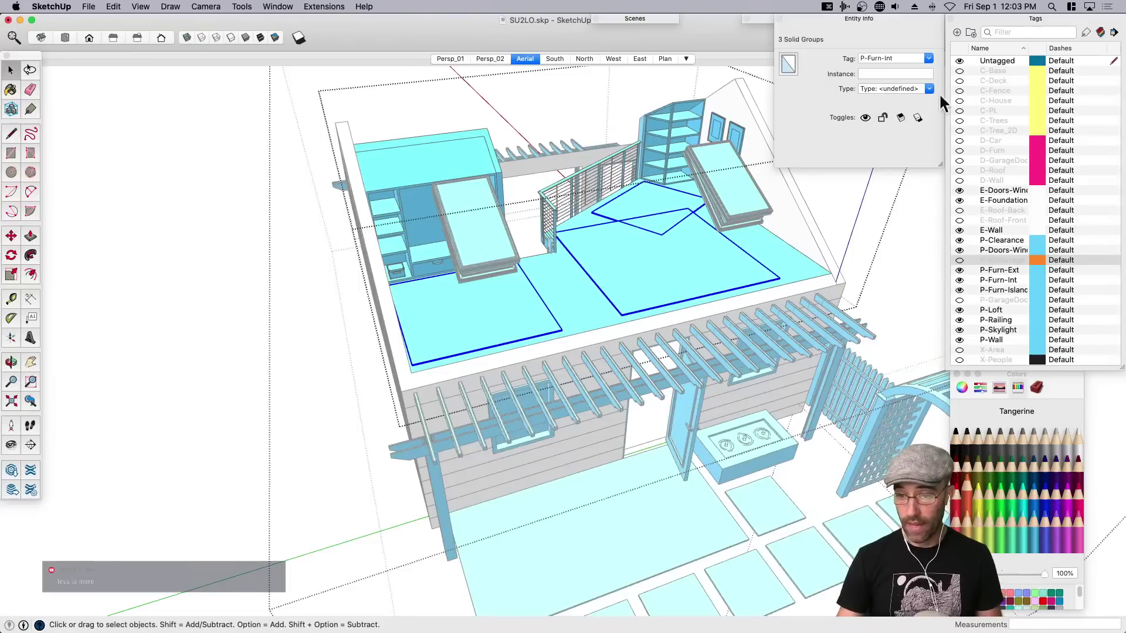
pyautogui.click(1086, 33)
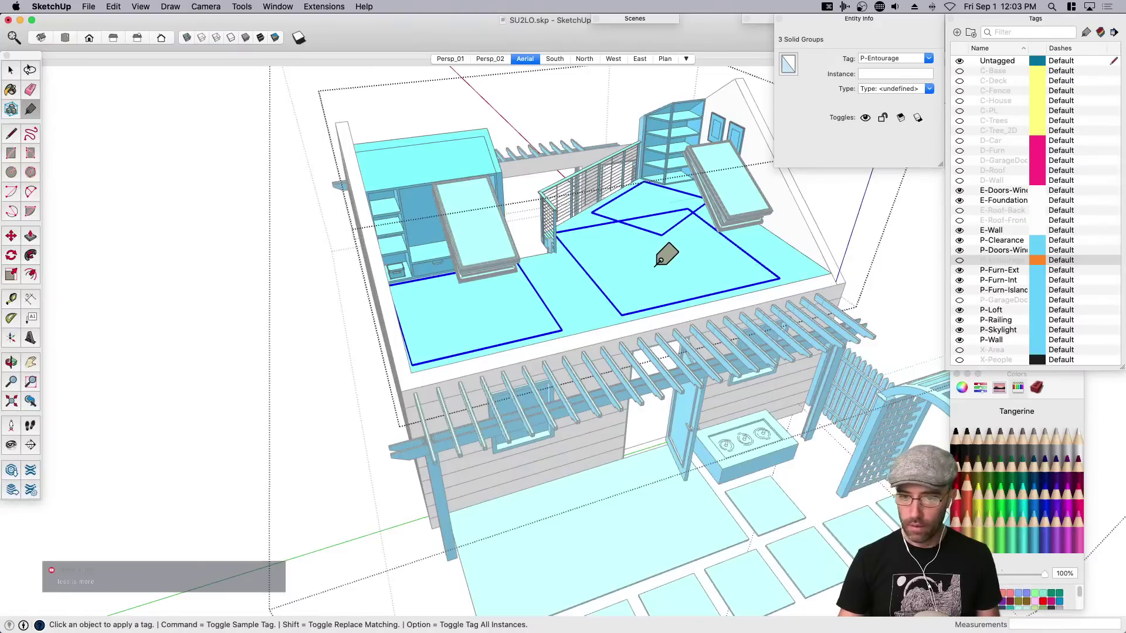
pyautogui.press('space')
pyautogui.click(652, 270)
pyautogui.click(121, 384)
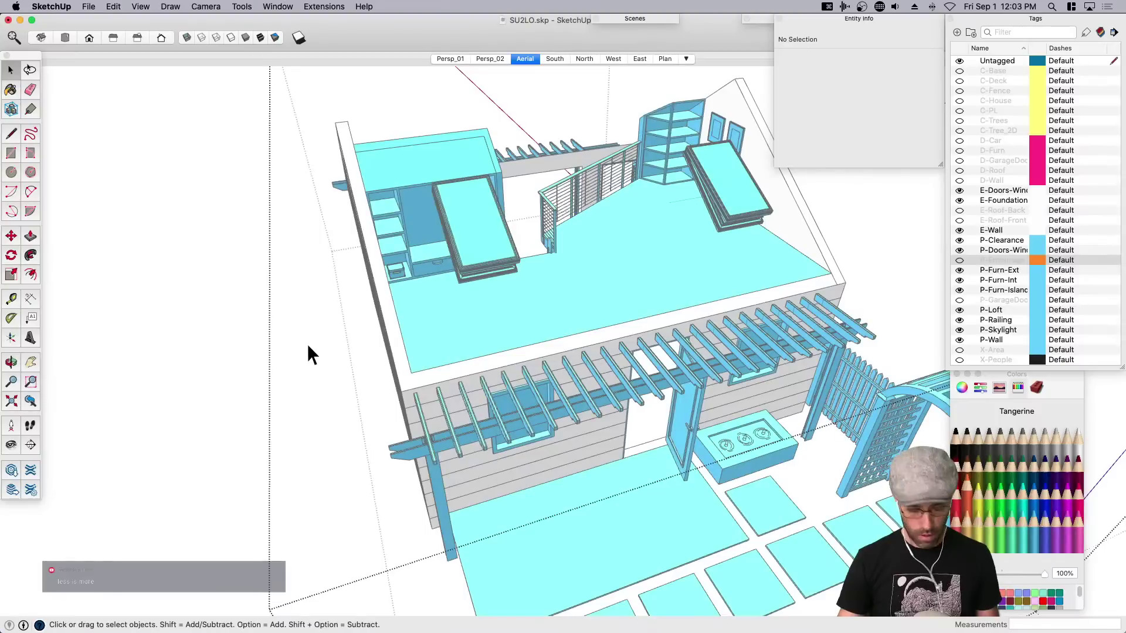
# Turn the P-Entourage tag back on, save the model, and shift the Colors window aside.
pyautogui.click(960, 260)
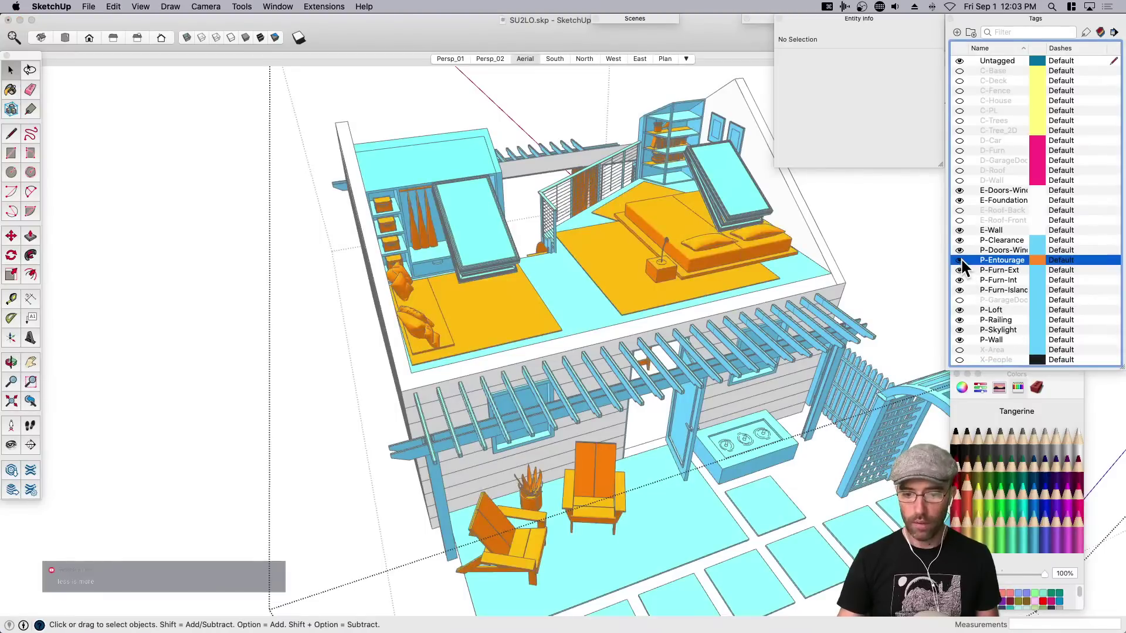
pyautogui.scroll(-3, 539, 243)
pyautogui.press('super+s')
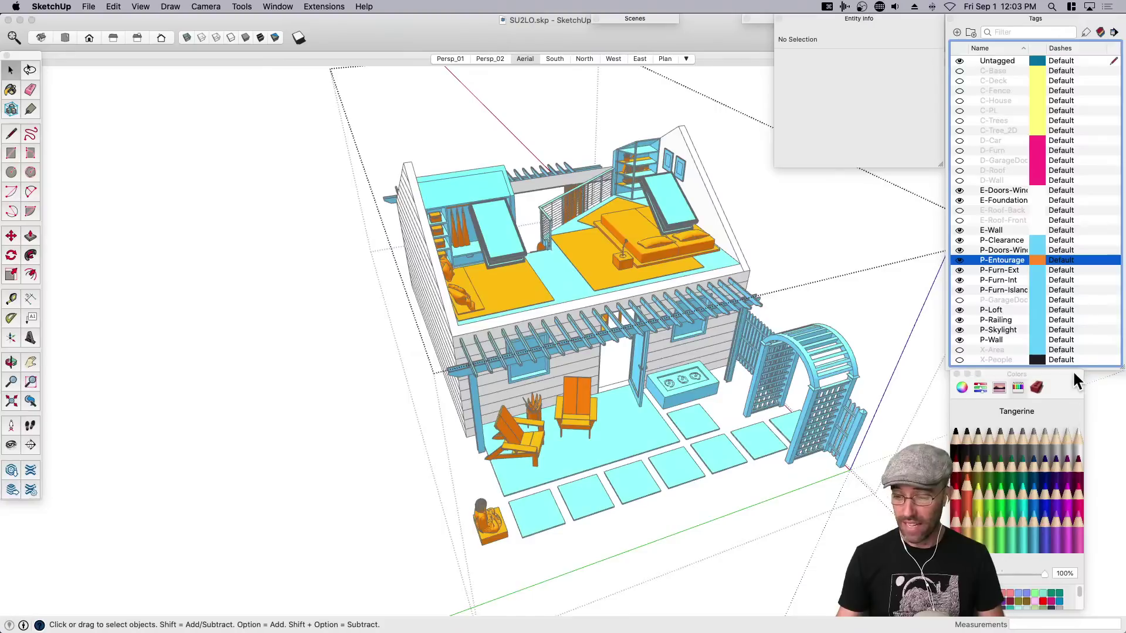
pyautogui.moveTo(1079, 375); pyautogui.dragTo(1121, 376)
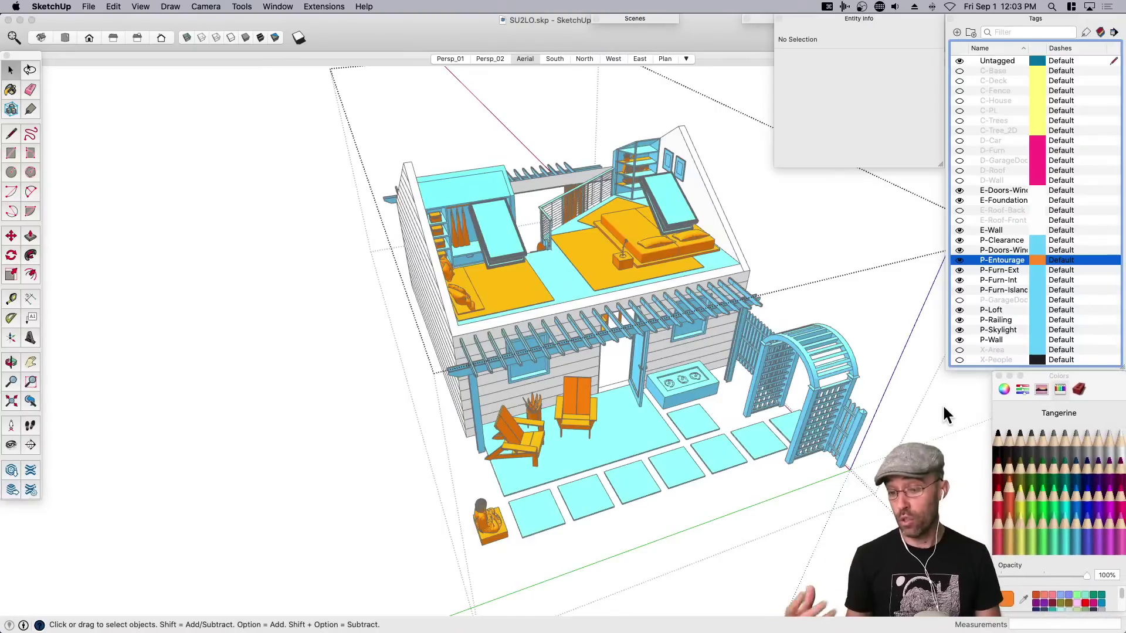
pyautogui.click(938, 481)
# Switch to LayOut and update the SketchUp model reference of the viewport on the Perspective - Studio Entry page.
pyautogui.press('super+h')
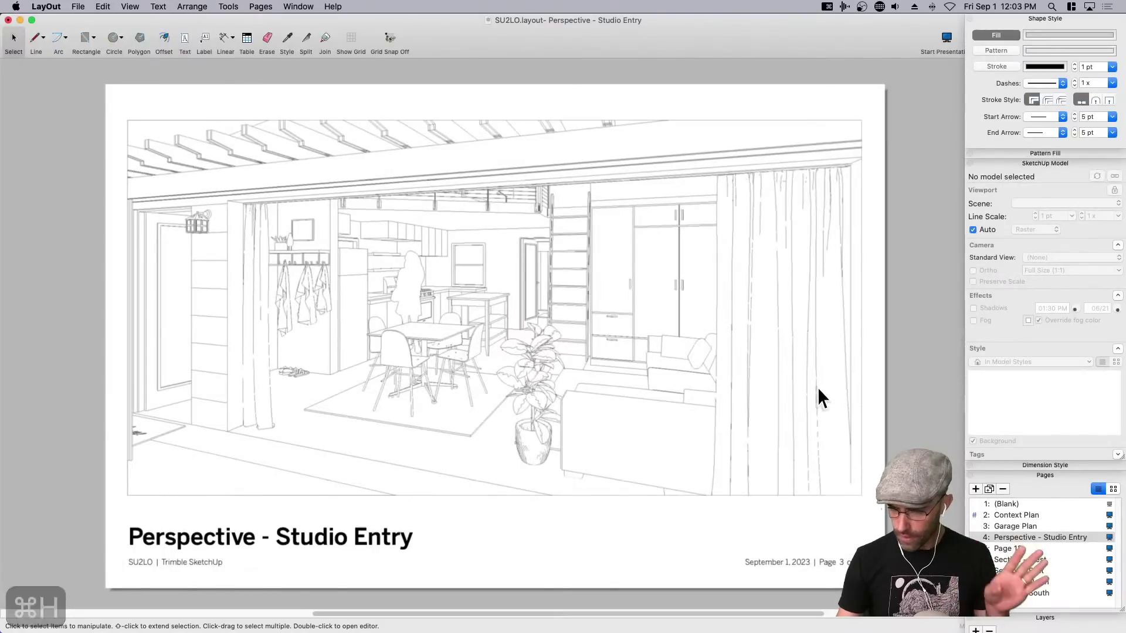
pyautogui.click(732, 389)
pyautogui.rightClick(732, 389)
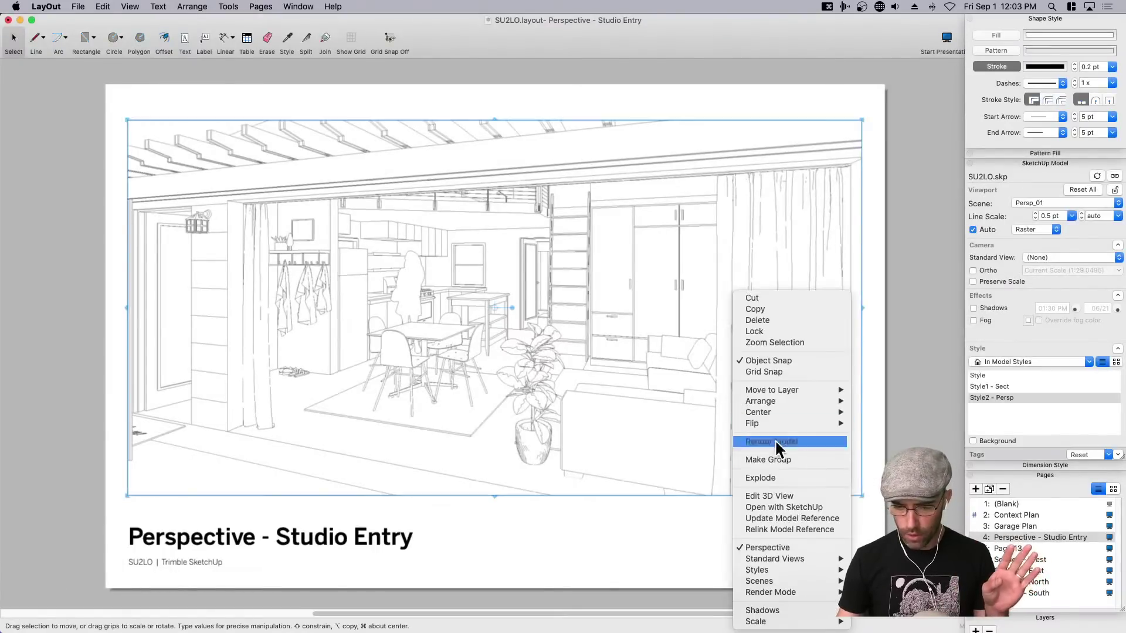
pyautogui.click(775, 519)
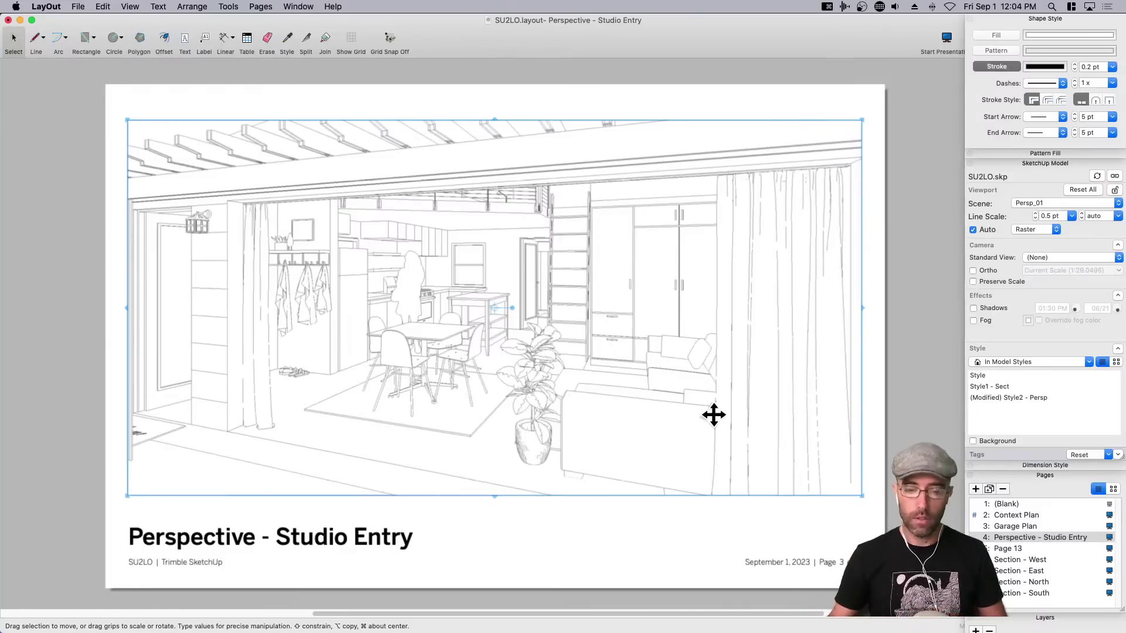
pyautogui.press('space')
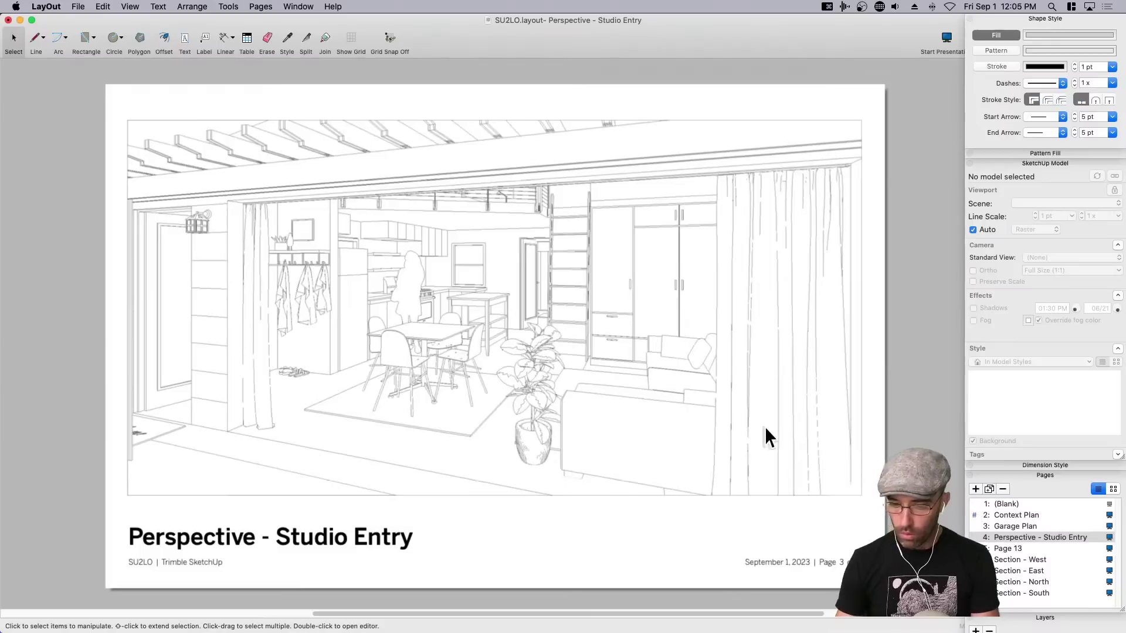
pyautogui.click(748, 431)
pyautogui.rightClick(748, 432)
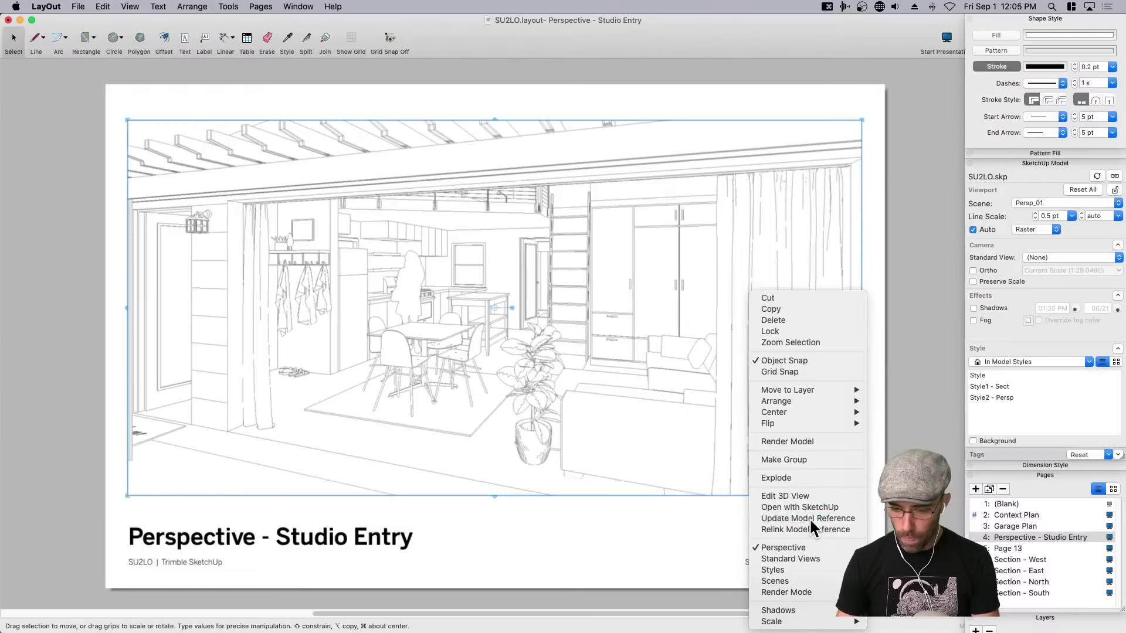
pyautogui.click(809, 518)
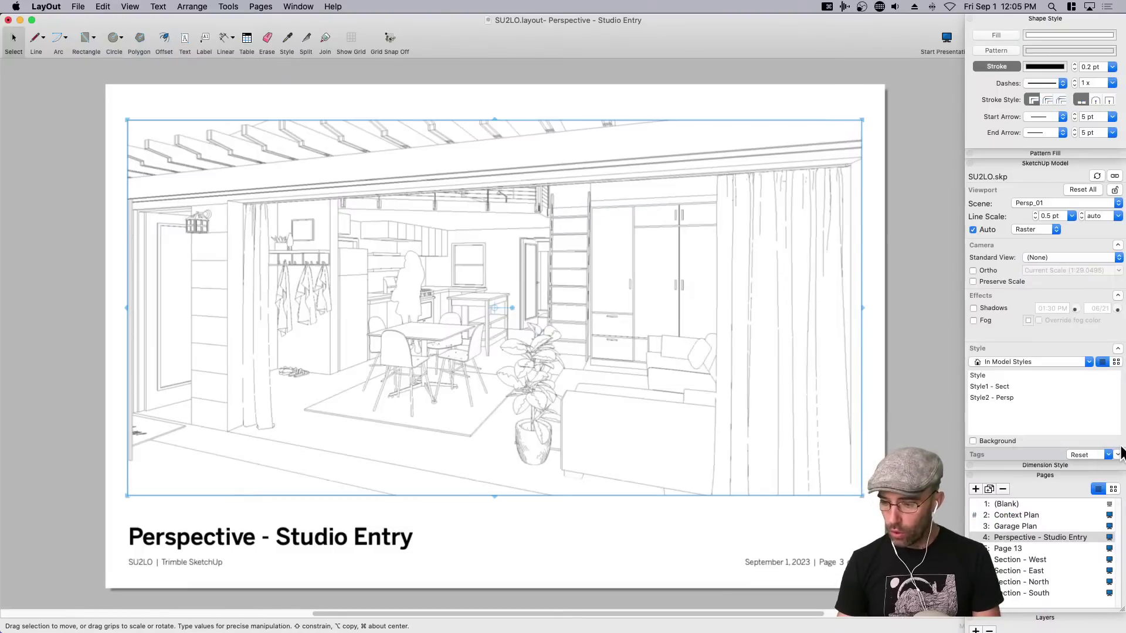
# Hide the P-Entourage tag in the Studio Entry viewport as a test, and show it again.
pyautogui.click(1010, 350)
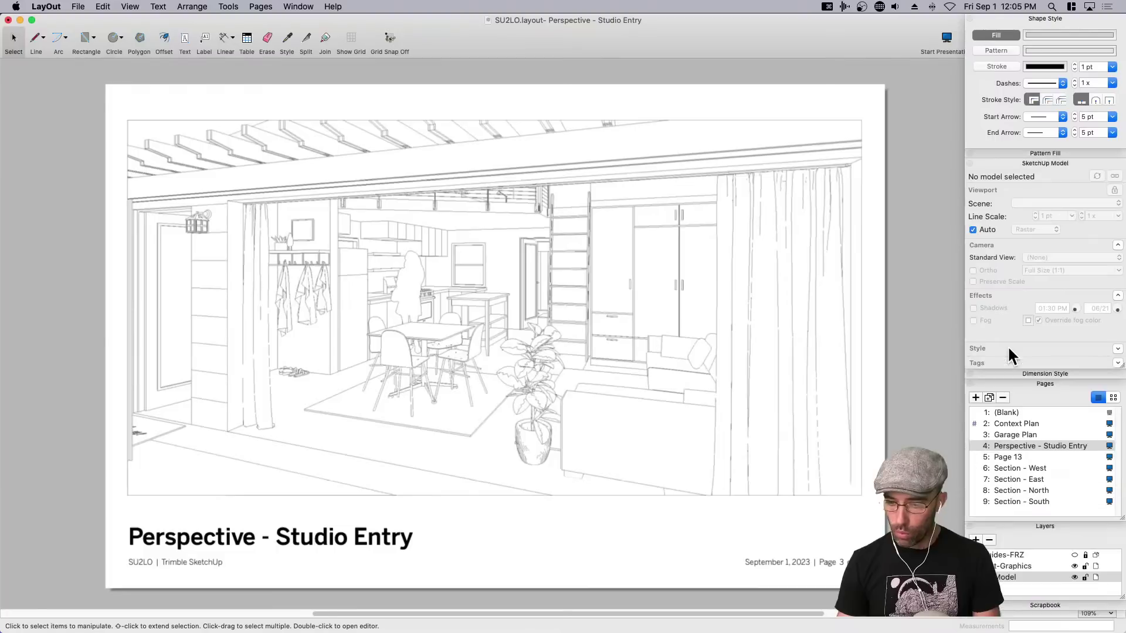
pyautogui.click(699, 395)
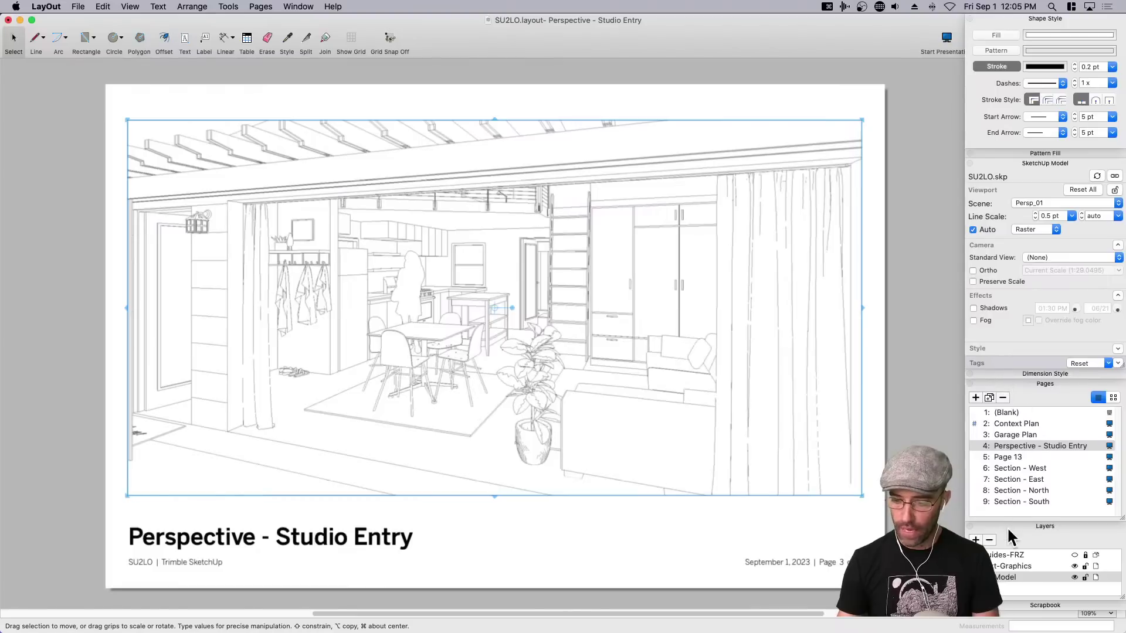
pyautogui.click(1028, 362)
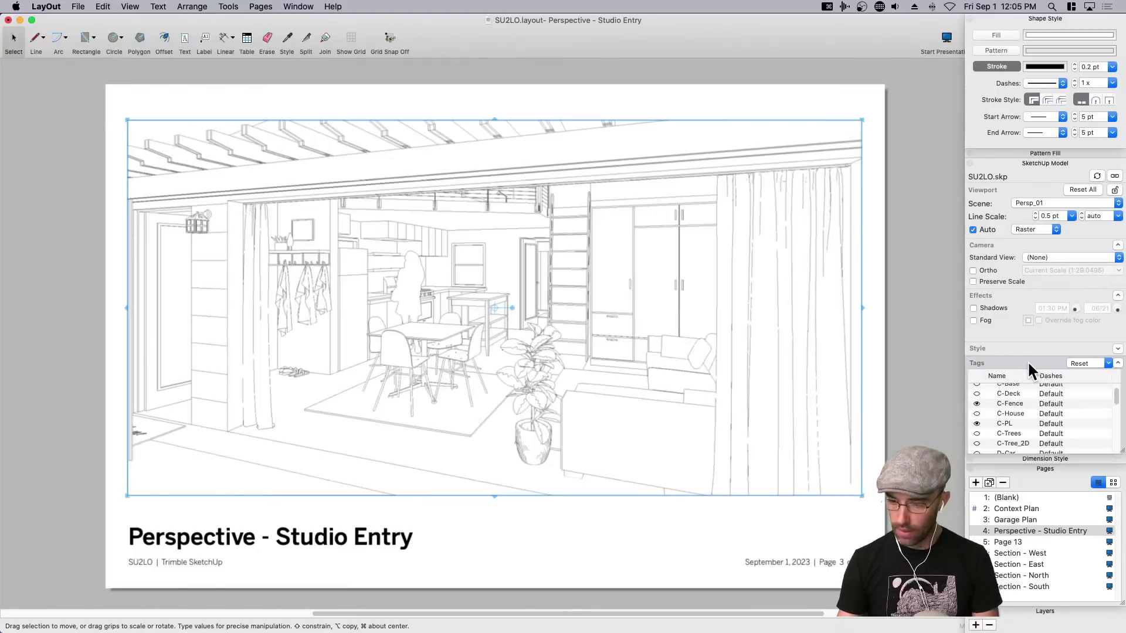
pyautogui.scroll(-3, 1025, 405)
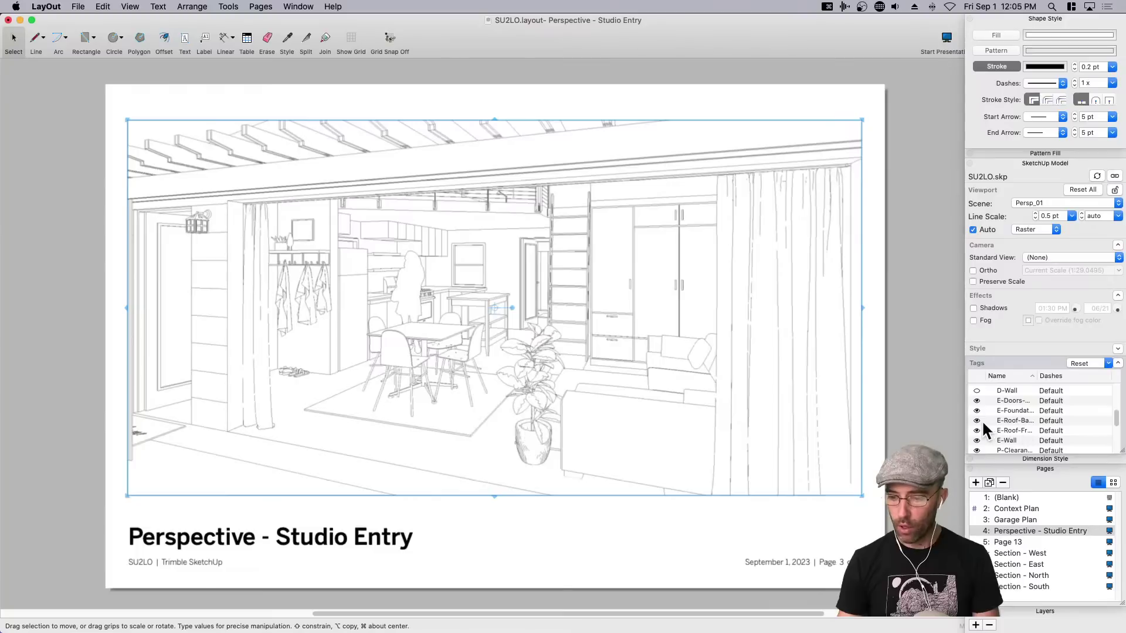
pyautogui.scroll(-3, 981, 423)
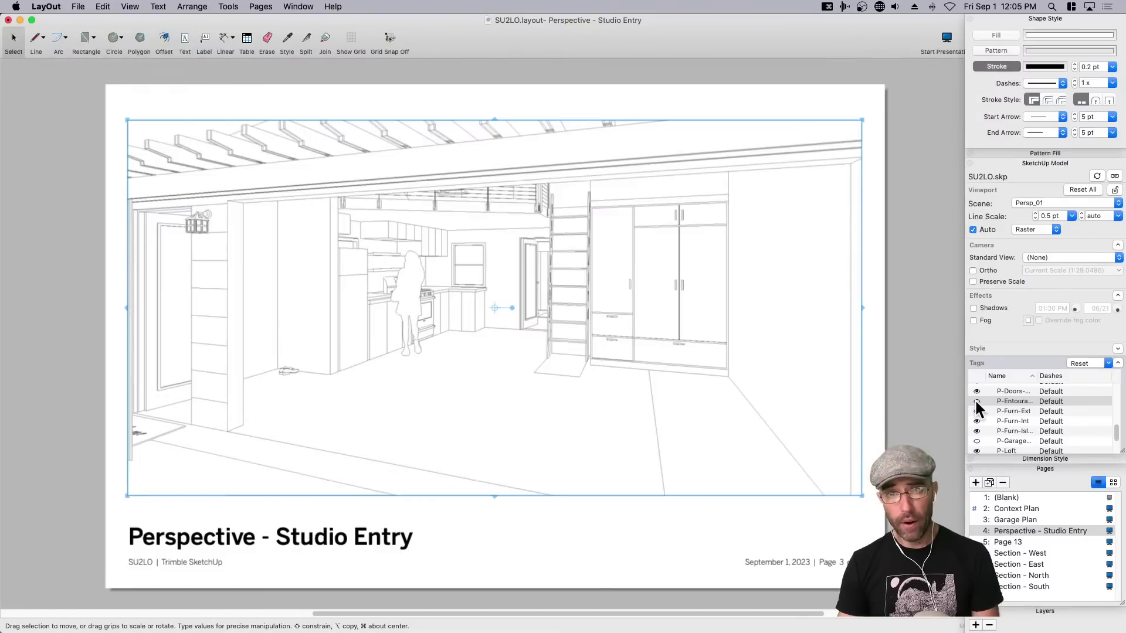
pyautogui.click(976, 401)
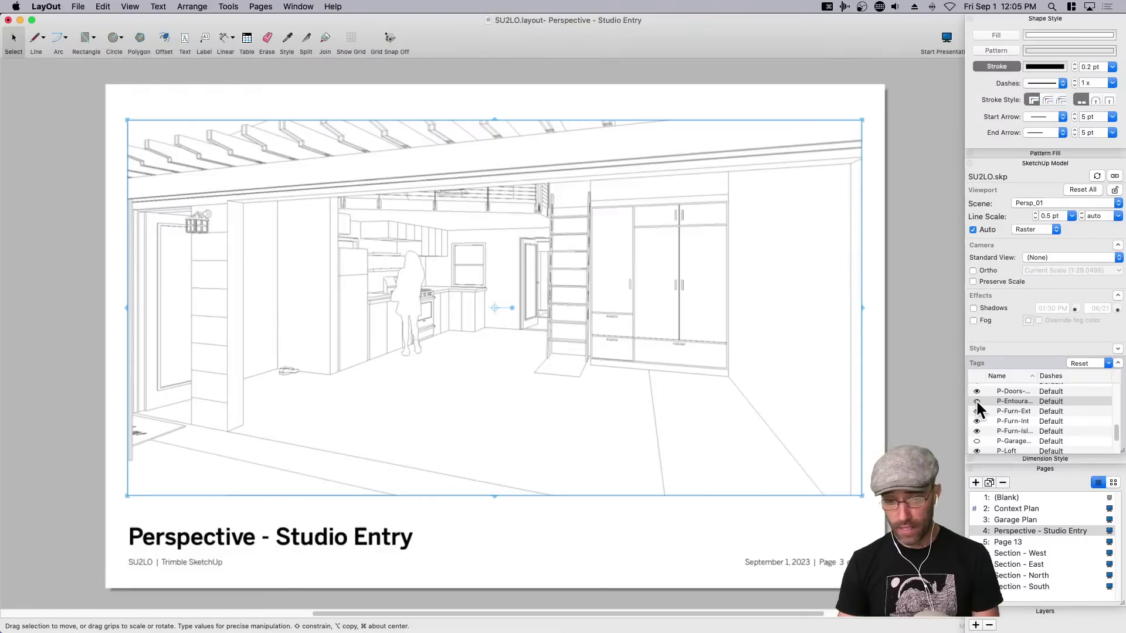
pyautogui.click(892, 468)
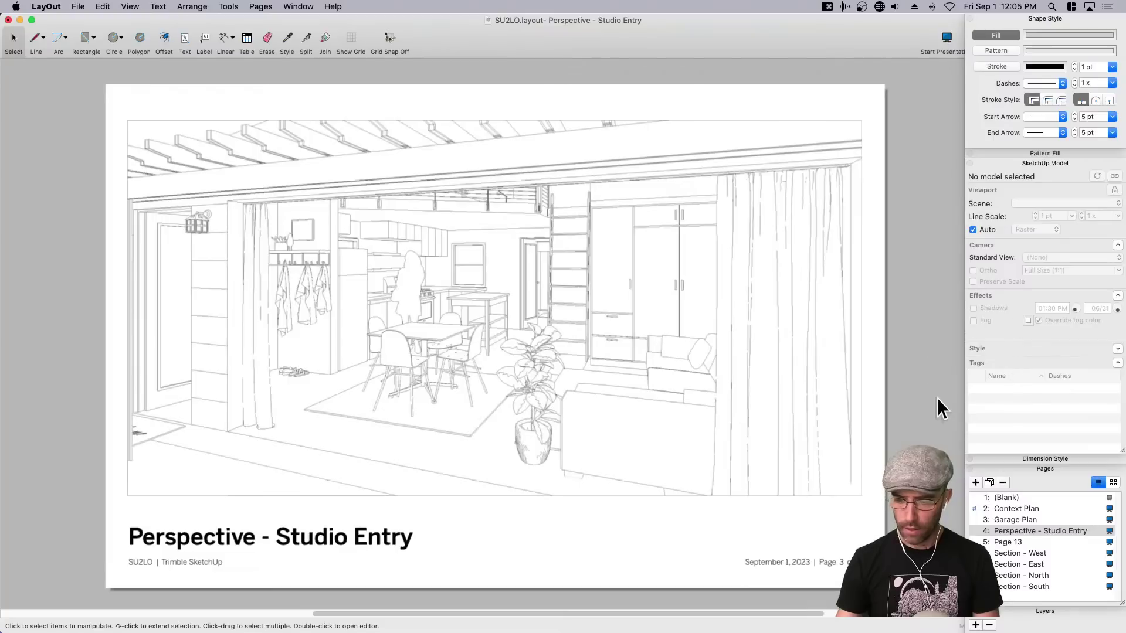
# Rename Page 13 as "Perspective - Zen Patio".
pyautogui.click(1013, 540)
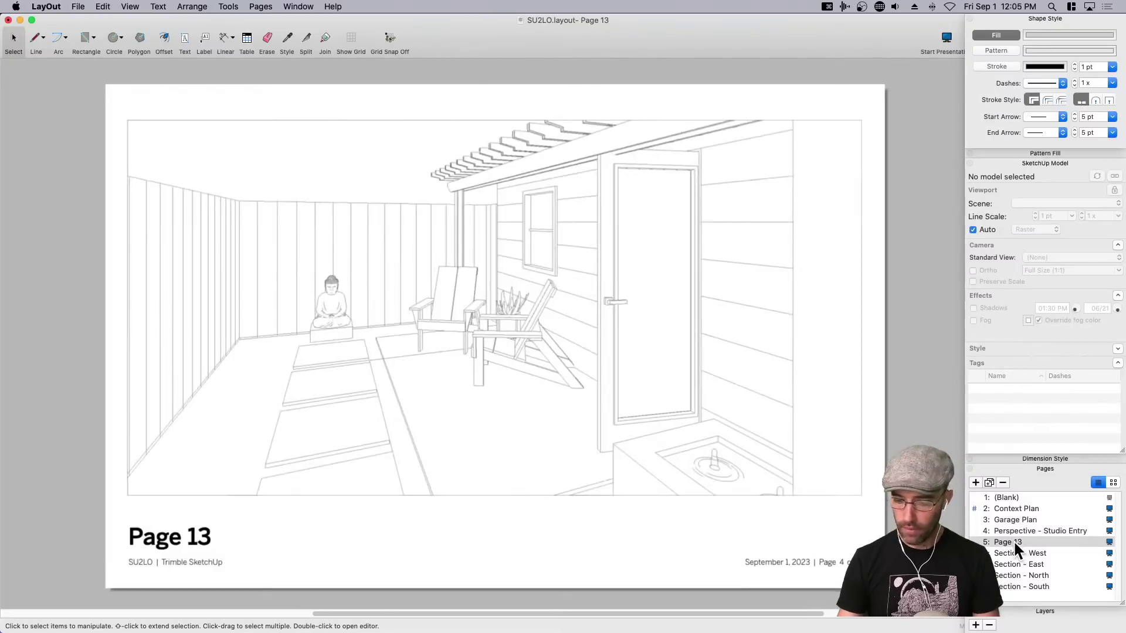
pyautogui.click(1014, 540)
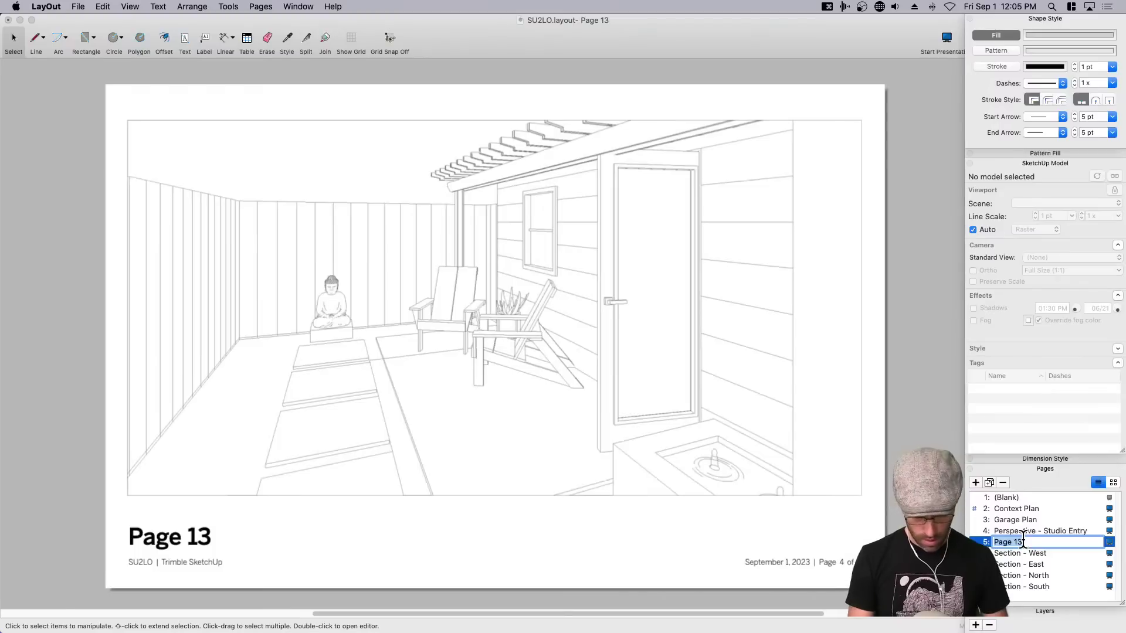
pyautogui.write('Persoe')
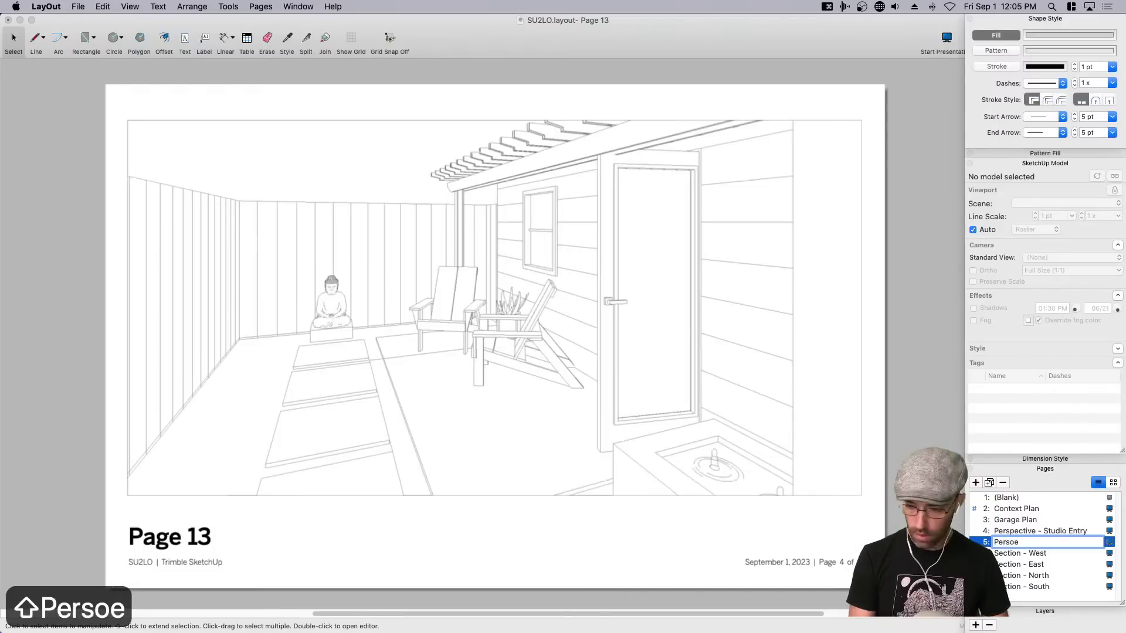
pyautogui.press('BackSpace')
pyautogui.press('BackSpace')
pyautogui.write('pective - ')
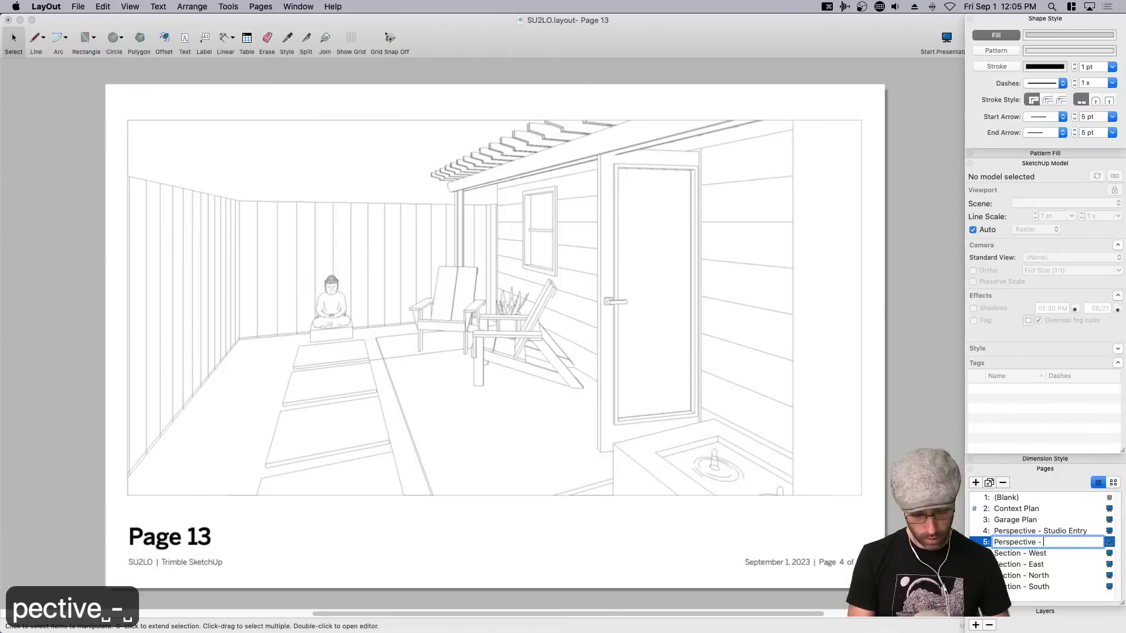
pyautogui.write('Back Patio')
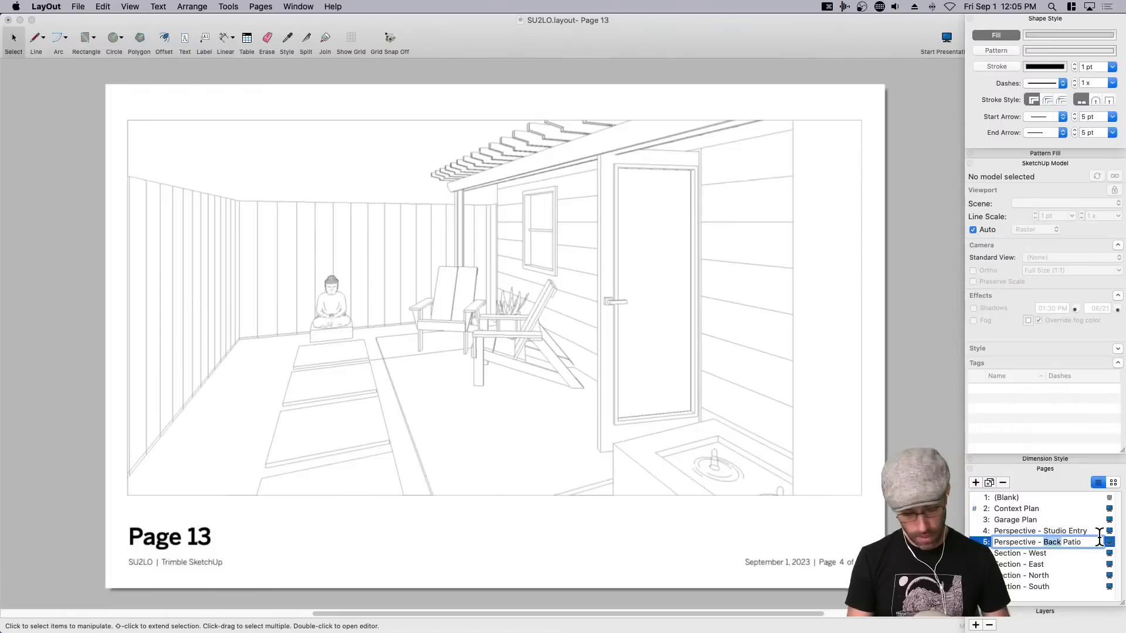
pyautogui.write('Zen')
pyautogui.click(894, 524)
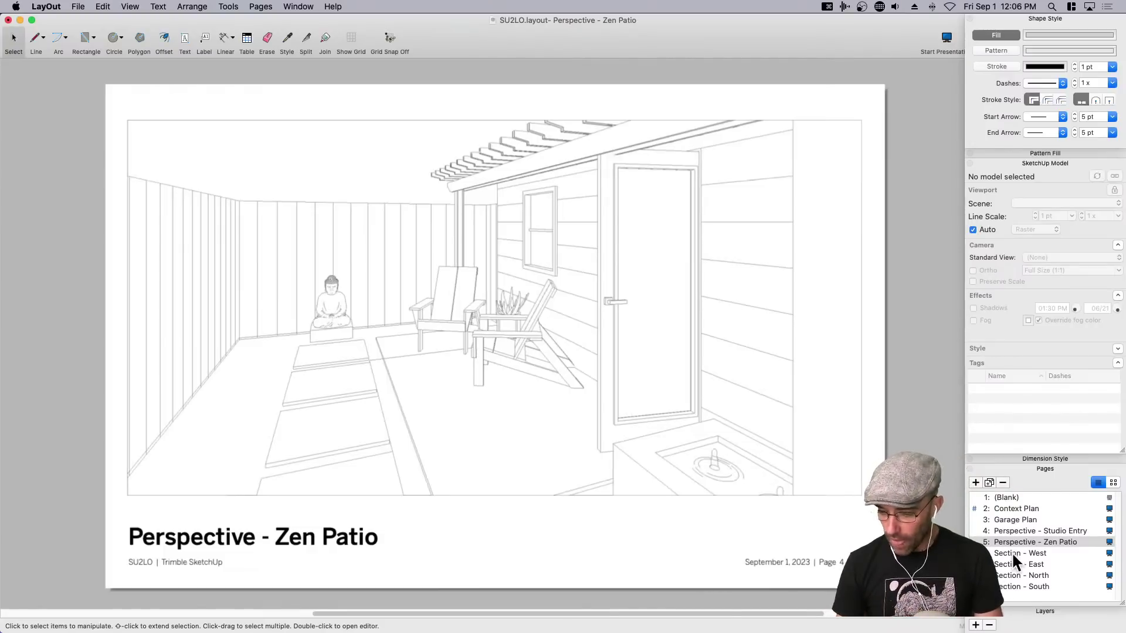
# Hide the P-Entourage tag in the viewport on the Section - West page.
pyautogui.press('pagedown')
pyautogui.click(517, 369)
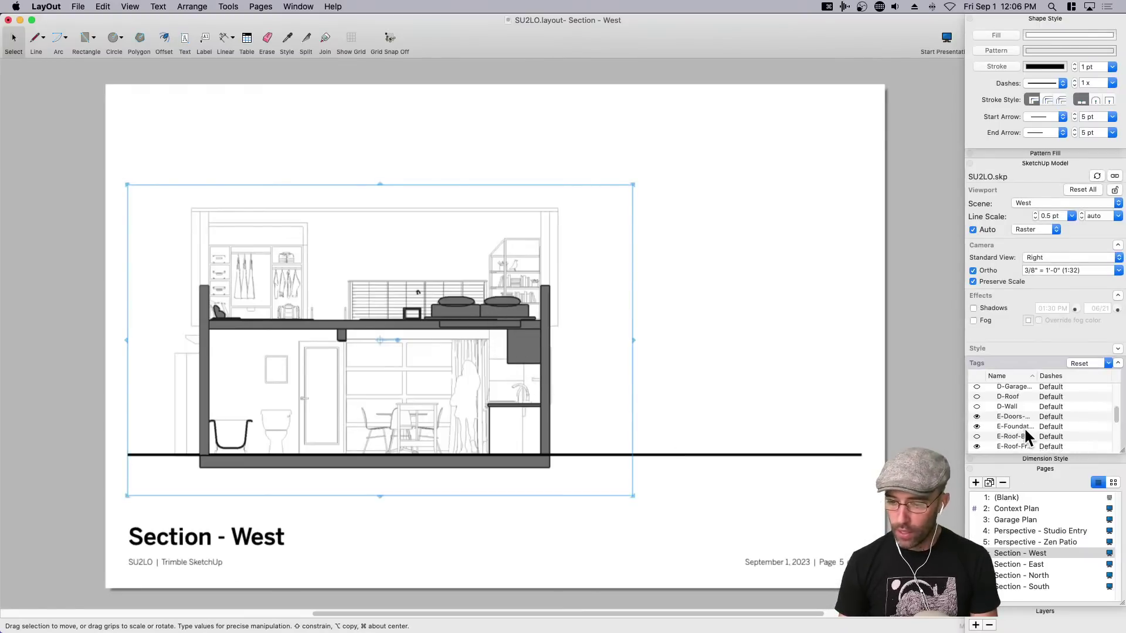
pyautogui.scroll(-5, 1024, 427)
pyautogui.scroll(-5, 979, 424)
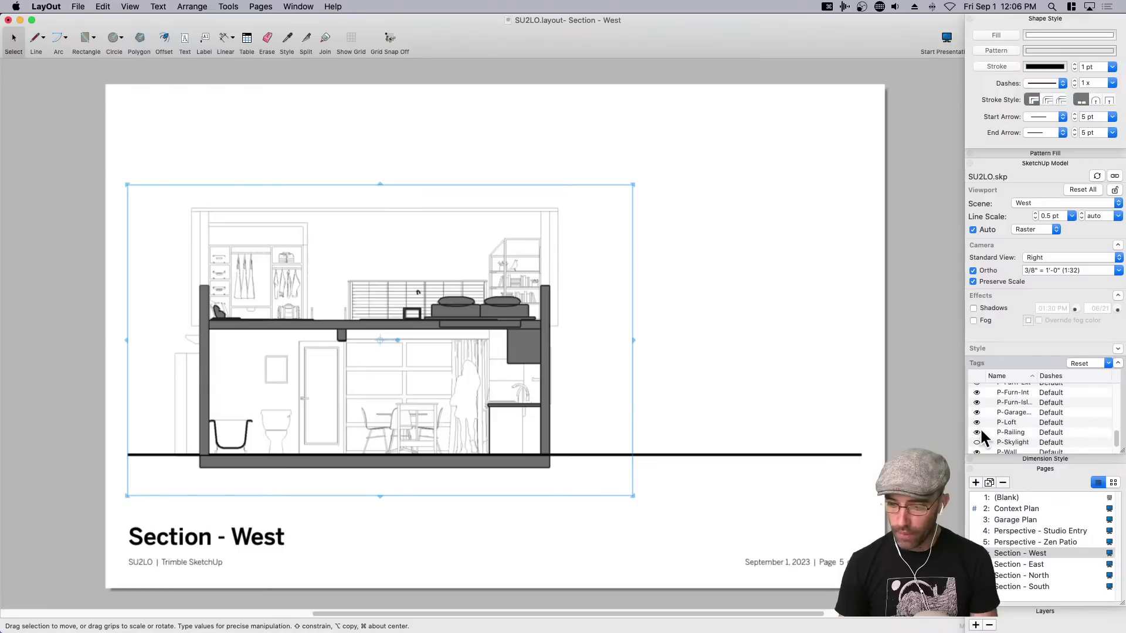
pyautogui.scroll(5, 978, 427)
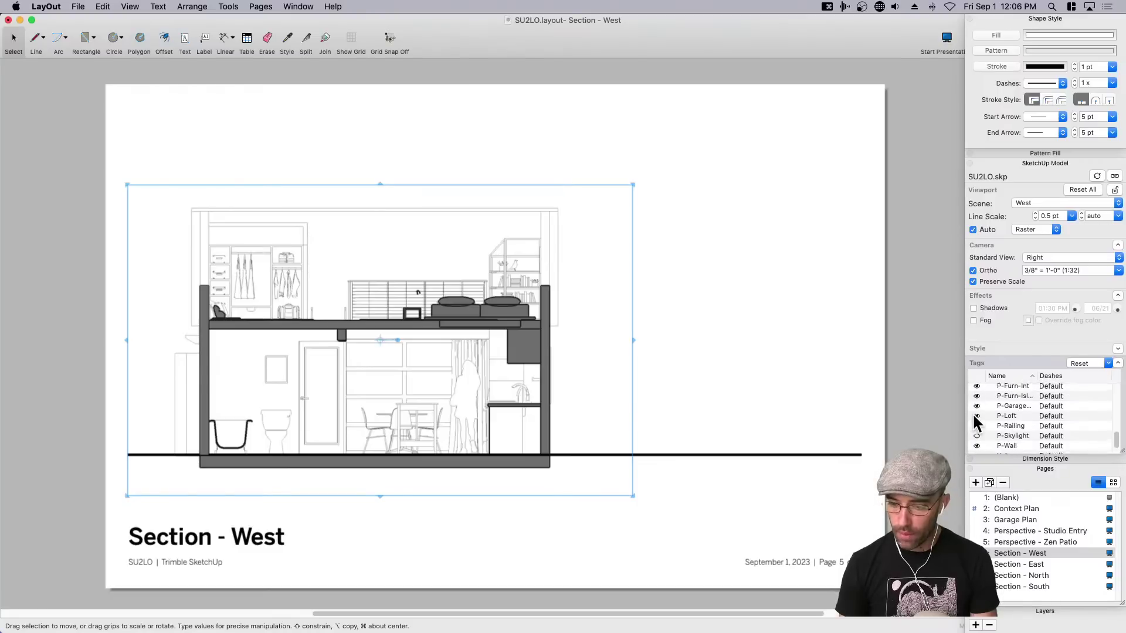
pyautogui.click(976, 396)
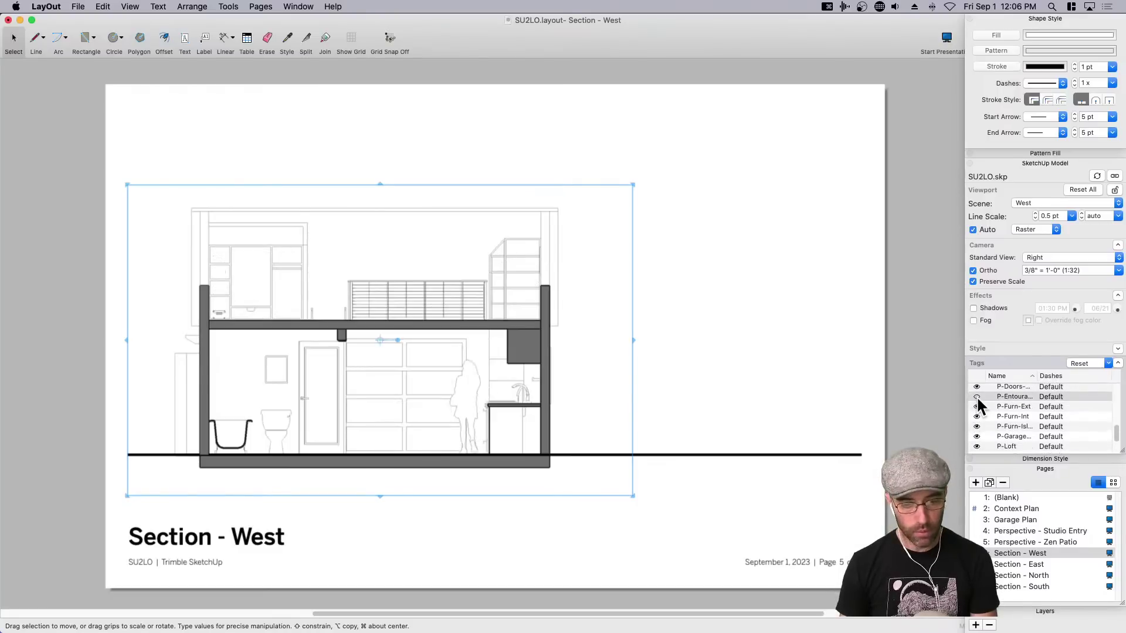
pyautogui.click(871, 499)
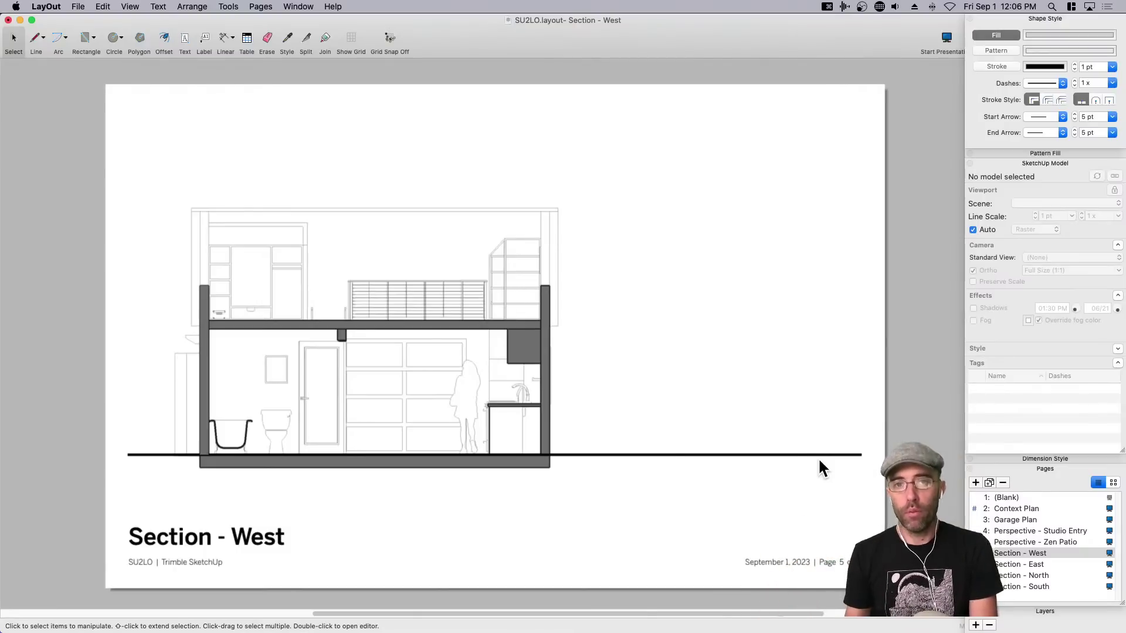
# Select the viewport on the Section - West page and save the document.
pyautogui.click(492, 369)
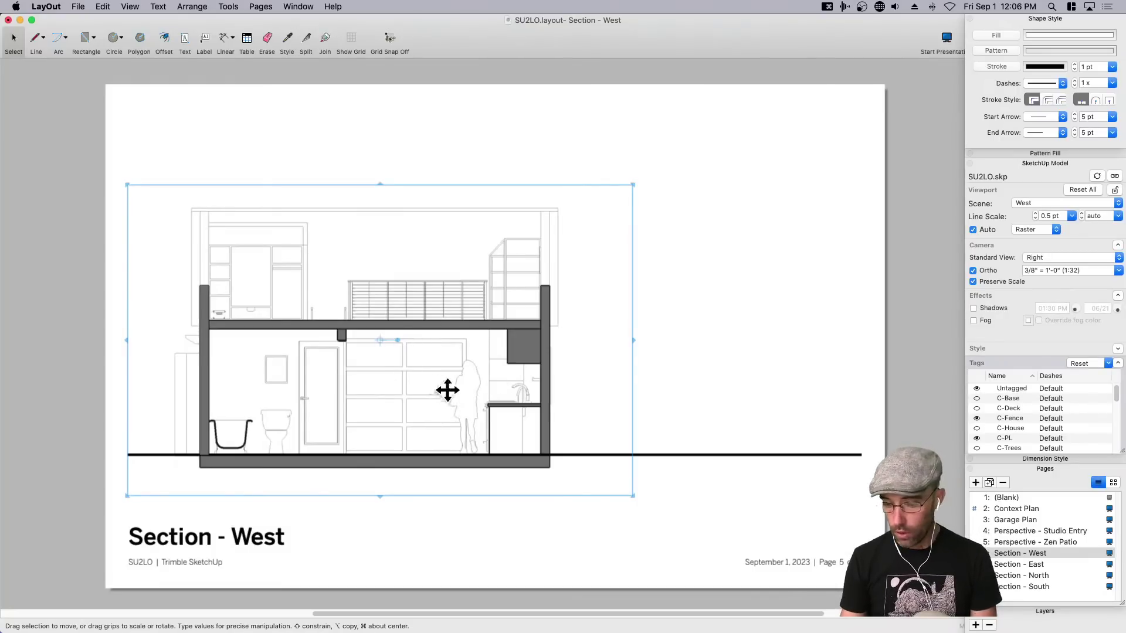
pyautogui.scroll(-3, 1041, 428)
pyautogui.scroll(-1, 982, 434)
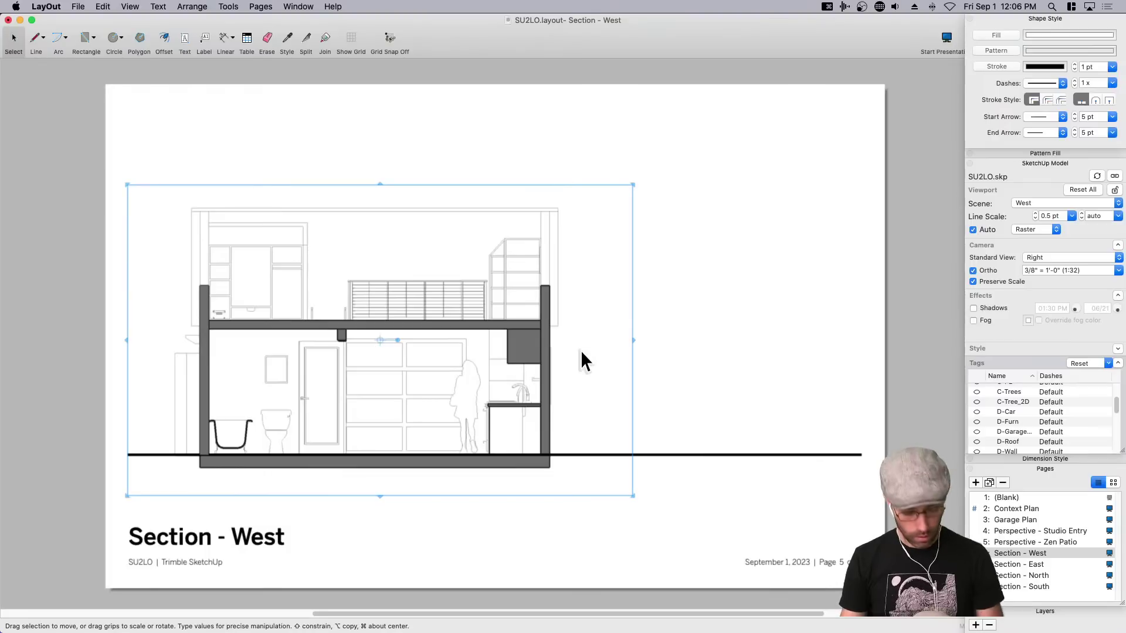
pyautogui.press('super+s')
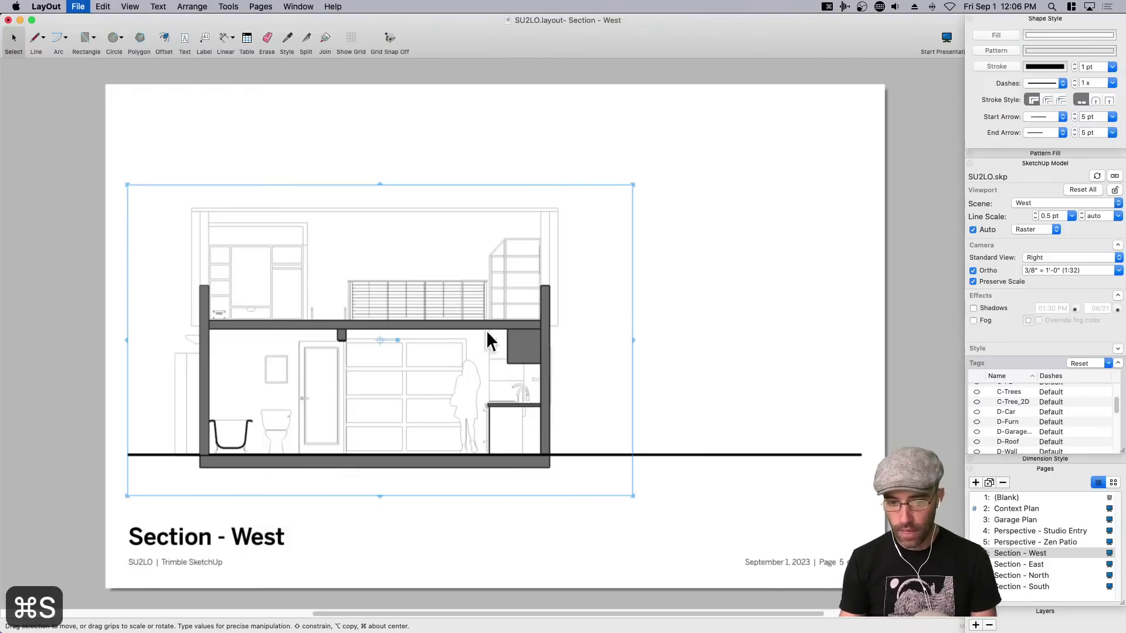
# Change the rendering of the Section - West viewport to Hybrid.
pyautogui.scroll(5, 472, 319)
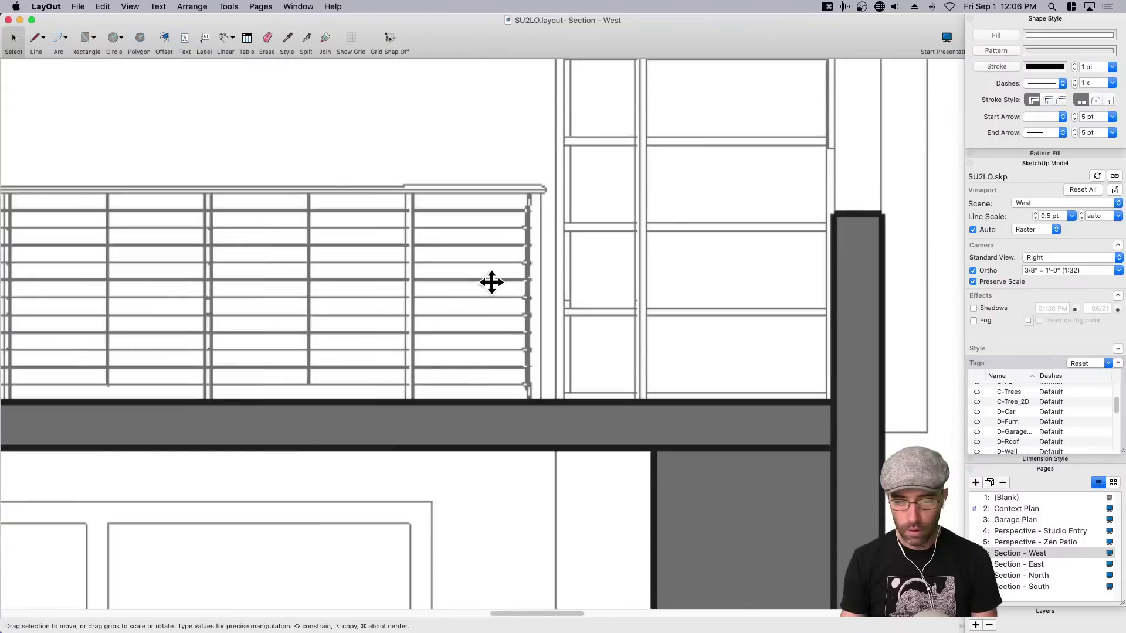
pyautogui.scroll(3, 615, 296)
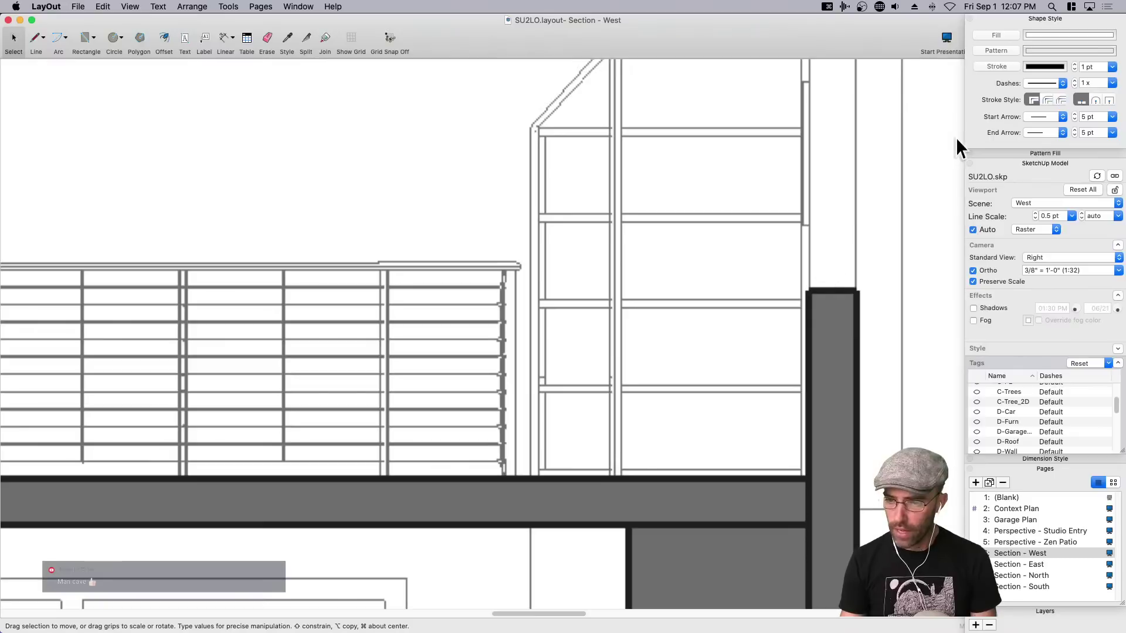
pyautogui.click(1038, 229)
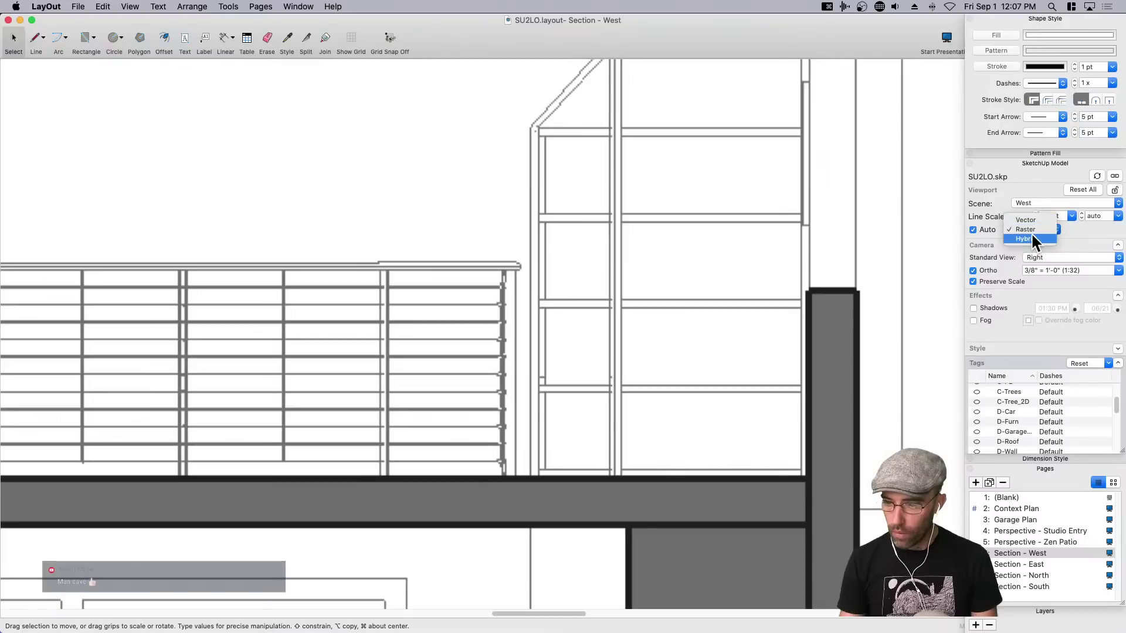
pyautogui.click(665, 322)
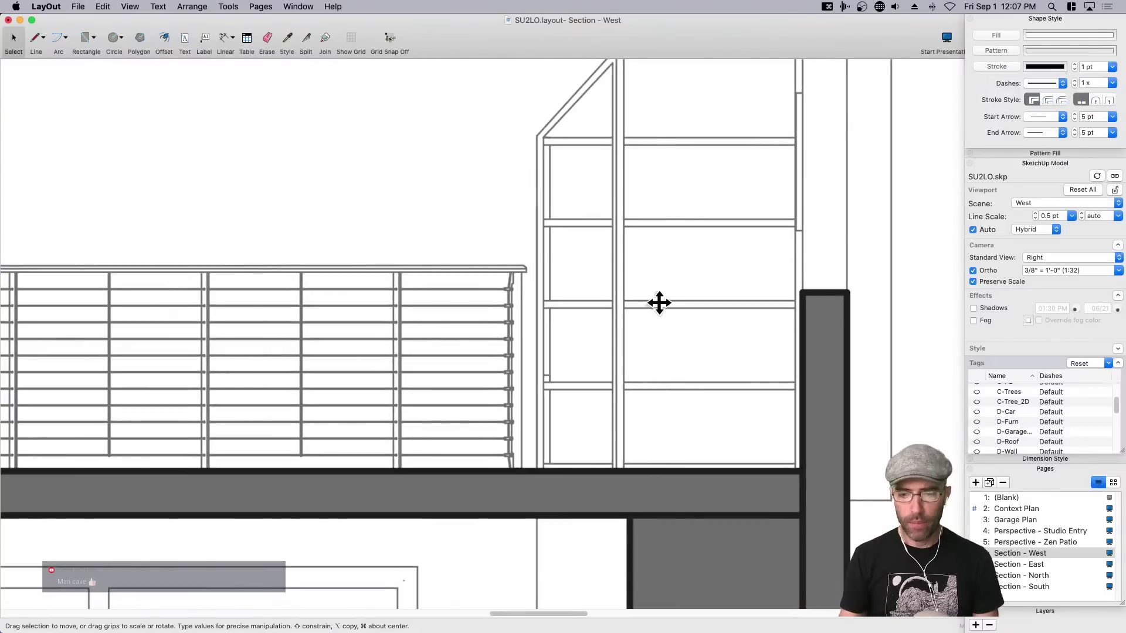
pyautogui.scroll(-5, 660, 303)
pyautogui.click(856, 314)
pyautogui.scroll(-3, 746, 317)
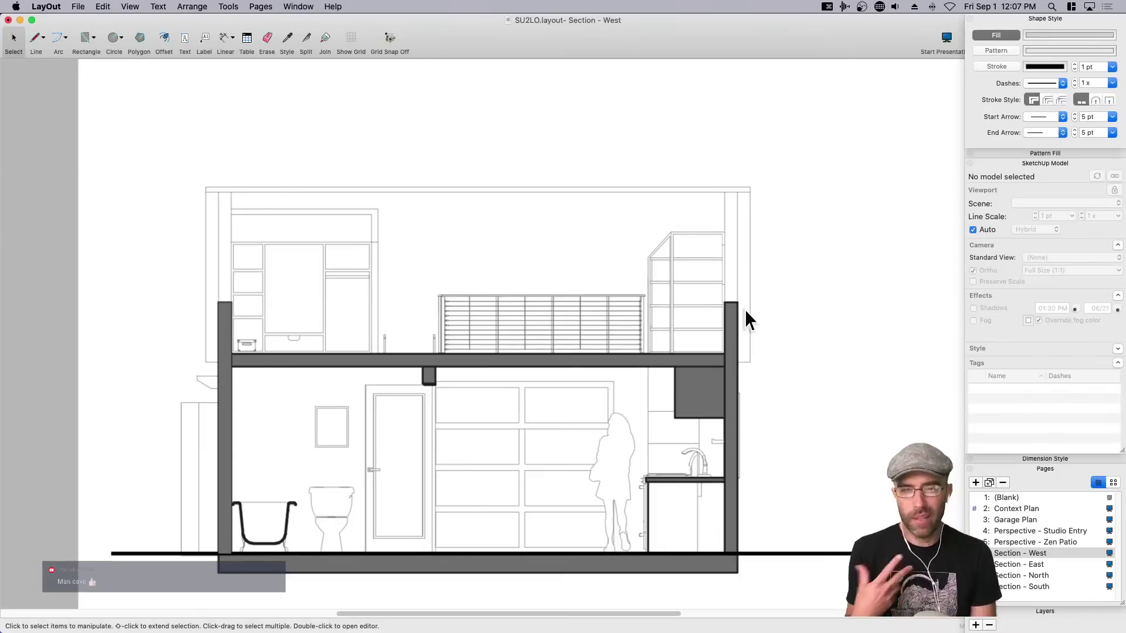
# Examine the linework of the Section - West viewport, especially around the garage door and the standing figure.
pyautogui.scroll(-4, 662, 402)
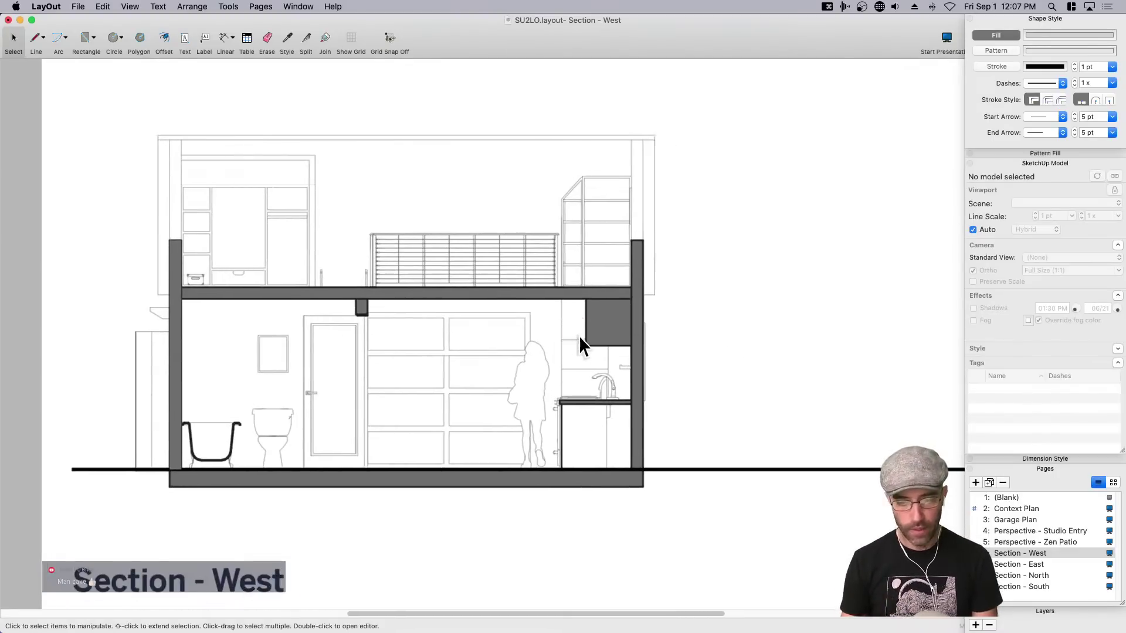
pyautogui.scroll(-2, 575, 349)
pyautogui.hscroll(2, 691, 364)
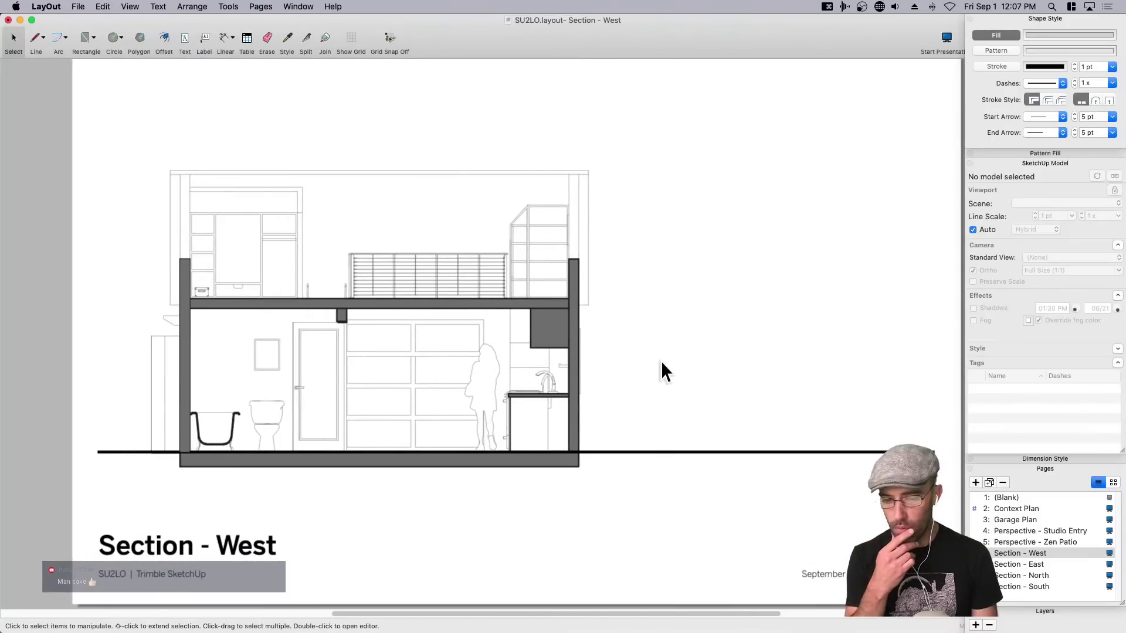
pyautogui.scroll(5, 473, 326)
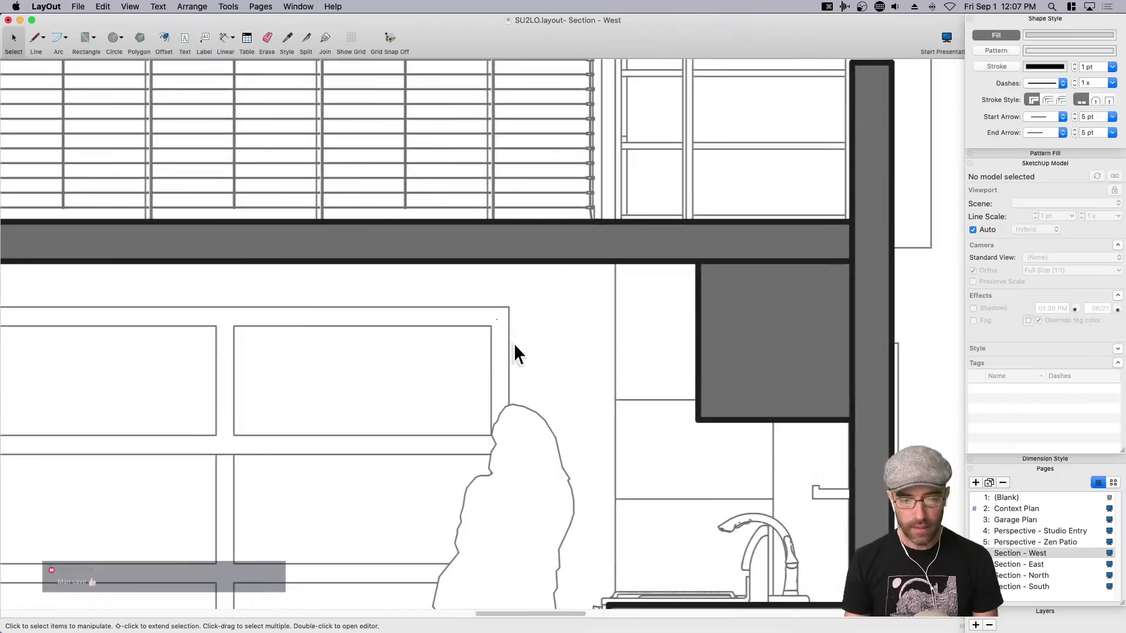
pyautogui.scroll(3, 508, 388)
pyautogui.scroll(2, 512, 474)
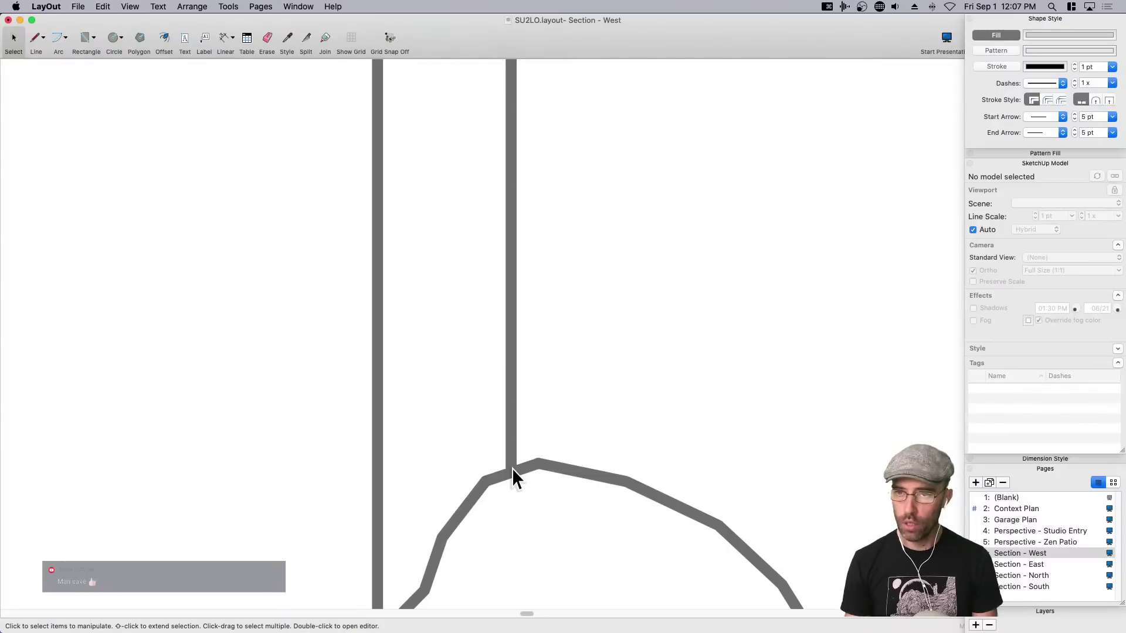
pyautogui.scroll(-8, 512, 468)
pyautogui.scroll(-2, 518, 408)
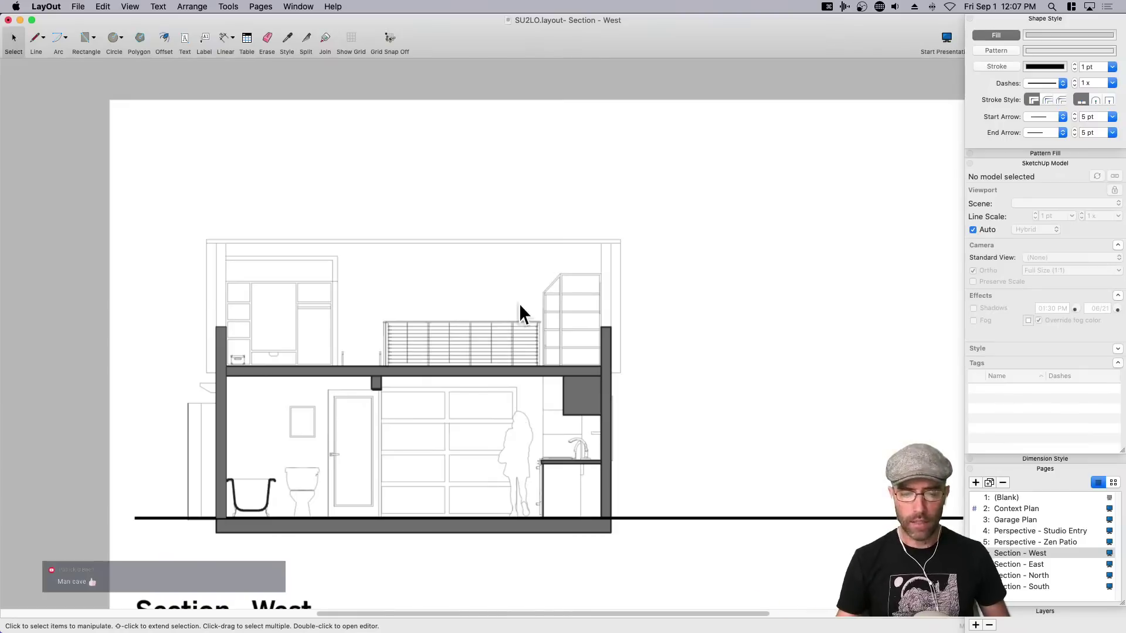
pyautogui.scroll(-5, 465, 347)
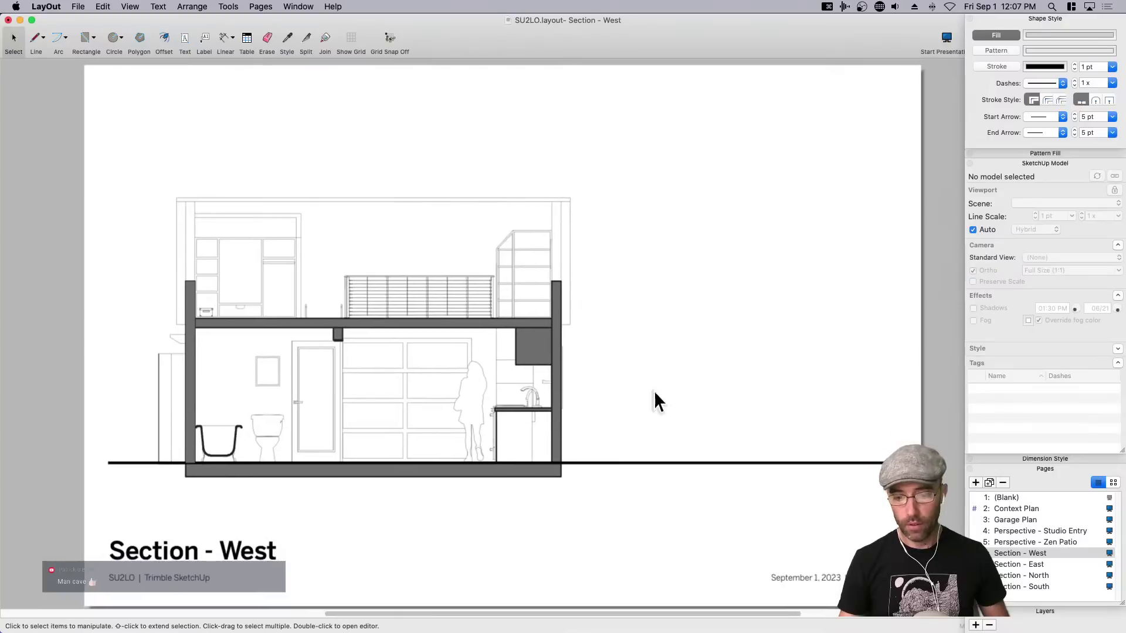
pyautogui.click(653, 391)
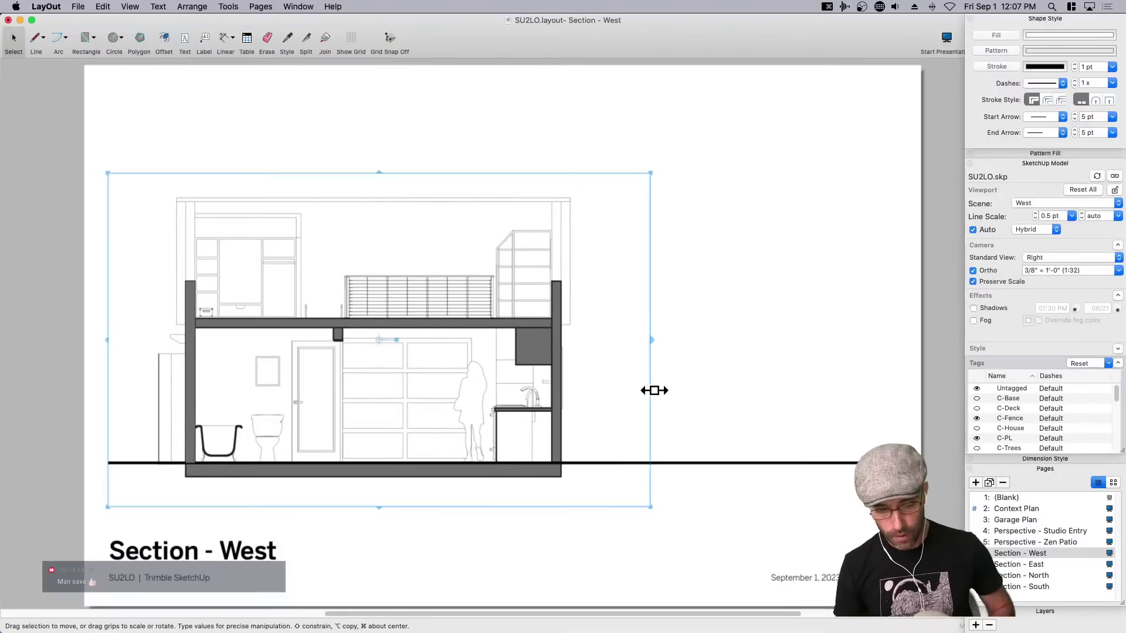
pyautogui.click(779, 398)
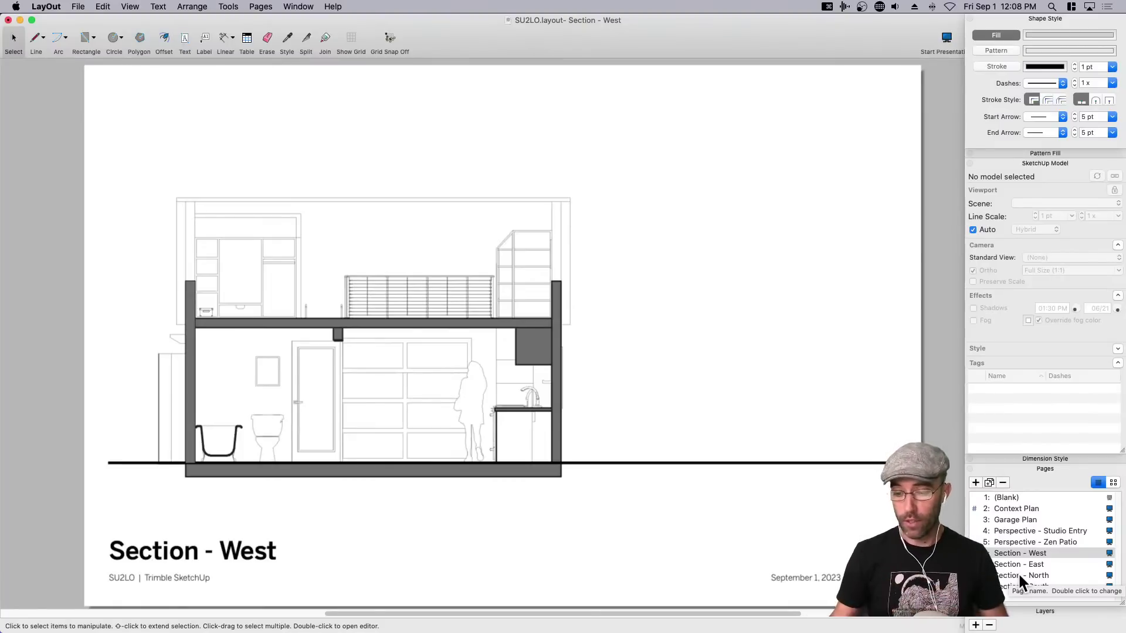
pyautogui.scroll(-1, 851, 443)
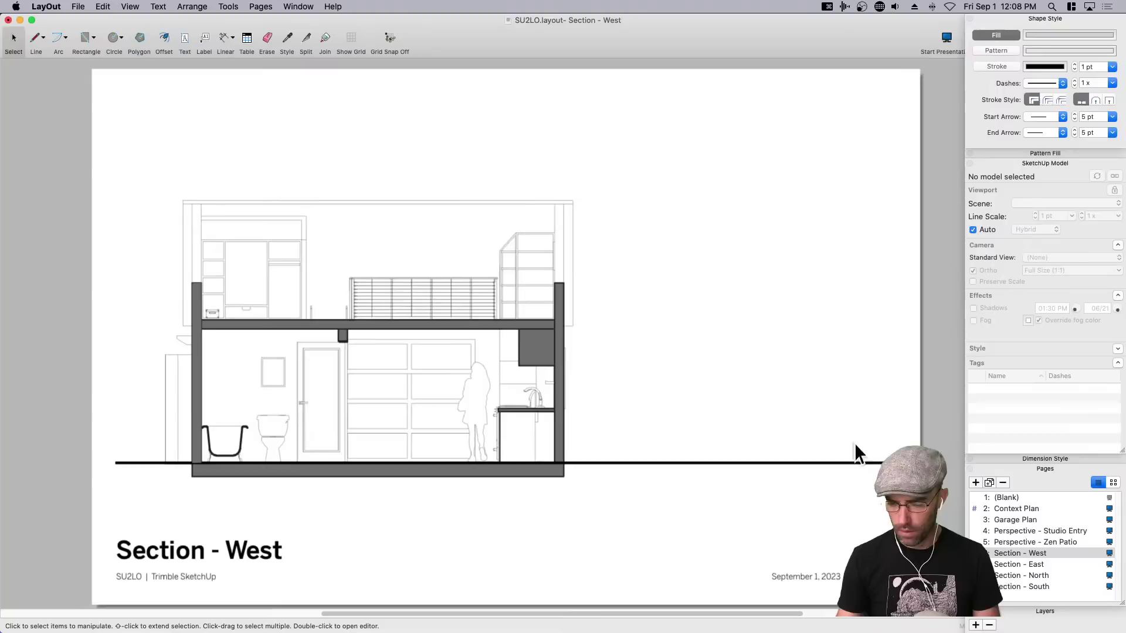
# On the Context Plan page, move the plan viewport up and to the left and extend its lower edge to reveal the whole plan.
pyautogui.click(1018, 510)
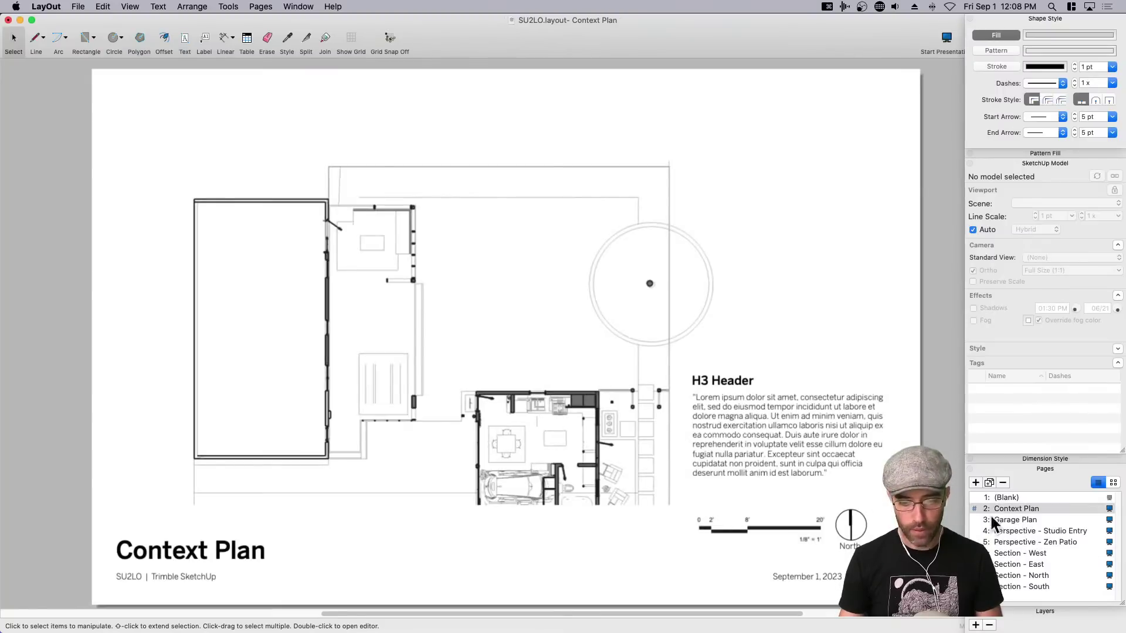
pyautogui.click(572, 404)
pyautogui.scroll(-1, 516, 405)
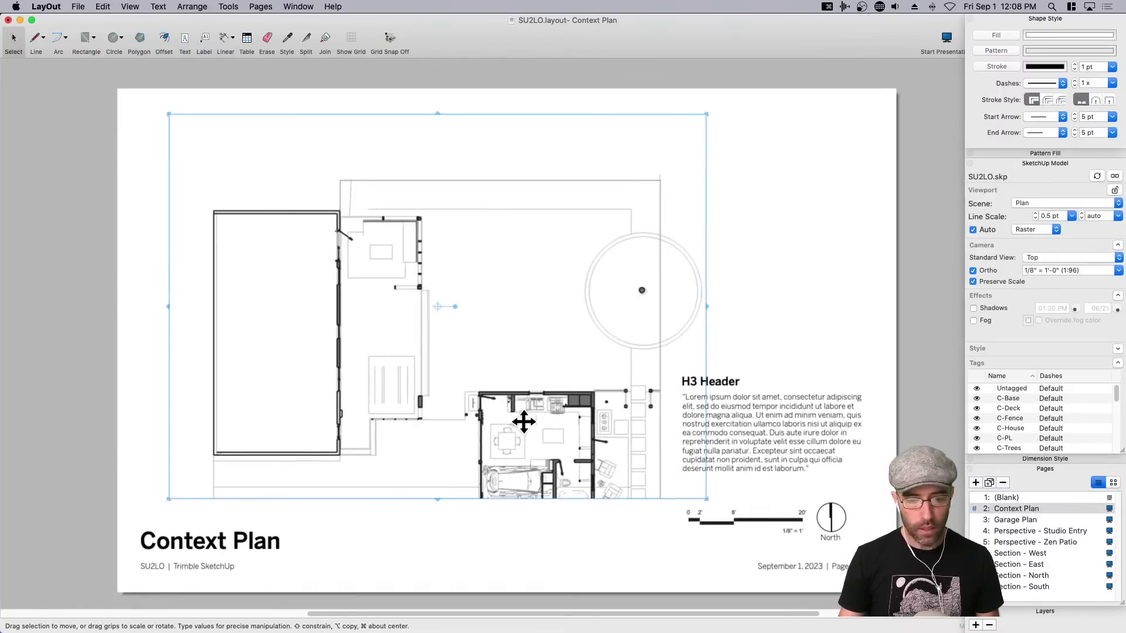
pyautogui.moveTo(523, 422); pyautogui.dragTo(491, 367)
pyautogui.moveTo(405, 449); pyautogui.dragTo(408, 498)
pyautogui.moveTo(415, 233); pyautogui.dragTo(435, 295, button='middle')
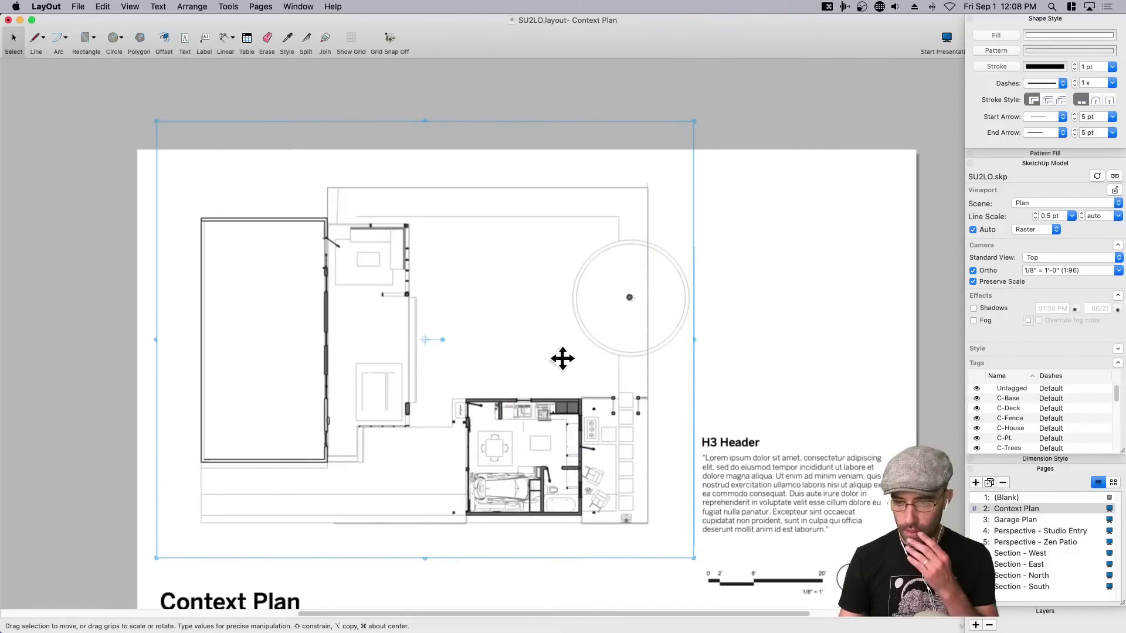
# Try Style2 - Persp on the Context Plan viewport, and set its style back to Style1 - Sect.
pyautogui.click(999, 349)
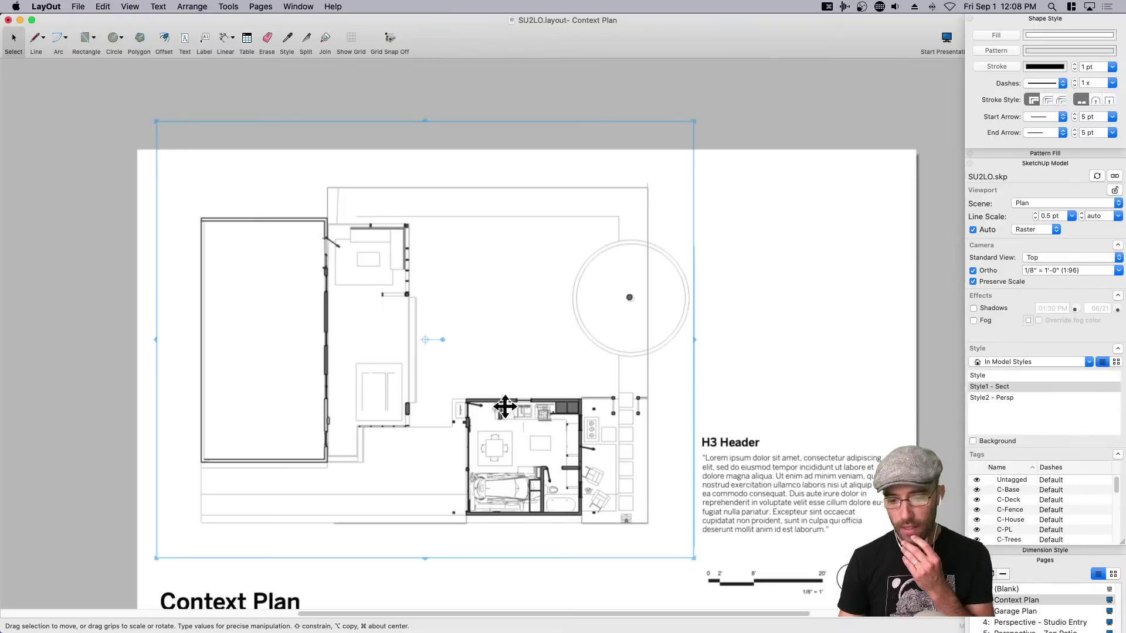
pyautogui.click(996, 396)
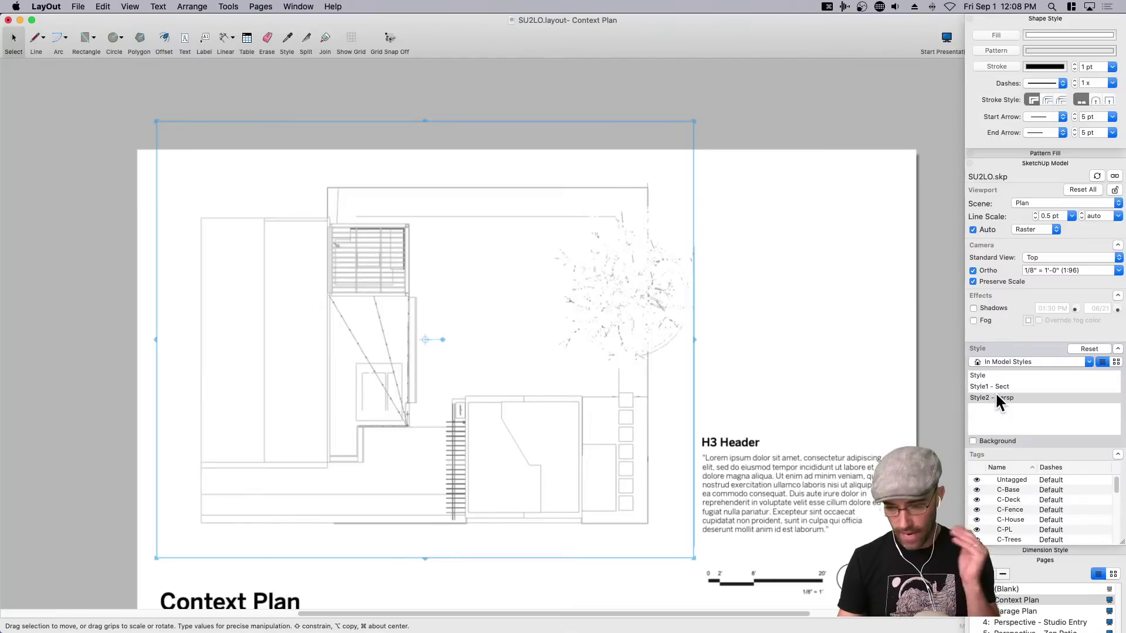
pyautogui.click(995, 384)
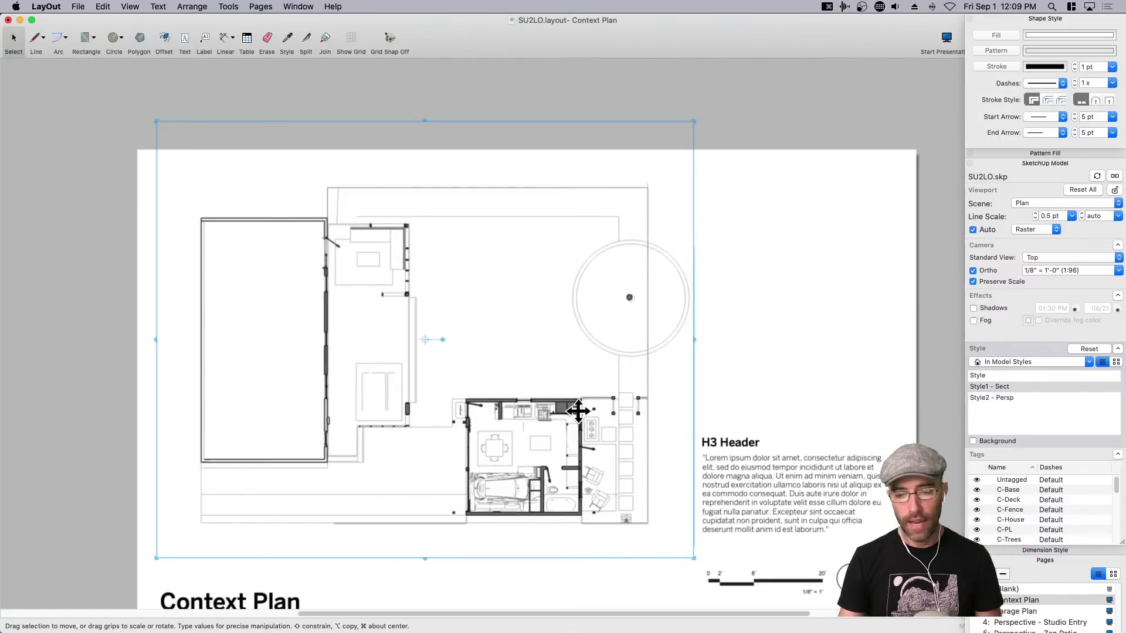
# Hide the group of P- tags, down through P-Wall, in the Context Plan viewport.
pyautogui.scroll(5, 527, 469)
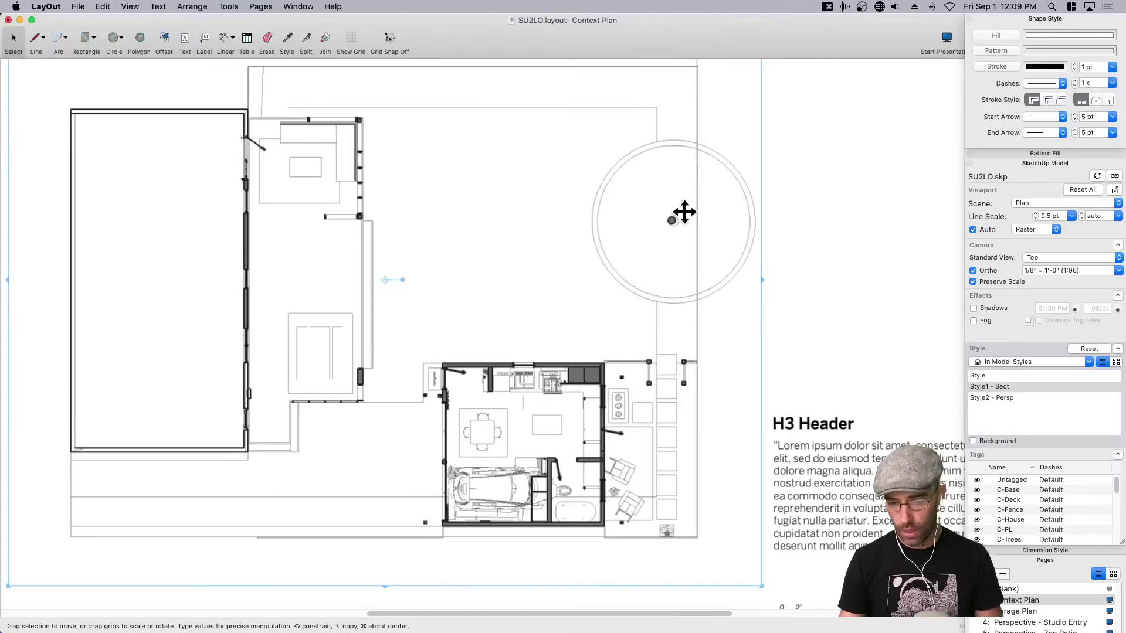
pyautogui.press('space')
pyautogui.click(572, 387)
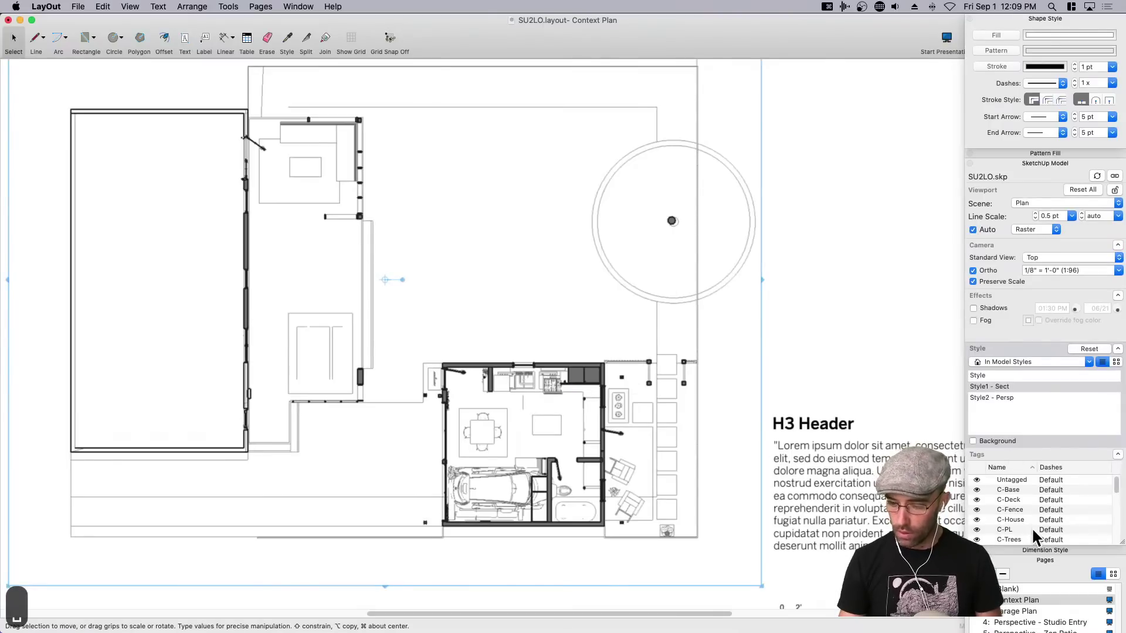
pyautogui.scroll(-5, 1032, 527)
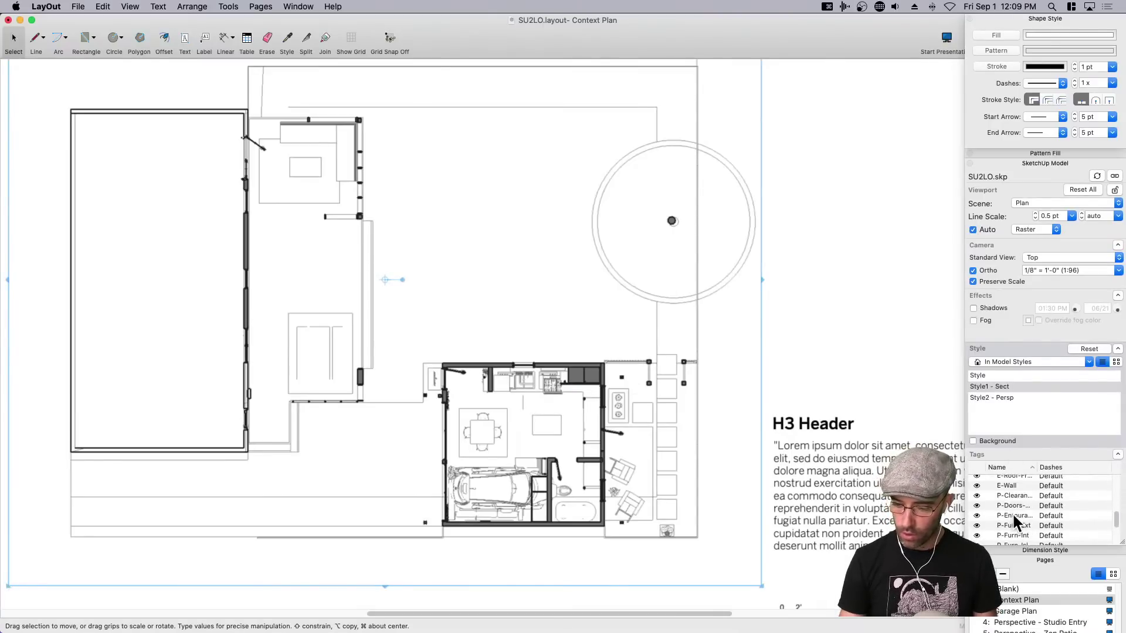
pyautogui.scroll(-3, 1015, 512)
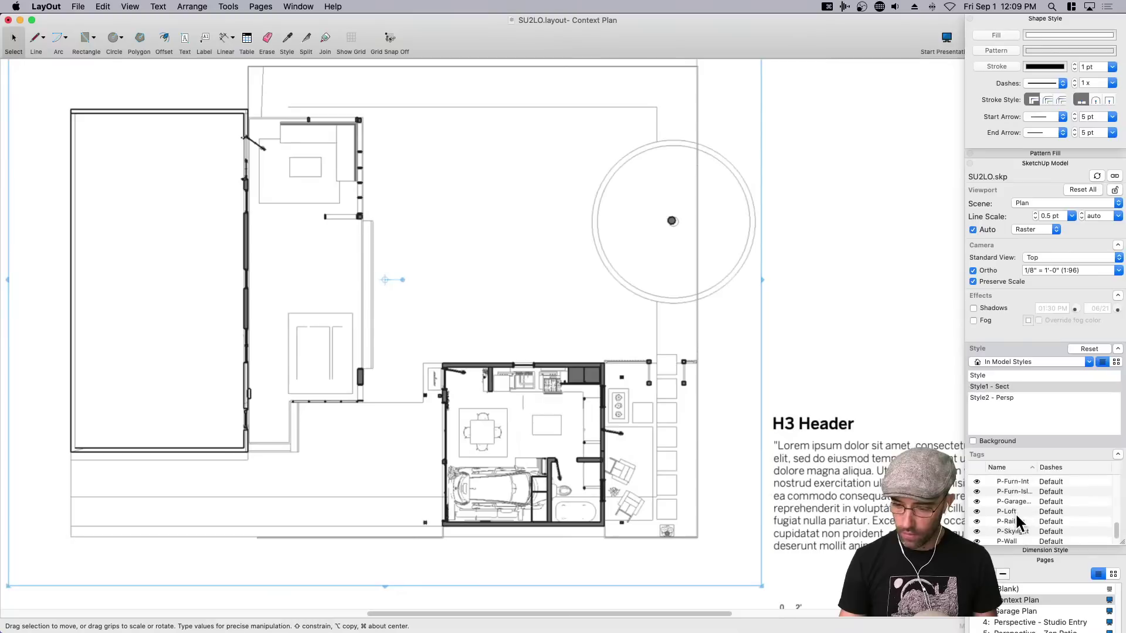
pyautogui.scroll(-2, 1011, 519)
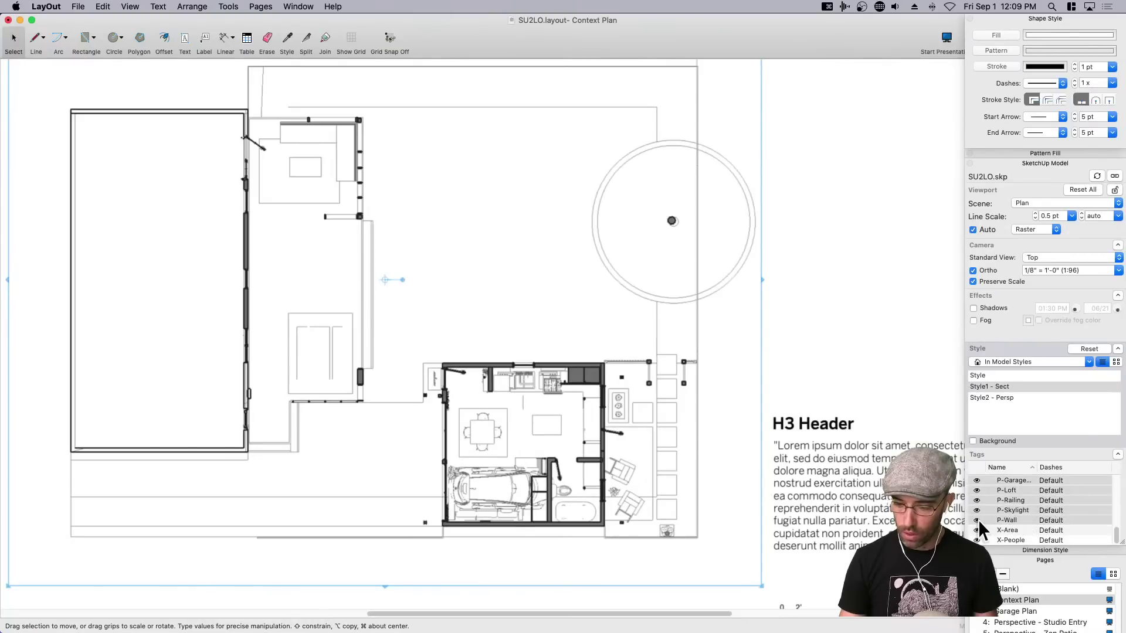
pyautogui.click(977, 520)
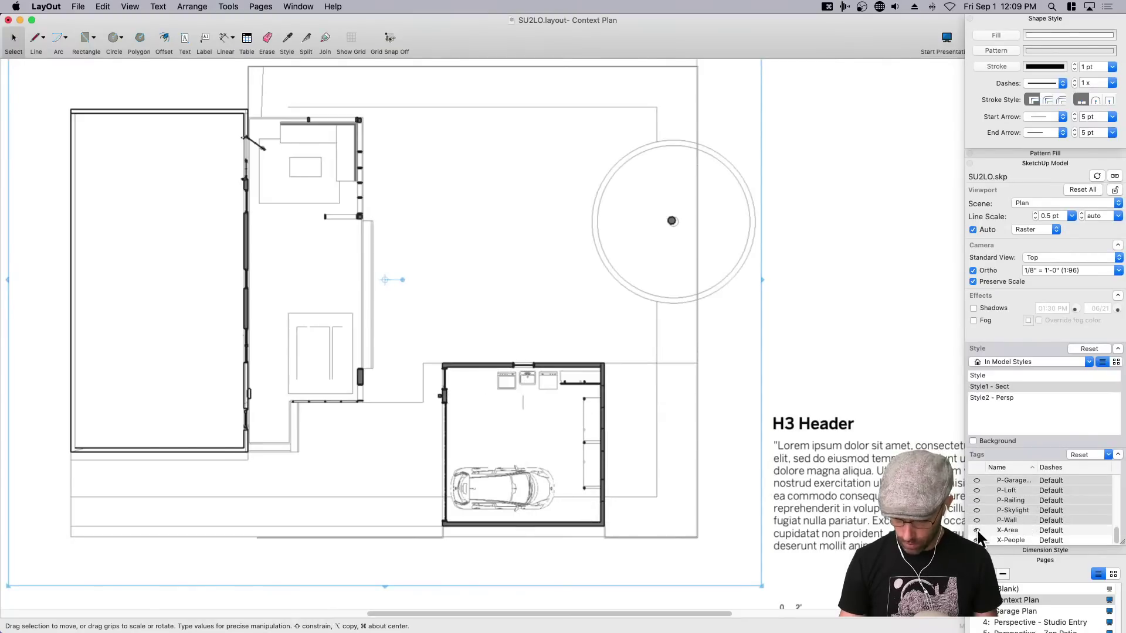
pyautogui.click(778, 345)
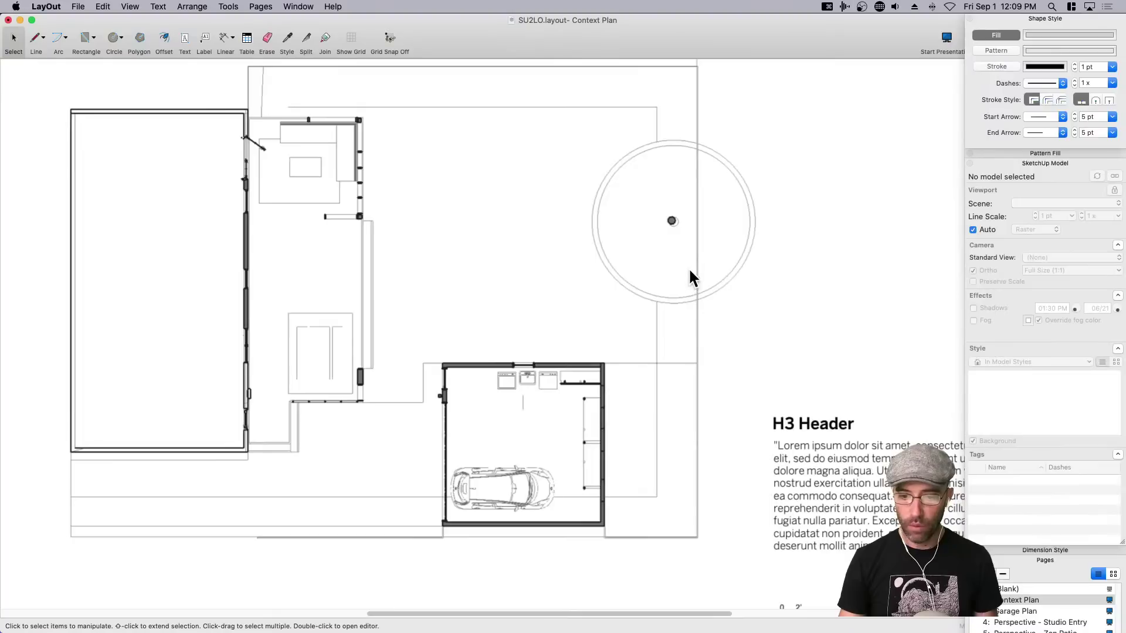
# Toggle the C-Tree_2D tag off and on as a test, and hide the C-Trees tag in the Context Plan viewport.
pyautogui.click(673, 251)
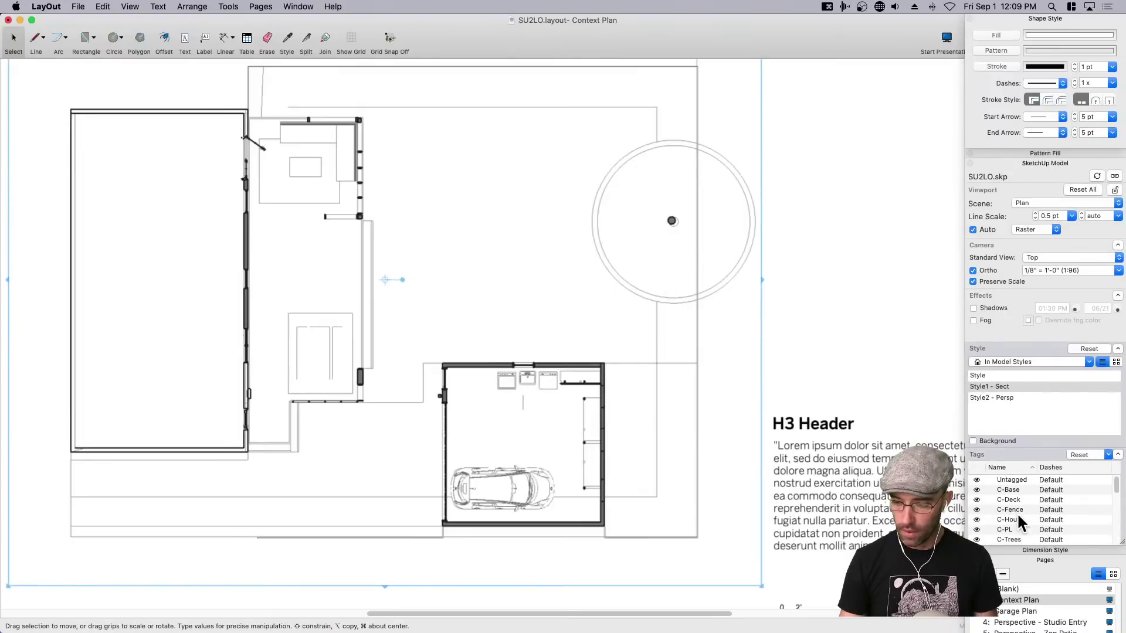
pyautogui.scroll(-2, 1012, 525)
pyautogui.click(977, 531)
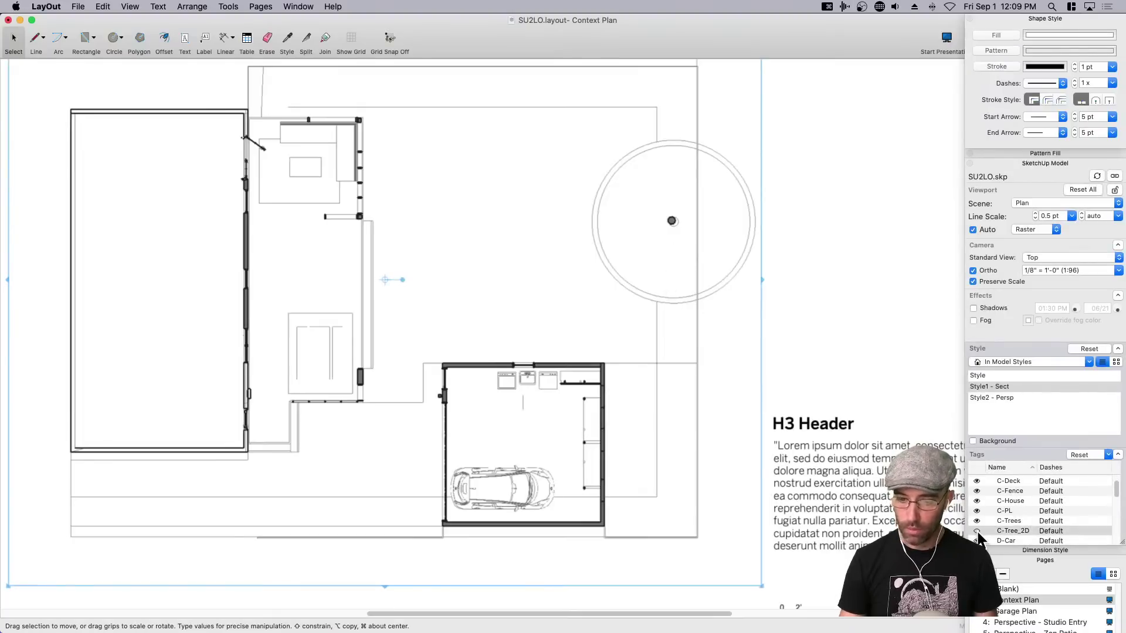
pyautogui.click(977, 531)
pyautogui.click(977, 521)
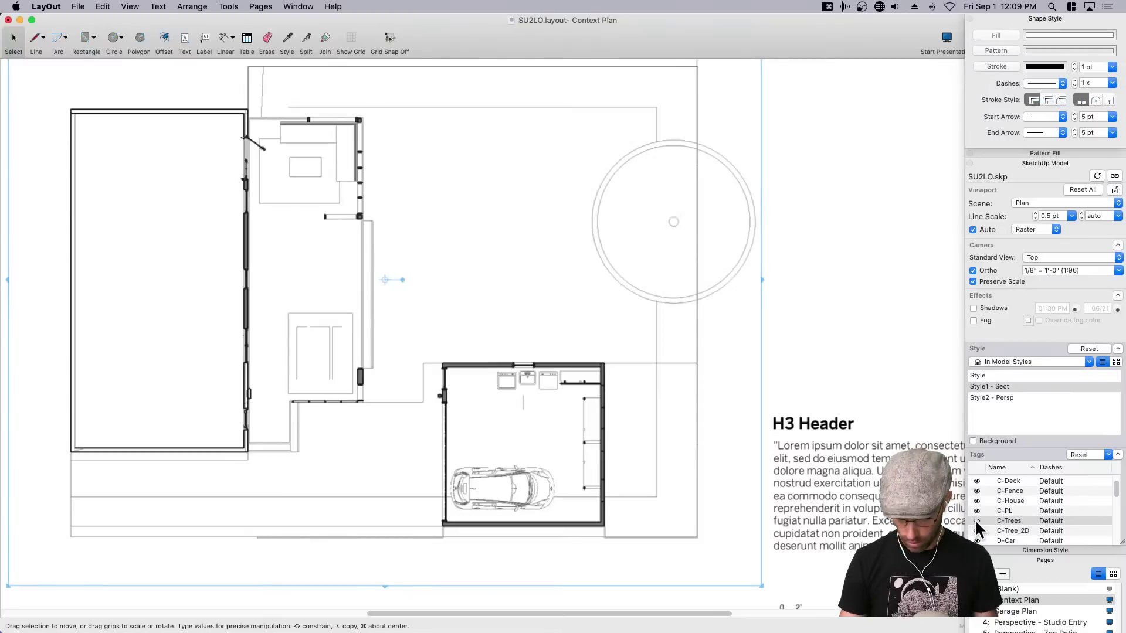
pyautogui.click(724, 337)
pyautogui.scroll(-2, 713, 293)
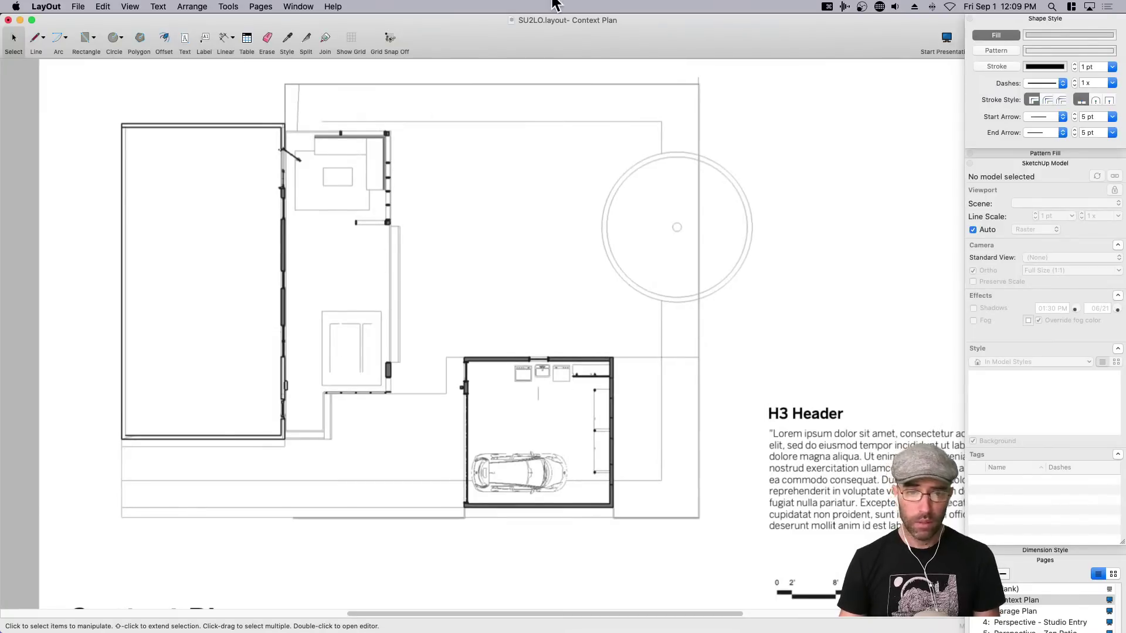
# Switch to SketchUp, open the Plan scene and view its section cut through the site in 3D.
pyautogui.press('super+Tab')
pyautogui.scroll(-1, 566, 332)
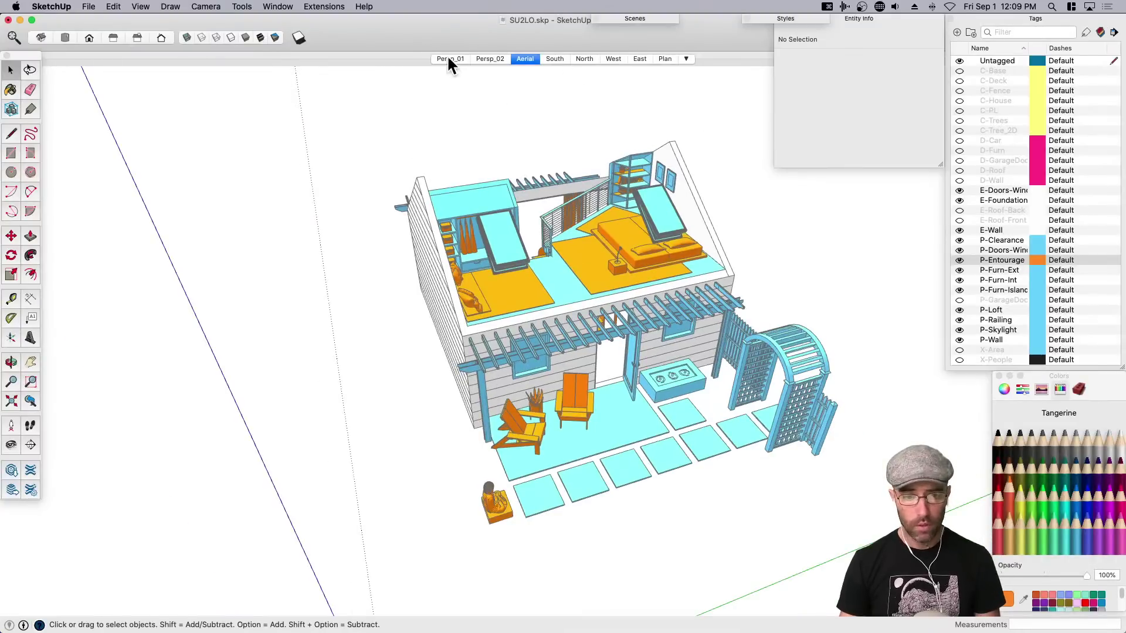
pyautogui.click(665, 58)
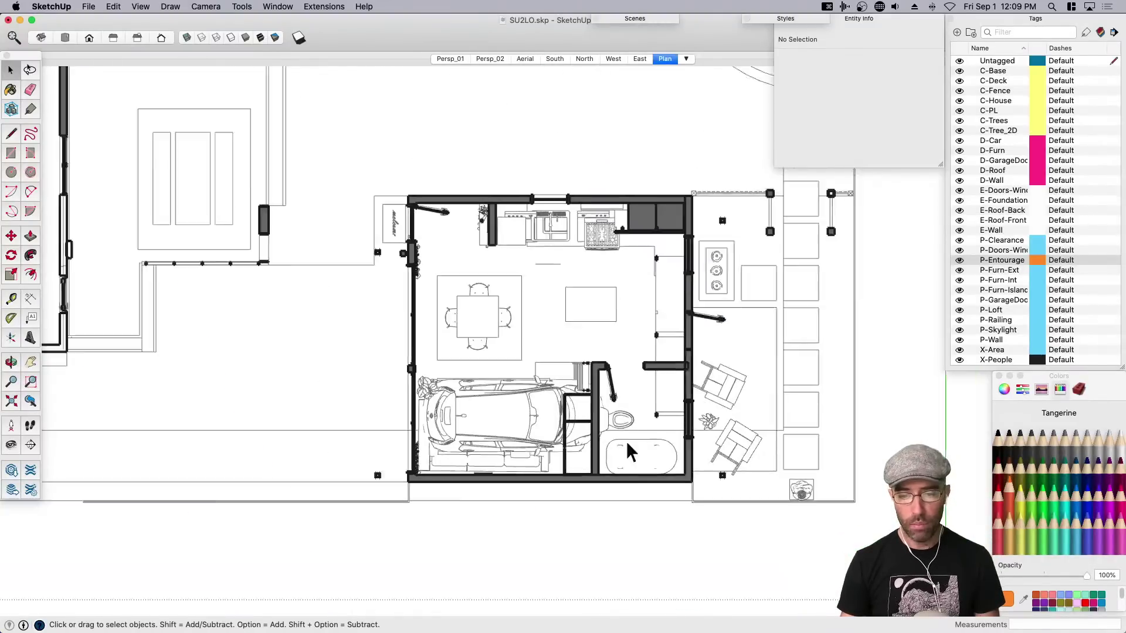
pyautogui.moveTo(629, 453); pyautogui.dragTo(534, 356, button='middle')
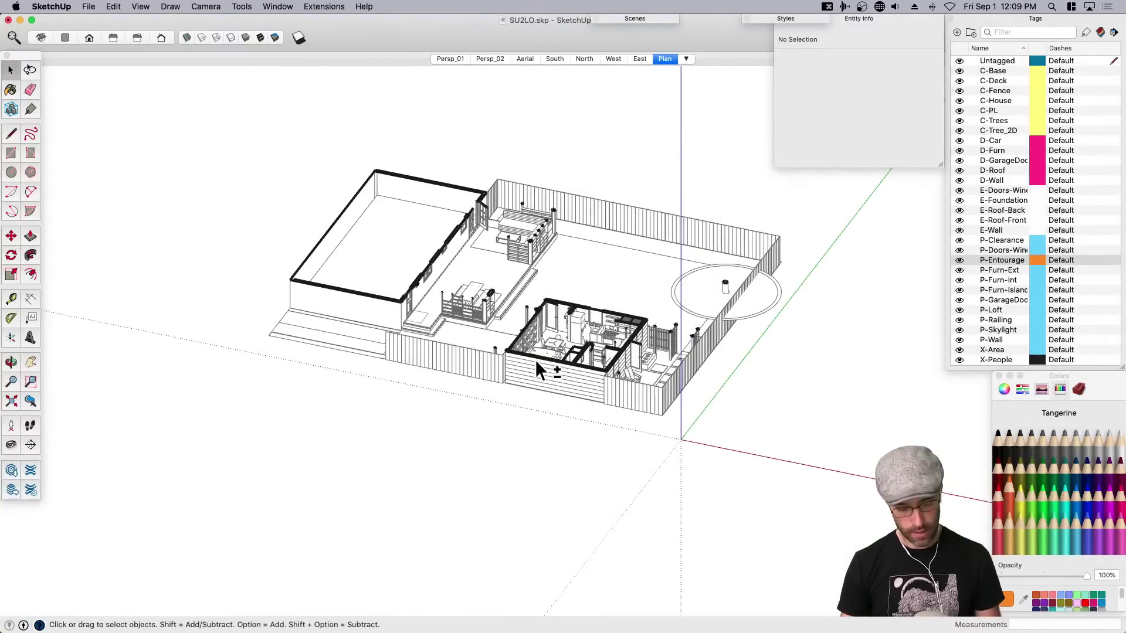
pyautogui.hotkey('shift', 's')
pyautogui.hotkey('shift', 's')
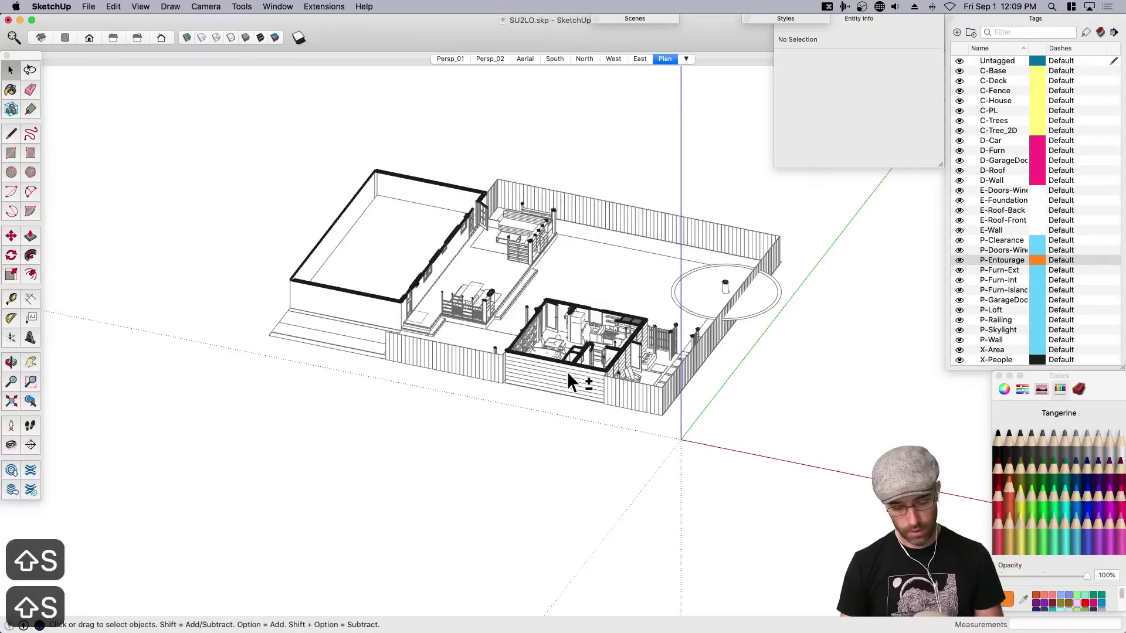
# Show the section planes and cut the horizontal plane named Section 5 from the model's top level to the clipboard.
pyautogui.hotkey('shift', 't')
pyautogui.moveTo(614, 368); pyautogui.dragTo(584, 360, button='middle')
pyautogui.press('space')
pyautogui.click(830, 368)
pyautogui.moveTo(830, 369); pyautogui.dragTo(436, 267, button='middle')
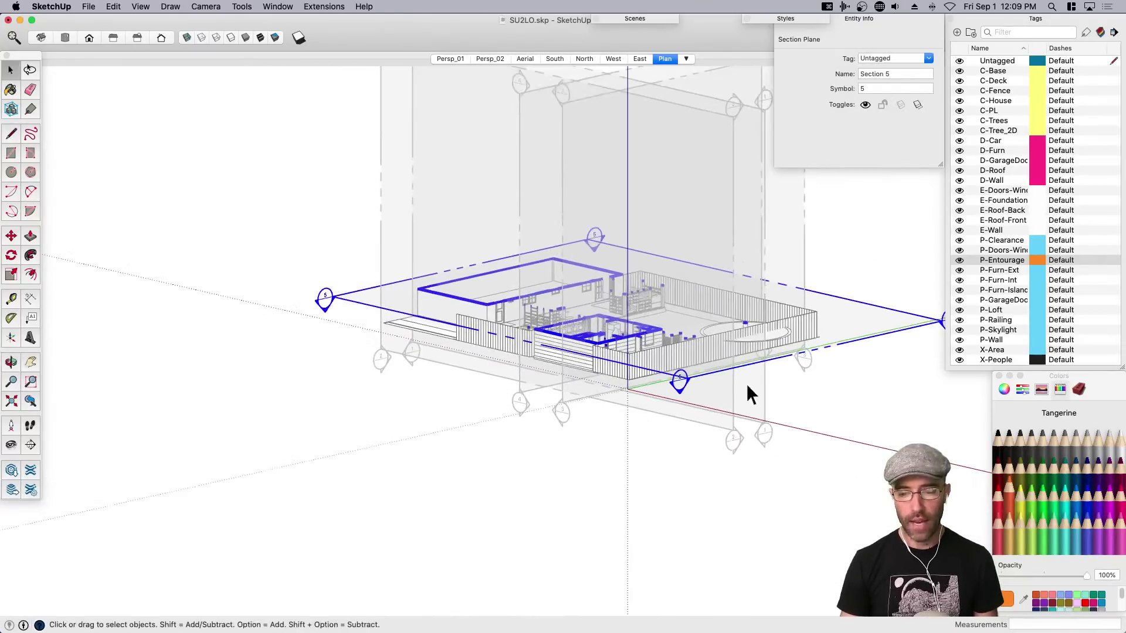
pyautogui.scroll(4, 762, 375)
pyautogui.click(872, 19)
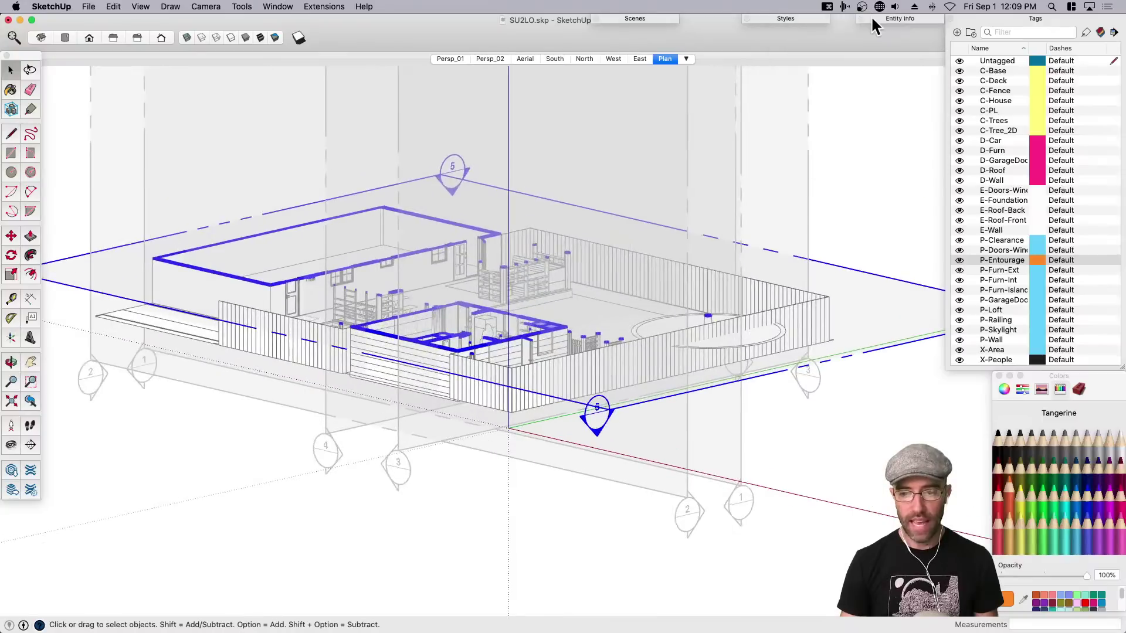
pyautogui.click(1000, 376)
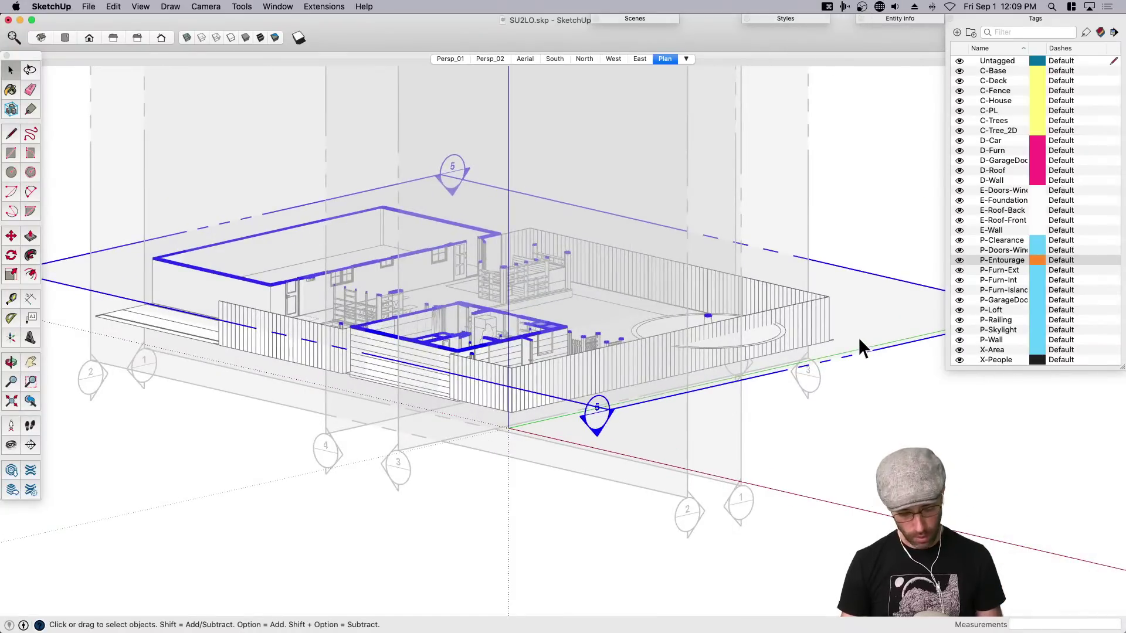
pyautogui.press('super+c')
pyautogui.press('BackSpace')
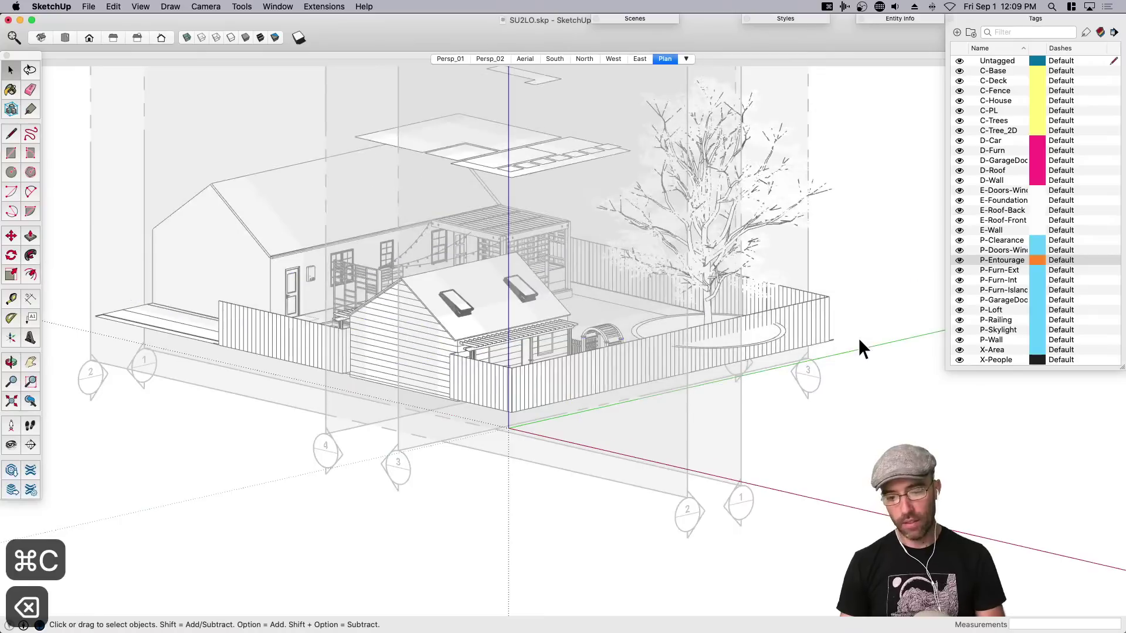
# Open the garage group for editing and paste the horizontal section plane in place inside it.
pyautogui.scroll(2, 536, 384)
pyautogui.click(541, 343)
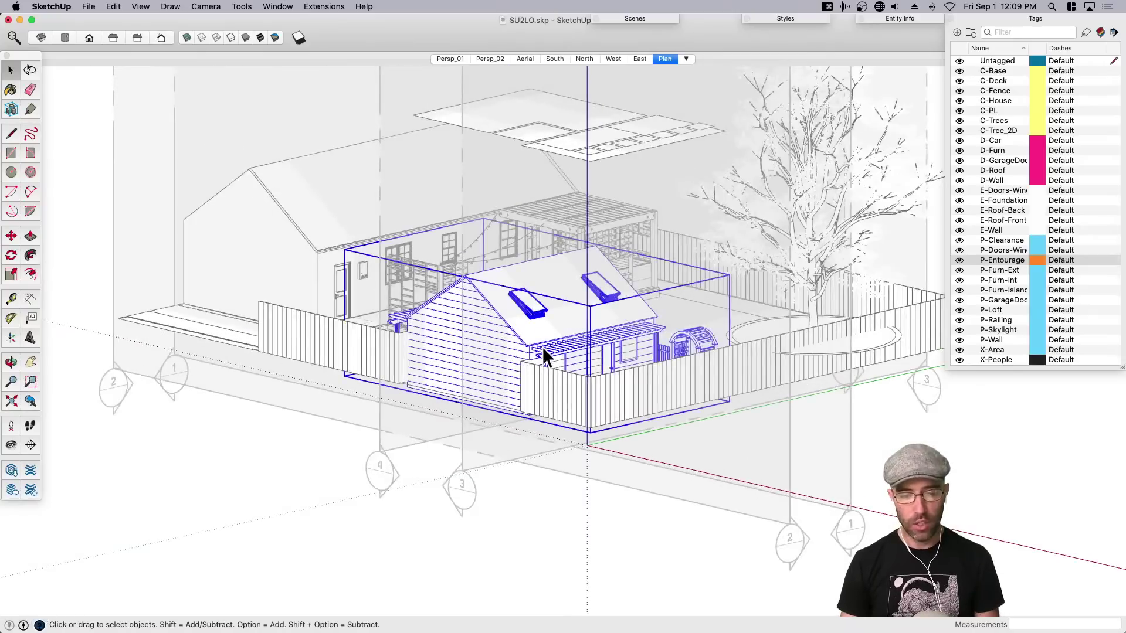
pyautogui.doubleClick(541, 345)
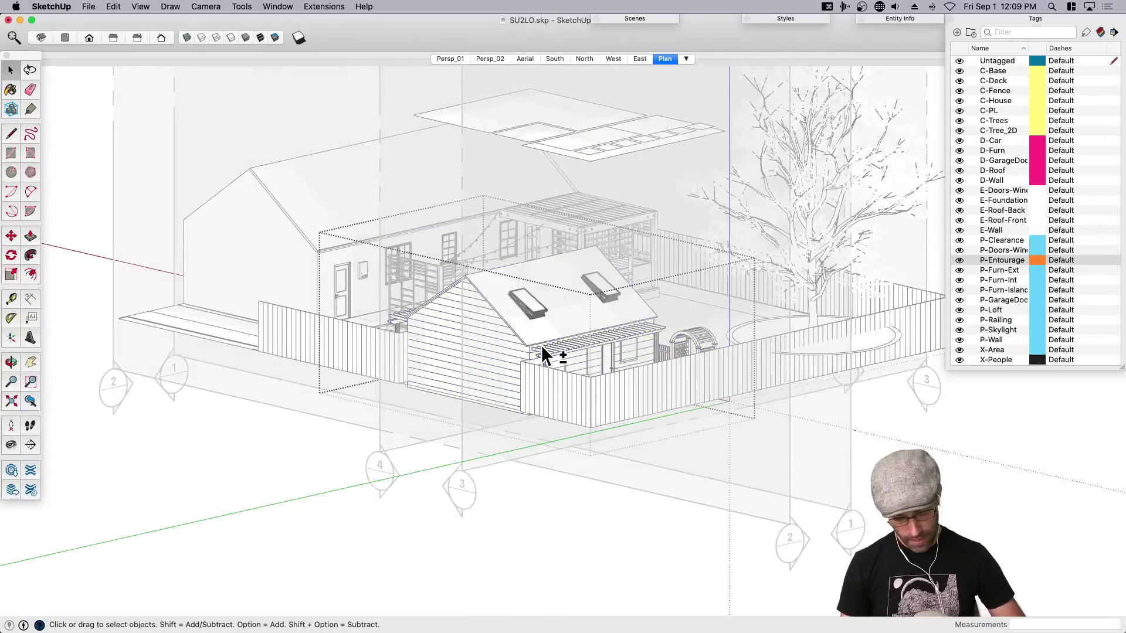
pyautogui.hotkey('shift', 'v')
pyautogui.moveTo(545, 354); pyautogui.dragTo(683, 533, button='middle')
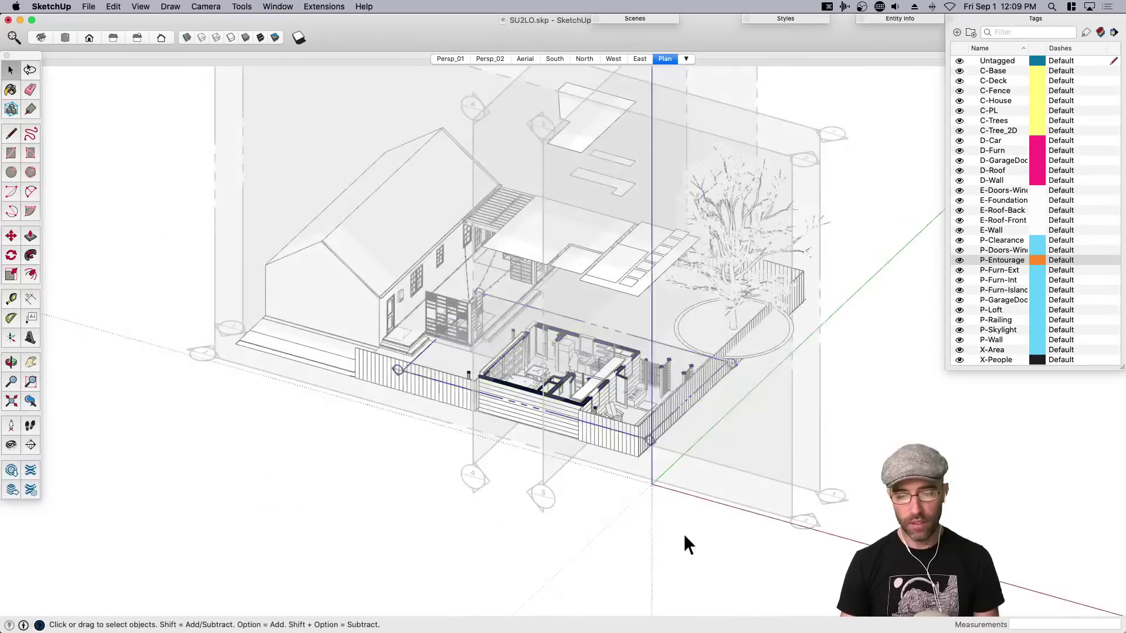
# Recall the Plan scene to view the garage and the surrounding site from above.
pyautogui.click(665, 58)
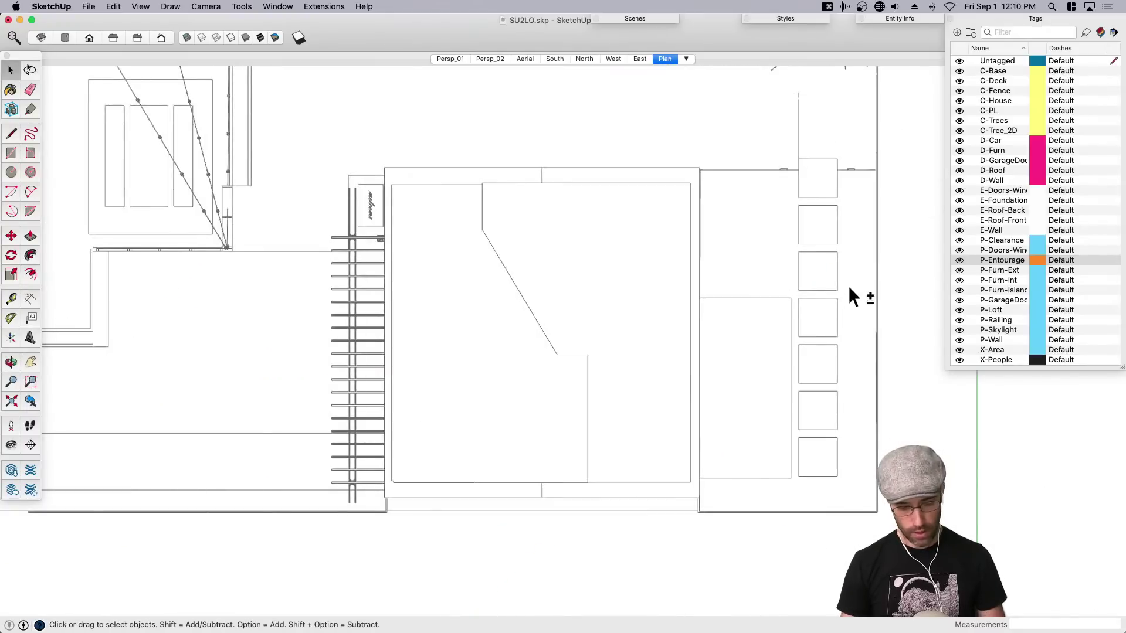
pyautogui.hotkey('shift', 's')
pyautogui.scroll(-4, 691, 384)
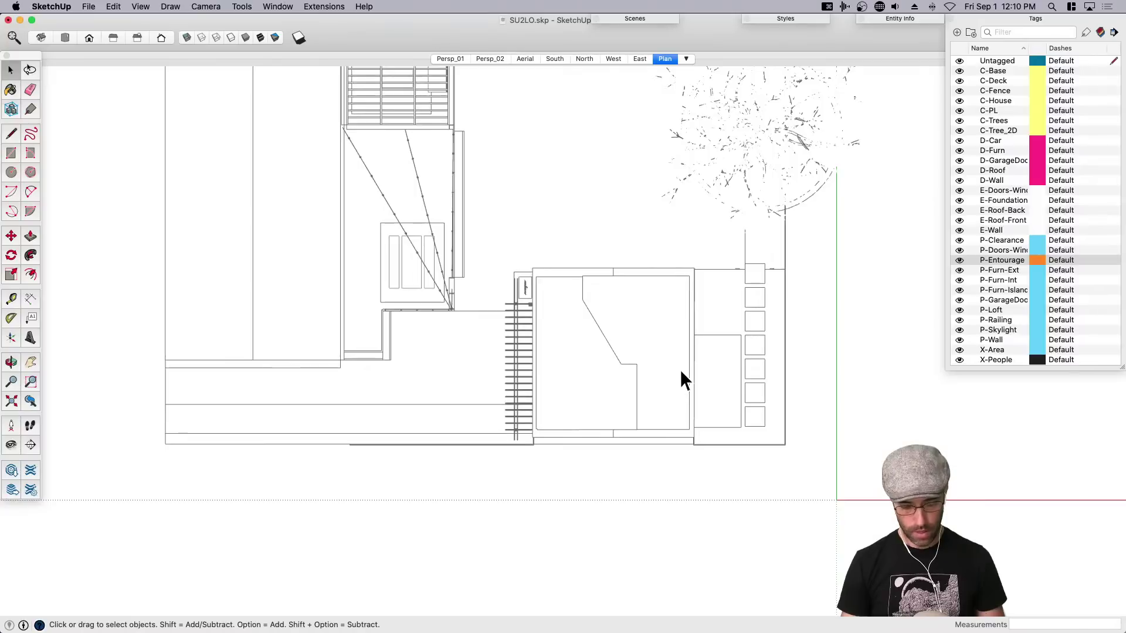
pyautogui.hotkey('shift', 's')
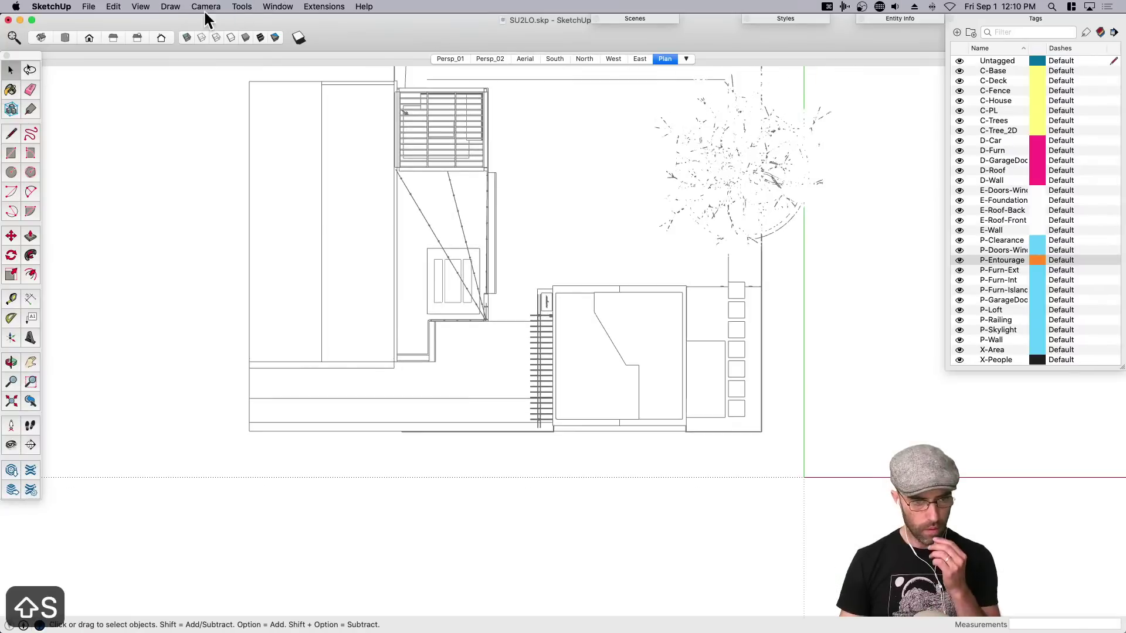
# Display the section planes and make the horizontal plane inside the garage group the active cut.
pyautogui.click(140, 7)
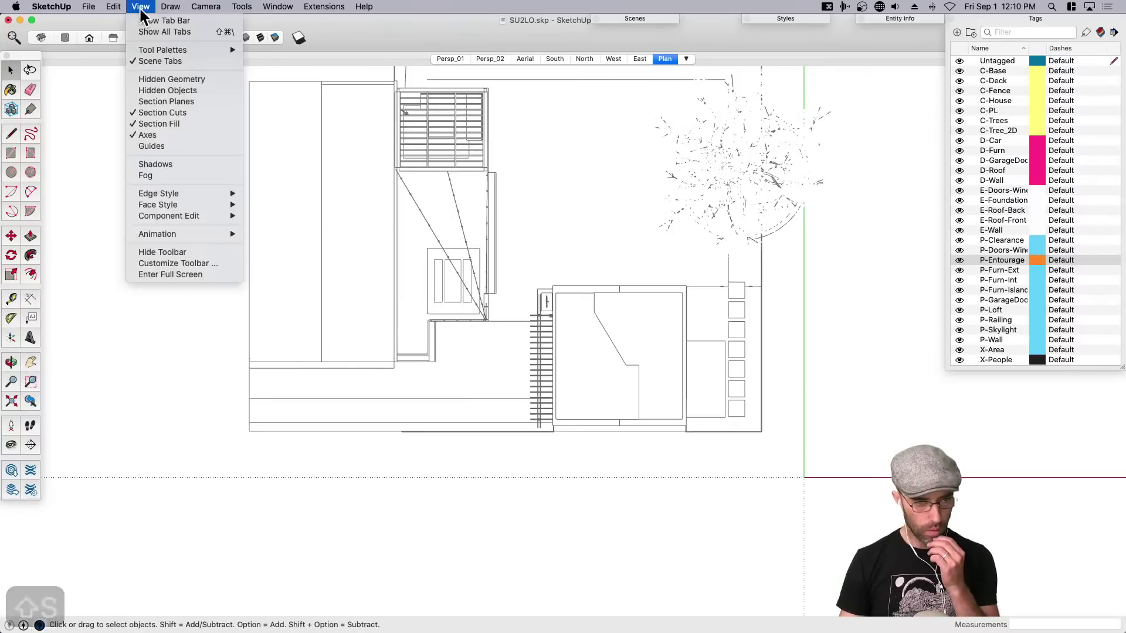
pyautogui.click(175, 104)
pyautogui.scroll(-3, 628, 469)
pyautogui.moveTo(652, 465); pyautogui.dragTo(666, 410, button='middle')
pyautogui.scroll(4, 751, 448)
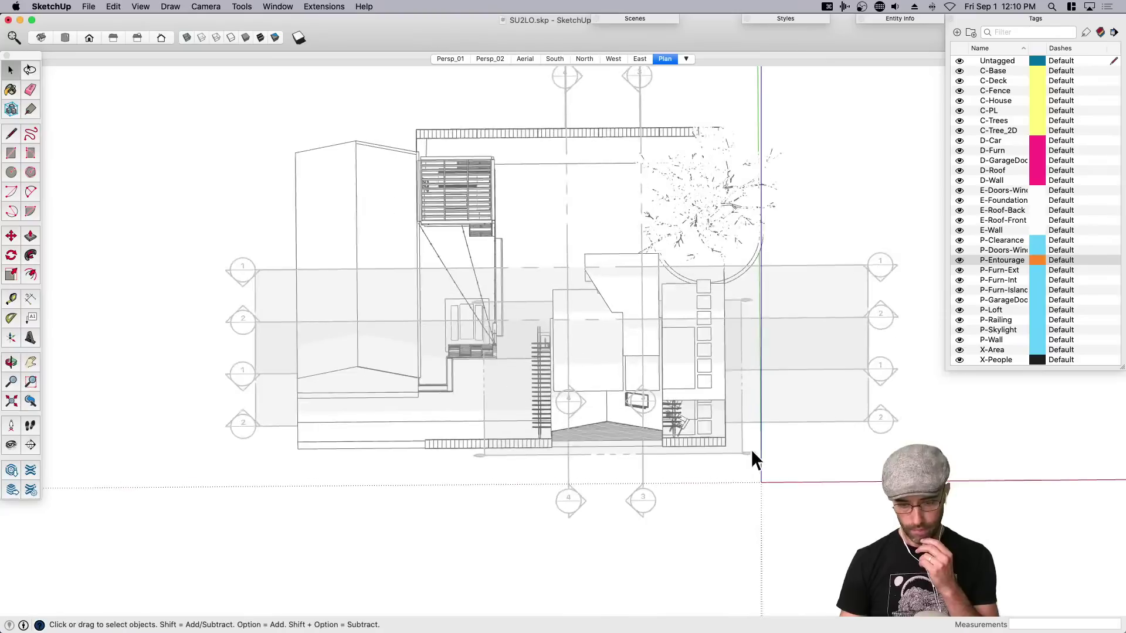
pyautogui.click(730, 444)
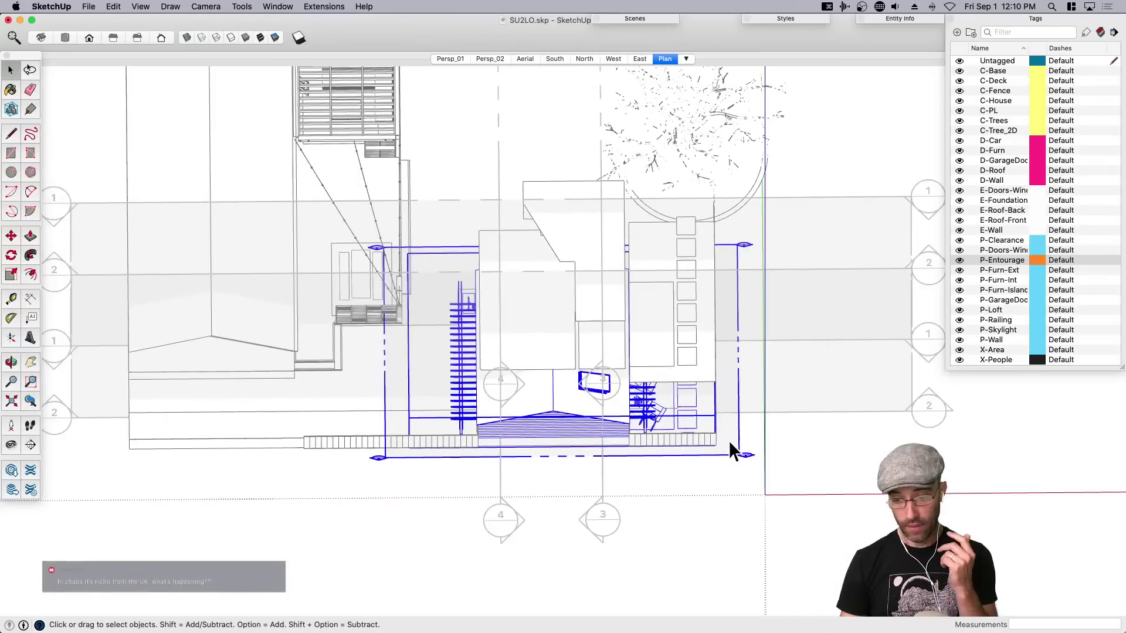
pyautogui.doubleClick(727, 445)
pyautogui.rightClick(727, 438)
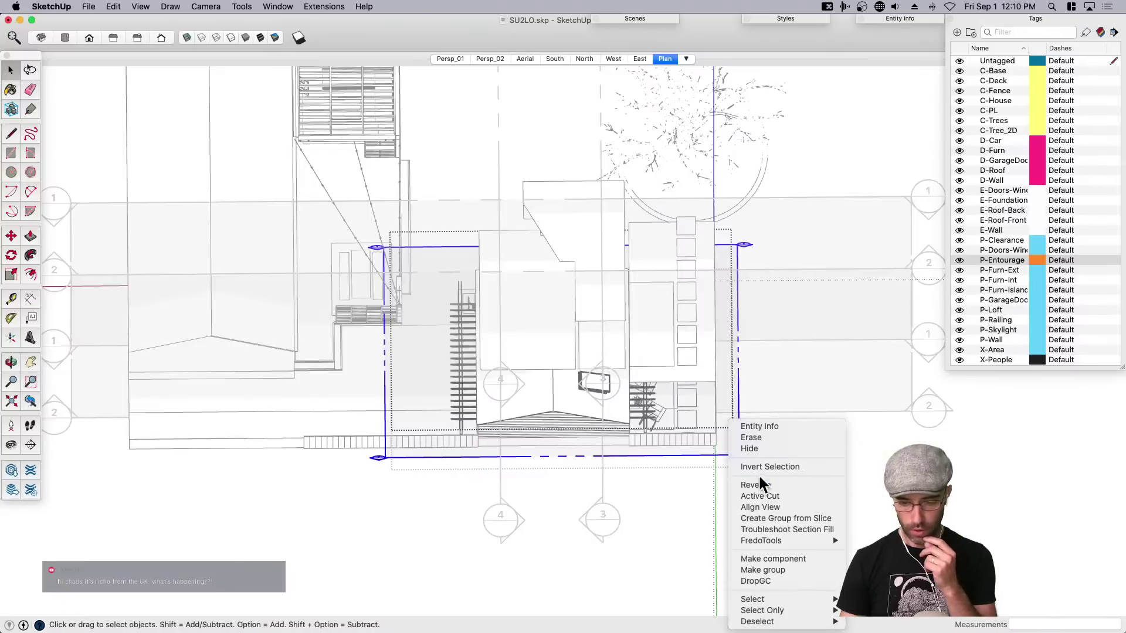
pyautogui.click(759, 494)
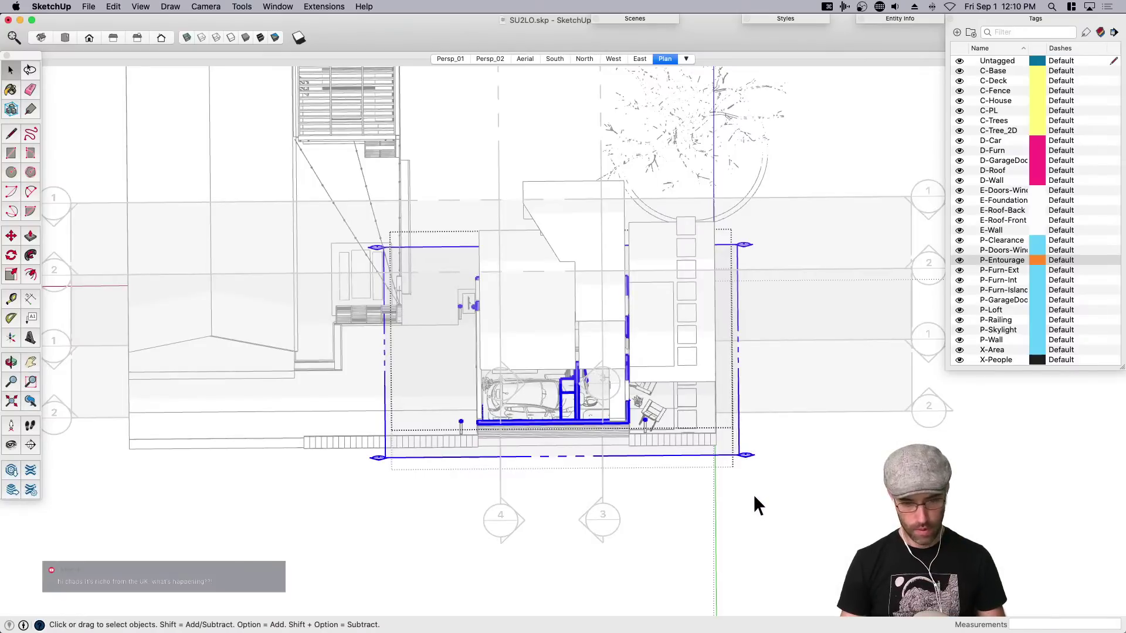
# Update the Plan scene with a straight top view outside the garage group and the section planes hidden.
pyautogui.press('super+1')
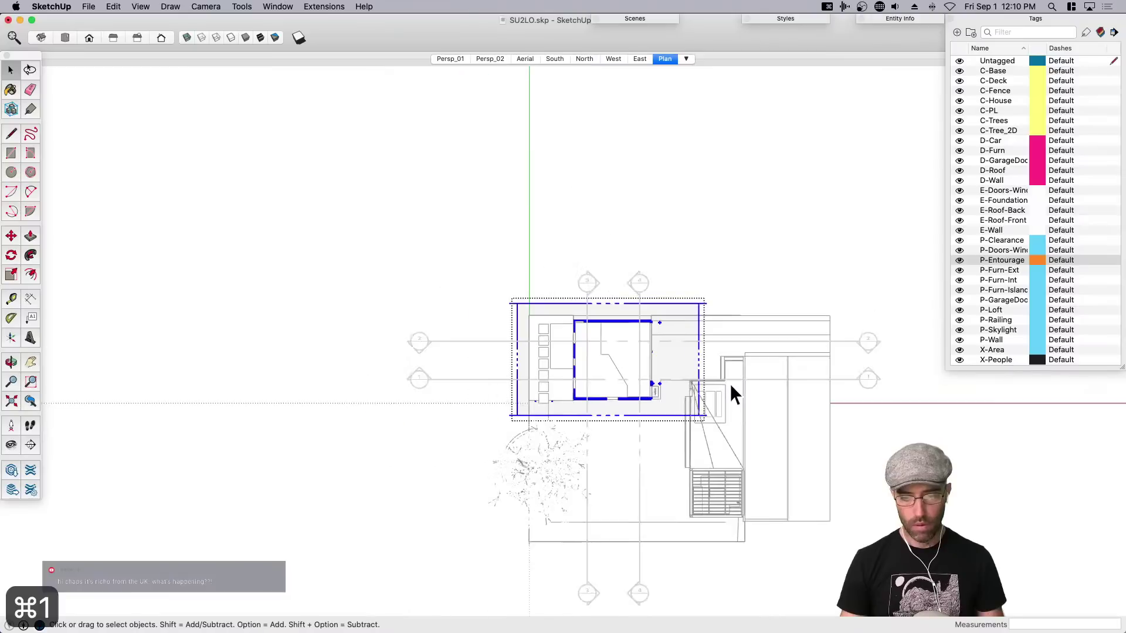
pyautogui.press('super+1')
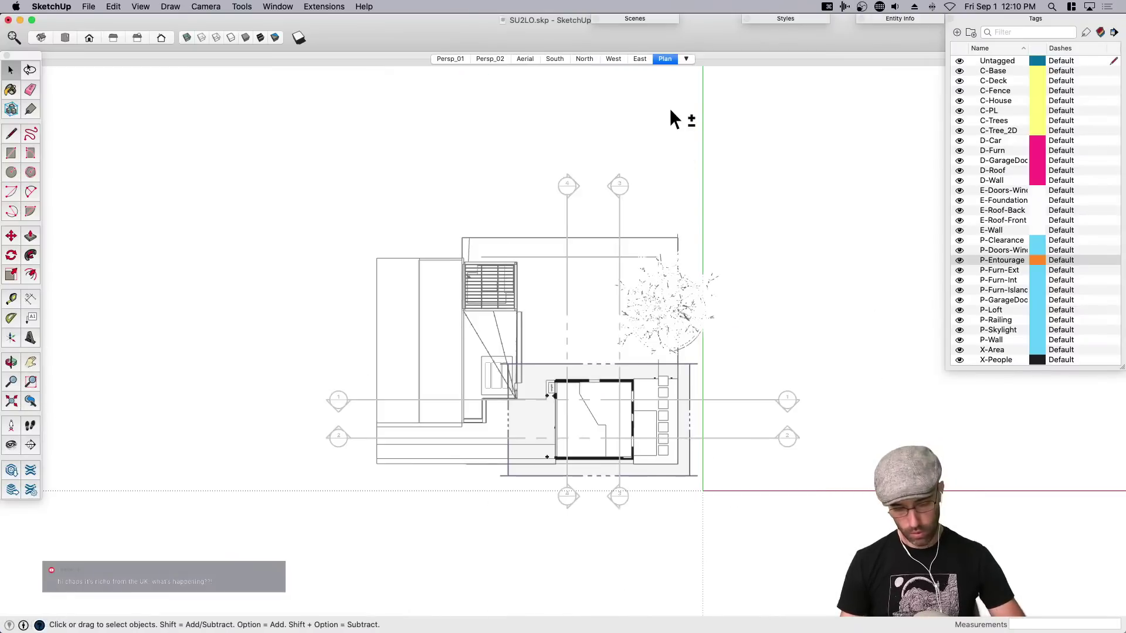
pyautogui.hotkey('shift', 't')
pyautogui.scroll(5, 580, 446)
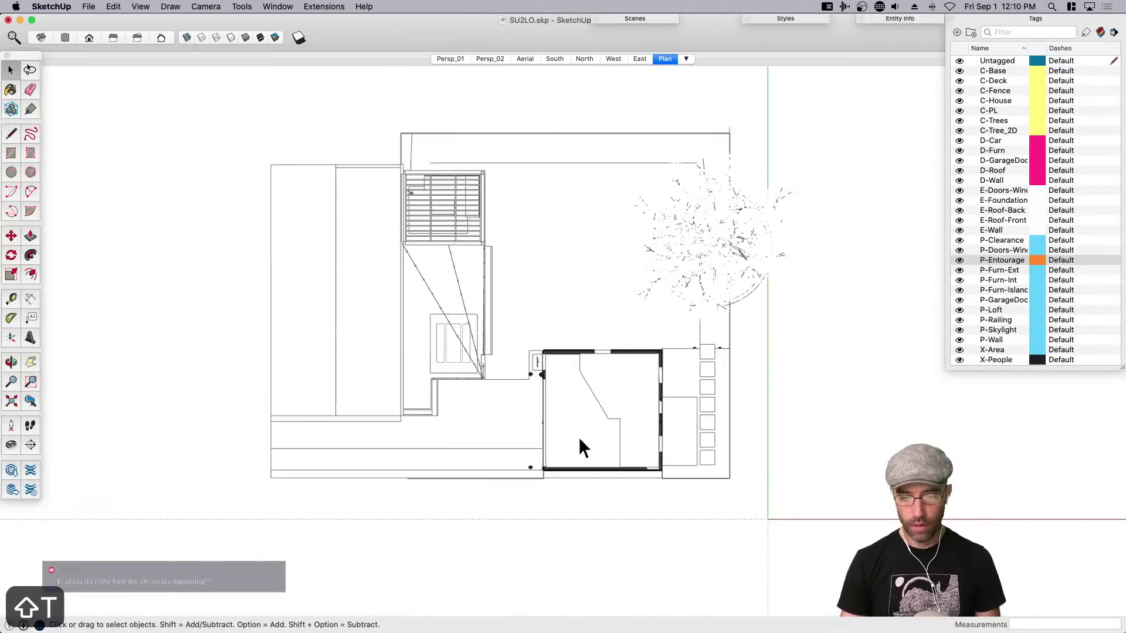
pyautogui.rightClick(666, 58)
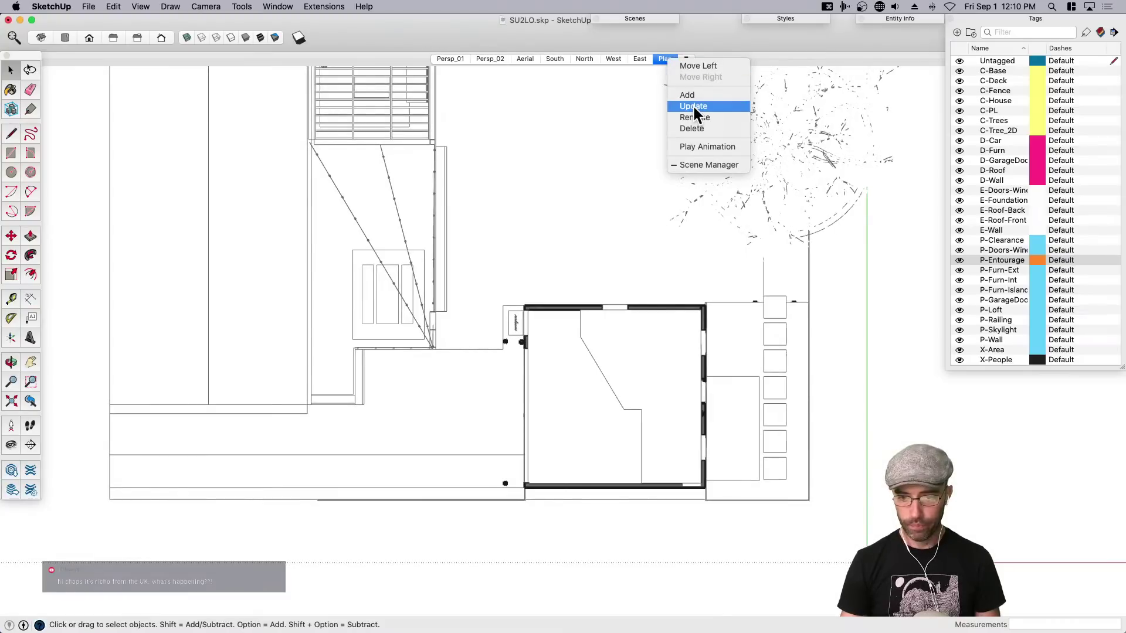
pyautogui.click(693, 108)
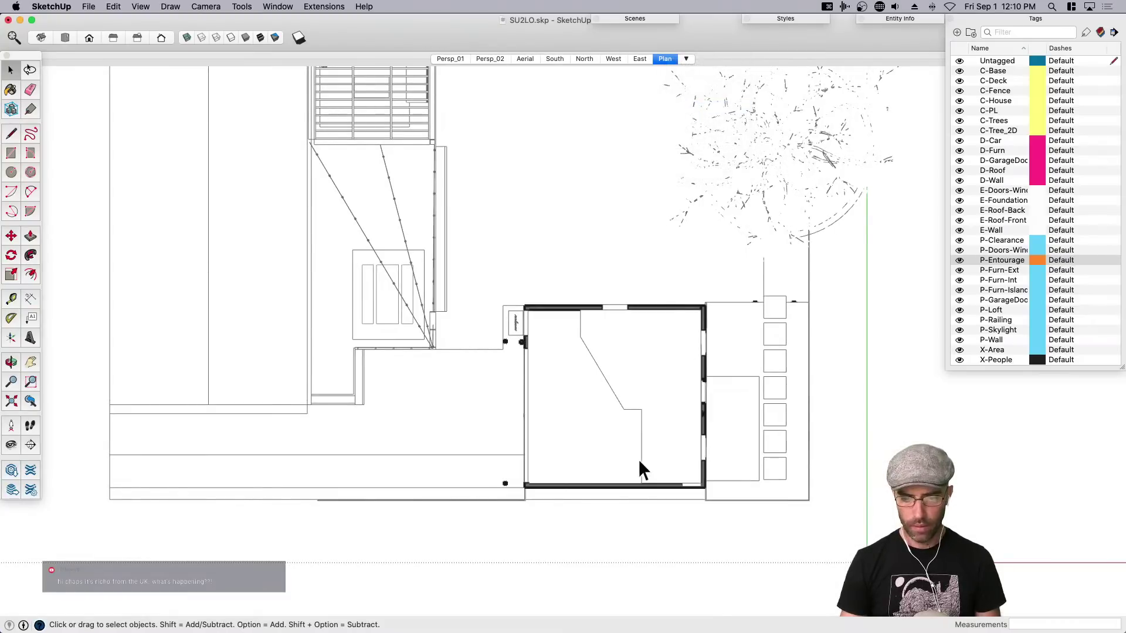
# Inspect the flat area shapes floating above the model in 3D, and return to the Plan scene.
pyautogui.moveTo(638, 460); pyautogui.dragTo(751, 194, button='middle')
pyautogui.scroll(-3, 646, 220)
pyautogui.moveTo(645, 220); pyautogui.dragTo(666, 325, button='middle')
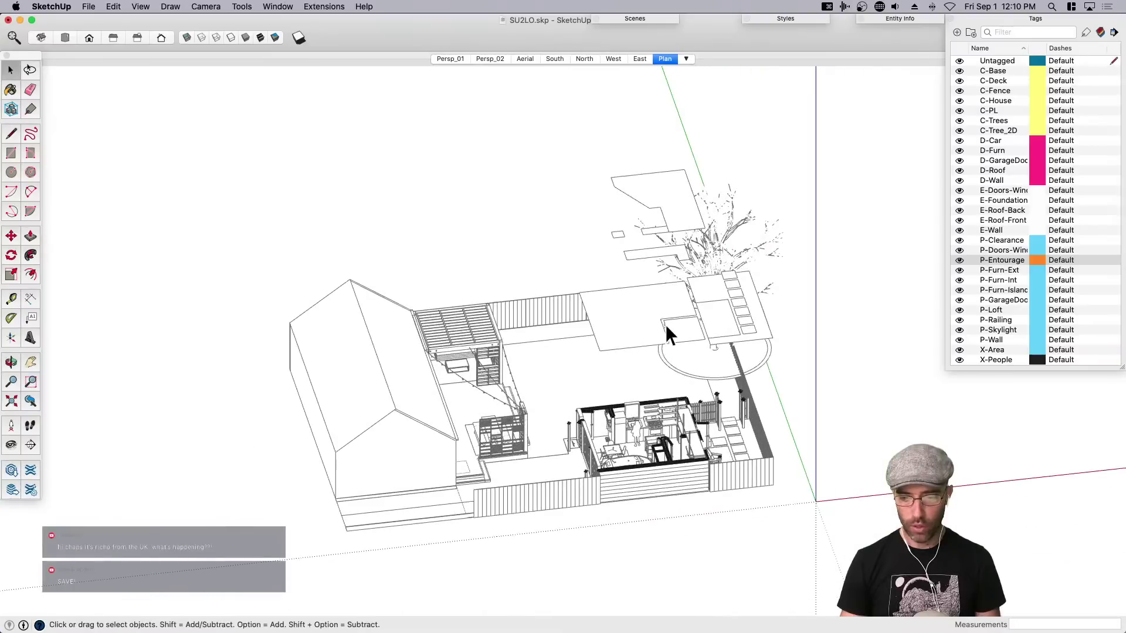
pyautogui.click(672, 208)
pyautogui.click(667, 59)
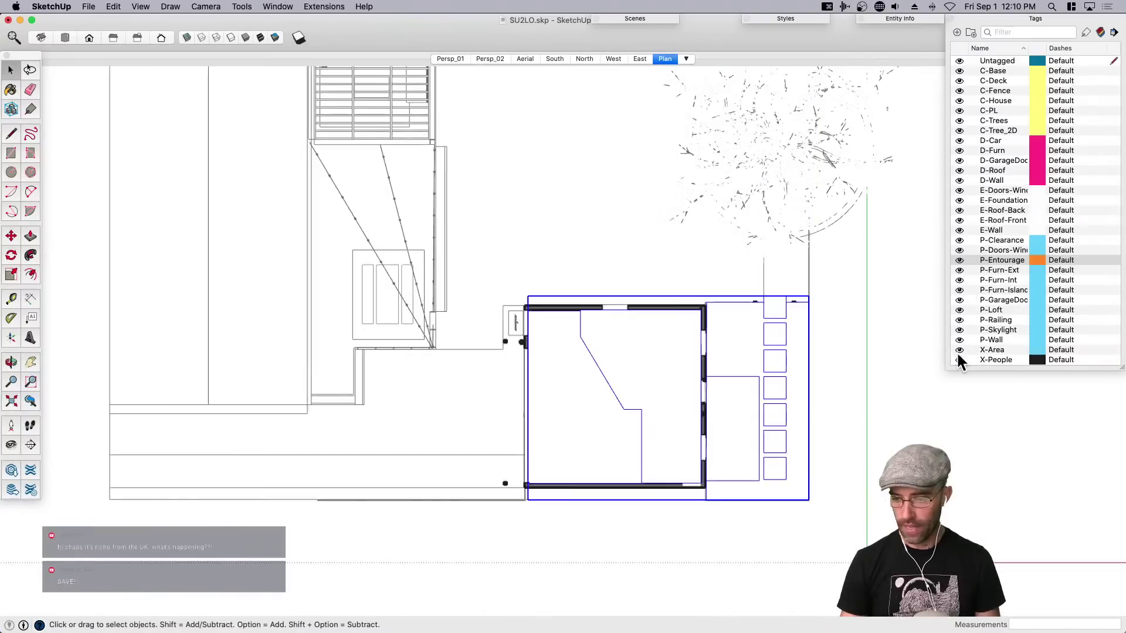
# Hide the X-Area tag and update the Plan scene with that visibility.
pyautogui.click(960, 350)
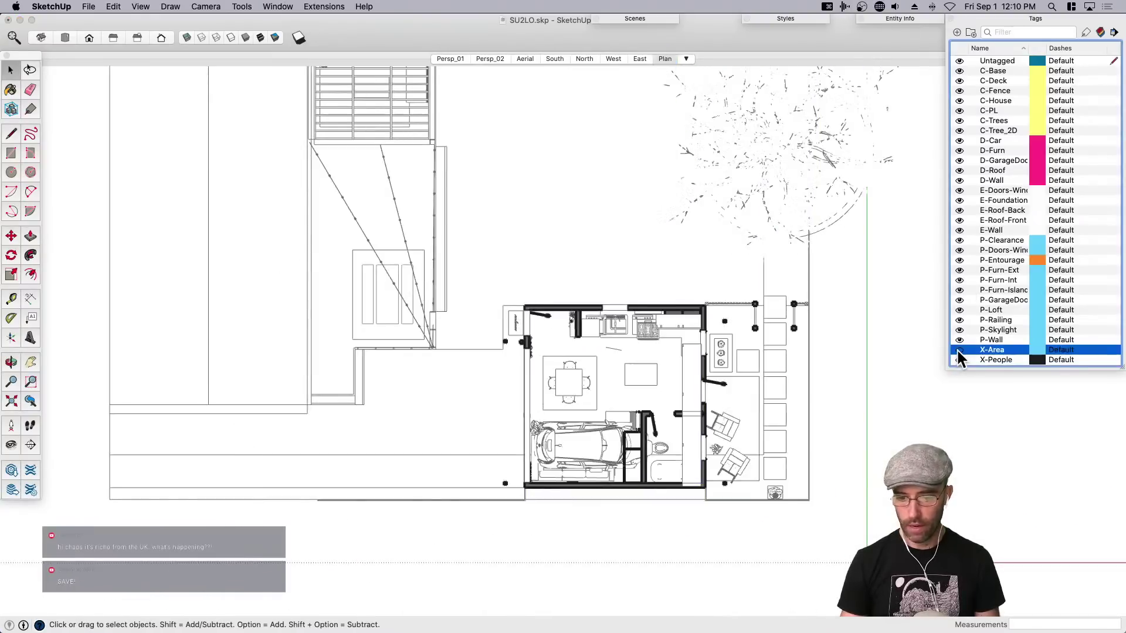
pyautogui.rightClick(664, 58)
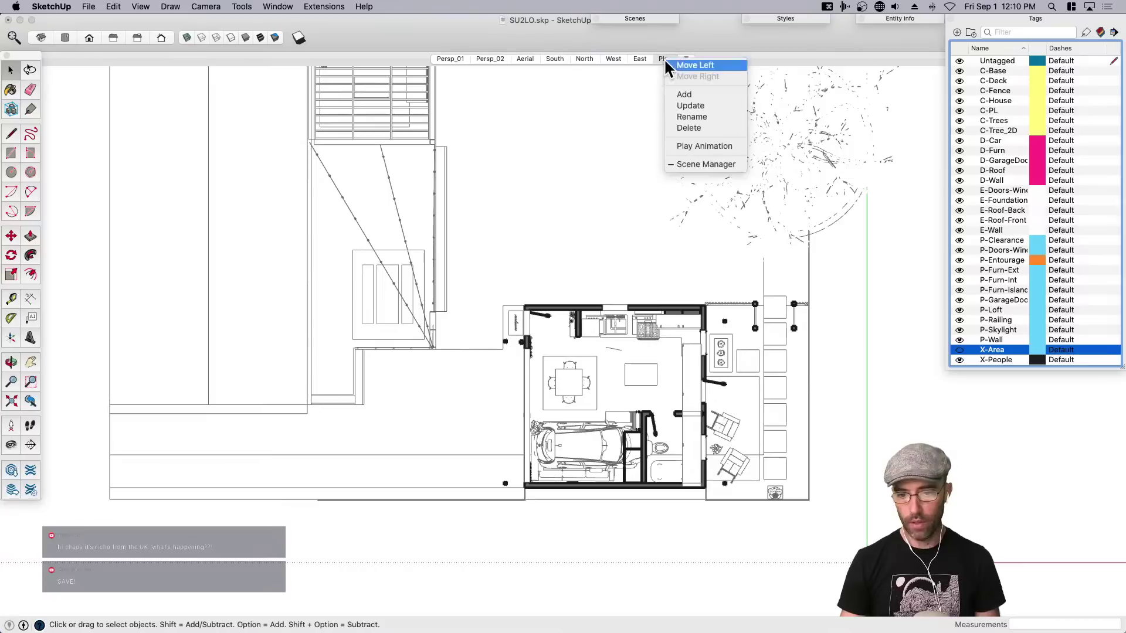
pyautogui.click(681, 102)
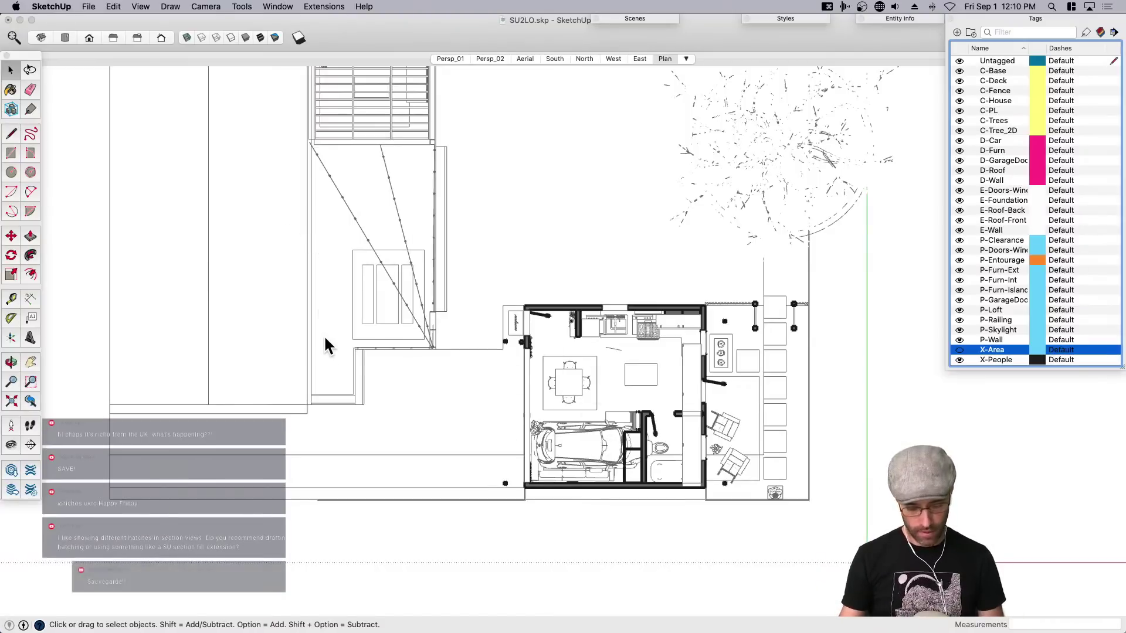
pyautogui.click(407, 440)
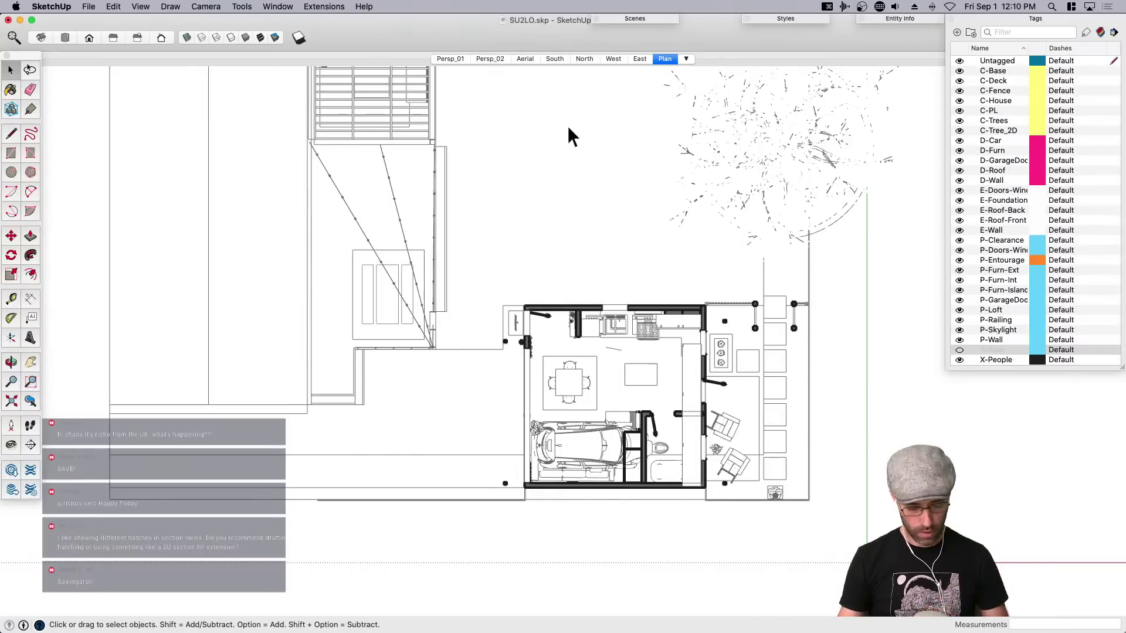
# Switch to LayOut and update the model reference of the Context Plan viewport.
pyautogui.press('super+Tab')
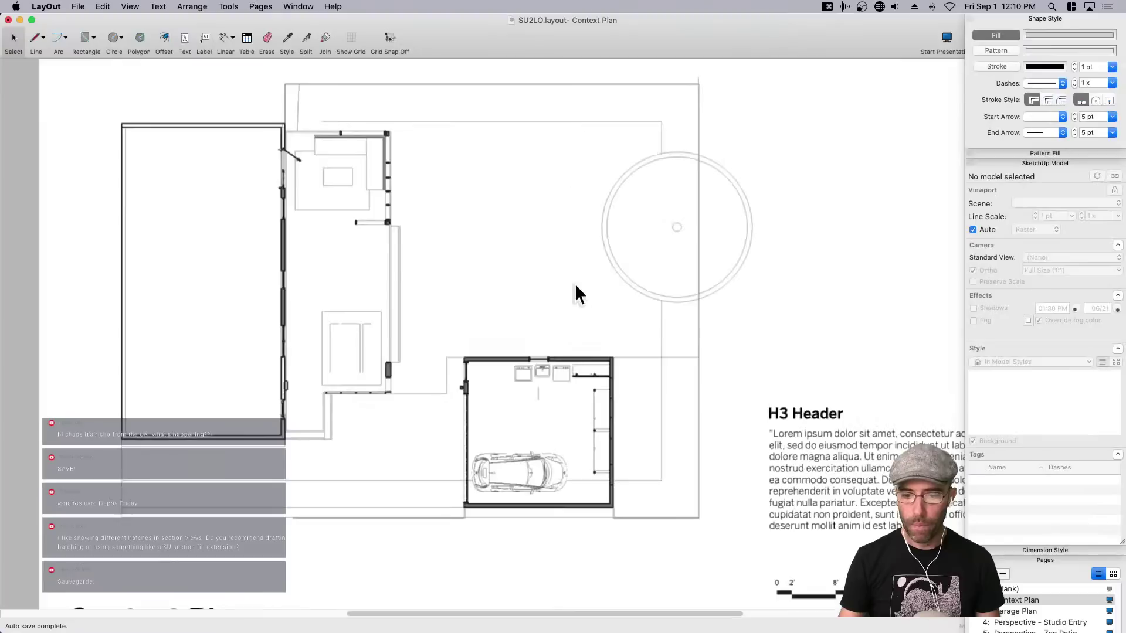
pyautogui.click(563, 423)
pyautogui.rightClick(564, 422)
pyautogui.moveTo(622, 428)
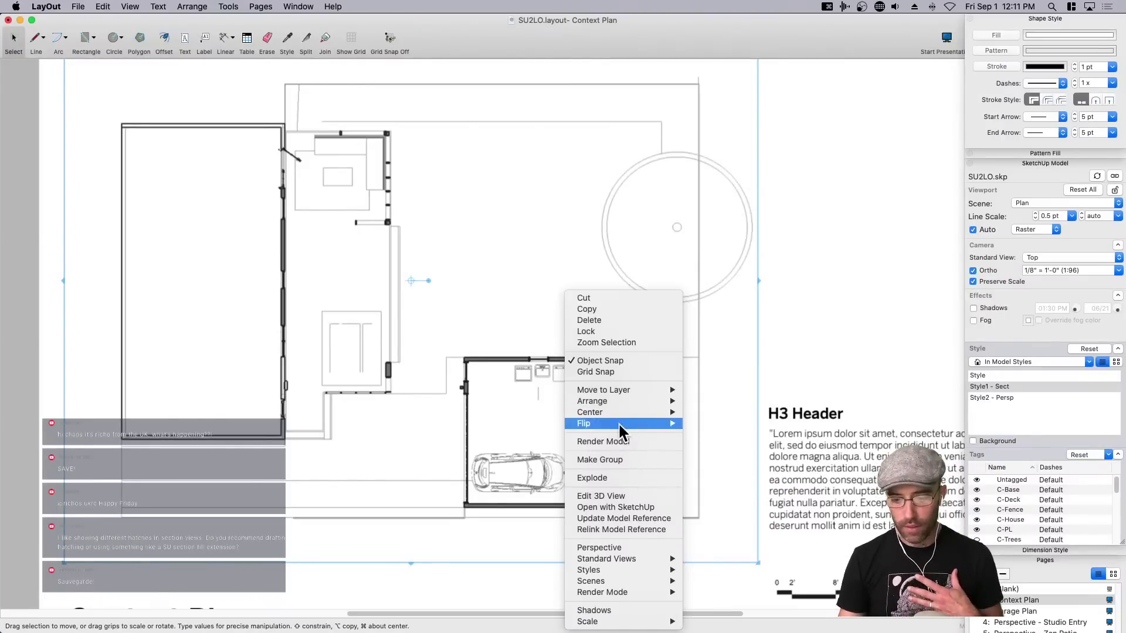
pyautogui.click(632, 531)
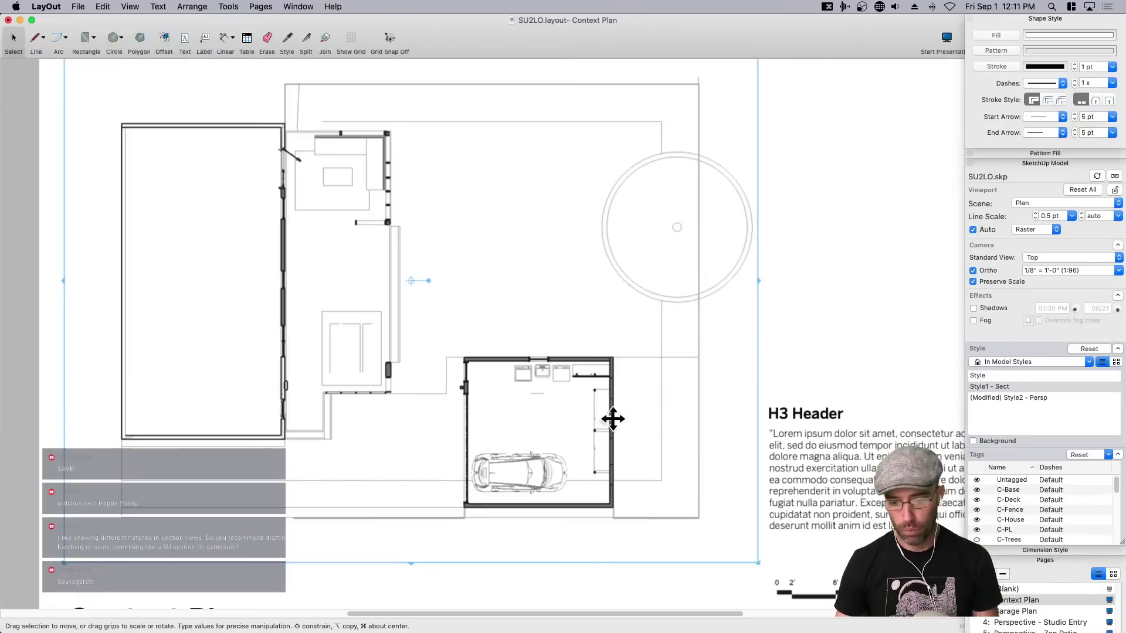
pyautogui.press('space')
pyautogui.click(567, 413)
pyautogui.rightClick(523, 404)
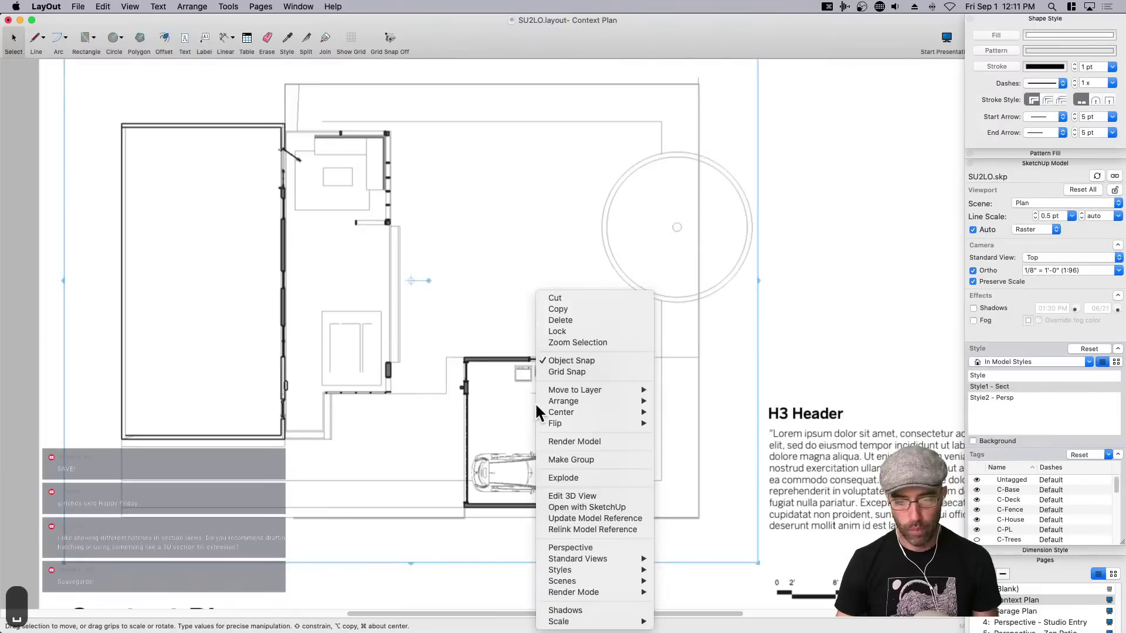
pyautogui.click(585, 518)
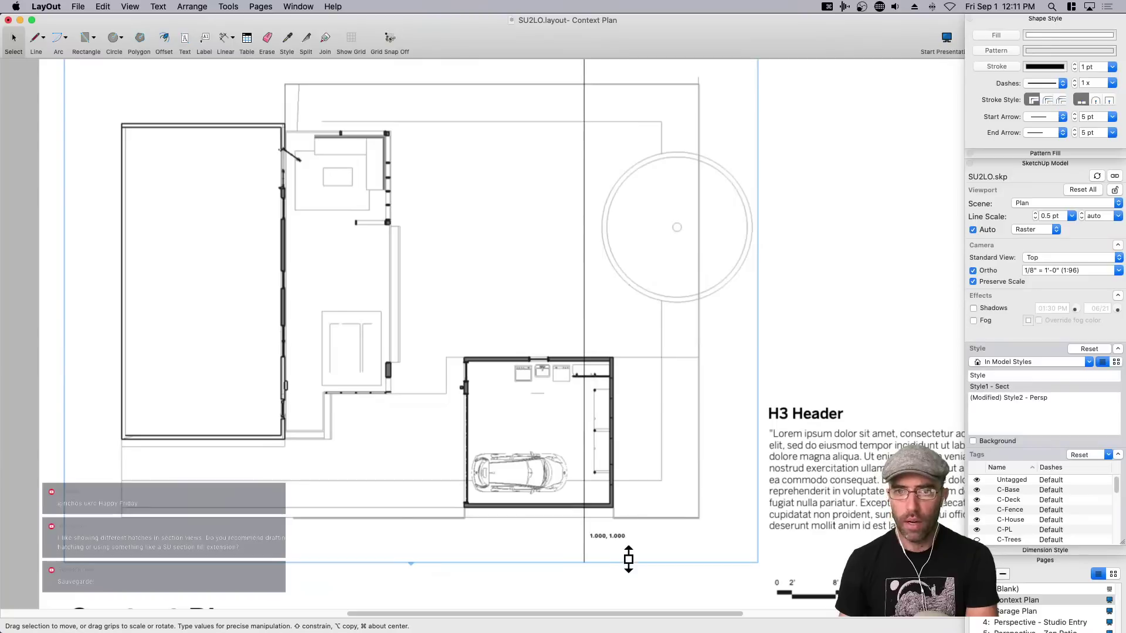
# Examine the updated Context Plan drawing, from the whole page down to the garage and its surroundings.
pyautogui.click(655, 580)
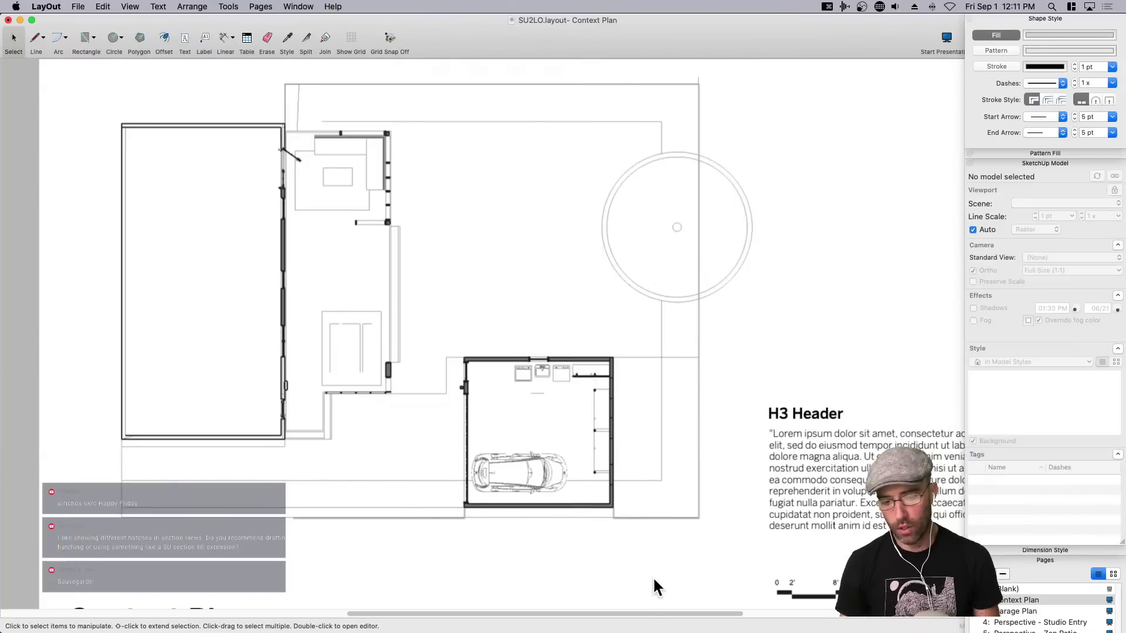
pyautogui.scroll(-5, 558, 492)
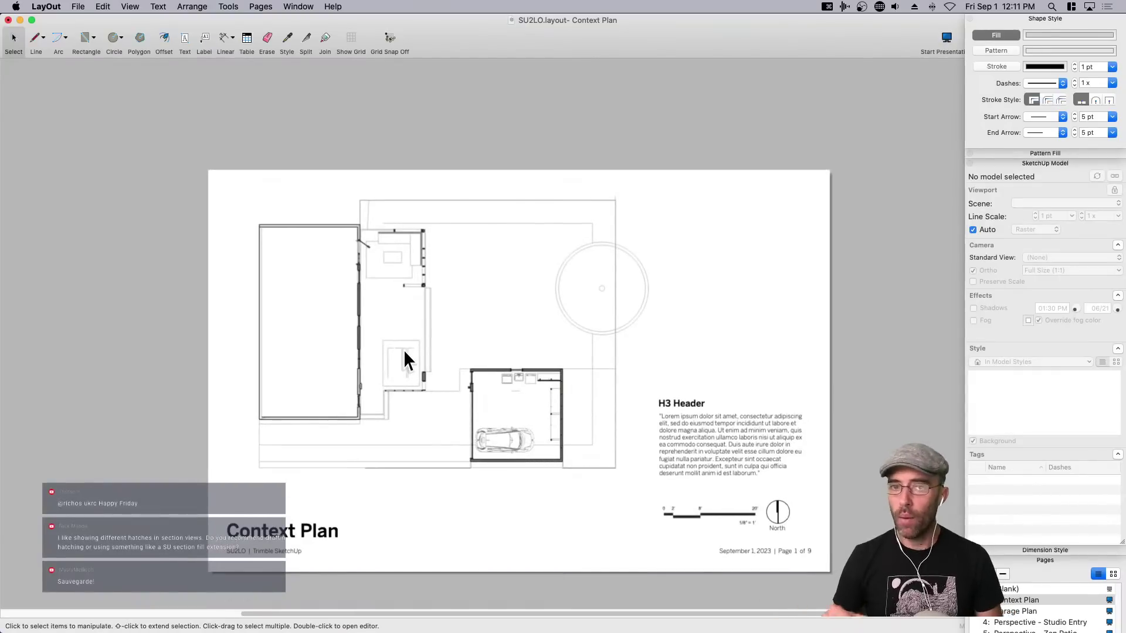
pyautogui.scroll(5, 404, 355)
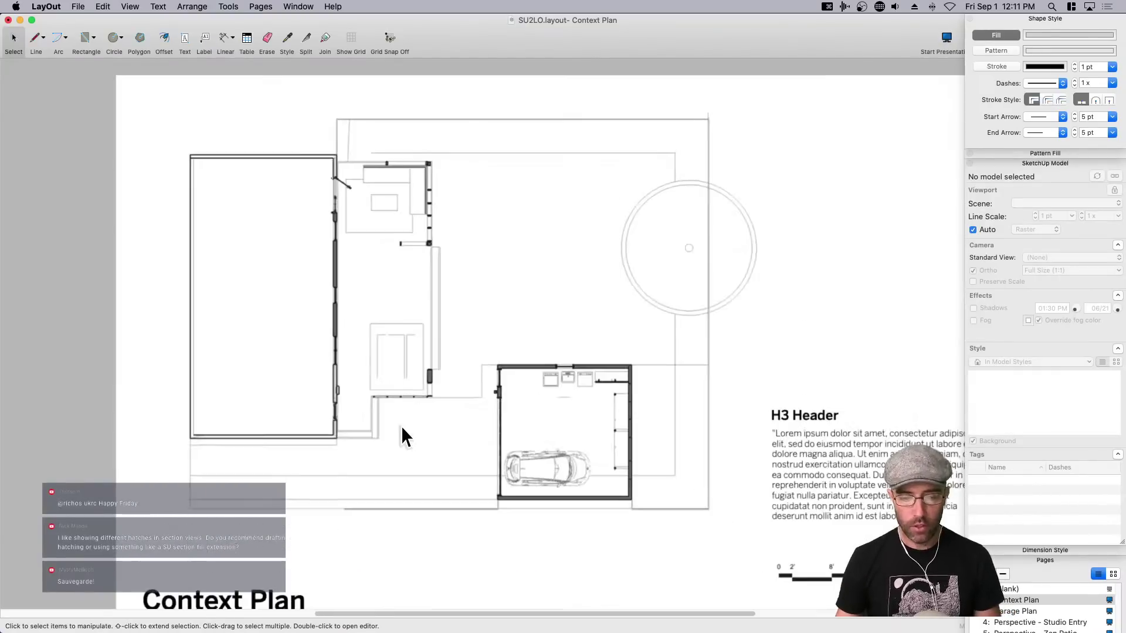
pyautogui.moveTo(621, 486)
pyautogui.mouseDown(button='middle')
pyautogui.moveTo(557, 497)
pyautogui.moveTo(641, 484)
pyautogui.moveTo(611, 477)
pyautogui.mouseUp(button='middle')
pyautogui.scroll(-3, 558, 497)
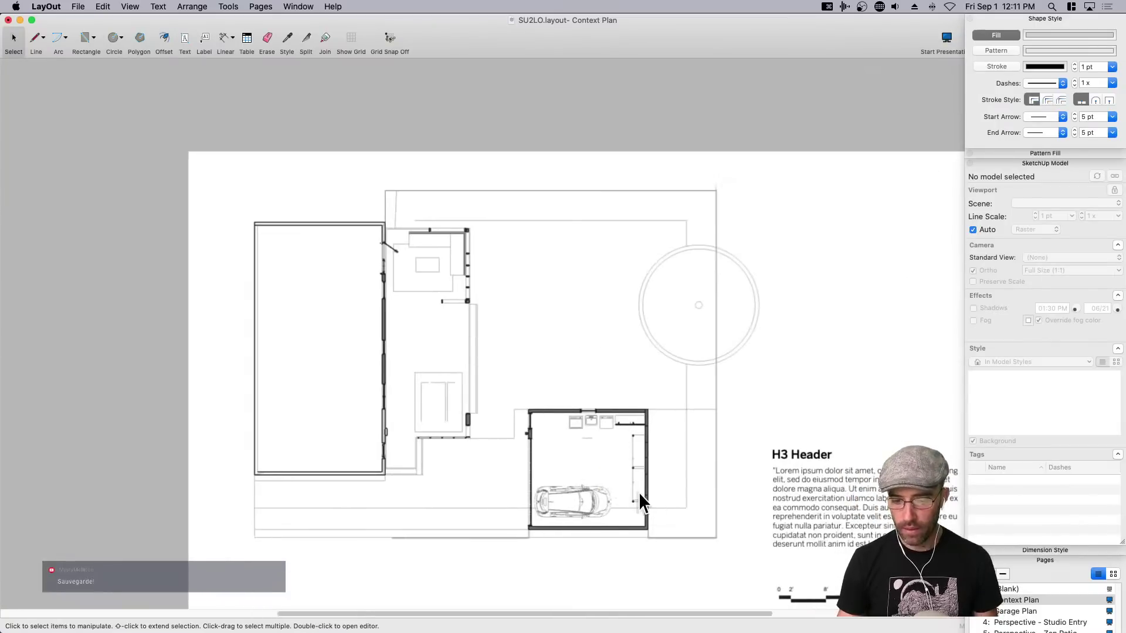
pyautogui.scroll(2, 575, 496)
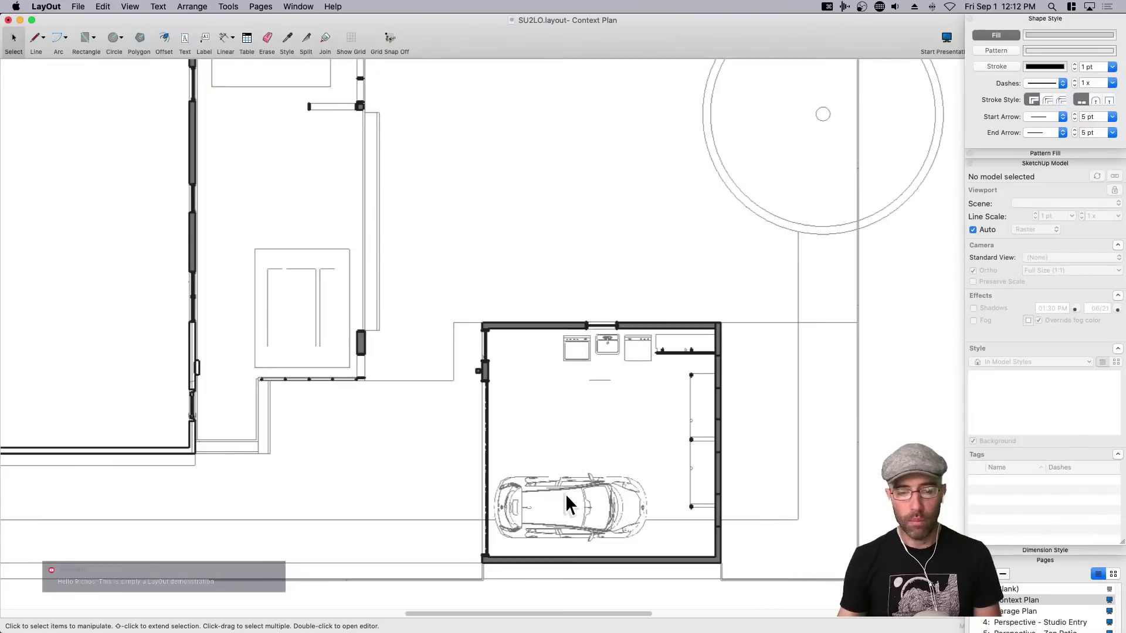
pyautogui.scroll(-1, 715, 417)
pyautogui.scroll(-1, 525, 462)
pyautogui.moveTo(524, 462); pyautogui.dragTo(601, 465, button='middle')
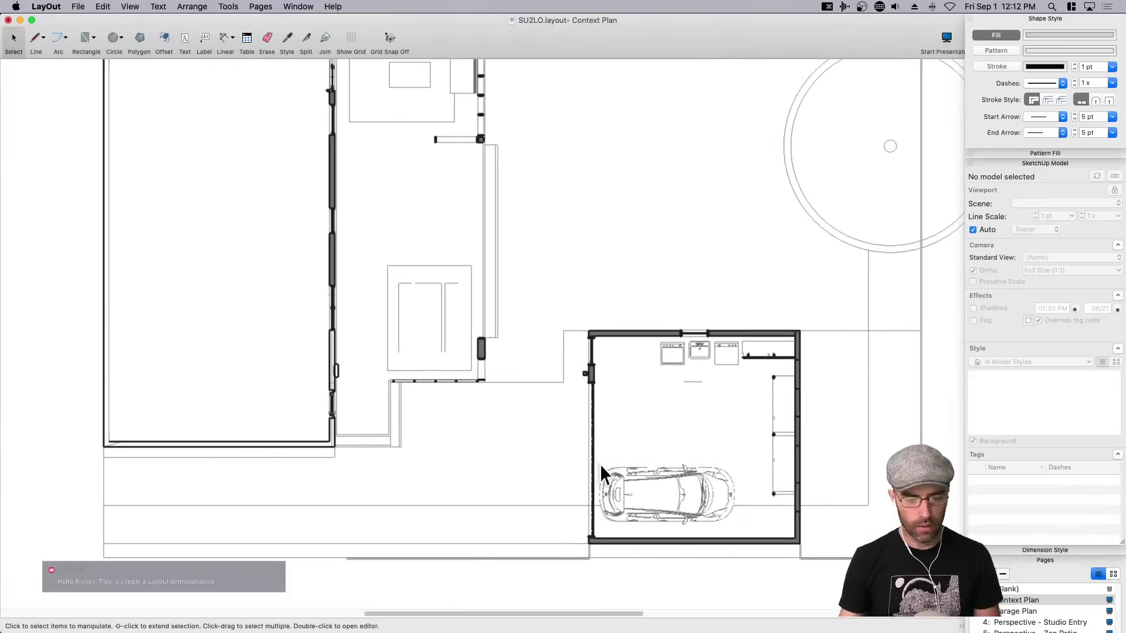
pyautogui.press('p')
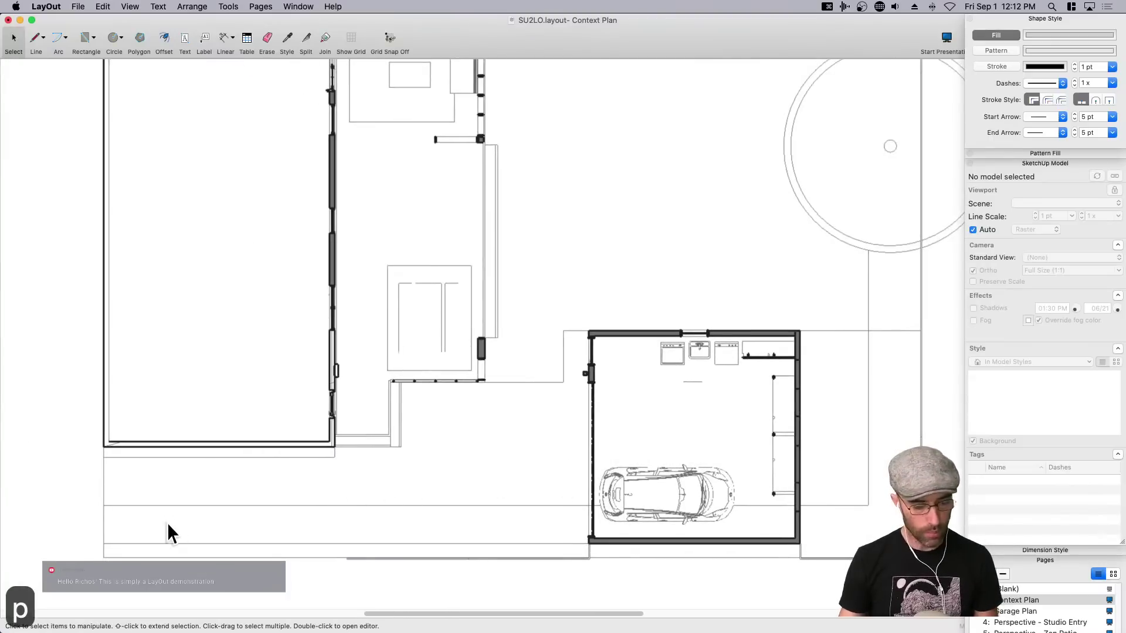
pyautogui.press('l')
pyautogui.click(103, 543)
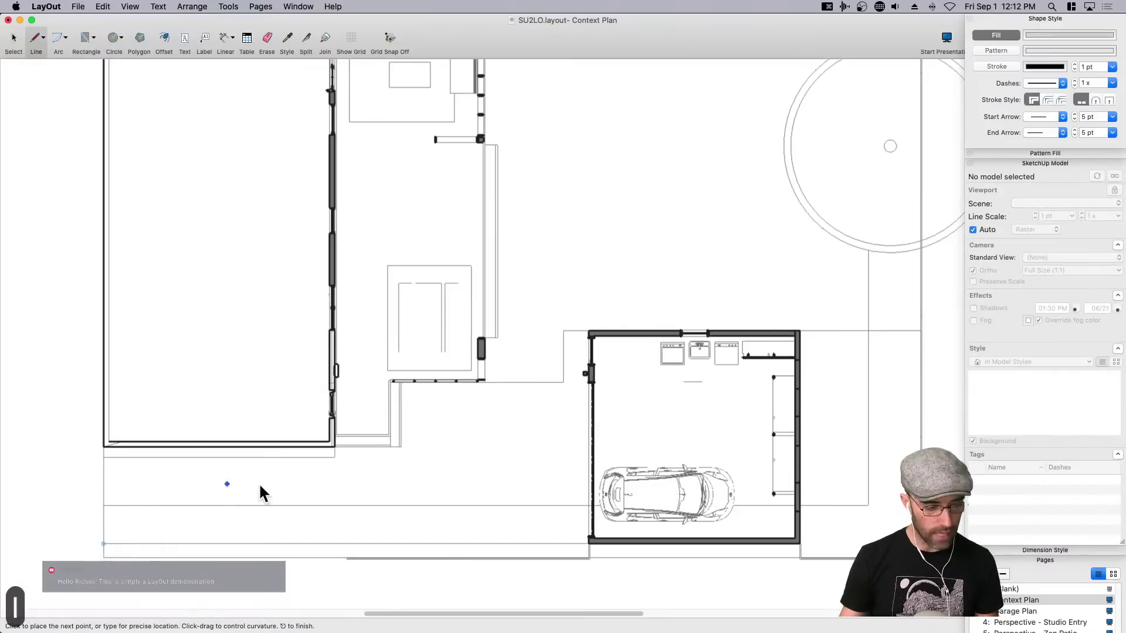
pyautogui.press('Escape')
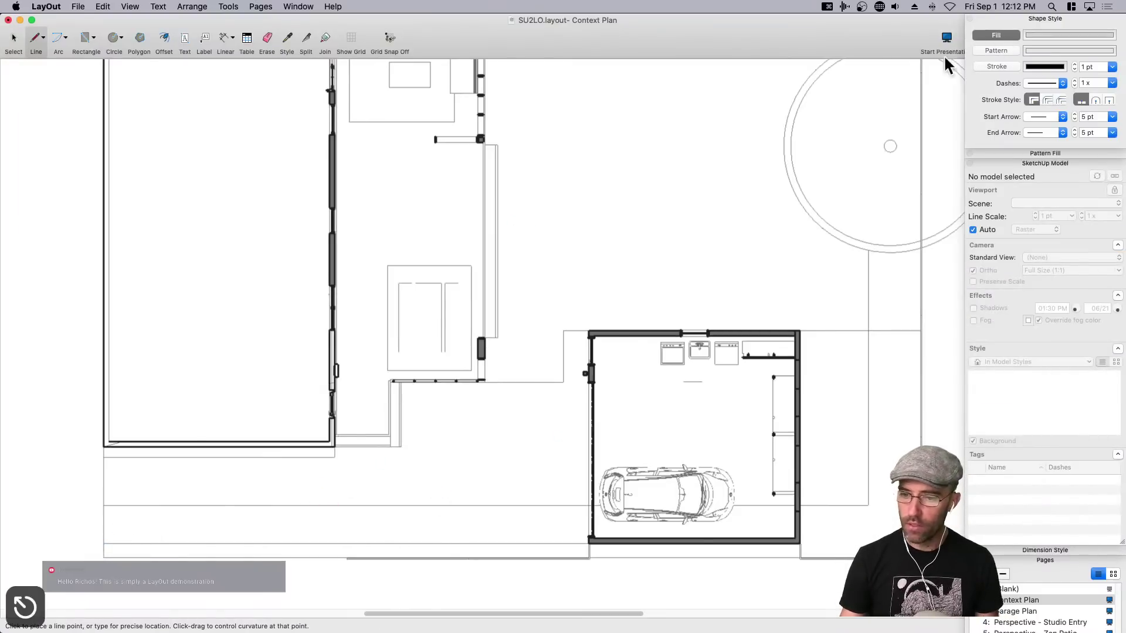
# Draw a four-point filled shape with the Line tool in the open yard between the house and the round tree.
pyautogui.click(548, 265)
pyautogui.click(640, 265)
pyautogui.click(640, 184)
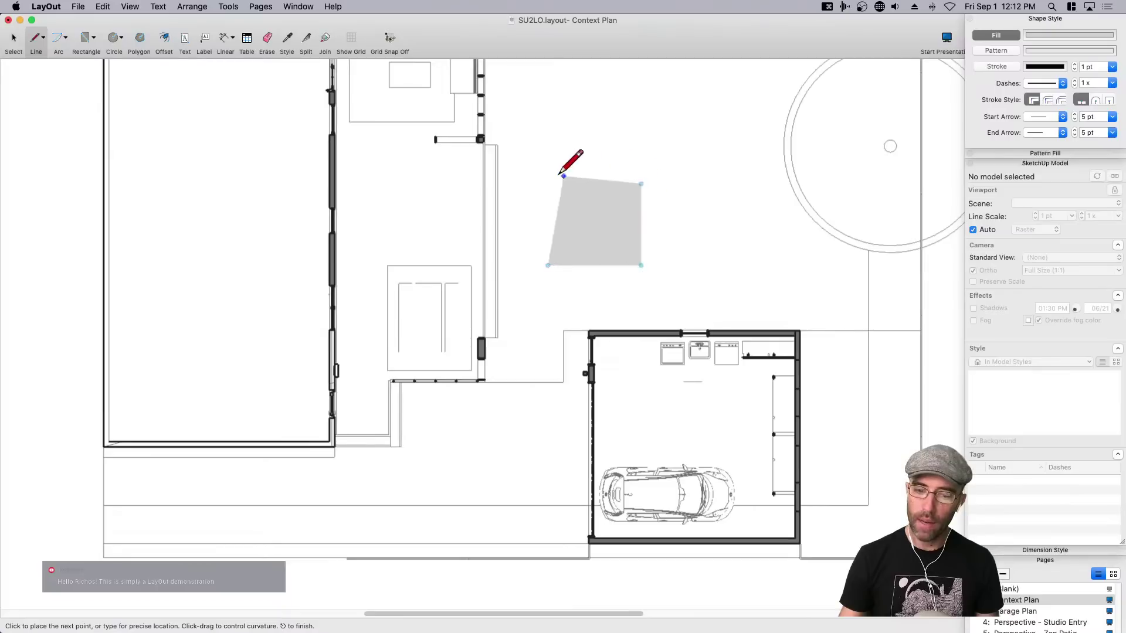
pyautogui.click(548, 232)
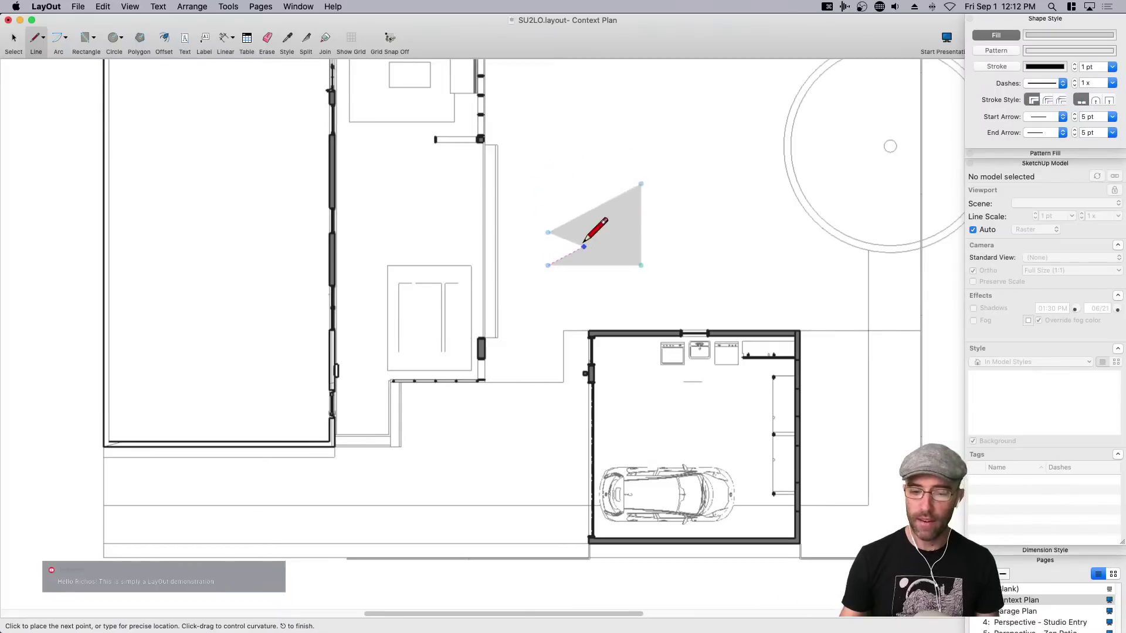
pyautogui.press('space')
pyautogui.scroll(5, 613, 234)
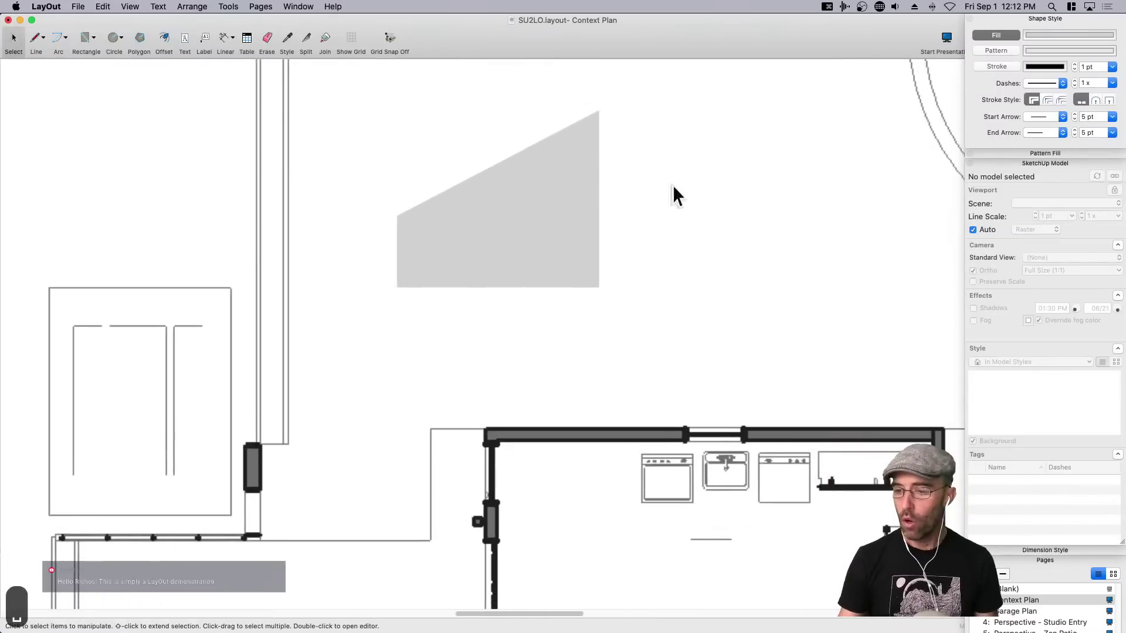
# Check the fill colour choices, and switch the default shape style from solid fill to pattern fill.
pyautogui.click(1043, 35)
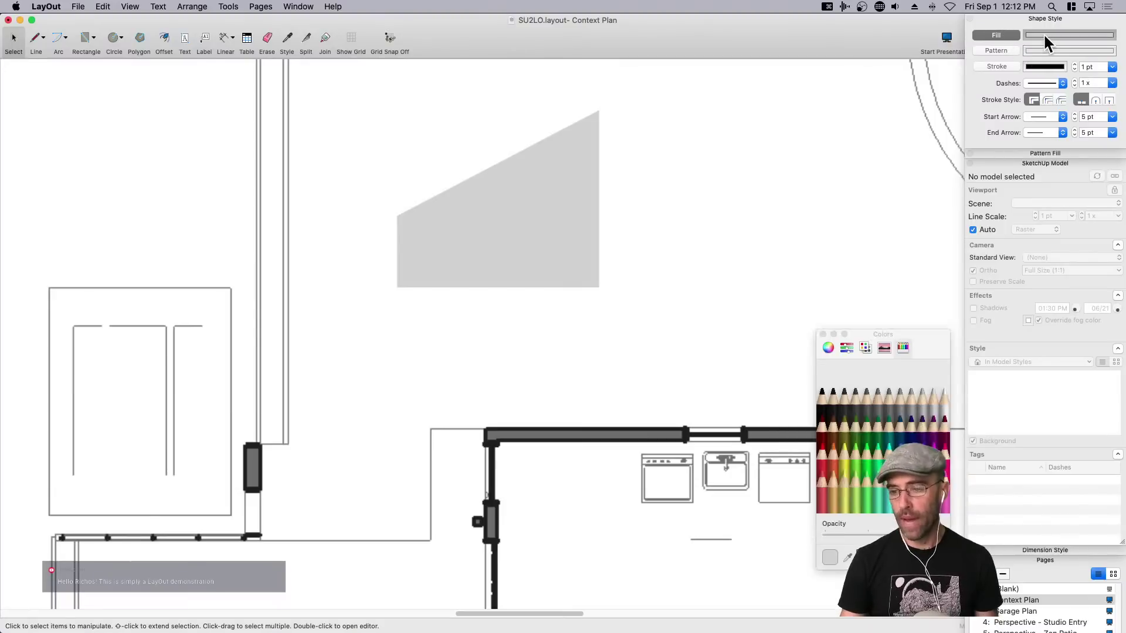
pyautogui.click(823, 333)
pyautogui.click(993, 47)
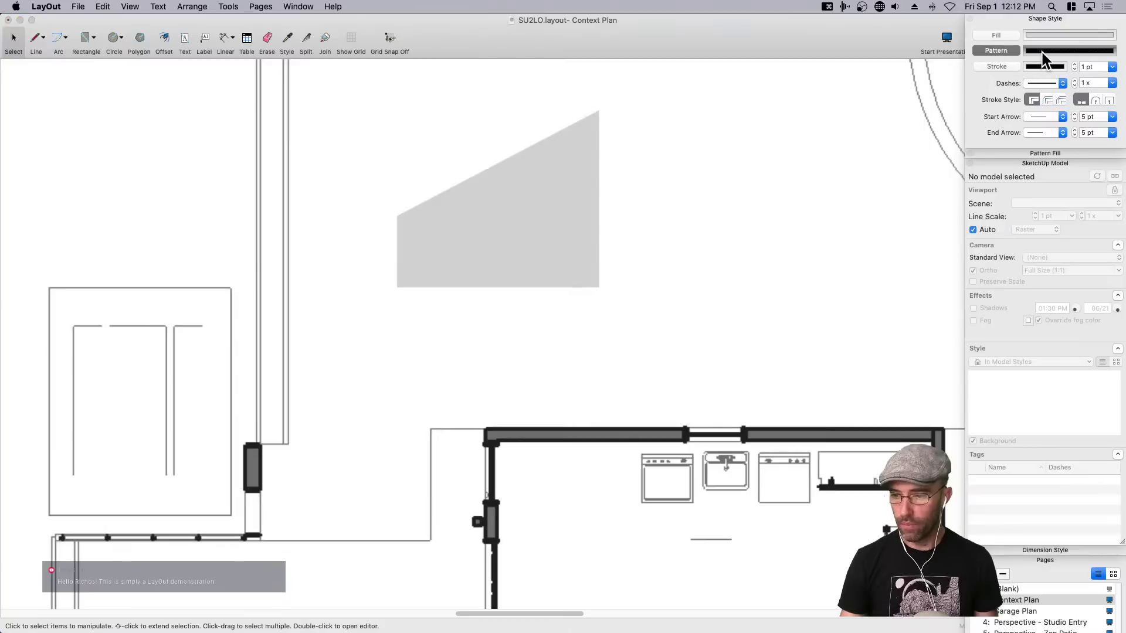
# Browse the Tonal Patterns and Site Patterns collections for the pattern fill.
pyautogui.click(1032, 167)
pyautogui.click(1029, 206)
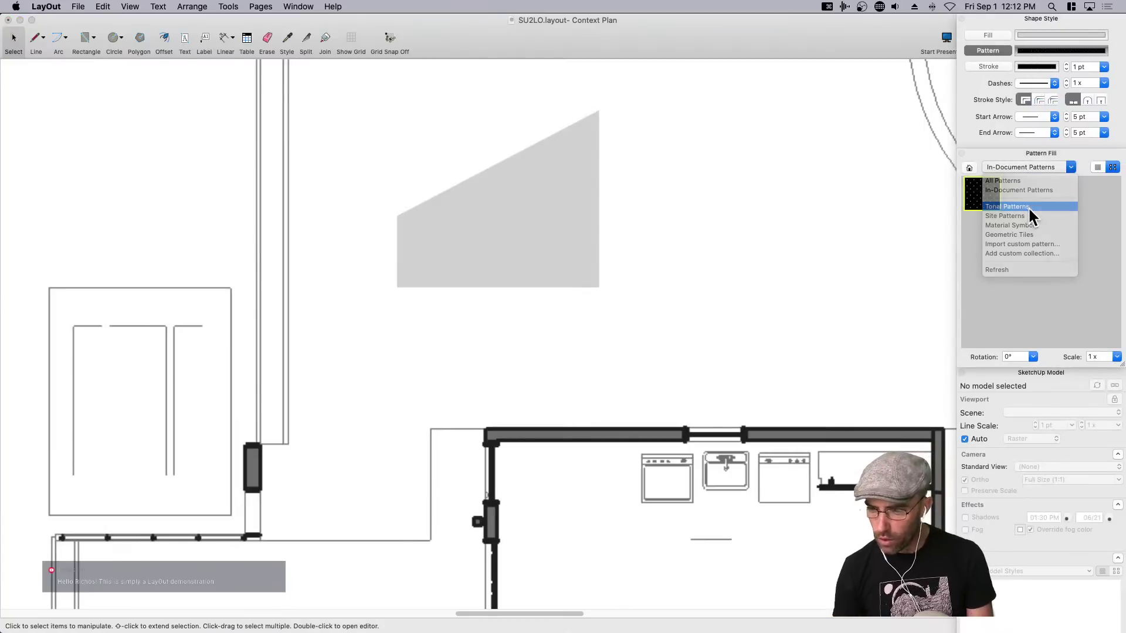
pyautogui.click(1025, 166)
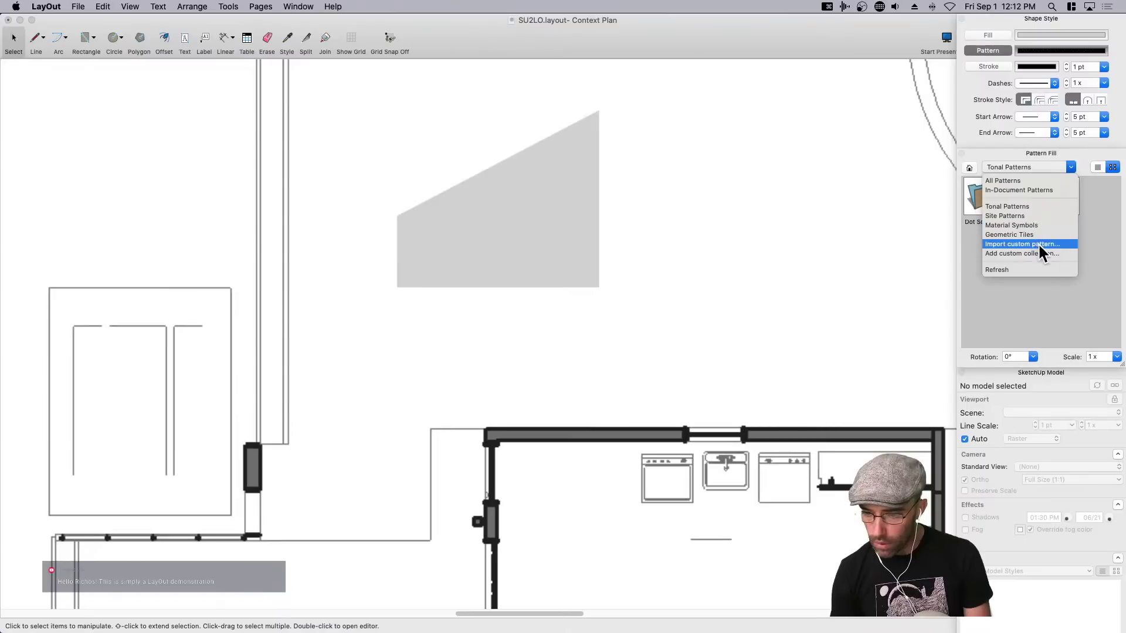
pyautogui.click(1032, 216)
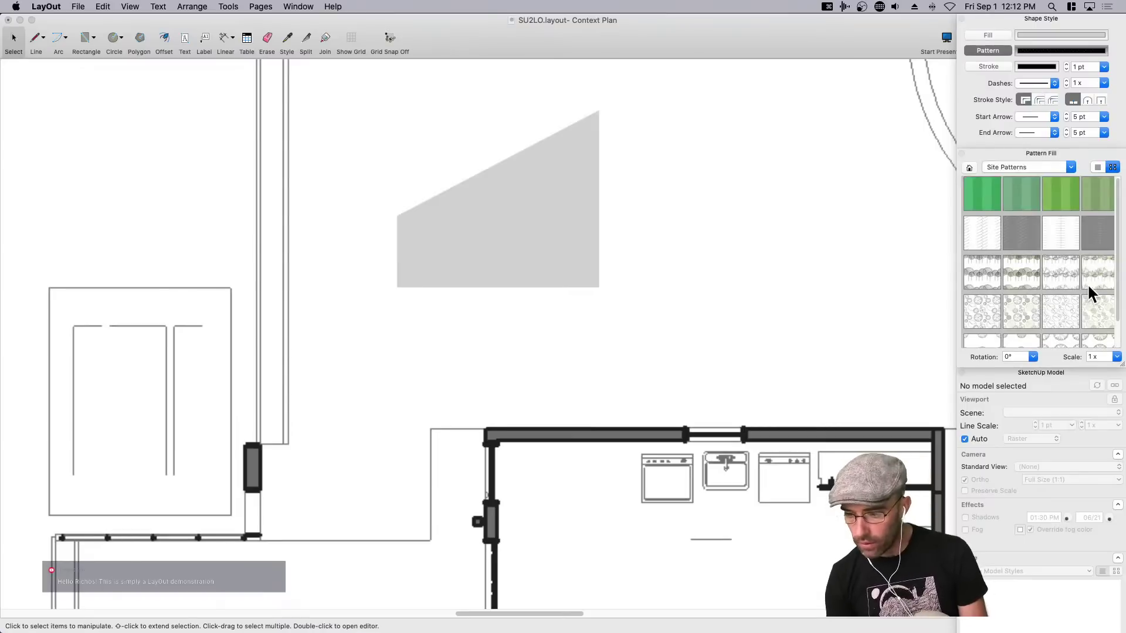
pyautogui.scroll(-2, 1088, 287)
pyautogui.scroll(2, 1069, 231)
# Look through the Dot Screens within Tonal Patterns, and return to the Site Patterns collection.
pyautogui.click(1015, 167)
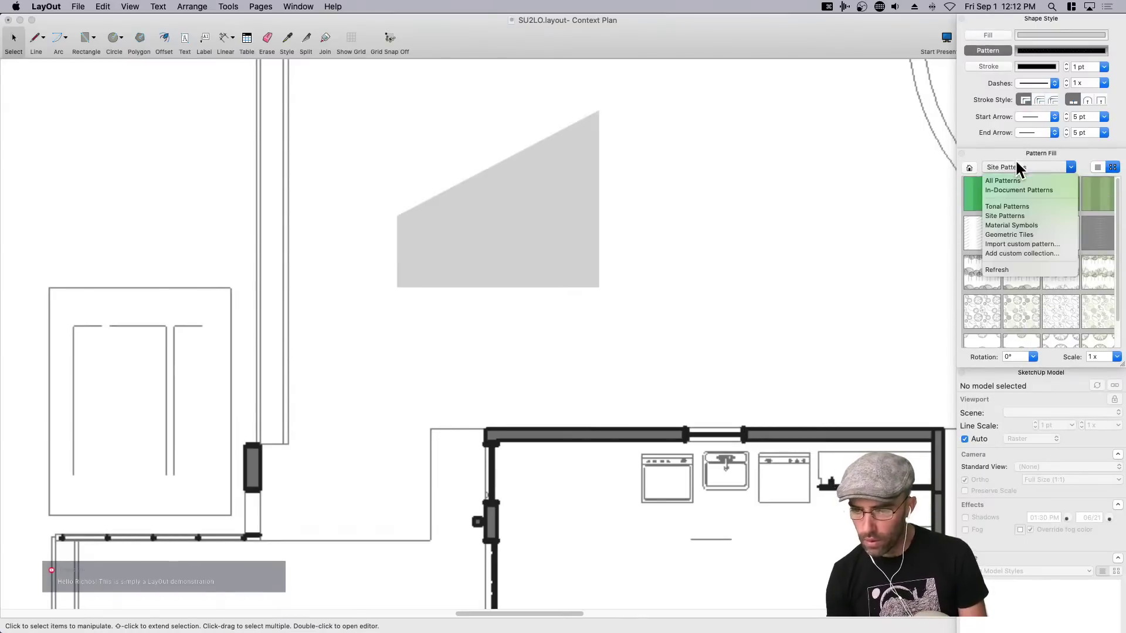
pyautogui.click(1016, 181)
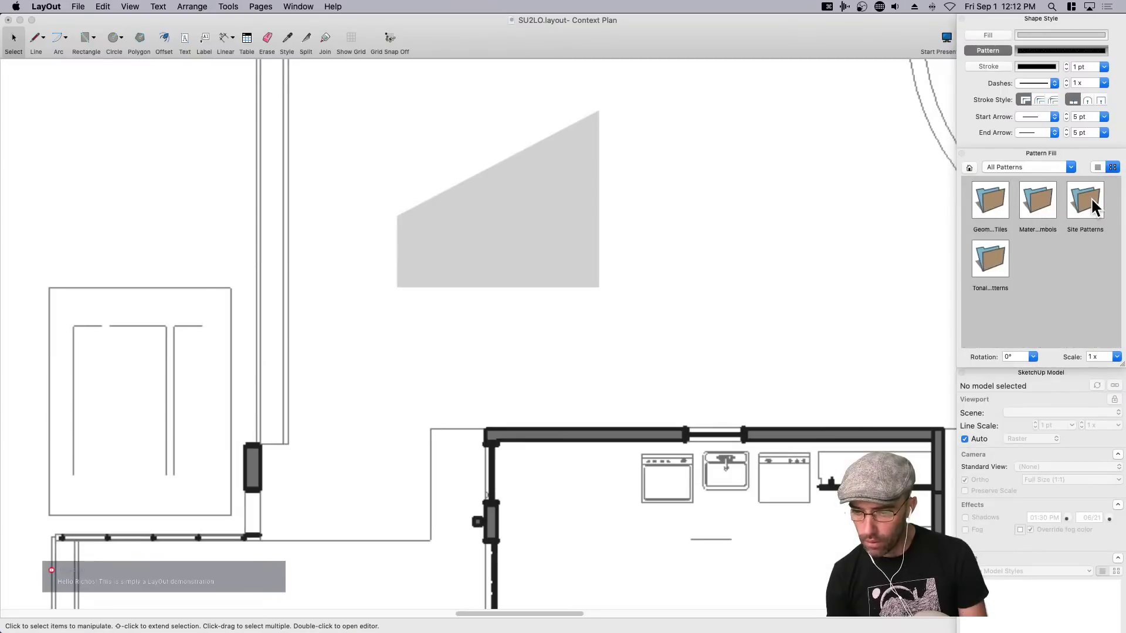
pyautogui.doubleClick(991, 258)
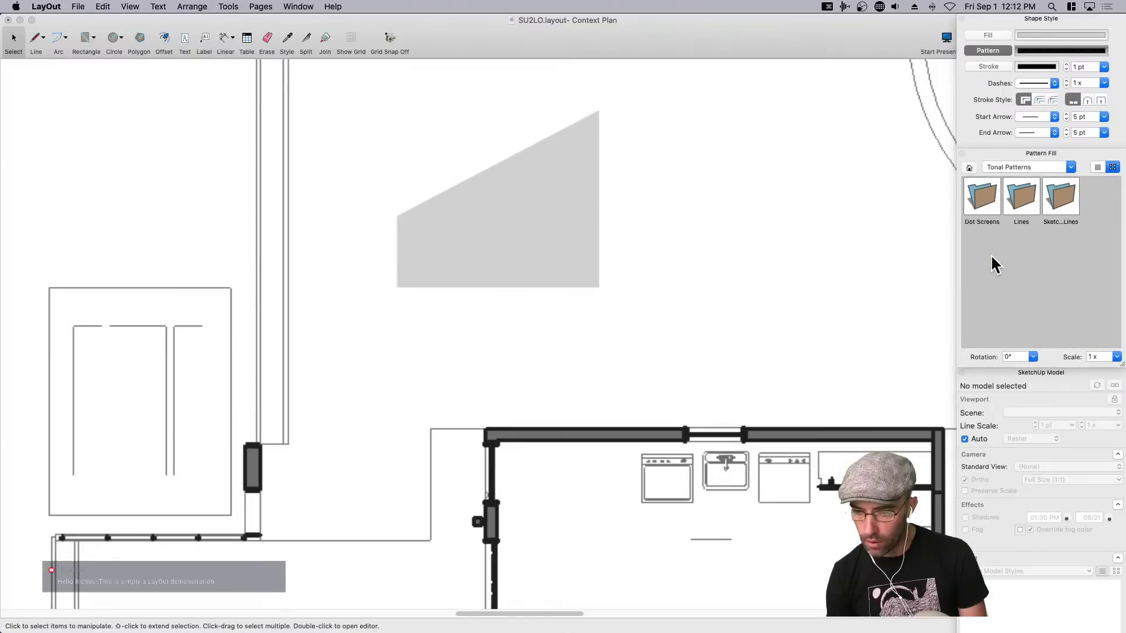
pyautogui.doubleClick(983, 198)
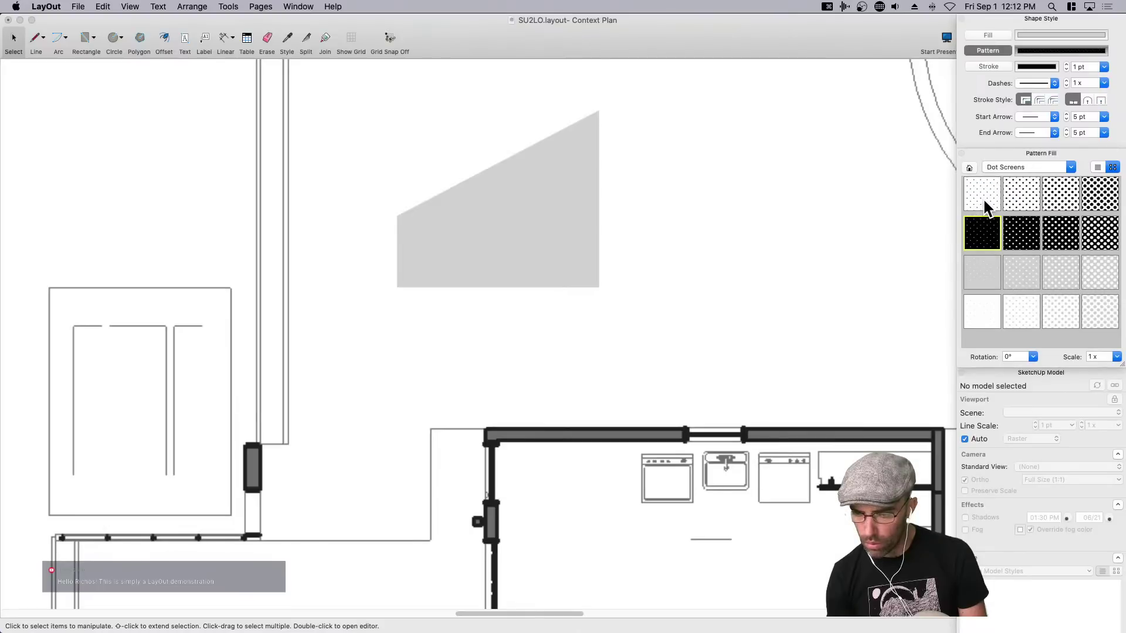
pyautogui.click(1009, 167)
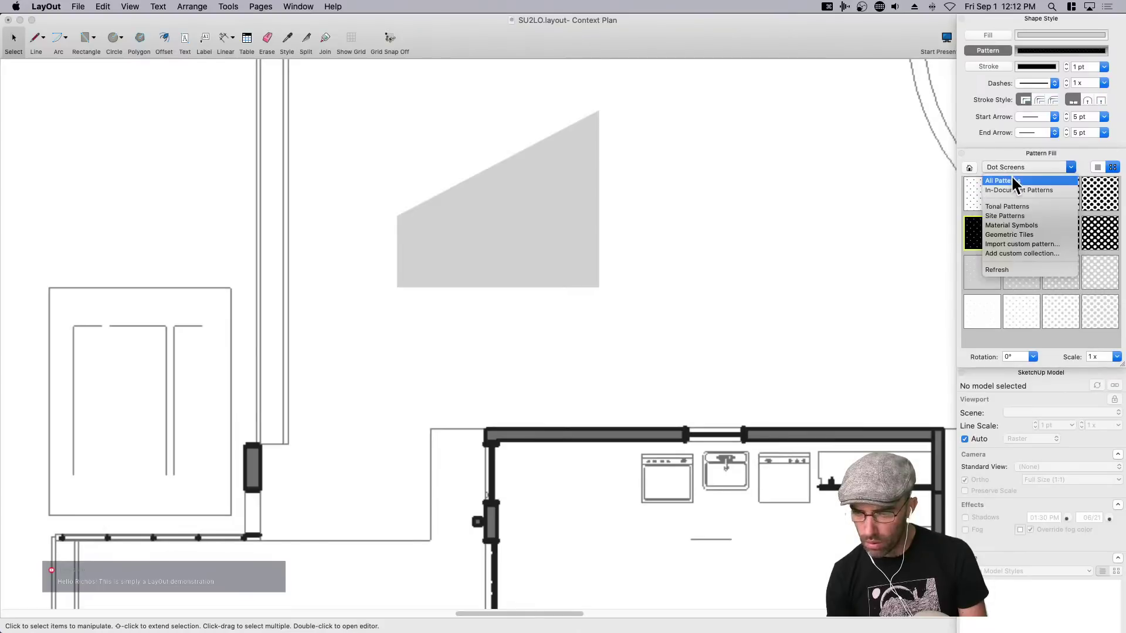
pyautogui.click(1014, 217)
pyautogui.scroll(-3, 1054, 258)
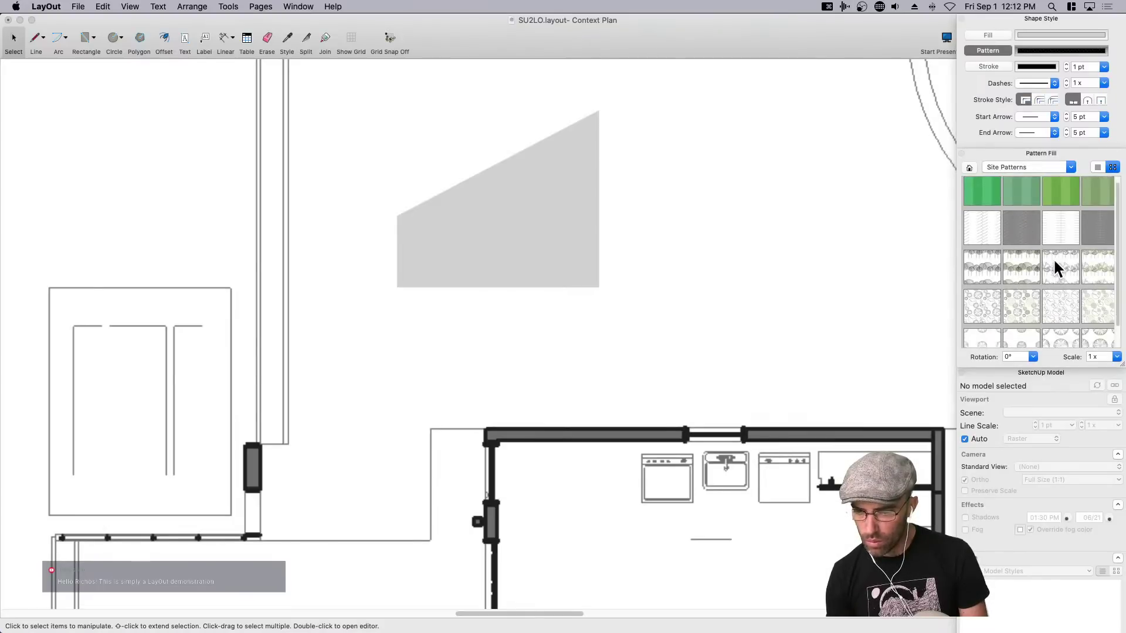
# View the Black Linework patterns of the Geometric Tiles collection as a named list and as thumbnails.
pyautogui.click(1019, 167)
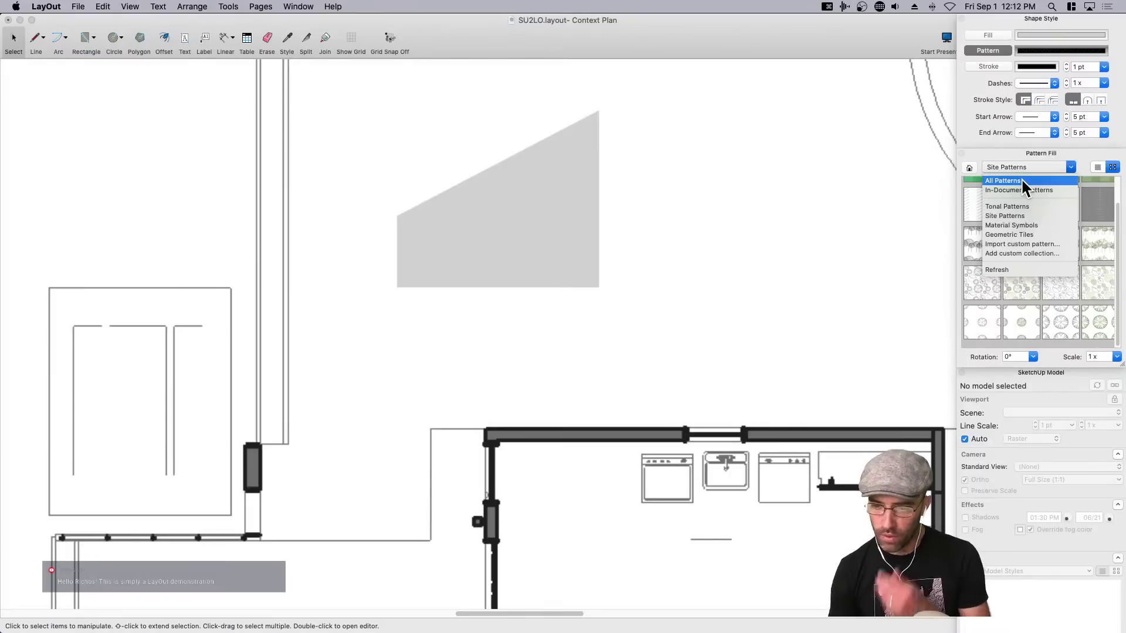
pyautogui.click(1022, 180)
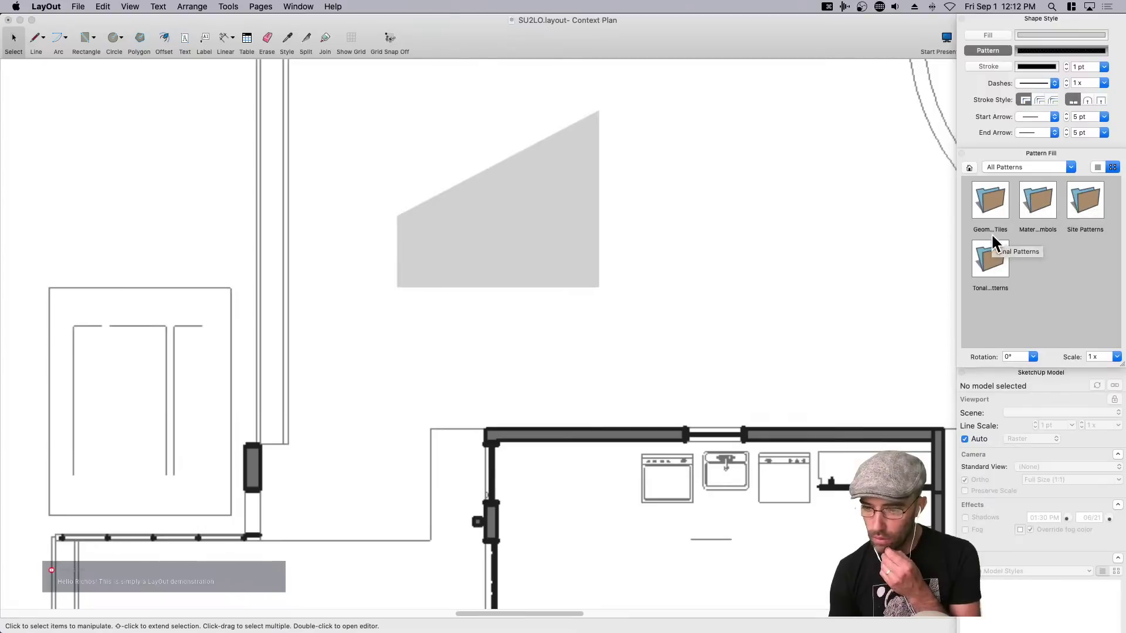
pyautogui.doubleClick(995, 210)
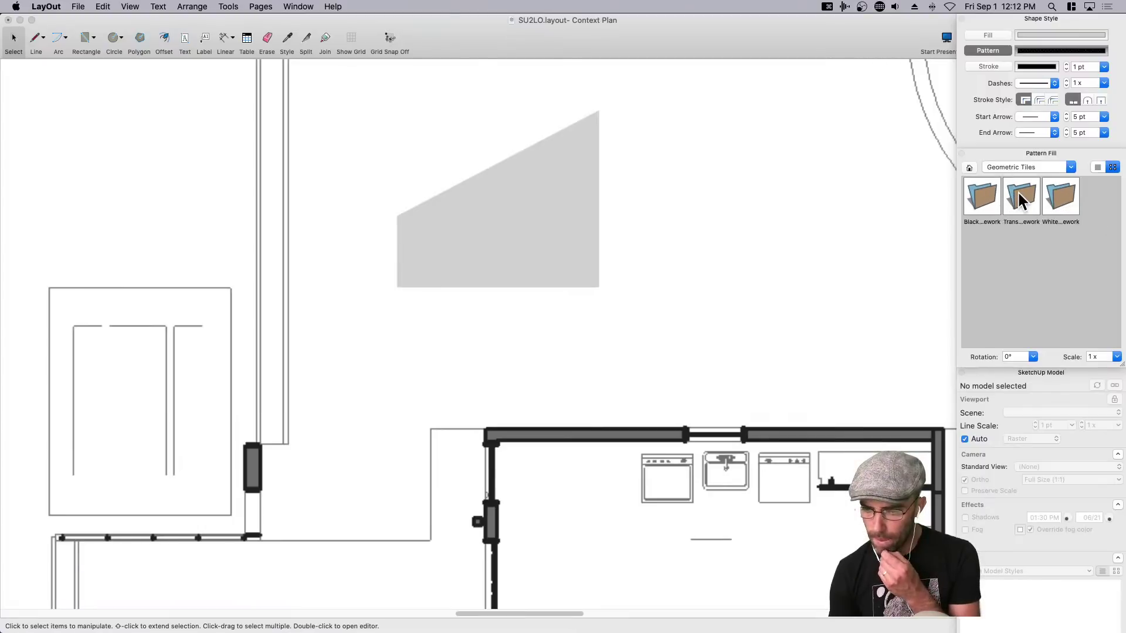
pyautogui.click(1097, 168)
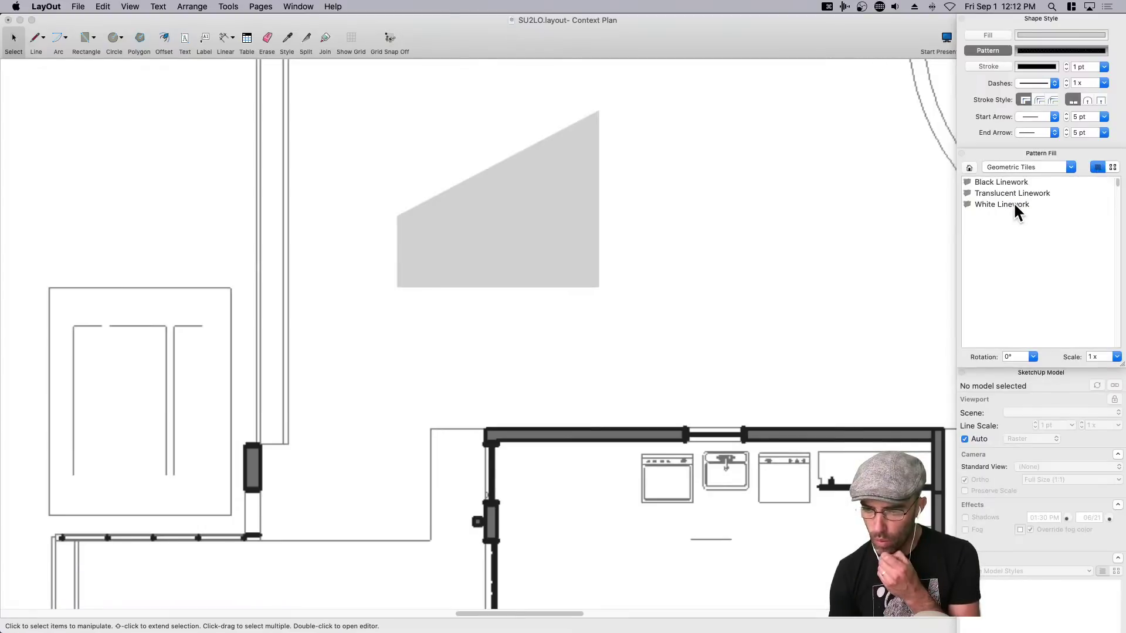
pyautogui.doubleClick(1000, 182)
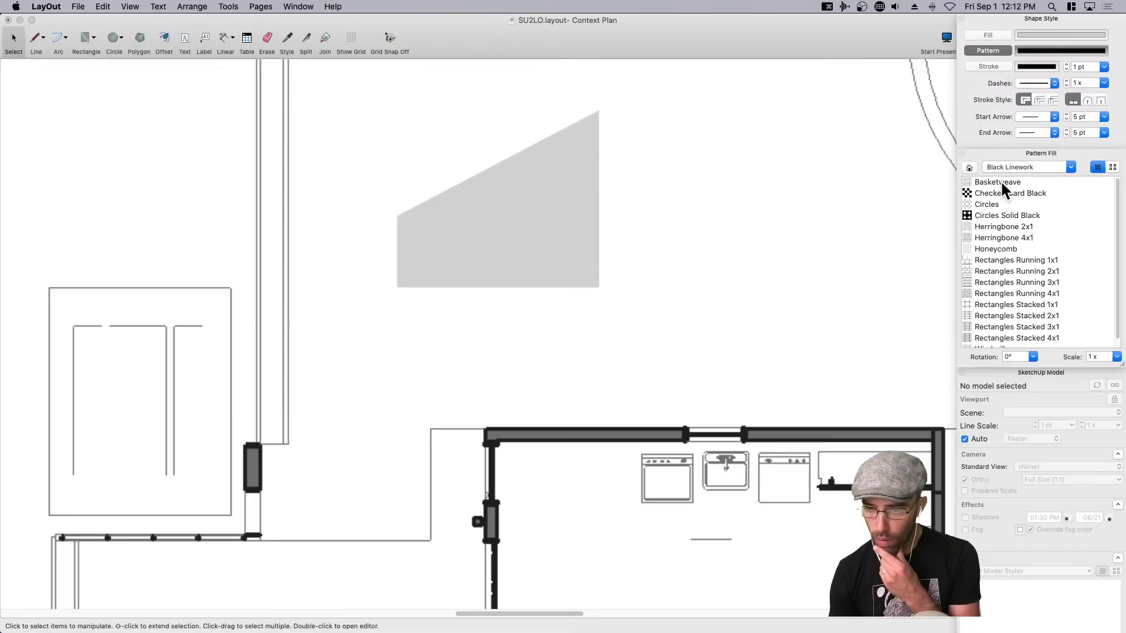
pyautogui.click(1112, 168)
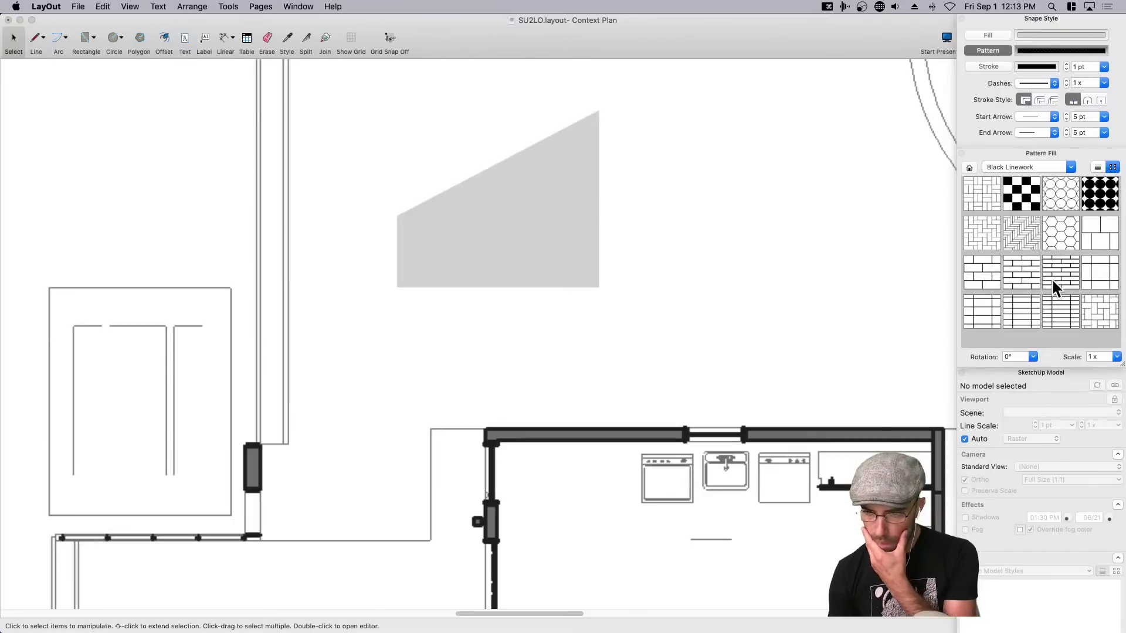
pyautogui.click(1041, 168)
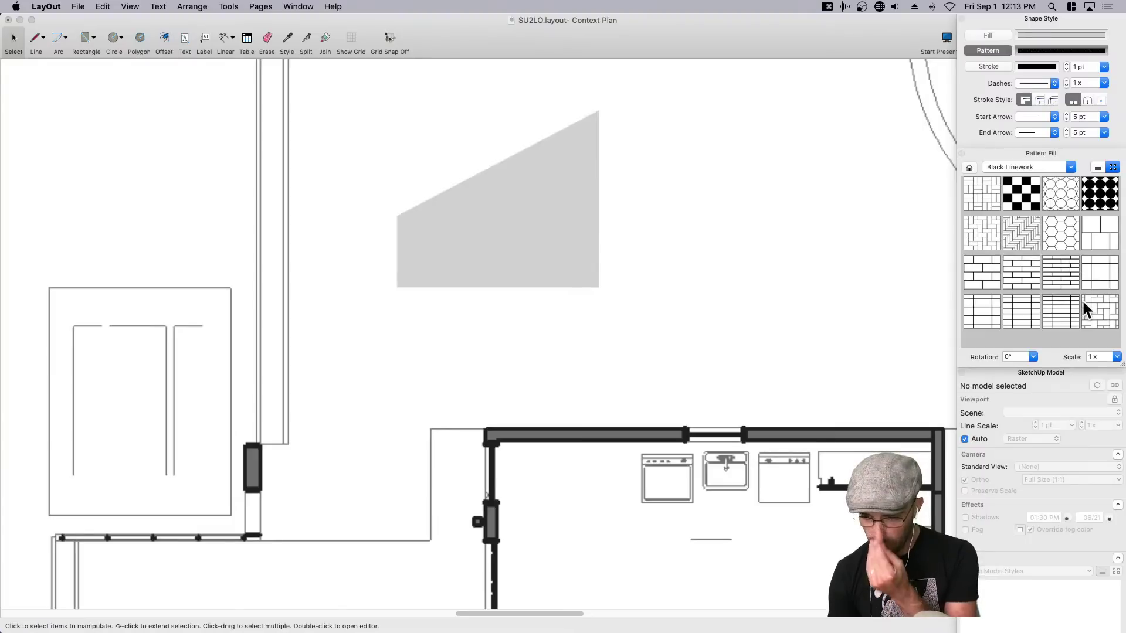
# Show the Material Symbols pattern collection, and collapse the Style section of the SketchUp model settings.
pyautogui.click(1032, 169)
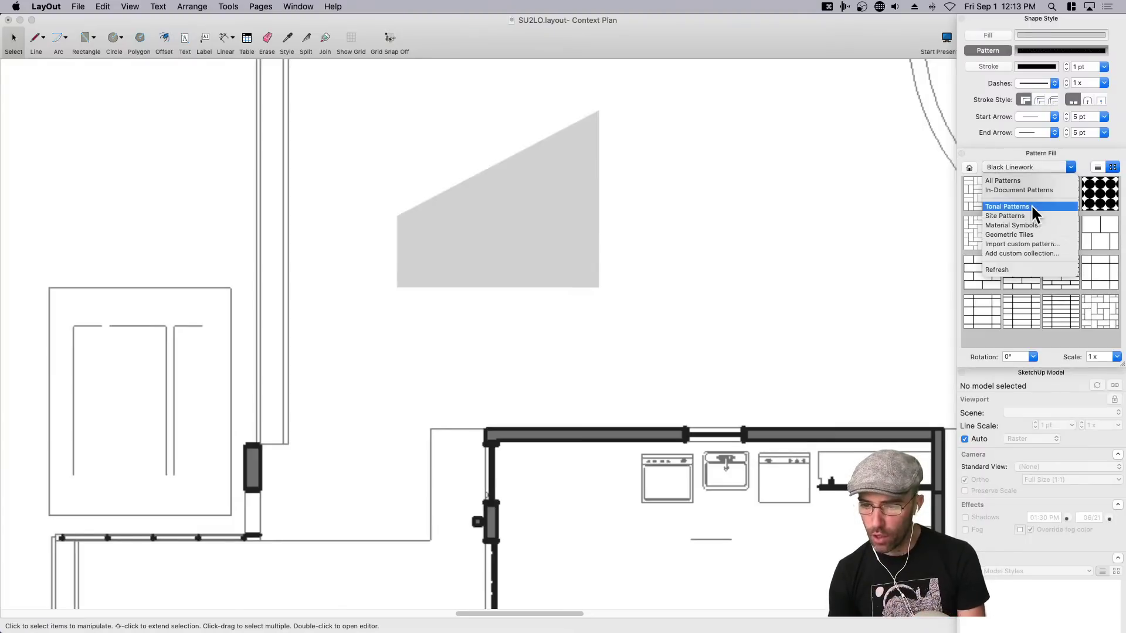
pyautogui.click(1032, 222)
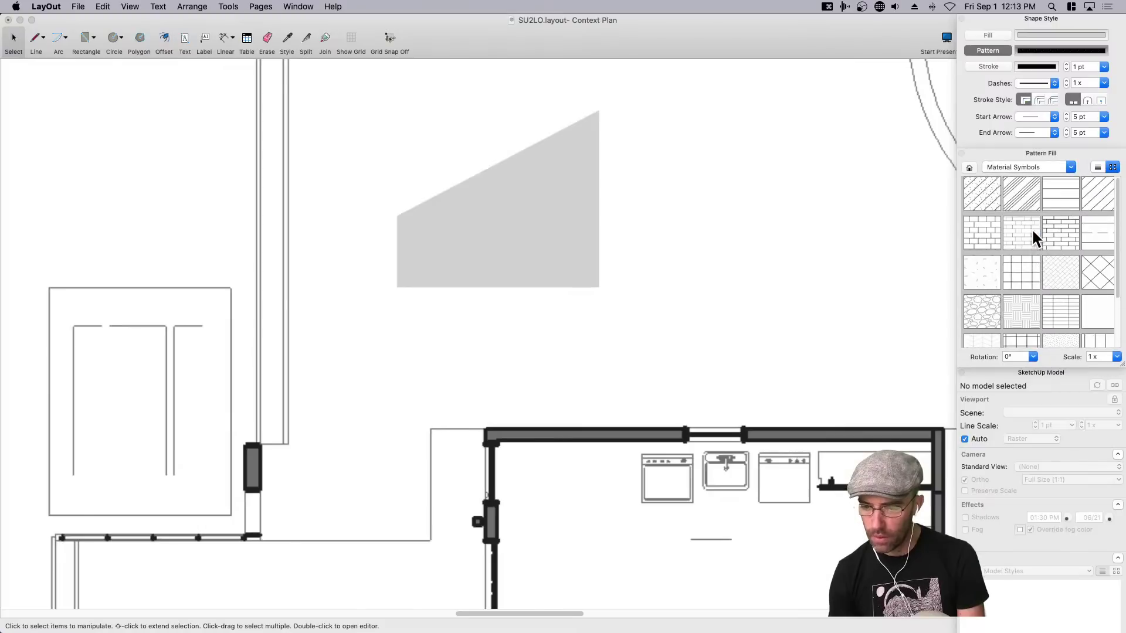
pyautogui.click(1019, 168)
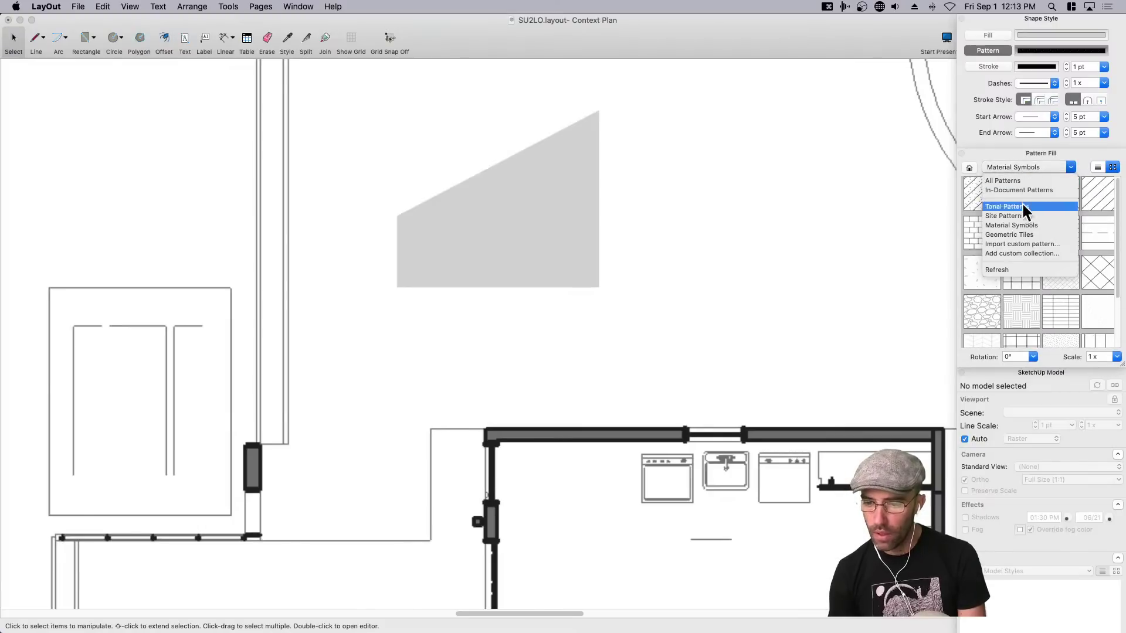
pyautogui.click(972, 155)
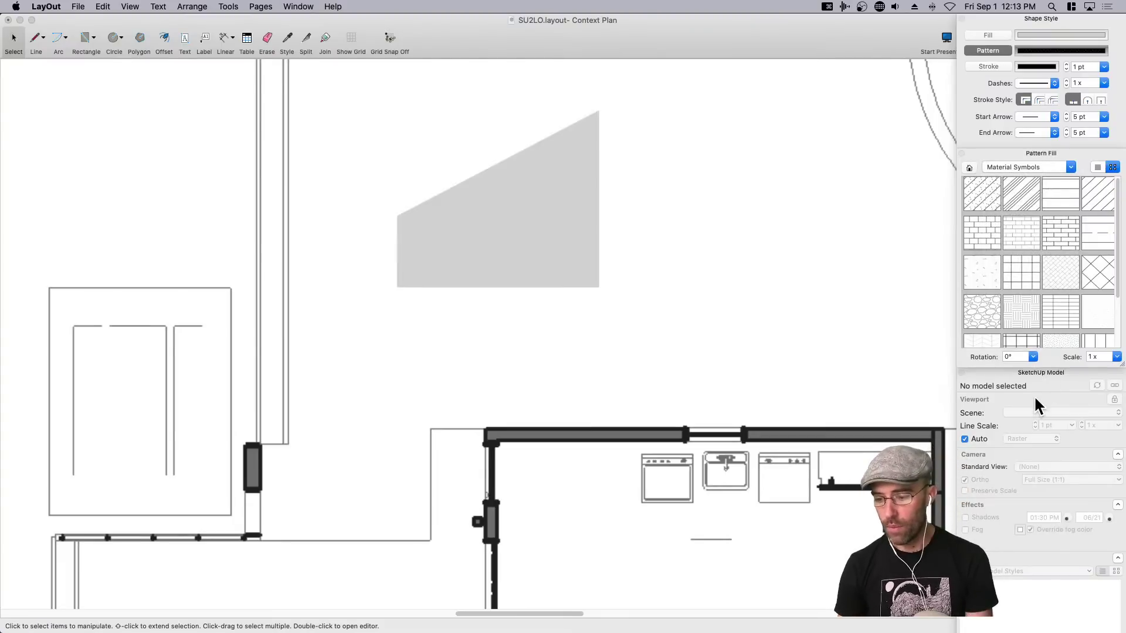
pyautogui.click(1001, 556)
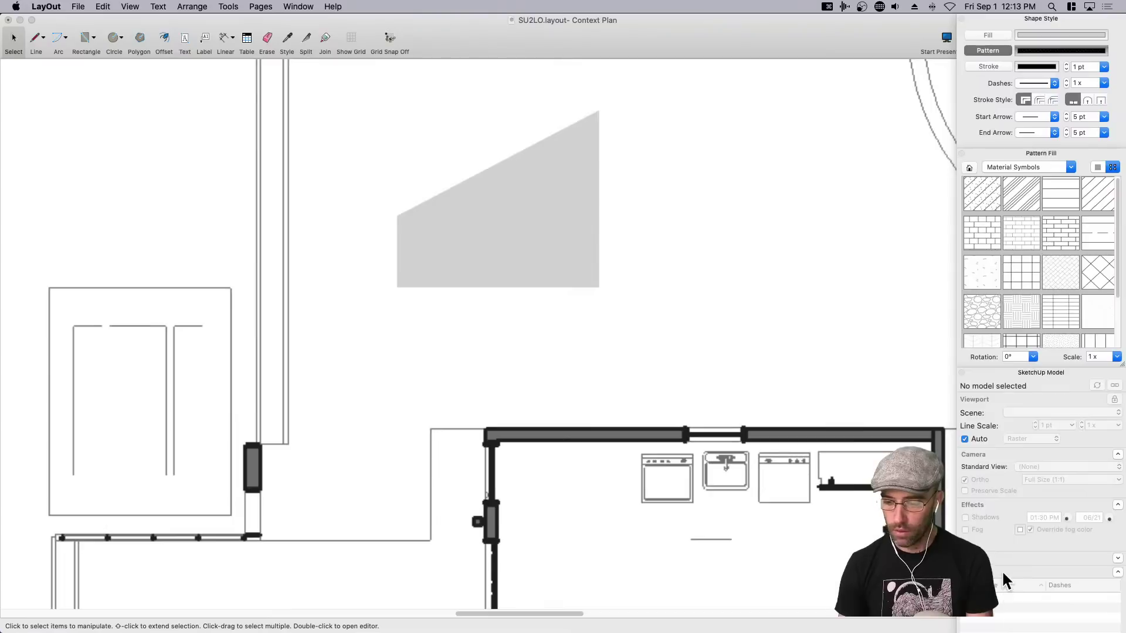
# Choose the speckled concrete pattern from Material Symbols as the fill and turn on the stroke for new shapes.
pyautogui.click(1001, 571)
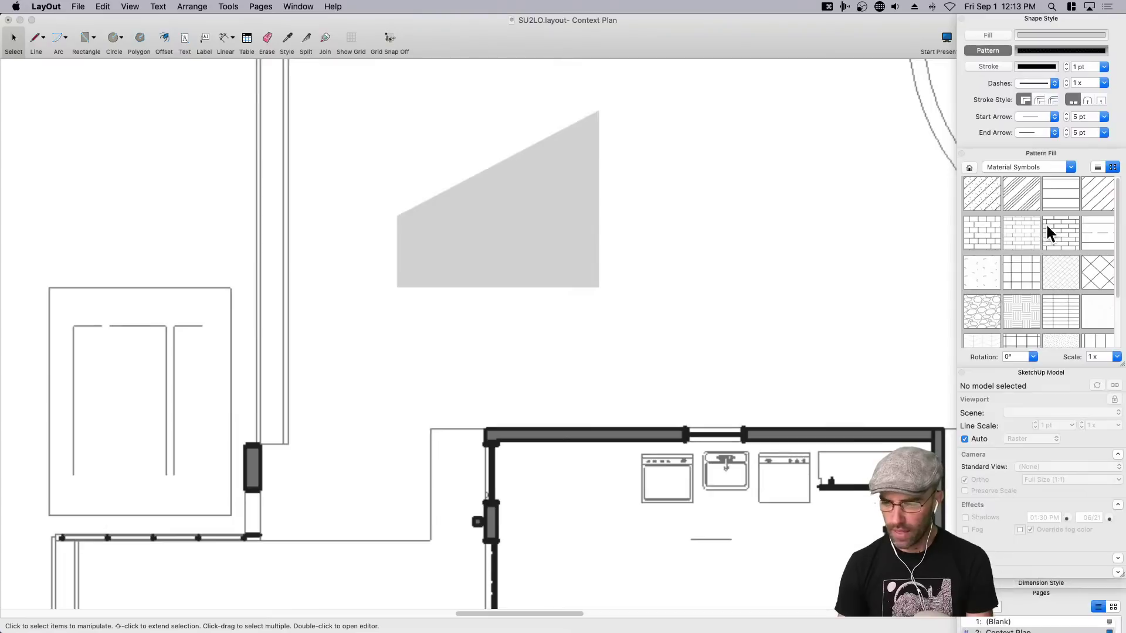
pyautogui.click(980, 270)
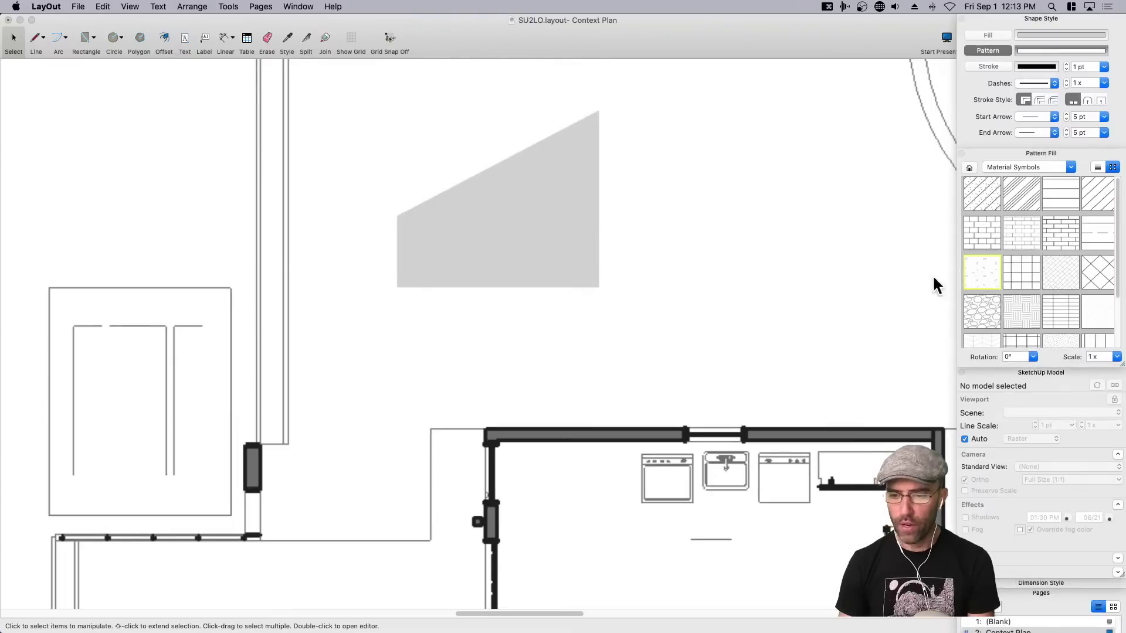
pyautogui.click(983, 63)
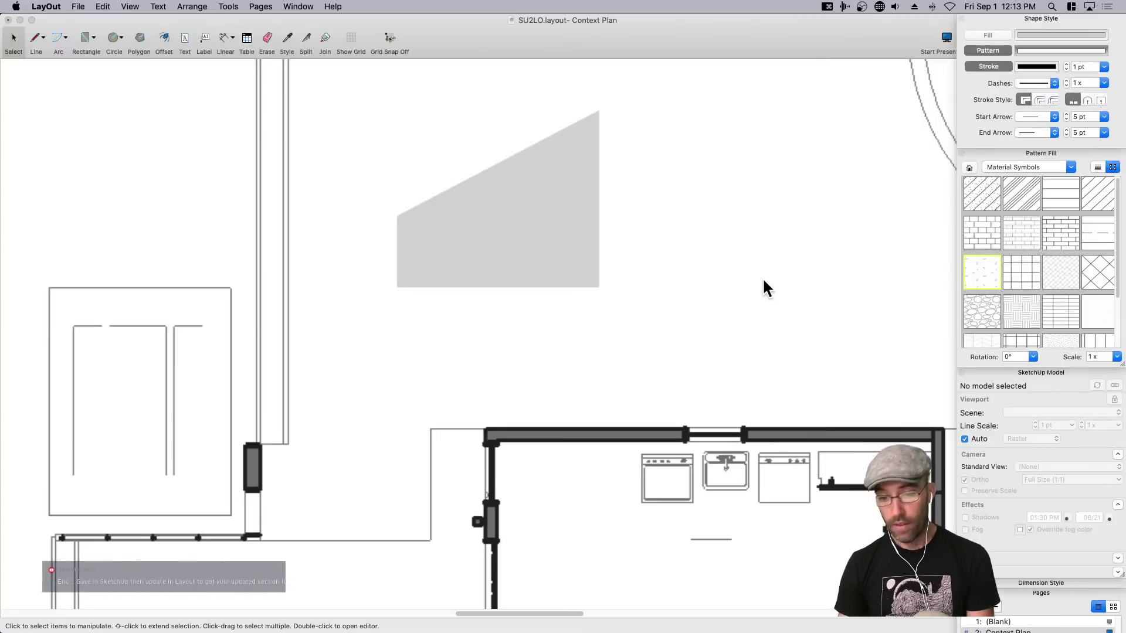
pyautogui.click(712, 309)
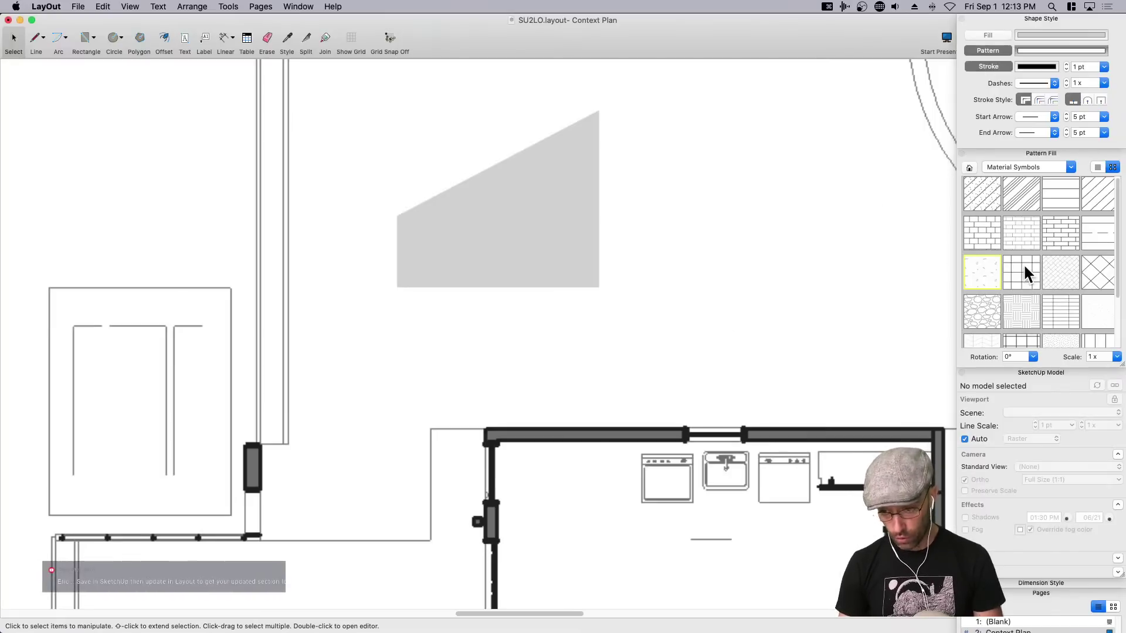
# Draw a closed five-sided test shape with the concrete pattern fill between the grey shape and the garage.
pyautogui.press('p')
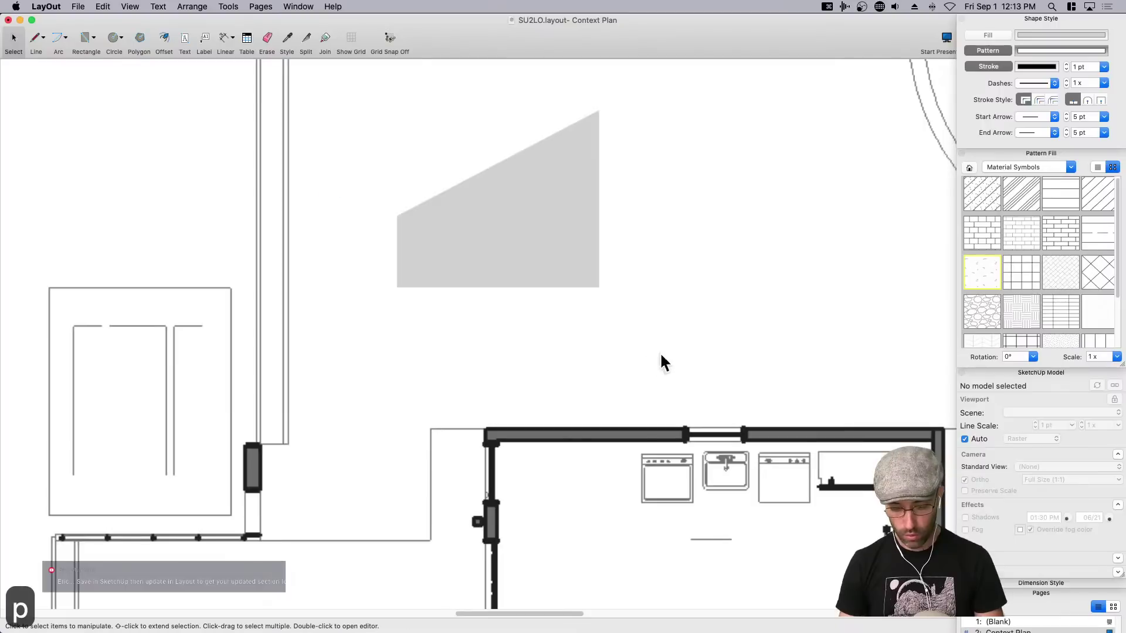
pyautogui.press('l')
pyautogui.click(668, 360)
pyautogui.click(774, 361)
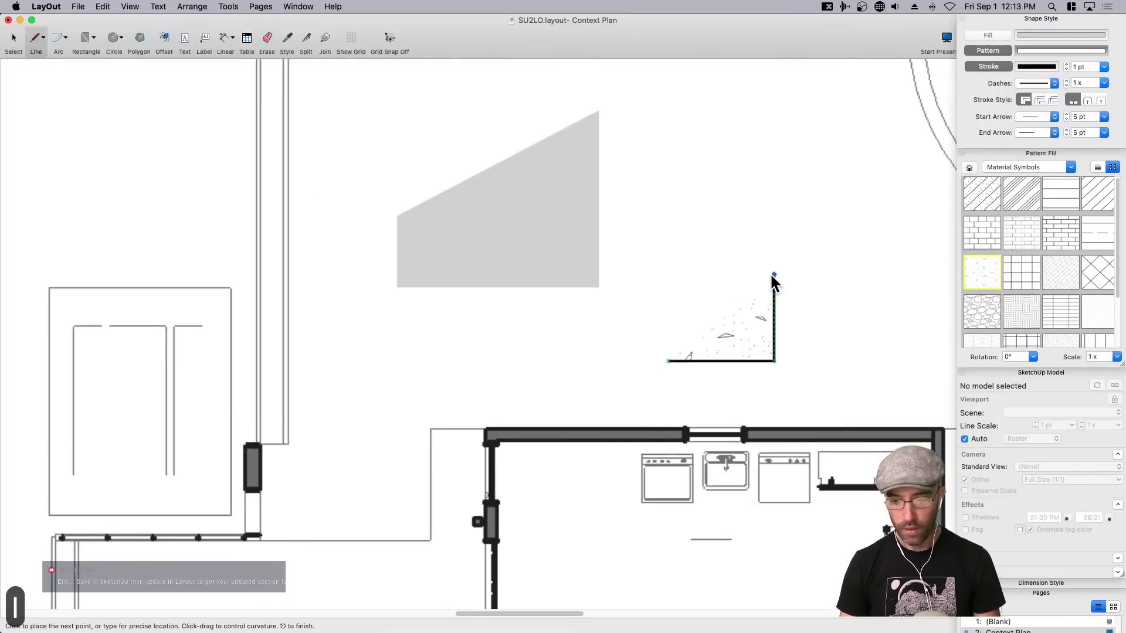
pyautogui.click(774, 274)
pyautogui.click(681, 267)
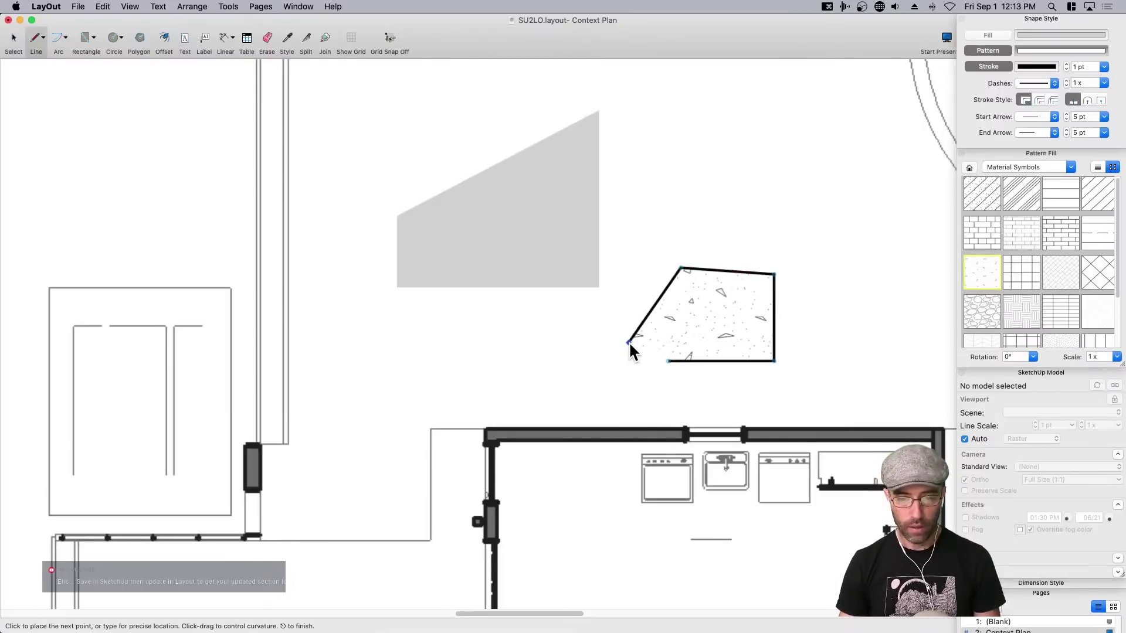
pyautogui.click(629, 343)
pyautogui.click(669, 360)
pyautogui.press('space')
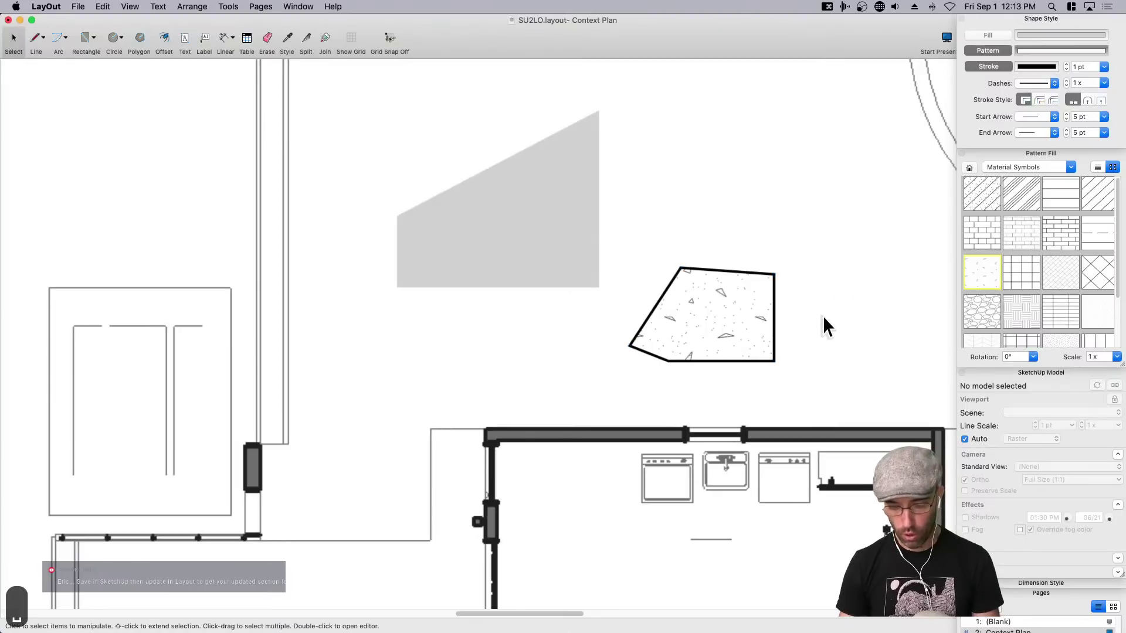
# Draw a second irregular concrete-filled polygon beside the first one, and delete it.
pyautogui.press('l')
pyautogui.click(821, 319)
pyautogui.click(886, 302)
pyautogui.click(869, 235)
pyautogui.click(822, 219)
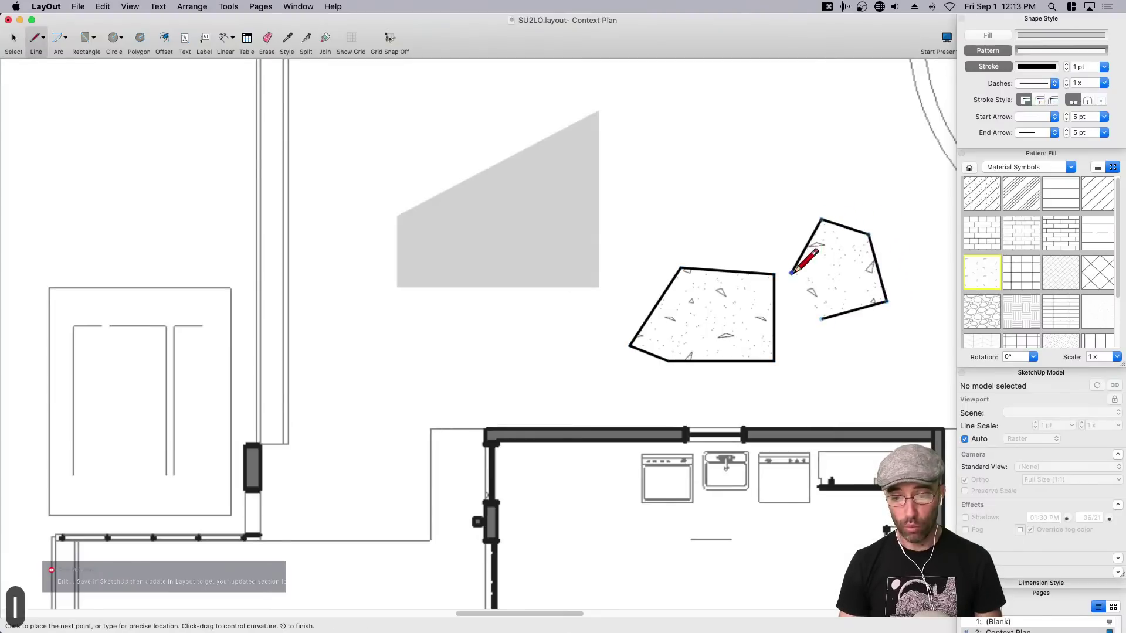
pyautogui.click(791, 271)
pyautogui.click(822, 319)
pyautogui.press('space')
pyautogui.click(814, 309)
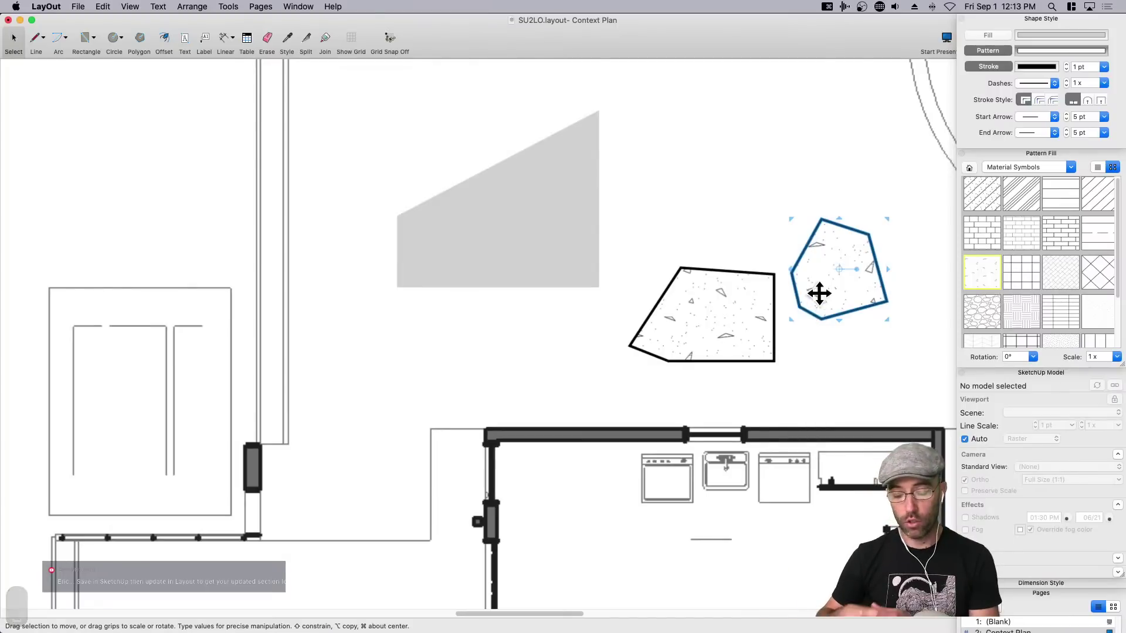
pyautogui.press('BackSpace')
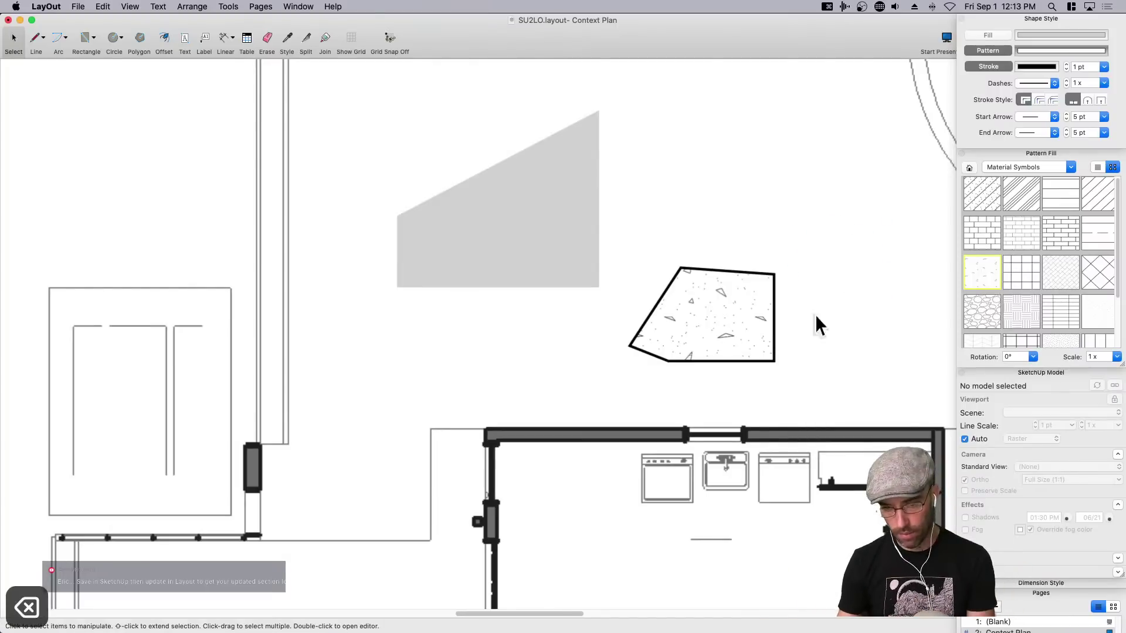
# Set the stroke width for new Line tool shapes to 0.4 pt.
pyautogui.click(744, 322)
pyautogui.click(581, 254)
pyautogui.click(713, 311)
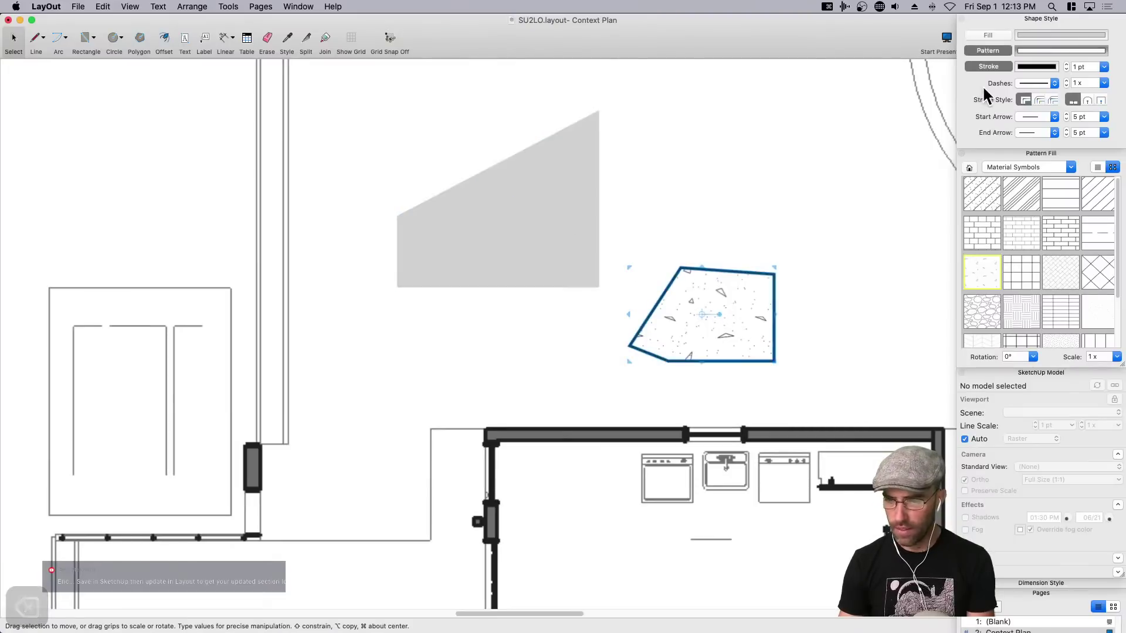
pyautogui.click(1102, 67)
pyautogui.click(783, 198)
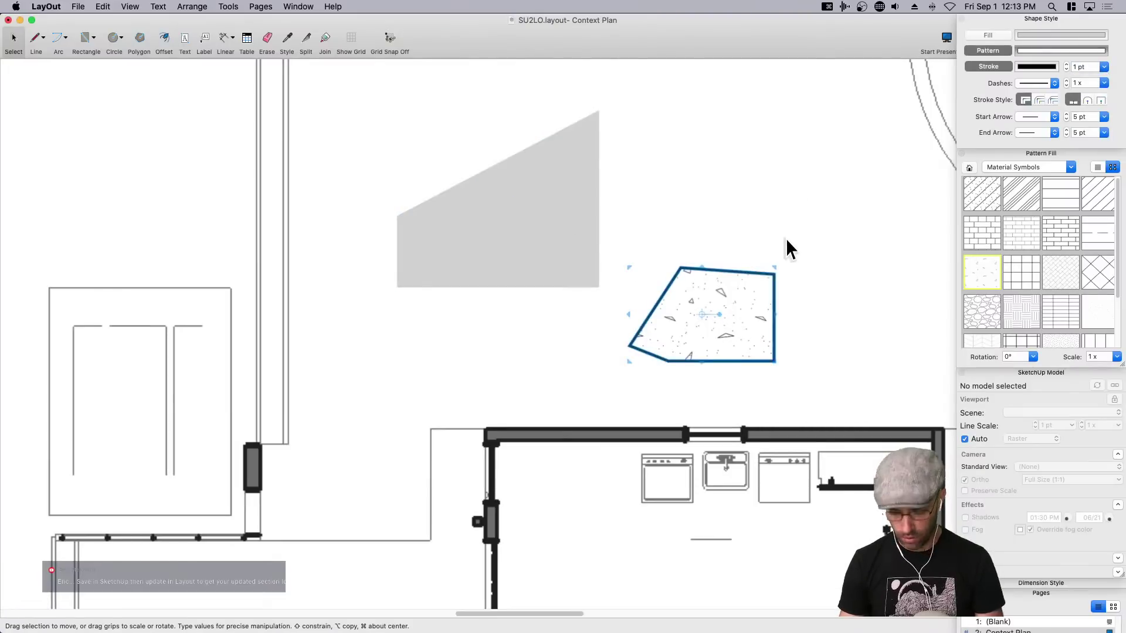
pyautogui.press('l')
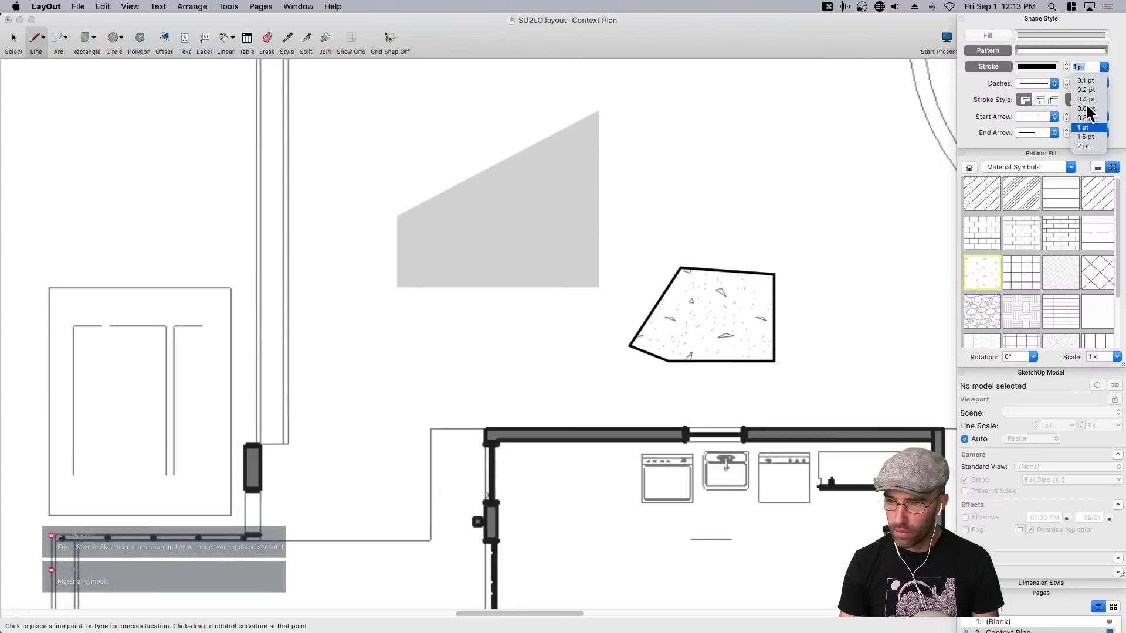
pyautogui.click(1086, 99)
# Delete the remaining concrete-filled test shape.
pyautogui.press('space')
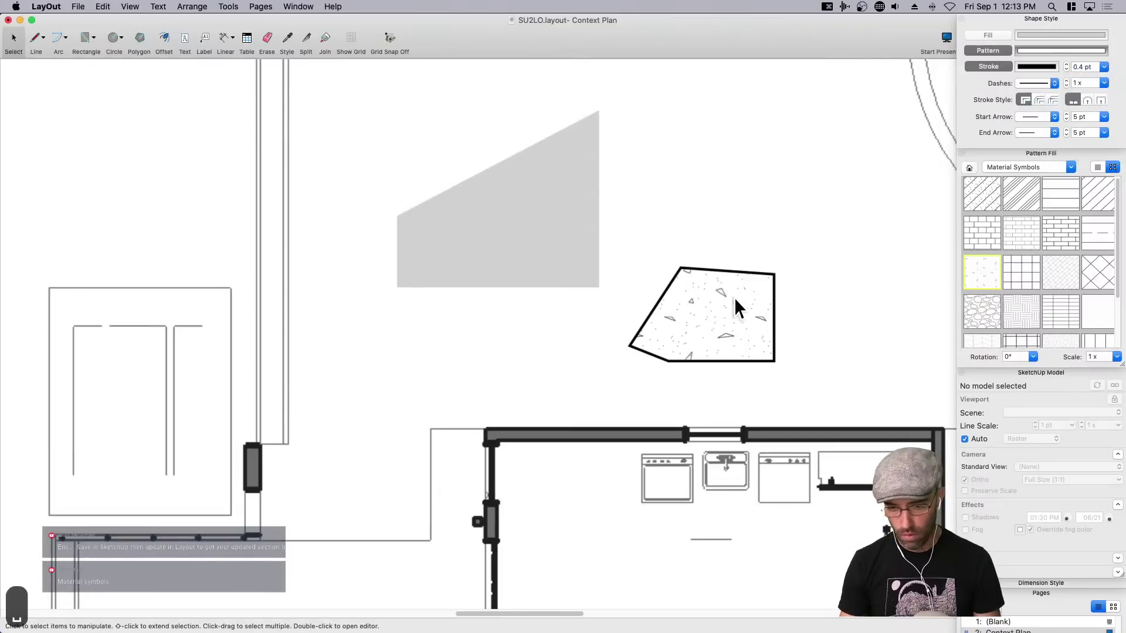
pyautogui.click(737, 307)
pyautogui.press('BackSpace')
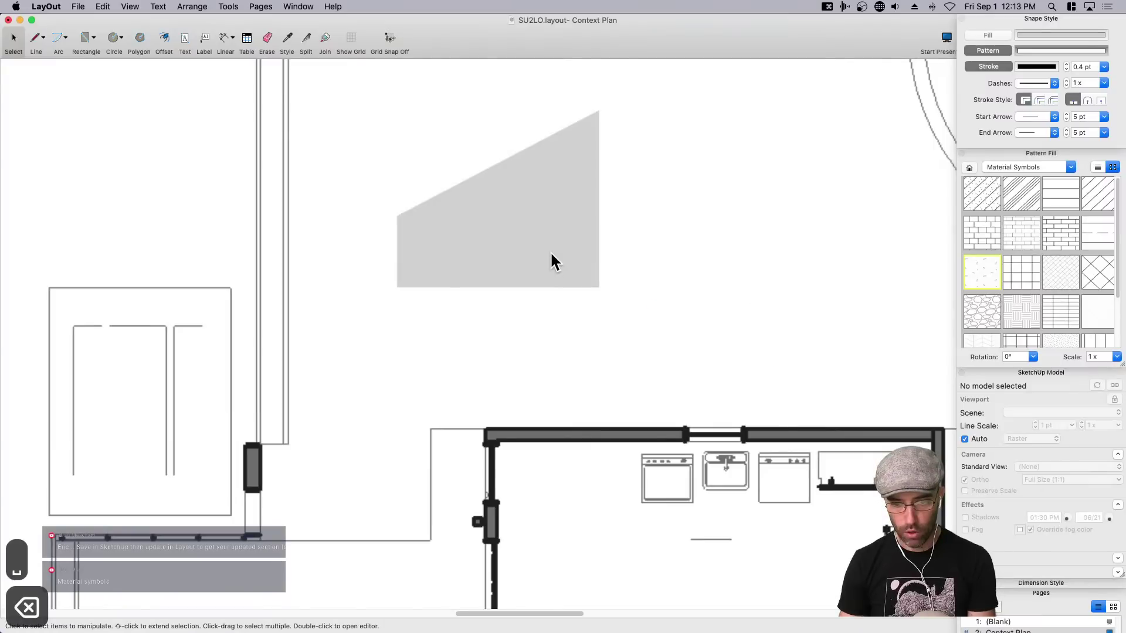
# Start a concrete-filled outline along the long paving line below the house, through the garage's lower inside edge to the side cabinets.
pyautogui.scroll(-3, 552, 253)
pyautogui.moveTo(222, 544); pyautogui.dragTo(547, 465, button='middle')
pyautogui.press('l')
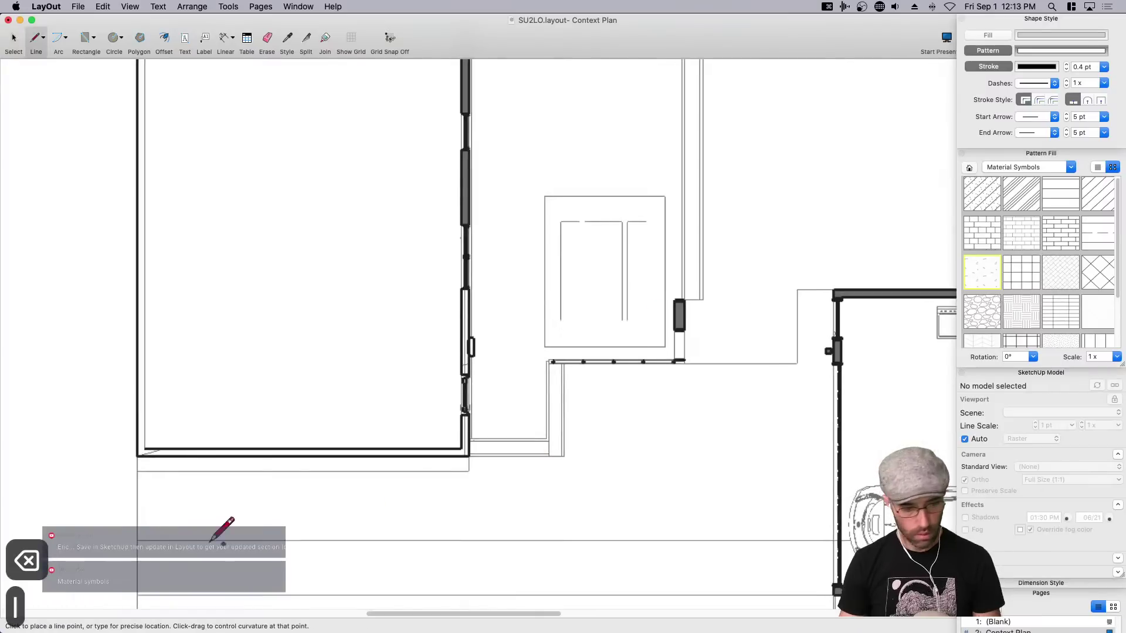
pyautogui.click(139, 538)
pyautogui.scroll(2, 833, 538)
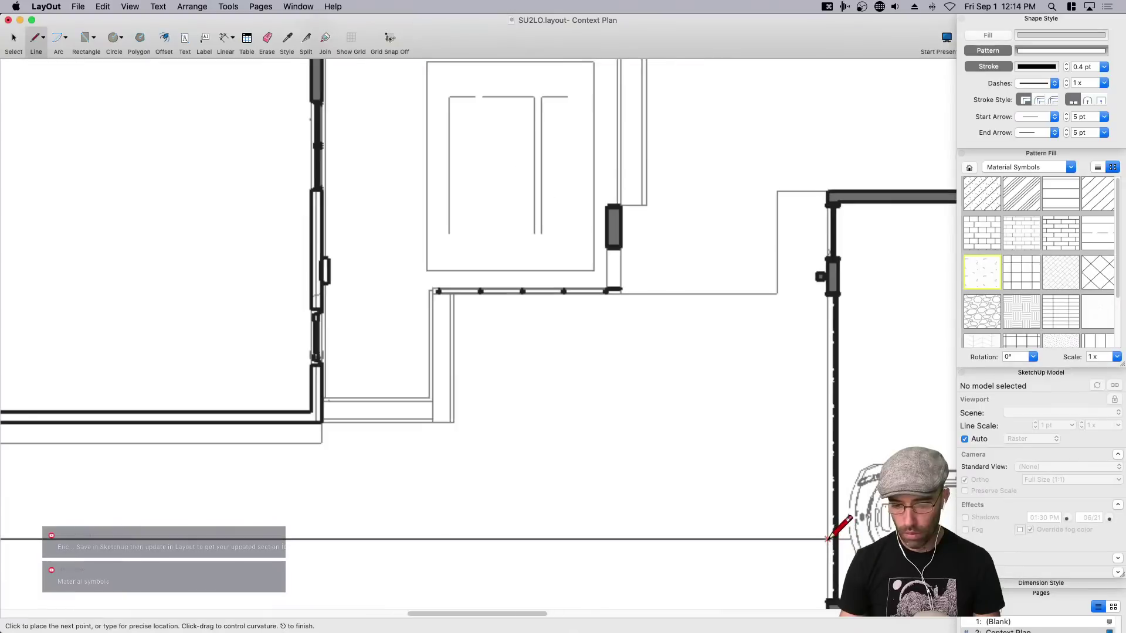
pyautogui.click(828, 538)
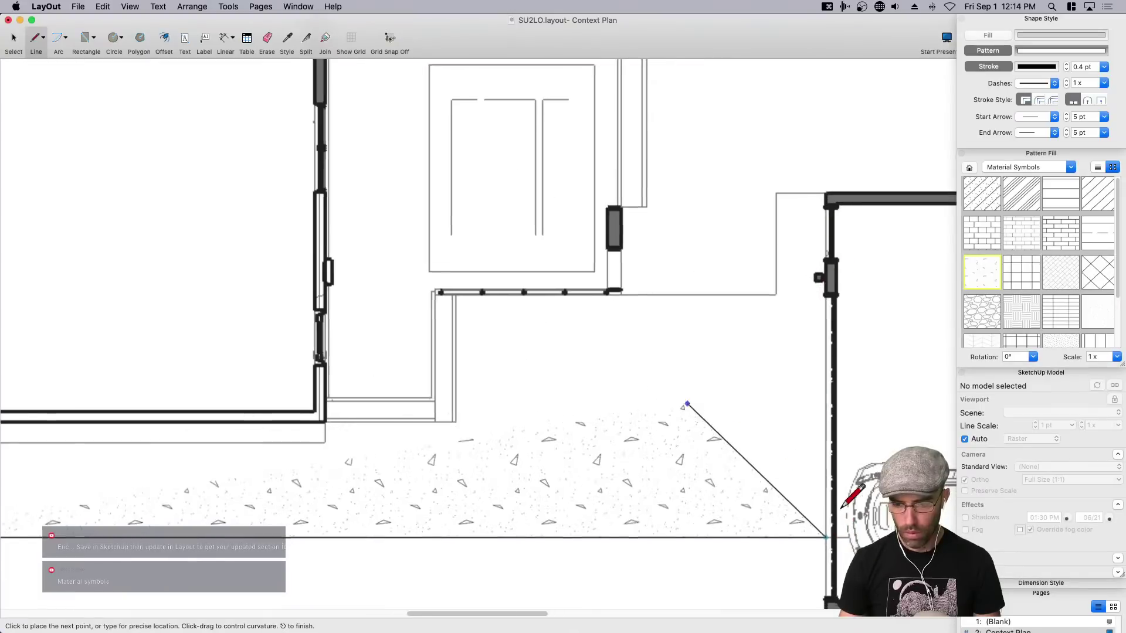
pyautogui.scroll(-2, 668, 508)
pyautogui.scroll(3, 667, 505)
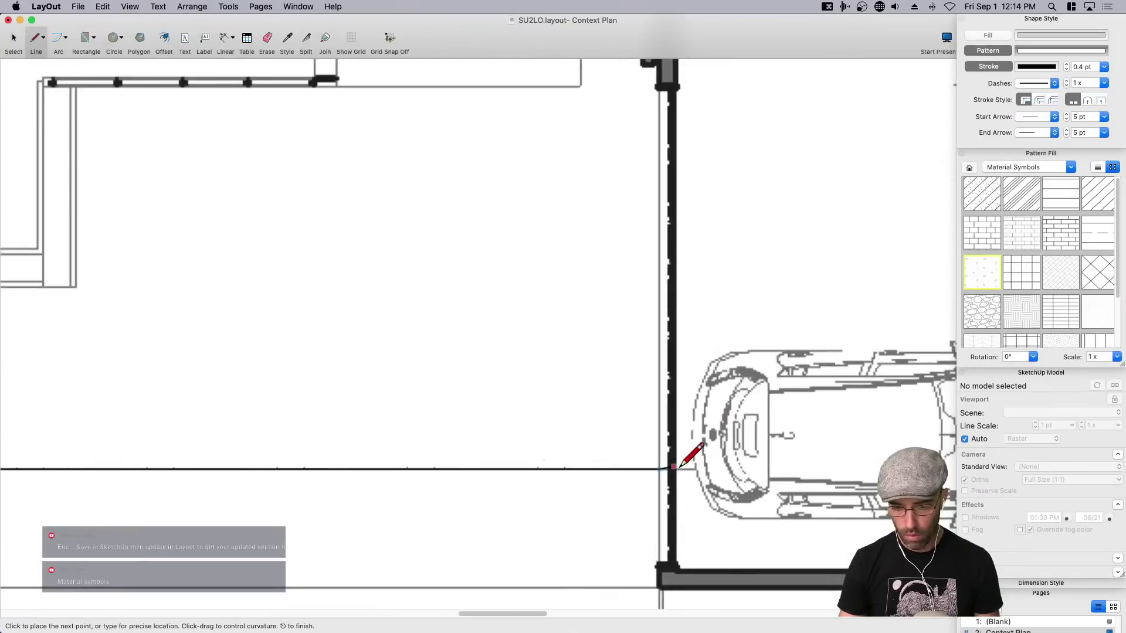
pyautogui.hscroll(6, 698, 572)
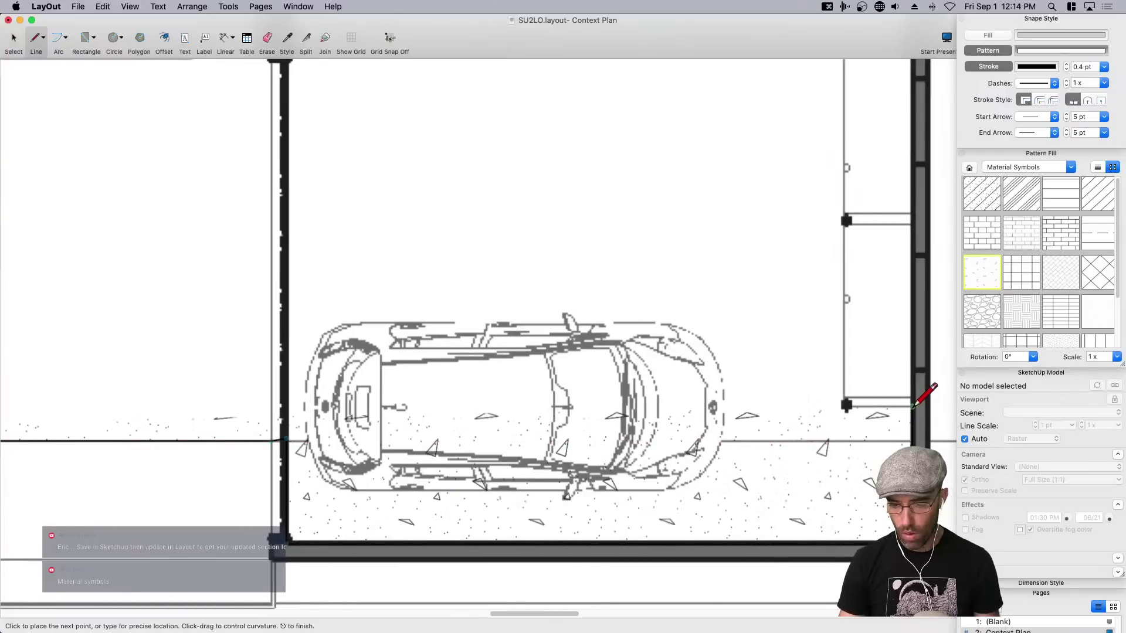
pyautogui.click(844, 408)
# Continue the outline up the side cabinets' front and around the upper counter to the garage's inside corner.
pyautogui.scroll(5, 875, 297)
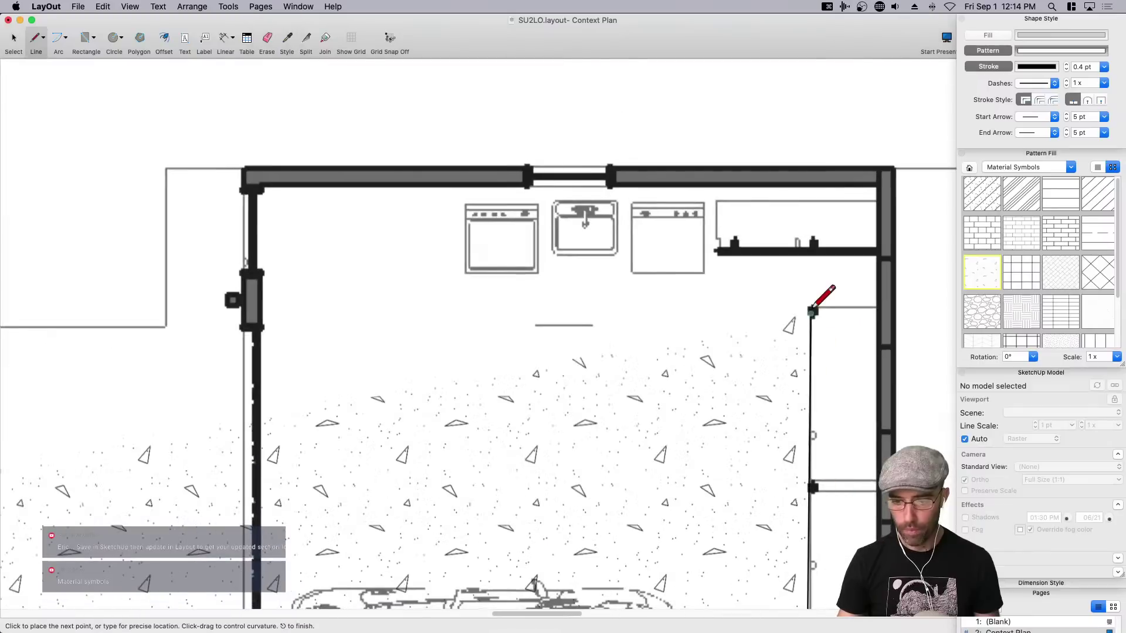
pyautogui.click(877, 307)
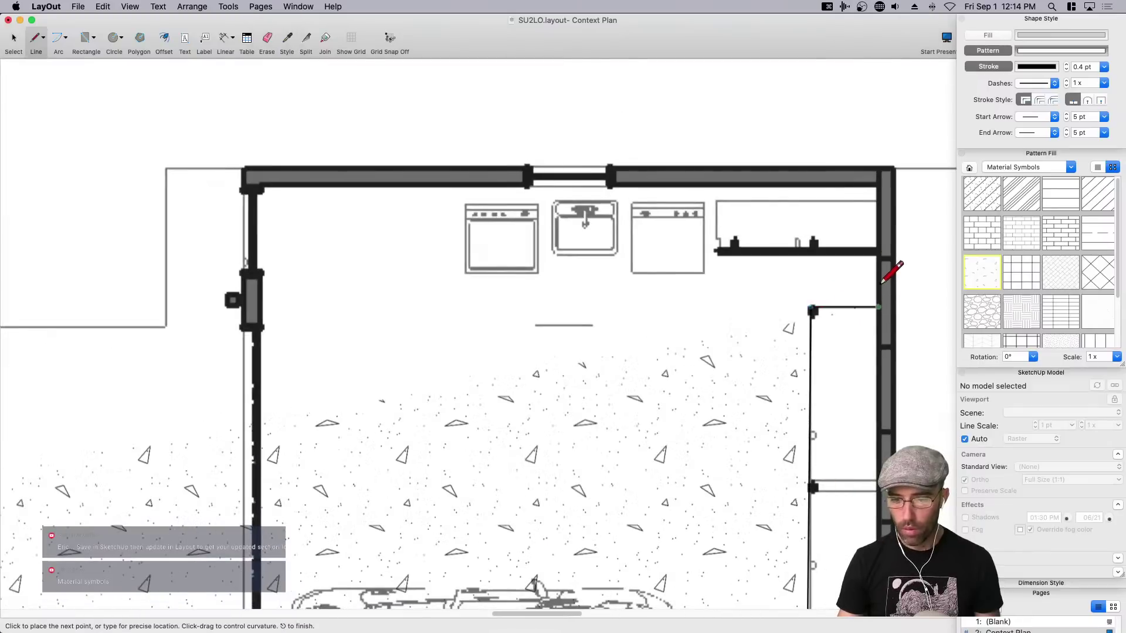
pyautogui.click(880, 253)
pyautogui.click(718, 251)
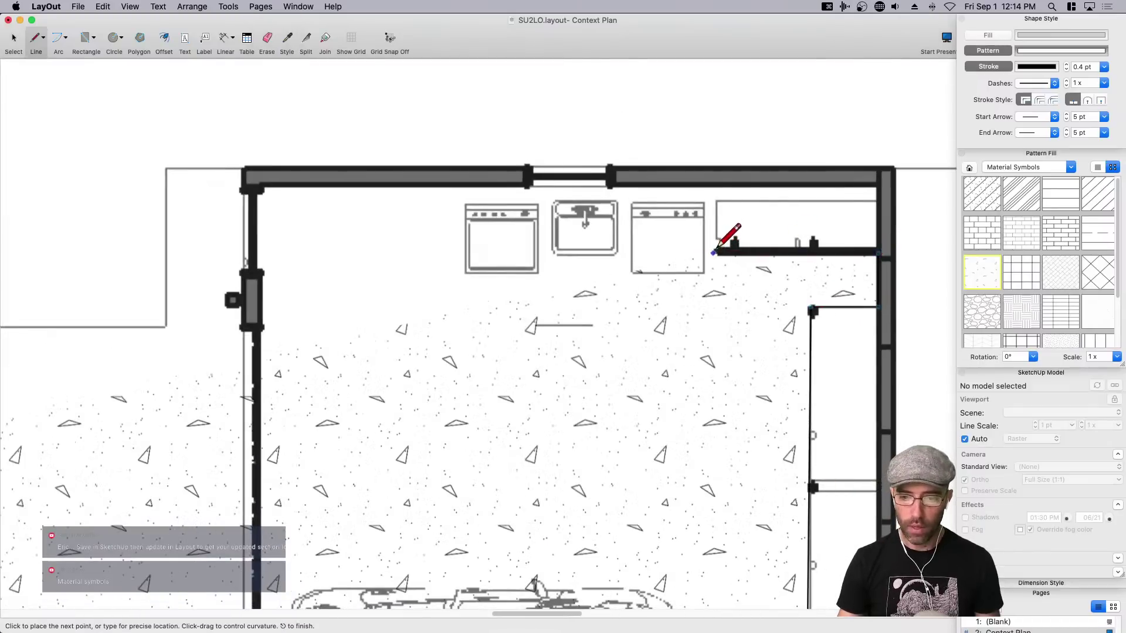
pyautogui.click(717, 201)
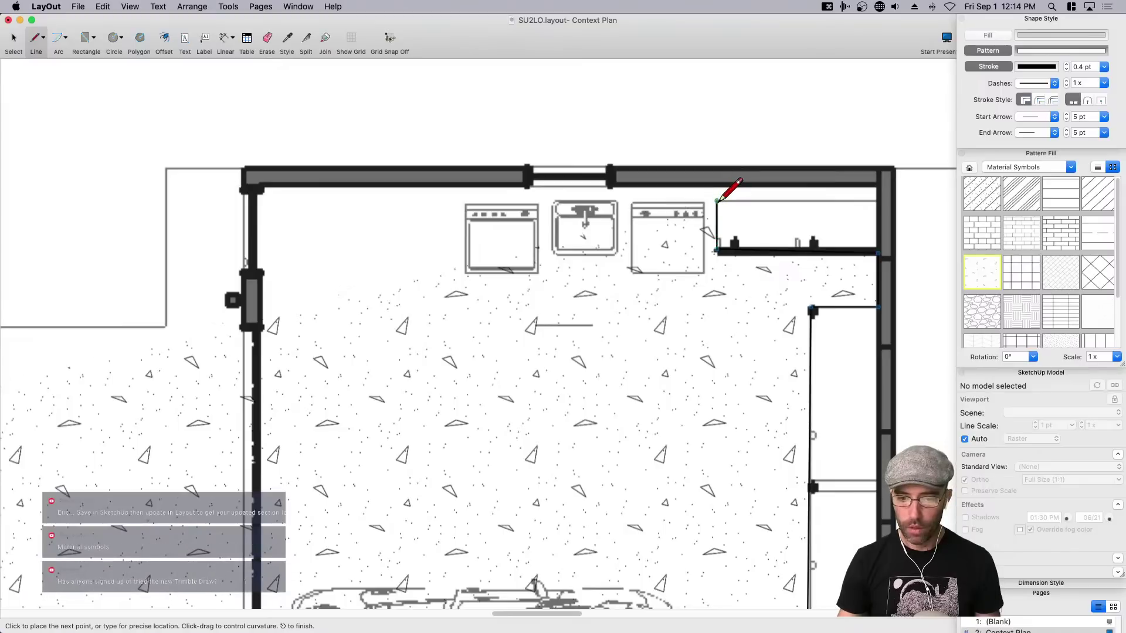
pyautogui.click(878, 201)
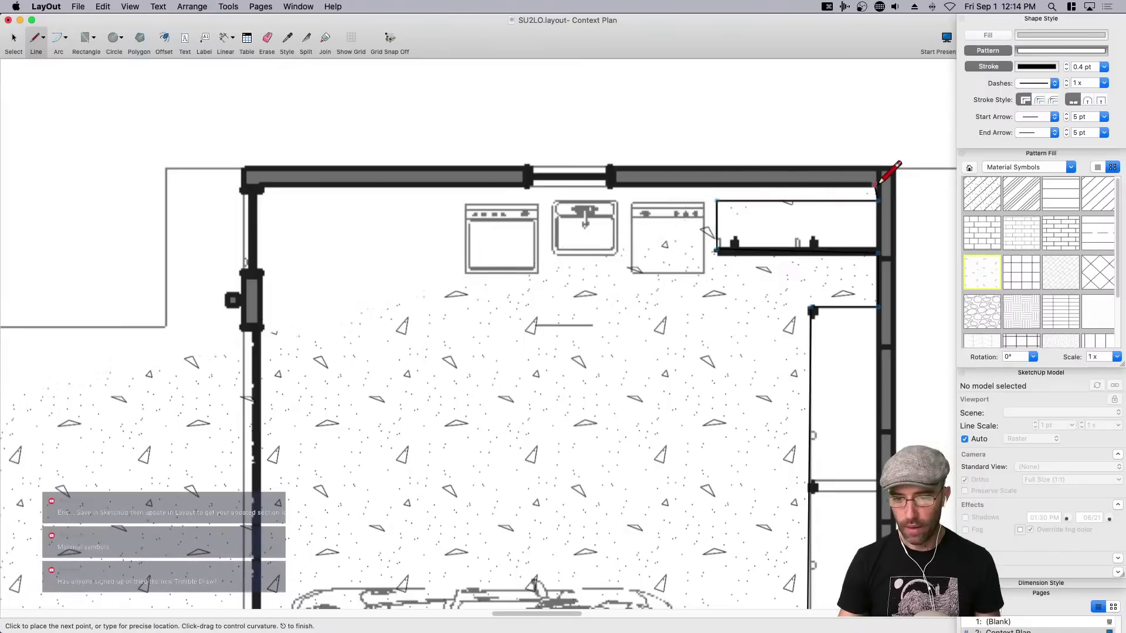
pyautogui.click(875, 184)
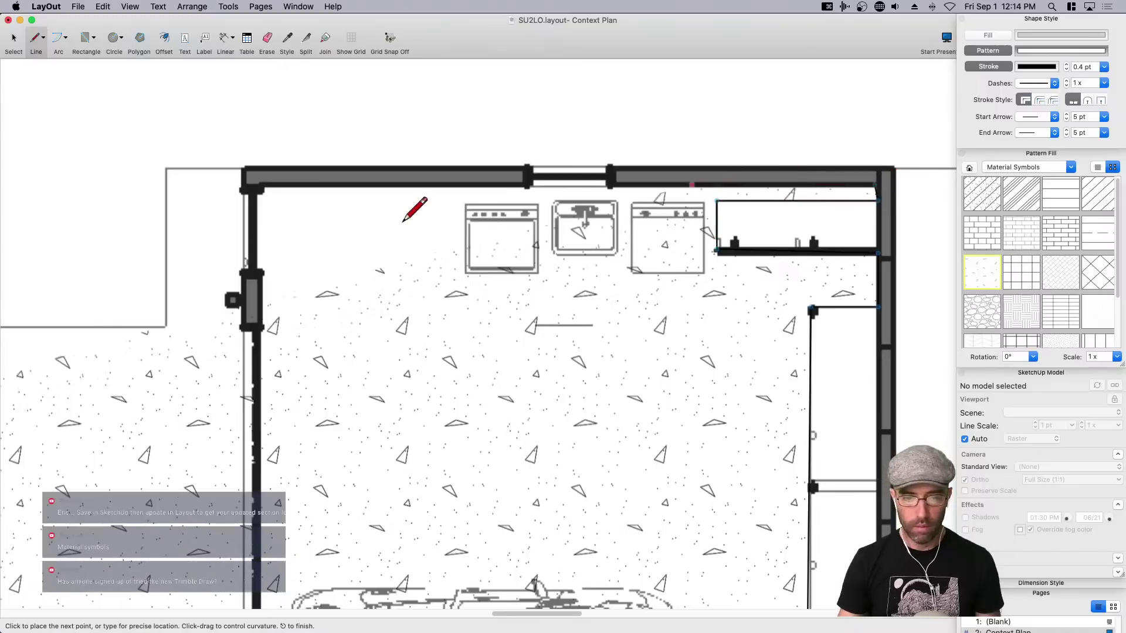
# Extend the outline along the garage's upper wall and around the stepped paving edge outside it, towards the house.
pyautogui.click(245, 179)
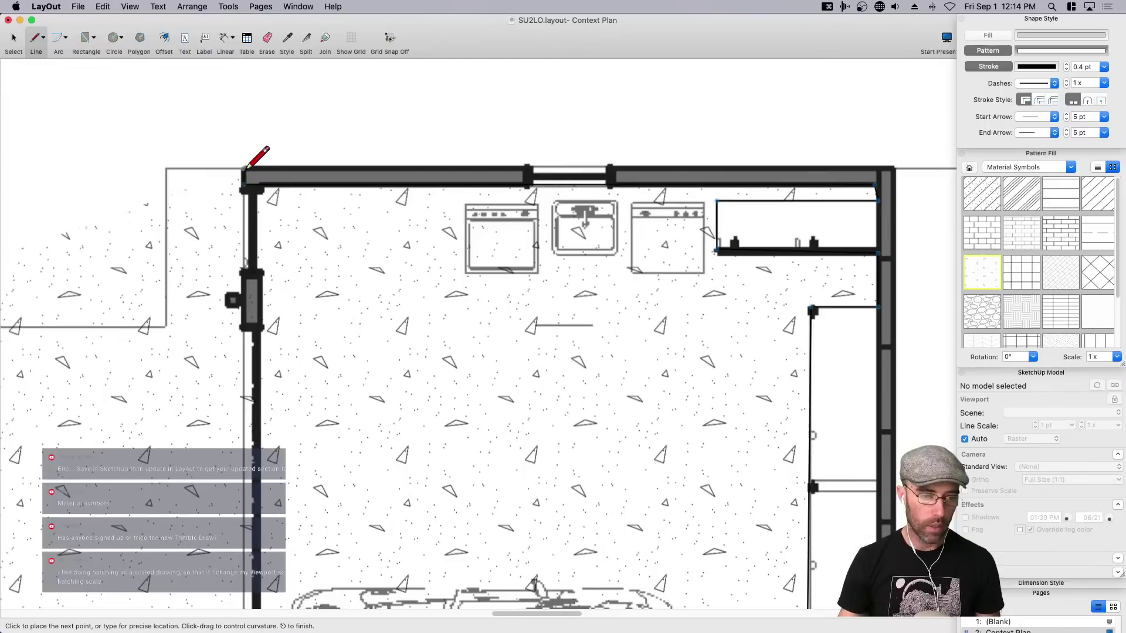
pyautogui.click(166, 168)
pyautogui.click(166, 326)
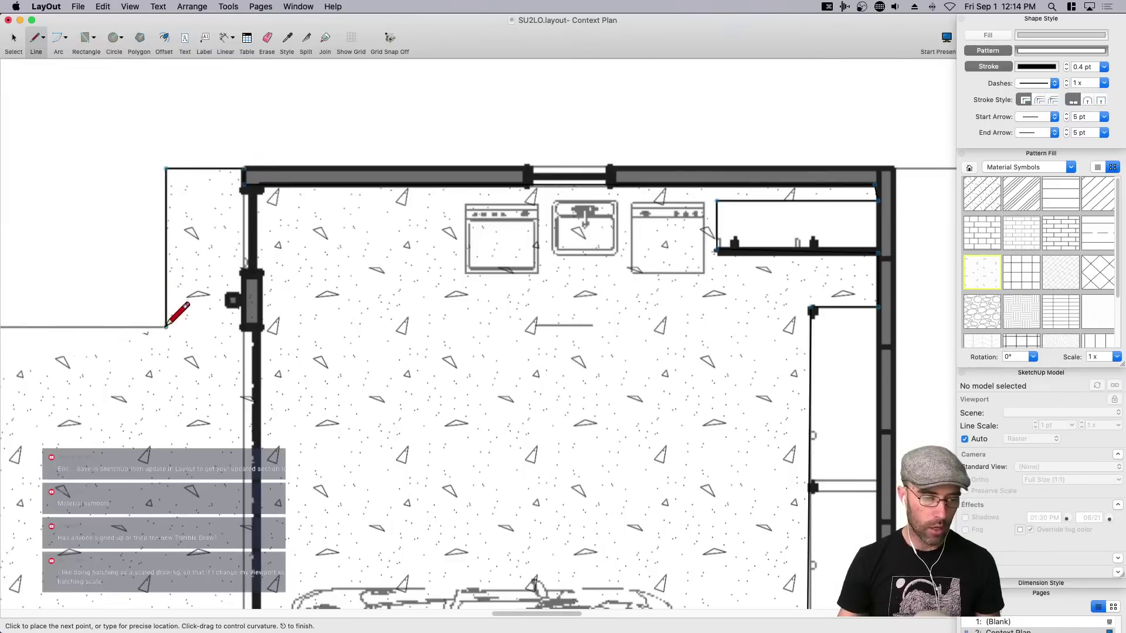
pyautogui.moveTo(53, 354)
pyautogui.mouseDown(button='middle')
pyautogui.moveTo(469, 349)
pyautogui.moveTo(725, 329)
pyautogui.mouseUp(button='middle')
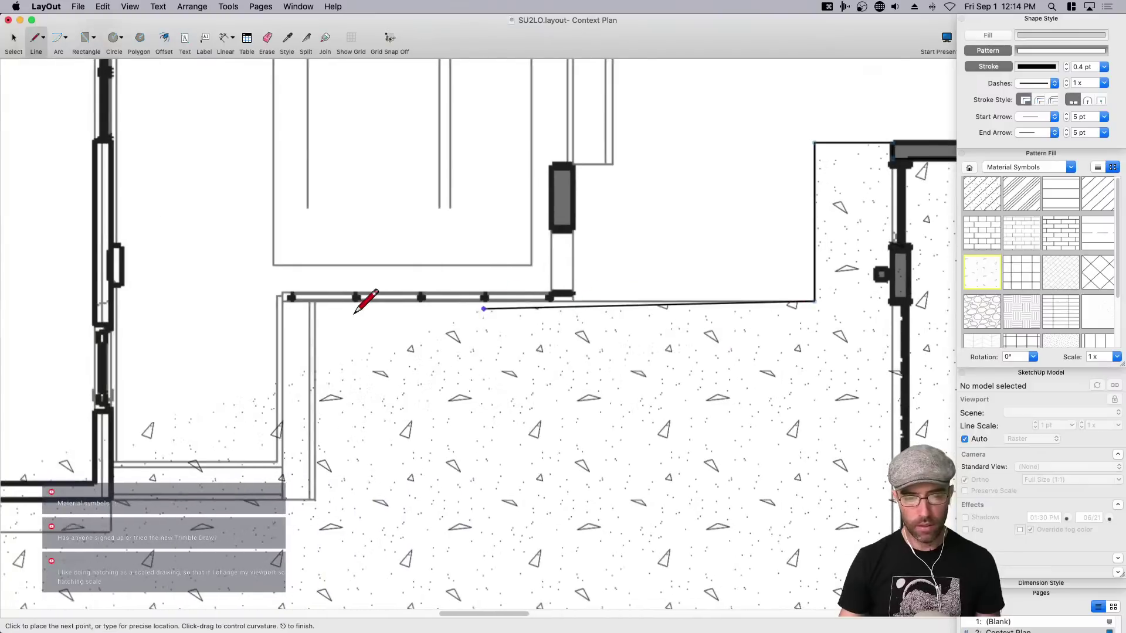
# Trace the rest of the concrete hatch boundary along the house's lower walls and close the shape at its lower-left corner.
pyautogui.click(314, 301)
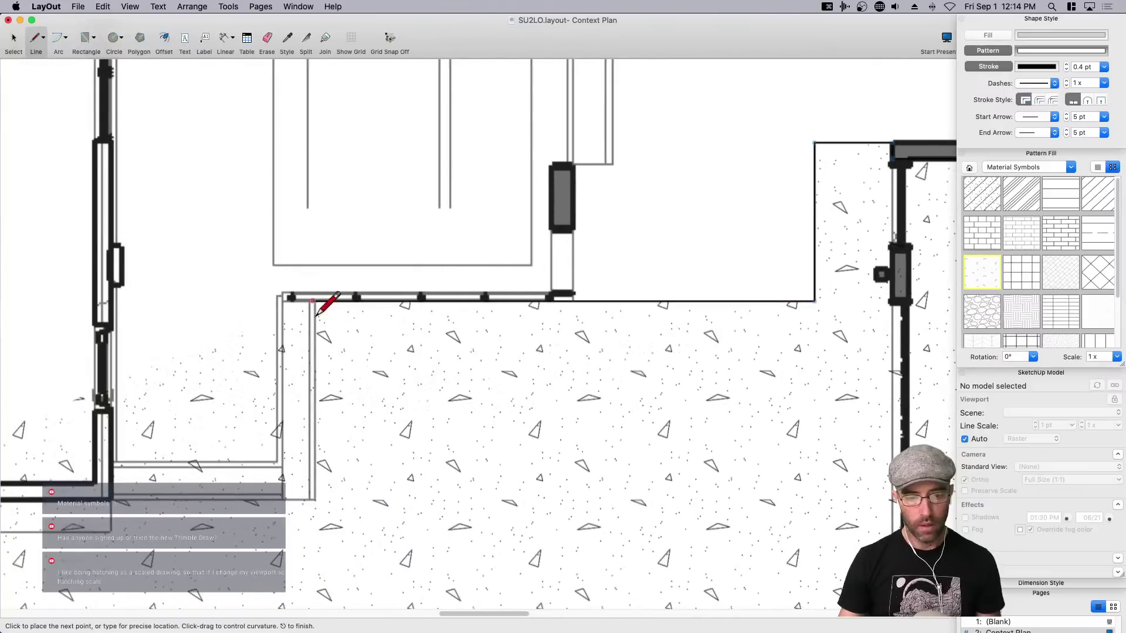
pyautogui.click(315, 499)
pyautogui.moveTo(171, 495); pyautogui.dragTo(573, 457, button='middle')
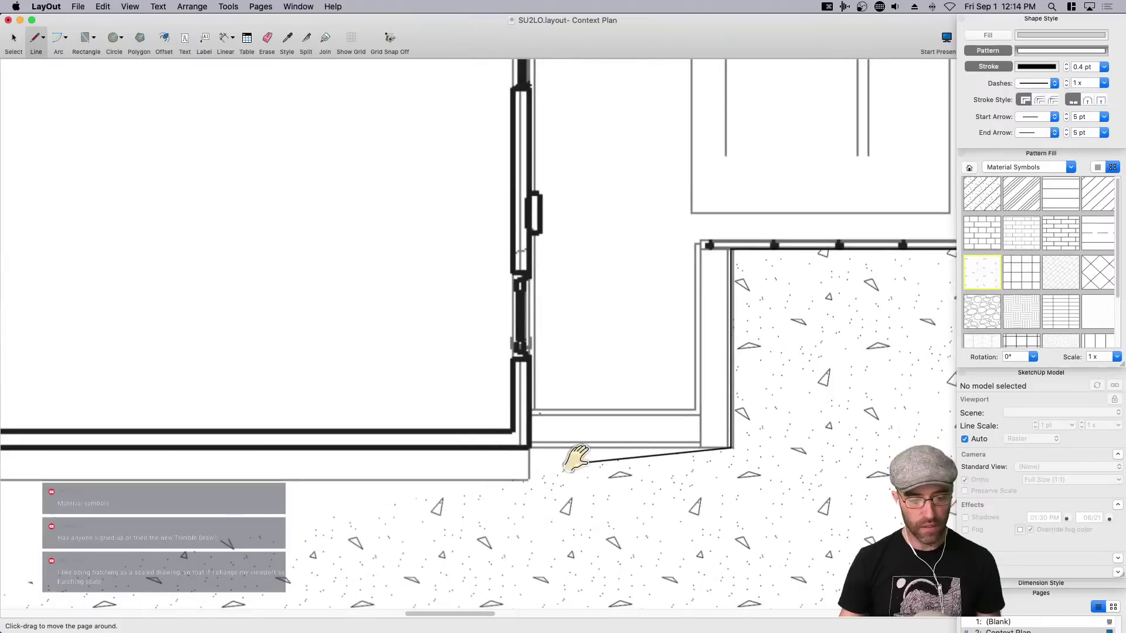
pyautogui.click(533, 446)
pyautogui.click(530, 480)
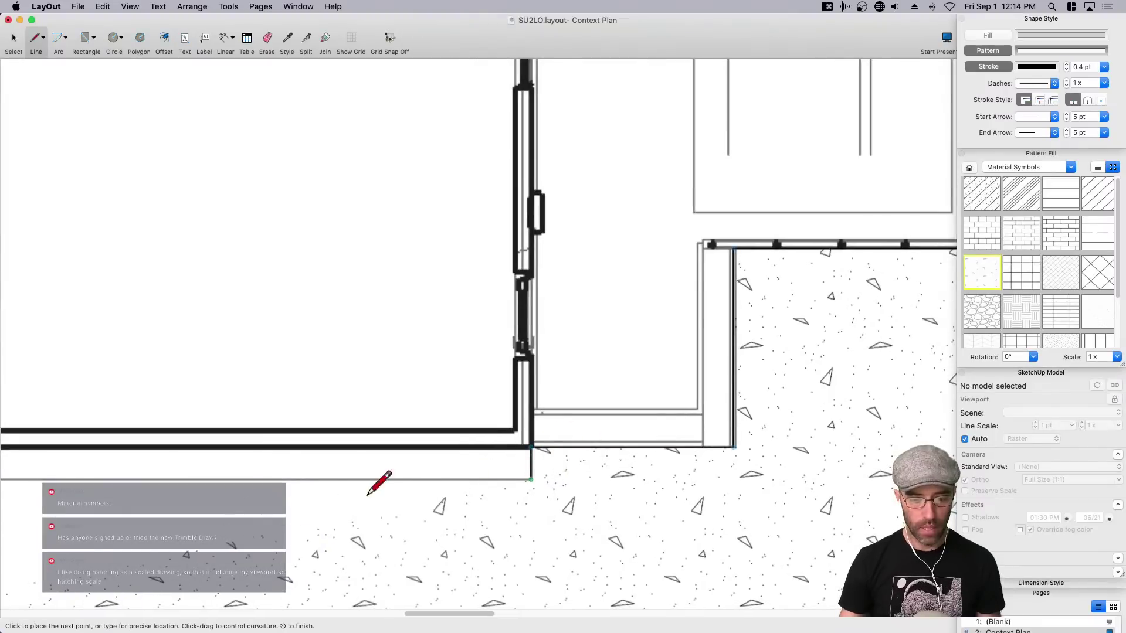
pyautogui.moveTo(212, 505); pyautogui.dragTo(638, 445, button='middle')
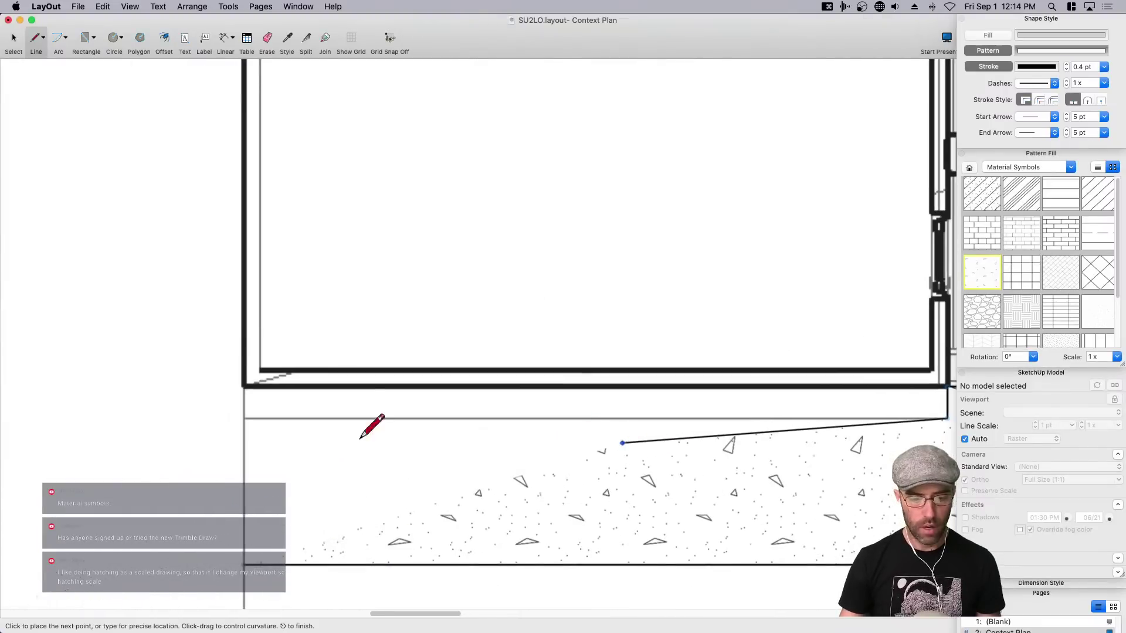
pyautogui.click(244, 418)
pyautogui.click(243, 565)
pyautogui.press('space')
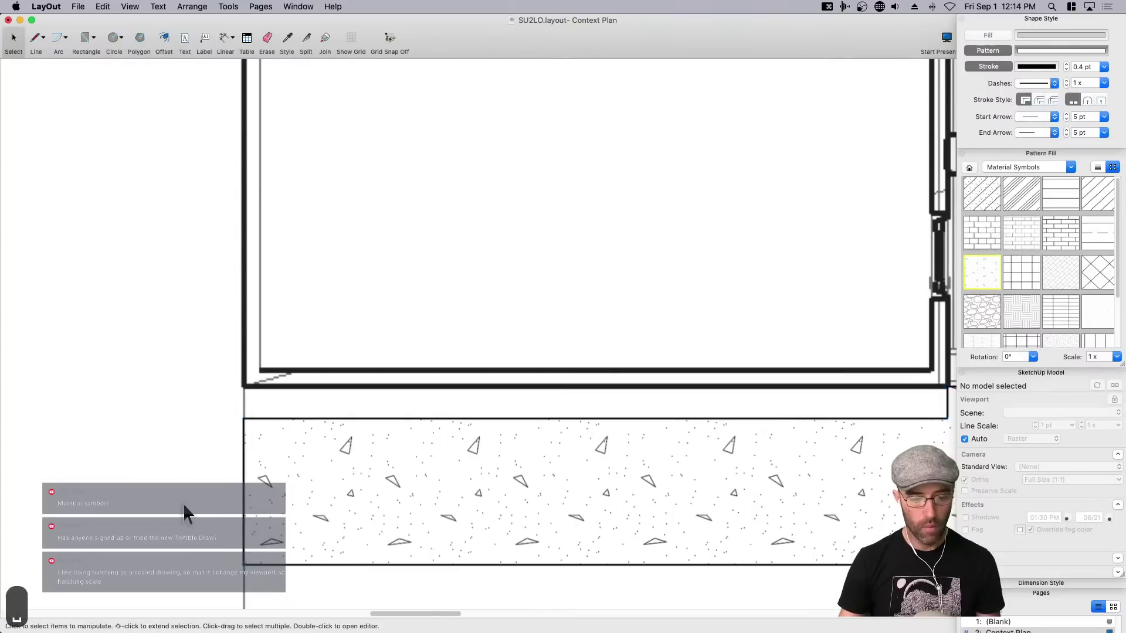
# Turn off the stroke of the concrete hatch shape covering the garage floor and driveway.
pyautogui.scroll(-3, 183, 503)
pyautogui.scroll(-3, 194, 464)
pyautogui.moveTo(504, 468); pyautogui.dragTo(360, 455, button='middle')
pyautogui.moveTo(574, 457); pyautogui.dragTo(457, 442, button='middle')
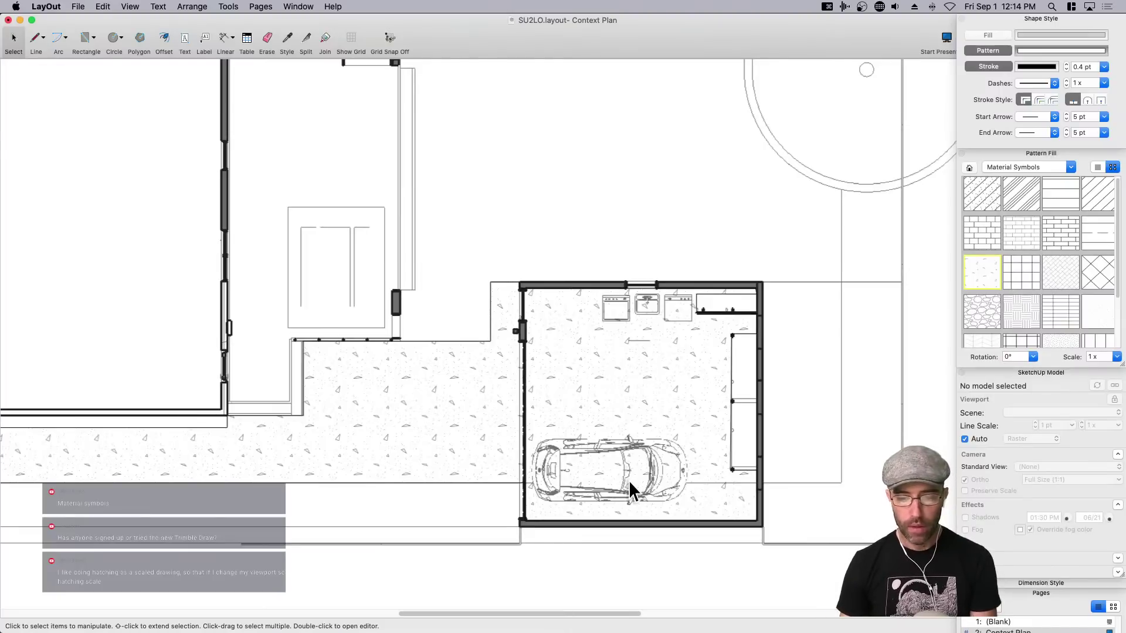
pyautogui.moveTo(628, 480); pyautogui.dragTo(607, 457, button='middle')
pyautogui.scroll(3, 608, 457)
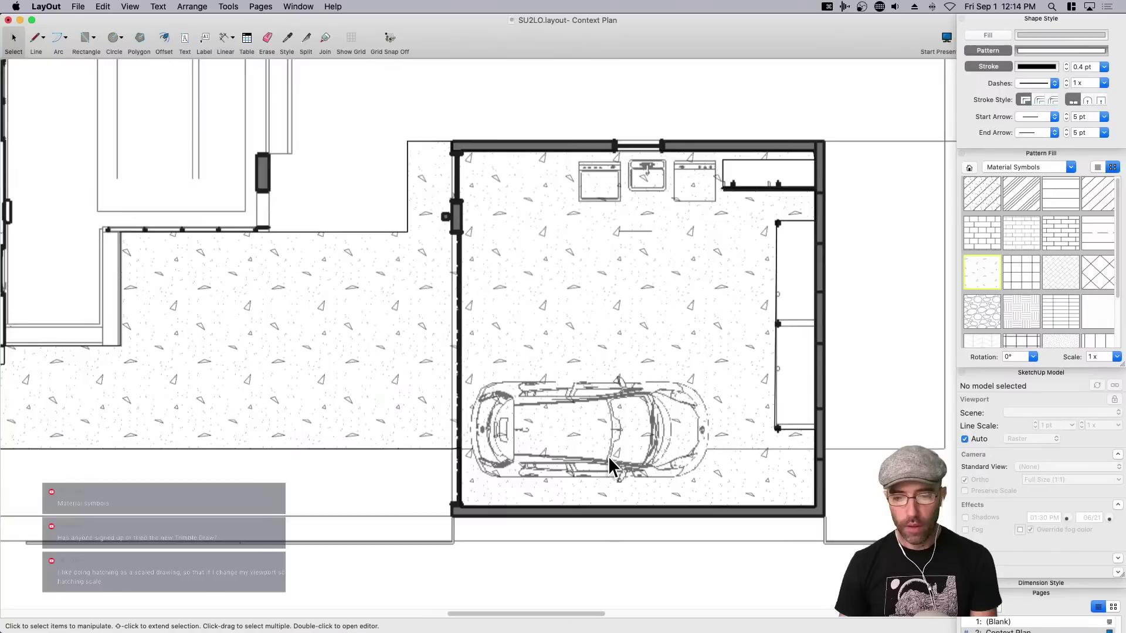
pyautogui.click(424, 373)
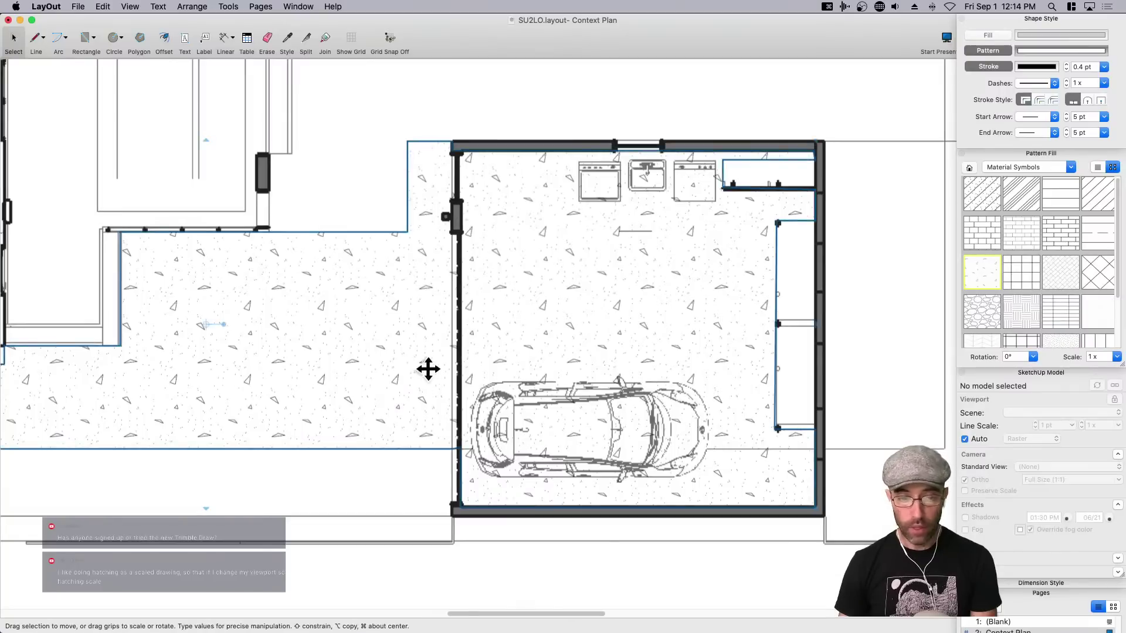
pyautogui.click(991, 68)
pyautogui.click(341, 568)
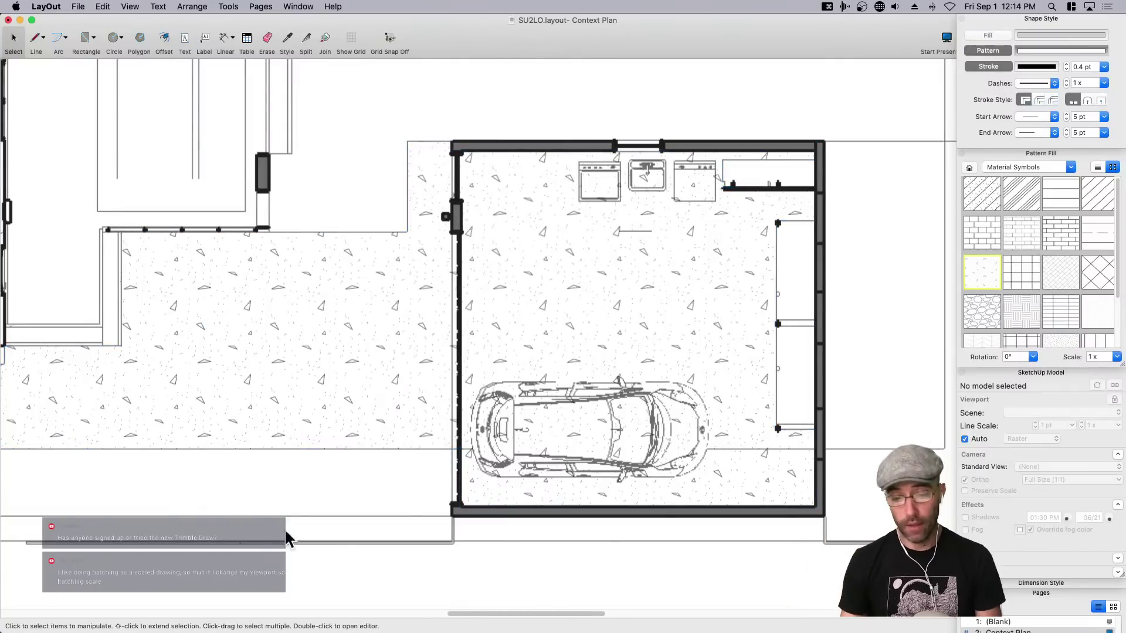
# Move the concrete hatch shape away from the garage floor and undo the move.
pyautogui.click(332, 357)
pyautogui.moveTo(325, 404); pyautogui.dragTo(258, 474)
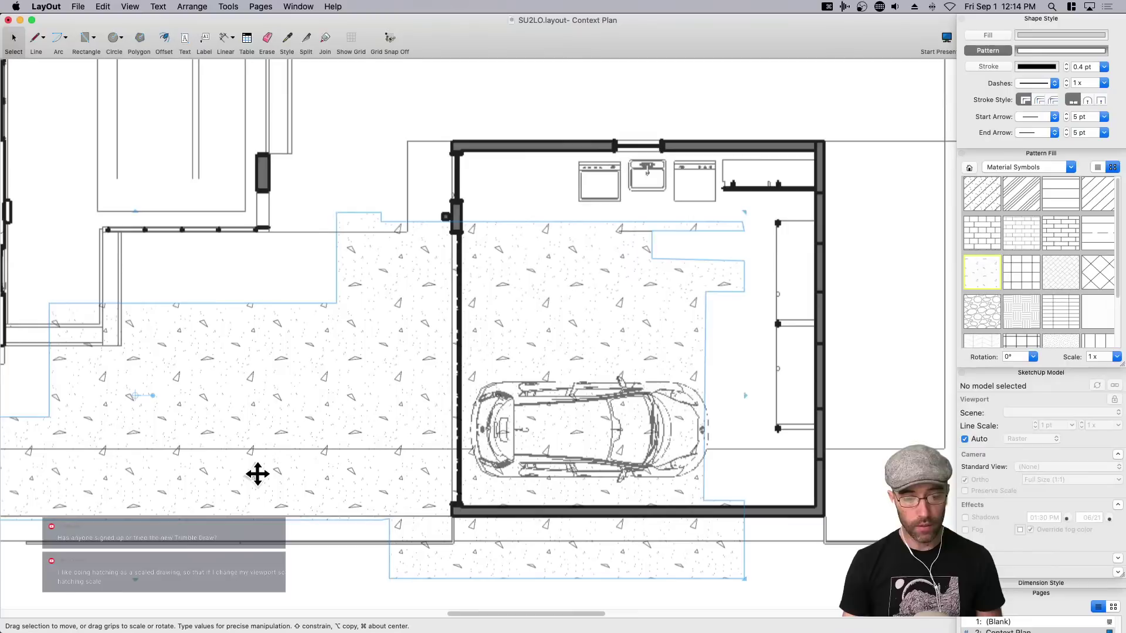
pyautogui.press('super+z')
pyautogui.press('super+z')
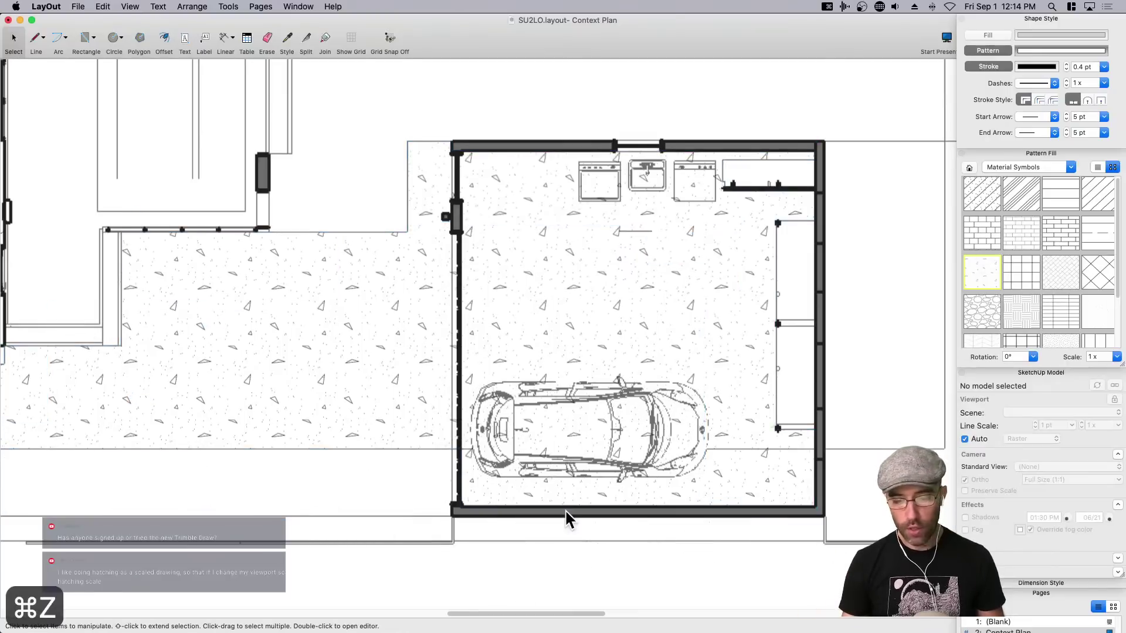
pyautogui.press('space')
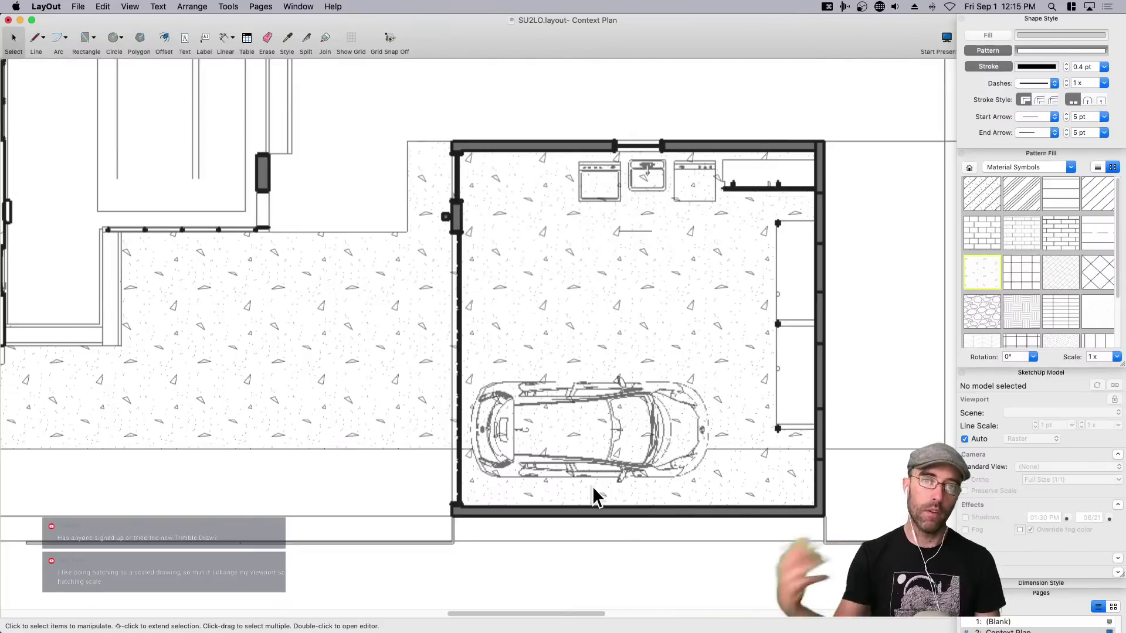
pyautogui.click(667, 307)
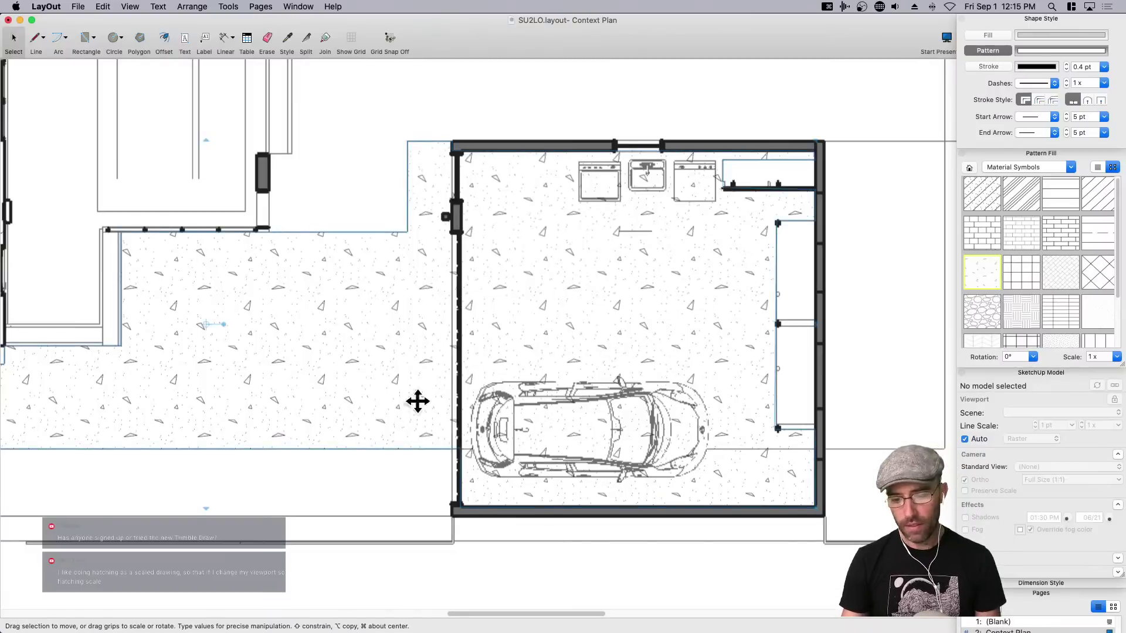
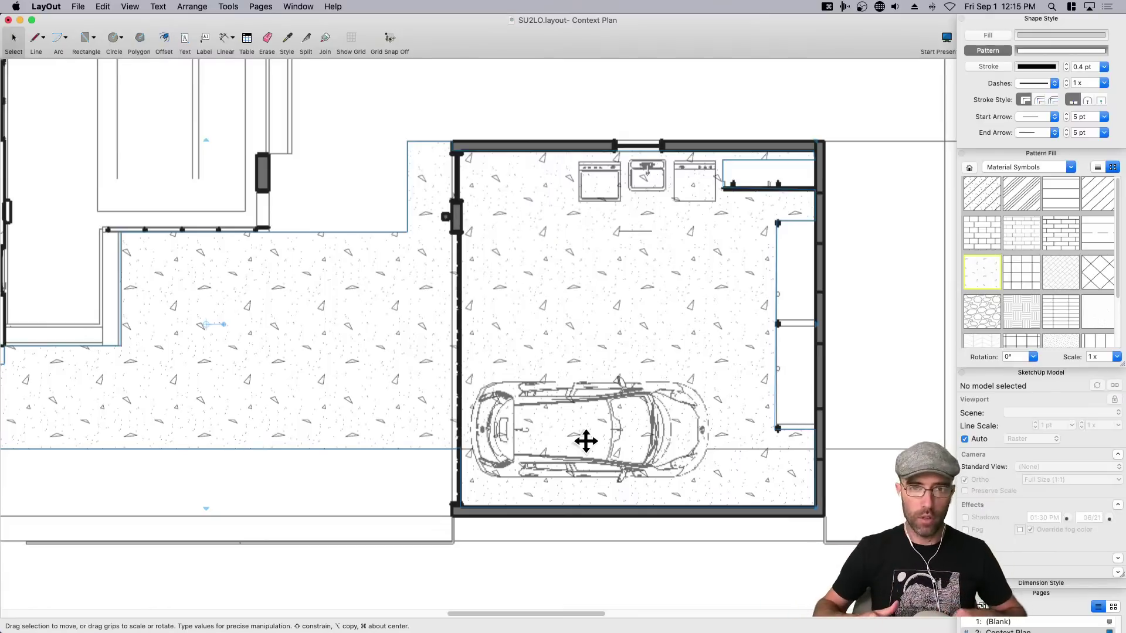
pyautogui.press('space')
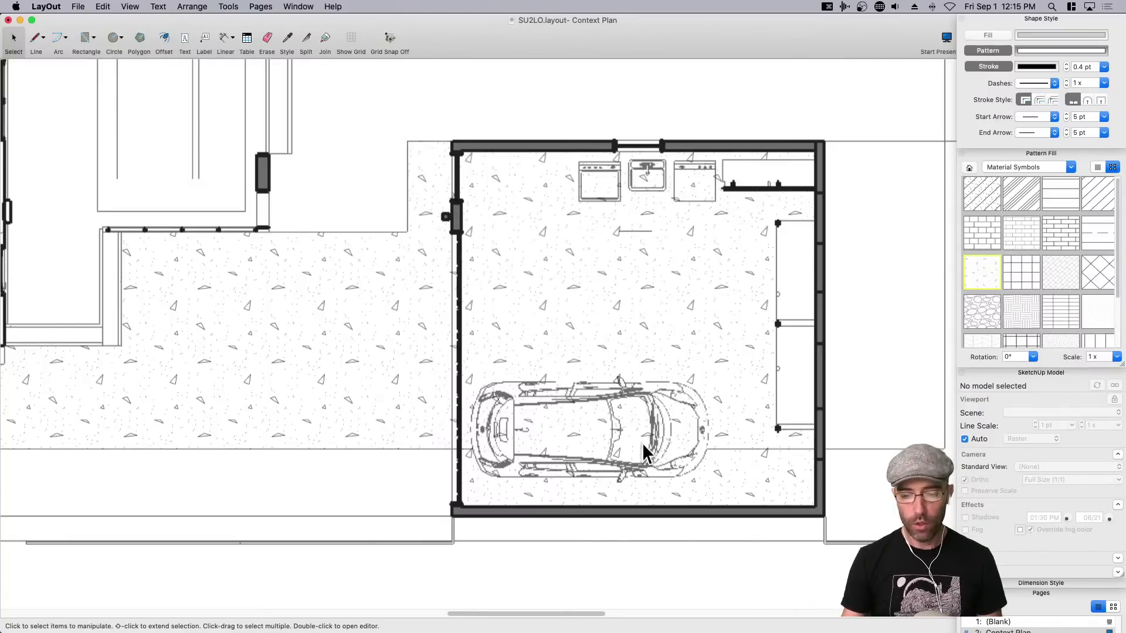
pyautogui.moveTo(638, 442); pyautogui.dragTo(626, 421, button='middle')
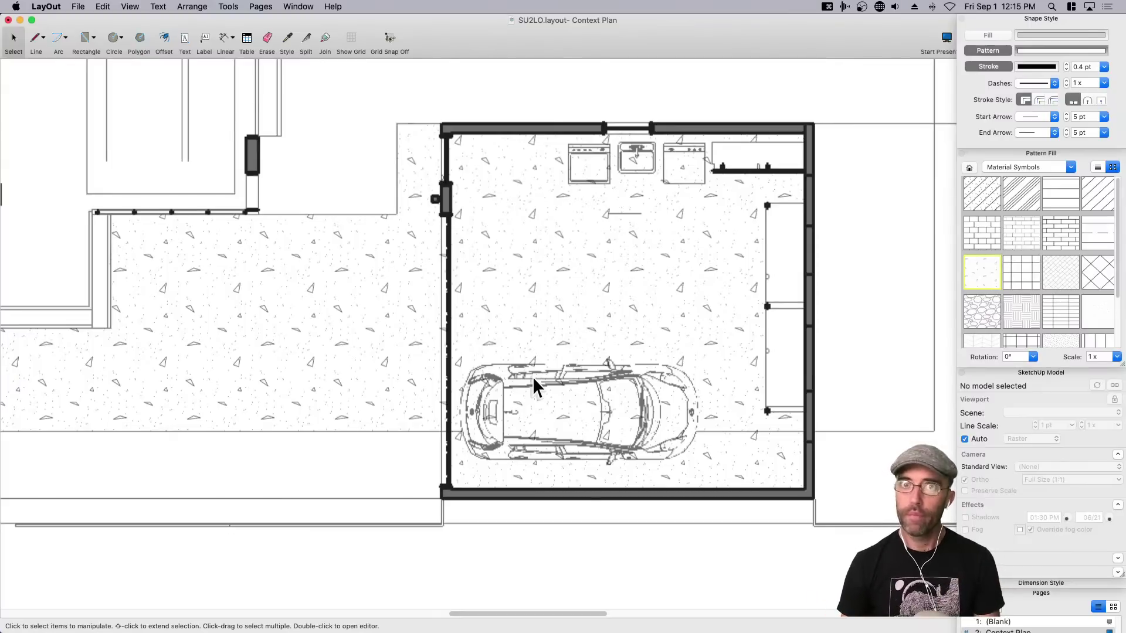
pyautogui.moveTo(635, 420); pyautogui.dragTo(607, 422, button='middle')
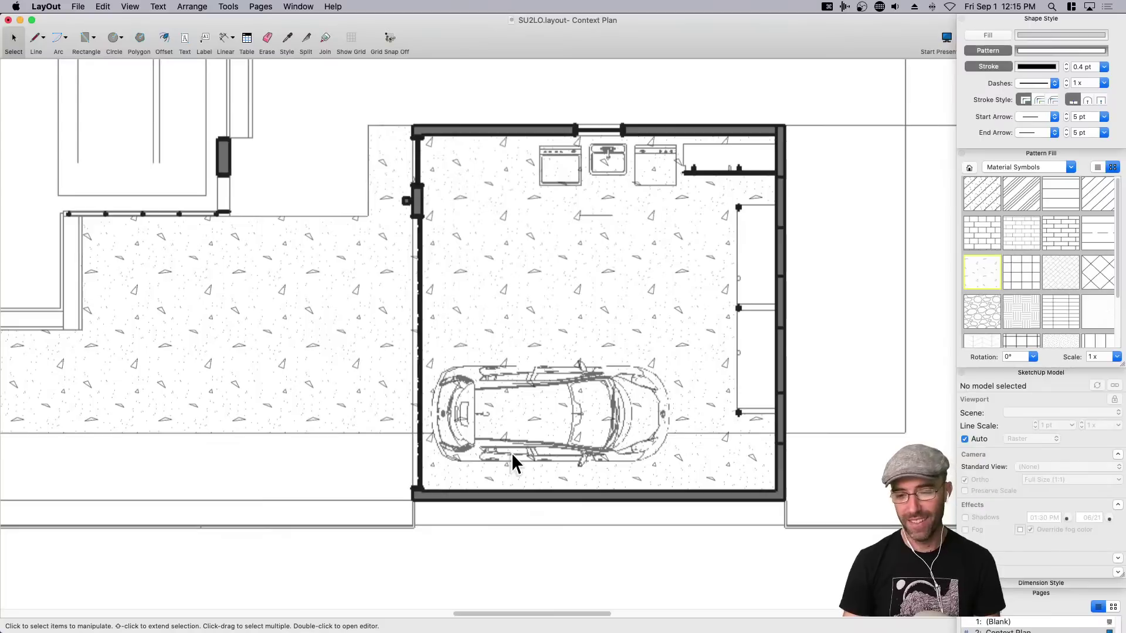
pyautogui.moveTo(645, 436); pyautogui.dragTo(620, 441, button='middle')
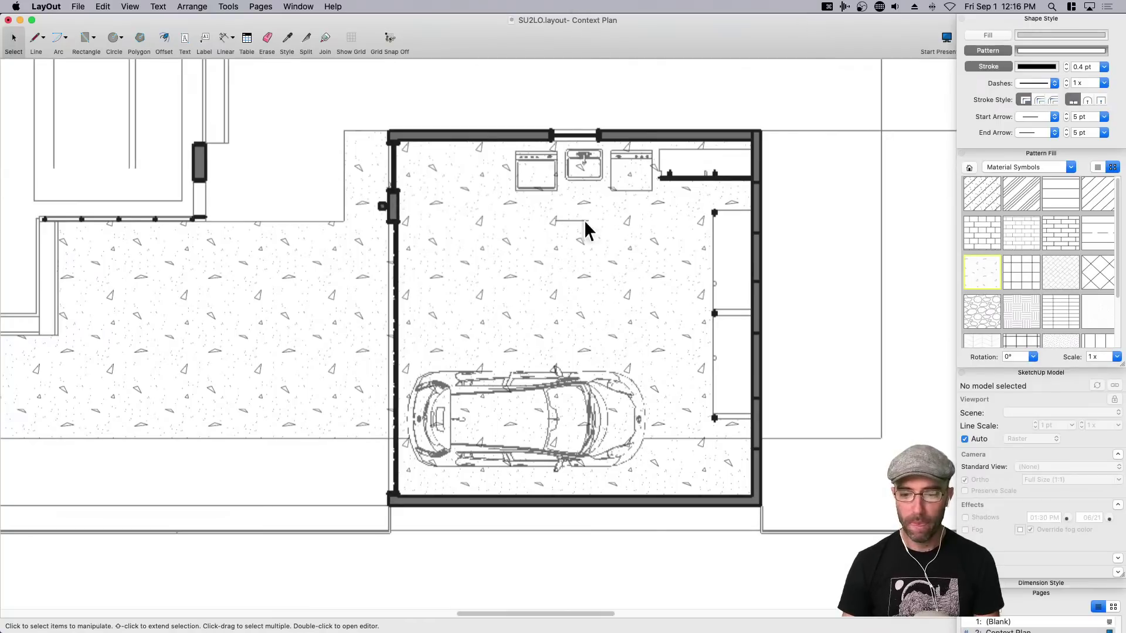
# Start a line outline of the parked car, tracing its lower long side with the mirror.
pyautogui.scroll(3, 463, 466)
pyautogui.press('l')
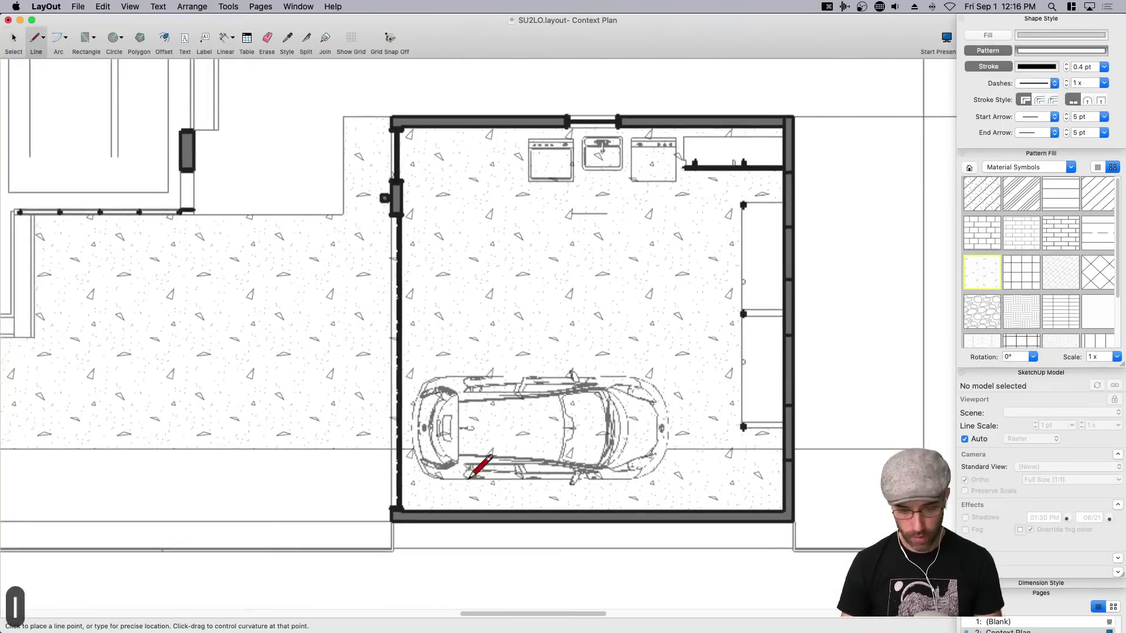
pyautogui.click(439, 478)
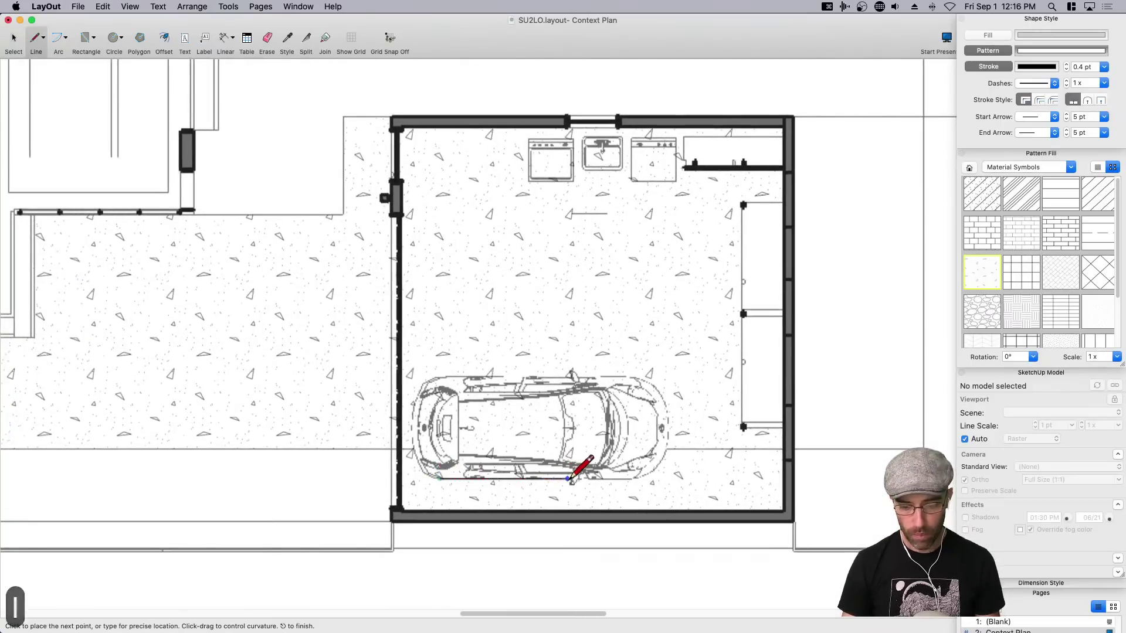
pyautogui.scroll(5, 571, 480)
pyautogui.click(571, 474)
pyautogui.click(564, 493)
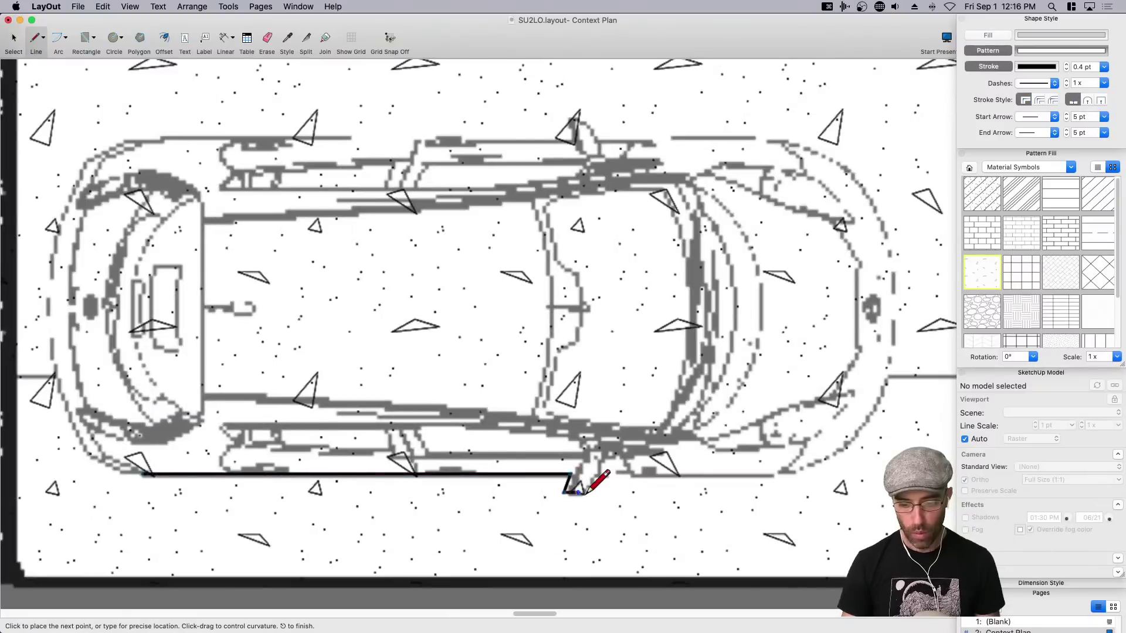
pyautogui.click(584, 493)
pyautogui.click(592, 475)
pyautogui.click(775, 474)
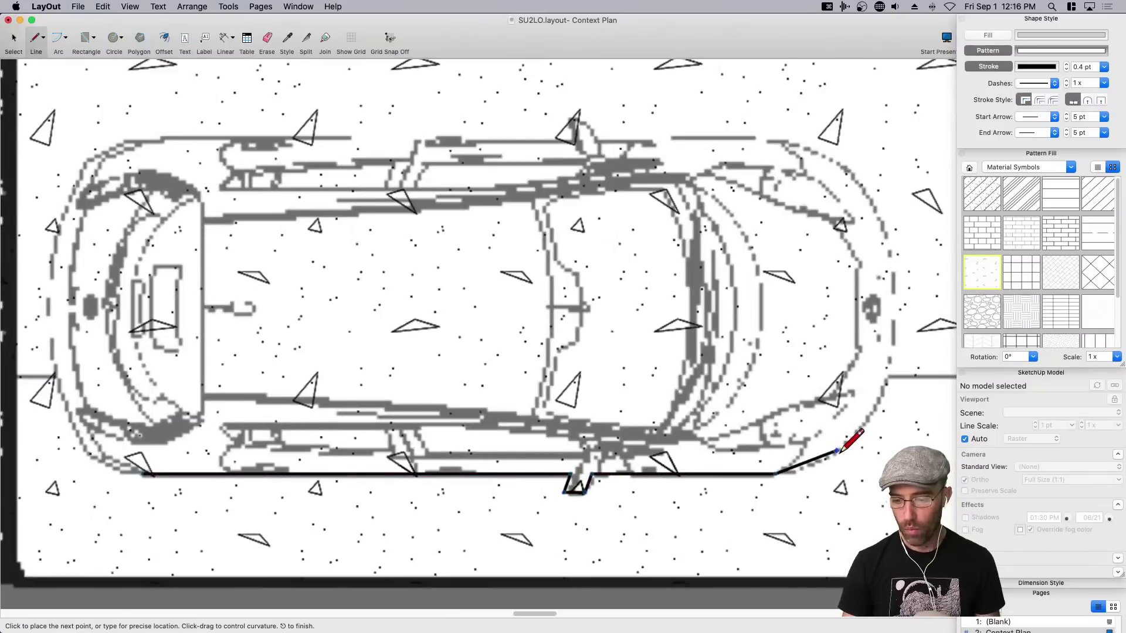
# Trace the rounded right end of the car up to its upper long side.
pyautogui.moveTo(821, 456); pyautogui.dragTo(846, 442)
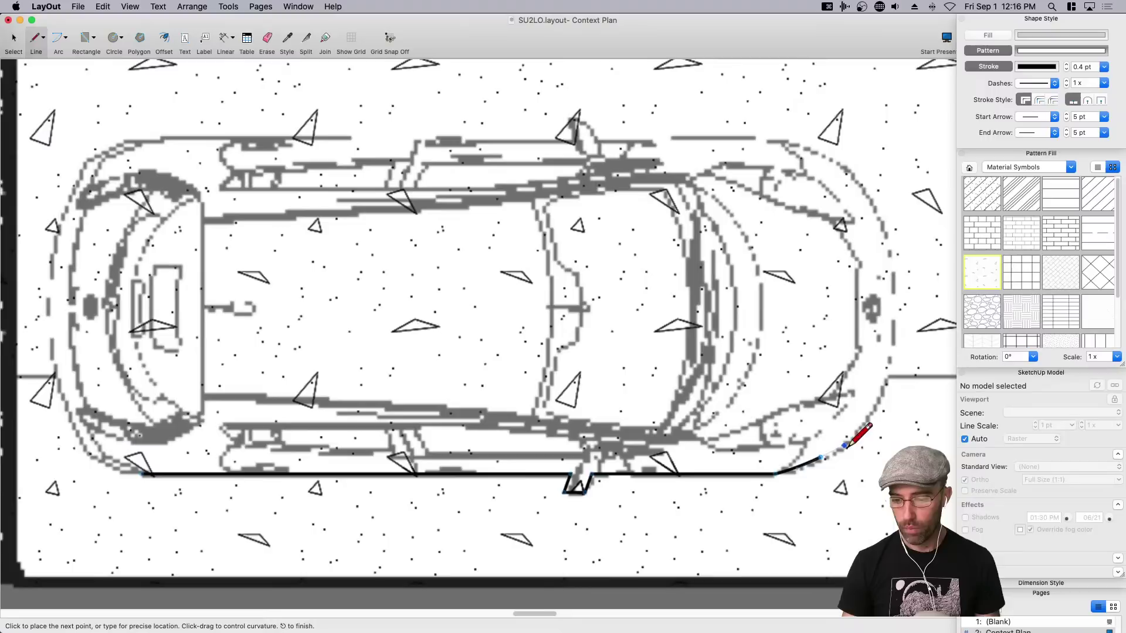
pyautogui.click(873, 411)
pyautogui.click(893, 362)
pyautogui.click(893, 267)
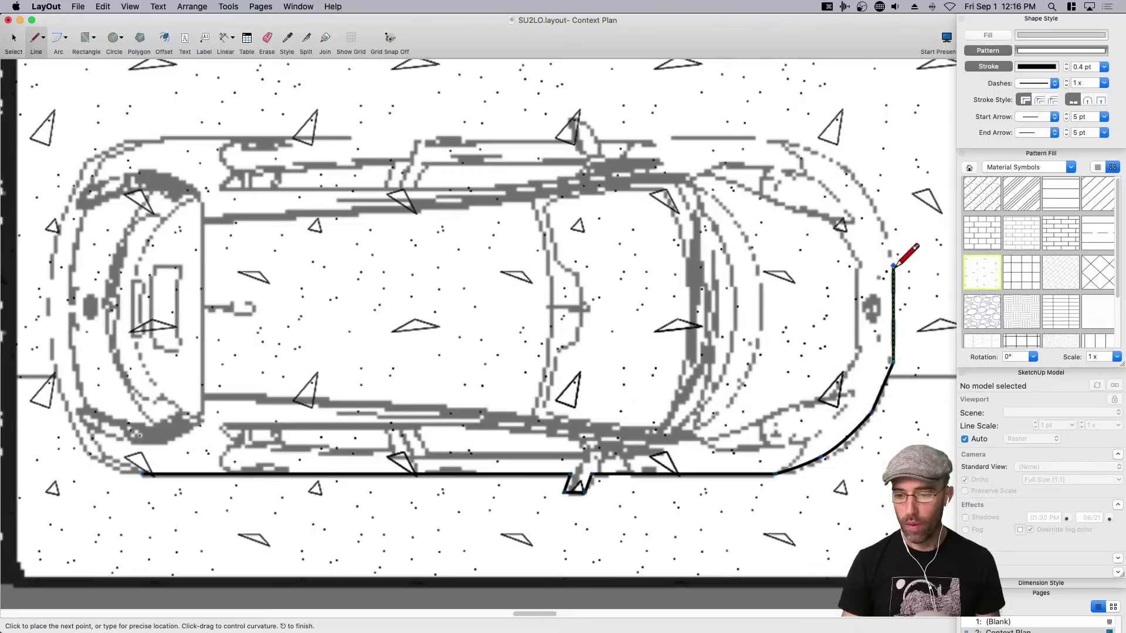
pyautogui.click(870, 192)
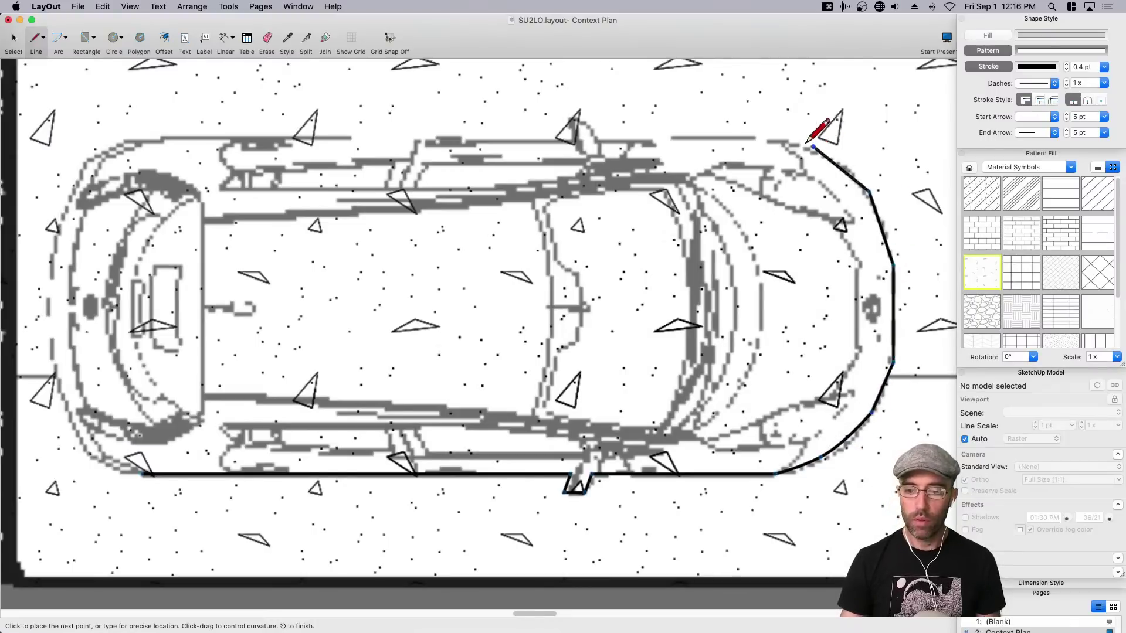
pyautogui.click(813, 146)
pyautogui.click(769, 136)
# Continue the outline along the car's upper long side, including the upper mirror.
pyautogui.scroll(-1, 763, 138)
pyautogui.moveTo(609, 138); pyautogui.dragTo(620, 148, button='middle')
pyautogui.click(616, 148)
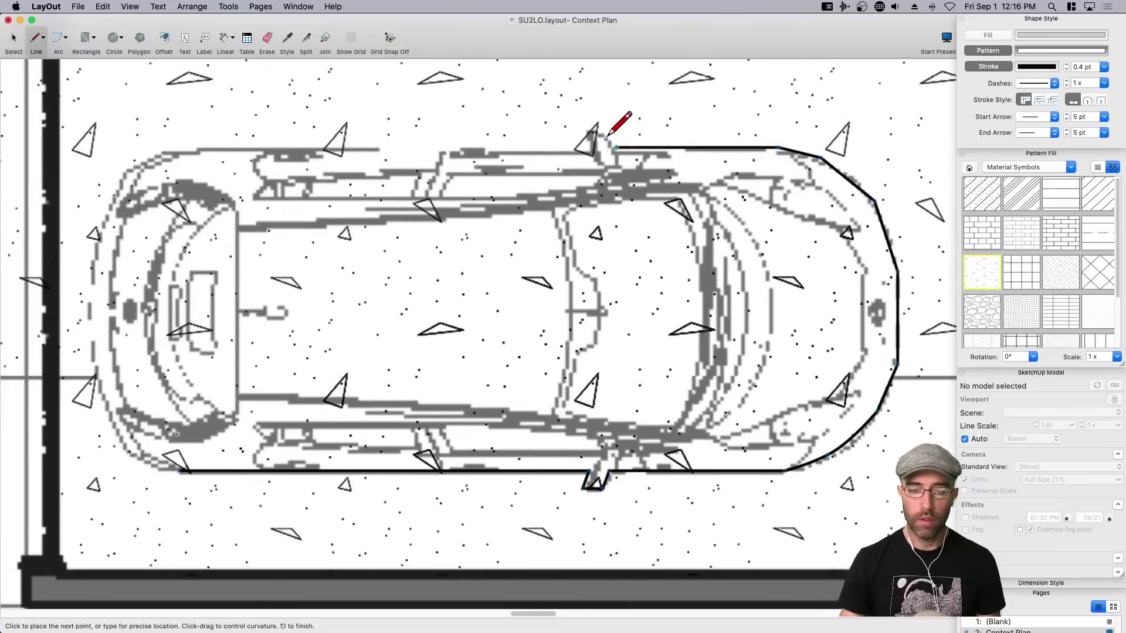
pyautogui.click(596, 132)
pyautogui.click(590, 154)
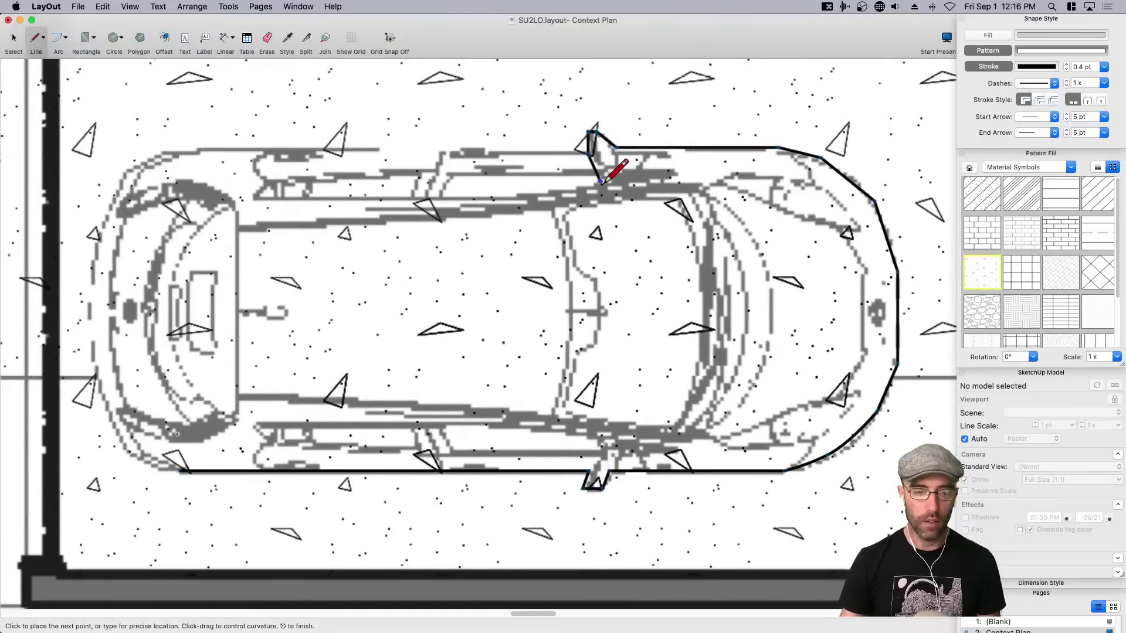
pyautogui.click(179, 154)
# Trace the rounded left end of the car and close the outline at its starting point.
pyautogui.click(148, 154)
pyautogui.click(116, 177)
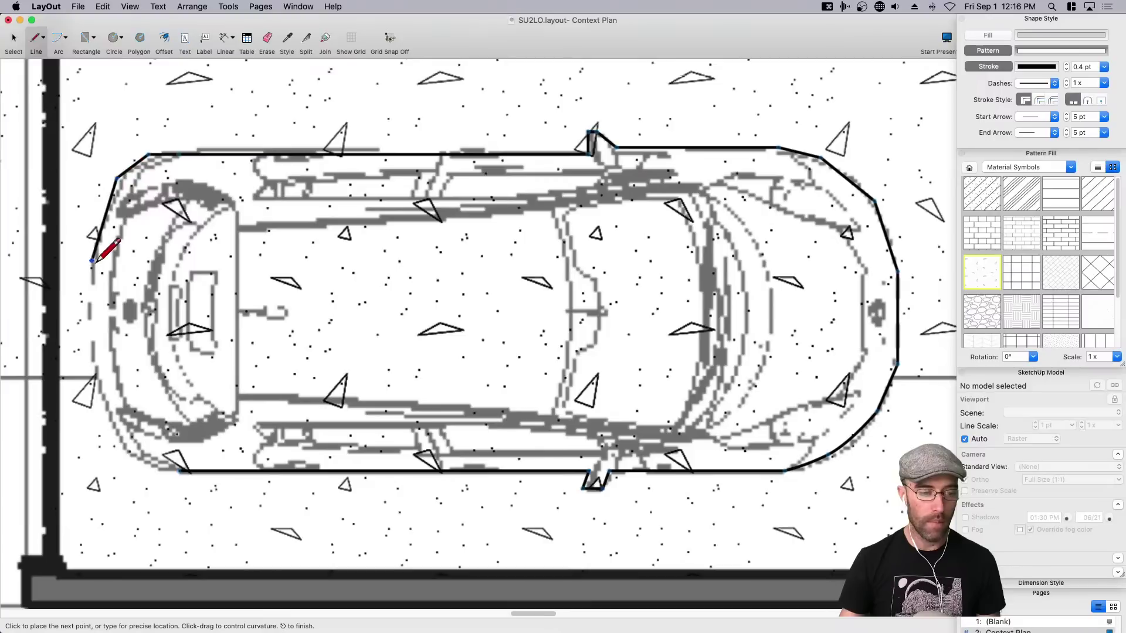
pyautogui.click(93, 260)
pyautogui.click(93, 338)
pyautogui.click(103, 396)
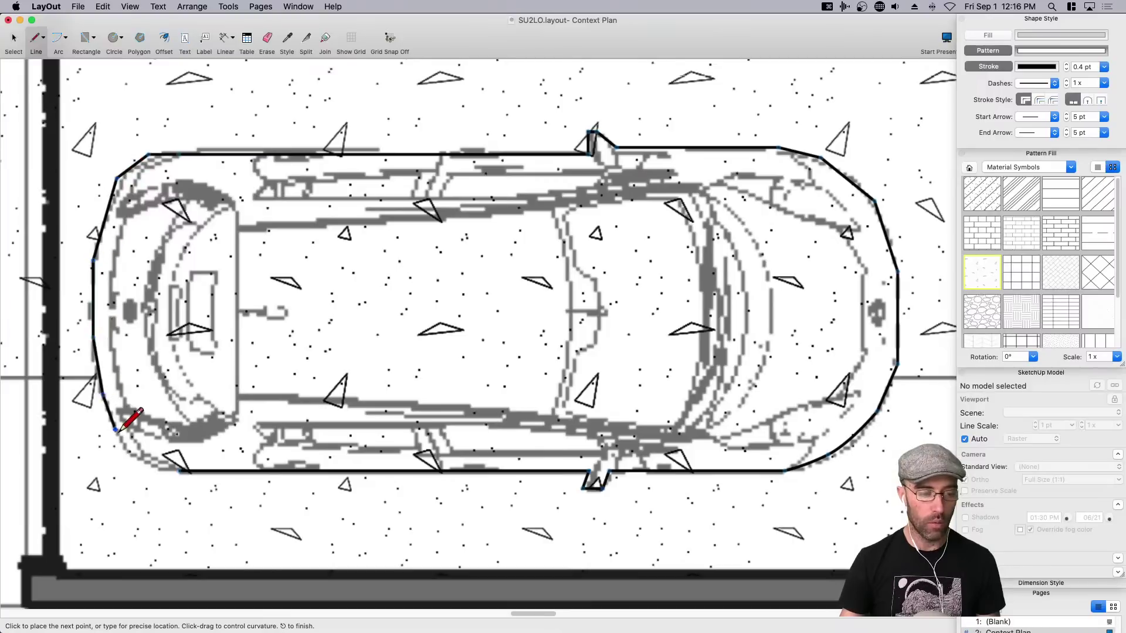
pyautogui.click(116, 430)
pyautogui.click(130, 450)
pyautogui.click(180, 470)
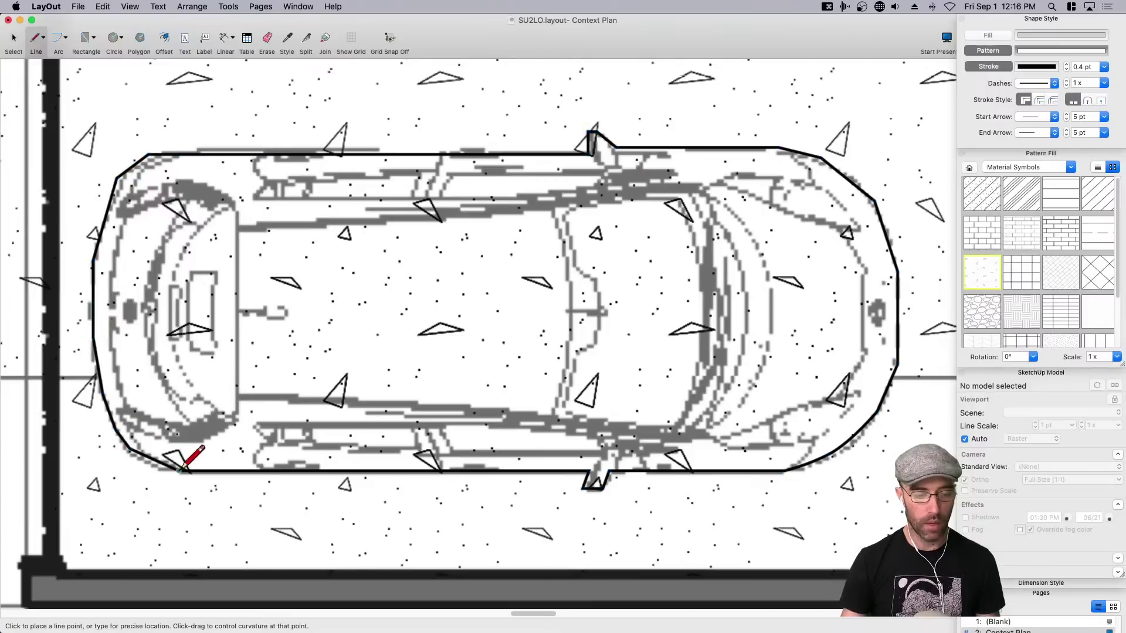
pyautogui.press('space')
pyautogui.scroll(-5, 296, 438)
pyautogui.hscroll(-3, 352, 437)
pyautogui.click(441, 445)
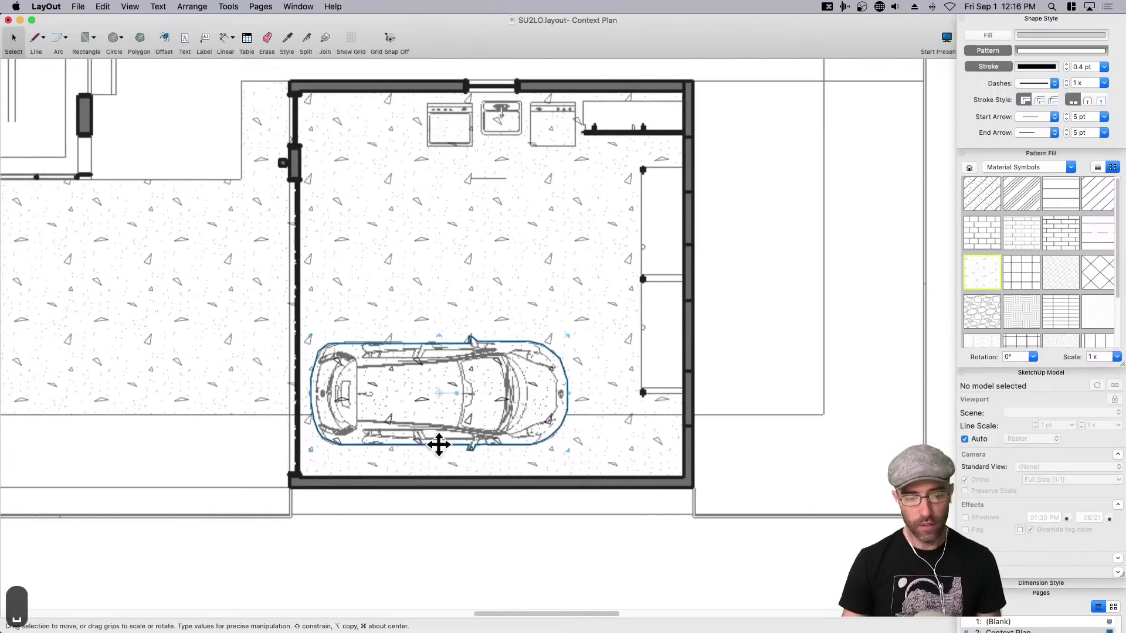
pyautogui.click(578, 449)
pyautogui.rightClick(578, 448)
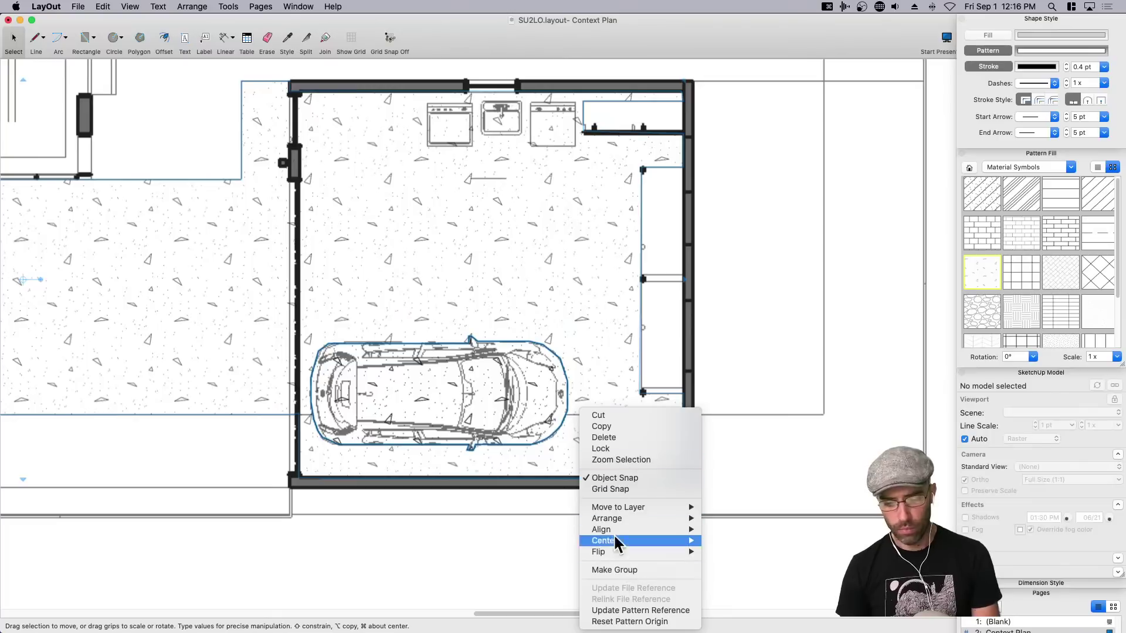
pyautogui.click(493, 575)
pyautogui.click(506, 579)
# Move the closed car outline out of the garage onto the driveway area.
pyautogui.moveTo(406, 449); pyautogui.dragTo(487, 457, button='middle')
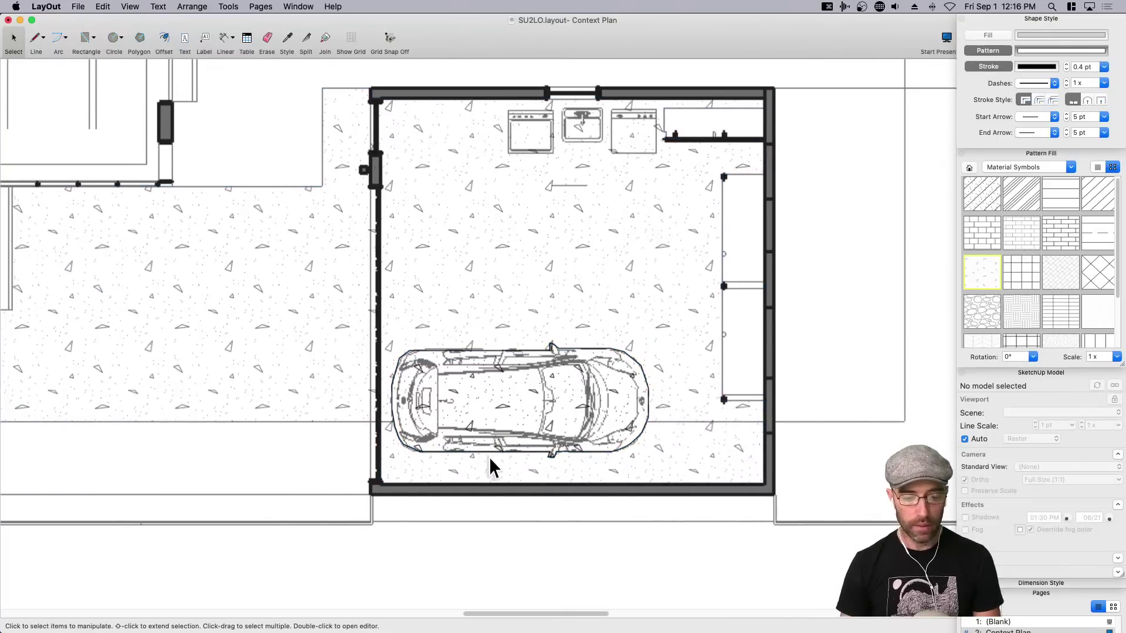
pyautogui.click(491, 452)
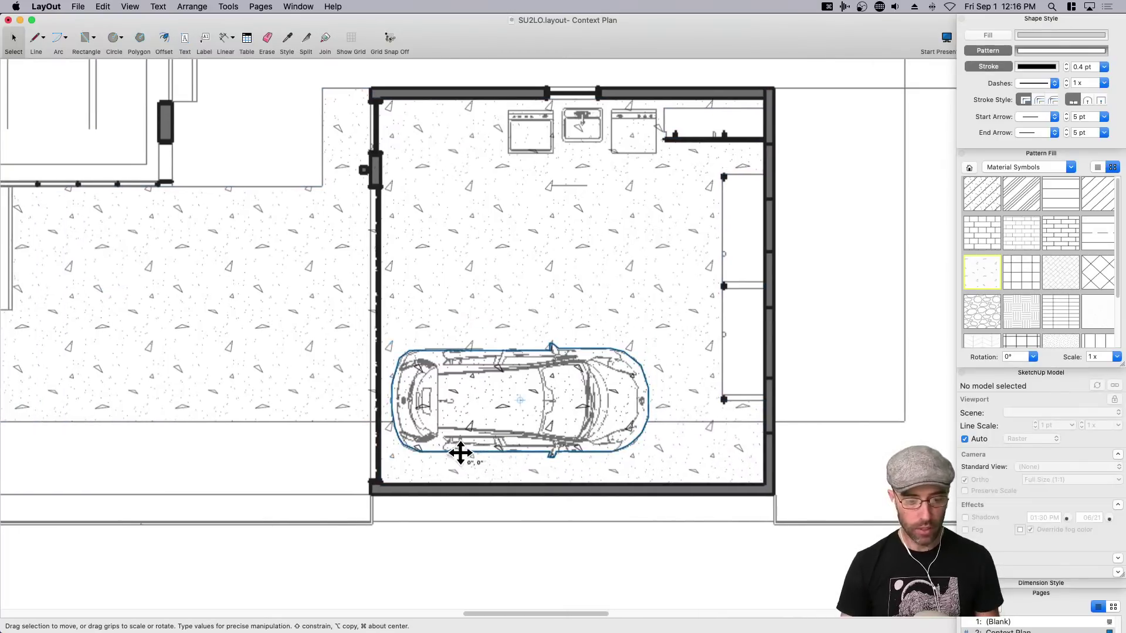
pyautogui.moveTo(460, 455); pyautogui.dragTo(88, 473)
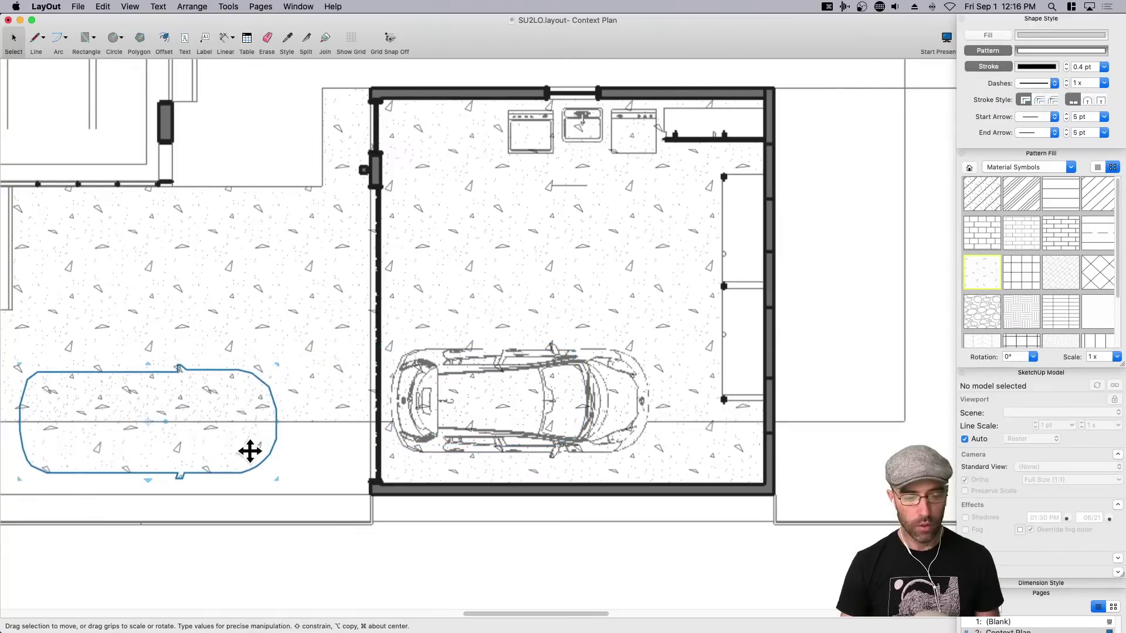
# Move the traced car outline off the driveway and place it back over the parked car in the garage.
pyautogui.moveTo(243, 452); pyautogui.dragTo(232, 553)
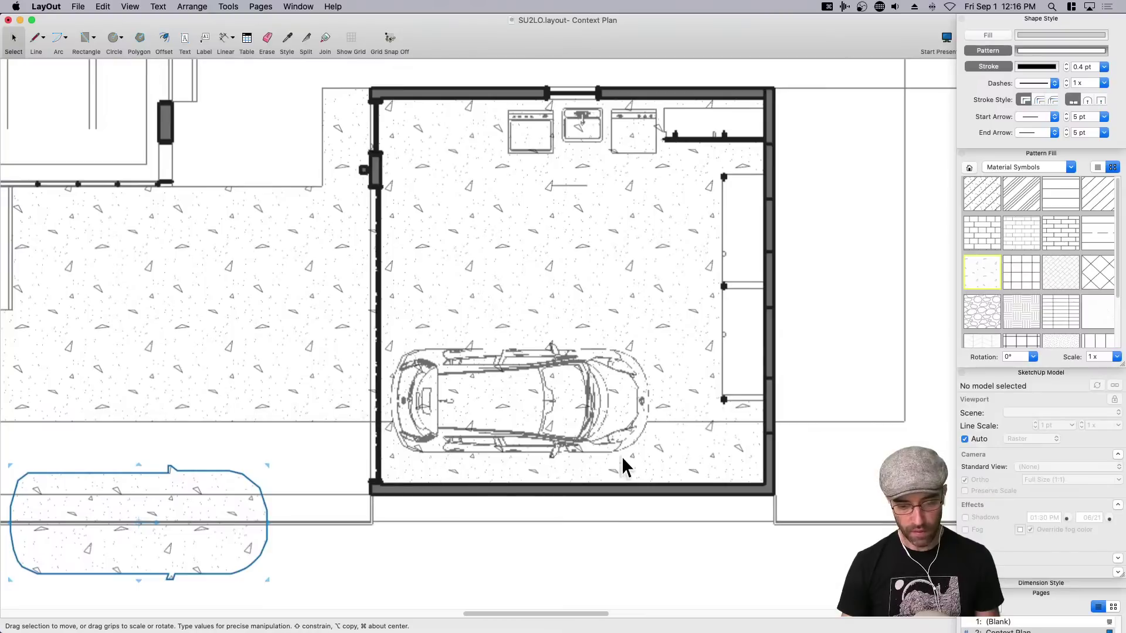
pyautogui.click(482, 262)
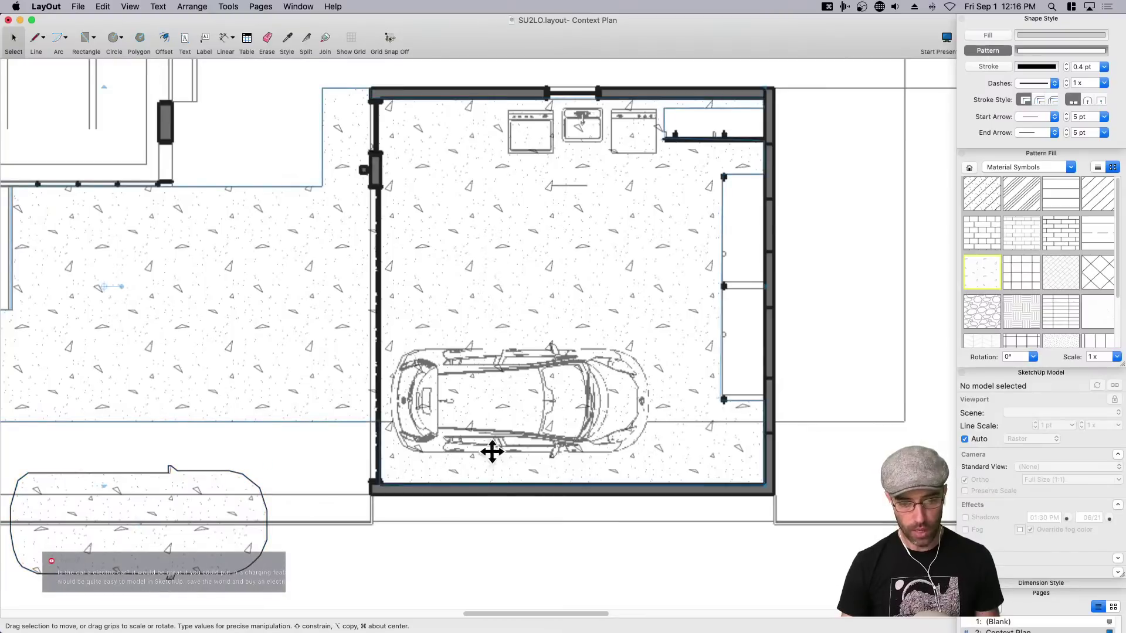
pyautogui.click(206, 536)
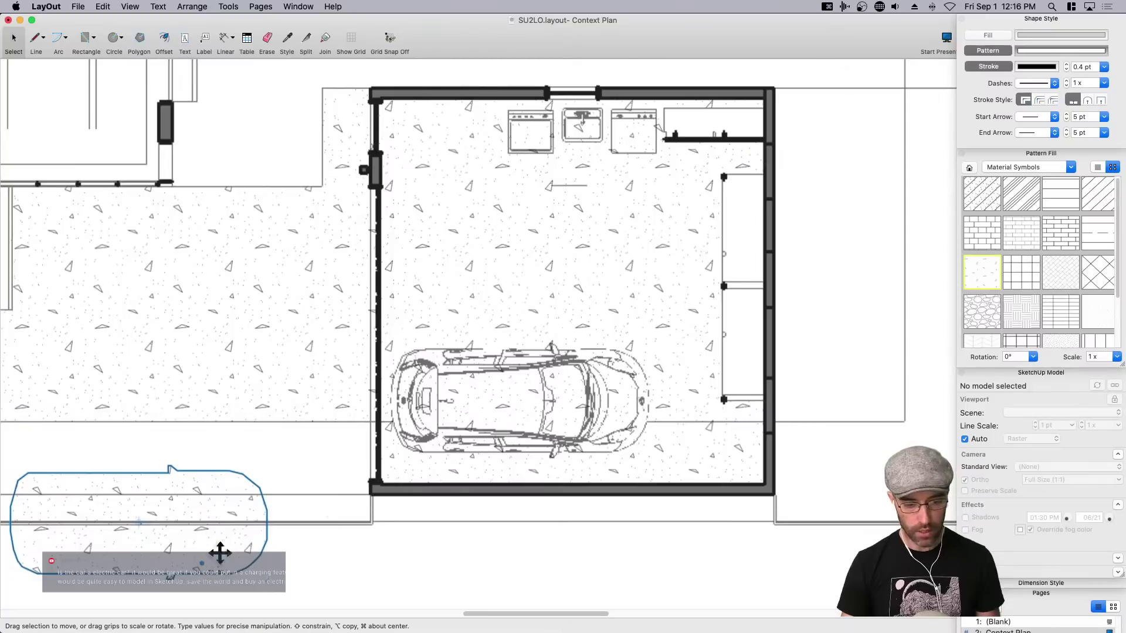
pyautogui.moveTo(222, 547)
pyautogui.mouseDown()
pyautogui.moveTo(516, 445)
pyautogui.moveTo(585, 440)
pyautogui.mouseUp()
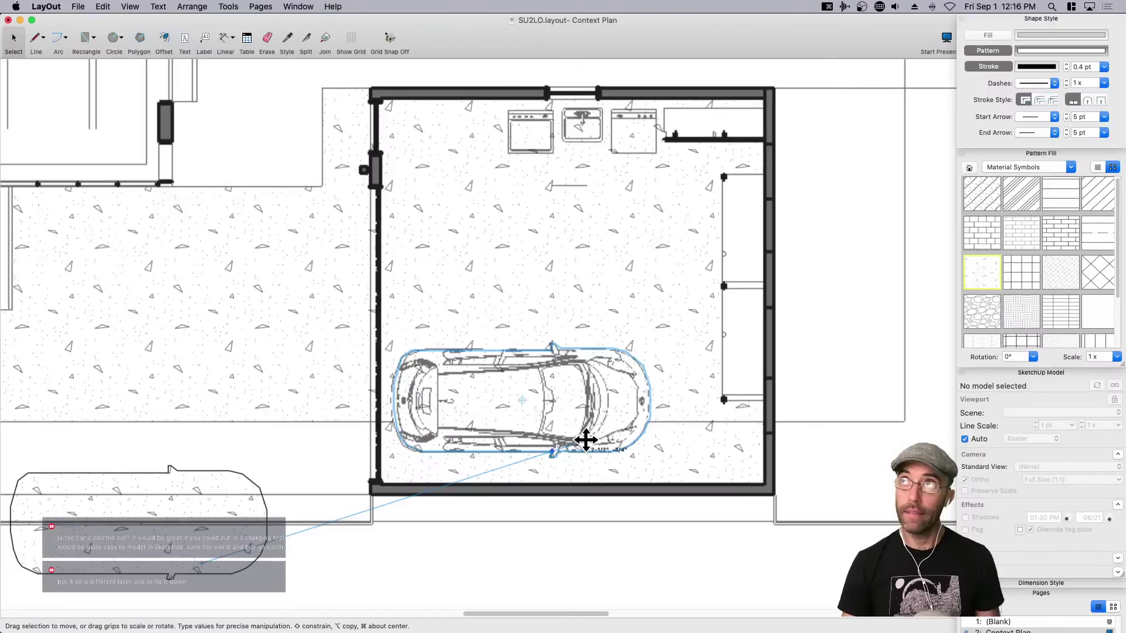
pyautogui.moveTo(585, 440); pyautogui.dragTo(586, 440)
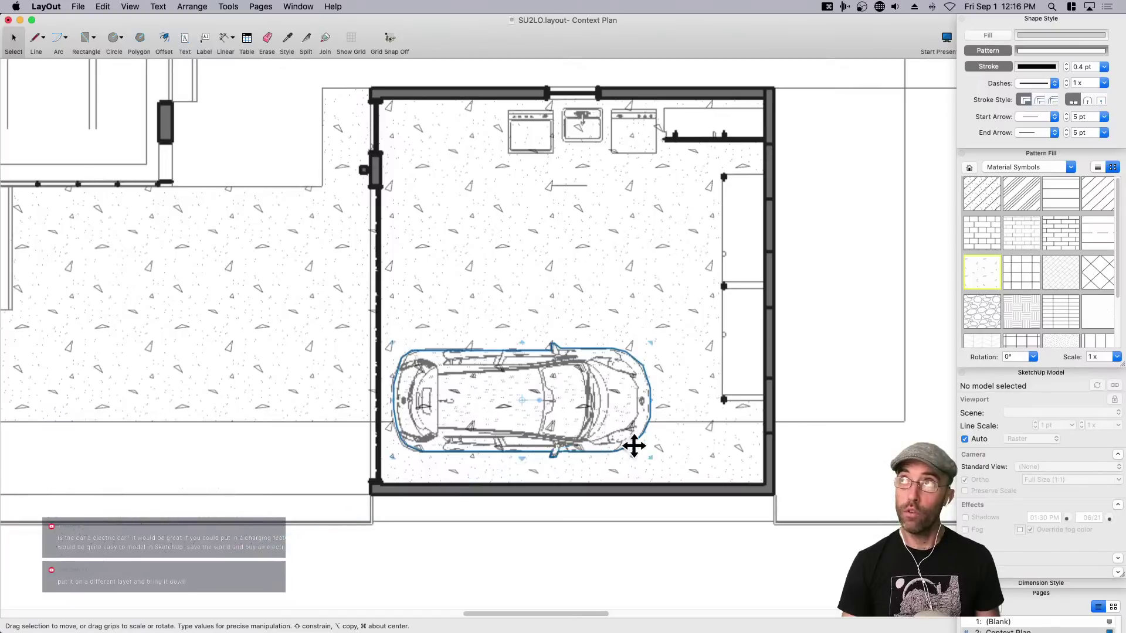
# Move the car outline from the garage onto the driveway again.
pyautogui.scroll(3, 636, 446)
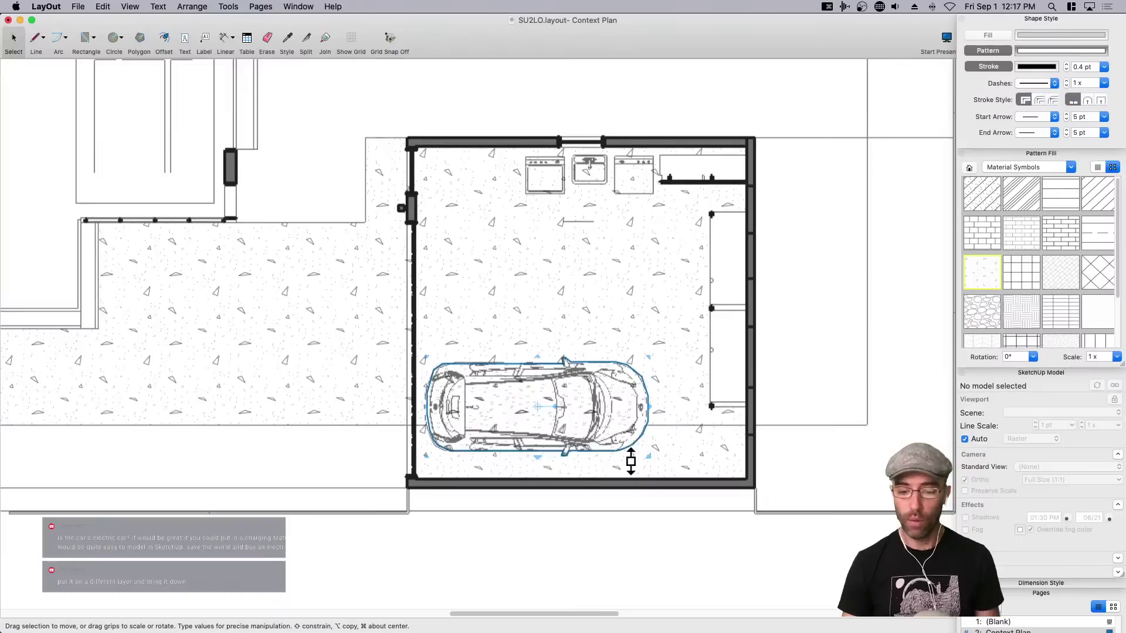
pyautogui.press('space')
pyautogui.click(553, 423)
pyautogui.moveTo(554, 423); pyautogui.dragTo(278, 452)
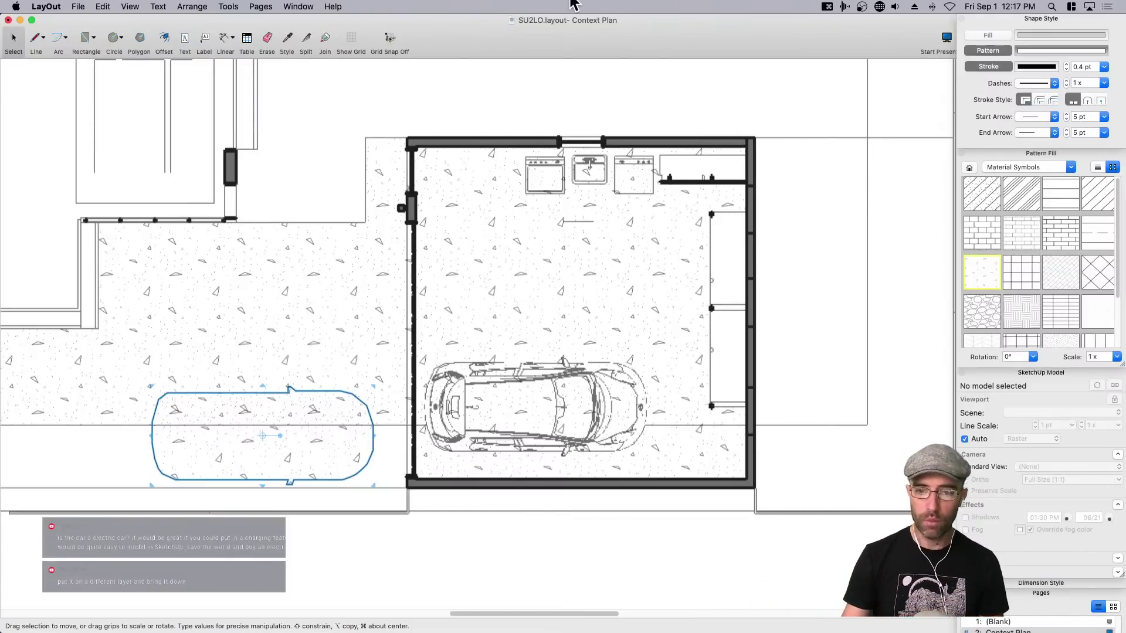
# Switch to the SketchUp model and paste a copy of the car in the empty area beyond the patio.
pyautogui.press('super+Tab')
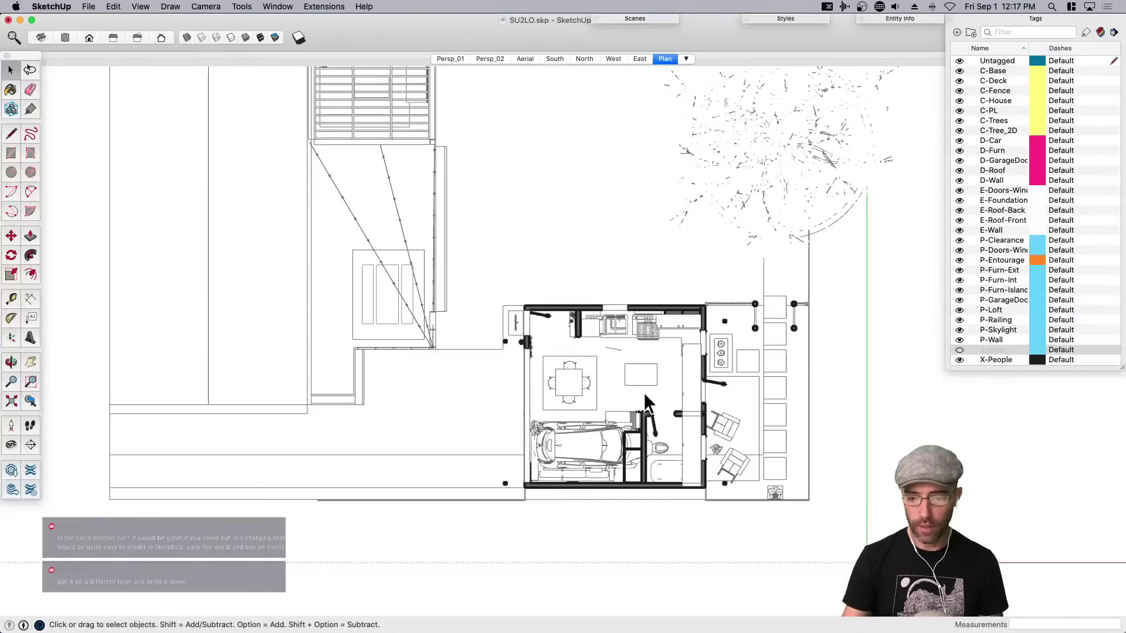
pyautogui.click(583, 444)
pyautogui.press('super+c')
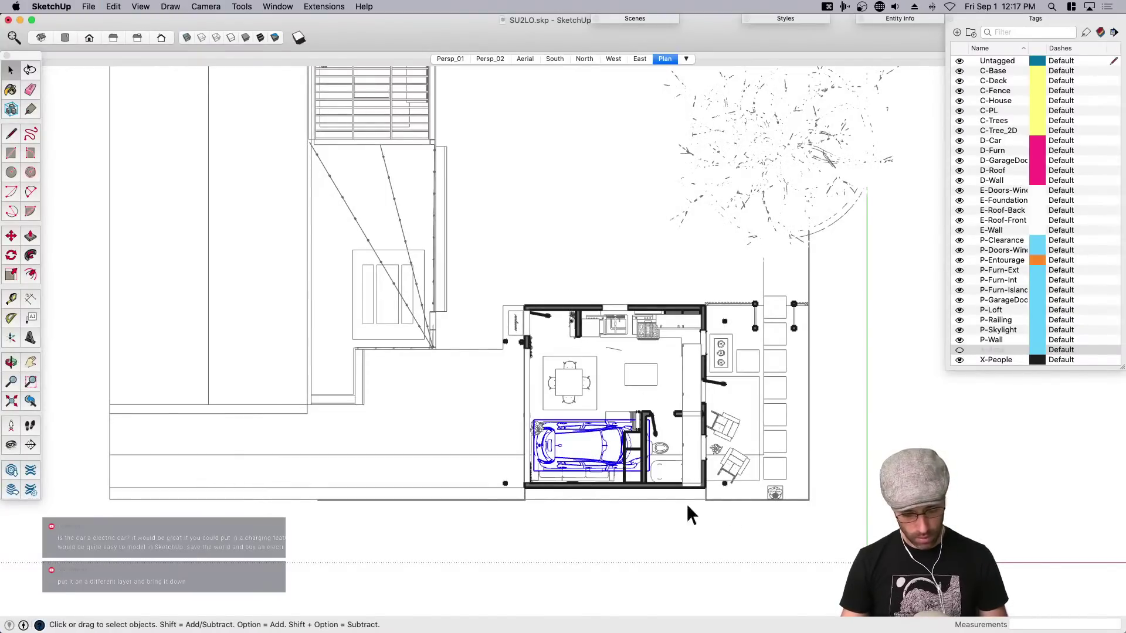
pyautogui.press('super+v')
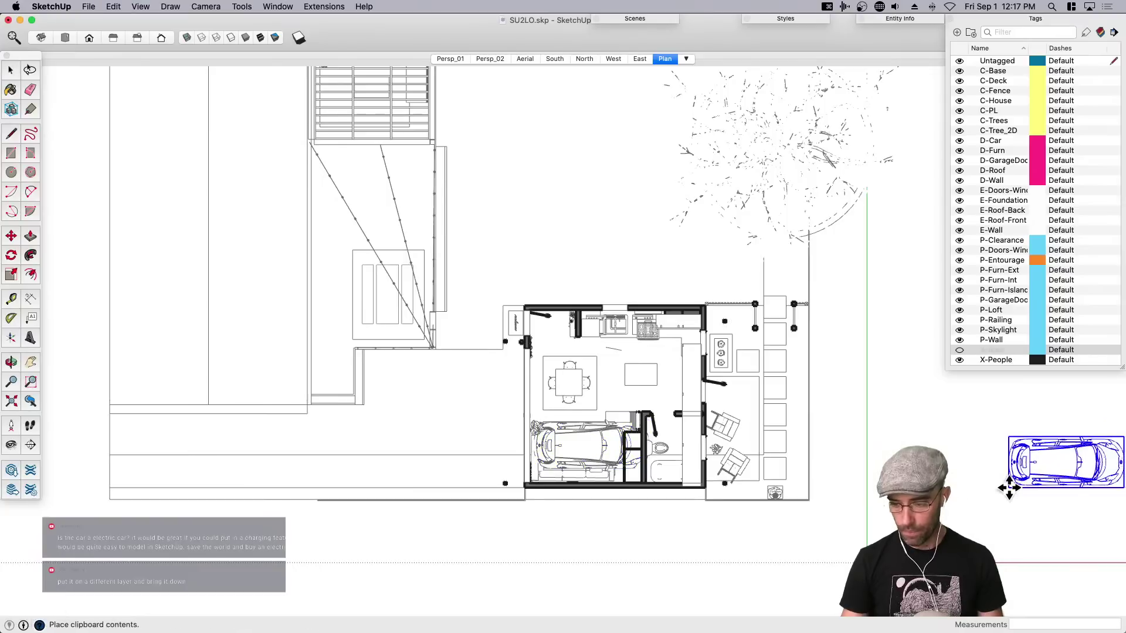
pyautogui.click(1008, 488)
# Centre the view on the copied car and display the model faces in shaded colour.
pyautogui.press('h')
pyautogui.moveTo(947, 466); pyautogui.dragTo(577, 495)
pyautogui.press('space')
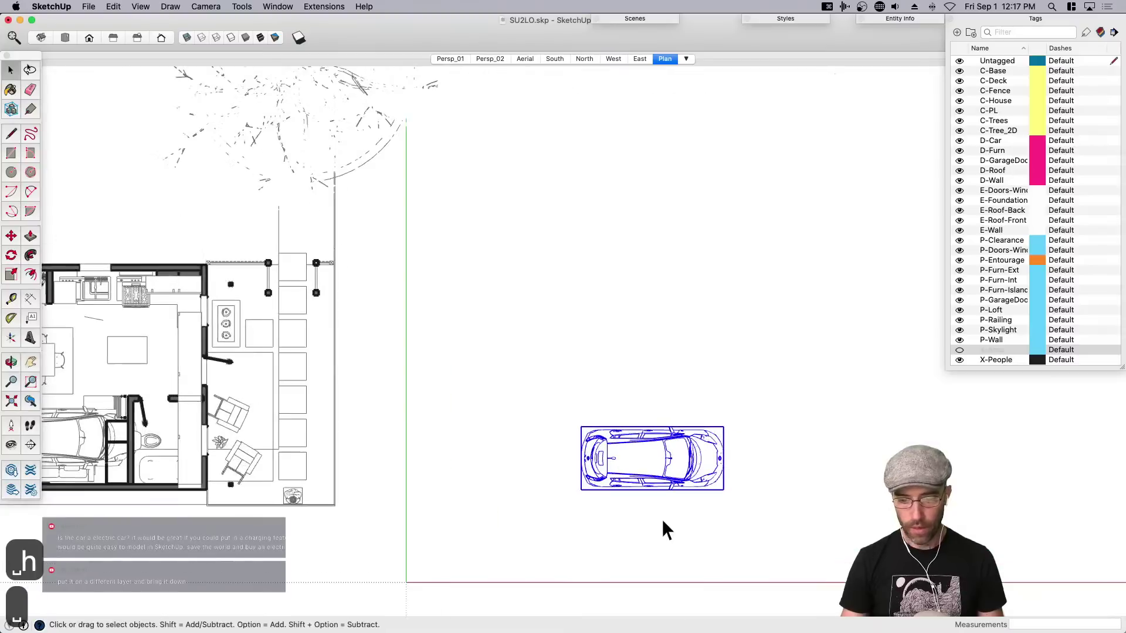
pyautogui.click(662, 519)
pyautogui.scroll(2, 699, 491)
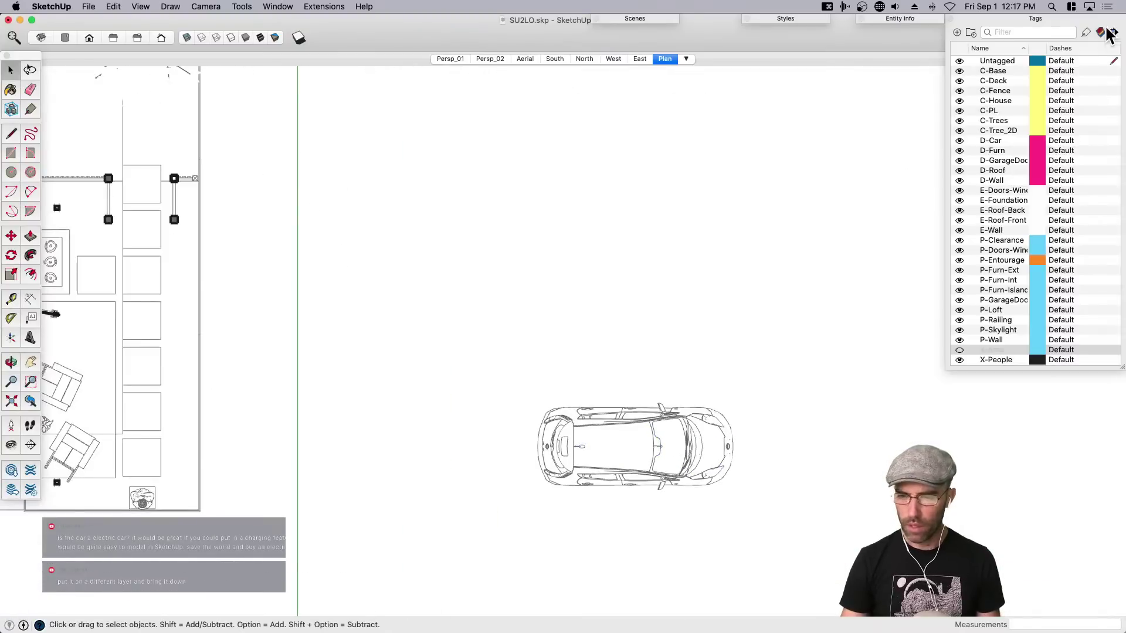
pyautogui.click(247, 39)
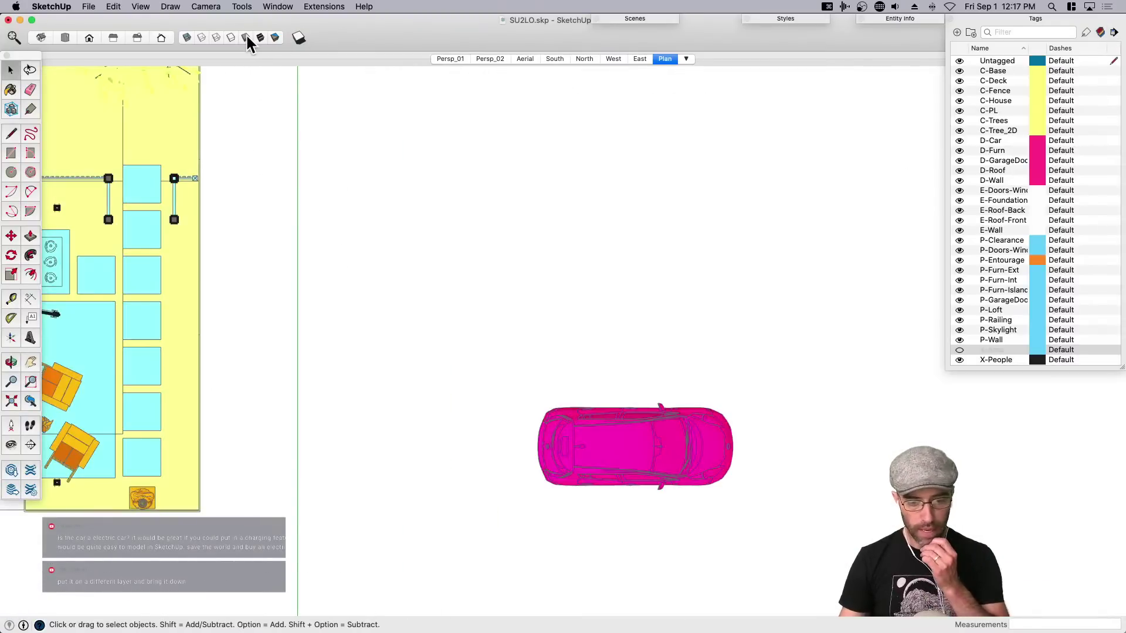
# Turn off the display of profiles and edges.
pyautogui.click(140, 6)
pyautogui.moveTo(176, 196)
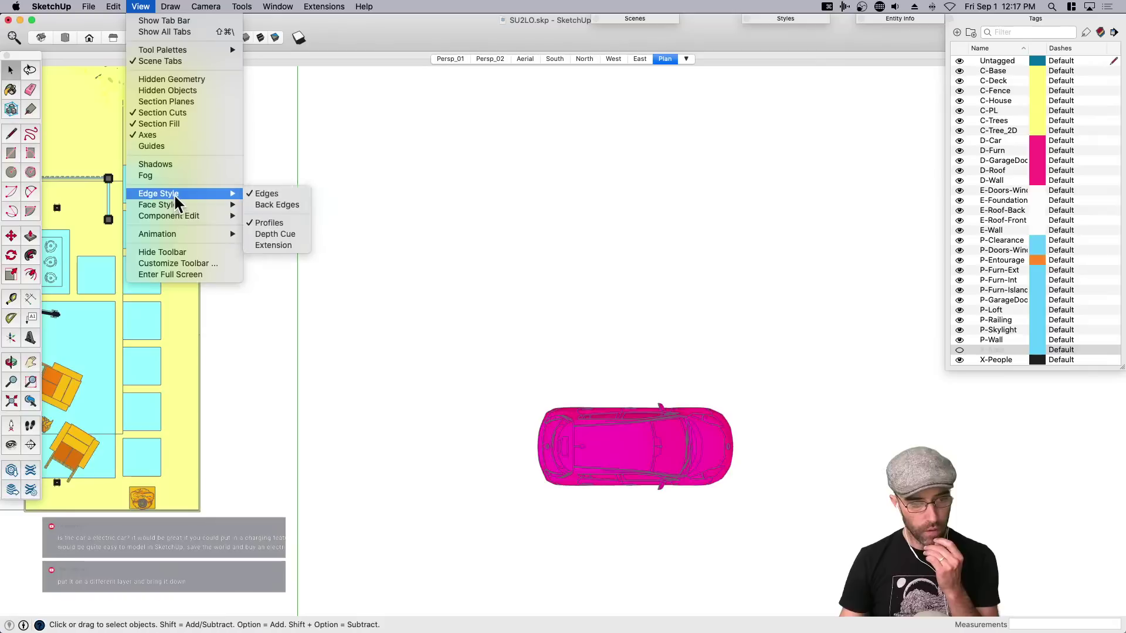
pyautogui.click(267, 222)
pyautogui.click(143, 6)
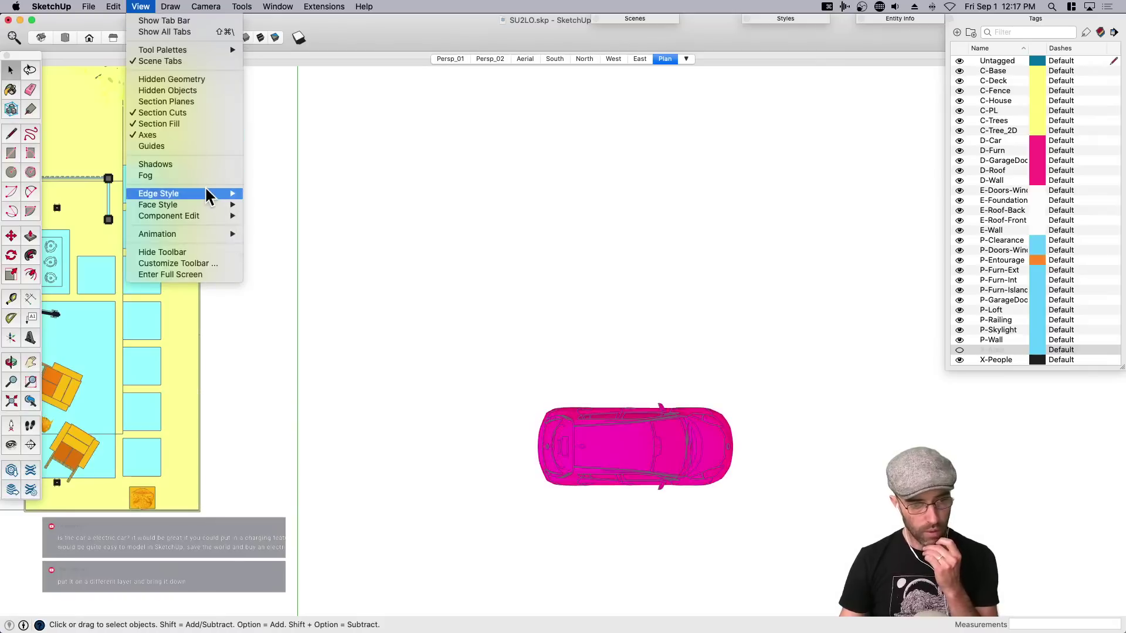
pyautogui.moveTo(210, 196)
pyautogui.click(272, 195)
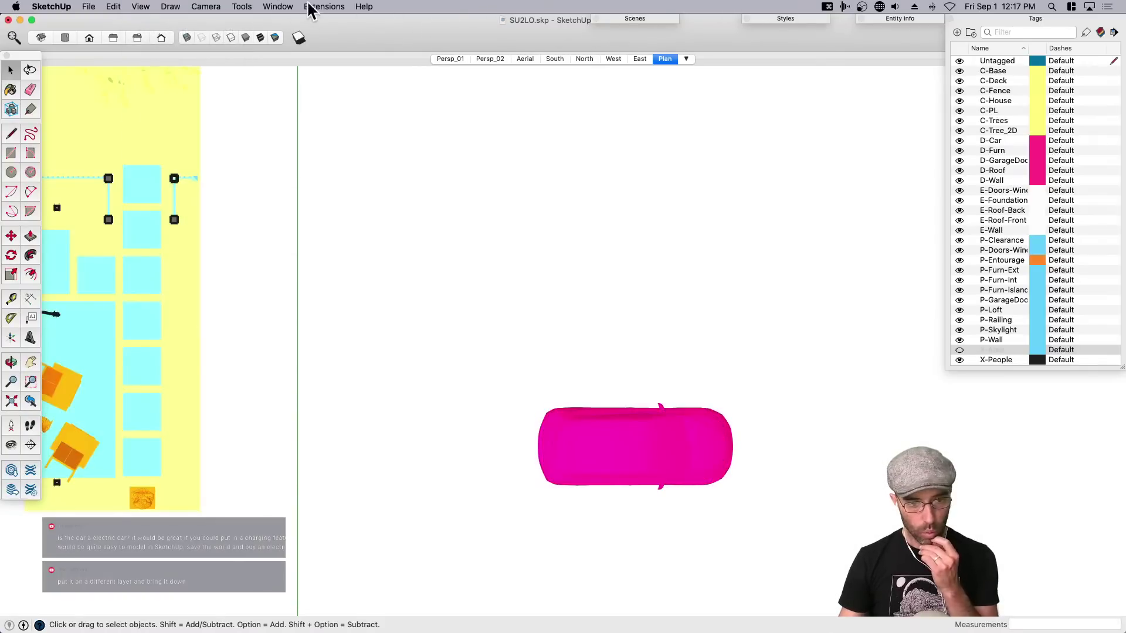
# Adjust the shadow settings so the car is displayed as one flat solid colour.
pyautogui.click(278, 6)
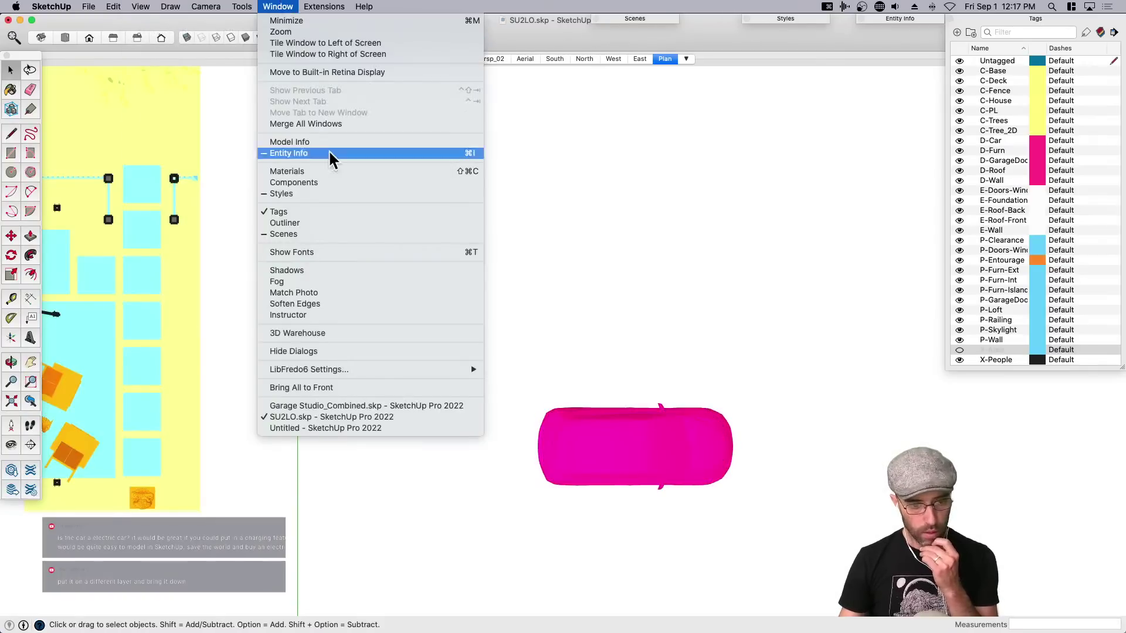
pyautogui.click(458, 271)
pyautogui.click(646, 33)
pyautogui.moveTo(596, 95)
pyautogui.mouseDown()
pyautogui.moveTo(606, 95)
pyautogui.moveTo(540, 82)
pyautogui.mouseUp()
pyautogui.click(606, 23)
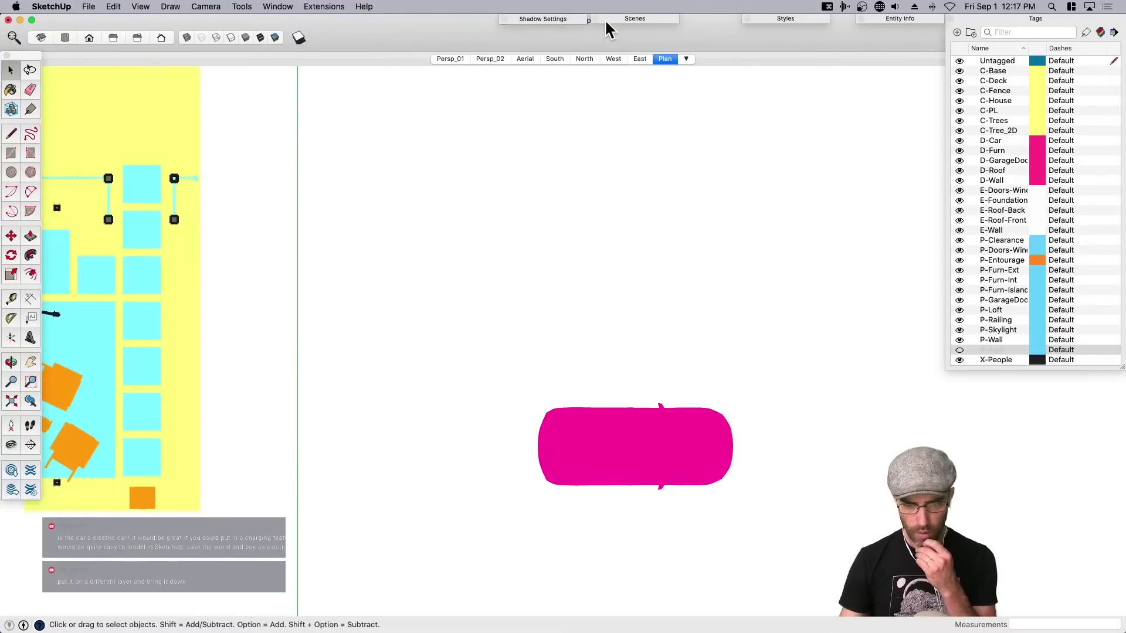
# Add a new scene with the view zoomed in on the copied car.
pyautogui.scroll(3, 684, 470)
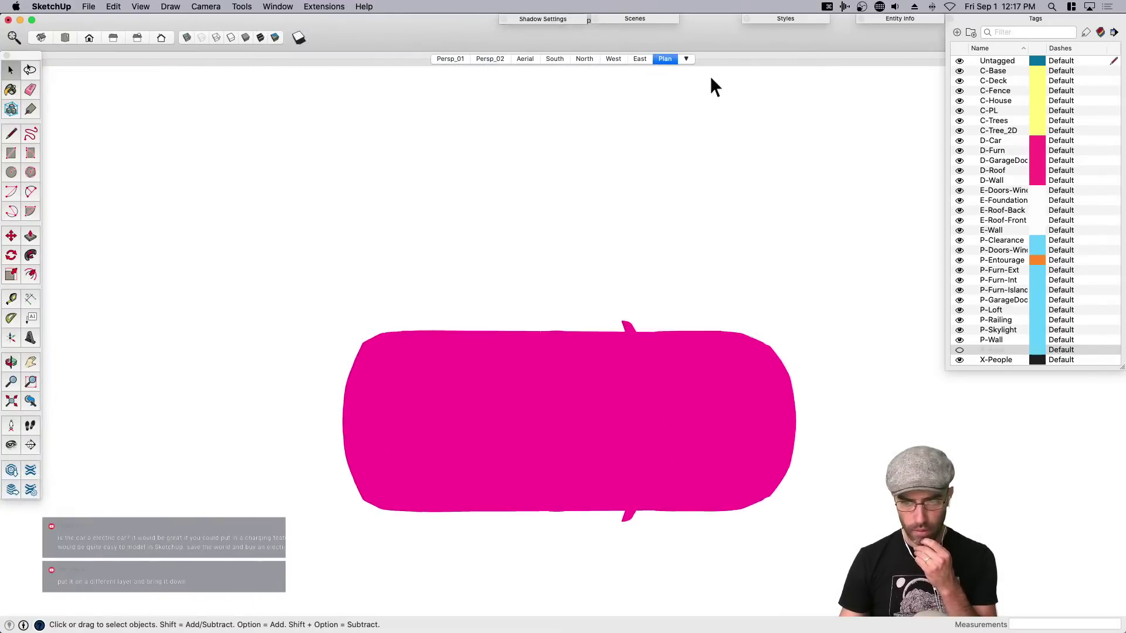
pyautogui.rightClick(663, 60)
pyautogui.click(705, 93)
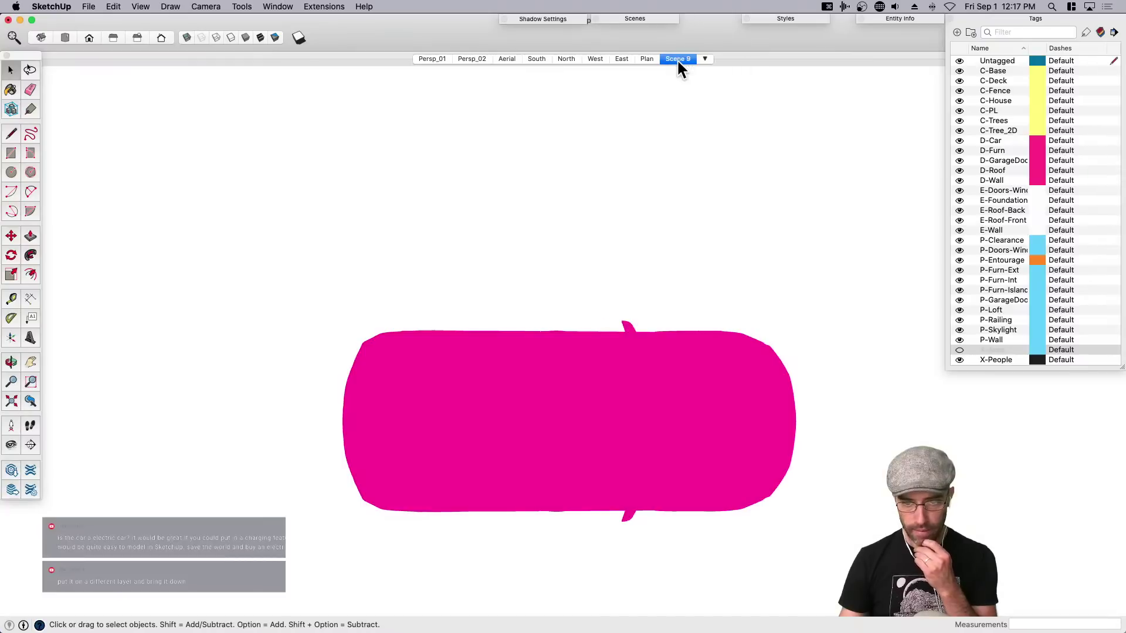
# Rename the new scene as CAR-TEMp and save the model.
pyautogui.rightClick(677, 59)
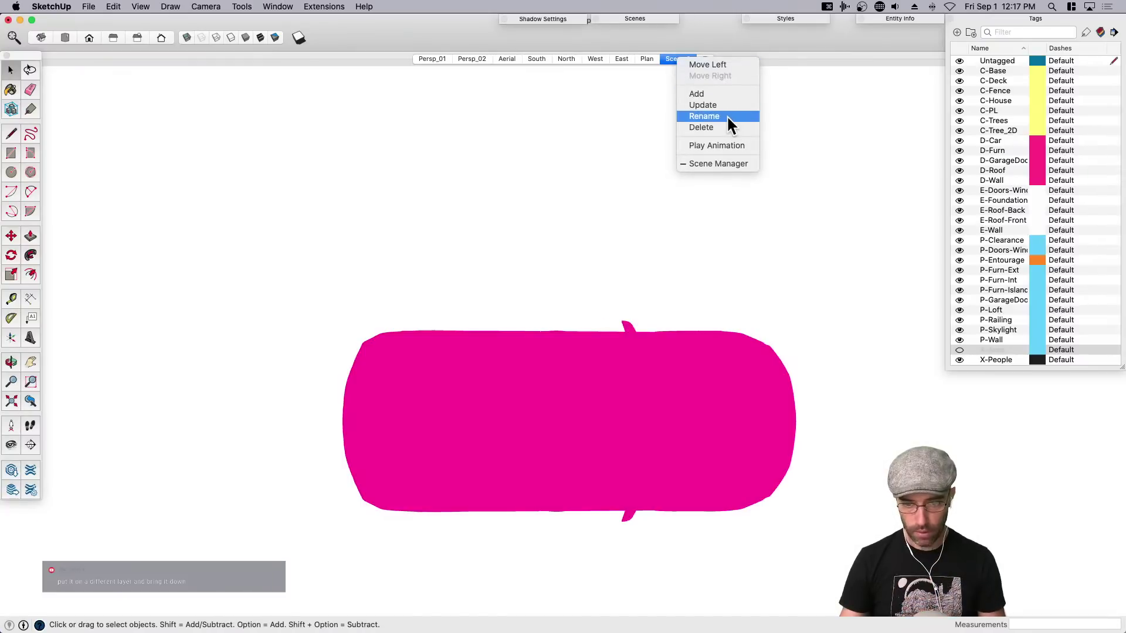
pyautogui.click(726, 116)
pyautogui.write('CAR')
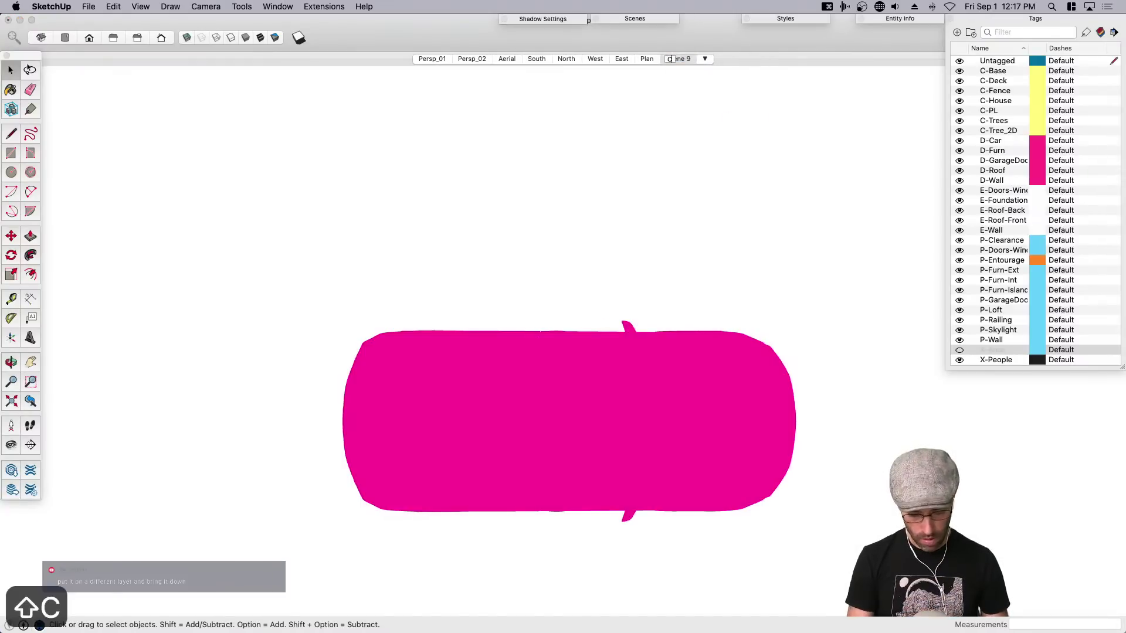
pyautogui.write('-TEMp')
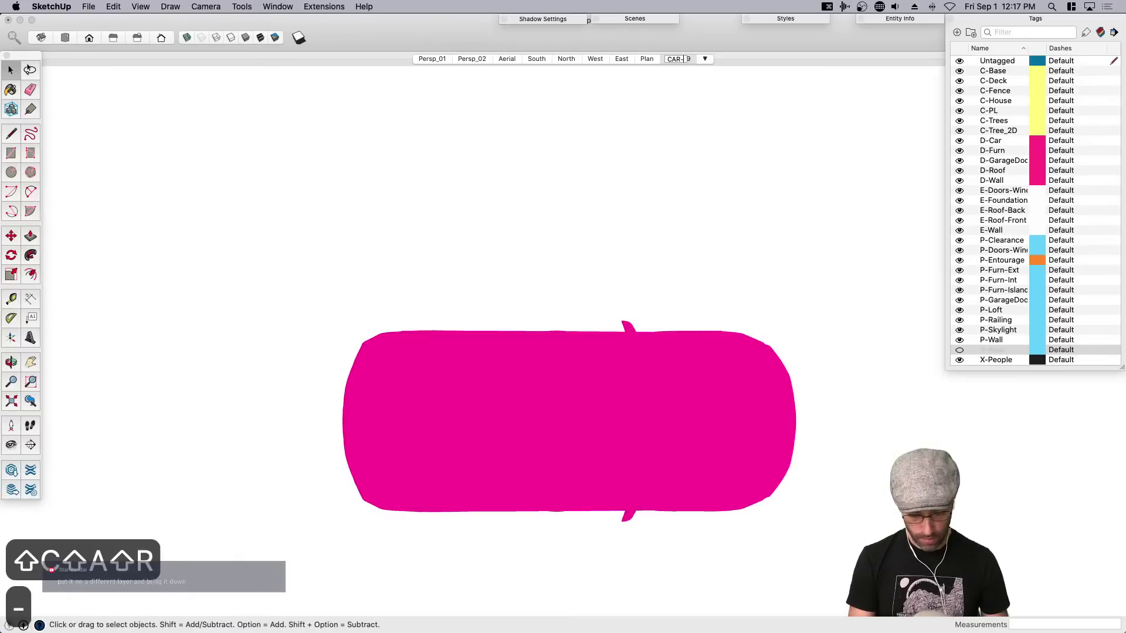
pyautogui.press('Return')
pyautogui.press('super+s')
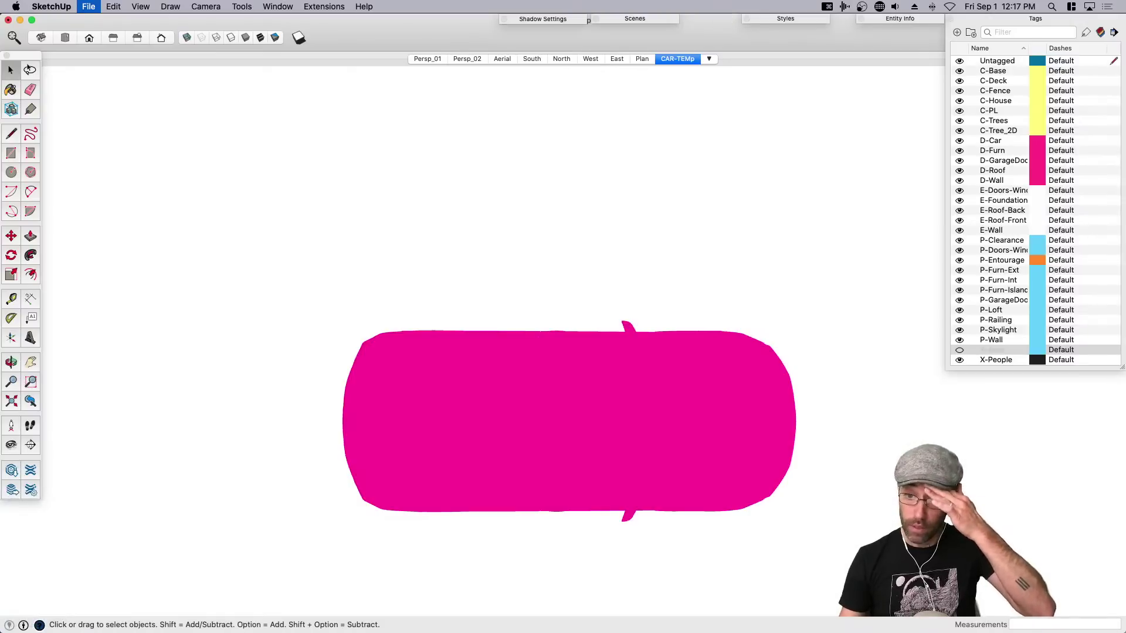
# Switch to the LayOut document and update the model reference of the context plan viewport.
pyautogui.press('super+Tab')
pyautogui.scroll(-5, 663, 332)
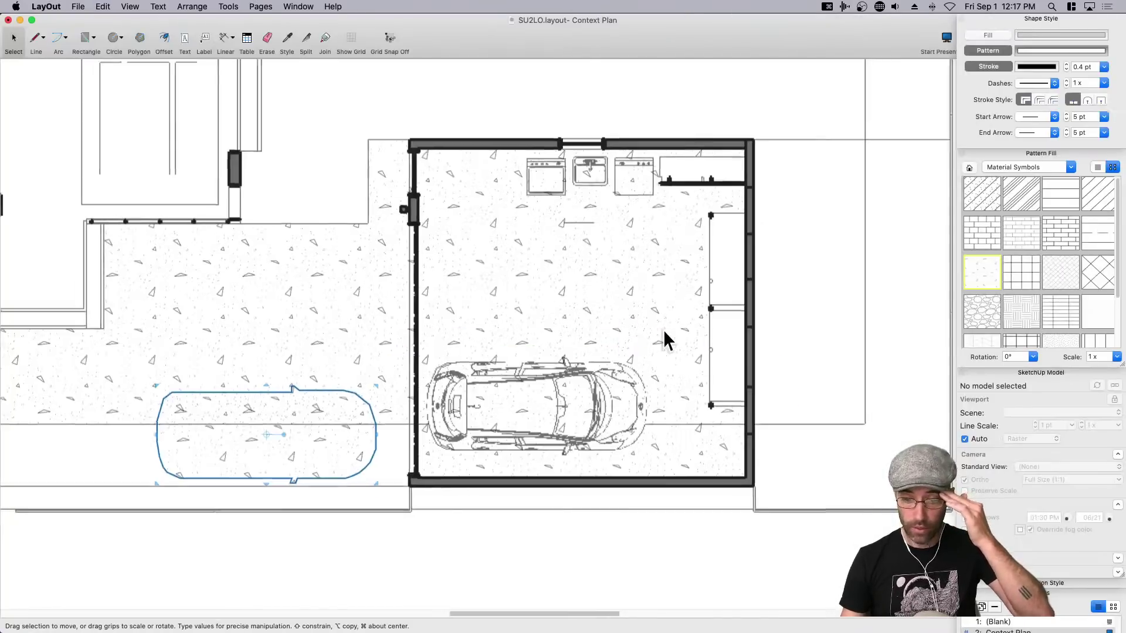
pyautogui.rightClick(619, 347)
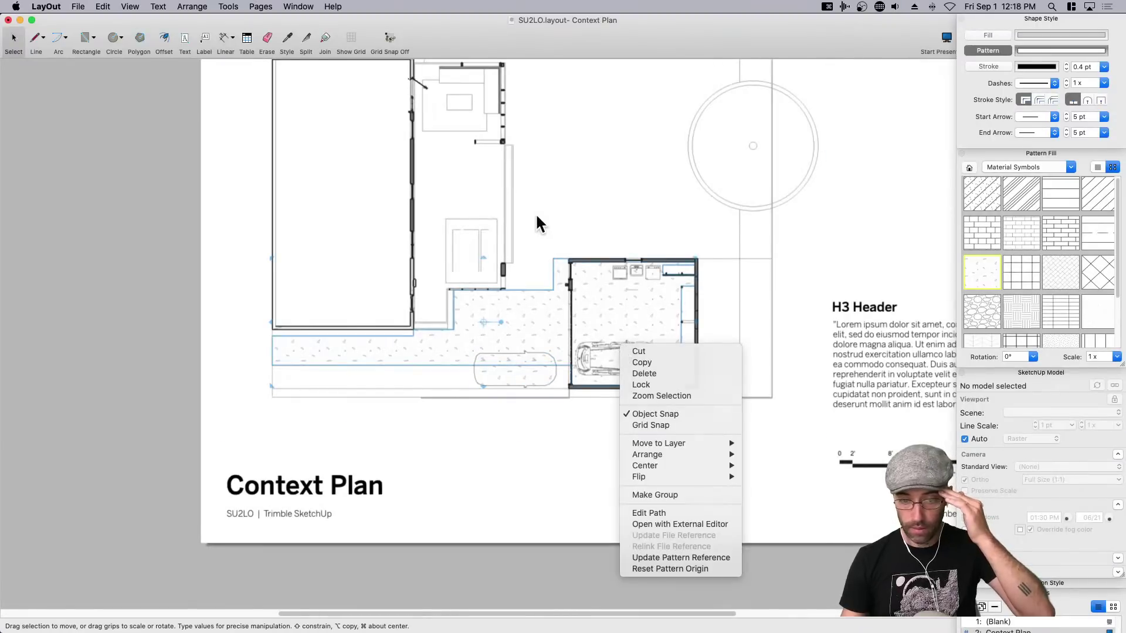
pyautogui.rightClick(462, 207)
pyautogui.moveTo(512, 335)
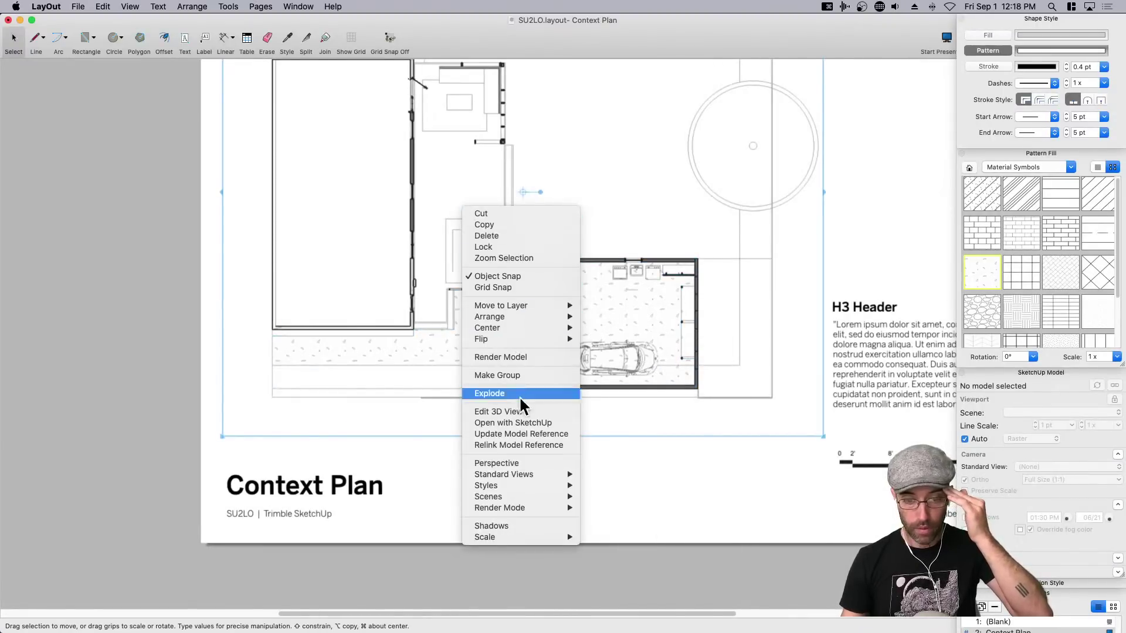
pyautogui.click(521, 434)
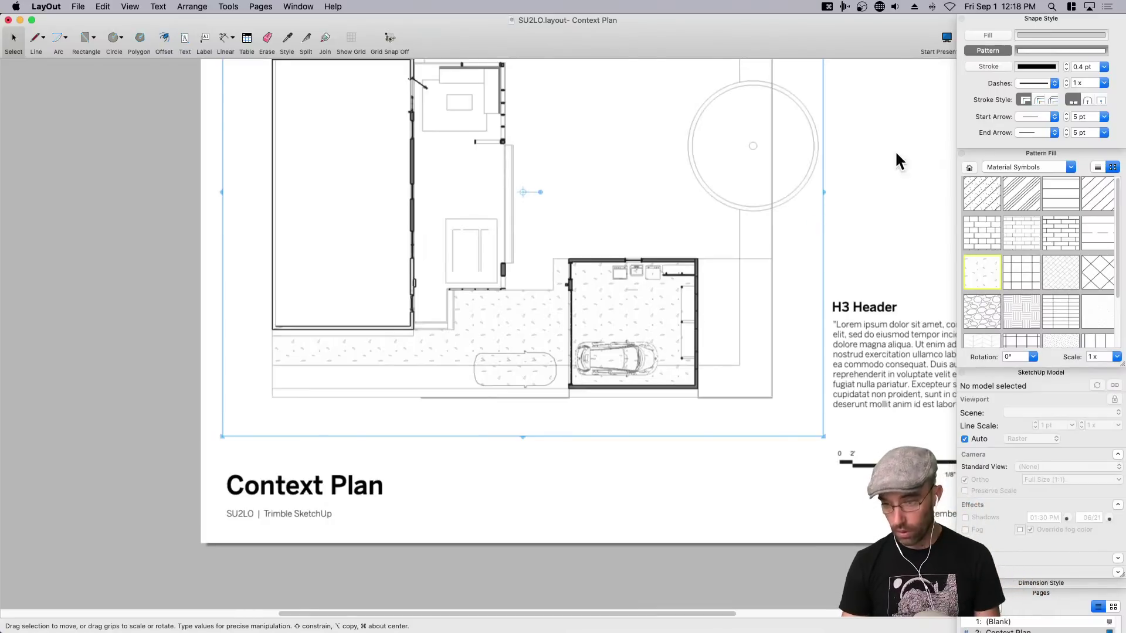
pyautogui.click(1042, 152)
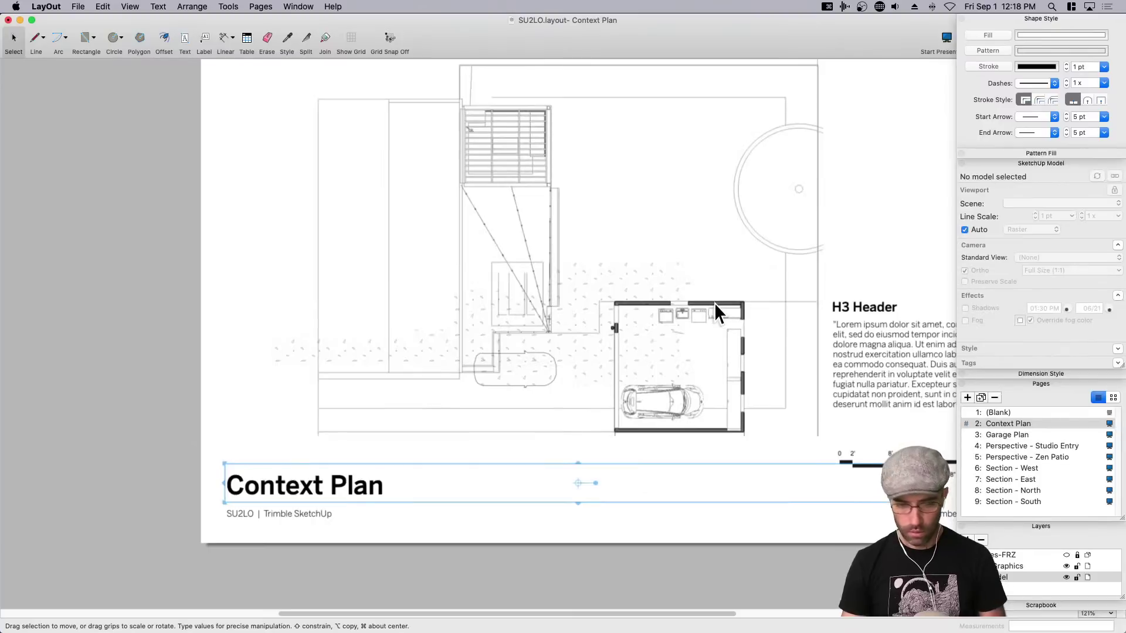
# Undo the last two changes on the context plan page and select the plan viewport.
pyautogui.press('super+z')
pyautogui.press('super+z')
pyautogui.hscroll(3, 699, 452)
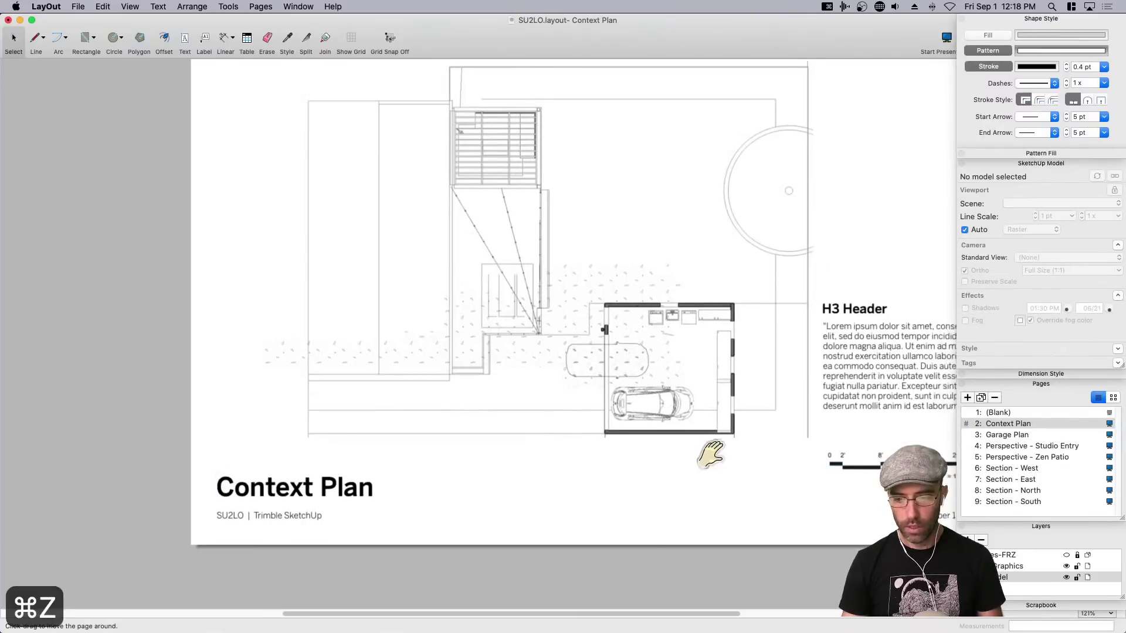
pyautogui.click(662, 256)
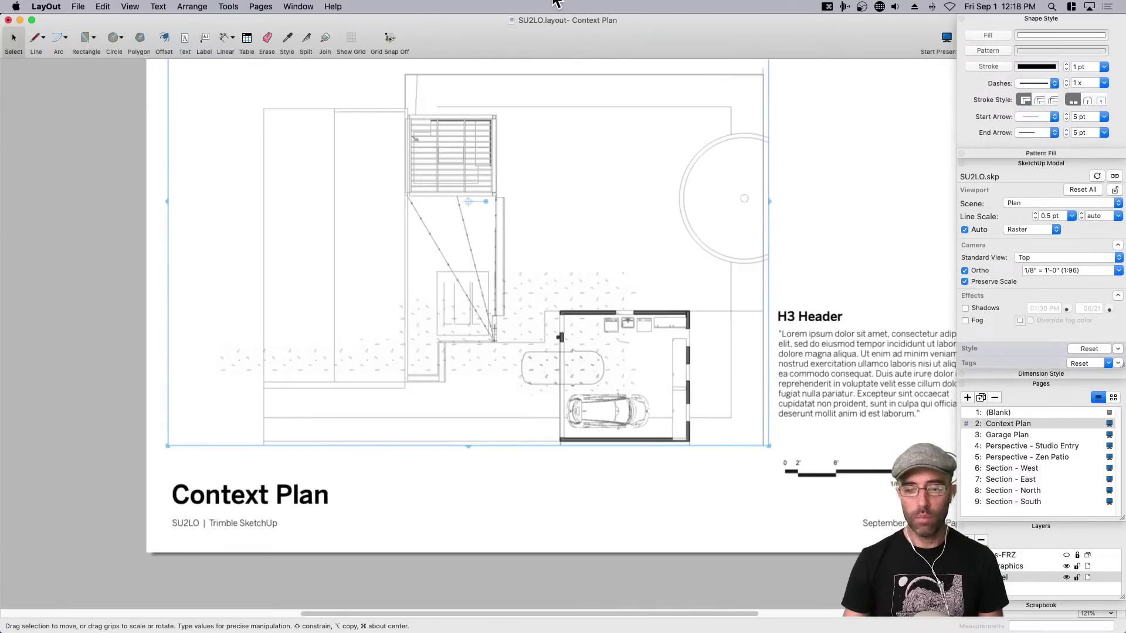
# Examine the garage area in the SketchUp model's Plan scene and return to the LayOut document.
pyautogui.press('super+Tab')
pyautogui.click(644, 59)
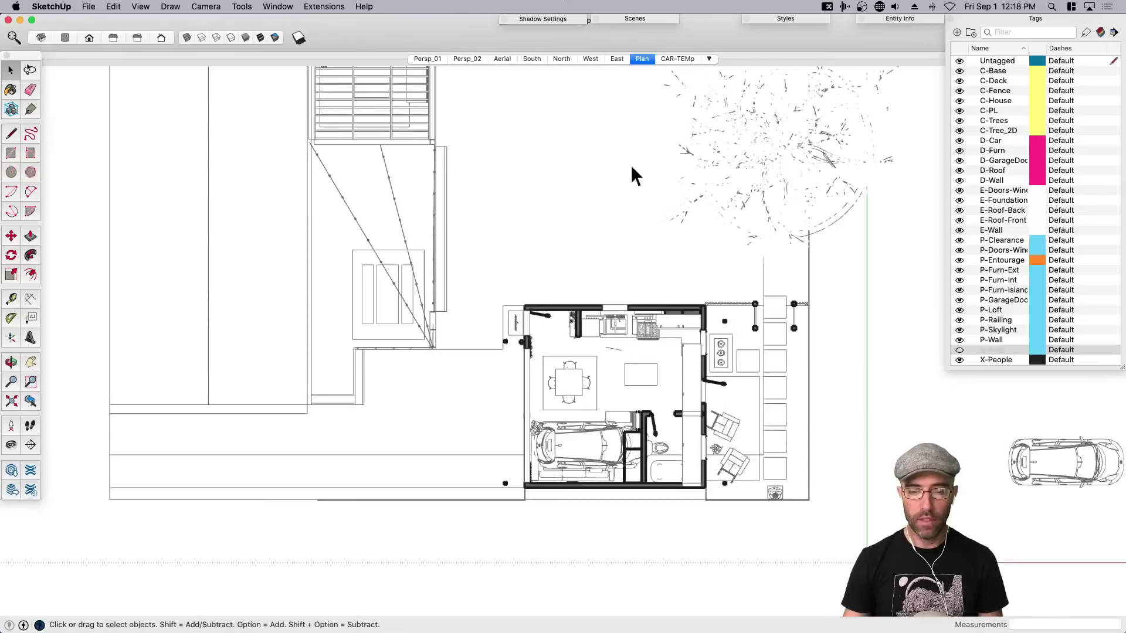
pyautogui.click(779, 19)
pyautogui.click(767, 18)
pyautogui.press('h')
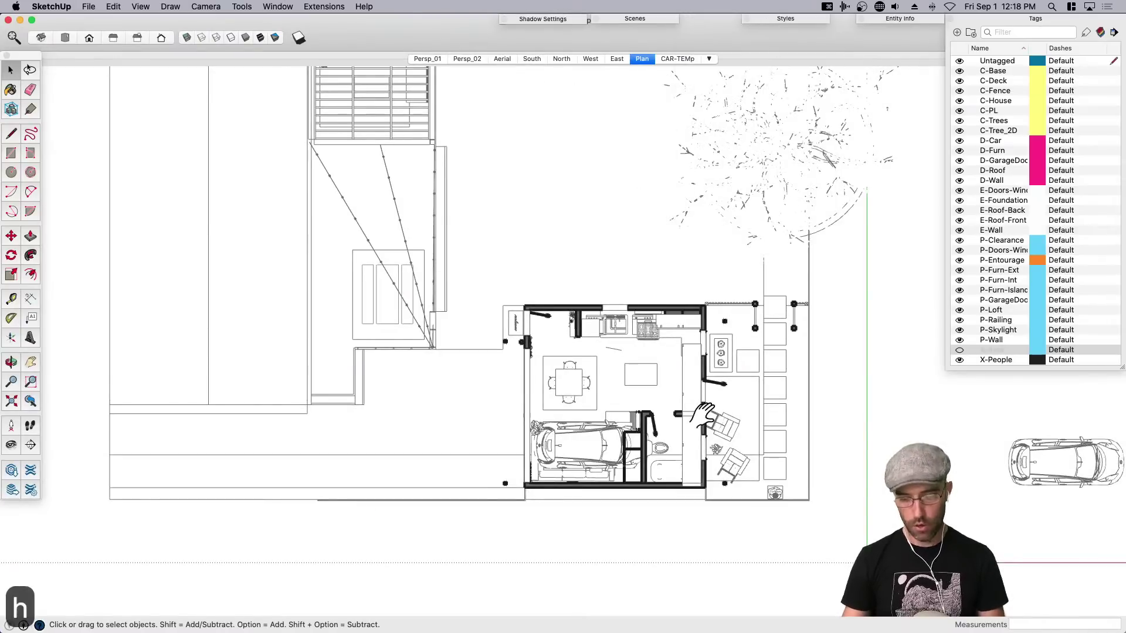
pyautogui.moveTo(698, 413); pyautogui.dragTo(651, 403)
pyautogui.scroll(3, 621, 418)
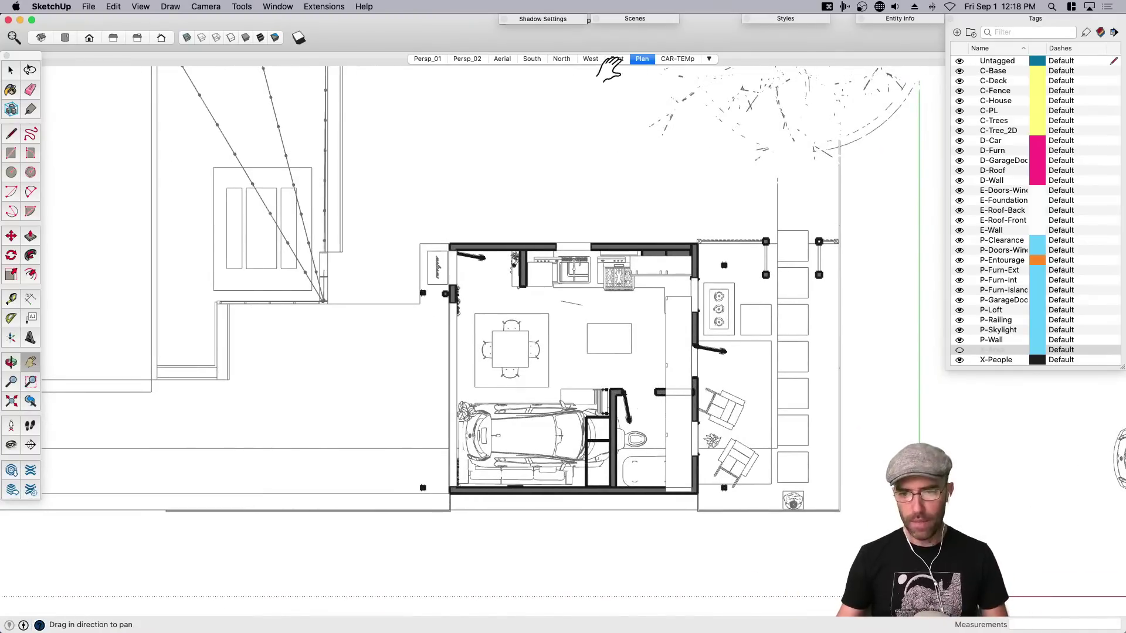
pyautogui.press('super+Tab')
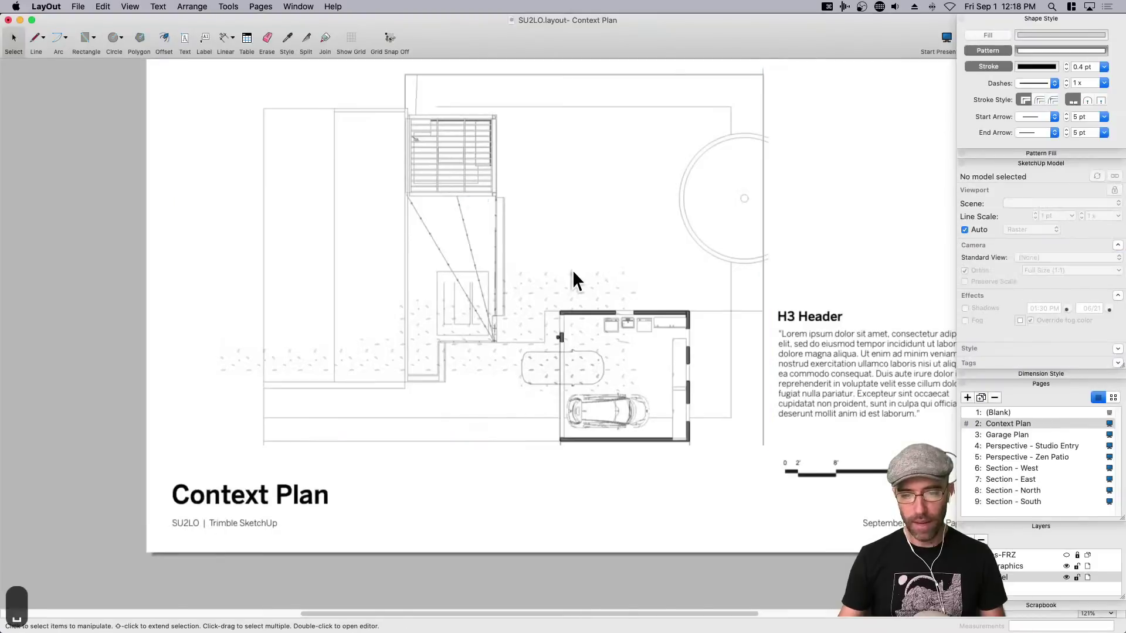
# Move the plan viewport back over the concrete hatch and extend its lower edge well below the garage wall.
pyautogui.click(570, 195)
pyautogui.moveTo(636, 201); pyautogui.dragTo(585, 166)
pyautogui.scroll(5, 467, 390)
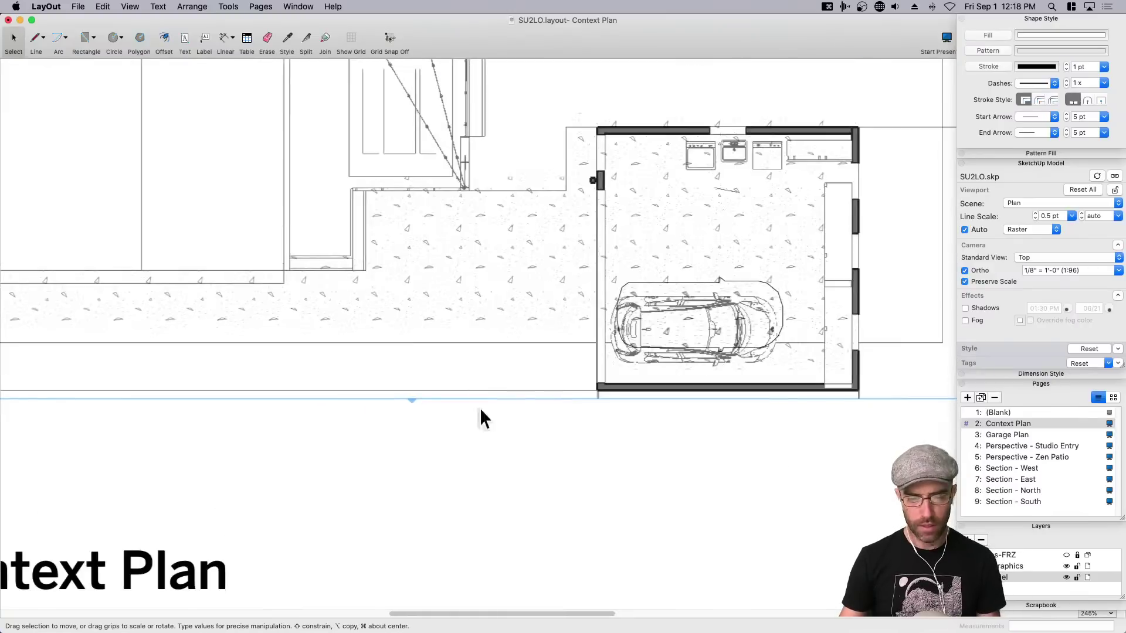
pyautogui.moveTo(415, 402); pyautogui.dragTo(413, 513)
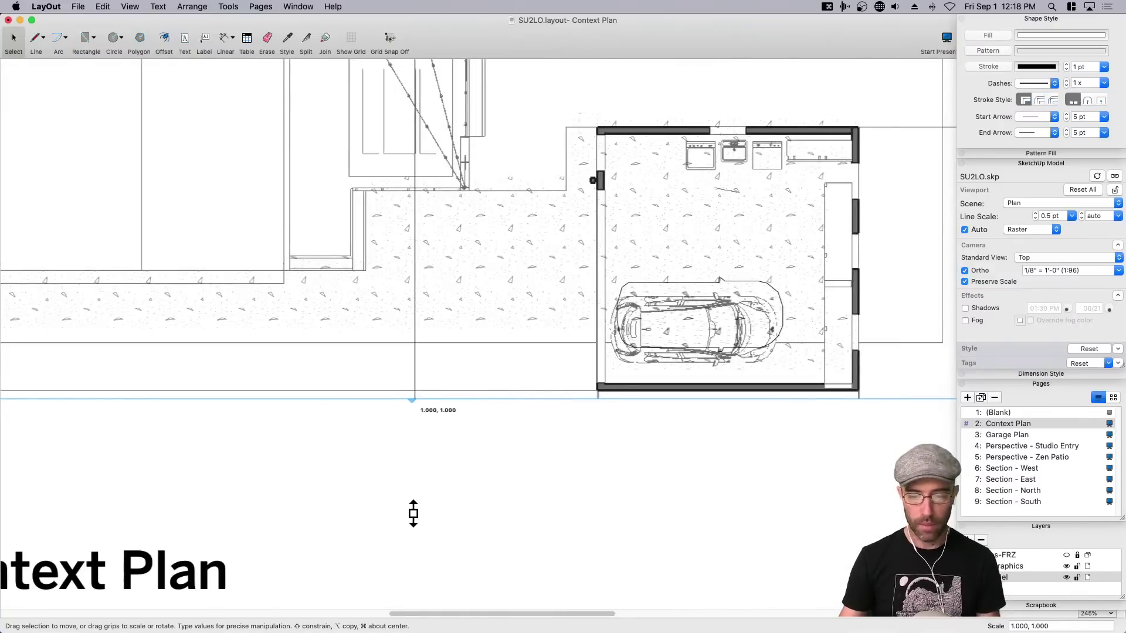
pyautogui.moveTo(407, 414); pyautogui.dragTo(413, 514)
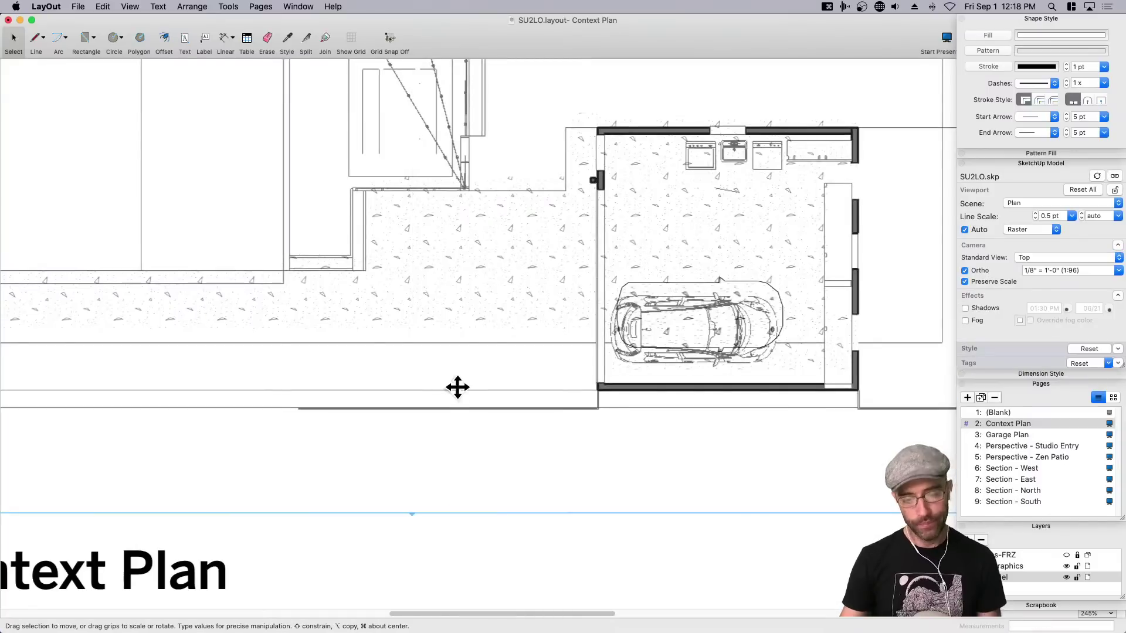
# Nudge the plan viewport until the garage, driveway and parked car line up with the concrete hatch and traced car outline.
pyautogui.hotkey('shift', 'Up')
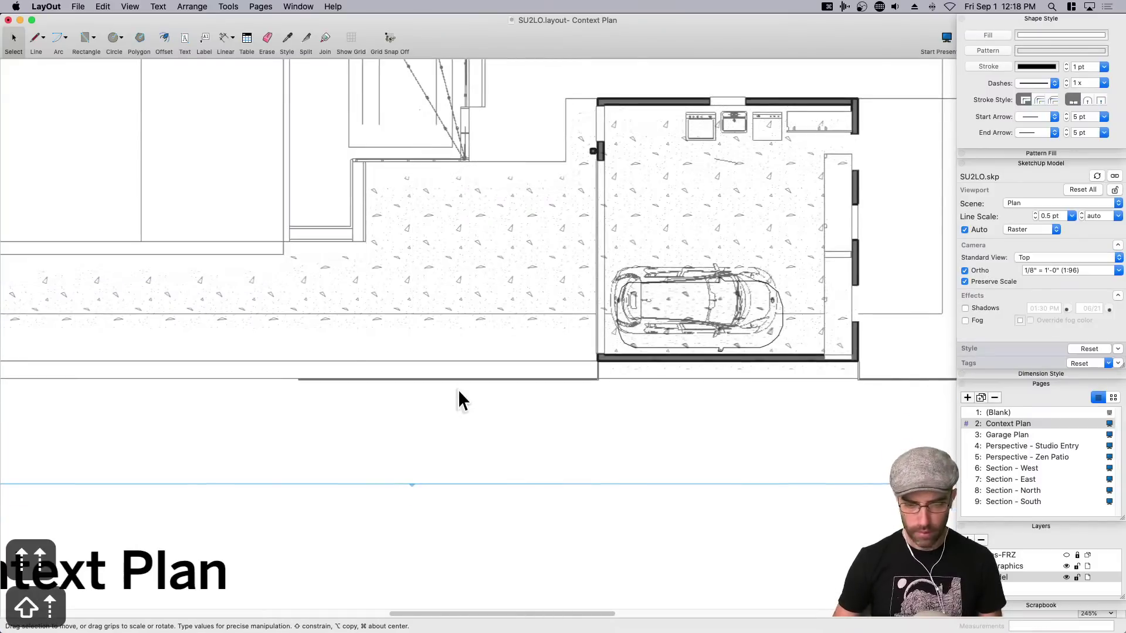
pyautogui.hotkey('shift', 'Down')
pyautogui.press('Right')
pyautogui.press('Right')
pyautogui.press('Up')
pyautogui.press('Up')
pyautogui.press('Up')
pyautogui.press('Up')
pyautogui.press('Up')
pyautogui.press('Up')
pyautogui.press('Up')
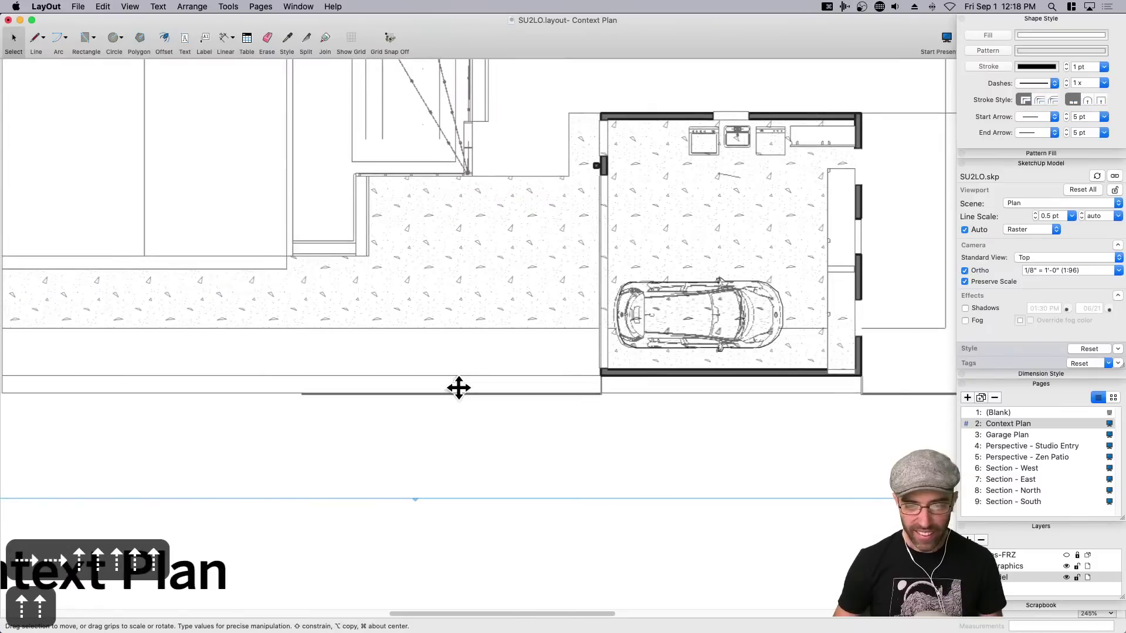
pyautogui.press('Right')
pyautogui.click(617, 527)
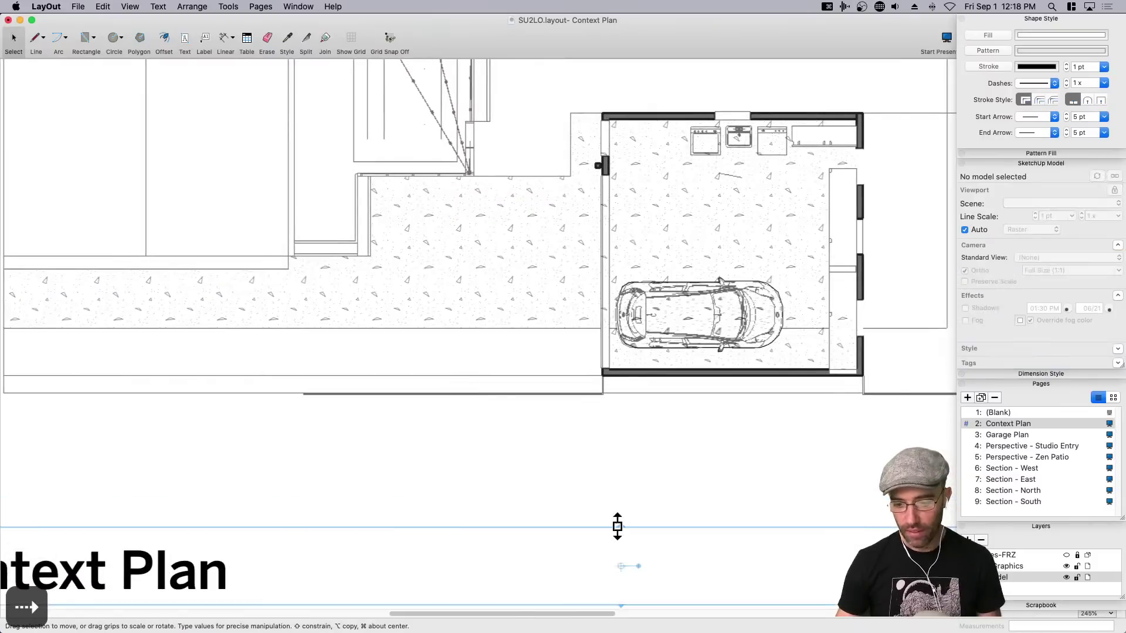
# Duplicate the plan viewport and place the copy above and to the right of the original plan.
pyautogui.scroll(-8, 617, 527)
pyautogui.moveTo(559, 504); pyautogui.dragTo(588, 492, button='middle')
pyautogui.press('space')
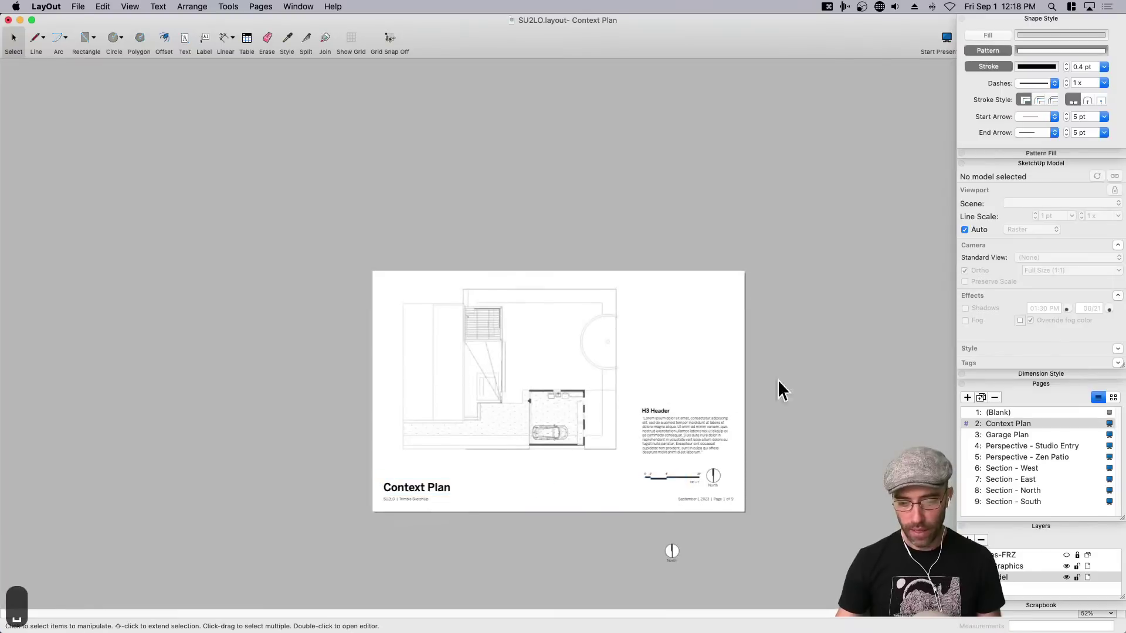
pyautogui.click(583, 350)
pyautogui.press('super+c')
pyautogui.press('super+v')
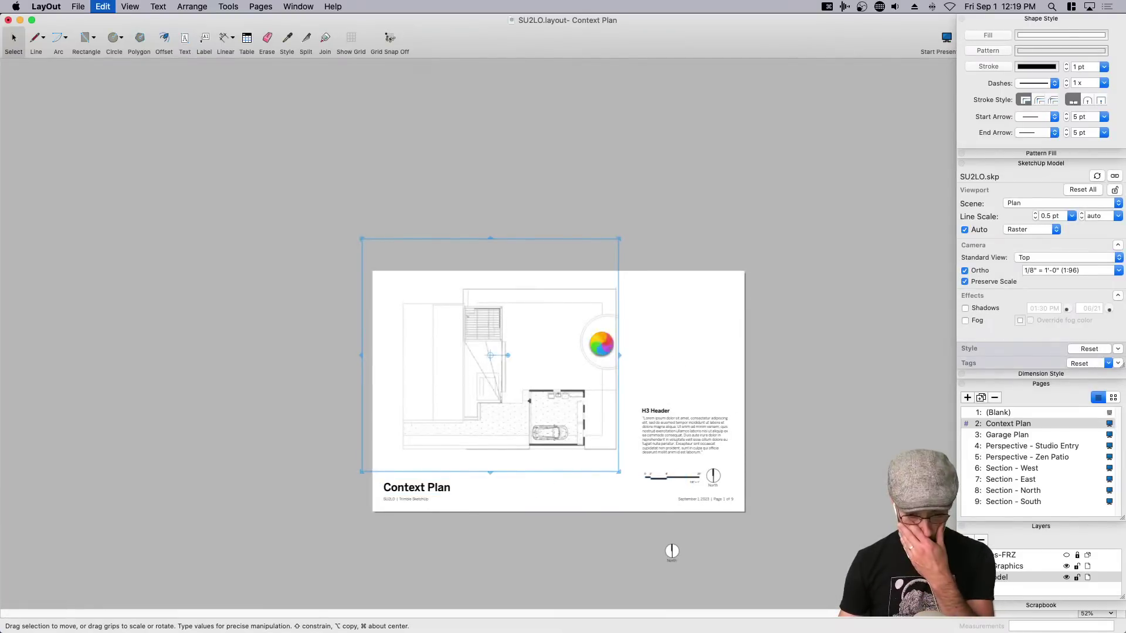
pyautogui.scroll(3, 603, 346)
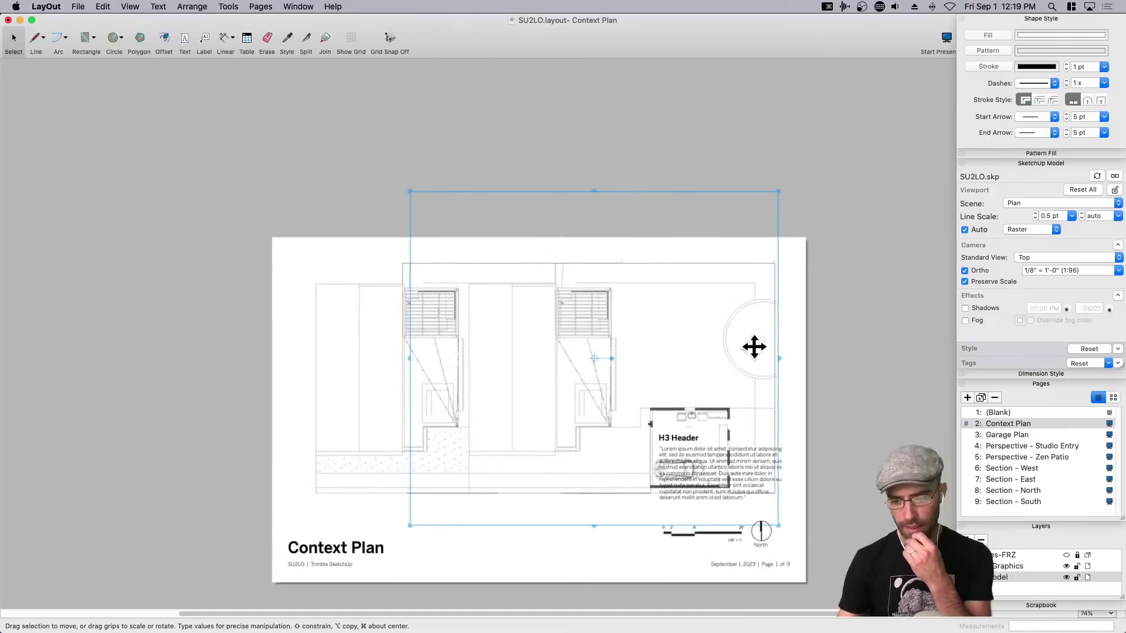
pyautogui.moveTo(754, 347); pyautogui.dragTo(770, 280)
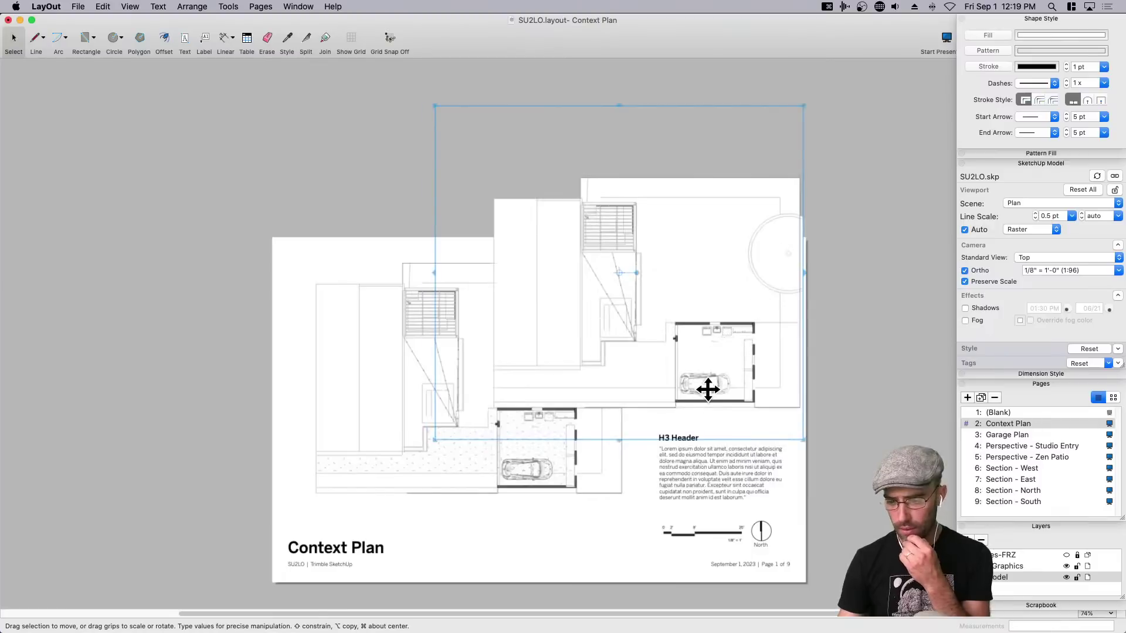
# Switch the copied viewport to the CAR-TEMp scene and crop its frame closely around the magenta car.
pyautogui.click(1037, 204)
pyautogui.click(1037, 208)
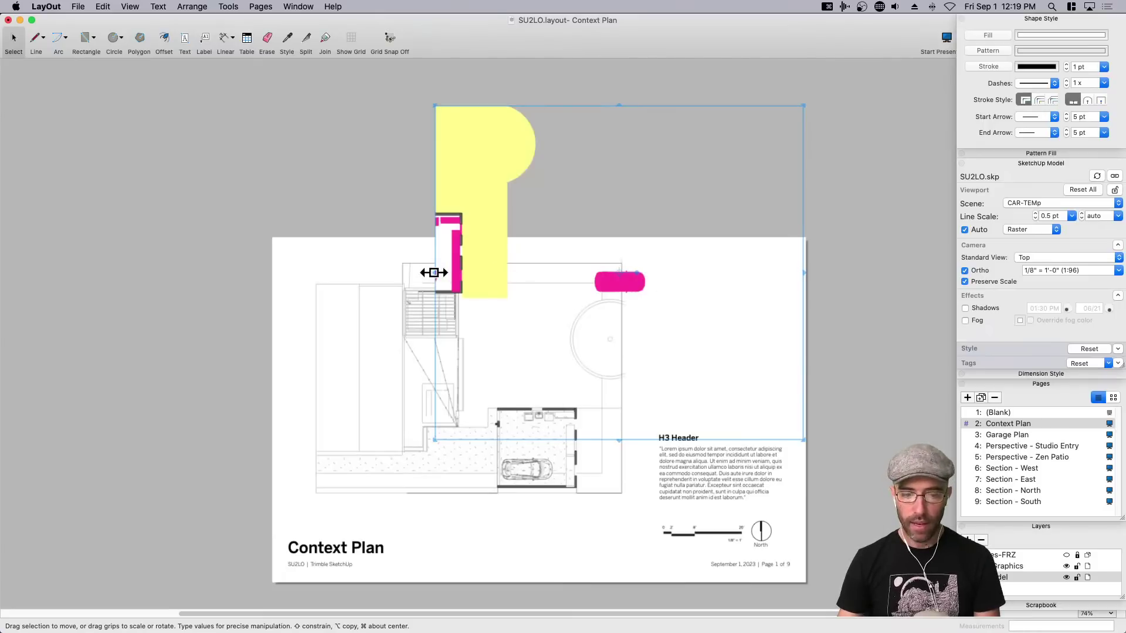
pyautogui.moveTo(434, 273); pyautogui.dragTo(573, 272)
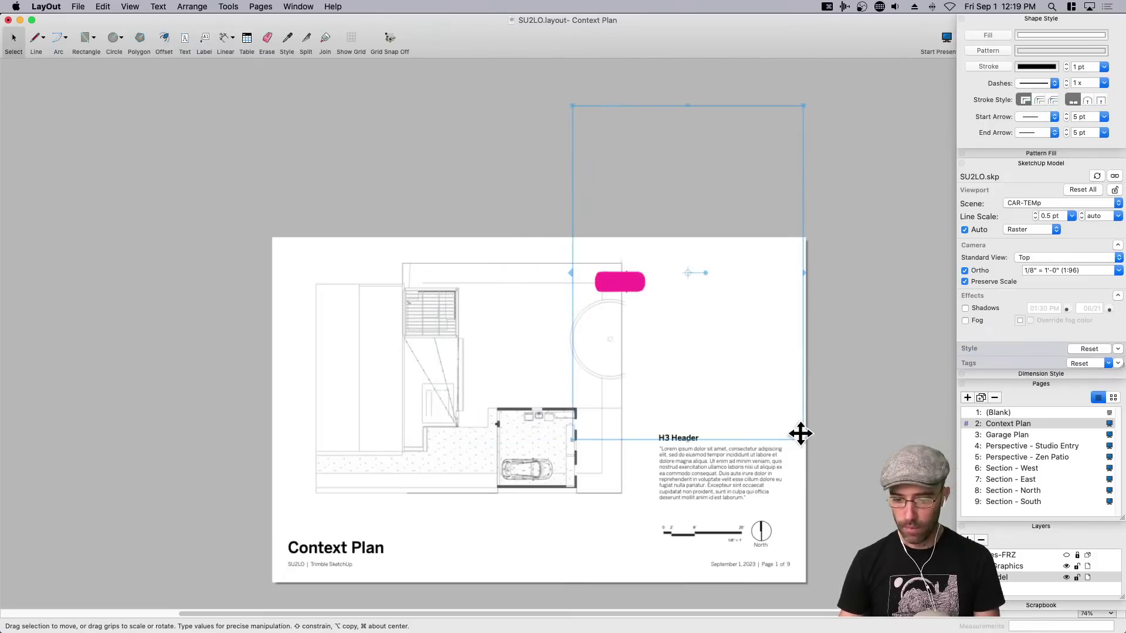
pyautogui.moveTo(803, 441); pyautogui.dragTo(679, 323)
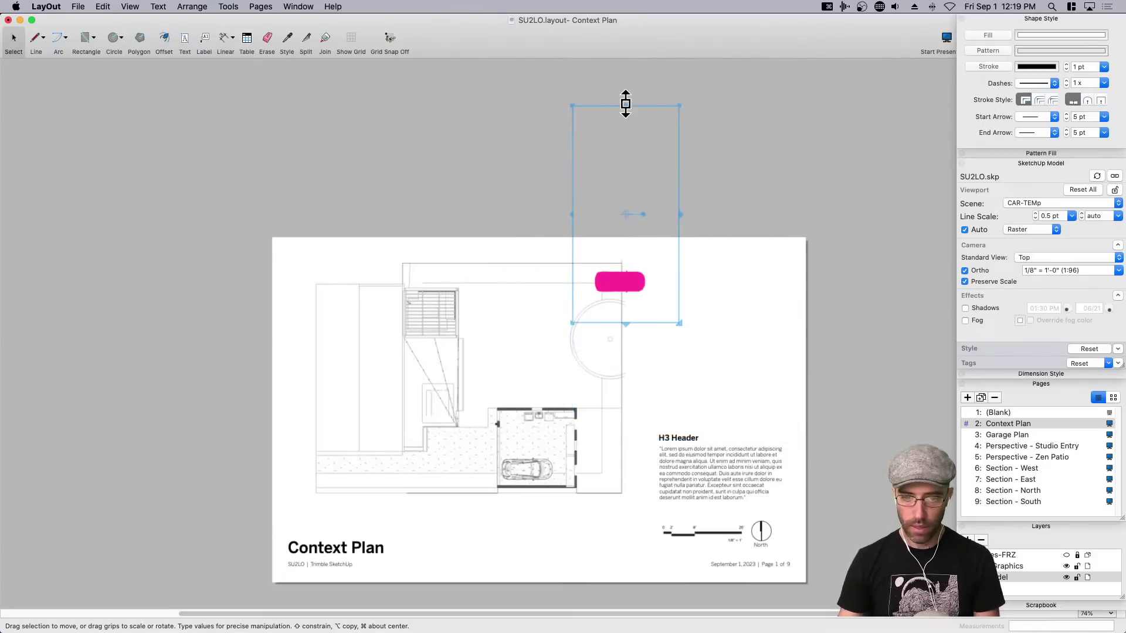
pyautogui.moveTo(626, 105)
pyautogui.mouseDown()
pyautogui.moveTo(624, 257)
pyautogui.moveTo(718, 376)
pyautogui.mouseUp()
# Try exploding the raster-rendered car viewport and ungrouping the result.
pyautogui.scroll(3, 623, 272)
pyautogui.rightClick(721, 377)
pyautogui.click(769, 474)
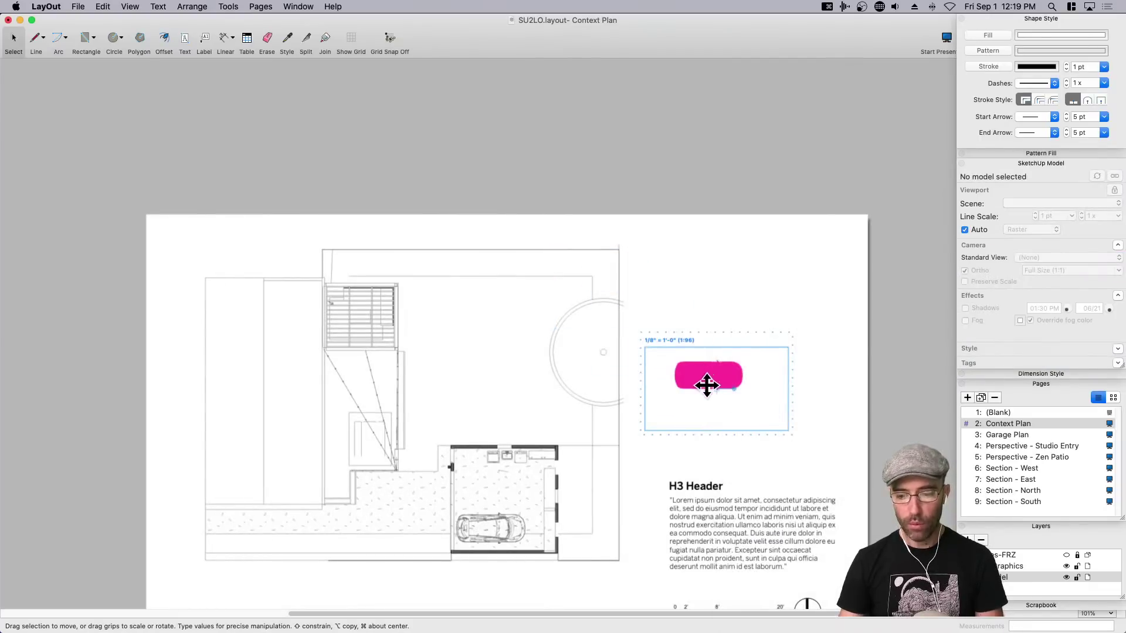
pyautogui.scroll(5, 706, 385)
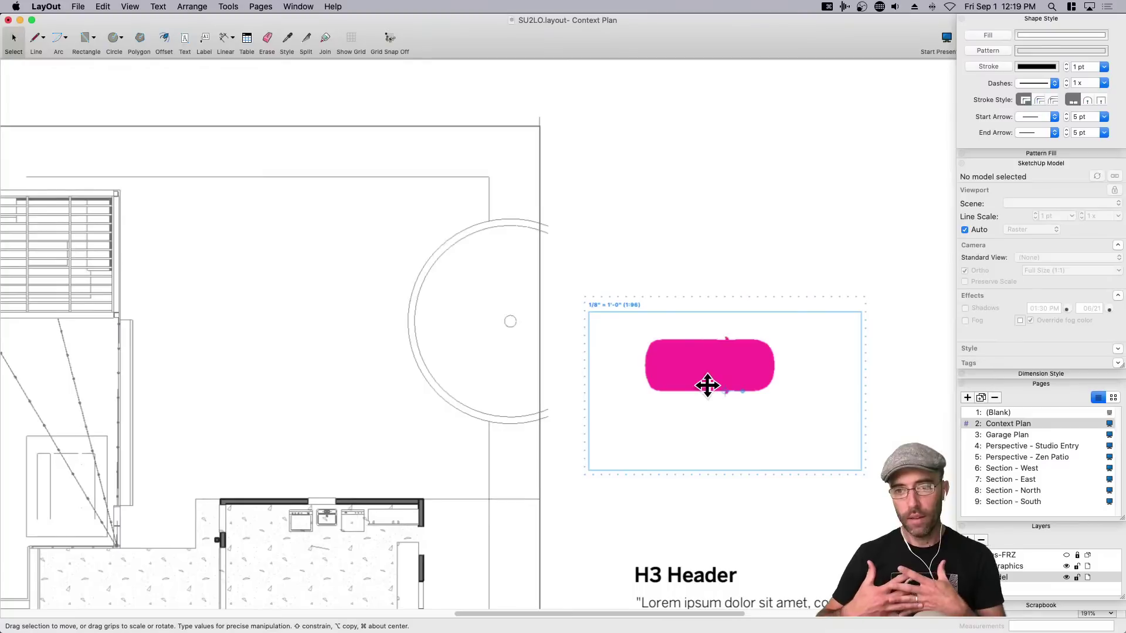
pyautogui.rightClick(696, 368)
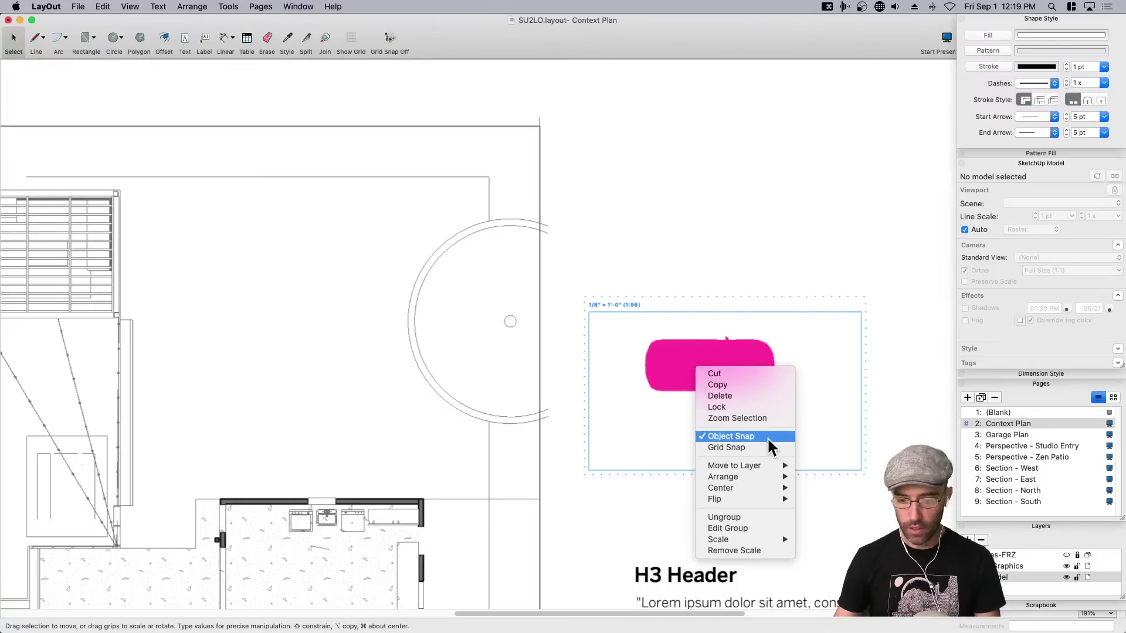
pyautogui.click(733, 518)
pyautogui.click(737, 271)
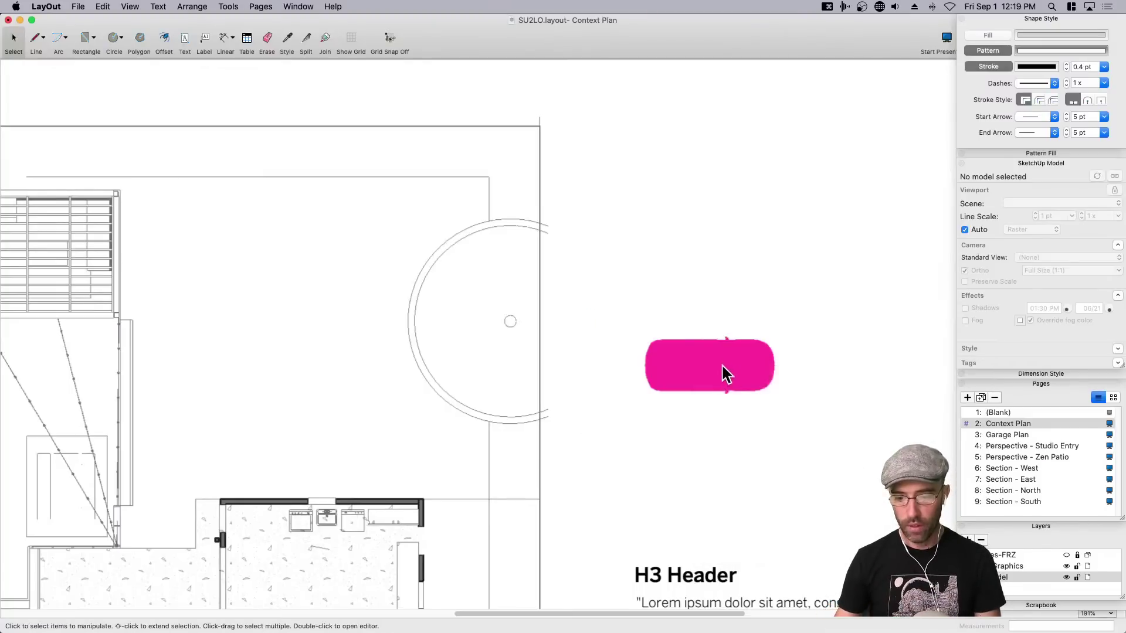
# Move the exploded car image over the tree on the plan and back to the empty area to test its background.
pyautogui.click(696, 369)
pyautogui.moveTo(694, 370); pyautogui.dragTo(546, 391)
pyautogui.moveTo(554, 417)
pyautogui.mouseDown(button='middle')
pyautogui.moveTo(756, 284)
pyautogui.moveTo(712, 277)
pyautogui.mouseUp(button='middle')
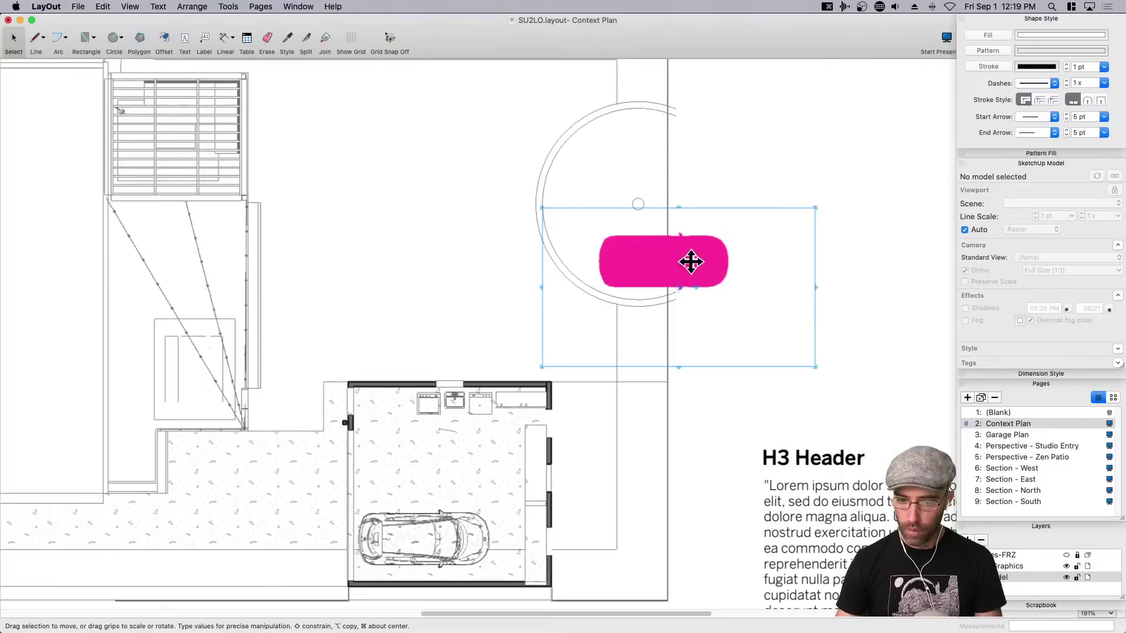
pyautogui.moveTo(691, 261); pyautogui.dragTo(819, 260)
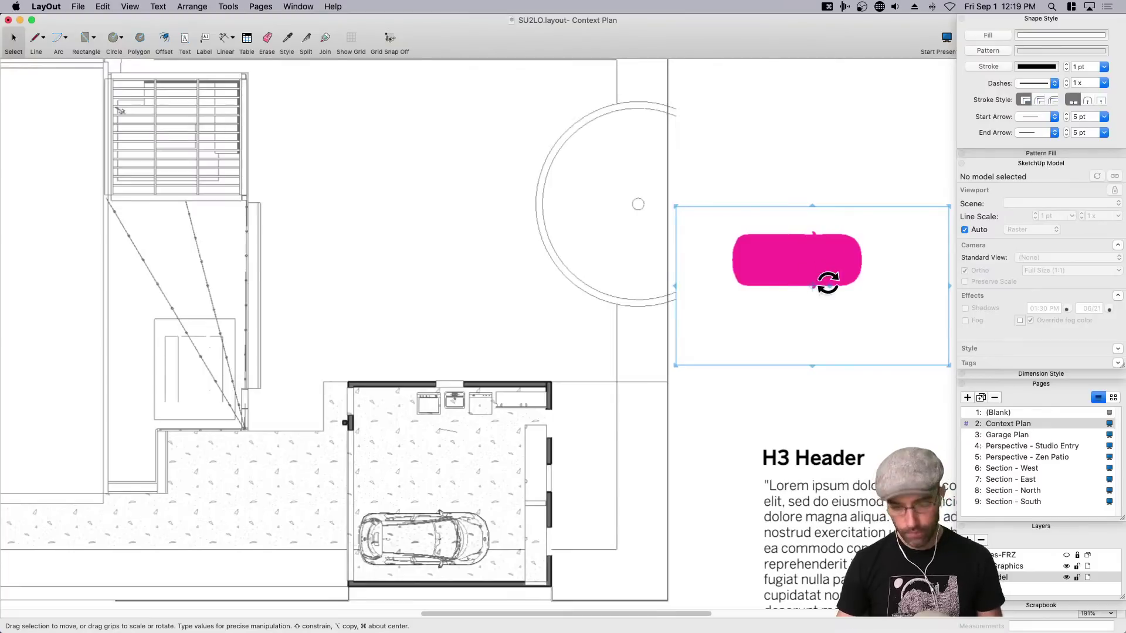
# Undo the car image moves, the ungrouping and the explode to restore the CAR-TEMp viewport.
pyautogui.press('super+z')
pyautogui.press('super+z')
pyautogui.press('super+z')
pyautogui.press('super+z')
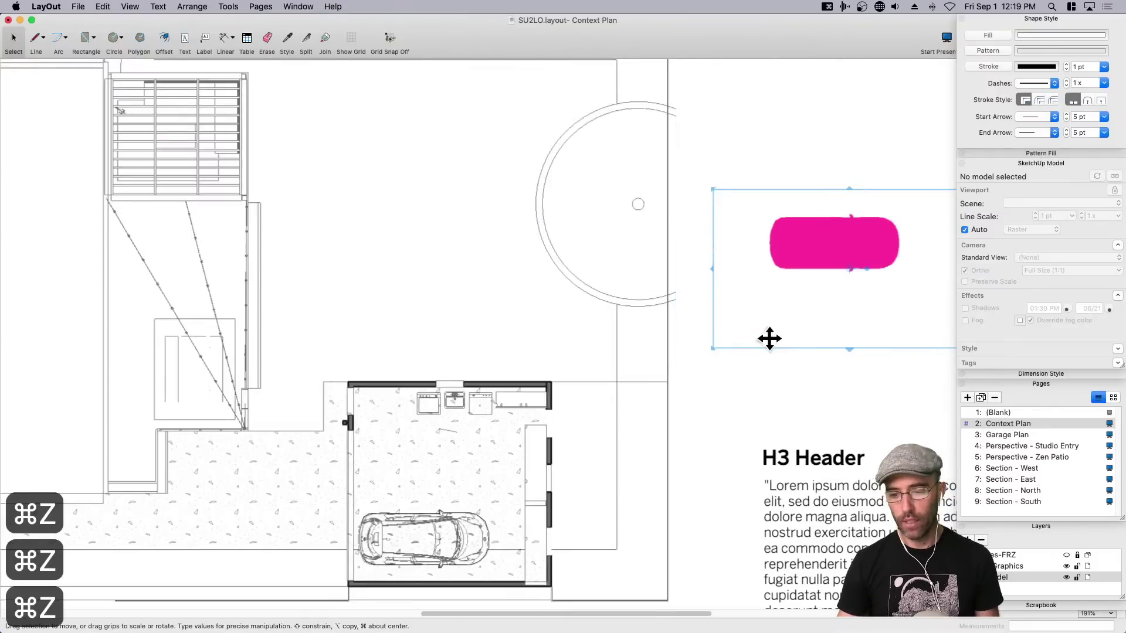
pyautogui.press('super+z')
pyautogui.press('super+z')
pyautogui.press('super+z')
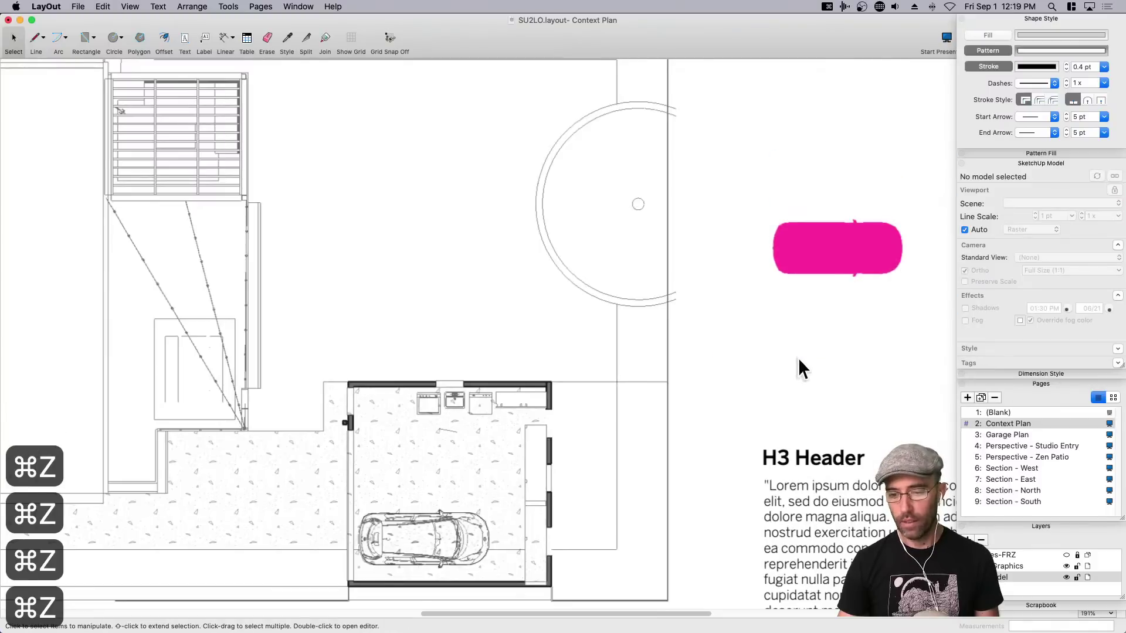
pyautogui.press('super+z')
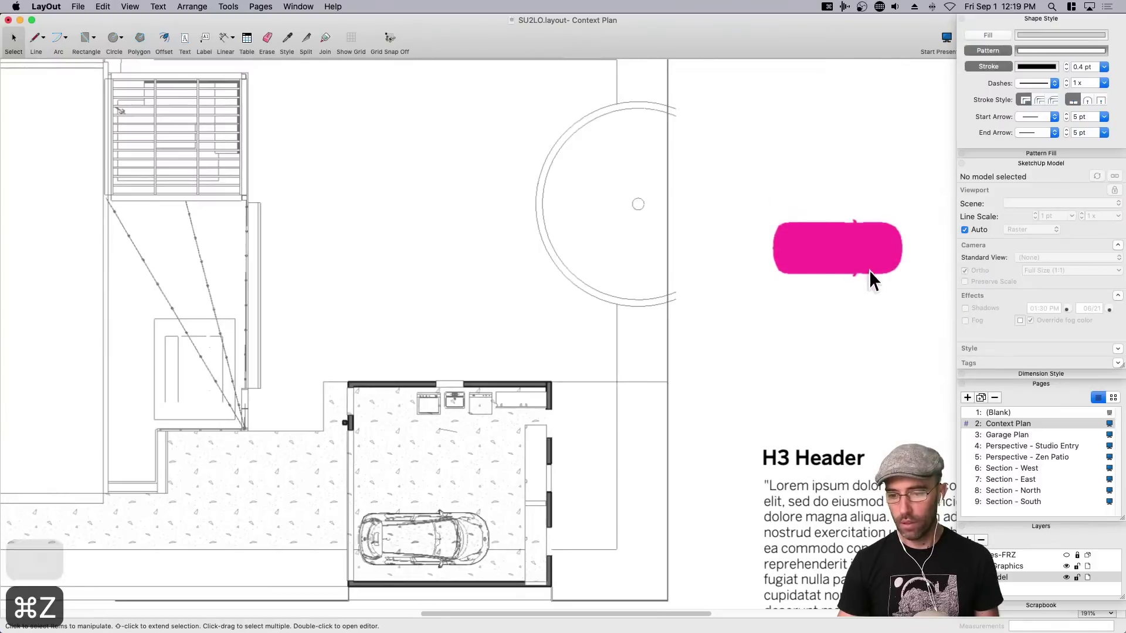
# Set the CAR-TEMp viewport's rendering to Vector and explode it into shapes.
pyautogui.click(862, 235)
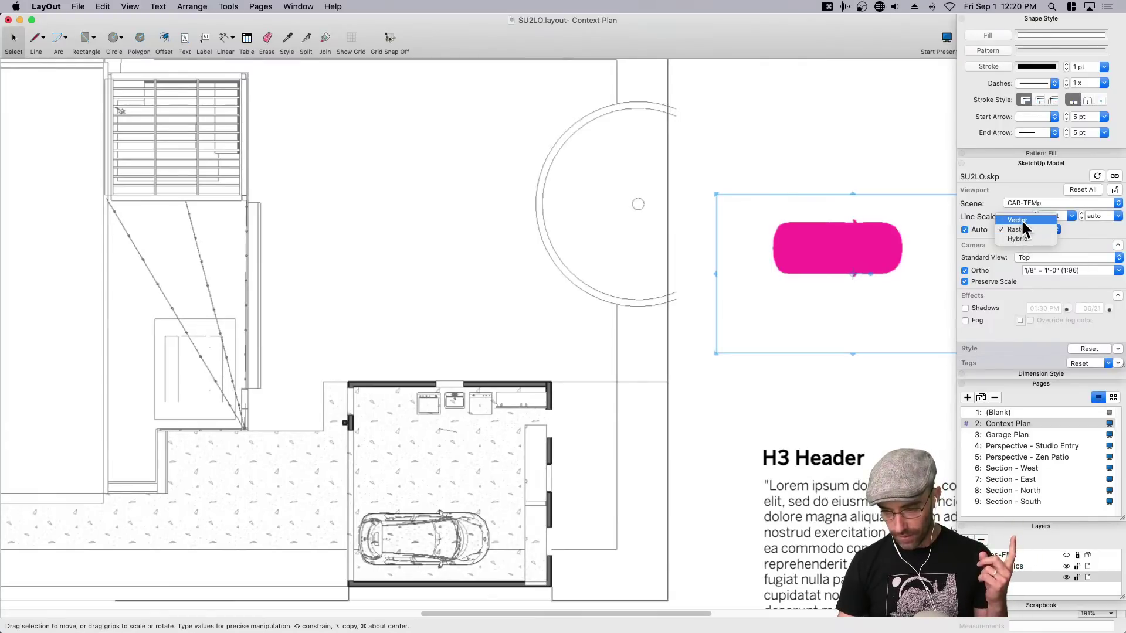
pyautogui.click(867, 247)
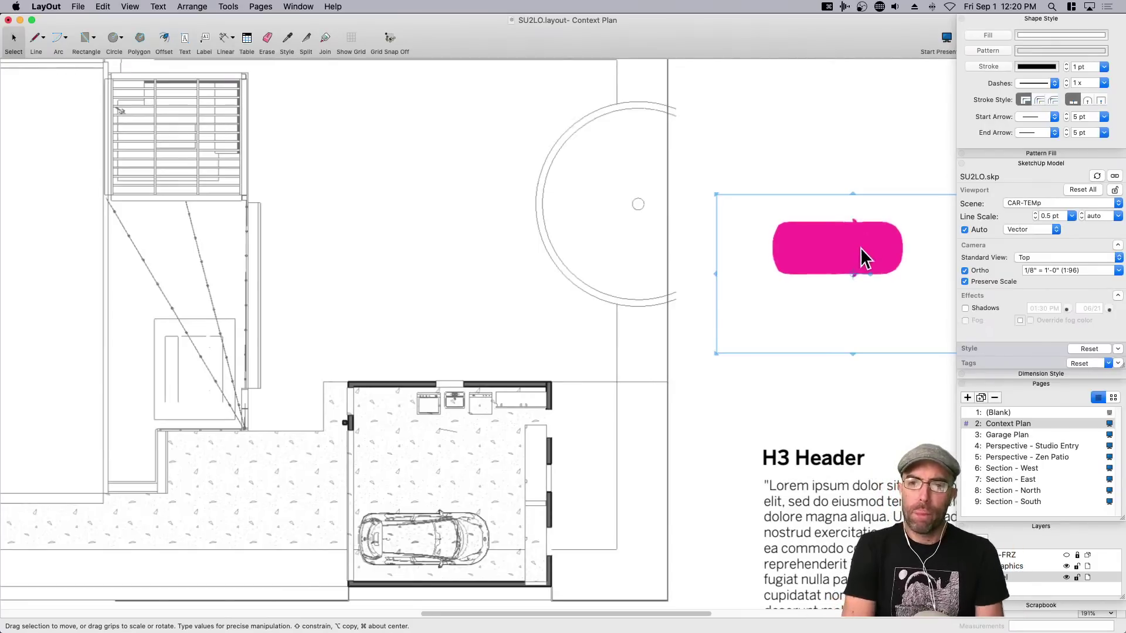
pyautogui.rightClick(861, 248)
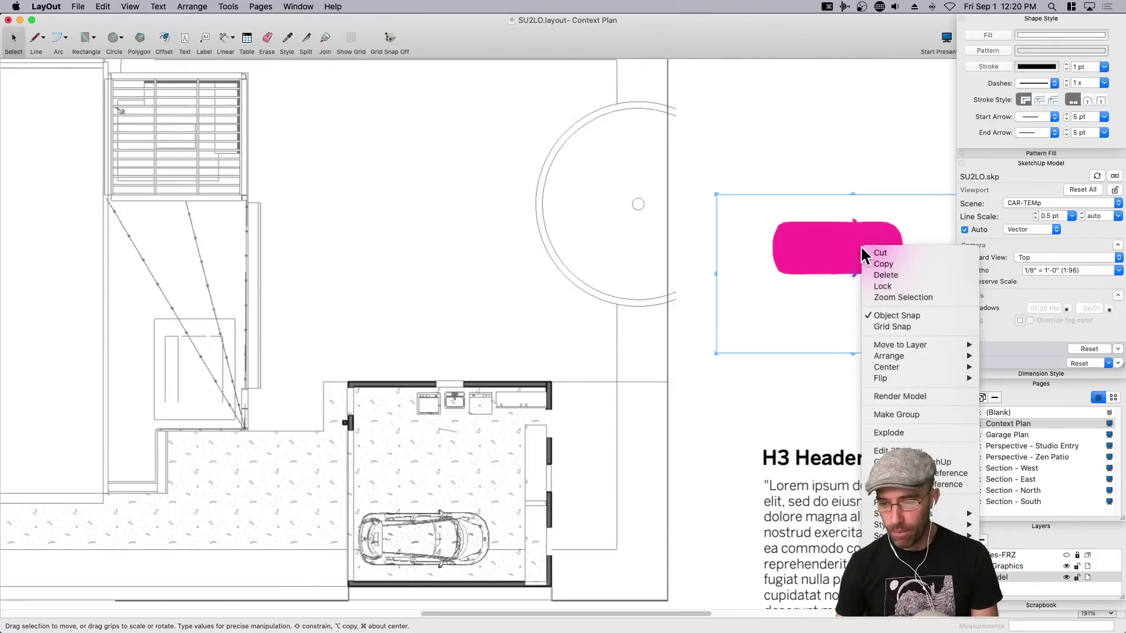
pyautogui.click(900, 432)
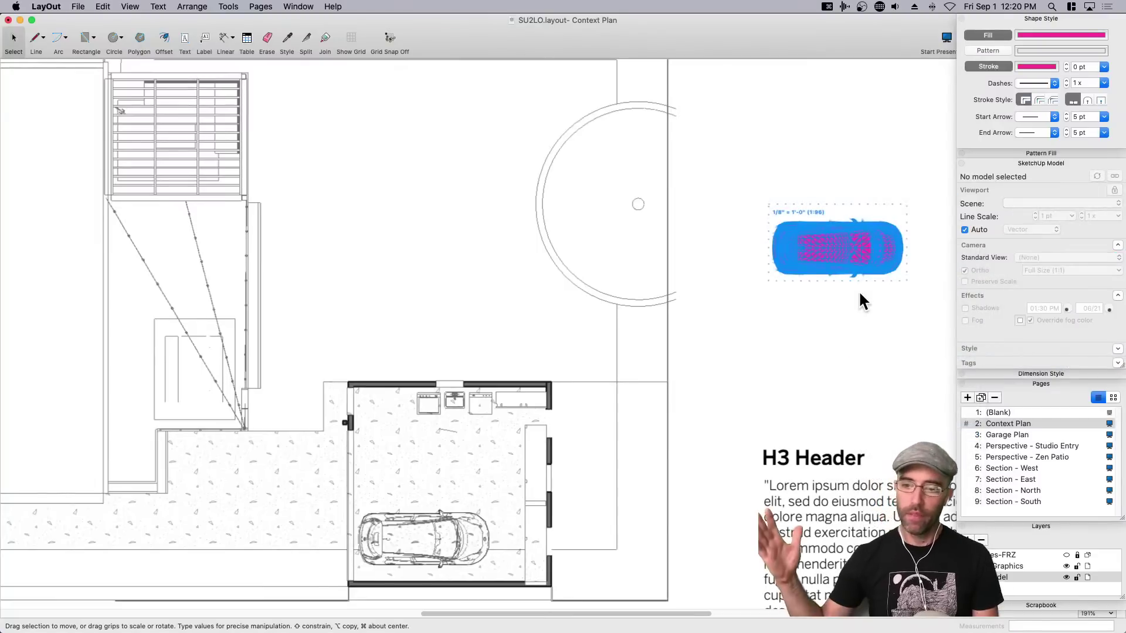
pyautogui.click(871, 301)
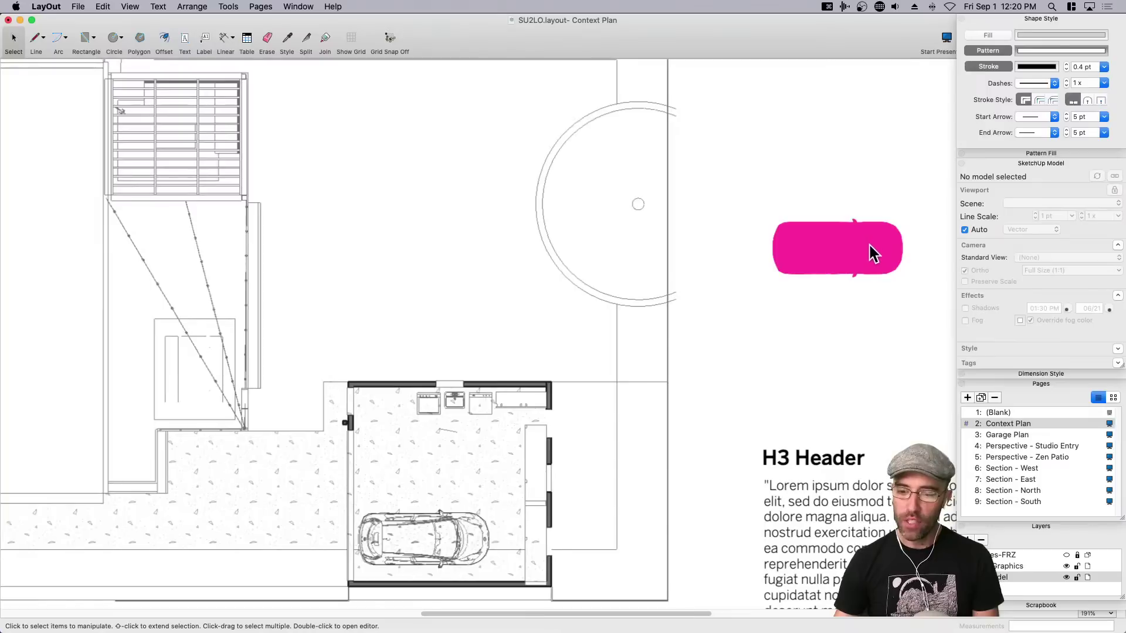
# Set the exploded car shapes' fill to Snow and their stroke colour to white.
pyautogui.click(884, 246)
pyautogui.scroll(3, 842, 254)
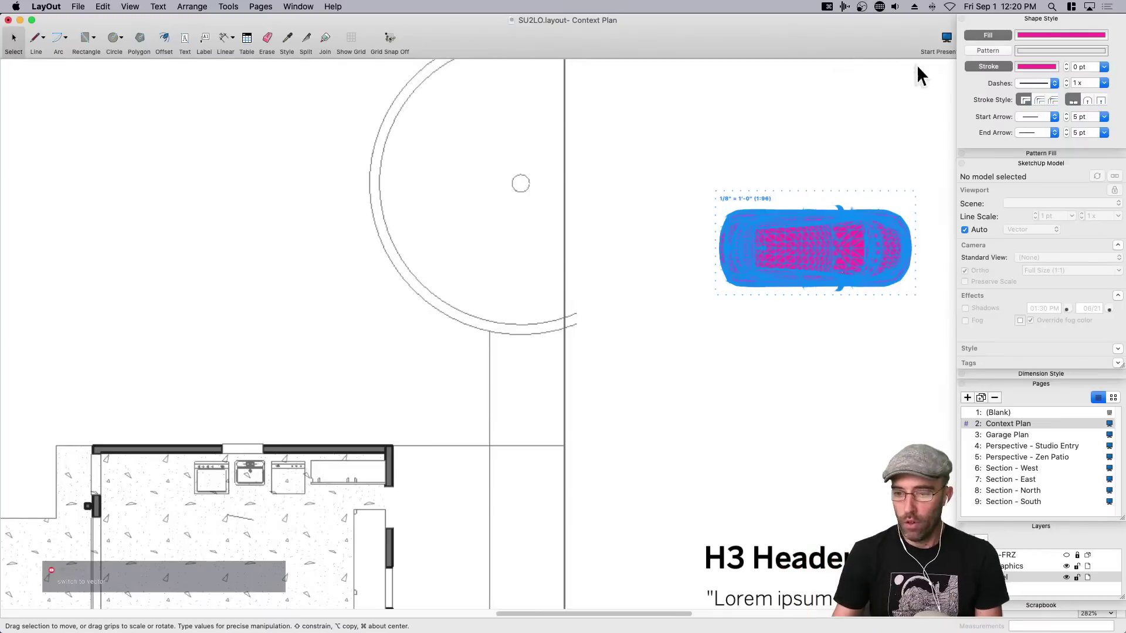
pyautogui.click(1052, 35)
pyautogui.click(942, 403)
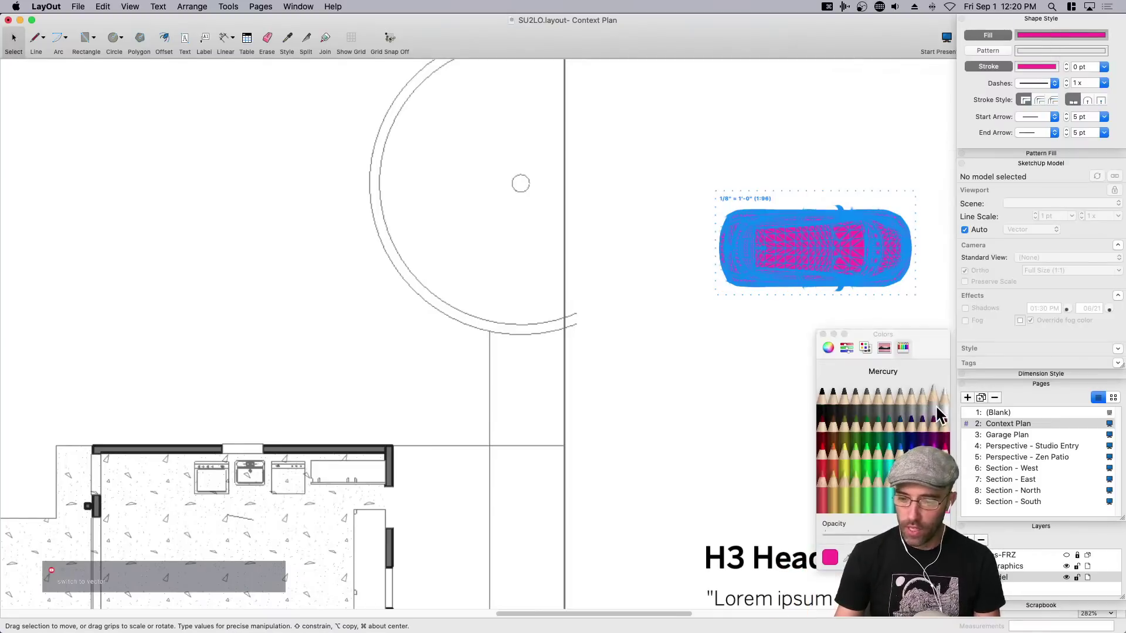
pyautogui.click(823, 334)
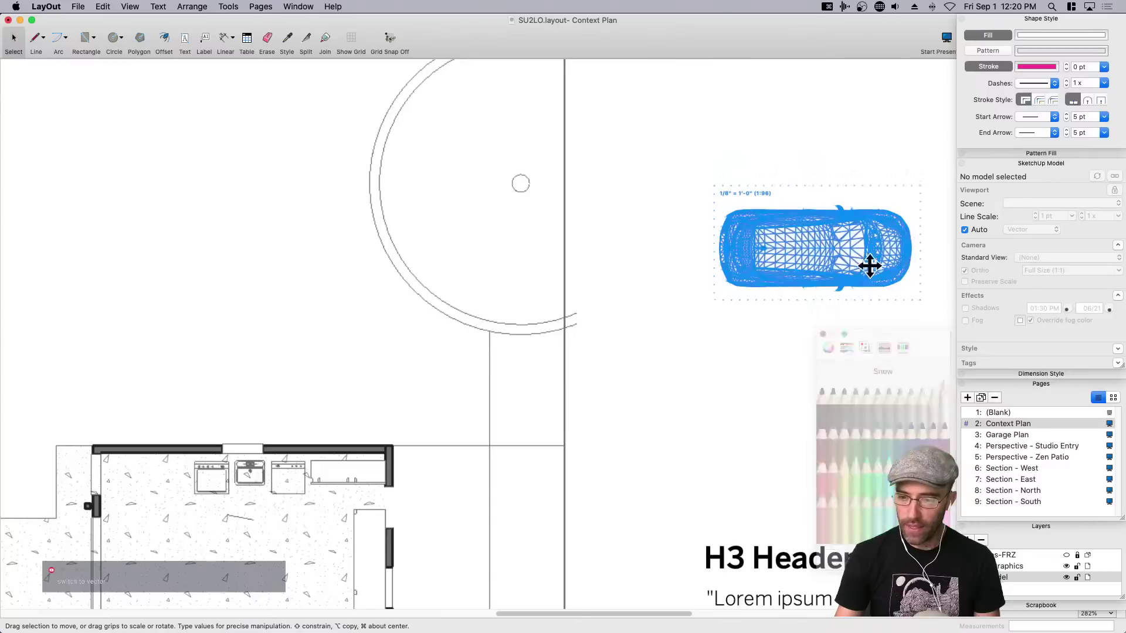
pyautogui.click(1032, 67)
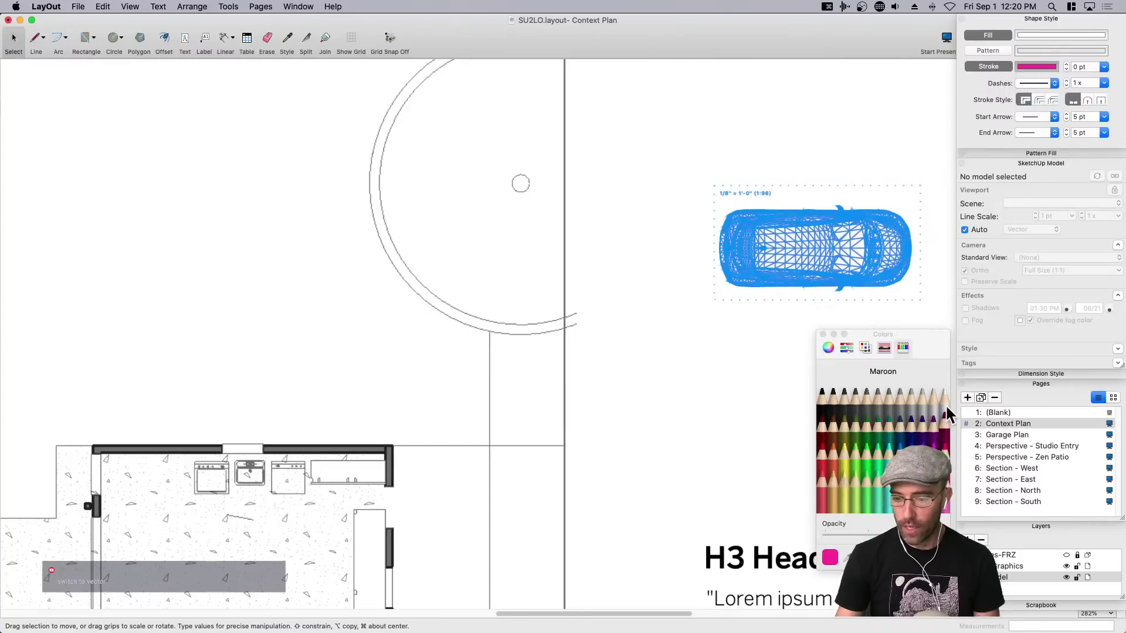
pyautogui.click(823, 334)
pyautogui.click(795, 364)
pyautogui.click(824, 287)
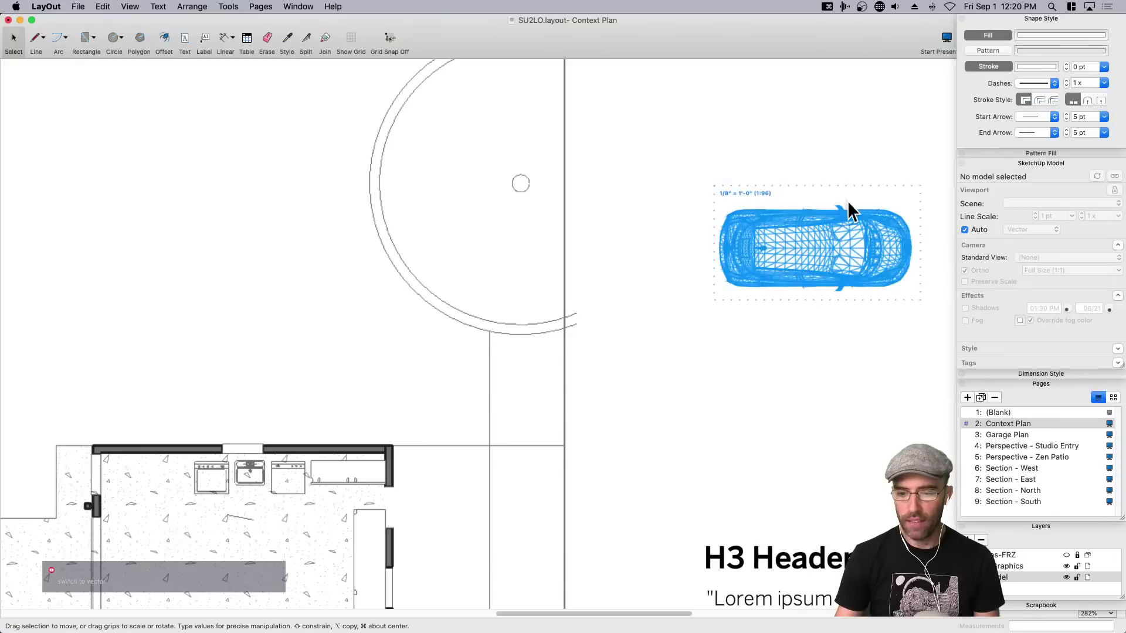
# Move the white car mask onto the parked car in the garage so it covers the concrete hatch there.
pyautogui.scroll(-5, 854, 246)
pyautogui.hscroll(-5, 854, 247)
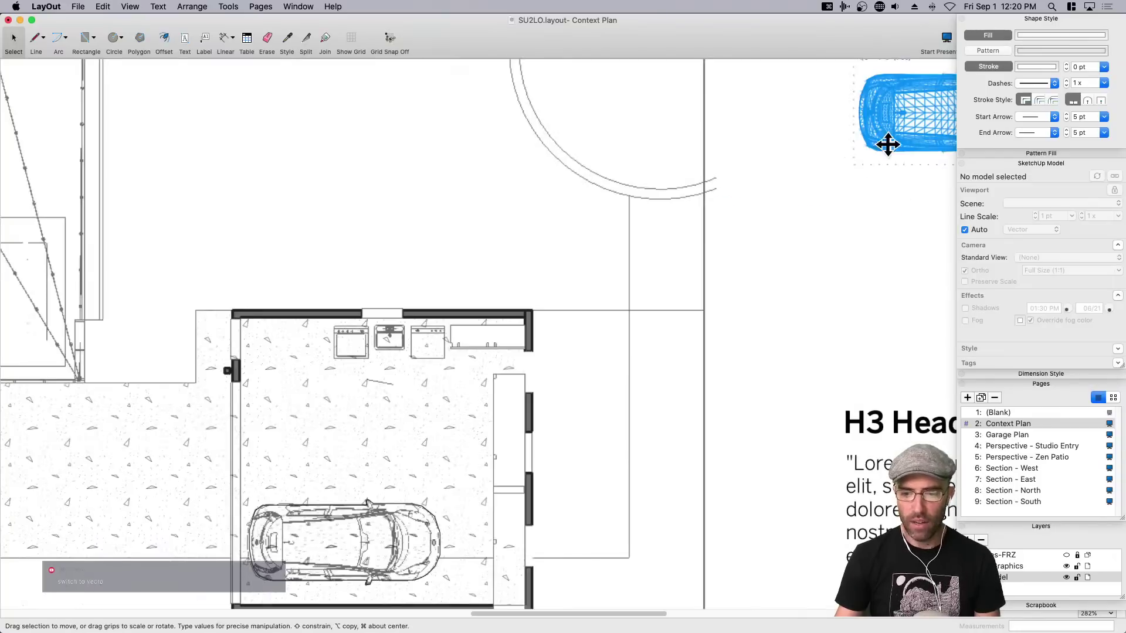
pyautogui.moveTo(663, 261); pyautogui.dragTo(312, 554)
pyautogui.press('h')
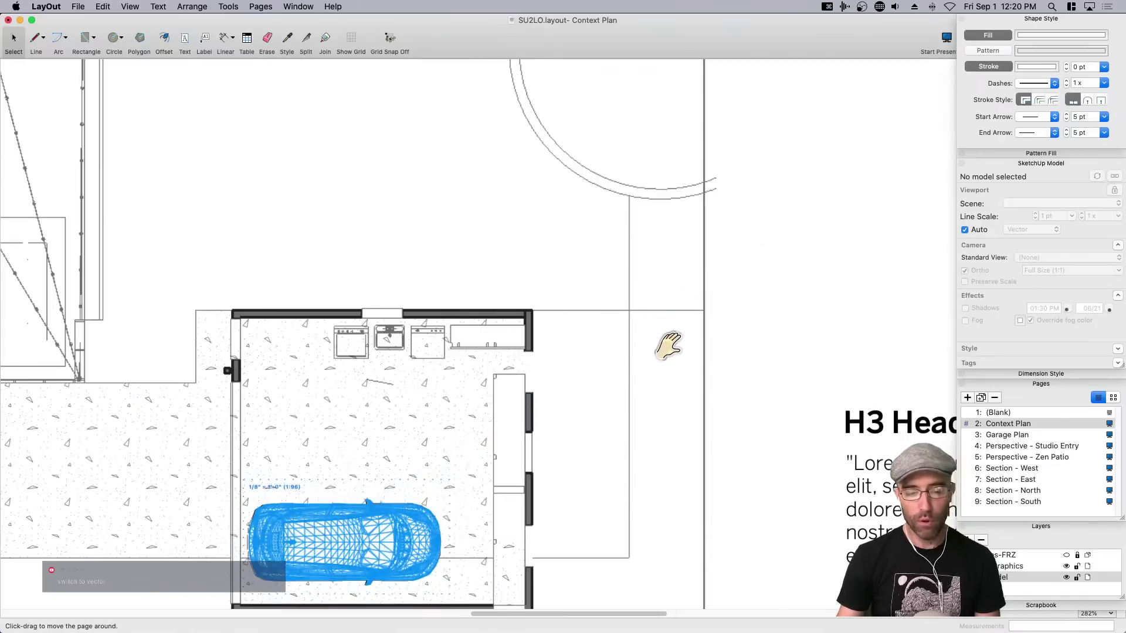
pyautogui.hscroll(-10, 669, 346)
pyautogui.scroll(-5, 669, 346)
pyautogui.press('space')
pyautogui.click(654, 546)
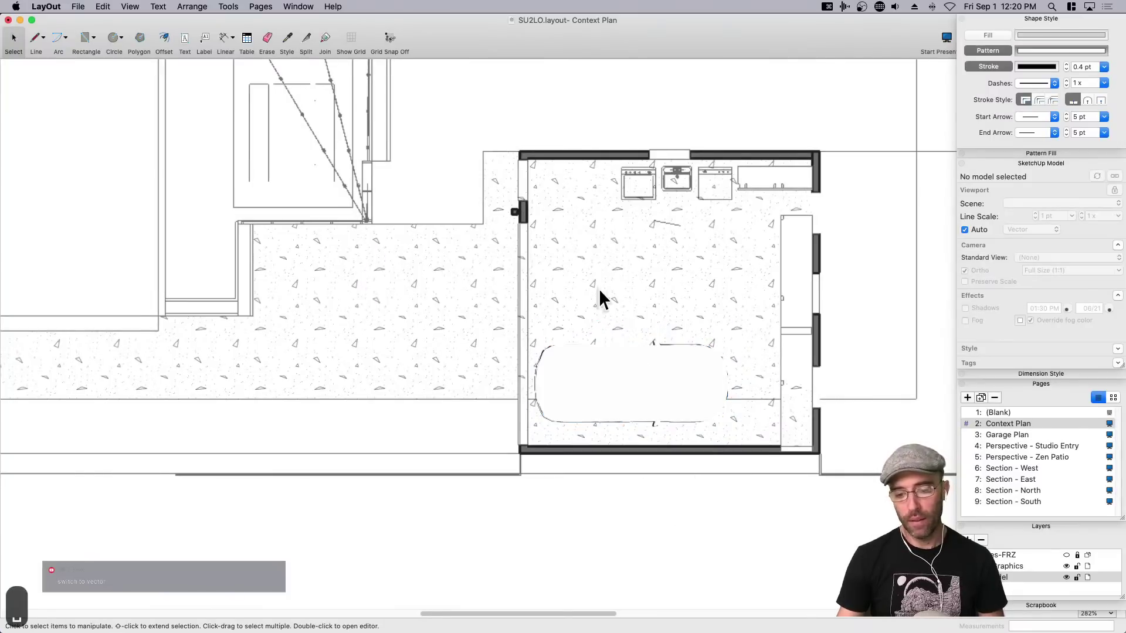
# Try bringing the Plan viewport to the front, above the concrete hatch and the white car mask.
pyautogui.rightClick(504, 473)
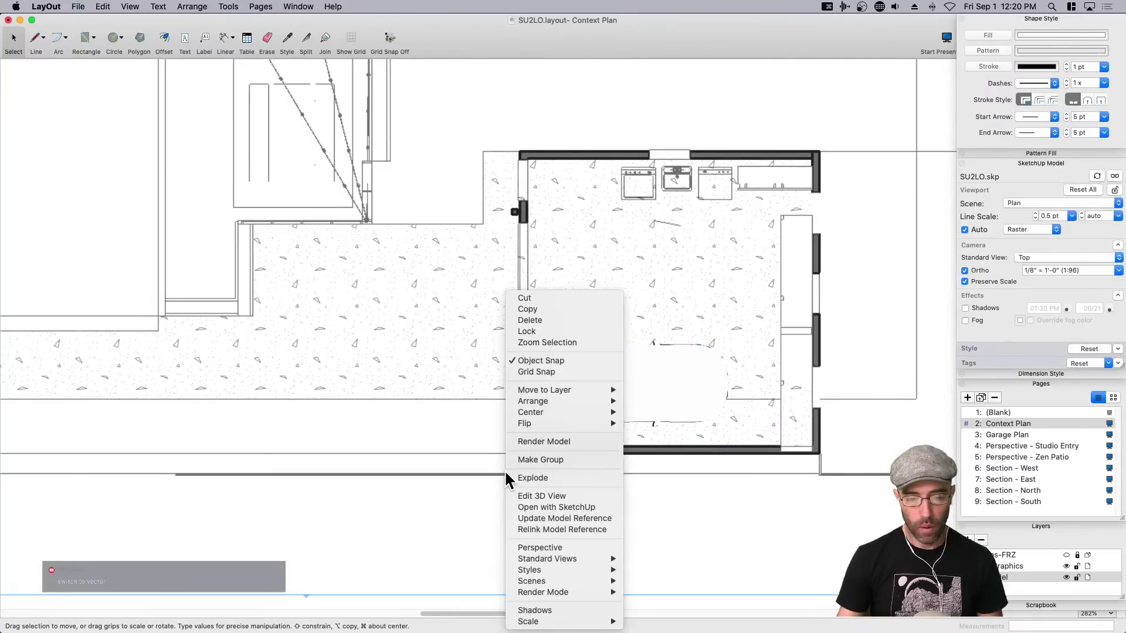
pyautogui.moveTo(541, 406)
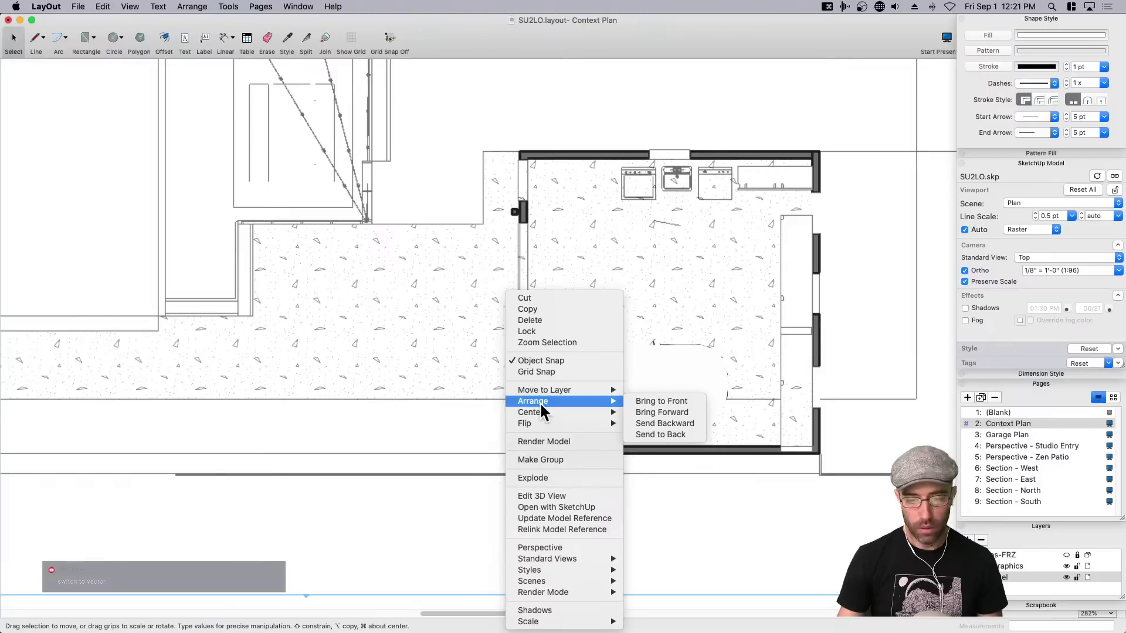
pyautogui.click(456, 363)
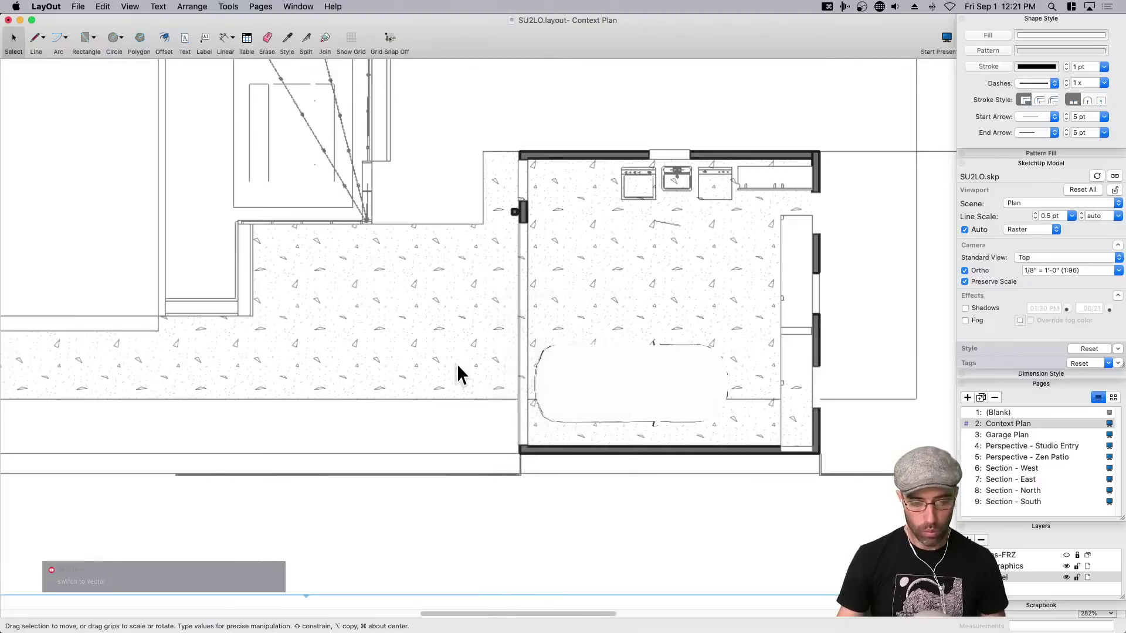
pyautogui.rightClick(503, 471)
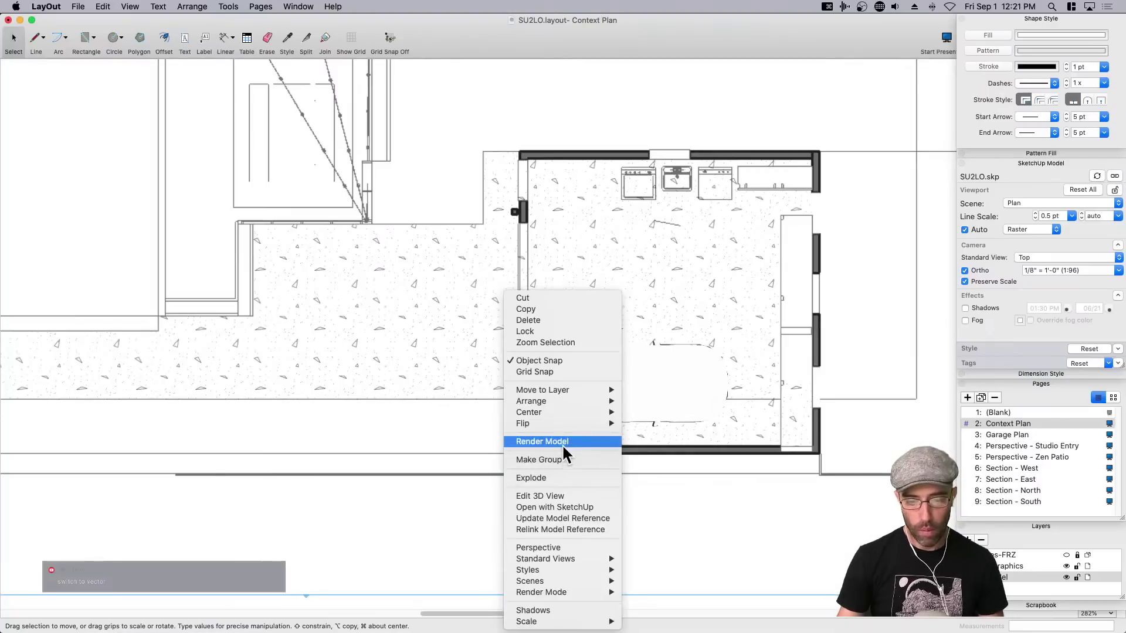
pyautogui.moveTo(553, 403)
pyautogui.click(668, 402)
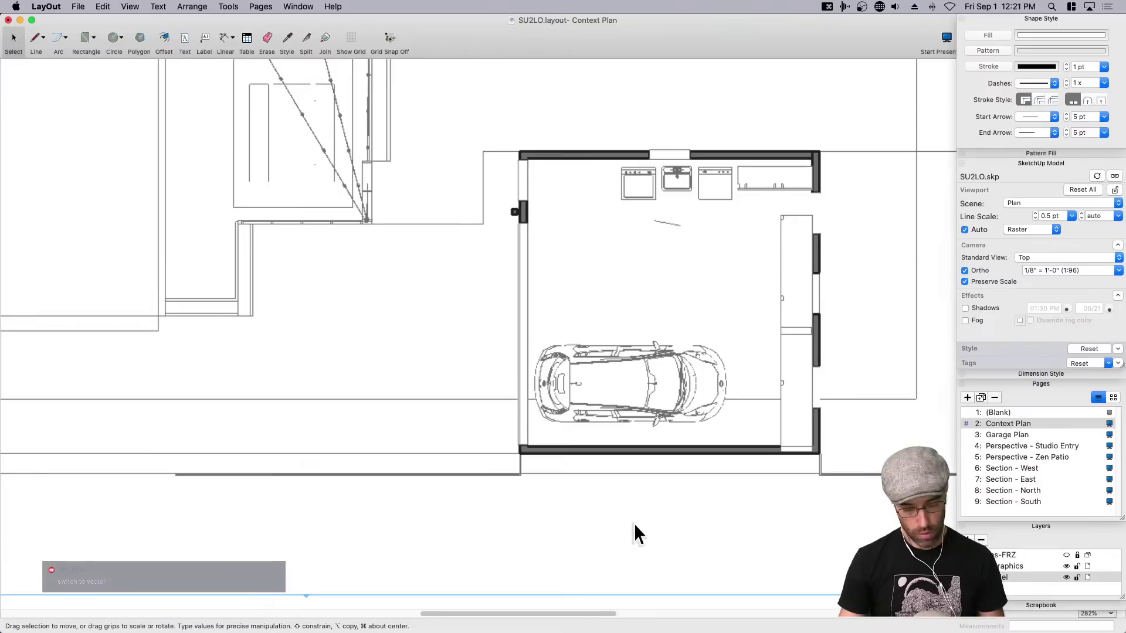
pyautogui.press('super+z')
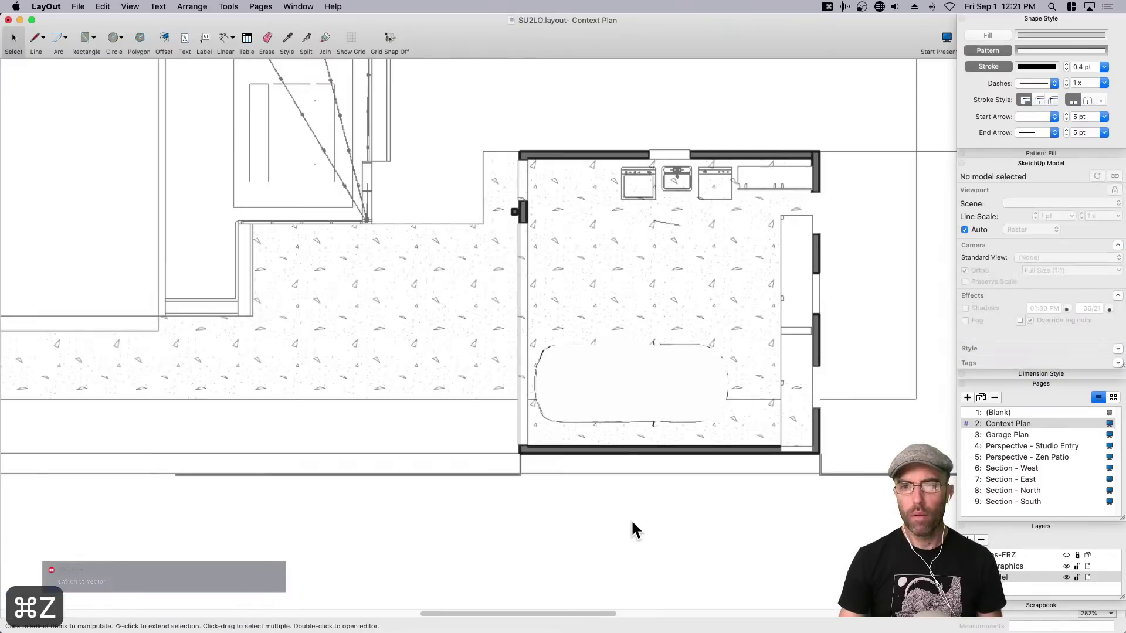
# Move the white car mask off the parked car to the empty area below the garage and delete it.
pyautogui.click(597, 375)
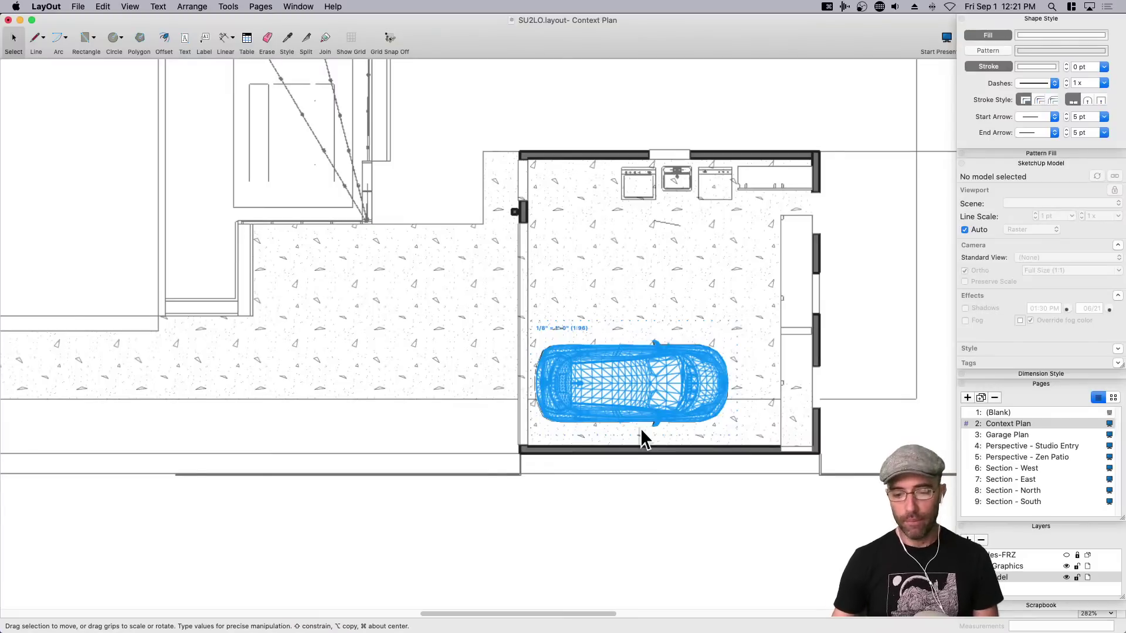
pyautogui.click(659, 428)
pyautogui.click(651, 392)
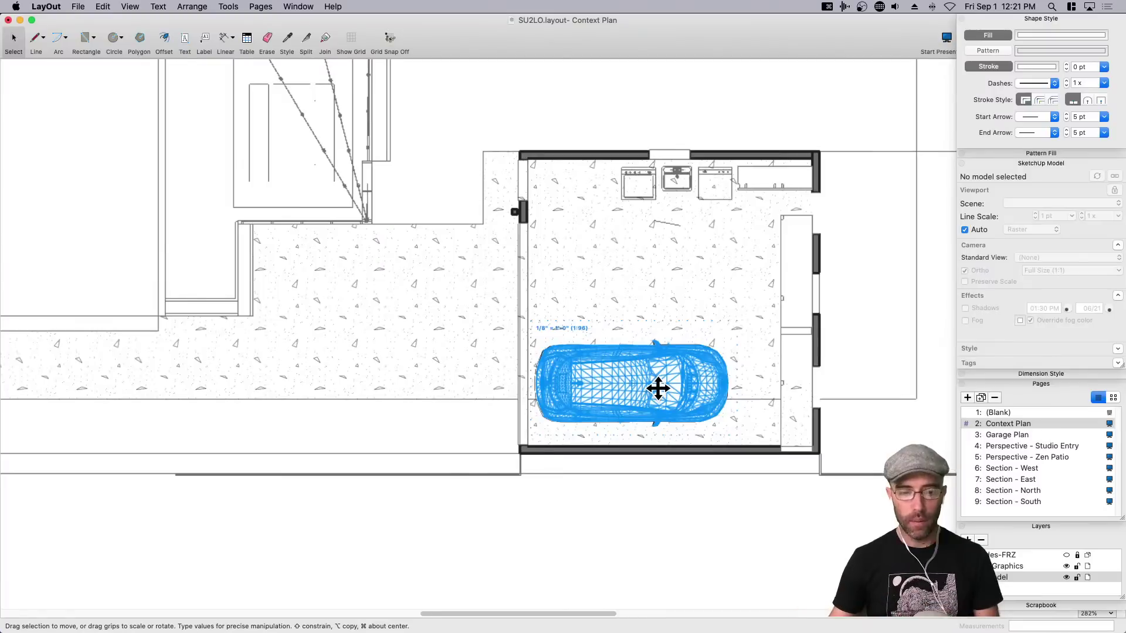
pyautogui.click(684, 563)
pyautogui.click(632, 393)
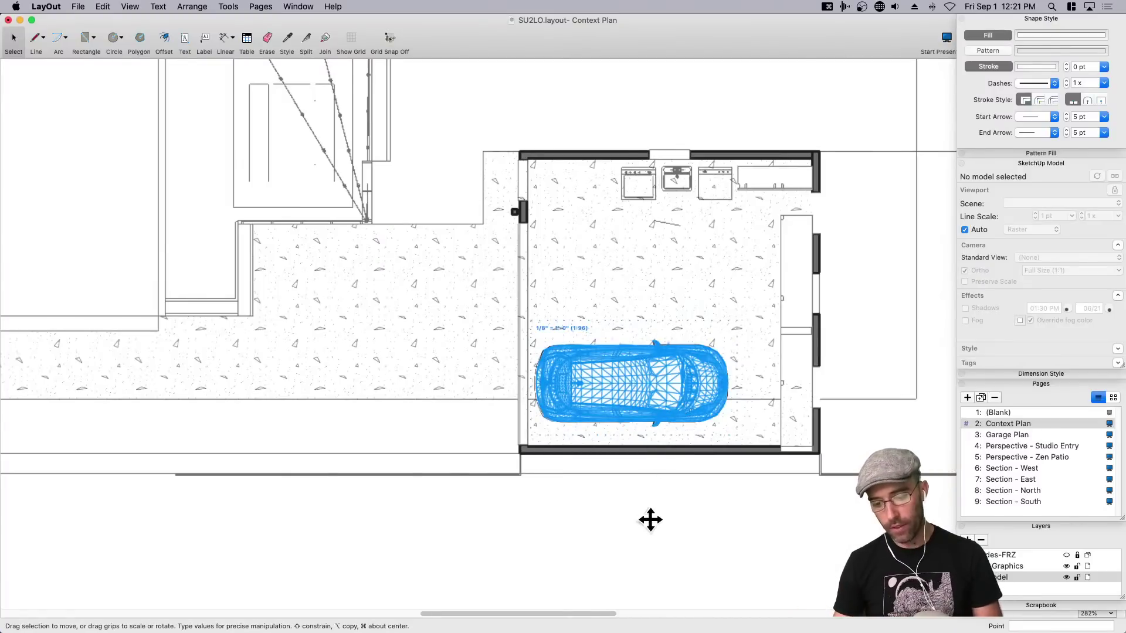
pyautogui.moveTo(682, 402); pyautogui.dragTo(657, 531)
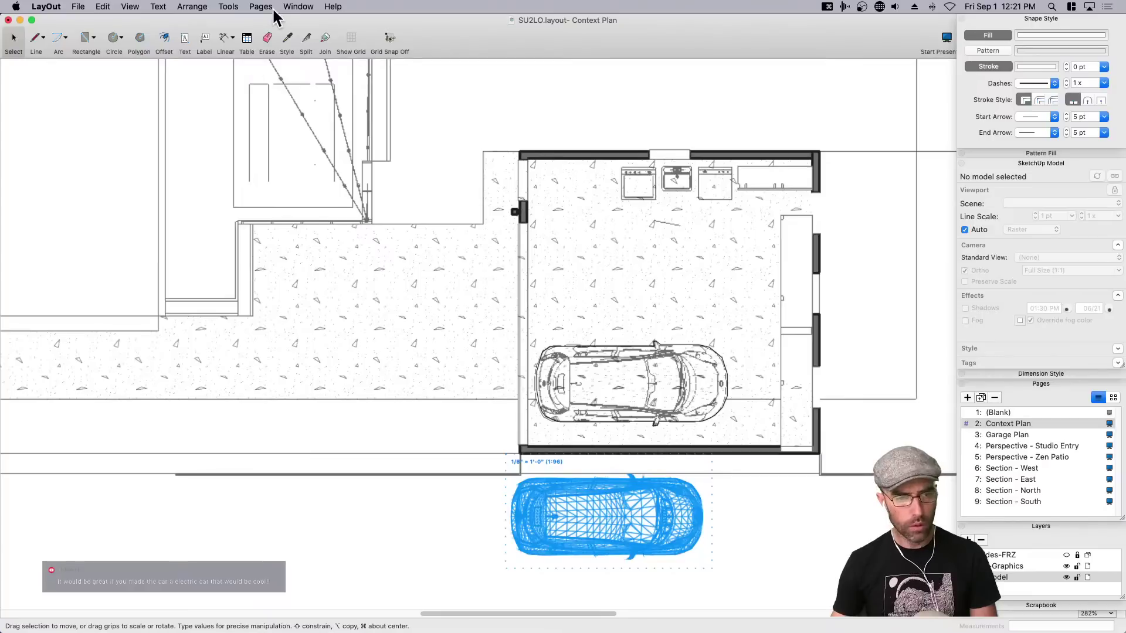
pyautogui.click(298, 6)
pyautogui.click(290, 7)
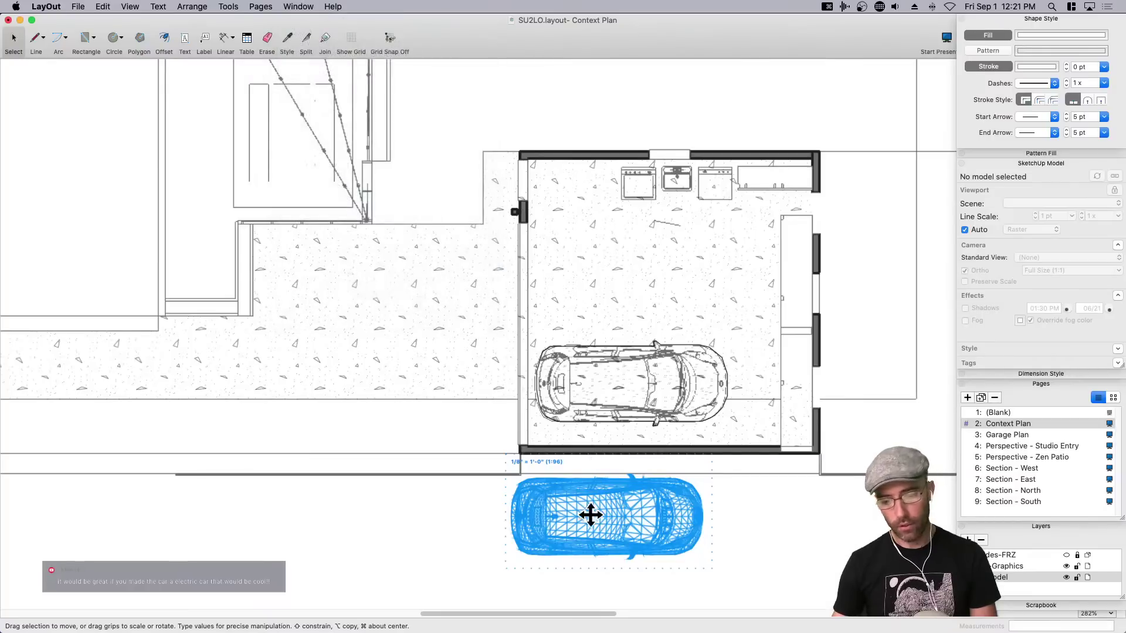
pyautogui.press('BackSpace')
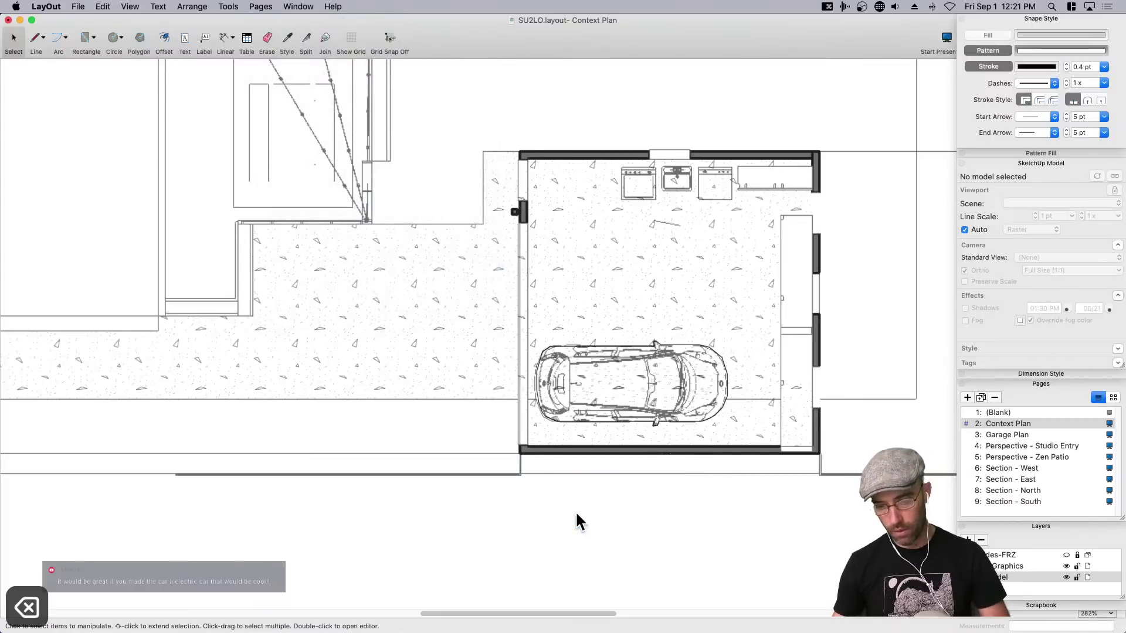
# Change the H3 Header text beside the context plan to "Garage Context" and save the document.
pyautogui.scroll(-5, 583, 431)
pyautogui.scroll(-2, 585, 436)
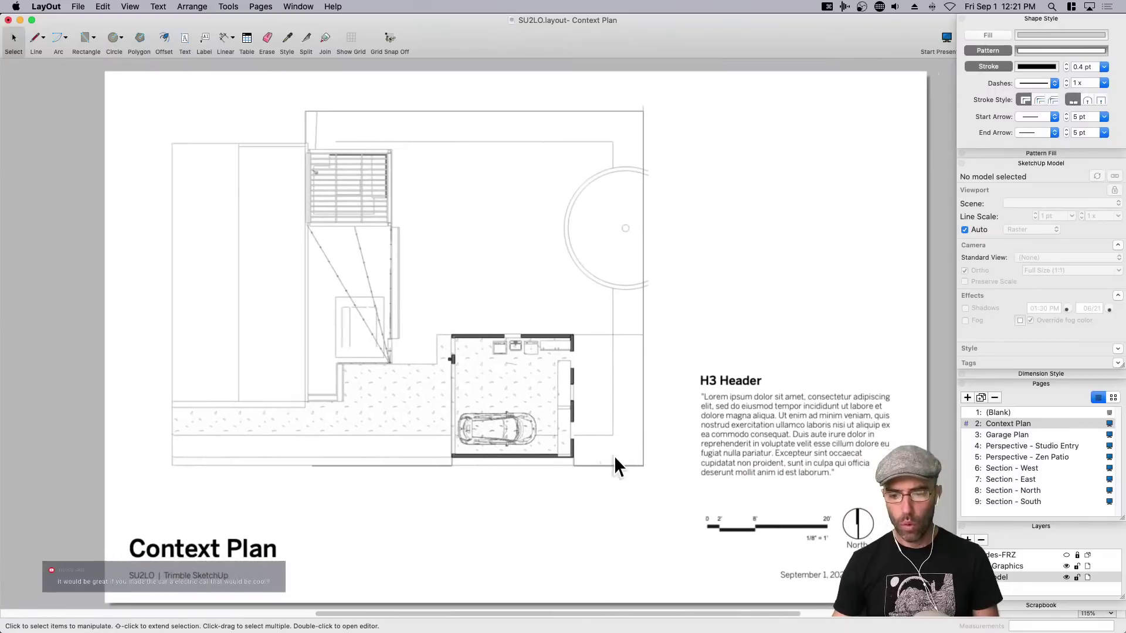
pyautogui.doubleClick(754, 383)
pyautogui.moveTo(753, 383); pyautogui.dragTo(674, 380)
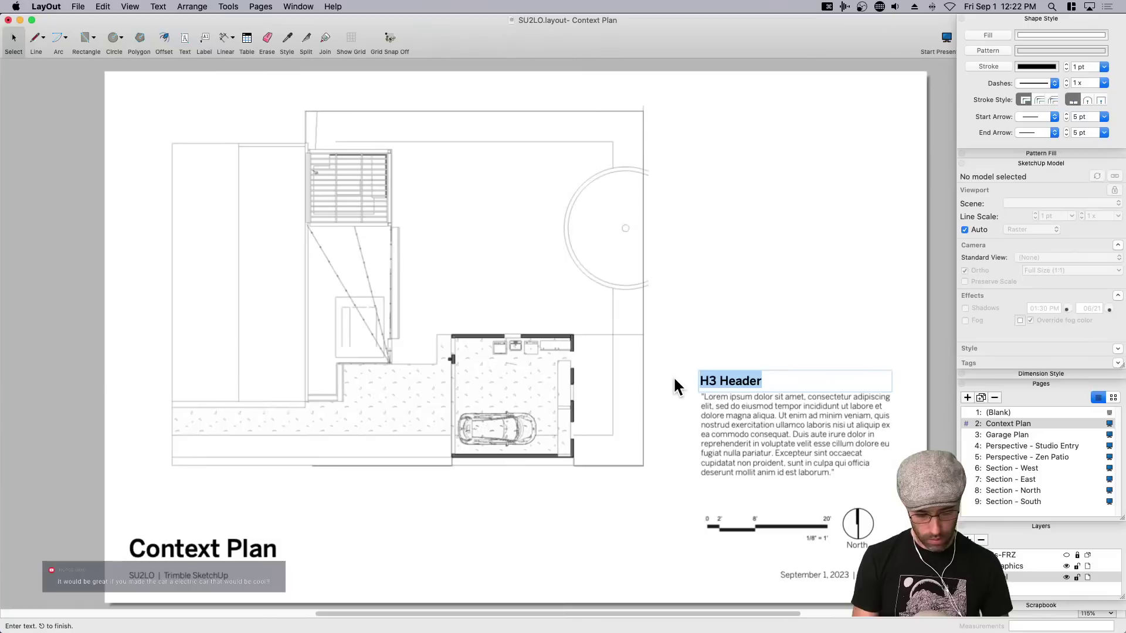
pyautogui.write('Garage Con')
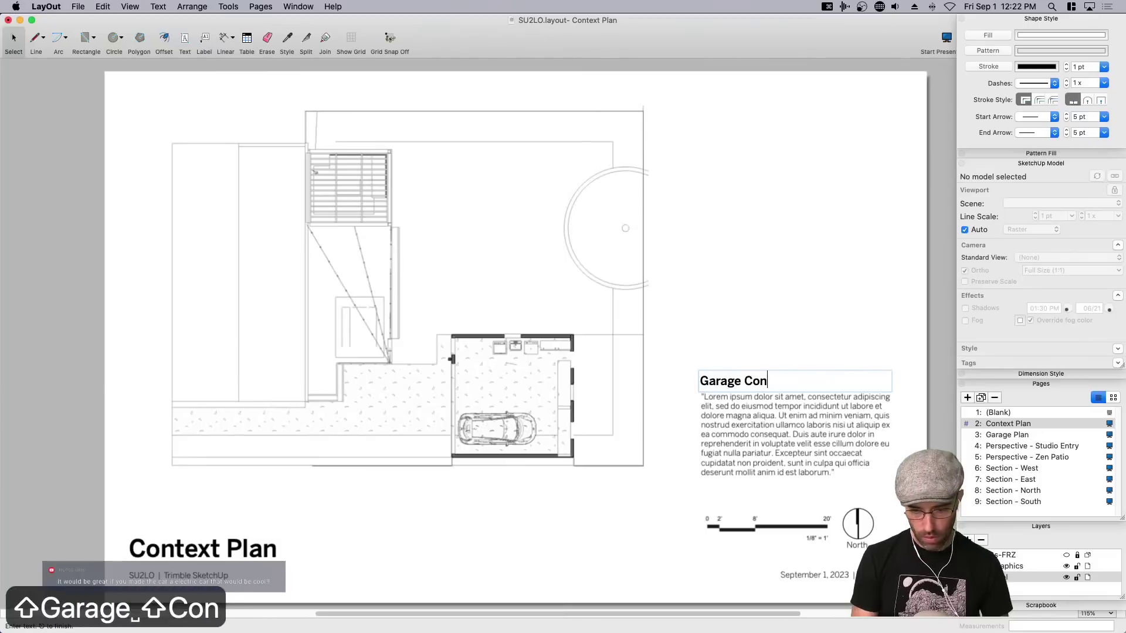
pyautogui.write('text')
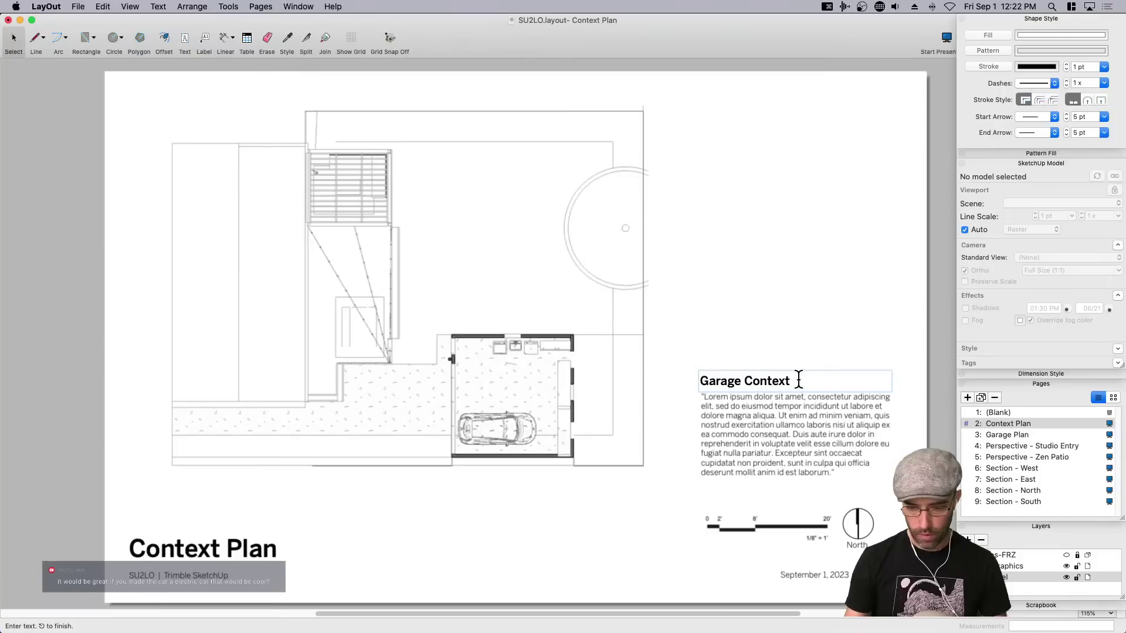
pyautogui.click(823, 347)
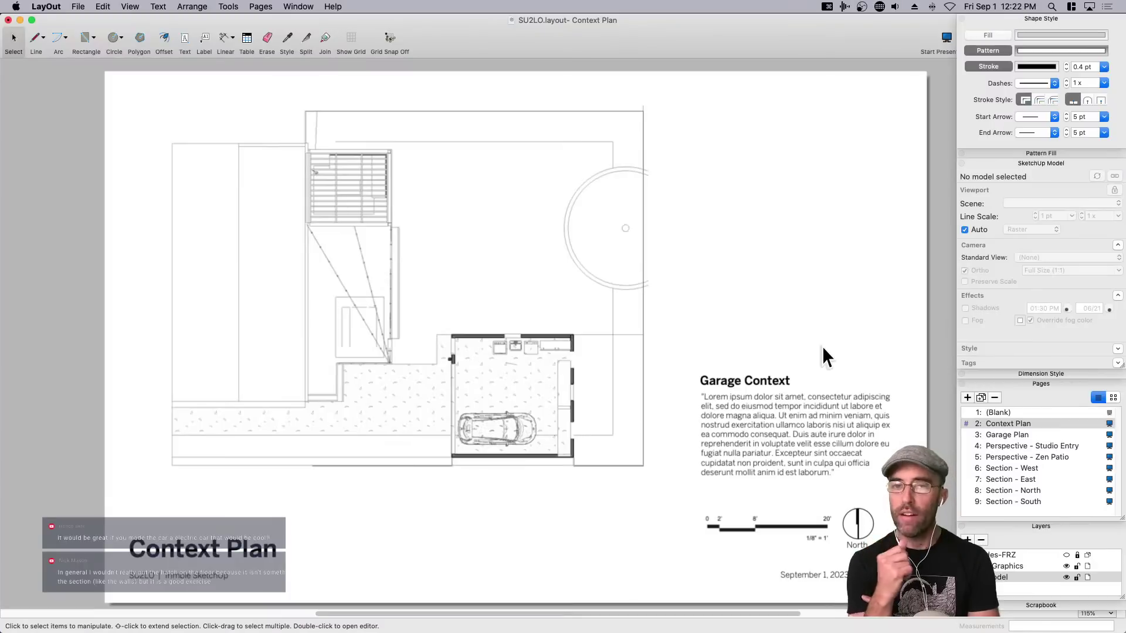
pyautogui.press('super+s')
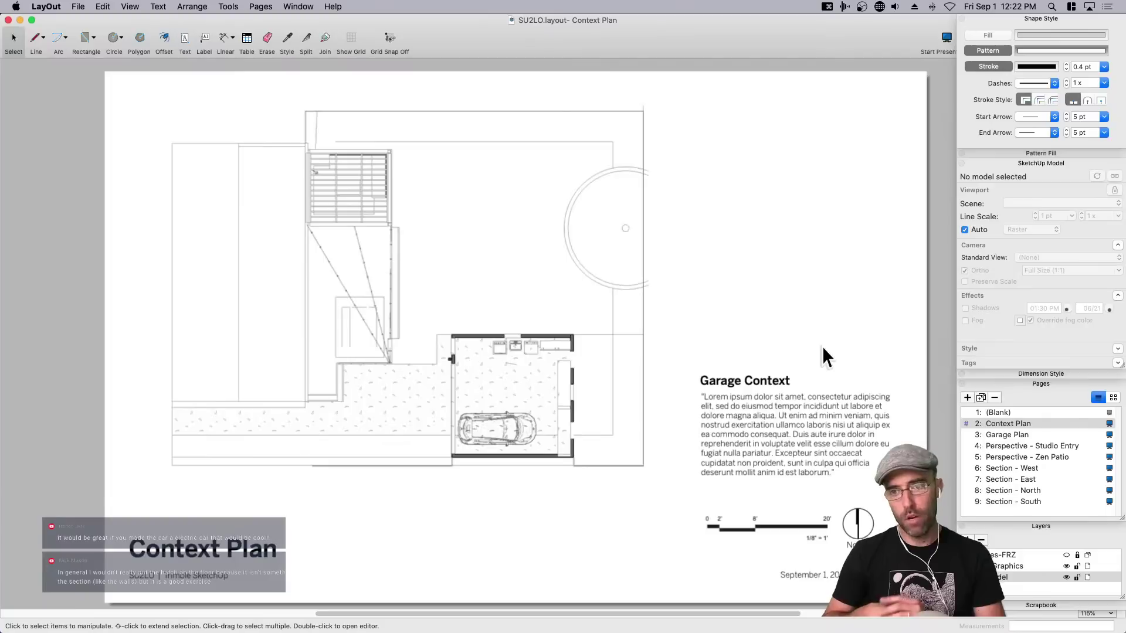
# Sketch a freeform, self-overlapping hatched shape in the empty area above the Garage Context heading, and delete it.
pyautogui.press('l')
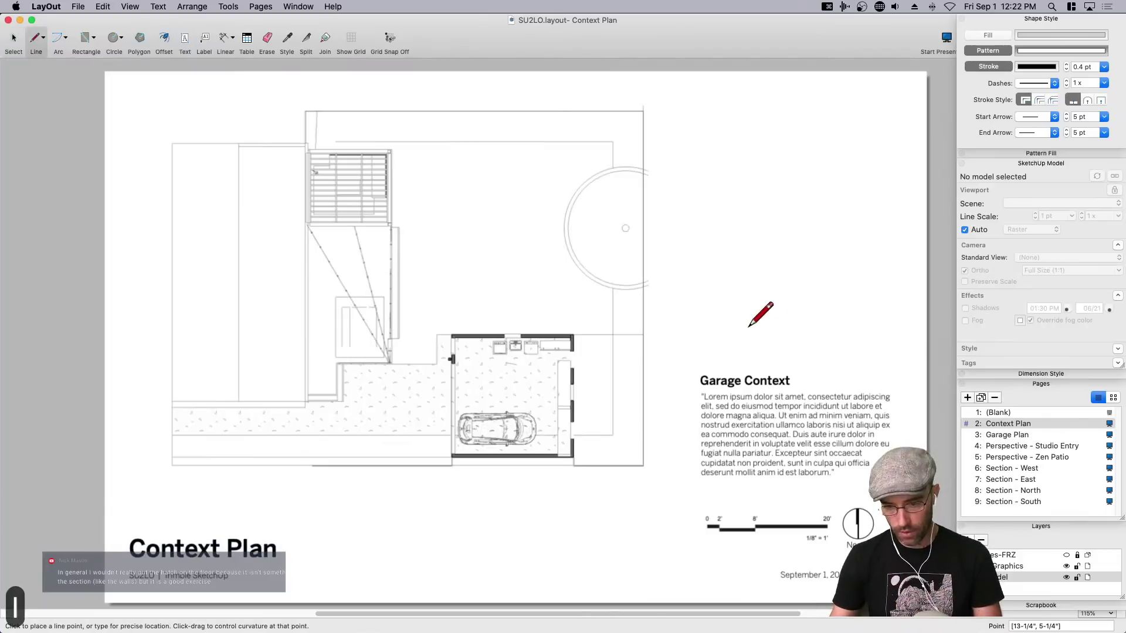
pyautogui.click(747, 327)
pyautogui.click(816, 335)
pyautogui.click(816, 279)
pyautogui.click(804, 247)
pyautogui.click(747, 284)
pyautogui.click(747, 211)
pyautogui.click(774, 177)
pyautogui.click(830, 204)
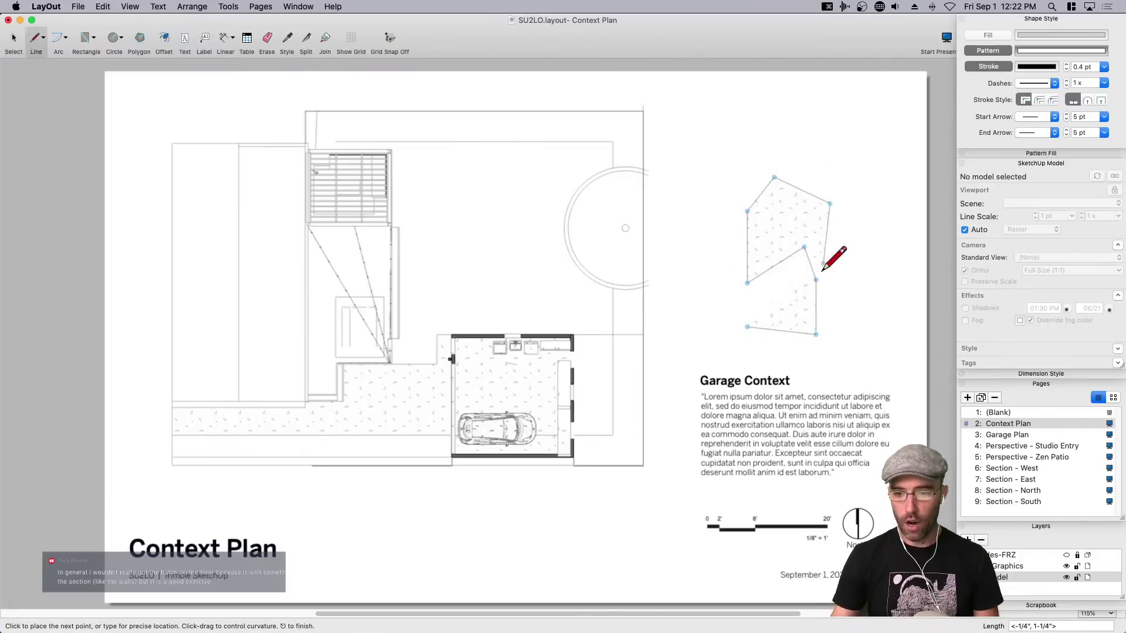
pyautogui.click(823, 268)
pyautogui.click(747, 268)
pyautogui.click(729, 305)
pyautogui.click(756, 318)
pyautogui.press('space')
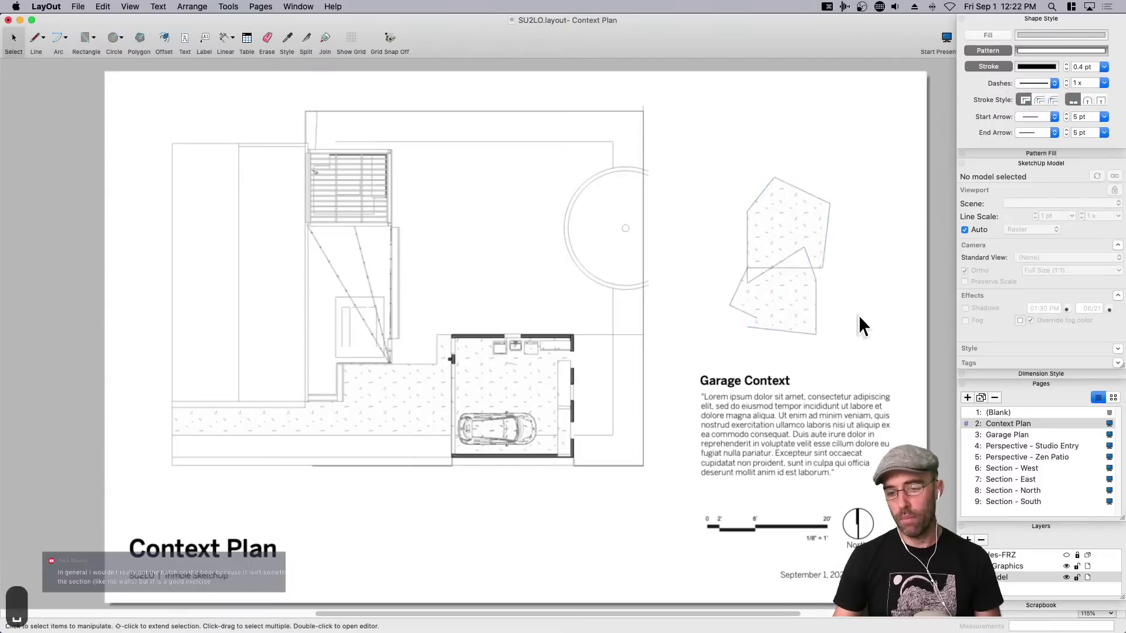
pyautogui.click(780, 211)
pyautogui.press('BackSpace')
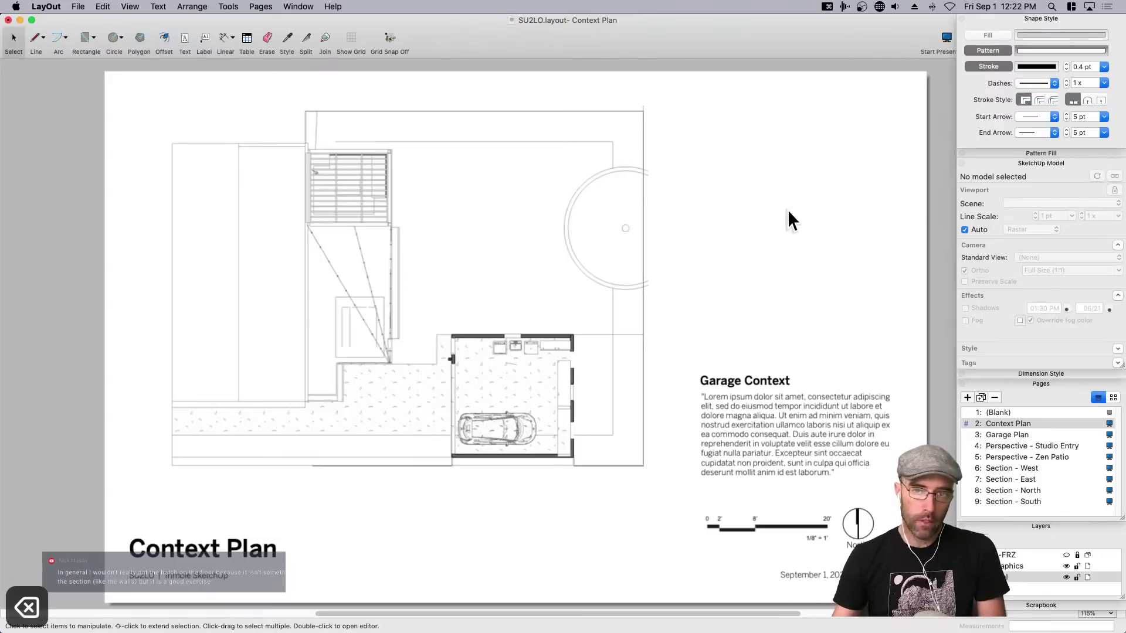
# Look over the Garage Plan and Perspective - Studio Entry pages, and open the Section - West page.
pyautogui.scroll(-2, 730, 323)
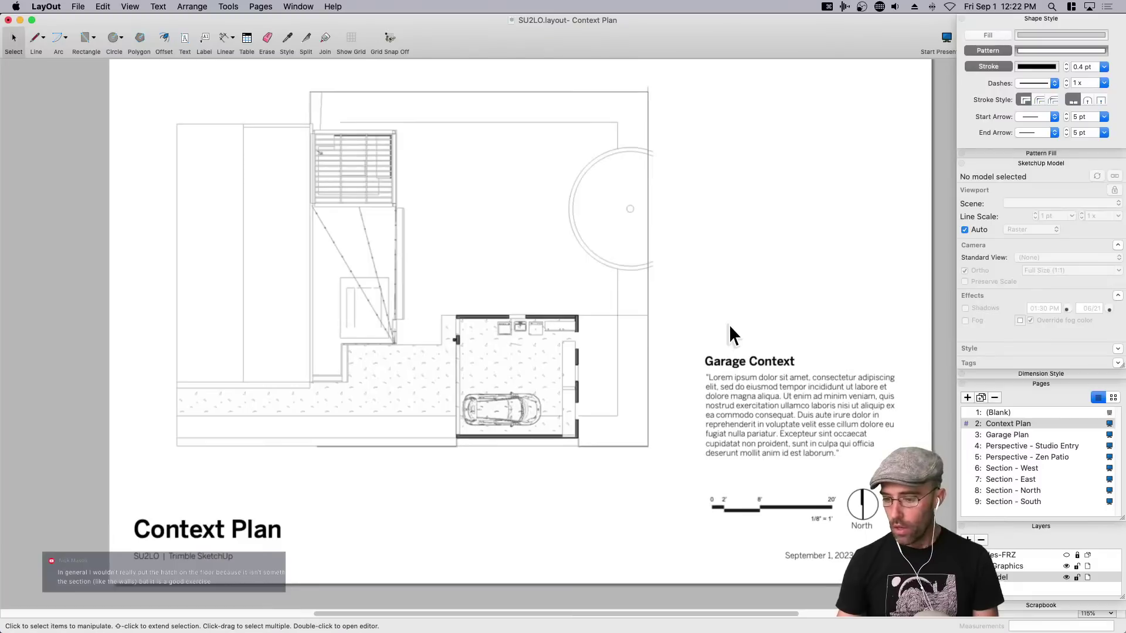
pyautogui.click(995, 434)
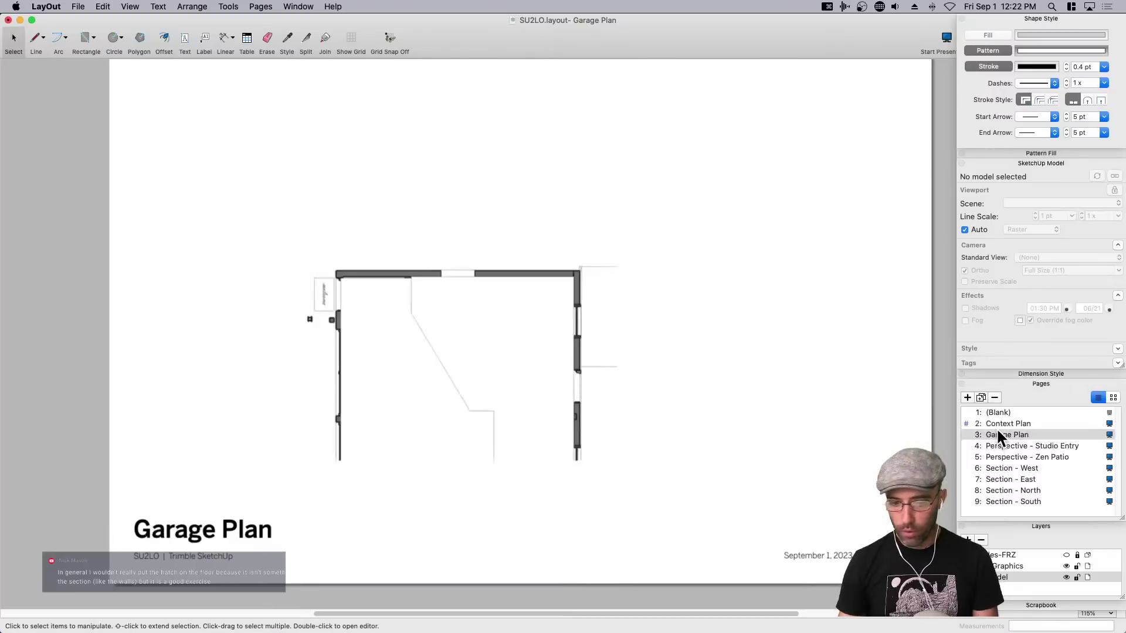
pyautogui.click(1005, 445)
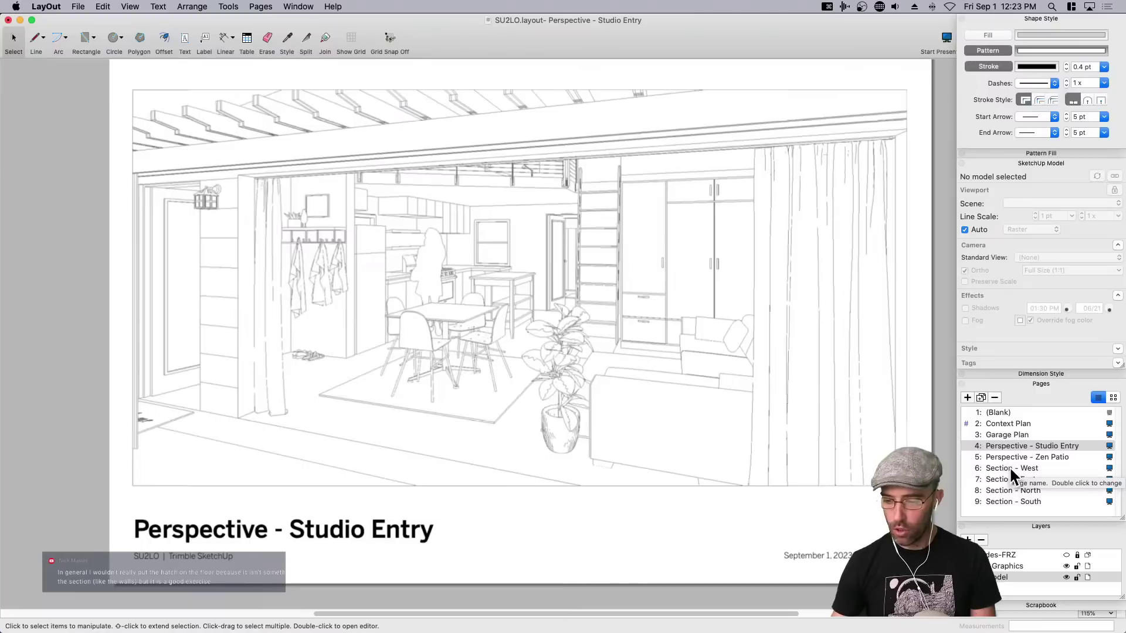
pyautogui.click(1008, 466)
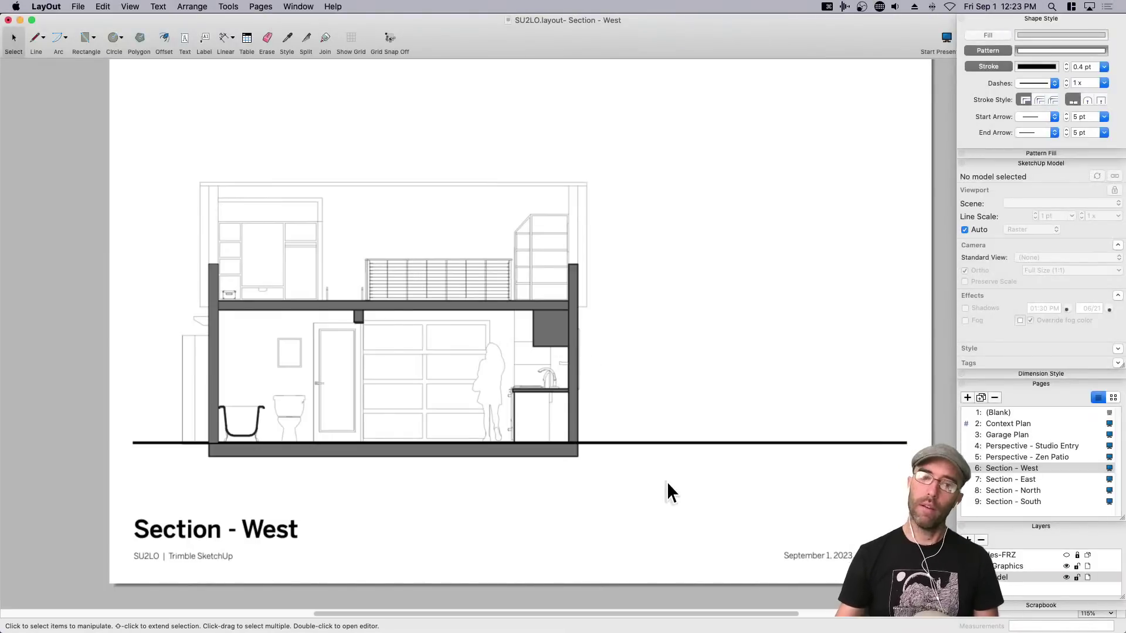
# Trace the ground line around the underside of the floor slab and on to its far end with the Line tool.
pyautogui.moveTo(546, 523); pyautogui.dragTo(608, 496, button='middle')
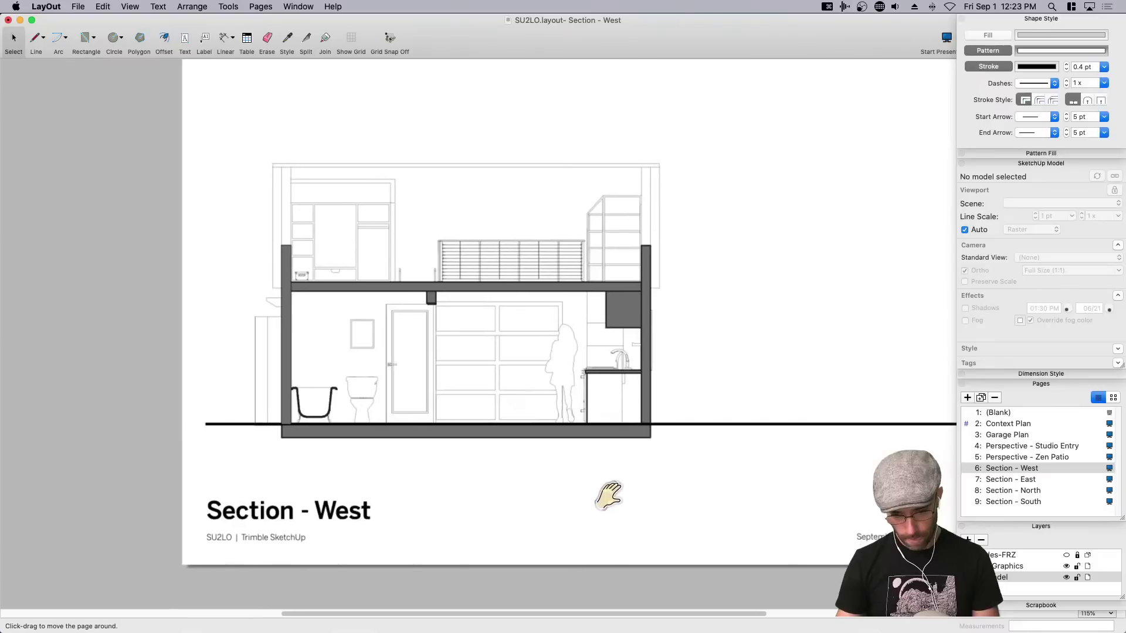
pyautogui.press('l')
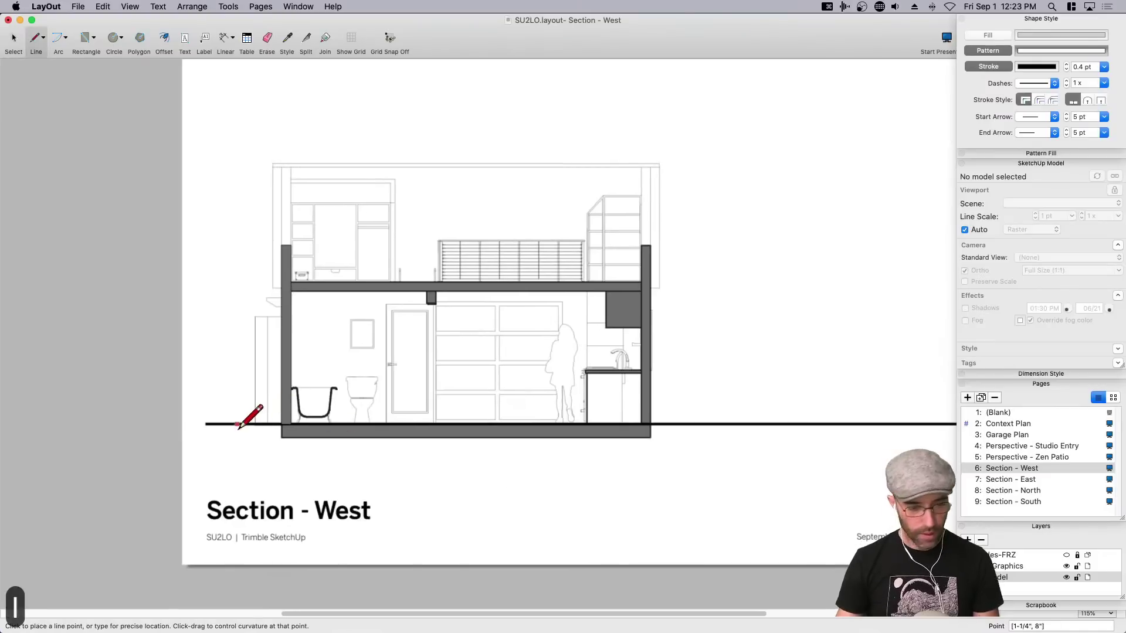
pyautogui.click(282, 437)
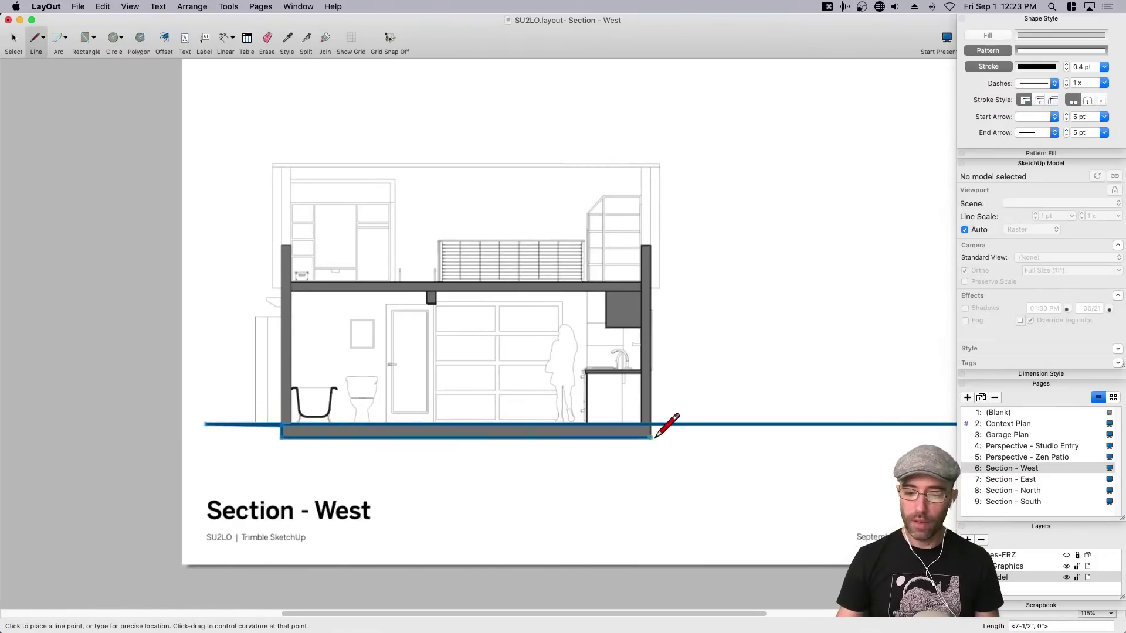
pyautogui.hscroll(4, 673, 412)
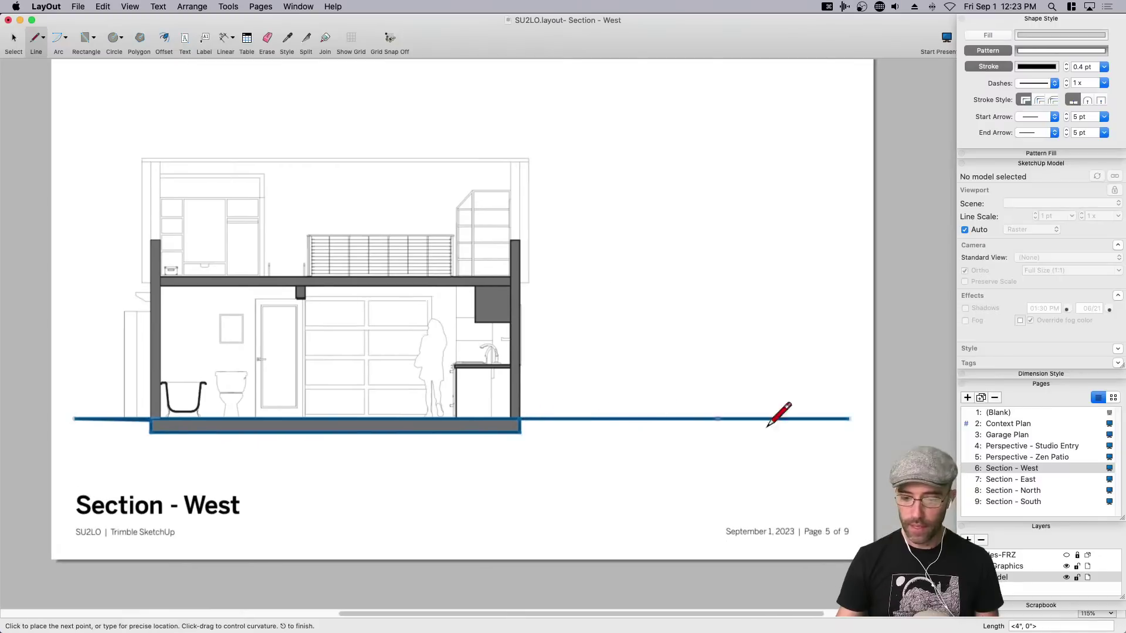
pyautogui.doubleClick(849, 419)
# Draw a pattern-filled ground band below the full length of the ground line, and turn off its stroke.
pyautogui.press('l')
pyautogui.click(849, 419)
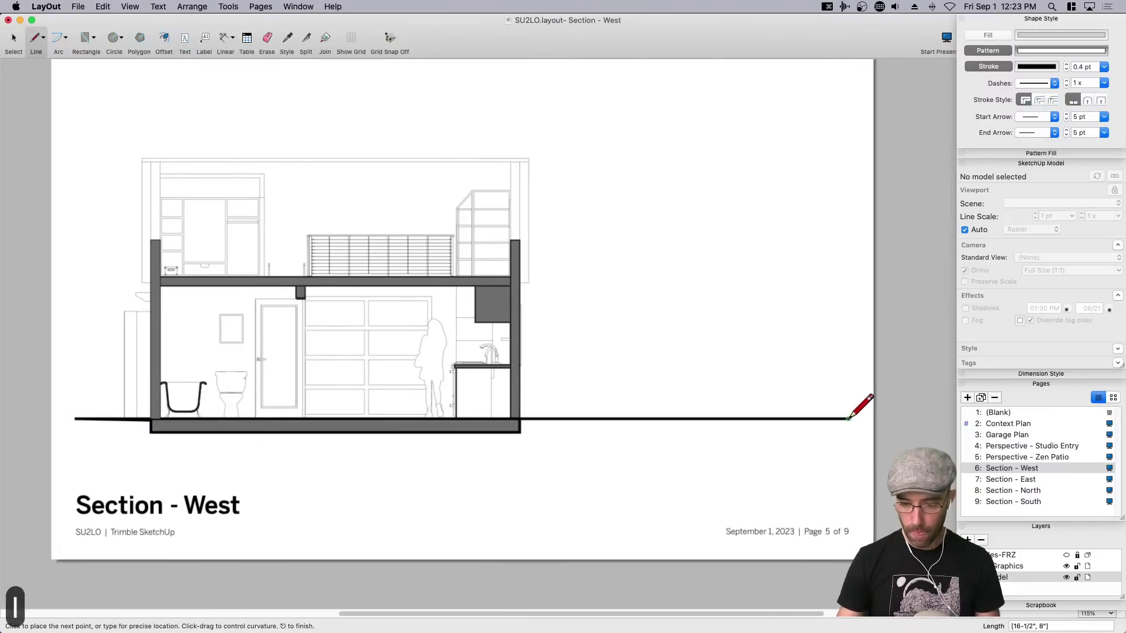
pyautogui.click(848, 484)
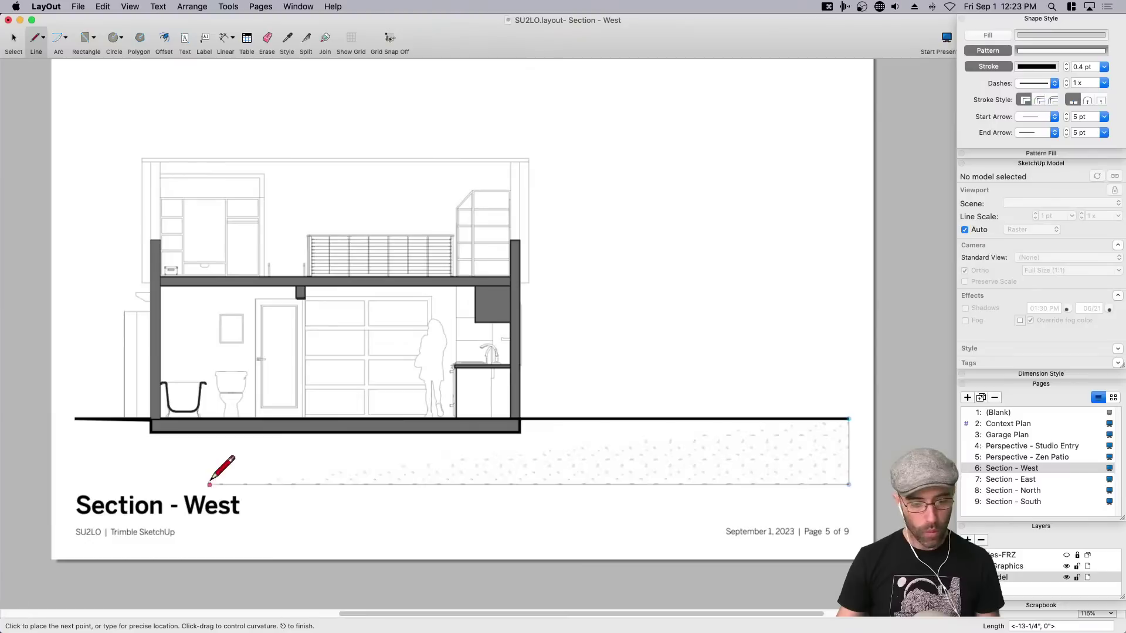
pyautogui.click(74, 485)
pyautogui.click(75, 419)
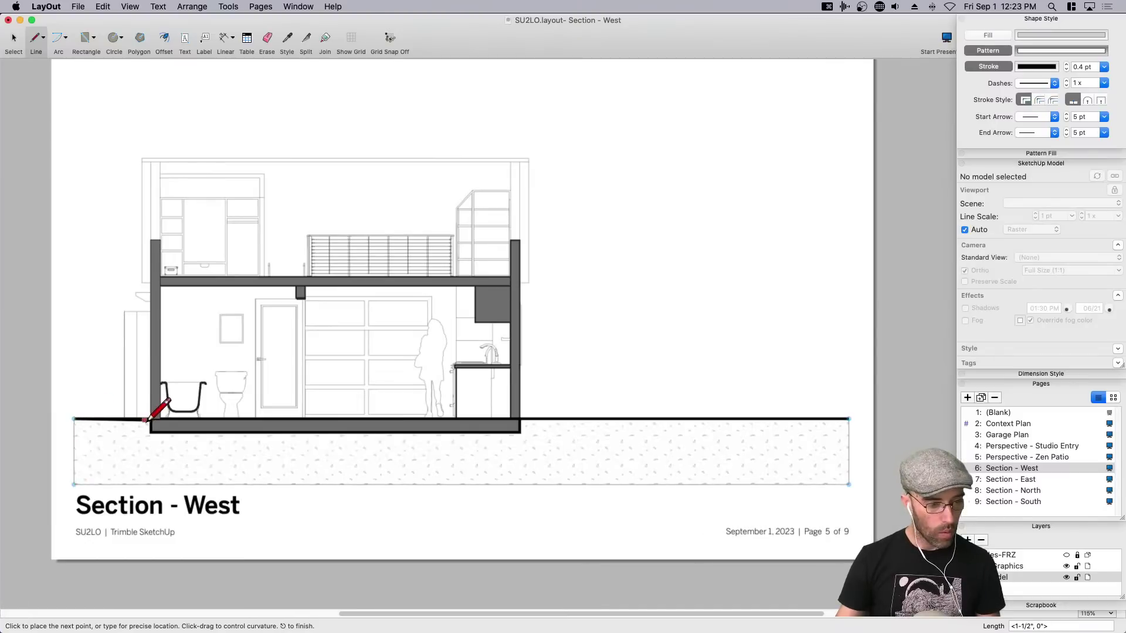
pyautogui.press('space')
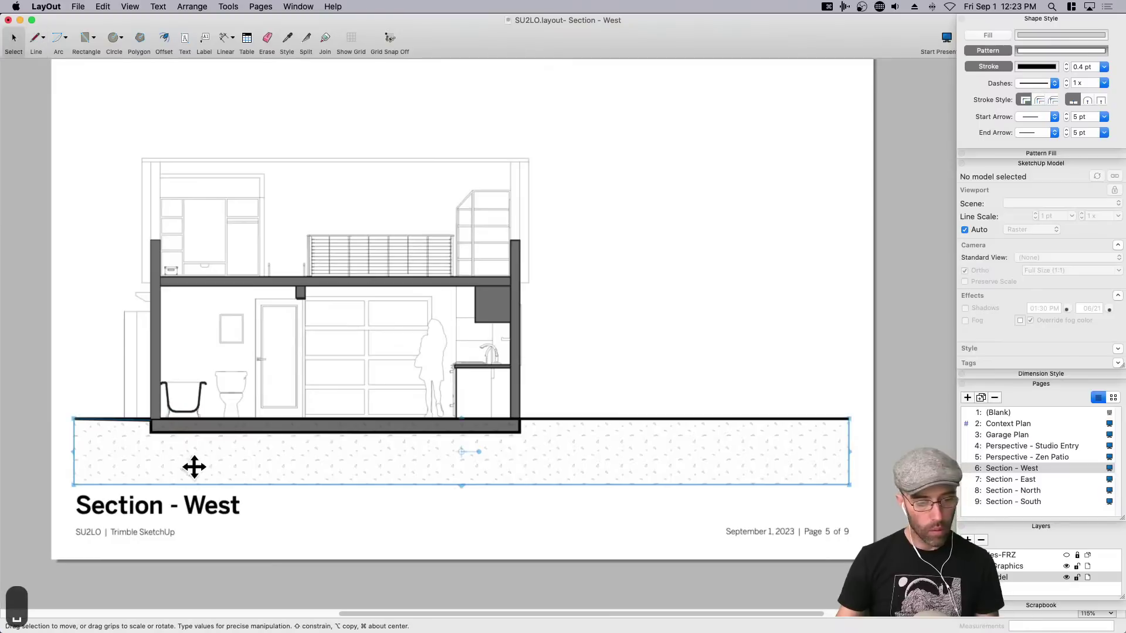
pyautogui.click(988, 66)
pyautogui.hscroll(-5, 765, 455)
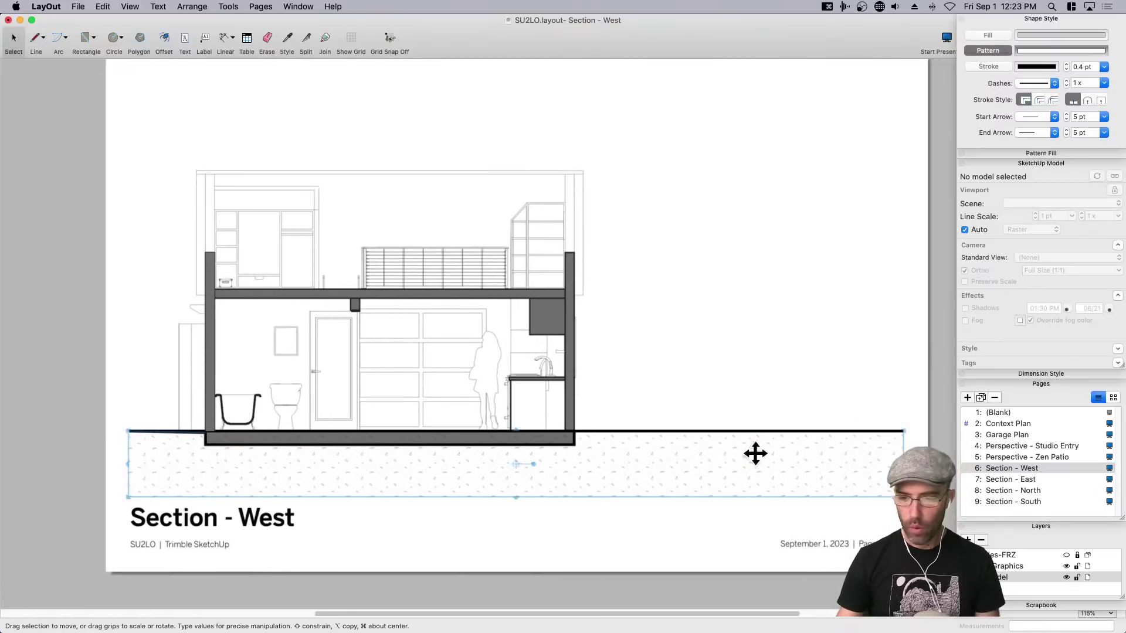
# Change the ground band's fill to the basket-weave earth pattern from the Material Symbols collection.
pyautogui.click(1037, 152)
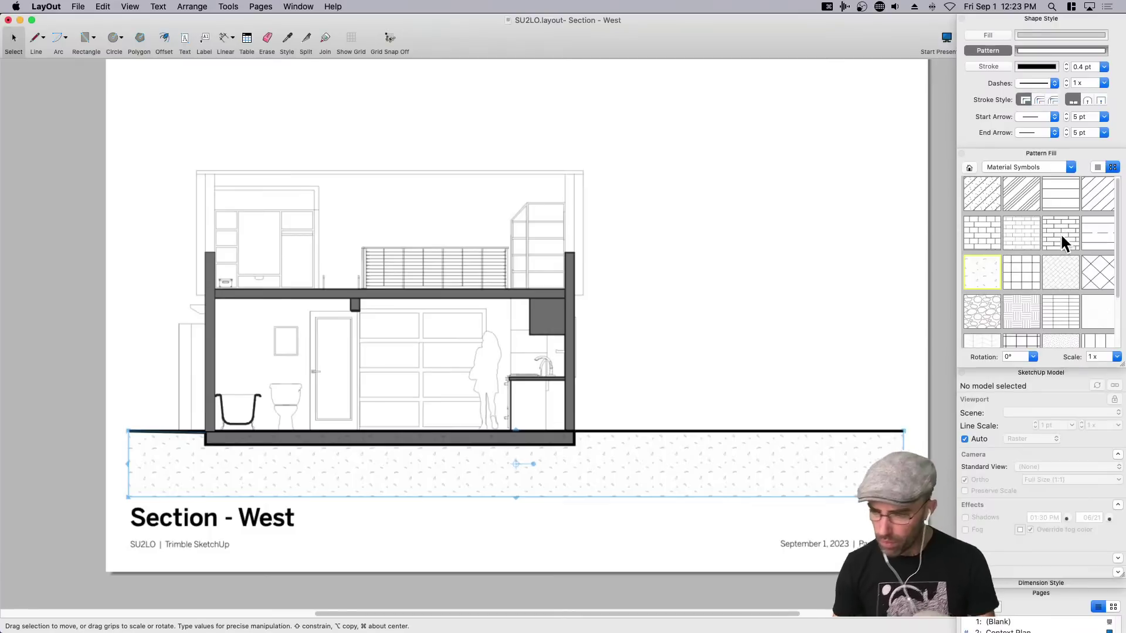
pyautogui.scroll(-2, 1068, 273)
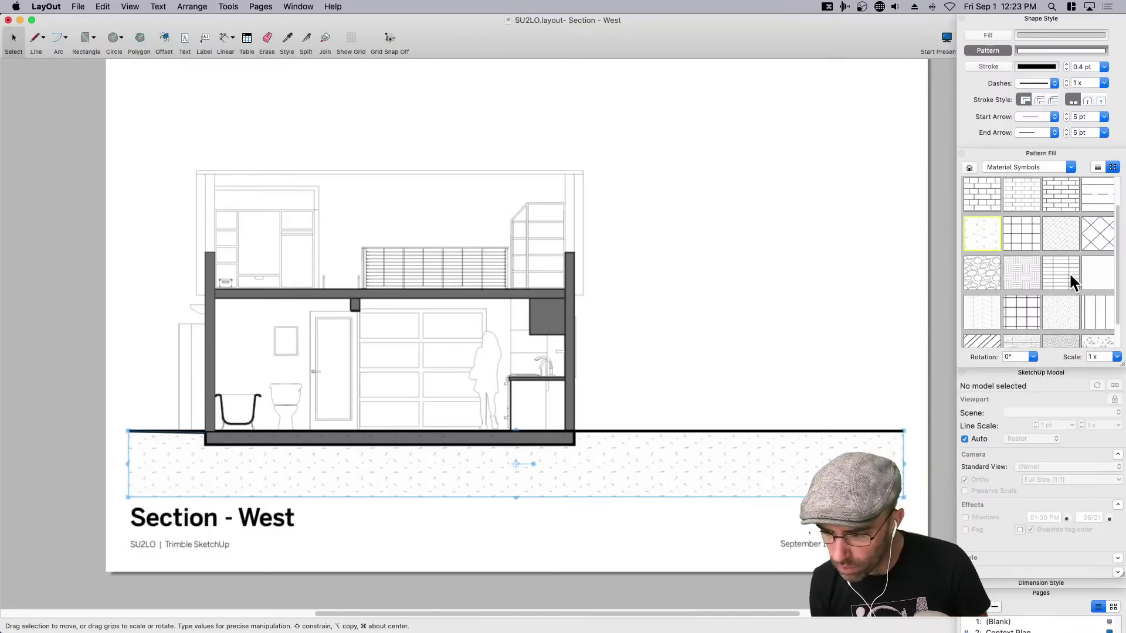
pyautogui.scroll(-1, 1068, 272)
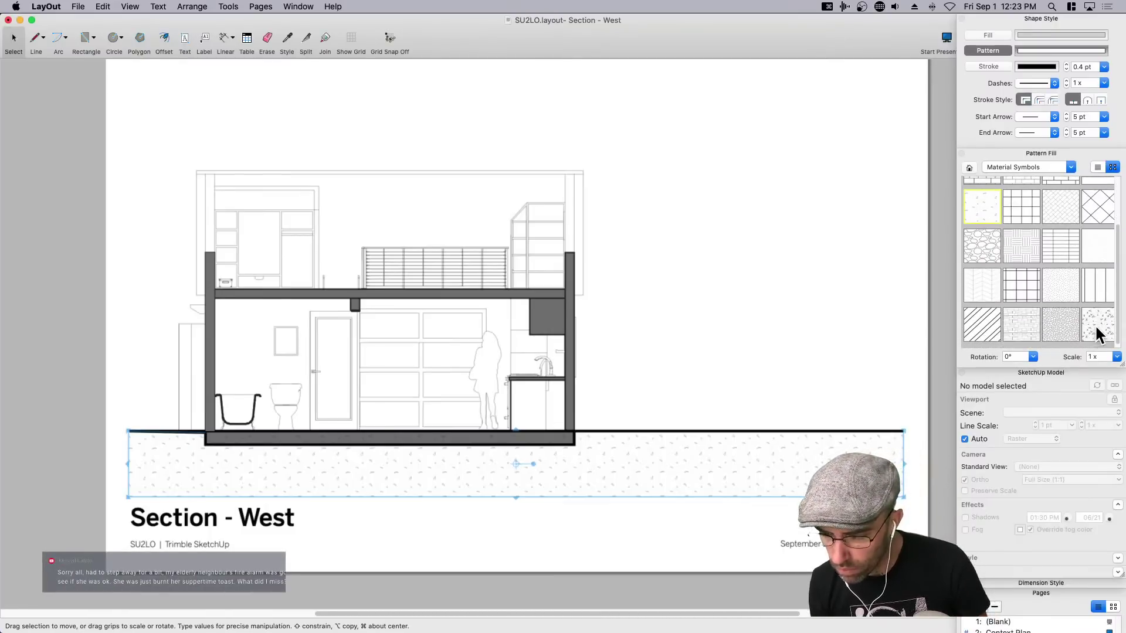
pyautogui.scroll(2, 1096, 325)
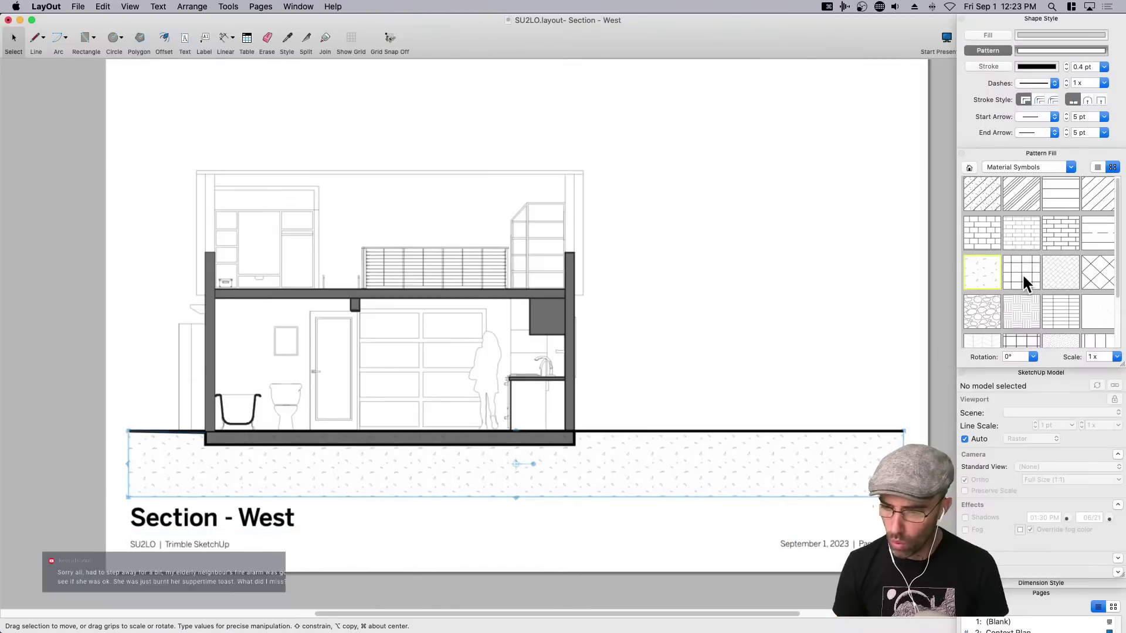
pyautogui.click(1022, 311)
pyautogui.click(920, 434)
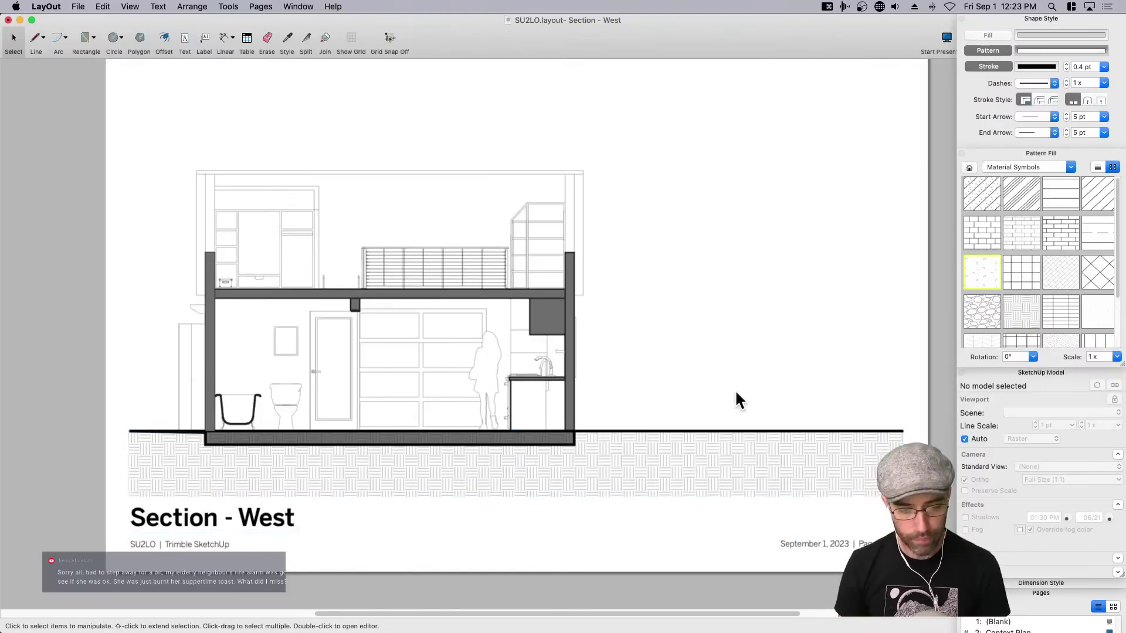
# Send the patterned ground band to the back, behind the section drawing and ground line.
pyautogui.rightClick(640, 464)
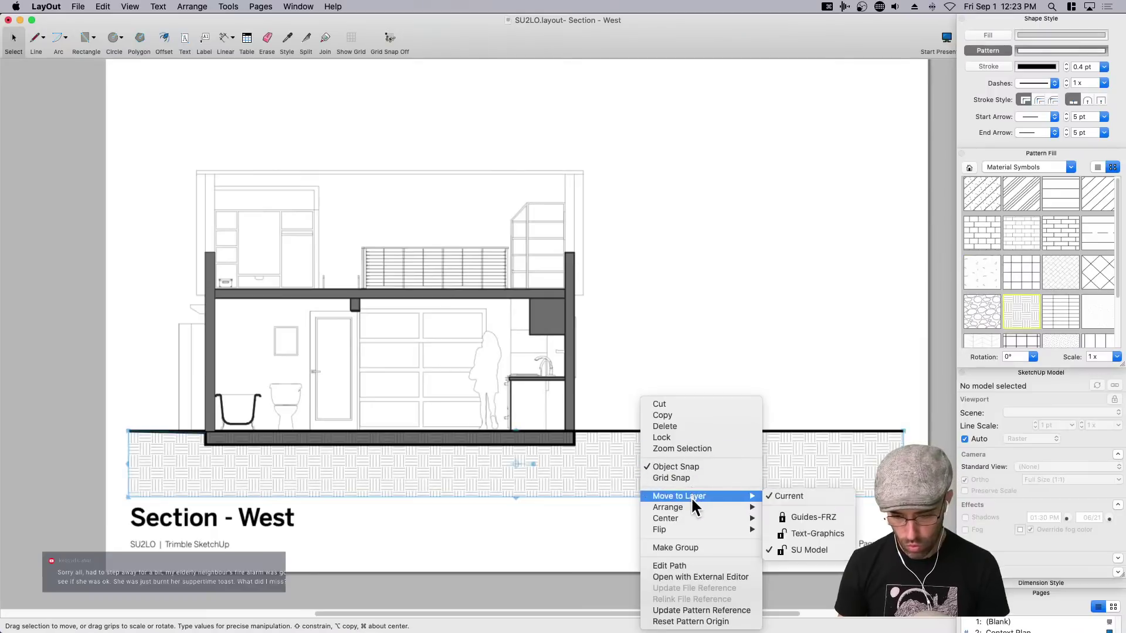
pyautogui.moveTo(720, 505)
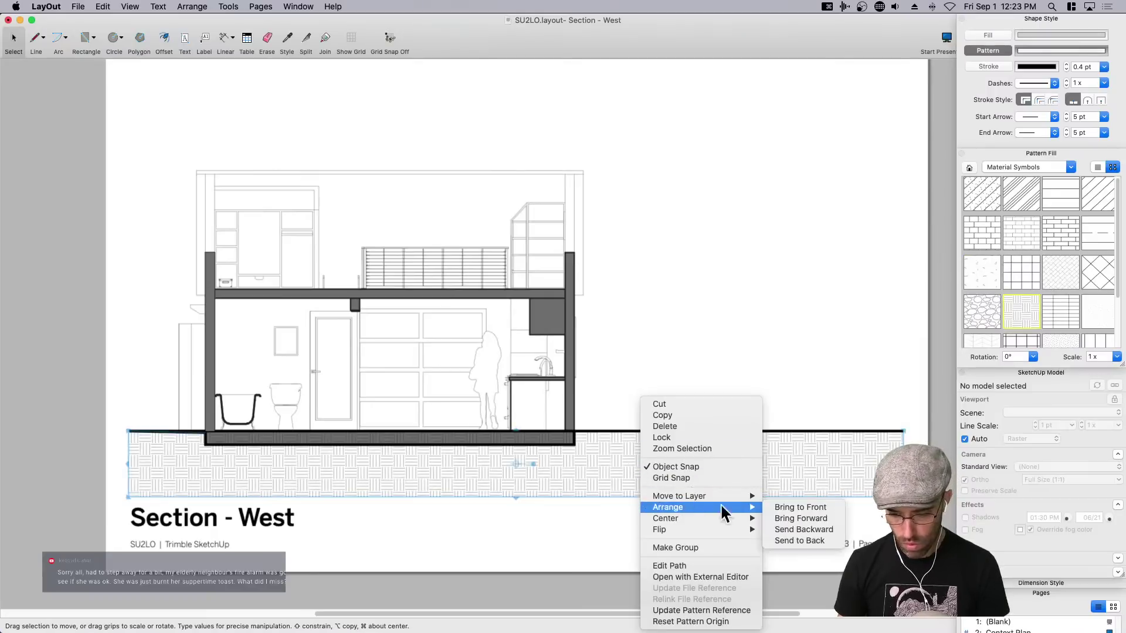
pyautogui.click(791, 540)
pyautogui.click(663, 508)
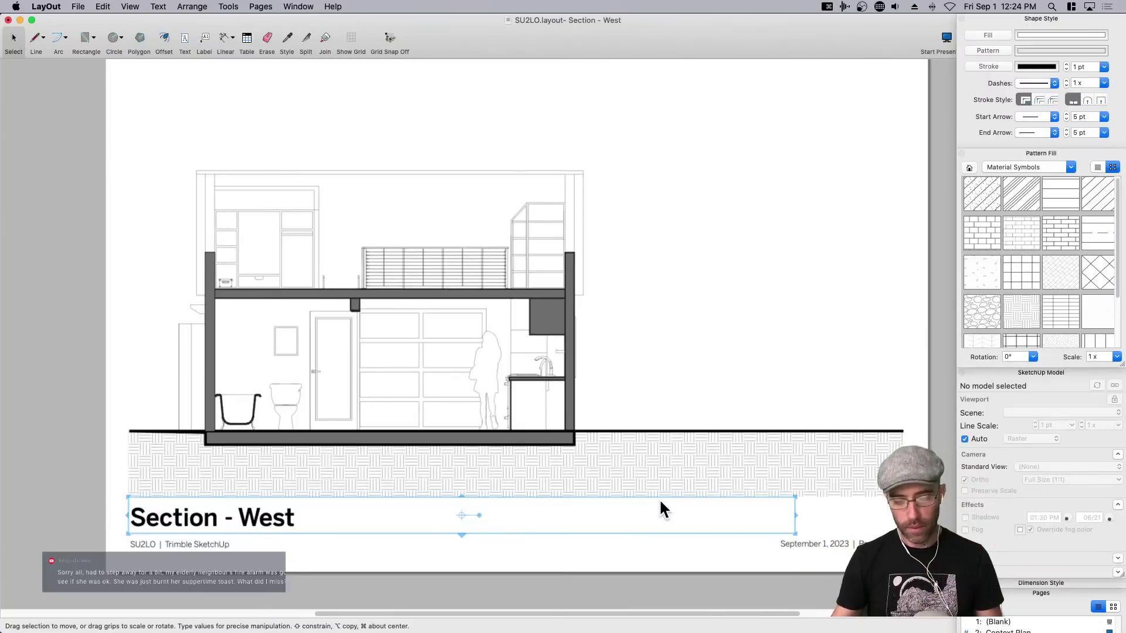
pyautogui.click(699, 388)
pyautogui.press('l')
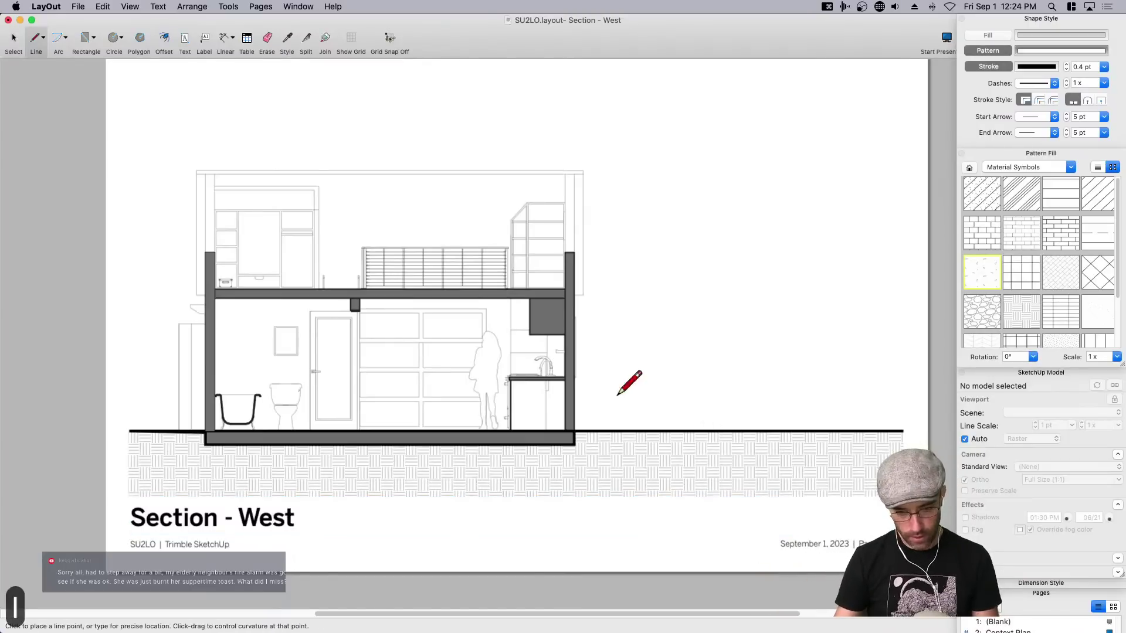
pyautogui.moveTo(583, 372); pyautogui.dragTo(648, 410, button='middle')
pyautogui.scroll(2, 640, 398)
pyautogui.press('space')
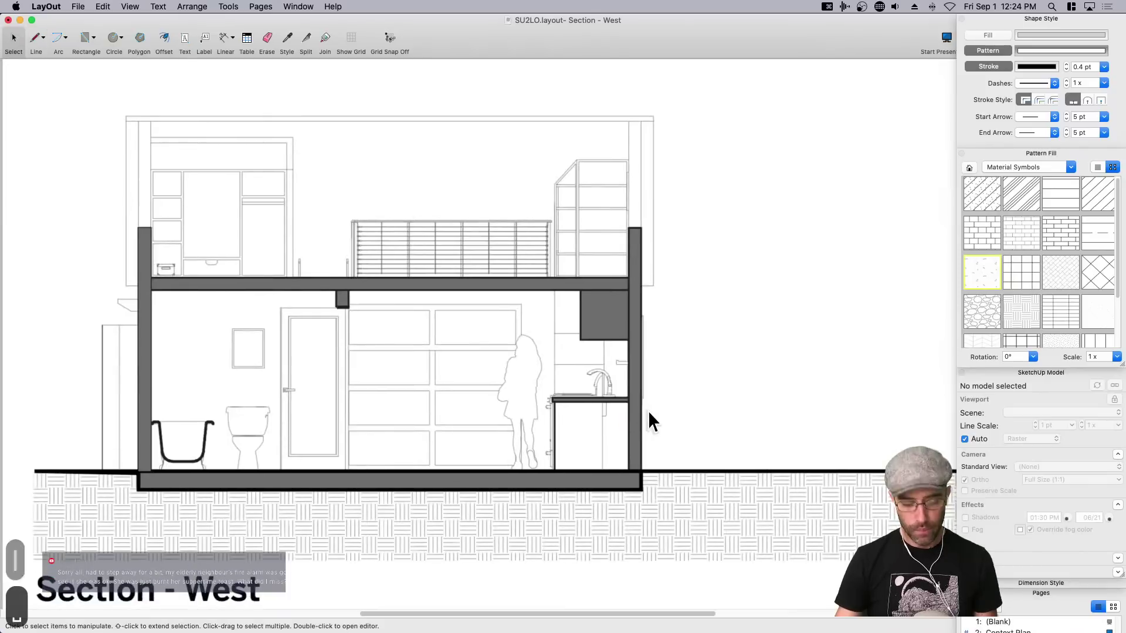
pyautogui.press('d')
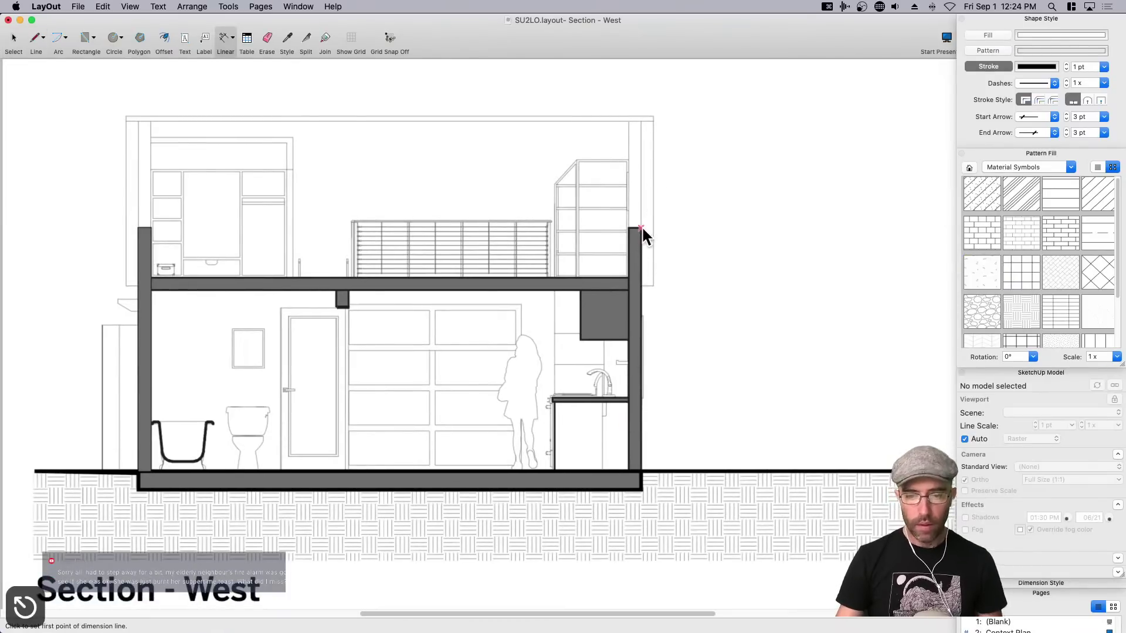
pyautogui.click(627, 289)
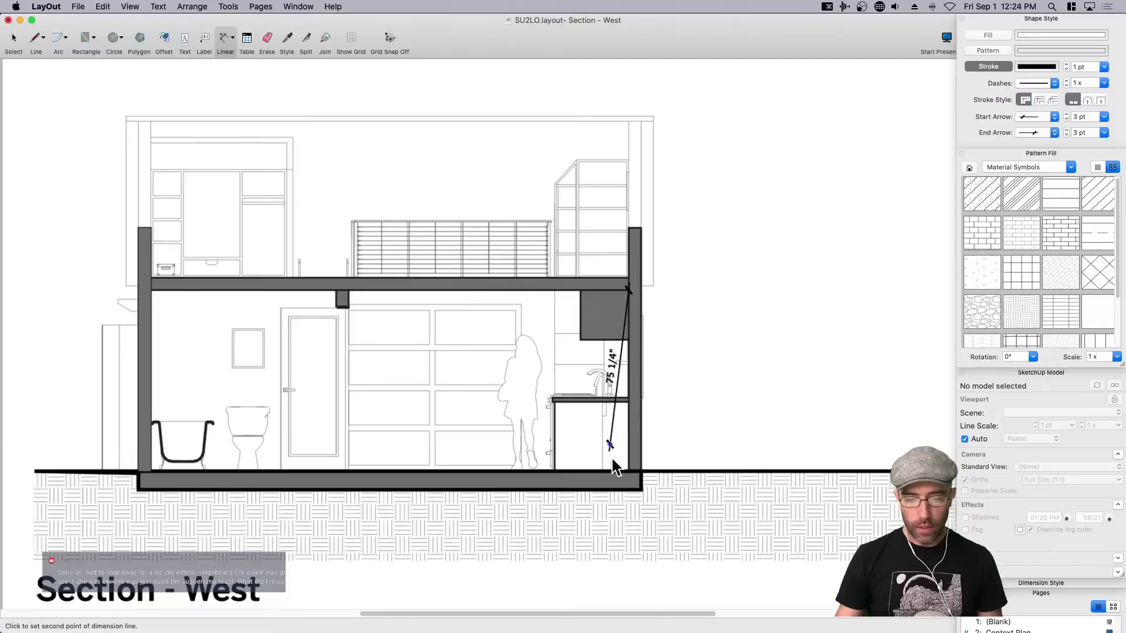
pyautogui.click(628, 466)
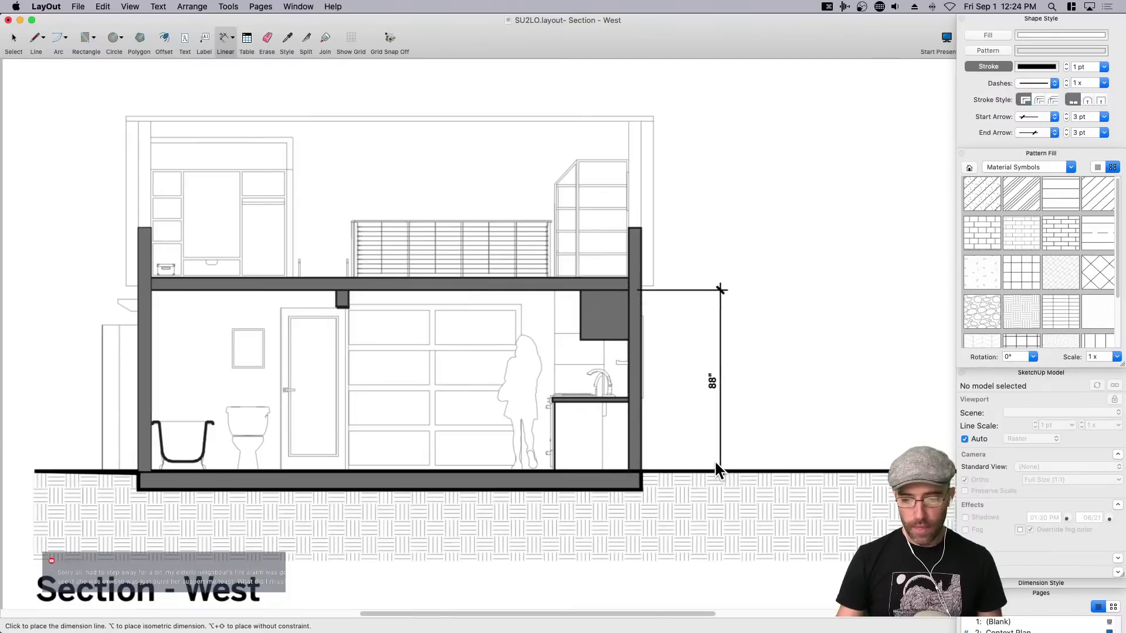
pyautogui.press('space')
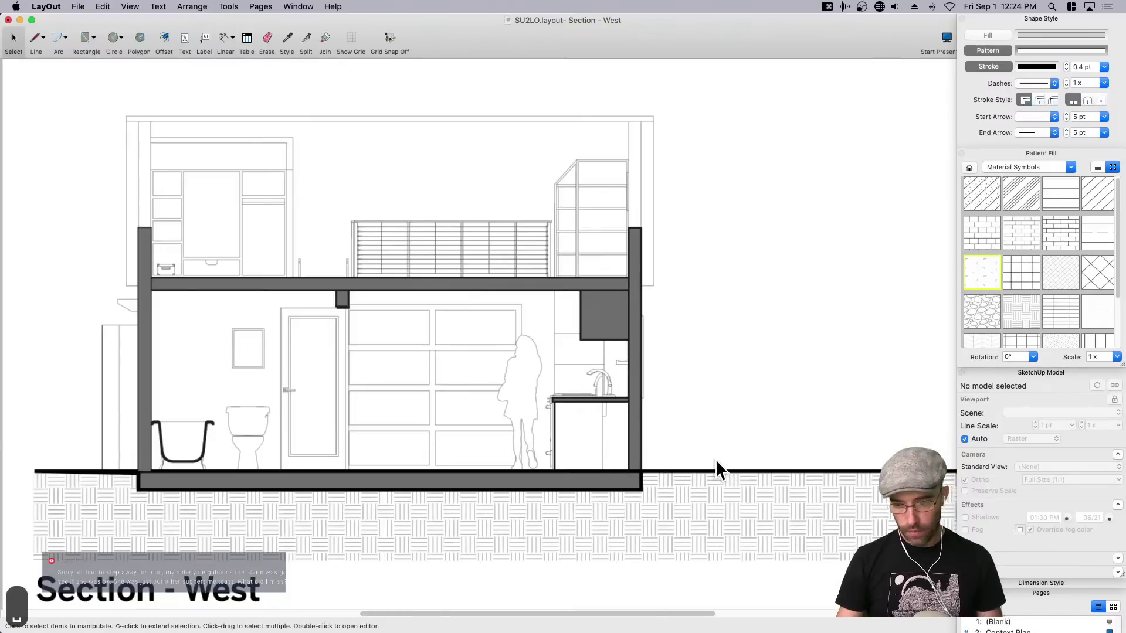
# Show the dimension style settings and set the linear dimension's precision to 1", keeping fractional lengths.
pyautogui.click(1026, 152)
pyautogui.click(1032, 163)
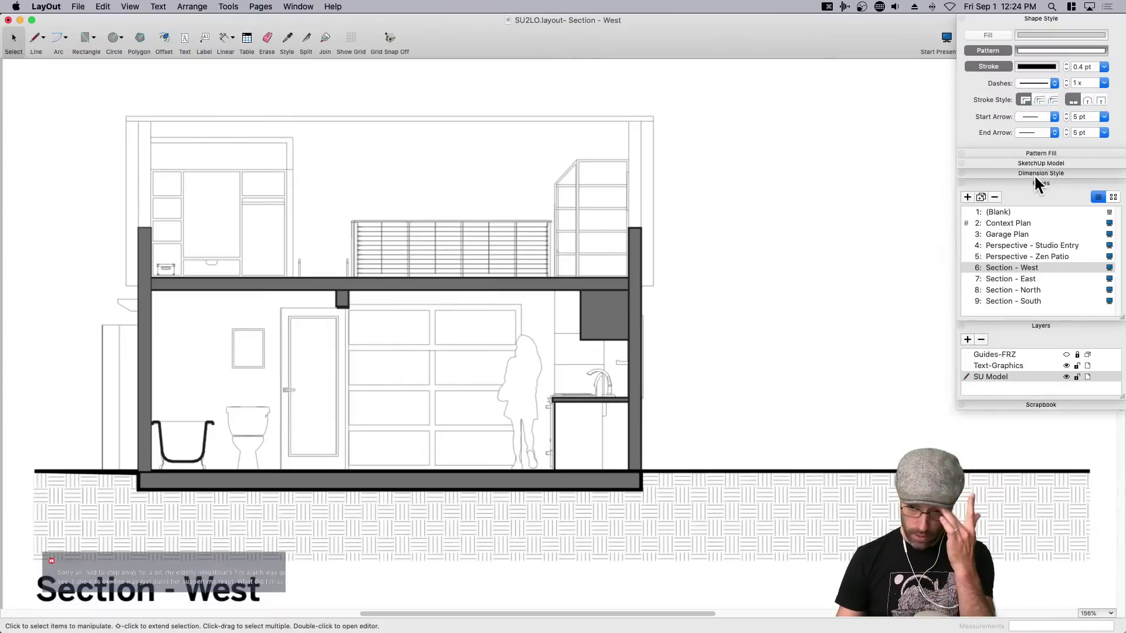
pyautogui.click(1038, 172)
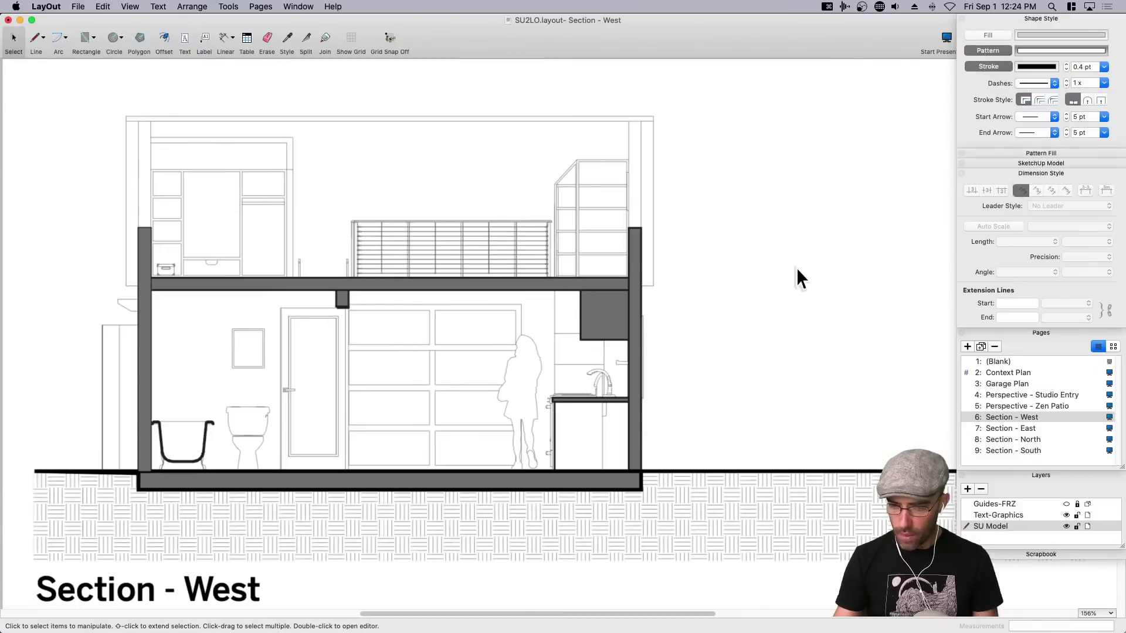
pyautogui.press('d')
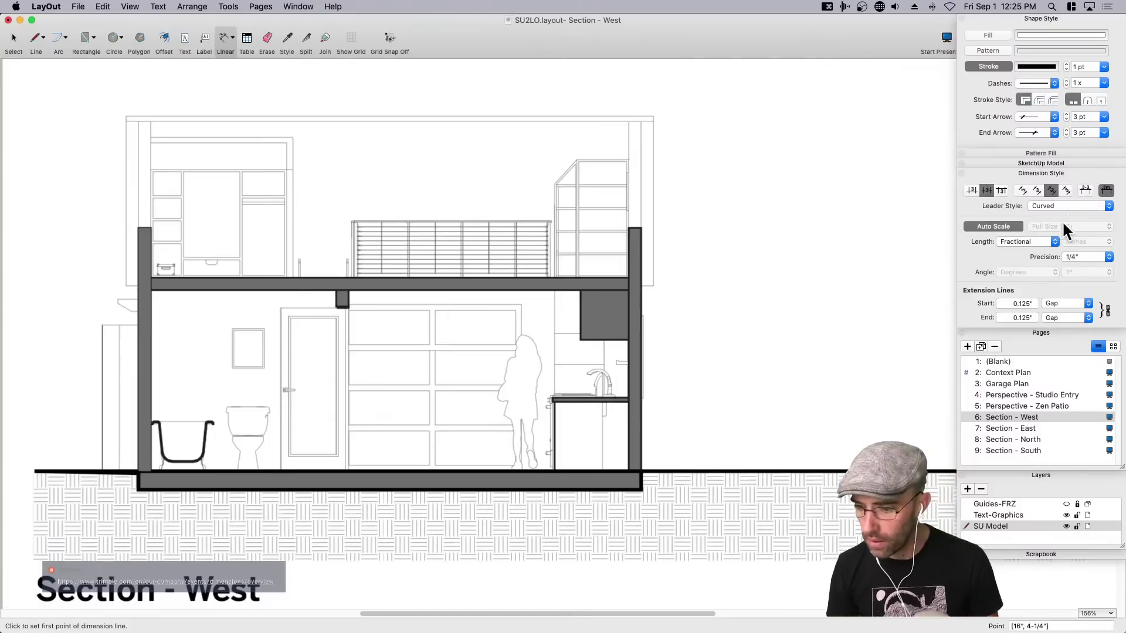
pyautogui.click(1036, 238)
pyautogui.click(992, 273)
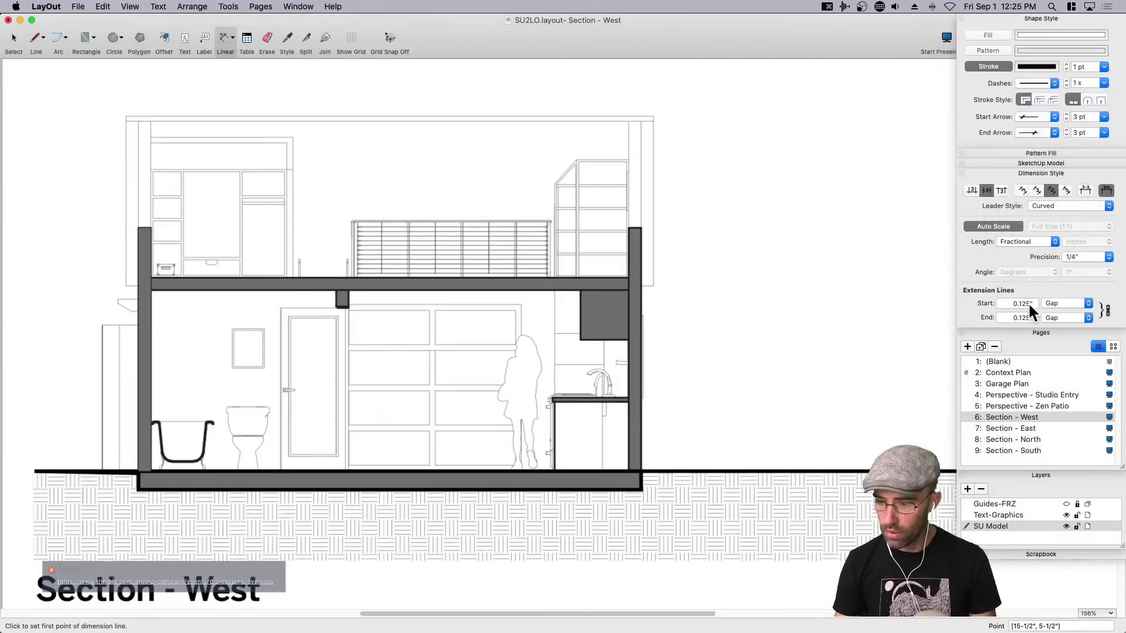
pyautogui.click(1109, 258)
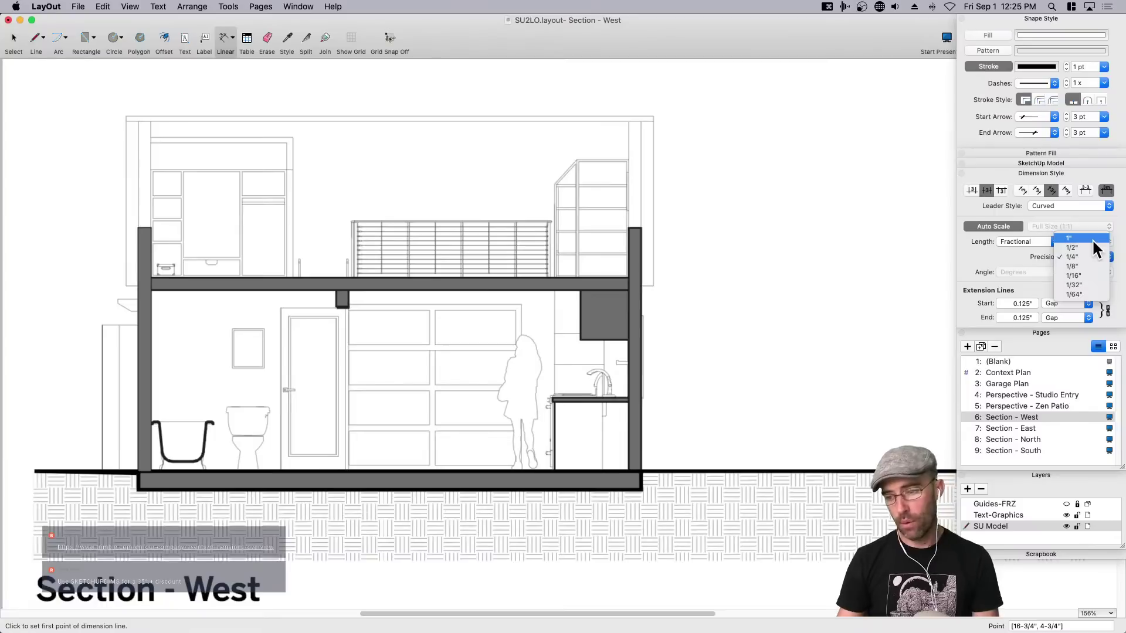
pyautogui.click(1091, 238)
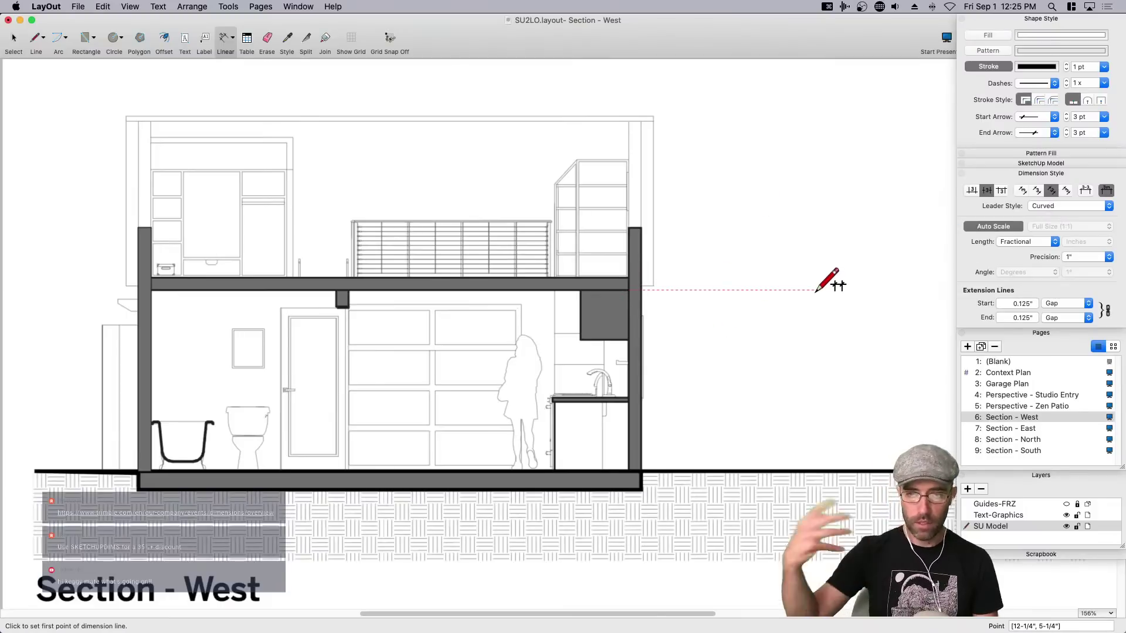
# Dimension the lower storey's clear height from the upper floor's underside to the ground line, placed outside the wall on the kitchen side.
pyautogui.scroll(1, 630, 286)
pyautogui.click(630, 288)
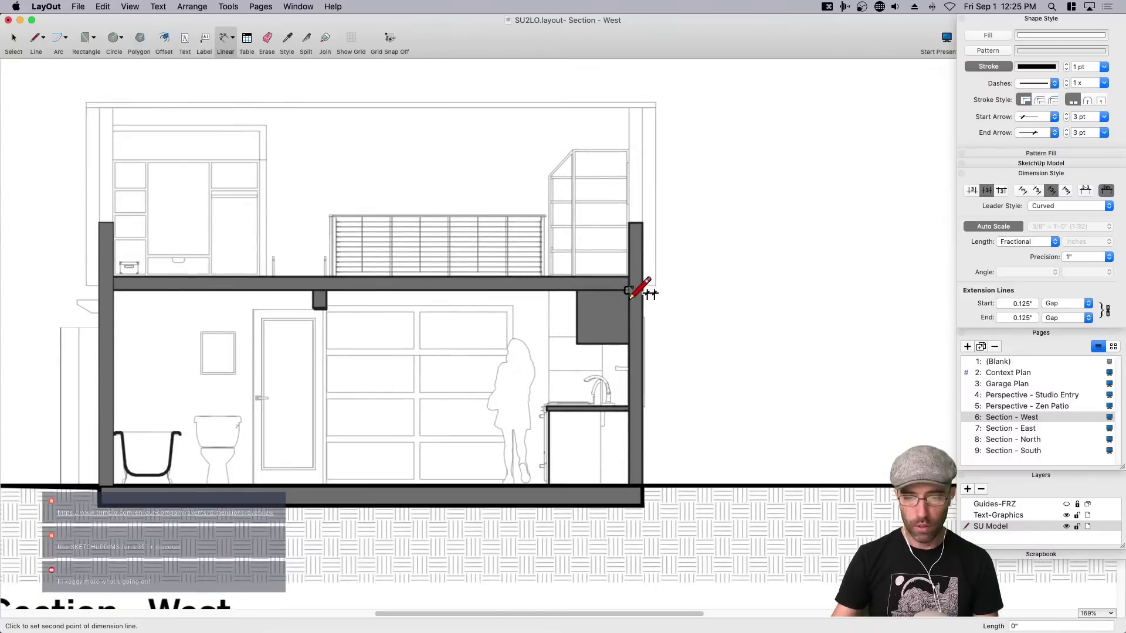
pyautogui.click(630, 486)
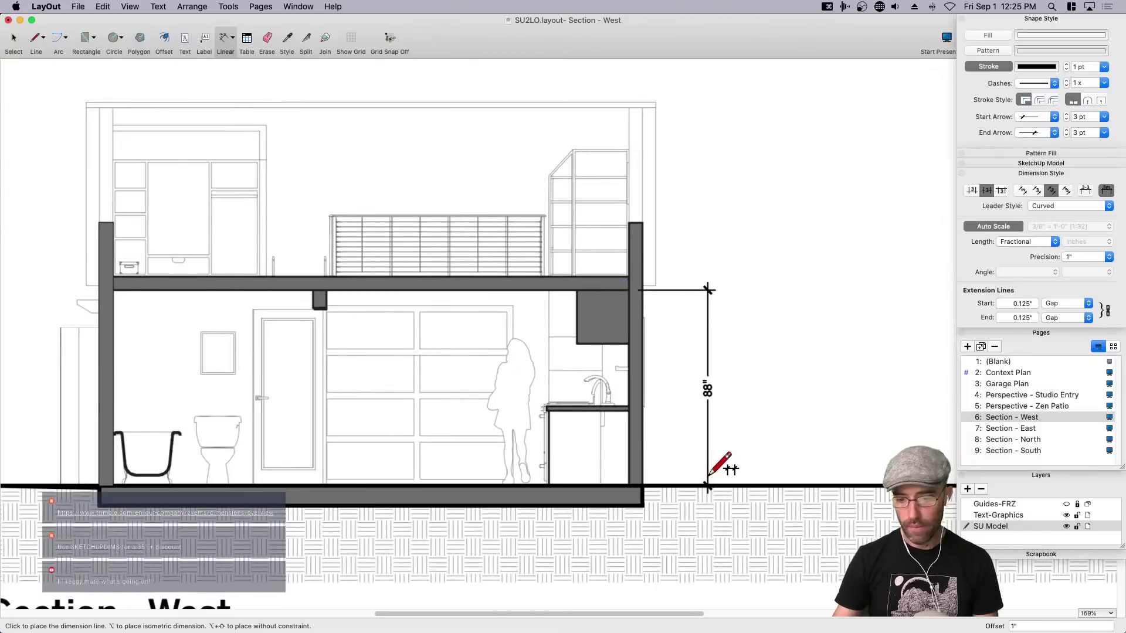
pyautogui.click(709, 480)
pyautogui.press('space')
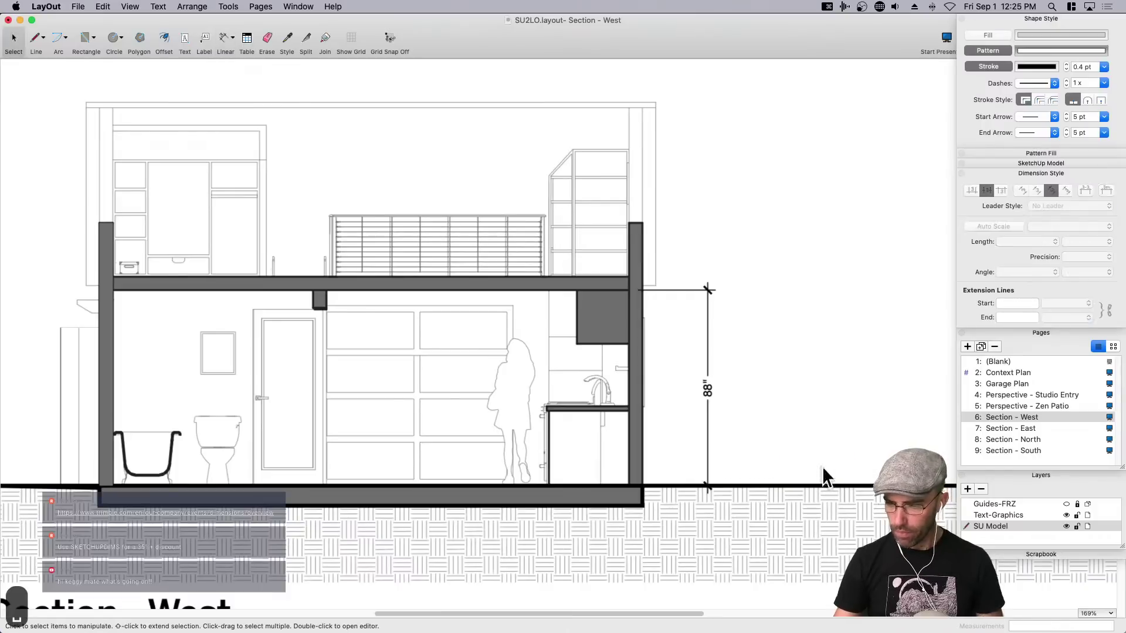
# Set the text of the lower storey's height dimension to horizontal alignment.
pyautogui.click(705, 390)
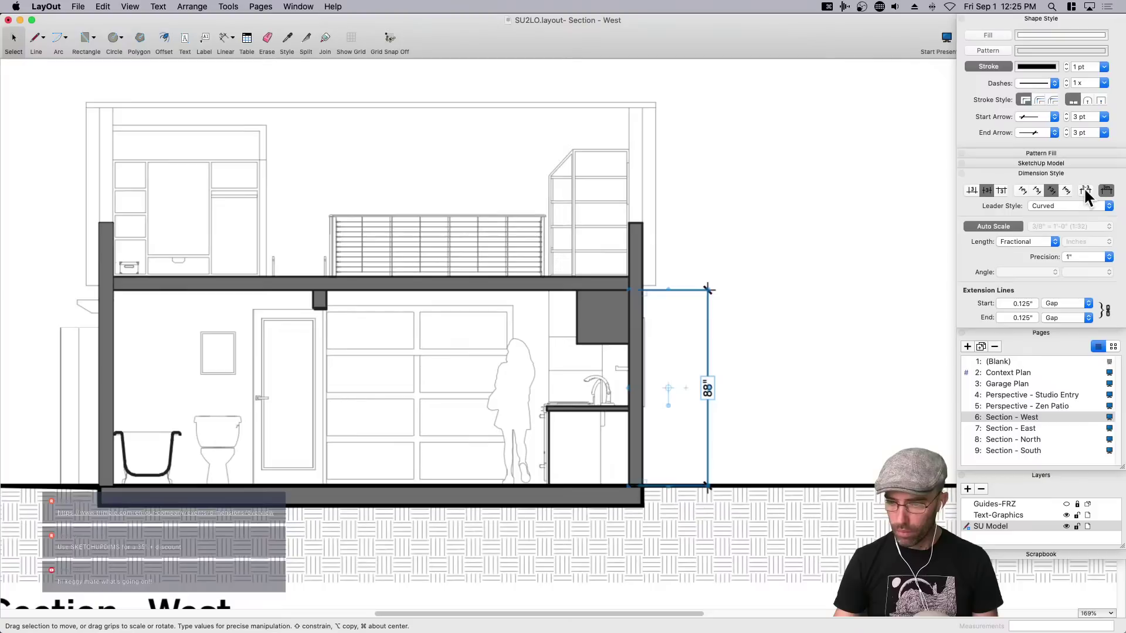
pyautogui.click(1065, 190)
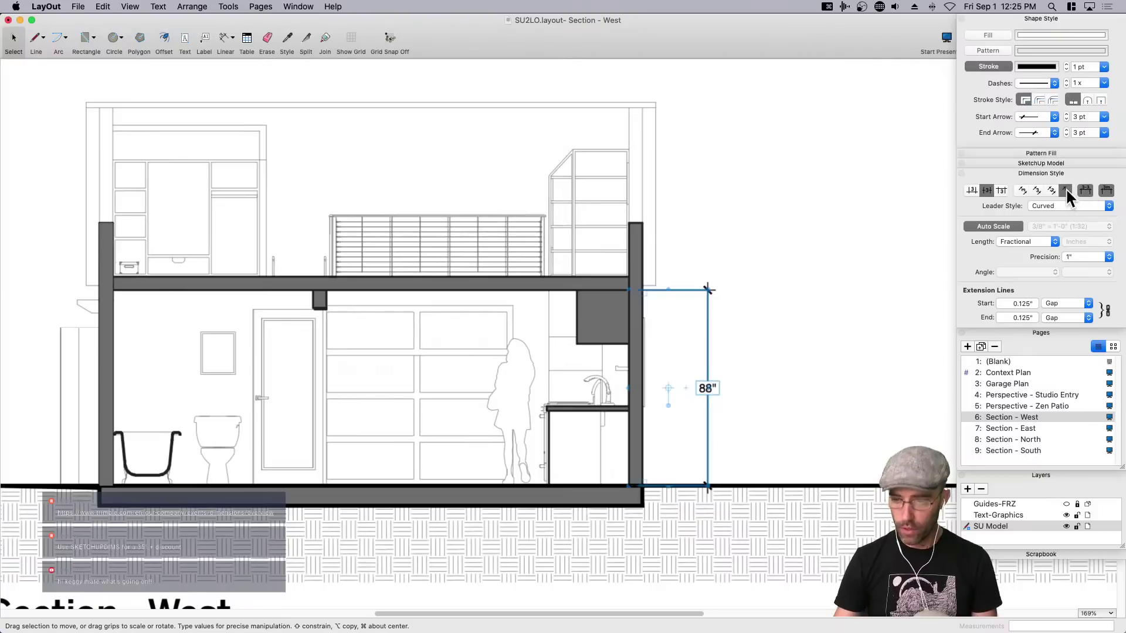
pyautogui.click(815, 403)
pyautogui.click(705, 387)
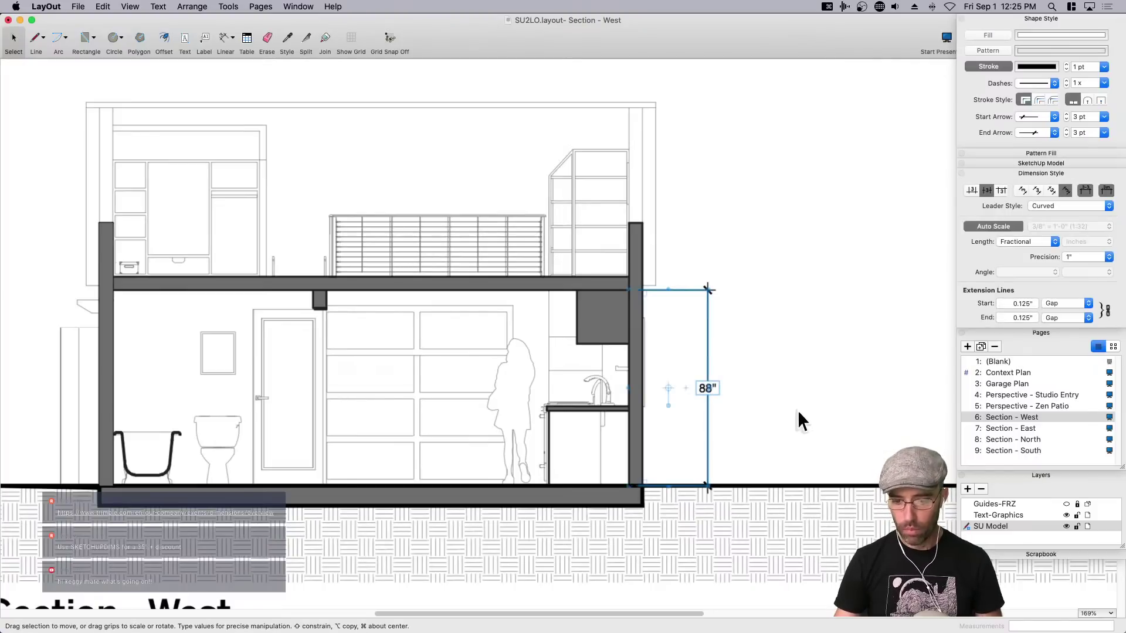
pyautogui.click(798, 412)
# Dimension from the top of the cut wall to the upper floor's underside, in line with the lower height dimension.
pyautogui.press('d')
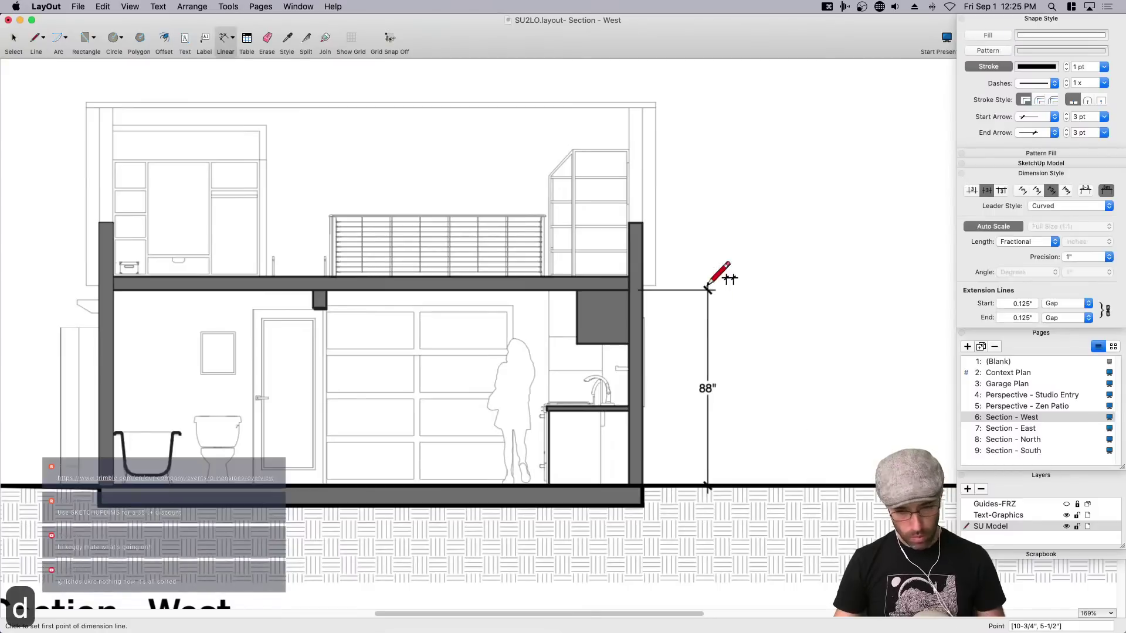
pyautogui.click(642, 224)
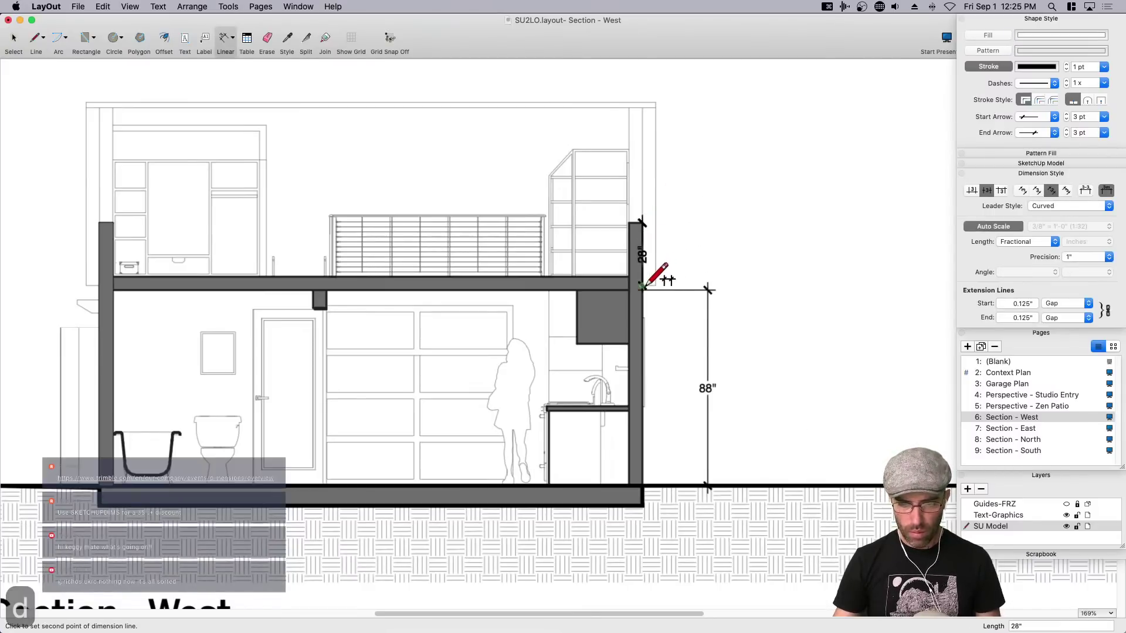
pyautogui.click(629, 290)
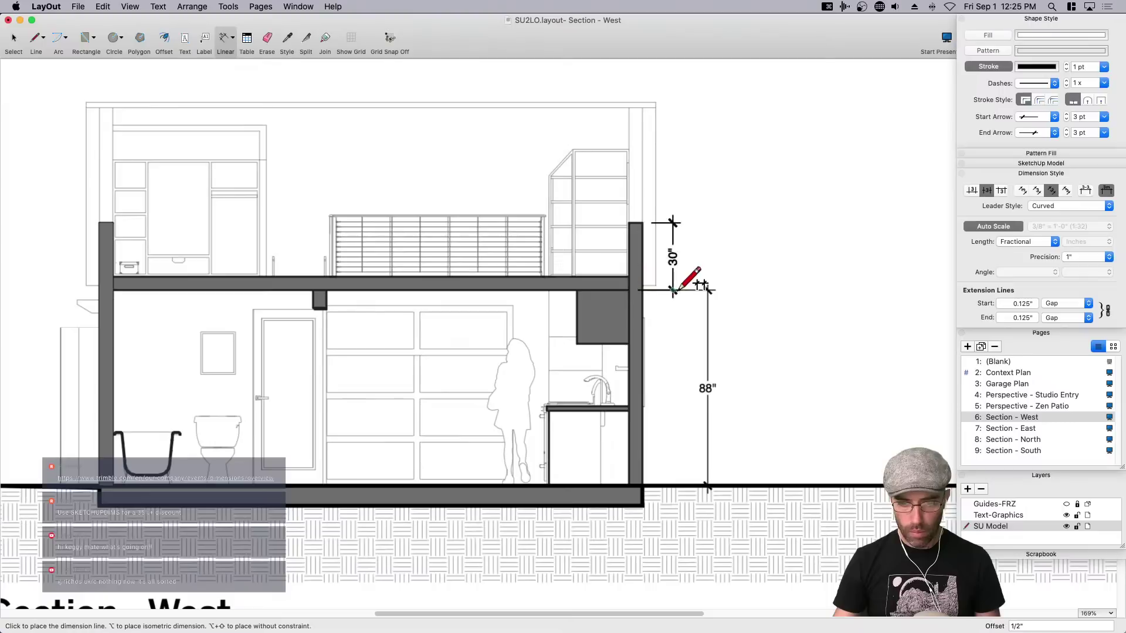
pyautogui.click(707, 282)
pyautogui.press('space')
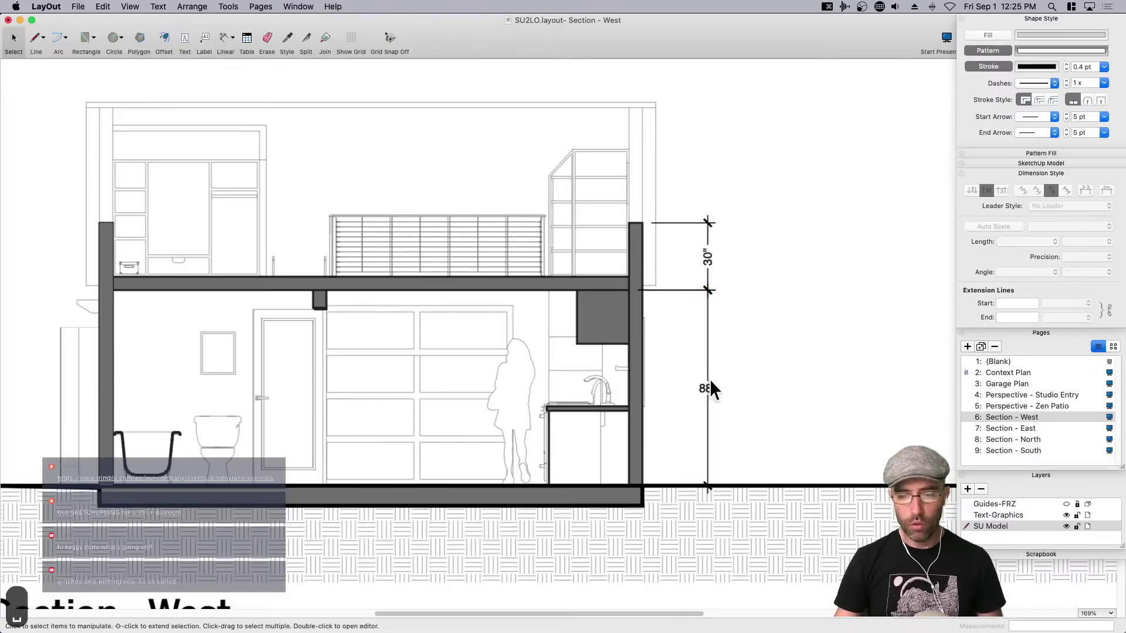
# Set the stroke of the lower storey's height dimension to 0.6 pt.
pyautogui.click(707, 380)
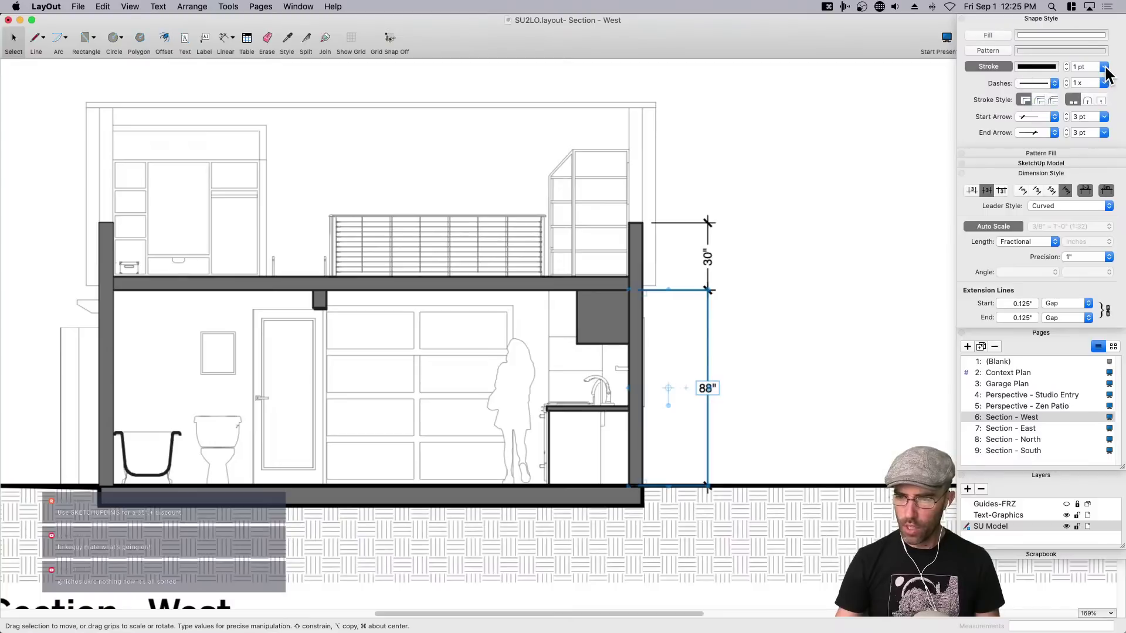
pyautogui.click(1105, 68)
pyautogui.click(1090, 116)
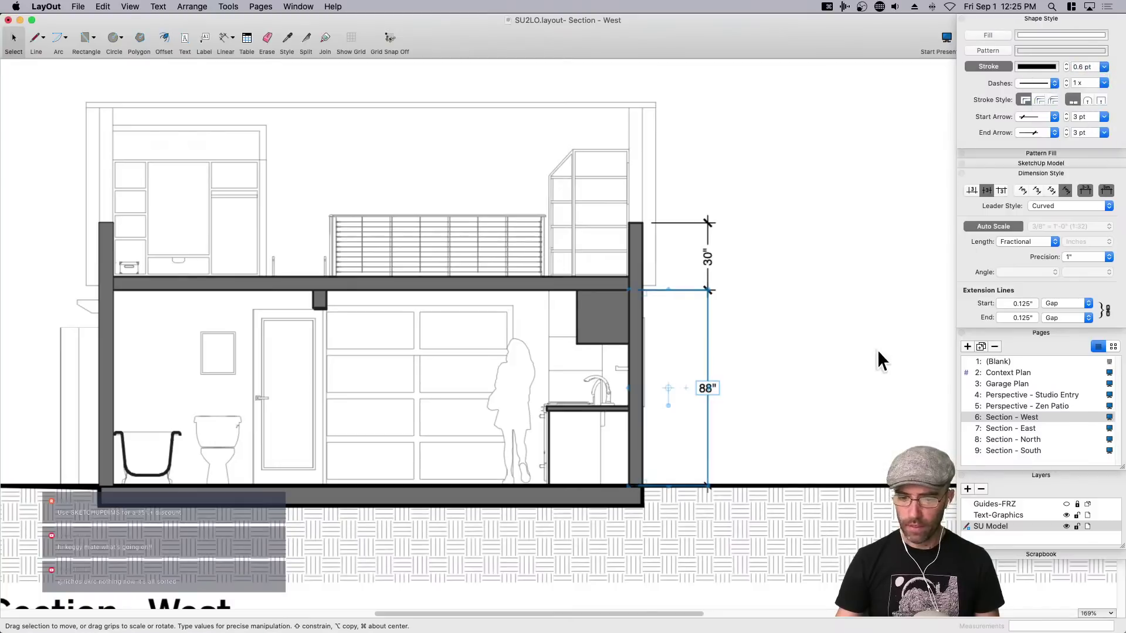
pyautogui.click(750, 418)
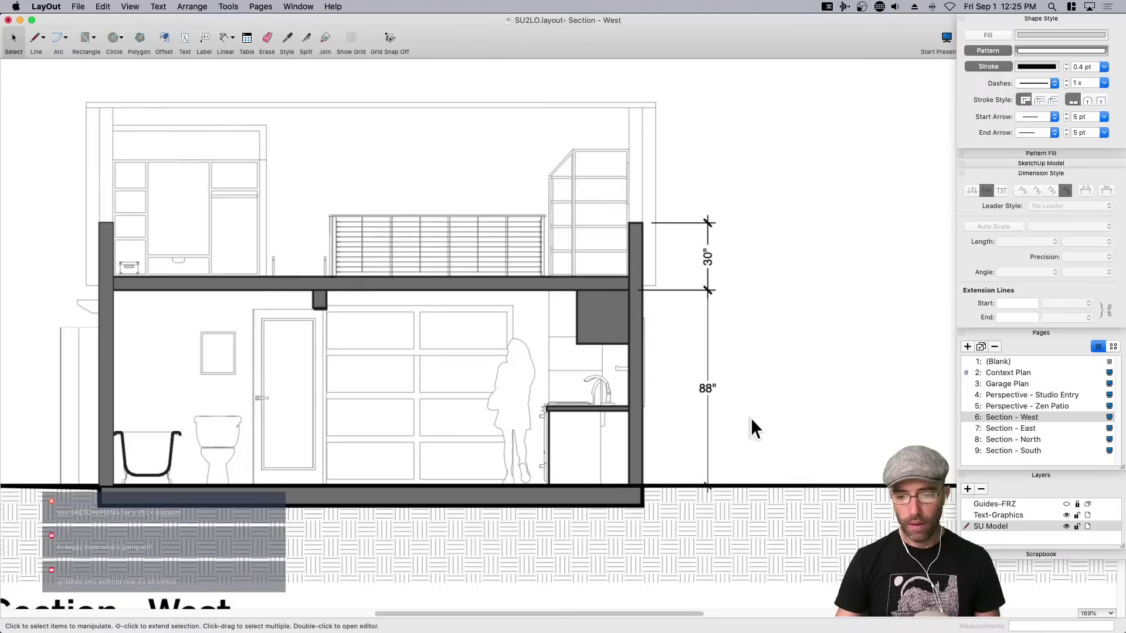
# Copy the style of the lower storey's height dimension onto the dimension of the upper wall's cut height.
pyautogui.click(708, 387)
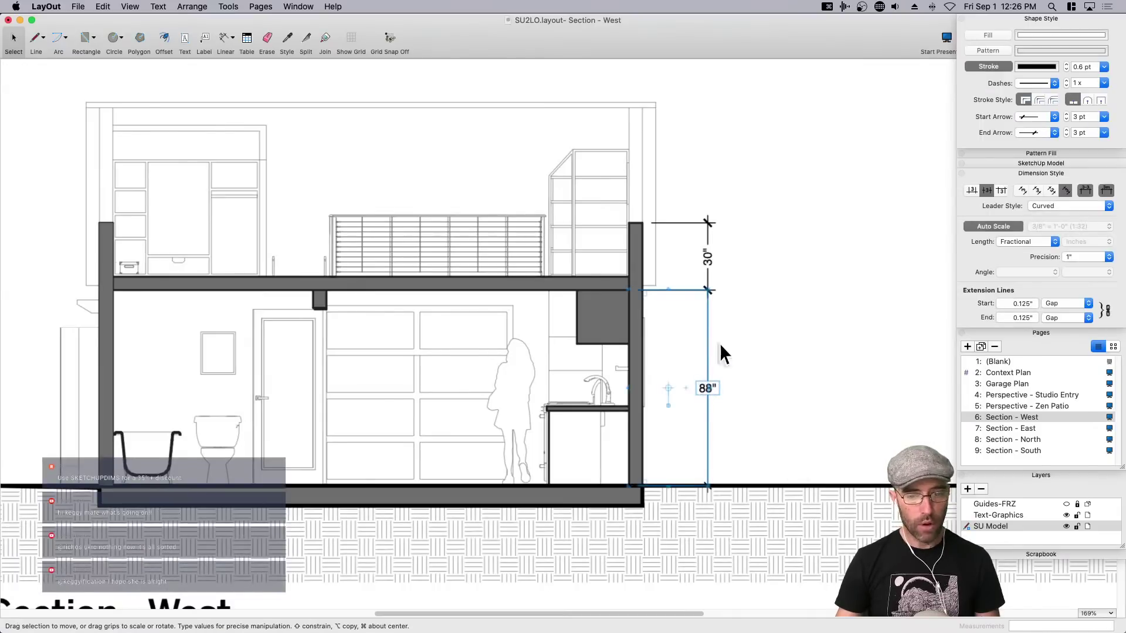
pyautogui.click(287, 43)
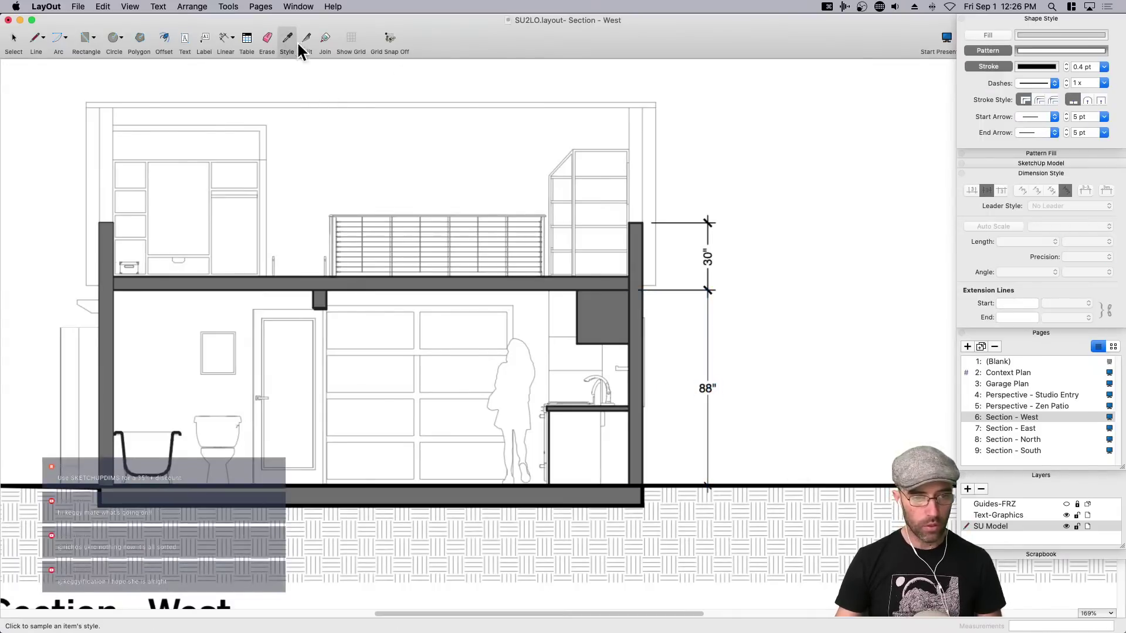
pyautogui.click(709, 309)
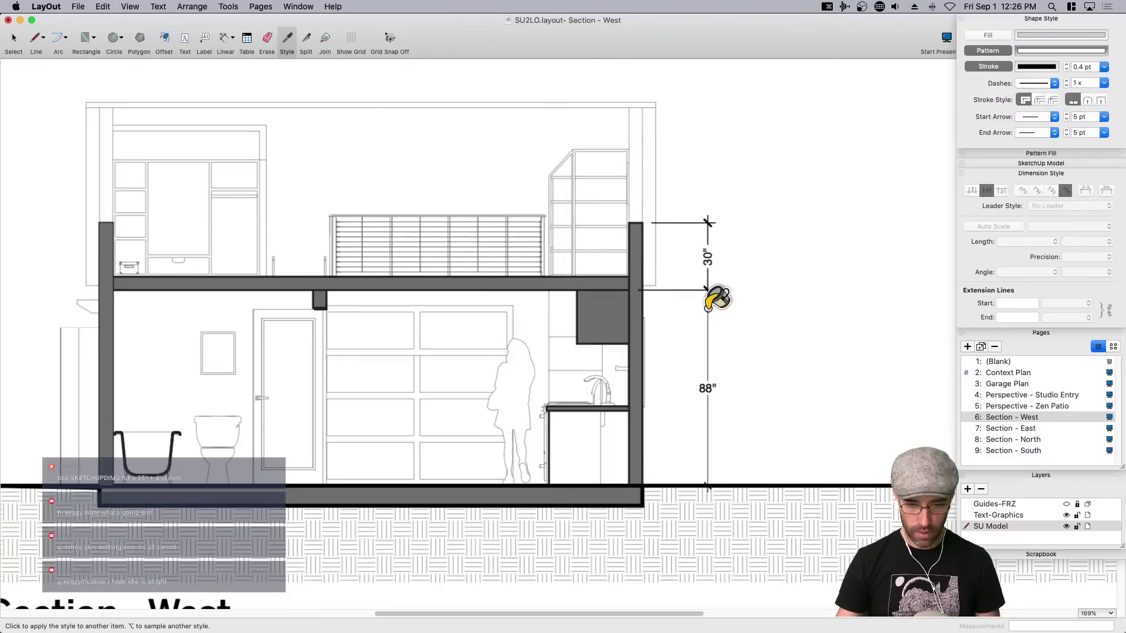
pyautogui.click(710, 249)
pyautogui.press('space')
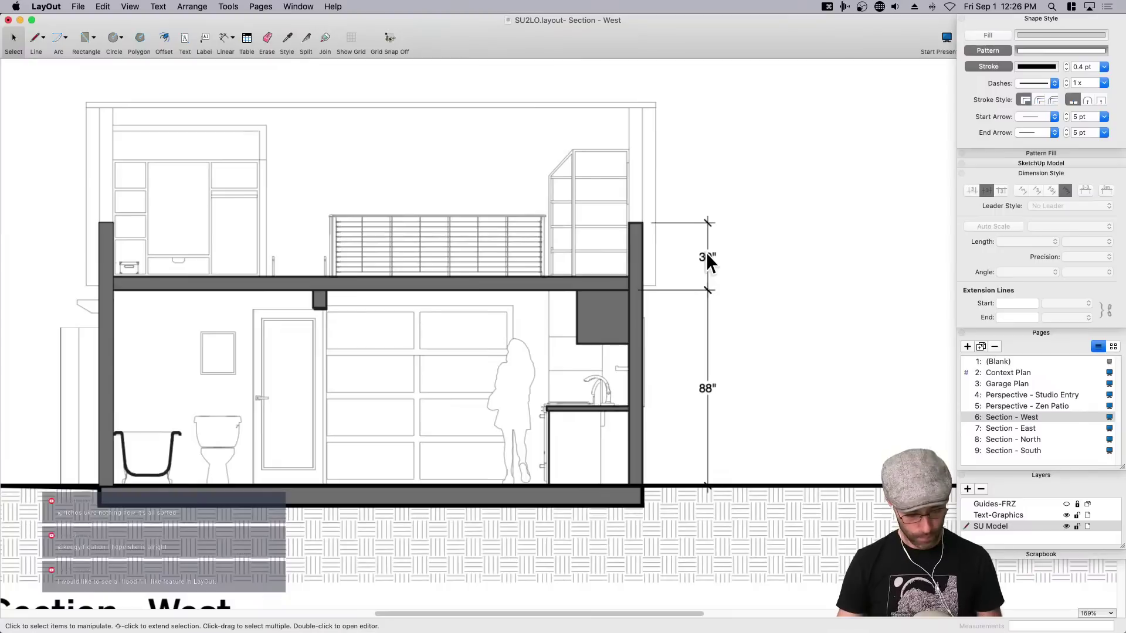
# Set the length format of both height dimensions beside the section to Architectural.
pyautogui.press('d')
pyautogui.hscroll(-3, 678, 352)
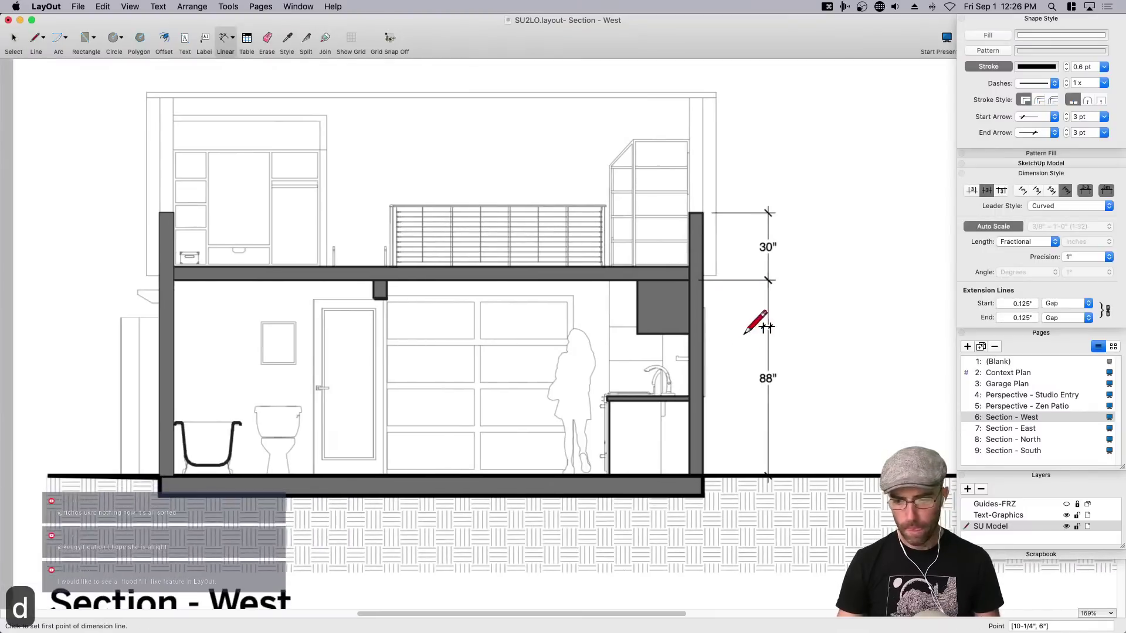
pyautogui.press('space')
pyautogui.click(768, 245)
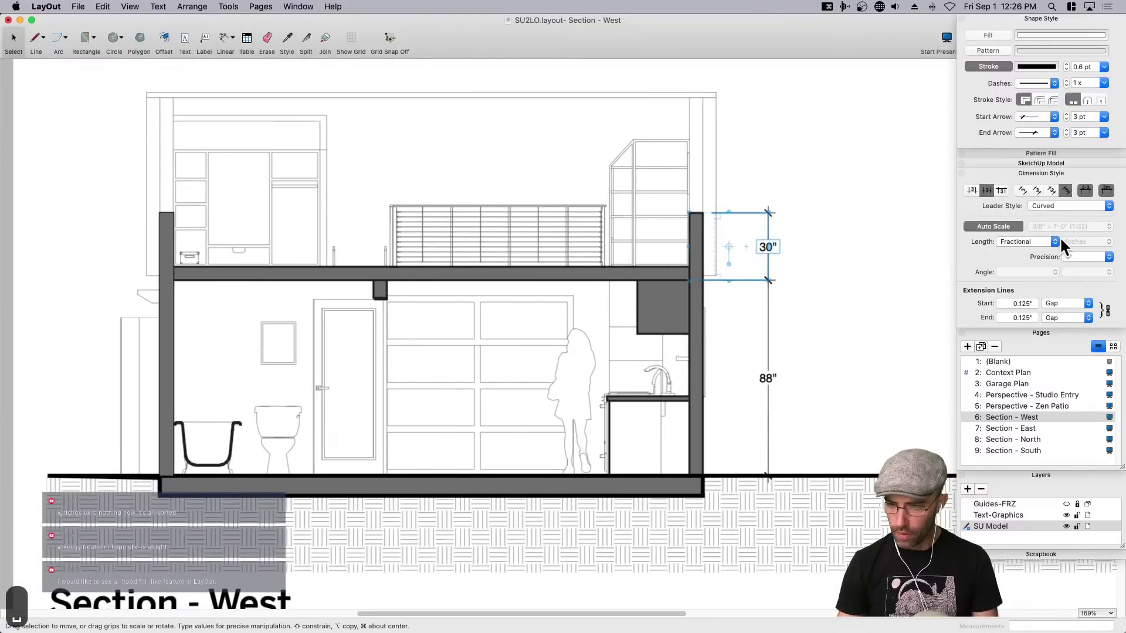
pyautogui.click(1018, 239)
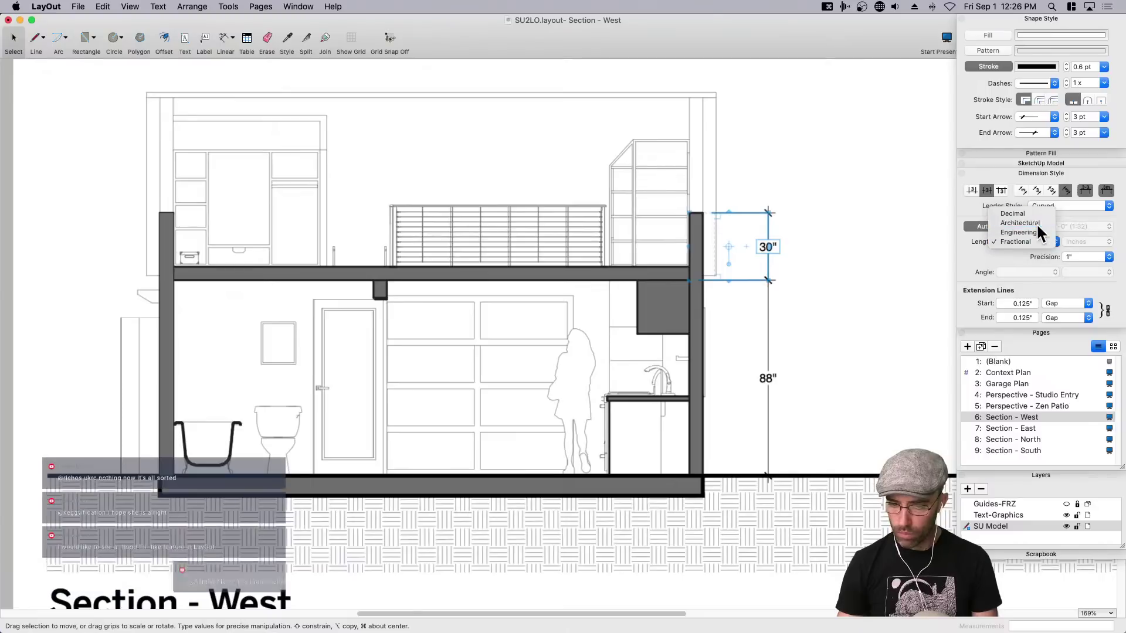
pyautogui.click(1036, 222)
pyautogui.click(770, 378)
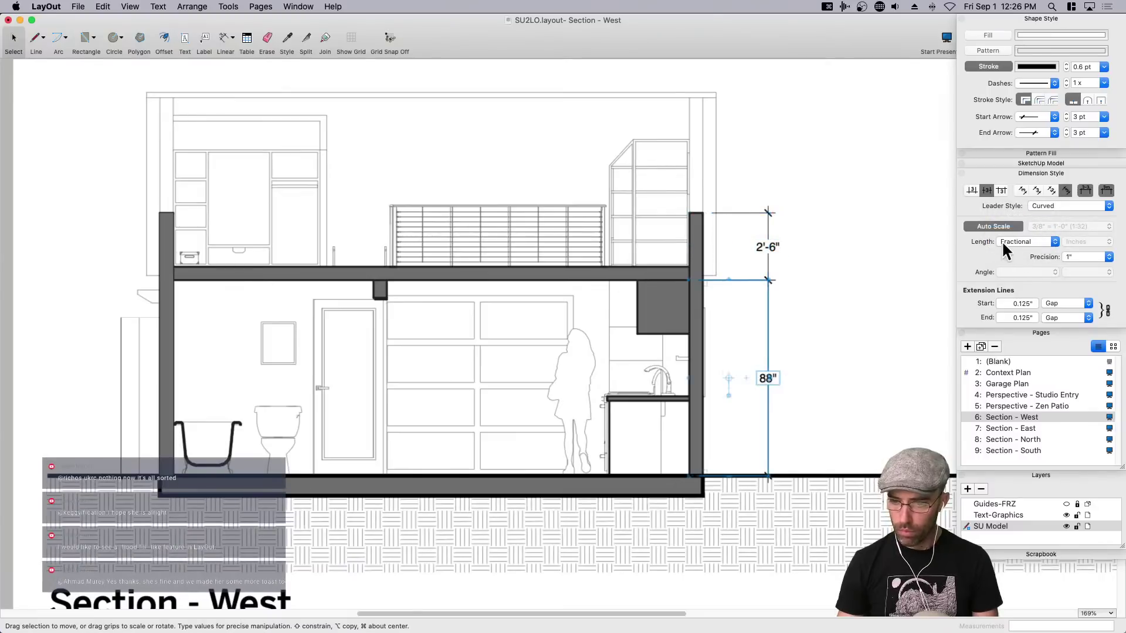
pyautogui.click(1019, 223)
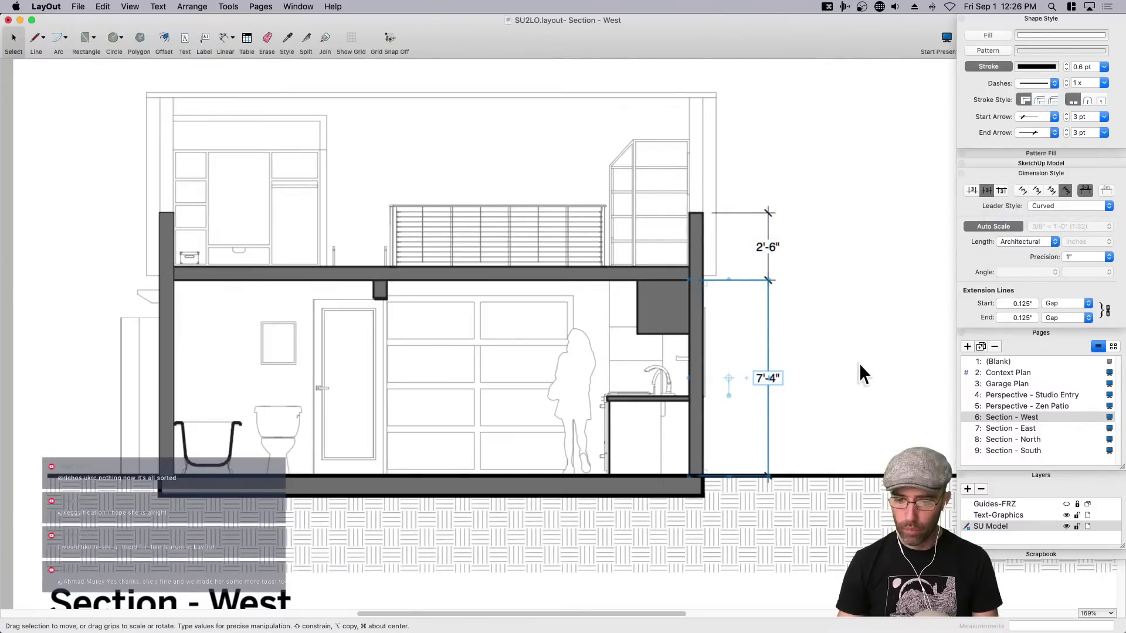
pyautogui.hscroll(5, 859, 372)
pyautogui.click(839, 405)
pyautogui.moveTo(616, 409)
pyautogui.mouseDown(button='middle')
pyautogui.moveTo(687, 404)
pyautogui.moveTo(772, 427)
pyautogui.mouseUp(button='middle')
pyautogui.scroll(-1, 465, 377)
pyautogui.moveTo(465, 376); pyautogui.dragTo(465, 420, button='middle')
pyautogui.press('d')
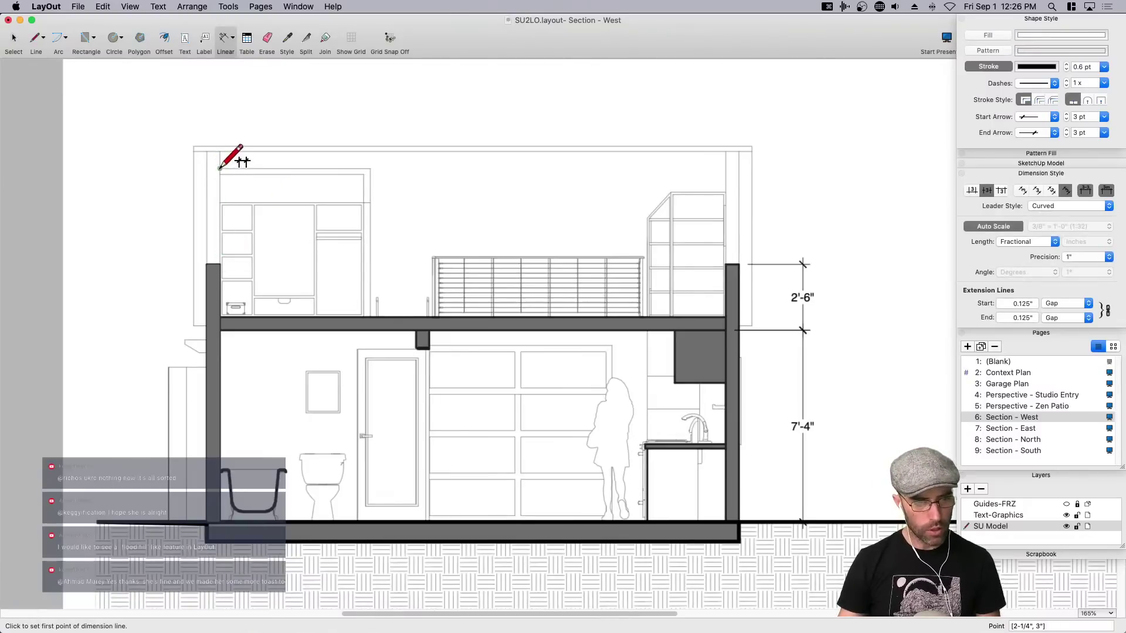
pyautogui.click(219, 168)
pyautogui.click(370, 169)
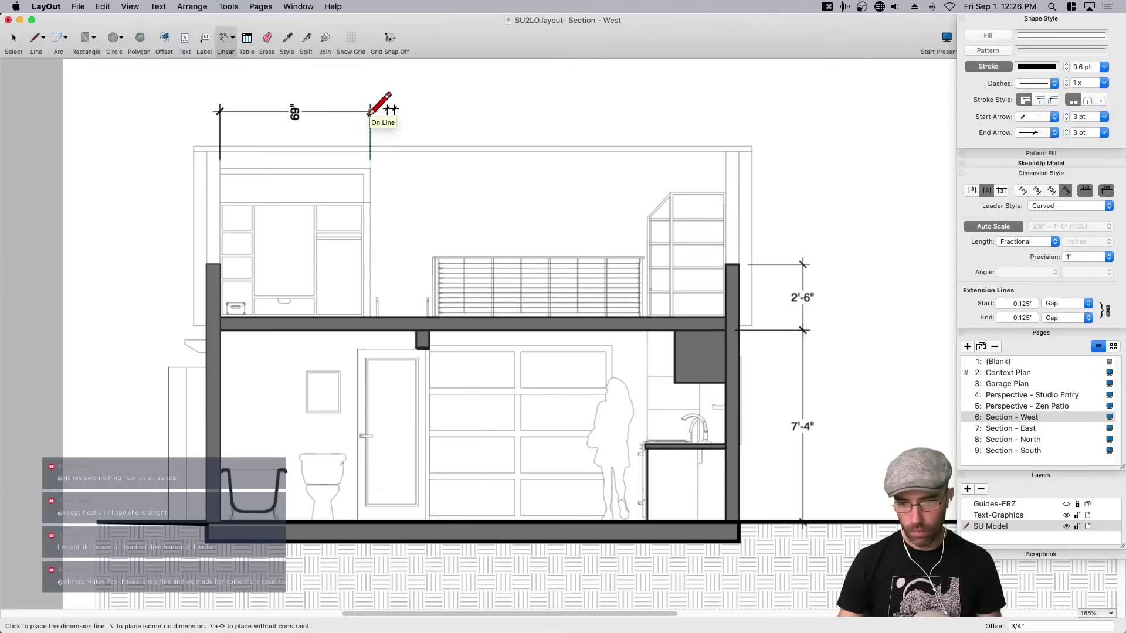
pyautogui.press('space')
# Set new linear dimensions to text parallel with the dimension line and the Architectural length format.
pyautogui.click(804, 300)
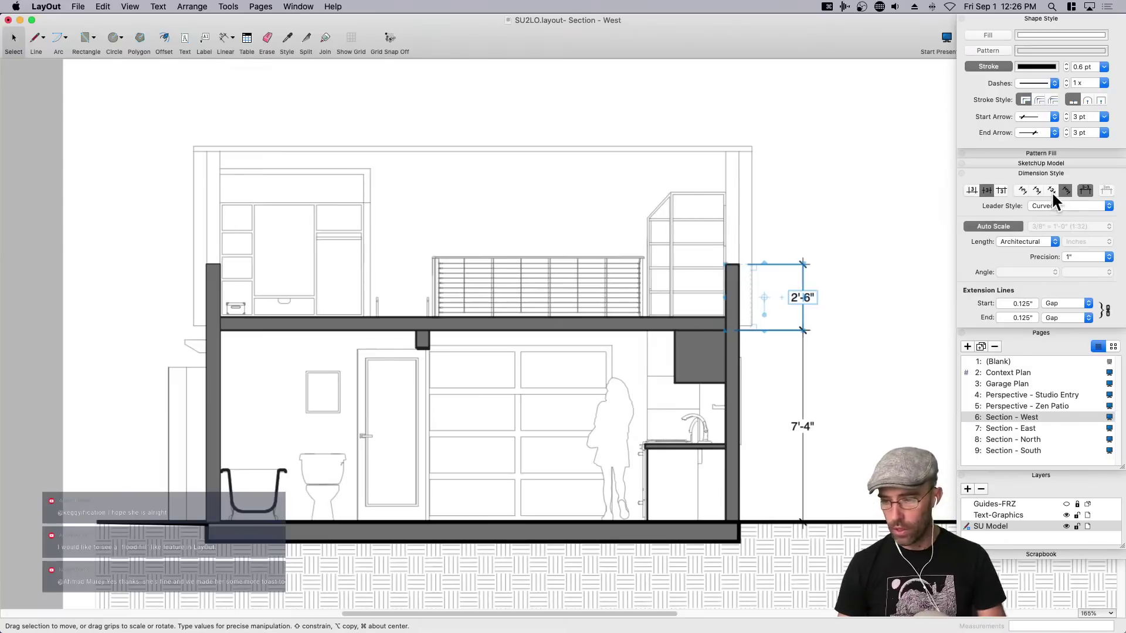
pyautogui.click(897, 242)
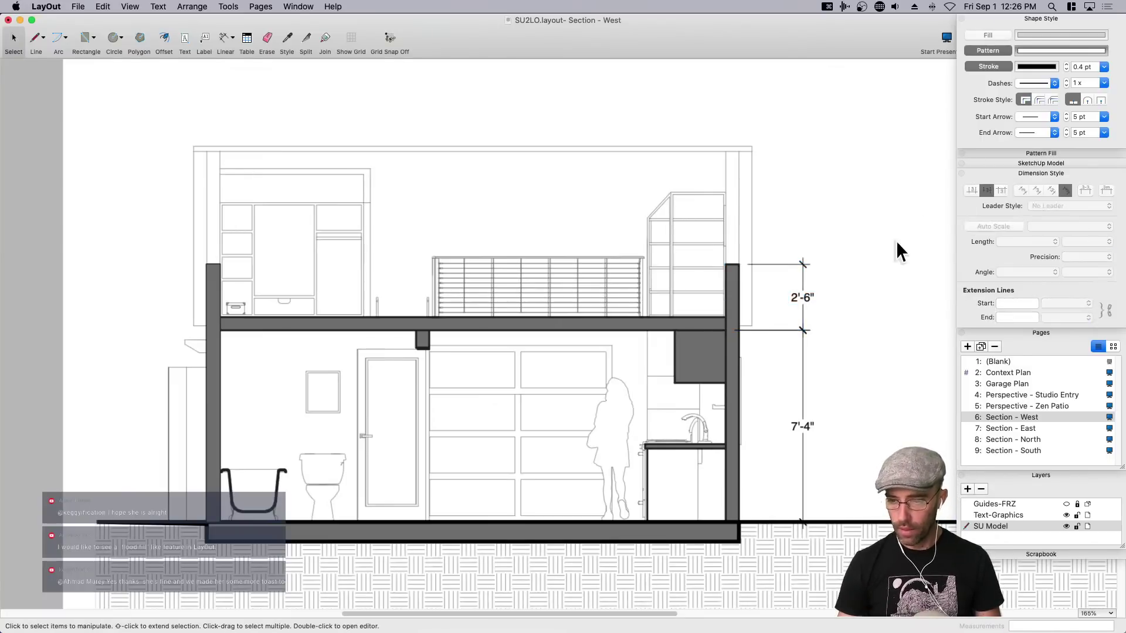
pyautogui.press('d')
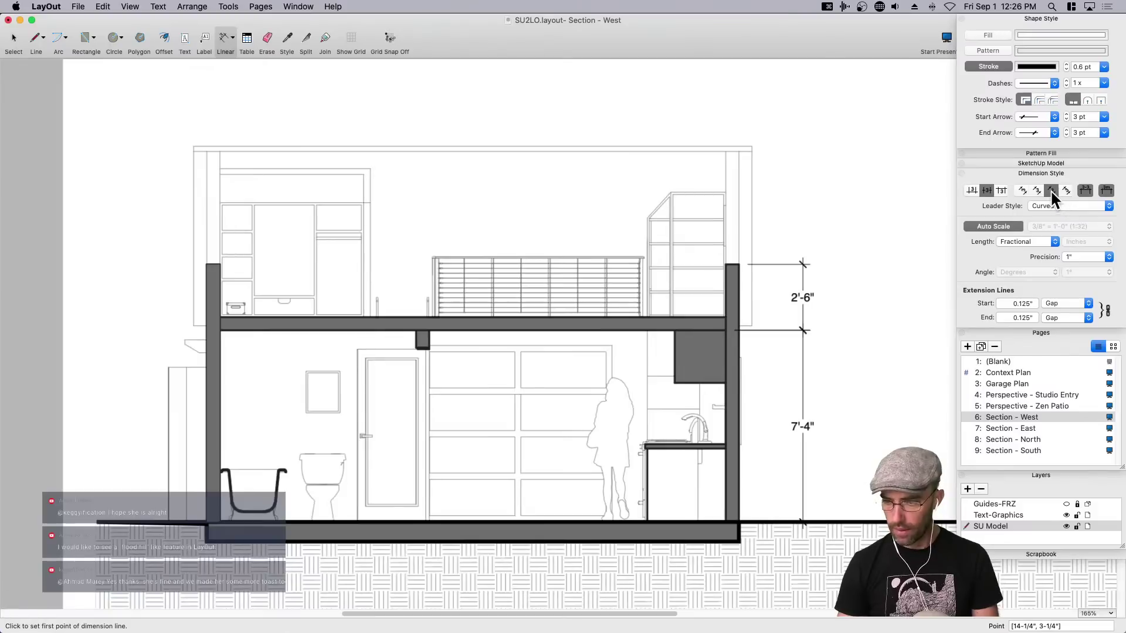
pyautogui.click(1026, 242)
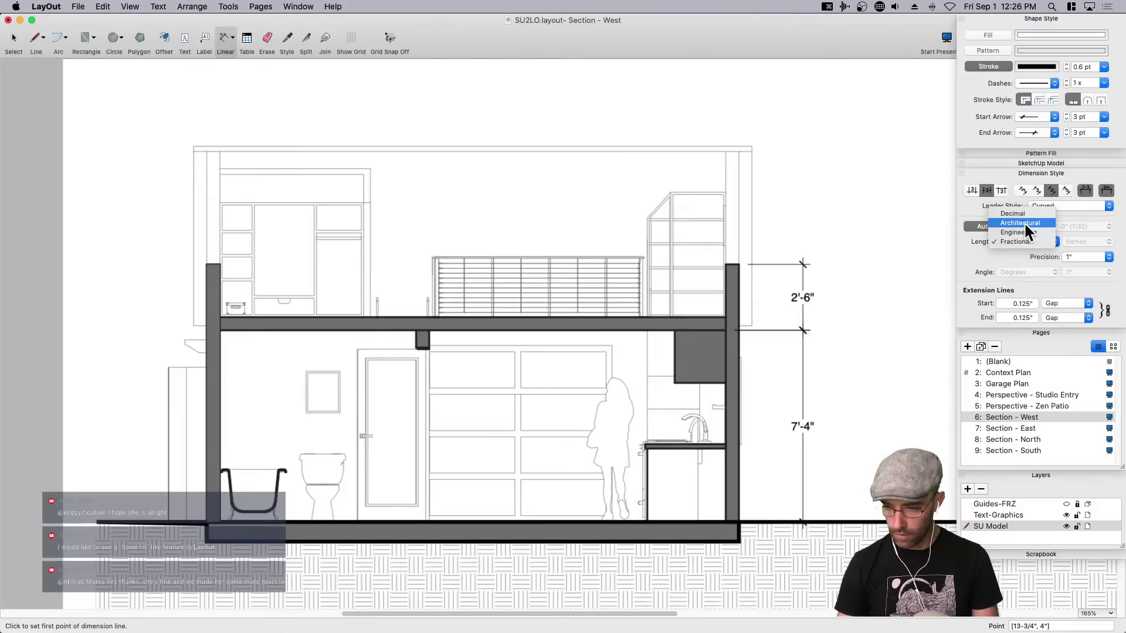
pyautogui.click(1027, 224)
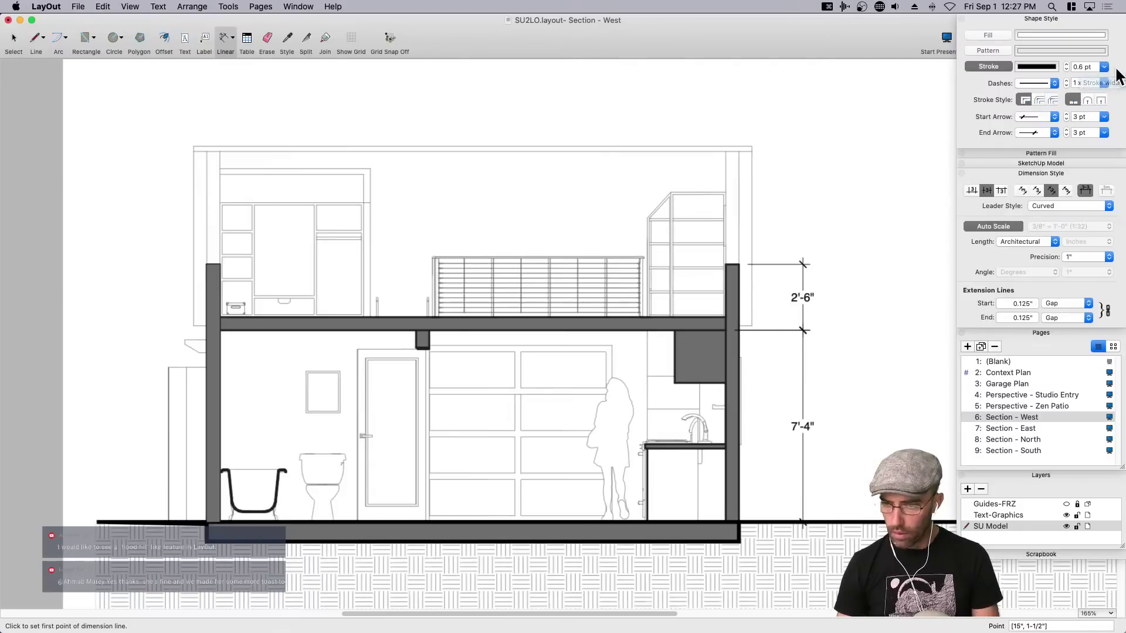
# Try the new dimension settings on a short horizontal dimension in the empty area beside the section, and delete it.
pyautogui.click(881, 324)
pyautogui.click(915, 324)
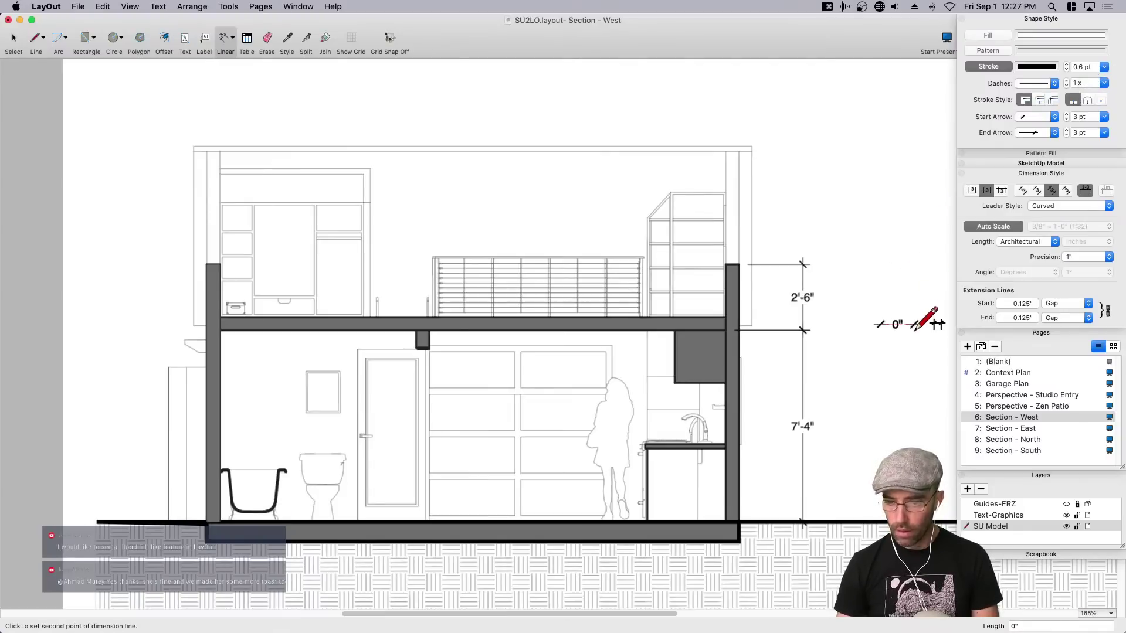
pyautogui.click(922, 256)
pyautogui.press('space')
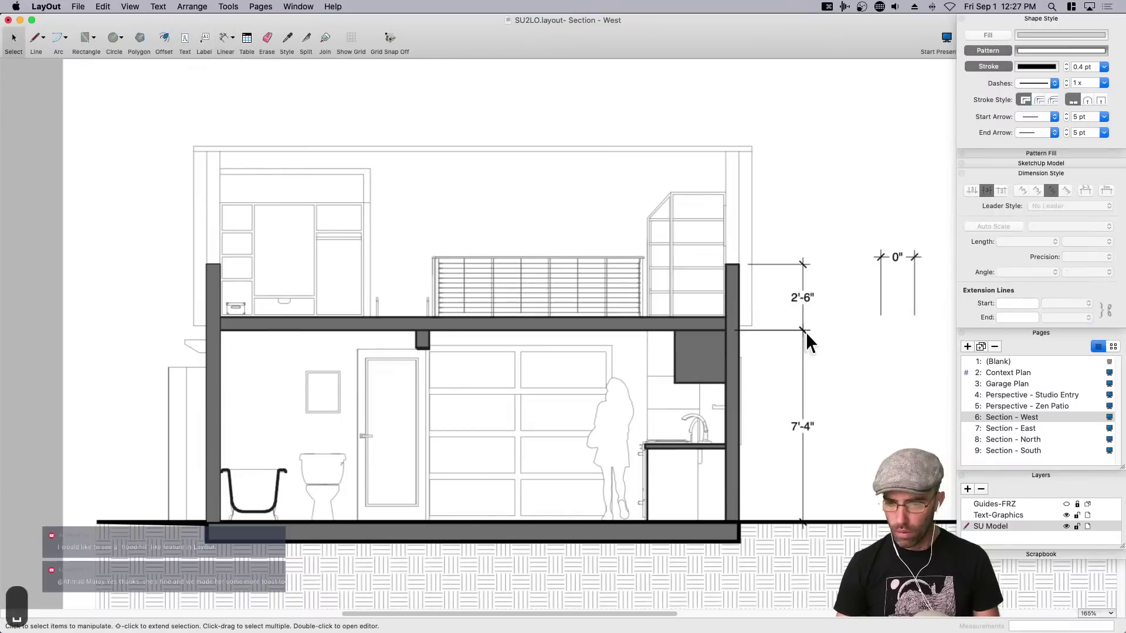
pyautogui.click(901, 257)
pyautogui.press('BackSpace')
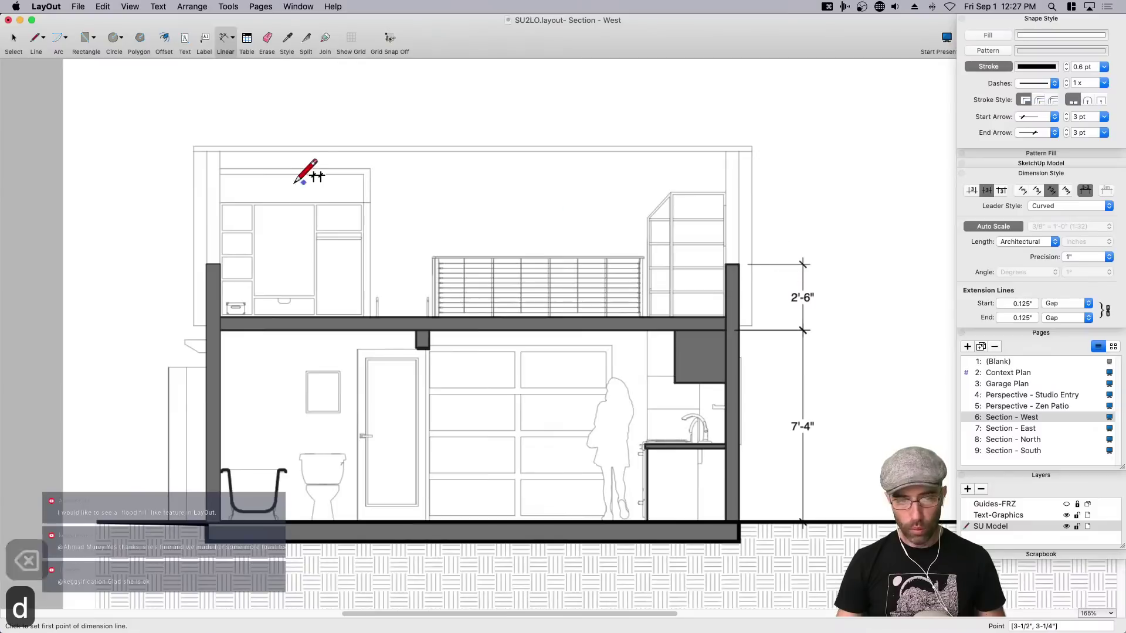
# Dimension the overall width of the upper-floor wardrobe, with the dimension line placed above the roof.
pyautogui.click(218, 166)
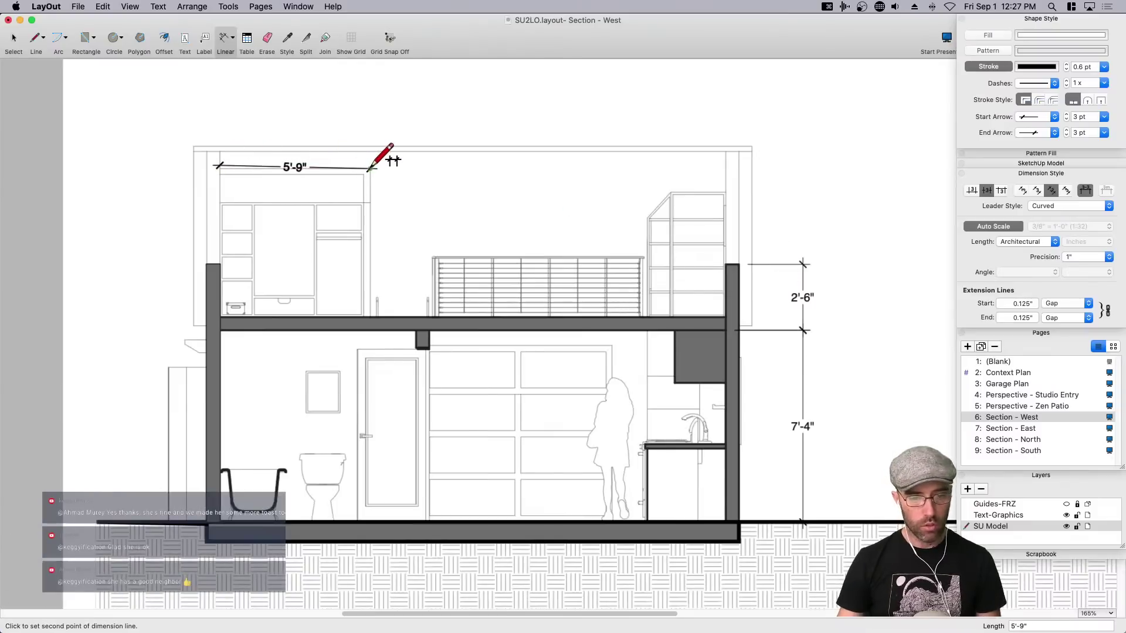
pyautogui.click(370, 170)
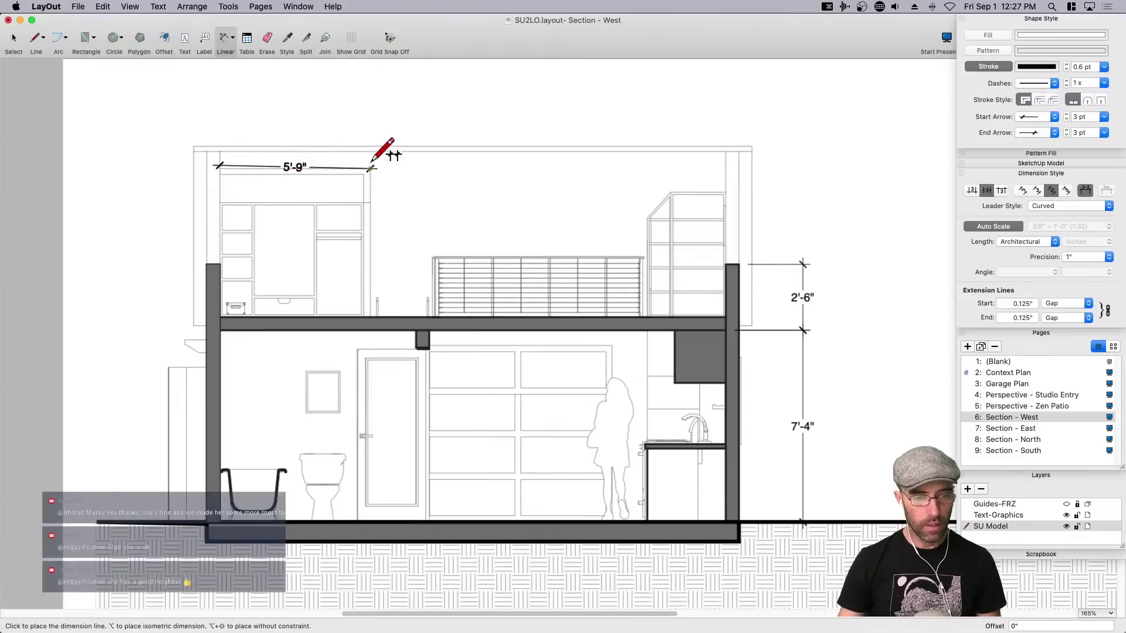
pyautogui.click(371, 111)
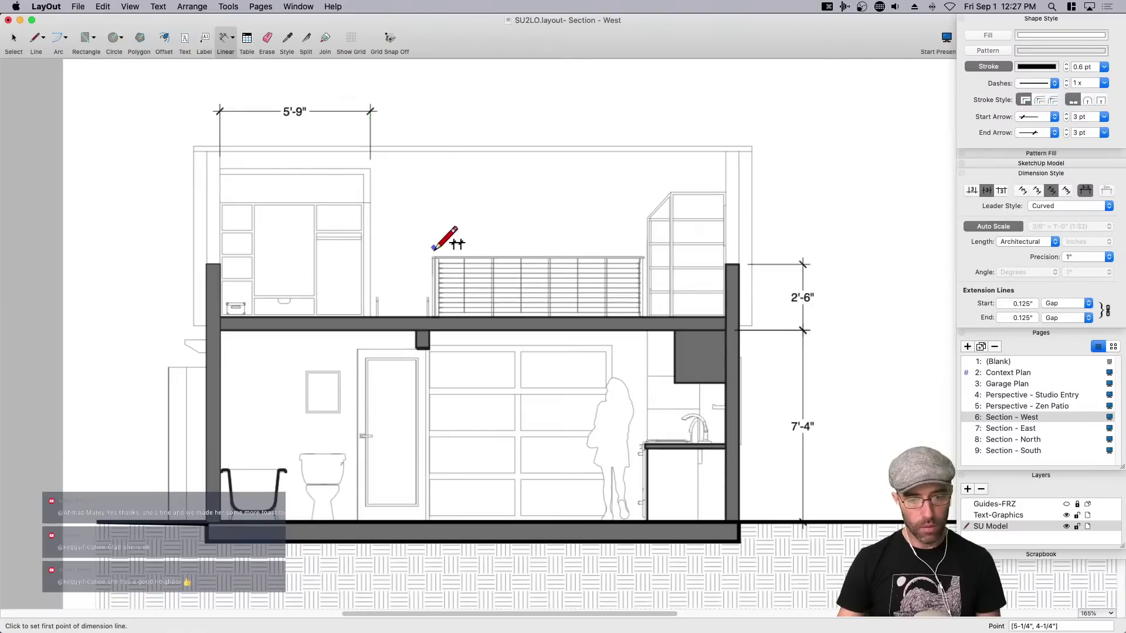
# Continue the dimension chain above the roof from the wardrobe's outer edge to the near end of the railing.
pyautogui.moveTo(377, 262); pyautogui.dragTo(450, 334, button='middle')
pyautogui.scroll(3, 493, 387)
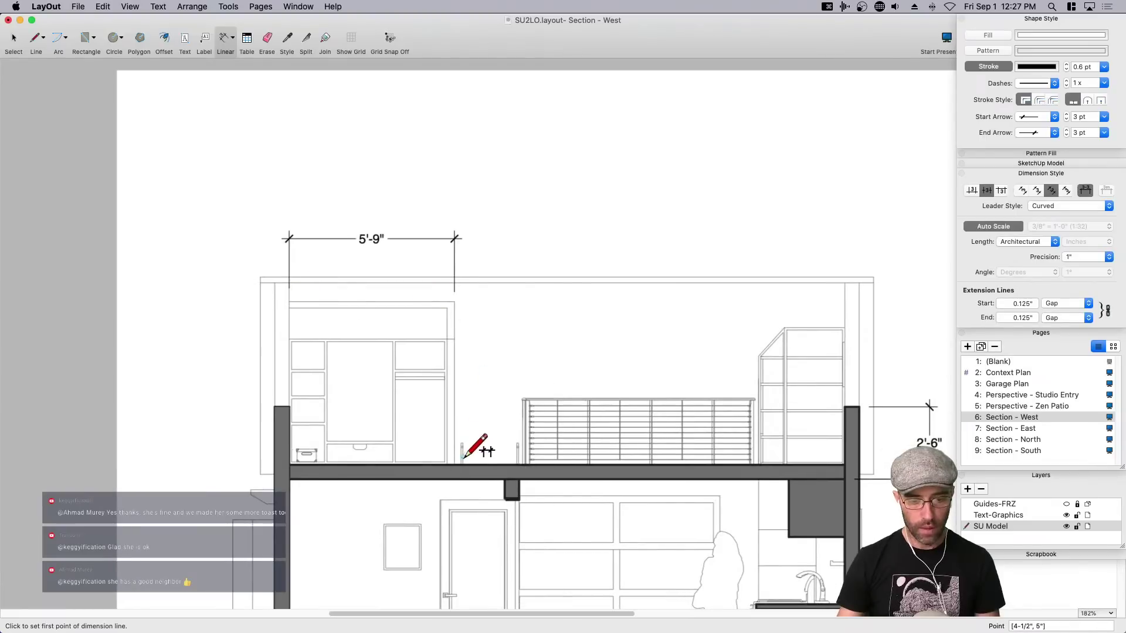
pyautogui.scroll(2, 526, 456)
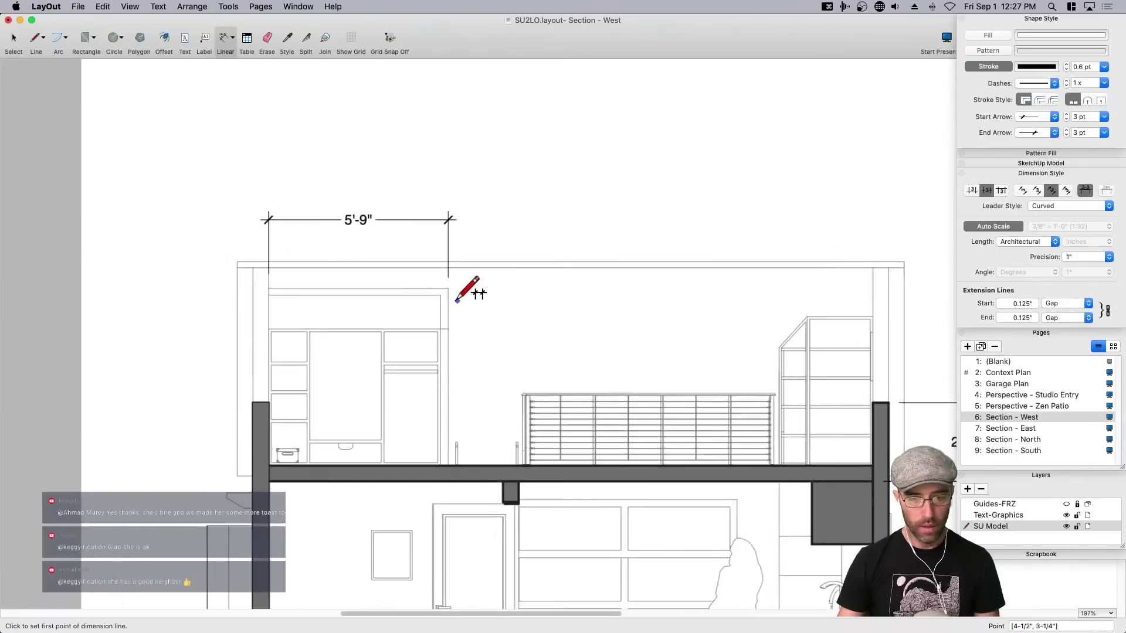
pyautogui.doubleClick(523, 393)
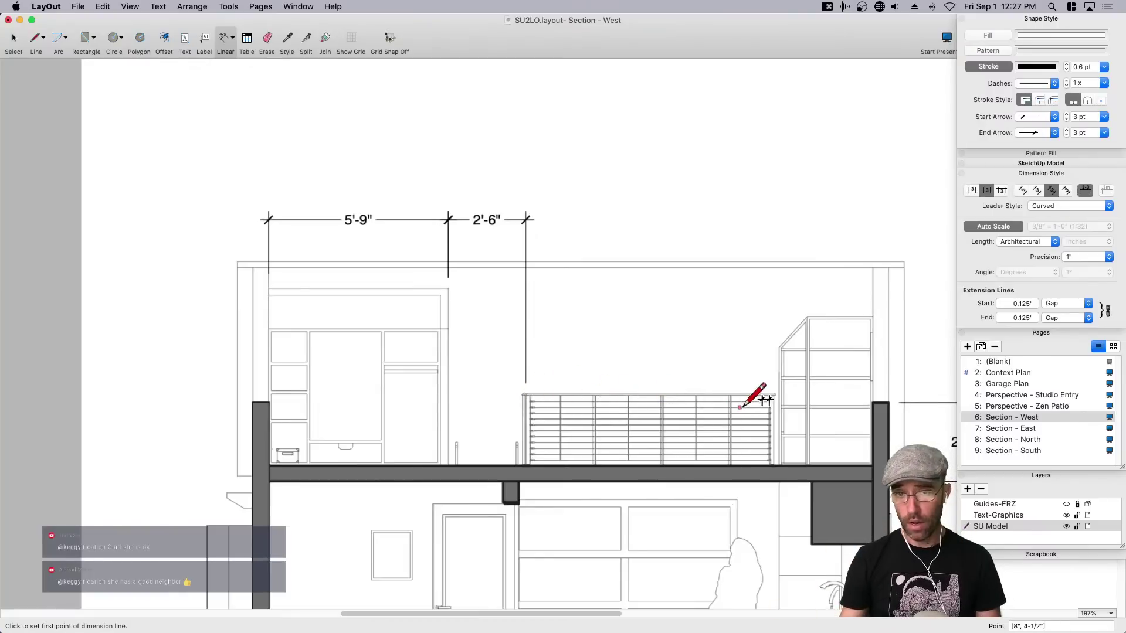
# Continue the dimension chain above the roof along the full length of the railing.
pyautogui.scroll(1, 776, 395)
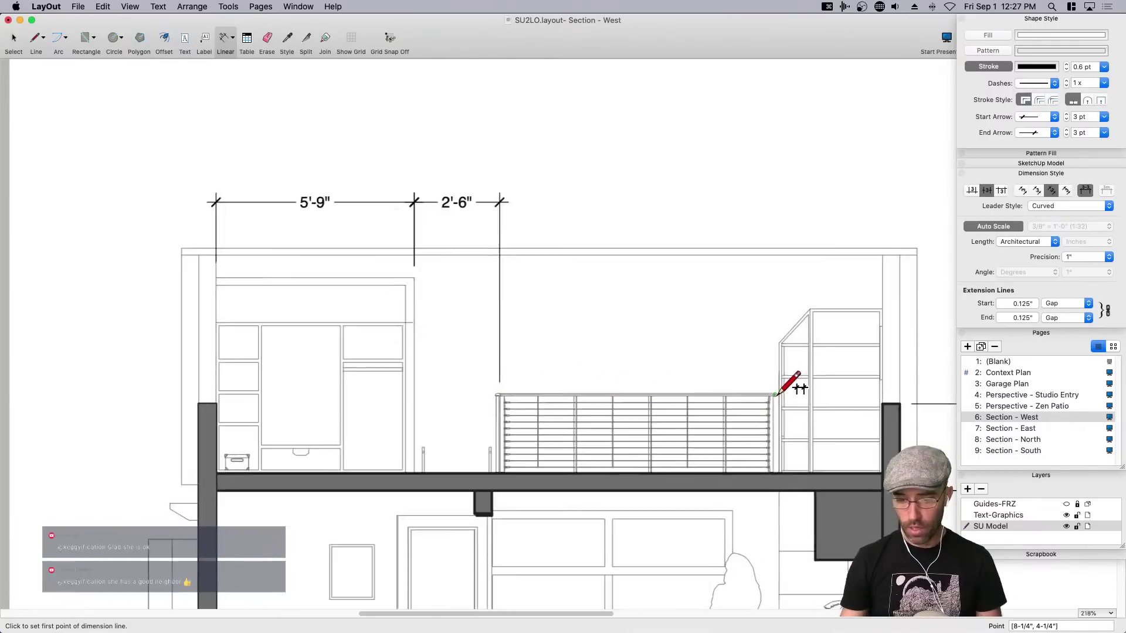
pyautogui.scroll(5, 776, 395)
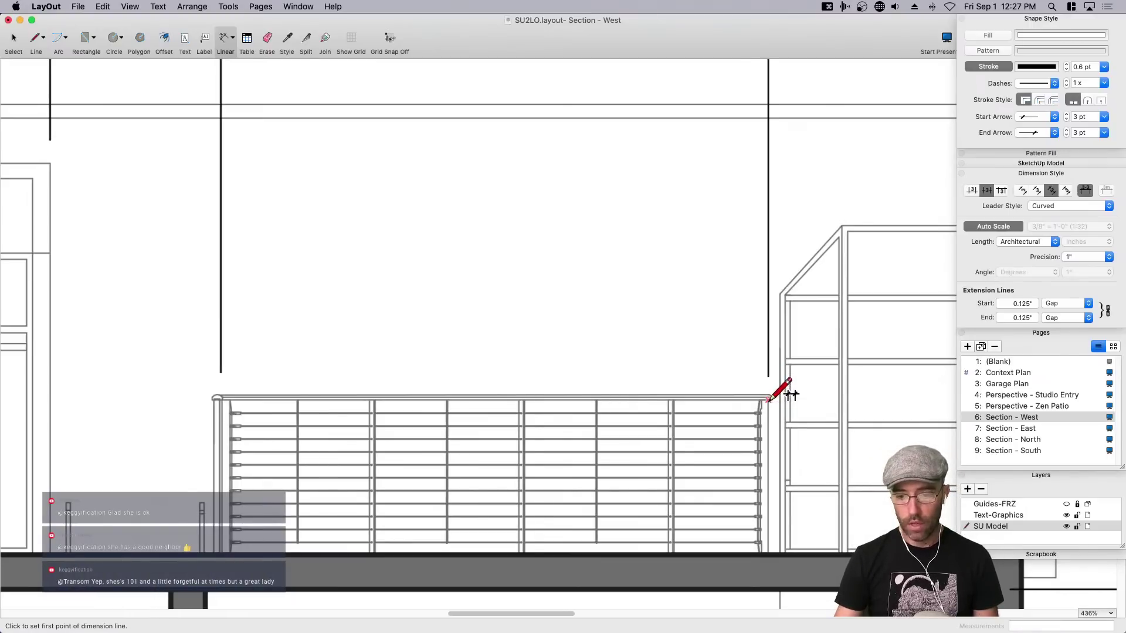
pyautogui.scroll(-2, 782, 399)
pyautogui.scroll(-4, 782, 399)
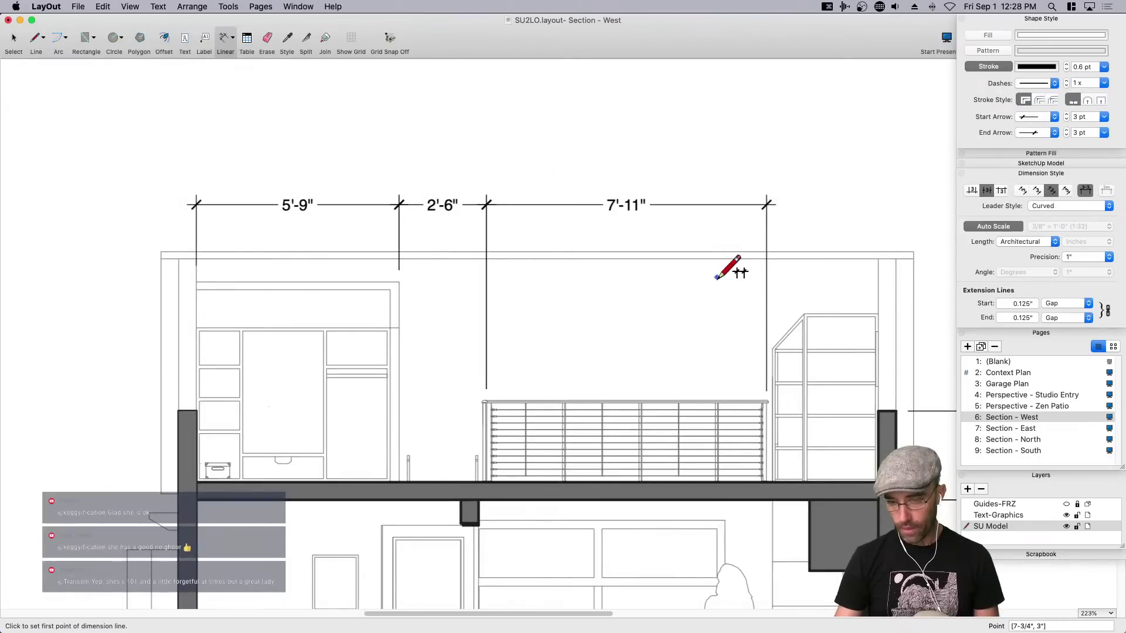
# Continue the dimension chain across the gap between railing and shelving, and across the shelving's width to the wall.
pyautogui.moveTo(835, 368); pyautogui.dragTo(806, 374, button='middle')
pyautogui.scroll(1, 749, 351)
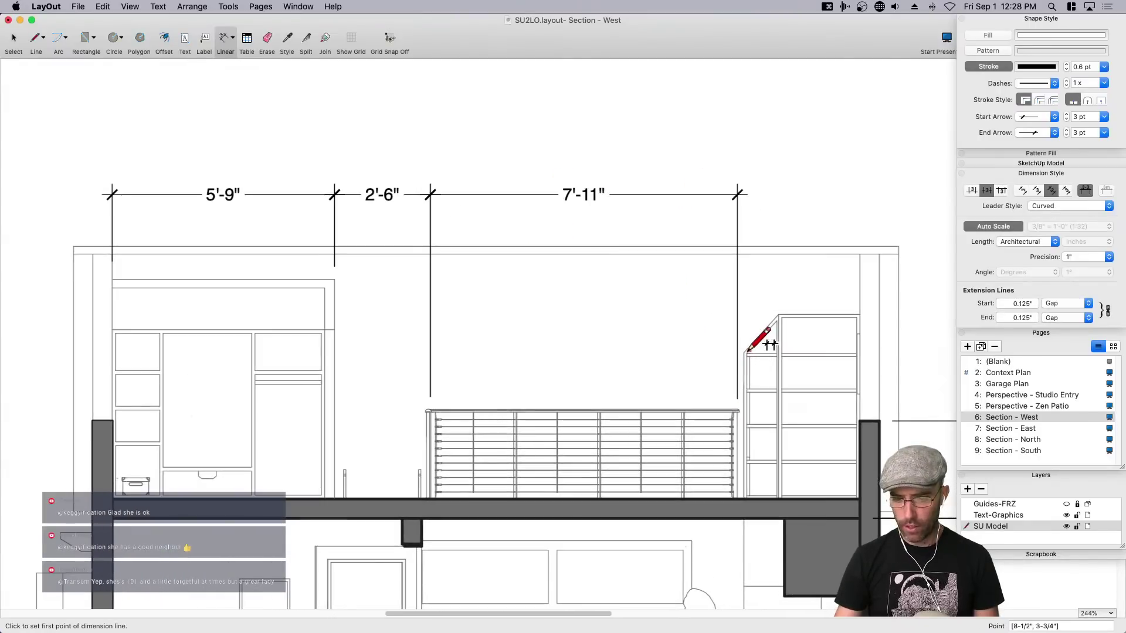
pyautogui.doubleClick(744, 352)
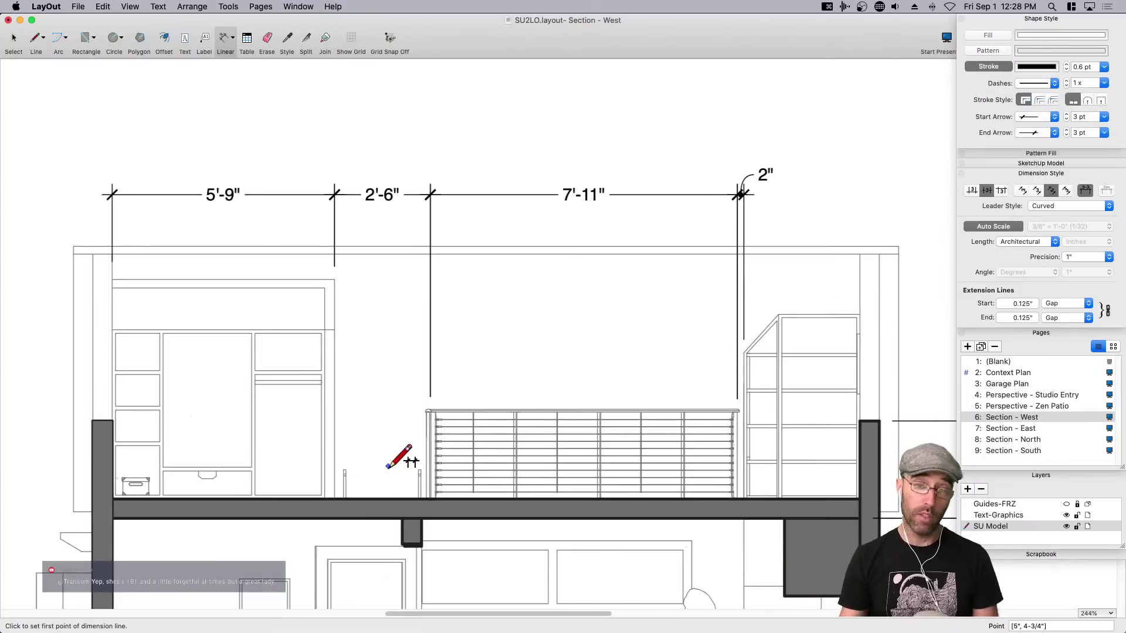
pyautogui.doubleClick(860, 313)
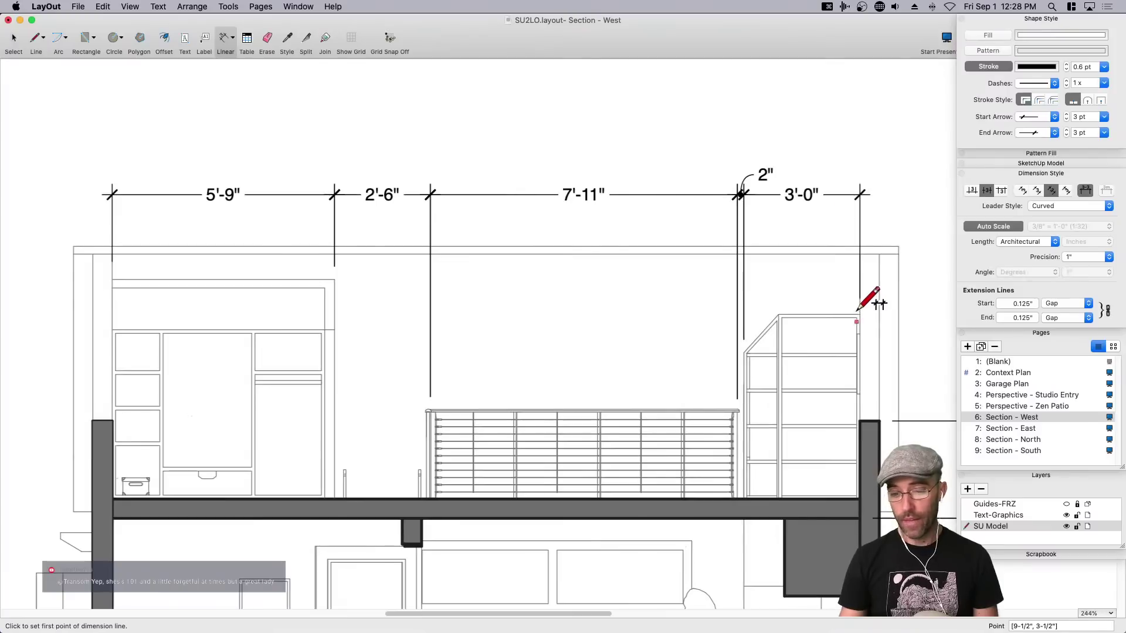
pyautogui.press('space')
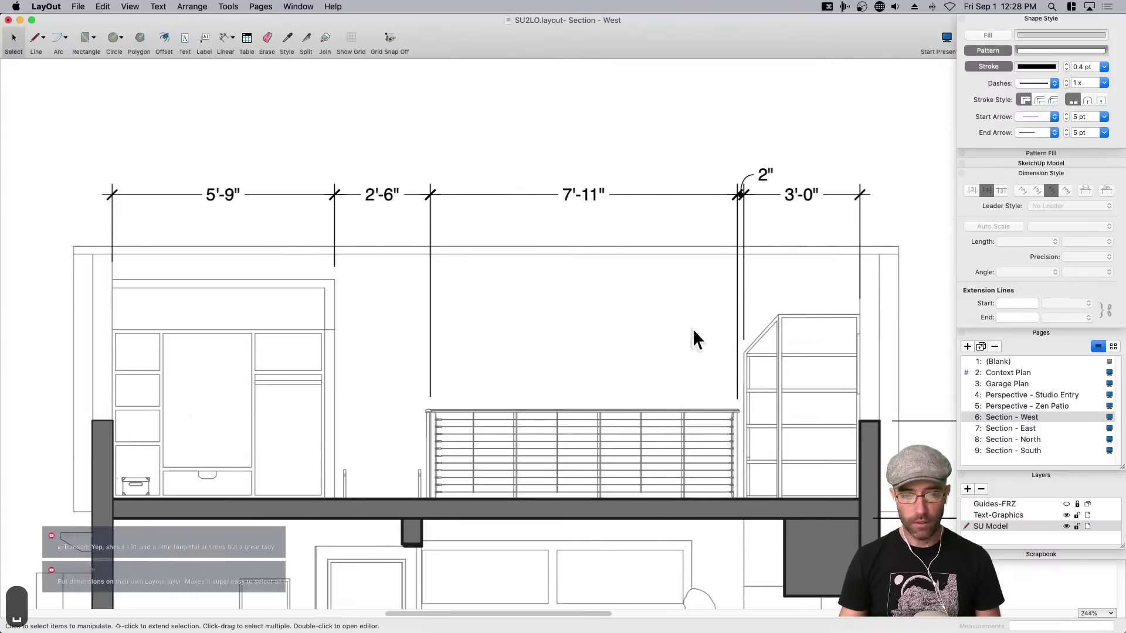
# Examine where the railing dimension's extension lines meet the railing ends and the narrow gap beside the shelving.
pyautogui.scroll(-1, 697, 335)
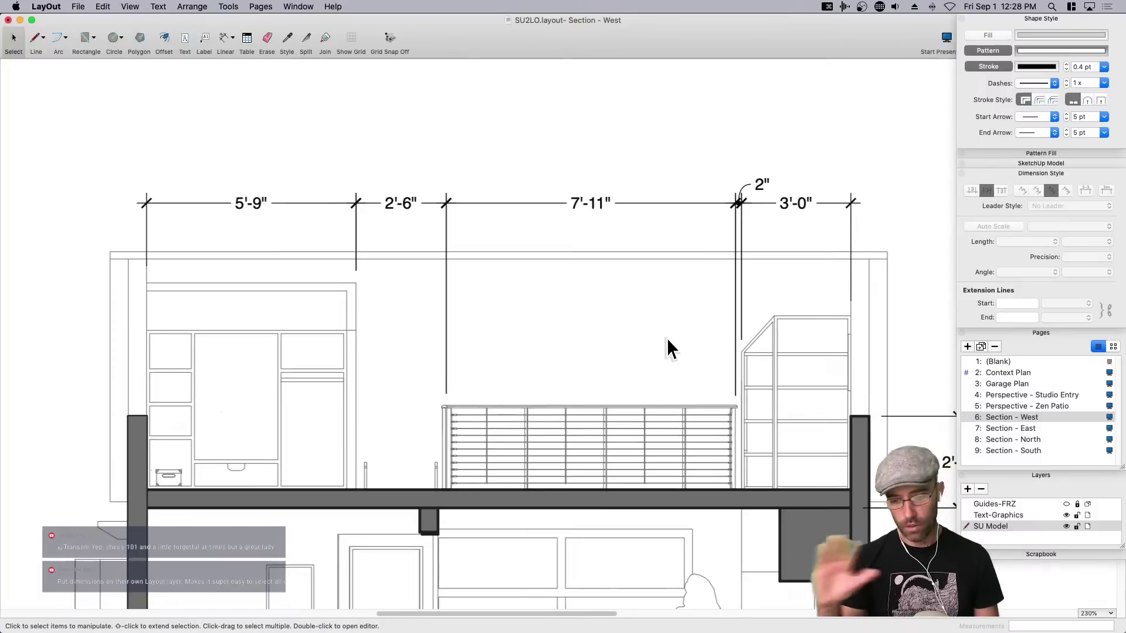
pyautogui.scroll(-1, 632, 395)
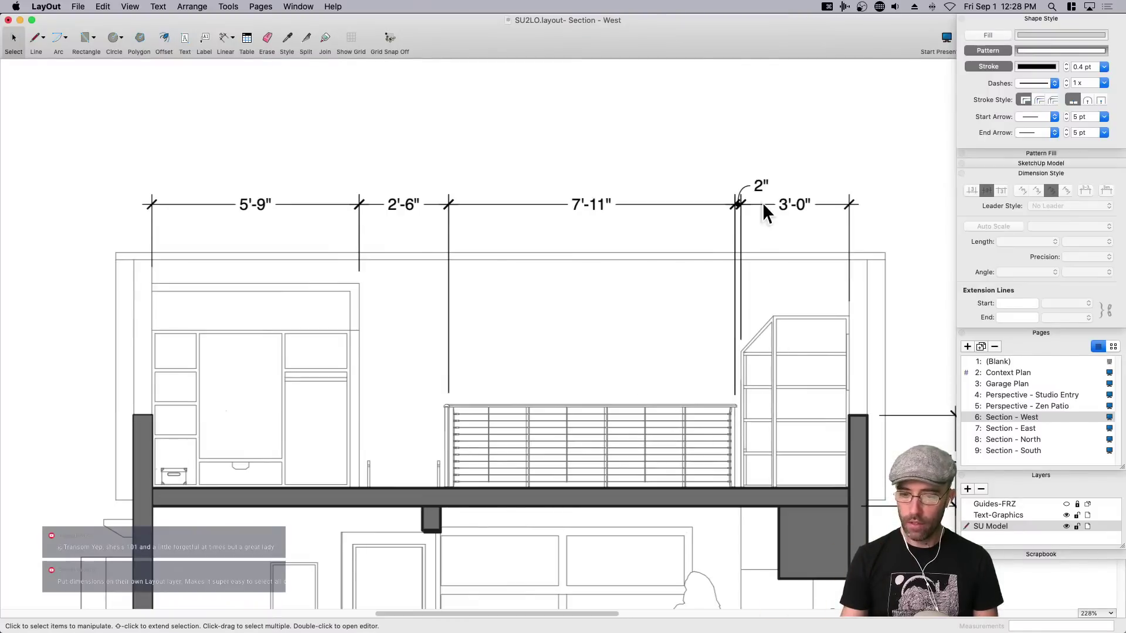
pyautogui.click(588, 214)
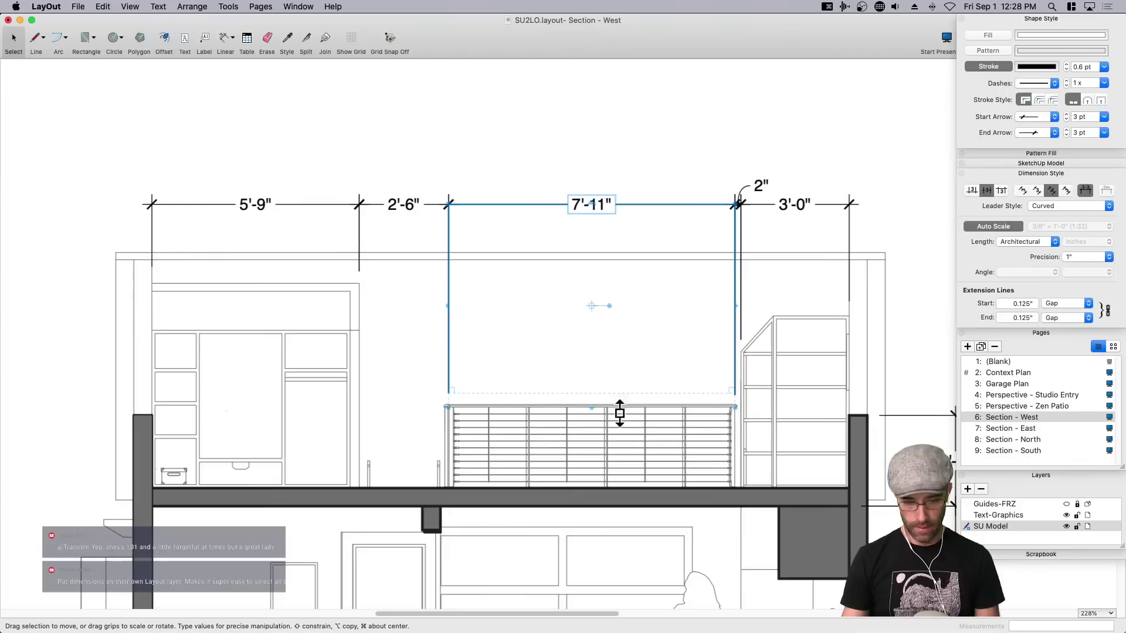
pyautogui.scroll(4, 447, 401)
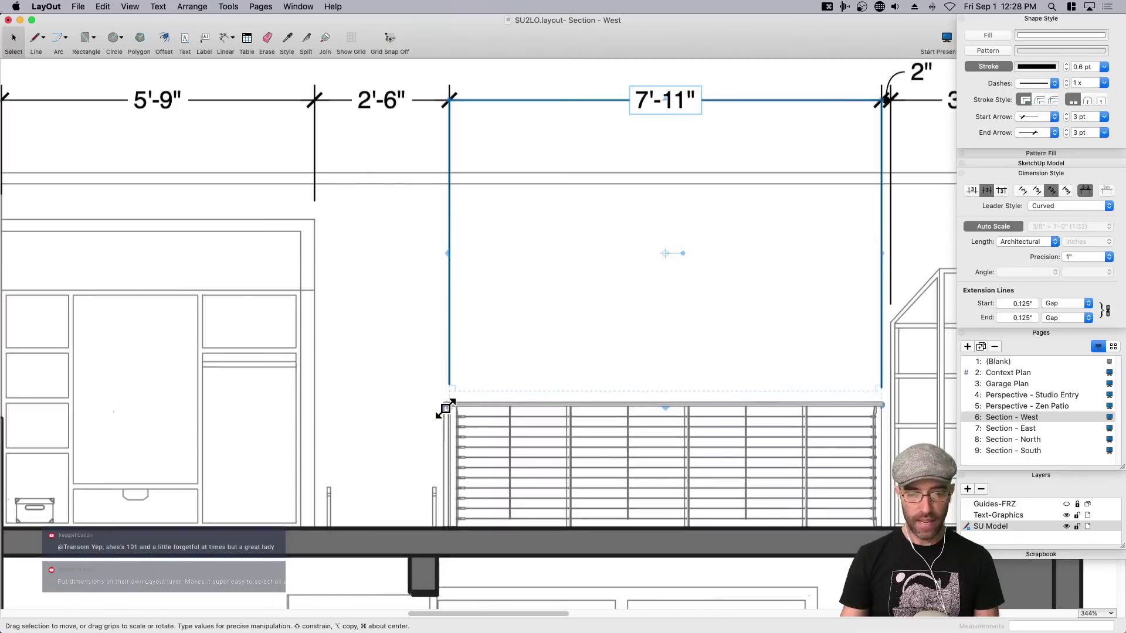
pyautogui.hscroll(2, 761, 364)
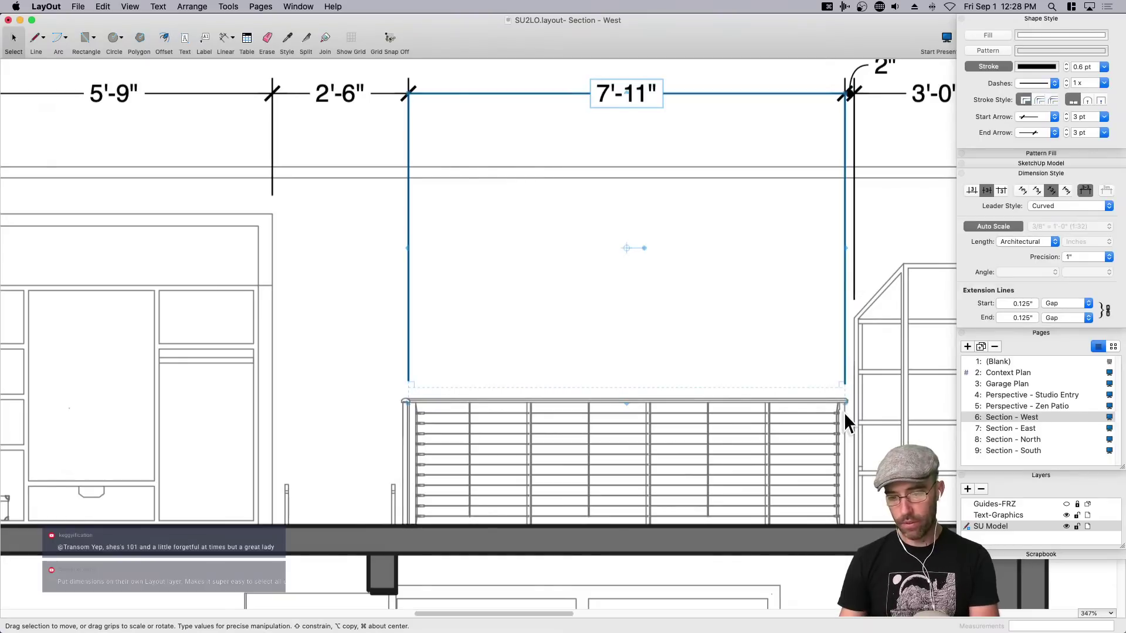
pyautogui.scroll(-2, 698, 398)
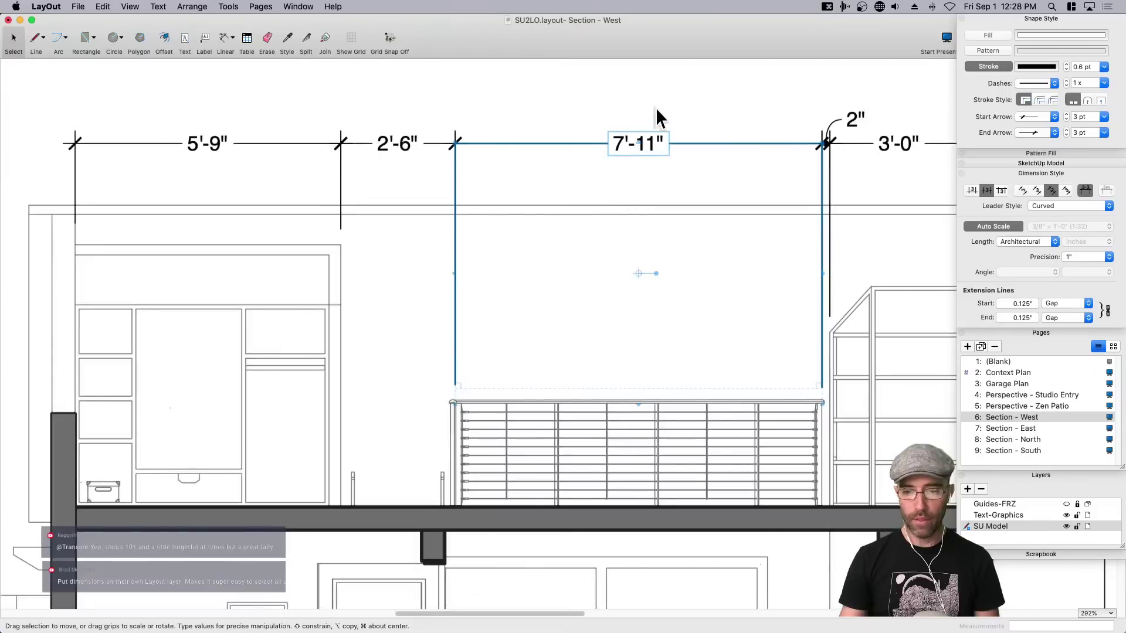
pyautogui.click(656, 107)
pyautogui.hscroll(3, 645, 294)
pyautogui.scroll(2, 646, 293)
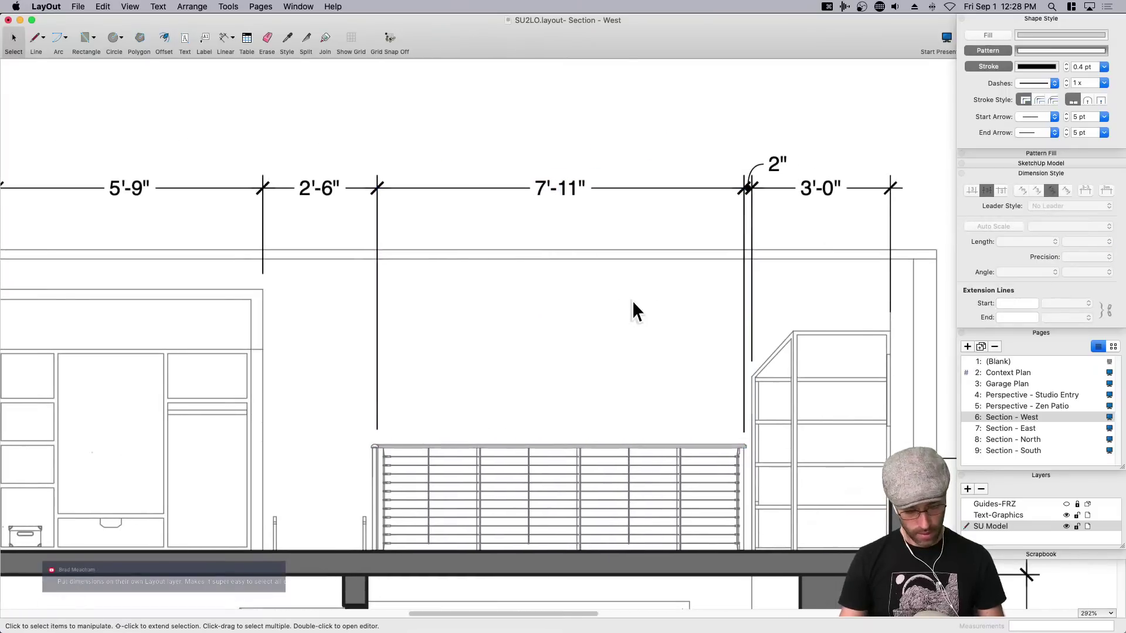
# Save the document and switch to SketchUp, showing the model's West scene.
pyautogui.press('super+s')
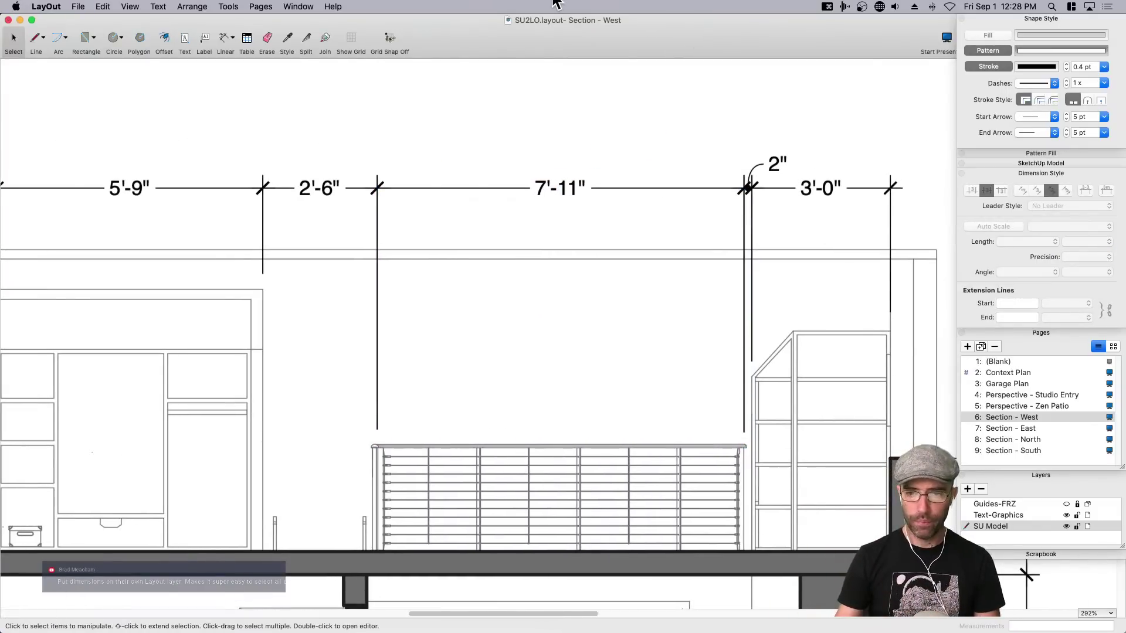
pyautogui.press('super+Tab')
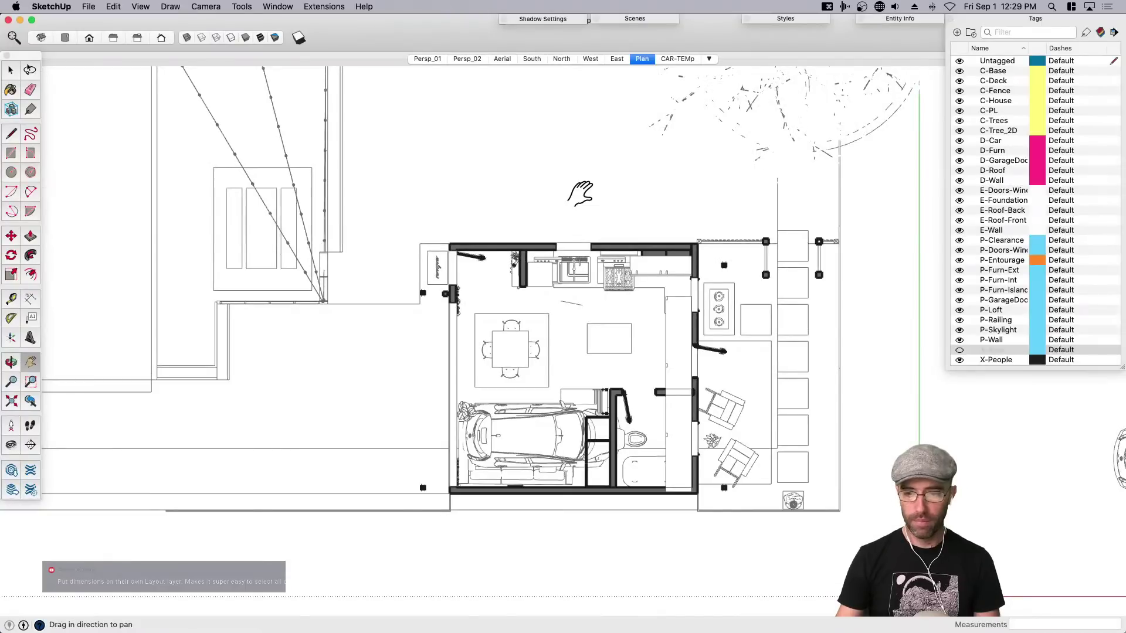
pyautogui.click(590, 59)
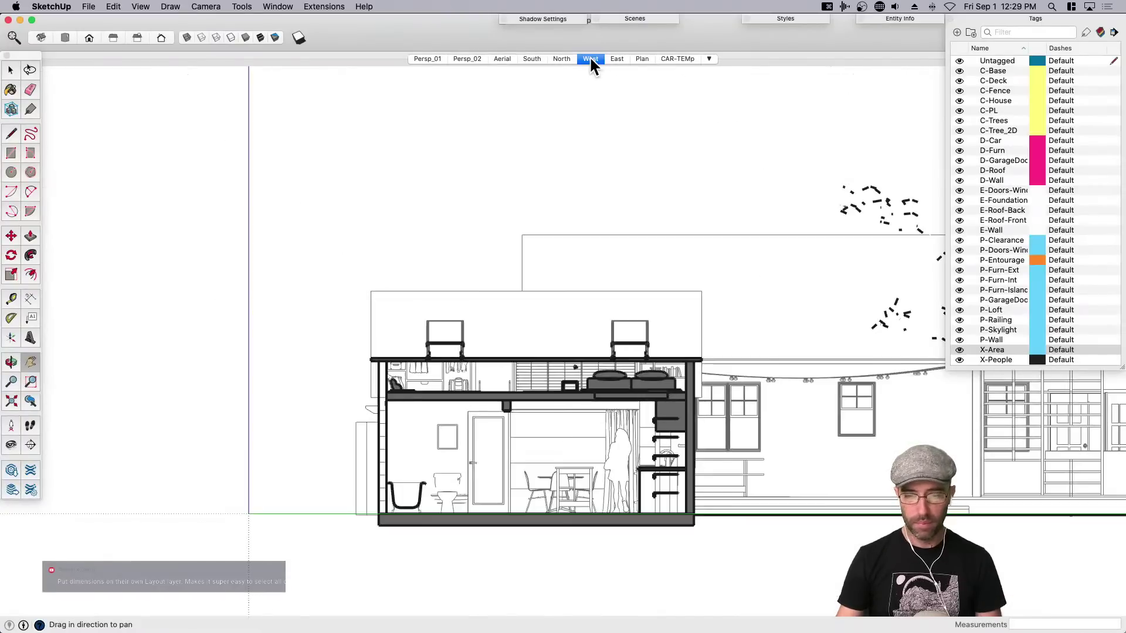
pyautogui.click(616, 60)
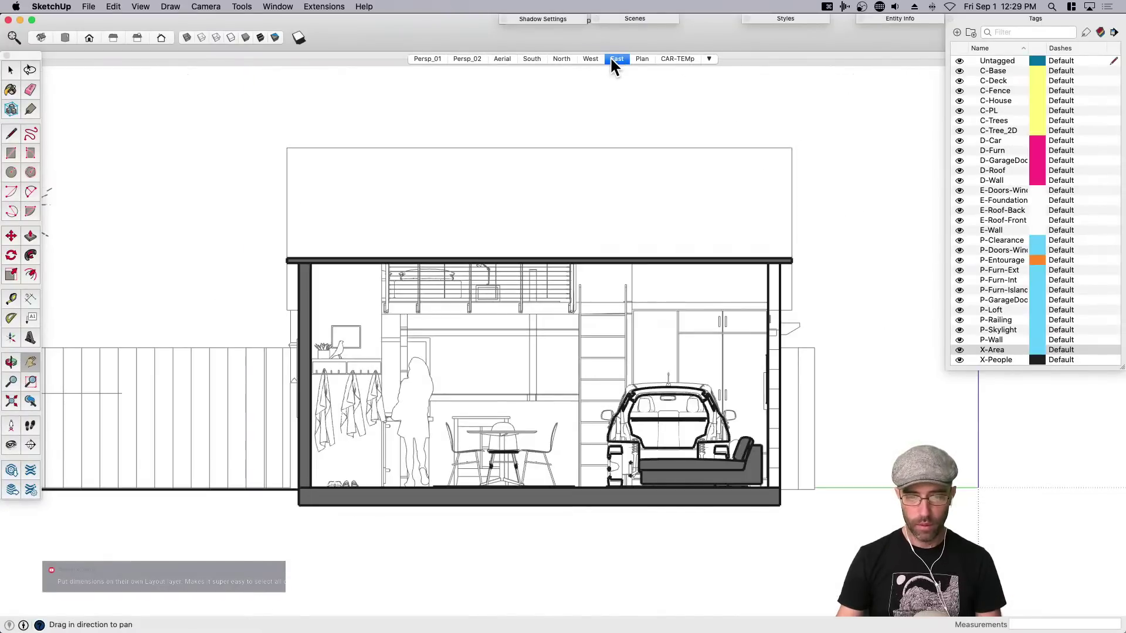
pyautogui.click(588, 60)
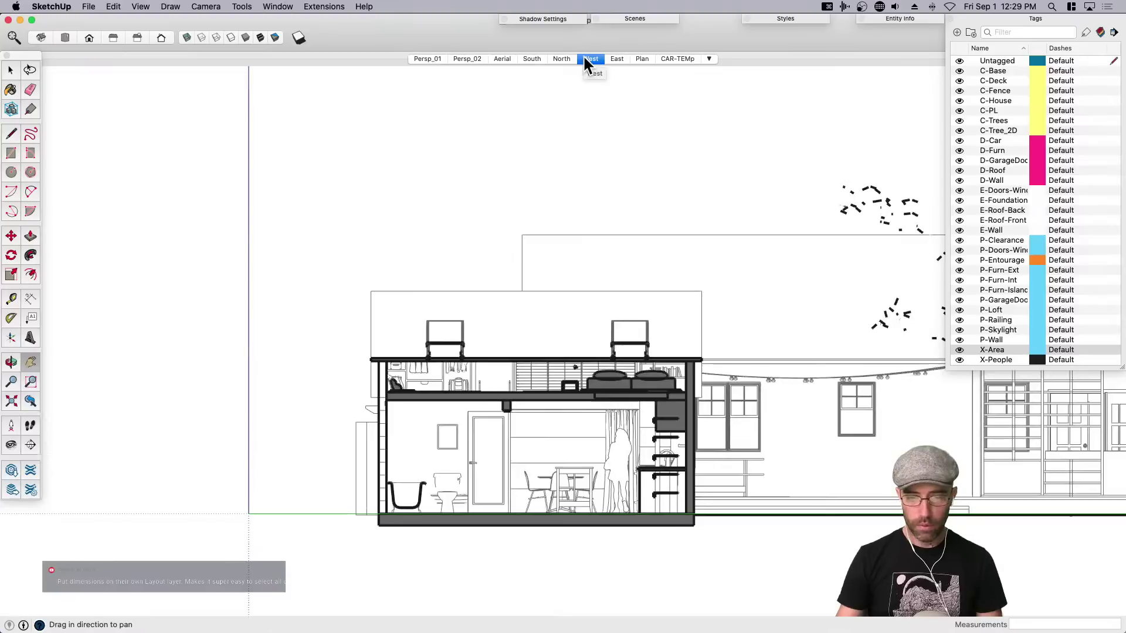
# Hide all the D- tags from D-Car through D-Wall in the West scene.
pyautogui.click(1001, 179)
pyautogui.keyDown('shift'); pyautogui.click(993, 142); pyautogui.keyUp('shift')
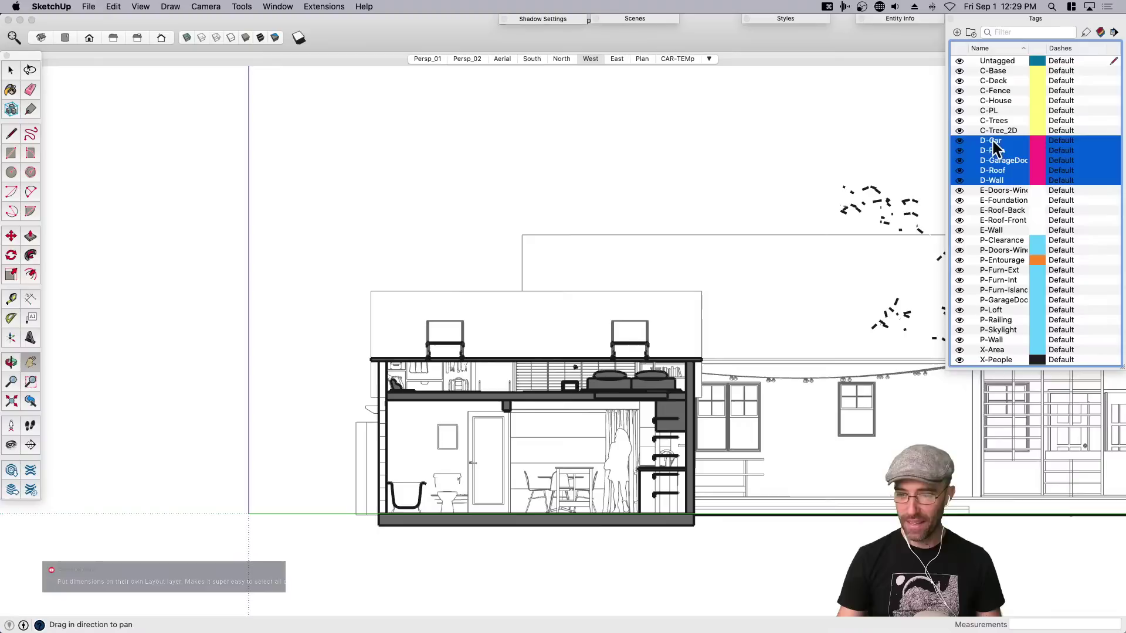
pyautogui.click(959, 151)
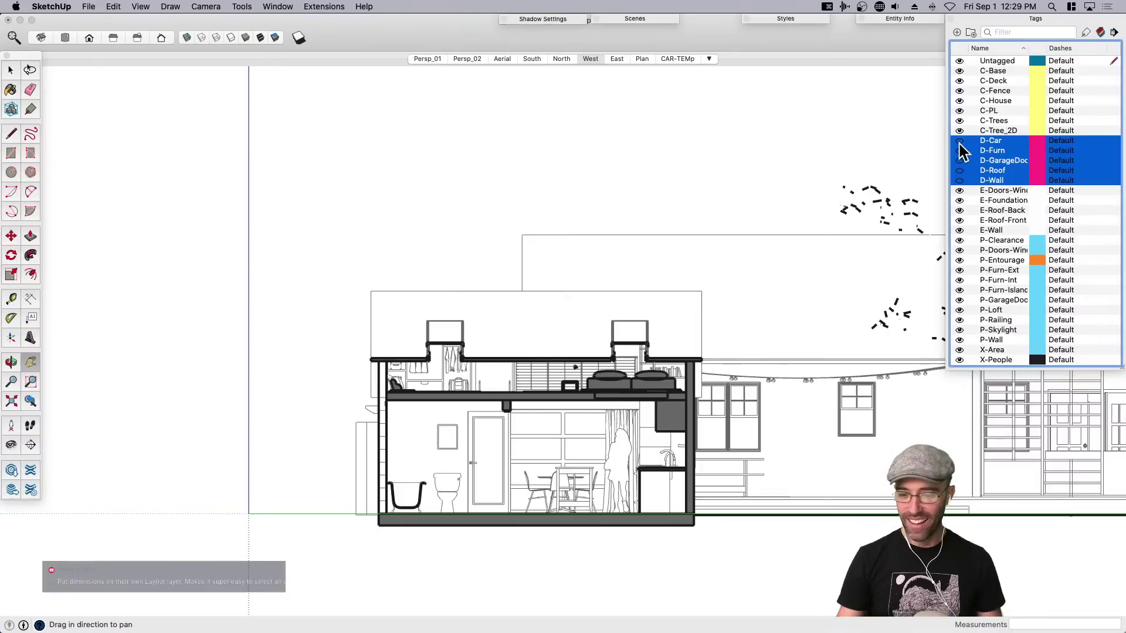
# Hide the P-Skylight, E-Roof-Front and E-Roof-Back tags to uncover the upper floor.
pyautogui.click(959, 335)
pyautogui.click(959, 330)
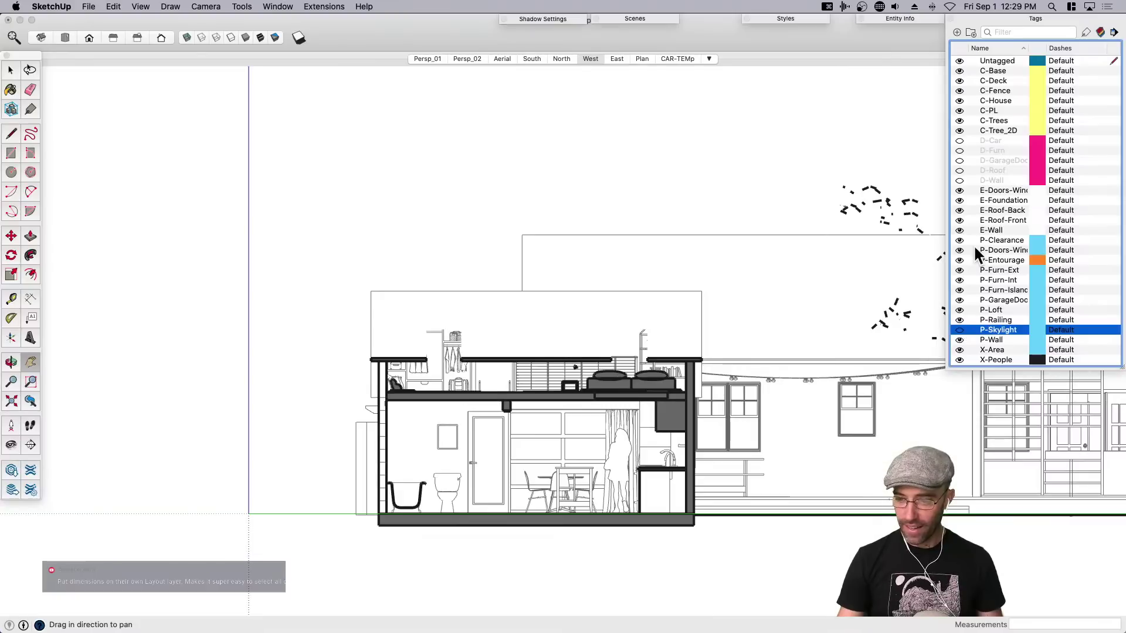
pyautogui.click(960, 220)
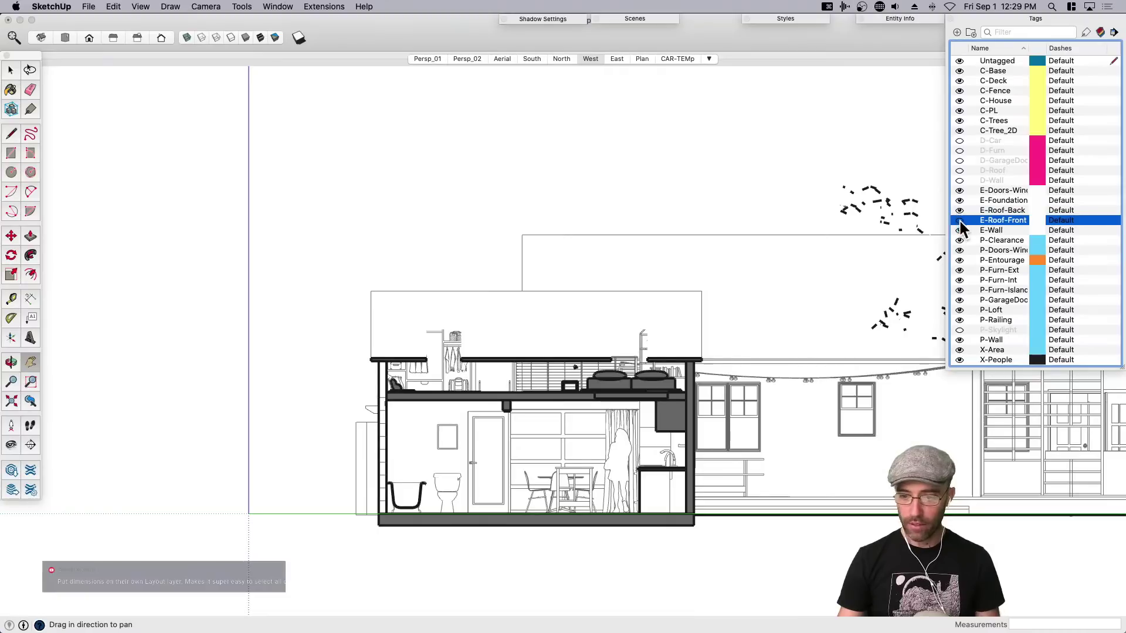
pyautogui.click(959, 210)
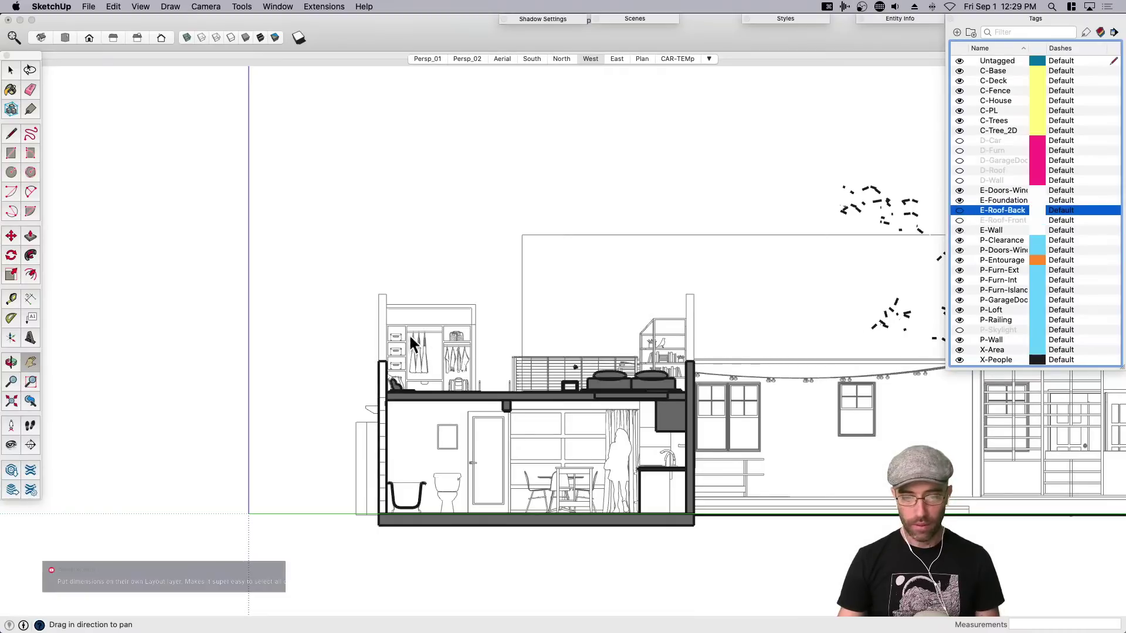
pyautogui.click(304, 343)
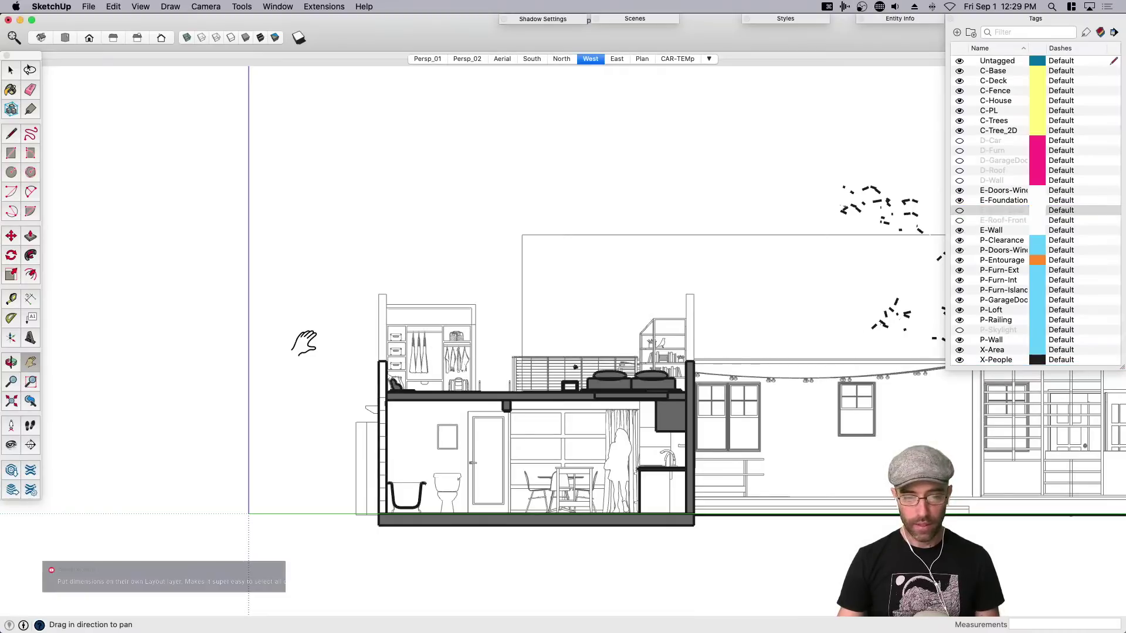
# Hide all the C- tags from C-Base through C-Tree_2D, along with the P-Entourage tag.
pyautogui.click(1000, 130)
pyautogui.keyDown('shift'); pyautogui.click(995, 72); pyautogui.keyUp('shift')
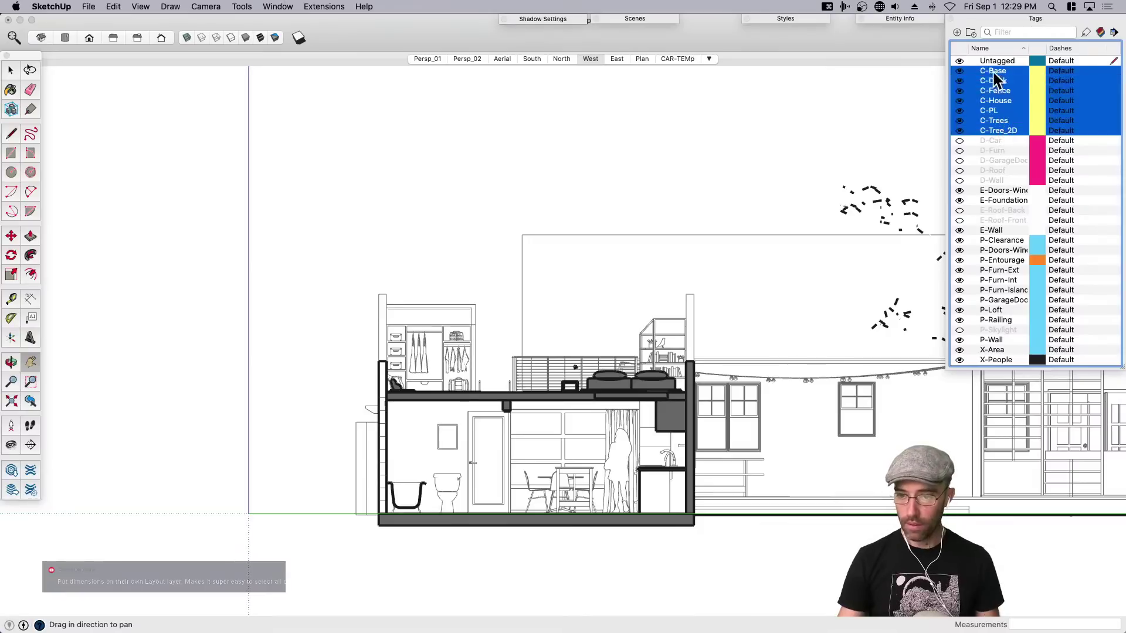
pyautogui.click(961, 73)
pyautogui.click(734, 193)
pyautogui.press('space')
pyautogui.scroll(5, 610, 360)
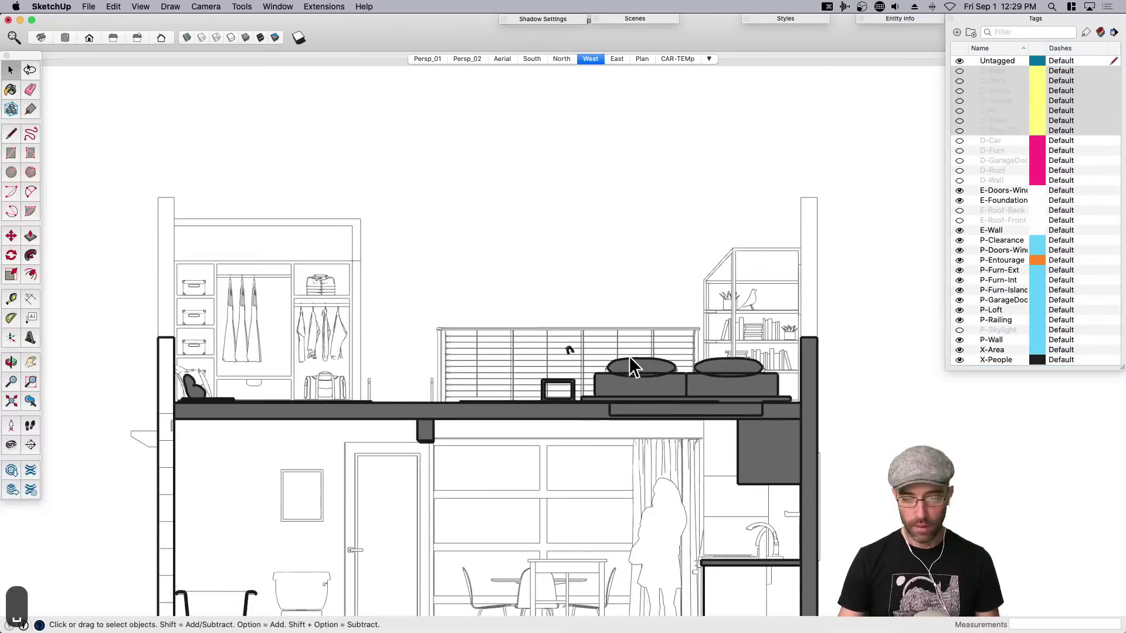
pyautogui.click(960, 260)
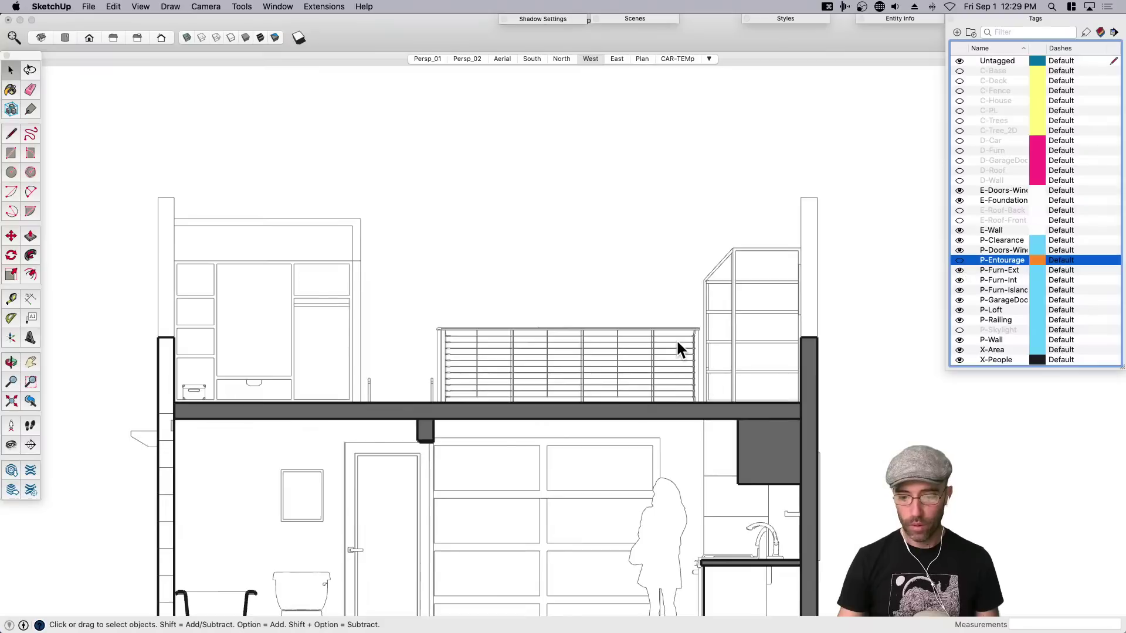
# Open the nested loft railing group for editing at its end beside the shelving.
pyautogui.moveTo(625, 358); pyautogui.dragTo(681, 439, button='middle')
pyautogui.moveTo(648, 505); pyautogui.dragTo(699, 219, button='middle')
pyautogui.press('space')
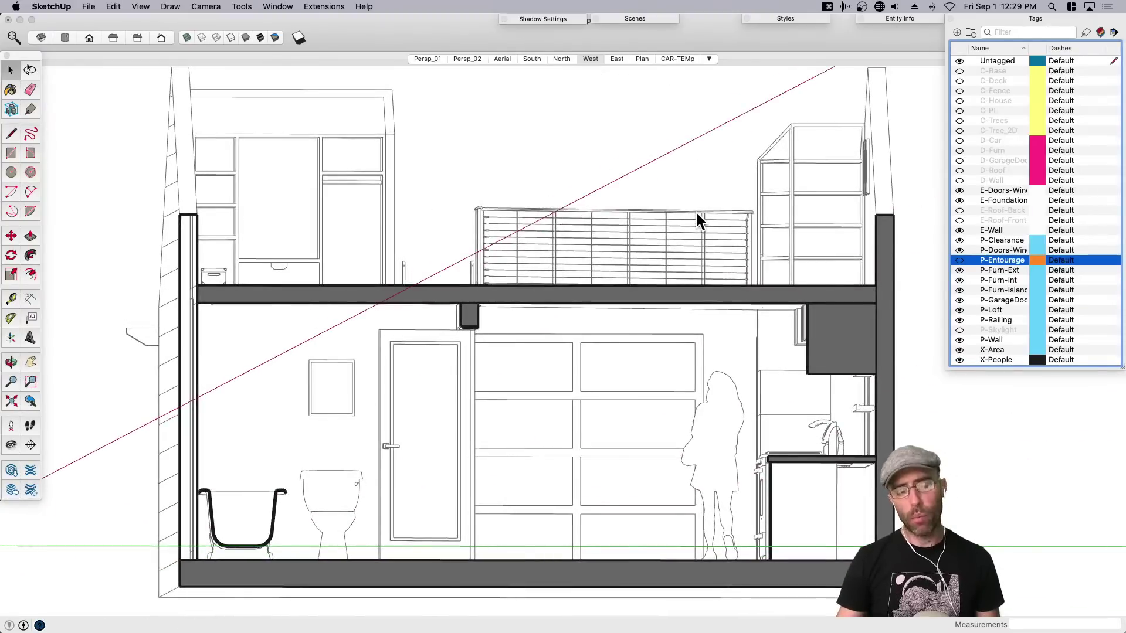
pyautogui.moveTo(670, 269); pyautogui.dragTo(650, 421, button='middle')
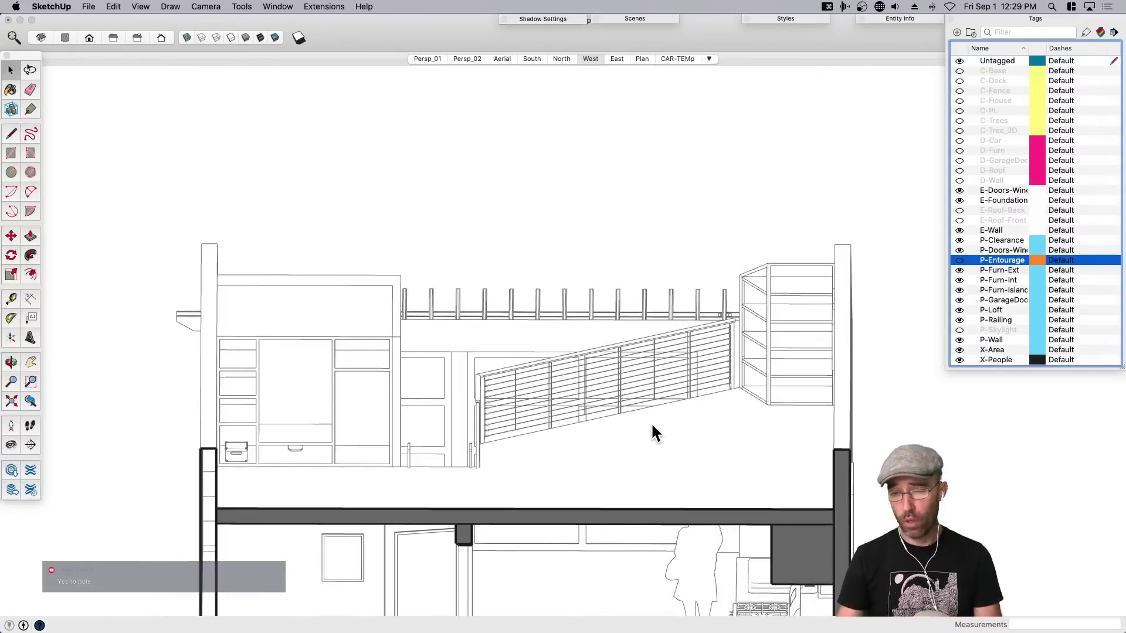
pyautogui.scroll(5, 684, 369)
pyautogui.scroll(5, 762, 334)
pyautogui.click(762, 338)
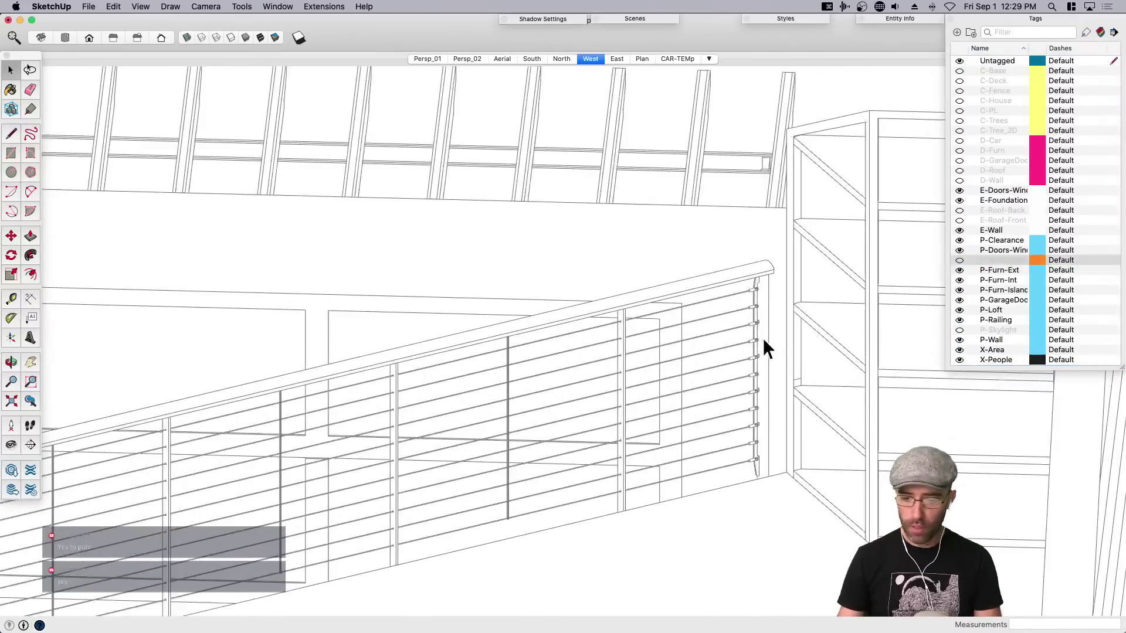
pyautogui.click(761, 333)
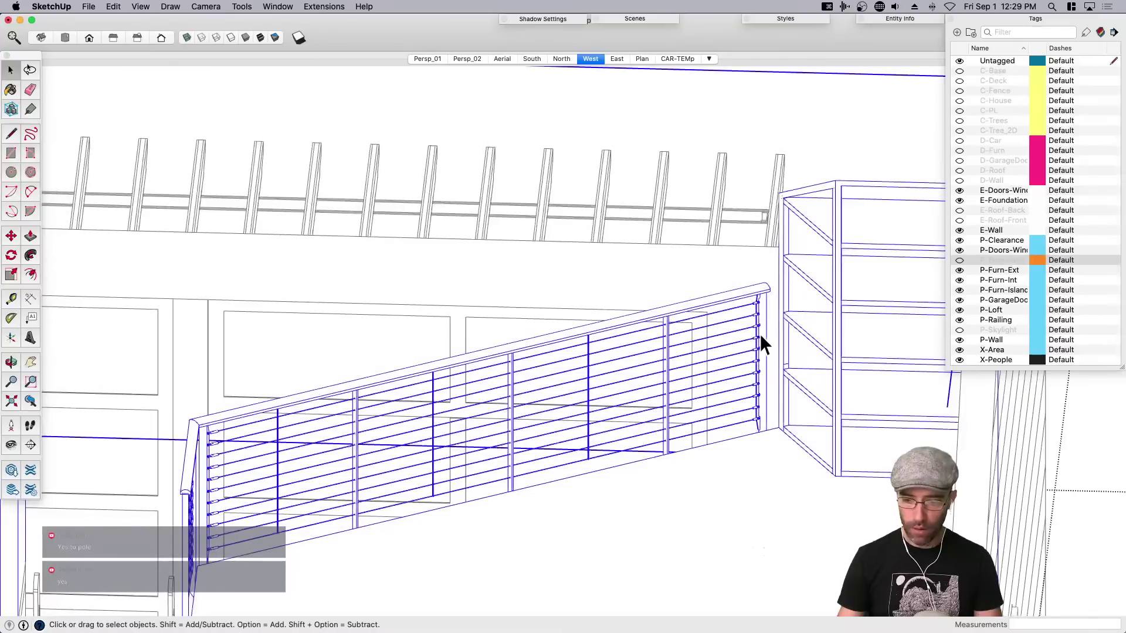
pyautogui.doubleClick(761, 336)
pyautogui.doubleClick(761, 343)
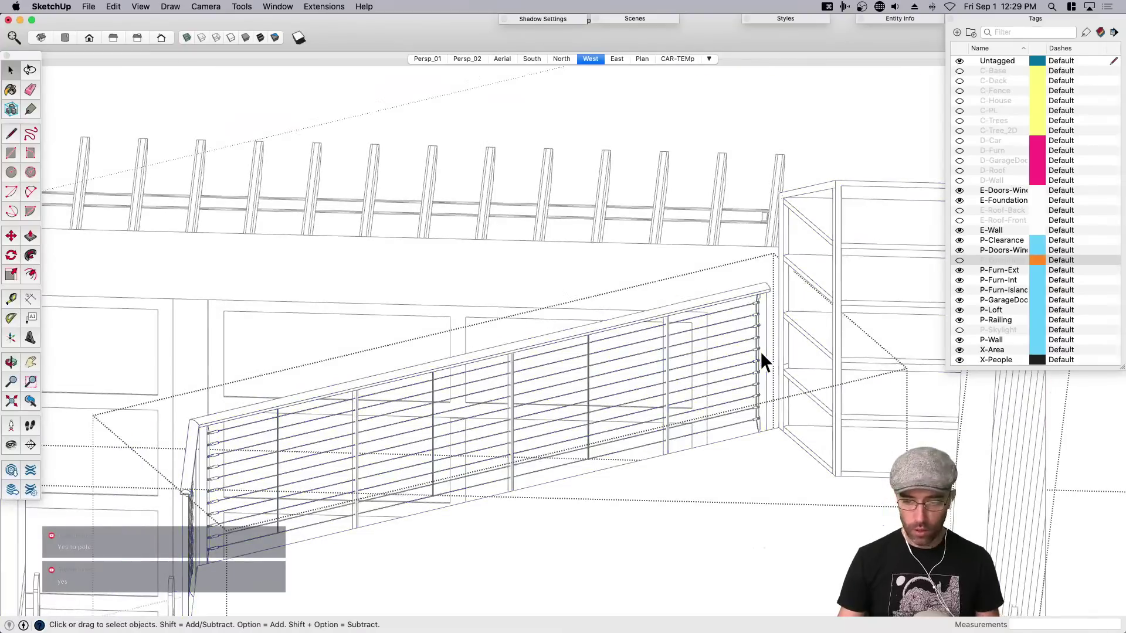
# Move the railing's end post, cable fittings and handrail end 1" toward the shelving.
pyautogui.click(725, 464)
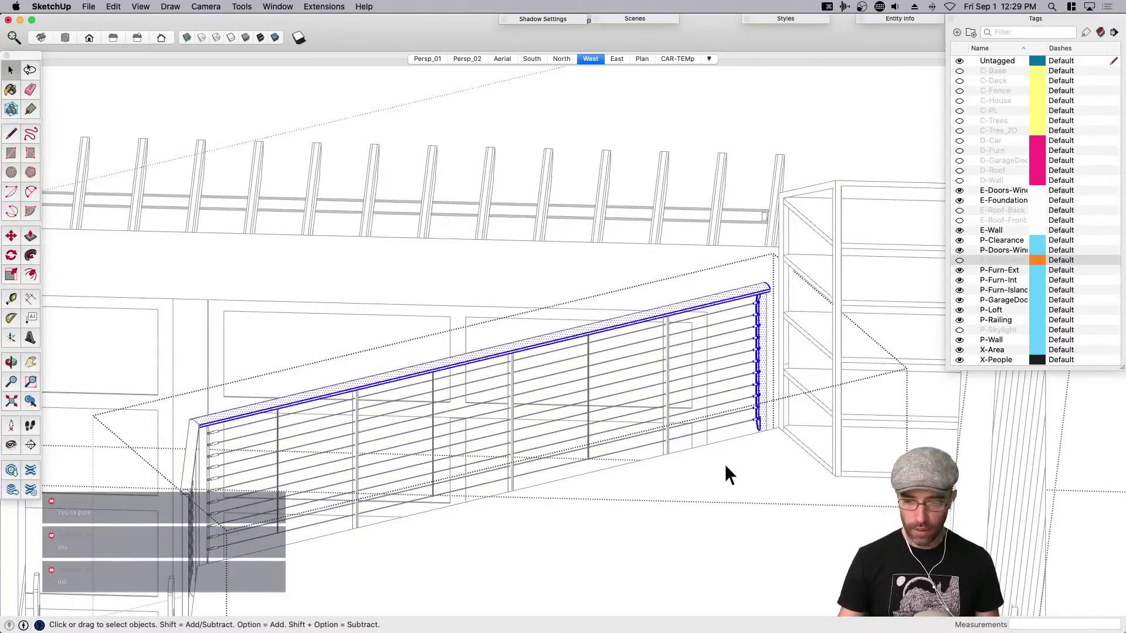
pyautogui.moveTo(742, 254); pyautogui.dragTo(816, 481)
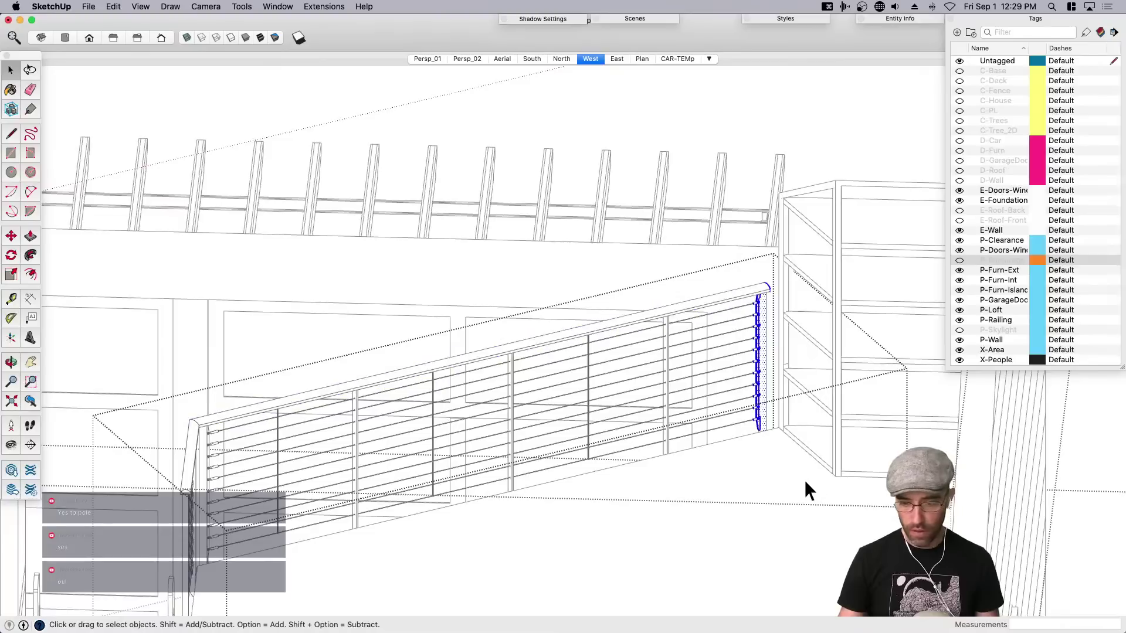
pyautogui.press('m')
pyautogui.scroll(2, 704, 473)
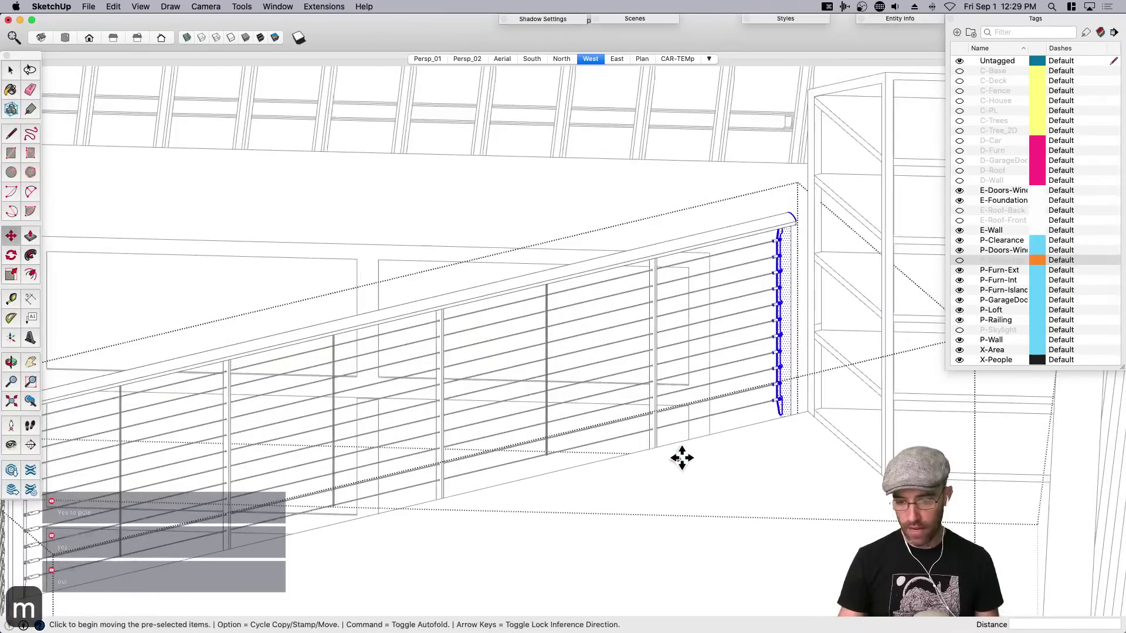
pyautogui.click(683, 457)
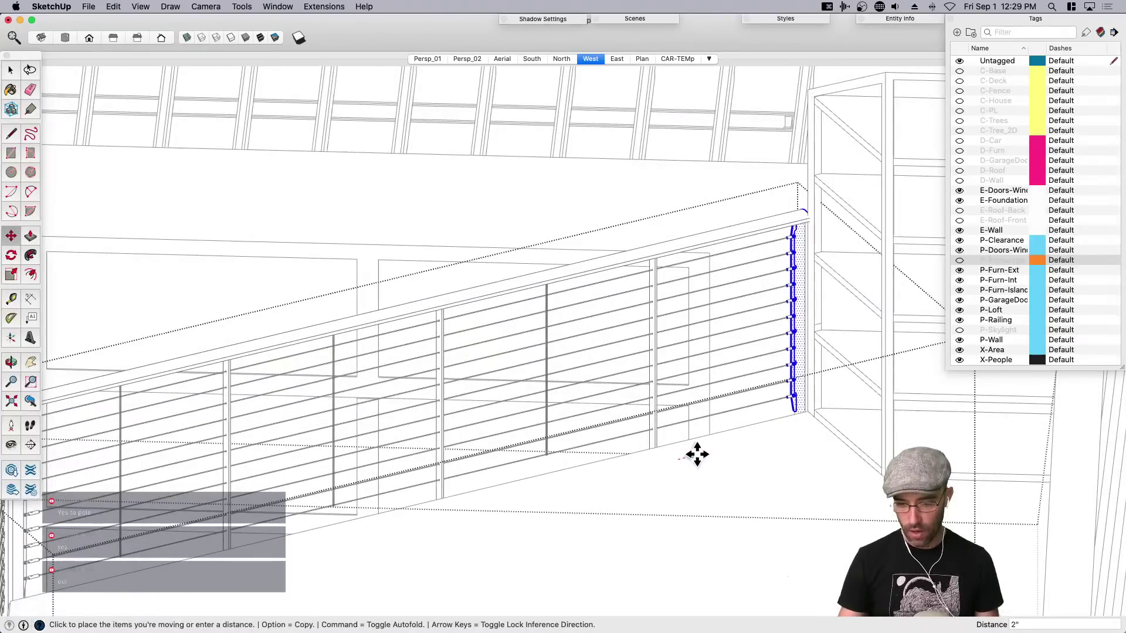
pyautogui.write('1')
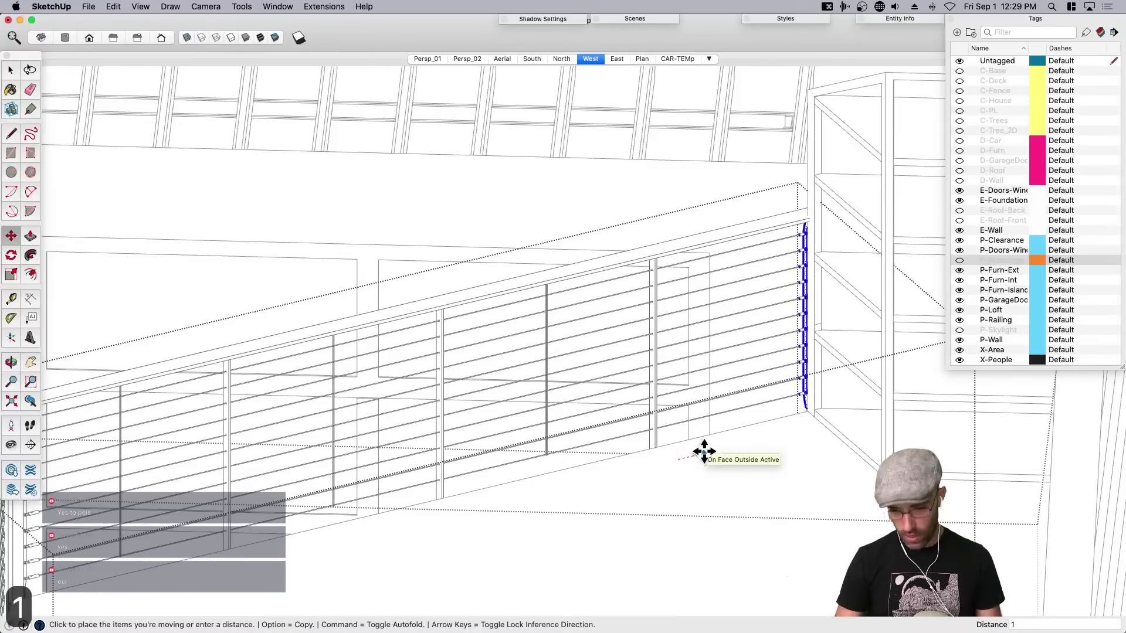
pyautogui.press('Return')
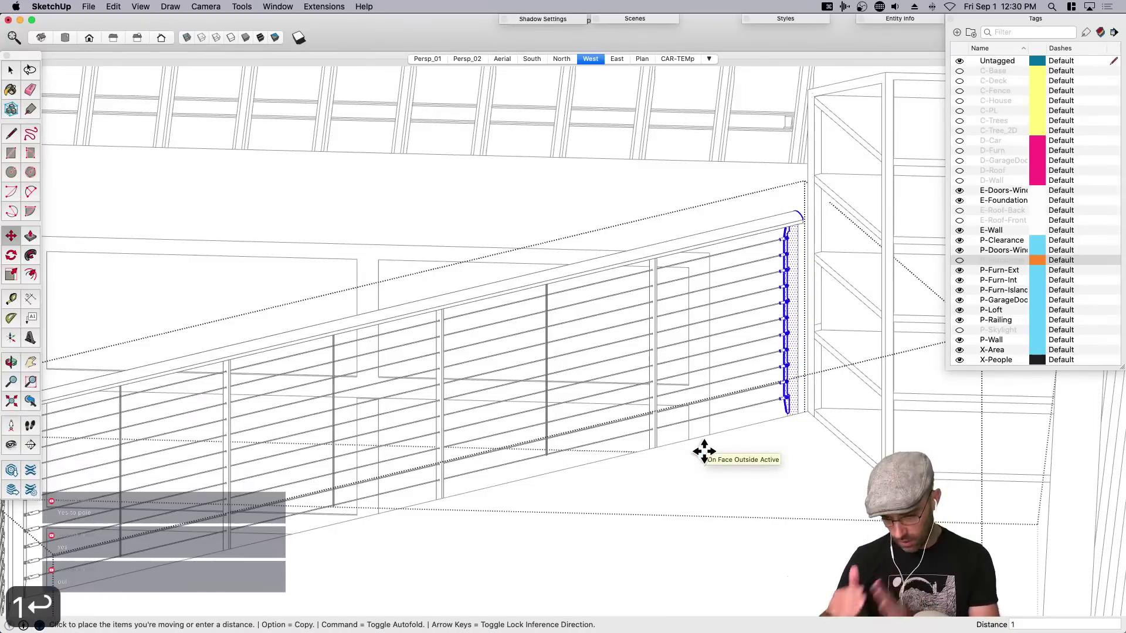
pyautogui.press('space')
# Leave the railing group and save the model.
pyautogui.scroll(-6, 703, 451)
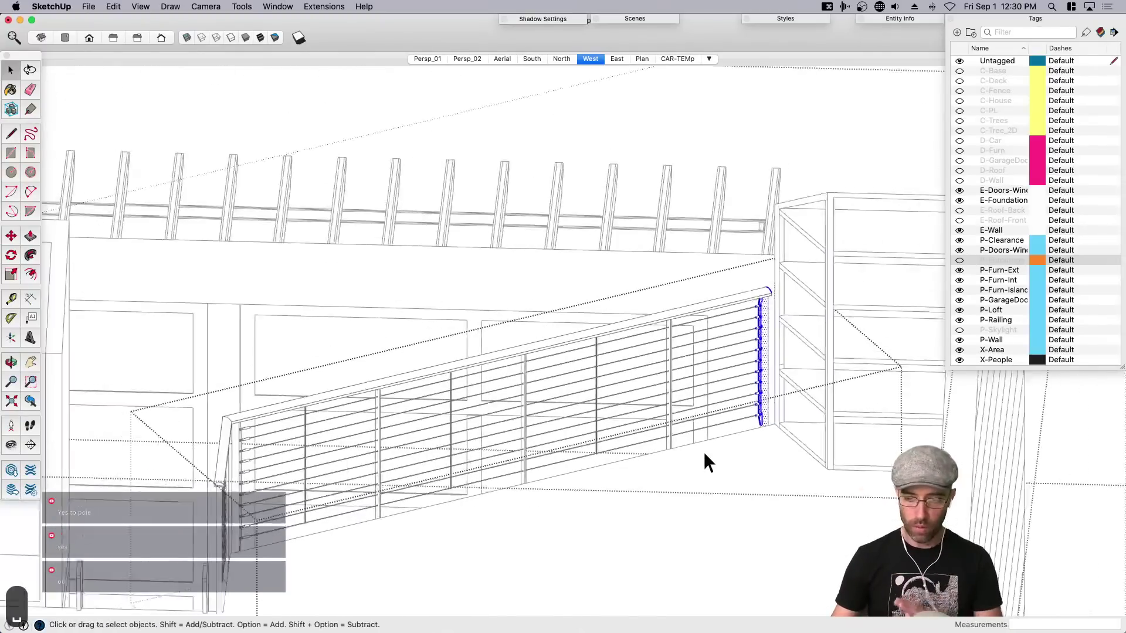
pyautogui.scroll(-5, 690, 376)
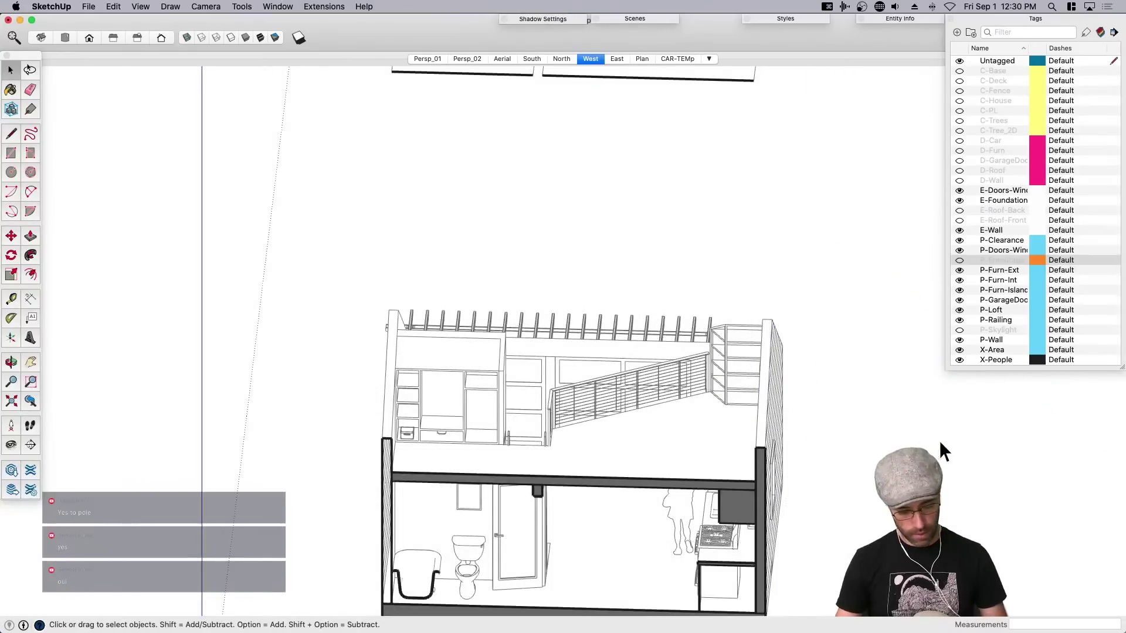
pyautogui.press('super+s')
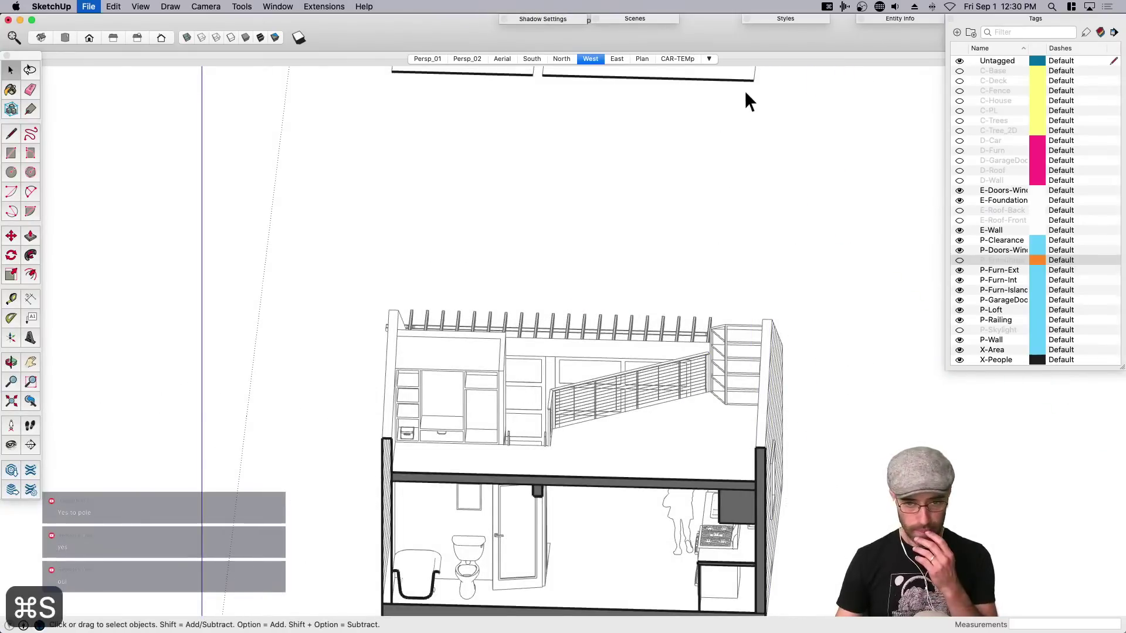
# Switch to LayOut and update the Section - West viewport's model reference to load the edited SketchUp model.
pyautogui.press('super+Tab')
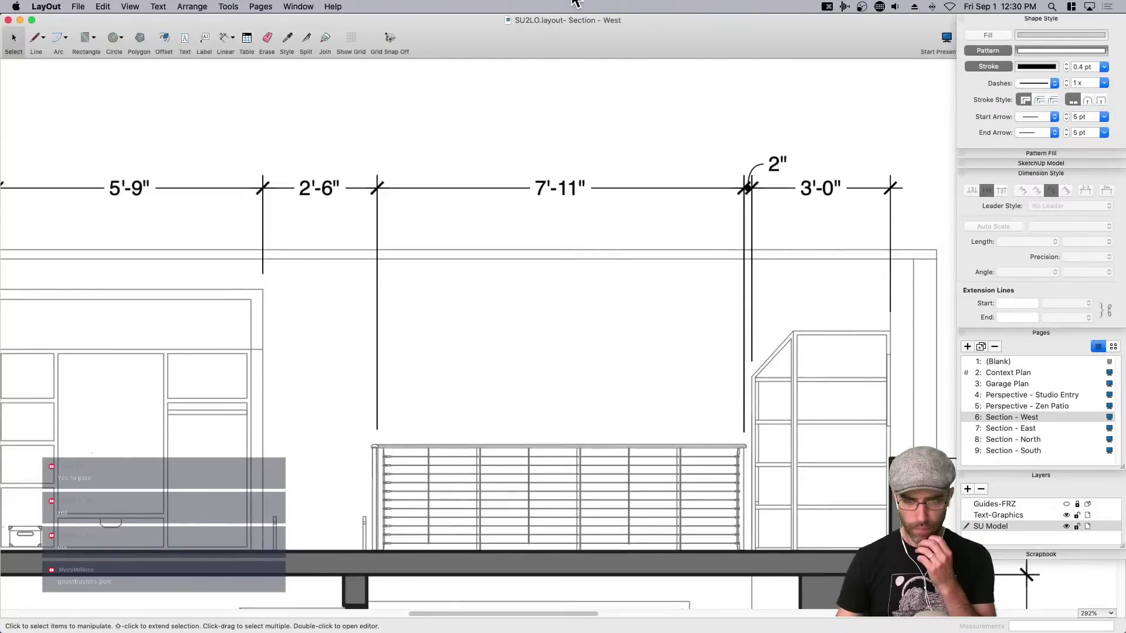
pyautogui.click(649, 454)
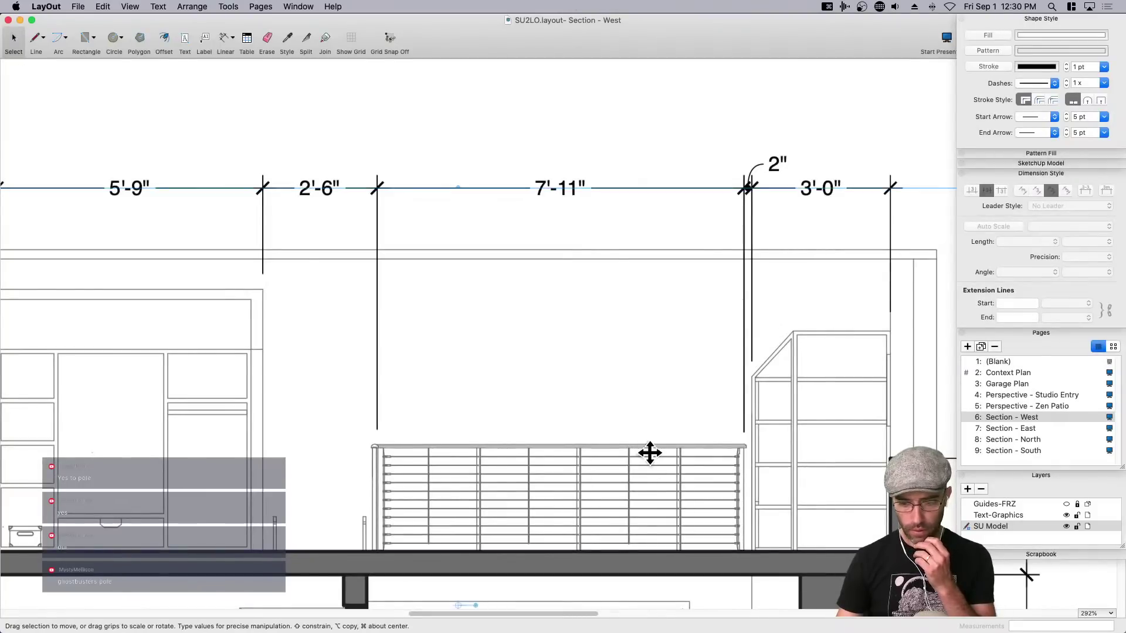
pyautogui.rightClick(650, 453)
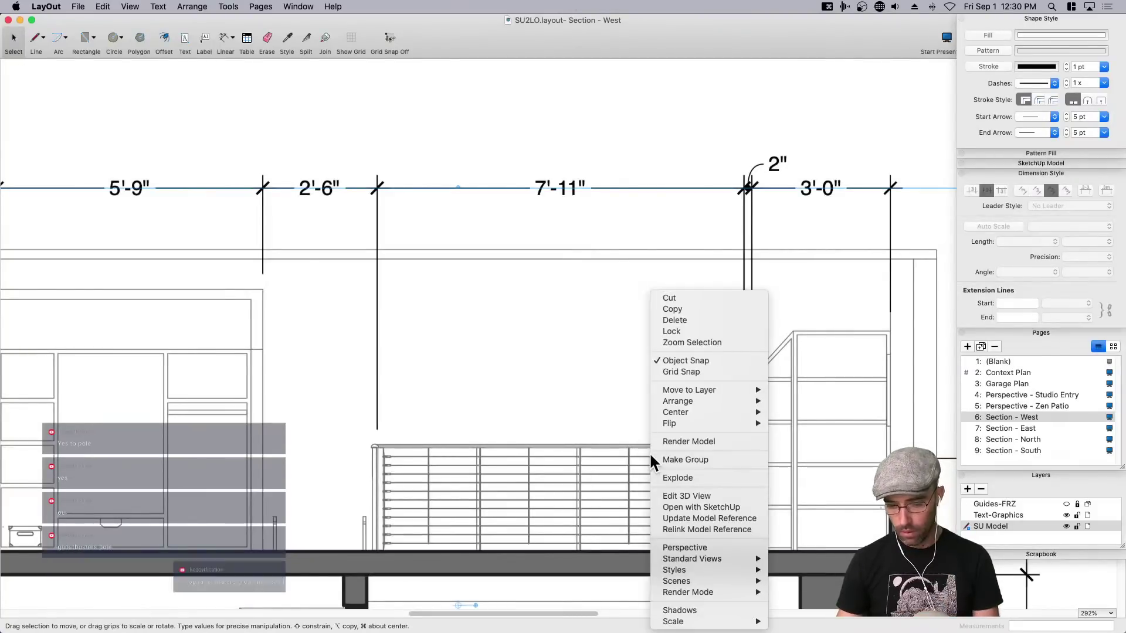
pyautogui.click(680, 528)
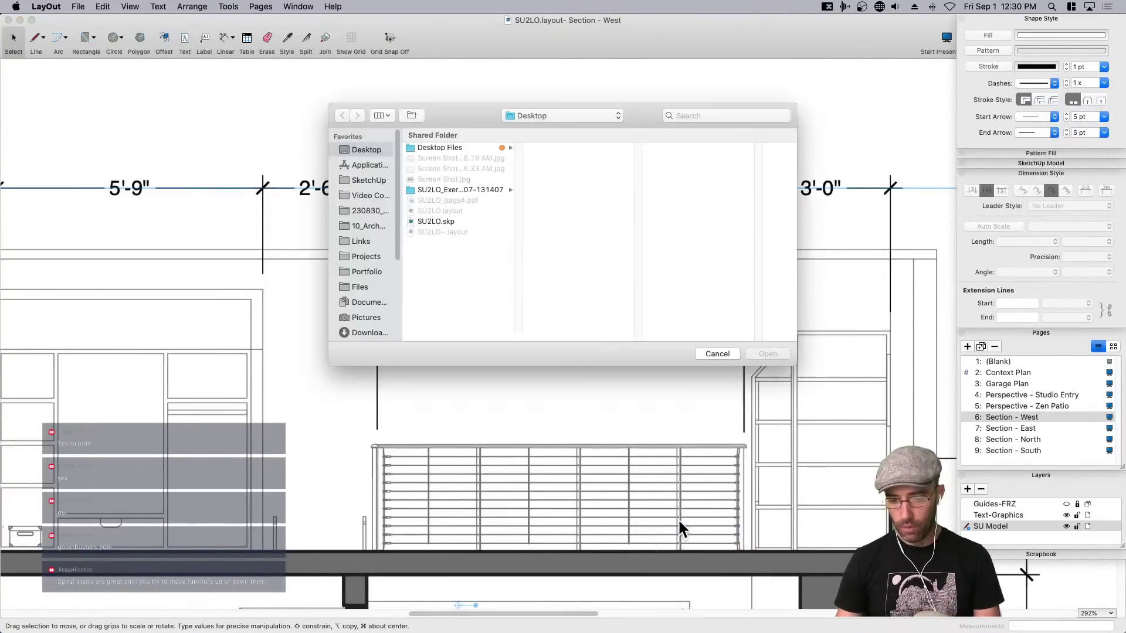
pyautogui.click(710, 353)
pyautogui.rightClick(621, 459)
pyautogui.click(674, 519)
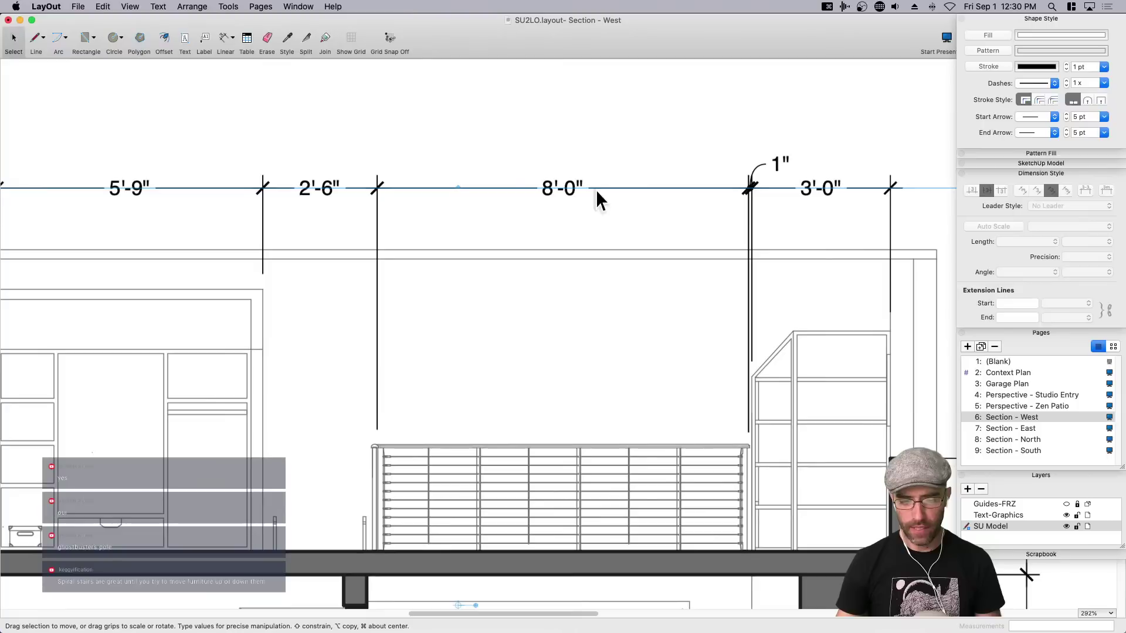
# Delete the 1" dimension for the gap between the loft railing and the shelving.
pyautogui.press('BackSpace')
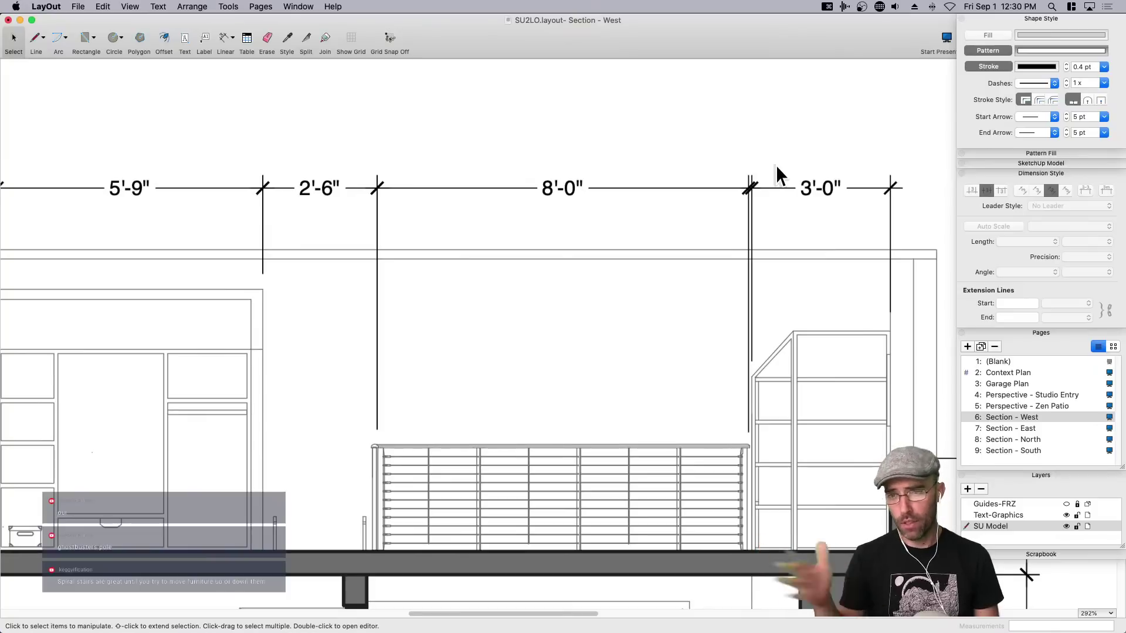
pyautogui.scroll(-4, 688, 214)
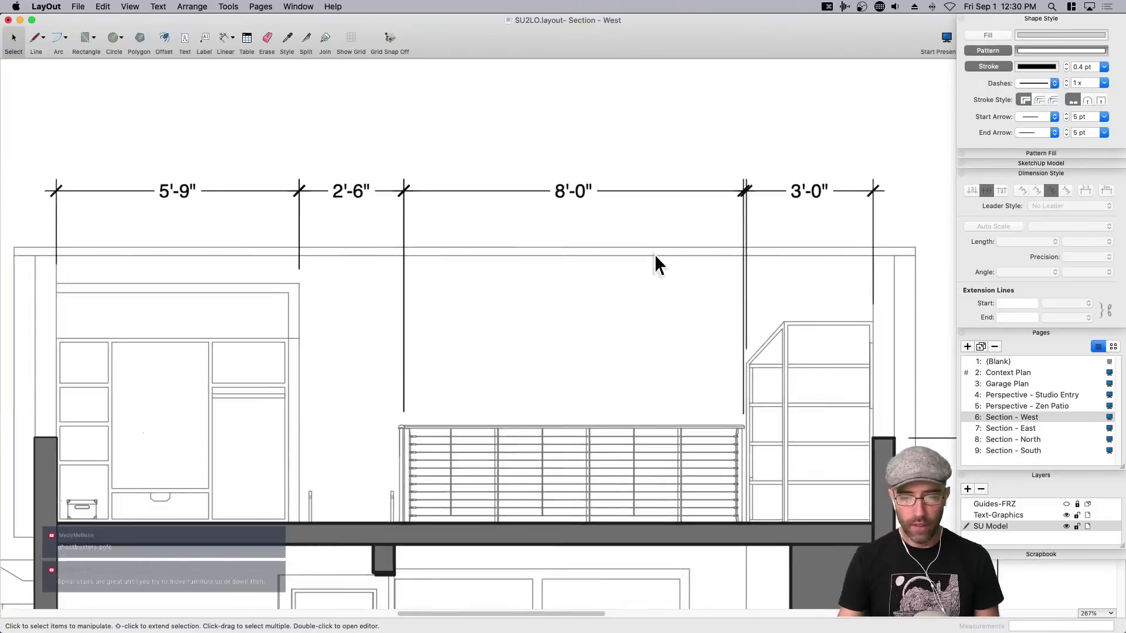
pyautogui.scroll(-2, 613, 335)
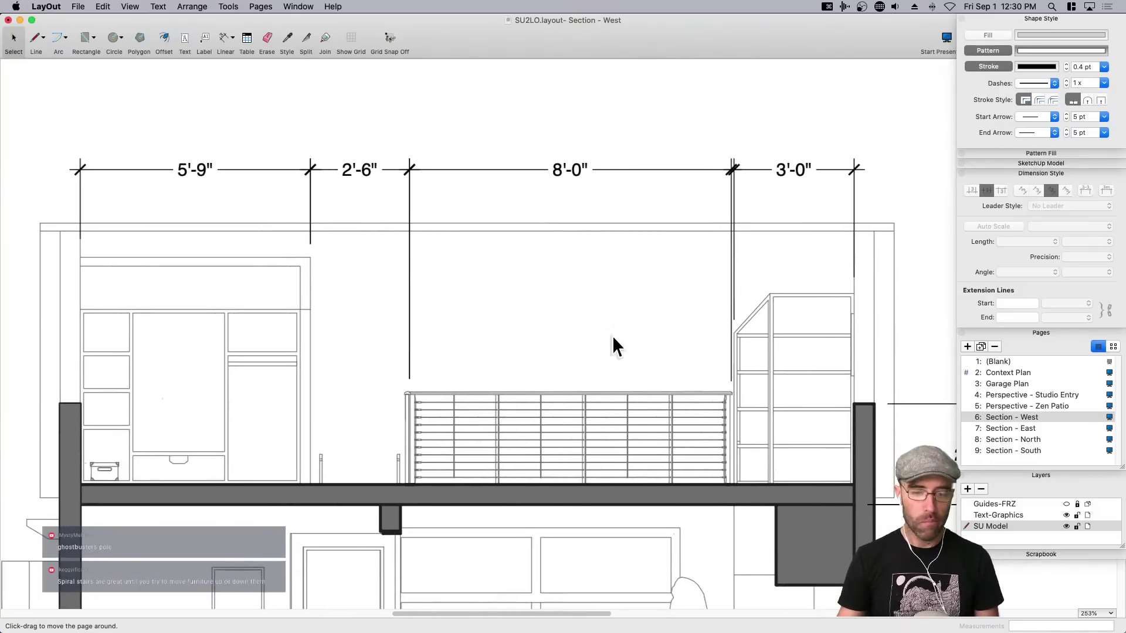
pyautogui.scroll(-10, 611, 335)
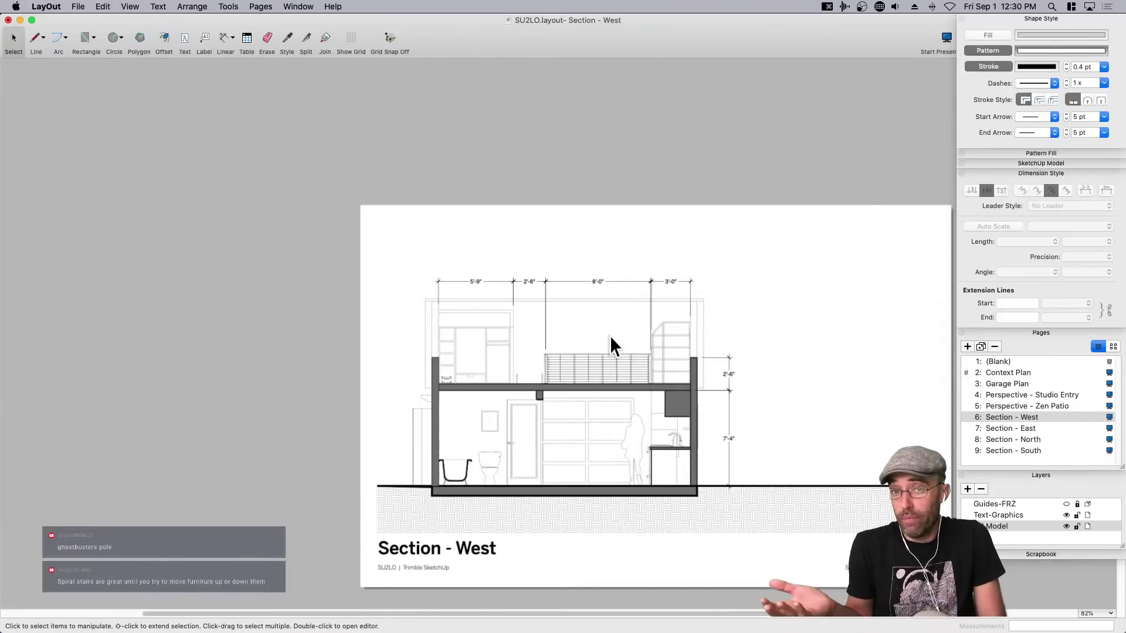
# Label the loft railing's handrail with its group name, Loft Safety Railing, placing the text above the railing.
pyautogui.scroll(3, 631, 376)
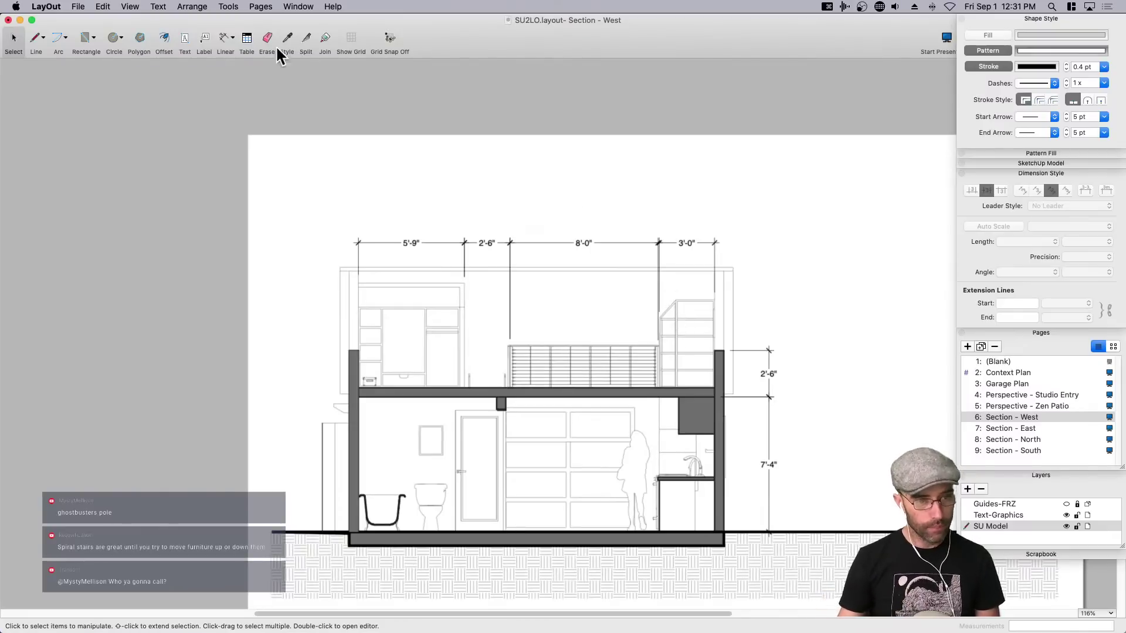
pyautogui.click(204, 40)
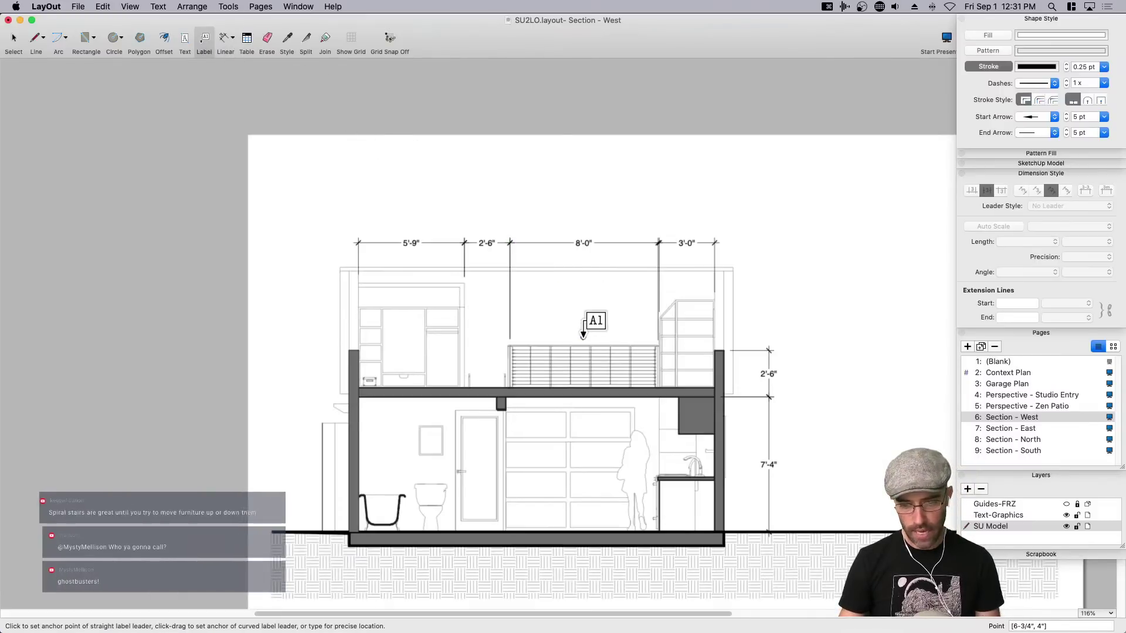
pyautogui.scroll(3, 606, 336)
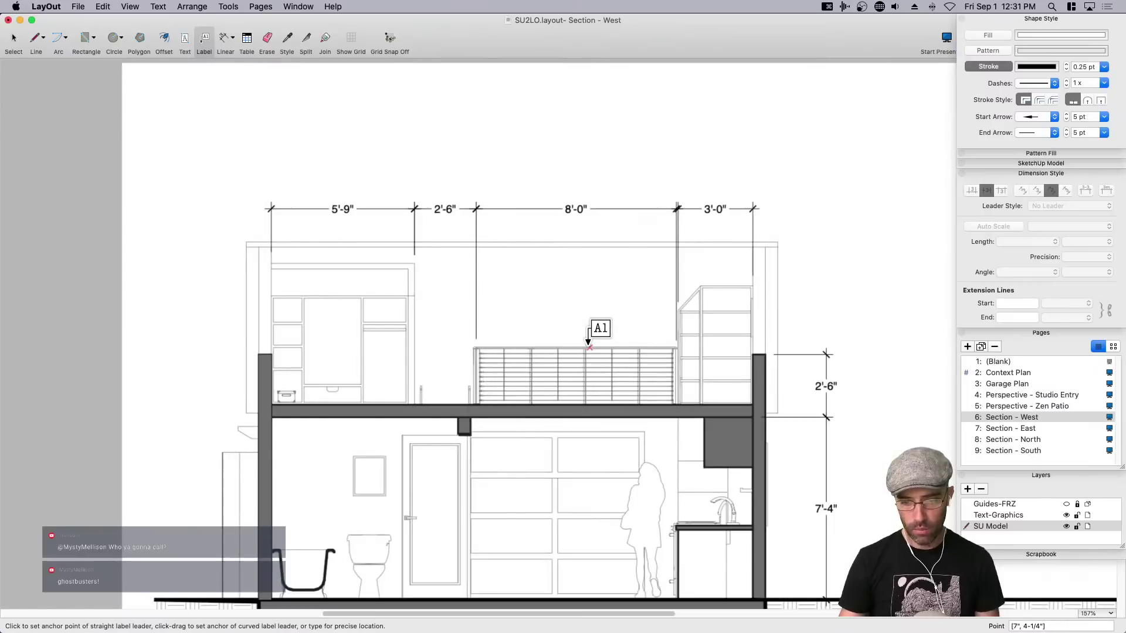
pyautogui.scroll(3, 516, 343)
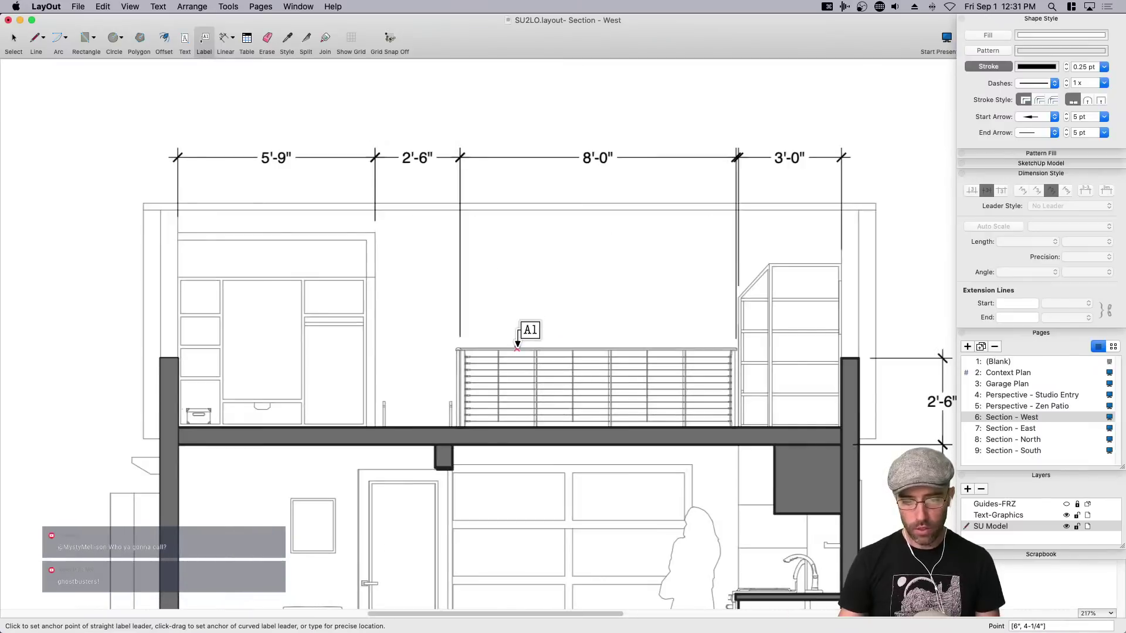
pyautogui.scroll(4, 515, 345)
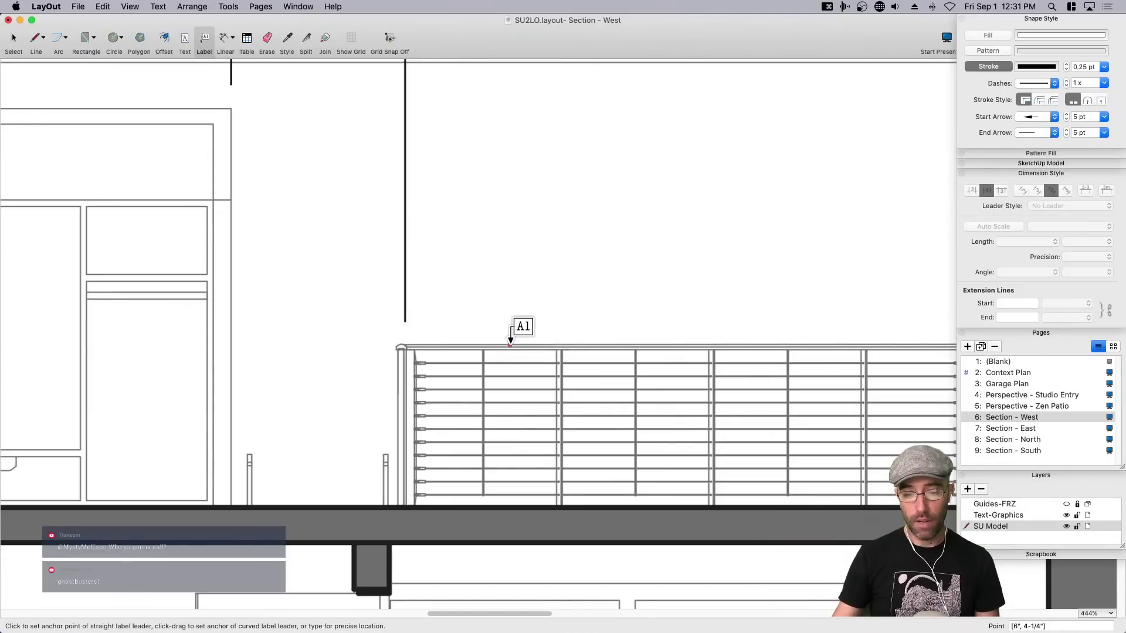
pyautogui.click(509, 345)
pyautogui.scroll(-5, 551, 275)
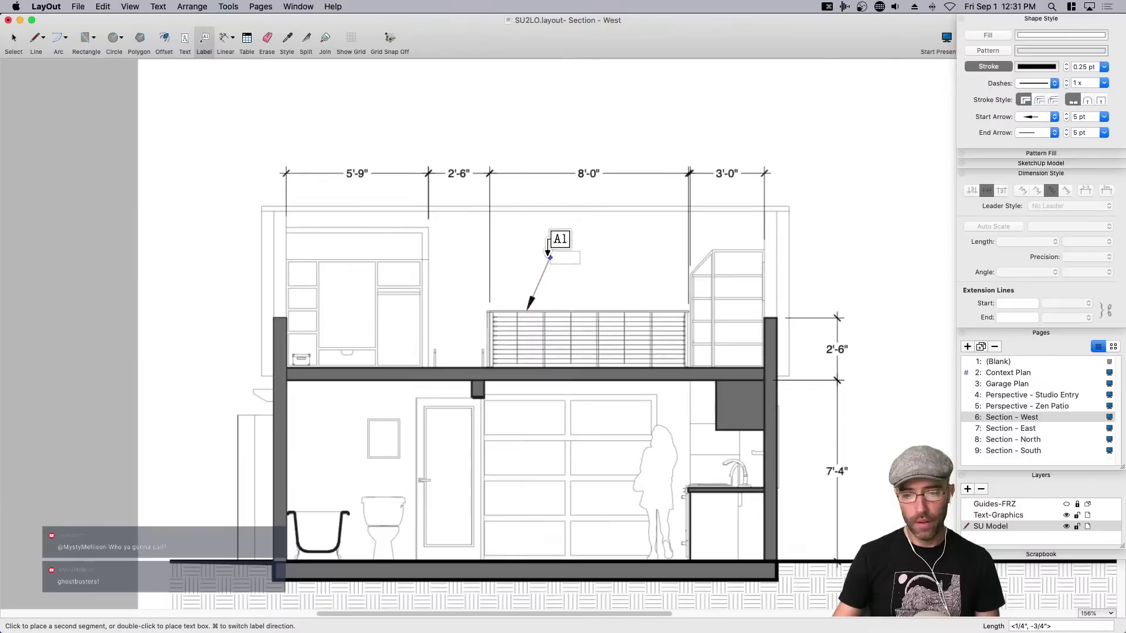
pyautogui.doubleClick(574, 259)
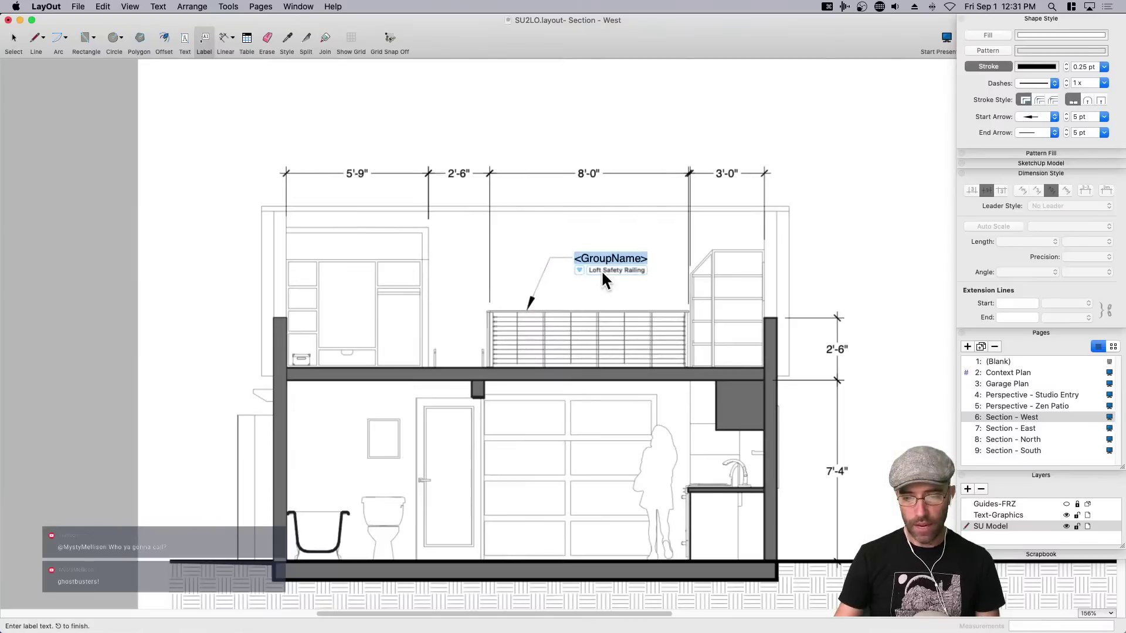
pyautogui.scroll(2, 621, 270)
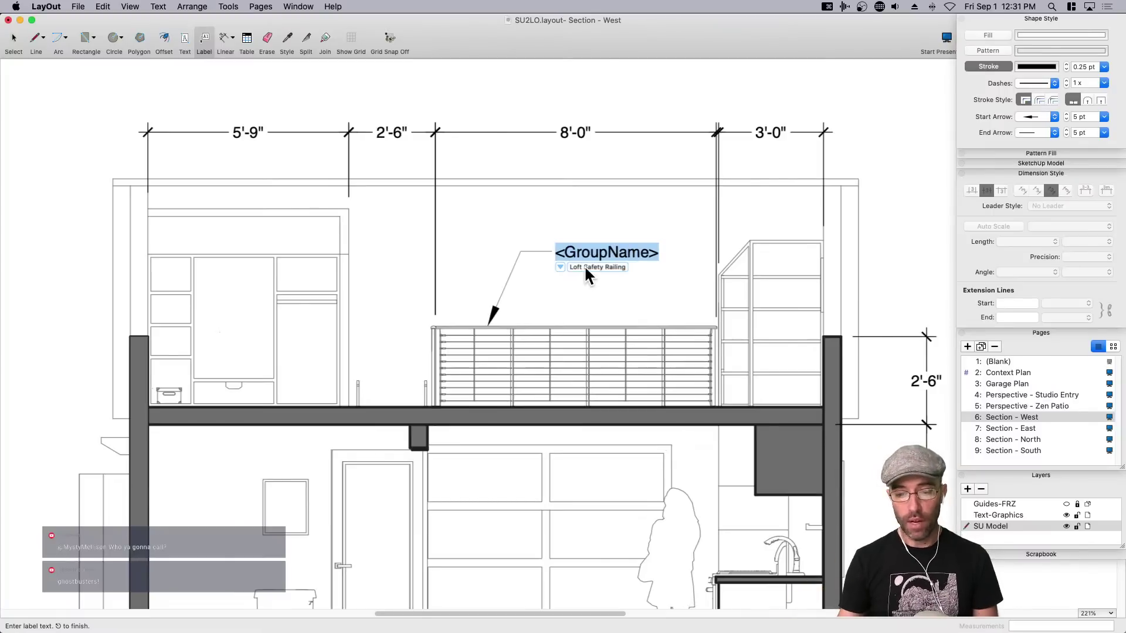
pyautogui.click(615, 270)
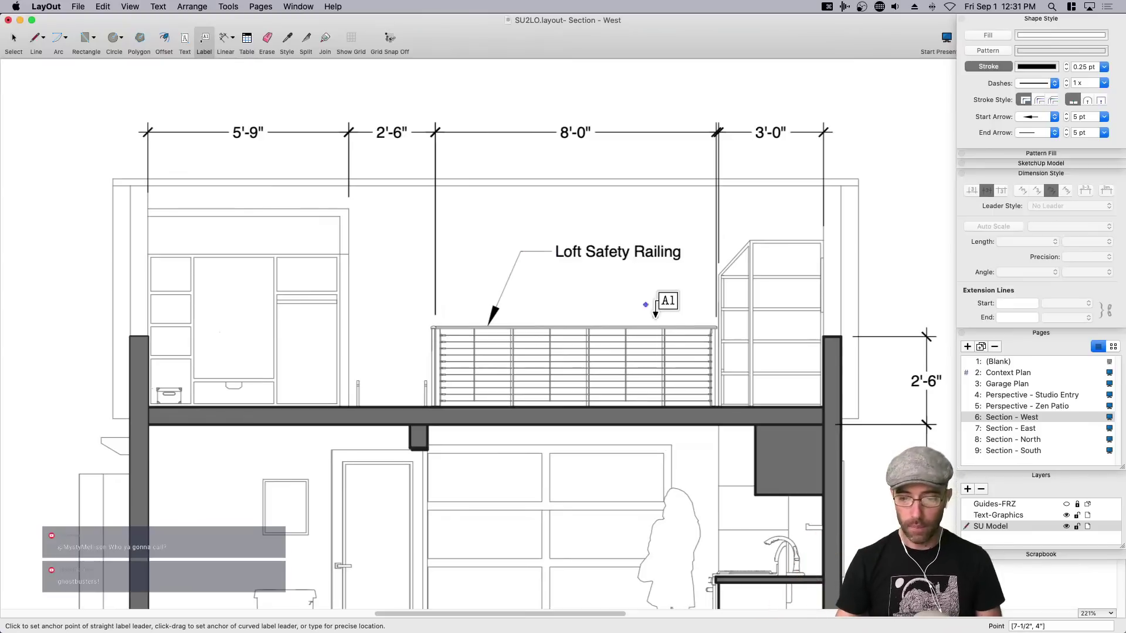
pyautogui.press('space')
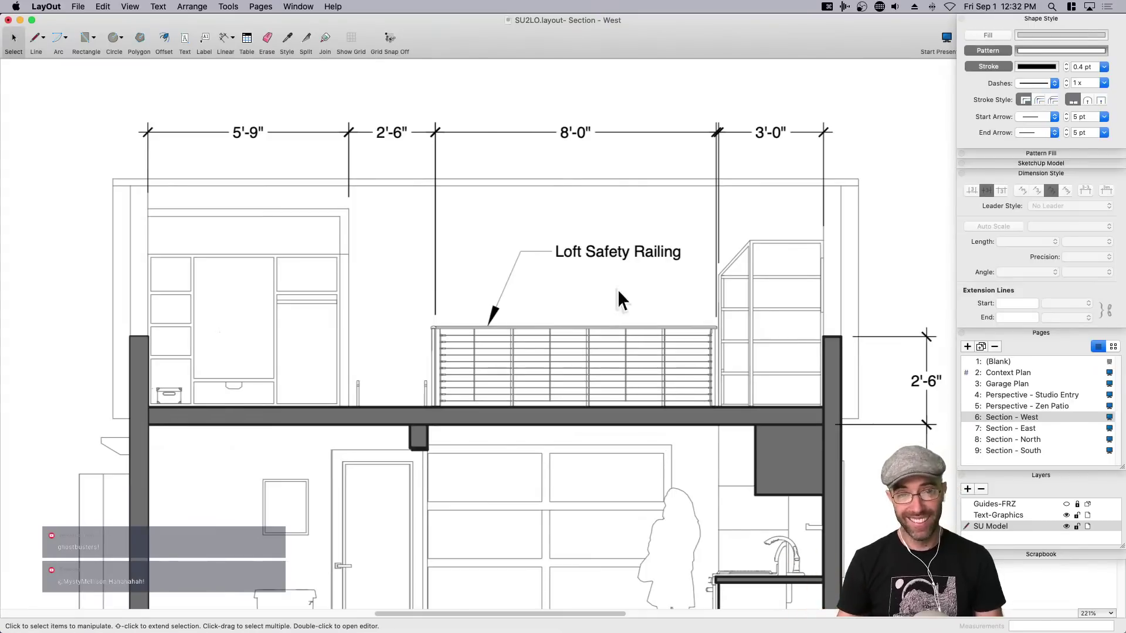
# Label the bathtub with its component definition name, Wessex, running a two-segment leader to text outside the exterior wall.
pyautogui.moveTo(495, 442); pyautogui.dragTo(656, 354, button='middle')
pyautogui.scroll(-1, 626, 382)
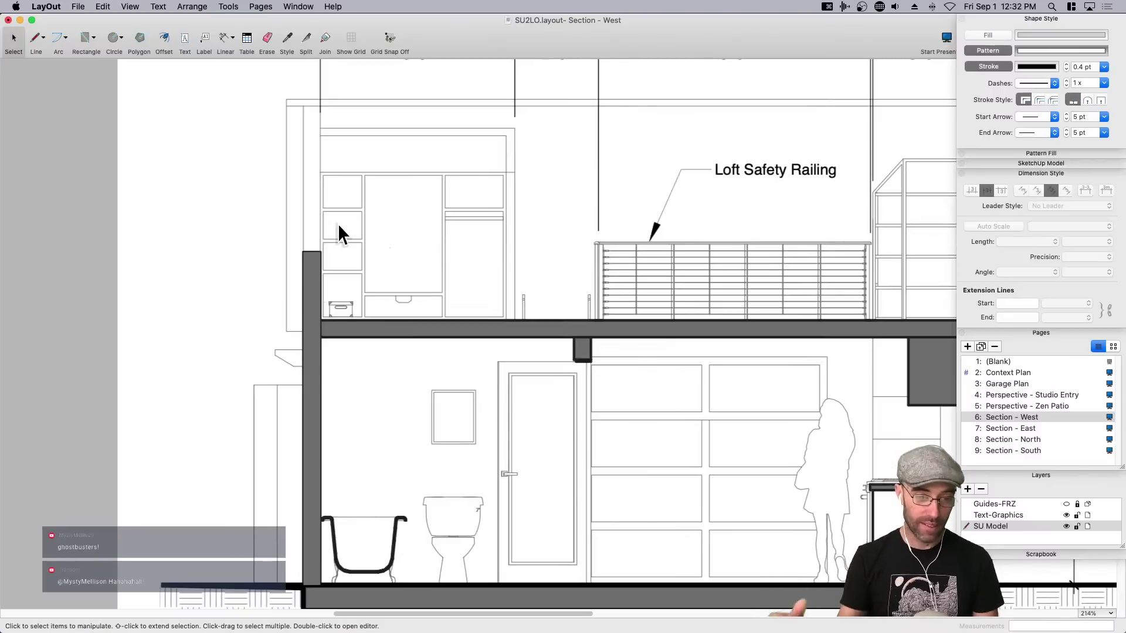
pyautogui.click(204, 39)
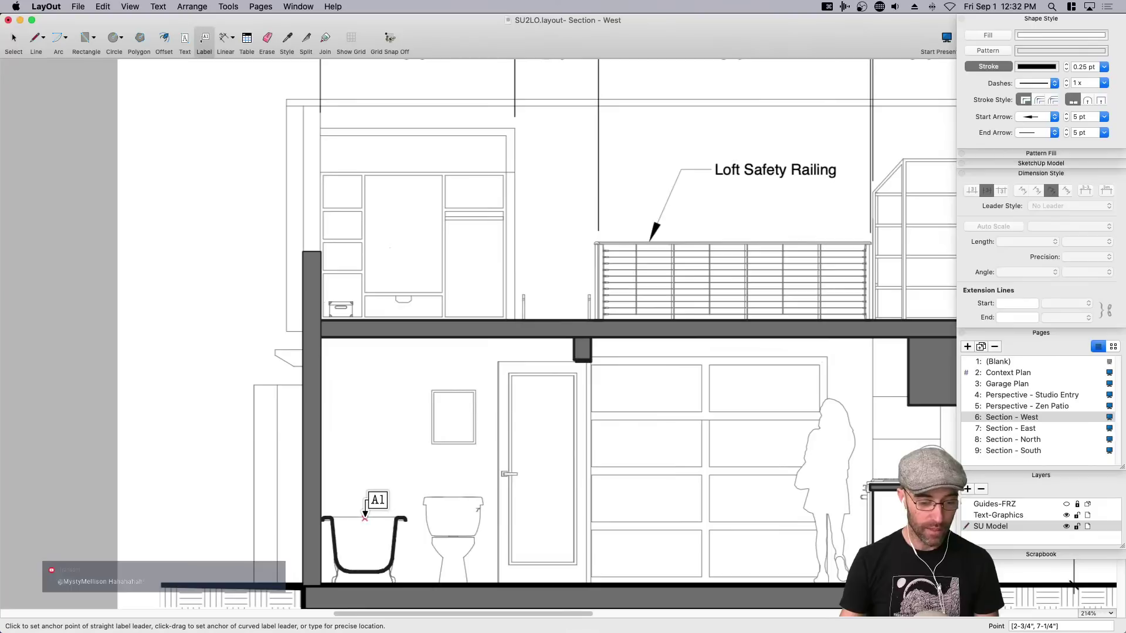
pyautogui.click(365, 514)
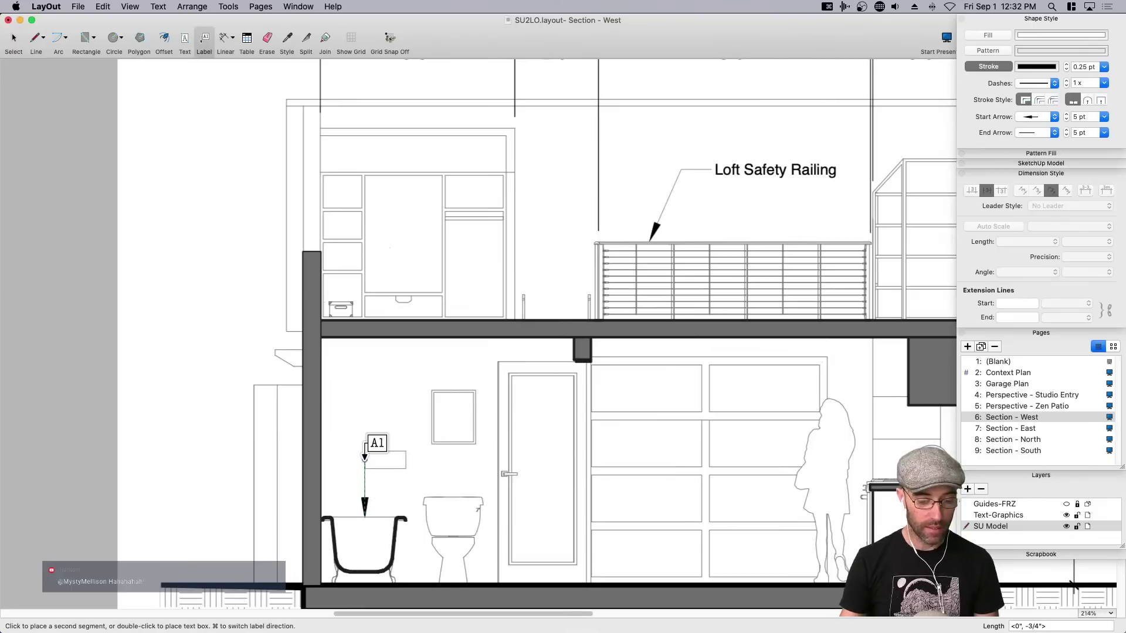
pyautogui.click(366, 461)
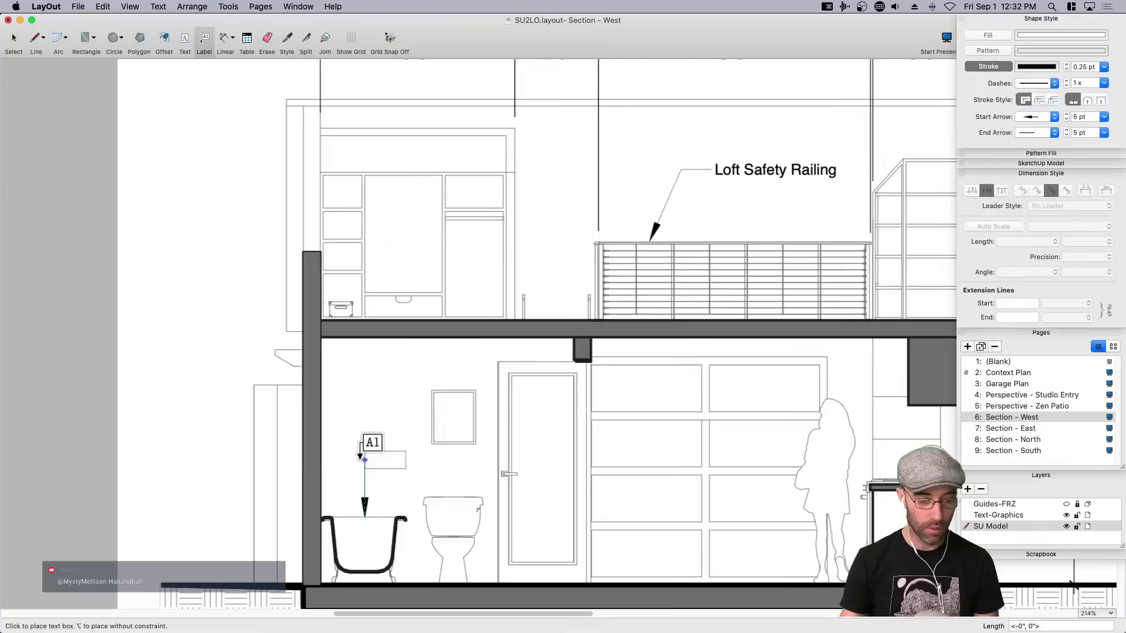
pyautogui.click(238, 461)
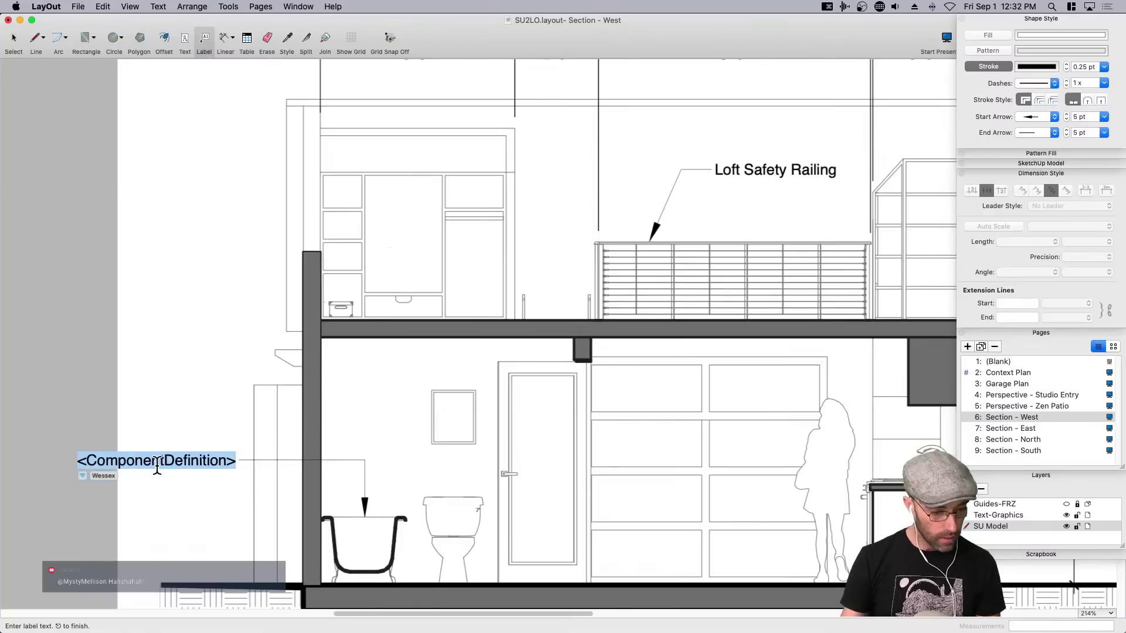
pyautogui.click(107, 475)
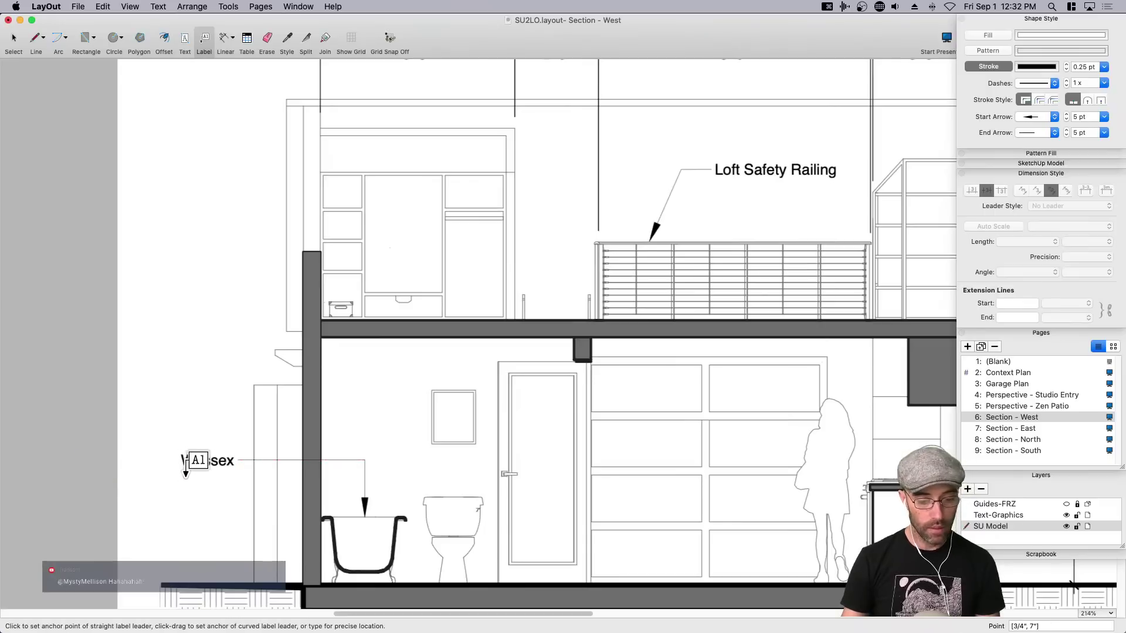
pyautogui.press('space')
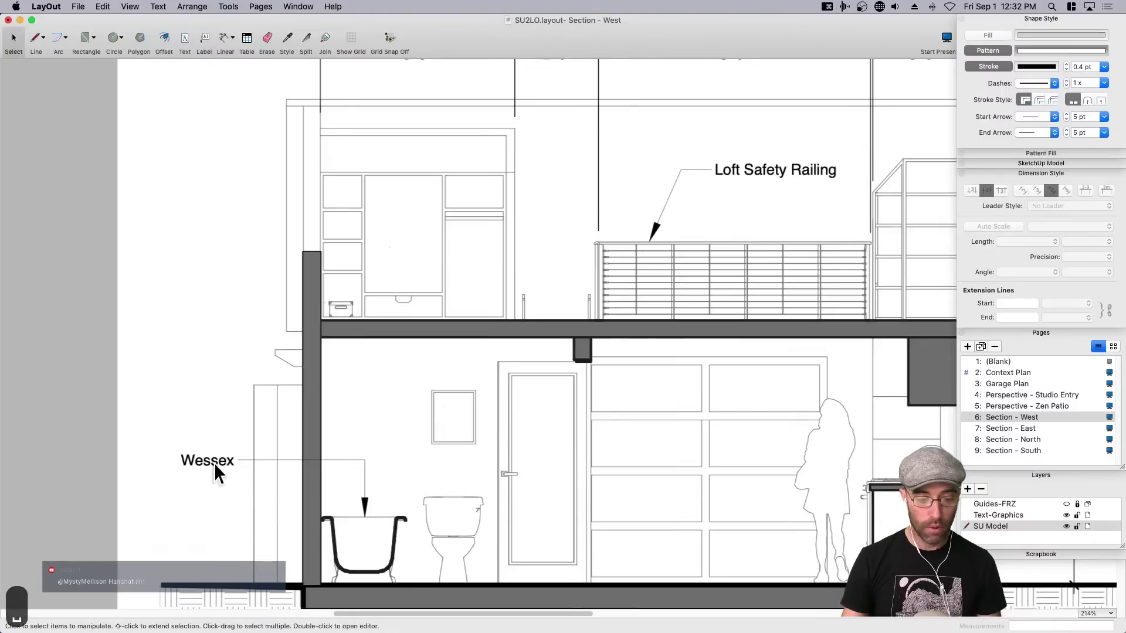
# Replace the bathtub label's text with Clawfoot Tub.
pyautogui.doubleClick(216, 460)
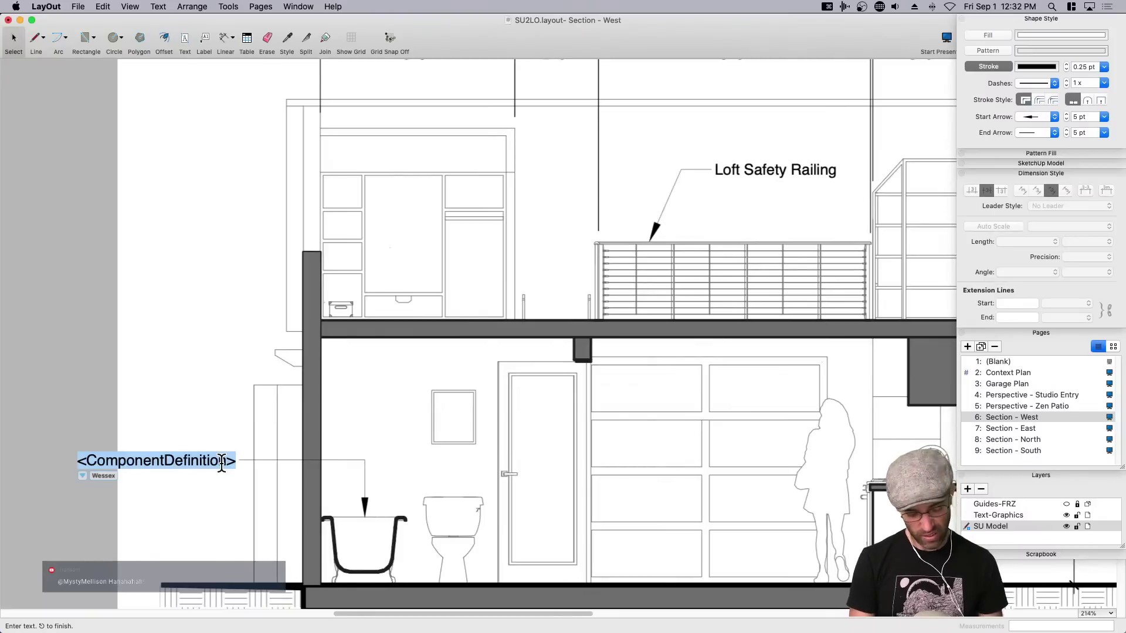
pyautogui.write('Cla')
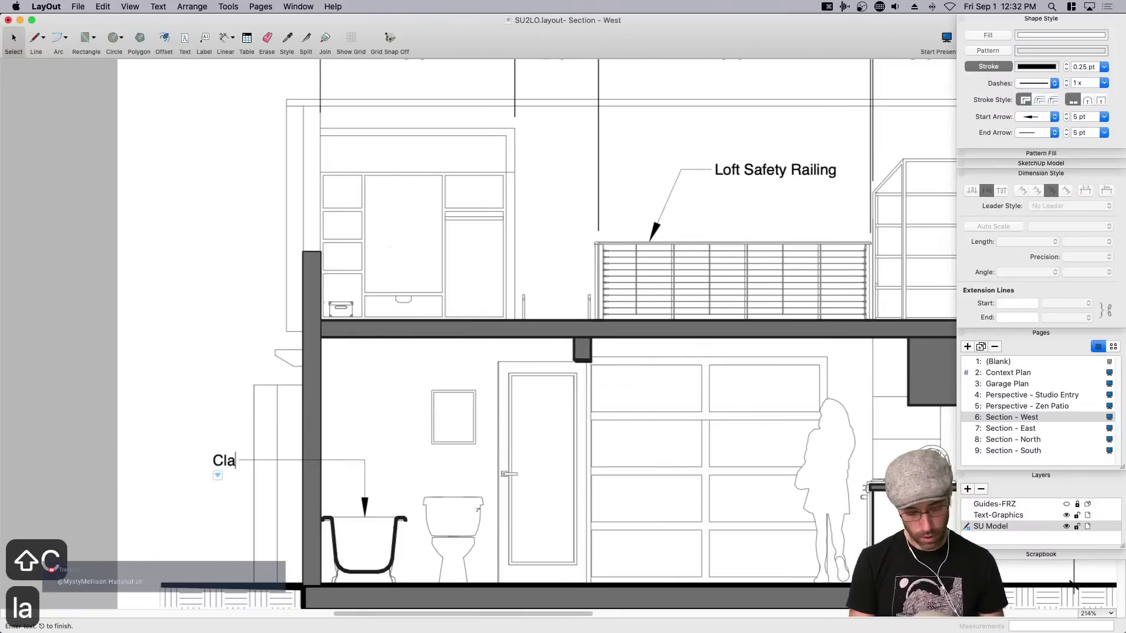
pyautogui.write('wfoot Tub')
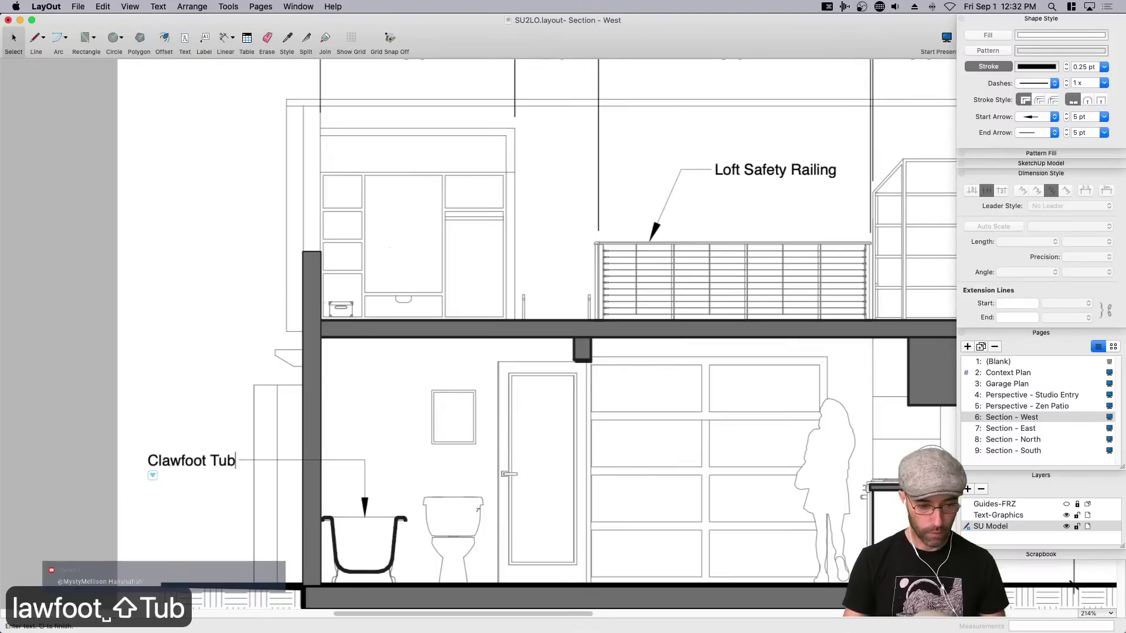
pyautogui.click(213, 414)
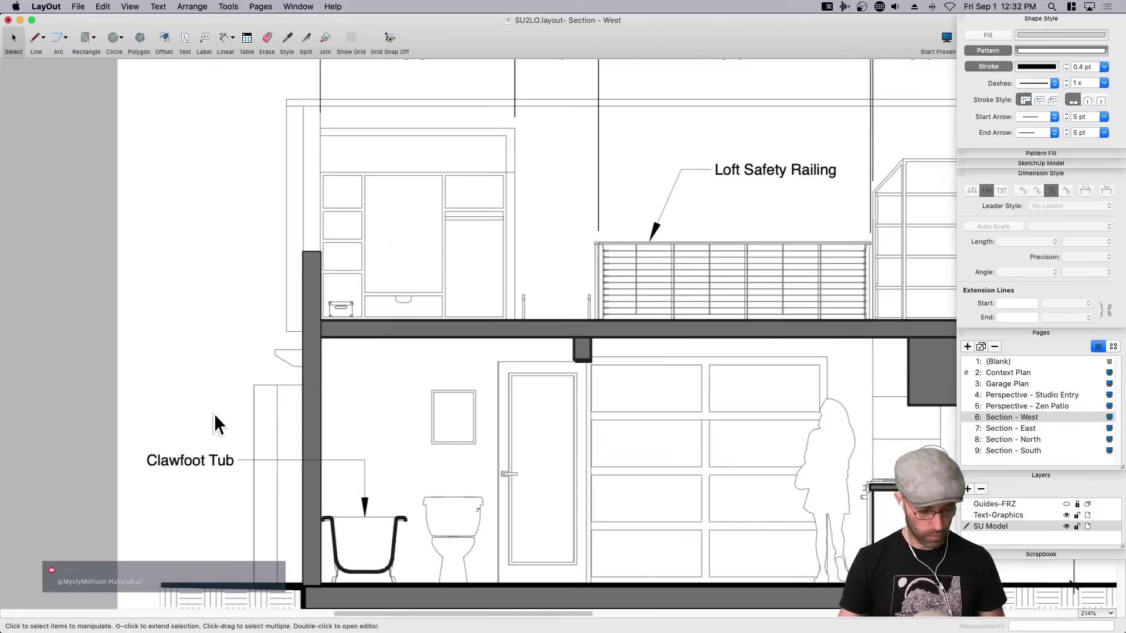
# Shift the Clawfoot Tub leader's elbow toward the text so the arrow segment slants, and save the document.
pyautogui.click(363, 462)
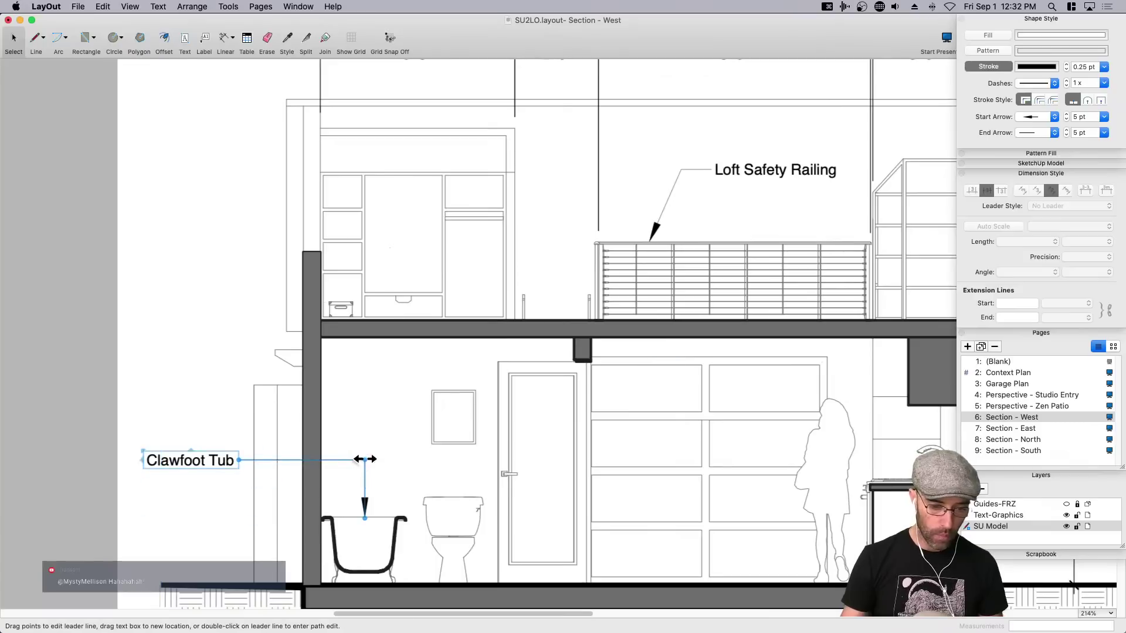
pyautogui.moveTo(364, 461); pyautogui.dragTo(337, 459)
pyautogui.click(229, 484)
pyautogui.scroll(-2, 414, 466)
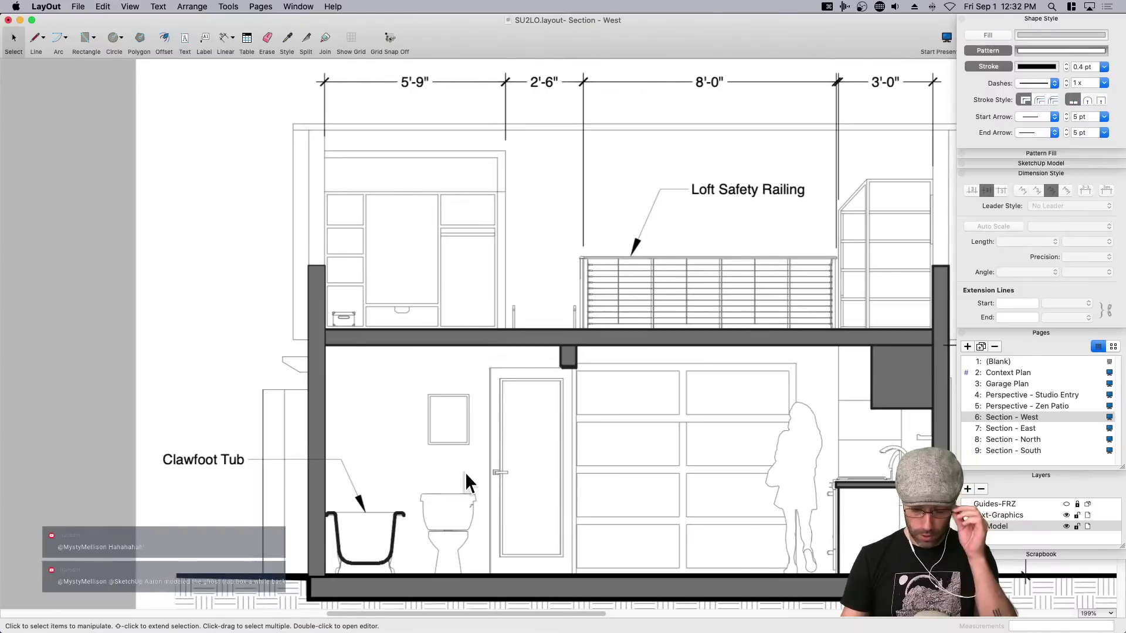
pyautogui.scroll(-3, 309, 372)
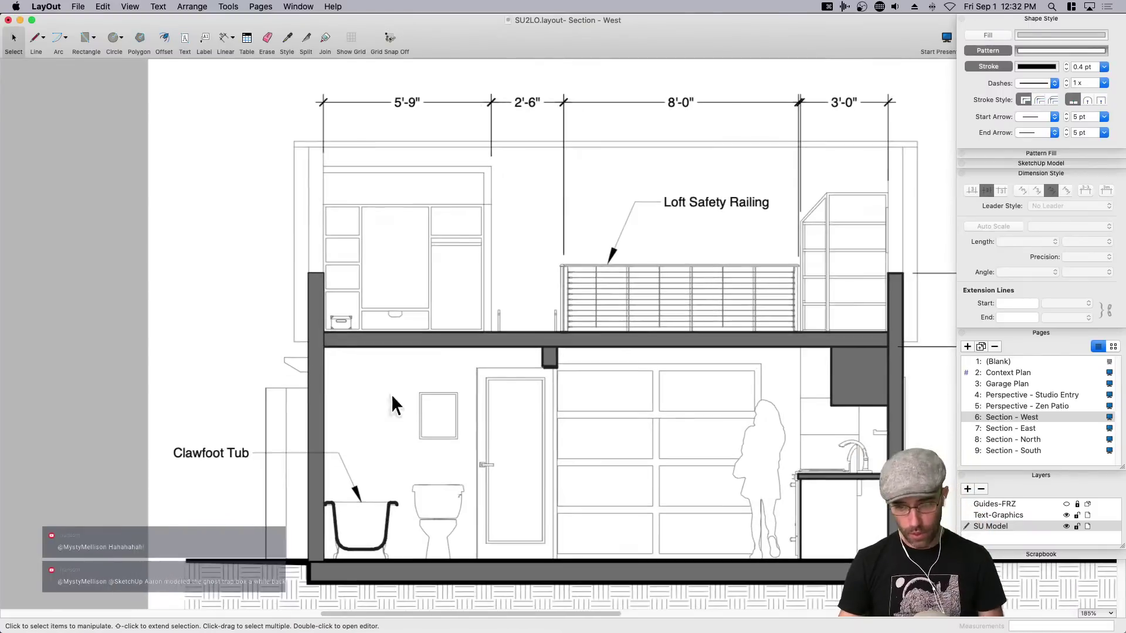
pyautogui.press('super+s')
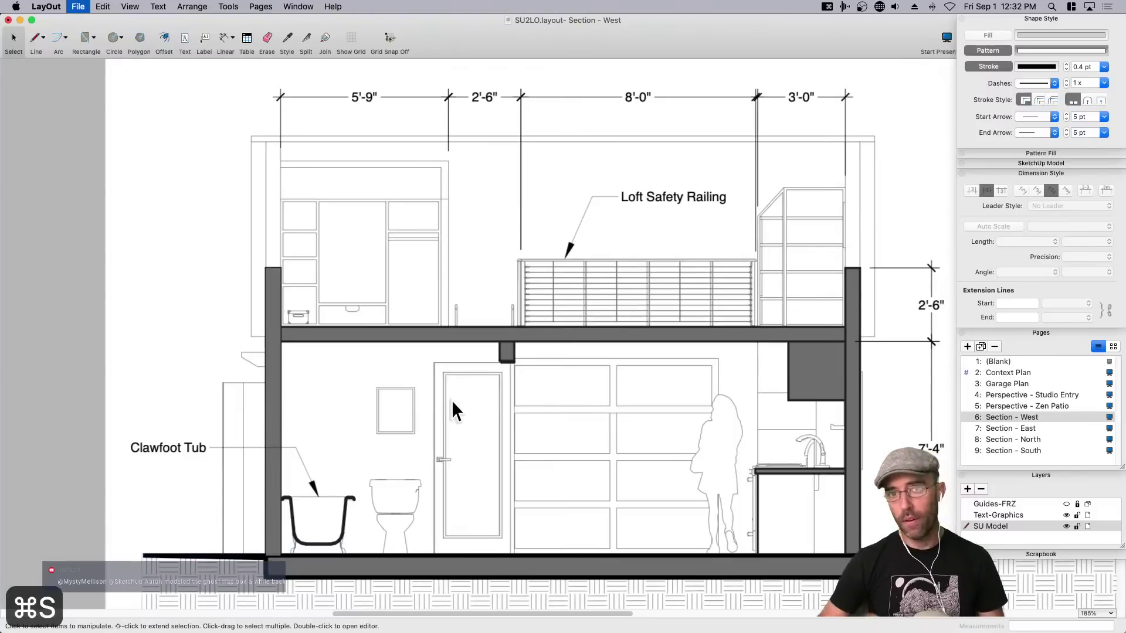
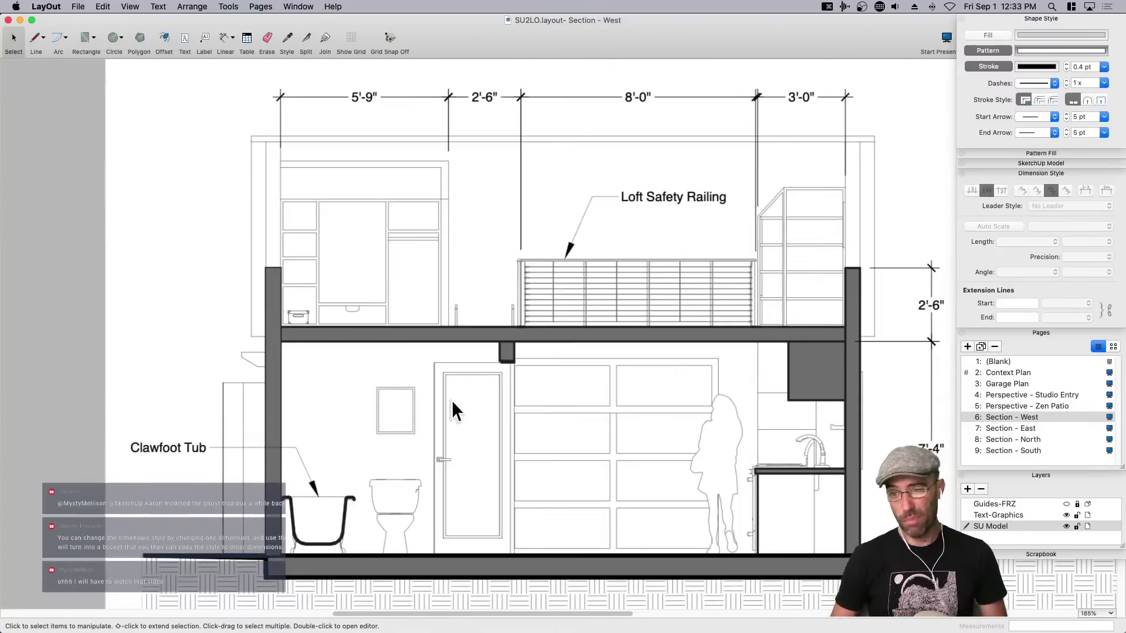
pyautogui.moveTo(566, 418); pyautogui.dragTo(561, 373, button='middle')
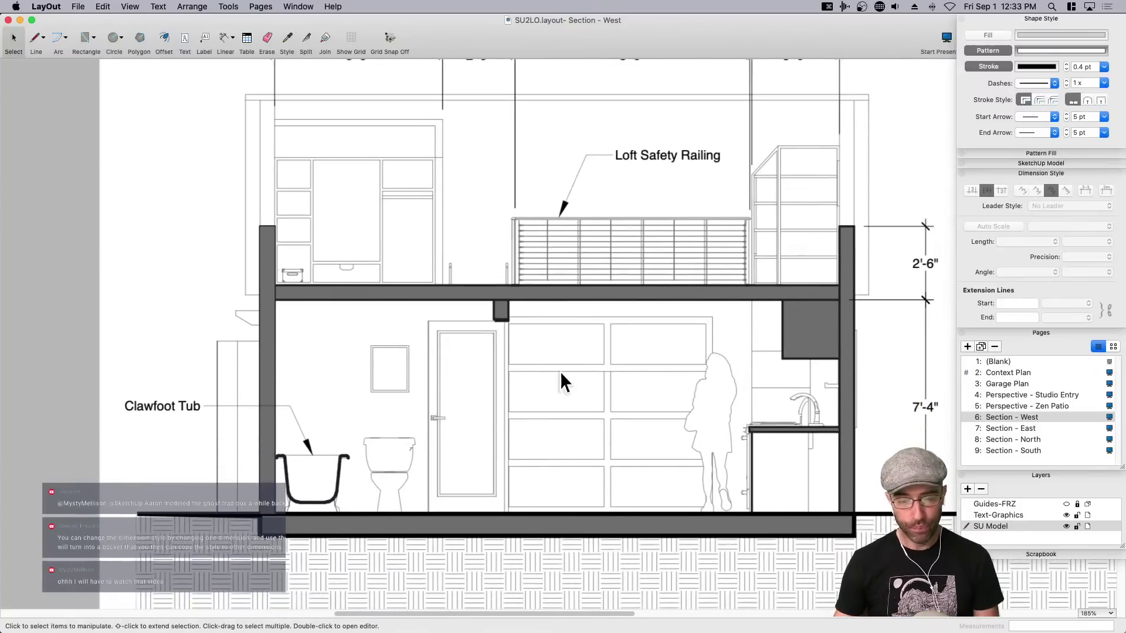
pyautogui.scroll(-2, 490, 428)
pyautogui.moveTo(467, 444); pyautogui.dragTo(526, 455, button='middle')
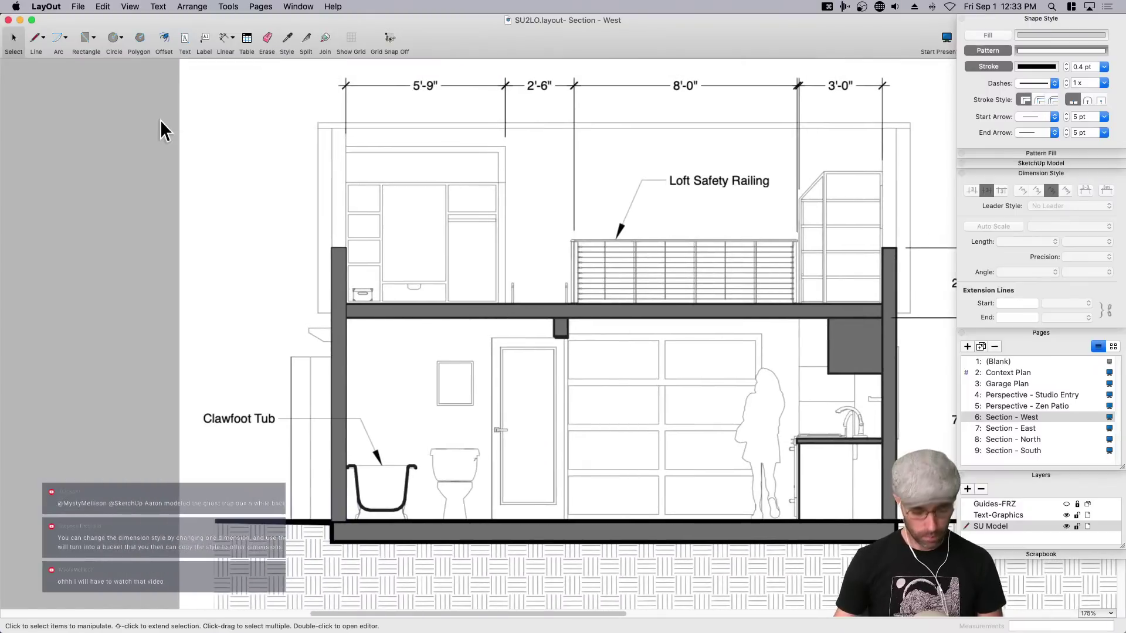
pyautogui.press('l')
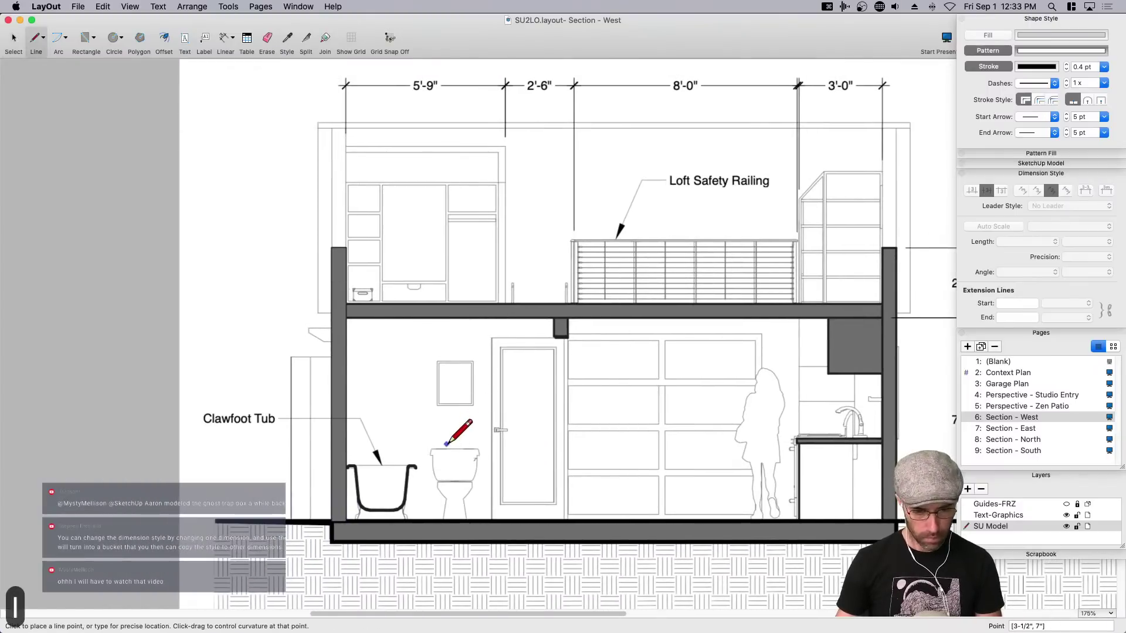
pyautogui.click(438, 450)
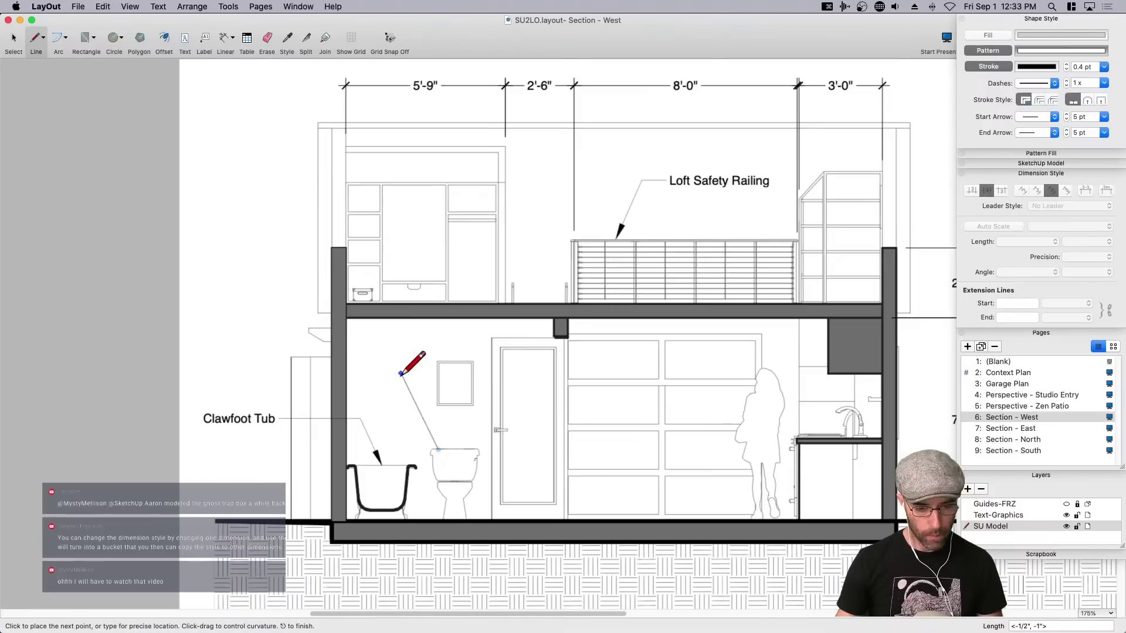
pyautogui.click(403, 380)
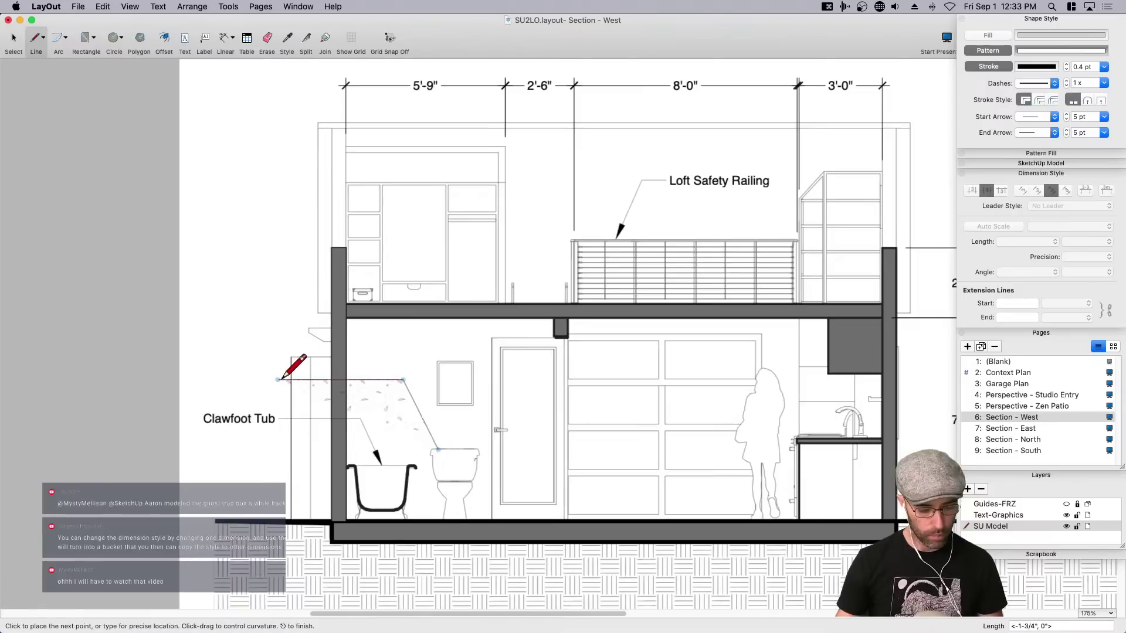
pyautogui.press('space')
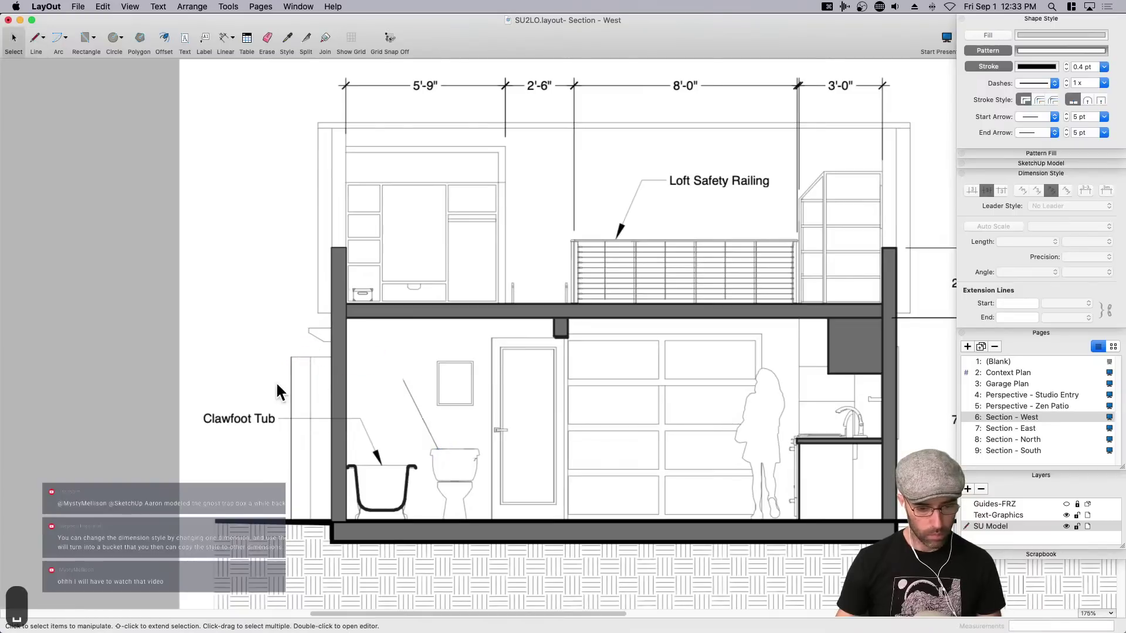
pyautogui.click(411, 392)
pyautogui.press('BackSpace')
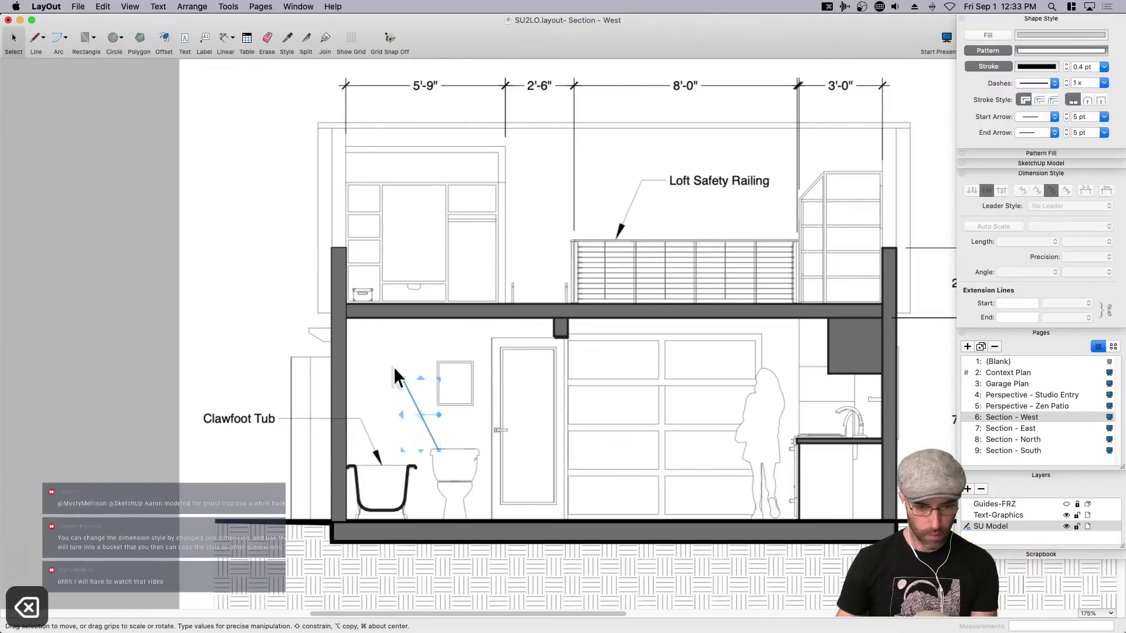
# Label the toilet as Toilet, running a two-segment leader to text outside the exterior wall, above the Clawfoot Tub label.
pyautogui.click(205, 38)
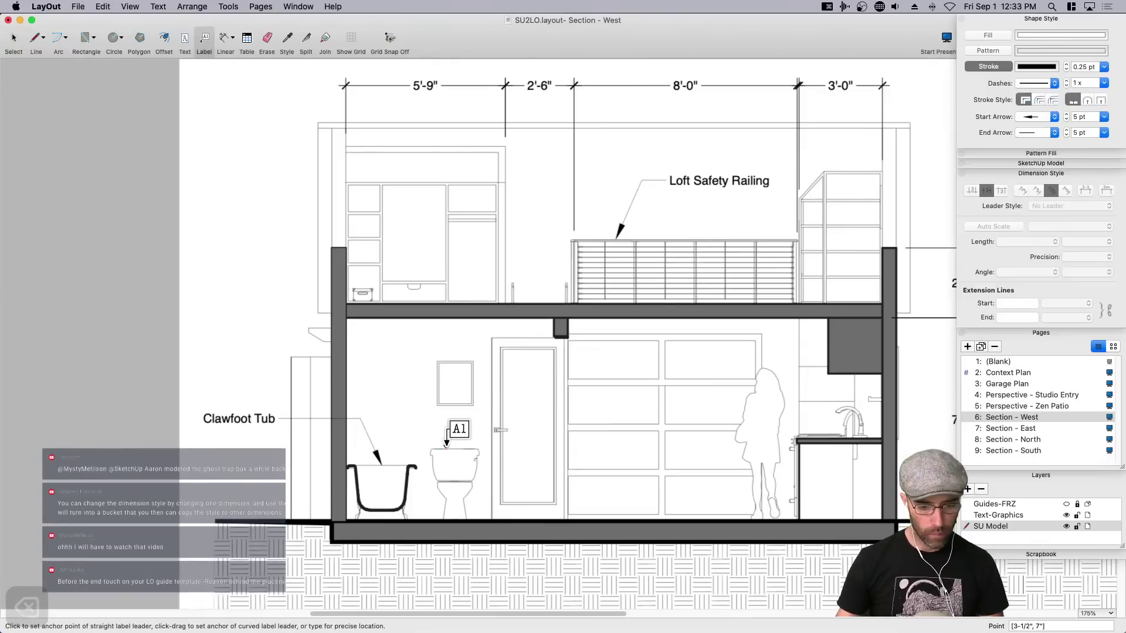
pyautogui.click(444, 448)
pyautogui.click(414, 385)
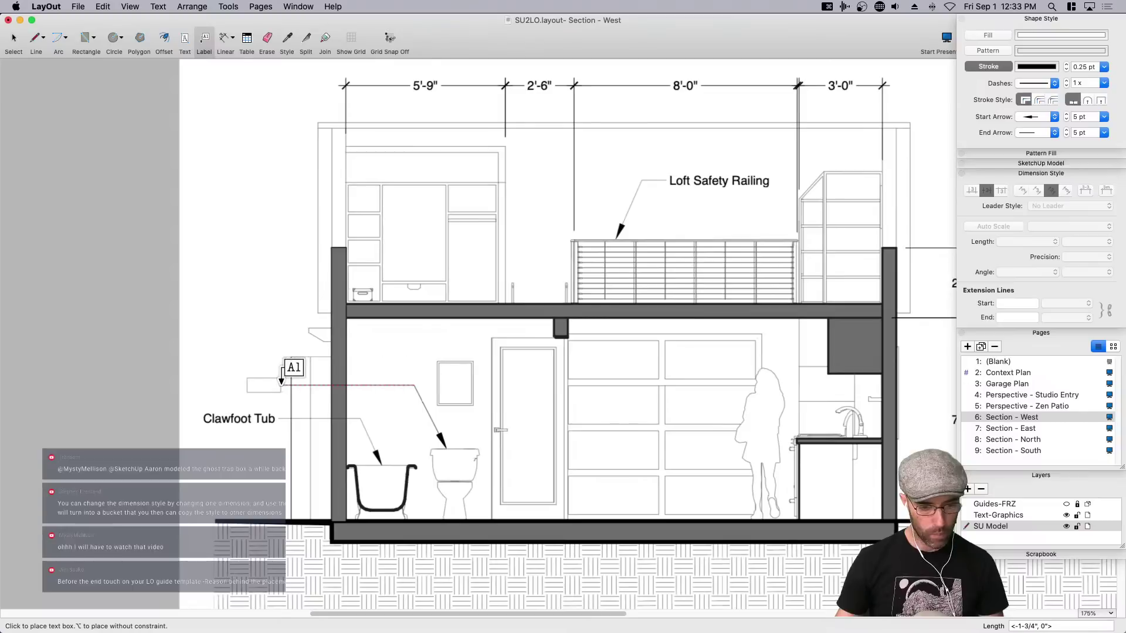
pyautogui.click(276, 385)
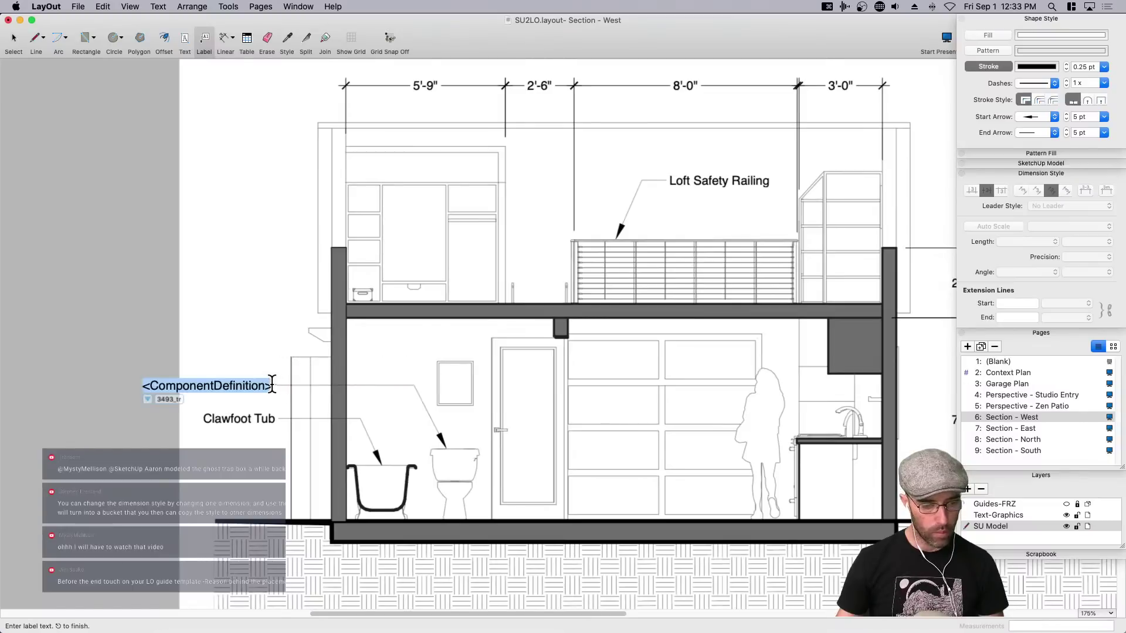
pyautogui.write('Toilet')
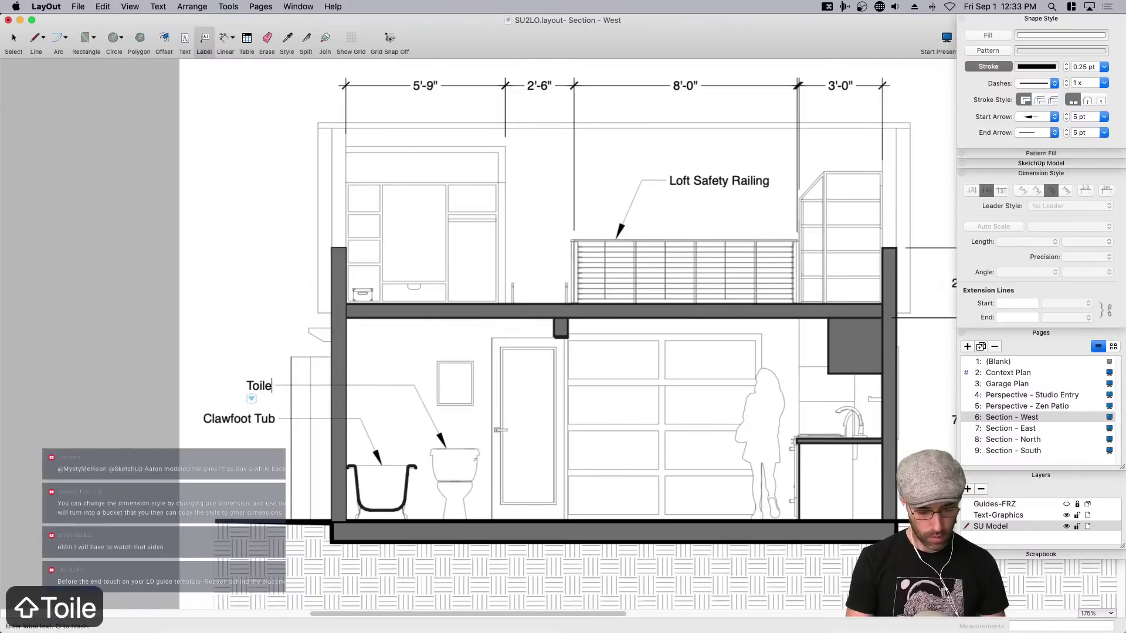
pyautogui.click(197, 334)
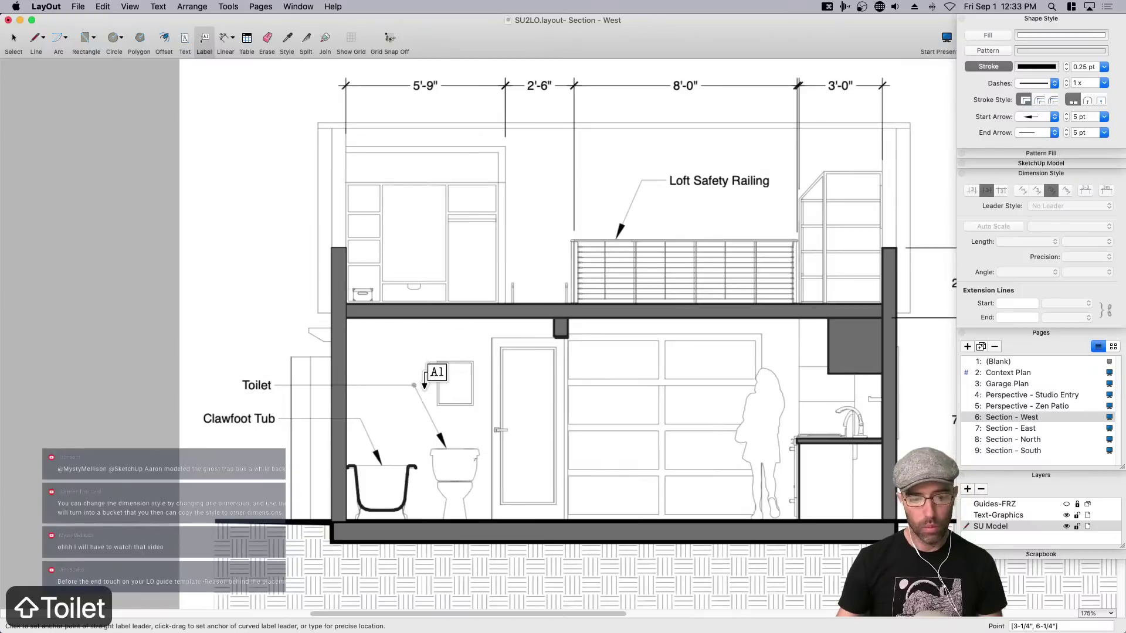
# Label the loft wardrobe as Built-In Dresser on two lines, running a two-segment leader to text beyond the exterior wall.
pyautogui.scroll(-1, 422, 386)
pyautogui.moveTo(422, 387); pyautogui.dragTo(406, 438, button='middle')
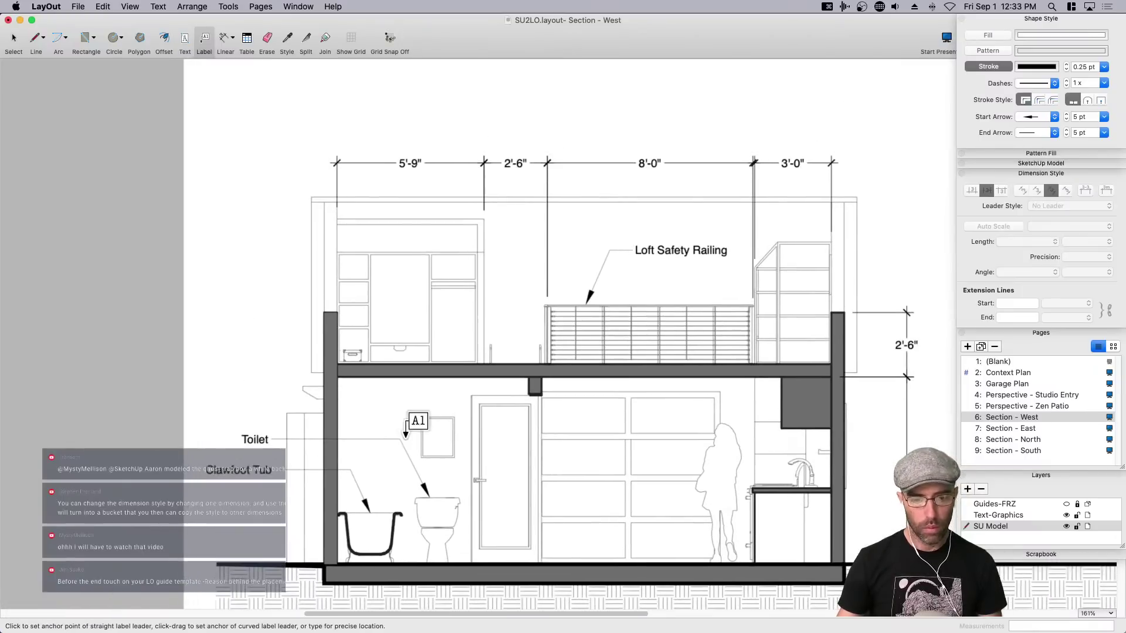
pyautogui.click(400, 252)
pyautogui.click(366, 180)
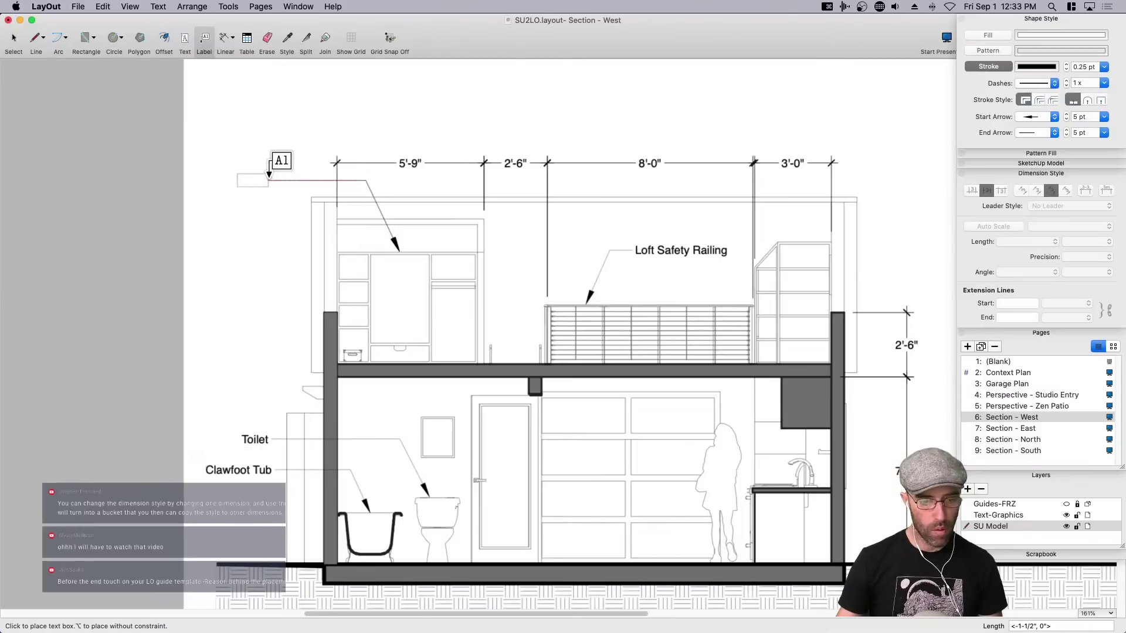
pyautogui.click(263, 175)
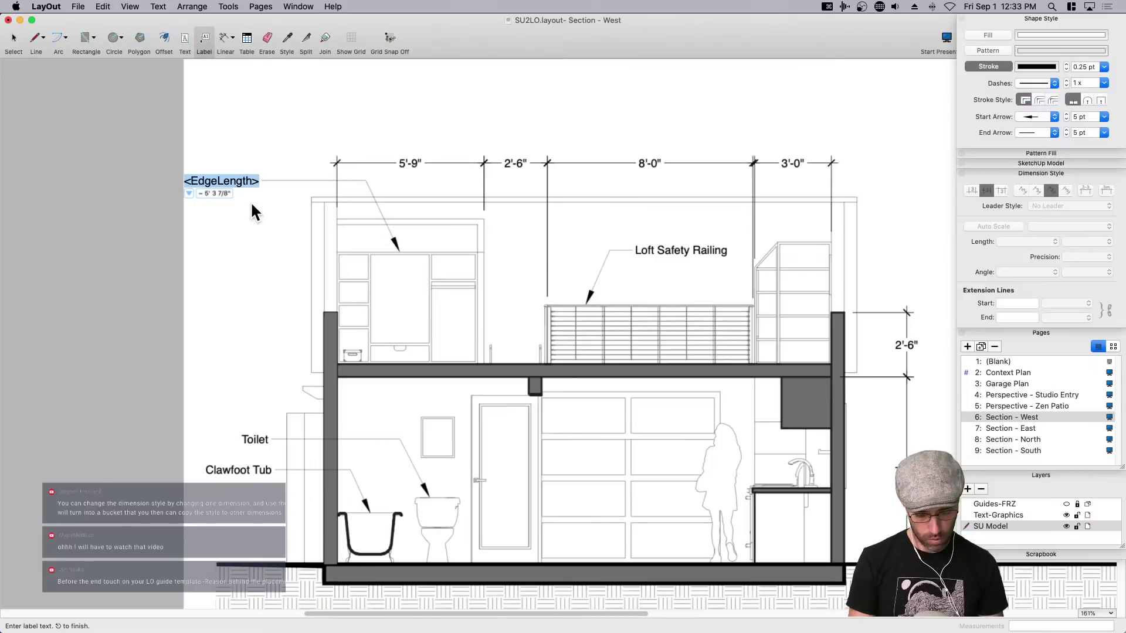
pyautogui.write('Built')
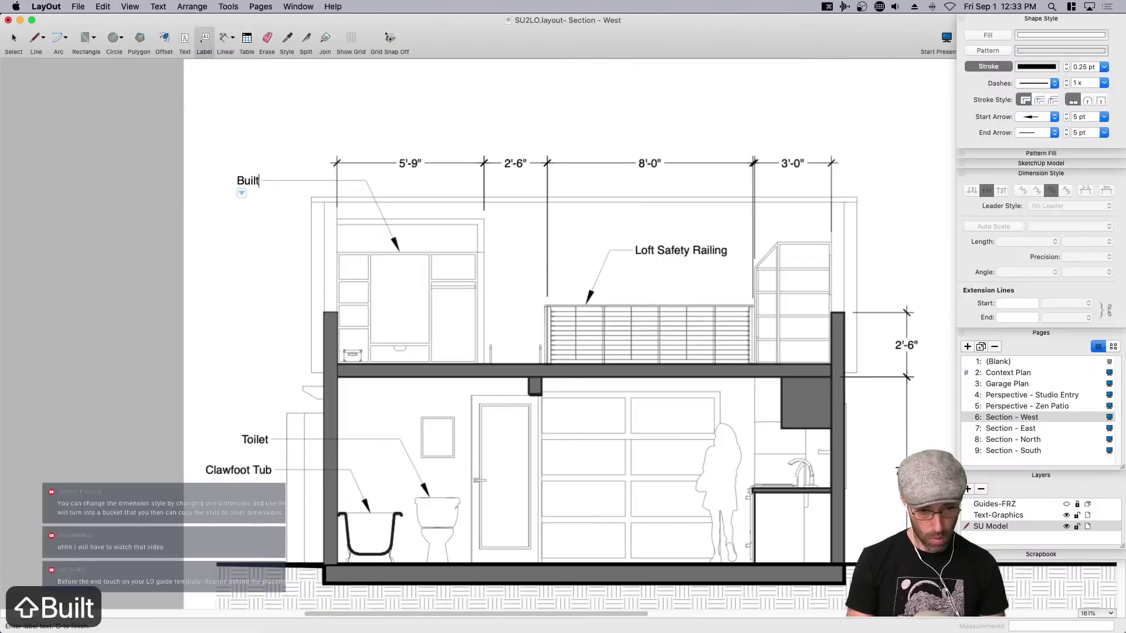
pyautogui.write('-In Dre')
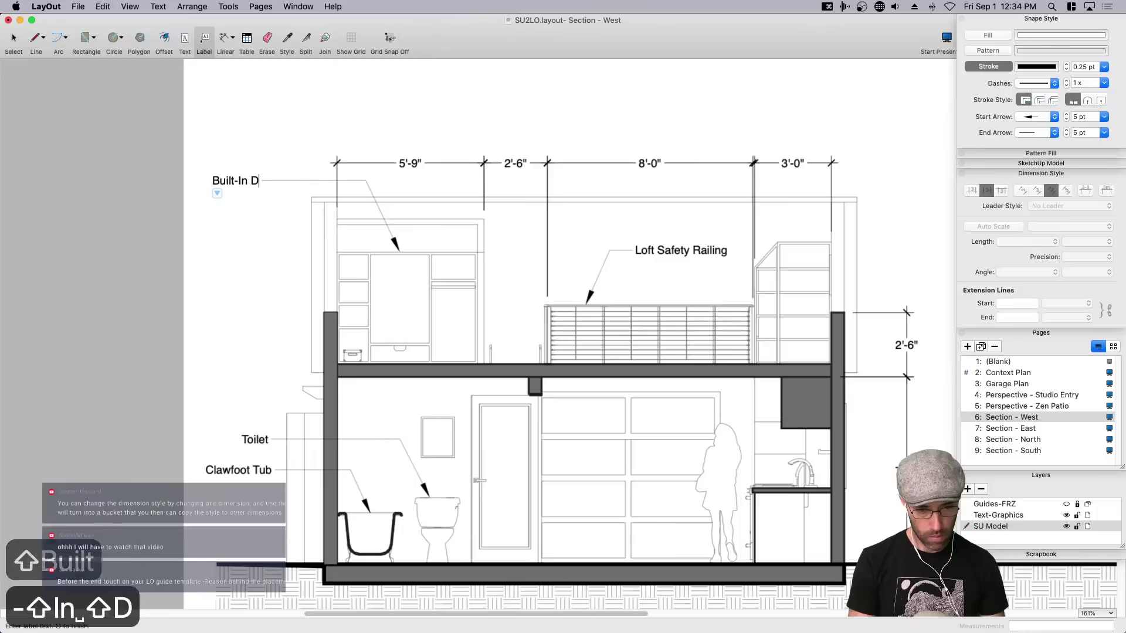
pyautogui.press('BackSpace')
pyautogui.press('BackSpace')
pyautogui.press('BackSpace')
pyautogui.press('BackSpace')
pyautogui.press('Return')
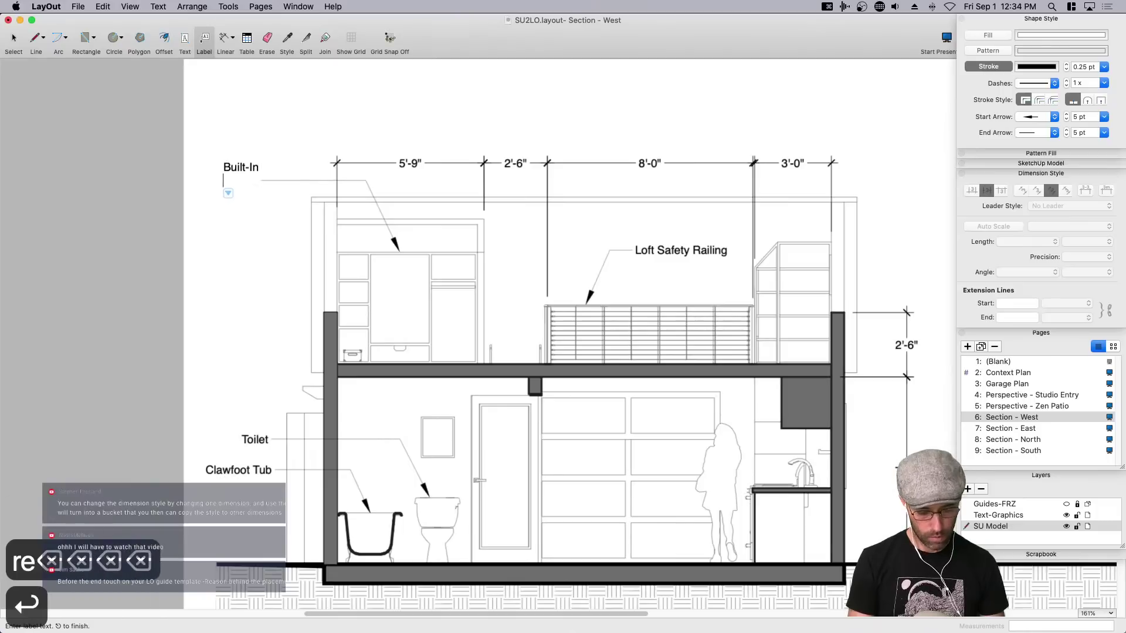
pyautogui.write('Dresser')
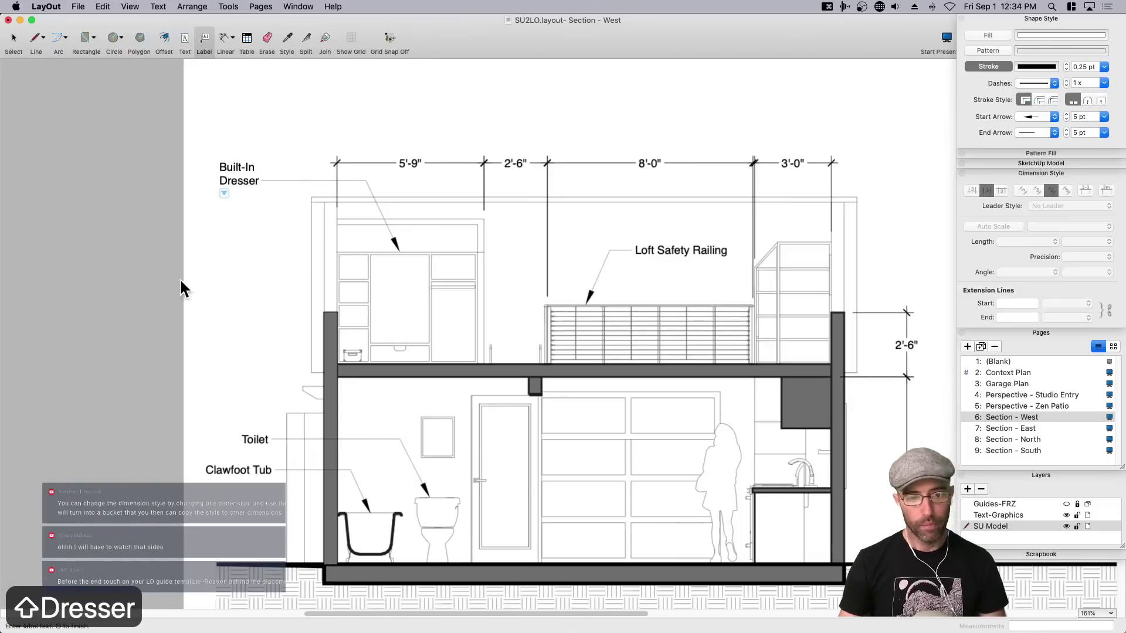
pyautogui.click(179, 278)
# Label the small box on the dresser's lowest shelf as Keepsake Box, with a two-segment leader to text below the Built-In Dresser label.
pyautogui.click(352, 351)
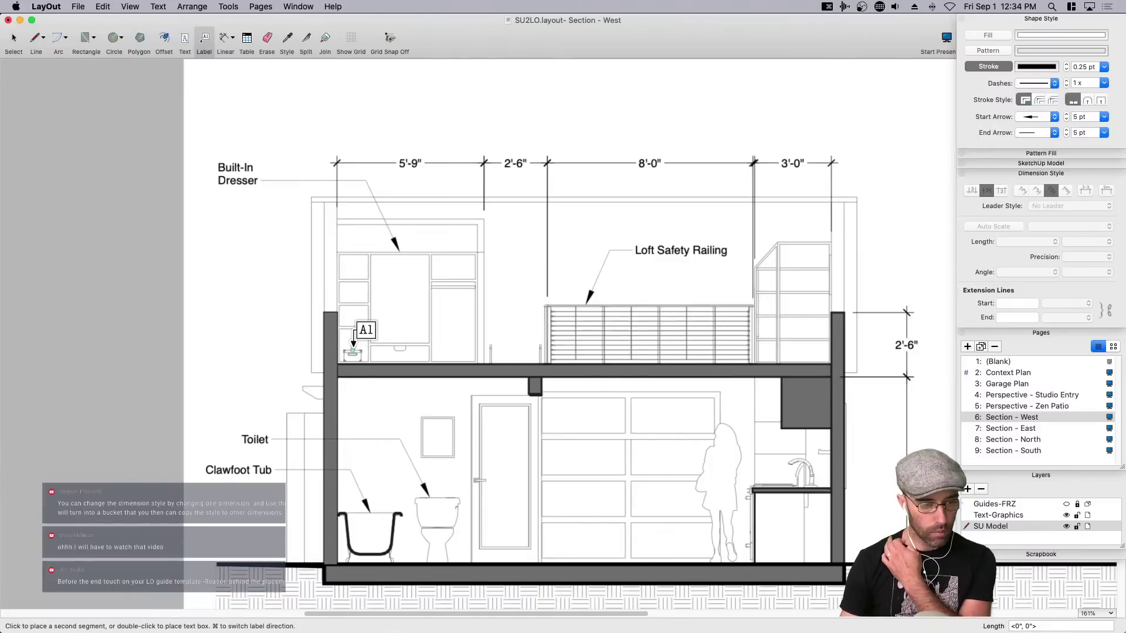
pyautogui.scroll(1, 304, 288)
pyautogui.scroll(3, 304, 287)
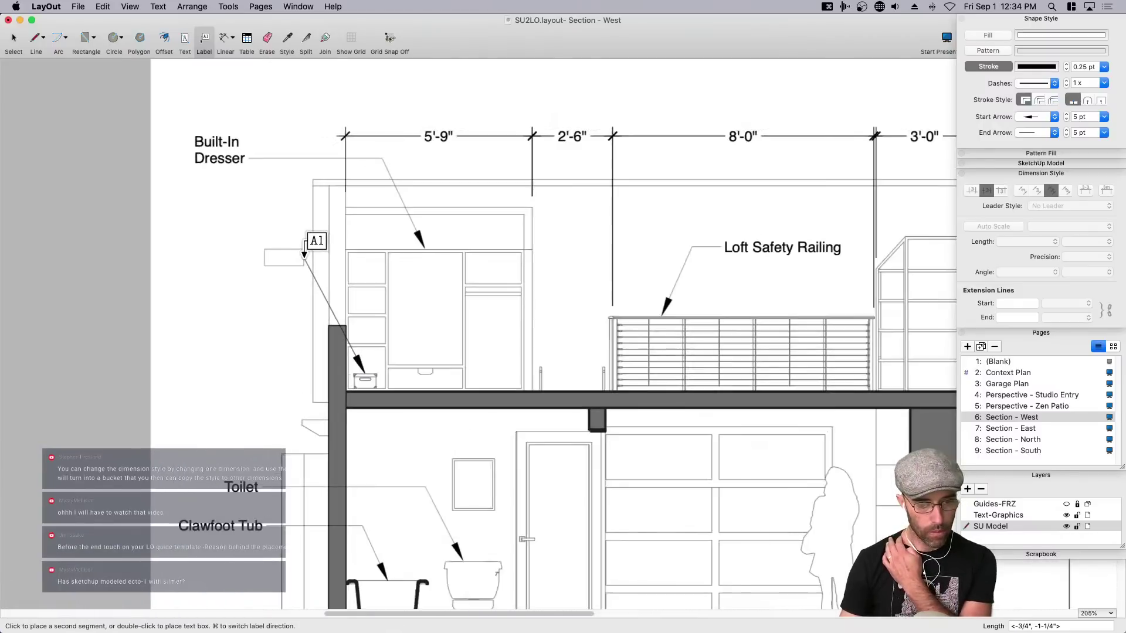
pyautogui.click(296, 241)
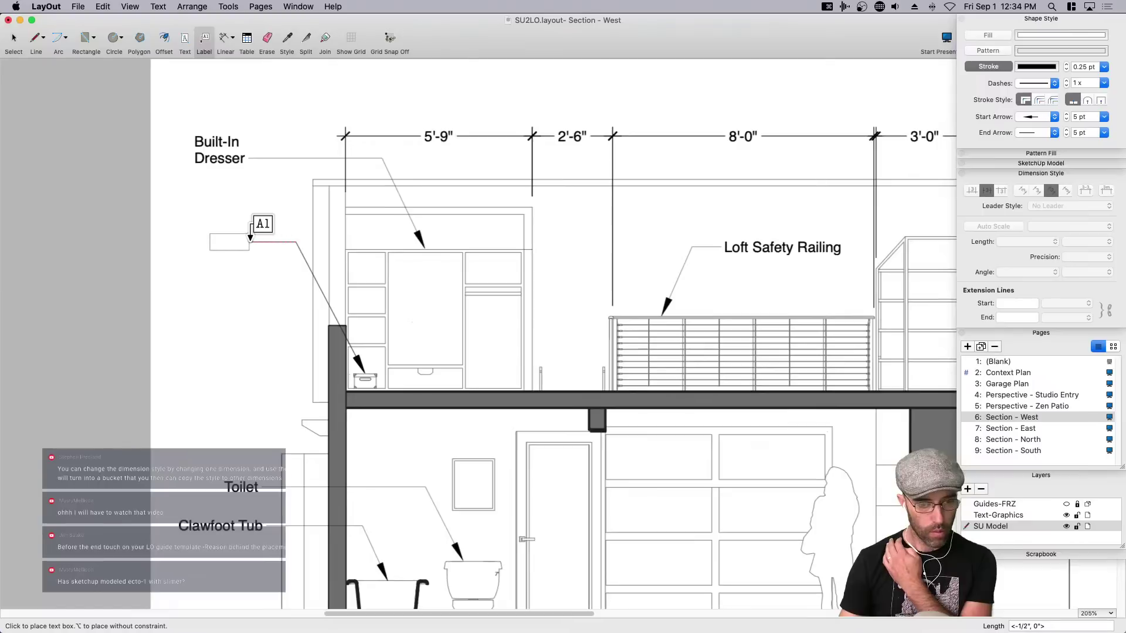
pyautogui.click(253, 241)
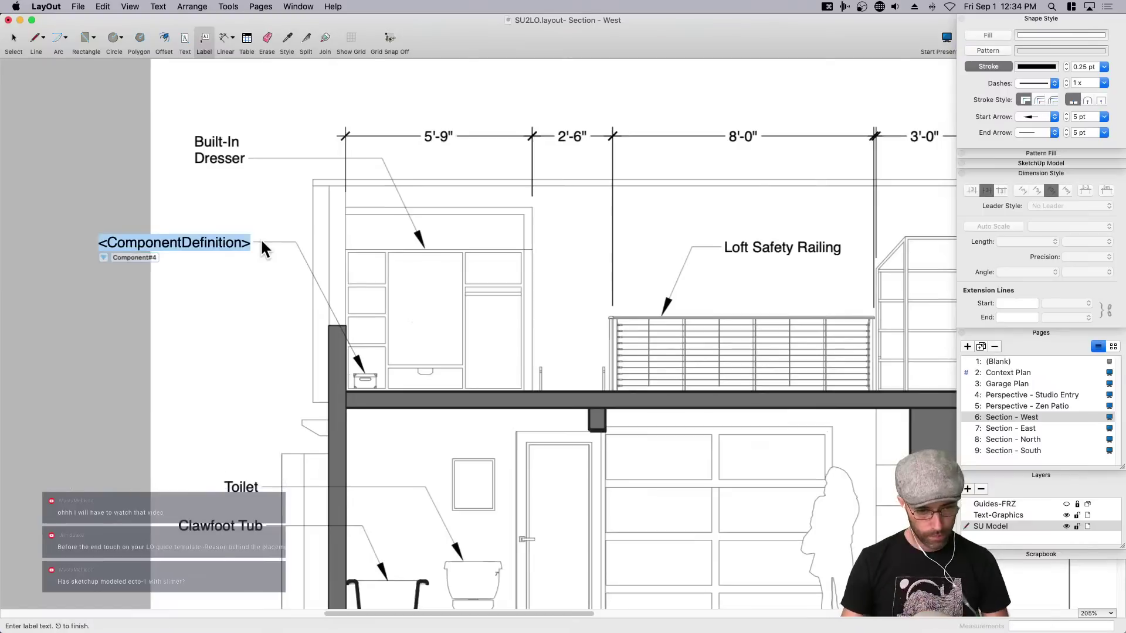
pyautogui.write('Keepsake ox')
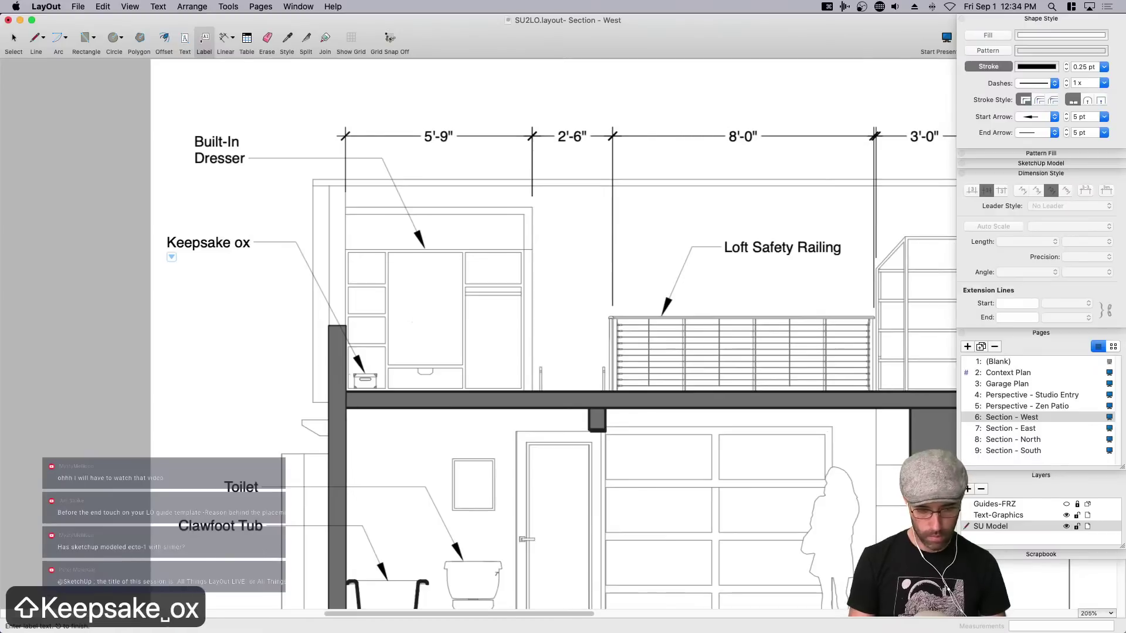
pyautogui.press('BackSpace')
pyautogui.press('BackSpace')
pyautogui.write('Box')
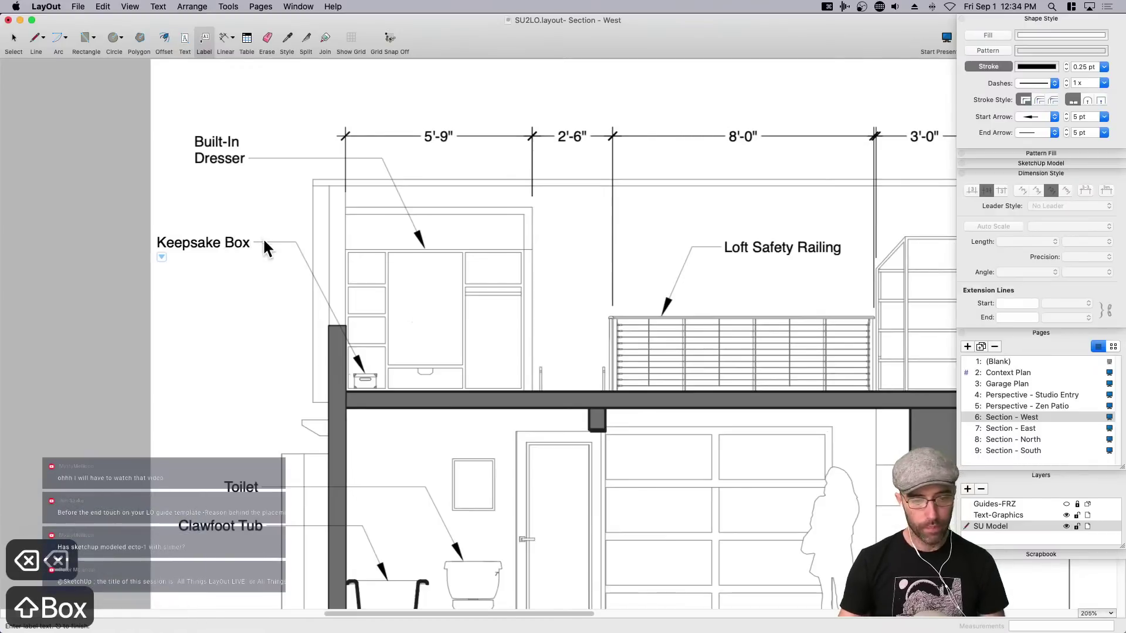
# Break the Keepsake Box label text onto two lines and finish the label.
pyautogui.press('Left')
pyautogui.press('Left')
pyautogui.press('Left')
pyautogui.press('Return')
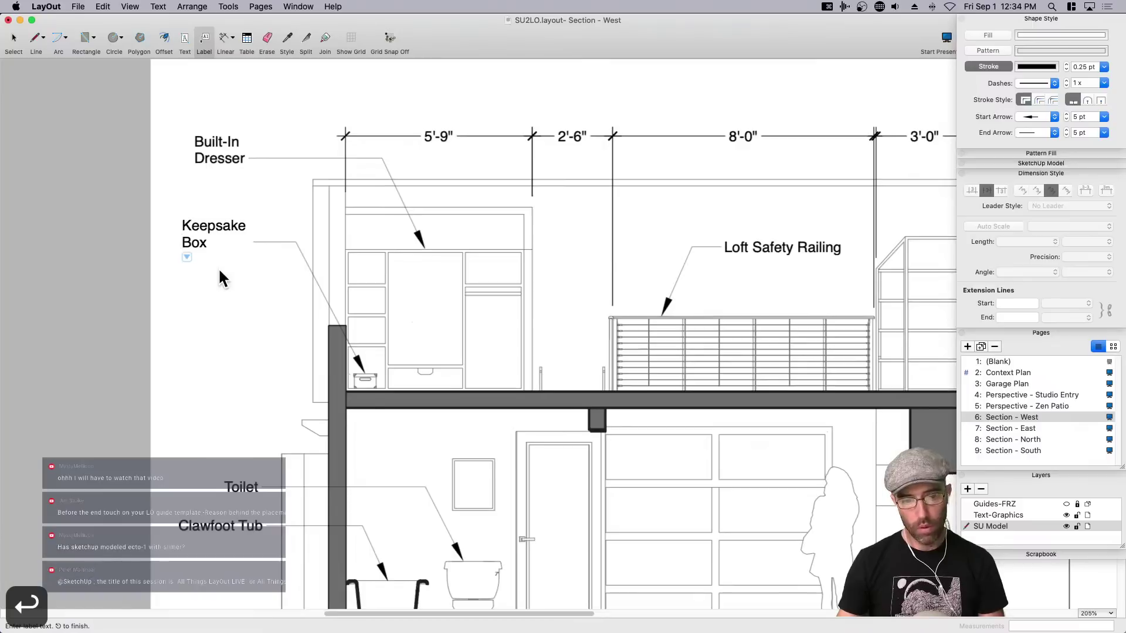
pyautogui.click(212, 286)
pyautogui.press('space')
# Label the gap between the dresser and railing as Loft Stair Opening, aligning its text above the Loft Safety Railing label.
pyautogui.scroll(-1, 301, 299)
pyautogui.moveTo(301, 299); pyautogui.dragTo(261, 325, button='middle')
pyautogui.scroll(-1, 399, 299)
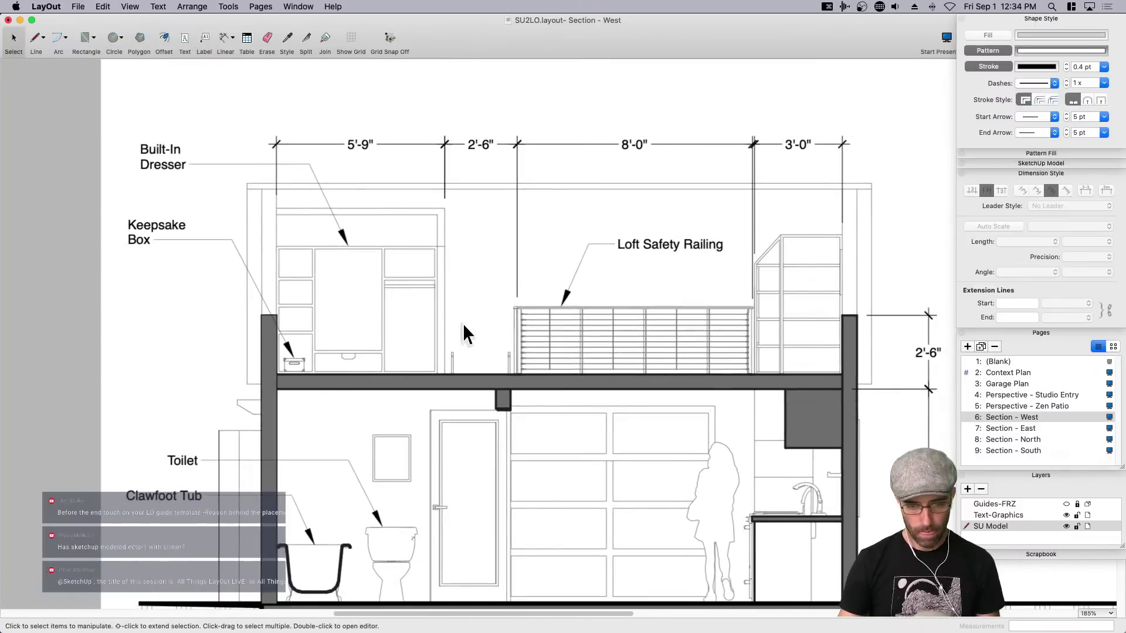
pyautogui.click(204, 39)
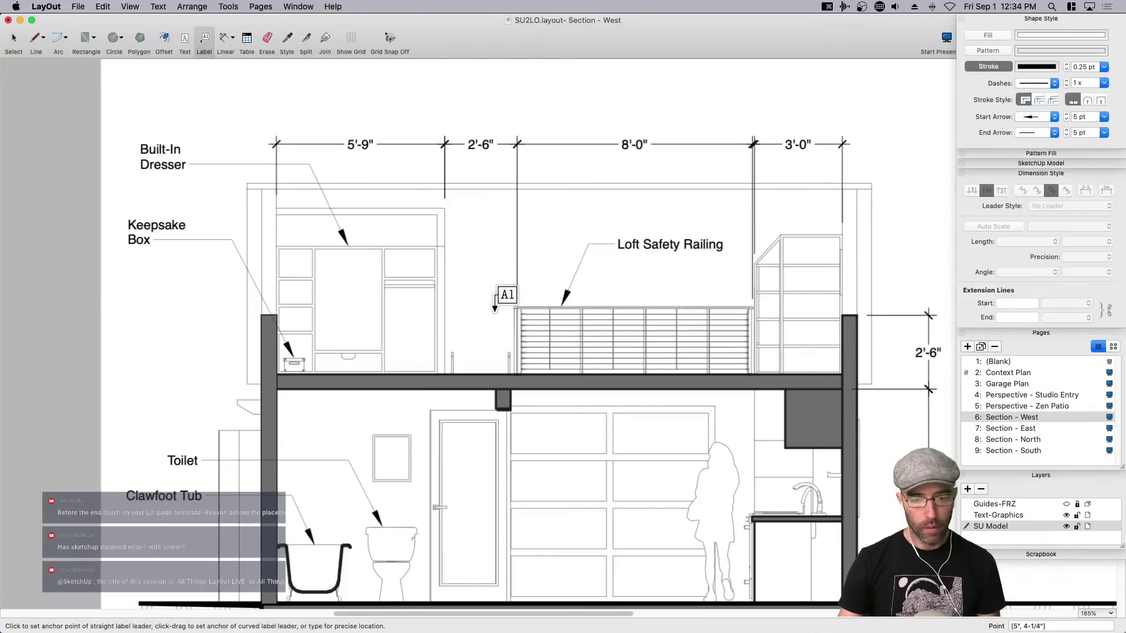
pyautogui.click(476, 362)
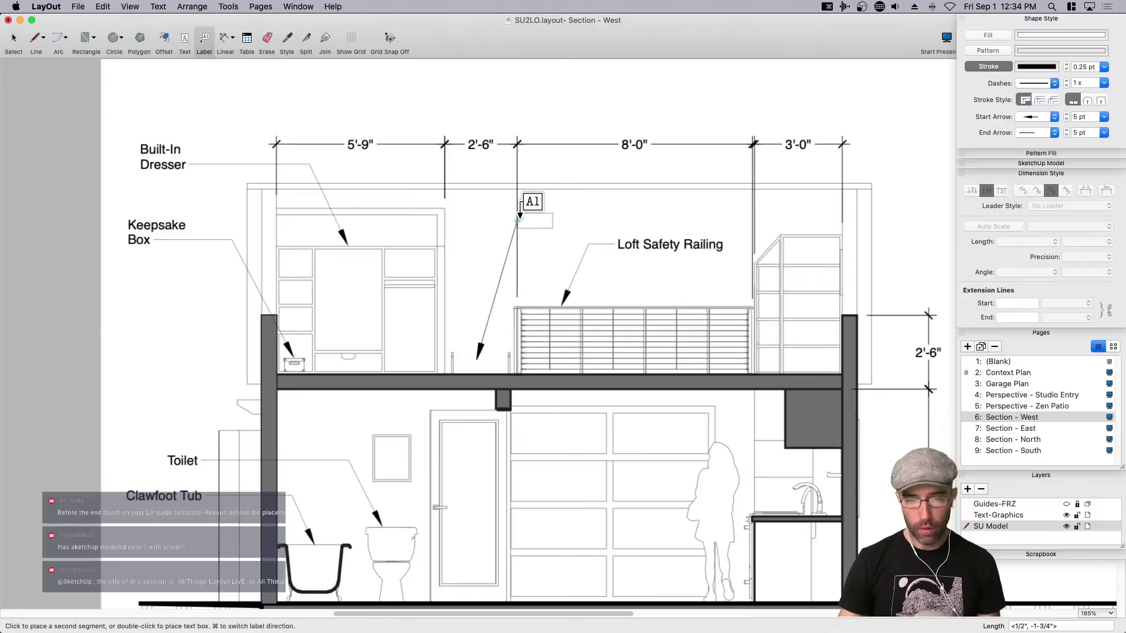
pyautogui.click(531, 217)
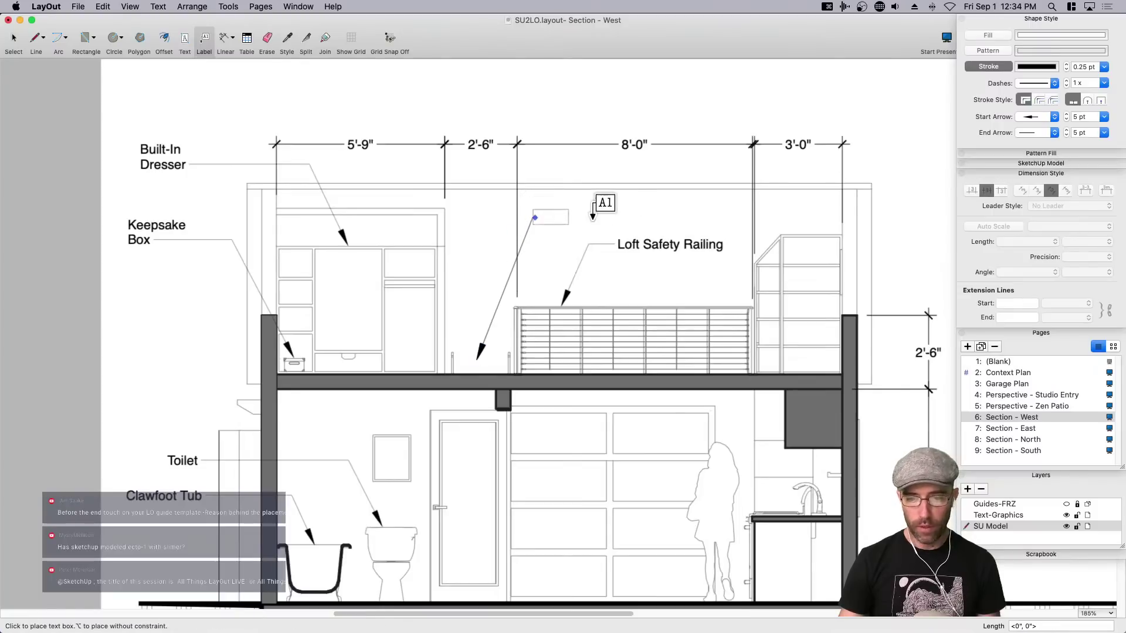
pyautogui.click(620, 217)
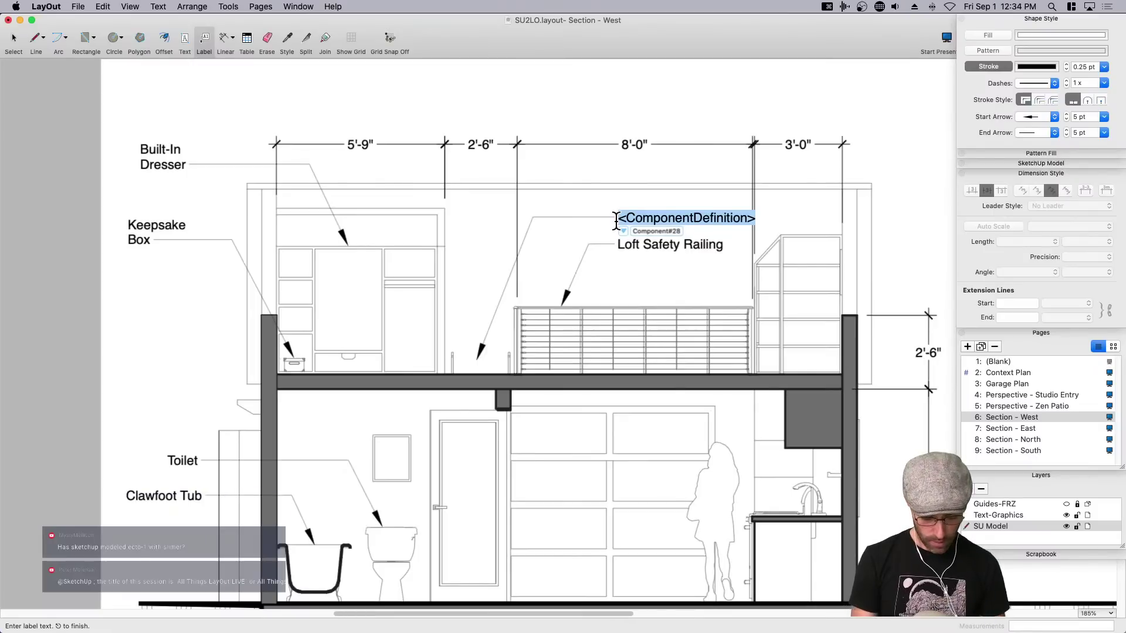
pyautogui.write('Lo')
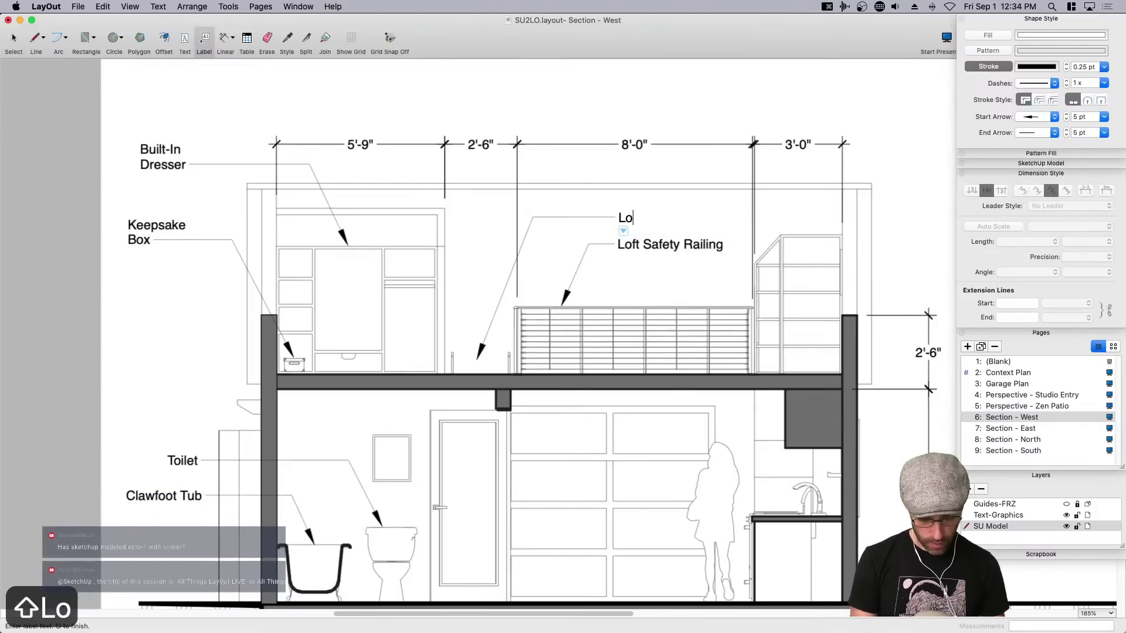
pyautogui.write('ft Stair Opening')
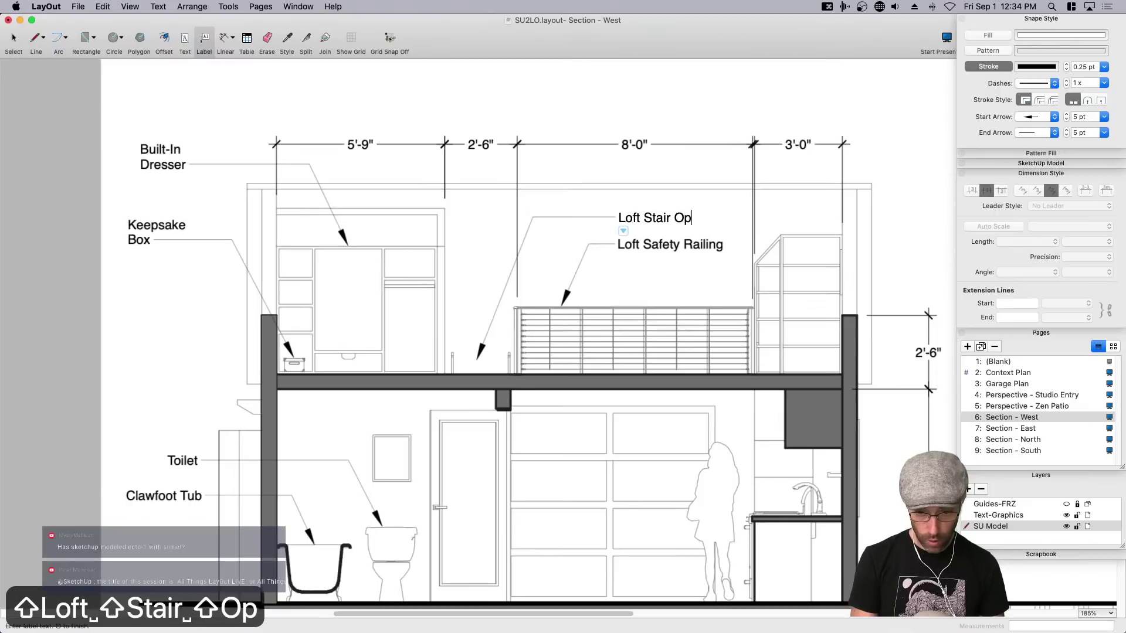
pyautogui.click(639, 105)
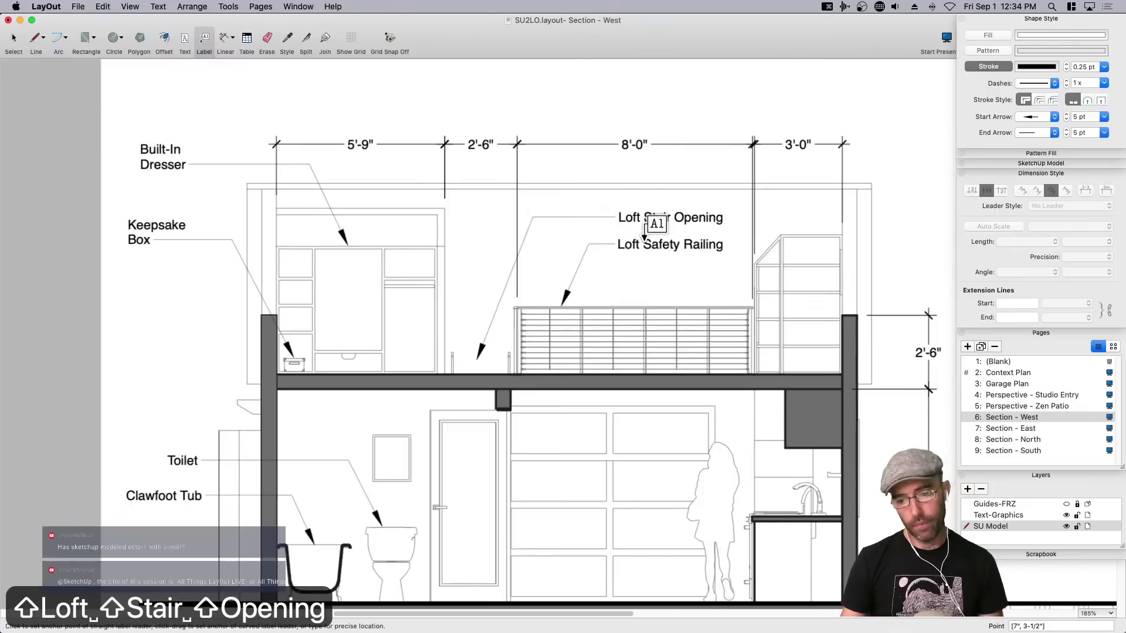
pyautogui.moveTo(709, 301); pyautogui.dragTo(639, 311, button='middle')
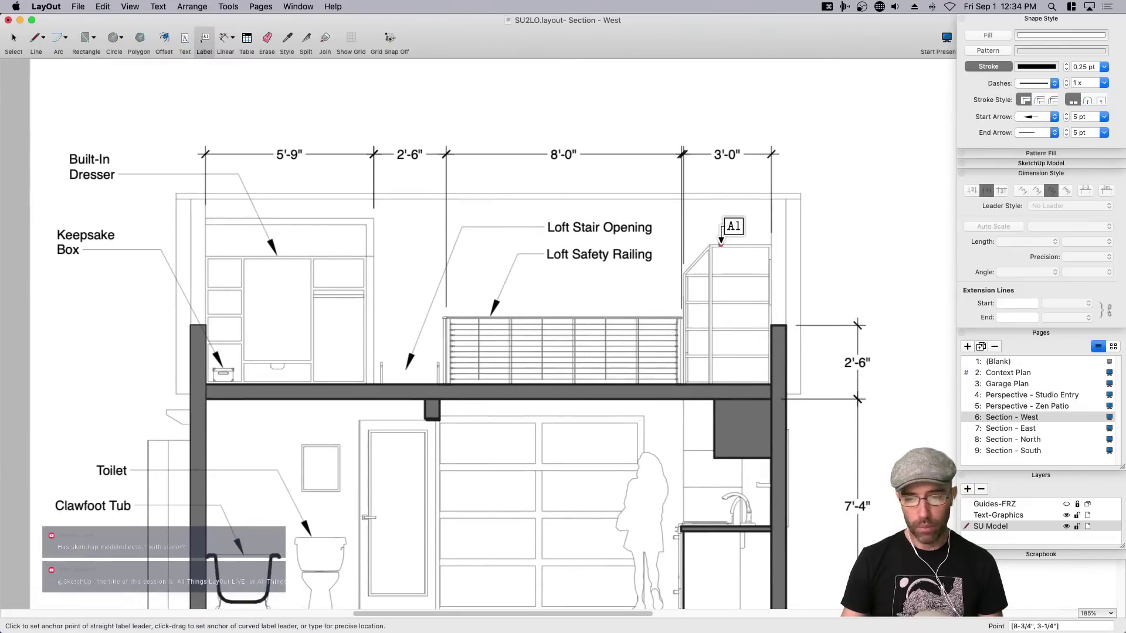
# Label the loft bookshelf's top edge with its edge length, running a two-segment leader up to text beyond the exterior wall.
pyautogui.click(730, 242)
pyautogui.click(759, 179)
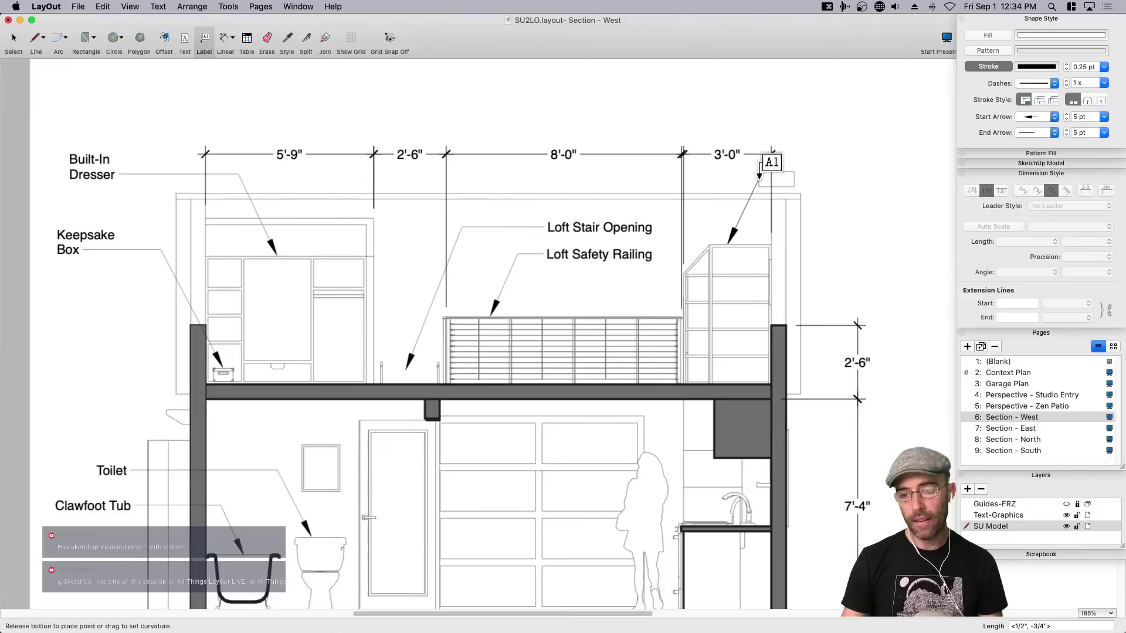
pyautogui.click(820, 179)
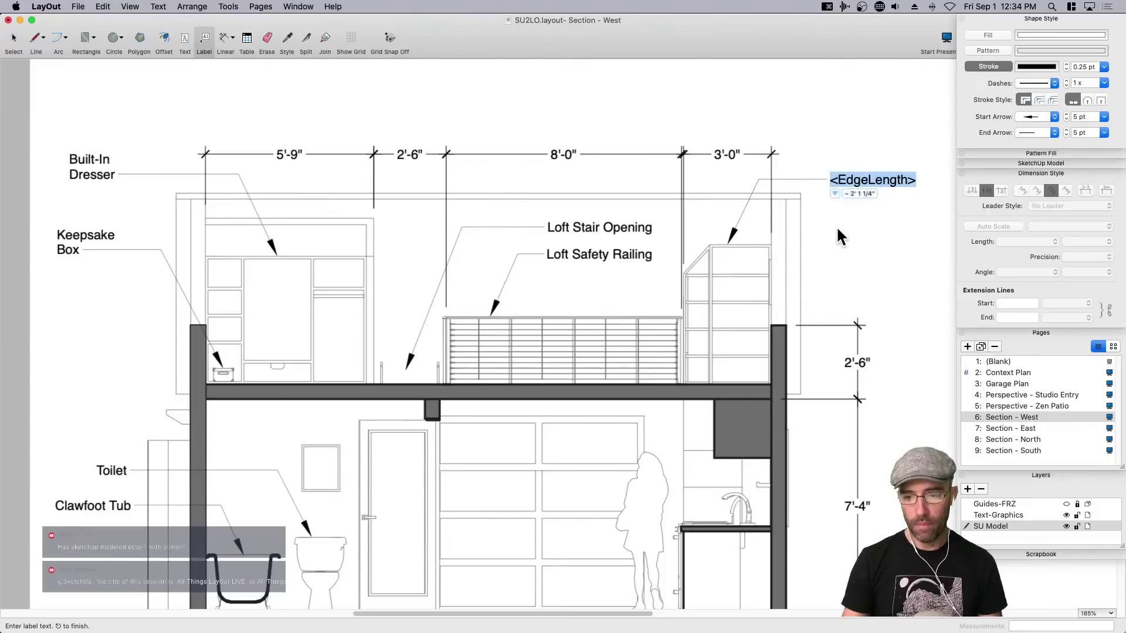
pyautogui.hscroll(5, 741, 239)
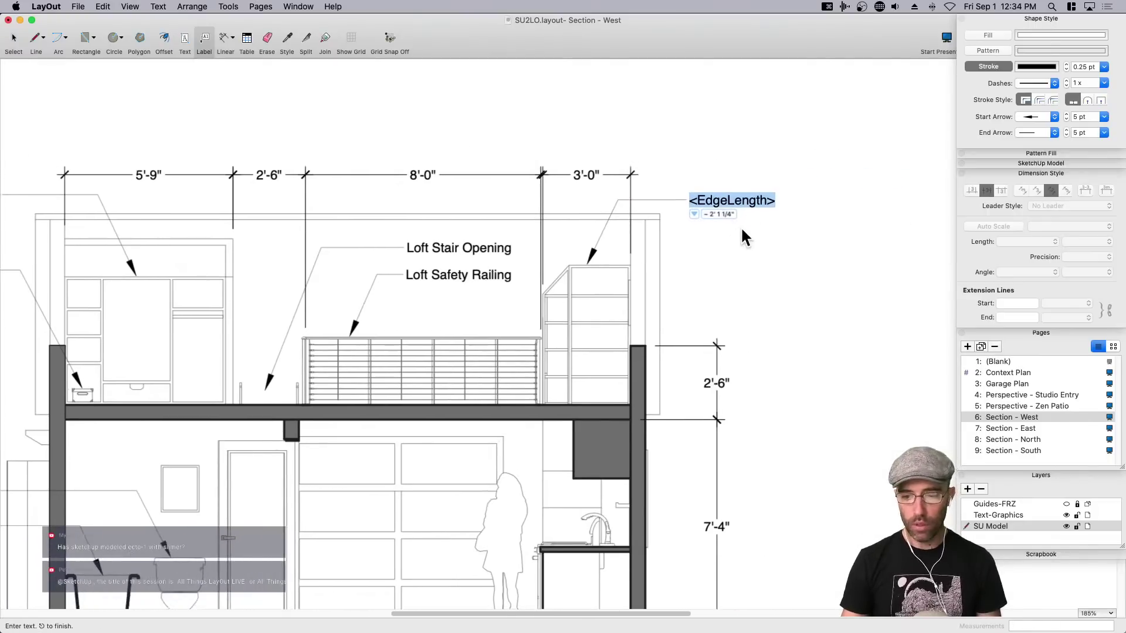
pyautogui.scroll(2, 760, 198)
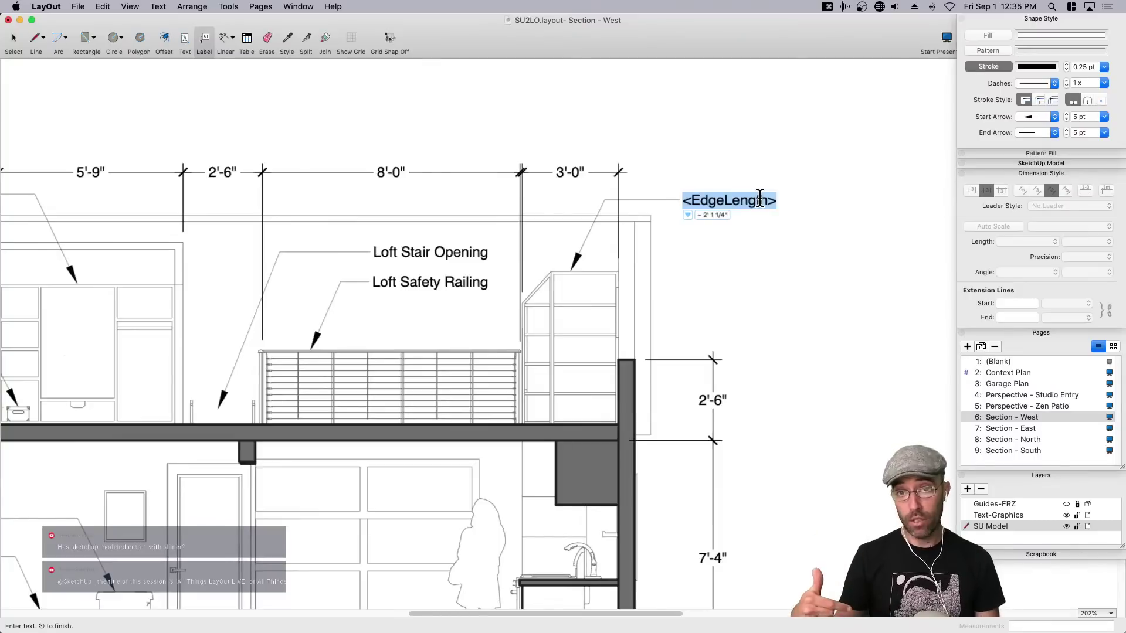
pyautogui.click(716, 214)
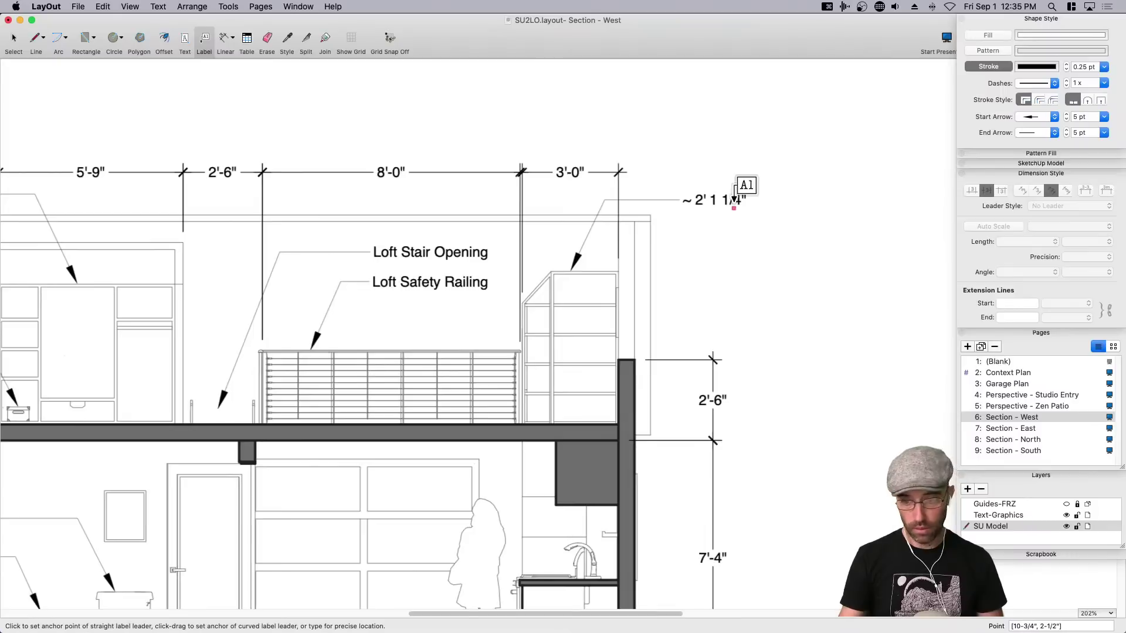
# Replace the edge-length text of the bookshelf label with Bed Loft Bookshelf and finish editing.
pyautogui.press('space')
pyautogui.click(731, 198)
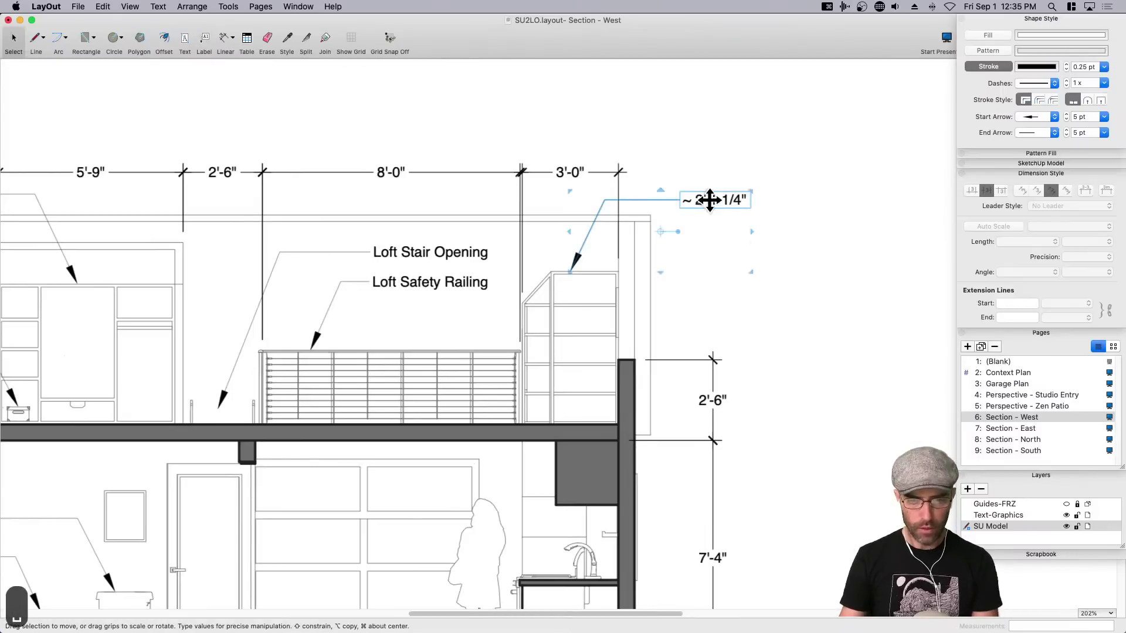
pyautogui.doubleClick(710, 200)
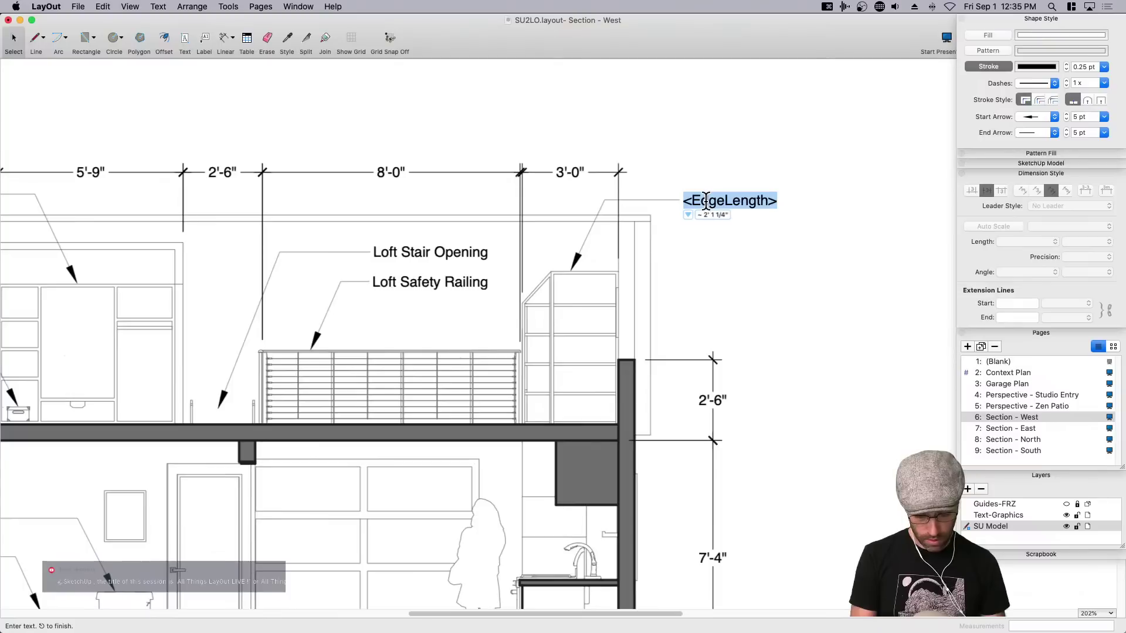
pyautogui.write('Bedr')
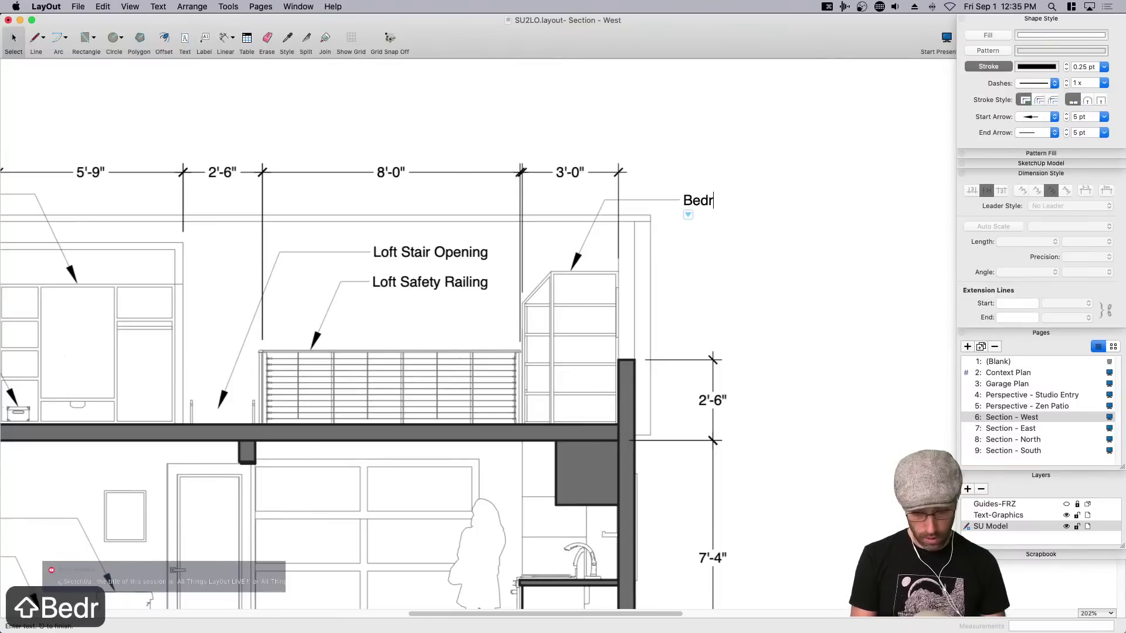
pyautogui.press('BackSpace')
pyautogui.write('Loft Bookshel')
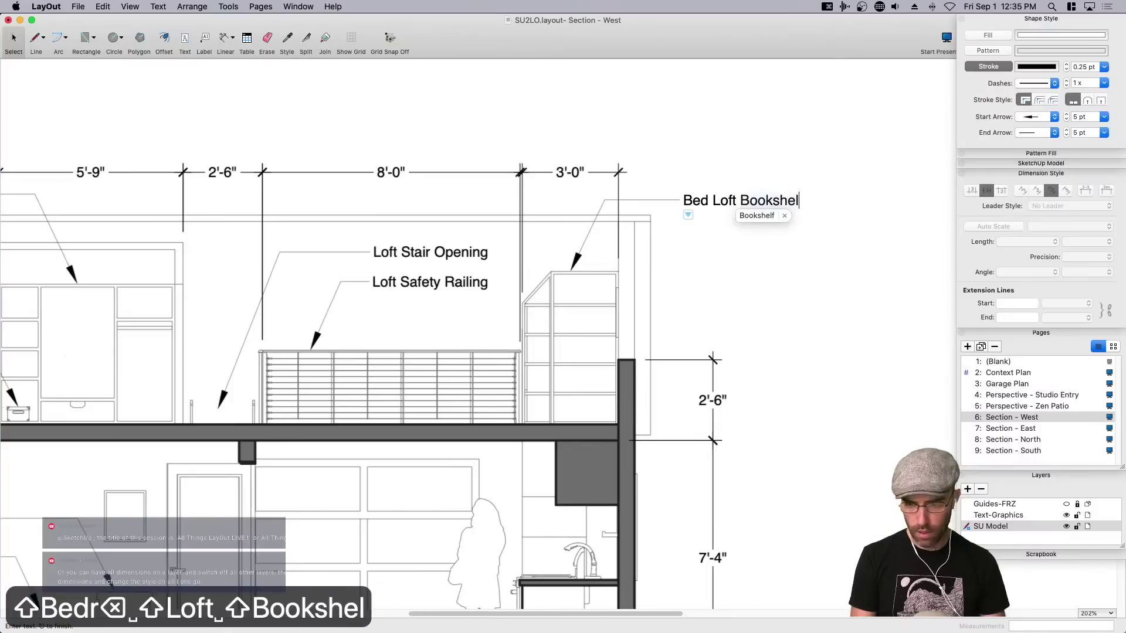
pyautogui.write('f')
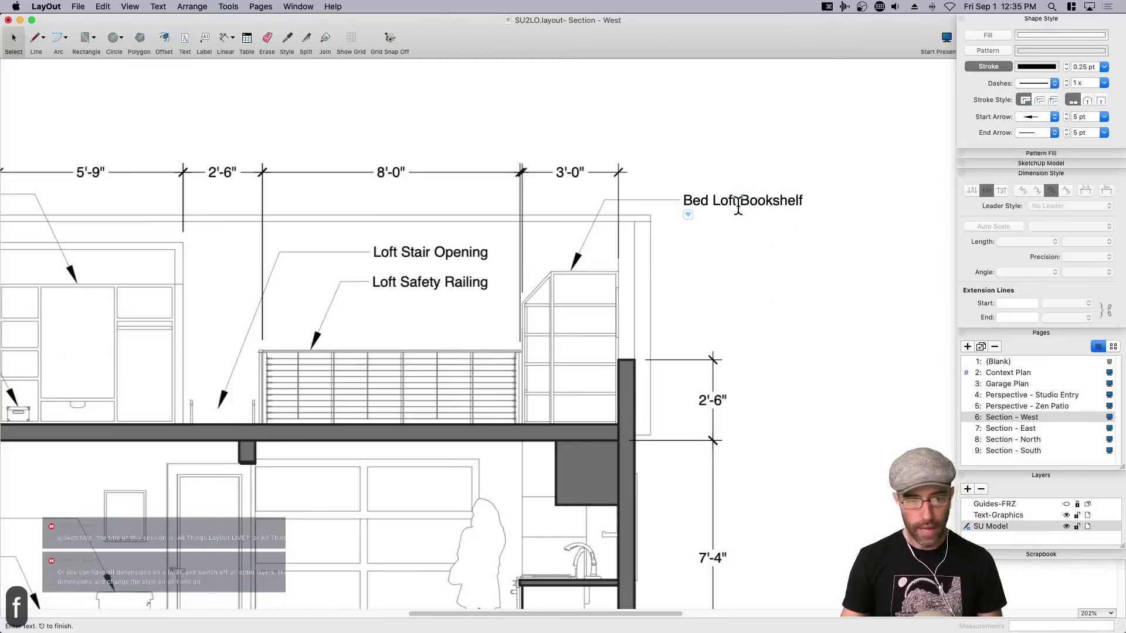
pyautogui.click(732, 281)
# Dimension the height from the exterior wall's top to the roof line, aligned with the vertical dimensions beside the wall.
pyautogui.scroll(-3, 707, 293)
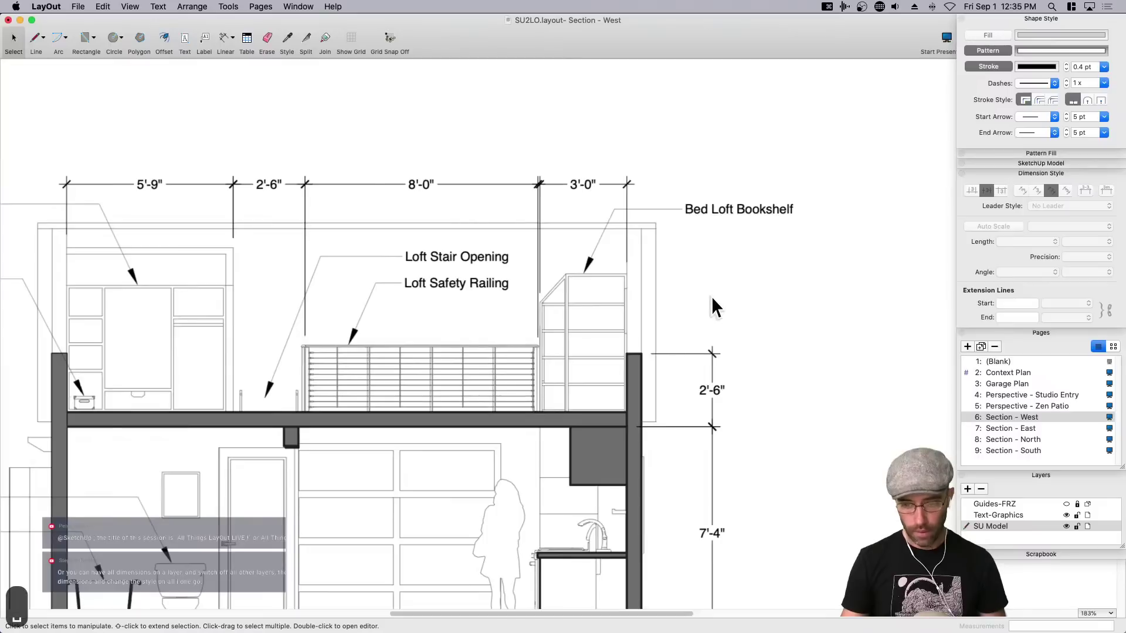
pyautogui.press('d')
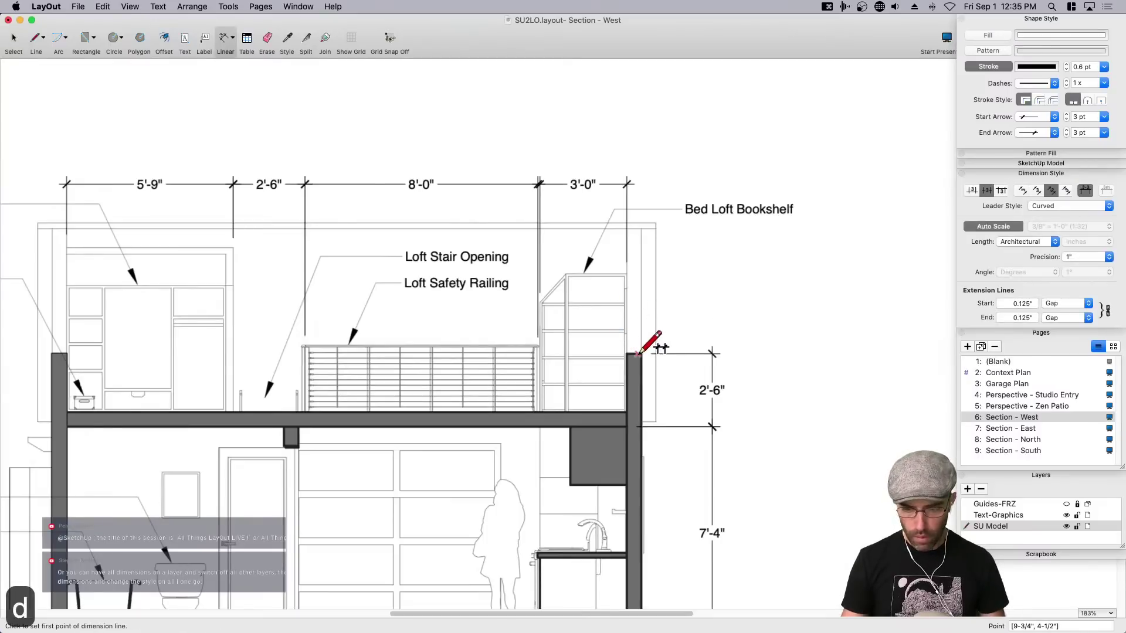
pyautogui.click(641, 354)
pyautogui.click(643, 228)
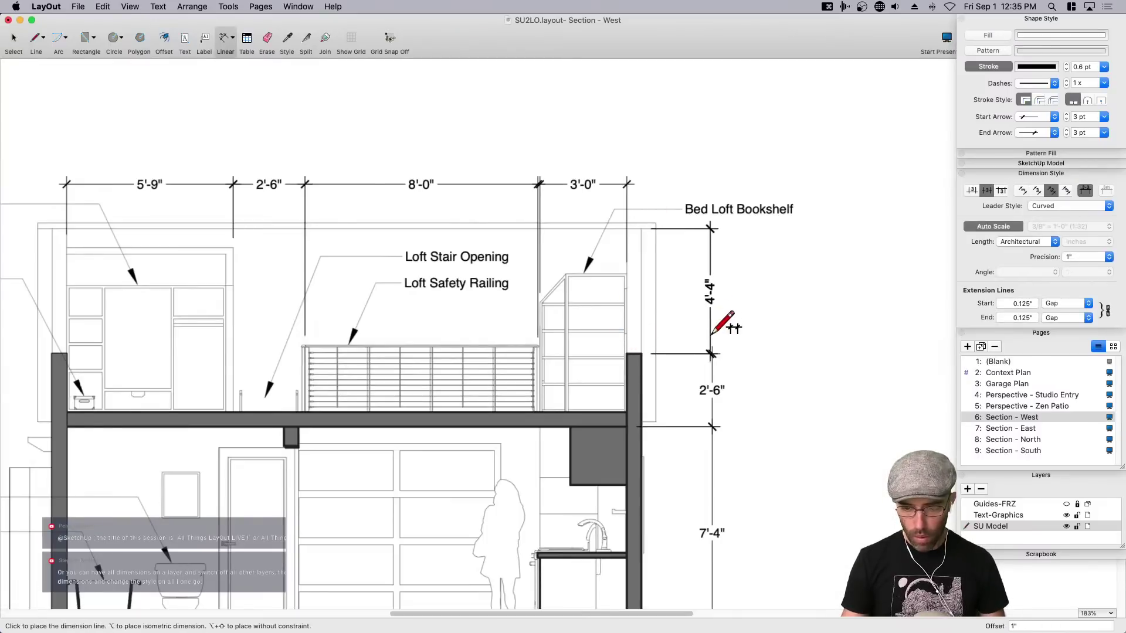
pyautogui.click(712, 339)
pyautogui.press('space')
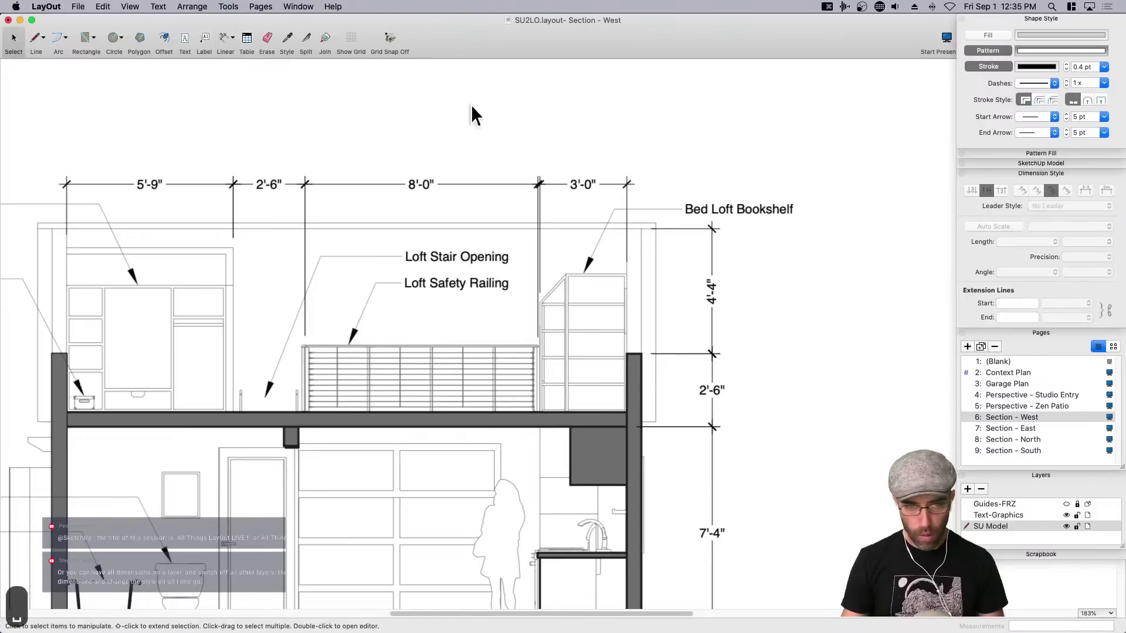
# Copy the style of the 2'-6" vertical dimension onto the new dimension above it, and save the document.
pyautogui.click(326, 39)
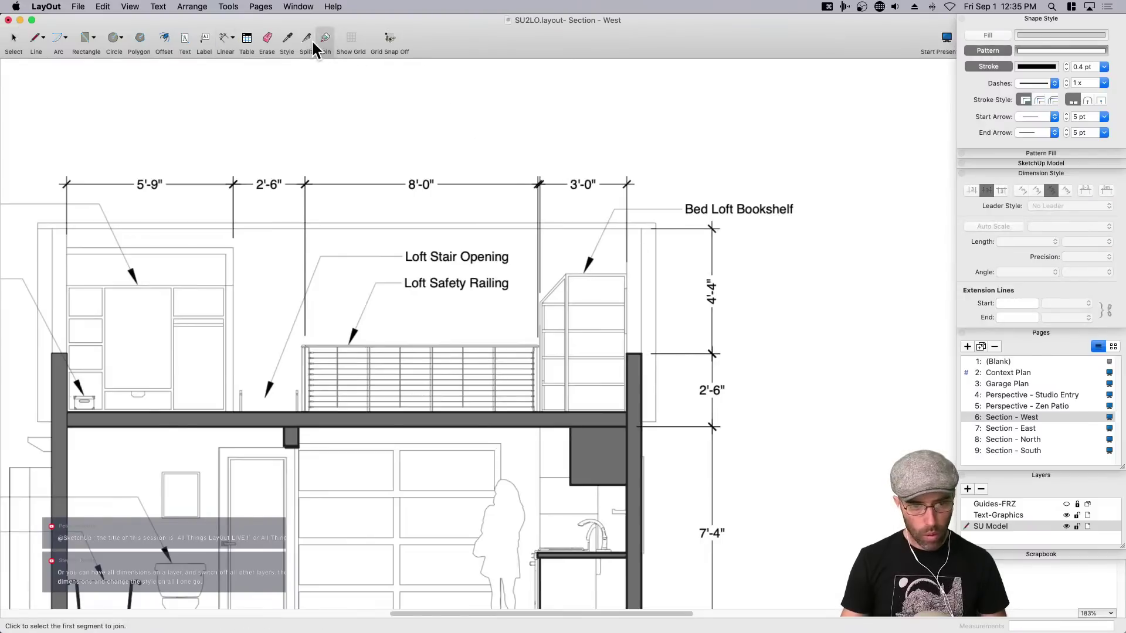
pyautogui.press('space')
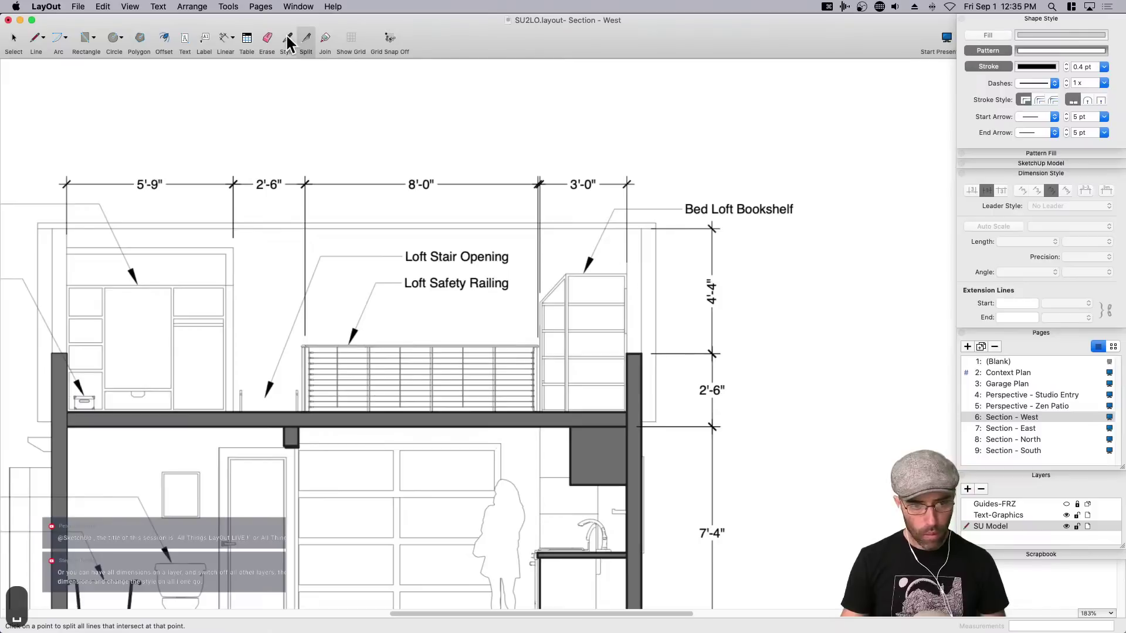
pyautogui.click(288, 39)
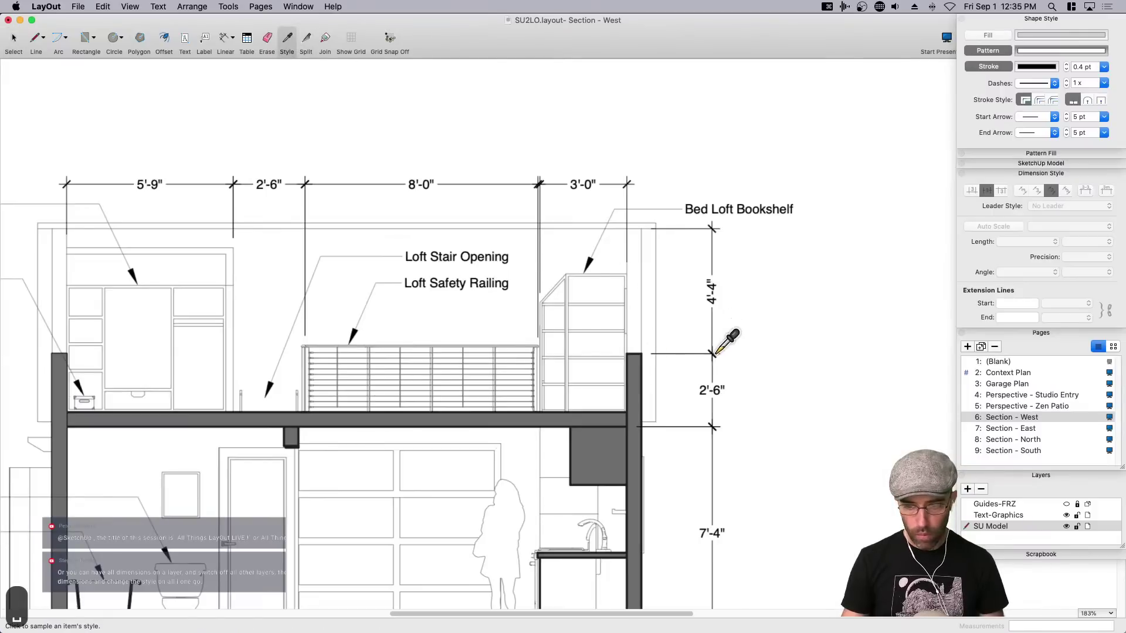
pyautogui.click(716, 387)
pyautogui.click(711, 316)
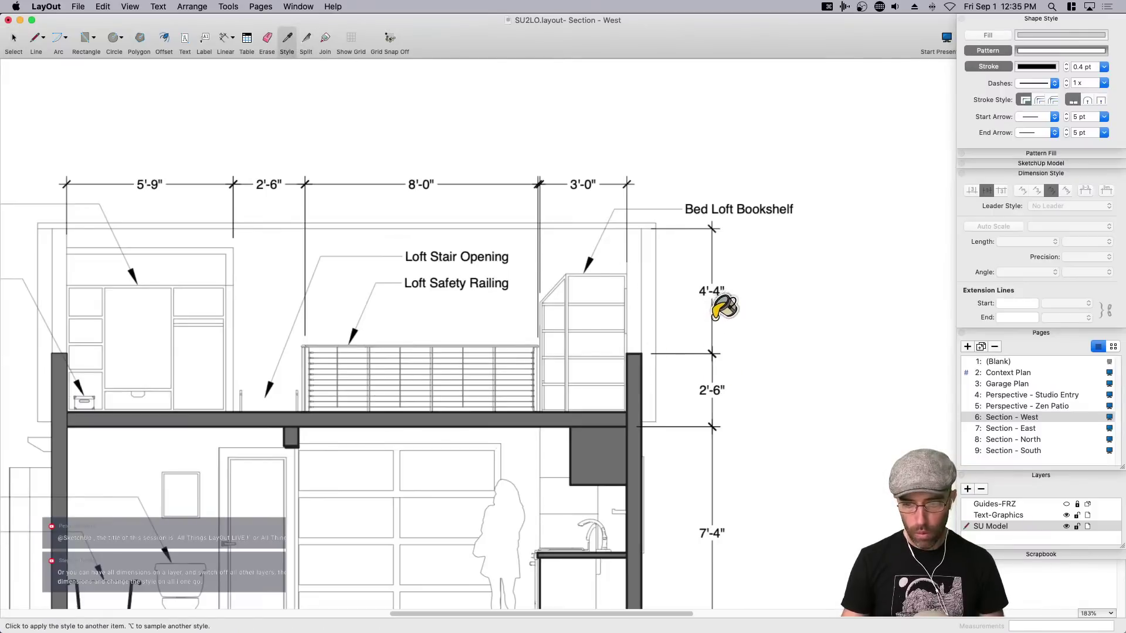
pyautogui.press('space')
pyautogui.press('super+s')
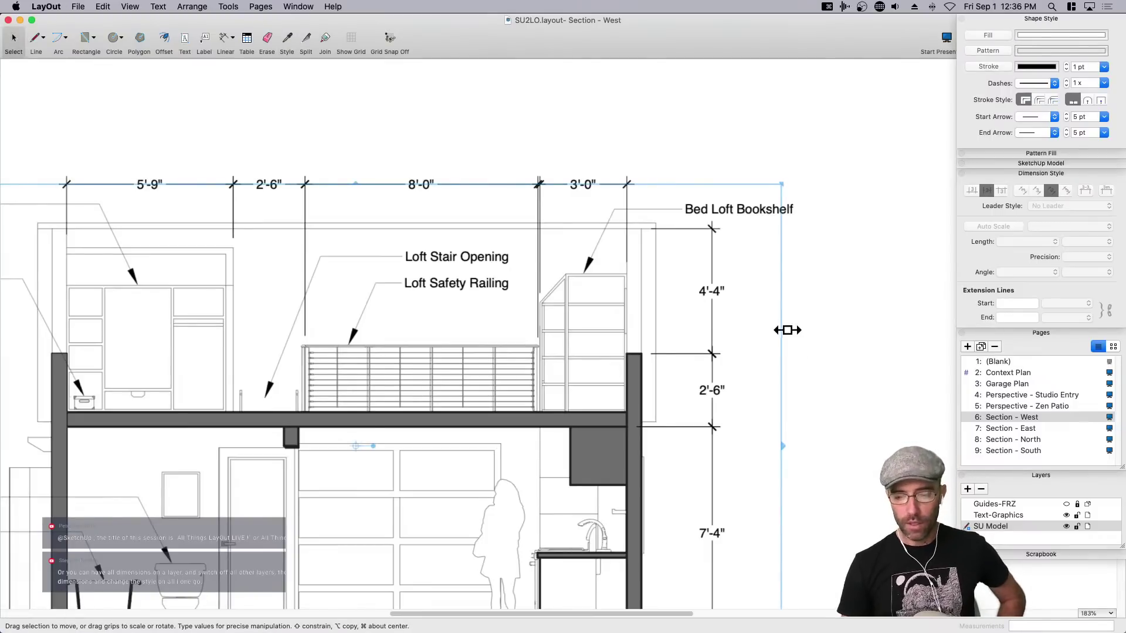
pyautogui.click(818, 336)
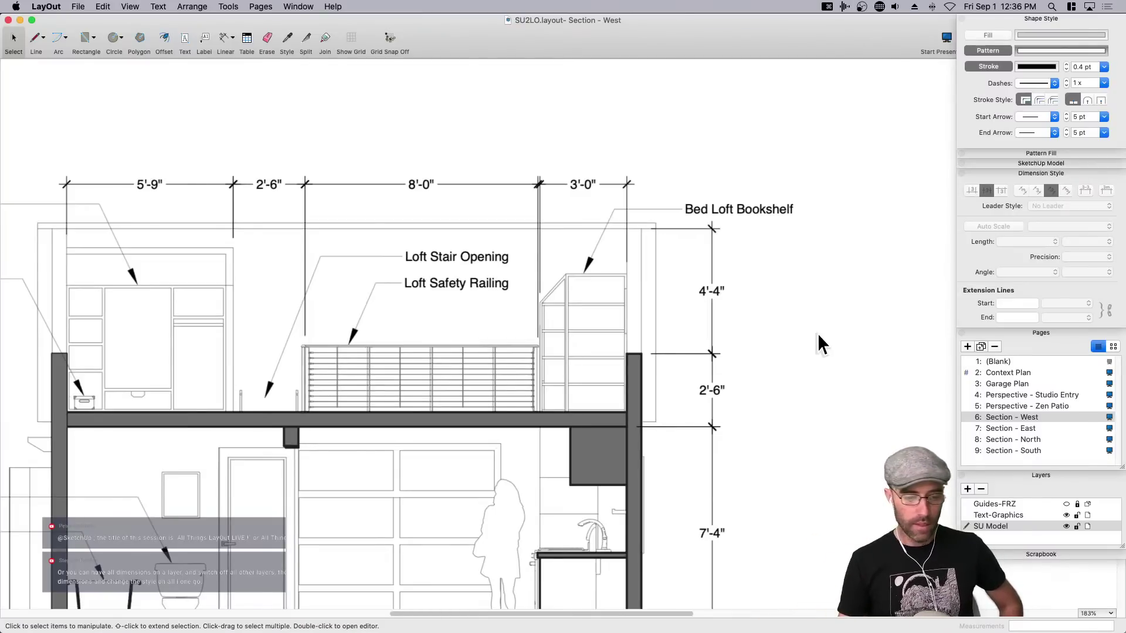
# Label the solid cabinet above the kitchen sink with a horizontal leader past the vertical dimensions, starting its text with Upper Kitchen.
pyautogui.scroll(-2, 802, 330)
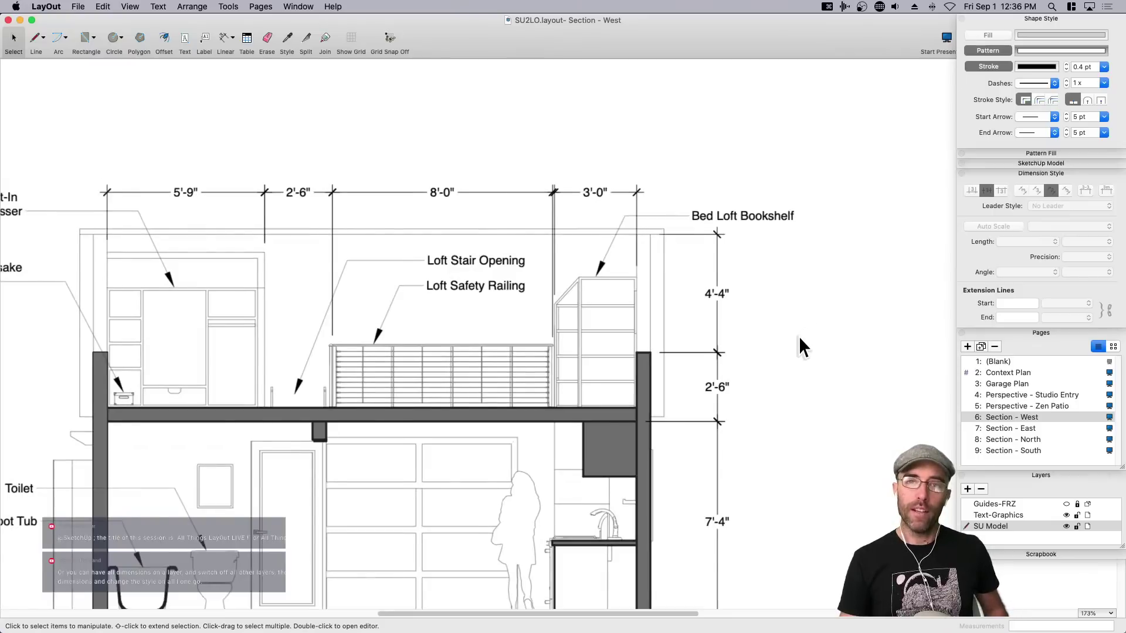
pyautogui.moveTo(799, 336)
pyautogui.mouseDown(button='middle')
pyautogui.moveTo(804, 297)
pyautogui.moveTo(792, 316)
pyautogui.moveTo(791, 297)
pyautogui.mouseUp(button='middle')
pyautogui.scroll(-1, 803, 307)
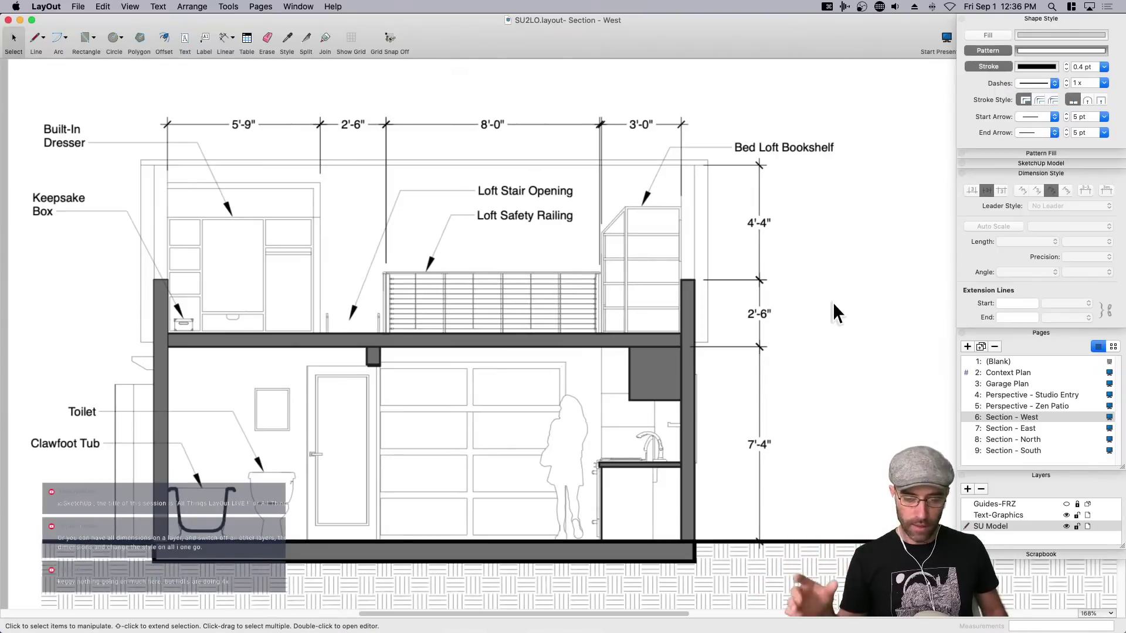
pyautogui.scroll(-3, 819, 358)
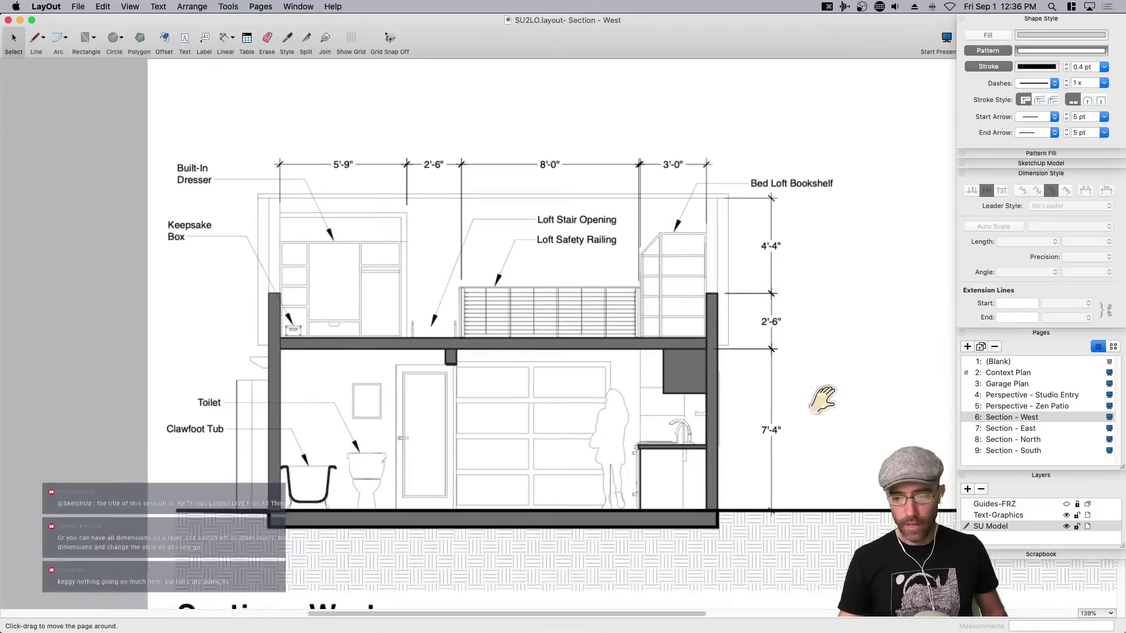
pyautogui.moveTo(821, 398); pyautogui.dragTo(806, 391, button='middle')
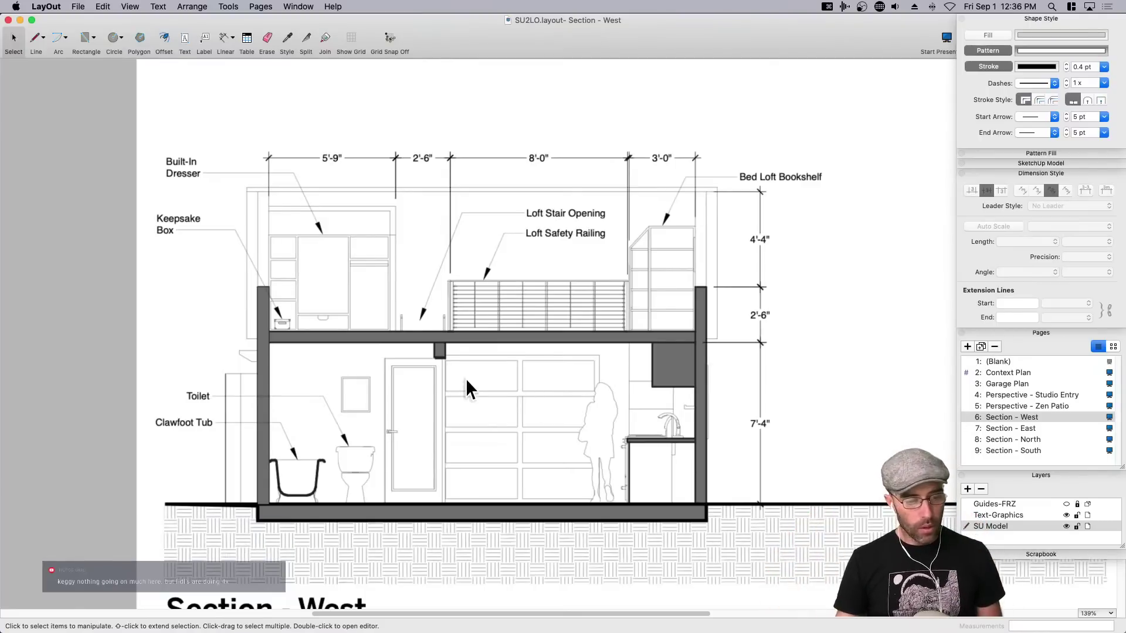
pyautogui.scroll(-2, 484, 410)
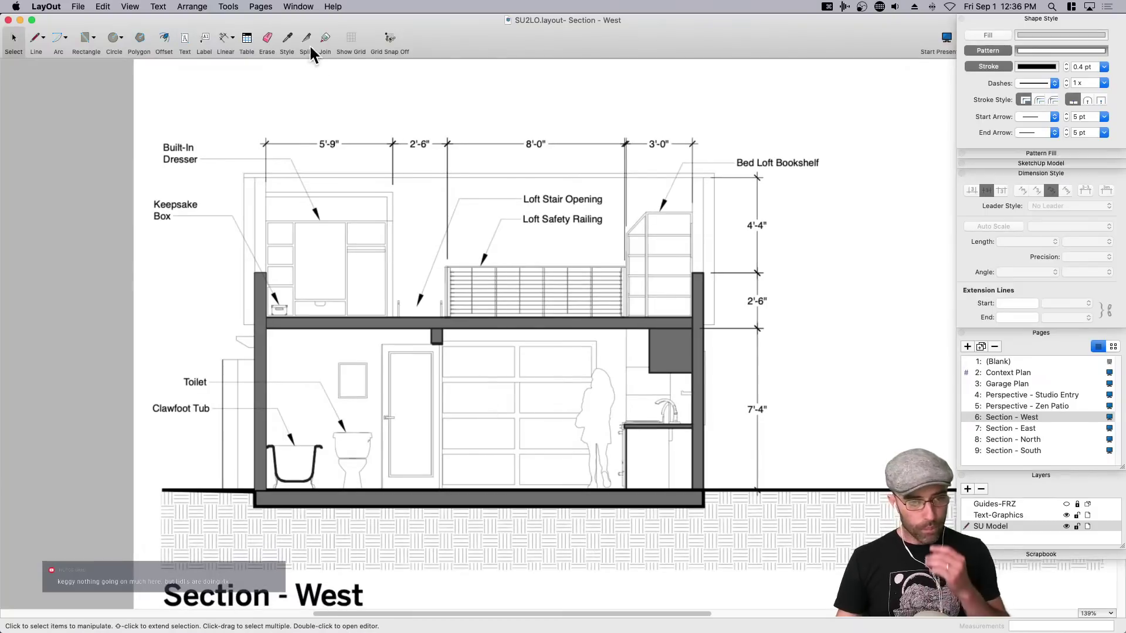
pyautogui.click(205, 38)
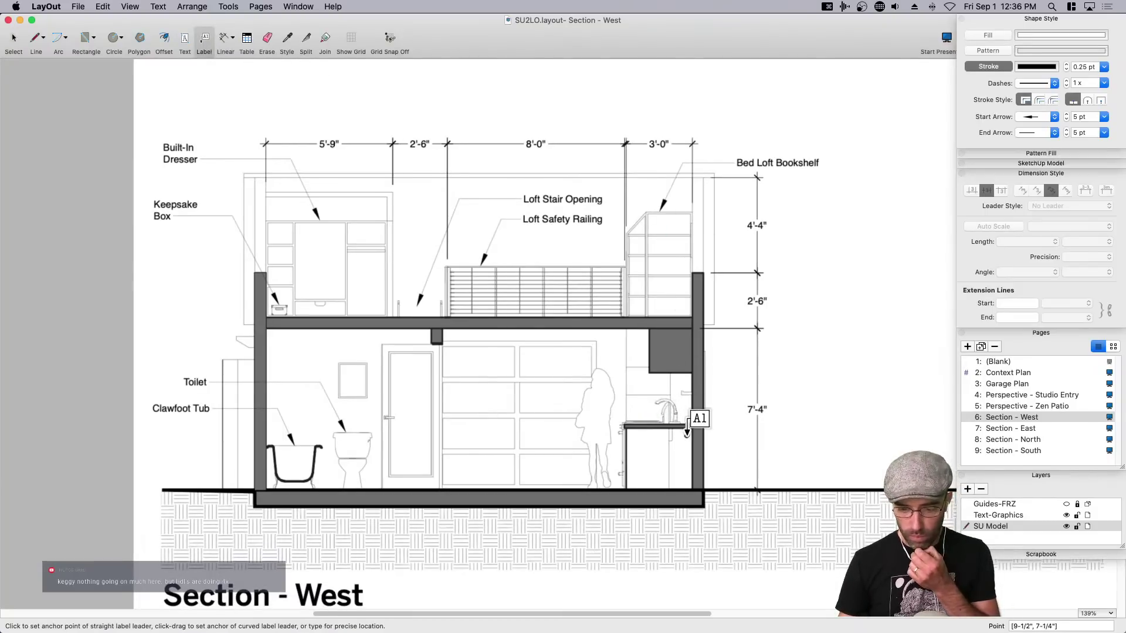
pyautogui.scroll(2, 674, 408)
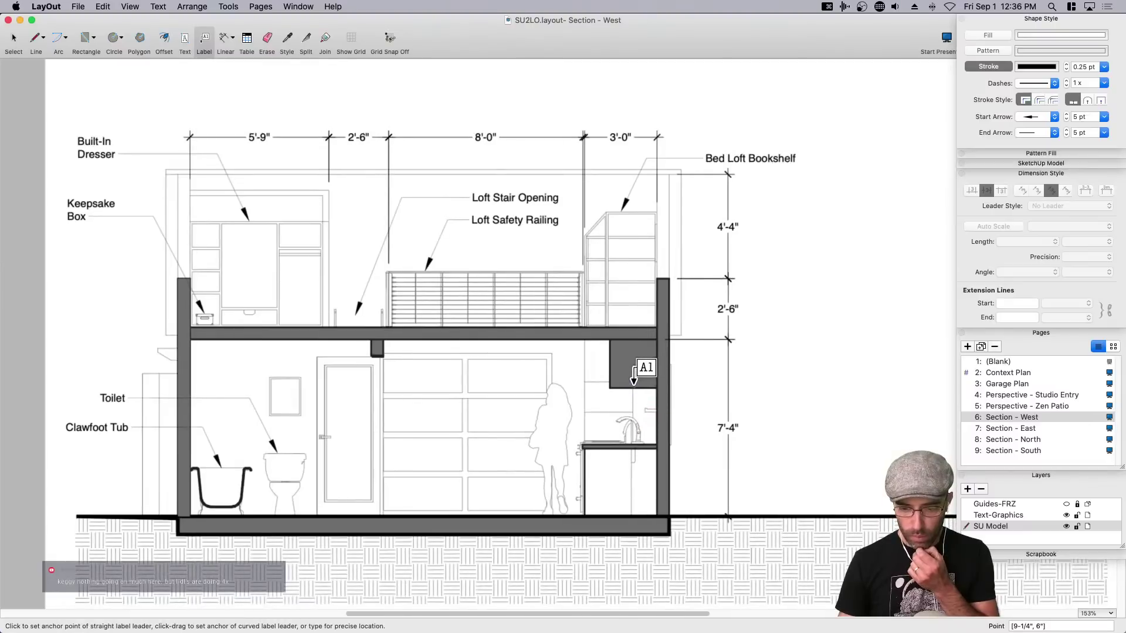
pyautogui.click(638, 364)
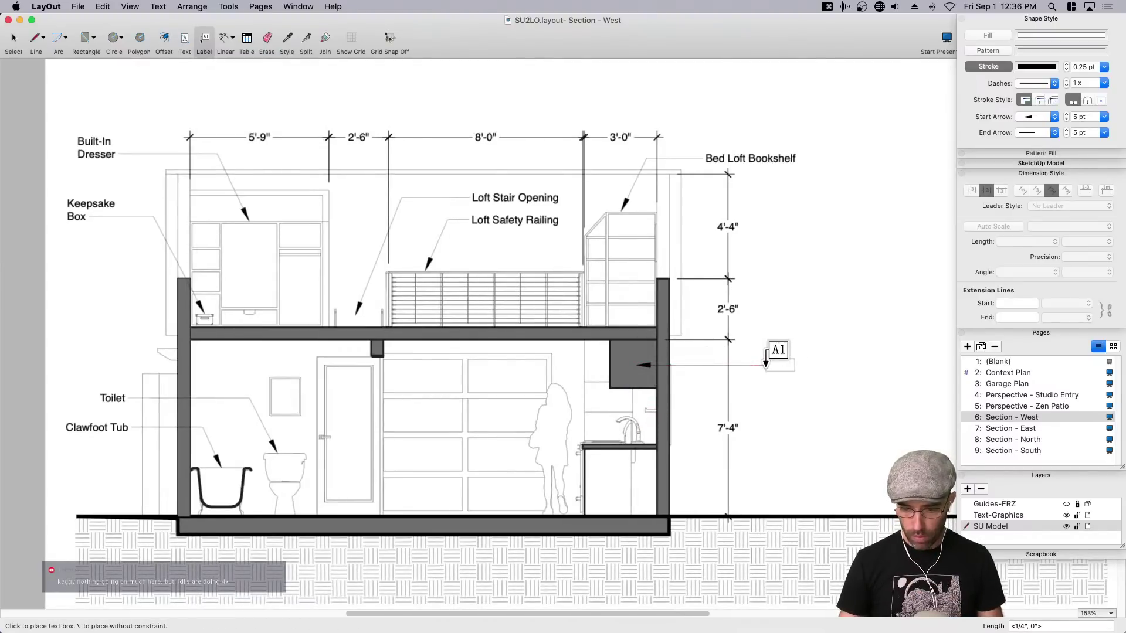
pyautogui.click(816, 381)
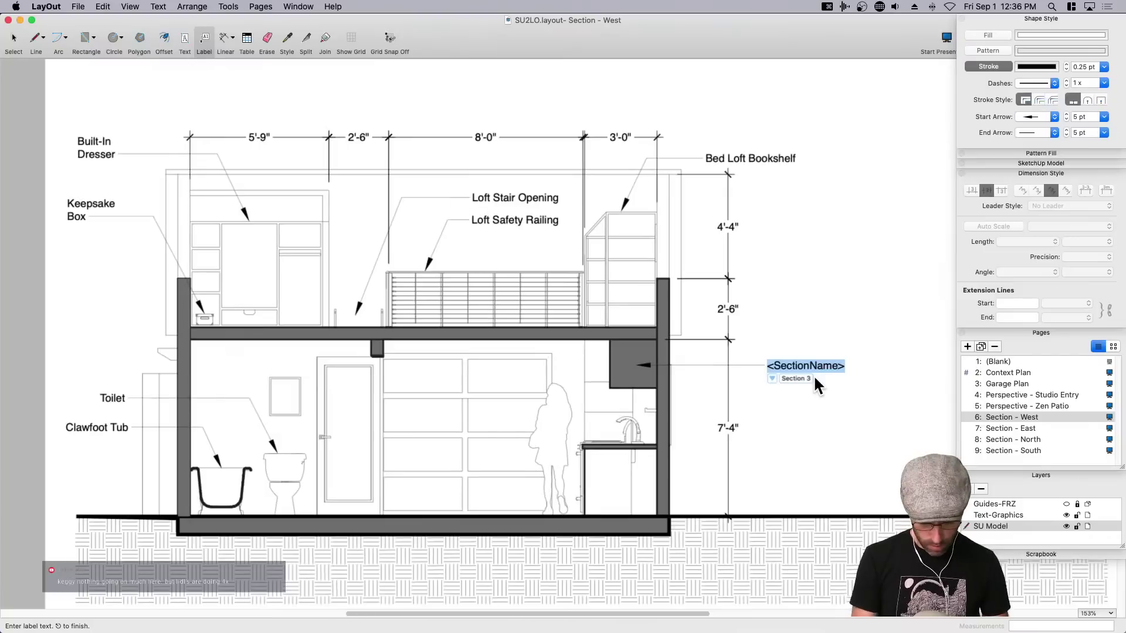
pyautogui.write('Upper Kitchent')
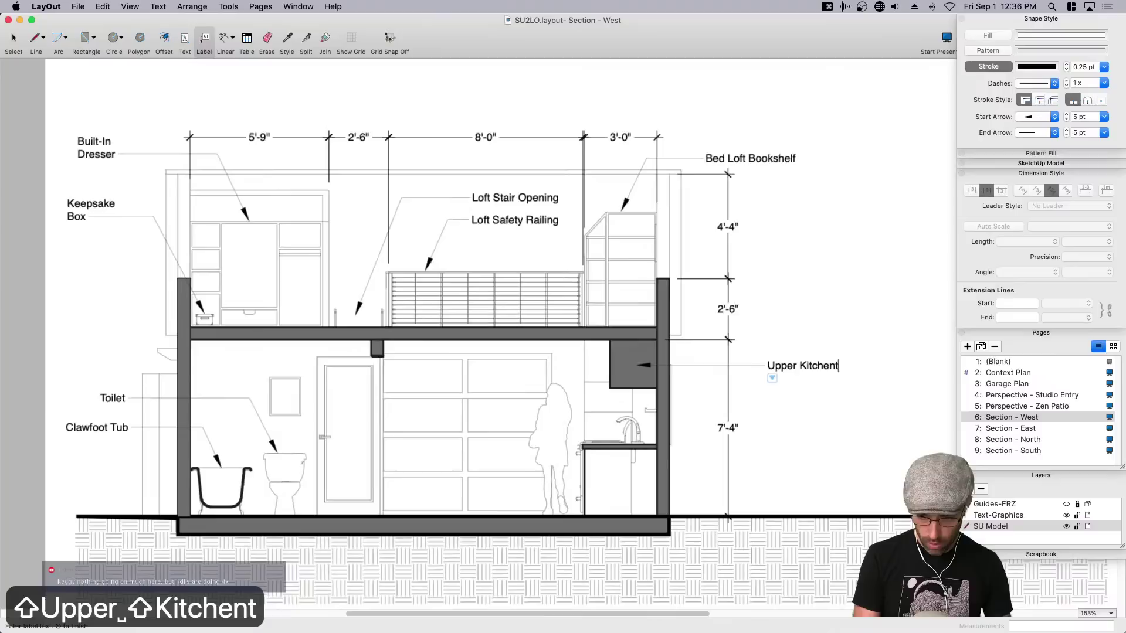
# Complete the label on the grey wall cabinet with the text "Upper Kitchen Cabinets".
pyautogui.press('BackSpace')
pyautogui.write('K')
pyautogui.press('BackSpace')
pyautogui.write('C')
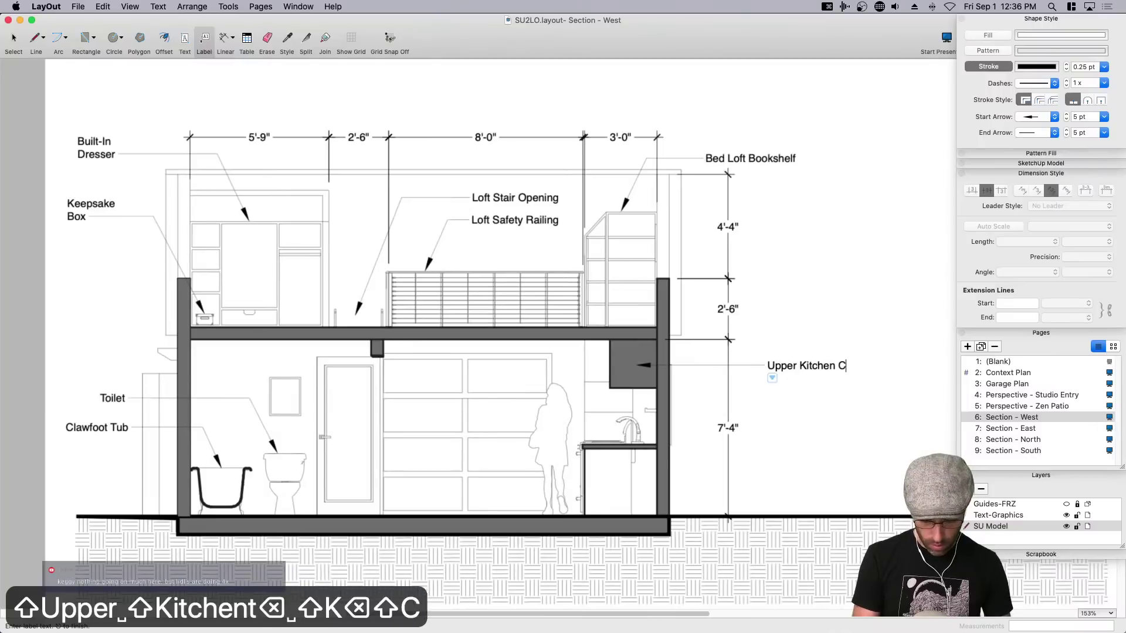
pyautogui.write('abinets')
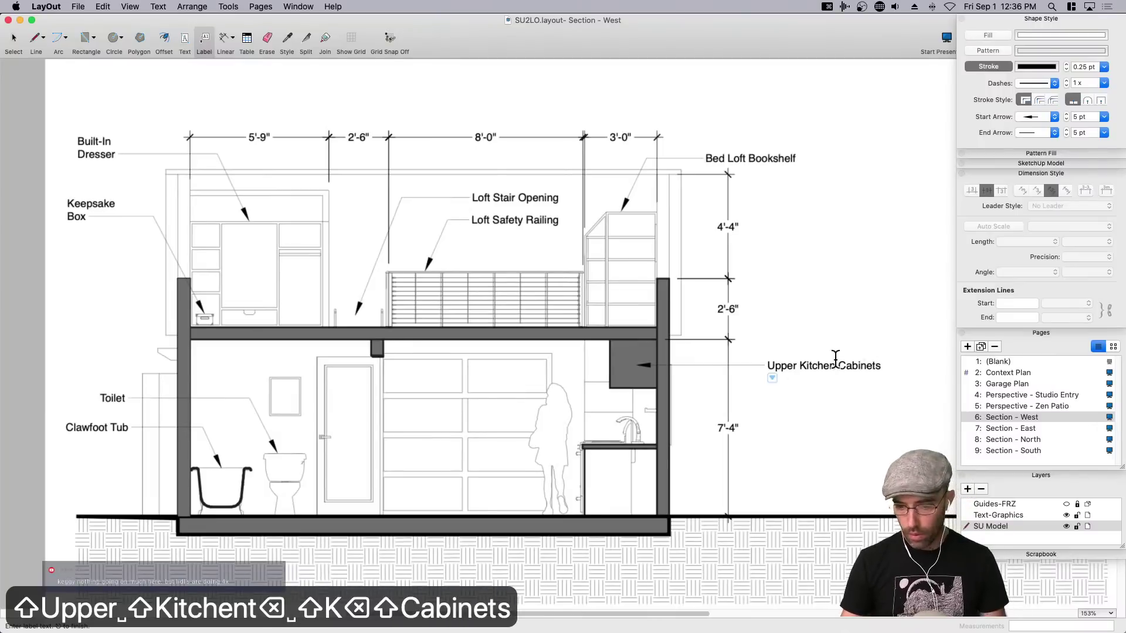
pyautogui.press('Return')
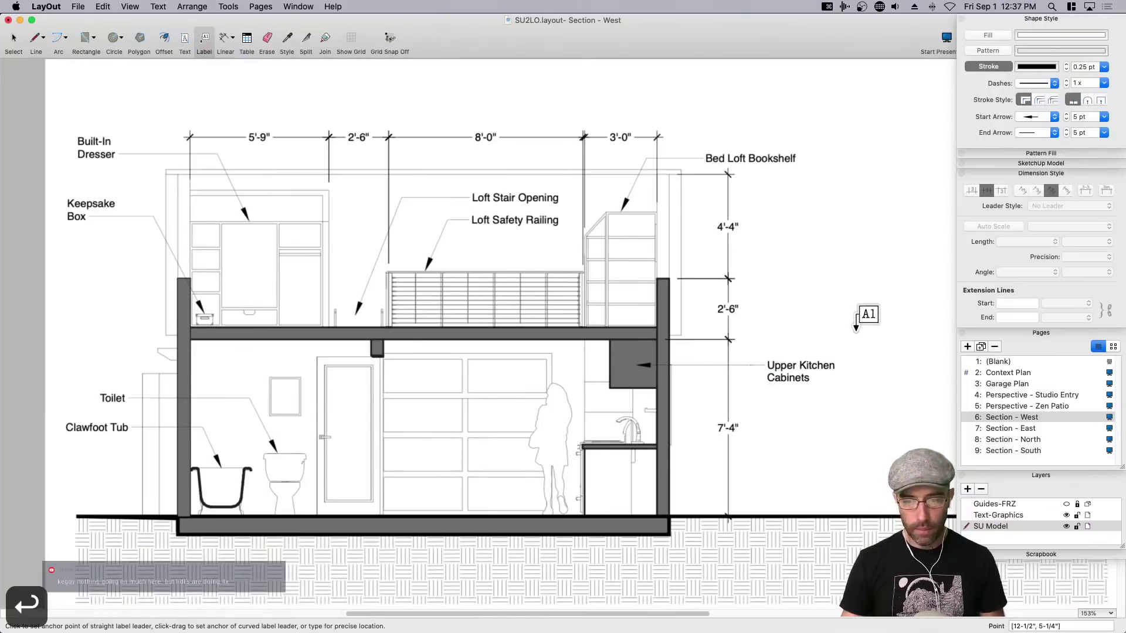
# Move the Upper Kitchen Cabinets label text slightly closer to the vertical dimension string.
pyautogui.press('space')
pyautogui.scroll(4, 790, 369)
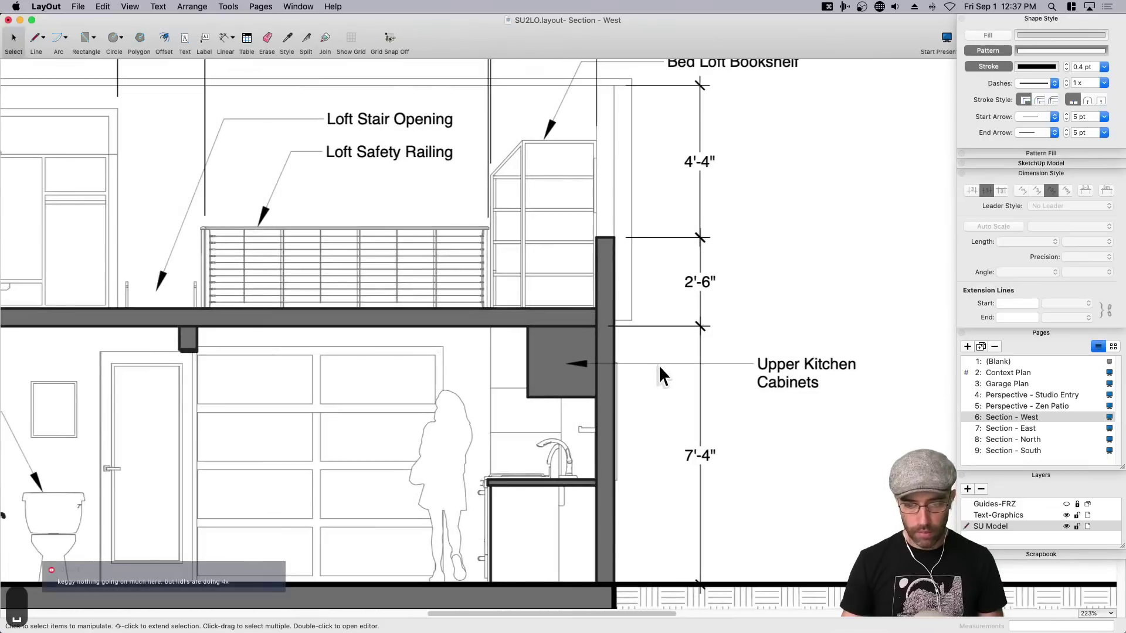
pyautogui.click(659, 364)
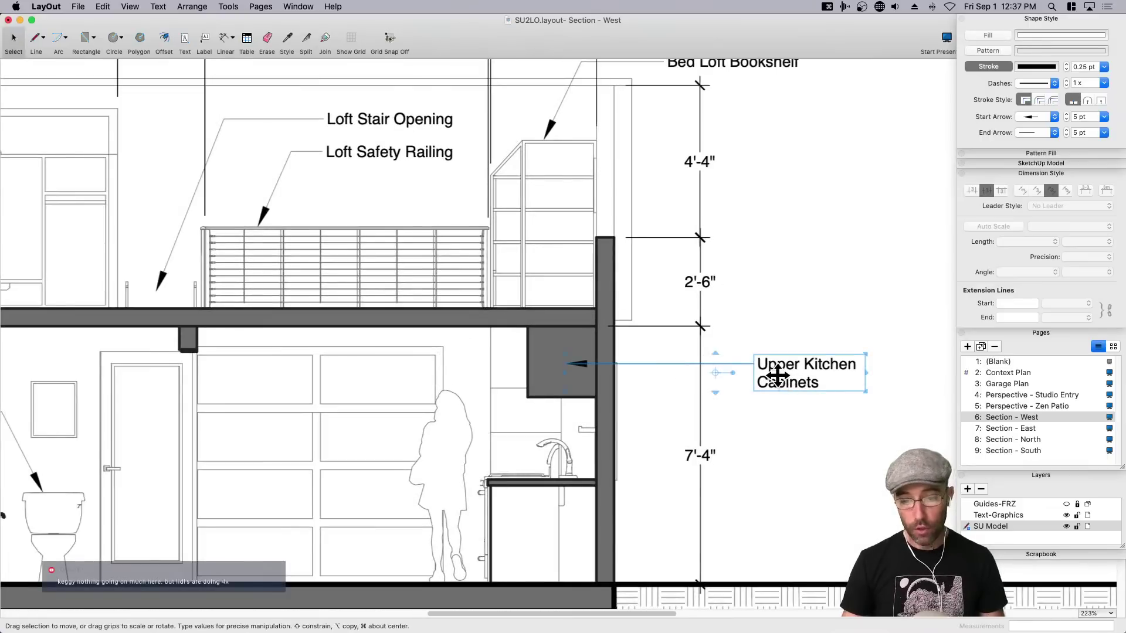
pyautogui.moveTo(790, 378); pyautogui.dragTo(774, 381)
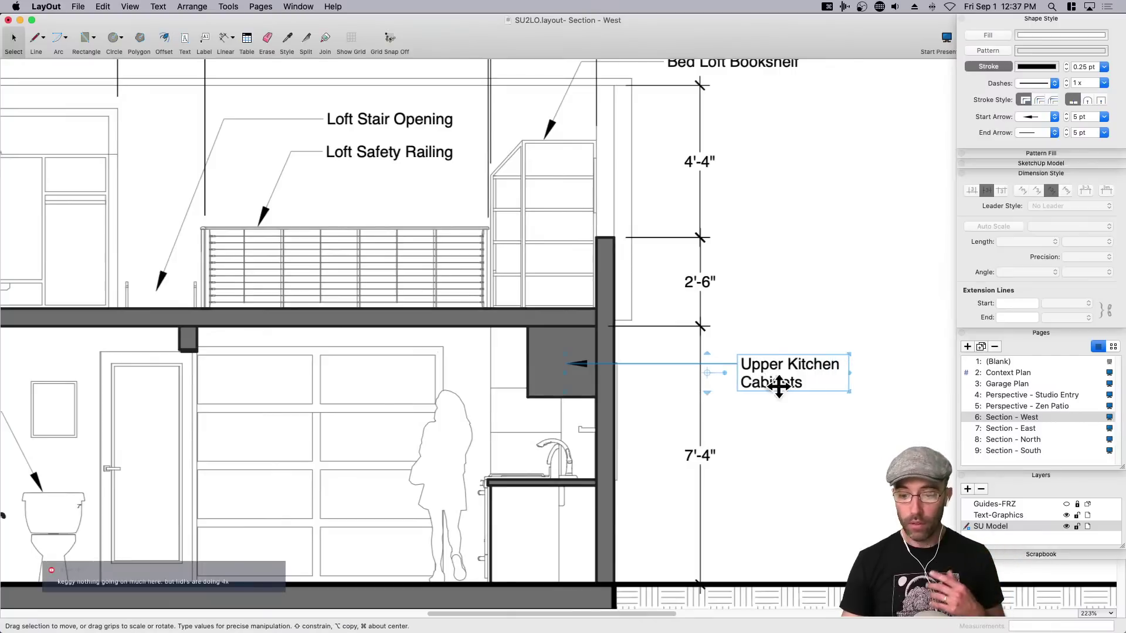
pyautogui.click(783, 399)
pyautogui.scroll(-1, 844, 393)
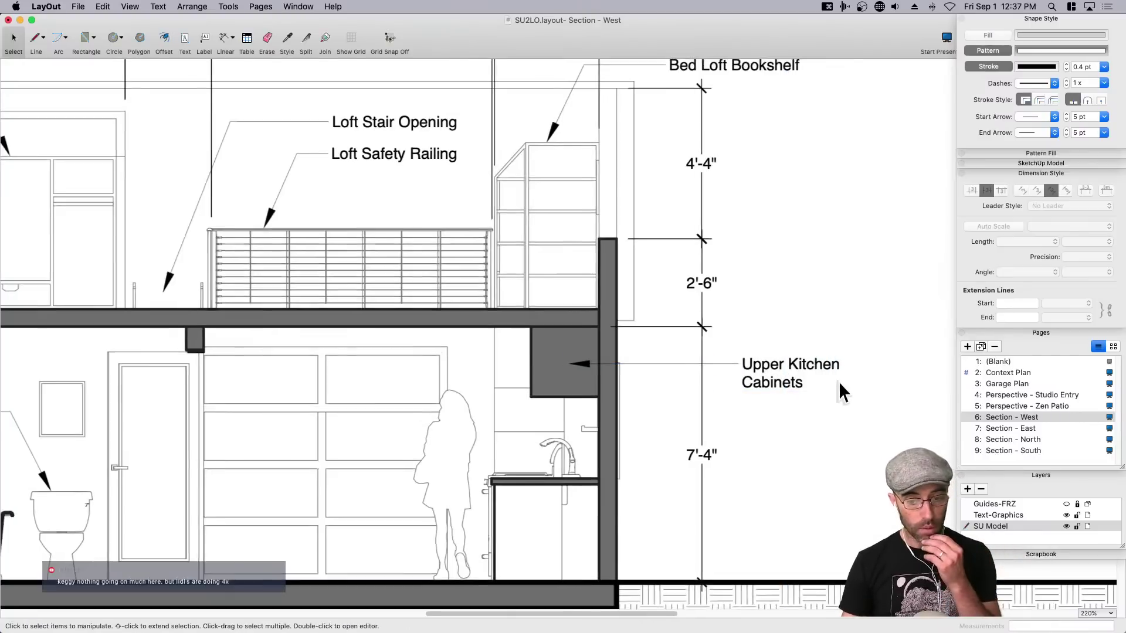
pyautogui.scroll(-1, 839, 384)
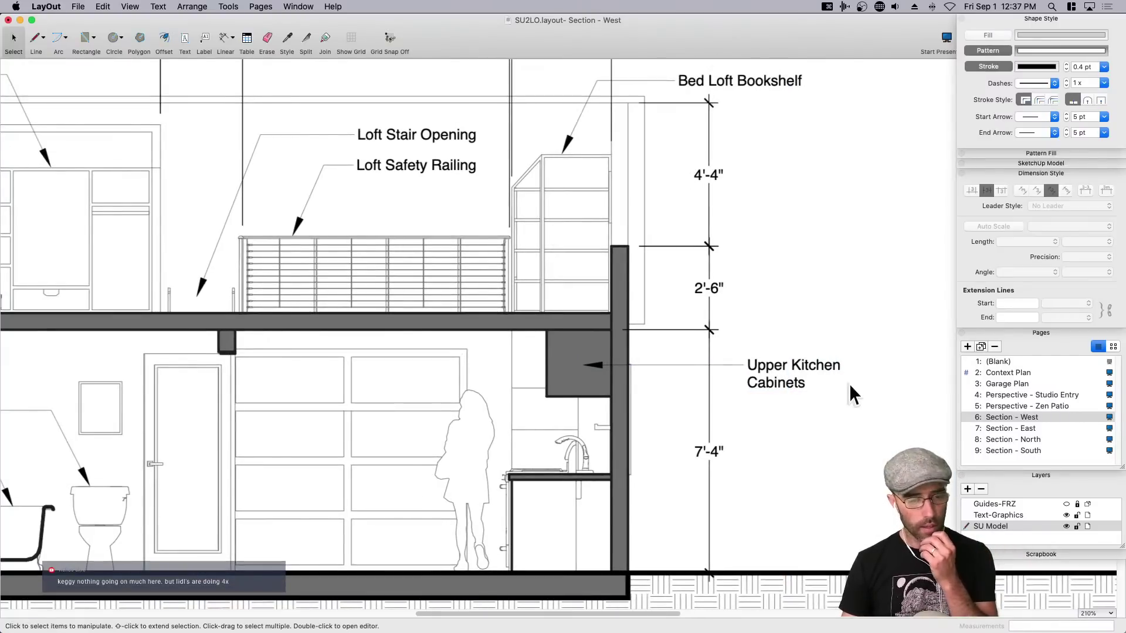
# Add a text box reading "Kitchen" in the empty area above the Upper Kitchen Cabinets label.
pyautogui.click(185, 38)
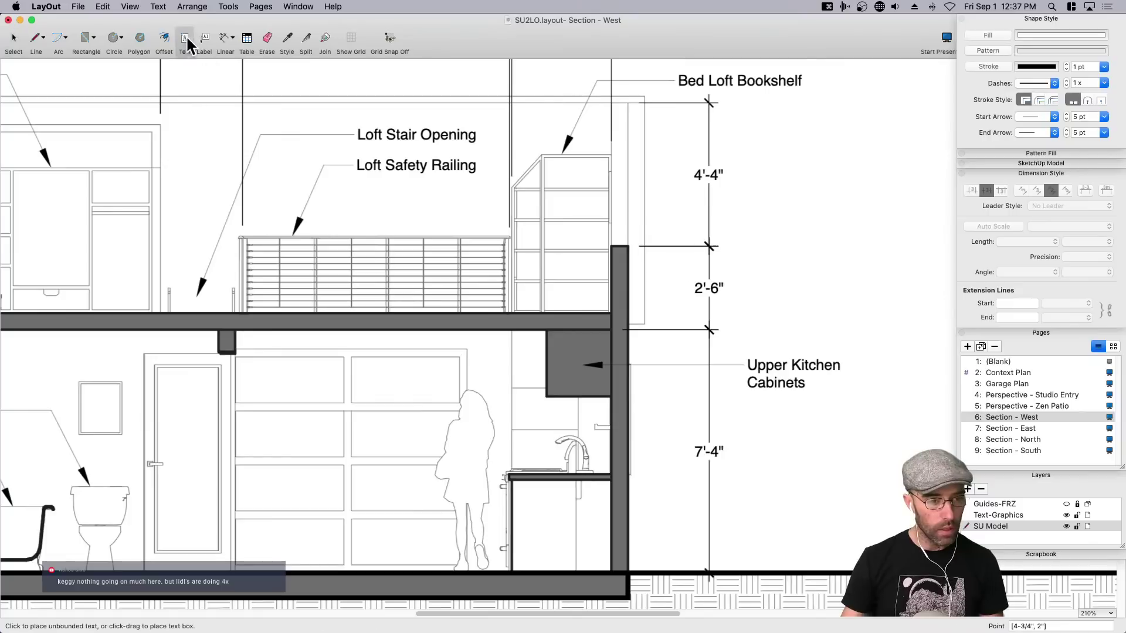
pyautogui.moveTo(780, 275); pyautogui.dragTo(892, 298)
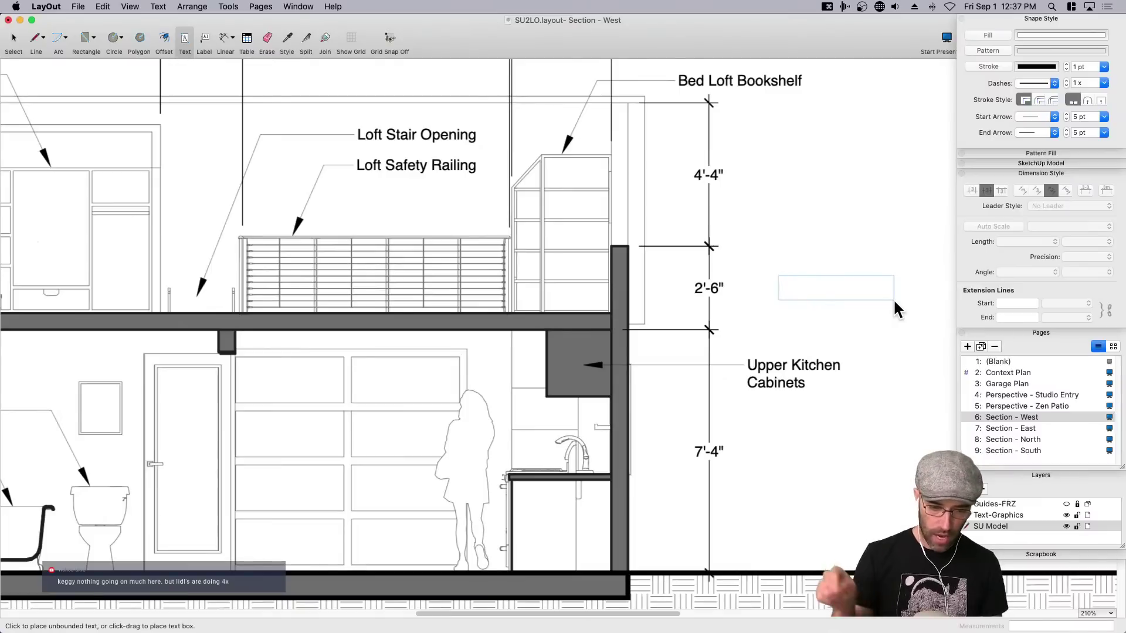
pyautogui.write('Kitchn')
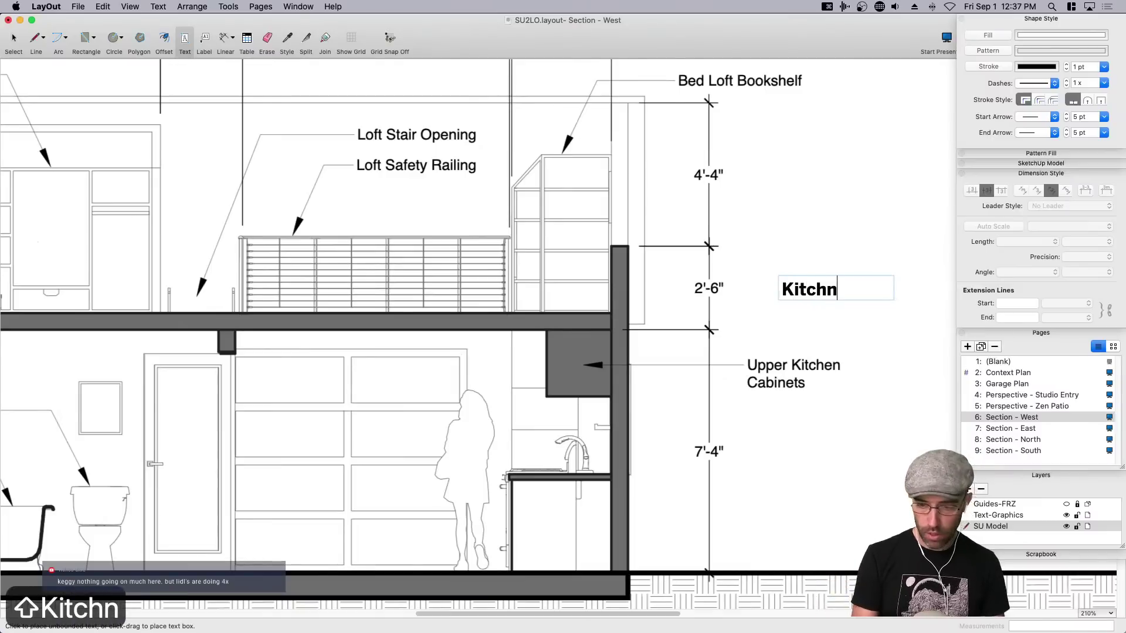
pyautogui.press('BackSpace')
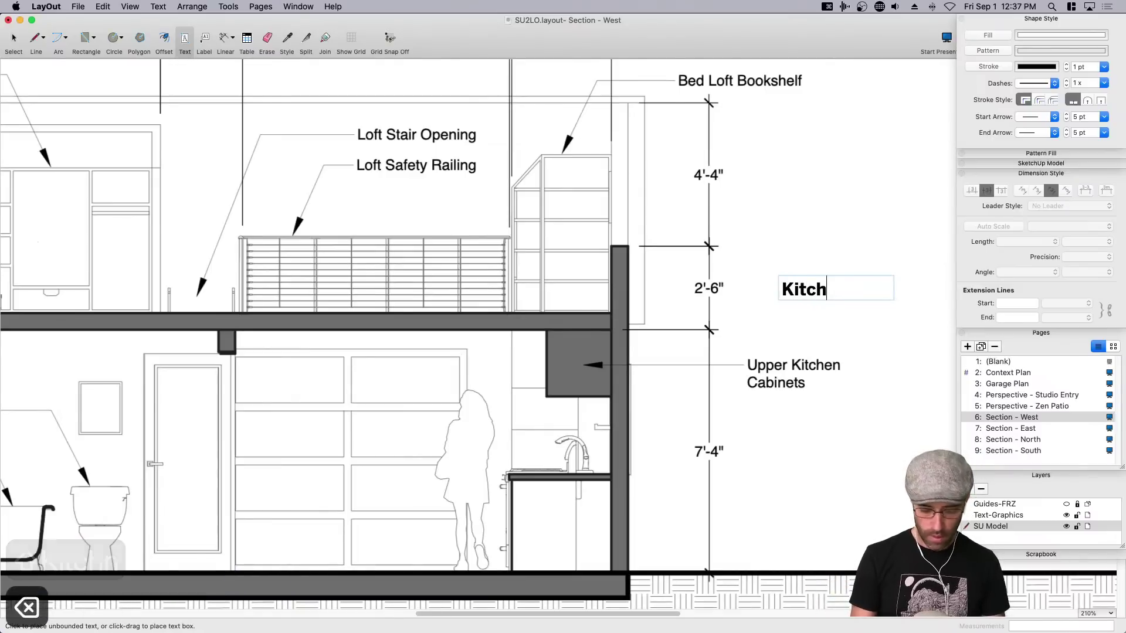
pyautogui.write('en')
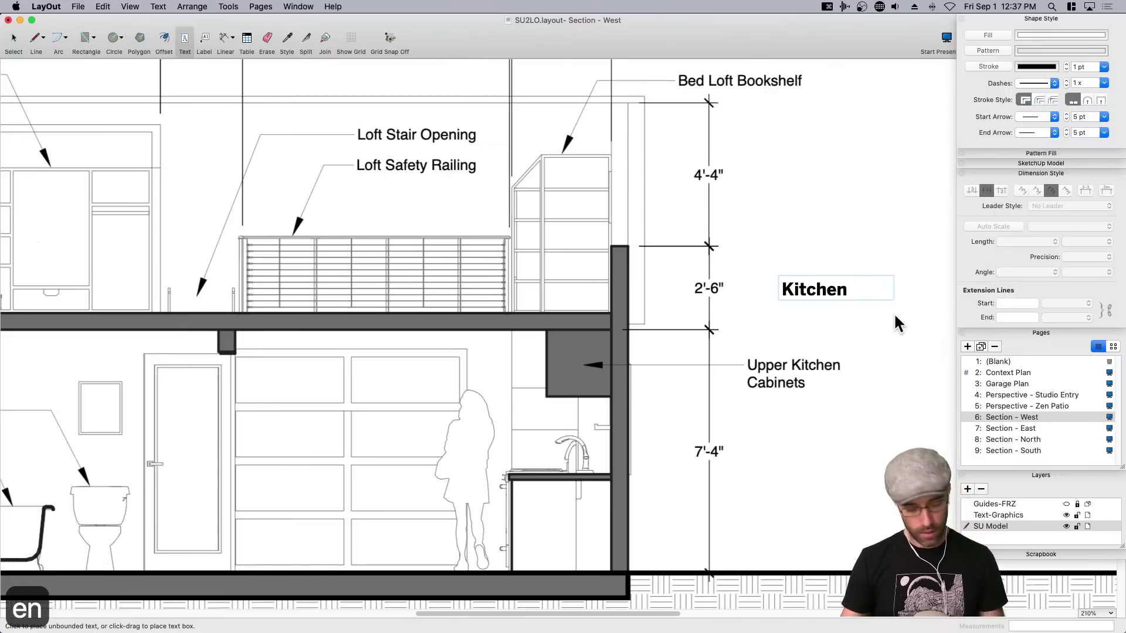
# Center-align the Kitchen text within its text box and finish editing it.
pyautogui.press('super+a')
pyautogui.press('super+t')
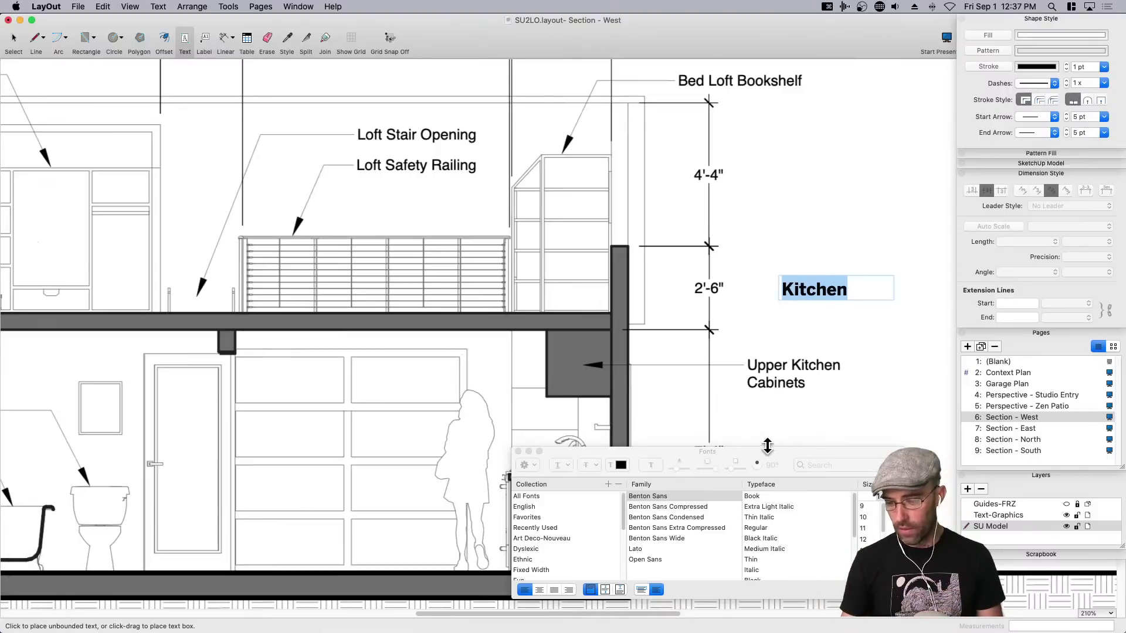
pyautogui.moveTo(770, 450); pyautogui.dragTo(791, 406)
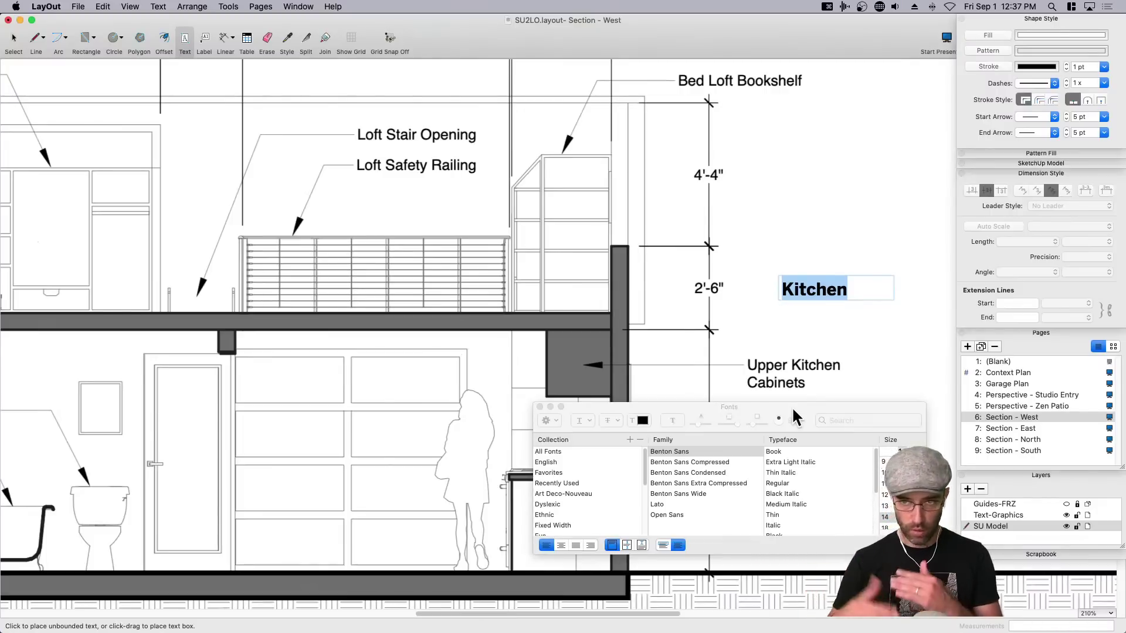
pyautogui.click(560, 546)
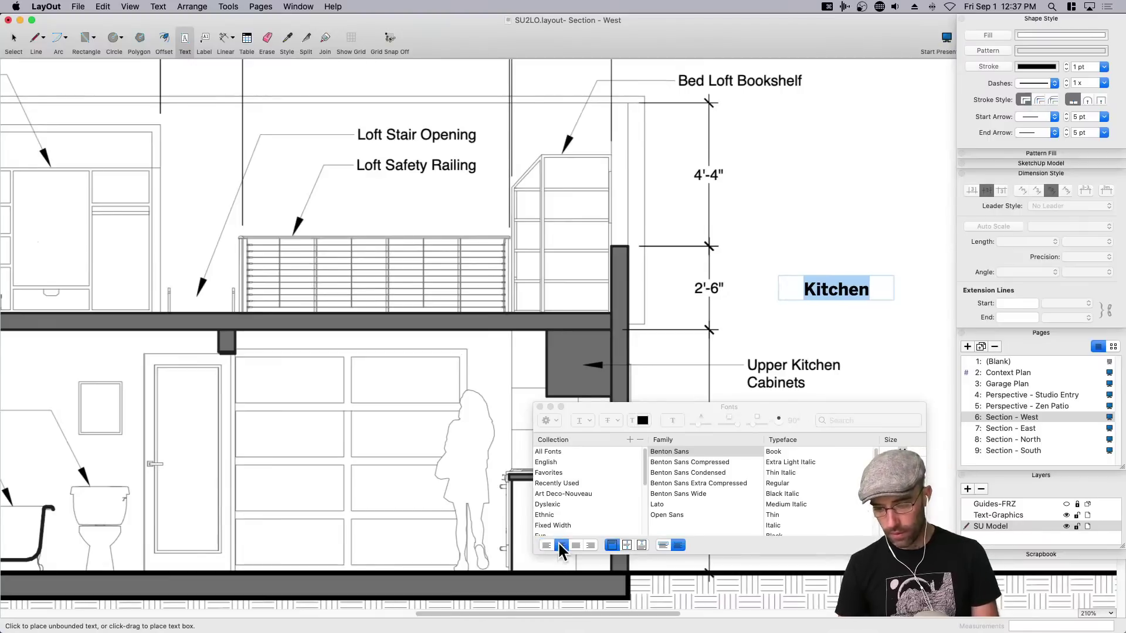
pyautogui.click(539, 407)
pyautogui.press('Escape')
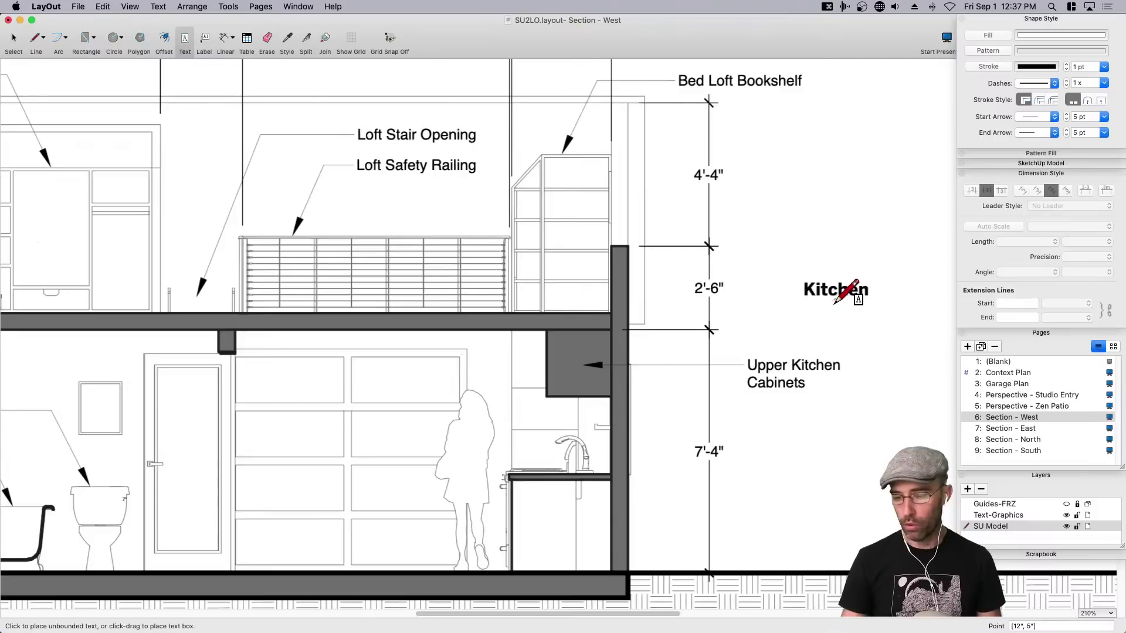
# Move the Kitchen text onto the paneled garage door in the lower-floor room.
pyautogui.press('space')
pyautogui.moveTo(834, 311); pyautogui.dragTo(912, 273, button='middle')
pyautogui.click(918, 256)
pyautogui.moveTo(926, 255); pyautogui.dragTo(432, 397)
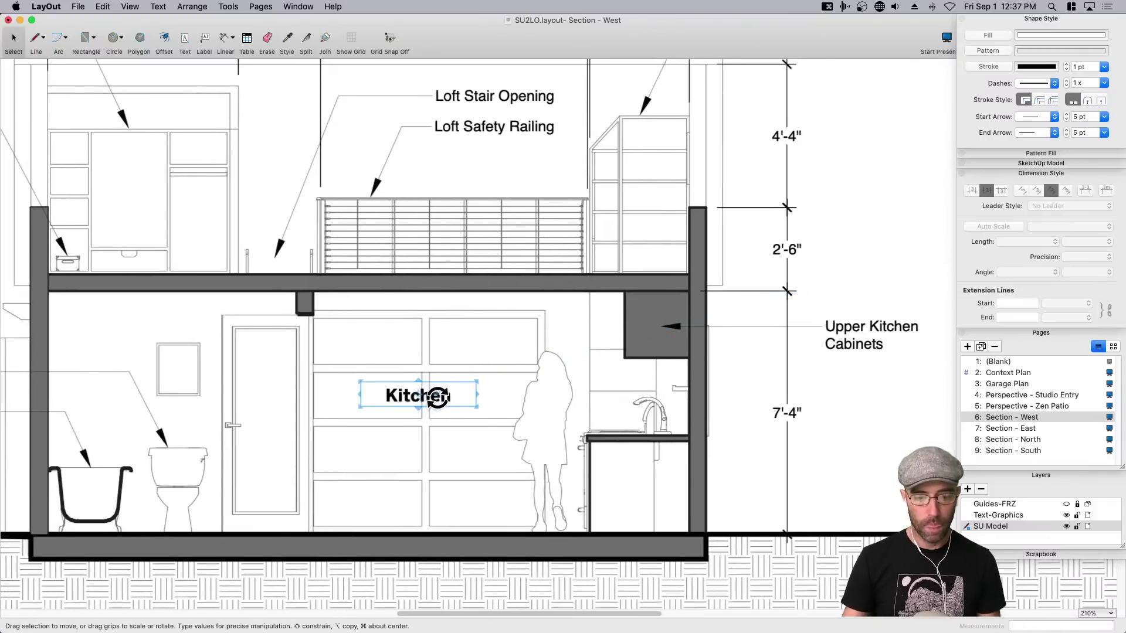
# Give the Kitchen text box a white fill and nudge it toward the garage door's middle divider.
pyautogui.click(989, 35)
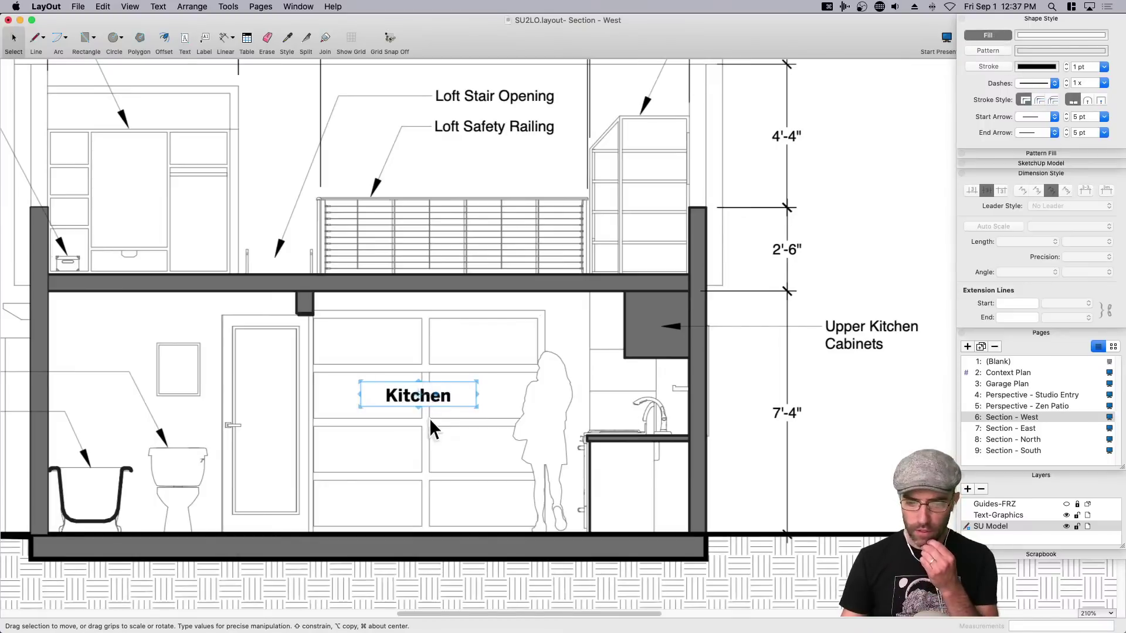
pyautogui.click(485, 399)
pyautogui.click(428, 392)
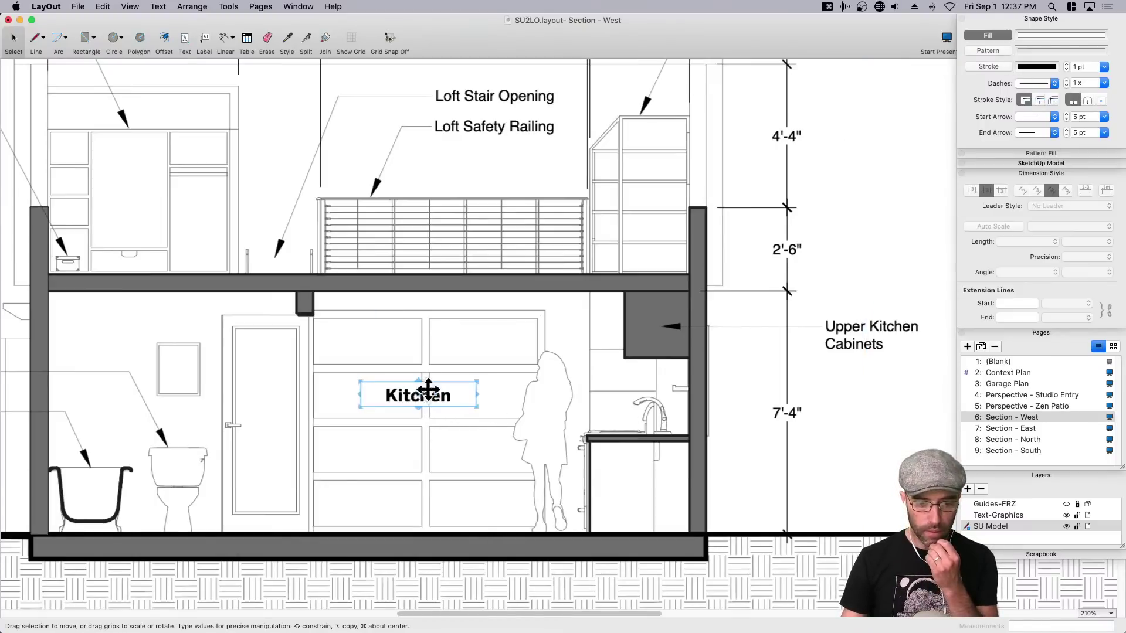
pyautogui.scroll(3, 402, 390)
pyautogui.moveTo(402, 395); pyautogui.dragTo(428, 398)
pyautogui.scroll(4, 446, 395)
pyautogui.scroll(-5, 544, 390)
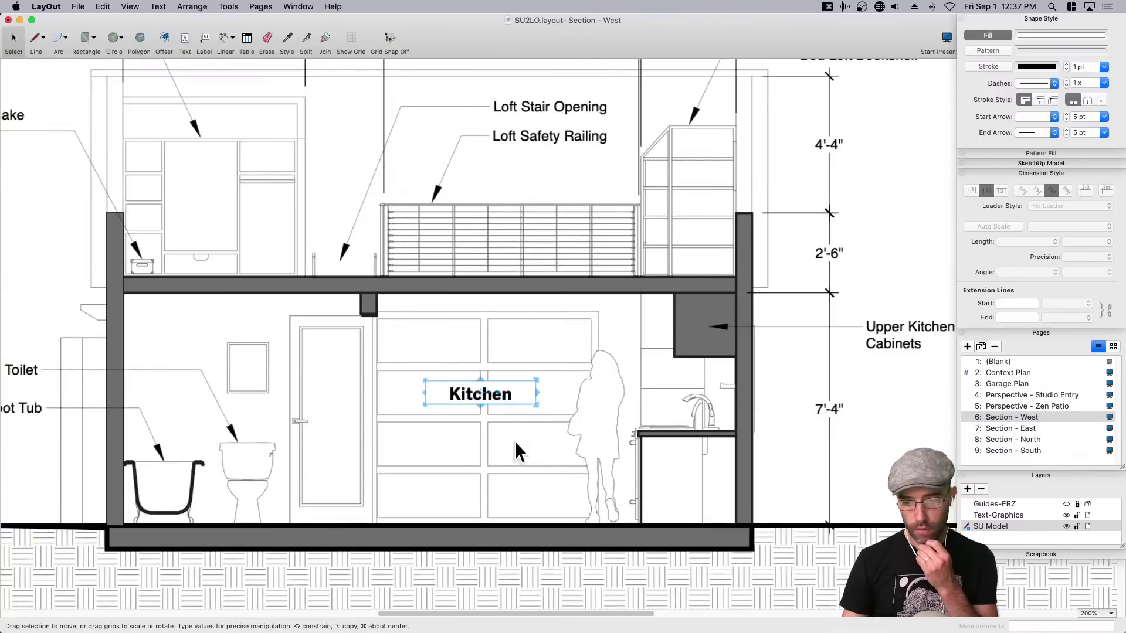
pyautogui.click(516, 455)
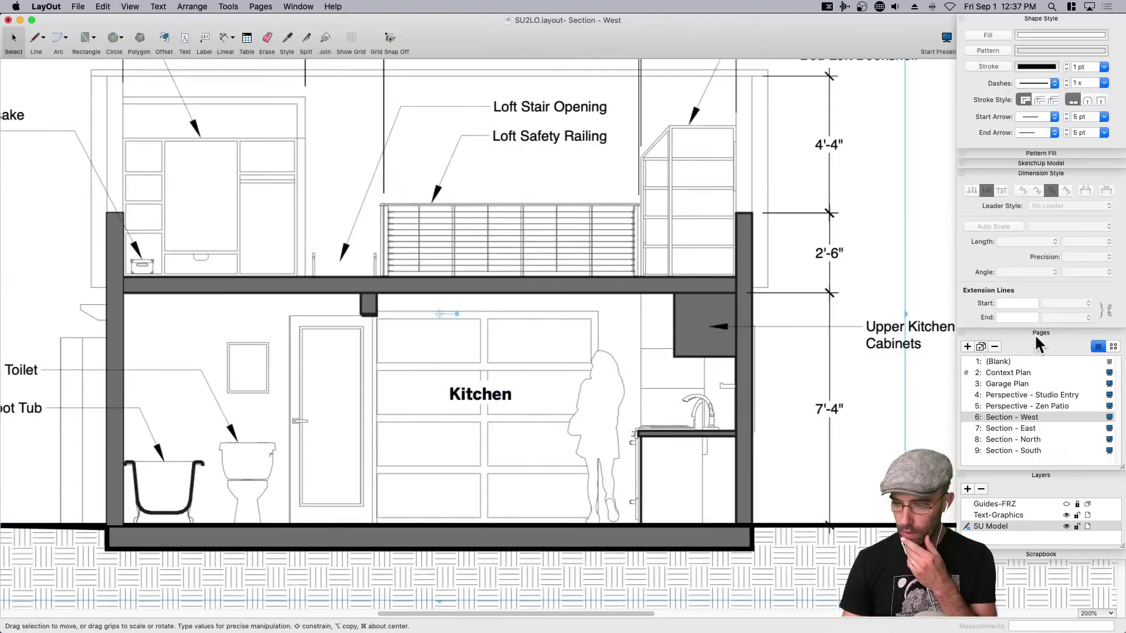
pyautogui.scroll(-1, 583, 407)
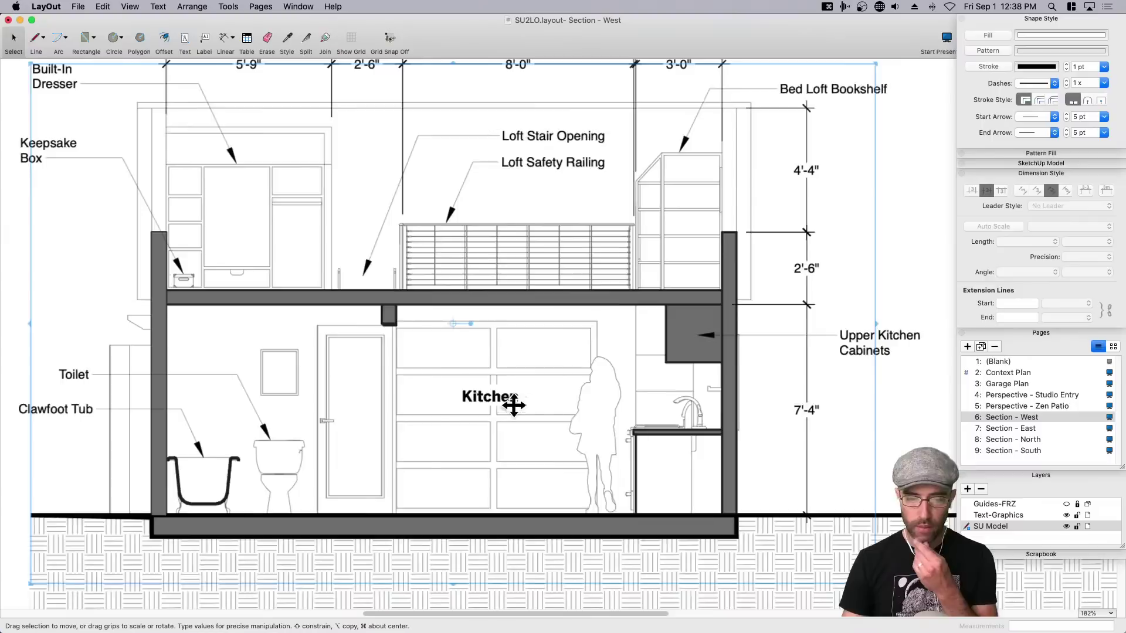
# Copy the Kitchen text to the bathroom area above the toilet and change the copy to "WC".
pyautogui.scroll(-3, 514, 405)
pyautogui.click(511, 399)
pyautogui.press('super+c')
pyautogui.press('super+v')
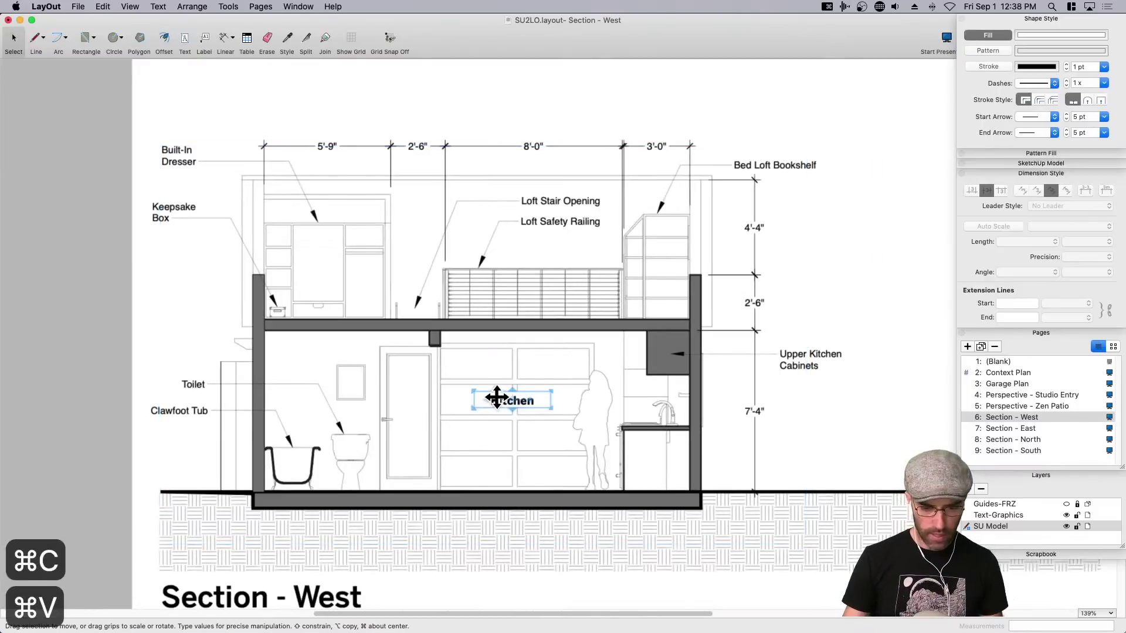
pyautogui.moveTo(496, 398); pyautogui.dragTo(326, 394)
pyautogui.doubleClick(361, 400)
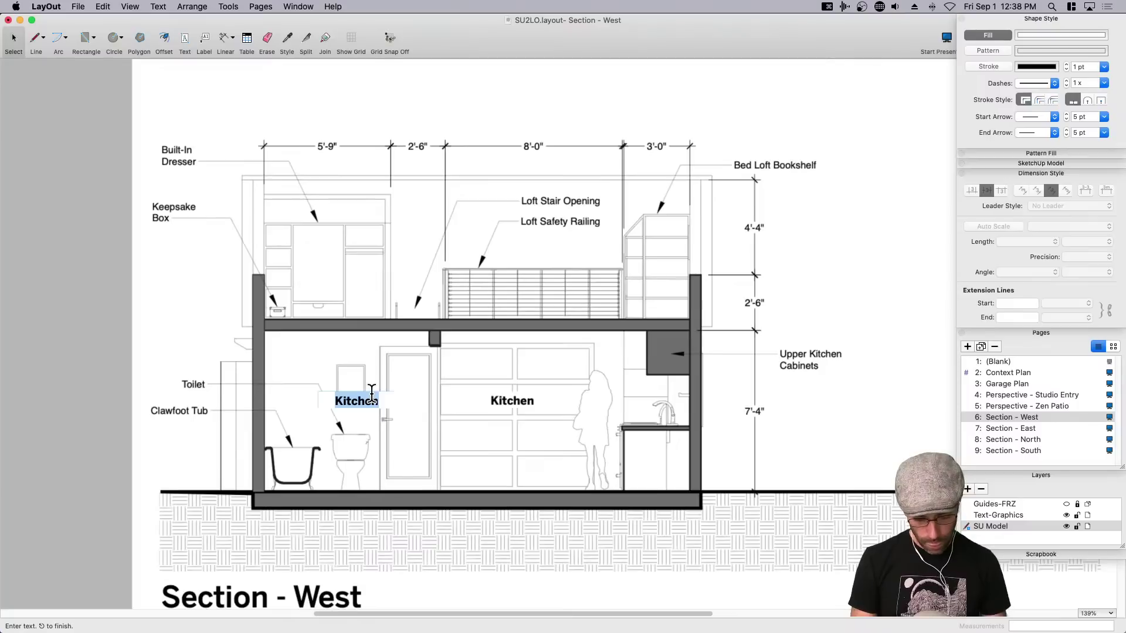
pyautogui.write('WC')
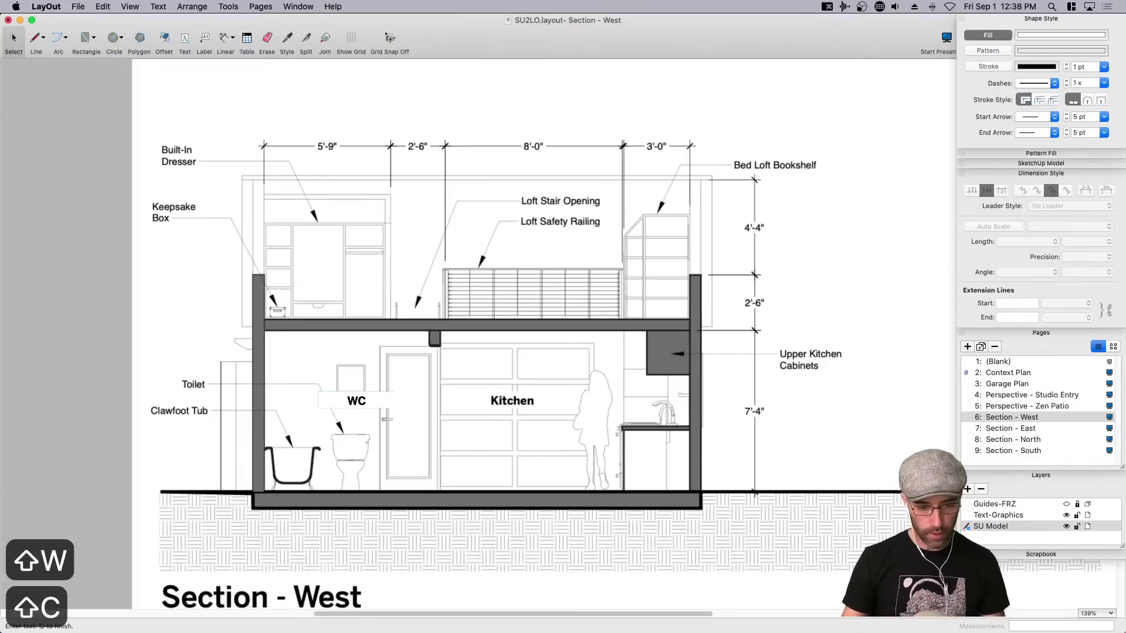
pyautogui.click(170, 365)
# Shrink the WC text box around its text and fit it between the mirror and the toilet.
pyautogui.click(353, 401)
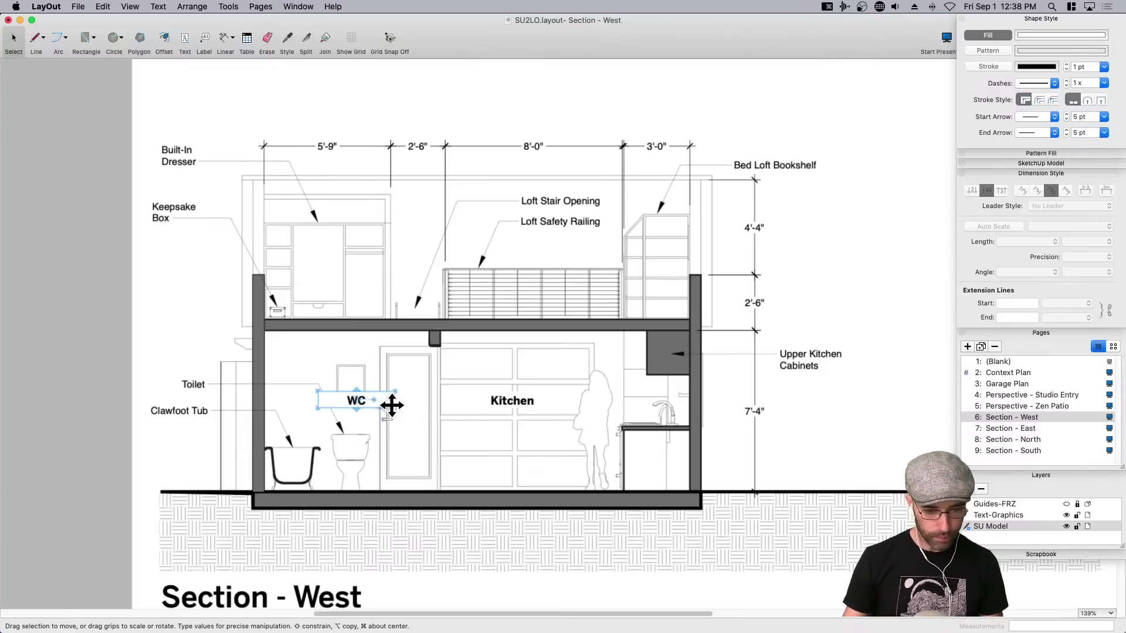
pyautogui.scroll(1, 393, 408)
pyautogui.scroll(5, 392, 409)
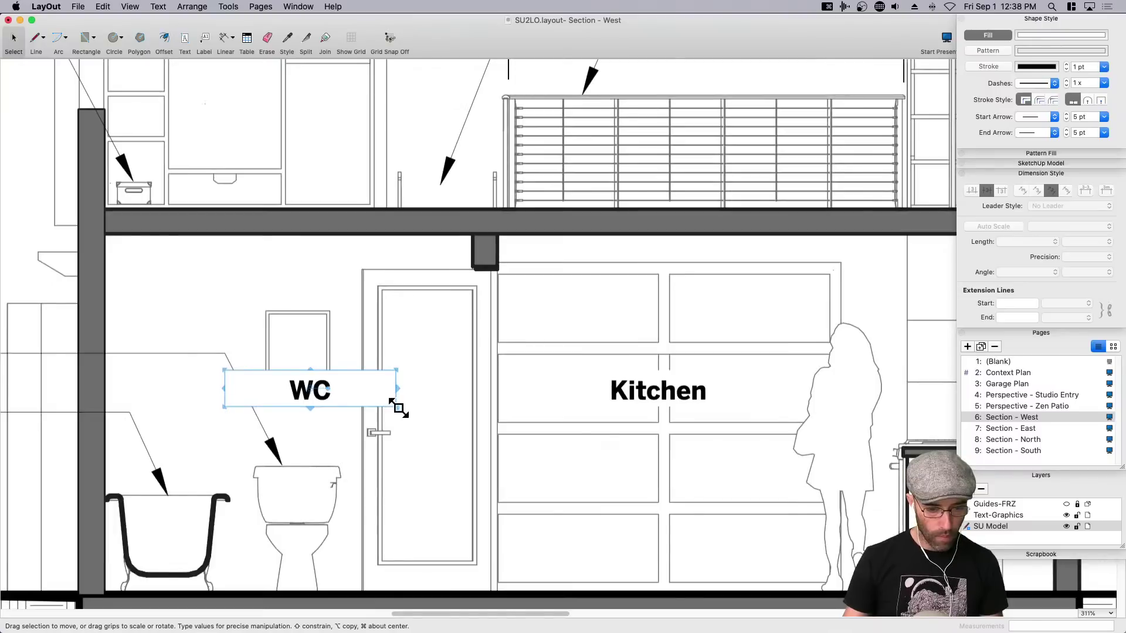
pyautogui.moveTo(398, 408)
pyautogui.mouseDown()
pyautogui.moveTo(322, 407)
pyautogui.moveTo(284, 390)
pyautogui.moveTo(306, 385)
pyautogui.moveTo(314, 433)
pyautogui.moveTo(312, 416)
pyautogui.mouseUp()
# Bring the Toilet label to the front so its leader lies above the WC text box.
pyautogui.scroll(-1, 365, 391)
pyautogui.rightClick(255, 390)
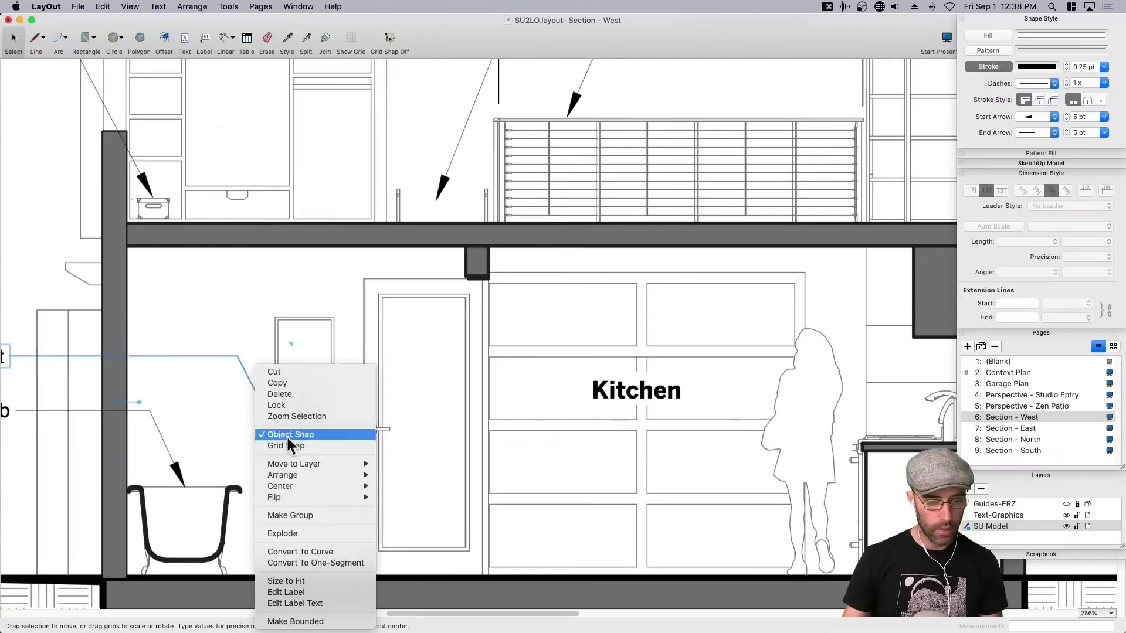
pyautogui.moveTo(293, 475)
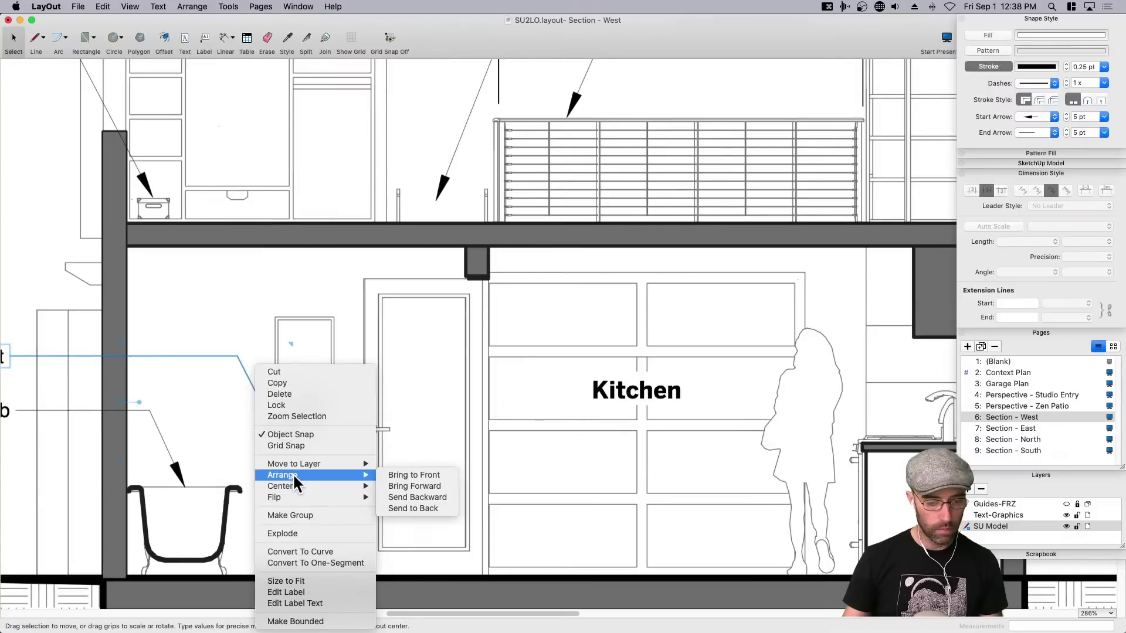
pyautogui.click(414, 475)
pyautogui.scroll(-3, 451, 364)
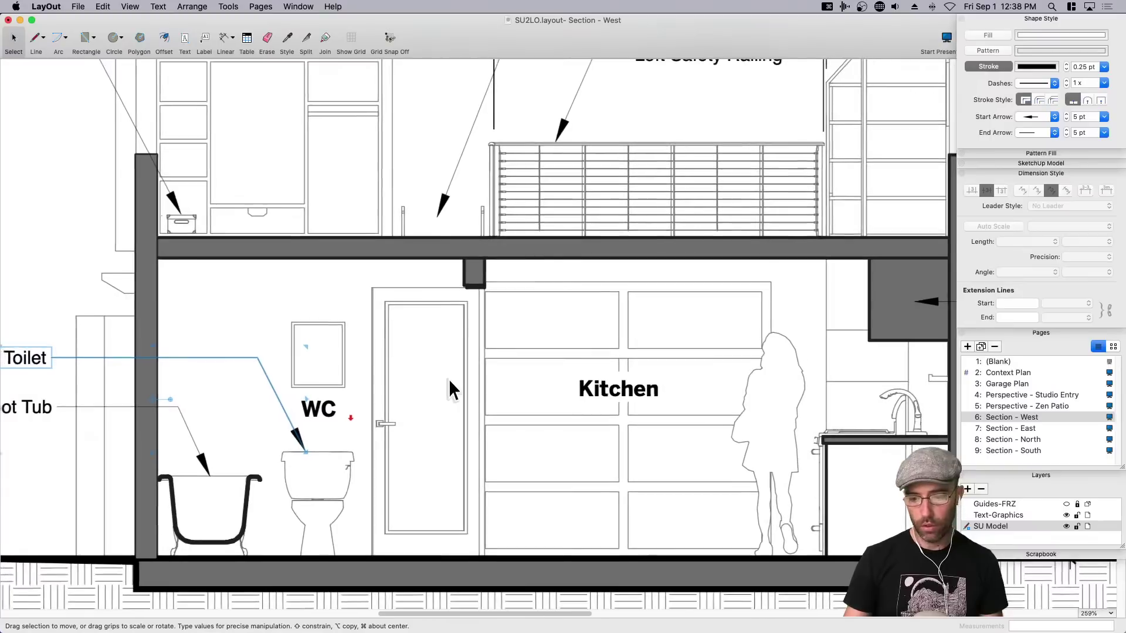
# Duplicate the Kitchen text and place the copy in the loft, just above the safety railing.
pyautogui.scroll(-5, 448, 379)
pyautogui.scroll(2, 568, 382)
pyautogui.click(557, 446)
pyautogui.press('super+c')
pyautogui.press('super+v')
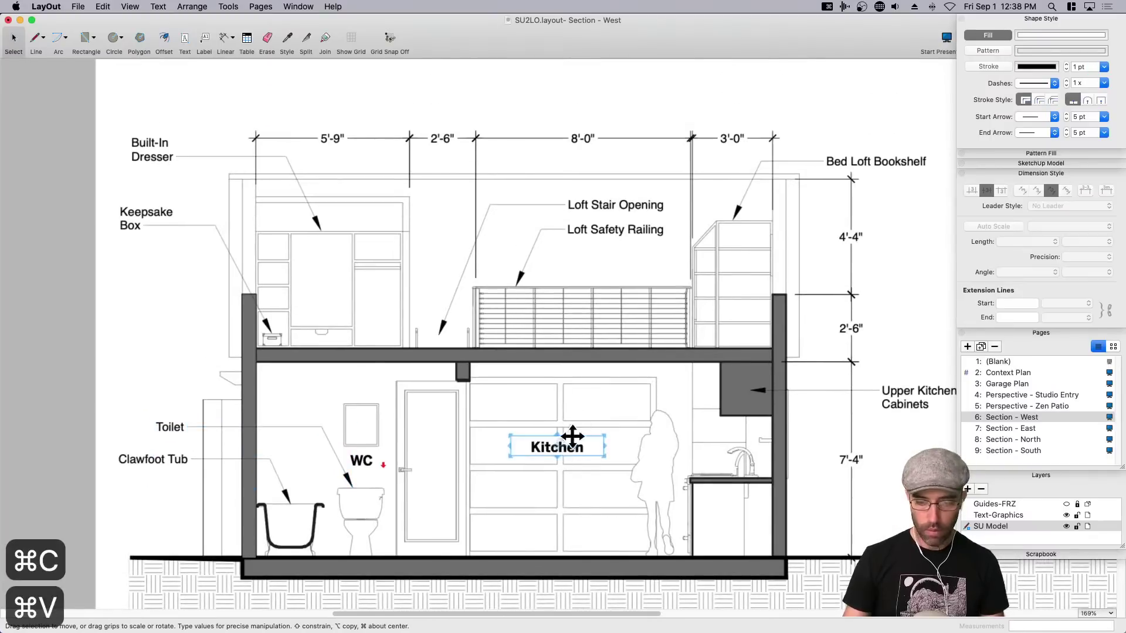
pyautogui.moveTo(571, 448); pyautogui.dragTo(617, 283)
pyautogui.press('super+z')
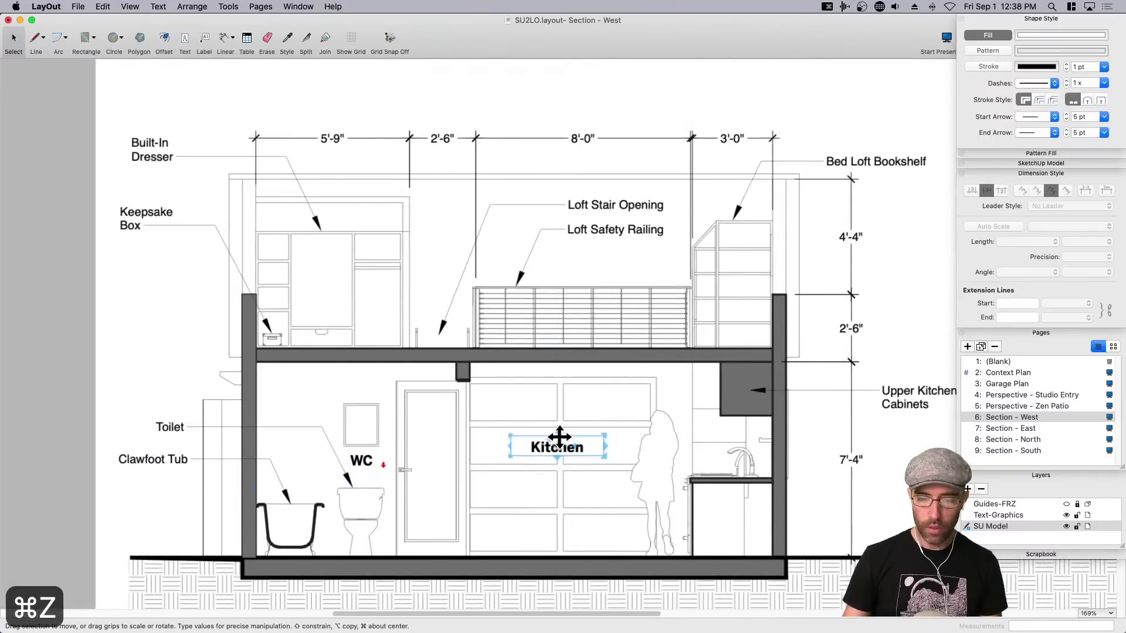
pyautogui.moveTo(538, 446); pyautogui.dragTo(582, 260)
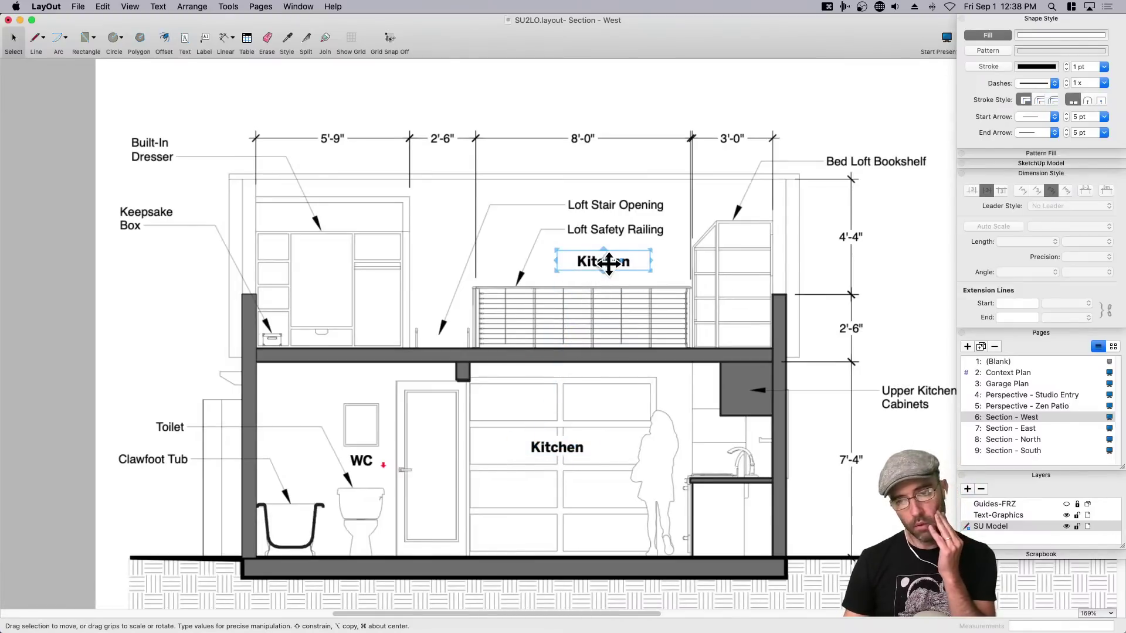
pyautogui.moveTo(636, 363); pyautogui.dragTo(561, 354, button='middle')
pyautogui.scroll(-2, 561, 354)
pyautogui.scroll(-1, 561, 361)
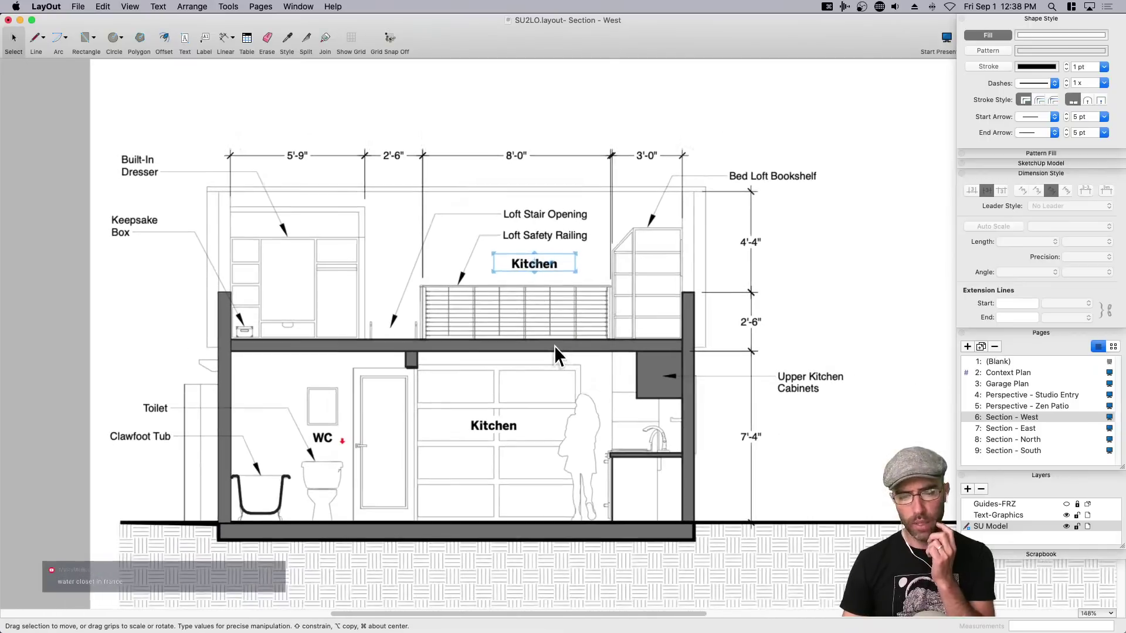
# Move the Kitchen text copy from above the railing onto the built-in dresser and change it to "Yoga Loft".
pyautogui.scroll(6, 474, 270)
pyautogui.moveTo(474, 271); pyautogui.dragTo(524, 320, button='middle')
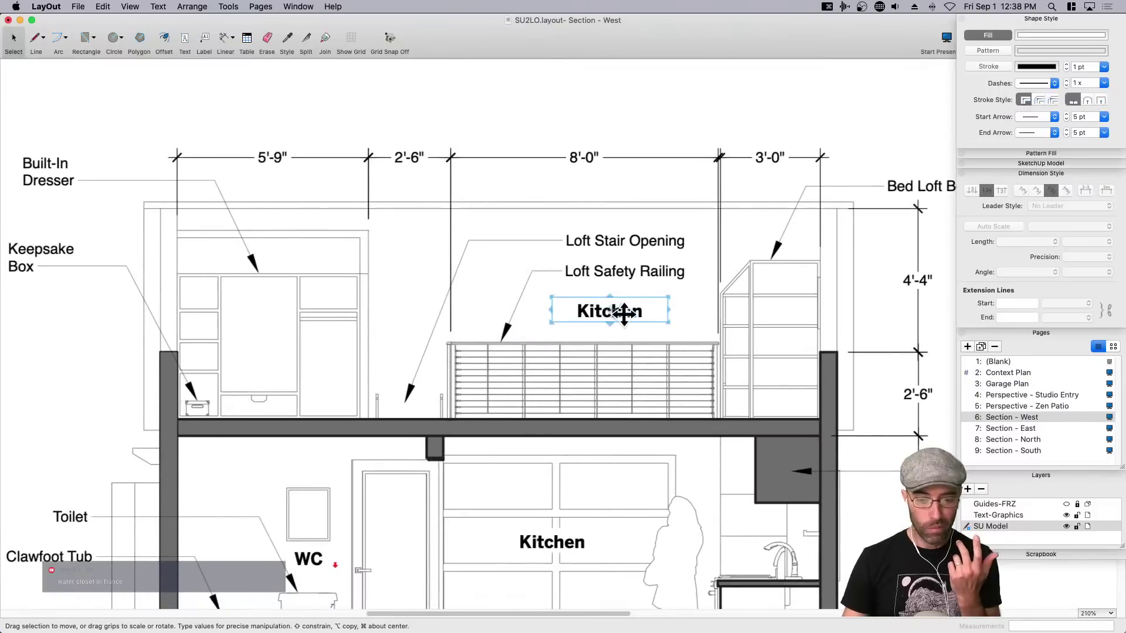
pyautogui.moveTo(422, 311); pyautogui.dragTo(540, 339)
pyautogui.press('super+z')
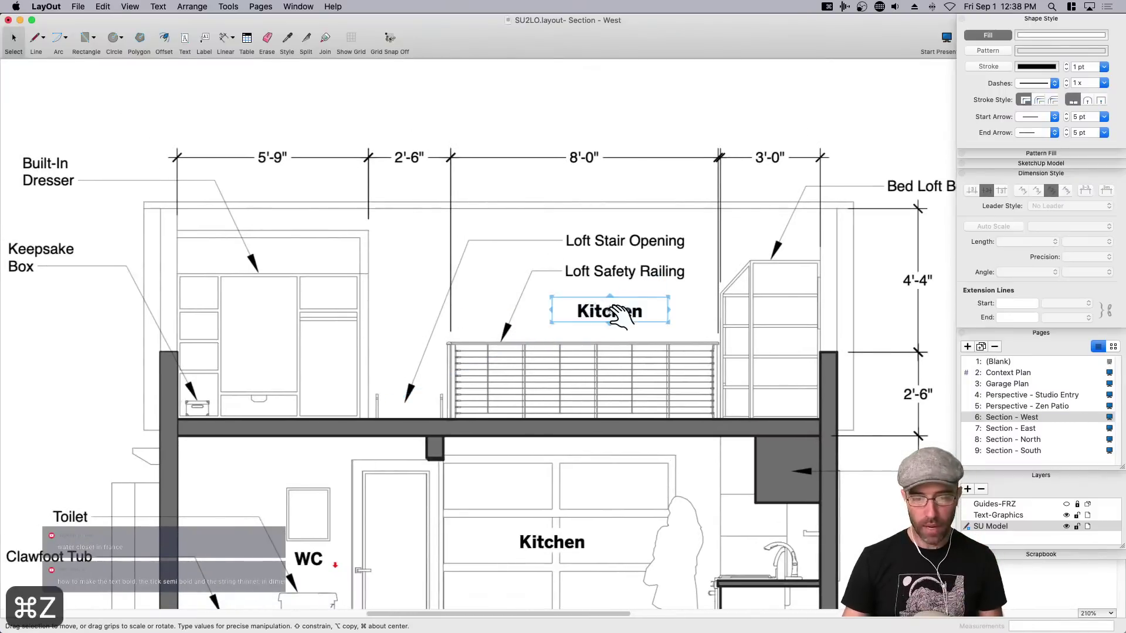
pyautogui.moveTo(625, 312); pyautogui.dragTo(269, 328)
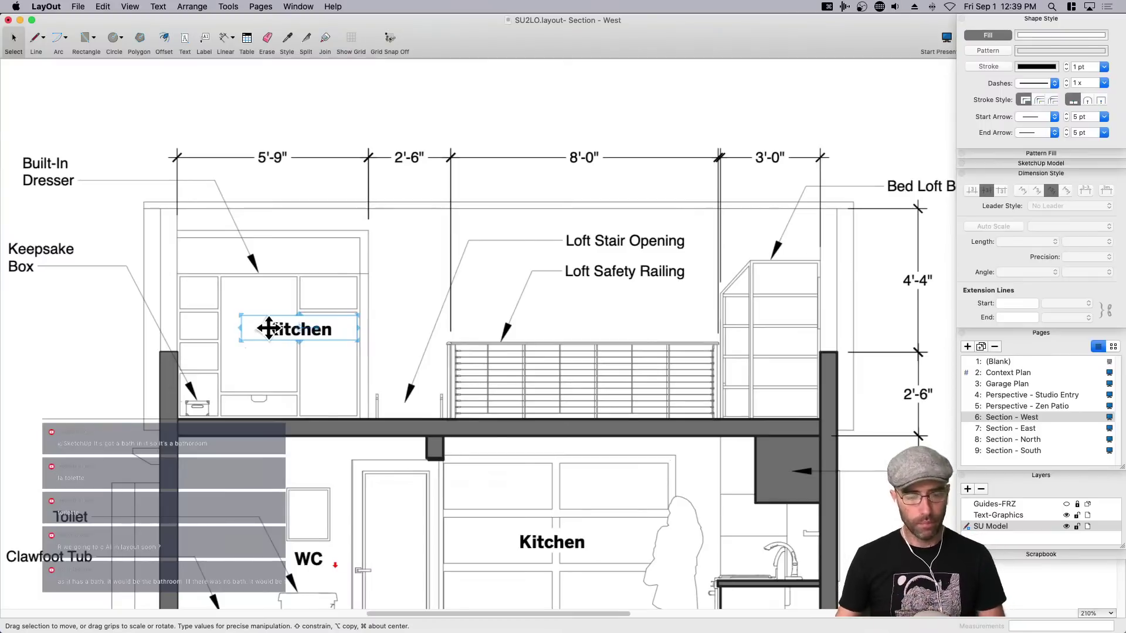
pyautogui.doubleClick(298, 330)
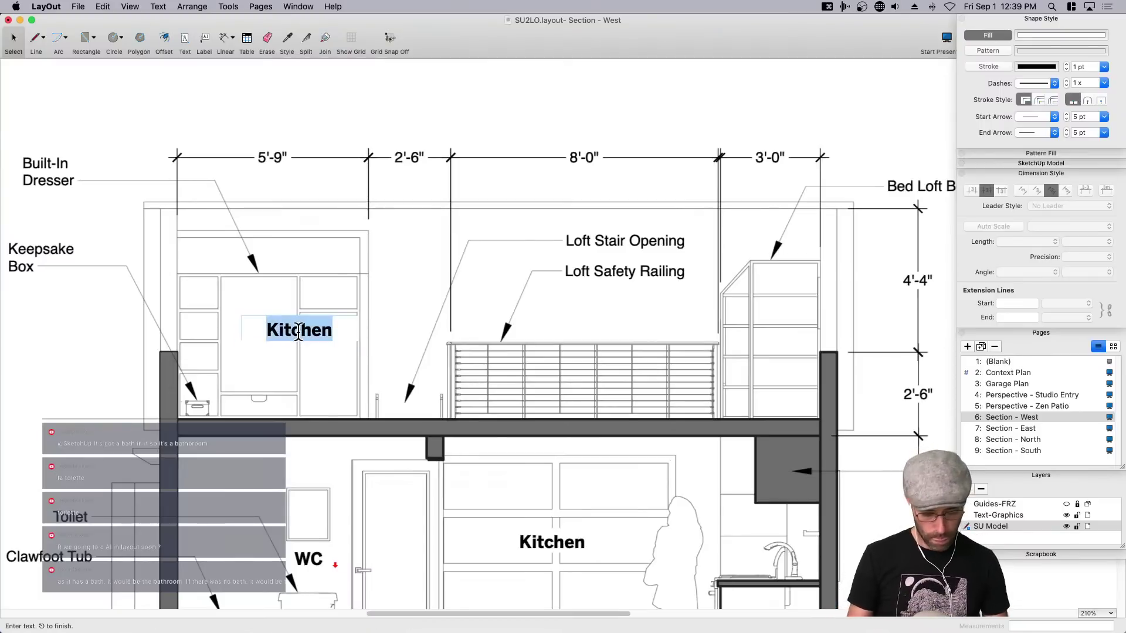
pyautogui.write('Y')
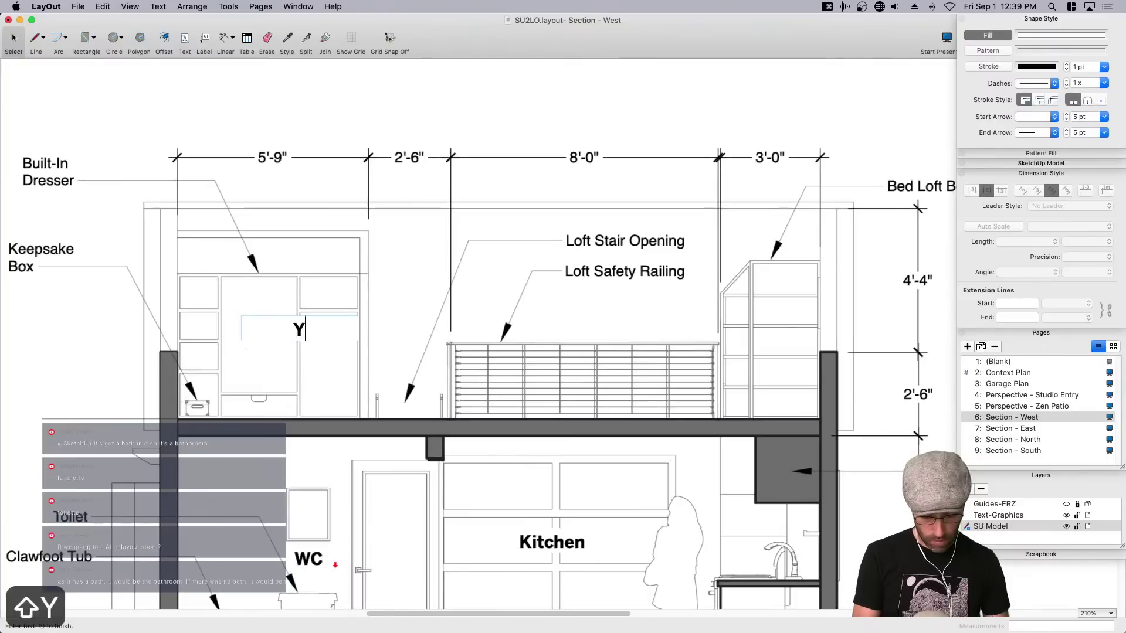
pyautogui.write('oga Loft')
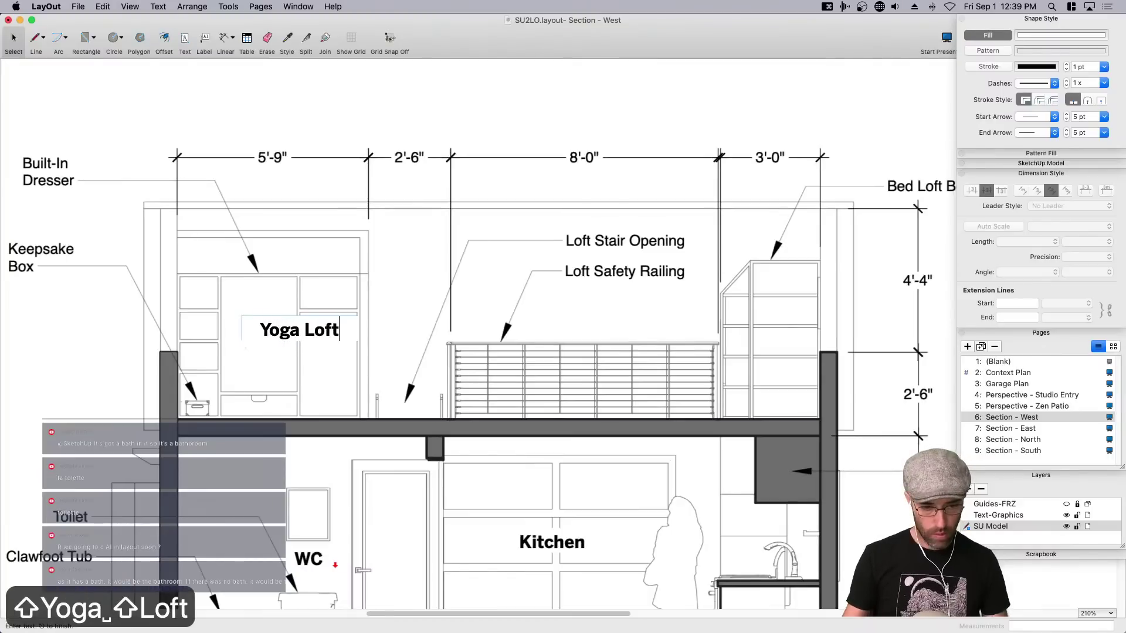
# Duplicate the Yoga Loft text and place the copy level with it, just above the loft safety railing.
pyautogui.click(321, 334)
pyautogui.press('super+c')
pyautogui.press('super+v')
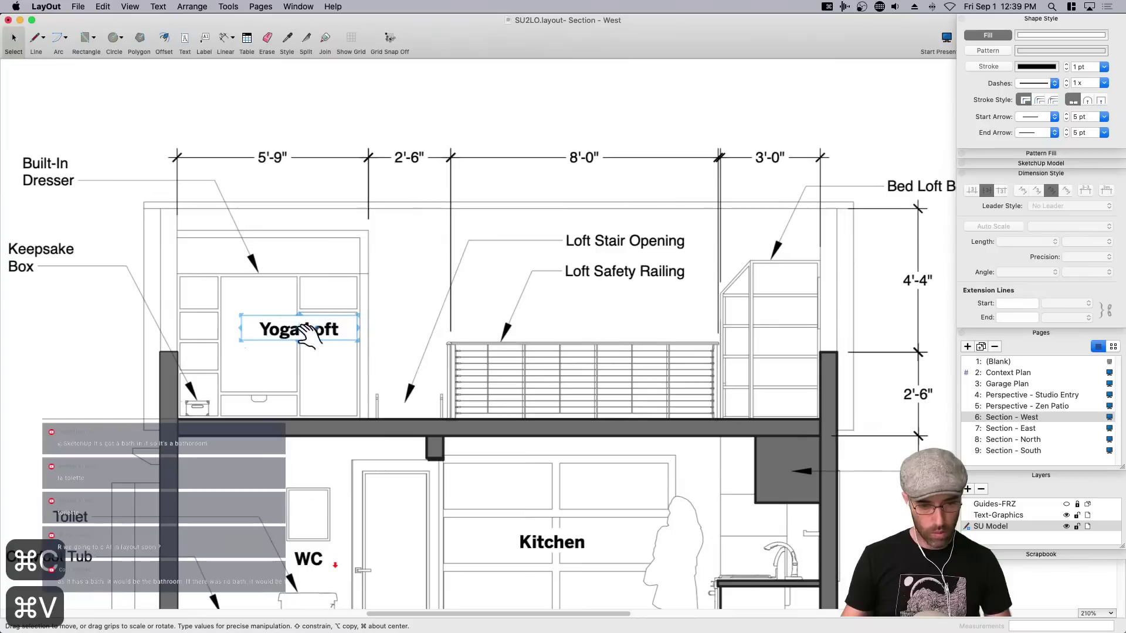
pyautogui.moveTo(266, 328); pyautogui.dragTo(560, 329)
# Select both Yoga Loft texts and nudge them down together until the copy sits over the safety railing.
pyautogui.keyDown('shift'); pyautogui.click(307, 332); pyautogui.keyUp('shift')
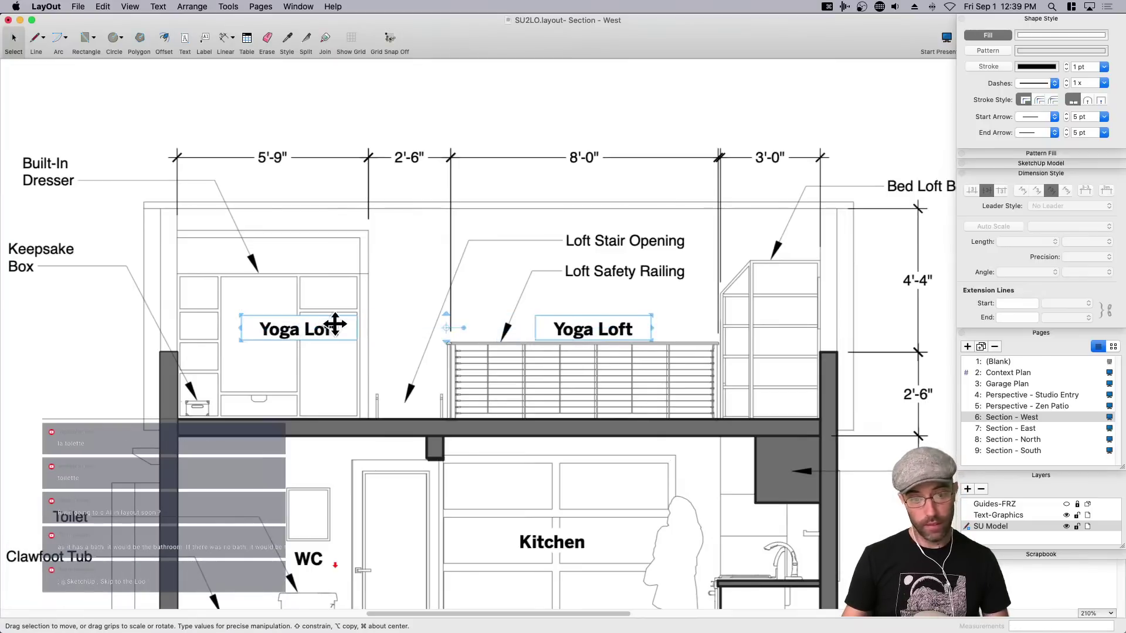
pyautogui.hotkey('shift', 'Up')
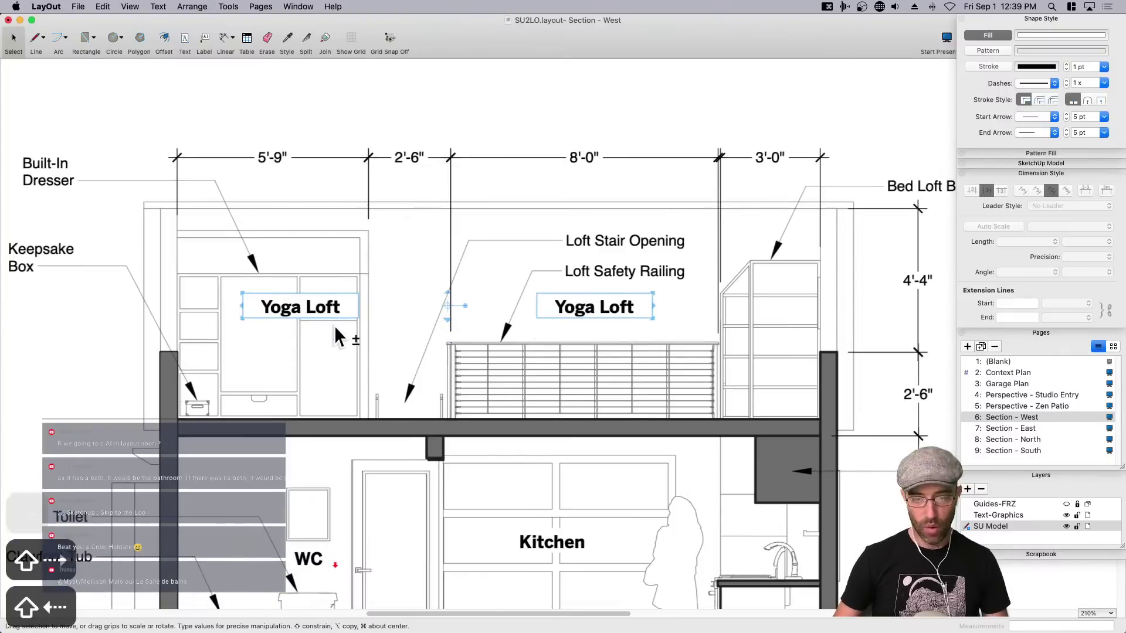
pyautogui.hotkey('shift', 'Down')
pyautogui.hotkey('shift', 'Down')
pyautogui.hotkey('shift', 'Down')
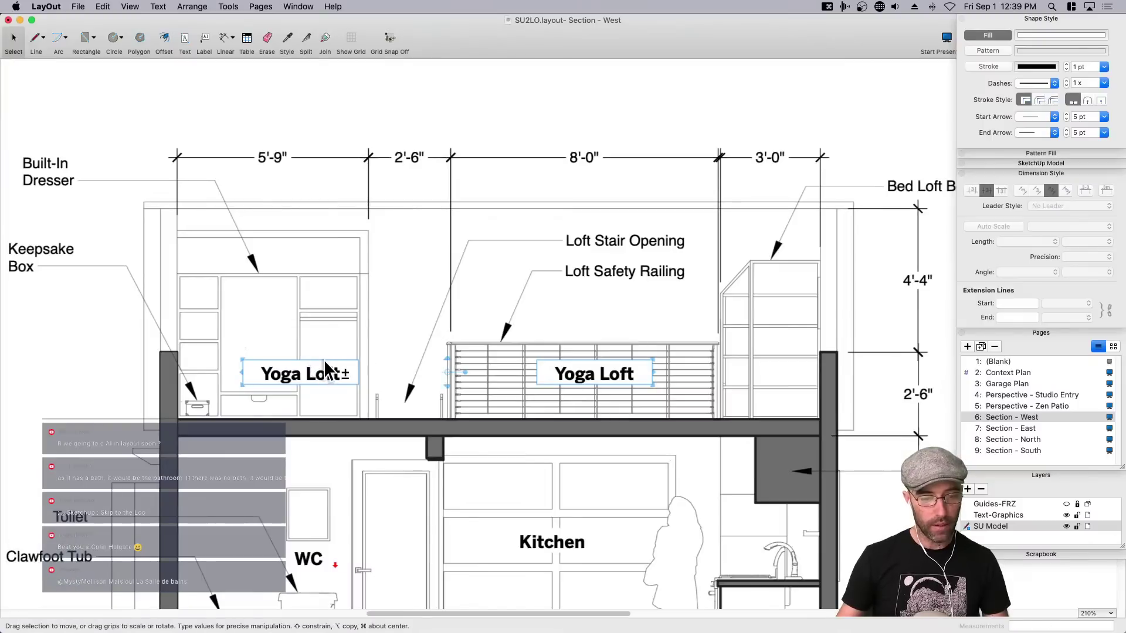
# Change the text over the railing to "Sleeping Loft", widen its box to fit one line and center it on the railing.
pyautogui.doubleClick(592, 375)
pyautogui.moveTo(595, 372); pyautogui.dragTo(540, 367)
pyautogui.press('BackSpace')
pyautogui.write('Sleep')
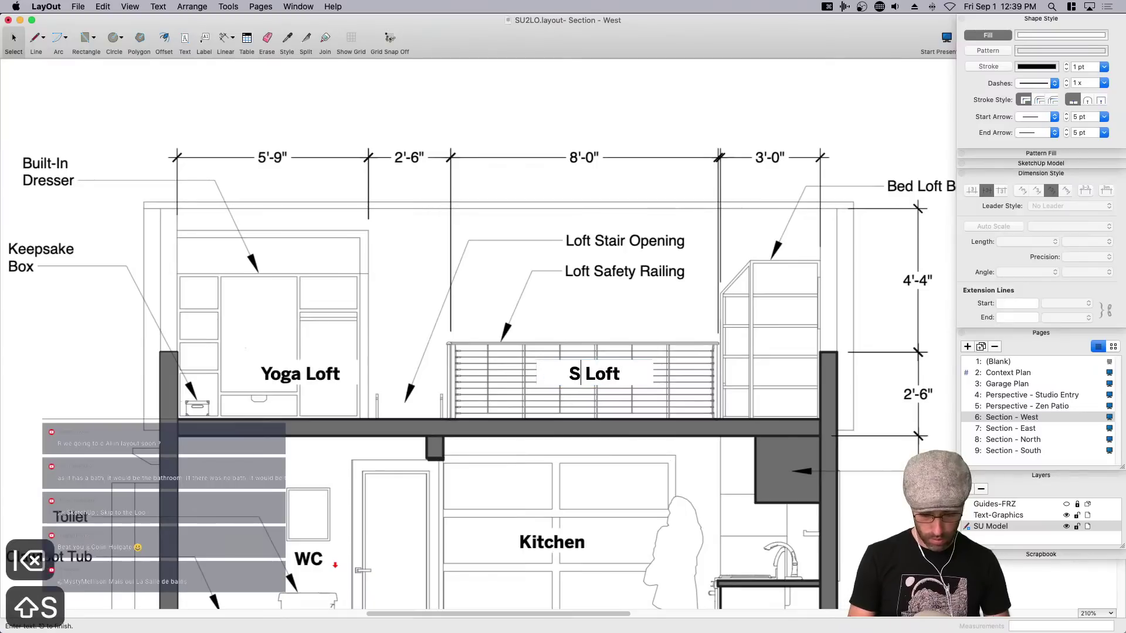
pyautogui.write('ing')
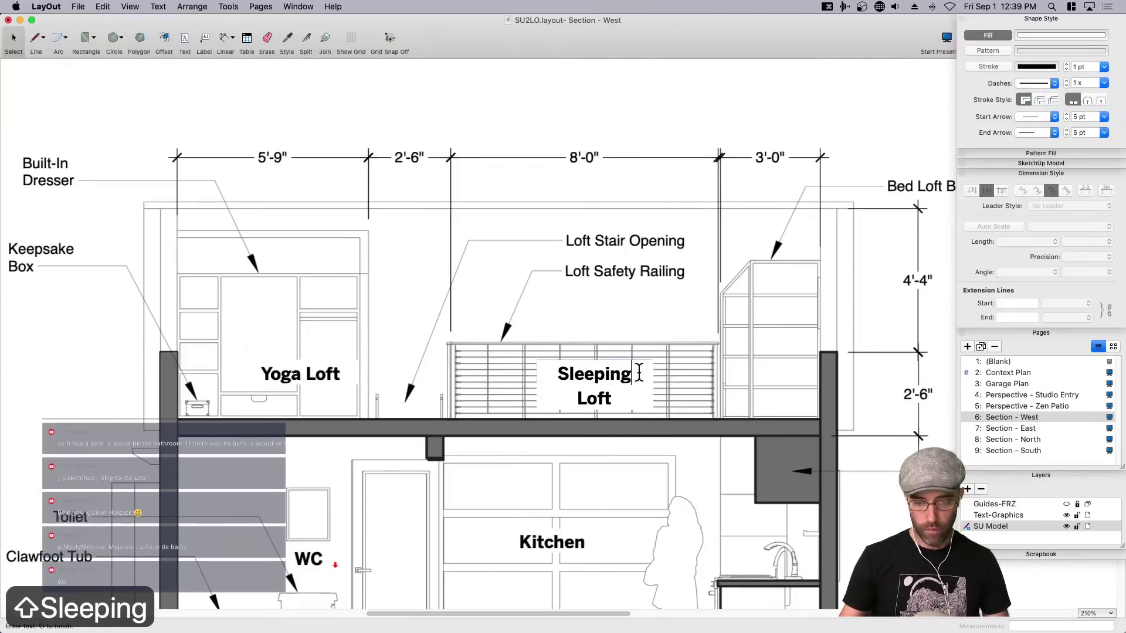
pyautogui.press('Escape')
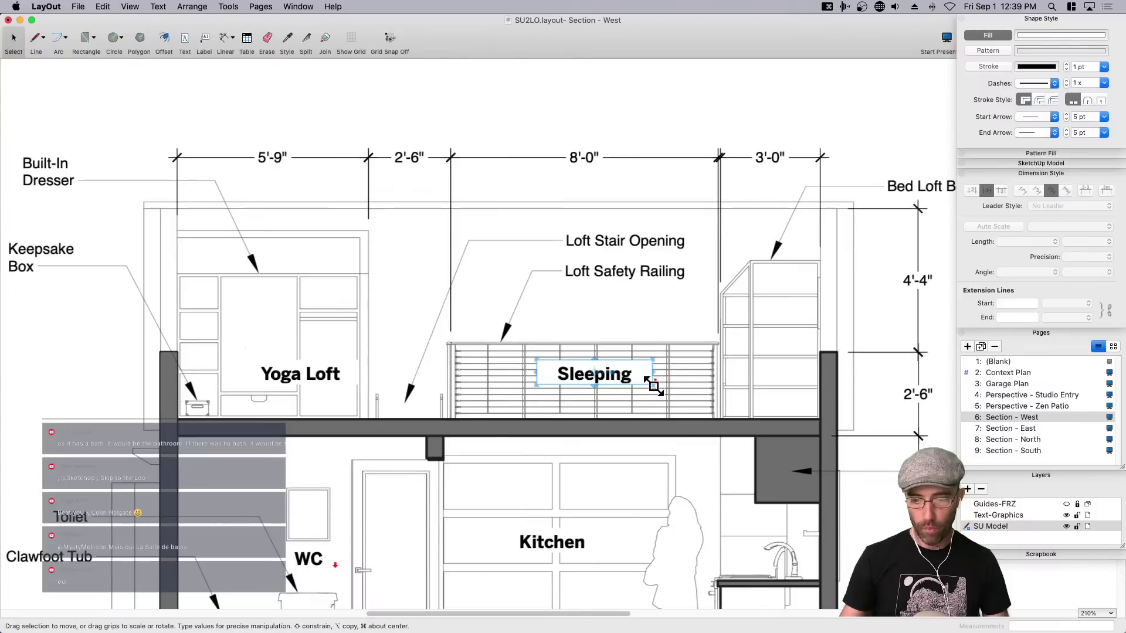
pyautogui.moveTo(653, 386); pyautogui.dragTo(696, 391)
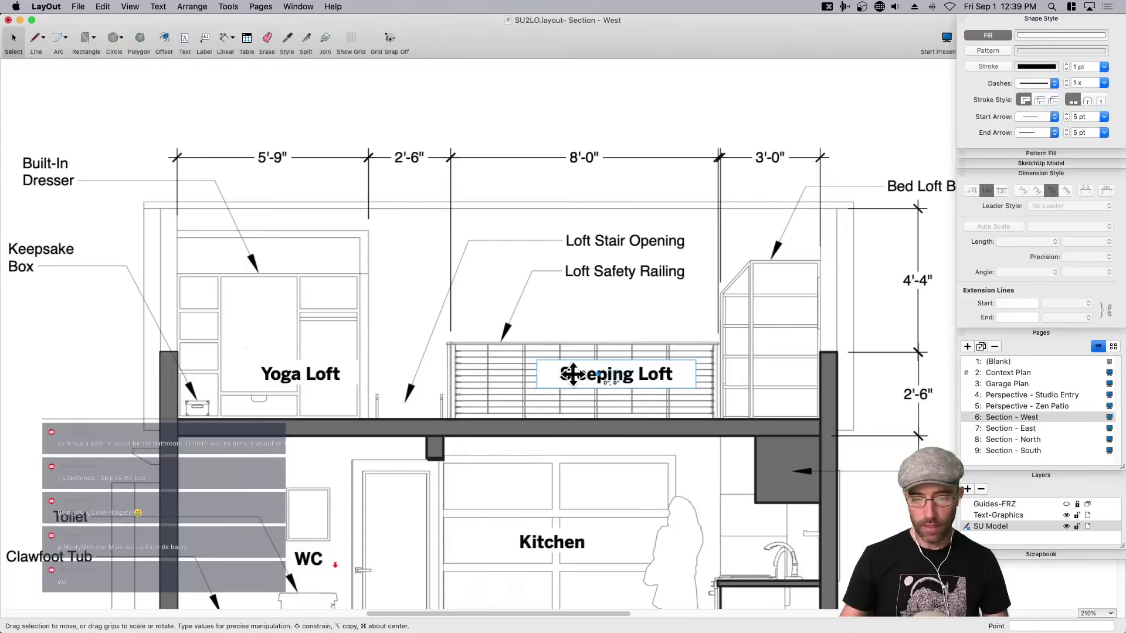
pyautogui.moveTo(573, 374); pyautogui.dragTo(581, 378)
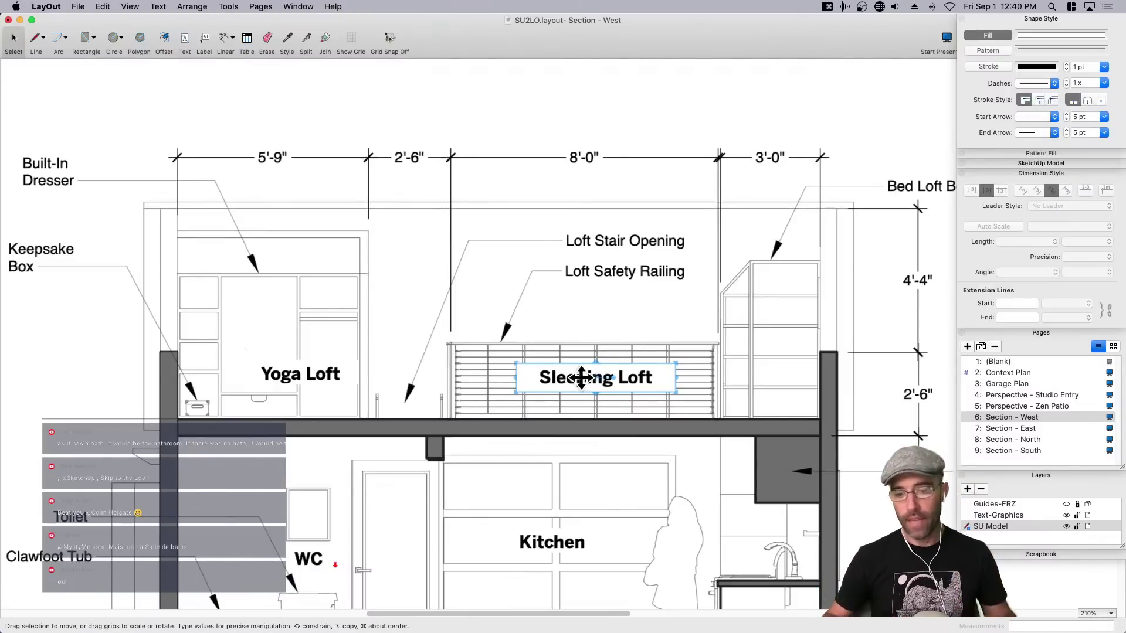
# Narrow the Yoga Loft text box so it wraps onto two lines, place it higher on the dresser and save the document.
pyautogui.click(315, 373)
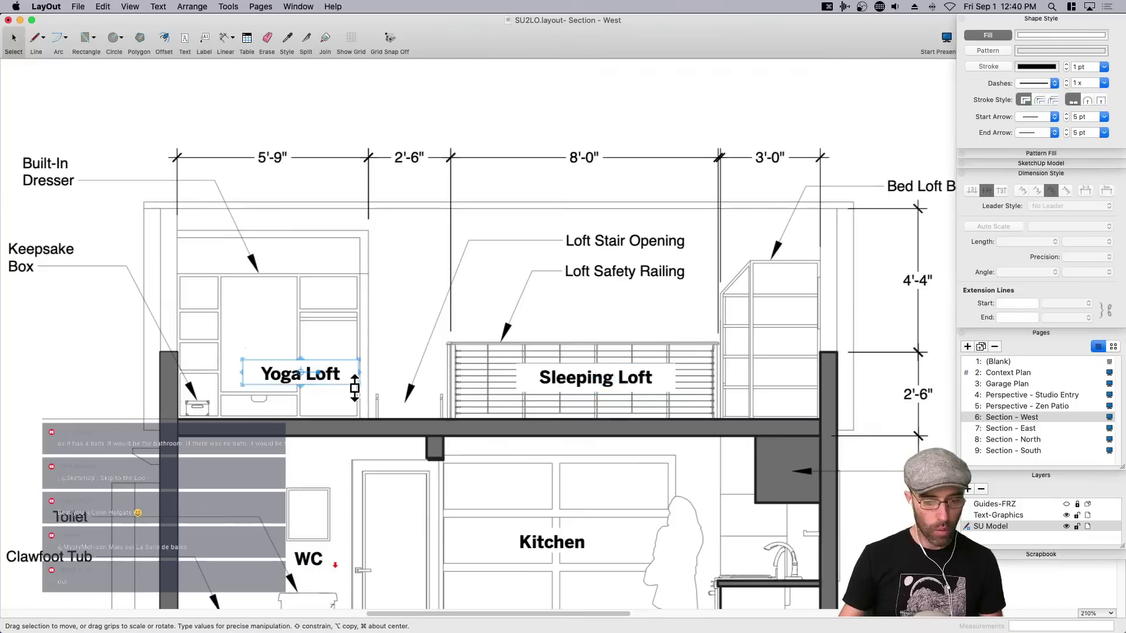
pyautogui.moveTo(359, 387); pyautogui.dragTo(274, 315)
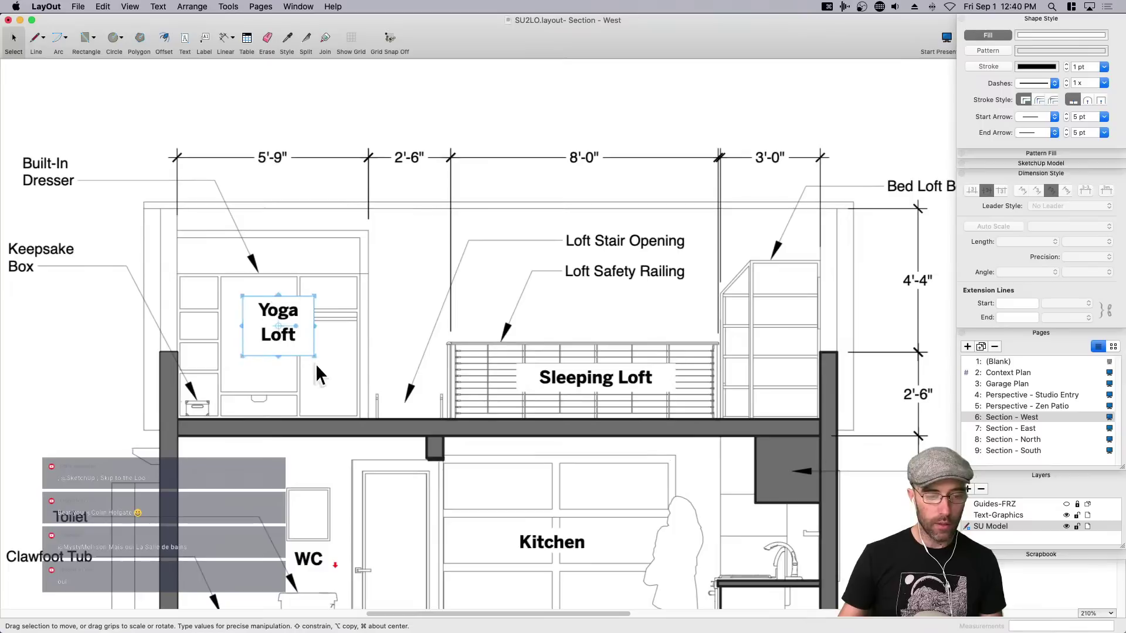
pyautogui.moveTo(315, 356); pyautogui.dragTo(308, 347)
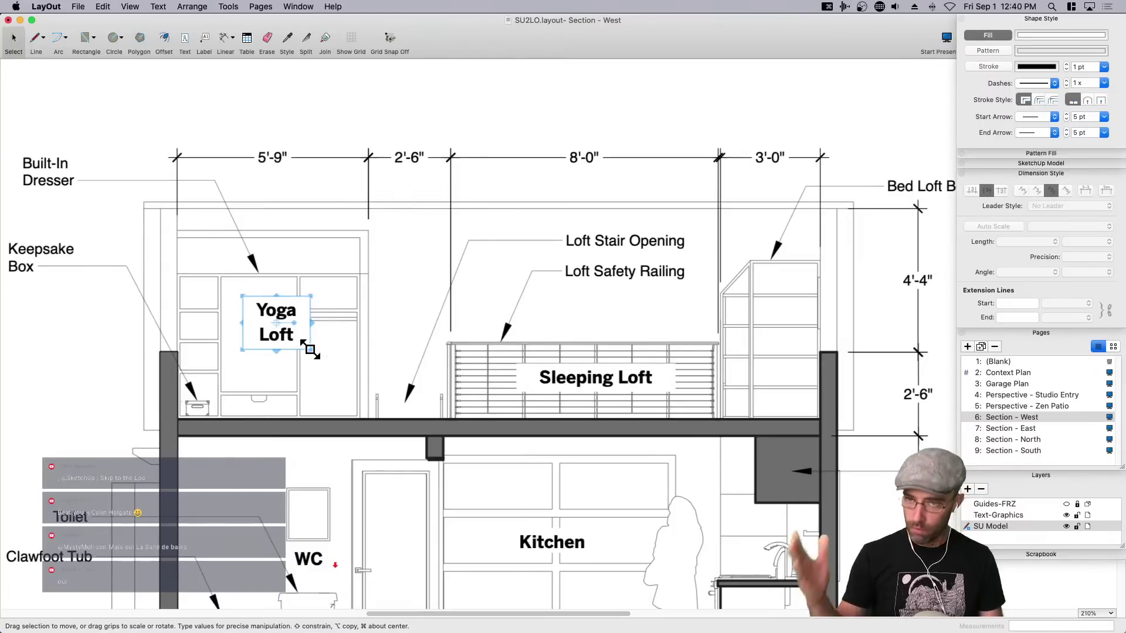
pyautogui.click(502, 109)
pyautogui.press('super+s')
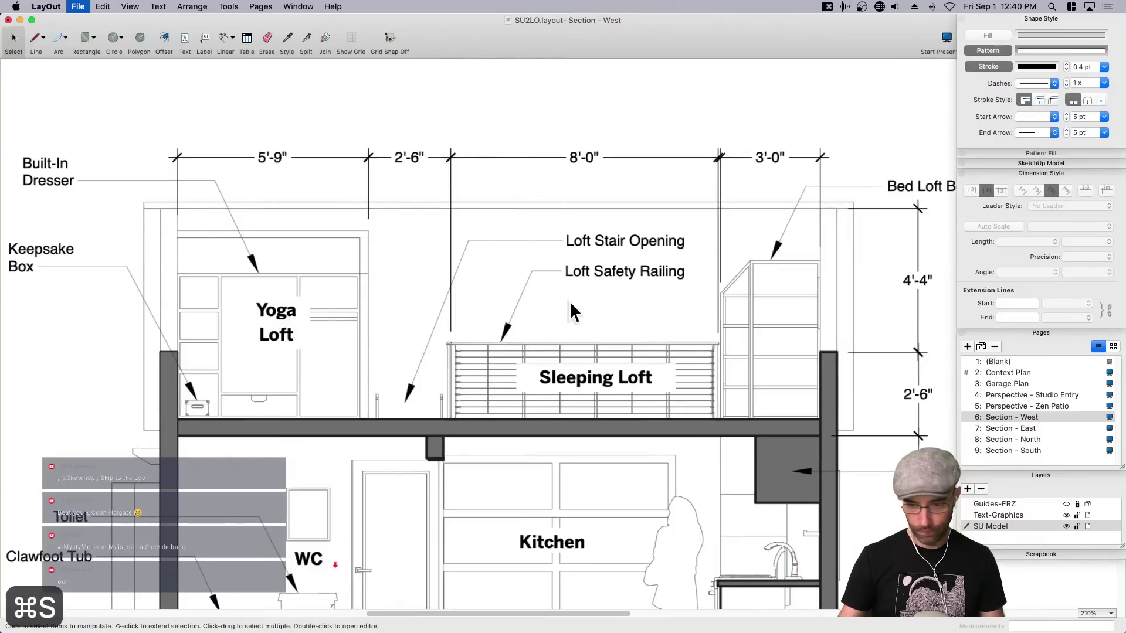
# Set up the Line tool with the pattern turned off and a 2 pt stroke.
pyautogui.scroll(-5, 550, 353)
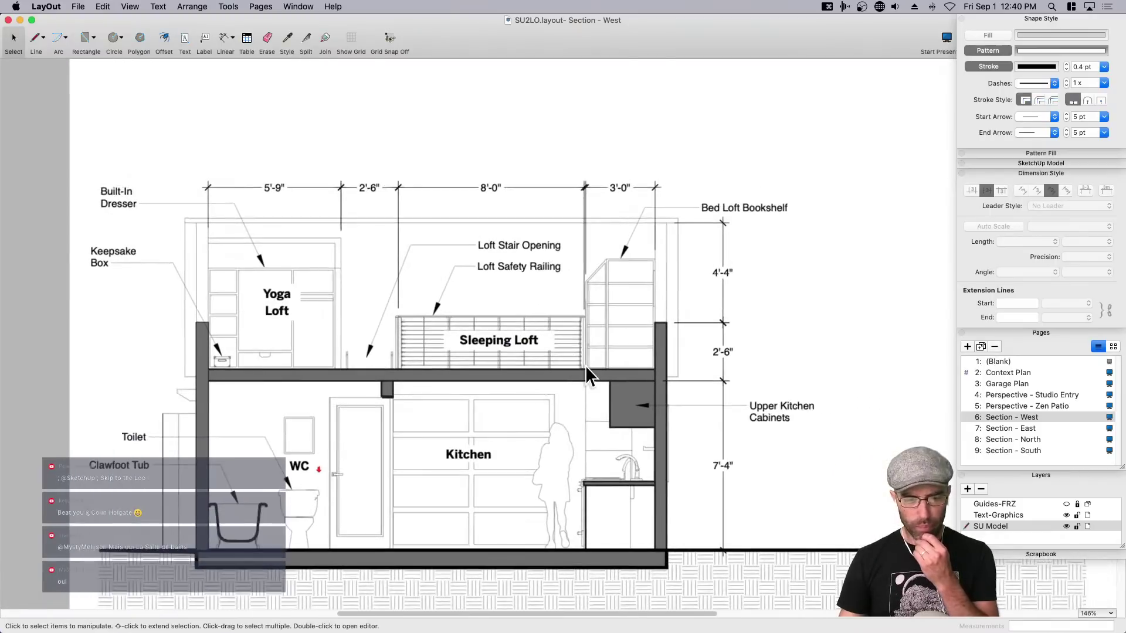
pyautogui.press('p')
pyautogui.press('l')
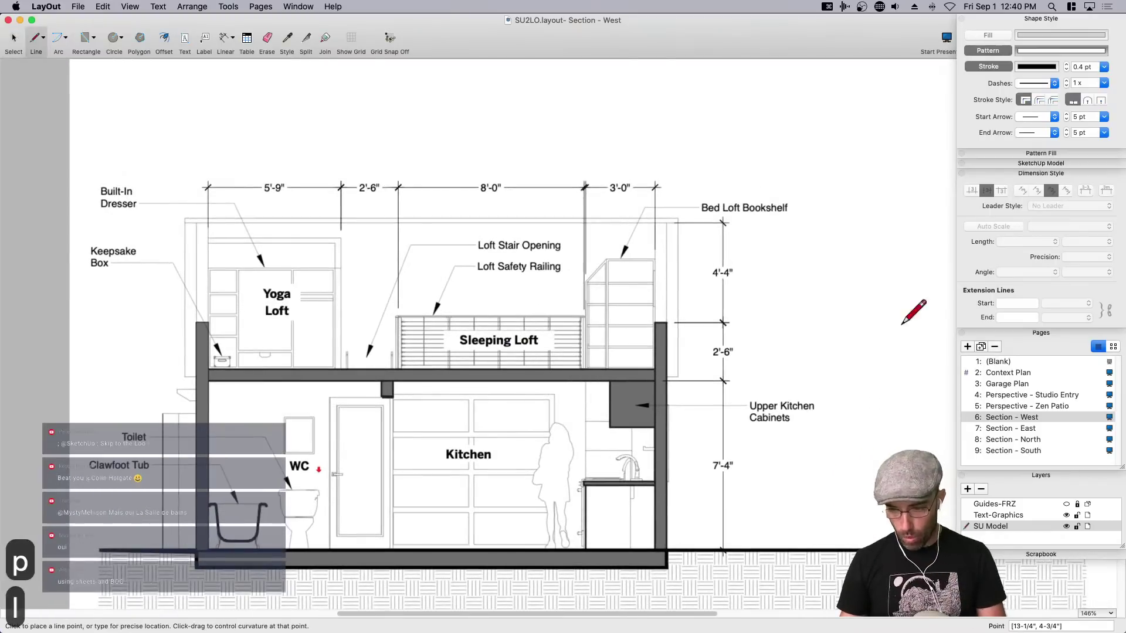
pyautogui.click(990, 52)
pyautogui.click(1039, 67)
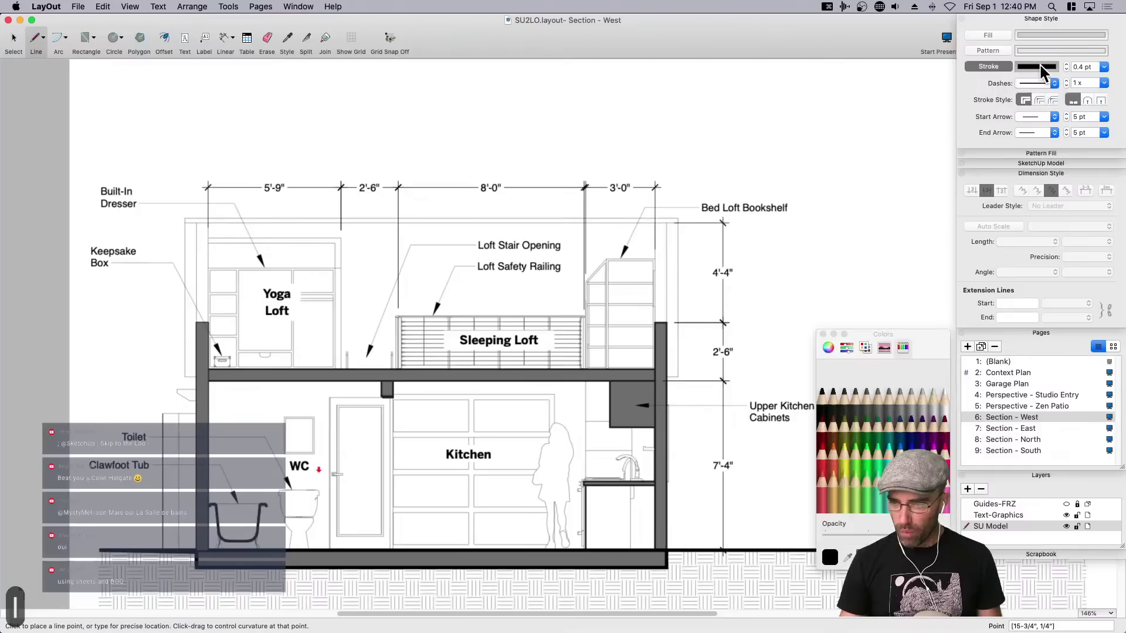
pyautogui.click(1105, 66)
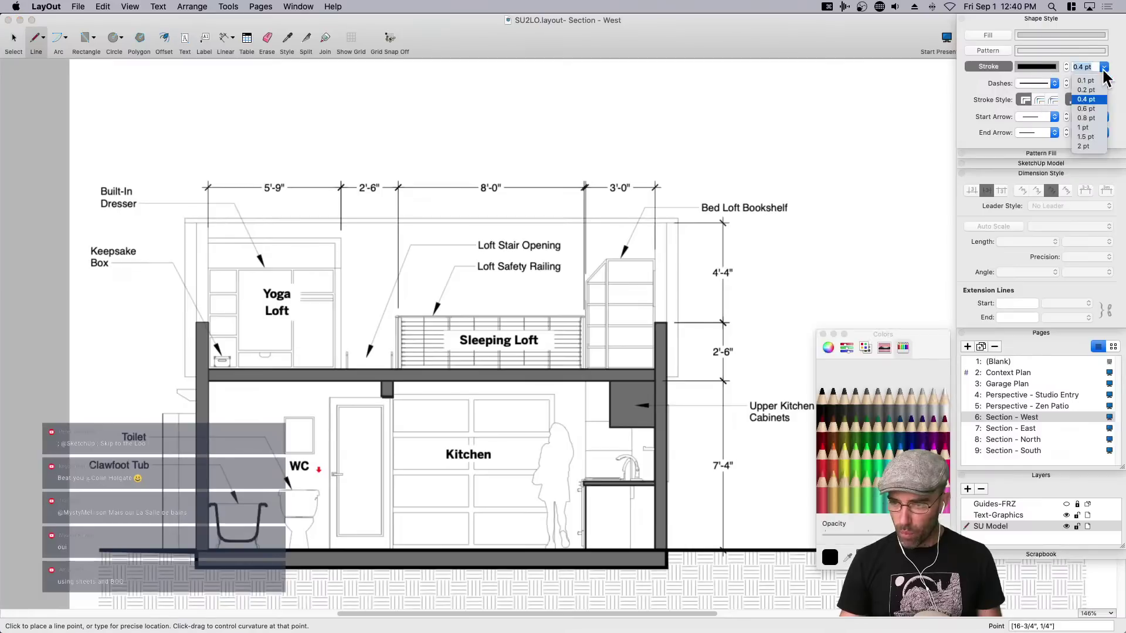
pyautogui.click(1083, 147)
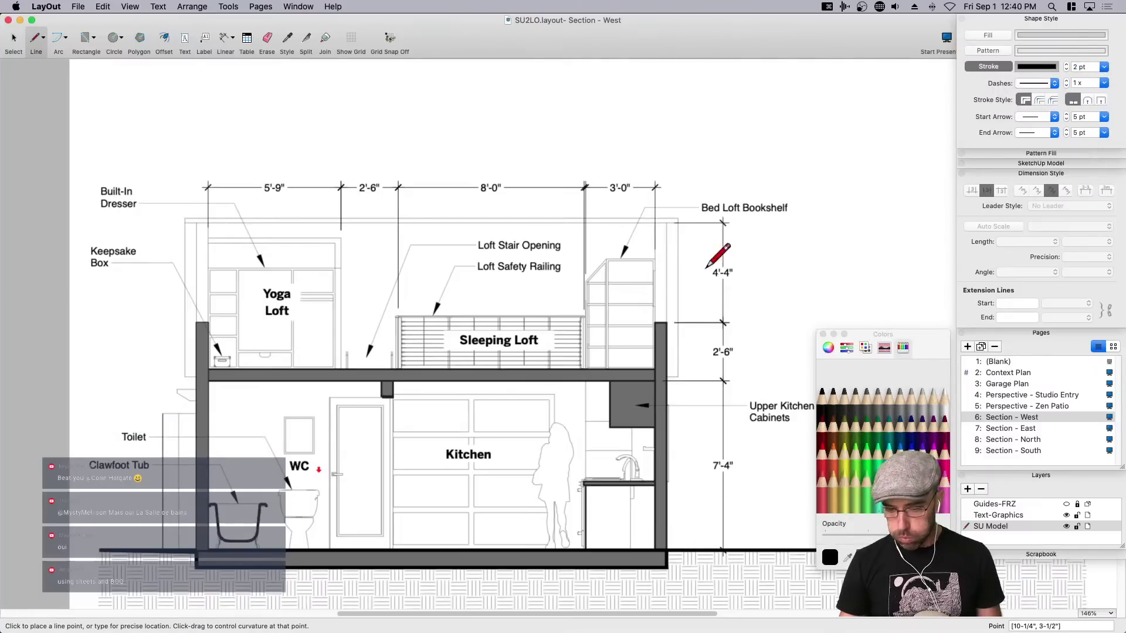
# Draw a heavy outline around the whole building section, following the foundation's underside, both outer wall faces and the roof line.
pyautogui.scroll(5, 669, 281)
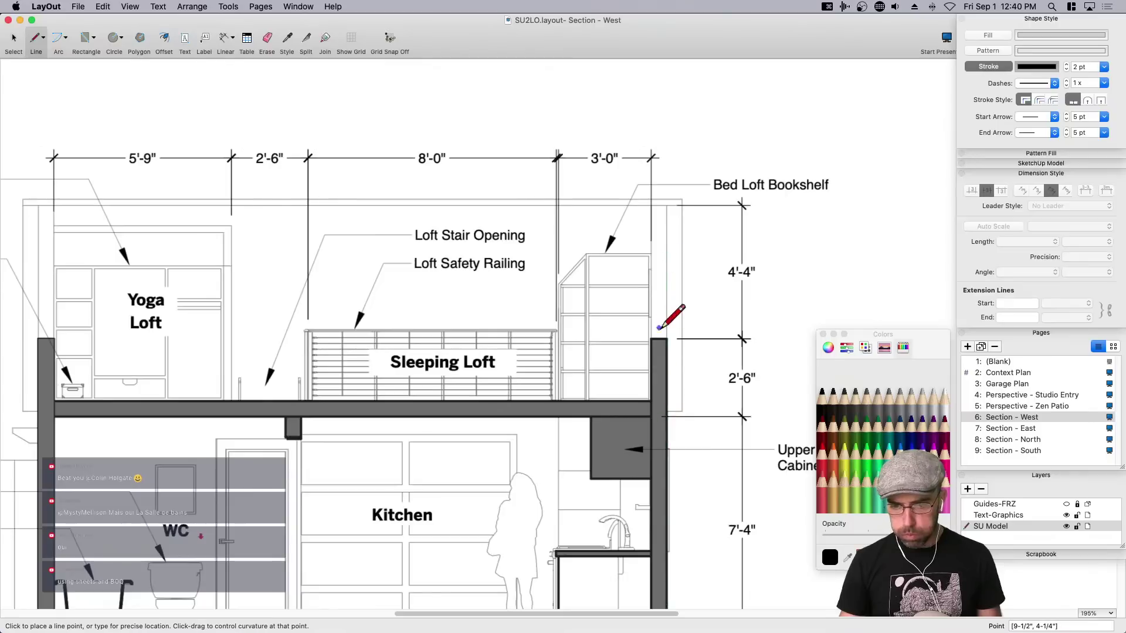
pyautogui.scroll(-3, 725, 376)
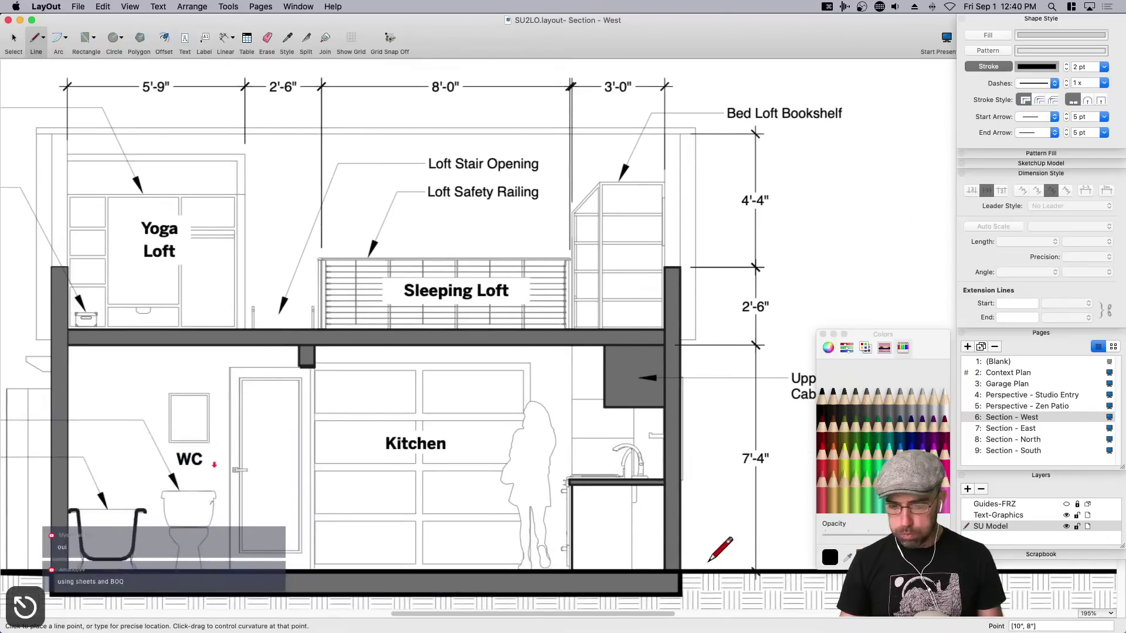
pyautogui.click(680, 556)
pyautogui.press('Escape')
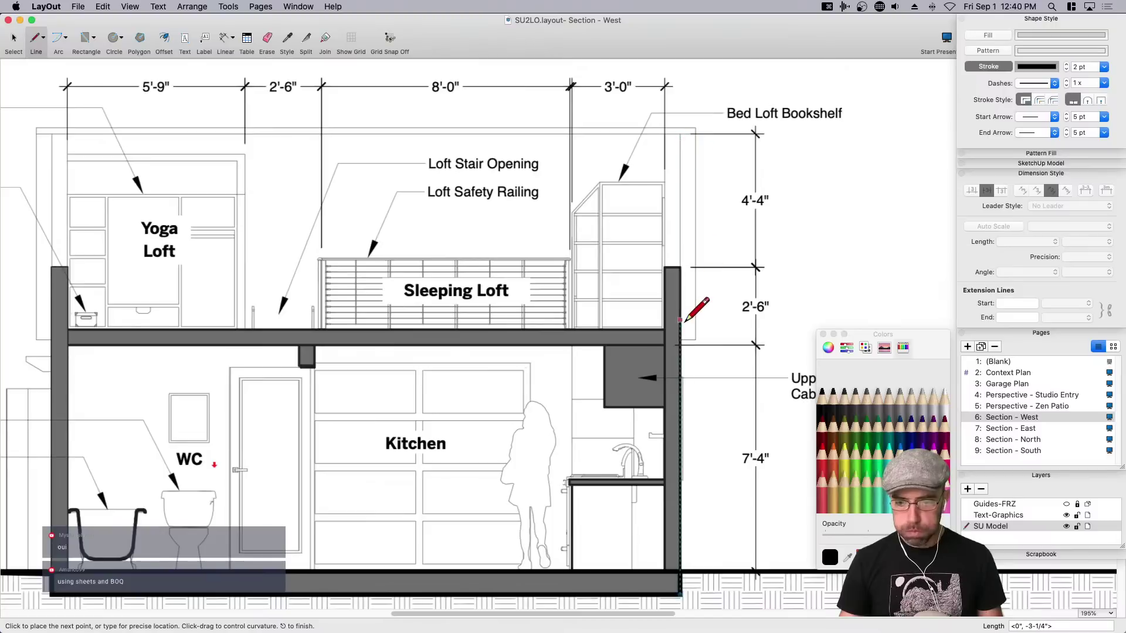
pyautogui.click(680, 266)
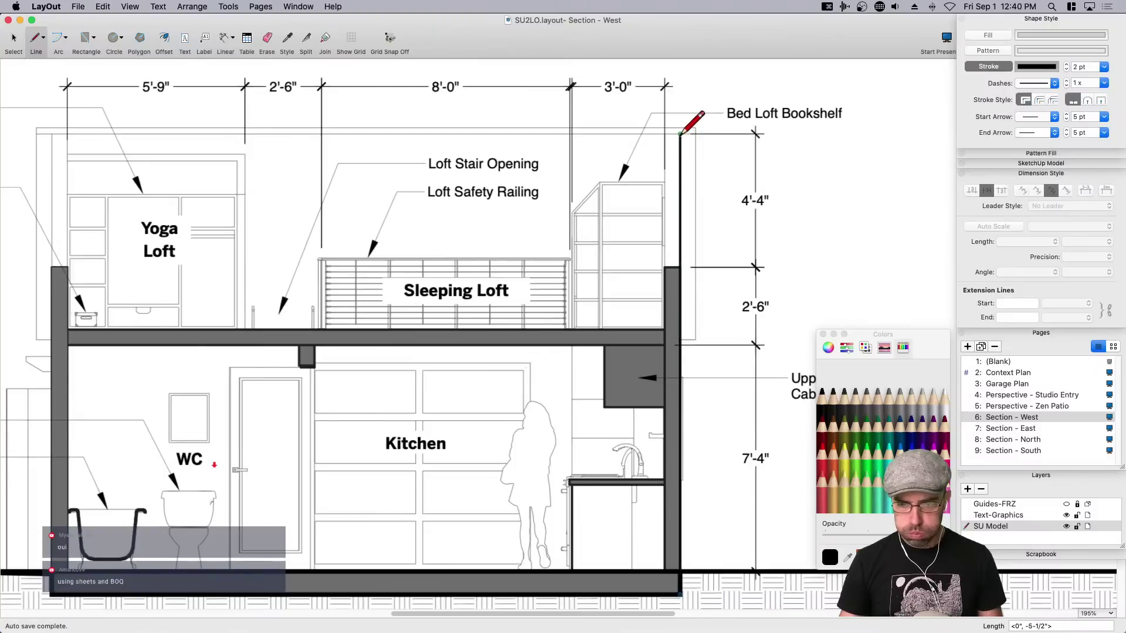
pyautogui.click(680, 135)
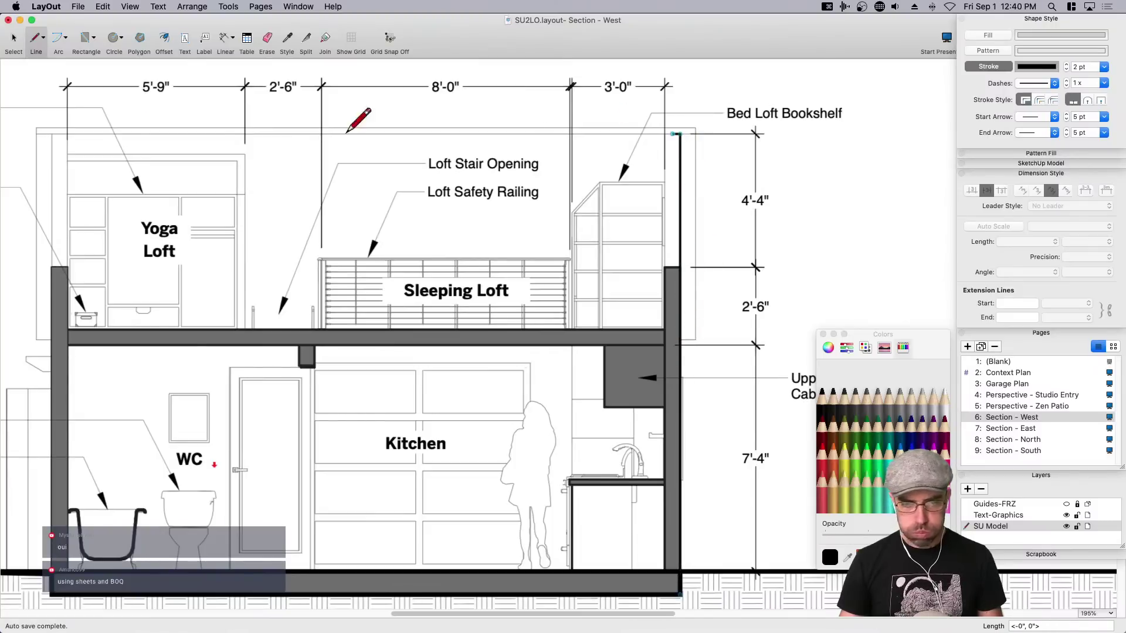
pyautogui.click(51, 135)
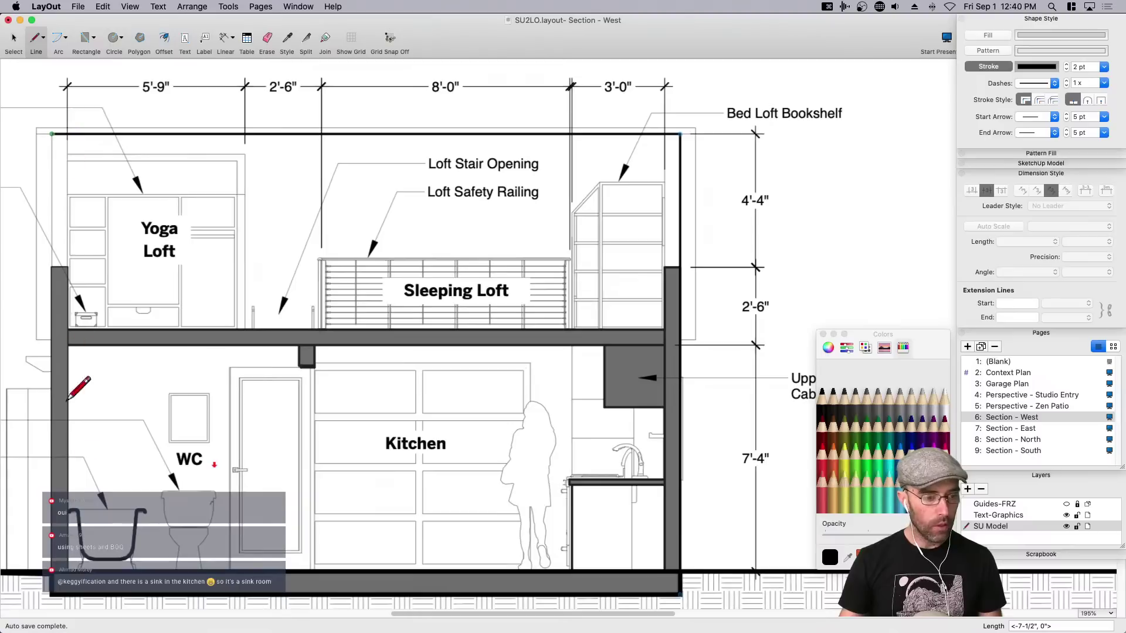
pyautogui.click(52, 594)
pyautogui.click(680, 594)
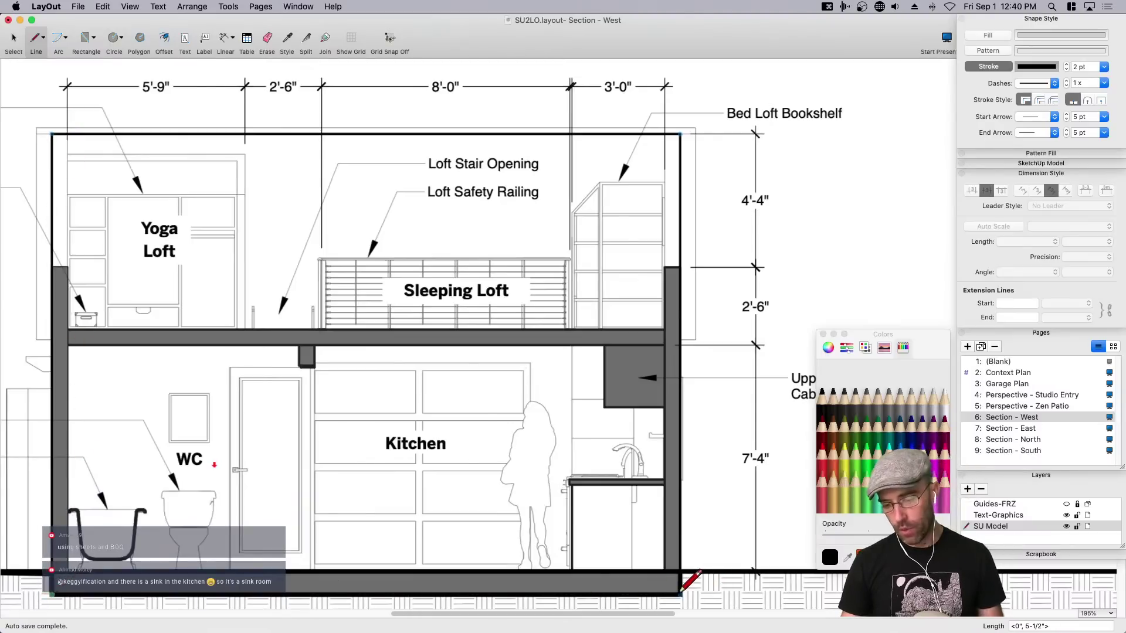
pyautogui.press('space')
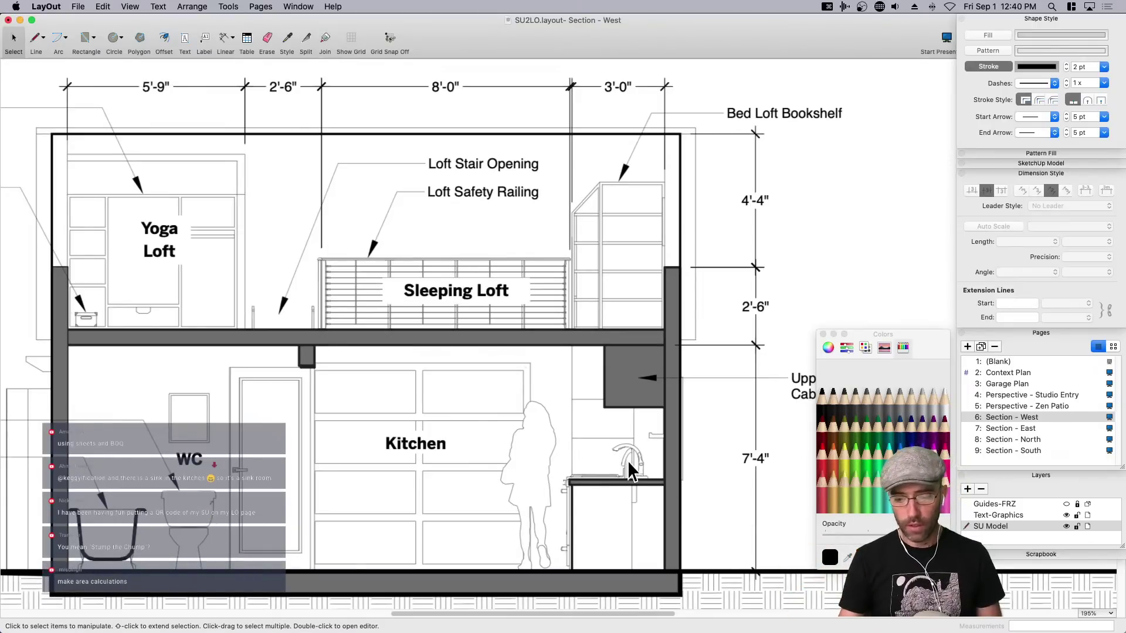
# Draw a vertical line outside the building's left wall, from the top corner of the low outline beside it up to loft height.
pyautogui.scroll(-2, 645, 439)
pyautogui.scroll(-3, 590, 301)
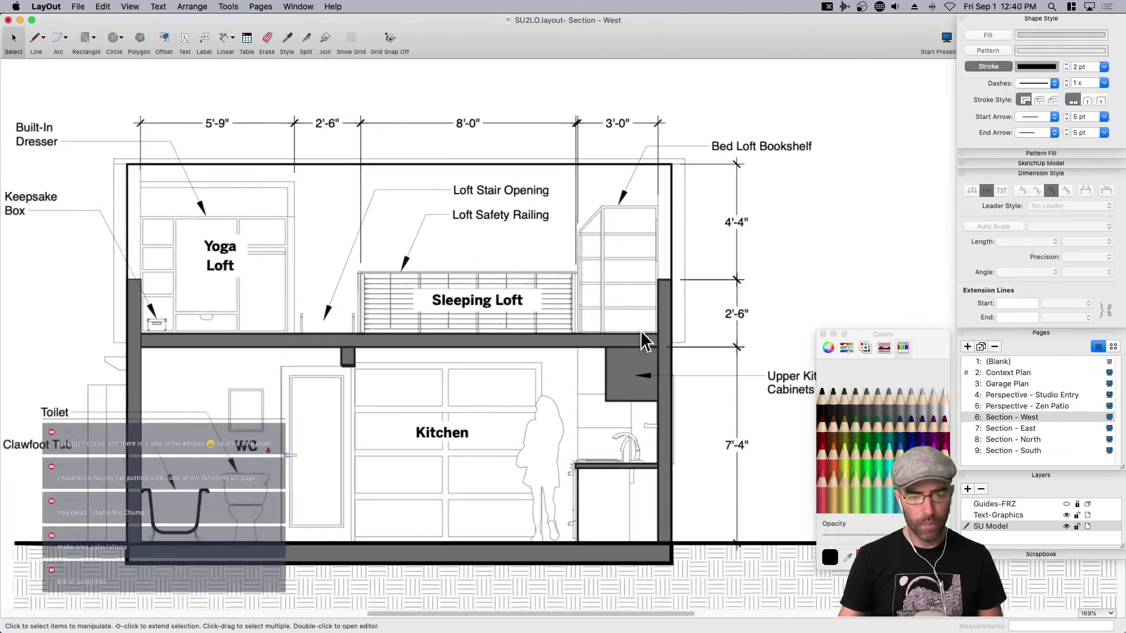
pyautogui.moveTo(652, 374); pyautogui.dragTo(602, 372, button='middle')
pyautogui.scroll(-1, 603, 374)
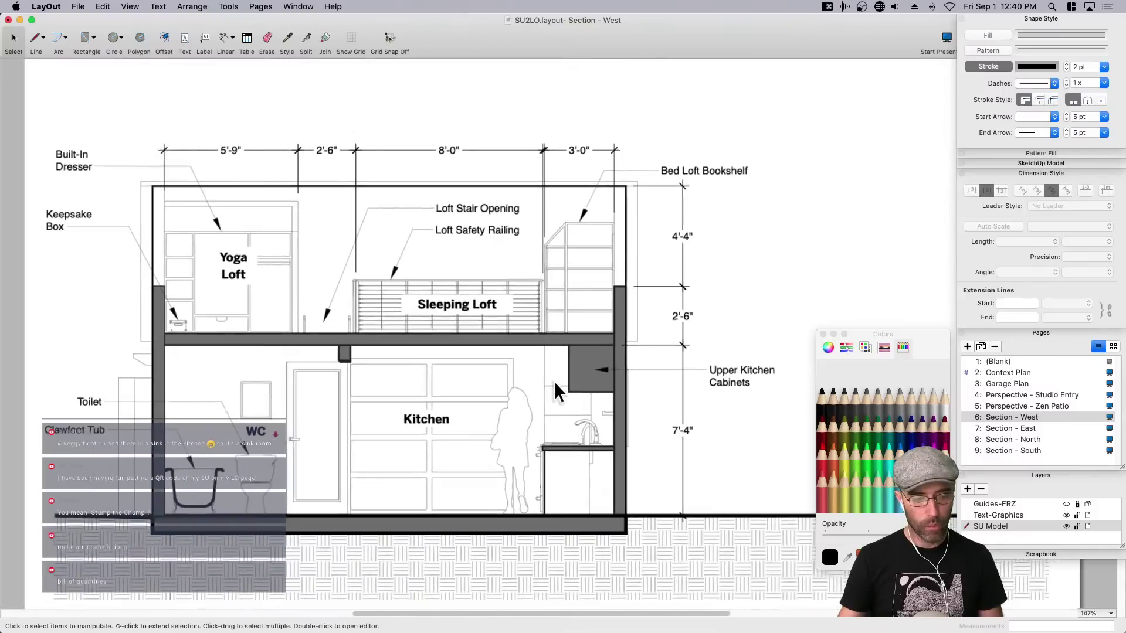
pyautogui.moveTo(346, 432); pyautogui.dragTo(456, 454, button='middle')
pyautogui.press('l')
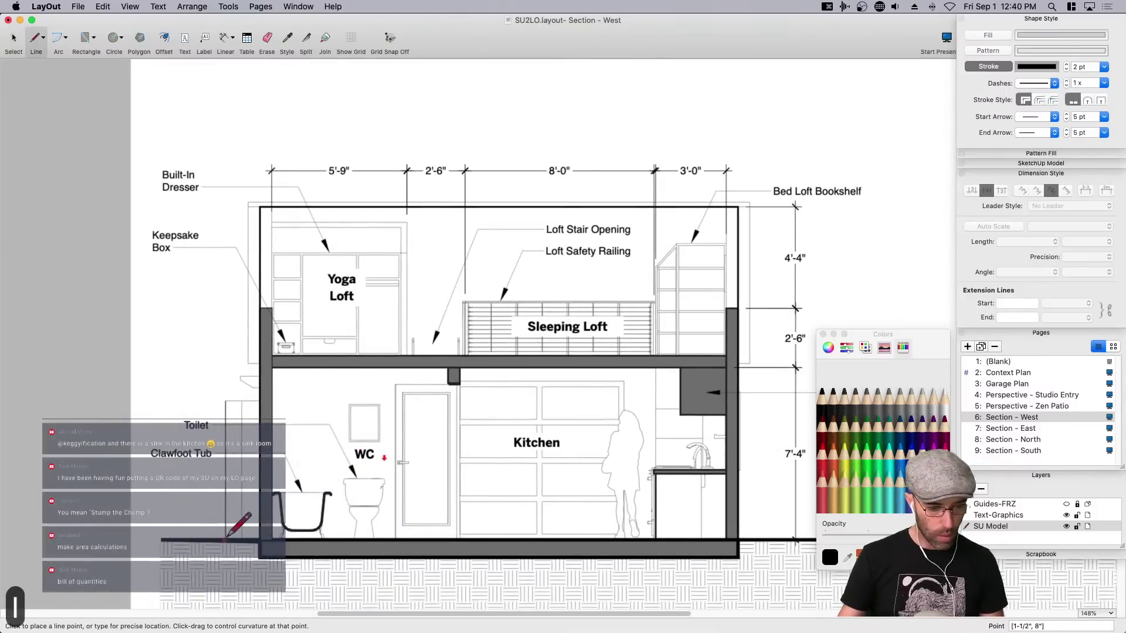
pyautogui.click(225, 402)
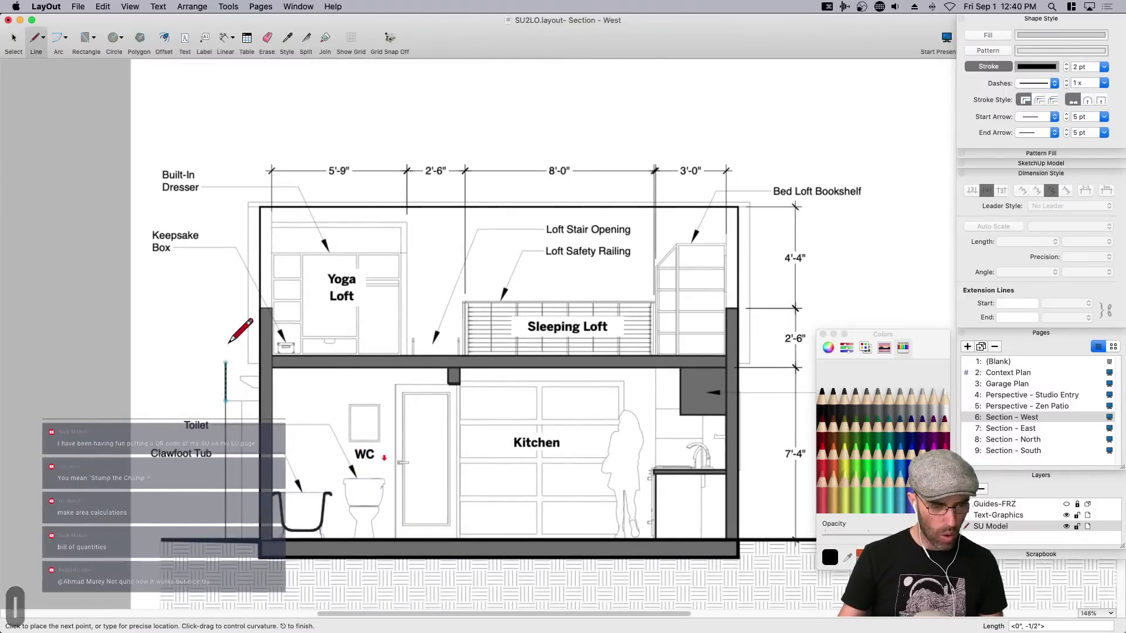
pyautogui.click(224, 266)
# Nudge the new vertical line slightly upward, clear of the low outline beneath it.
pyautogui.press('space')
pyautogui.click(226, 319)
pyautogui.press('Up')
pyautogui.press('Up')
pyautogui.press('Up')
pyautogui.press('Up')
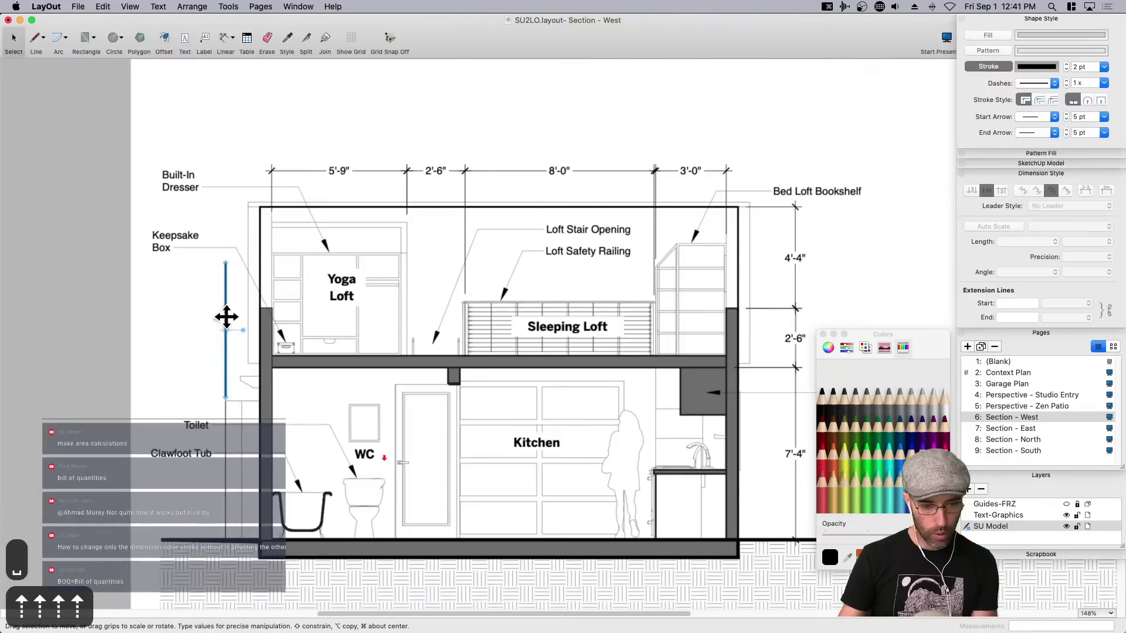
pyautogui.press('Up')
pyautogui.press('Up')
pyautogui.press('Up')
pyautogui.press('Up')
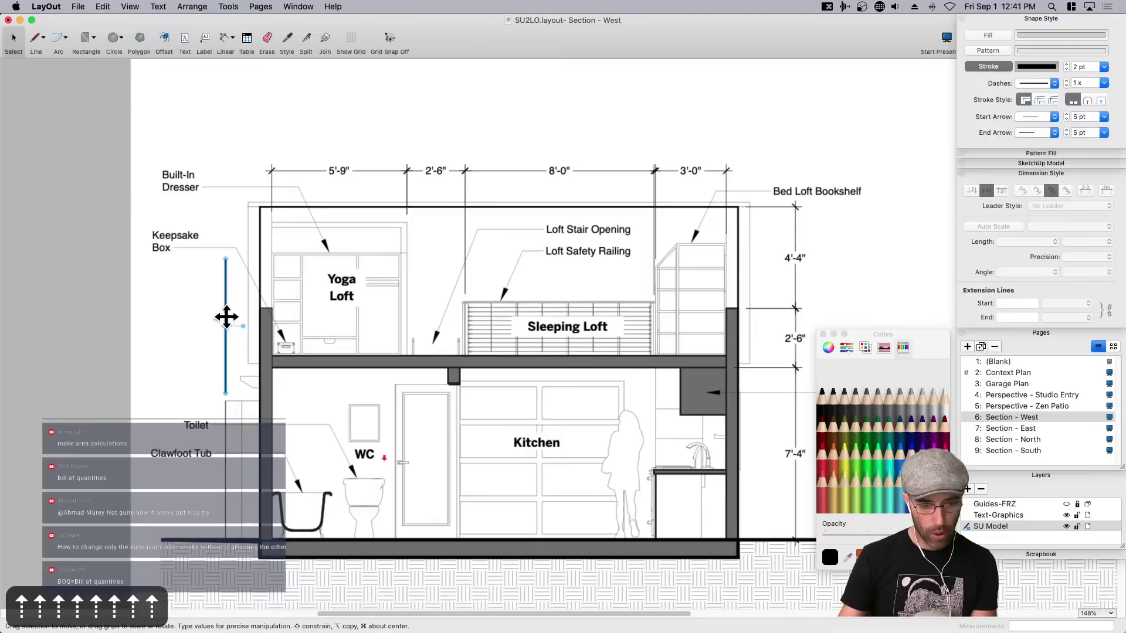
# Style the vertical line as a Maraschino red dash-dot line with a 1 pt stroke.
pyautogui.click(823, 465)
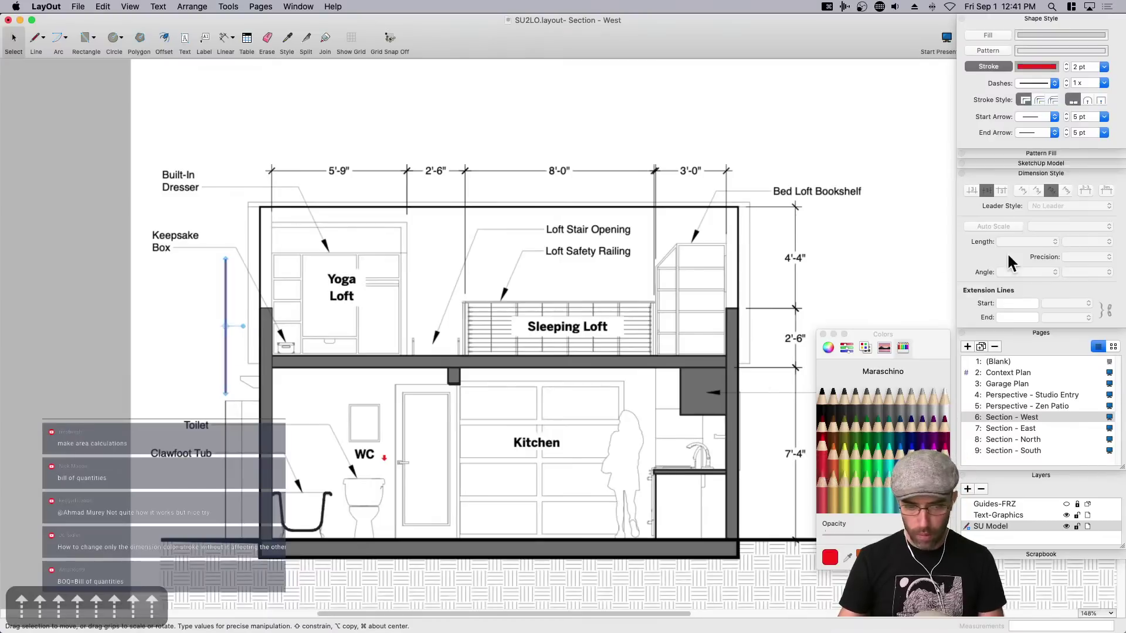
pyautogui.click(1038, 79)
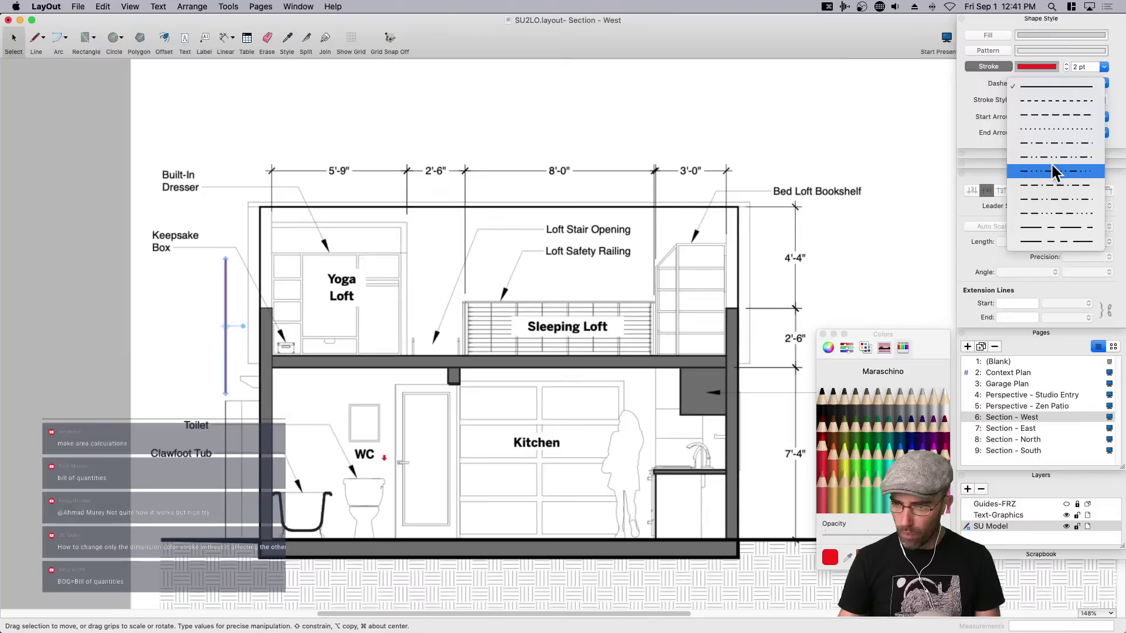
pyautogui.click(1048, 144)
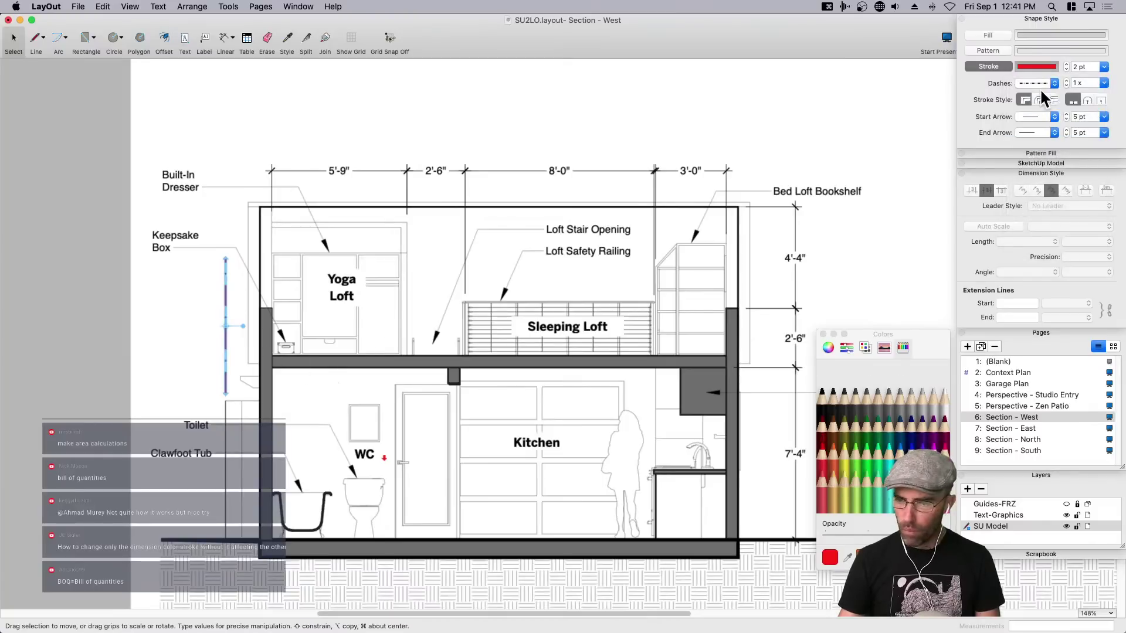
pyautogui.click(1103, 67)
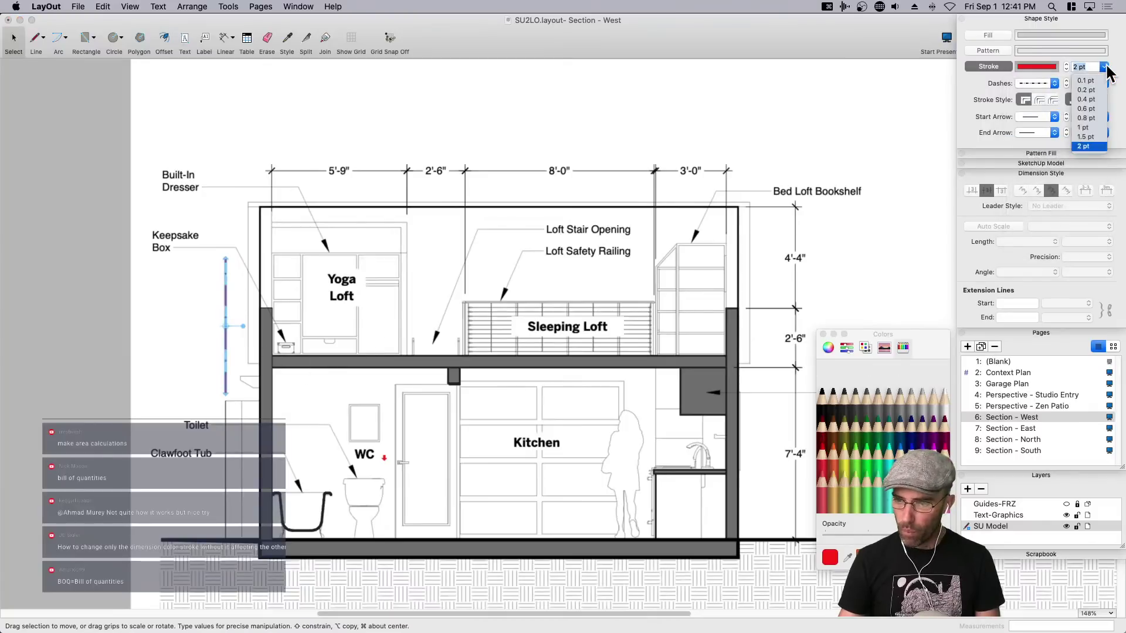
pyautogui.click(1082, 127)
pyautogui.click(135, 374)
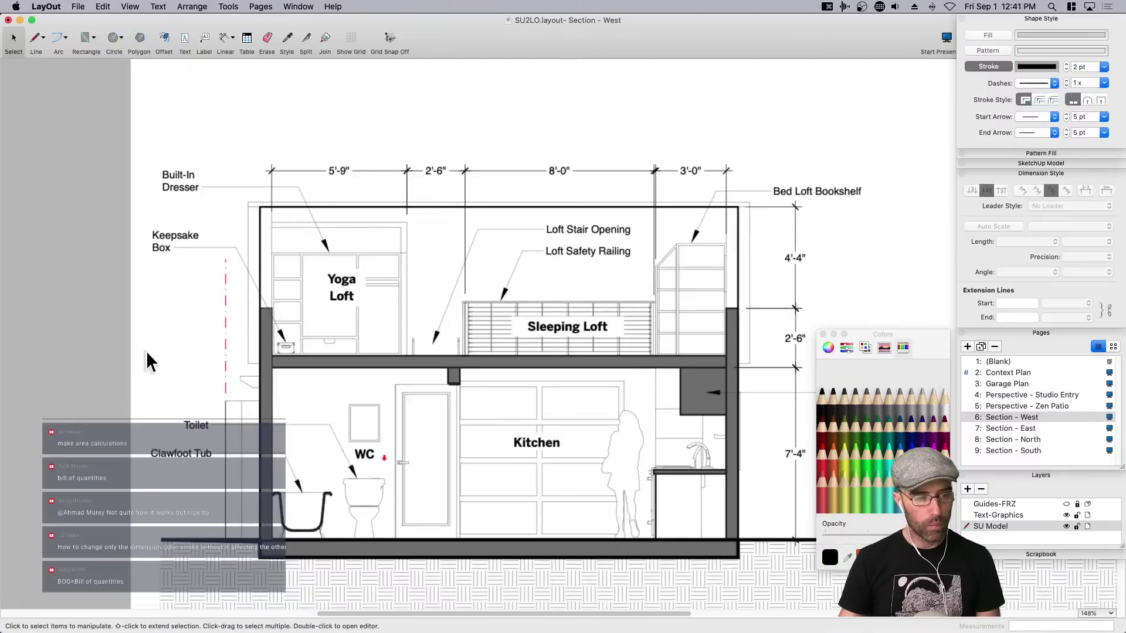
# Close the color picker and place a copy of the Kitchen text beside the red dash-dot line.
pyautogui.moveTo(146, 353); pyautogui.dragTo(210, 324, button='middle')
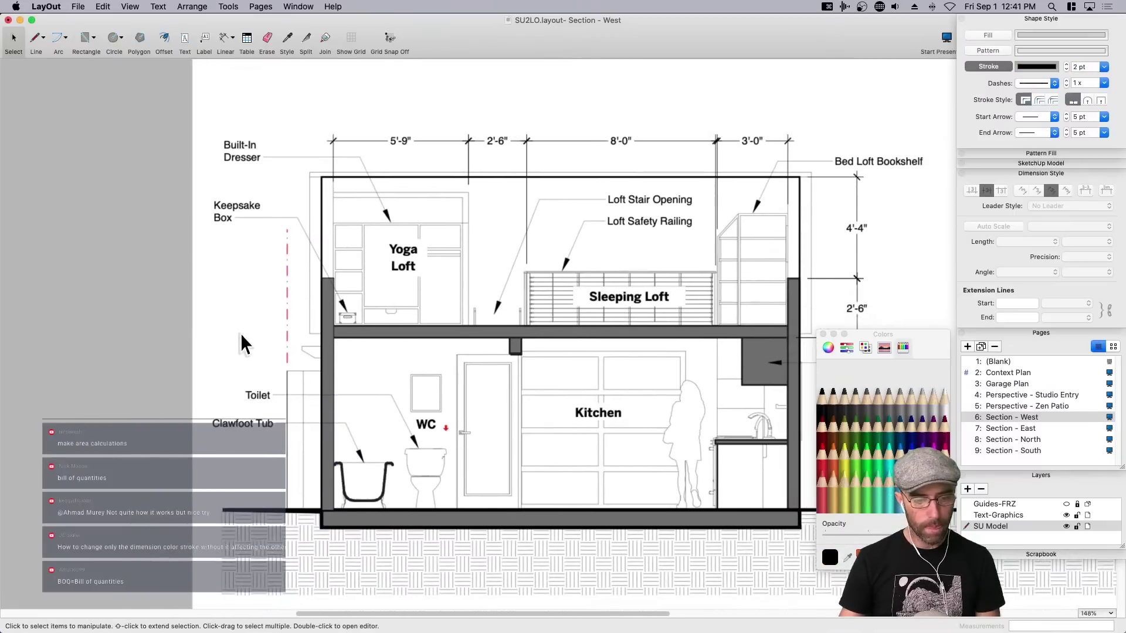
pyautogui.scroll(2, 249, 350)
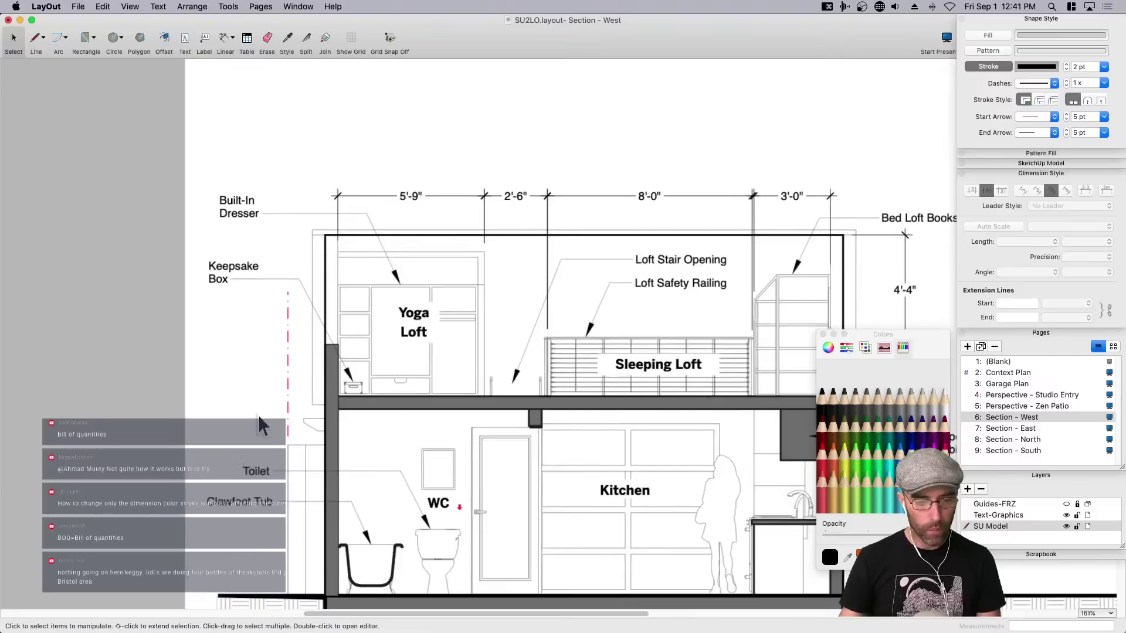
pyautogui.scroll(3, 260, 419)
pyautogui.click(256, 490)
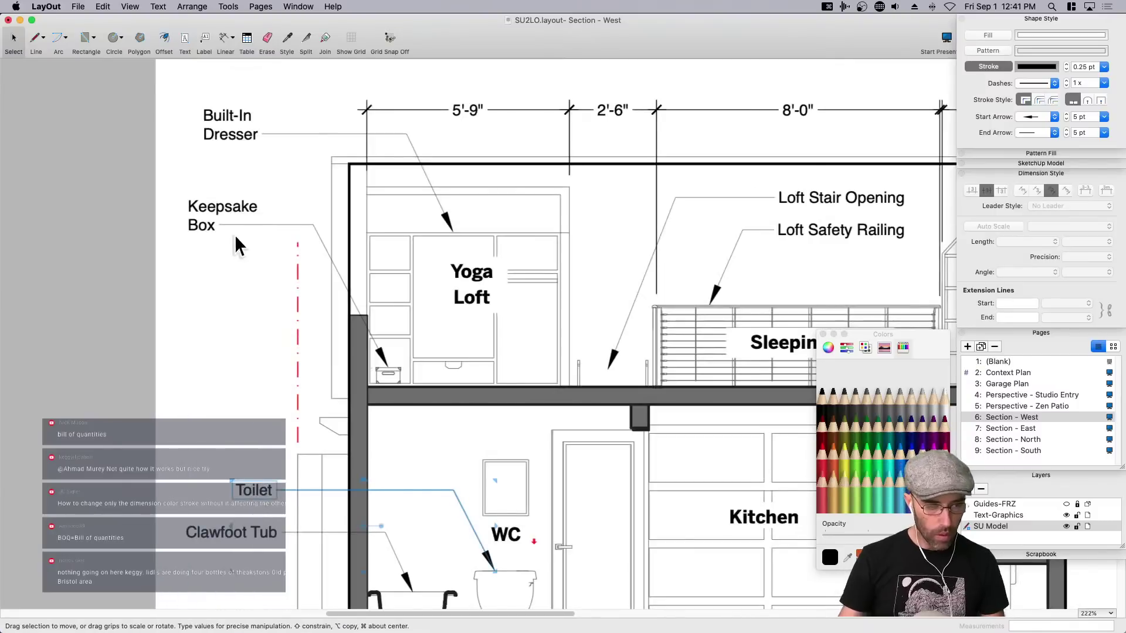
pyautogui.click(167, 235)
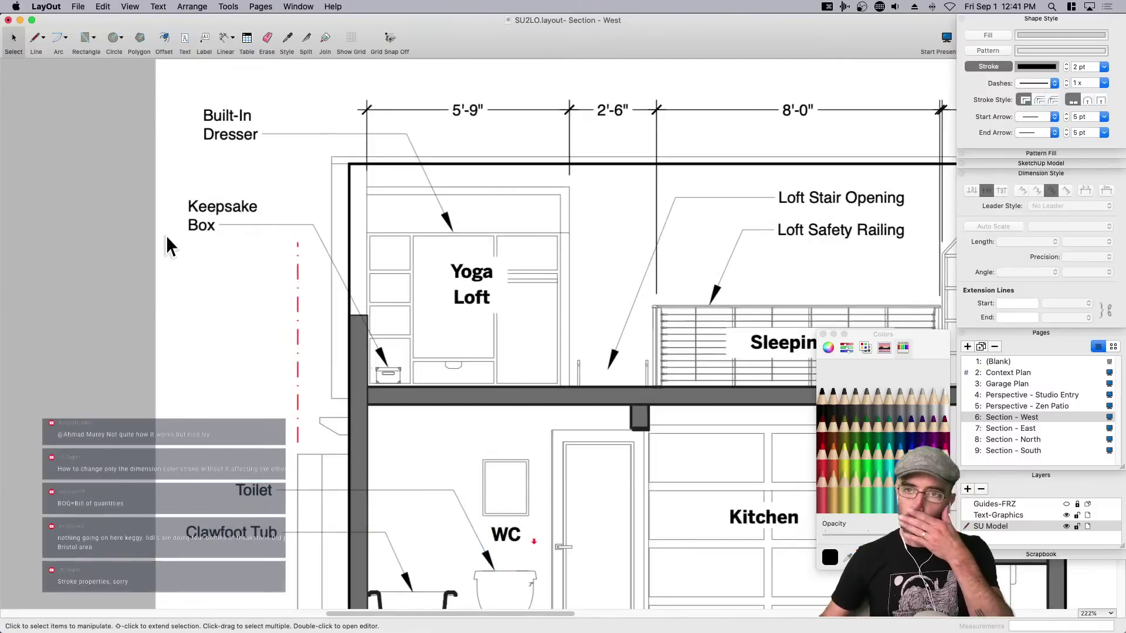
pyautogui.click(822, 334)
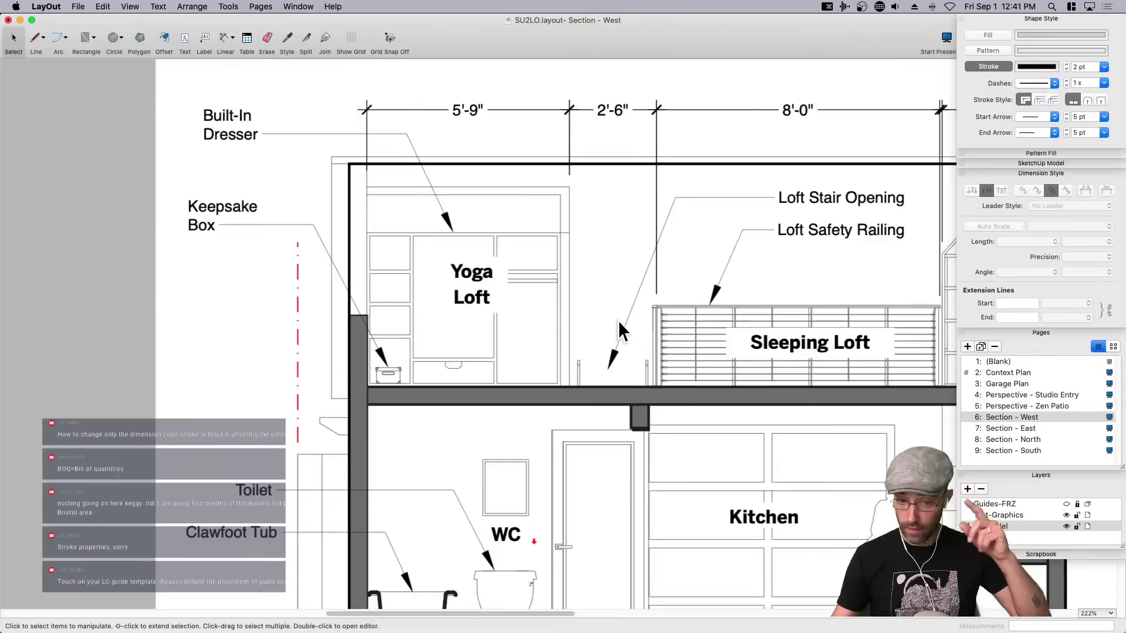
pyautogui.click(741, 516)
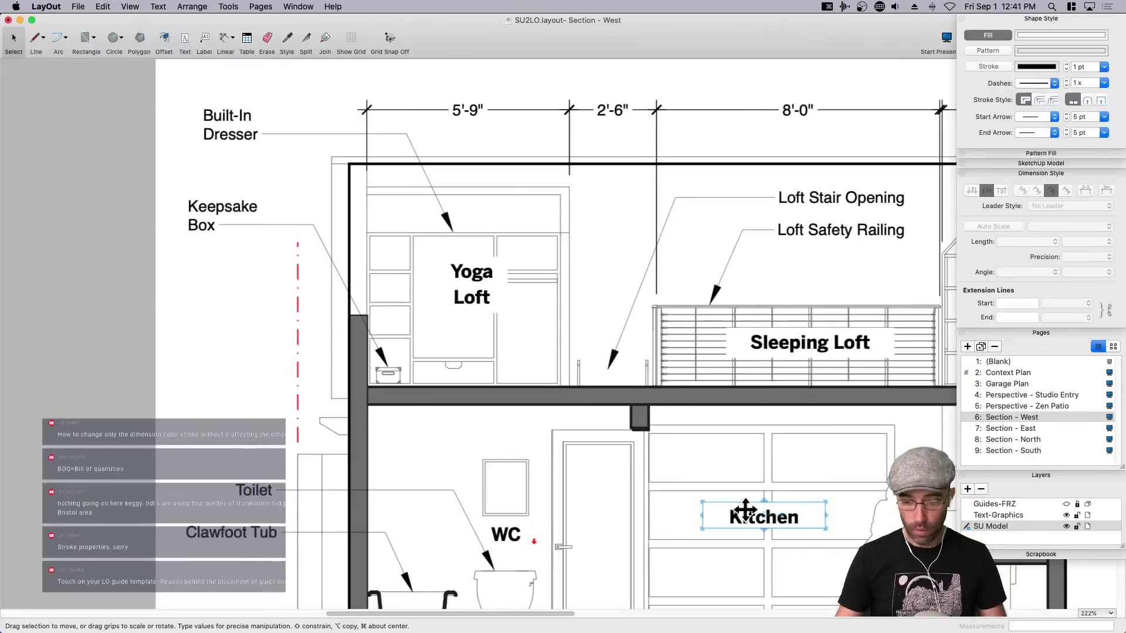
pyautogui.press('super+c')
pyautogui.press('super+v')
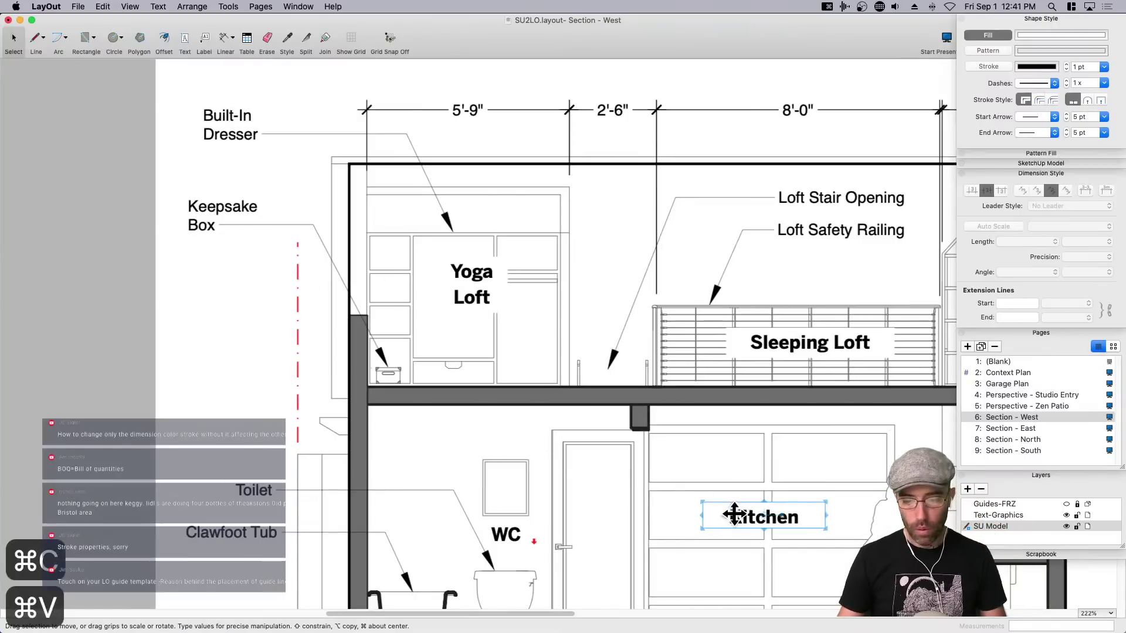
pyautogui.moveTo(734, 512); pyautogui.dragTo(207, 356)
# Replace the wording of the copied Kitchen text with a single "P".
pyautogui.doubleClick(212, 357)
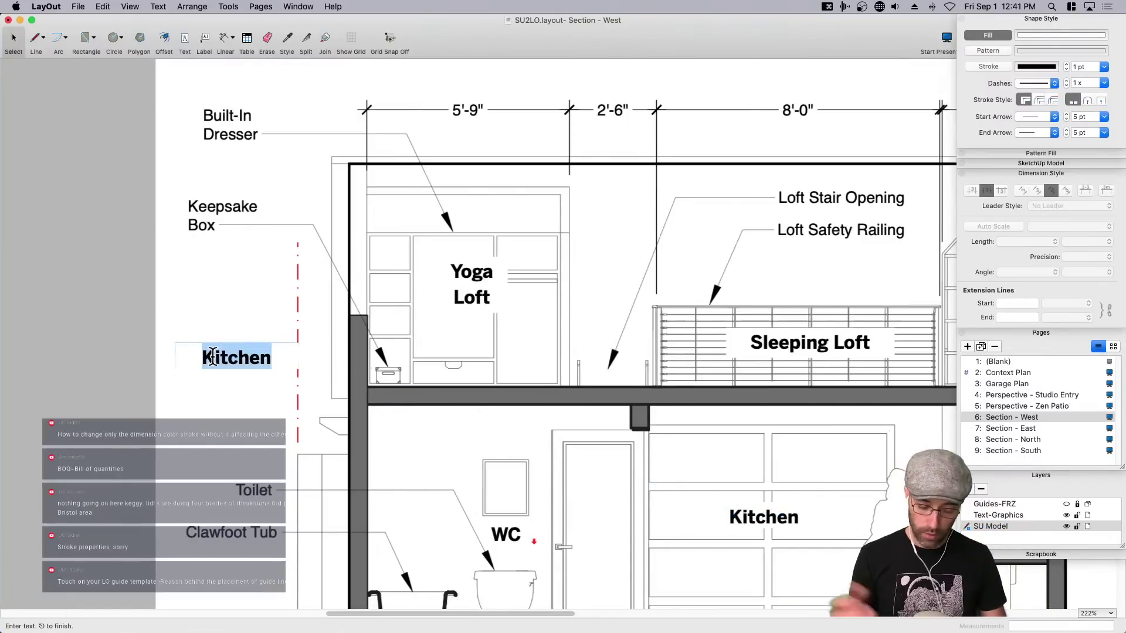
pyautogui.write('PL')
pyautogui.press('BackSpace')
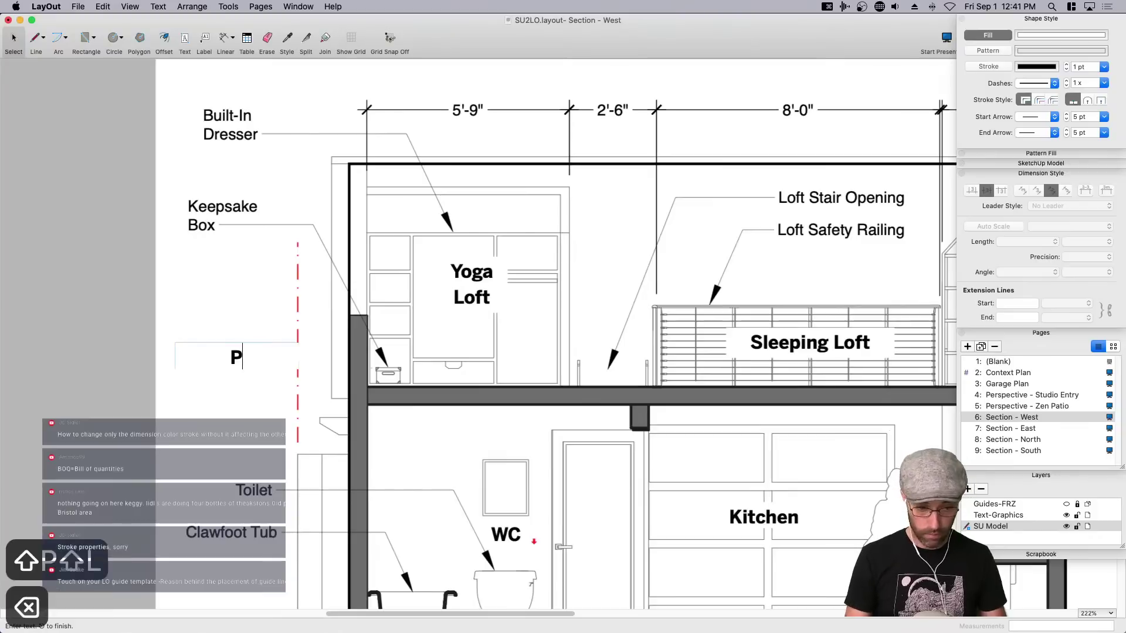
pyautogui.press('Return')
pyautogui.write(':')
pyautogui.press('BackSpace')
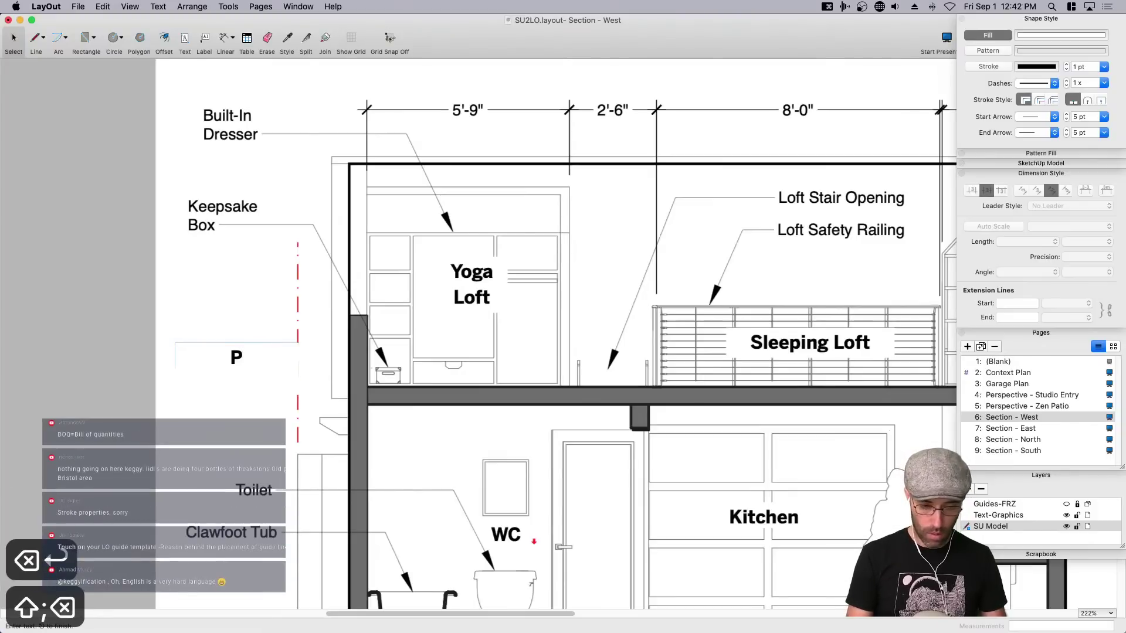
pyautogui.click(173, 301)
pyautogui.click(253, 346)
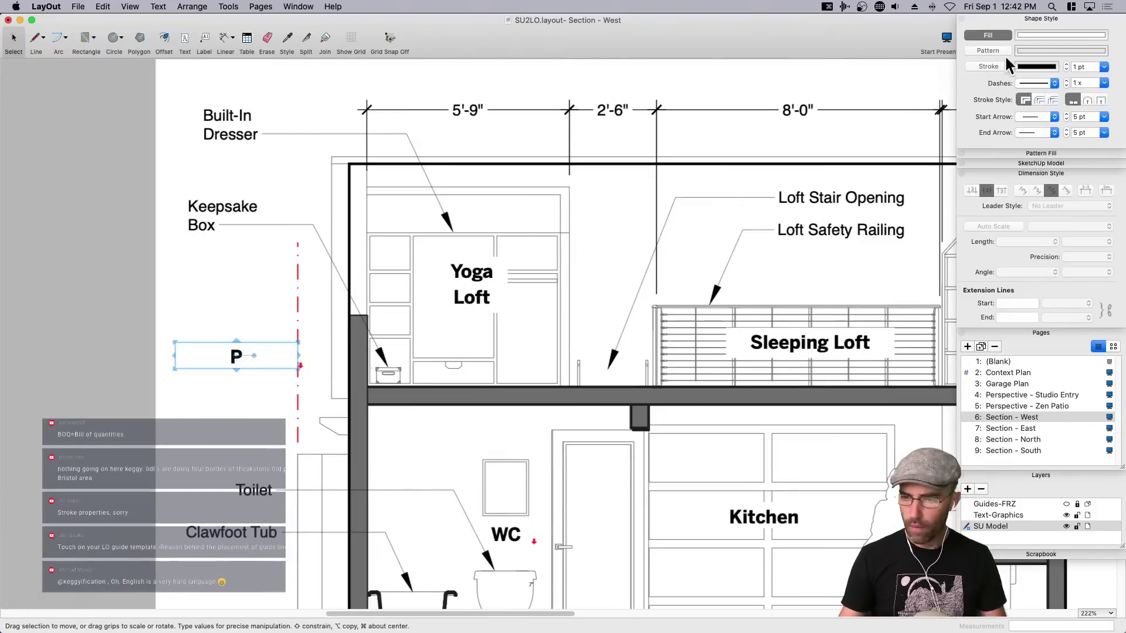
# Format the P in Benton Sans Regular and color it Maraschino red.
pyautogui.doubleClick(230, 357)
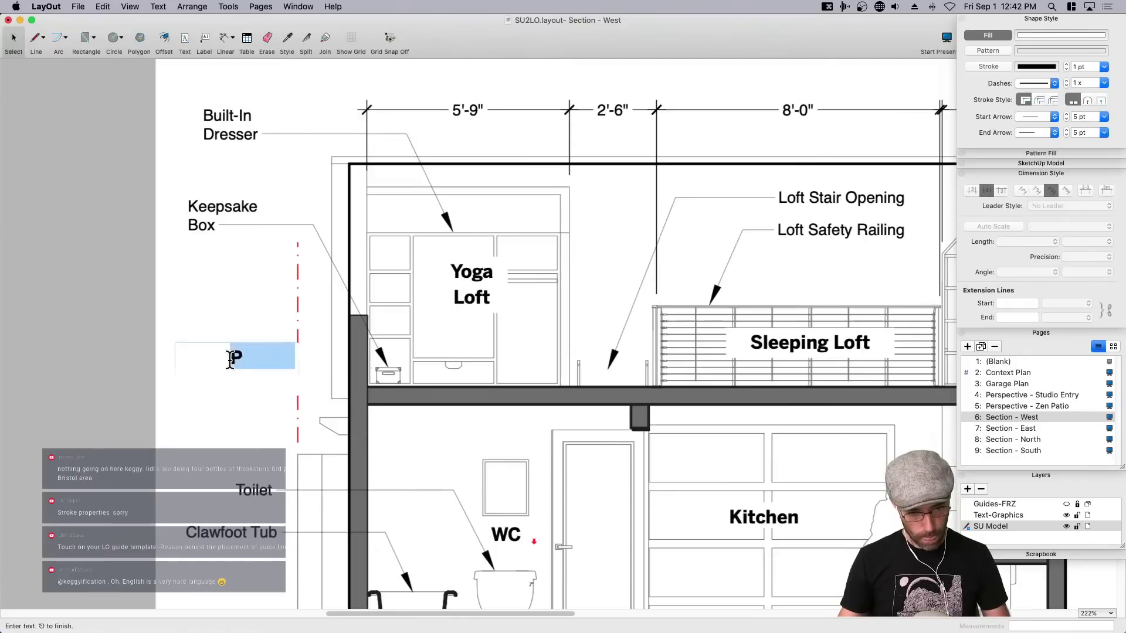
pyautogui.press('super+t')
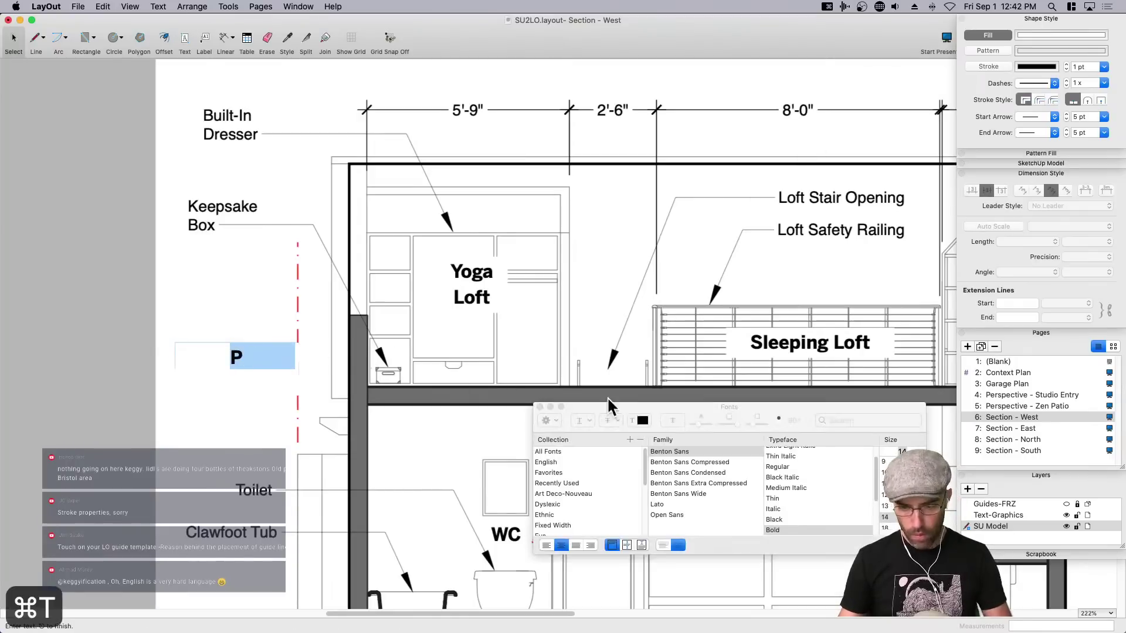
pyautogui.click(780, 498)
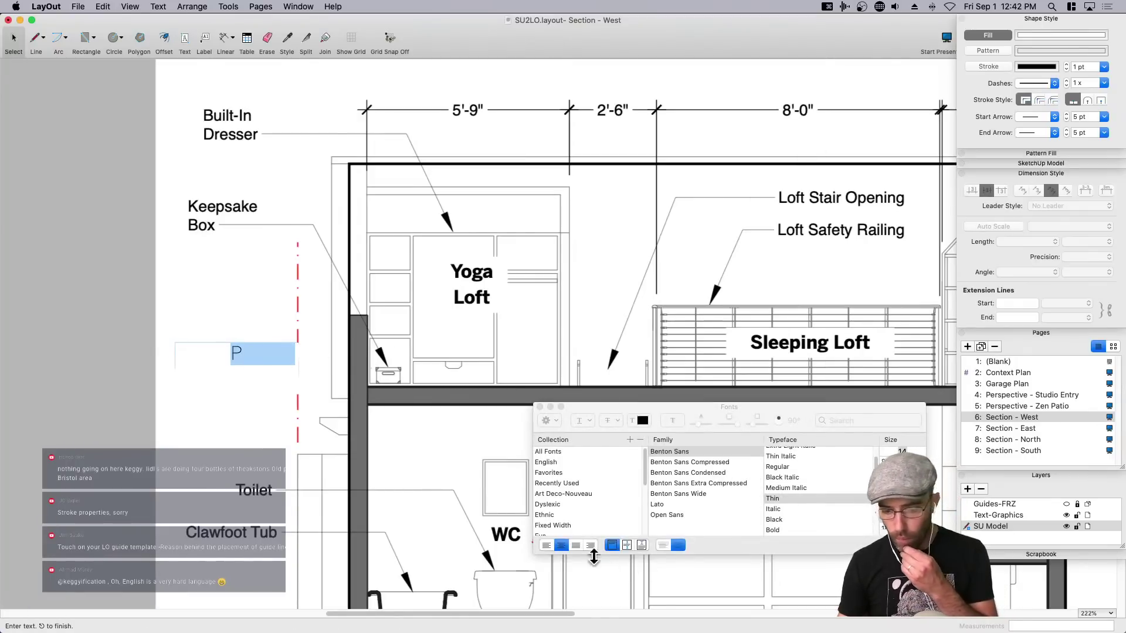
pyautogui.click(642, 420)
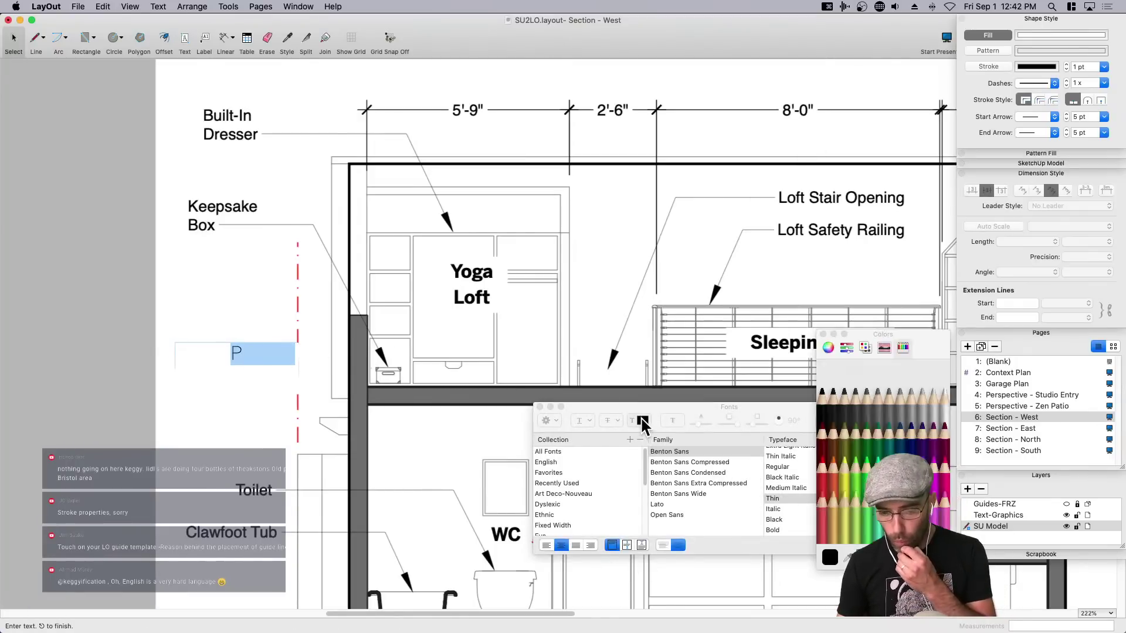
pyautogui.click(822, 473)
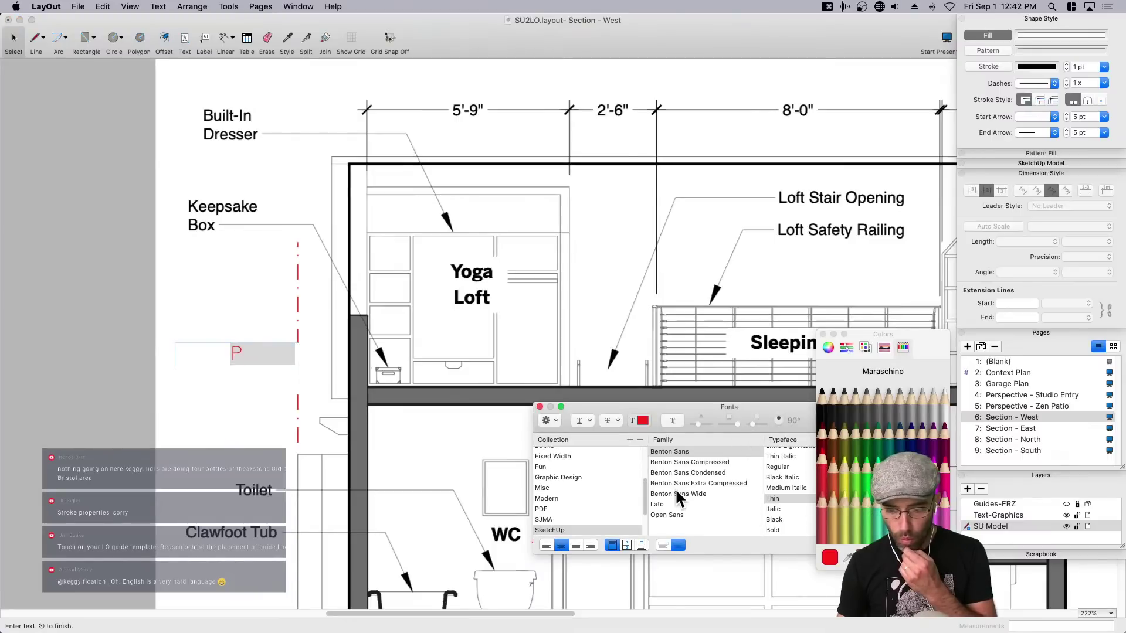
pyautogui.scroll(2, 783, 470)
pyautogui.click(778, 483)
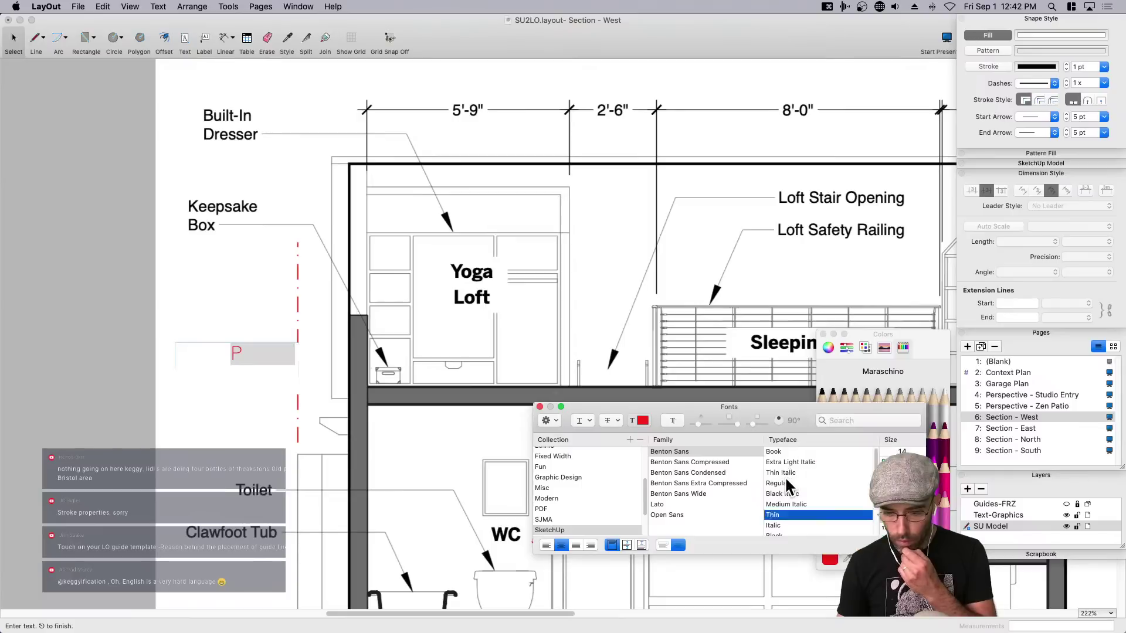
pyautogui.click(217, 357)
pyautogui.scroll(2, 231, 367)
pyautogui.click(193, 322)
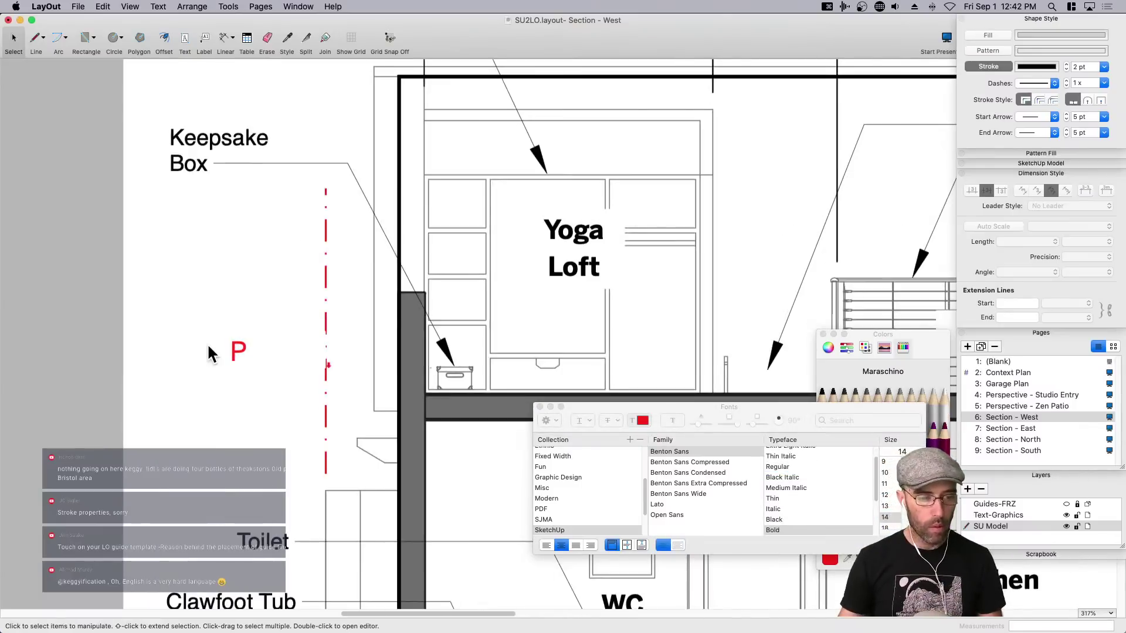
# Duplicate the red P, offset the copy slightly down and right, and change its letter to "L".
pyautogui.click(241, 356)
pyautogui.press('super+c')
pyautogui.press('super+v')
pyautogui.scroll(2, 246, 357)
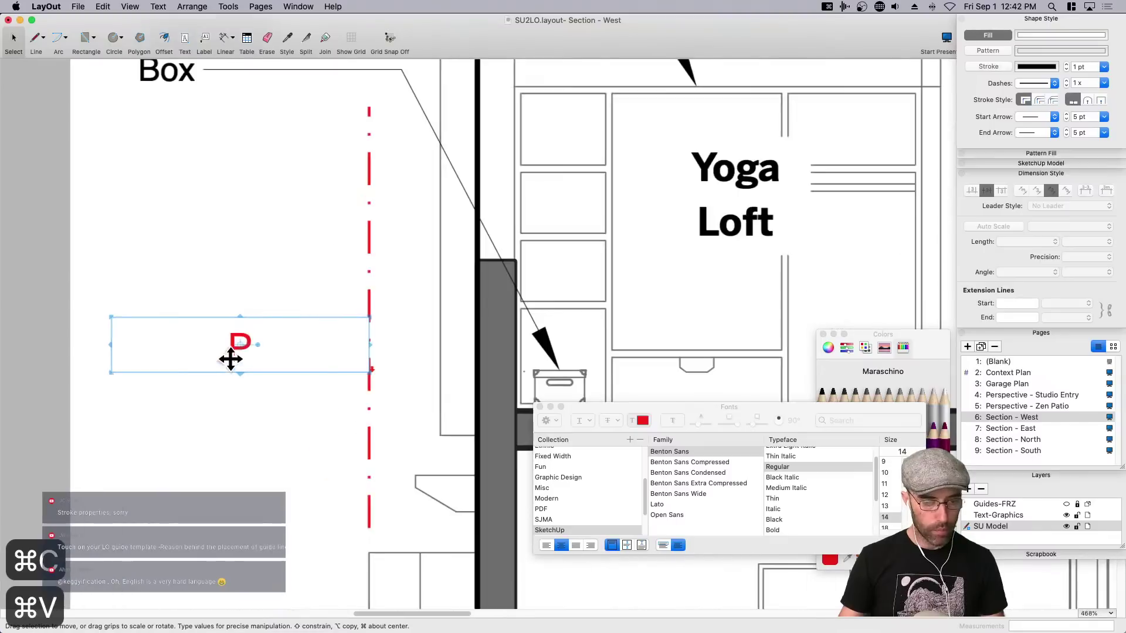
pyautogui.moveTo(231, 357); pyautogui.dragTo(241, 378)
pyautogui.doubleClick(247, 367)
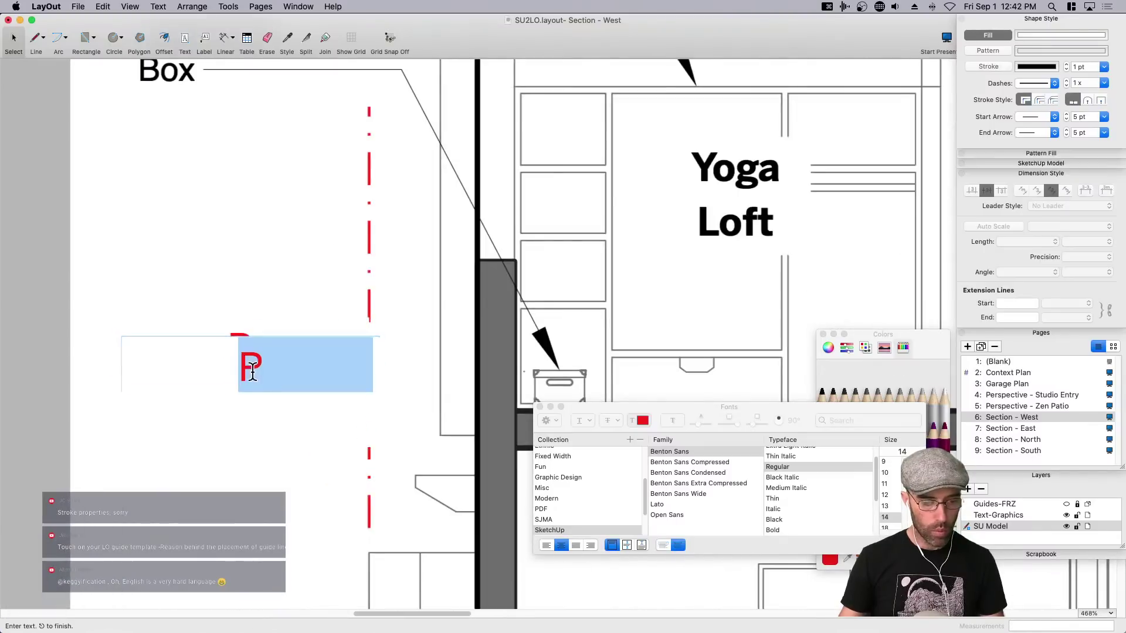
pyautogui.click(256, 368)
pyautogui.press('BackSpace')
pyautogui.write('L')
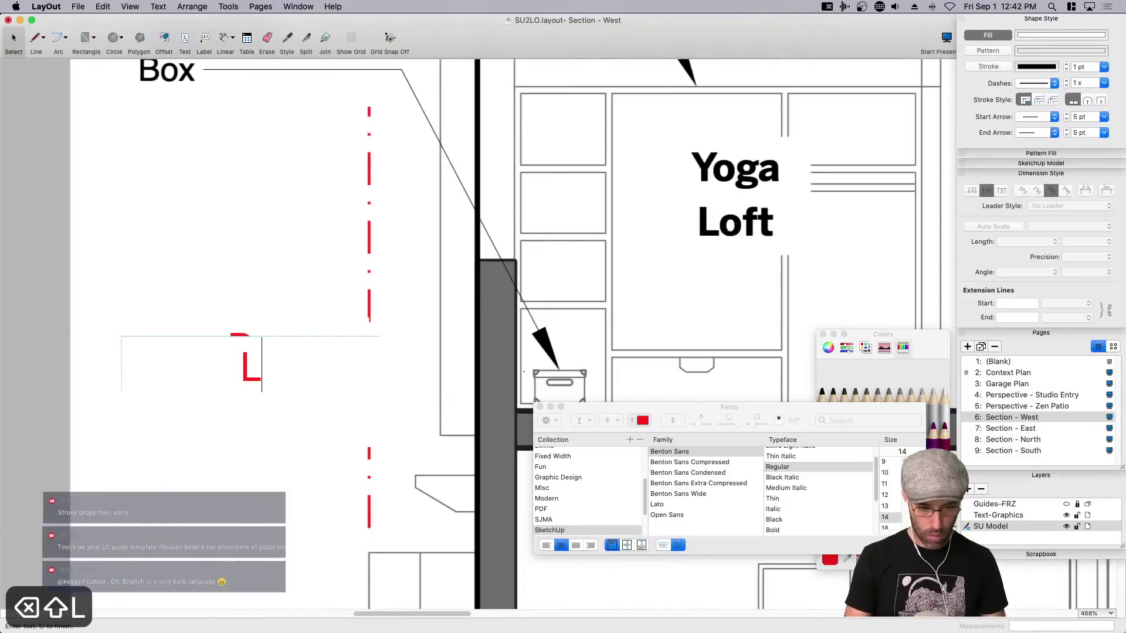
pyautogui.click(246, 322)
# Turn off the fill of the L text box.
pyautogui.click(251, 377)
pyautogui.click(991, 36)
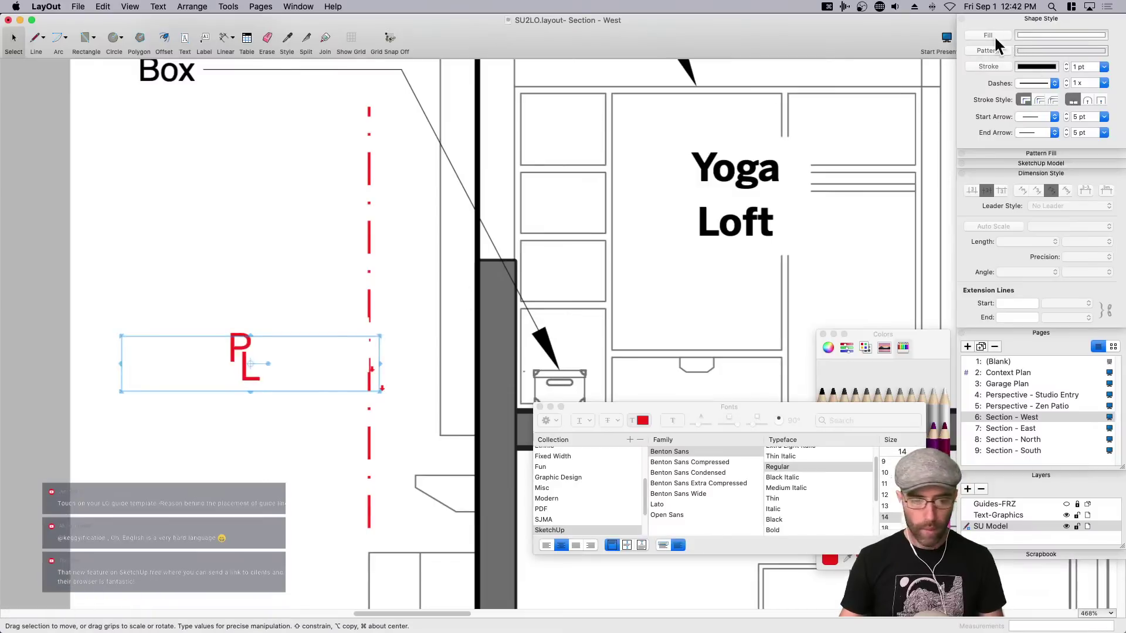
pyautogui.click(336, 284)
pyautogui.click(235, 355)
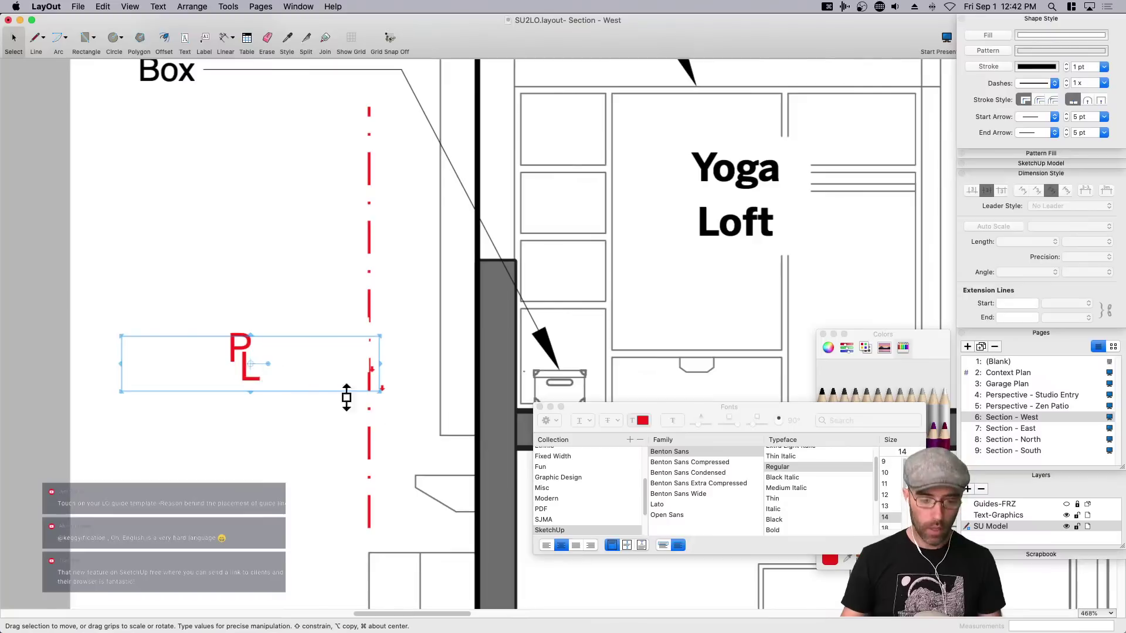
# Narrow the L text box and shift the L so it overlaps the P as a combined PL symbol.
pyautogui.moveTo(380, 389); pyautogui.dragTo(245, 370)
pyautogui.press('Right')
pyautogui.press('Right')
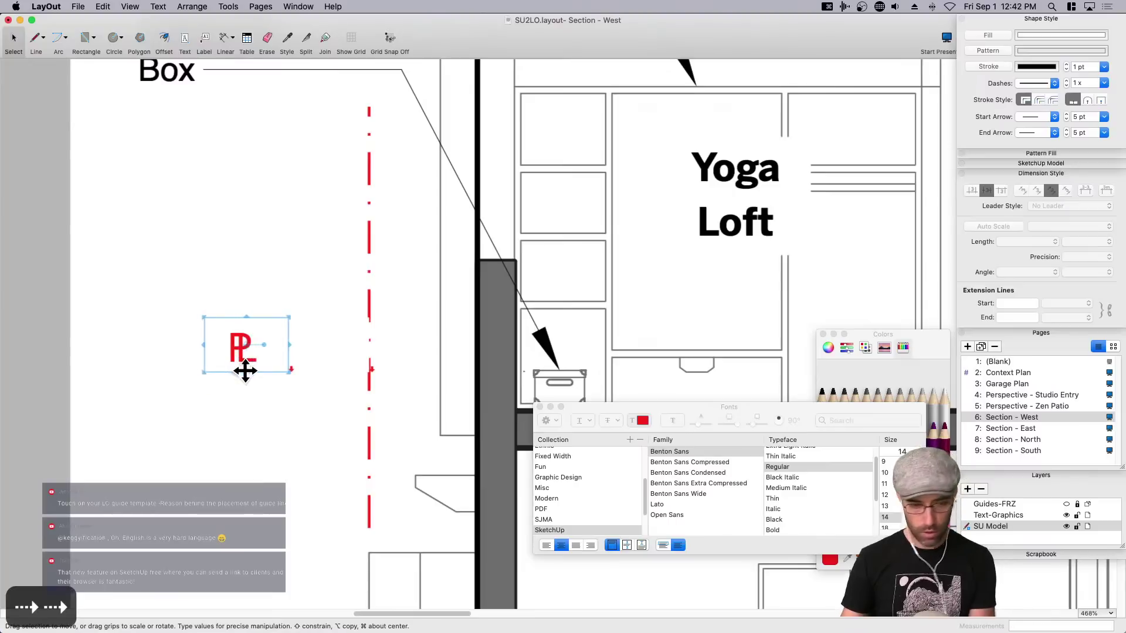
# Nudge the L down and the P up slightly to refine their vertical offset in the PL symbol.
pyautogui.press('Down')
pyautogui.press('Down')
pyautogui.press('Down')
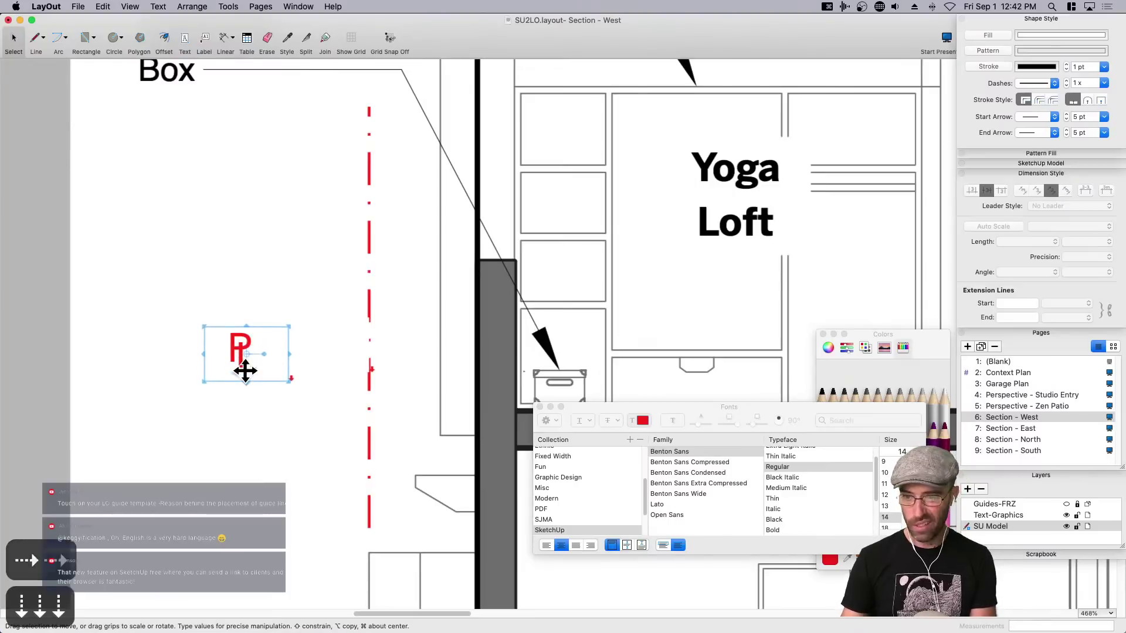
pyautogui.press('Down')
pyautogui.press('Up')
pyautogui.press('Up')
pyautogui.click(251, 320)
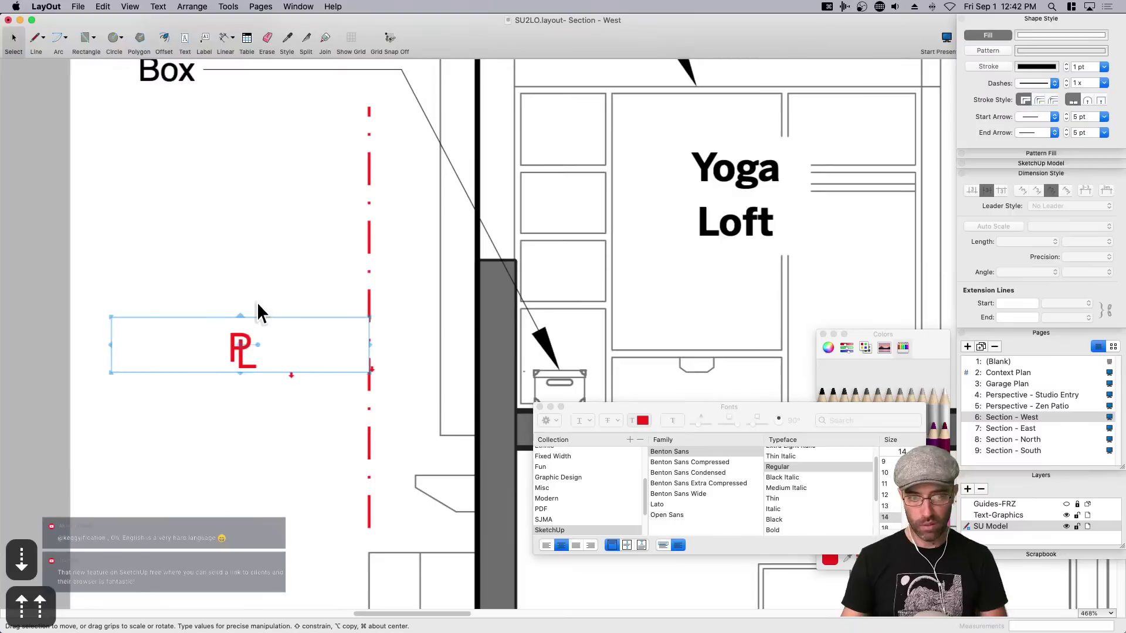
pyautogui.press('Up')
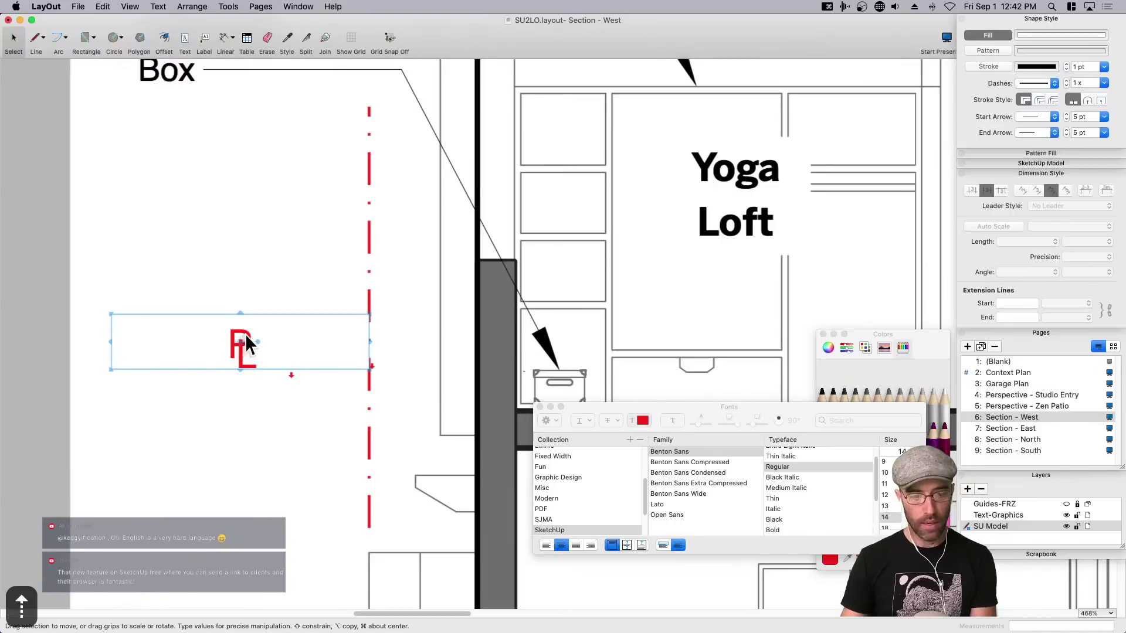
pyautogui.click(223, 414)
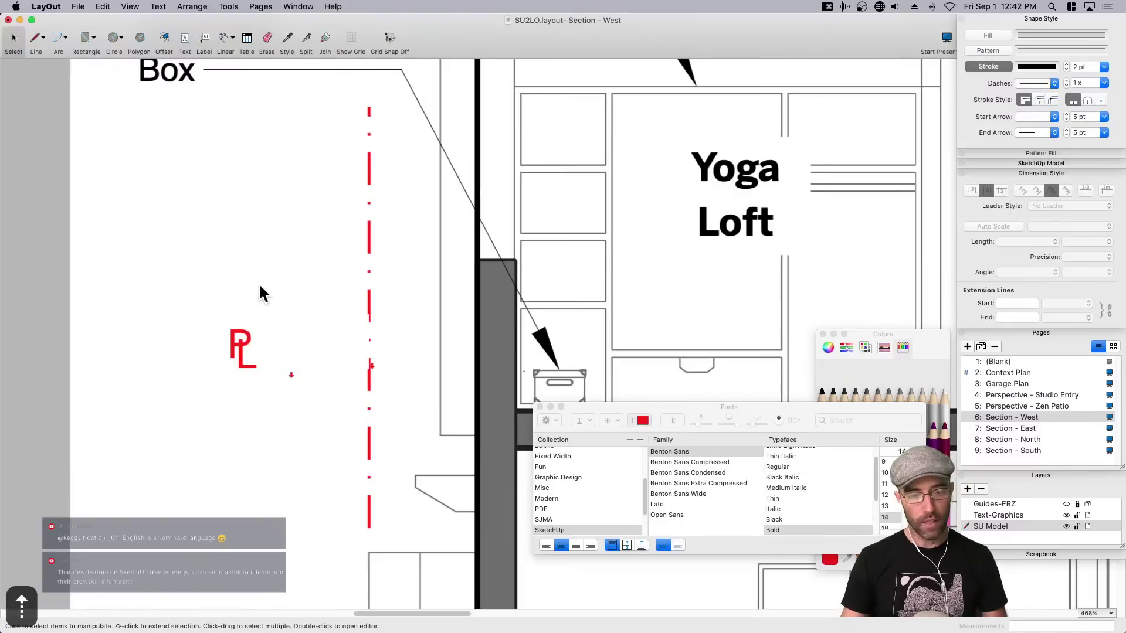
pyautogui.click(241, 332)
pyautogui.press('Up')
pyautogui.press('Up')
pyautogui.press('Down')
pyautogui.press('Down')
pyautogui.press('Down')
pyautogui.press('Down')
pyautogui.press('Down')
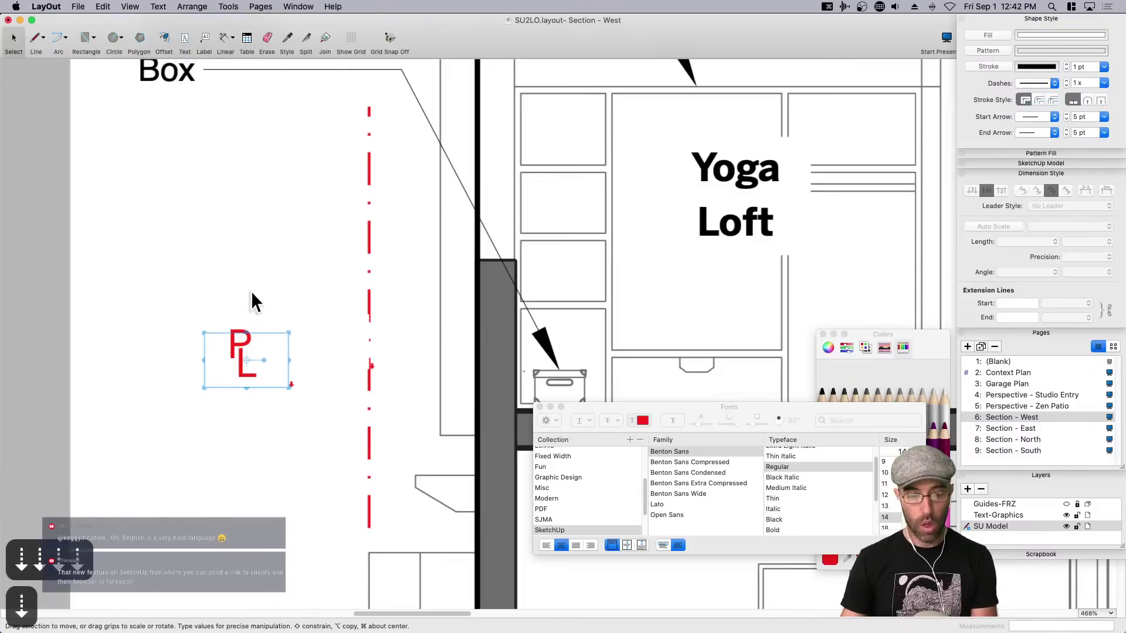
# Group the P and L and place the symbol just above the upper end of the red property line.
pyautogui.moveTo(252, 293); pyautogui.dragTo(207, 368)
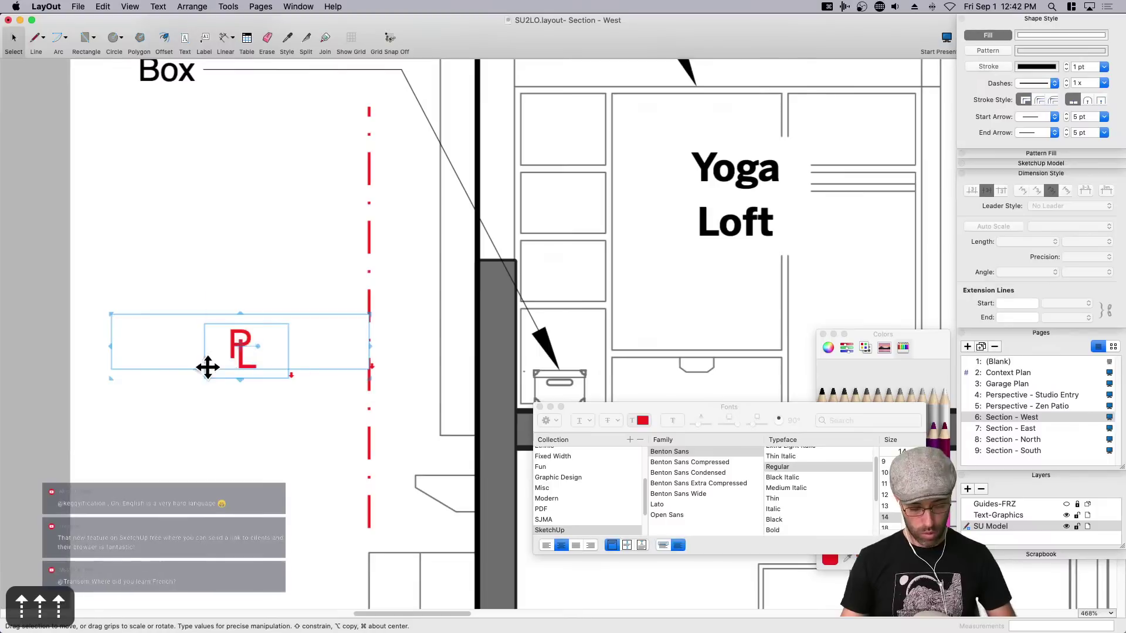
pyautogui.press('super+g')
pyautogui.press('super+c')
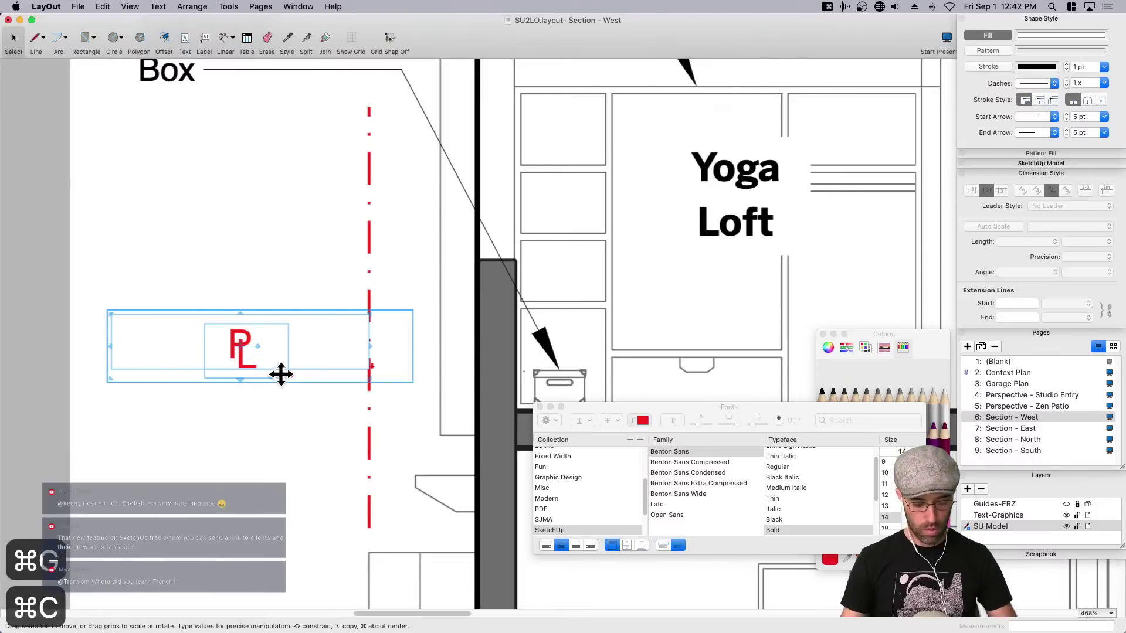
pyautogui.moveTo(243, 348); pyautogui.dragTo(380, 184)
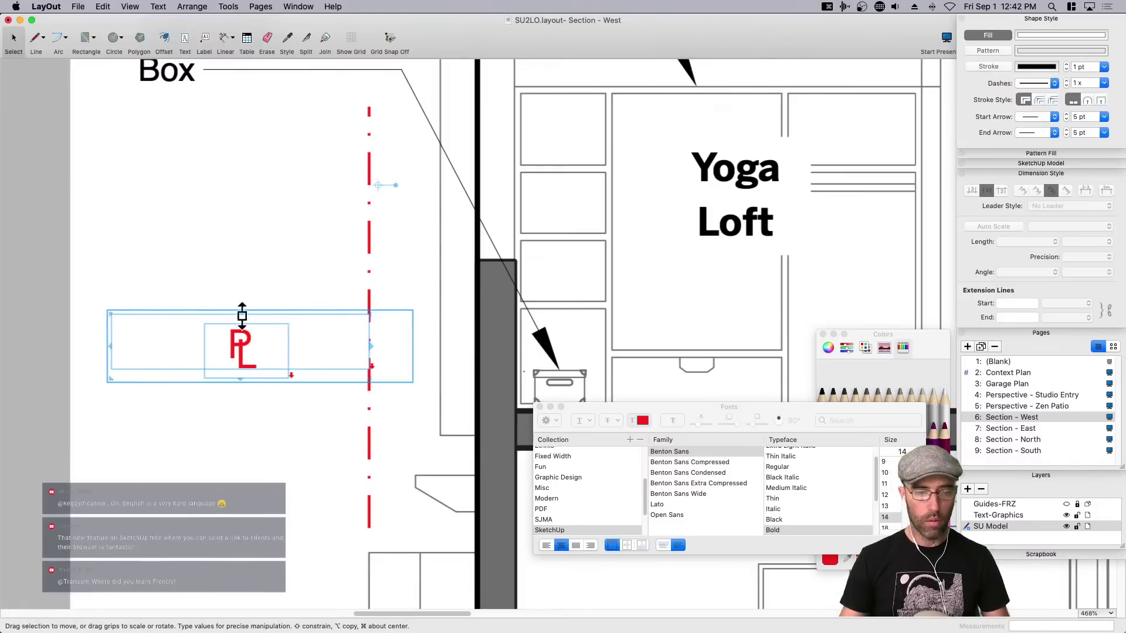
pyautogui.moveTo(242, 333)
pyautogui.mouseDown()
pyautogui.moveTo(360, 181)
pyautogui.moveTo(369, 94)
pyautogui.moveTo(369, 155)
pyautogui.mouseUp()
pyautogui.click(368, 188)
pyautogui.click(316, 157)
pyautogui.click(364, 101)
# Turn off the fill of the P text box inside the PL group, leaving the group when done.
pyautogui.doubleClick(292, 106)
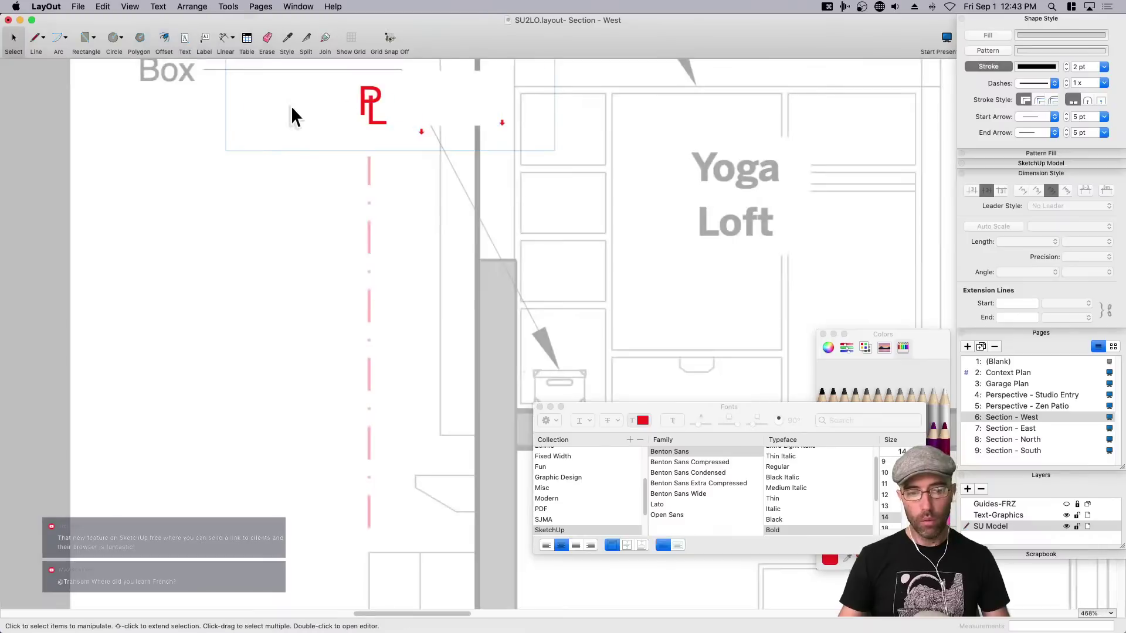
pyautogui.click(380, 110)
pyautogui.click(978, 36)
pyautogui.click(270, 294)
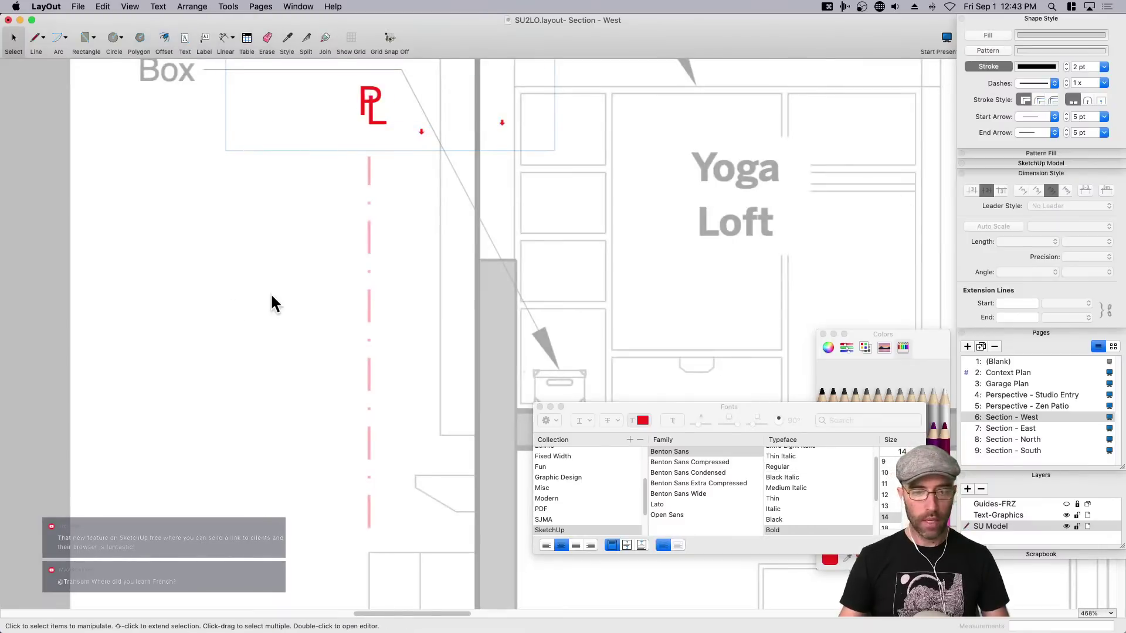
pyautogui.scroll(-1, 265, 315)
pyautogui.click(244, 370)
pyautogui.scroll(-2, 243, 372)
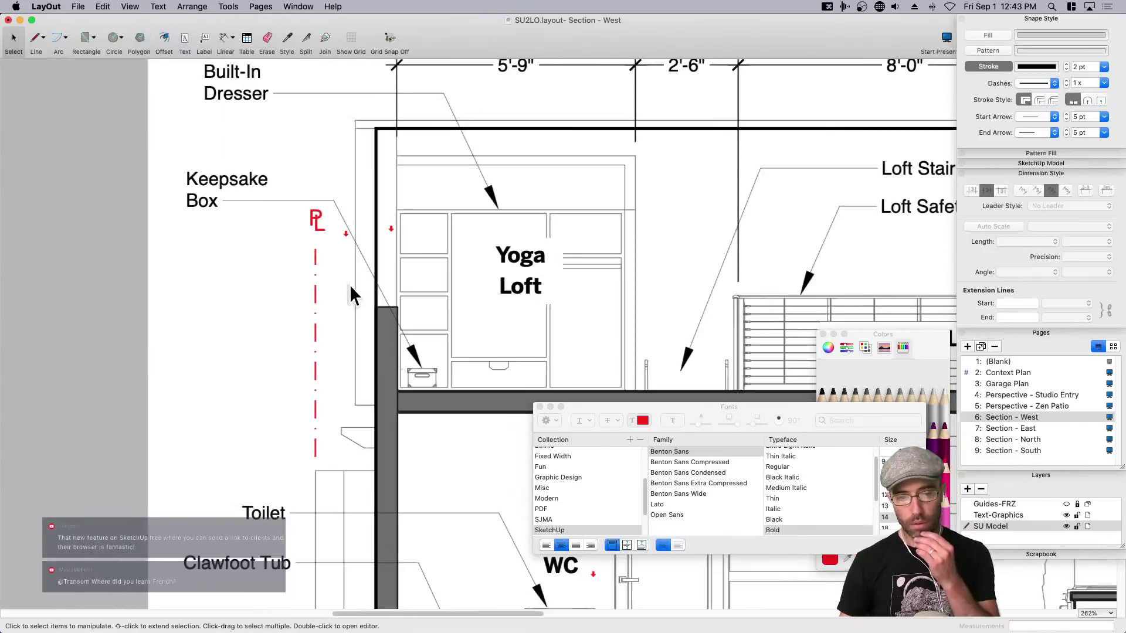
# Nudge the PL symbol down slightly, closer to the upper end of the property line.
pyautogui.click(314, 219)
pyautogui.press('Down')
pyautogui.press('Down')
pyautogui.press('Down')
pyautogui.click(232, 352)
pyautogui.scroll(-1, 207, 372)
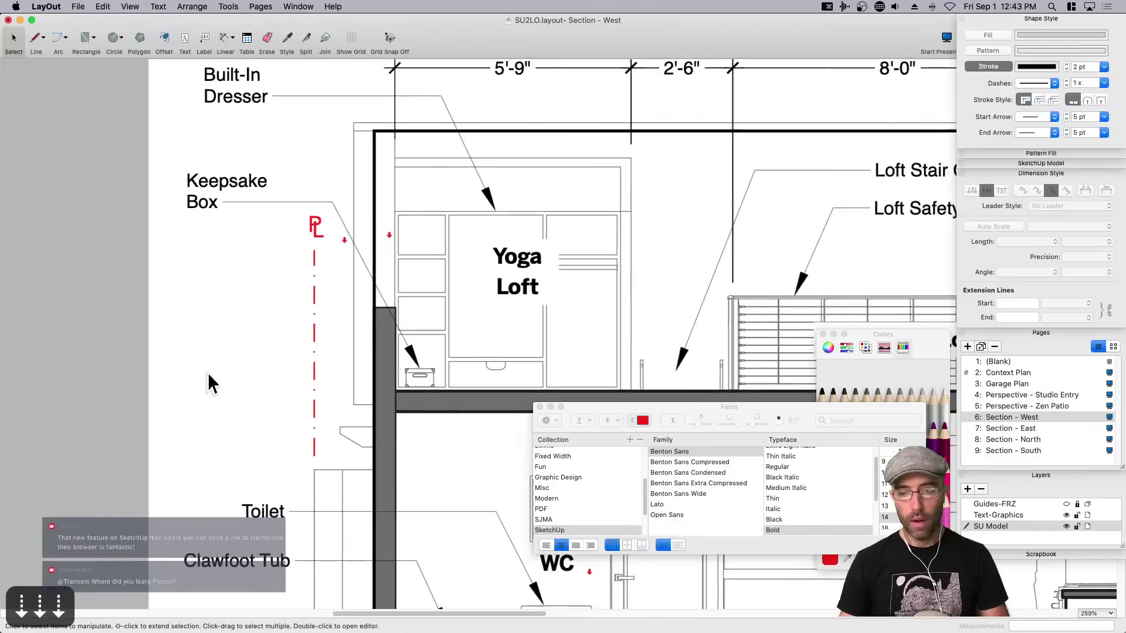
# Close the Fonts and Colors windows.
pyautogui.scroll(-1, 207, 371)
pyautogui.click(539, 407)
pyautogui.scroll(-5, 438, 414)
pyautogui.moveTo(607, 409); pyautogui.dragTo(537, 404, button='middle')
pyautogui.click(822, 333)
pyautogui.scroll(-3, 686, 367)
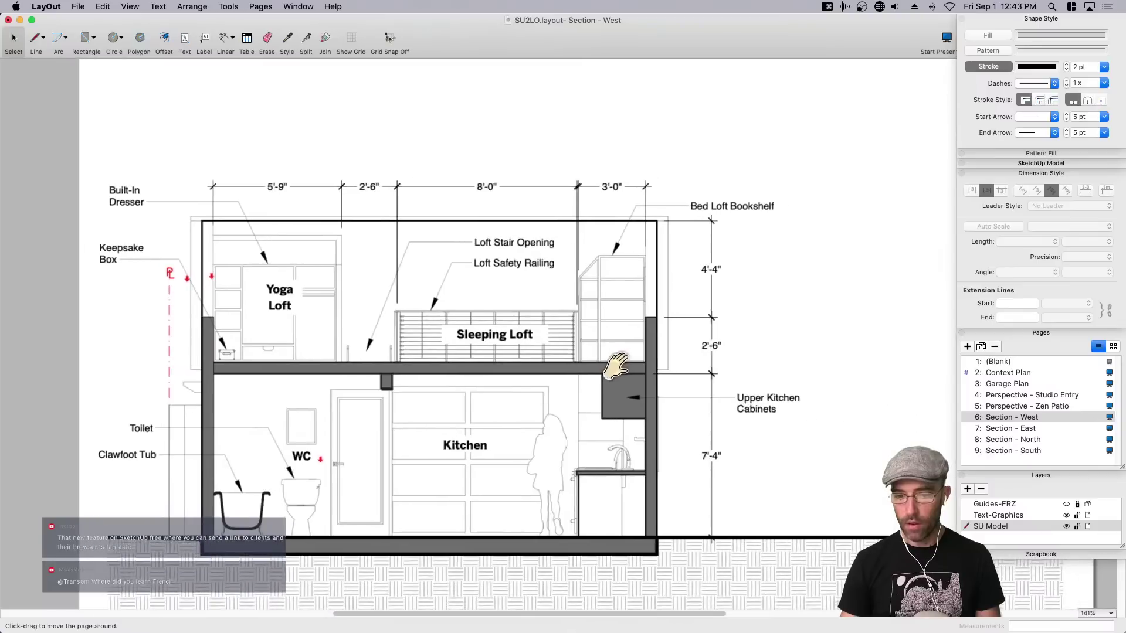
pyautogui.scroll(-2, 645, 393)
pyautogui.hscroll(3, 645, 393)
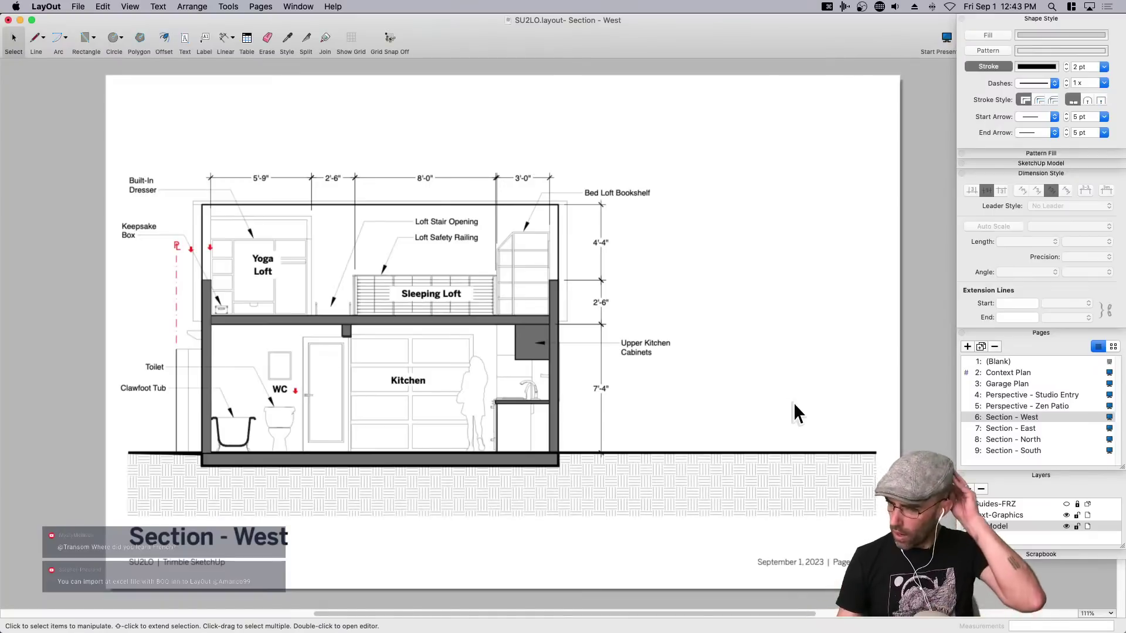
# Change the stroke color of the 2'-6" vertical dimension to Strawberry pink.
pyautogui.scroll(3, 633, 301)
pyautogui.click(584, 287)
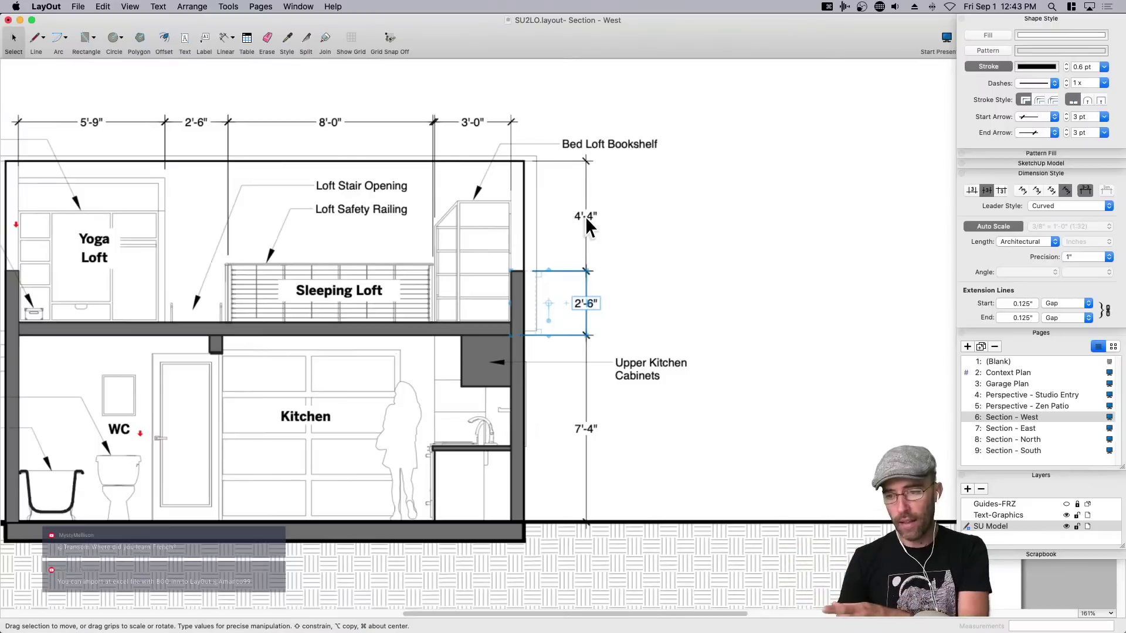
pyautogui.moveTo(1008, 17); pyautogui.dragTo(830, 85)
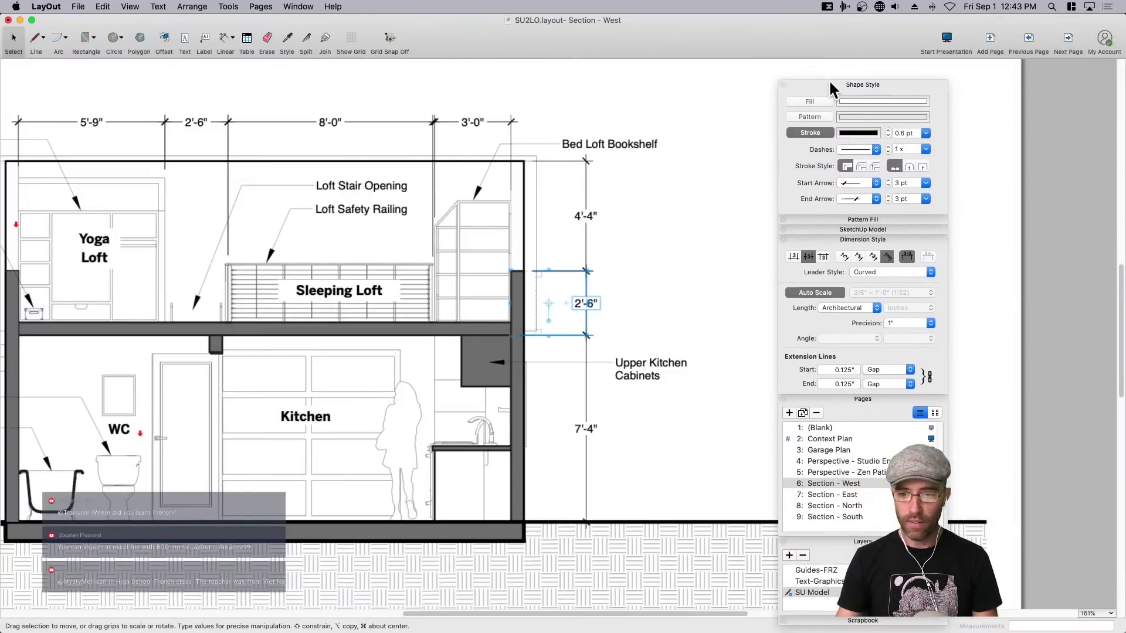
pyautogui.click(848, 132)
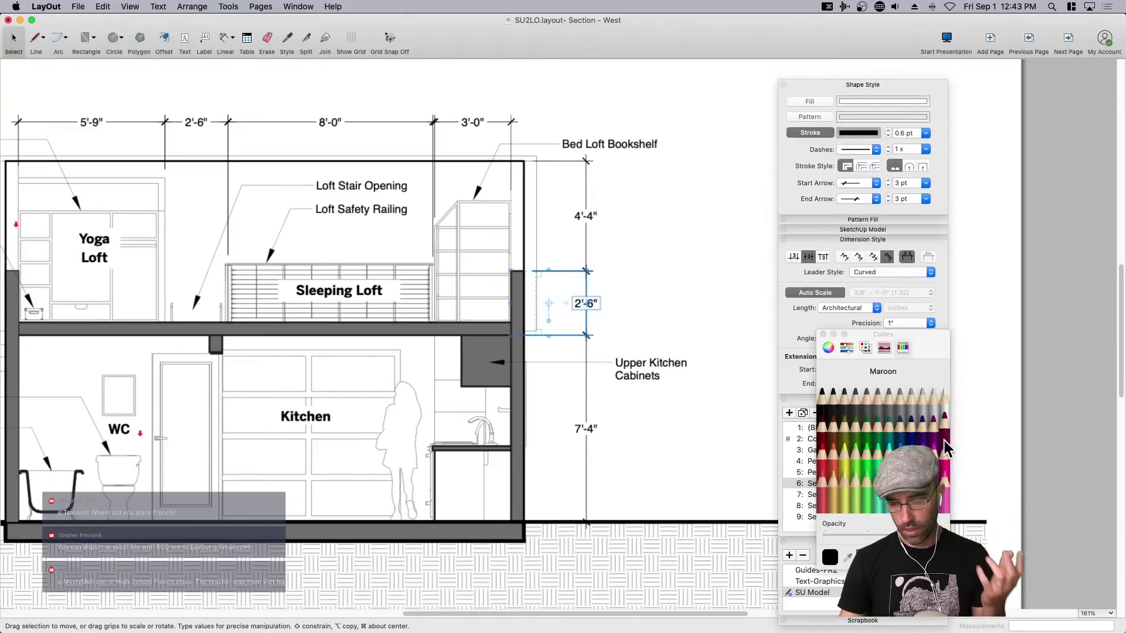
pyautogui.click(947, 471)
pyautogui.click(743, 335)
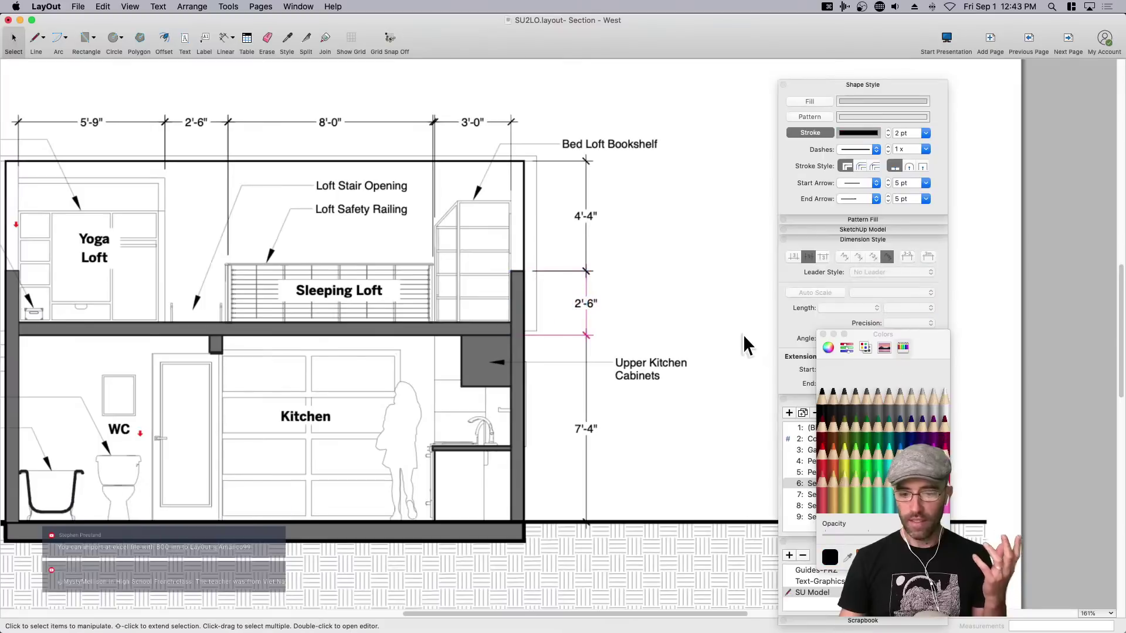
# Bring the pink 2'-6" dimension to the front of the neighboring dimensions.
pyautogui.click(587, 326)
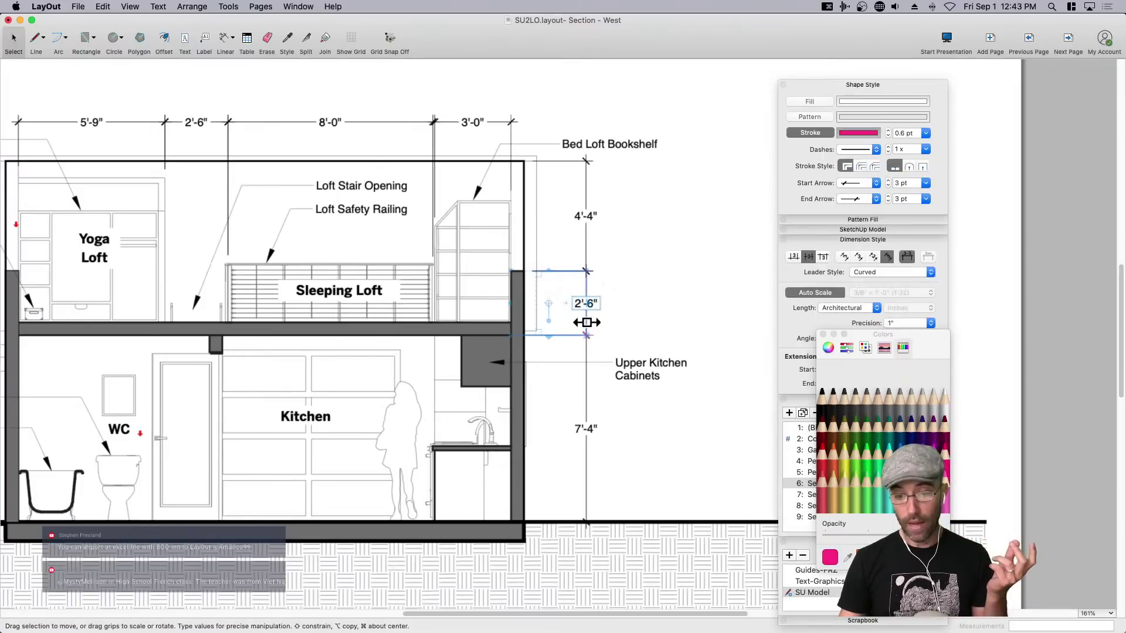
pyautogui.rightClick(587, 324)
pyautogui.moveTo(659, 431)
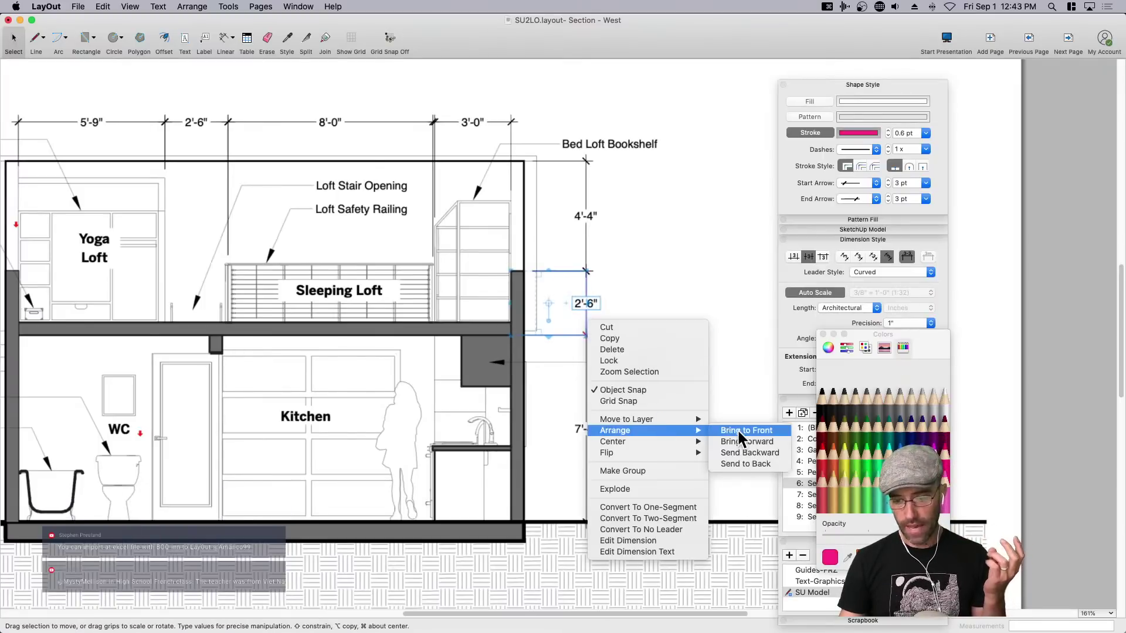
pyautogui.click(740, 429)
pyautogui.click(717, 325)
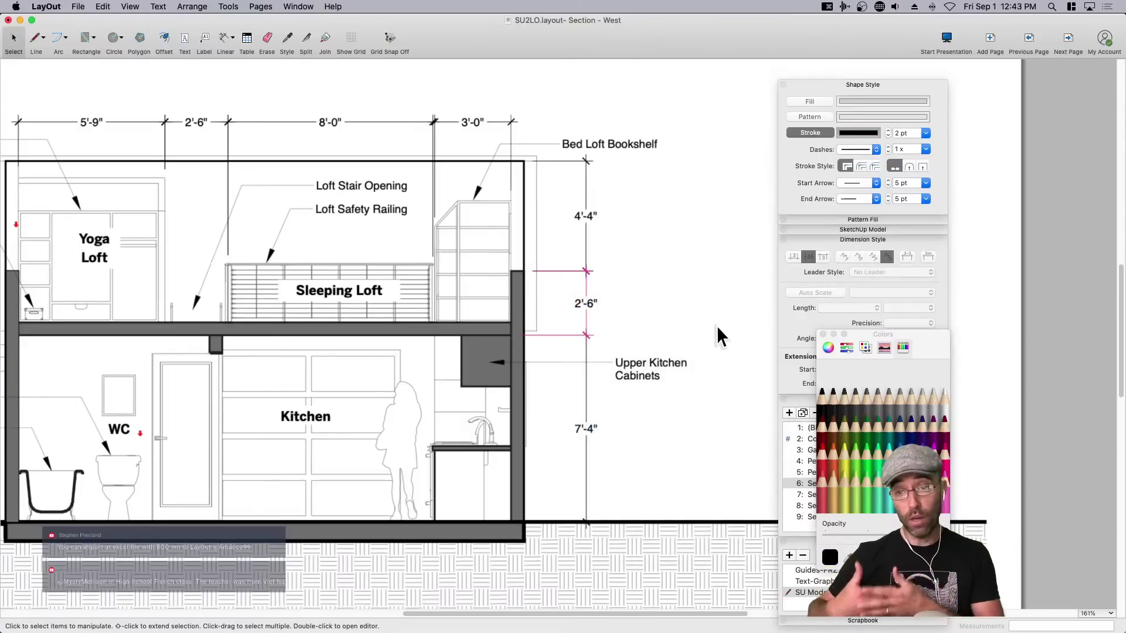
# Set the 2'-6" dimension's stroke weight to 1 pt and move the style settings back beside the page.
pyautogui.click(587, 326)
pyautogui.click(925, 133)
pyautogui.click(917, 199)
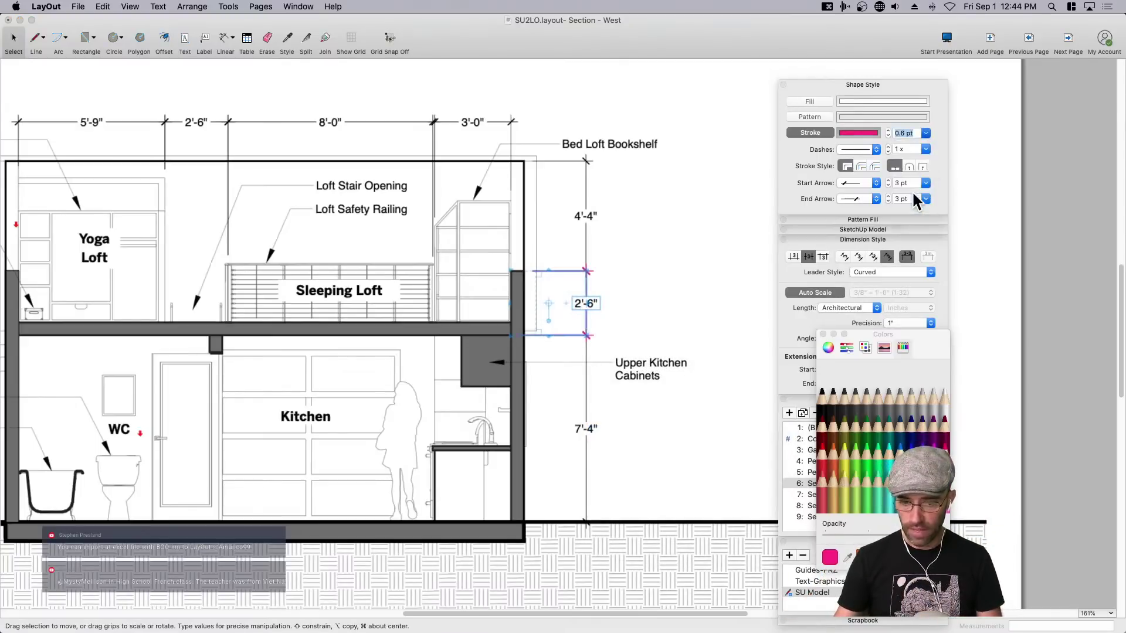
pyautogui.click(750, 357)
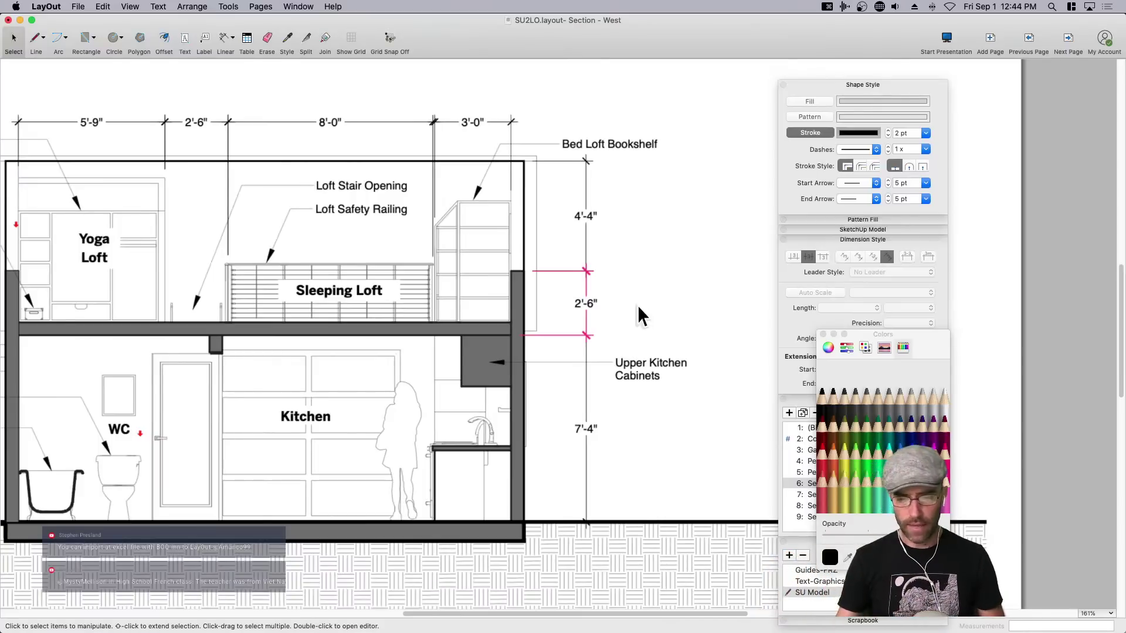
pyautogui.click(585, 303)
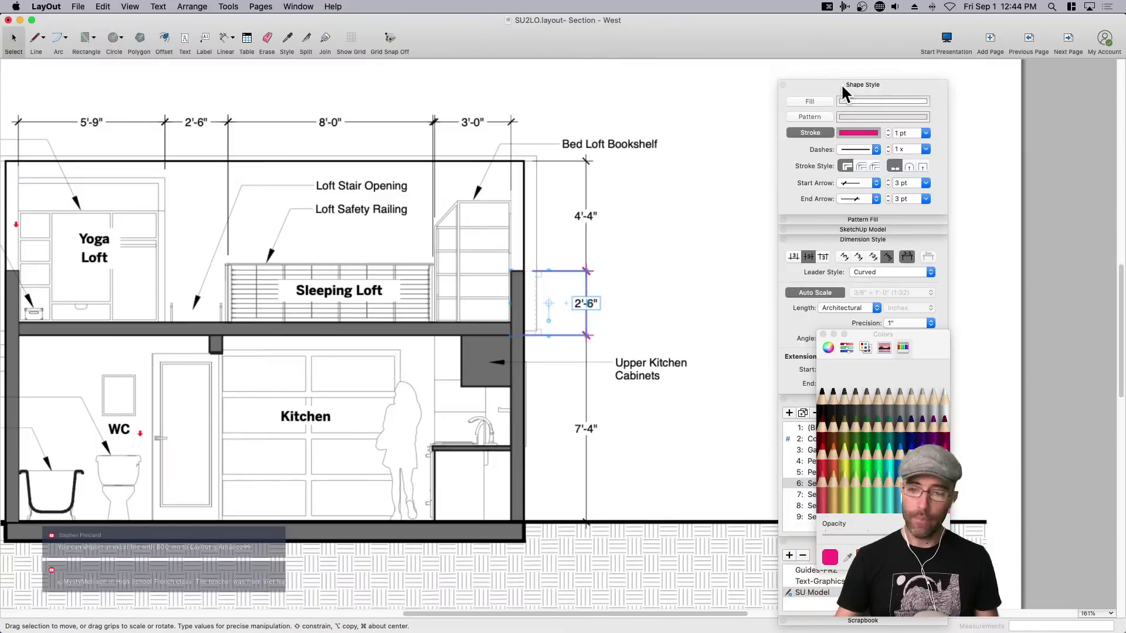
pyautogui.moveTo(841, 83); pyautogui.dragTo(1019, 10)
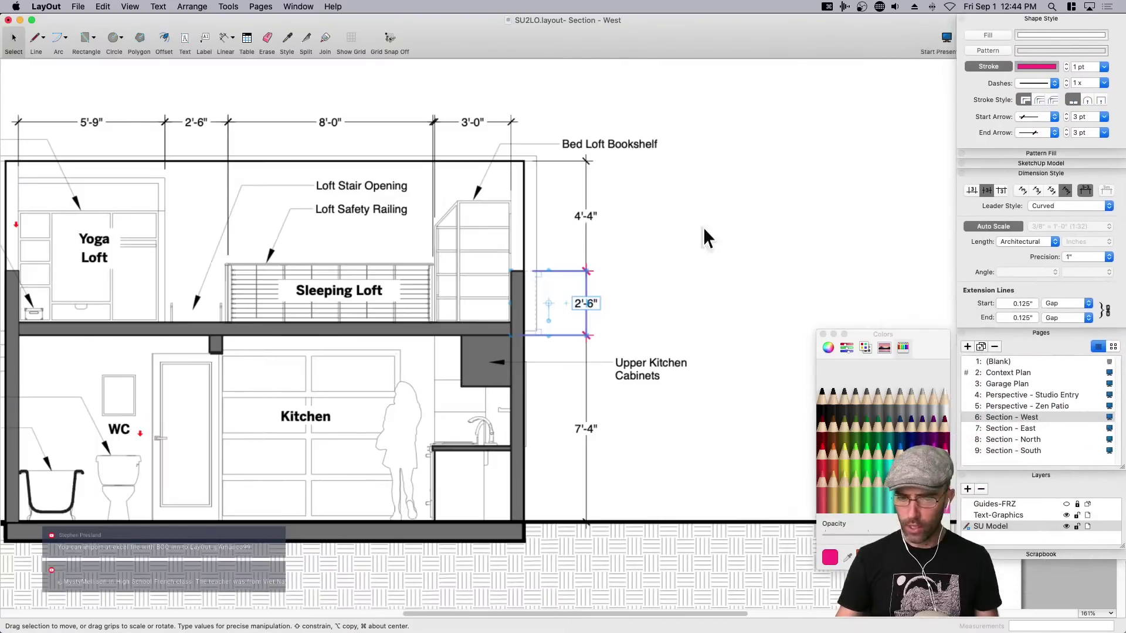
# Color the text of the 2'-6" dimension Strawberry pink, and close the Colors and Fonts windows.
pyautogui.doubleClick(581, 302)
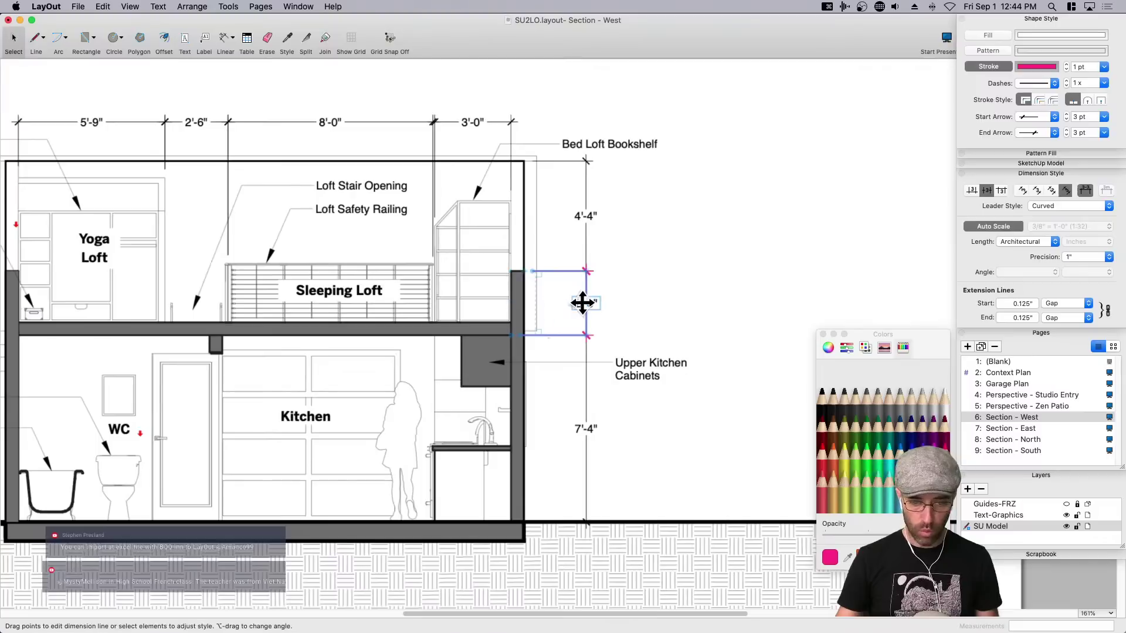
pyautogui.doubleClick(580, 302)
pyautogui.scroll(4, 608, 301)
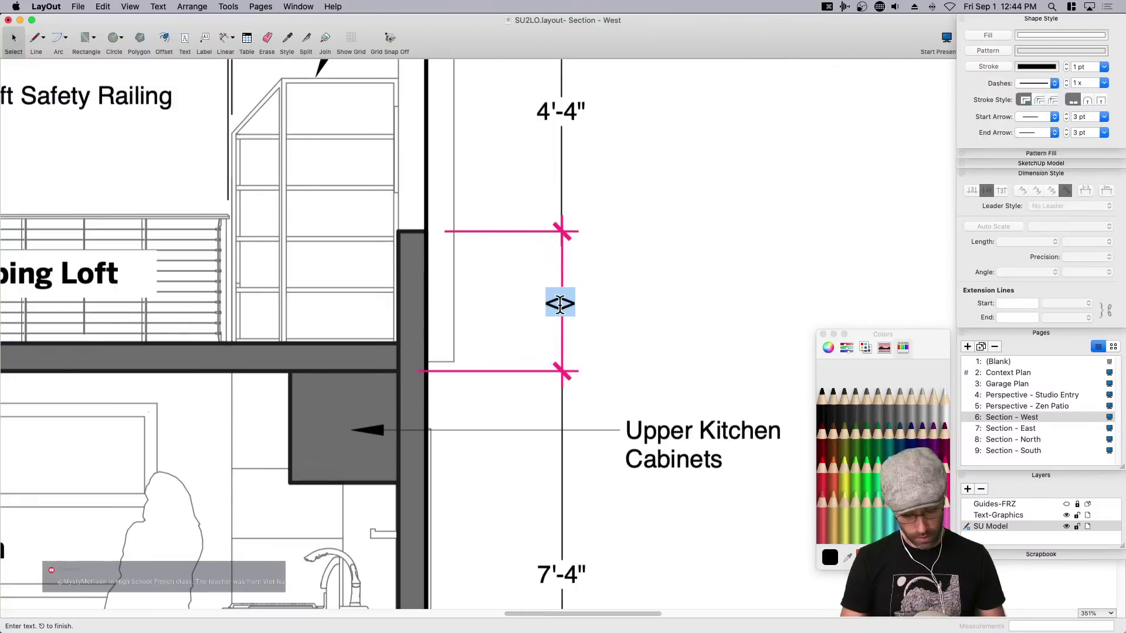
pyautogui.press('super+t')
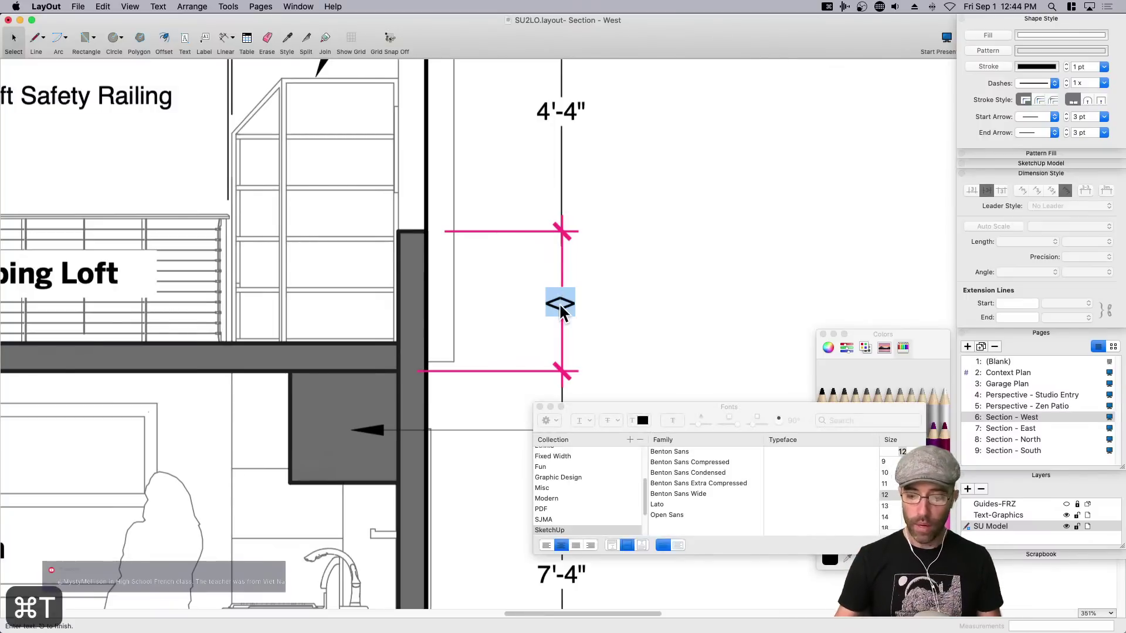
pyautogui.click(642, 421)
pyautogui.click(944, 478)
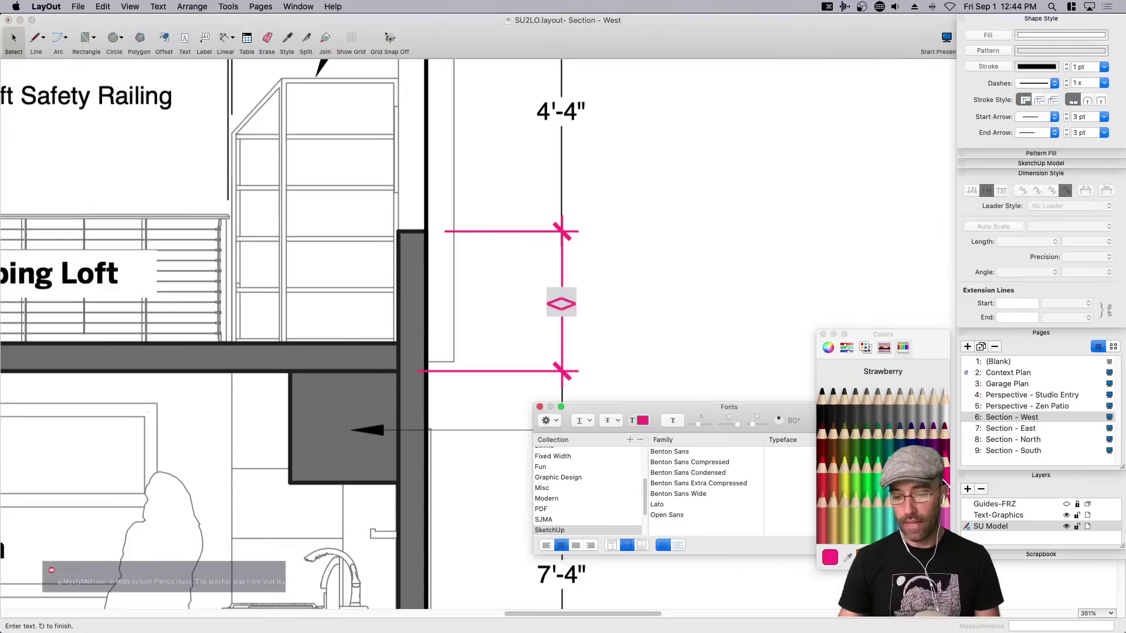
pyautogui.click(822, 334)
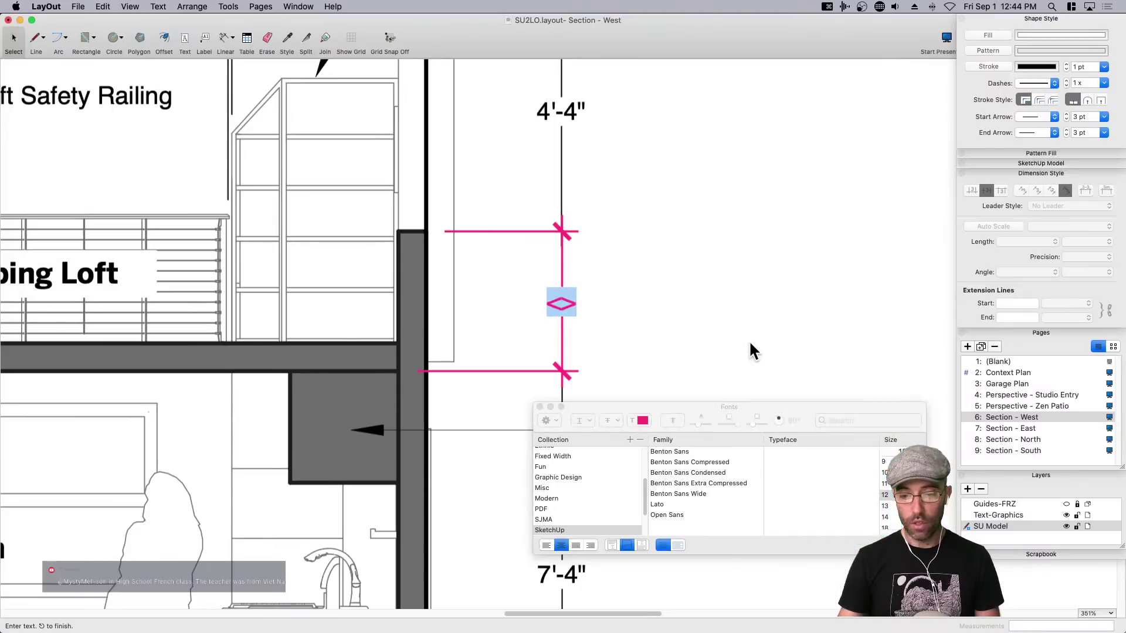
pyautogui.press('Escape')
pyautogui.click(540, 407)
pyautogui.click(774, 349)
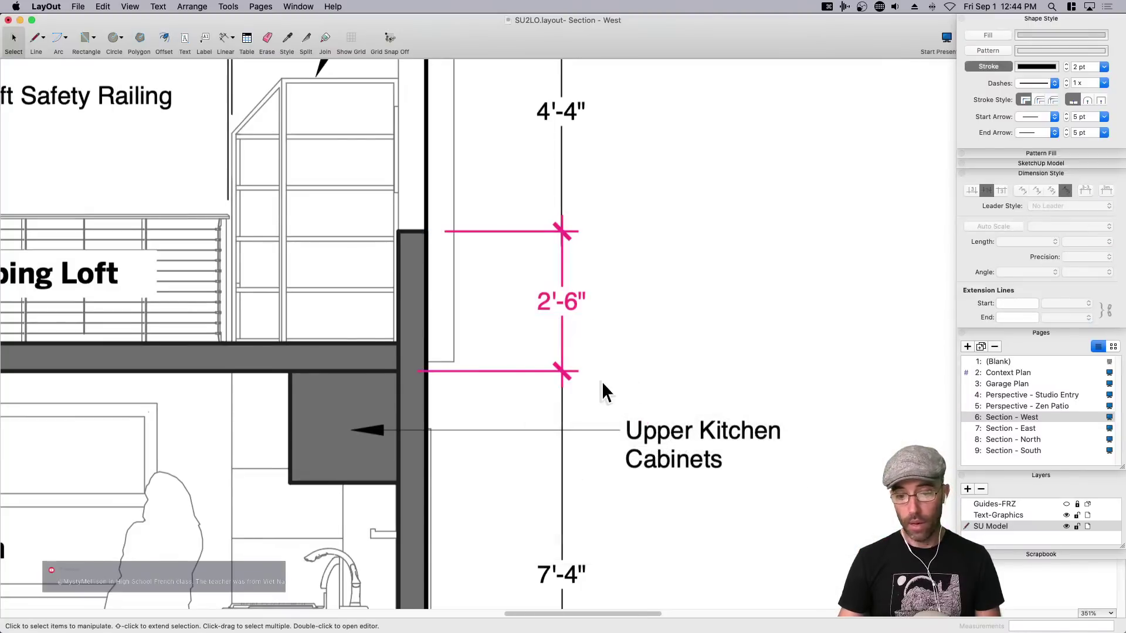
# Sample the pink 2'-6" dimension's style and apply it to the 4'-4" dimension above it.
pyautogui.scroll(-2, 601, 382)
pyautogui.scroll(4, 616, 375)
pyautogui.click(588, 420)
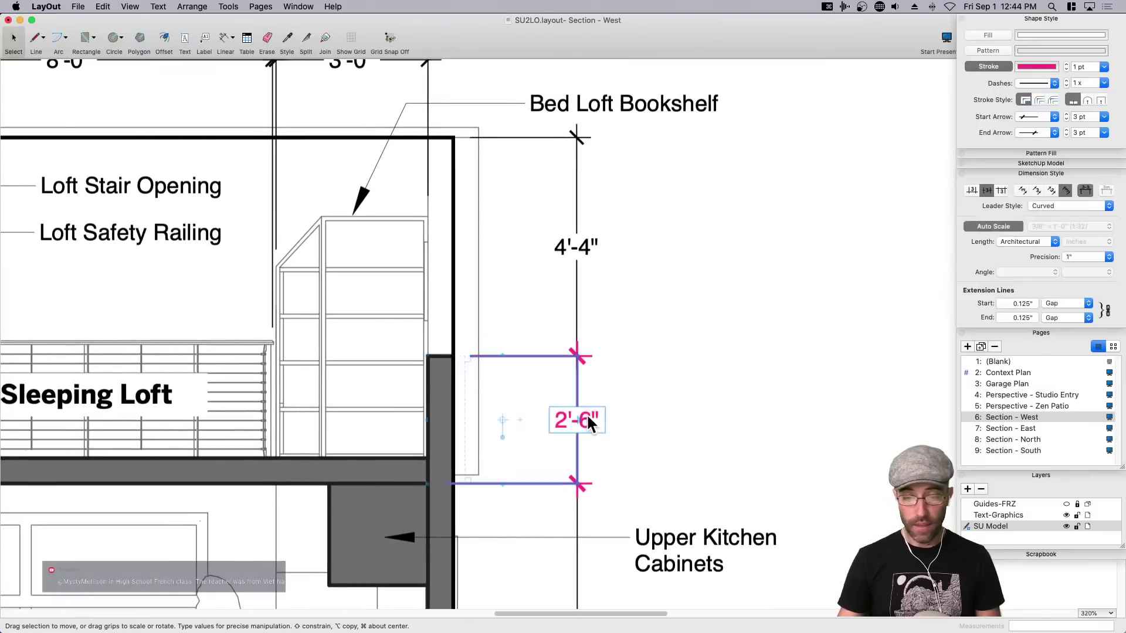
pyautogui.click(577, 302)
pyautogui.click(609, 311)
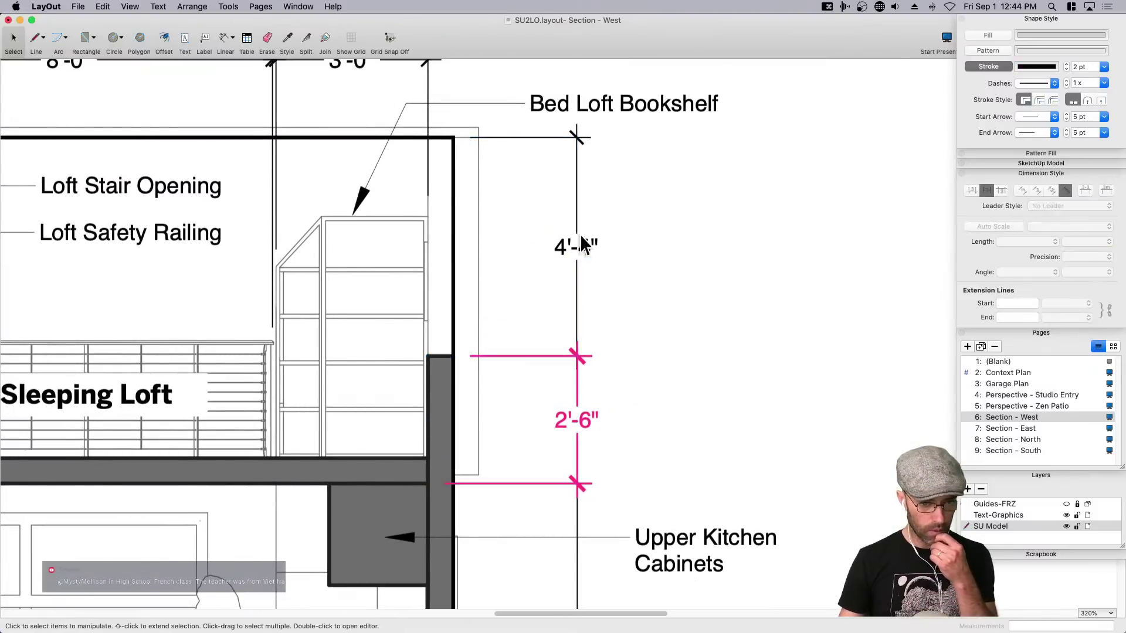
pyautogui.click(287, 37)
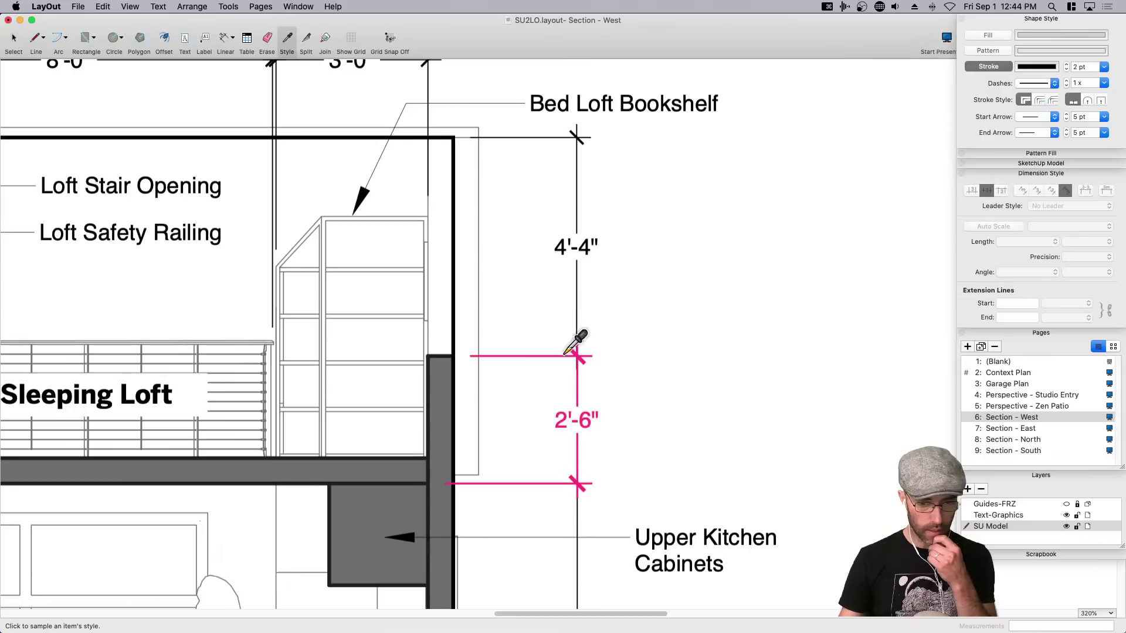
pyautogui.click(589, 239)
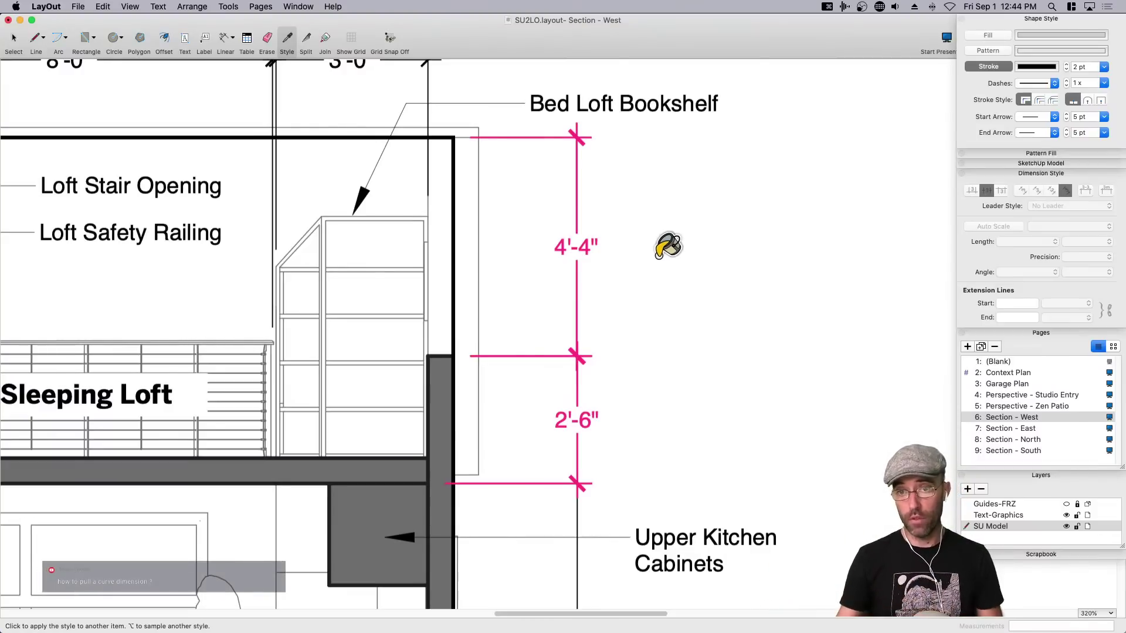
# Examine the restyled pink 4'-4" and 2'-6" dimensions up close and within the whole West section drawing.
pyautogui.scroll(-2, 640, 293)
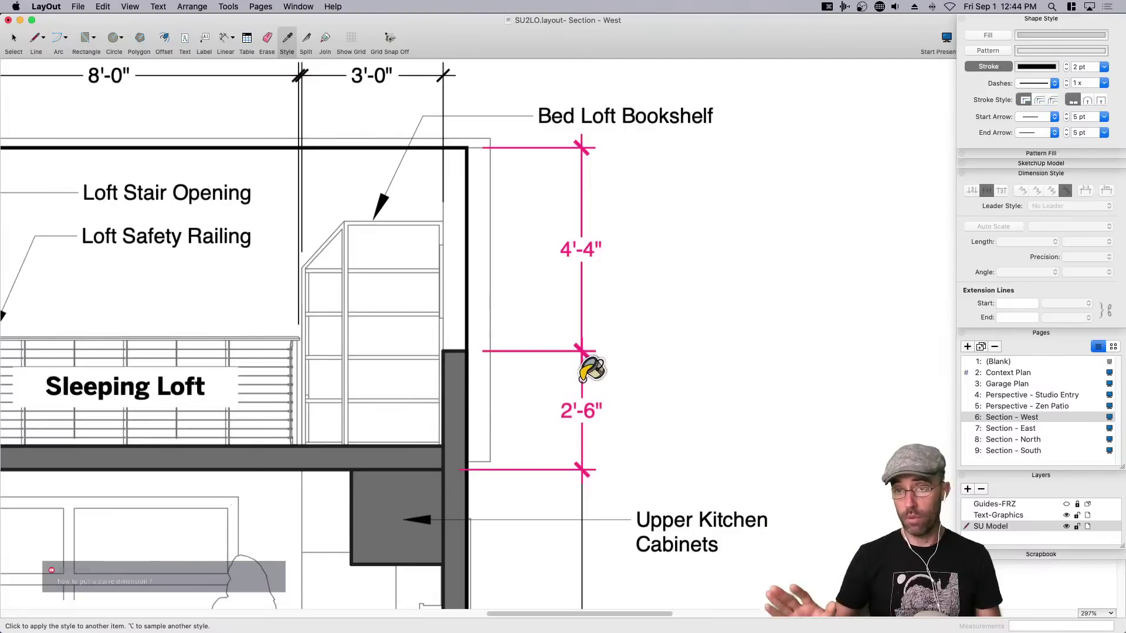
pyautogui.press('space')
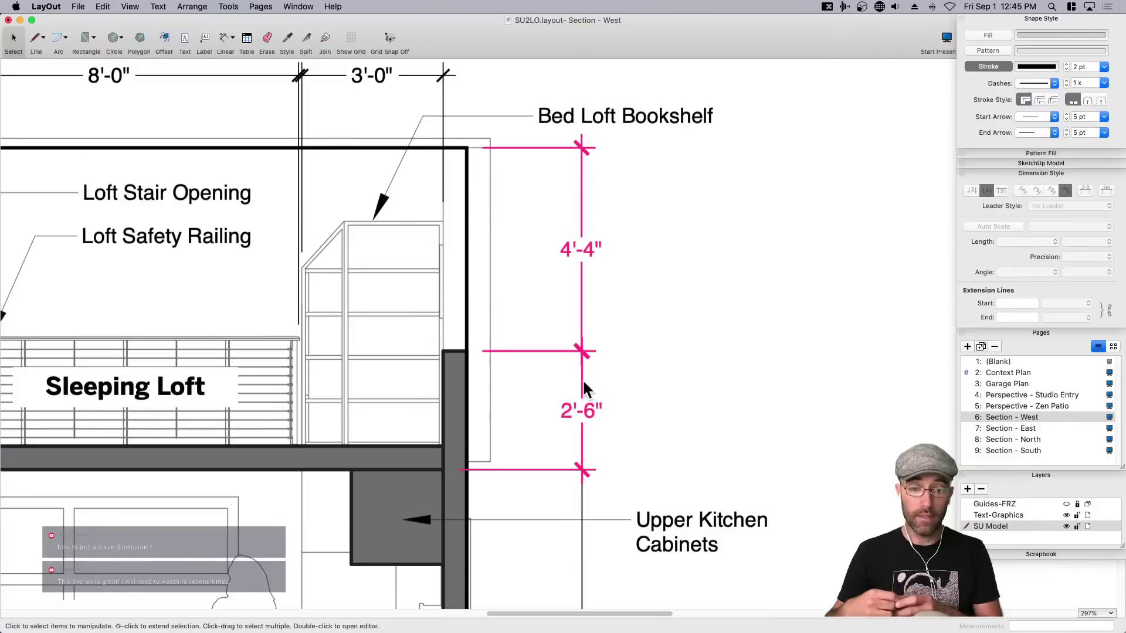
pyautogui.click(581, 414)
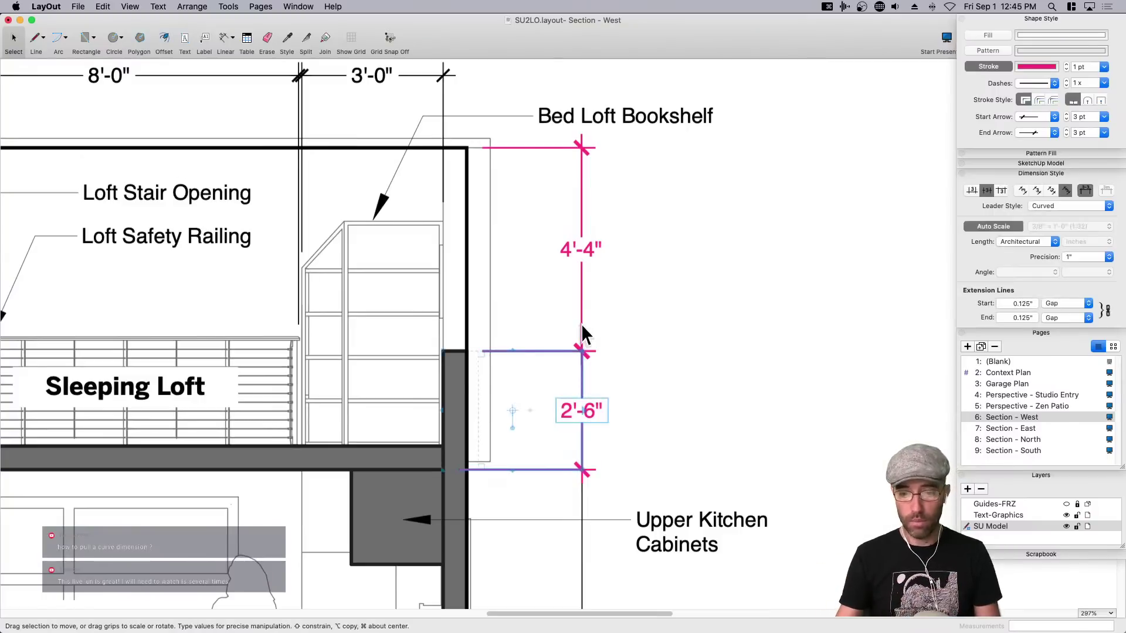
pyautogui.click(655, 365)
pyautogui.scroll(-1, 664, 366)
pyautogui.scroll(-10, 663, 366)
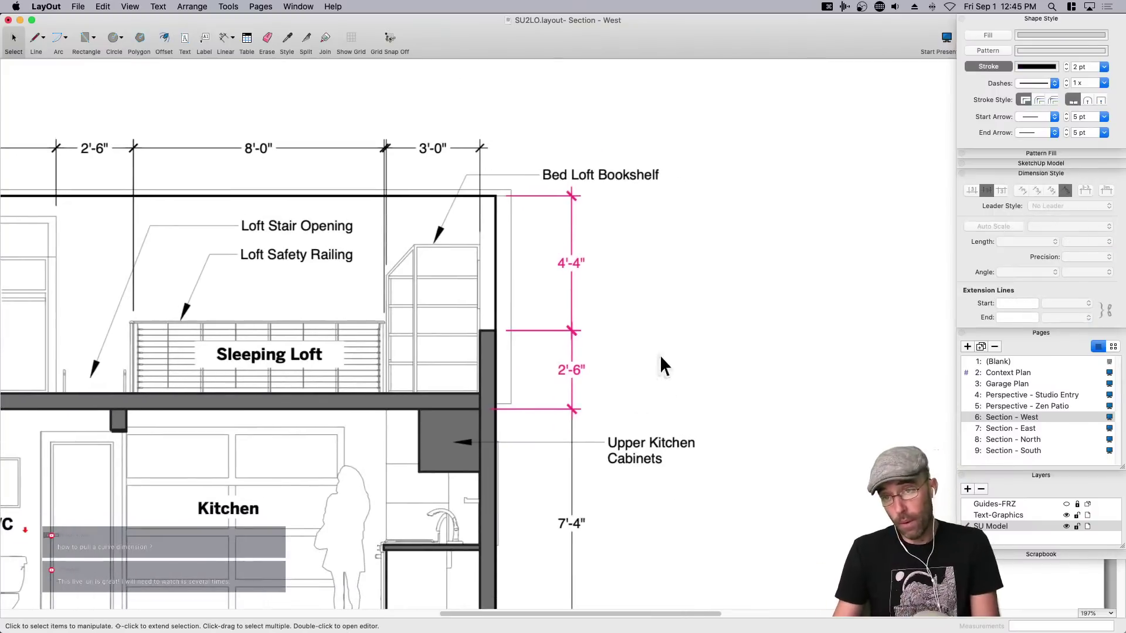
pyautogui.moveTo(652, 414); pyautogui.dragTo(704, 382, button='middle')
pyautogui.scroll(1, 703, 383)
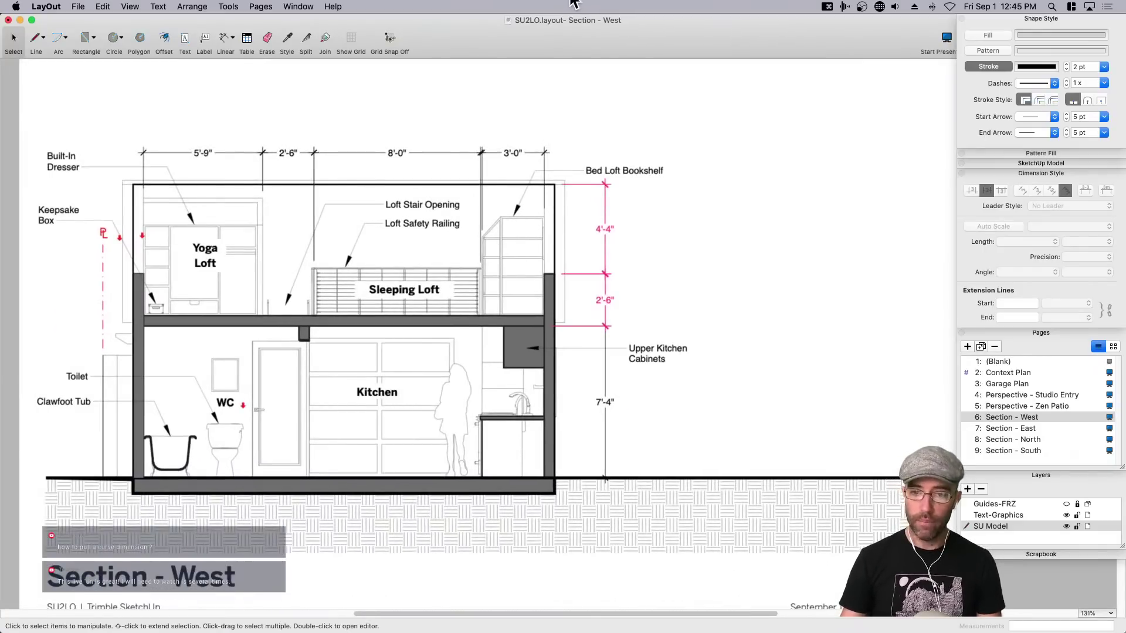
# Switch to the SketchUp model, display it in the Shaded face style, and turn off coloring by tag.
pyautogui.press('super+Tab')
pyautogui.scroll(-6, 578, 316)
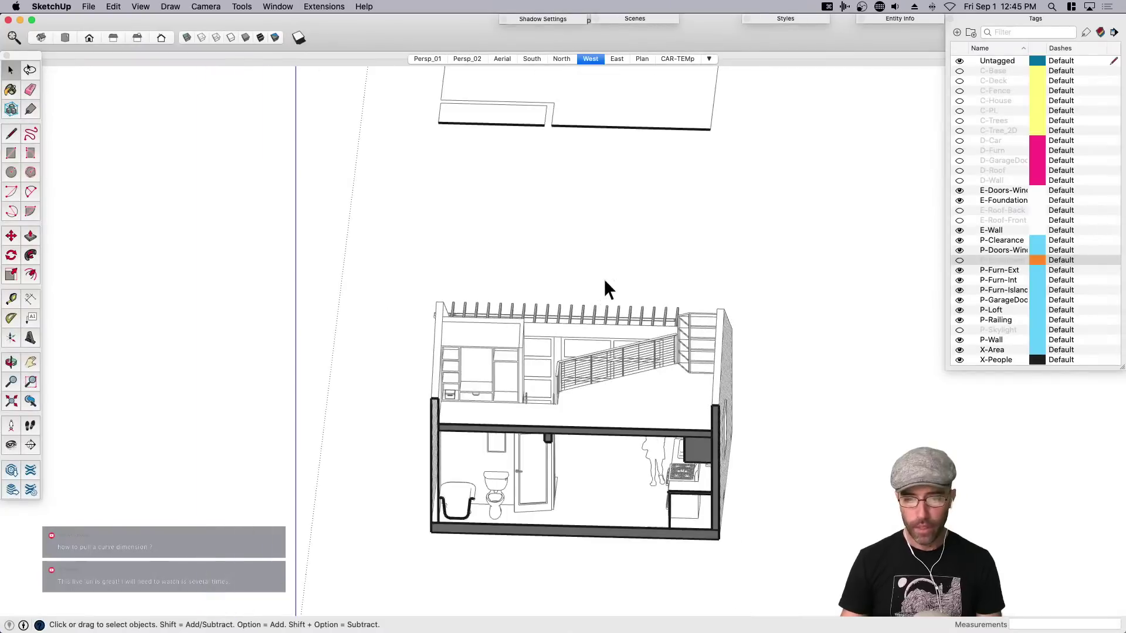
pyautogui.moveTo(607, 278)
pyautogui.mouseDown(button='middle')
pyautogui.moveTo(624, 272)
pyautogui.moveTo(469, 249)
pyautogui.mouseUp(button='middle')
pyautogui.hotkey('shift', 's')
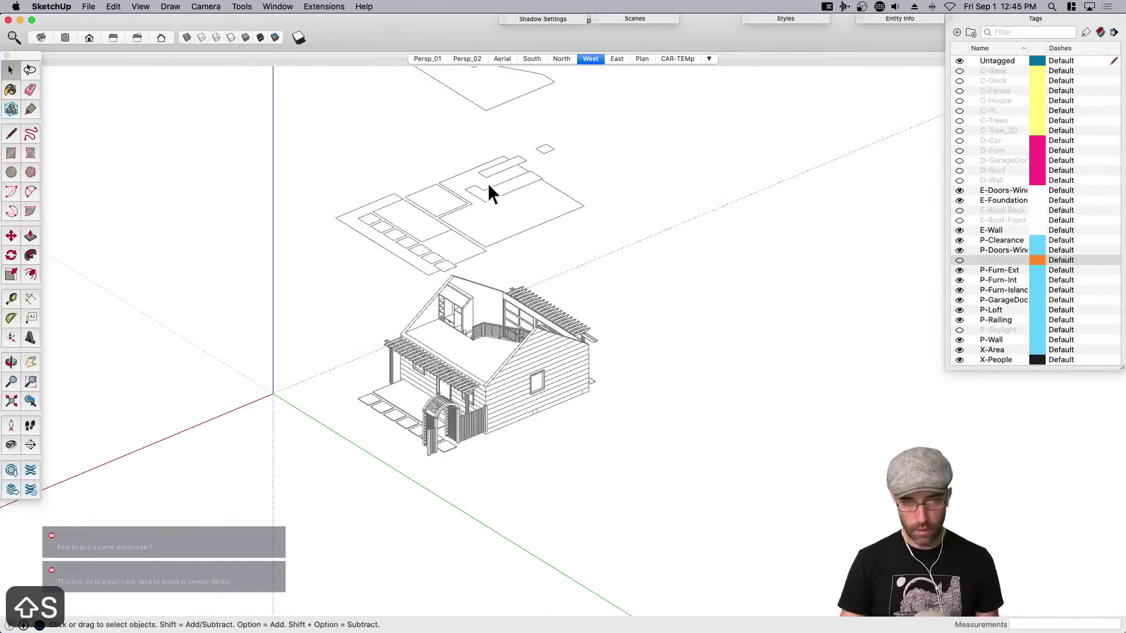
pyautogui.scroll(3, 487, 182)
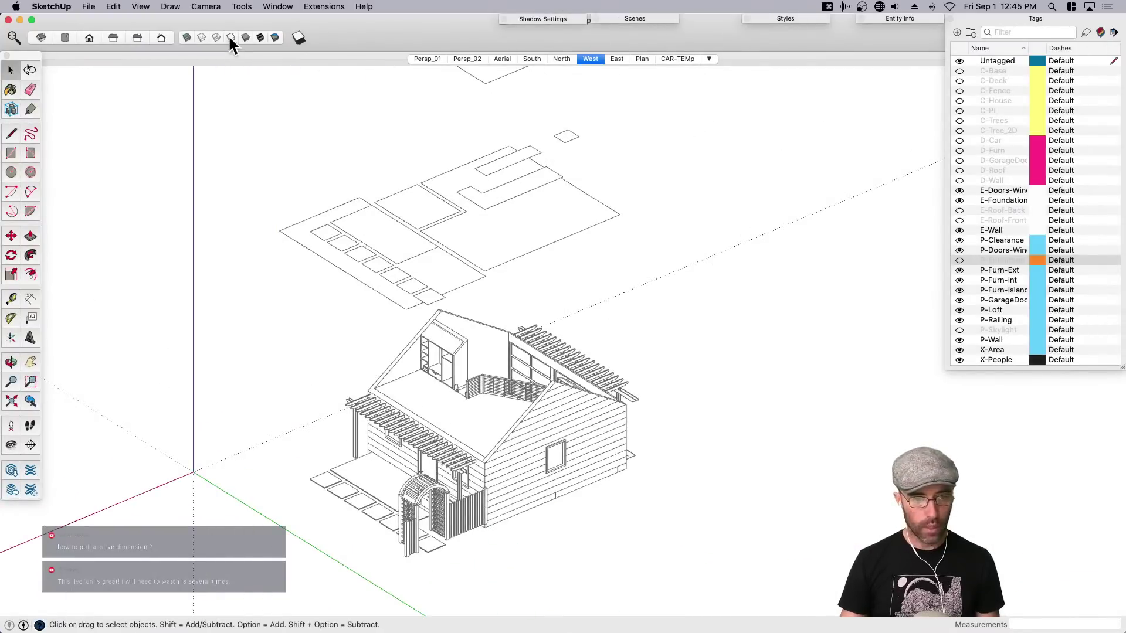
pyautogui.click(246, 38)
pyautogui.press('h')
pyautogui.moveTo(611, 252); pyautogui.dragTo(783, 361)
pyautogui.click(1097, 33)
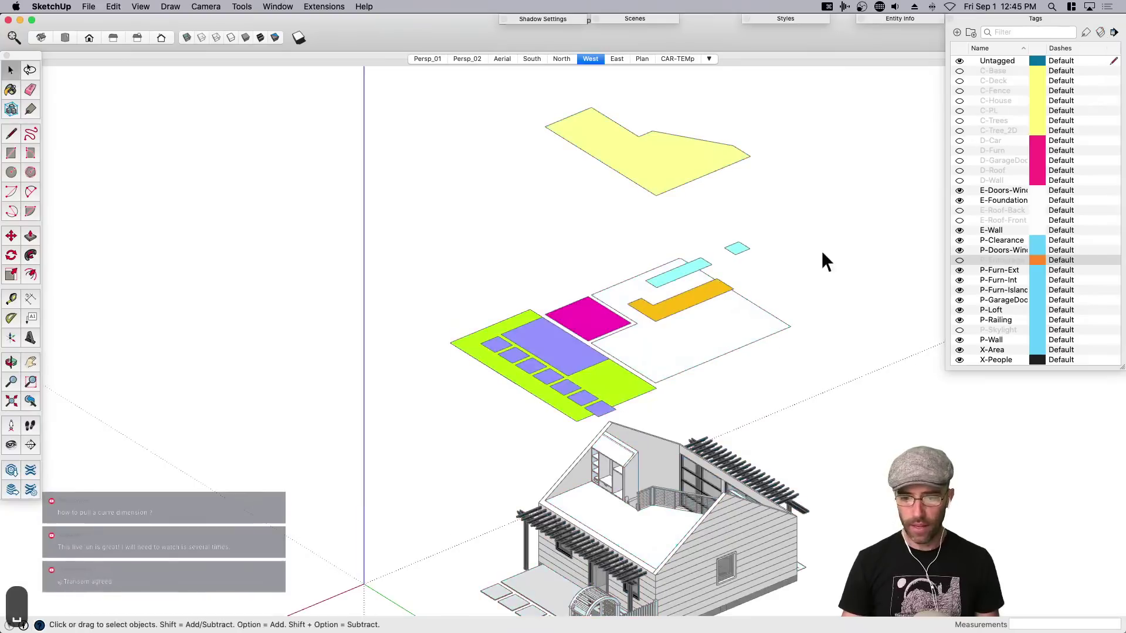
# Open the nested house groups down to the loft and copy the loft floor face.
pyautogui.moveTo(822, 257); pyautogui.dragTo(796, 316, button='middle')
pyautogui.click(563, 399)
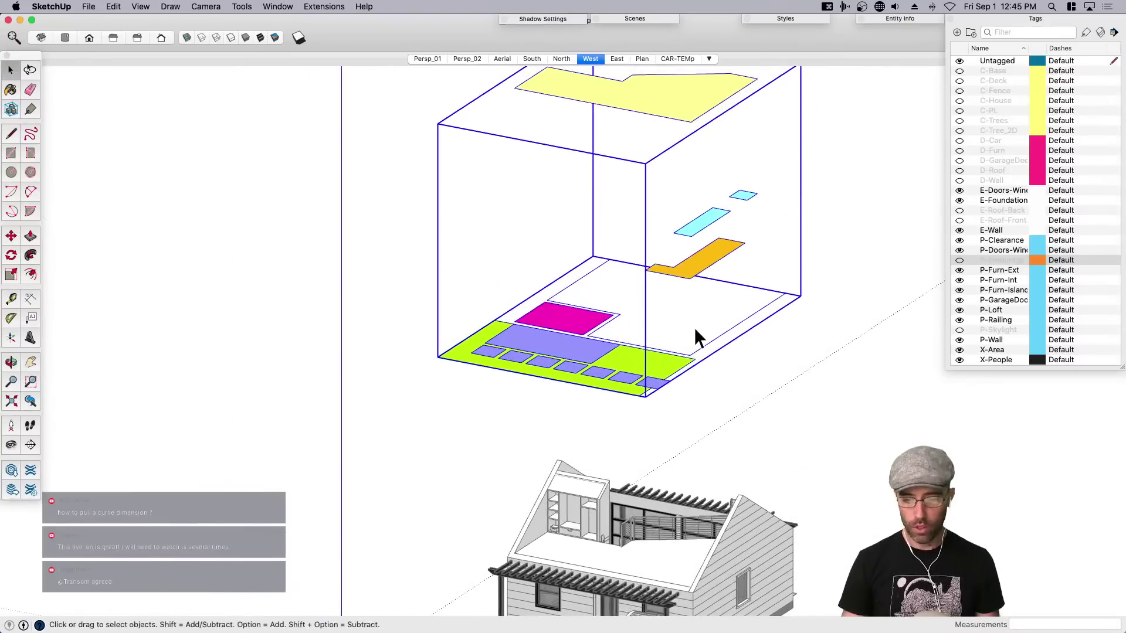
pyautogui.scroll(-3, 695, 335)
pyautogui.scroll(3, 698, 488)
pyautogui.doubleClick(674, 474)
pyautogui.click(672, 474)
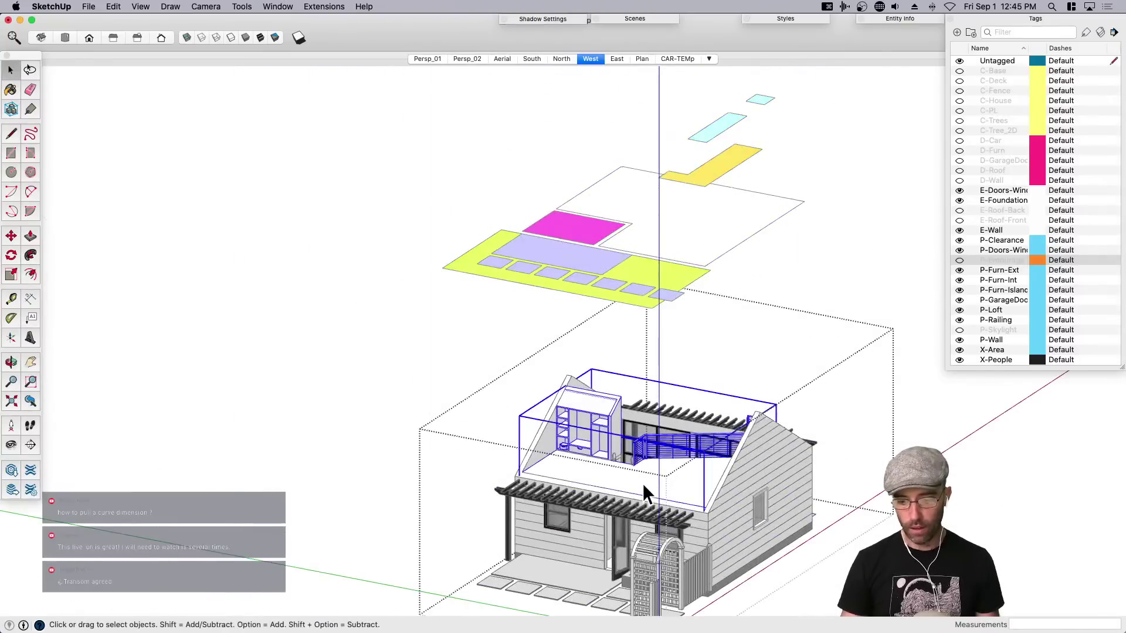
pyautogui.doubleClick(643, 483)
pyautogui.click(673, 485)
pyautogui.doubleClick(658, 484)
pyautogui.scroll(4, 657, 483)
pyautogui.click(627, 480)
pyautogui.doubleClick(602, 468)
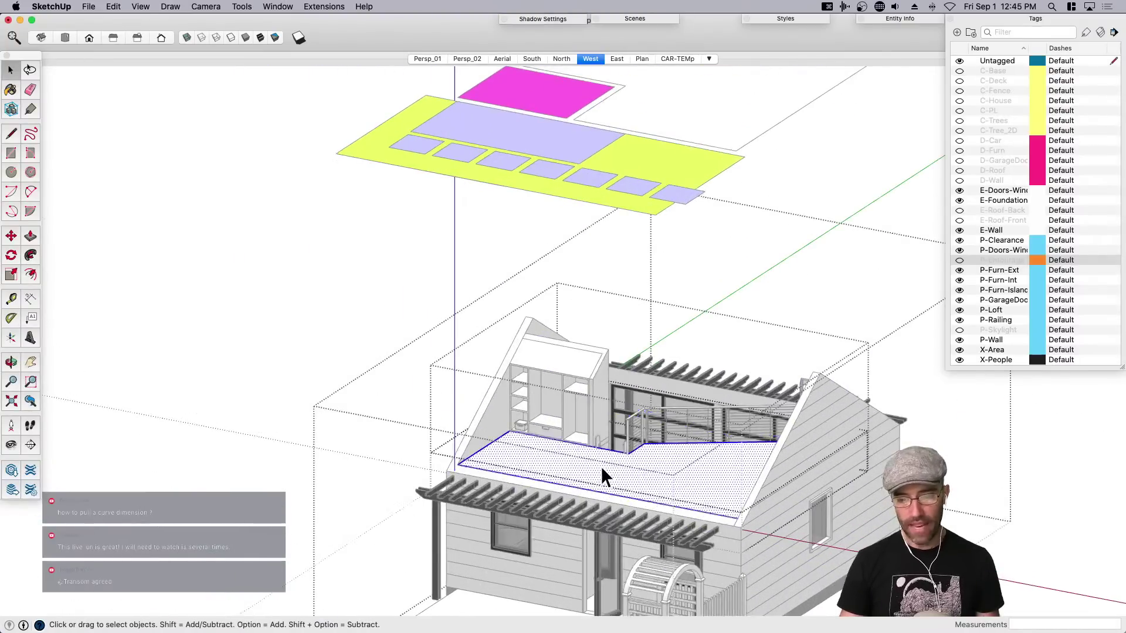
pyautogui.click(586, 467)
pyautogui.scroll(-2, 621, 475)
pyautogui.moveTo(622, 475); pyautogui.dragTo(727, 482, button='middle')
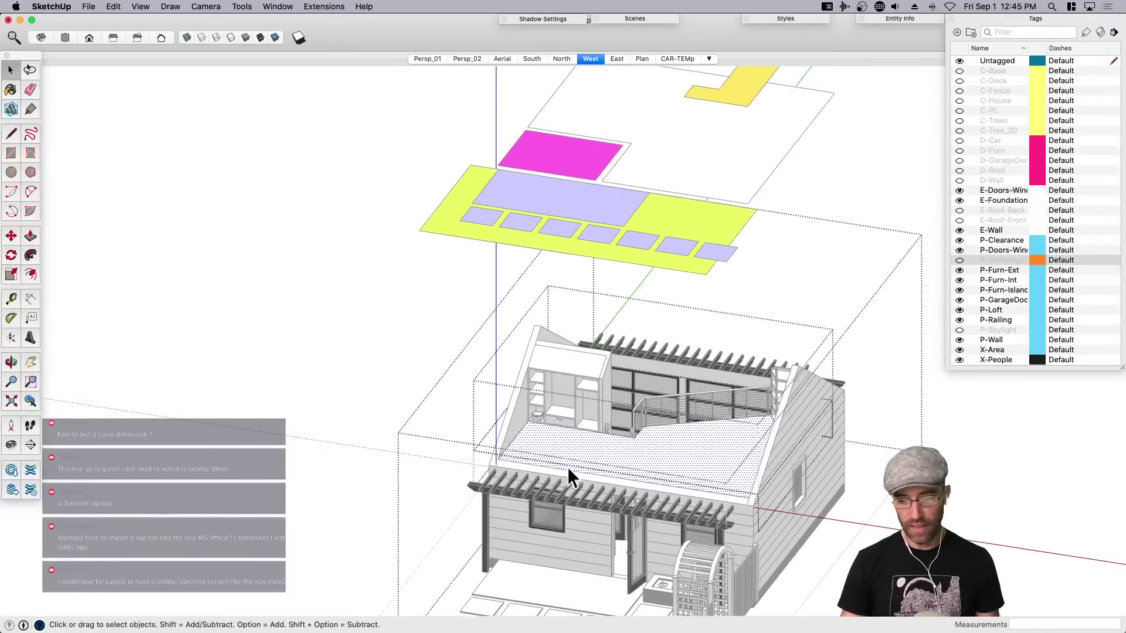
pyautogui.press('super+c')
# Exit the nested house groups and paste the copied loft floor face in place at the model's top level.
pyautogui.click(308, 413)
pyautogui.click(309, 413)
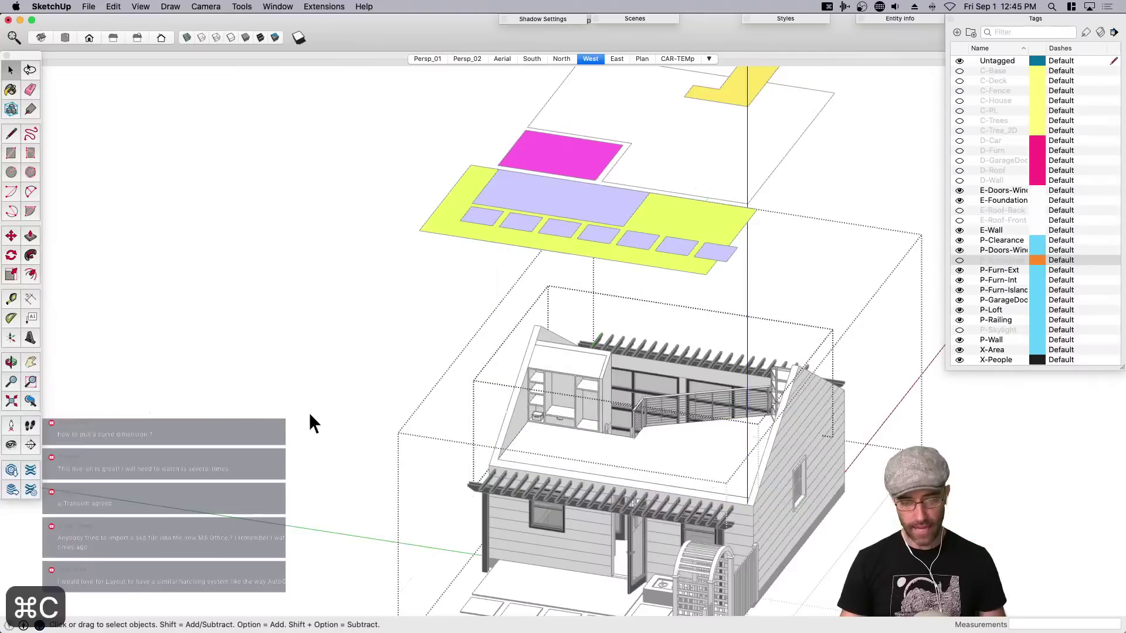
pyautogui.click(340, 389)
pyautogui.click(342, 391)
pyautogui.press('shift+super+v')
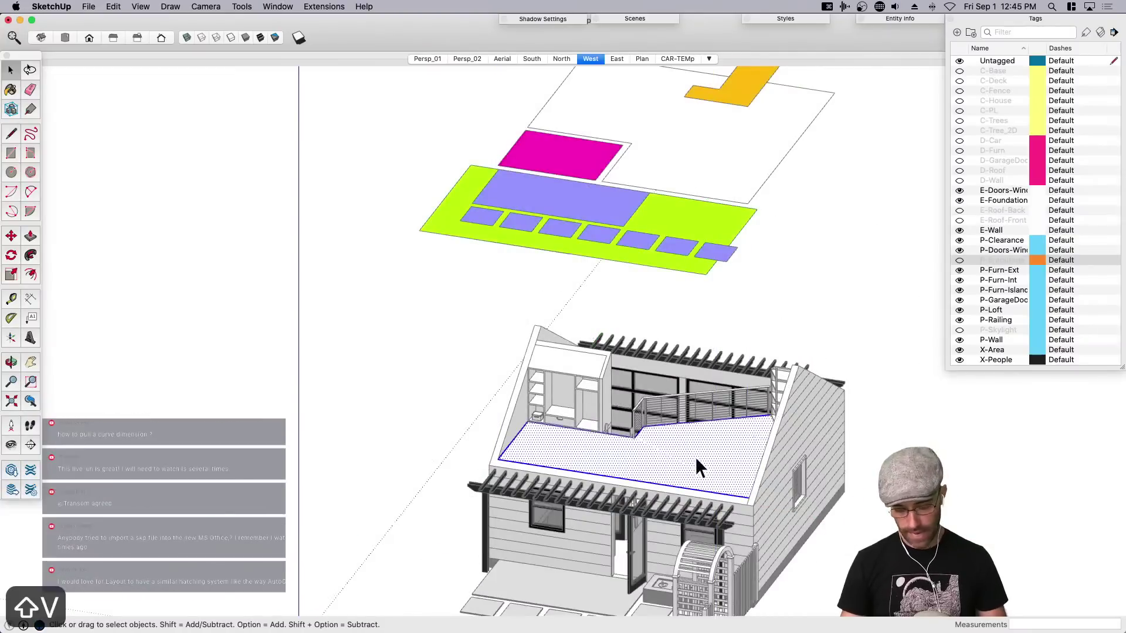
# Move the pasted loft floor face straight up about 47' 10 5/8" onto the yellow loft area above the house.
pyautogui.scroll(-2, 703, 469)
pyautogui.press('m')
pyautogui.click(712, 478)
pyautogui.scroll(-2, 716, 332)
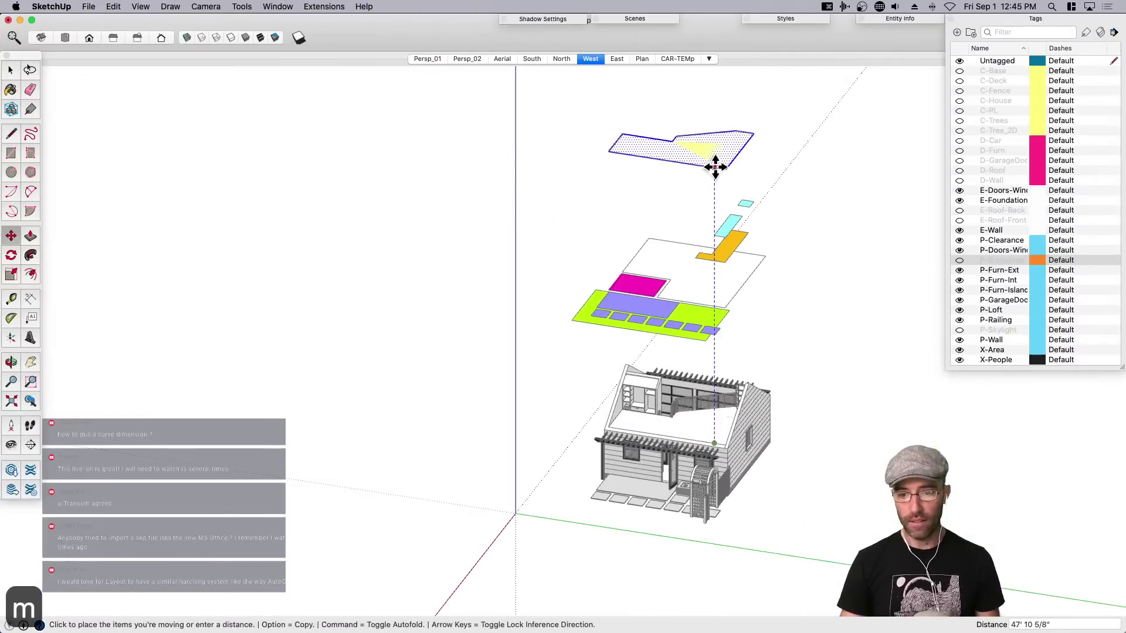
pyautogui.click(715, 168)
pyautogui.press('space')
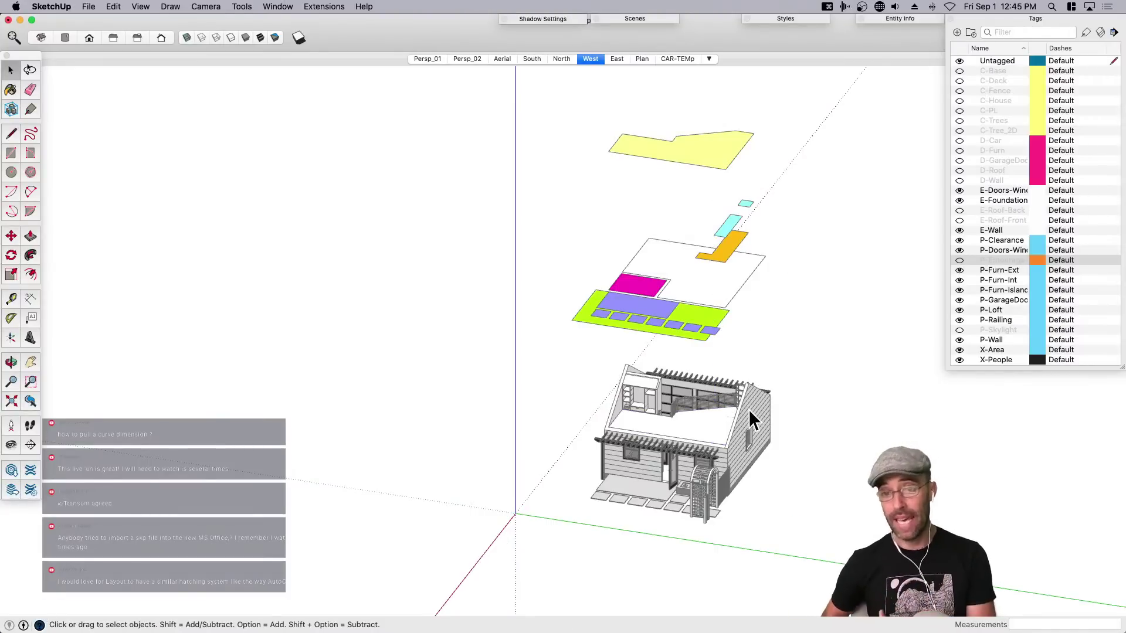
# Save the SketchUp model with the colored area faces above the house in view.
pyautogui.scroll(3, 724, 418)
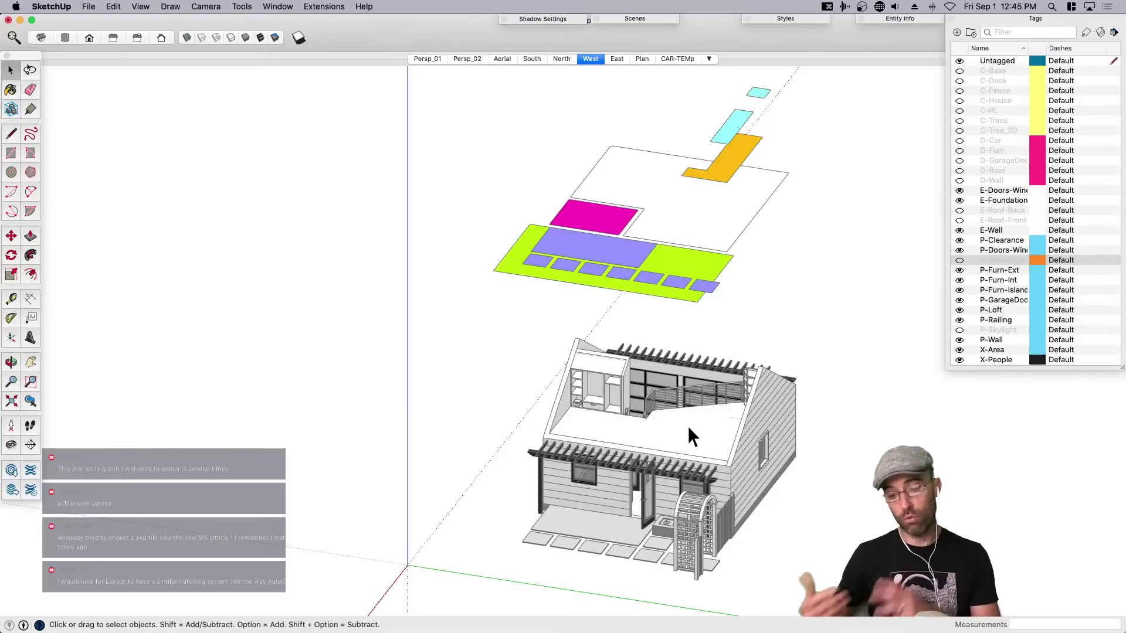
pyautogui.press('h')
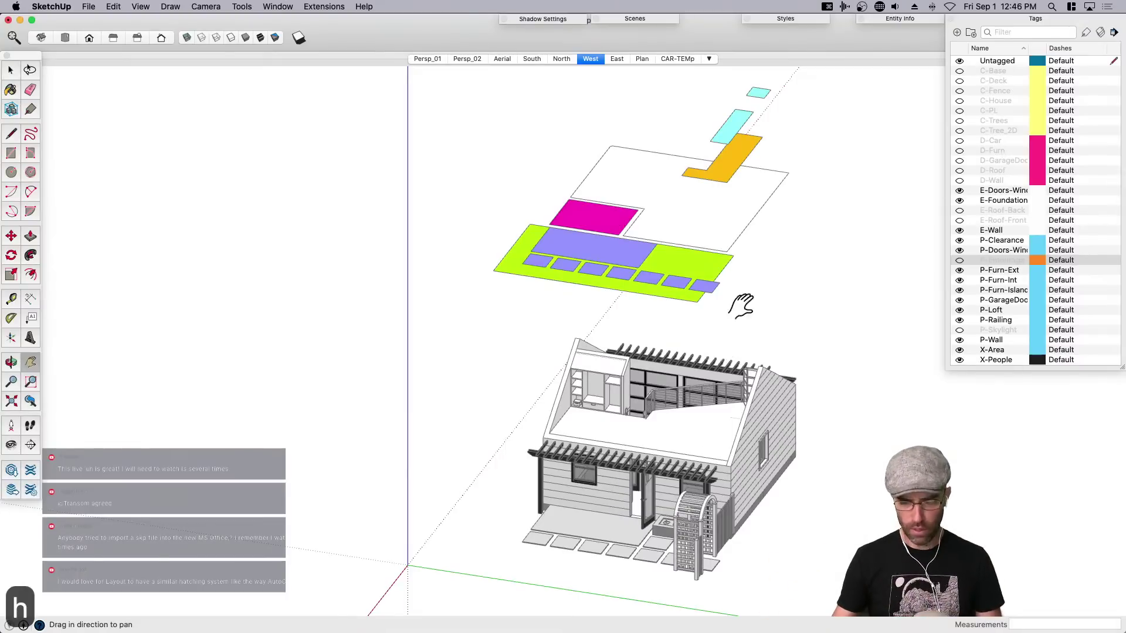
pyautogui.moveTo(741, 304); pyautogui.dragTo(694, 327)
pyautogui.press('space')
pyautogui.moveTo(635, 339); pyautogui.dragTo(515, 389, button='middle')
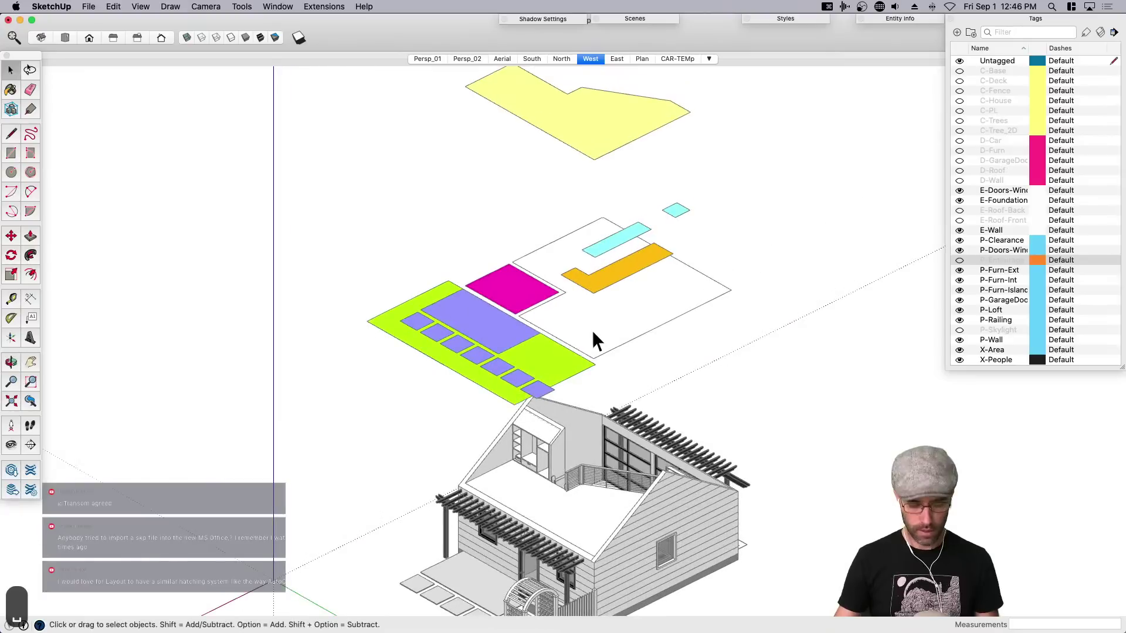
pyautogui.press('h')
pyautogui.press('super+s')
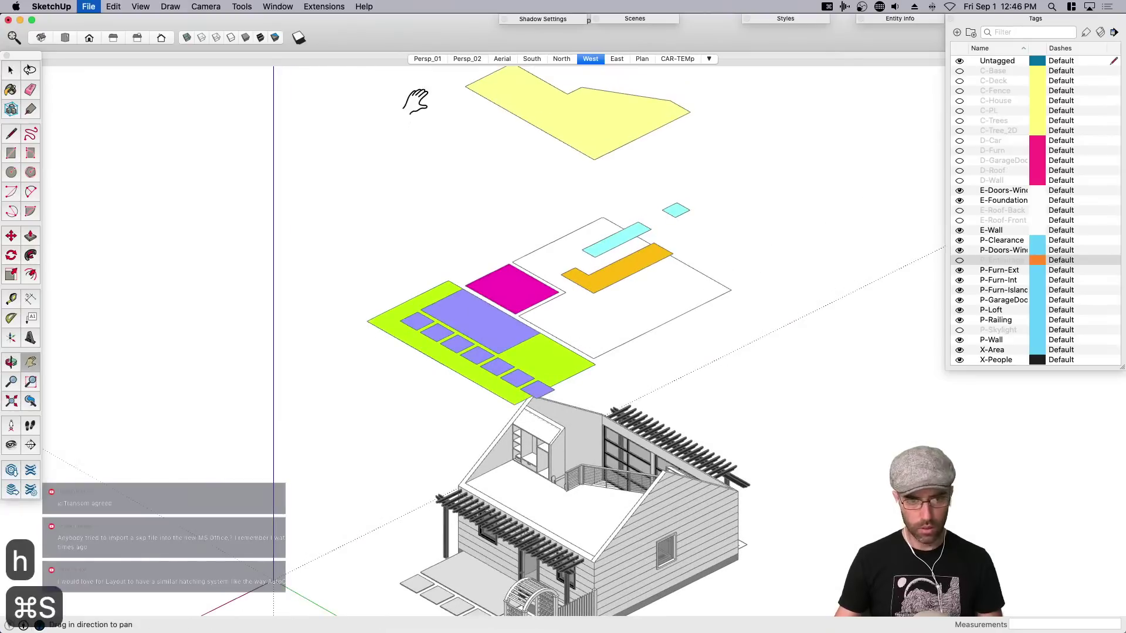
# Enable the Eneroth Material Area Counter extension in the Extension Manager and apply the change.
pyautogui.click(326, 8)
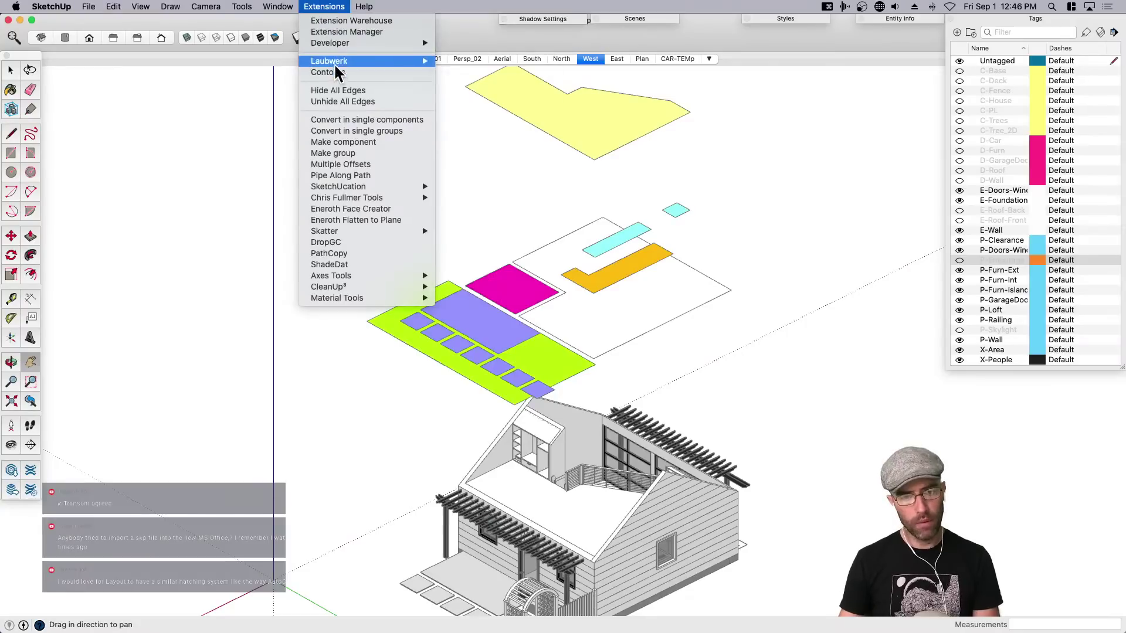
pyautogui.moveTo(339, 62)
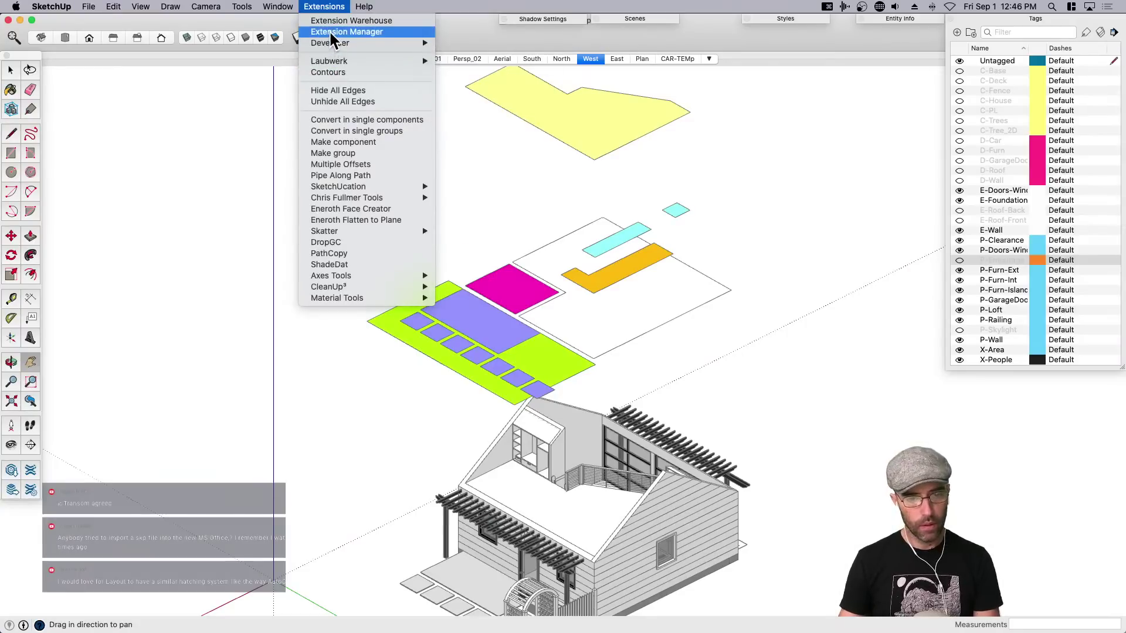
pyautogui.click(337, 32)
pyautogui.scroll(-8, 464, 357)
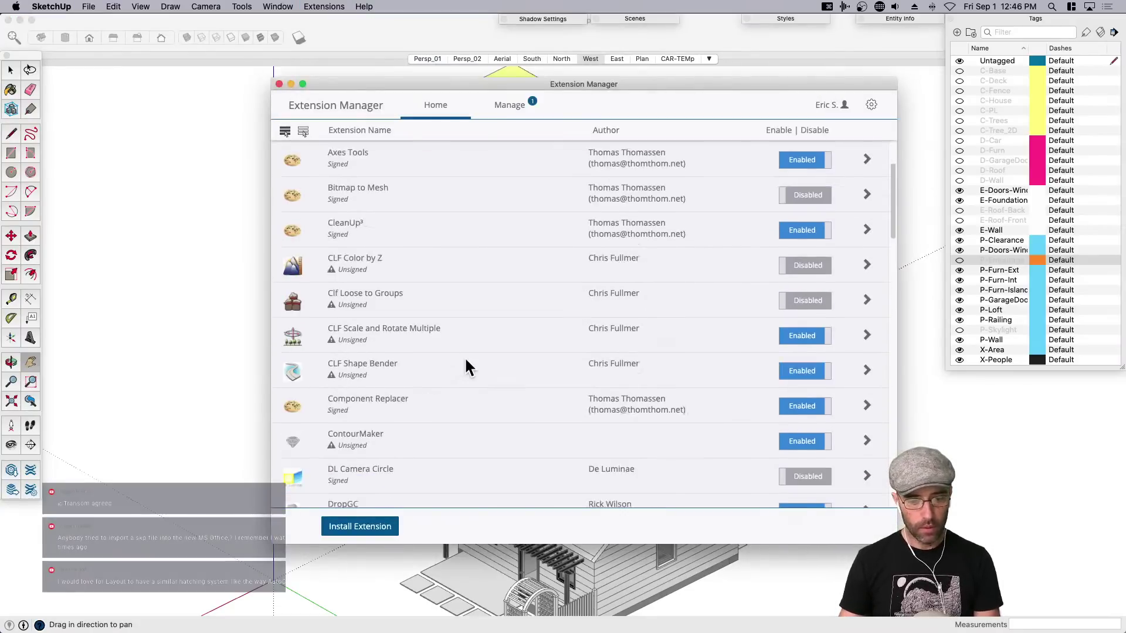
pyautogui.scroll(-1, 464, 357)
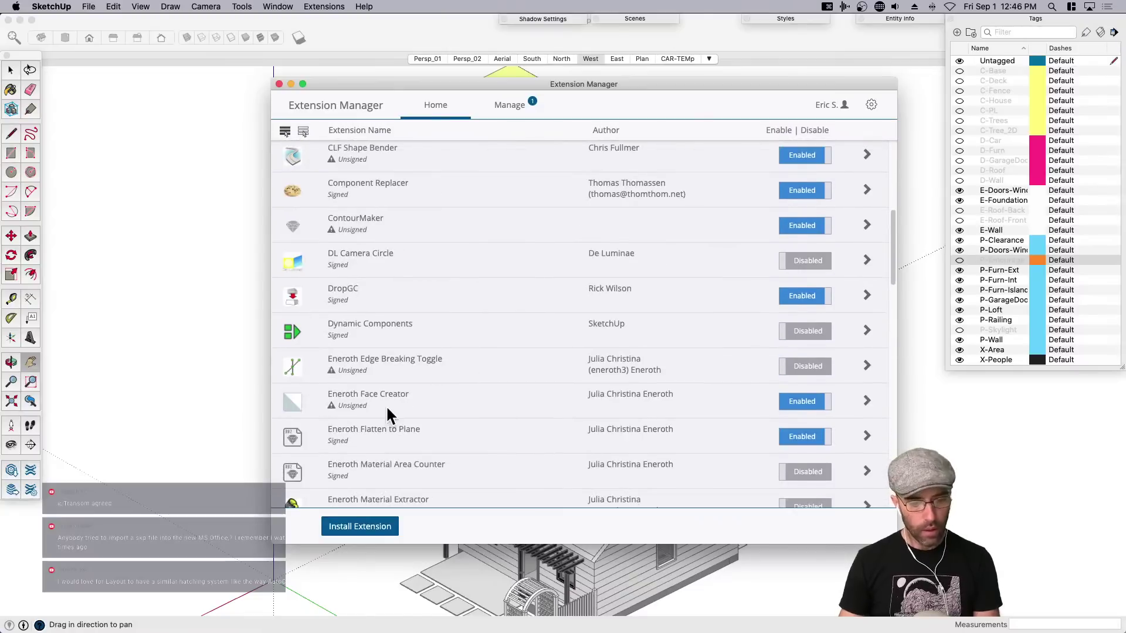
pyautogui.scroll(-2, 410, 453)
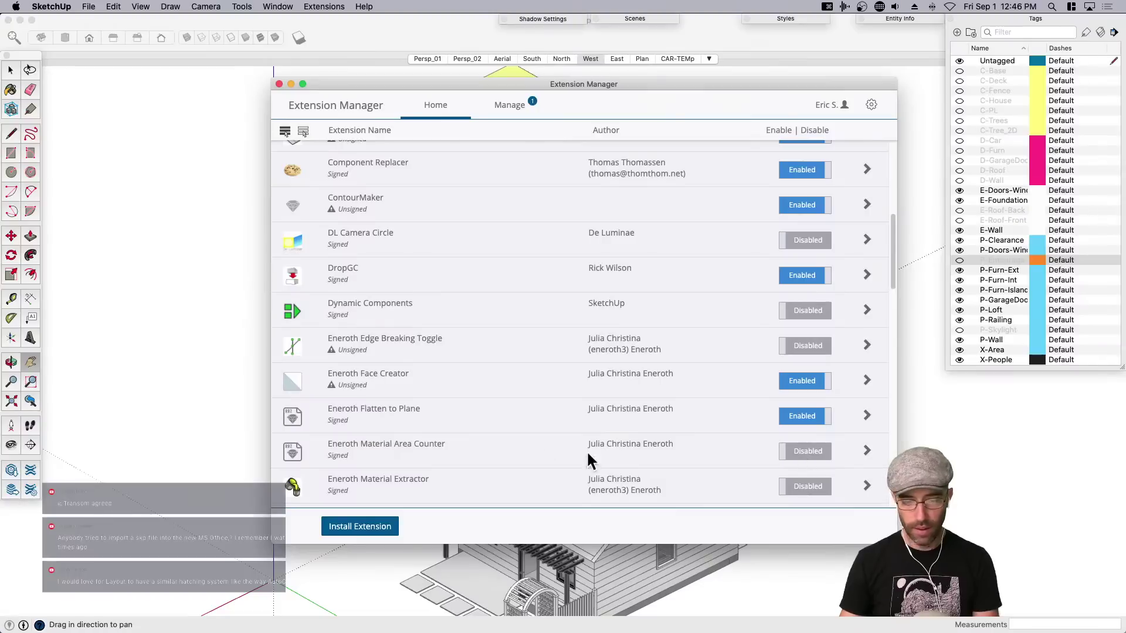
pyautogui.click(801, 455)
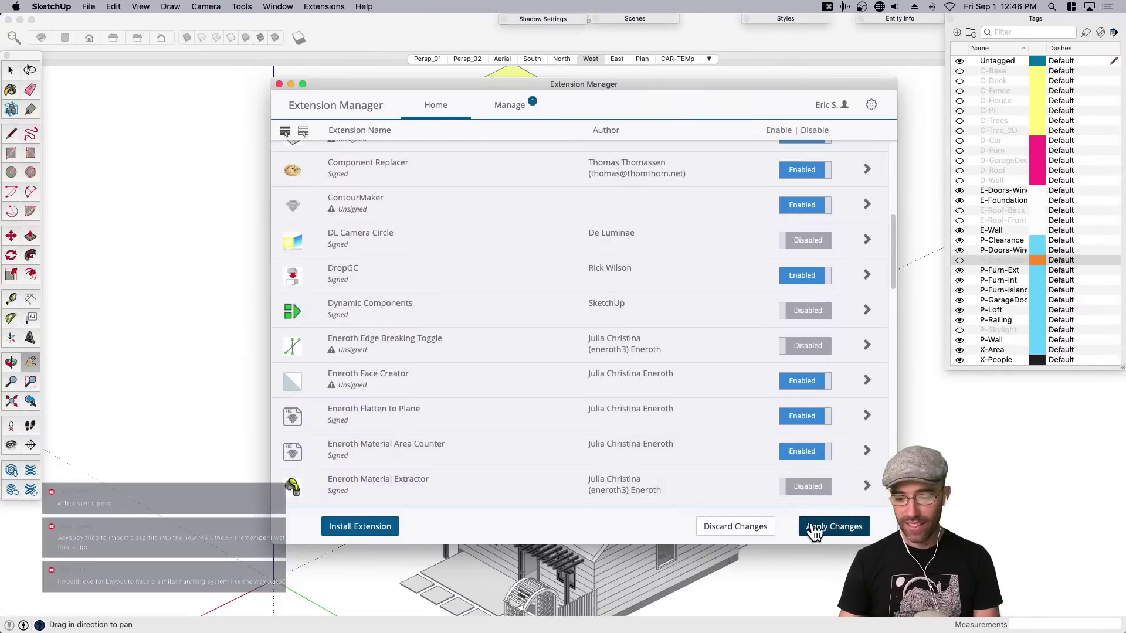
pyautogui.click(827, 528)
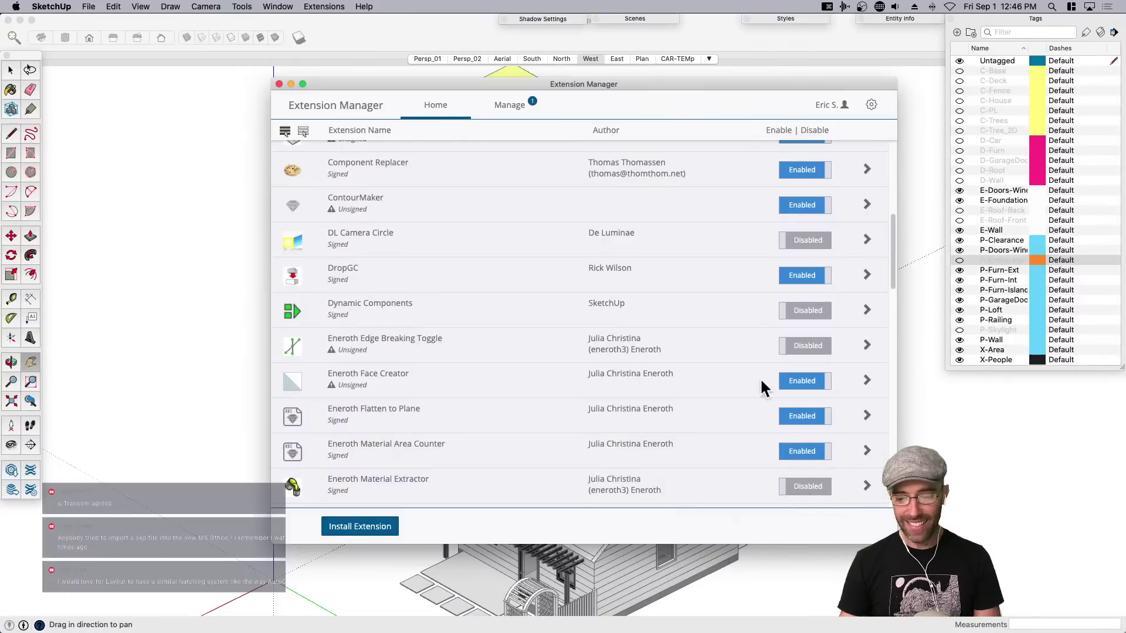
pyautogui.press('space')
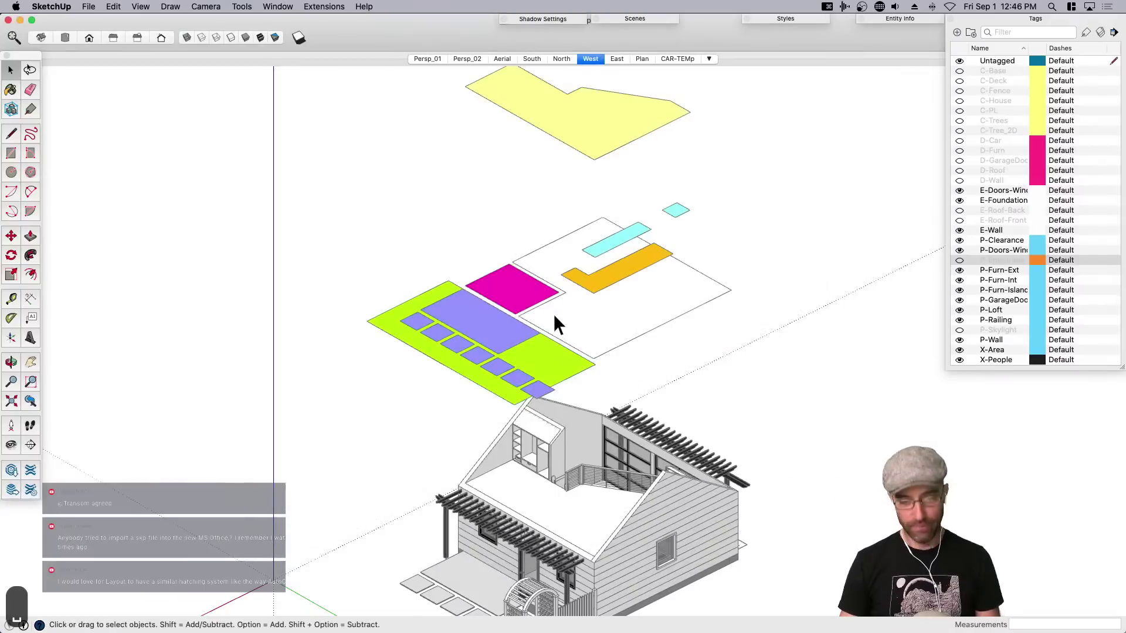
# Copy the group of colored area faces and create a new model with its default human figure deleted.
pyautogui.click(560, 319)
pyautogui.press('super+c')
pyautogui.press('super+n')
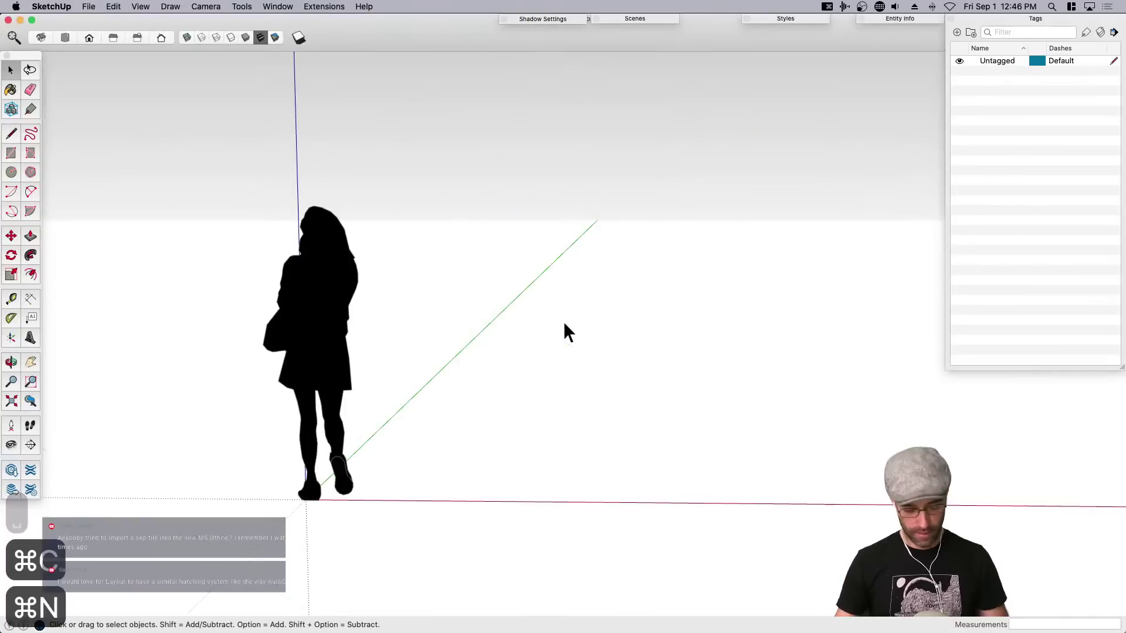
pyautogui.click(328, 297)
pyautogui.press('BackSpace')
# Paste the colored area group in place in the new model and fit it in view.
pyautogui.press('shift+super+v')
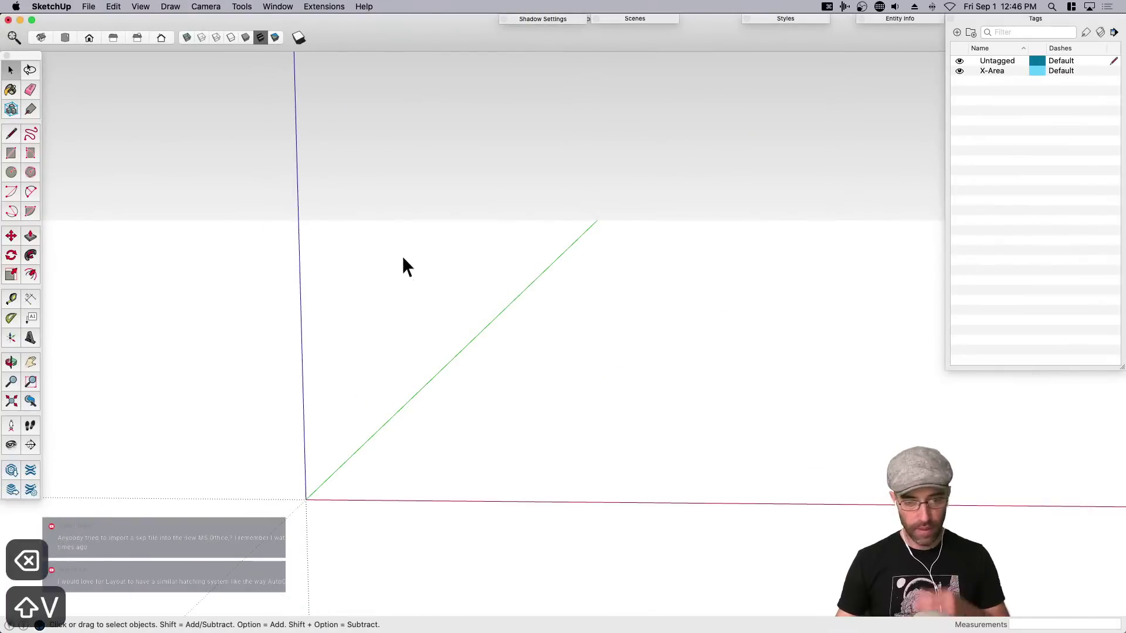
pyautogui.press('super+semicolon')
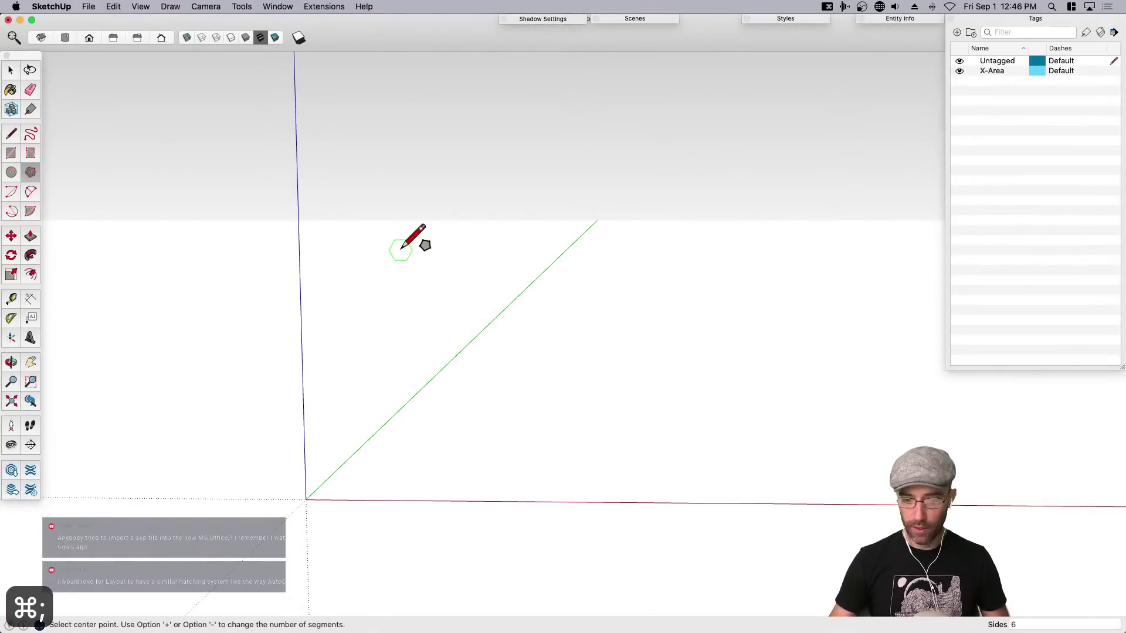
pyautogui.press('space')
pyautogui.press('super+bracketleft')
pyautogui.press('space')
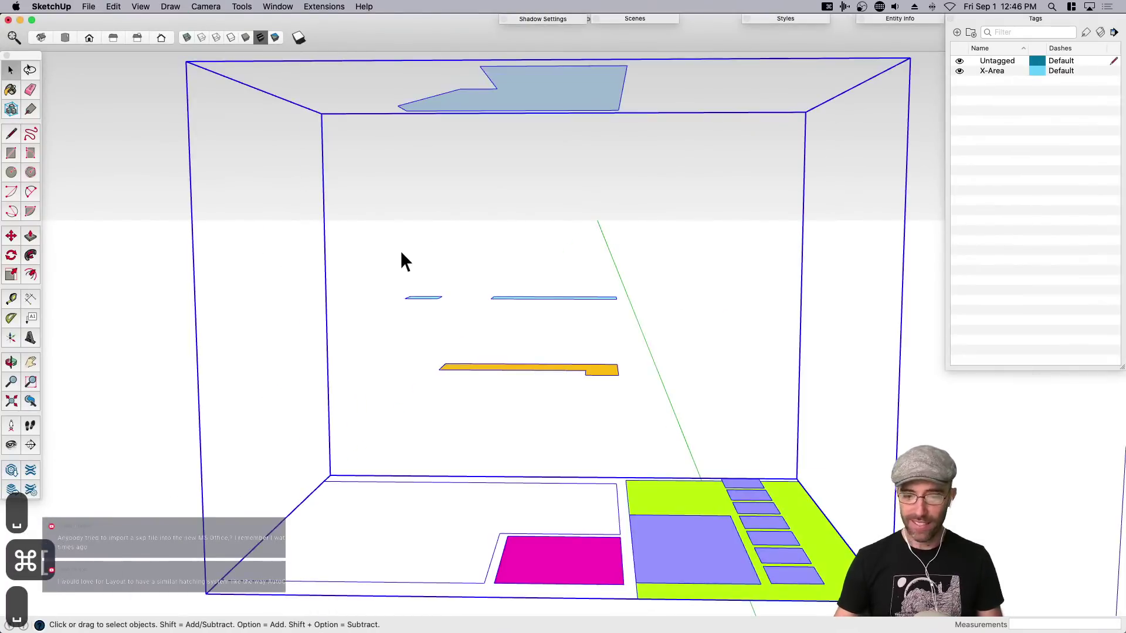
pyautogui.scroll(-4, 400, 251)
pyautogui.moveTo(523, 238); pyautogui.dragTo(469, 313, button='middle')
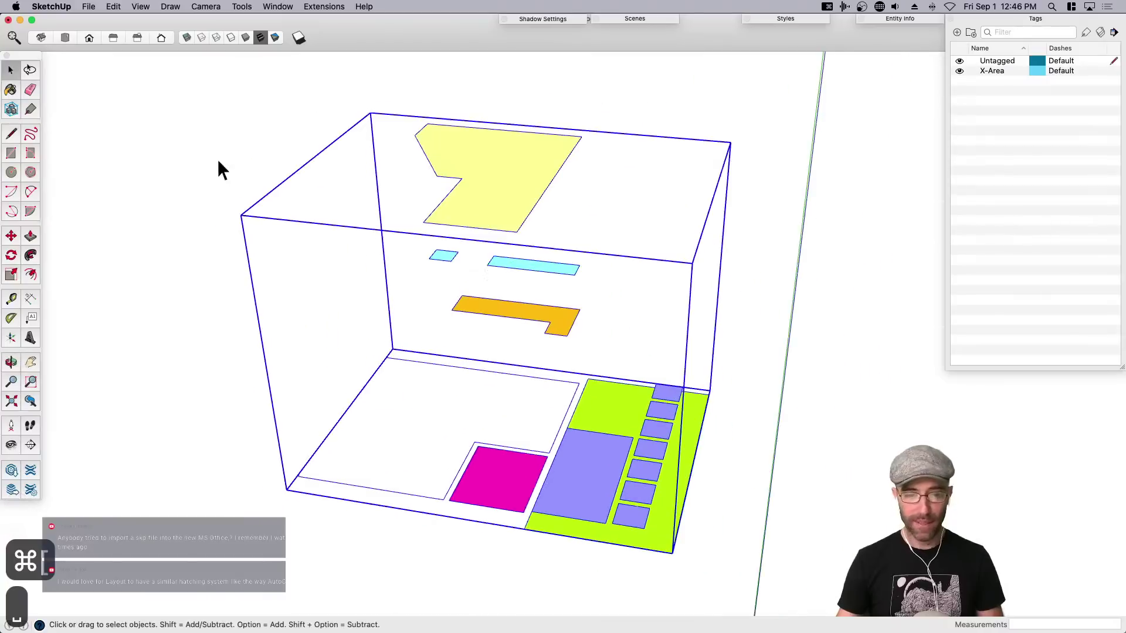
# Run Eneroth Material Area Counter on the colored area group and copy the full list of material areas.
pyautogui.click(324, 6)
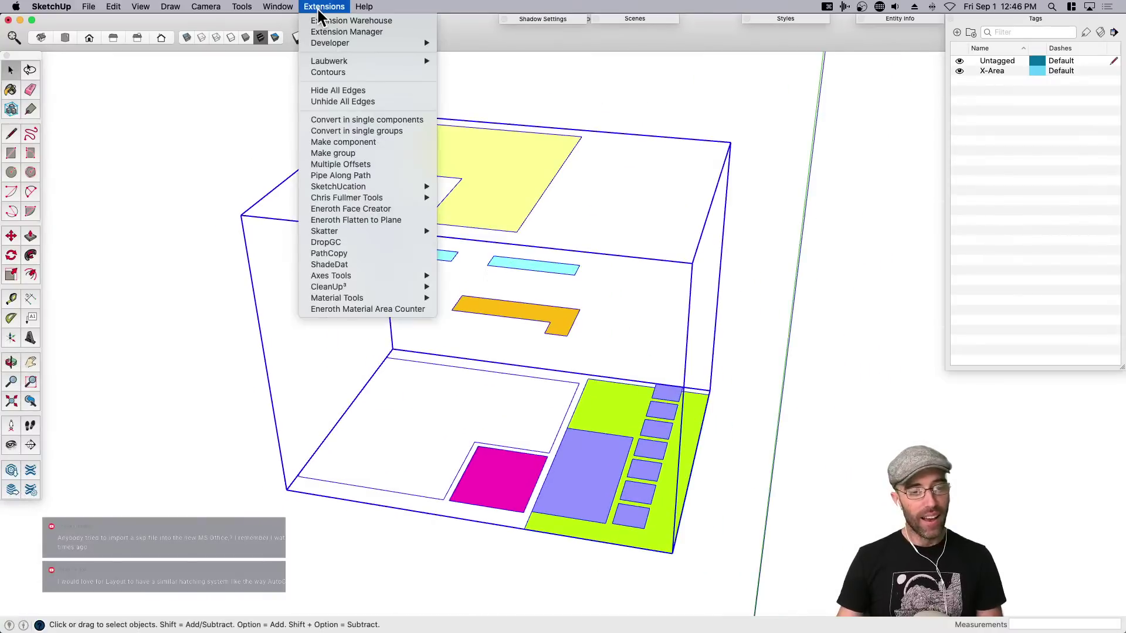
pyautogui.click(355, 309)
pyautogui.press('b')
pyautogui.moveTo(590, 210); pyautogui.dragTo(745, 211)
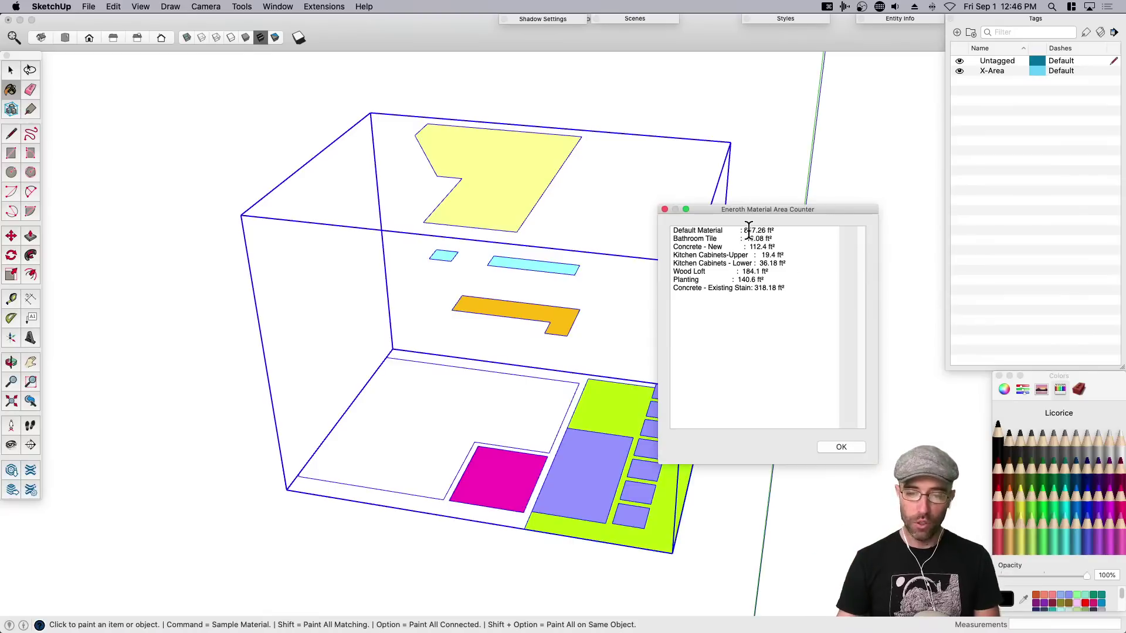
pyautogui.moveTo(736, 207); pyautogui.dragTo(739, 296)
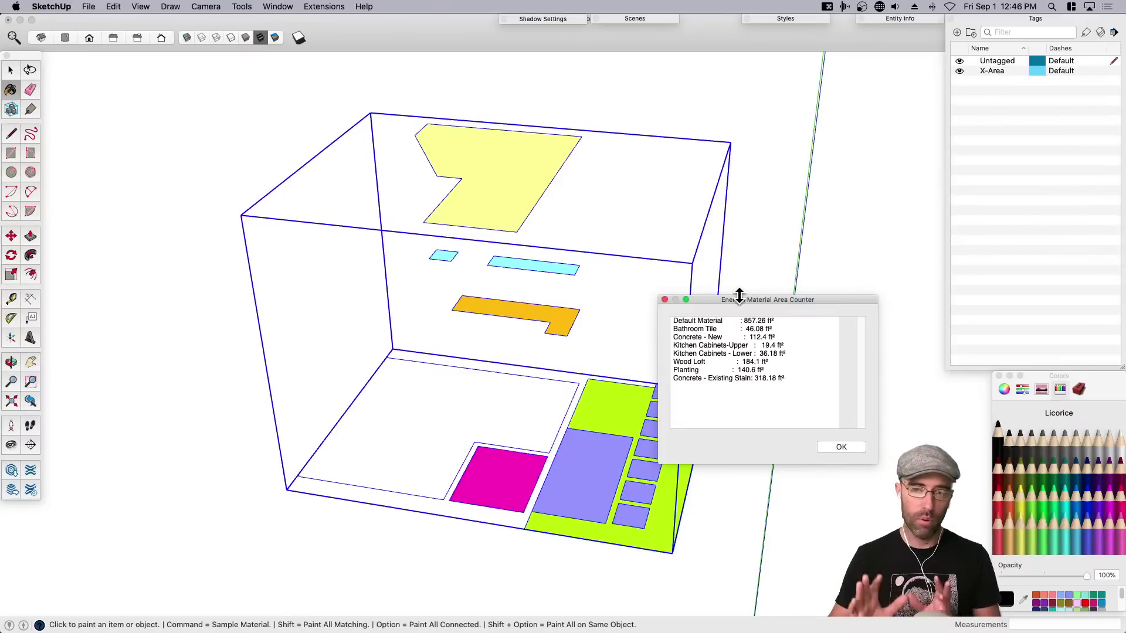
pyautogui.moveTo(793, 381); pyautogui.dragTo(641, 309)
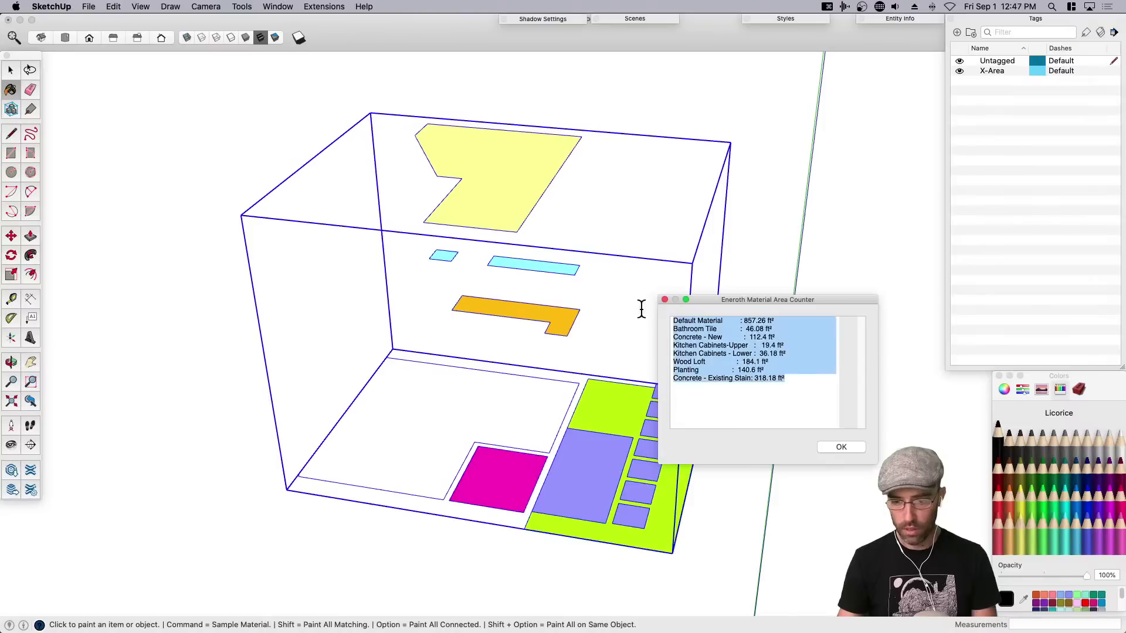
pyautogui.press('cmd+c')
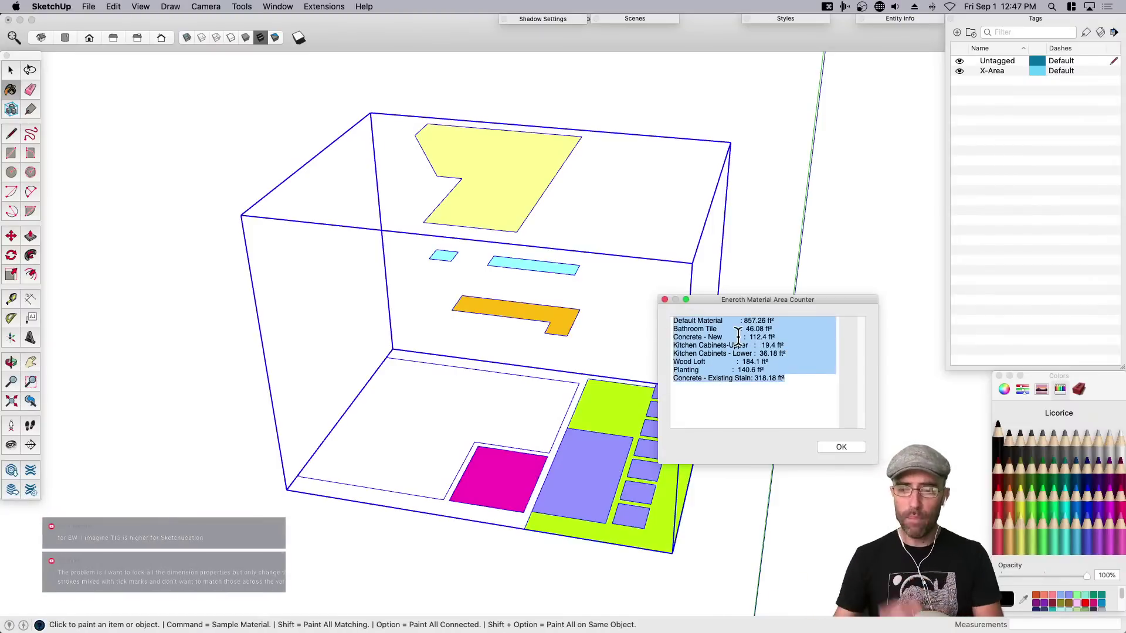
# Sample the yellow loft area's material and check the selection's entity info and the Colors In Model list.
pyautogui.click(504, 472)
pyautogui.press('space')
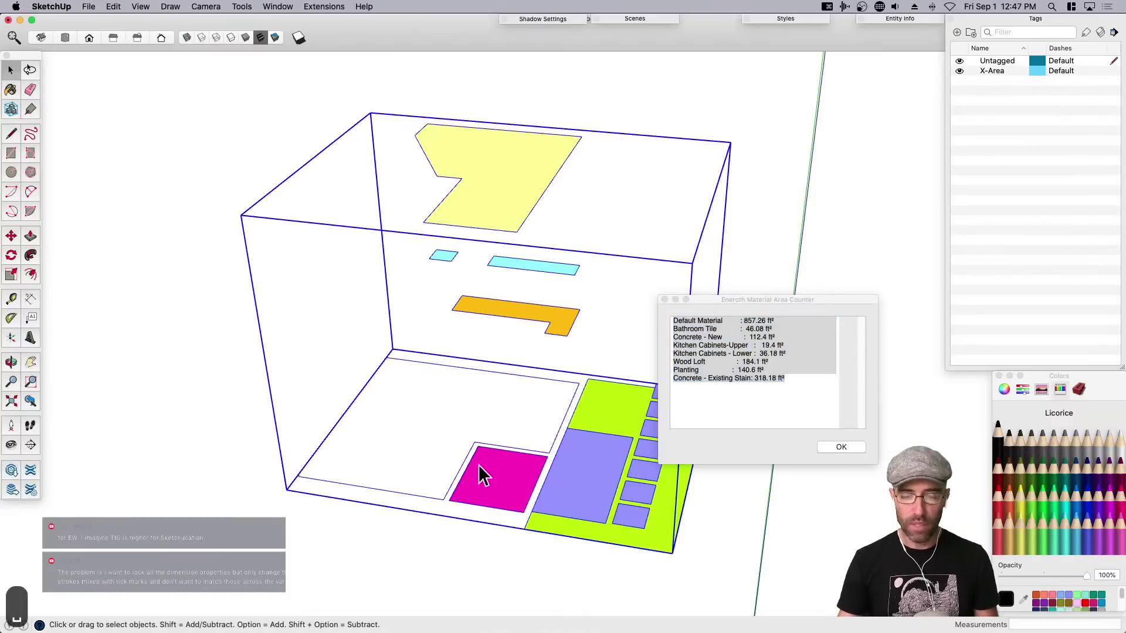
pyautogui.moveTo(496, 223)
pyautogui.mouseDown(button='middle')
pyautogui.moveTo(628, 372)
pyautogui.moveTo(508, 315)
pyautogui.moveTo(503, 207)
pyautogui.mouseUp(button='middle')
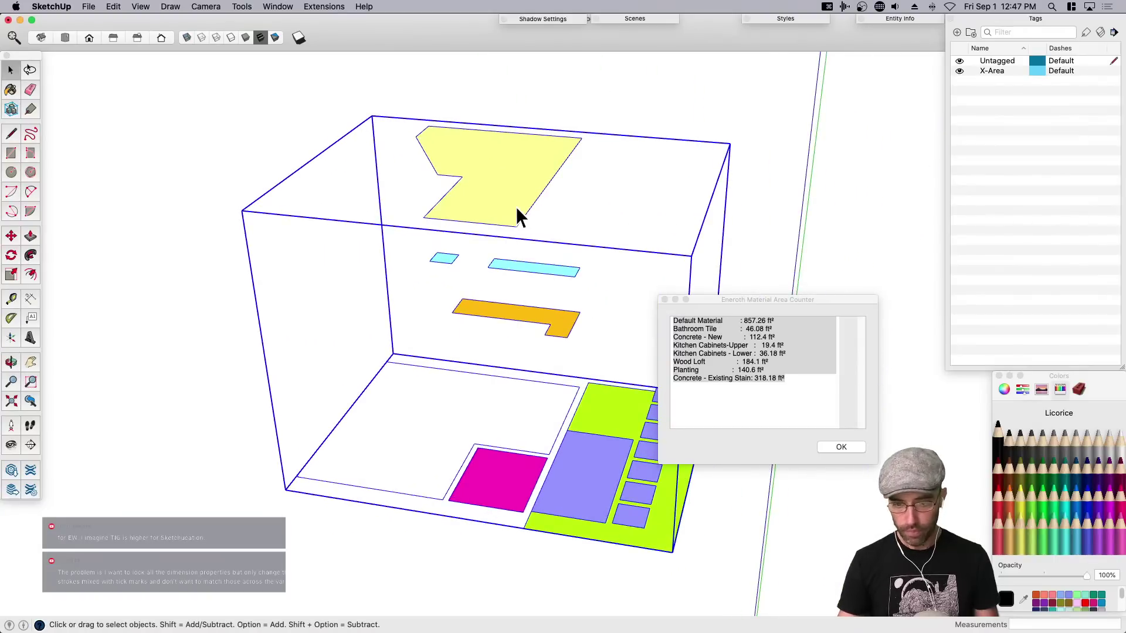
pyautogui.press('b')
pyautogui.keyDown('super'); pyautogui.click(525, 186); pyautogui.keyUp('super')
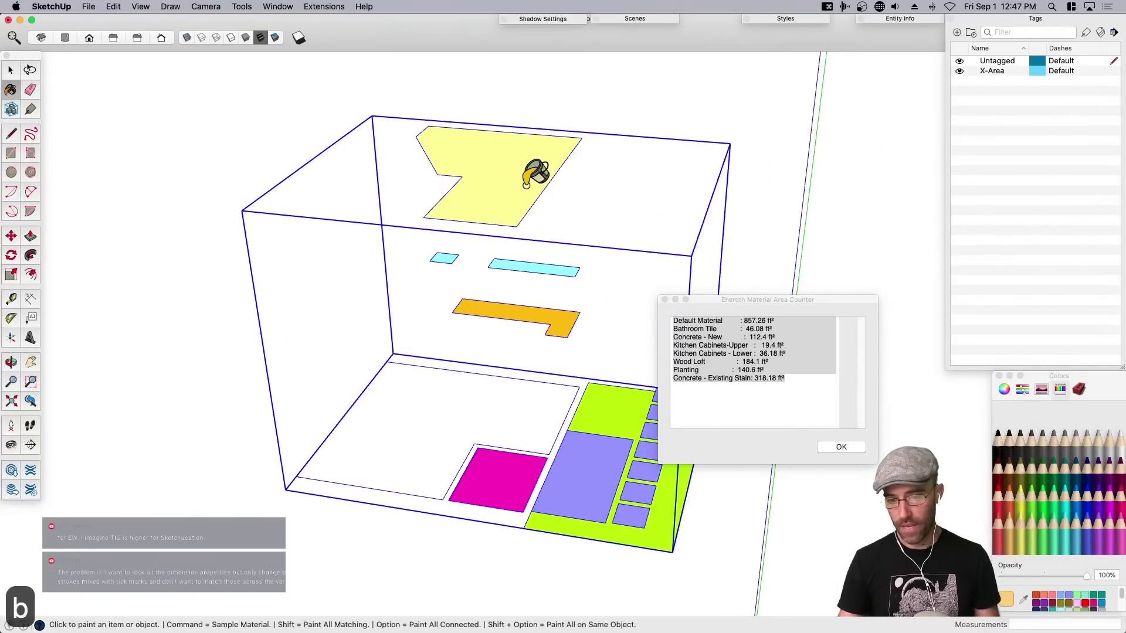
pyautogui.click(893, 20)
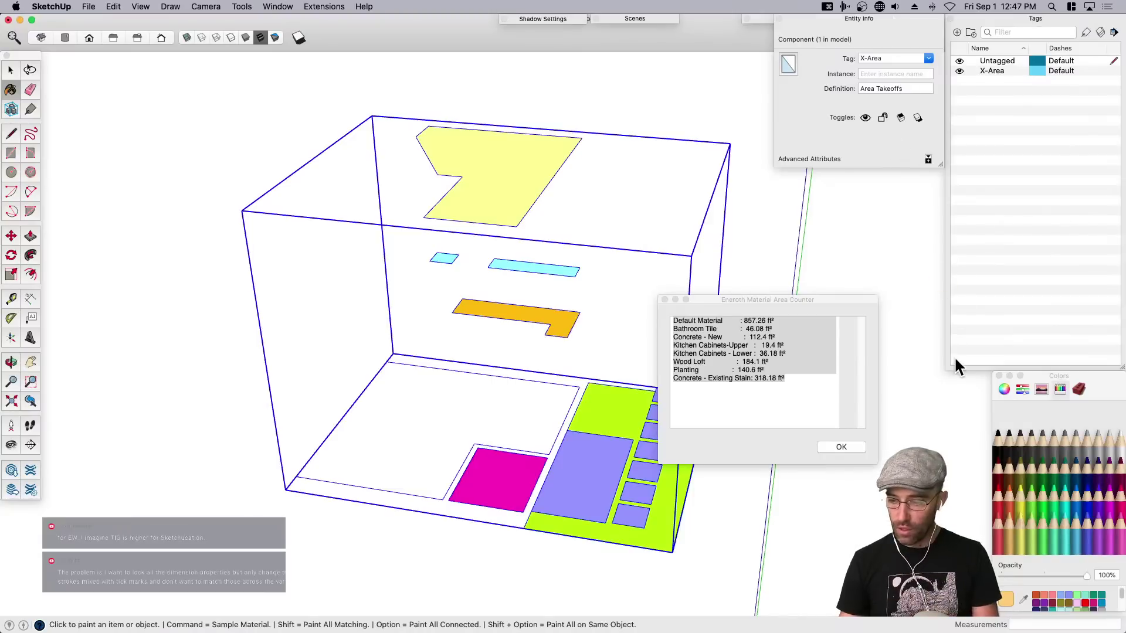
pyautogui.click(1078, 389)
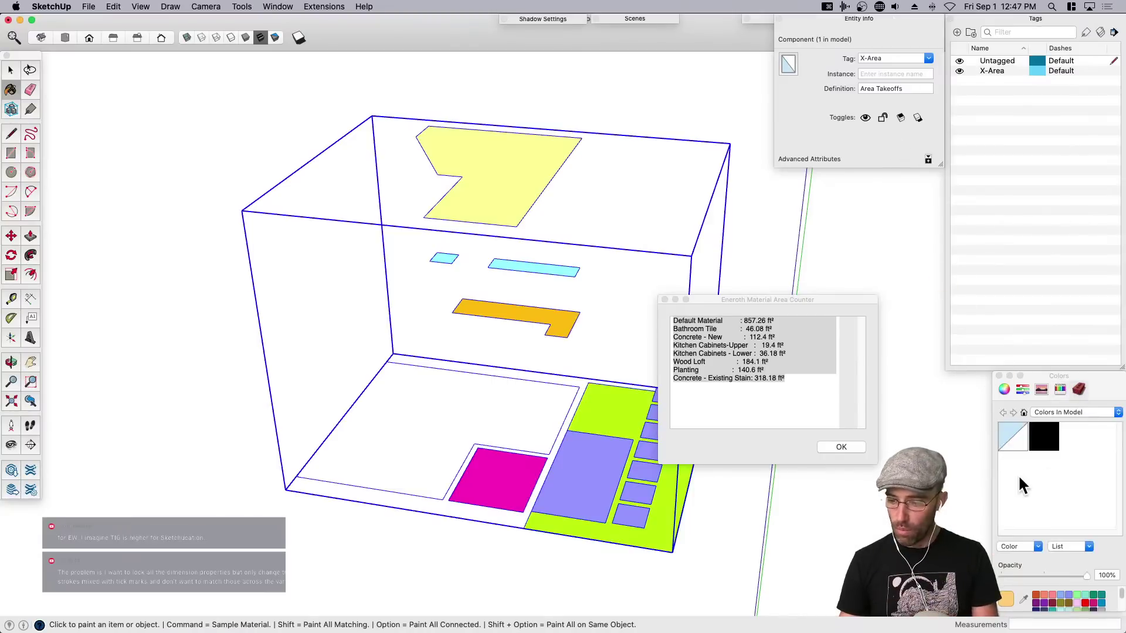
pyautogui.click(1048, 412)
pyautogui.click(1026, 428)
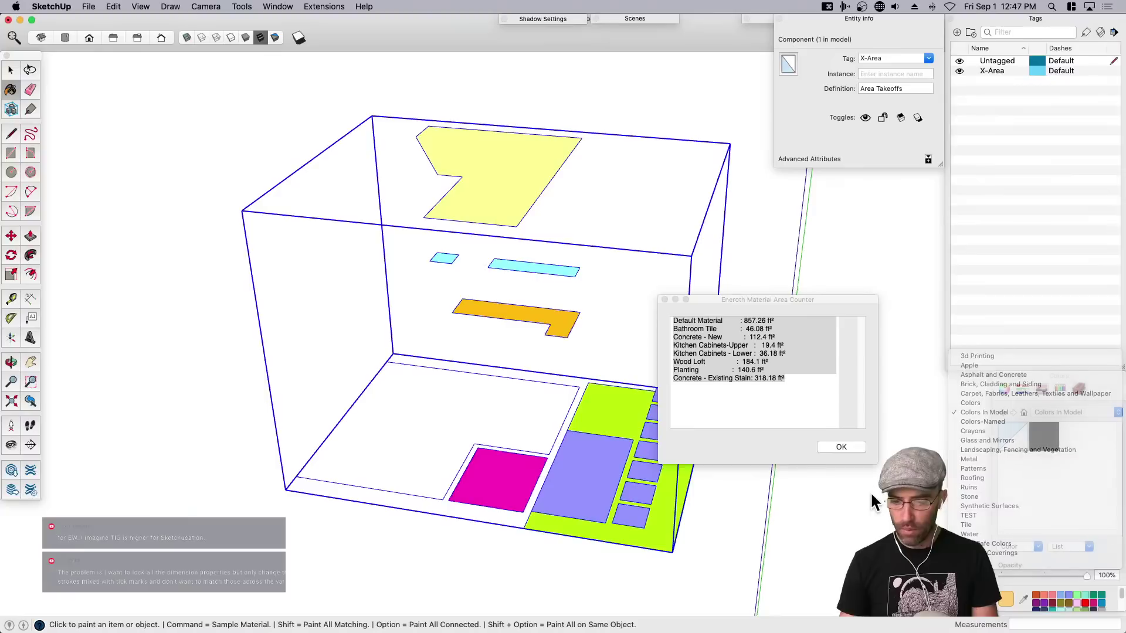
# Enter the Area Takeoffs component down to the yellow loft face and inspect that face's material and area.
pyautogui.press('space')
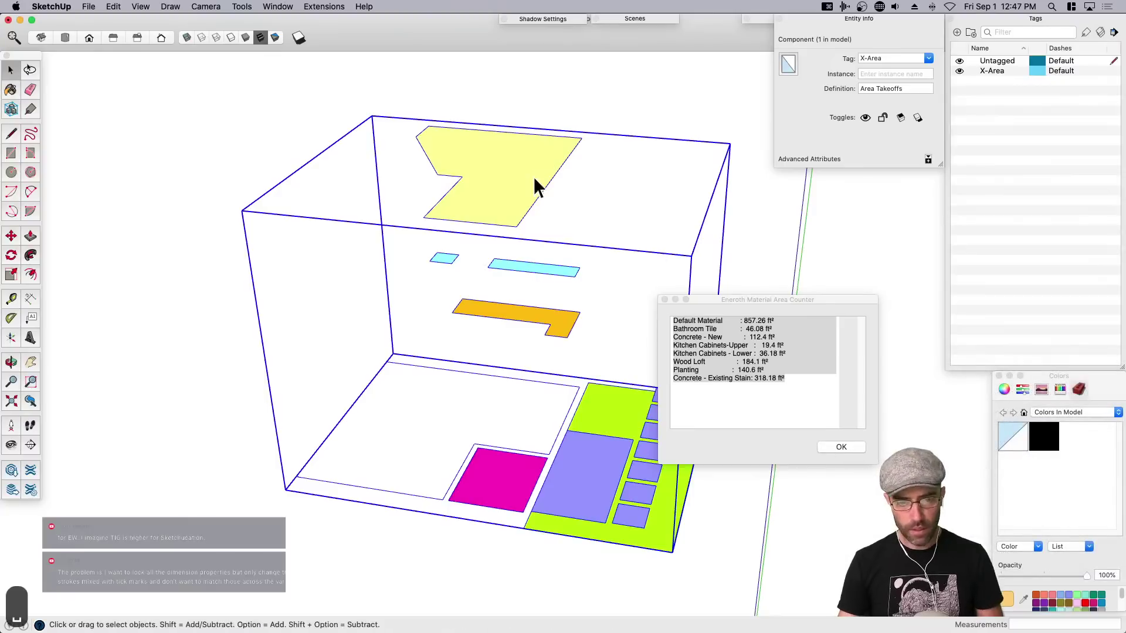
pyautogui.doubleClick(509, 181)
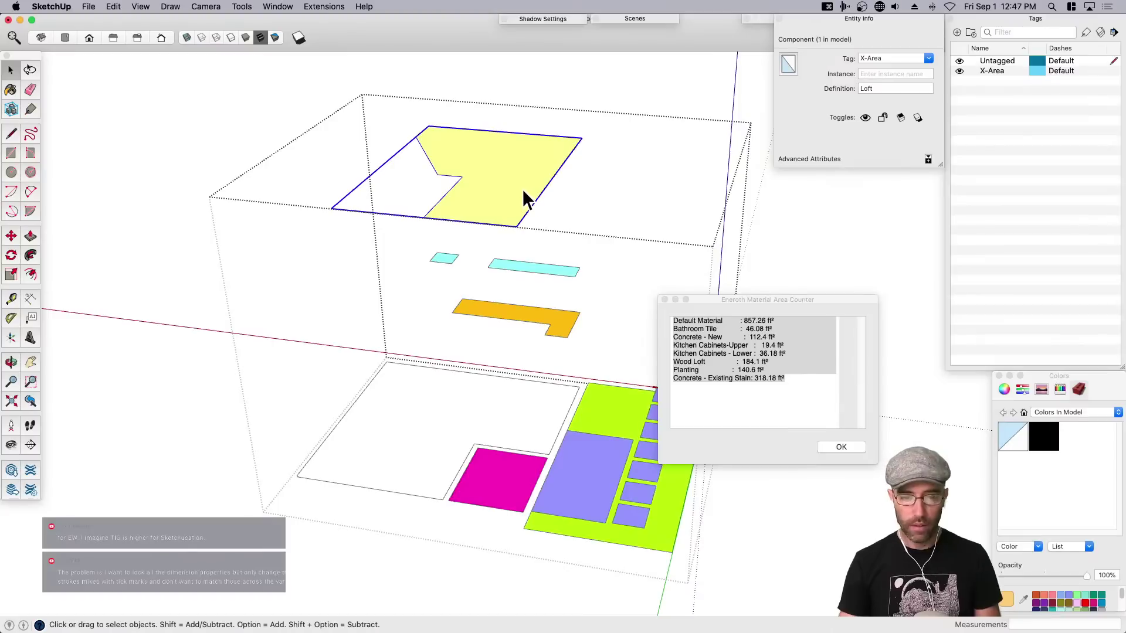
pyautogui.press('b')
pyautogui.press('space')
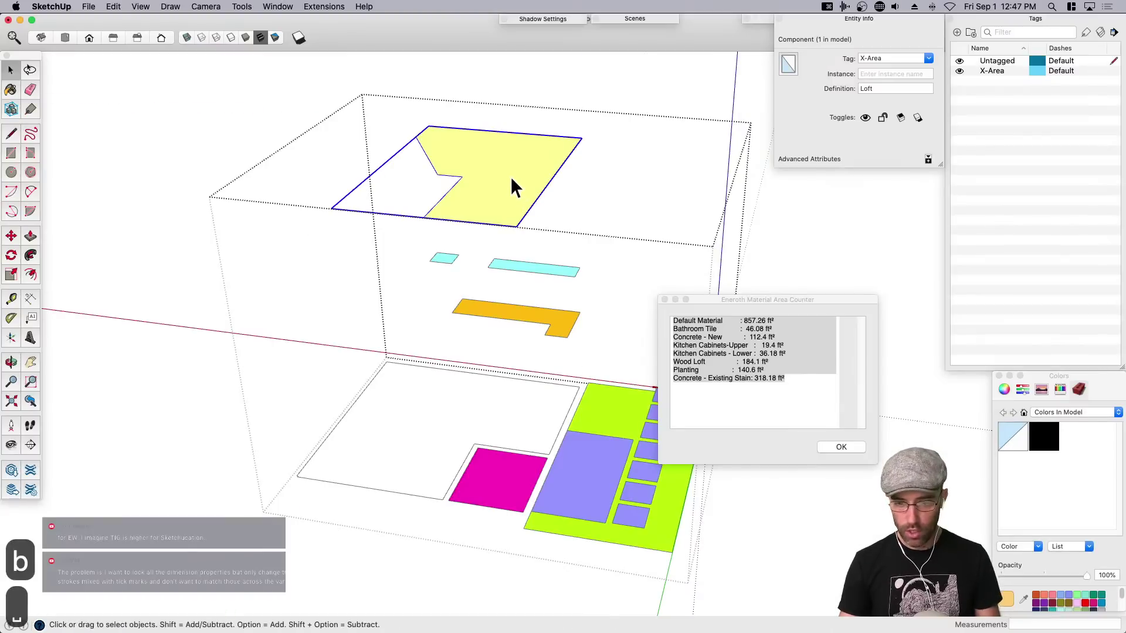
pyautogui.doubleClick(510, 177)
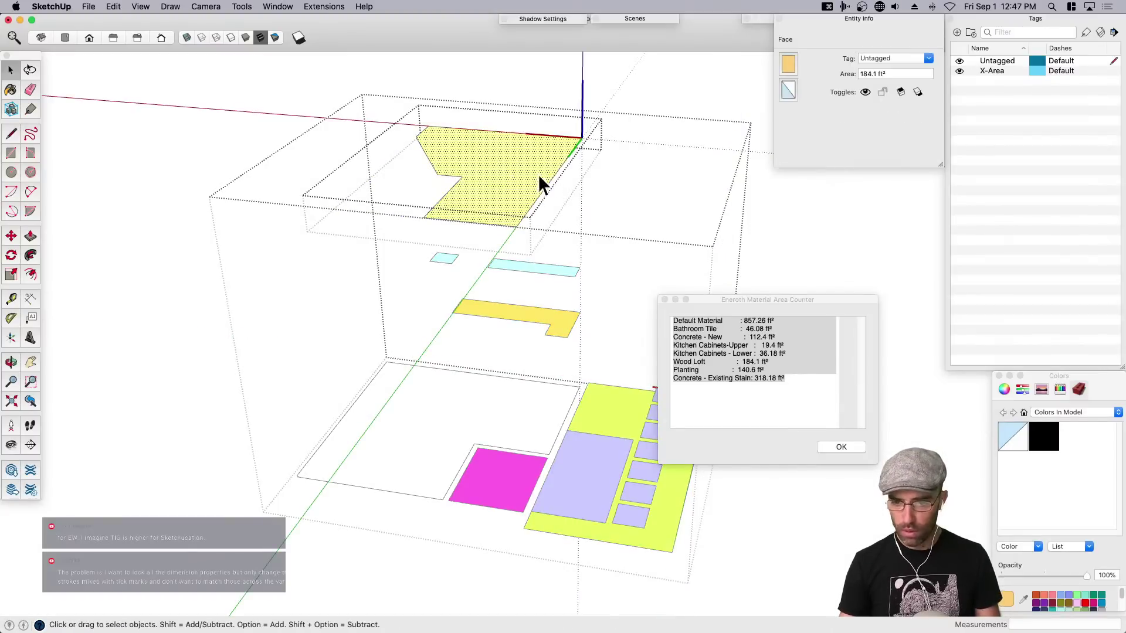
pyautogui.press('Escape')
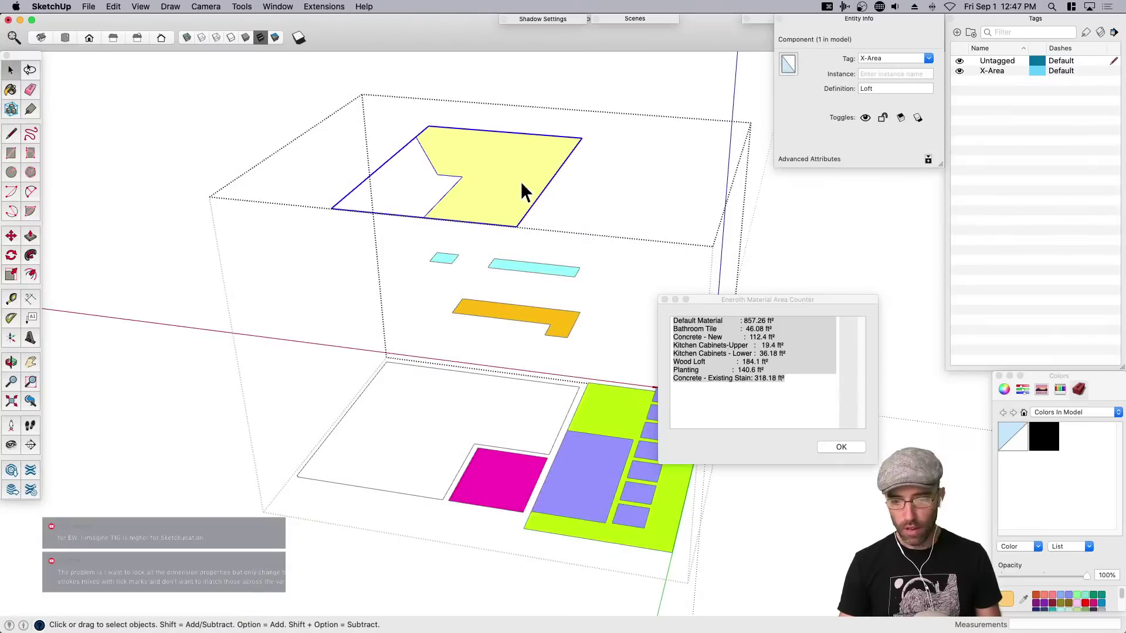
pyautogui.click(581, 224)
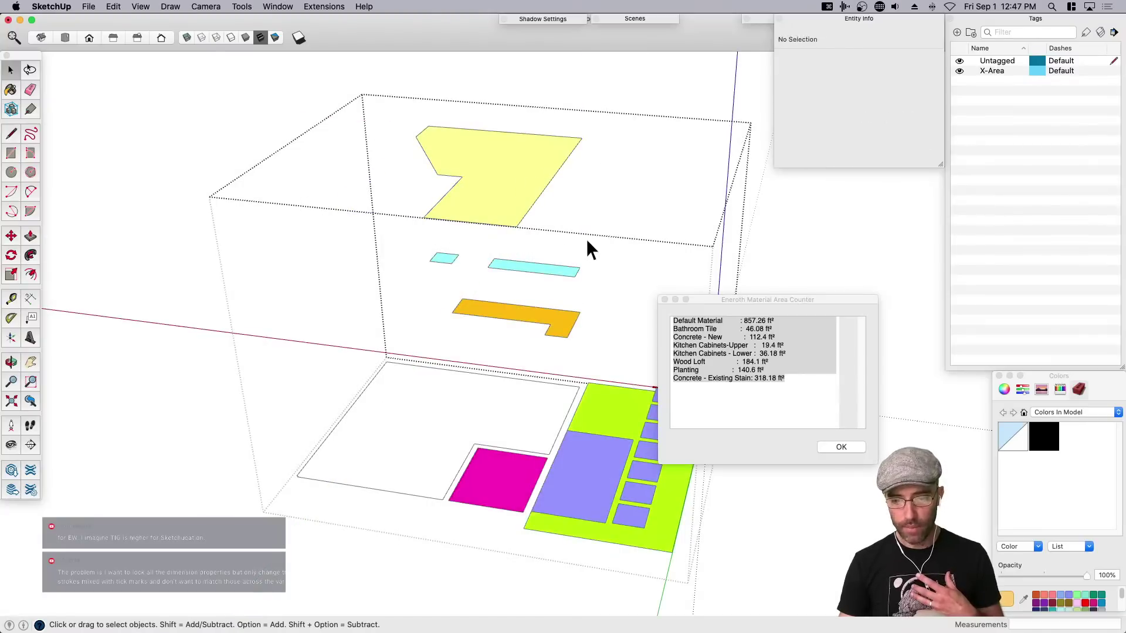
# Select the yellow loft component and check its definition name in its entity info.
pyautogui.moveTo(494, 225)
pyautogui.mouseDown(button='middle')
pyautogui.moveTo(528, 407)
pyautogui.moveTo(452, 389)
pyautogui.moveTo(514, 222)
pyautogui.mouseUp(button='middle')
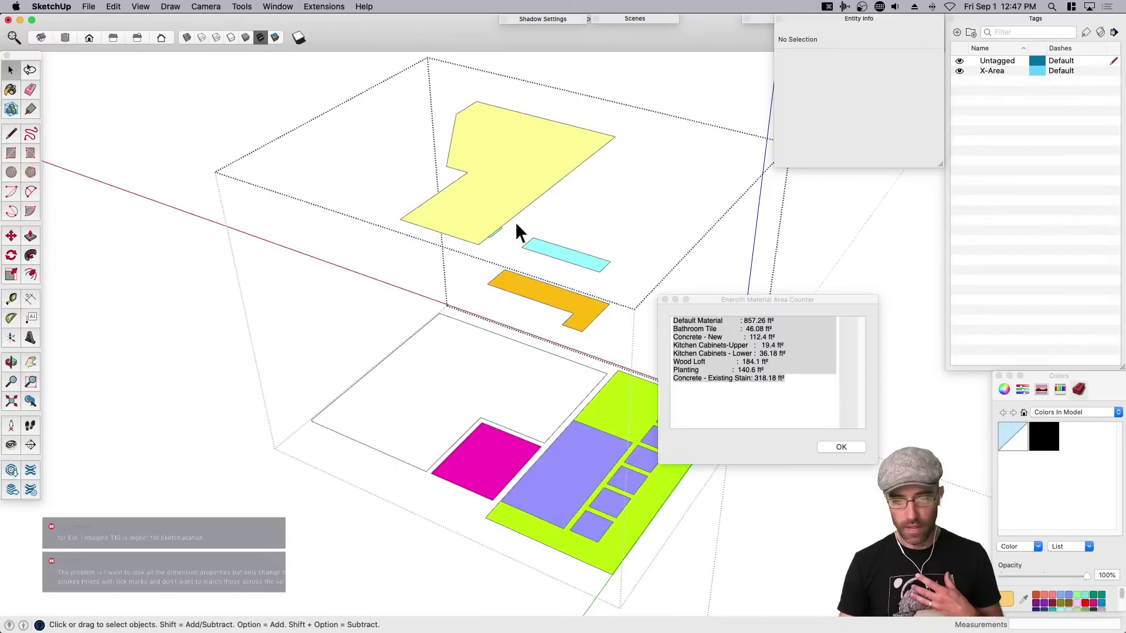
pyautogui.click(536, 185)
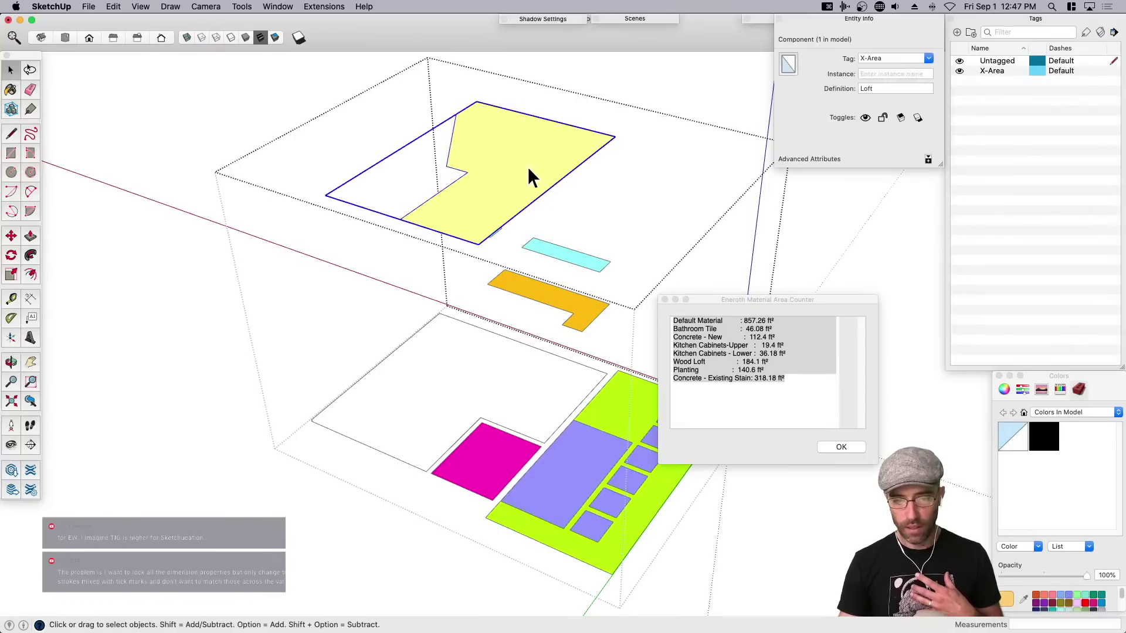
pyautogui.doubleClick(876, 89)
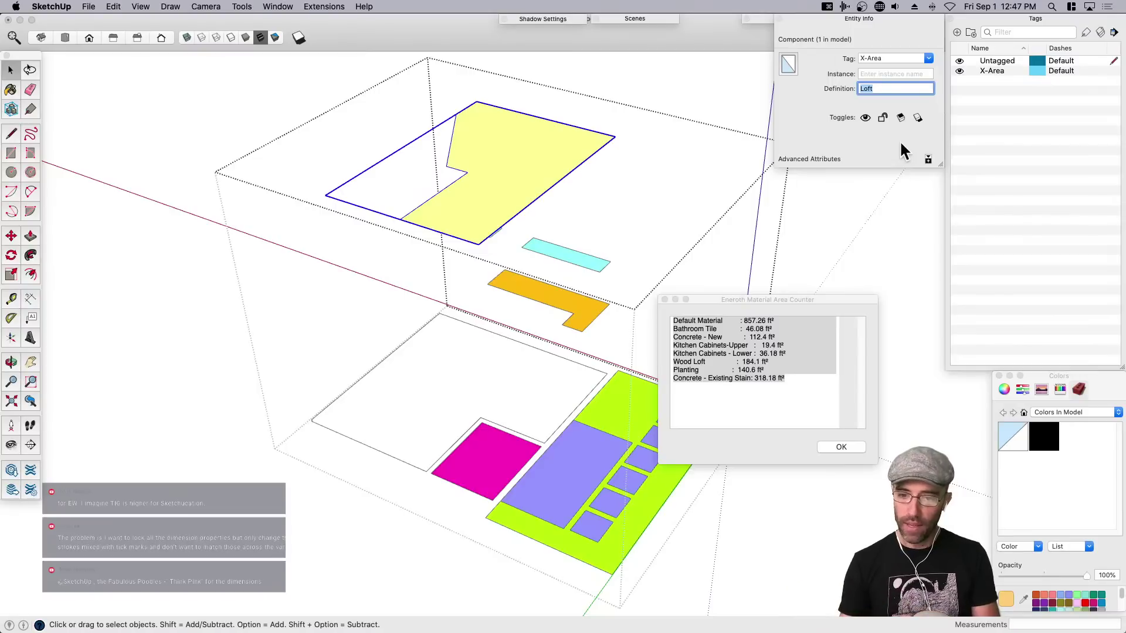
pyautogui.press('Return')
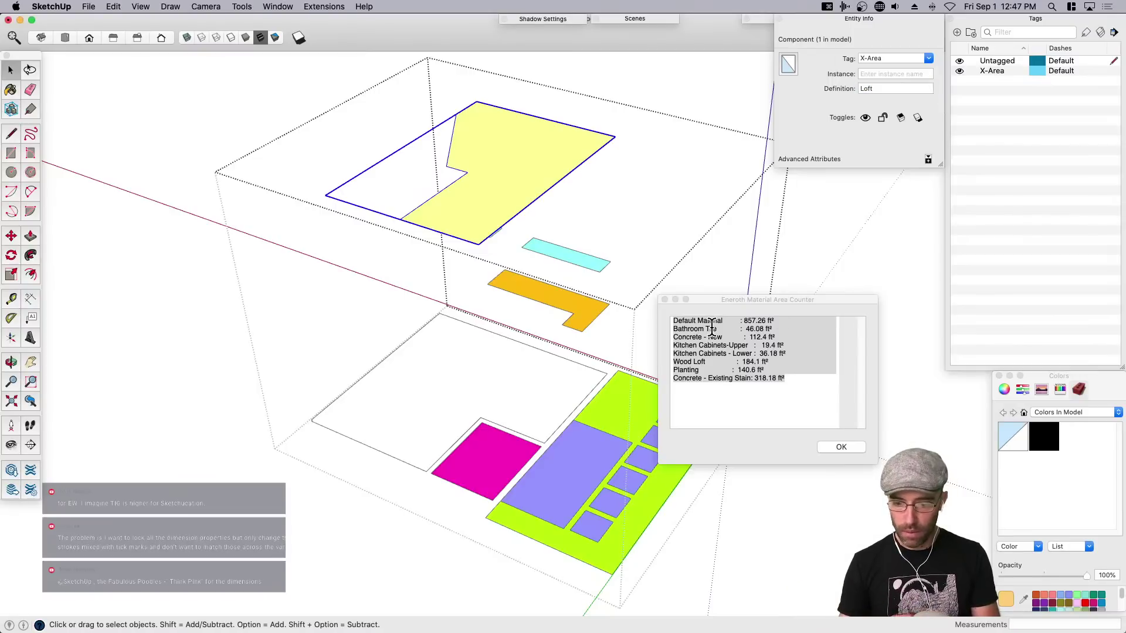
# Highlight the listed material areas in the Eneroth Material Area Counter report and close the report.
pyautogui.moveTo(712, 301); pyautogui.dragTo(739, 339)
pyautogui.press('b')
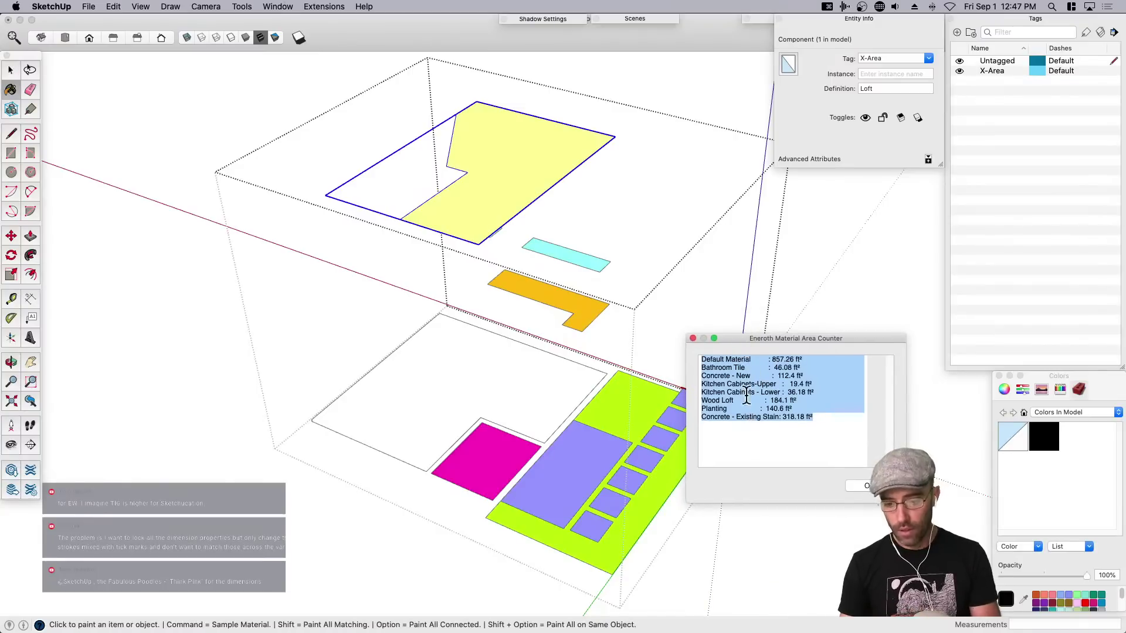
pyautogui.moveTo(731, 400); pyautogui.dragTo(700, 357)
pyautogui.click(711, 401)
pyautogui.click(816, 404)
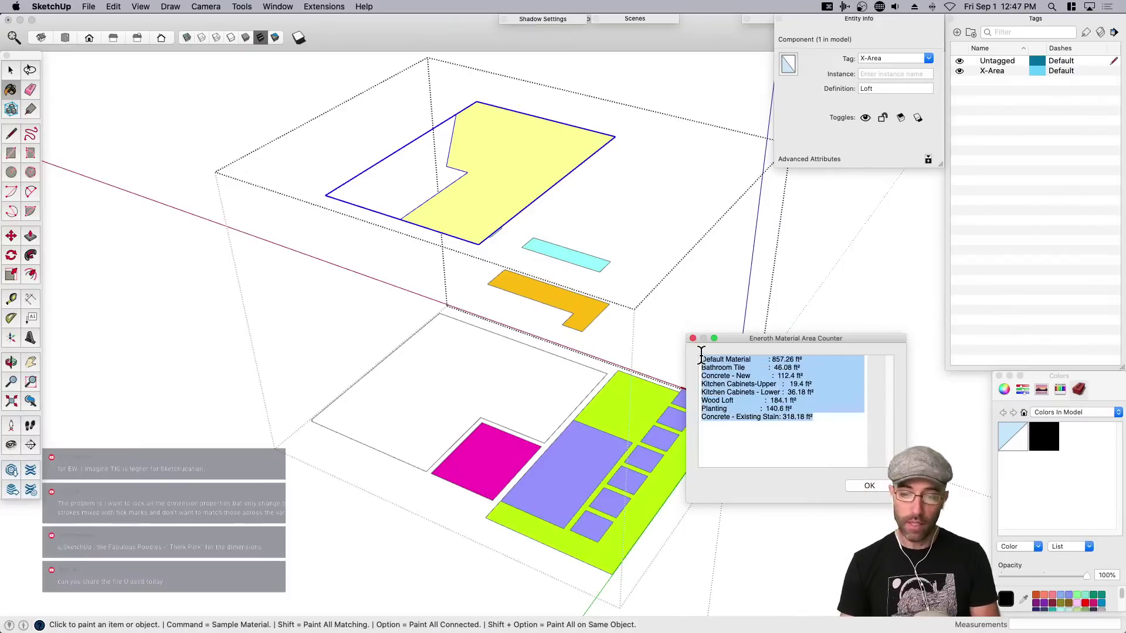
pyautogui.click(862, 486)
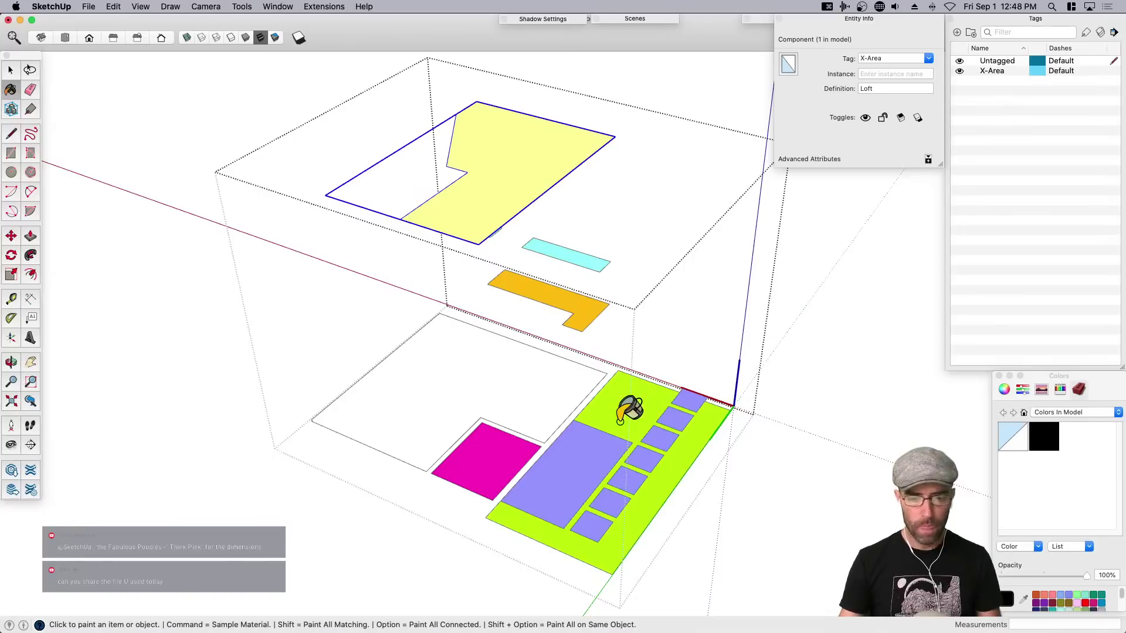
# Switch to Excel, paste the copied material area list from cell A1 down, and fit column A to its contents.
pyautogui.press('super+Tab')
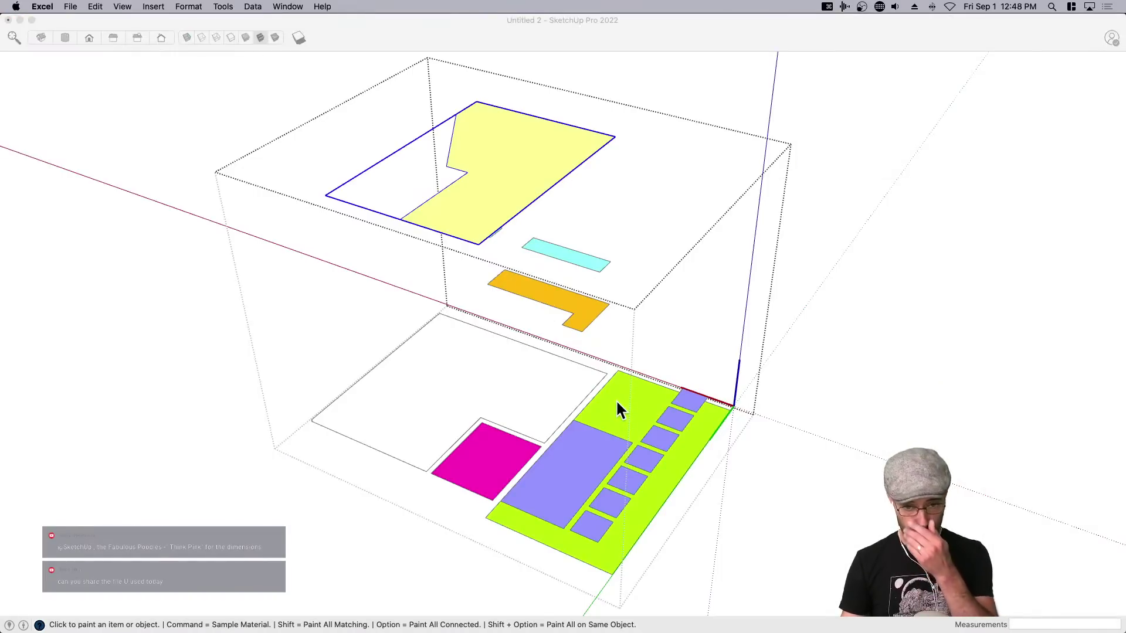
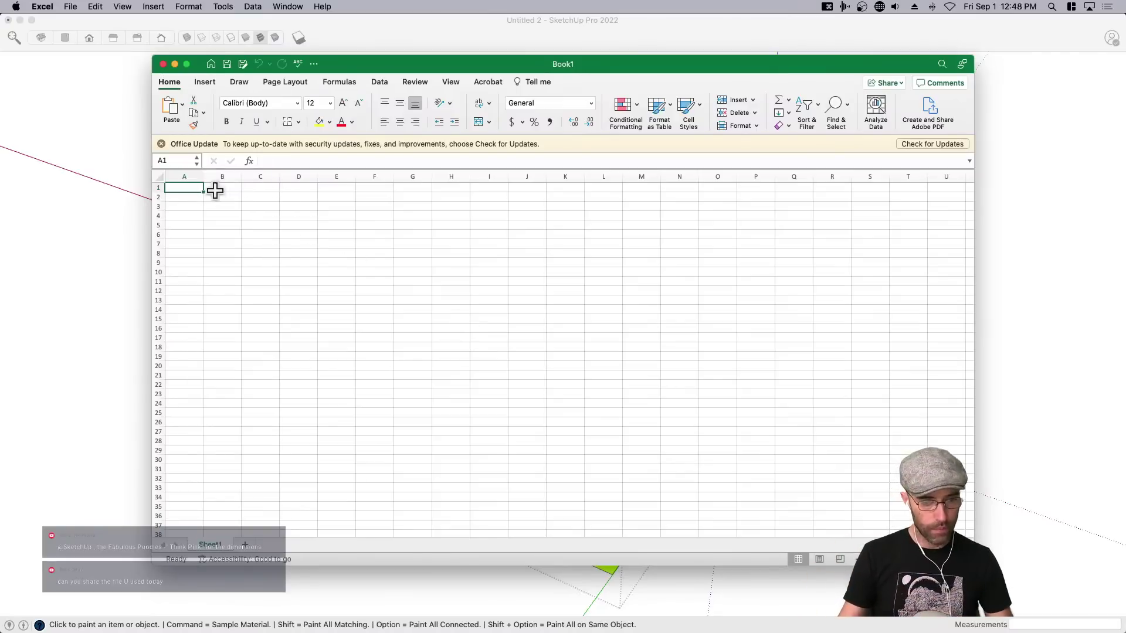
pyautogui.write('Default Material : 857.26 ft² Bathroom Tile : 46.08 ft² Concrete - New : 112.4 ft² Kitchen Cabinets-Upper : 19.4 ft² Kitchen Cabinets - Lower : 36.18 ft² Wood Loft : 184.1 ft² Planting : 140.6 ft² Concrete - Existing Stain: 318.18 ft²')
pyautogui.click(298, 271)
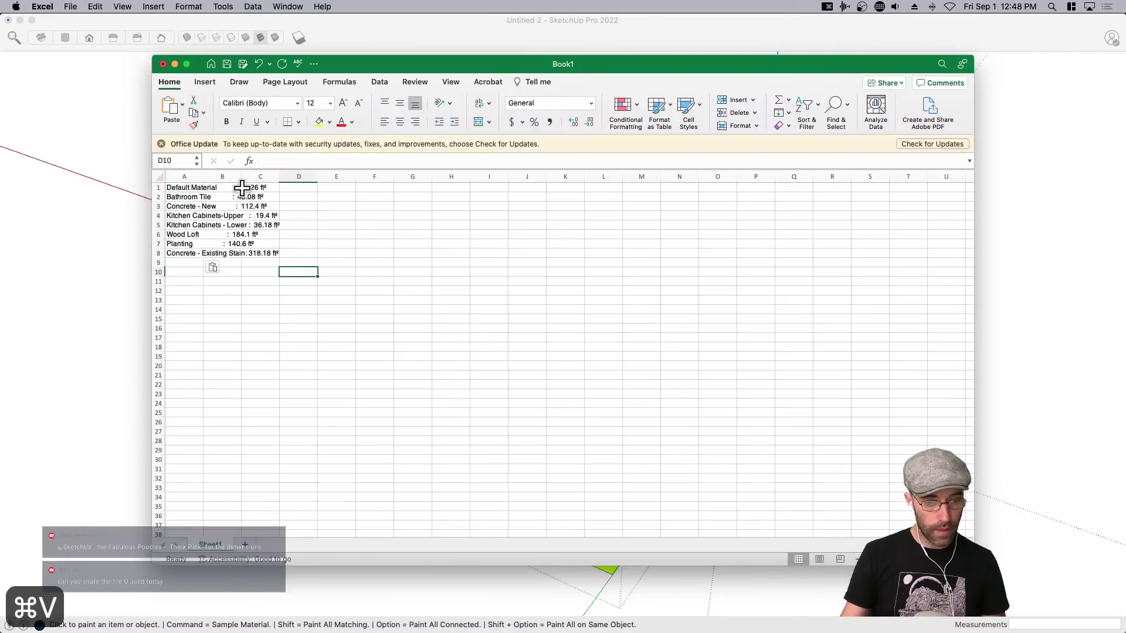
pyautogui.doubleClick(207, 177)
pyautogui.click(344, 280)
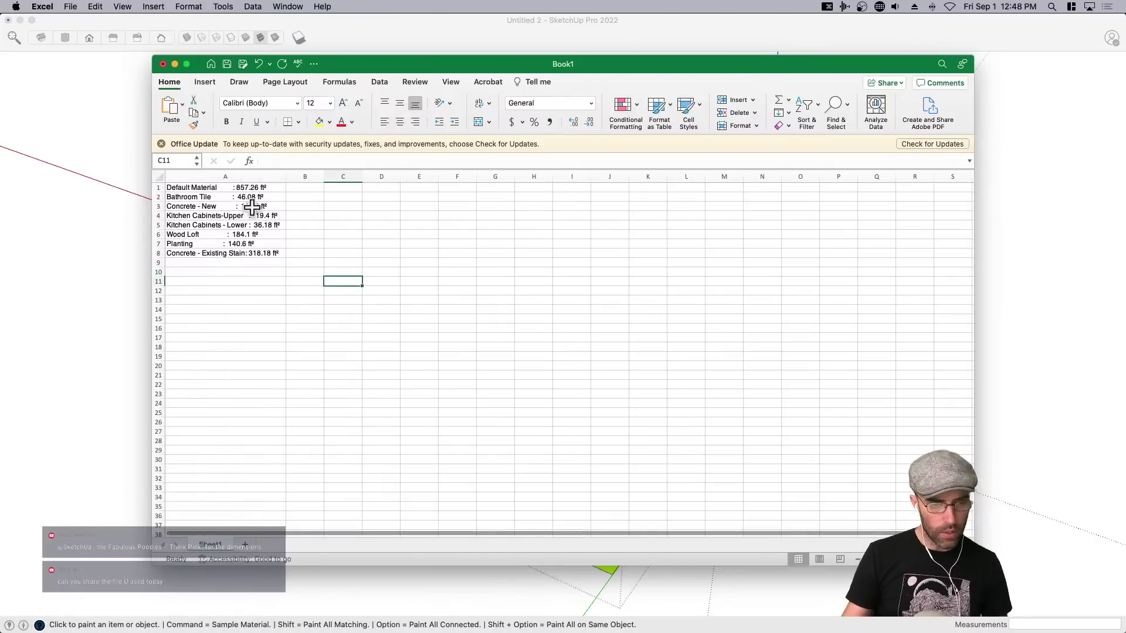
# Copy the Default Material area from cell A1 into B1 as 857.26 ft², without the leading colon.
pyautogui.click(254, 186)
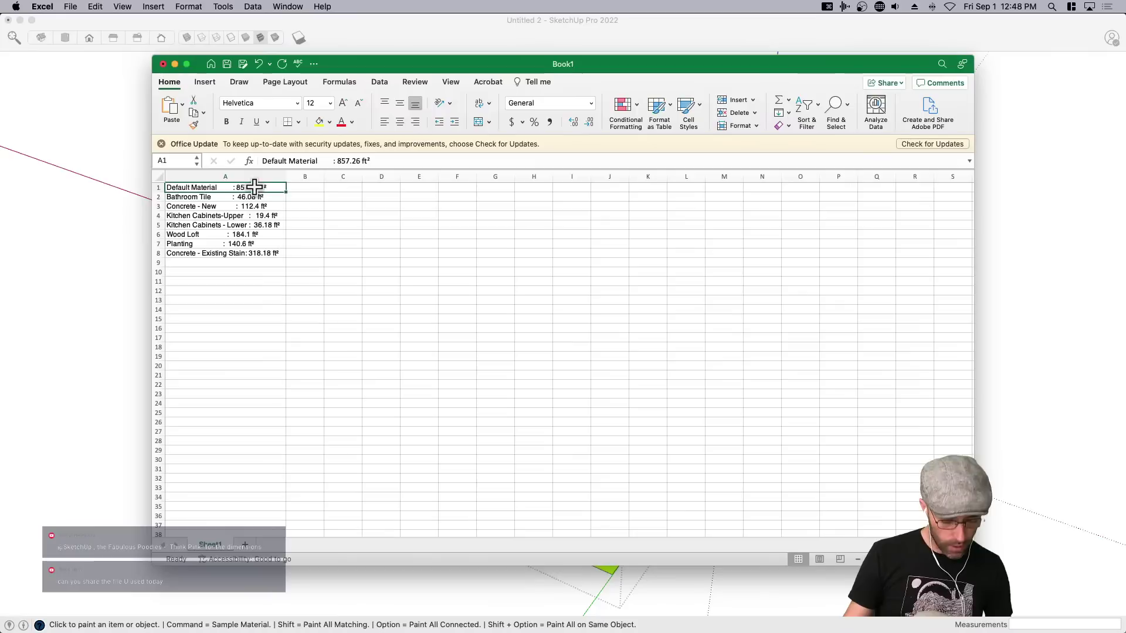
pyautogui.click(329, 156)
pyautogui.press('super+c')
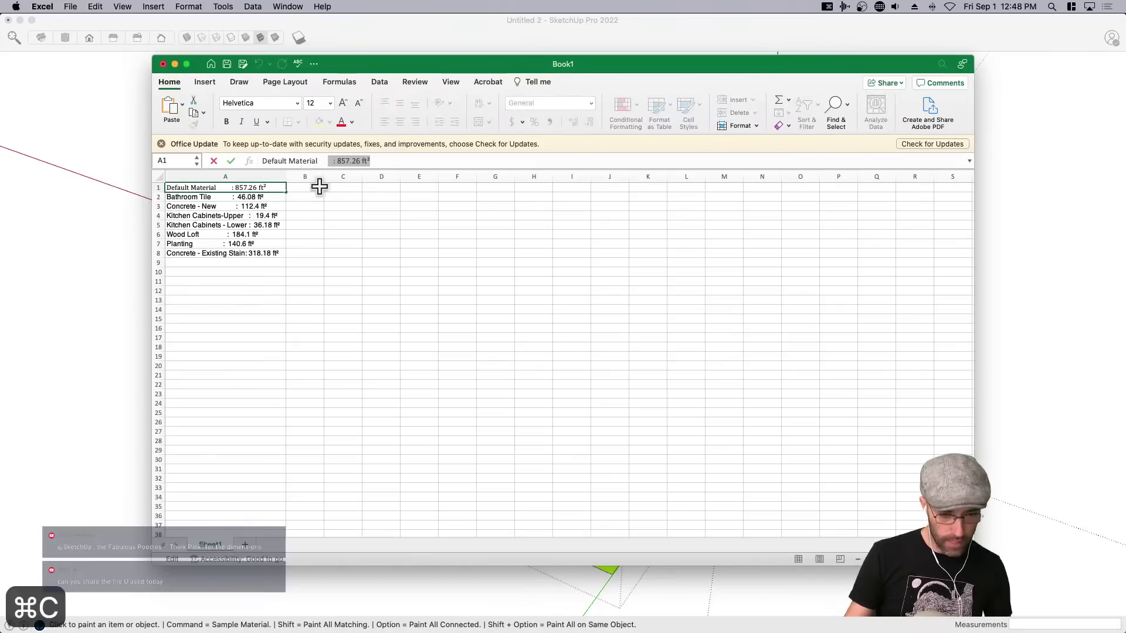
pyautogui.click(309, 187)
pyautogui.press('super+v')
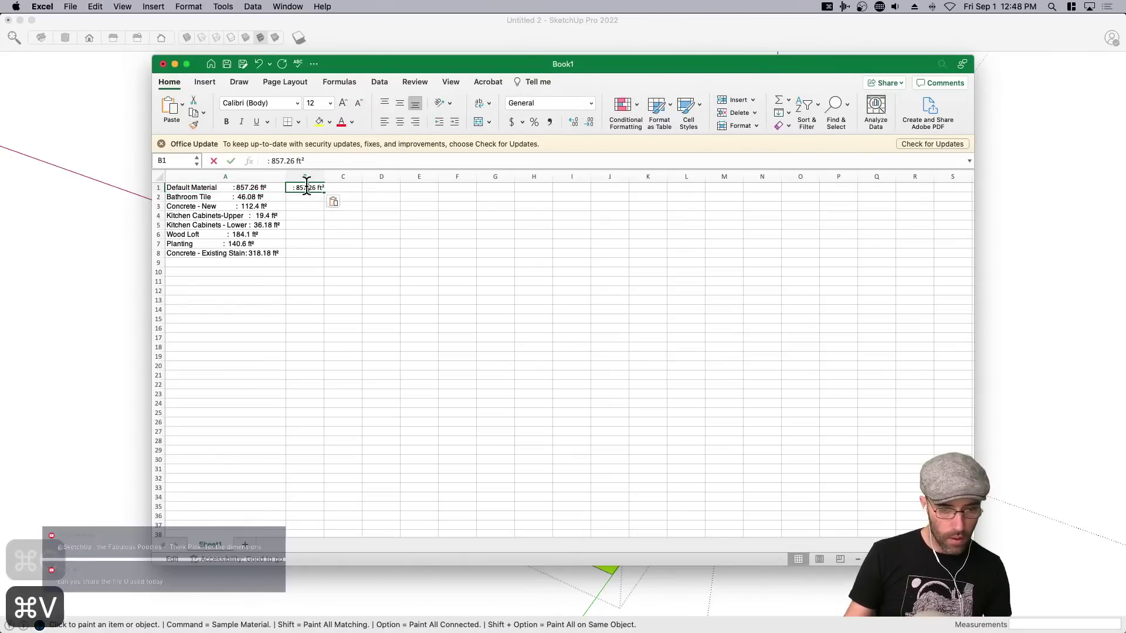
pyautogui.press('BackSpace')
pyautogui.press('BackSpace')
pyautogui.click(352, 242)
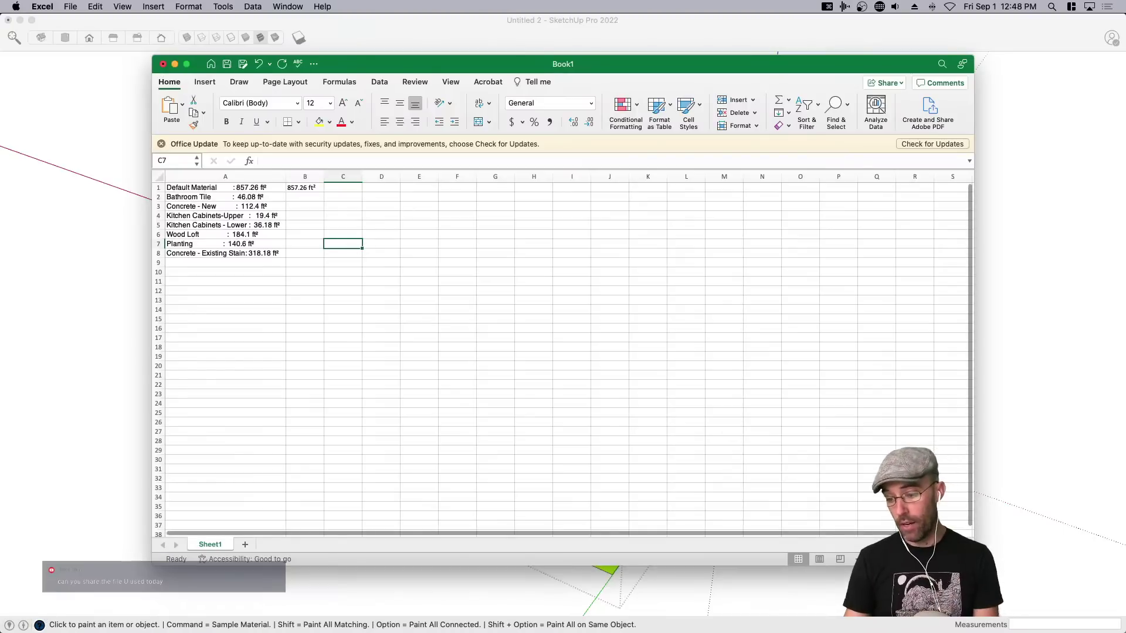
# Shrink the Excel window, zoom the sheet to 159%, and copy the Bathroom Tile area, 46.08 ft², from A2 into B2.
pyautogui.moveTo(973, 564); pyautogui.dragTo(773, 469)
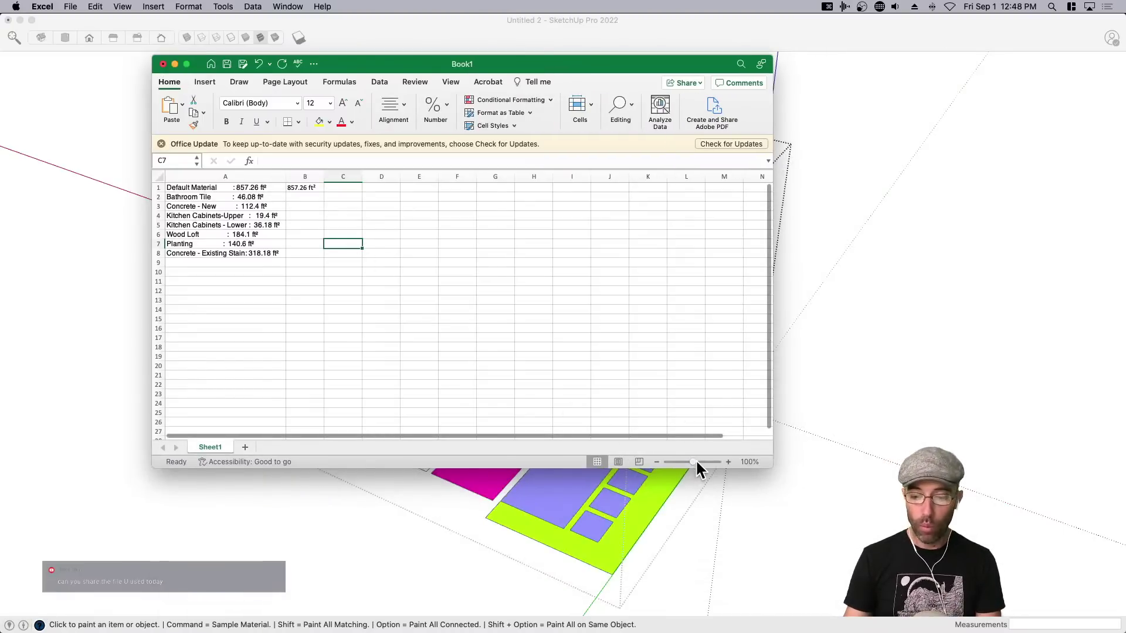
pyautogui.moveTo(696, 459); pyautogui.dragTo(699, 460)
pyautogui.click(298, 209)
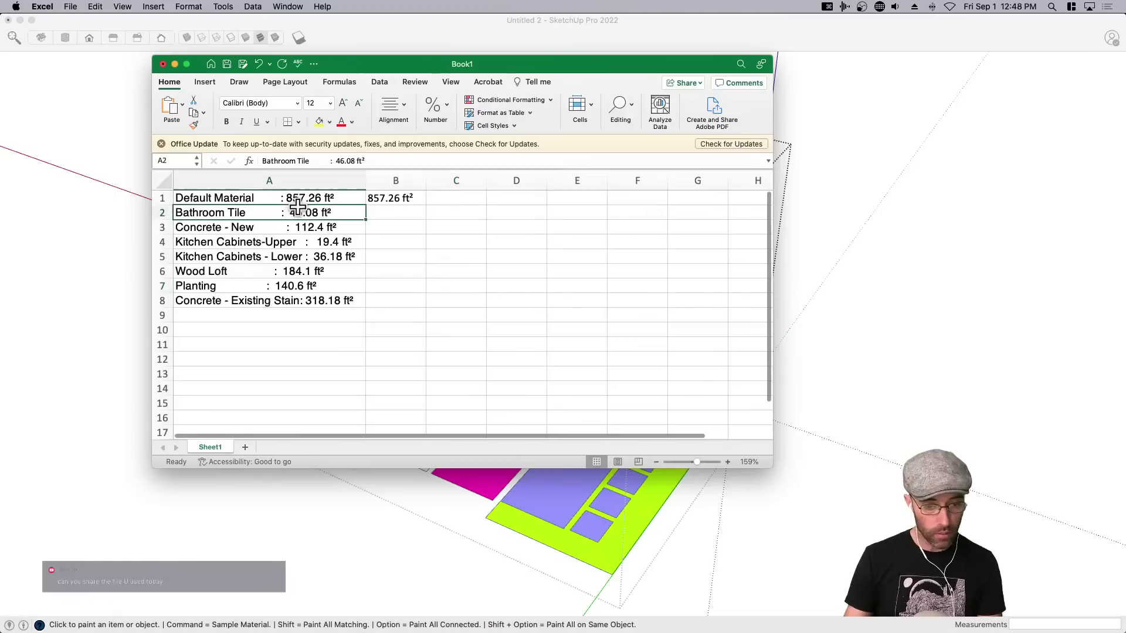
pyautogui.doubleClick(298, 208)
pyautogui.moveTo(278, 212); pyautogui.dragTo(364, 212)
pyautogui.press('super+c')
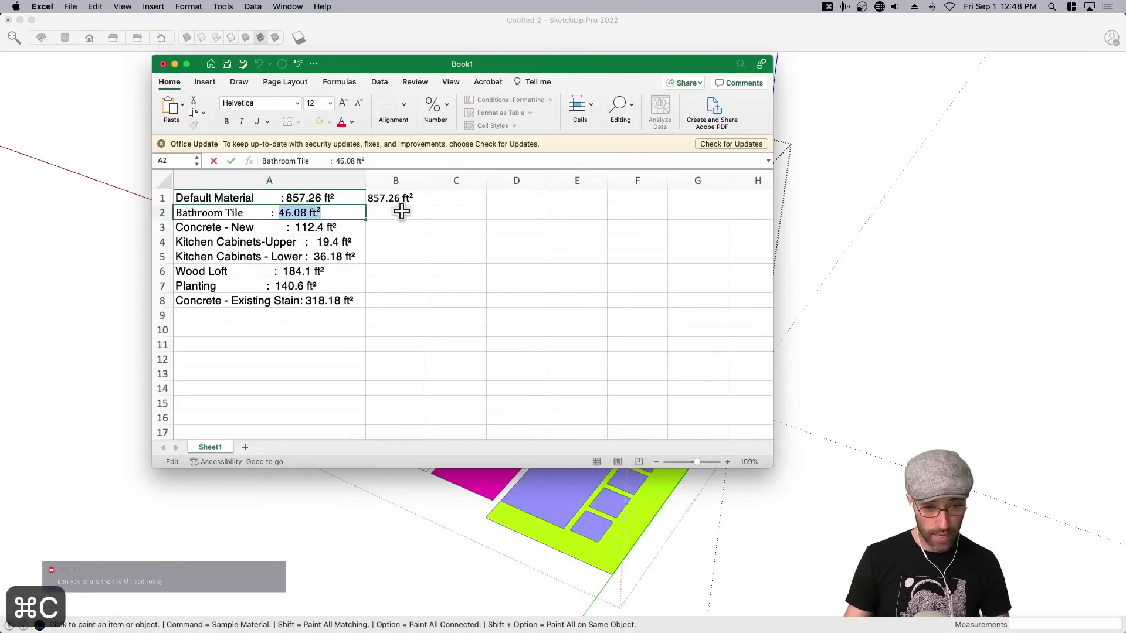
pyautogui.click(402, 212)
pyautogui.press('super+v')
# Copy the Concrete - New area, 112.4 ft², into B3 and the Kitchen Cabinets-Upper area, 19.4 ft², into B4.
pyautogui.doubleClick(307, 229)
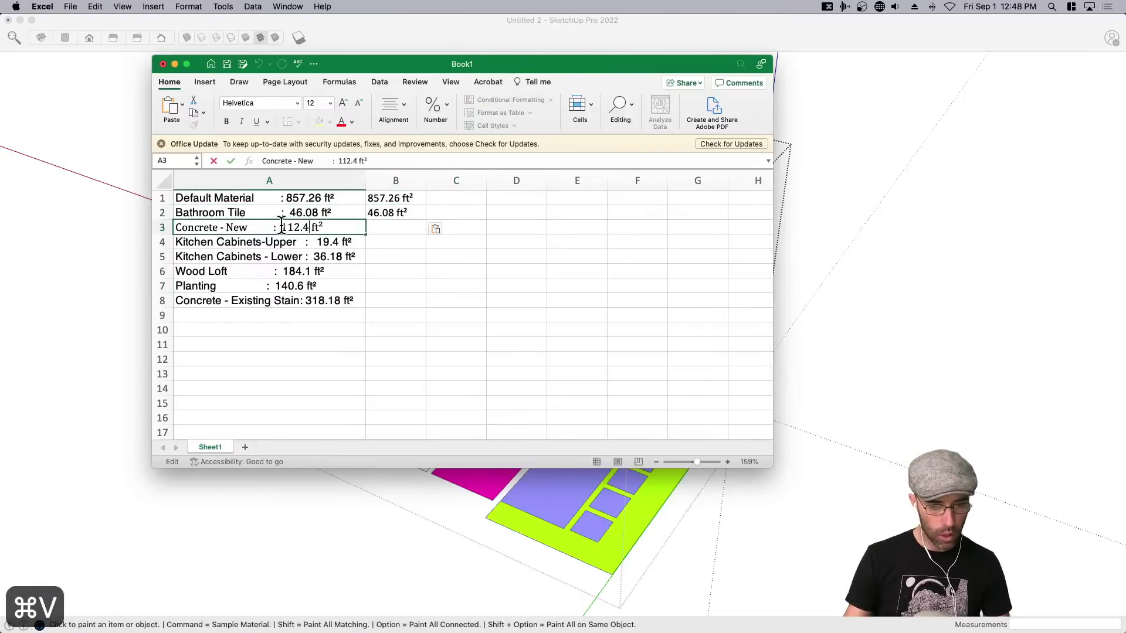
pyautogui.moveTo(282, 227); pyautogui.dragTo(354, 241)
pyautogui.press('super+c')
pyautogui.click(380, 227)
pyautogui.press('super+v')
pyautogui.doubleClick(330, 239)
pyautogui.press('super+c')
pyautogui.click(388, 239)
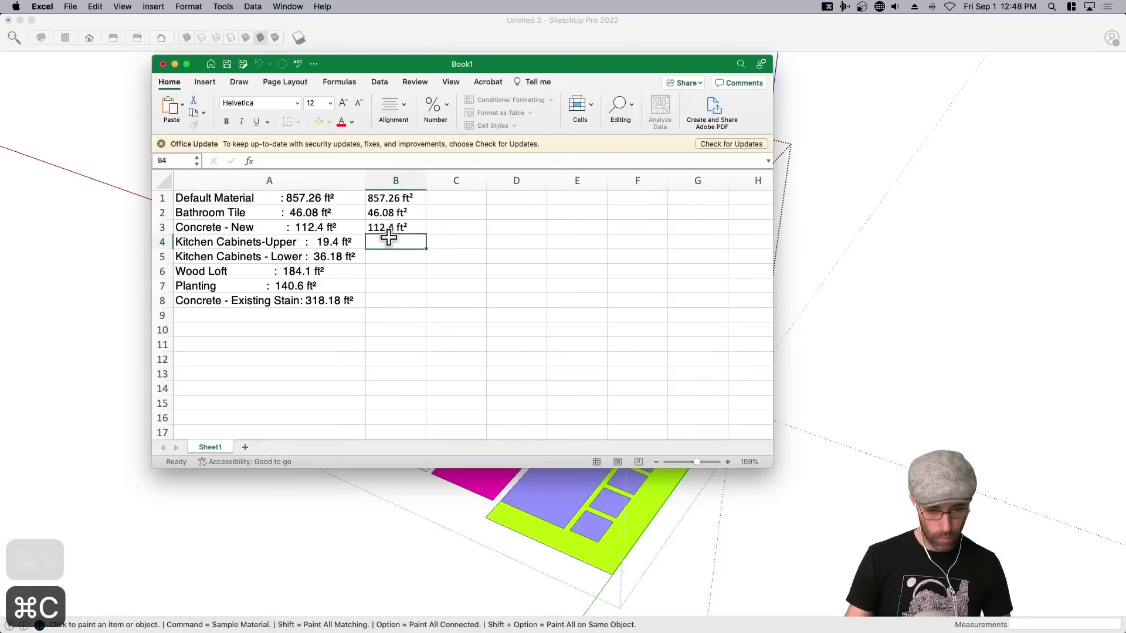
pyautogui.press('super+v')
# Copy the Kitchen Cabinets - Lower area, 36.18 ft², into B5 and the Wood Loft area, 184.1 ft², into B6.
pyautogui.doubleClick(337, 257)
pyautogui.moveTo(302, 256); pyautogui.dragTo(374, 258)
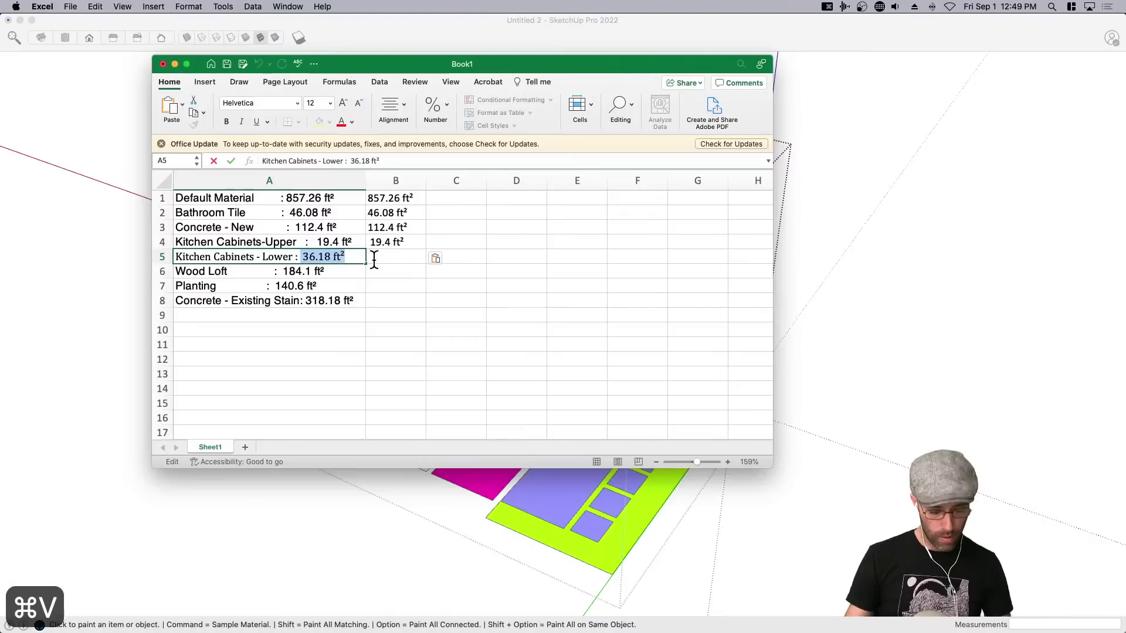
pyautogui.press('super+c')
pyautogui.click(401, 256)
pyautogui.press('super+v')
pyautogui.doubleClick(285, 271)
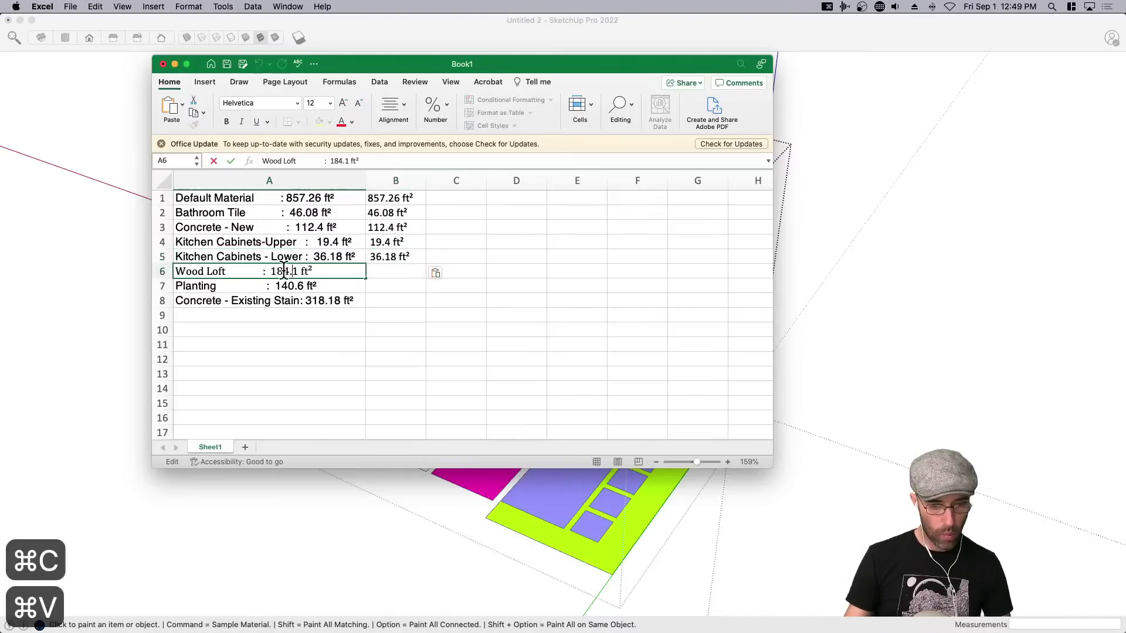
pyautogui.press('super+c')
pyautogui.click(395, 271)
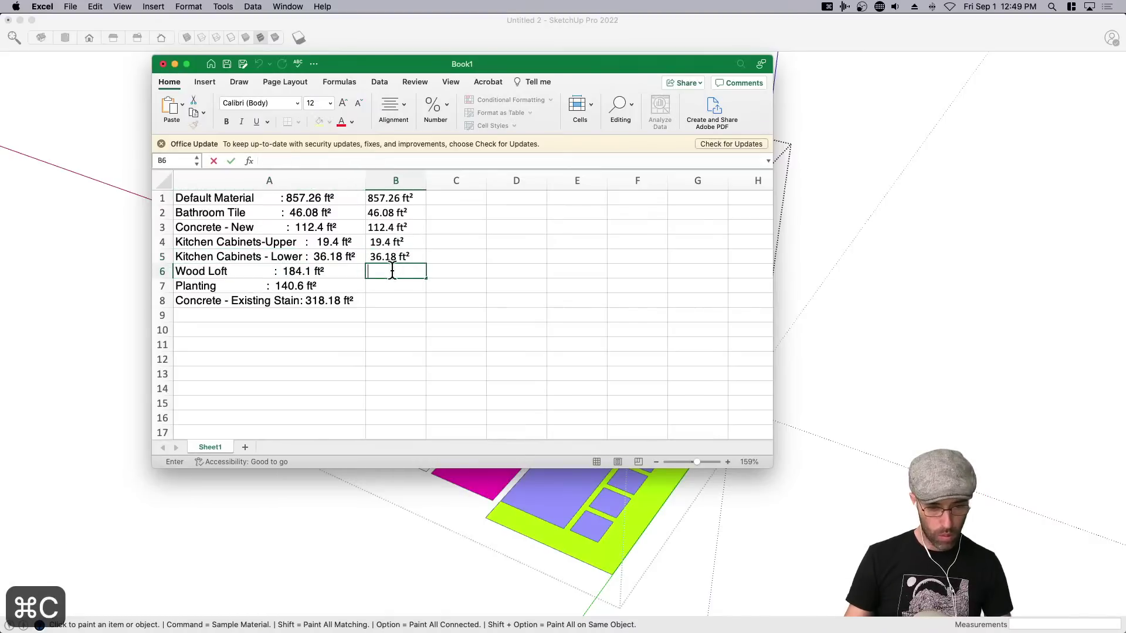
pyautogui.press('super+v')
# Copy the Planting area, 140.6 ft², into B7 and the Concrete - Existing Stain area, 318.18 ft², into B8.
pyautogui.doubleClick(269, 286)
pyautogui.moveTo(264, 287); pyautogui.dragTo(305, 286)
pyautogui.press('super+c')
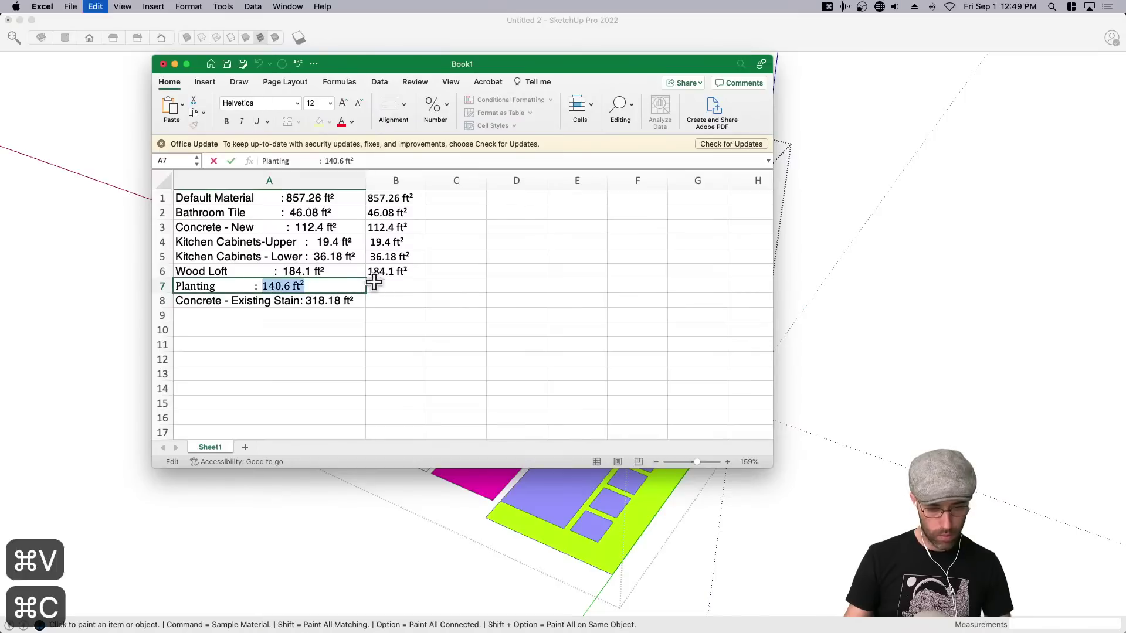
pyautogui.click(391, 284)
pyautogui.press('super+v')
pyautogui.doubleClick(316, 300)
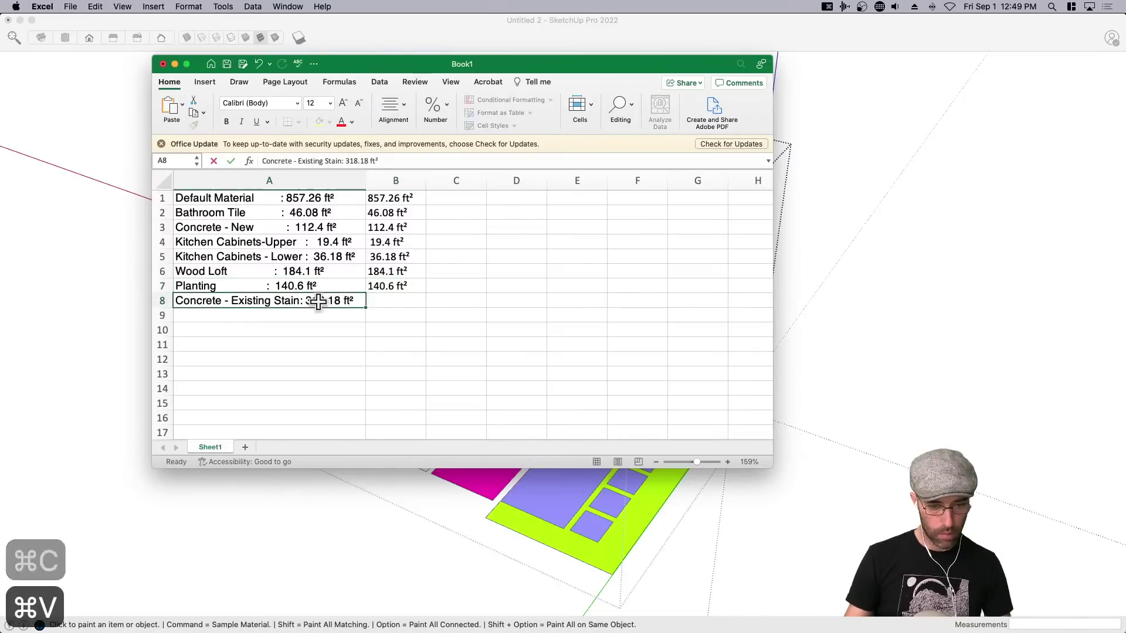
pyautogui.moveTo(294, 300); pyautogui.dragTo(389, 302)
pyautogui.press('super+c')
pyautogui.click(389, 301)
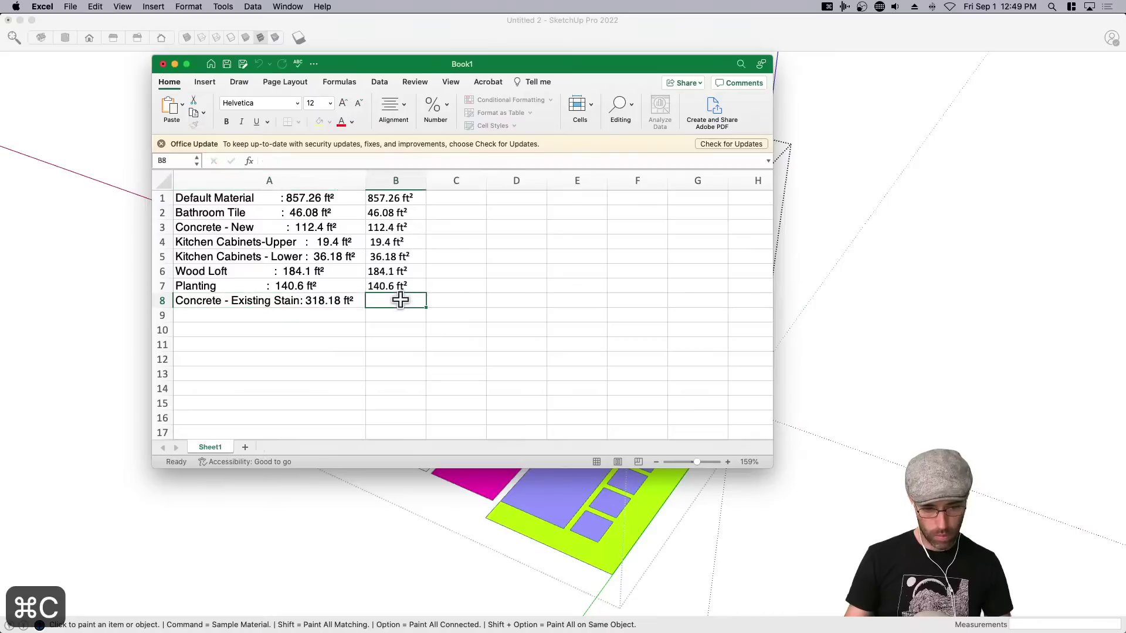
pyautogui.press('super+v')
# Remove the leading spaces from the area values in cells B4 and B5.
pyautogui.doubleClick(382, 240)
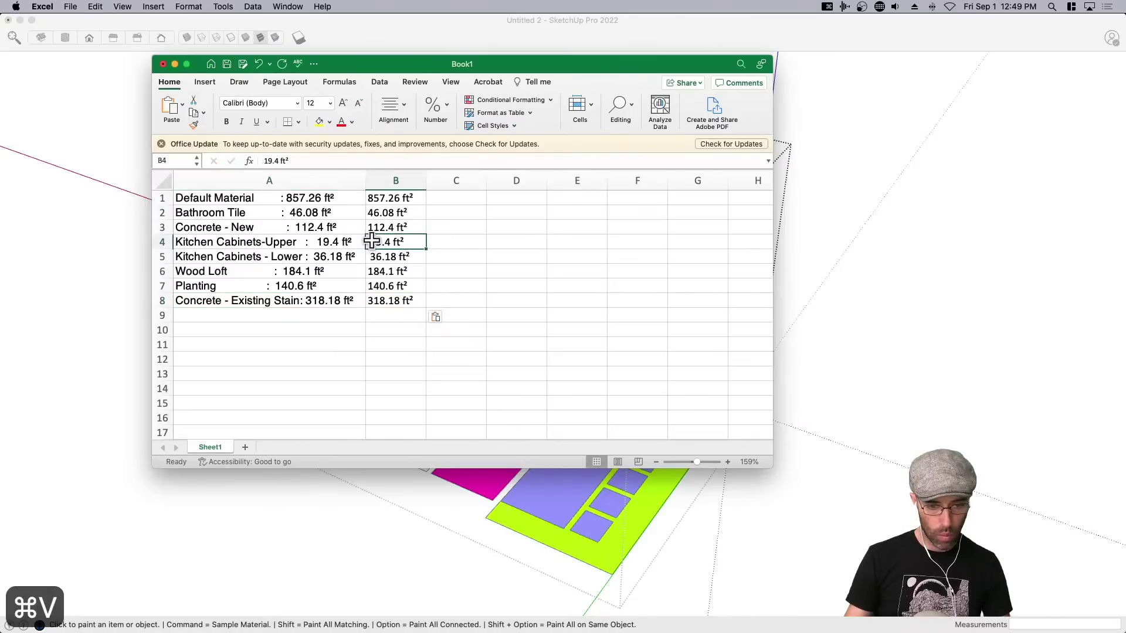
pyautogui.press('BackSpace')
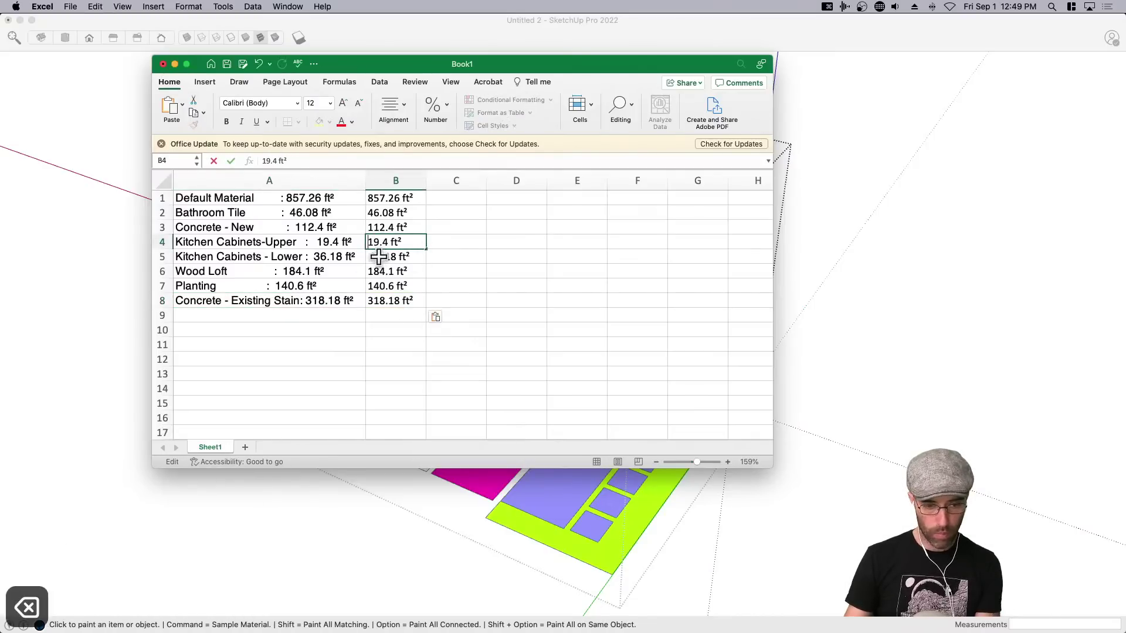
pyautogui.doubleClick(378, 256)
pyautogui.press('BackSpace')
pyautogui.click(430, 296)
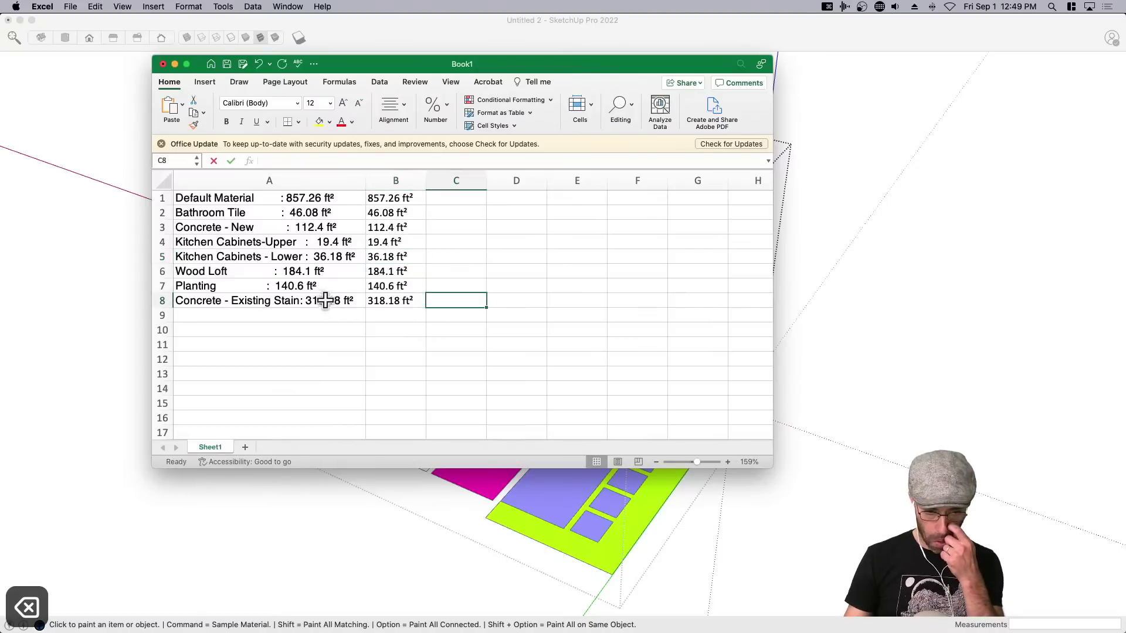
# Delete the colons and area values from A8, A7 and A6, leaving only the material names.
pyautogui.doubleClick(325, 301)
pyautogui.moveTo(287, 300); pyautogui.dragTo(387, 302)
pyautogui.press('BackSpace')
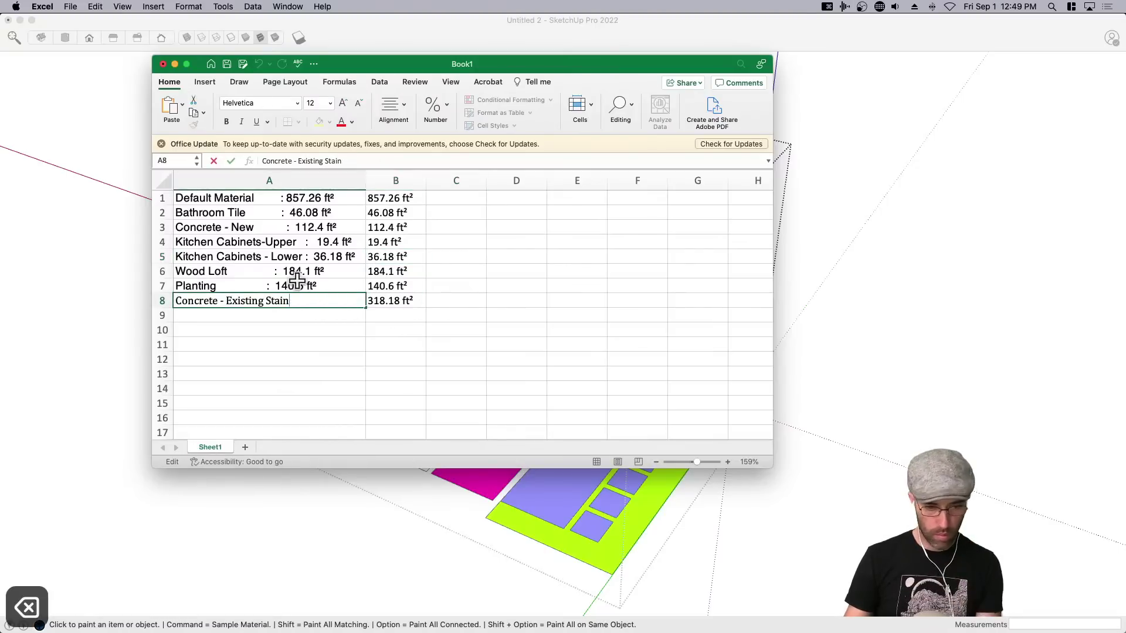
pyautogui.doubleClick(279, 284)
pyautogui.moveTo(261, 285); pyautogui.dragTo(354, 285)
pyautogui.press('BackSpace')
pyautogui.press('BackSpace')
pyautogui.press('BackSpace')
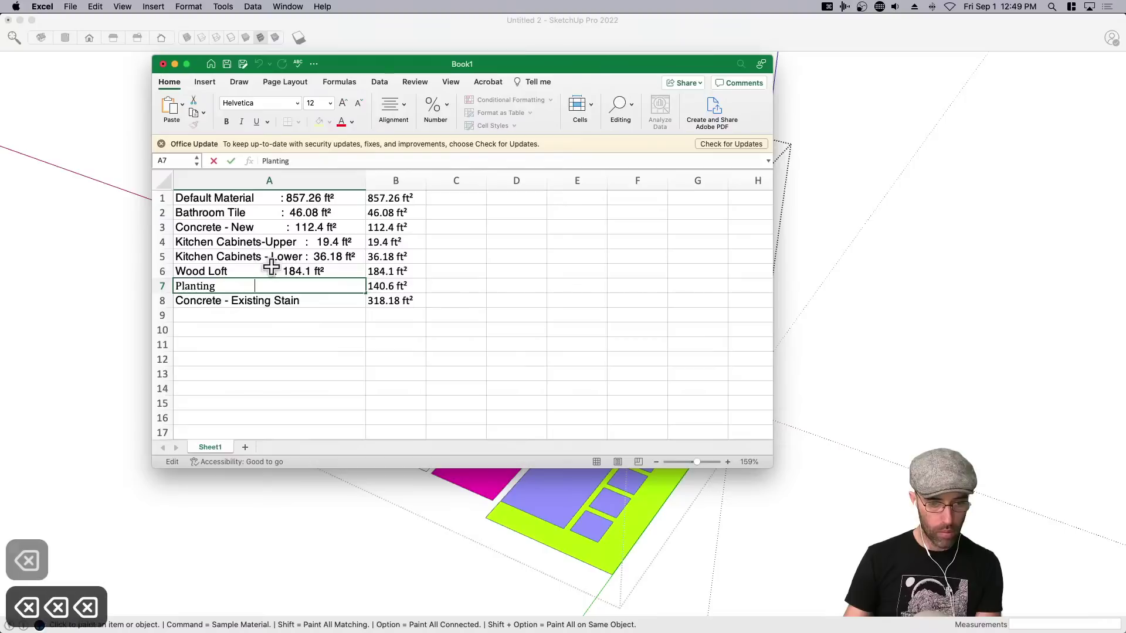
pyautogui.doubleClick(272, 268)
pyautogui.moveTo(246, 270); pyautogui.dragTo(354, 229)
pyautogui.press('BackSpace')
# Strip the colons and areas from both Kitchen Cabinets entries and Concrete - New in cells A5, A4 and A3.
pyautogui.doubleClick(299, 257)
pyautogui.press('BackSpace')
pyautogui.doubleClick(319, 241)
pyautogui.press('BackSpace')
pyautogui.press('BackSpace')
pyautogui.press('BackSpace')
pyautogui.press('BackSpace')
pyautogui.doubleClick(291, 227)
pyautogui.press('BackSpace')
# Reduce cells A2 and A1 to the names Bathroom Tile and Default Material by deleting their colons and areas.
pyautogui.doubleClick(307, 212)
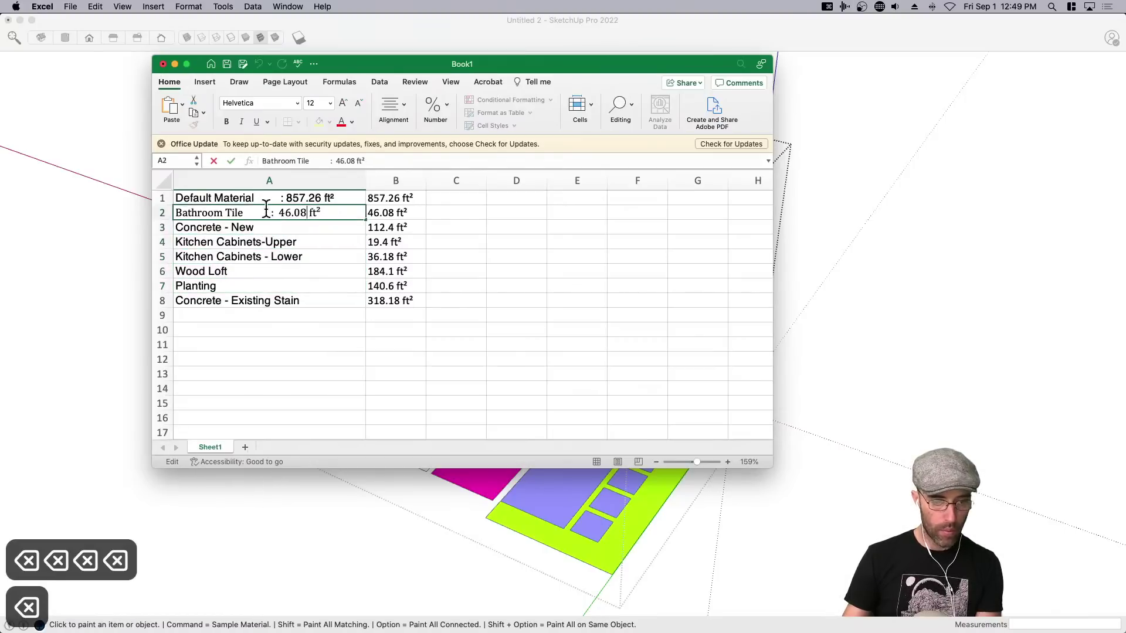
pyautogui.press('BackSpace')
pyautogui.moveTo(265, 212); pyautogui.dragTo(352, 199)
pyautogui.doubleClick(317, 198)
pyautogui.press('BackSpace')
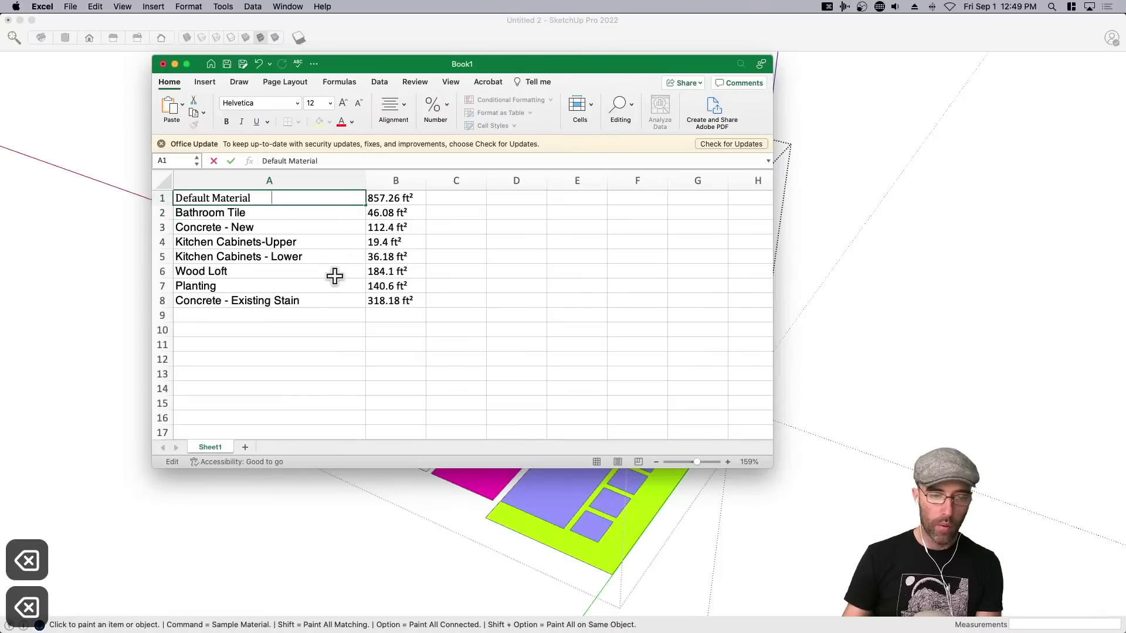
pyautogui.click(450, 311)
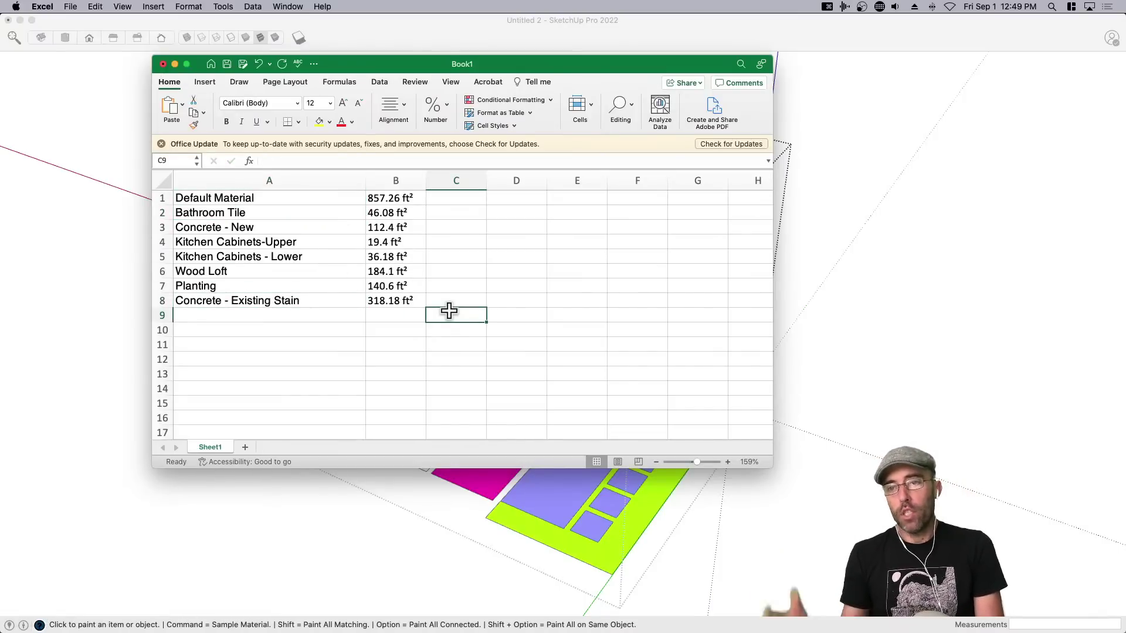
# Switch to SketchUp, copy the yellow loft face's area from its entity info, and clear the selection.
pyautogui.click(819, 421)
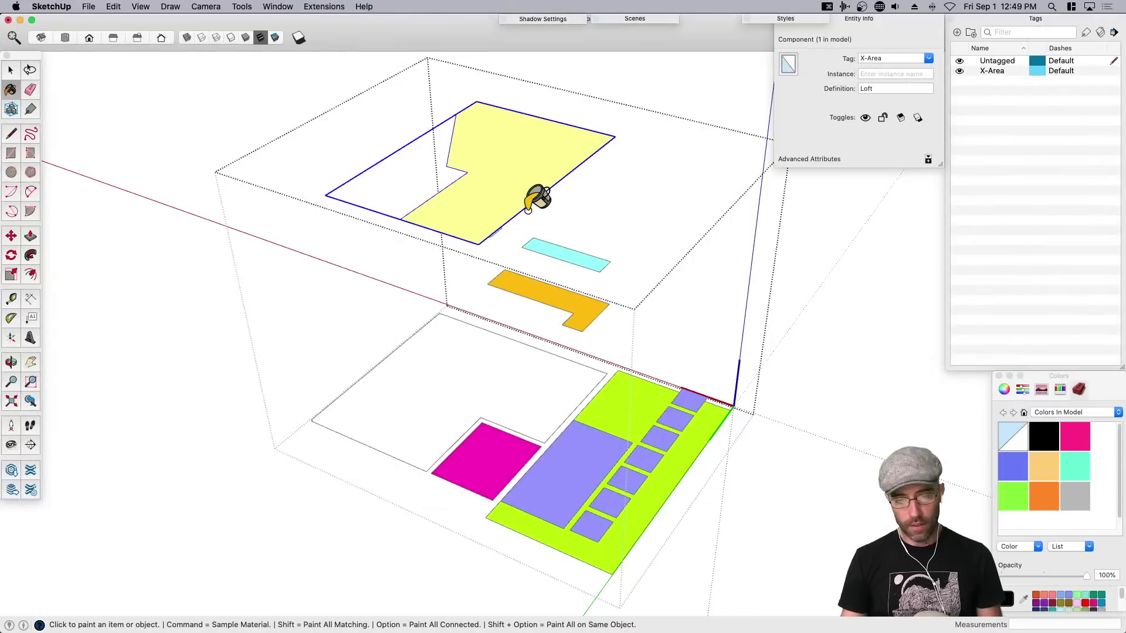
pyautogui.press('space')
pyautogui.click(511, 180)
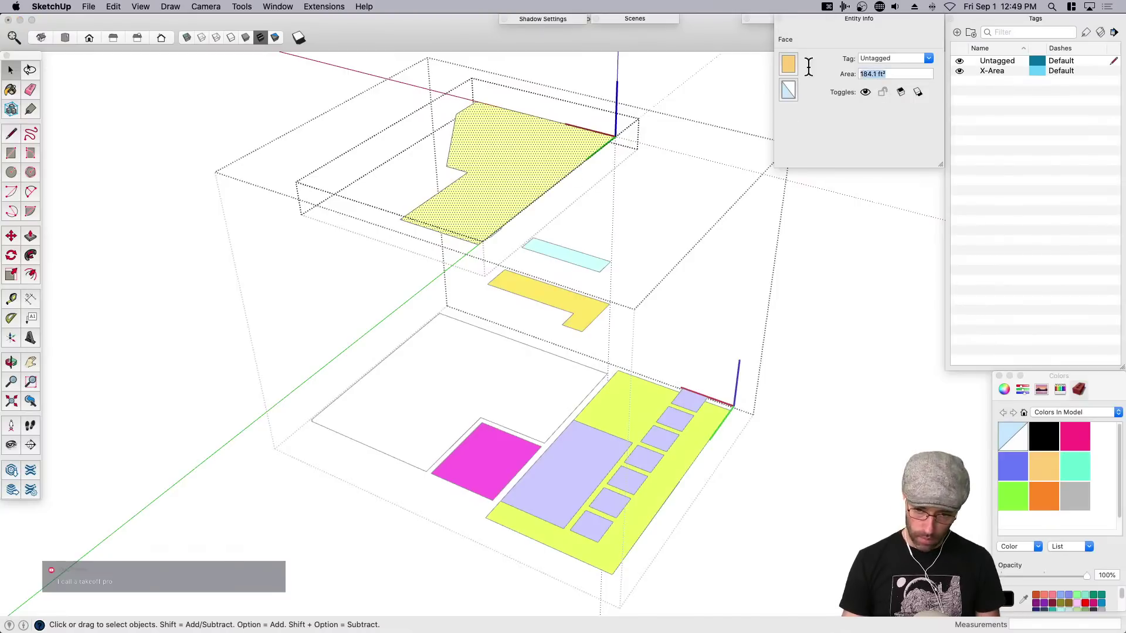
pyautogui.press('super+c')
pyautogui.click(866, 307)
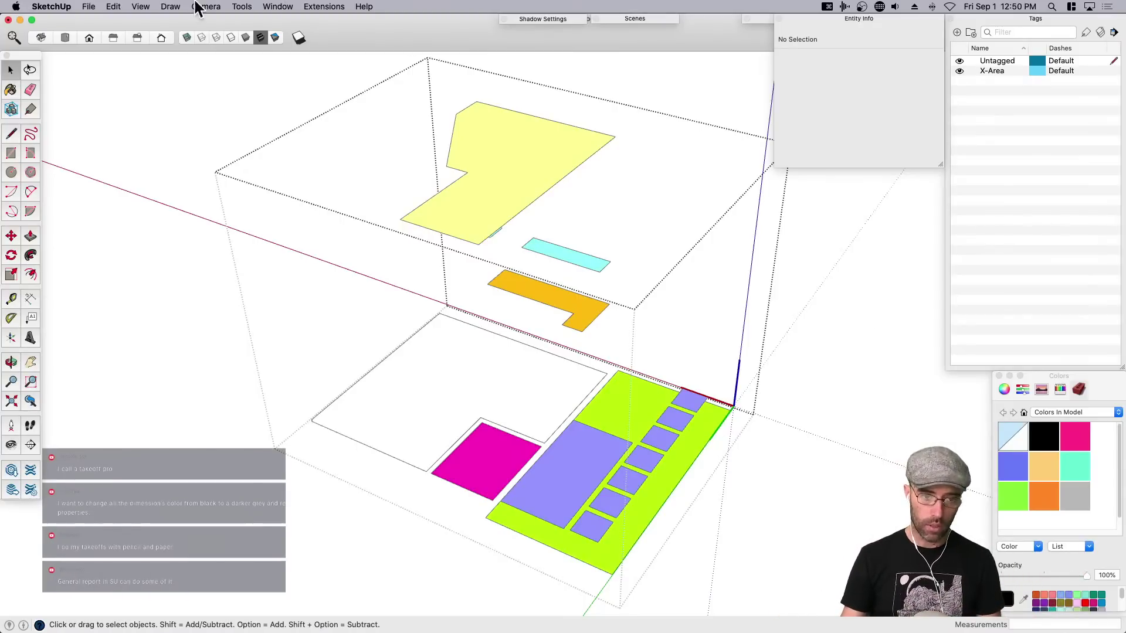
# Switch to Excel and save the workbook to the Desktop as AreaCalcs.xlsx.
pyautogui.press('super+Tab')
pyautogui.click(355, 356)
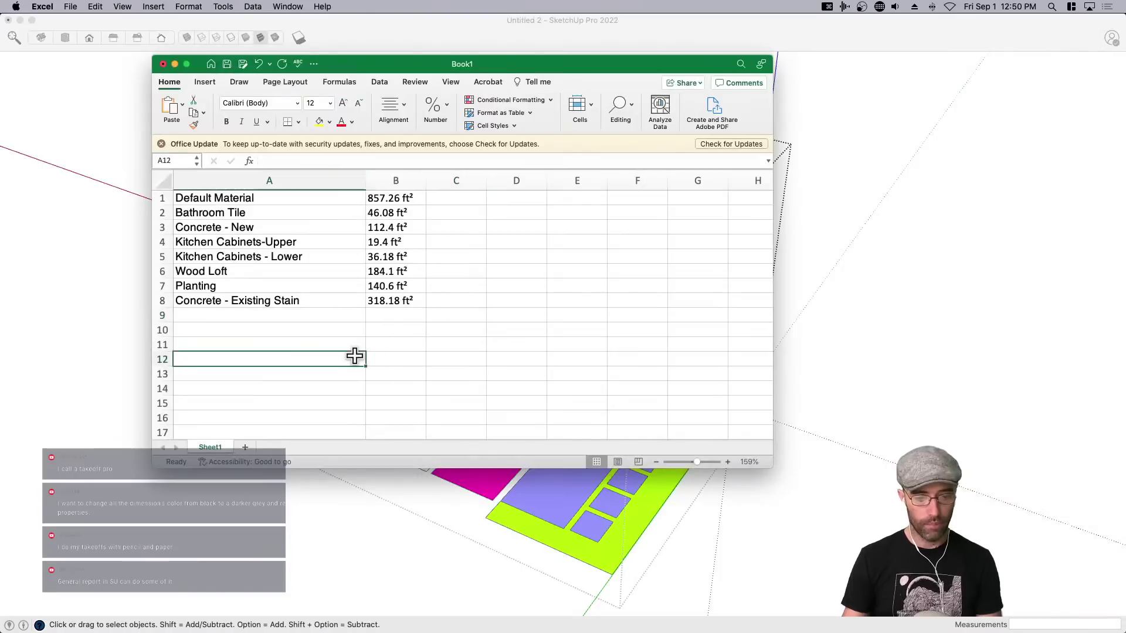
pyautogui.press('super+s')
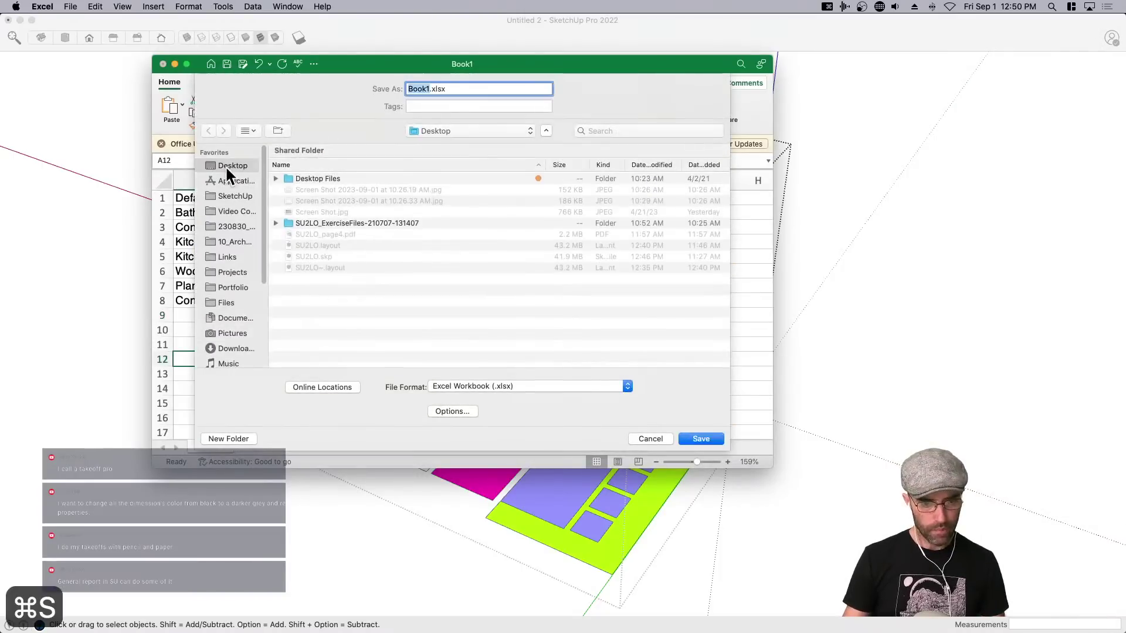
pyautogui.write('Ae')
pyautogui.press('BackSpace')
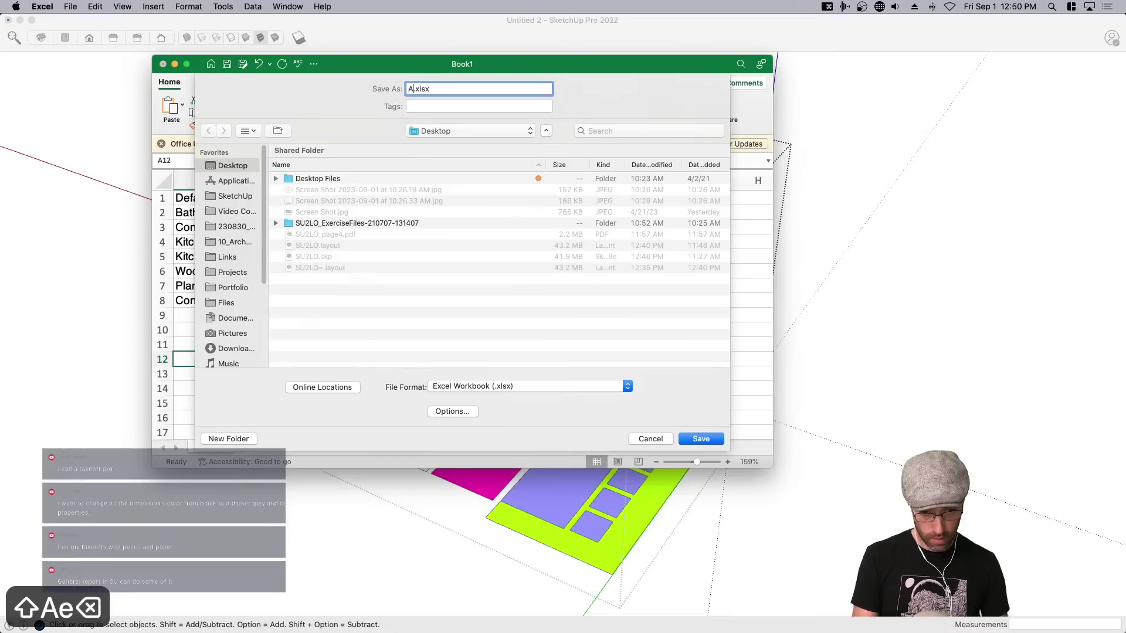
pyautogui.write('reat C')
pyautogui.press('BackSpace')
pyautogui.press('BackSpace')
pyautogui.press('BackSpace')
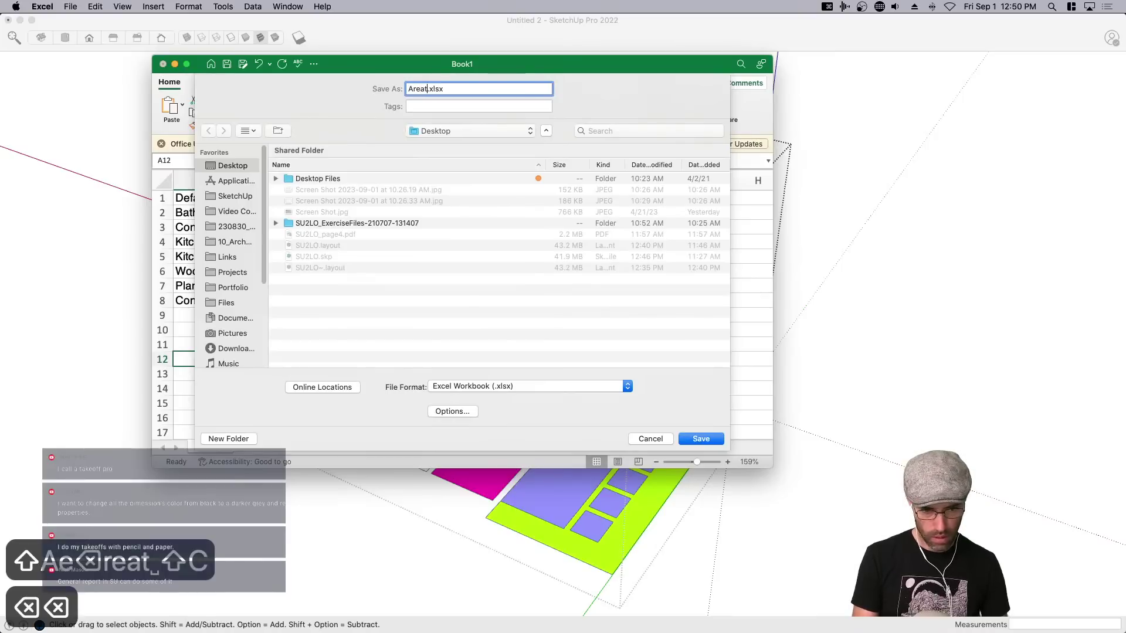
pyautogui.write('Calcs')
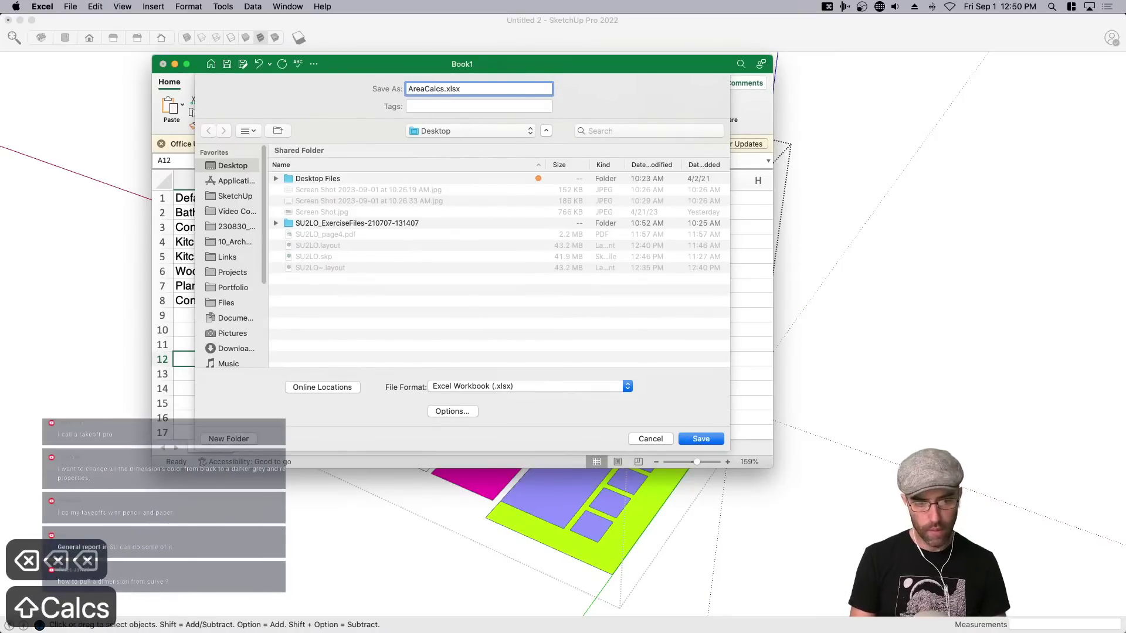
pyautogui.press('Return')
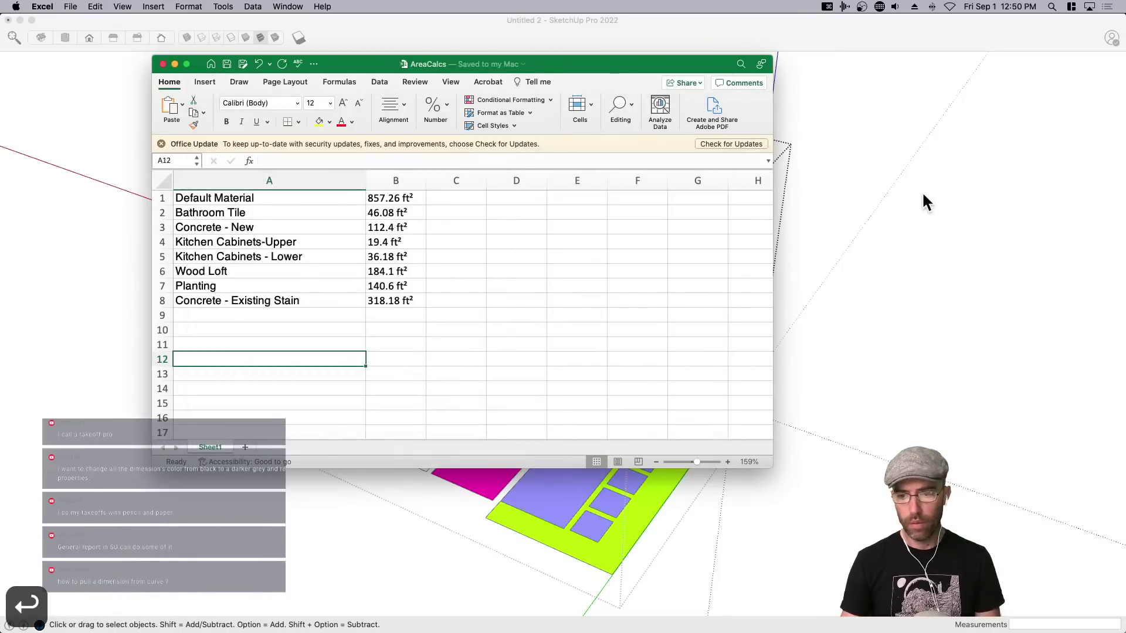
# Switch to LayOut, duplicate the Perspective - Studio Entry page, and move the copy directly after Garage Plan.
pyautogui.click(923, 195)
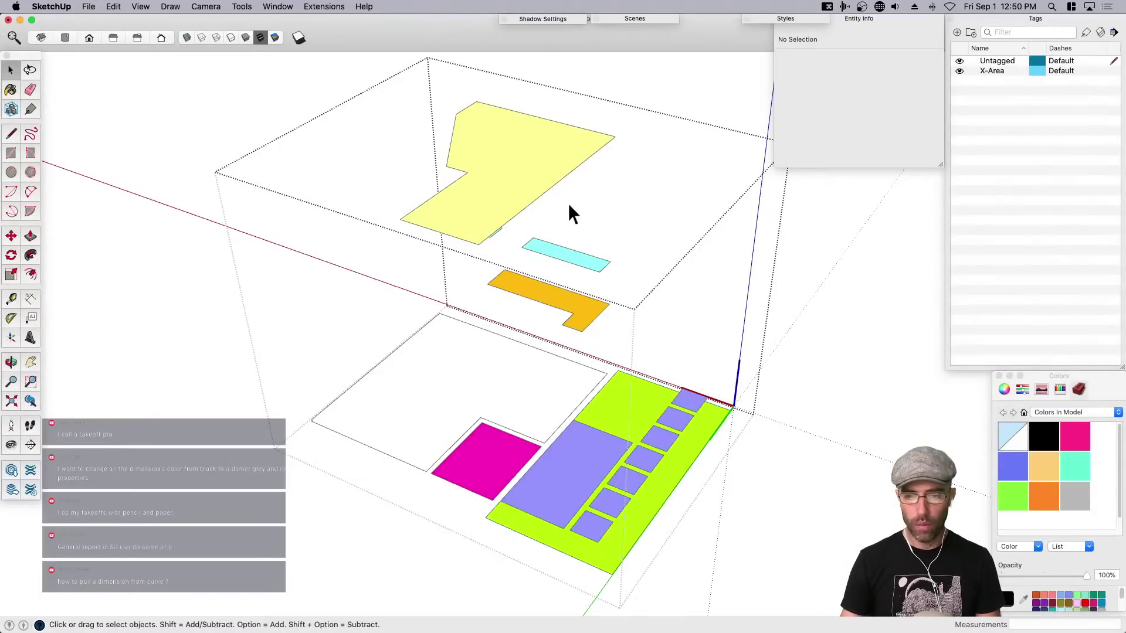
pyautogui.press('super+Tab')
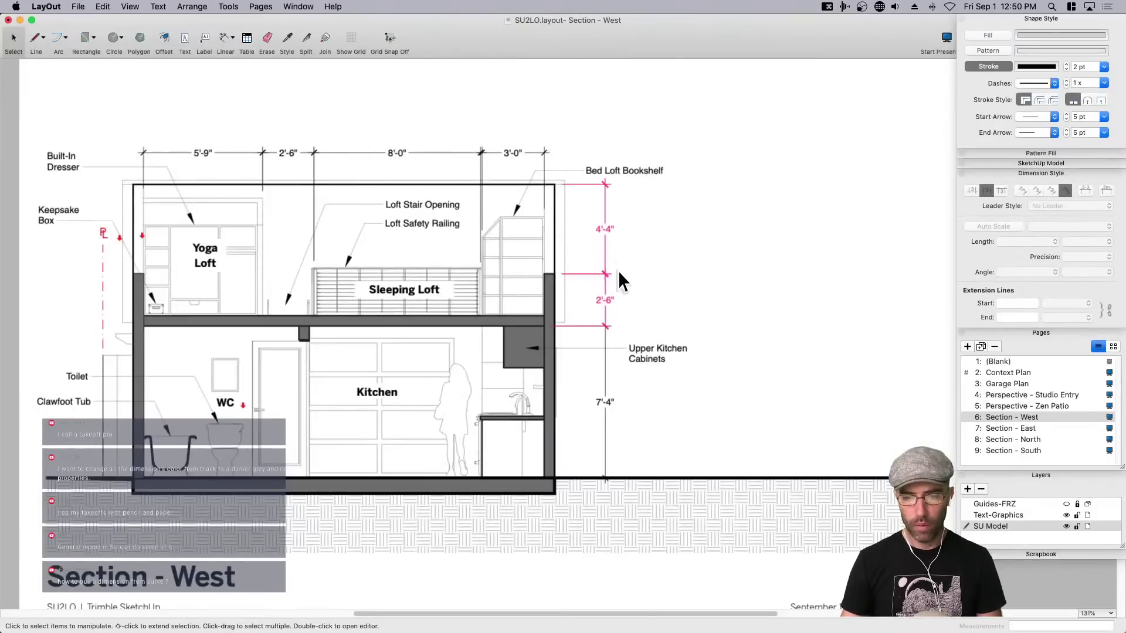
pyautogui.scroll(-1, 618, 269)
pyautogui.click(1003, 385)
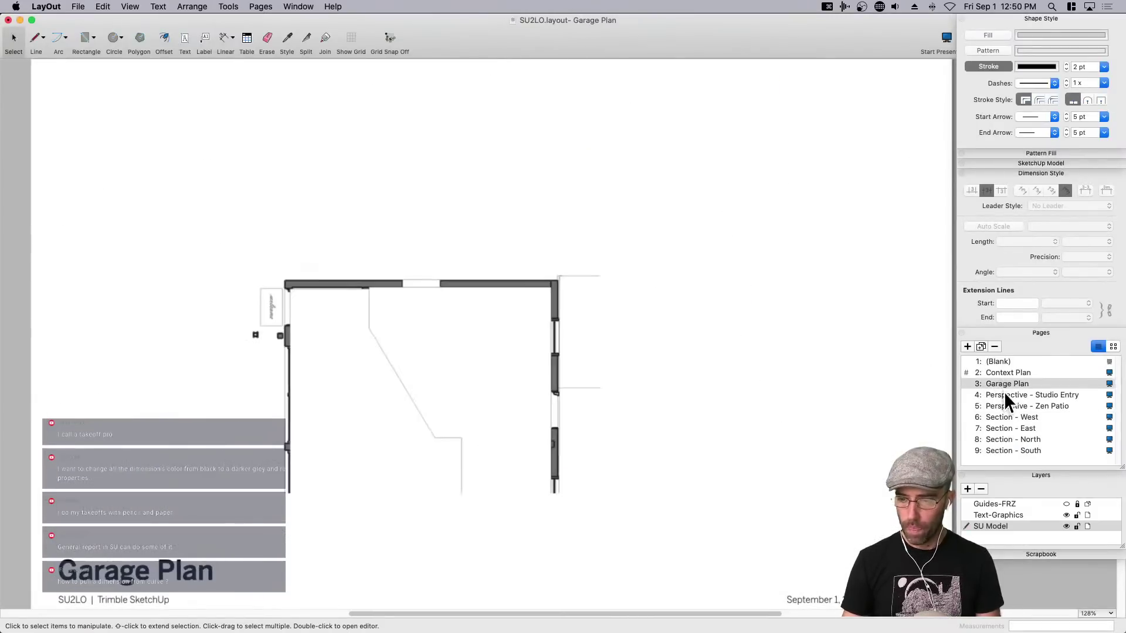
pyautogui.click(1001, 395)
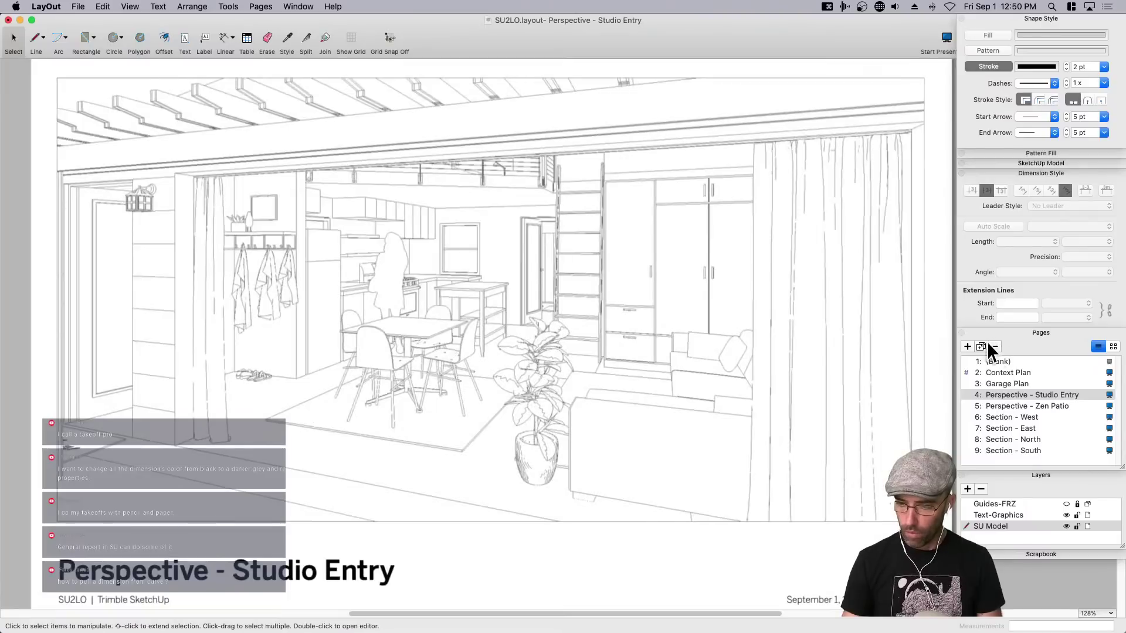
pyautogui.click(980, 346)
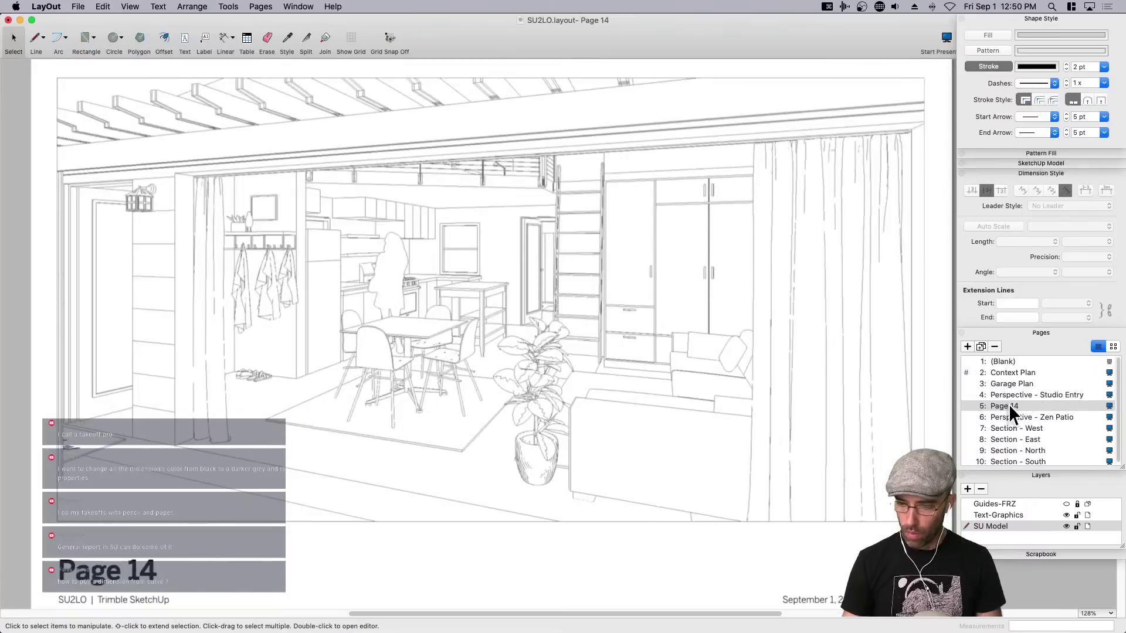
pyautogui.moveTo(1009, 408); pyautogui.dragTo(1019, 398)
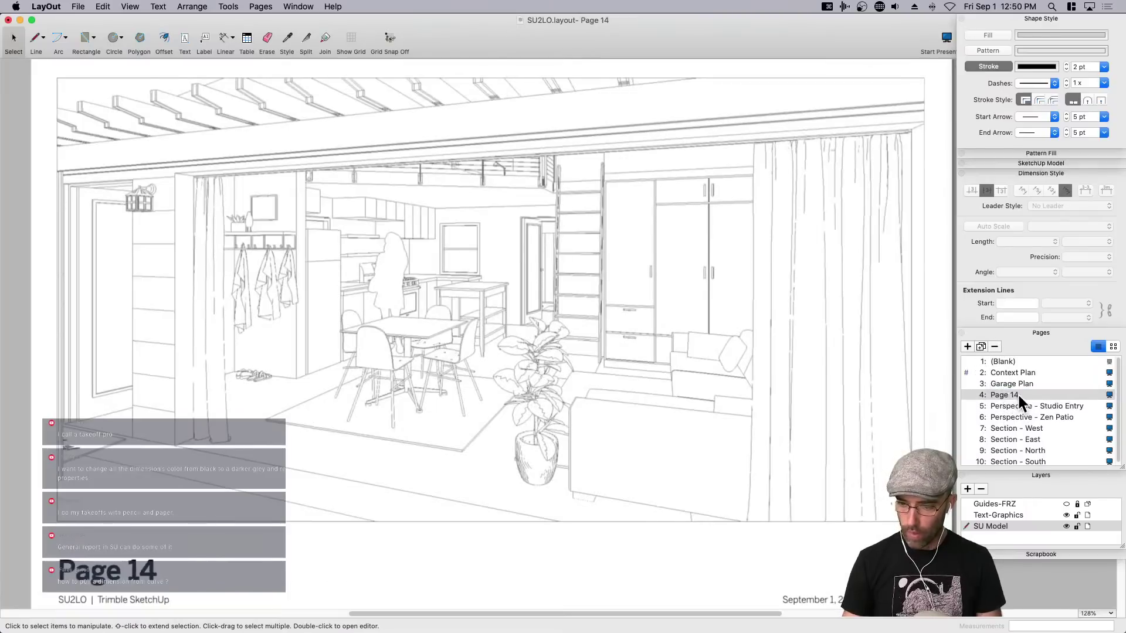
# Set the Page 14 model viewport to the Aerial scene.
pyautogui.click(385, 427)
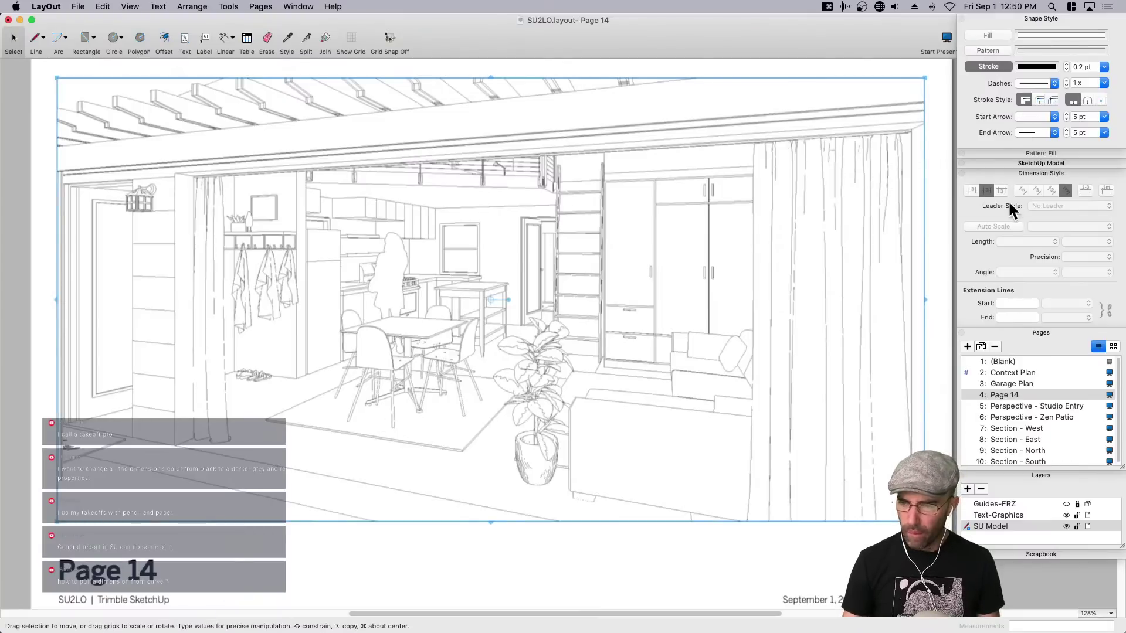
pyautogui.click(1032, 162)
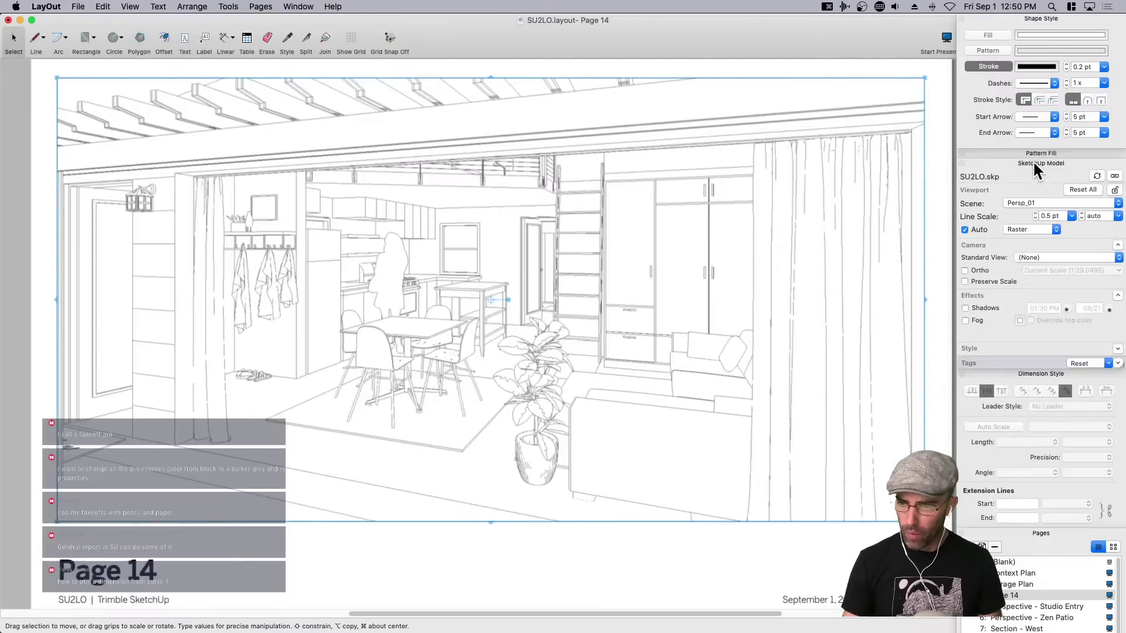
pyautogui.click(1040, 202)
pyautogui.click(1041, 222)
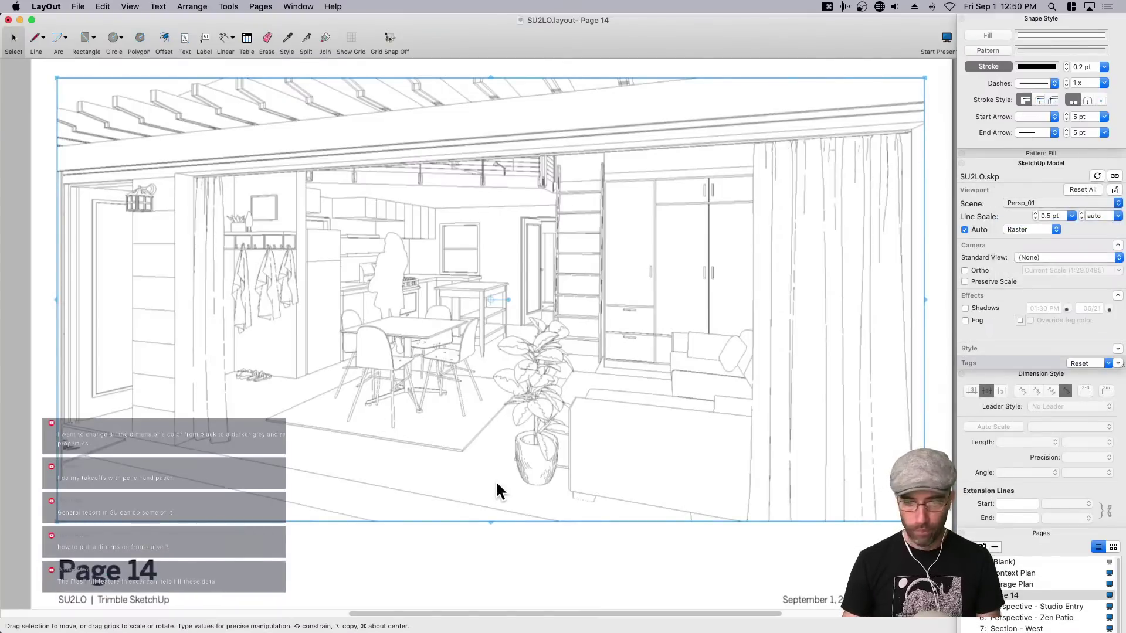
pyautogui.click(452, 551)
pyautogui.click(544, 368)
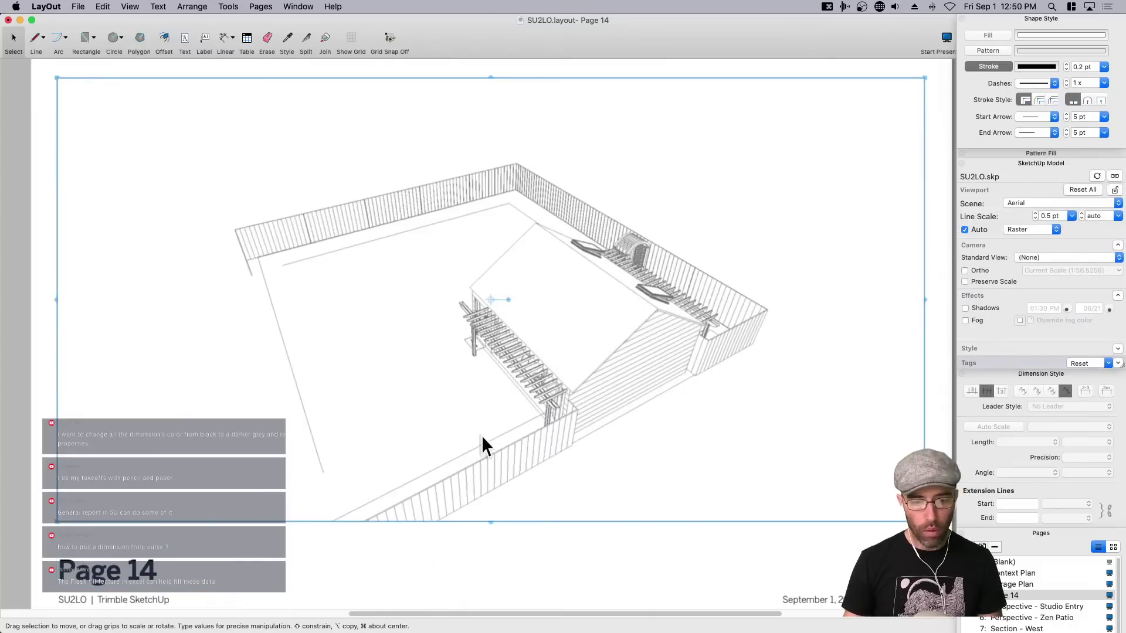
# Make the C-Base, C-Deck, C-House and C-Trees tags visible in the Aerial viewport.
pyautogui.click(1016, 352)
pyautogui.click(1016, 349)
pyautogui.click(1003, 364)
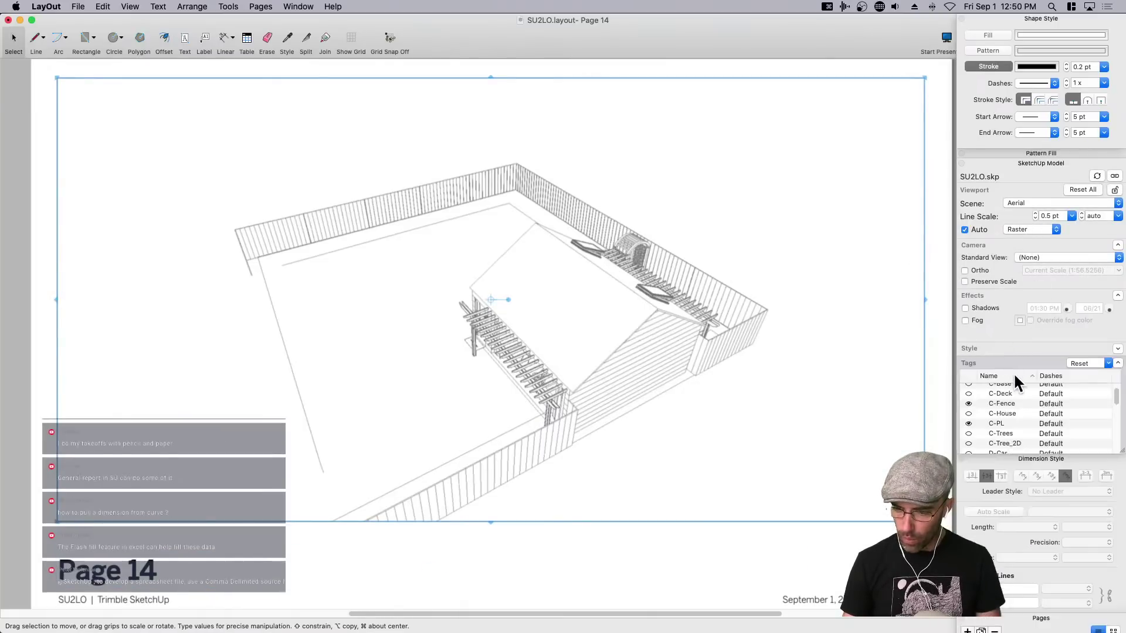
pyautogui.click(968, 398)
pyautogui.click(968, 409)
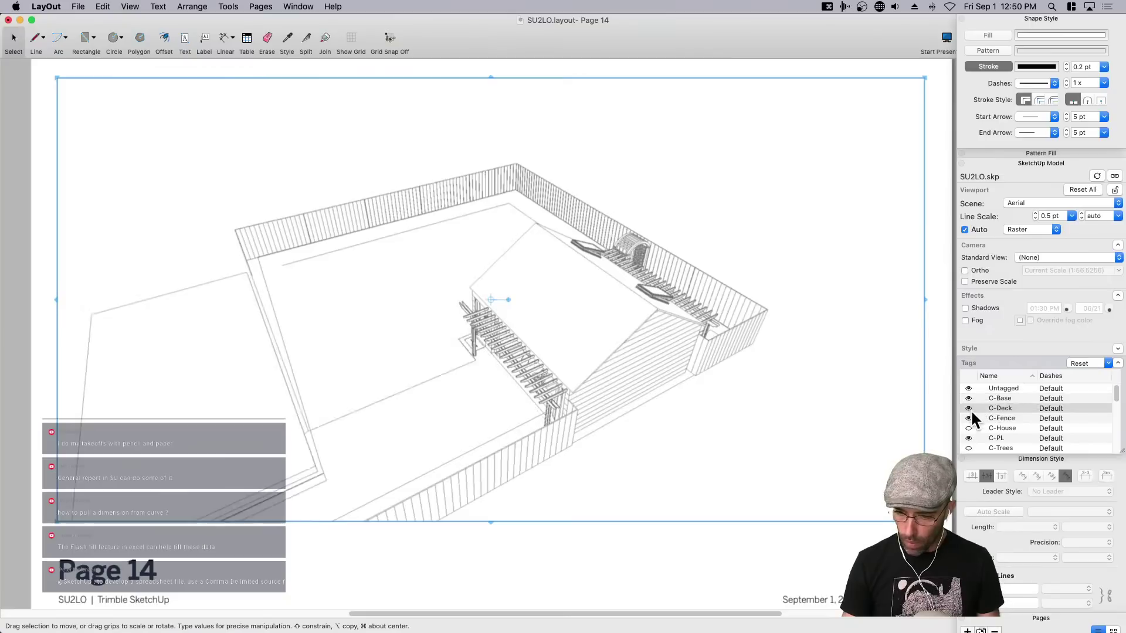
pyautogui.click(968, 428)
pyautogui.click(969, 448)
pyautogui.scroll(-2, 971, 445)
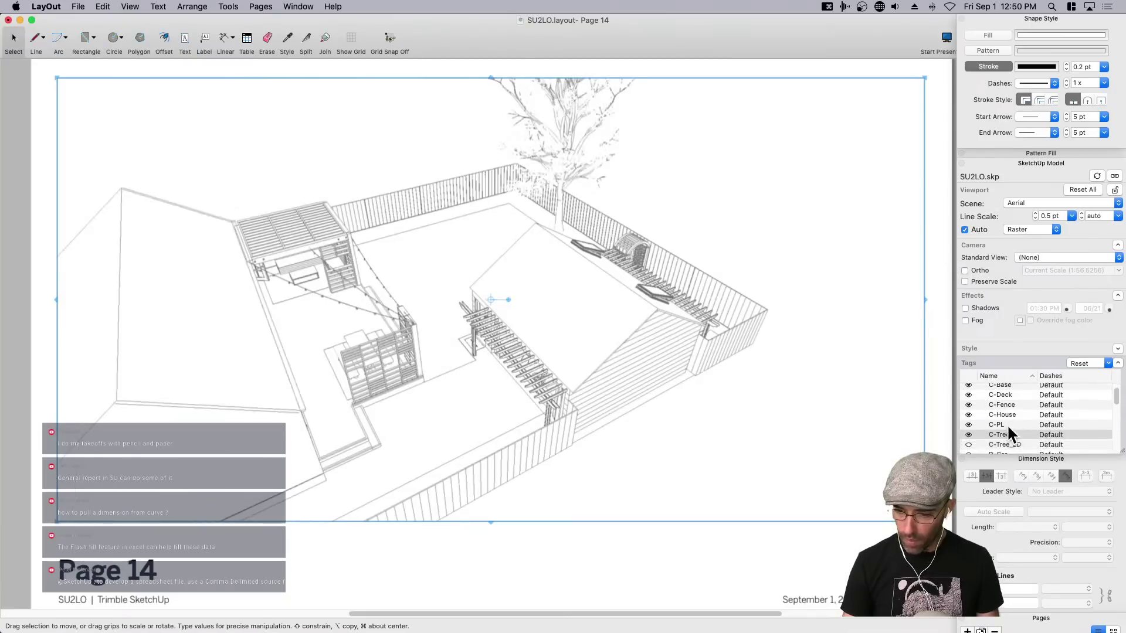
pyautogui.click(968, 445)
pyautogui.scroll(-1, 1002, 435)
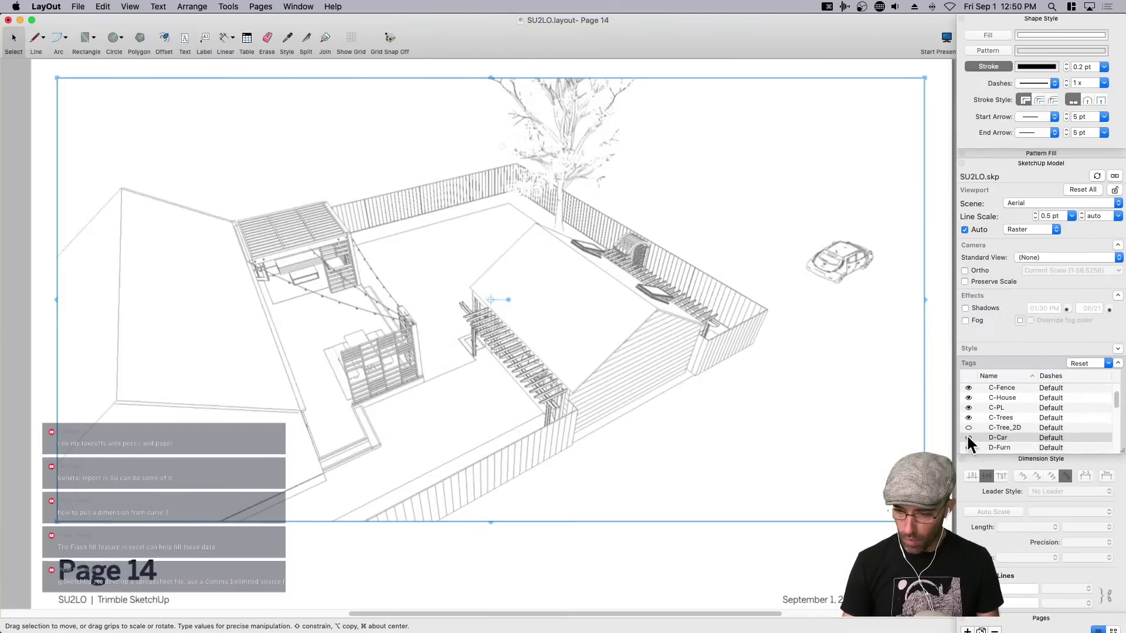
pyautogui.click(968, 438)
pyautogui.click(744, 539)
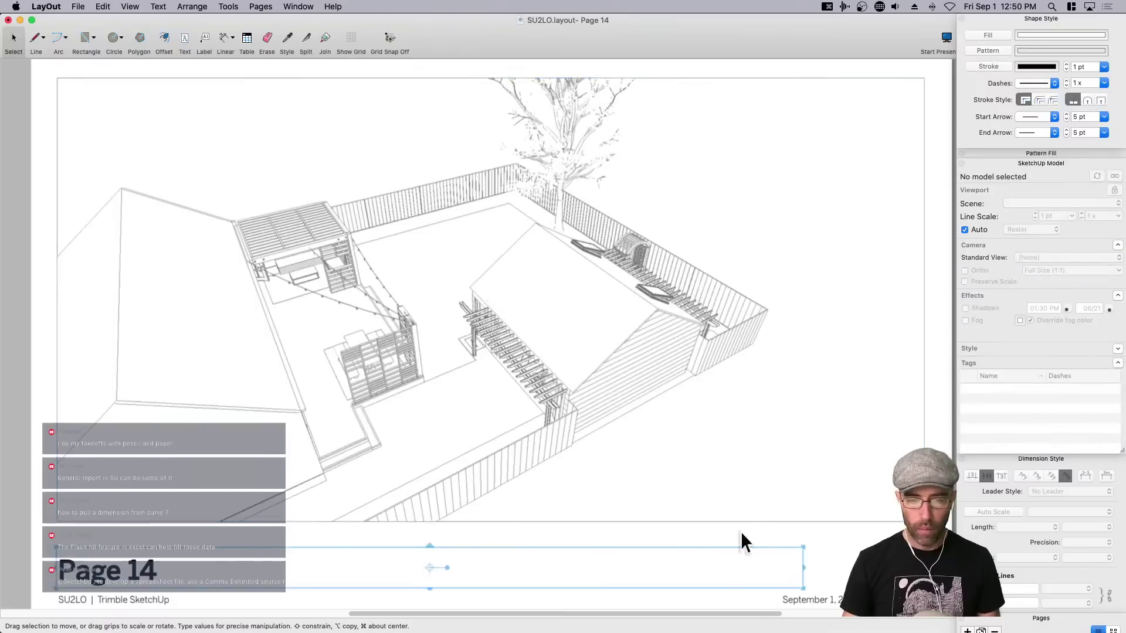
# Crop the Aerial viewport from its left edge and shift it left to the page margin.
pyautogui.click(622, 345)
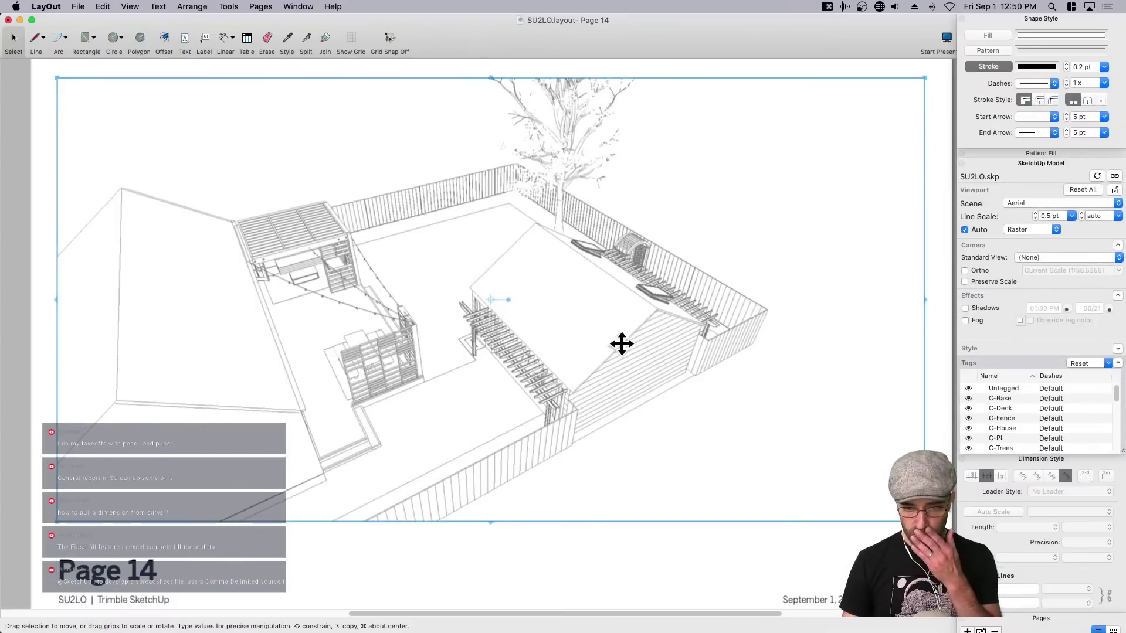
pyautogui.moveTo(57, 300); pyautogui.dragTo(180, 299)
pyautogui.moveTo(625, 359); pyautogui.dragTo(499, 360)
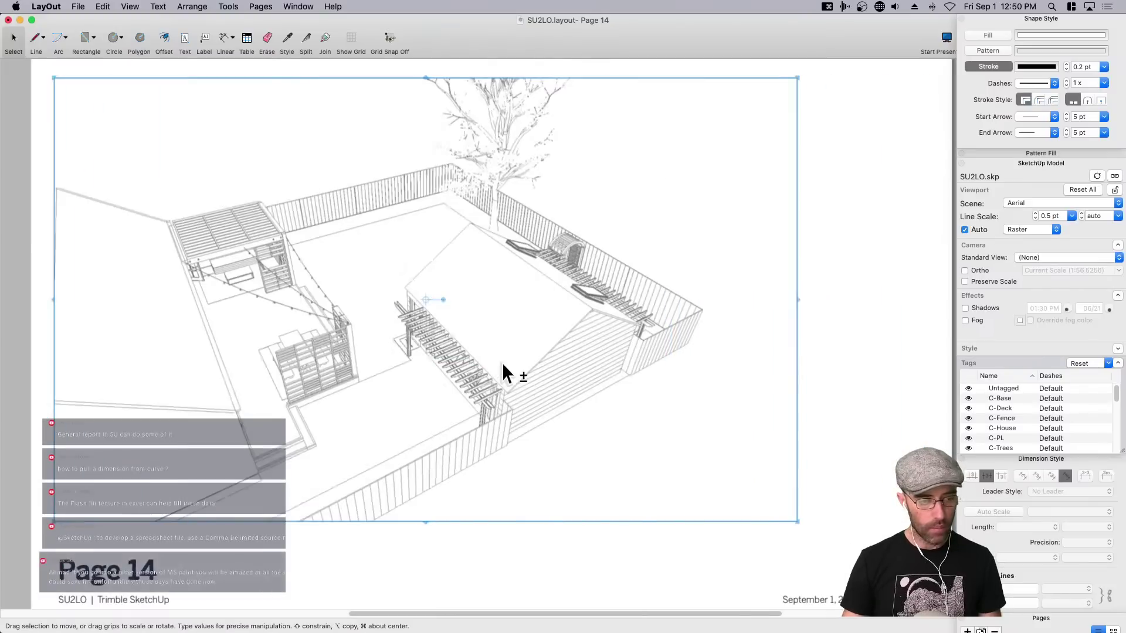
pyautogui.click(823, 357)
pyautogui.scroll(-1, 785, 409)
pyautogui.moveTo(785, 409); pyautogui.dragTo(728, 411, button='middle')
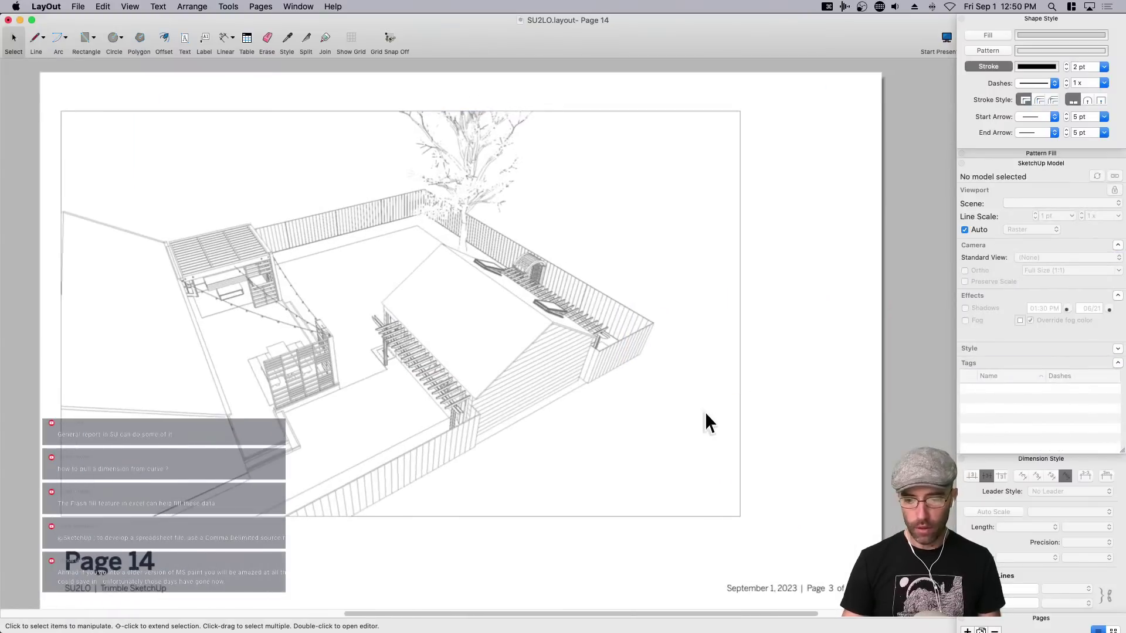
# Turn off the stroke around the Aerial viewport.
pyautogui.moveTo(826, 325); pyautogui.dragTo(608, 283)
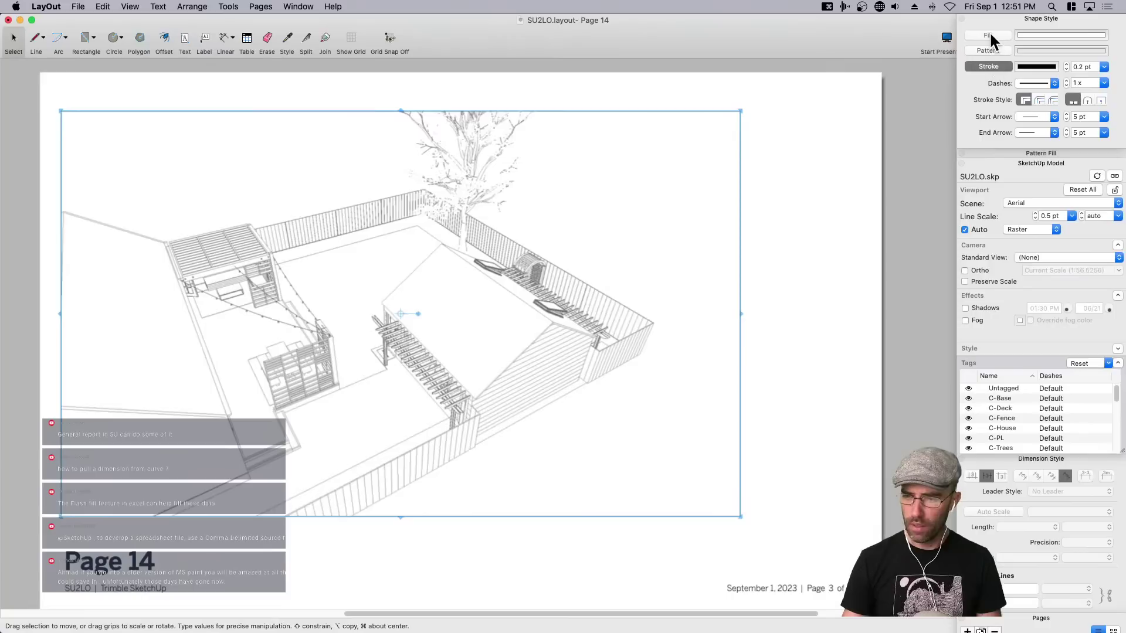
pyautogui.click(990, 66)
pyautogui.click(761, 322)
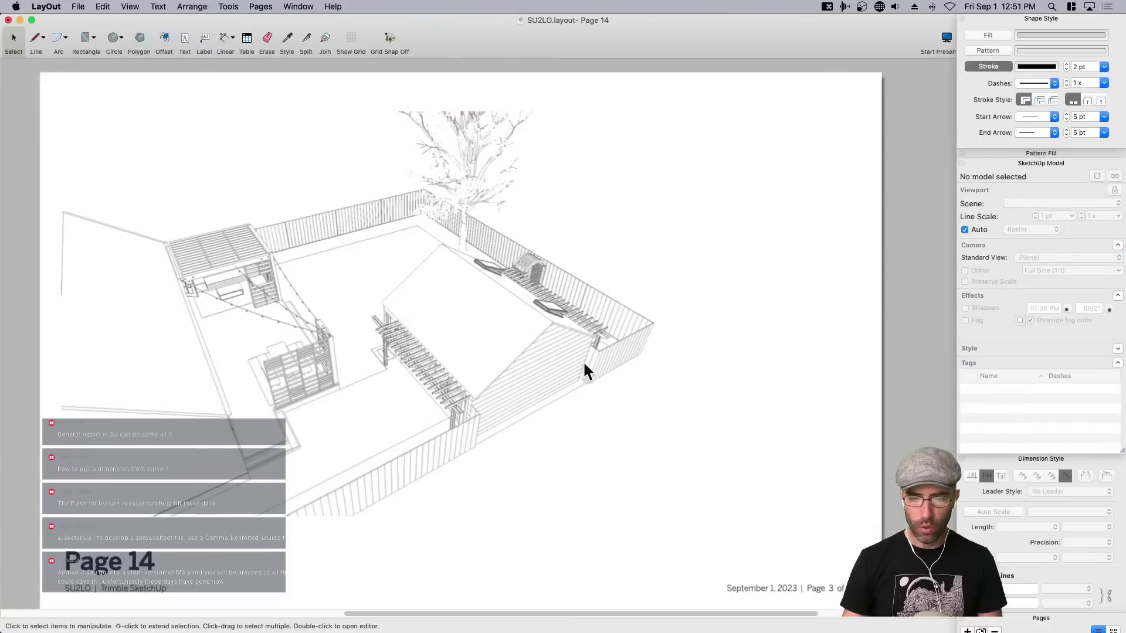
# Shrink the Aerial viewport from its upper-right corner, leaving open space on the right side of the page.
pyautogui.click(417, 370)
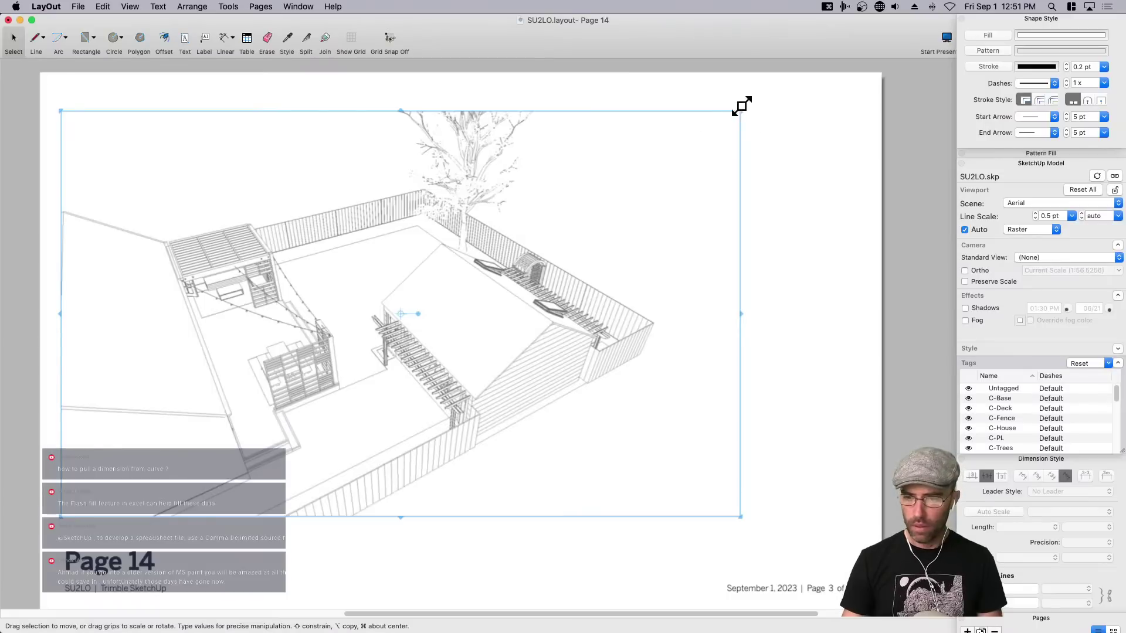
pyautogui.moveTo(742, 107); pyautogui.dragTo(640, 182)
pyautogui.click(734, 339)
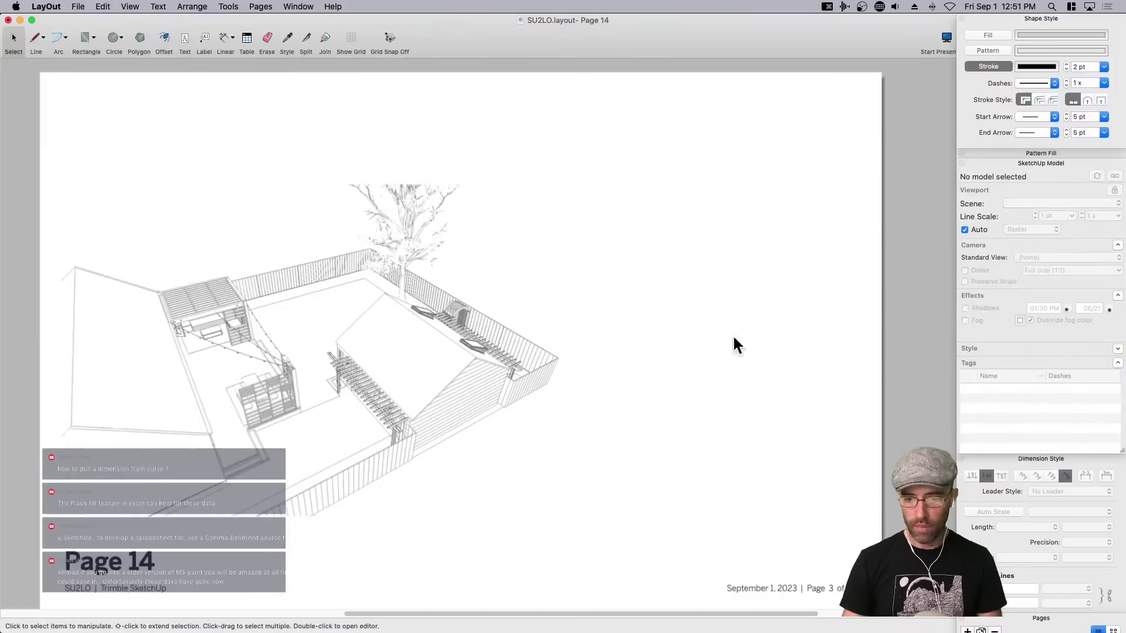
# Enable Preserve Scale on the Aerial viewport, extend its upper edge to include the whole tree, and save the document.
pyautogui.click(364, 216)
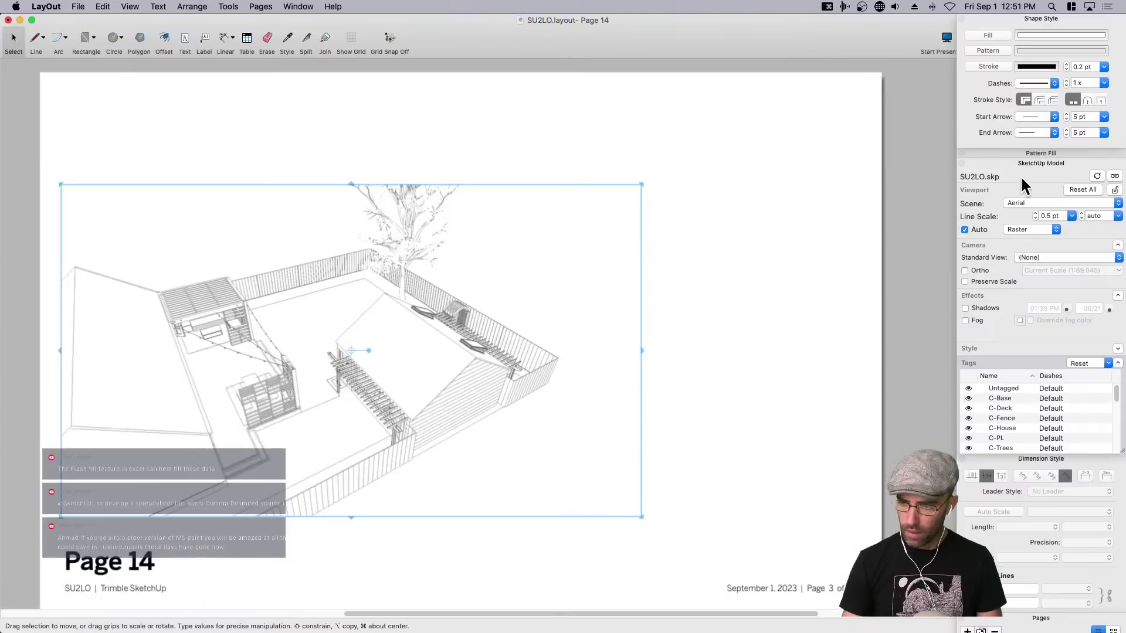
pyautogui.click(966, 281)
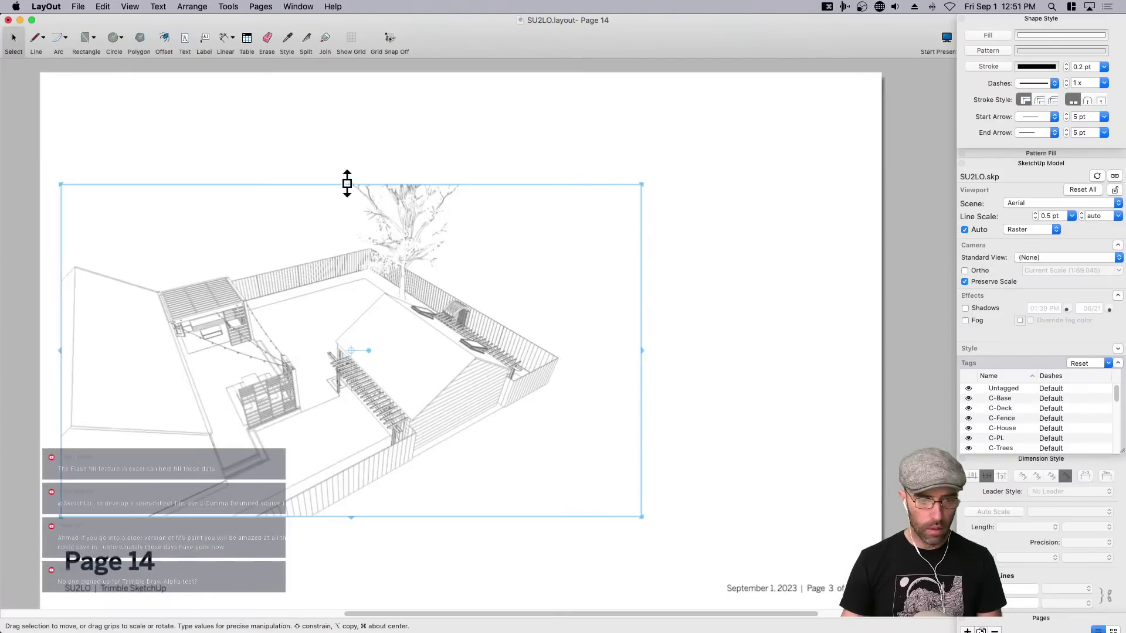
pyautogui.moveTo(350, 184); pyautogui.dragTo(351, 121)
pyautogui.click(702, 291)
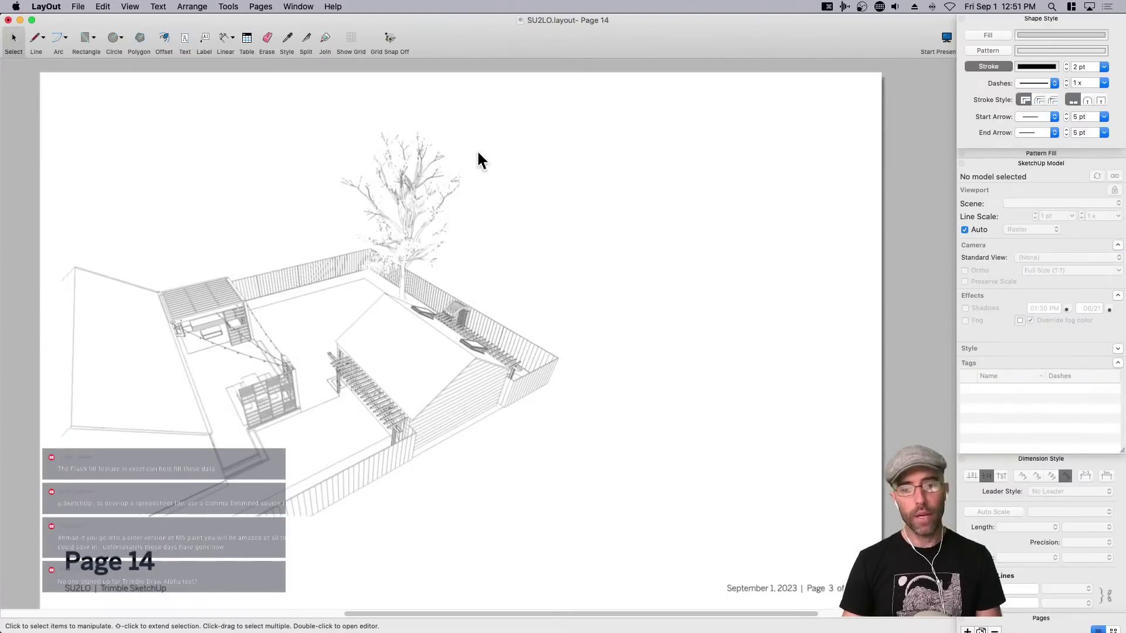
pyautogui.press('super+s')
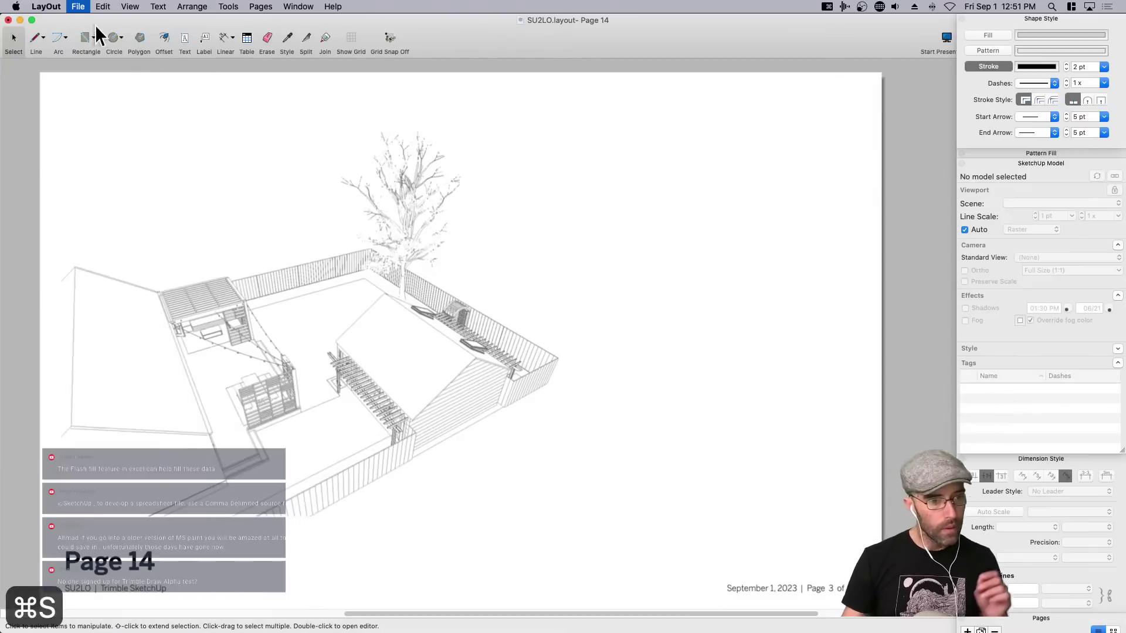
# Insert AreaCalcs.xlsx from the Desktop, using all cells of Sheet1 with Excel formatting imported.
pyautogui.click(77, 8)
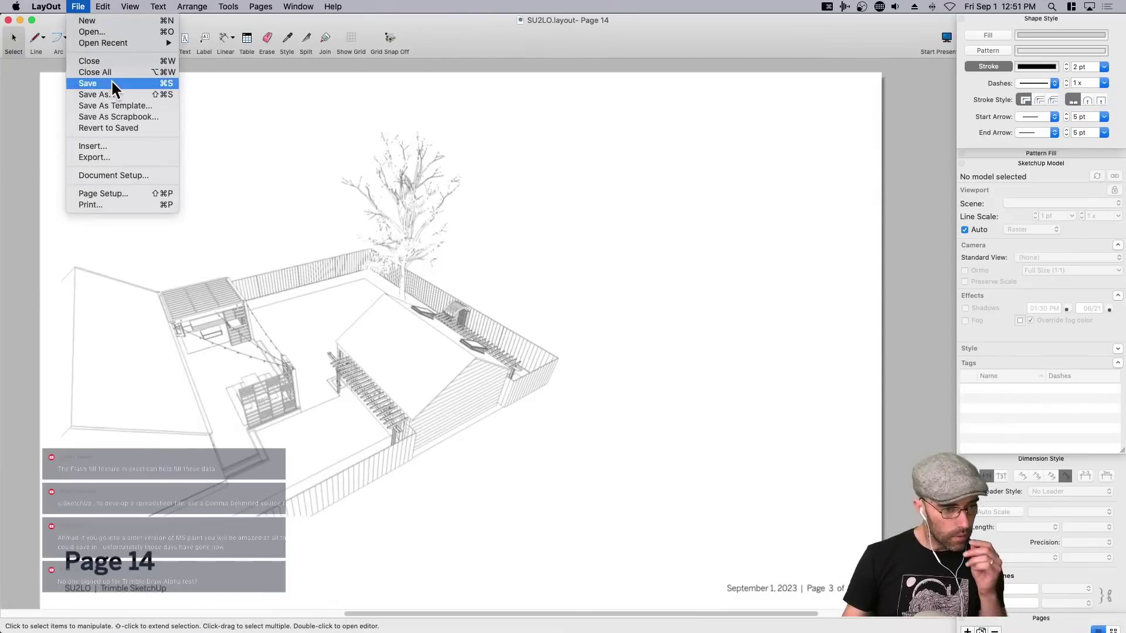
pyautogui.click(119, 146)
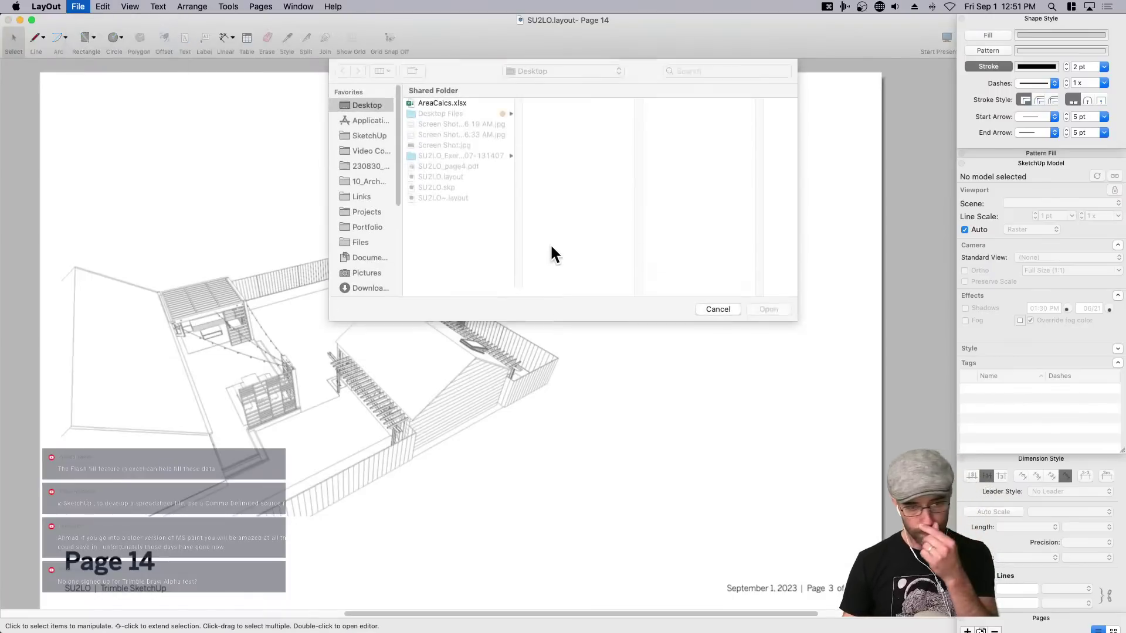
pyautogui.click(417, 104)
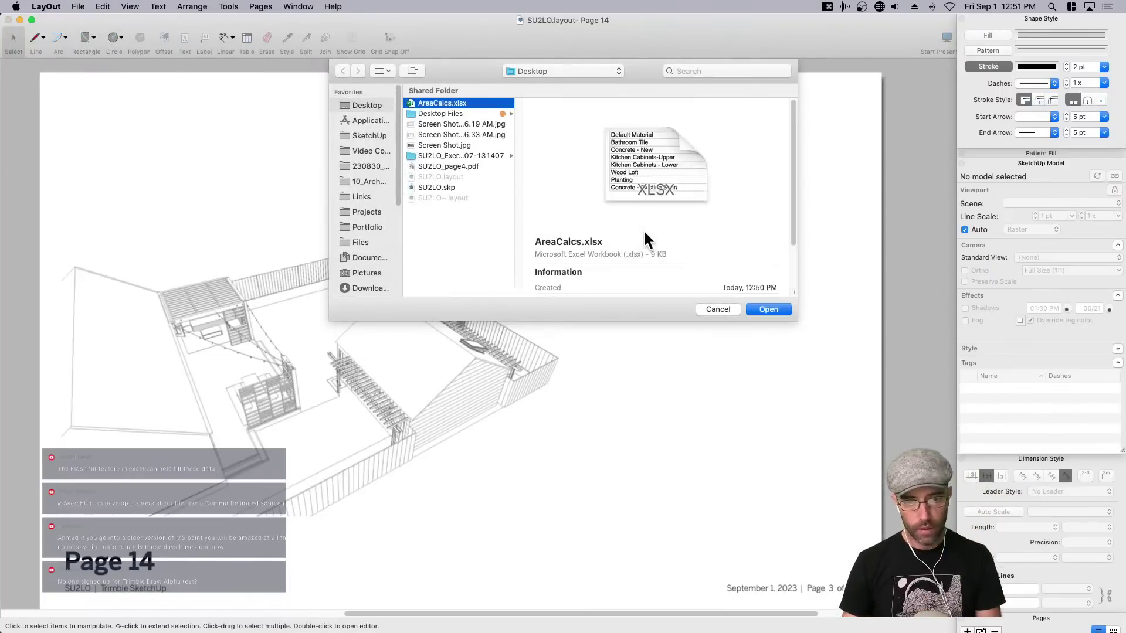
pyautogui.click(770, 309)
pyautogui.moveTo(560, 265); pyautogui.dragTo(565, 332)
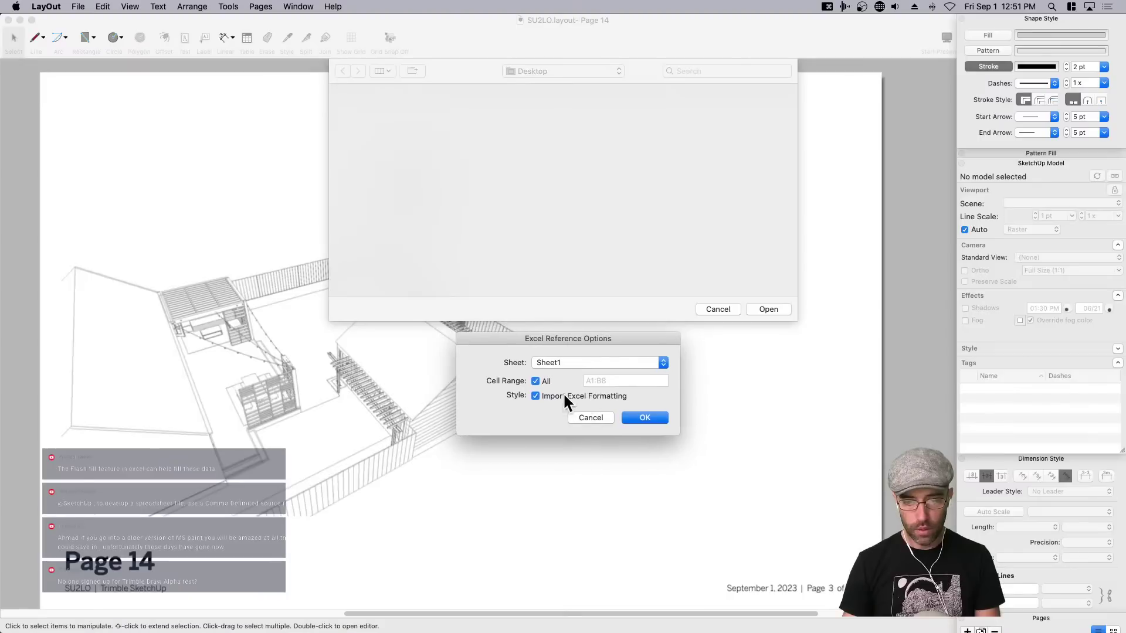
pyautogui.click(557, 364)
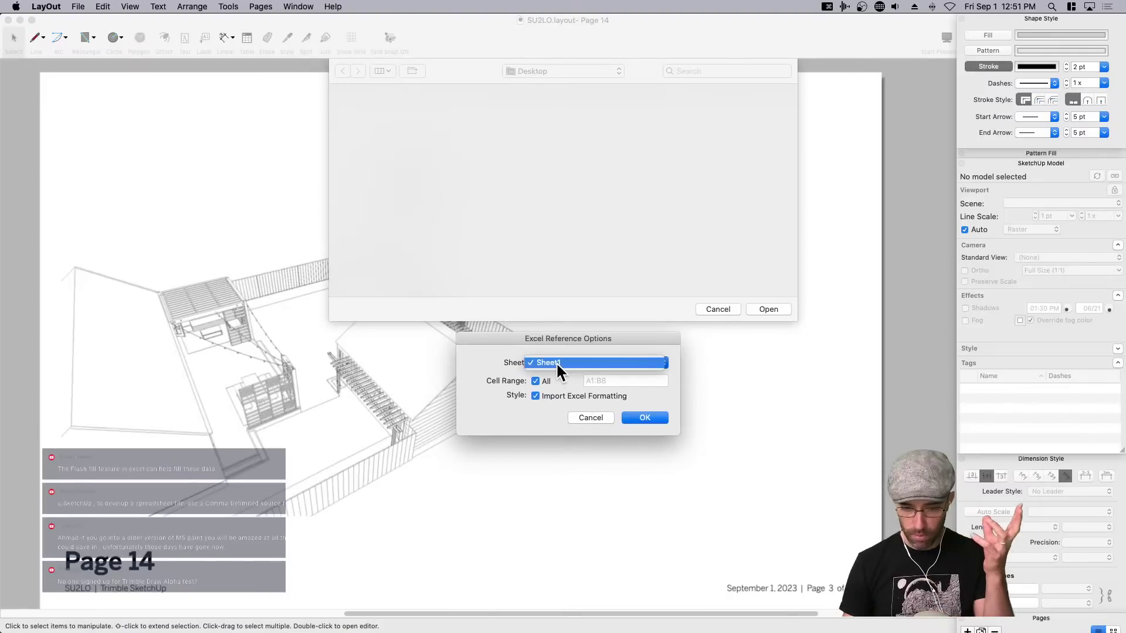
pyautogui.click(657, 419)
pyautogui.click(648, 420)
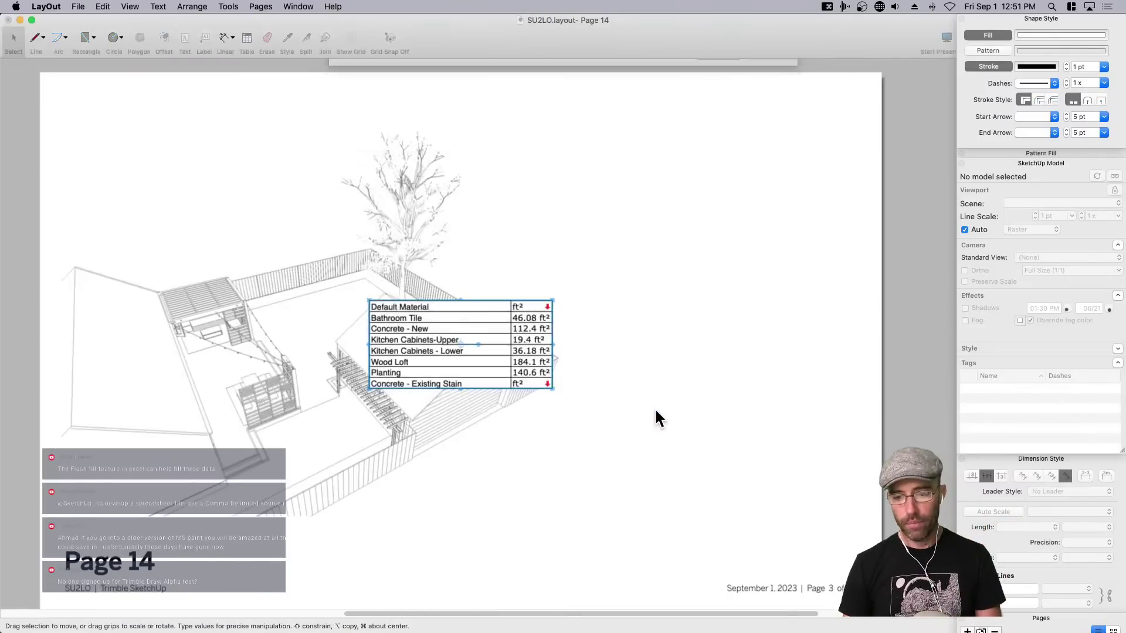
# Move the area table to the open space right of the model view and enlarge it so every area value fits.
pyautogui.moveTo(447, 301); pyautogui.dragTo(699, 410)
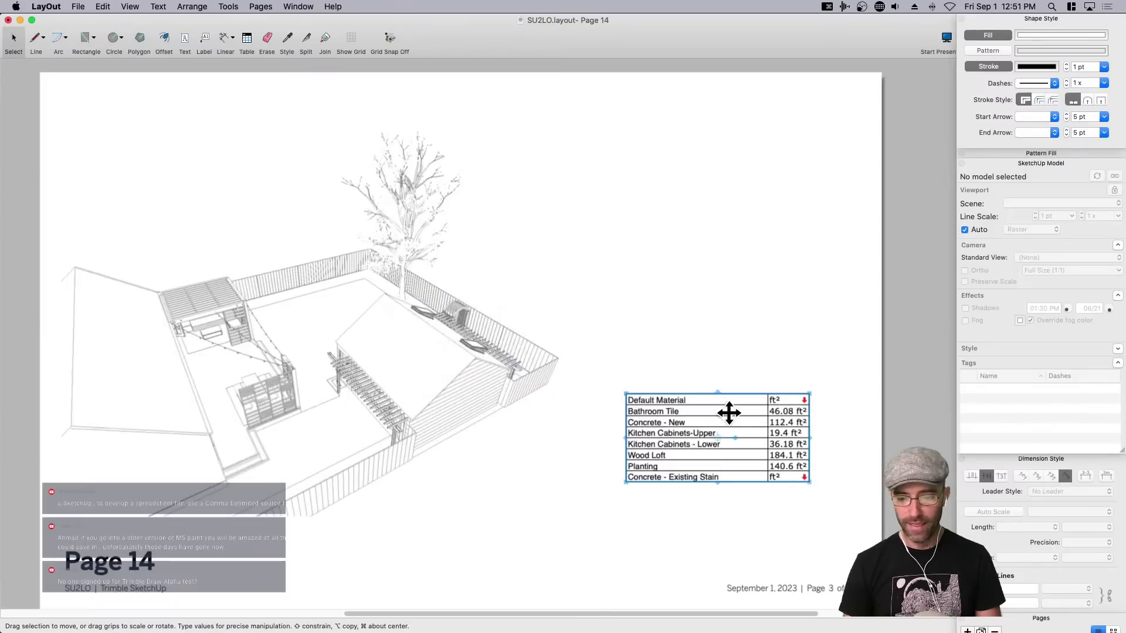
pyautogui.click(722, 345)
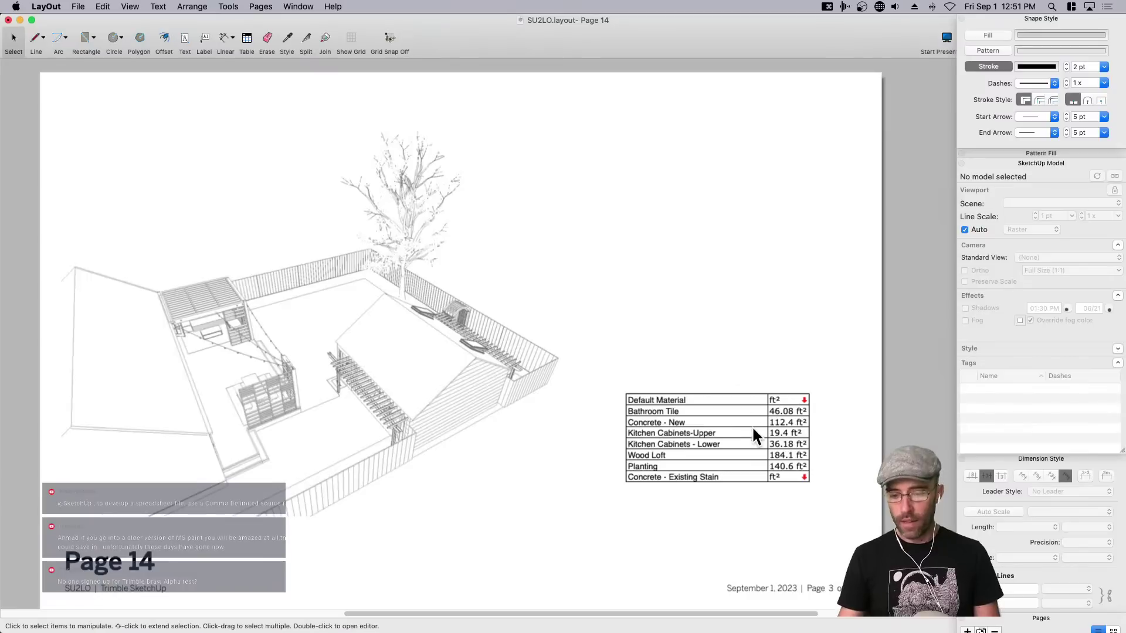
pyautogui.click(786, 469)
pyautogui.moveTo(809, 484); pyautogui.dragTo(850, 509)
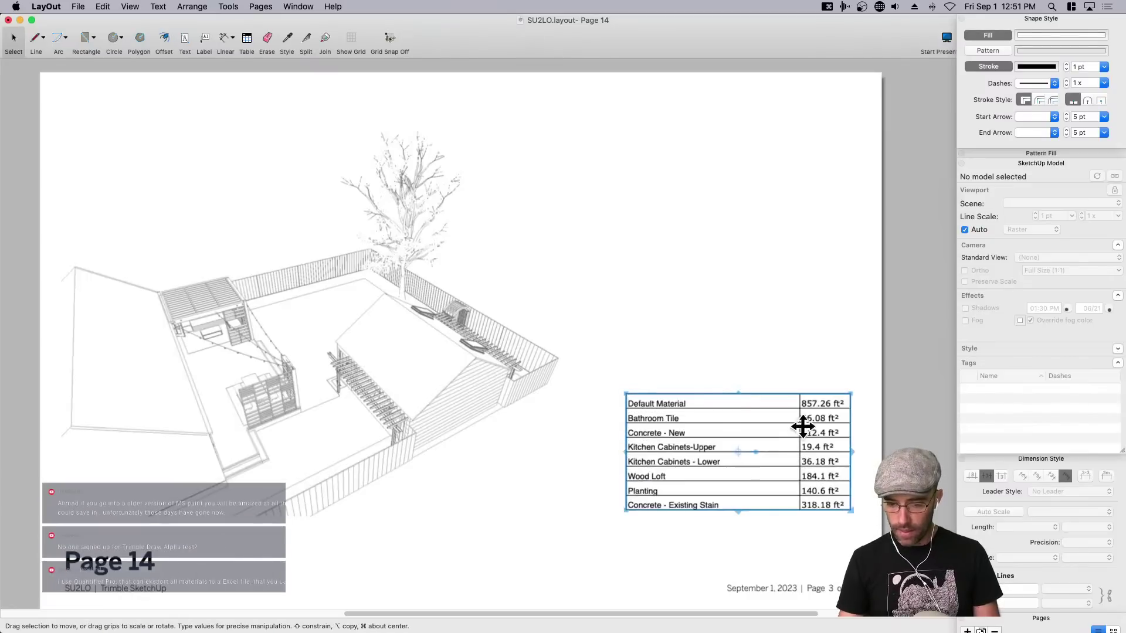
pyautogui.moveTo(797, 403); pyautogui.dragTo(764, 402)
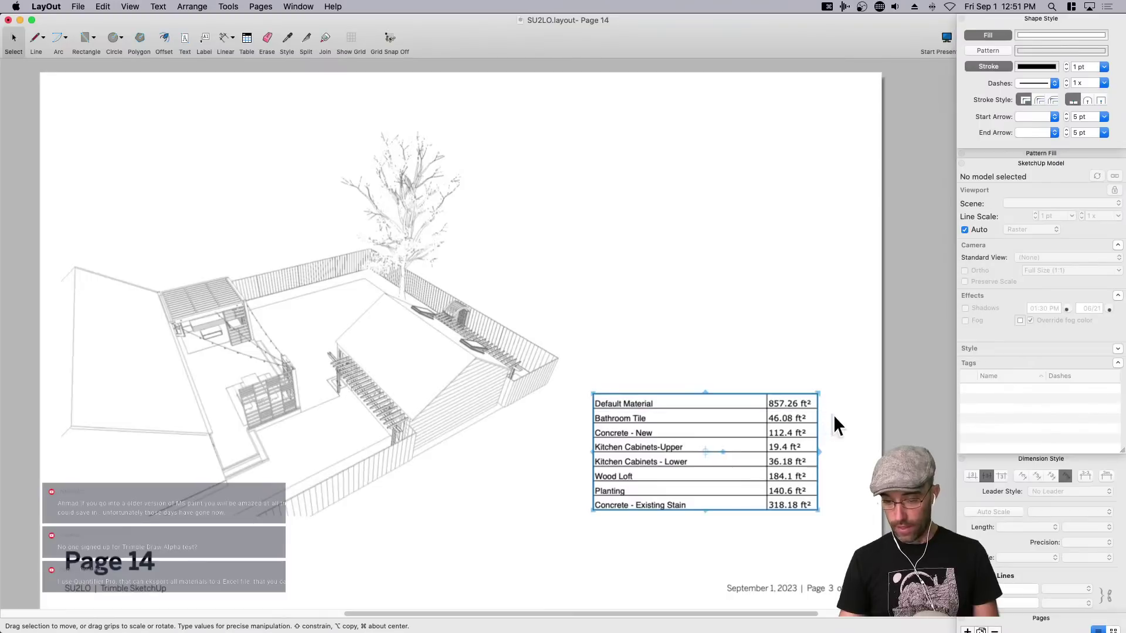
pyautogui.moveTo(820, 450); pyautogui.dragTo(840, 451)
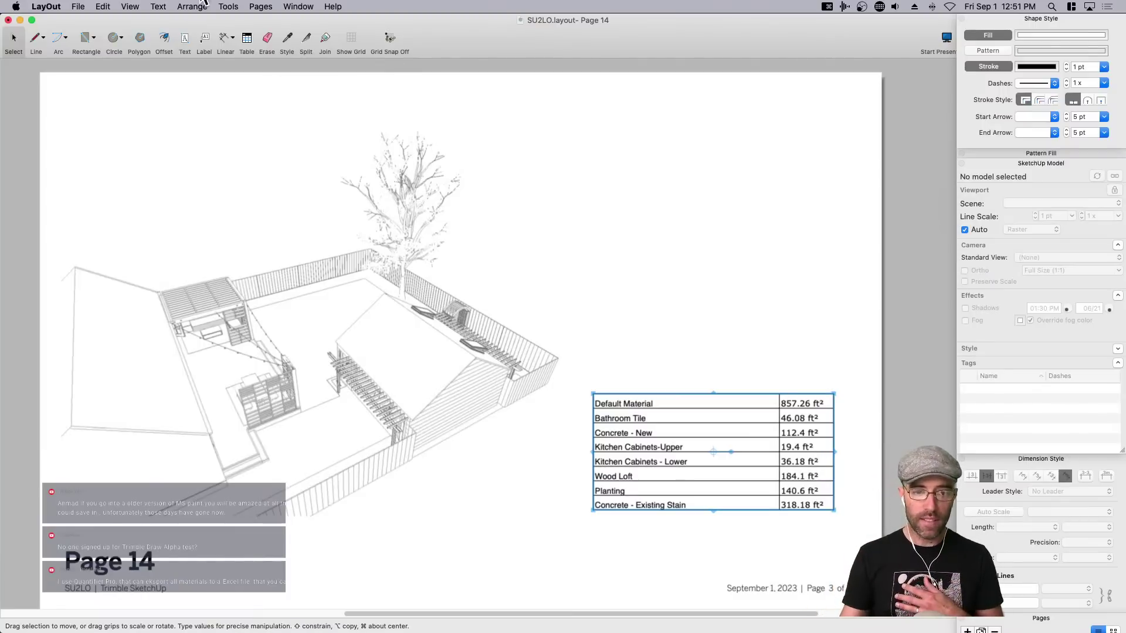
# Switch to Excel and fill cells A1:B1 of AreaCalcs with light gray.
pyautogui.press('super+Tab')
pyautogui.click(309, 317)
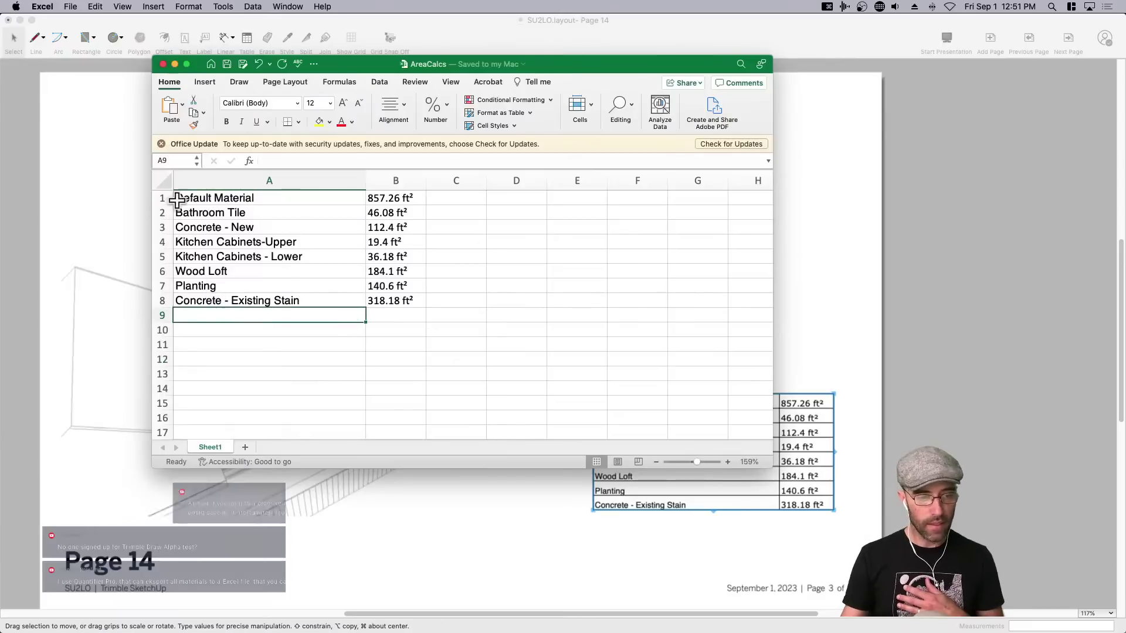
pyautogui.moveTo(171, 197); pyautogui.dragTo(400, 199)
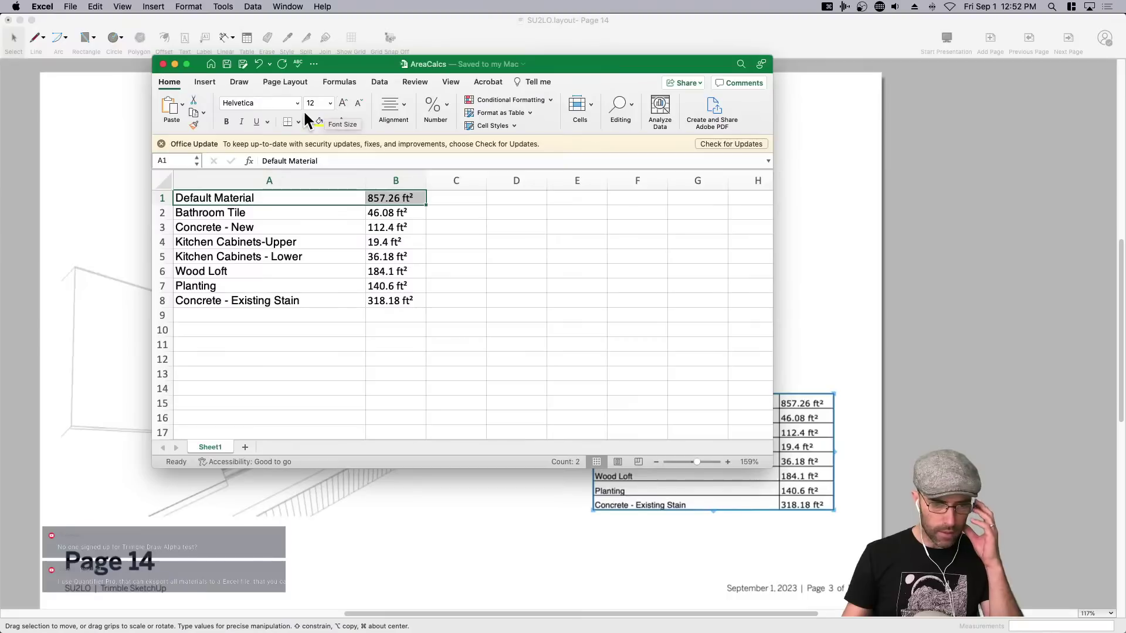
pyautogui.click(326, 125)
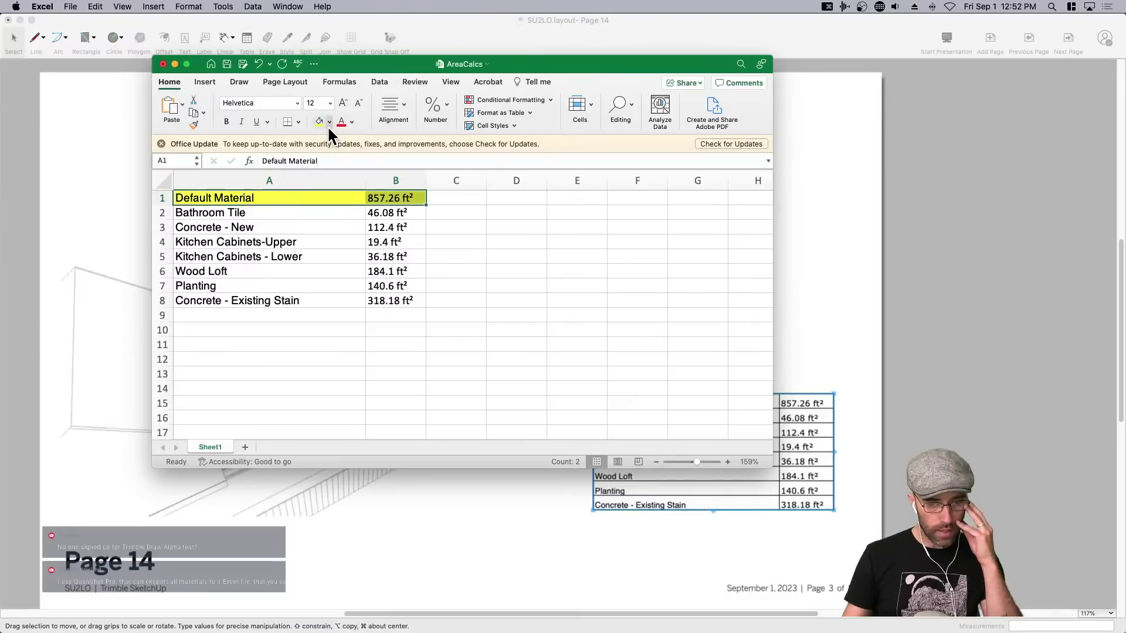
pyautogui.click(328, 122)
pyautogui.click(355, 146)
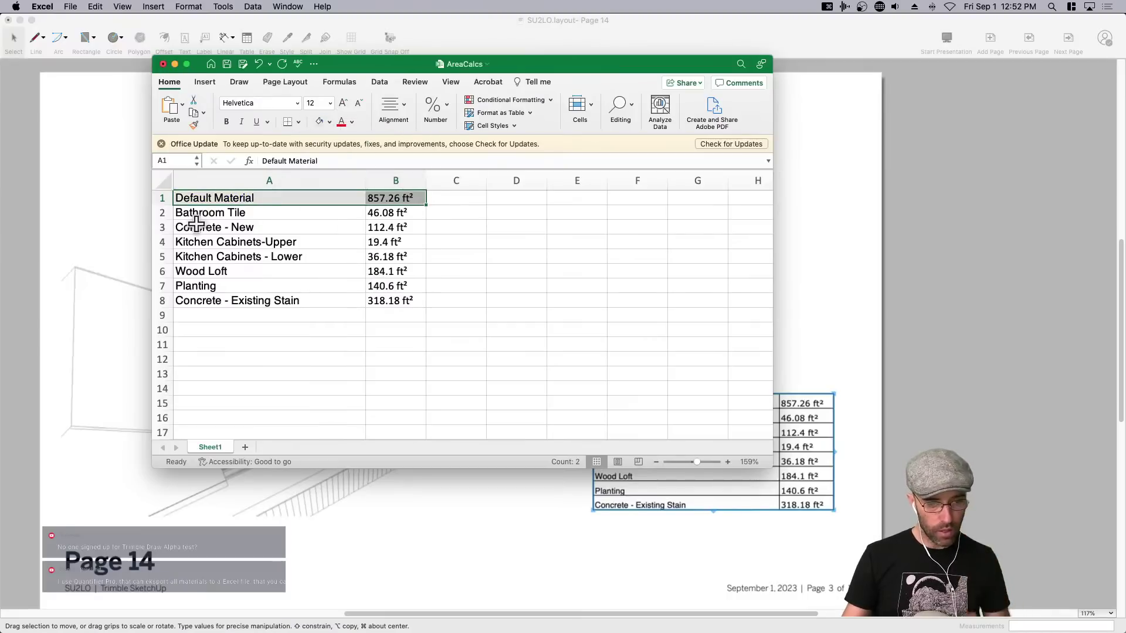
# Fill A3:B3, A5:B5 and A7:B7 with light gray, save AreaCalcs, and switch back to LayOut to save the document.
pyautogui.moveTo(214, 228); pyautogui.dragTo(392, 229)
pyautogui.click(318, 122)
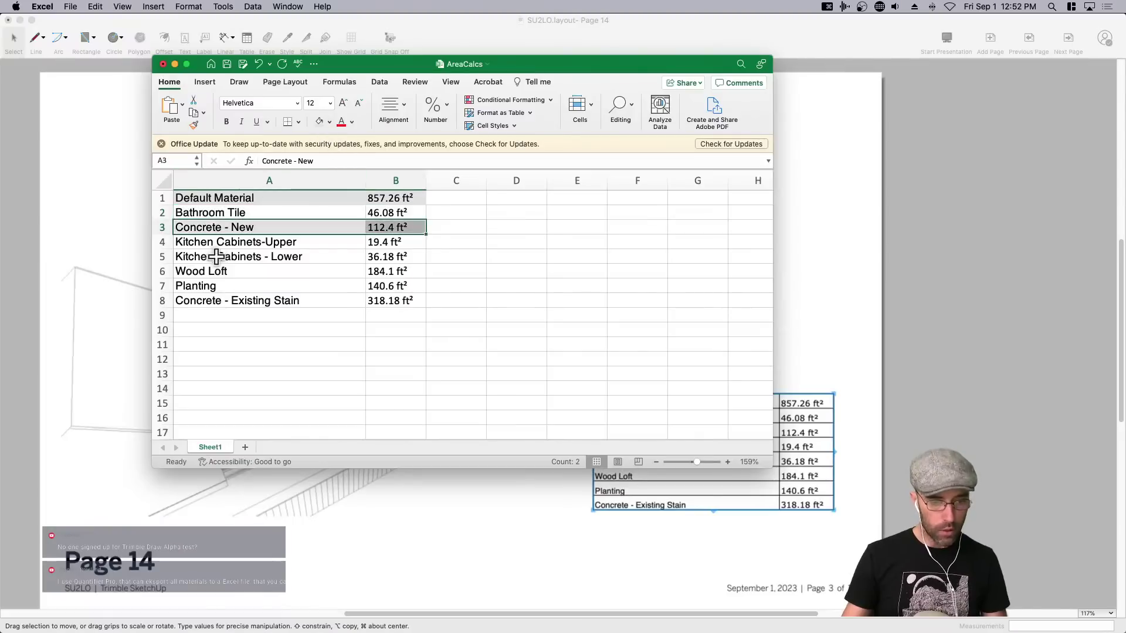
pyautogui.moveTo(217, 256); pyautogui.dragTo(382, 256)
pyautogui.click(320, 123)
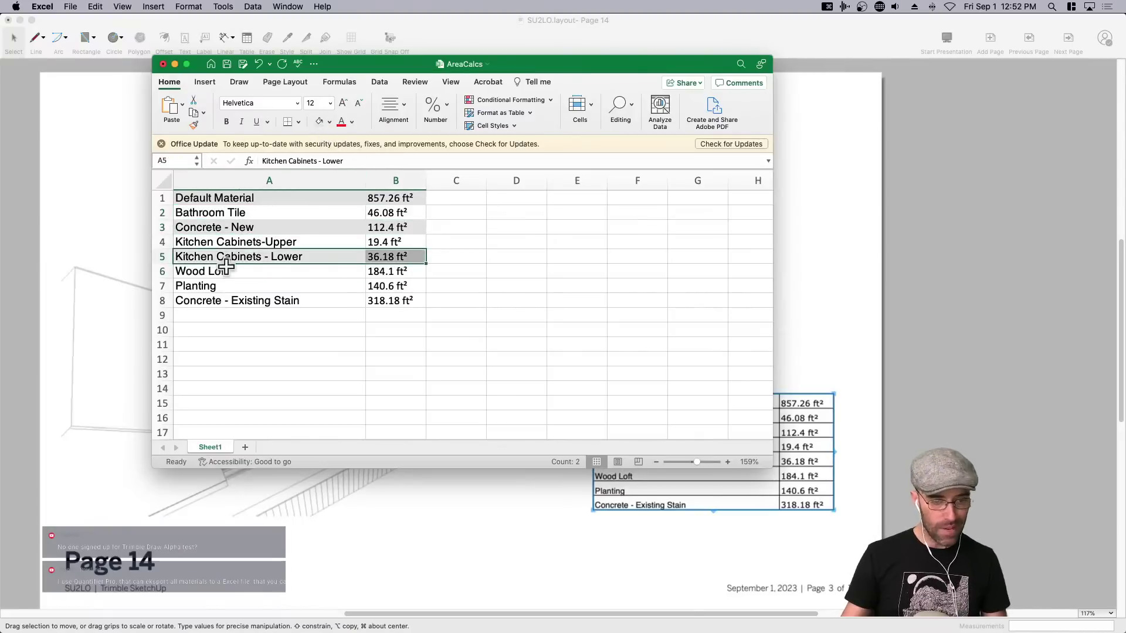
pyautogui.moveTo(196, 286); pyautogui.dragTo(379, 286)
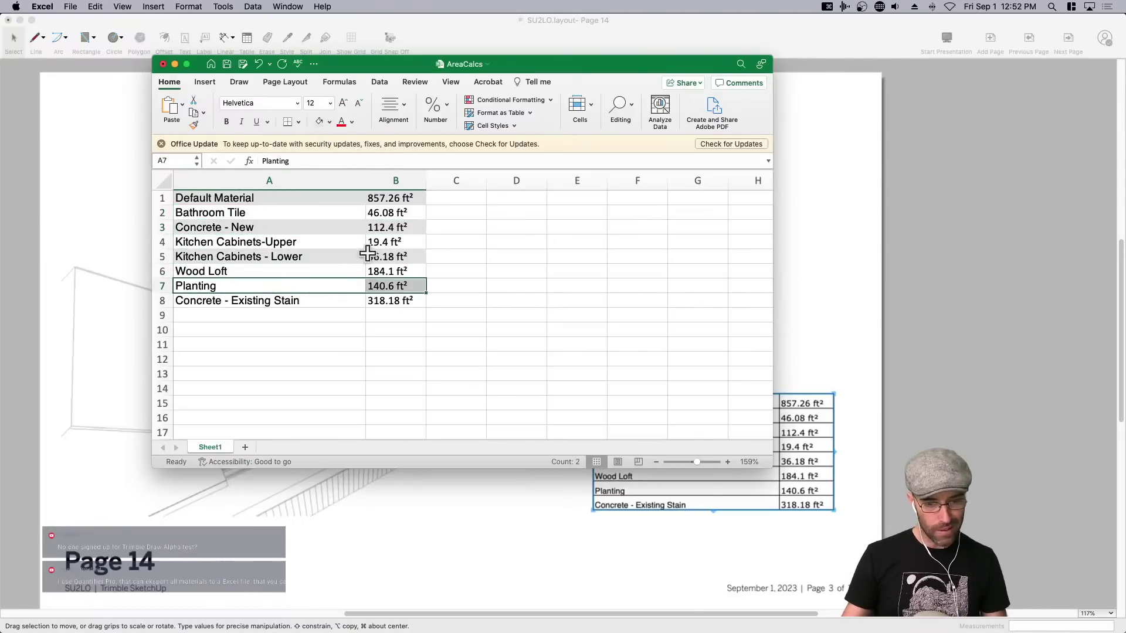
pyautogui.click(318, 121)
pyautogui.click(464, 291)
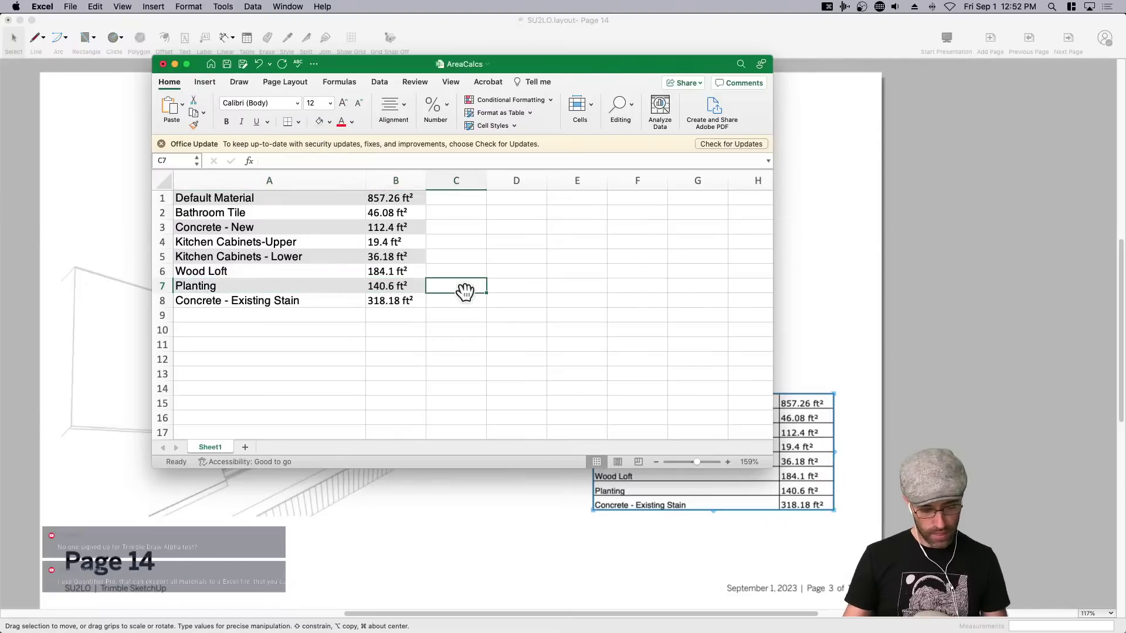
pyautogui.press('super+s')
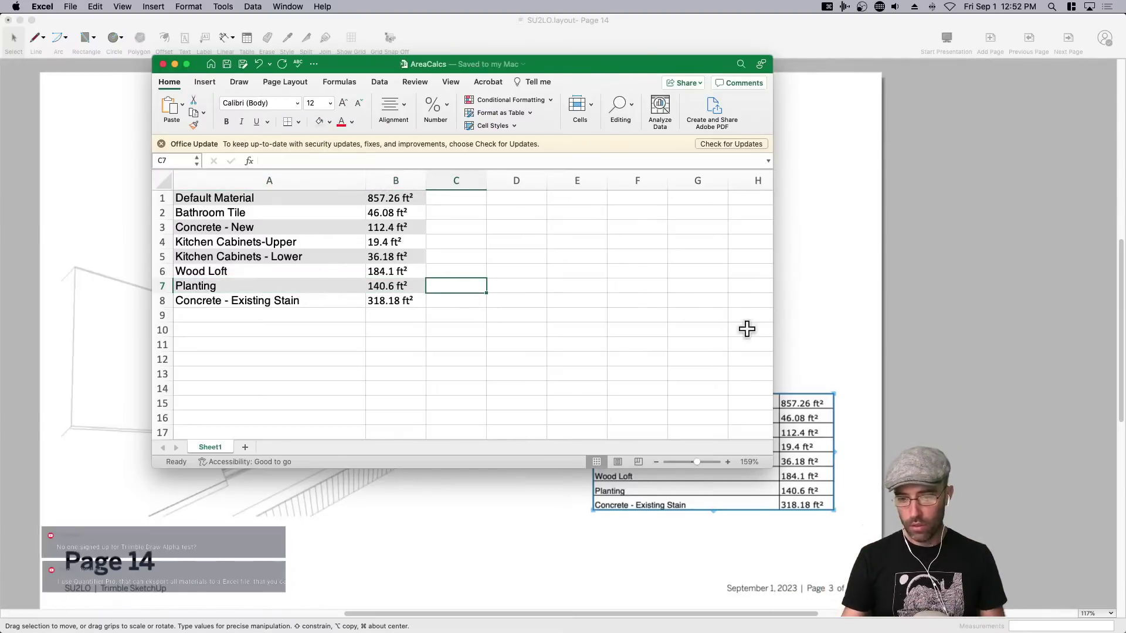
pyautogui.click(829, 339)
pyautogui.press('super+s')
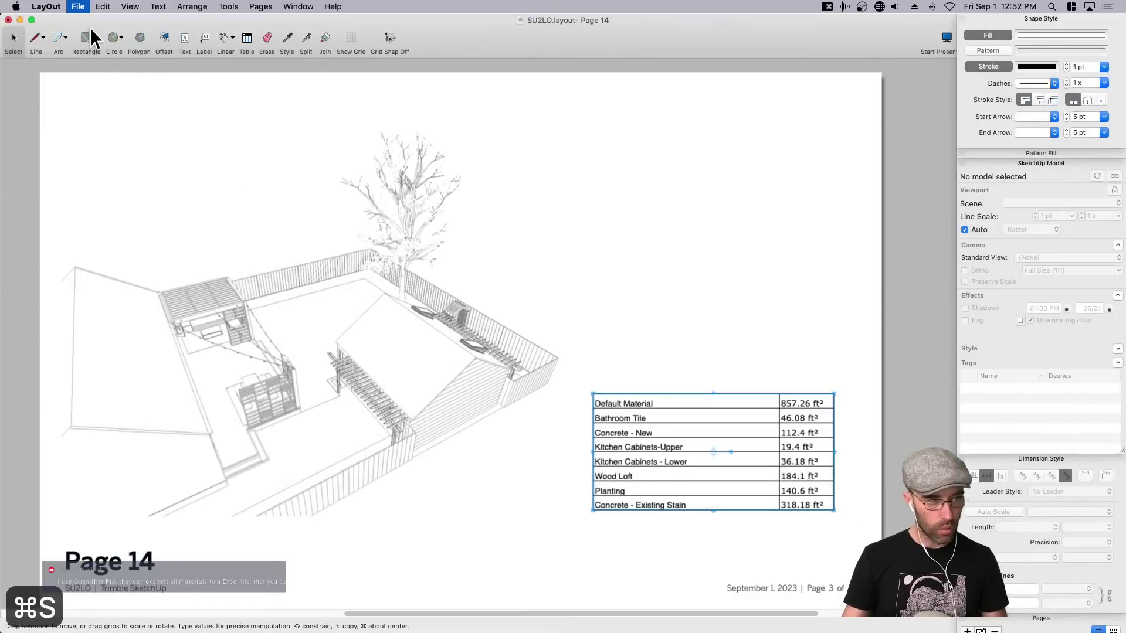
# Insert the updated AreaCalcs.xlsx with all Sheet1 cells and Excel formatting, and place the new table above the existing one.
pyautogui.click(79, 7)
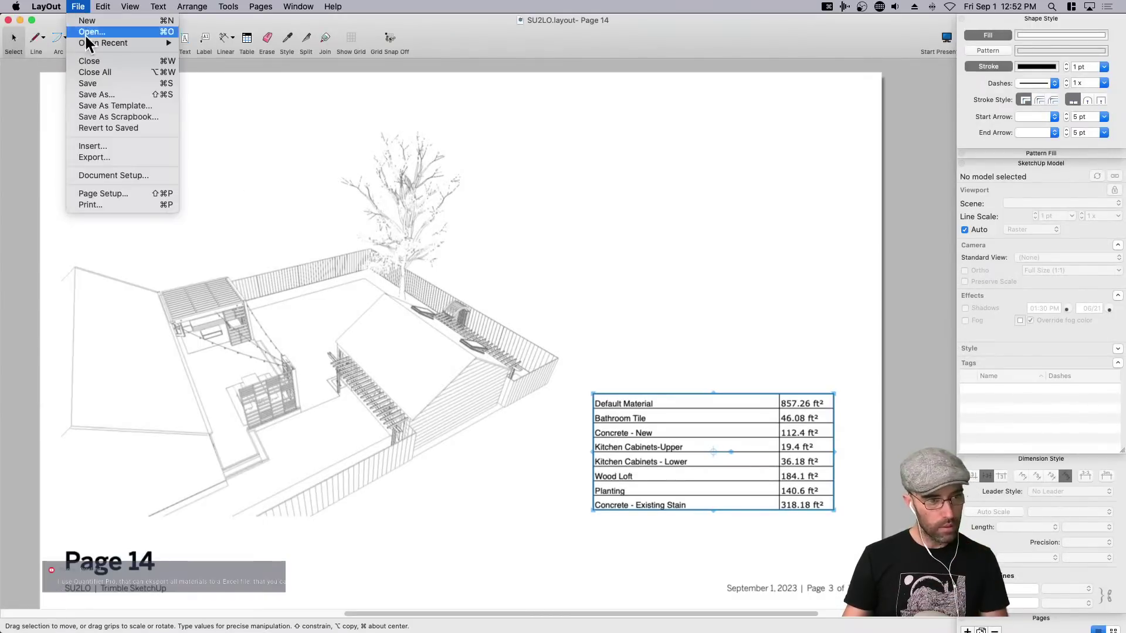
pyautogui.click(94, 146)
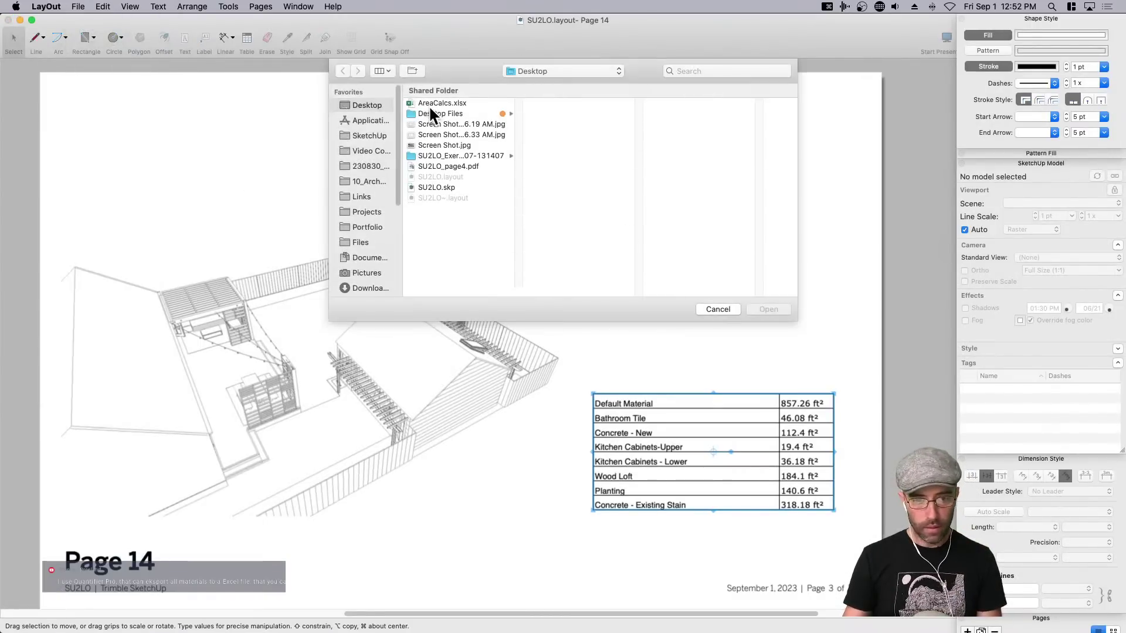
pyautogui.click(434, 104)
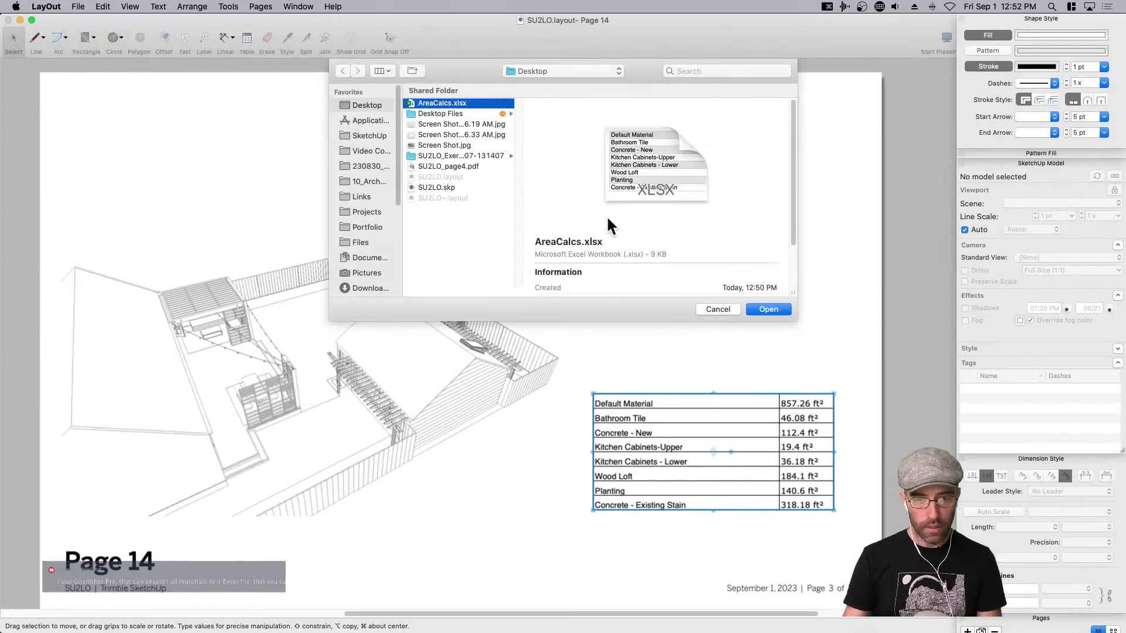
pyautogui.click(767, 309)
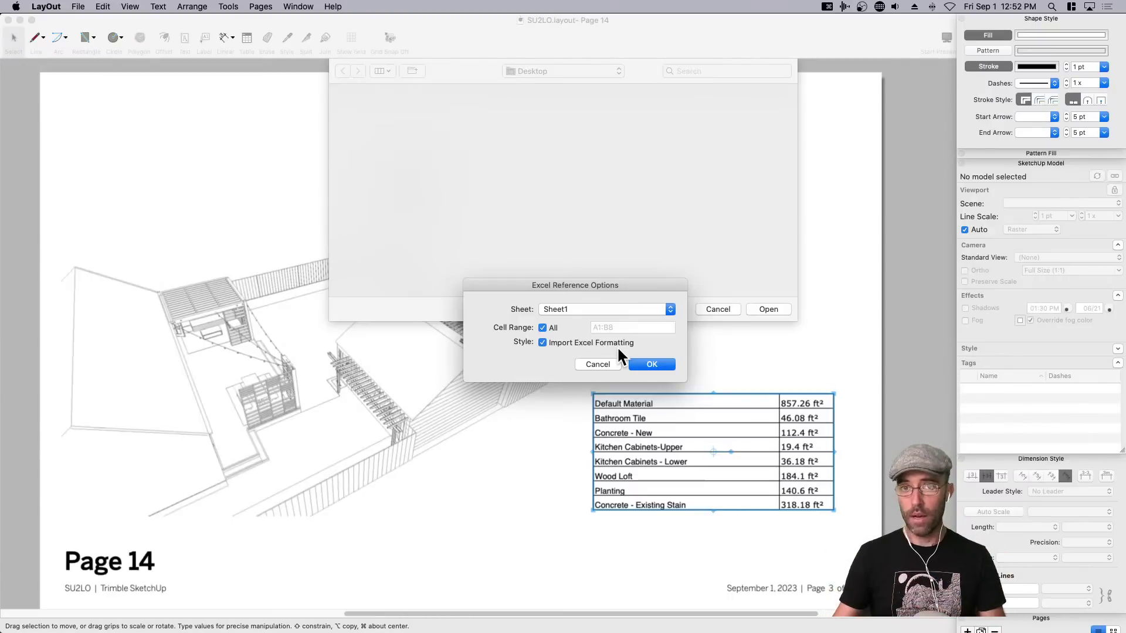
pyautogui.click(659, 364)
pyautogui.moveTo(522, 368); pyautogui.dragTo(757, 353)
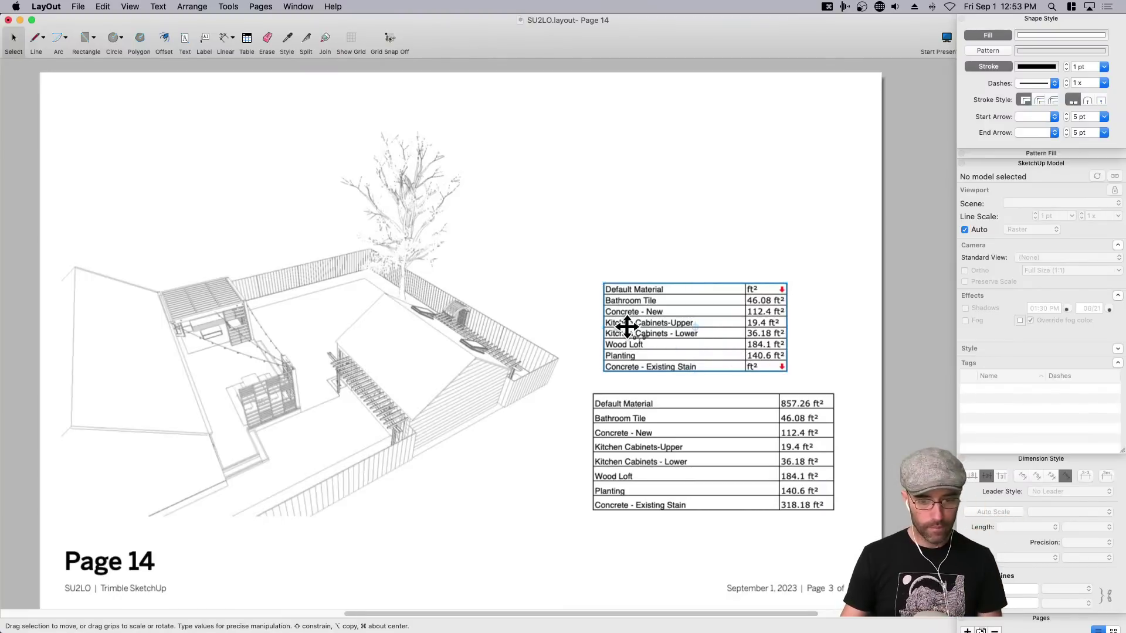
pyautogui.moveTo(621, 325); pyautogui.dragTo(615, 326)
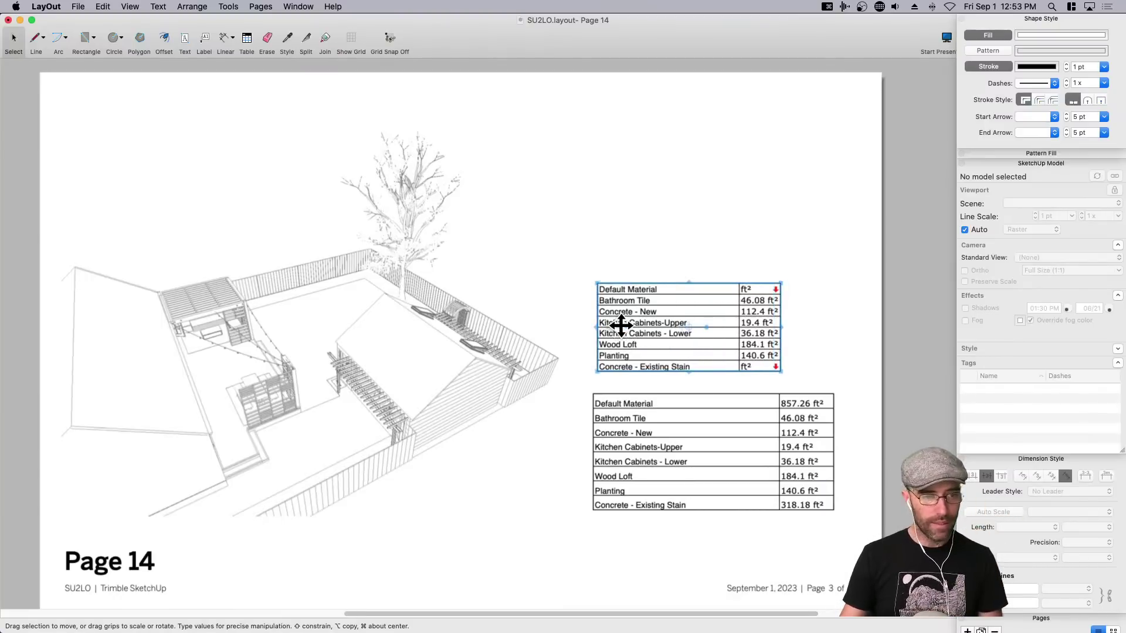
# Insert another copy of AreaCalcs.xlsx from the Desktop, keeping Sheet1, all cells and imported Excel formatting.
pyautogui.click(78, 6)
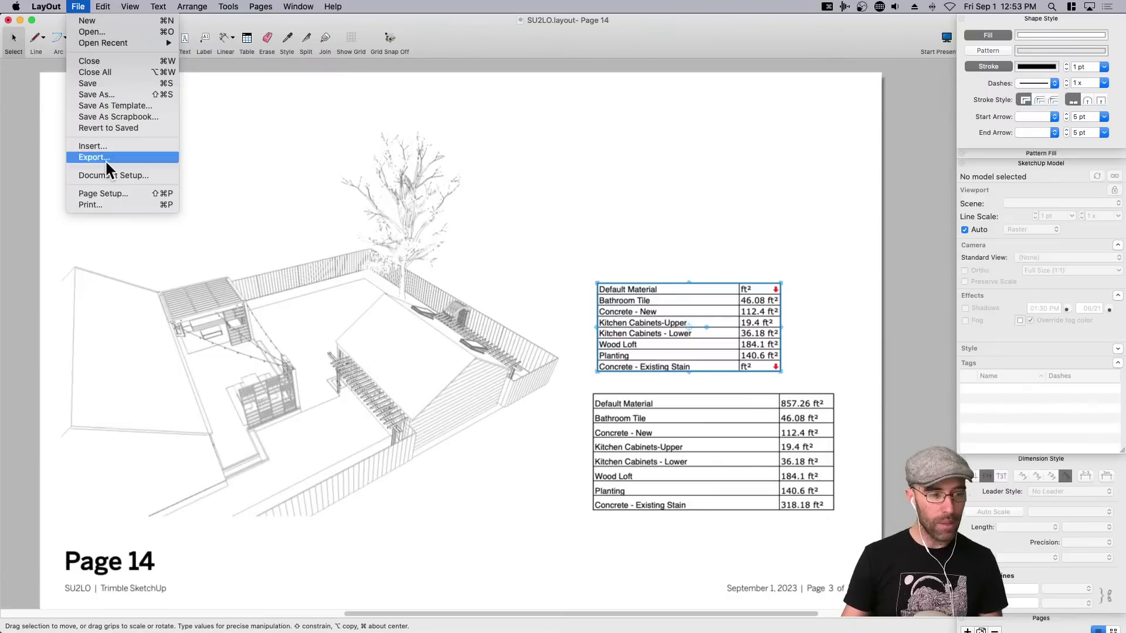
pyautogui.click(108, 146)
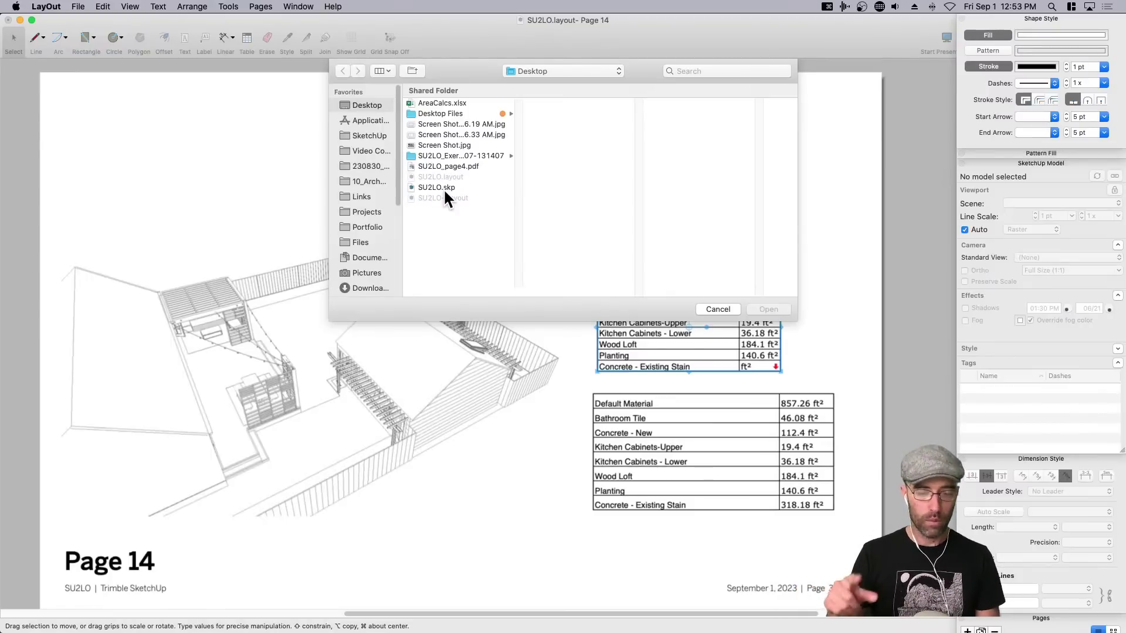
pyautogui.click(441, 103)
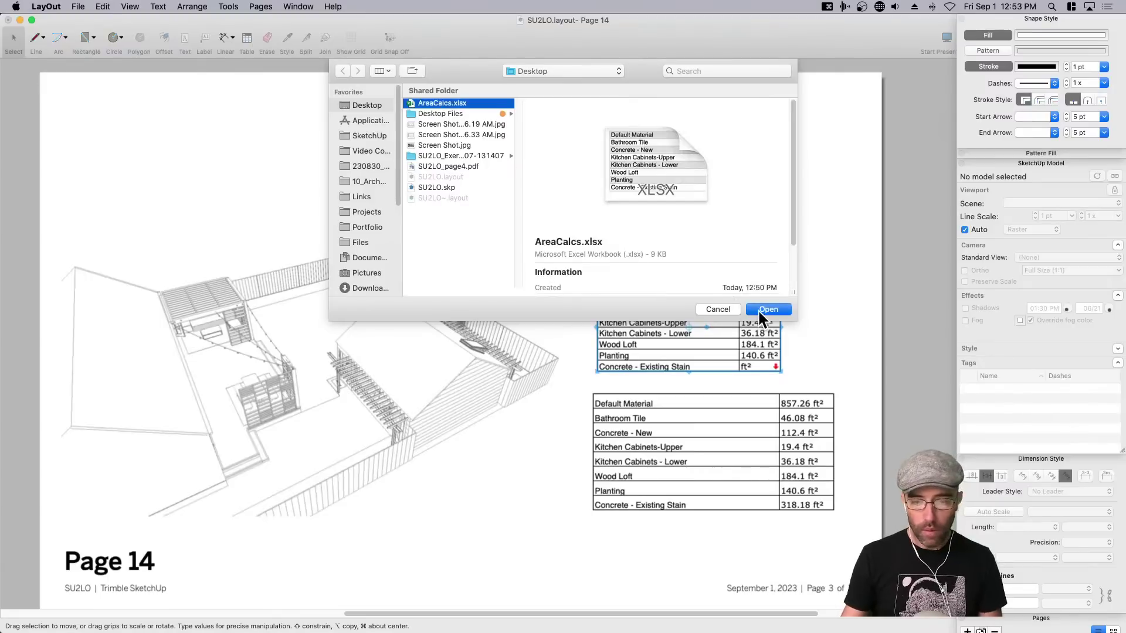
pyautogui.click(765, 309)
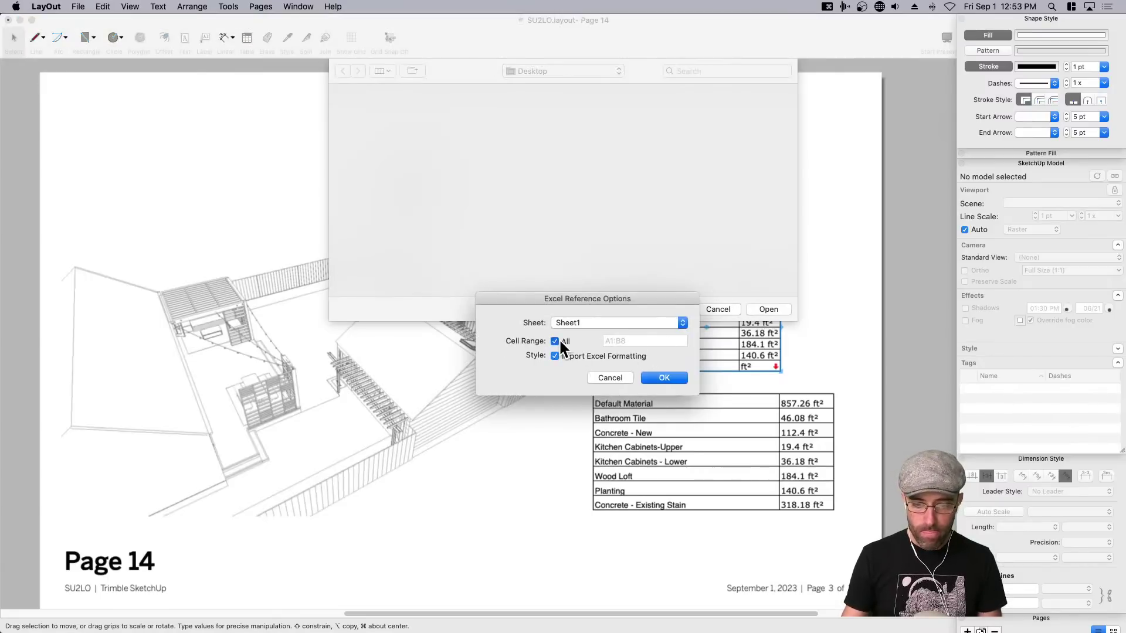
pyautogui.click(623, 320)
pyautogui.click(623, 320)
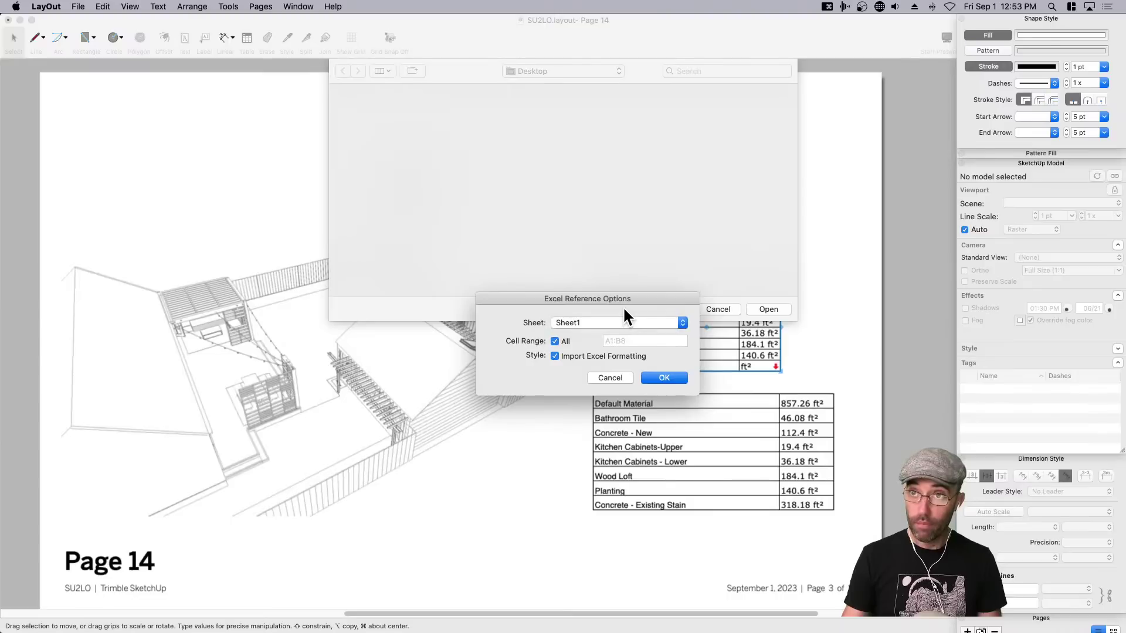
pyautogui.click(620, 319)
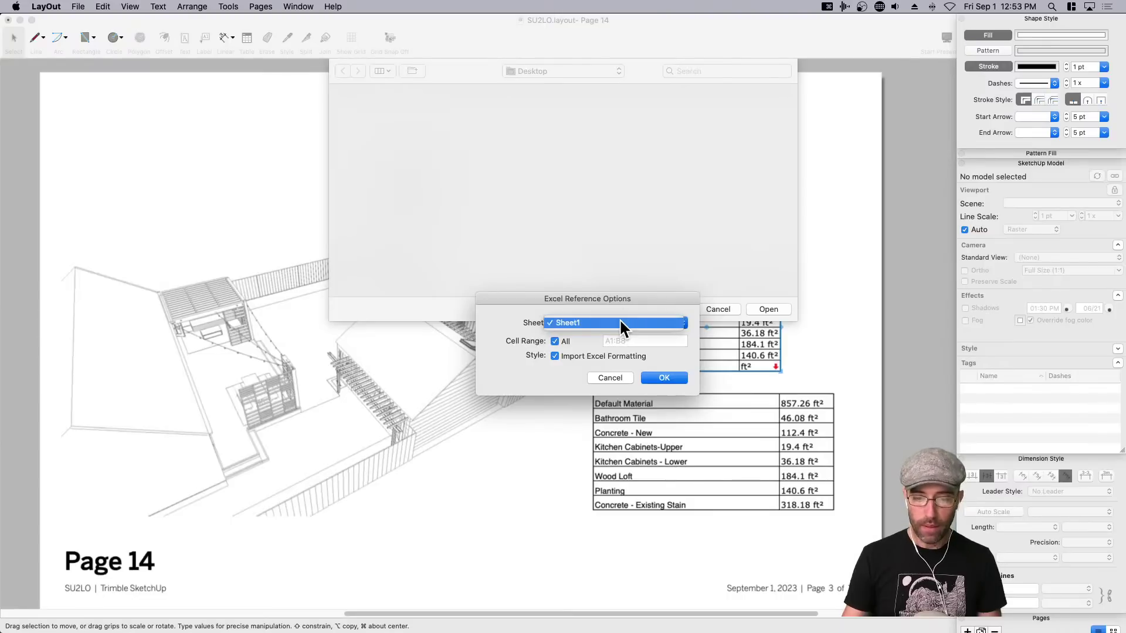
pyautogui.click(619, 318)
pyautogui.click(559, 346)
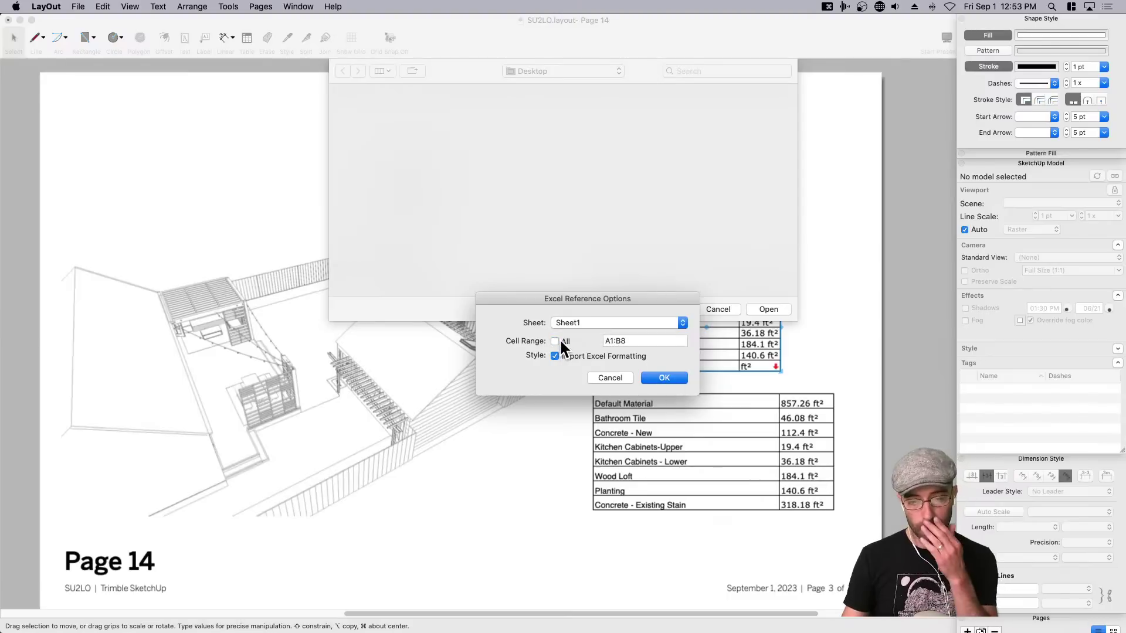
pyautogui.click(559, 350)
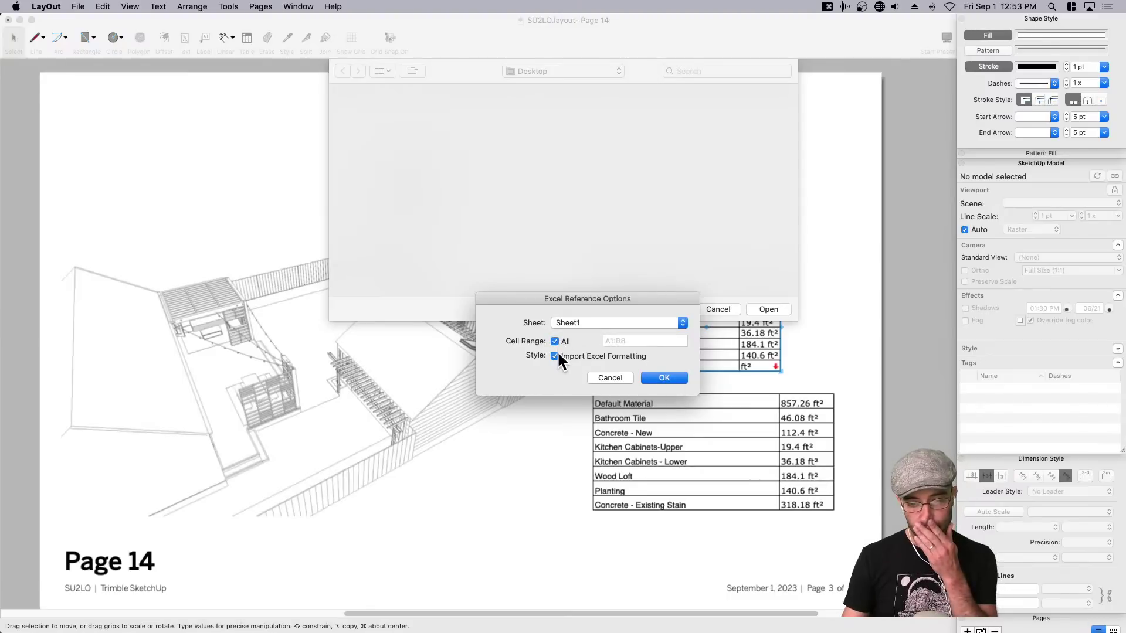
pyautogui.click(674, 377)
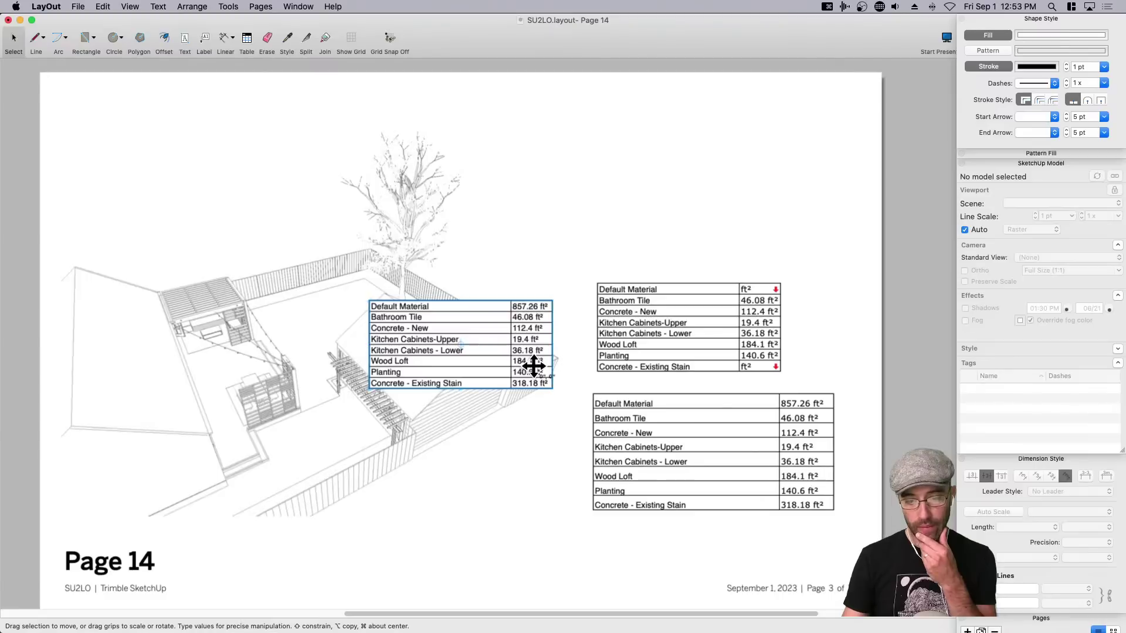
# Move the newest table copy above the other two and delete both extra copies, keeping the original enlarged table.
pyautogui.moveTo(534, 367); pyautogui.dragTo(763, 251)
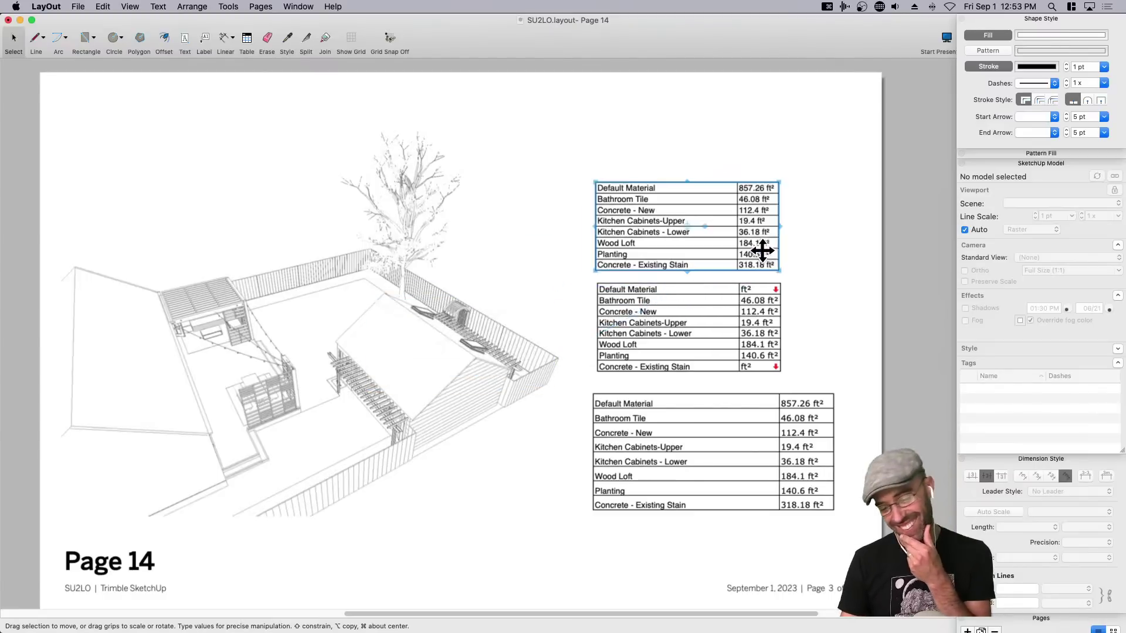
pyautogui.moveTo(828, 329); pyautogui.dragTo(752, 215)
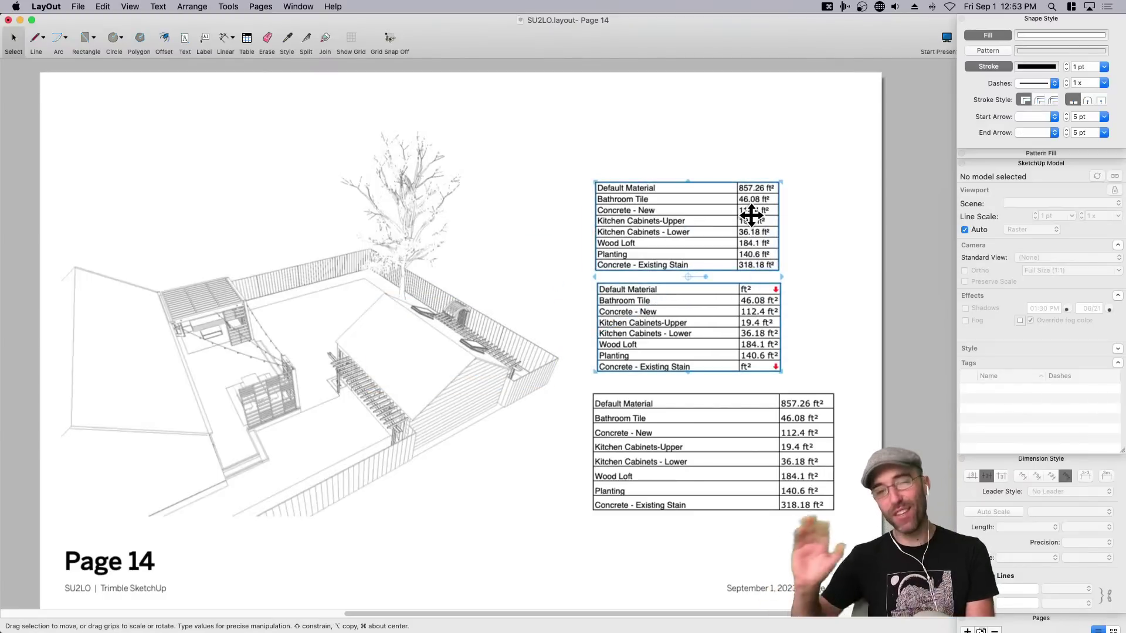
pyautogui.press('BackSpace')
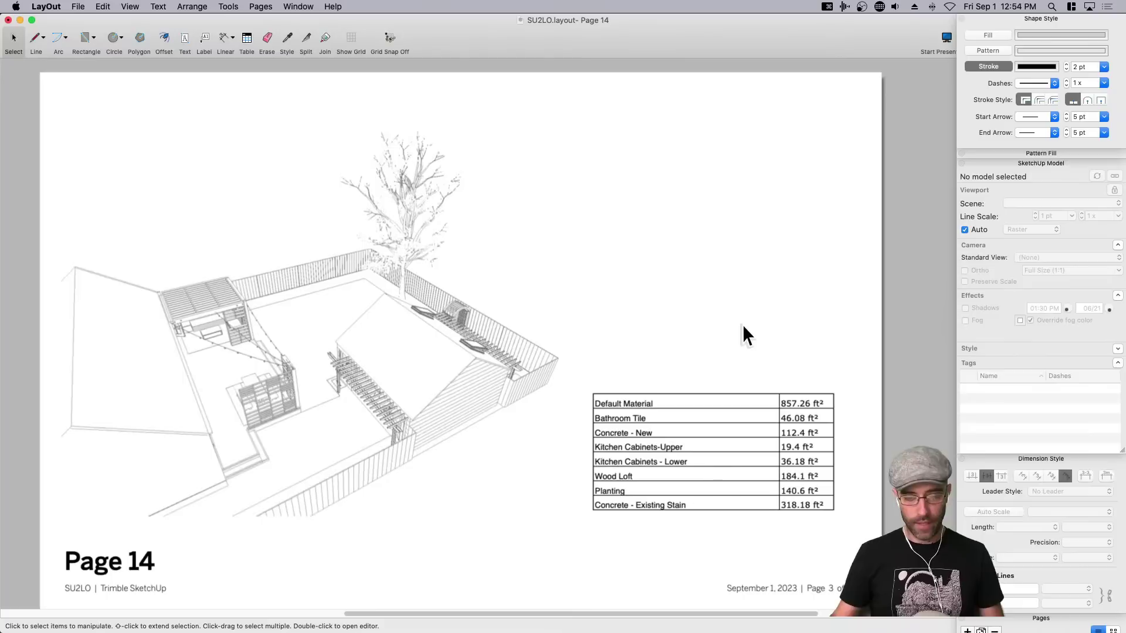
# Turn off the area table's stroke and fill its Default Material row with light gray.
pyautogui.click(790, 456)
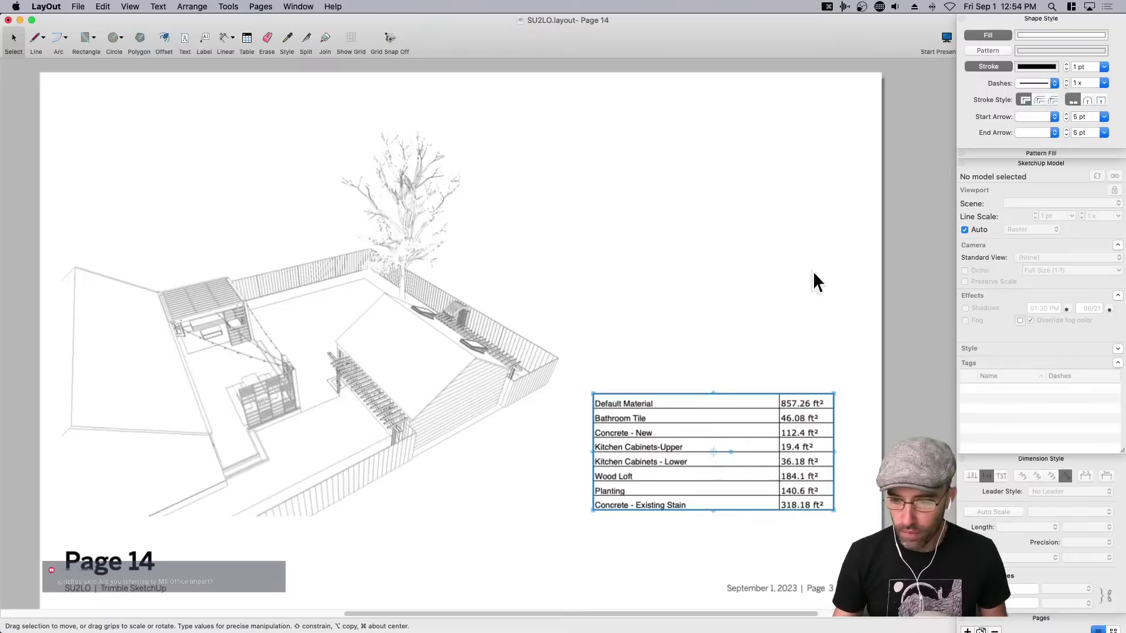
pyautogui.click(997, 66)
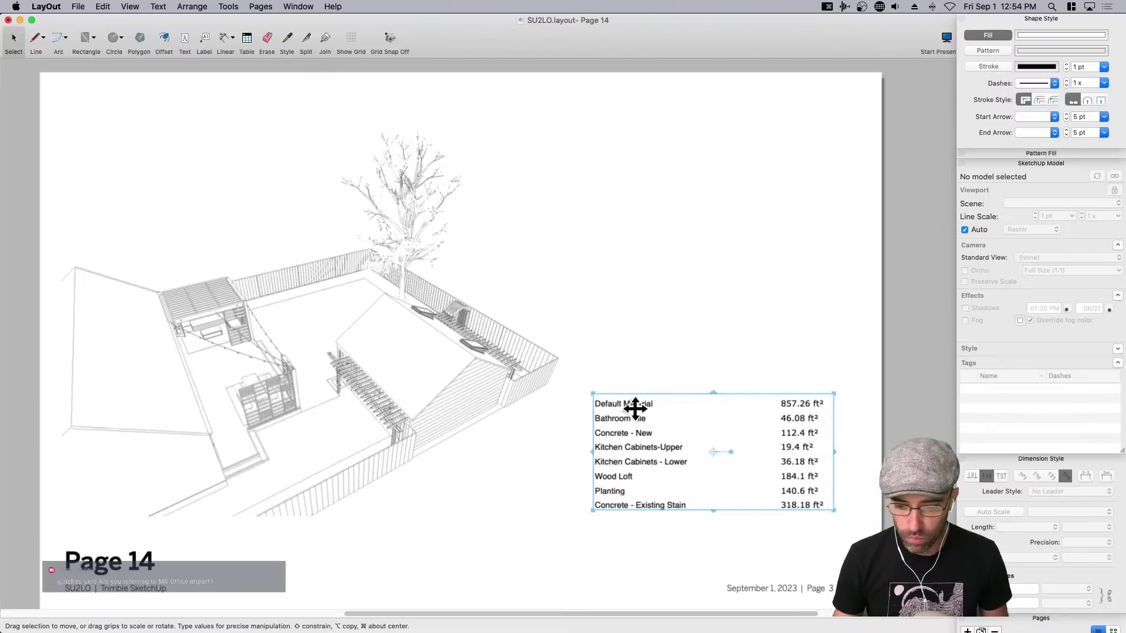
pyautogui.doubleClick(618, 405)
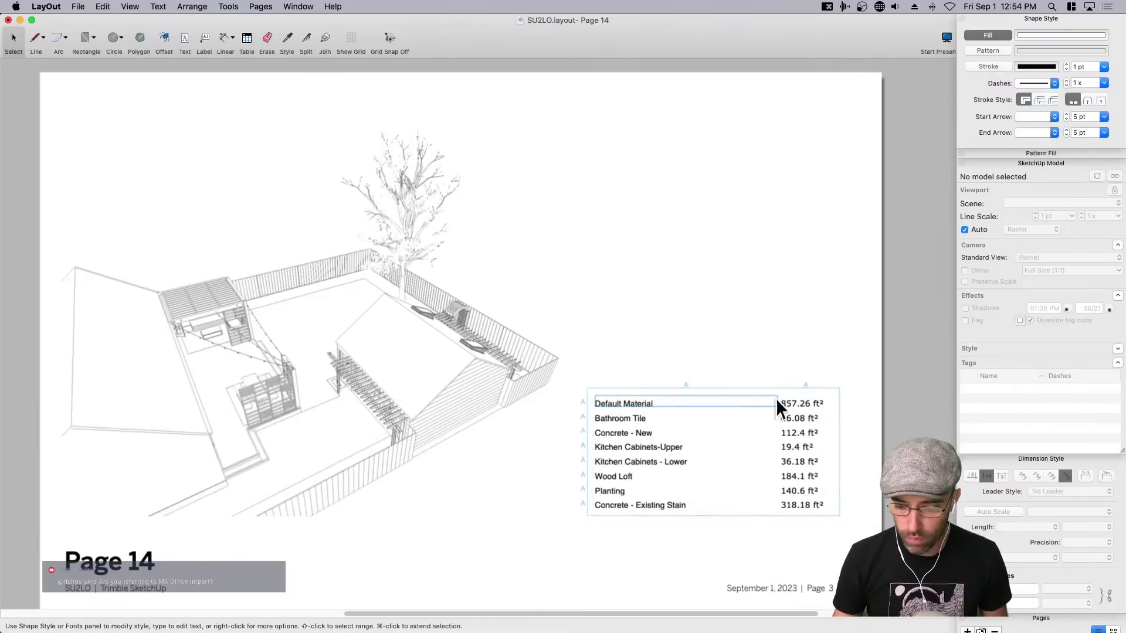
pyautogui.click(1026, 35)
pyautogui.click(920, 399)
pyautogui.click(746, 427)
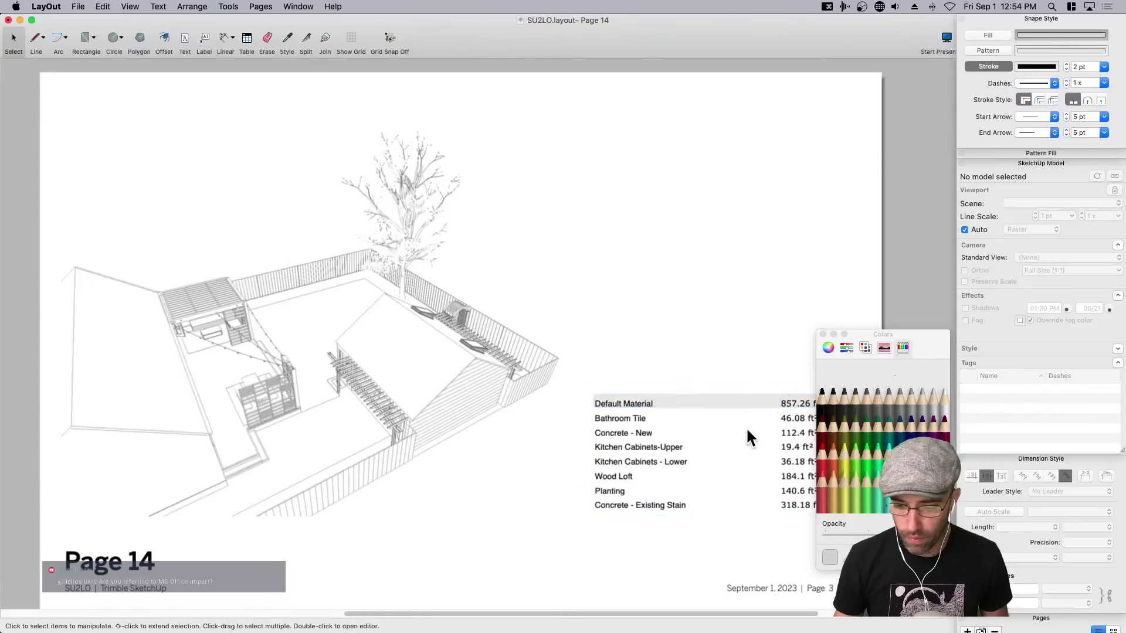
# Fill both cells of the table's Concrete - New row with the same light gray.
pyautogui.click(682, 431)
pyautogui.doubleClick(623, 428)
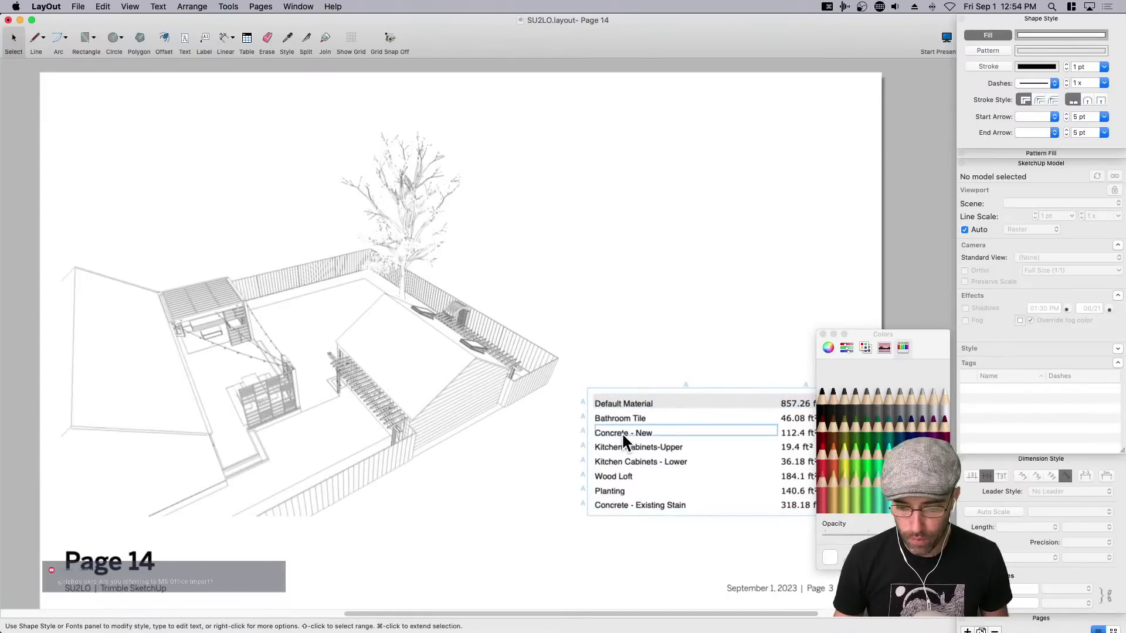
pyautogui.moveTo(708, 395); pyautogui.dragTo(591, 357, button='middle')
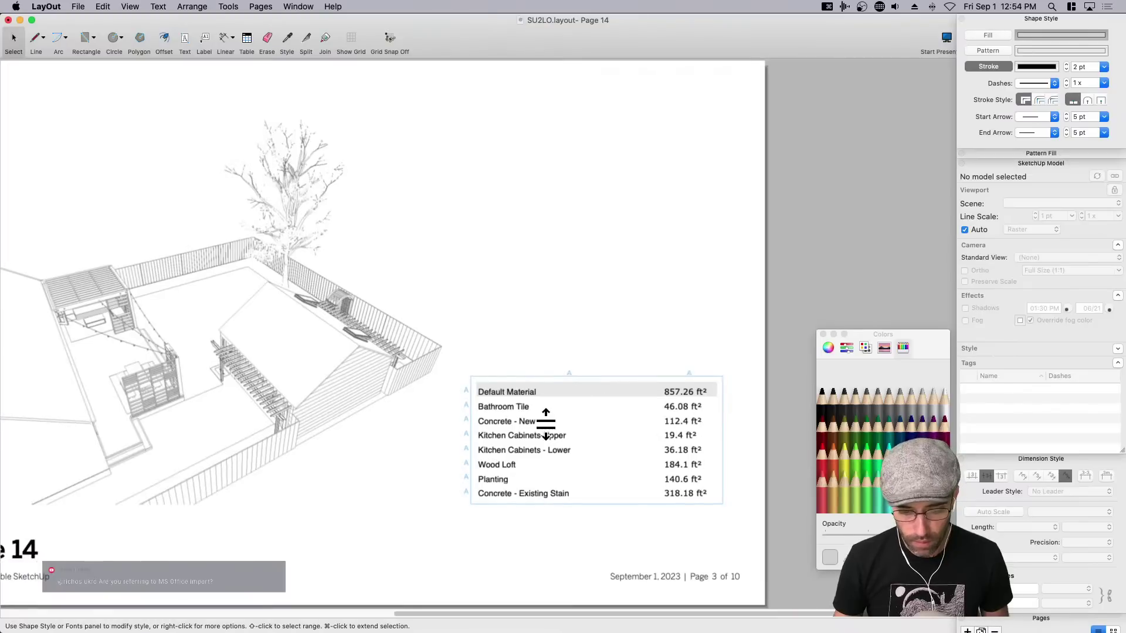
pyautogui.click(505, 422)
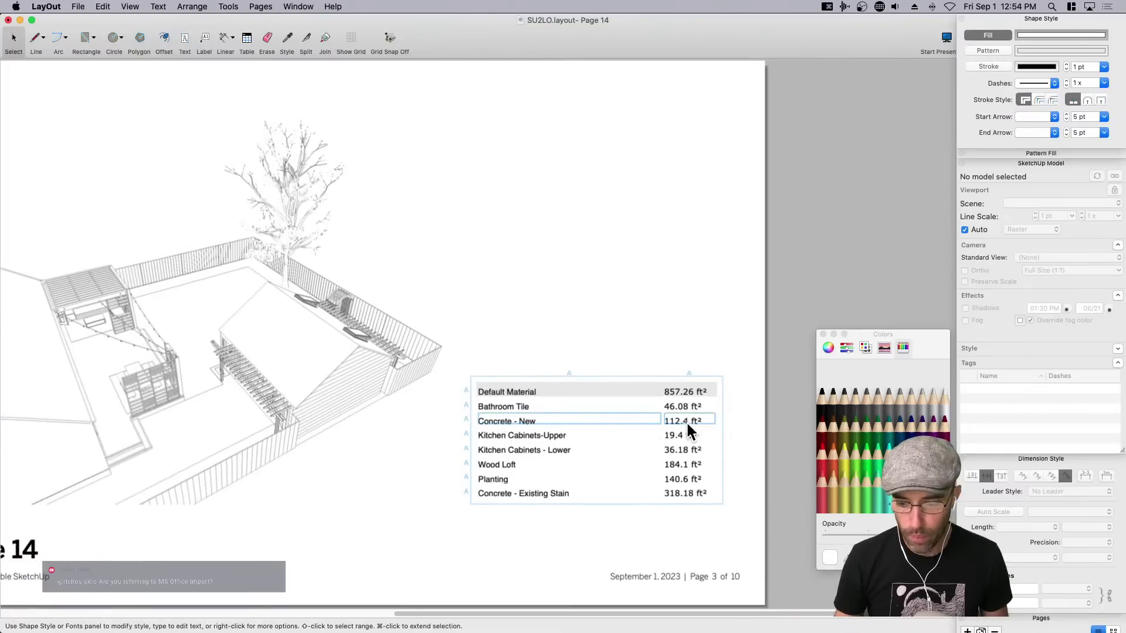
pyautogui.click(933, 412)
# Fill the Kitchen Cabinets - Lower and Planting rows with light gray, and close the color picker and table editing.
pyautogui.click(501, 449)
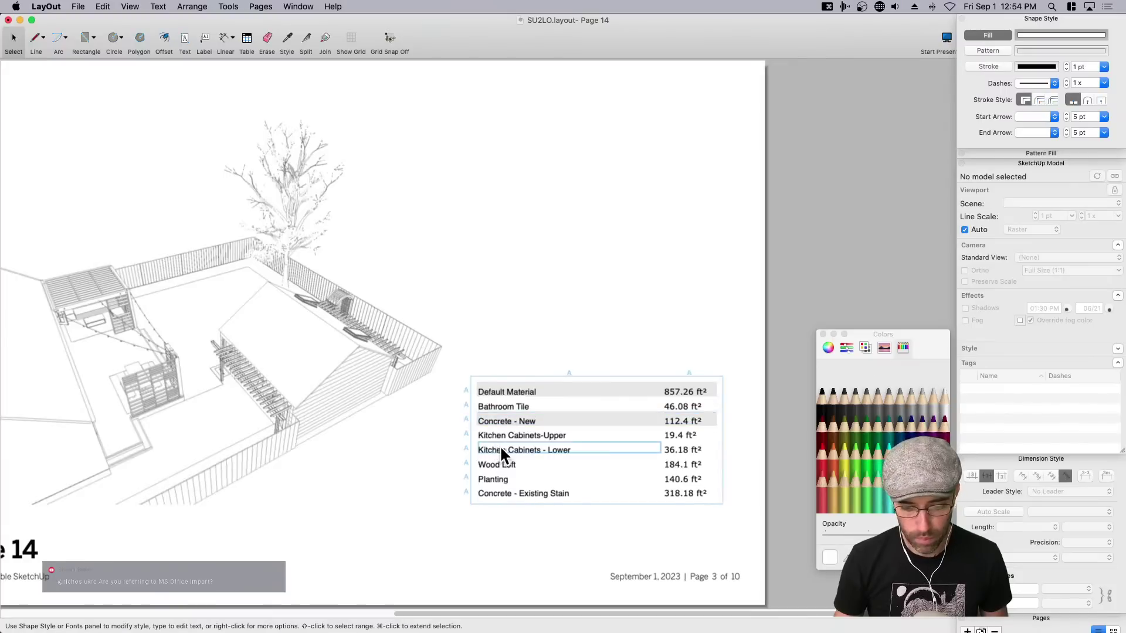
pyautogui.keyDown('shift'); pyautogui.click(674, 449); pyautogui.keyUp('shift')
pyautogui.click(923, 402)
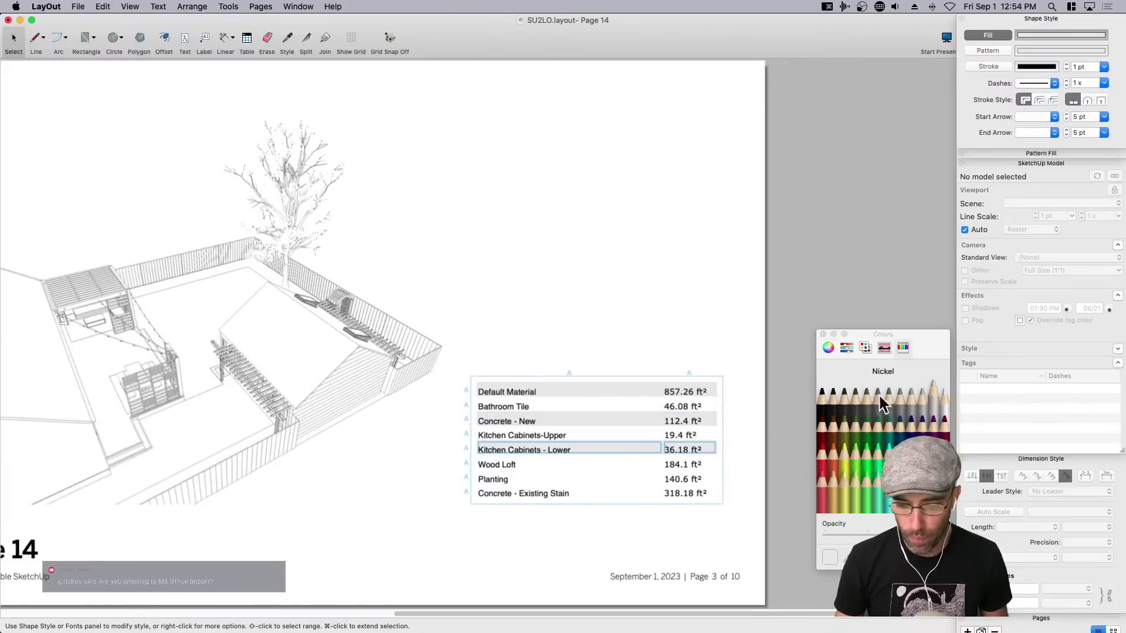
pyautogui.click(568, 481)
pyautogui.keyDown('shift'); pyautogui.click(676, 479); pyautogui.keyUp('shift')
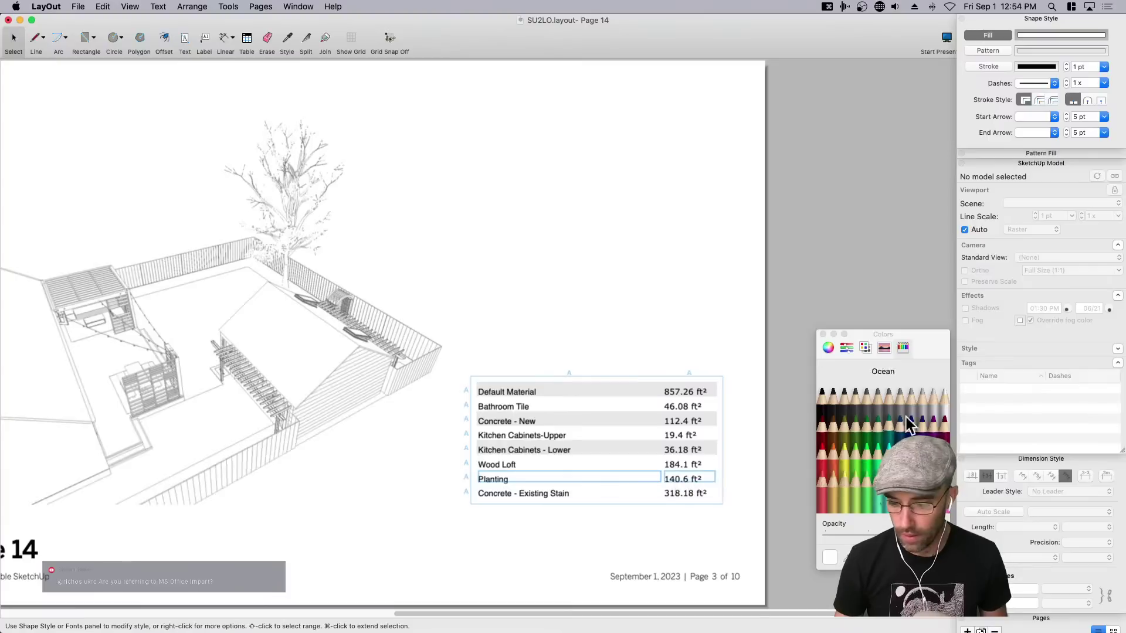
pyautogui.click(936, 409)
pyautogui.click(822, 334)
pyautogui.click(765, 386)
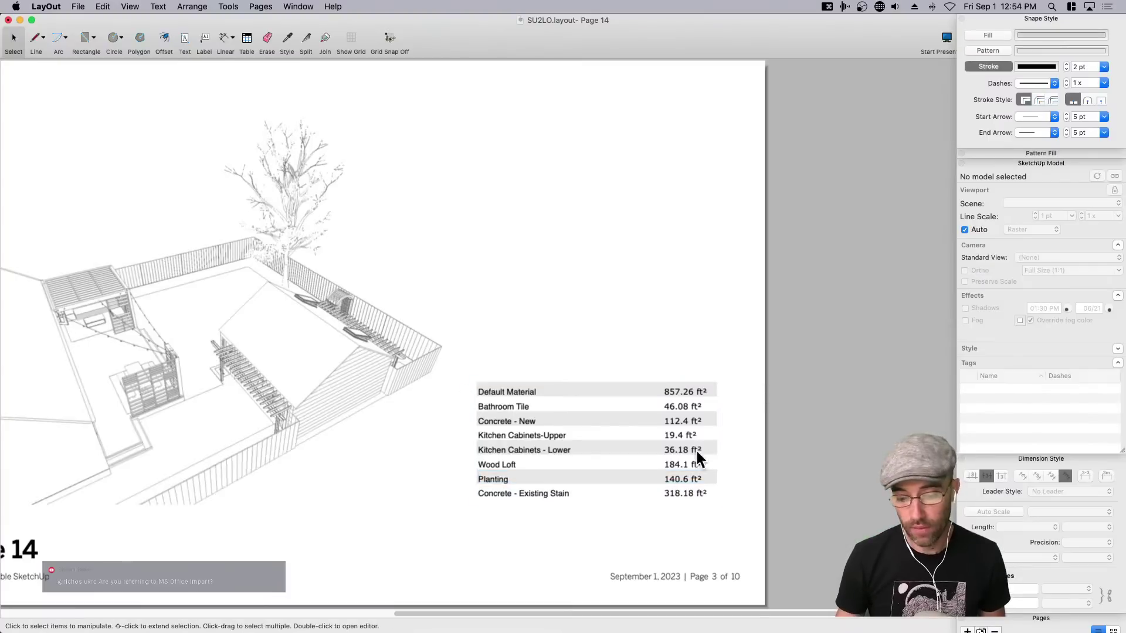
# Save the document and add an unbounded text heading reading "Area Take Offs:" above the area table.
pyautogui.hscroll(-3, 793, 483)
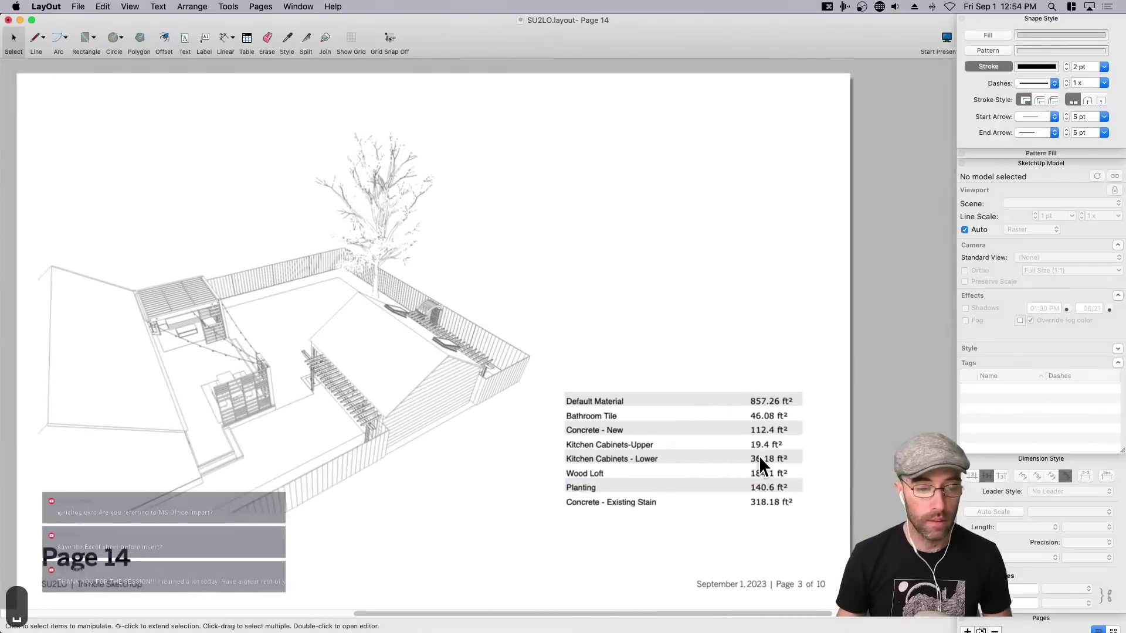
pyautogui.press('super+s')
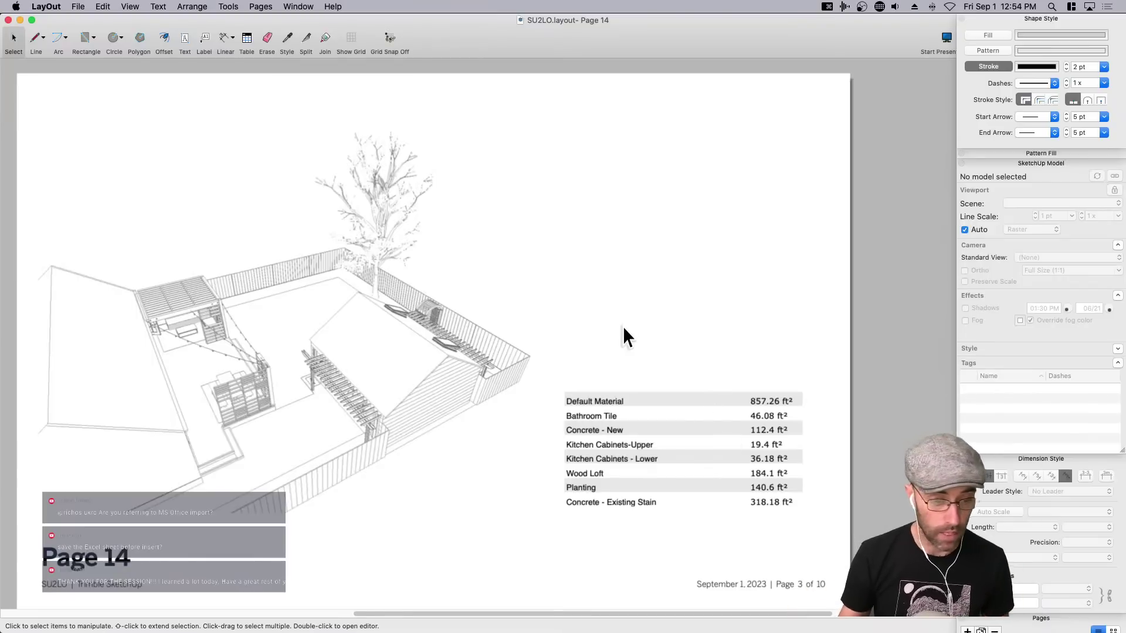
pyautogui.click(184, 39)
pyautogui.click(593, 344)
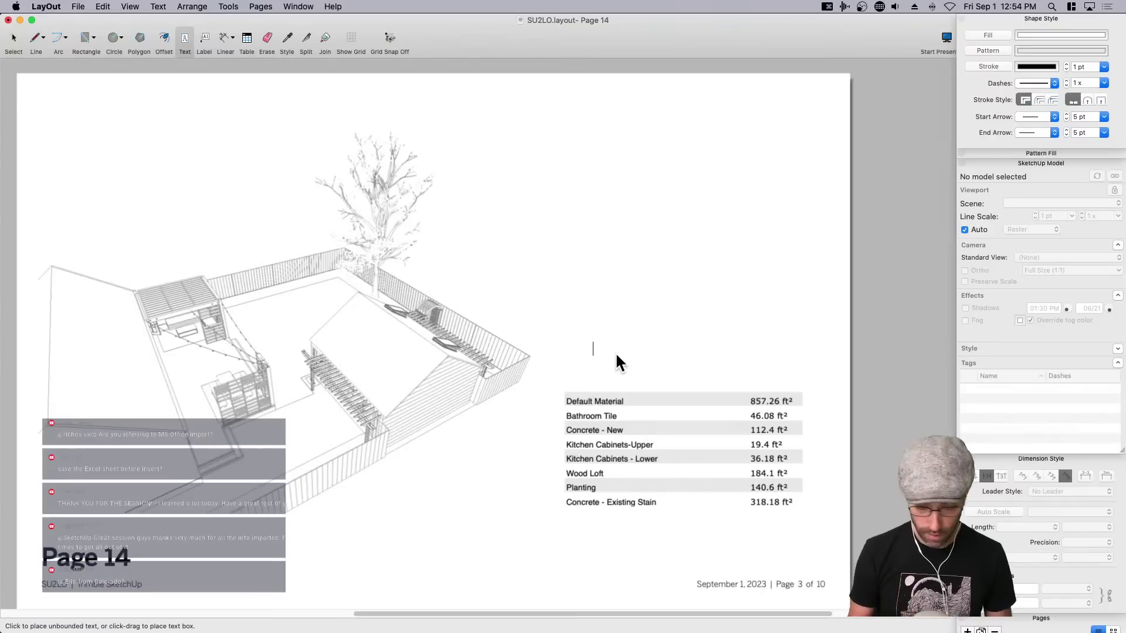
pyautogui.write('Aere')
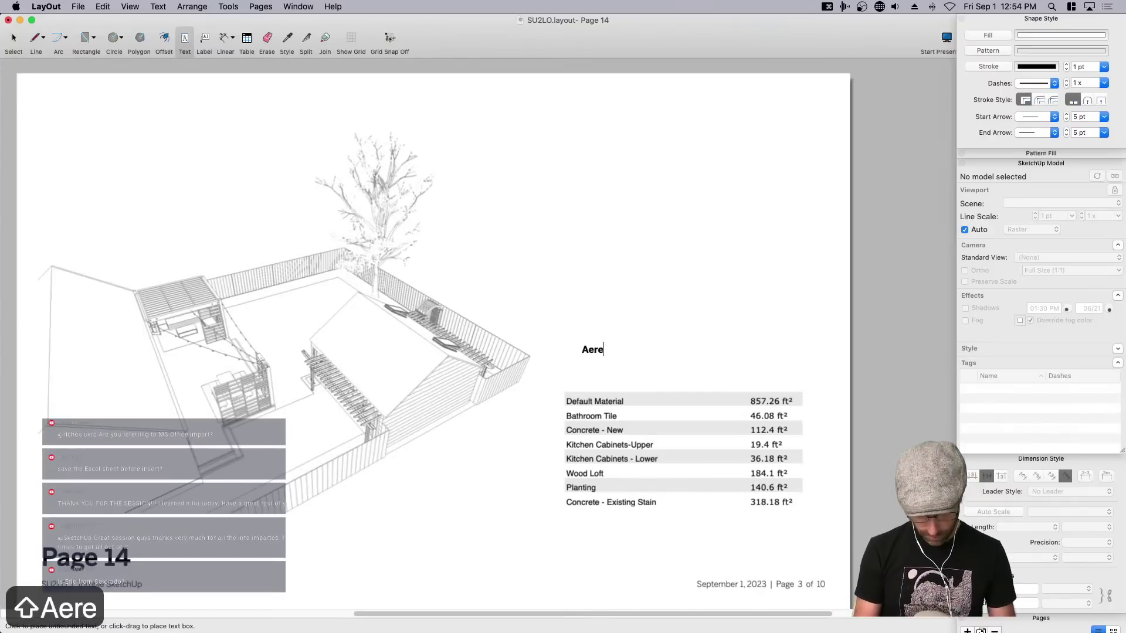
pyautogui.press('BackSpace')
pyautogui.press('BackSpace')
pyautogui.press('BackSpace')
pyautogui.write('r')
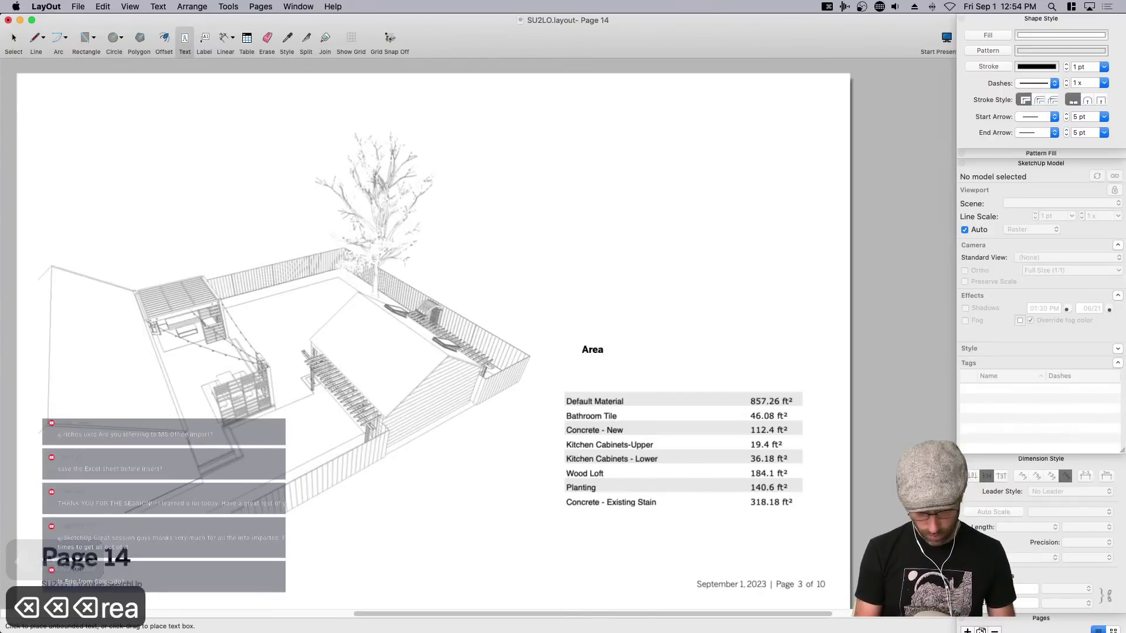
pyautogui.write('ea ')
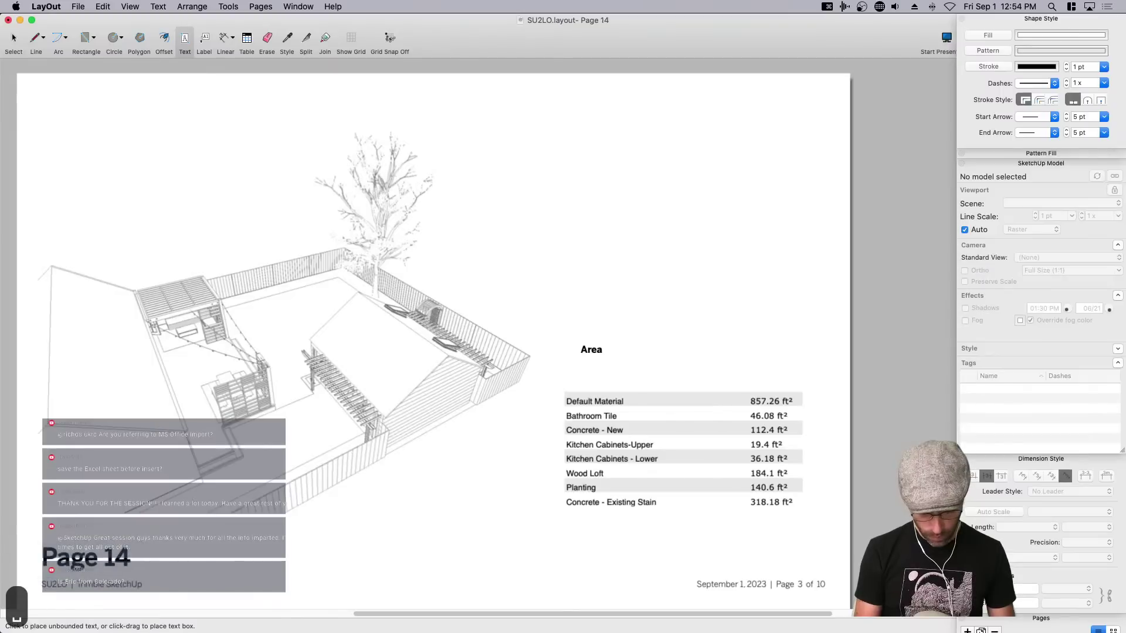
pyautogui.write('Take Offs')
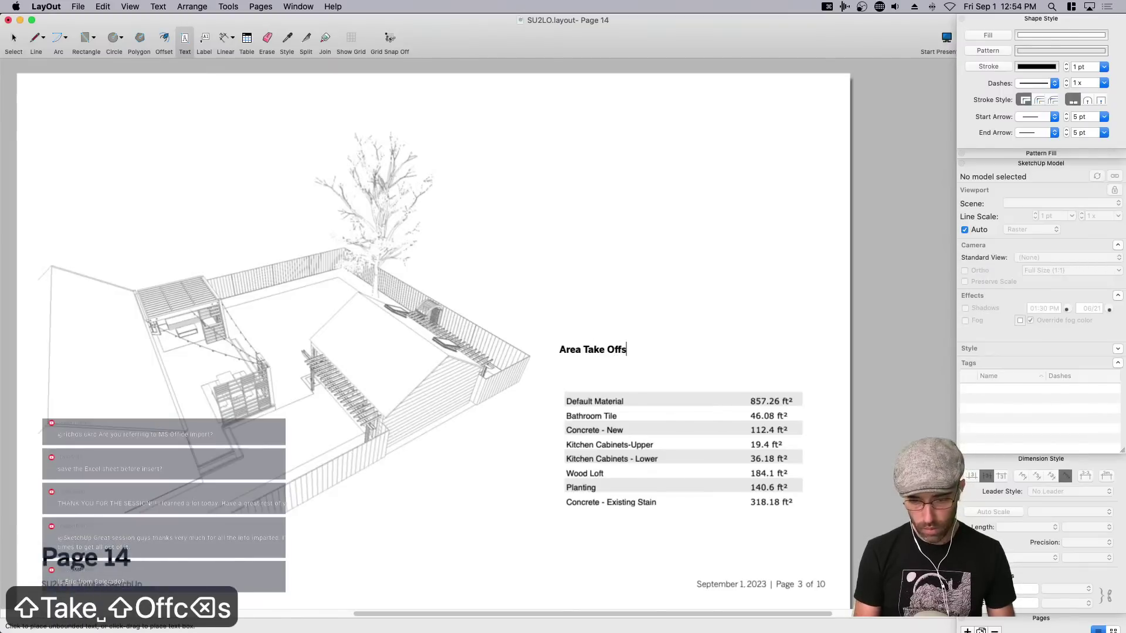
pyautogui.write(':')
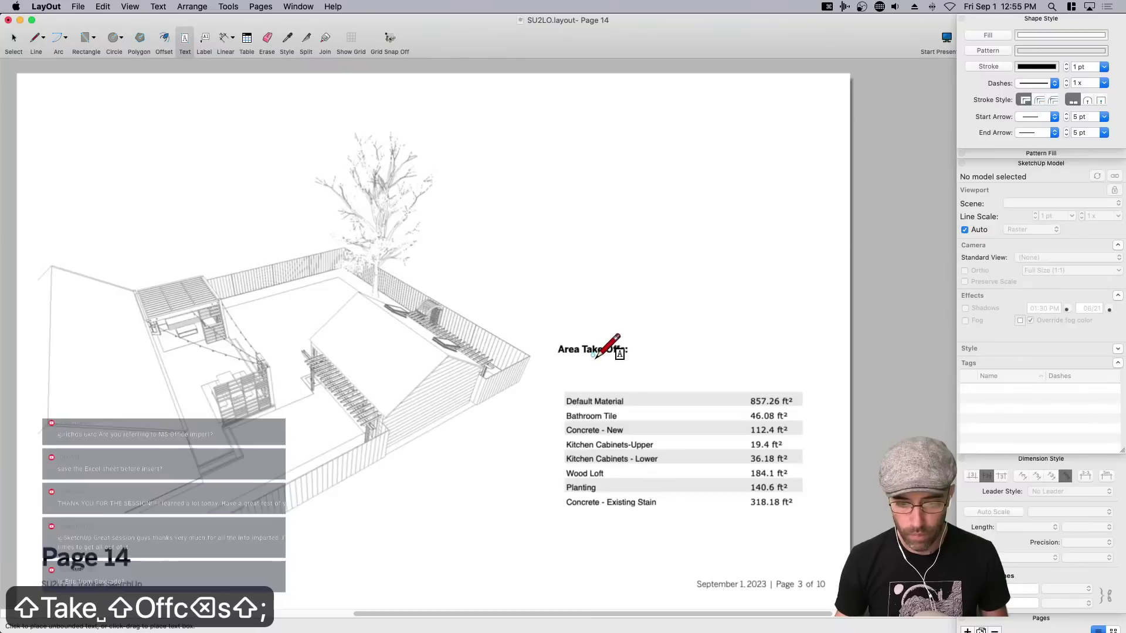
pyautogui.press('Escape')
# Set the font size of the "Area Take Offs:" heading to 18 and close the font settings.
pyautogui.doubleClick(615, 348)
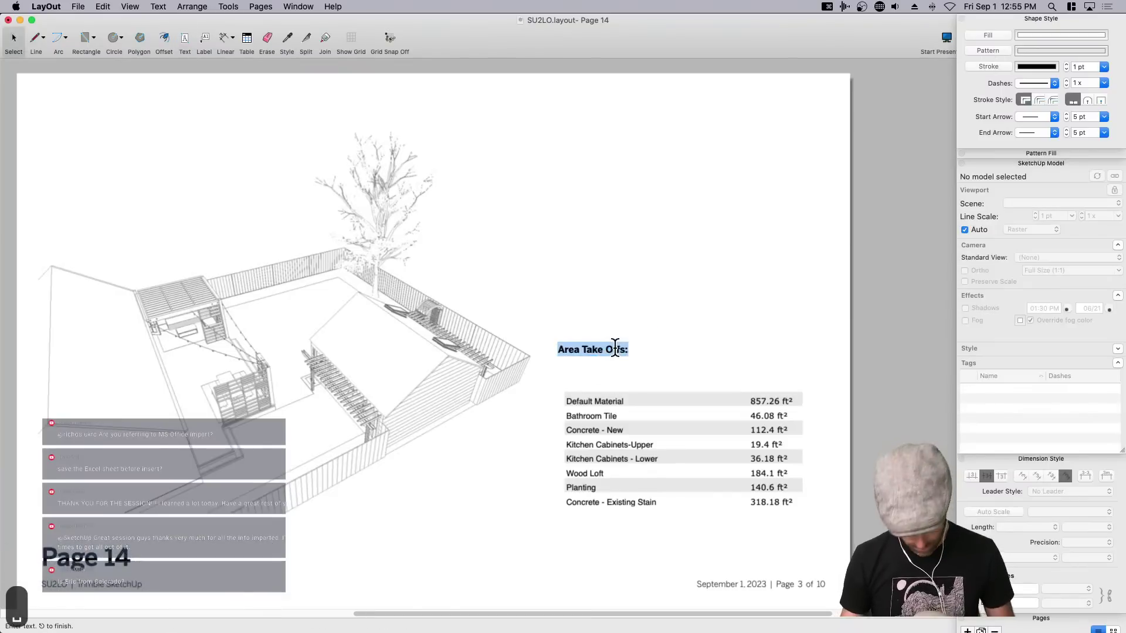
pyautogui.press('super+t')
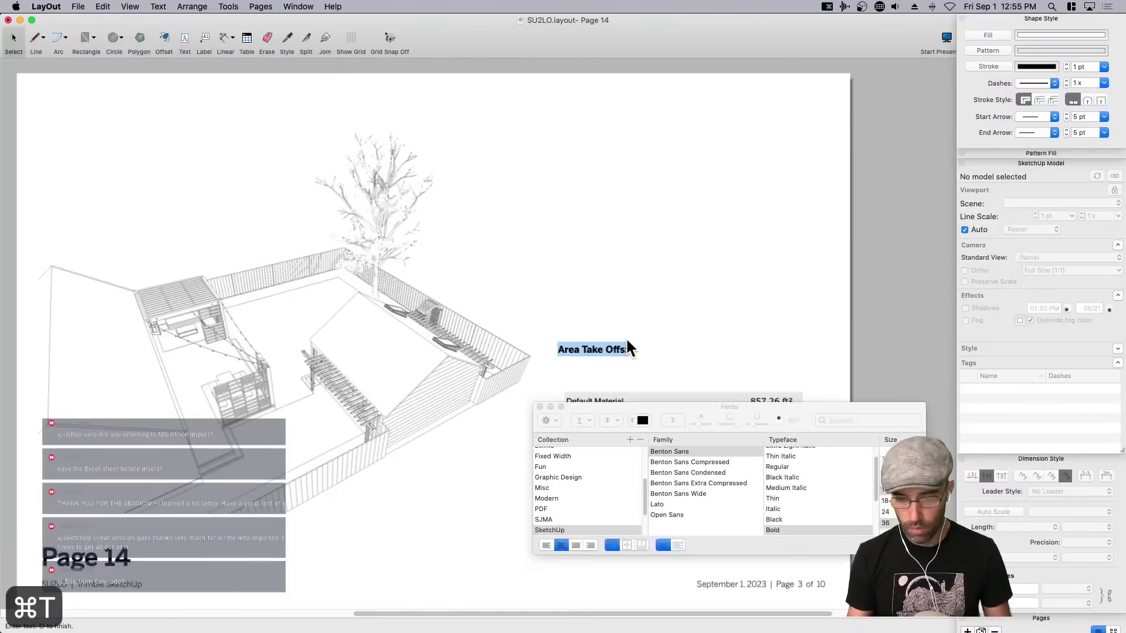
pyautogui.click(884, 503)
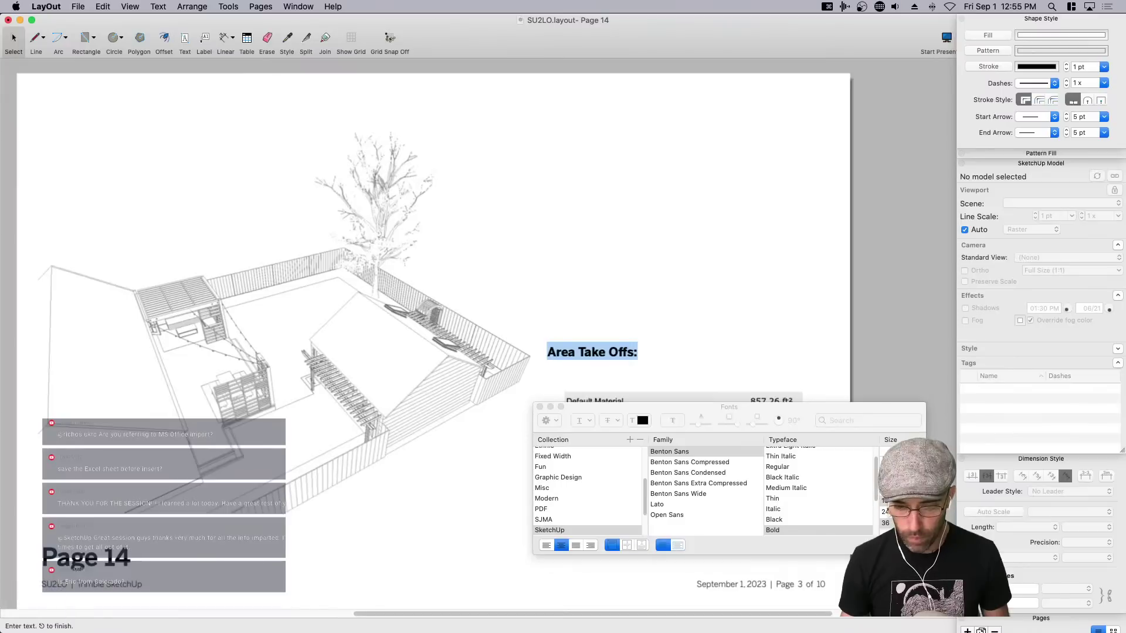
pyautogui.click(540, 406)
pyautogui.press('Escape')
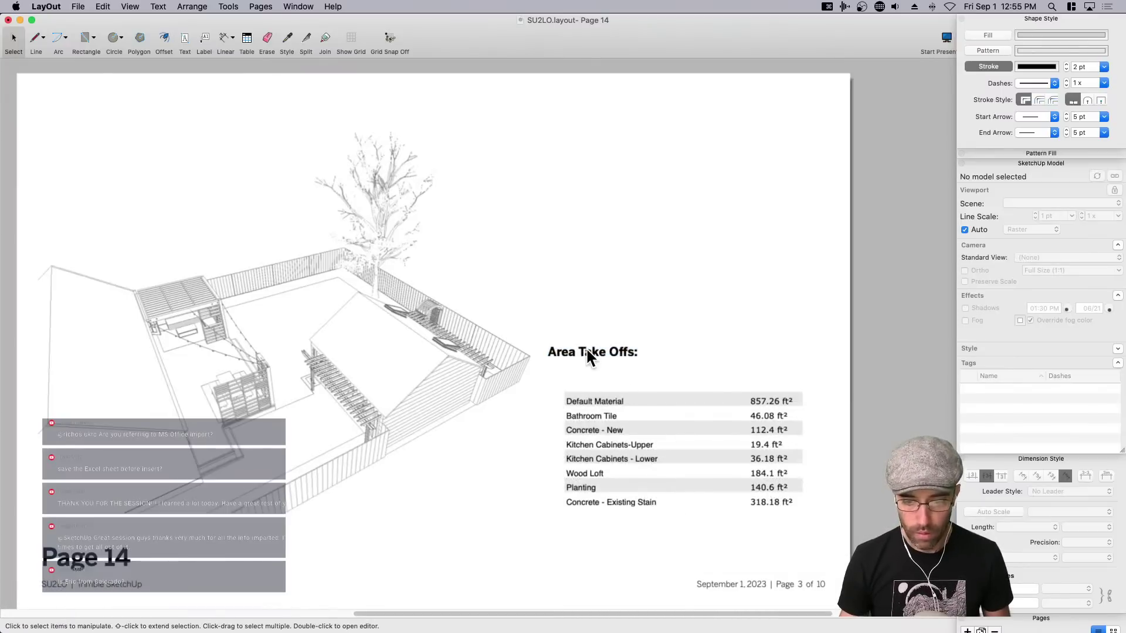
# Move the heading directly above the table, aligned with its left edge, and nudge it slightly upward.
pyautogui.moveTo(558, 348); pyautogui.dragTo(579, 379)
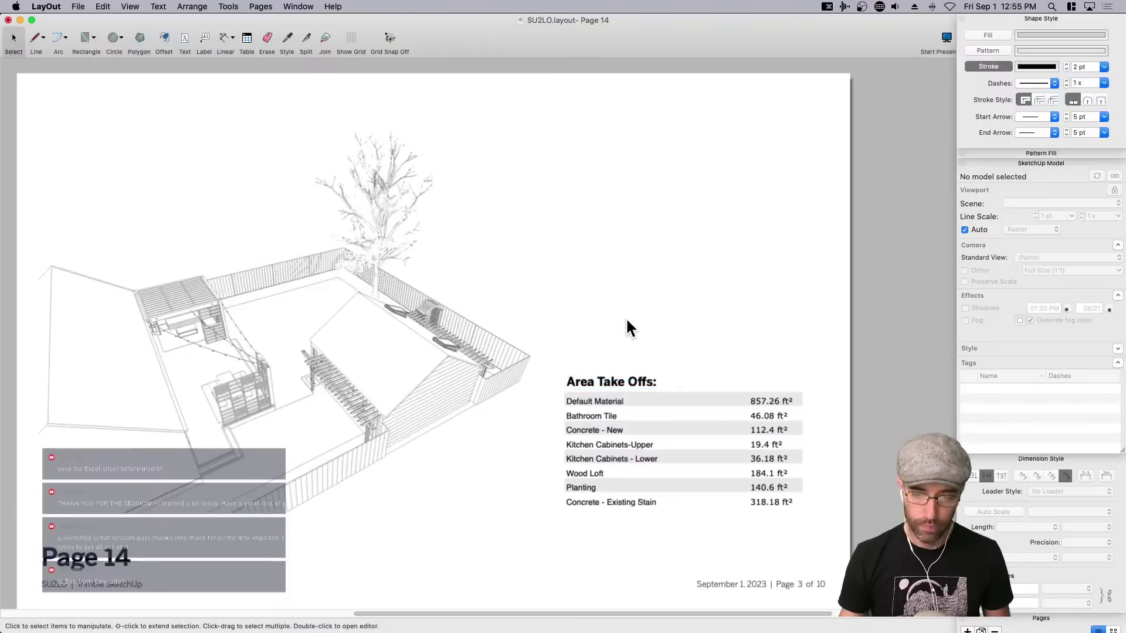
pyautogui.press('Up')
pyautogui.press('Up')
pyautogui.press('Up')
pyautogui.press('Up')
pyautogui.press('Up')
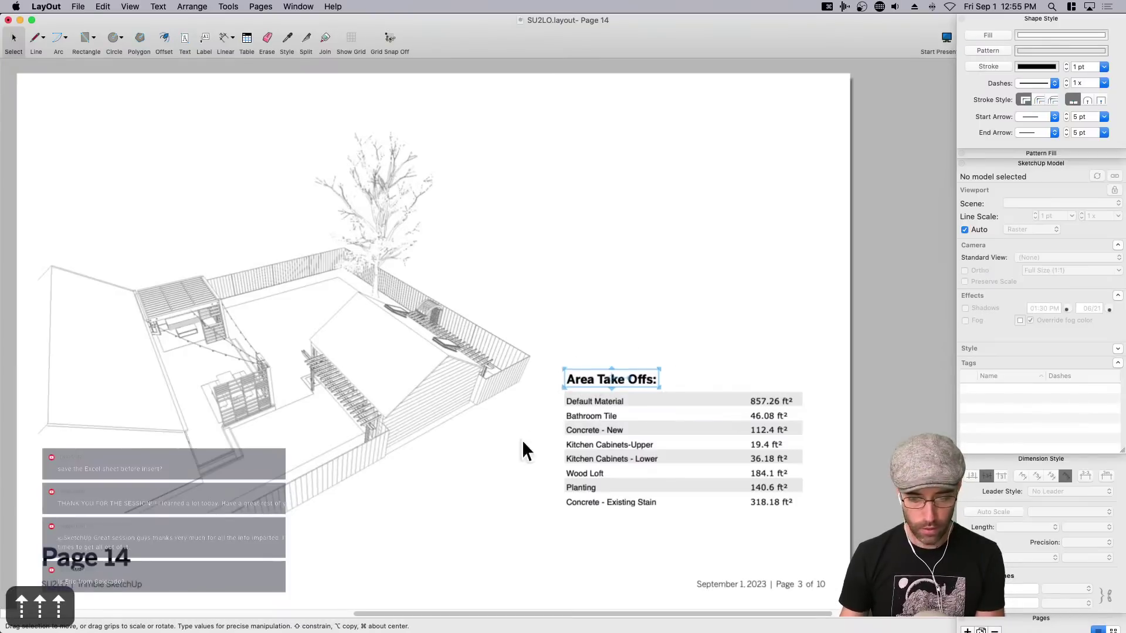
# Rename Page 14 as "Garage ADU Remodel Concept" so the page title updates, and clear the selection.
pyautogui.click(106, 556)
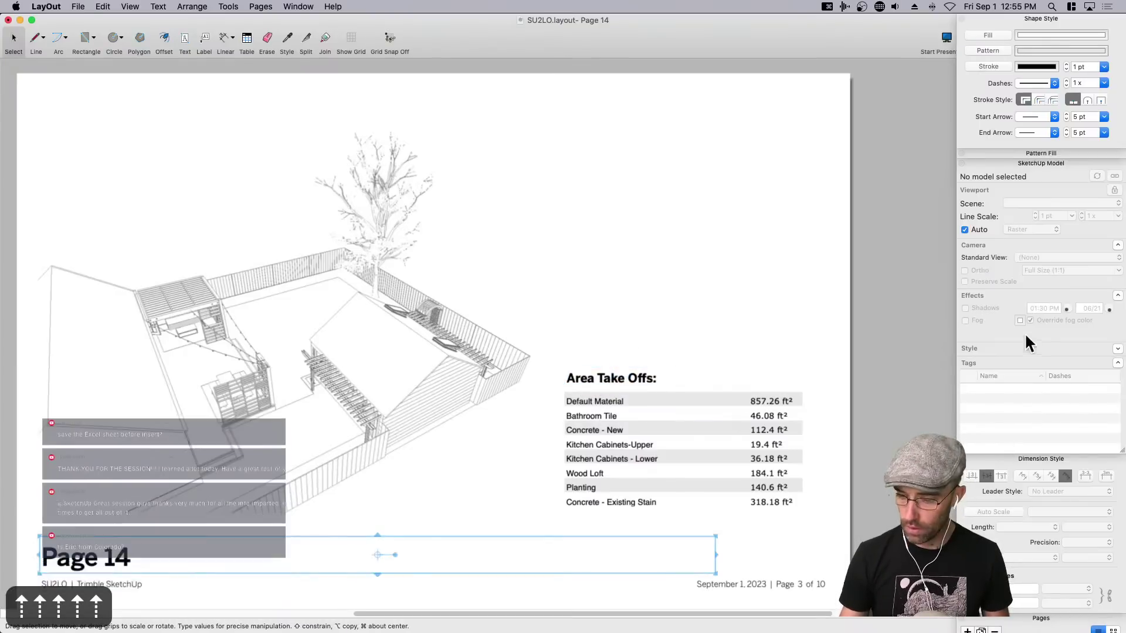
pyautogui.click(997, 363)
pyautogui.click(1013, 375)
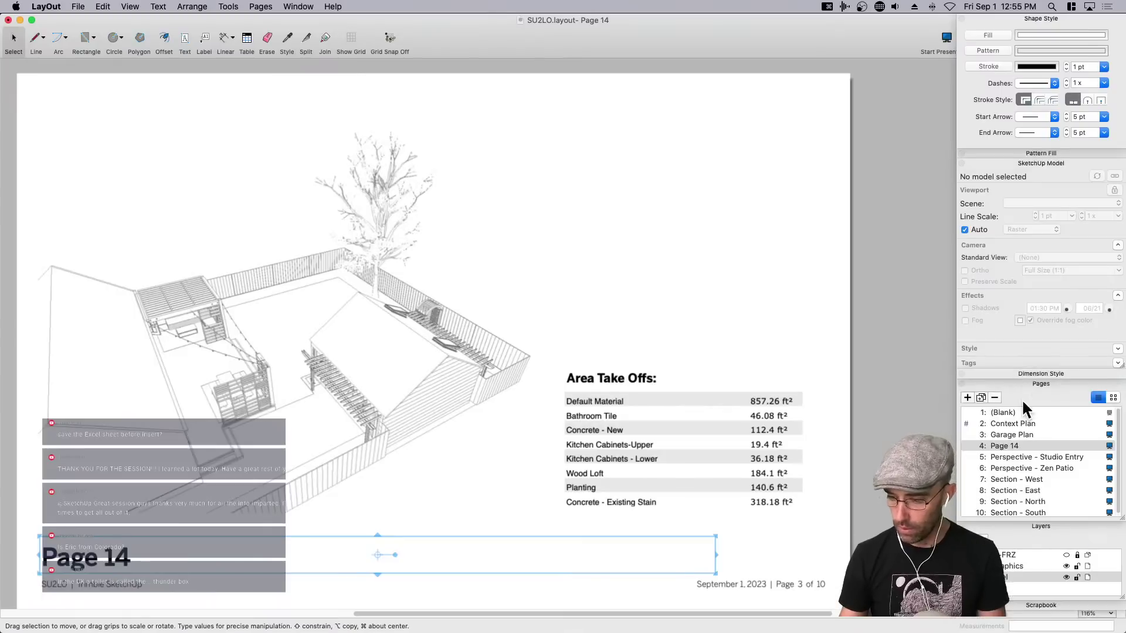
pyautogui.doubleClick(1003, 446)
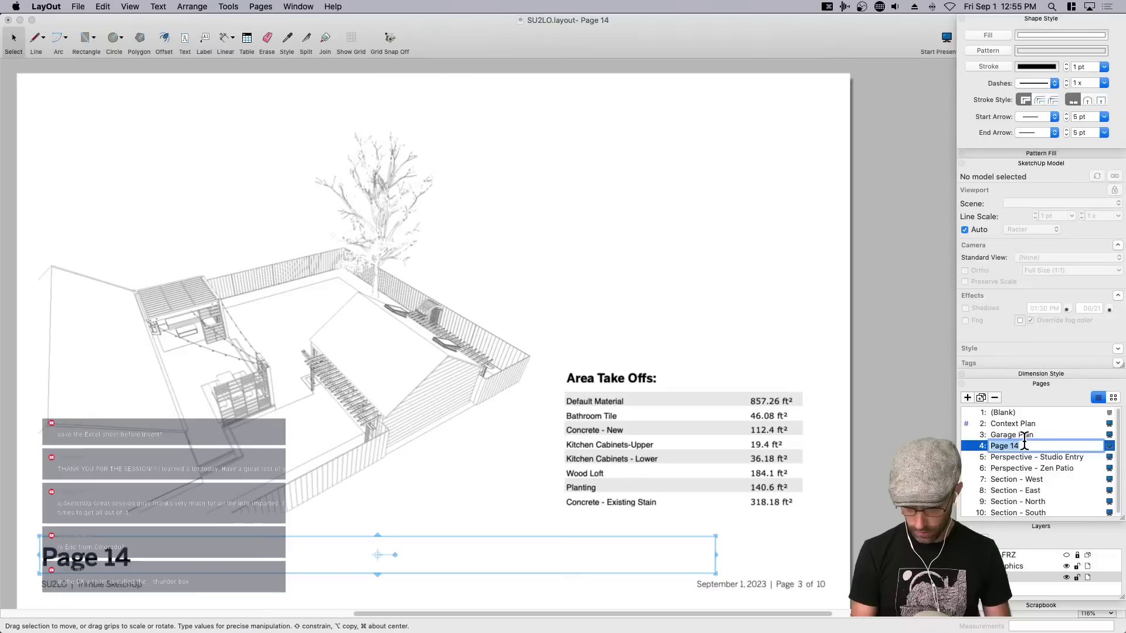
pyautogui.write('Garag')
pyautogui.press('BackSpace')
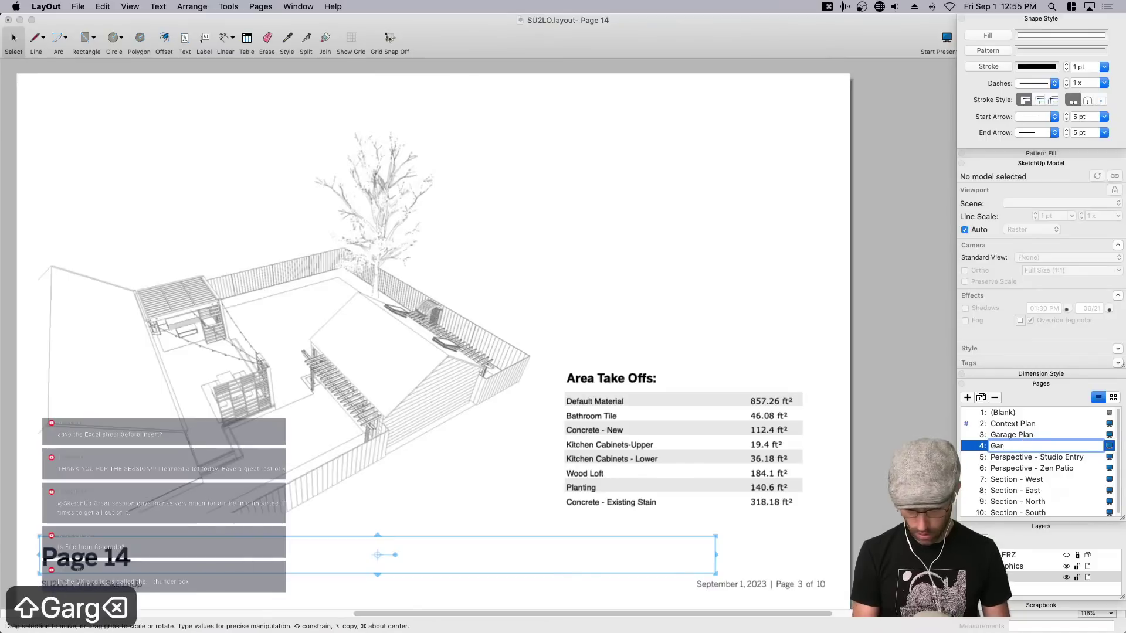
pyautogui.write('age AD')
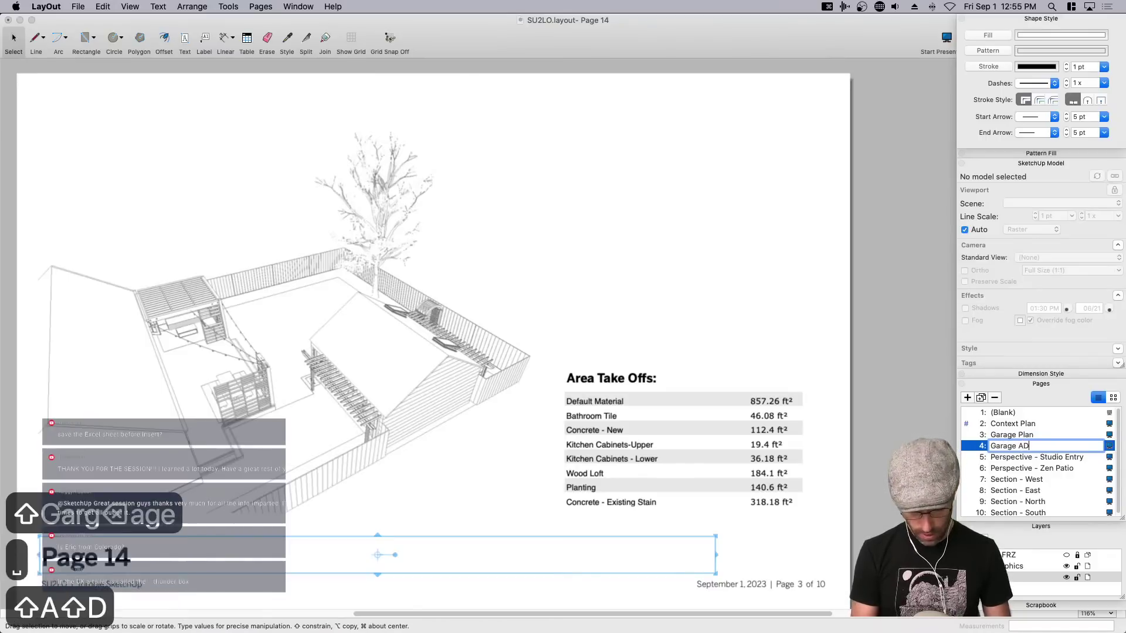
pyautogui.write('U Remo')
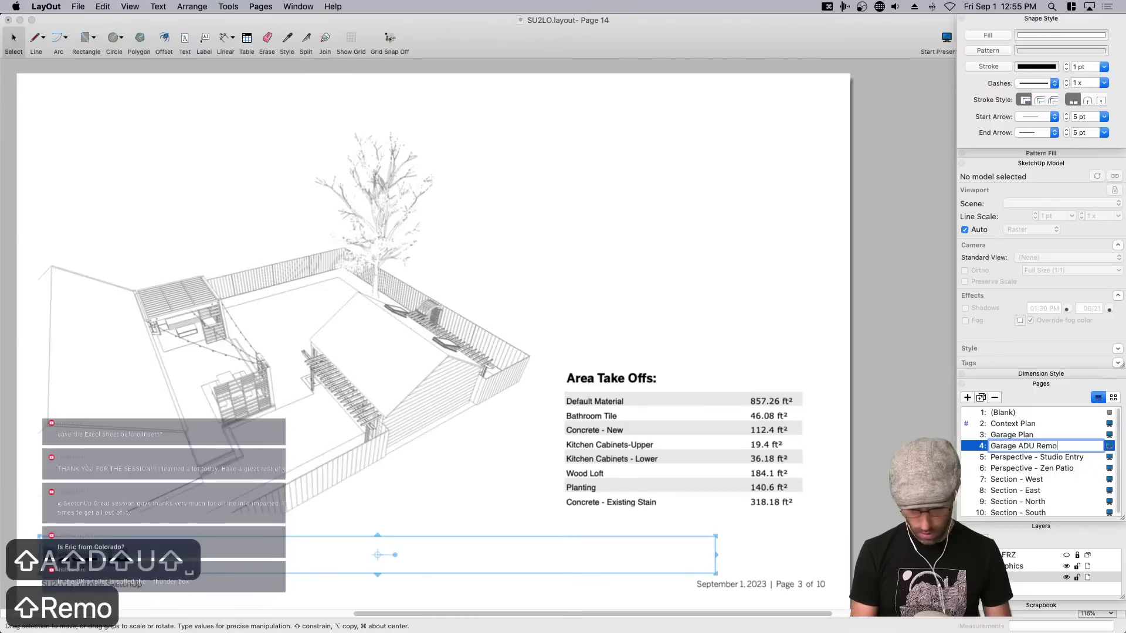
pyautogui.write('del Con')
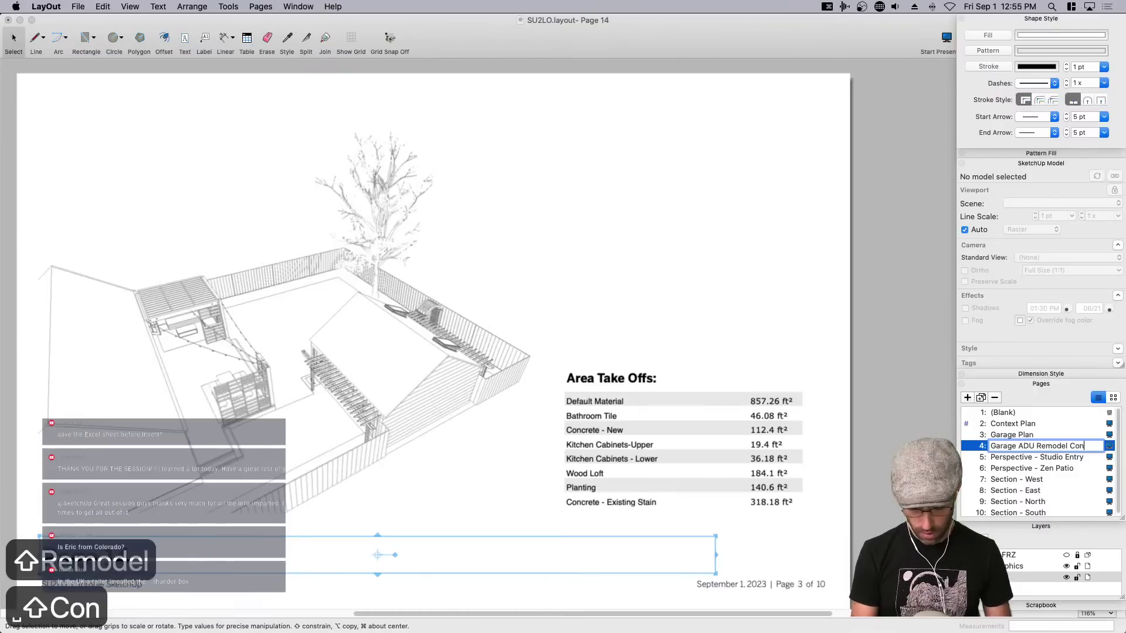
pyautogui.write('cept')
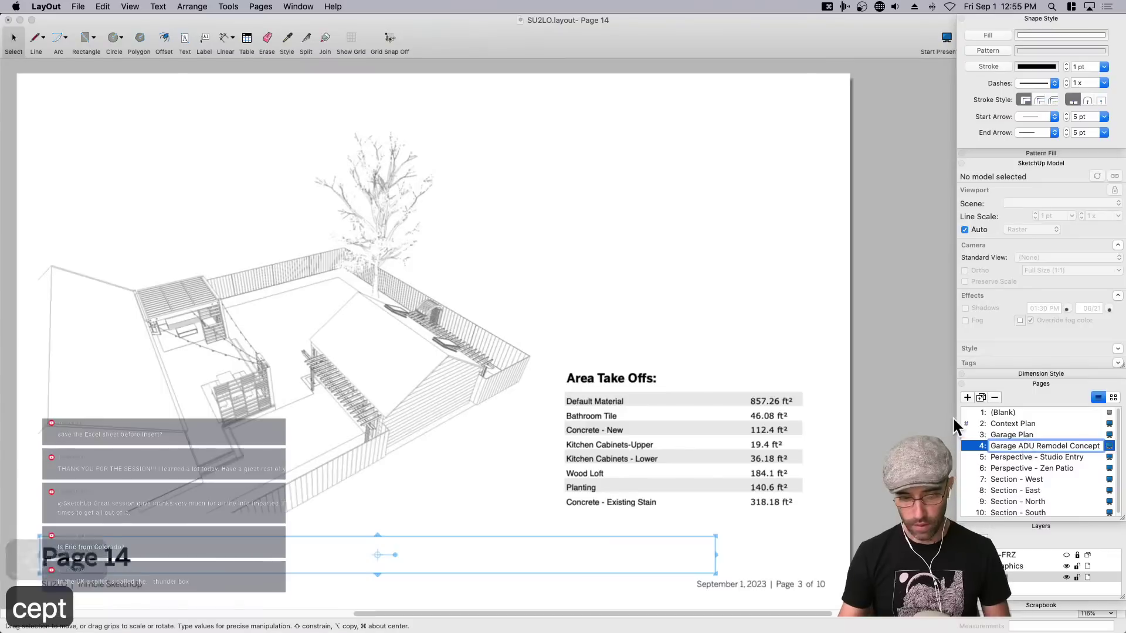
pyautogui.press('Return')
pyautogui.click(876, 486)
pyautogui.scroll(-1, 876, 486)
pyautogui.moveTo(876, 486); pyautogui.dragTo(806, 437, button='middle')
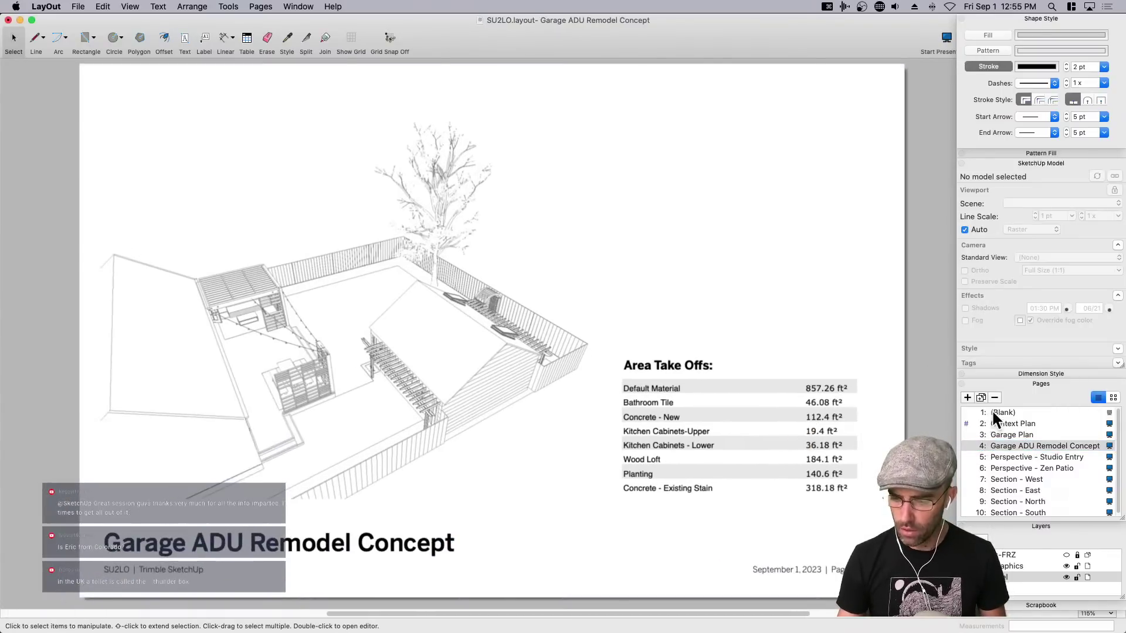
# Review the Garage Plan, Garage ADU Remodel Concept, perspective and section pages through Section - North, and switch to Chrome.
pyautogui.click(1004, 435)
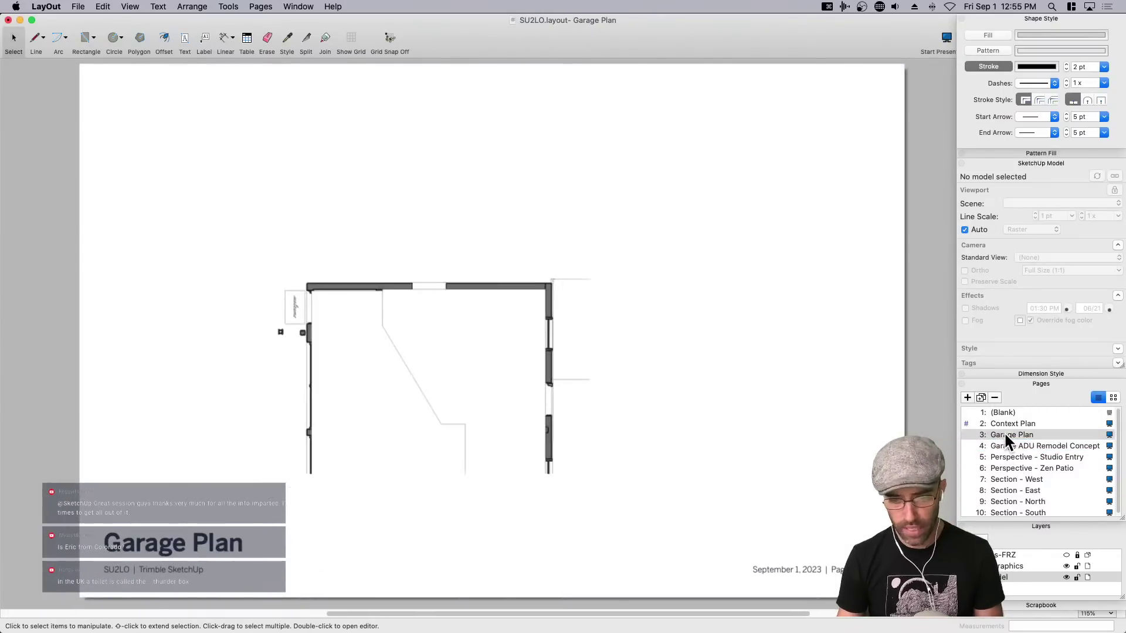
pyautogui.click(1006, 446)
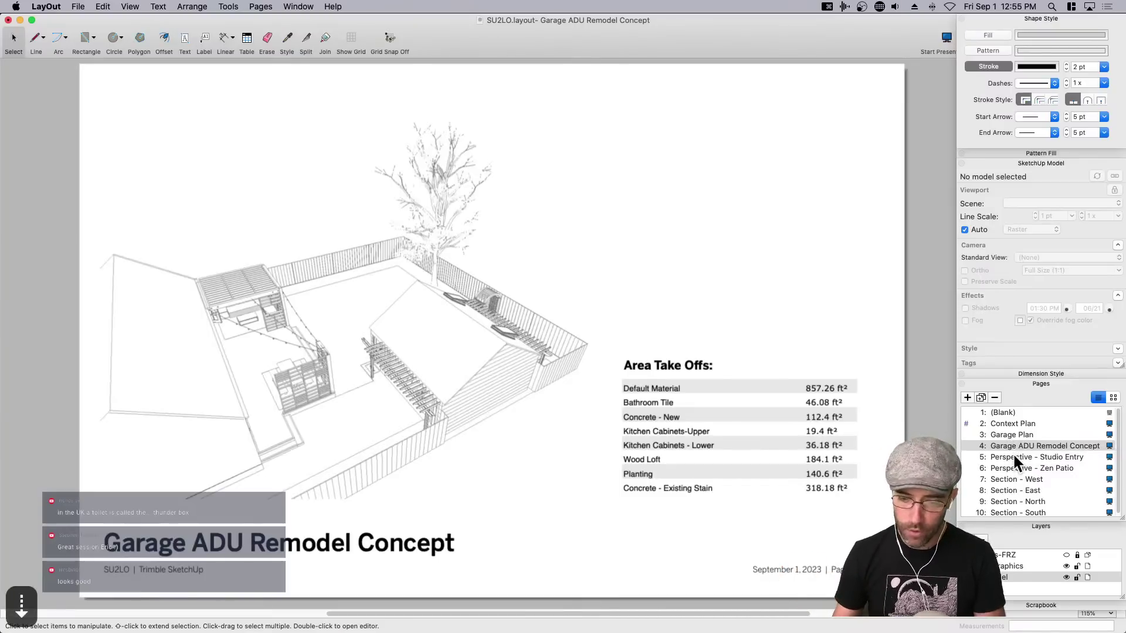
pyautogui.click(1013, 457)
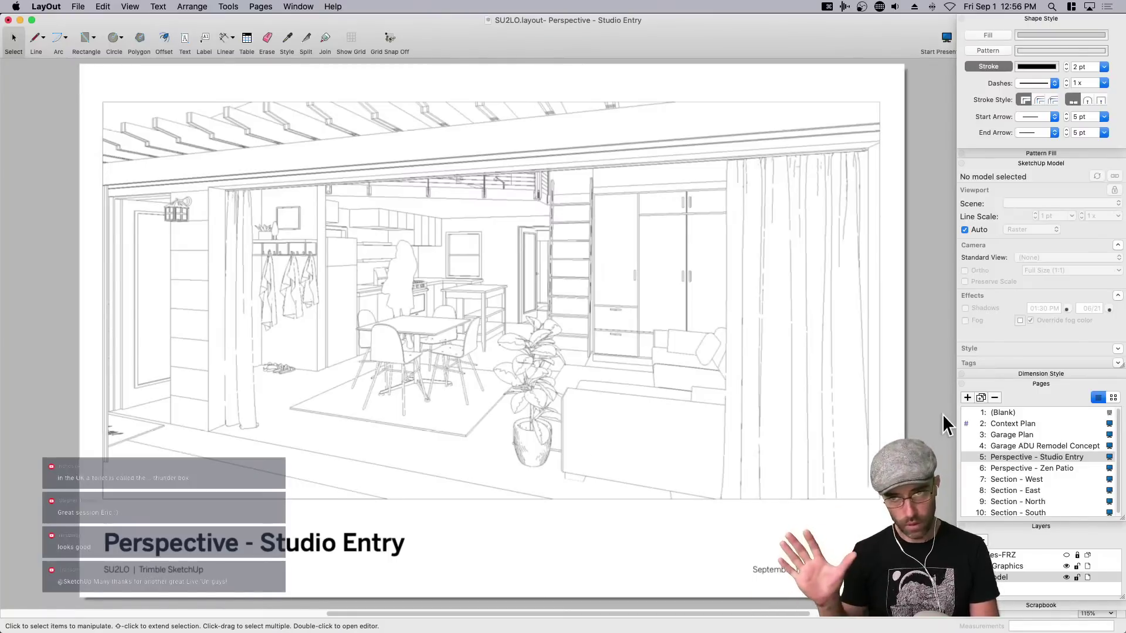
pyautogui.click(1070, 469)
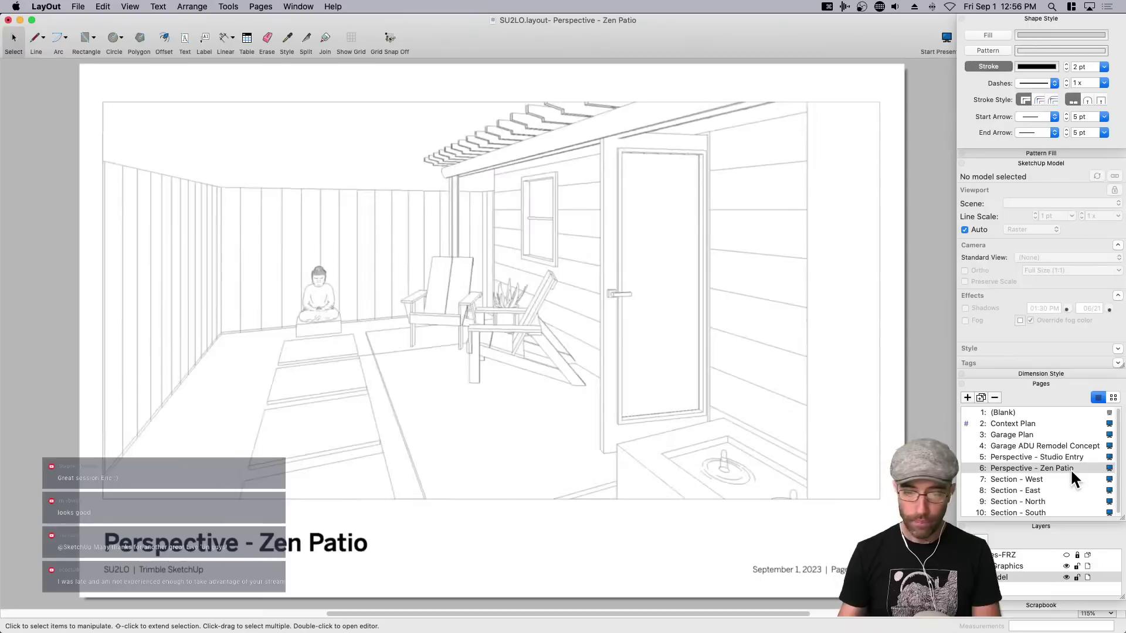
pyautogui.click(1032, 480)
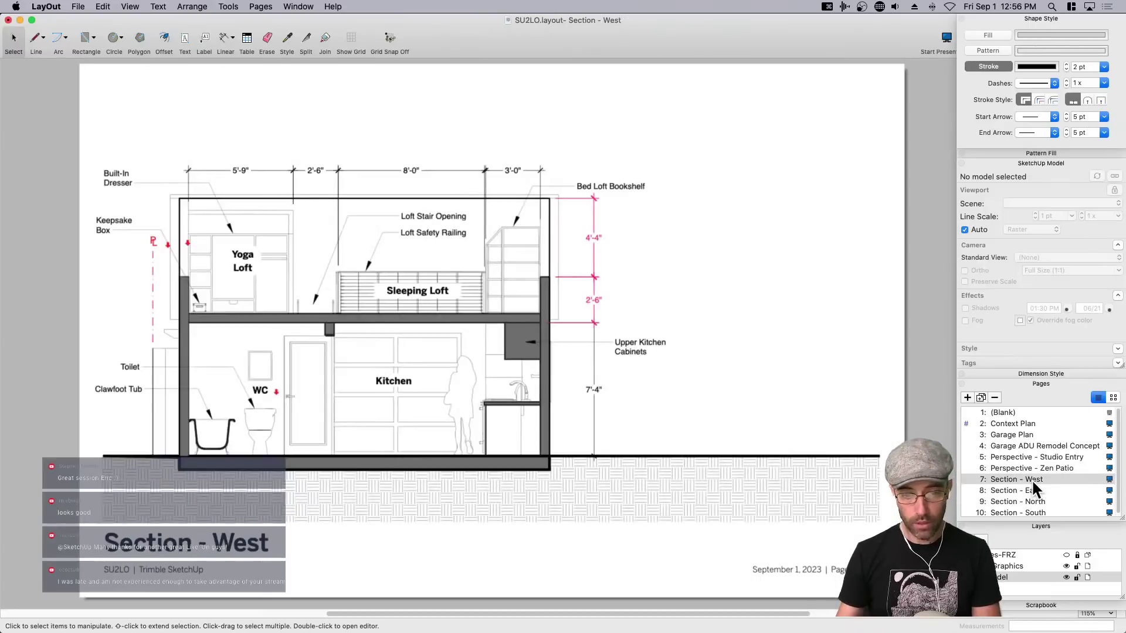
pyautogui.scroll(1, 323, 370)
pyautogui.moveTo(326, 371); pyautogui.dragTo(362, 379, button='middle')
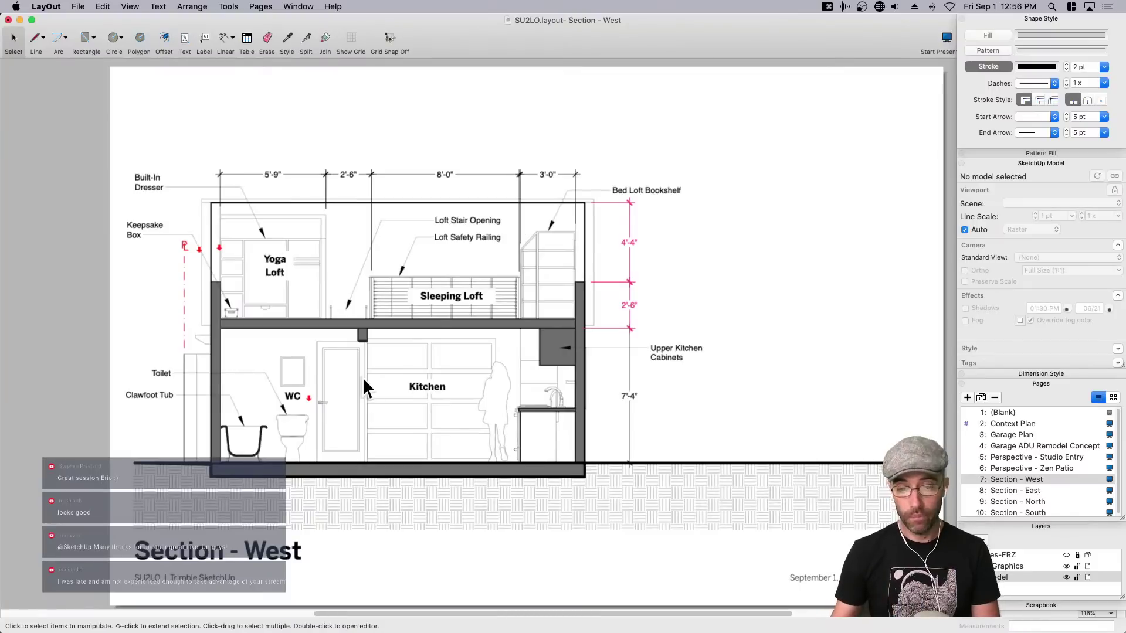
pyautogui.click(1000, 491)
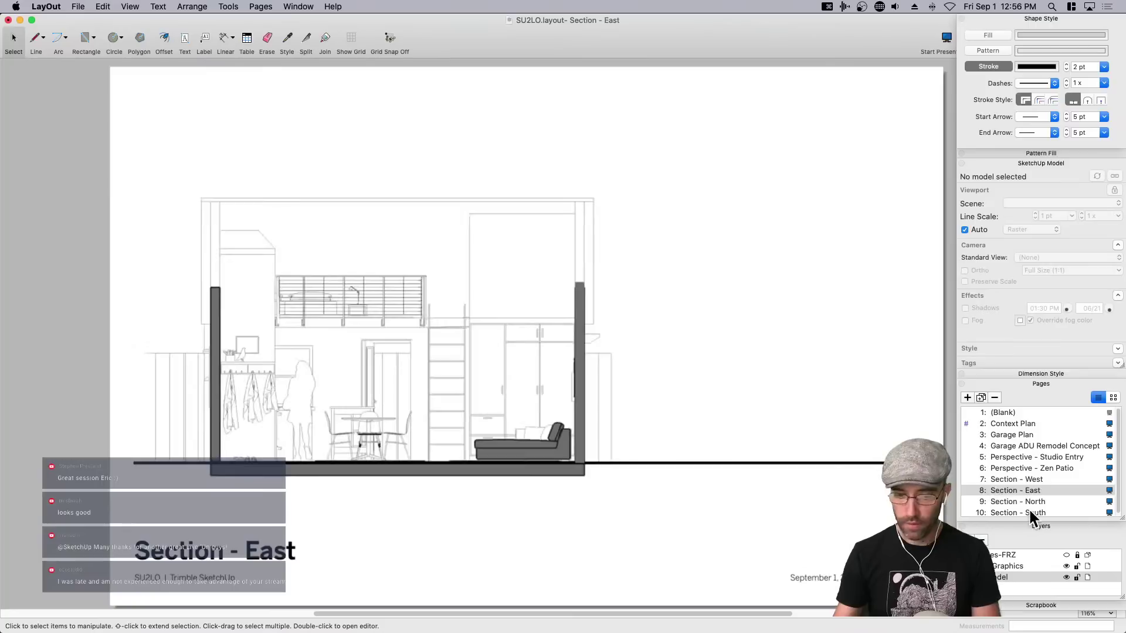
pyautogui.click(1030, 509)
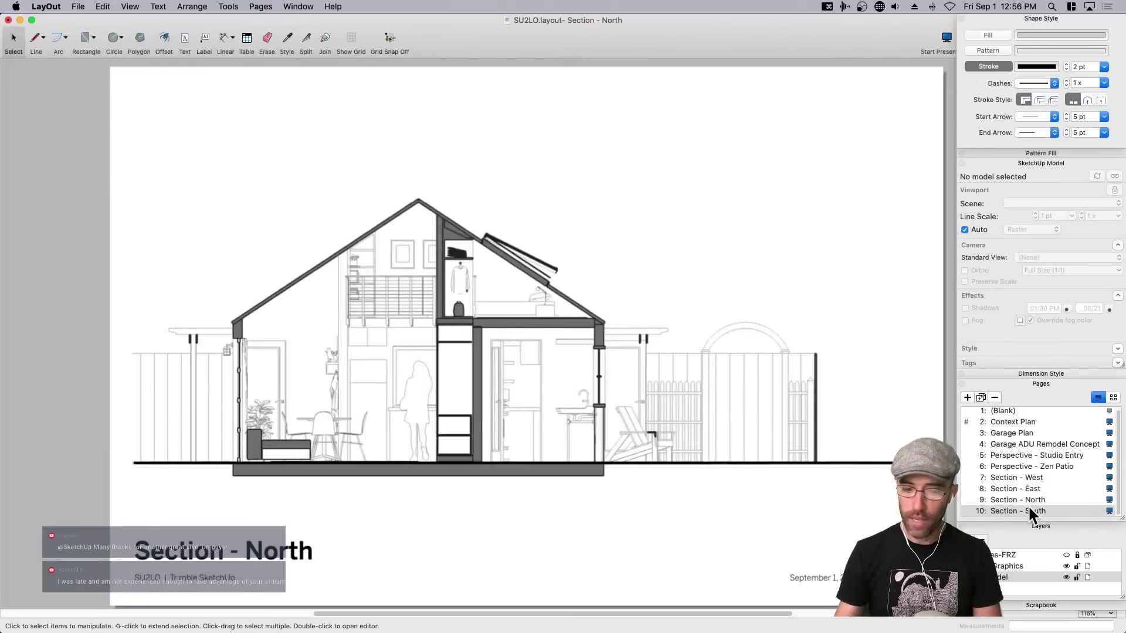
pyautogui.click(1026, 499)
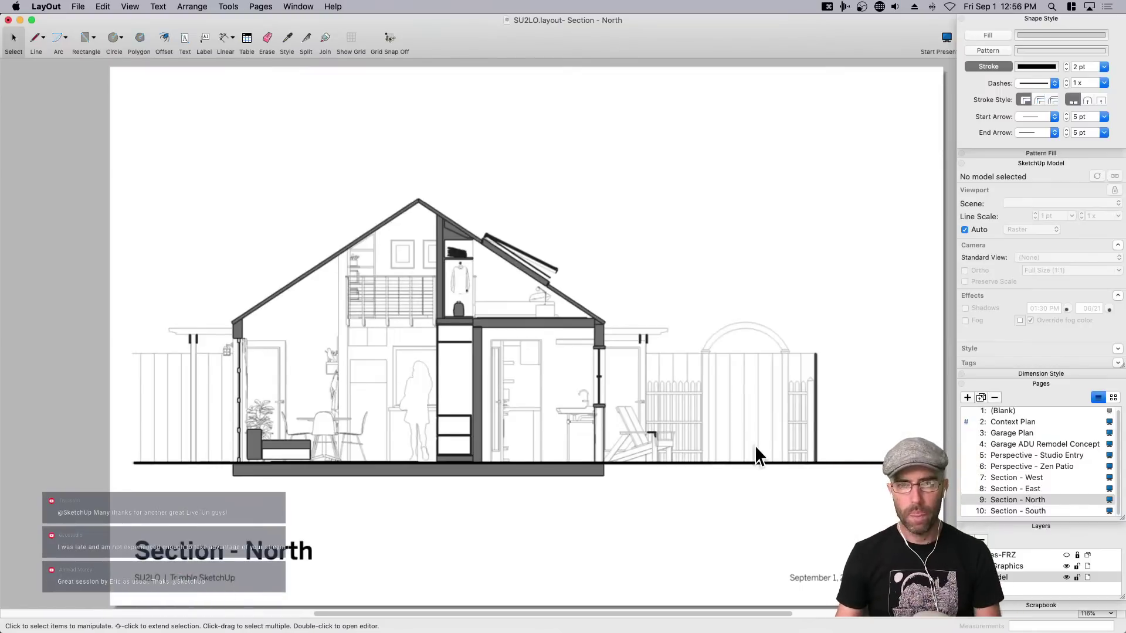
pyautogui.scroll(-2, 733, 441)
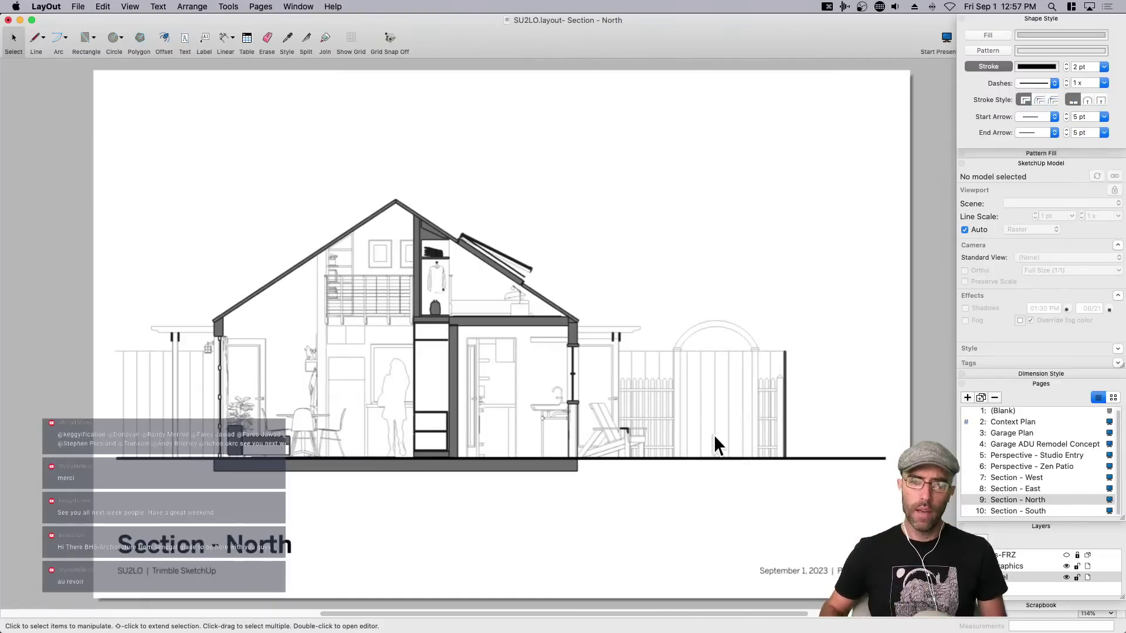
pyautogui.press('super+Tab')
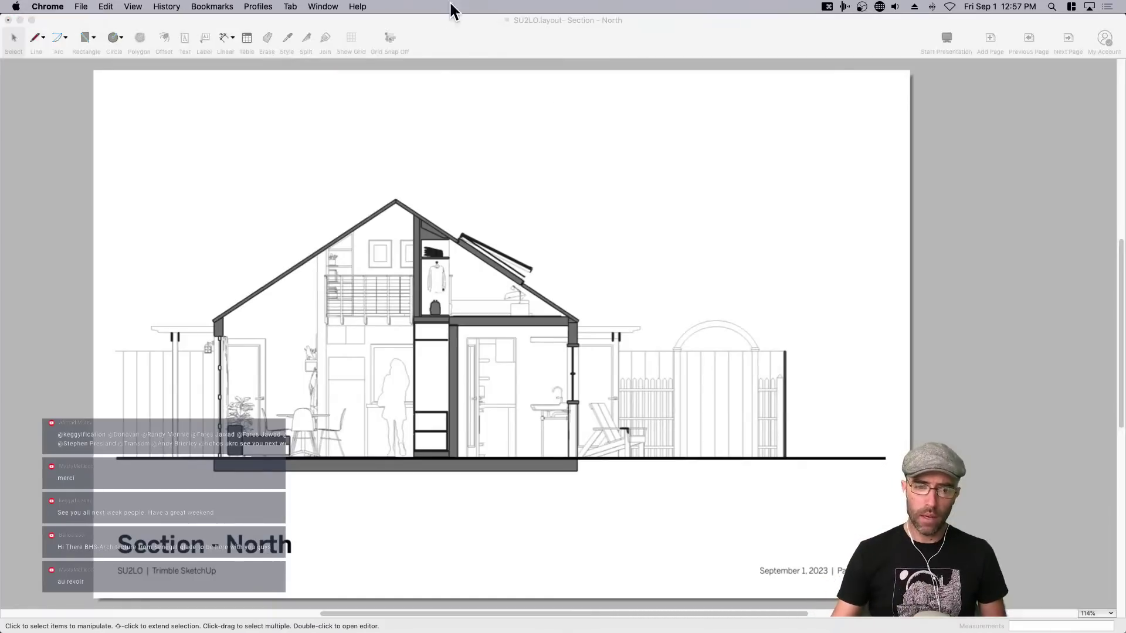